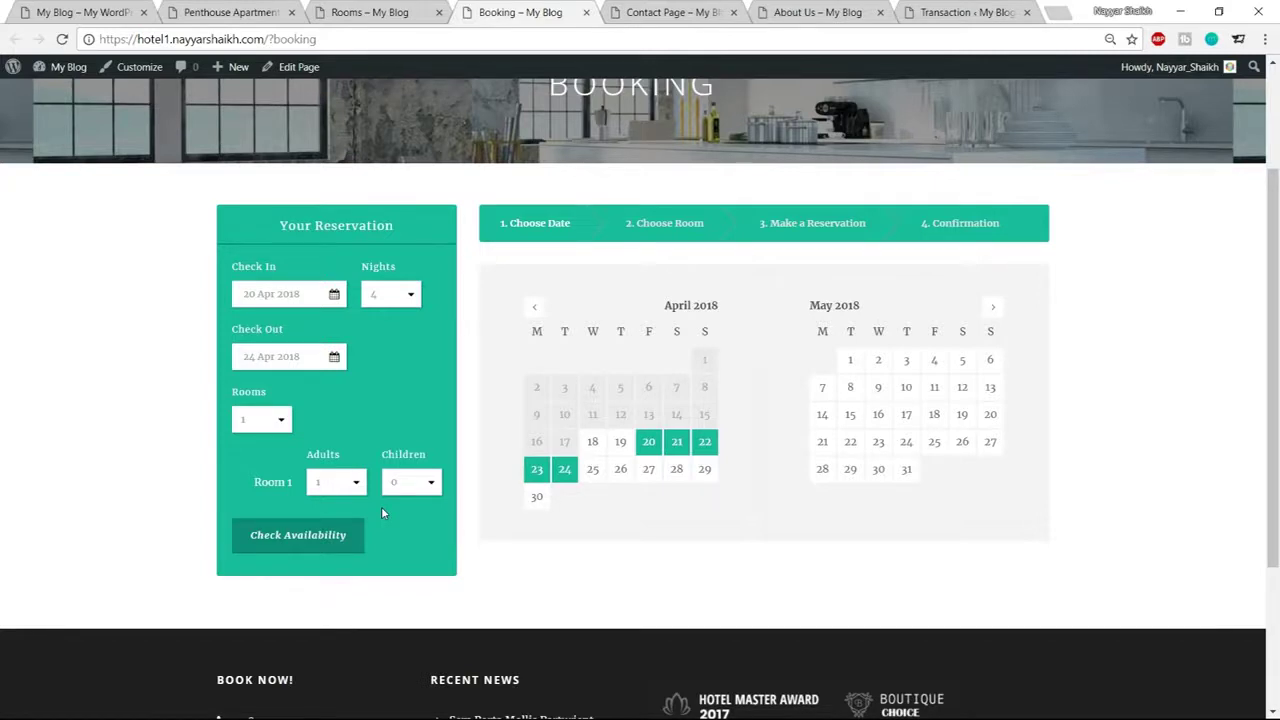
Check room availability for 20–24 Apr 2018 and scroll through the room listings
click(295, 548)
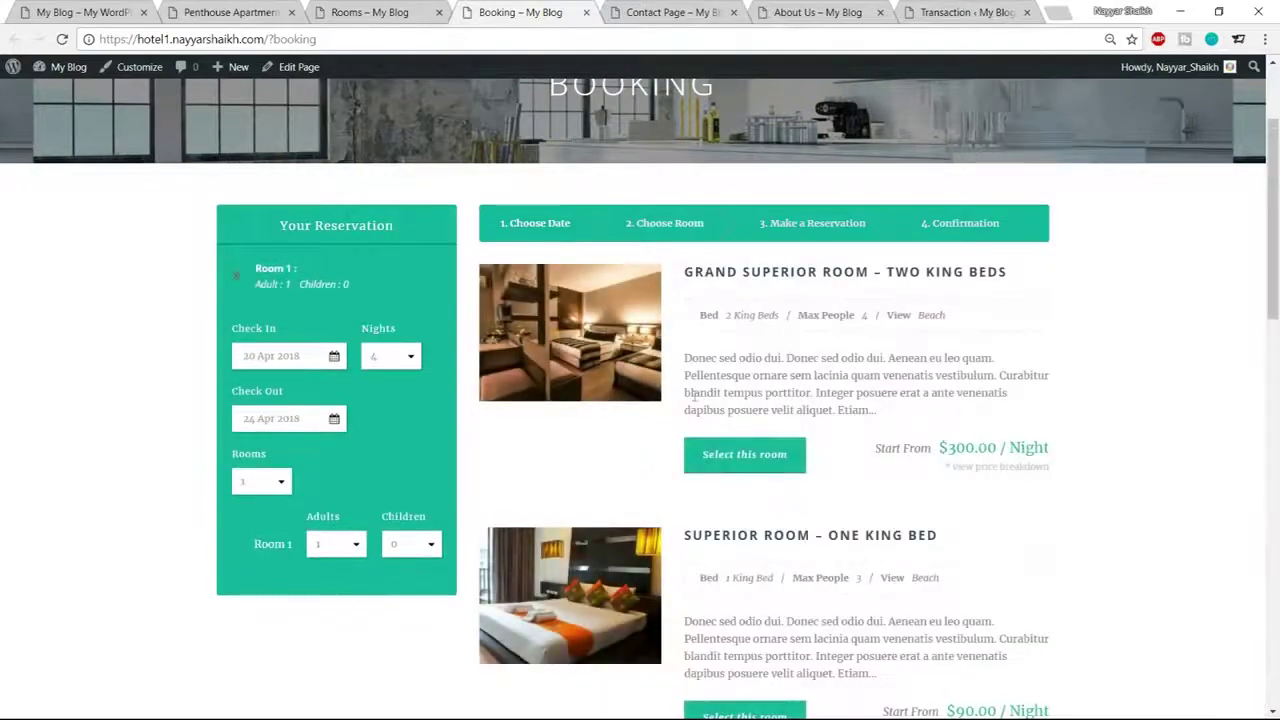
scroll(963, 363, down, 8)
scroll(993, 467, down, 4)
scroll(986, 494, up, 14)
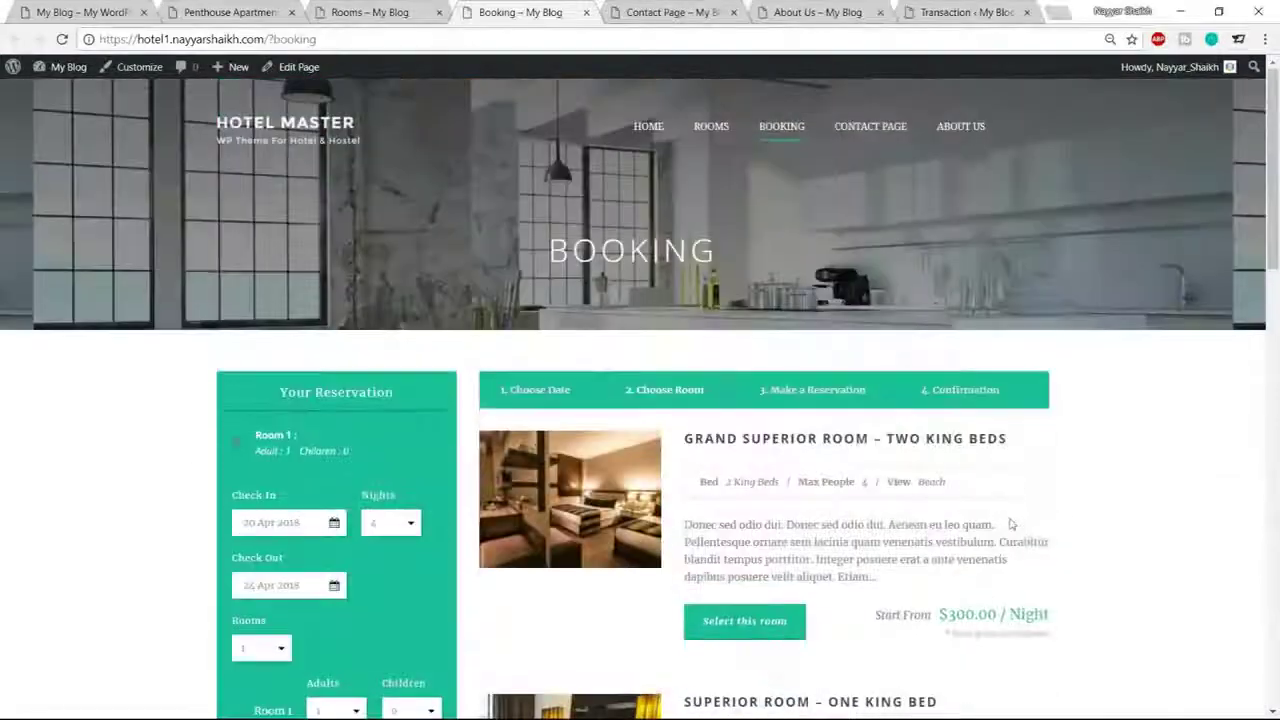
scroll(1010, 524, down, 2)
drag(940, 447, 1098, 449)
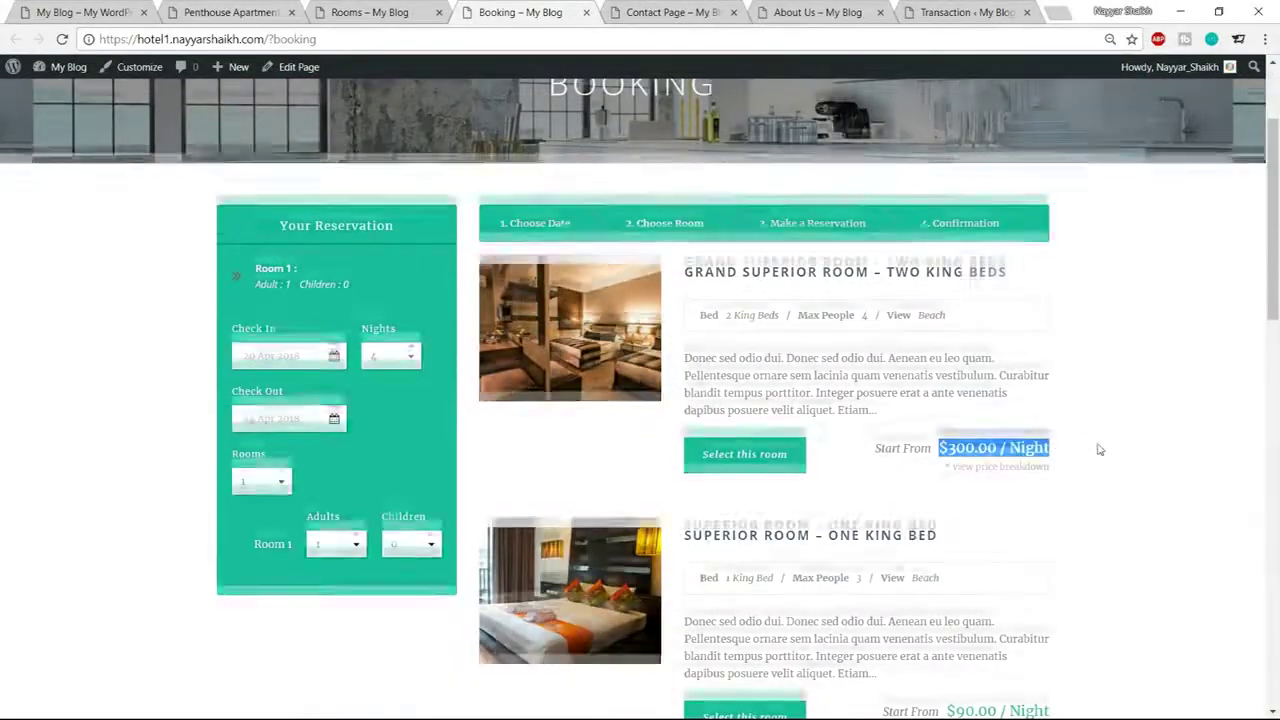
scroll(1098, 449, down, 3)
scroll(1100, 475, up, 5)
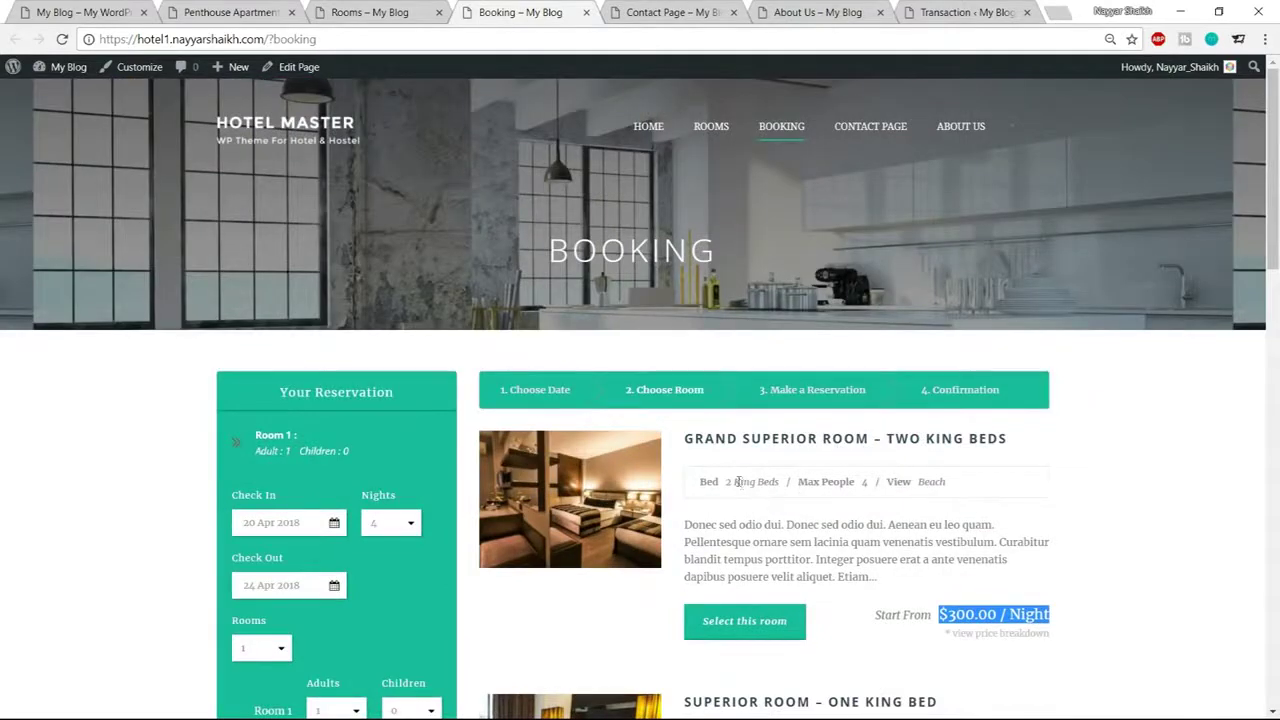
Review the Grand Superior Room's beds, capacity and beach view, select it, and continue
drag(729, 481, 856, 485)
click(850, 484)
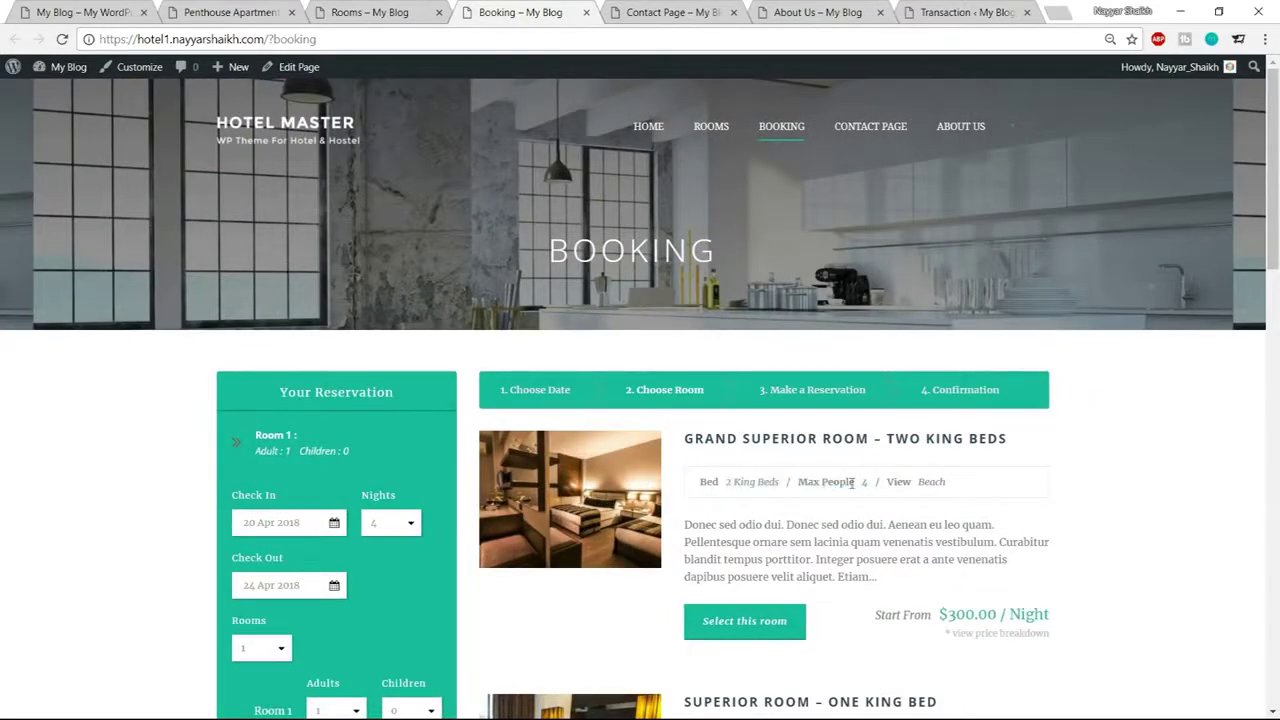
drag(958, 485, 909, 485)
scroll(1063, 469, down, 2)
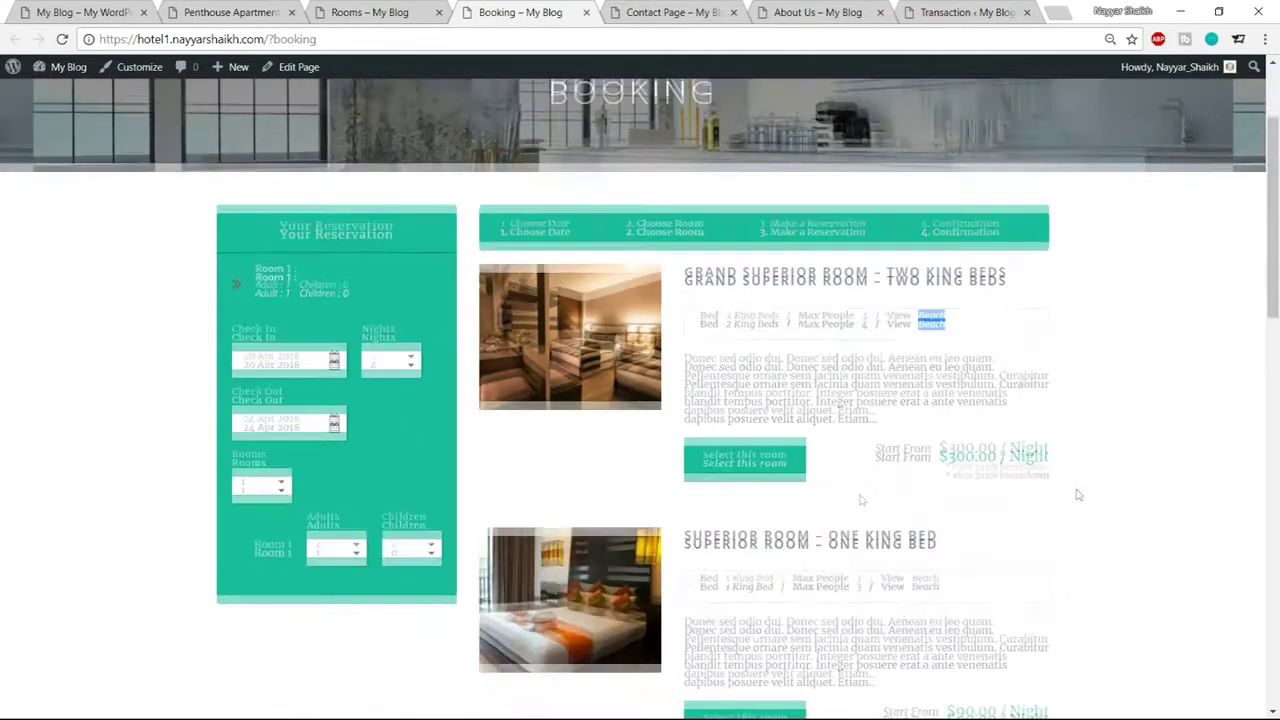
click(727, 462)
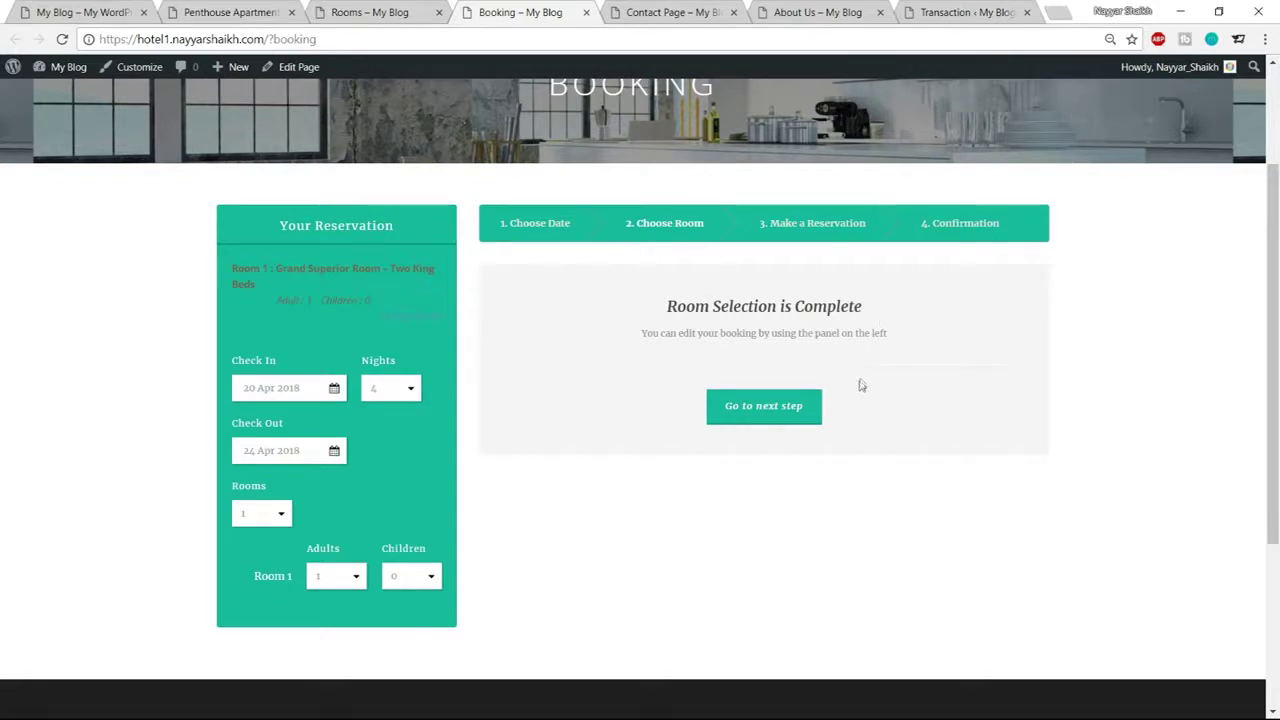
click(779, 420)
Enter the guest's name, accept the autofilled email and Mumbai address, and replace the phone number
click(643, 306)
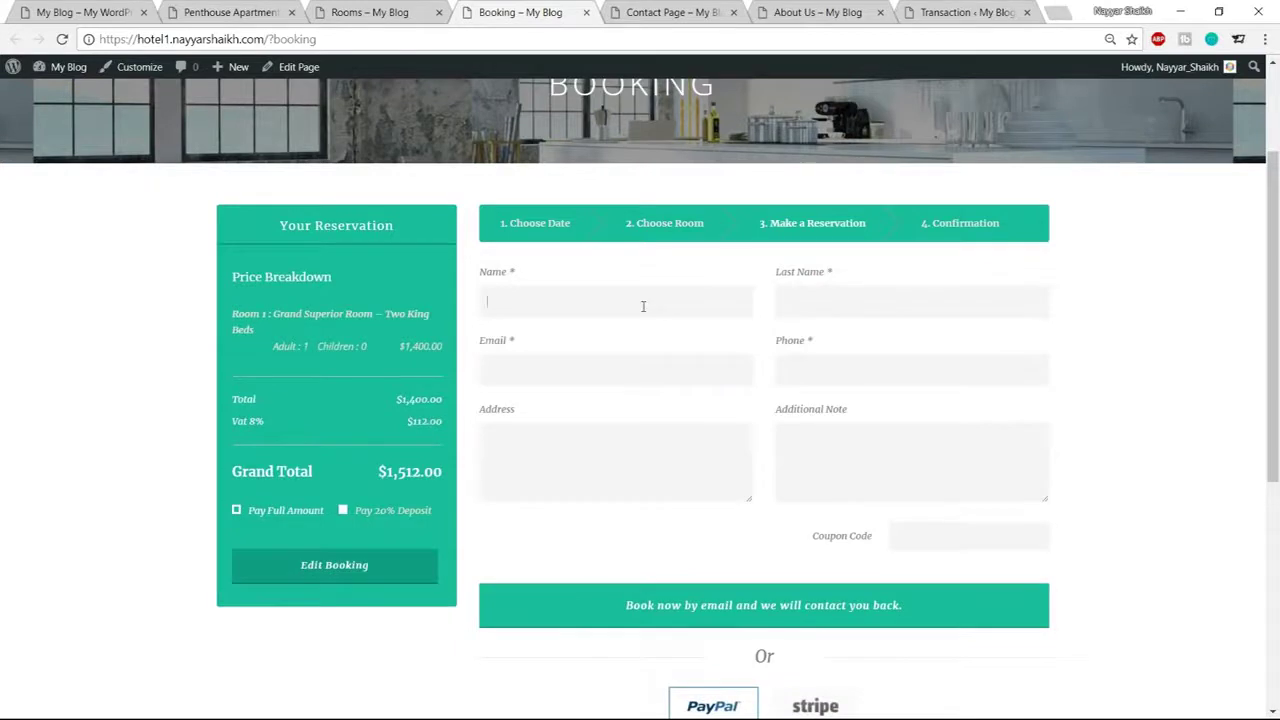
text(John)
text(Doe)
click(674, 368)
click(636, 399)
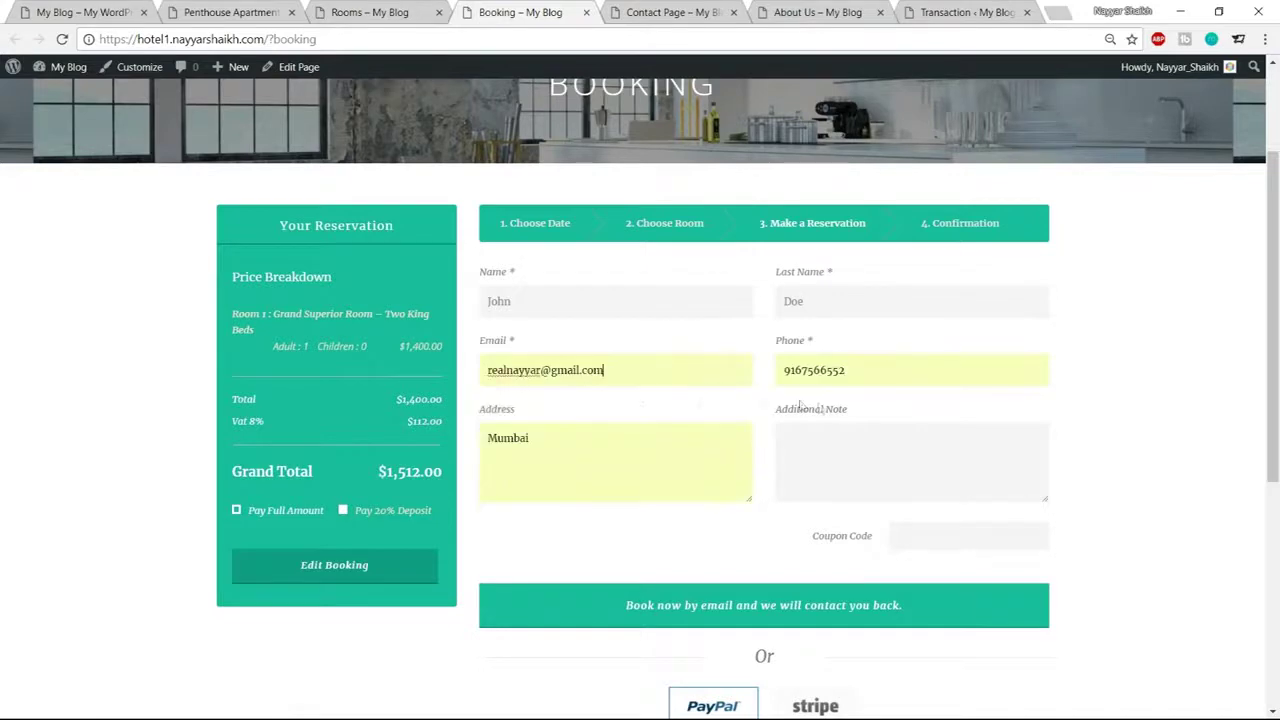
drag(850, 371, 760, 372)
key(BackSpace)
text(123647890)
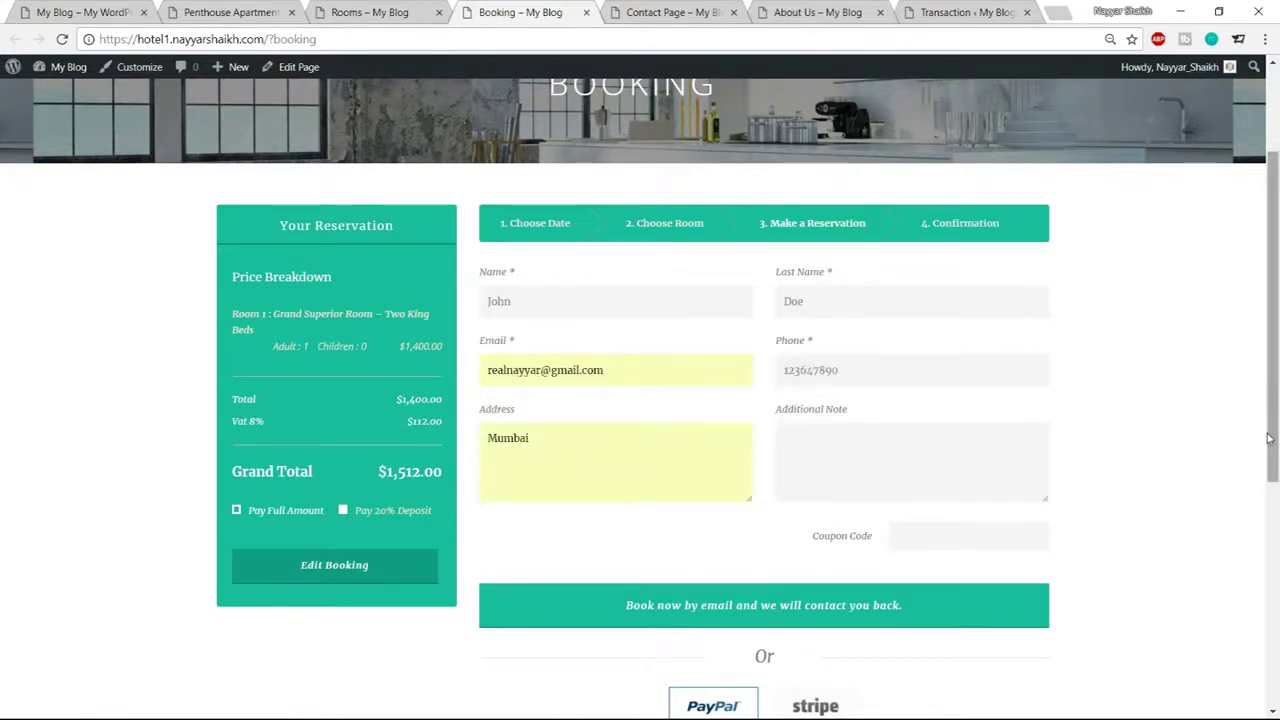
Choose Stripe as the payment method instead of PayPal
scroll(1000, 406, down, 3)
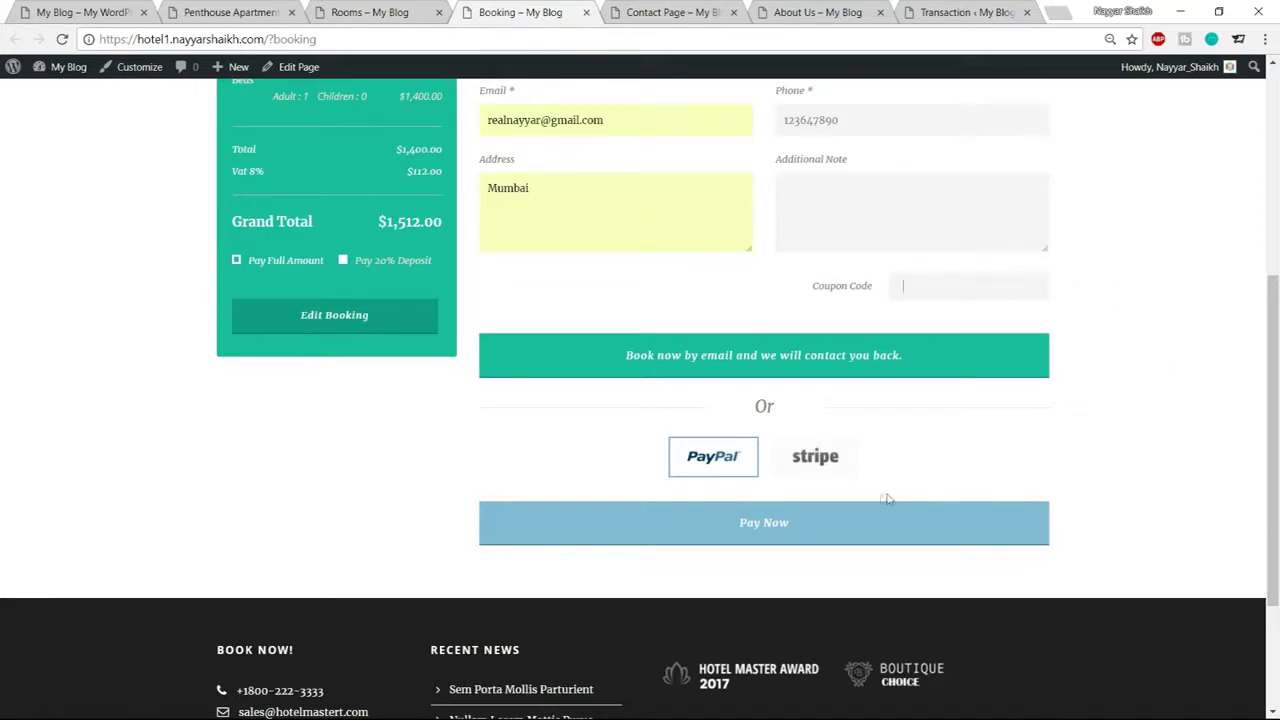
click(706, 479)
click(820, 458)
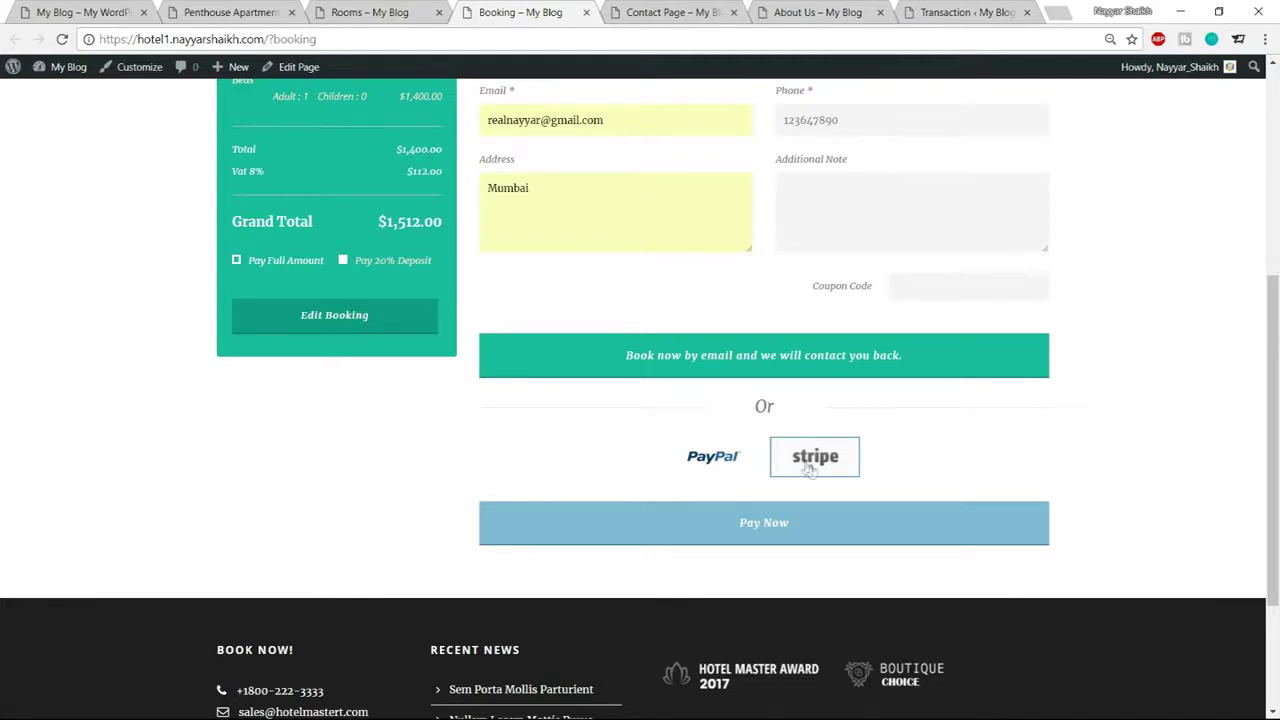
Pay Now with the card holder's name, card number, CVC and expiry, and submit the payment
click(829, 525)
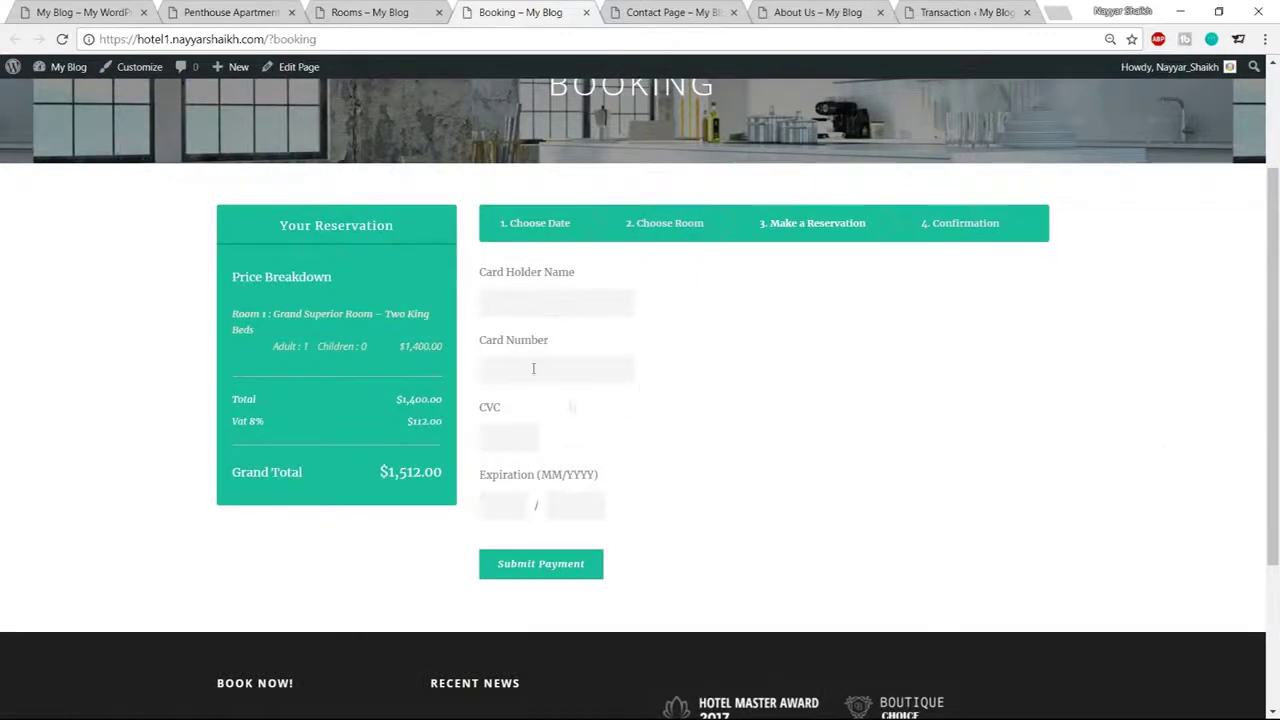
click(551, 302)
text(Nayyar Shaikh)
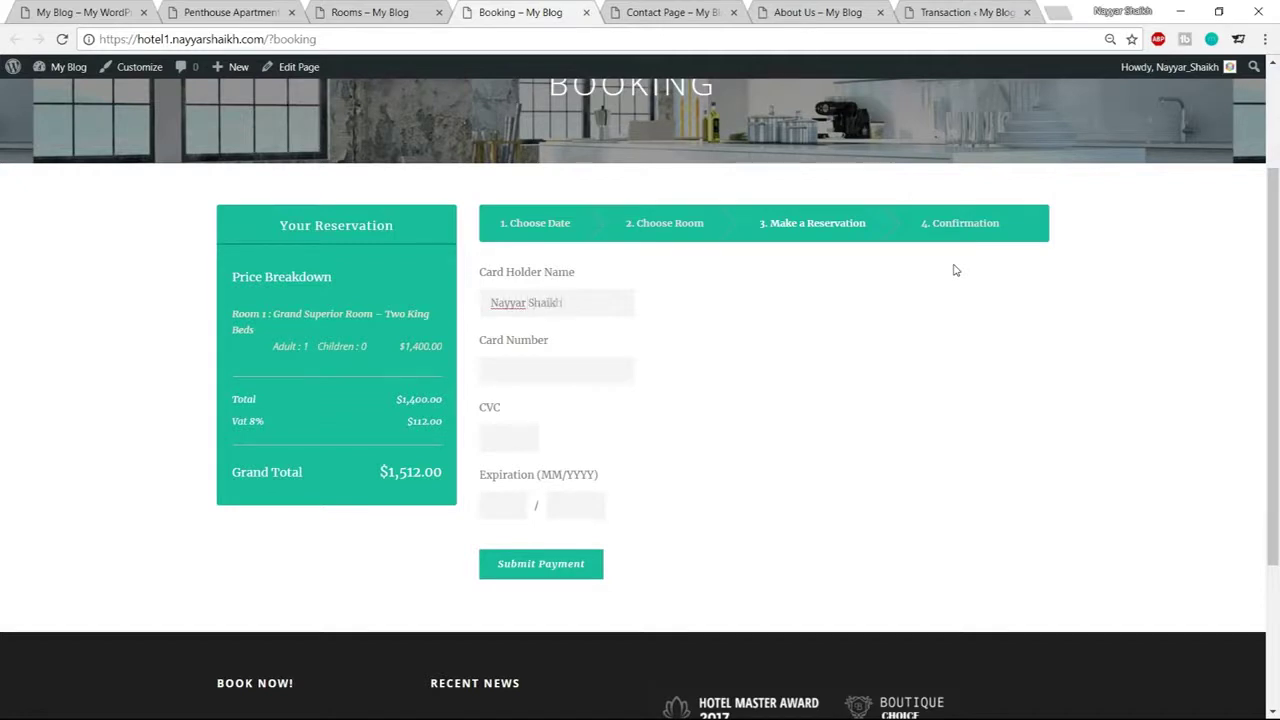
key(Tab)
text(4424242424242424)
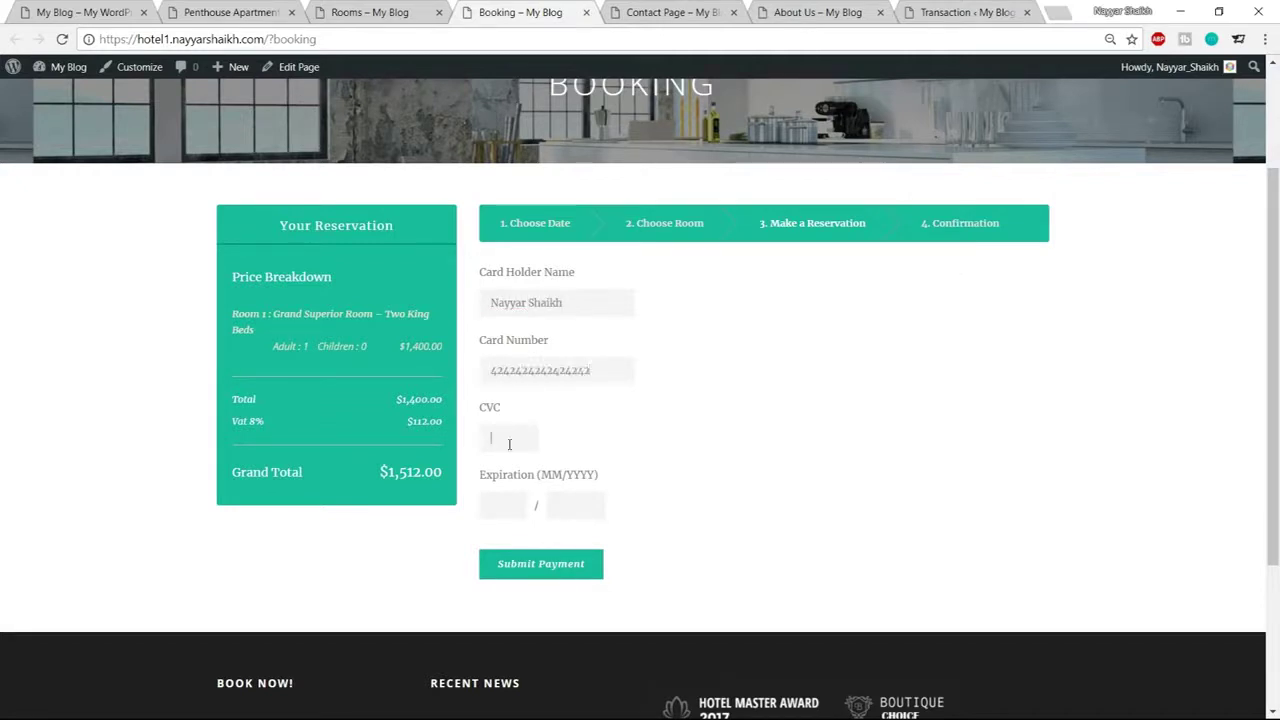
text(123)
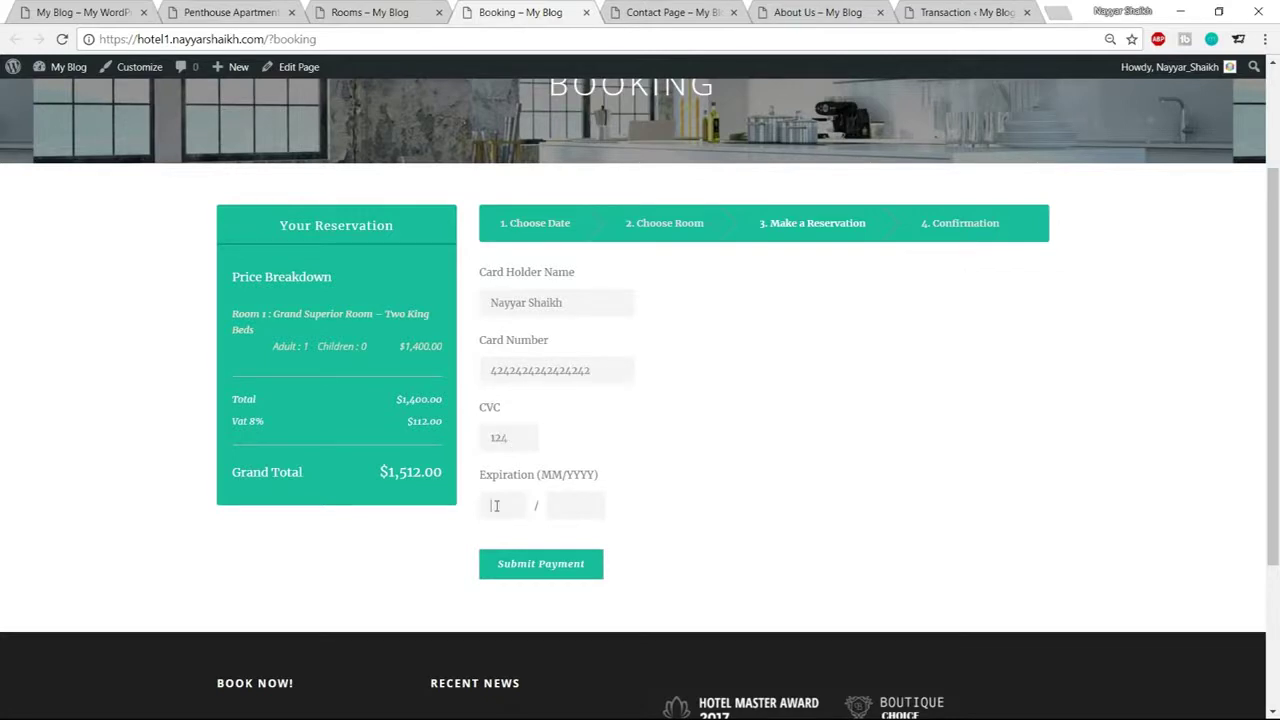
text(24)
click(530, 563)
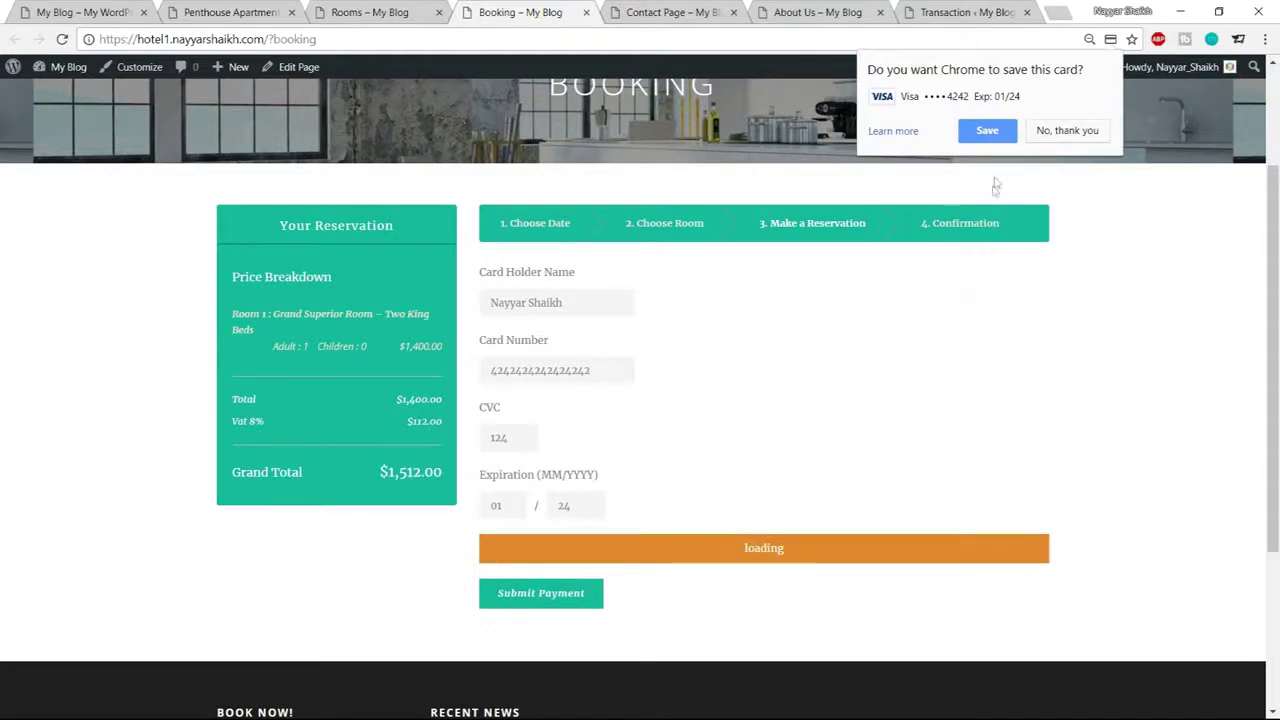
Decline saving the card, review the Reservation Completed confirmation, and go to the Rooms page
scroll(894, 505, down, 1)
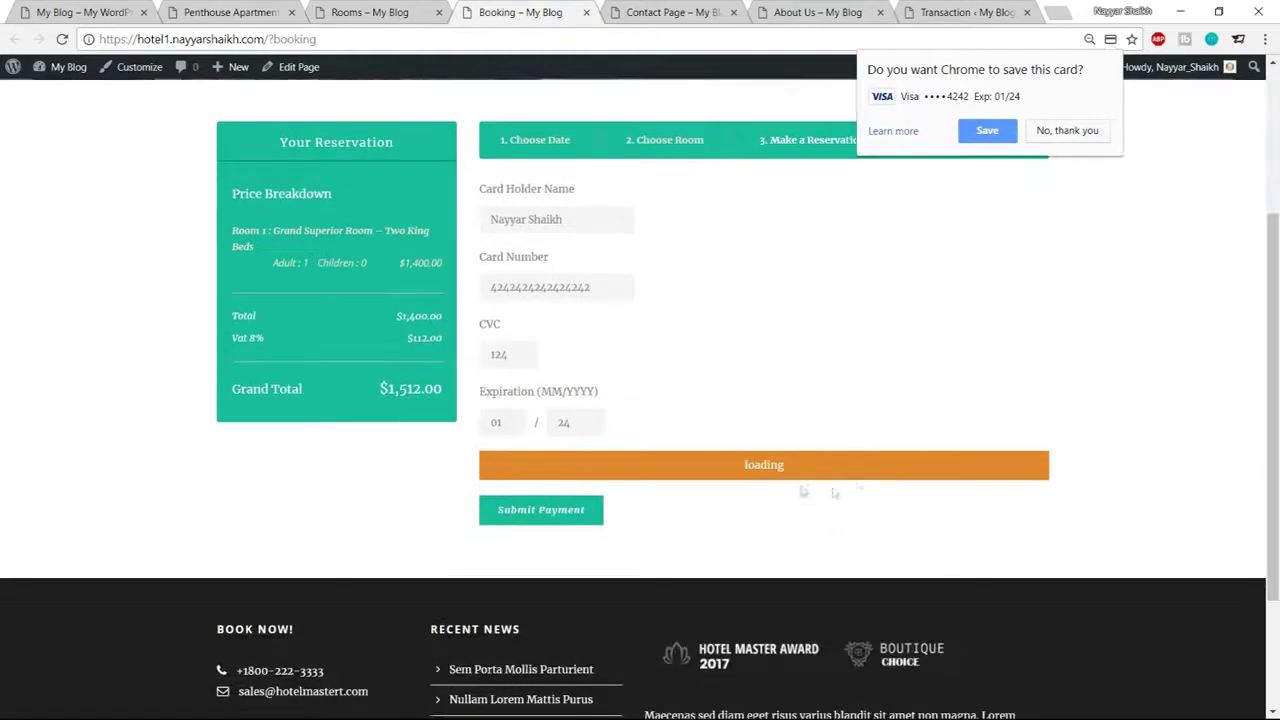
click(1068, 131)
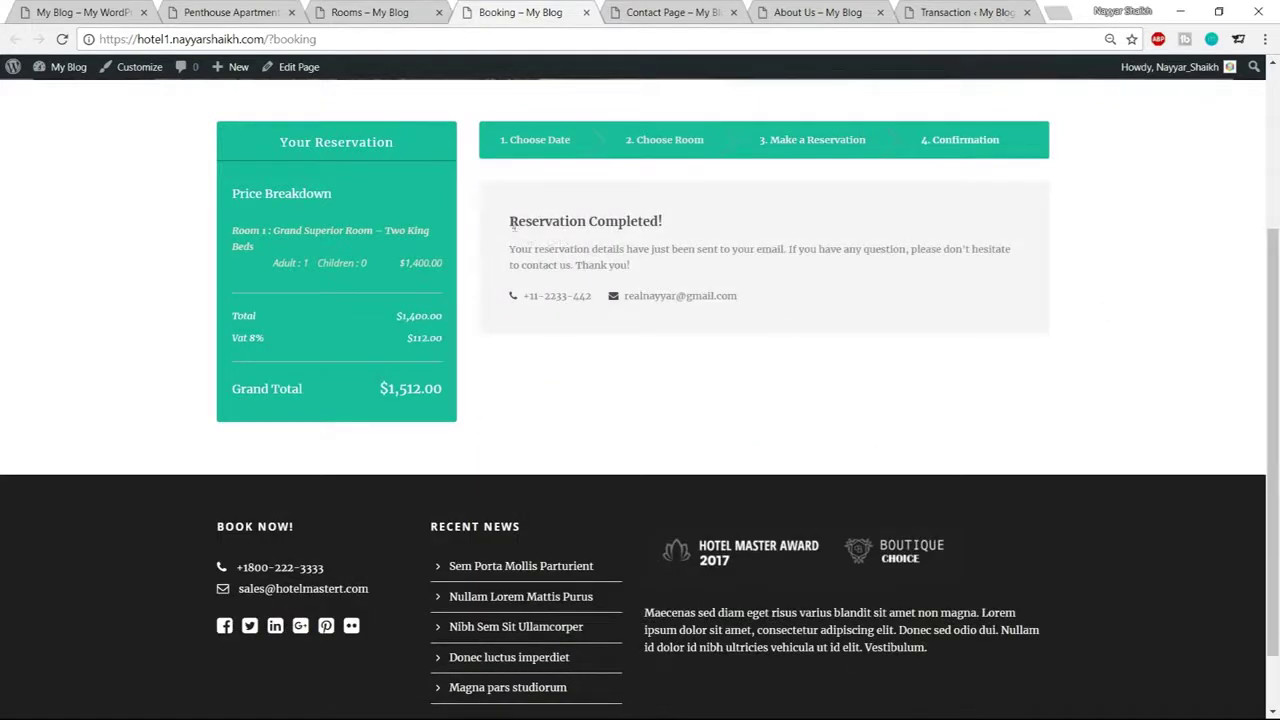
drag(508, 221, 668, 229)
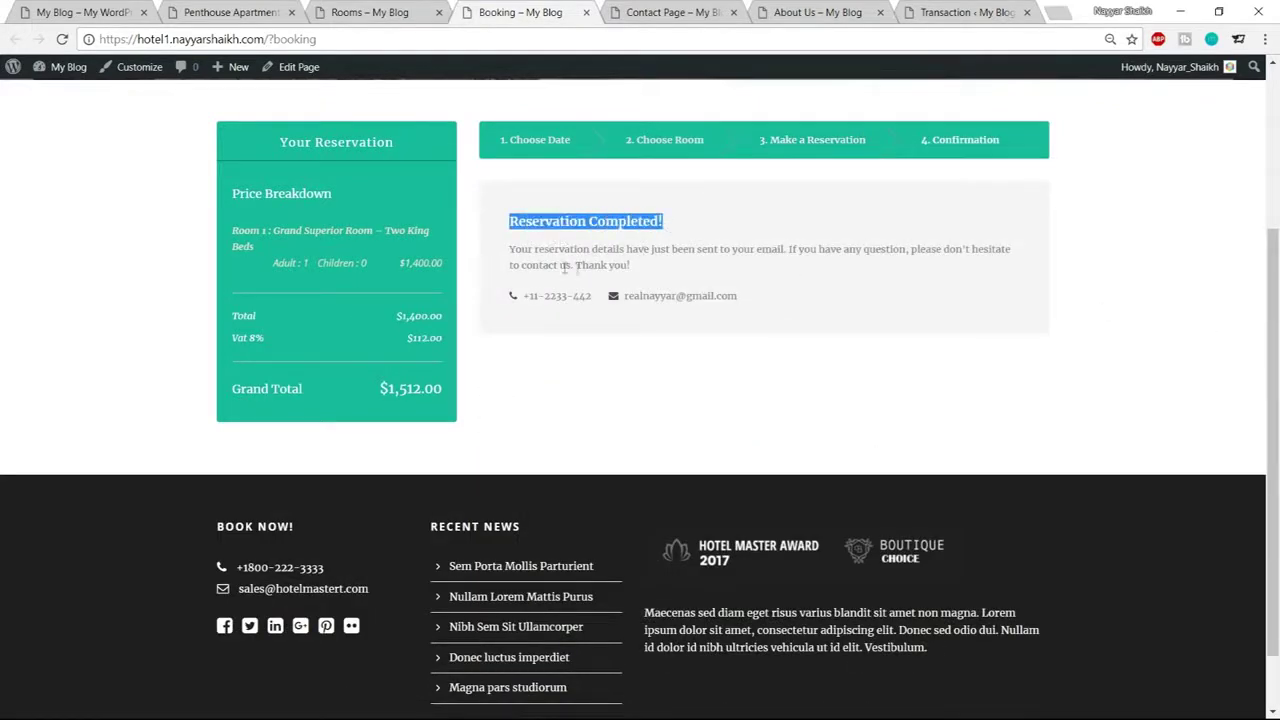
drag(746, 297, 620, 298)
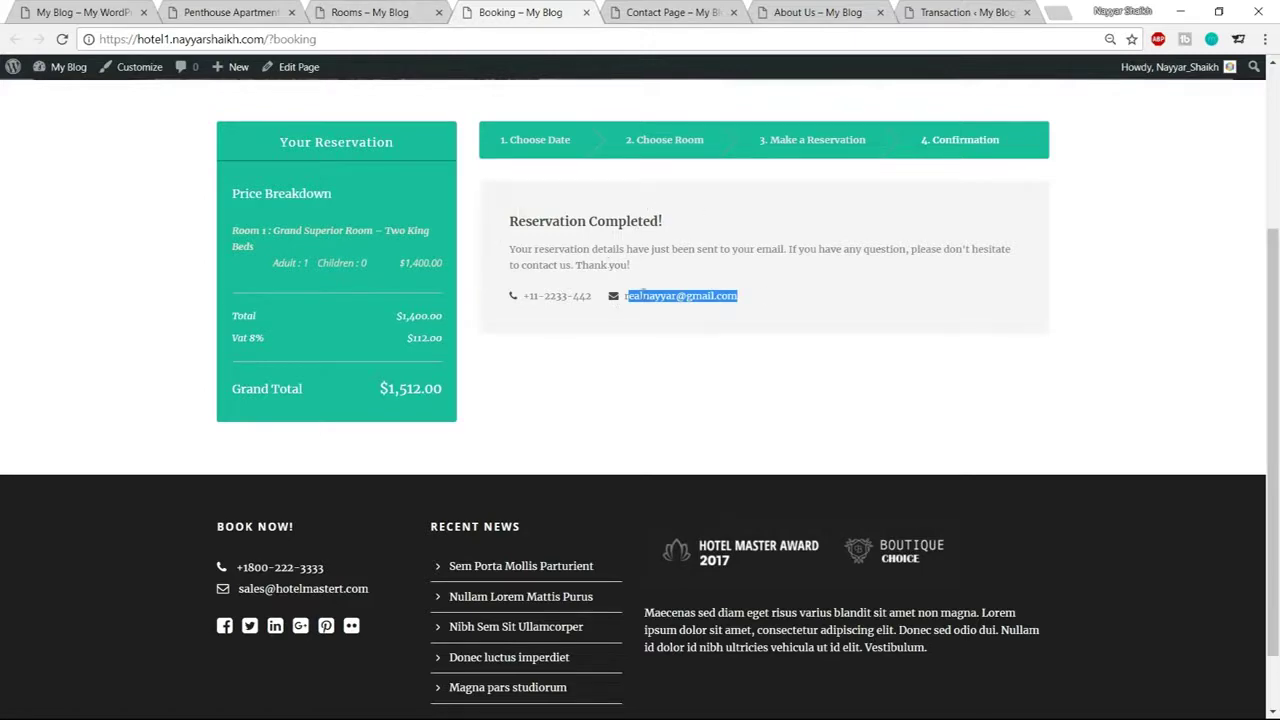
click(390, 10)
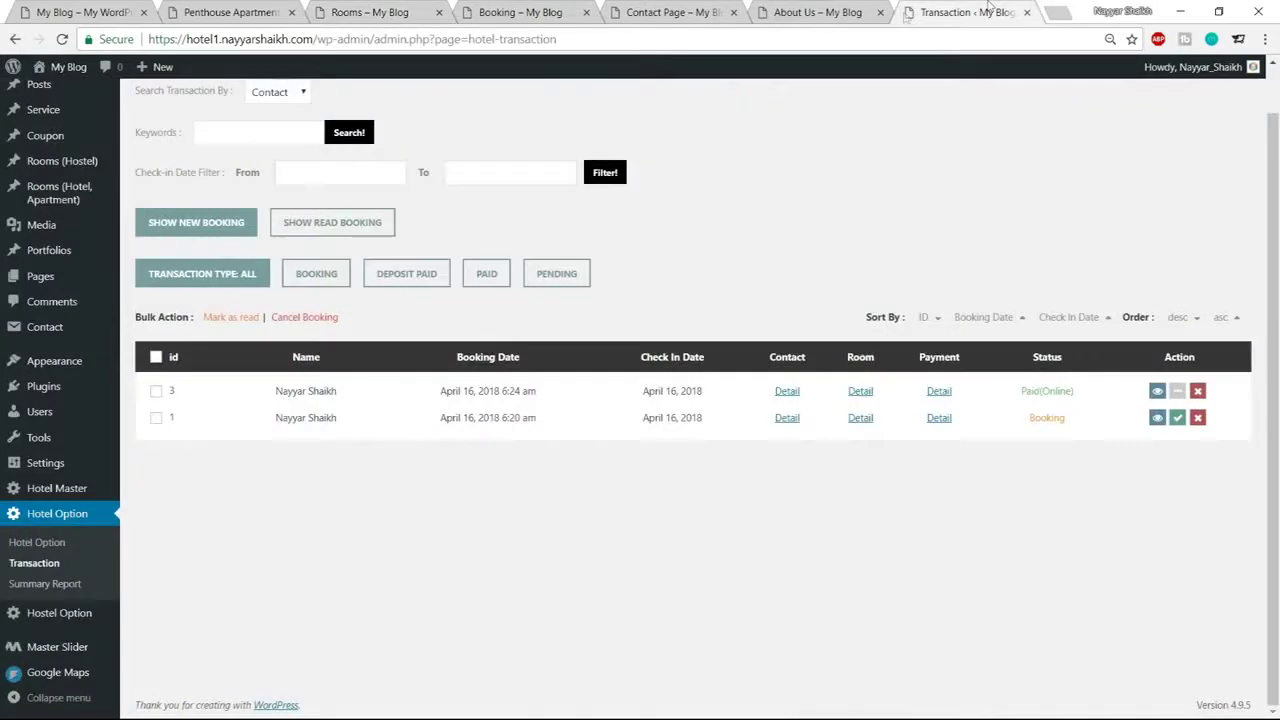
In the hotel transactions list, review booking 5's guest, date and contact details
click(986, 10)
drag(278, 394, 326, 392)
click(305, 403)
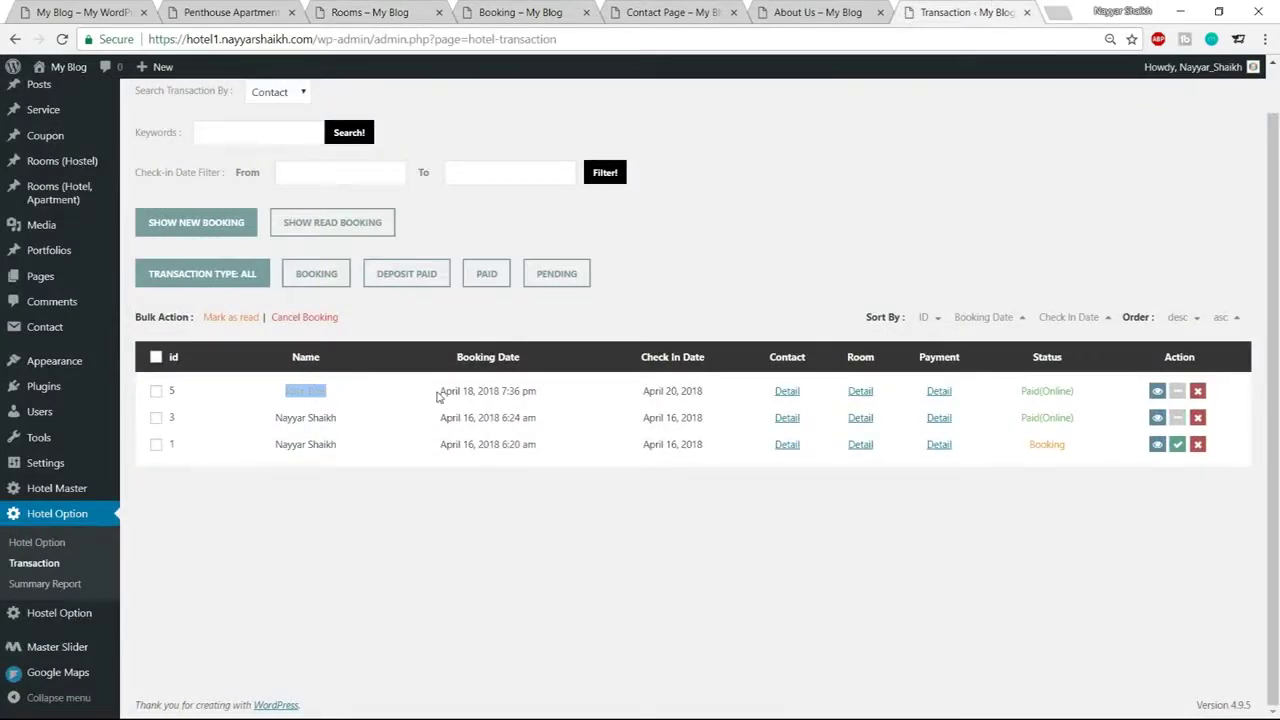
drag(440, 392, 540, 396)
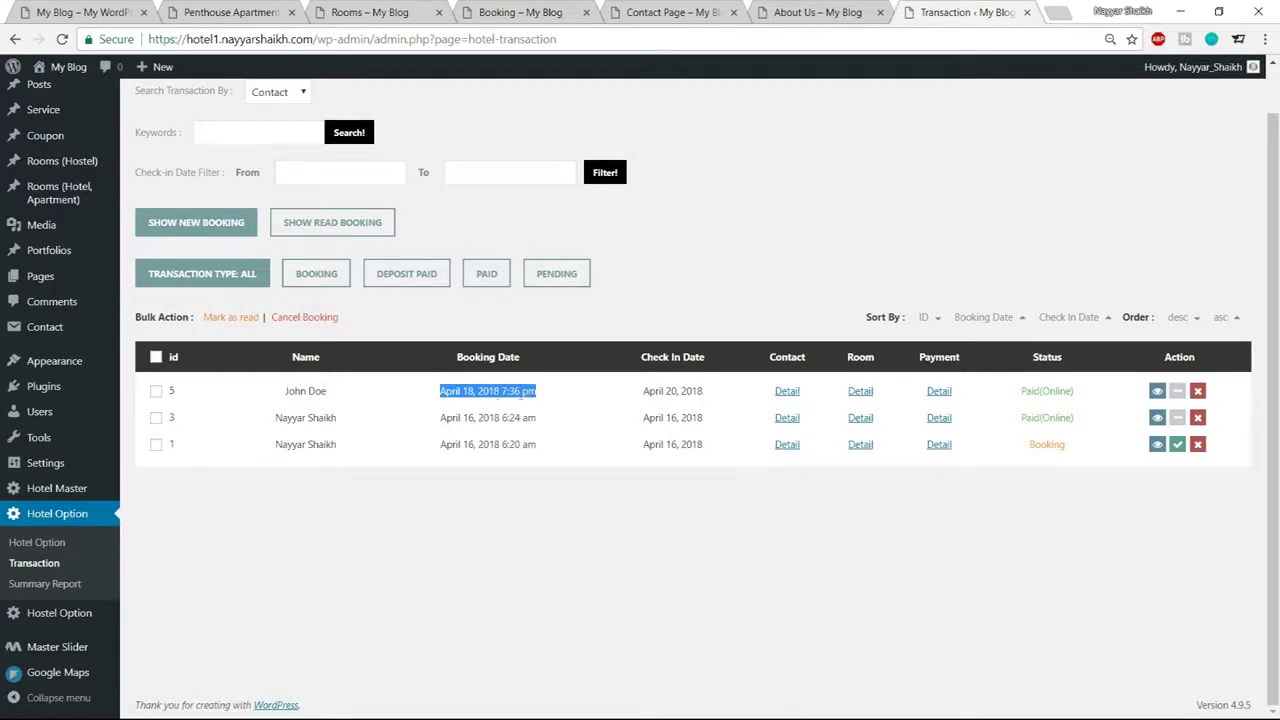
click(788, 392)
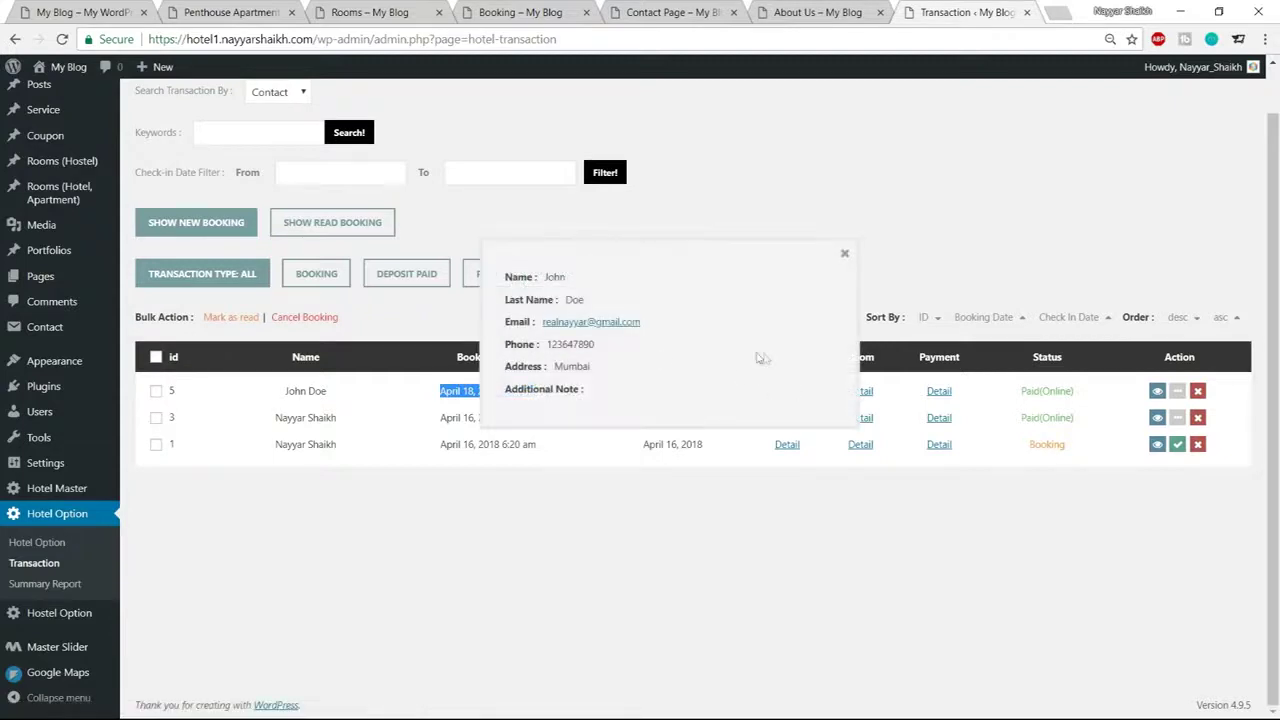
drag(549, 344, 611, 350)
click(844, 254)
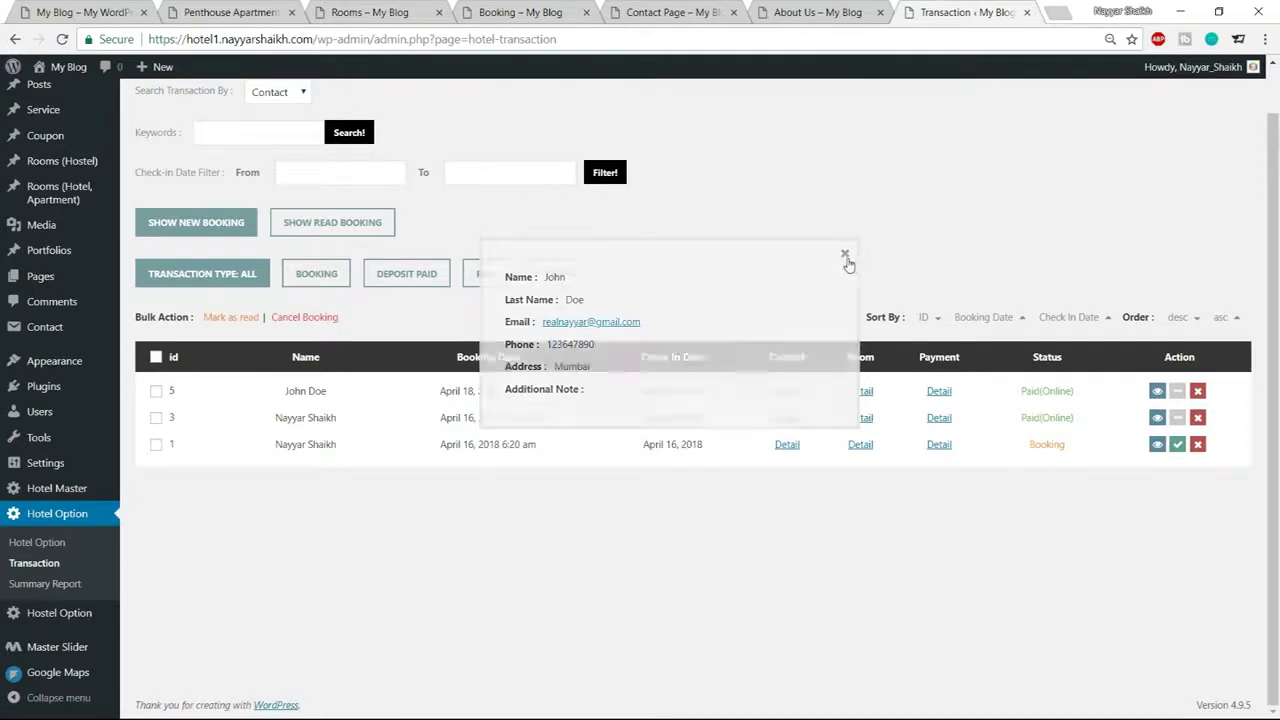
Check booking 5's payment details ($1,512.00 paid) and its Paid(Online) status
click(940, 393)
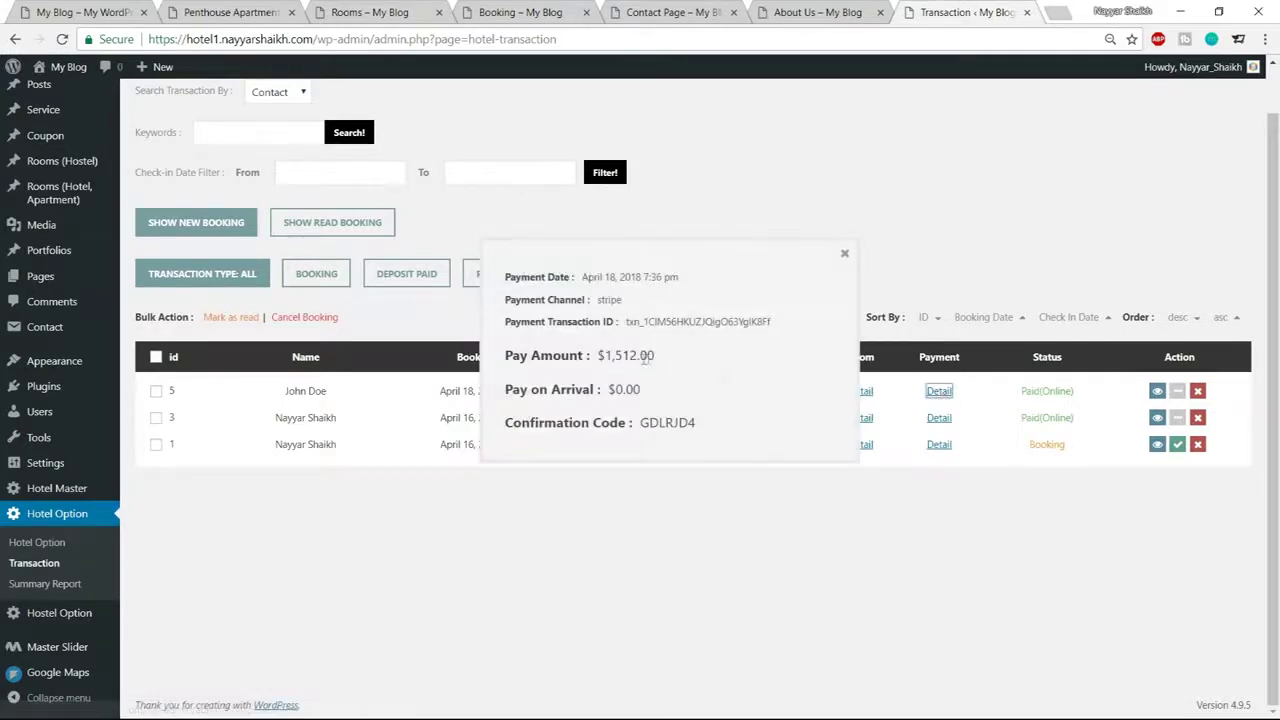
drag(597, 356, 677, 358)
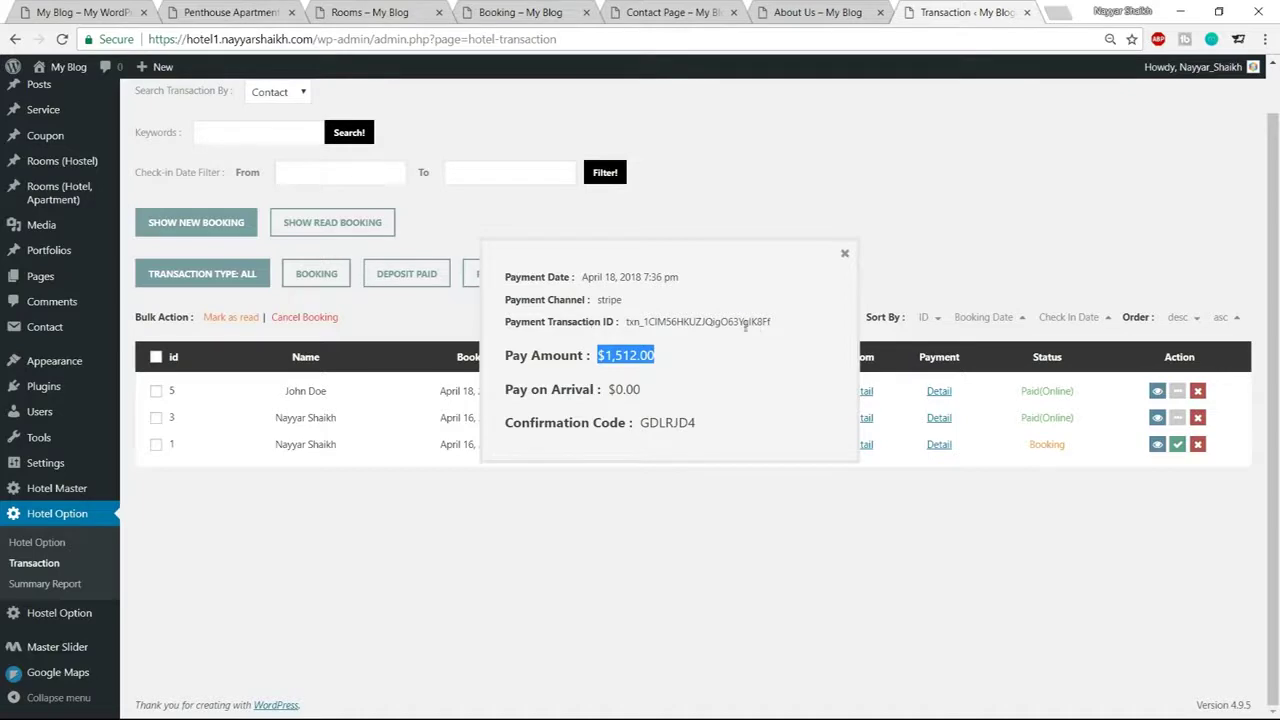
click(845, 256)
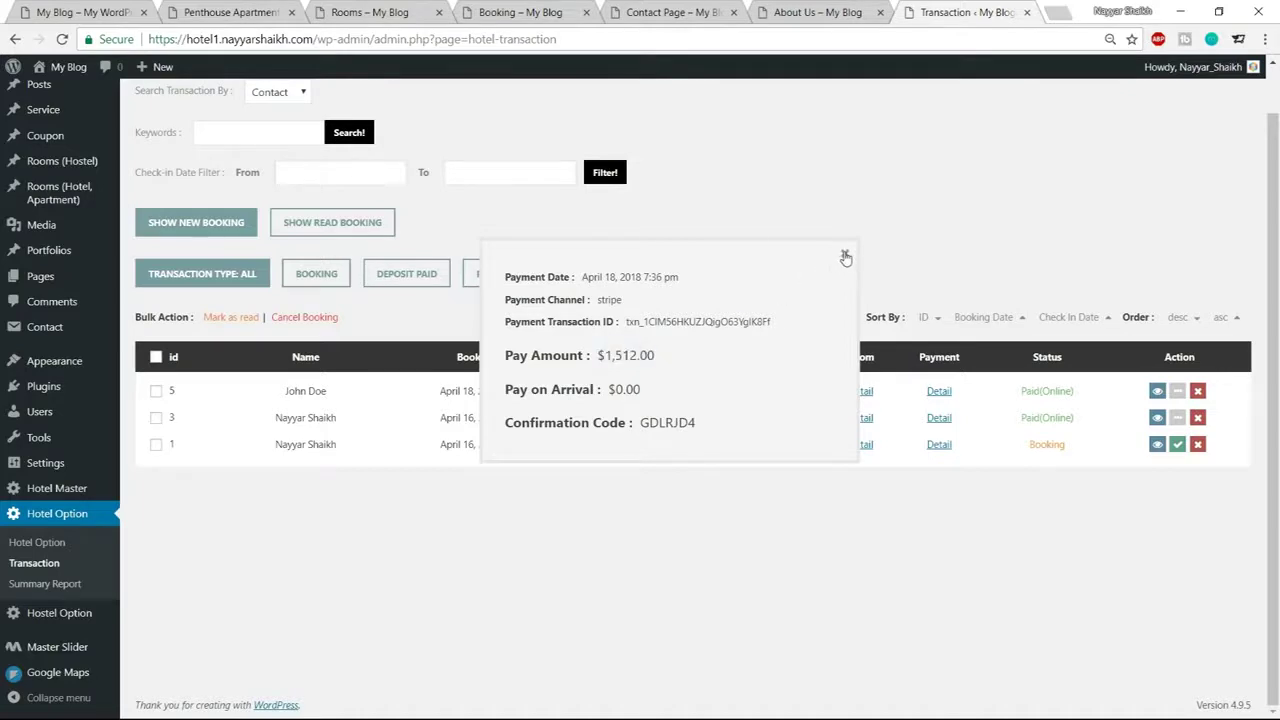
drag(1076, 393, 1016, 393)
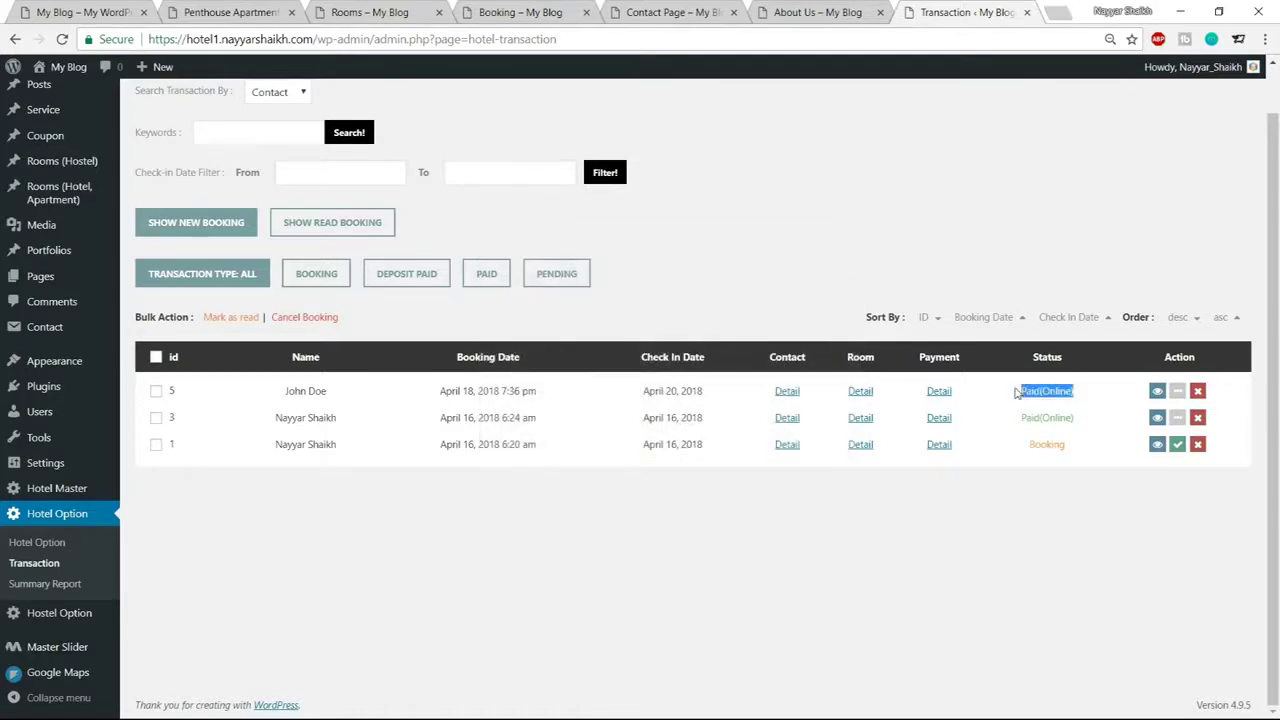
click(1018, 393)
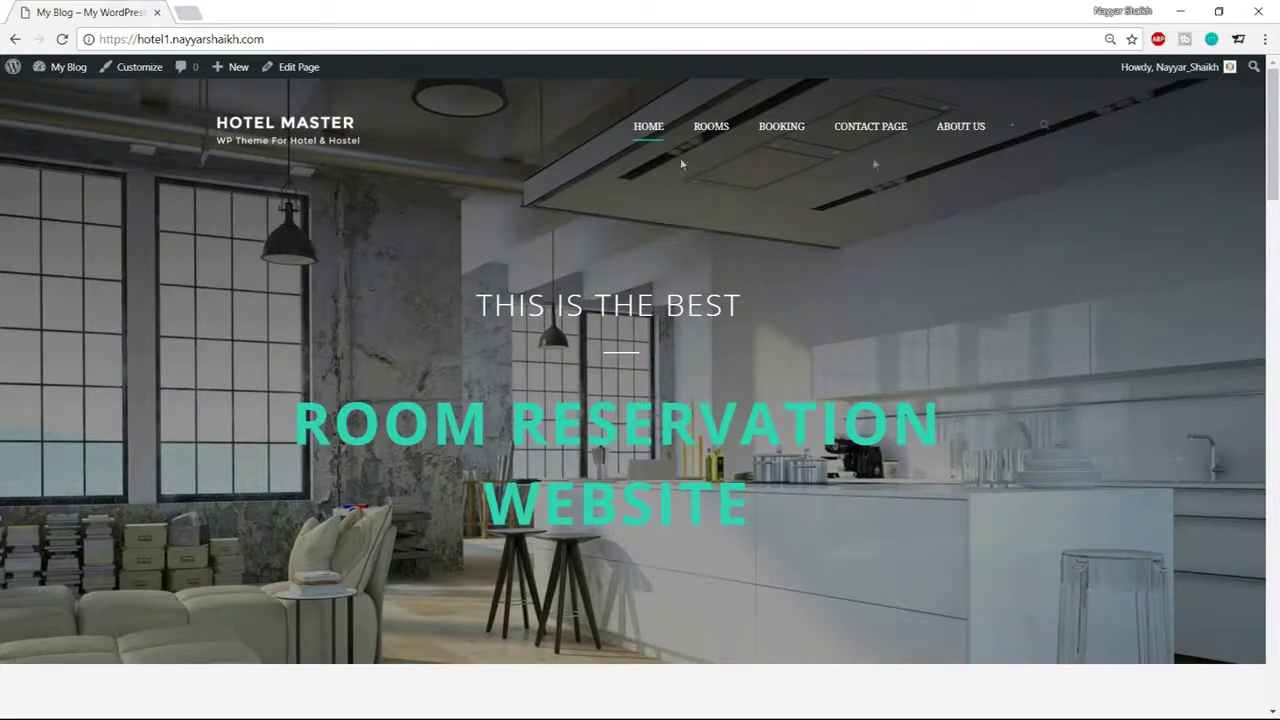
scroll(538, 376, down, 1)
scroll(537, 370, down, 6)
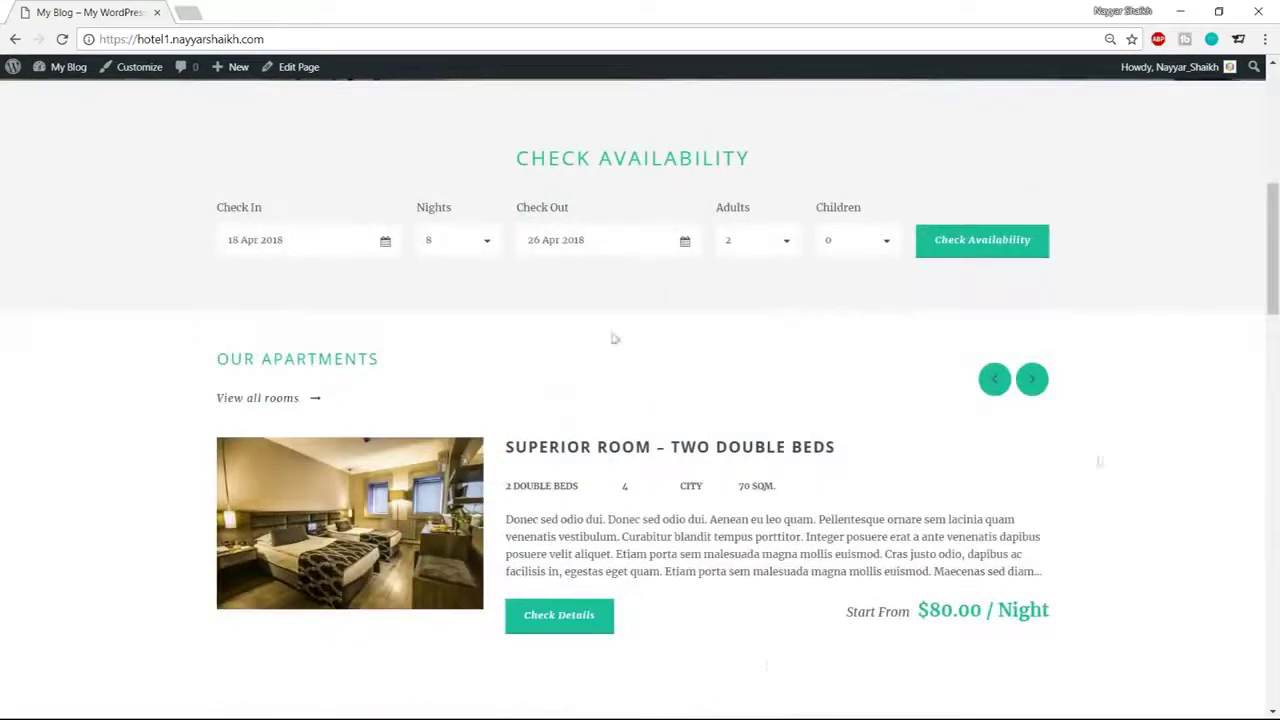
scroll(557, 614, down, 4)
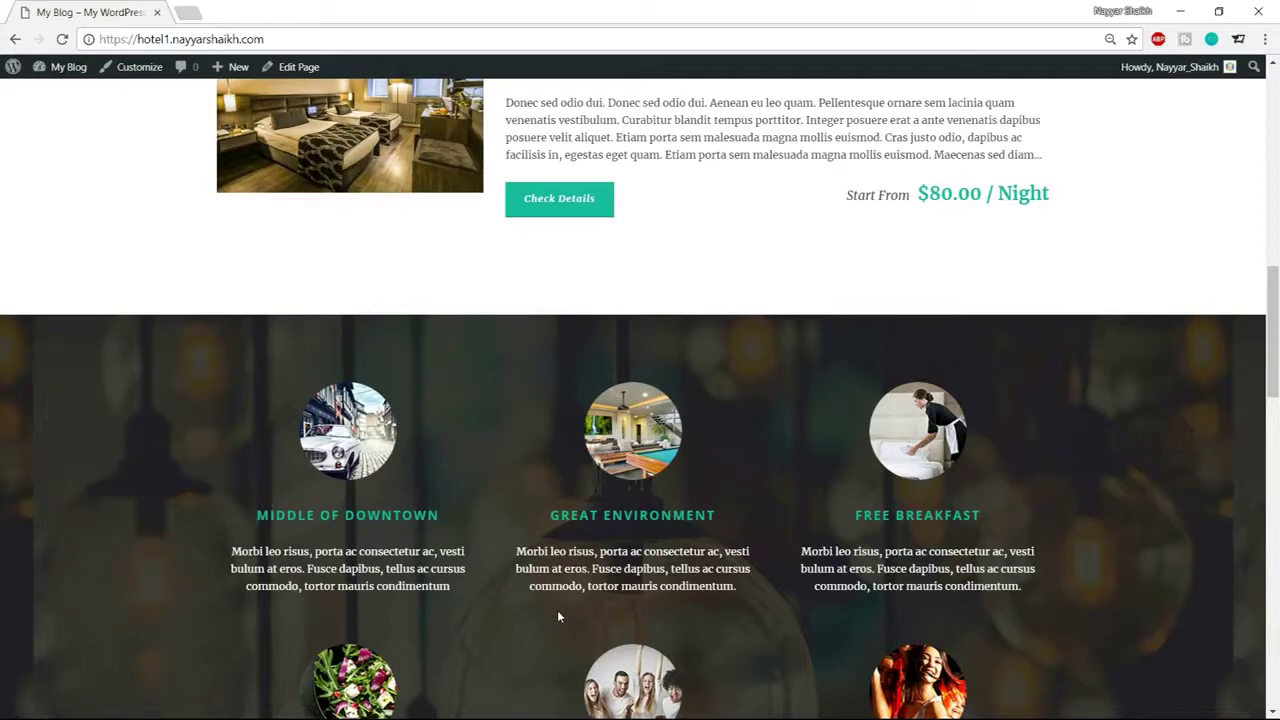
scroll(558, 617, up, 15)
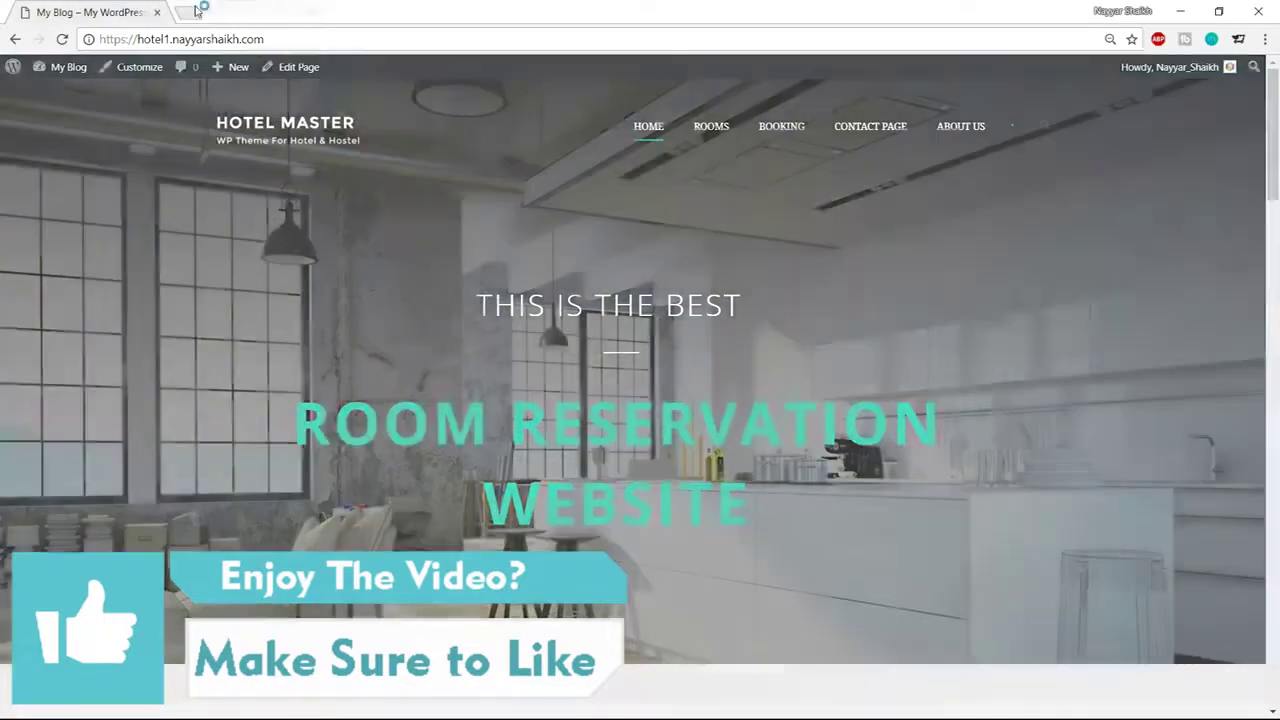
Load bloggdude.com/tmd in a new tab and view the shared cloud hosting offer
click(197, 10)
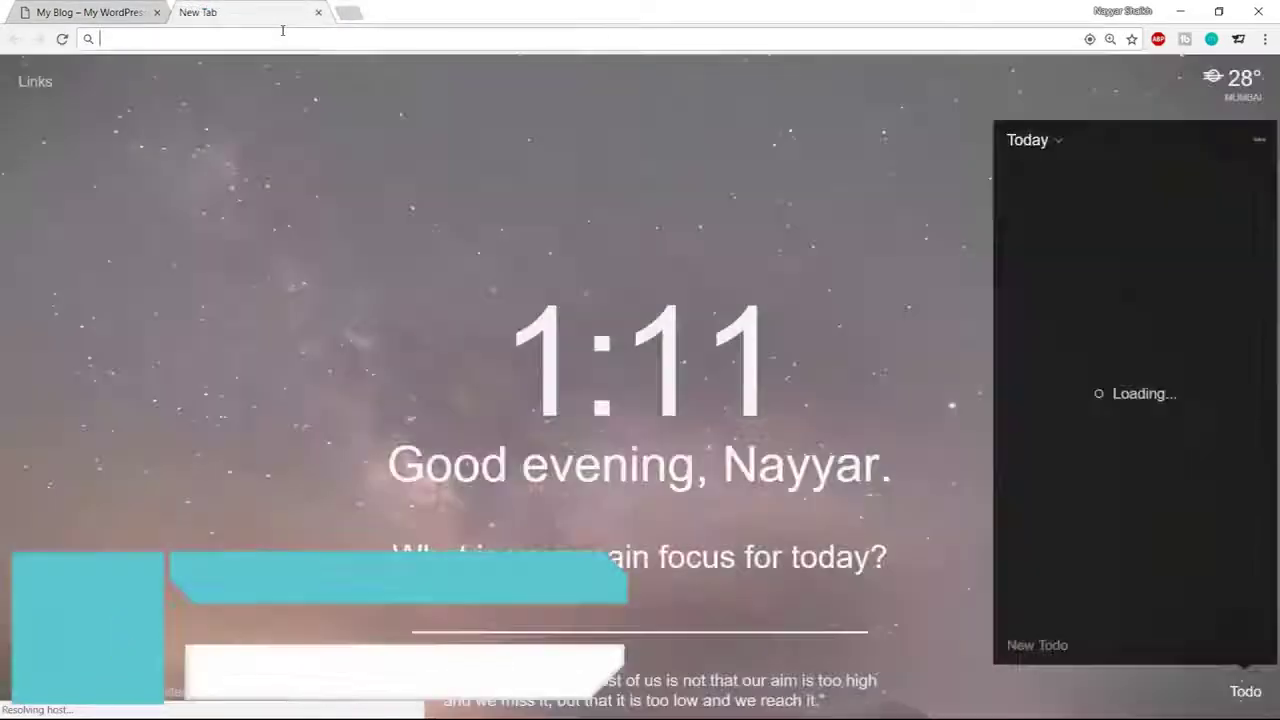
text(b)
key(Right)
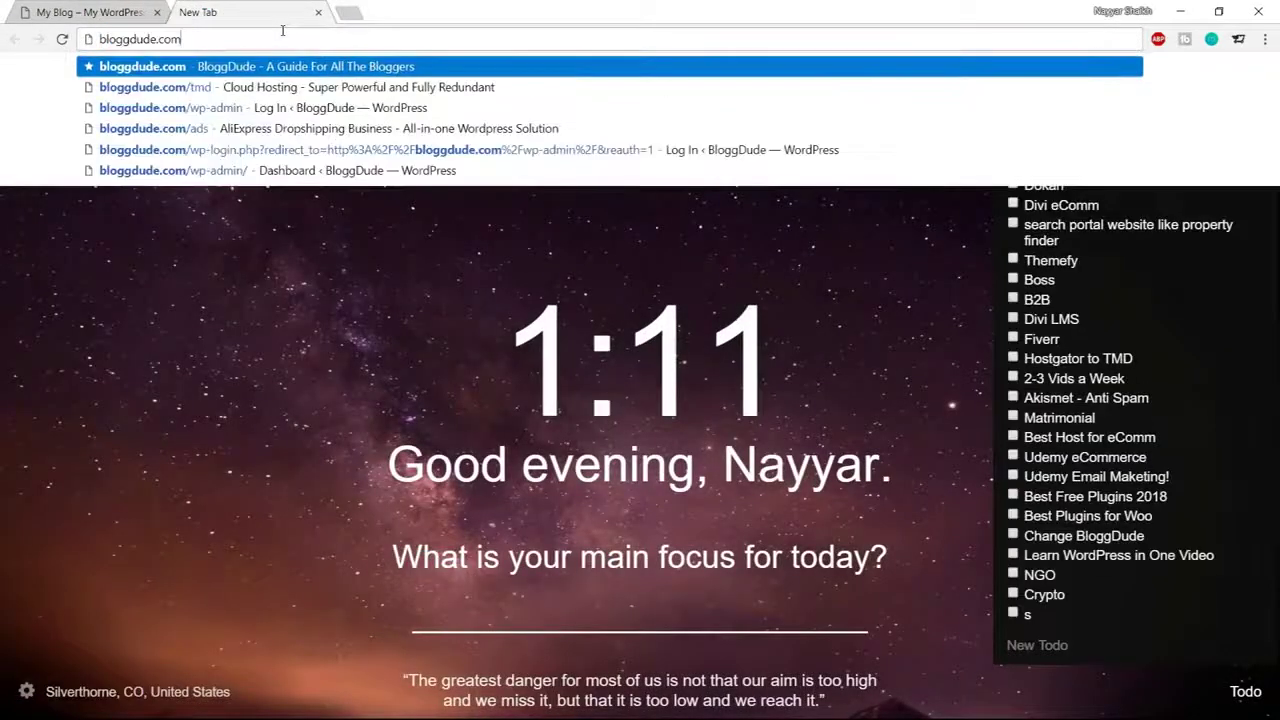
text(/tmd)
key(Return)
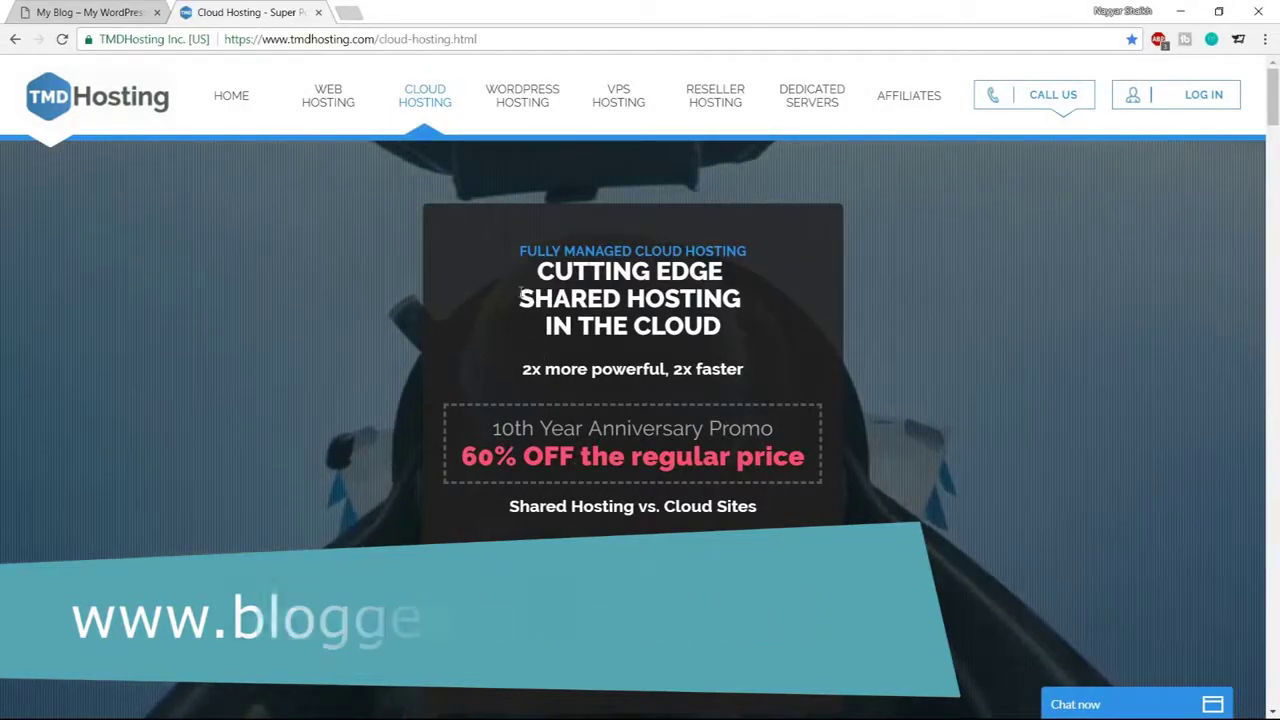
drag(519, 294, 758, 302)
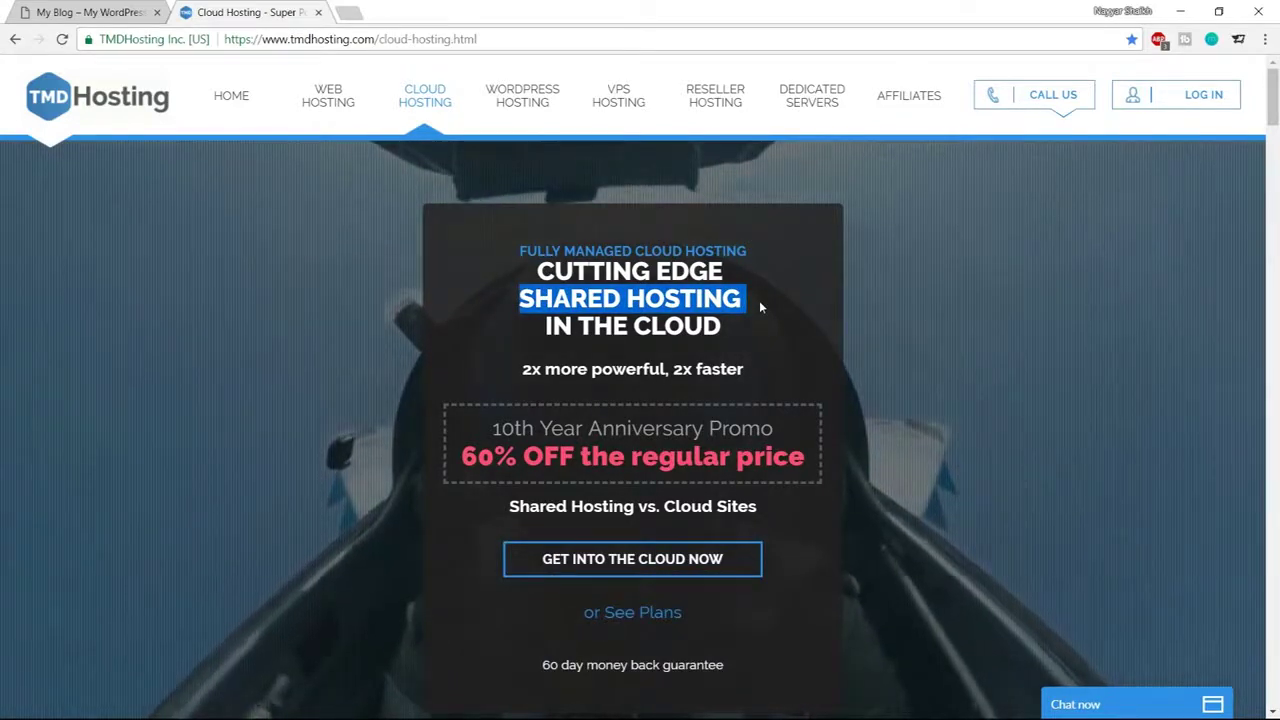
Follow GET INTO THE CLOUD NOW and scroll to the Starter, Business and Enterprise Cloud features
click(676, 565)
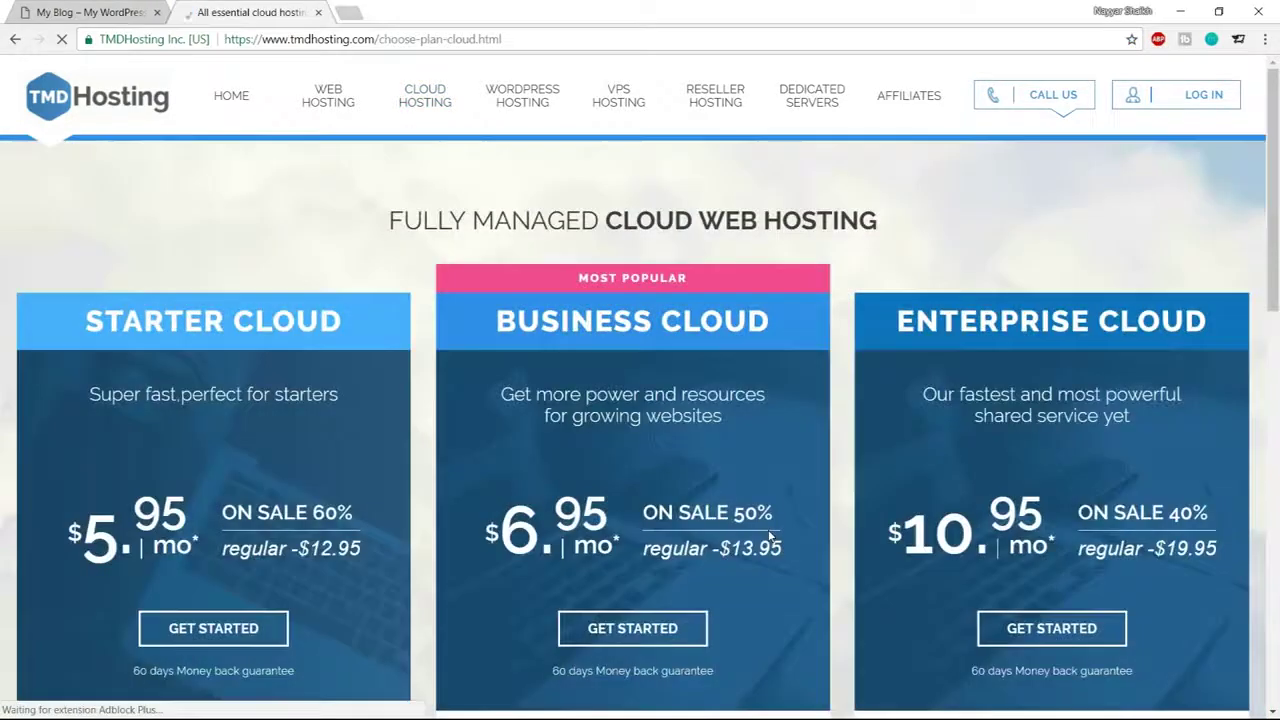
scroll(766, 486, down, 7)
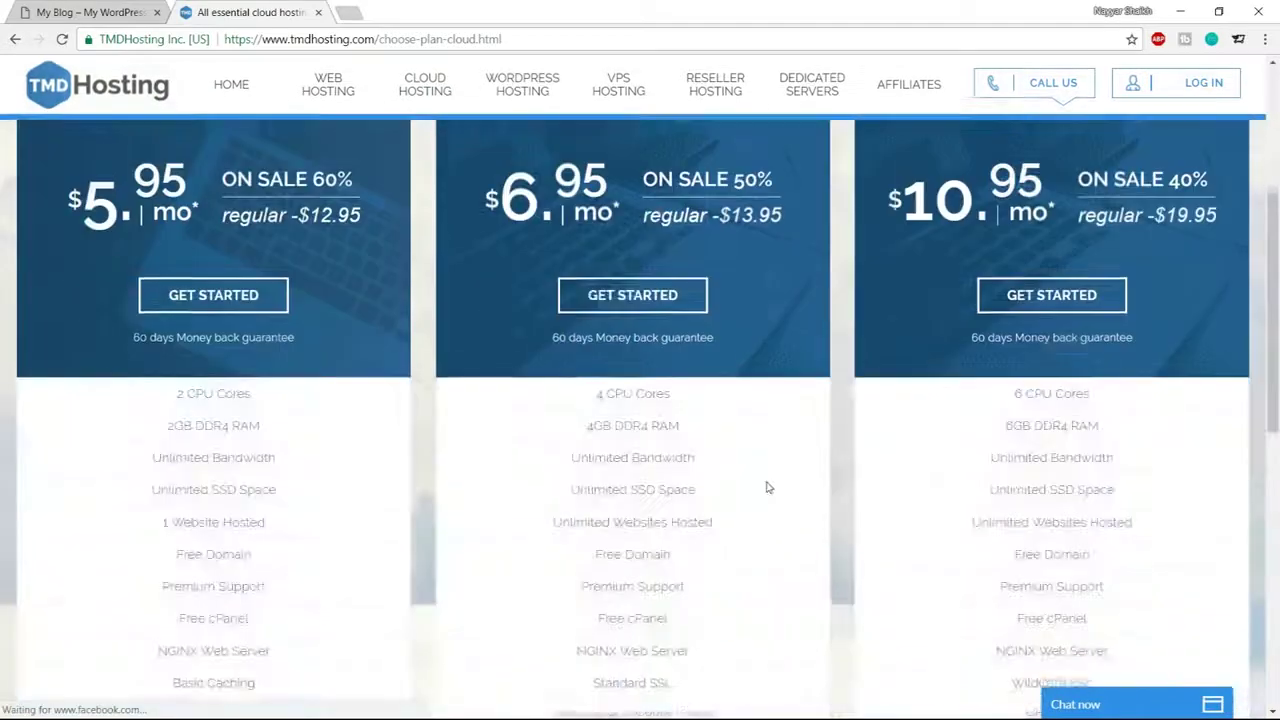
scroll(788, 528, up, 7)
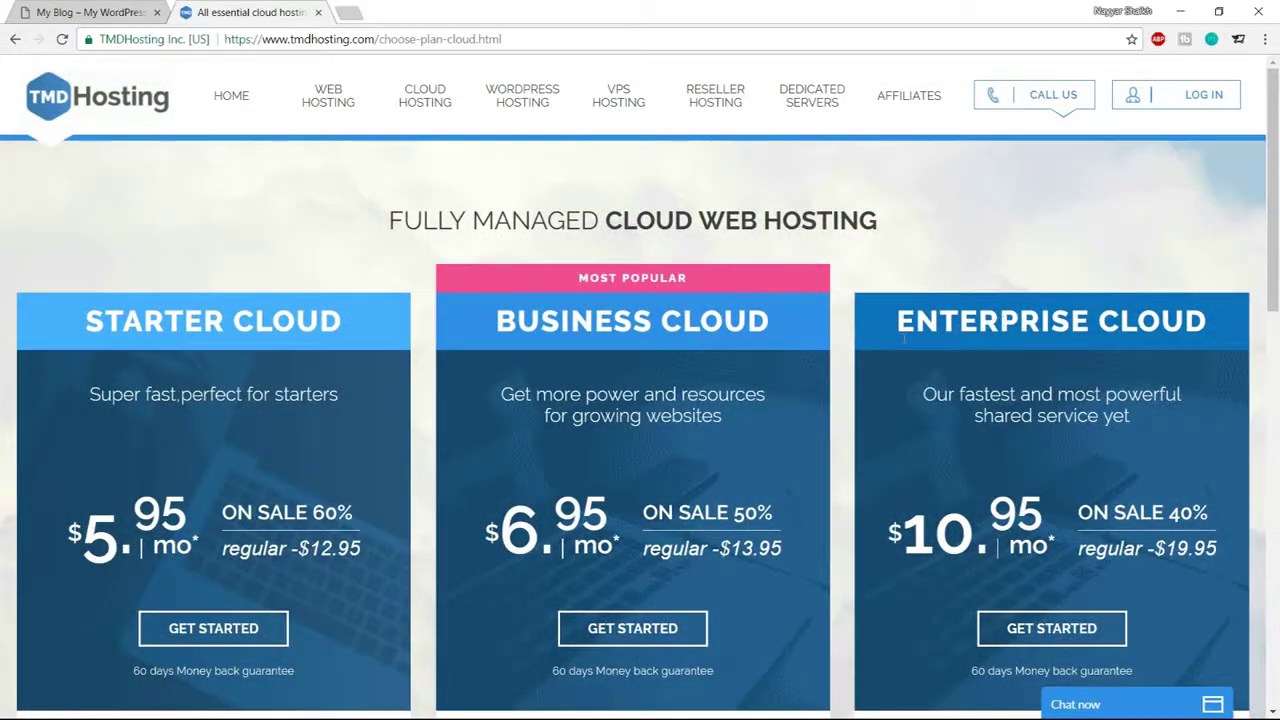
scroll(915, 380, down, 3)
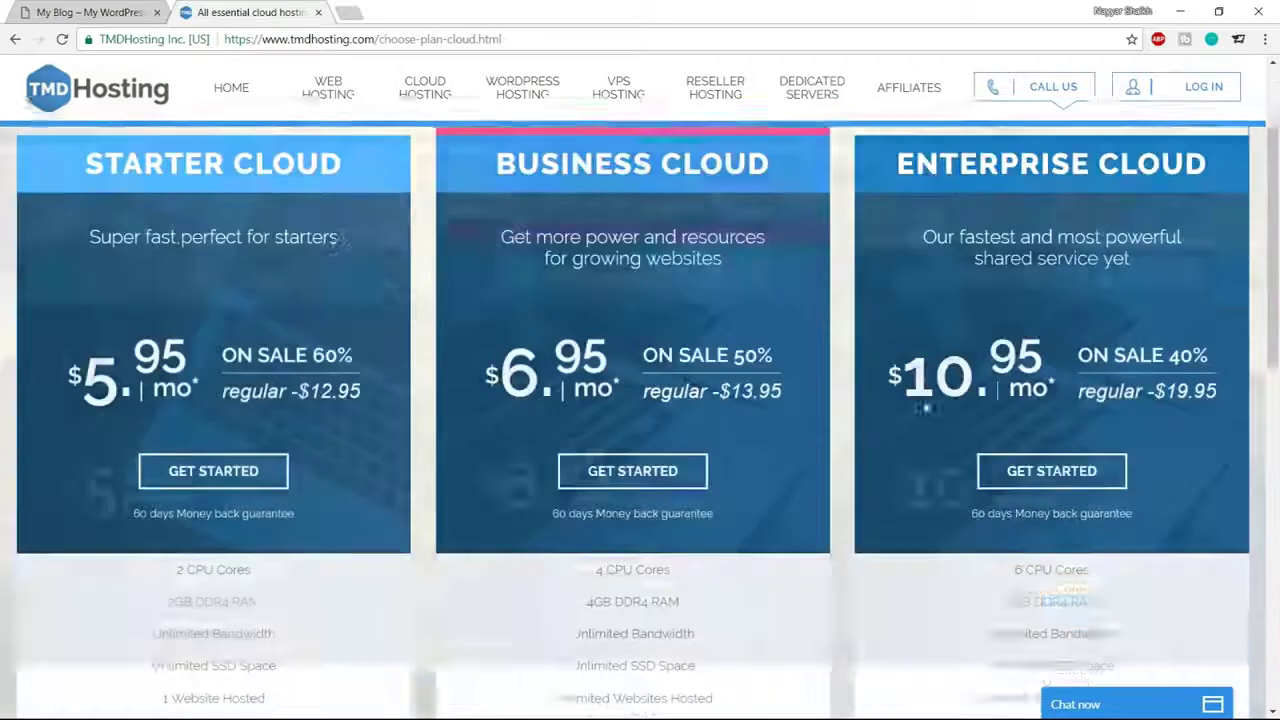
scroll(922, 430, up, 3)
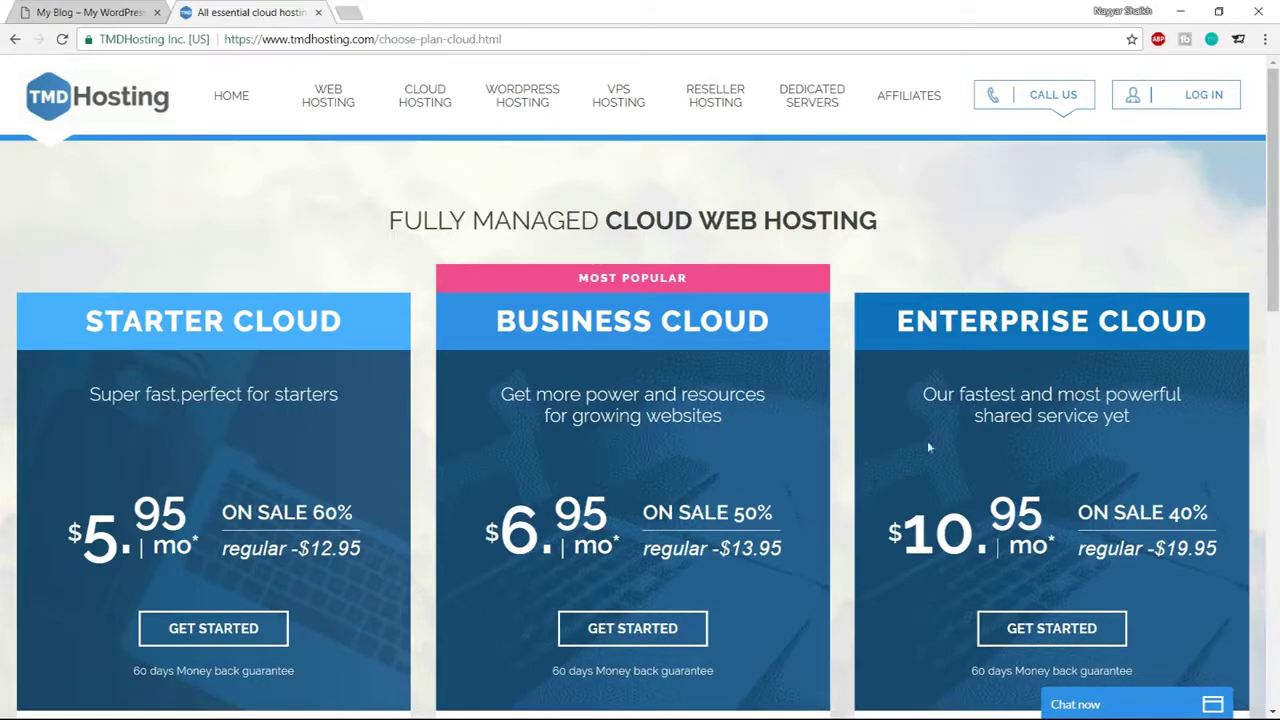
scroll(927, 440, down, 2)
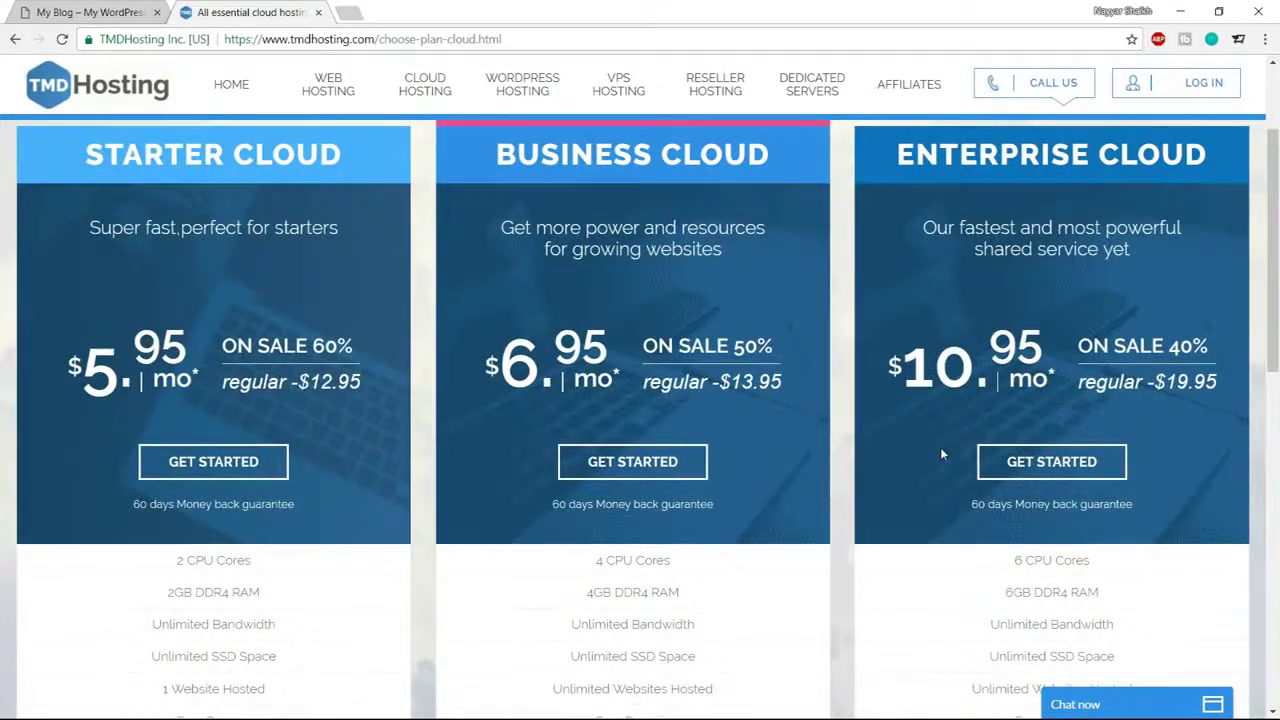
scroll(941, 455, down, 4)
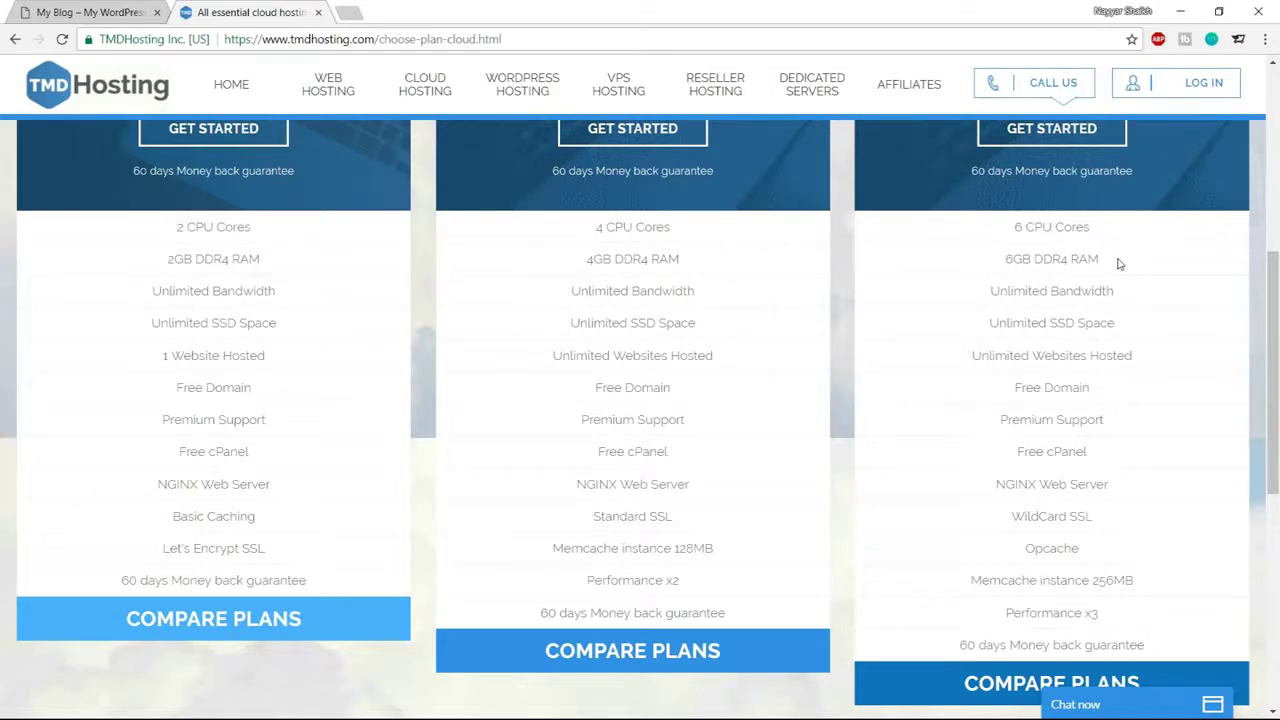
drag(991, 291, 1135, 293)
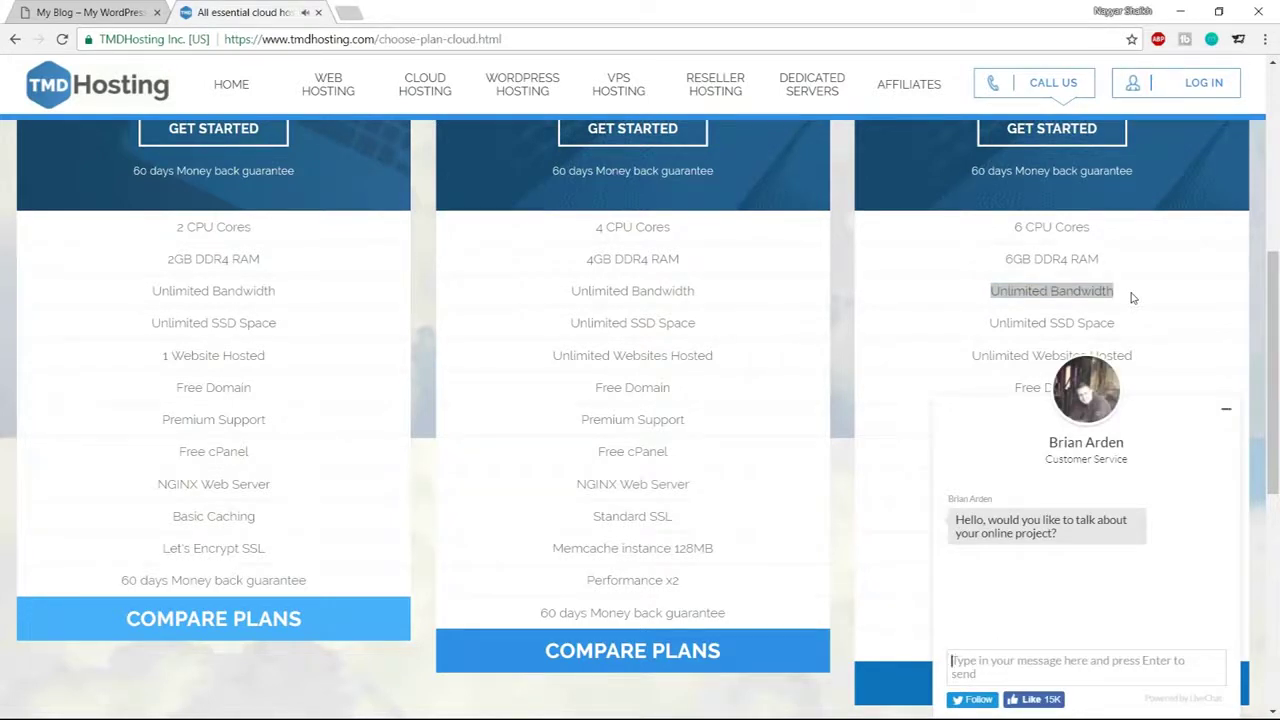
click(1228, 412)
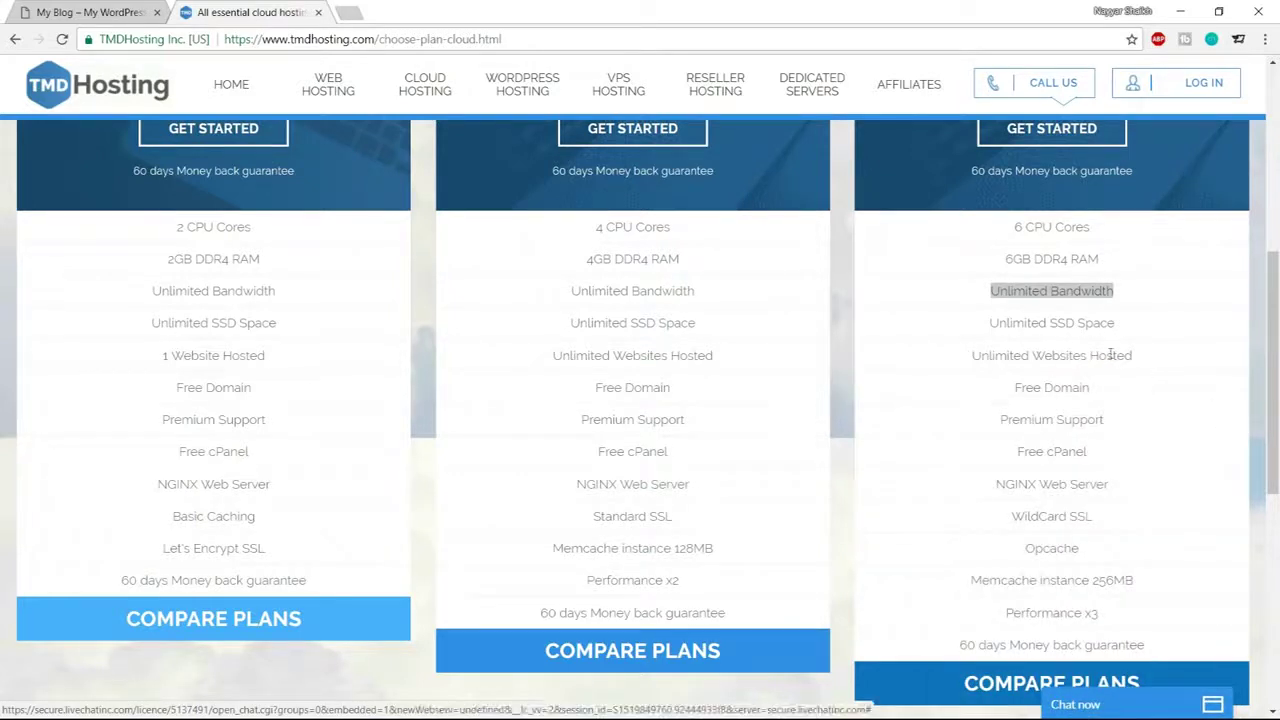
drag(1047, 323, 1122, 336)
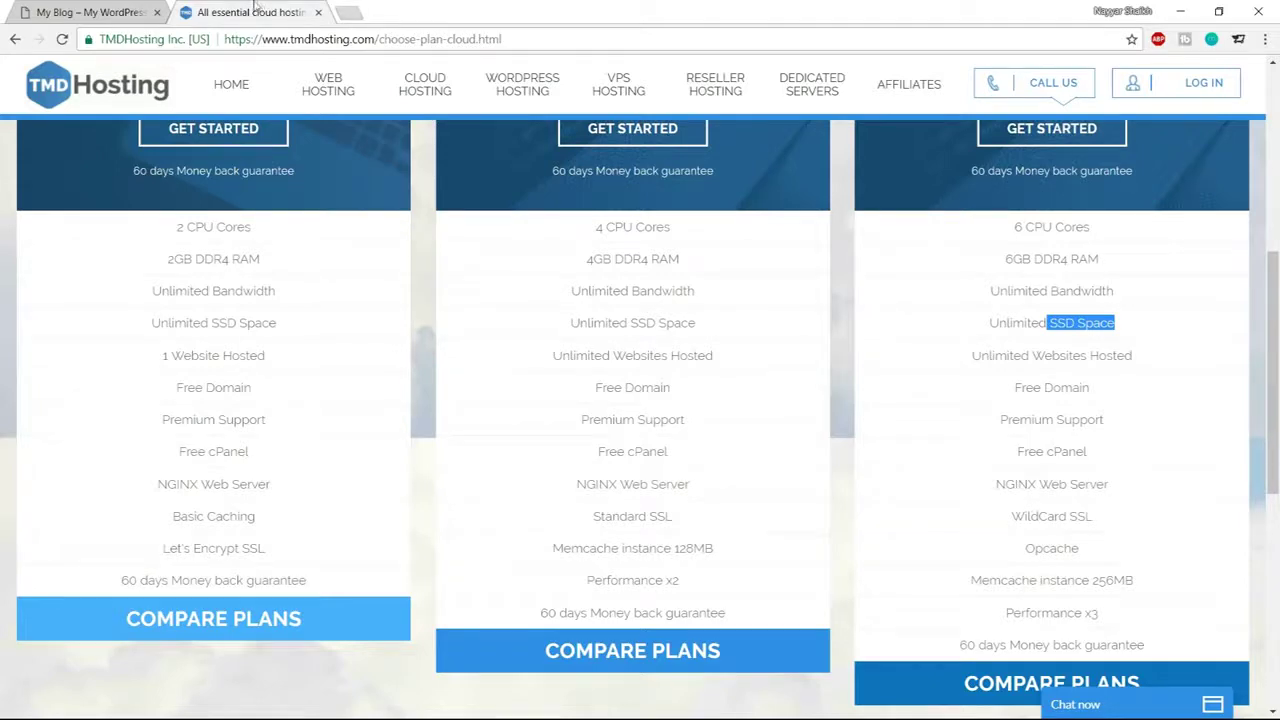
click(348, 12)
Search Google for 'hdd vs ssd web hosting' and skim the results
text(hdd)
key(Down)
key(Down)
key(Return)
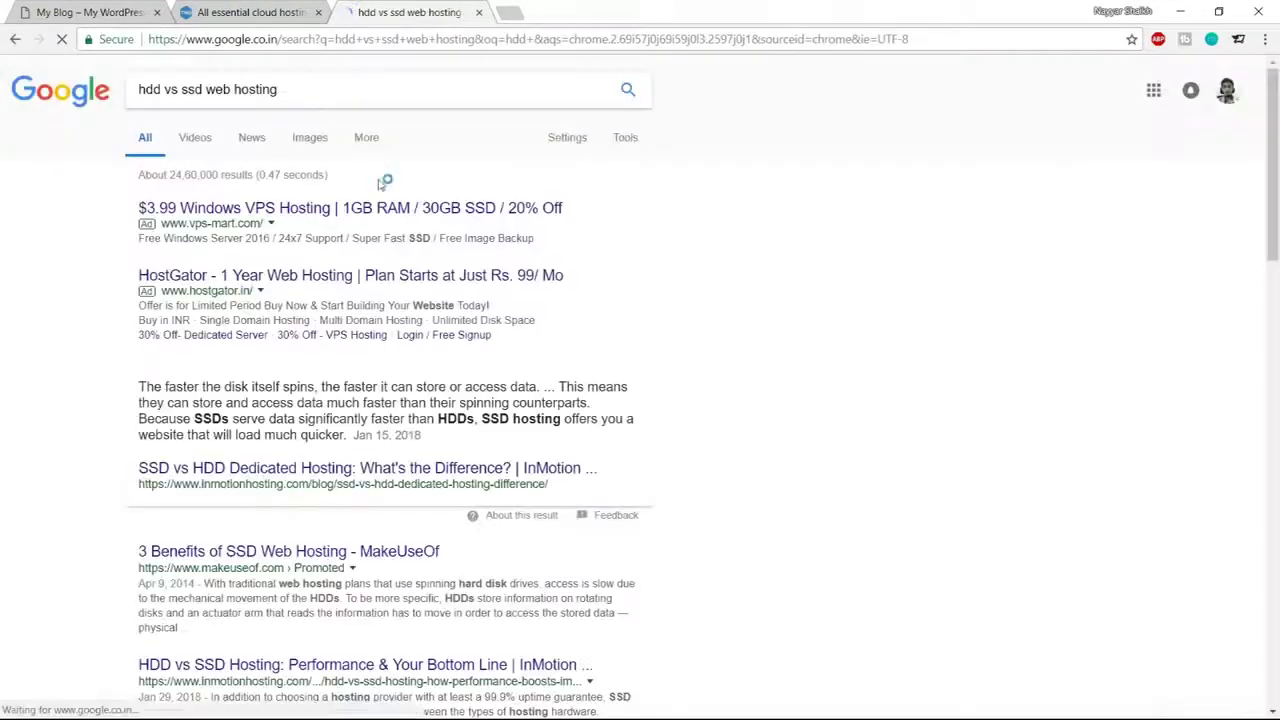
scroll(772, 435, down, 3)
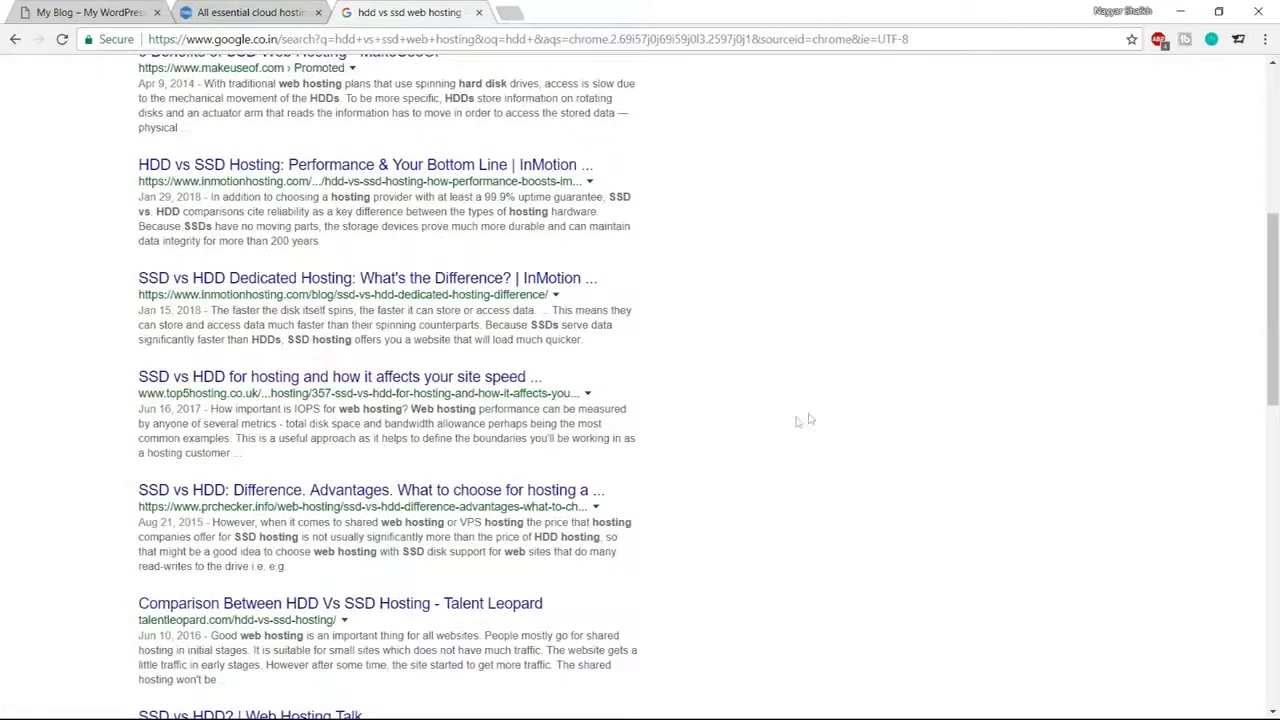
scroll(928, 461, down, 3)
scroll(928, 461, up, 10)
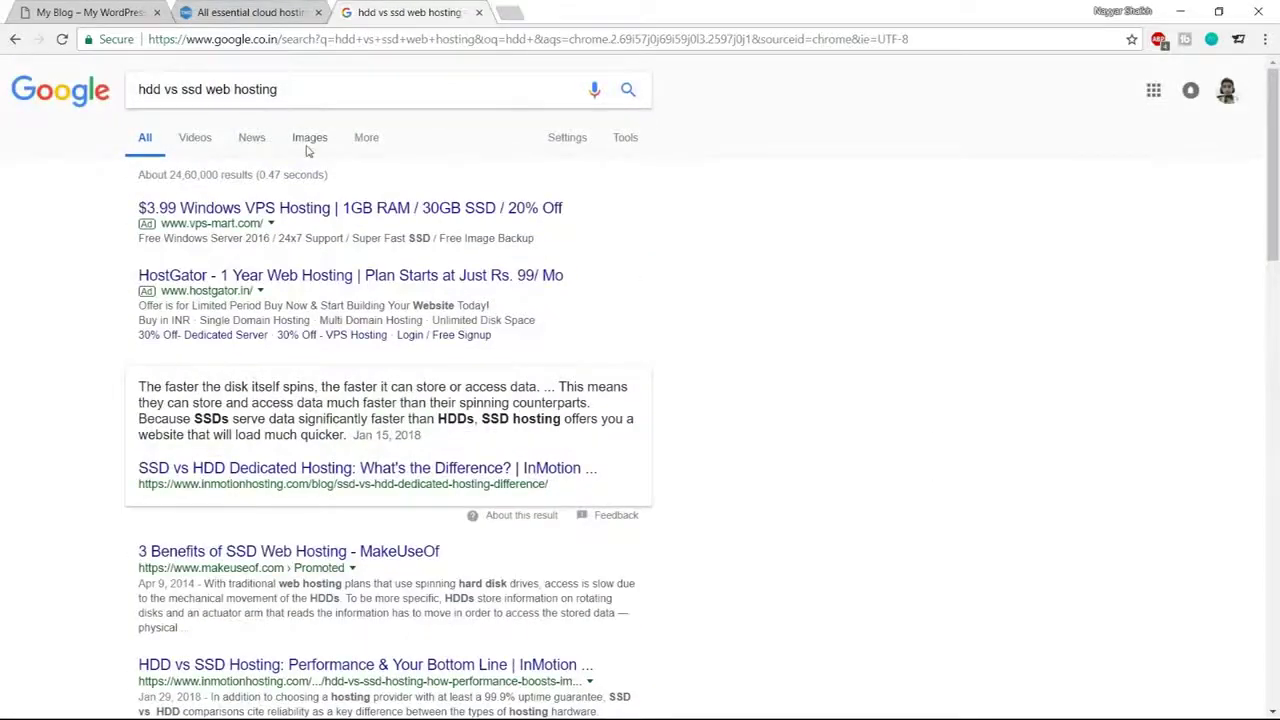
Browse the HDD versus SSD image results, preview one, then close the tab
click(321, 145)
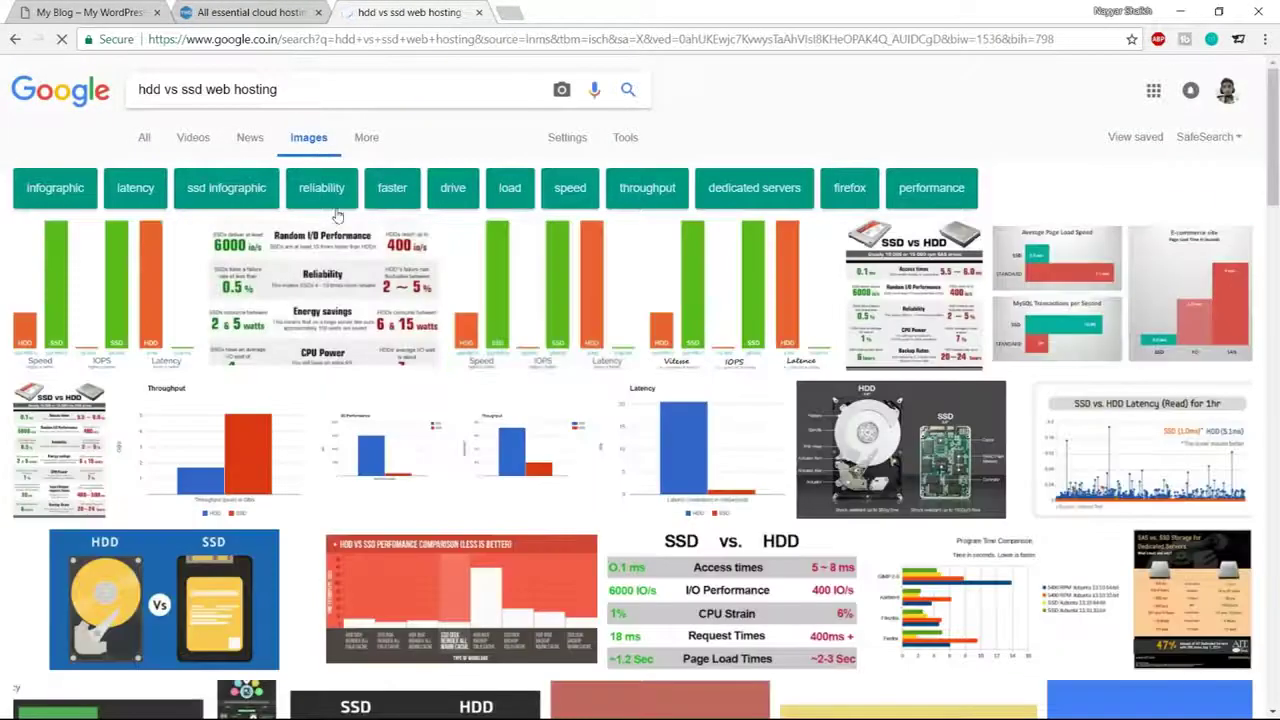
scroll(1027, 489, down, 4)
scroll(1027, 489, up, 5)
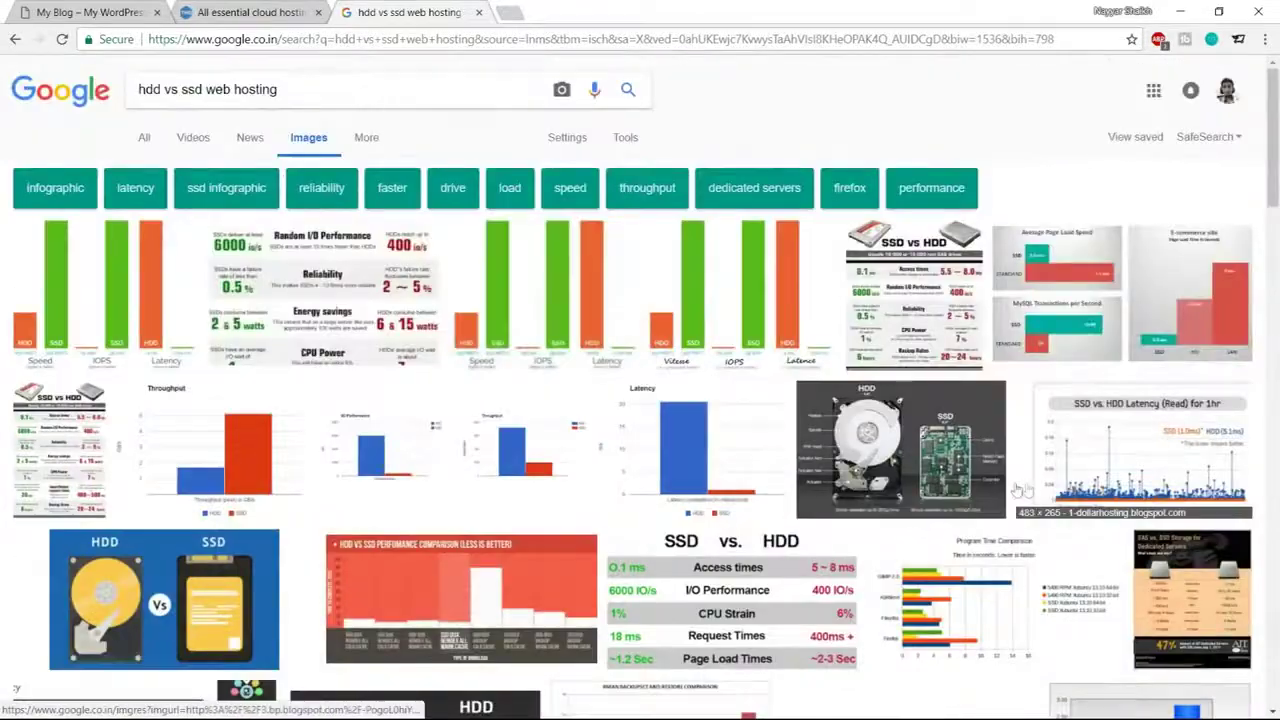
click(104, 260)
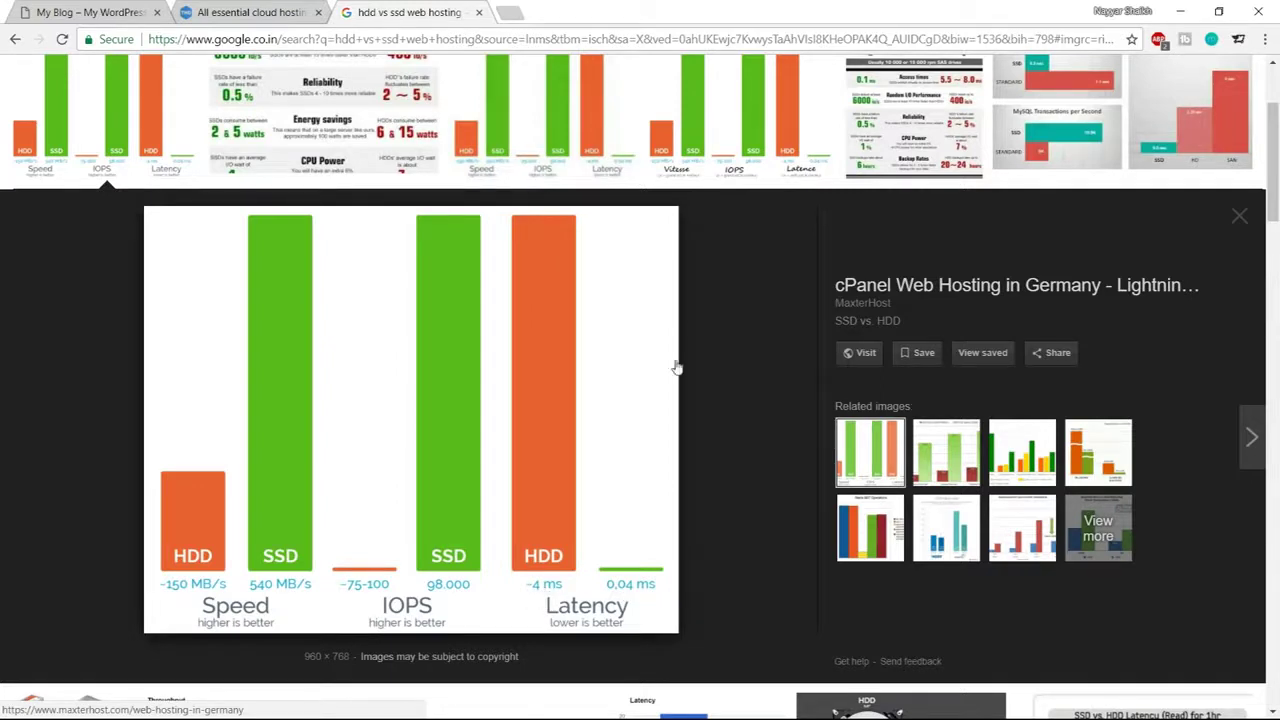
click(480, 13)
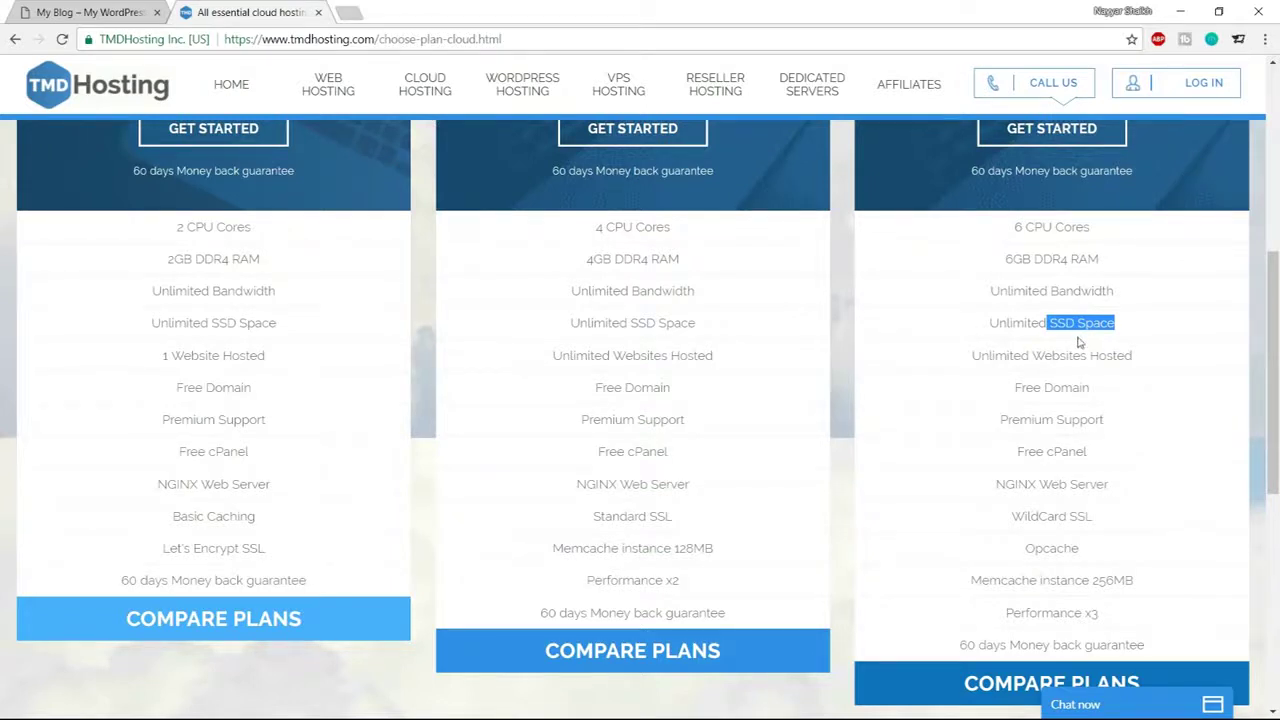
click(1113, 347)
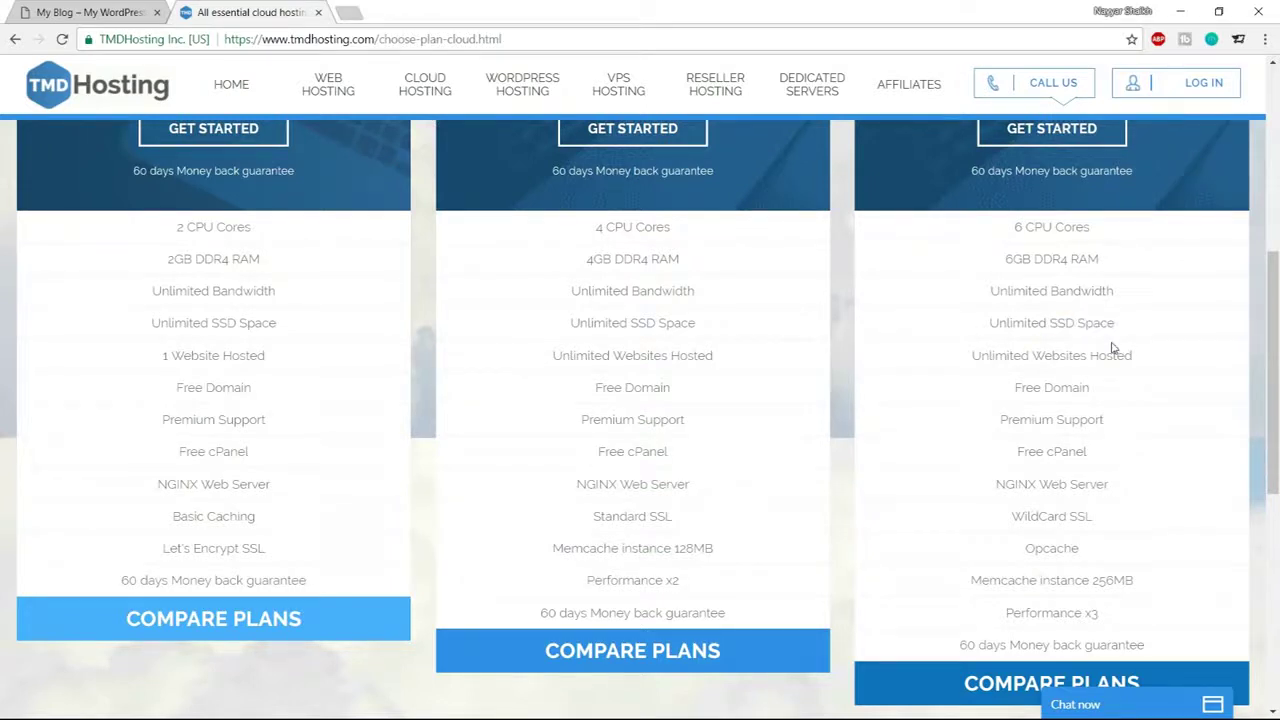
drag(988, 322, 1133, 324)
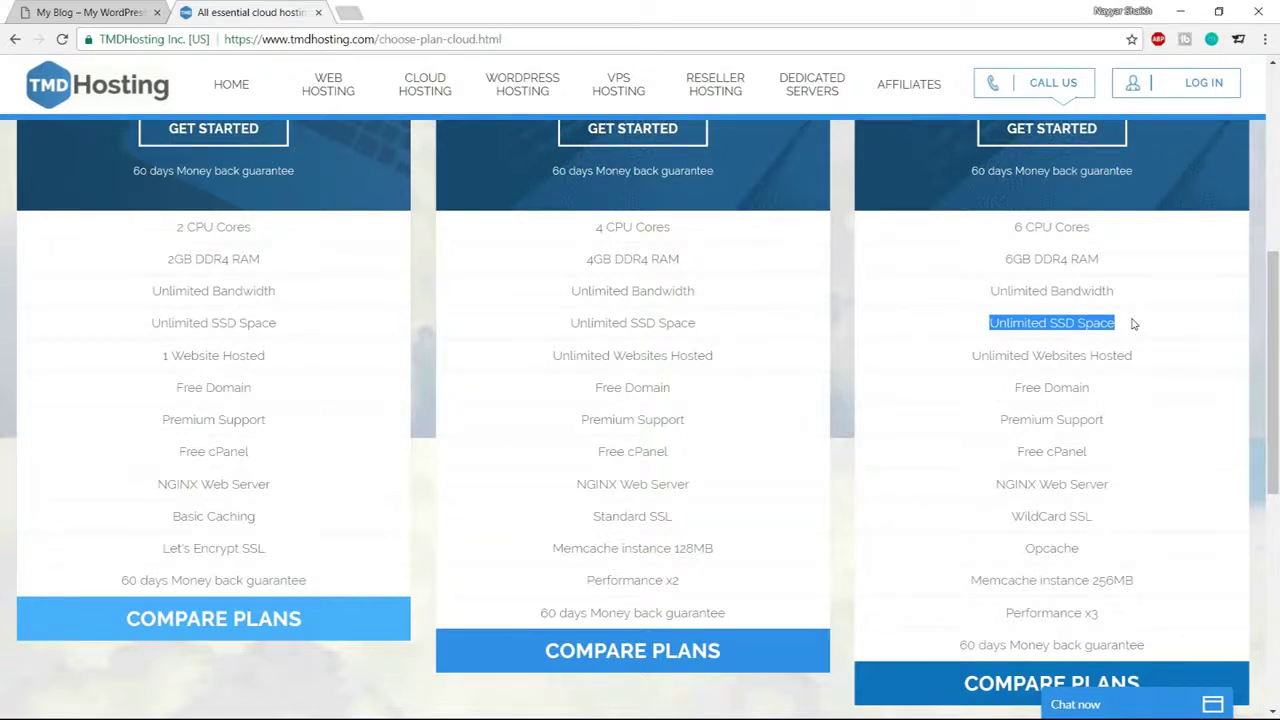
drag(970, 358, 1138, 361)
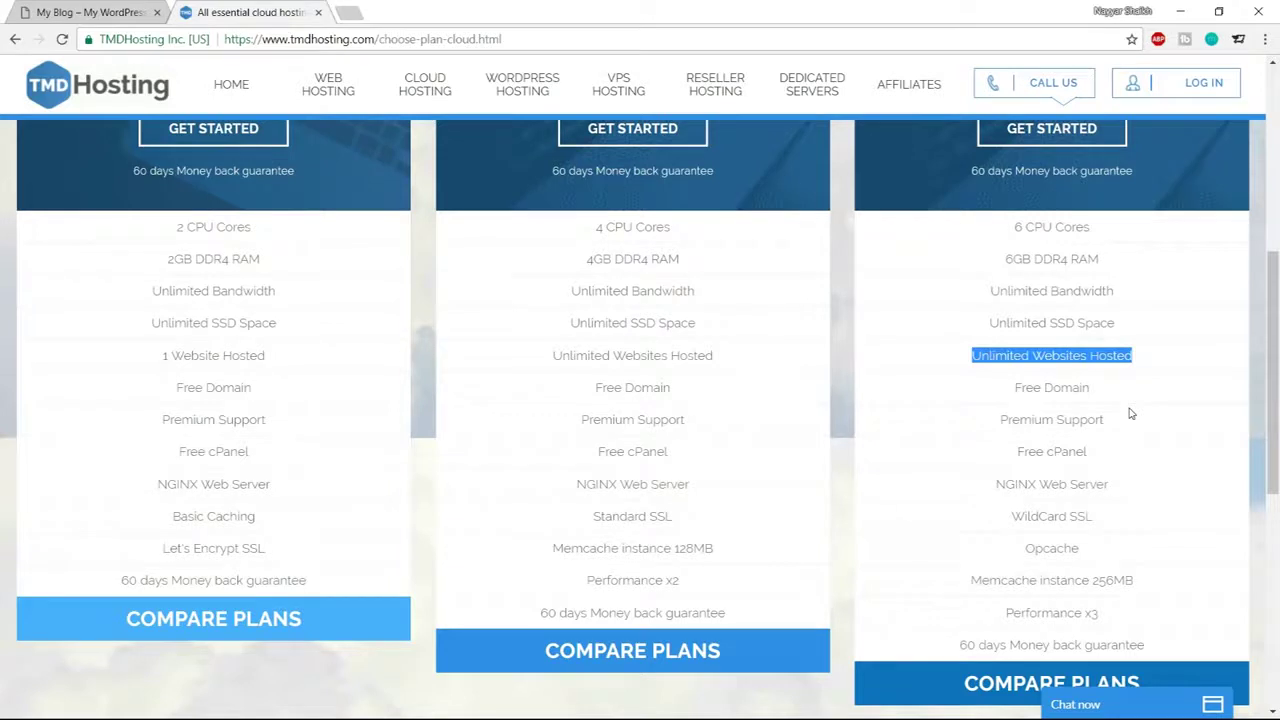
drag(1014, 388, 1100, 389)
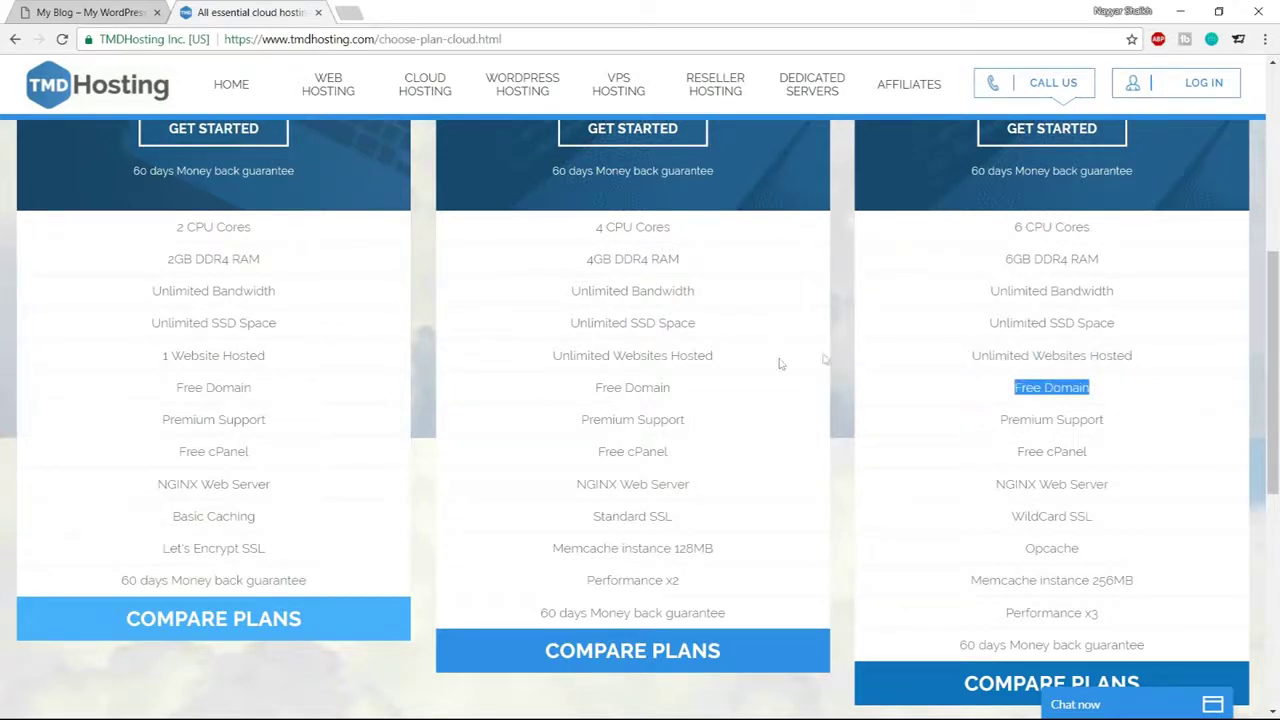
drag(1000, 420, 1136, 425)
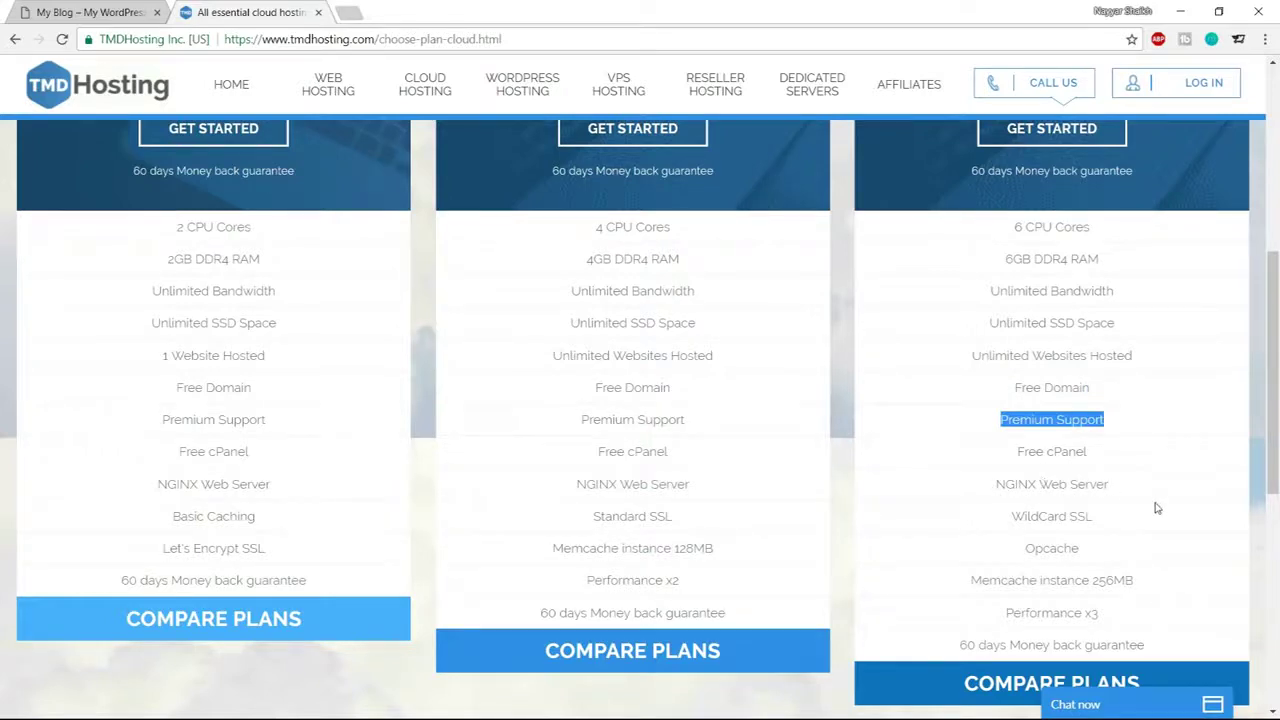
scroll(1157, 508, down, 1)
drag(1070, 432, 1113, 436)
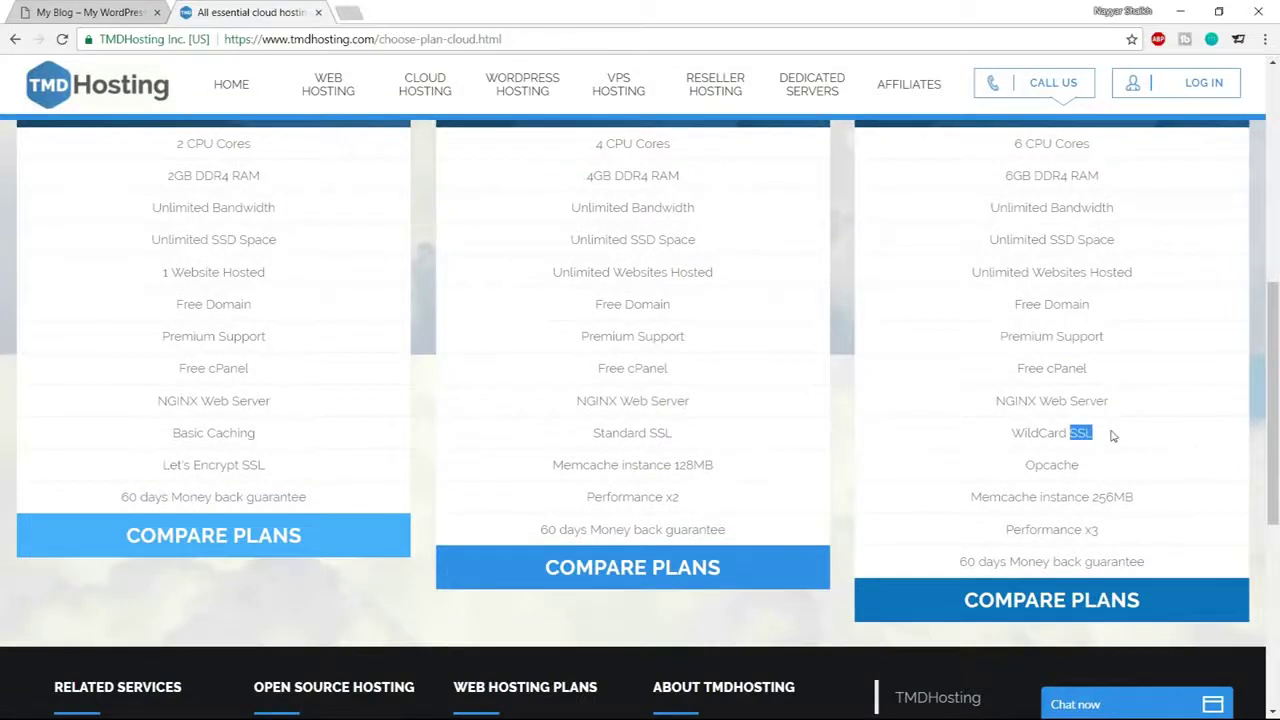
click(155, 40)
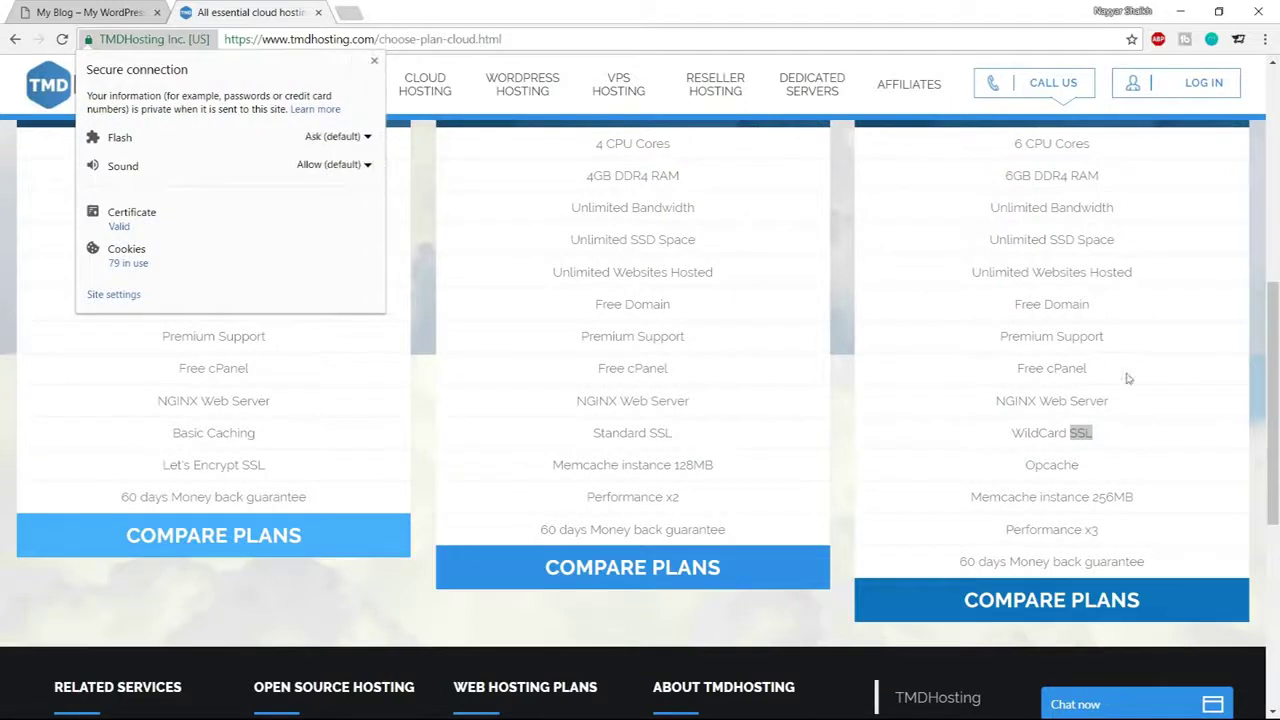
key(Escape)
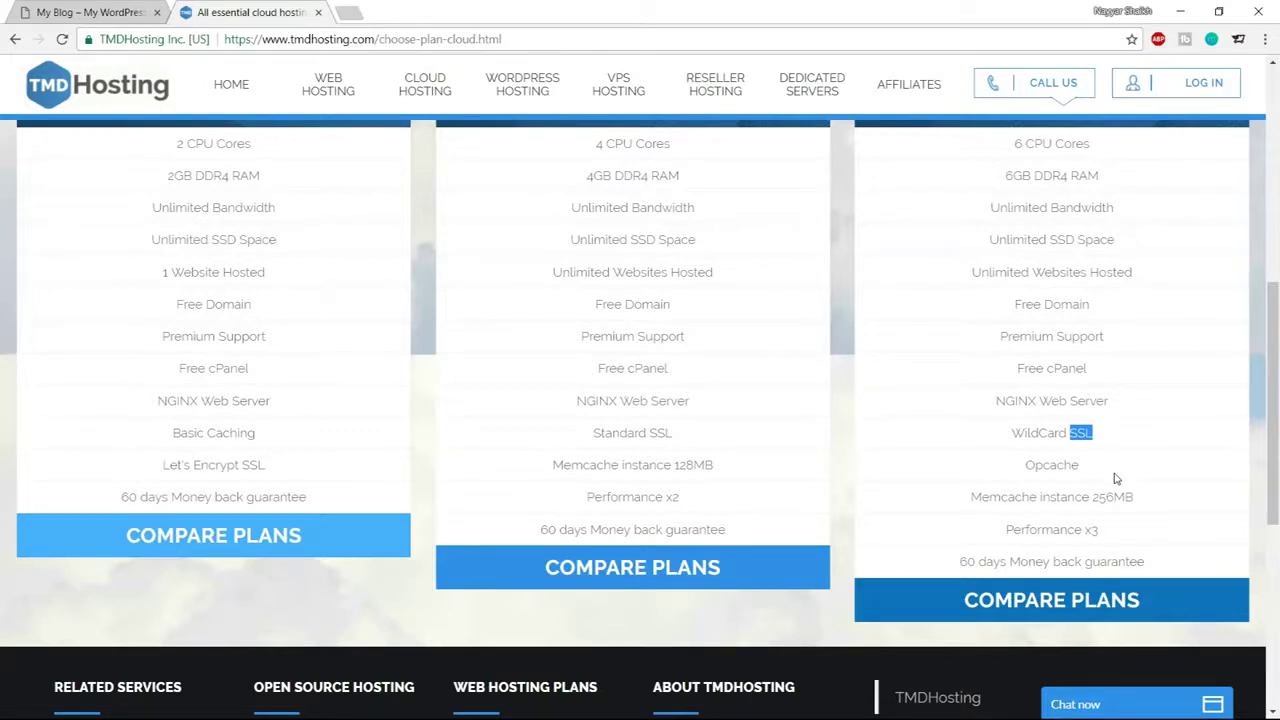
click(1013, 432)
drag(1013, 432, 1096, 440)
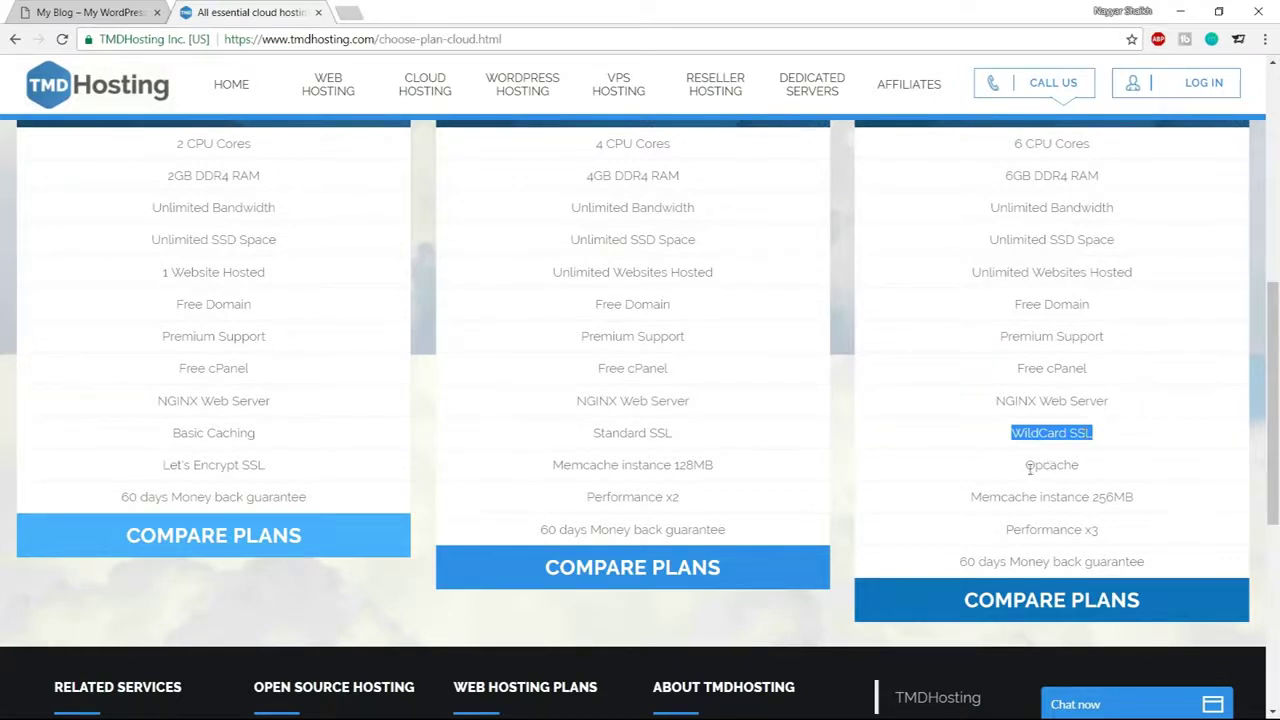
drag(1028, 466, 1108, 465)
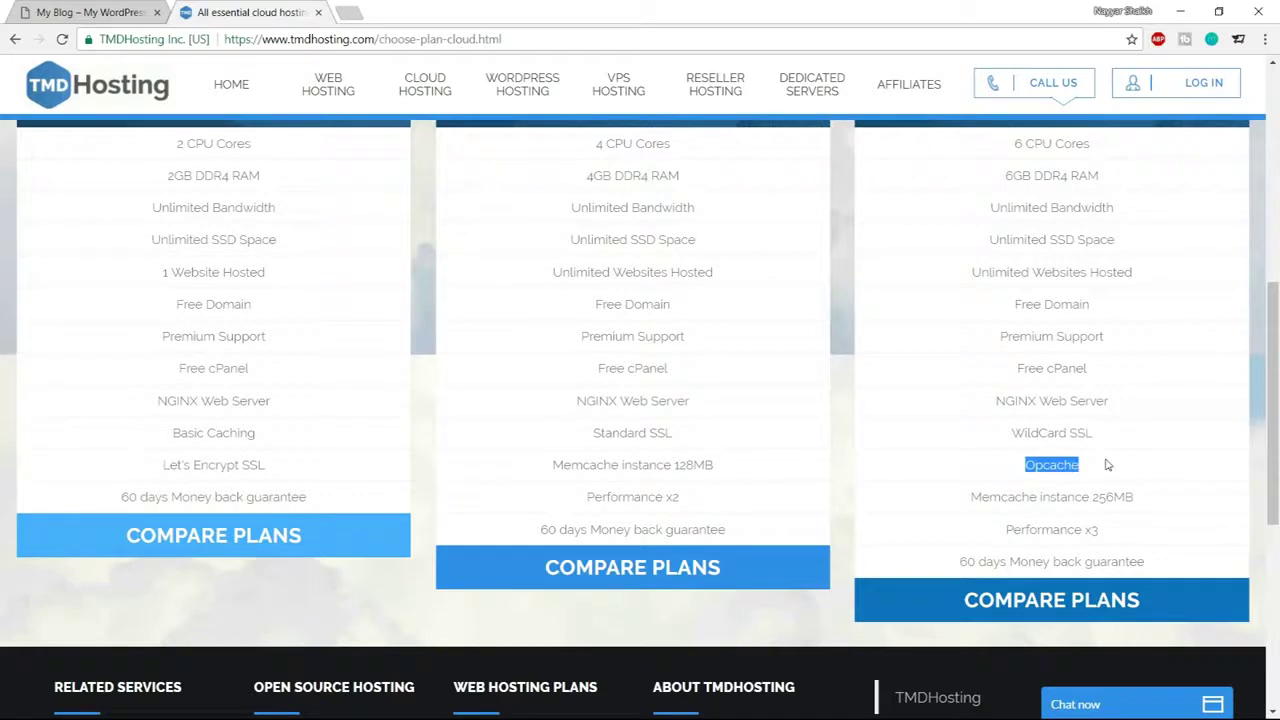
drag(970, 497, 1068, 498)
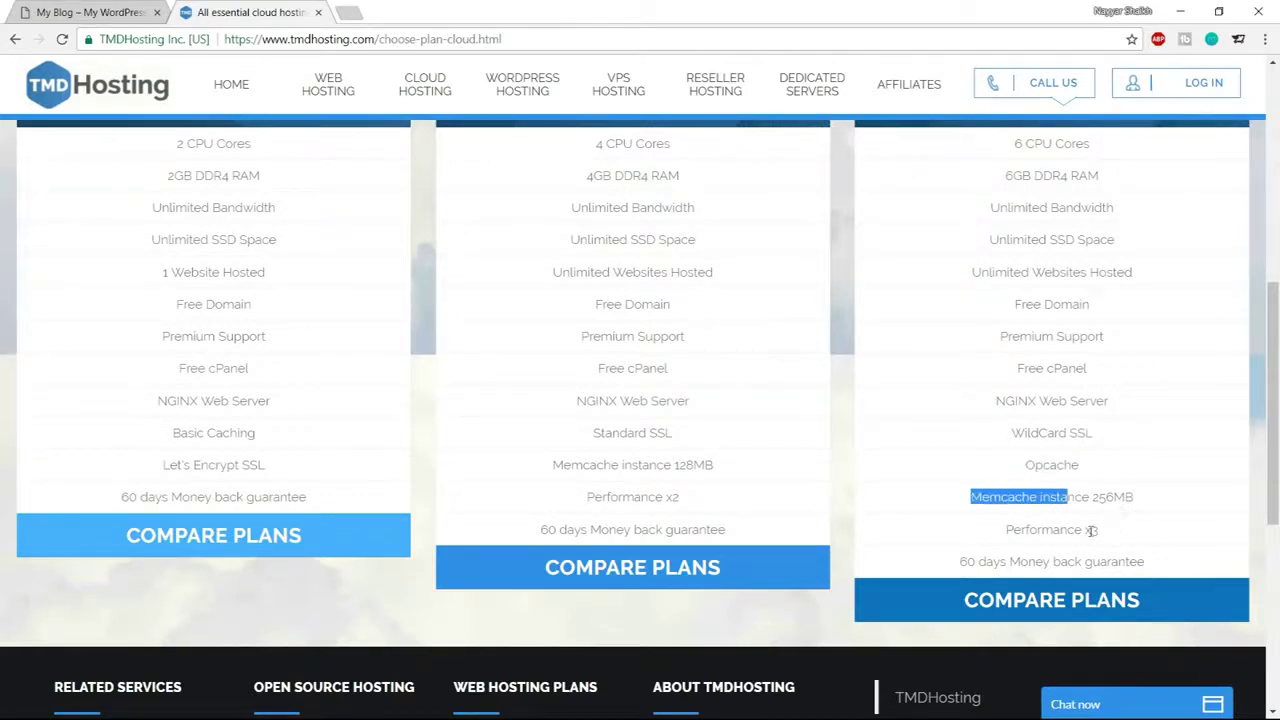
drag(1098, 530, 1074, 529)
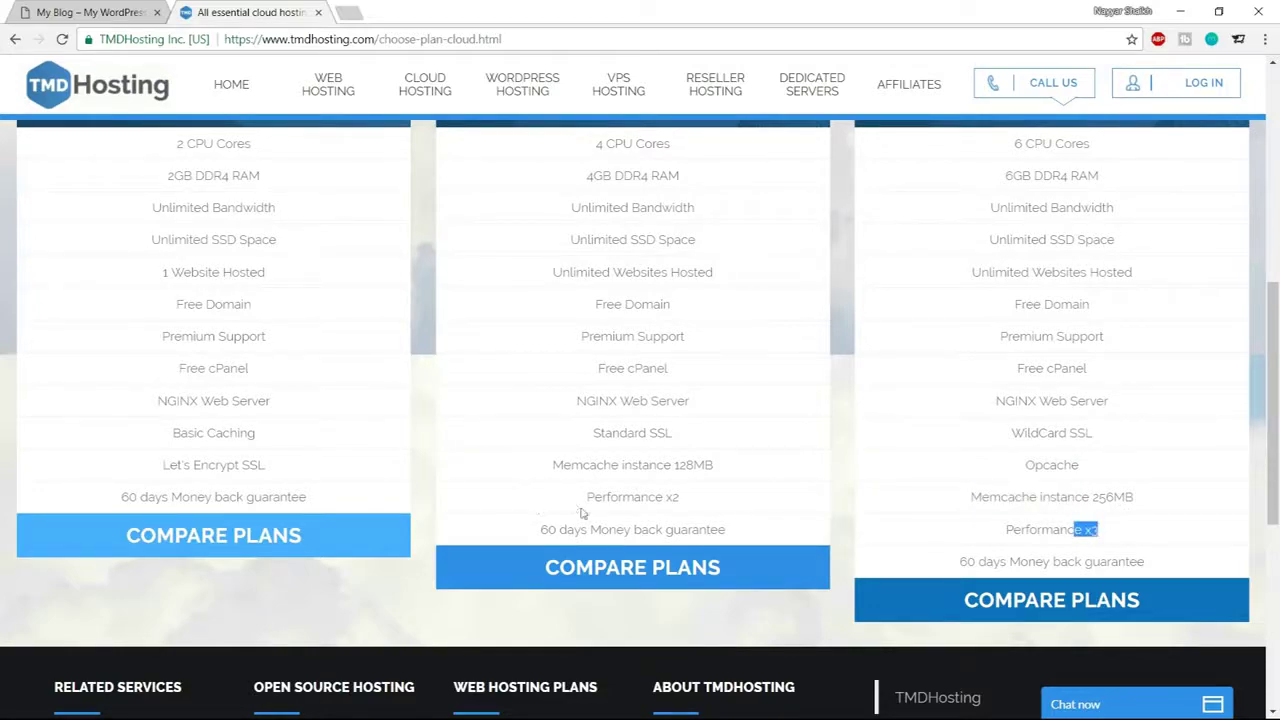
scroll(540, 514, up, 4)
scroll(800, 492, down, 4)
drag(943, 565, 1174, 569)
click(1174, 569)
scroll(1170, 576, up, 4)
scroll(1166, 583, up, 1)
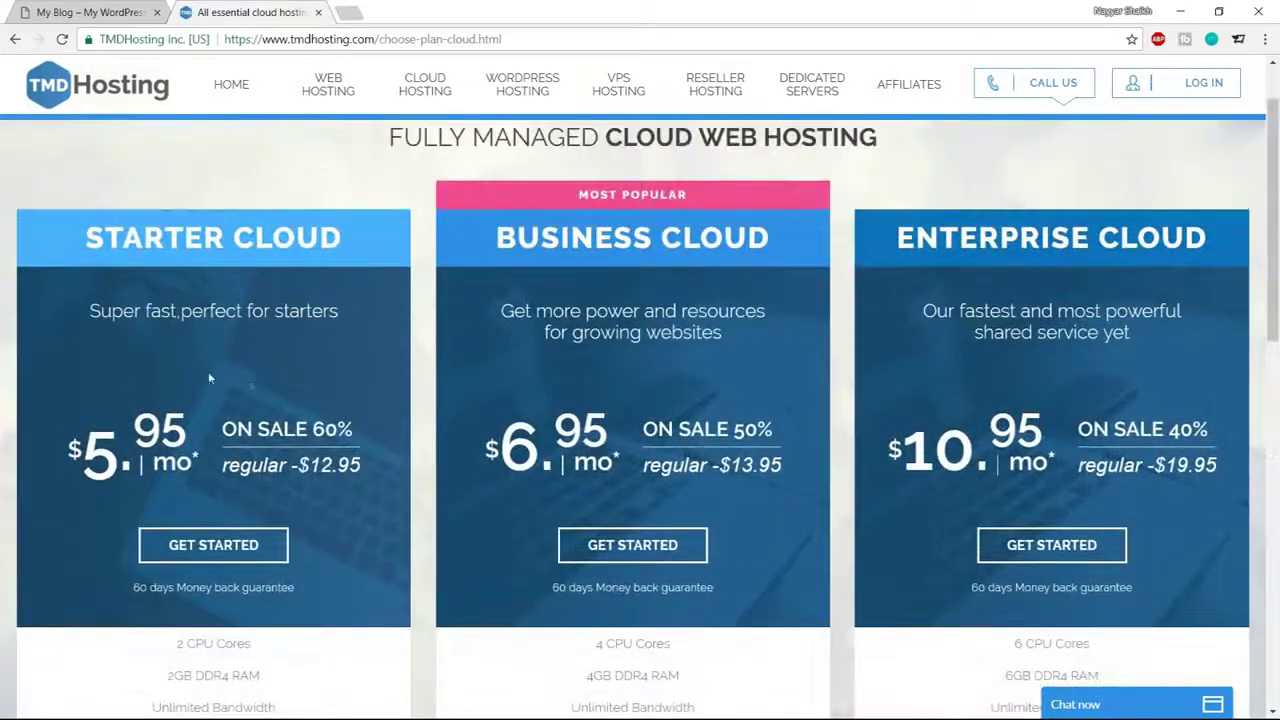
drag(82, 241, 352, 252)
scroll(365, 320, down, 2)
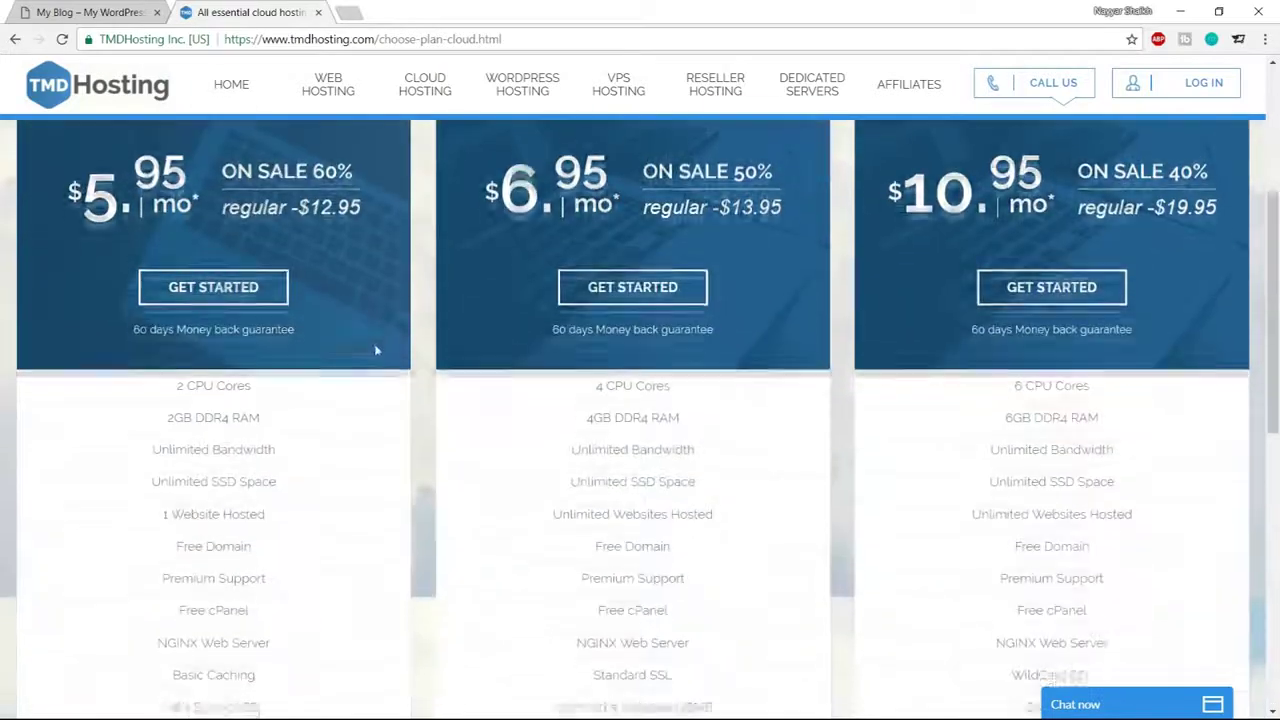
scroll(350, 525, up, 3)
scroll(350, 525, down, 1)
drag(163, 694, 265, 694)
scroll(228, 553, down, 2)
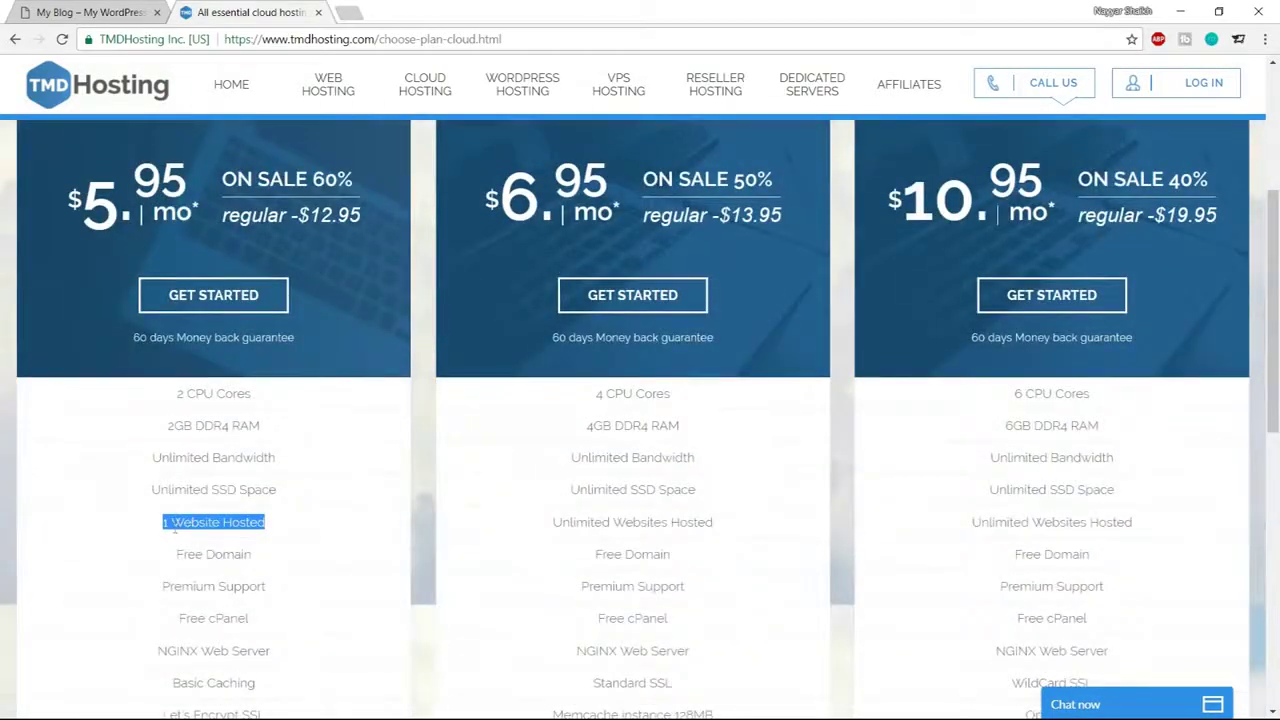
scroll(342, 553, up, 3)
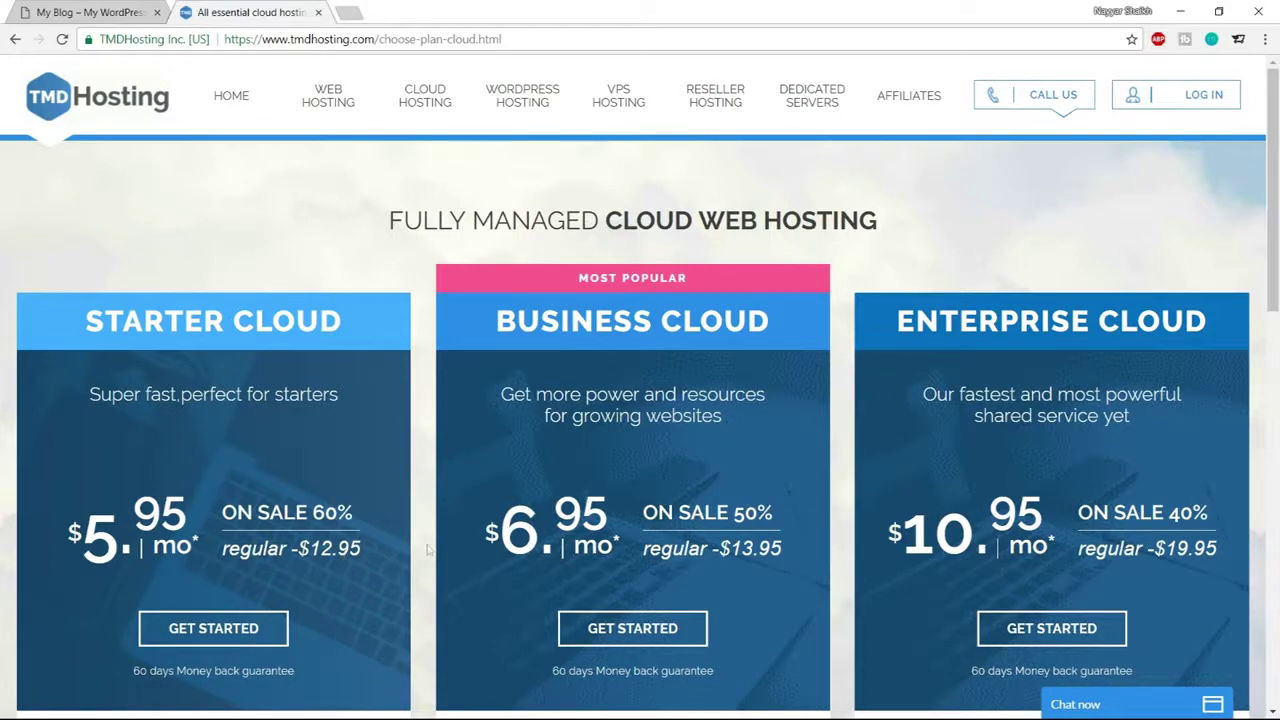
drag(500, 321, 724, 321)
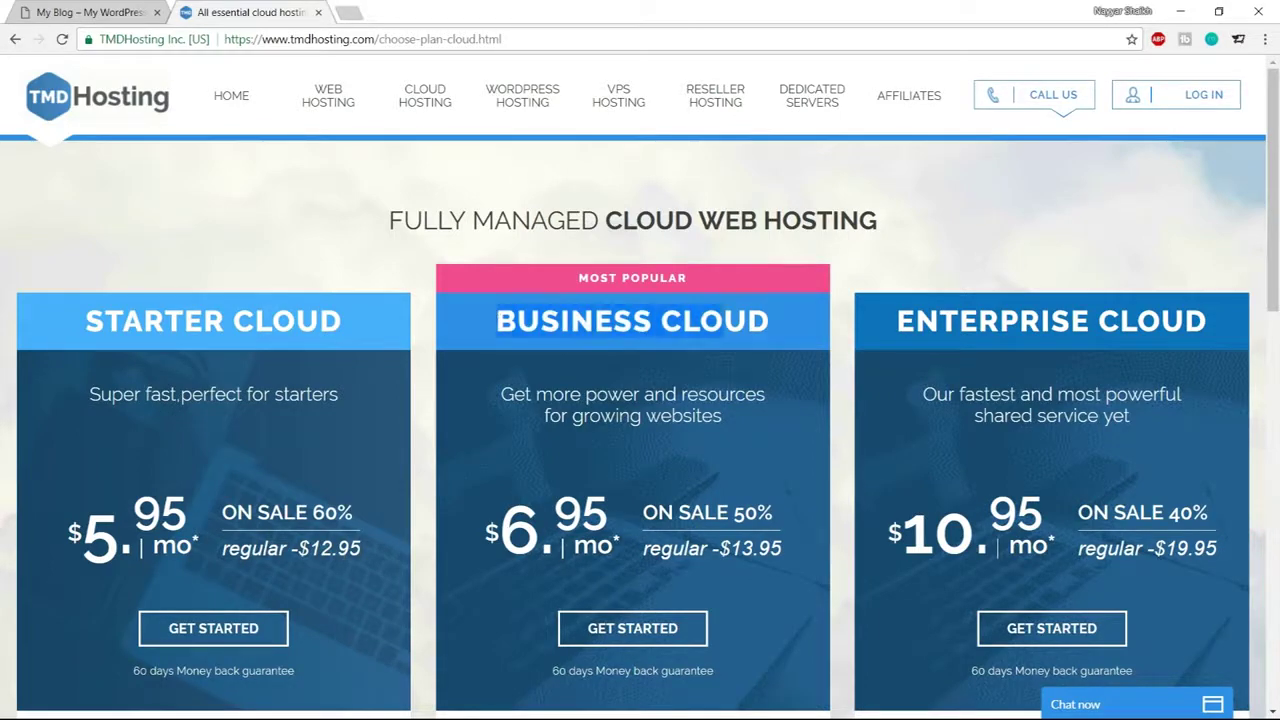
scroll(724, 321, down, 1)
scroll(1132, 410, down, 1)
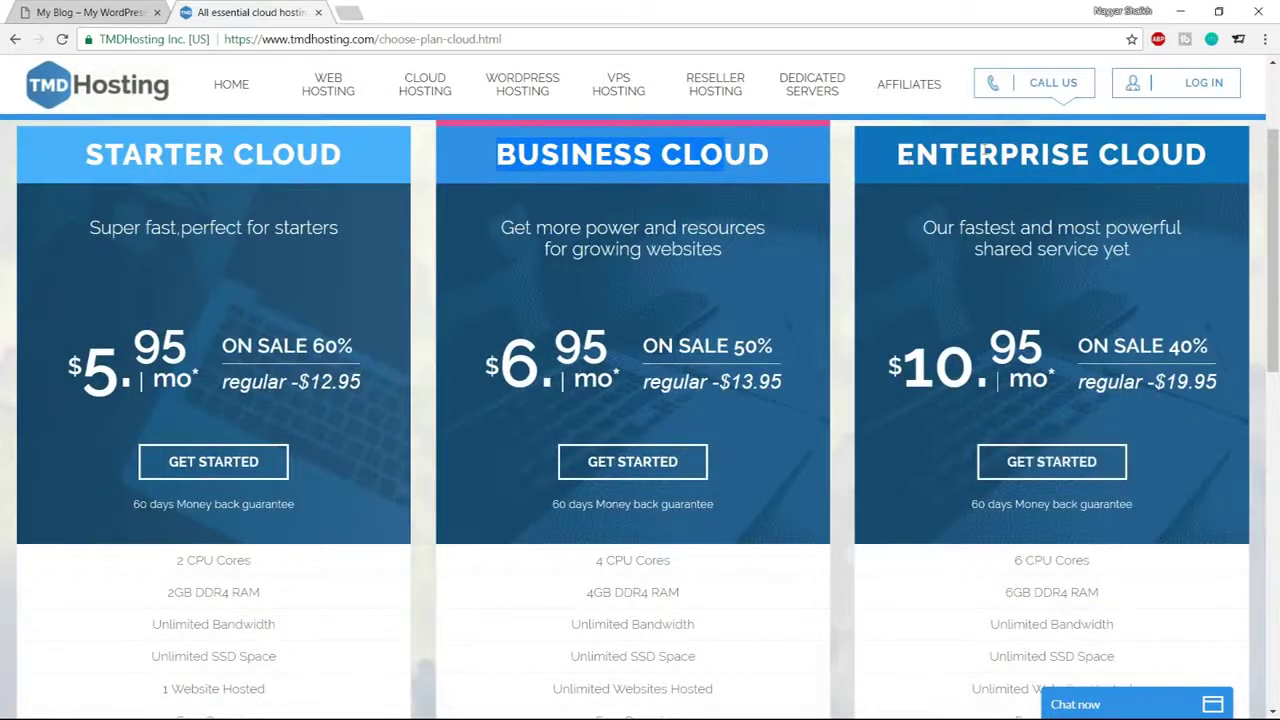
Order the Enterprise Cloud plan with the desired domain name on .com and proceed
click(1054, 474)
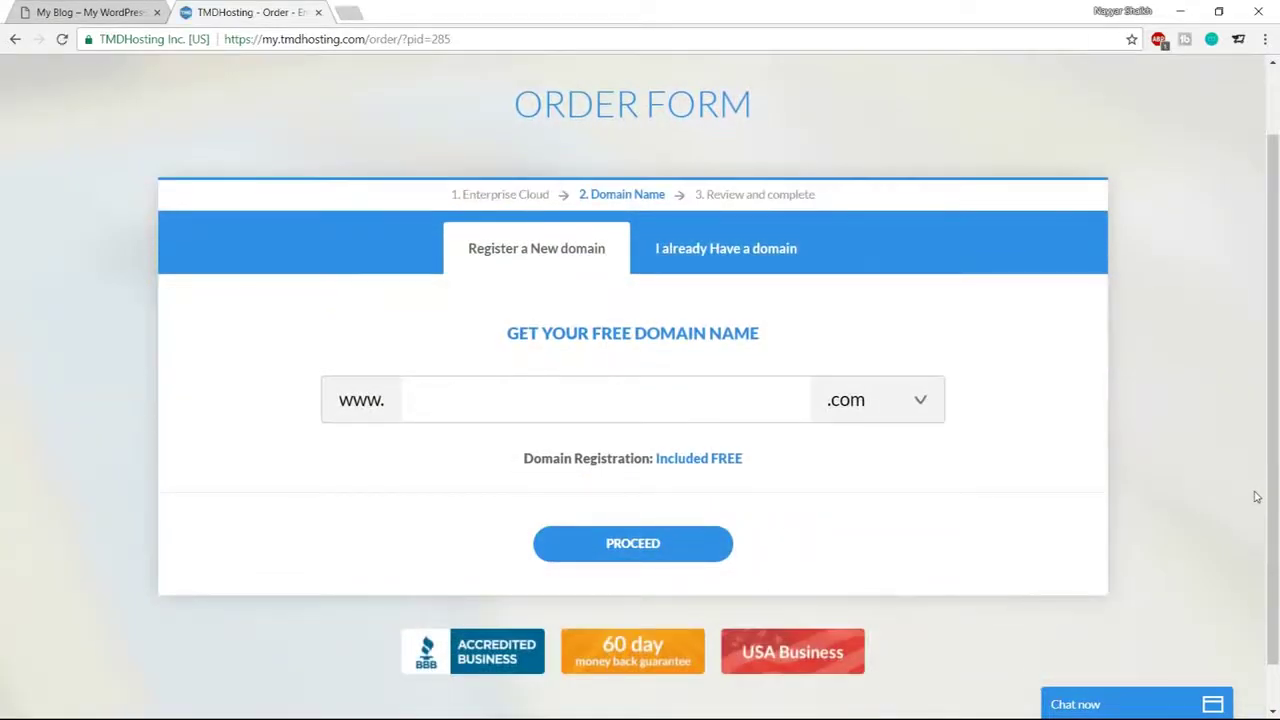
text(nayyarshai)
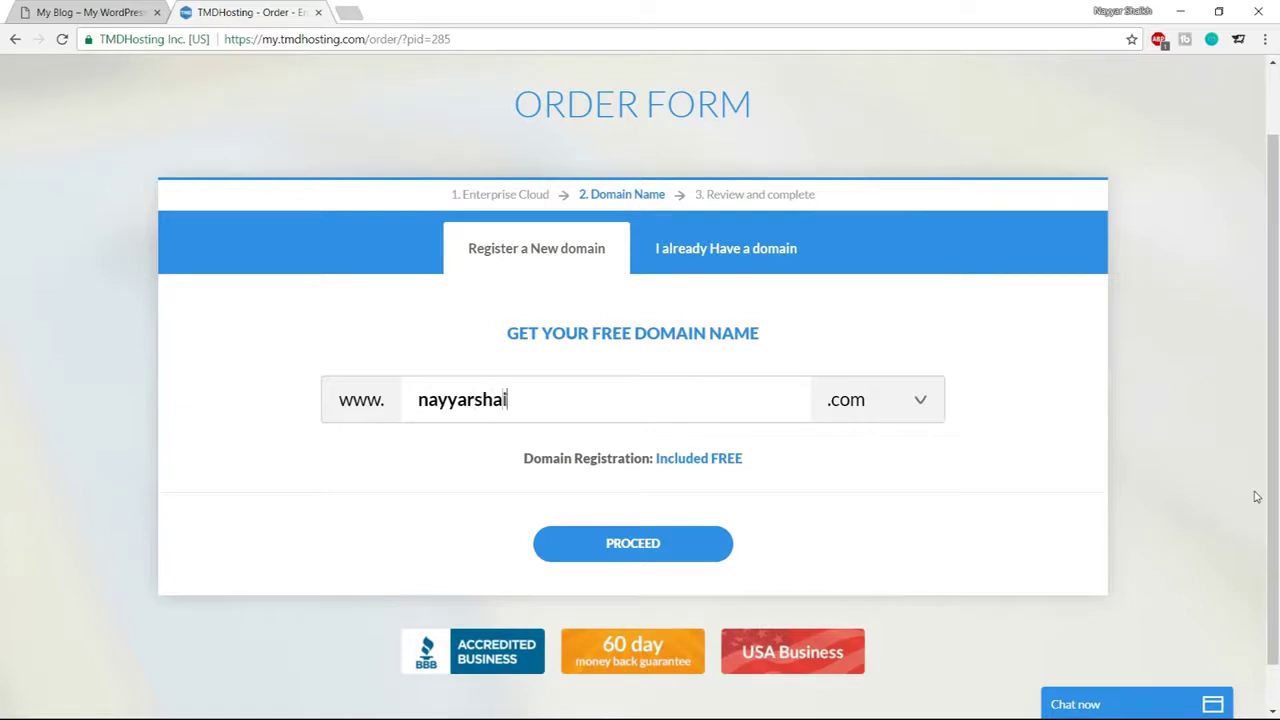
text(kh1)
double_click(497, 399)
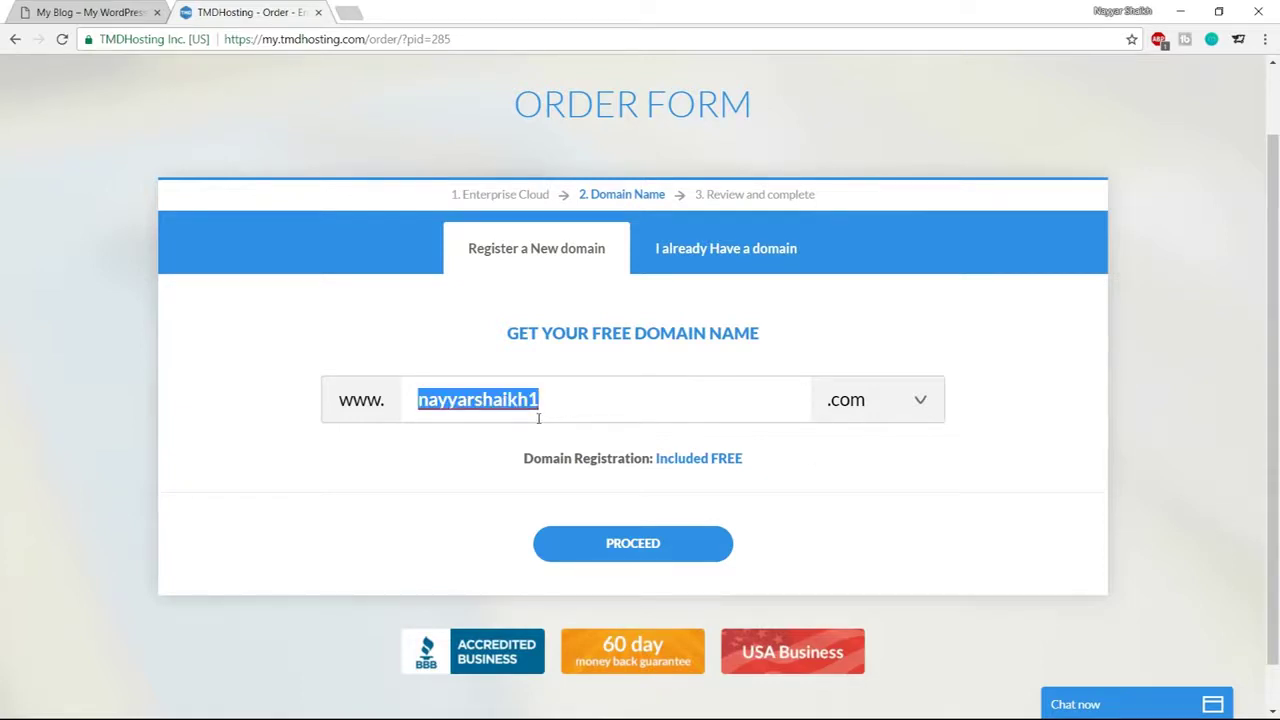
click(872, 402)
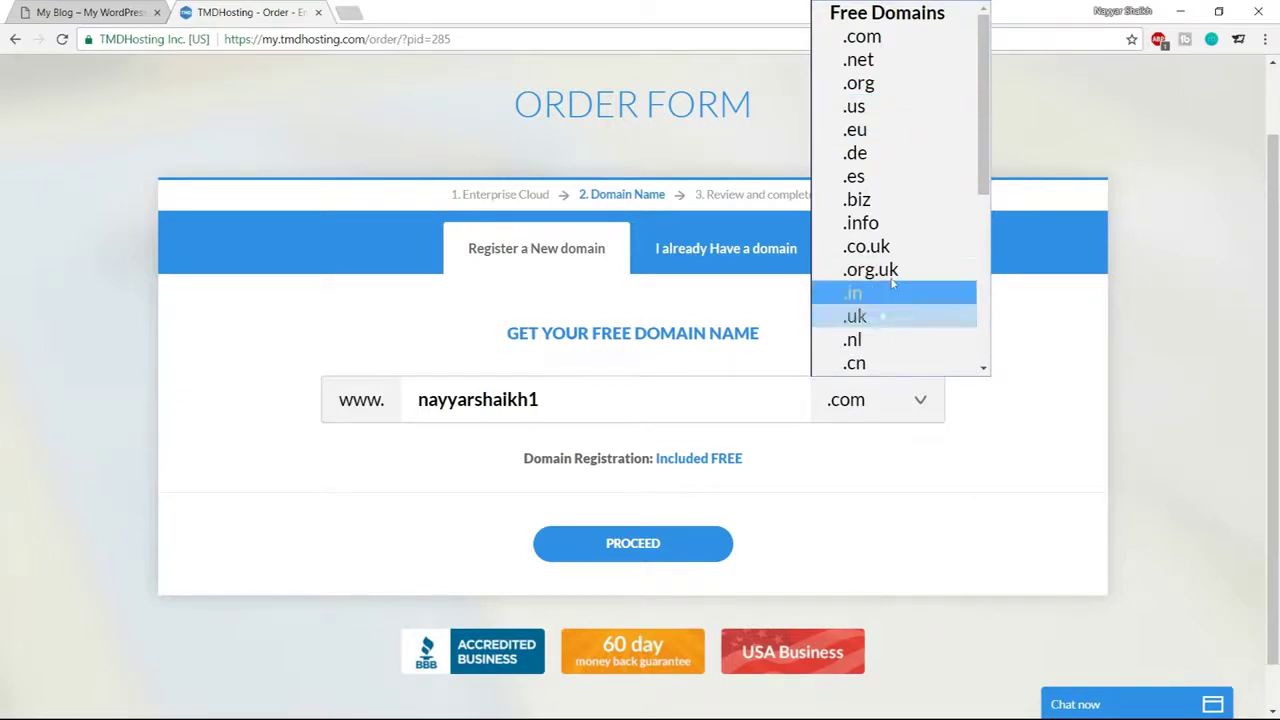
click(879, 42)
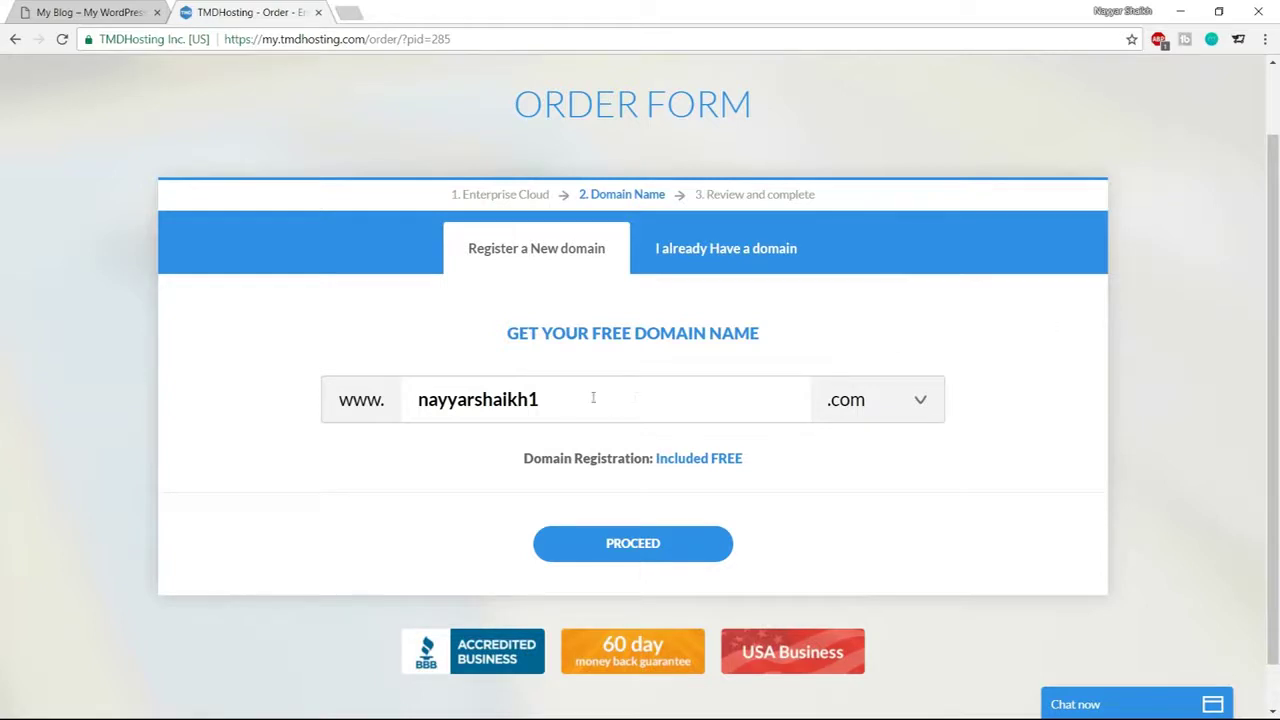
click(706, 531)
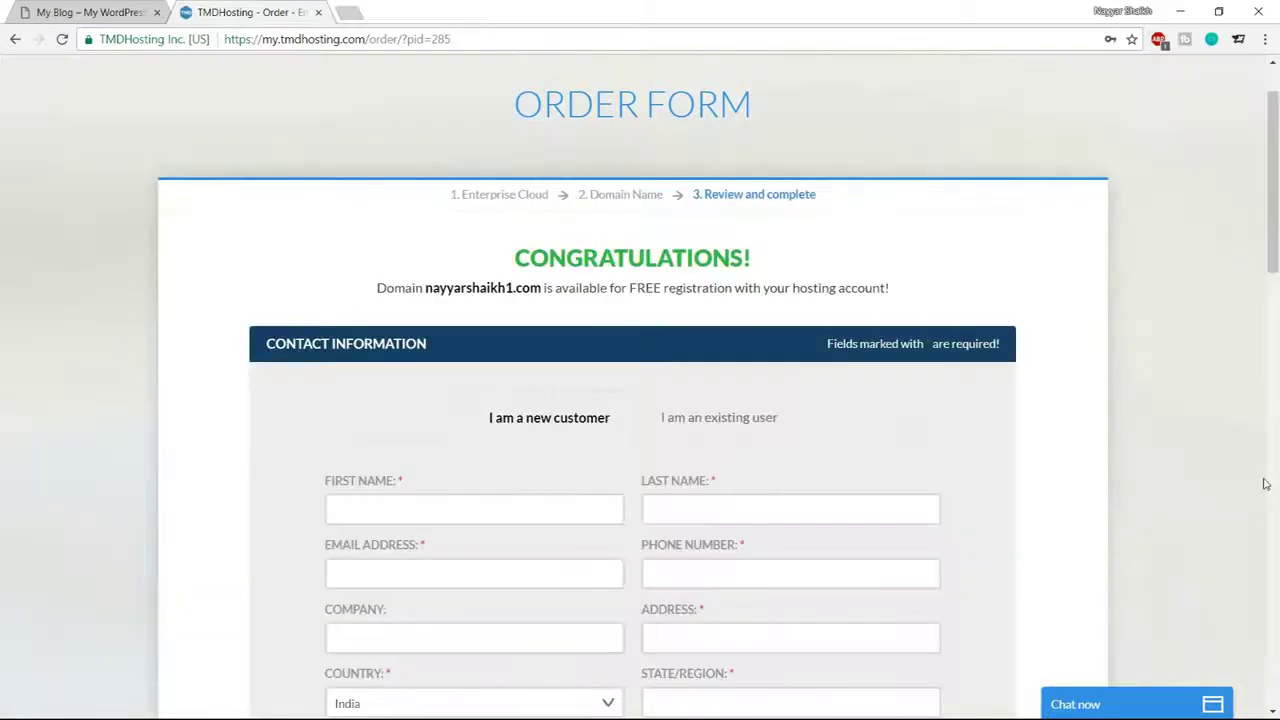
scroll(1264, 484, down, 3)
scroll(1264, 484, down, 1)
scroll(1266, 477, up, 1)
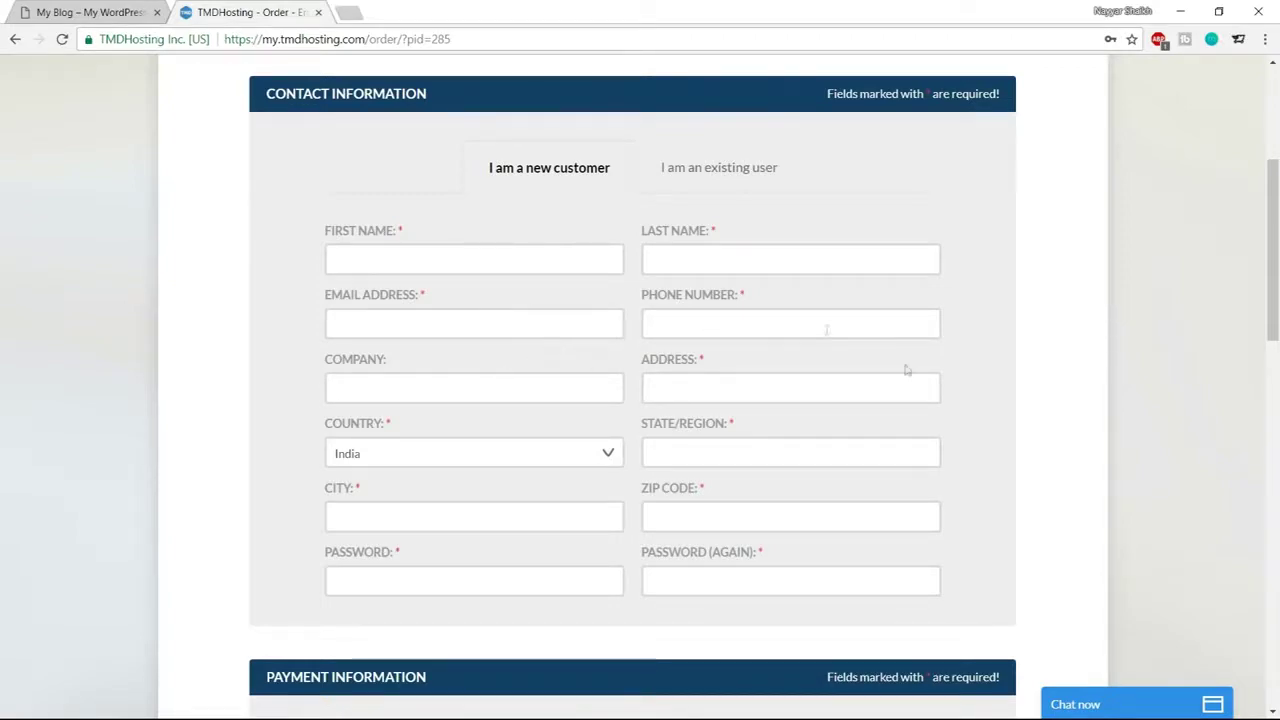
scroll(906, 370, down, 5)
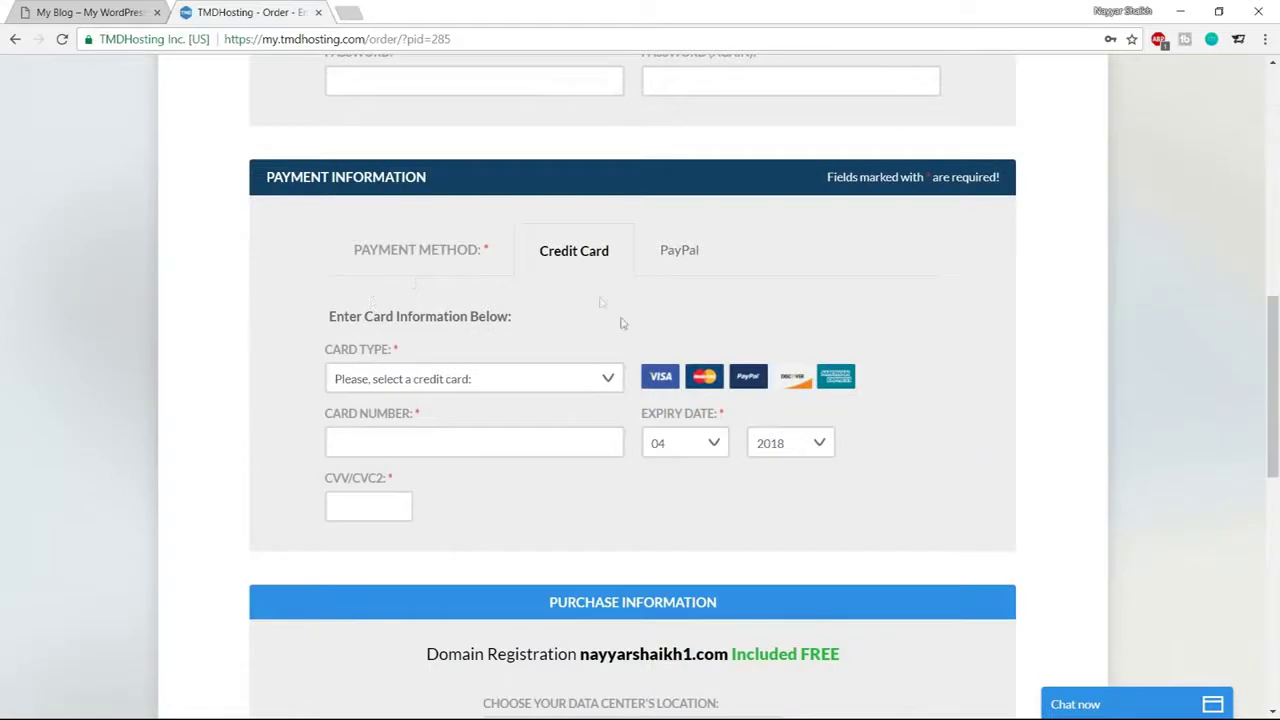
click(546, 381)
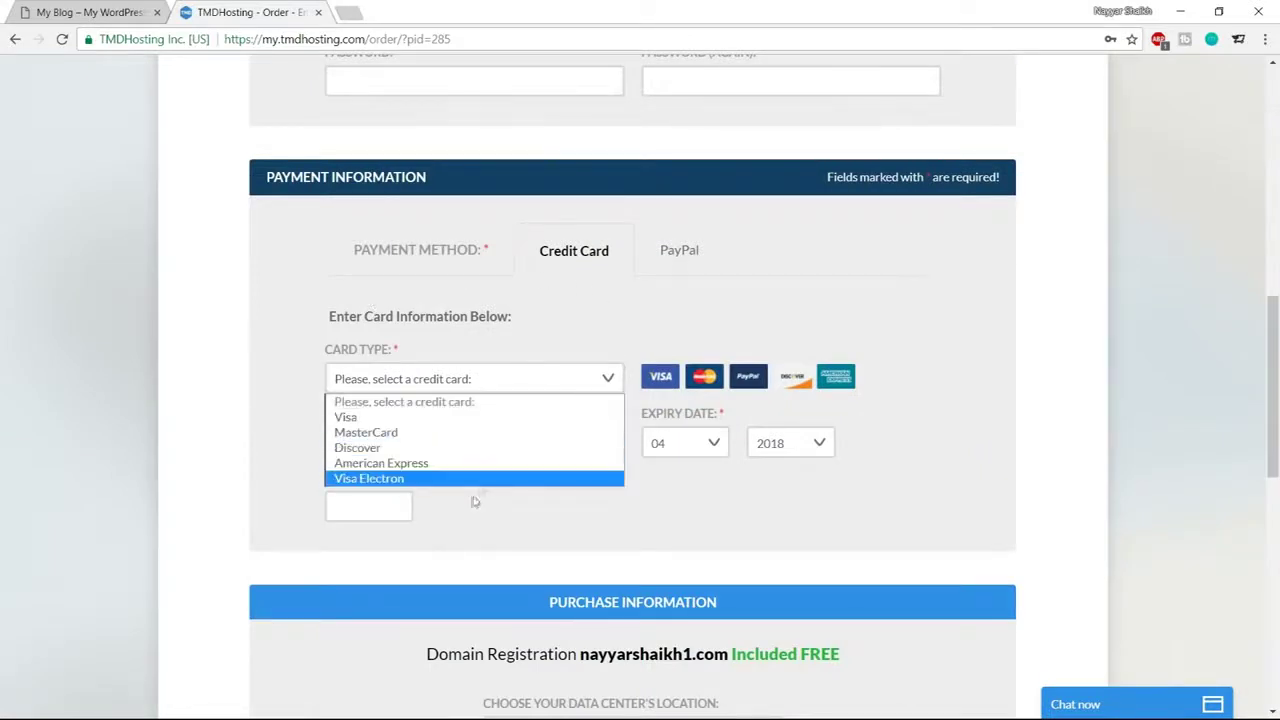
click(571, 337)
click(366, 508)
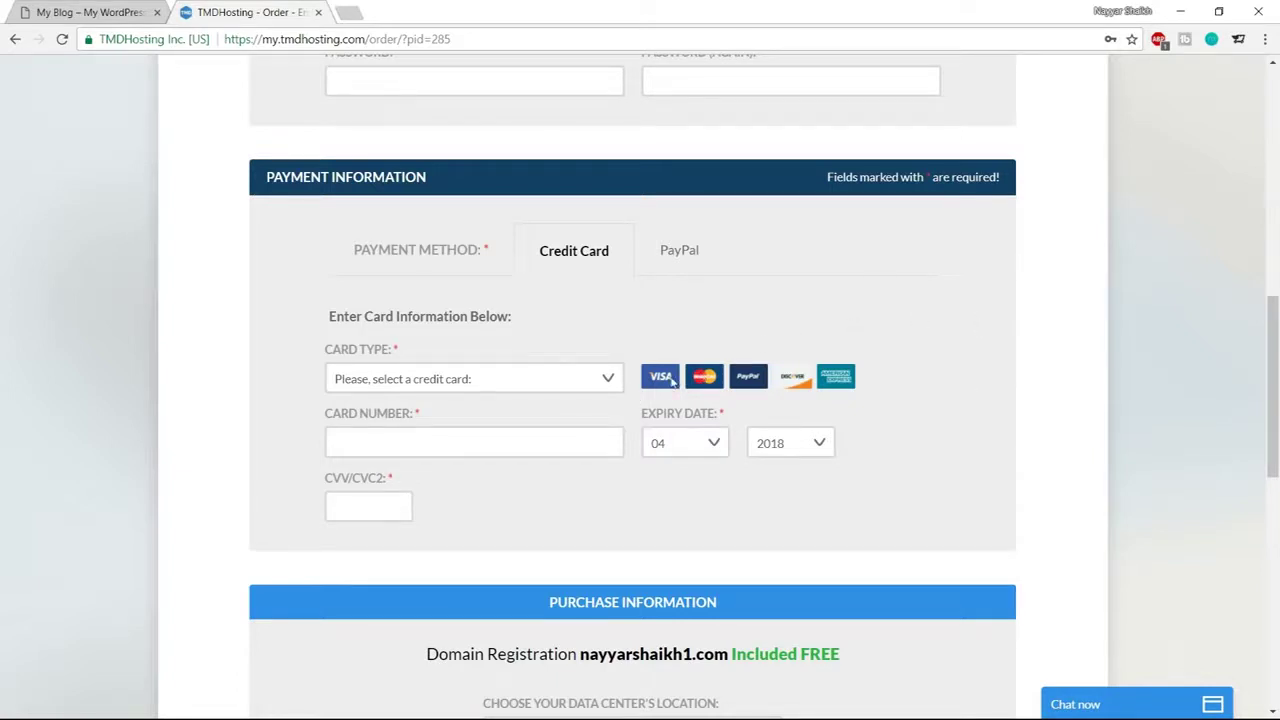
click(686, 252)
click(577, 262)
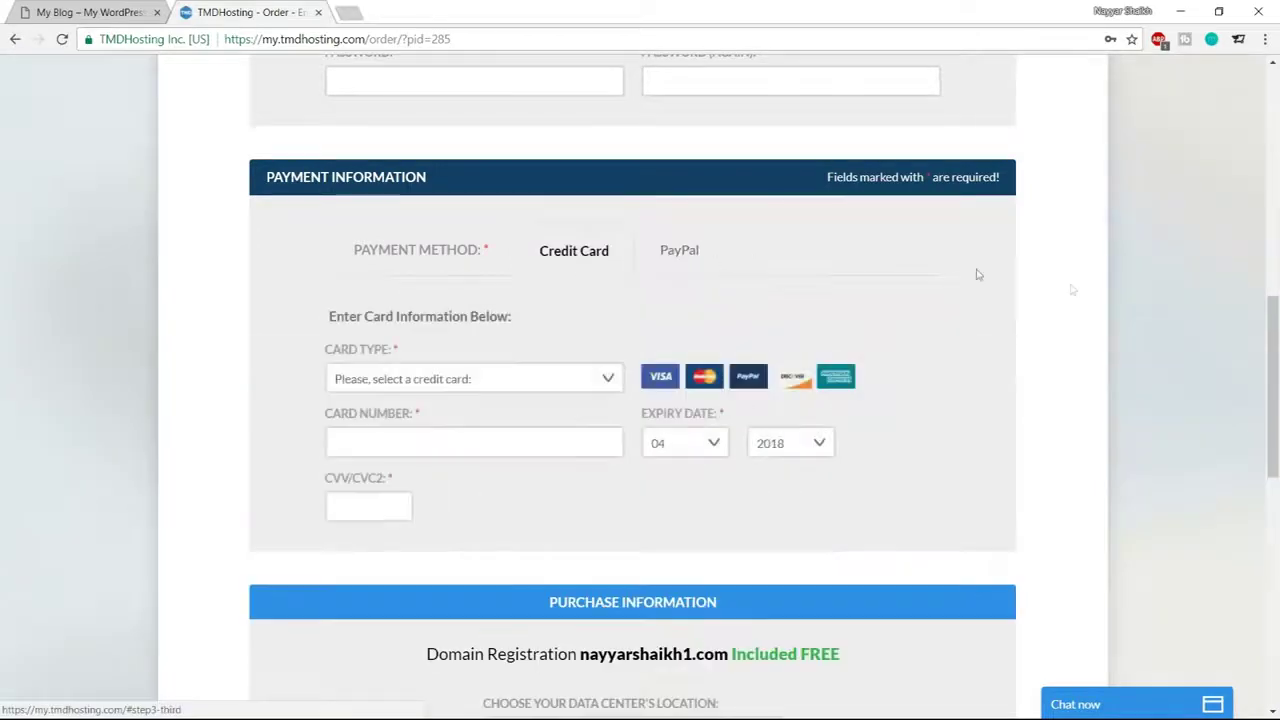
scroll(1128, 423, down, 5)
scroll(1114, 437, up, 1)
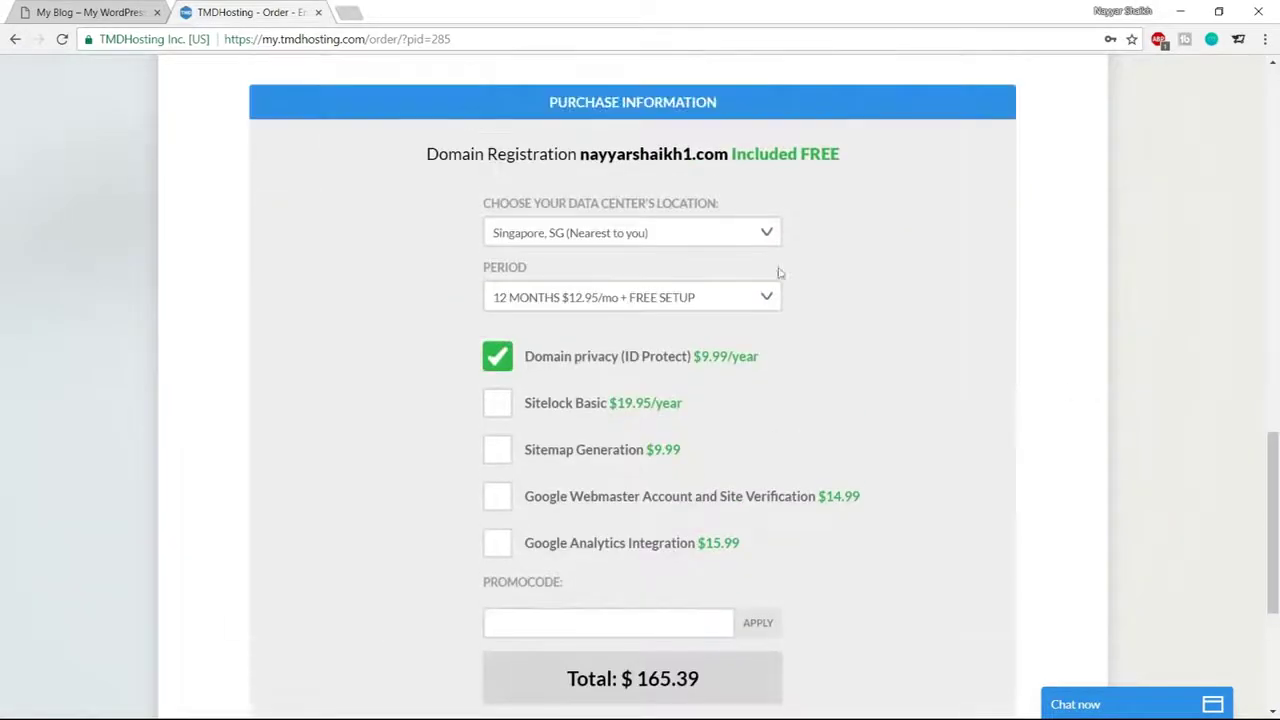
click(616, 238)
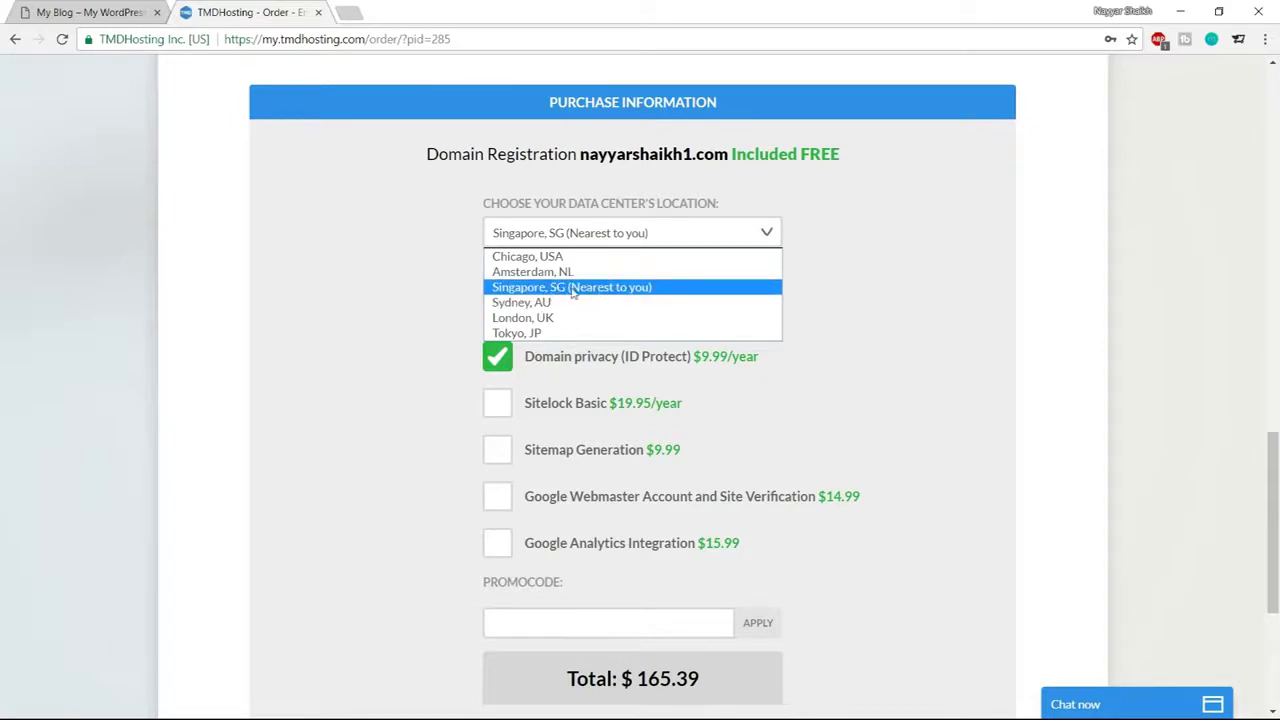
click(574, 290)
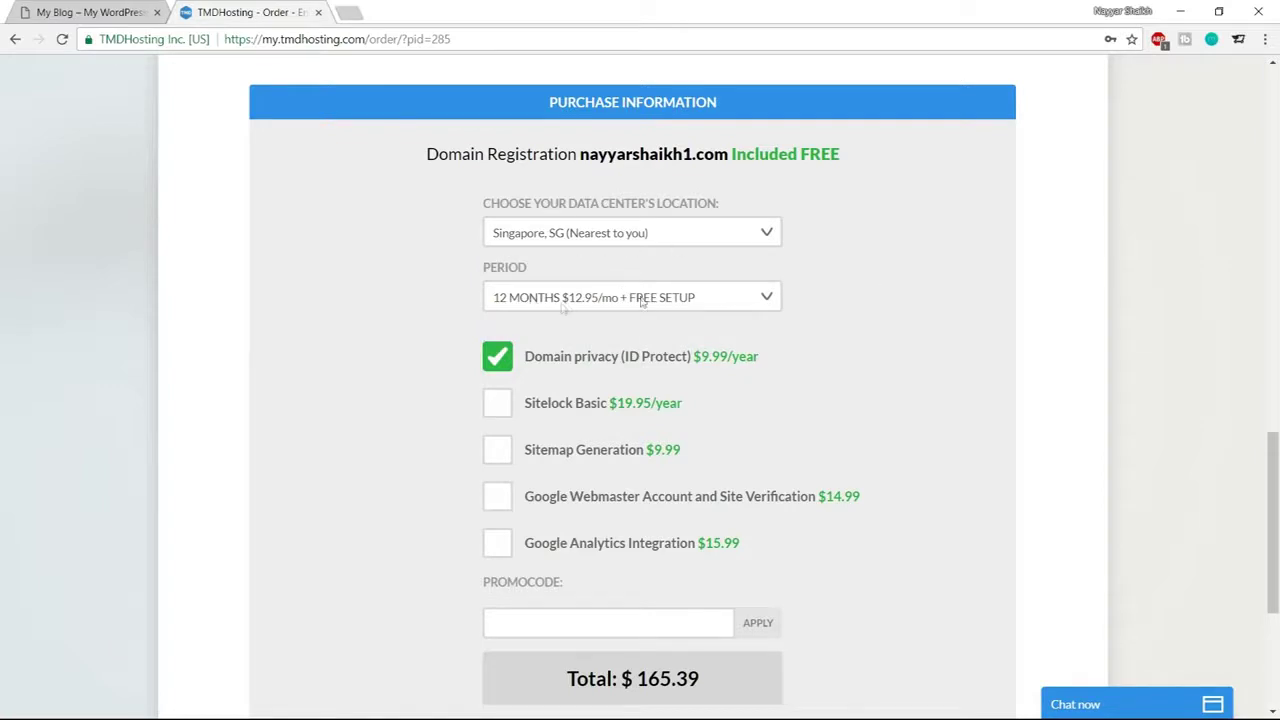
click(588, 298)
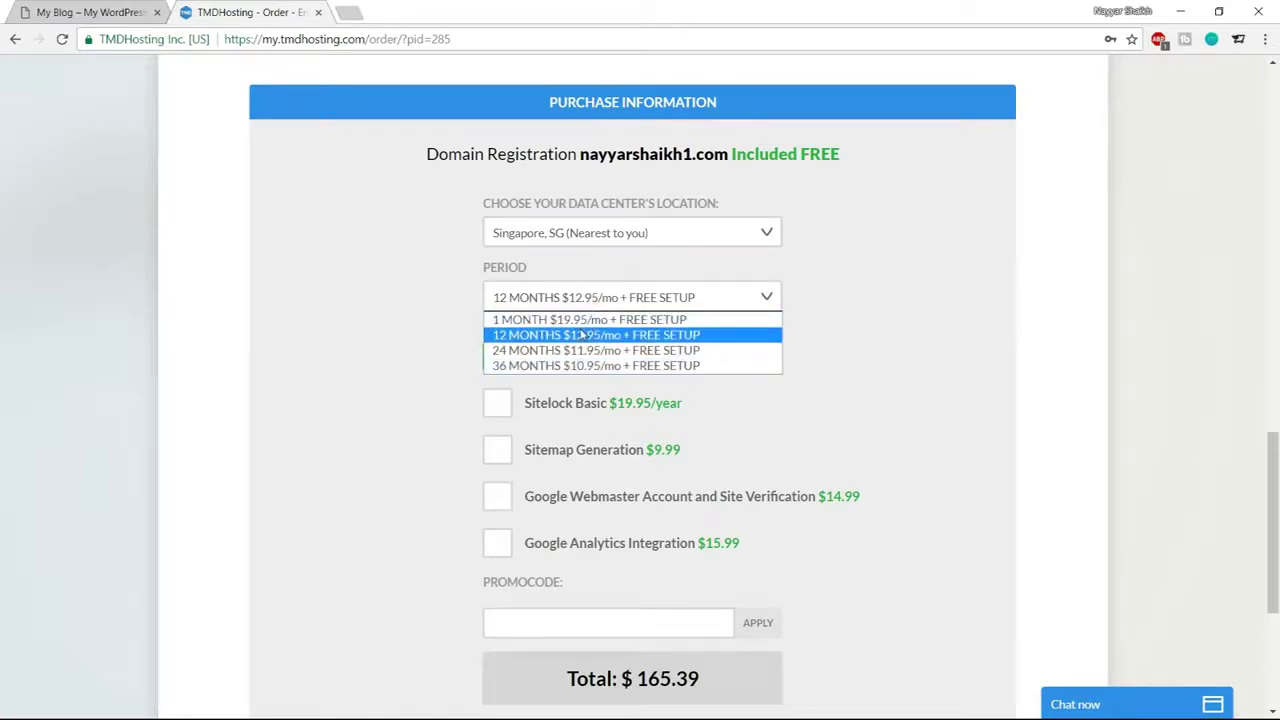
click(582, 336)
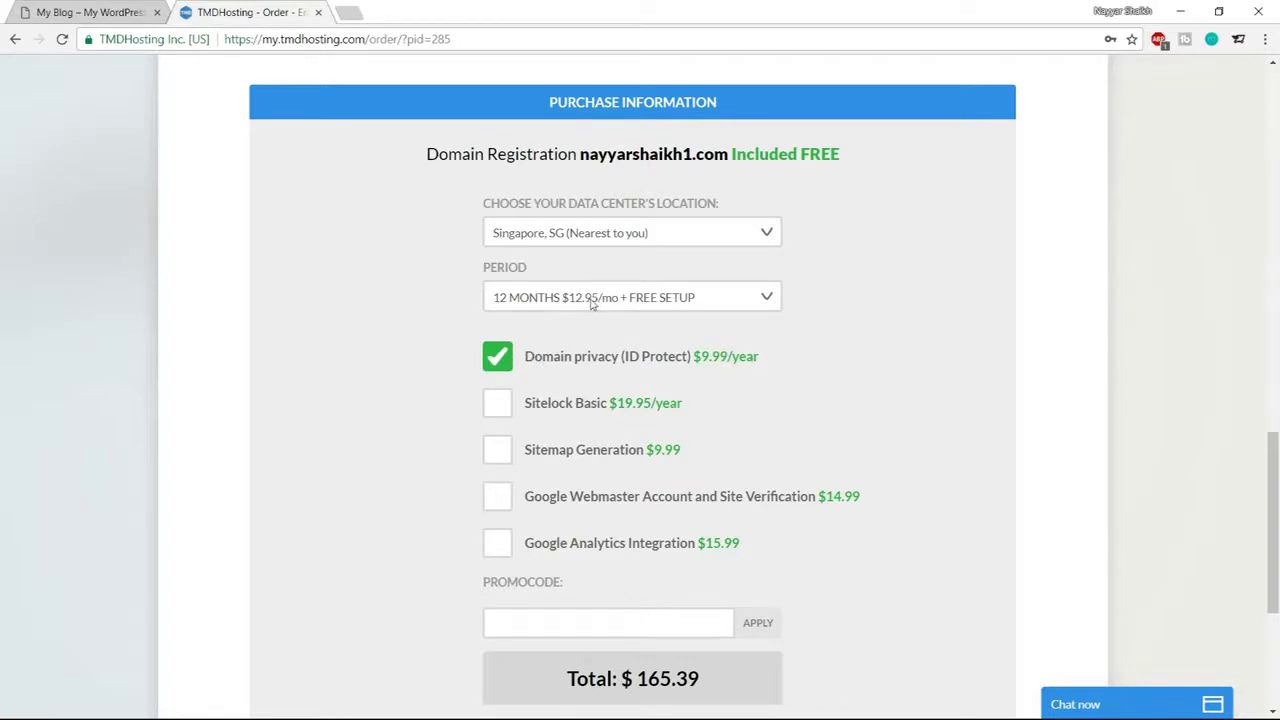
click(591, 303)
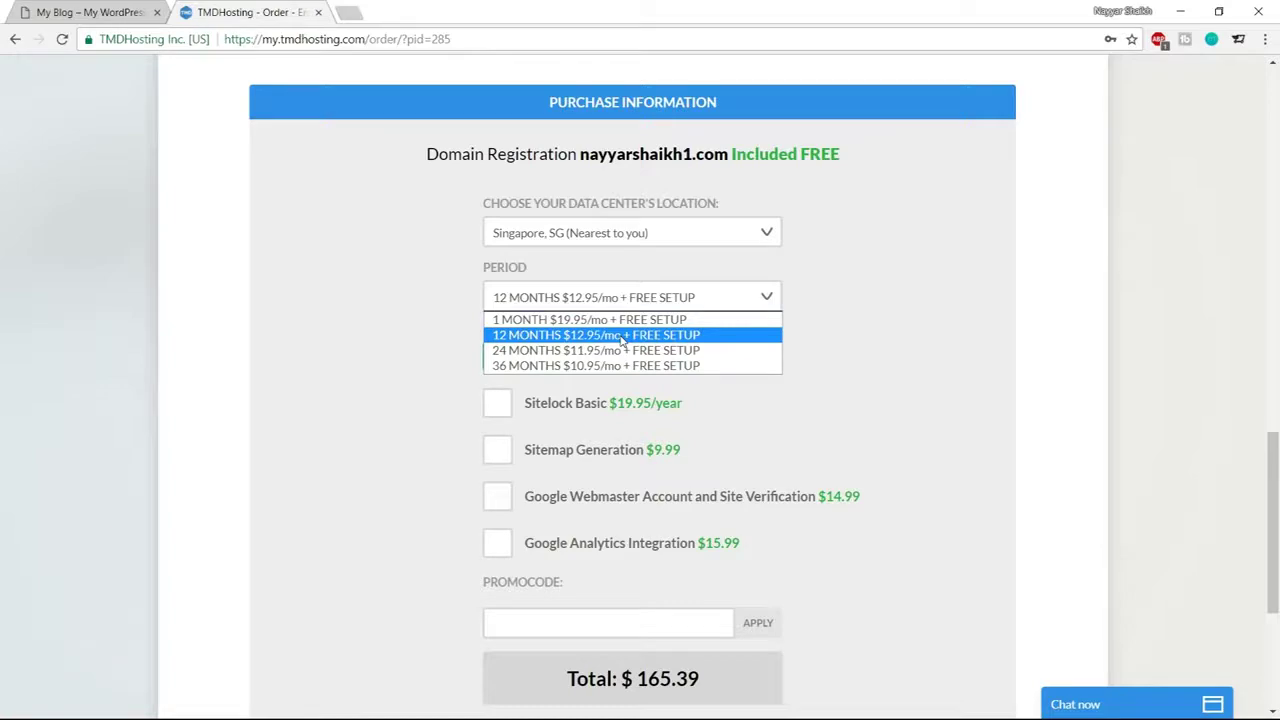
click(620, 335)
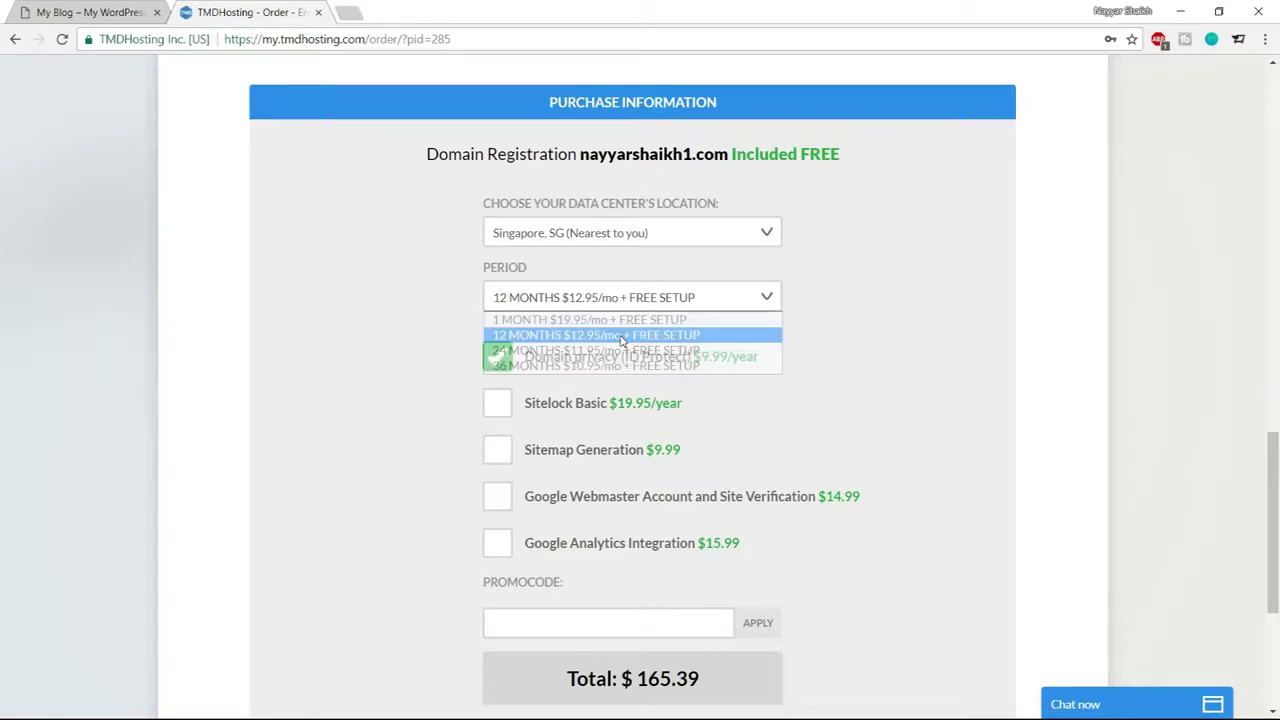
scroll(957, 360, down, 1)
scroll(874, 340, down, 3)
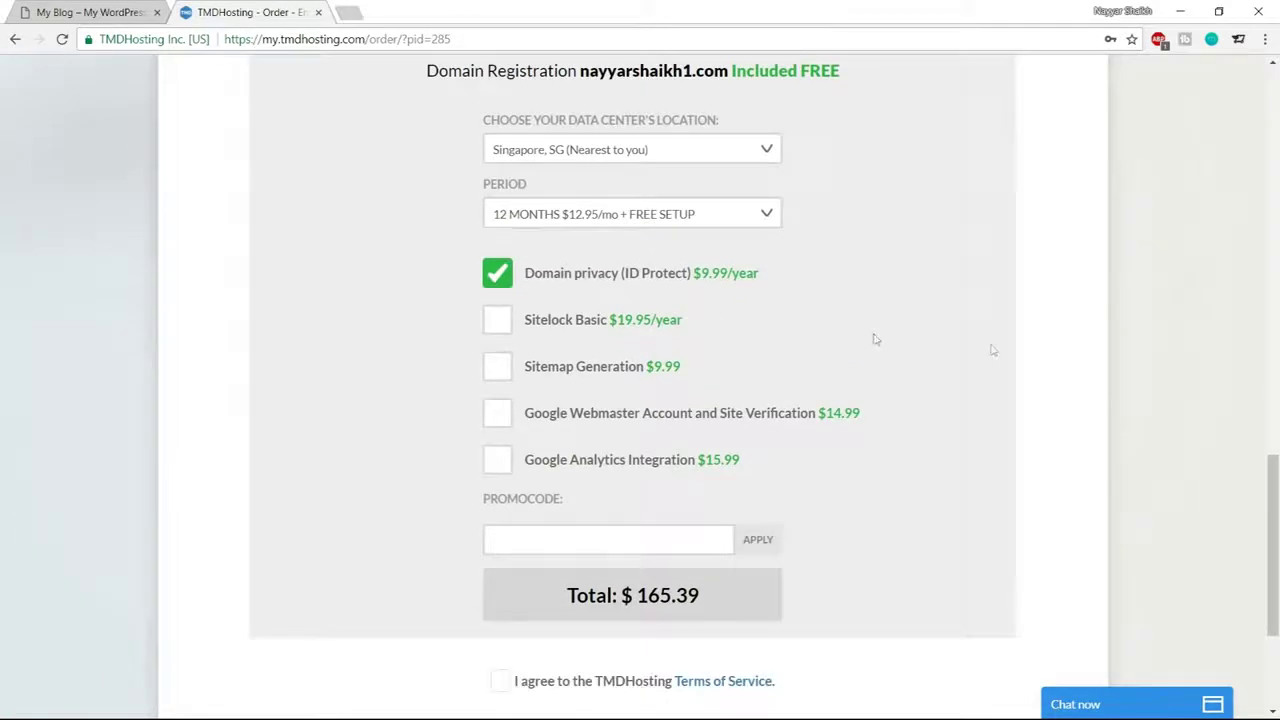
click(577, 290)
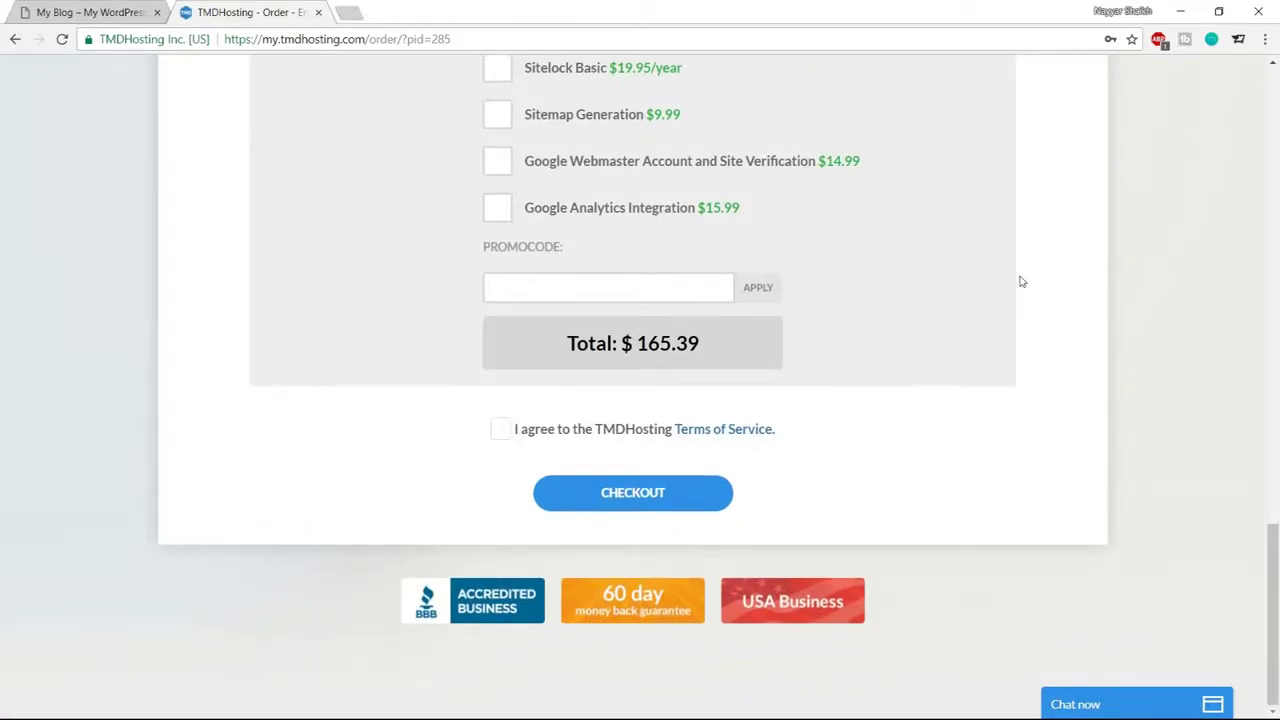
Apply the 7% promo code, accept the Terms of Service, and check out the order
text(NAYYAR7)
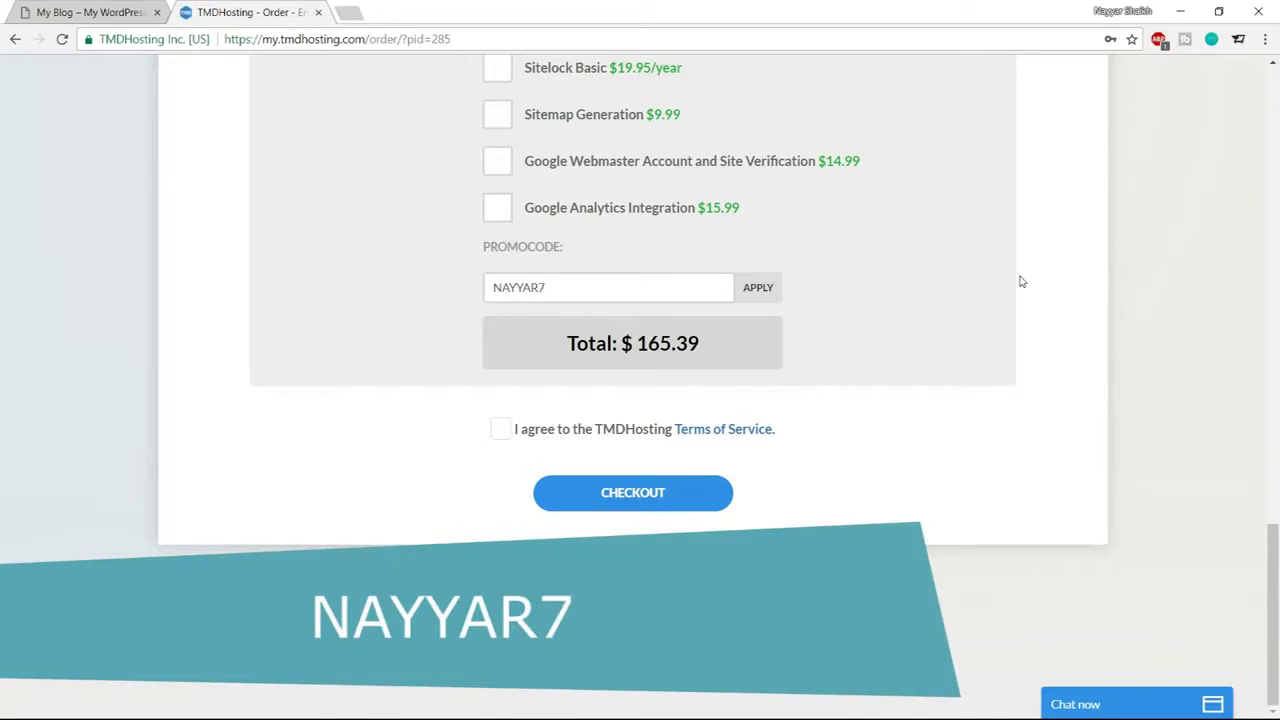
click(777, 287)
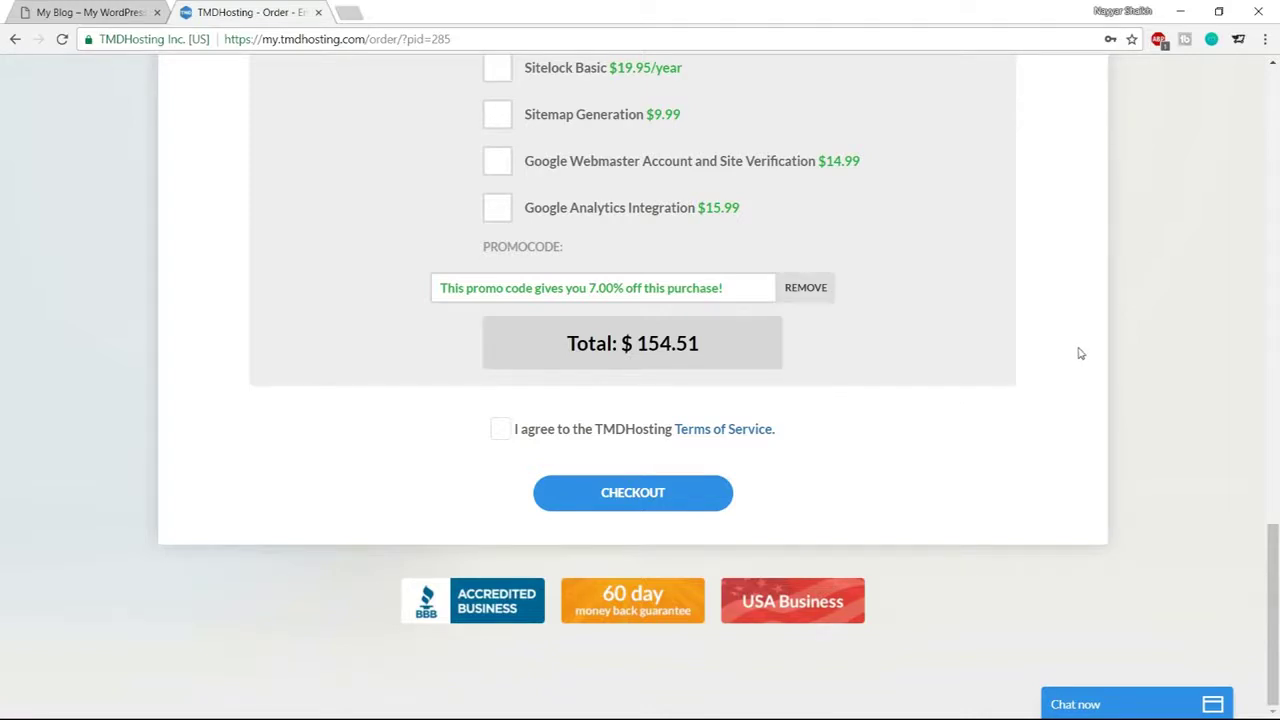
click(500, 430)
click(632, 494)
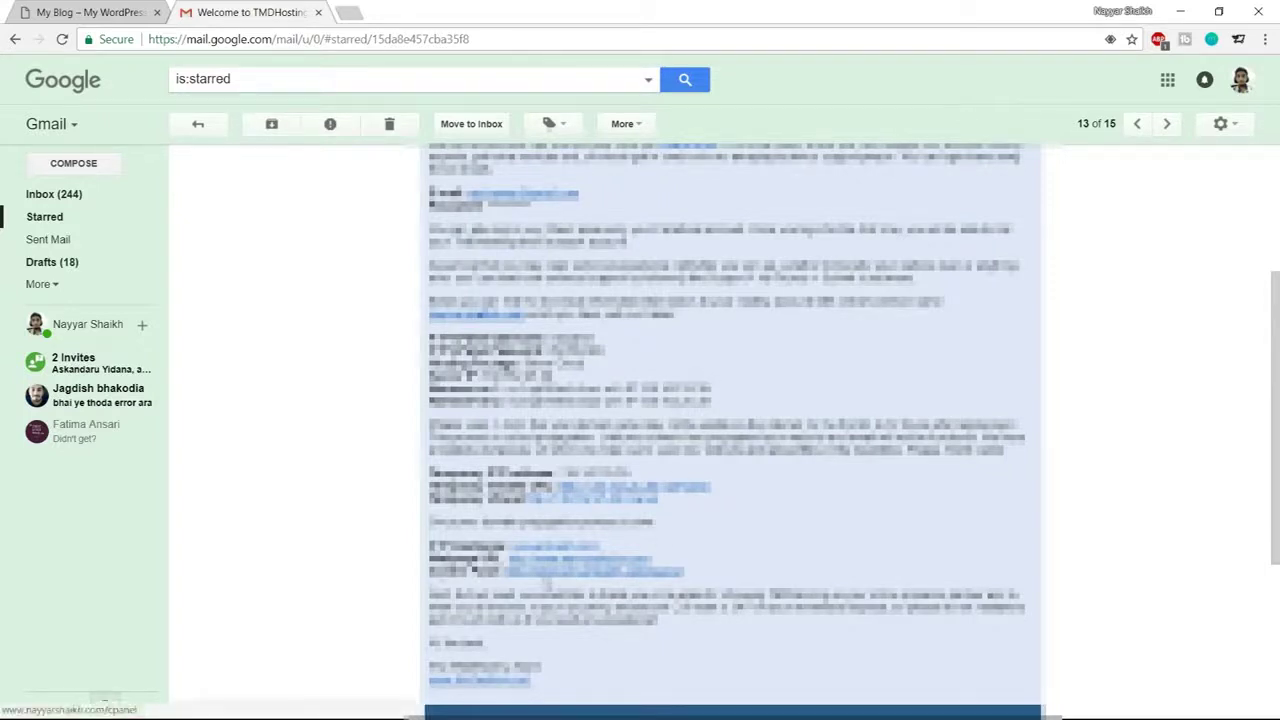
Open the email's cPanel link in a new tab, autofill the saved credentials, and log in
middle_click(590, 578)
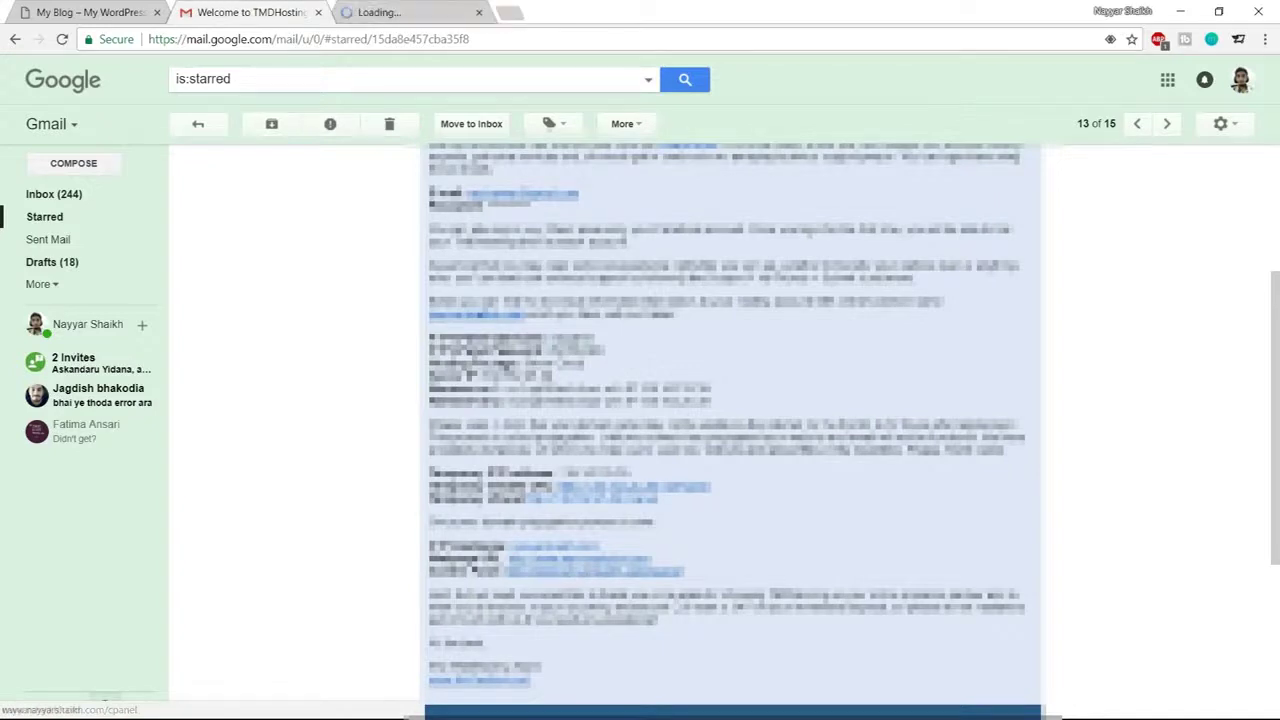
click(425, 11)
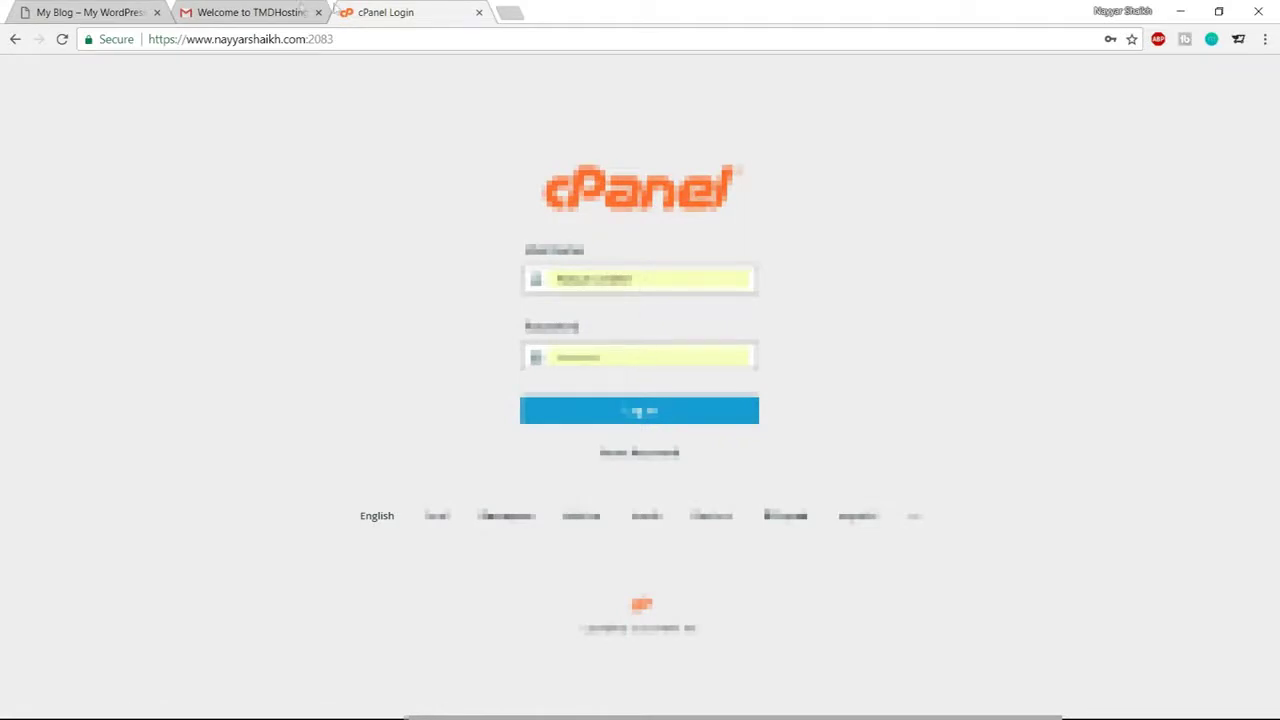
key(ctrl+shift+Tab)
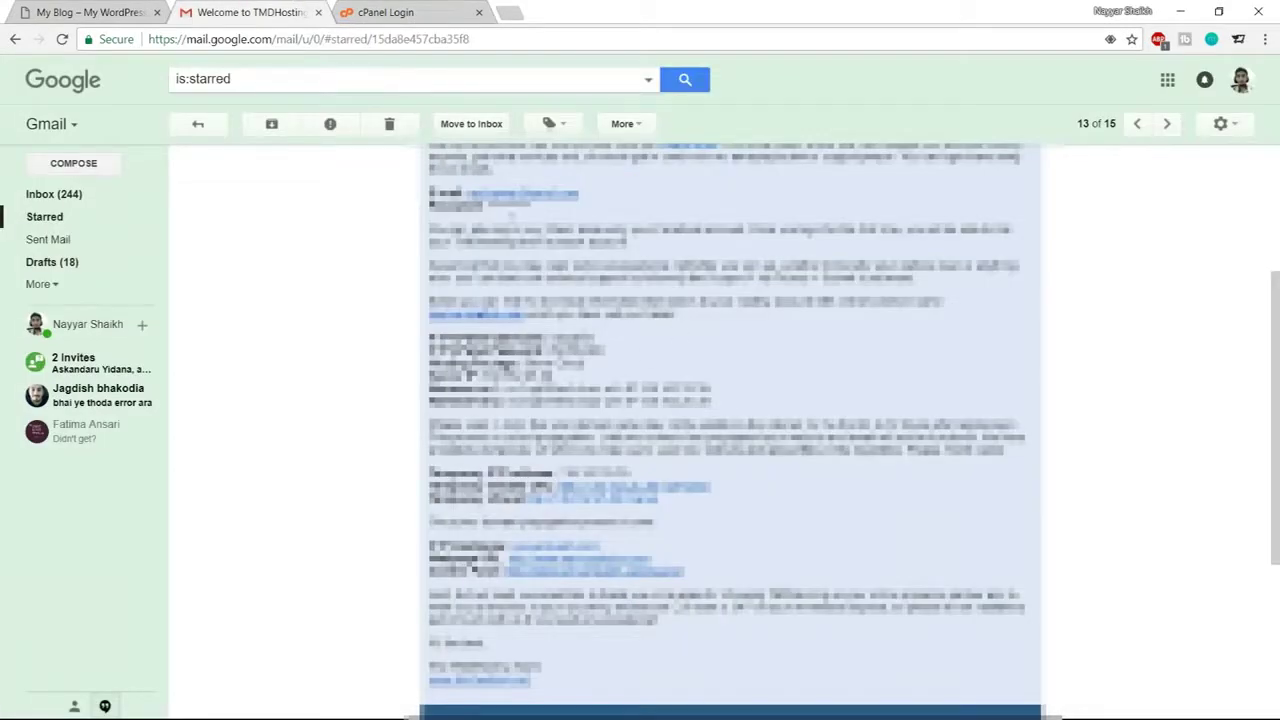
click(400, 10)
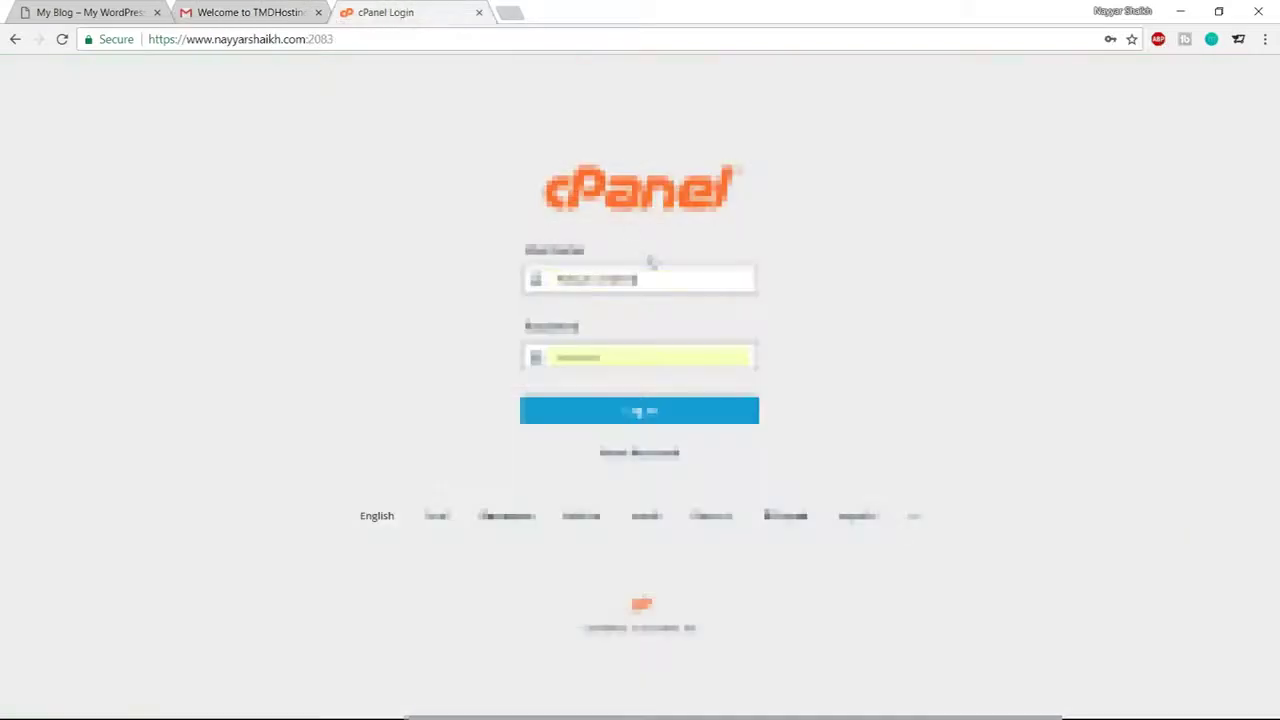
double_click(644, 279)
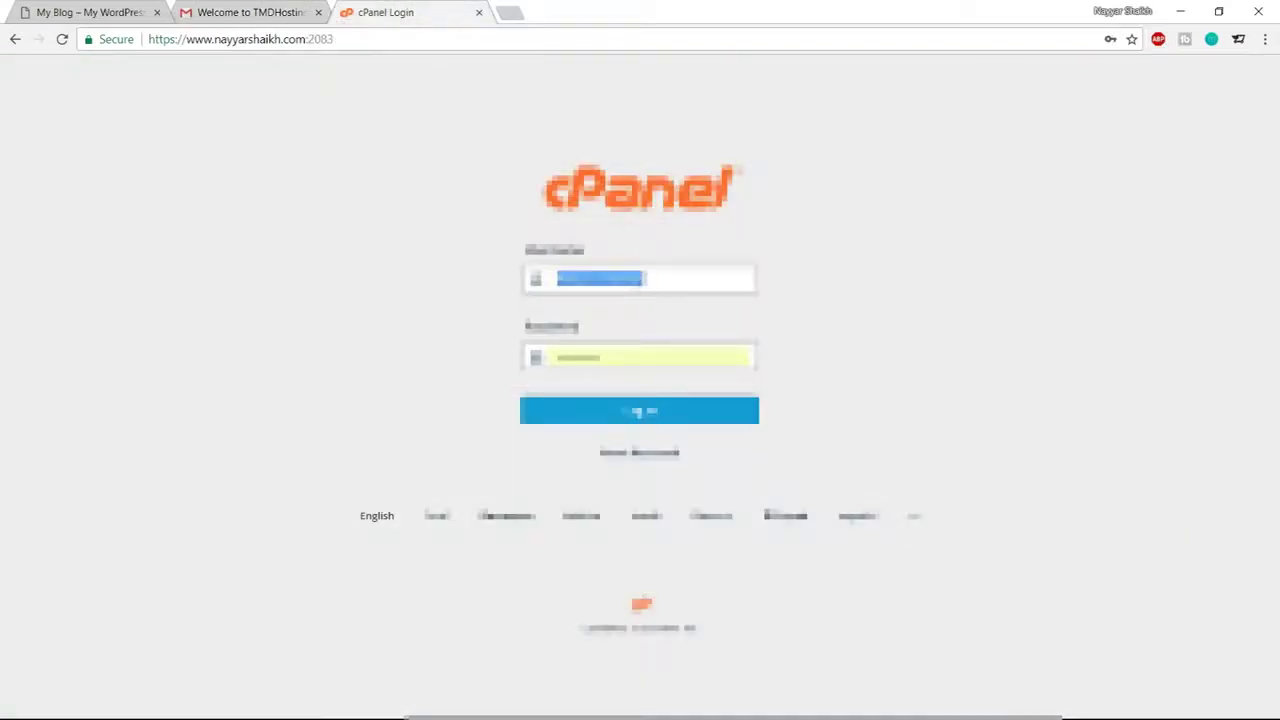
click(644, 279)
click(629, 317)
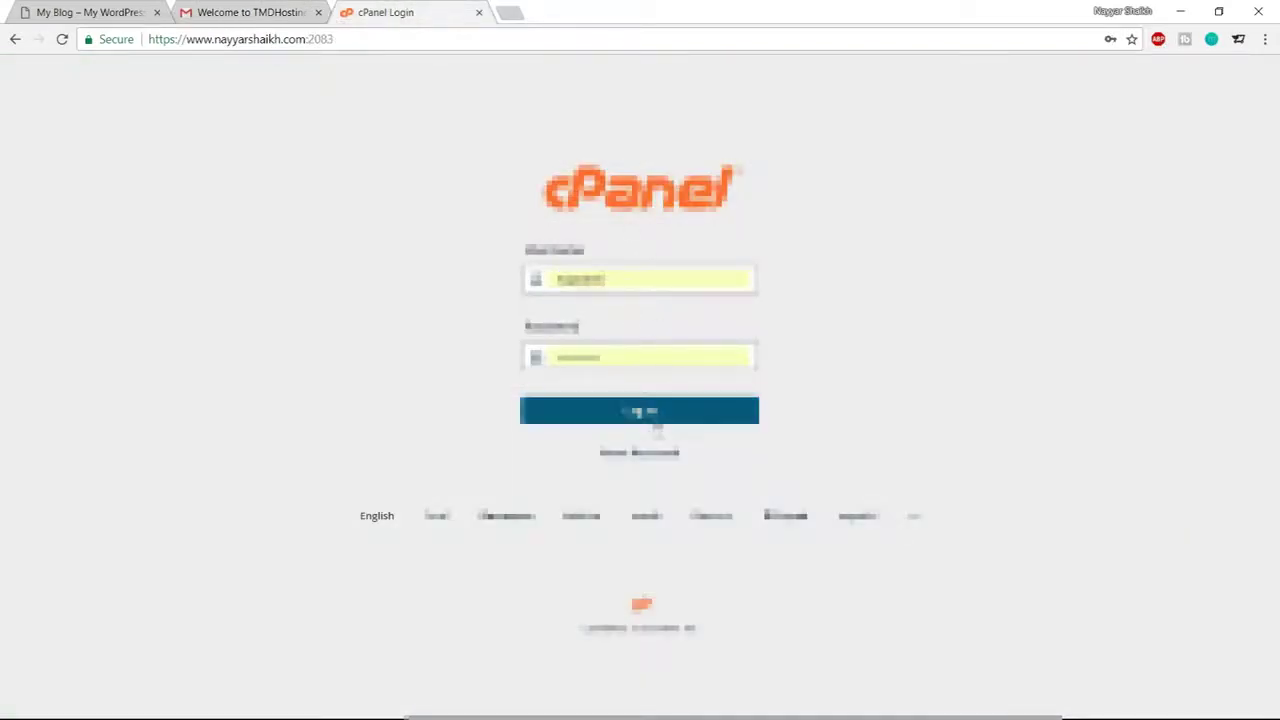
click(656, 418)
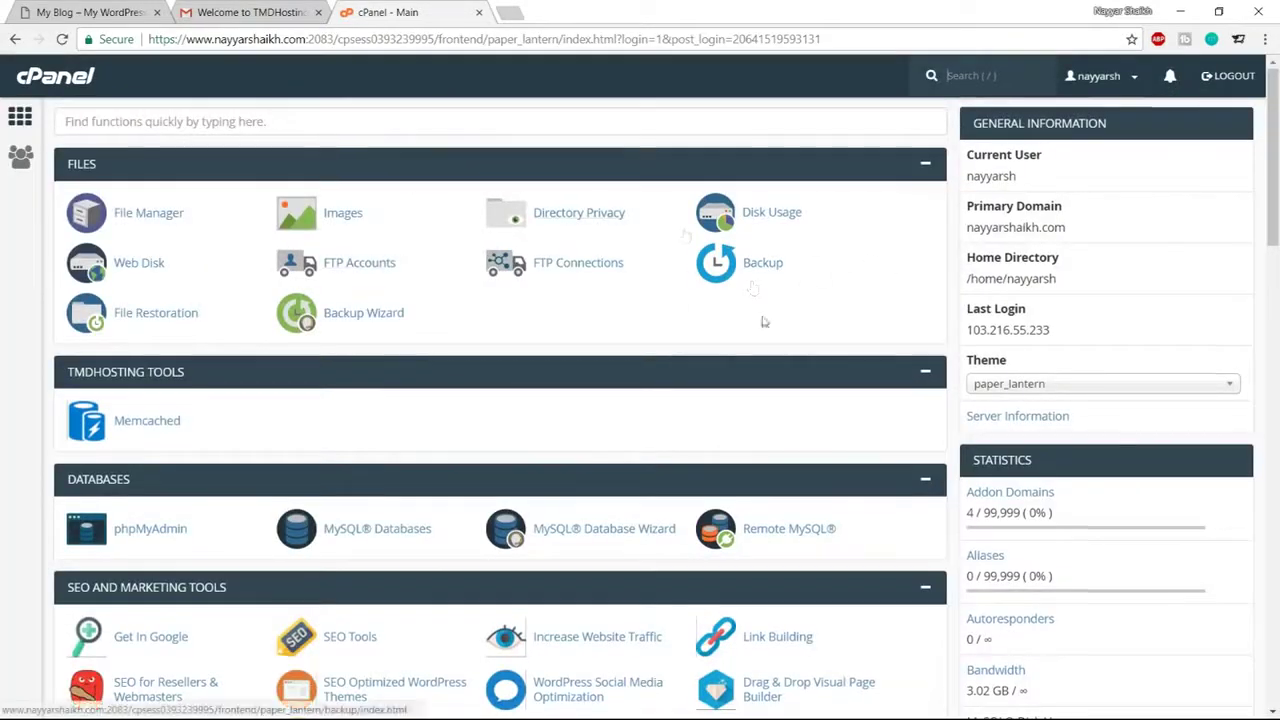
Open the WordPress installer from cPanel's Softaculous Apps Installer section
scroll(763, 322, down, 3)
scroll(743, 343, up, 3)
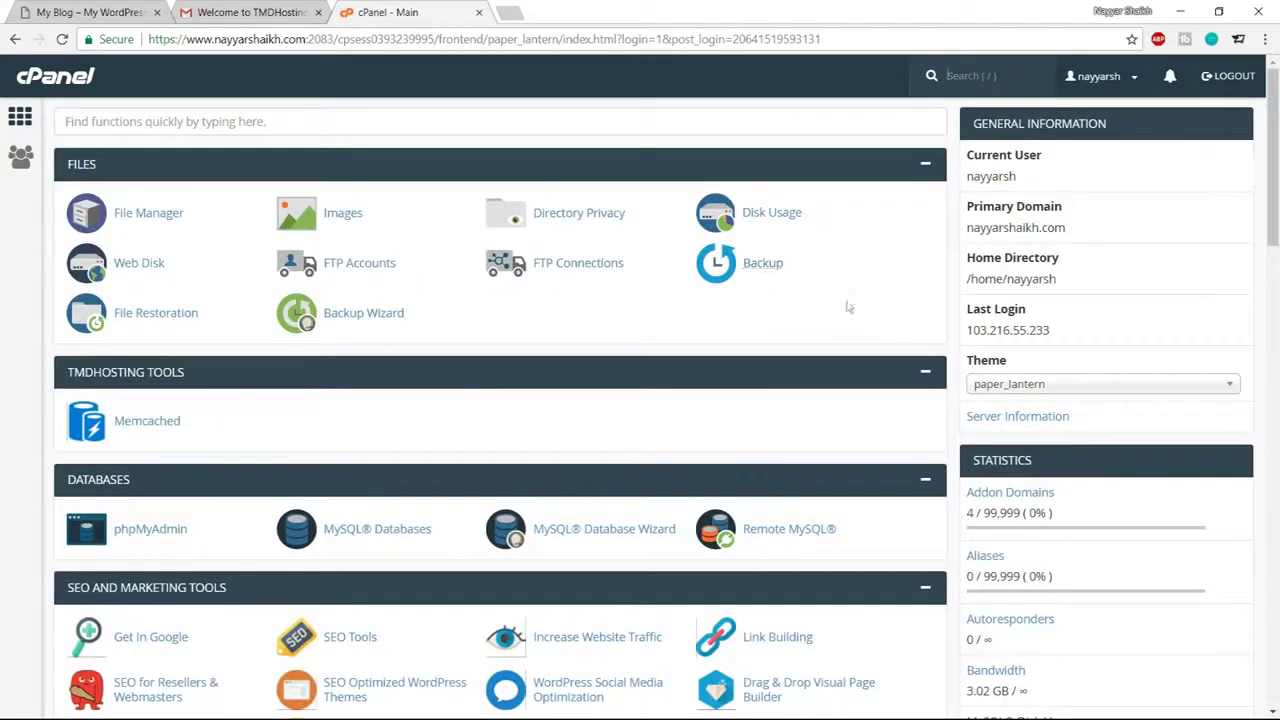
scroll(851, 372, down, 12)
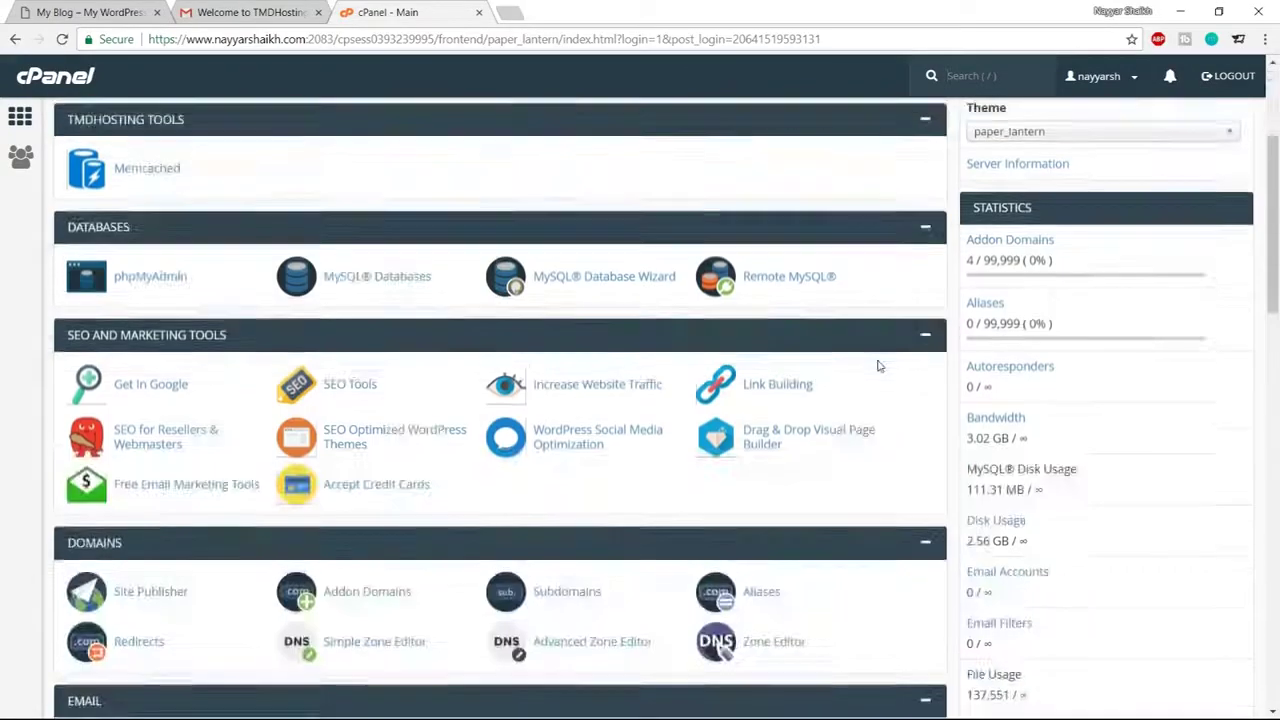
scroll(877, 360, down, 6)
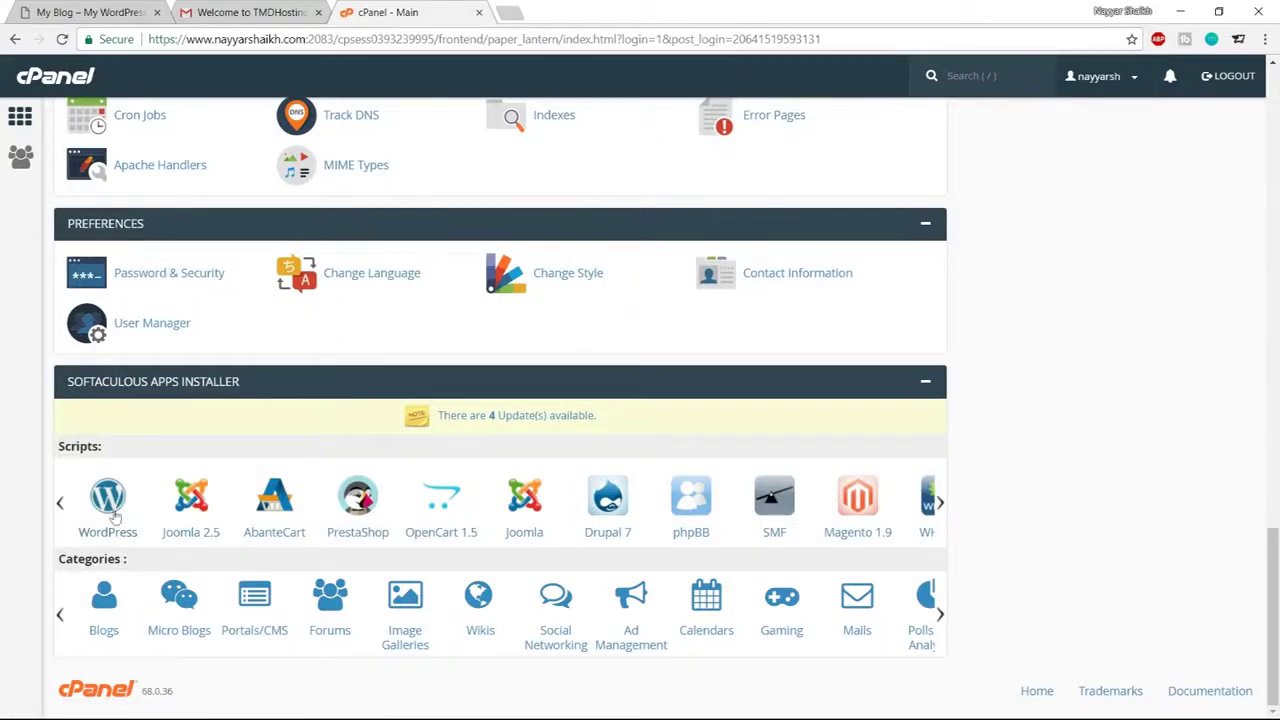
click(108, 518)
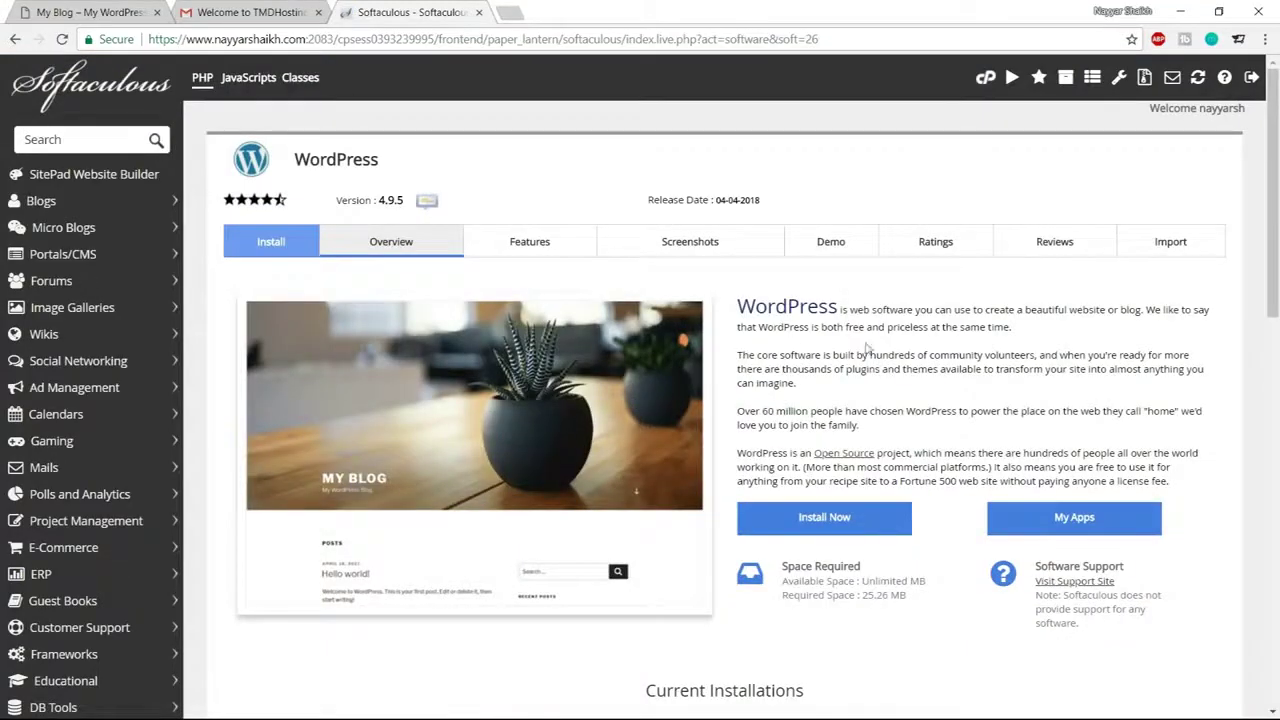
click(824, 518)
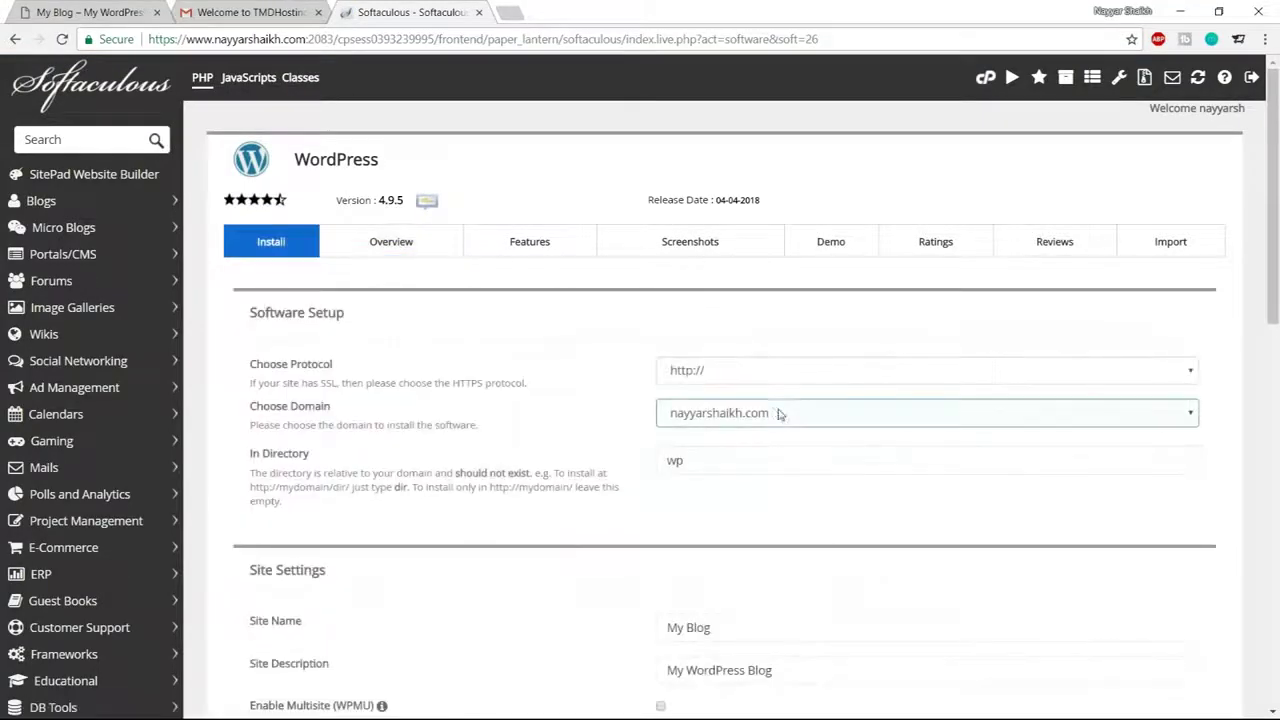
click(738, 370)
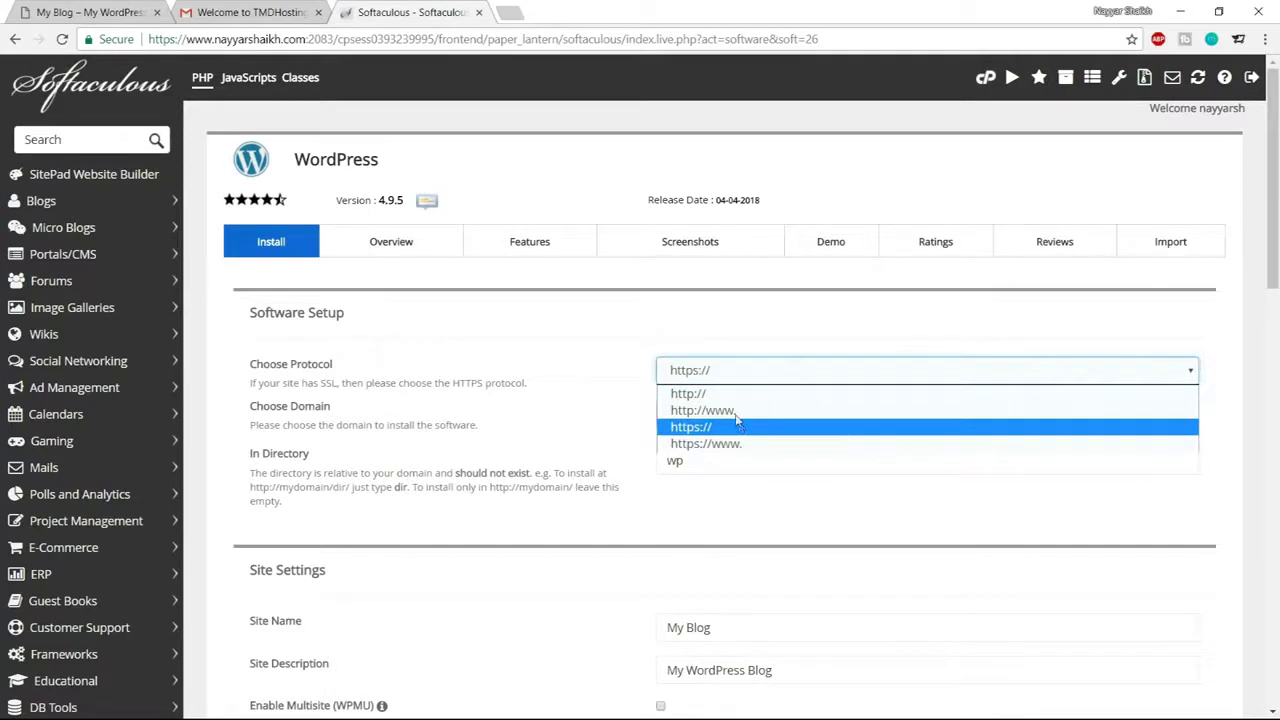
click(745, 444)
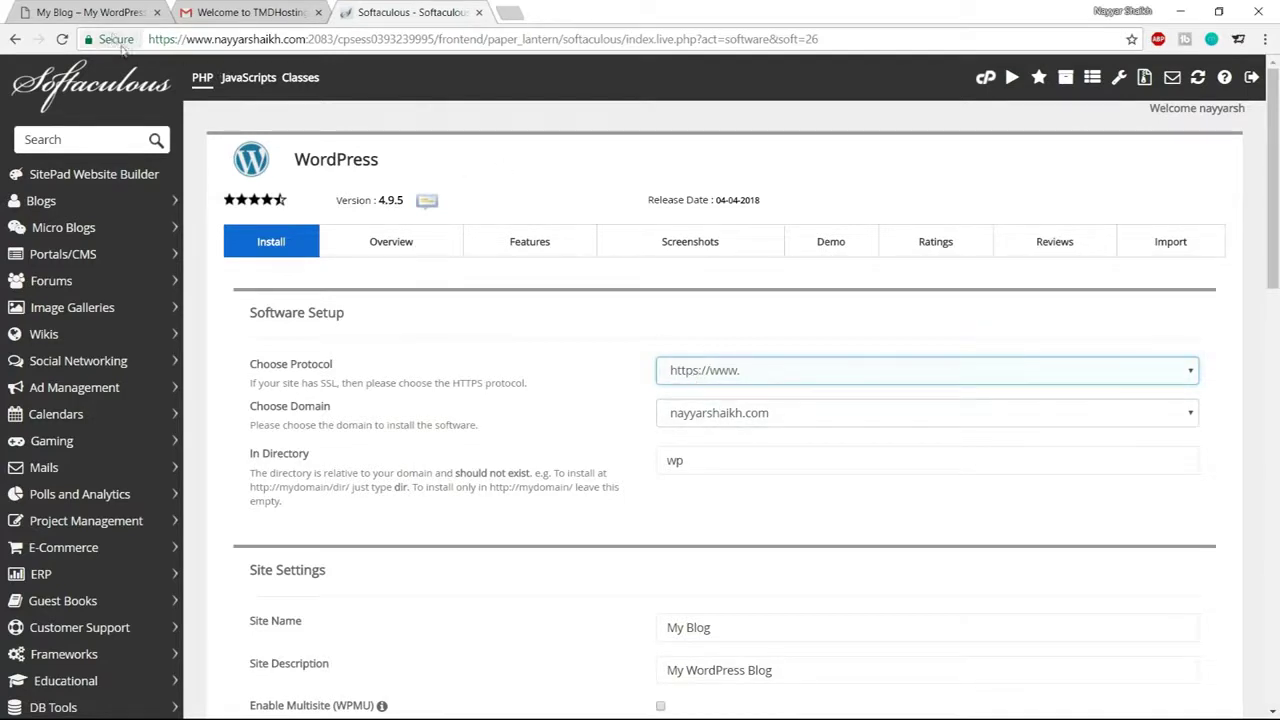
click(115, 40)
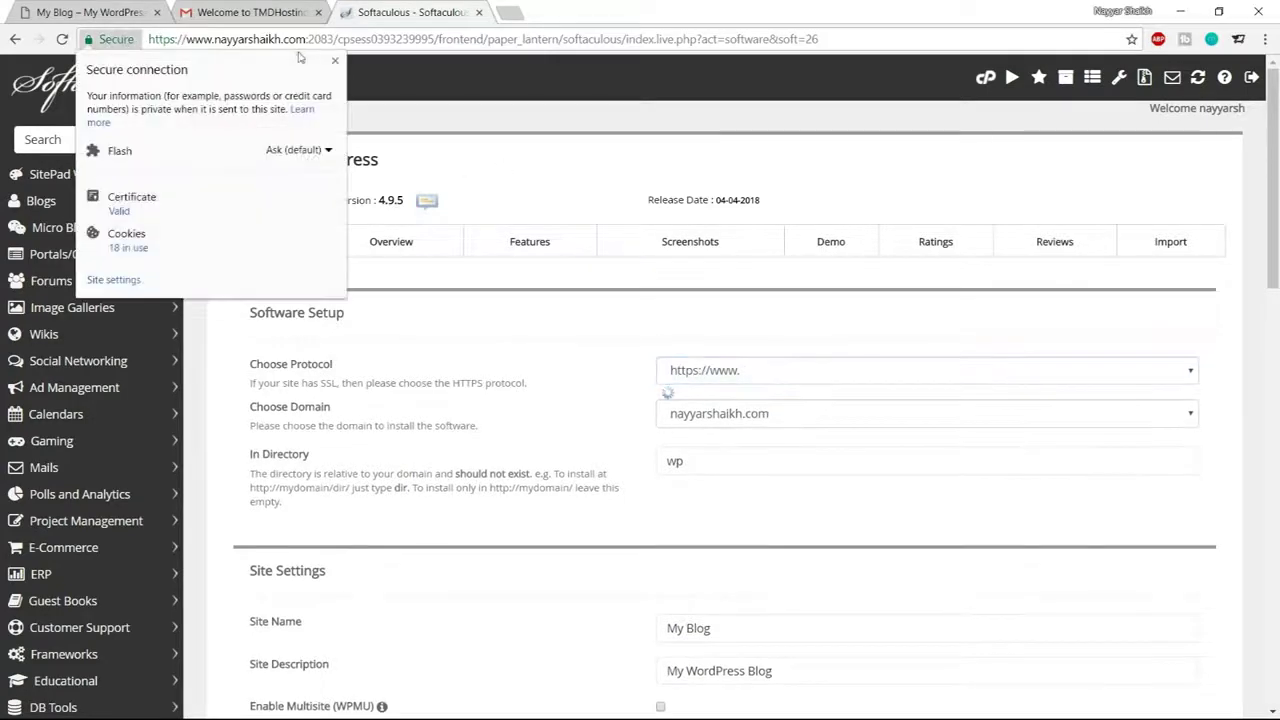
click(335, 60)
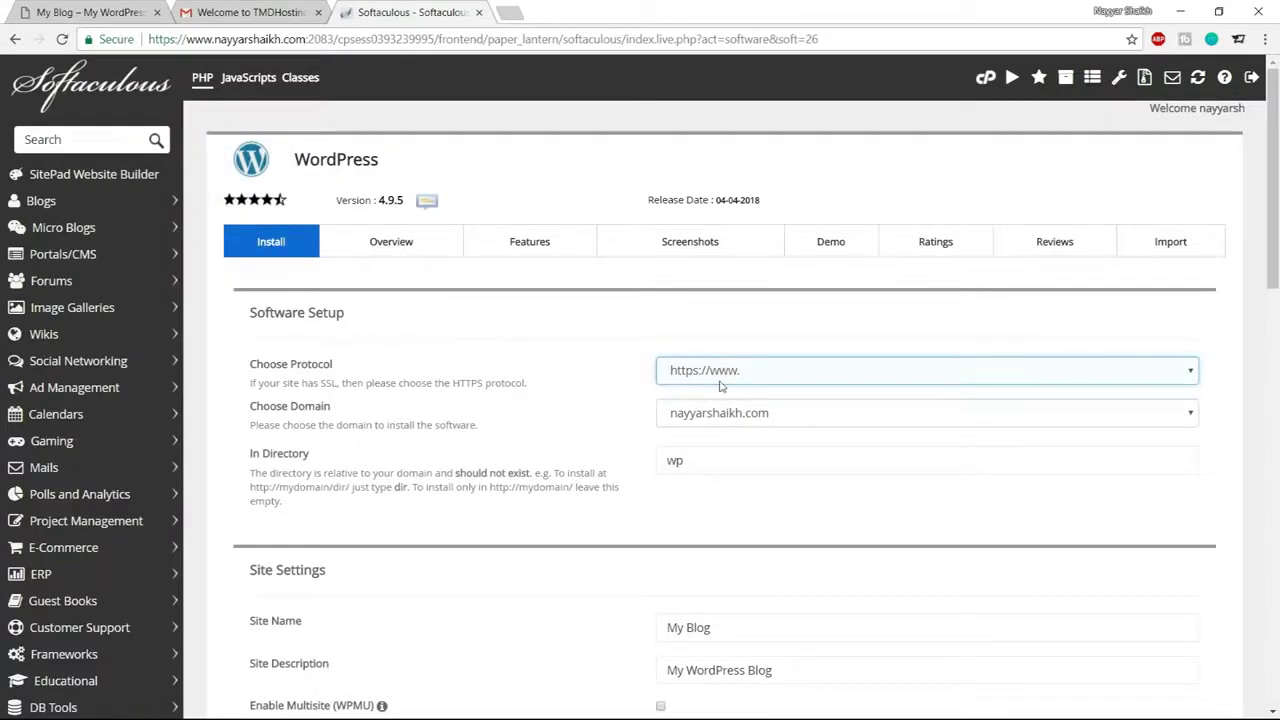
Install on the hotel subdomain and clear the wp directory so it installs at the root
click(744, 415)
text(hotel.)
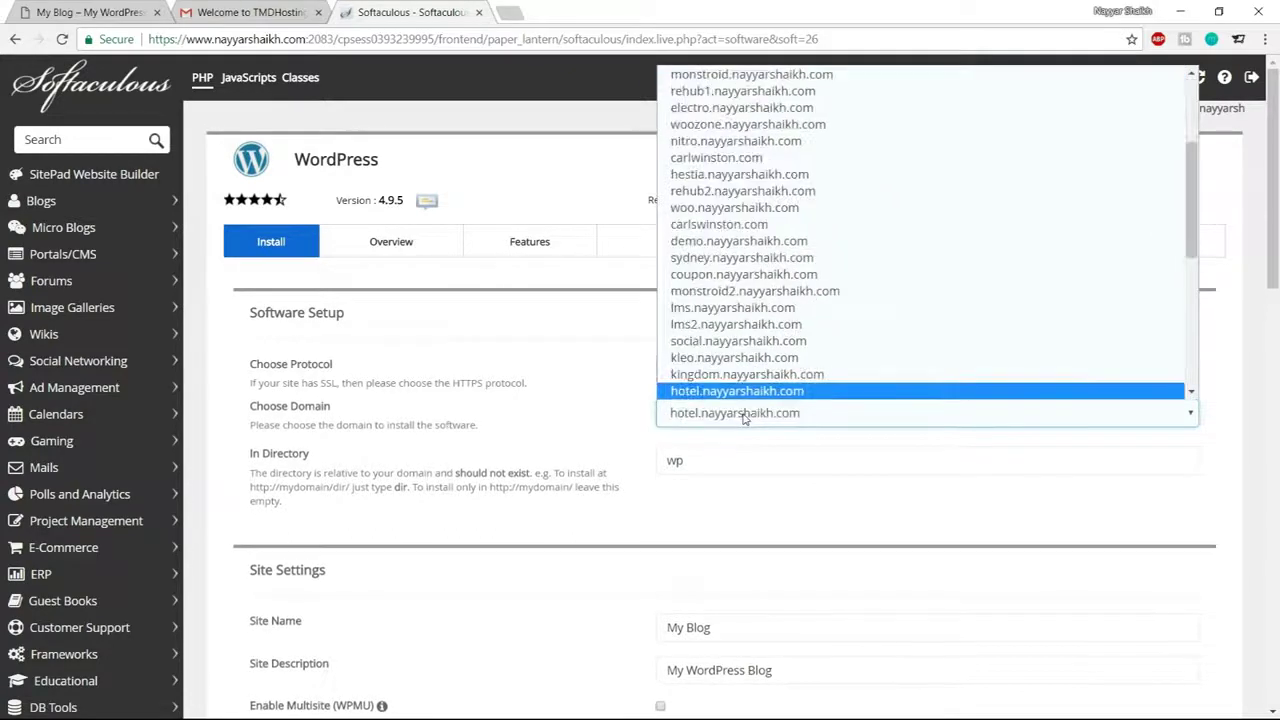
key(Return)
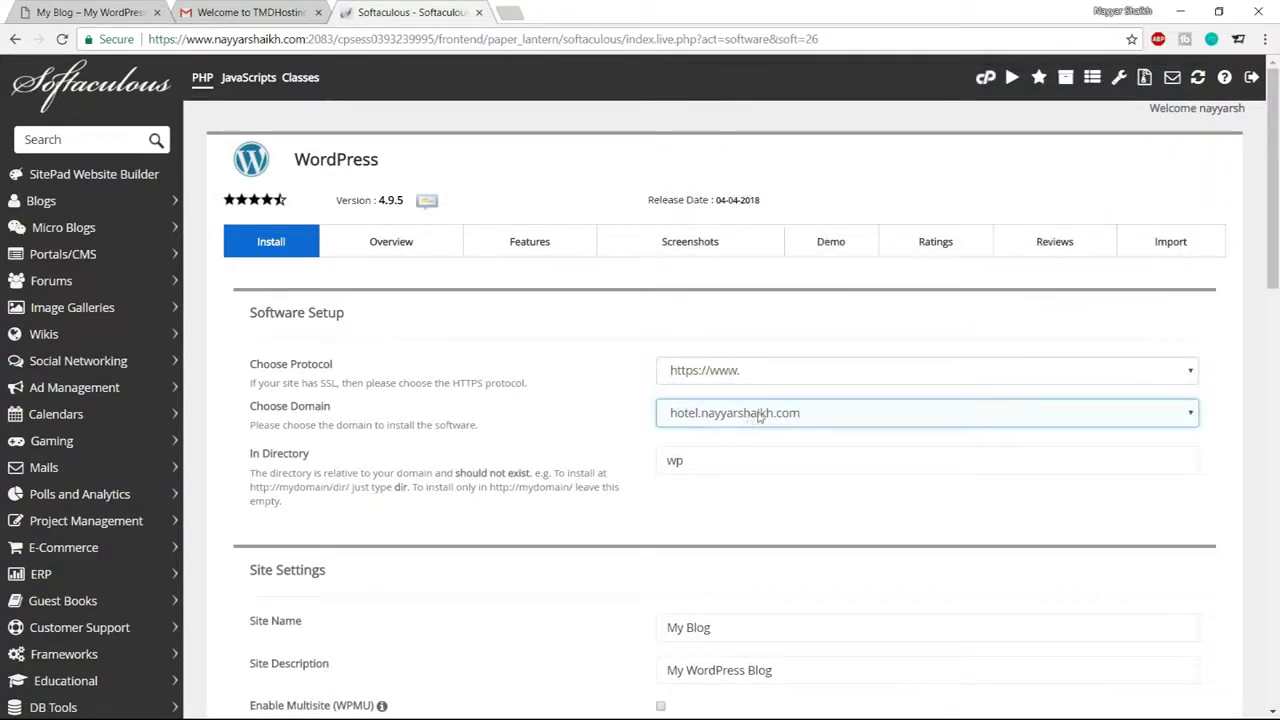
click(705, 458)
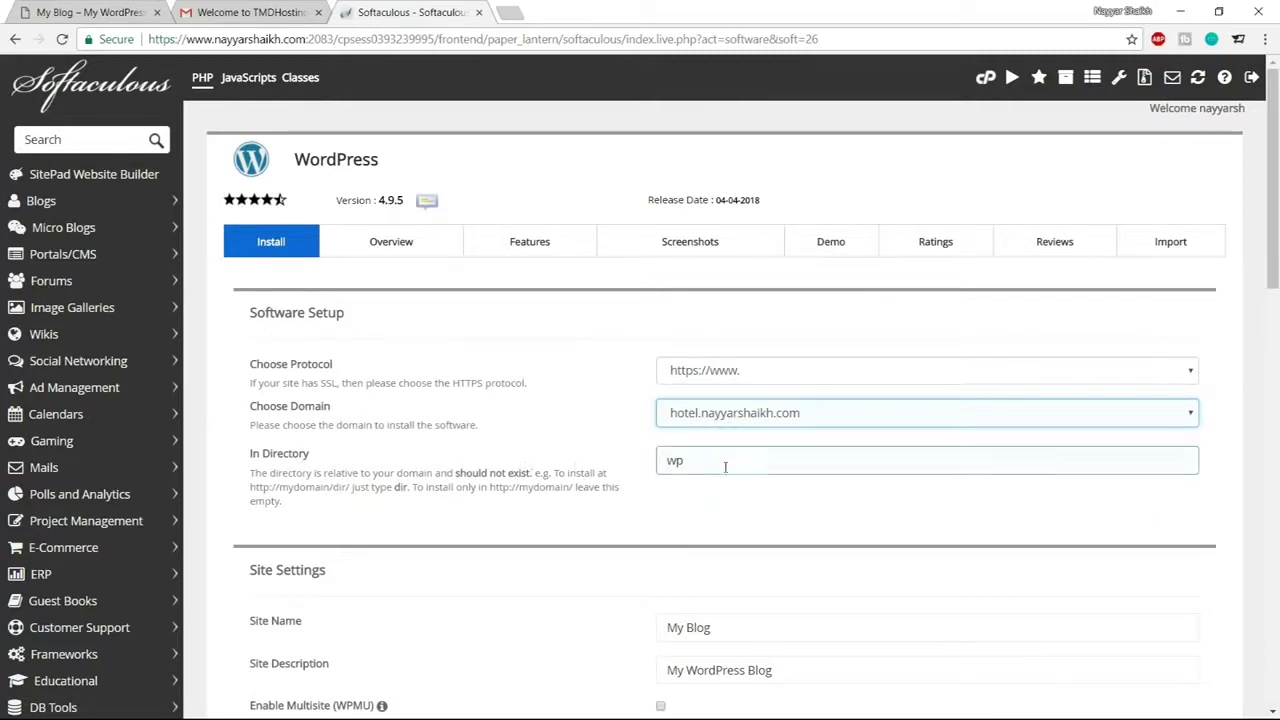
drag(729, 460, 632, 467)
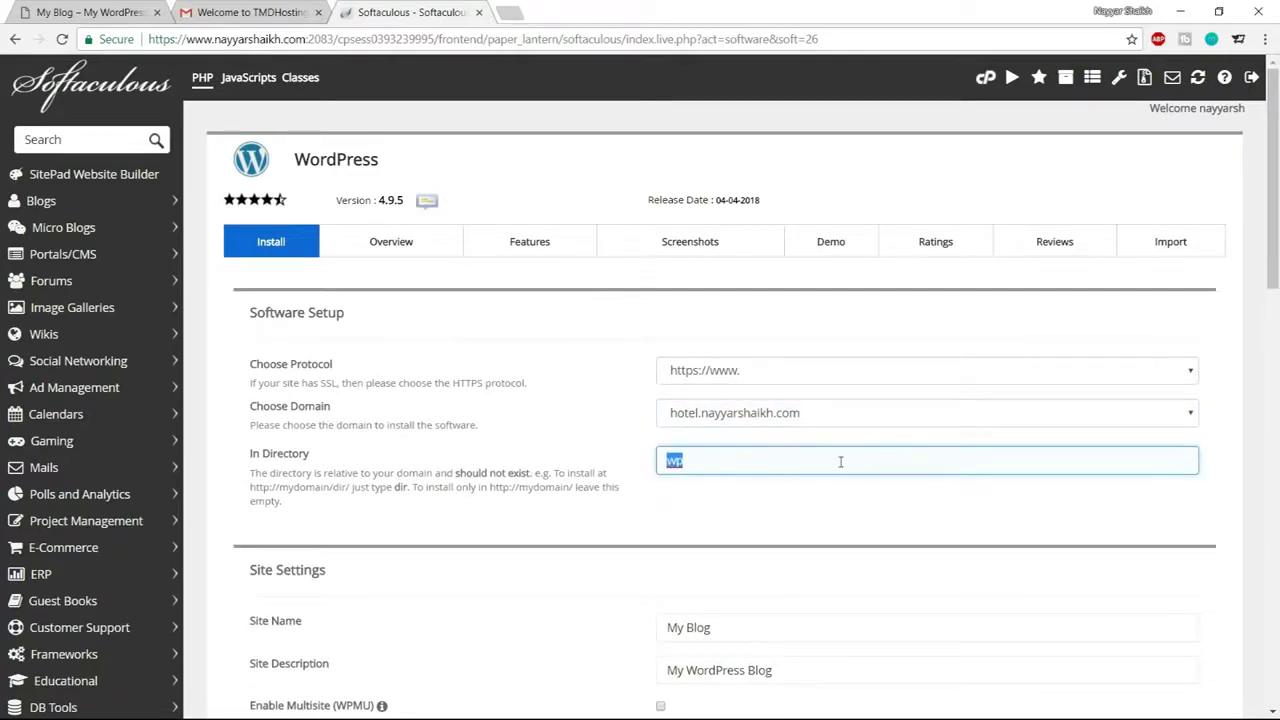
key(BackSpace)
scroll(821, 542, down, 3)
Set Site Name to 'Hotel Booking Website' and the description to the owner's byline
drag(774, 296, 636, 294)
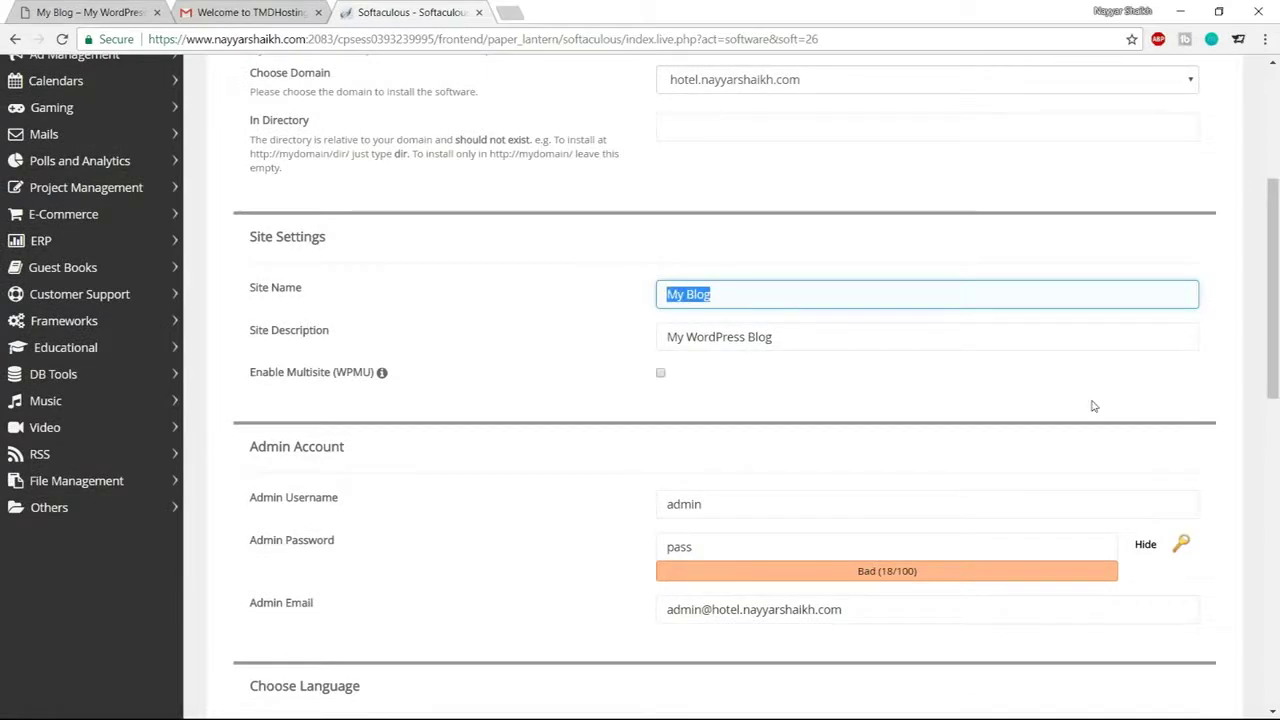
text(H)
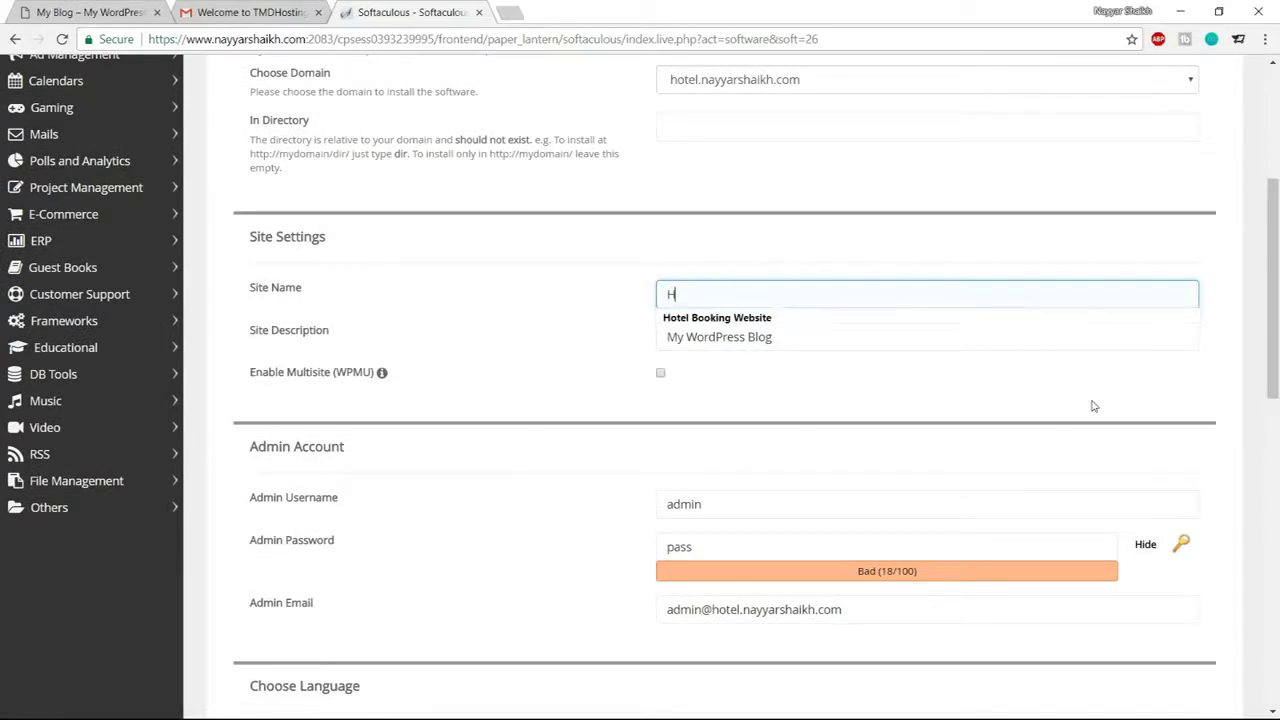
click(828, 314)
drag(812, 334, 589, 334)
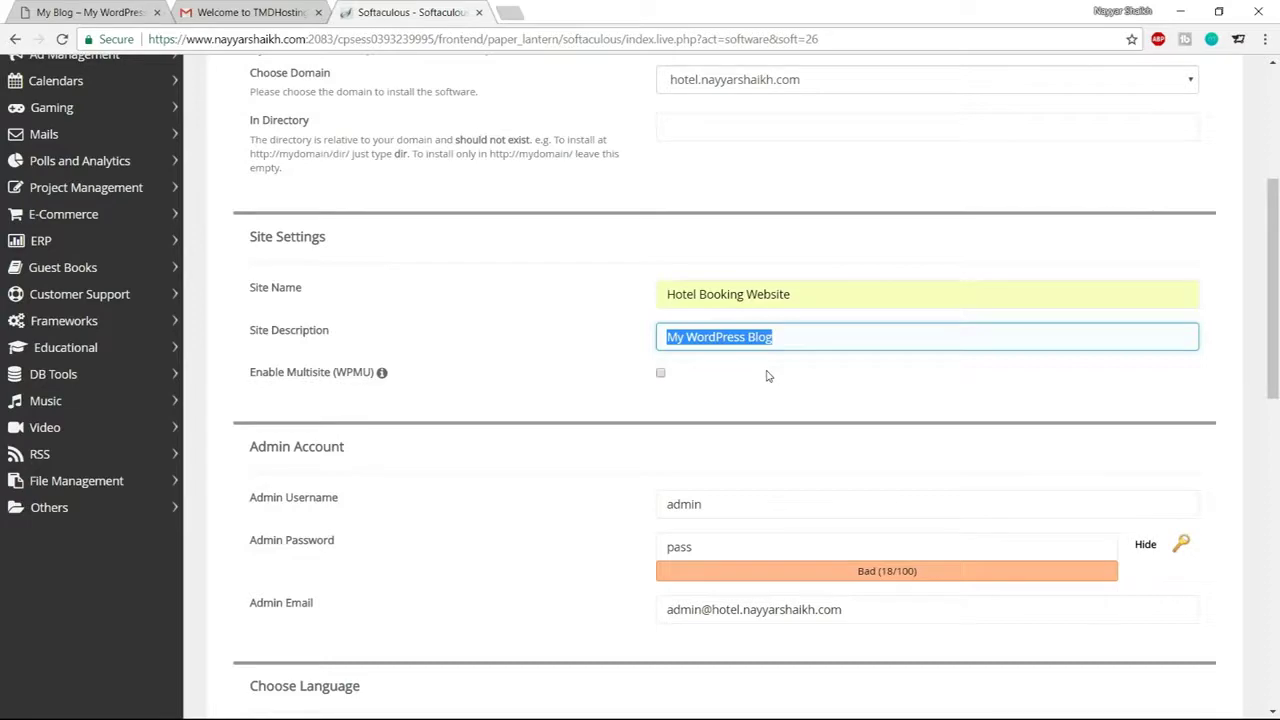
text(By)
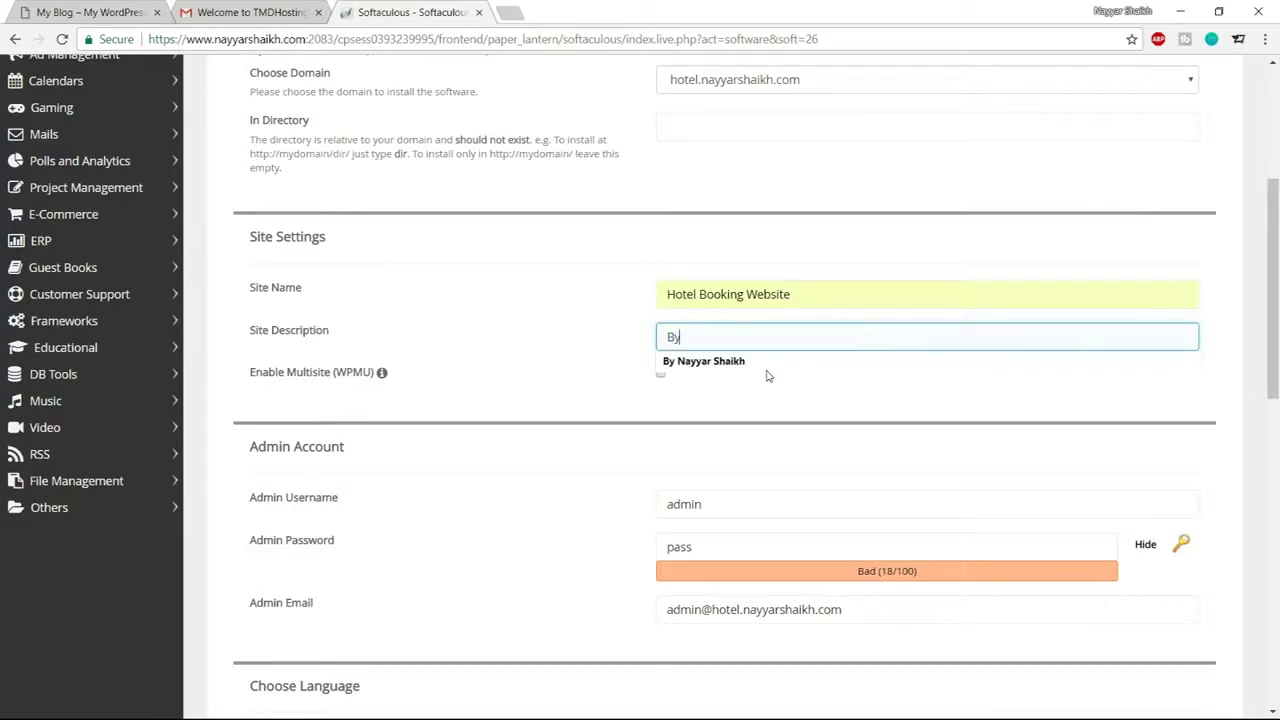
click(766, 362)
scroll(830, 397, down, 1)
scroll(780, 390, down, 1)
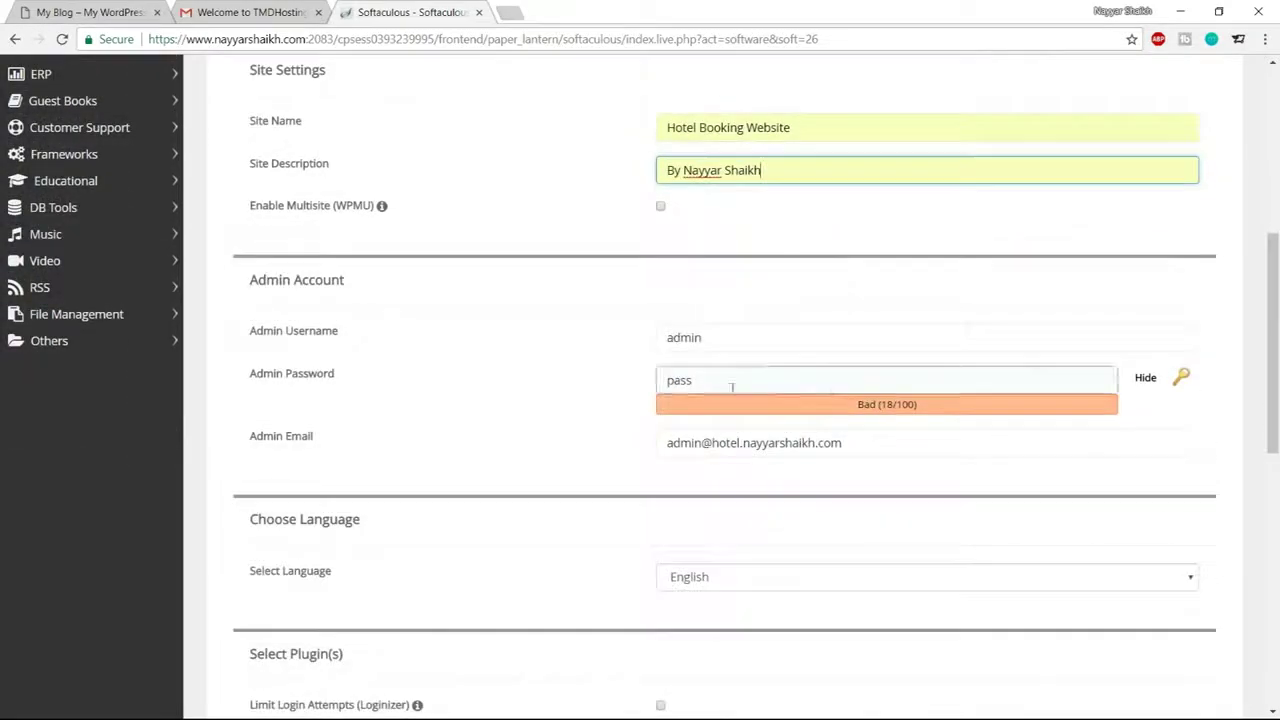
Replace the admin username from autofill and enter a new masked admin password
scroll(329, 369, down, 1)
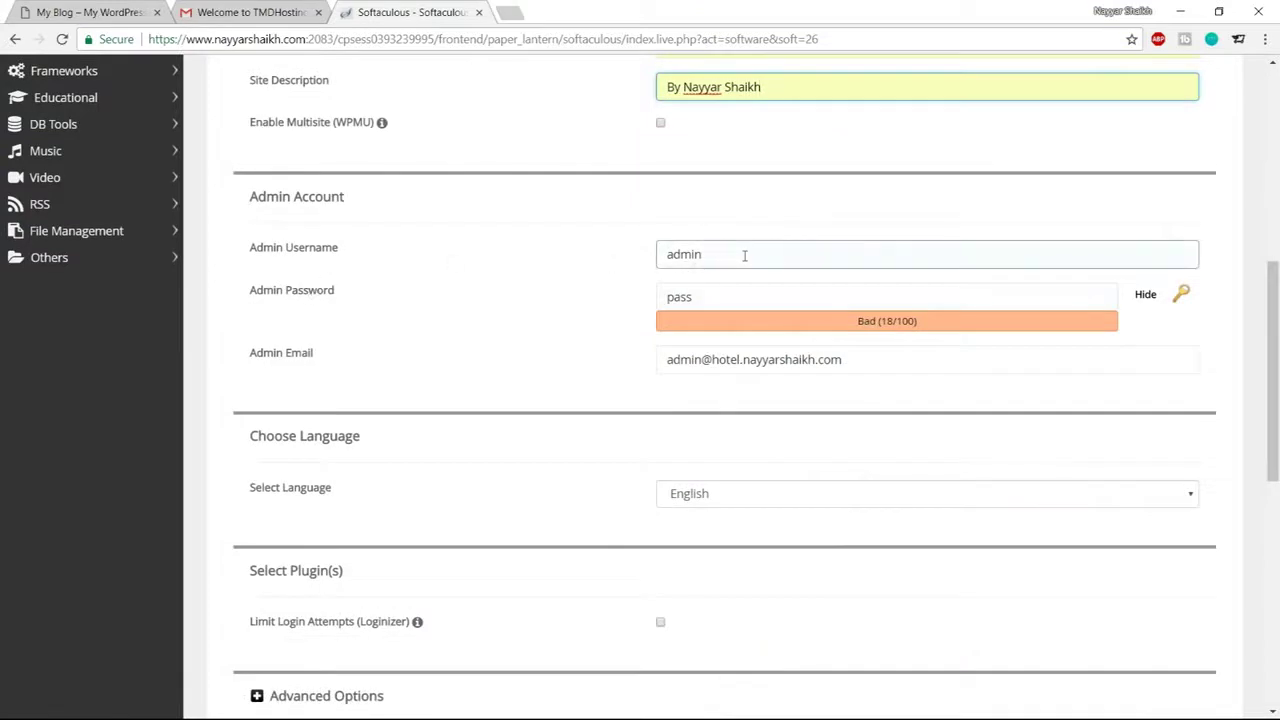
drag(751, 254, 600, 258)
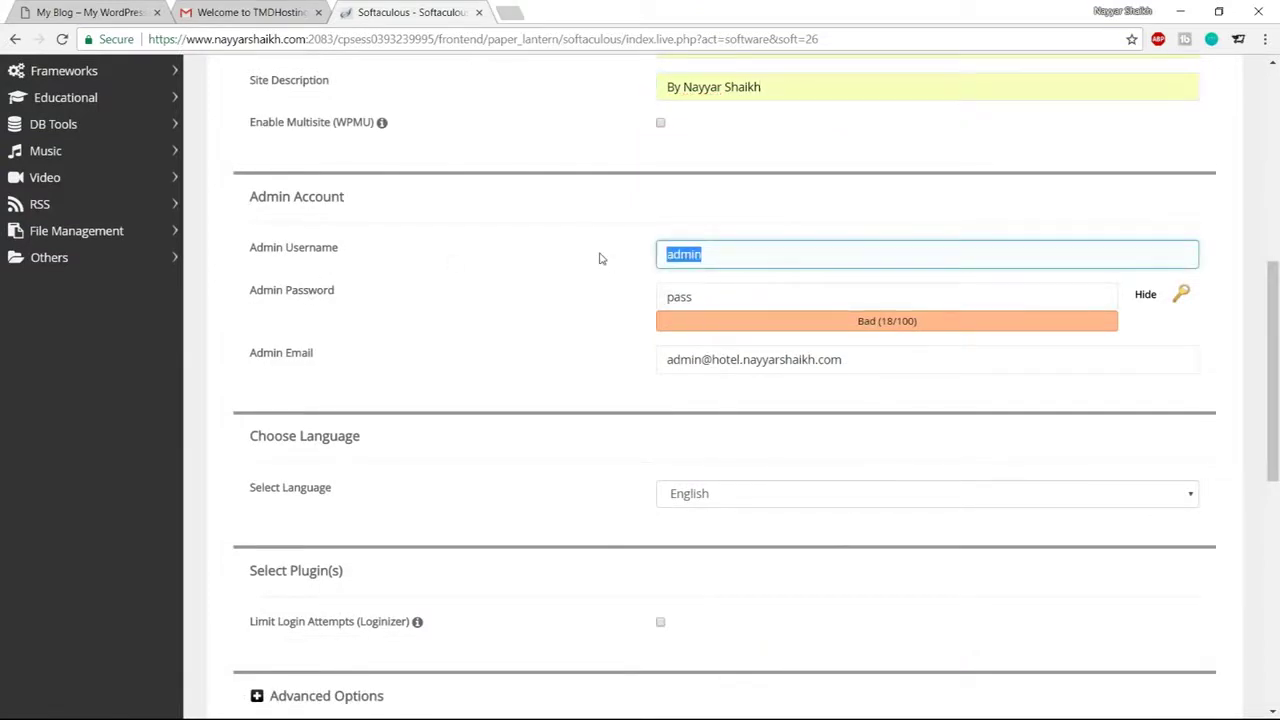
key(BackSpace)
text(Nayyar_Shaikh)
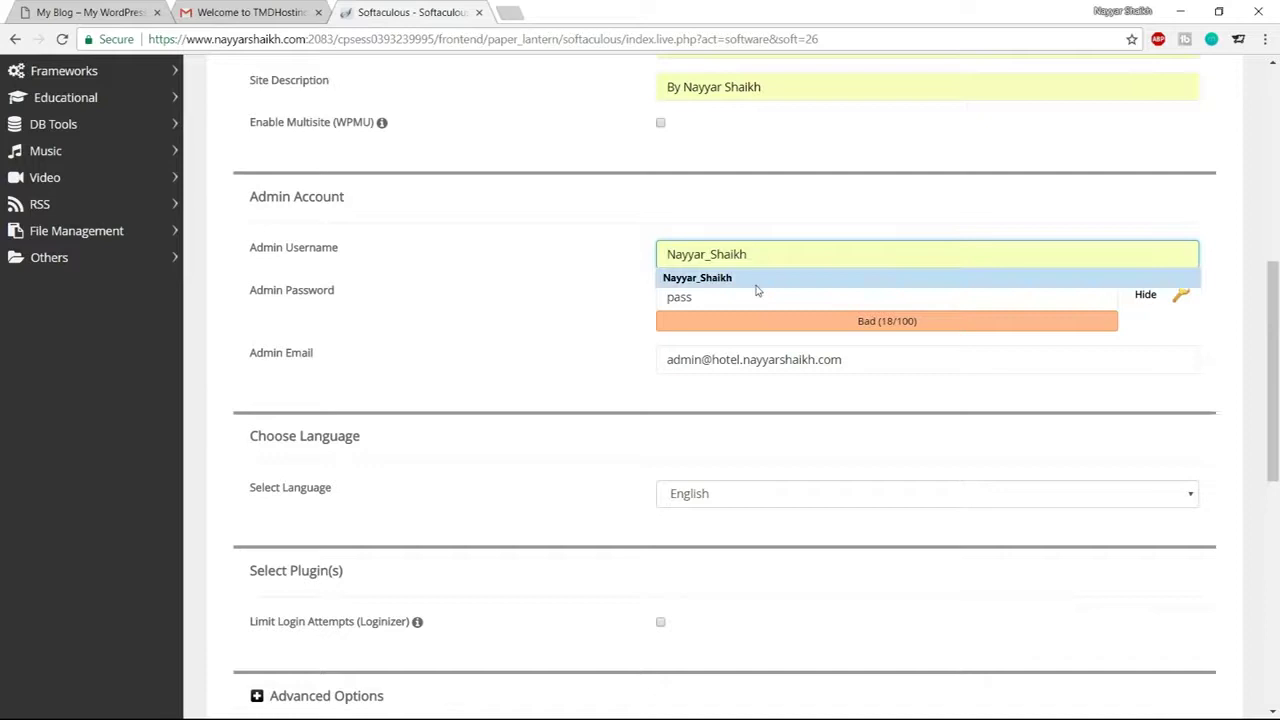
click(752, 284)
click(1145, 294)
drag(988, 295, 679, 303)
text(*****)
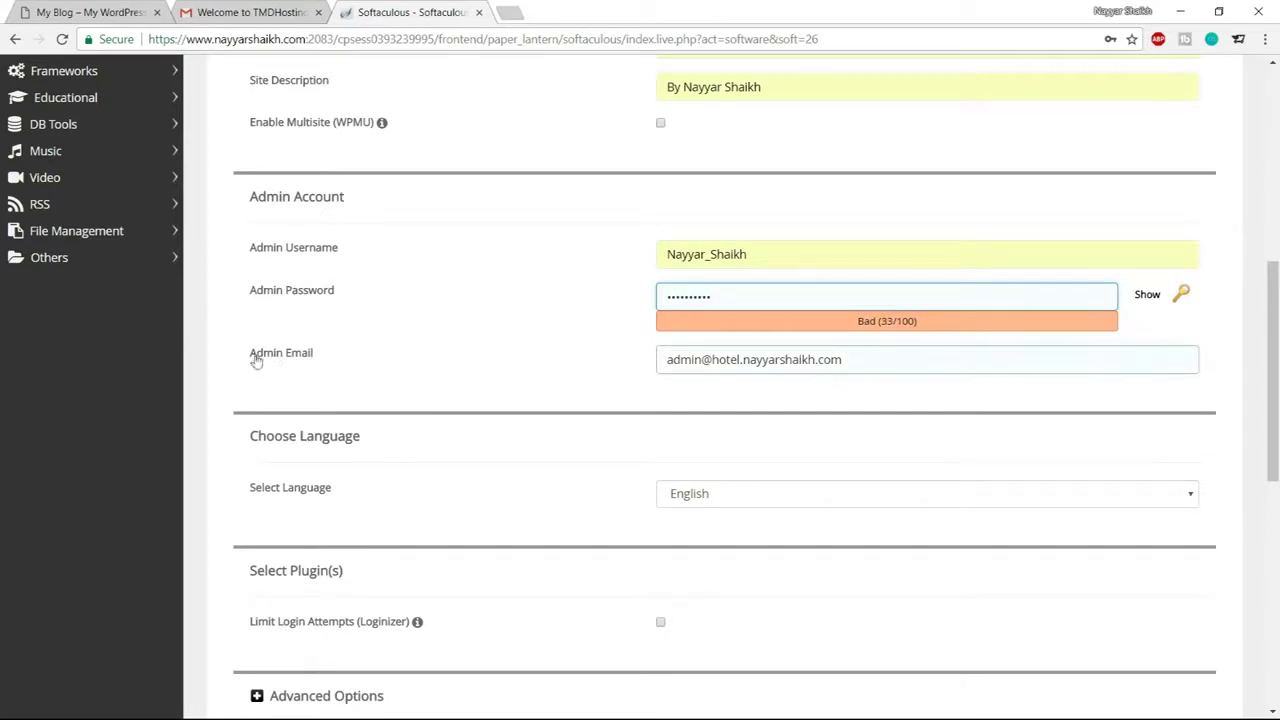
Fill in the admin e-mail address and run the WordPress installation
drag(884, 359, 546, 366)
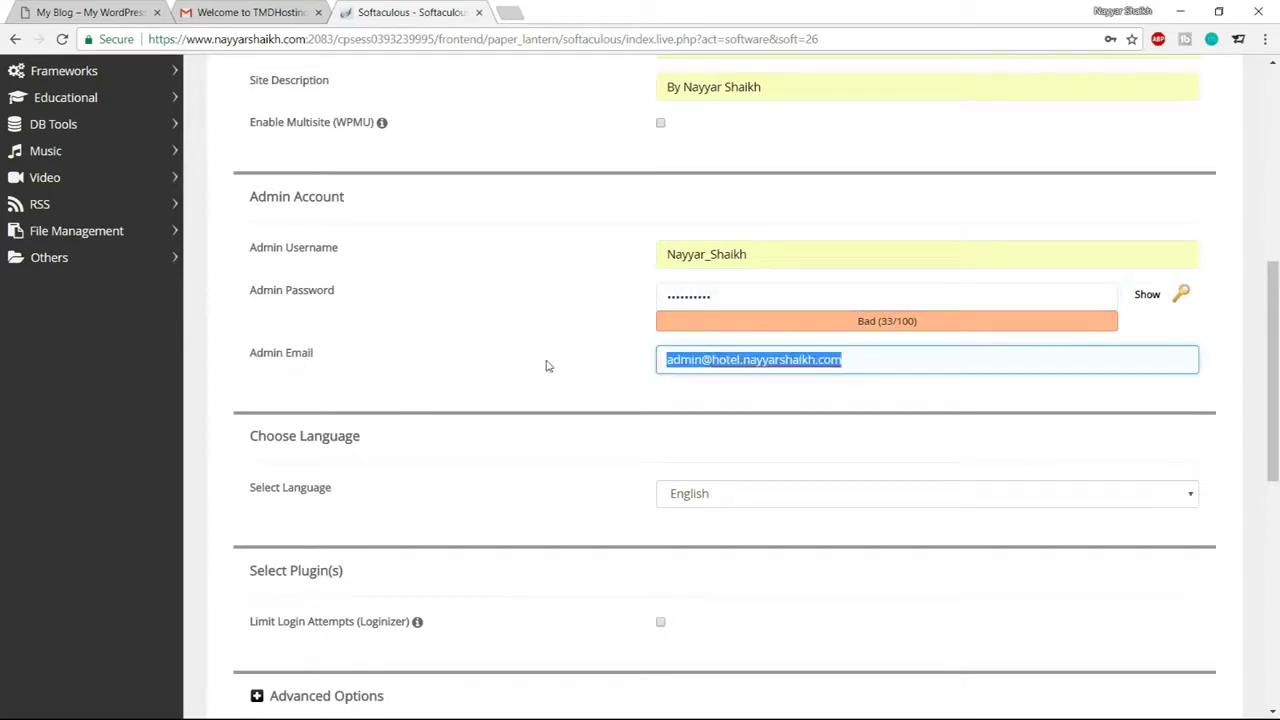
text(re)
click(733, 380)
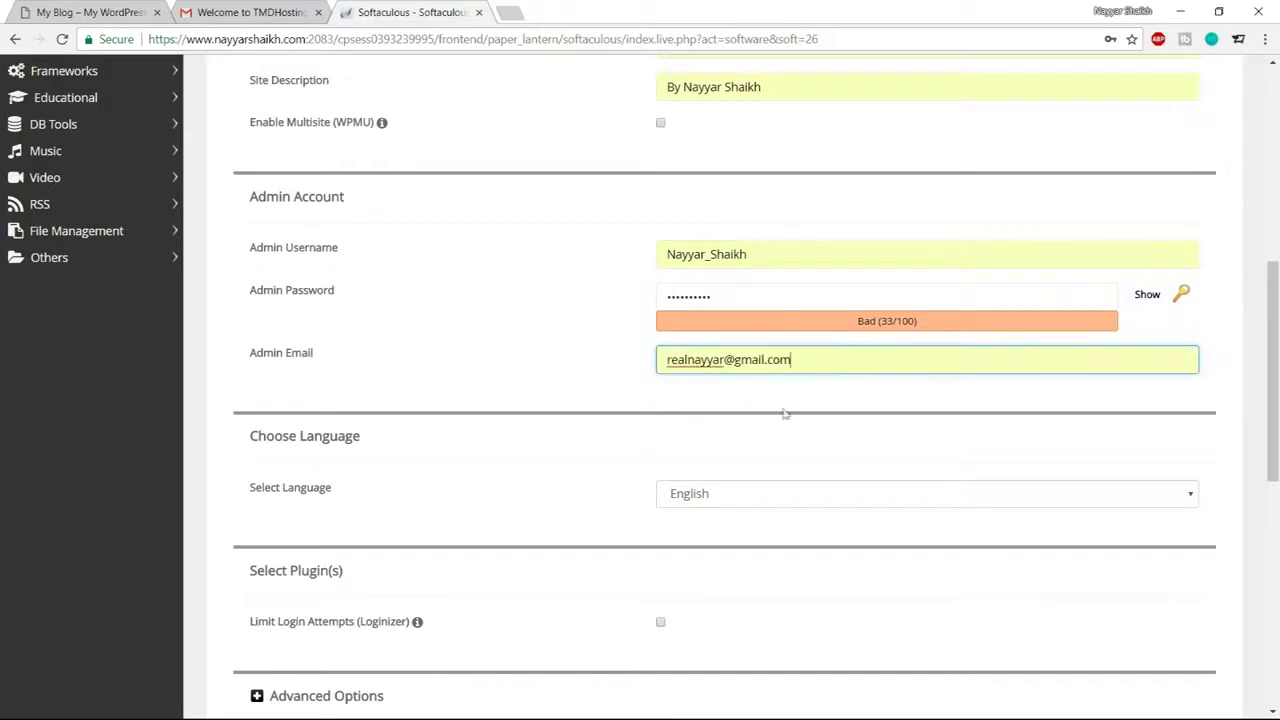
scroll(860, 494, down, 1)
scroll(860, 494, down, 6)
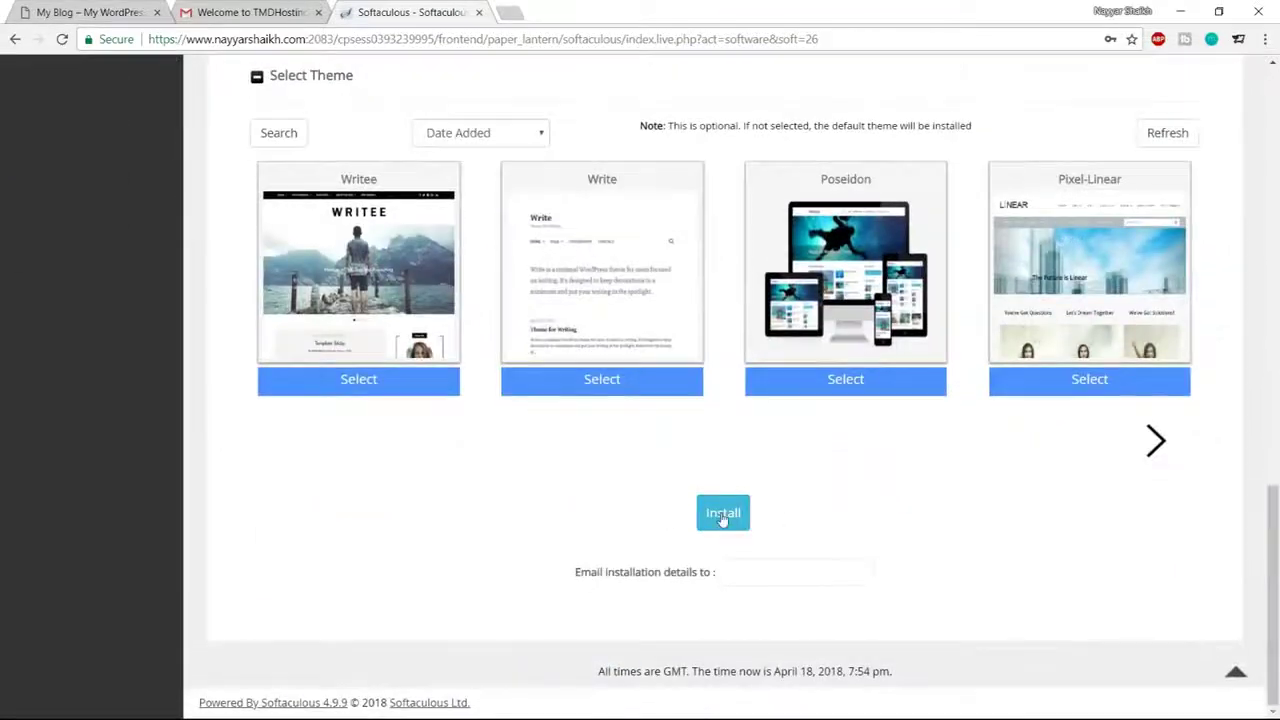
click(724, 516)
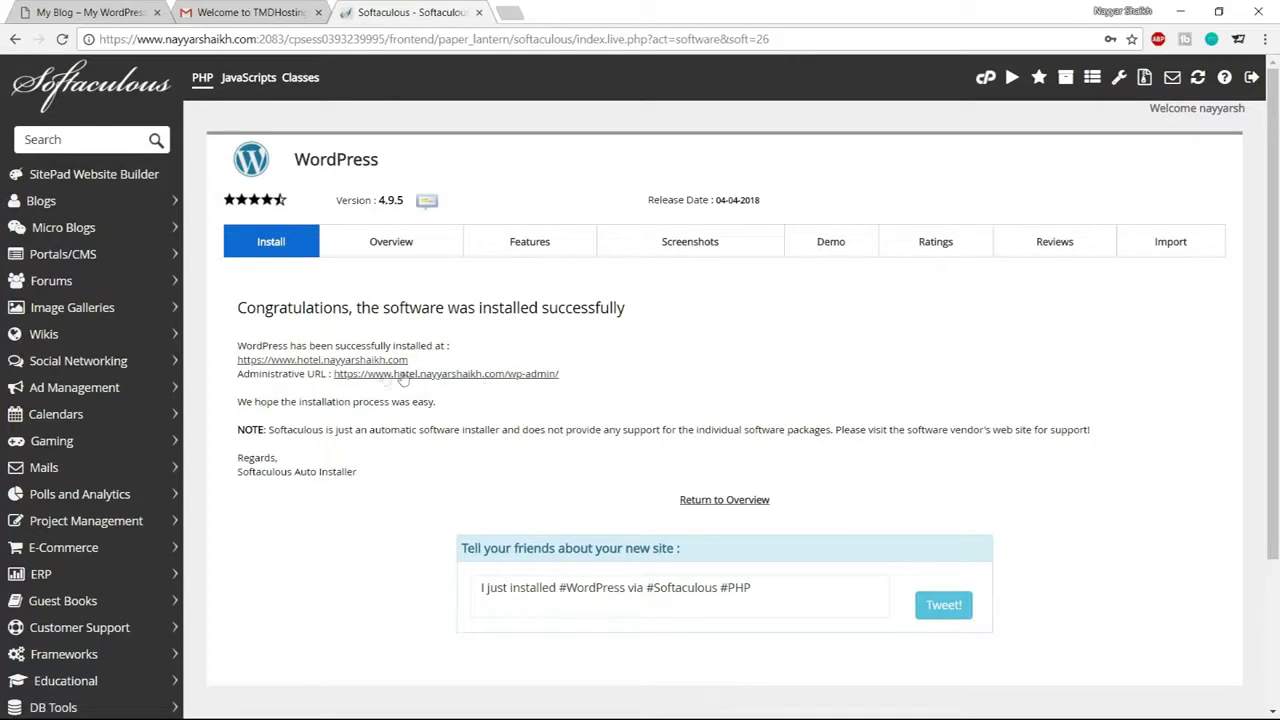
Go to the new site's admin dashboard and close the Softaculous and TMDHosting tabs
click(490, 375)
click(478, 12)
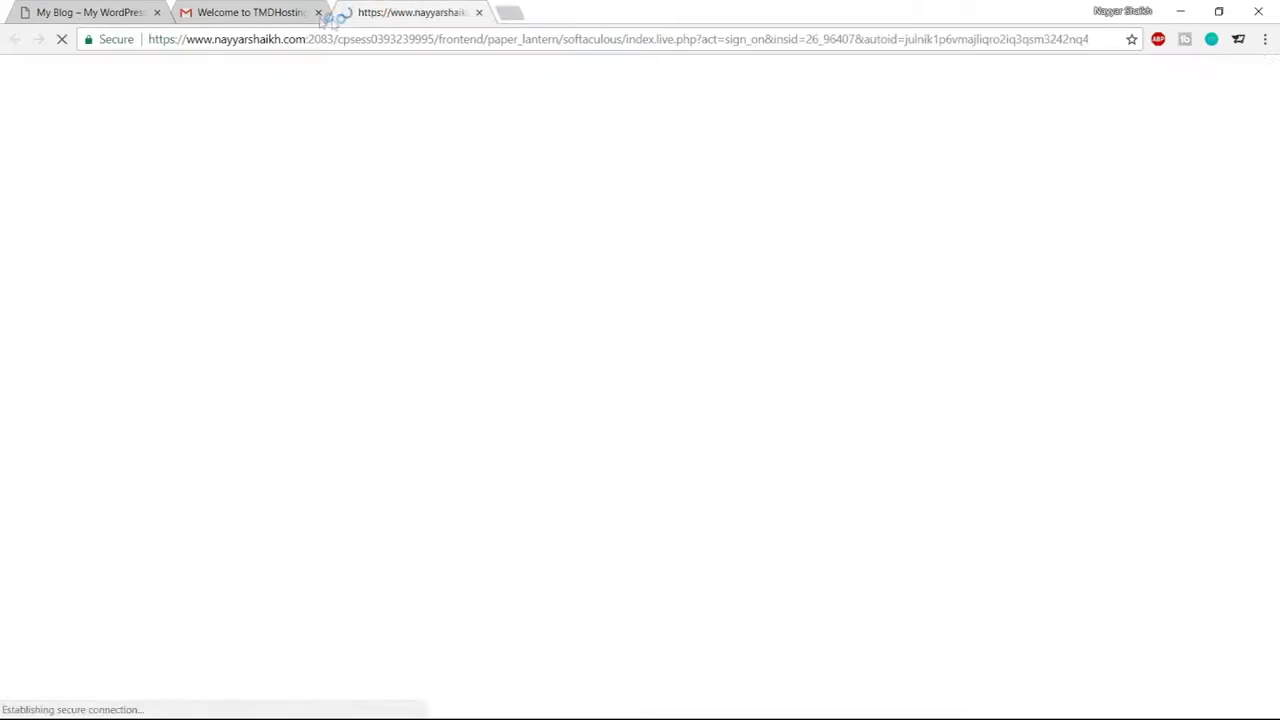
click(318, 13)
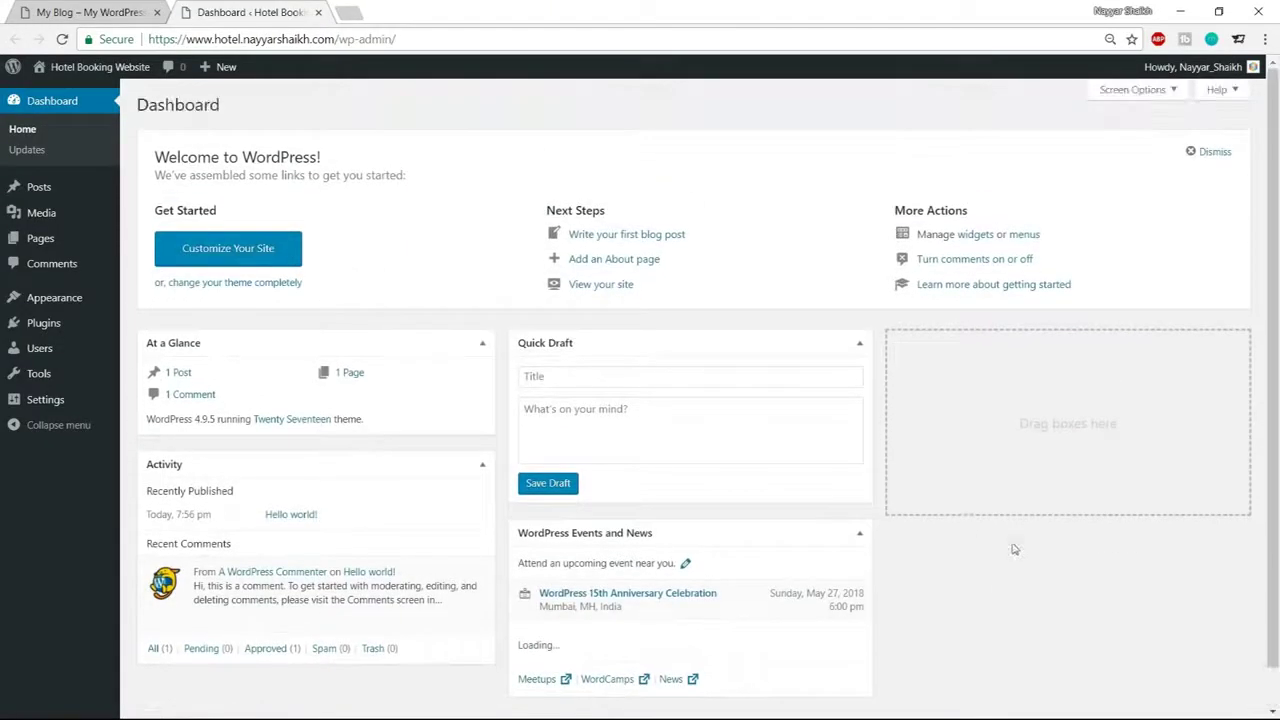
Open the live site from Visit Site in a new tab, then go back to the Dashboard
mouse_move(90, 70)
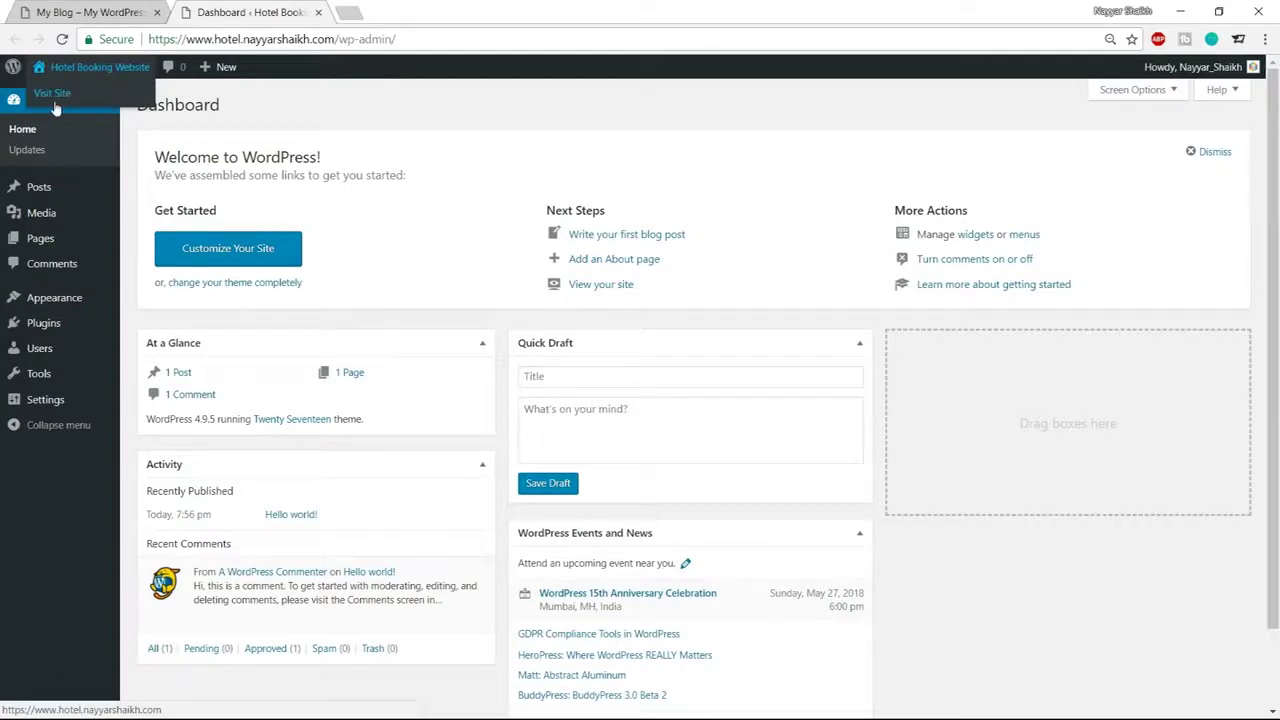
right_click(61, 101)
click(72, 106)
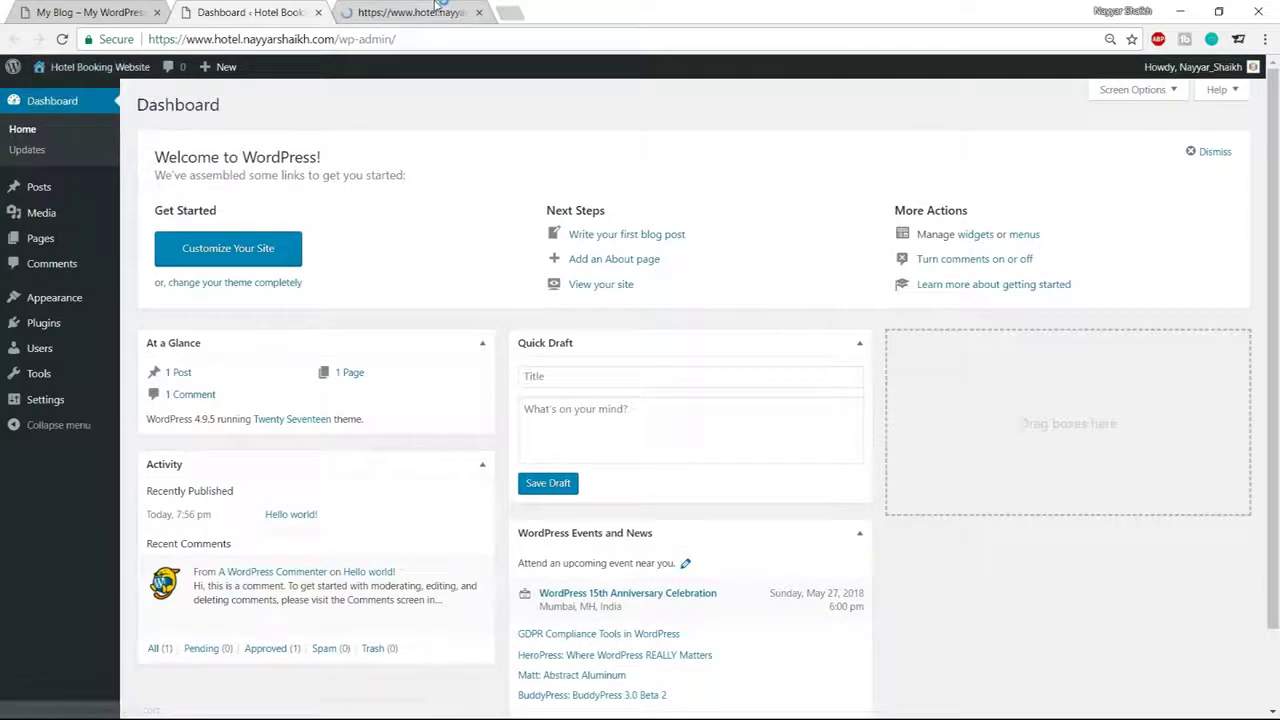
click(441, 6)
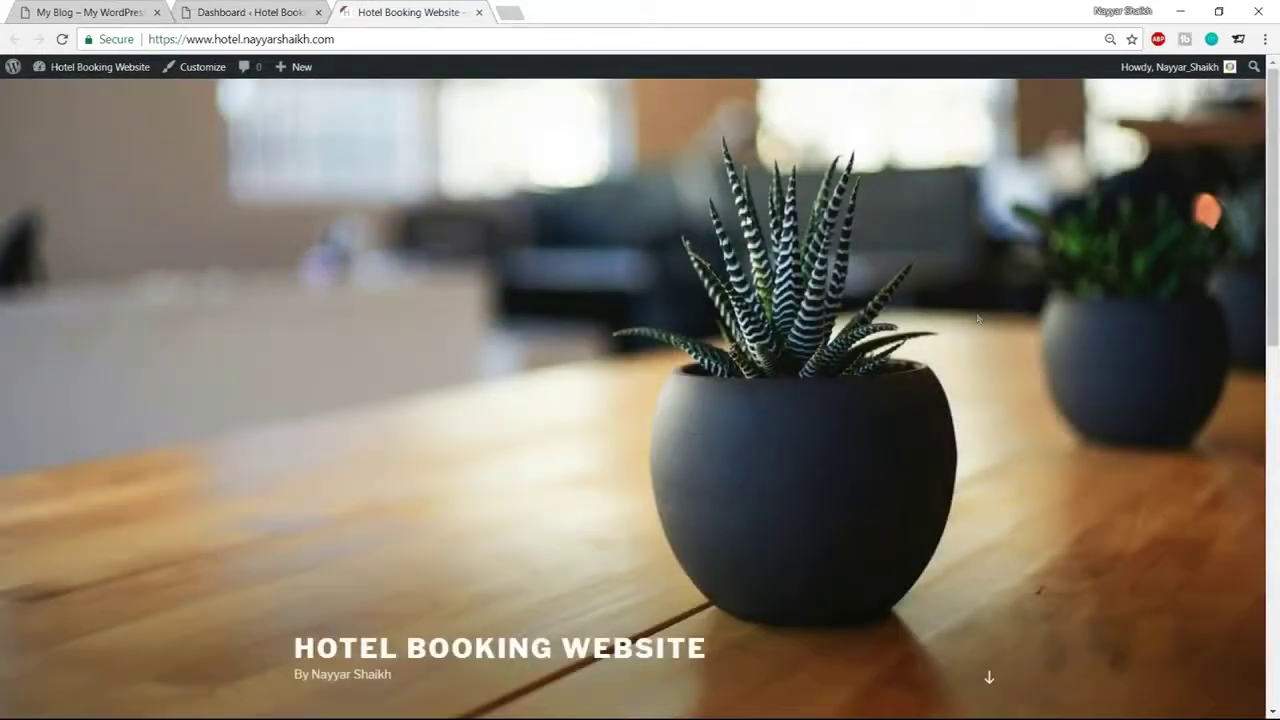
click(262, 6)
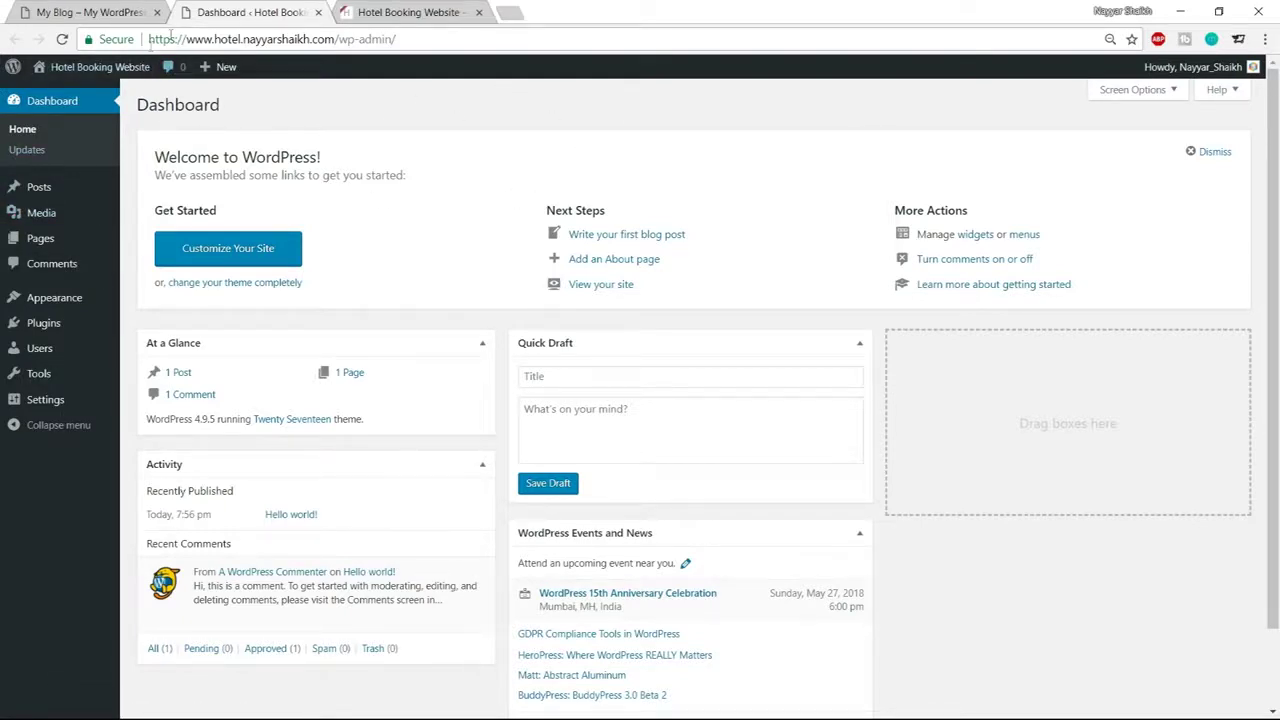
Highlight the site address and its wp-admin part, then go to Appearance > Themes
drag(150, 38, 342, 38)
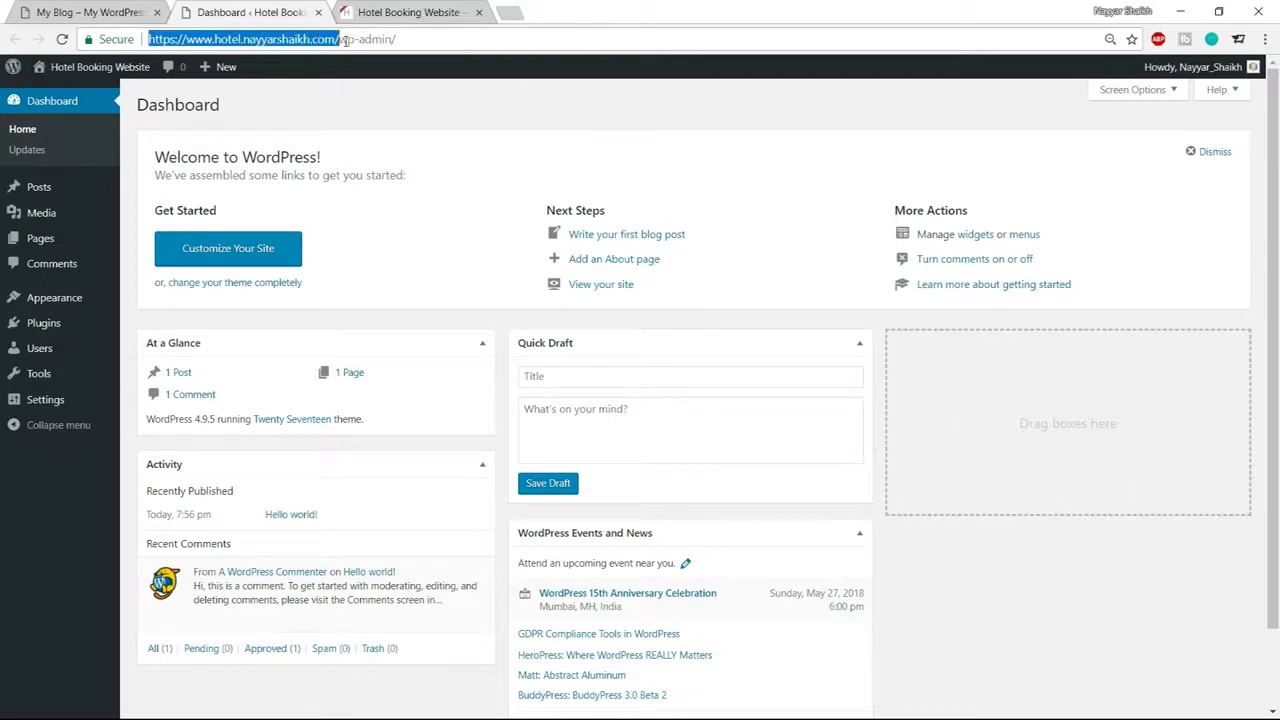
click(336, 38)
drag(341, 39, 409, 40)
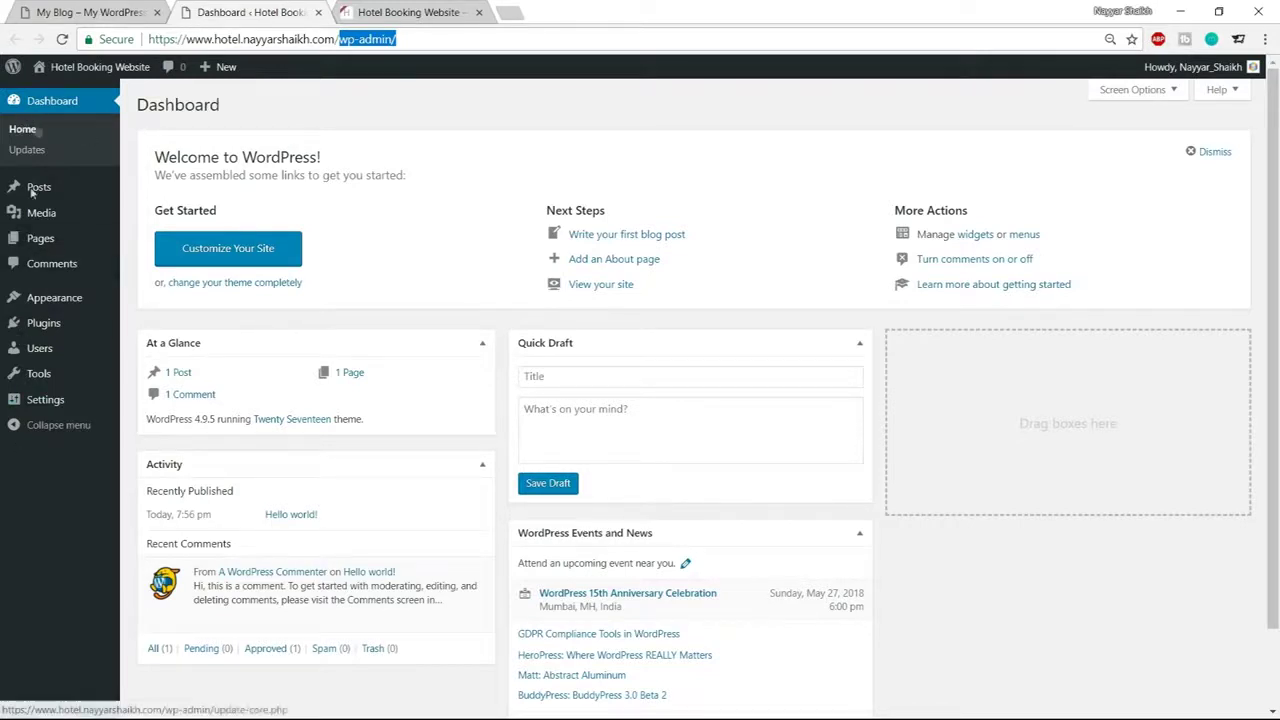
mouse_move(62, 325)
mouse_move(55, 302)
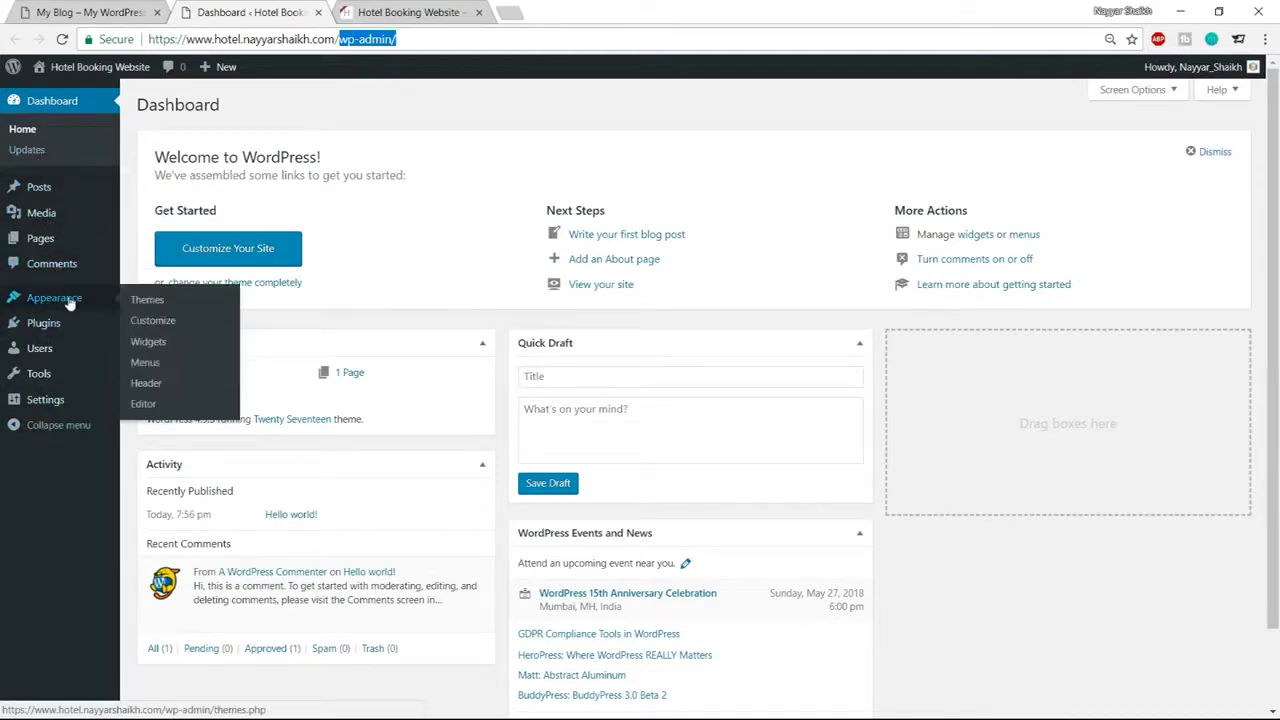
click(60, 300)
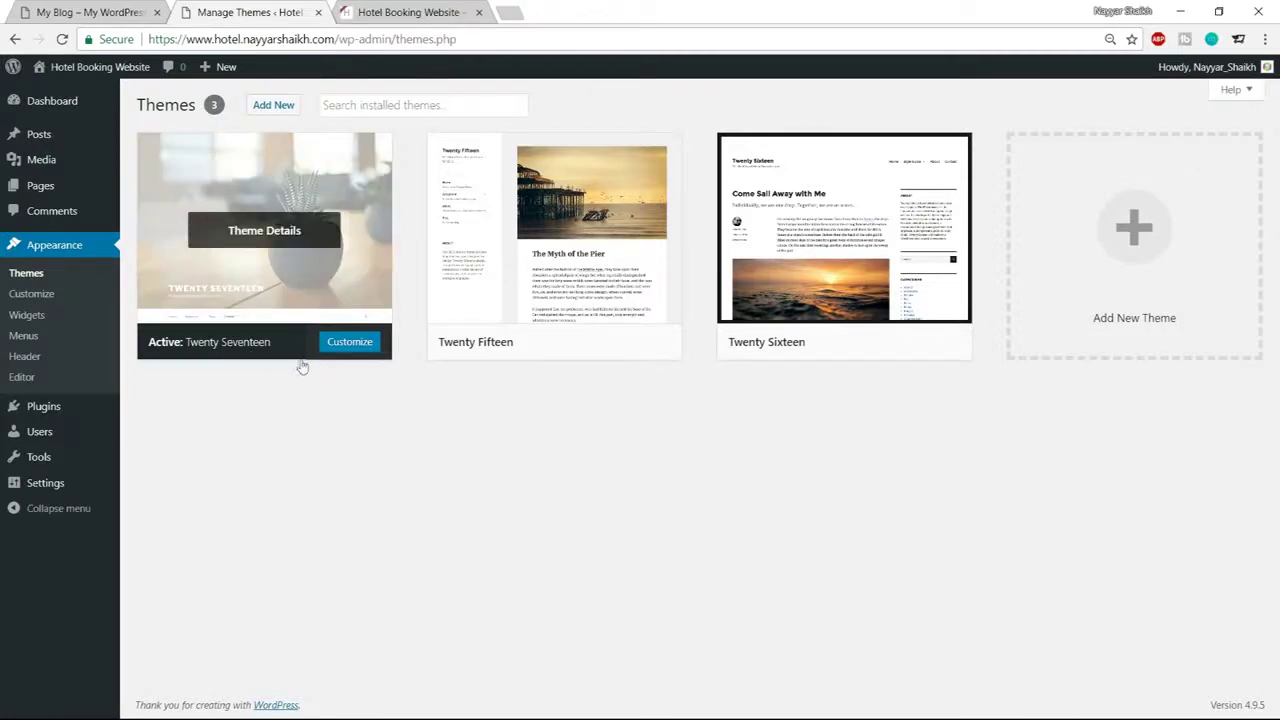
Delete the unused Twenty Fifteen and Twenty Sixteen themes
key(ctrl+Tab)
scroll(886, 457, down, 5)
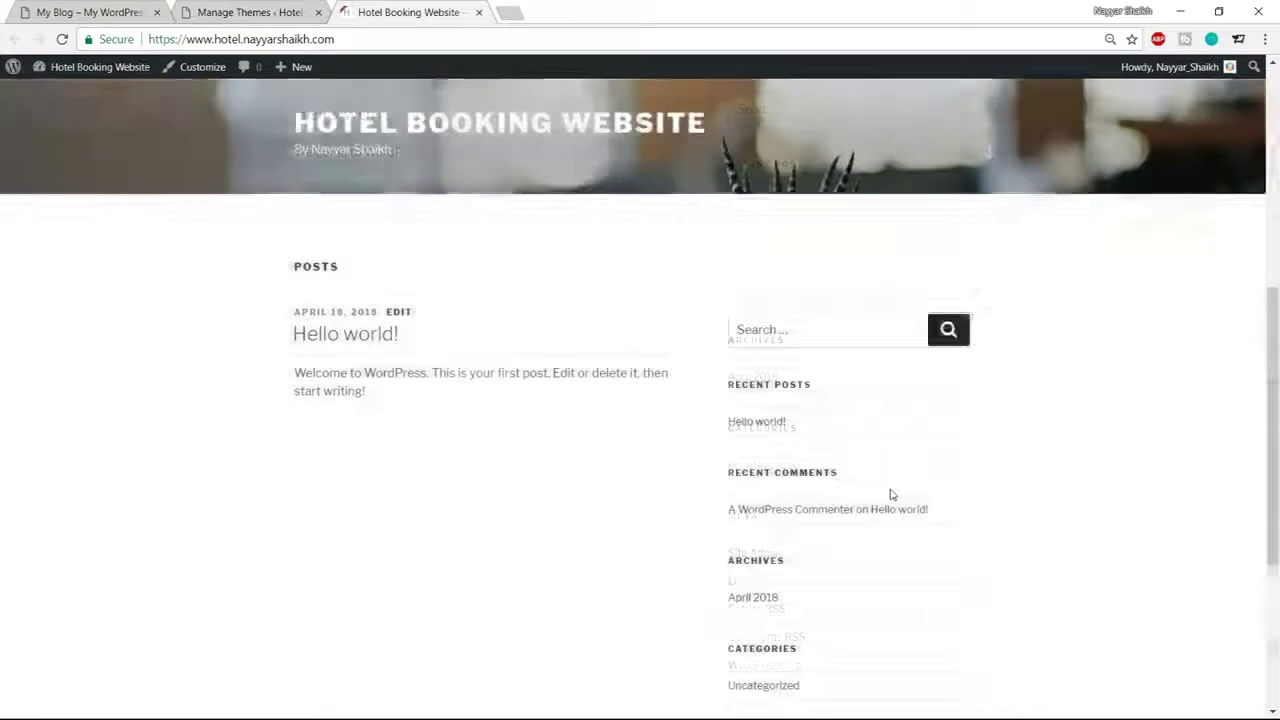
scroll(250, 173, up, 5)
click(255, 12)
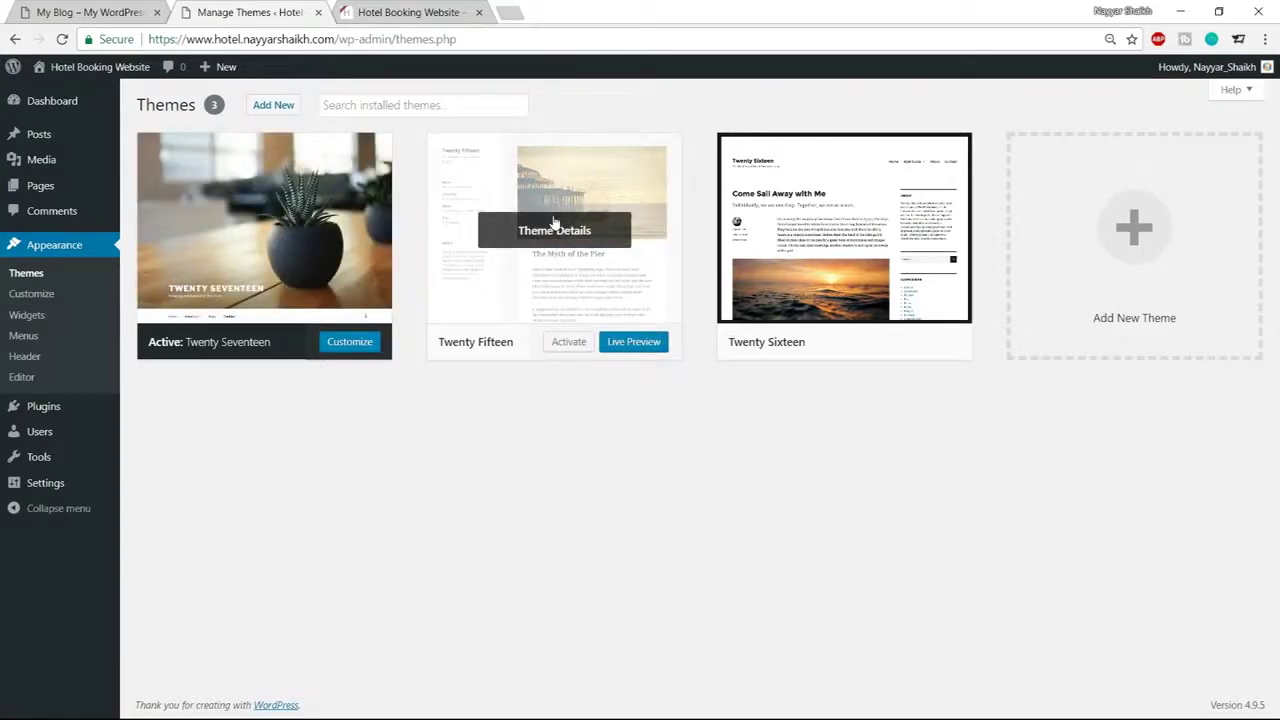
click(515, 218)
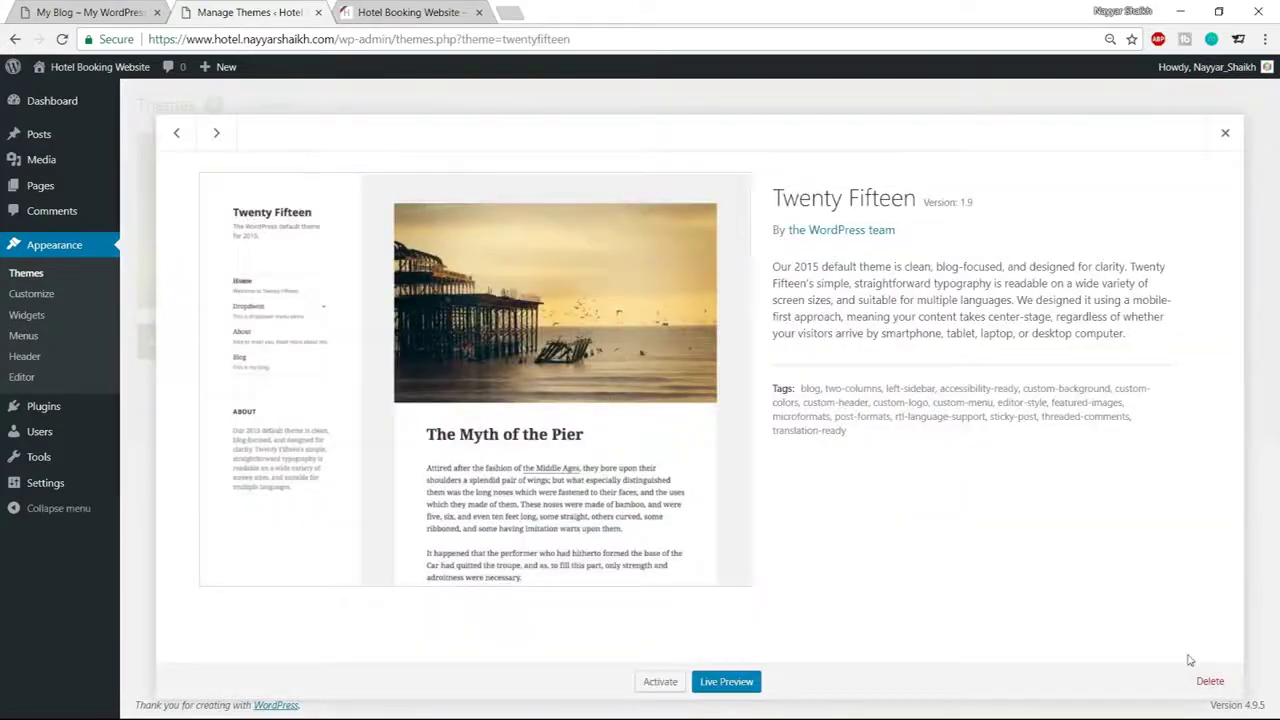
click(1210, 681)
click(694, 157)
click(735, 195)
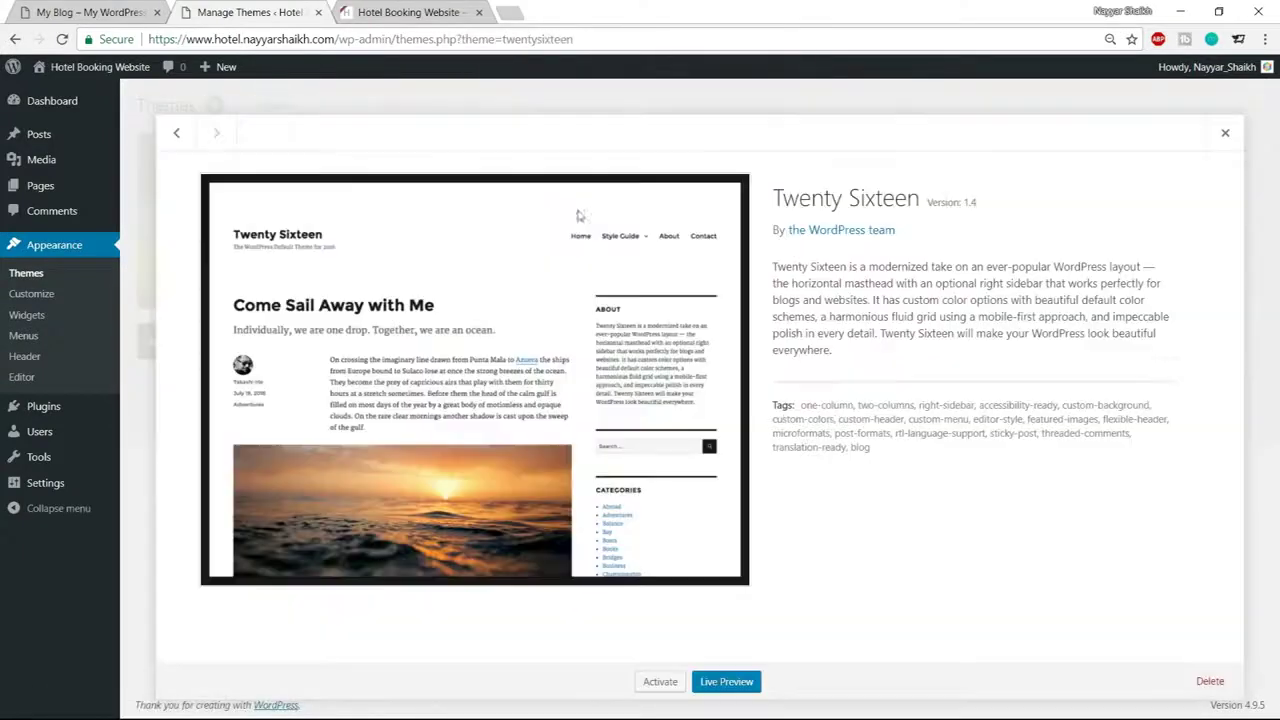
click(1210, 681)
click(694, 157)
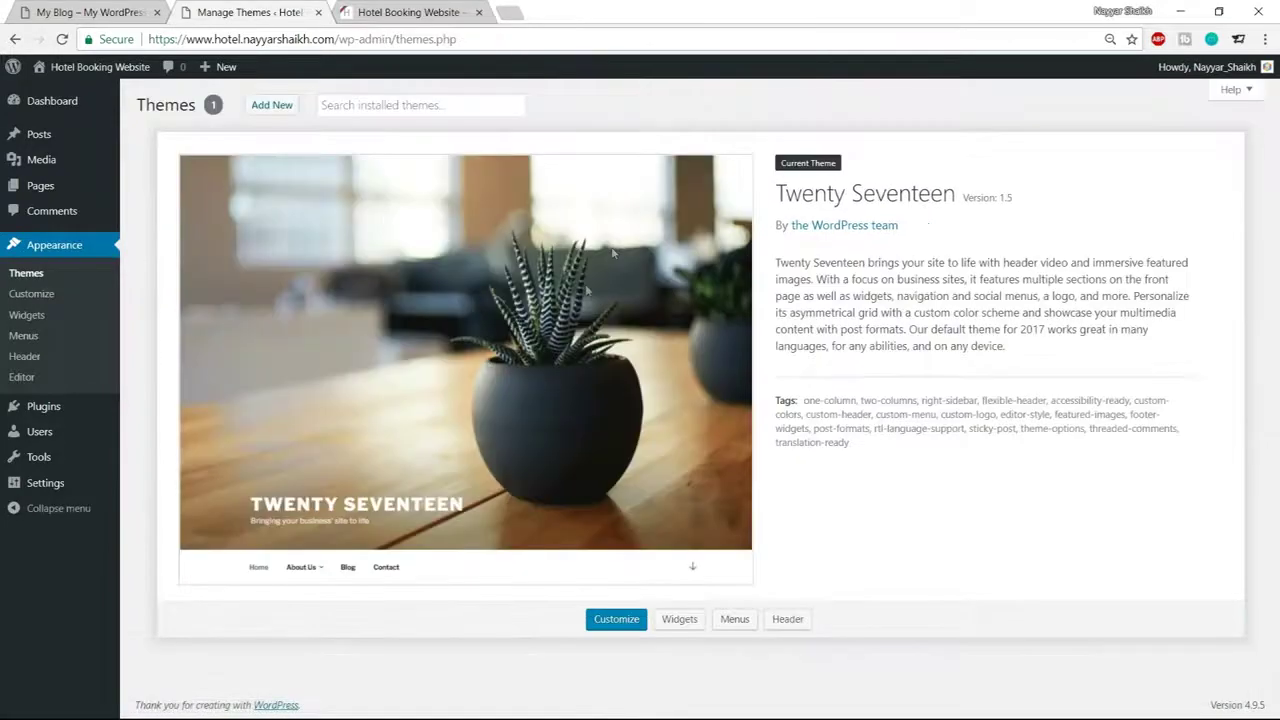
Compare the new hotel site's front page with the Hotel Master demo site
click(406, 10)
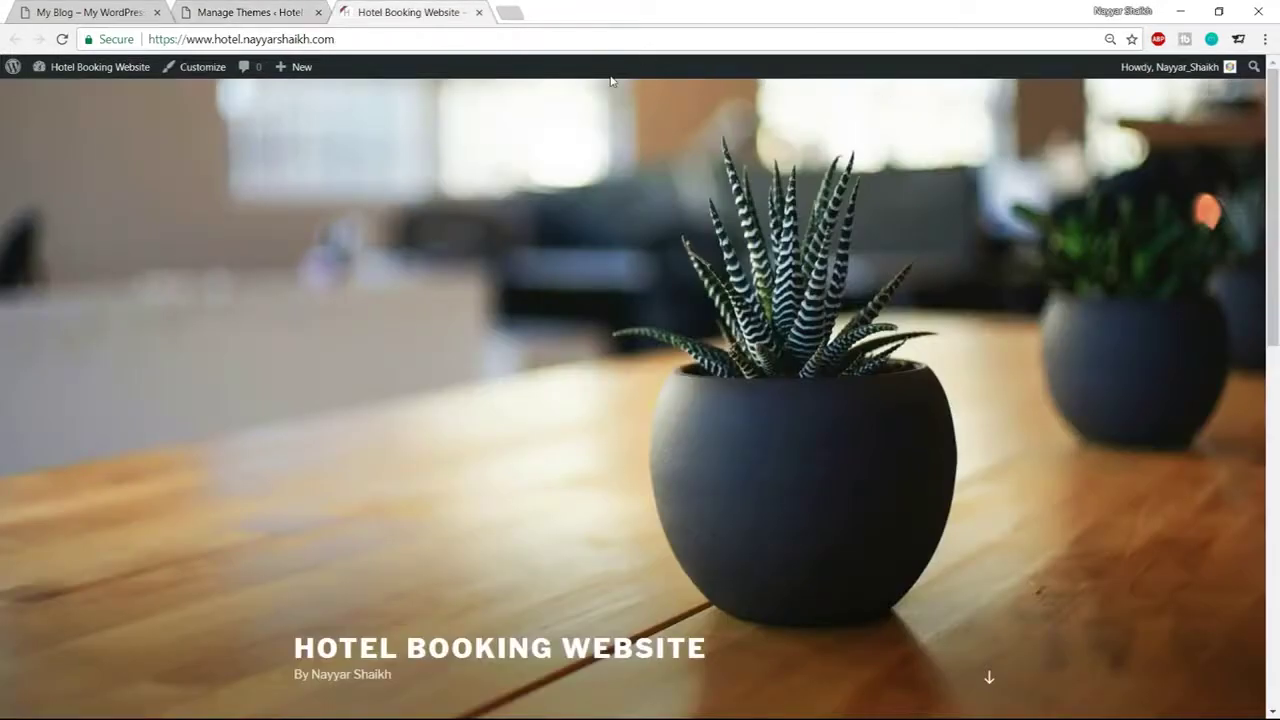
scroll(800, 520, down, 6)
scroll(869, 591, up, 6)
click(55, 10)
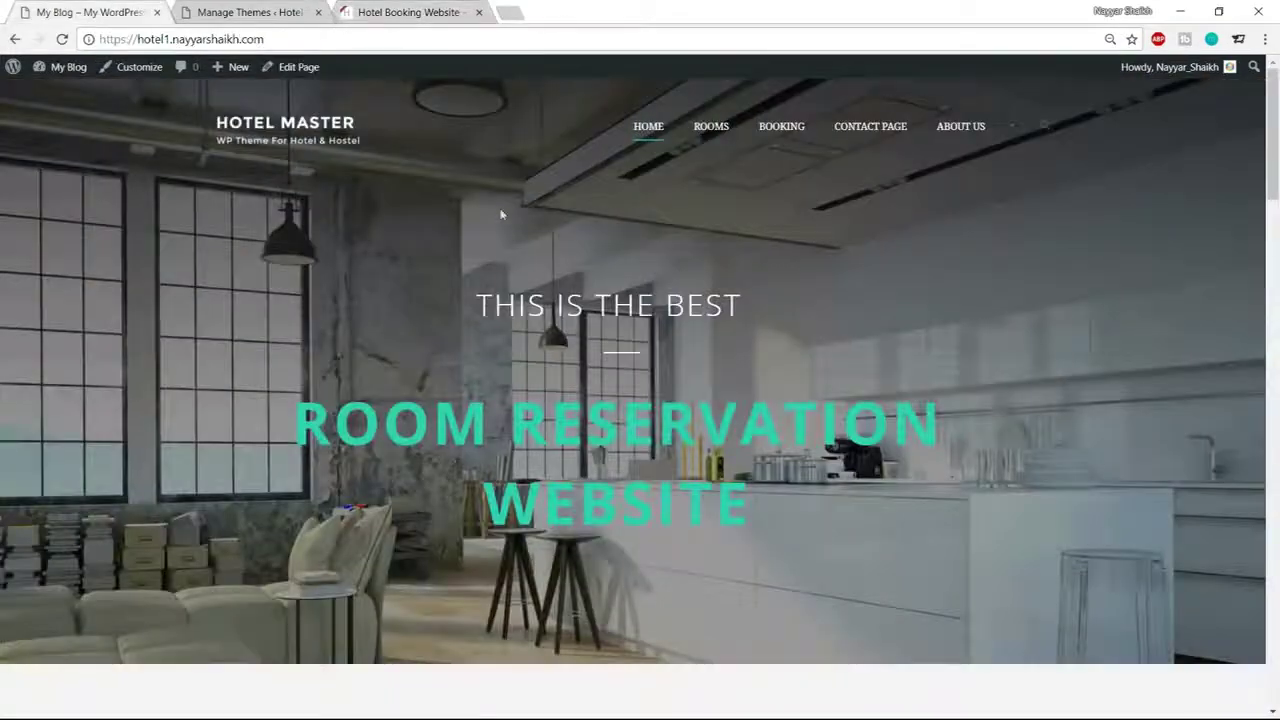
scroll(620, 377, down, 8)
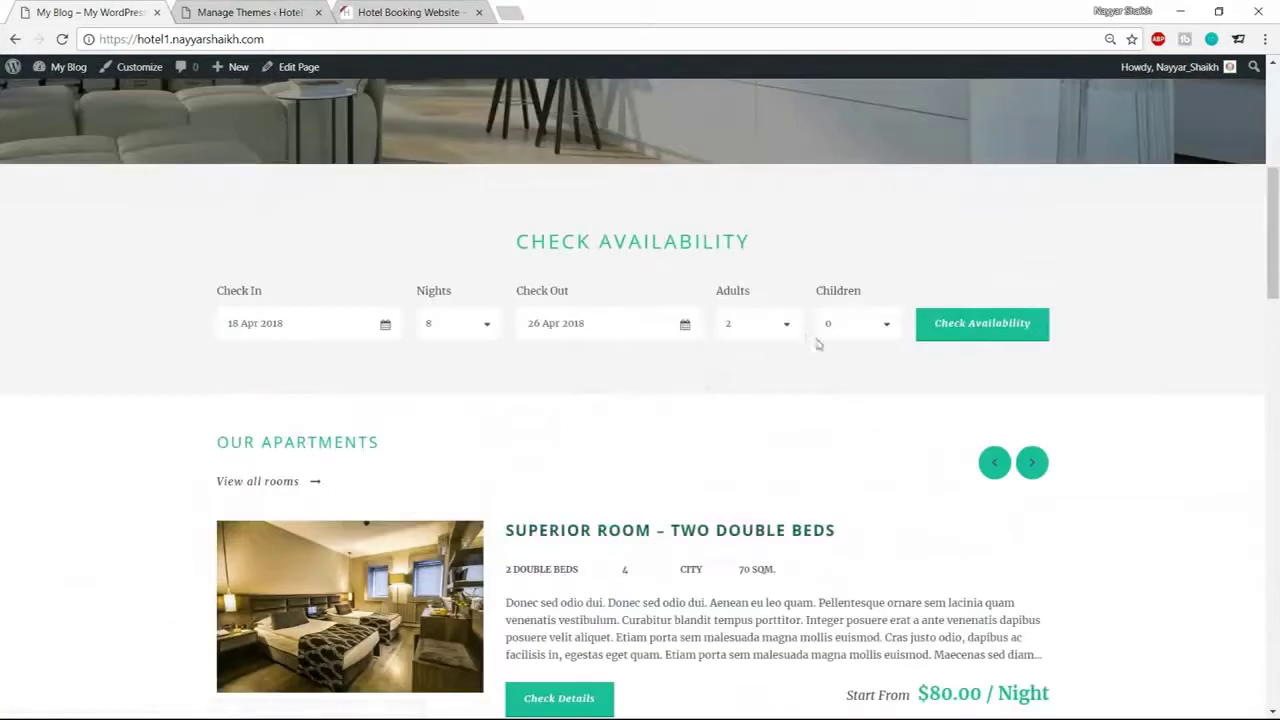
scroll(892, 378, down, 6)
scroll(892, 378, up, 4)
scroll(892, 388, up, 2)
scroll(817, 366, up, 5)
click(437, 8)
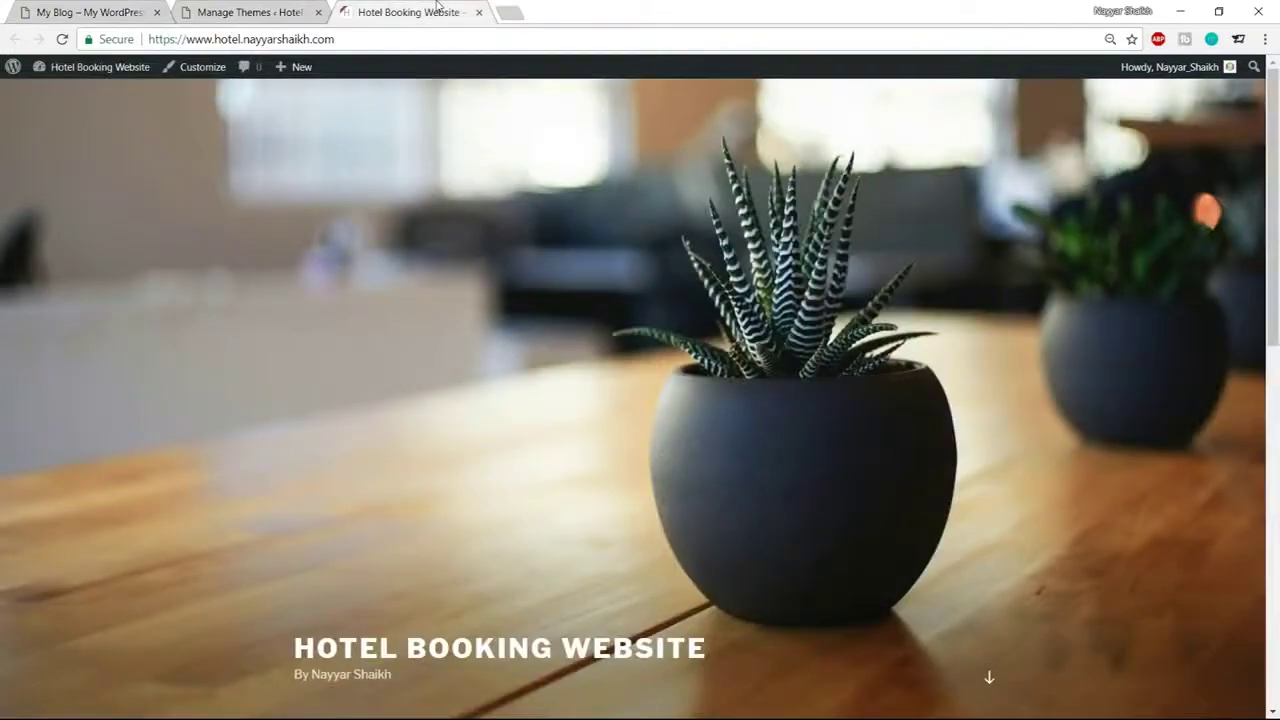
Load bloggdude.com/hotel in a new browser tab
click(519, 15)
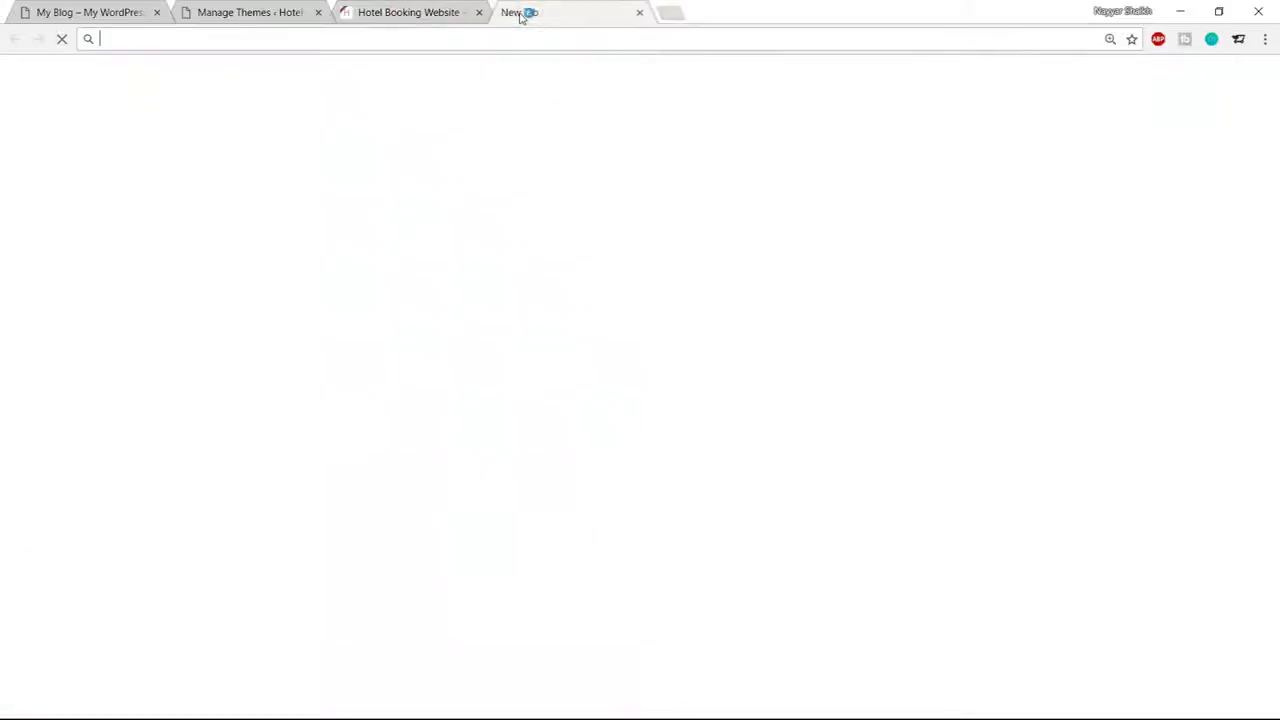
text(b)
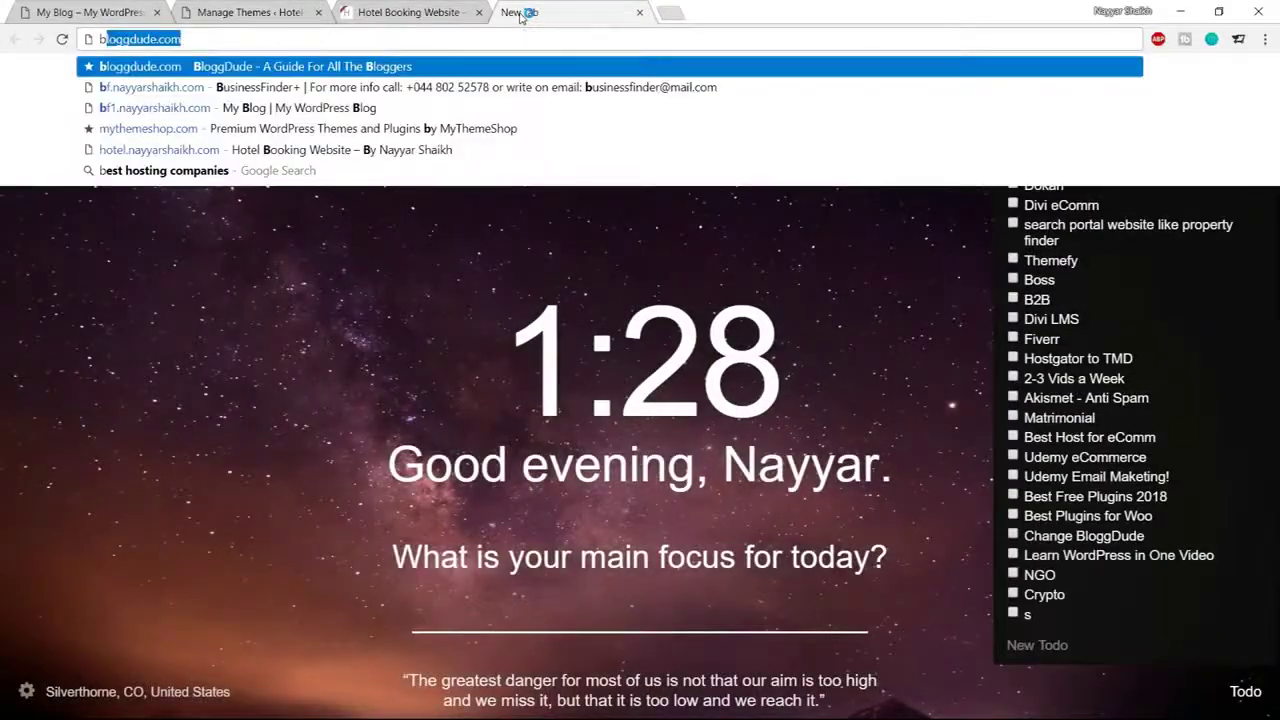
key(Right)
text(/hotel)
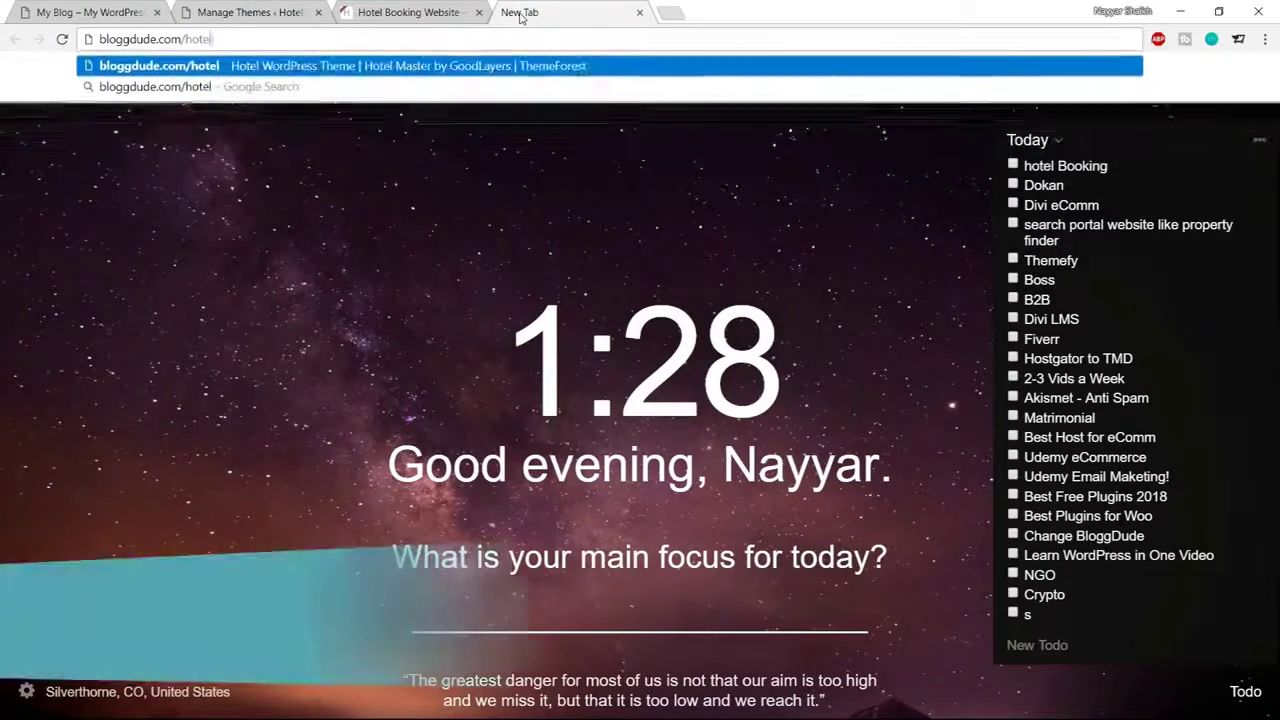
key(Return)
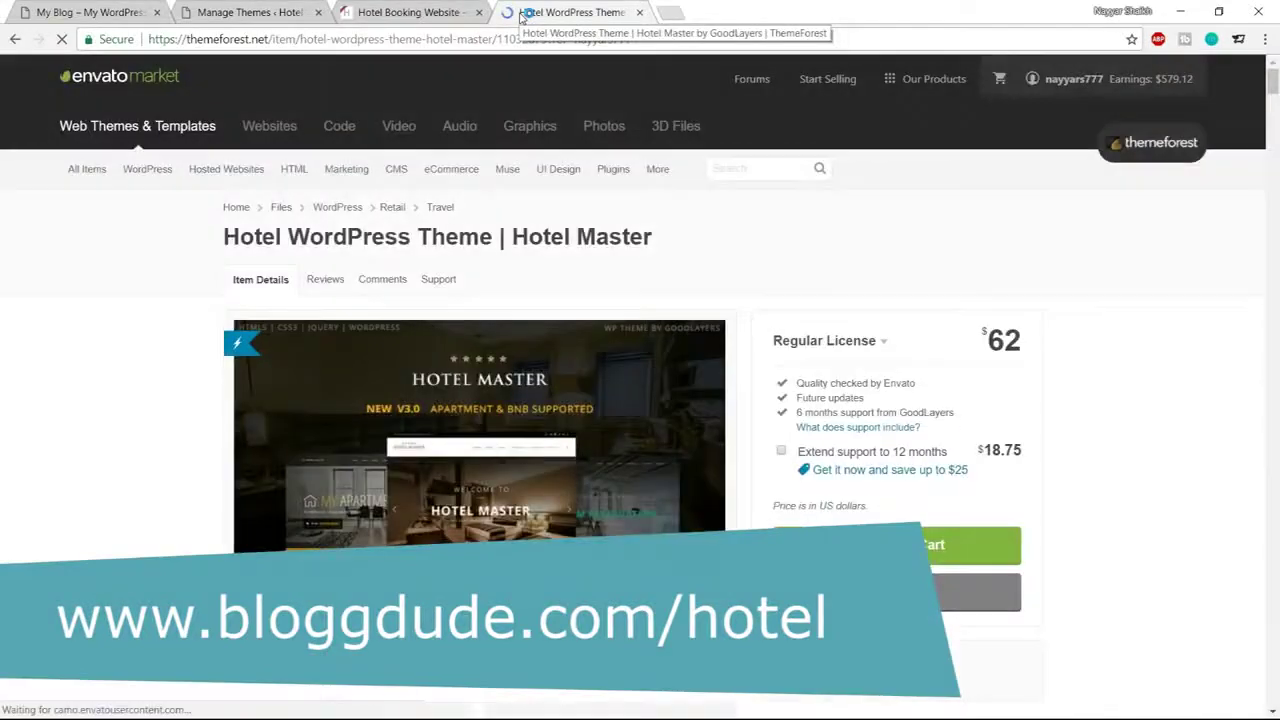
Scroll through the Hotel Master page's What's new and Overall Features sections
scroll(305, 231, down, 2)
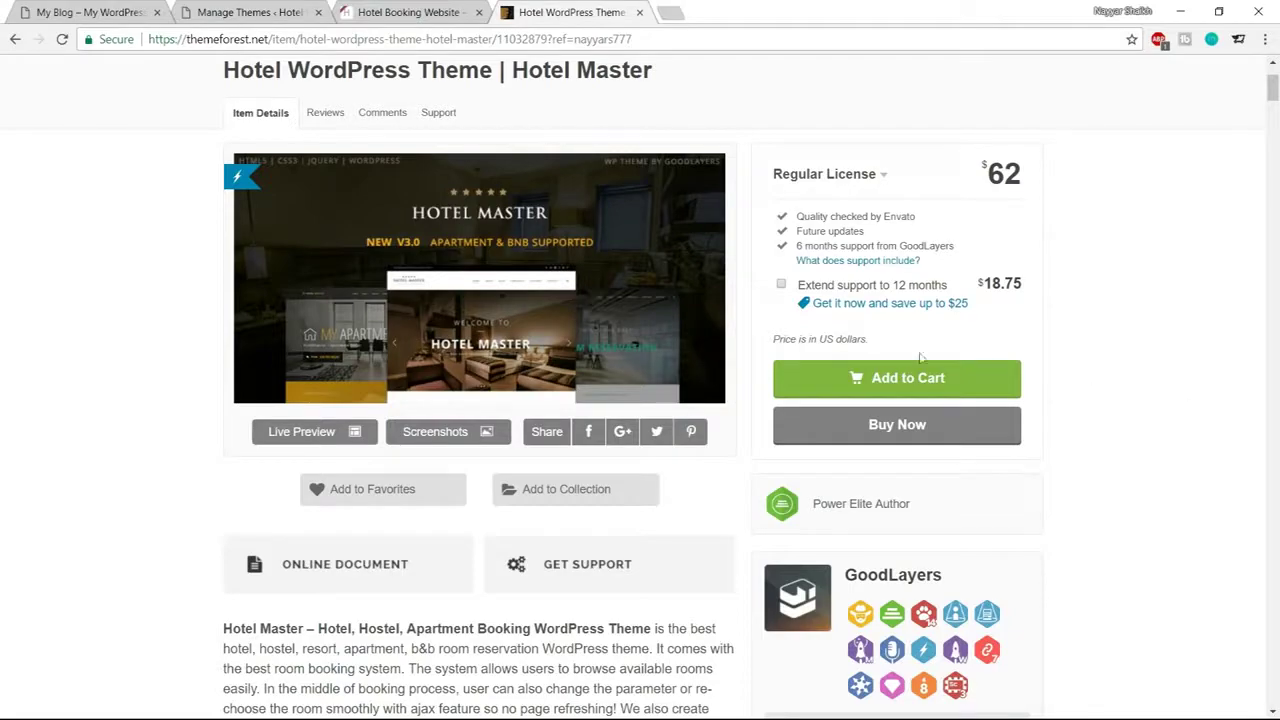
scroll(1074, 480, down, 15)
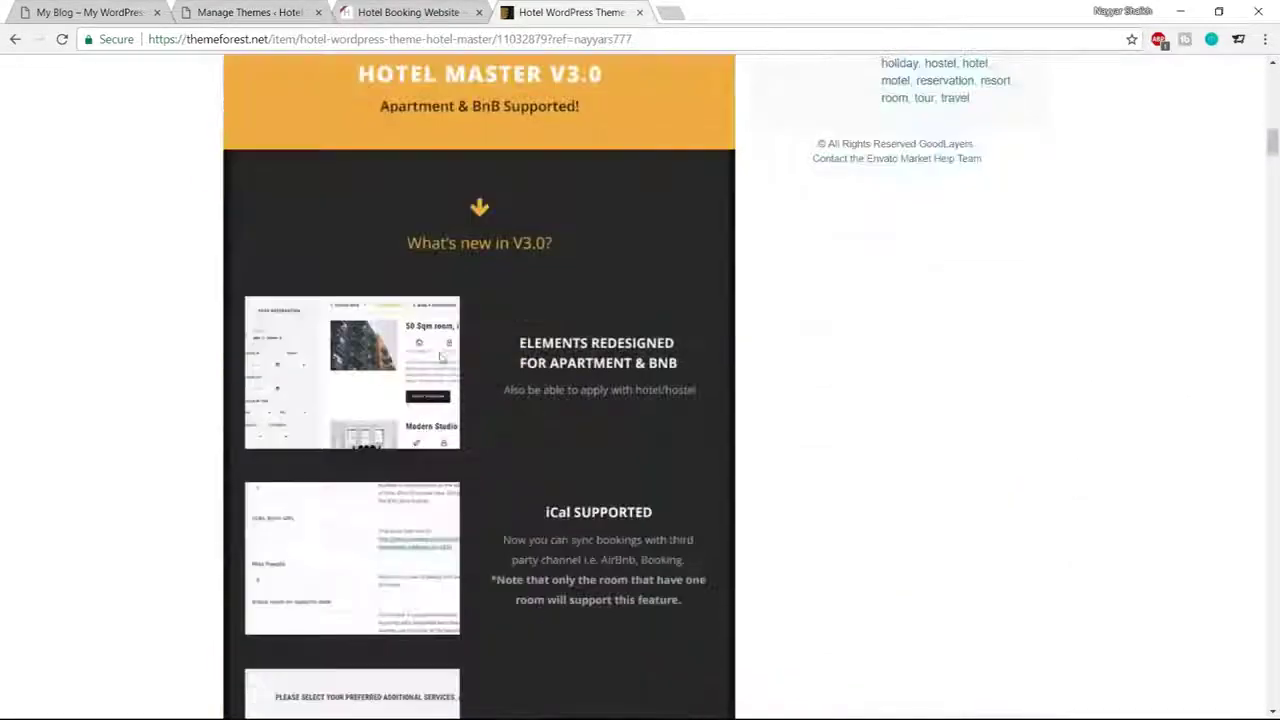
scroll(976, 400, down, 6)
scroll(977, 402, down, 10)
scroll(978, 403, down, 10)
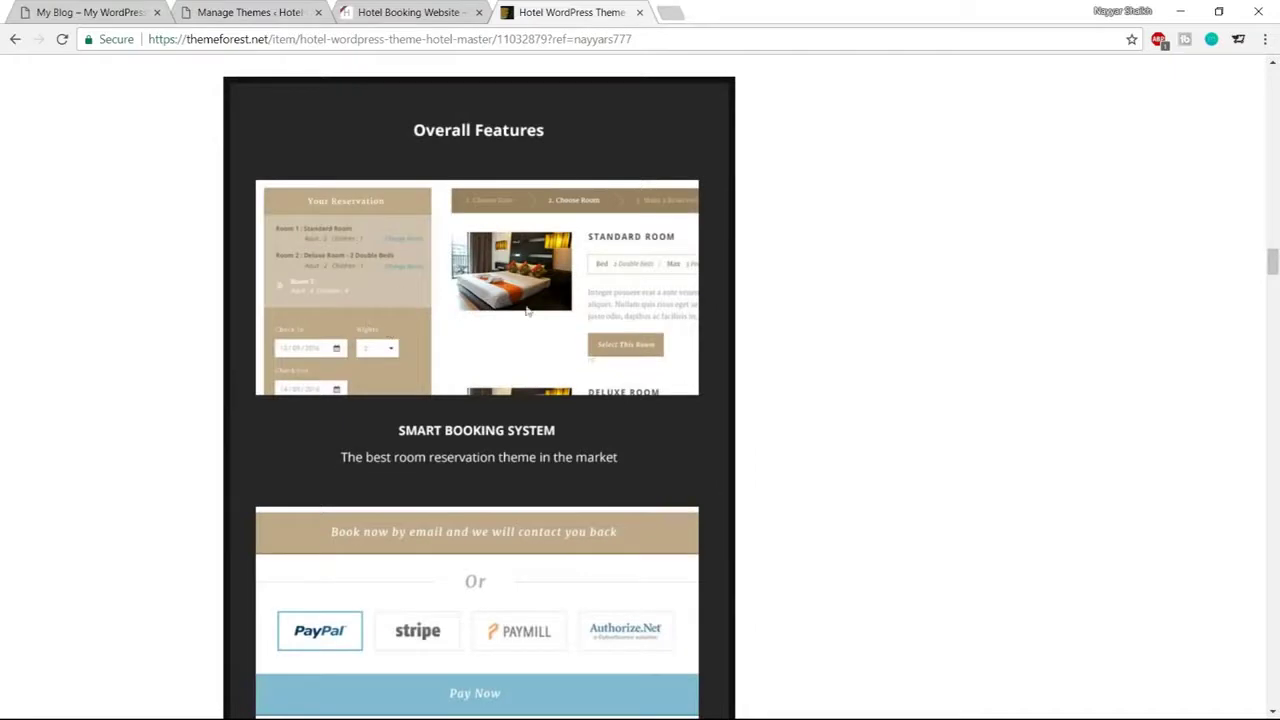
scroll(527, 312, down, 3)
scroll(478, 370, down, 3)
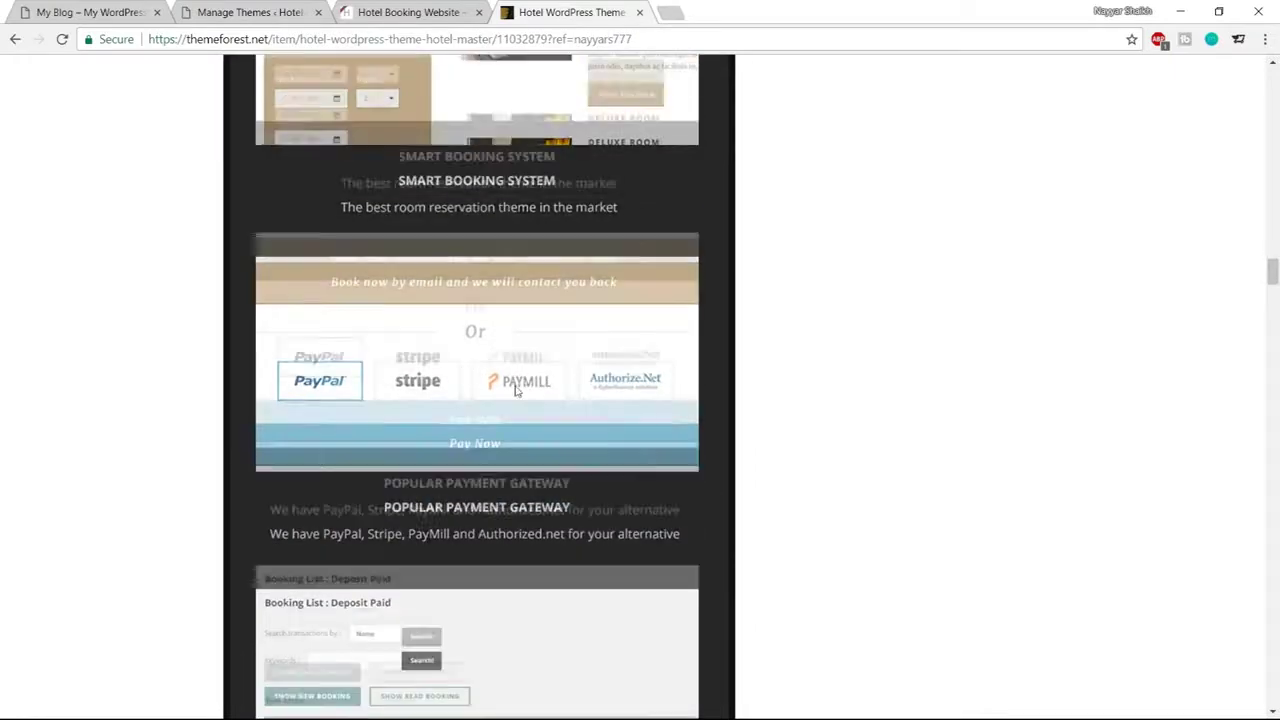
scroll(549, 403, down, 3)
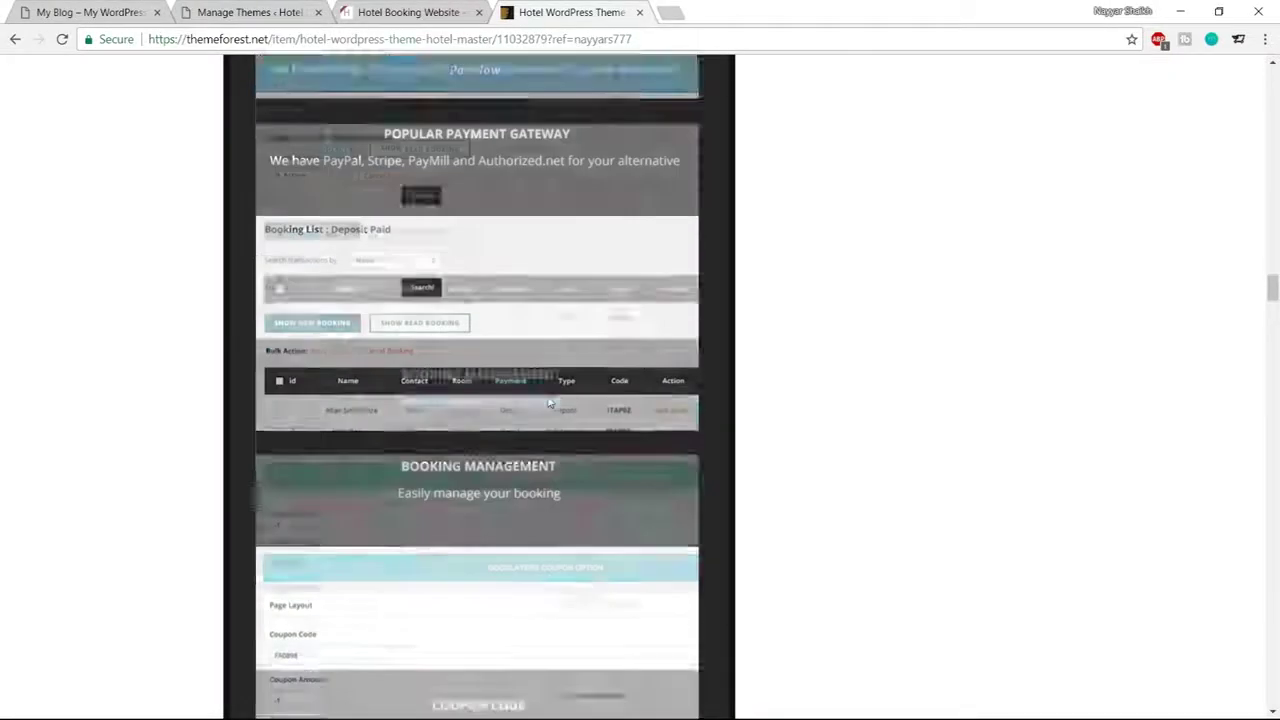
scroll(425, 370, up, 3)
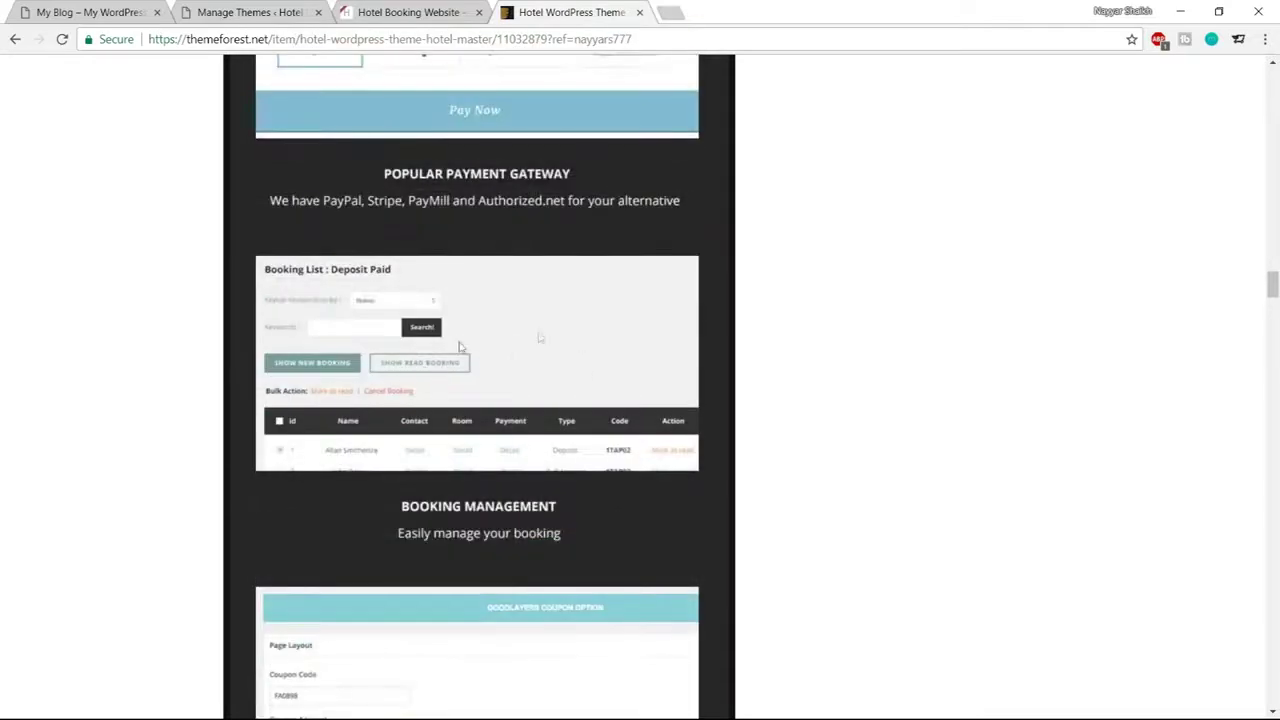
scroll(590, 420, down, 3)
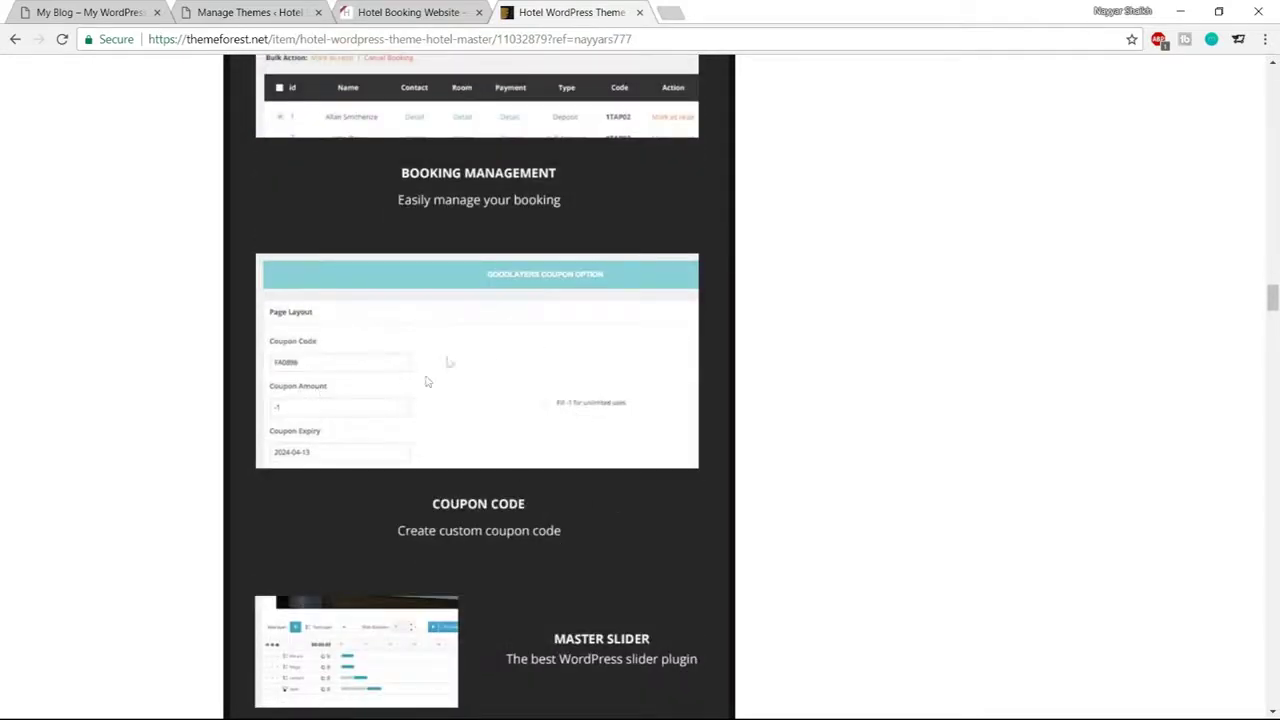
scroll(591, 354, down, 3)
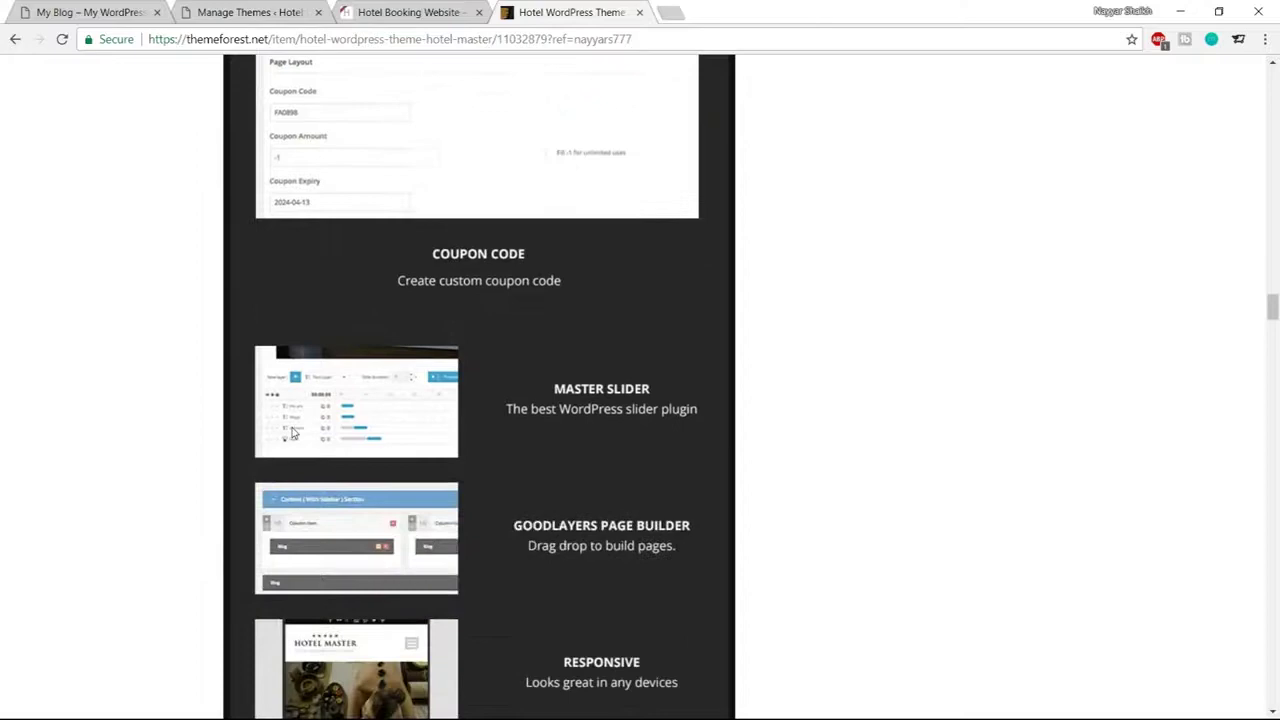
scroll(617, 417, down, 1)
scroll(572, 452, down, 1)
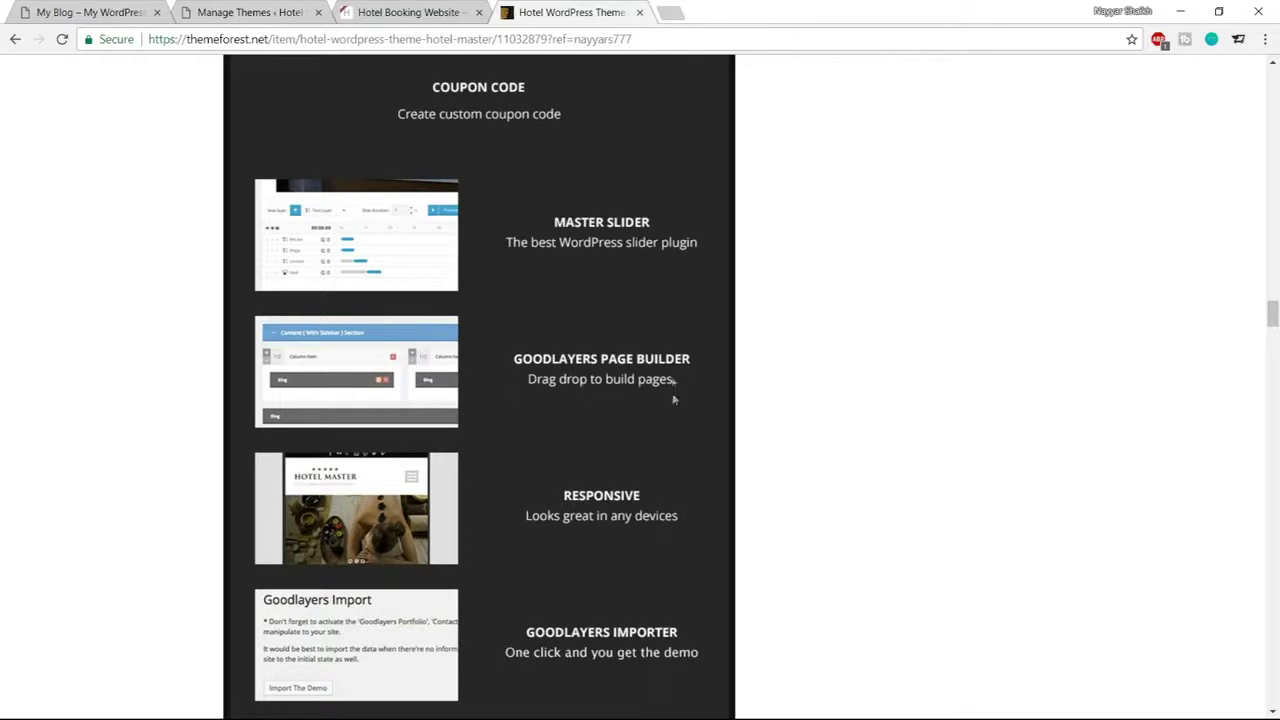
scroll(854, 397, down, 2)
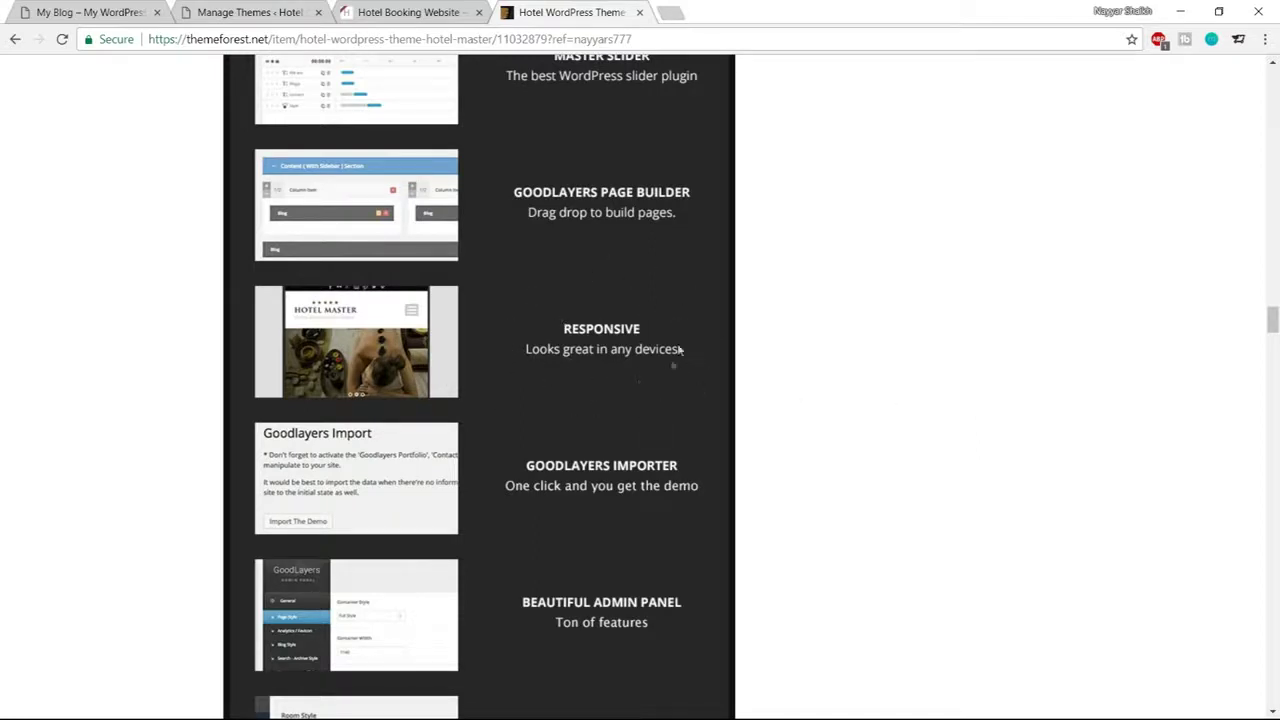
scroll(547, 309, down, 2)
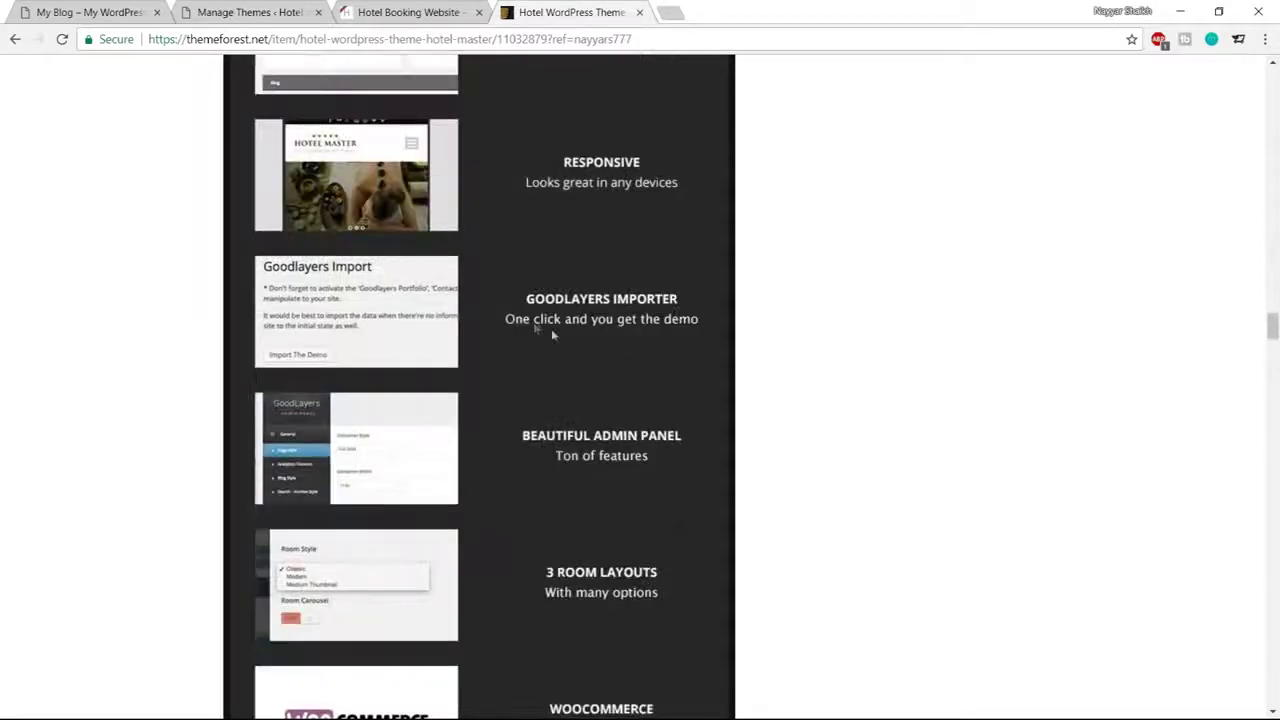
scroll(551, 328, down, 3)
scroll(671, 388, down, 2)
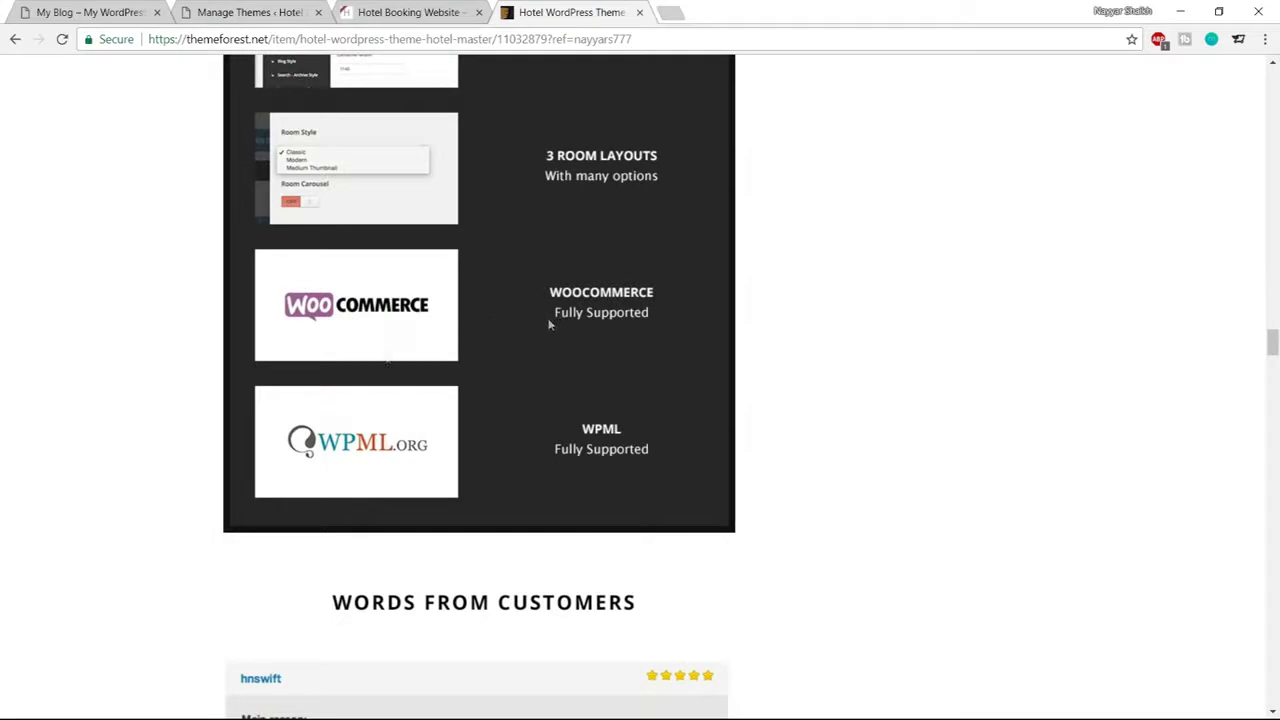
scroll(851, 517, up, 15)
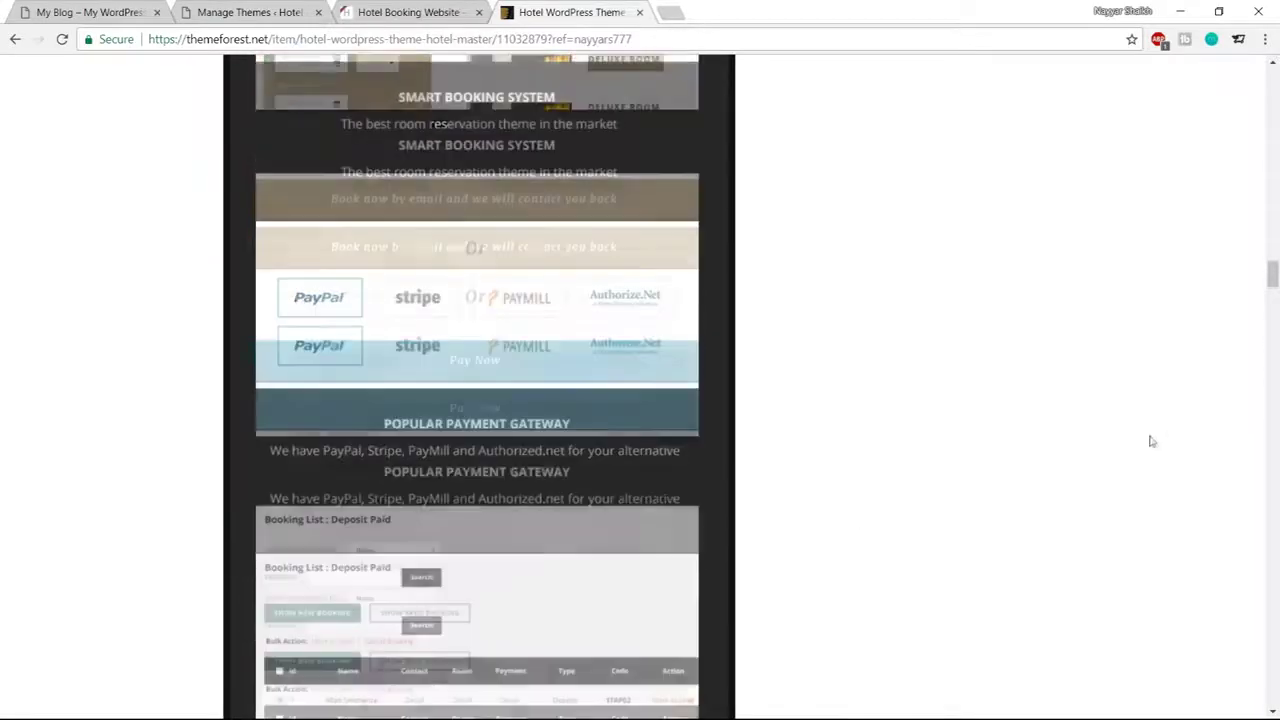
scroll(1152, 444, up, 5)
scroll(1152, 445, up, 10)
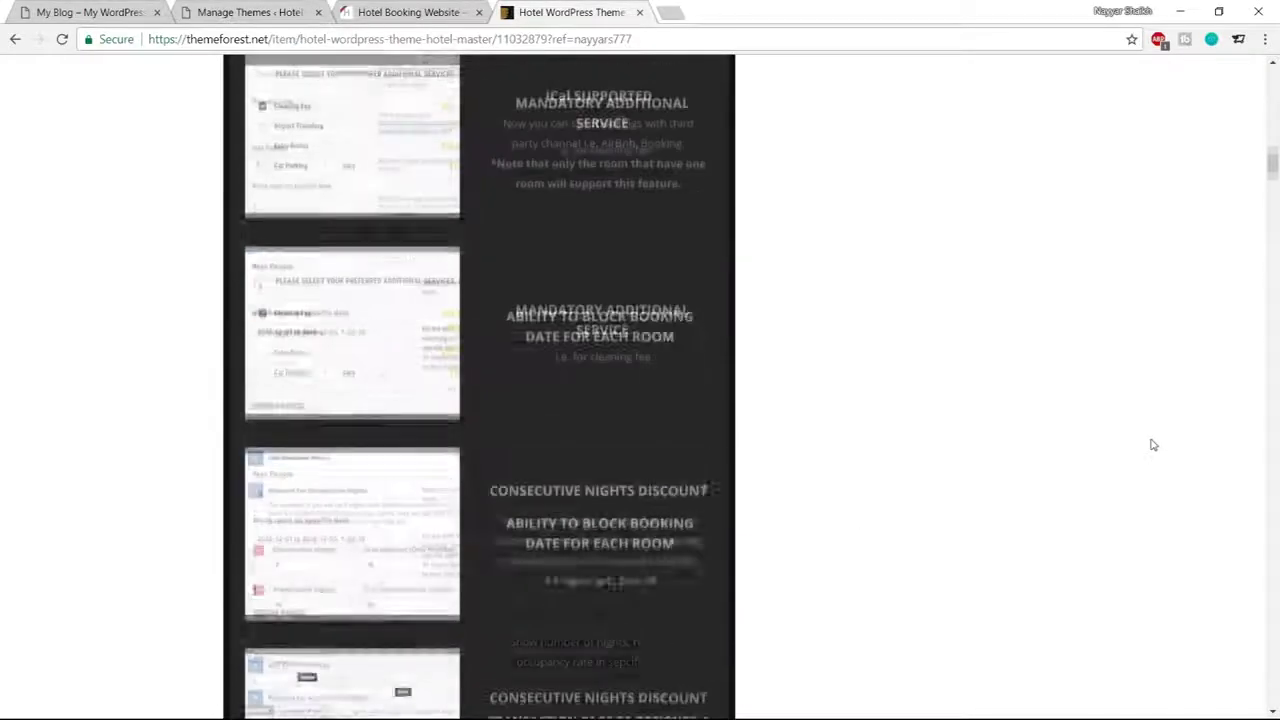
scroll(449, 366, up, 12)
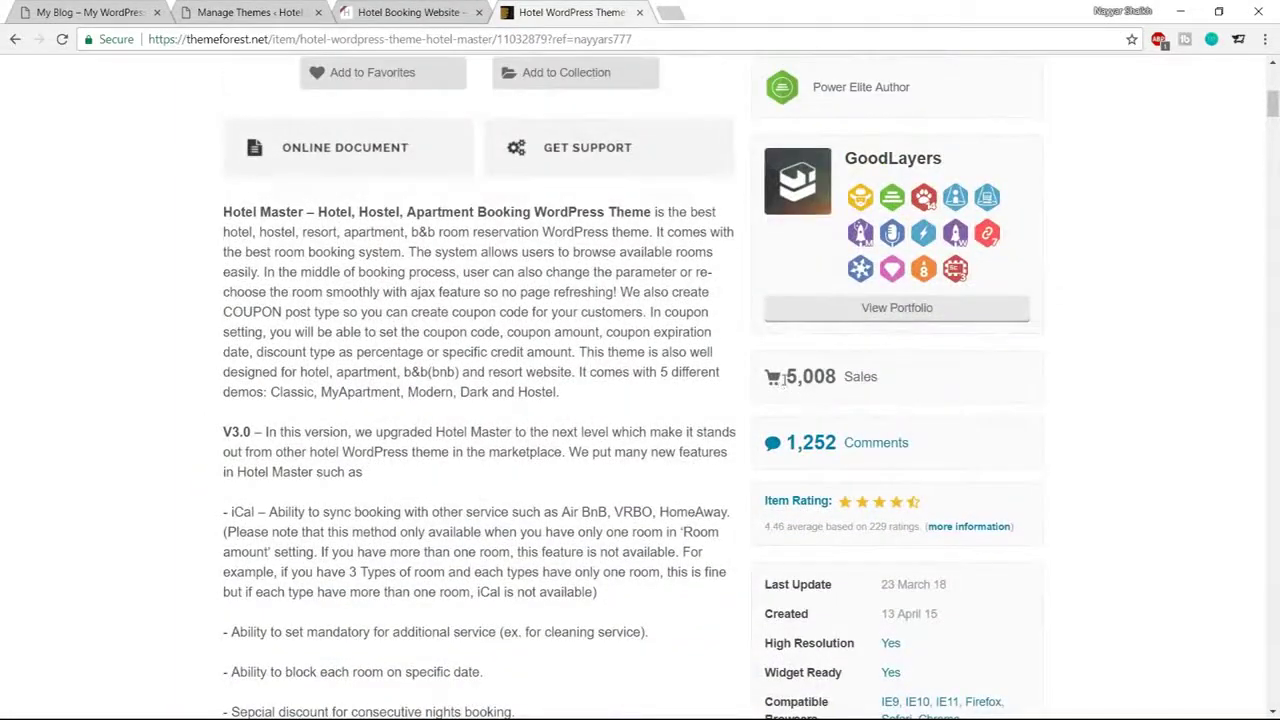
double_click(787, 376)
click(868, 376)
scroll(1160, 425, up, 6)
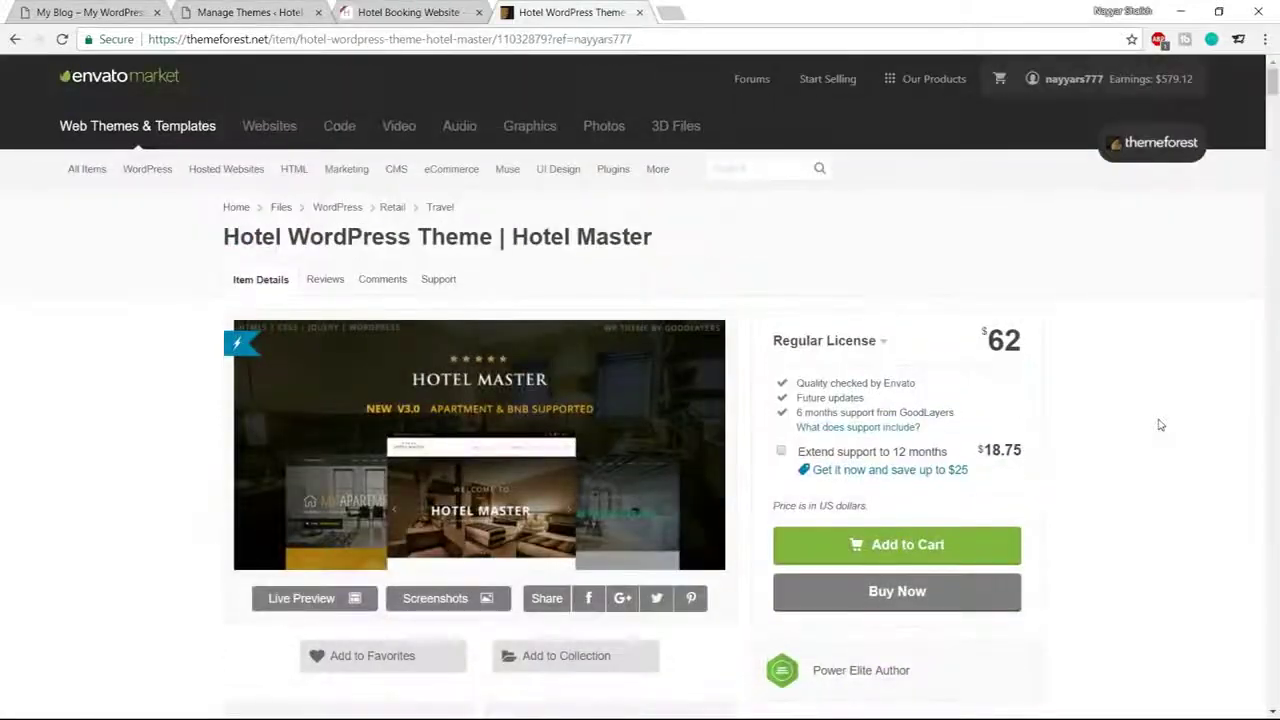
scroll(940, 645, down, 2)
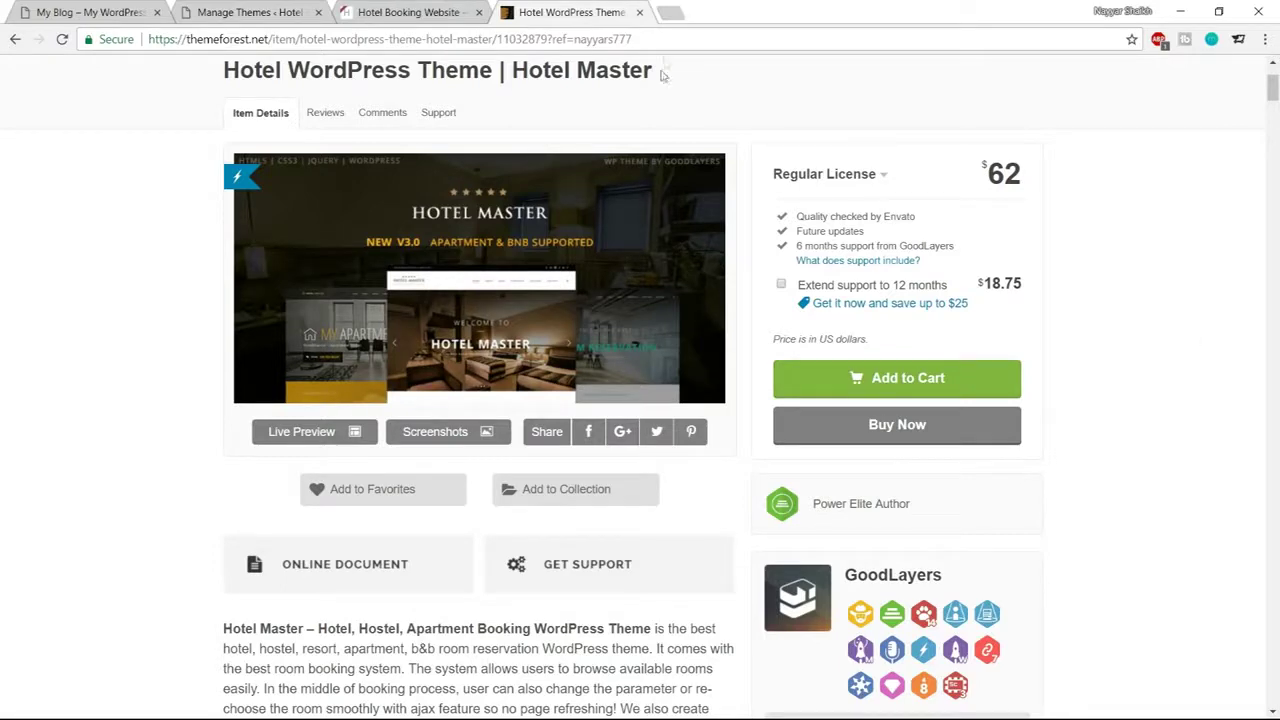
Close the ThemeForest tab and go to Media > Add New in WordPress
click(639, 13)
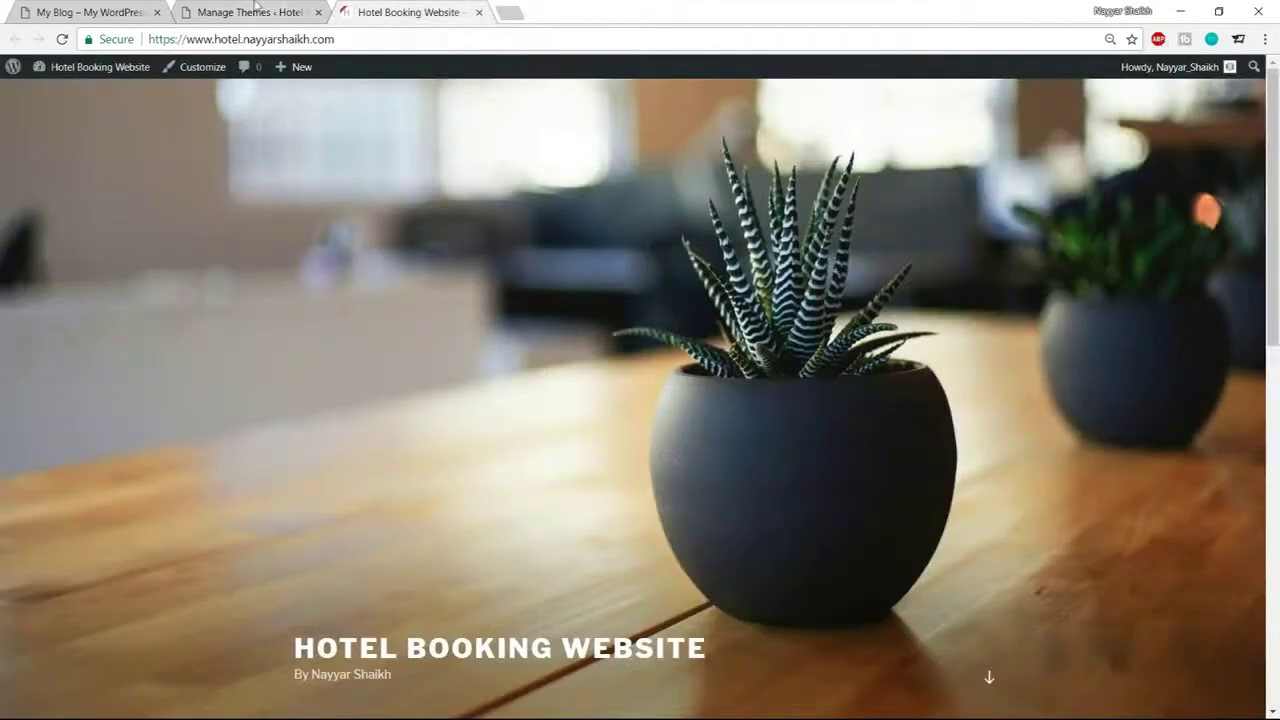
click(256, 8)
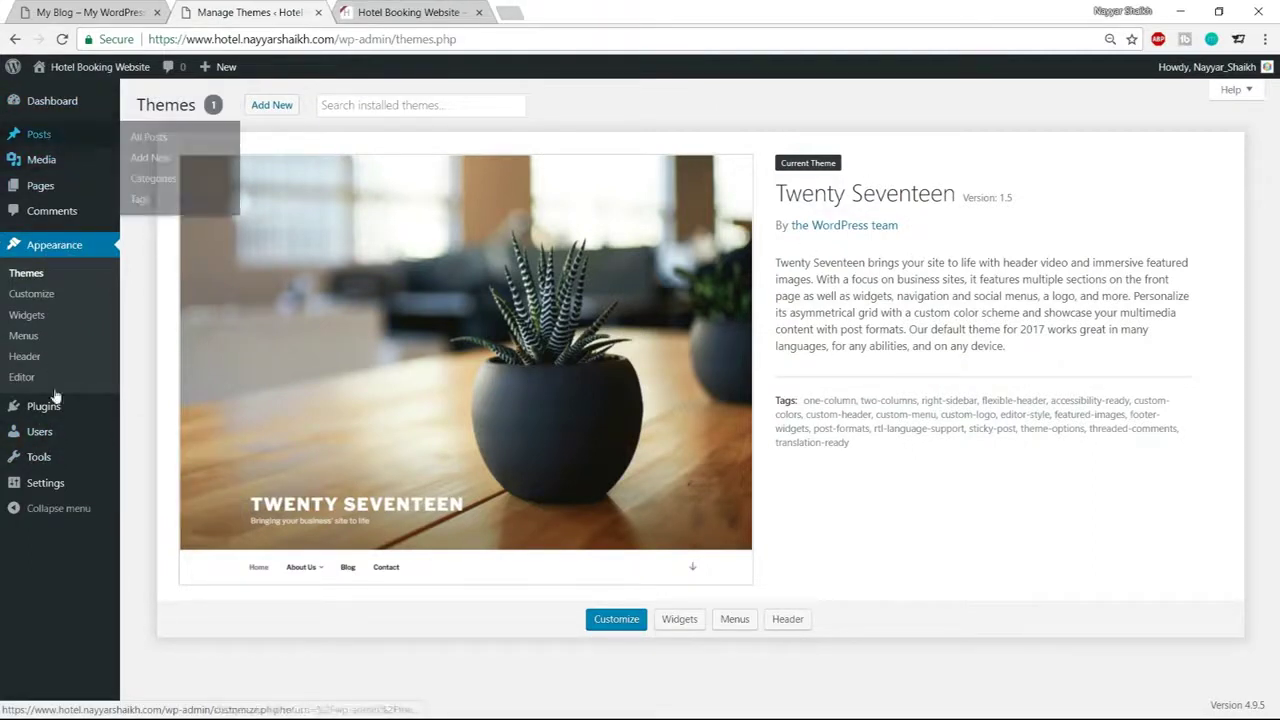
mouse_move(50, 168)
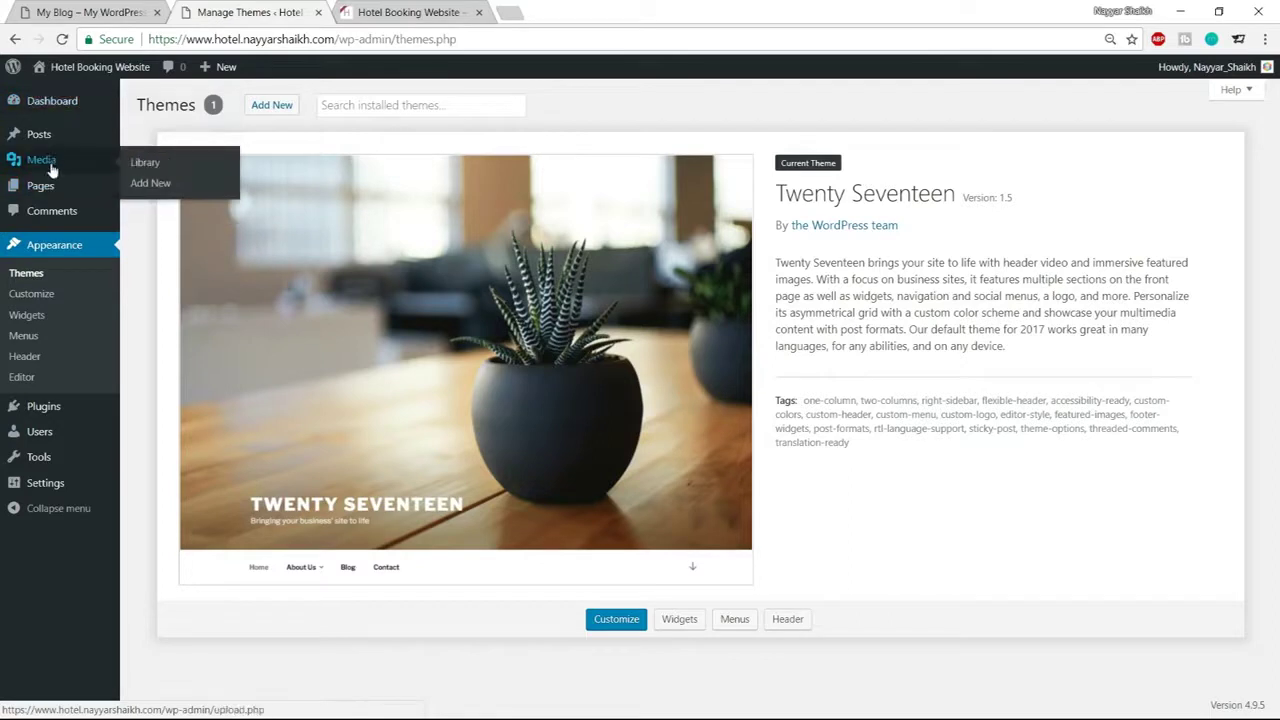
click(158, 188)
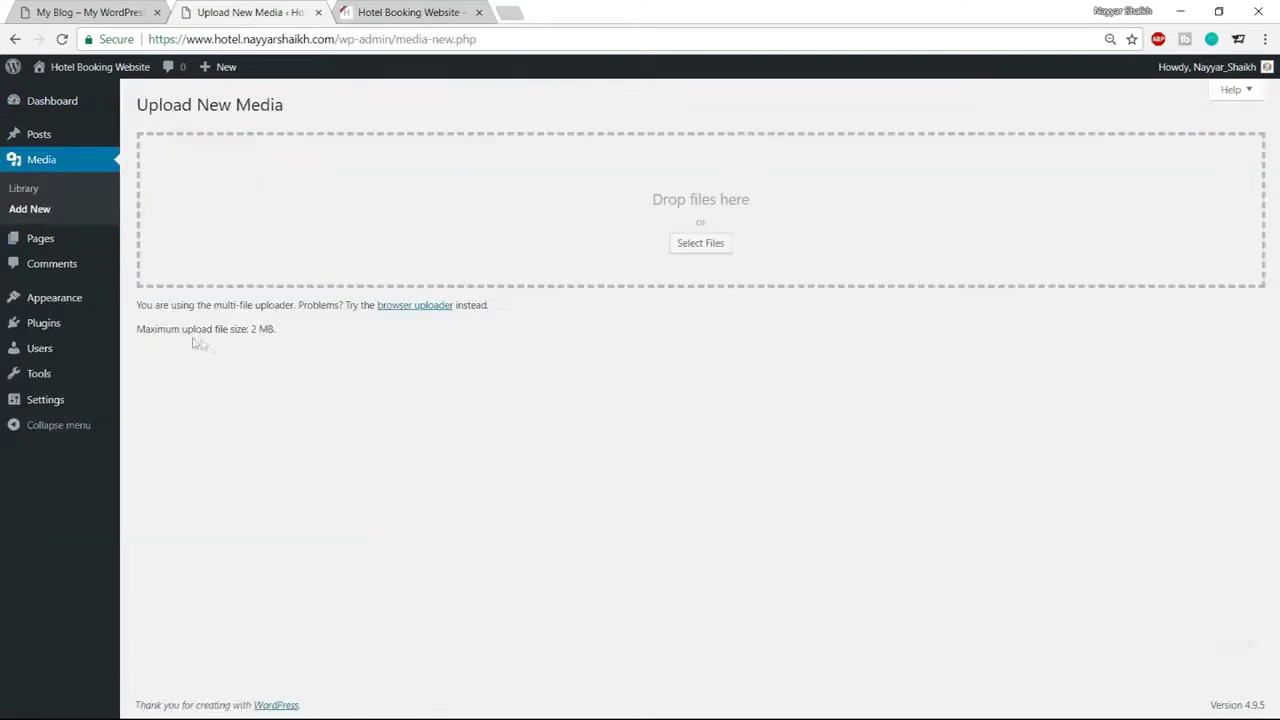
Highlight the 'Maximum upload file size: 2 MB.' notice to point out the limit
drag(137, 329, 297, 333)
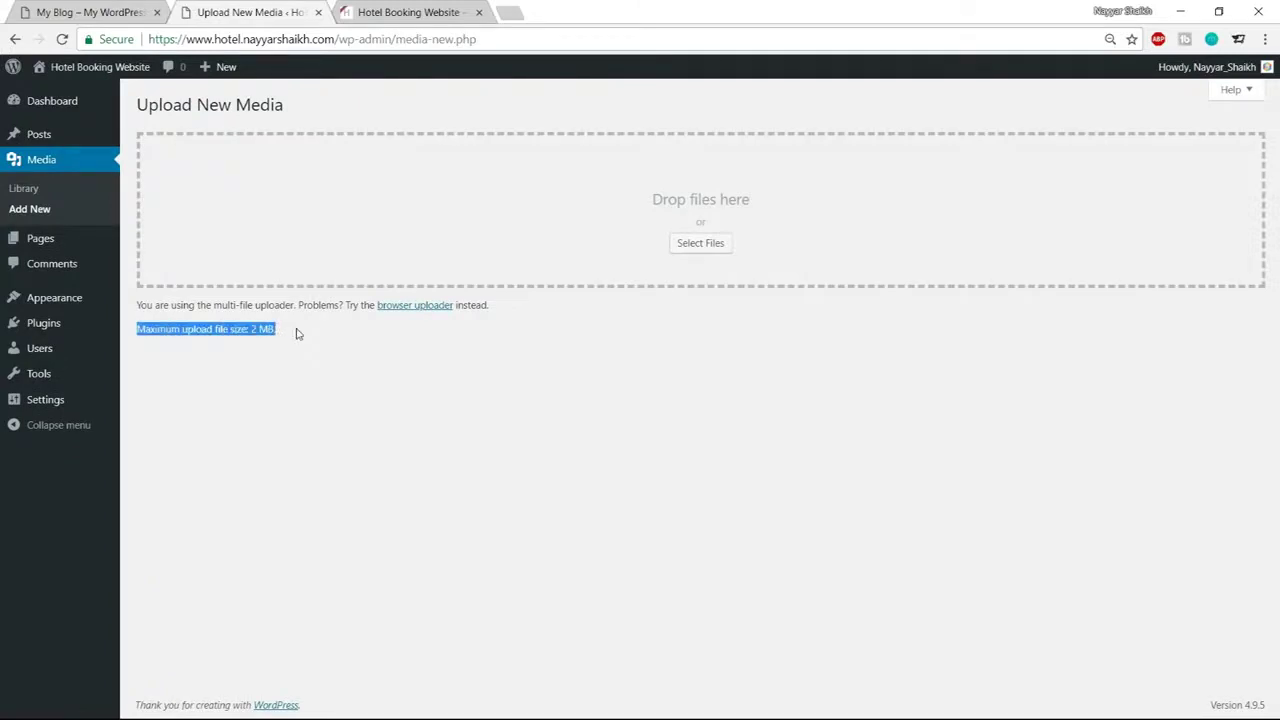
click(243, 343)
drag(250, 331, 268, 332)
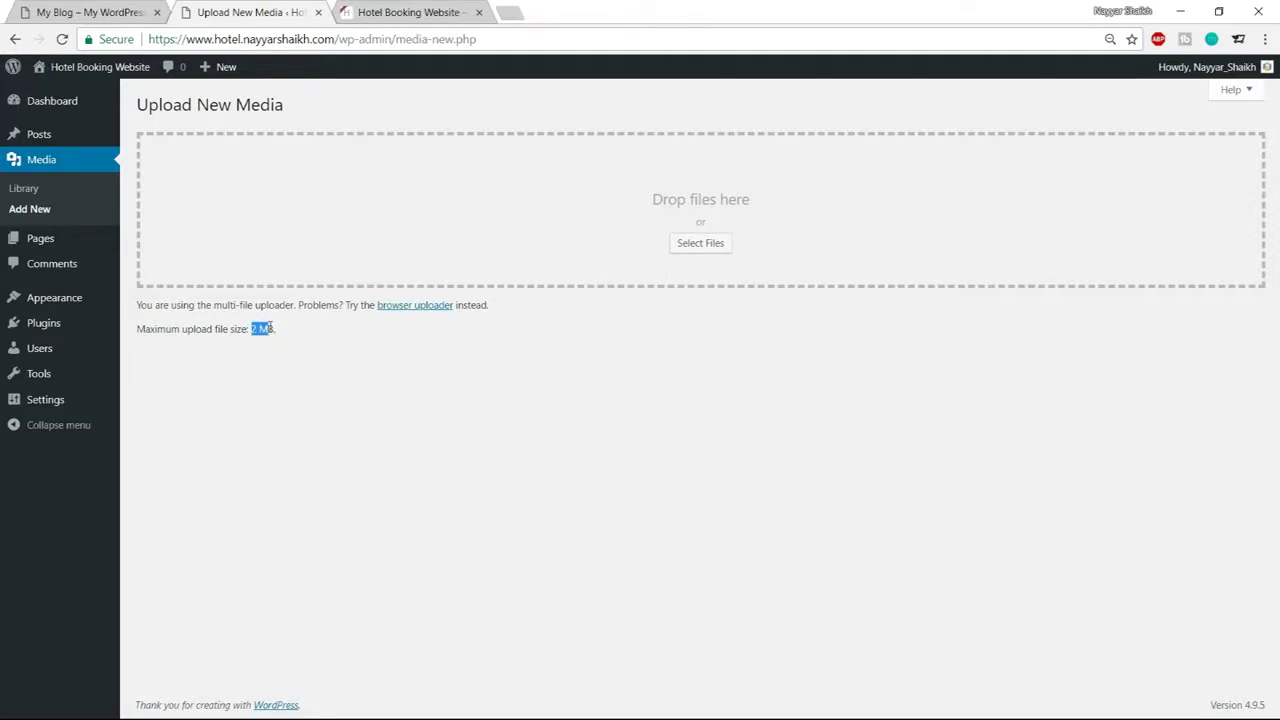
click(265, 365)
drag(138, 328, 274, 330)
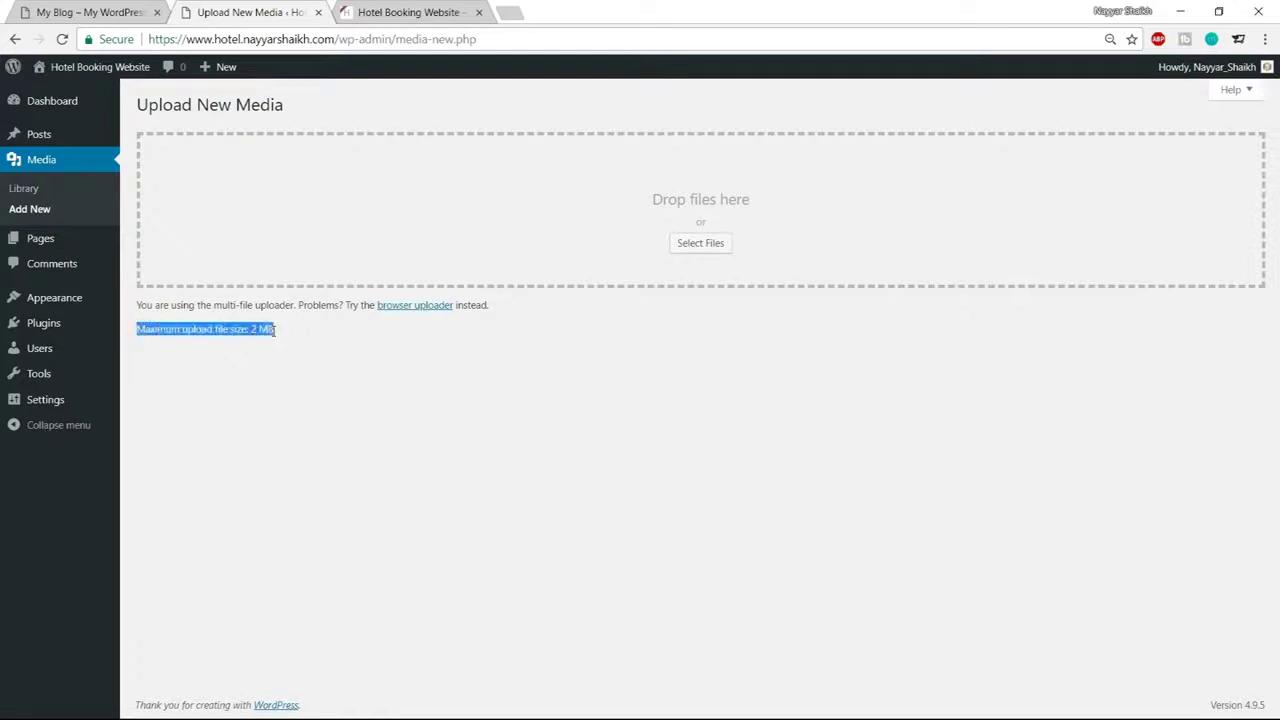
click(291, 343)
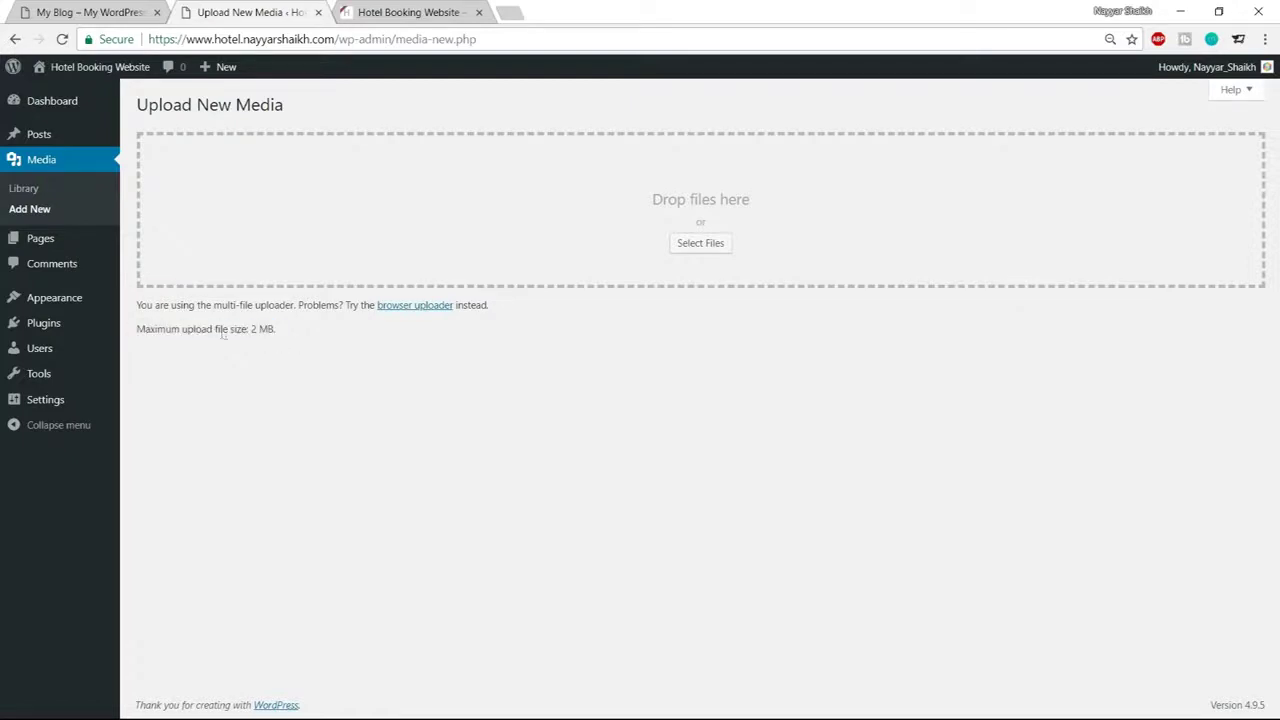
Open the 'Solved: upload_max_filesize' post from page 2 of bloggdude.com
click(512, 11)
text(bloggdude.com)
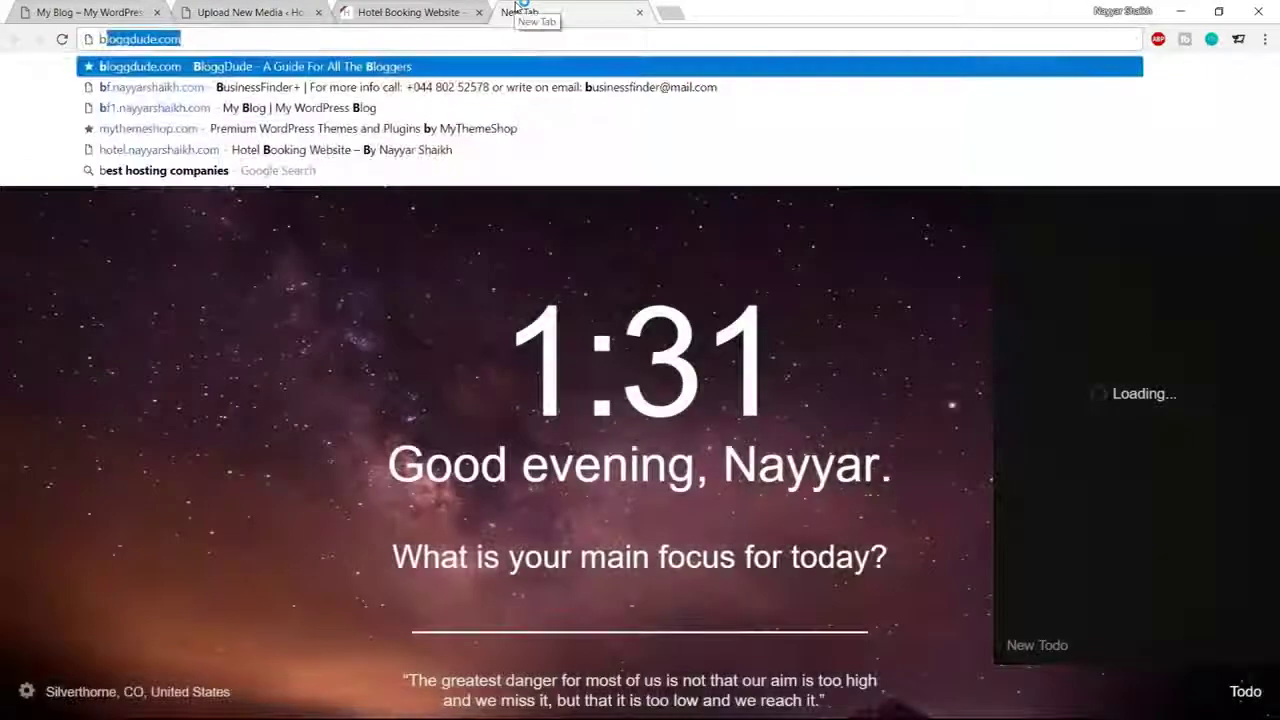
key(Return)
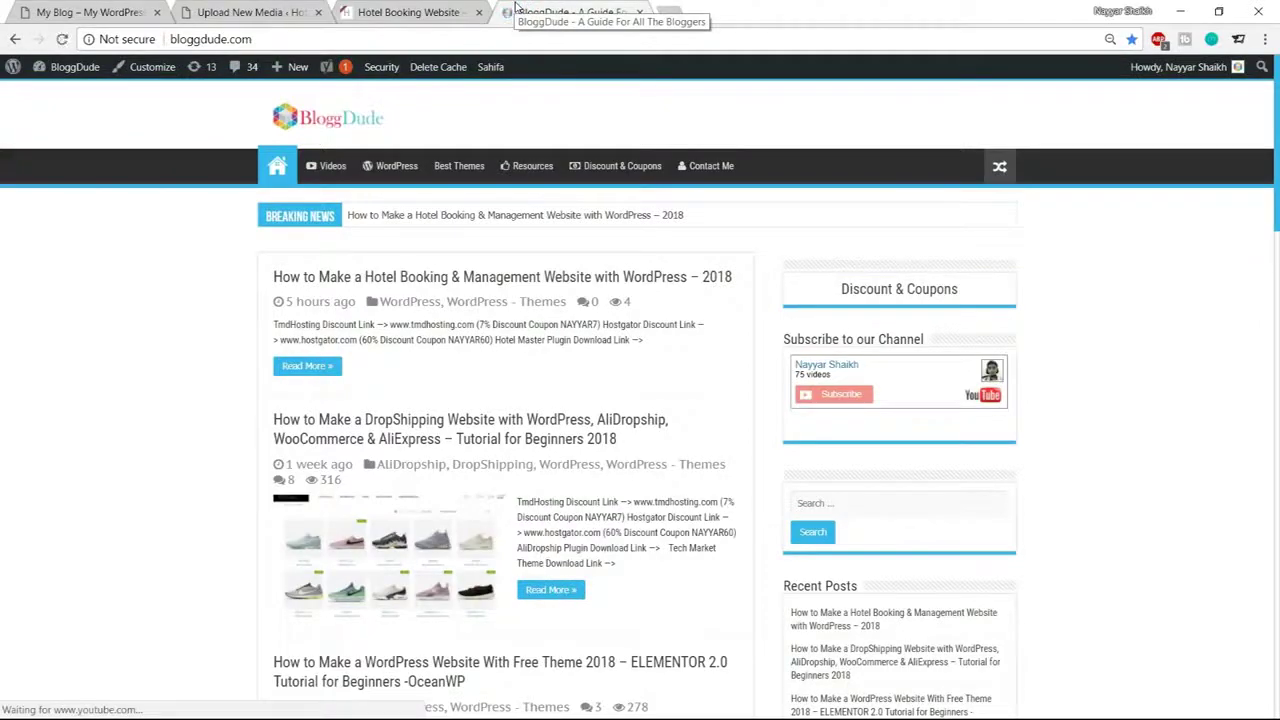
scroll(648, 380, down, 5)
scroll(651, 494, down, 8)
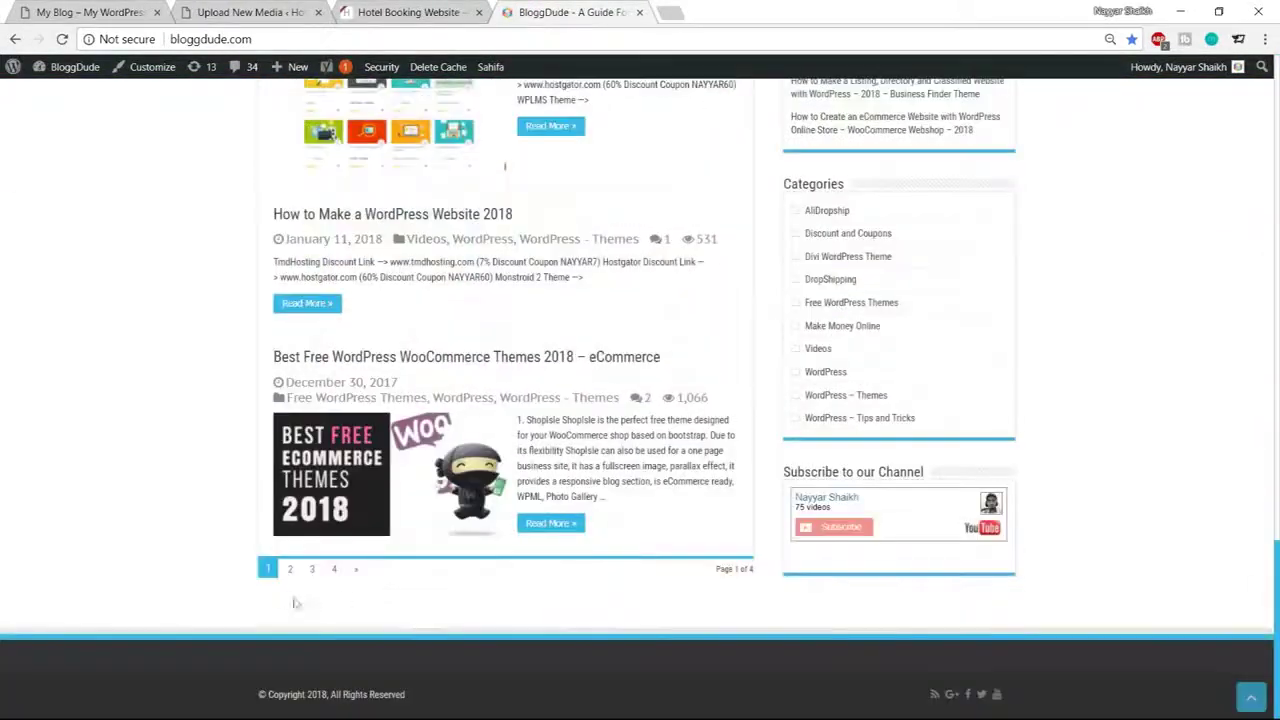
click(290, 570)
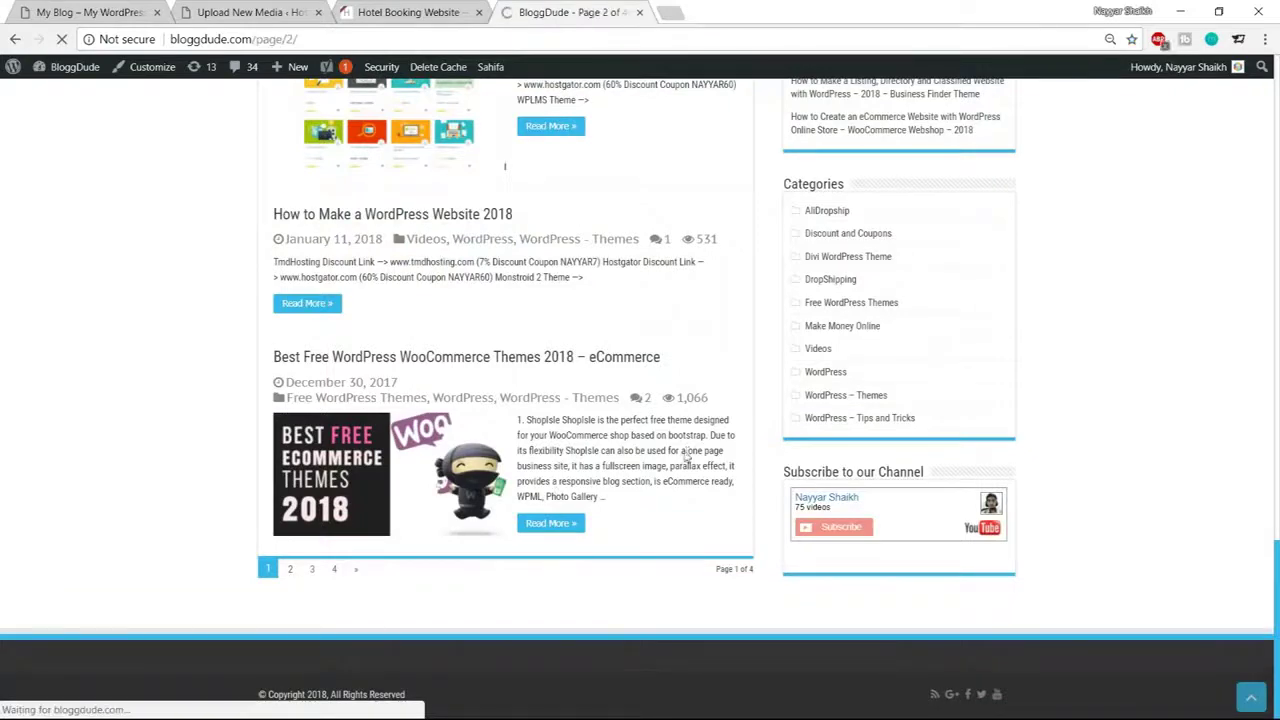
scroll(518, 273, down, 3)
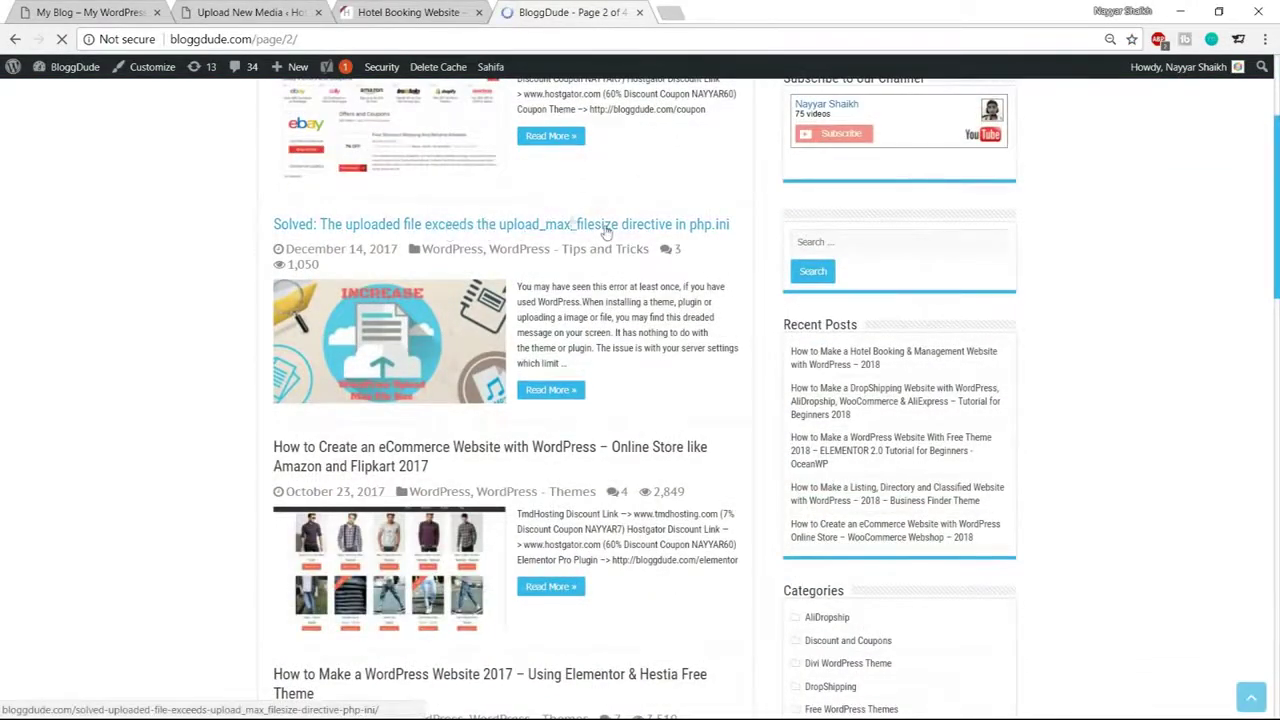
click(605, 227)
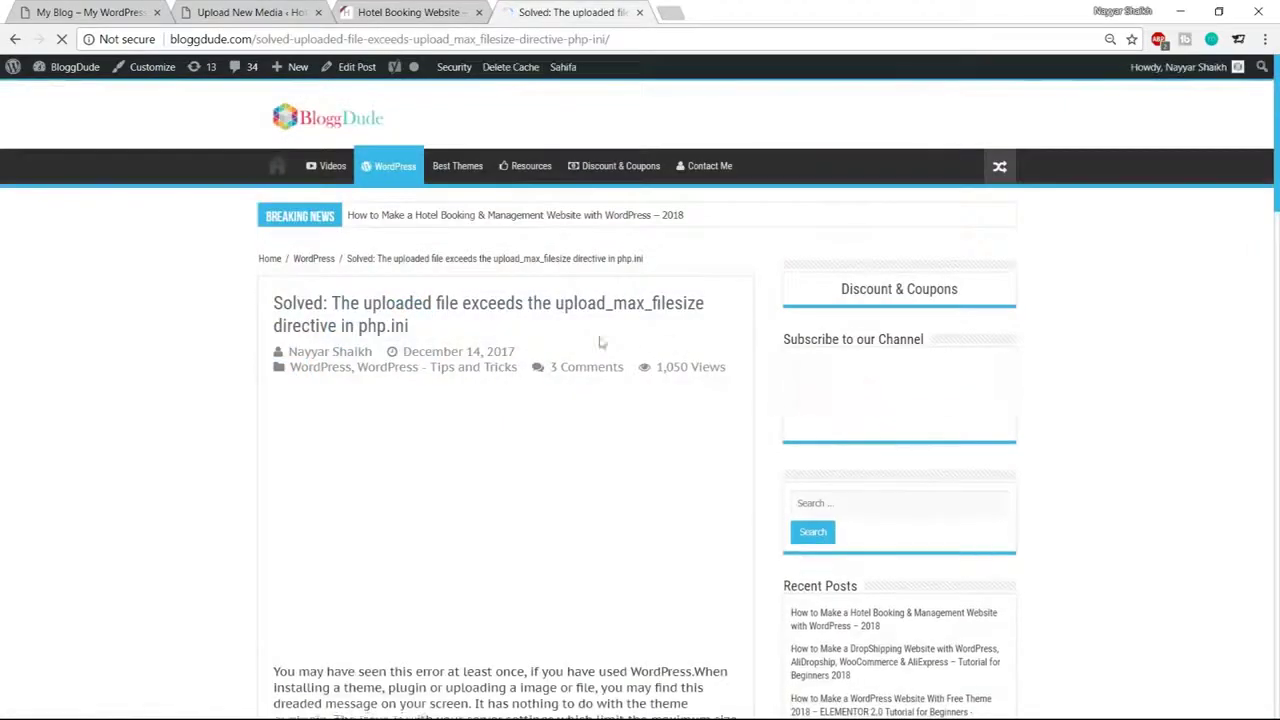
Select the post's five php_value lines for the .htaccess fix
scroll(1190, 330, down, 1)
scroll(1202, 375, down, 12)
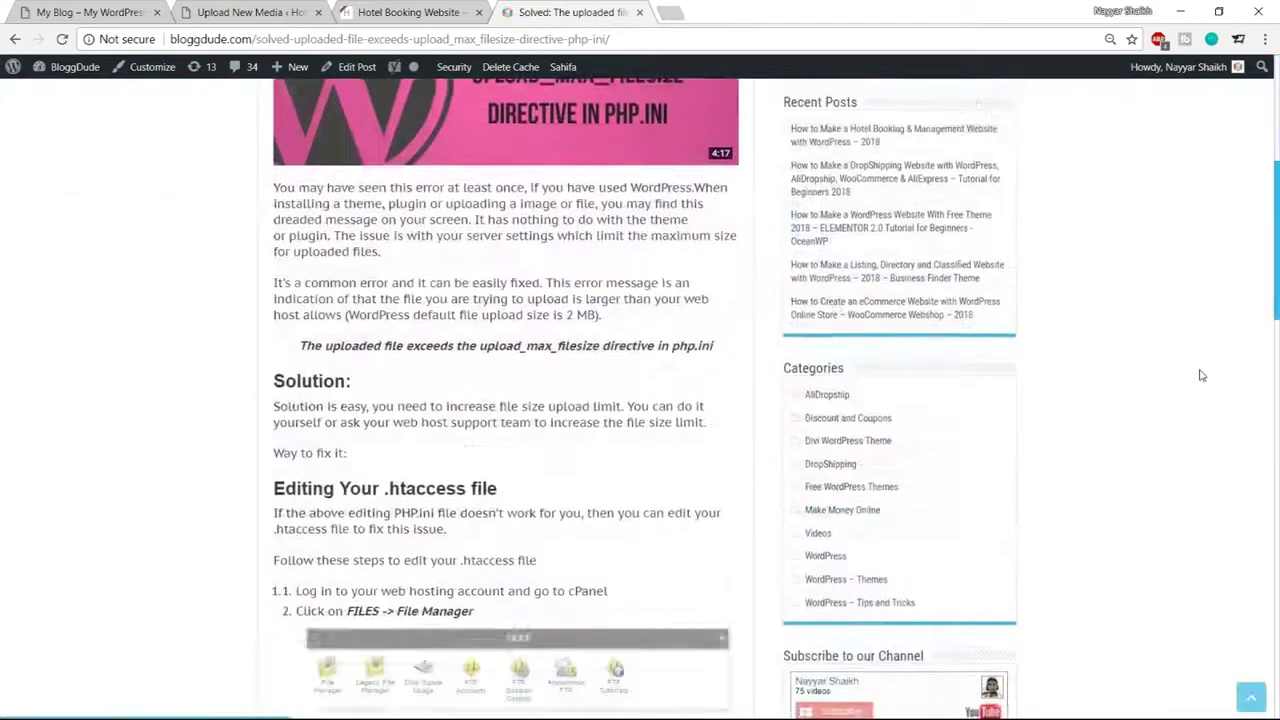
scroll(1202, 375, up, 1)
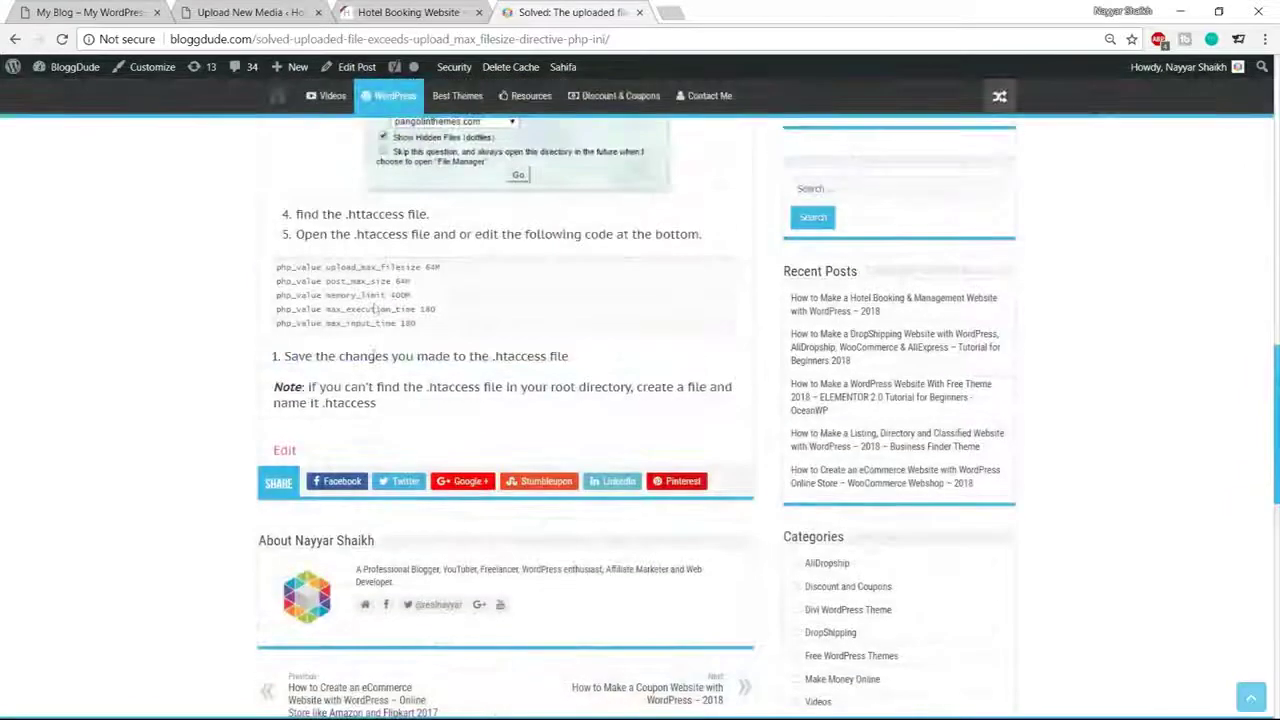
drag(426, 330, 263, 274)
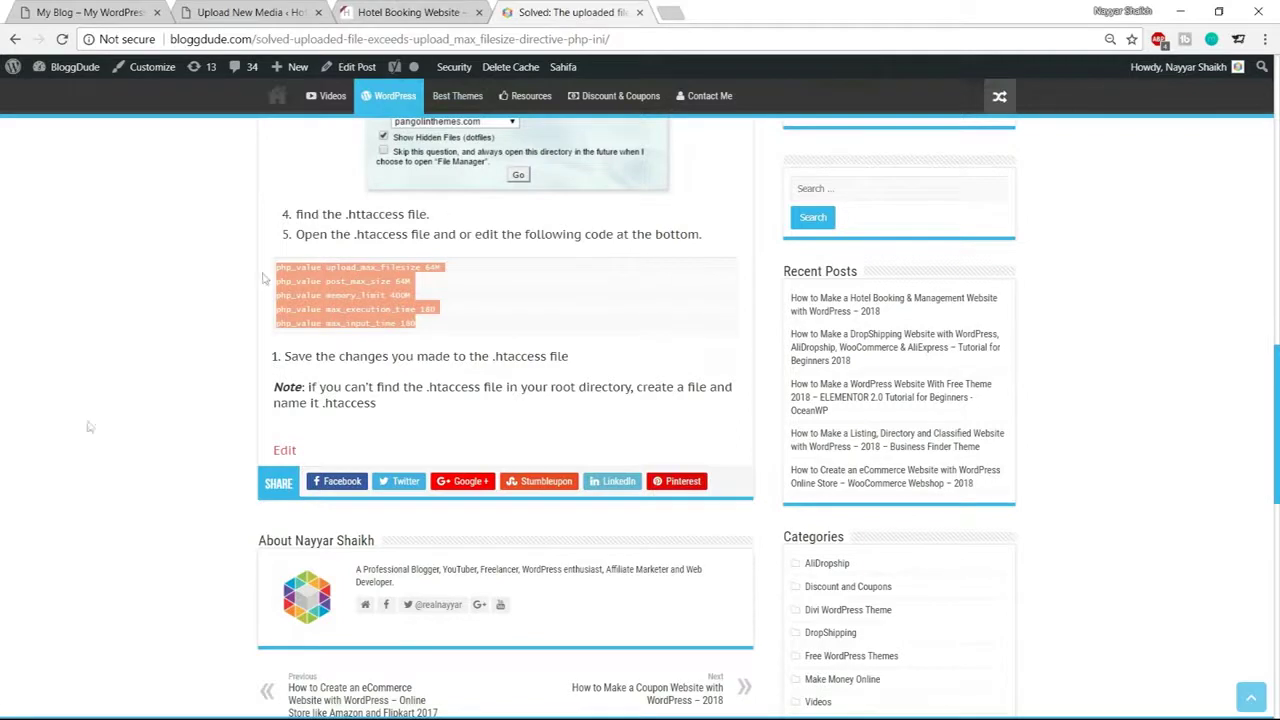
click(55, 716)
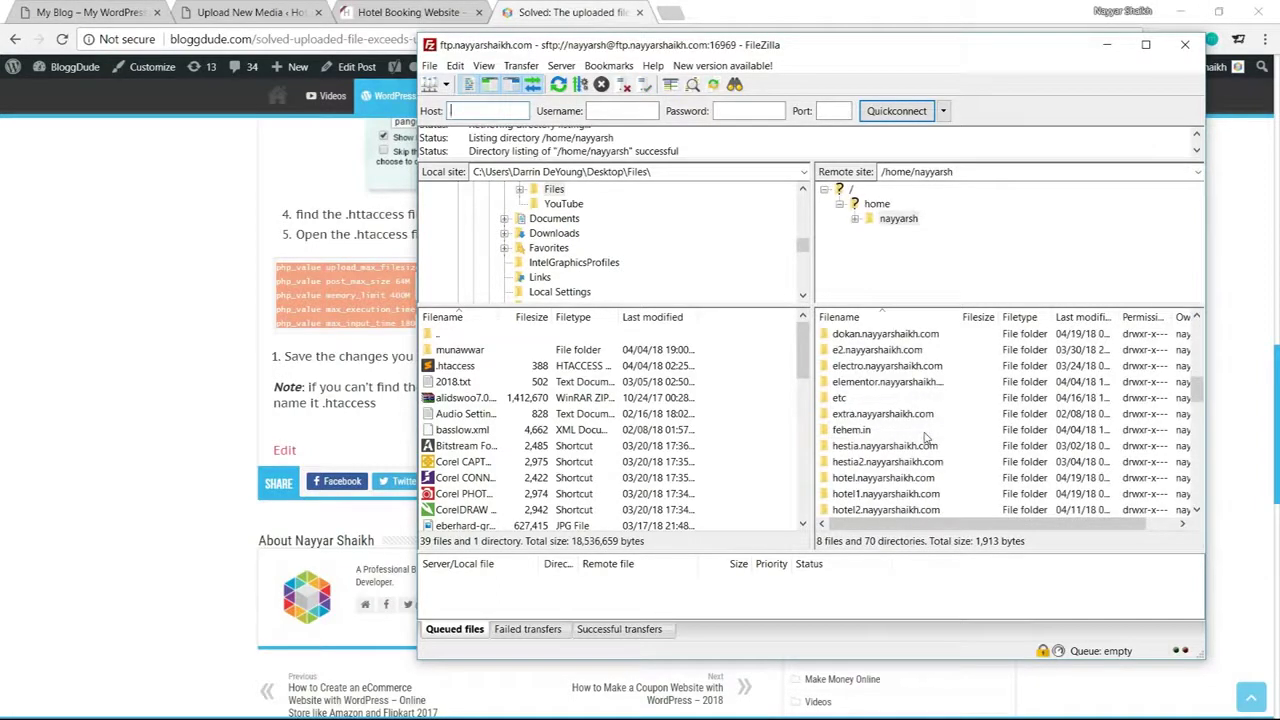
Cut the site's domain name from the WordPress upload page's address bar
scroll(926, 436, down, 1)
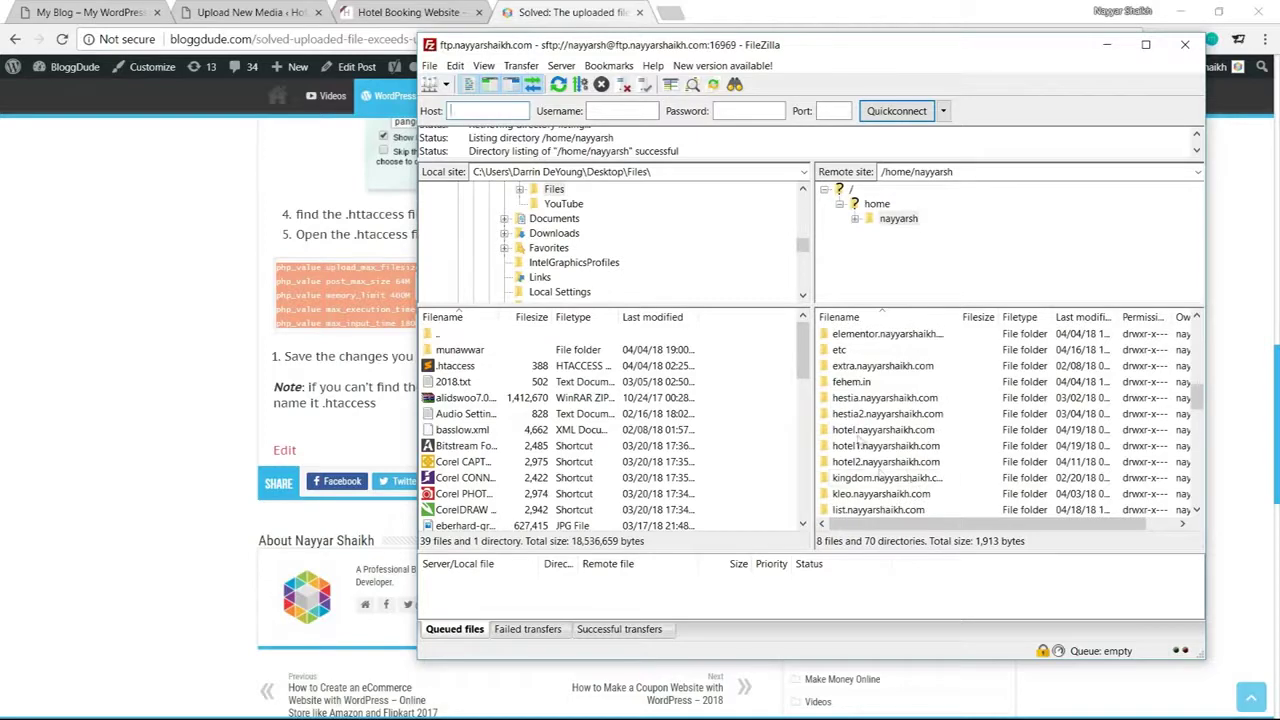
click(248, 14)
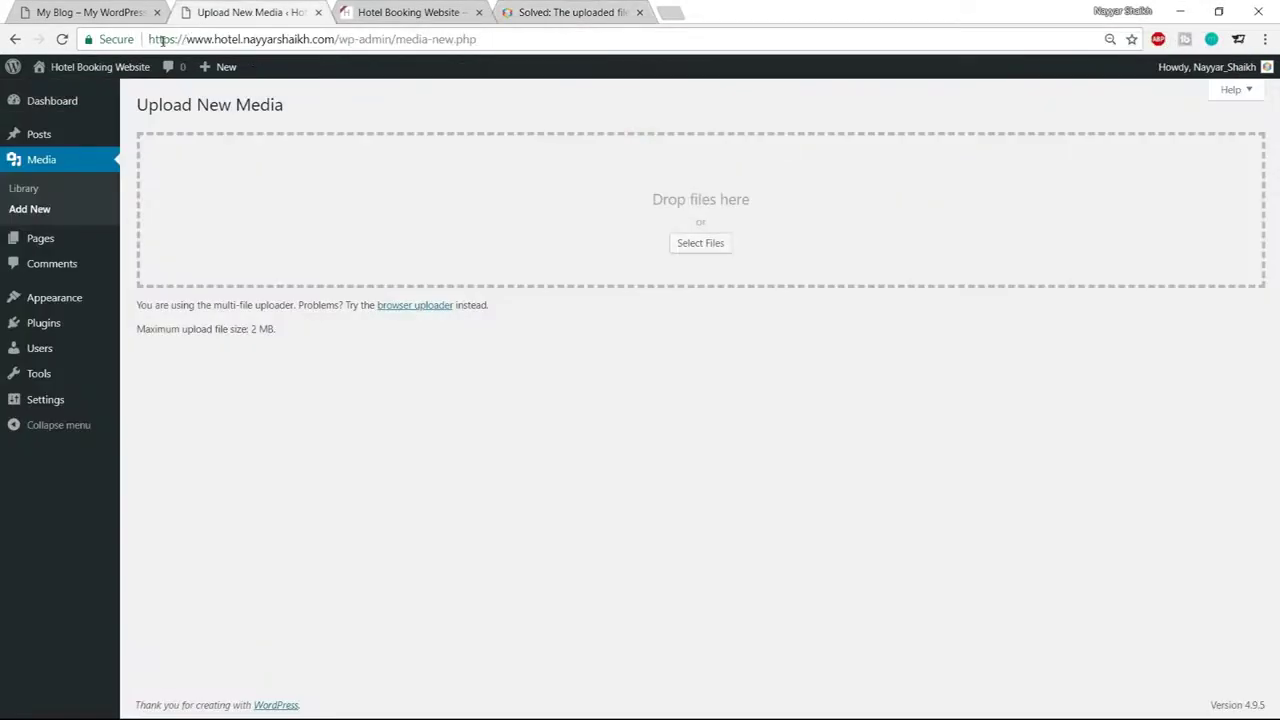
drag(157, 39, 329, 39)
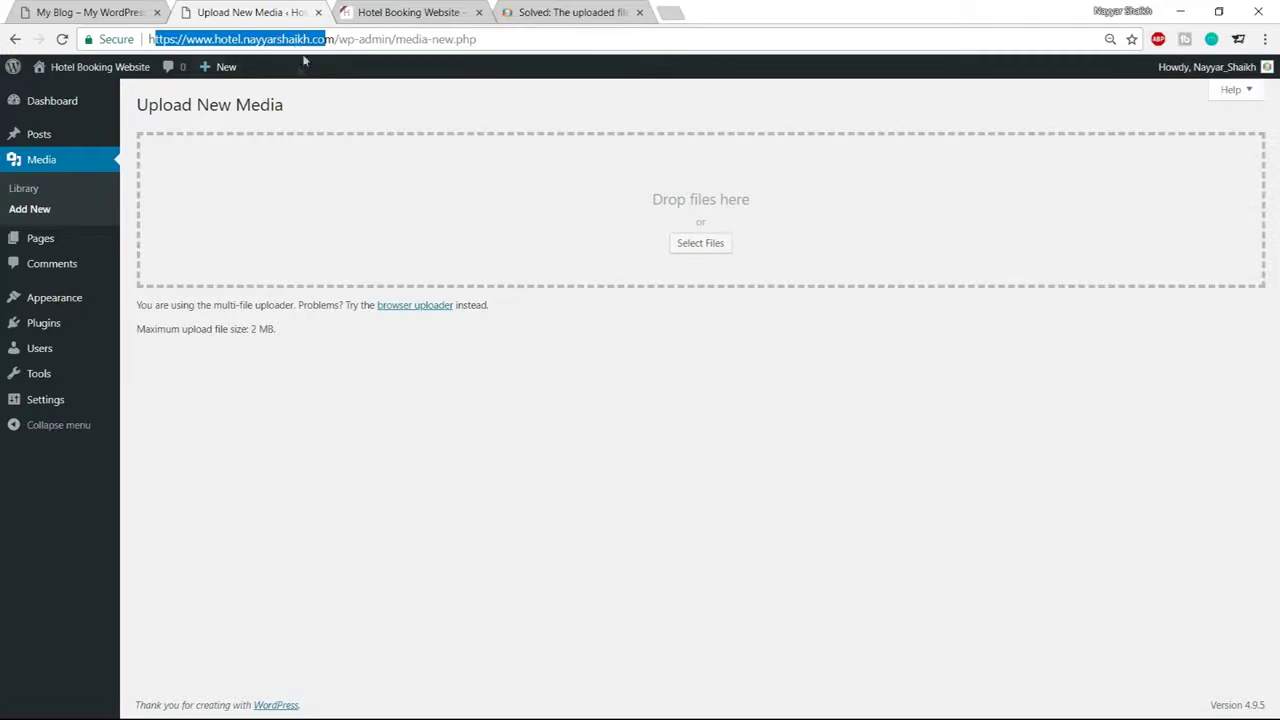
key(ctrl+x)
key(alt+Tab)
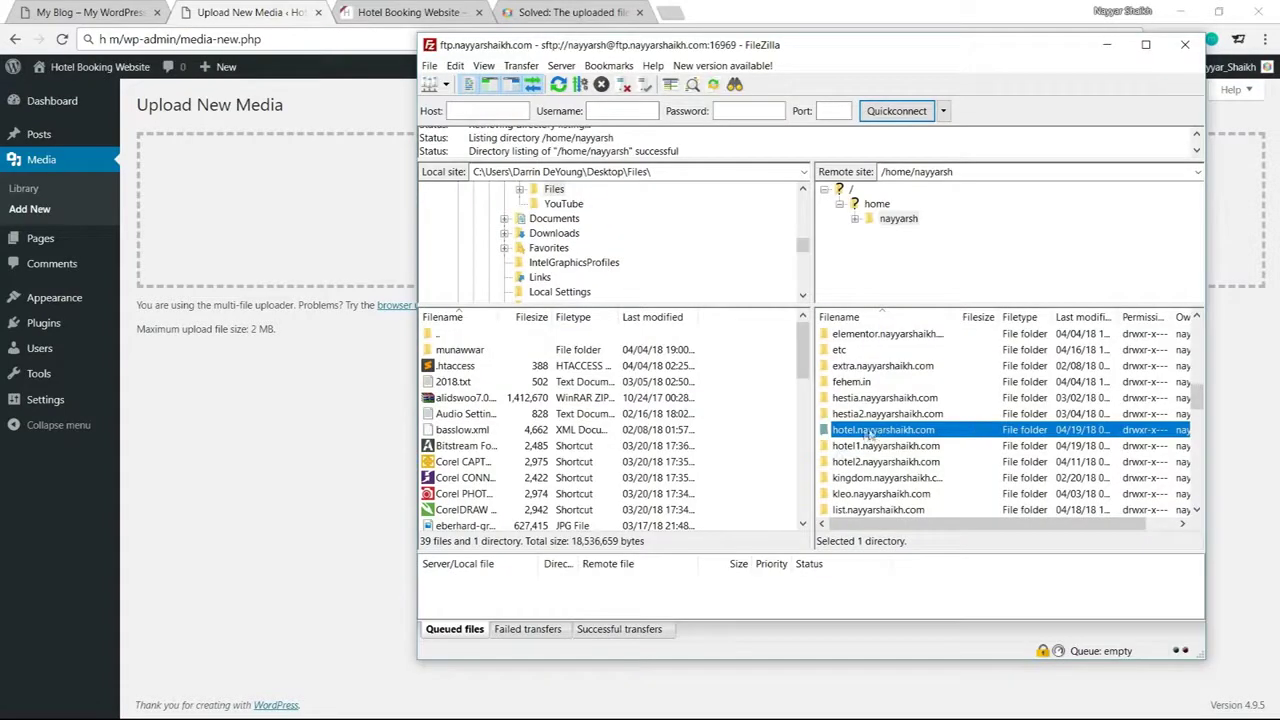
Download the hotel site's 235-byte .htaccess file from its remote folder to the Desktop
double_click(884, 432)
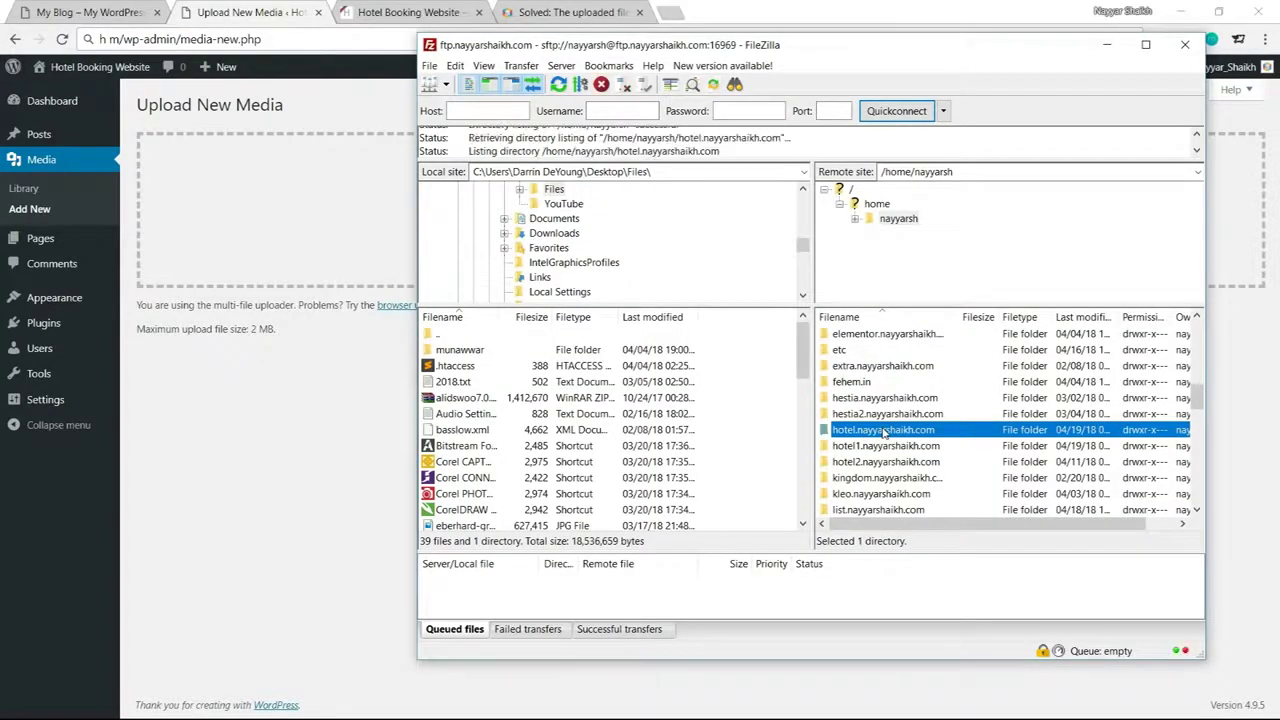
click(853, 414)
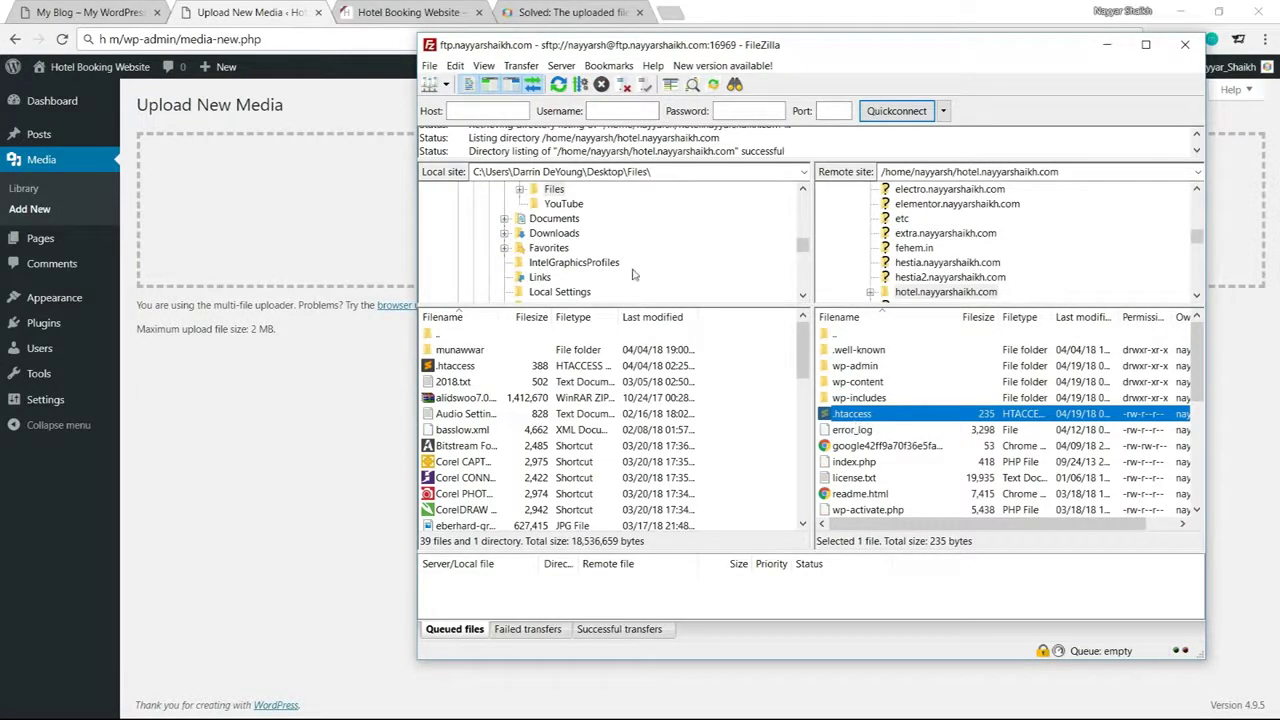
scroll(632, 274, up, 8)
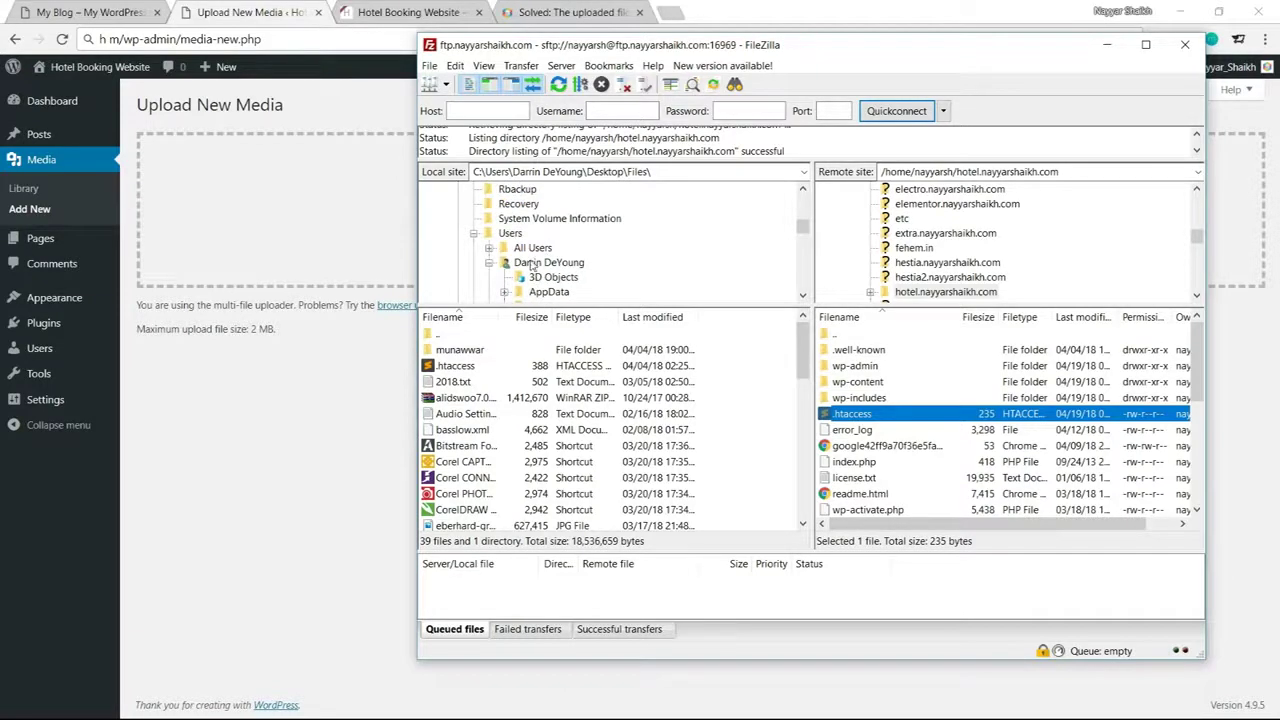
scroll(647, 252, up, 3)
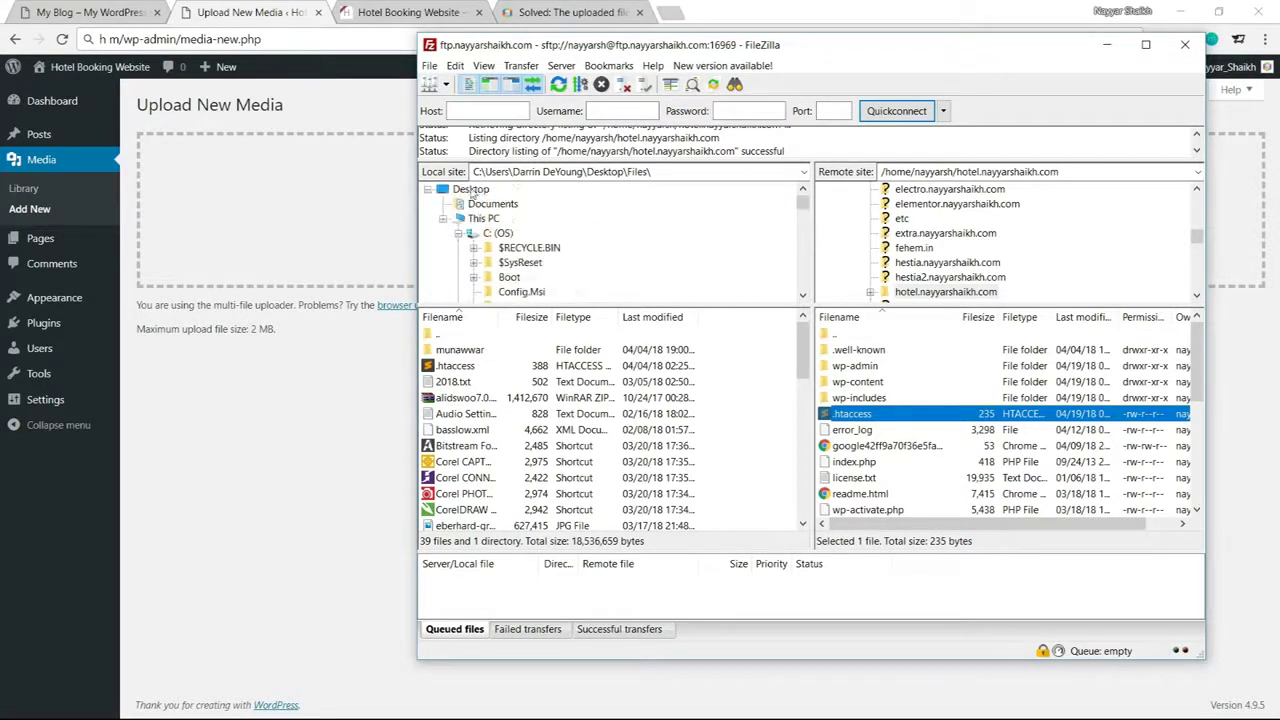
click(468, 187)
scroll(530, 240, up, 5)
scroll(556, 264, down, 2)
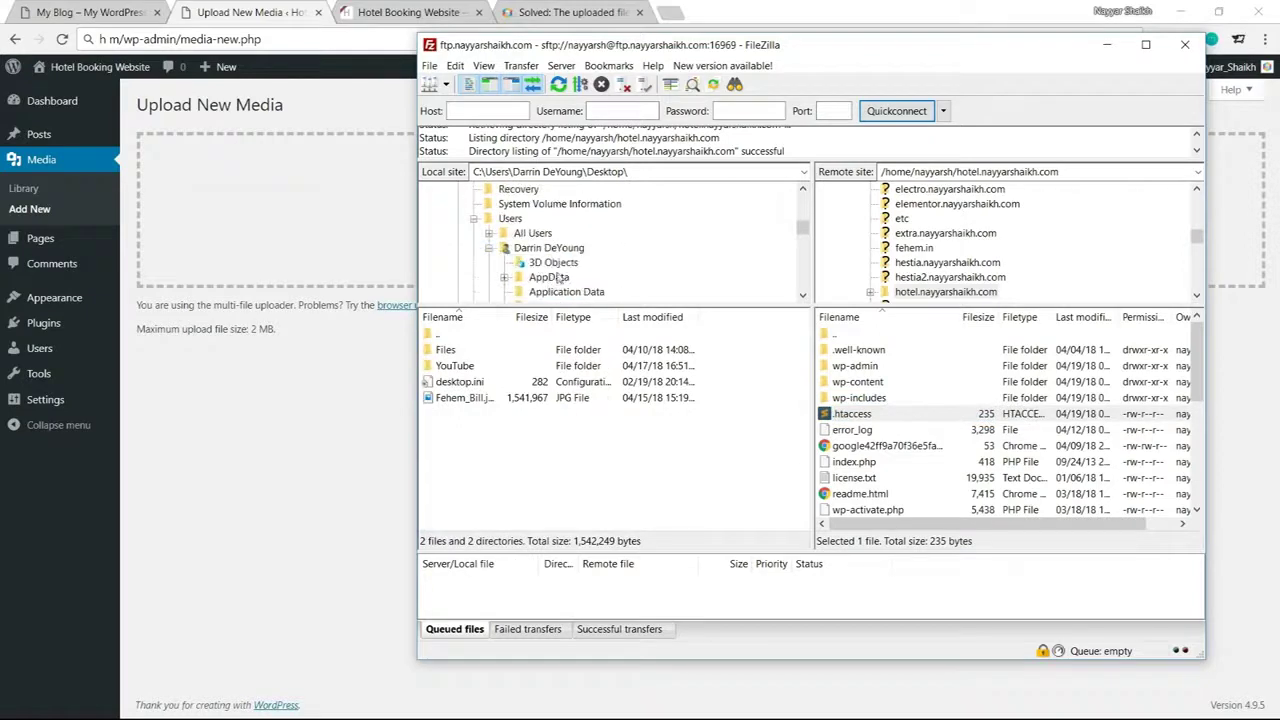
drag(862, 418, 520, 471)
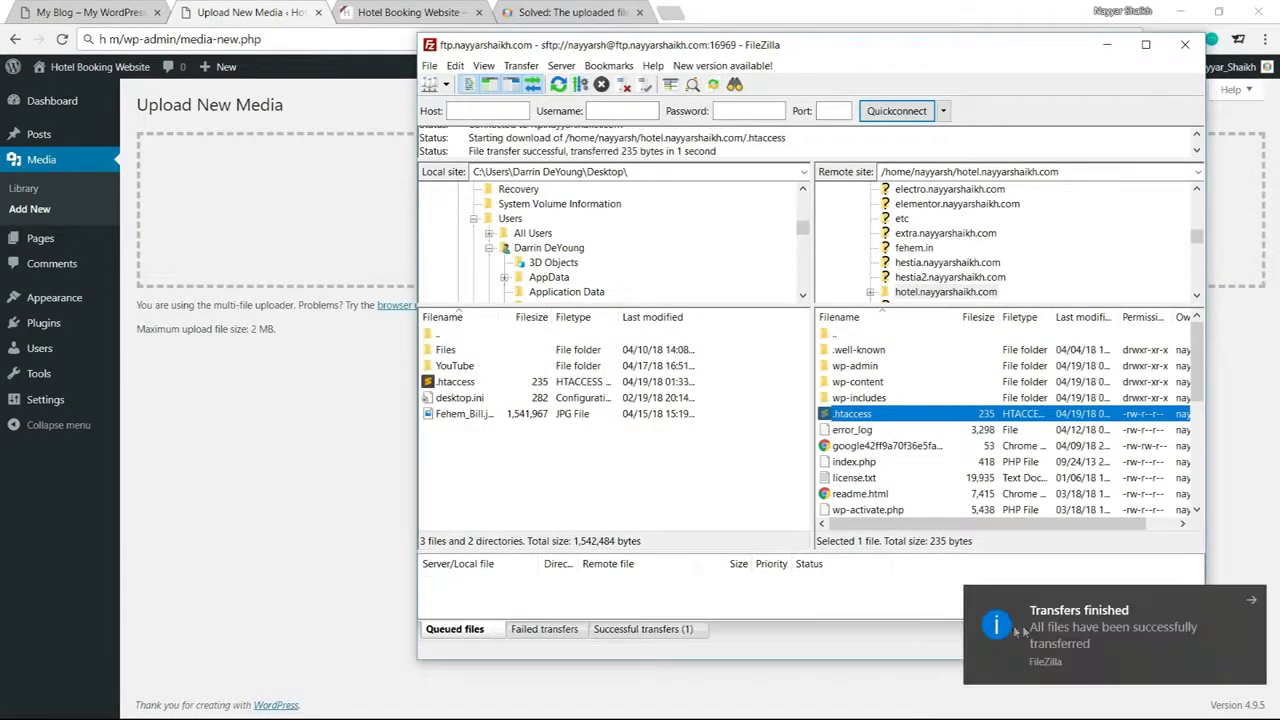
drag(1008, 630, 1250, 630)
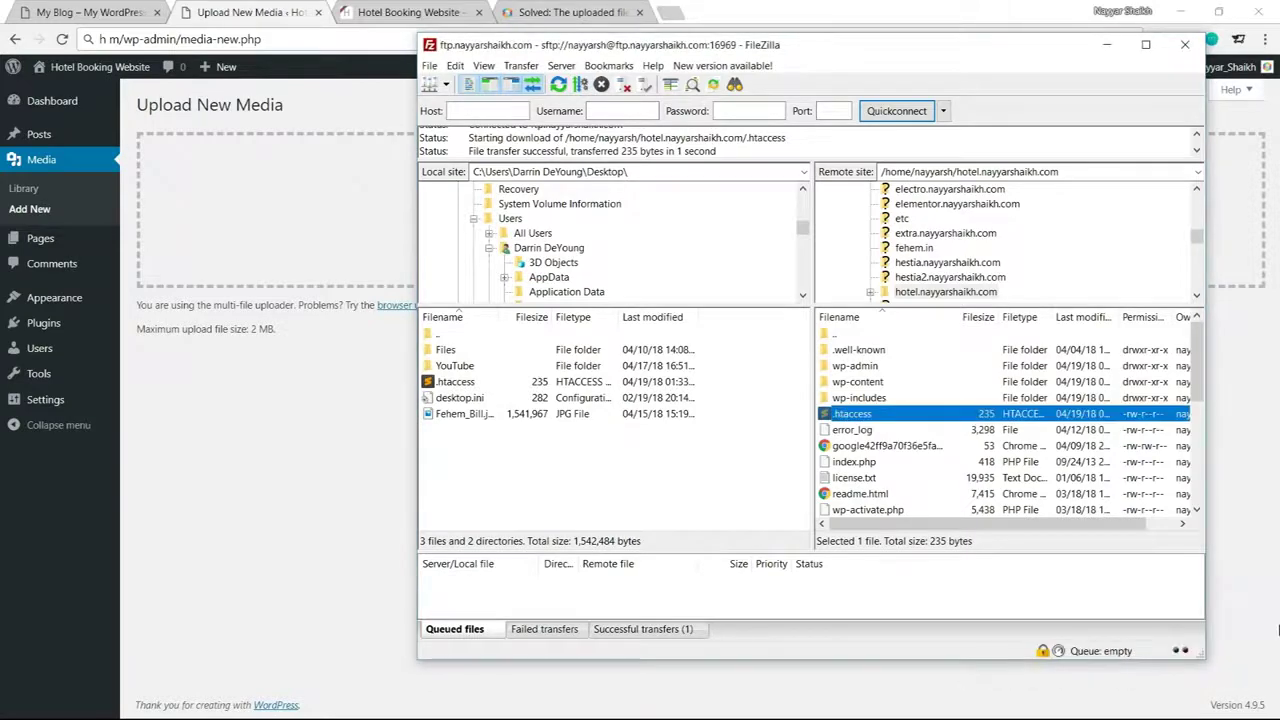
click(1279, 719)
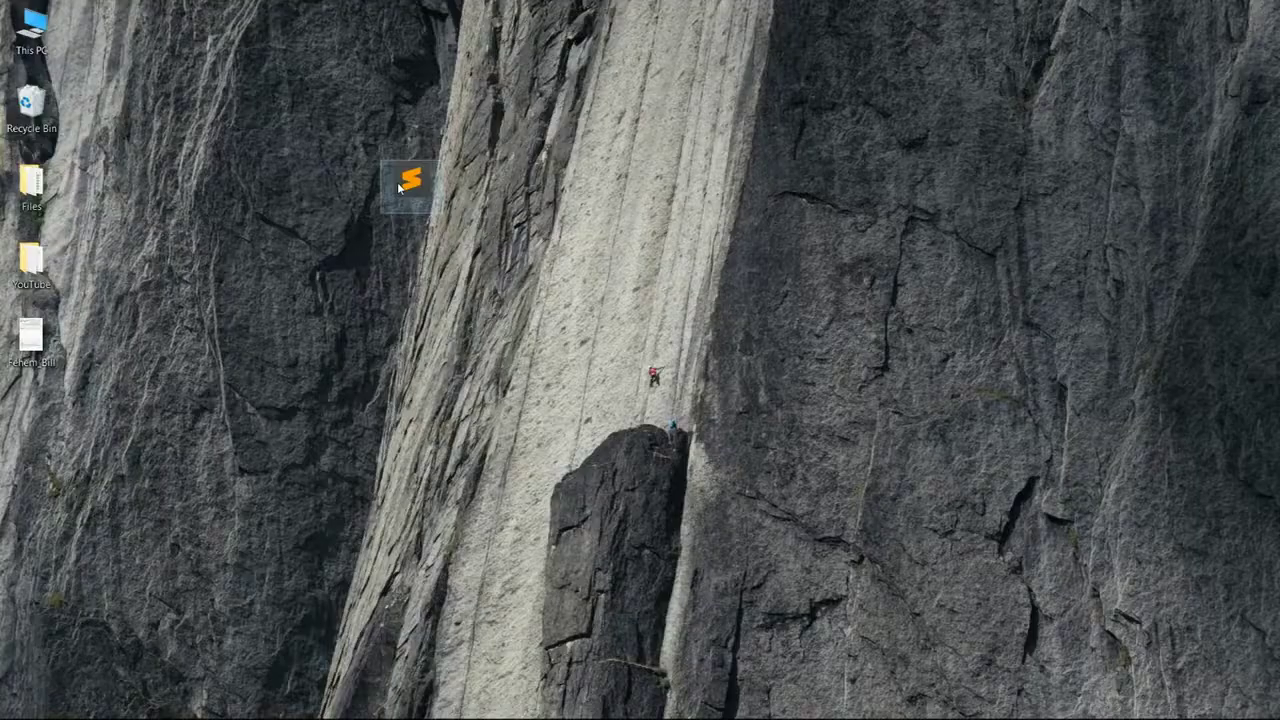
Paste the five php_value lines (64M upload/post, 400M memory, 180s time limits) into .htaccess, save, and close Sublime Text
double_click(413, 198)
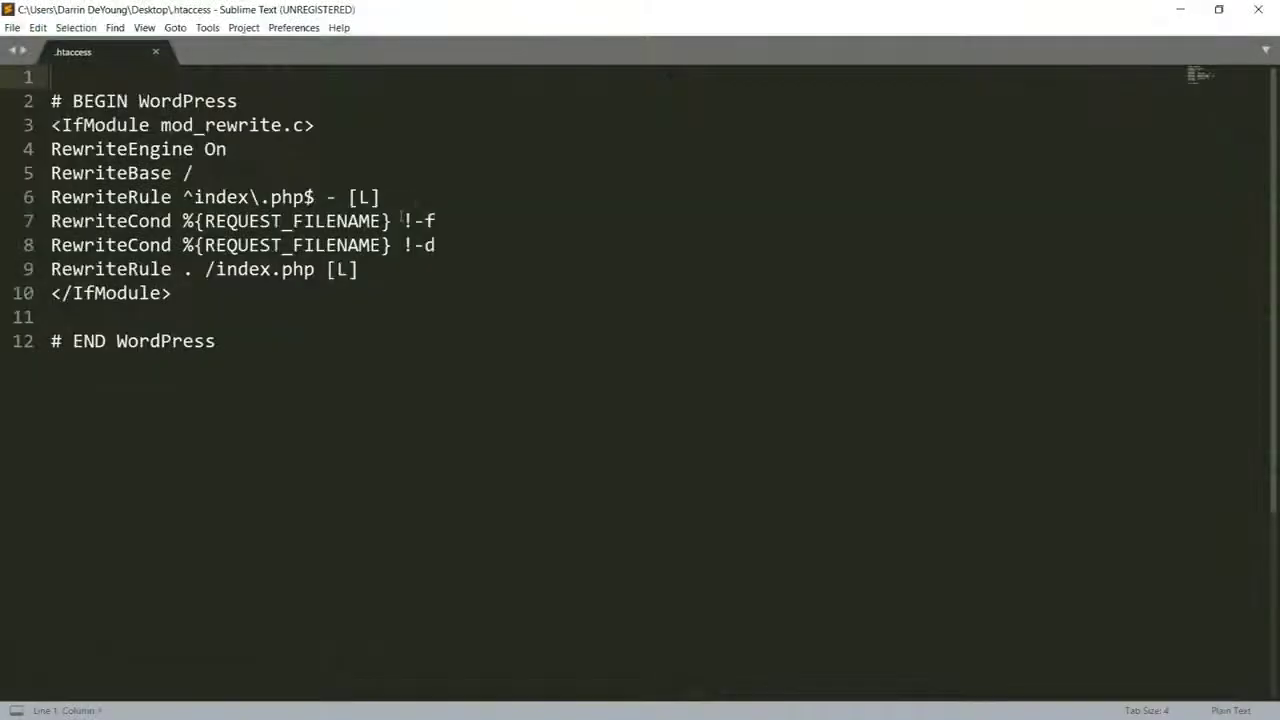
scroll(200, 403, down, 2)
scroll(200, 403, up, 2)
click(74, 318)
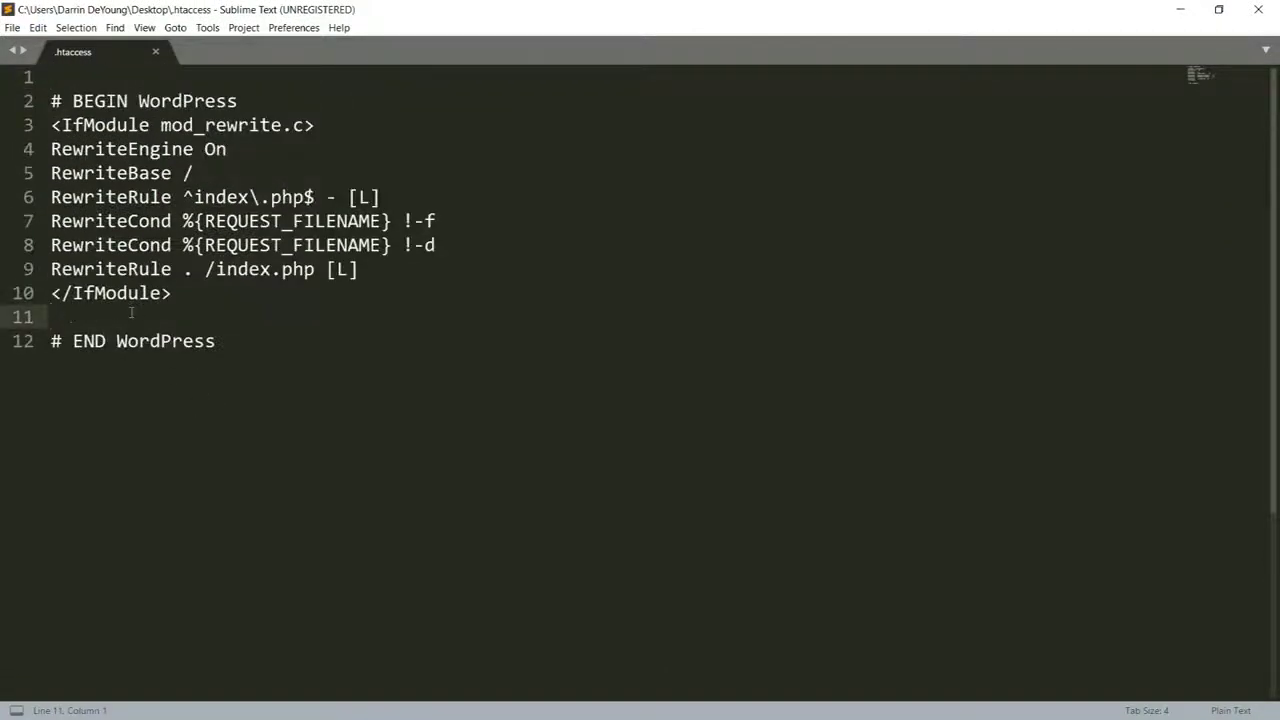
key(ctrl+v)
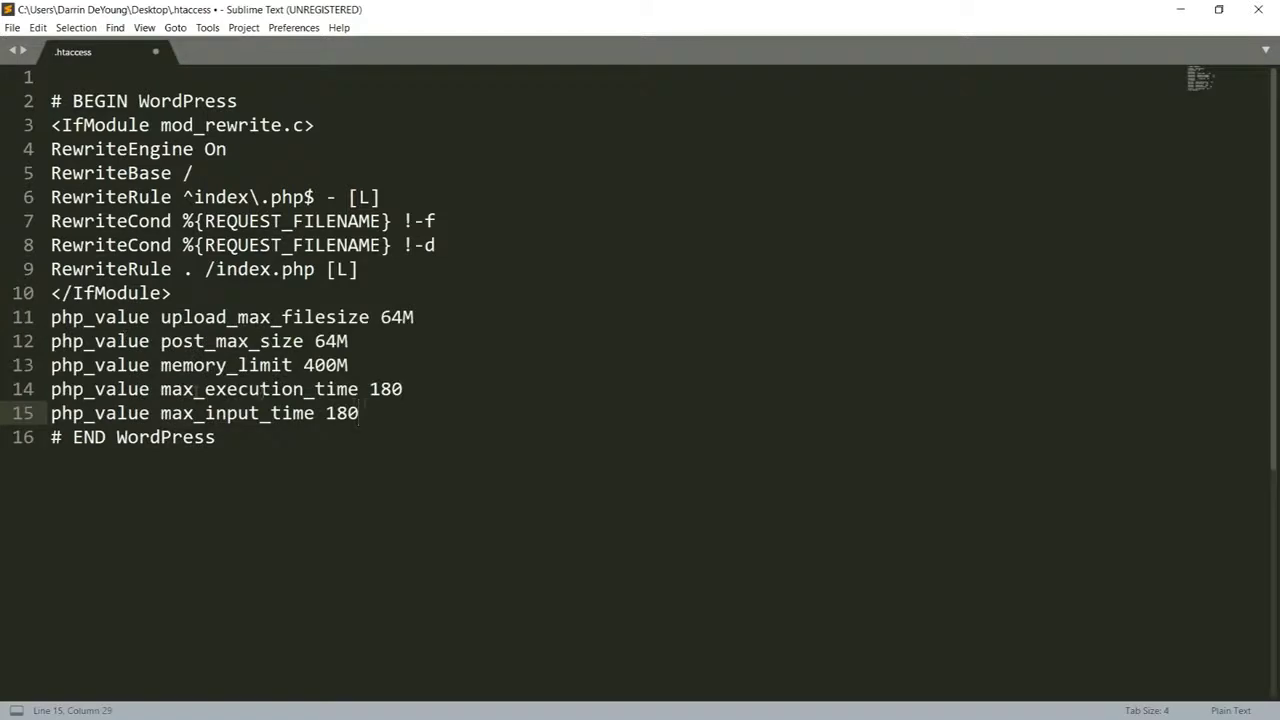
drag(360, 413, 48, 318)
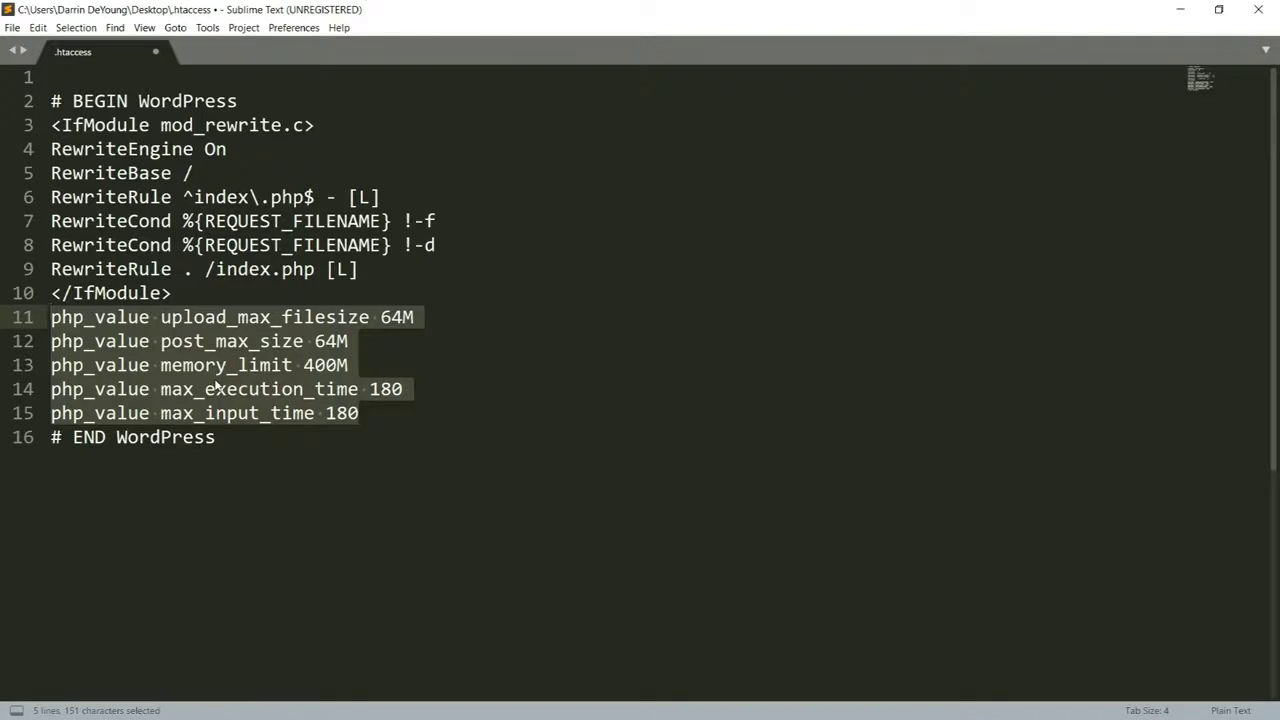
key(ctrl+s)
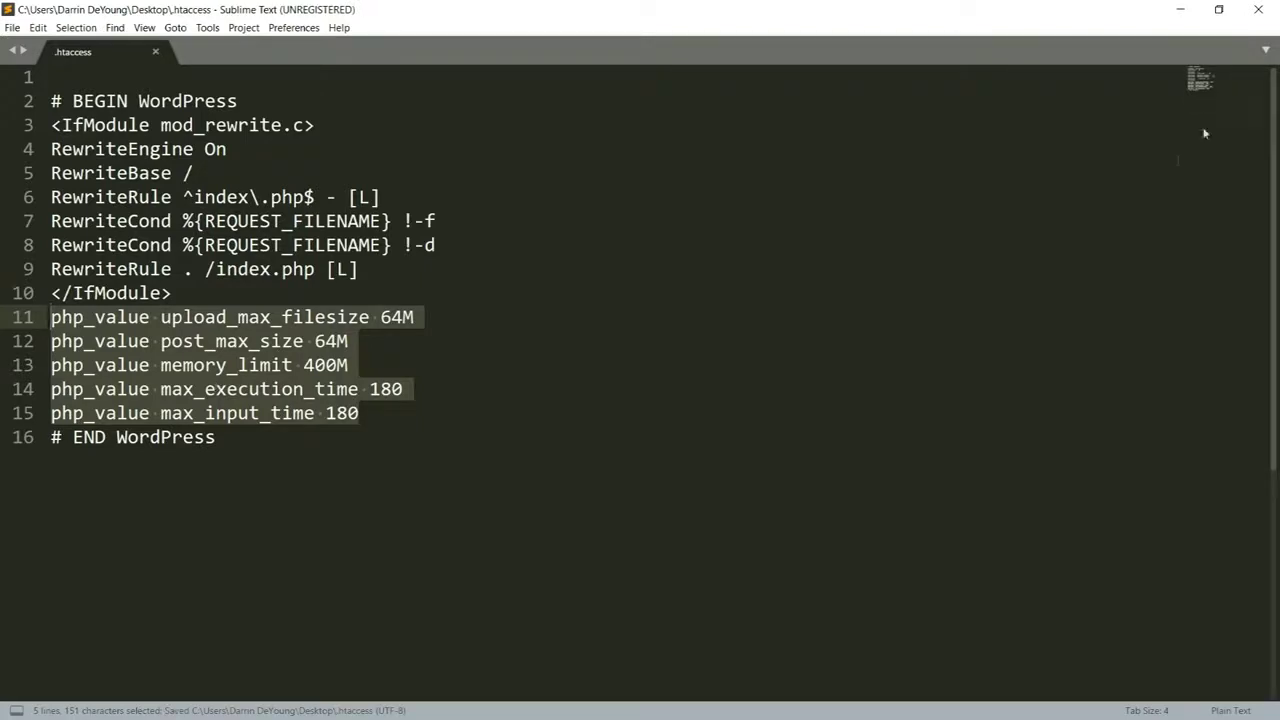
click(1258, 9)
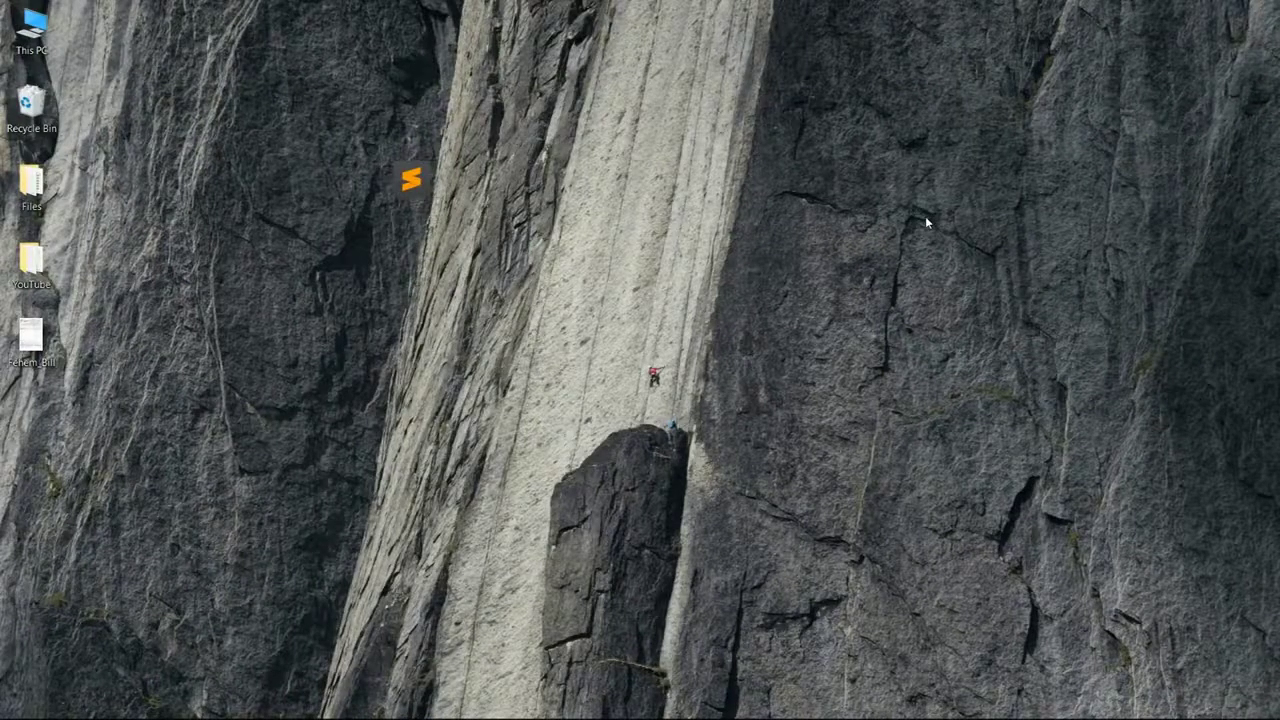
Refresh FileZilla's local listing and upload the edited 386-byte .htaccess, overwriting the server copy
key(alt+Tab)
right_click(526, 496)
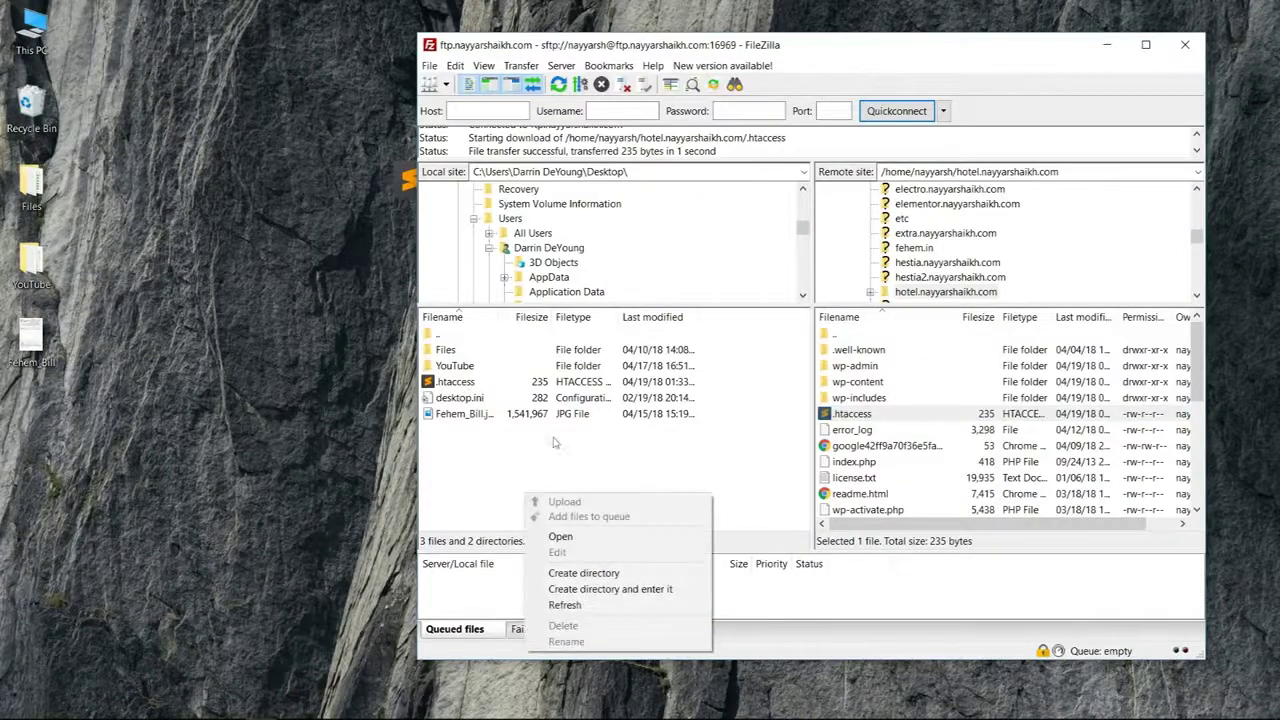
click(562, 397)
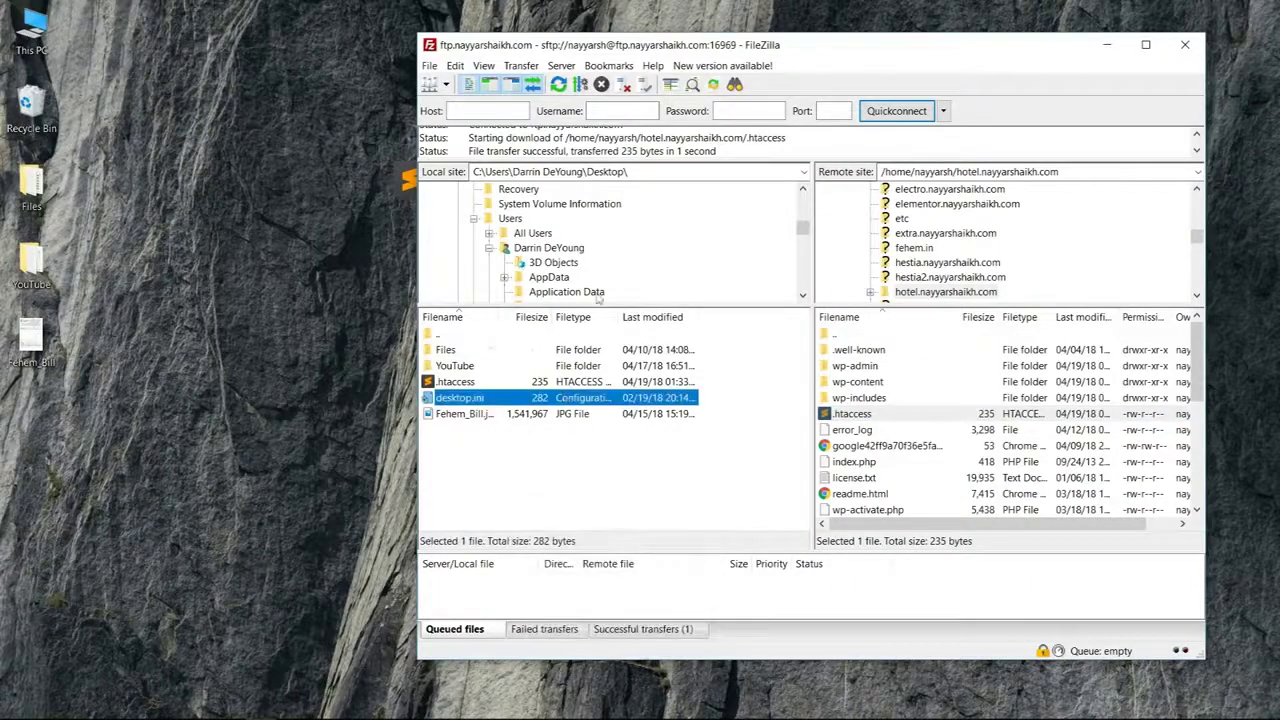
right_click(586, 472)
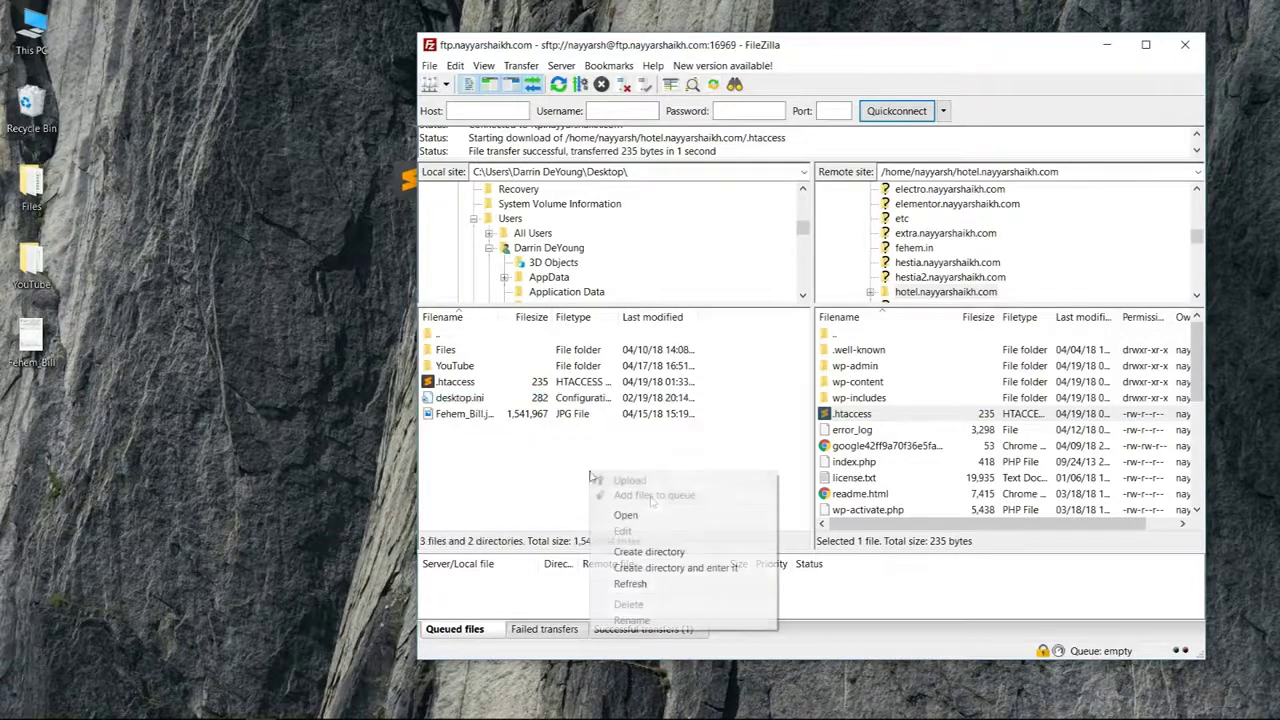
click(686, 587)
click(456, 382)
drag(458, 385, 925, 456)
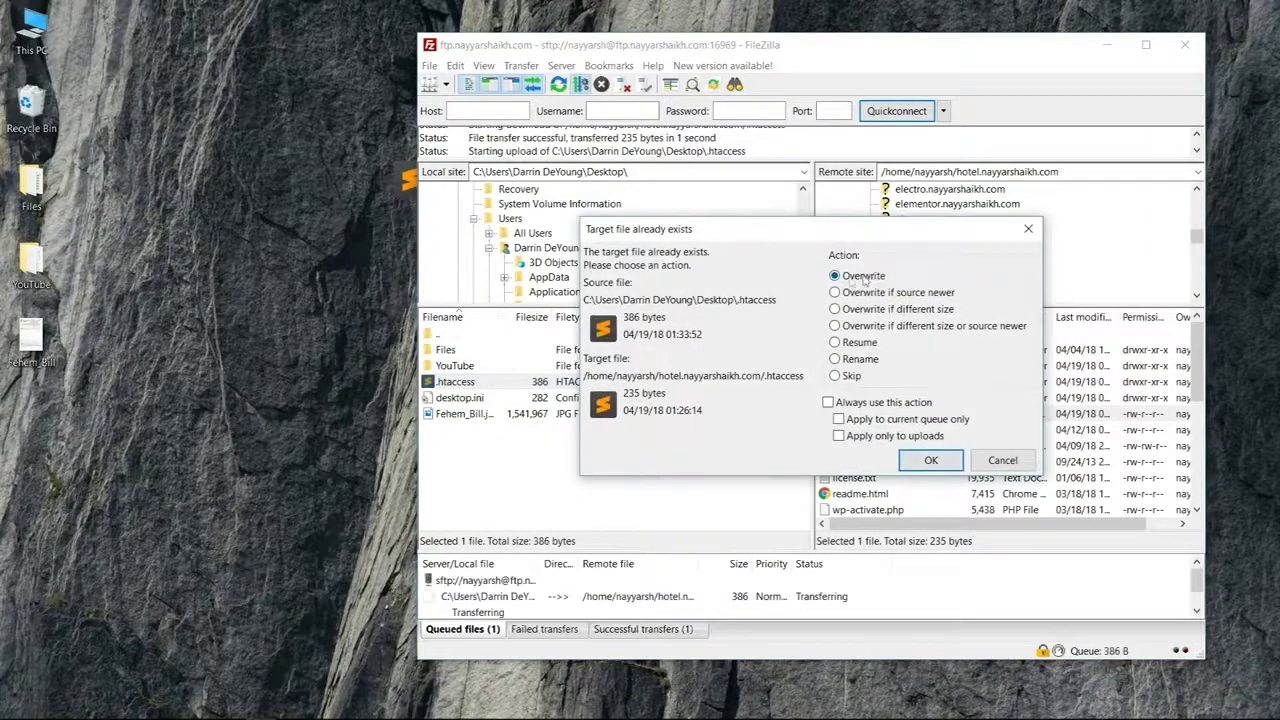
click(929, 462)
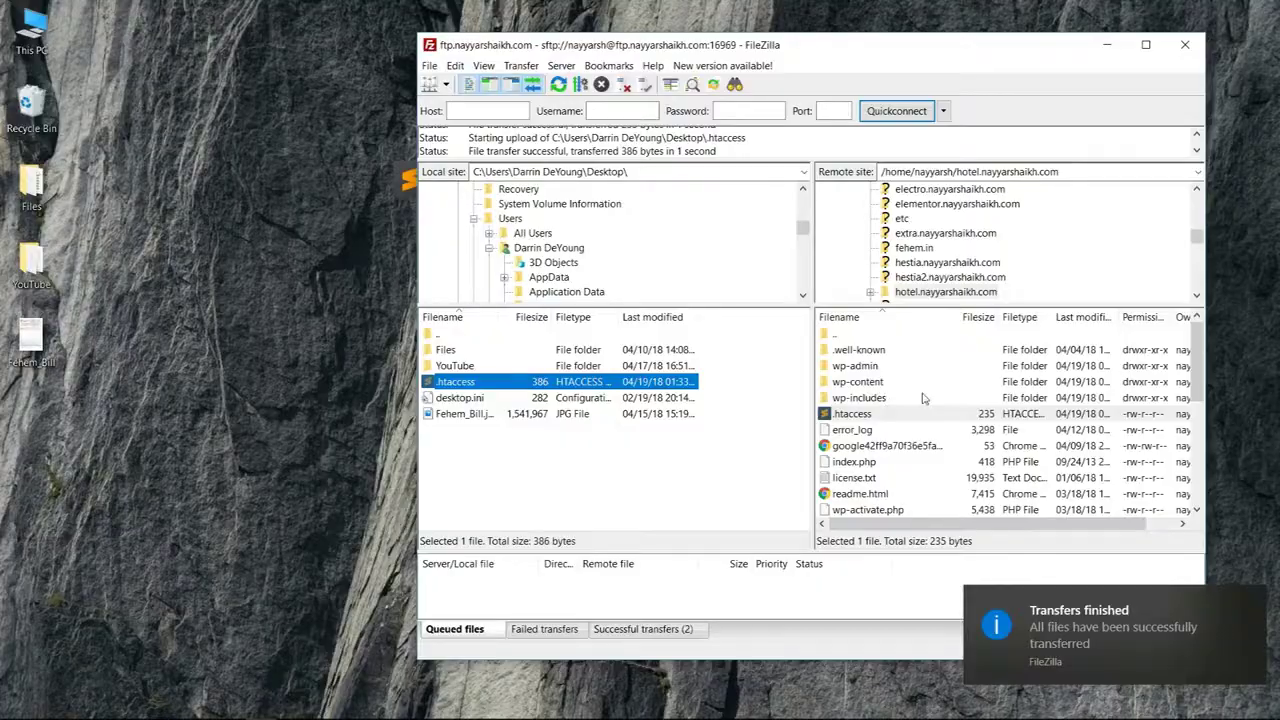
key(alt+Tab)
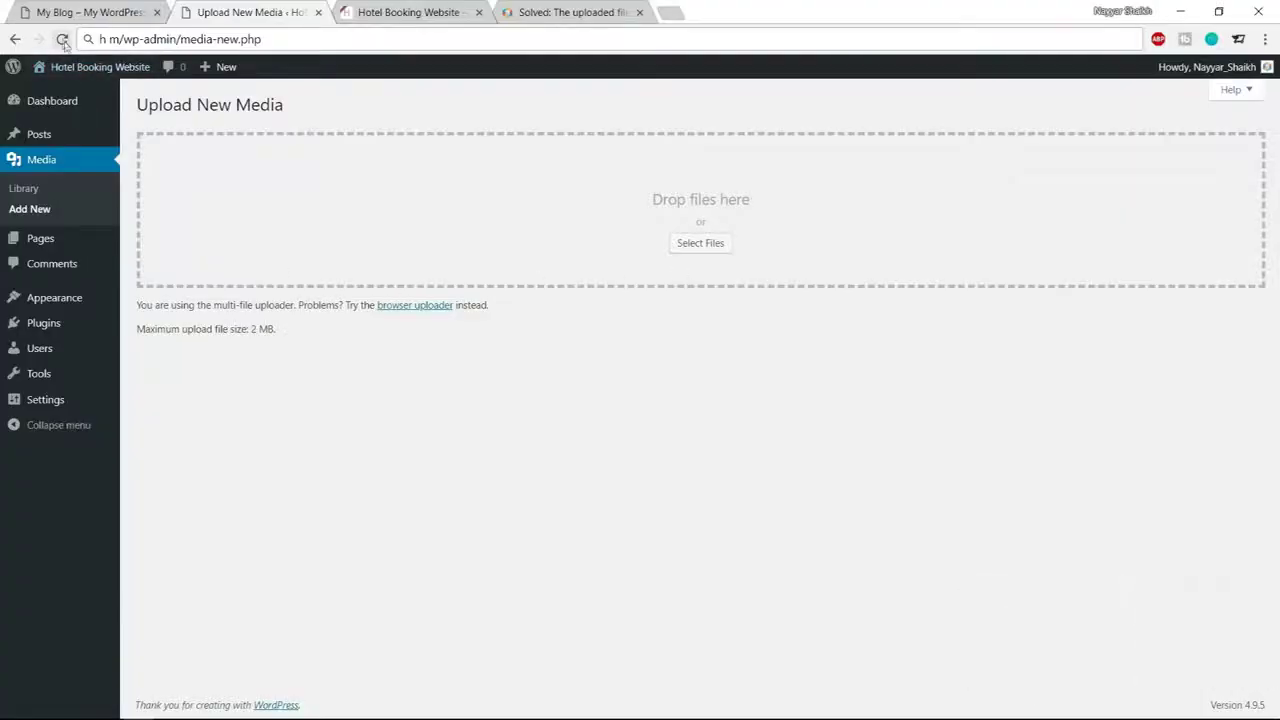
Reload Upload New Media to confirm the 64 MB maximum upload size, then go to Appearance > Themes
click(62, 39)
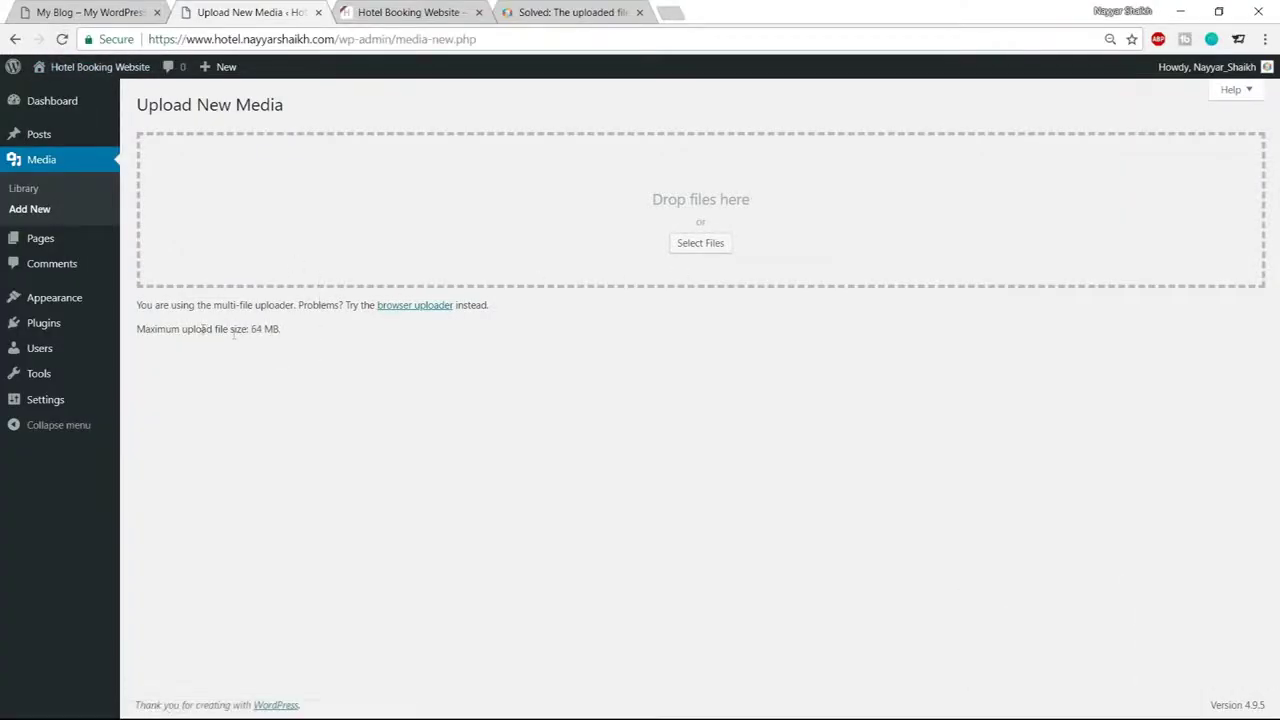
drag(144, 328, 277, 330)
click(284, 335)
click(285, 333)
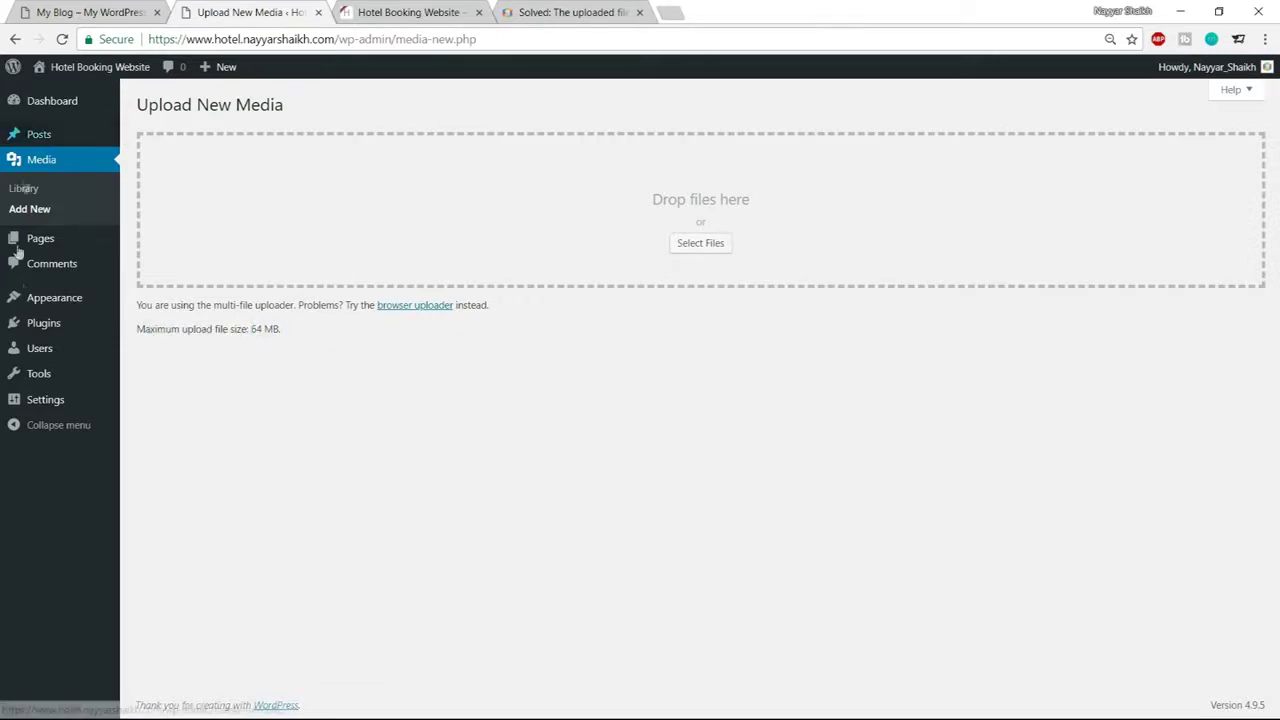
click(31, 305)
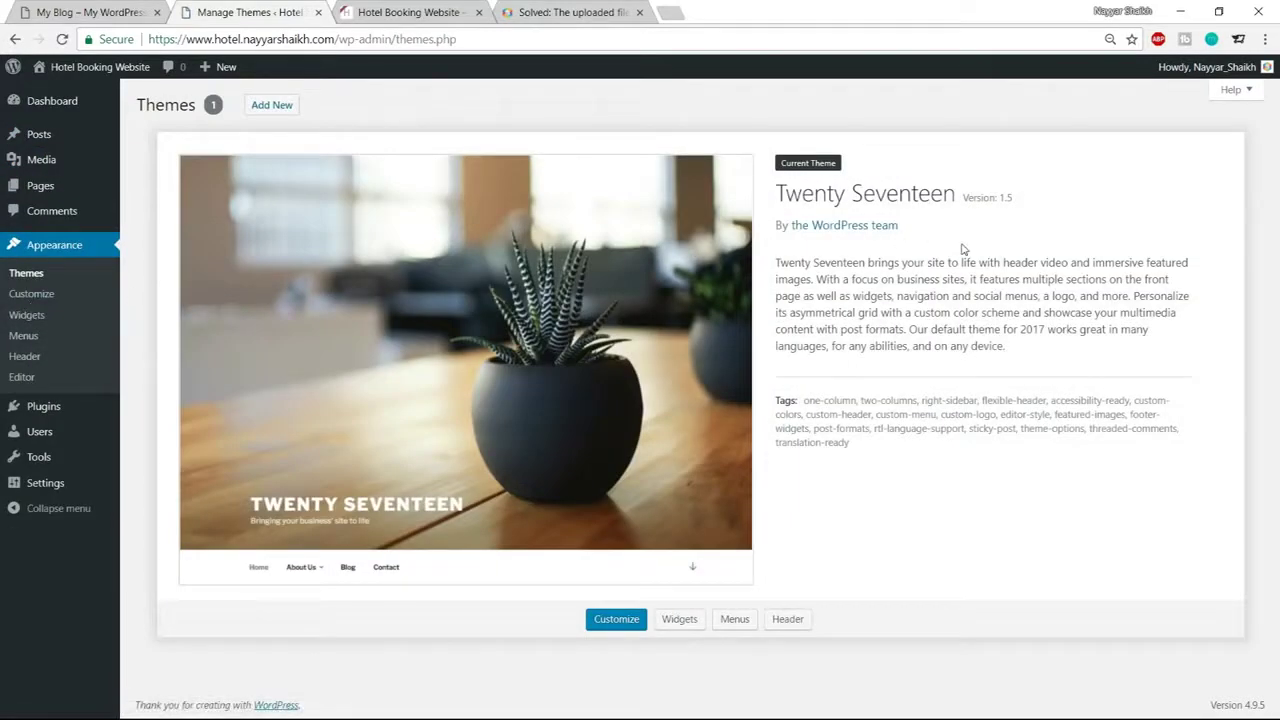
Open the Add New theme upload form and browse to the Hotel folder for the theme file
click(282, 108)
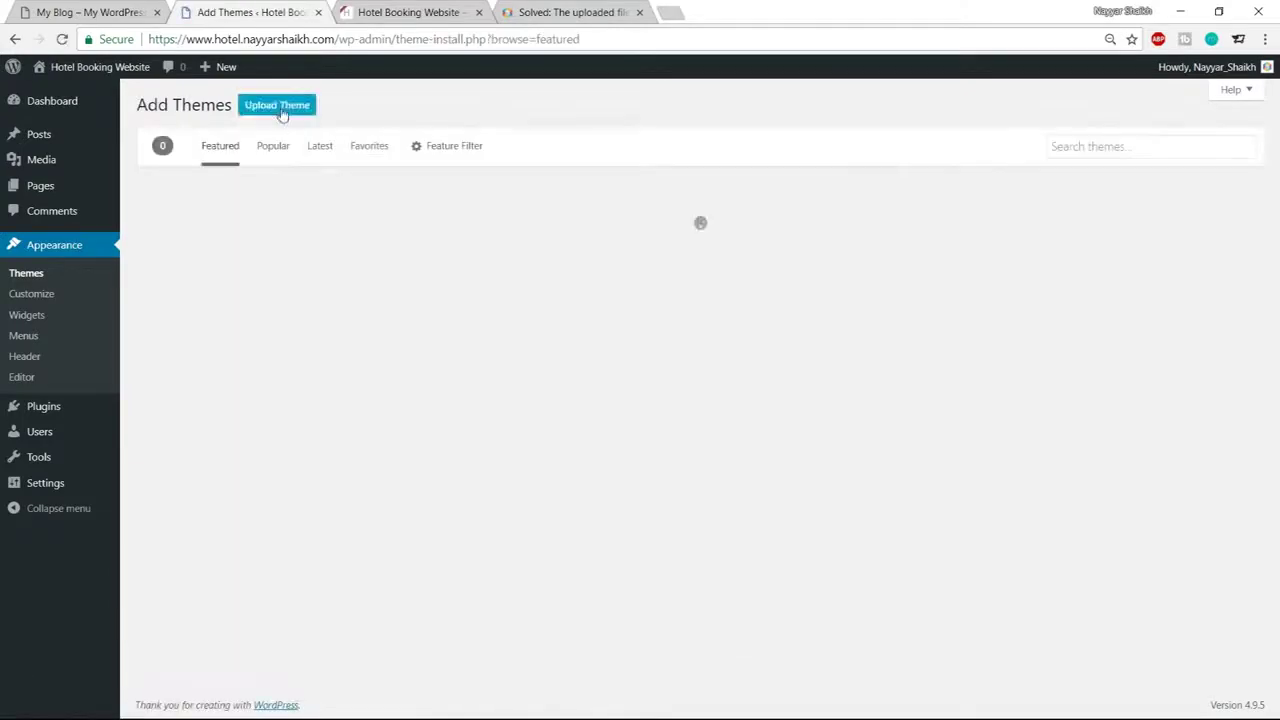
click(282, 108)
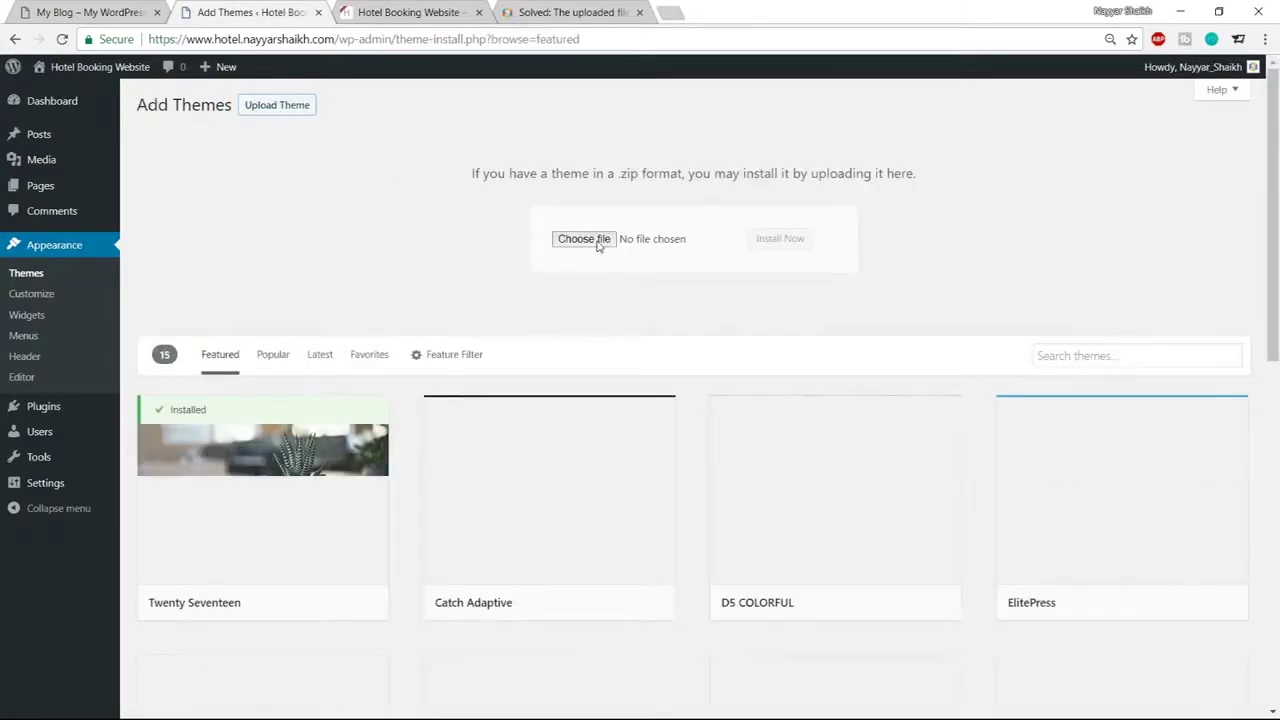
click(598, 246)
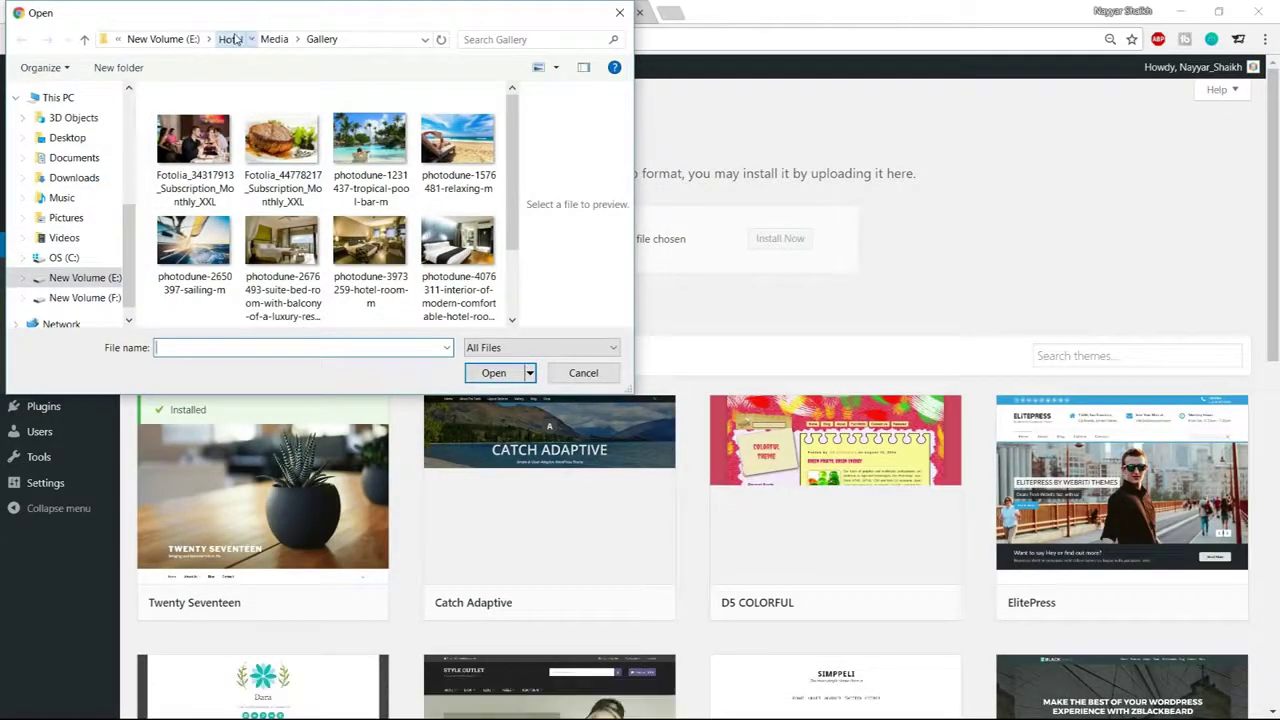
click(231, 39)
click(230, 208)
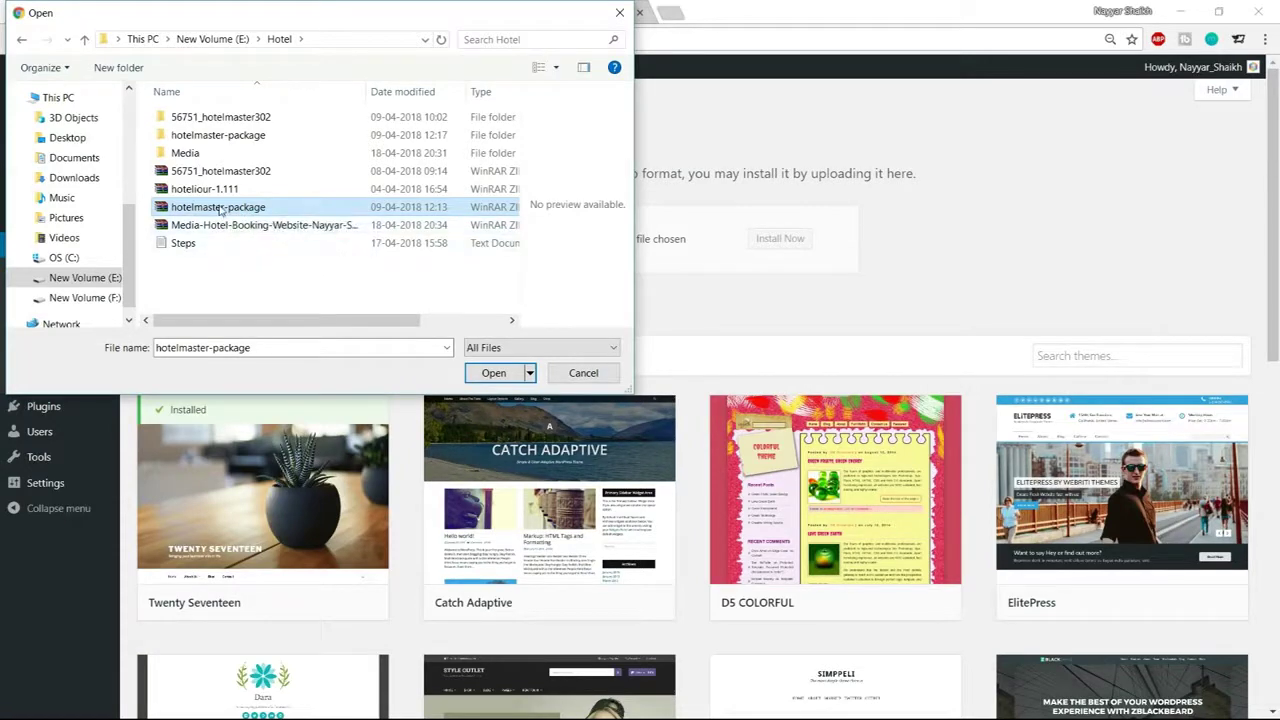
Choose hotelmaster.zip inside the hotelmaster-package folder and start Install Now
right_click(220, 210)
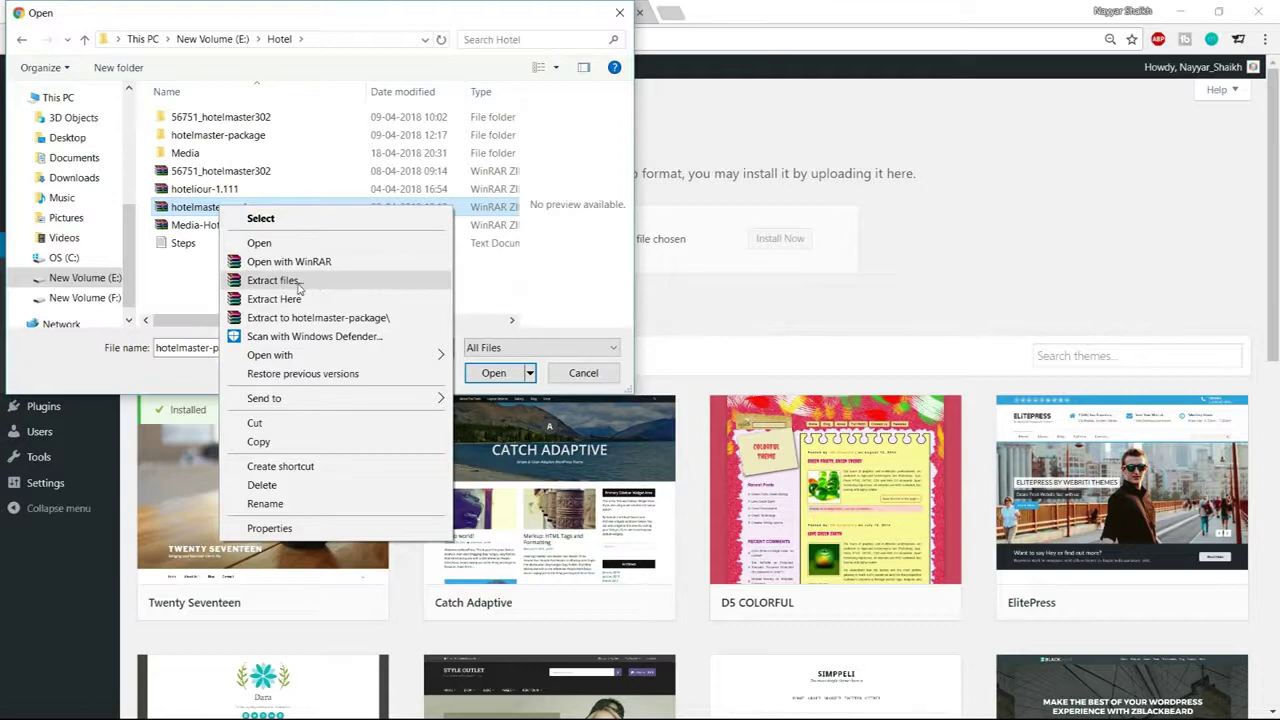
click(157, 270)
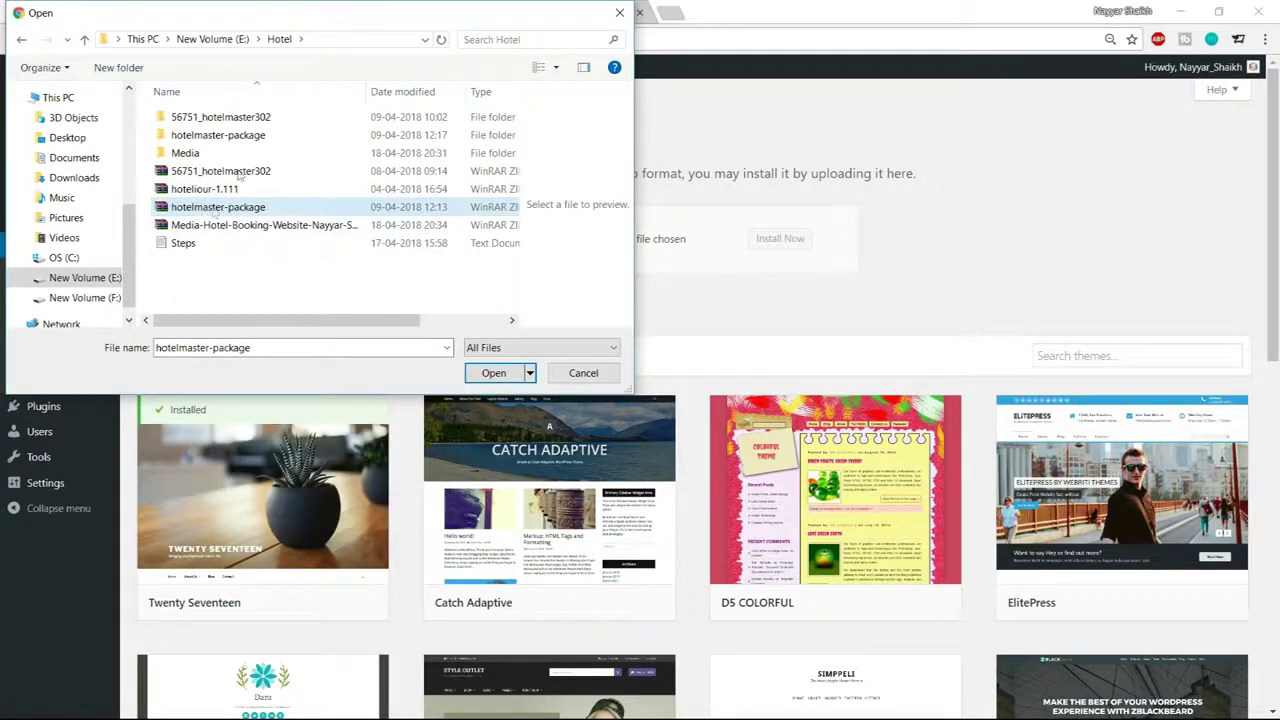
click(240, 137)
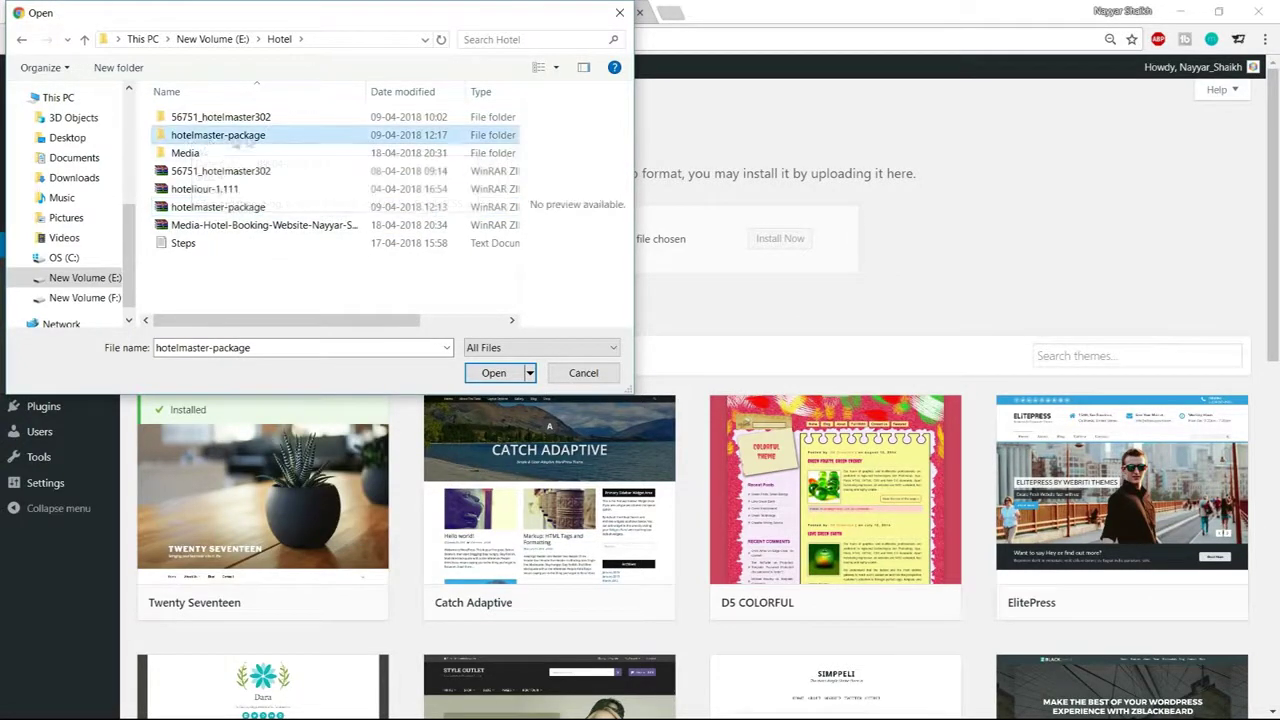
click(241, 207)
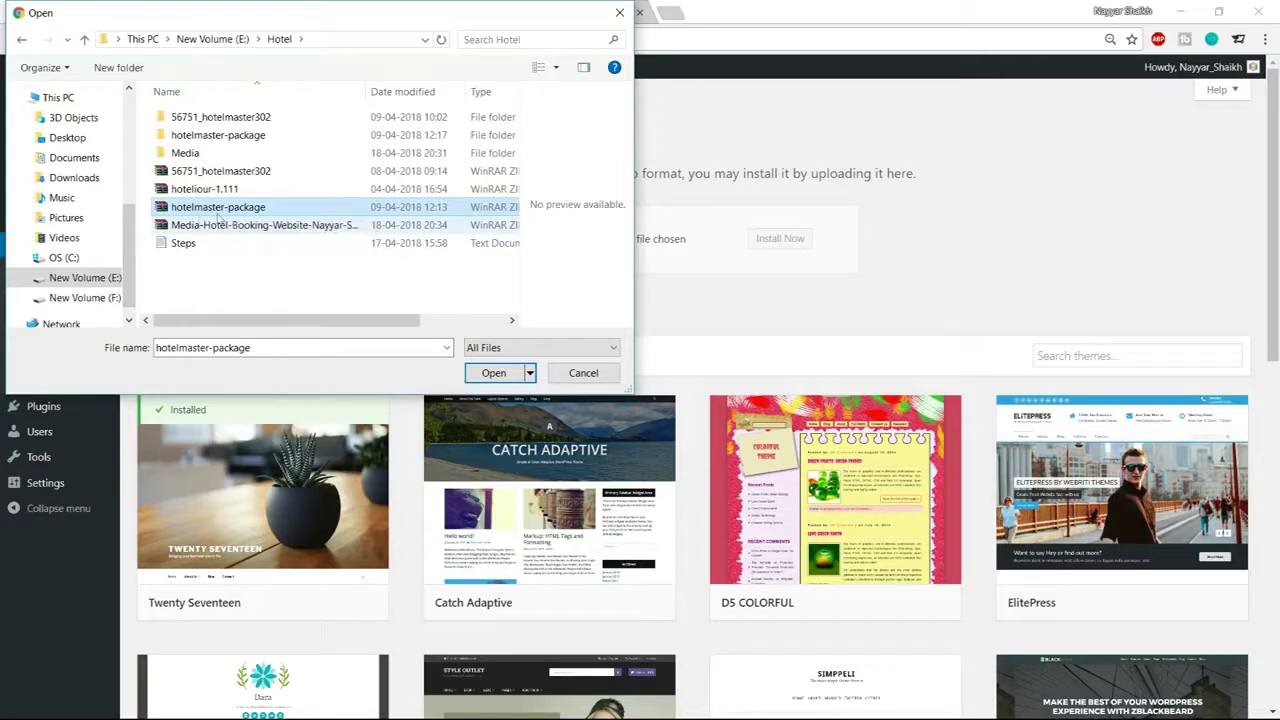
click(228, 142)
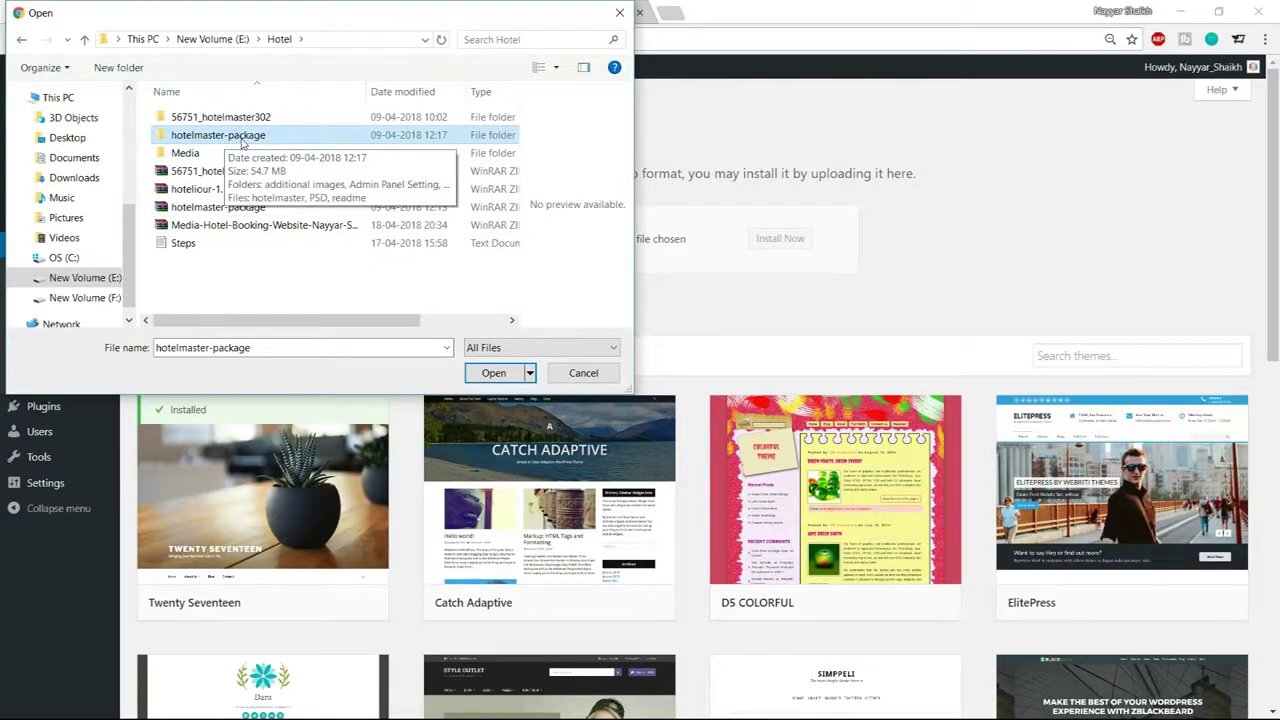
double_click(242, 140)
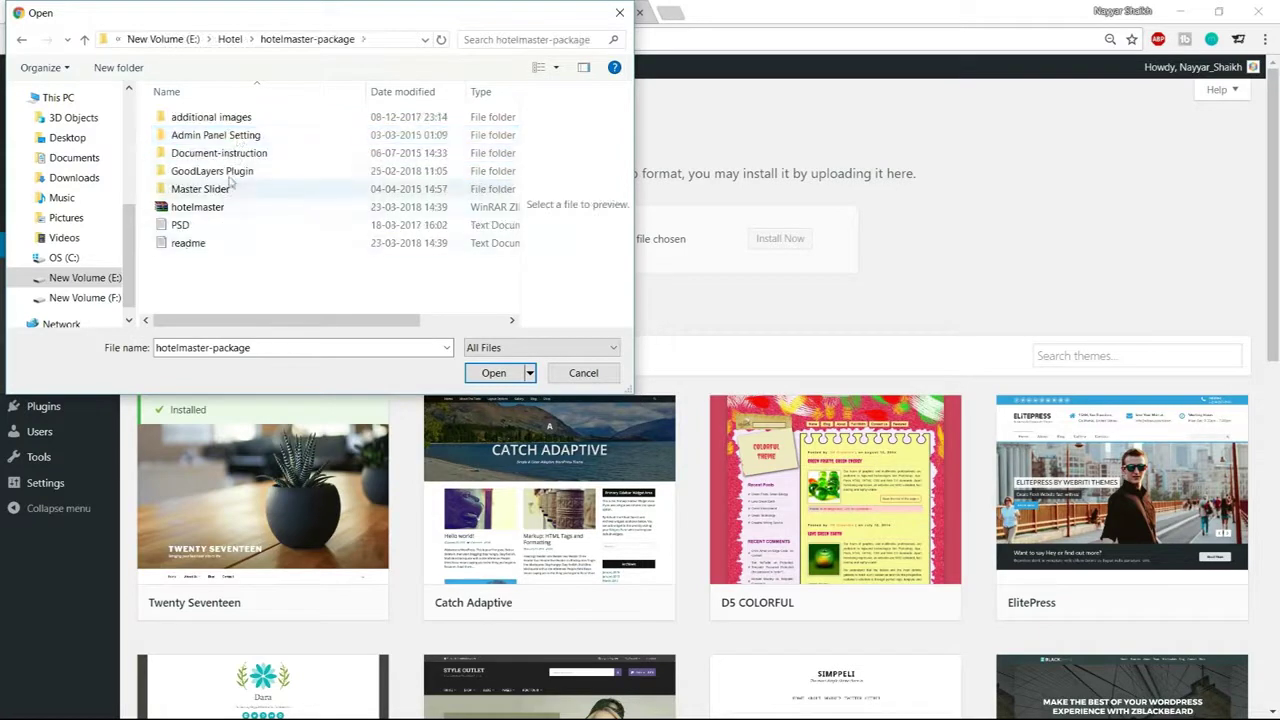
click(218, 210)
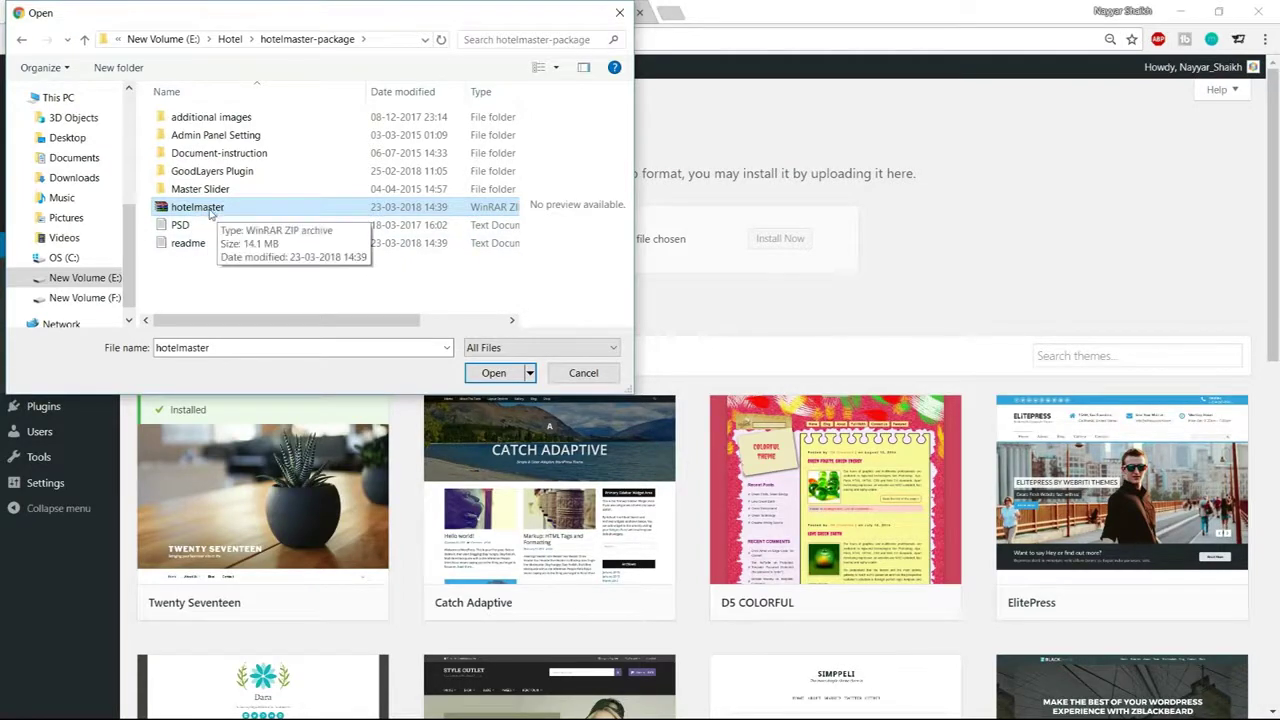
click(485, 372)
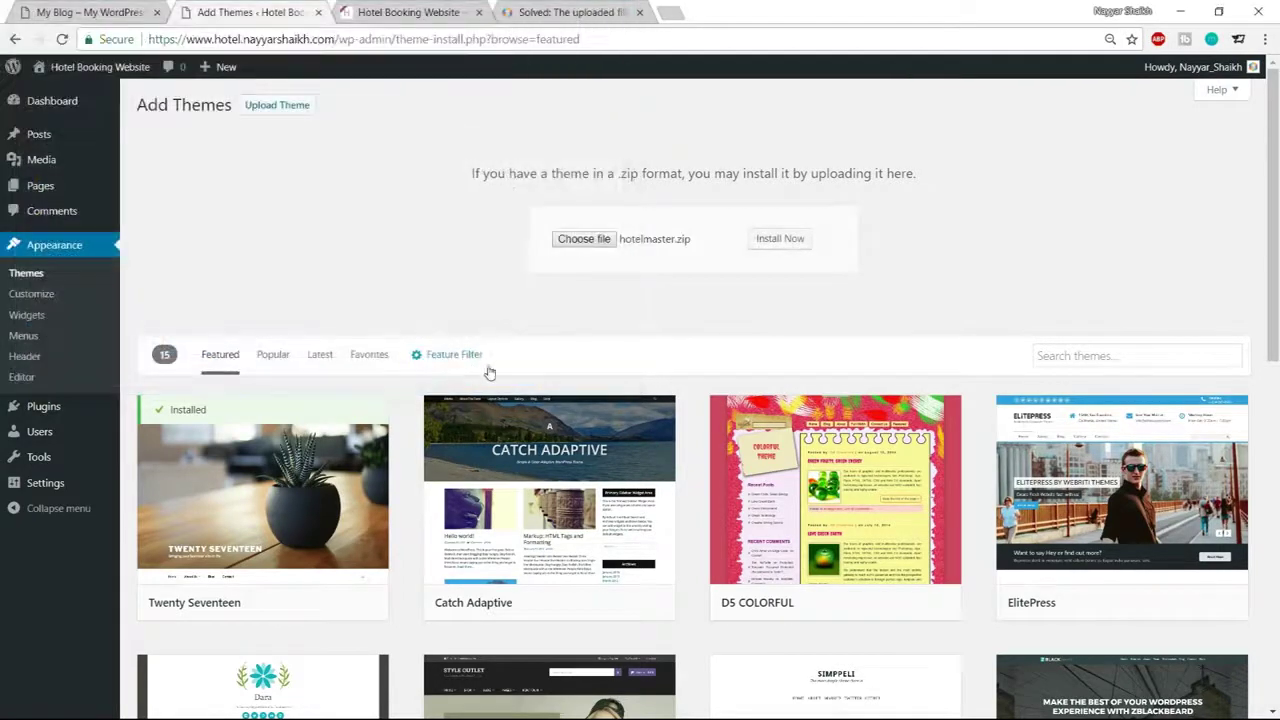
click(780, 242)
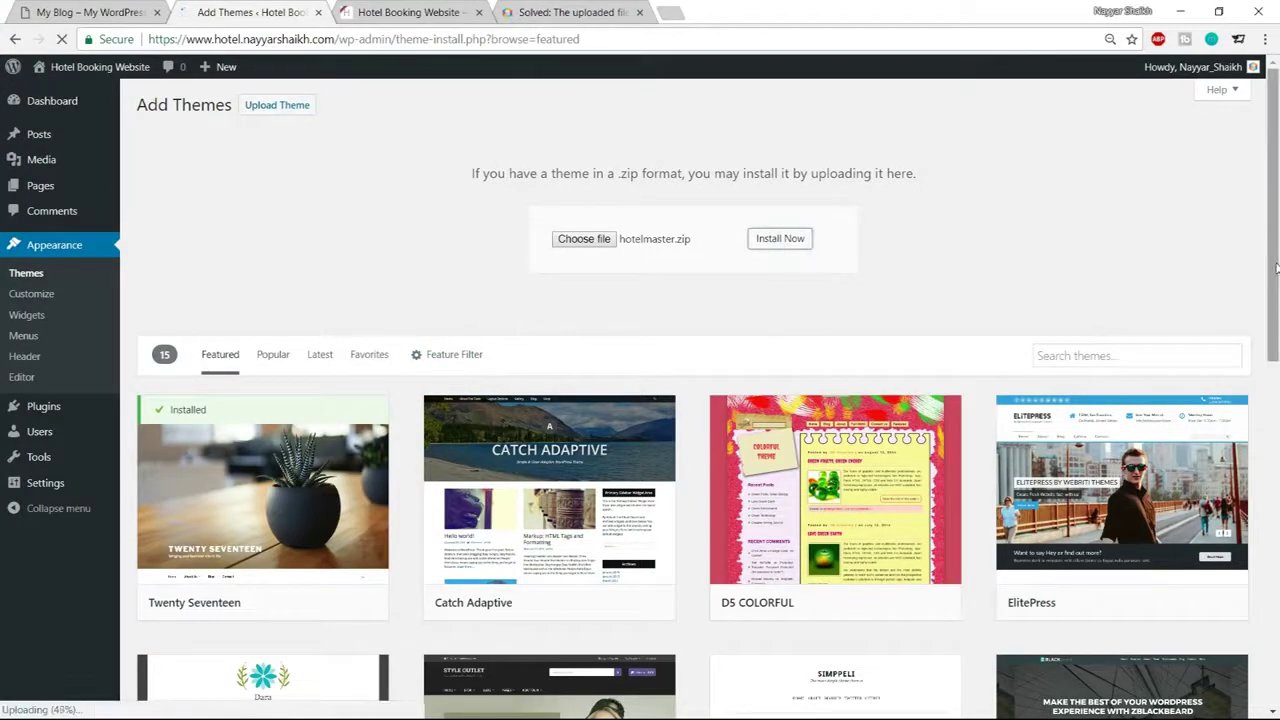
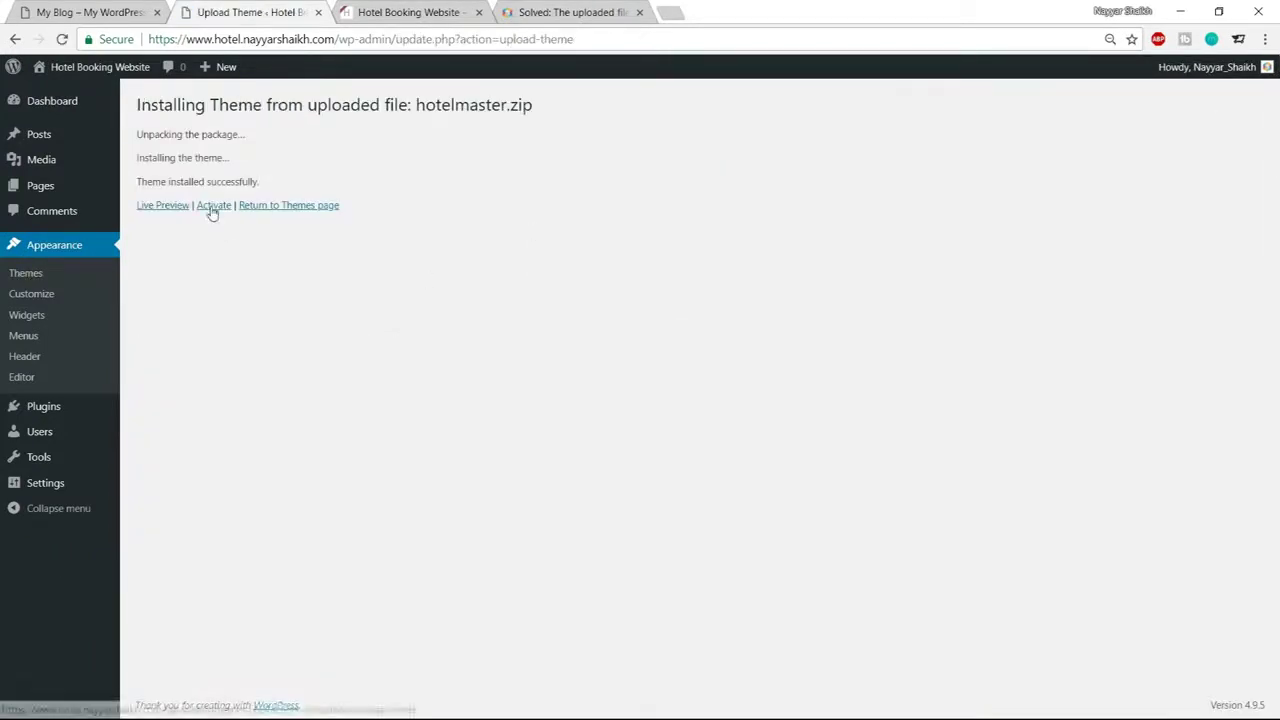
Activate the uploaded Hotel Master theme and restore the browser zoom to 100%
click(212, 207)
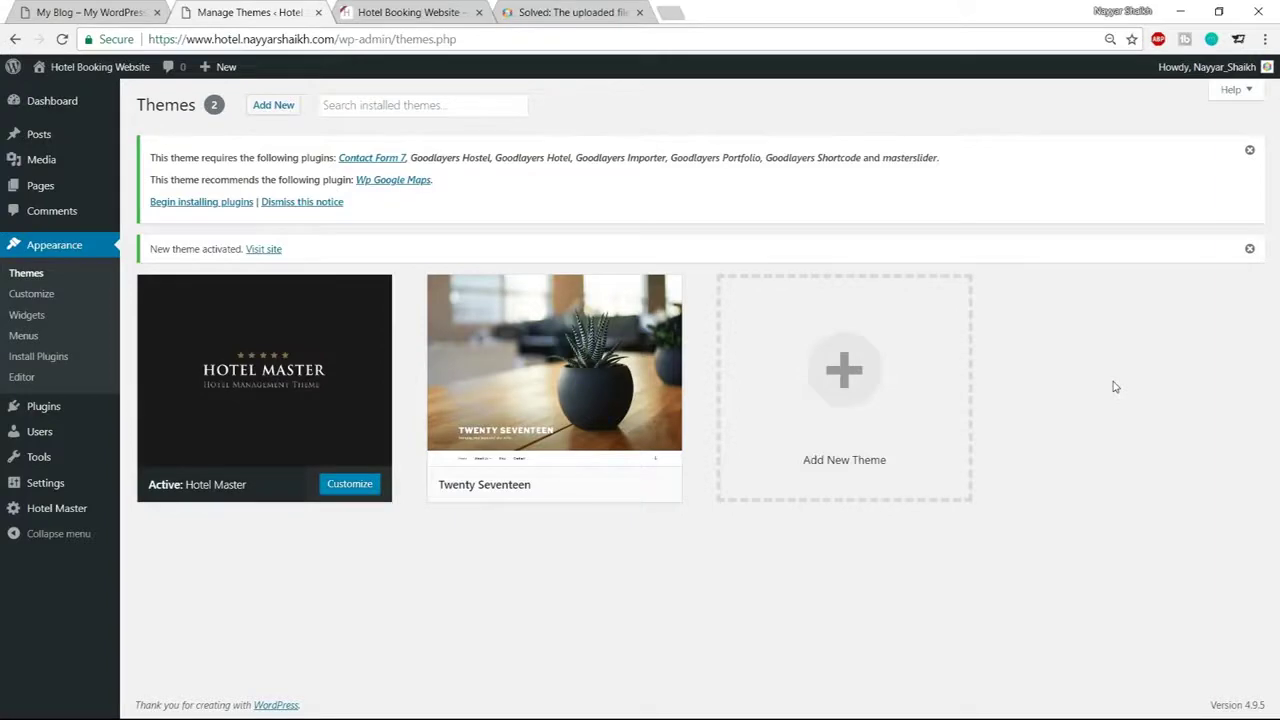
key(ctrl+plus)
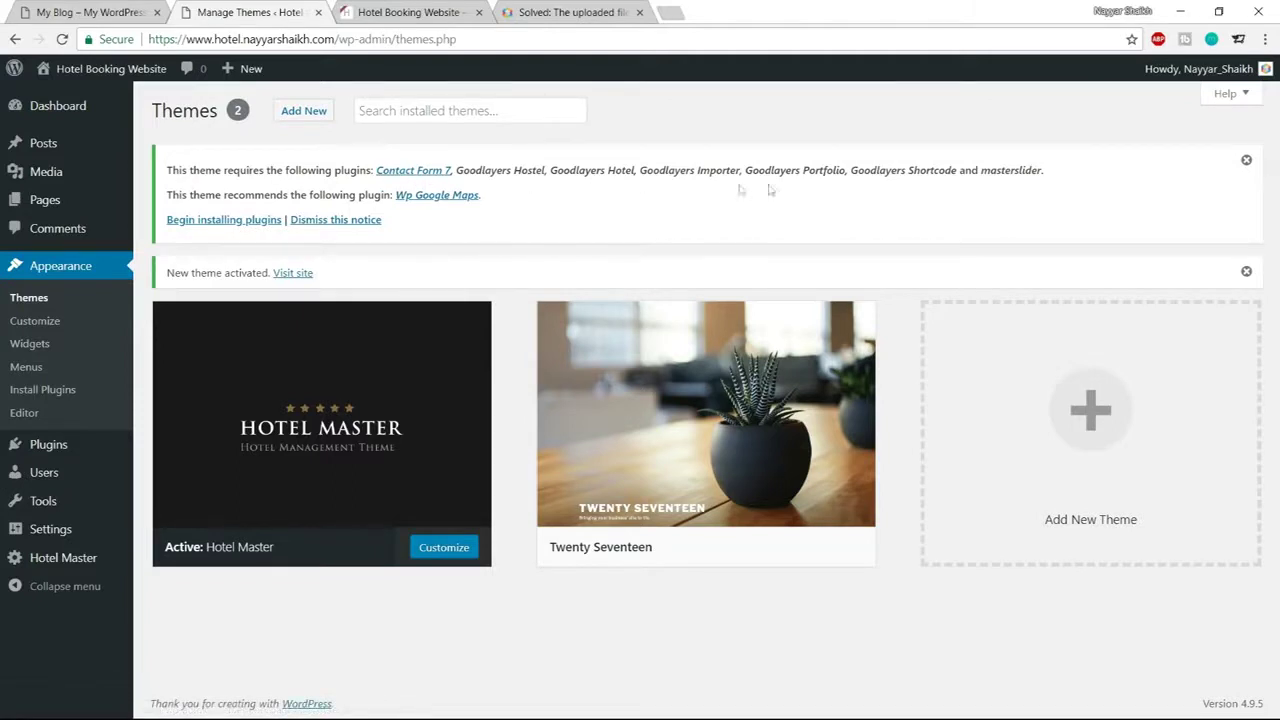
Bulk-install all eight plugins required by the Hotel Master theme
click(236, 222)
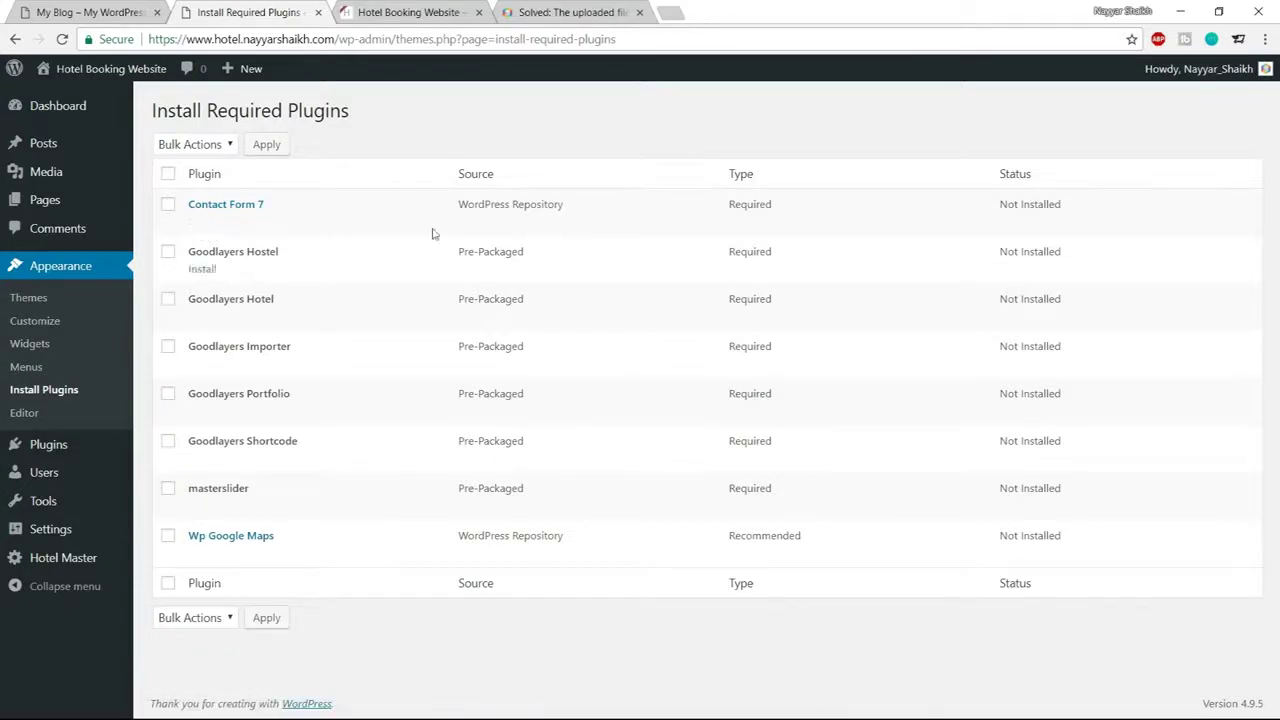
click(168, 175)
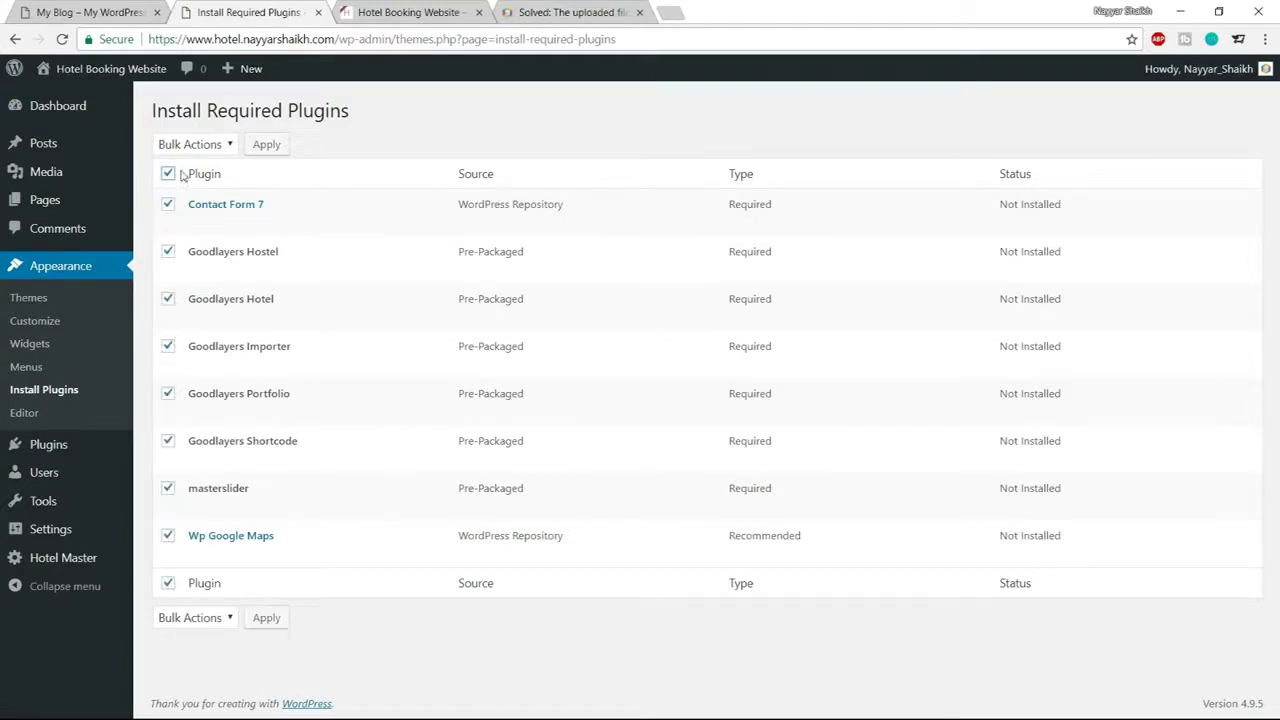
click(192, 146)
click(172, 178)
click(264, 144)
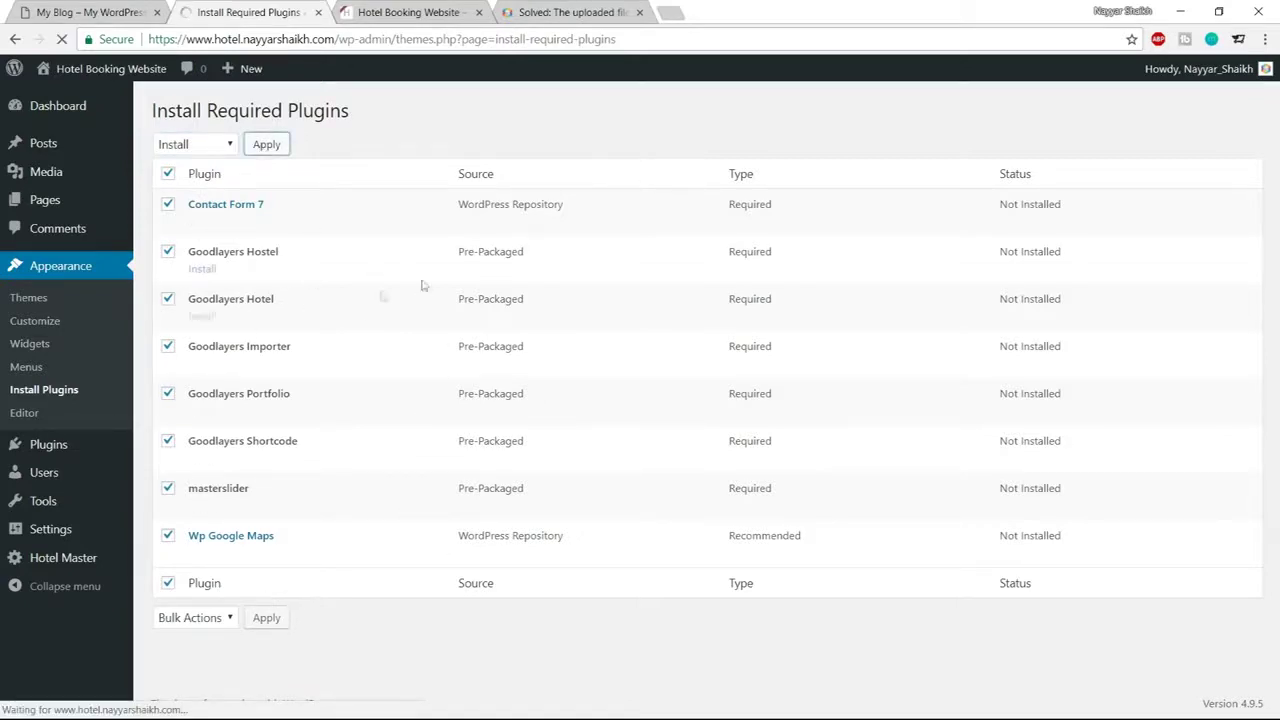
scroll(757, 500, down, 5)
scroll(757, 500, down, 2)
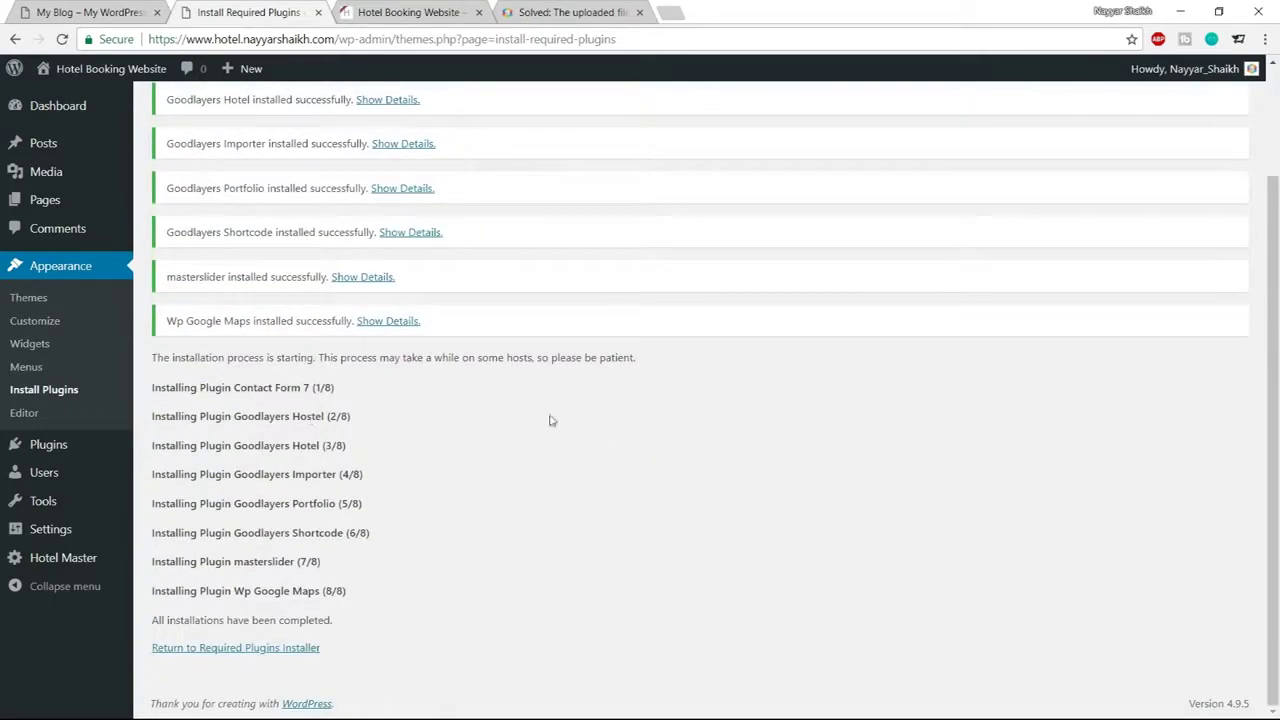
Bulk-activate all the newly installed required plugins, including masterslider
click(235, 650)
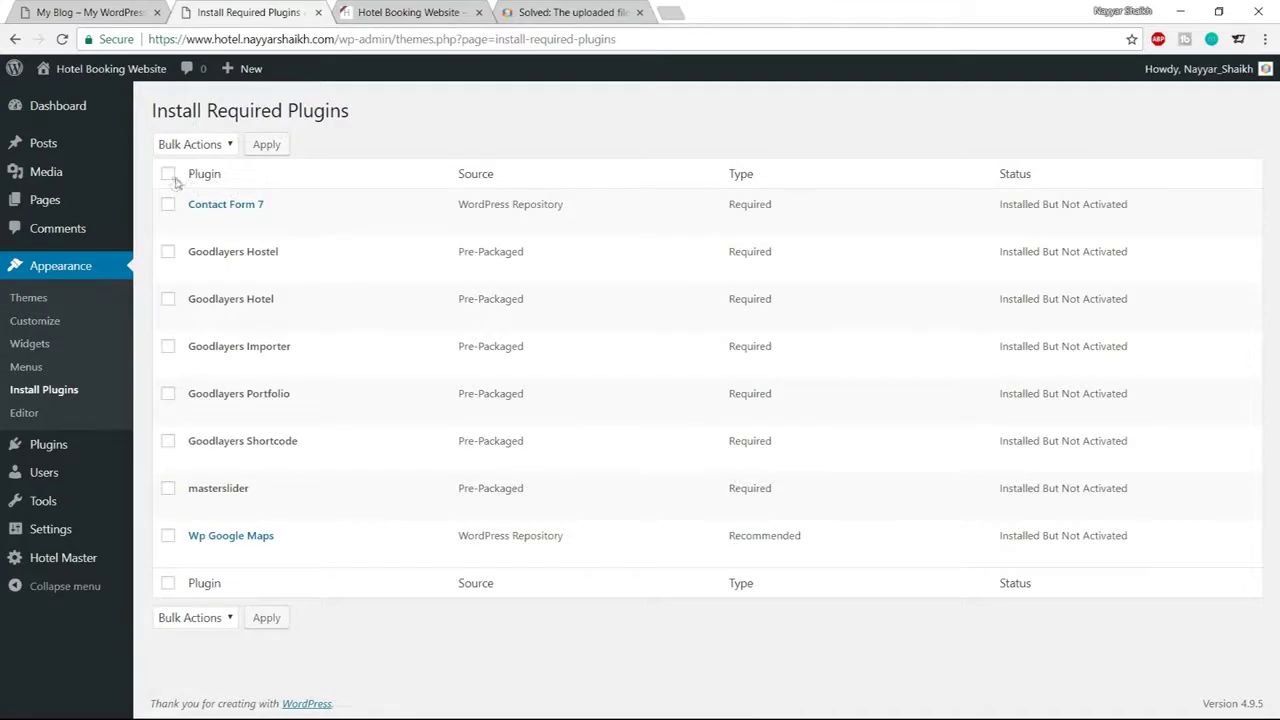
click(168, 175)
click(196, 150)
click(190, 197)
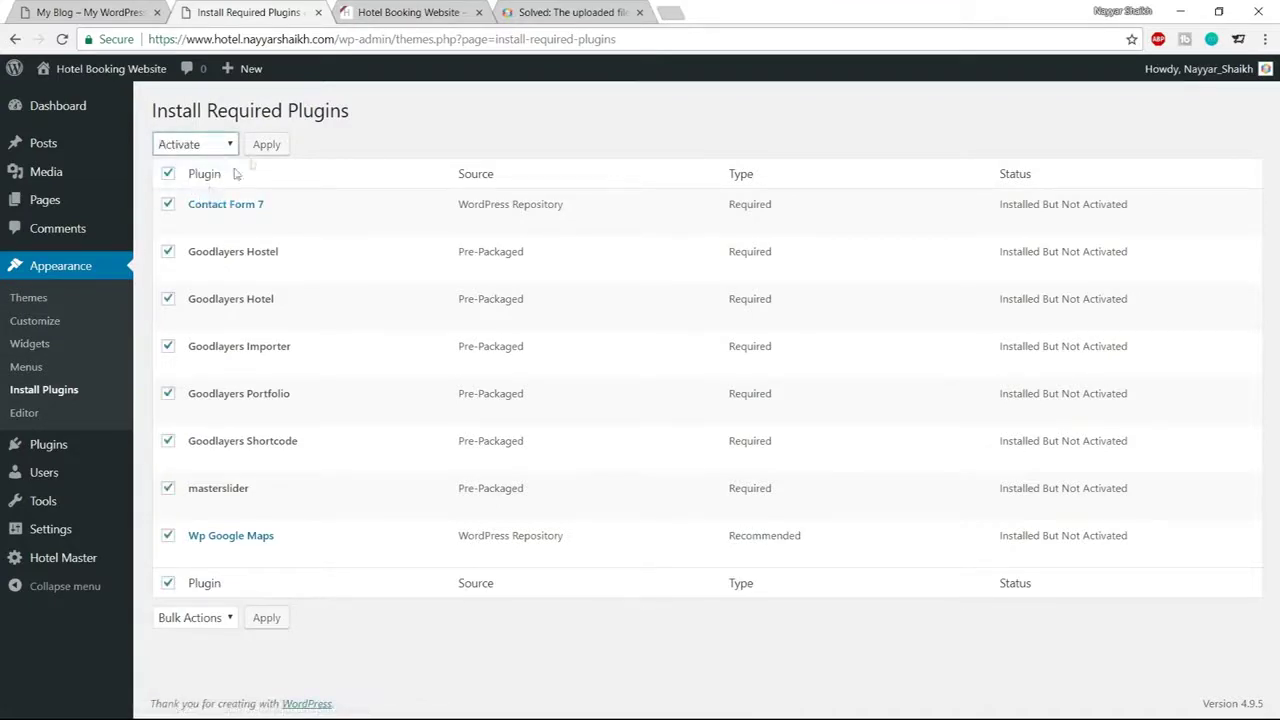
click(262, 150)
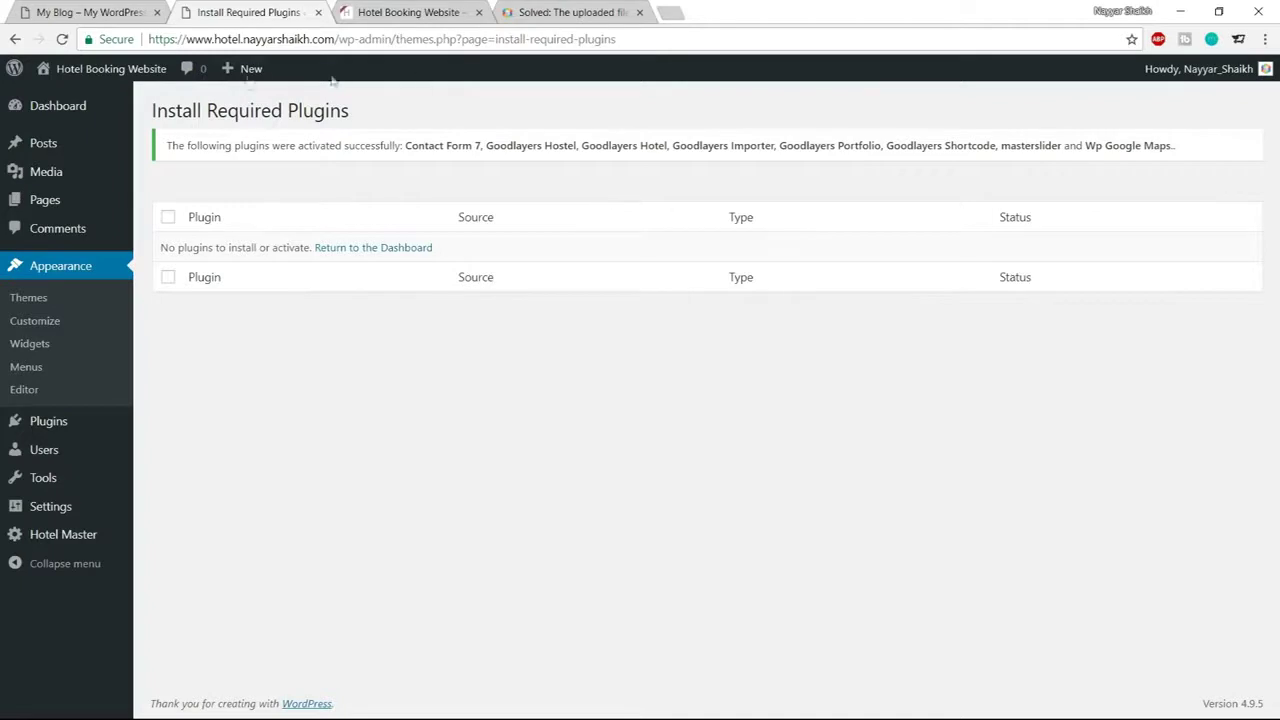
click(64, 116)
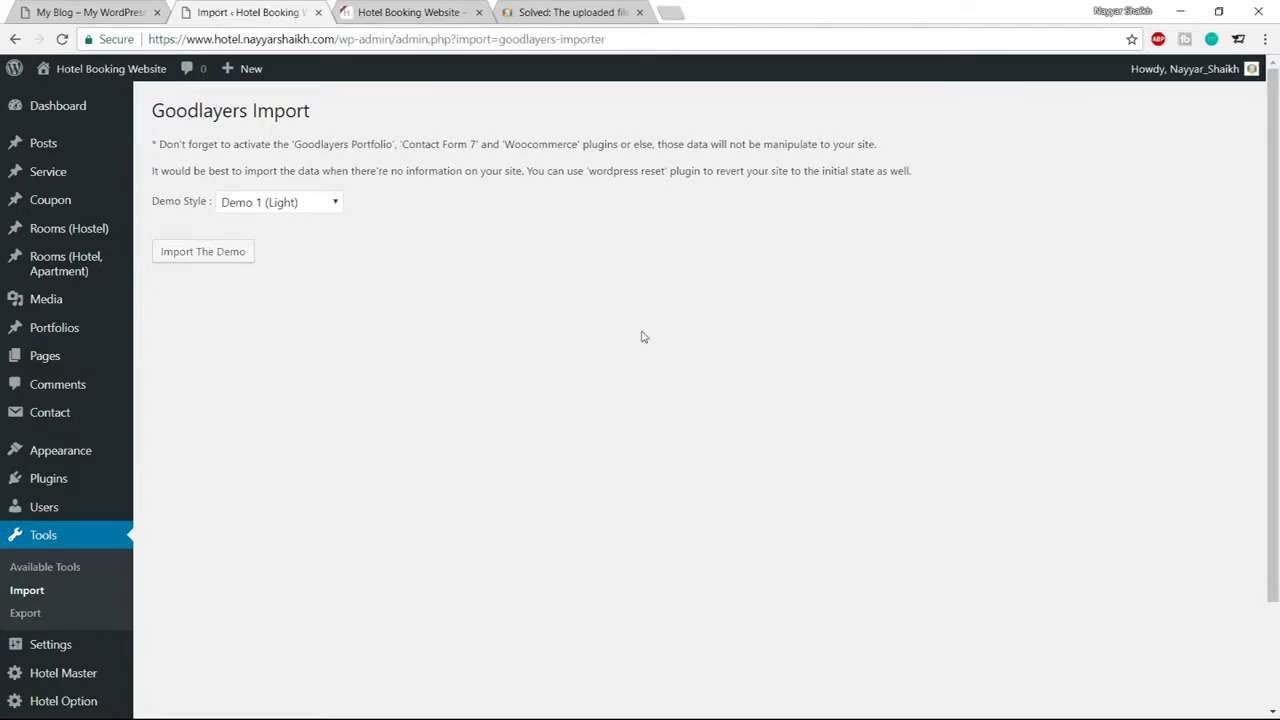
Open the Dashboard and scroll the sidebar to review the new Rooms, Hotel Option and Master Slider menus
click(78, 106)
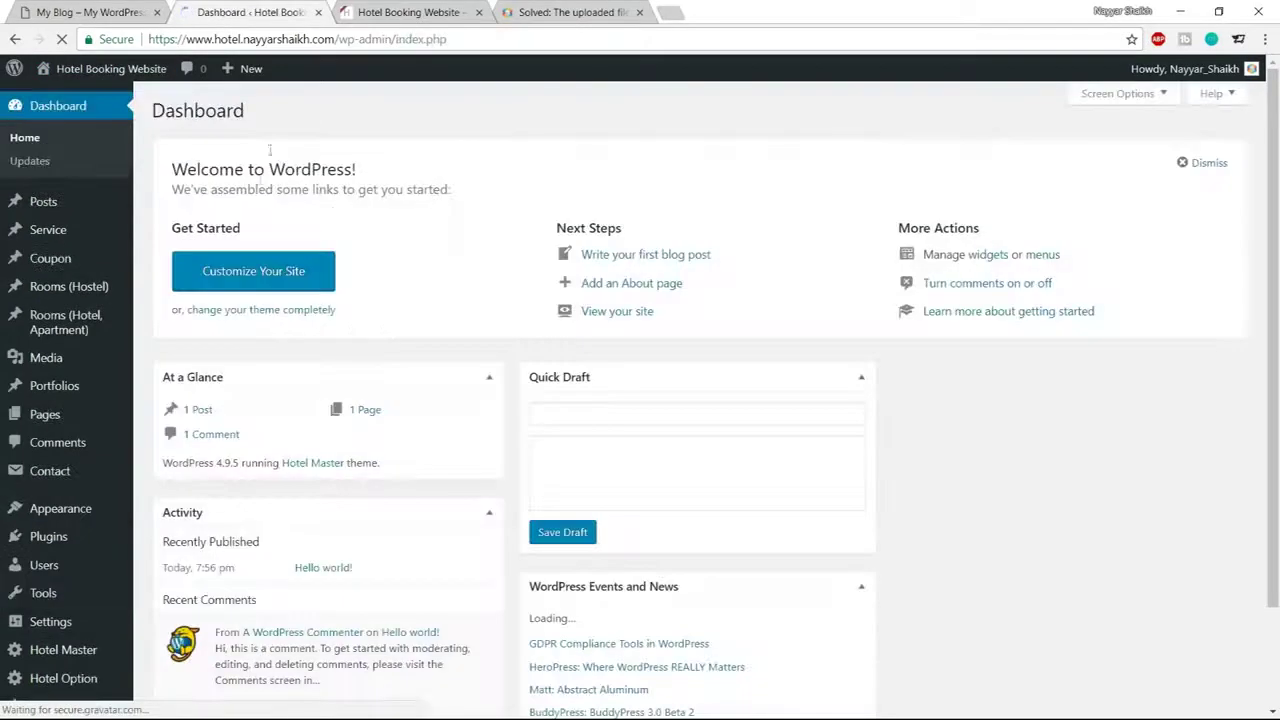
scroll(849, 484, down, 1)
scroll(849, 484, down, 3)
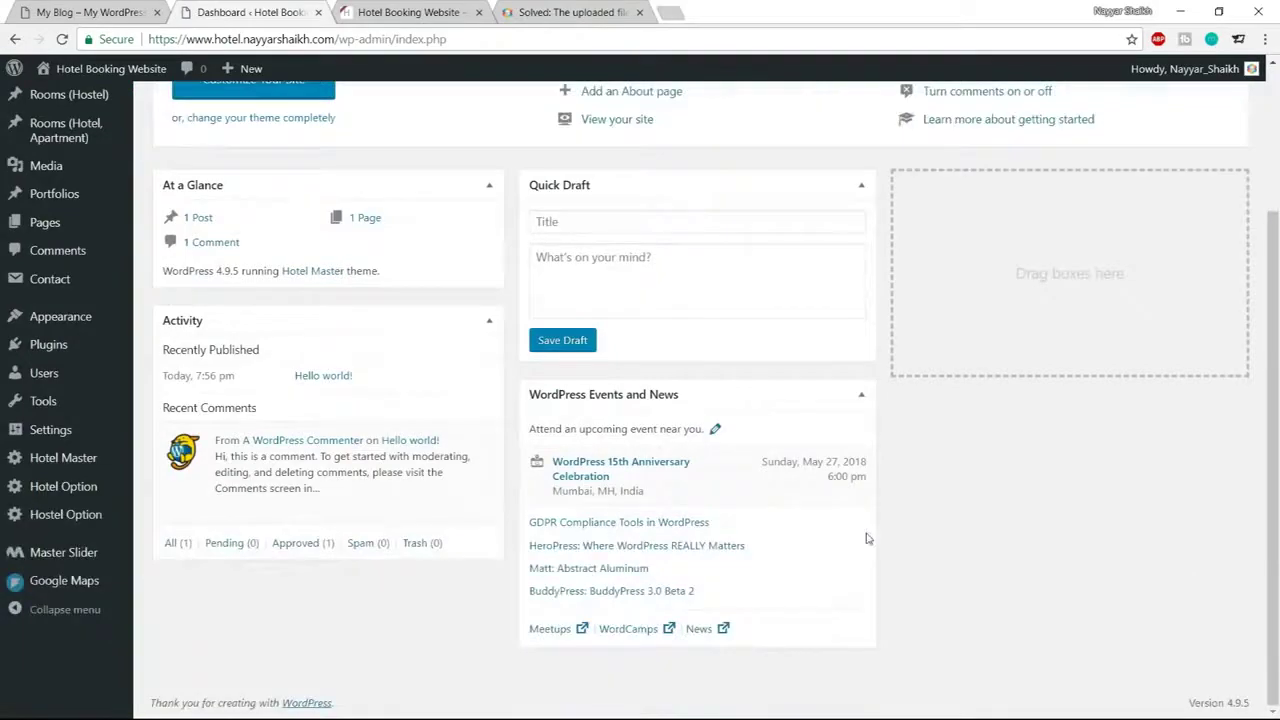
scroll(871, 534, up, 3)
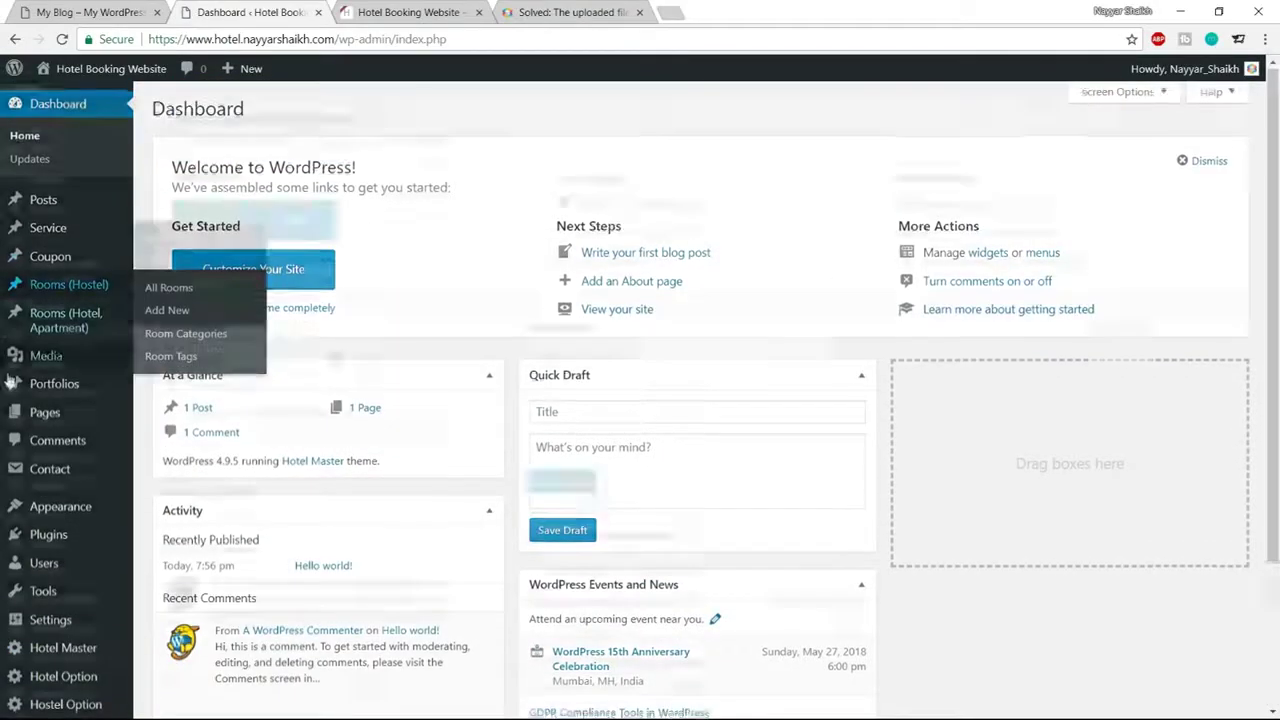
scroll(60, 380, down, 2)
scroll(60, 510, up, 2)
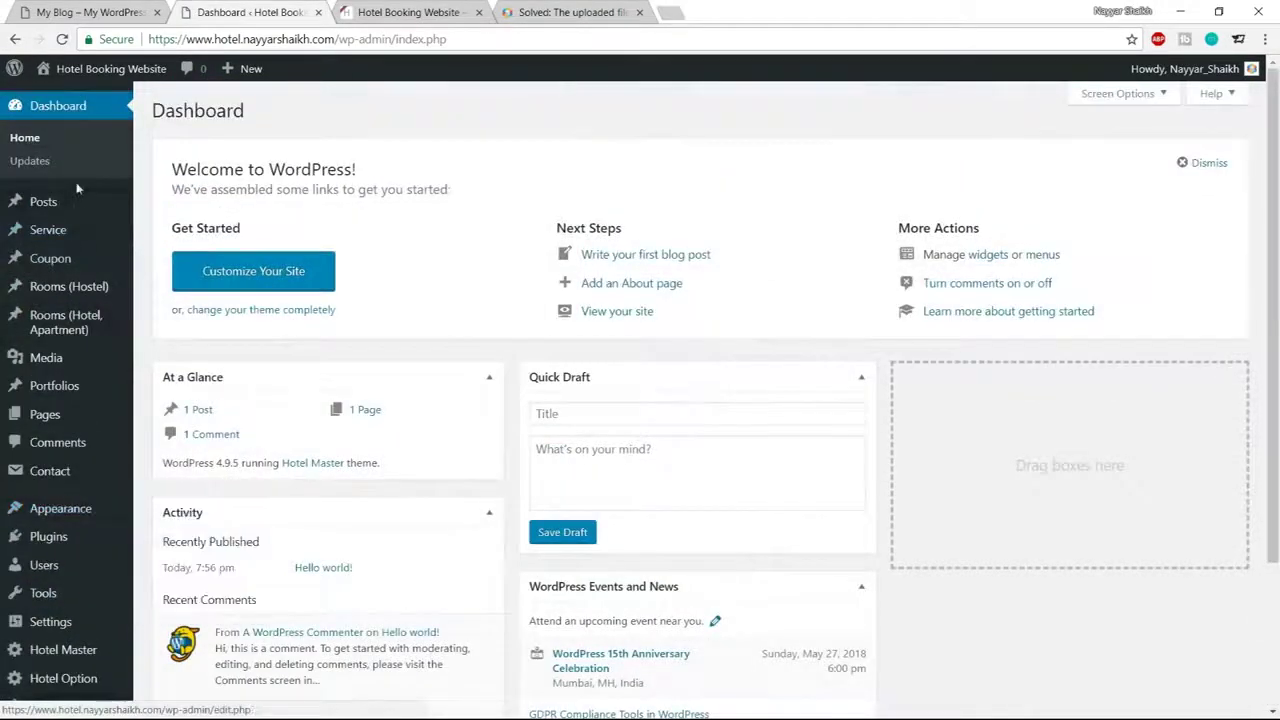
scroll(80, 332, down, 2)
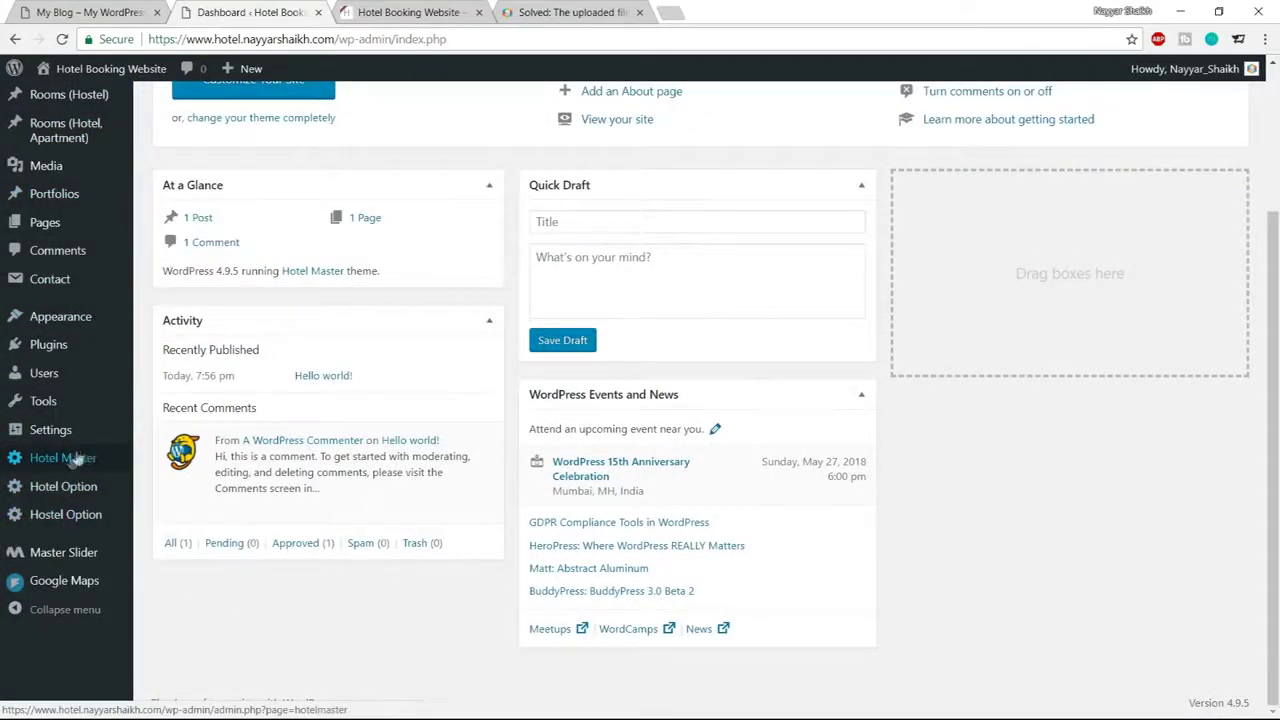
mouse_move(72, 497)
scroll(72, 497, up, 2)
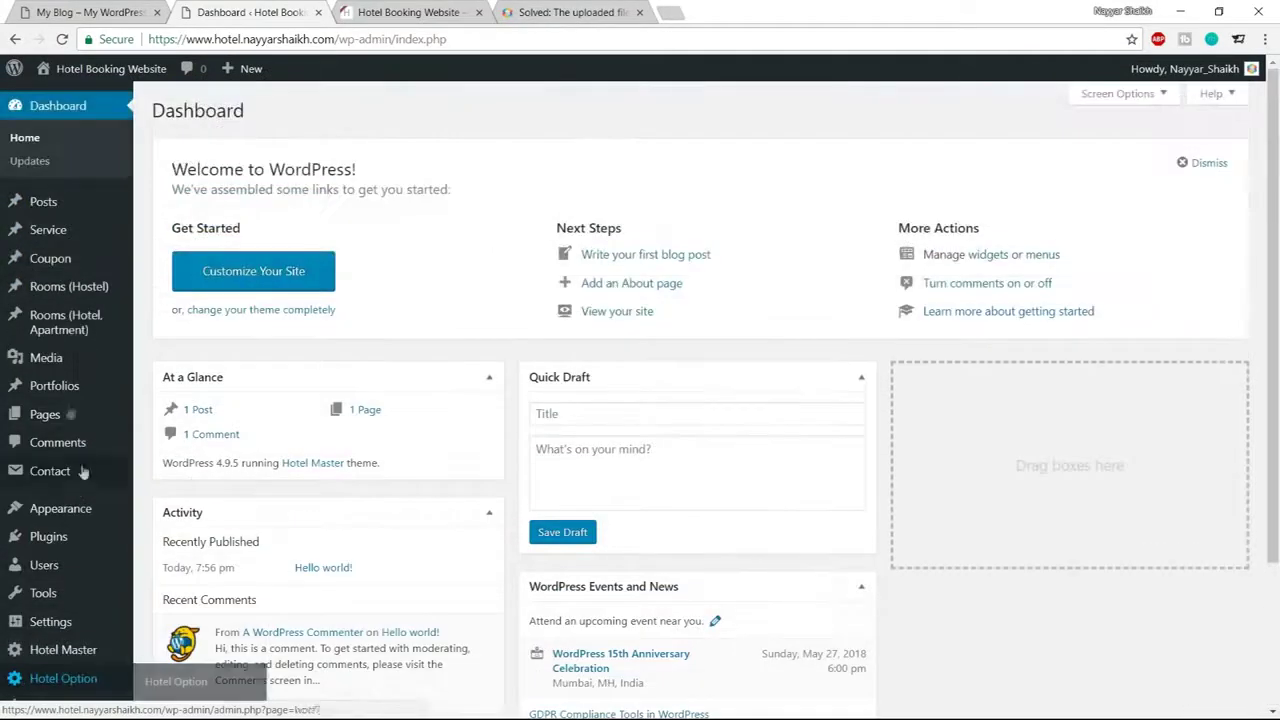
mouse_move(48, 330)
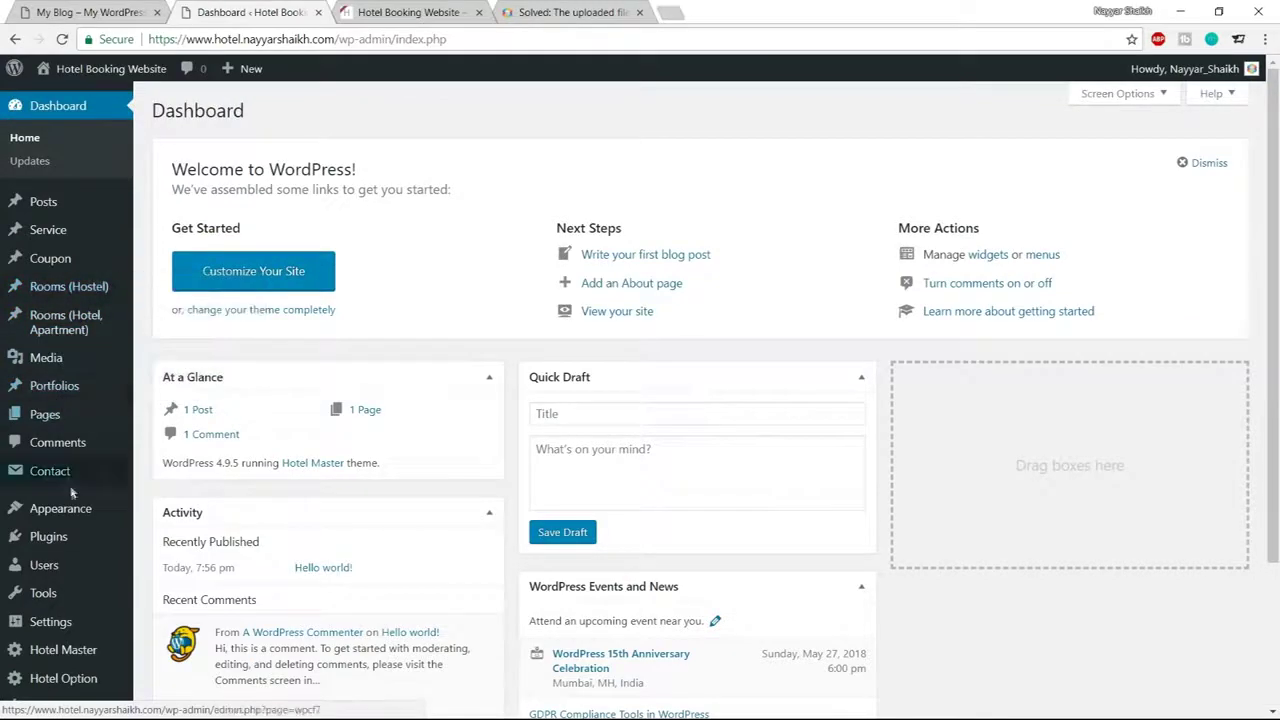
scroll(73, 513, down, 2)
scroll(77, 486, up, 2)
scroll(76, 487, down, 2)
scroll(77, 487, up, 2)
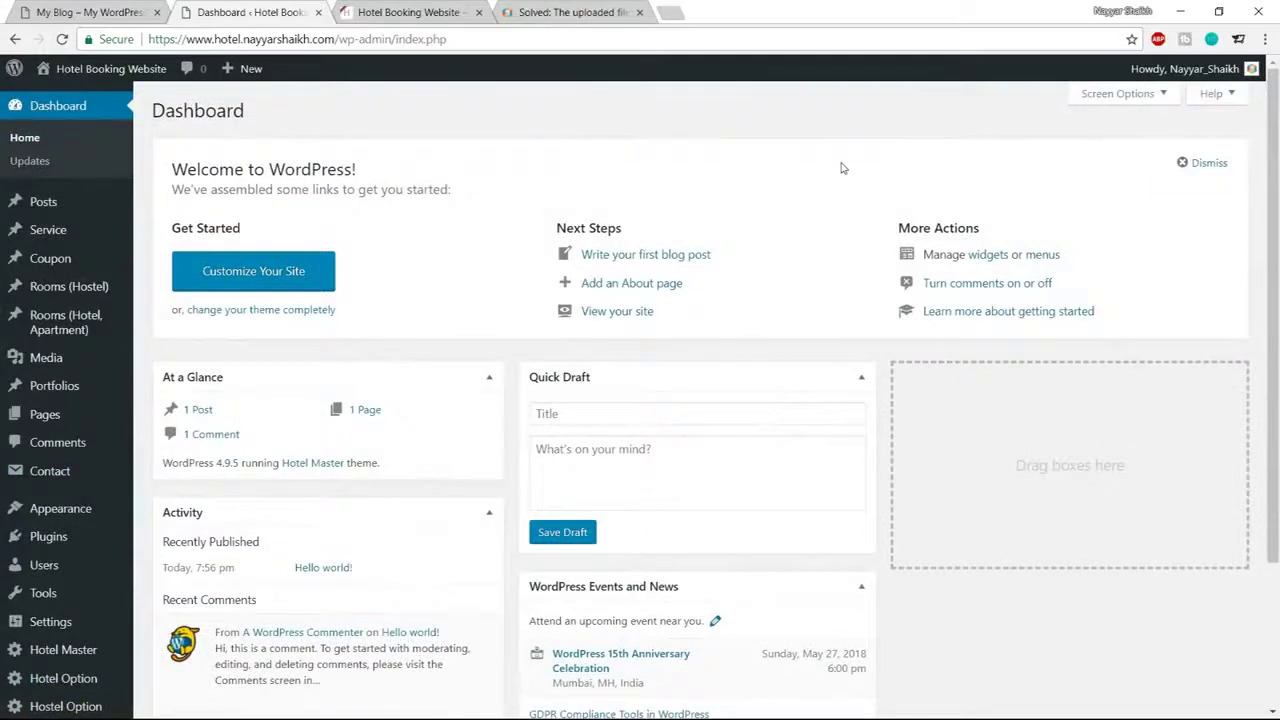
View and reload the live front page to see the Hotel Master theme applied
click(422, 8)
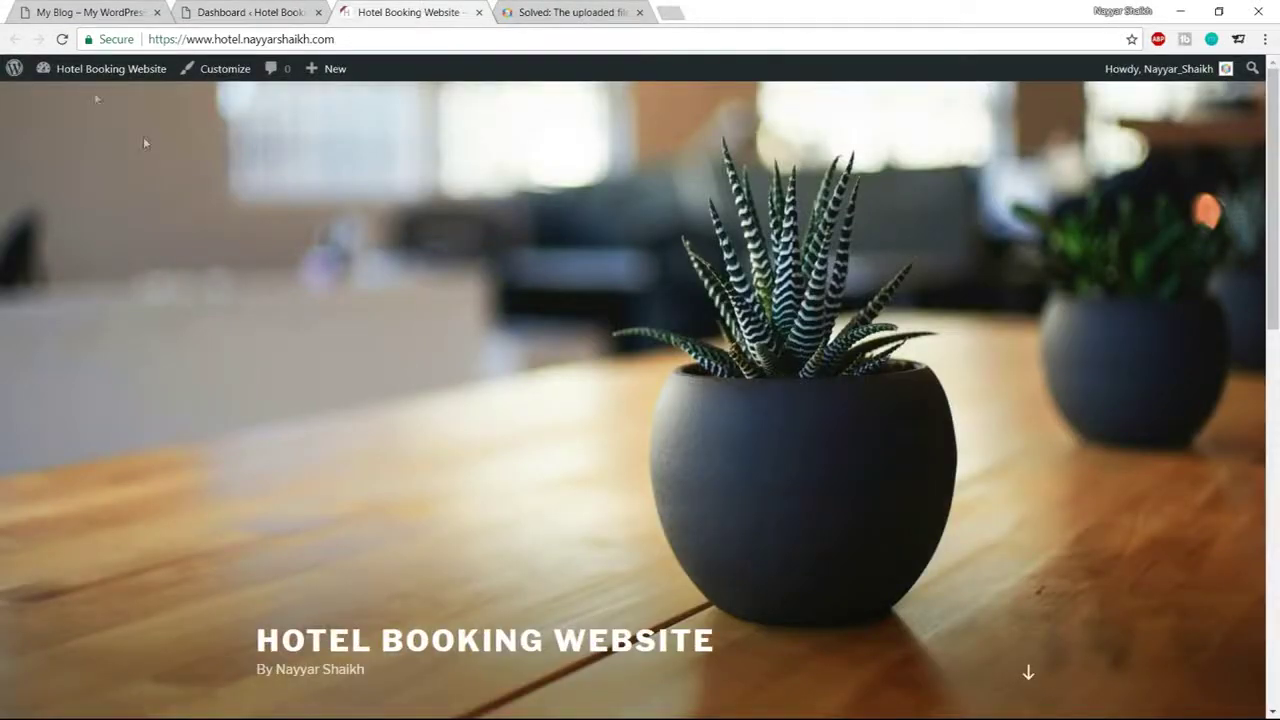
scroll(1097, 340, down, 7)
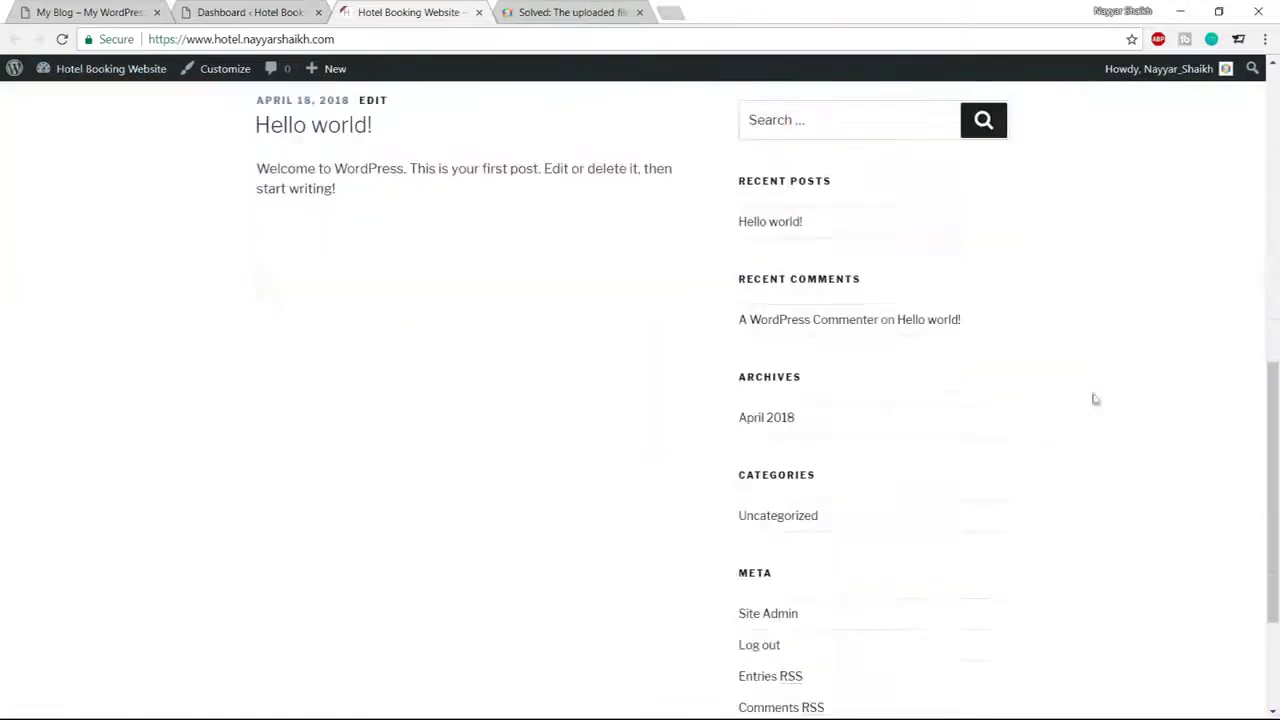
scroll(1094, 399, up, 7)
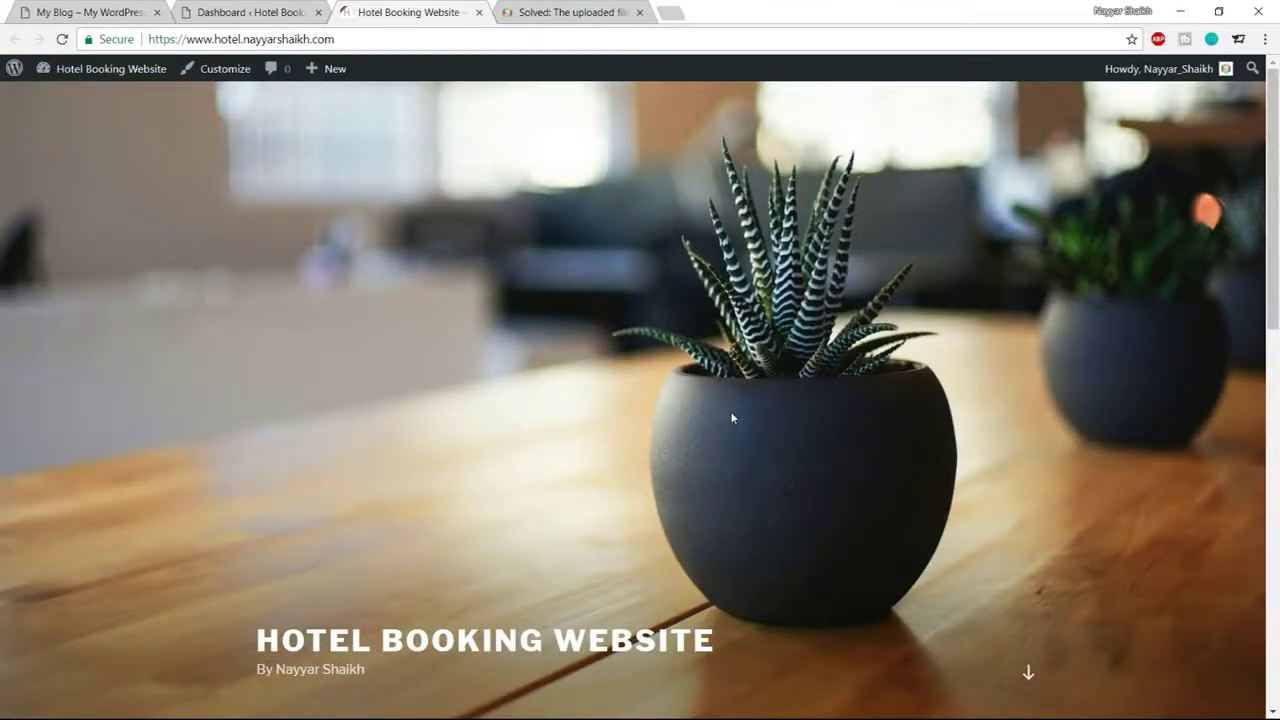
click(61, 41)
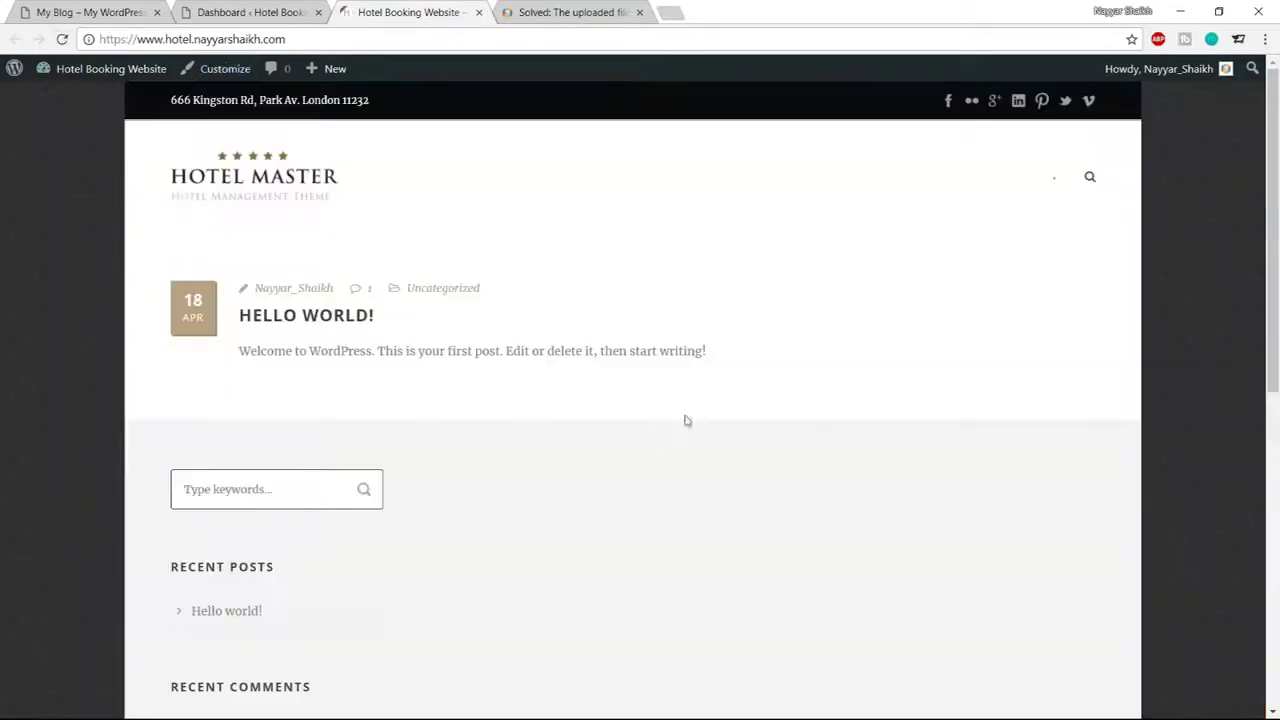
scroll(683, 440, down, 6)
scroll(681, 455, up, 6)
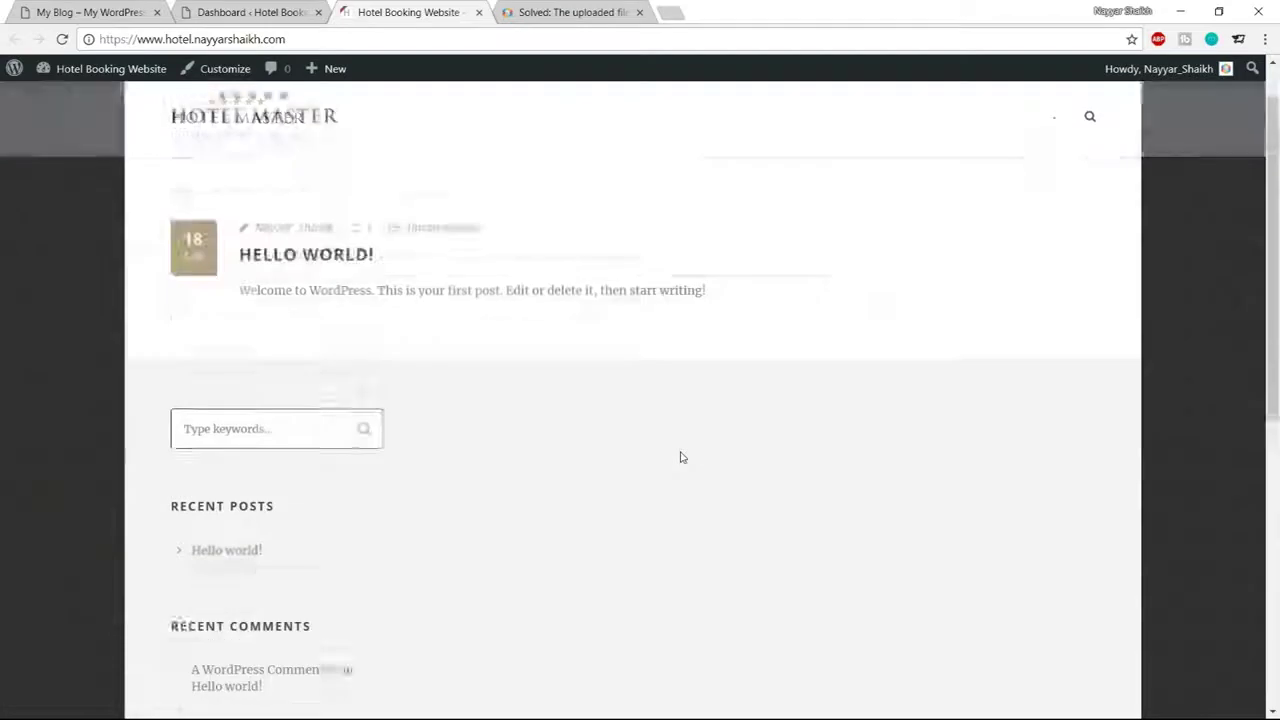
scroll(681, 455, up, 1)
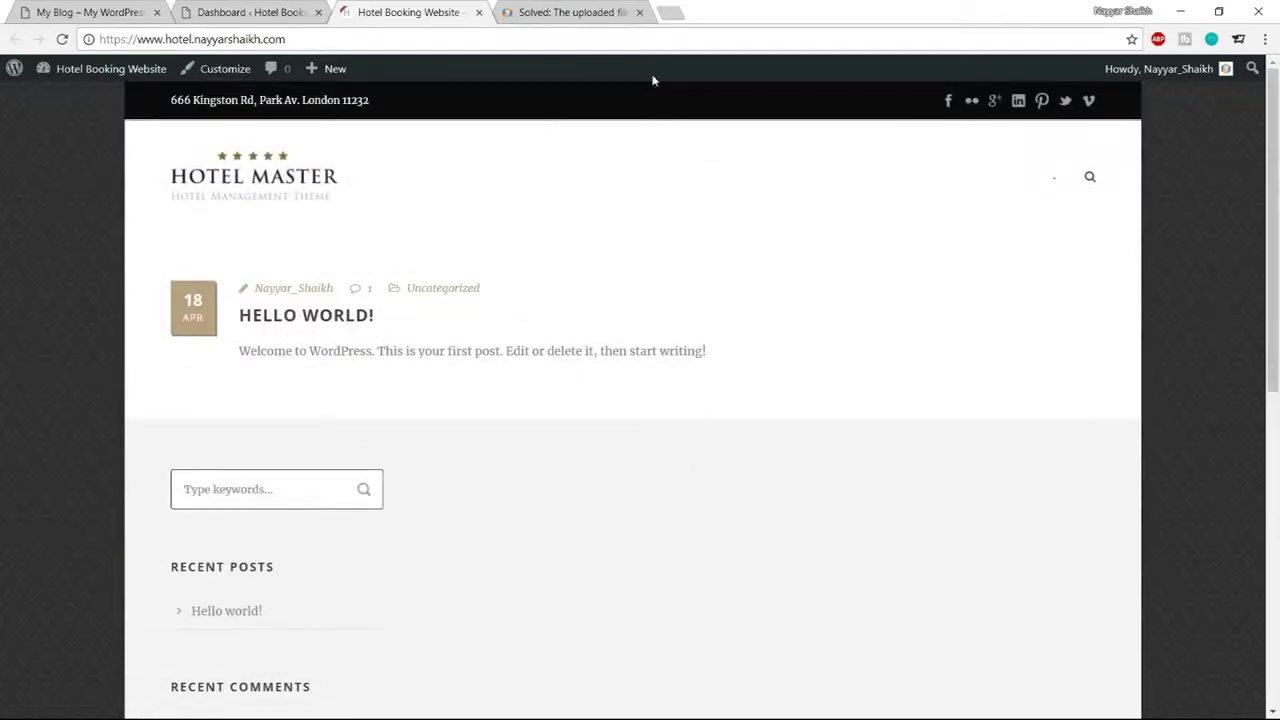
Close the no-longer-needed forum answer page
click(639, 12)
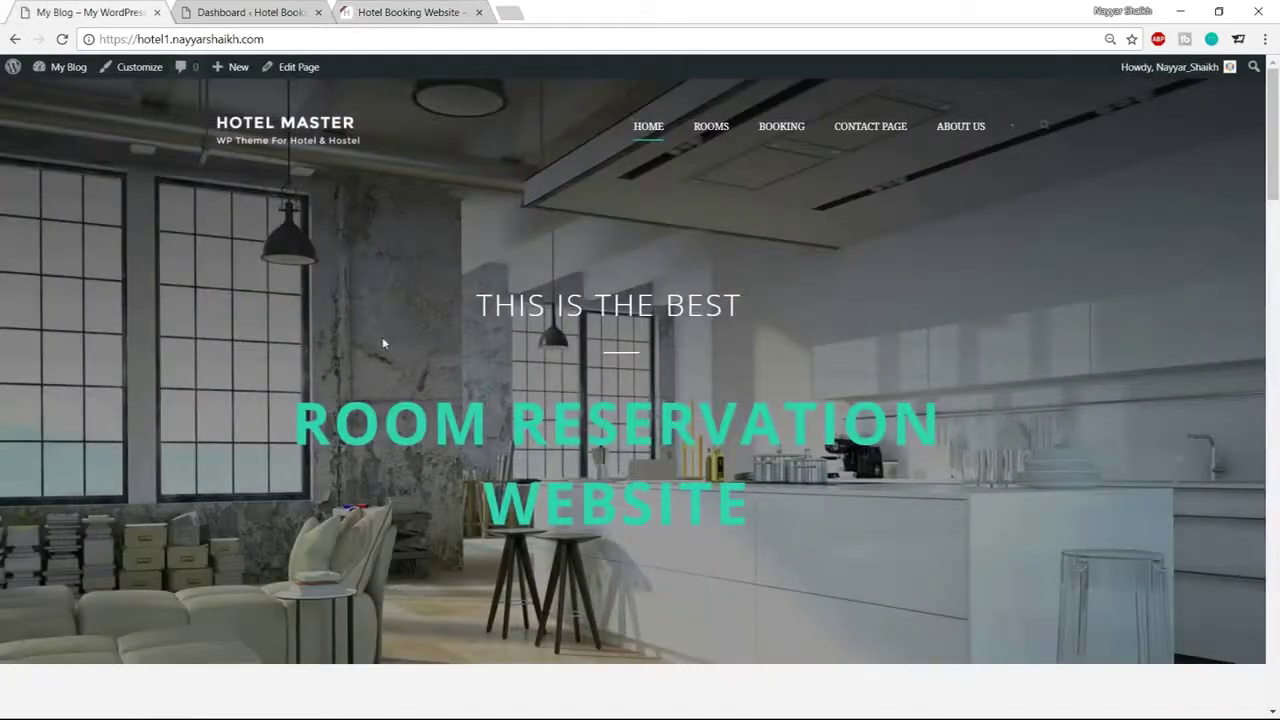
scroll(382, 343, down, 4)
scroll(54, 374, down, 3)
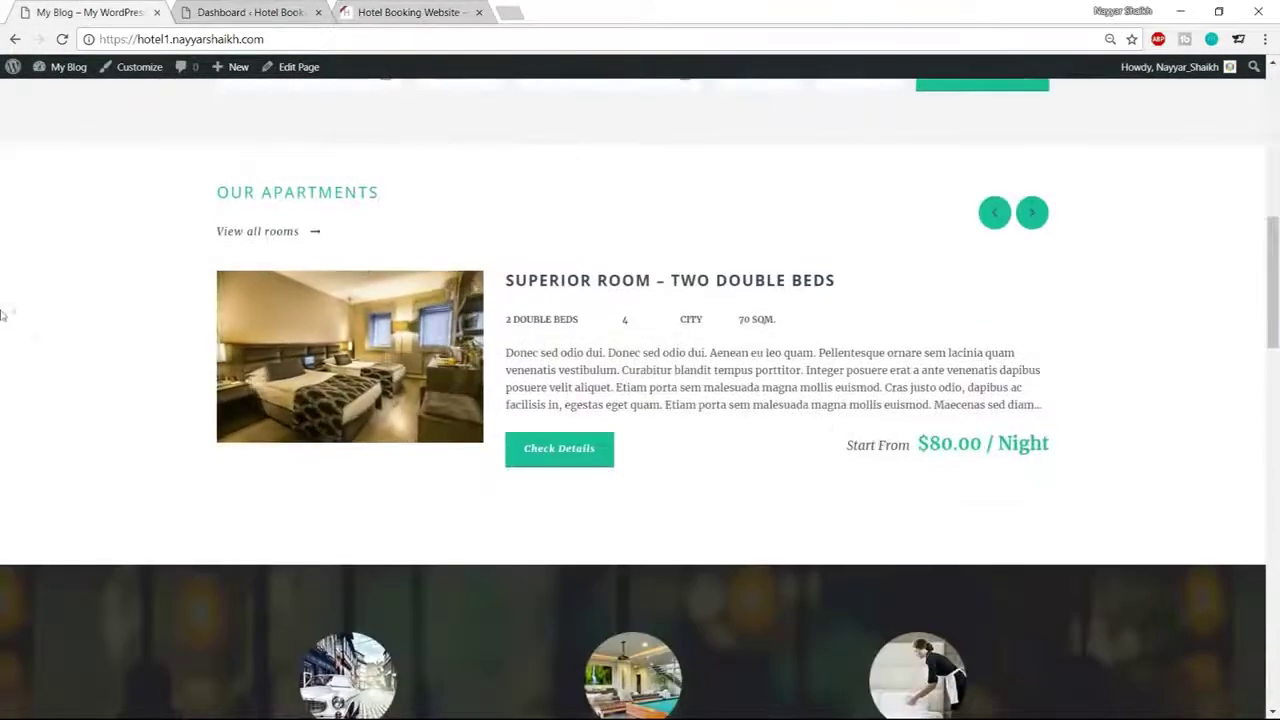
scroll(1226, 357, down, 3)
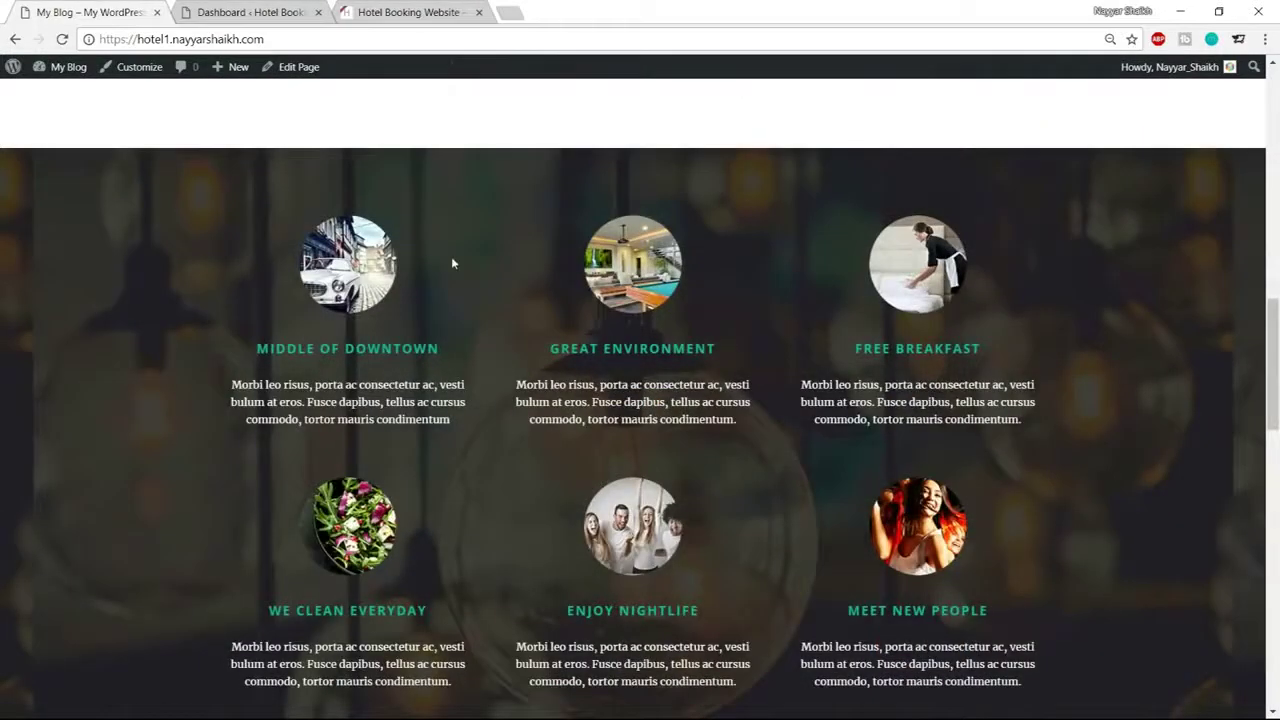
scroll(451, 263, up, 4)
scroll(451, 263, up, 3)
Look over the Hotel Booking Website front page again, then return to the admin dashboard
click(408, 12)
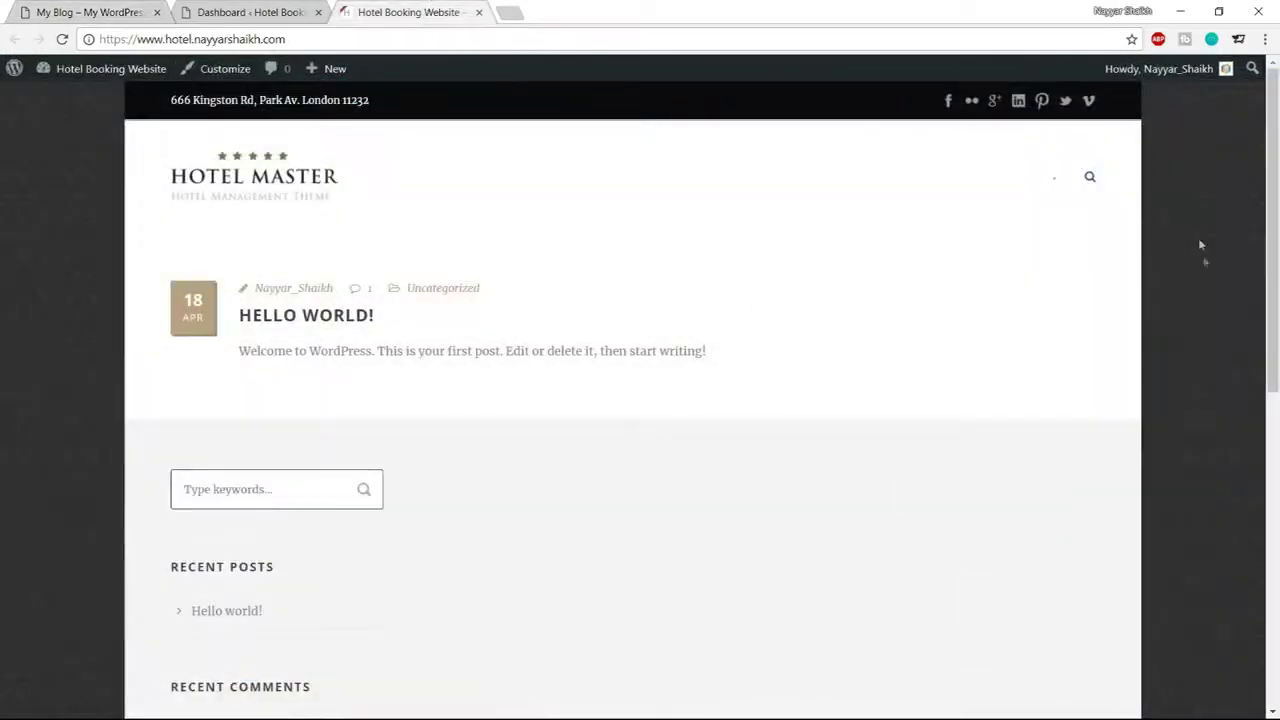
scroll(1204, 284, down, 4)
scroll(1195, 295, down, 3)
scroll(1189, 305, up, 10)
scroll(894, 431, down, 6)
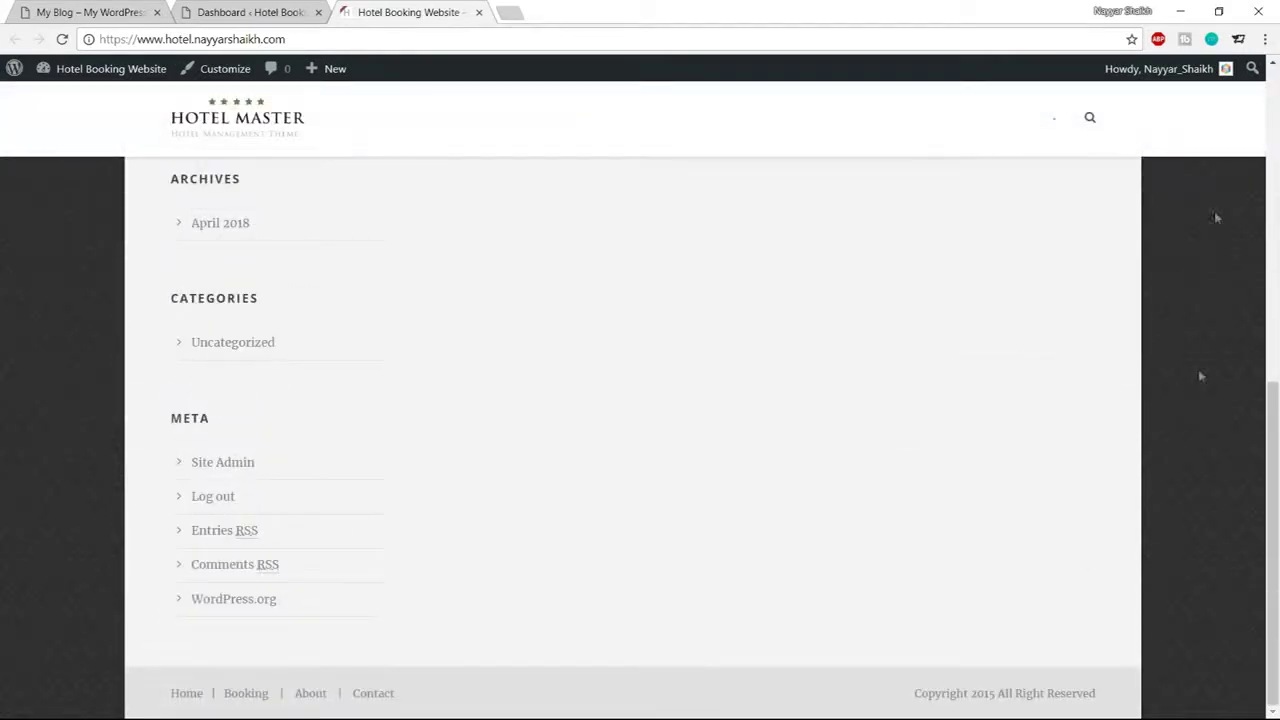
scroll(1191, 352, up, 6)
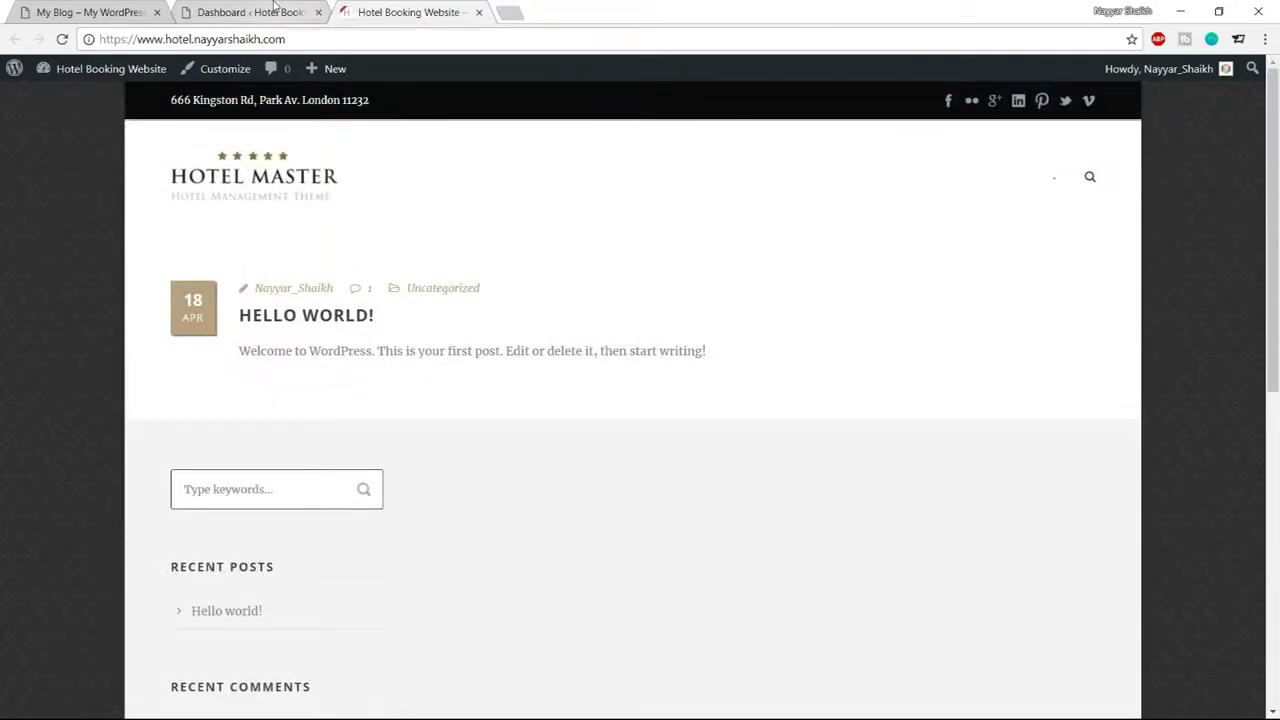
click(262, 11)
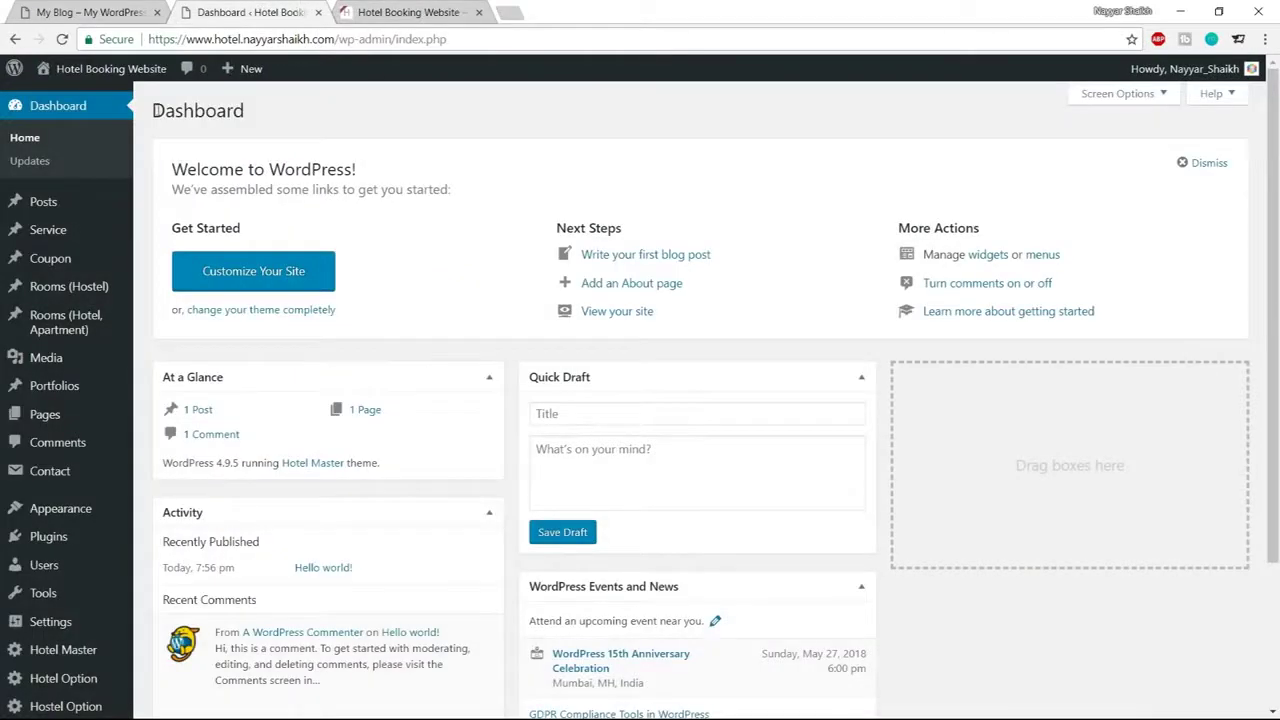
scroll(60, 280, down, 2)
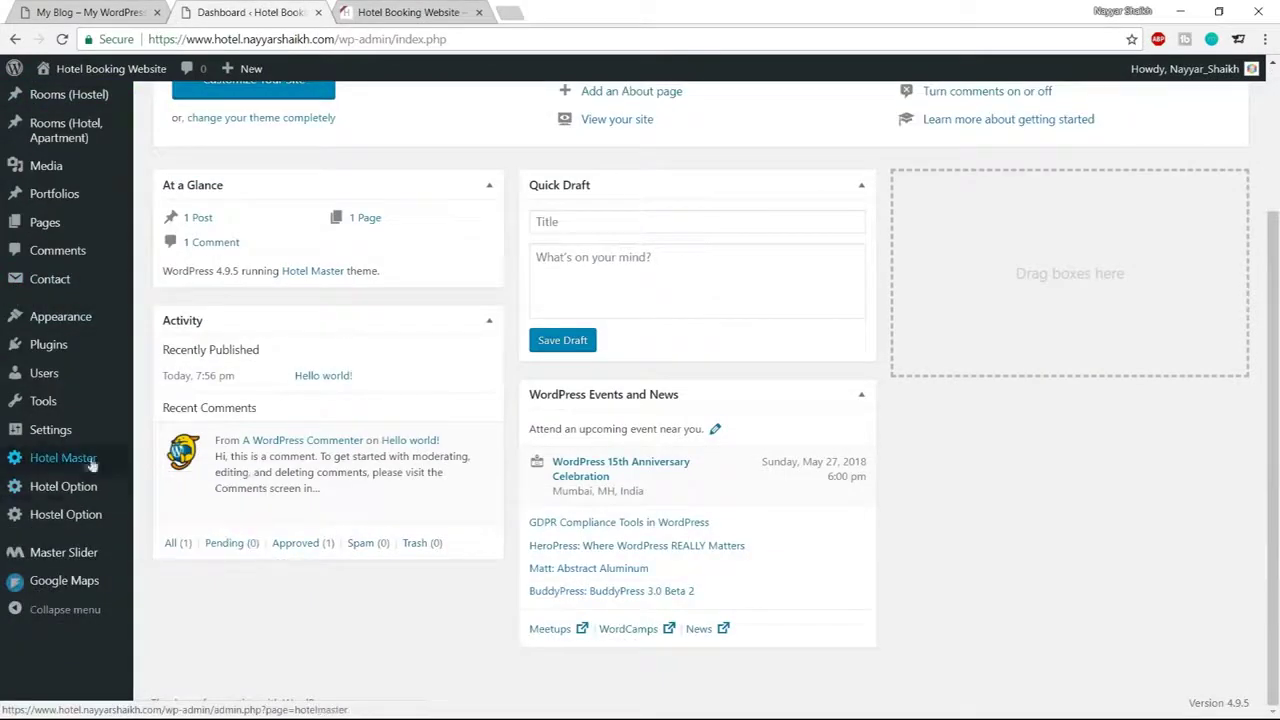
Set the Hotel Master Container Style to Full Style and save the theme options
click(51, 467)
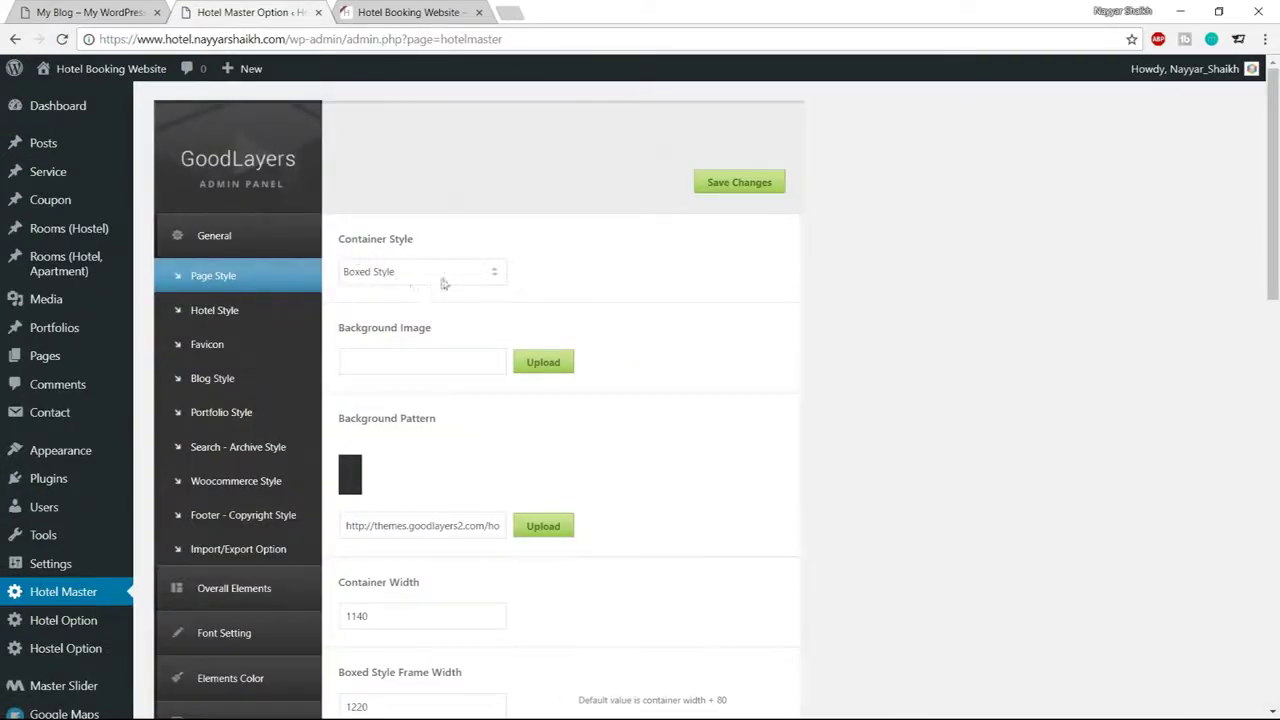
click(425, 283)
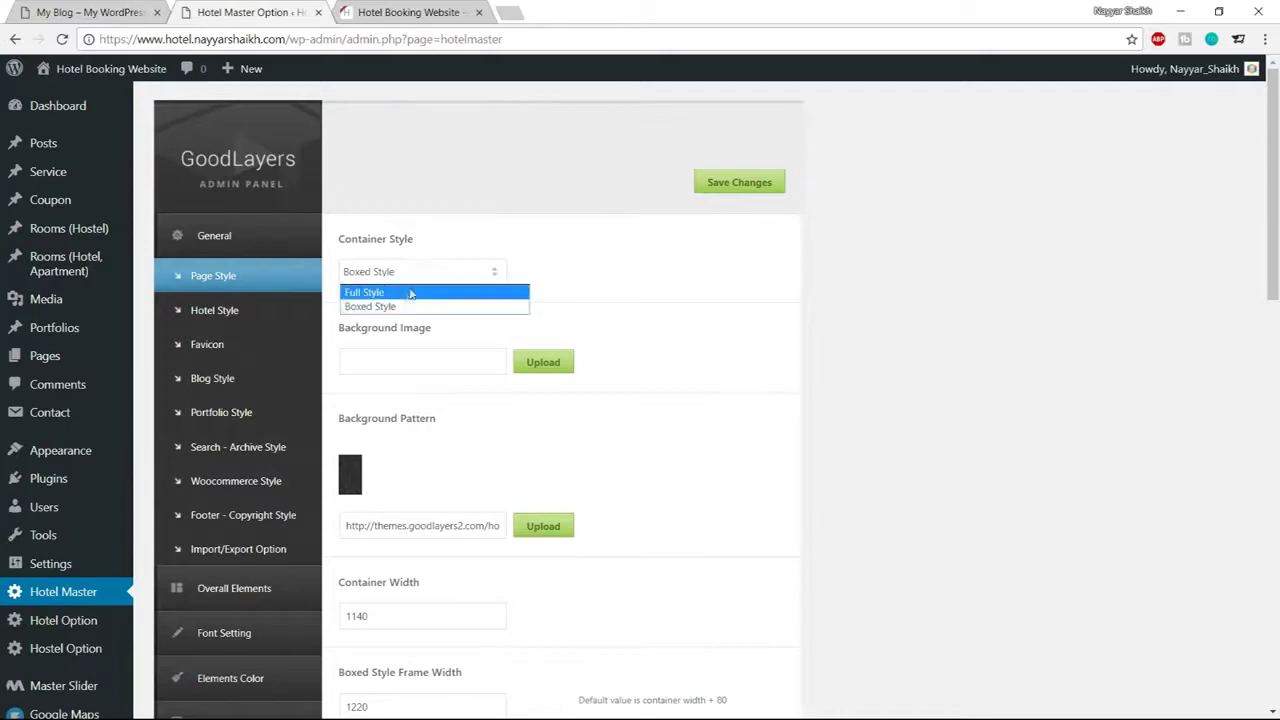
click(407, 293)
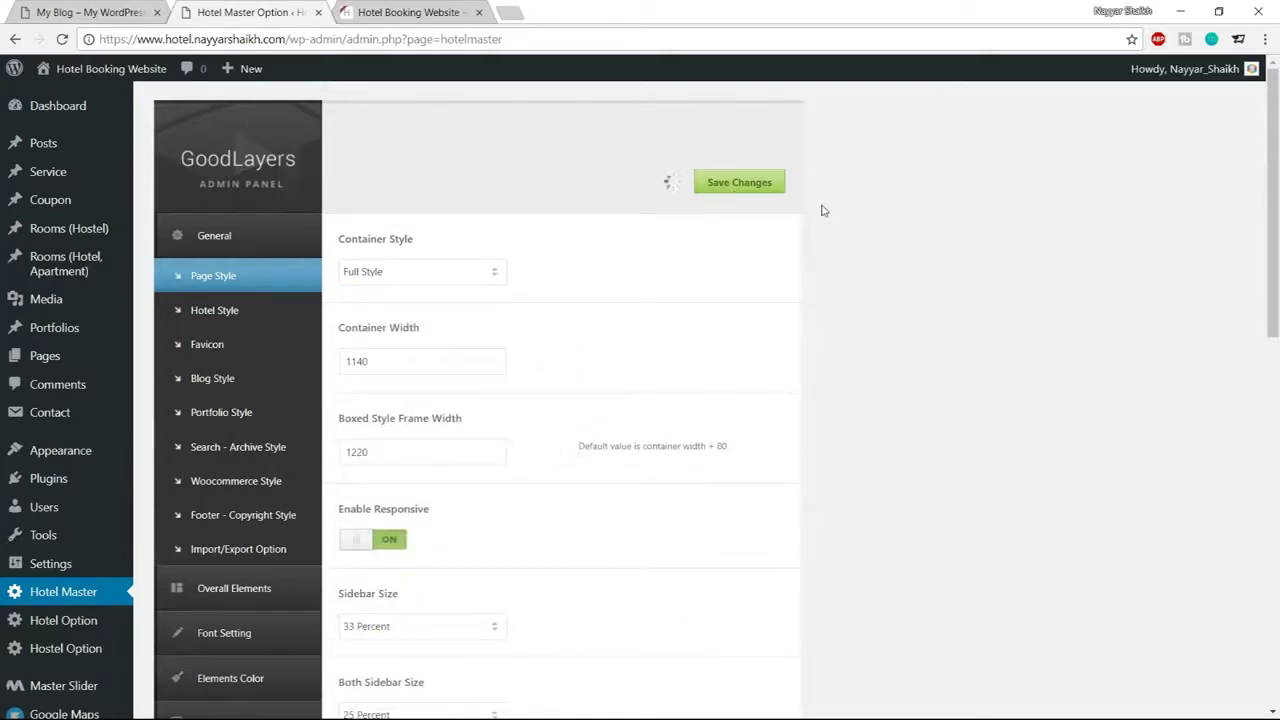
click(408, 12)
Reload the site to check the new layout and compare it with the reference hotel site
click(62, 39)
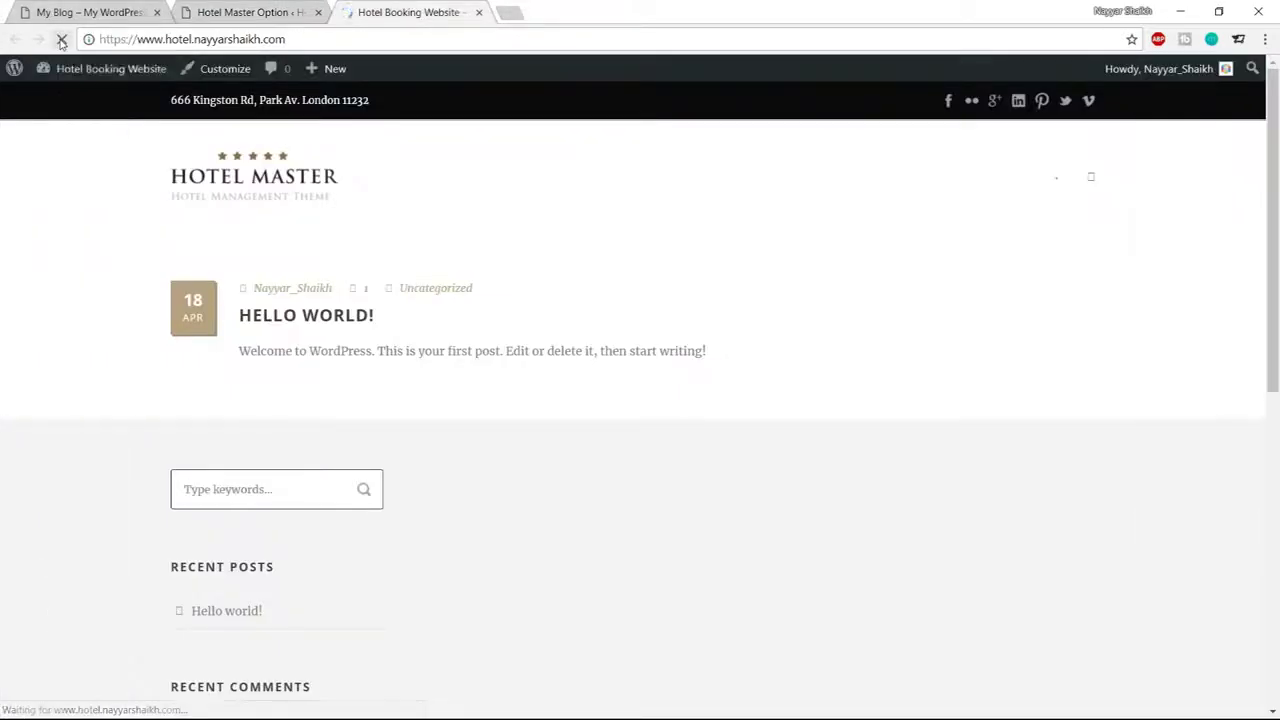
scroll(409, 480, down, 6)
scroll(511, 531, up, 10)
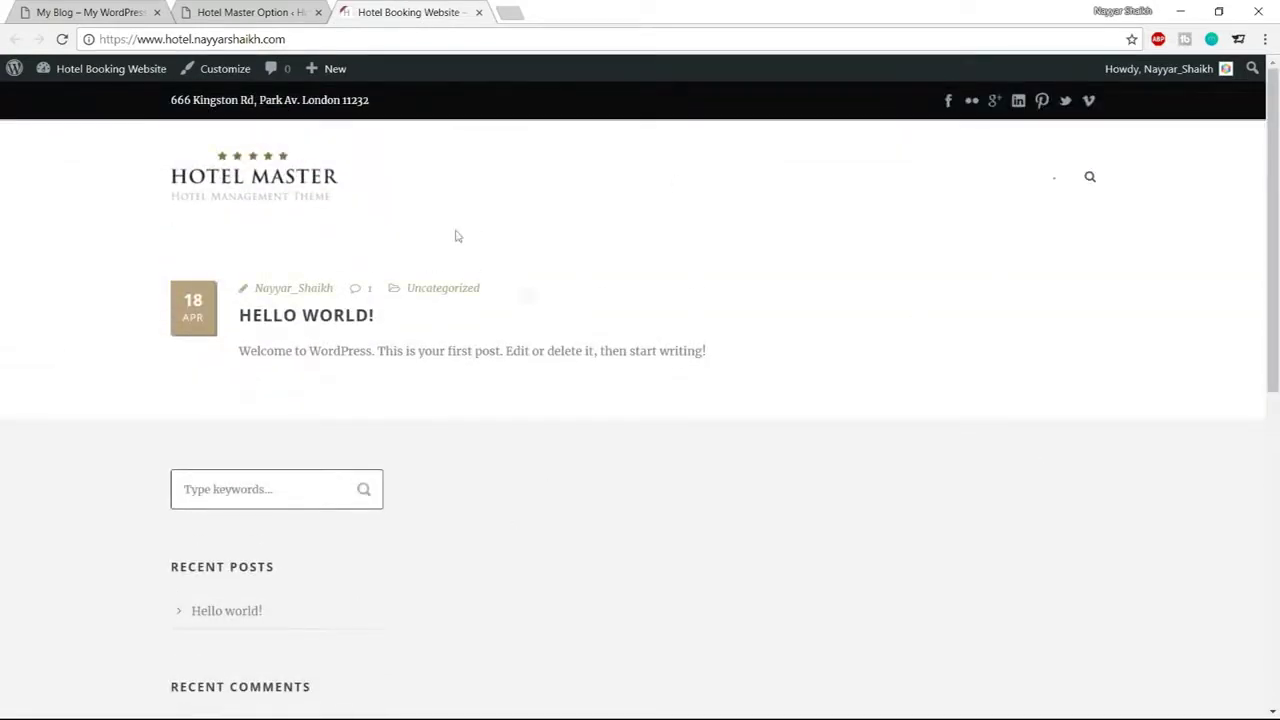
click(135, 8)
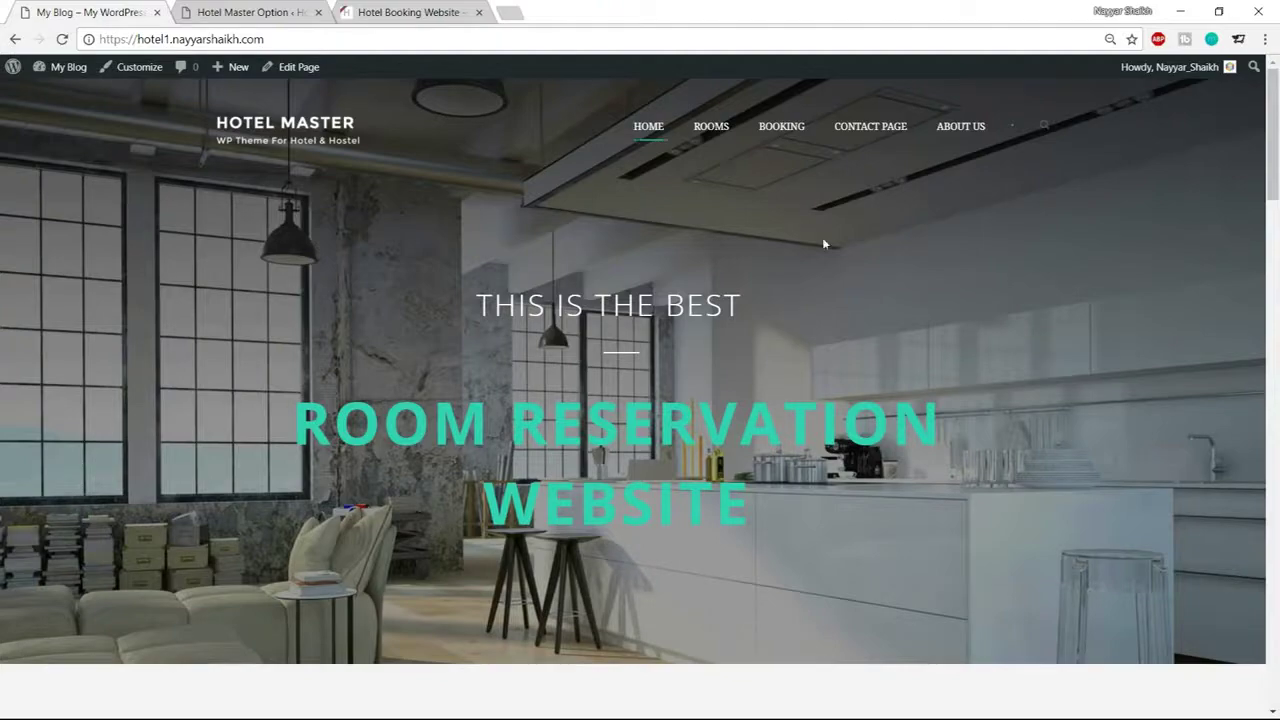
click(288, 12)
scroll(60, 340, down, 3)
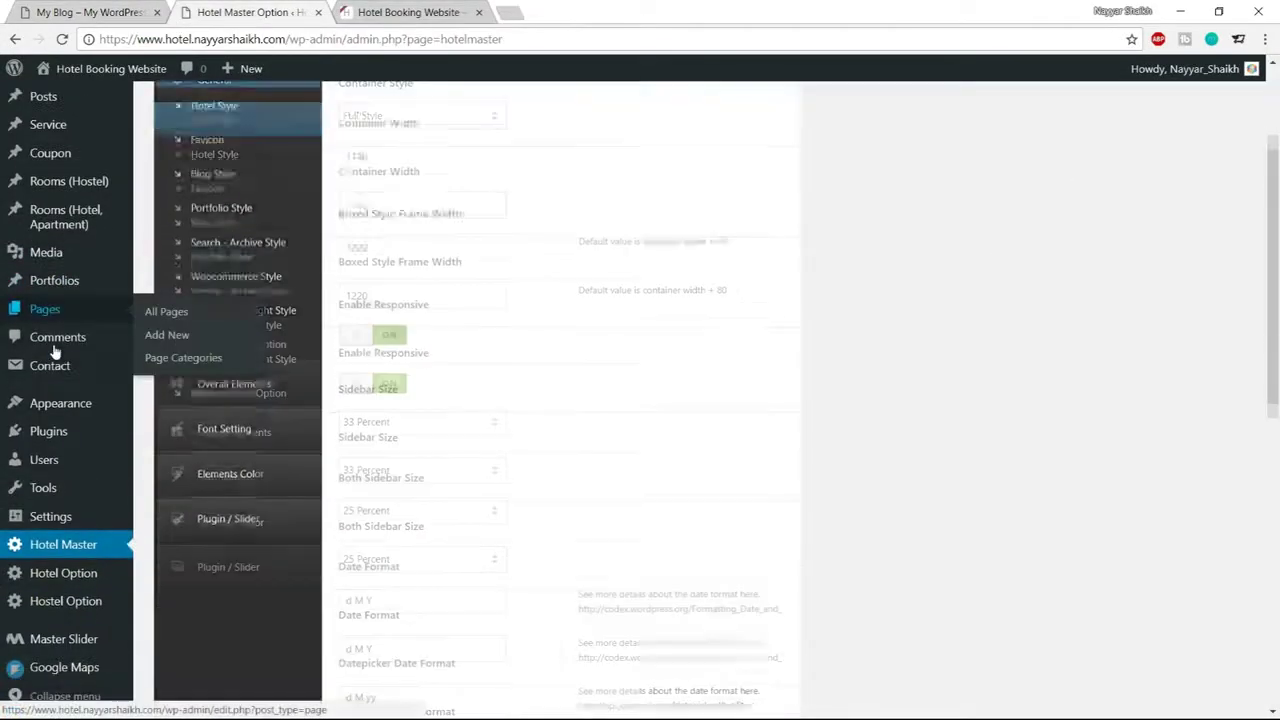
mouse_move(57, 651)
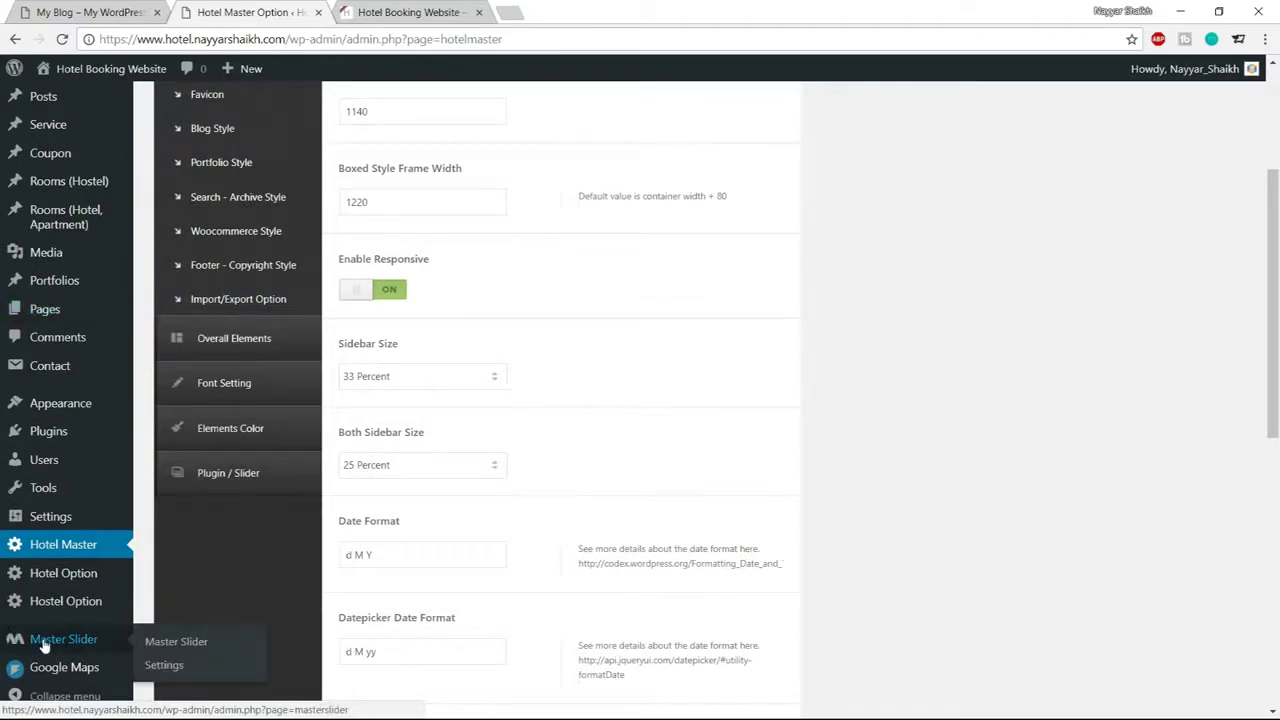
Create a new Custom Slider (ID 1) from Master Slider and dismiss the help popup
click(66, 643)
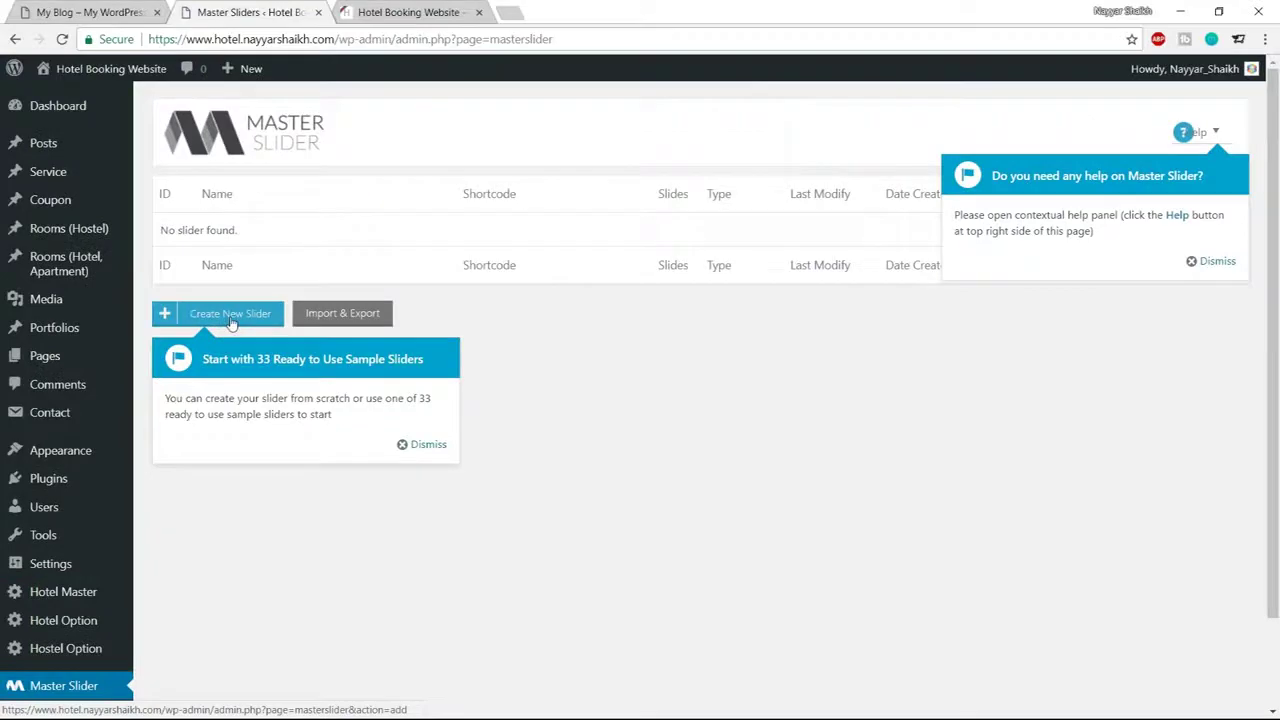
click(231, 320)
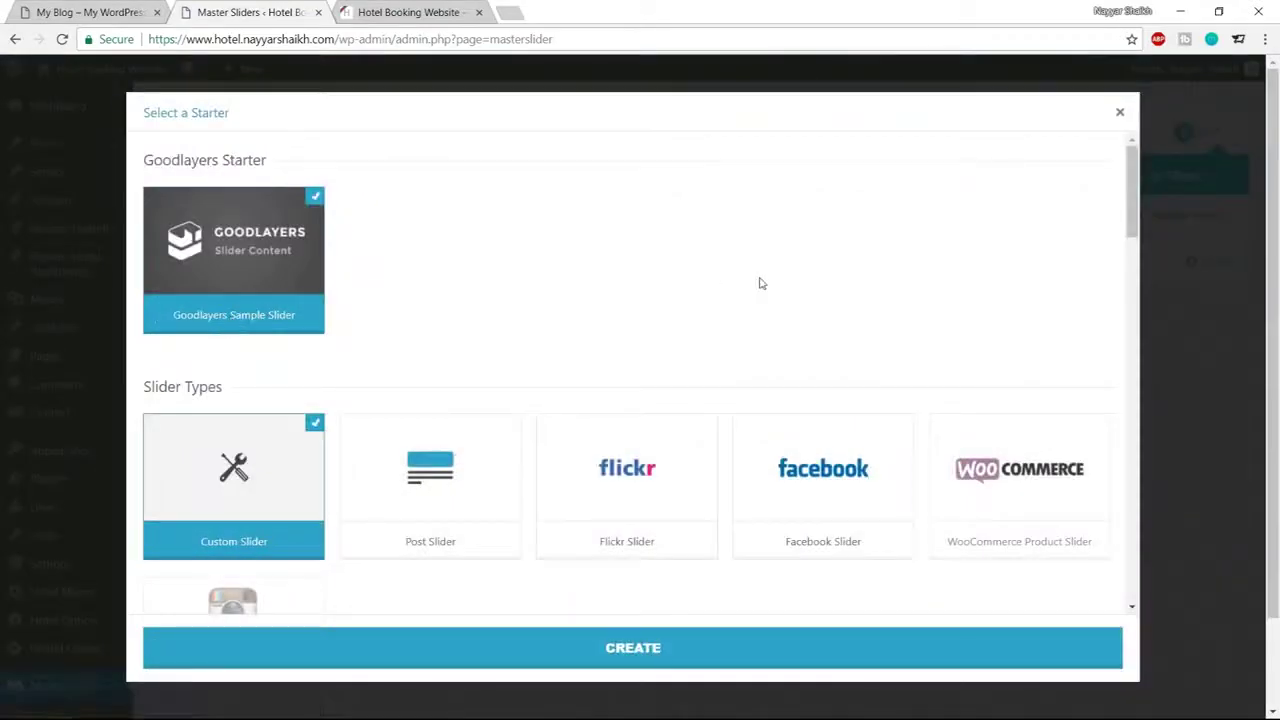
scroll(760, 283, down, 1)
scroll(760, 283, up, 1)
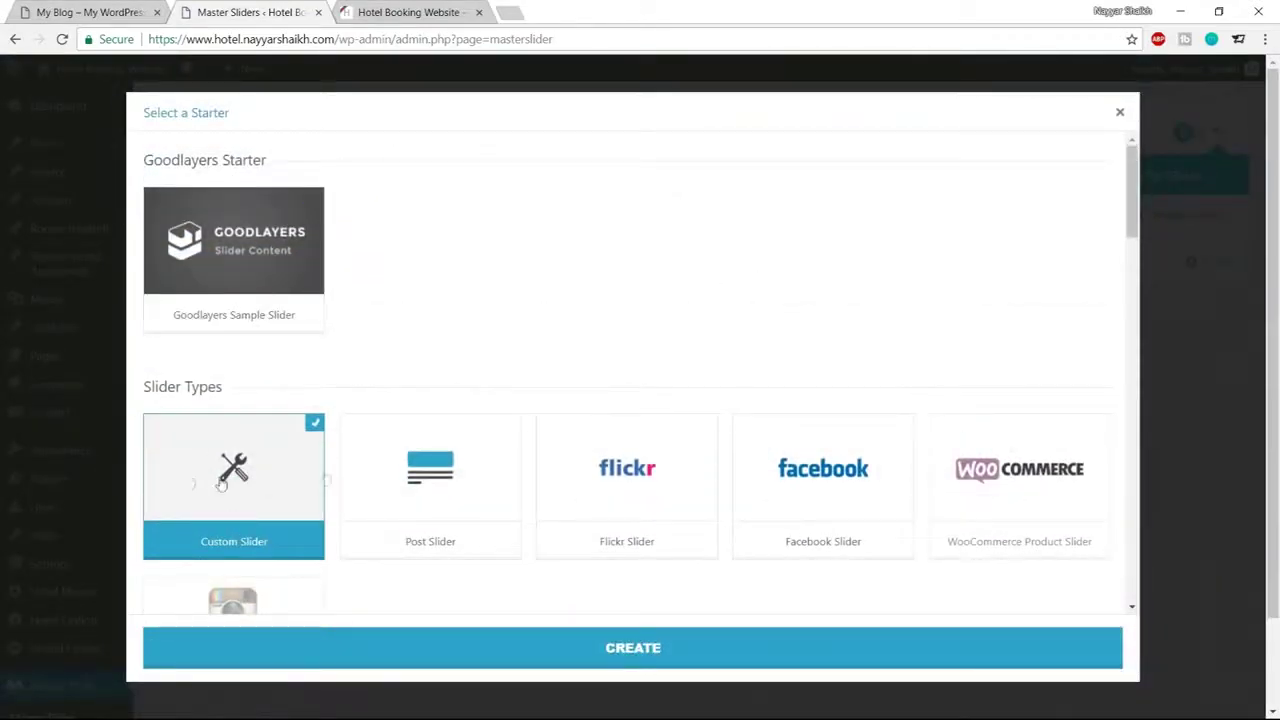
click(634, 650)
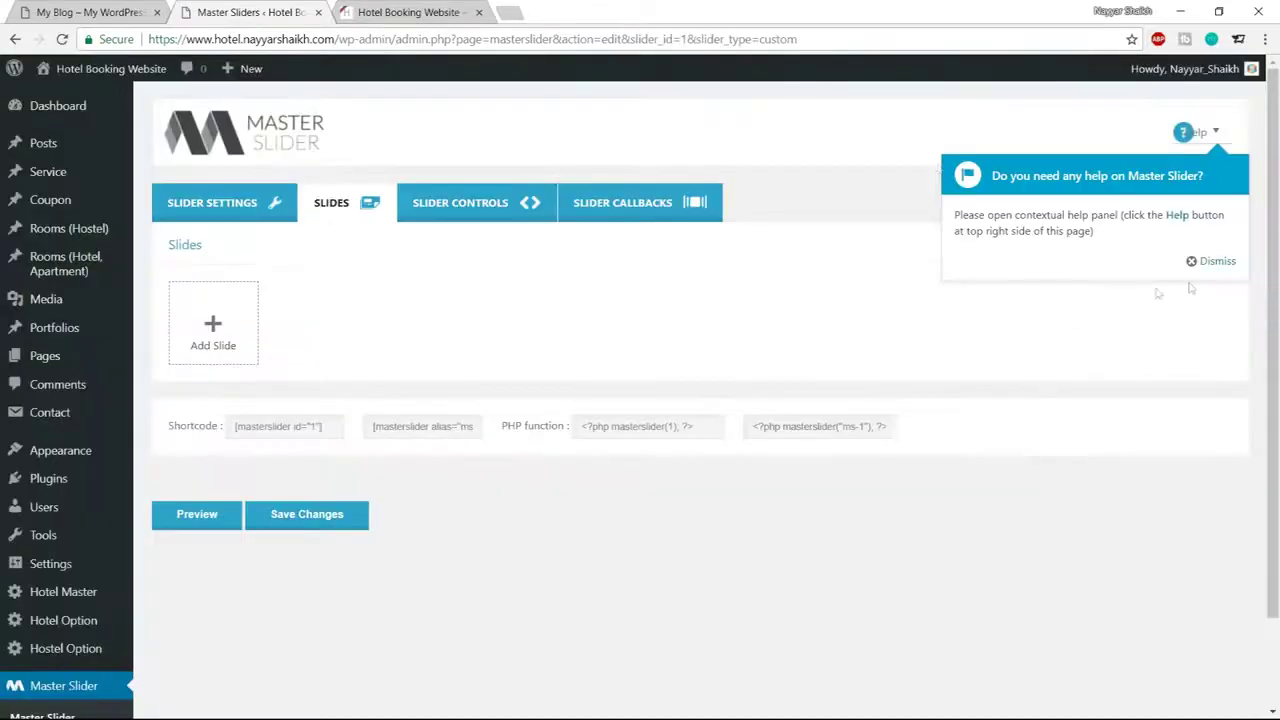
click(1210, 262)
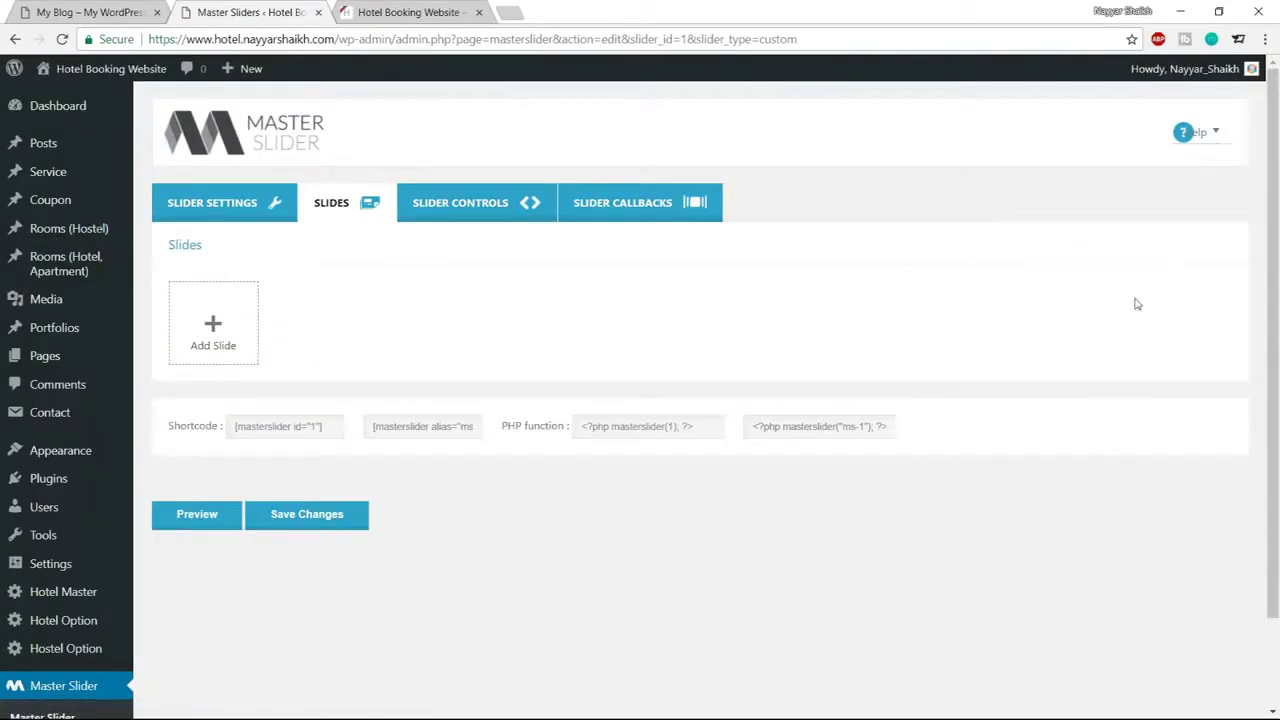
In Slider Settings, rename the slider to Slider-1
click(237, 218)
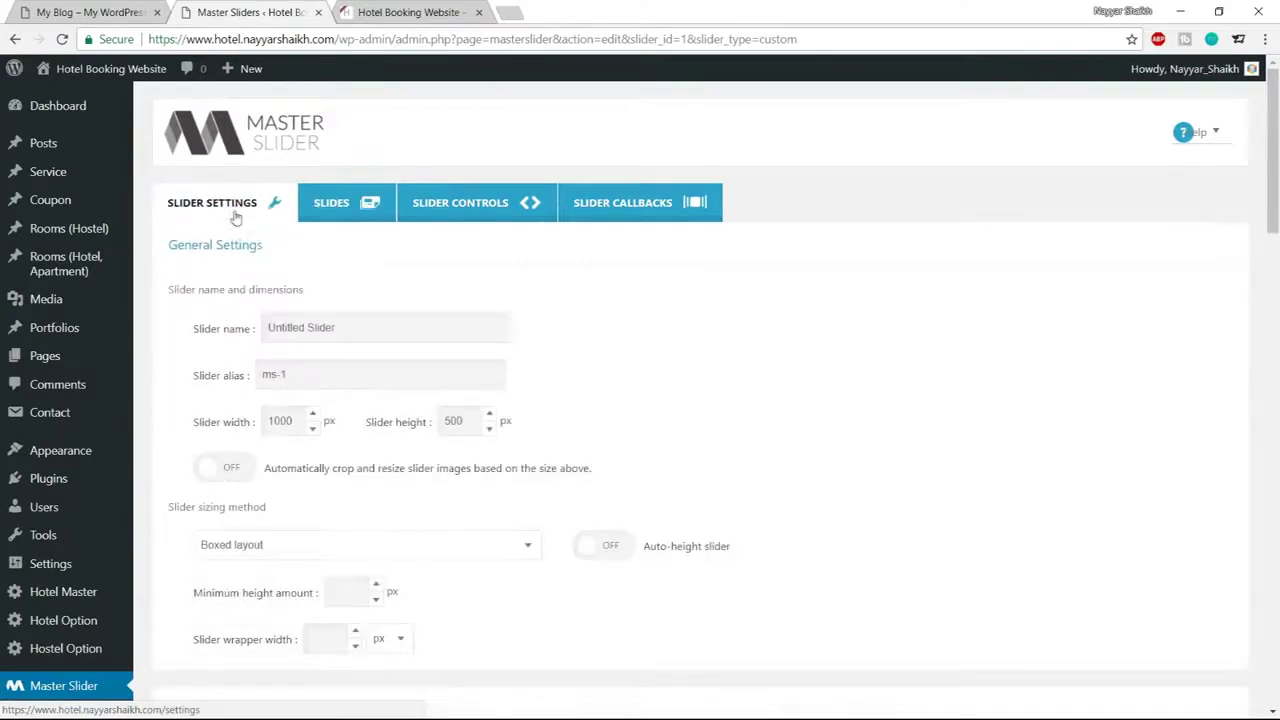
drag(187, 340, 477, 325)
double_click(320, 327)
text(Slider-1)
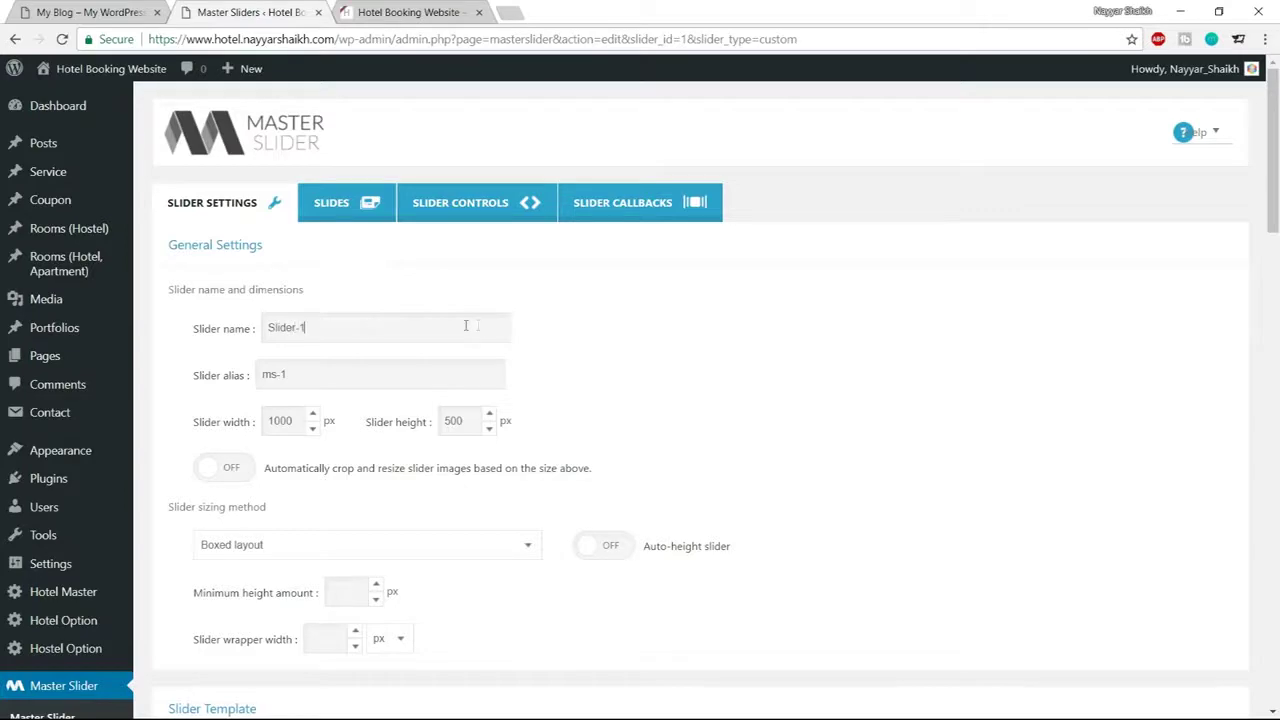
scroll(723, 374, down, 2)
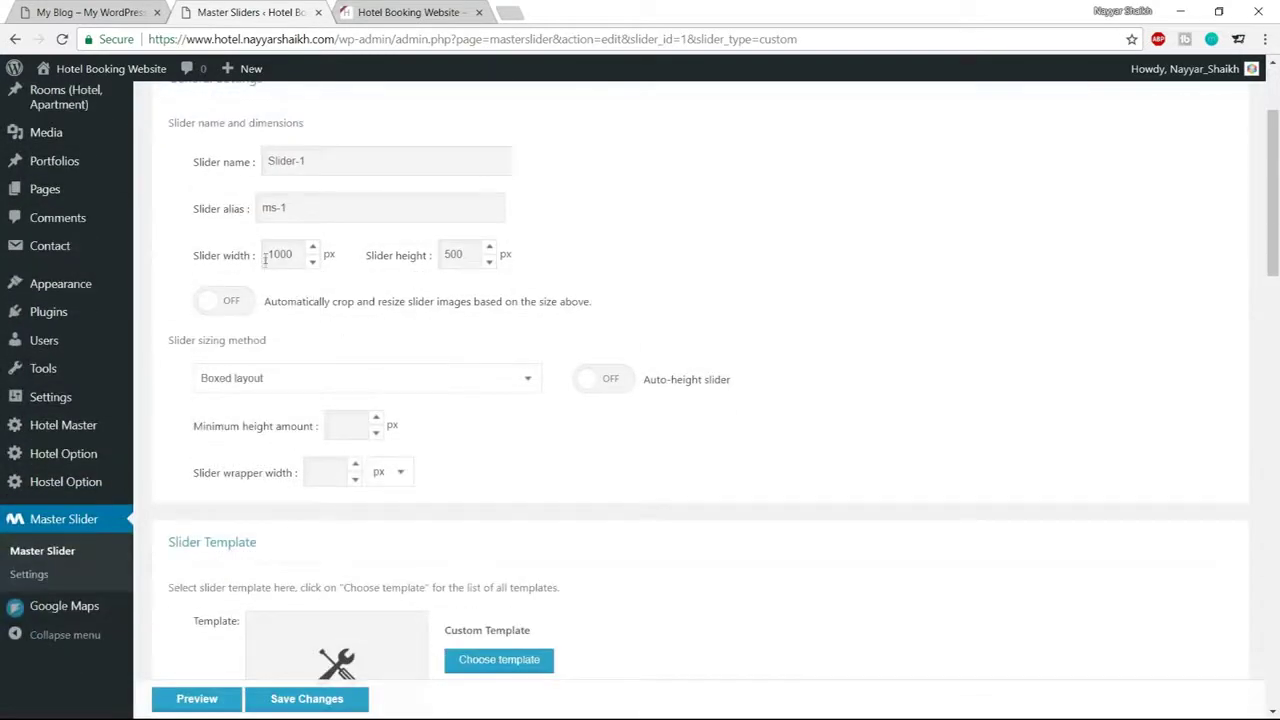
Set the slider width to 1140 and height to 780, checking the reference site's dimensions
drag(298, 255, 229, 256)
text(114)
double_click(466, 254)
click(405, 12)
click(24, 9)
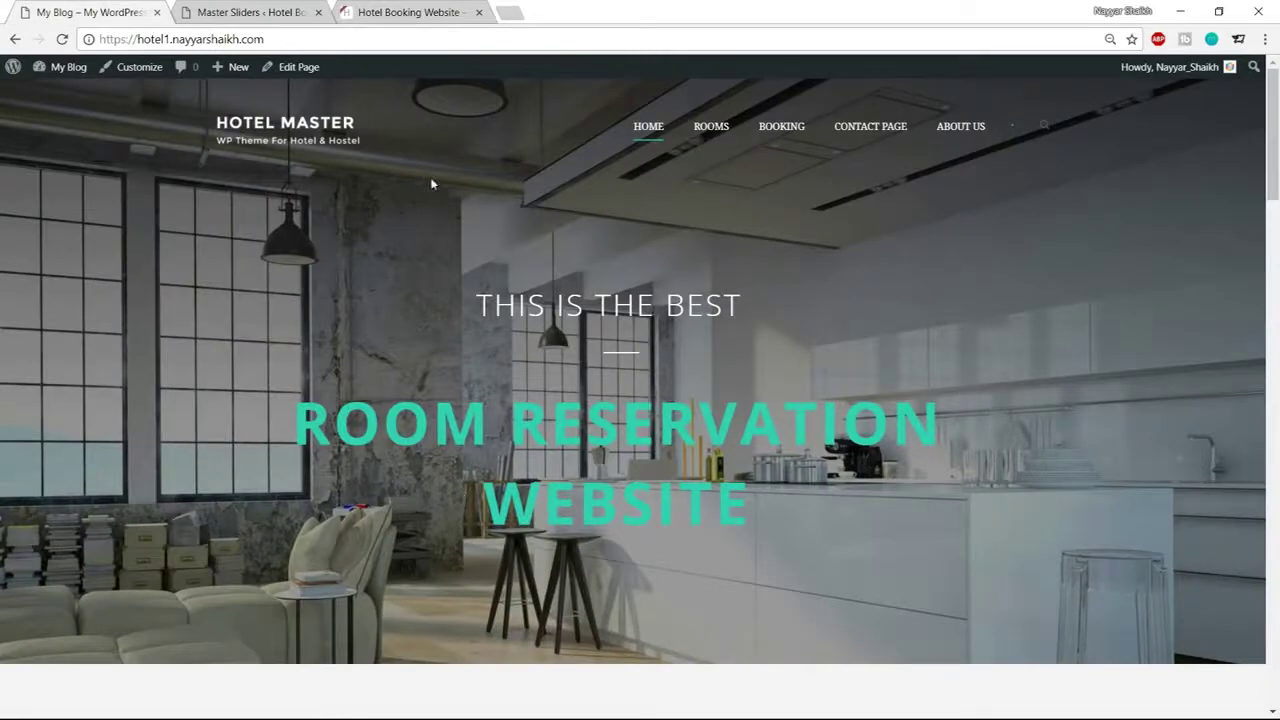
click(290, 13)
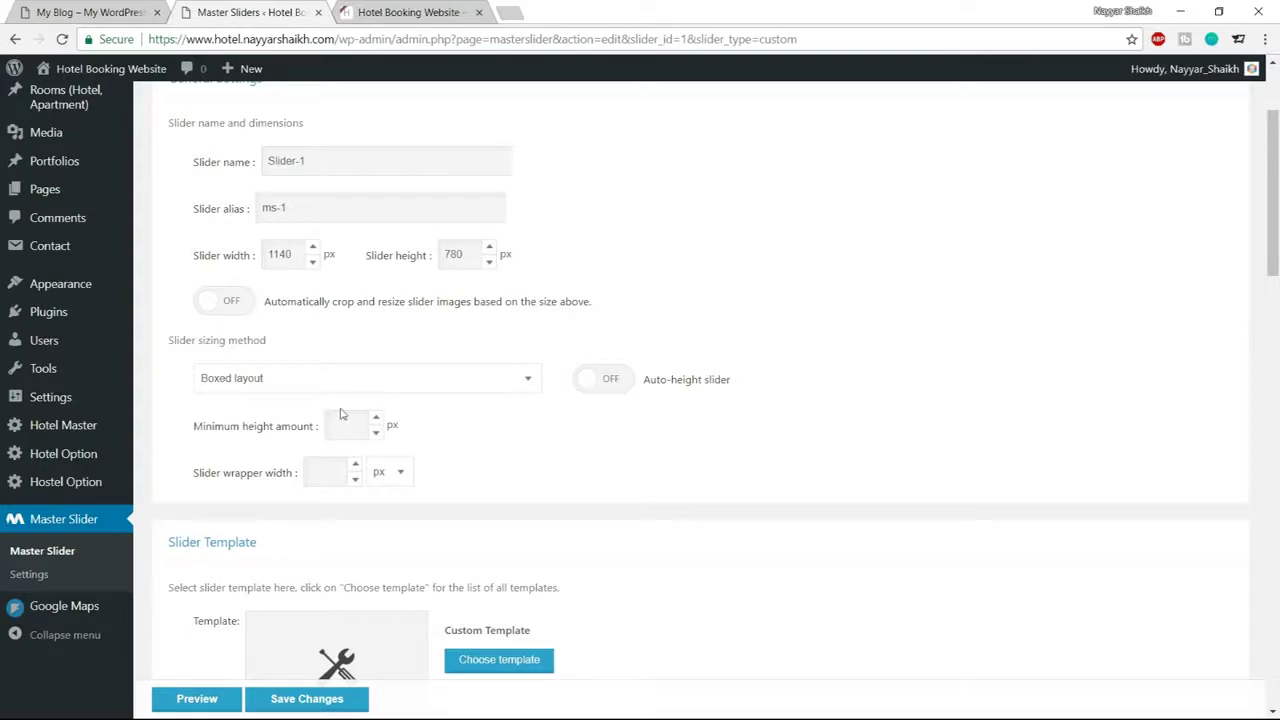
Make the slider Full-width and turn off touch swipe, mouse swipe and grab cursor
click(309, 380)
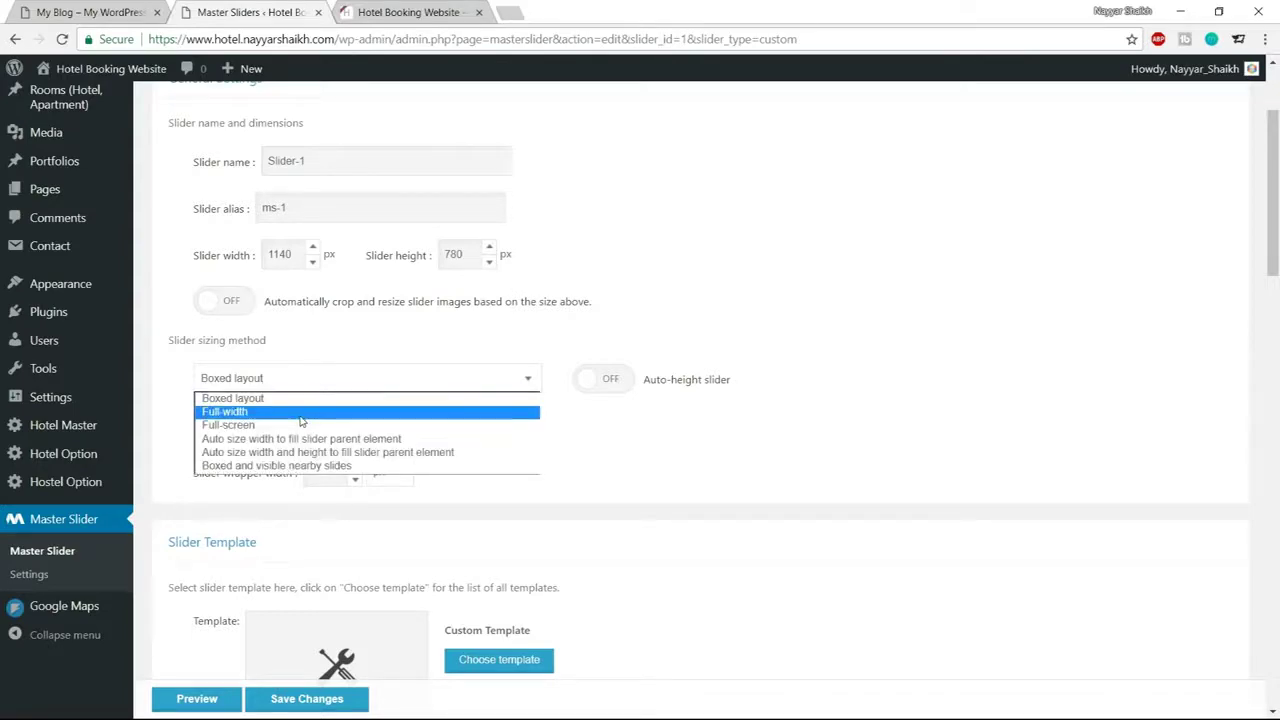
click(300, 414)
scroll(1037, 374, down, 5)
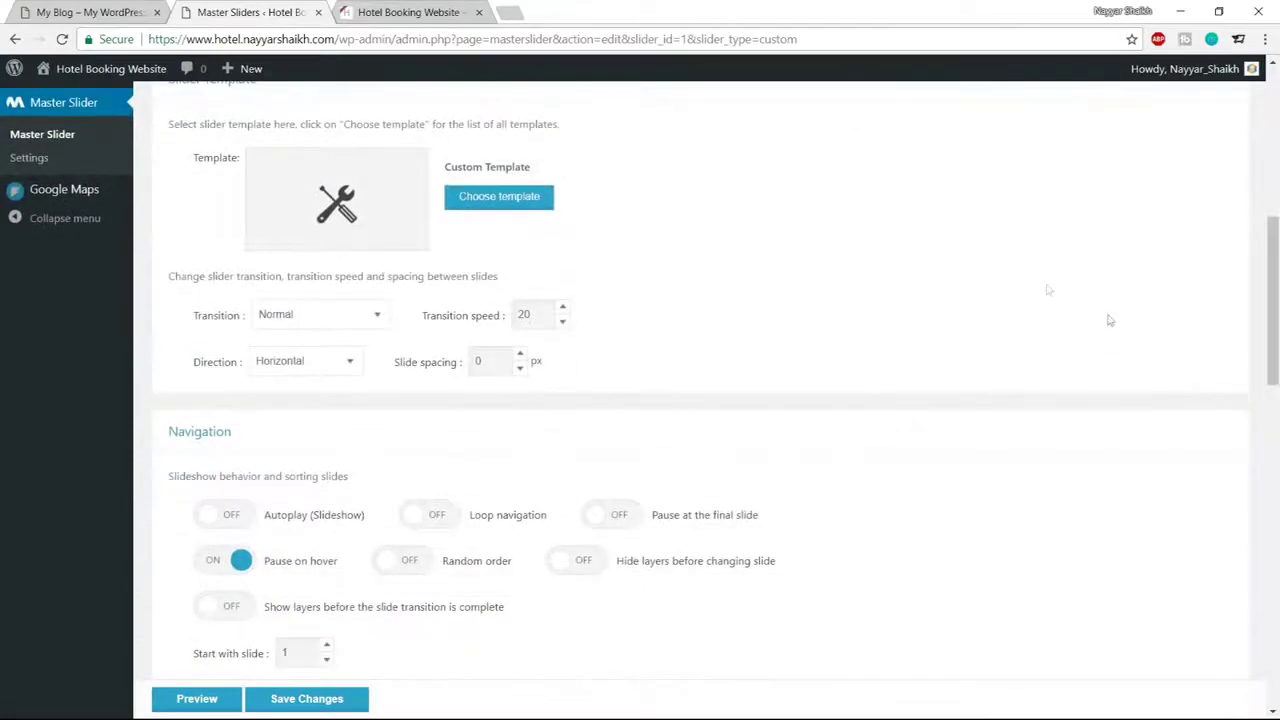
scroll(1108, 330, down, 3)
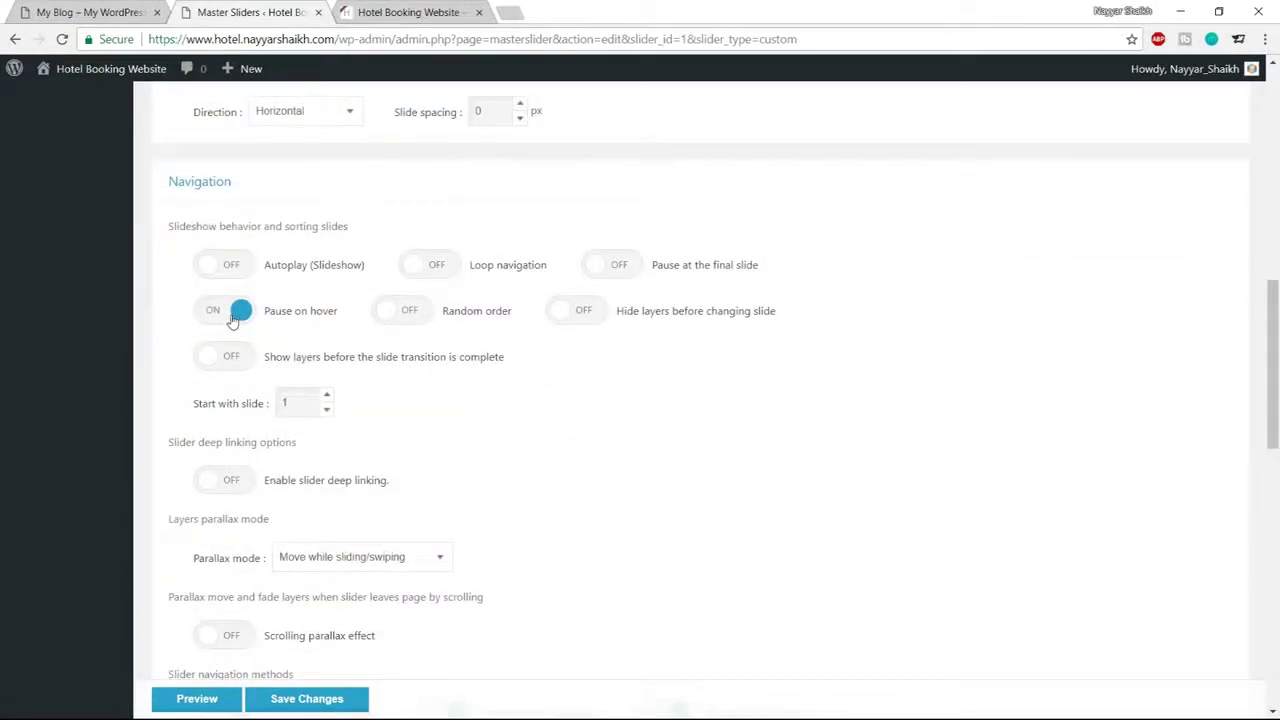
scroll(740, 340, down, 4)
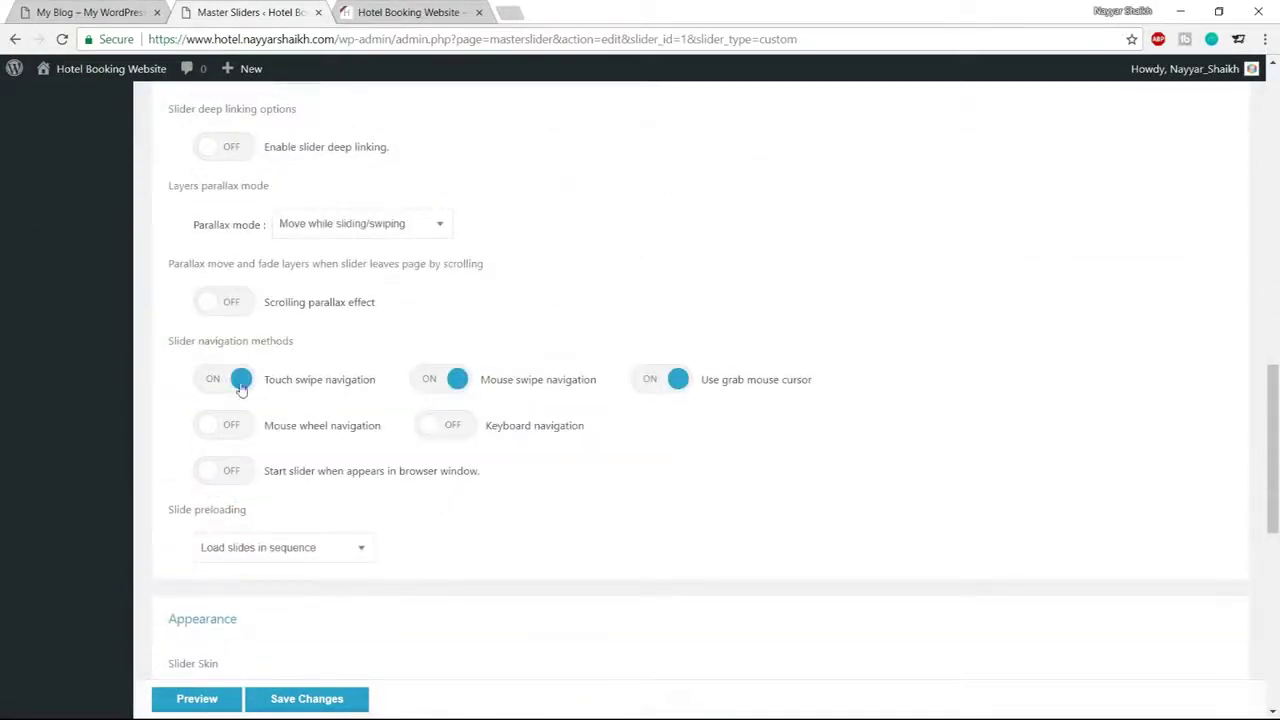
click(240, 385)
click(440, 381)
click(646, 384)
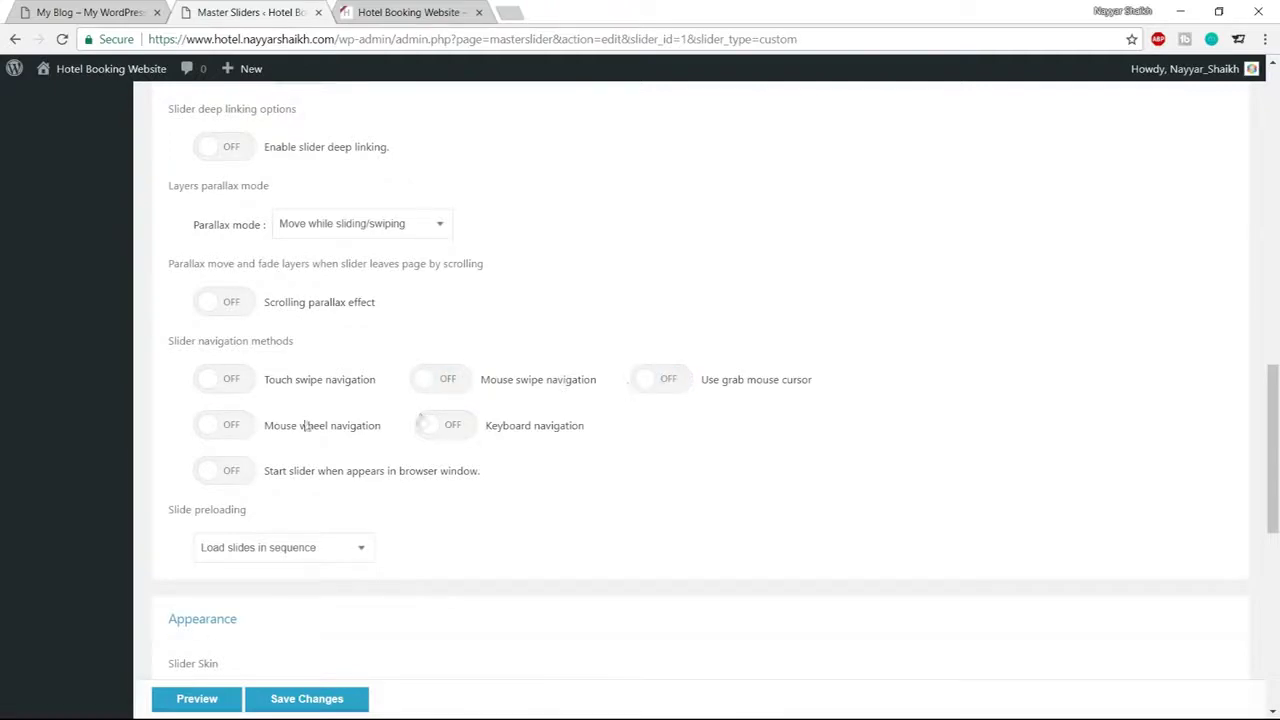
Compare against the reference homepage, then save the slider settings
triple_click(191, 341)
click(309, 343)
click(100, 12)
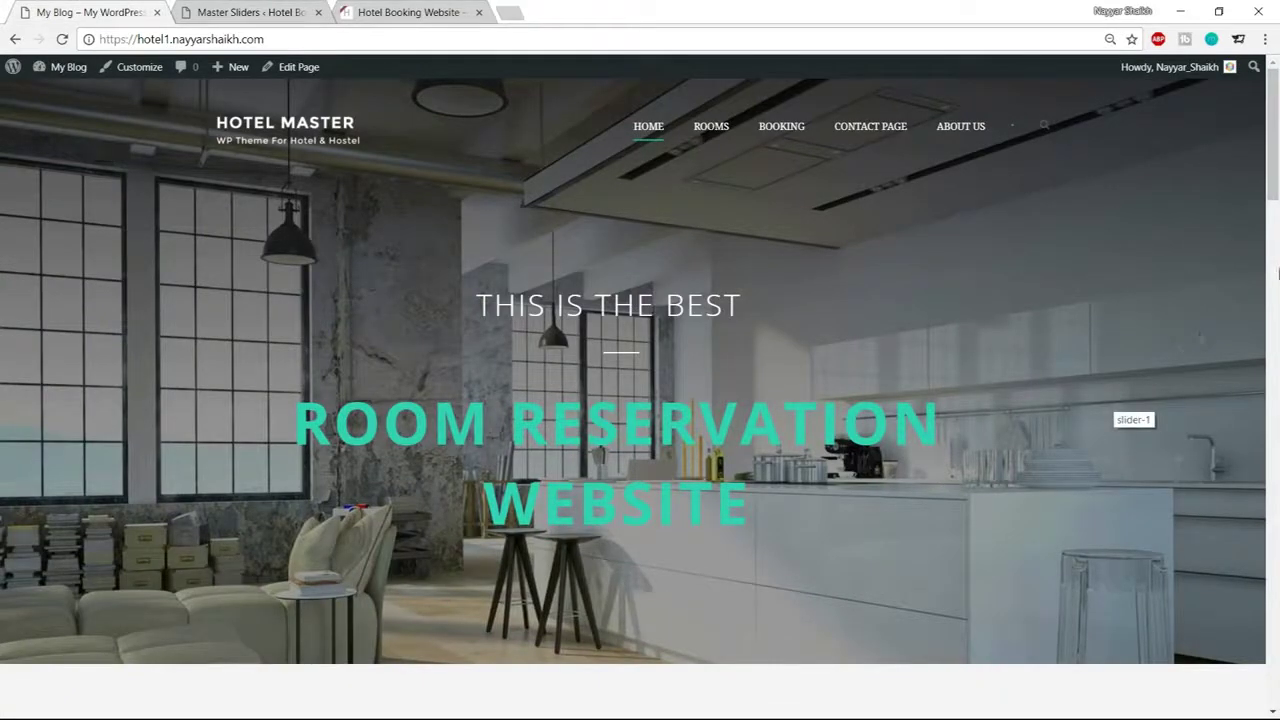
click(262, 10)
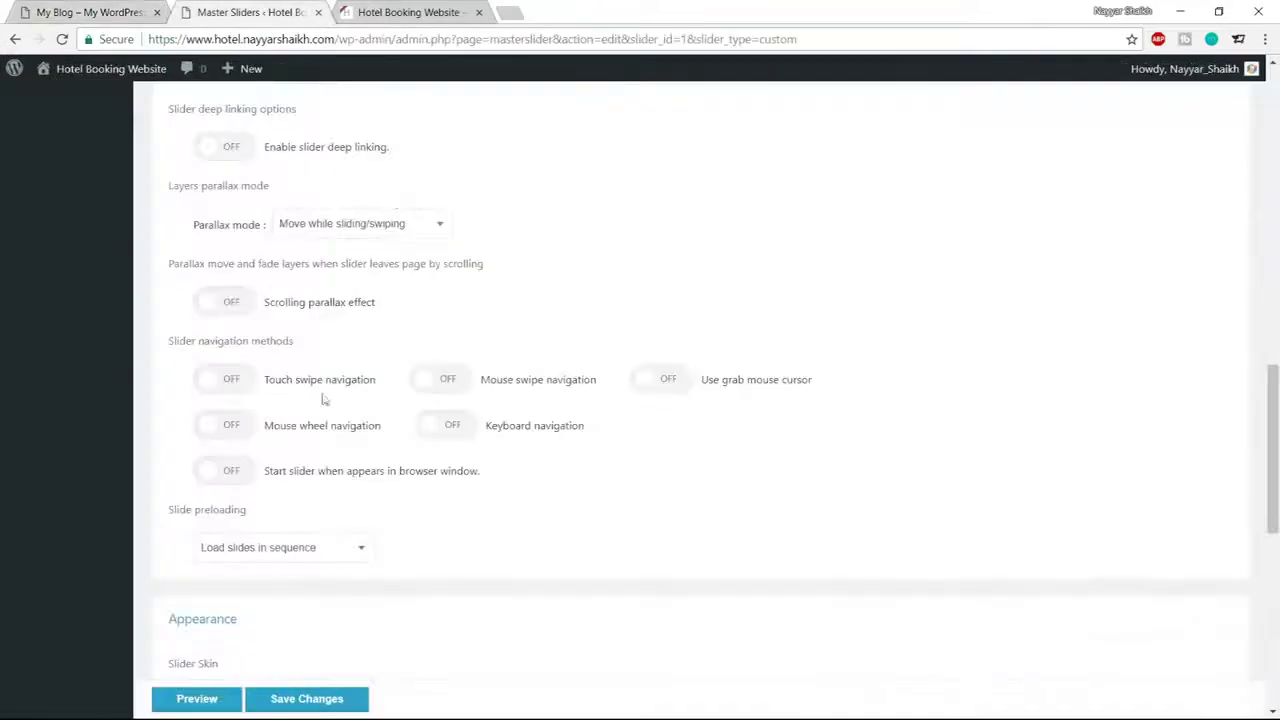
click(100, 12)
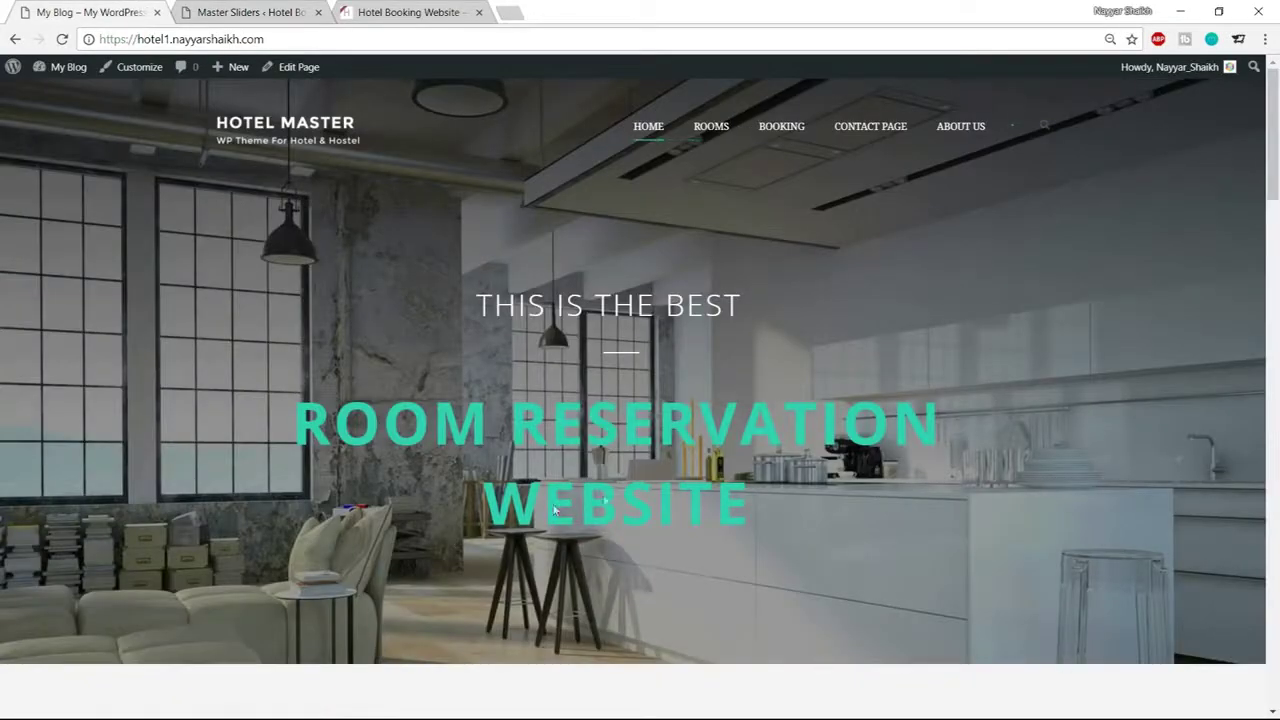
click(322, 6)
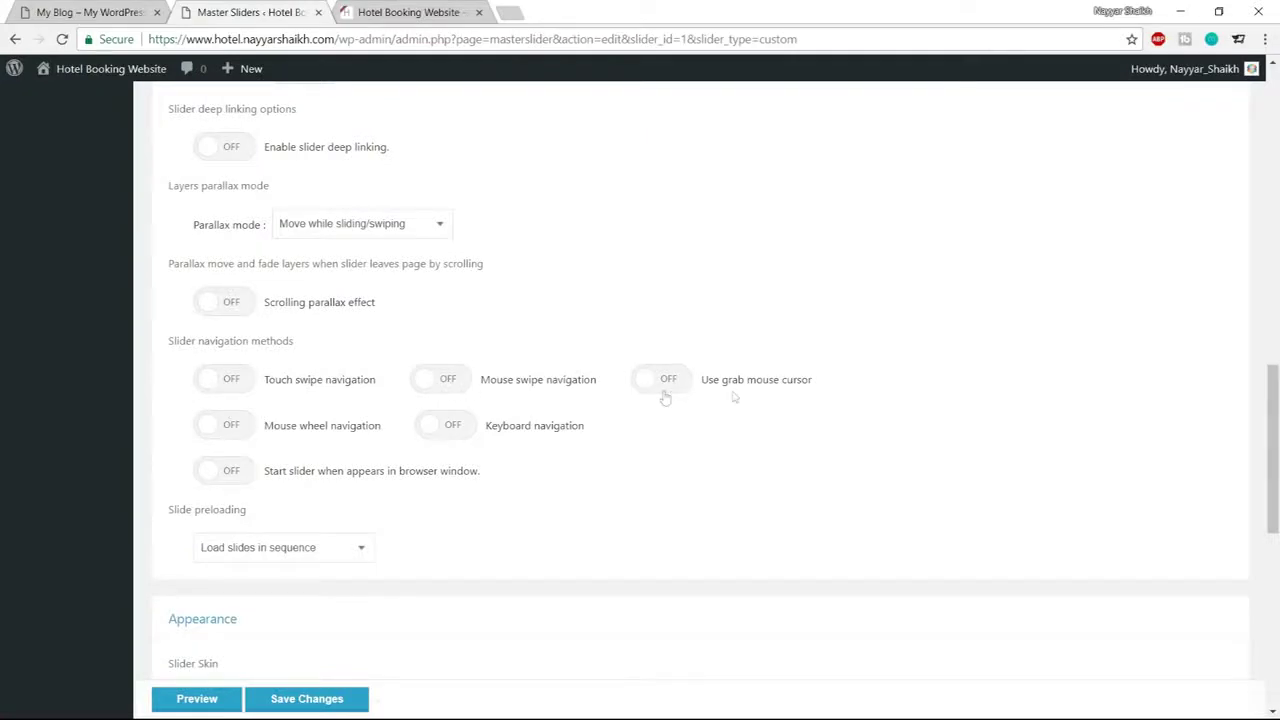
scroll(820, 417, down, 1)
scroll(634, 500, down, 6)
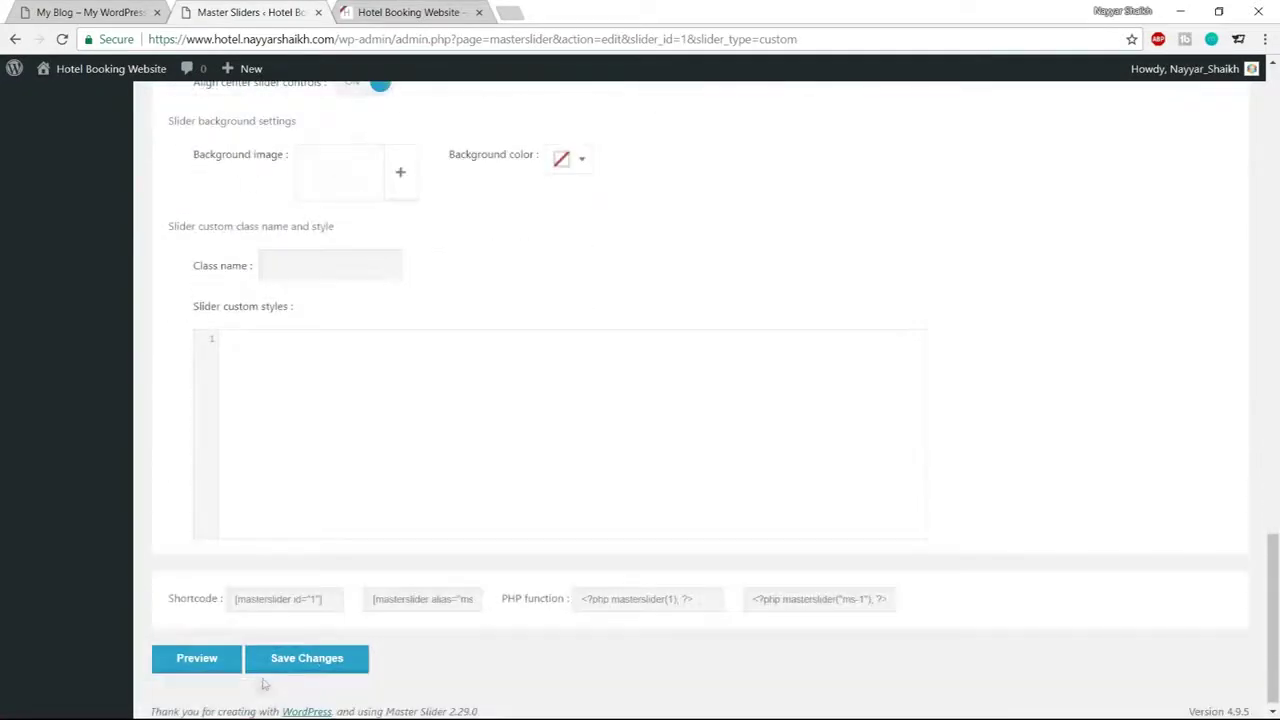
click(322, 660)
scroll(889, 551, up, 10)
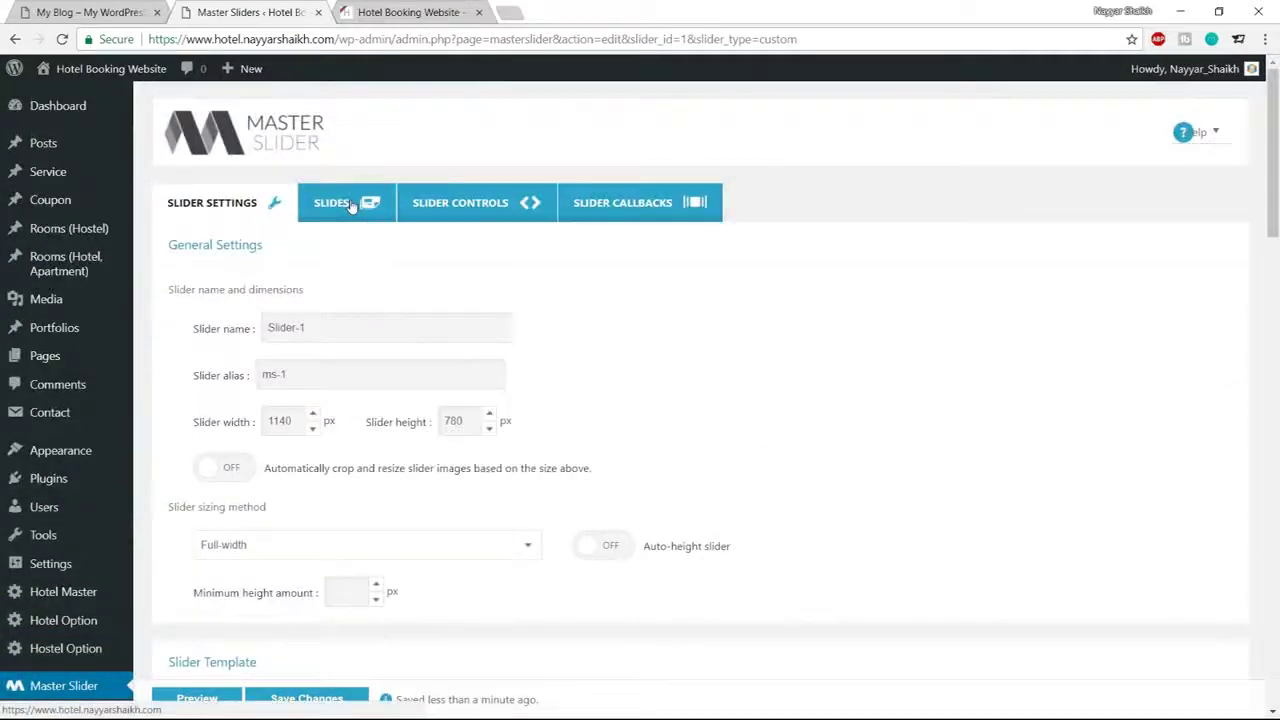
Open the slider's Slides list, then scroll through the hotel front page's hero section
click(362, 204)
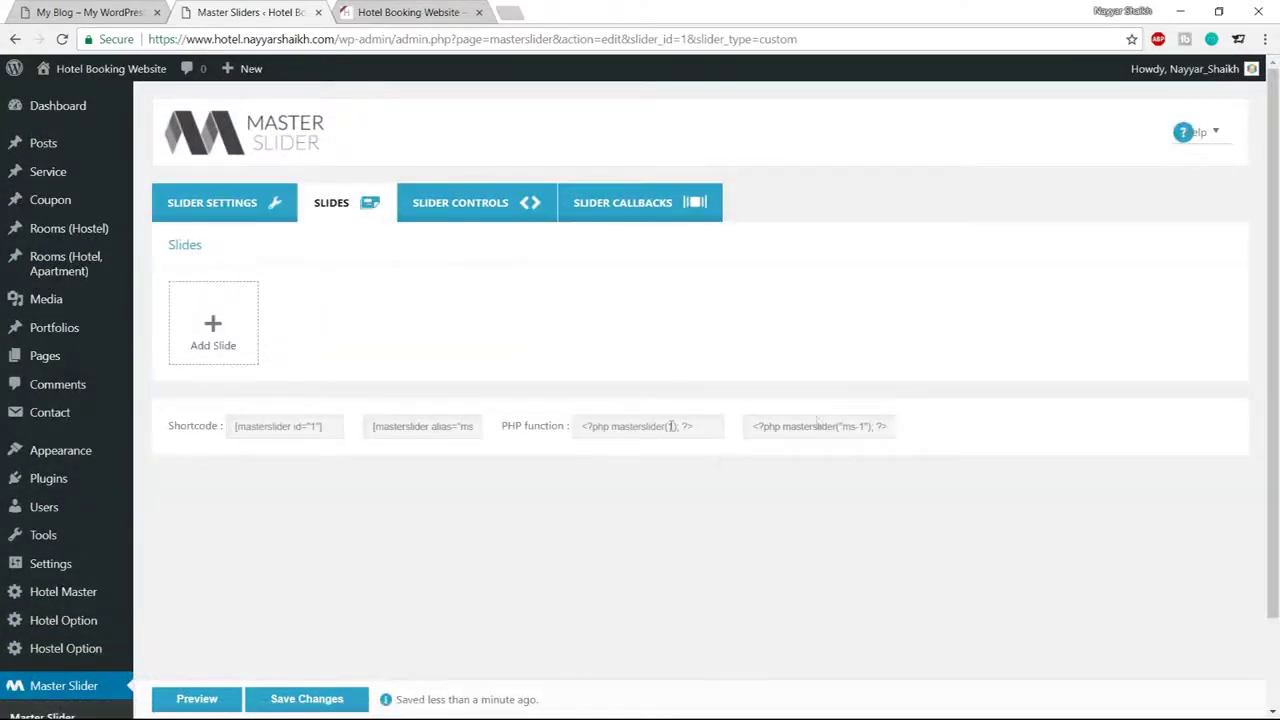
key(ctrl+shift+Tab)
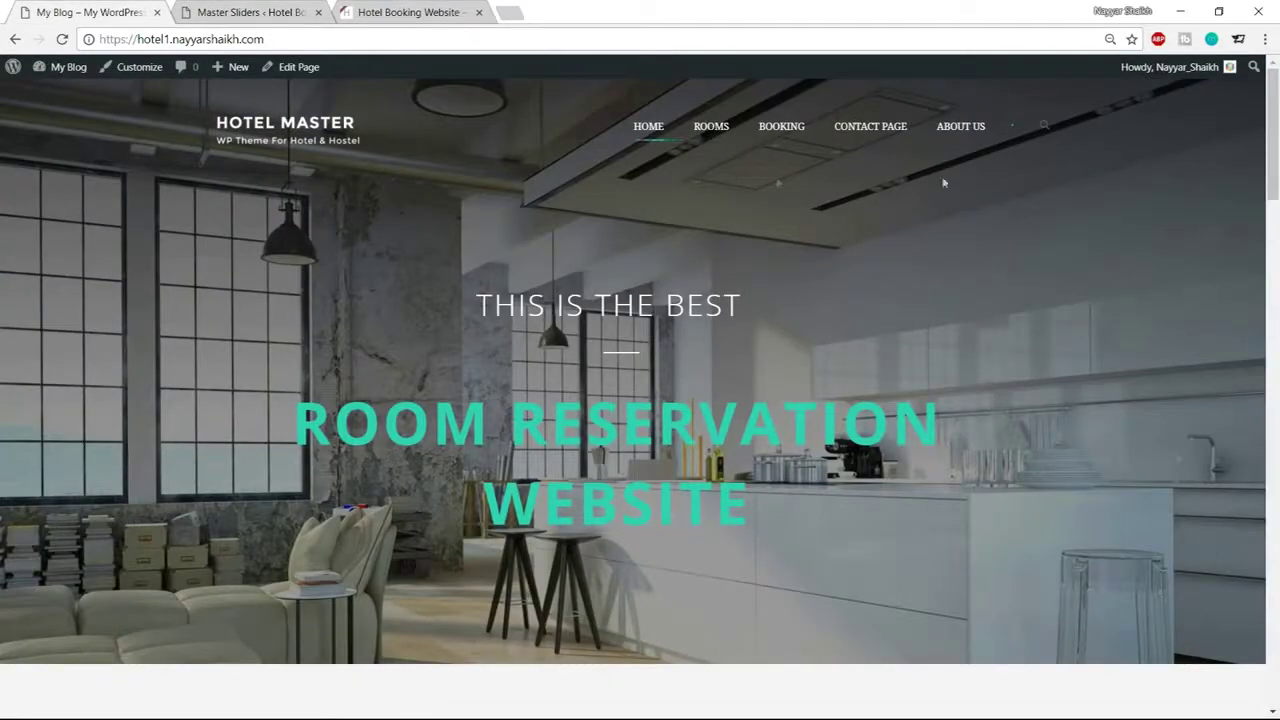
scroll(1229, 480, down, 6)
scroll(724, 520, down, 8)
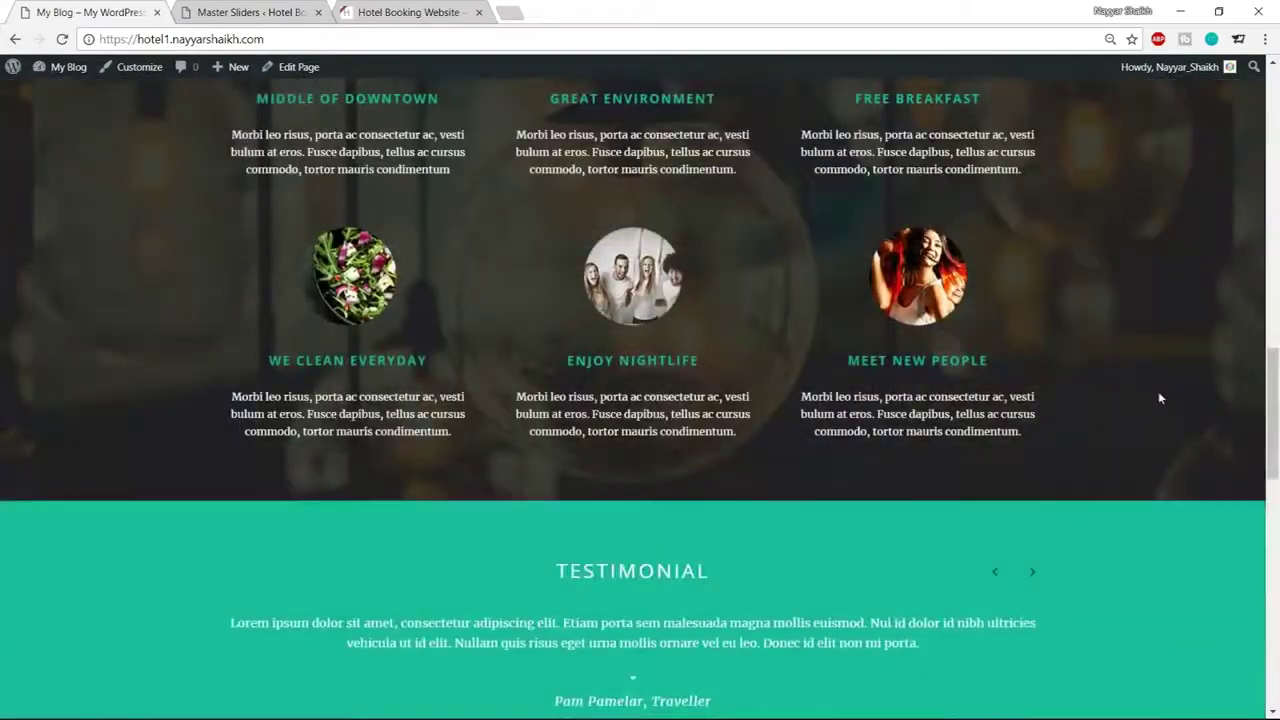
scroll(1159, 399, up, 15)
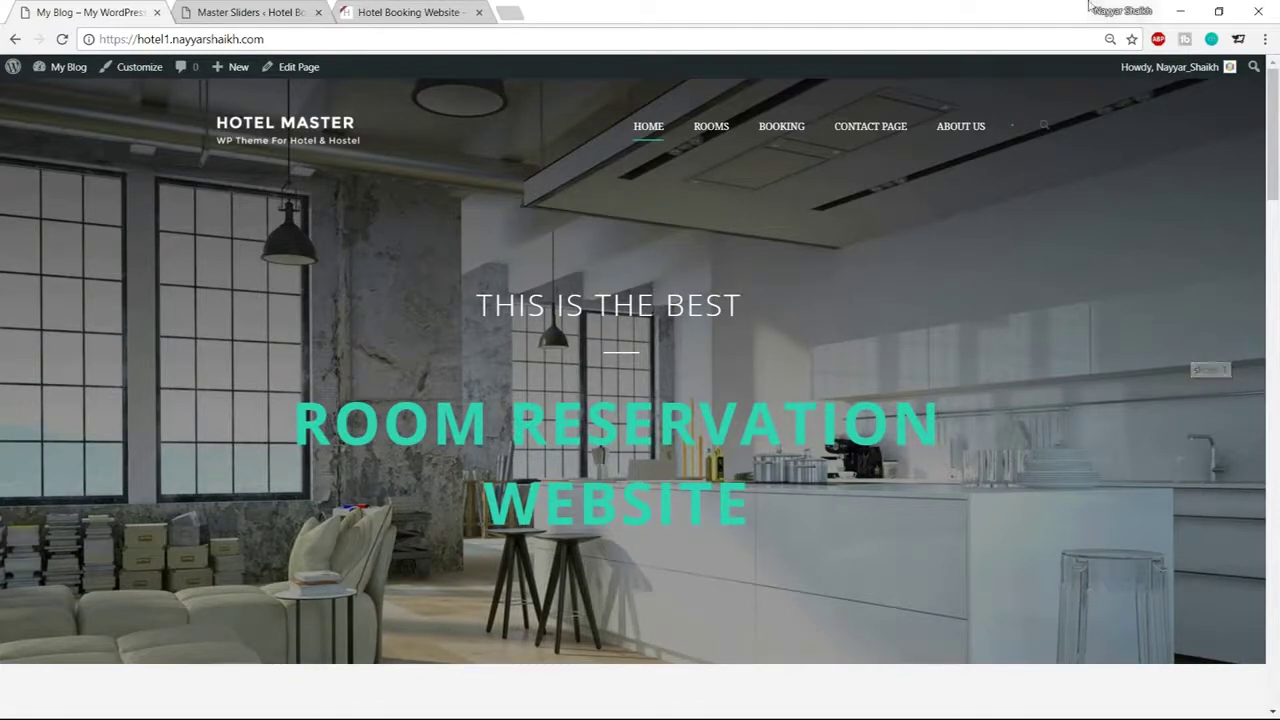
Open bloggdude.com in a new browser tab
click(511, 12)
text(b)
key(Return)
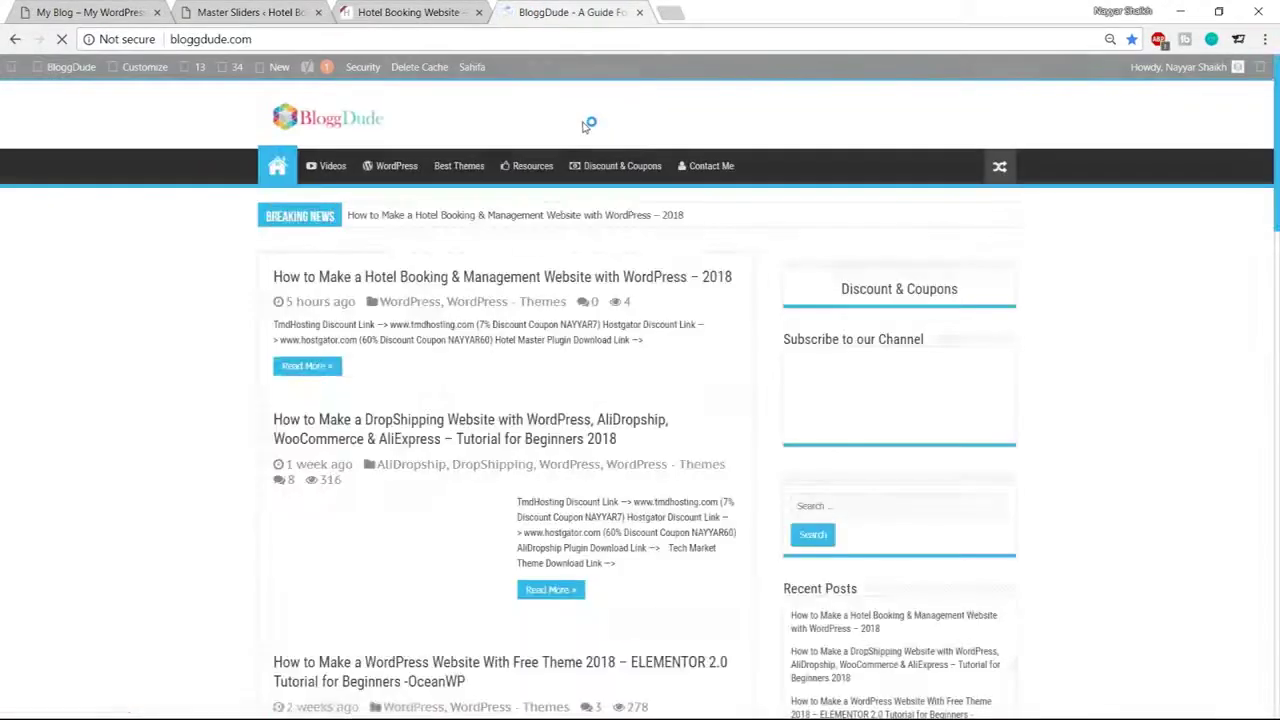
Open BloggDude's hotel booking tutorial post and subscribe to unlock its free images and layouts
click(500, 277)
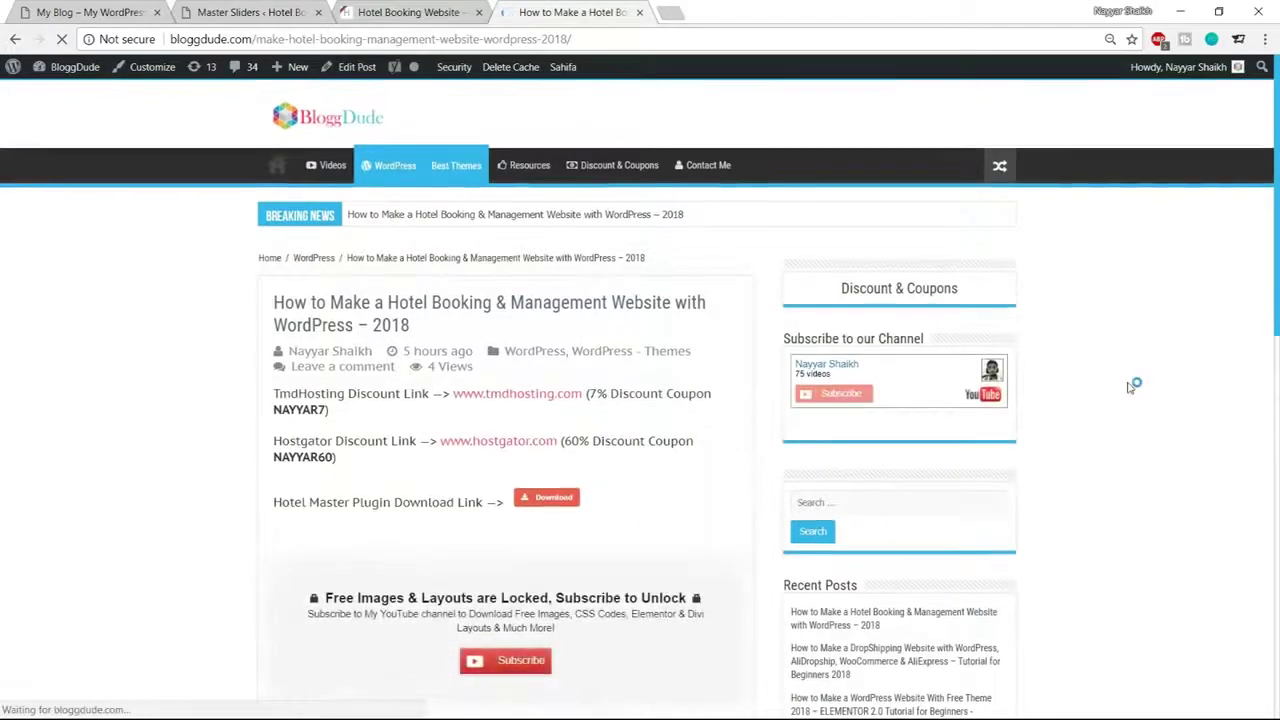
scroll(1134, 380, down, 4)
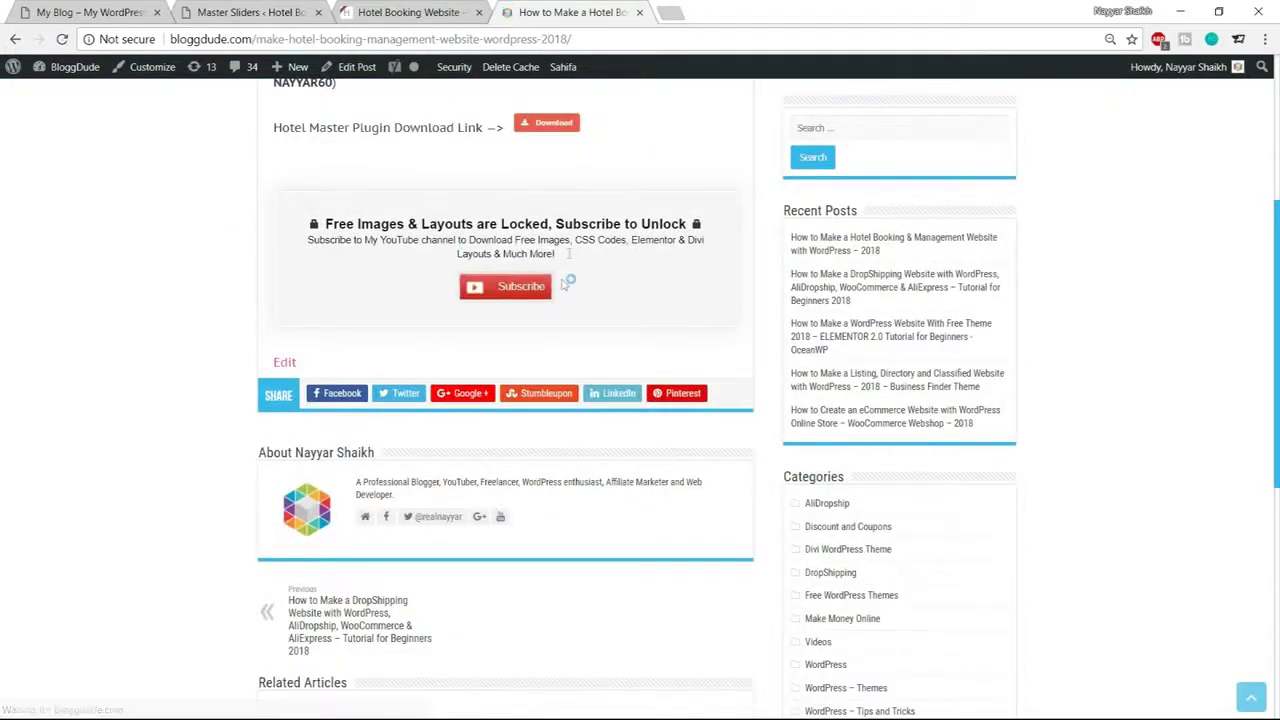
drag(325, 222, 680, 224)
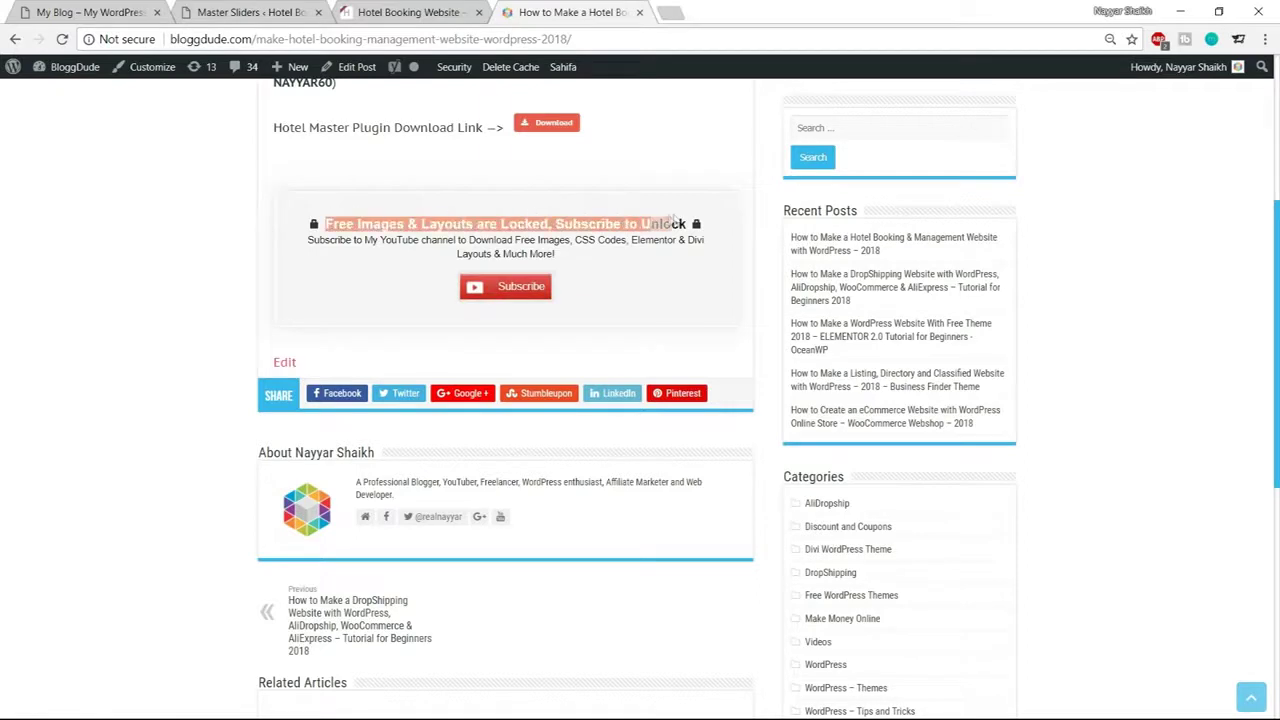
click(520, 298)
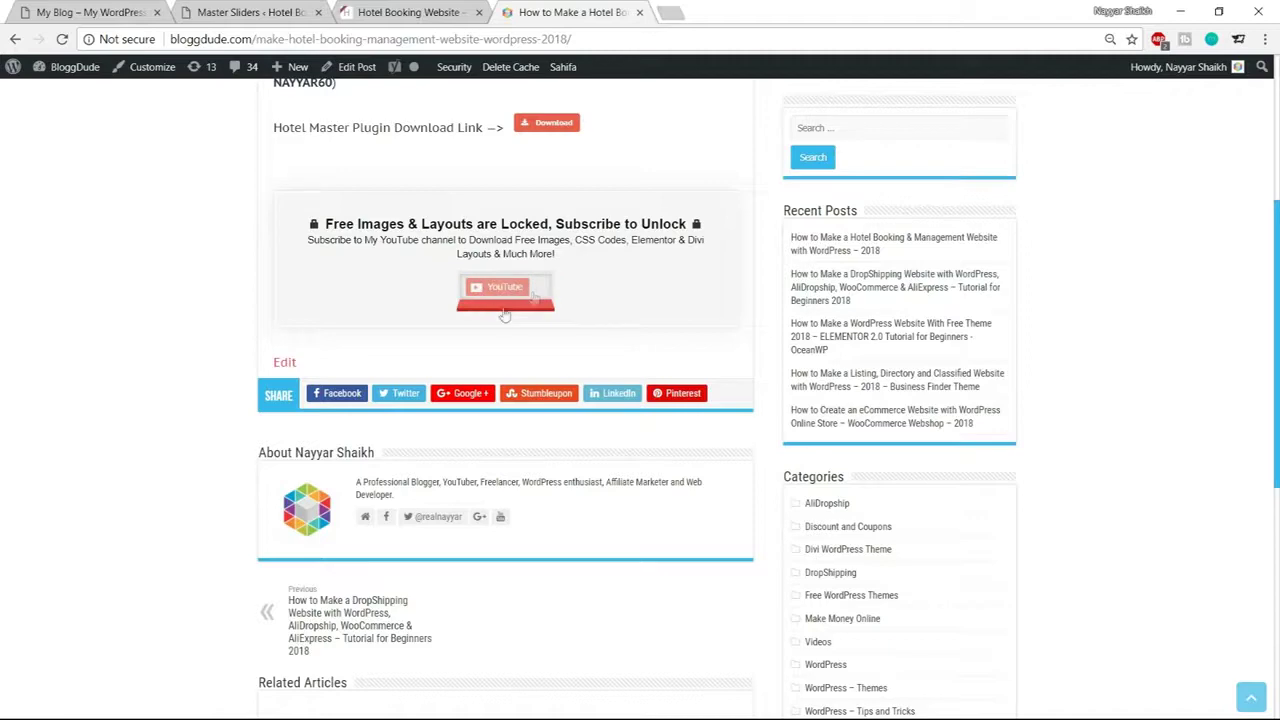
scroll(549, 357, up, 1)
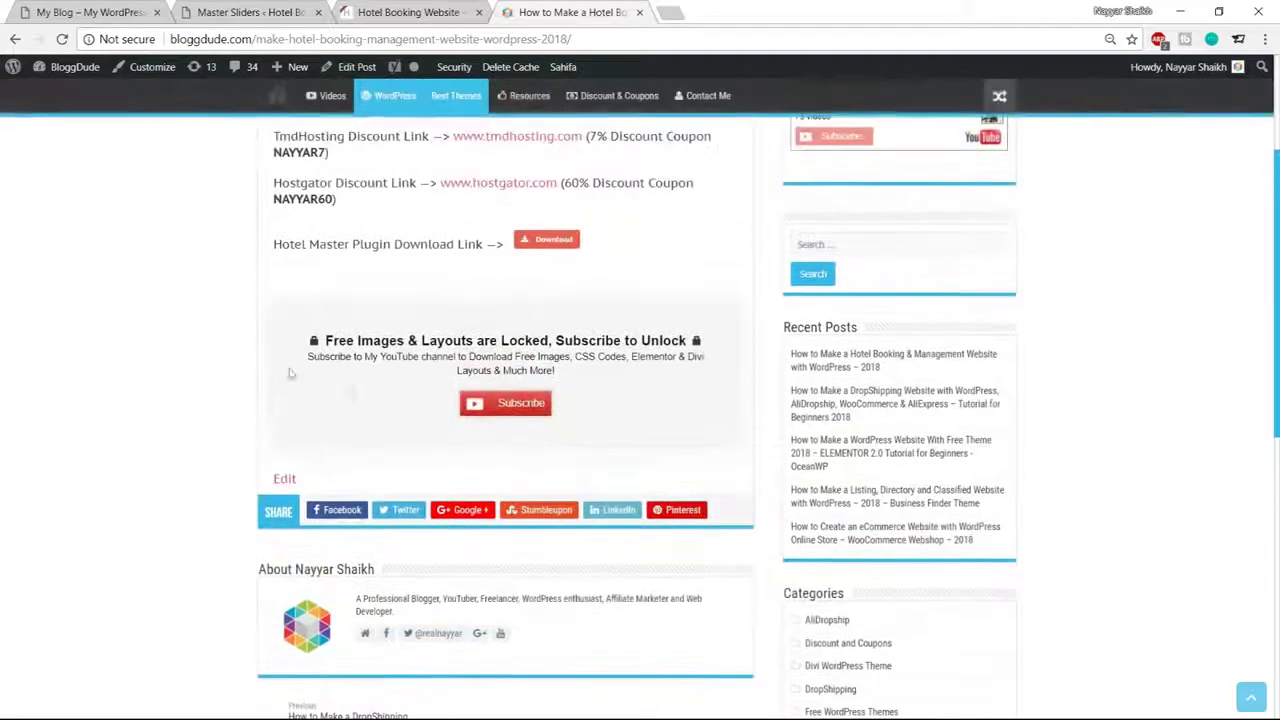
scroll(519, 437, up, 3)
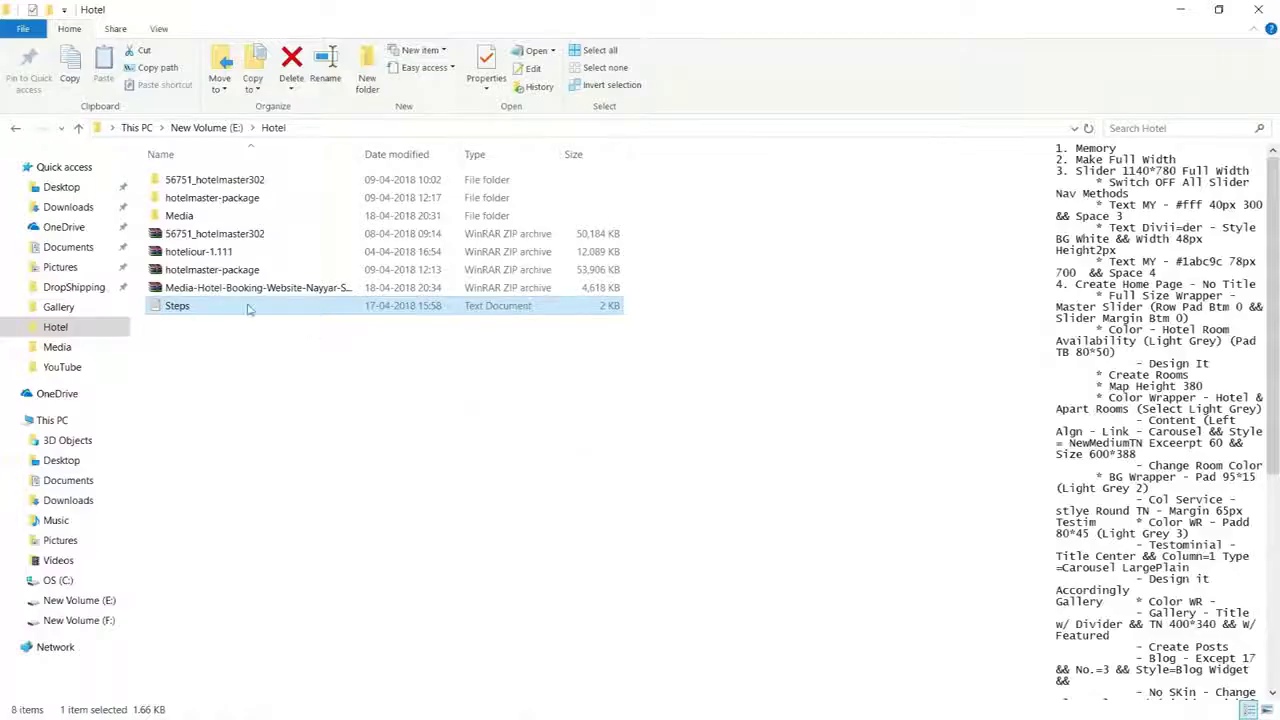
Open E:\Hotel\Media, preview the Contact Sidebar and Footer CSS notes, then return to Chrome
click(268, 289)
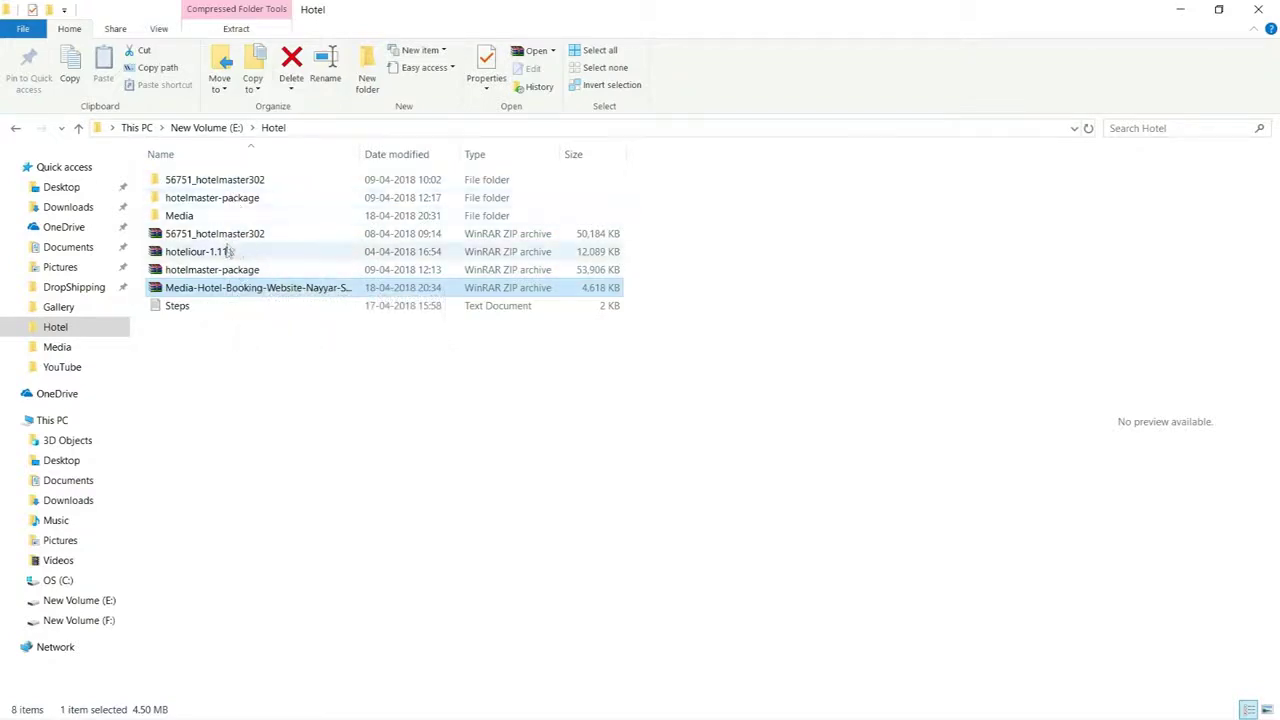
double_click(213, 218)
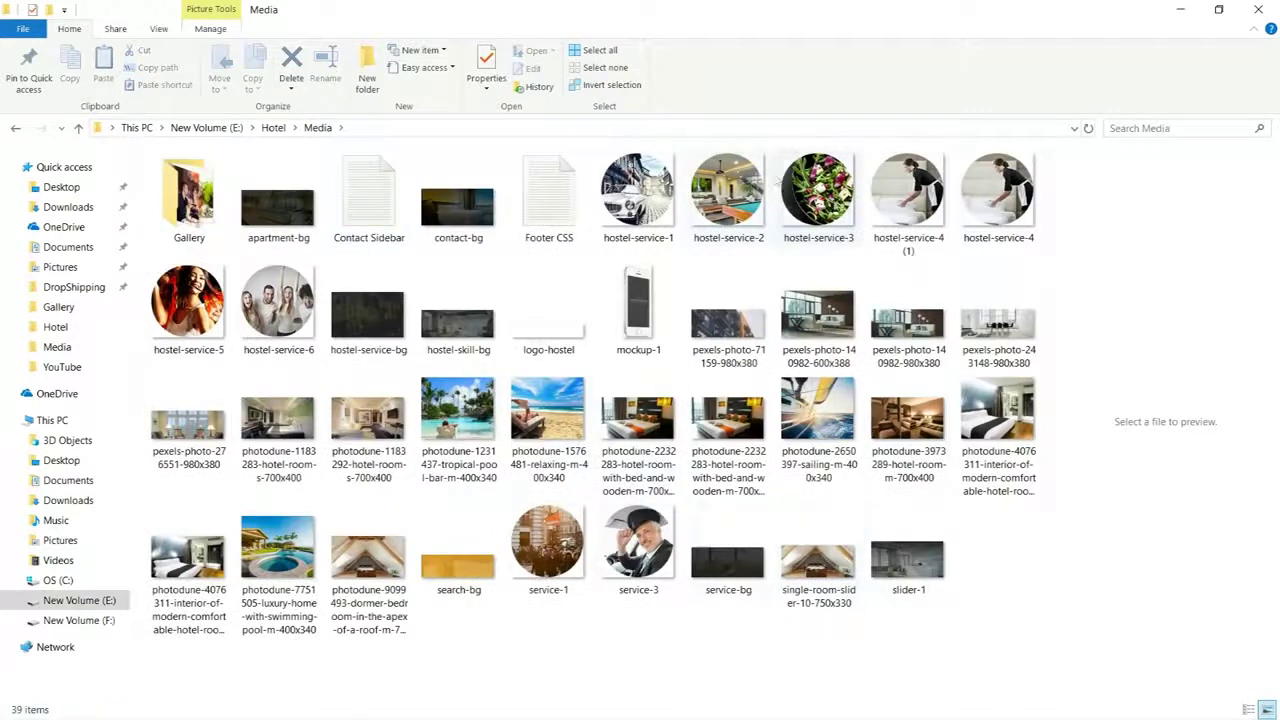
click(391, 205)
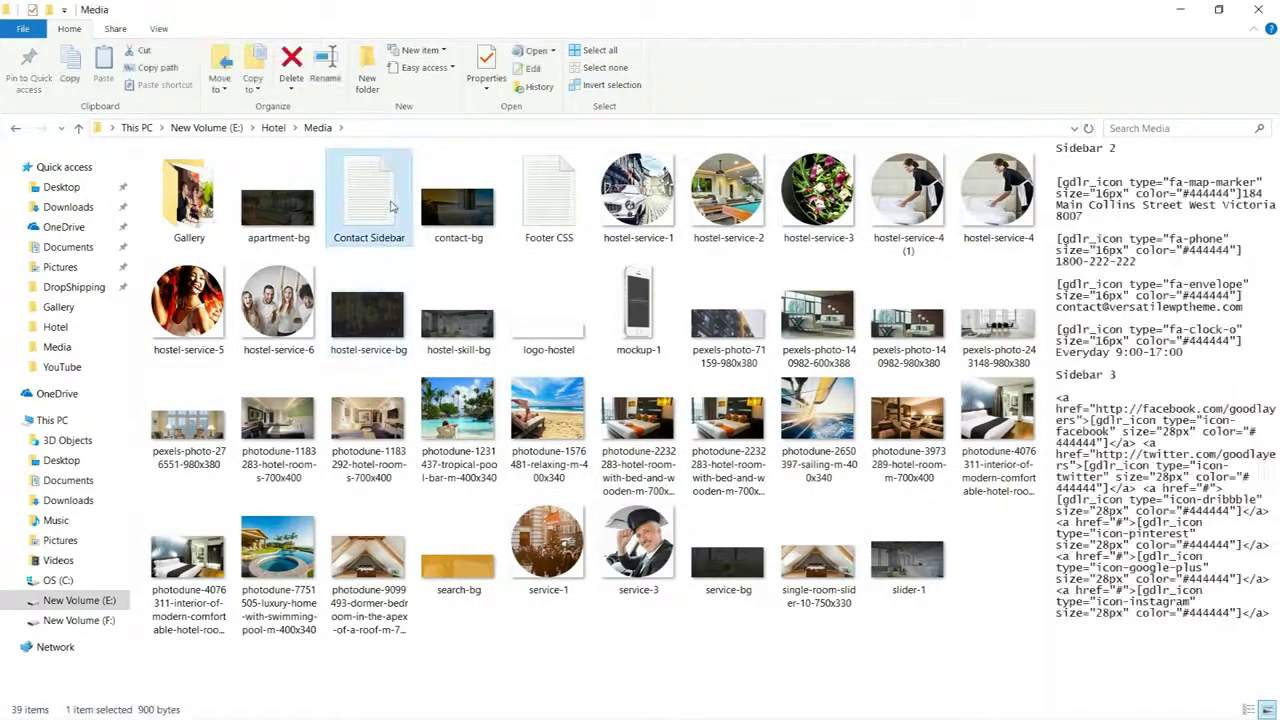
click(524, 205)
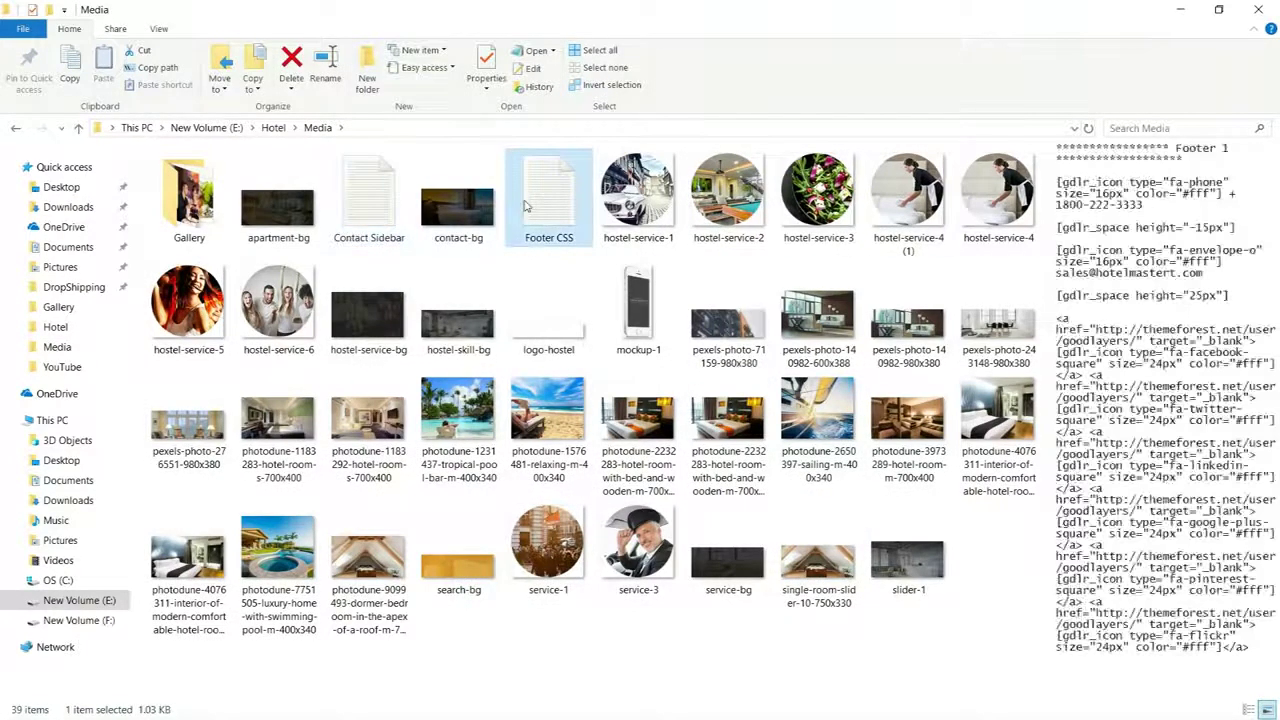
click(375, 205)
click(535, 210)
click(368, 218)
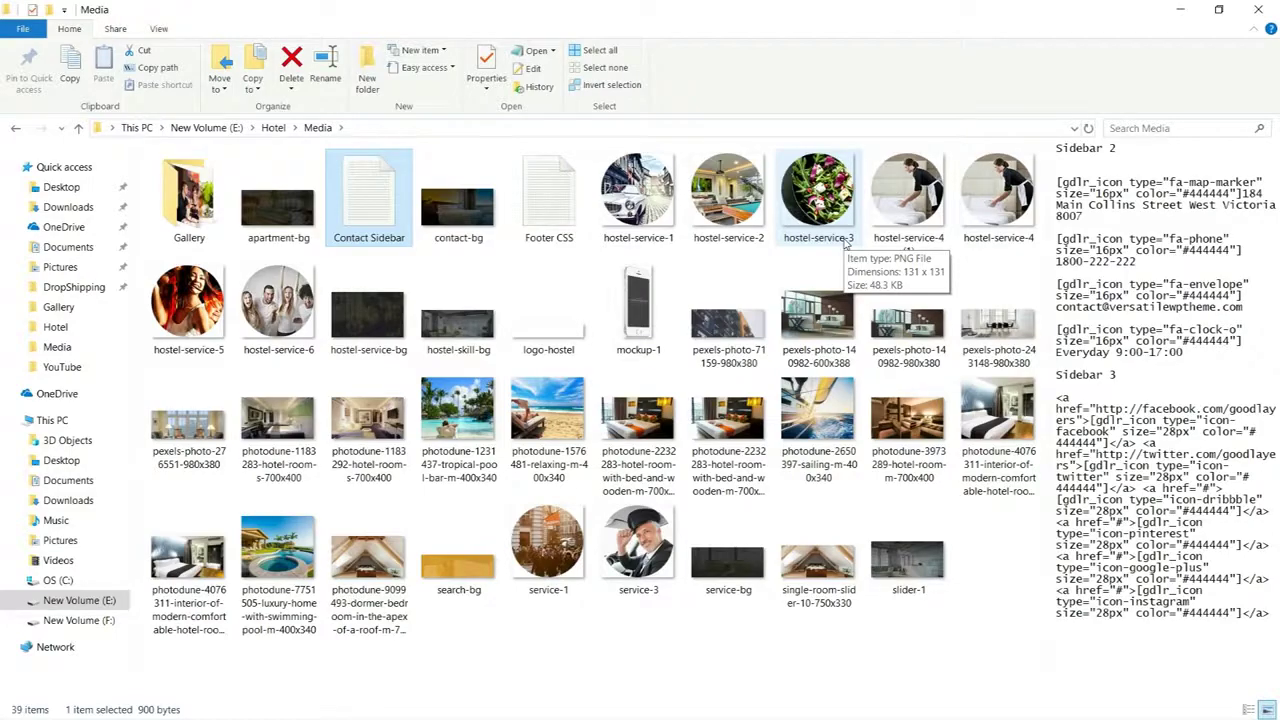
key(alt+Tab)
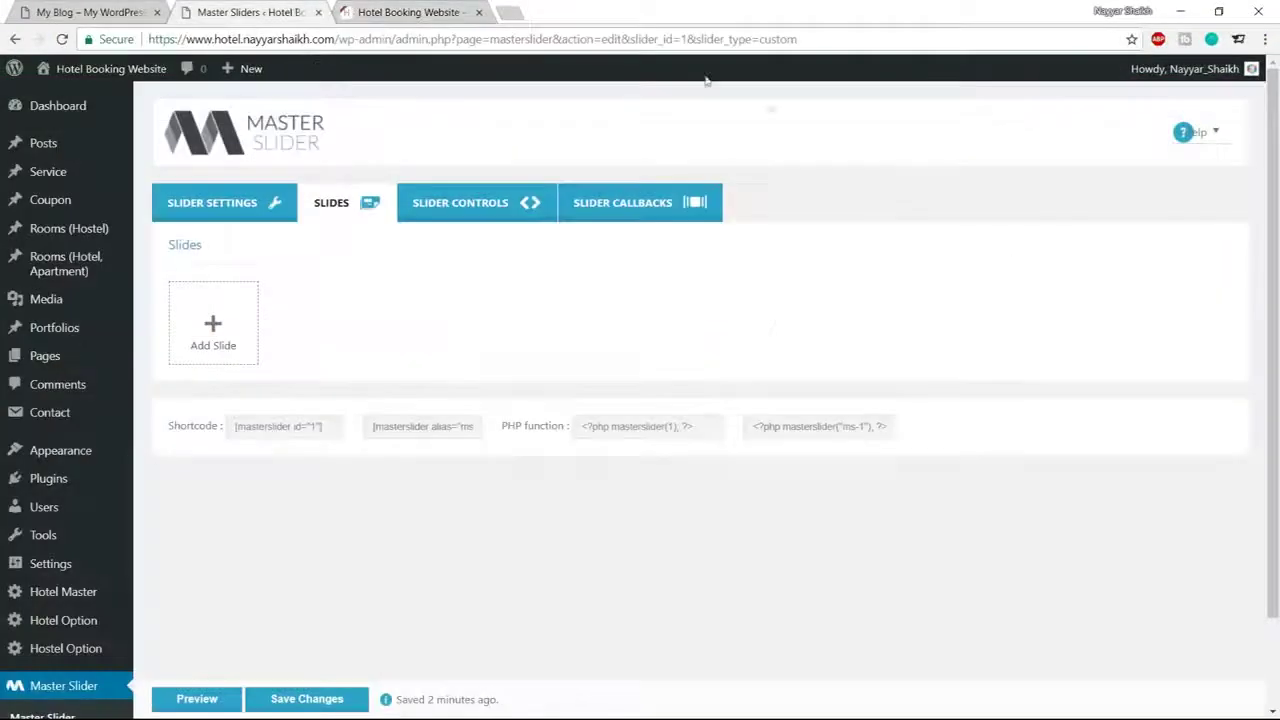
Create a new slide using slider-1.jpg from Hotel > Media as its background image
click(213, 334)
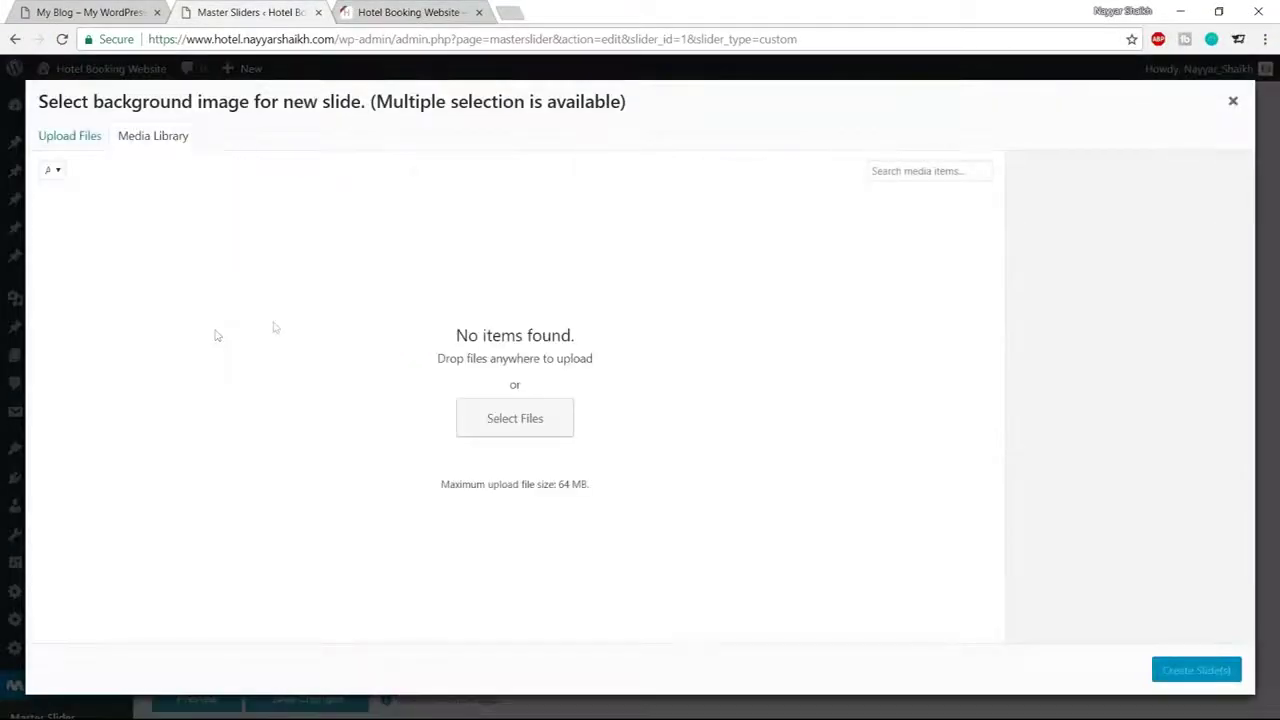
click(72, 145)
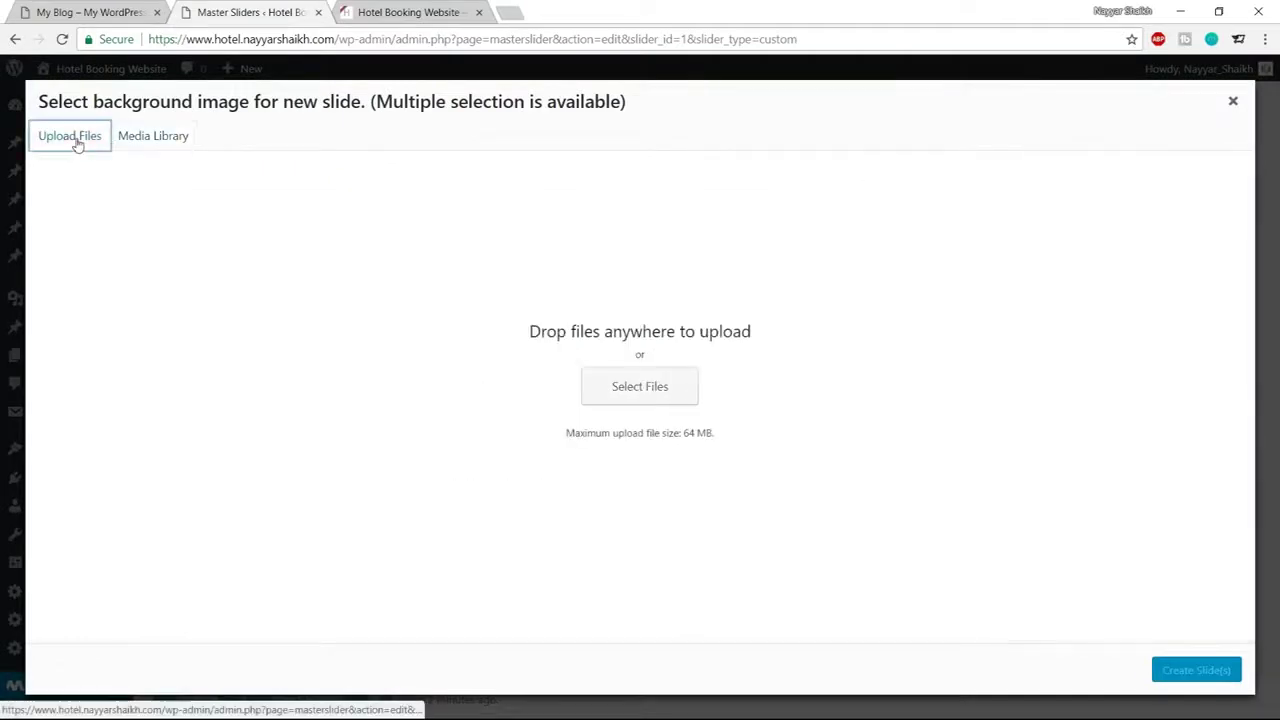
click(637, 380)
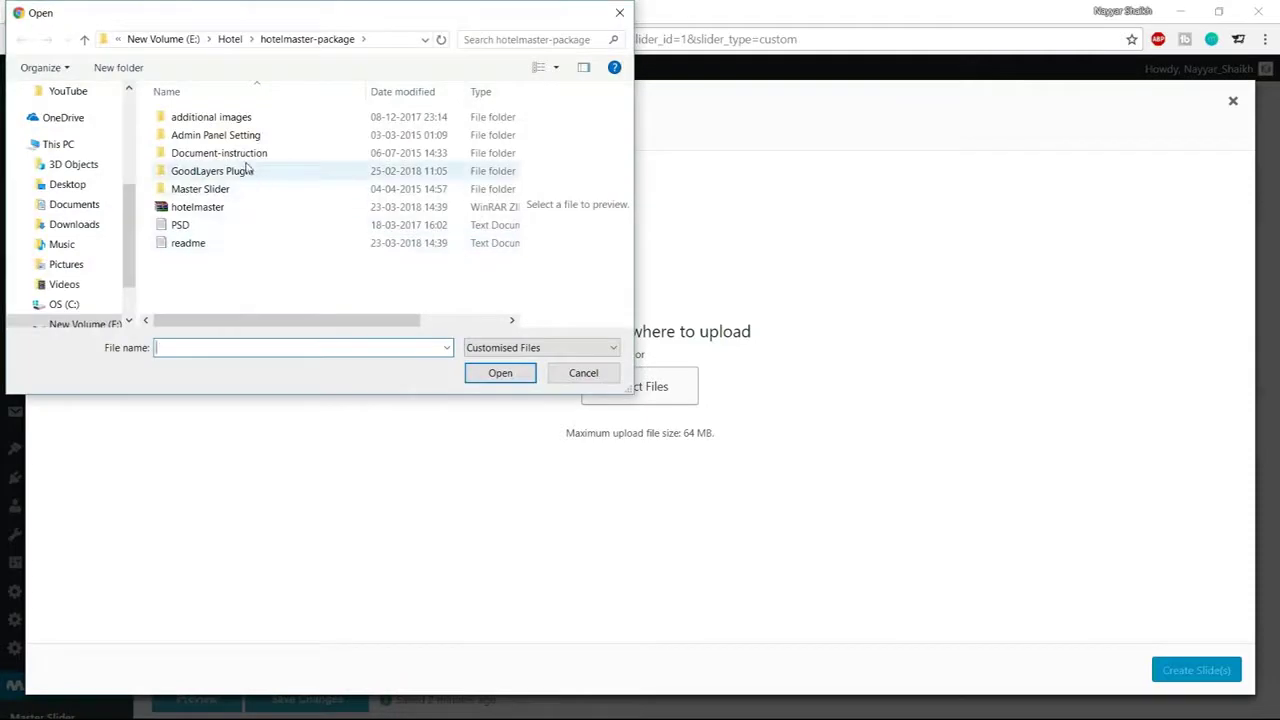
click(232, 39)
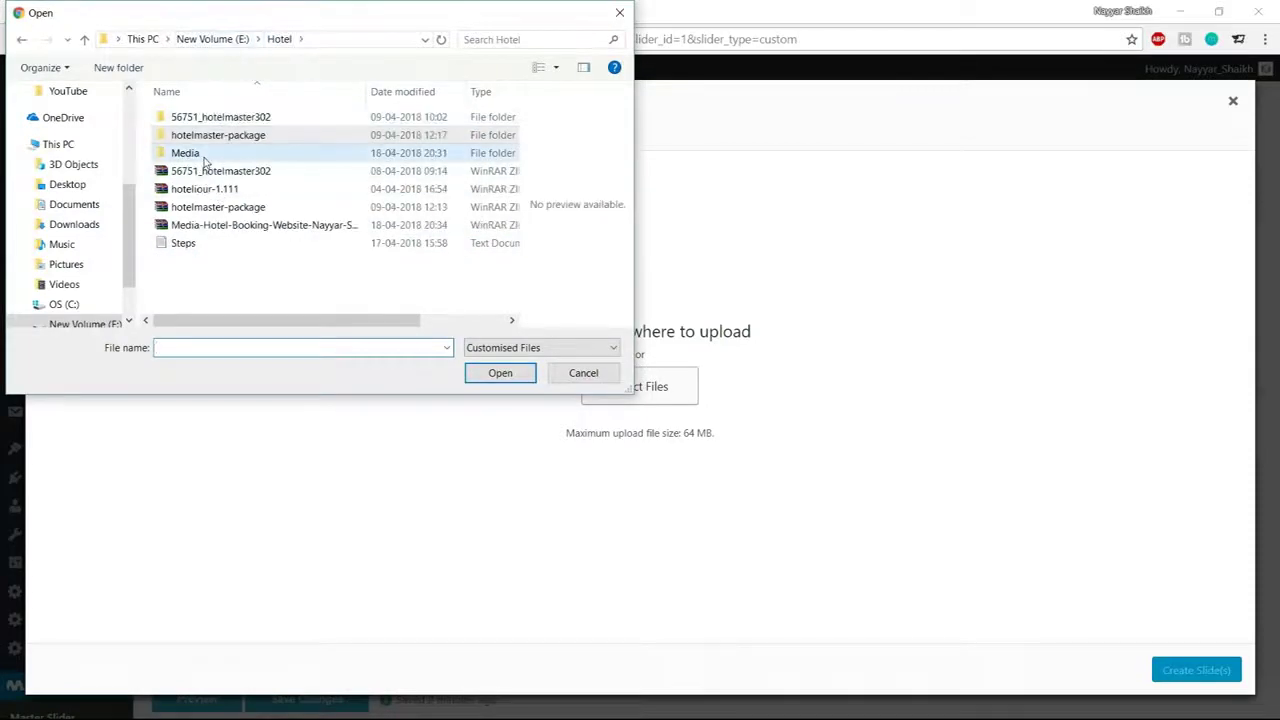
double_click(195, 153)
scroll(415, 230, down, 1)
scroll(415, 230, down, 10)
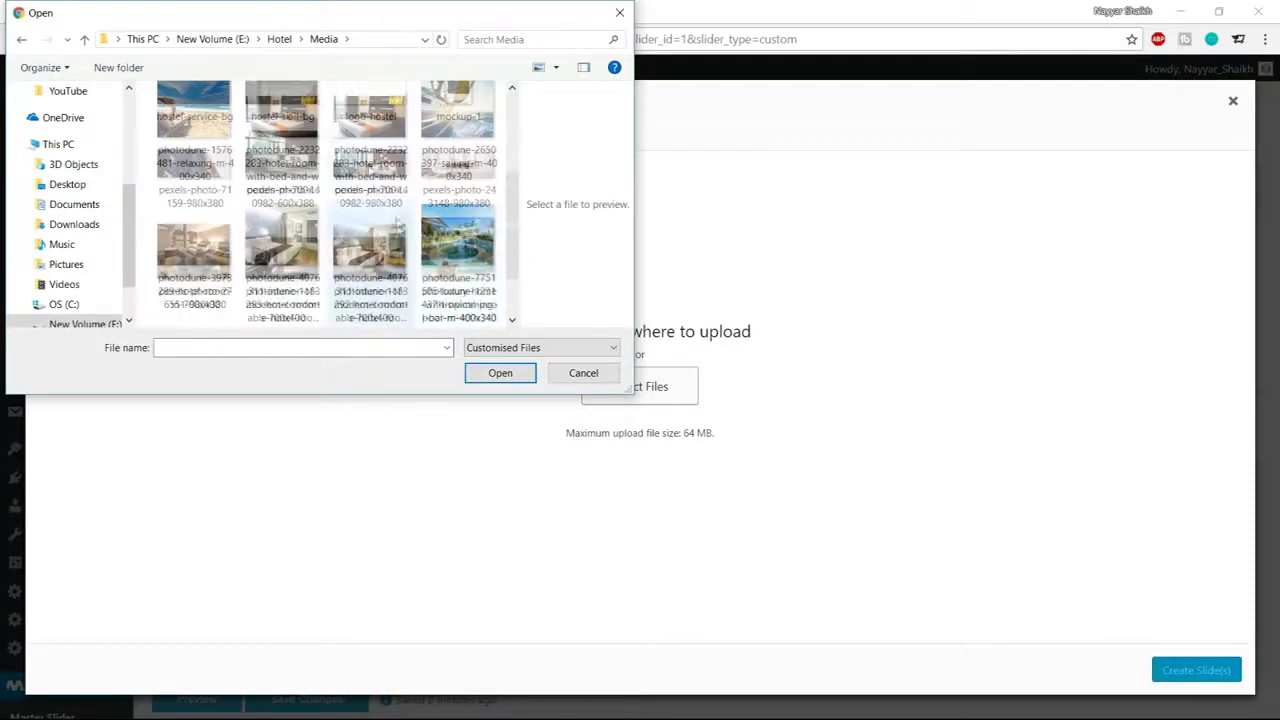
click(412, 296)
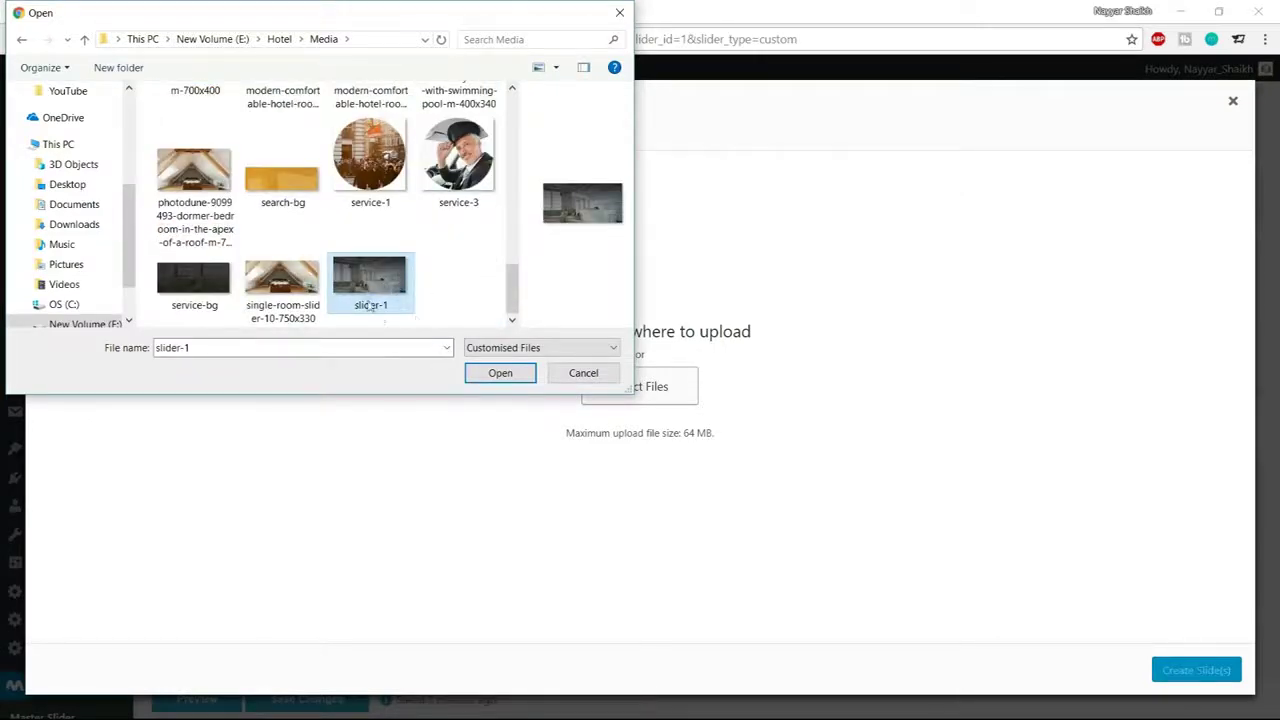
click(499, 373)
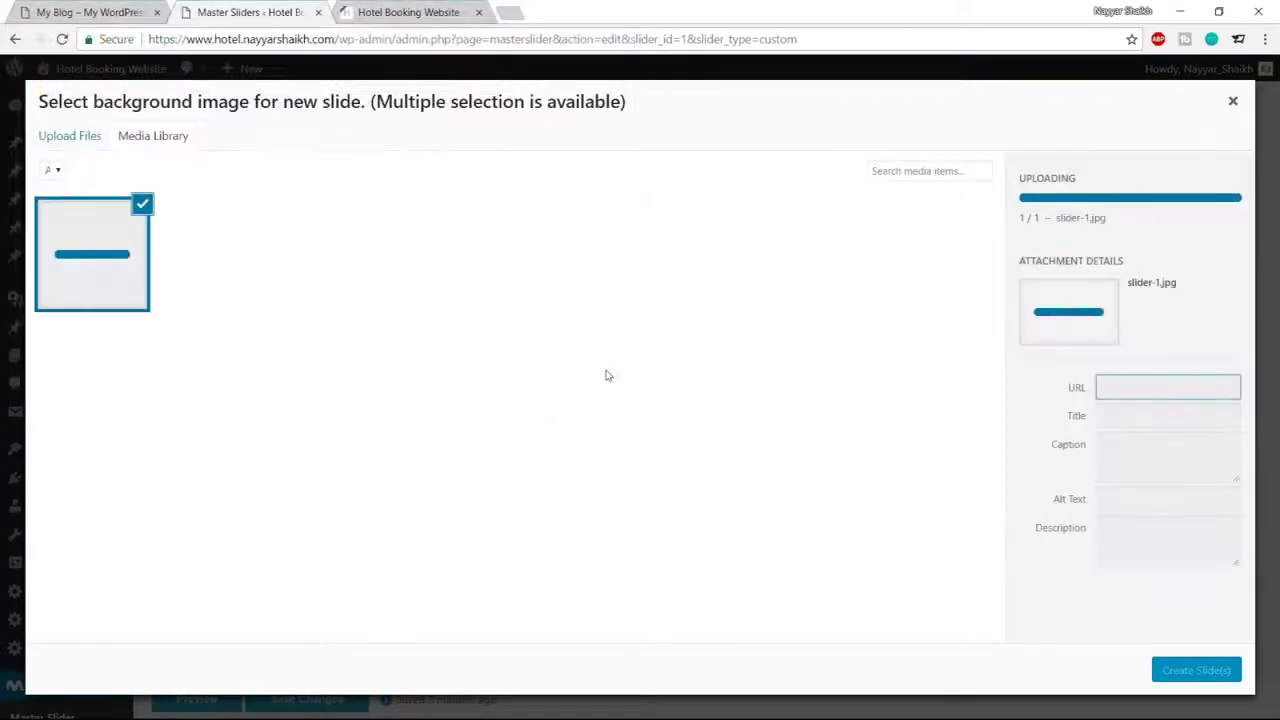
key(Return)
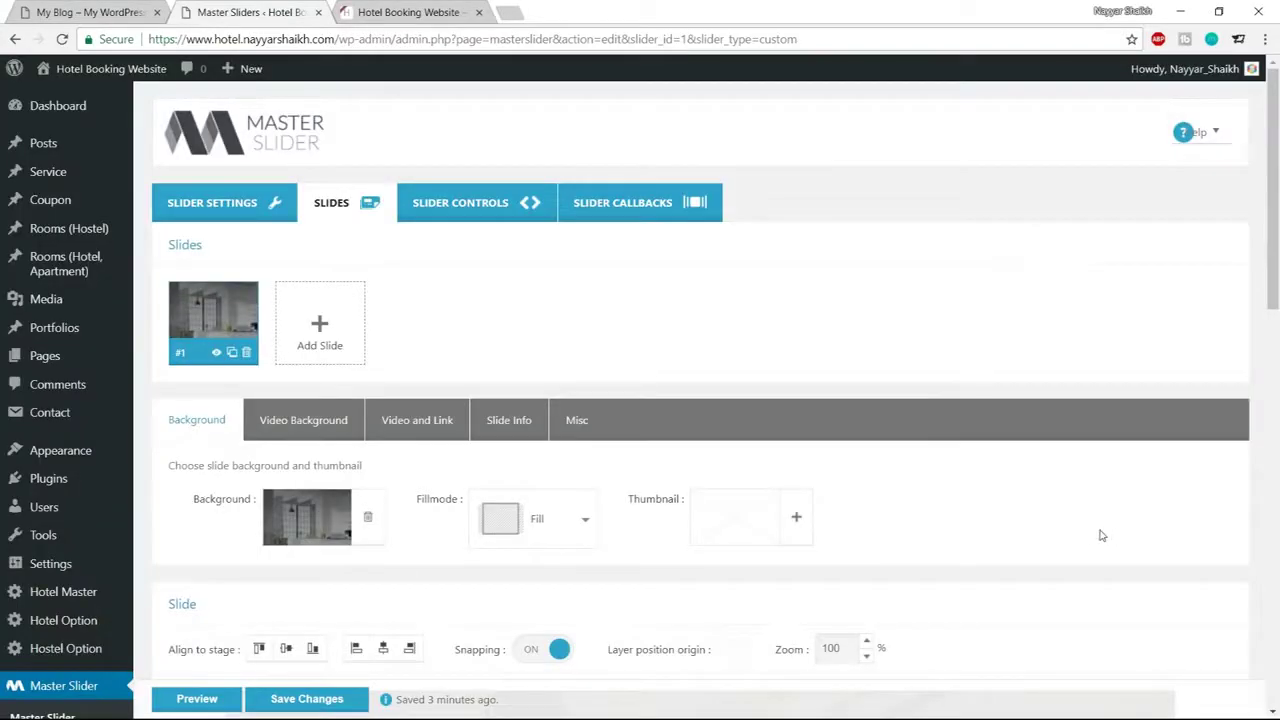
Compare the slide editor with the slider on the live hotel homepage
scroll(1101, 536, down, 7)
scroll(1044, 487, up, 3)
scroll(866, 486, down, 3)
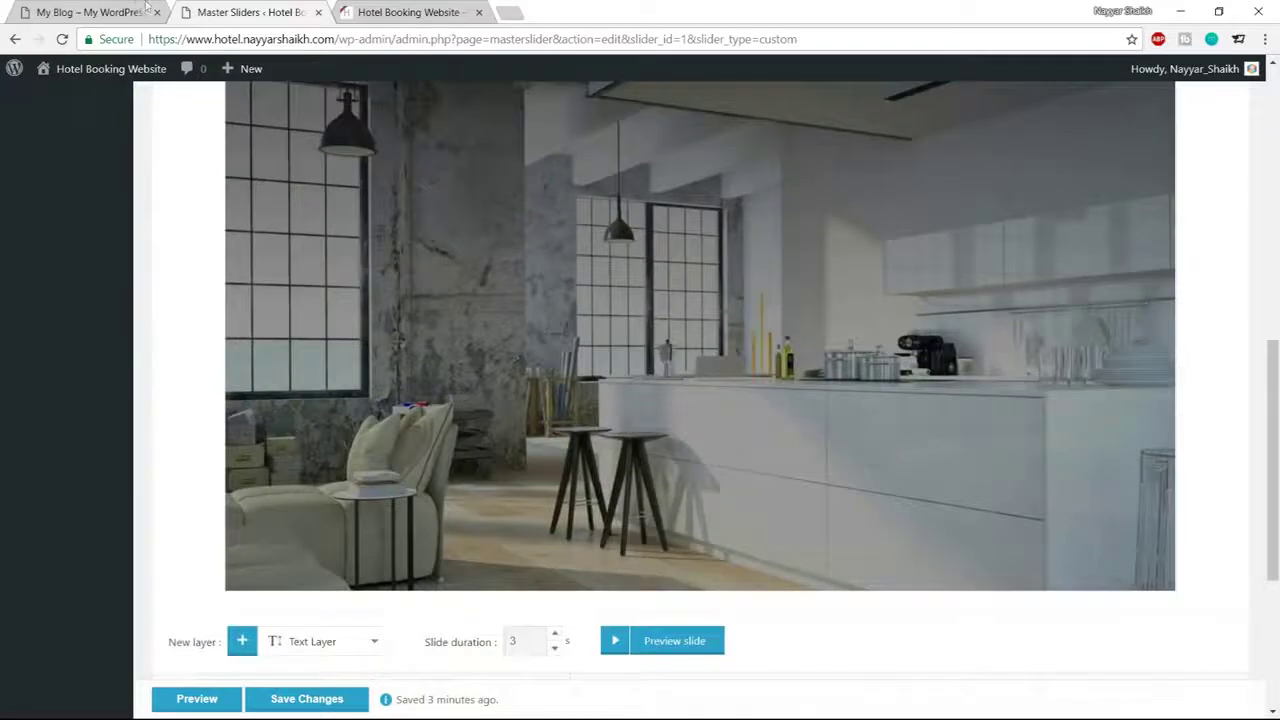
click(146, 8)
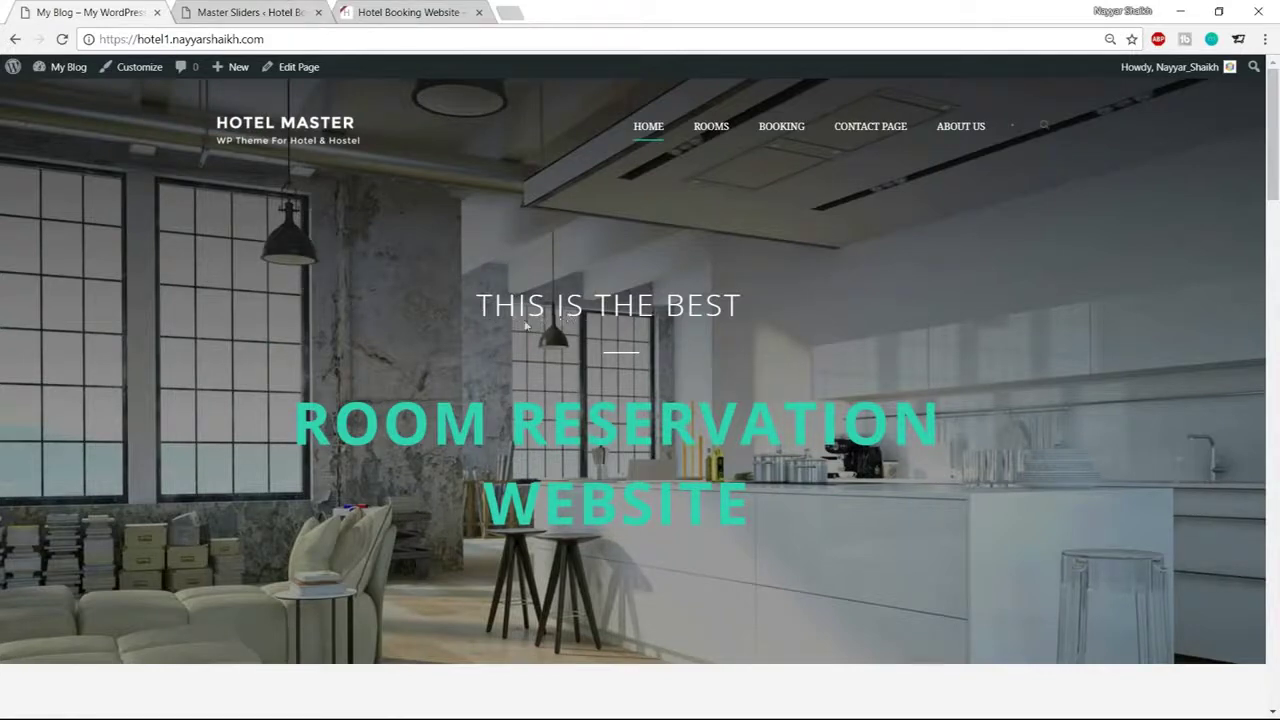
click(300, 12)
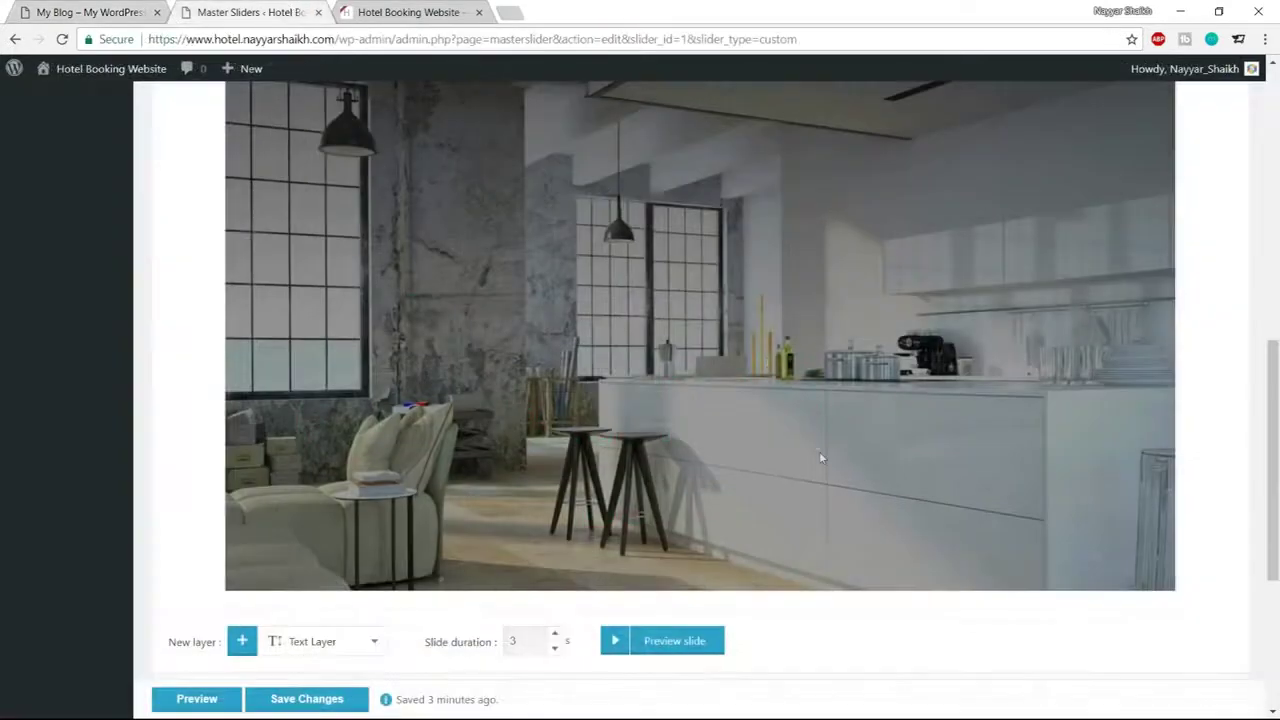
Add a Text Layer to the kitchen slide from the New layer dropdown
scroll(819, 451, up, 1)
scroll(819, 451, down, 4)
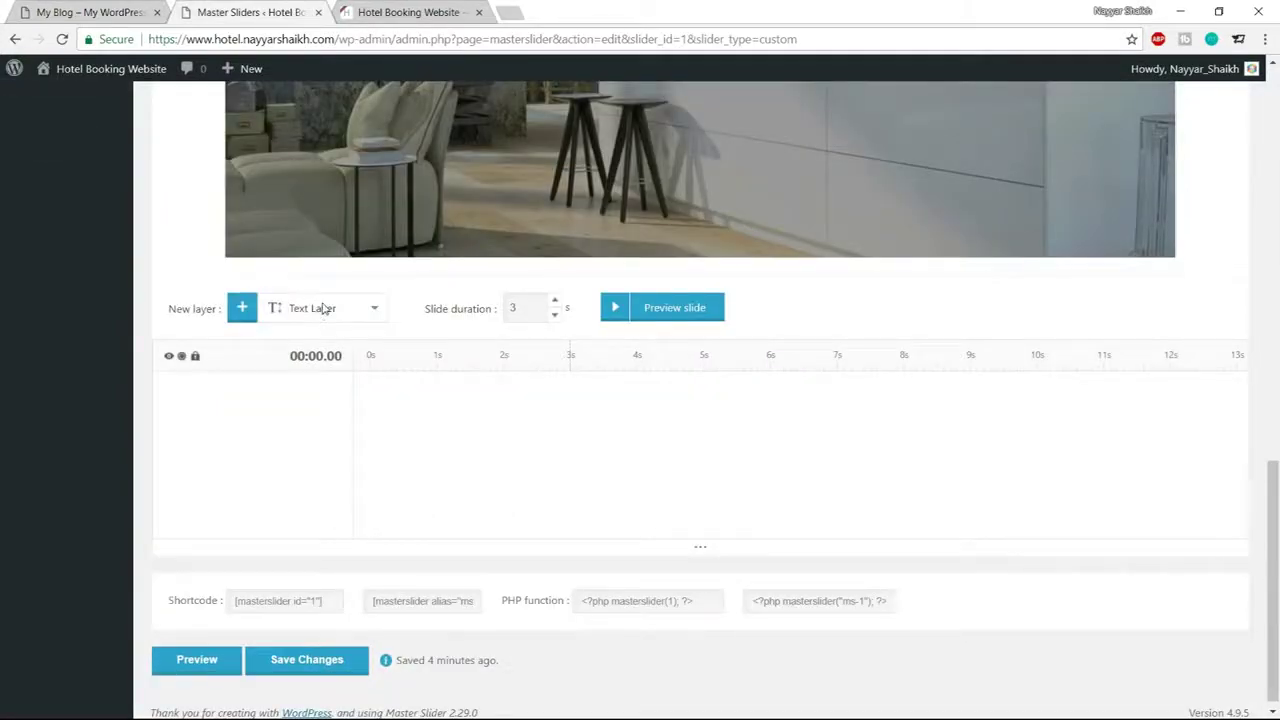
click(323, 309)
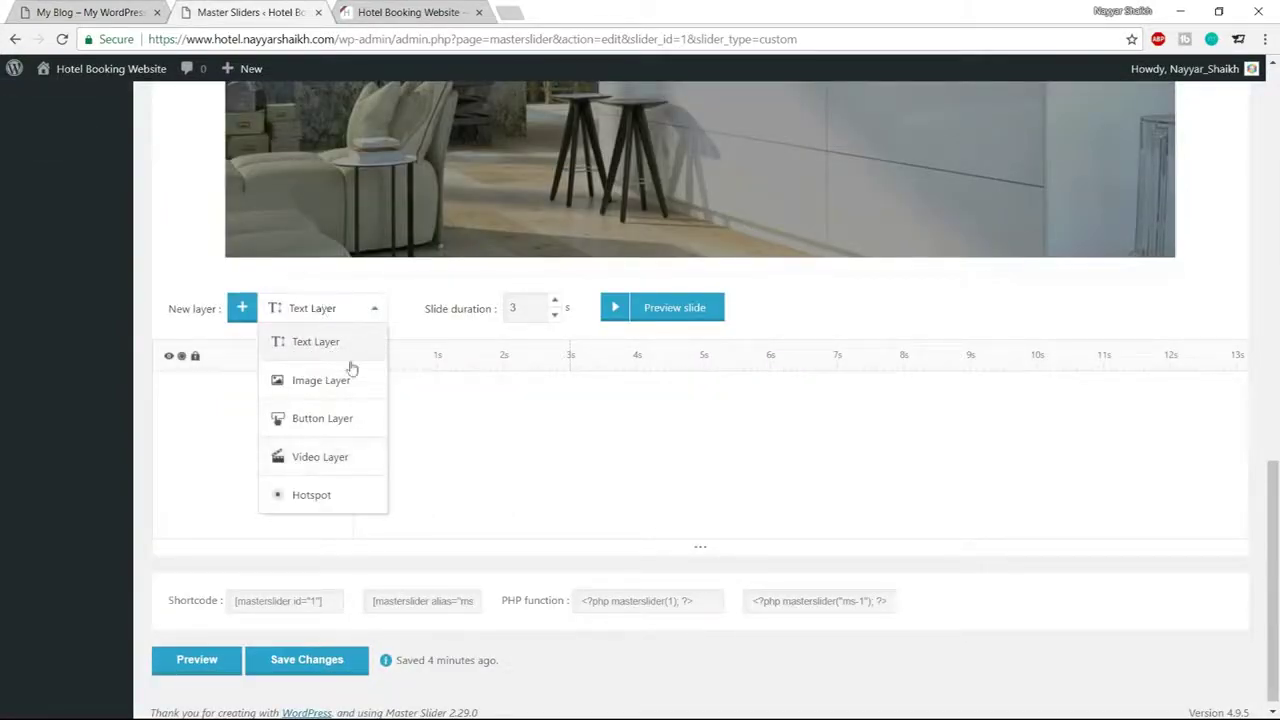
click(117, 10)
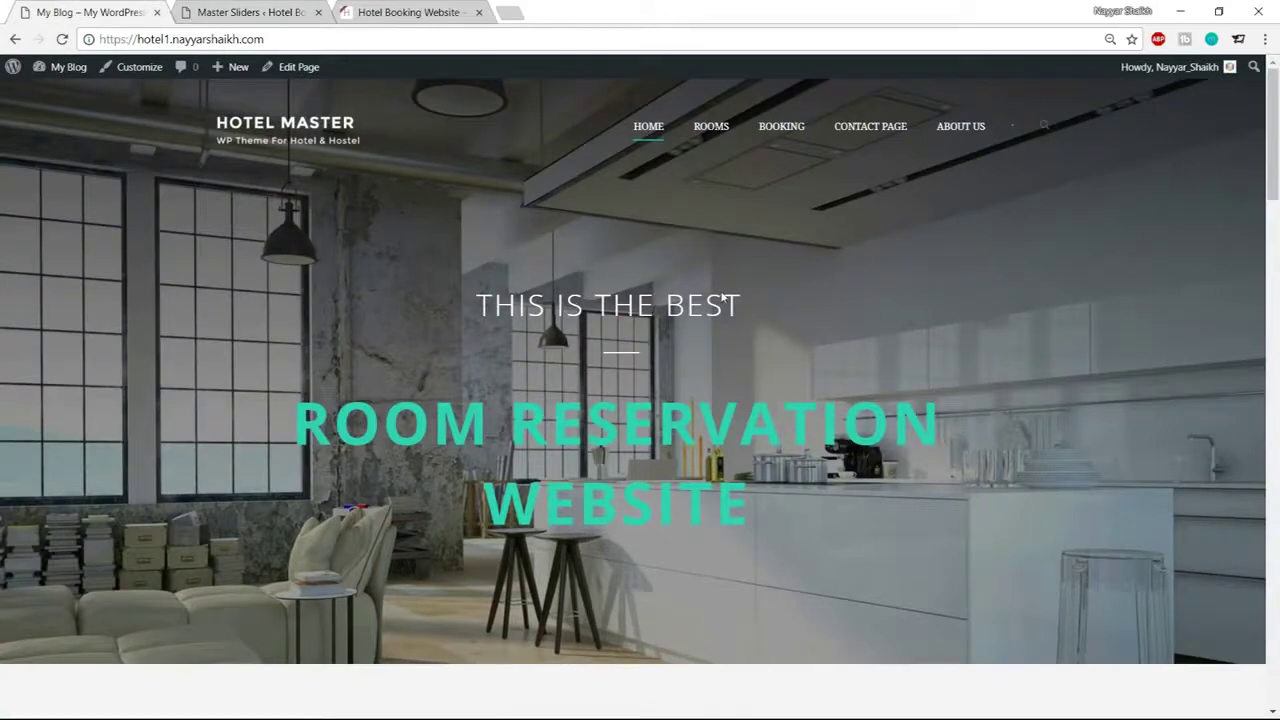
click(270, 12)
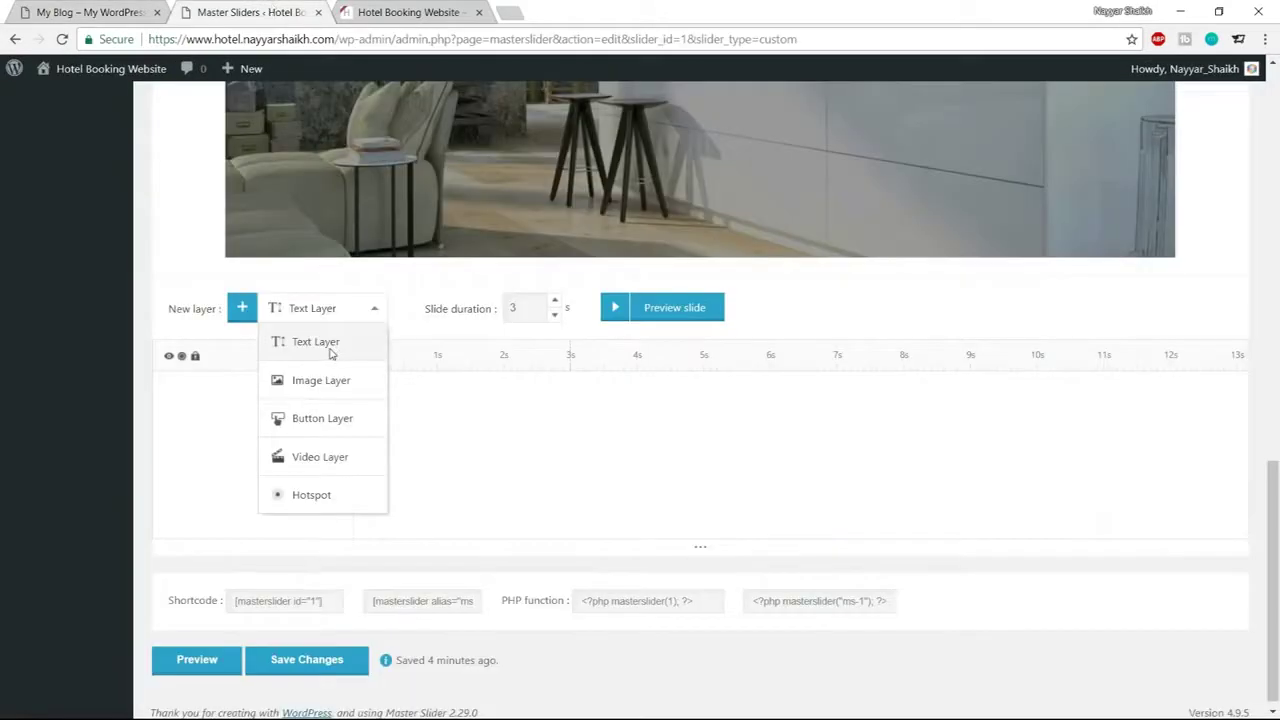
click(331, 344)
click(241, 309)
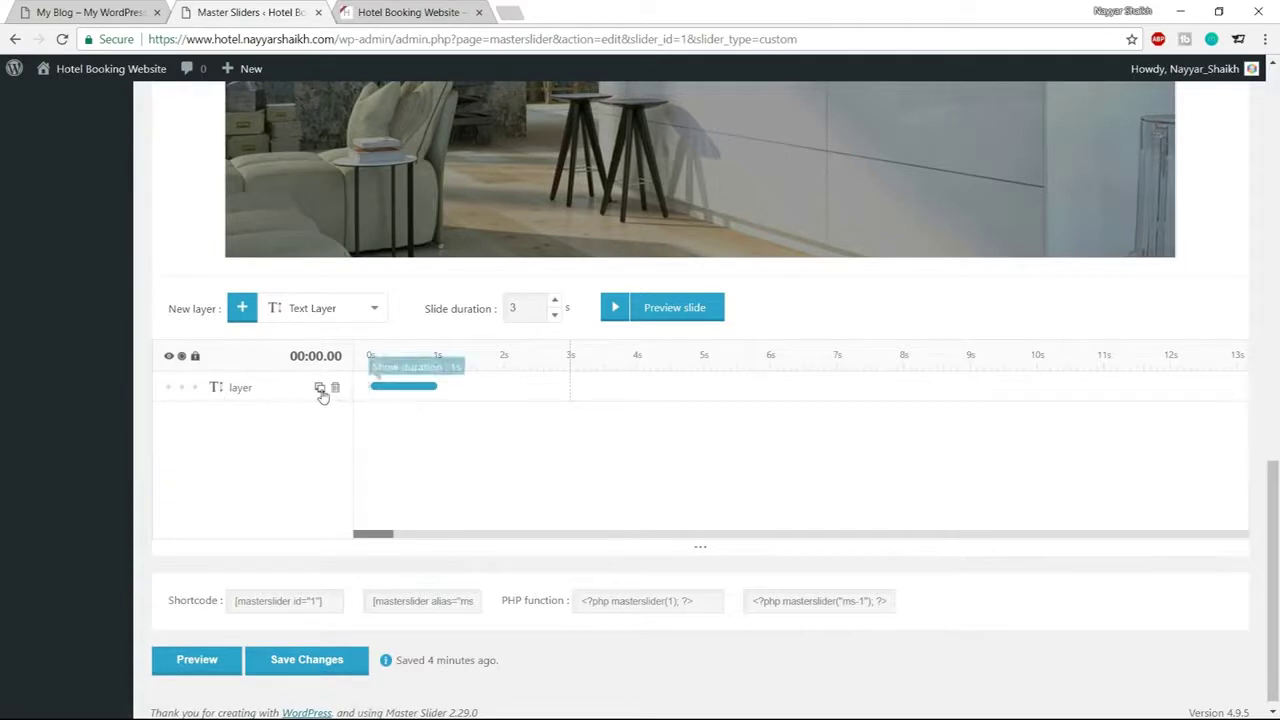
Replace the layer's Lorem Ipsum placeholder with THIS IS THE BEST
click(217, 392)
scroll(448, 420, down, 2)
scroll(448, 440, down, 3)
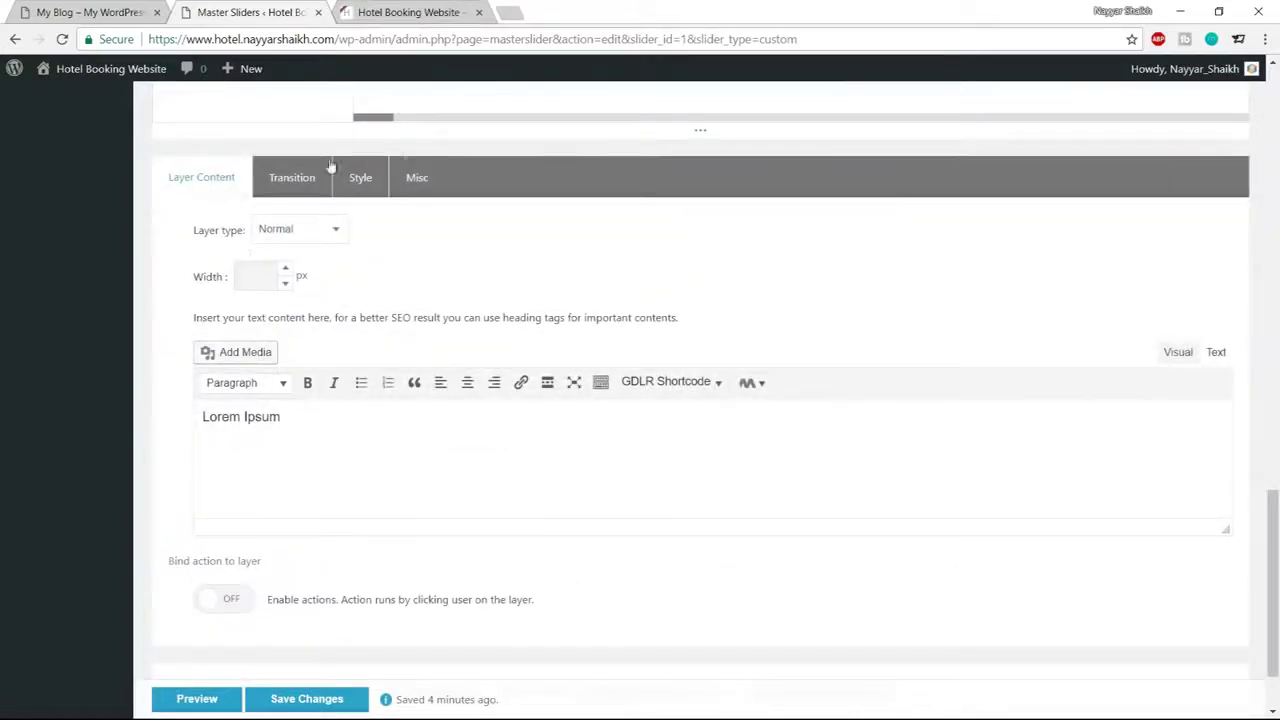
scroll(552, 376, up, 3)
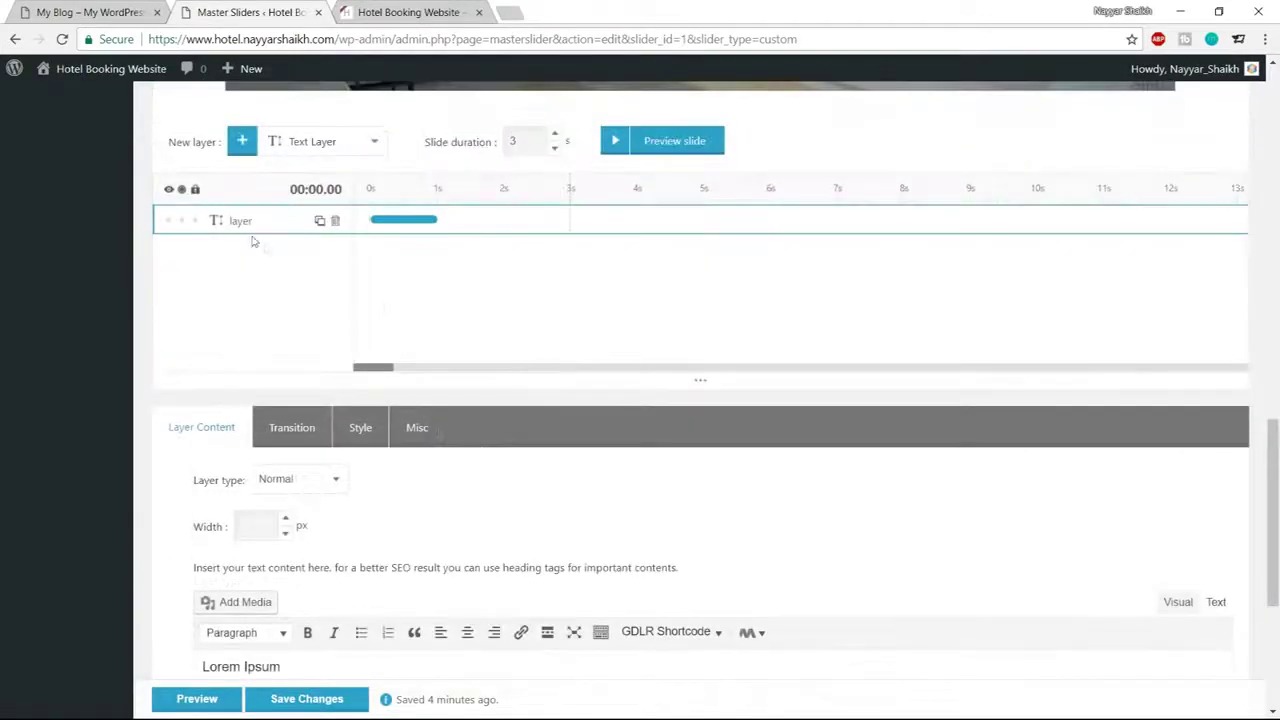
scroll(454, 329, down, 3)
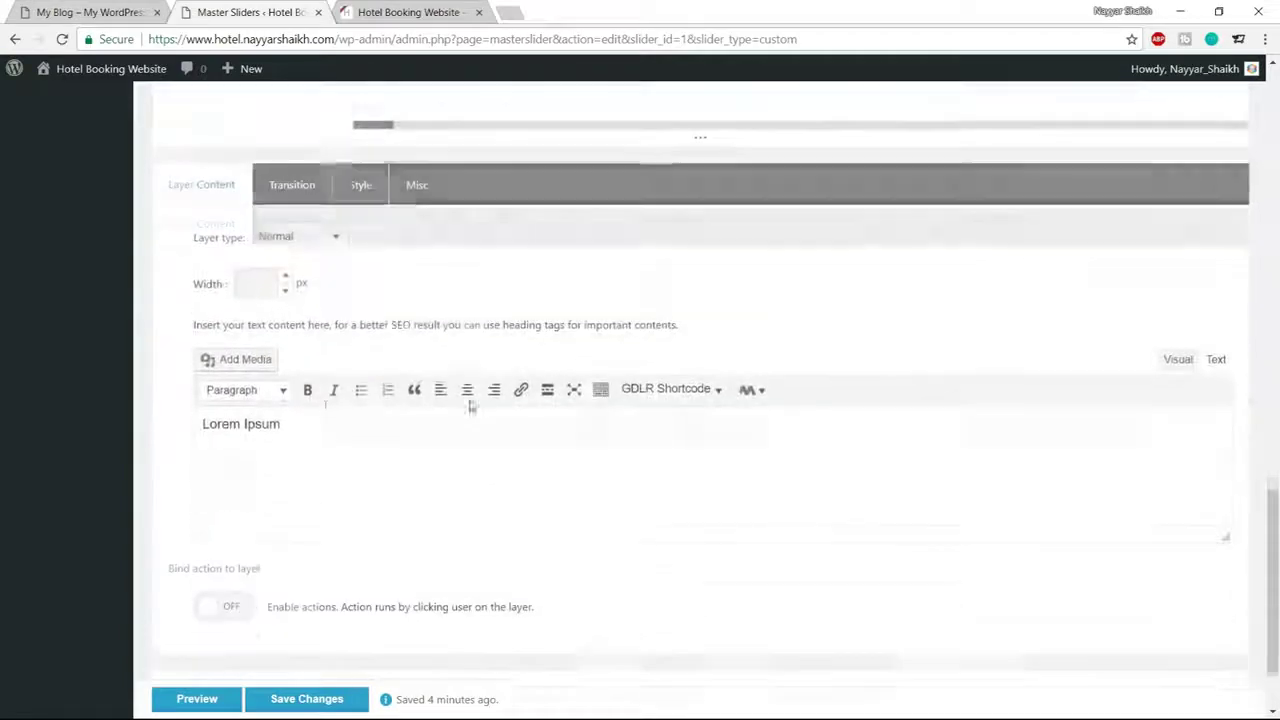
drag(314, 411, 188, 432)
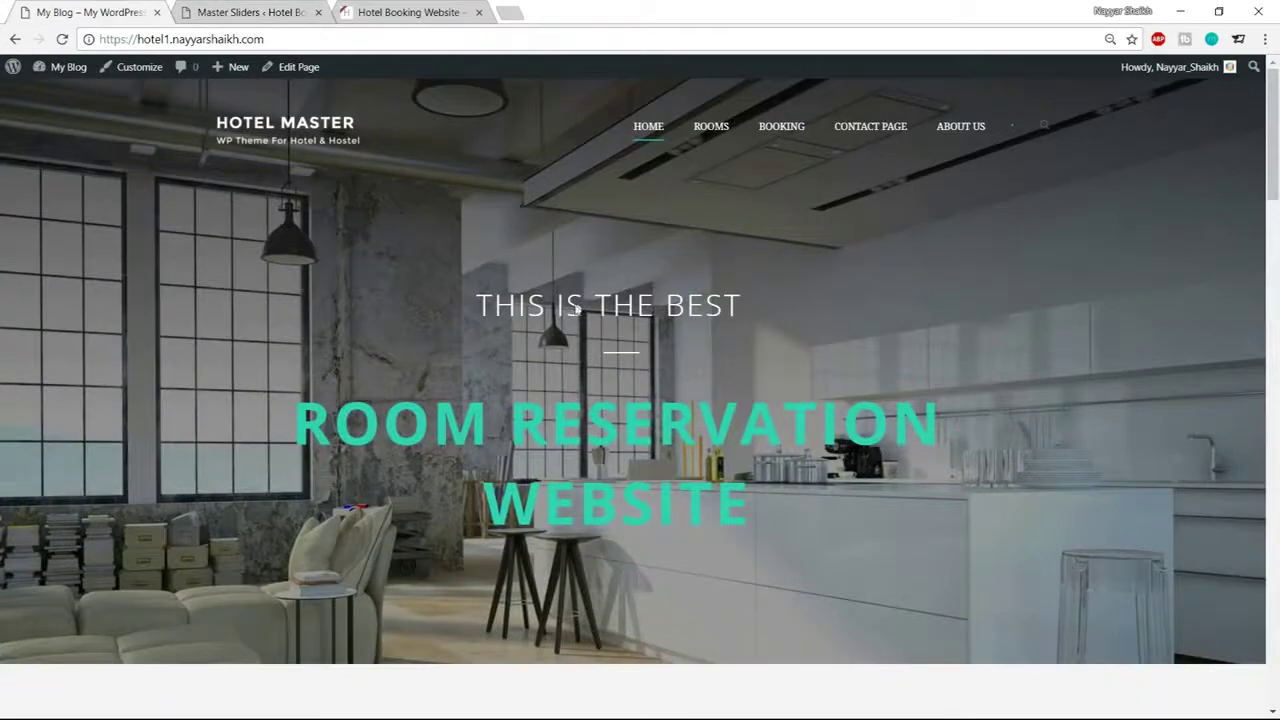
click(224, 10)
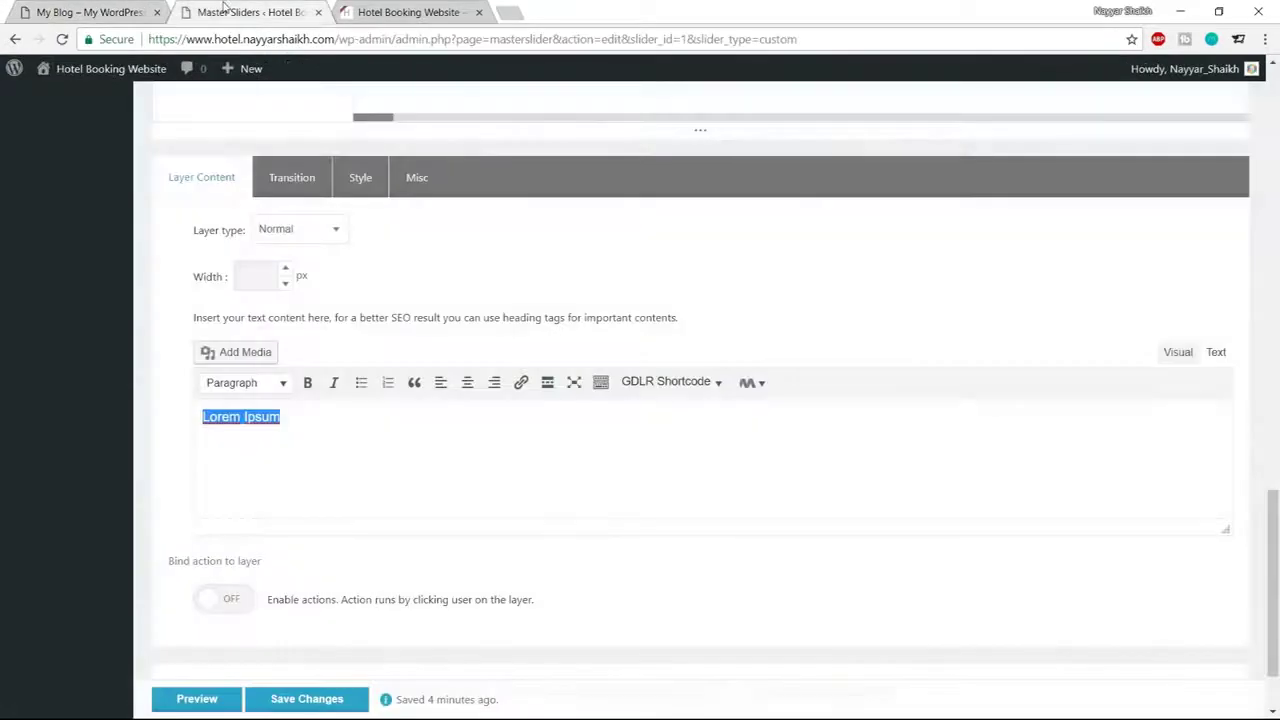
text(T)
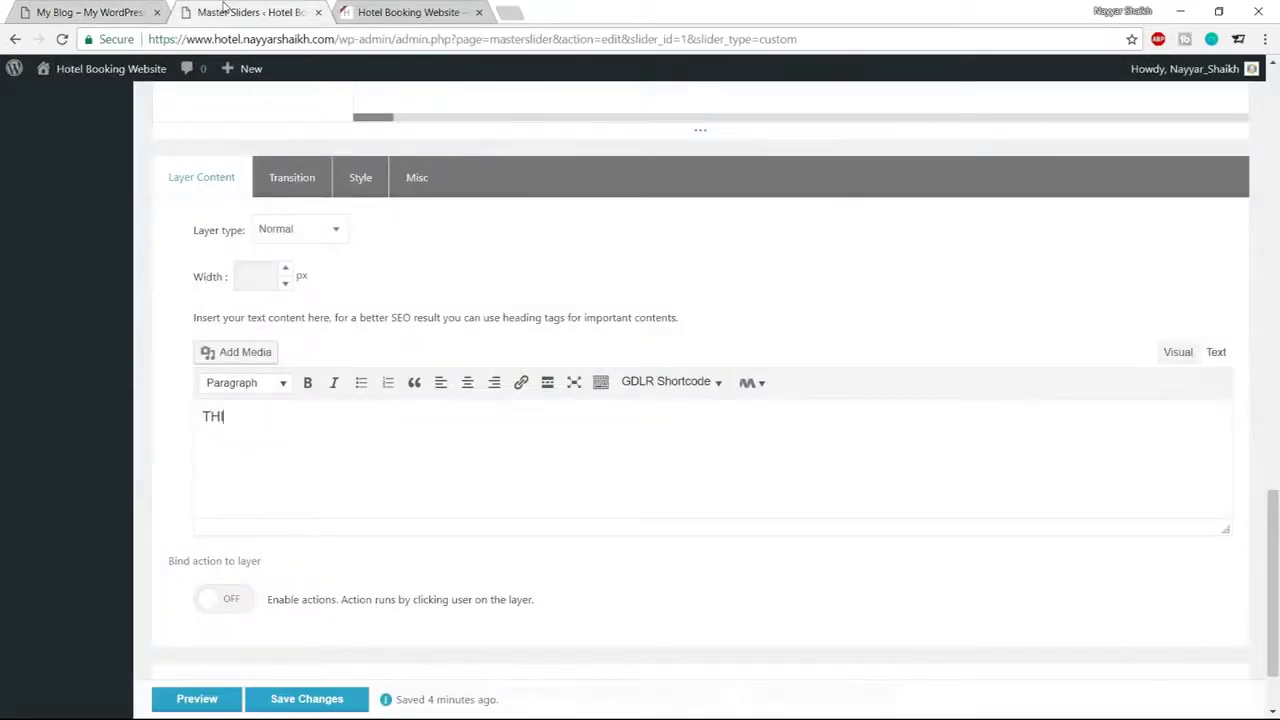
text(HIS IS THE BEST)
Move the text layer to the slide centre, at OffsetX 486 and OffsetY 300 px
scroll(548, 311, up, 10)
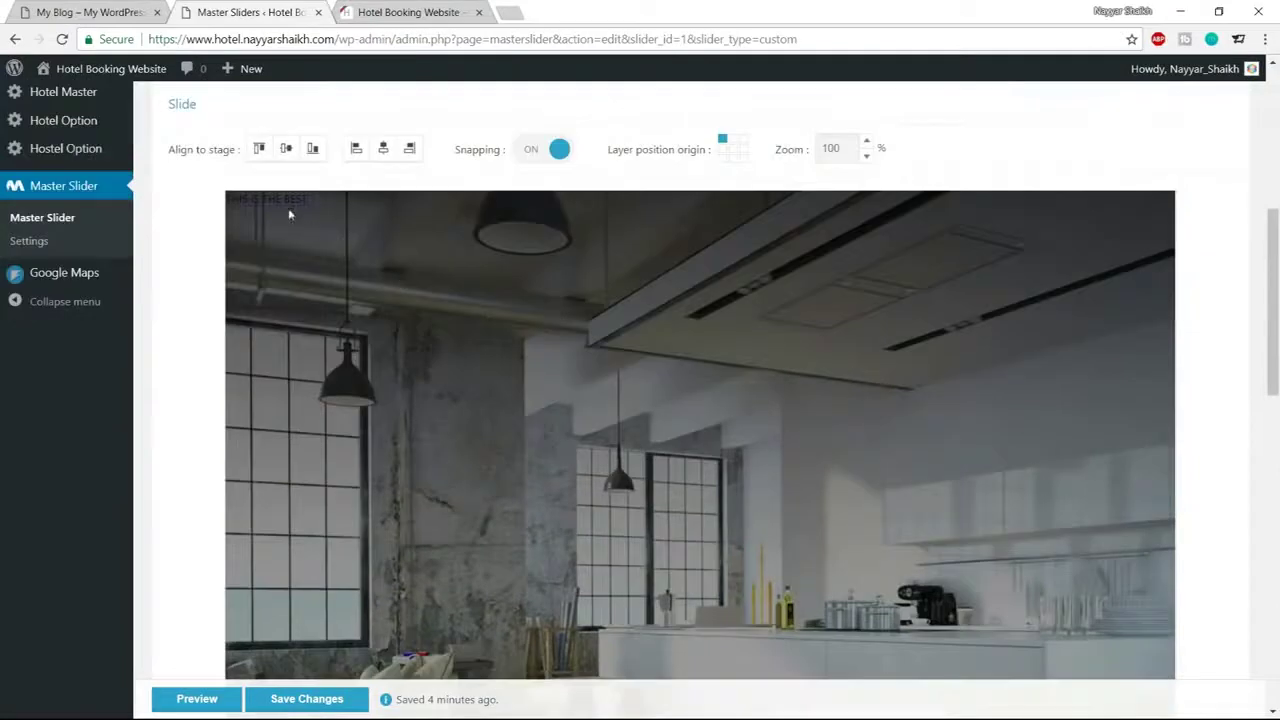
drag(325, 218, 702, 465)
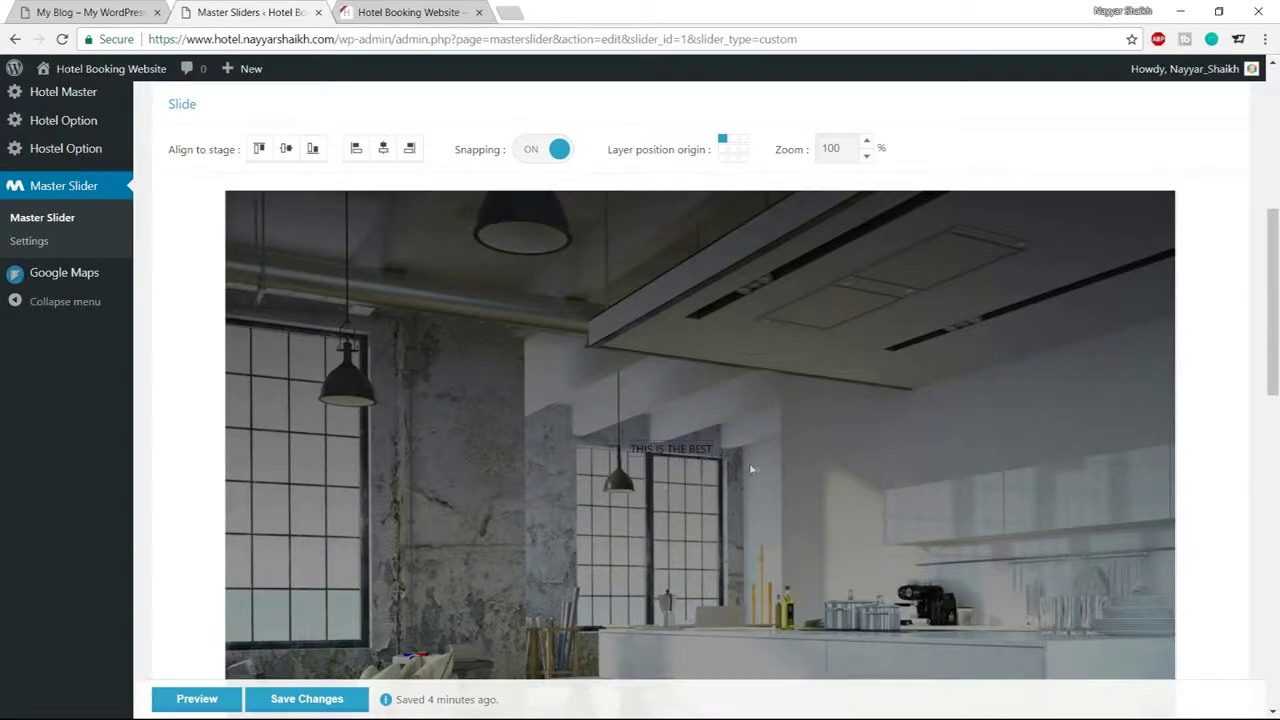
scroll(755, 468, down, 3)
scroll(771, 338, down, 8)
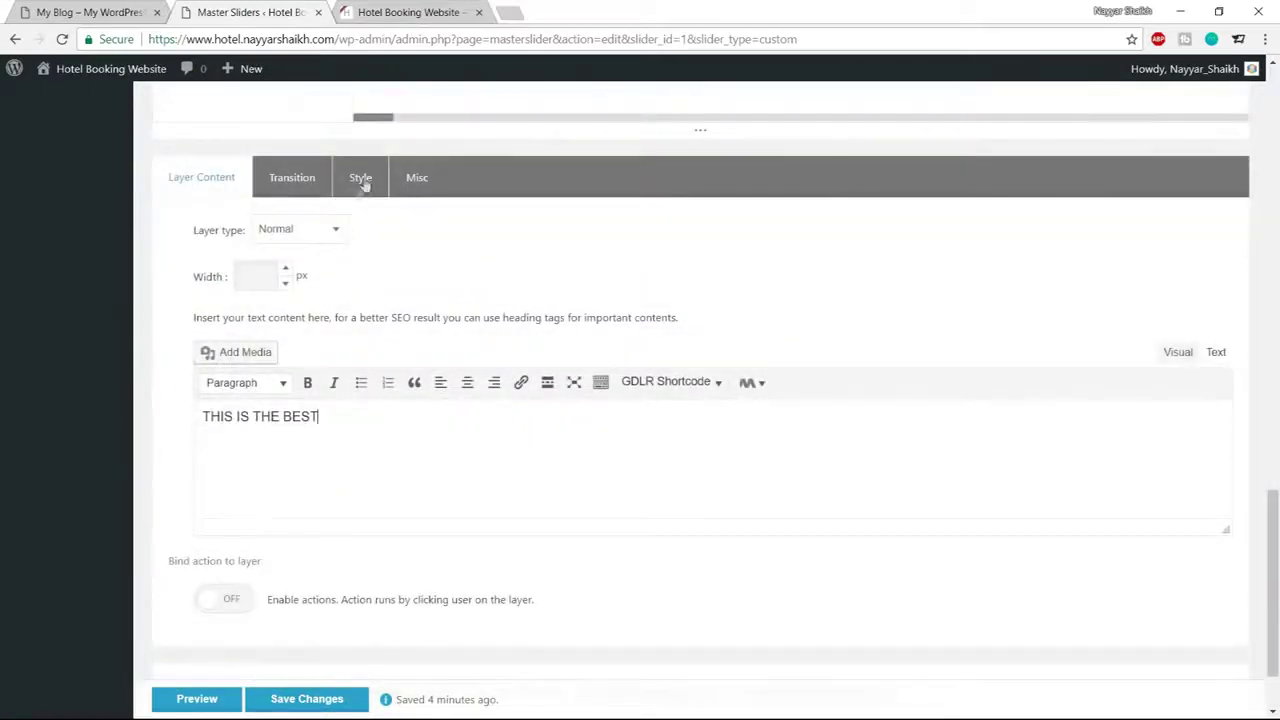
click(370, 186)
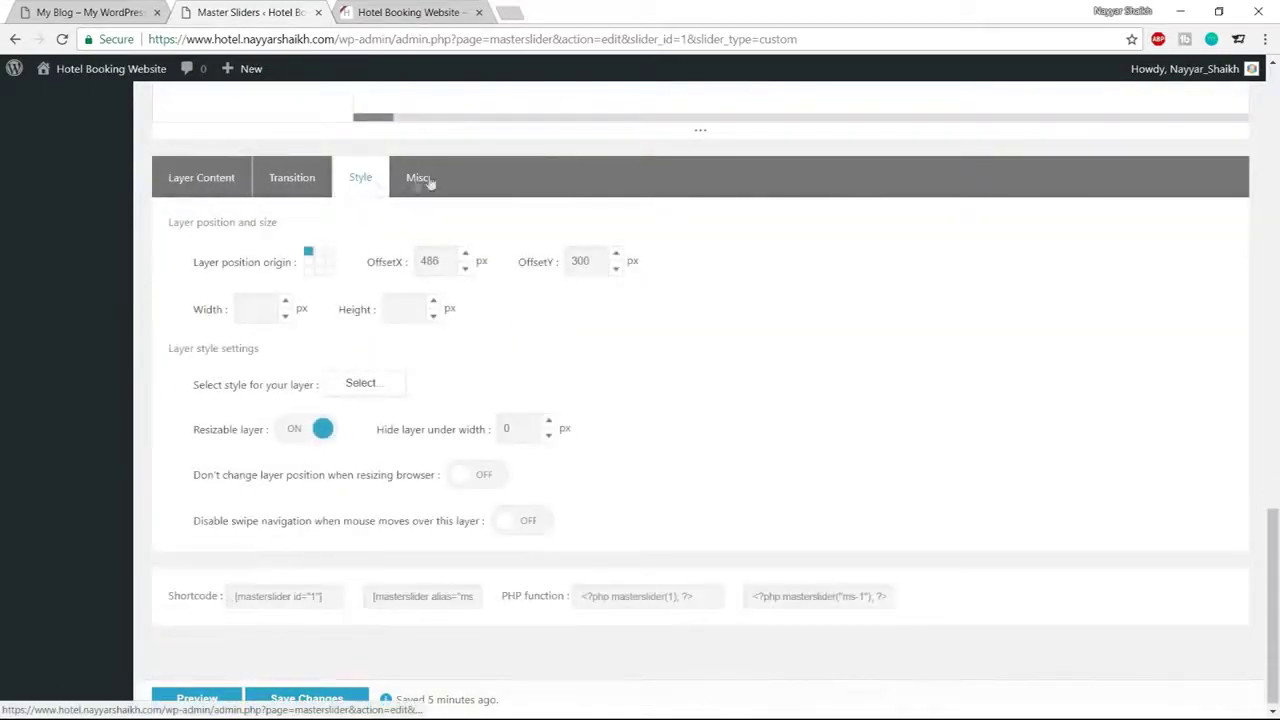
drag(183, 383, 312, 390)
click(262, 402)
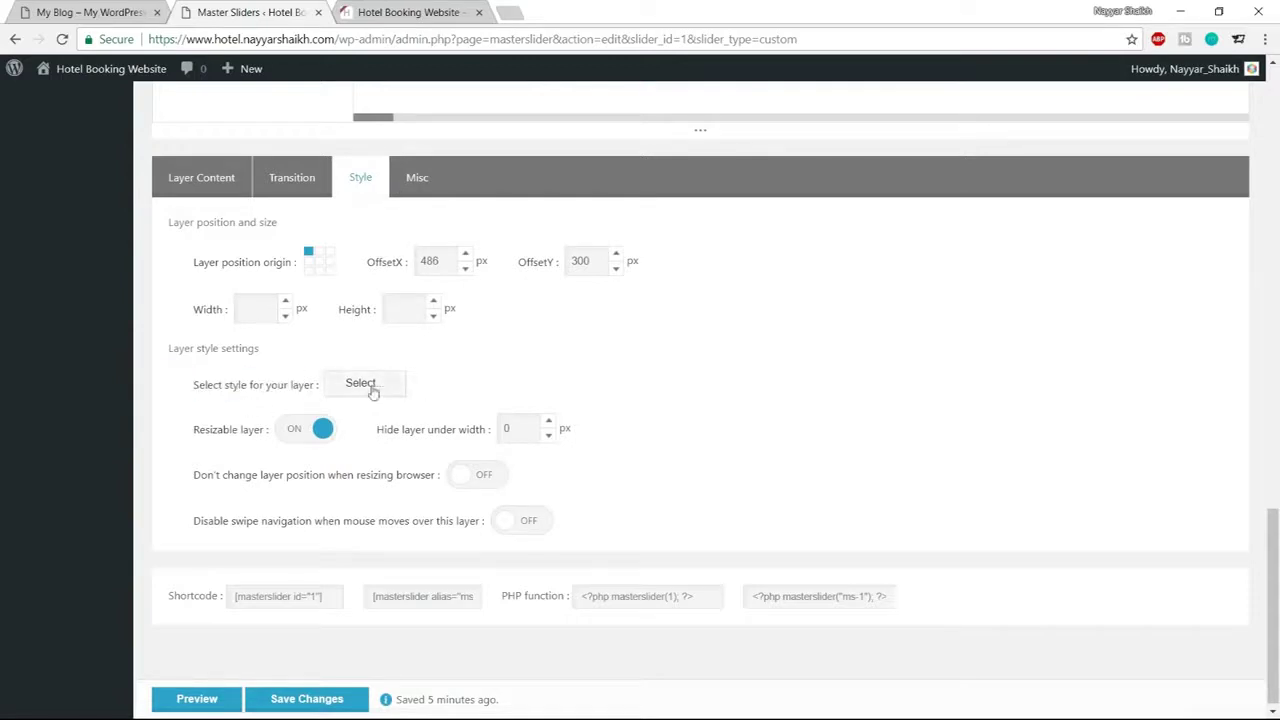
Set the layer's font size to 48 in the Style Editor
click(373, 390)
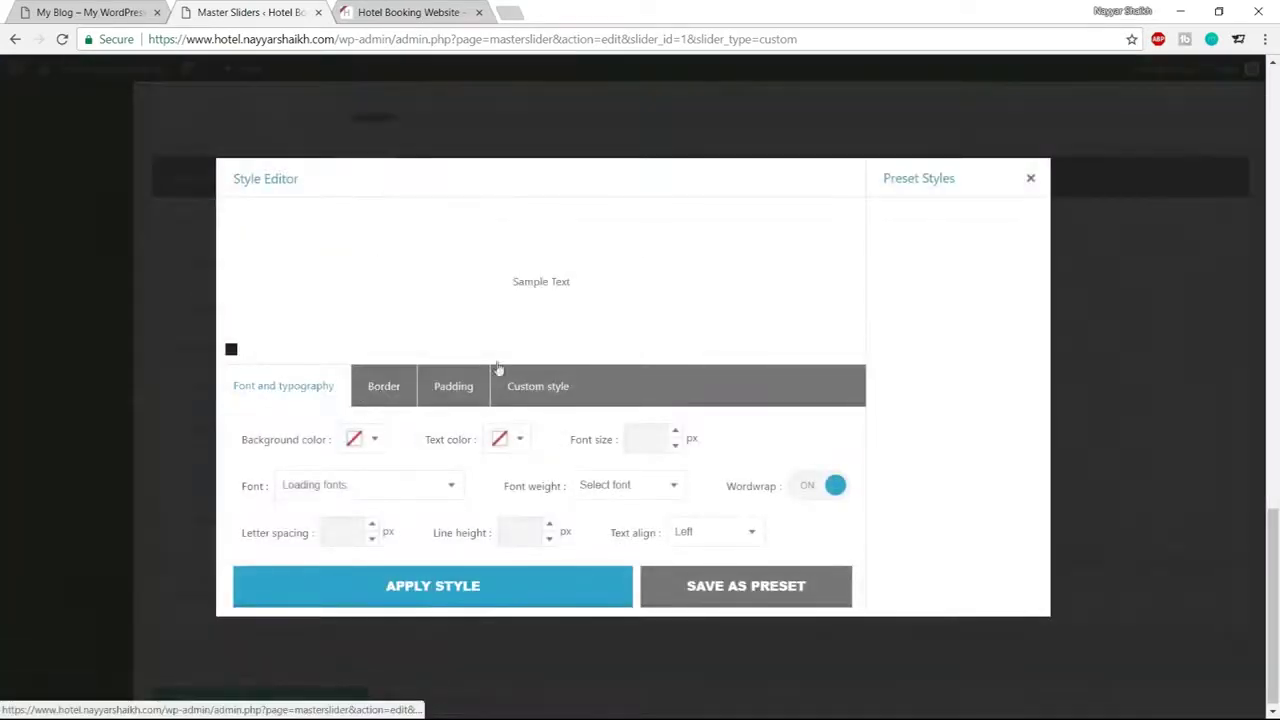
drag(507, 290, 557, 281)
click(586, 281)
click(574, 283)
triple_click(569, 281)
click(575, 287)
triple_click(574, 285)
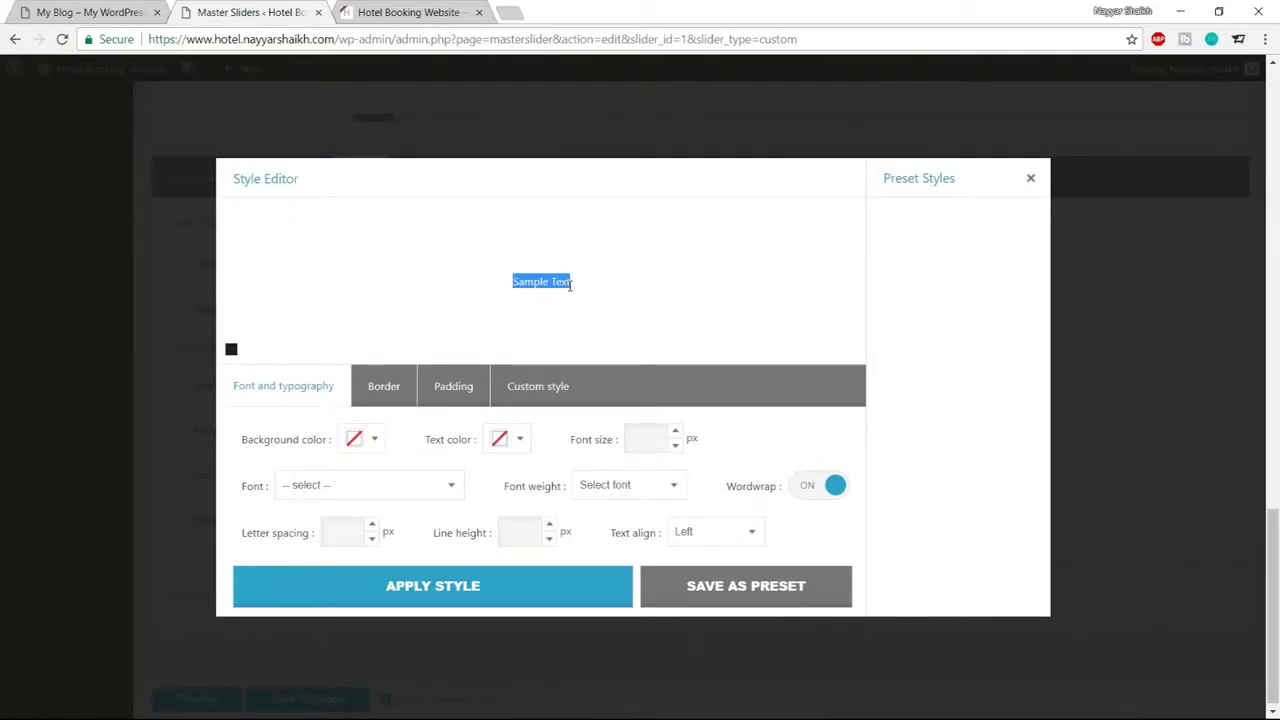
click(602, 296)
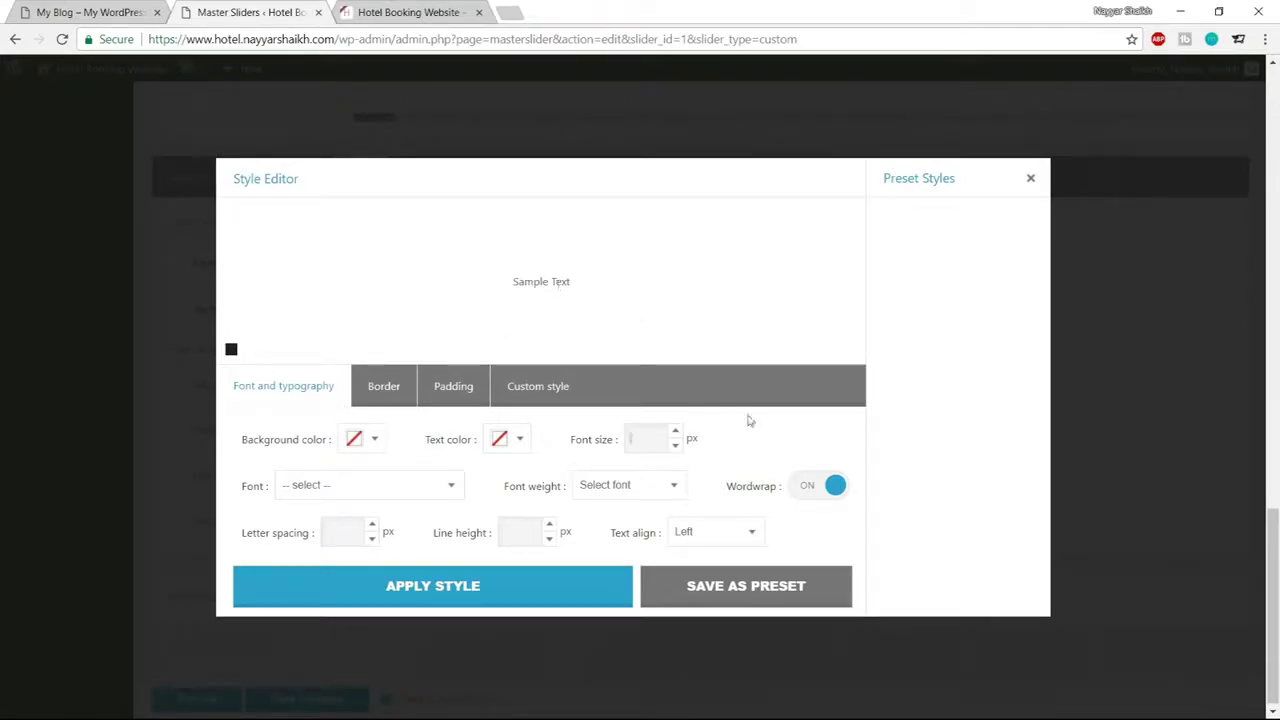
text(48)
drag(444, 282, 565, 282)
click(659, 277)
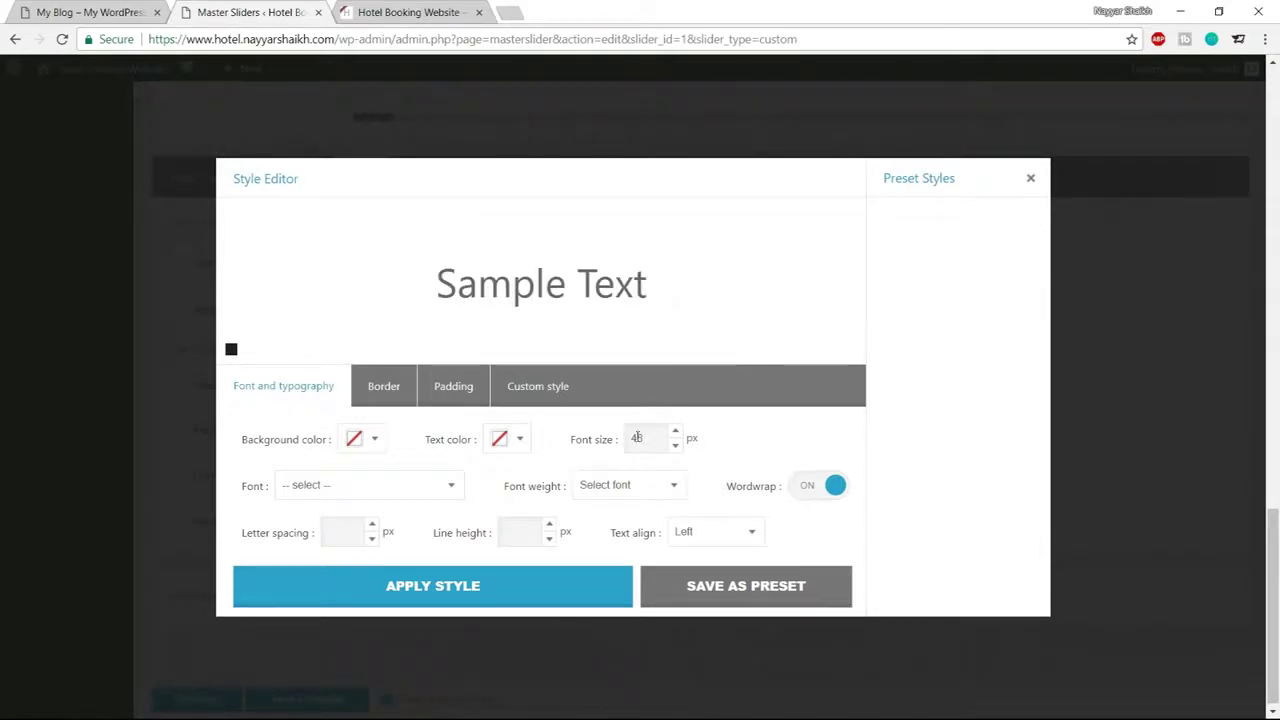
Choose Open Sans as the font with weight 300
click(365, 495)
scroll(363, 410, down, 20)
scroll(363, 396, up, 20)
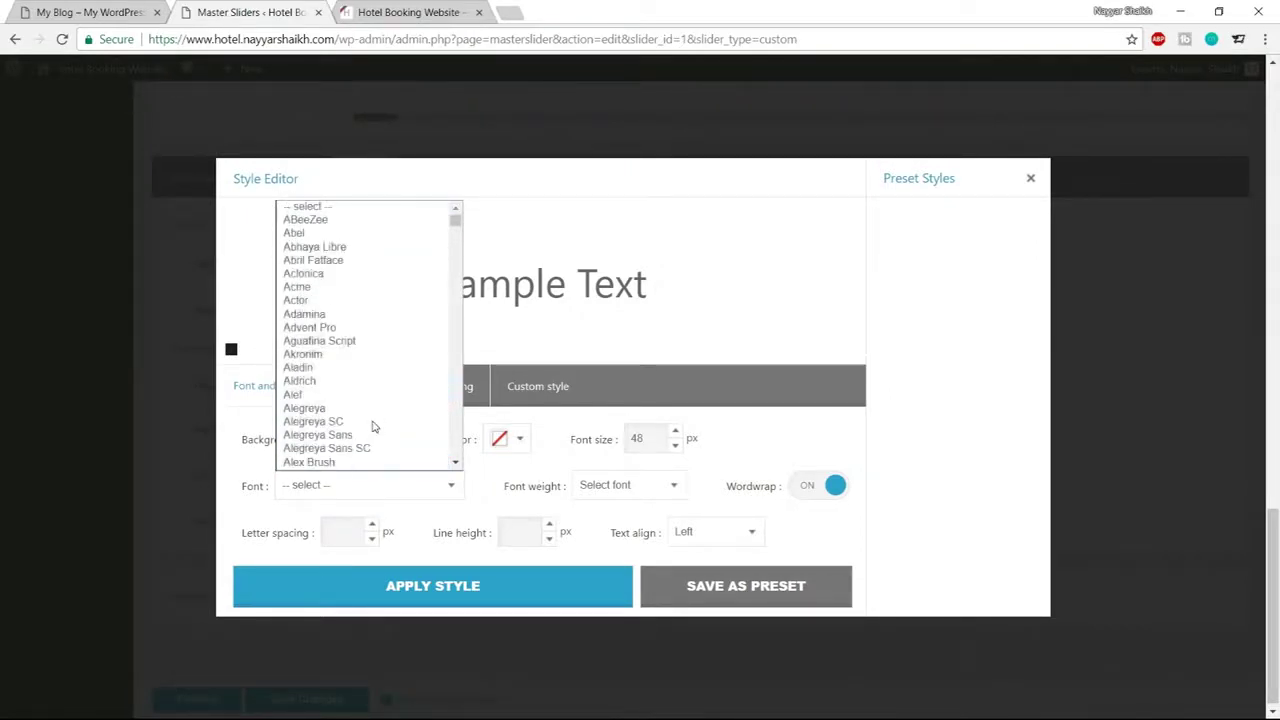
text(open)
key(Return)
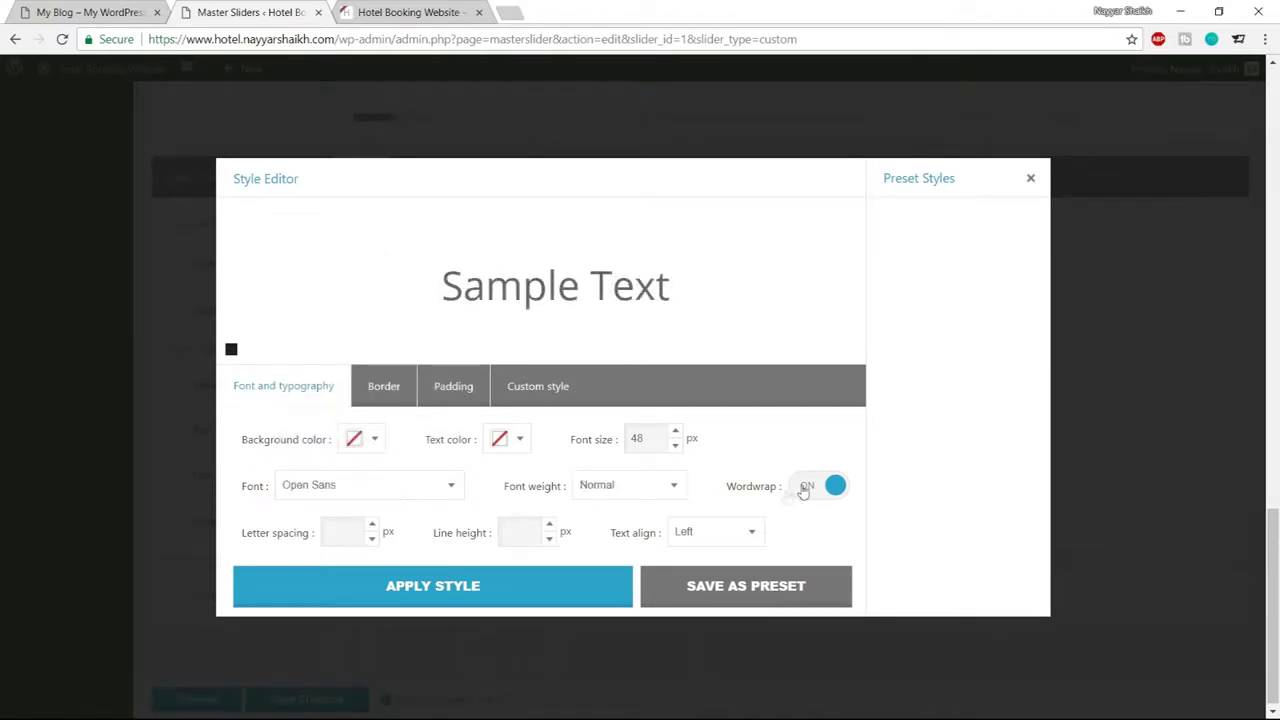
click(621, 490)
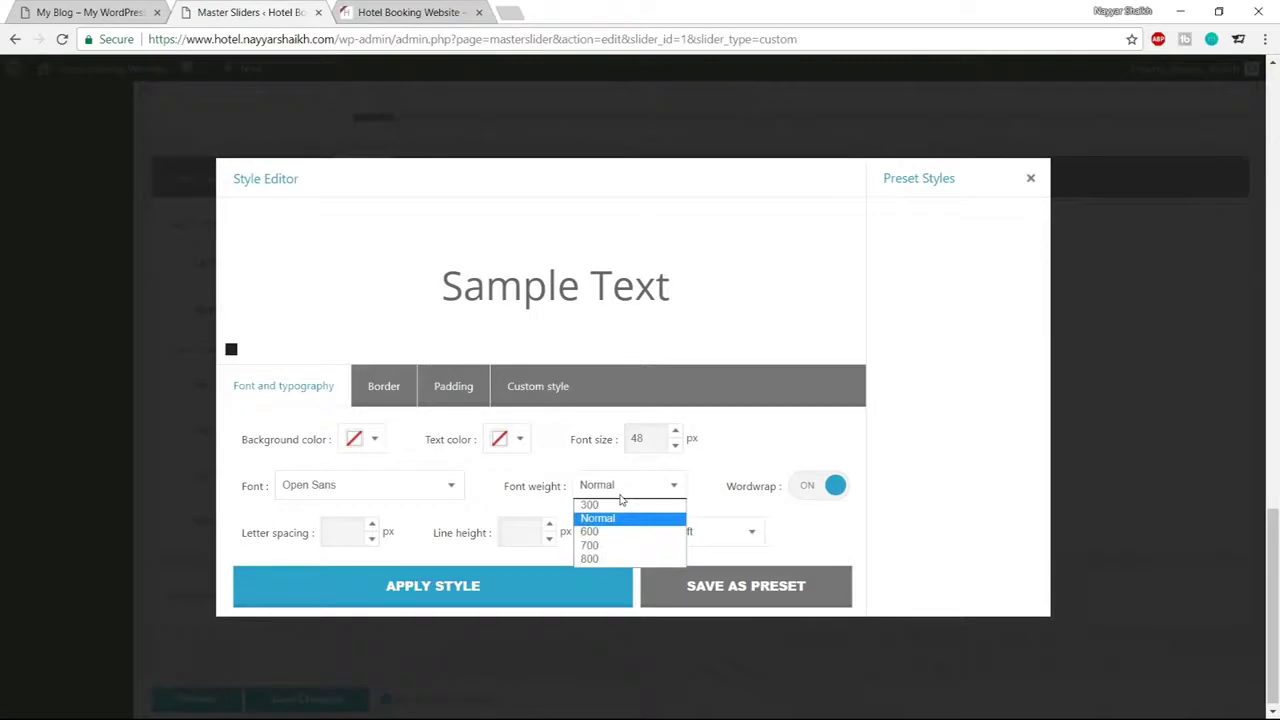
click(616, 520)
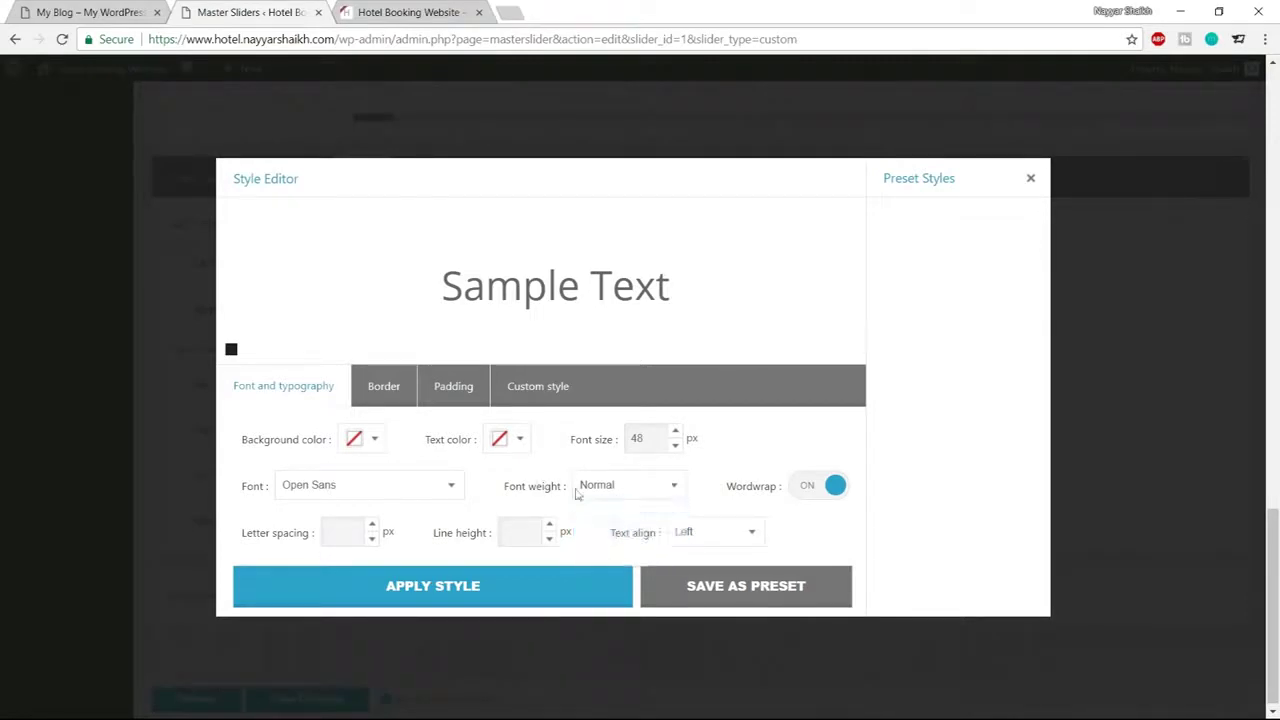
click(616, 488)
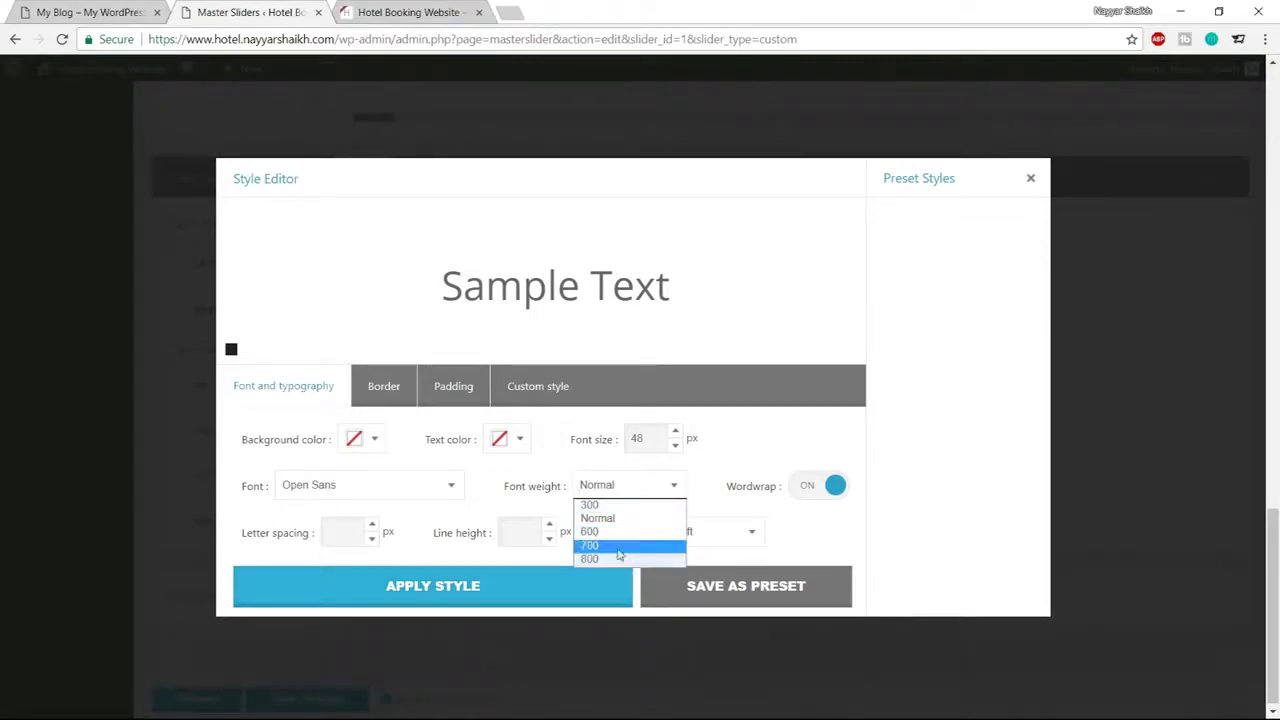
click(612, 507)
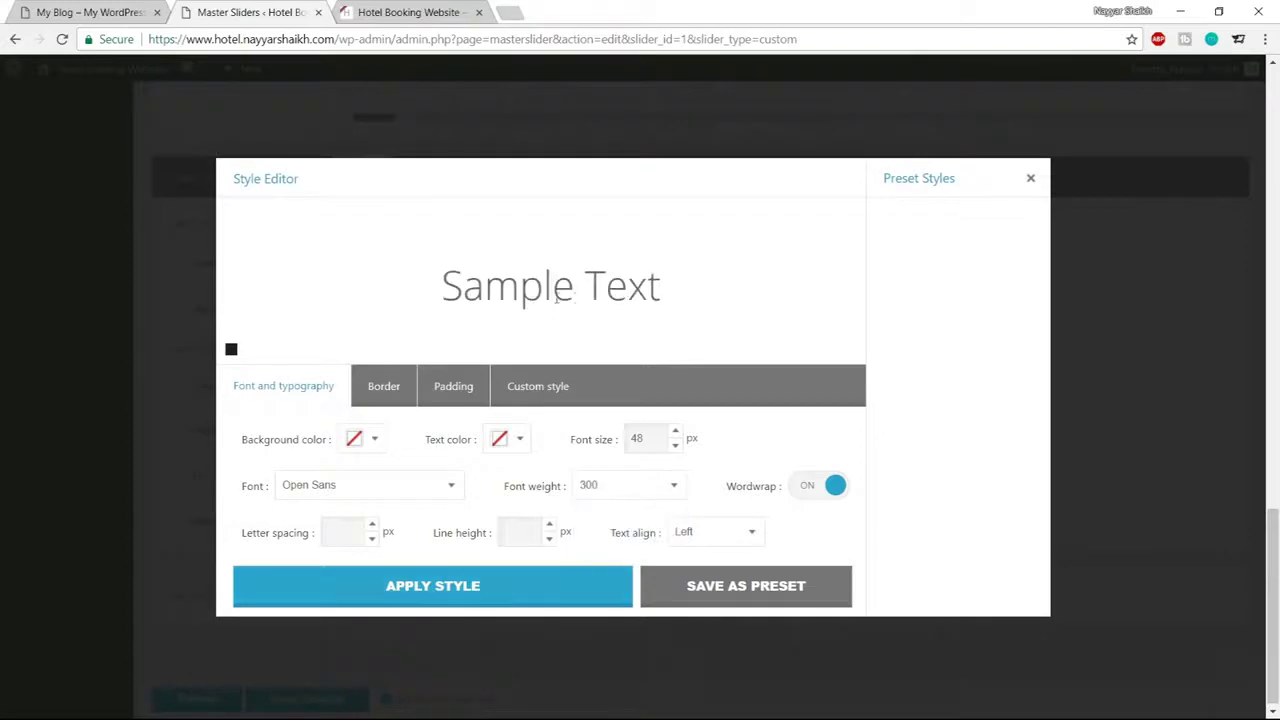
Set letter spacing to 3, checking against the live homepage heading
drag(440, 290, 712, 290)
click(710, 290)
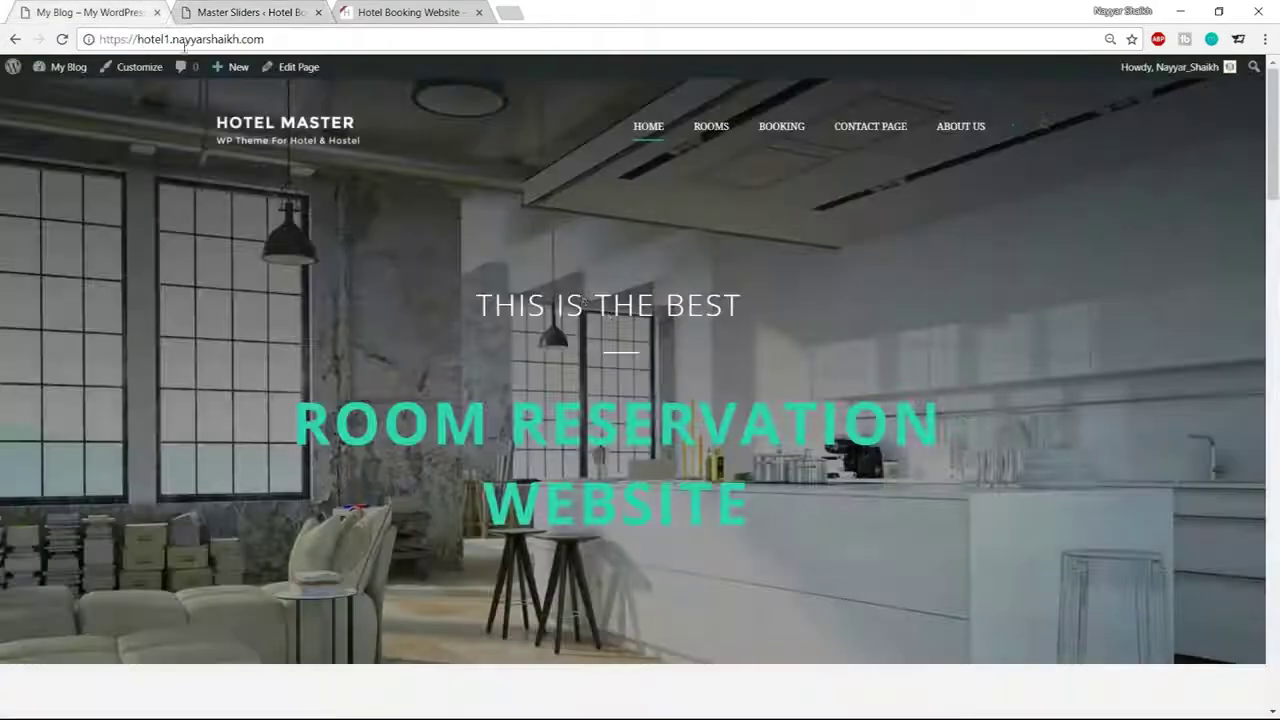
click(100, 12)
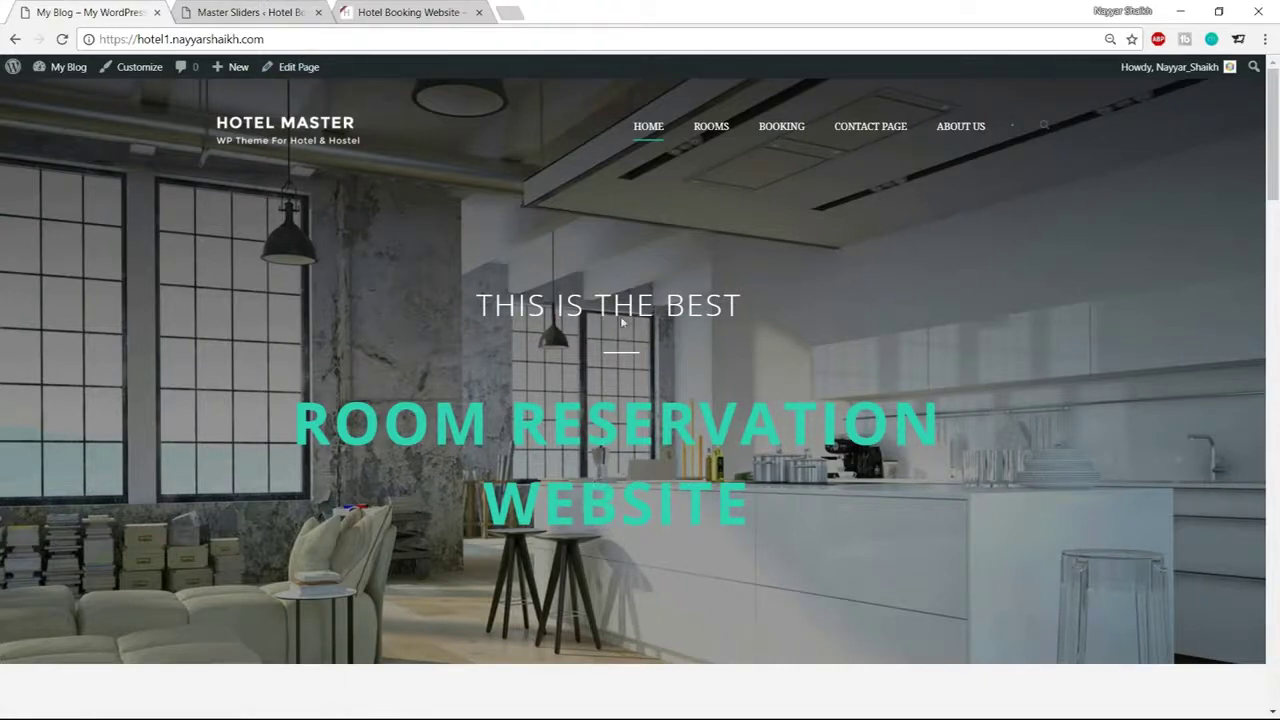
click(270, 12)
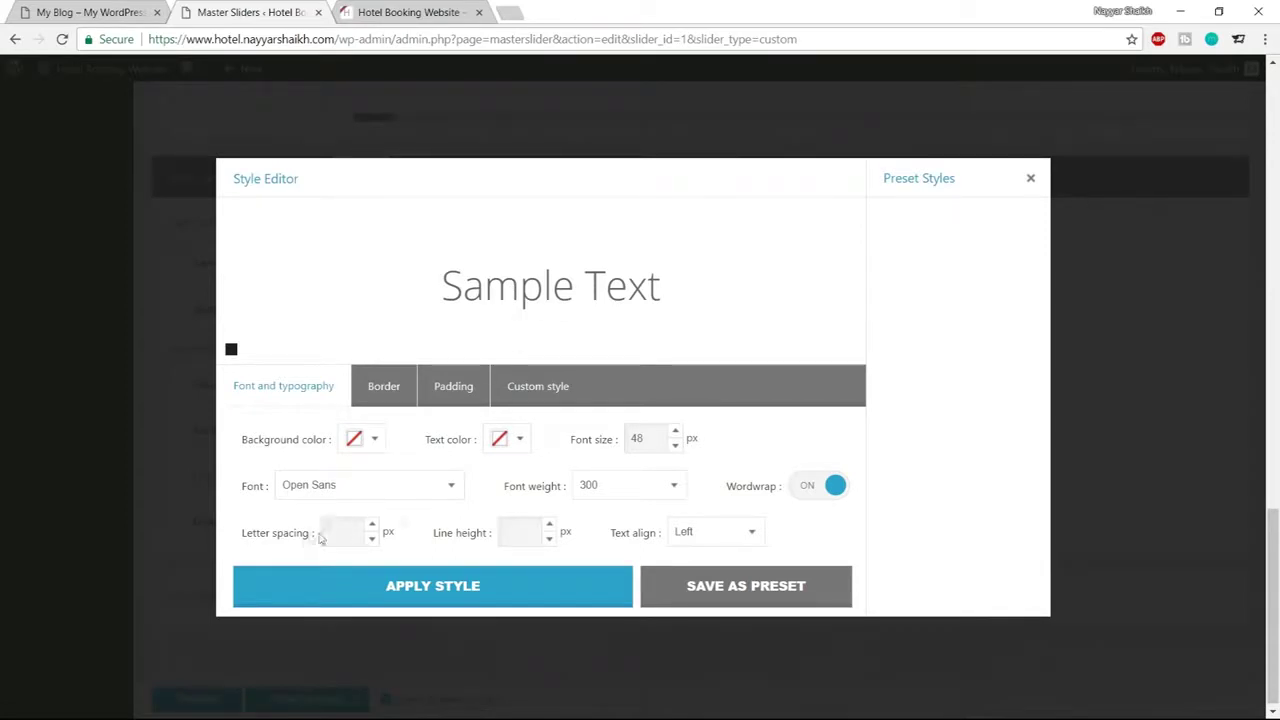
text(3)
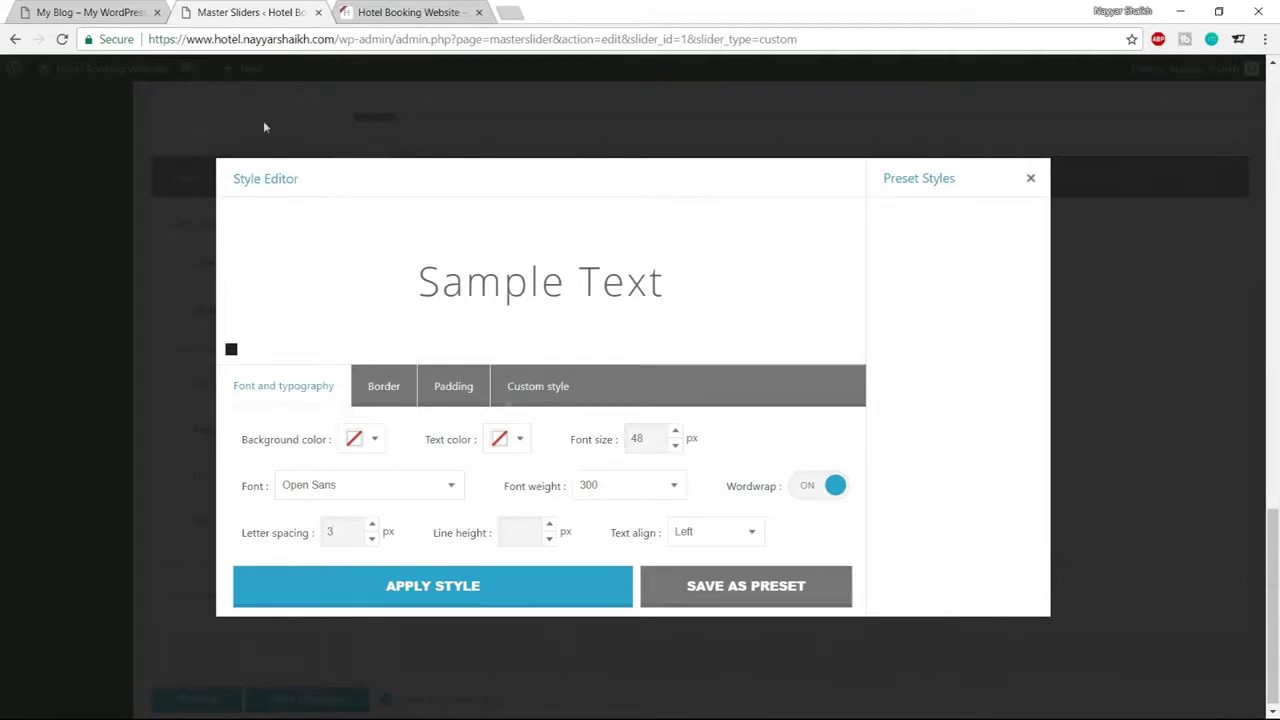
click(100, 12)
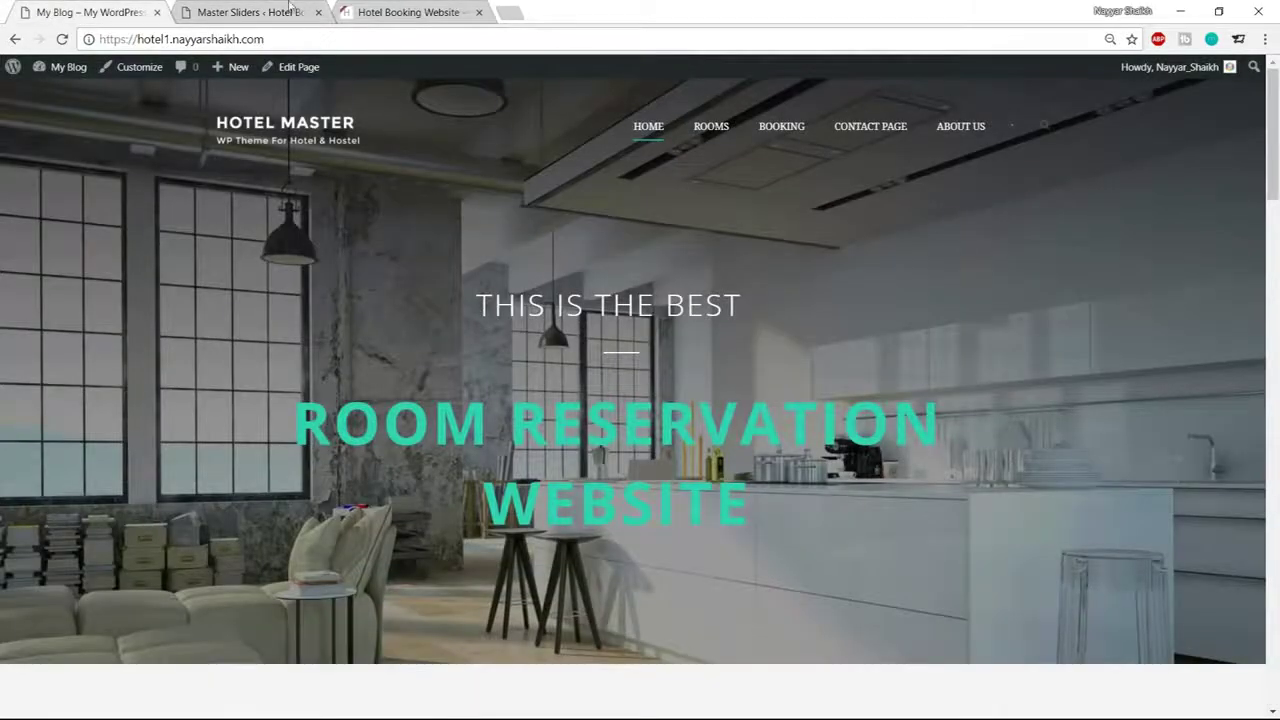
click(255, 12)
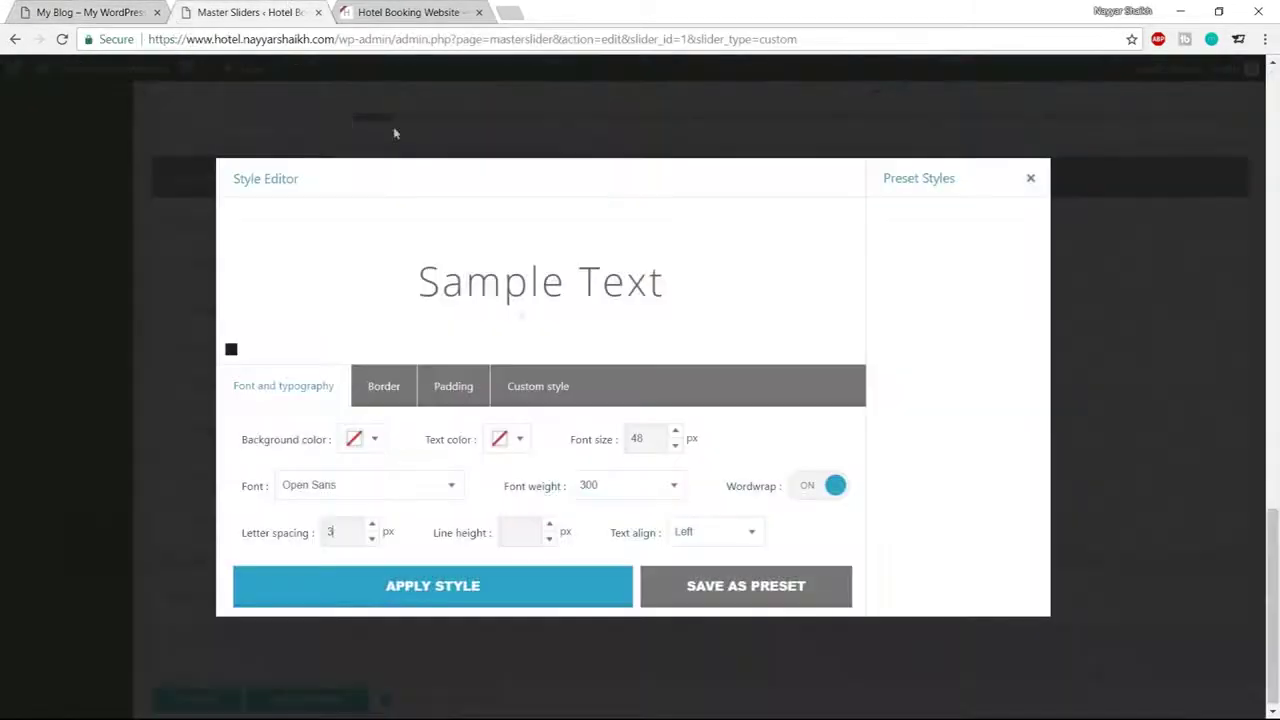
Make the text colour white and apply the custom style to the layer
click(520, 440)
drag(457, 460, 443, 423)
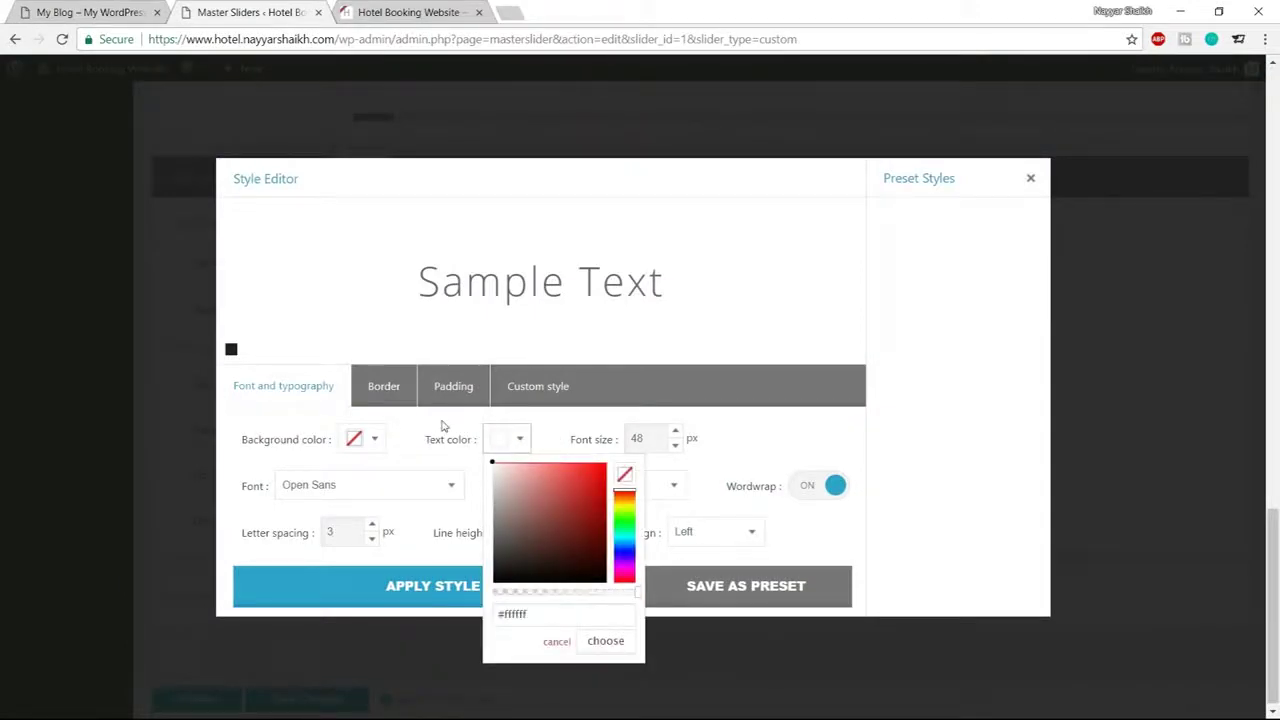
click(443, 423)
drag(400, 268, 650, 272)
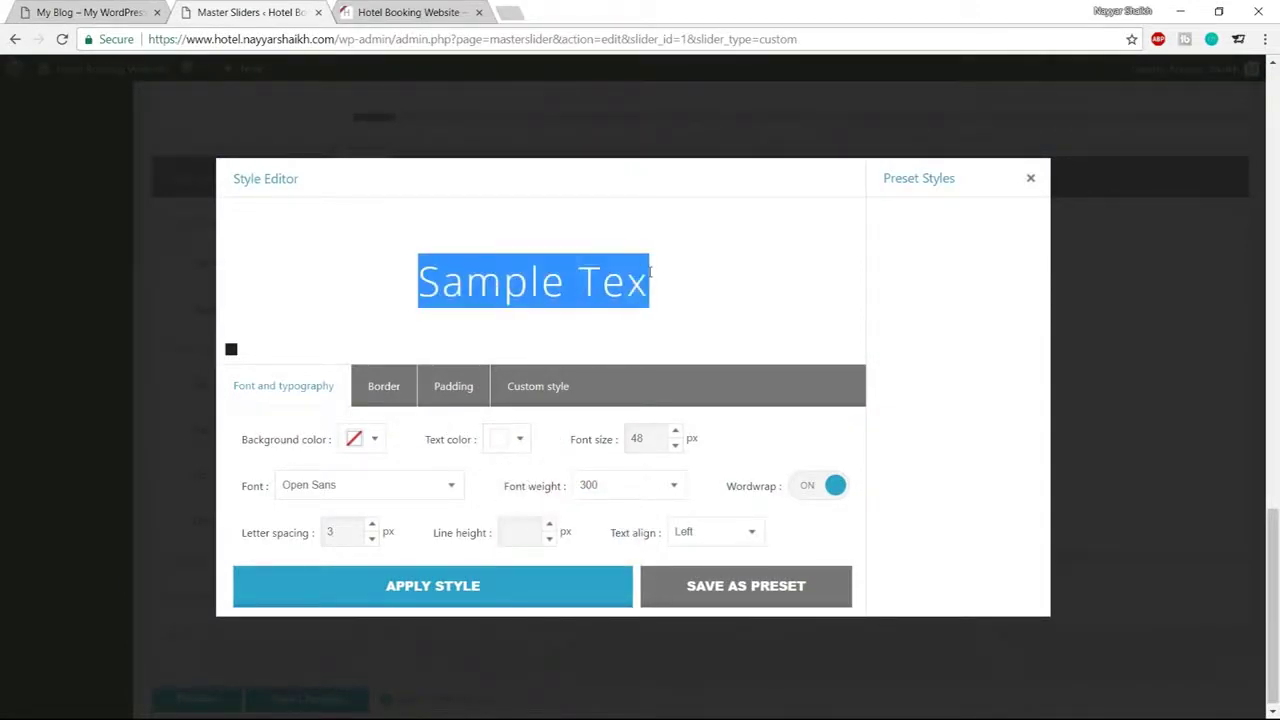
click(697, 279)
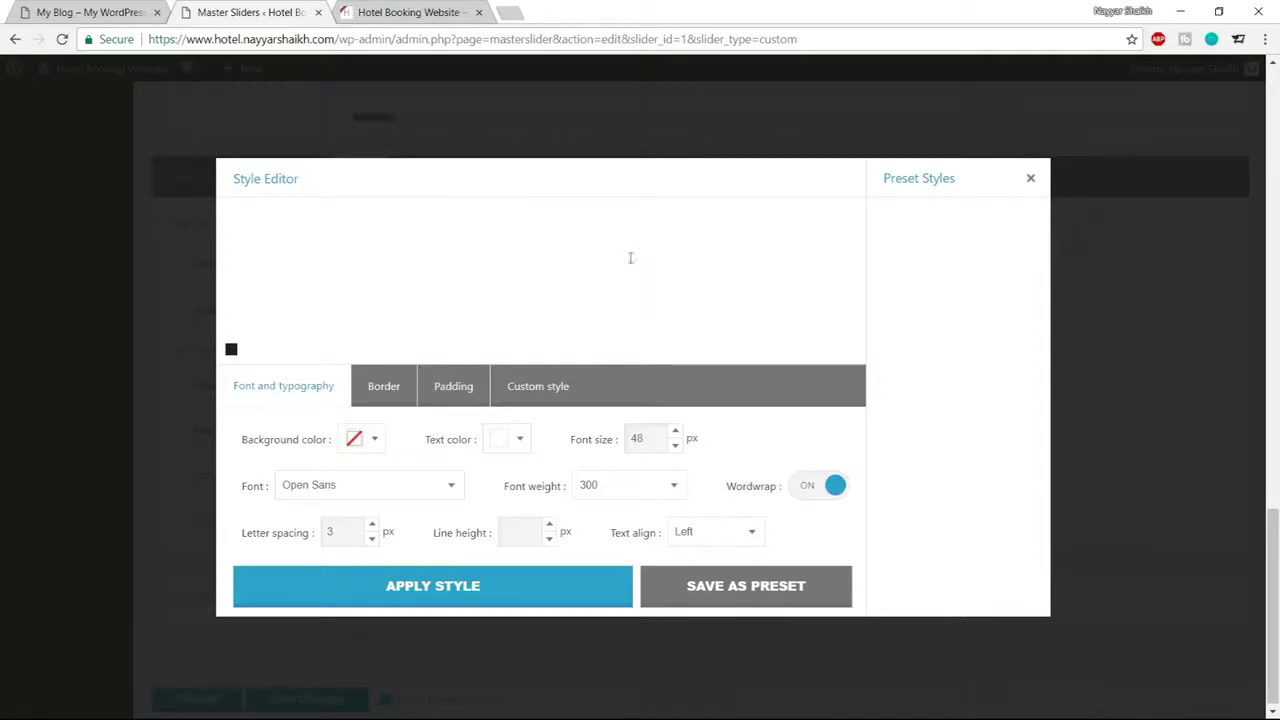
click(474, 588)
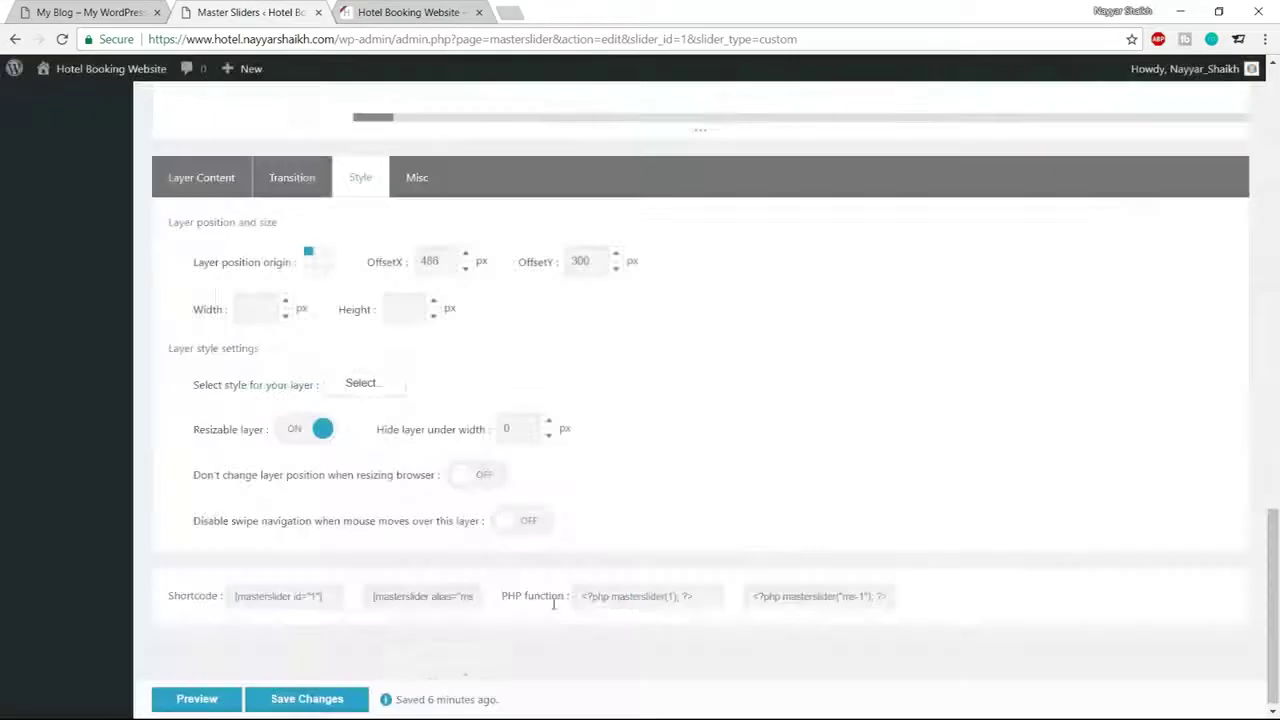
Move THIS IS THE BEST higher on the slide, save with Ctrl+S, and reload the editor
scroll(555, 603, up, 10)
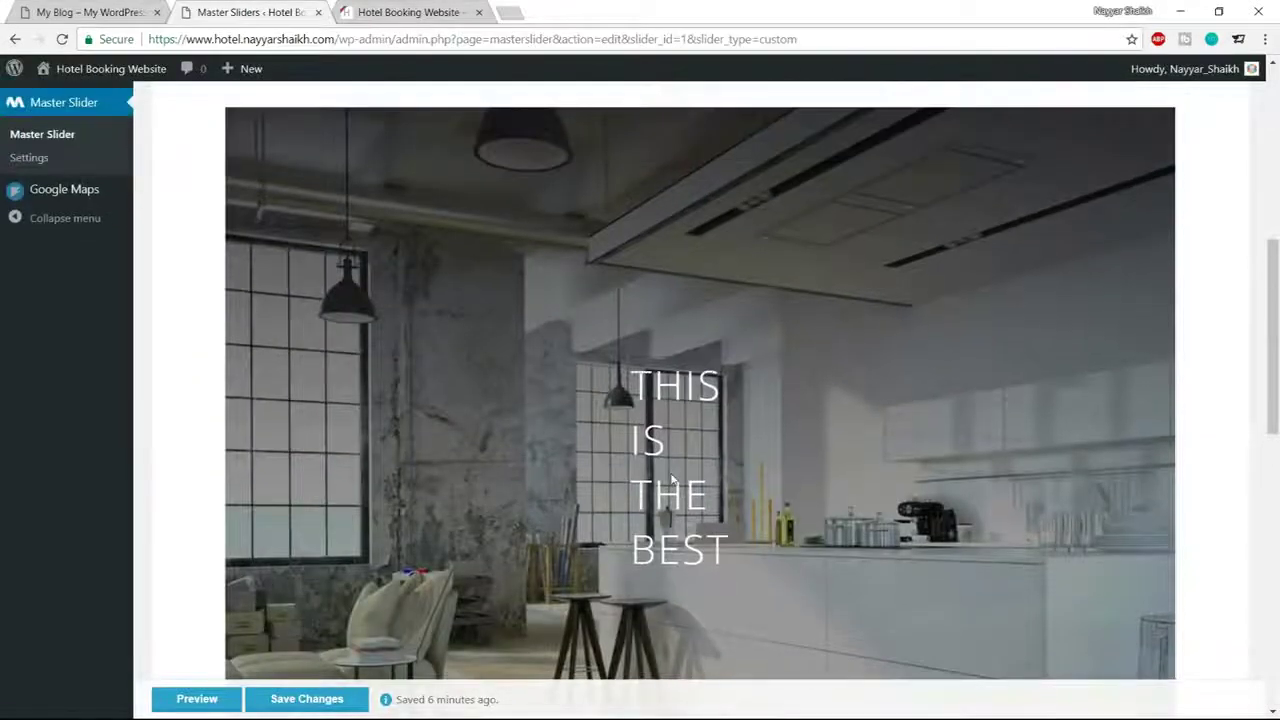
drag(661, 384, 648, 259)
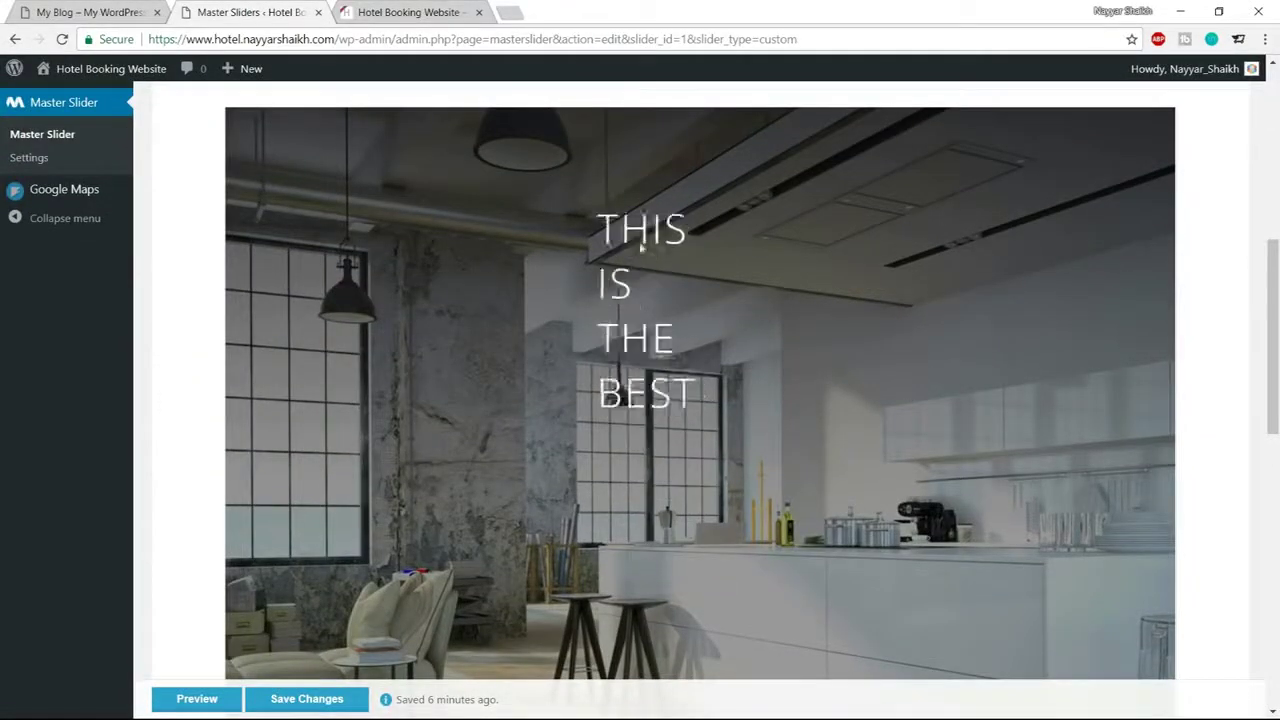
scroll(774, 466, down, 2)
key(ctrl+s)
scroll(787, 499, up, 4)
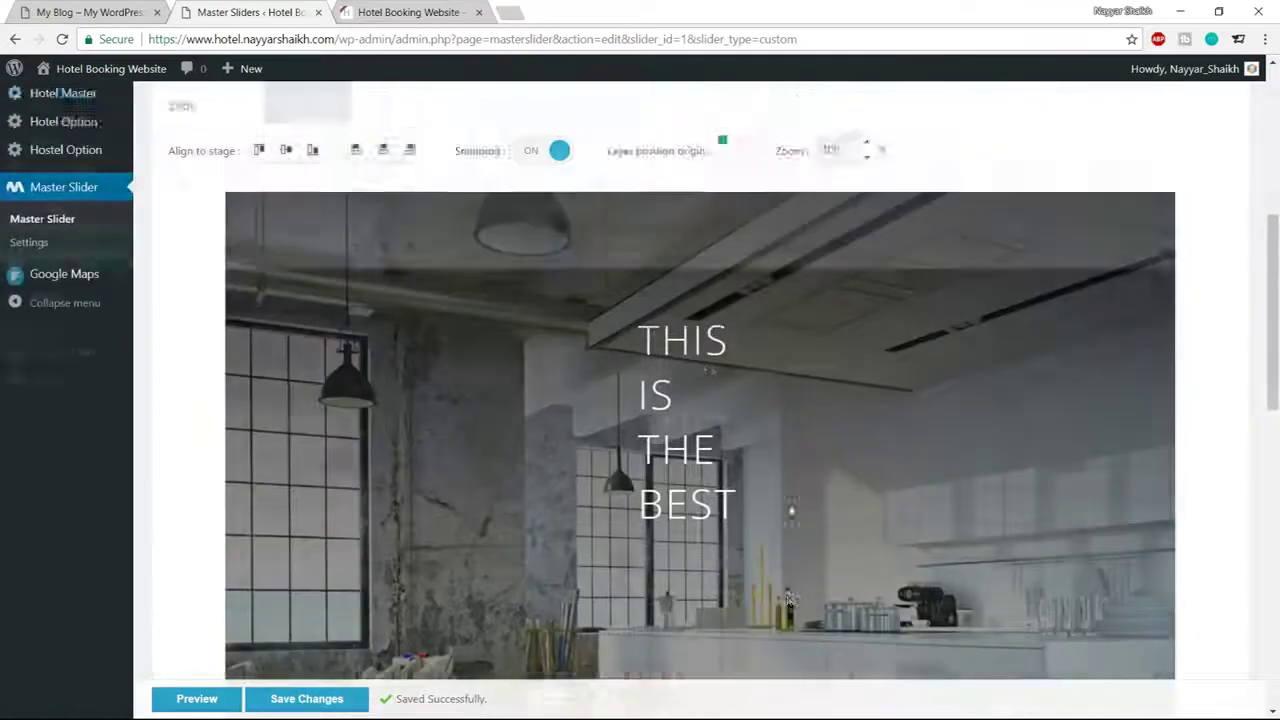
scroll(797, 348, down, 2)
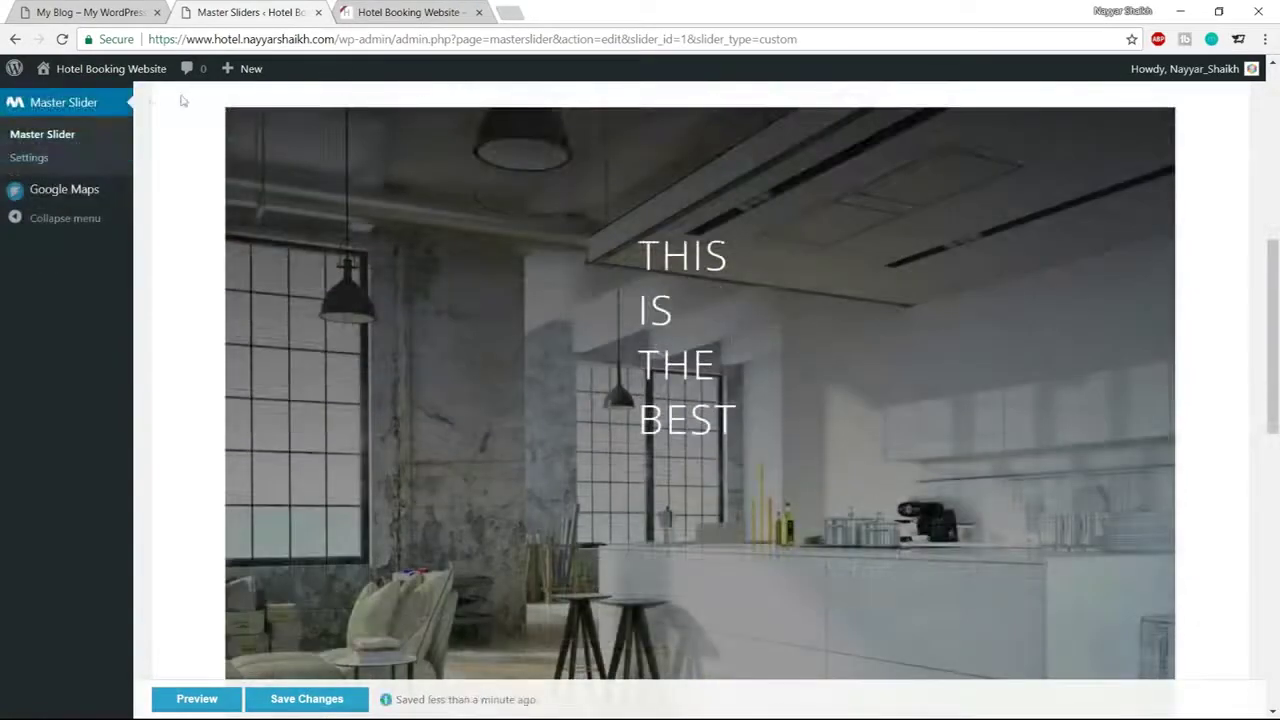
click(62, 40)
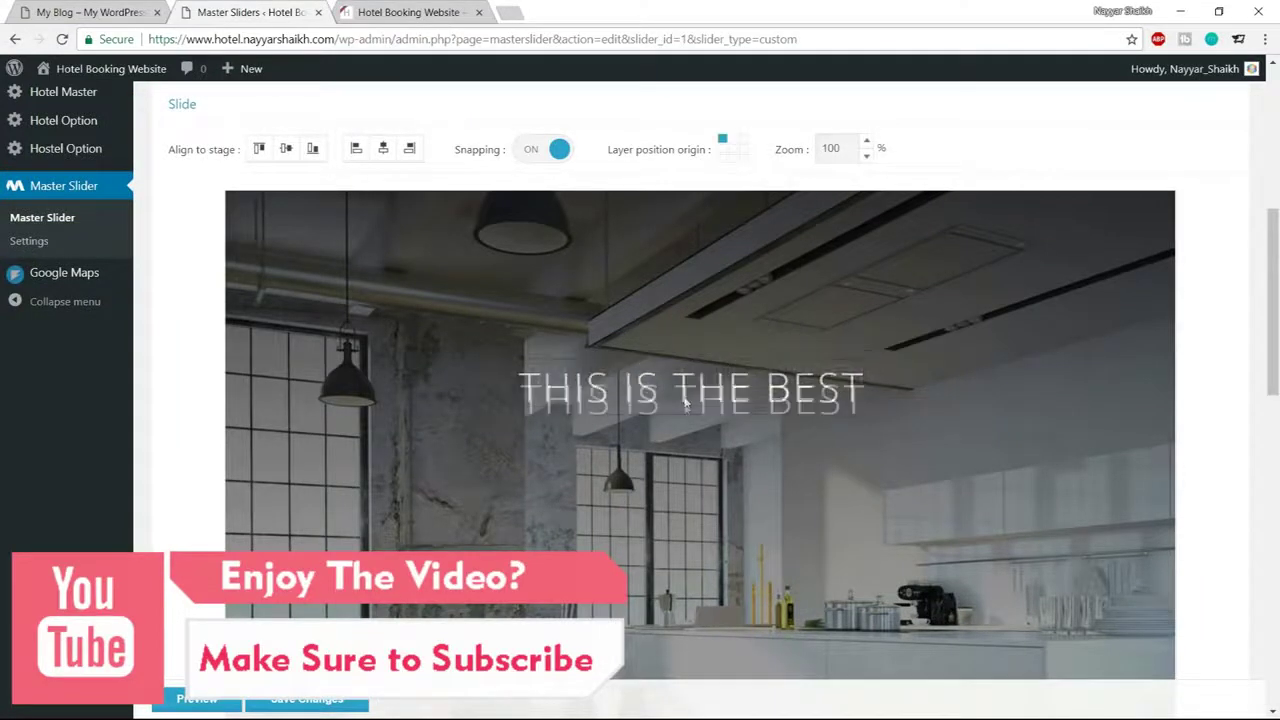
Centre THIS IS THE BEST with Align horizontal center and Align vertical center
scroll(757, 457, up, 1)
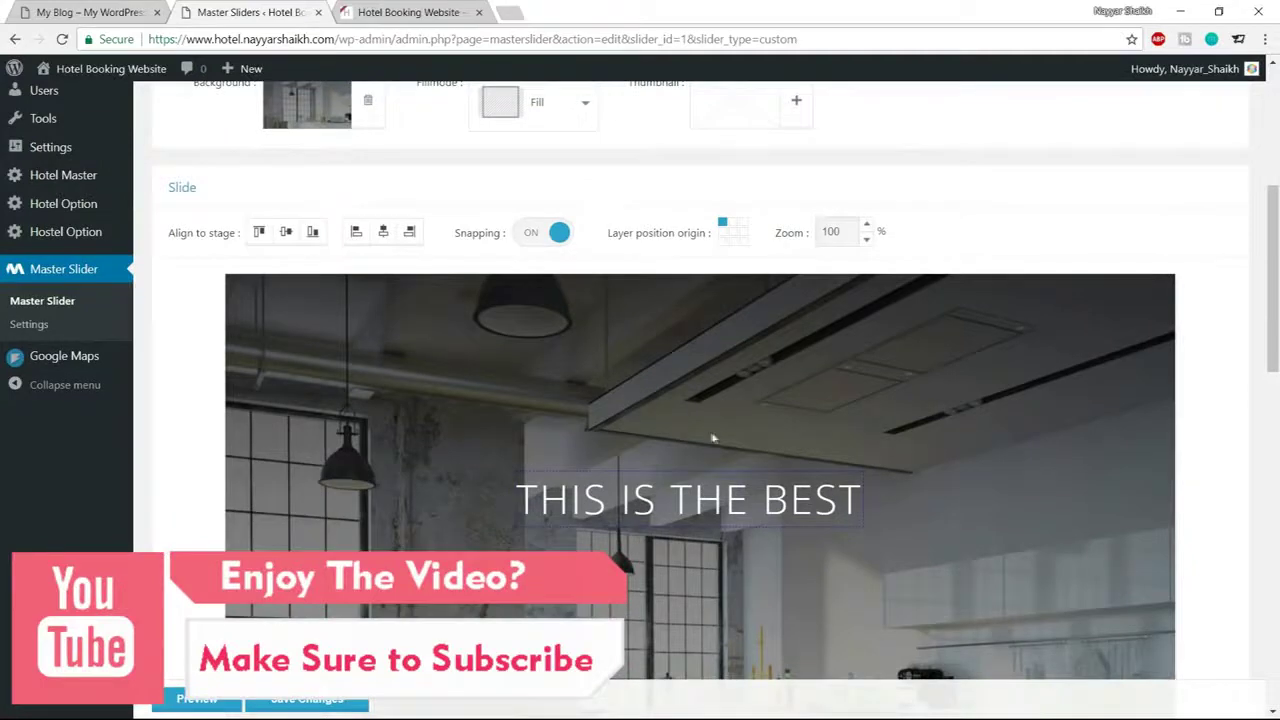
drag(170, 236, 229, 243)
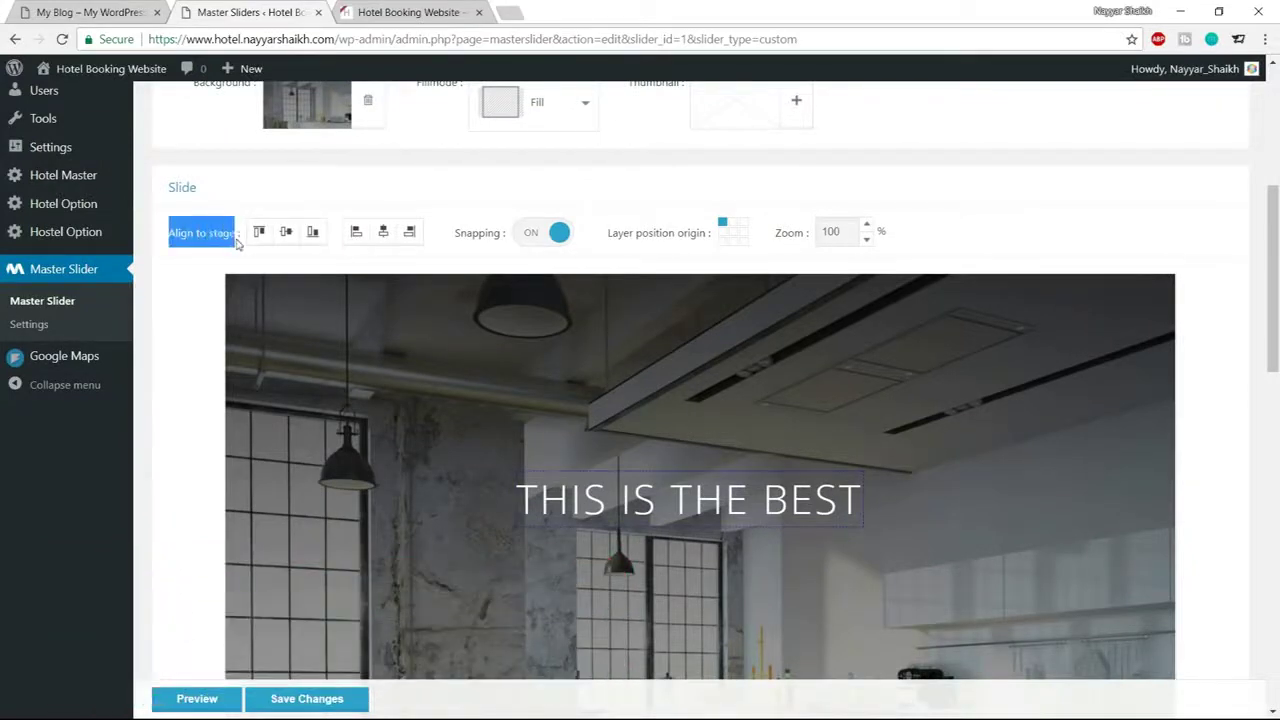
click(211, 255)
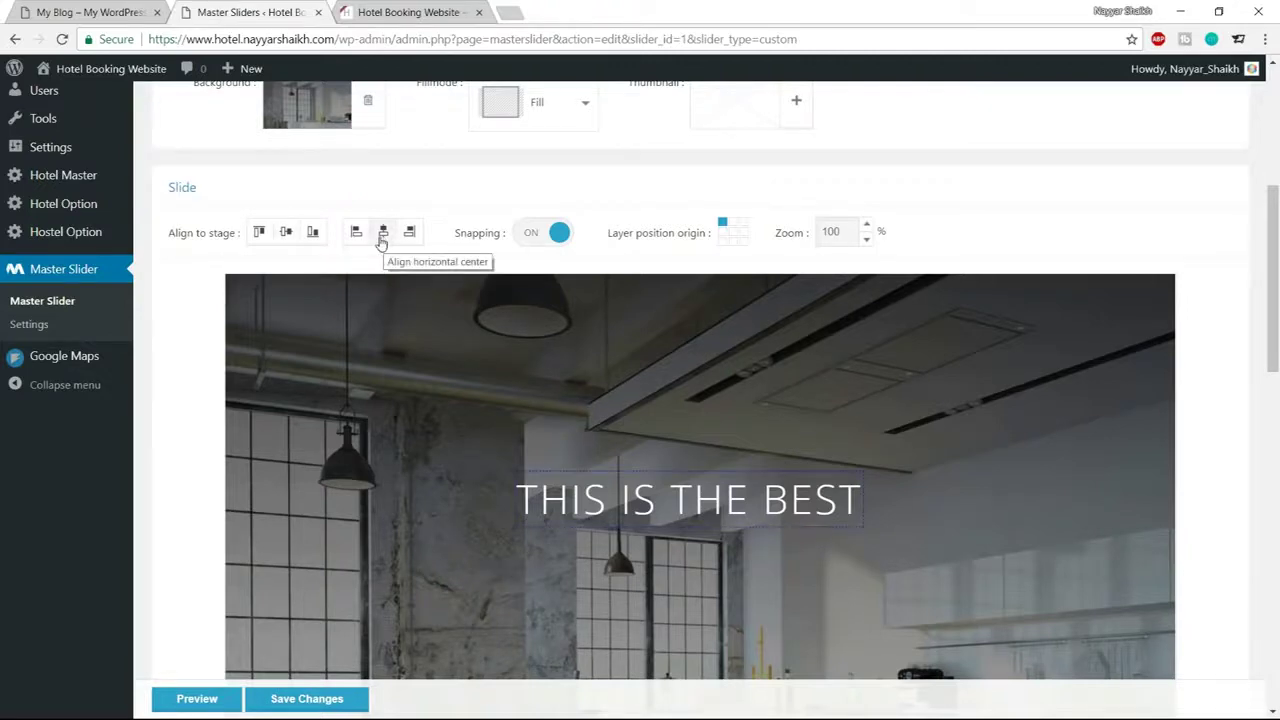
click(381, 243)
scroll(788, 504, down, 1)
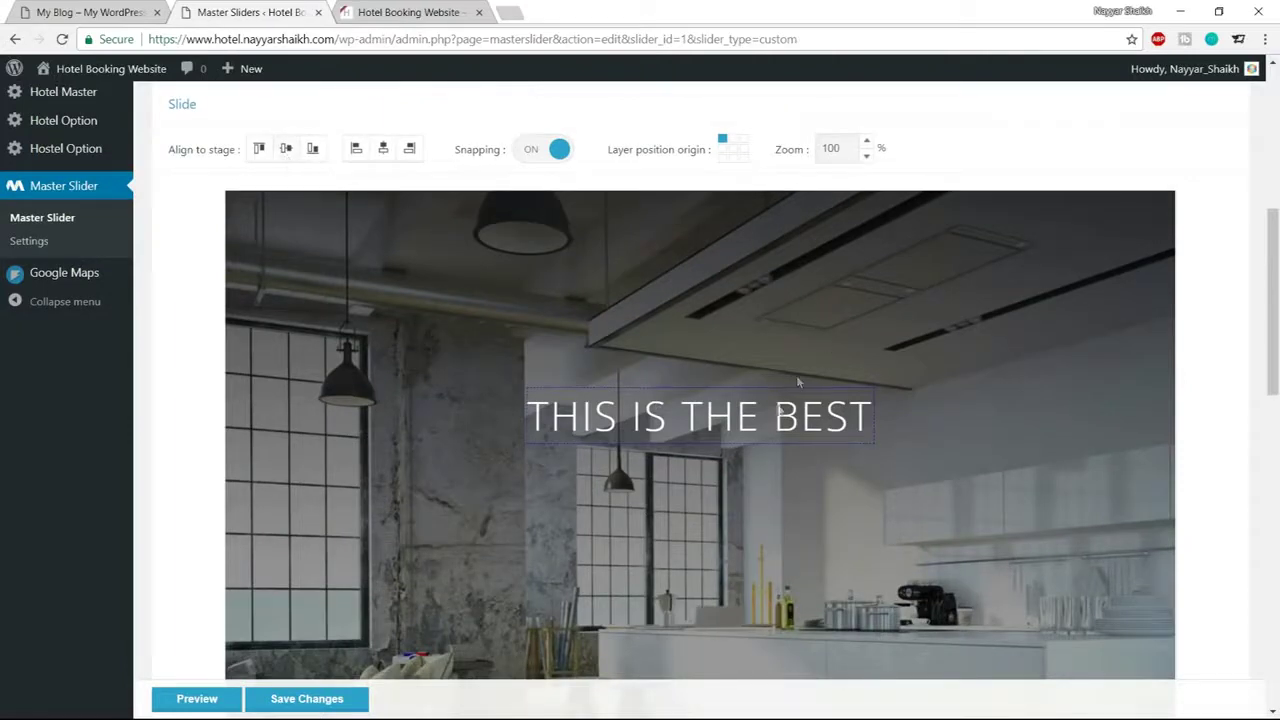
click(284, 157)
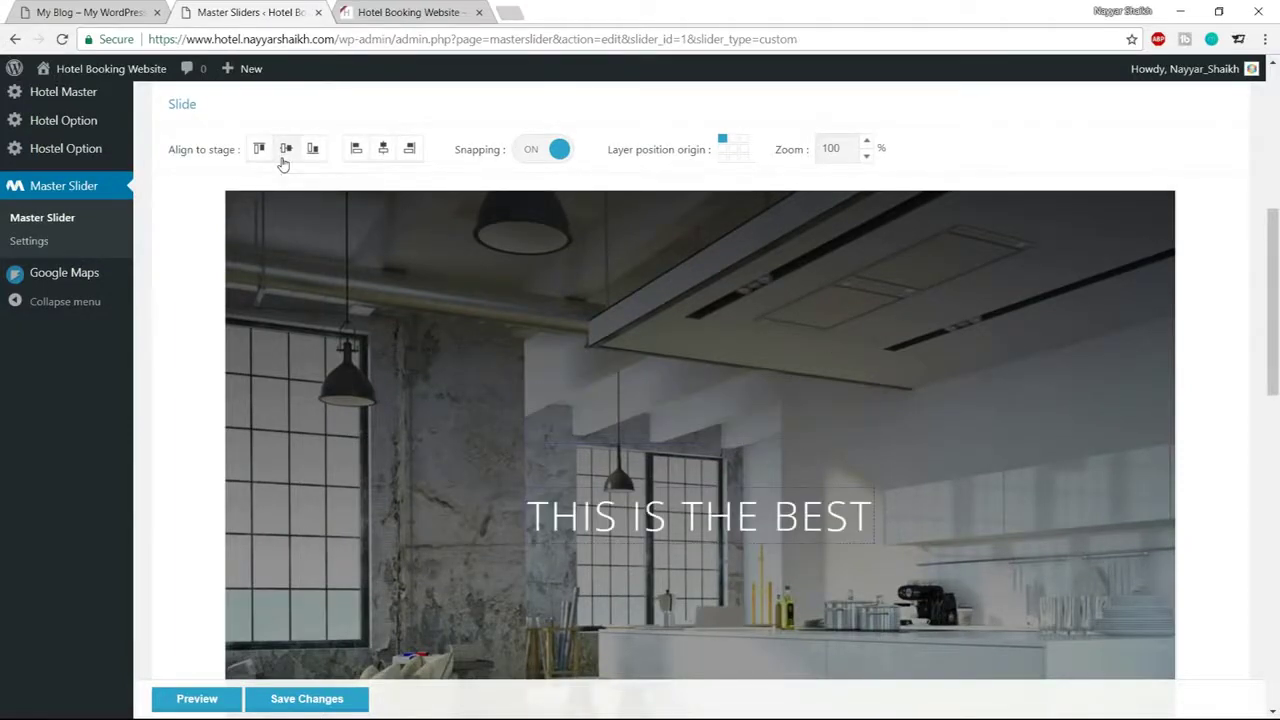
scroll(903, 434, down, 2)
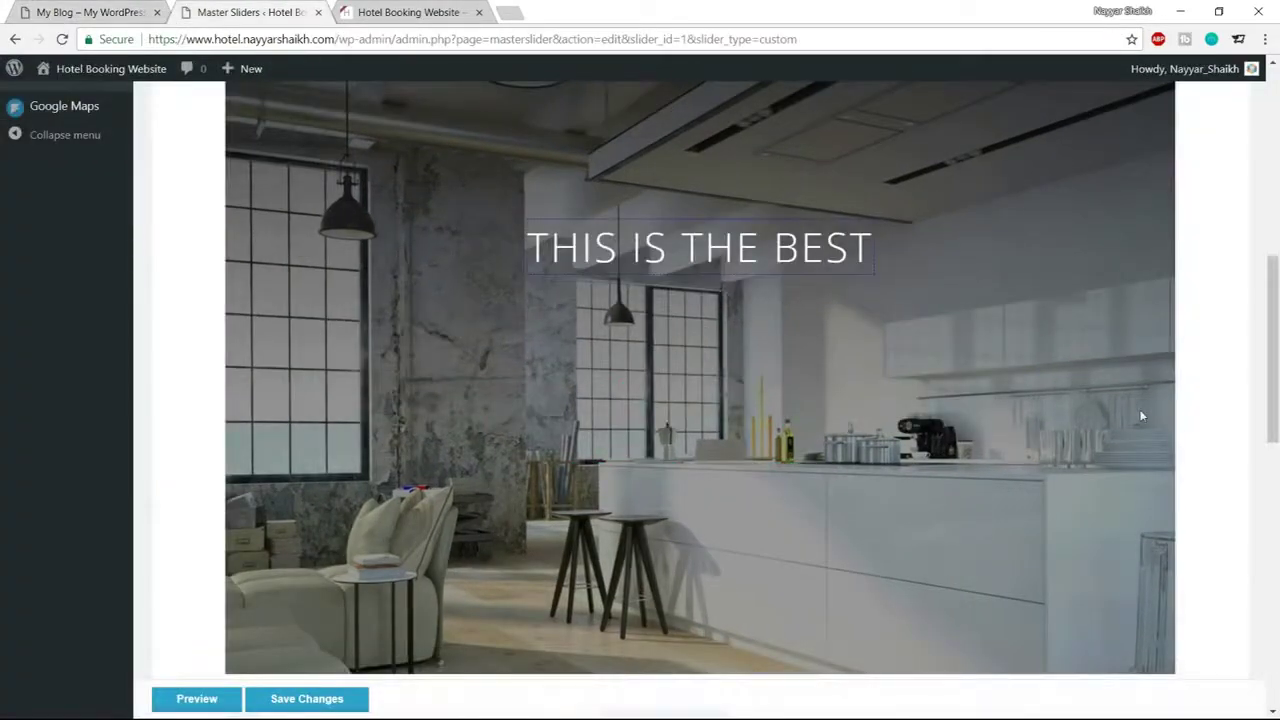
scroll(1142, 416, down, 3)
scroll(1142, 416, down, 5)
scroll(331, 297, up, 1)
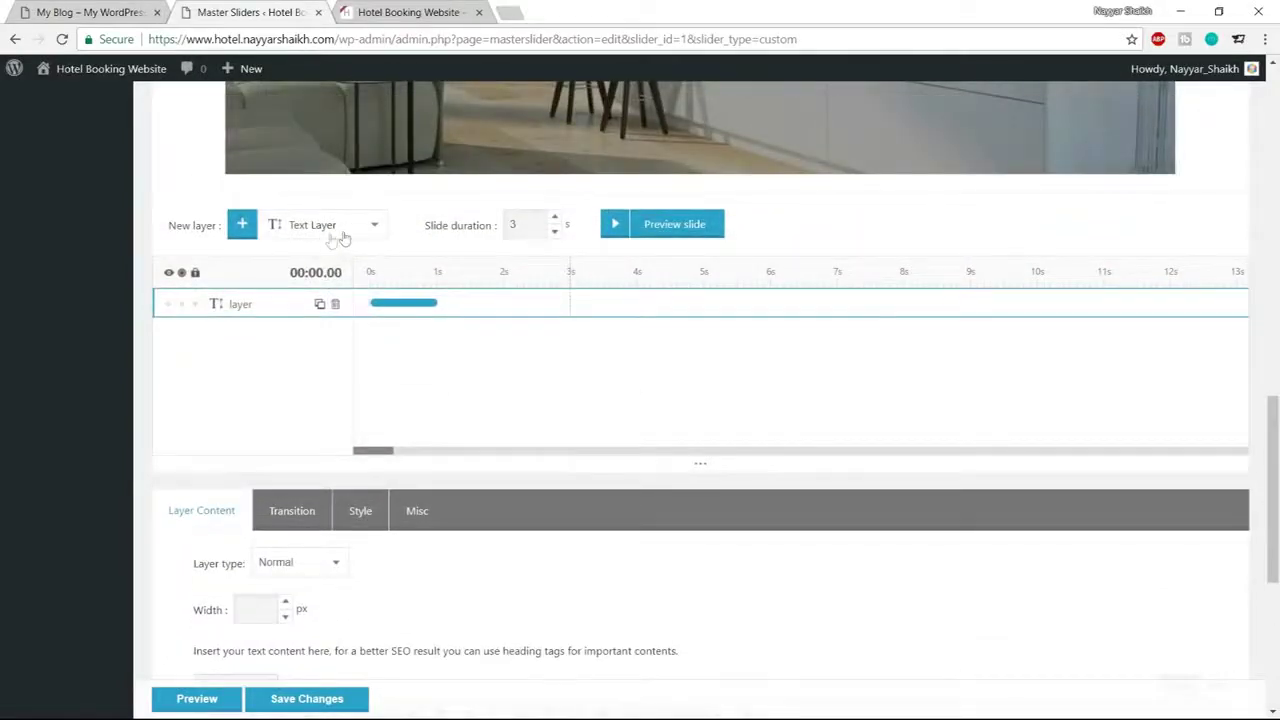
Add a second layer to the slide and delete its Lorem Ipsum placeholder text
click(241, 226)
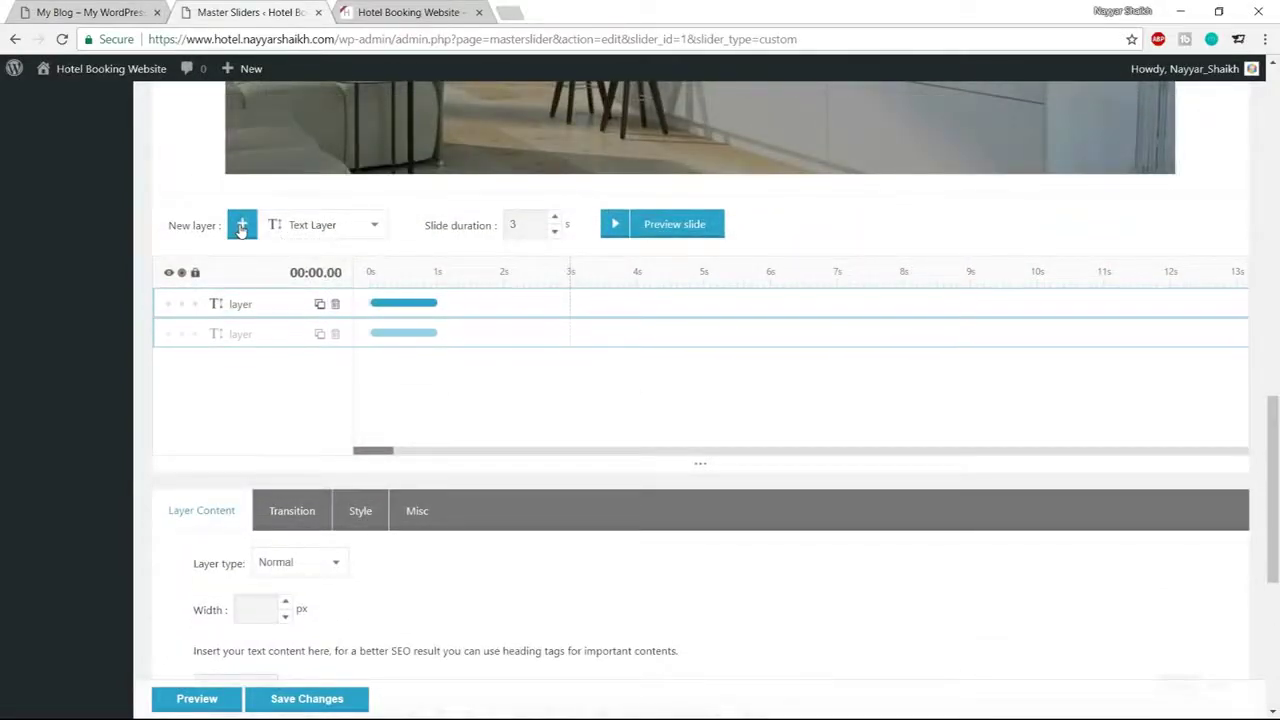
click(232, 304)
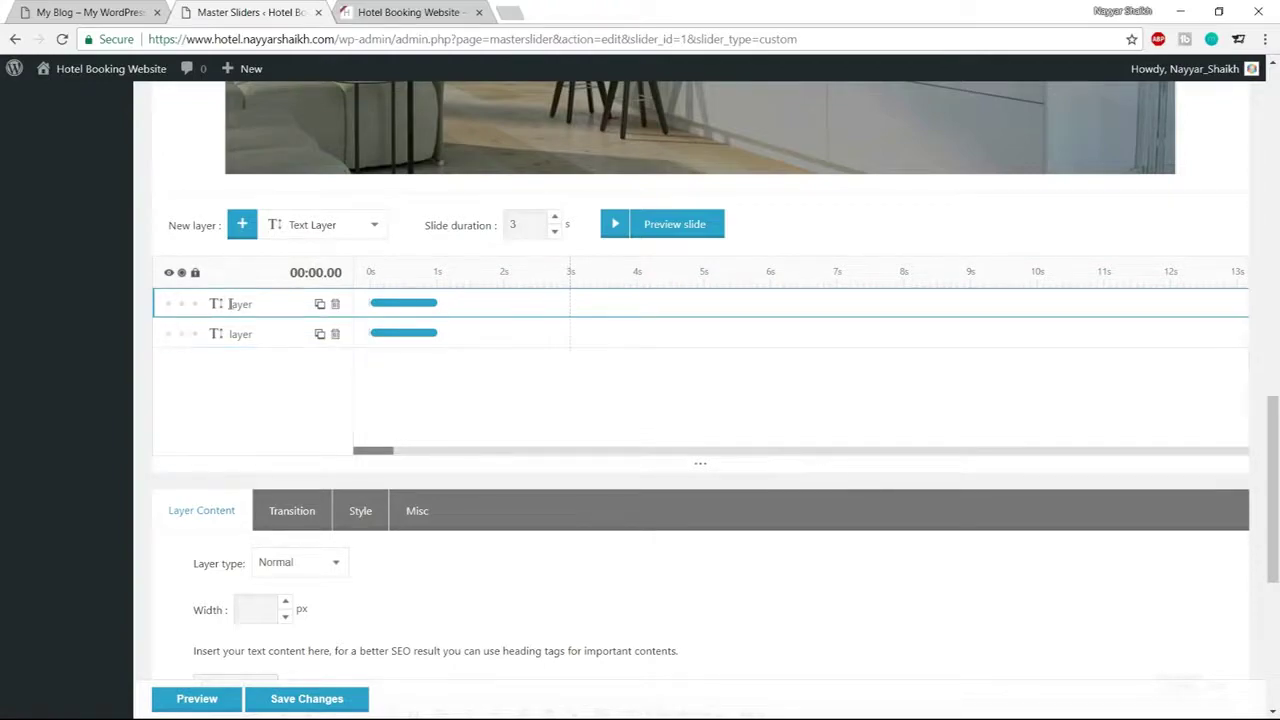
scroll(316, 346, up, 4)
scroll(317, 347, down, 8)
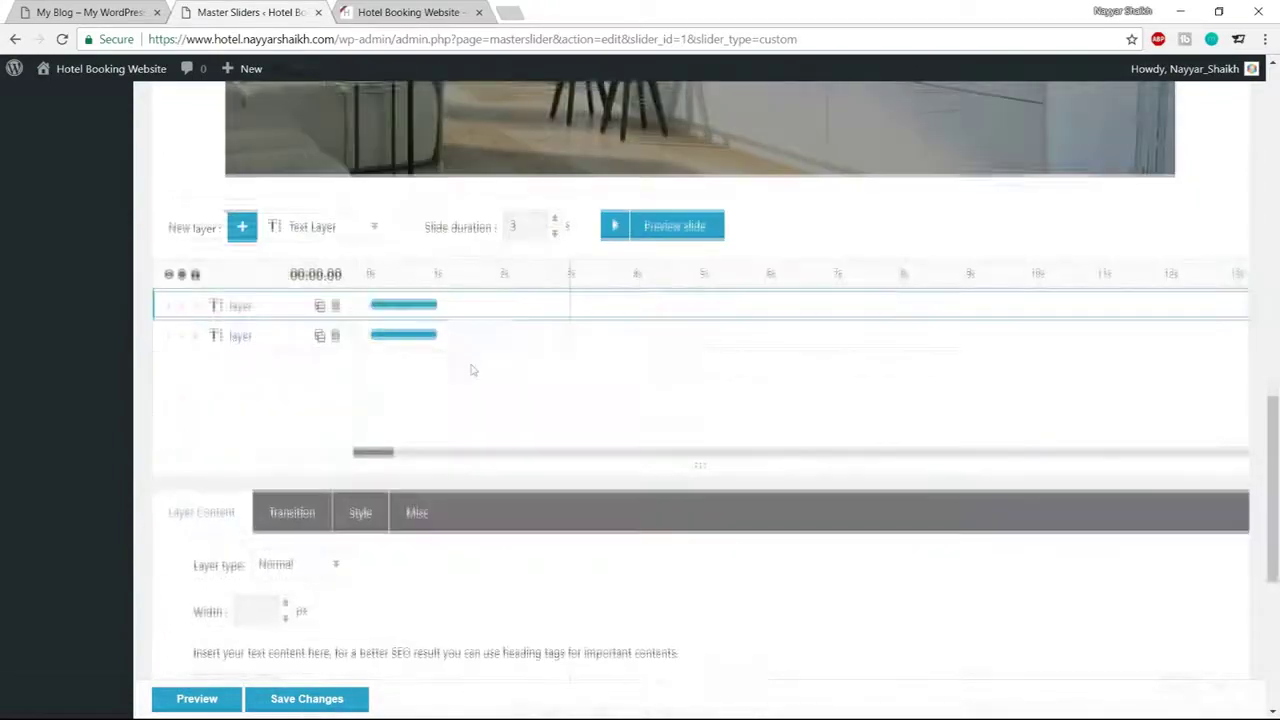
drag(318, 347, 176, 328)
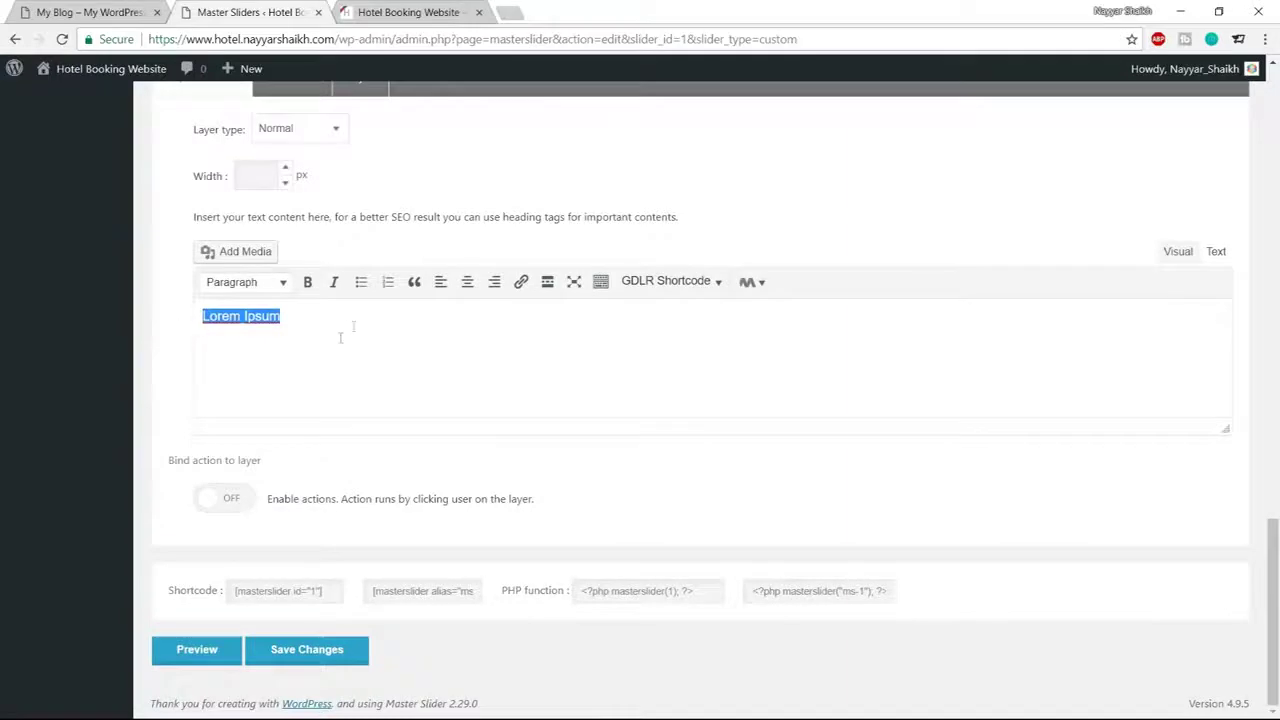
scroll(354, 326, up, 2)
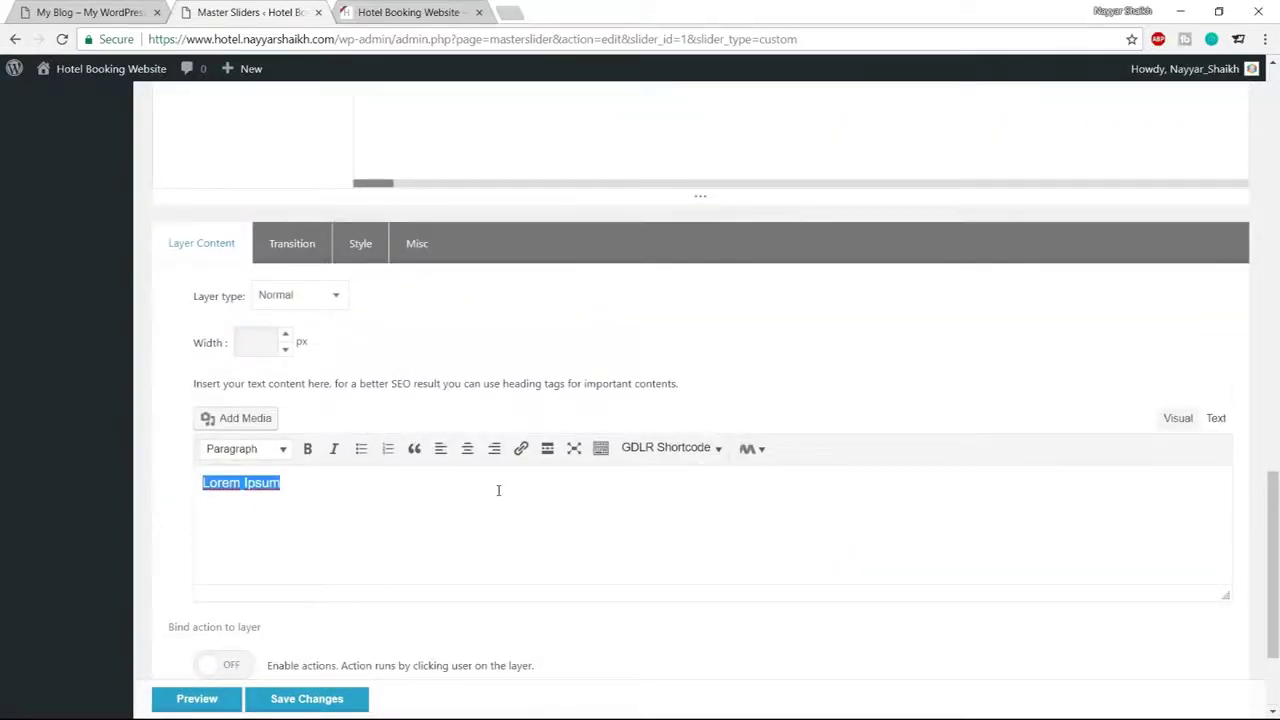
key(BackSpace)
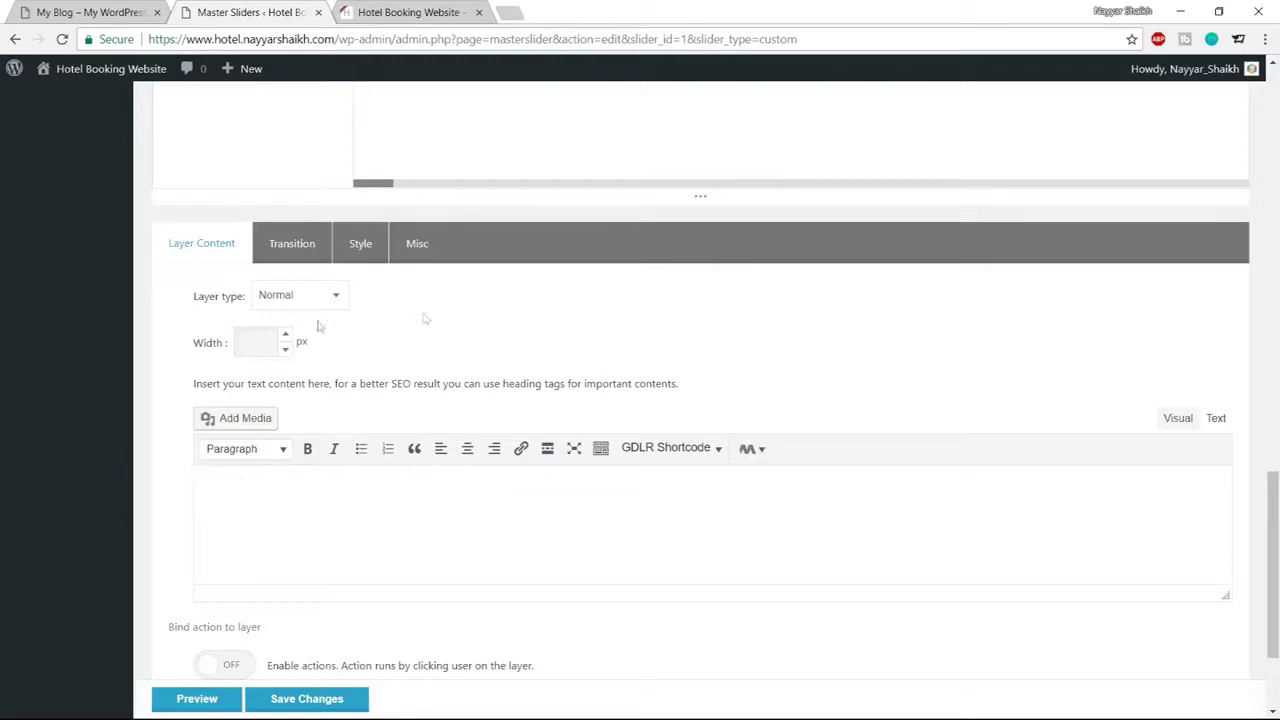
Give the empty layer a white #ffffff background style and apply it
click(358, 245)
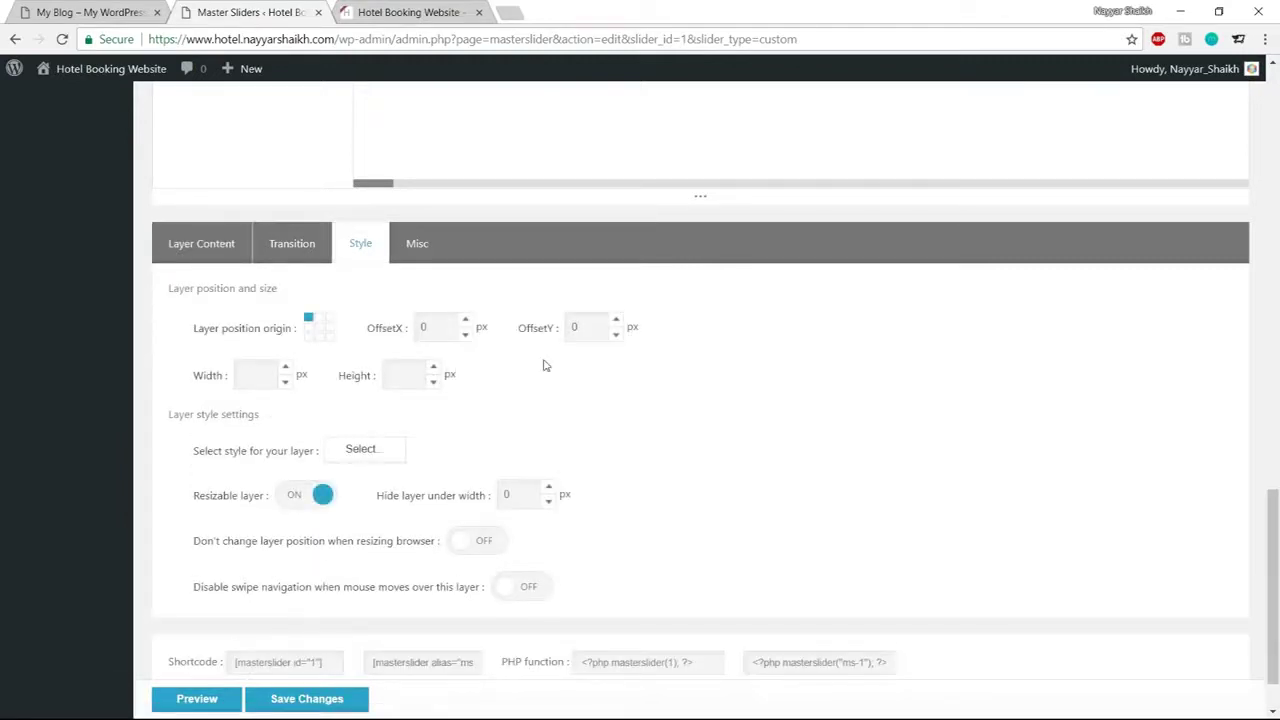
scroll(490, 428, up, 4)
scroll(519, 426, up, 3)
scroll(519, 428, down, 6)
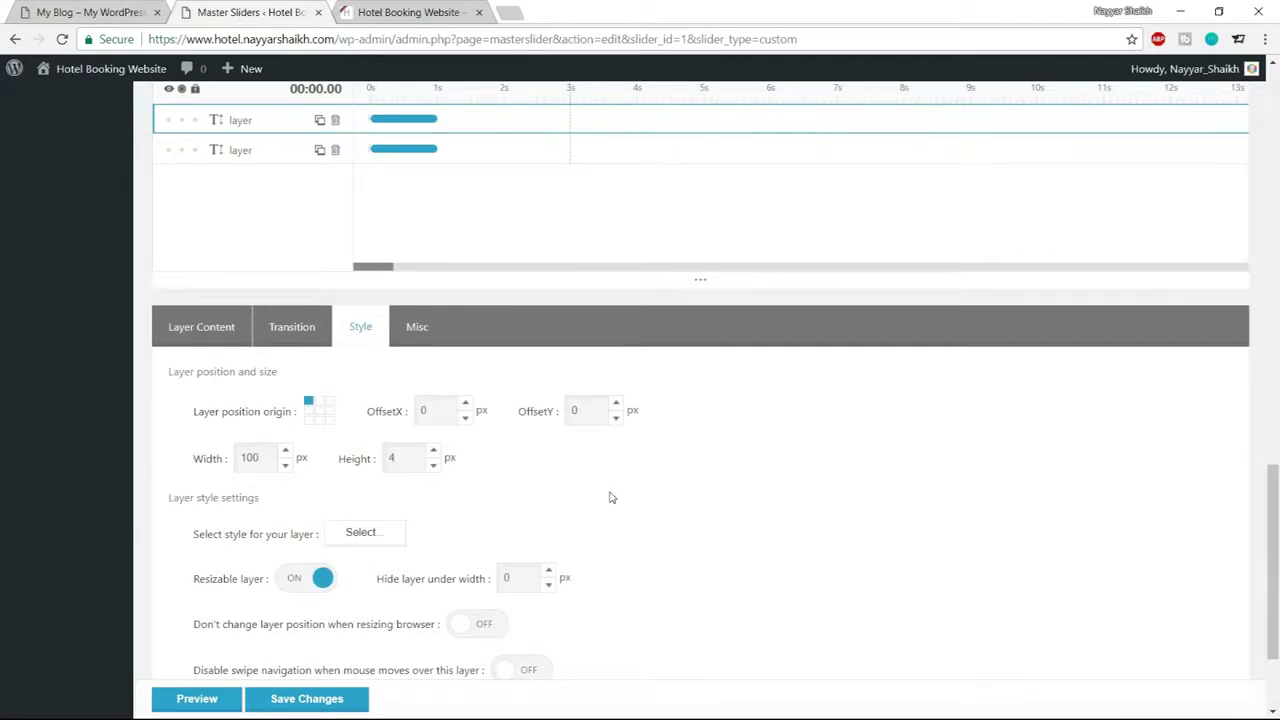
scroll(612, 497, down, 1)
click(361, 449)
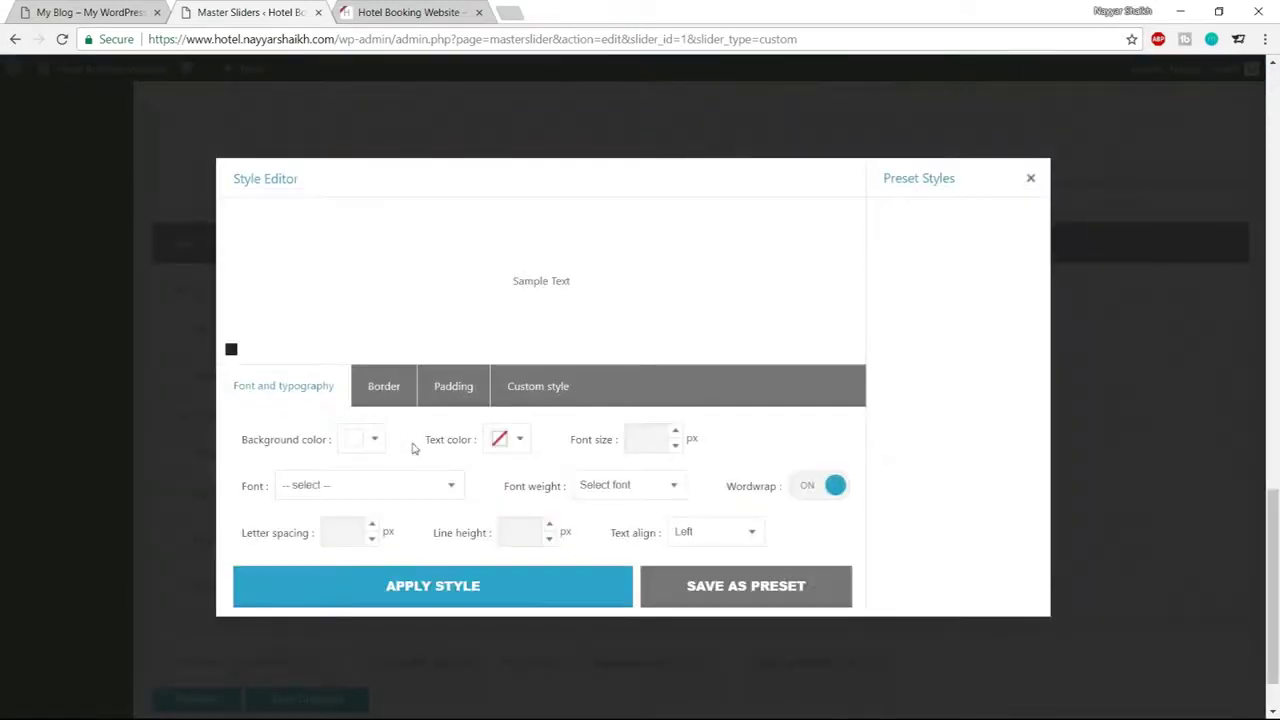
click(361, 441)
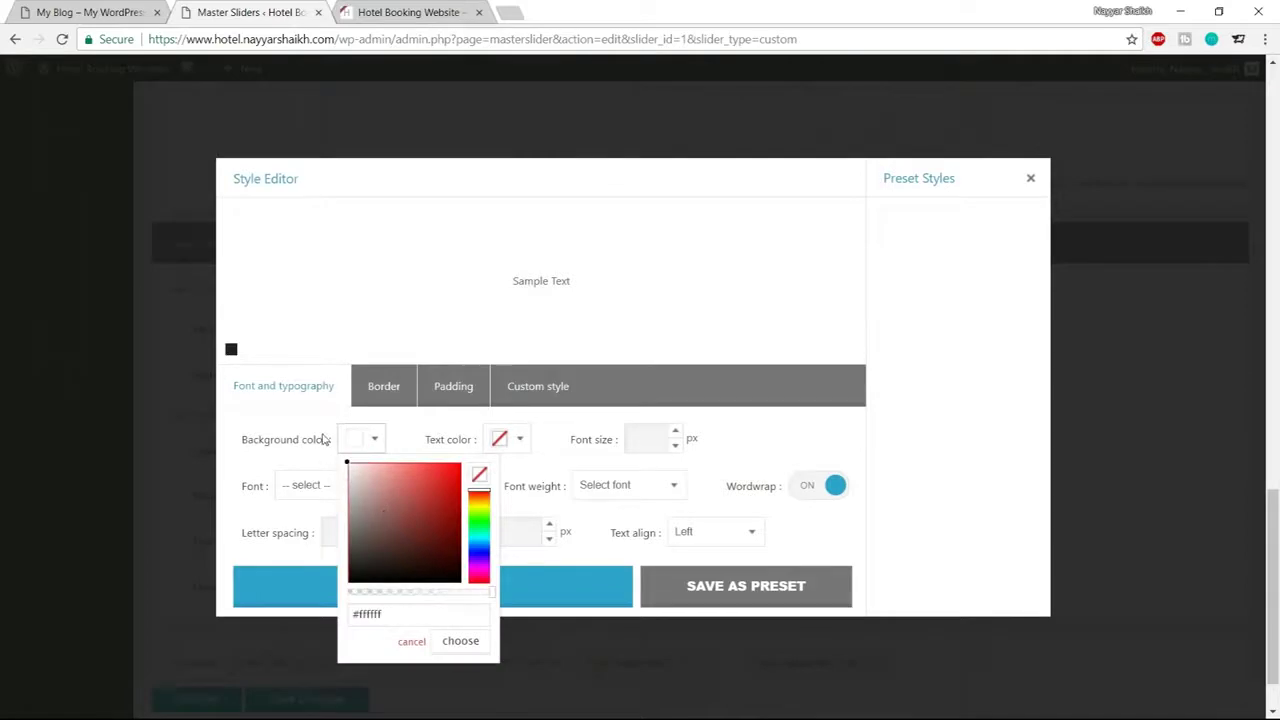
click(361, 442)
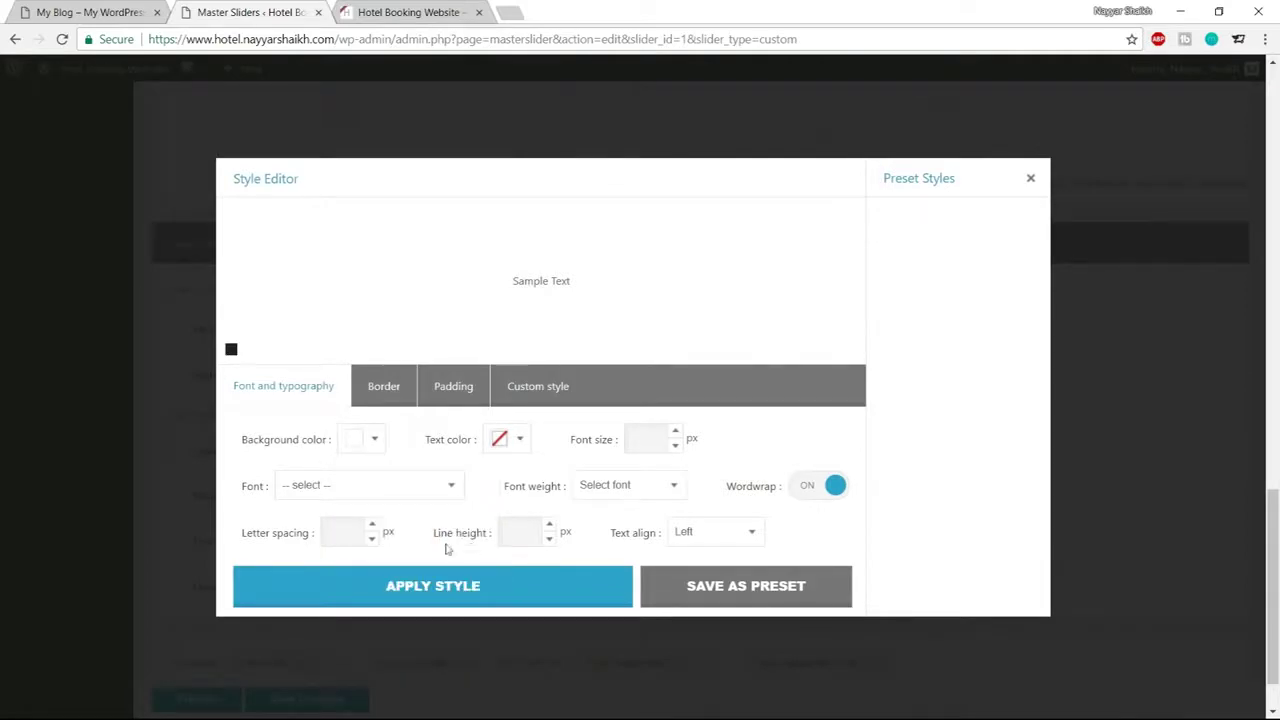
click(429, 588)
scroll(600, 574, up, 4)
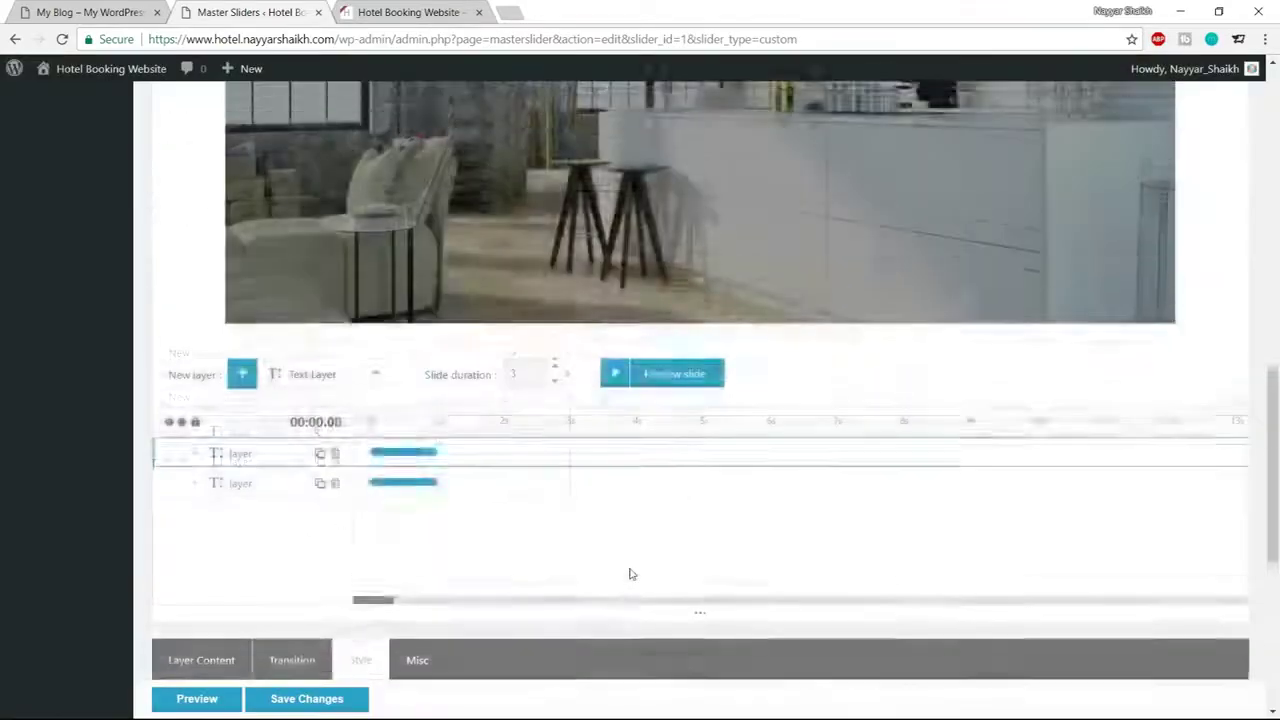
Drag the white line just below THIS IS THE BEST and enter 5 in its width field
scroll(630, 574, up, 6)
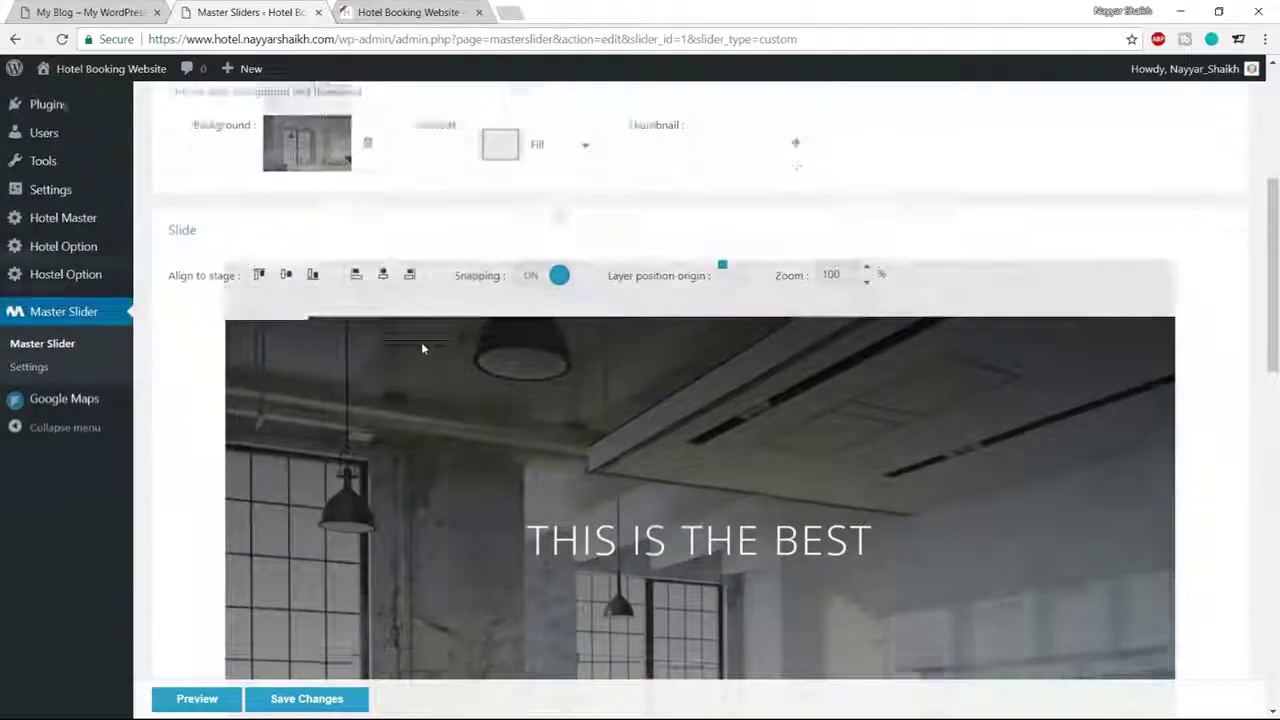
scroll(421, 347, down, 2)
drag(278, 180, 700, 460)
scroll(700, 470, down, 3)
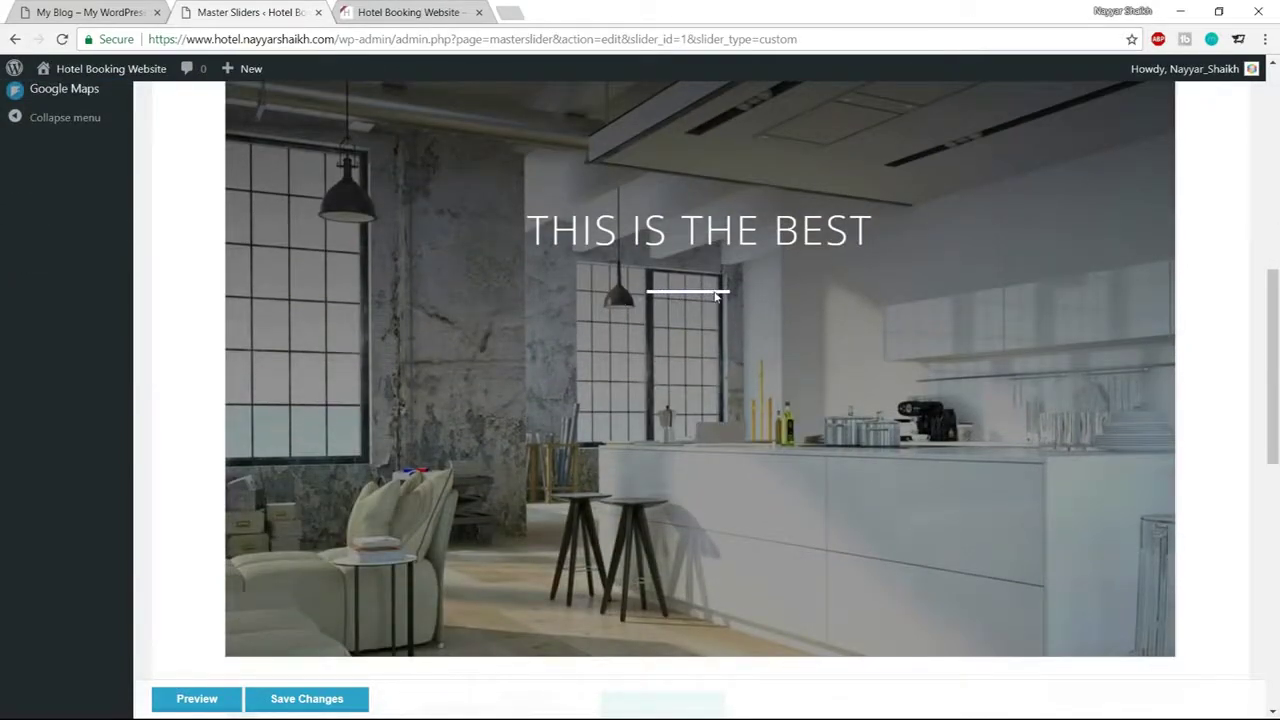
scroll(620, 365, down, 6)
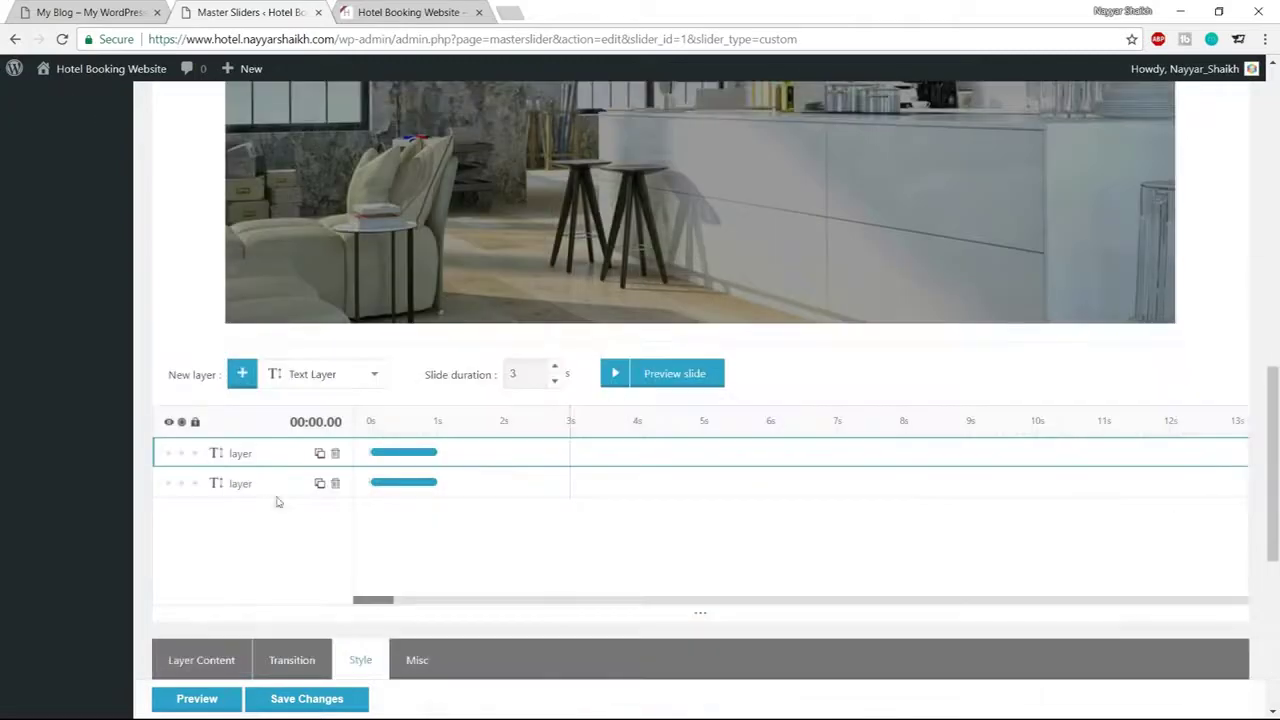
scroll(278, 502, down, 7)
drag(267, 375, 210, 376)
text(5)
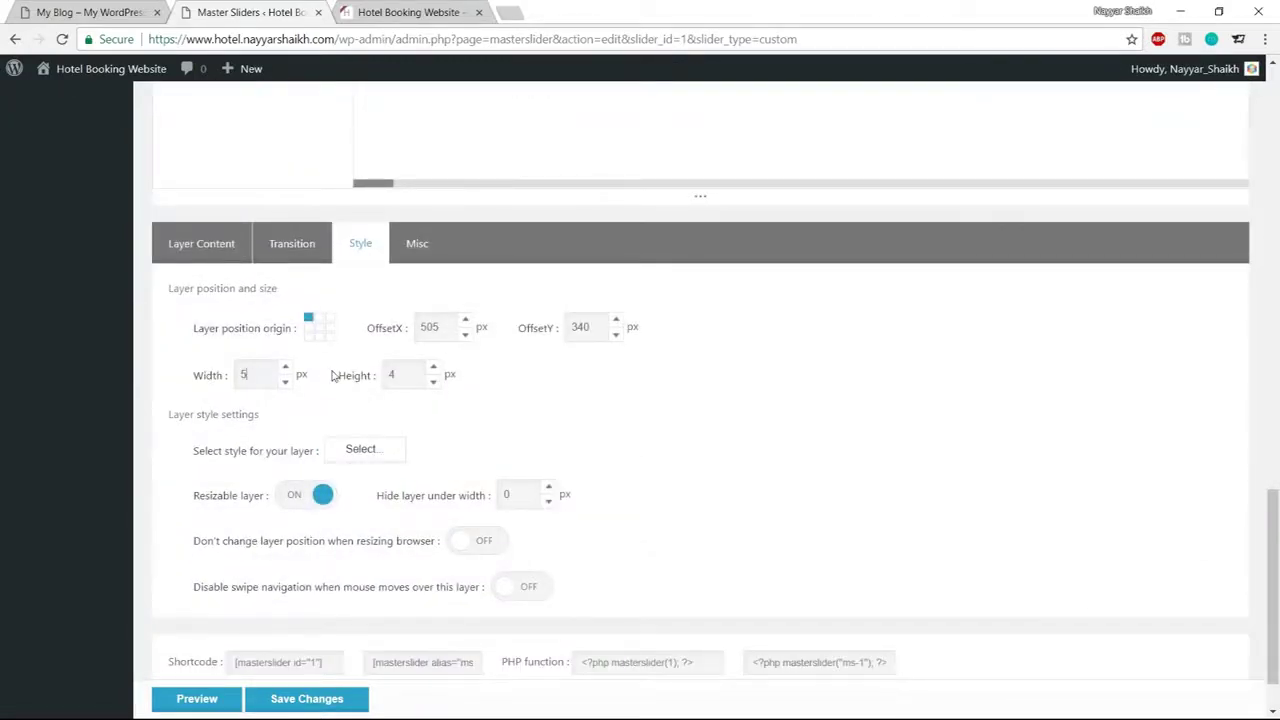
Reselect the line layer and change its width so it becomes a 100 px divider
scroll(691, 560, up, 10)
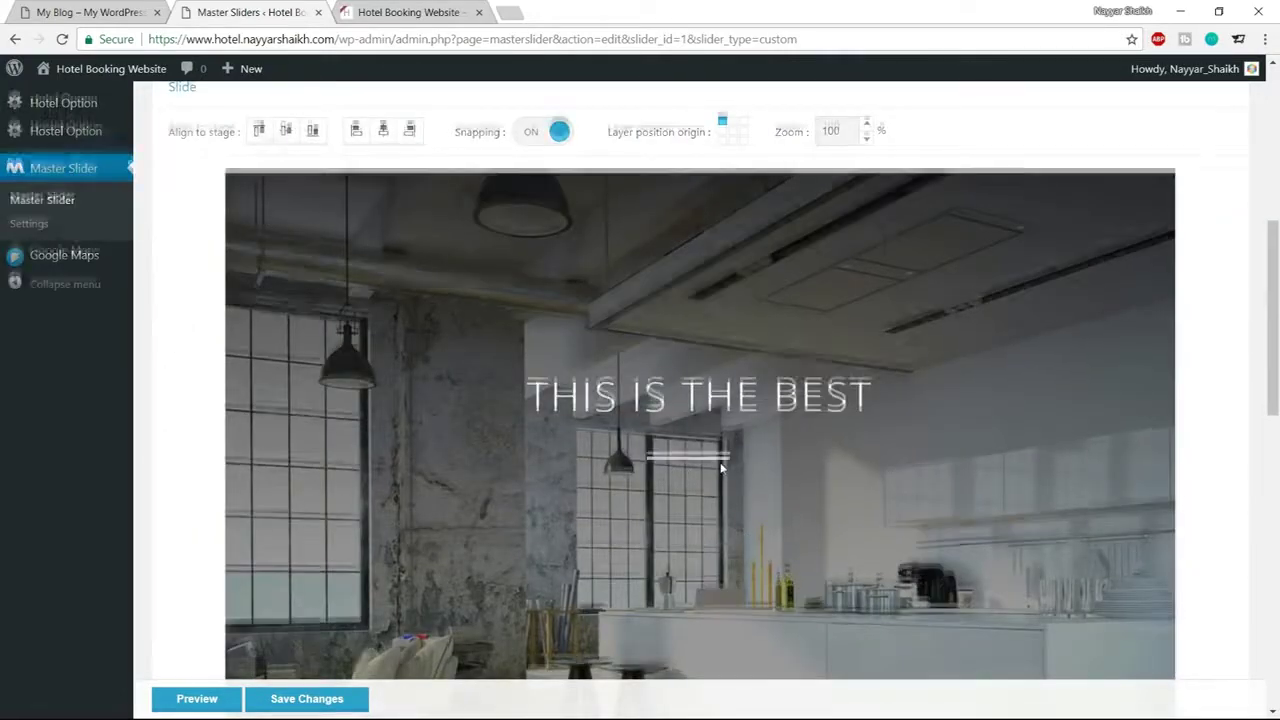
scroll(720, 468, down, 5)
scroll(720, 468, down, 4)
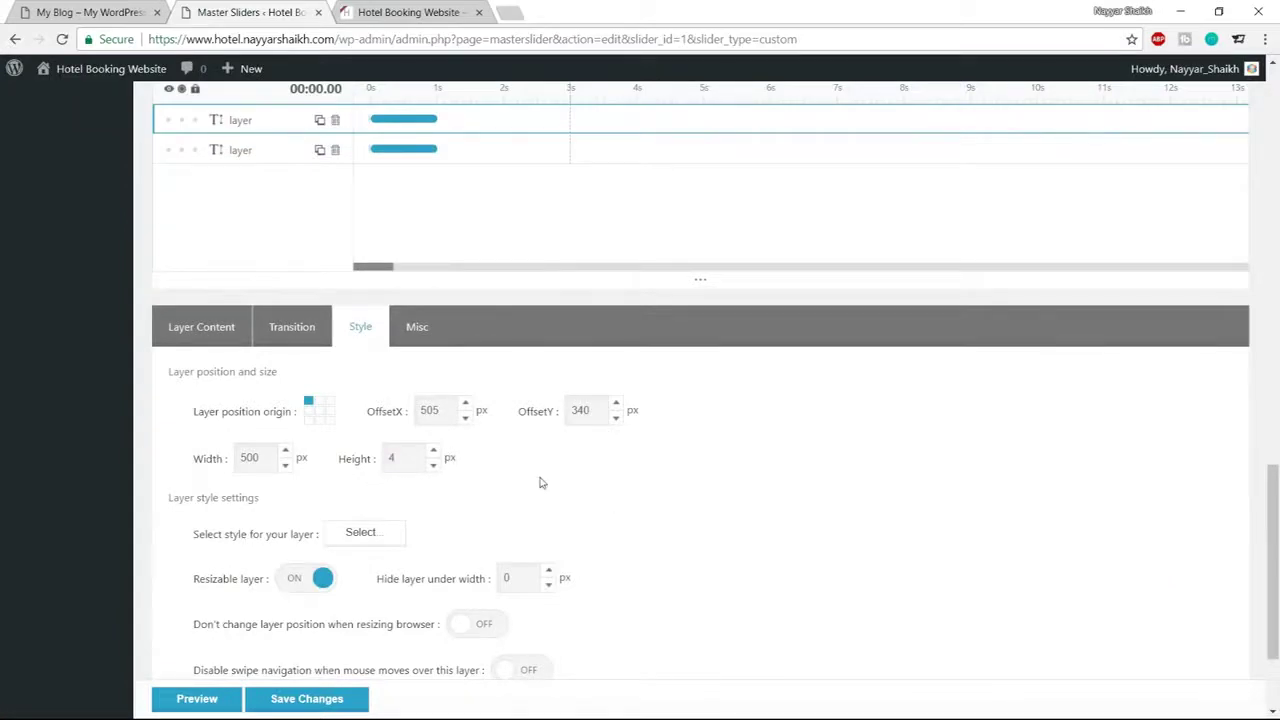
scroll(820, 522, up, 10)
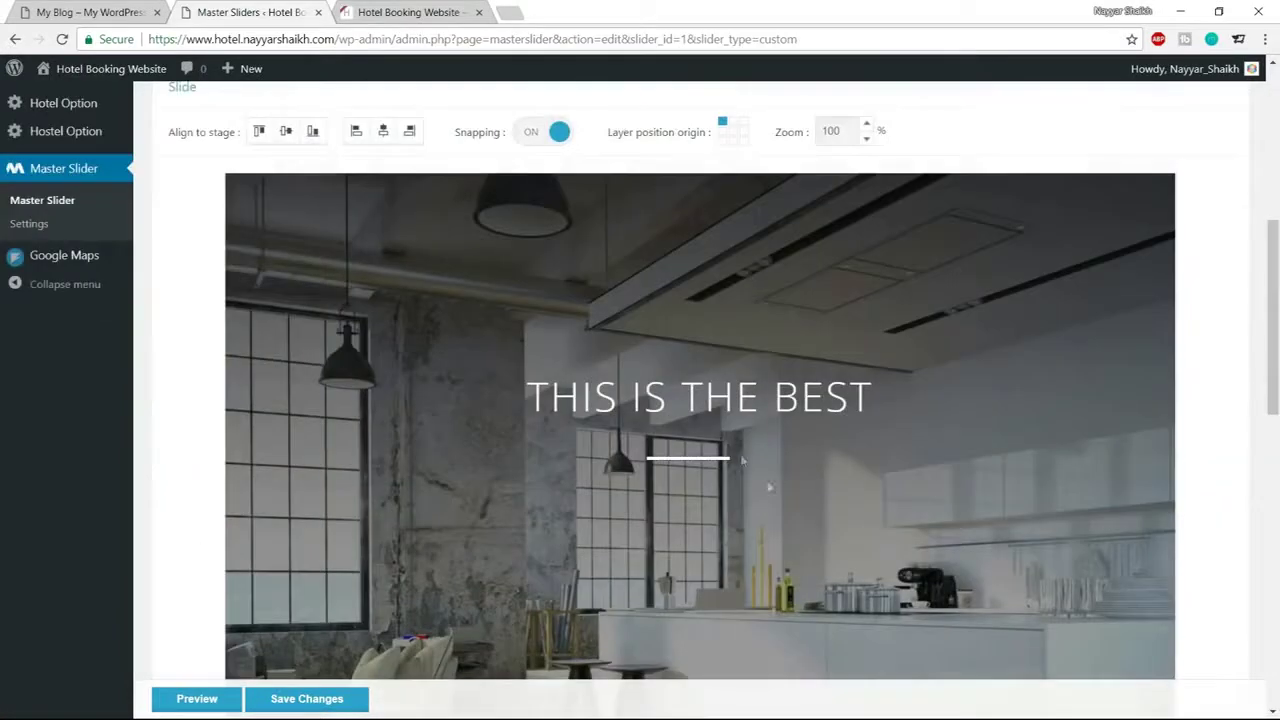
scroll(618, 432, down, 5)
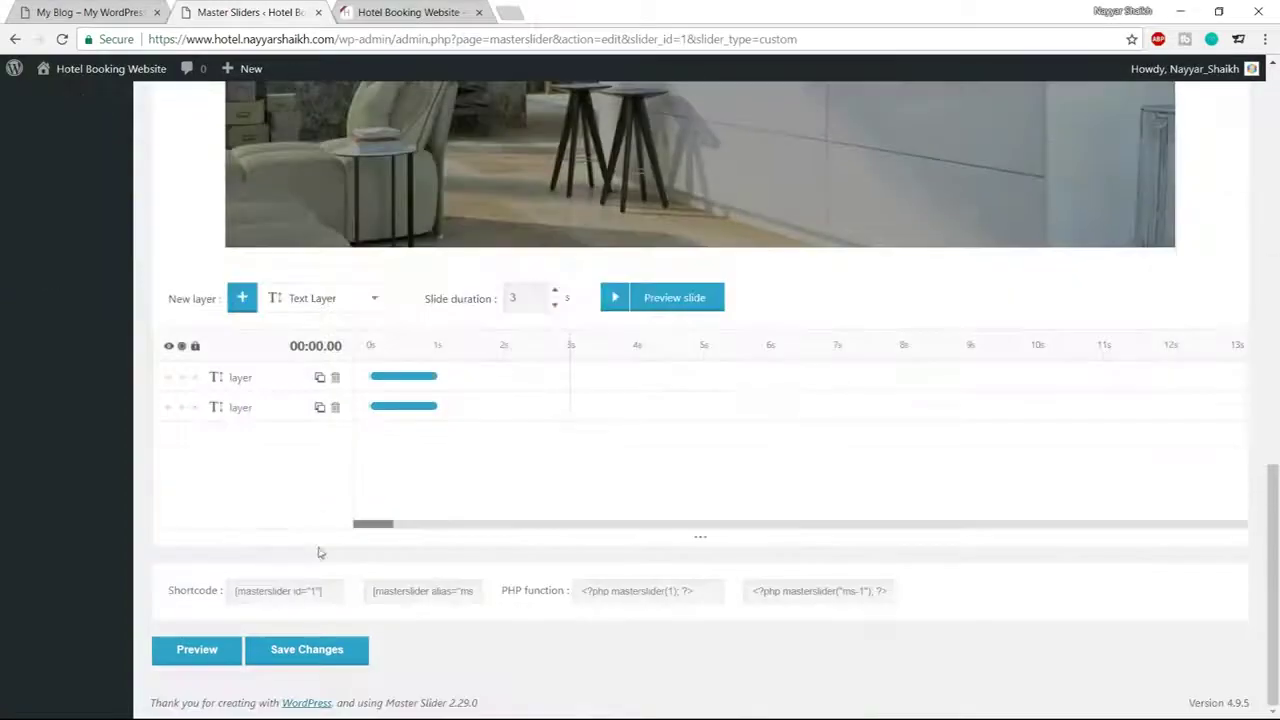
scroll(557, 383, up, 10)
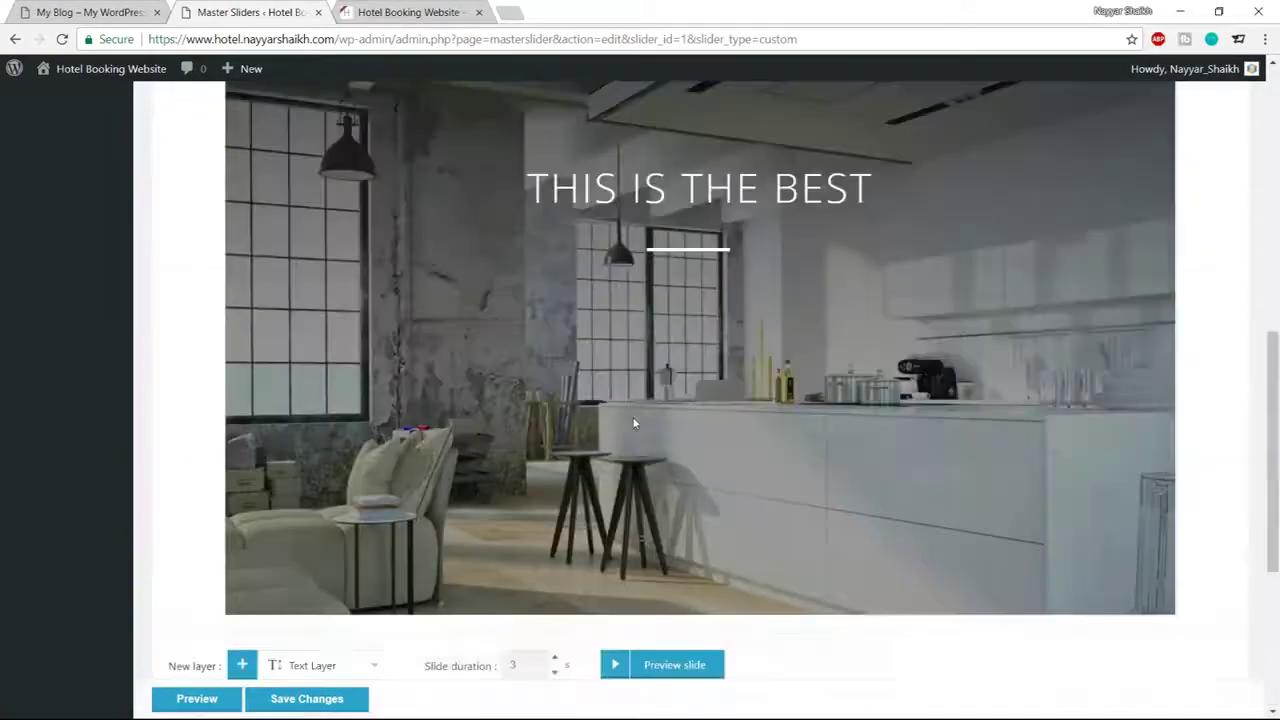
scroll(785, 484, down, 5)
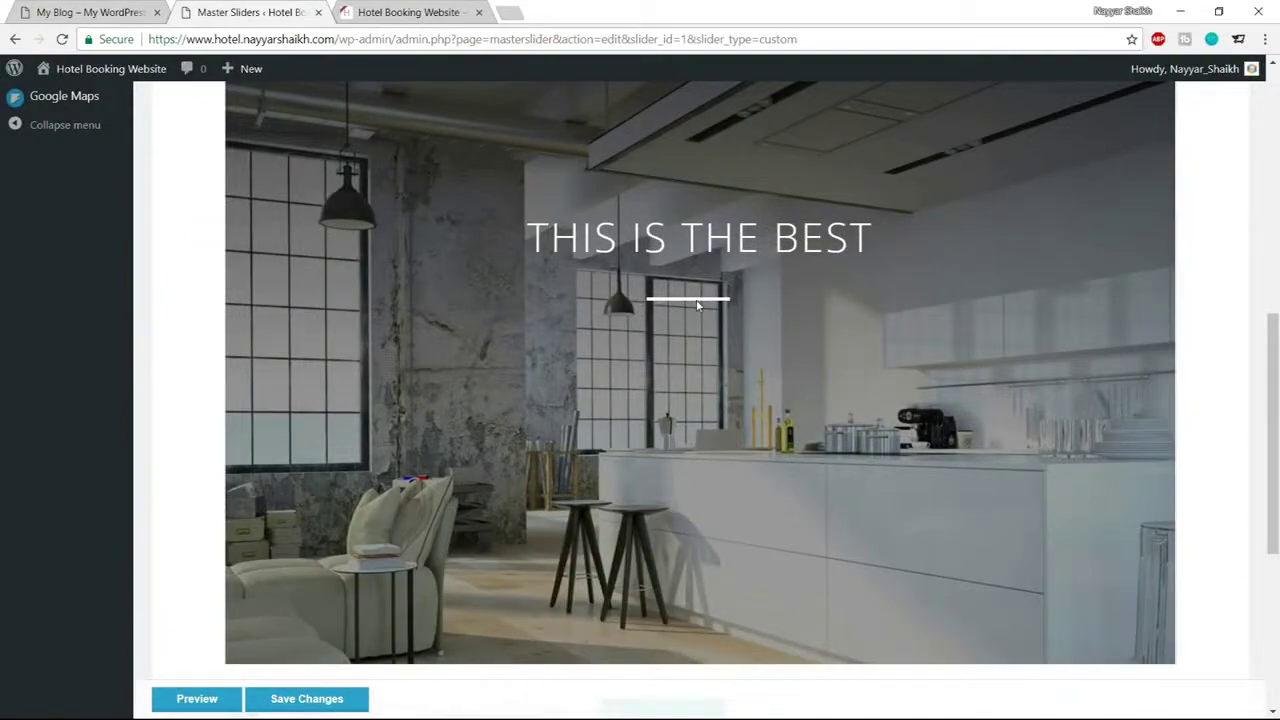
scroll(698, 305, down, 5)
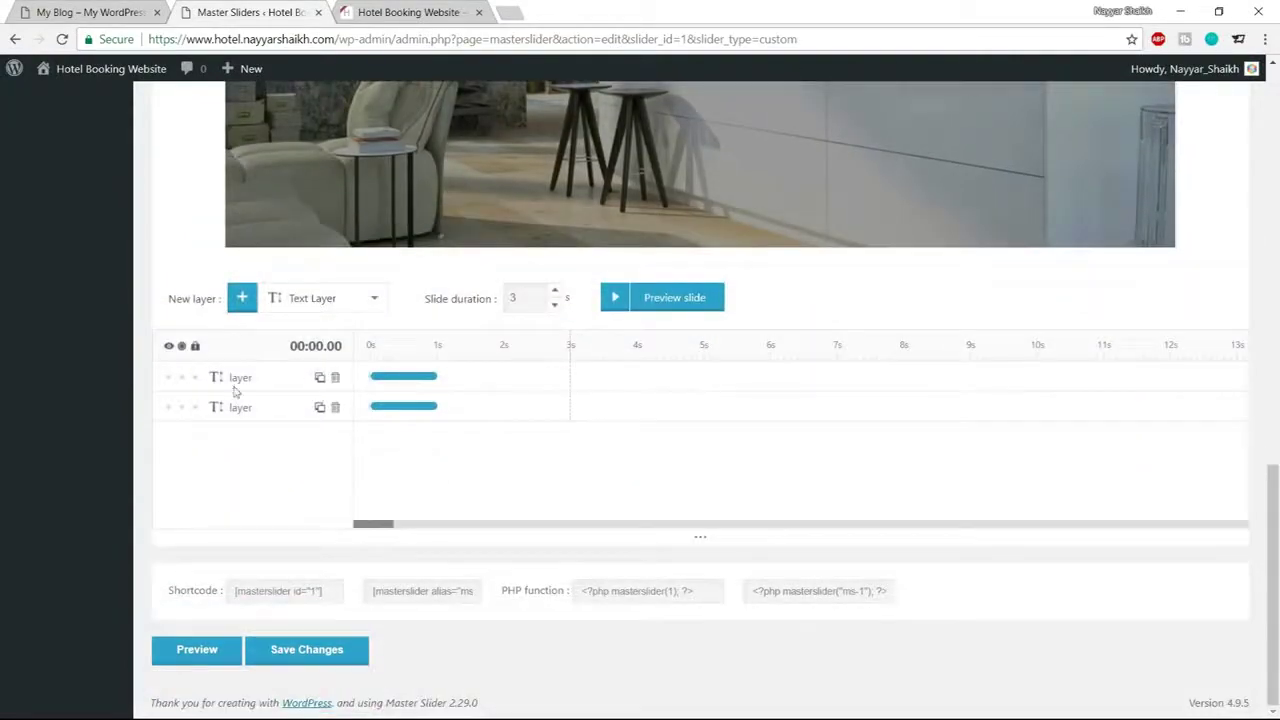
click(220, 378)
scroll(400, 432, down, 3)
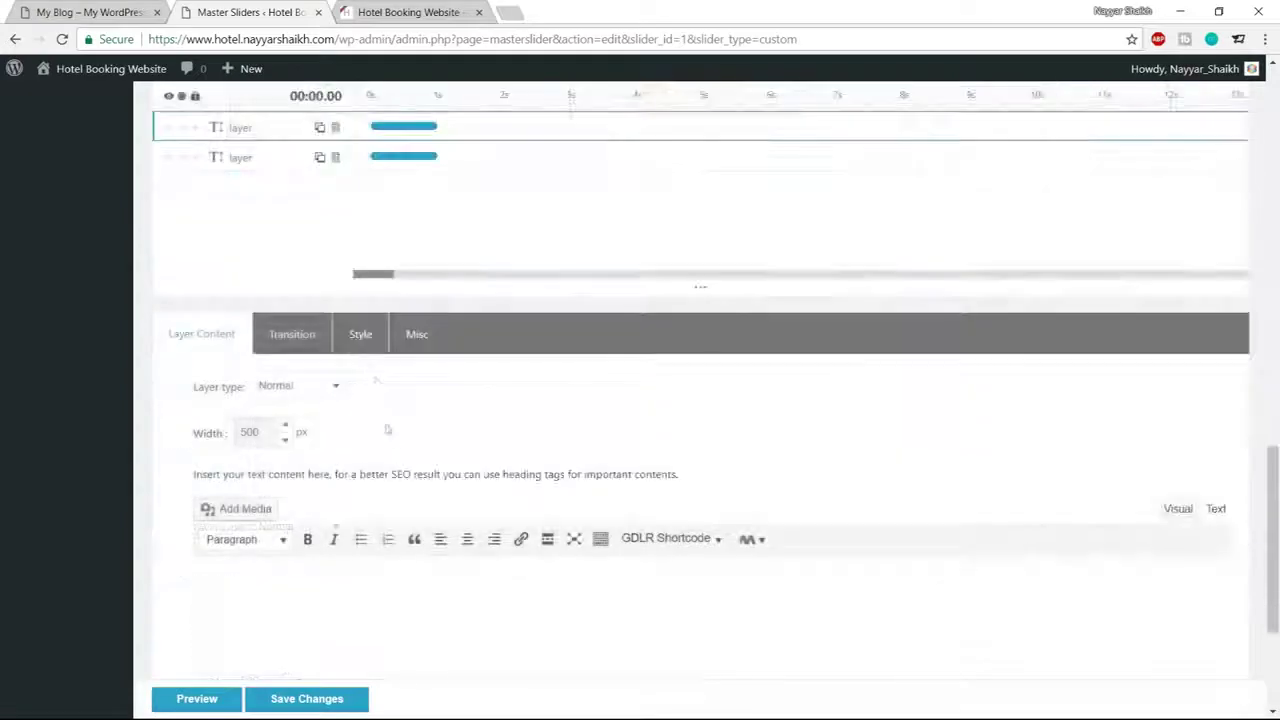
click(360, 334)
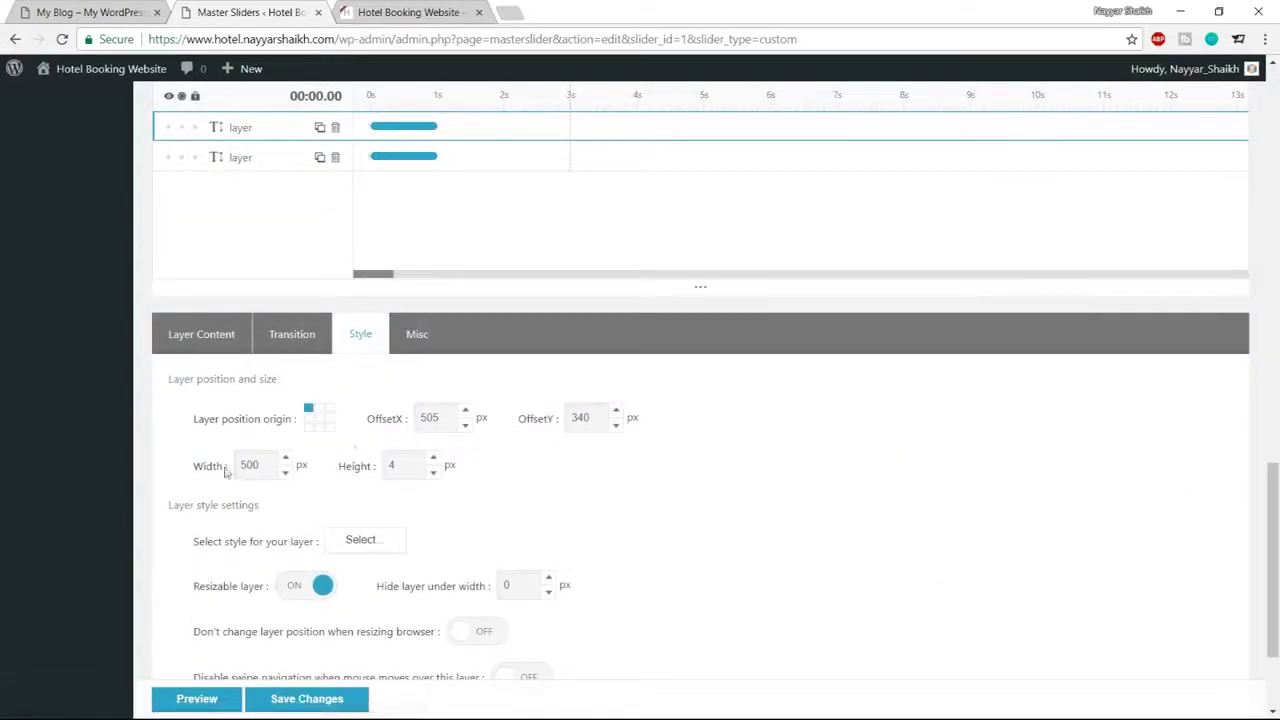
drag(237, 466, 206, 466)
text(1)
scroll(657, 486, up, 8)
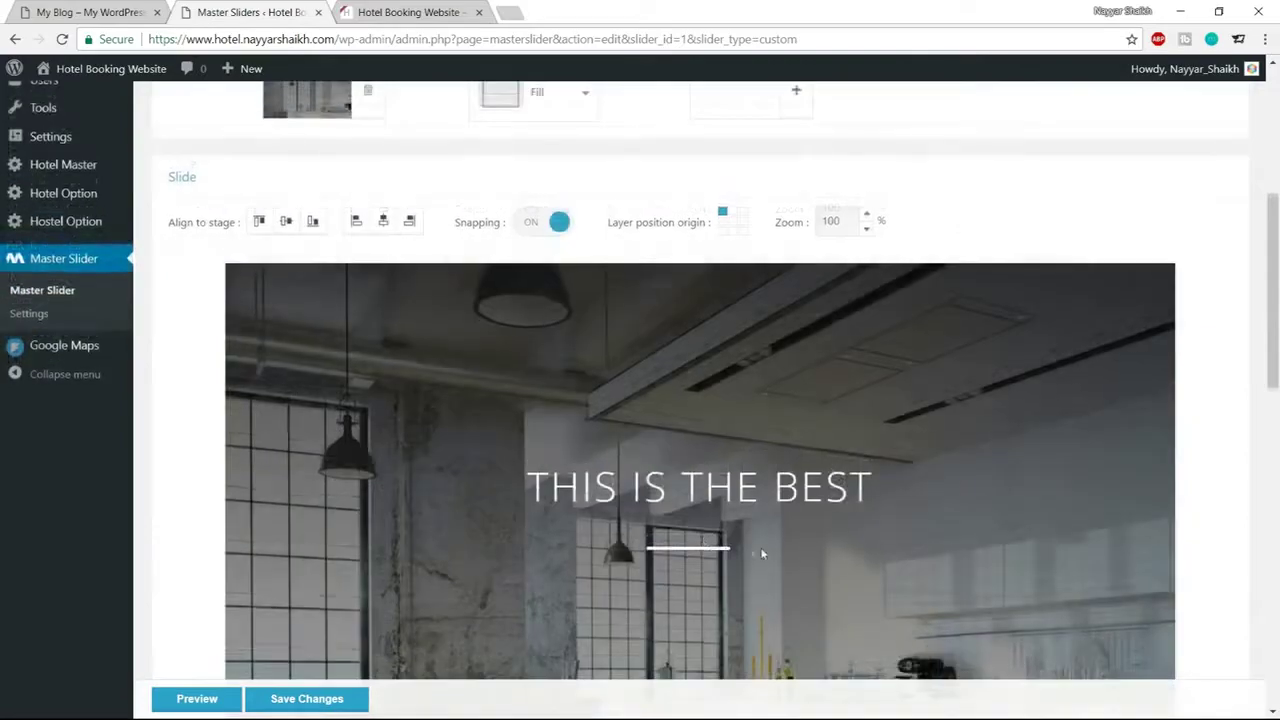
scroll(761, 553, down, 8)
Save Changes, check the heading and white divider on the homepage tab, then return
click(334, 650)
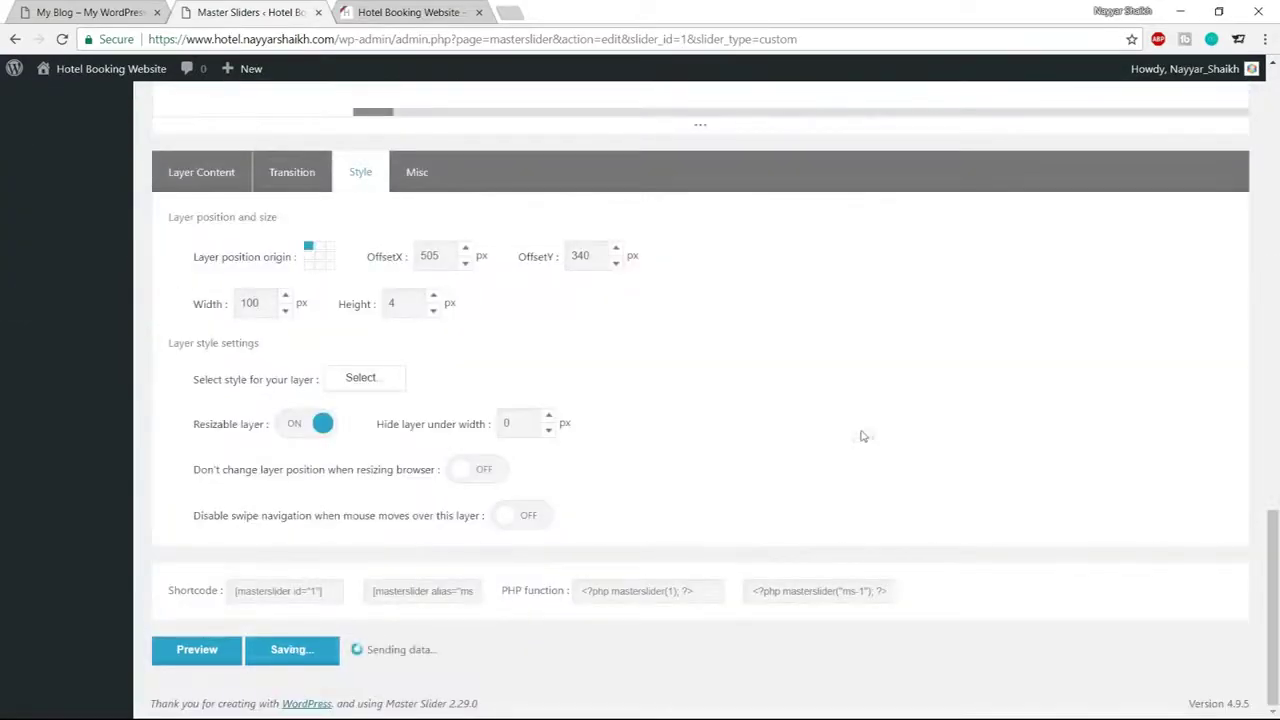
scroll(863, 436, up, 8)
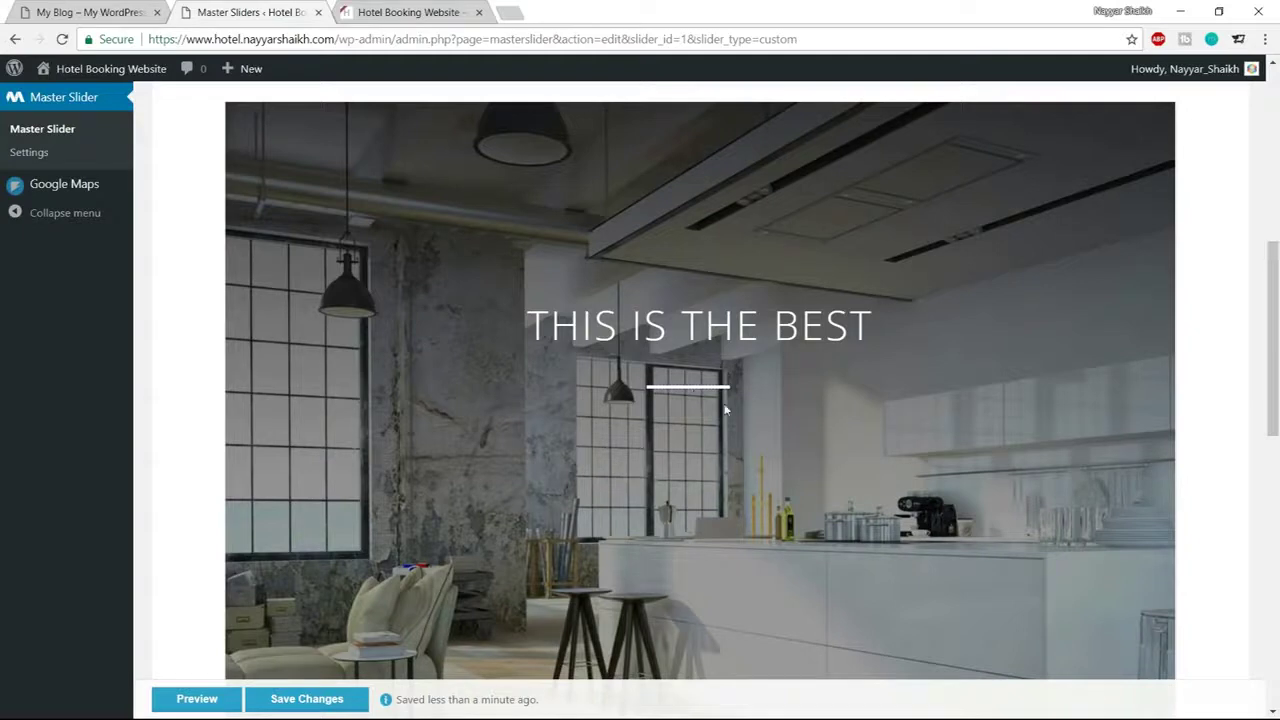
click(124, 14)
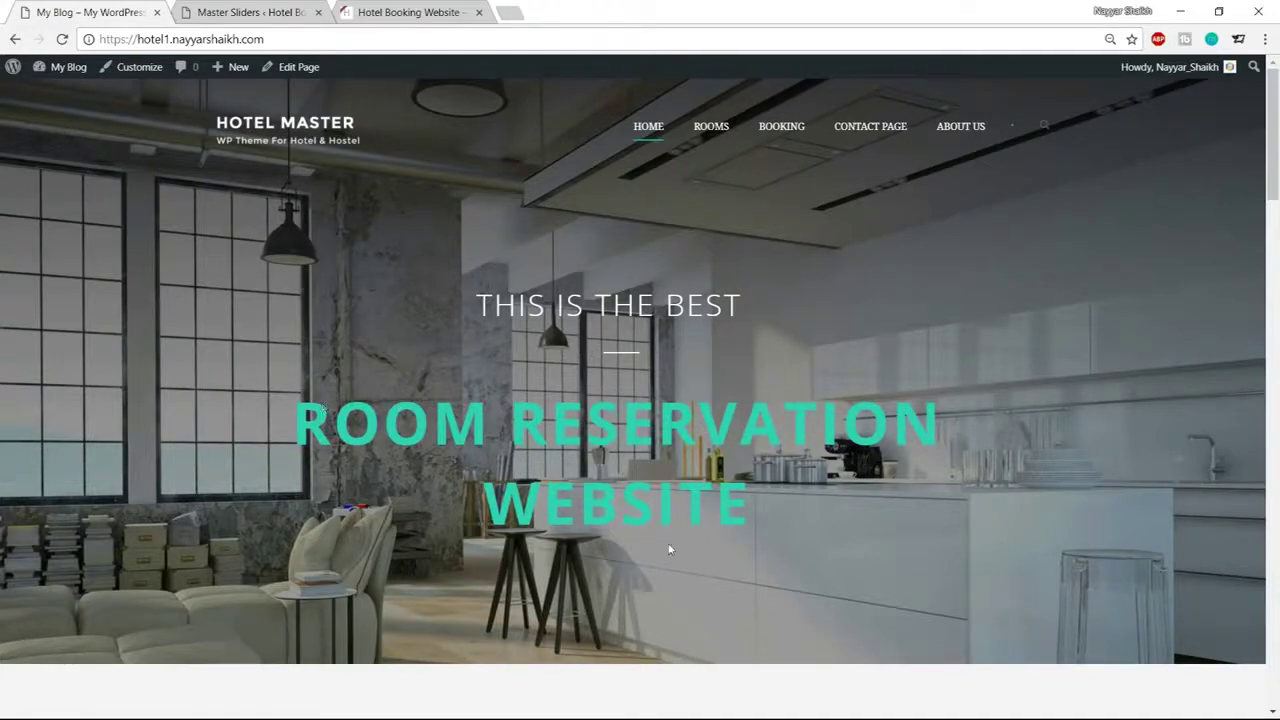
click(262, 12)
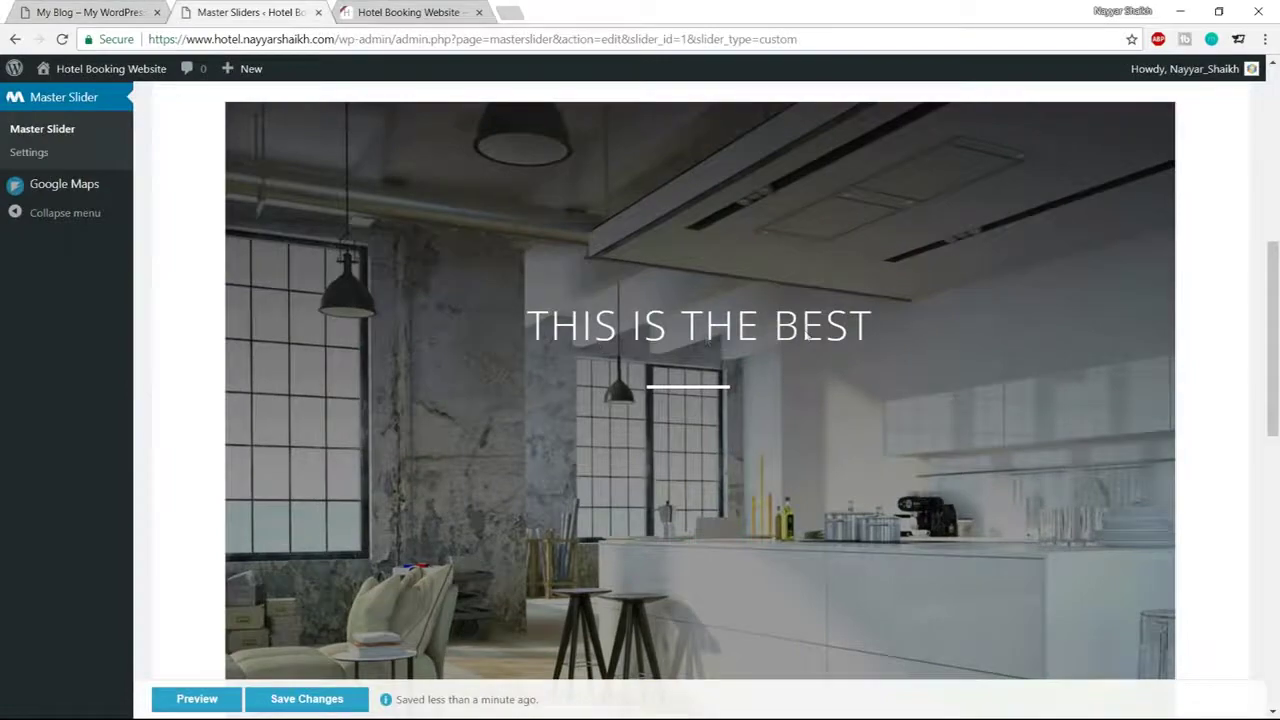
scroll(806, 334, down, 5)
Add a third text layer and replace its Lorem Ipsum placeholder with 'ROOM RESERVATION WEBSIT'
click(243, 304)
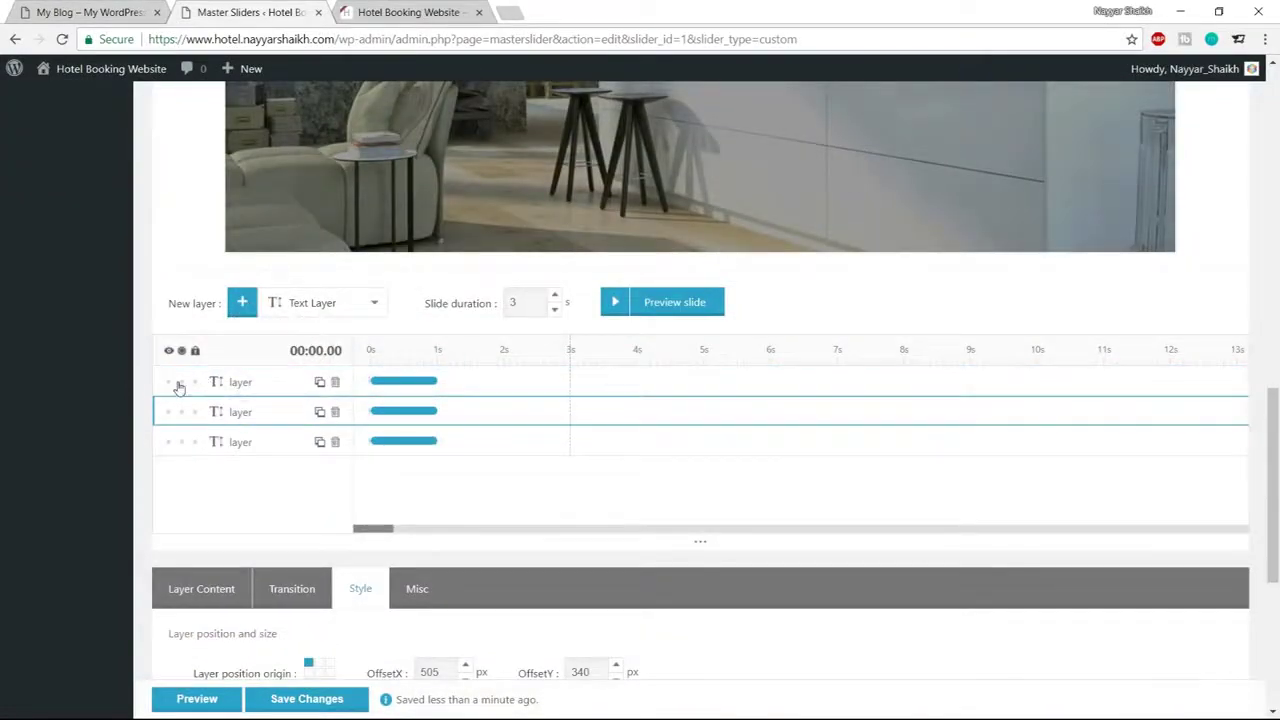
click(178, 383)
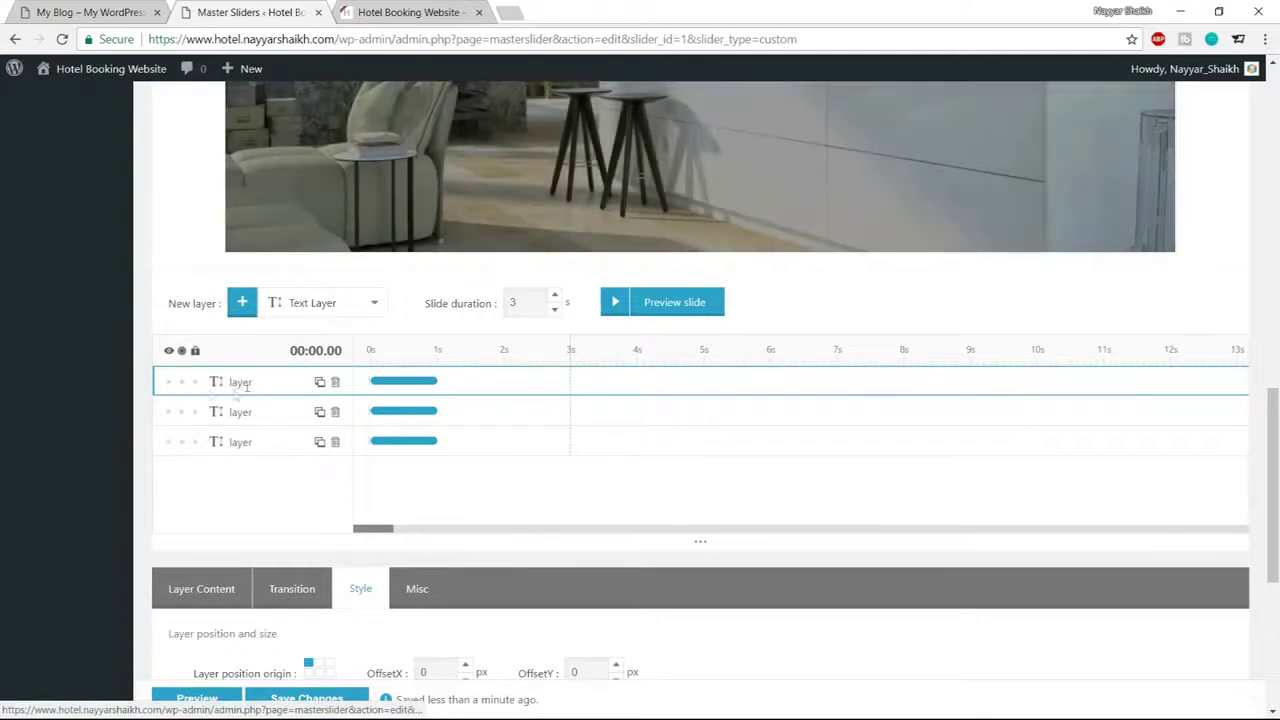
scroll(421, 399, down, 4)
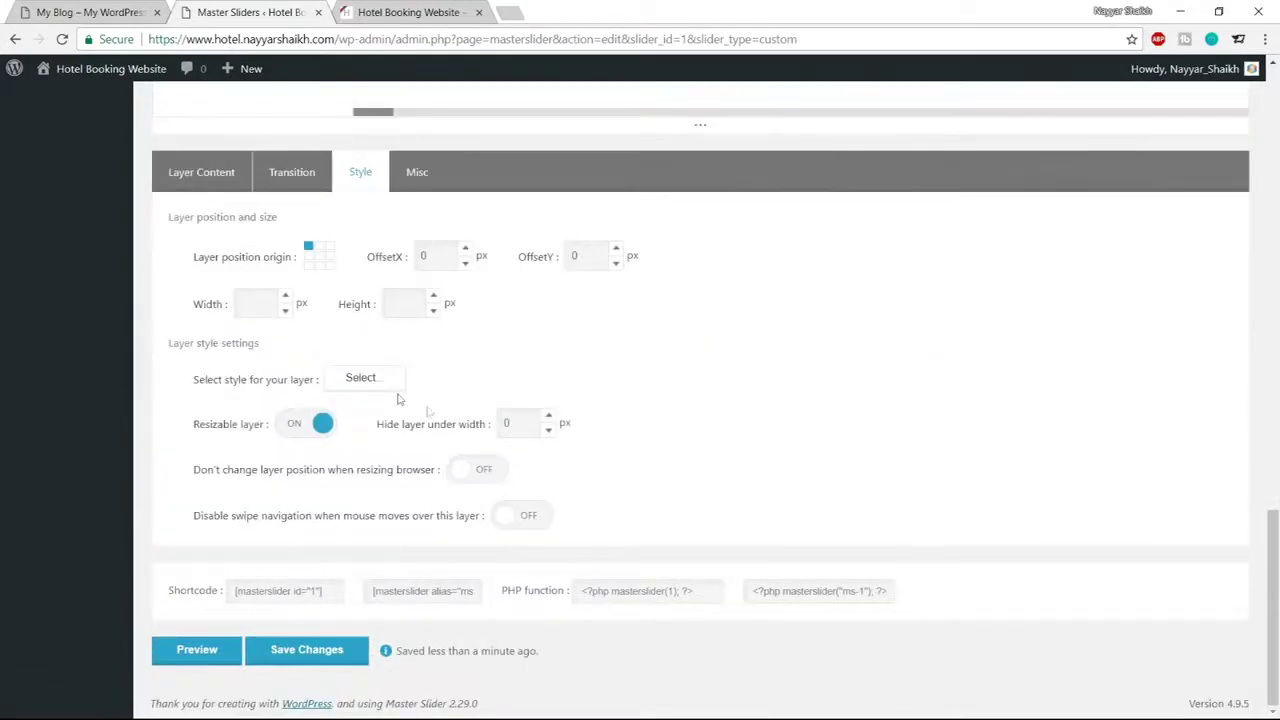
click(212, 186)
drag(310, 410, 204, 414)
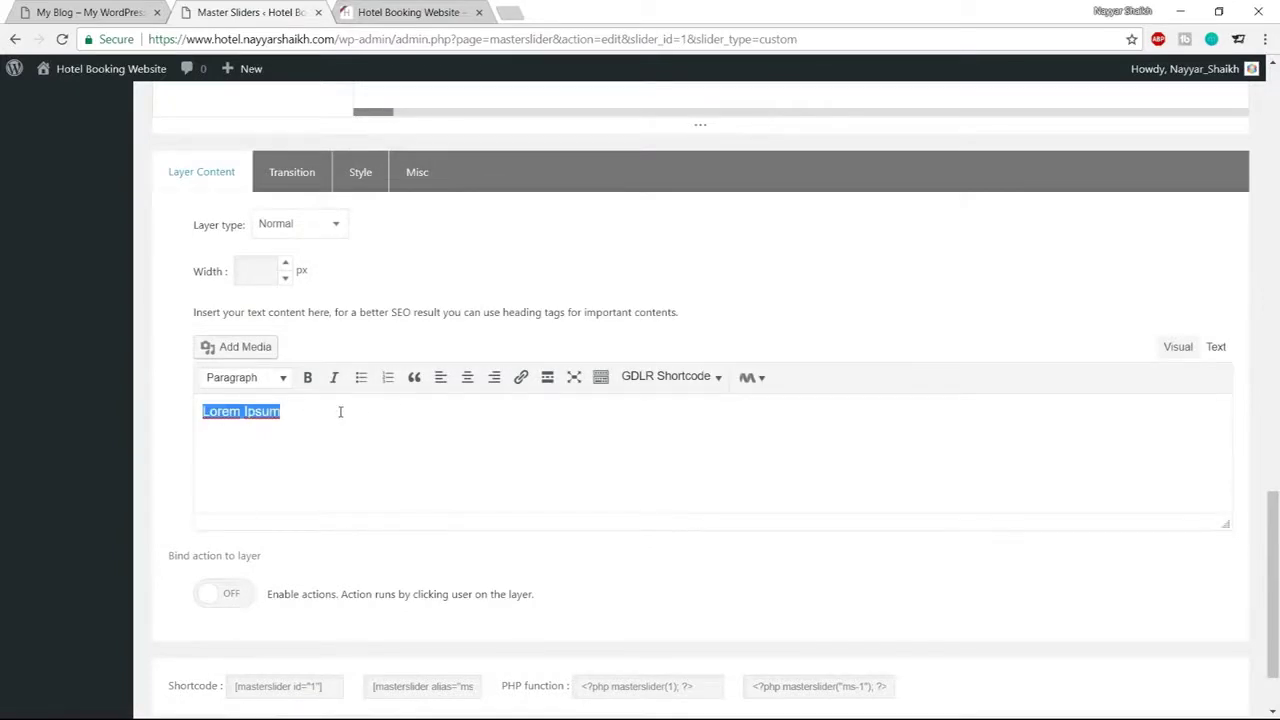
text(ROOM RESER)
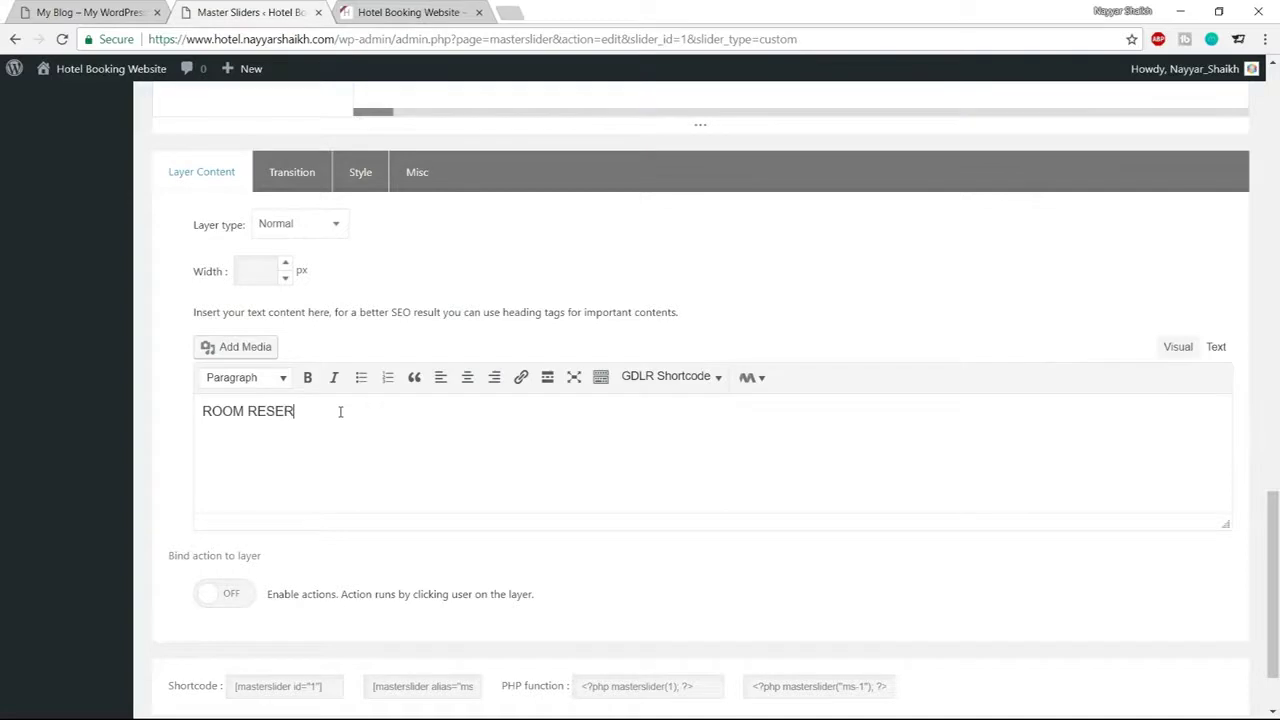
text(VATION WEBSITE)
Open the new layer's Style Editor and begin editing its text colour hex value
click(358, 173)
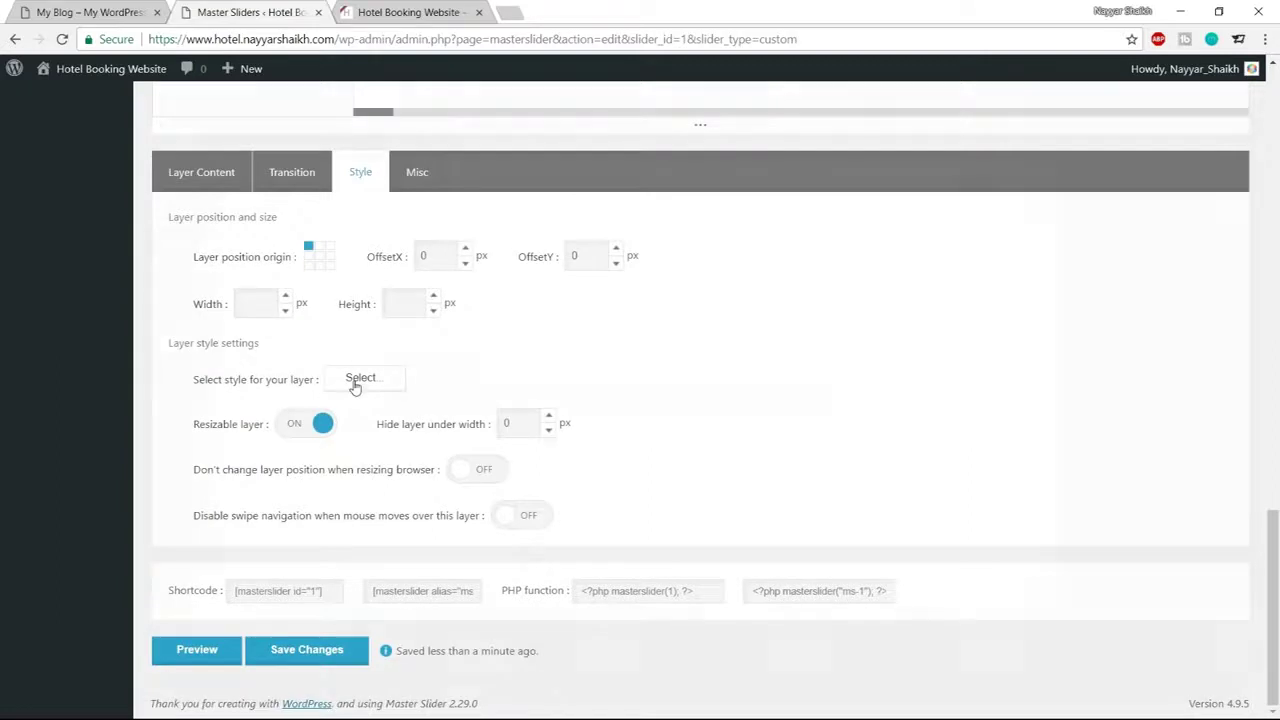
click(358, 380)
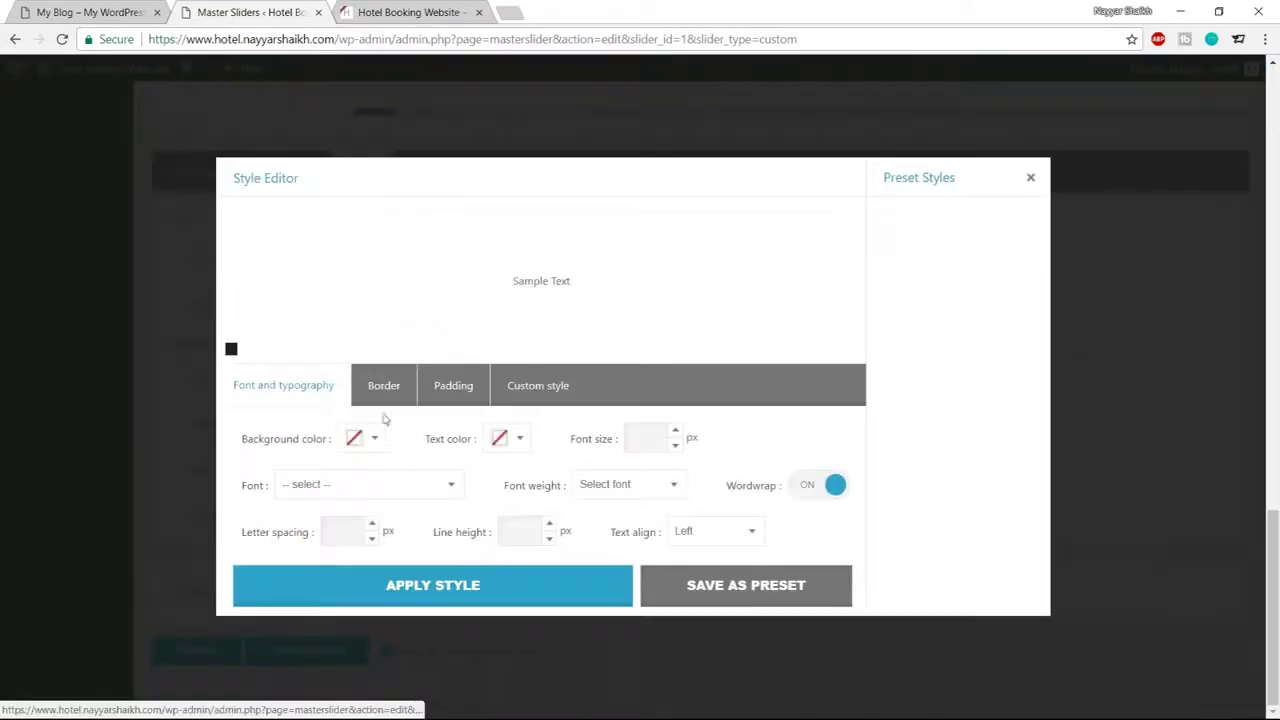
click(518, 441)
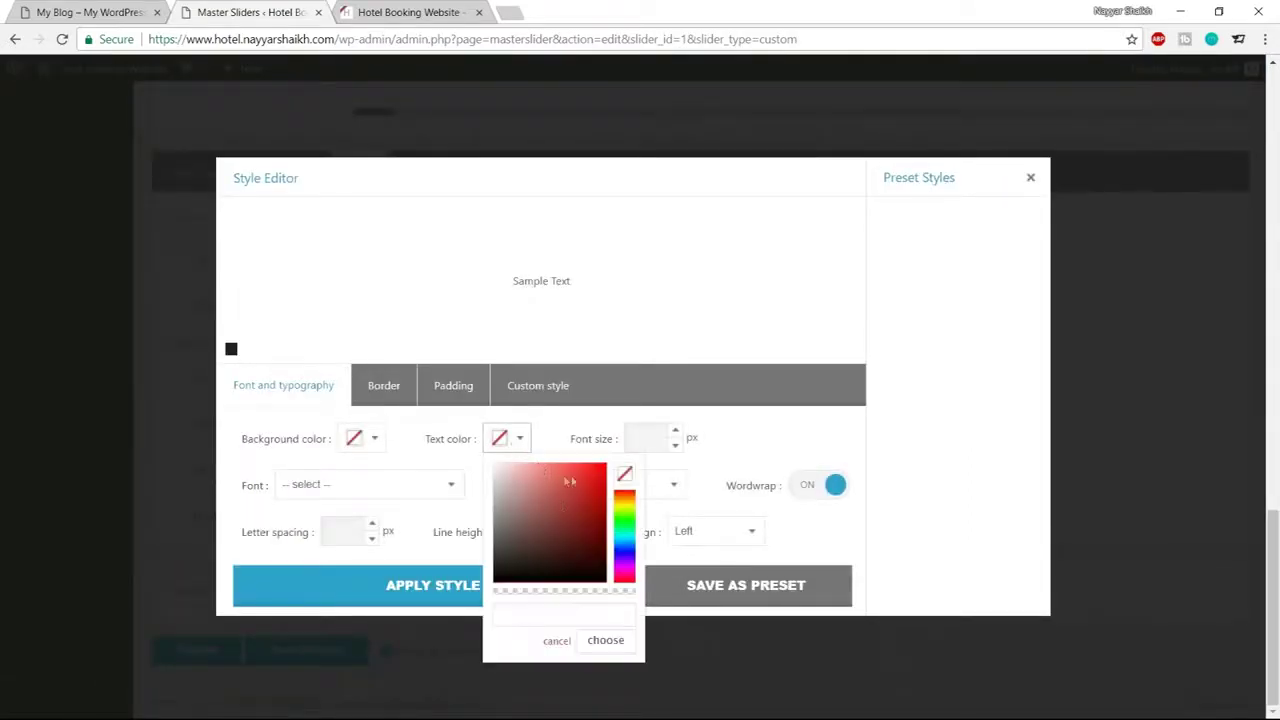
click(560, 609)
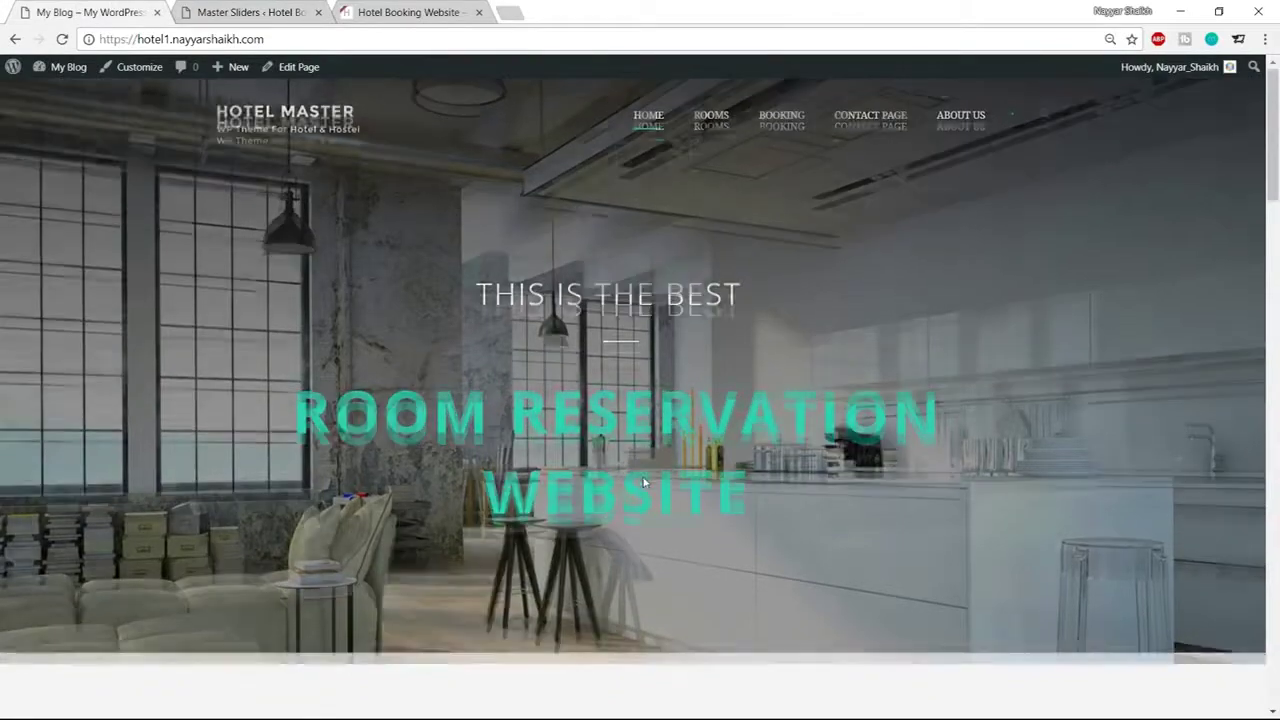
scroll(600, 460, down, 10)
scroll(573, 480, down, 8)
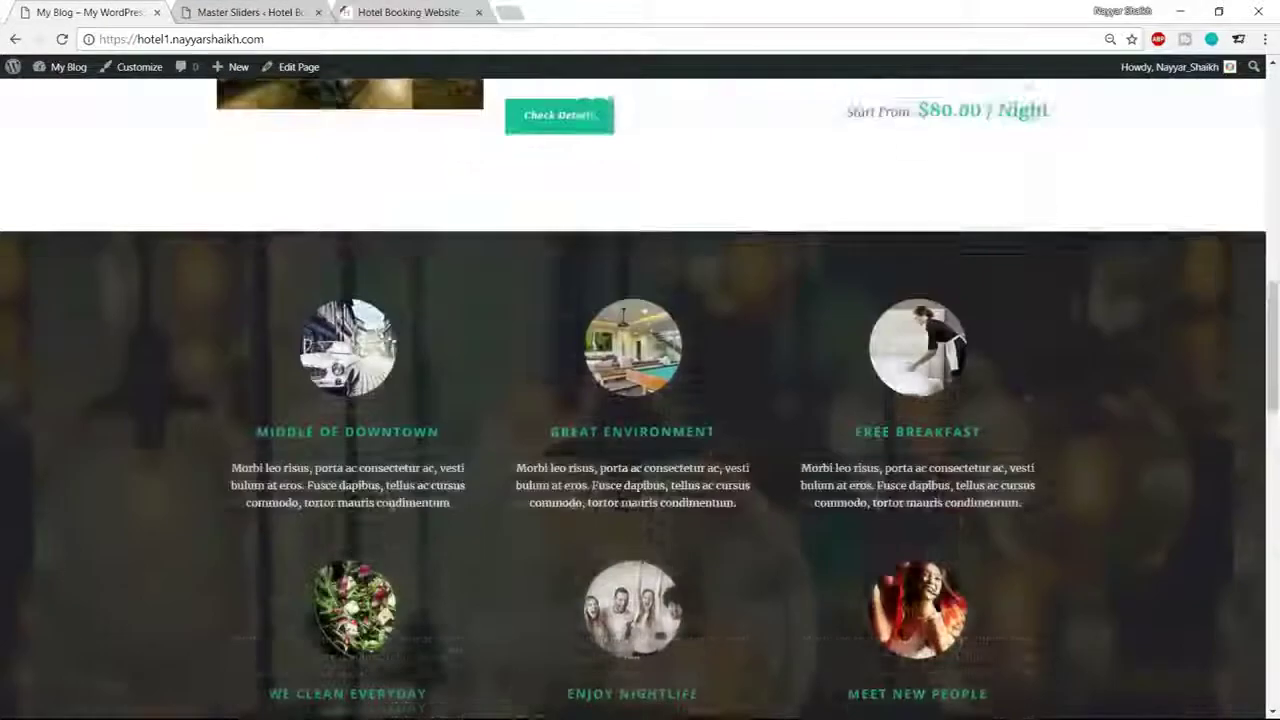
scroll(1055, 460, down, 8)
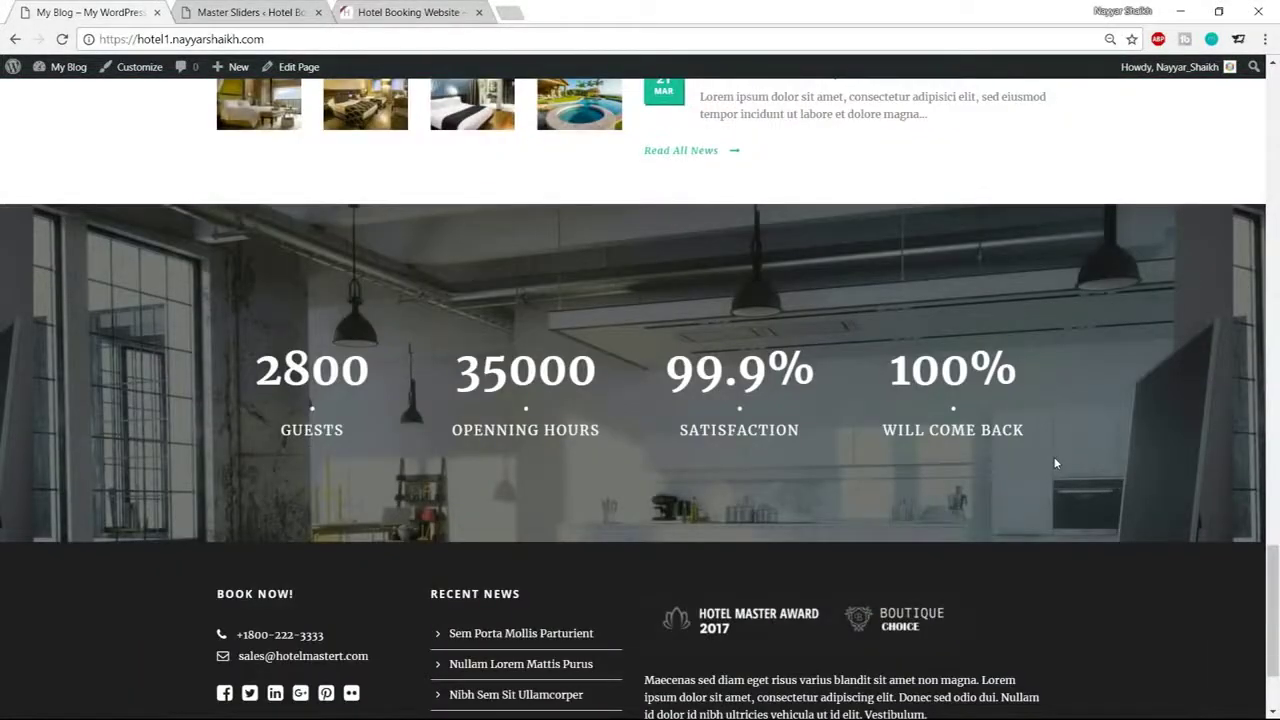
scroll(1055, 463, up, 10)
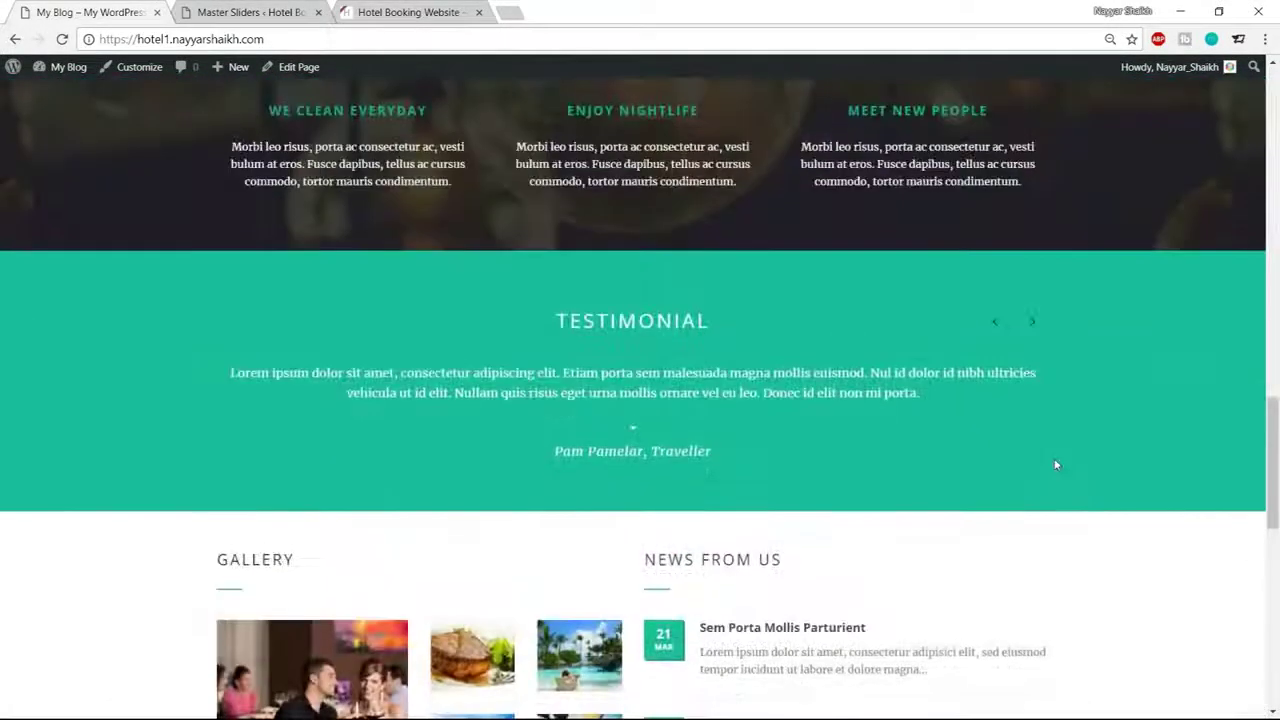
scroll(1055, 464, up, 12)
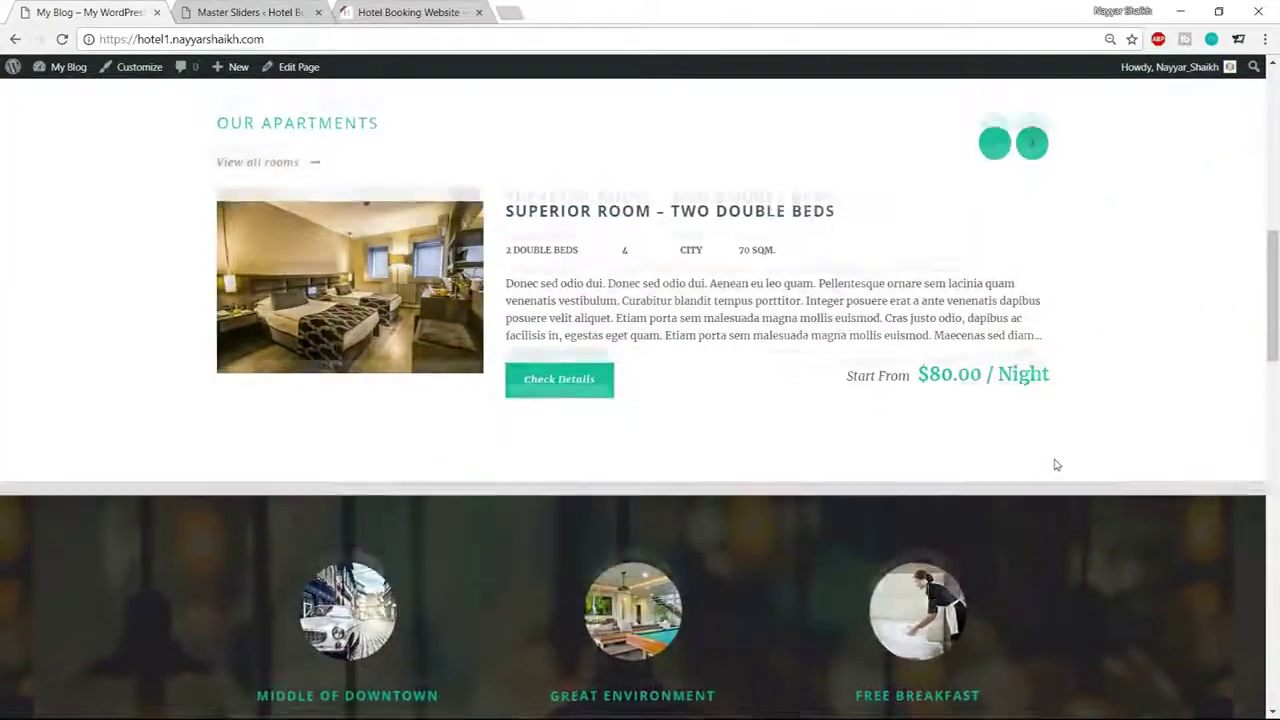
scroll(1055, 464, up, 2)
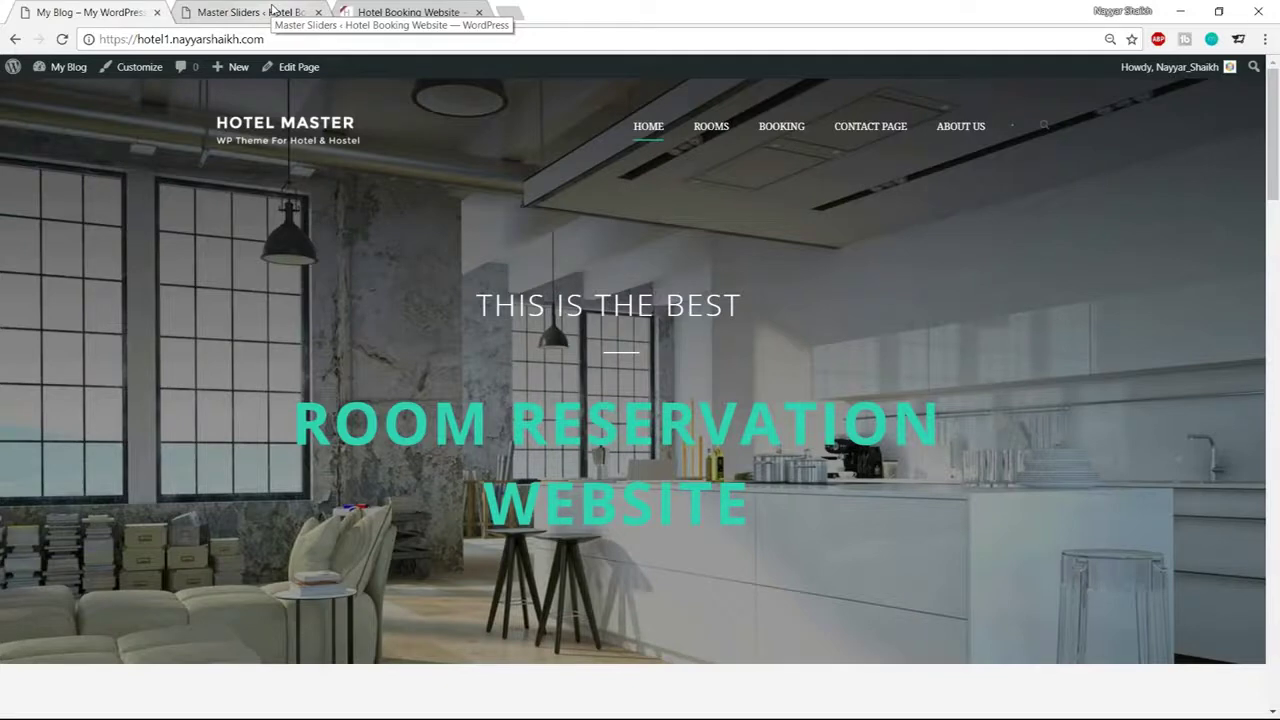
Set the layer's text colour to the teal hex value #1A8C
click(272, 9)
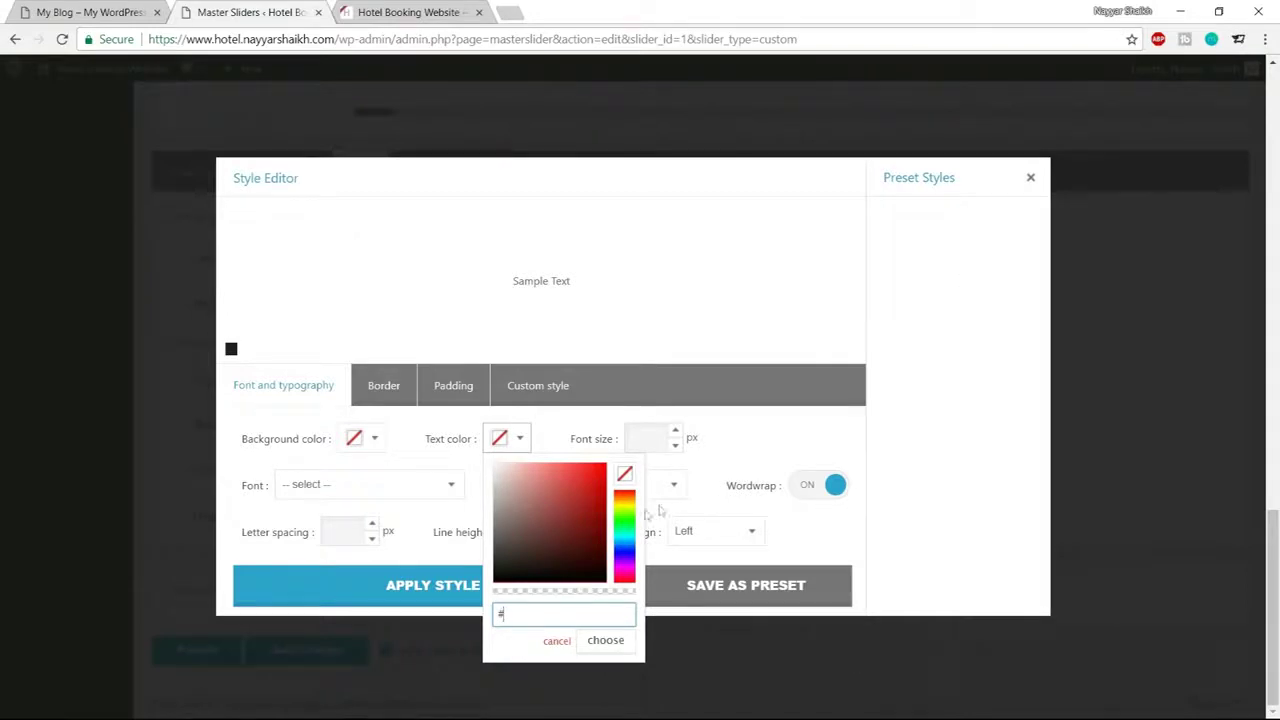
text(593e55)
click(572, 506)
mouse_move(620, 502)
mouse_down()
mouse_move(620, 545)
mouse_move(620, 510)
mouse_move(569, 547)
mouse_move(575, 521)
mouse_up()
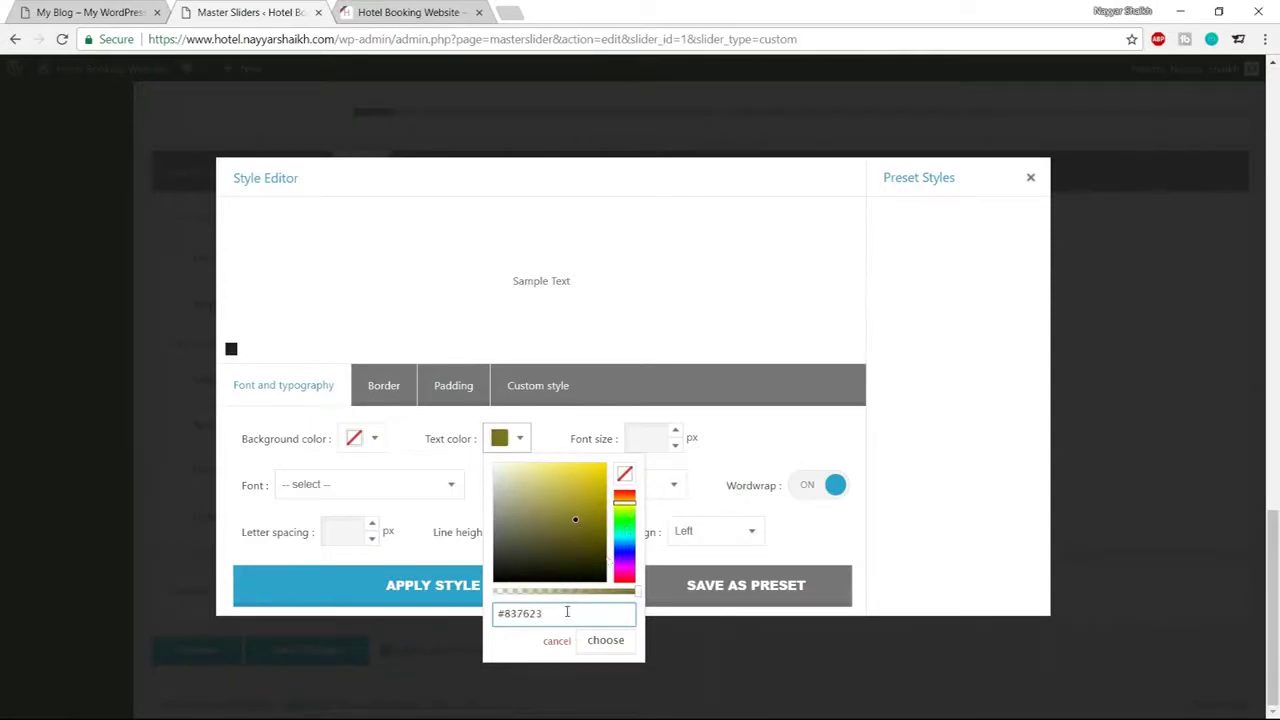
drag(566, 612, 502, 613)
text(#)
text(1A8C)
click(607, 642)
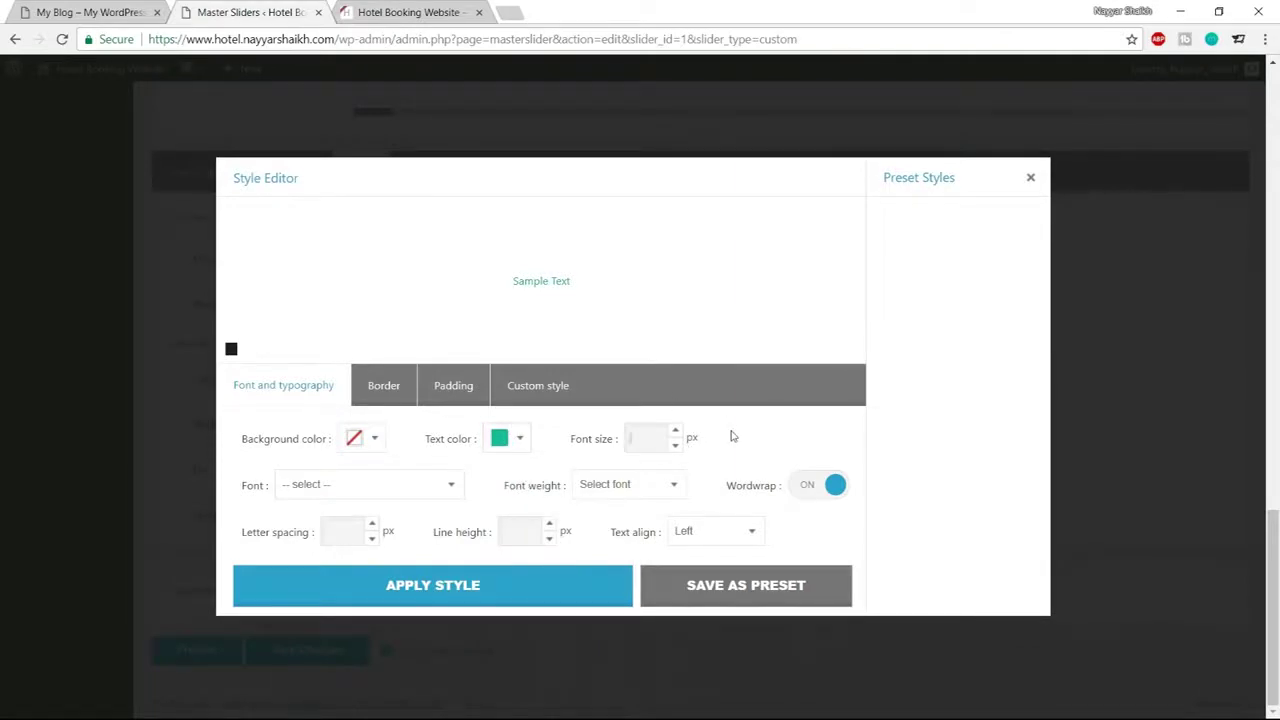
Set font size 80, Open Sans, weight 700 and letter spacing 4, then apply the style
text(80)
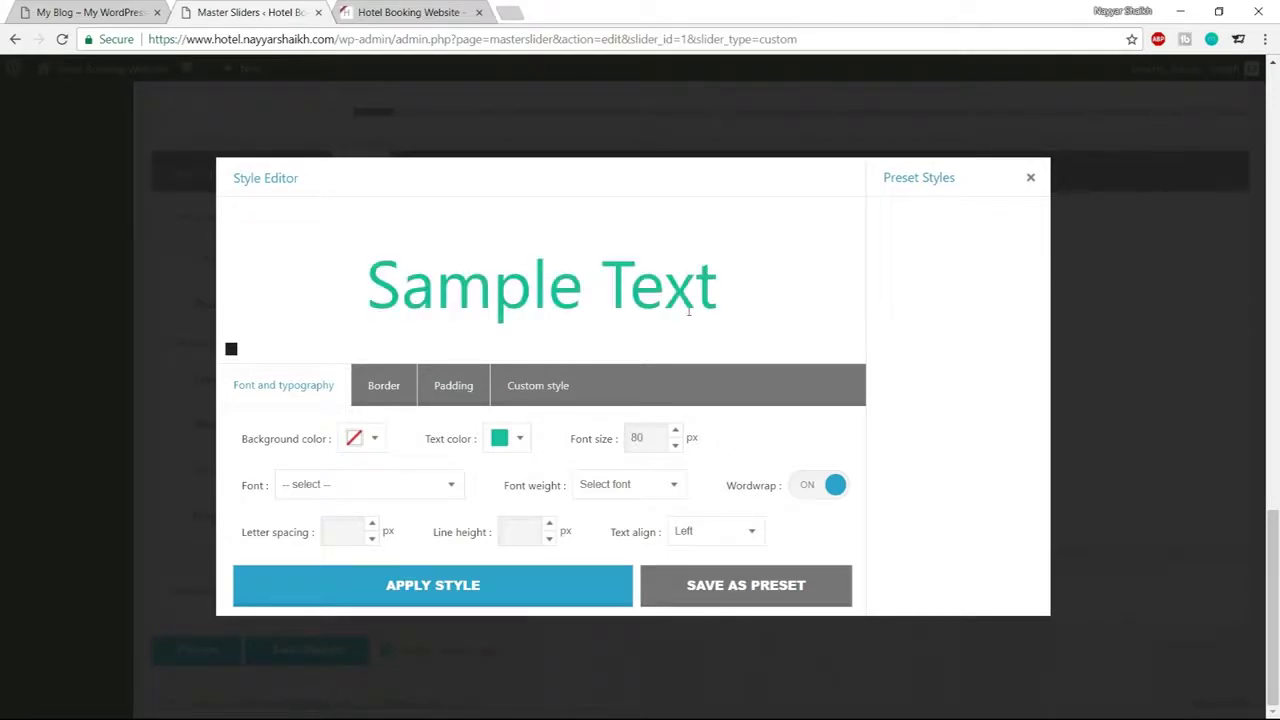
click(365, 494)
text(open)
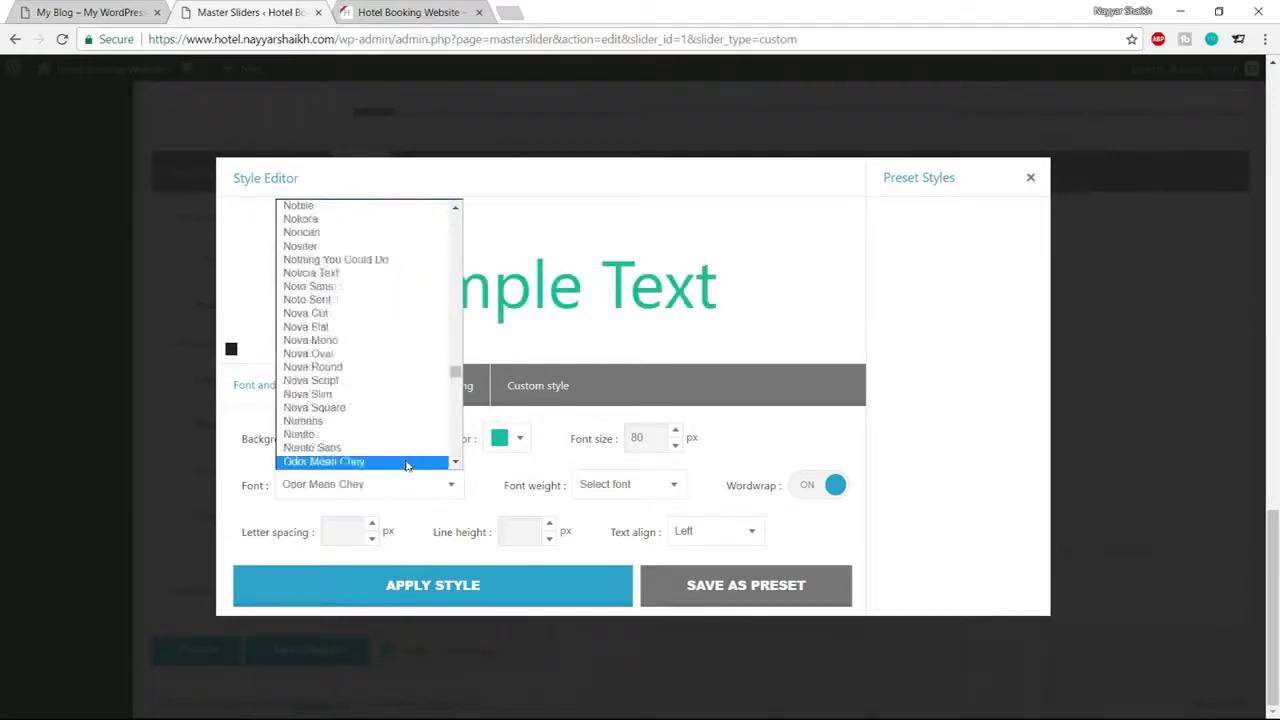
click(406, 463)
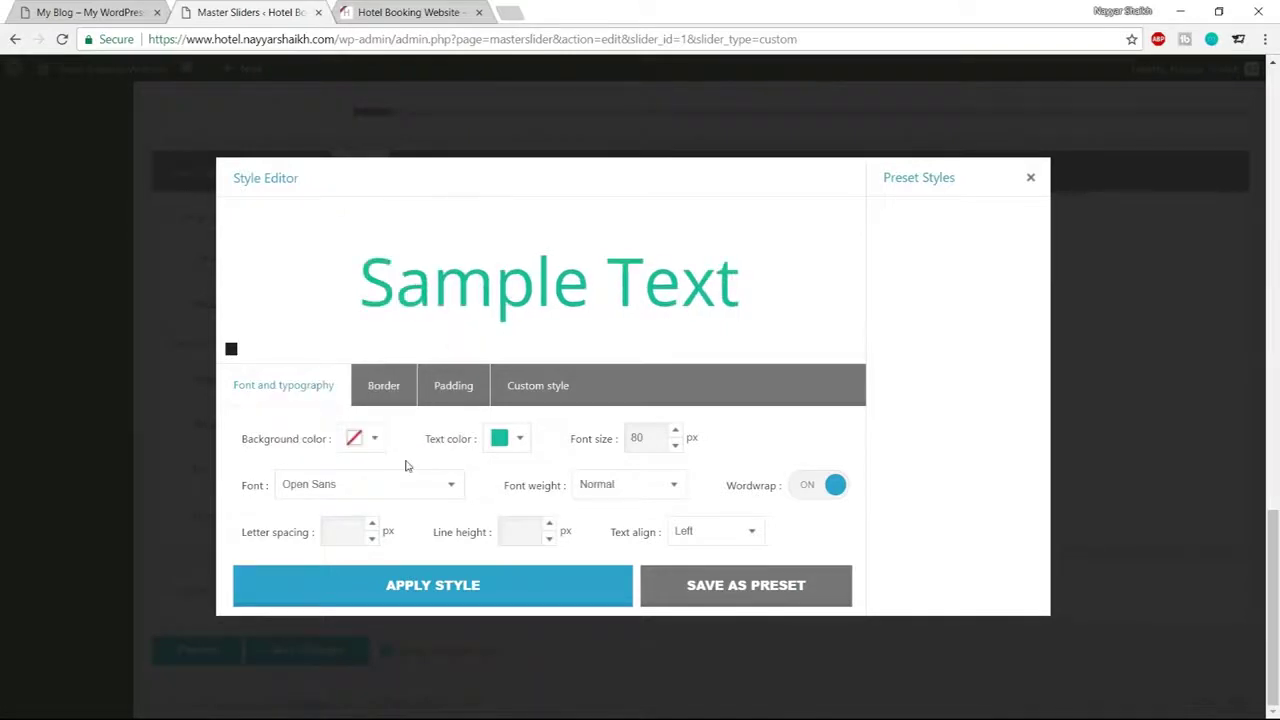
click(616, 494)
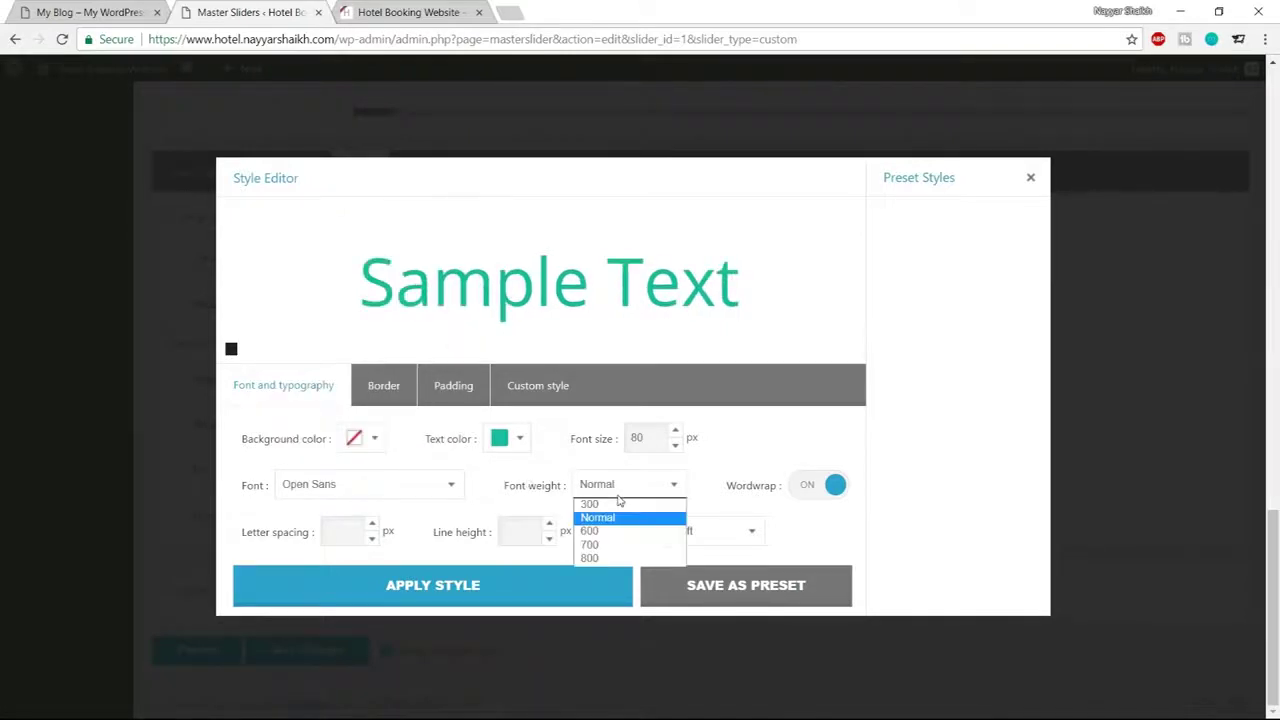
click(615, 546)
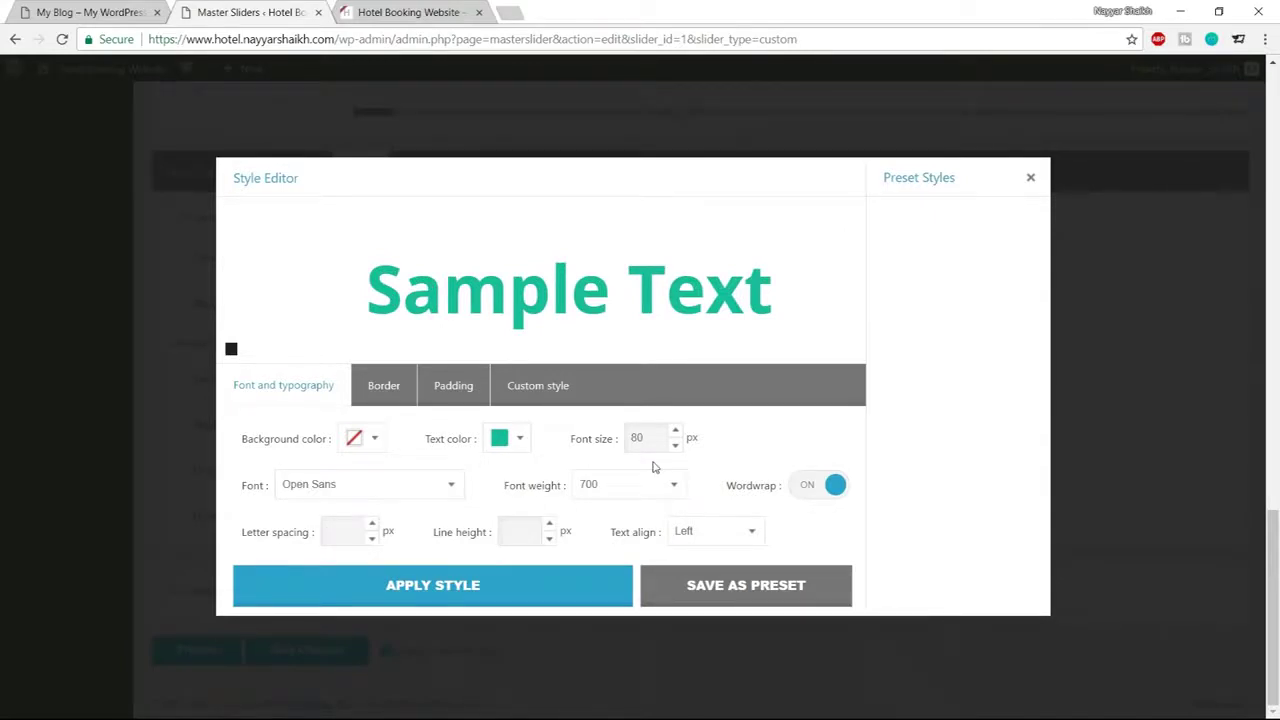
text(4)
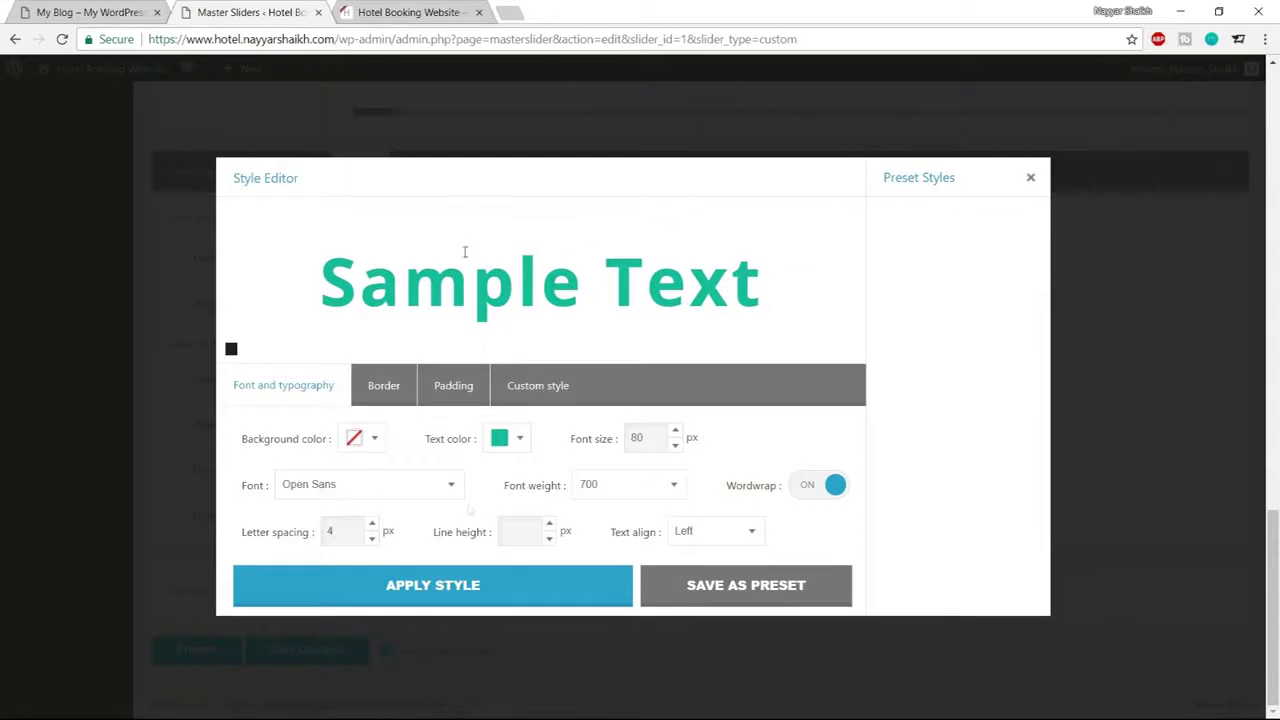
click(503, 584)
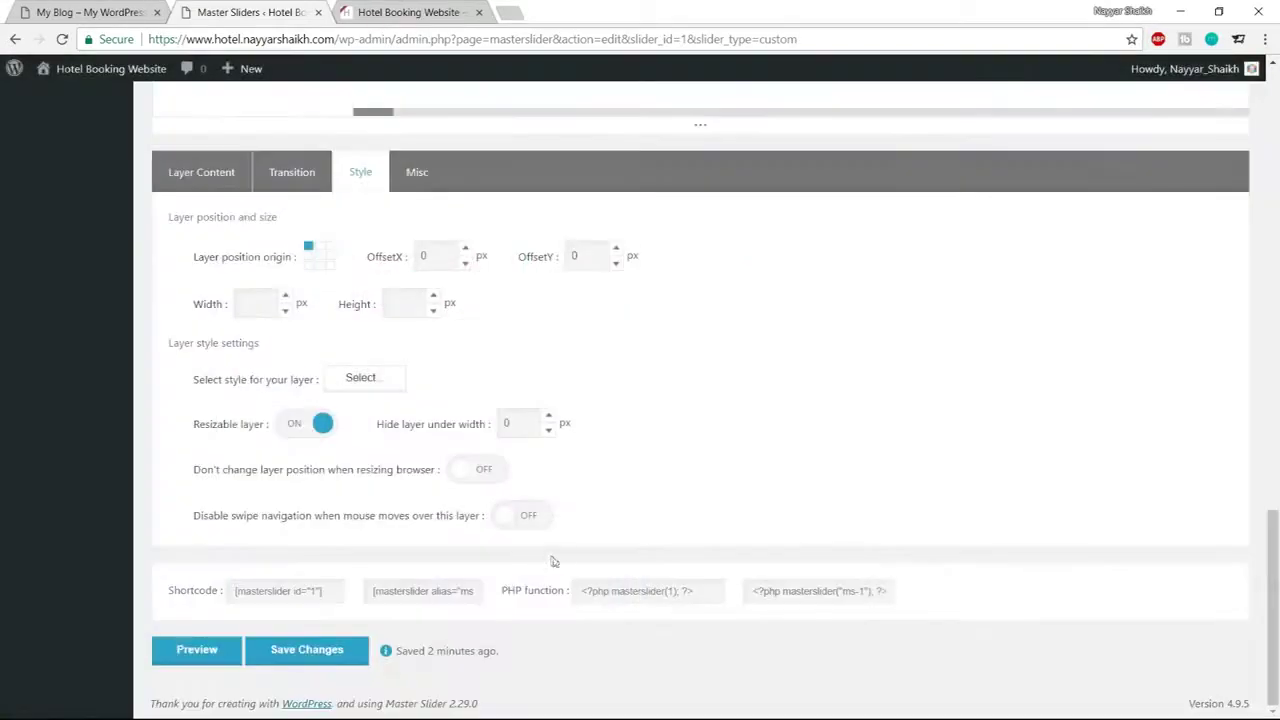
Center-align the layer's text in the Style Editor and apply the style
scroll(552, 561, up, 5)
scroll(553, 562, up, 3)
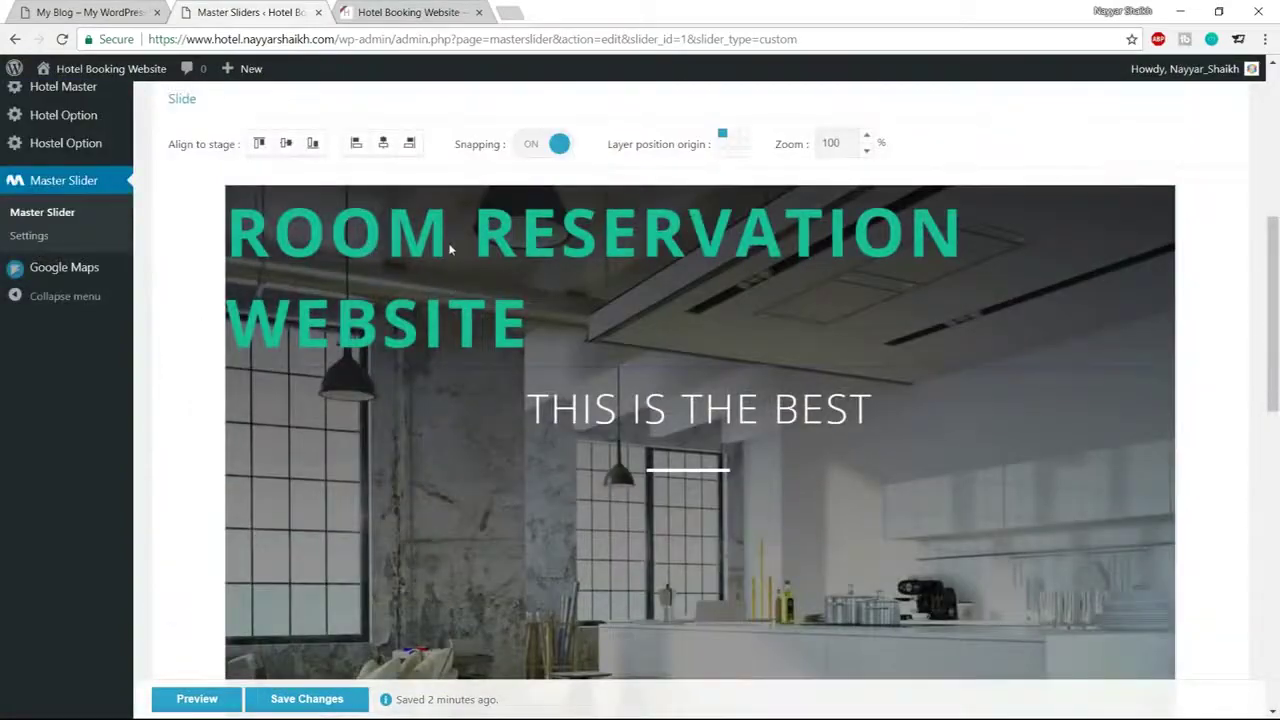
scroll(544, 342, down, 10)
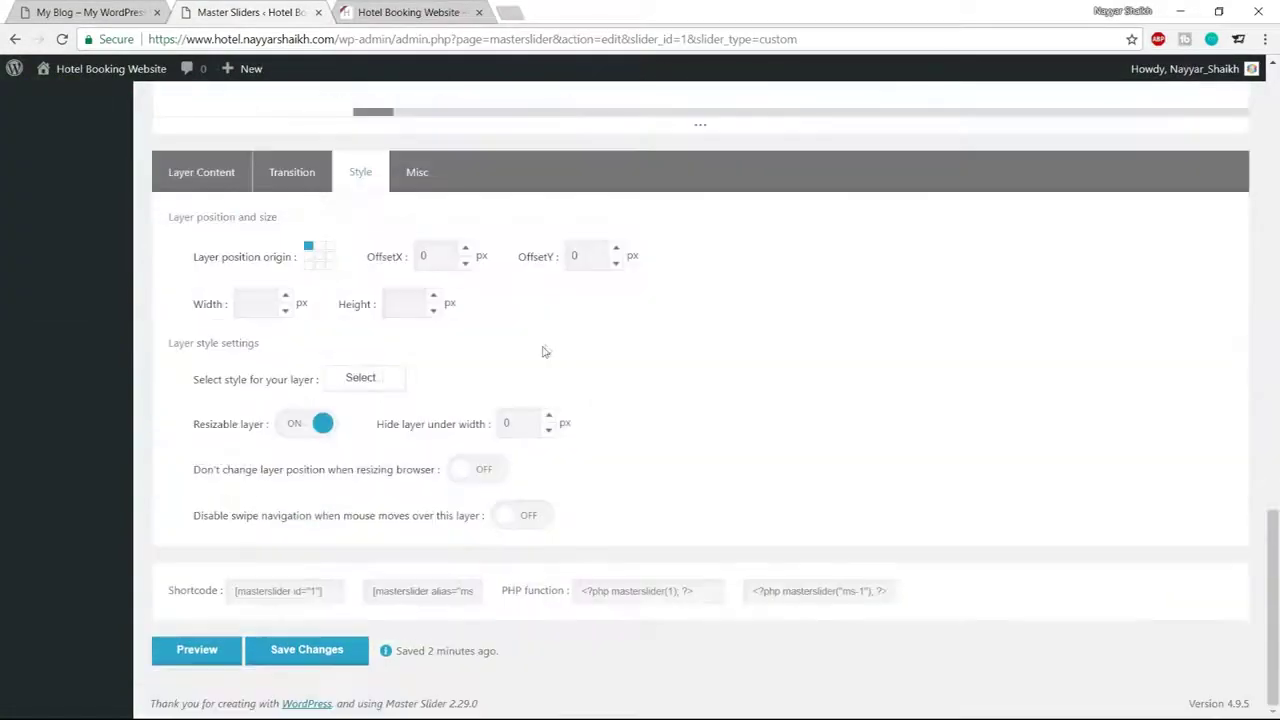
click(362, 379)
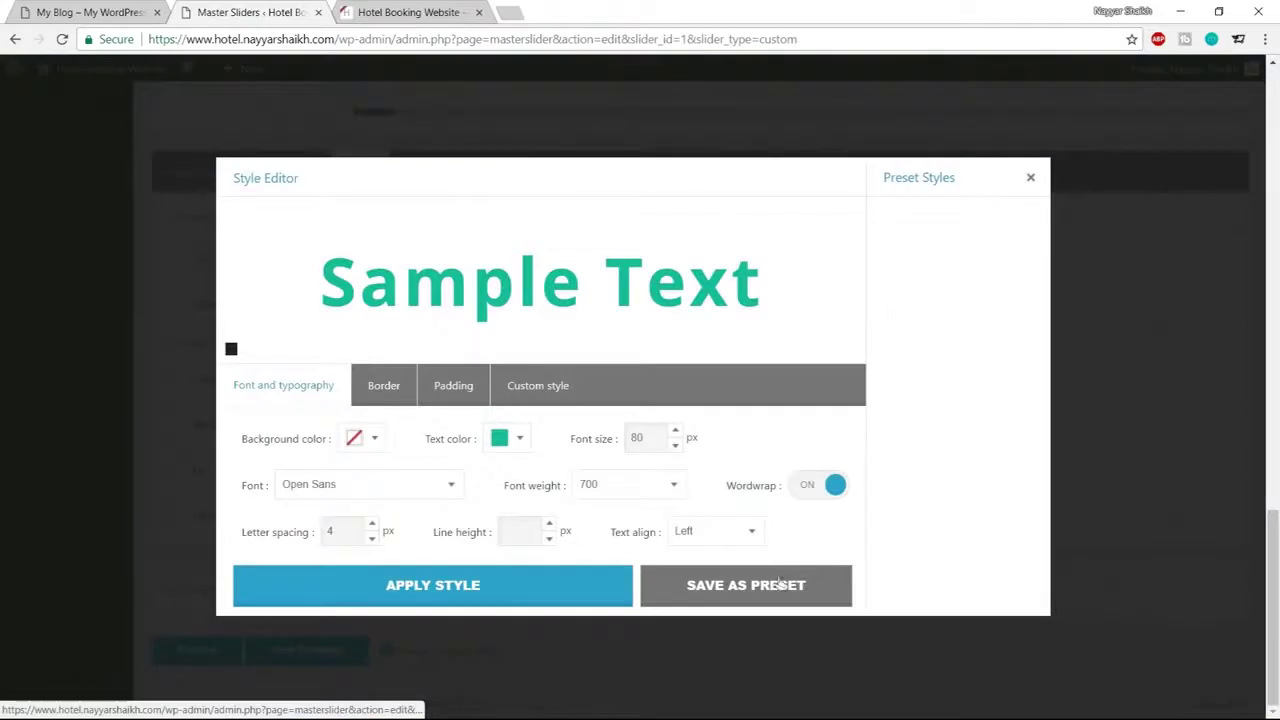
drag(610, 532, 648, 537)
click(703, 535)
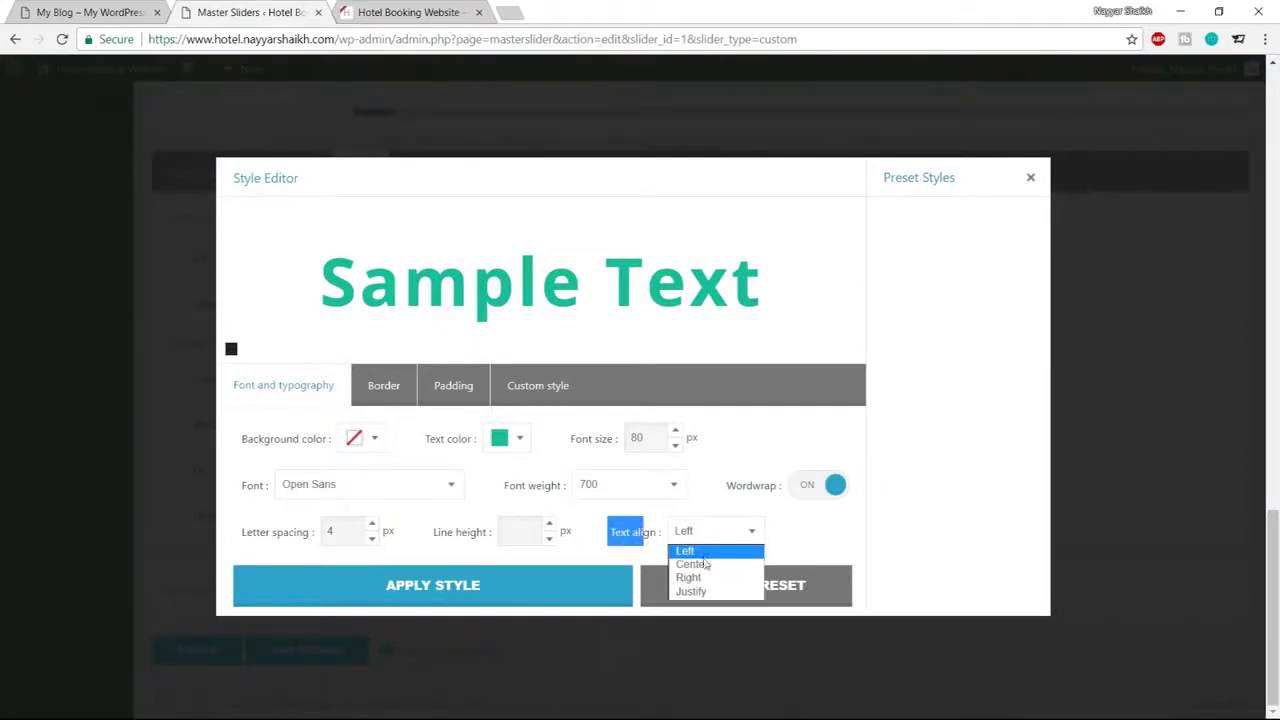
click(703, 566)
click(486, 603)
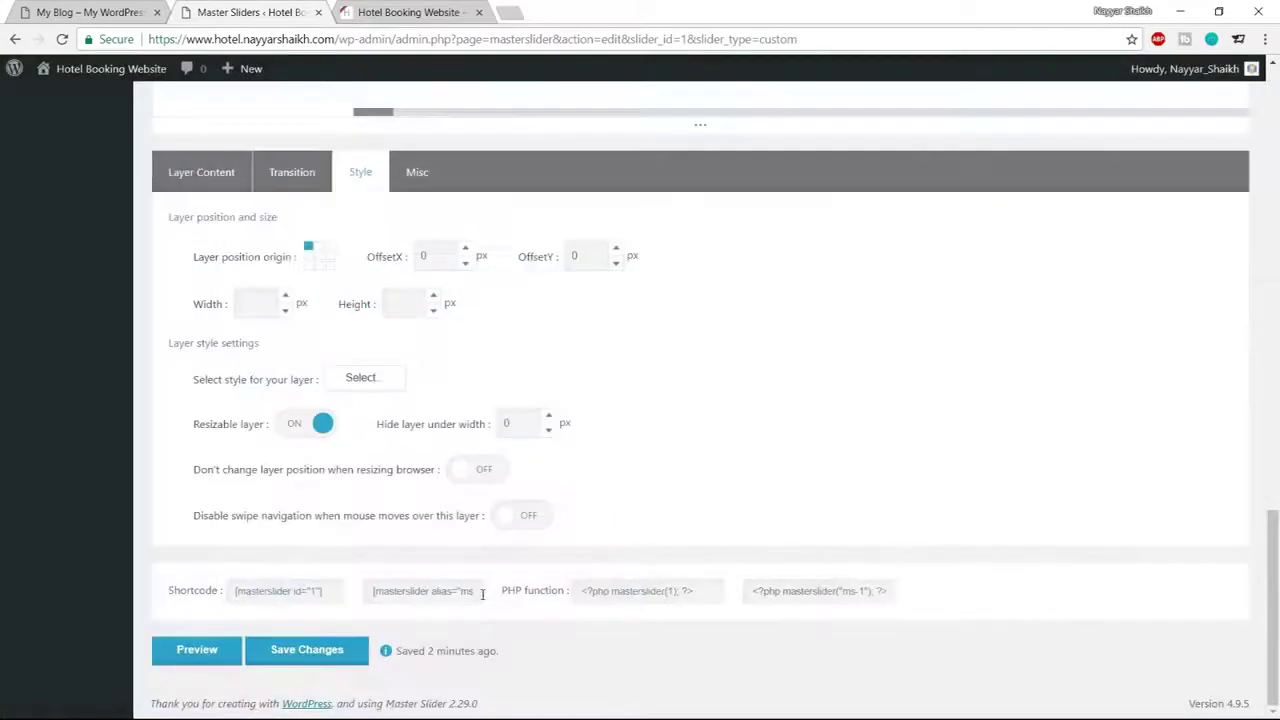
Look over the slider editor, then bring up the live hotel homepage for comparison
scroll(862, 535, up, 10)
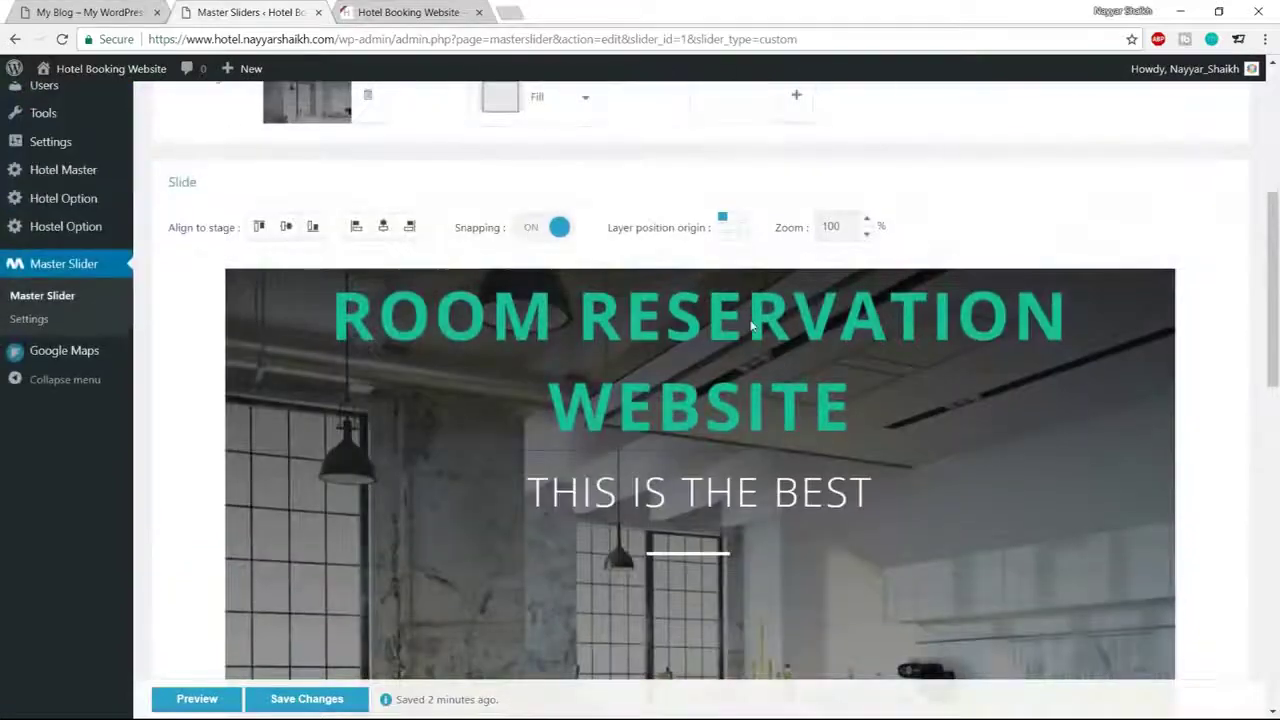
scroll(752, 328, down, 2)
scroll(652, 301, up, 2)
scroll(690, 340, down, 3)
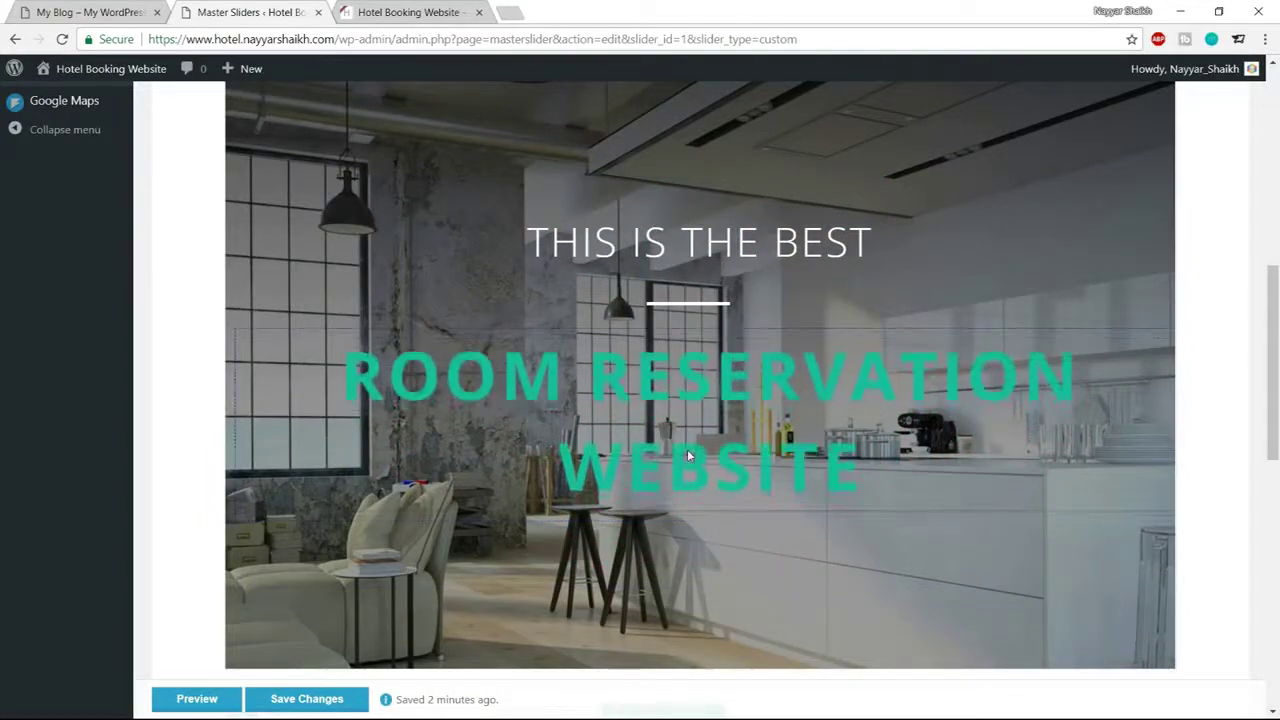
scroll(688, 453, up, 5)
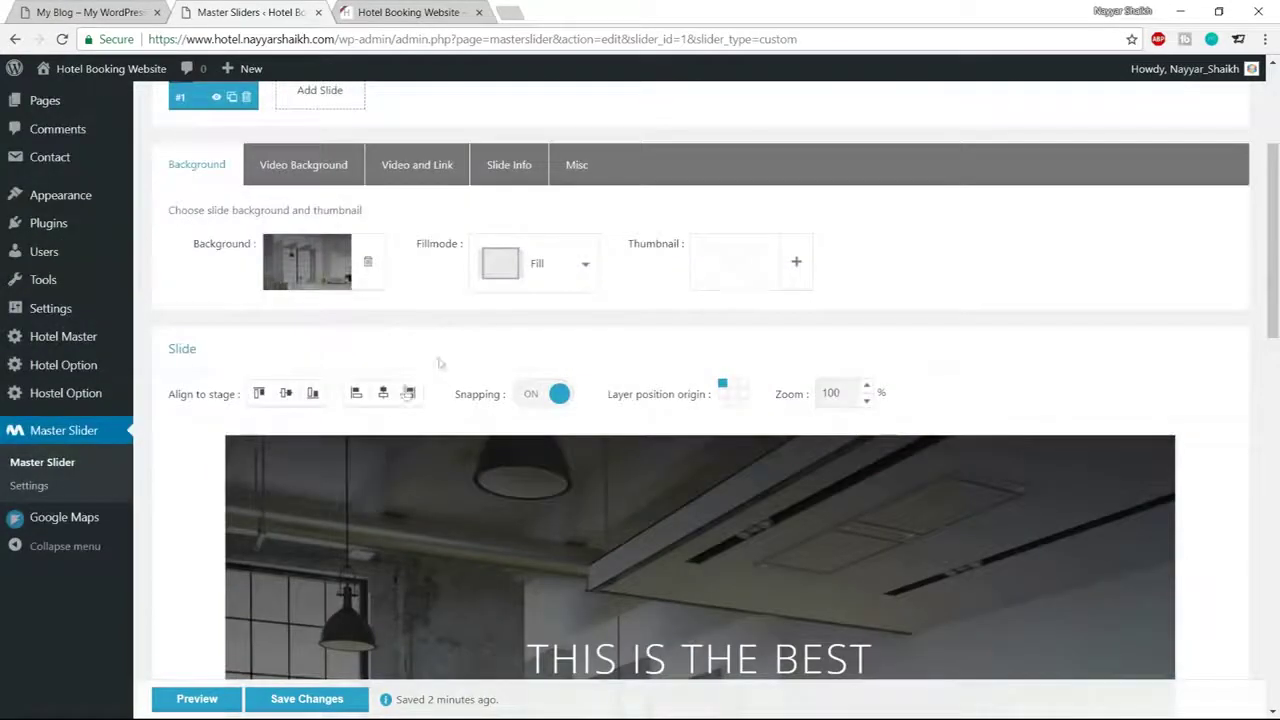
scroll(782, 315, down, 7)
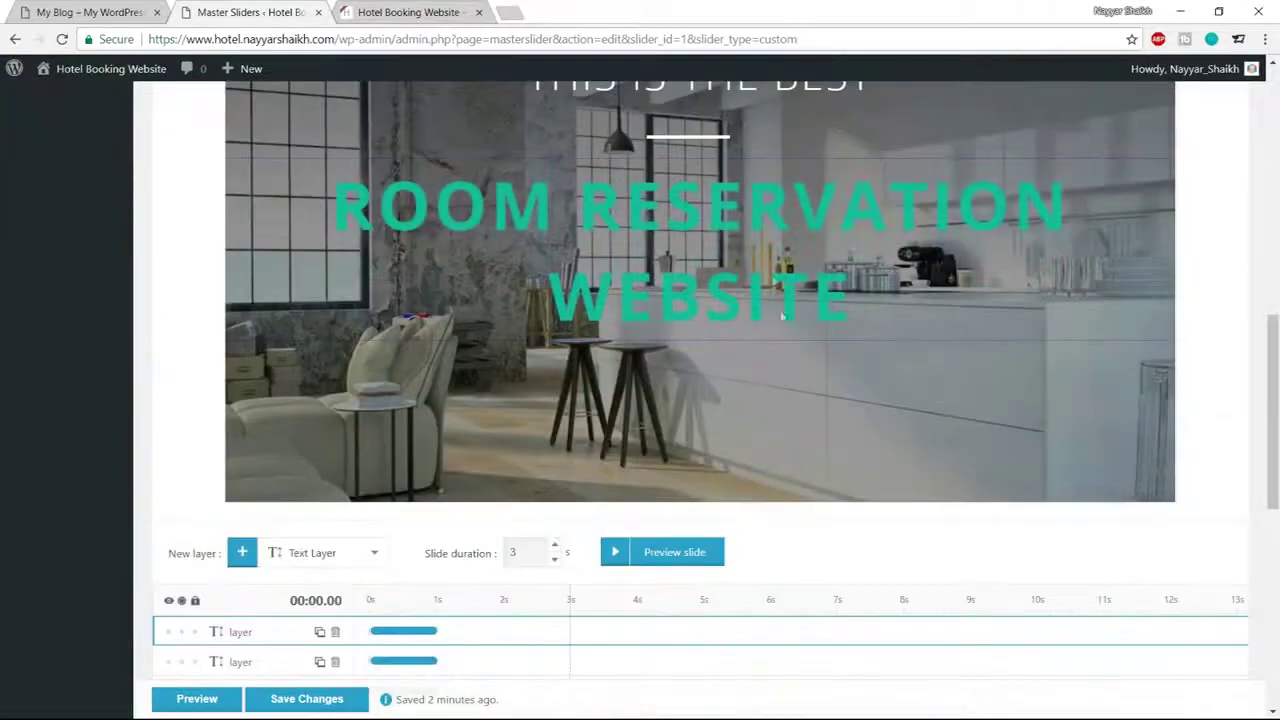
scroll(782, 330, down, 3)
scroll(780, 330, up, 7)
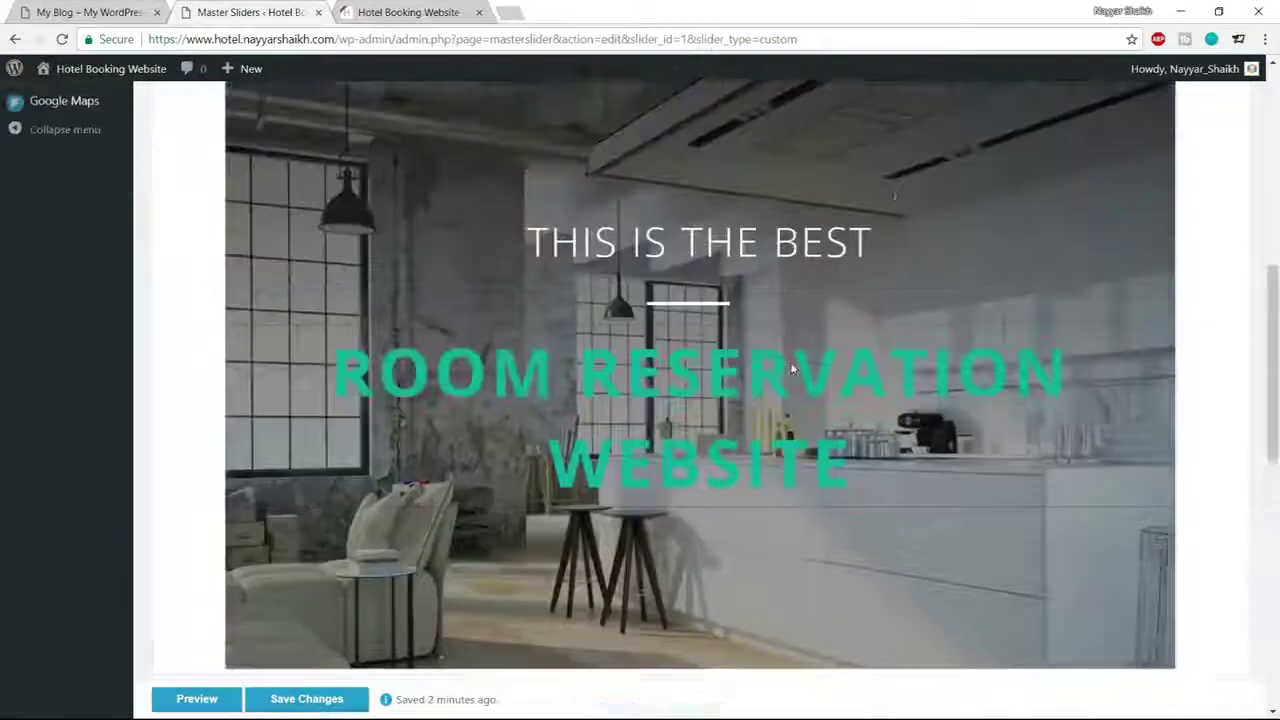
scroll(895, 366, down, 1)
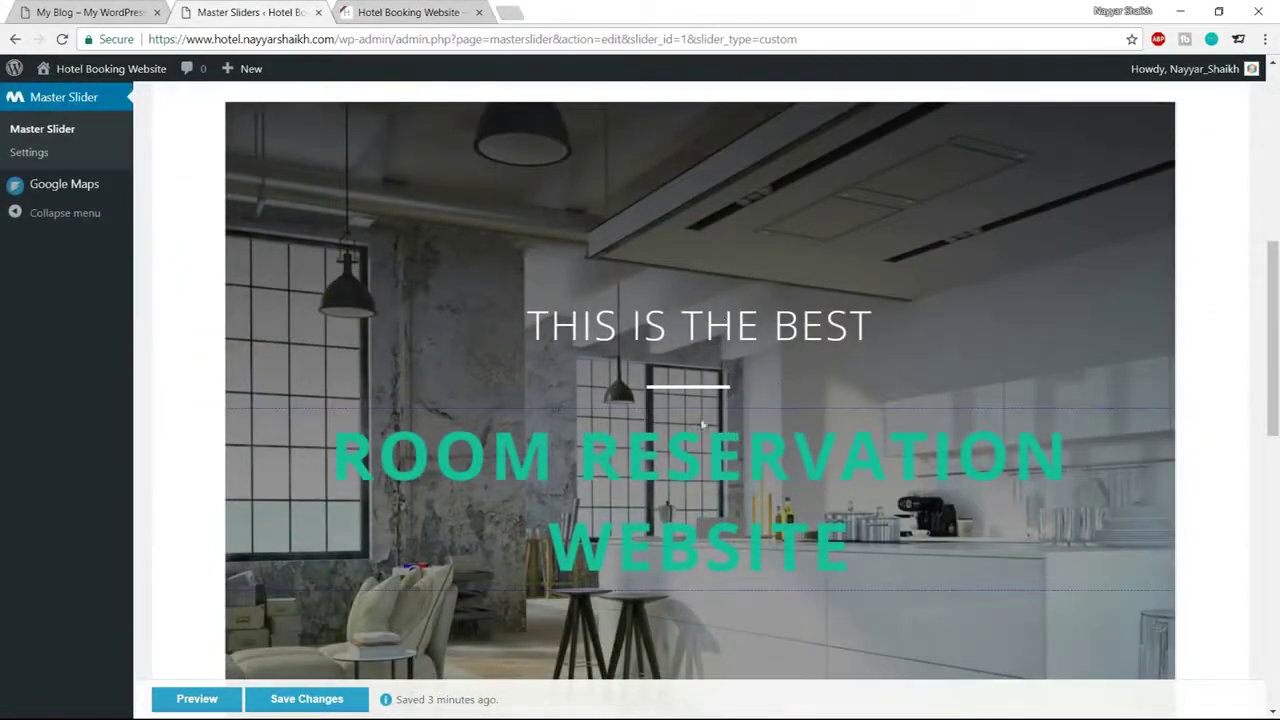
scroll(792, 444, down, 2)
click(90, 12)
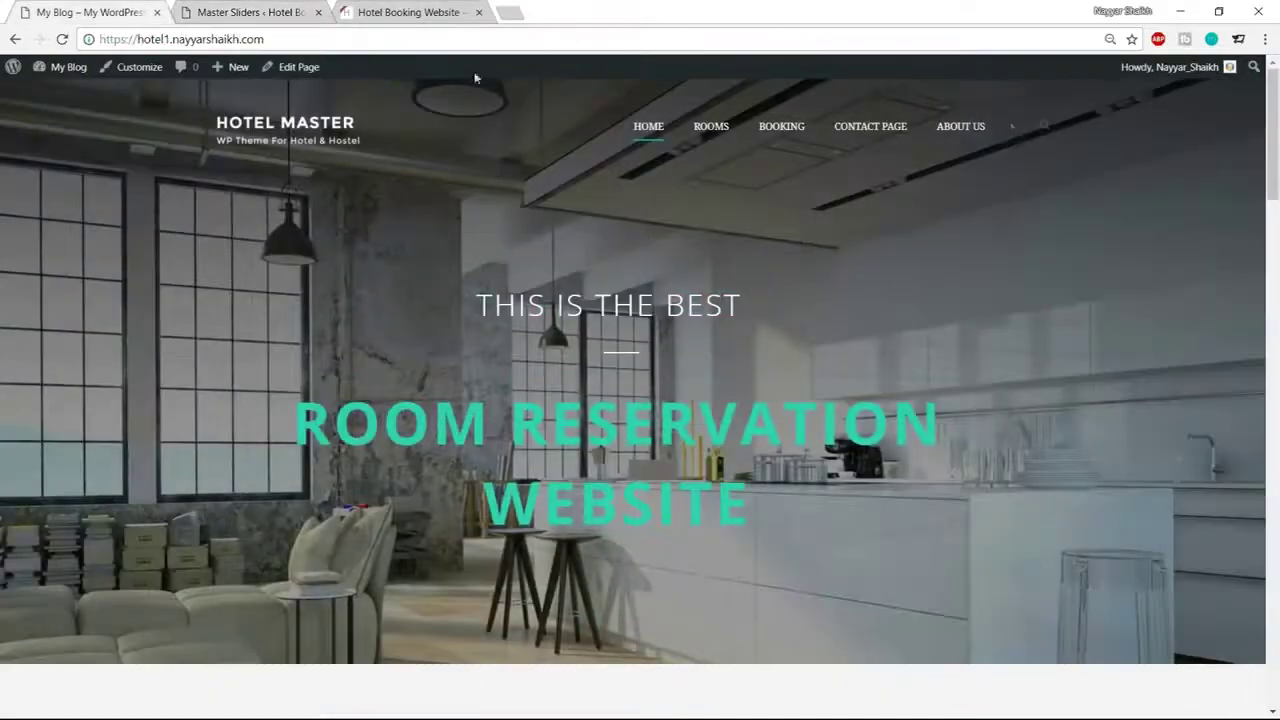
Reload the live hotel homepage and go back to the Master Slider editor
click(61, 39)
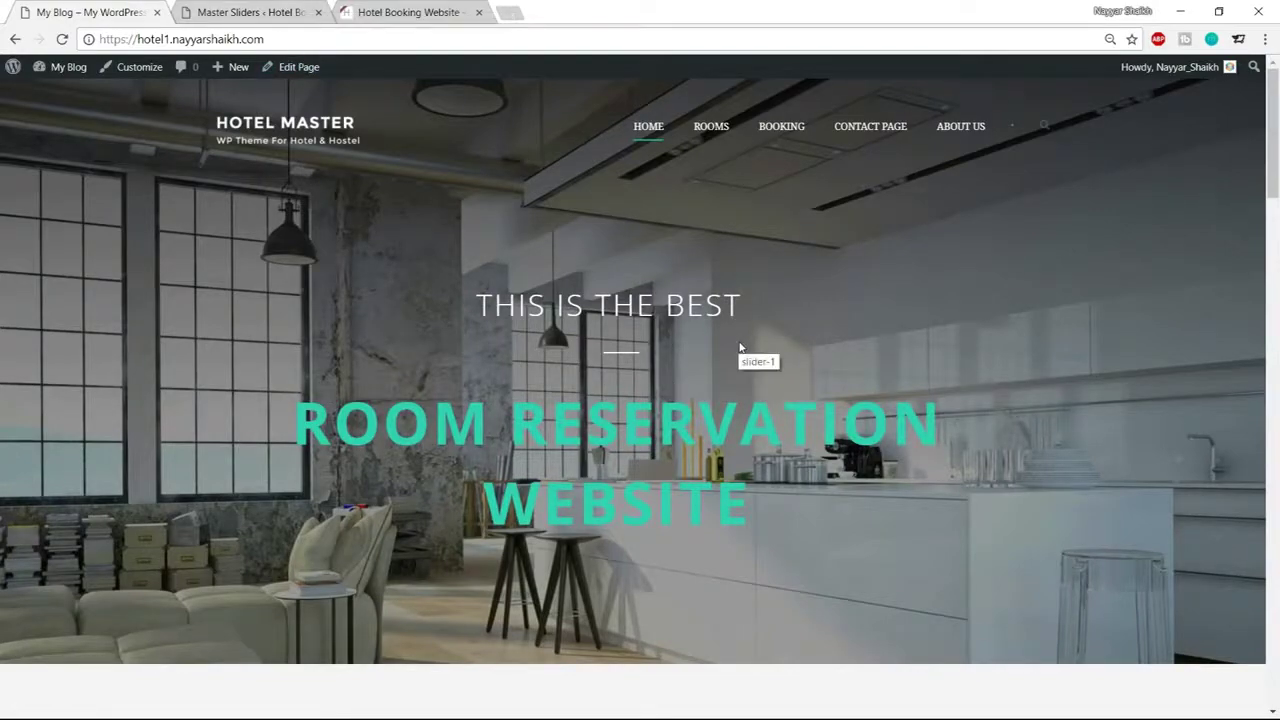
click(263, 8)
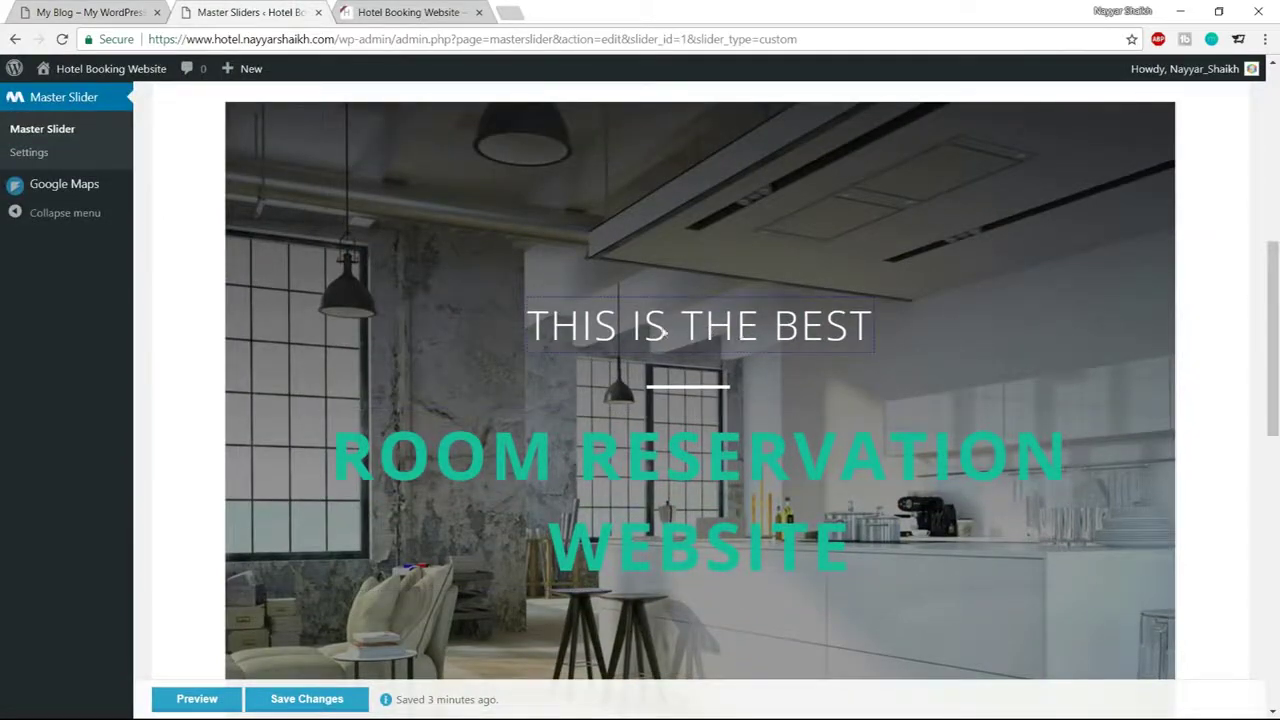
Choose the Skew top entrance transition for the third layer and preview it
scroll(899, 350, down, 5)
scroll(899, 353, down, 3)
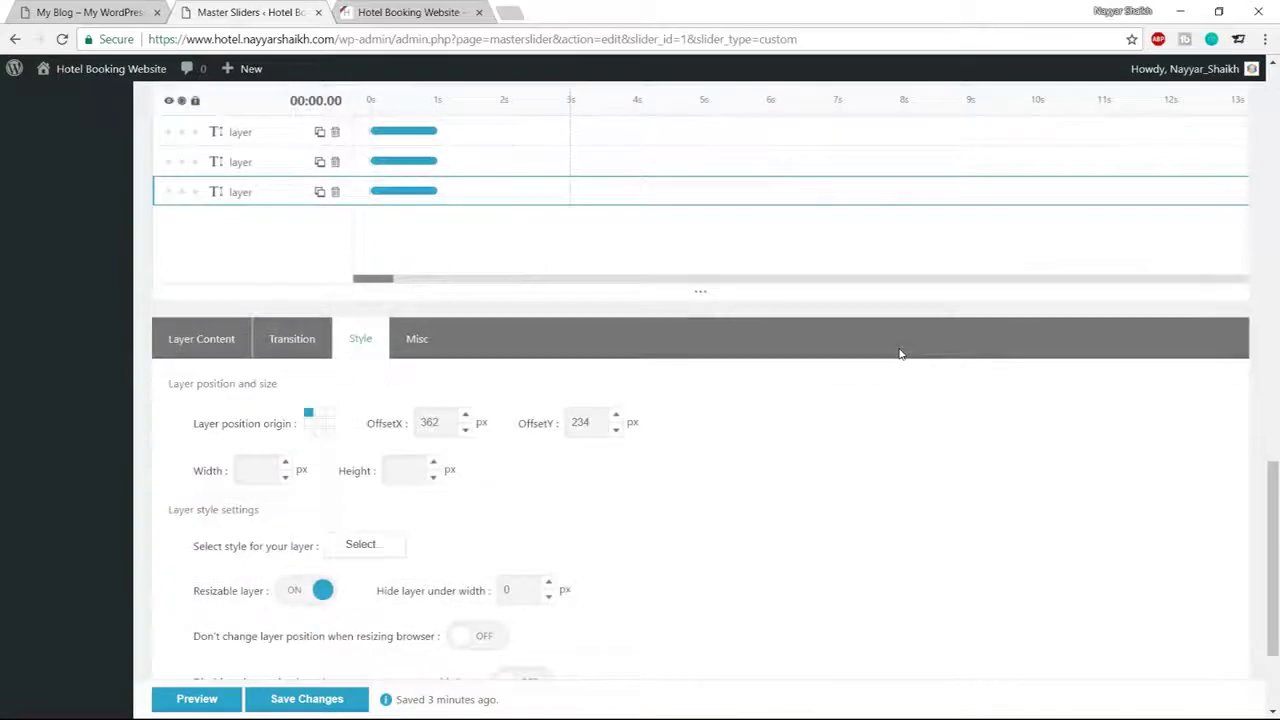
click(294, 265)
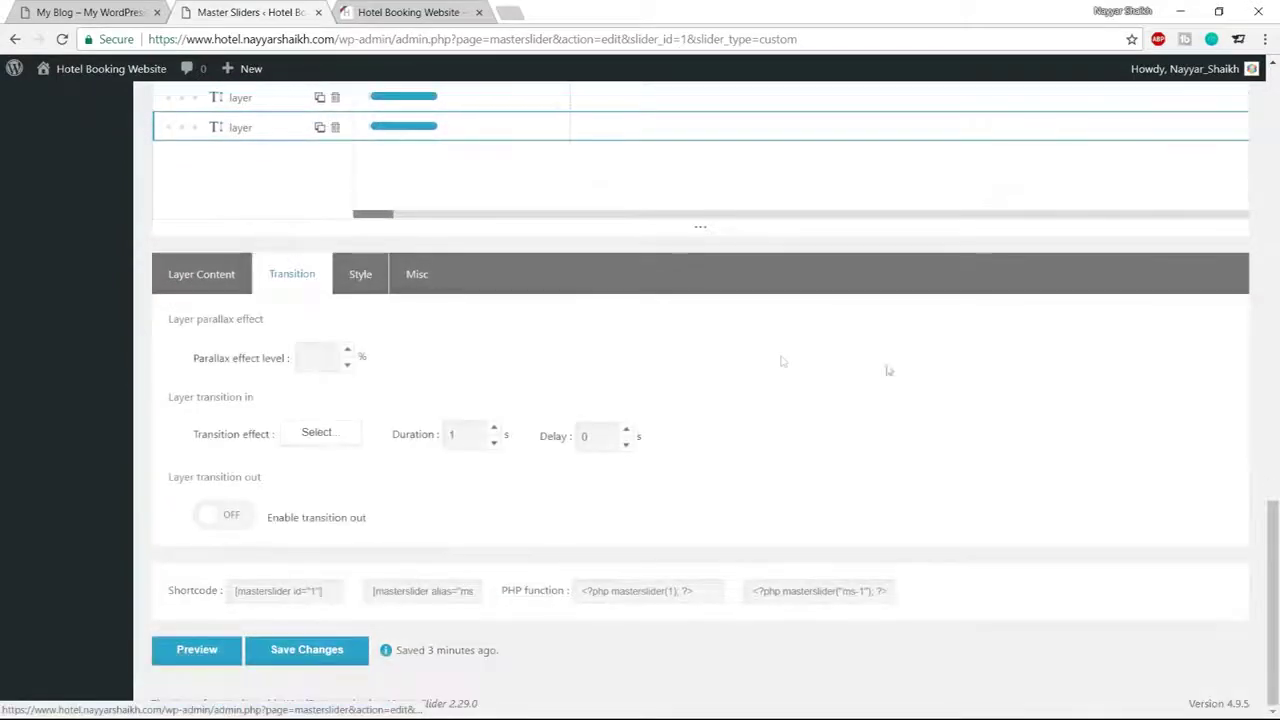
click(322, 445)
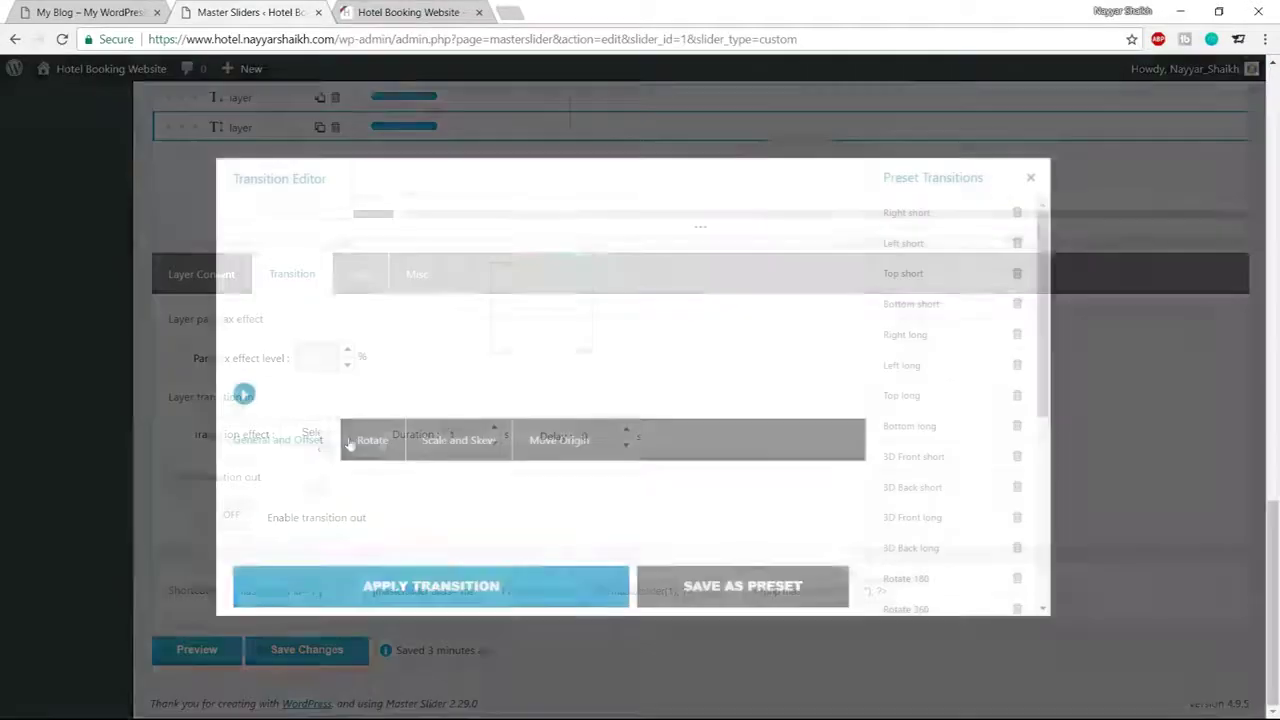
scroll(943, 340, down, 5)
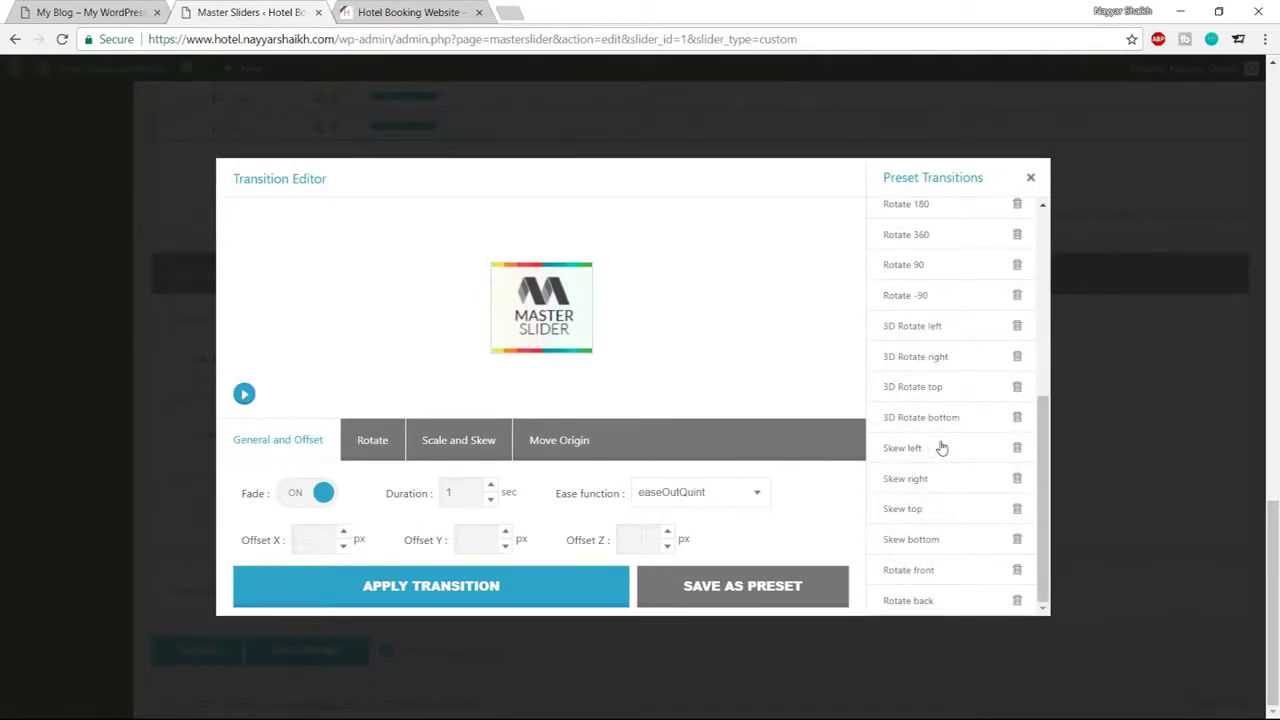
scroll(941, 448, up, 4)
scroll(941, 448, down, 4)
click(920, 510)
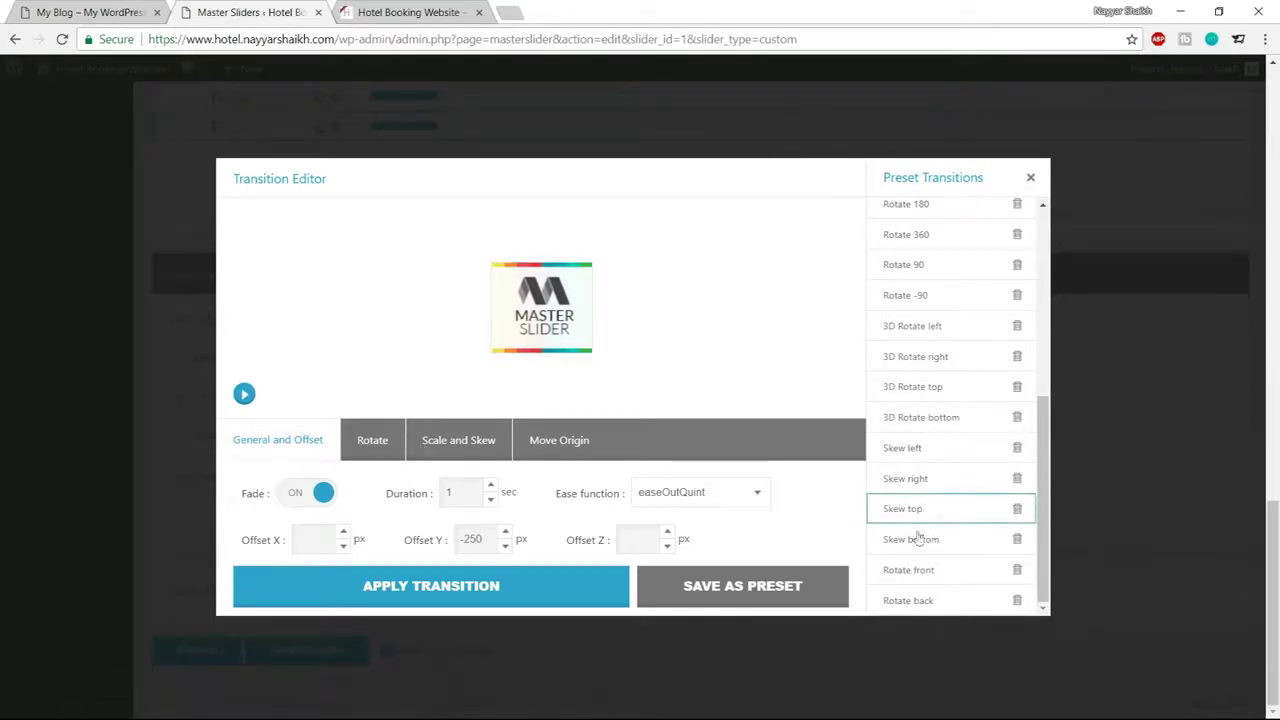
click(245, 396)
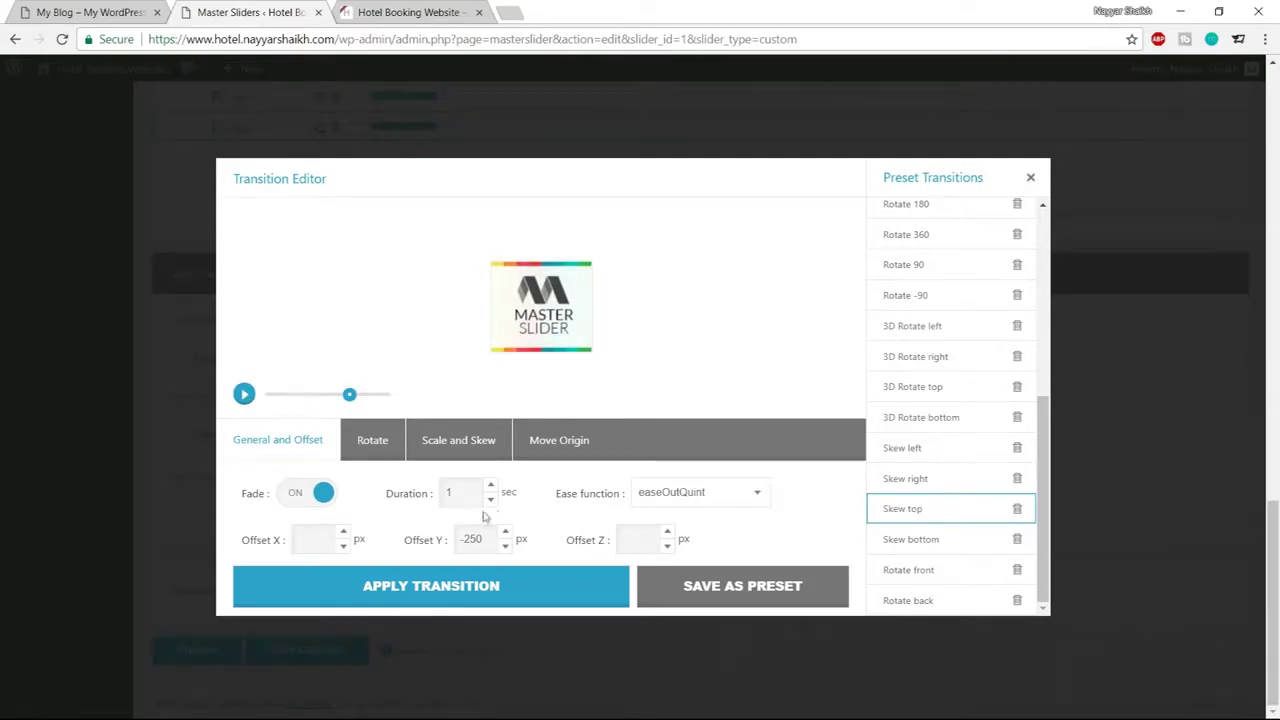
Set the transition duration to 1.6 s, apply it, and set the delay to 1.2 s
double_click(446, 492)
text(5)
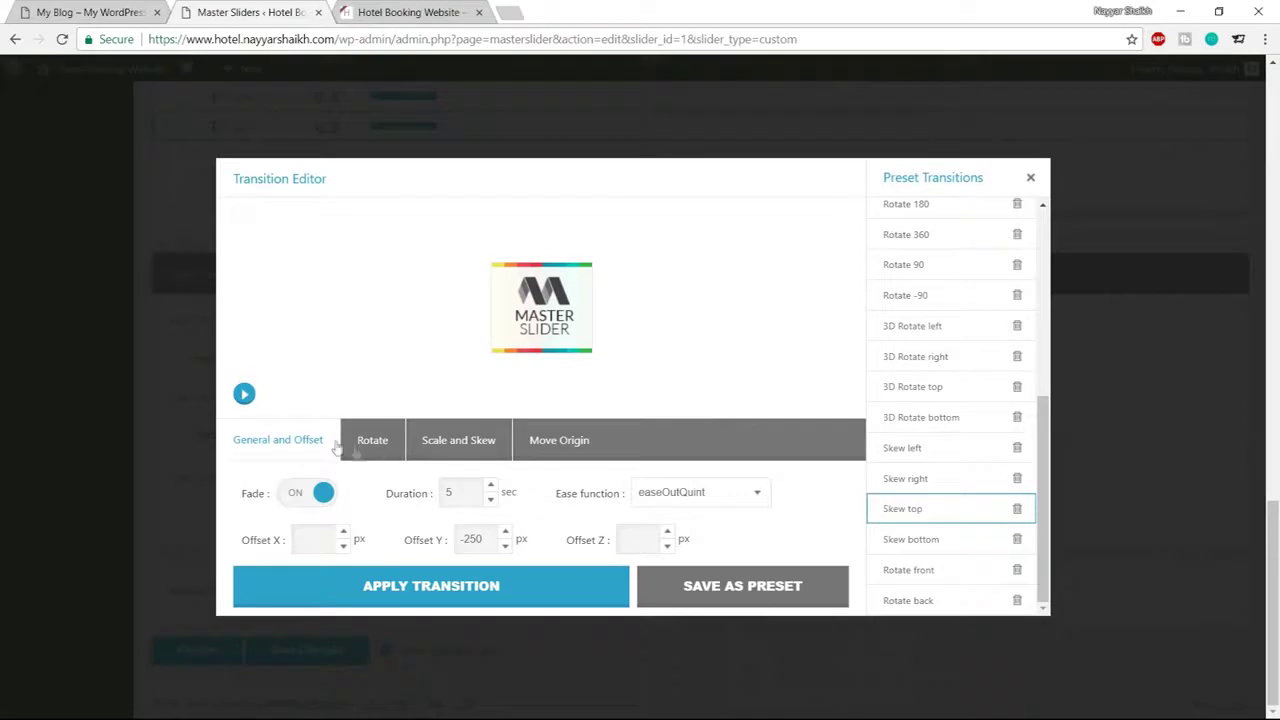
click(244, 395)
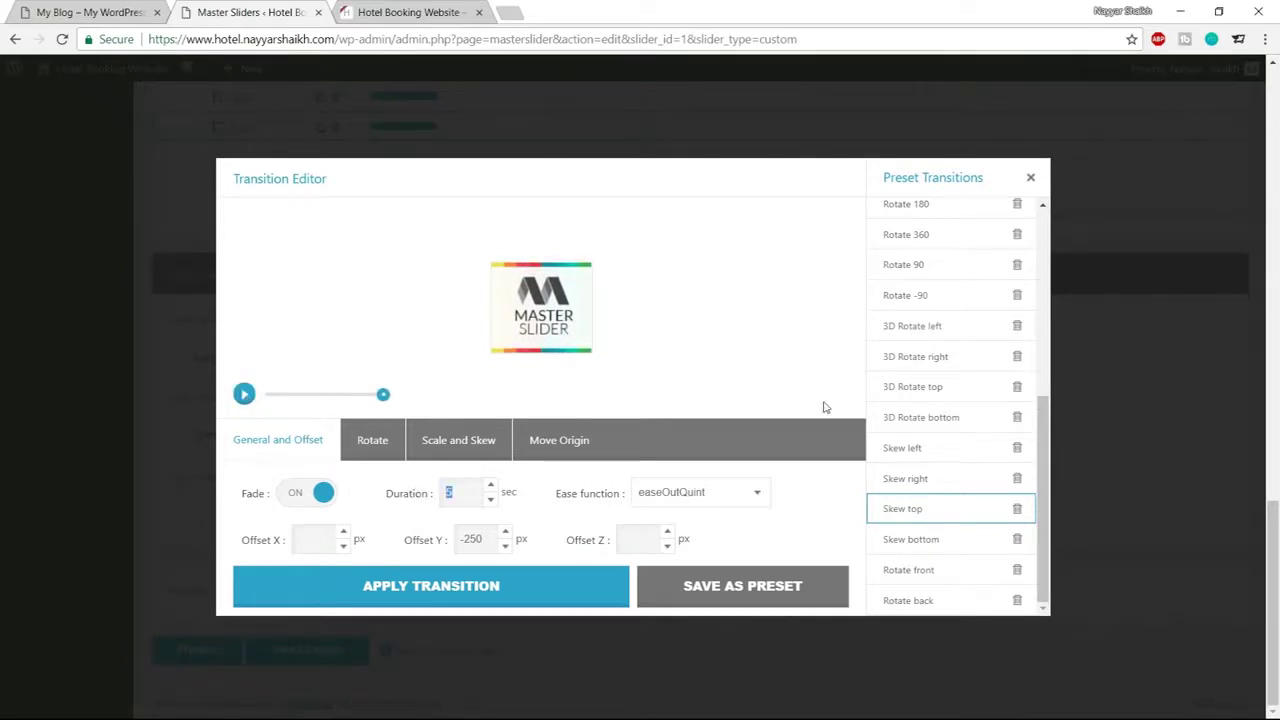
text(1.6)
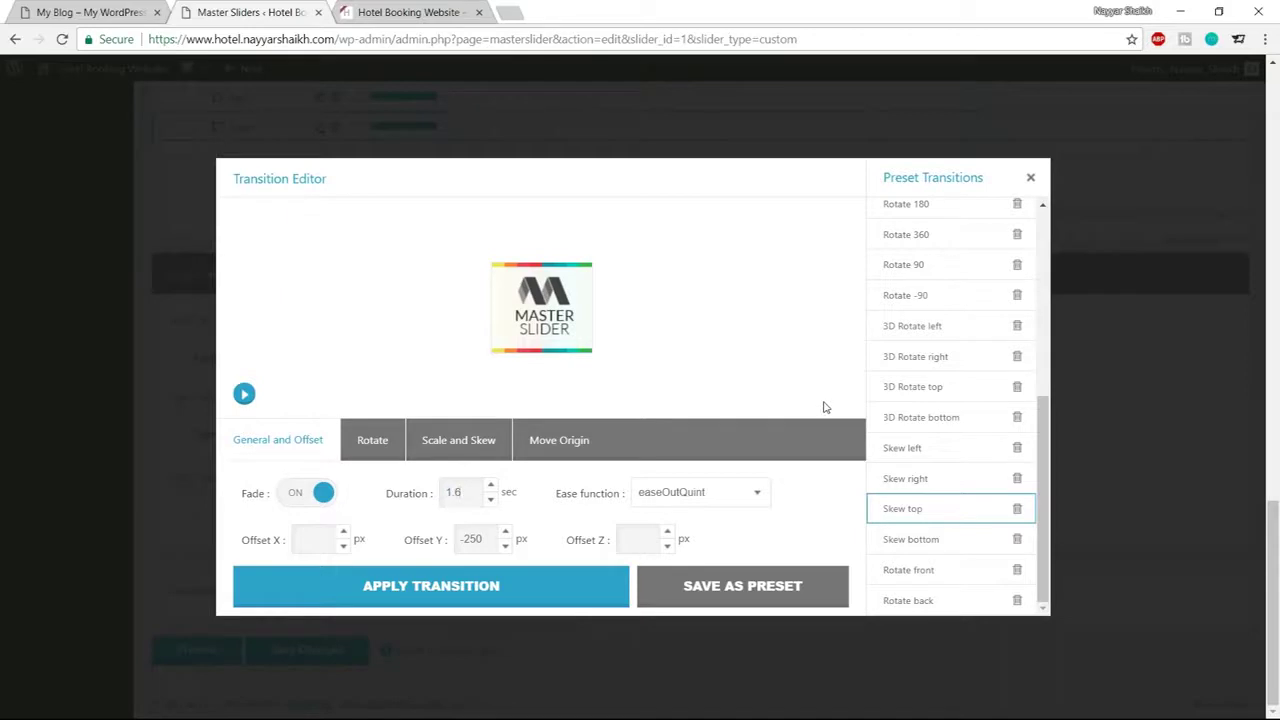
click(503, 590)
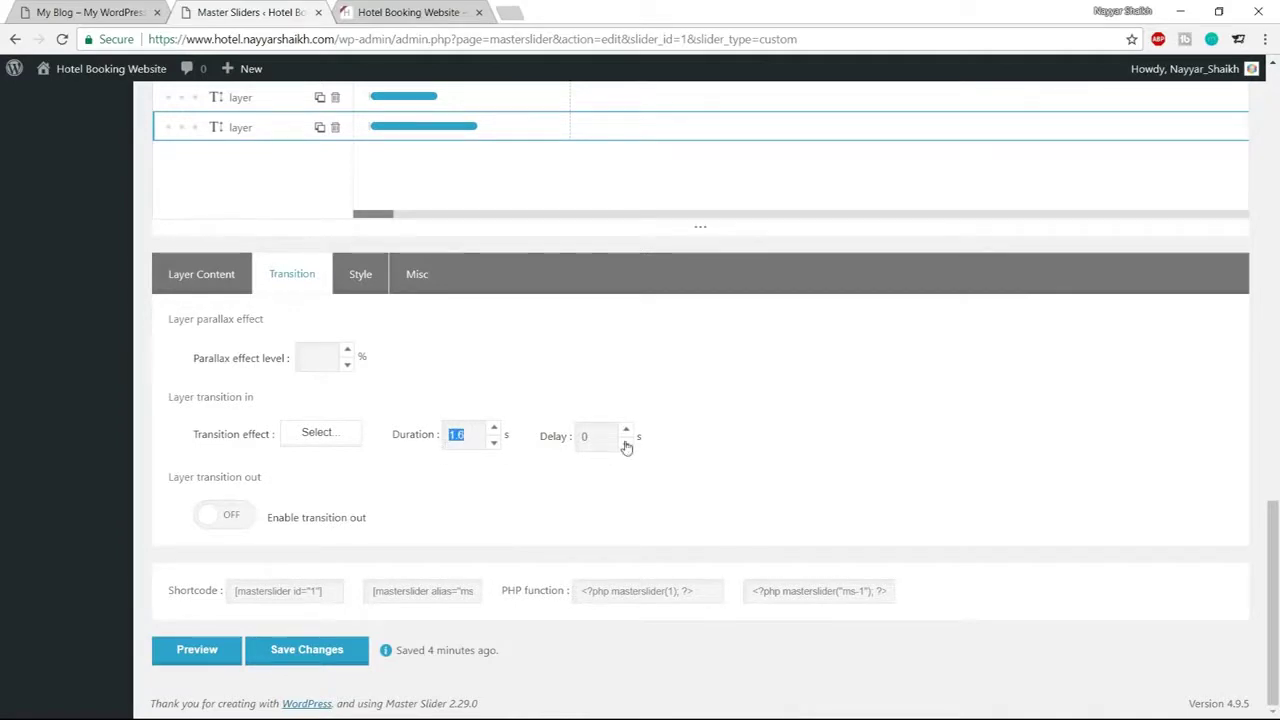
drag(588, 437, 573, 441)
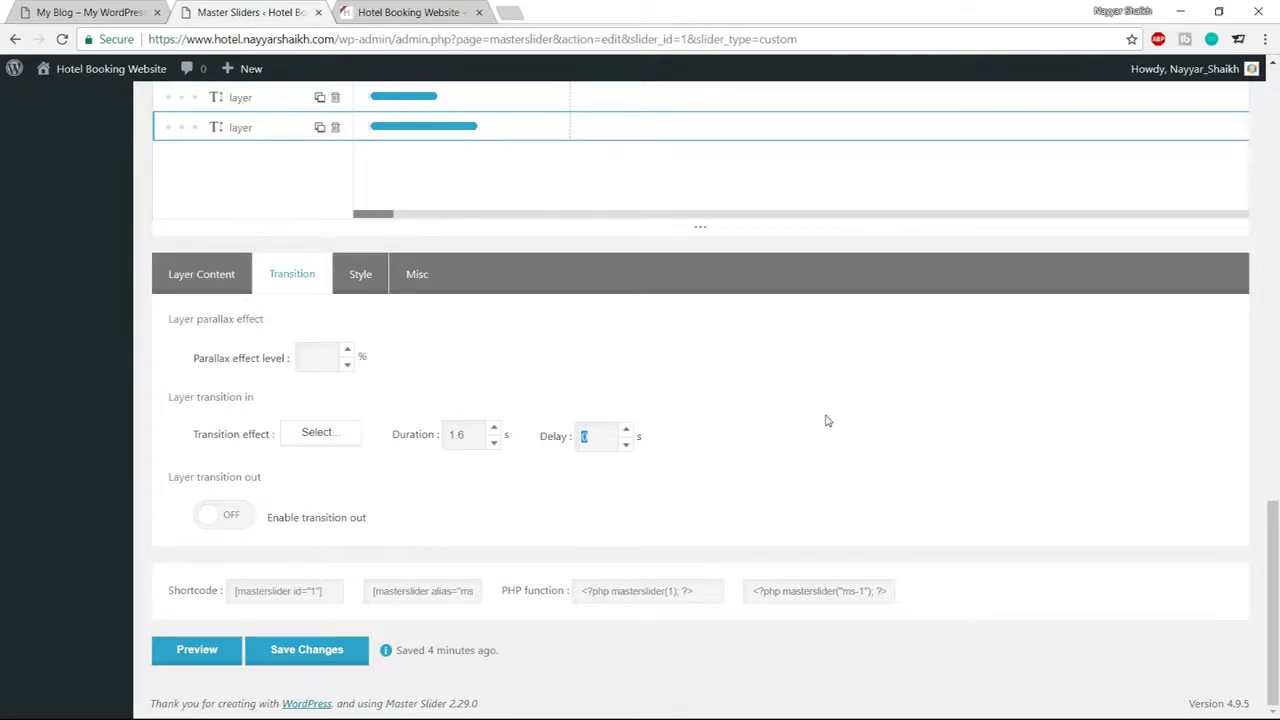
text(1.2)
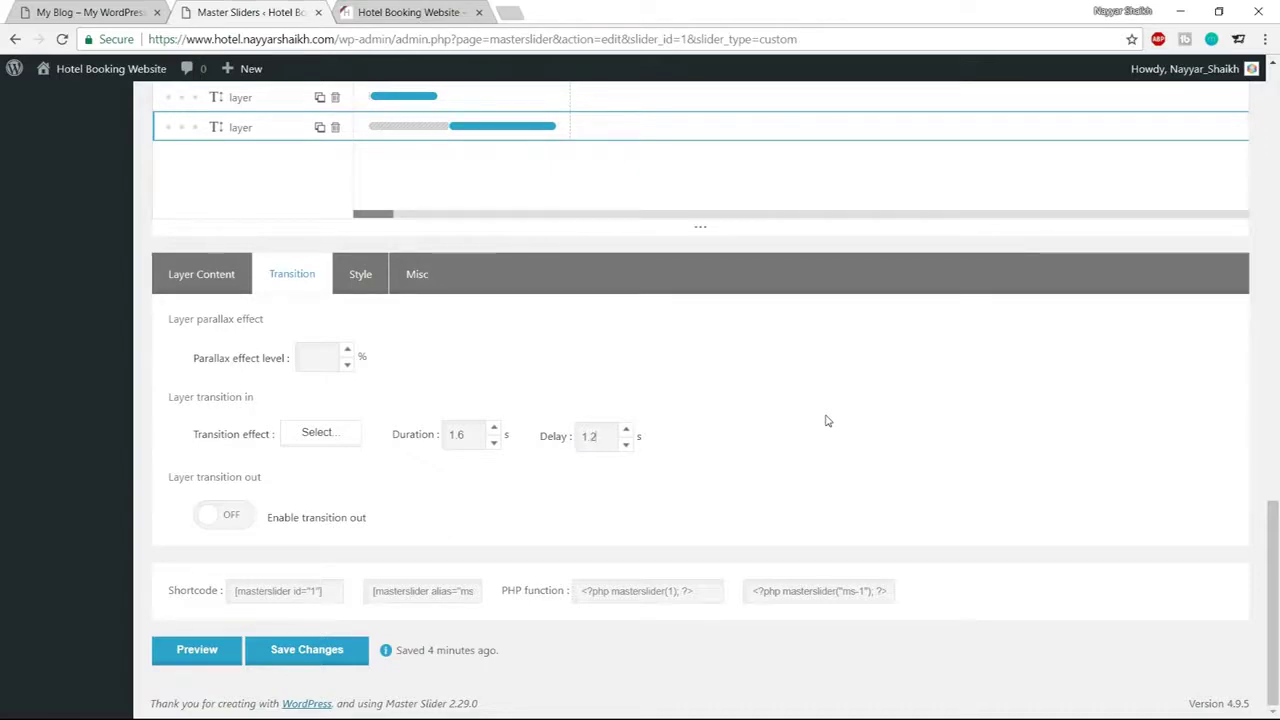
scroll(826, 420, up, 1)
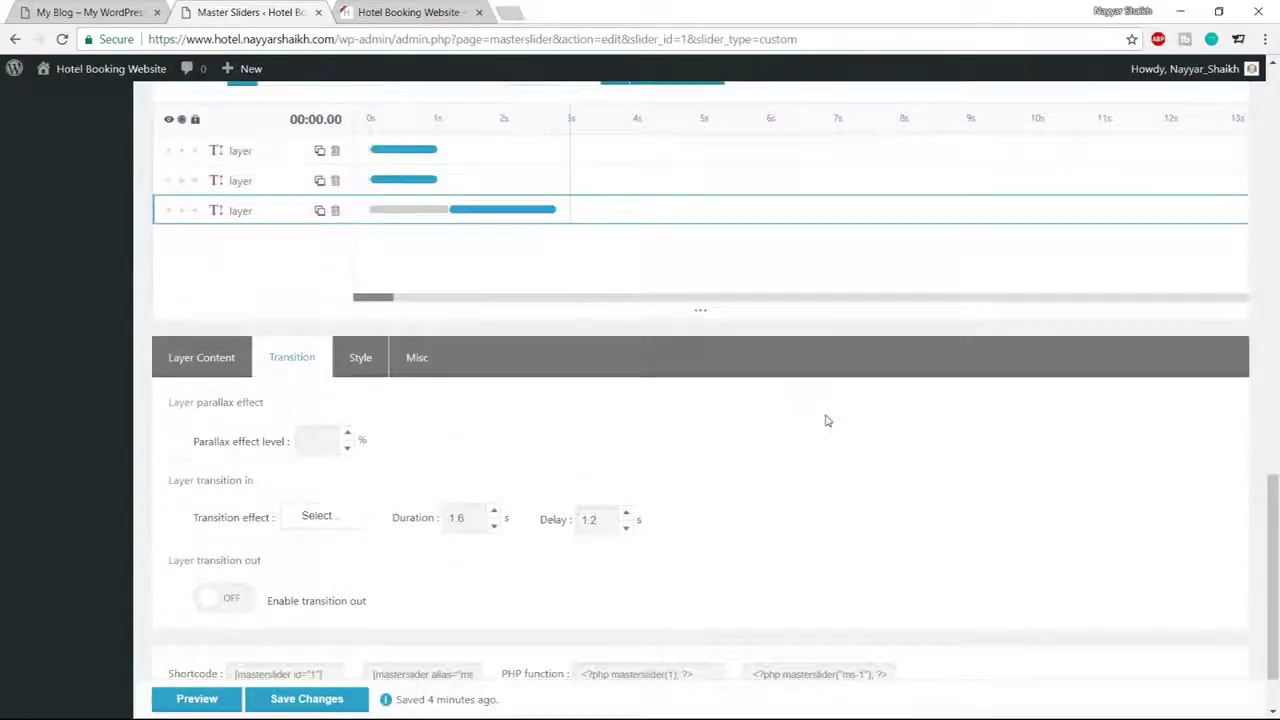
scroll(826, 420, up, 1)
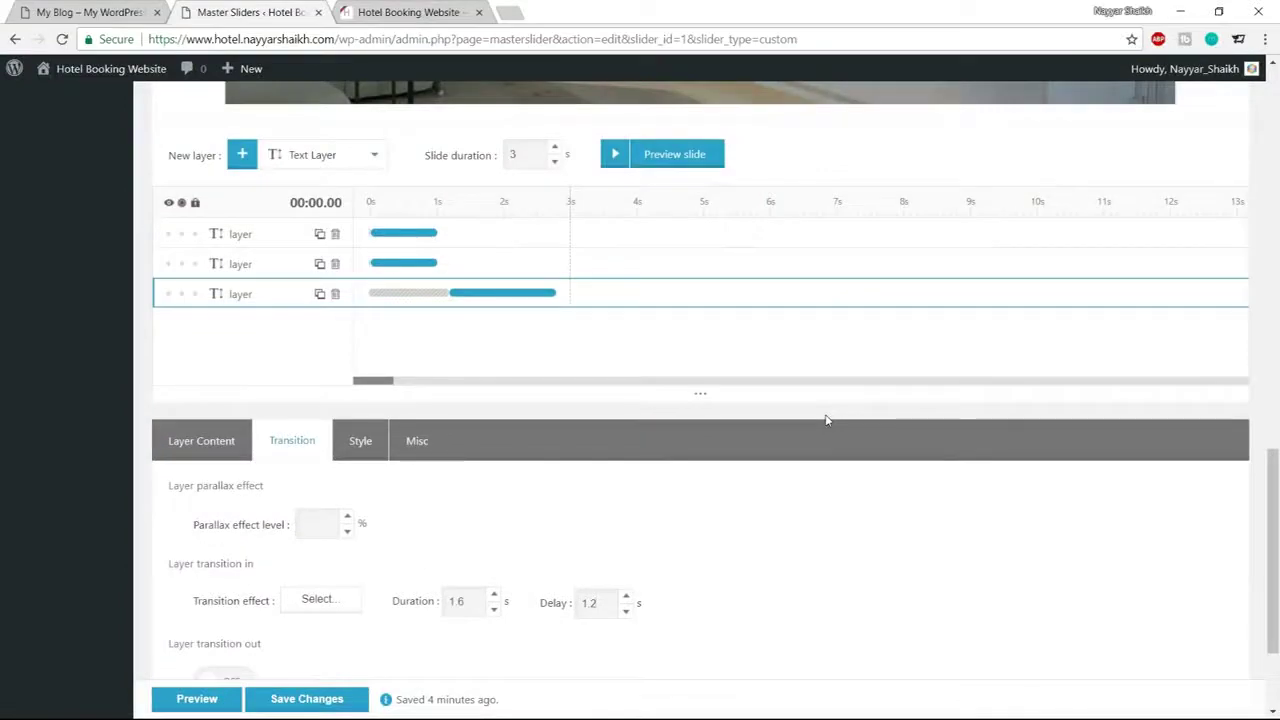
scroll(826, 420, up, 6)
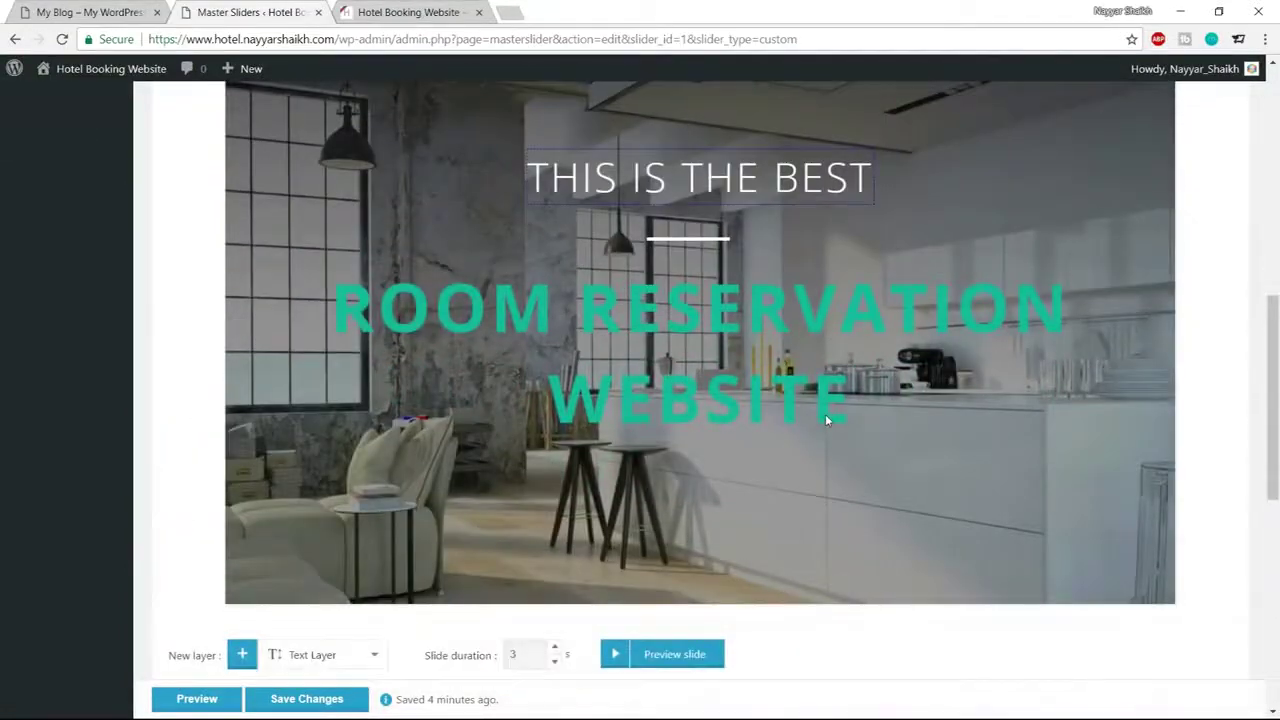
click(614, 656)
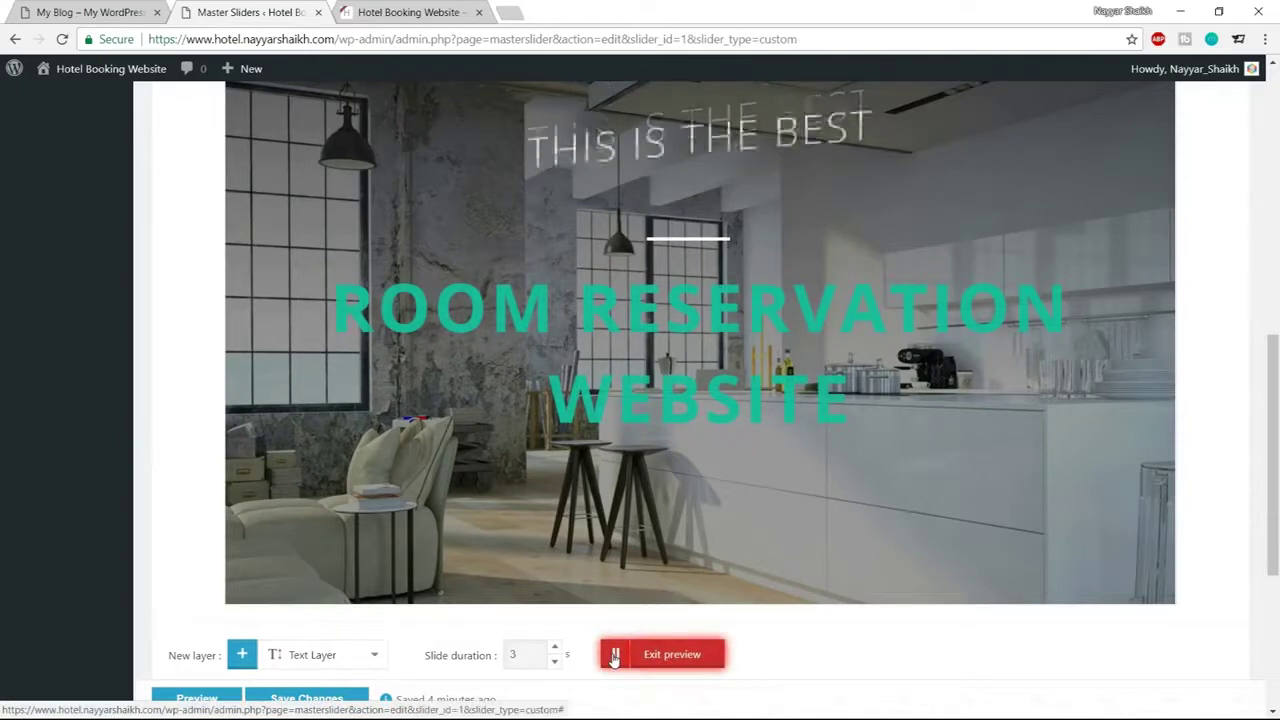
click(680, 658)
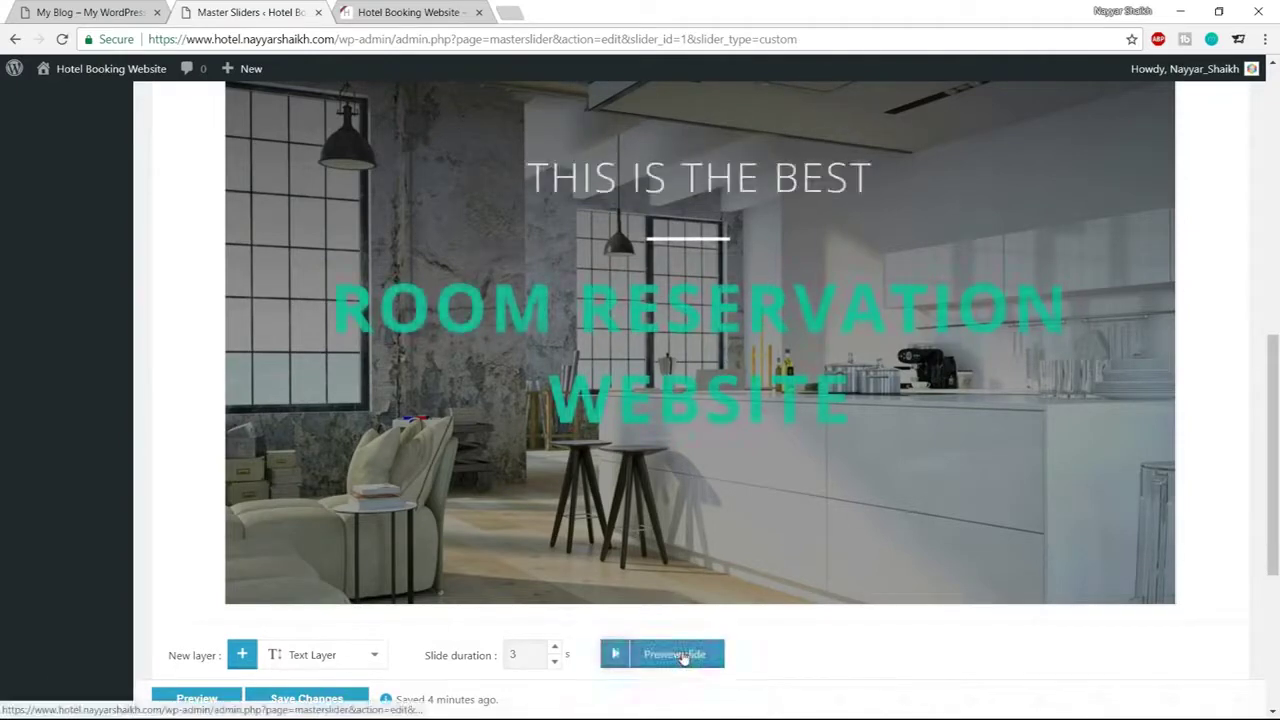
click(614, 656)
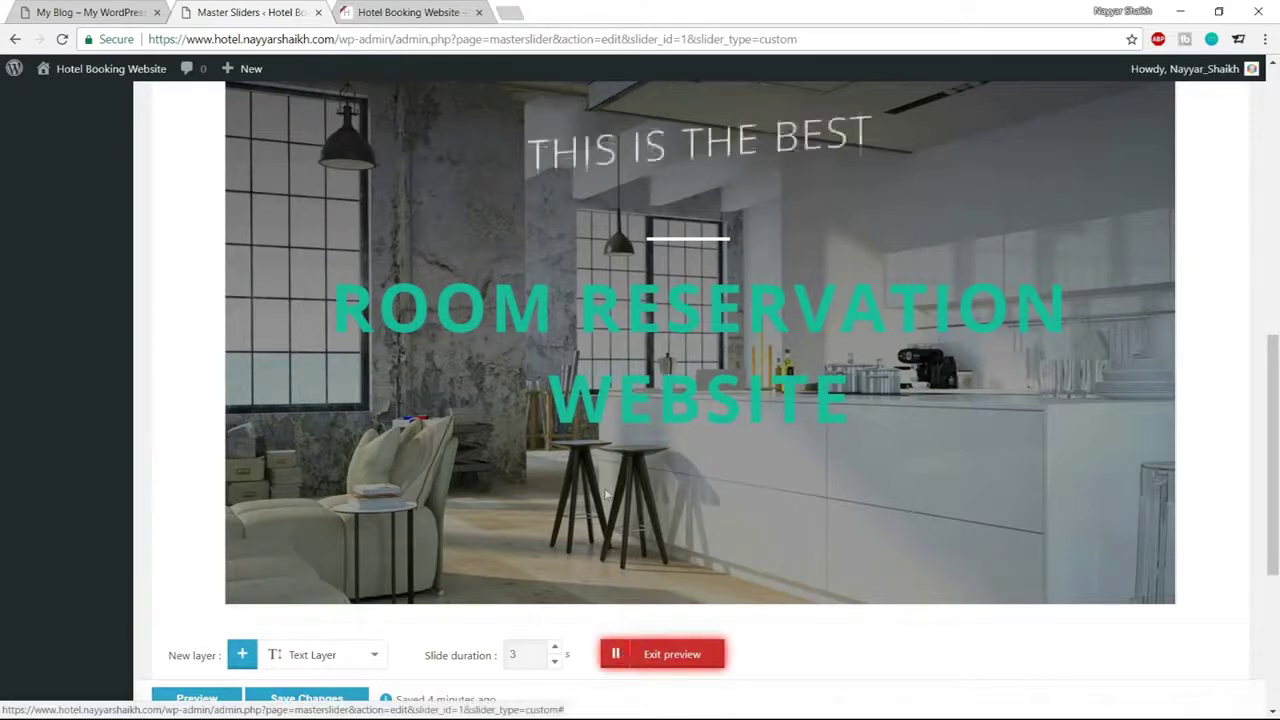
click(666, 657)
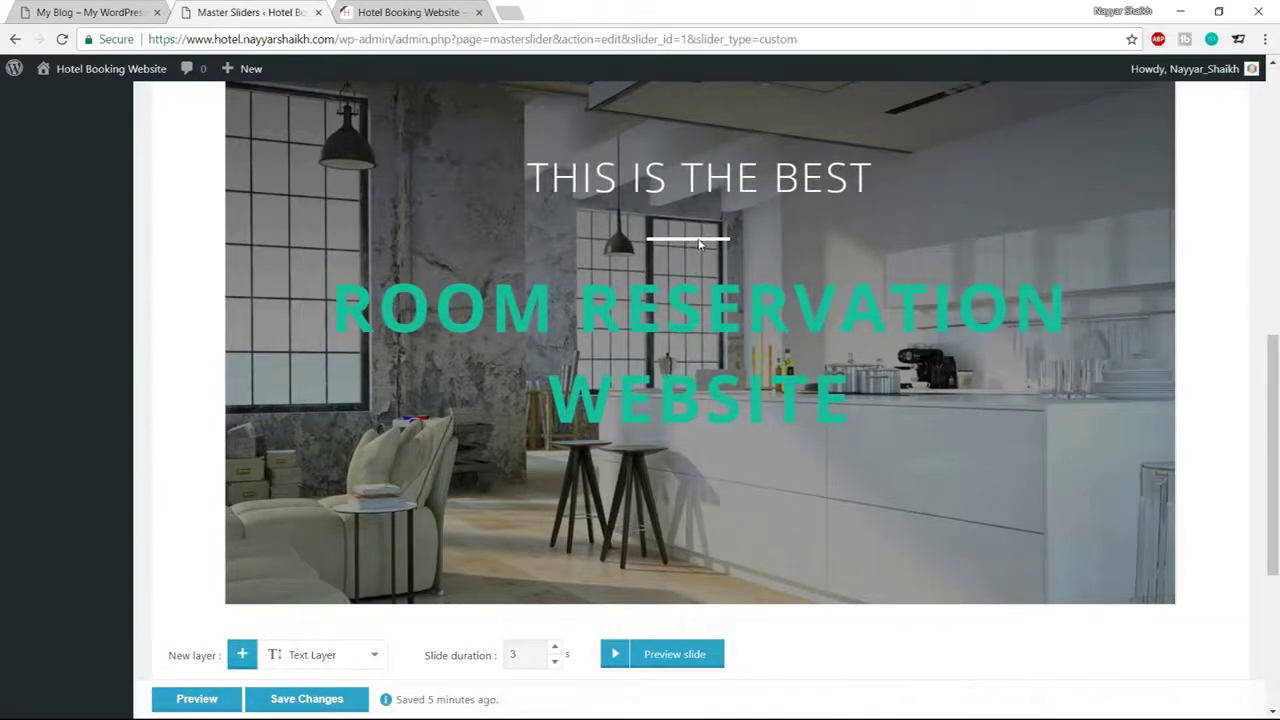
scroll(864, 308, down, 3)
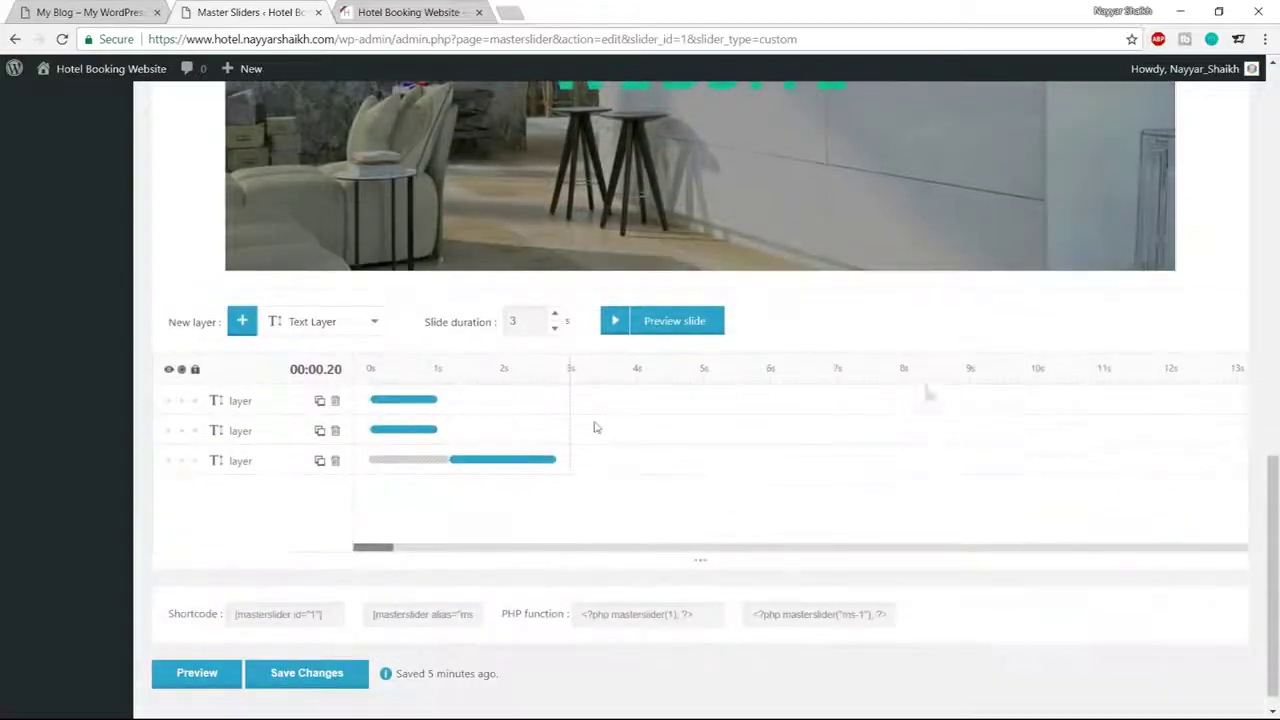
Select the second text layer and try out the Top long entrance preset
click(231, 430)
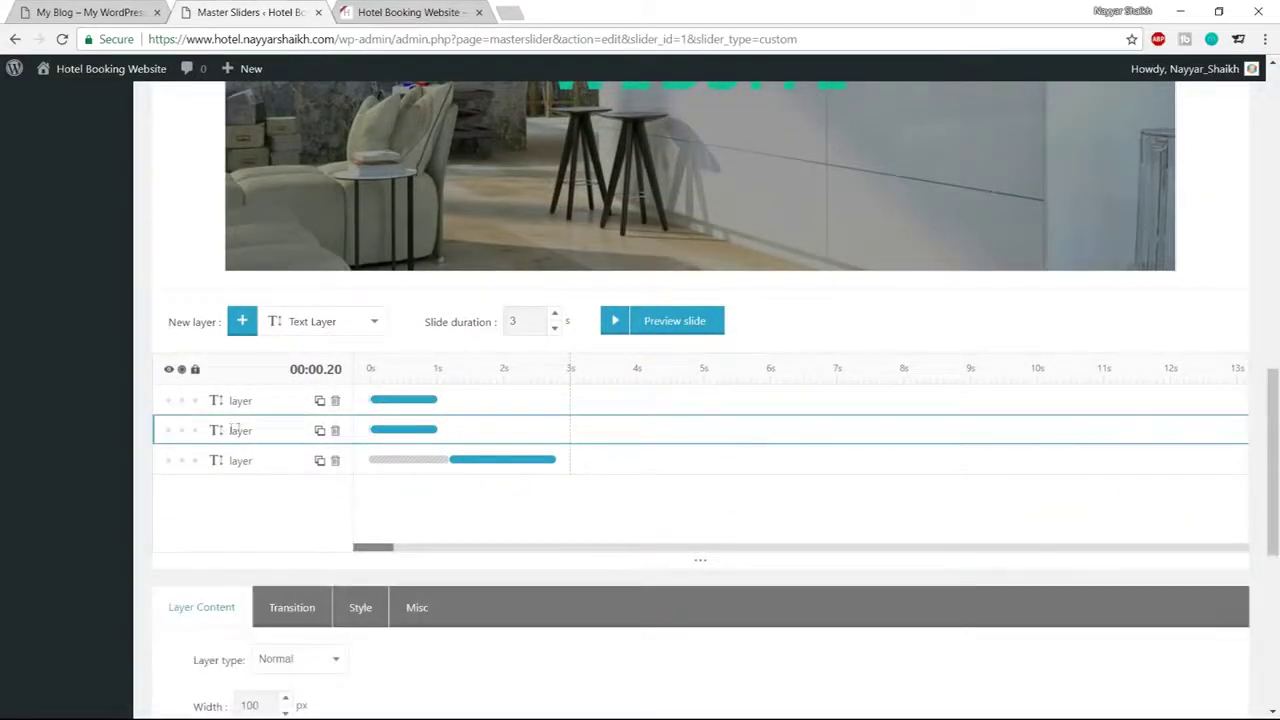
scroll(618, 300, up, 4)
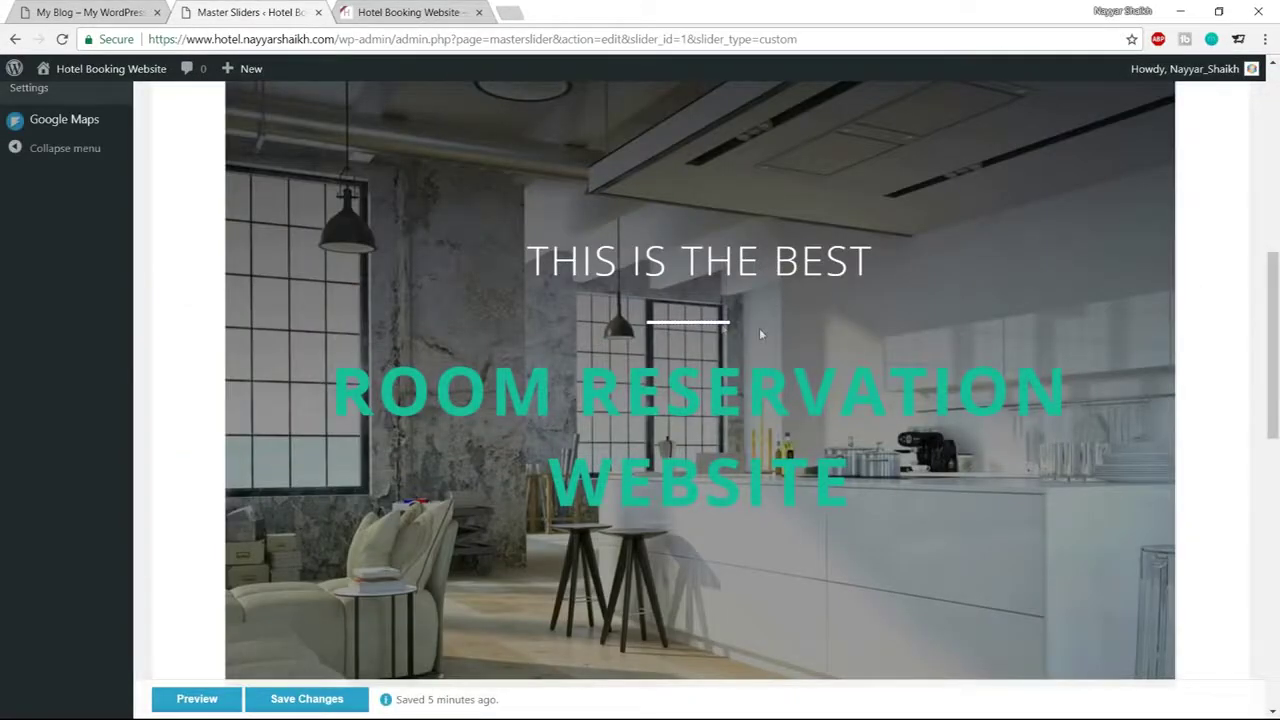
scroll(762, 337, down, 4)
scroll(762, 337, down, 3)
click(292, 275)
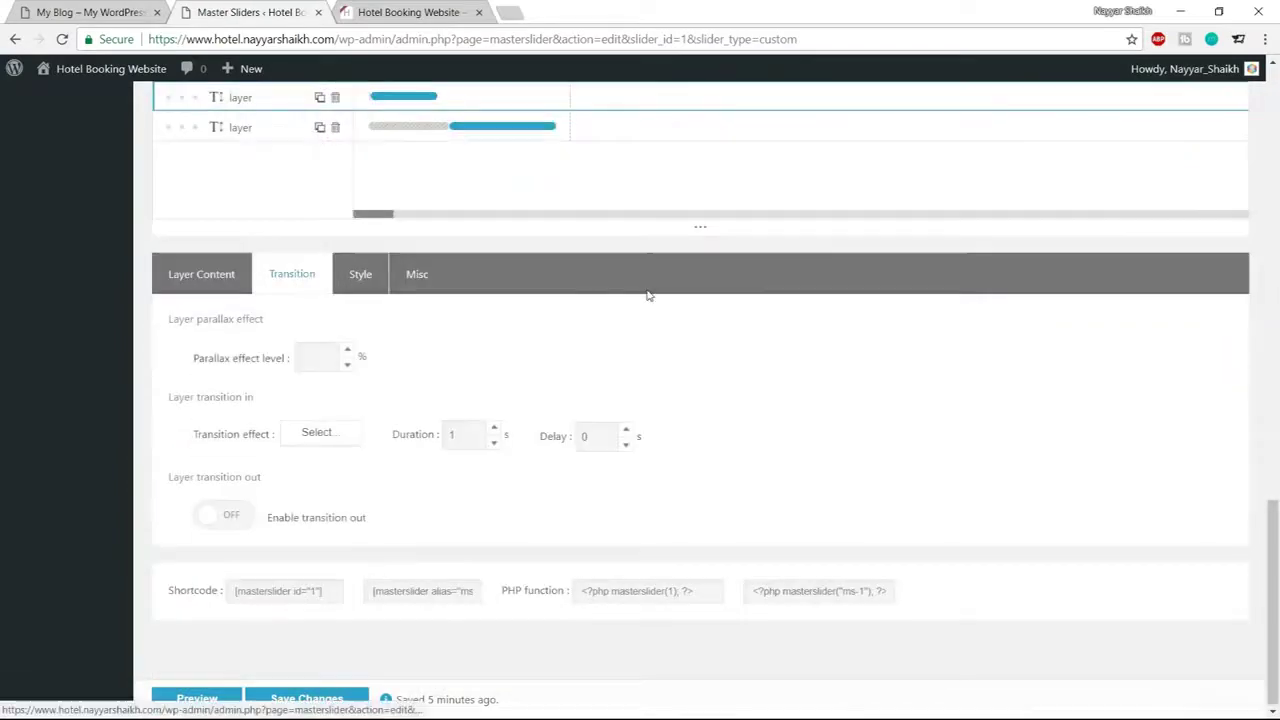
click(342, 437)
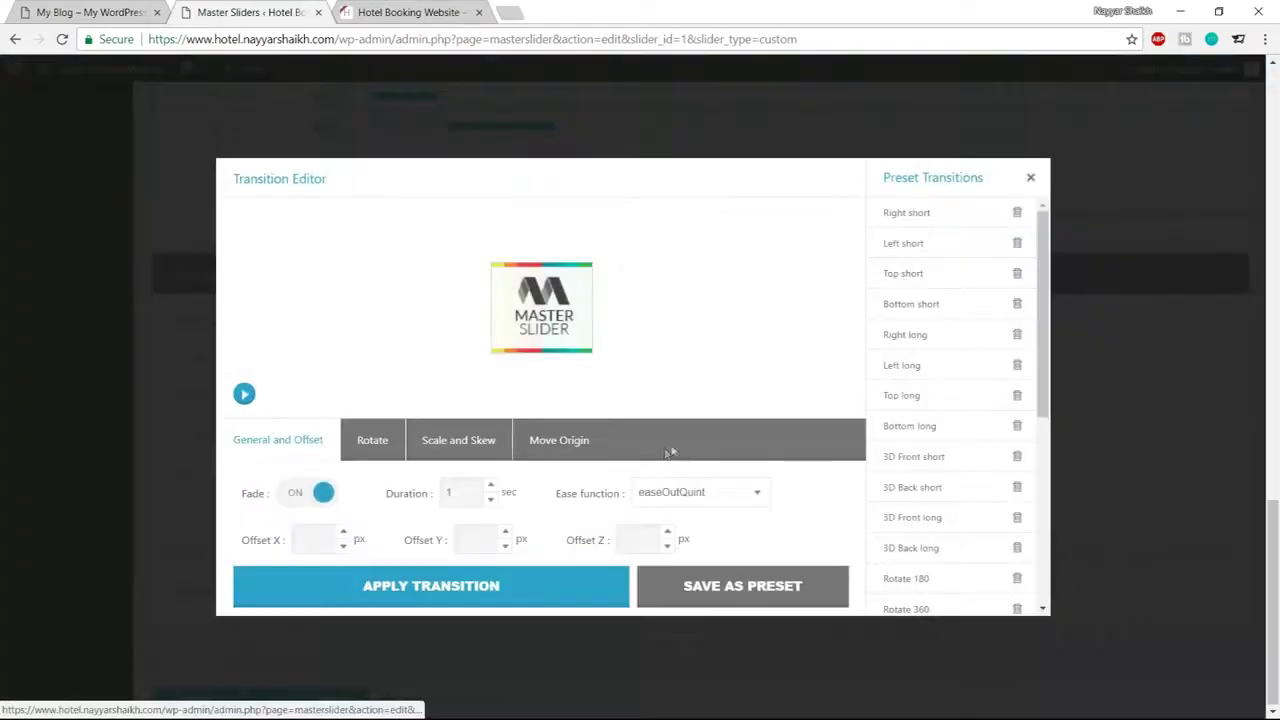
scroll(947, 388, down, 1)
scroll(947, 388, up, 1)
scroll(947, 388, down, 4)
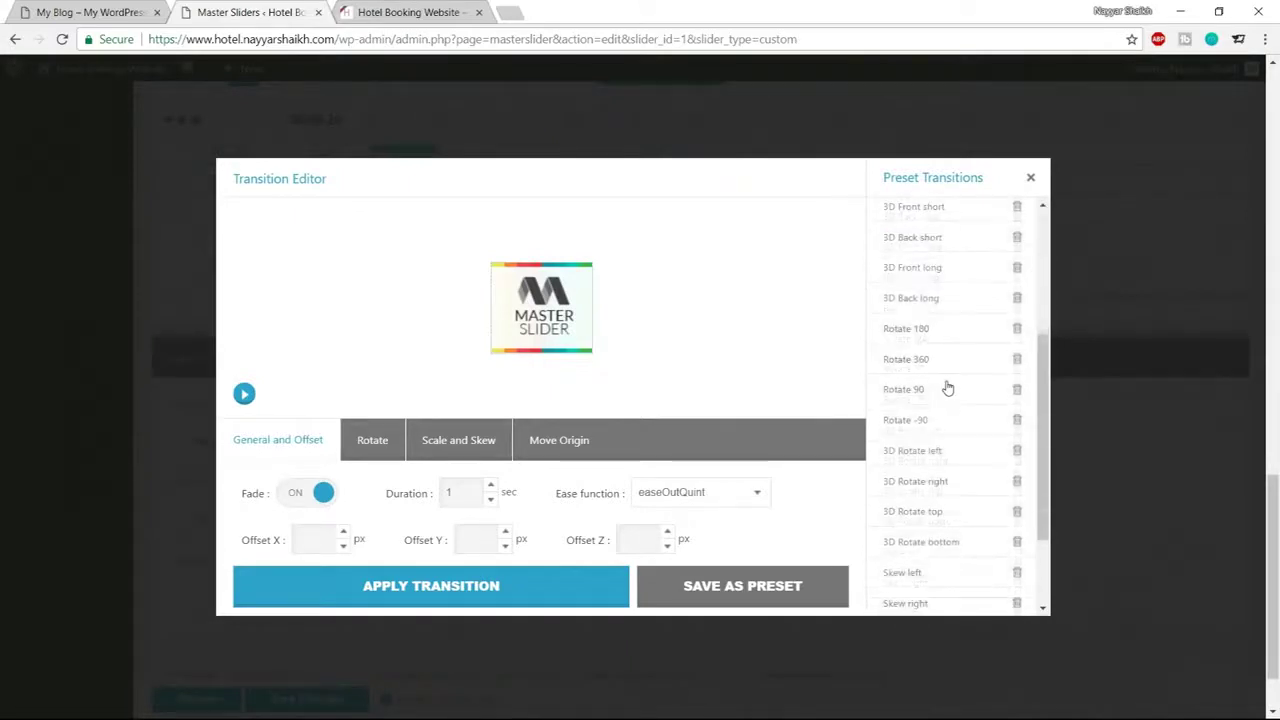
scroll(947, 390, up, 3)
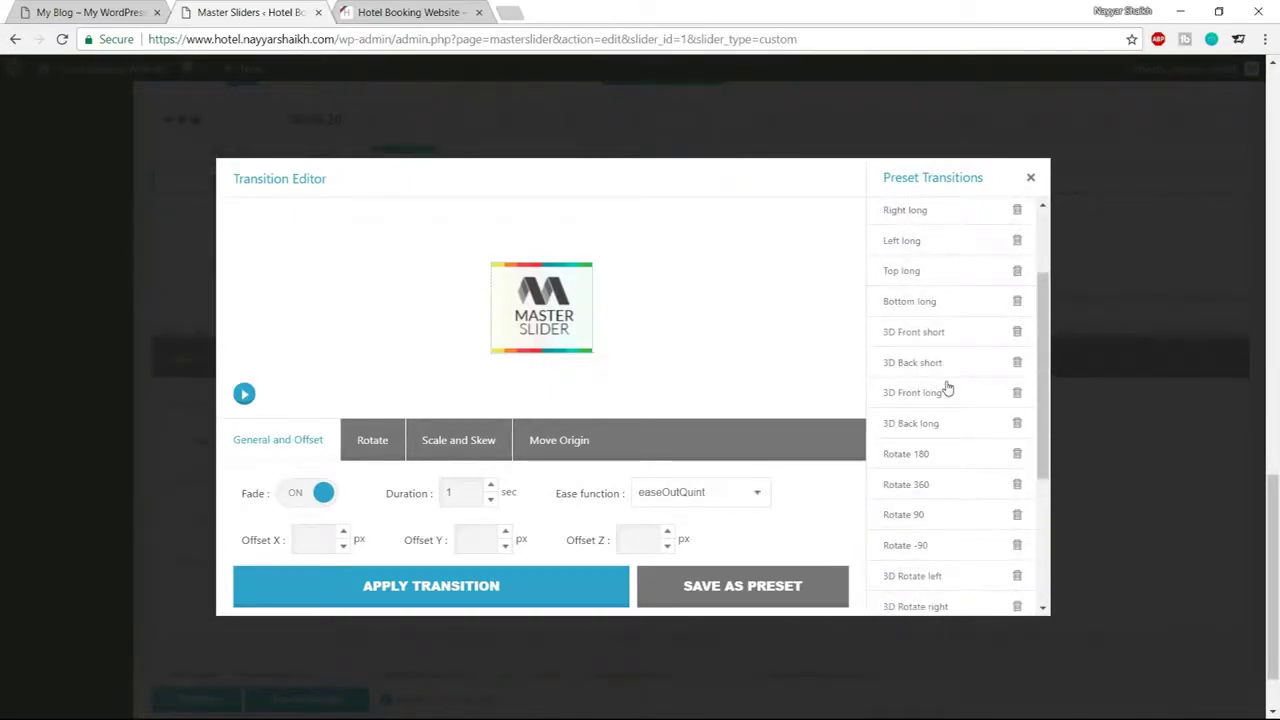
scroll(945, 430, up, 1)
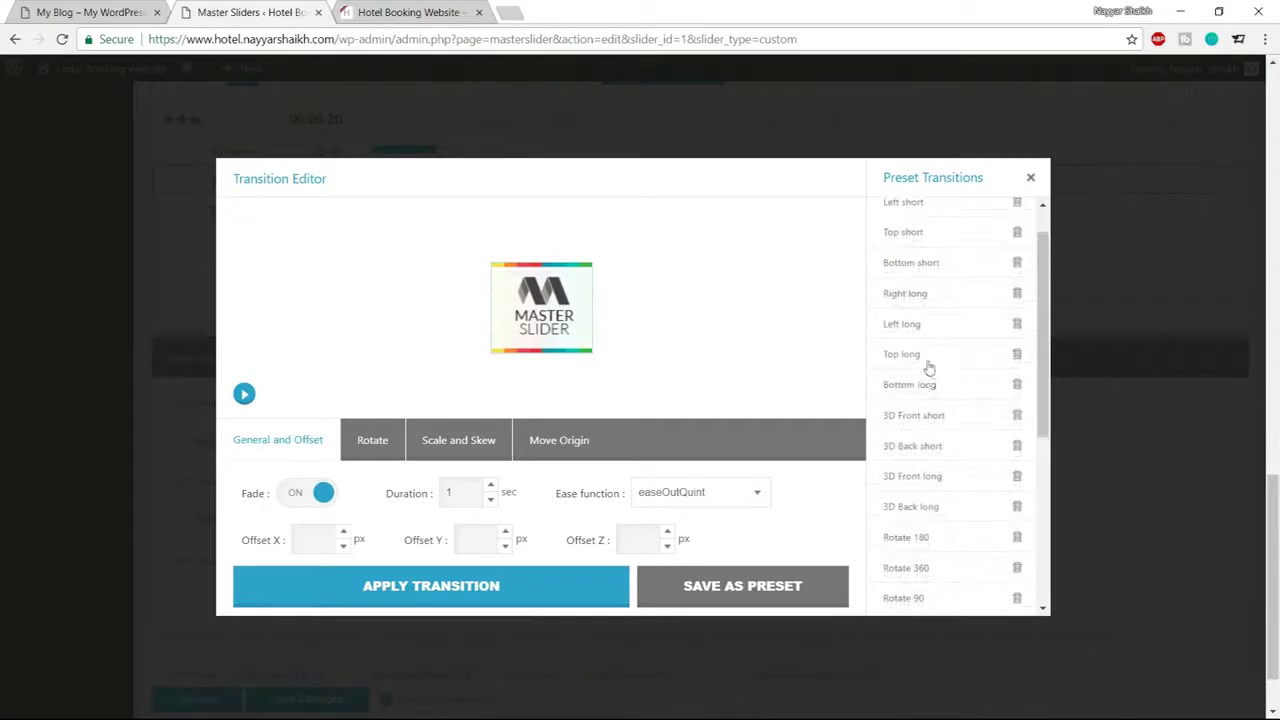
click(929, 369)
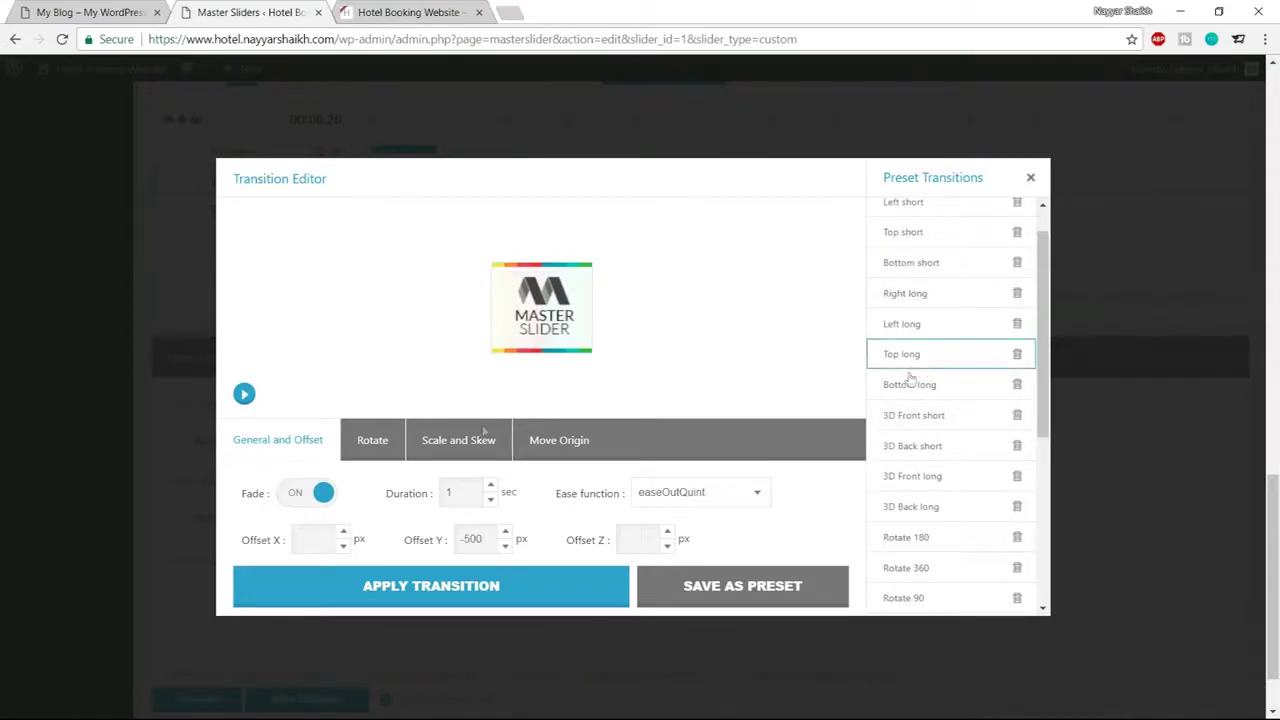
click(245, 395)
Switch to the 3D Front long preset with a 1.6 s duration and apply it
scroll(925, 385, up, 1)
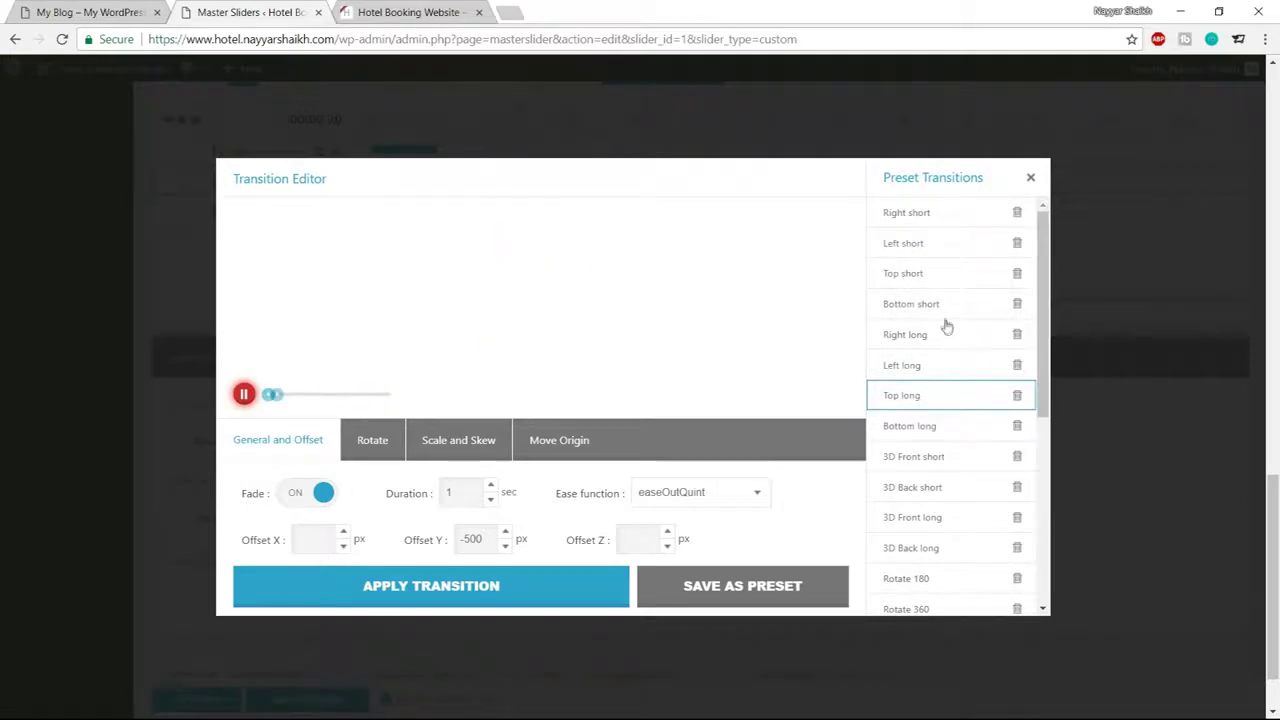
scroll(951, 366, down, 1)
scroll(960, 366, up, 1)
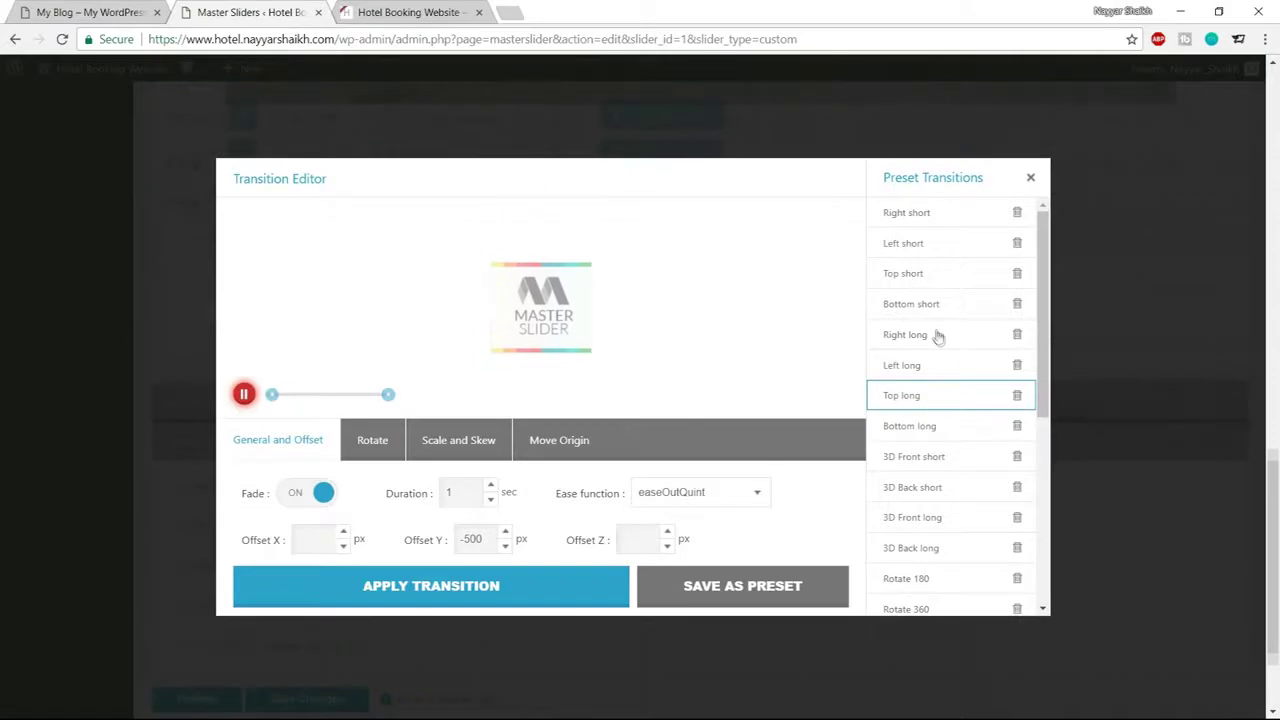
scroll(940, 350, down, 2)
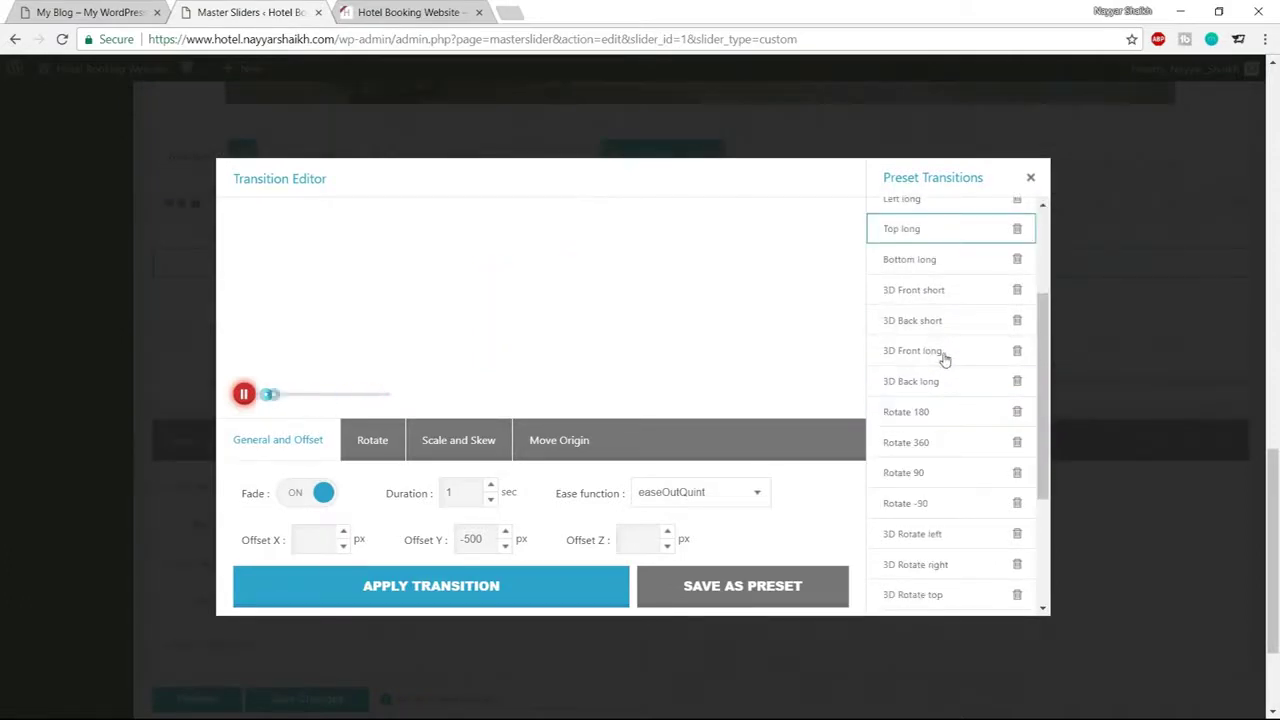
click(948, 356)
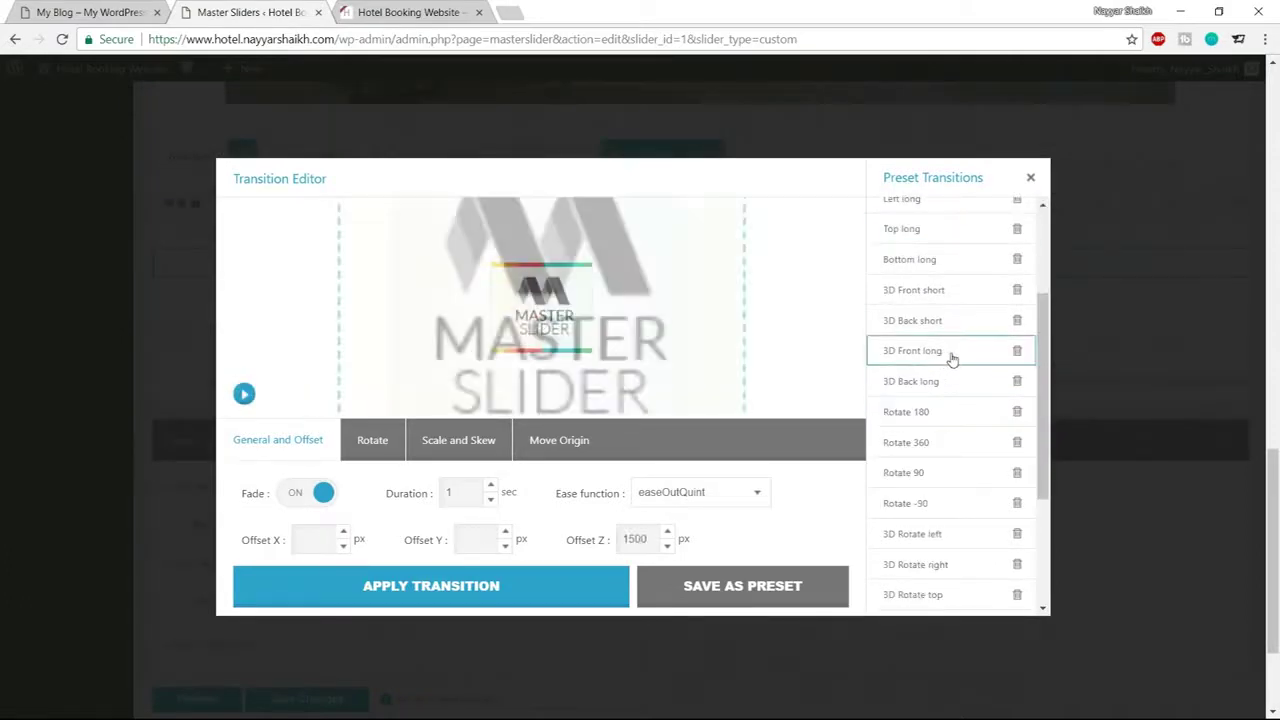
click(245, 394)
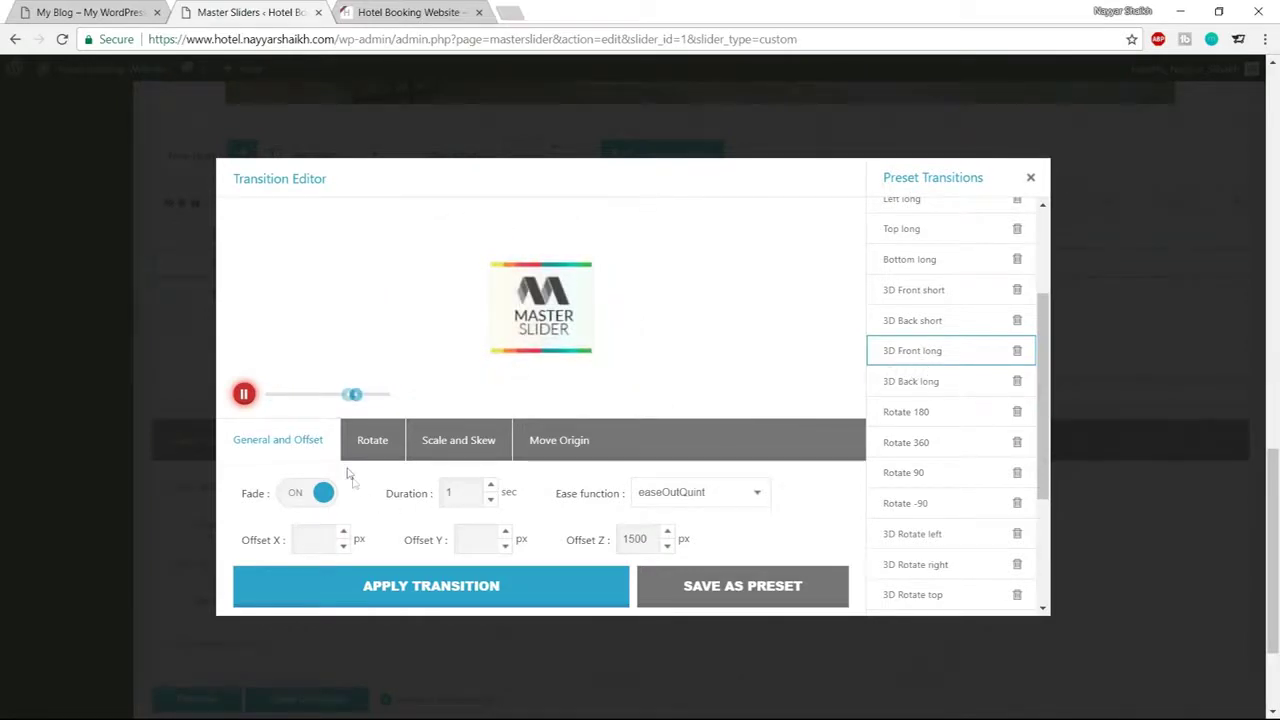
double_click(449, 493)
text(1.6)
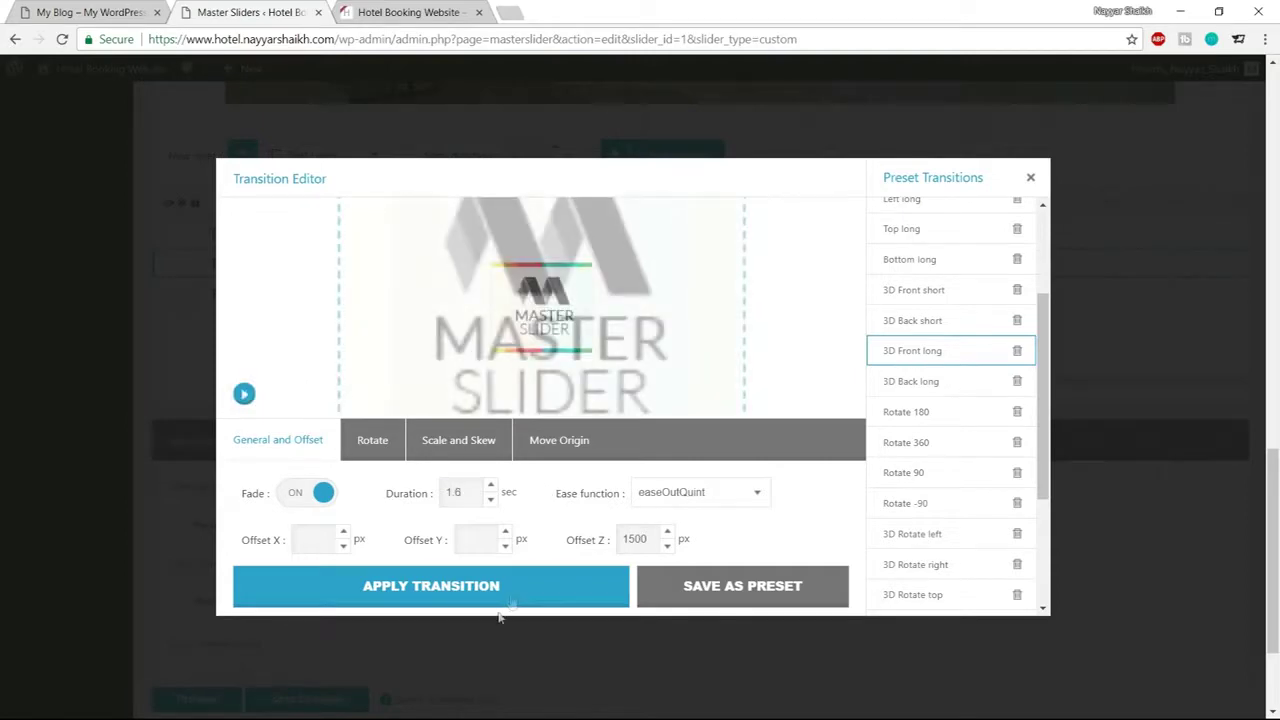
click(495, 603)
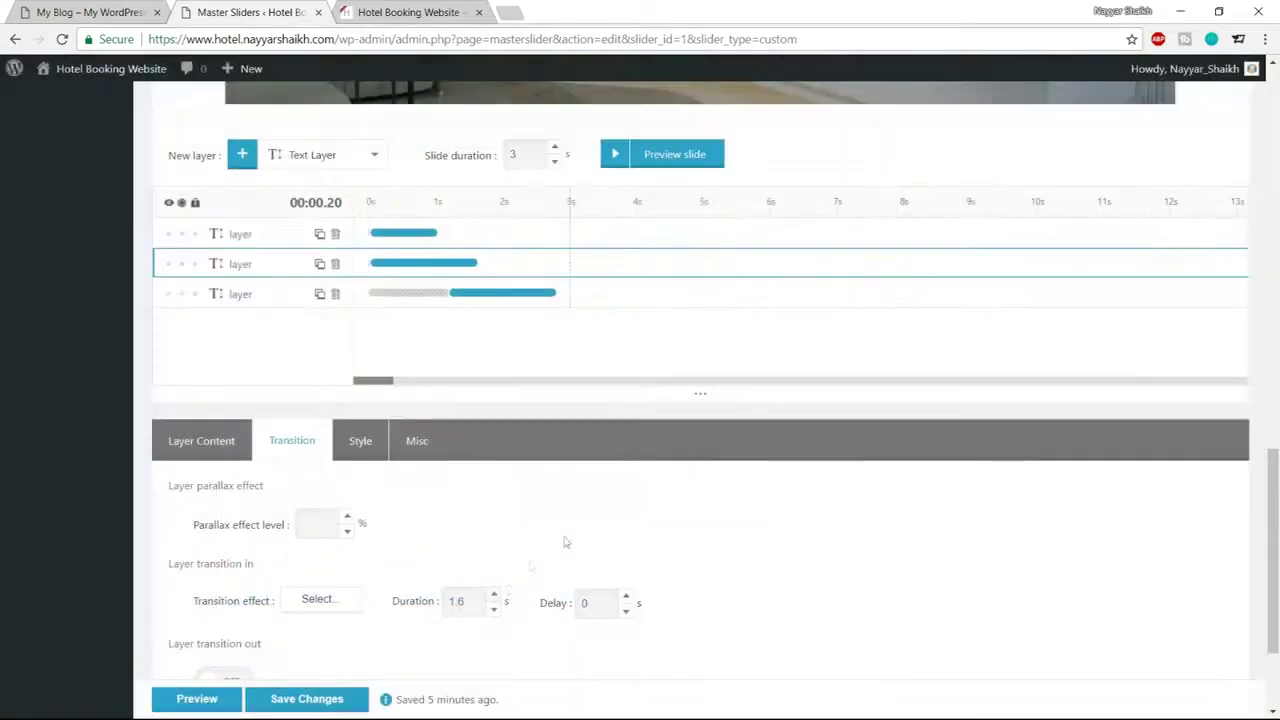
Set the transition delay to 2 s and preview the whole slide's animations
scroll(530, 566, down, 2)
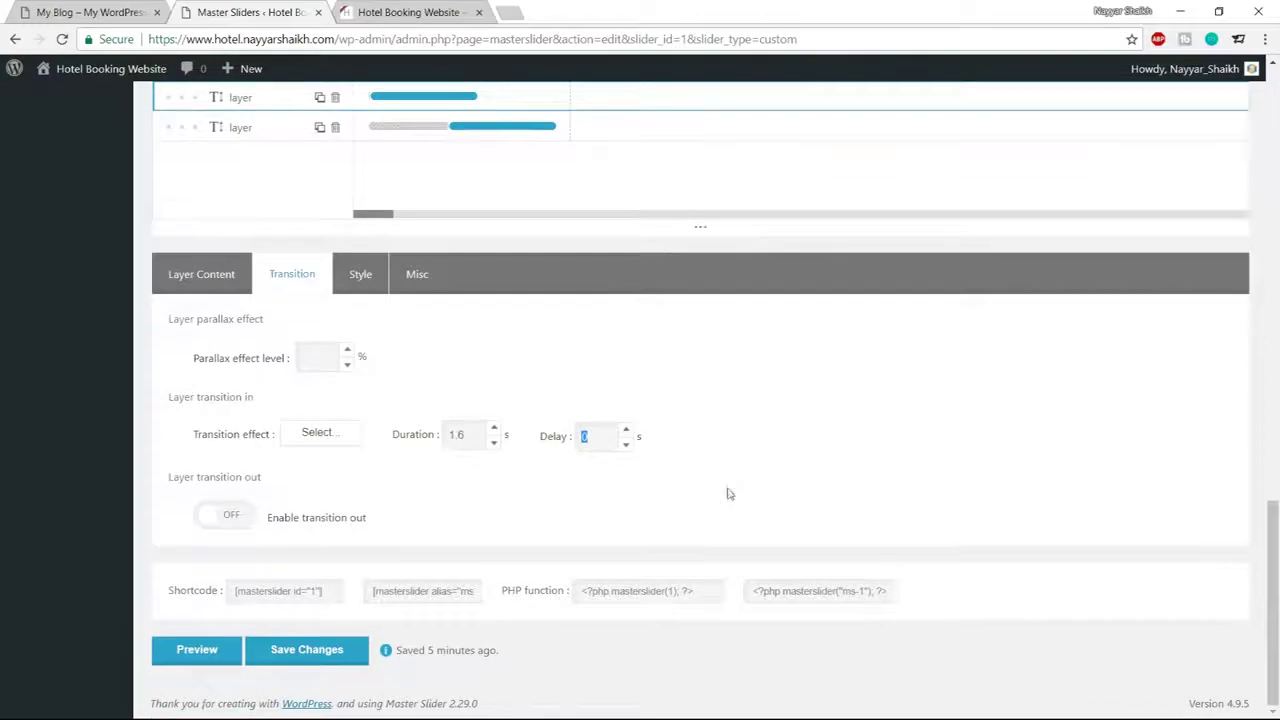
scroll(728, 491, up, 8)
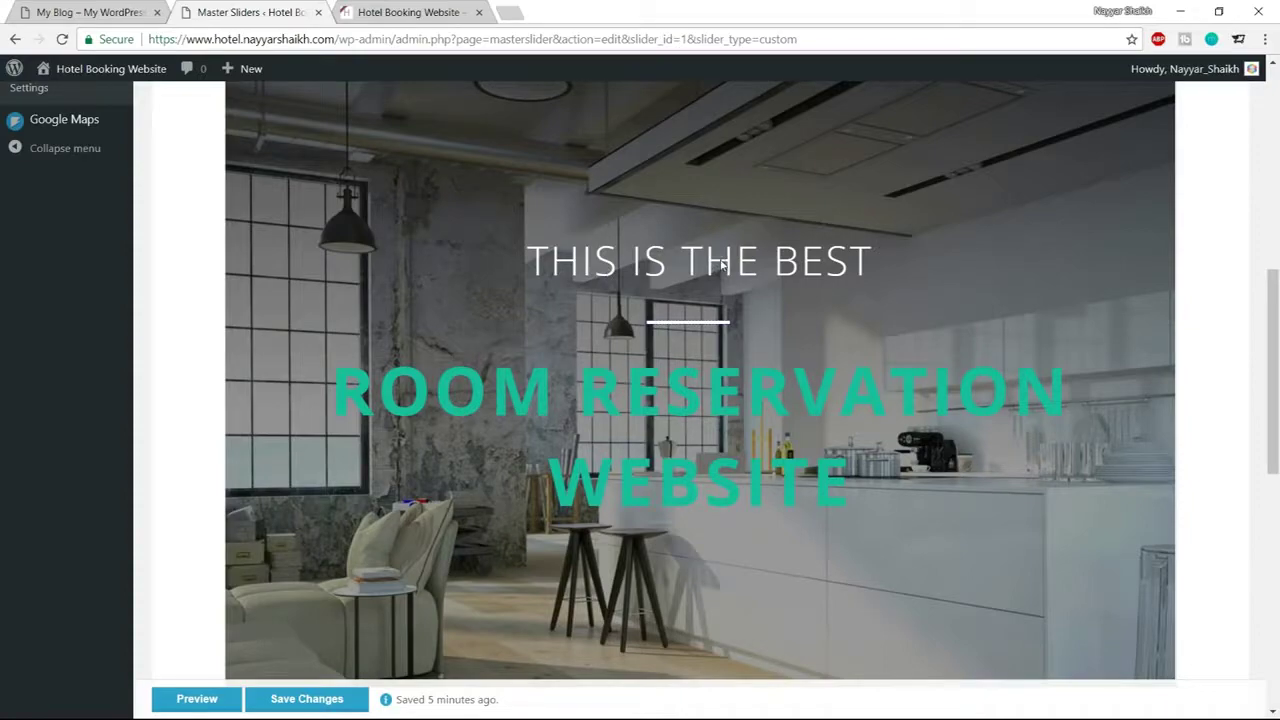
scroll(761, 294, down, 10)
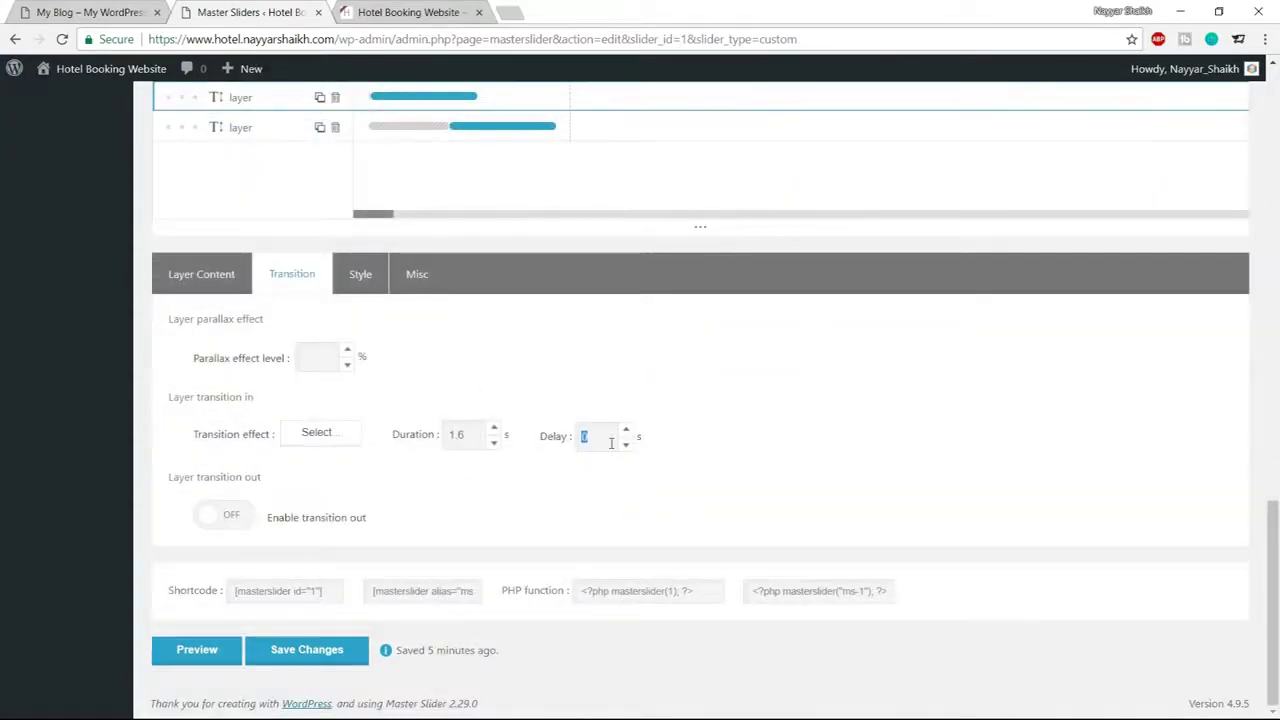
text(2)
scroll(785, 413, up, 10)
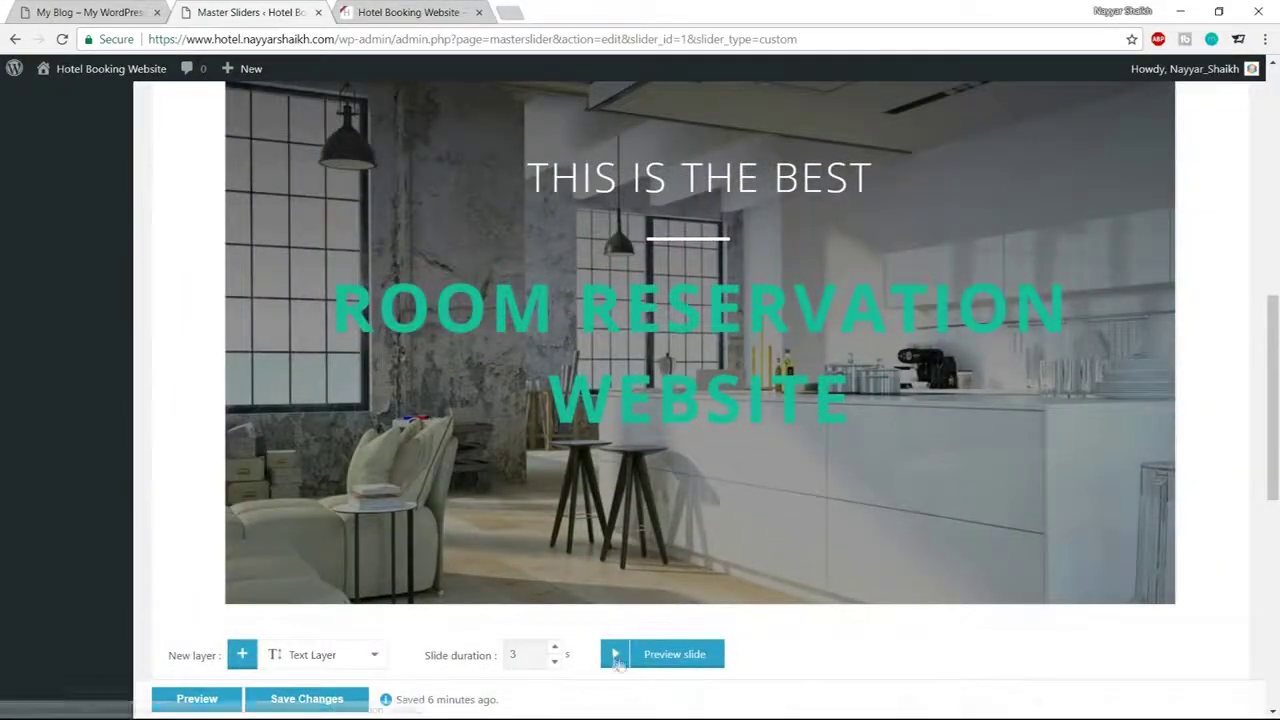
click(660, 654)
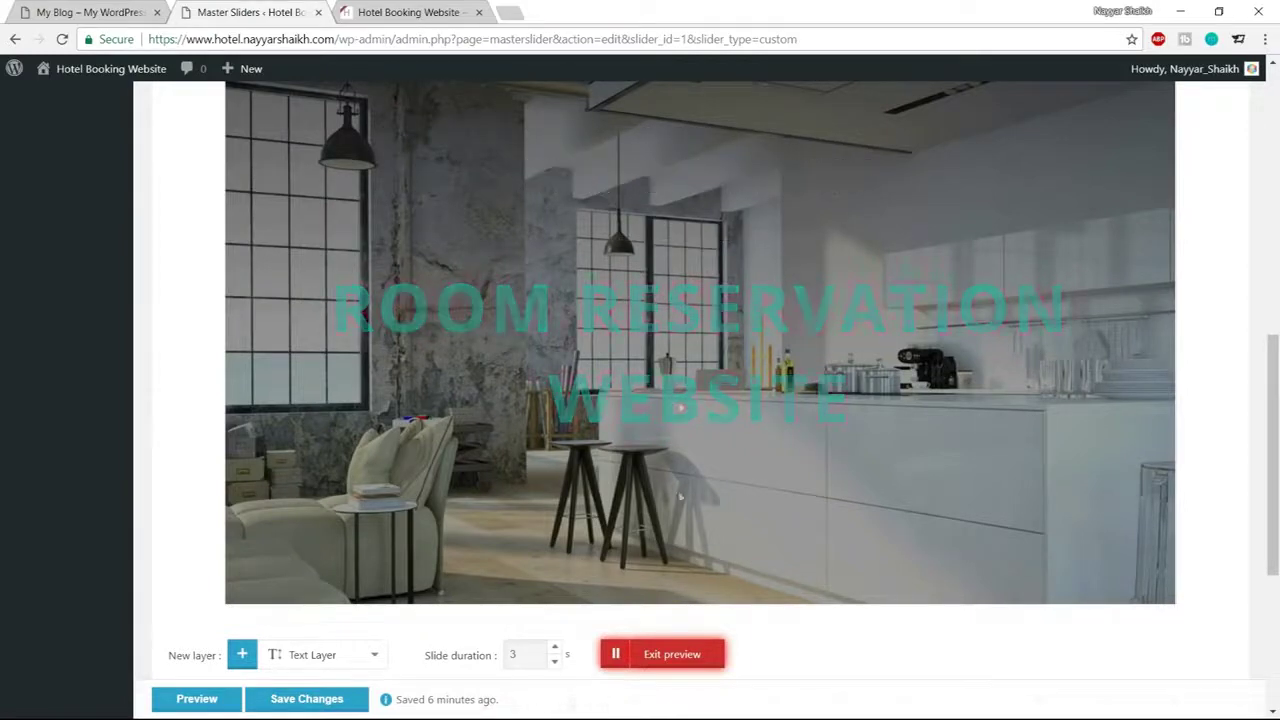
click(672, 654)
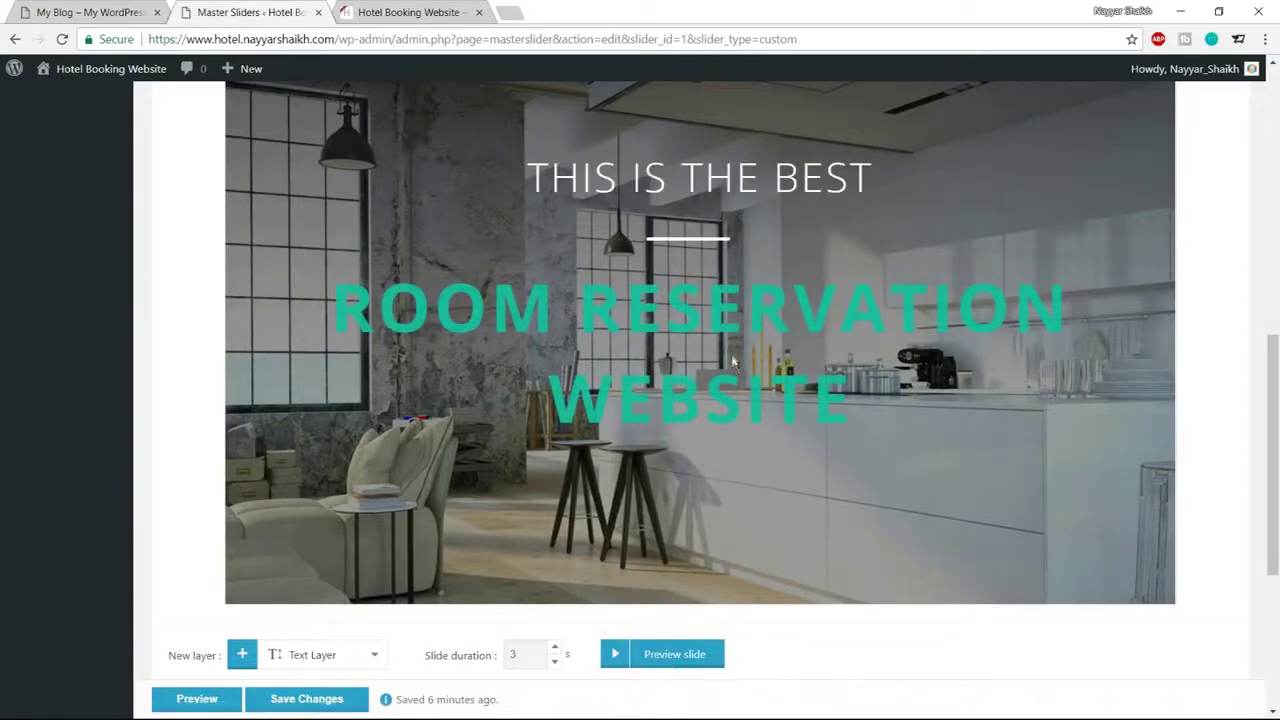
scroll(938, 460, down, 3)
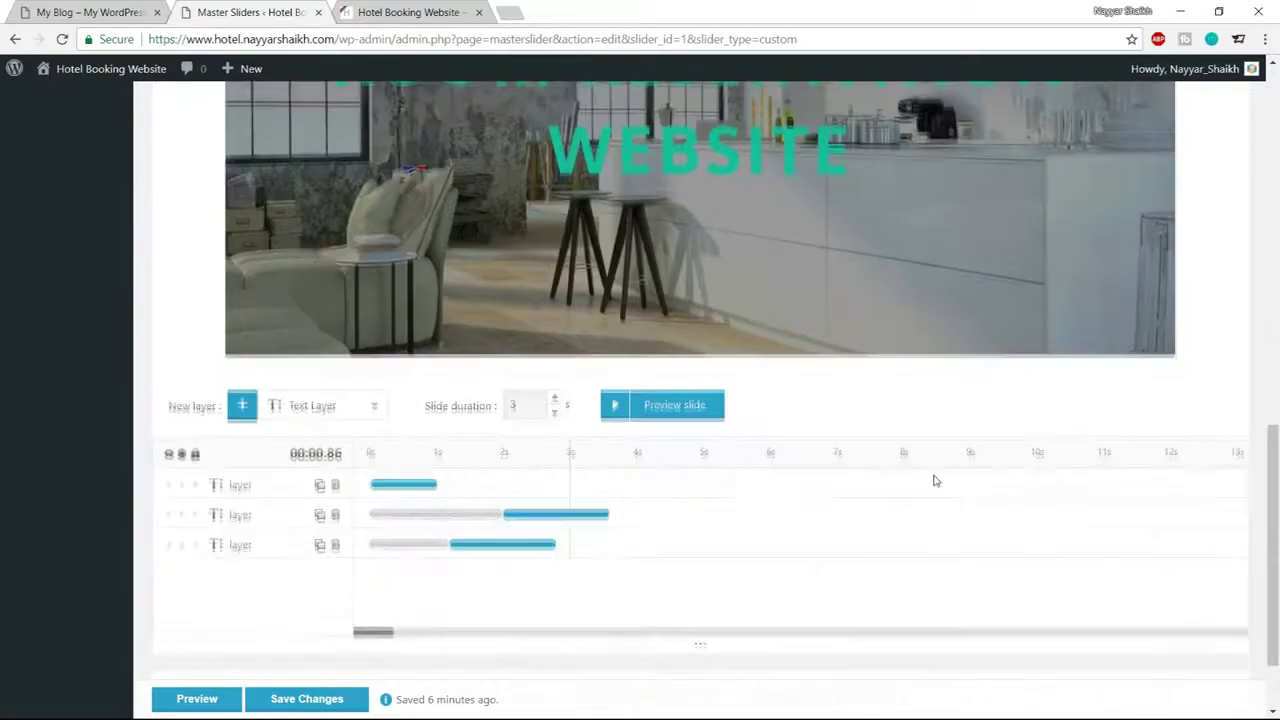
Select the first text layer and choose the 3D Back long entrance preset
click(228, 403)
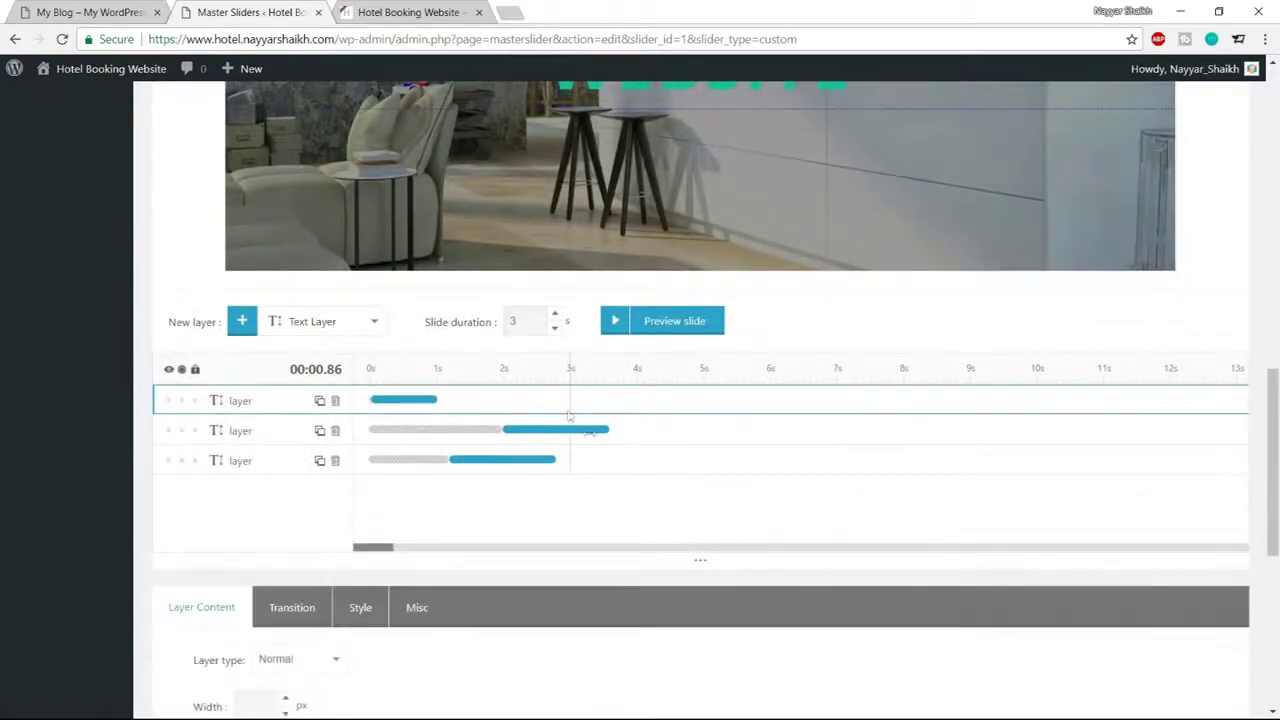
scroll(250, 400, down, 3)
click(291, 286)
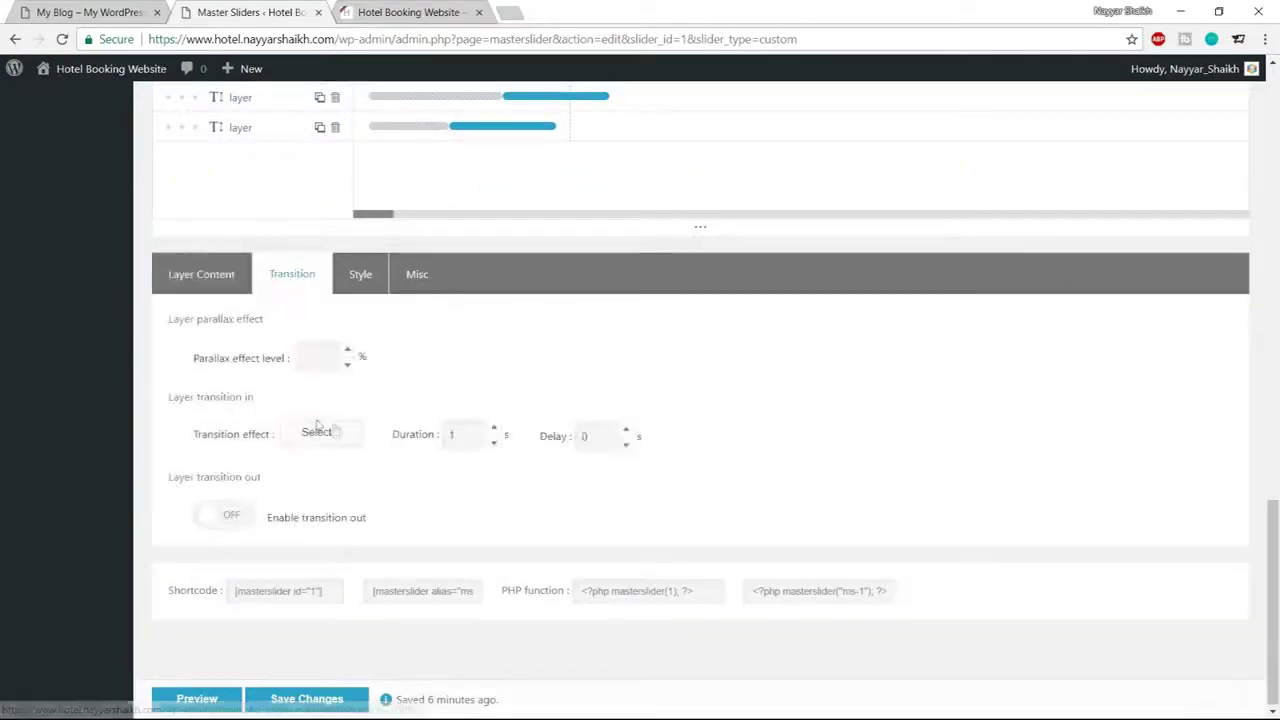
click(315, 432)
scroll(935, 430, down, 1)
click(926, 470)
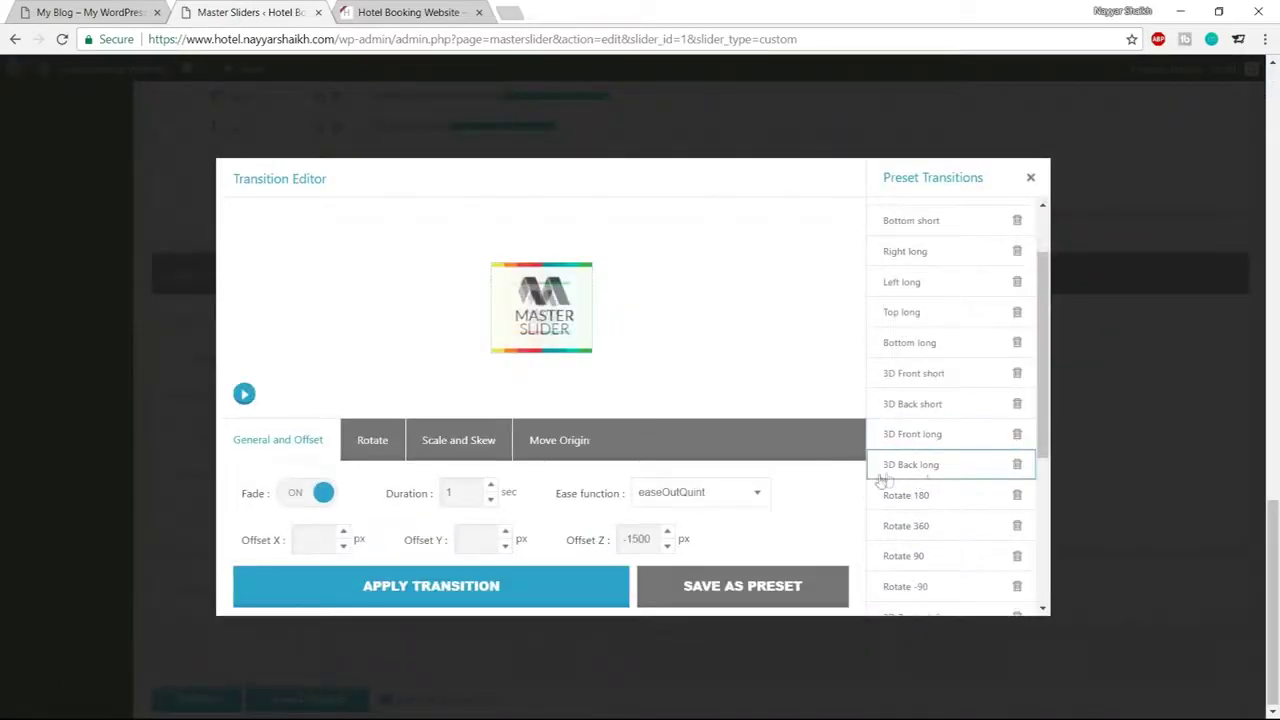
click(244, 393)
click(244, 393)
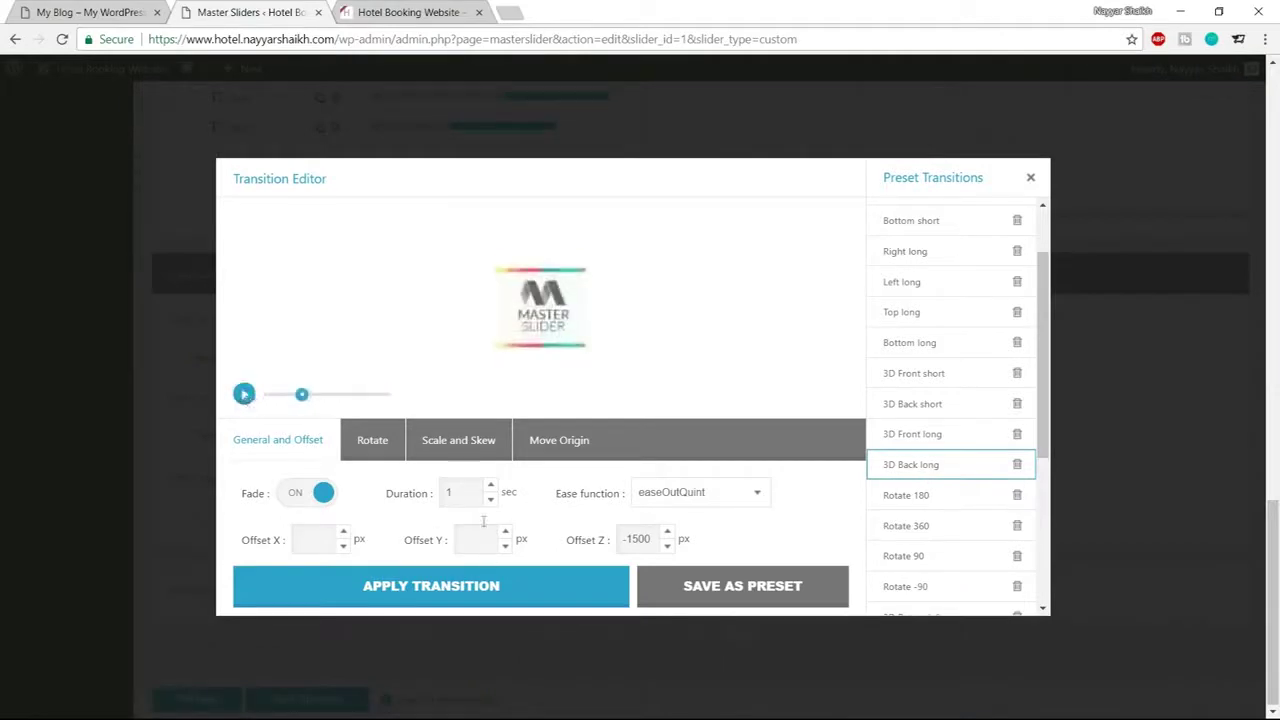
Set the transition duration to 1.6 s and apply it to the layer
double_click(441, 497)
text(1.8)
key(BackSpace)
text(6)
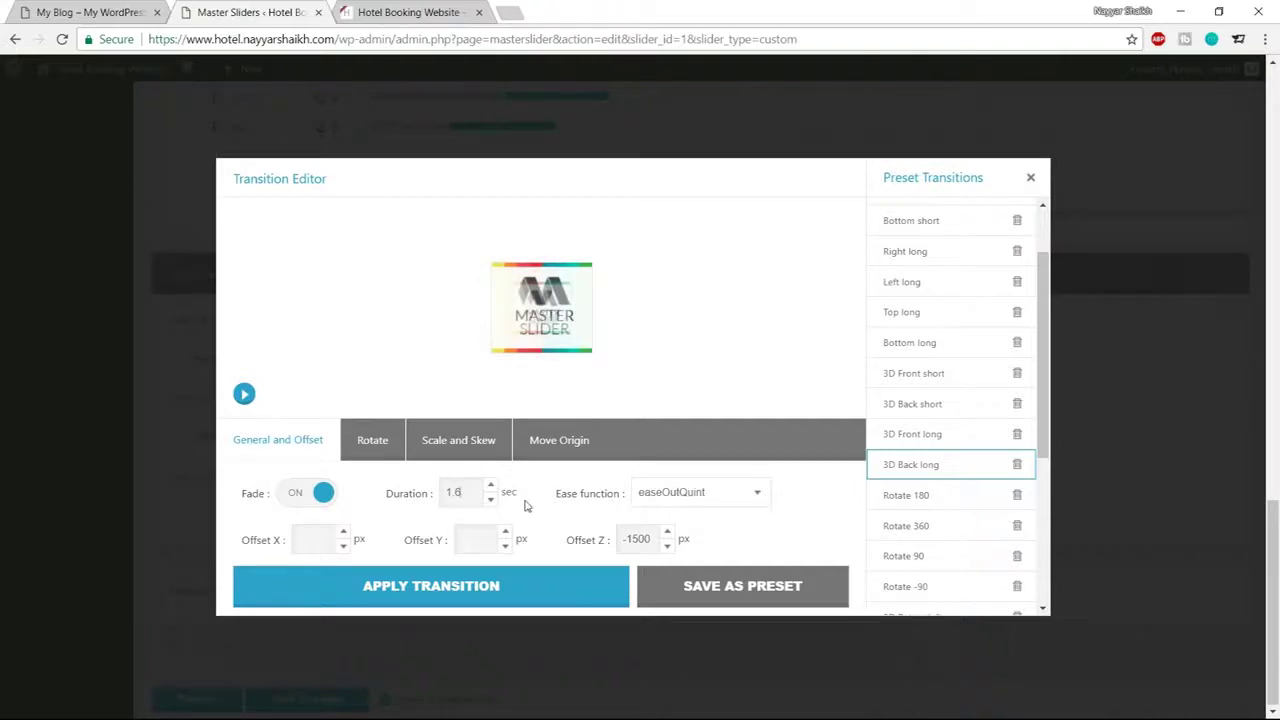
click(403, 597)
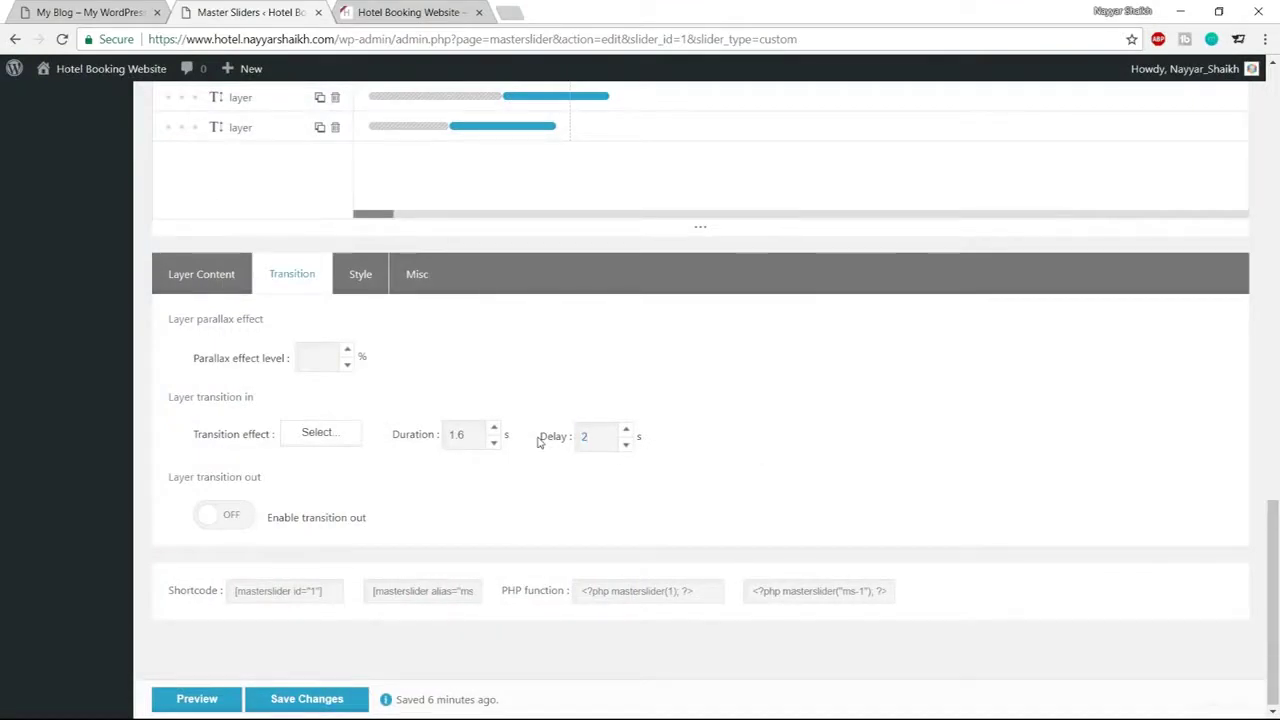
scroll(672, 491, up, 10)
scroll(787, 503, up, 2)
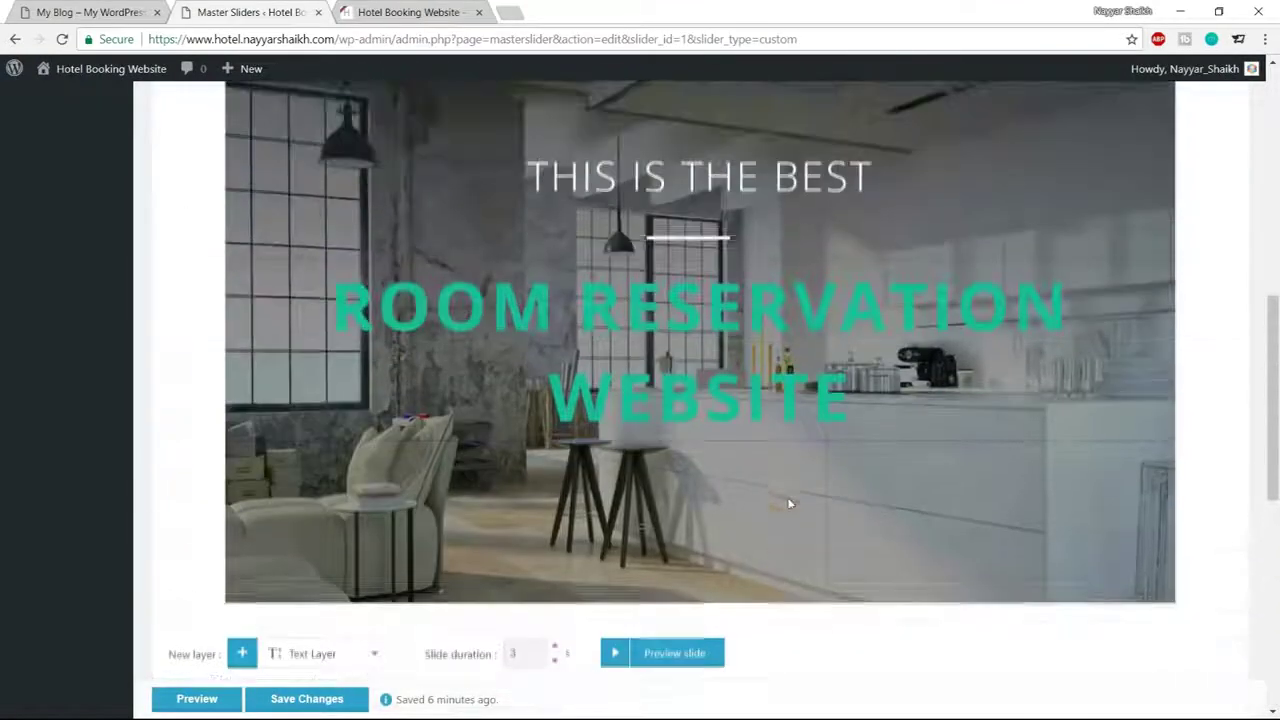
Preview the full slide animation, then save the slider changes
click(616, 655)
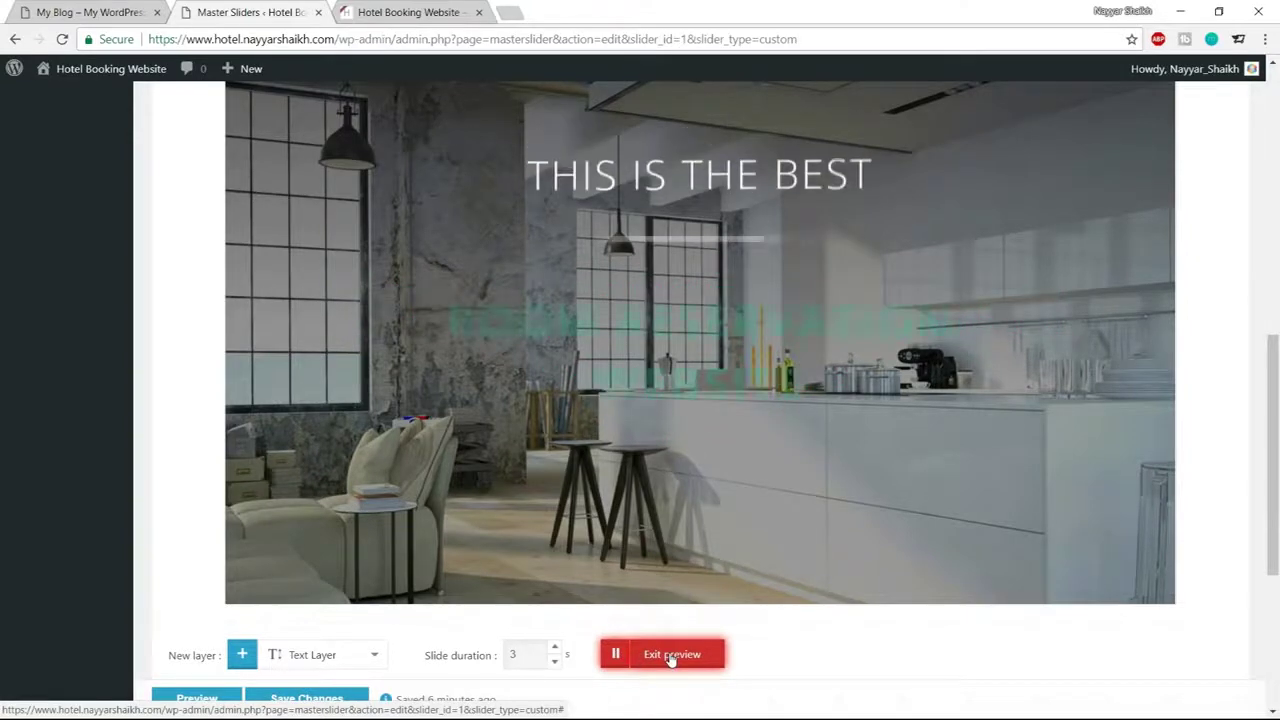
click(668, 657)
scroll(910, 615, down, 4)
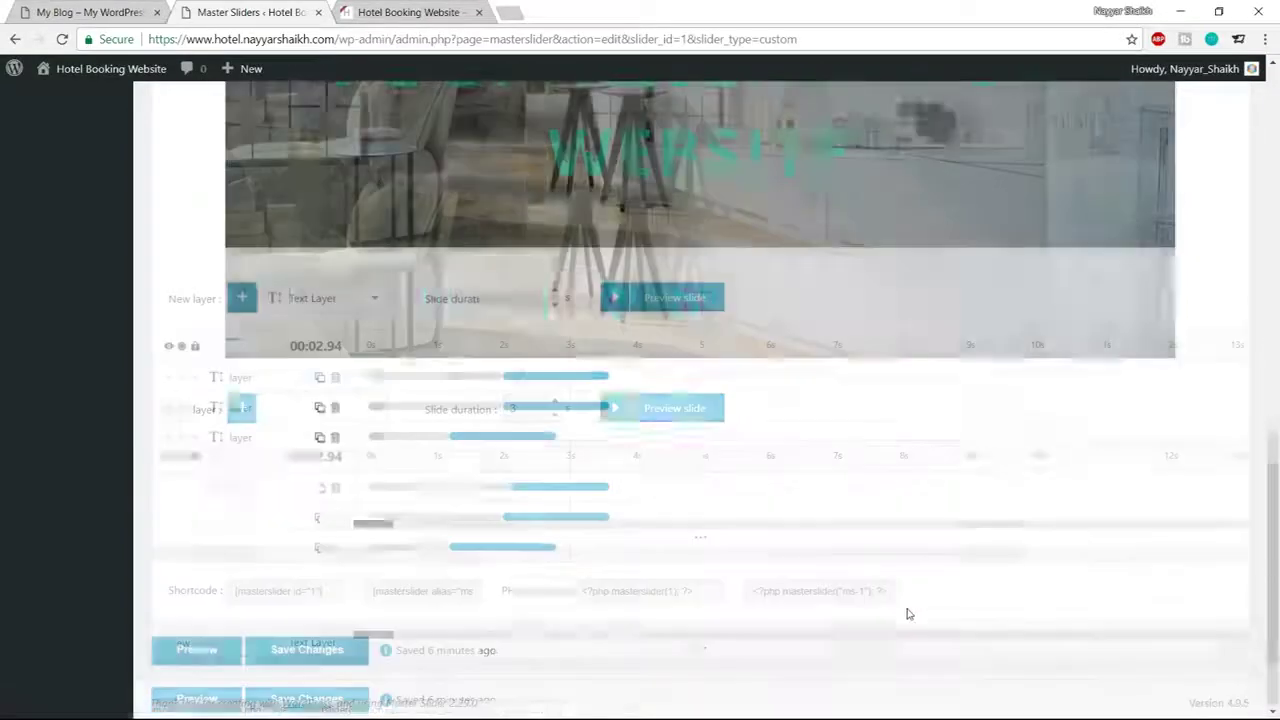
click(306, 650)
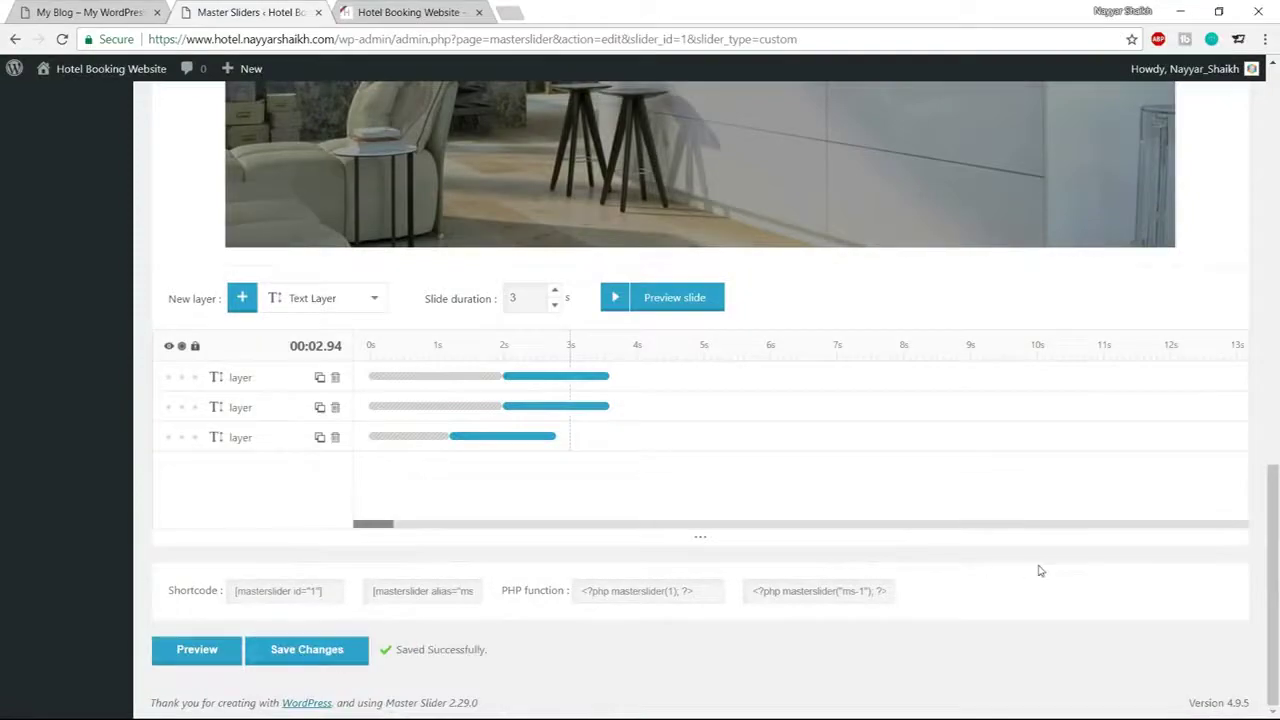
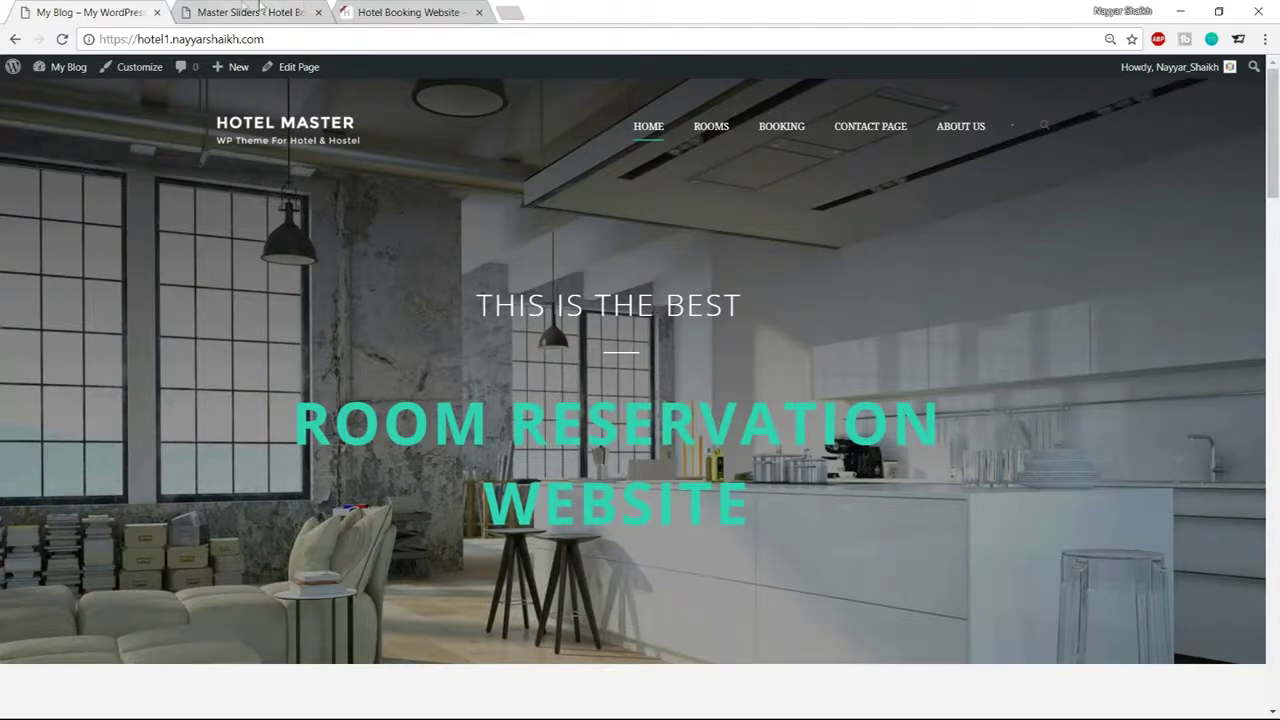
Create a new page titled 'Home' and publish it
click(258, 10)
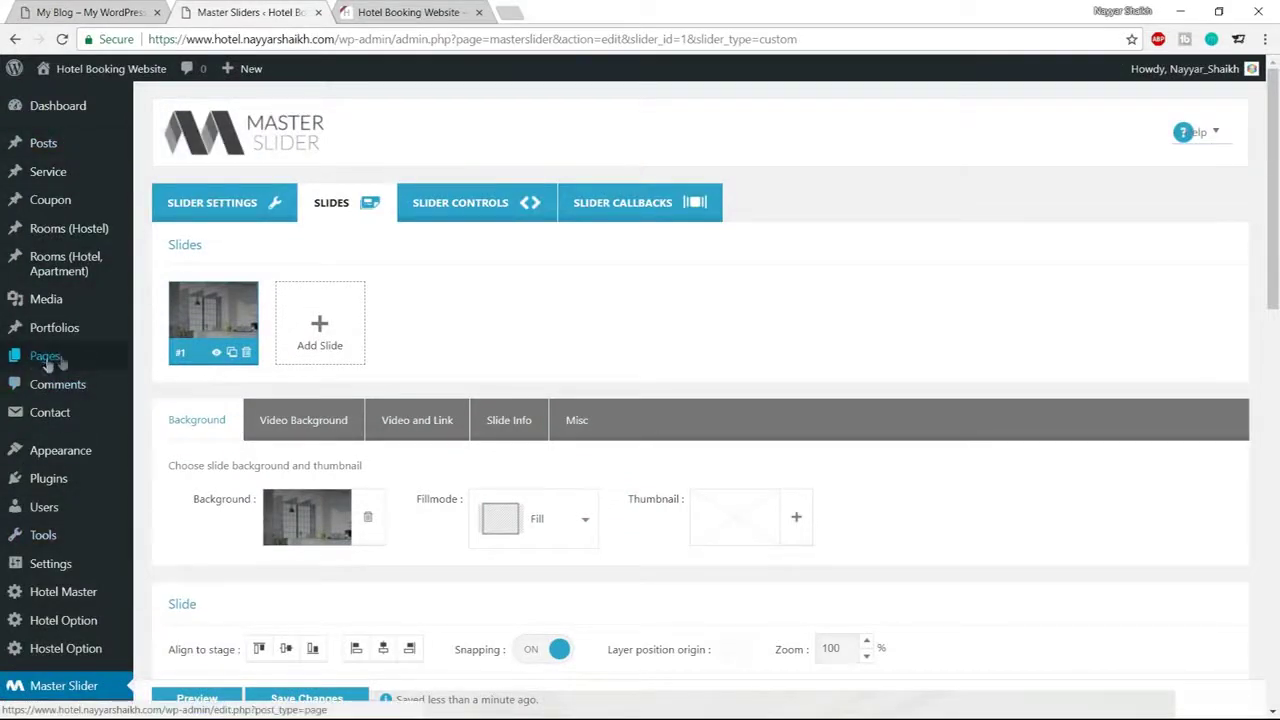
mouse_move(40, 364)
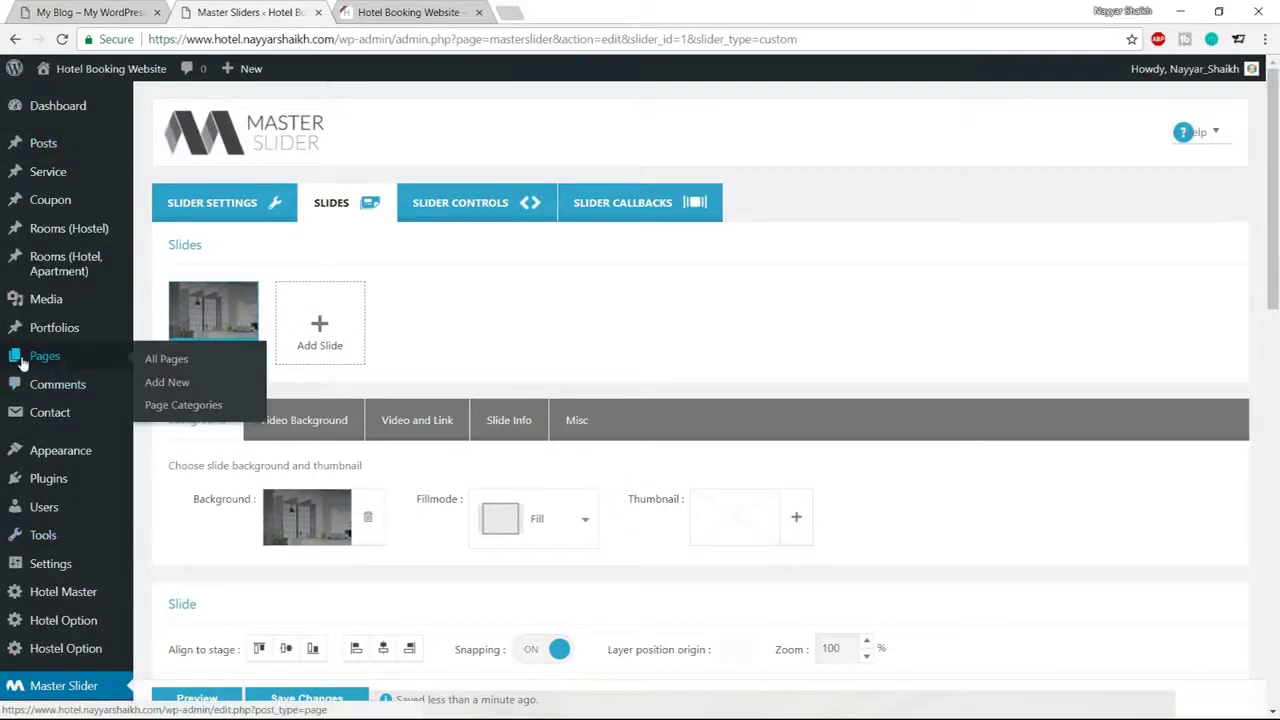
click(167, 384)
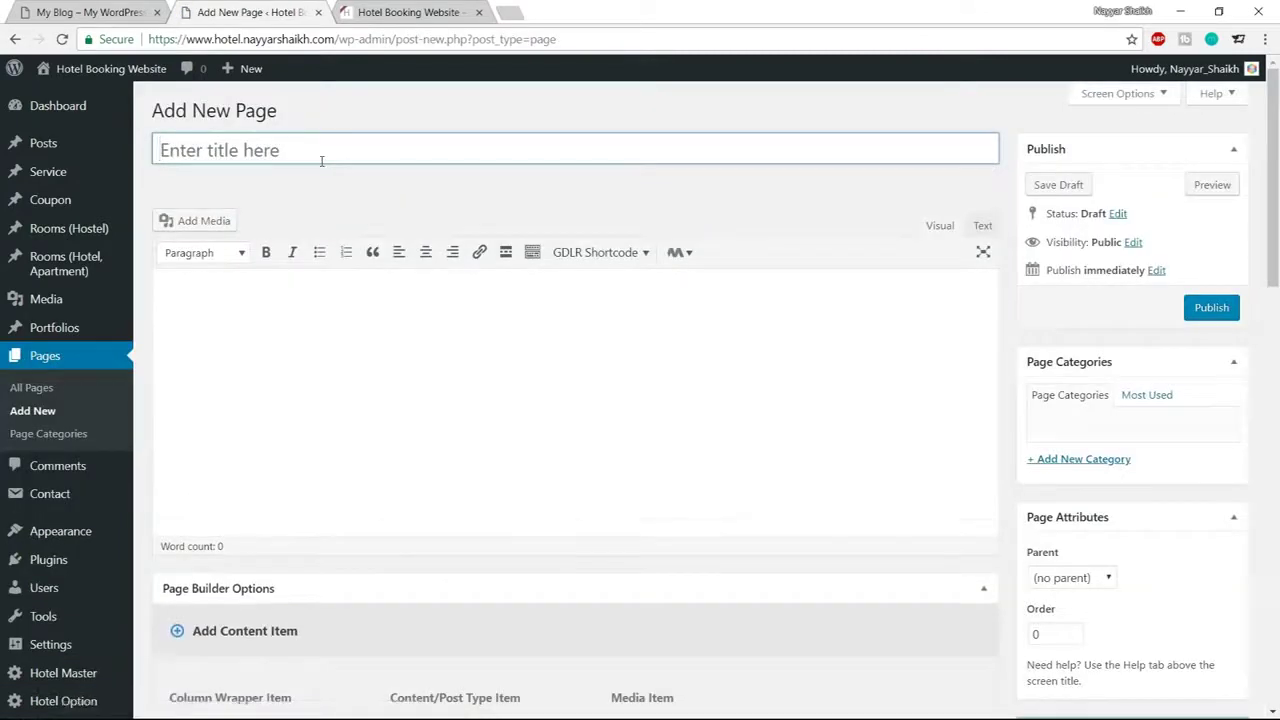
text(hOME)
key(ctrl+a)
text(Home)
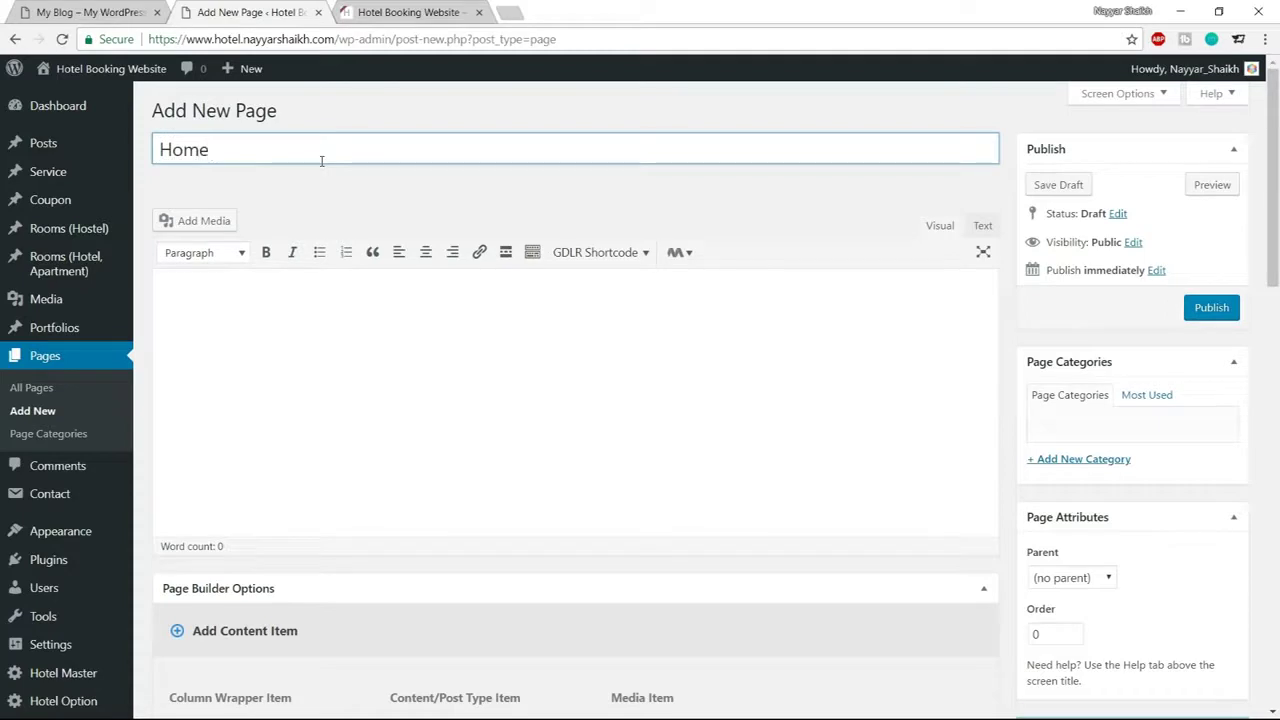
click(1232, 308)
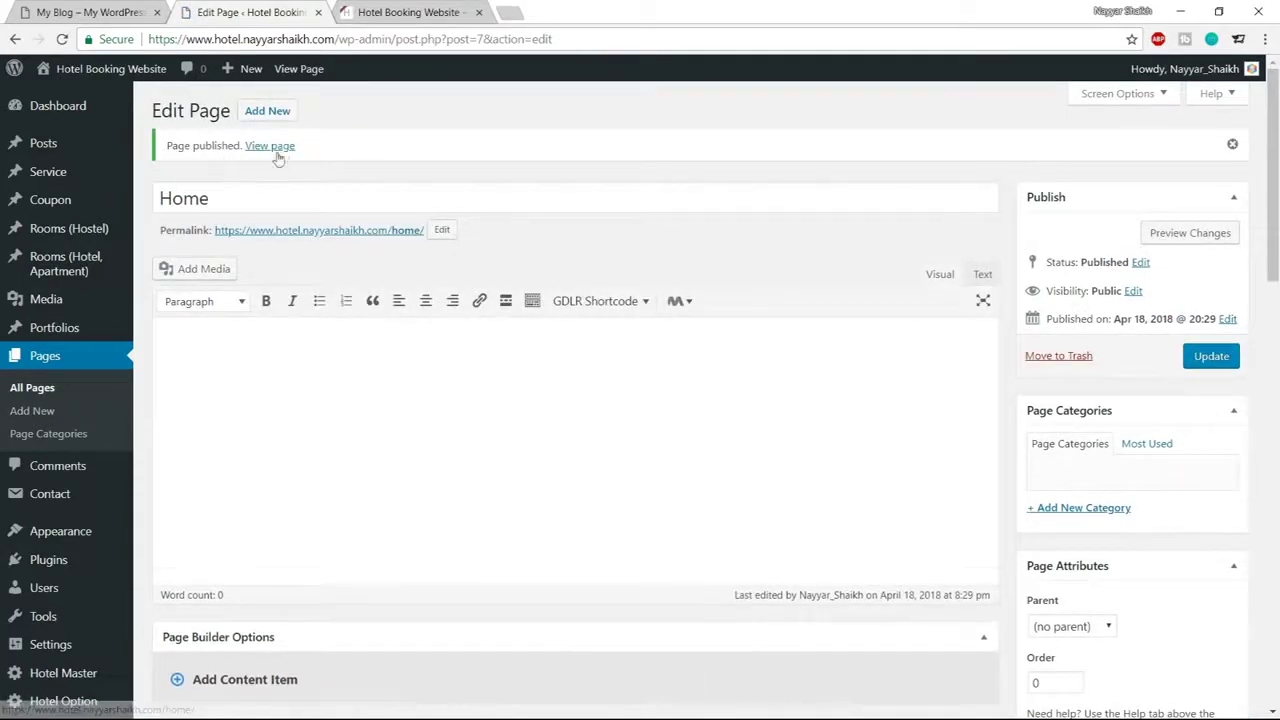
Open the published Home page in a new browser tab and view it
right_click(270, 151)
click(305, 158)
click(420, 12)
scroll(671, 260, down, 5)
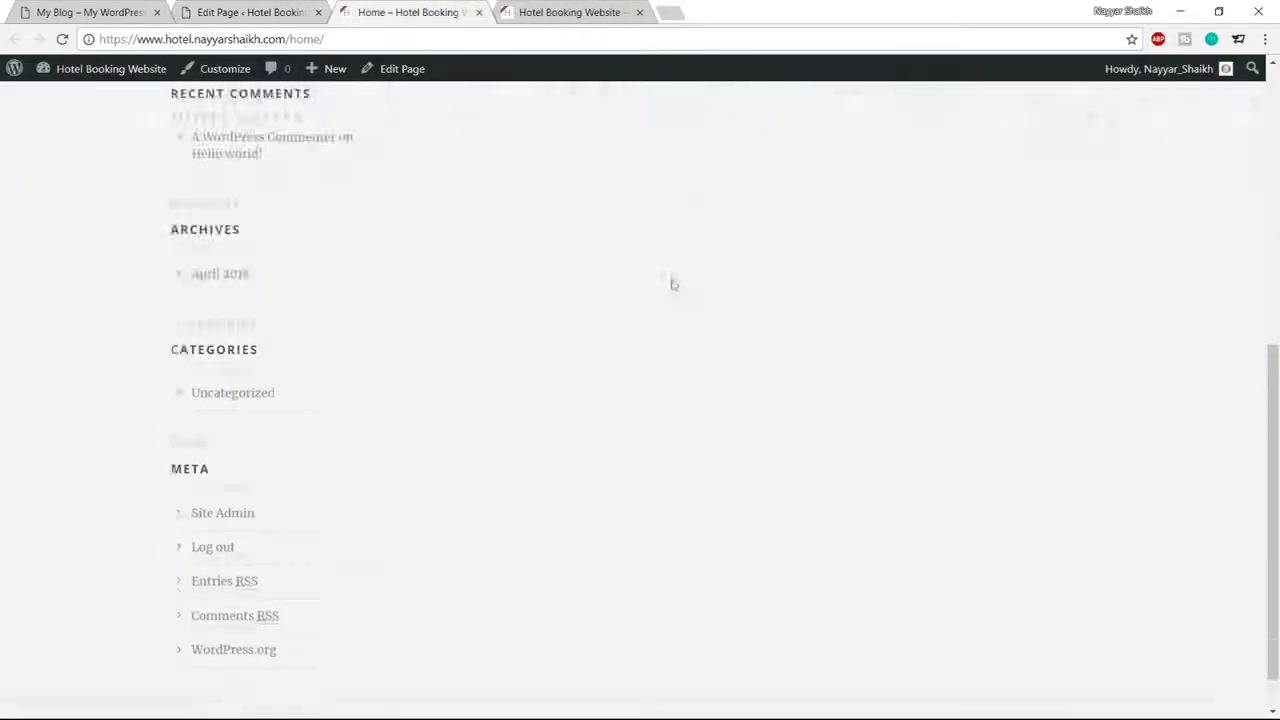
scroll(677, 344, up, 4)
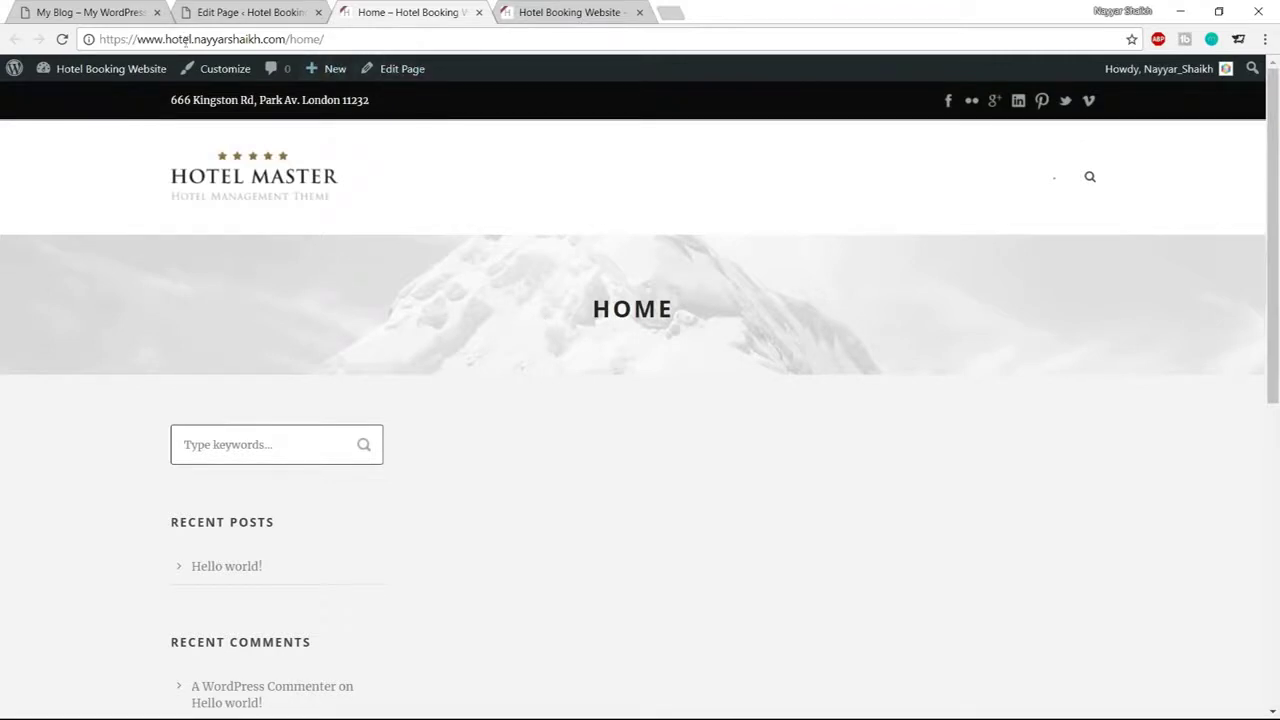
drag(289, 39, 383, 37)
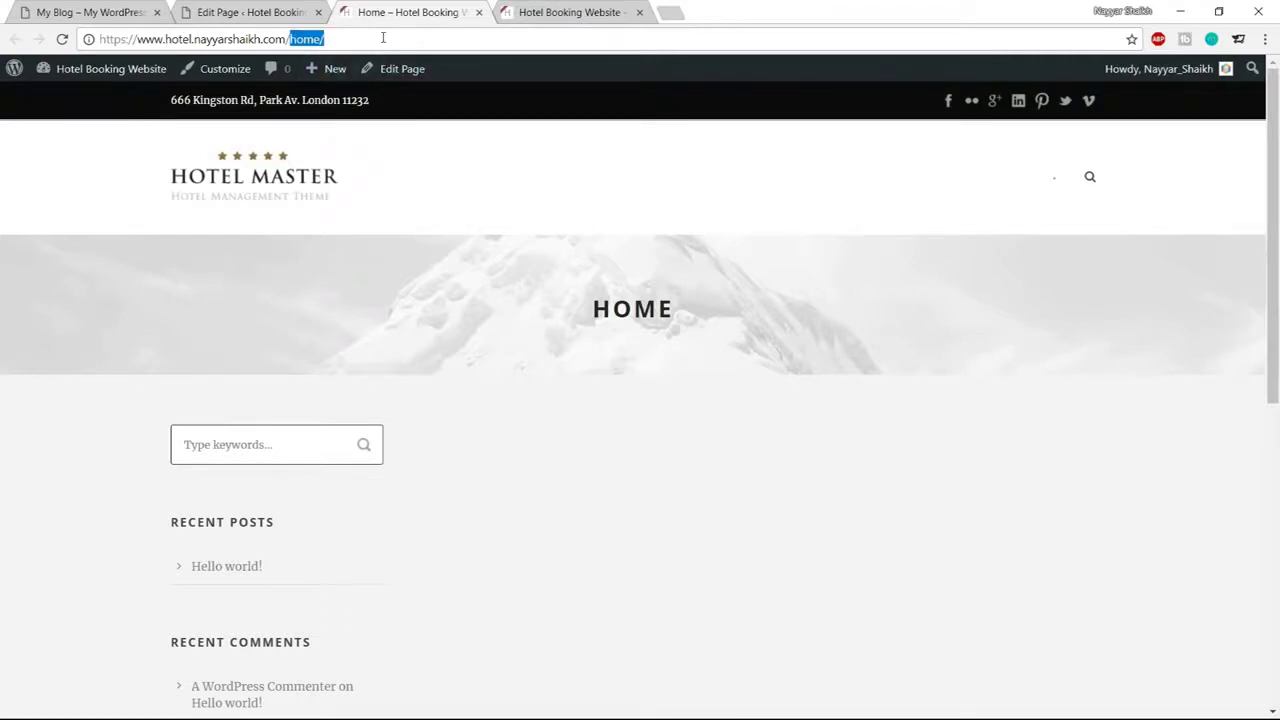
click(152, 38)
drag(107, 38, 287, 39)
click(334, 36)
scroll(631, 382, down, 3)
scroll(628, 385, up, 3)
In Reading settings, set the homepage to a static page, choose Home, and save
mouse_move(318, 64)
click(250, 12)
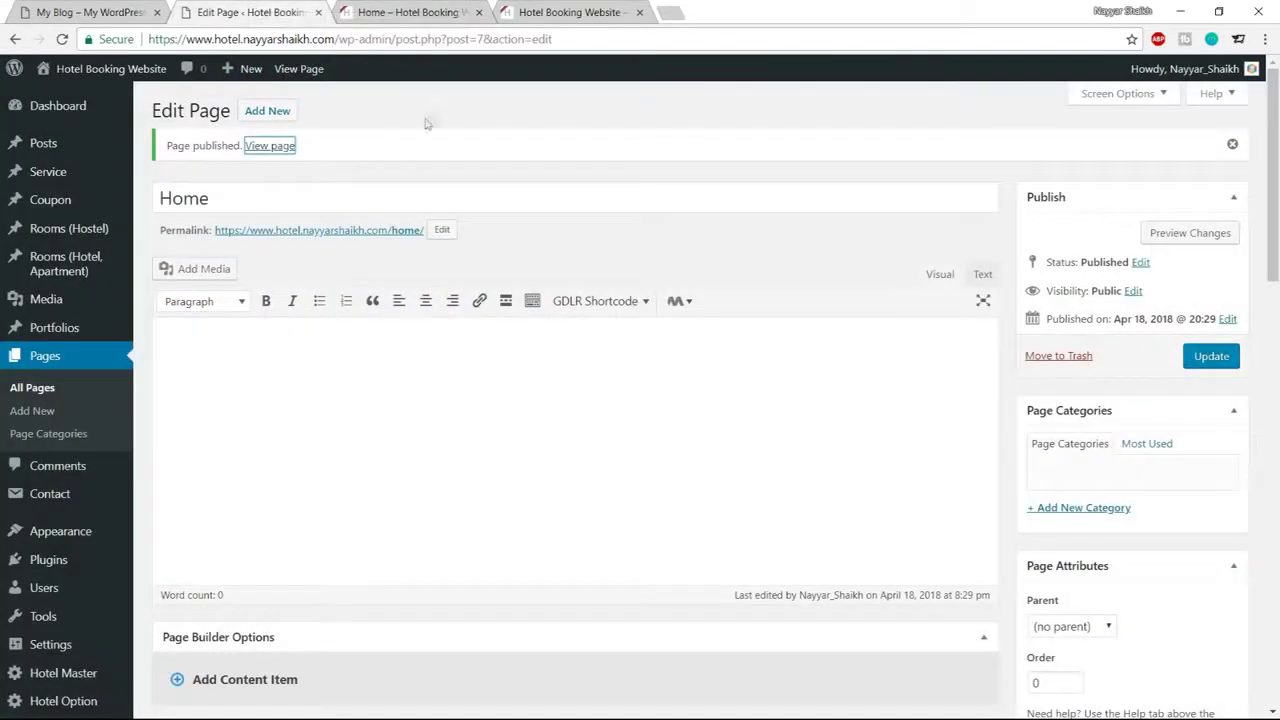
scroll(86, 311, down, 2)
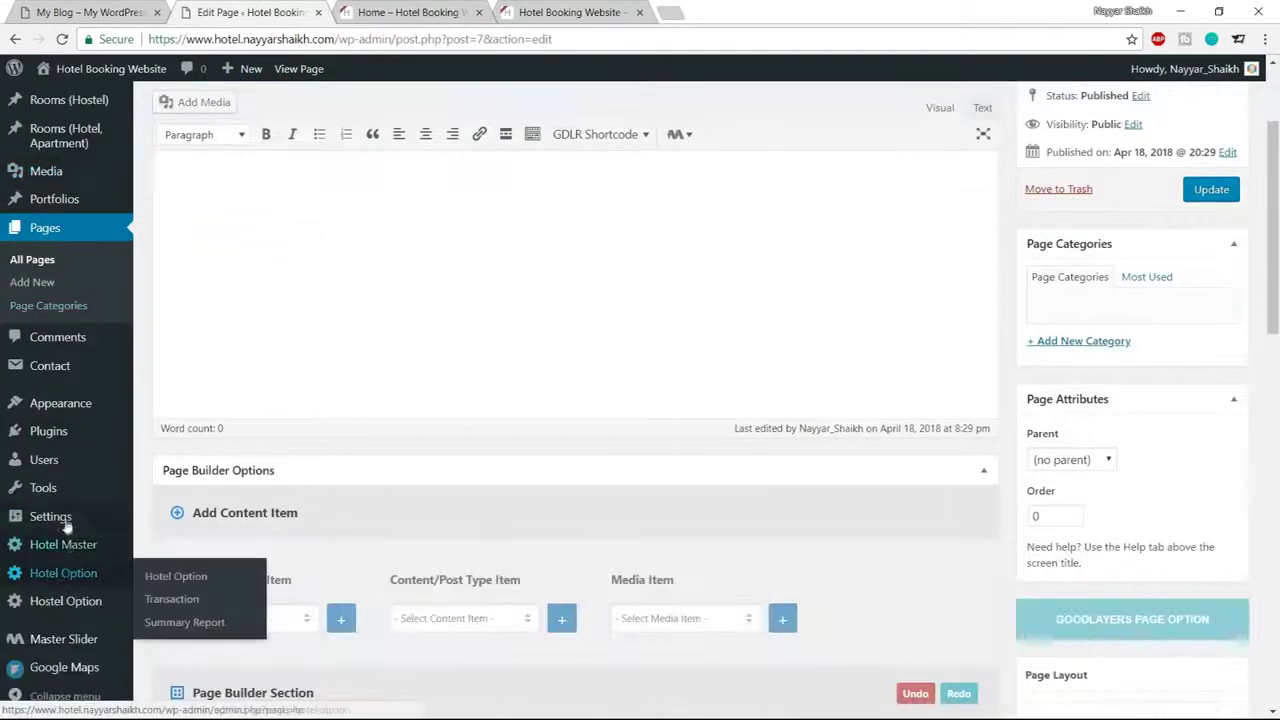
mouse_move(60, 520)
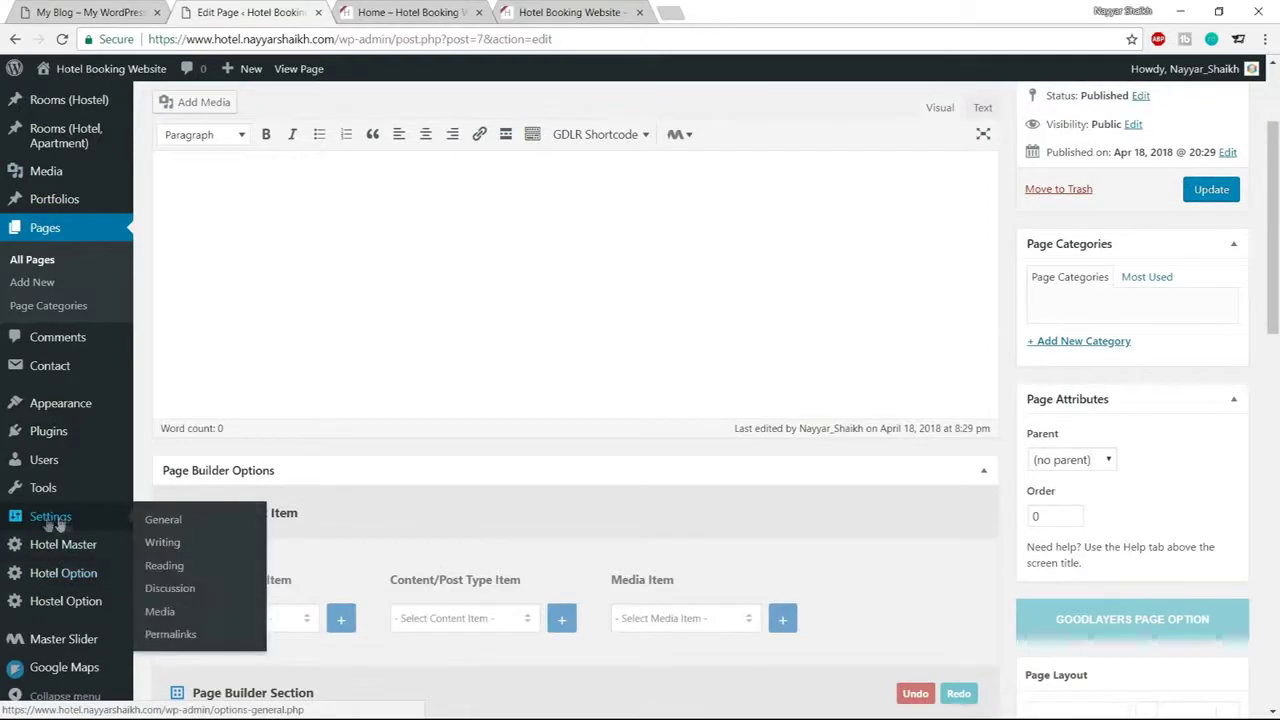
click(168, 567)
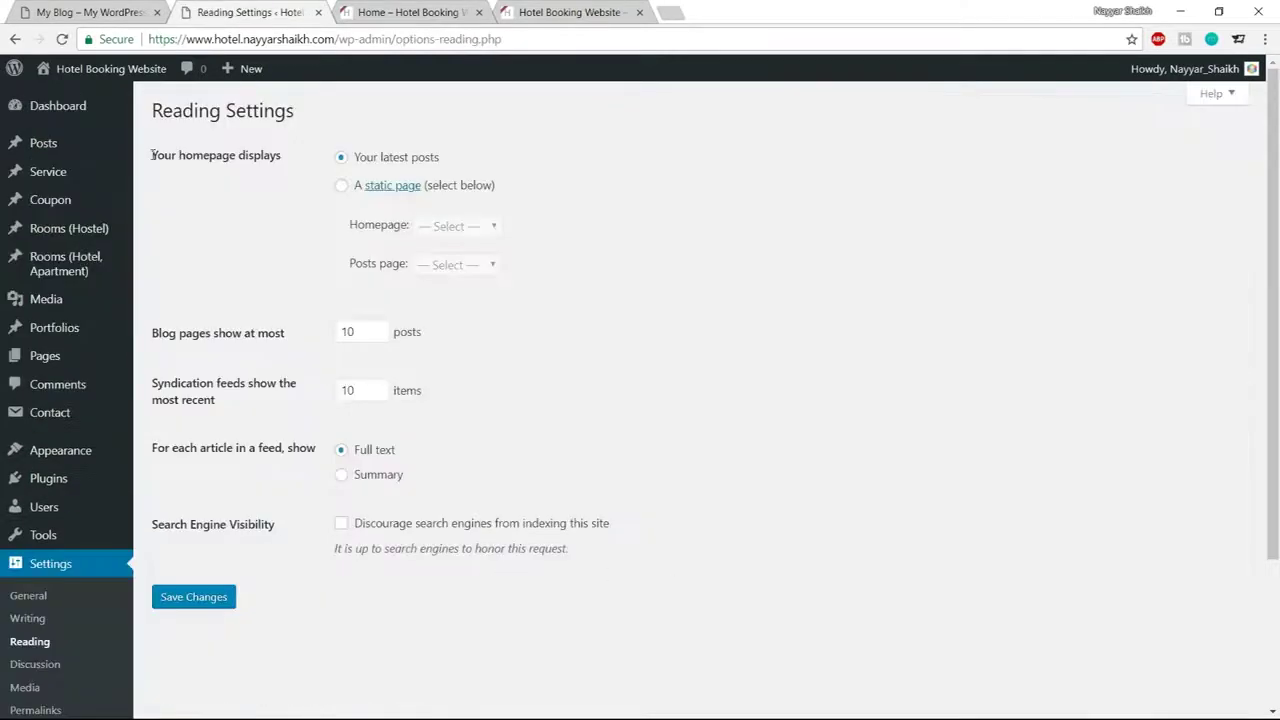
drag(152, 155, 304, 160)
click(309, 164)
drag(466, 160, 352, 158)
click(343, 189)
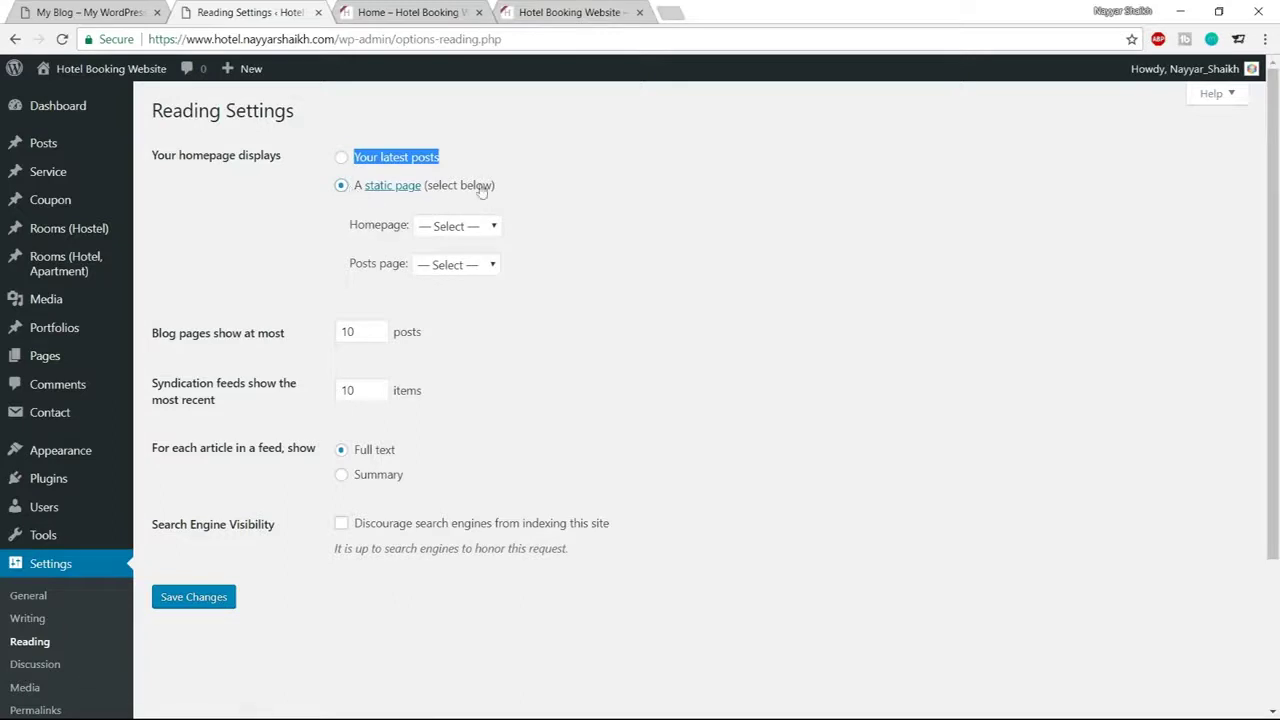
drag(355, 230, 430, 228)
click(465, 228)
click(460, 261)
click(530, 234)
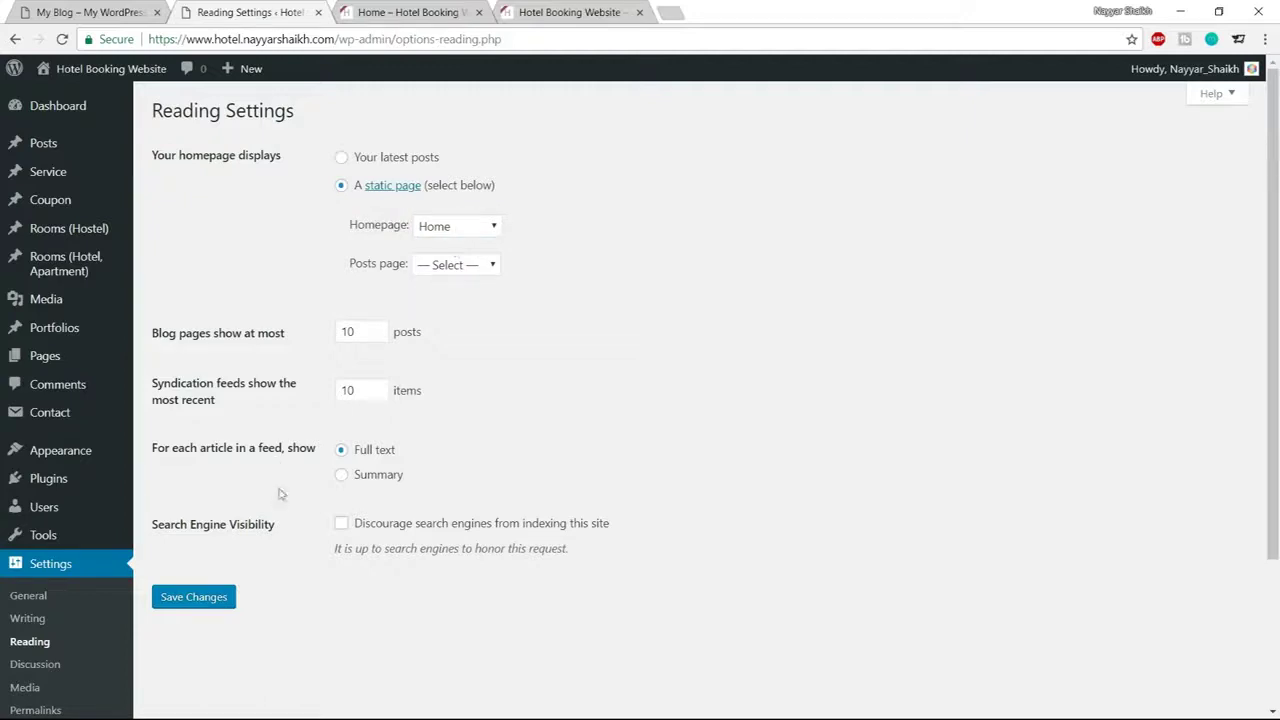
click(215, 596)
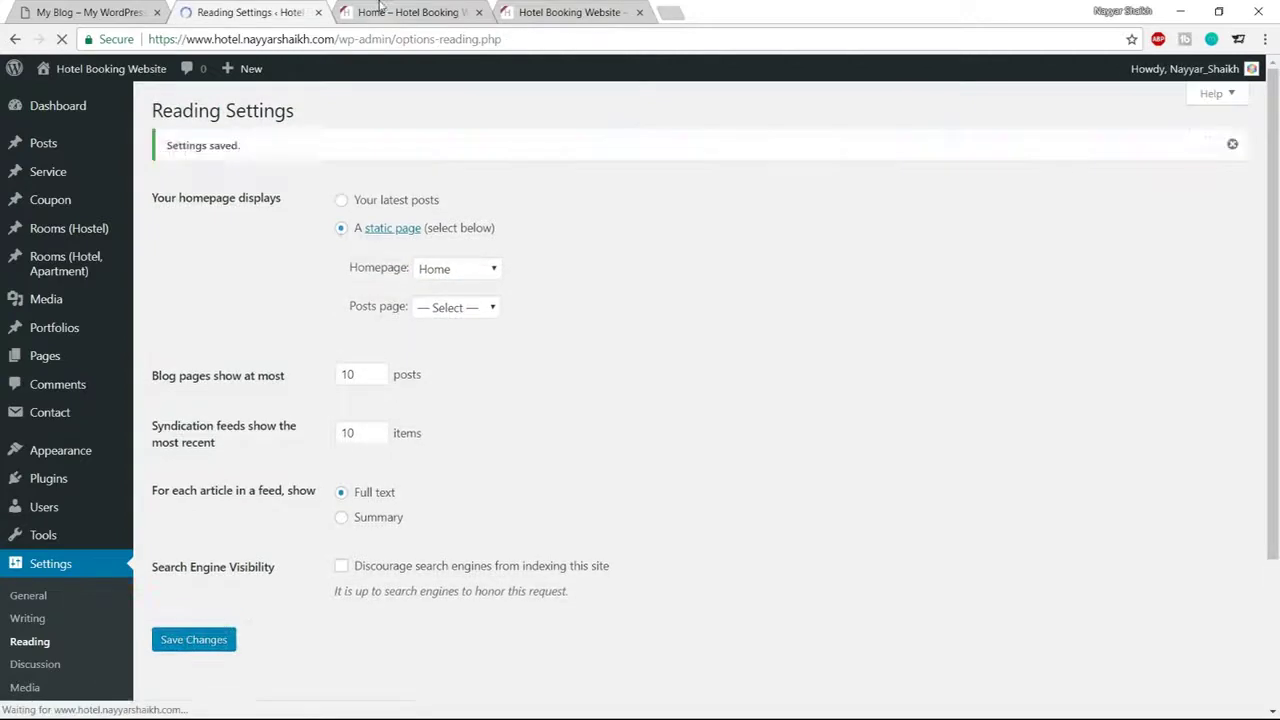
Remove /home/ from the front page URL to load the site root
click(410, 12)
key(BackSpace)
key(Return)
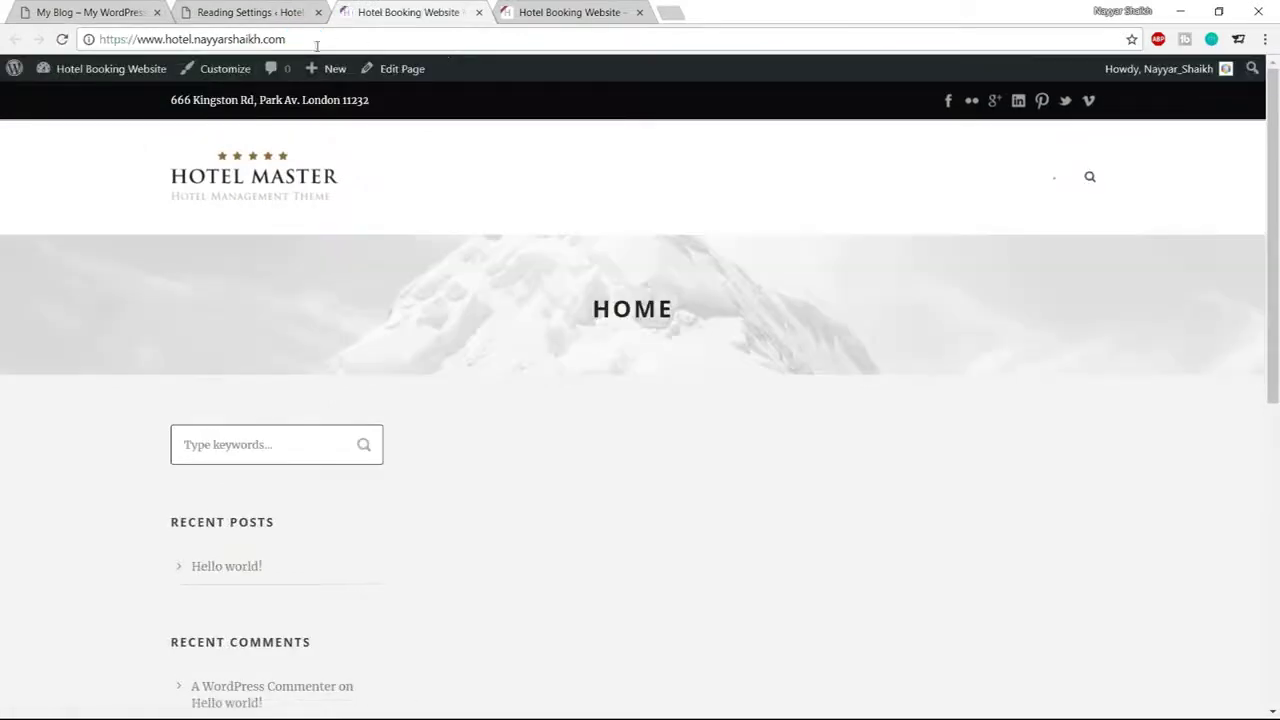
Compare the HOME front page with the other hotel site, then close the Reading Settings tab
drag(589, 306, 717, 317)
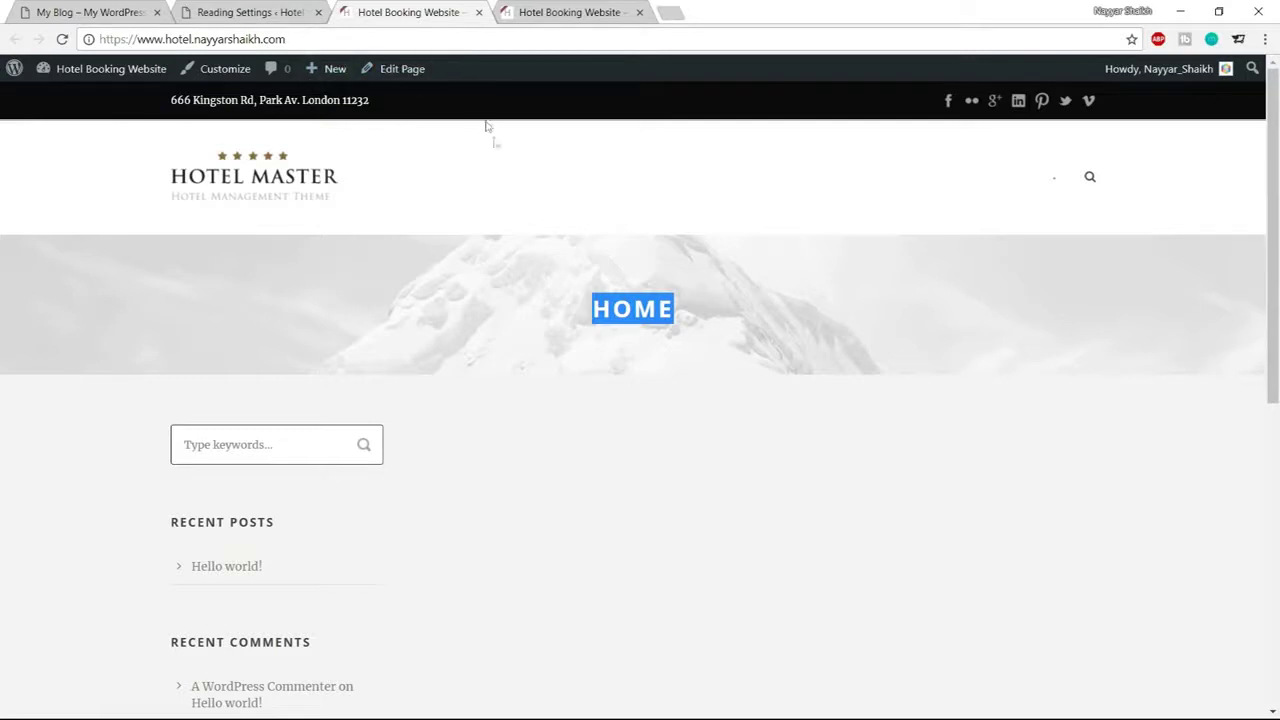
click(755, 354)
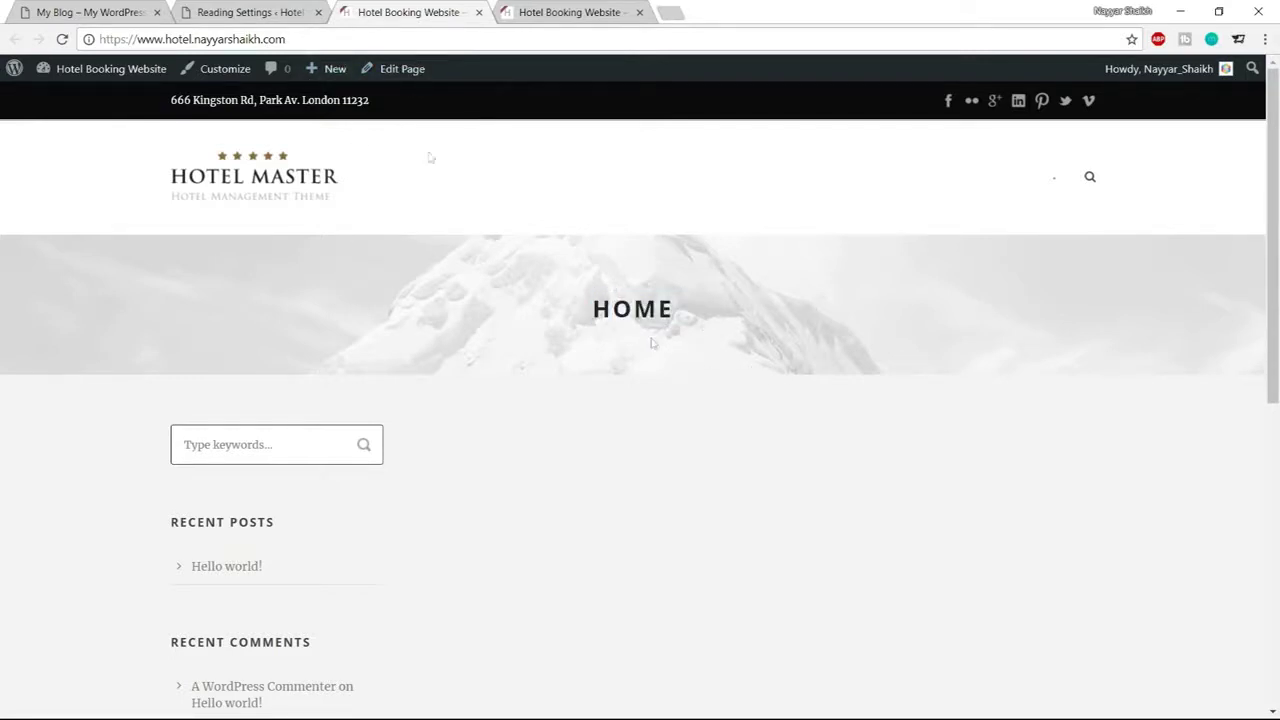
key(ctrl+1)
scroll(602, 177, down, 1)
scroll(790, 403, up, 1)
click(420, 13)
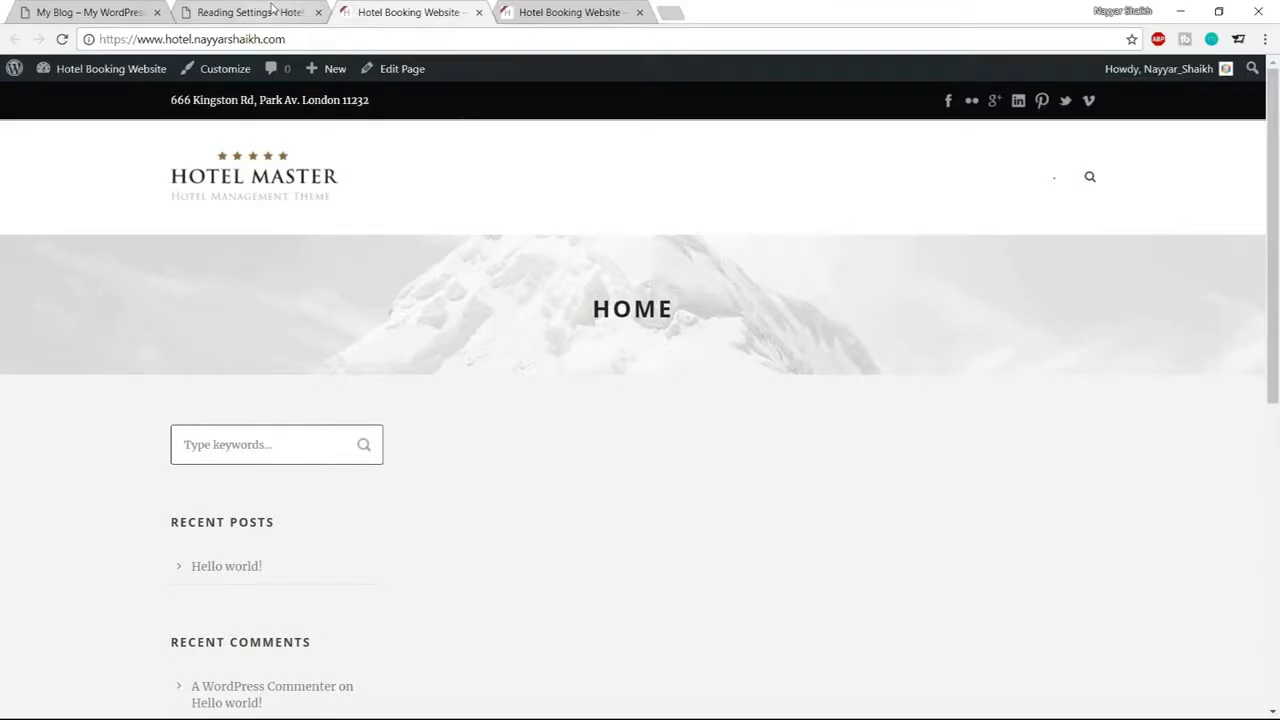
click(326, 16)
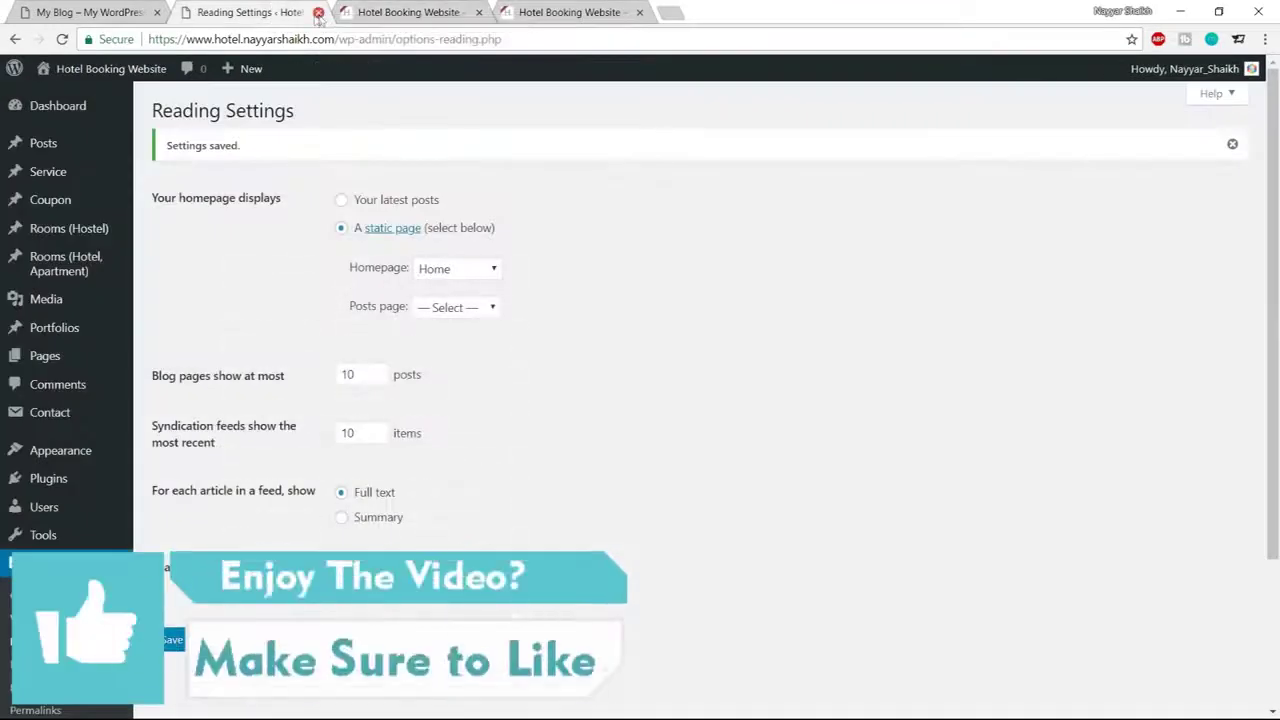
click(318, 13)
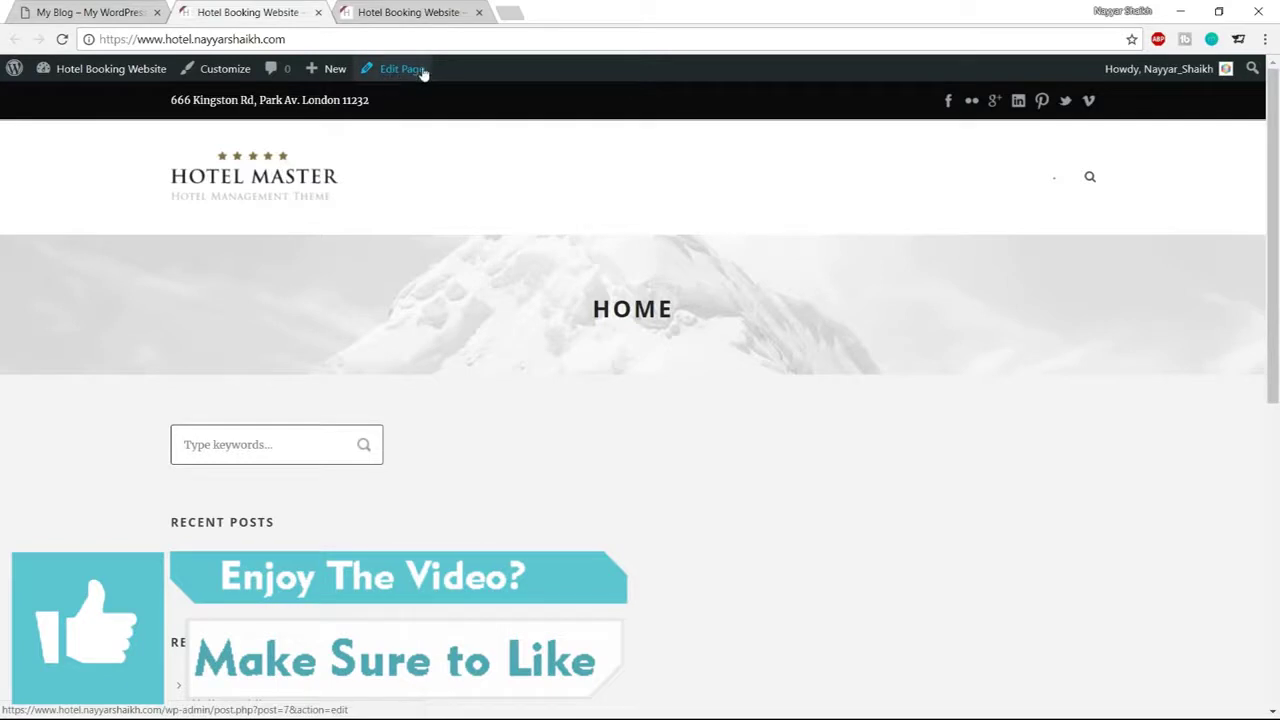
Switch the Home page's Show Title option to OFF, update it, and reload the front page
right_click(416, 78)
click(430, 86)
drag(410, 13, 290, 18)
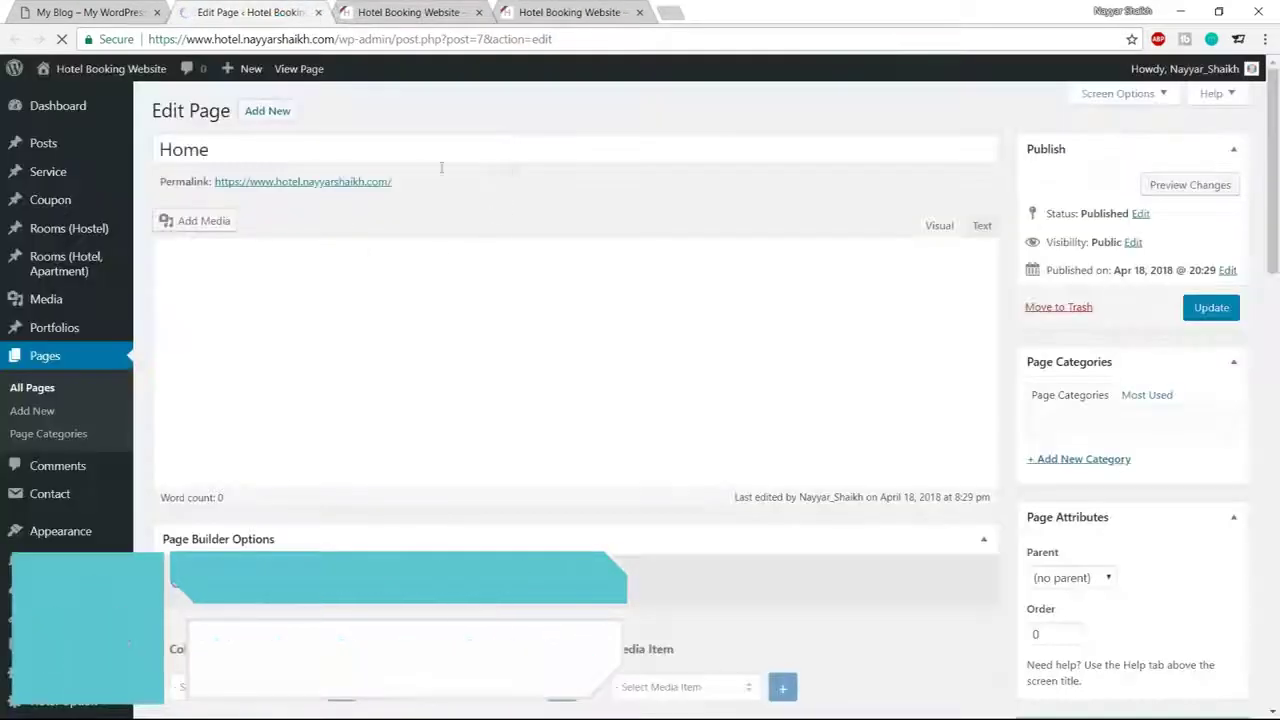
scroll(690, 365, down, 5)
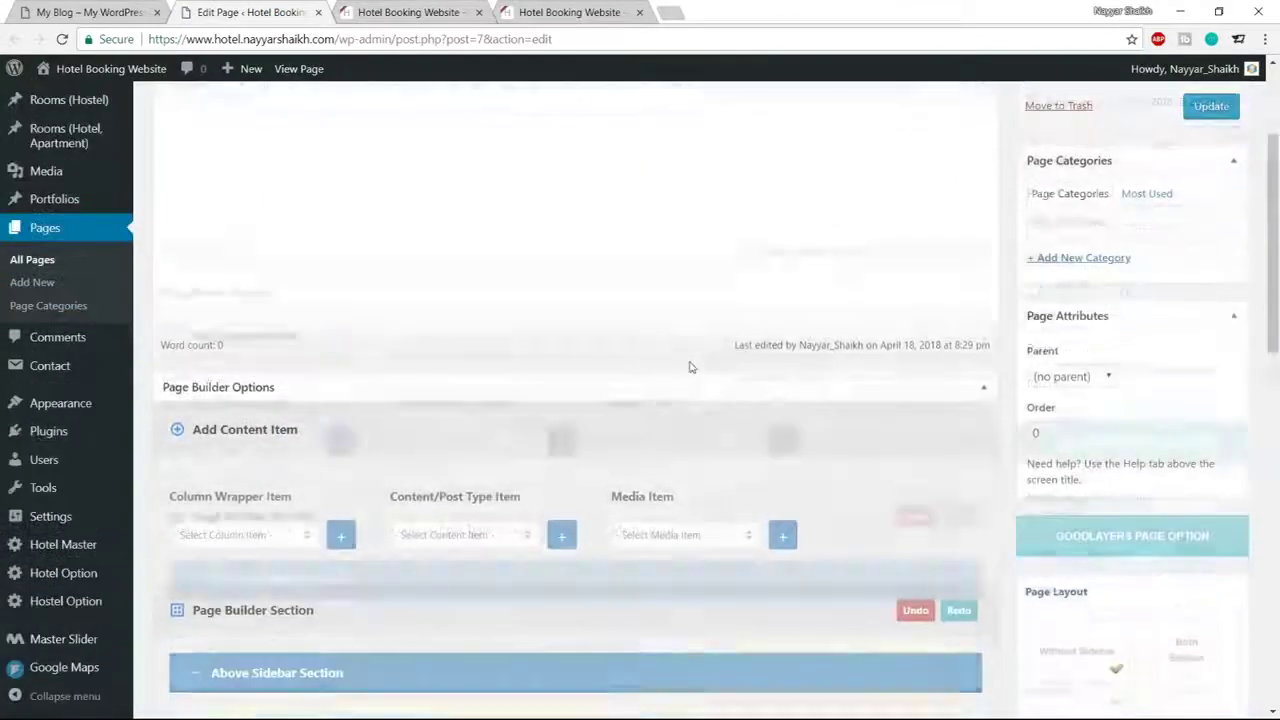
scroll(1145, 455, down, 1)
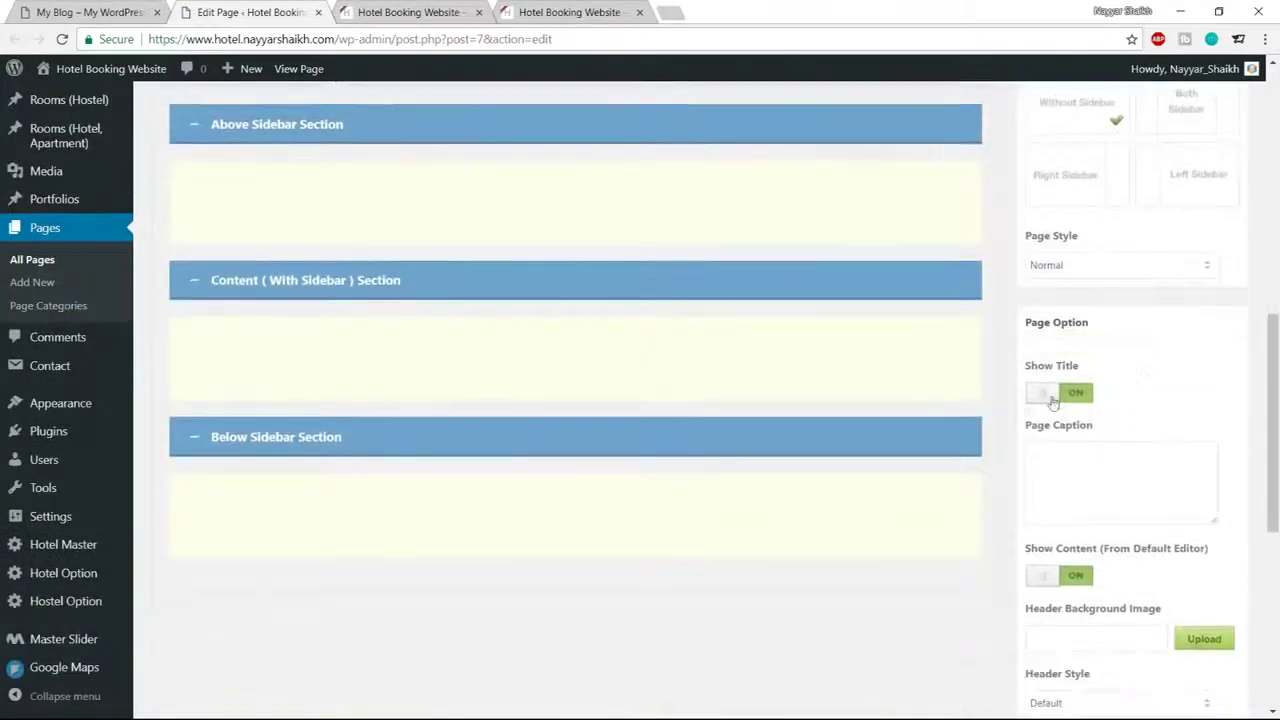
click(1058, 403)
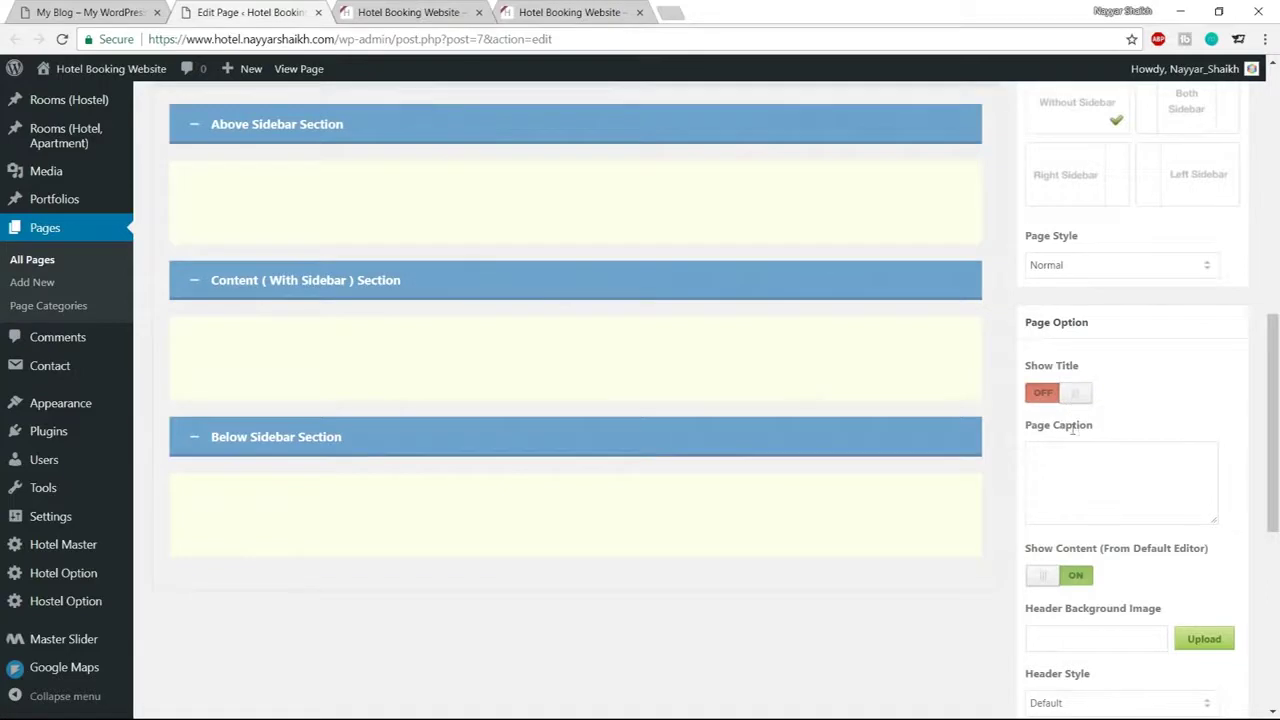
scroll(1073, 428, down, 5)
scroll(1136, 523, up, 10)
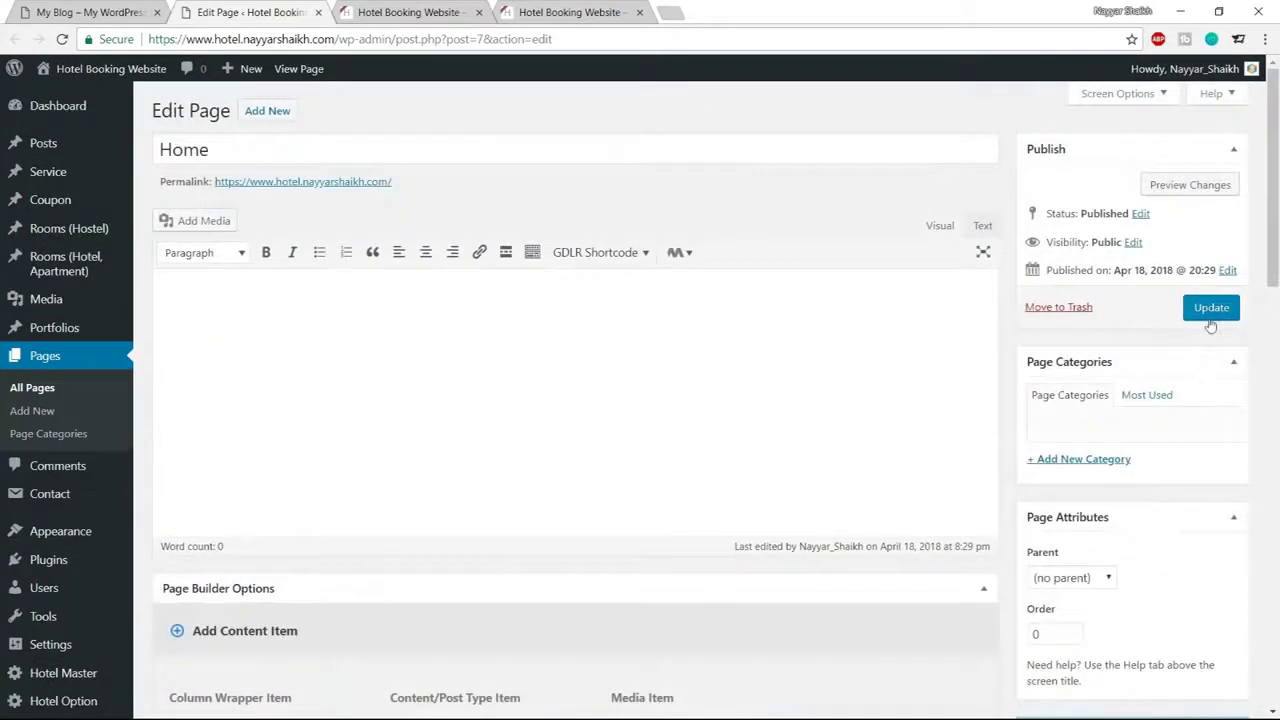
click(1211, 307)
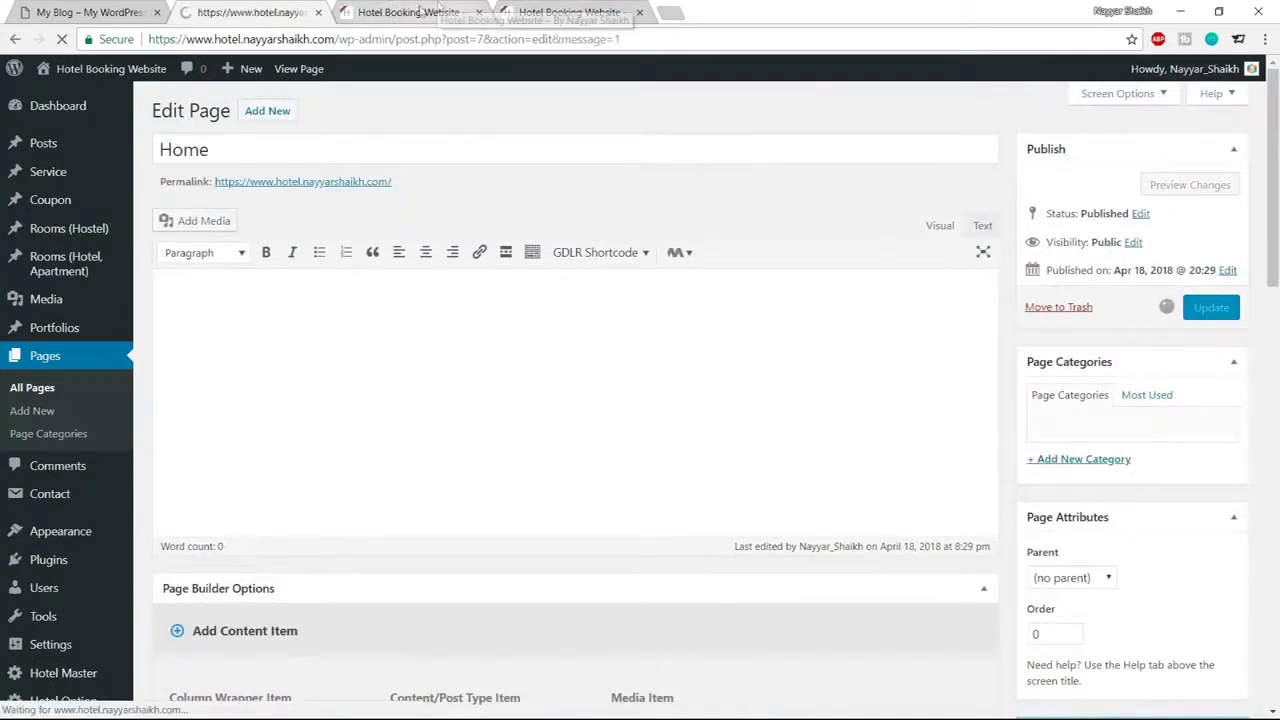
click(425, 12)
click(63, 39)
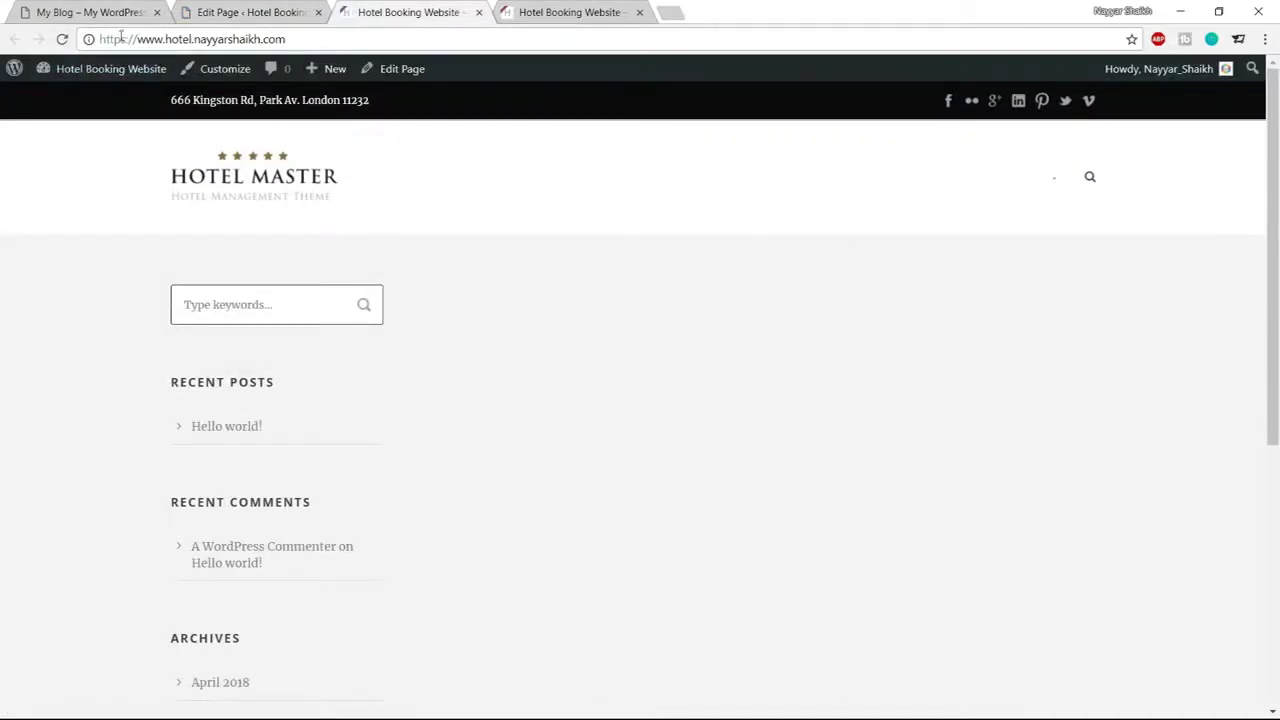
Compare the heading-free front page against the demo hotel homepage, then go back to Edit Page
click(55, 12)
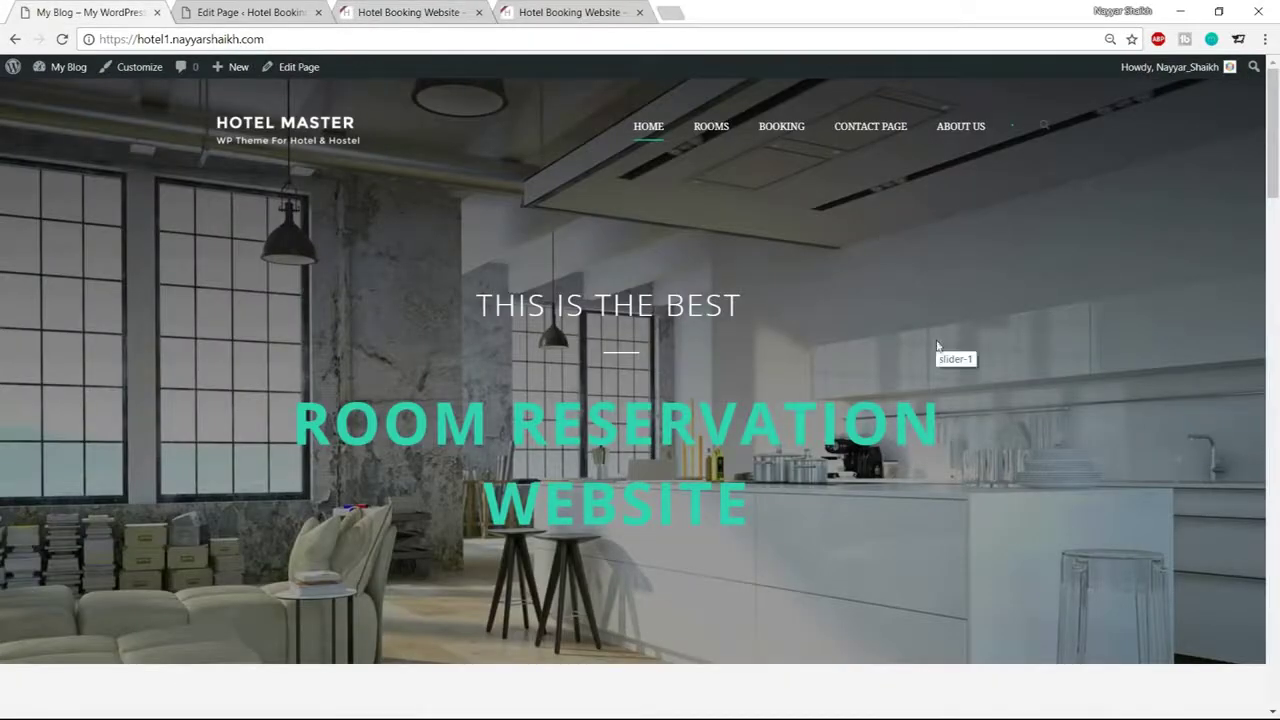
click(410, 12)
scroll(250, 430, down, 3)
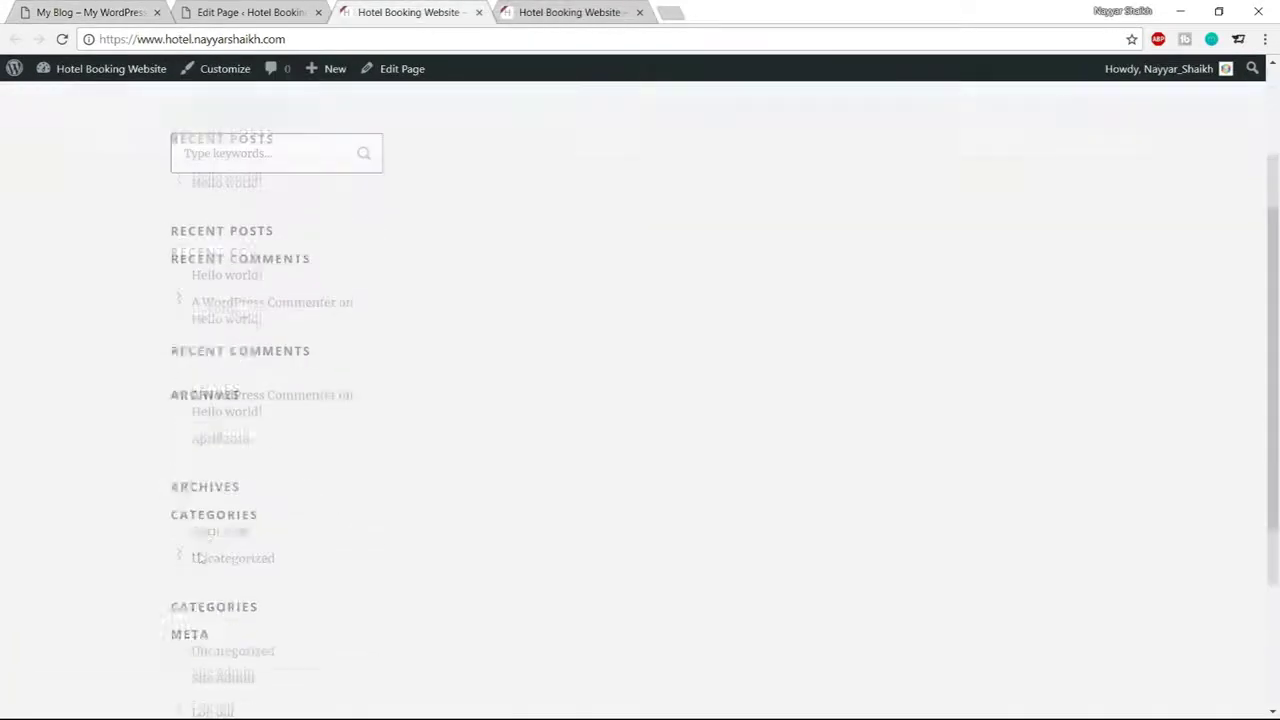
scroll(250, 440, down, 2)
scroll(245, 437, up, 5)
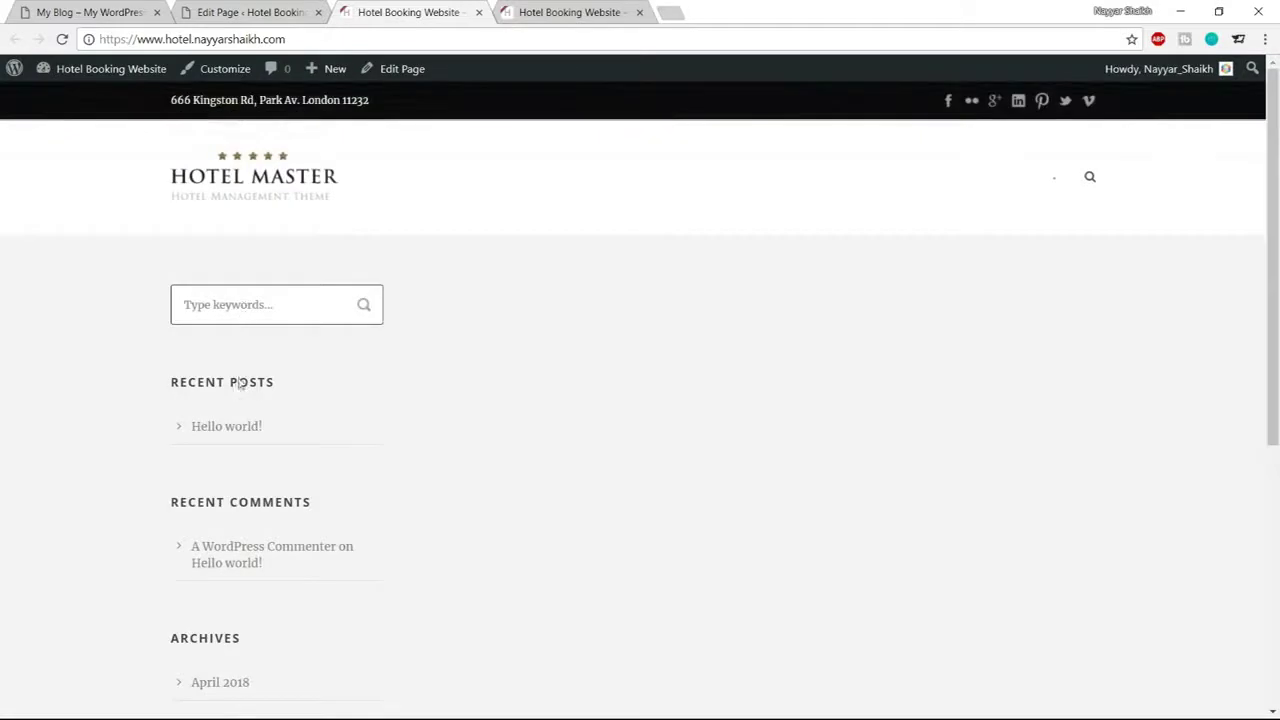
click(80, 12)
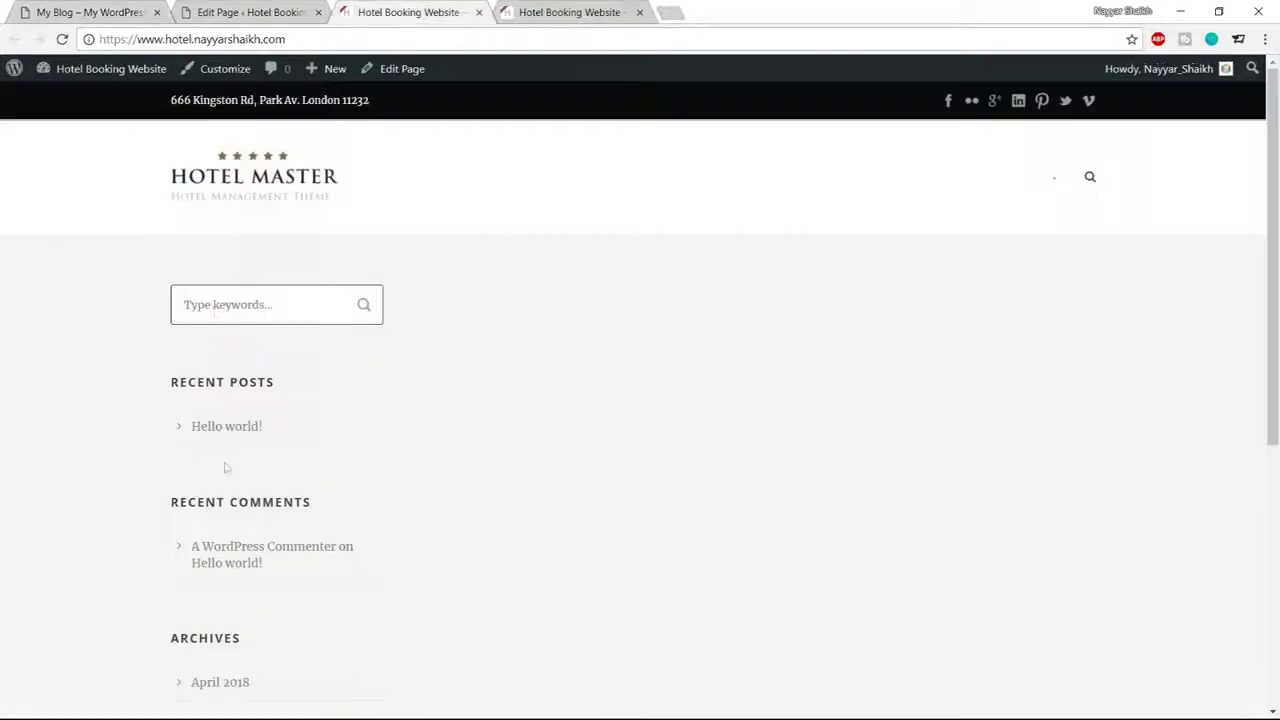
scroll(225, 467, down, 2)
scroll(251, 489, up, 2)
click(60, 12)
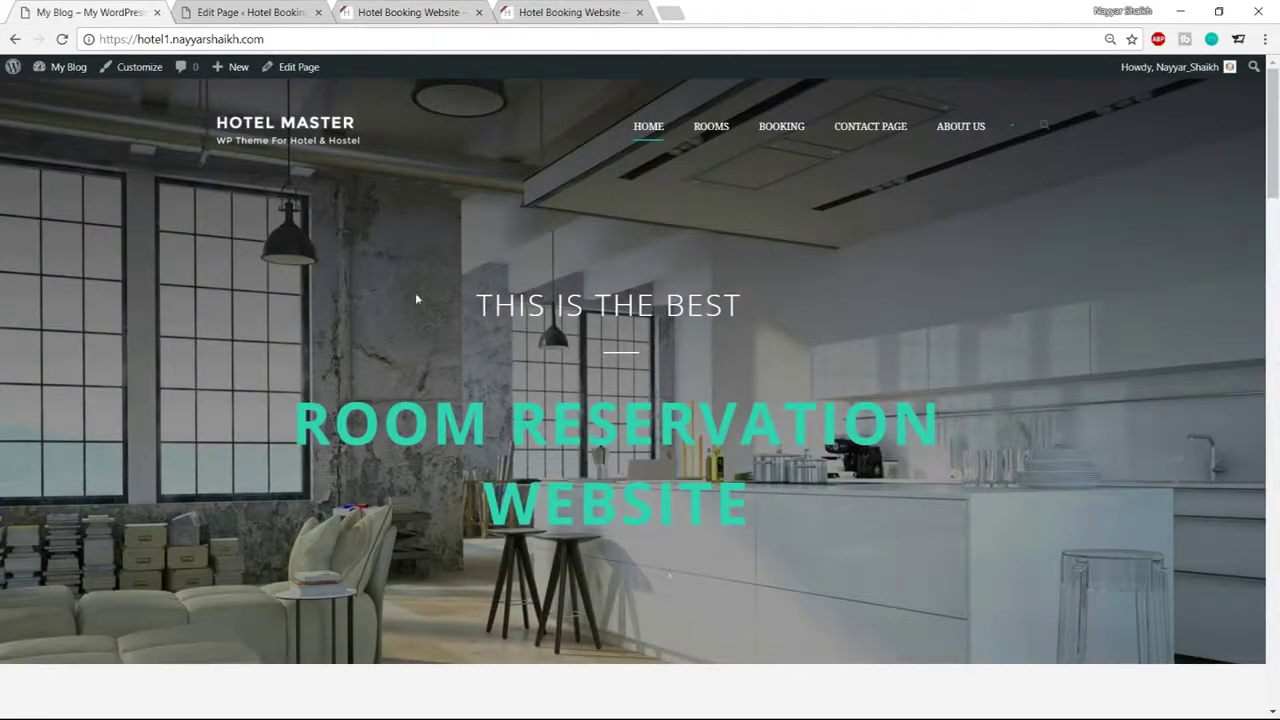
click(443, 8)
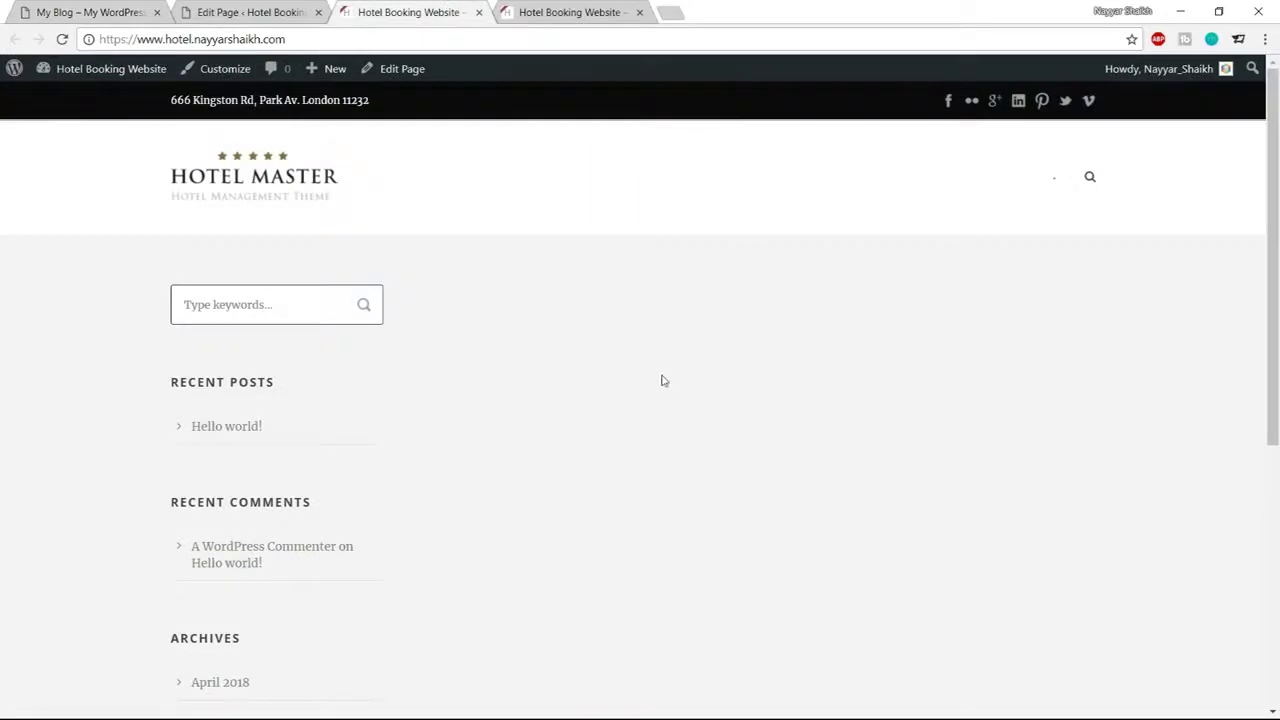
click(250, 10)
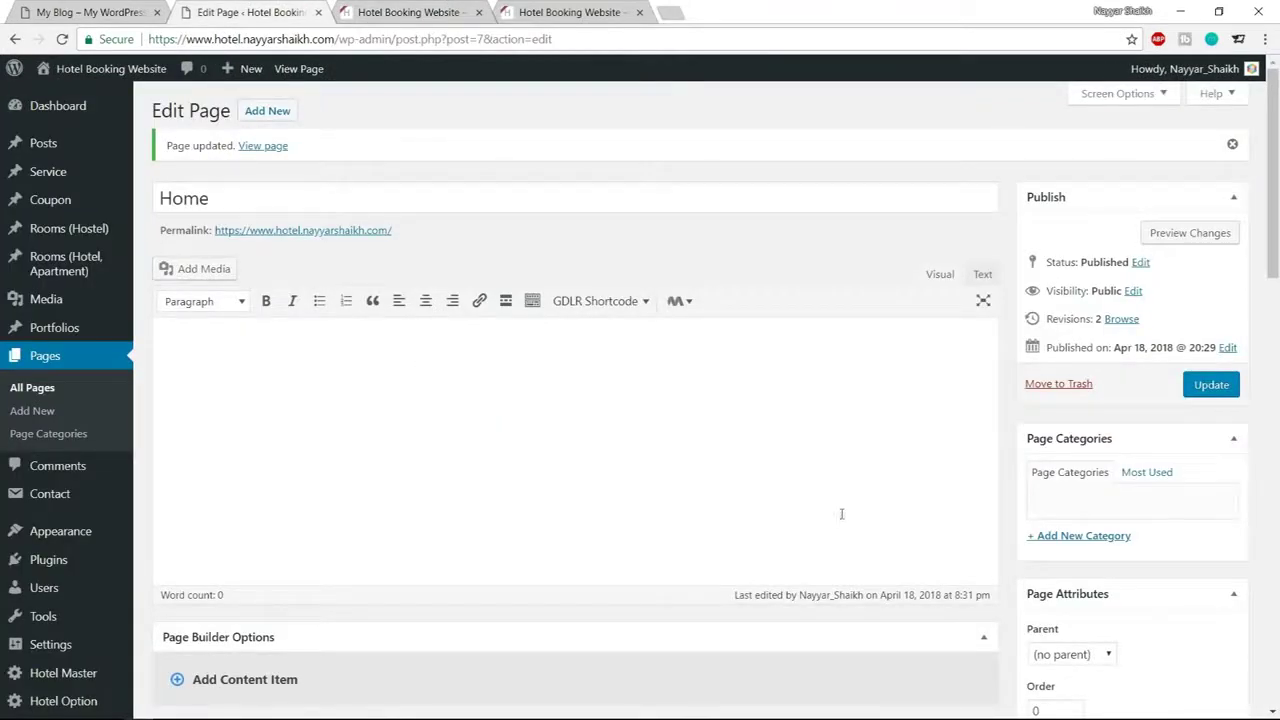
Browse the Column Wrapper Item choices and check the demo homepage layout
scroll(841, 514, down, 4)
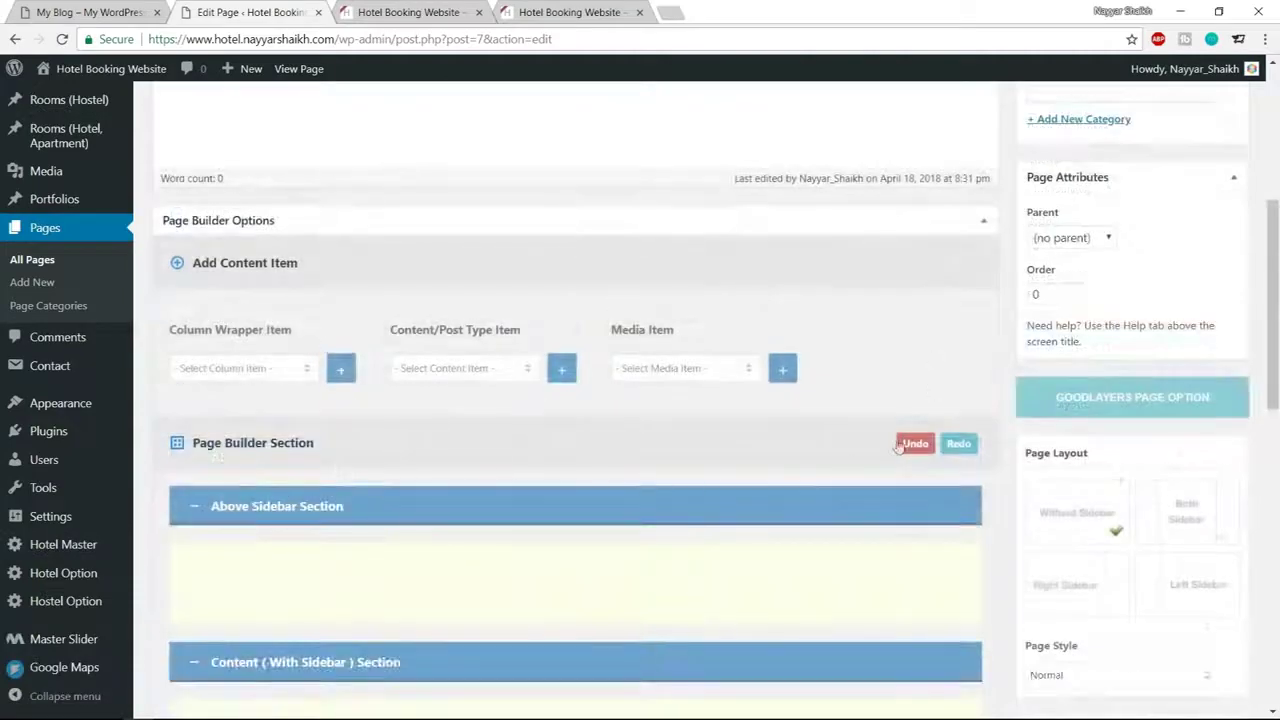
click(267, 374)
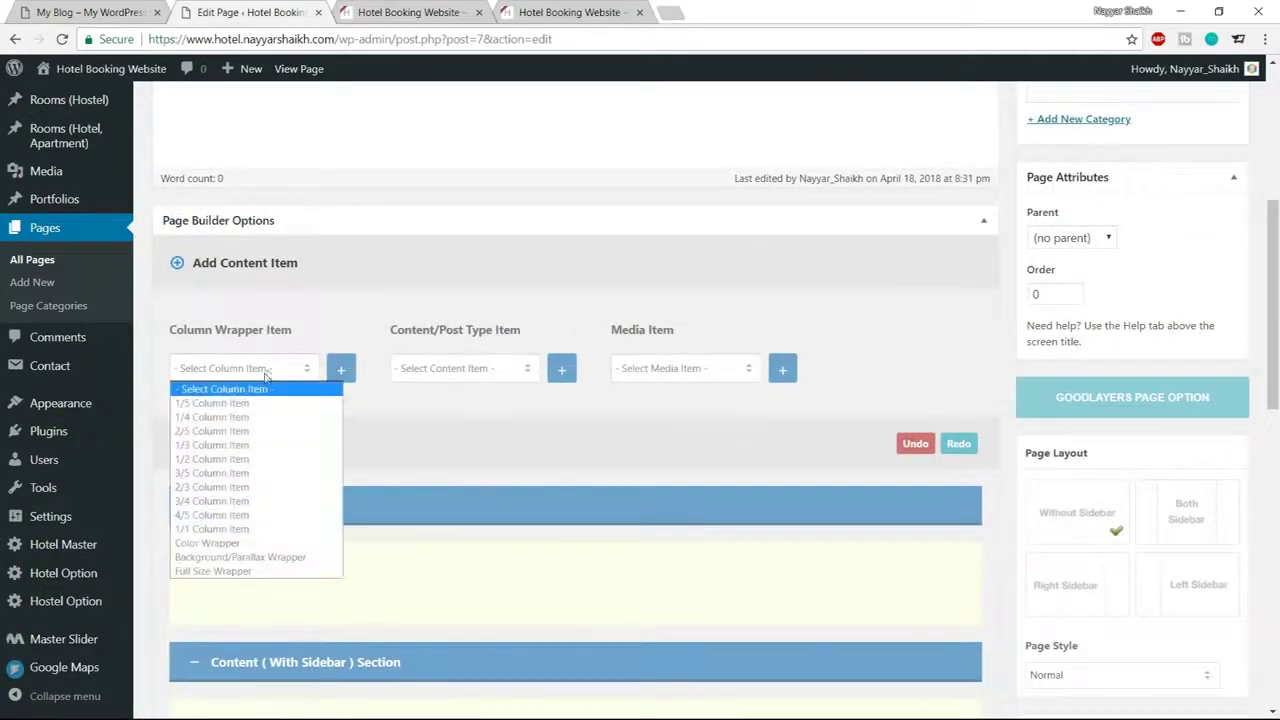
click(289, 326)
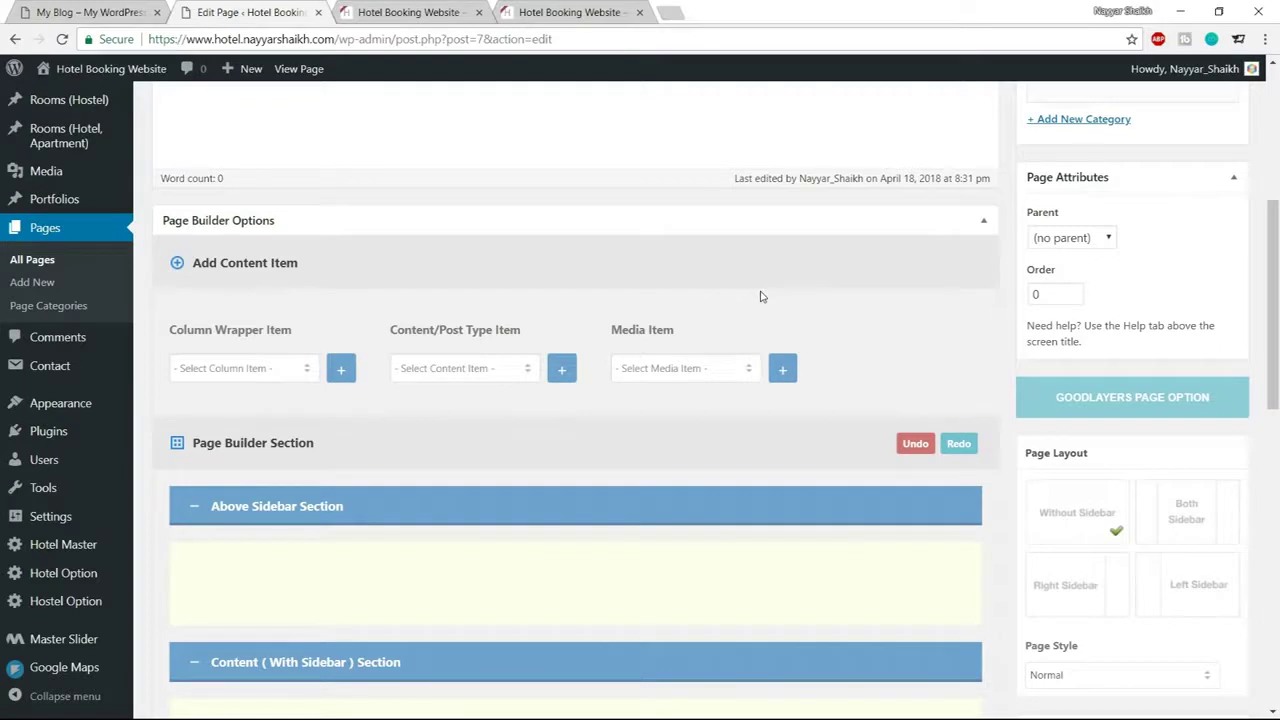
click(268, 372)
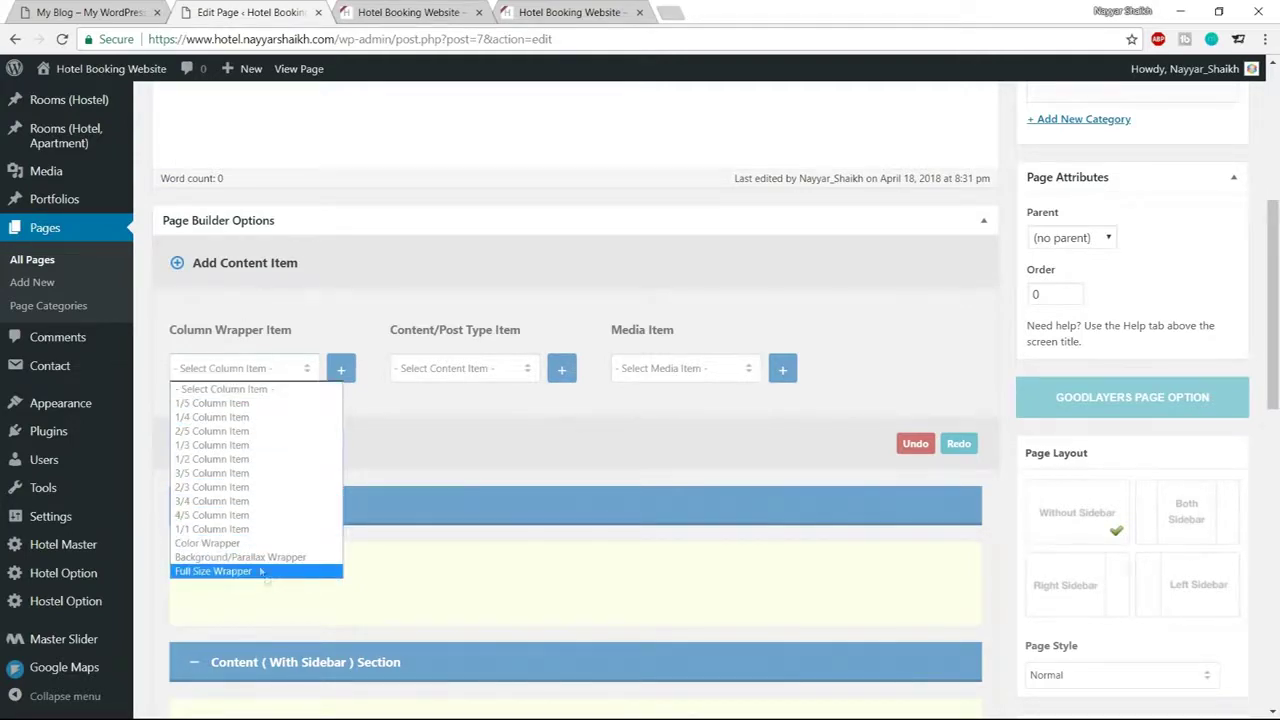
click(90, 12)
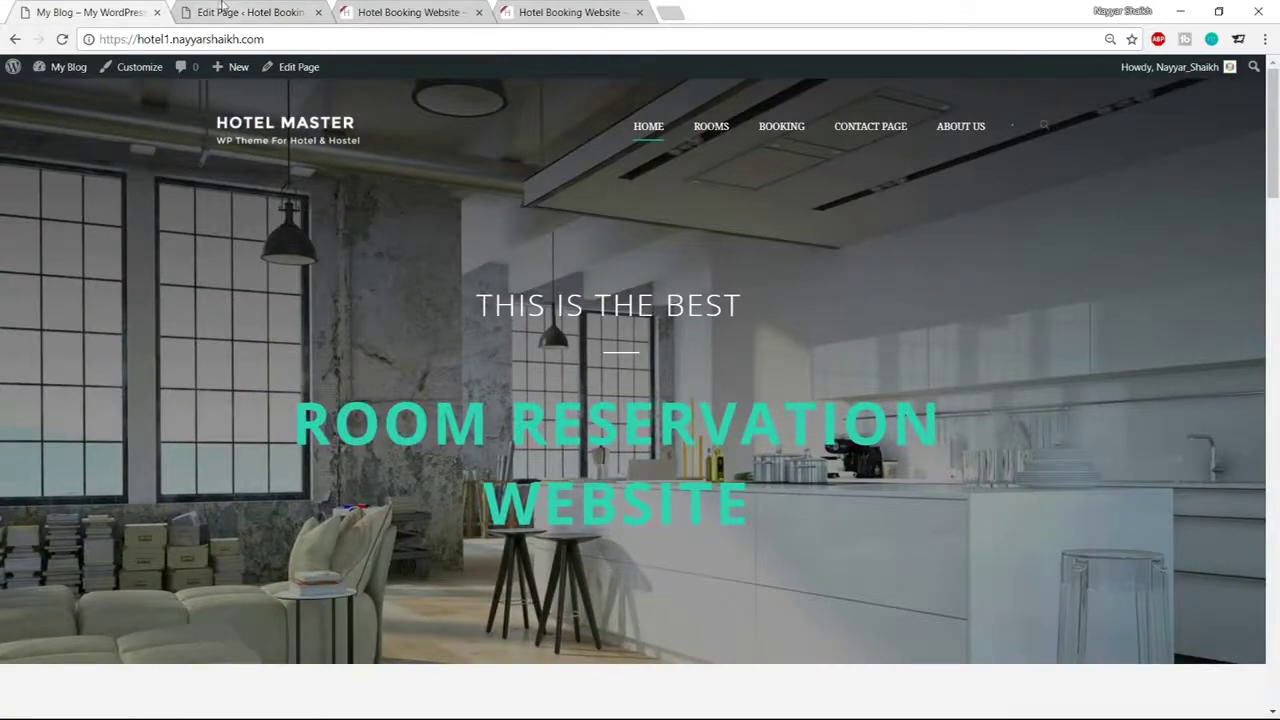
click(224, 12)
Choose Full Size Wrapper from Column Wrapper Item and add it to the page builder
click(245, 368)
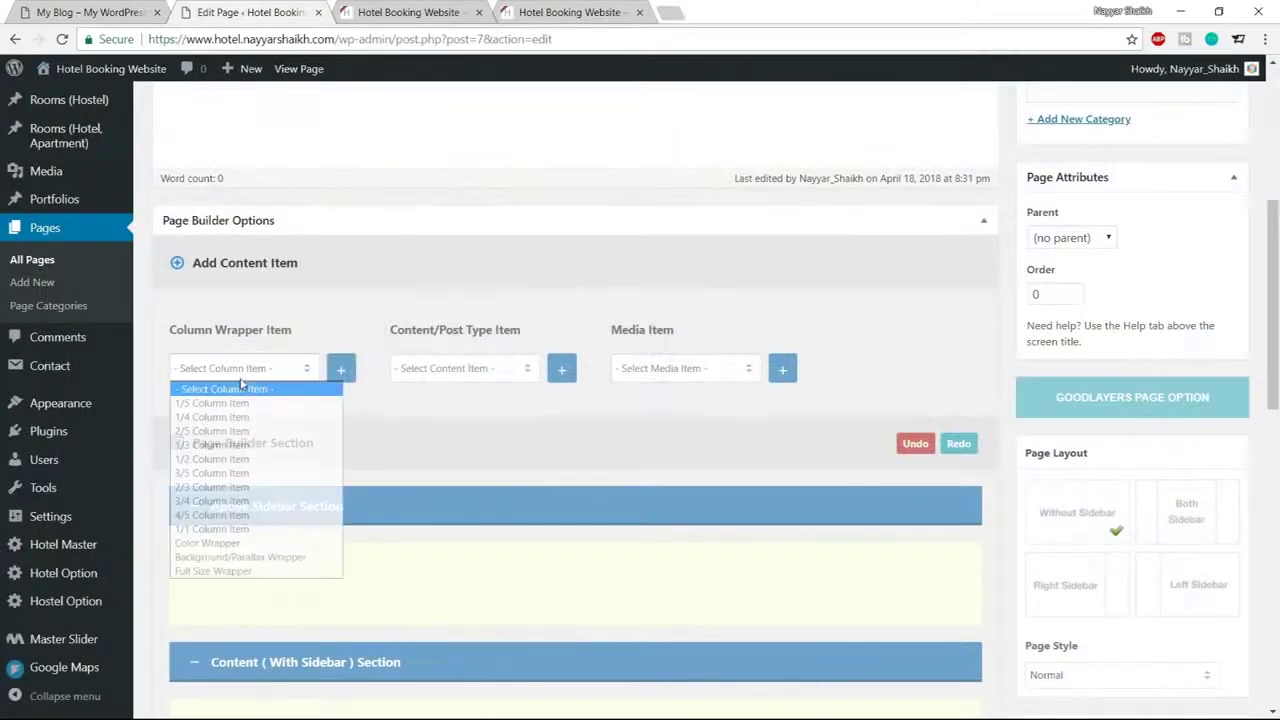
click(216, 572)
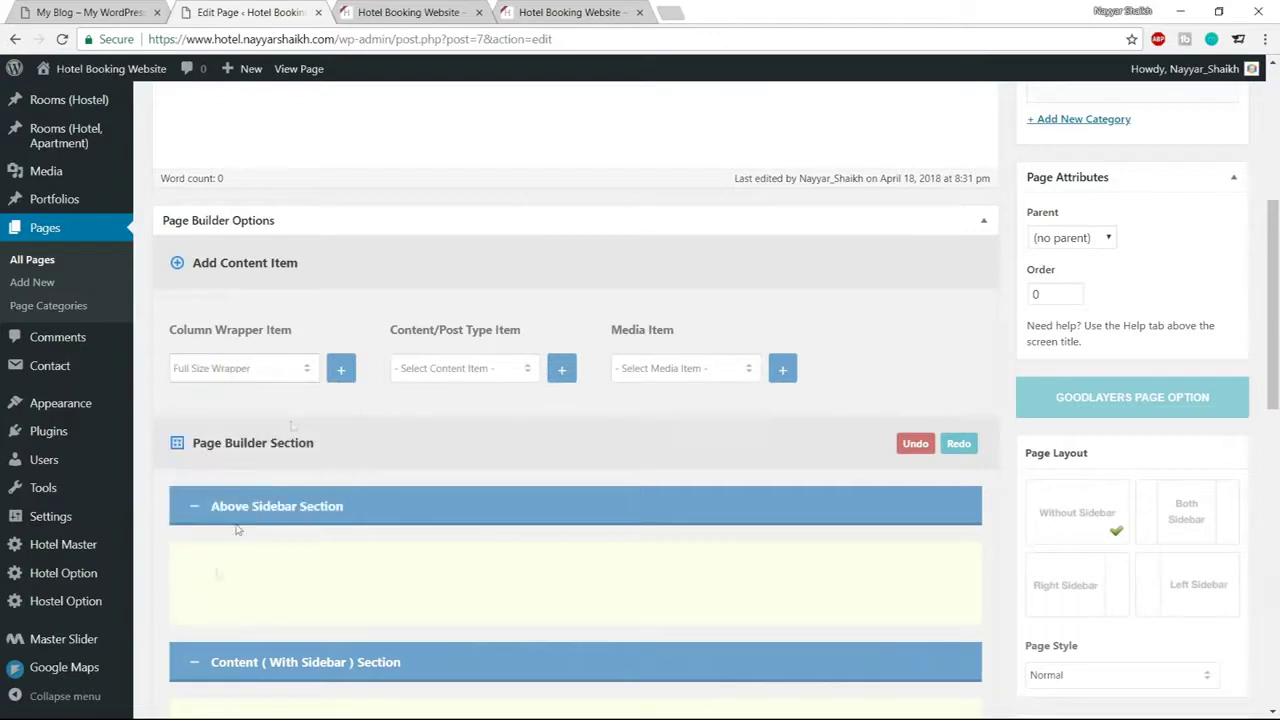
click(341, 370)
scroll(470, 460, down, 4)
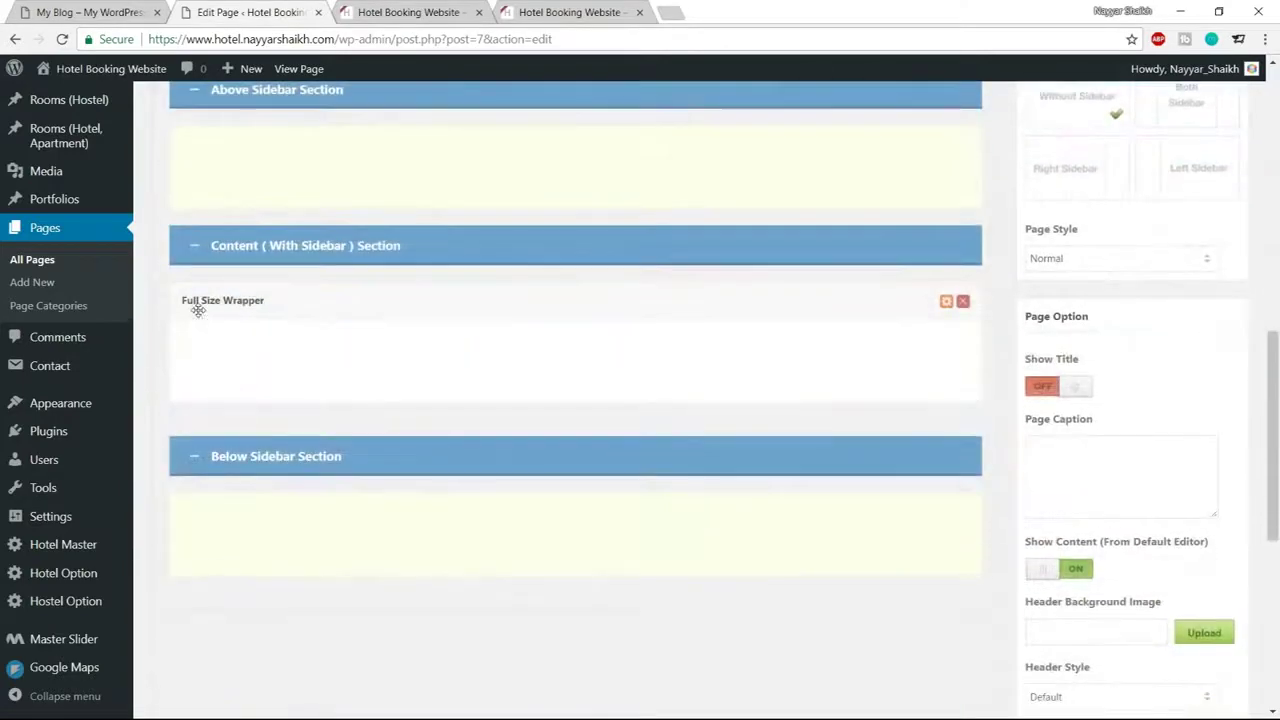
click(250, 300)
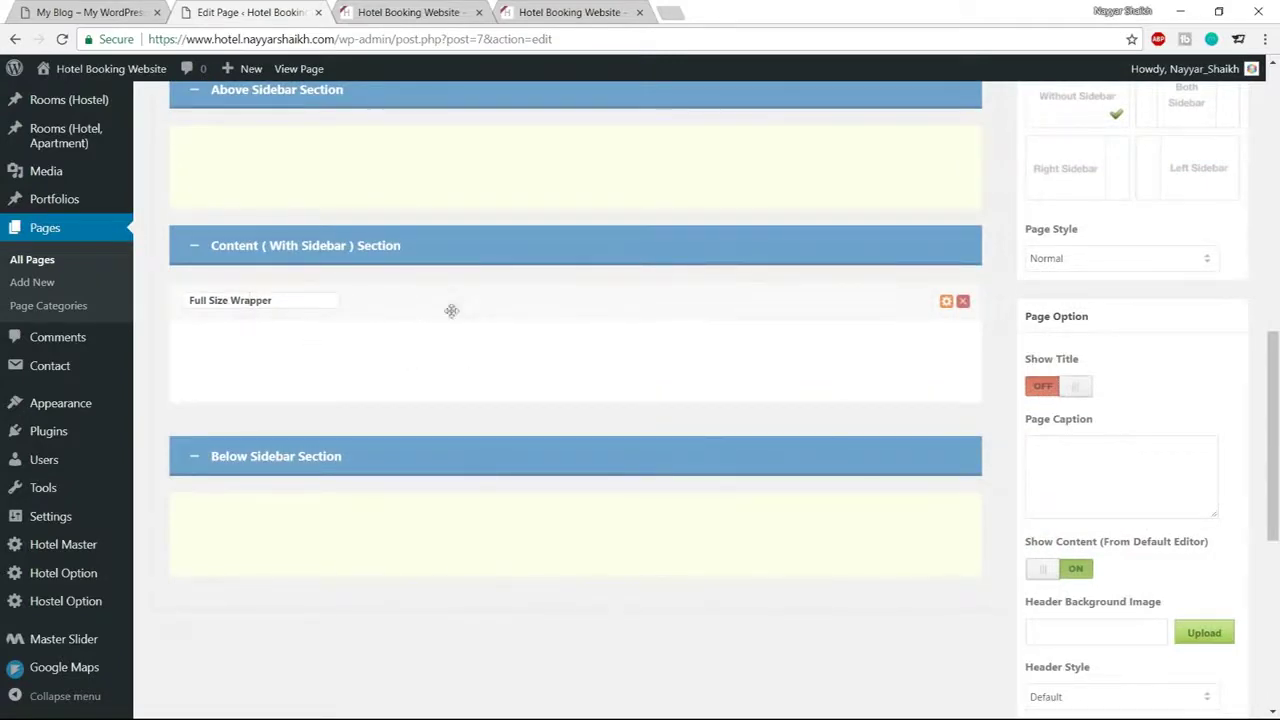
scroll(466, 380, up, 4)
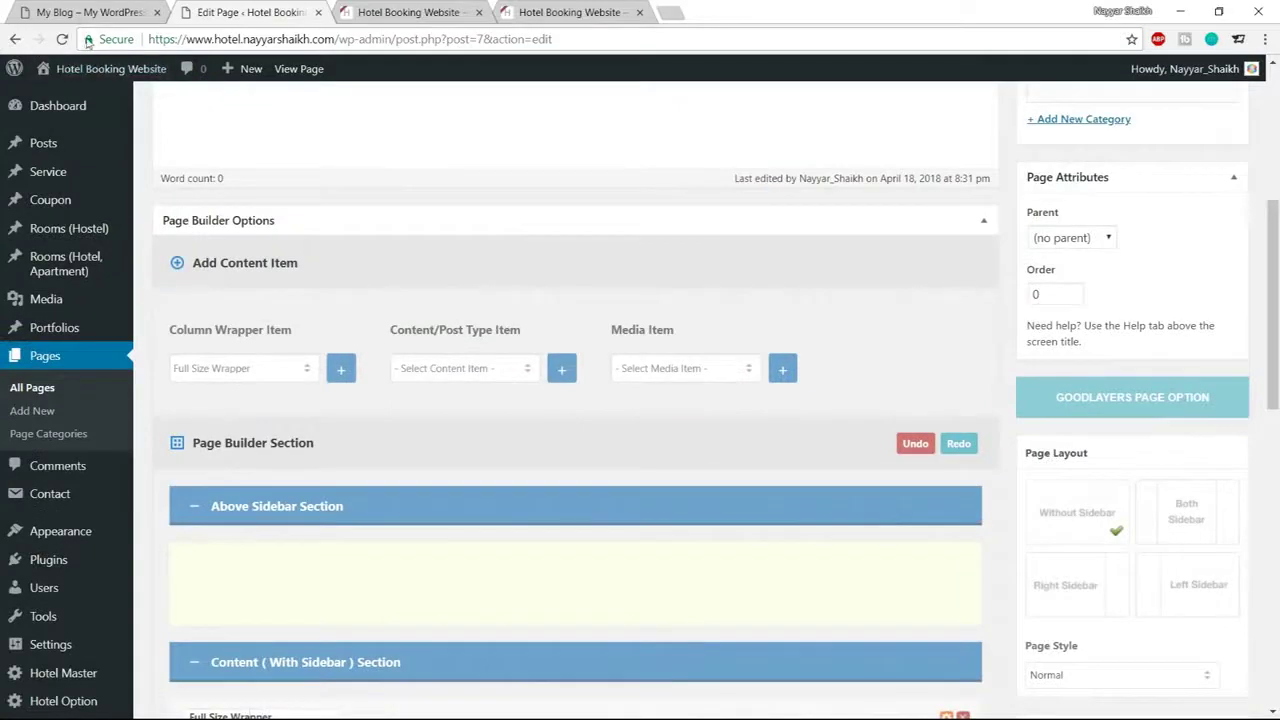
click(90, 12)
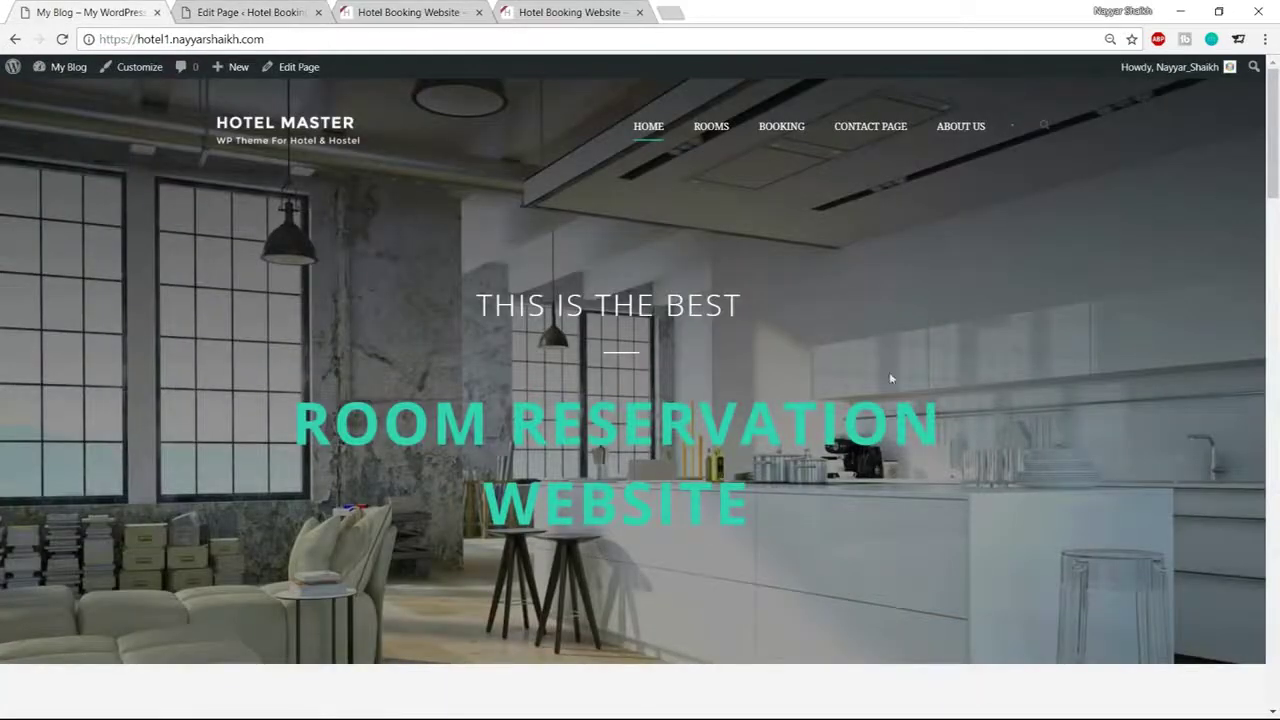
Add a Master Slider from the Media Item list and drag it into the Full Size Wrapper
click(250, 12)
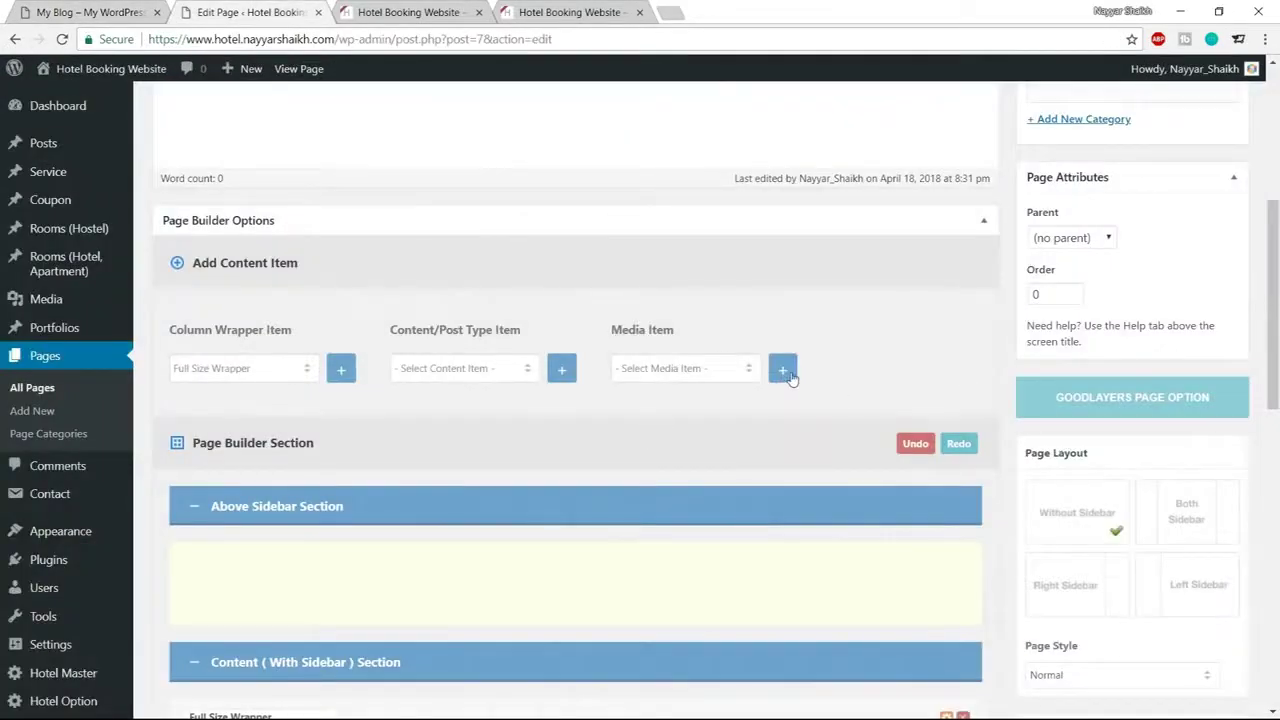
drag(607, 320, 700, 334)
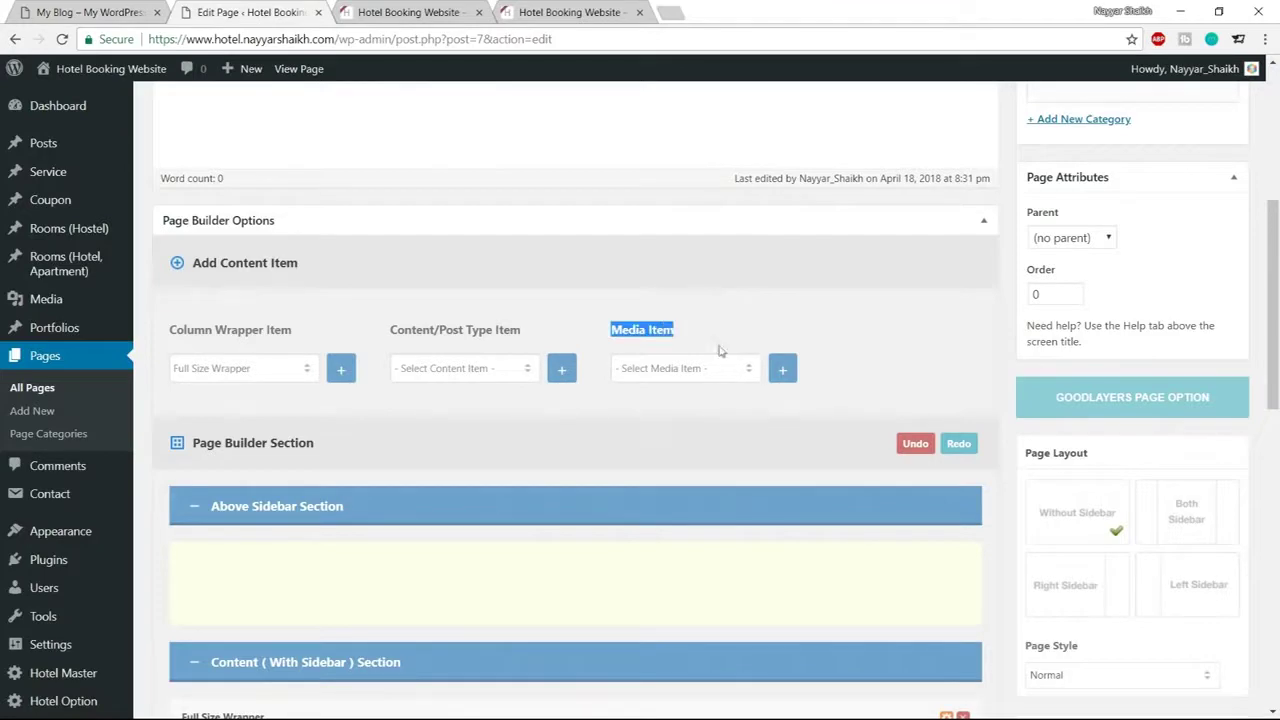
click(705, 370)
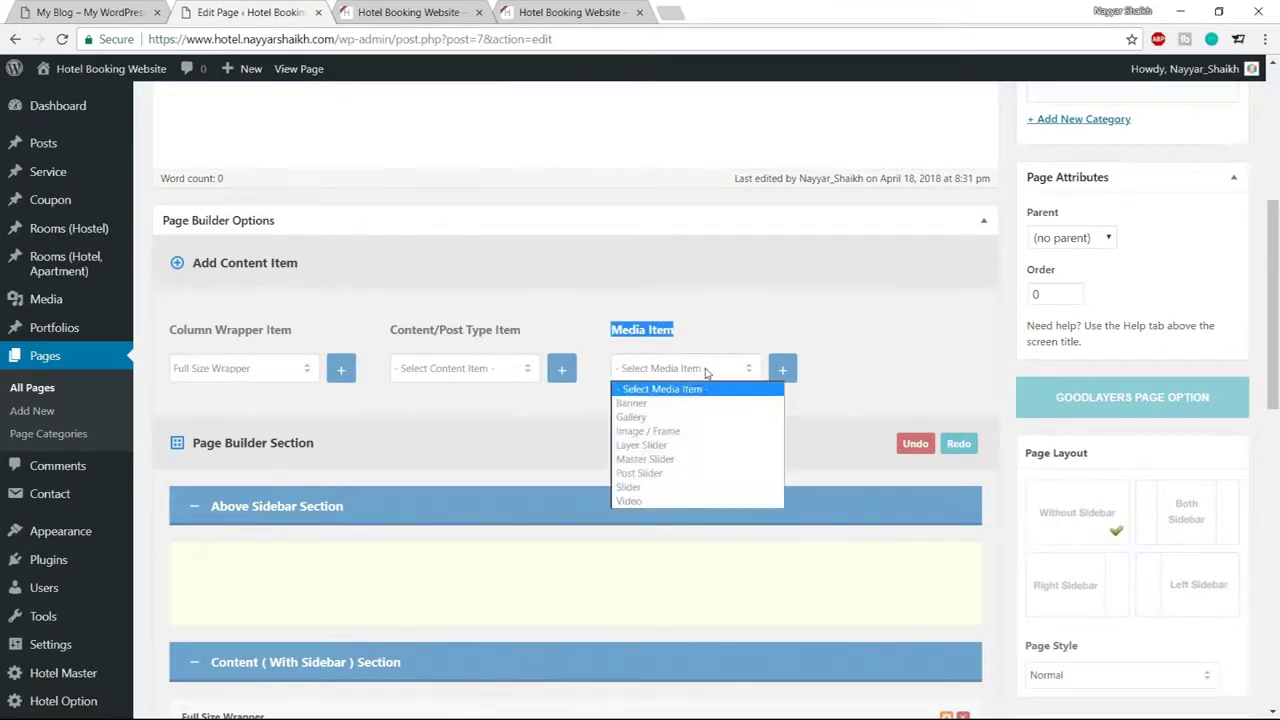
click(679, 460)
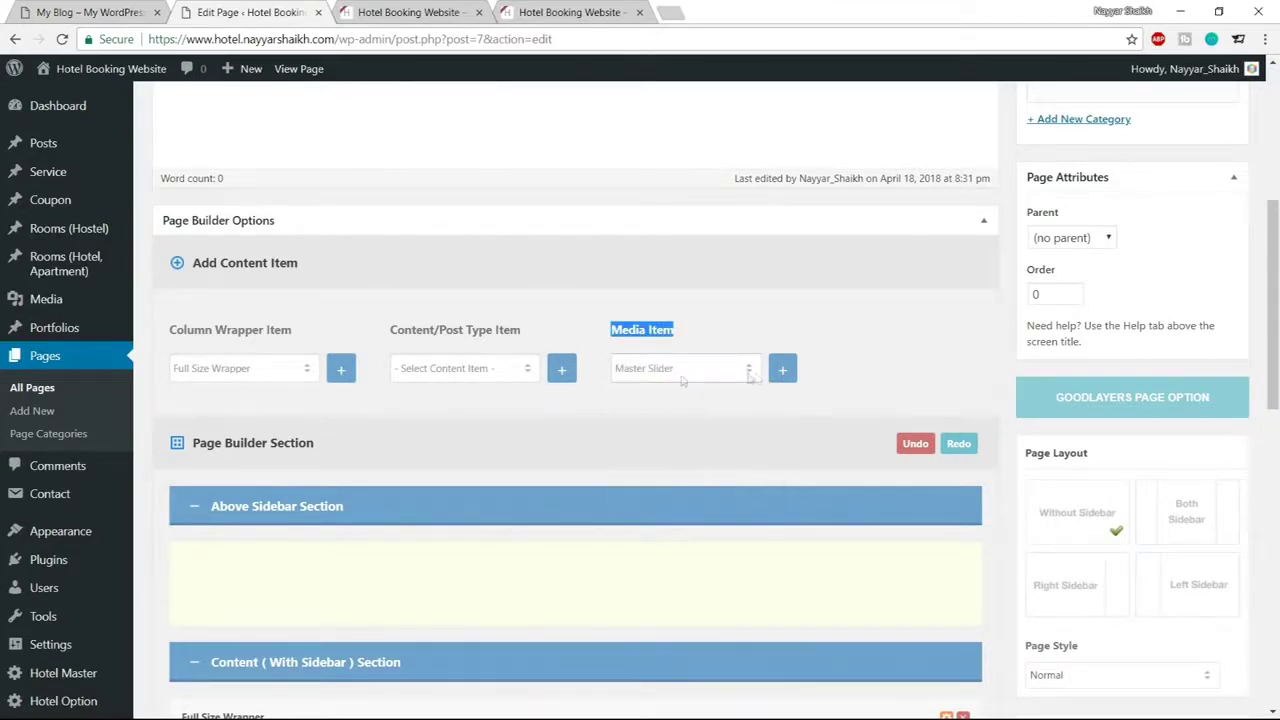
click(786, 372)
scroll(837, 429, down, 5)
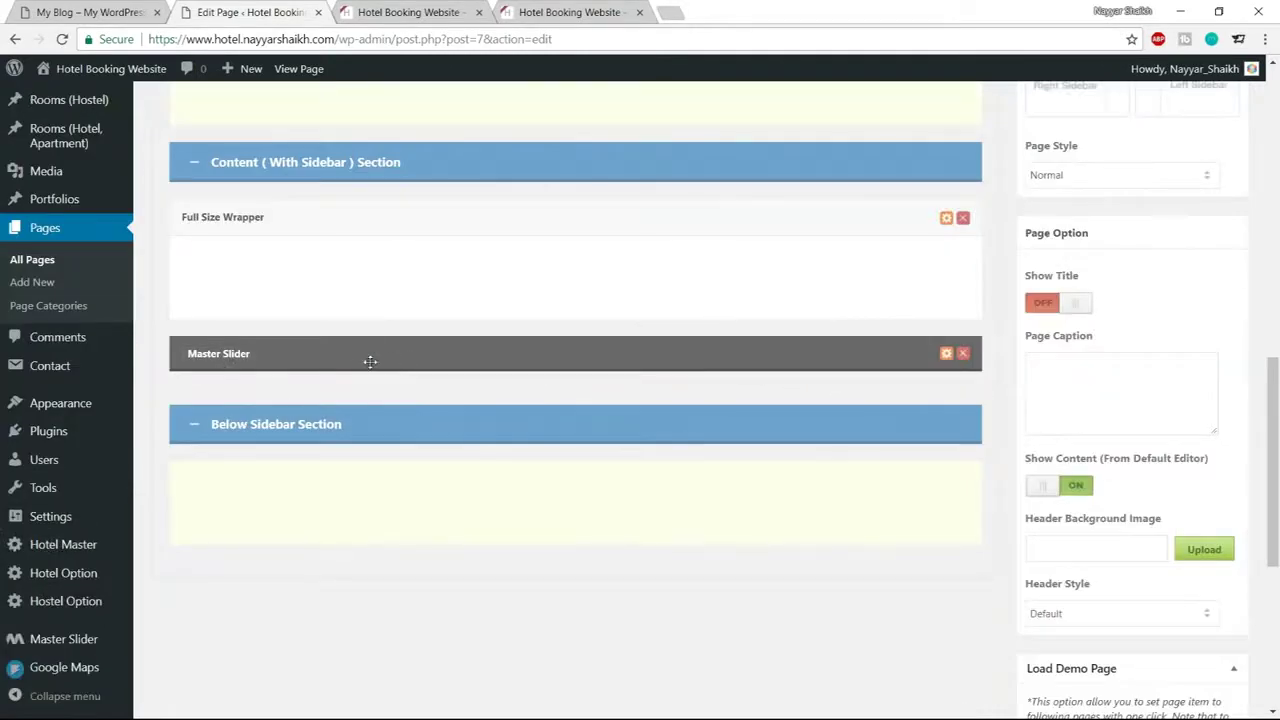
drag(378, 358, 372, 269)
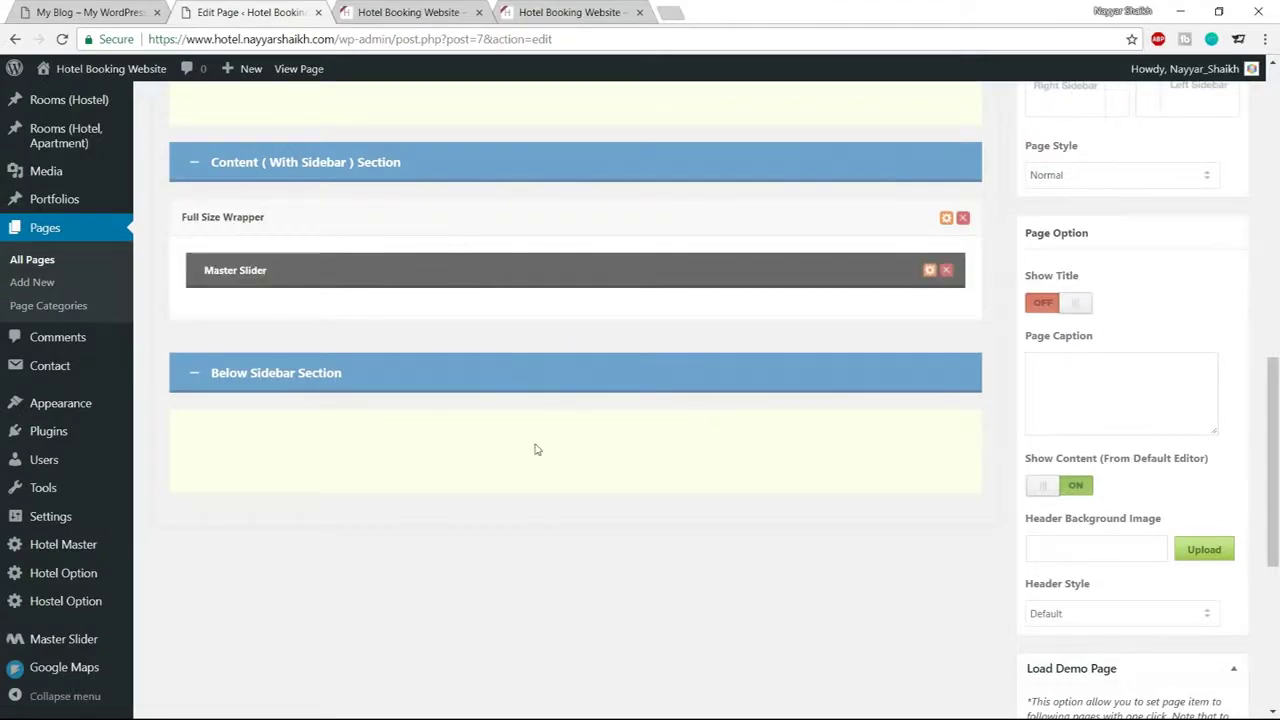
scroll(535, 450, up, 9)
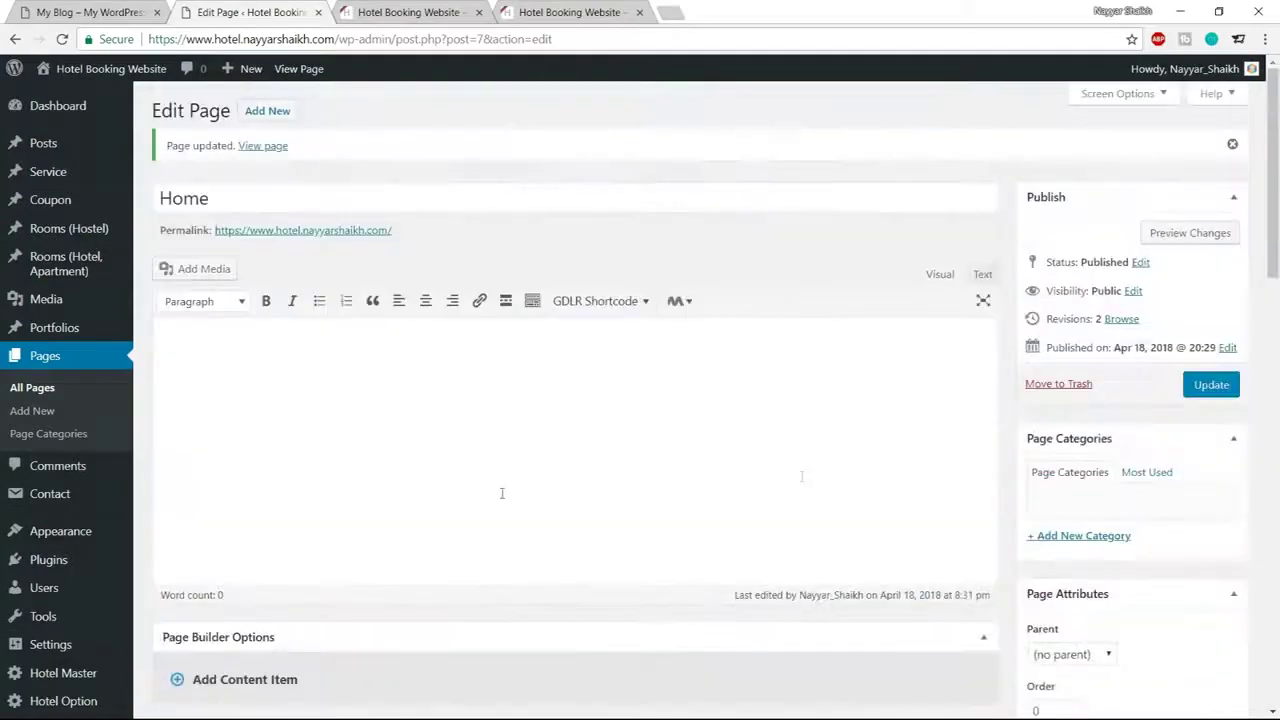
Update the Home page and reload the front page, which shows 'Invalid slider ID or alias.'
click(1224, 394)
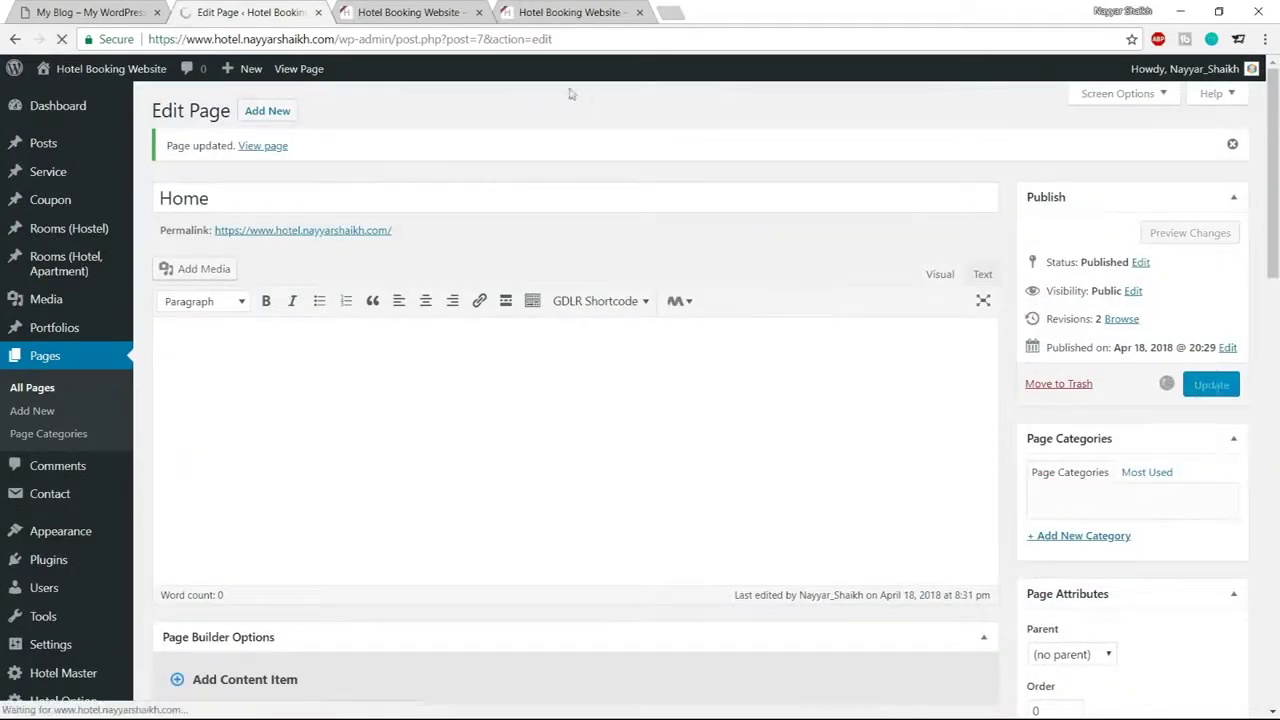
click(405, 12)
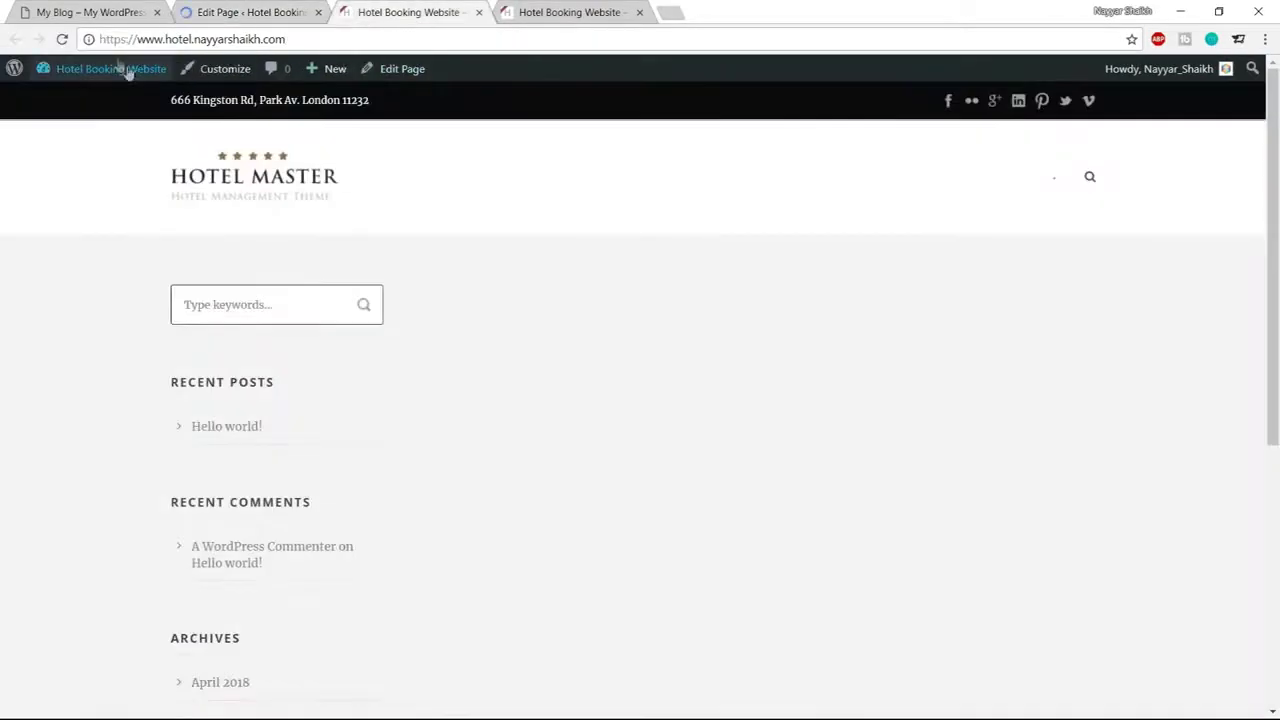
click(62, 39)
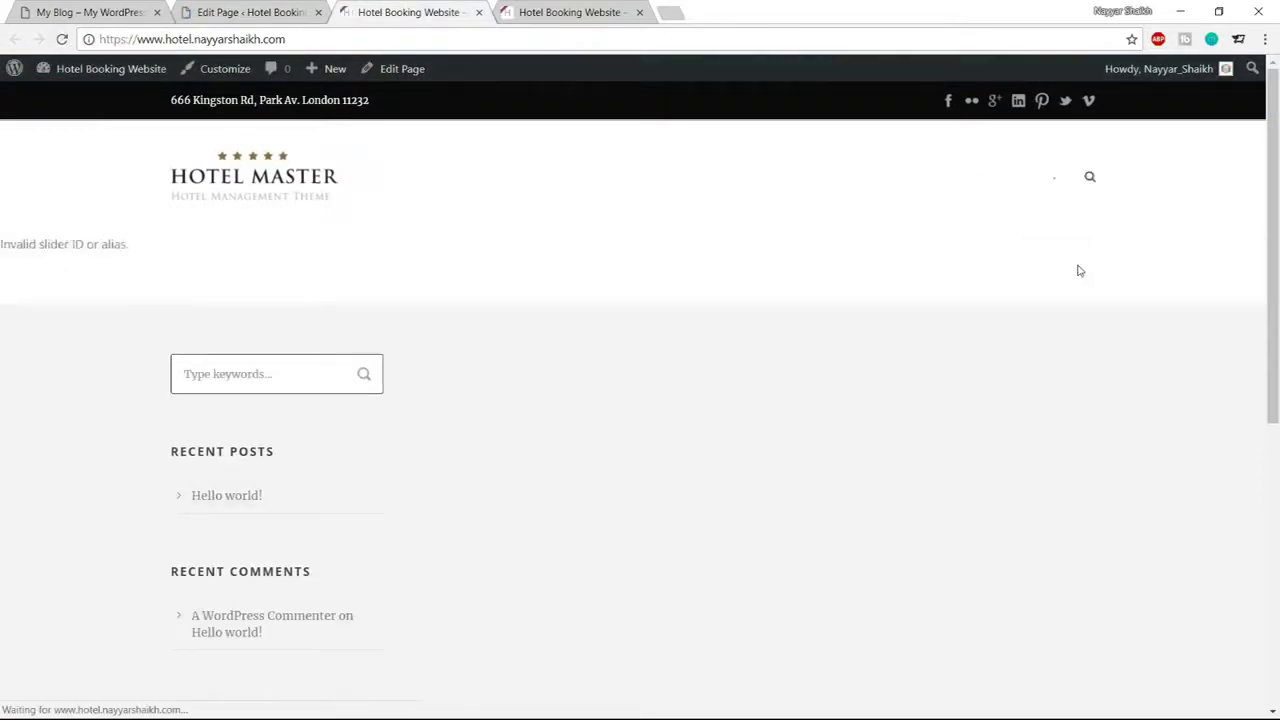
drag(3, 246, 130, 247)
click(250, 12)
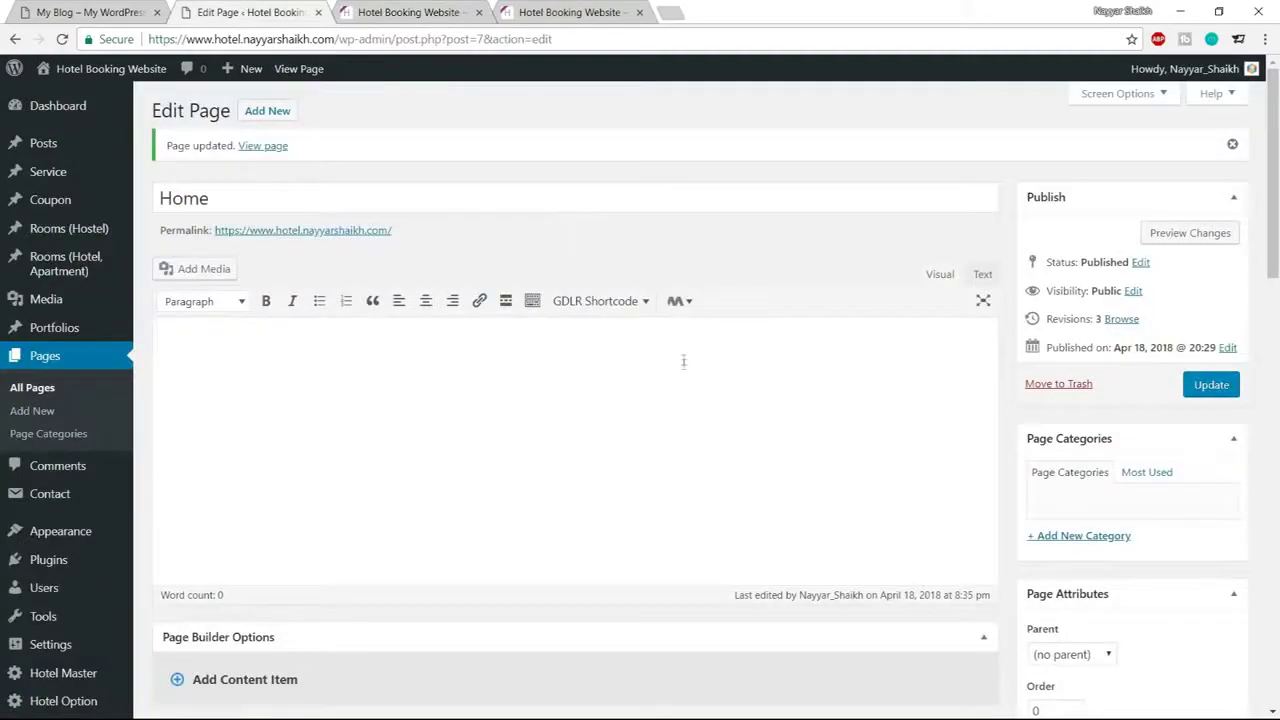
scroll(683, 360, down, 9)
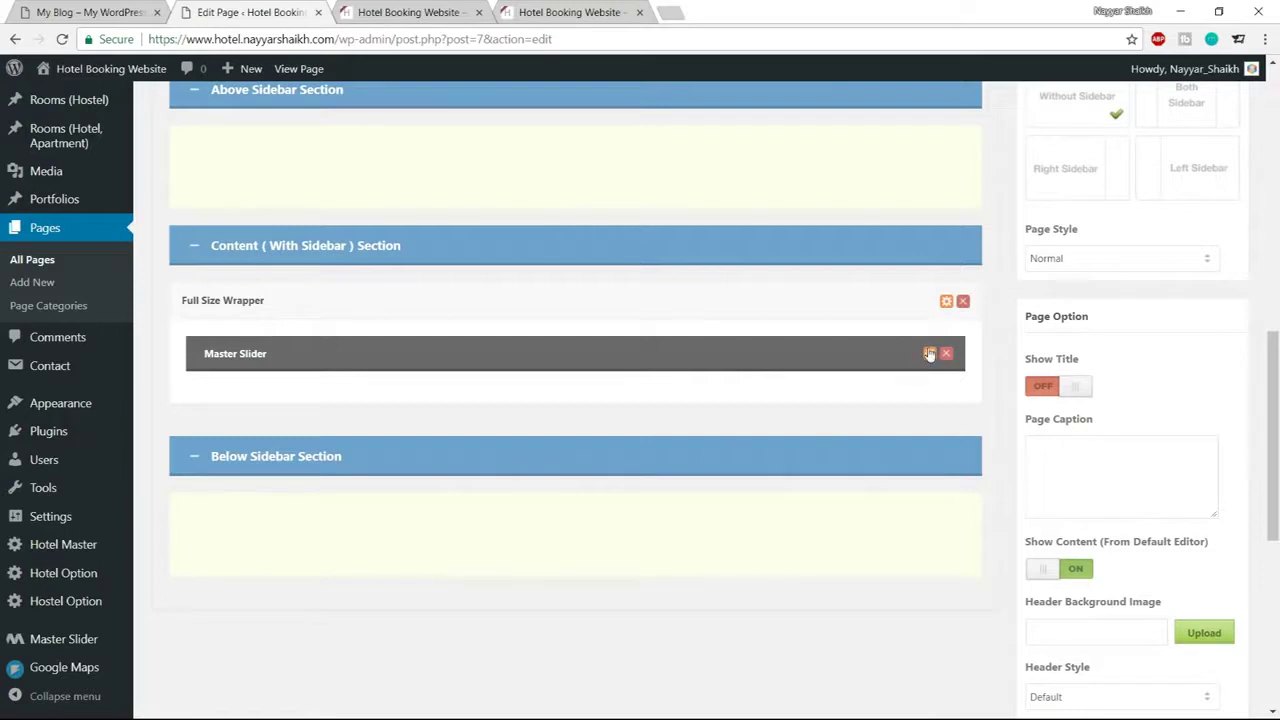
Set the Master Slider item to use Slider-1 and save its settings
click(929, 354)
click(450, 228)
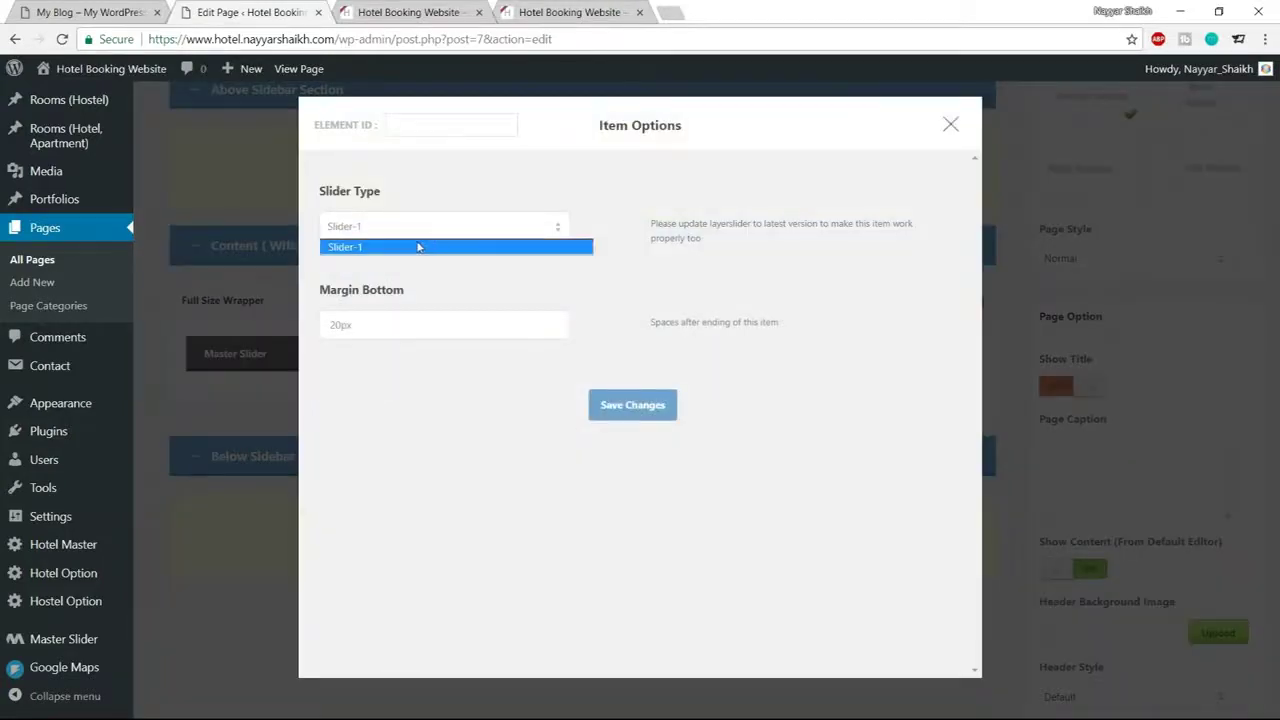
click(419, 247)
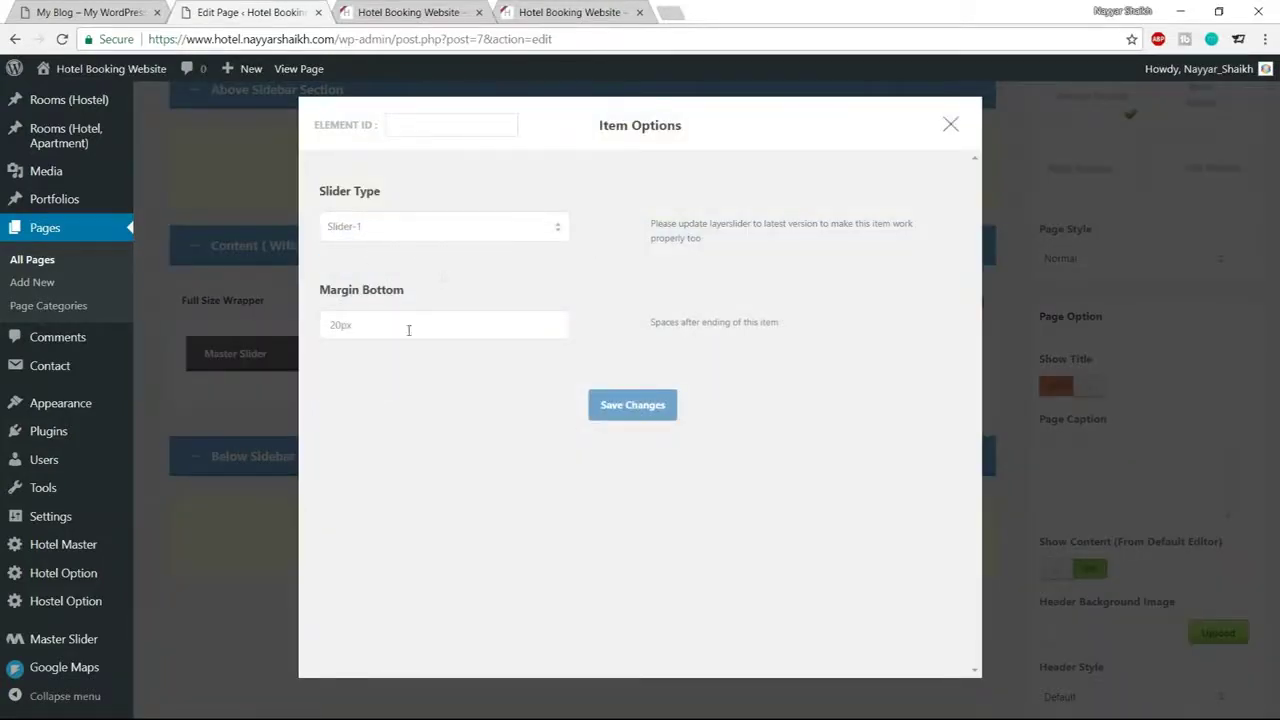
click(636, 410)
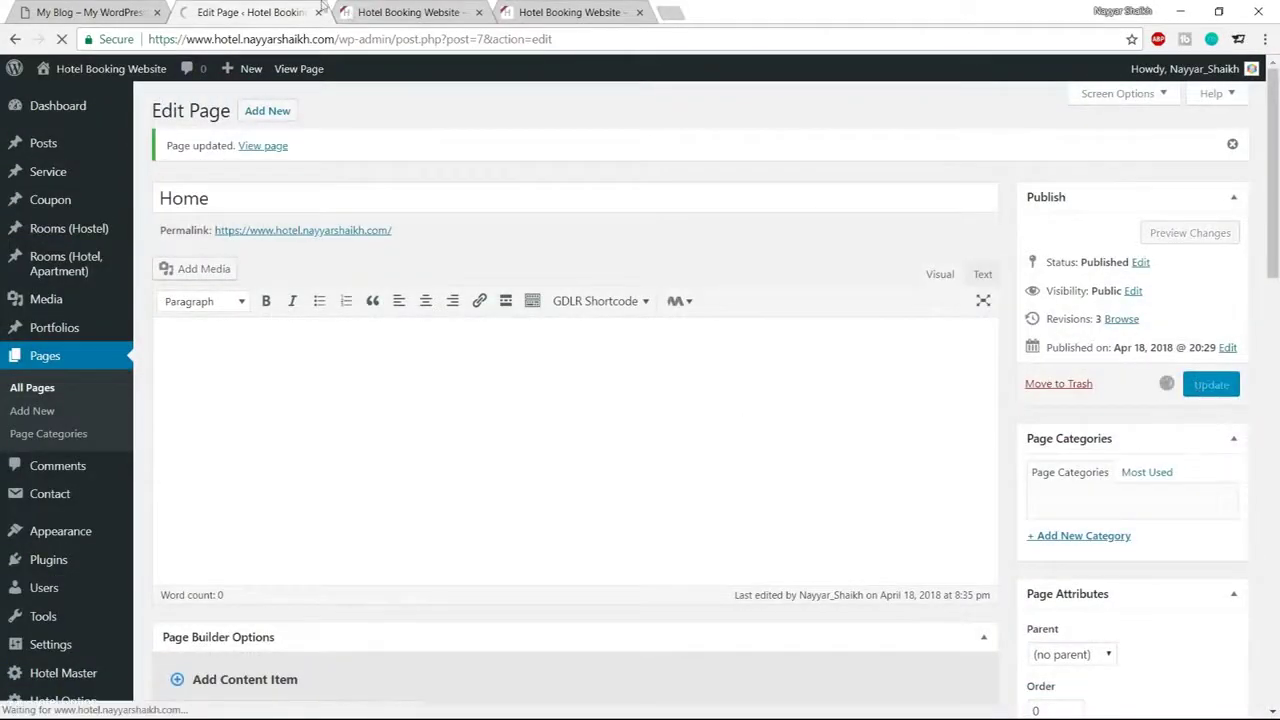
Reload the front page to confirm the working slider, then view the demo hotel site
click(338, 12)
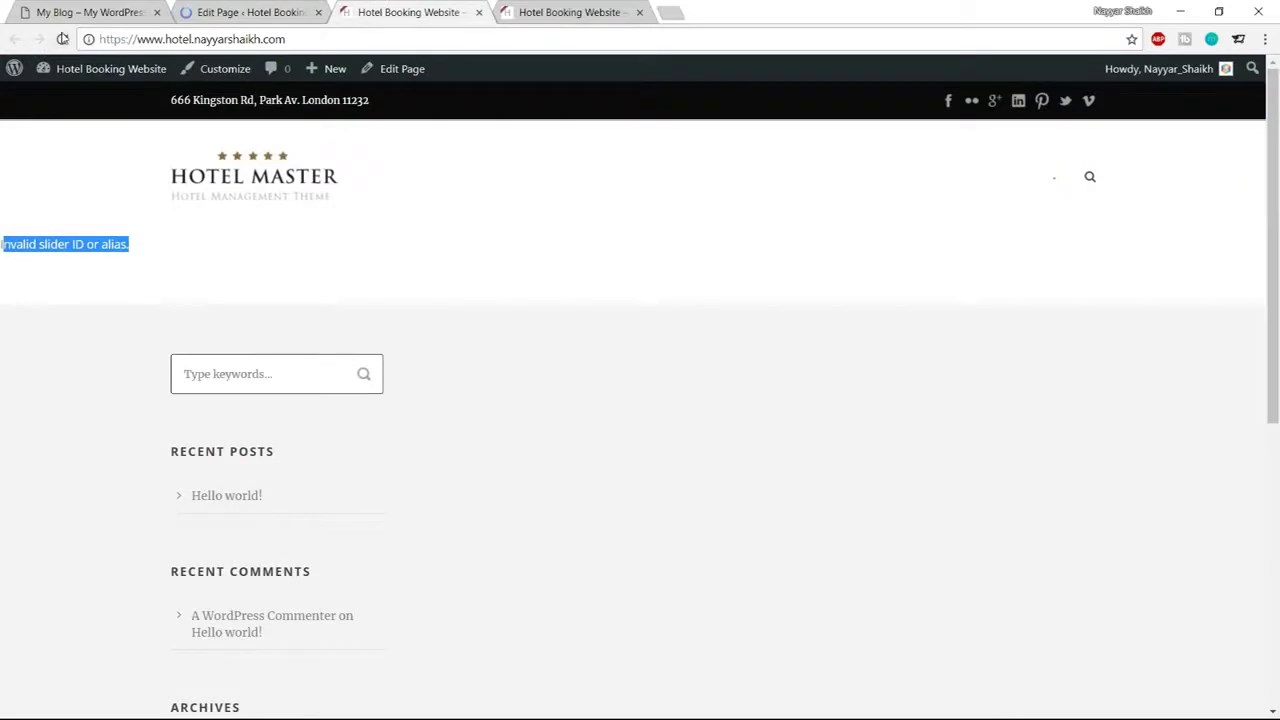
click(62, 39)
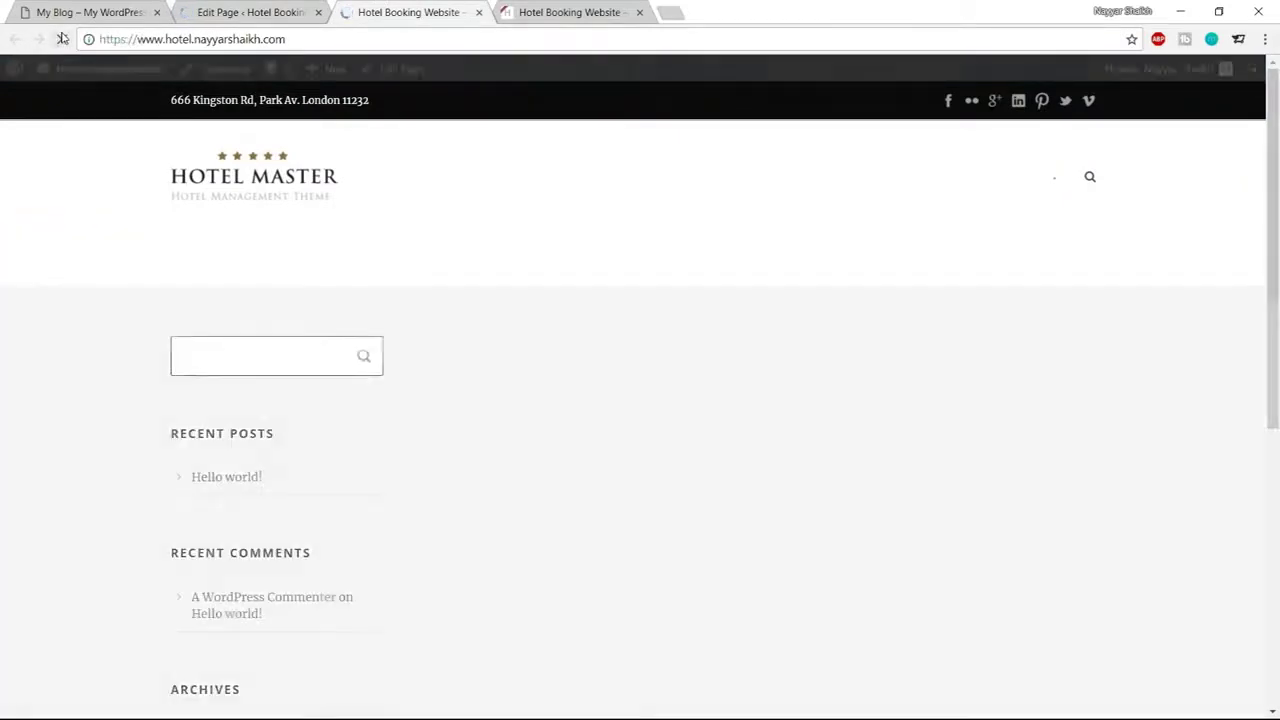
scroll(821, 435, down, 1)
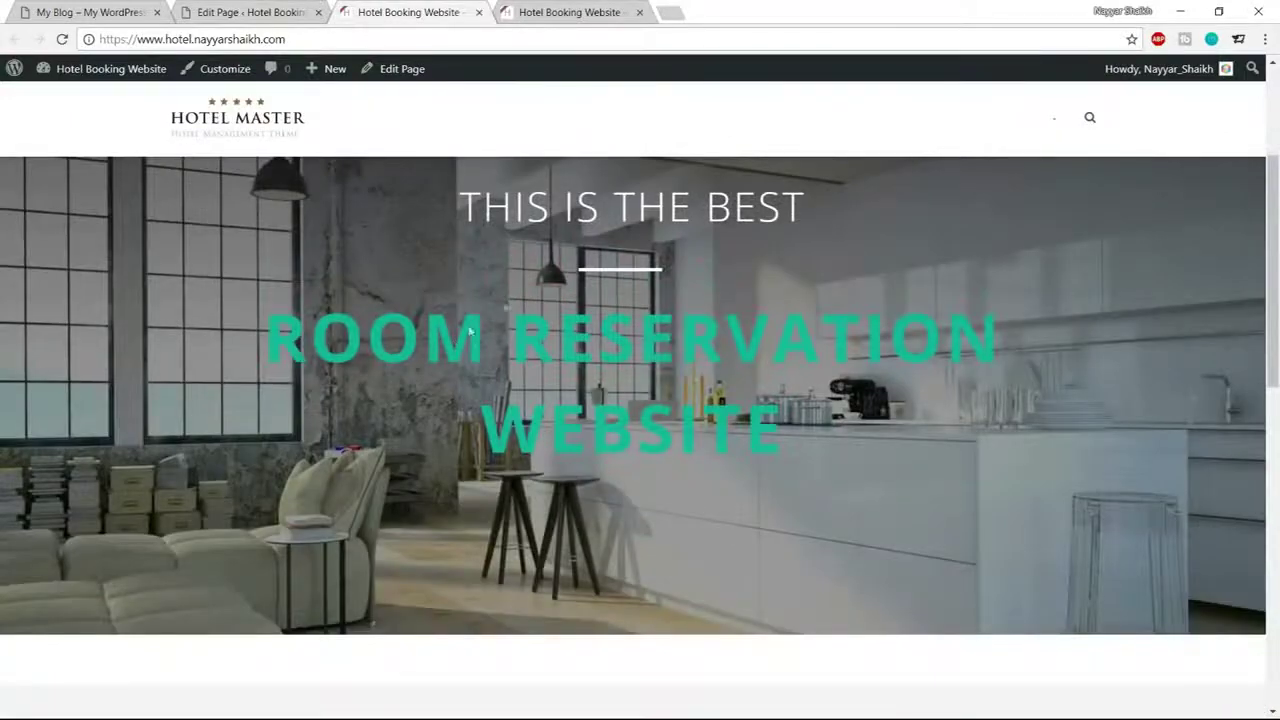
scroll(704, 393, down, 1)
scroll(701, 393, up, 4)
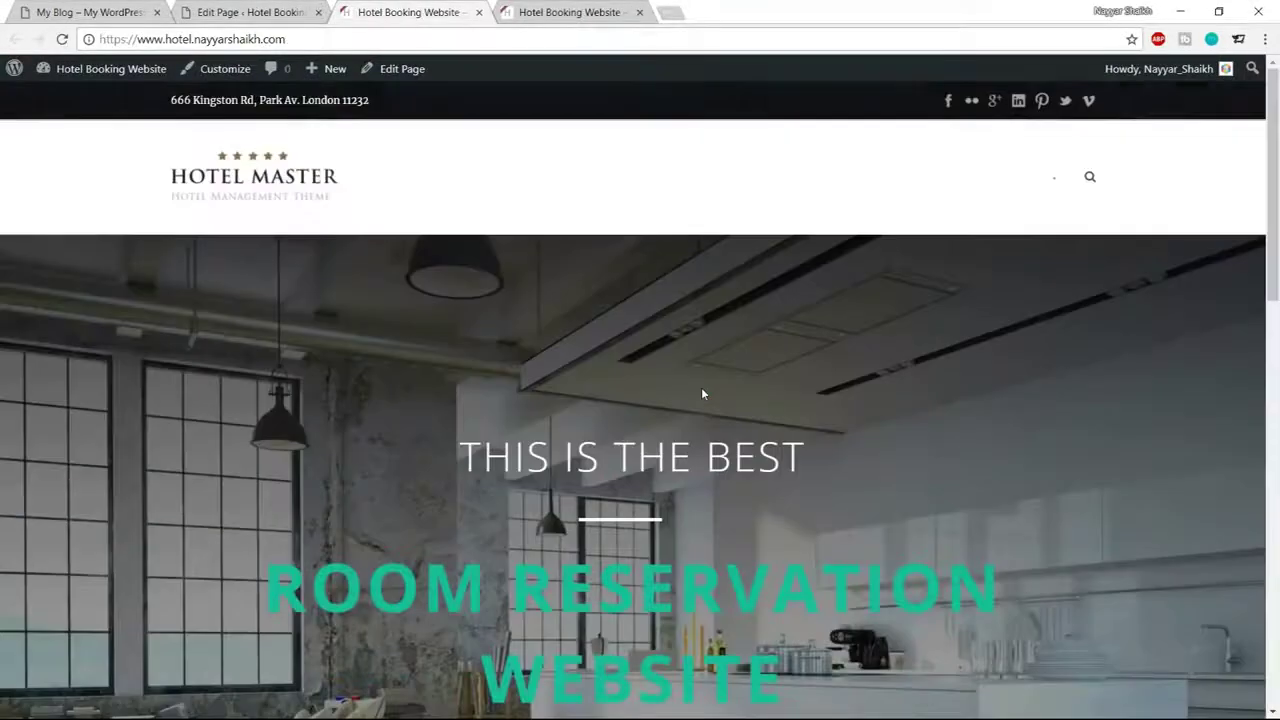
click(95, 12)
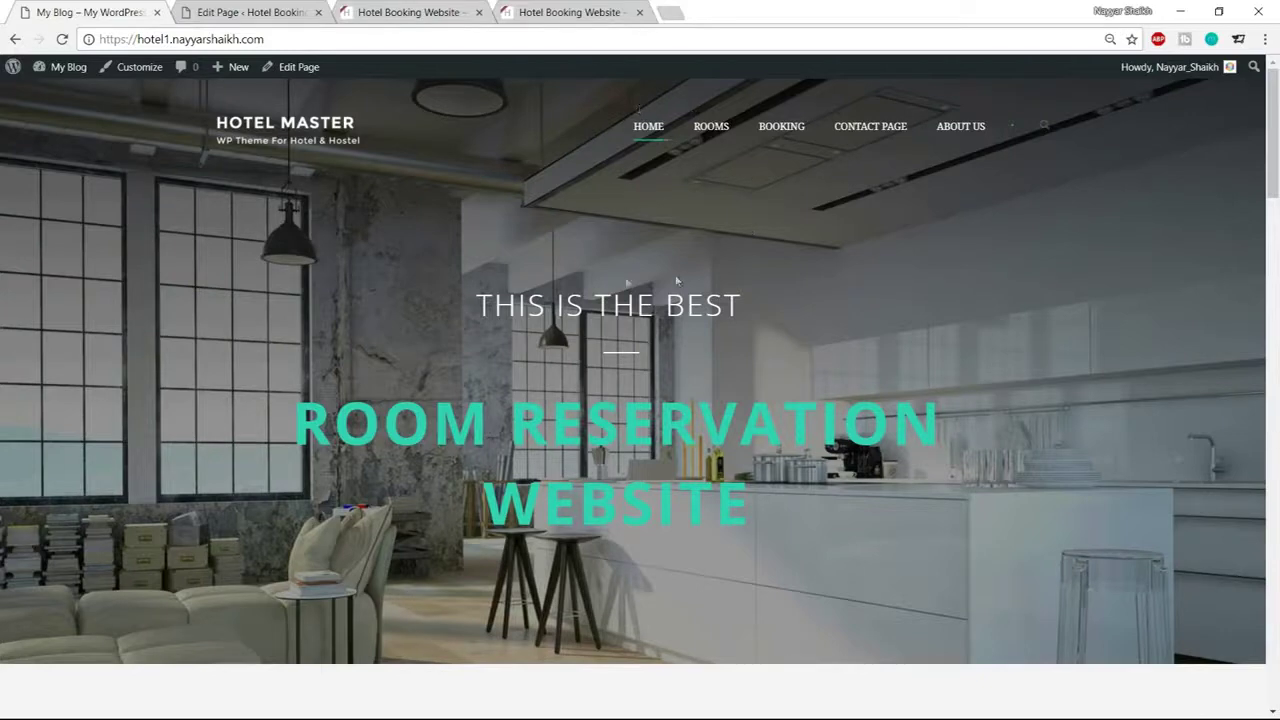
Inspect the demo site's Check Availability form and its check-in date picker
click(405, 12)
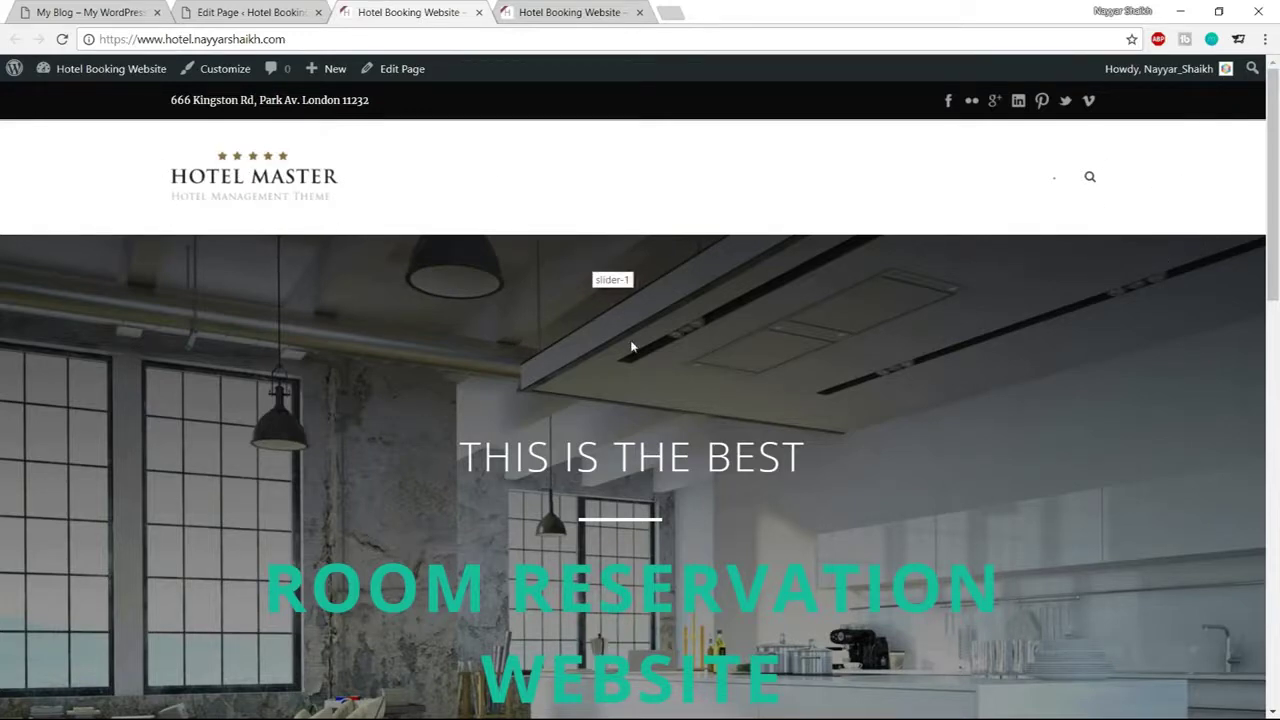
click(90, 12)
scroll(545, 377, down, 3)
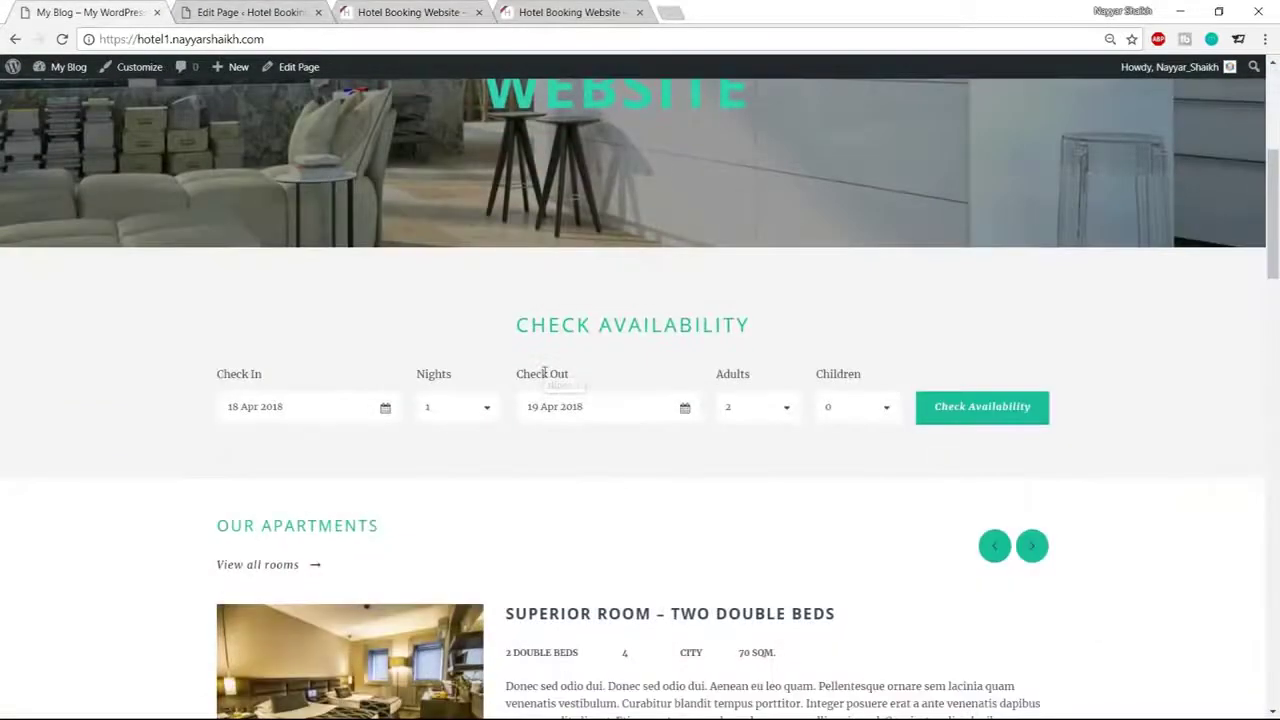
scroll(545, 385, up, 4)
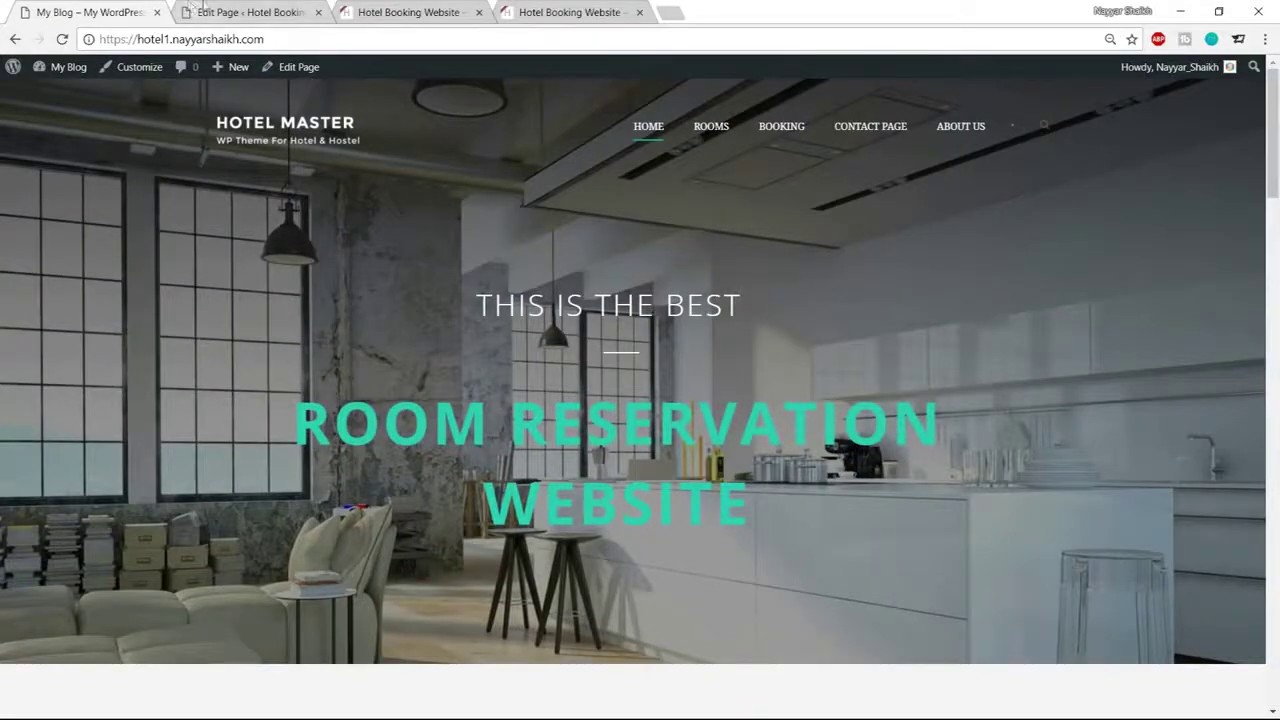
scroll(270, 352, down, 3)
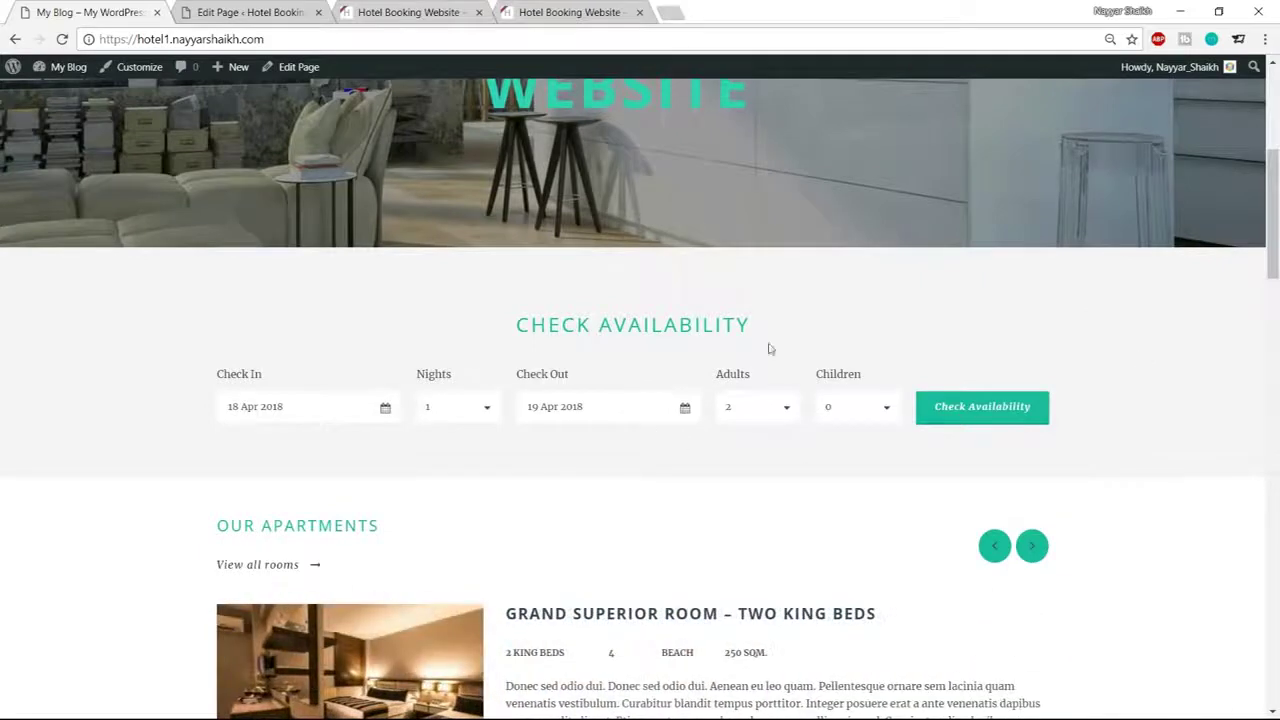
click(334, 417)
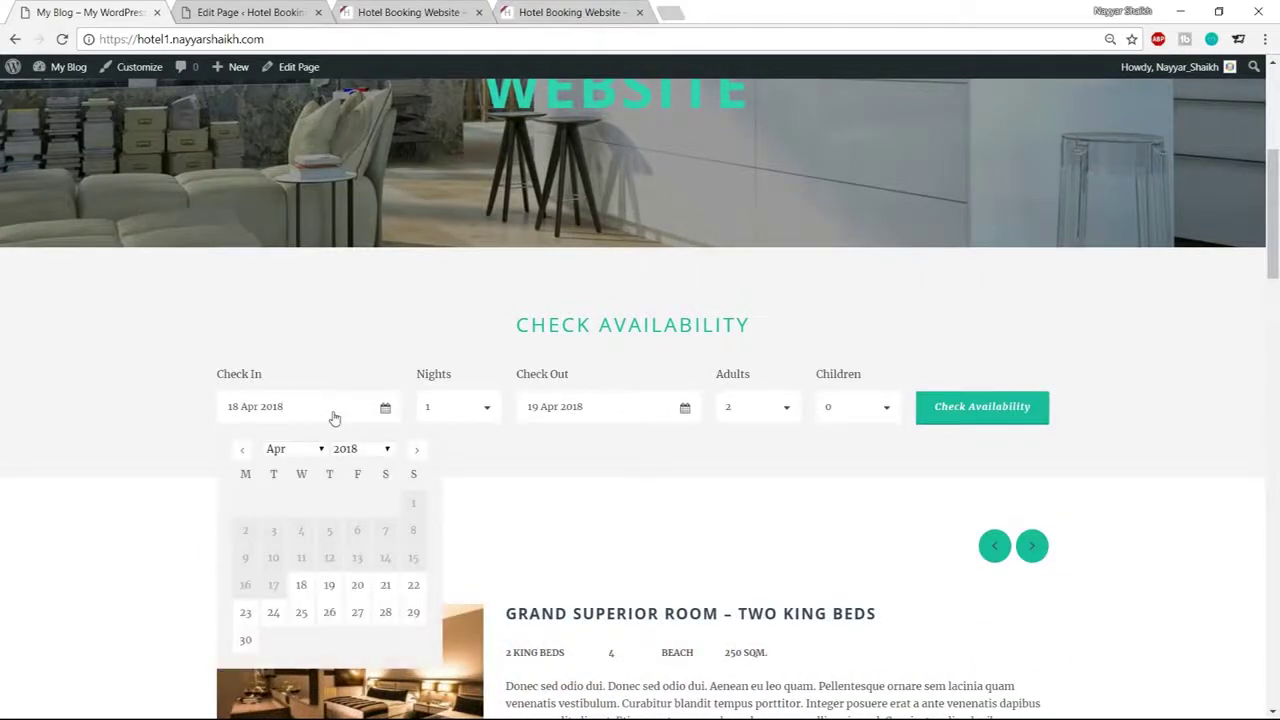
click(409, 366)
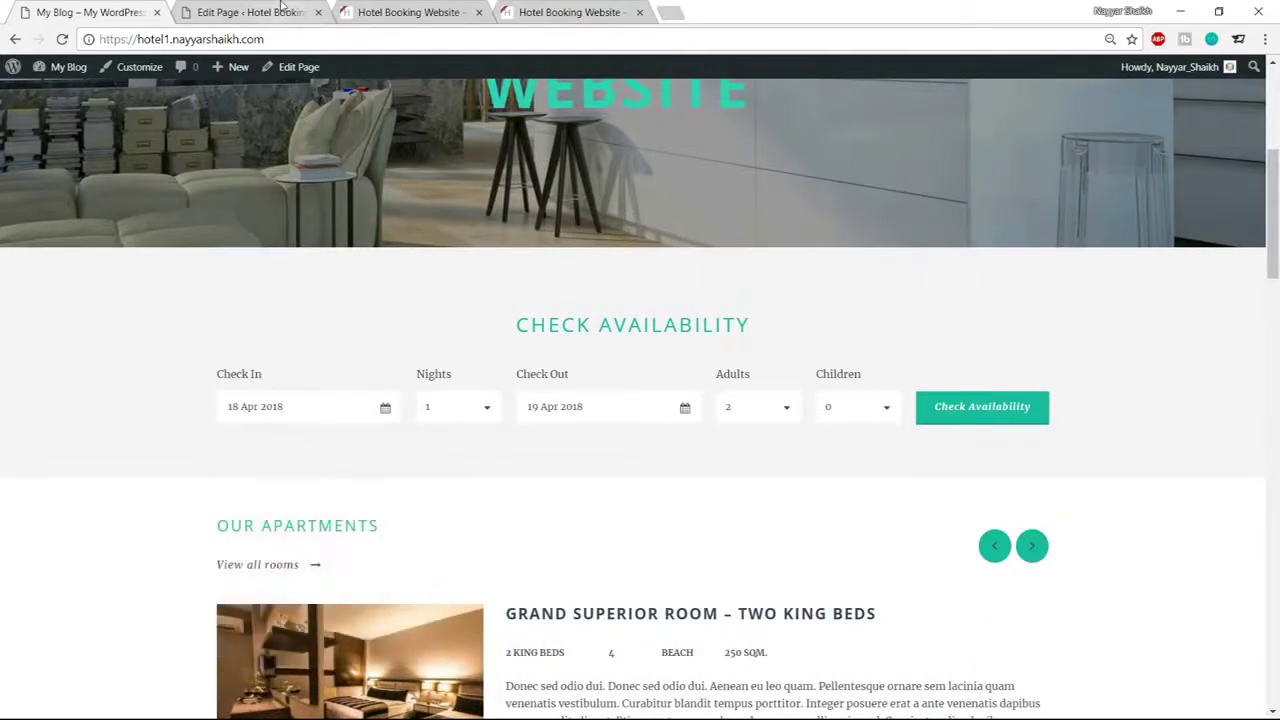
Review the demo's Our Apartments room listings, then return to the Home page editor
click(290, 12)
scroll(766, 277, down, 5)
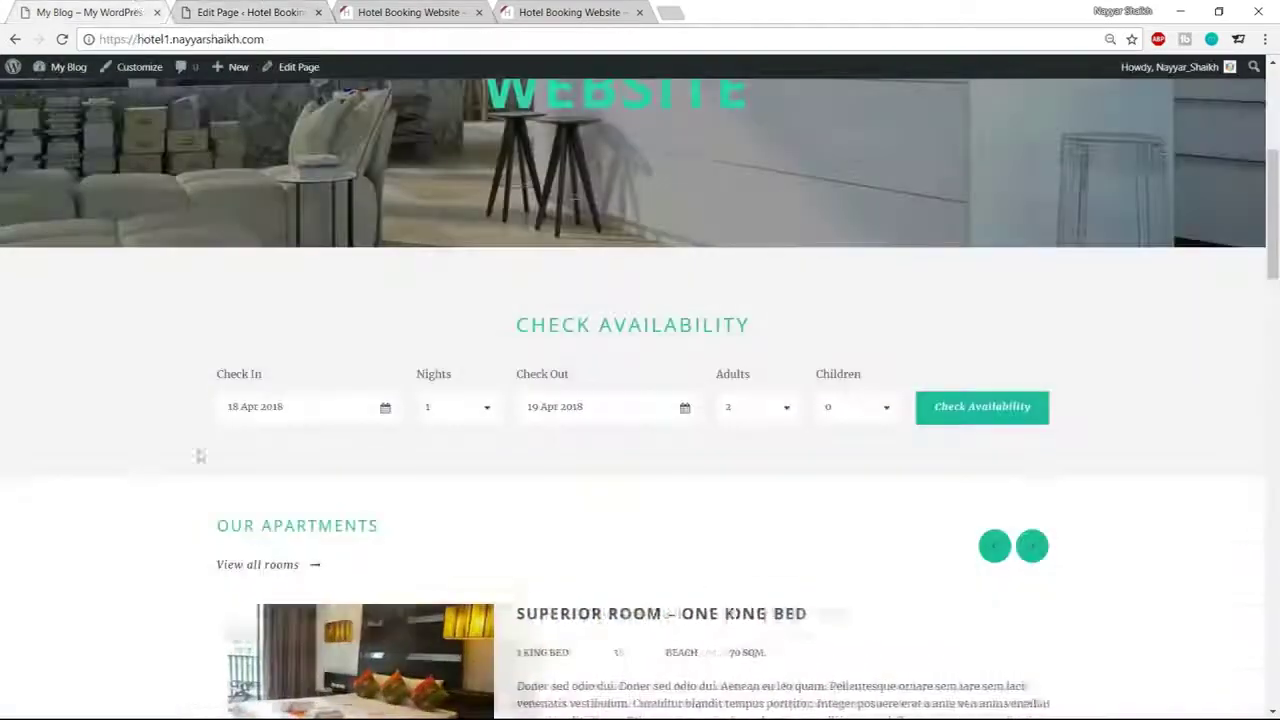
scroll(80, 314, down, 1)
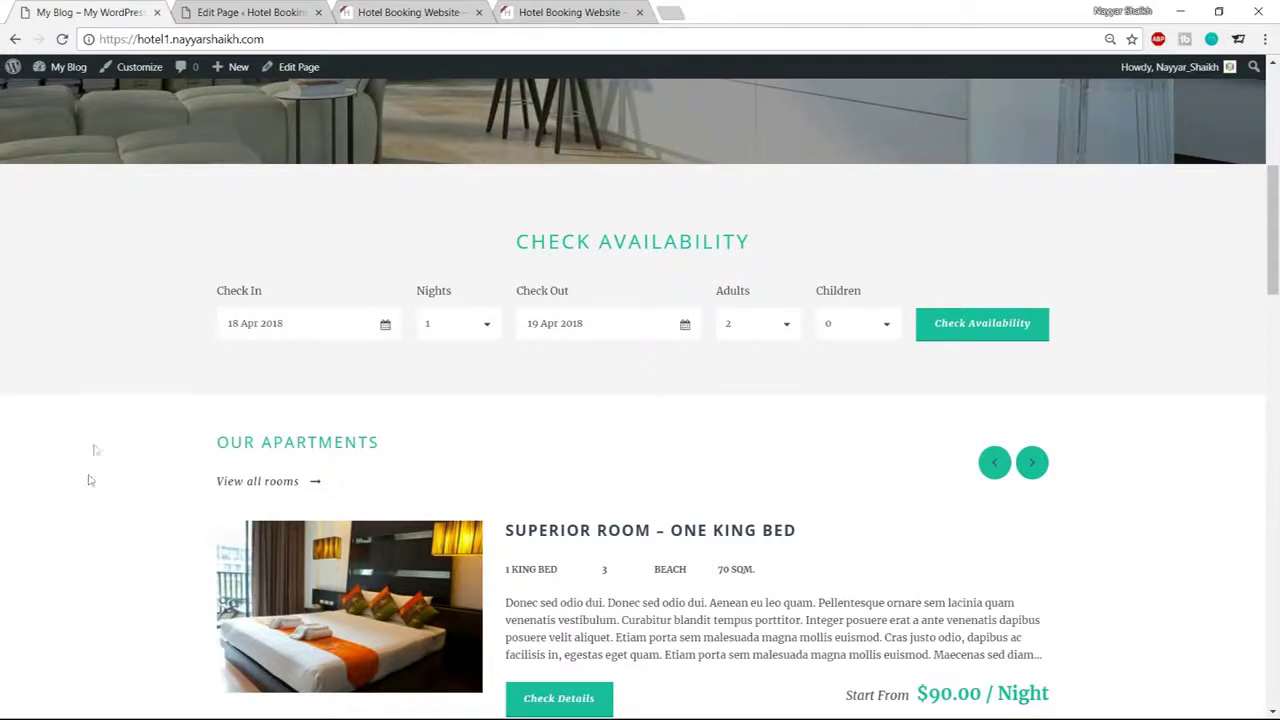
drag(205, 444, 420, 451)
click(118, 446)
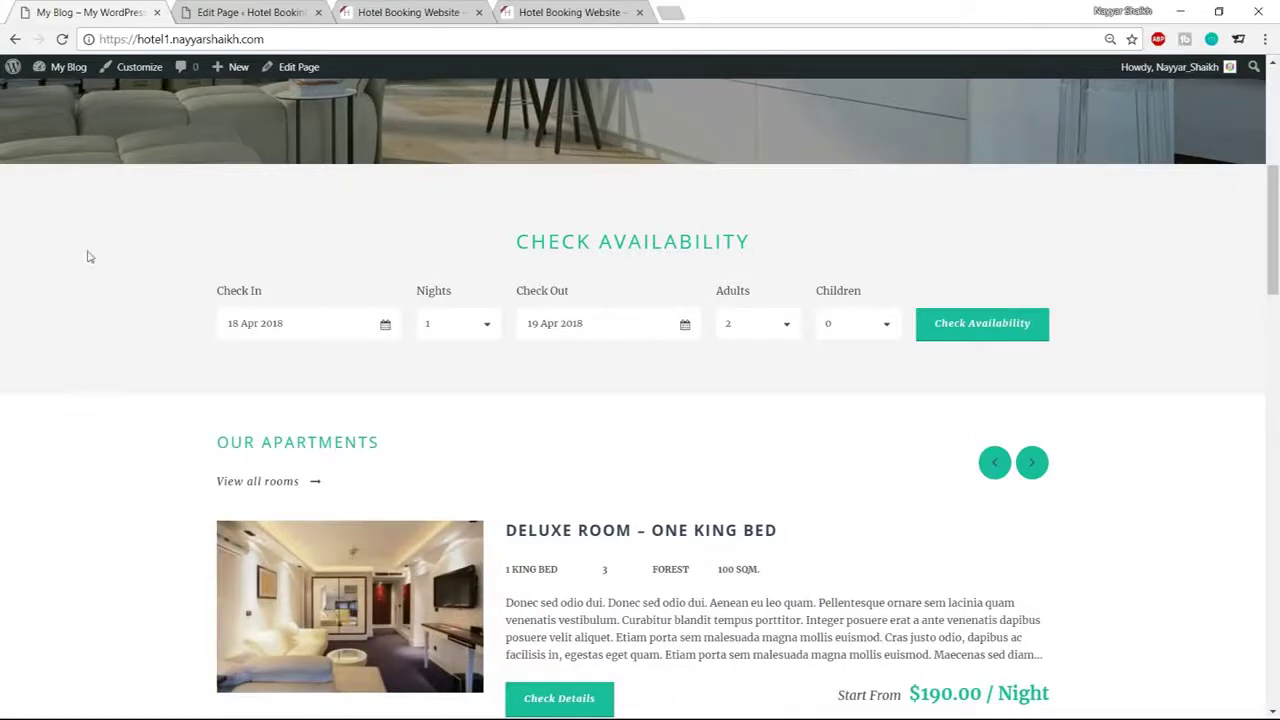
scroll(390, 261, up, 1)
drag(514, 325, 660, 325)
click(660, 320)
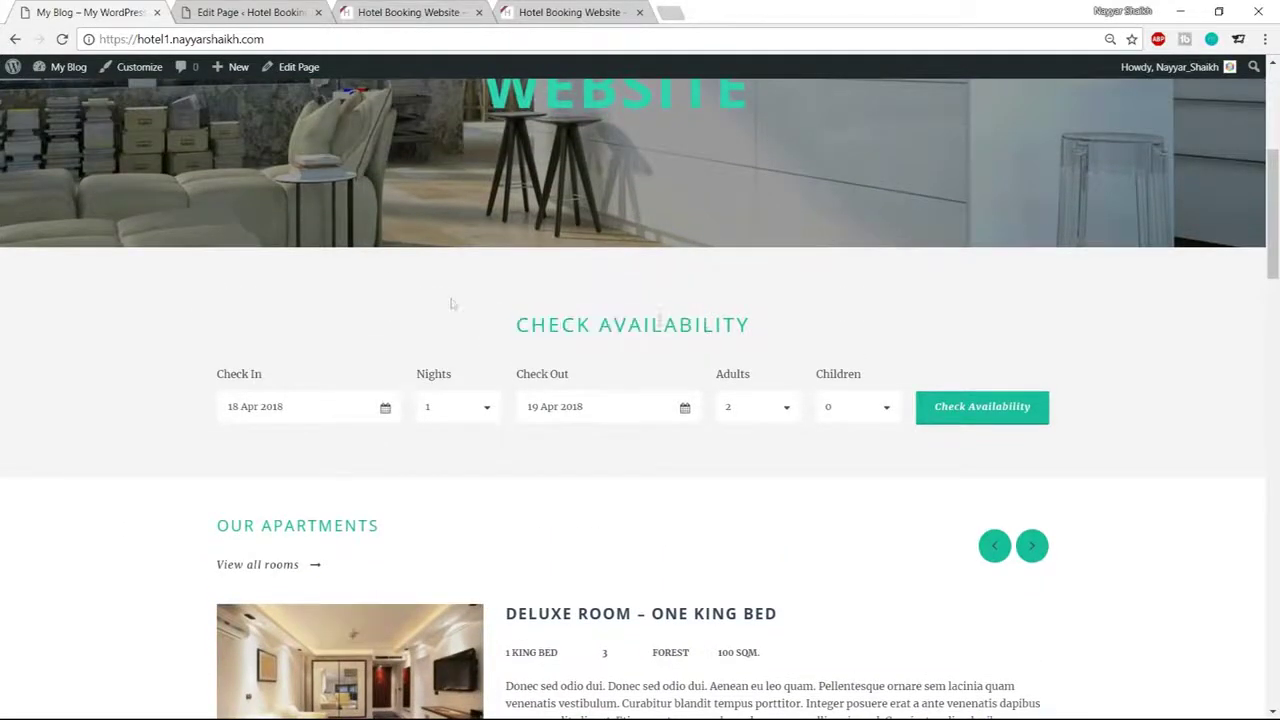
click(212, 13)
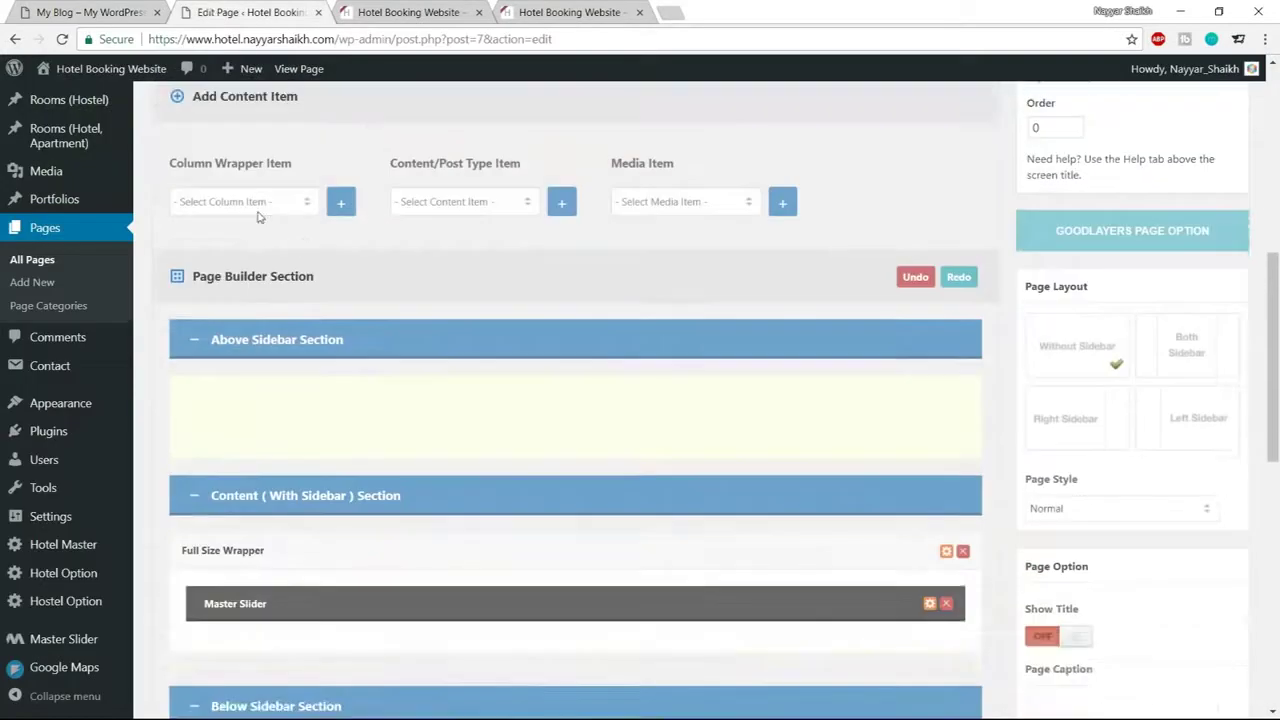
Add a Color Wrapper to the Home page builder
click(255, 205)
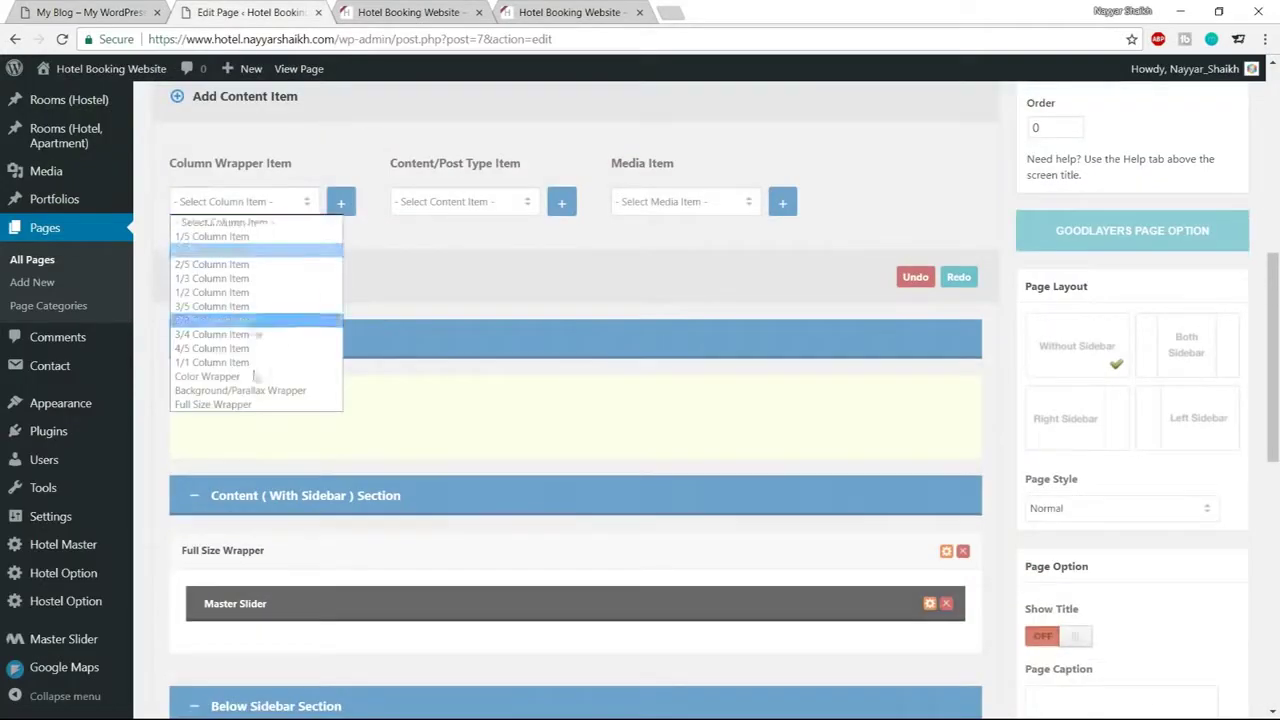
click(245, 374)
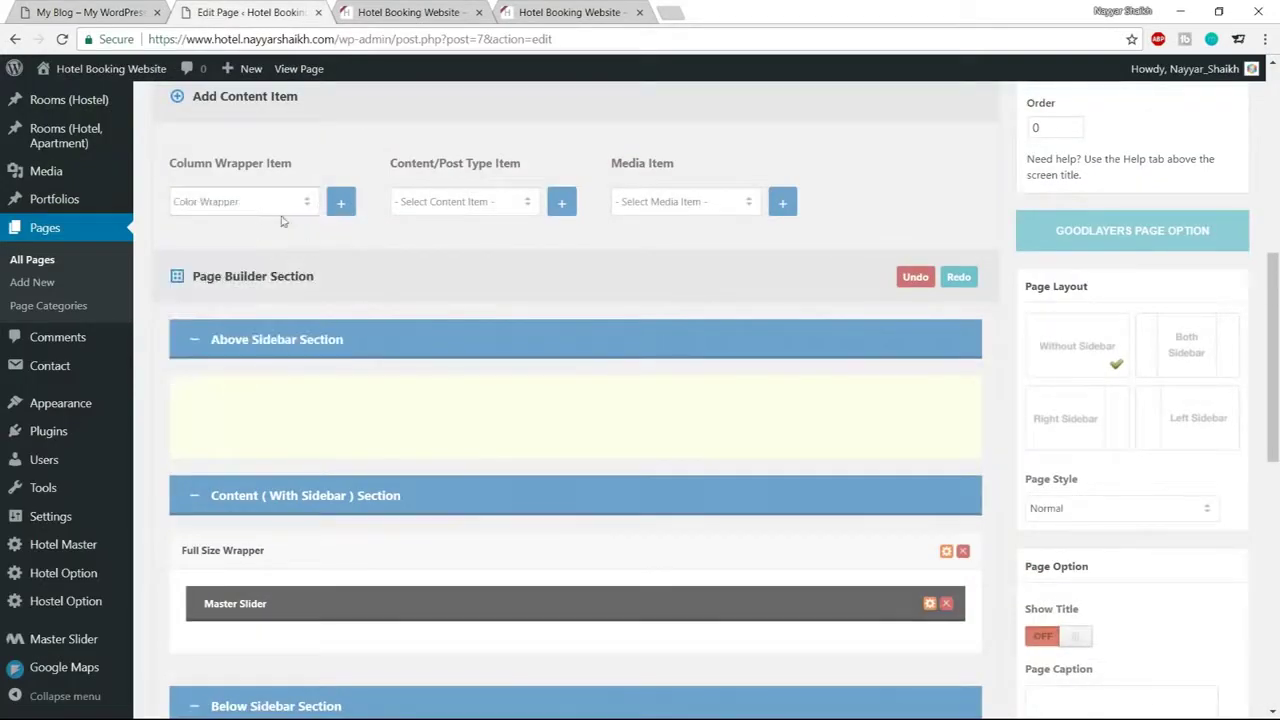
click(340, 203)
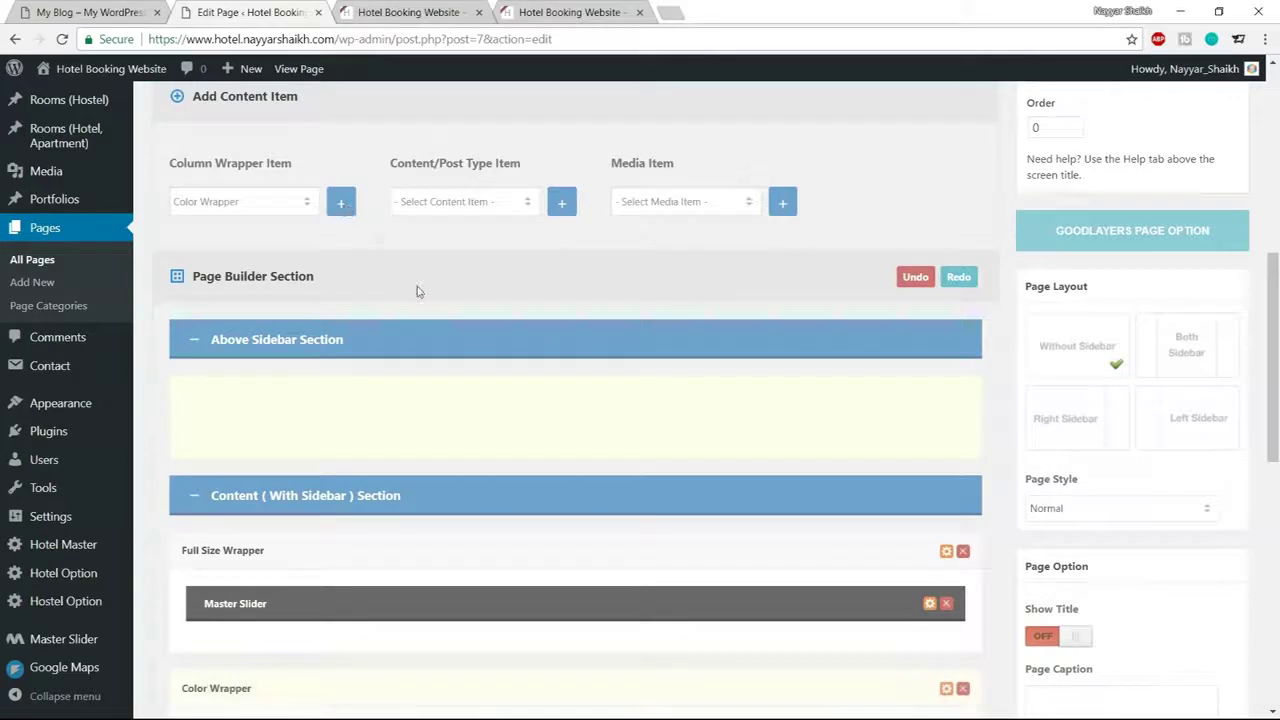
scroll(390, 380, down, 3)
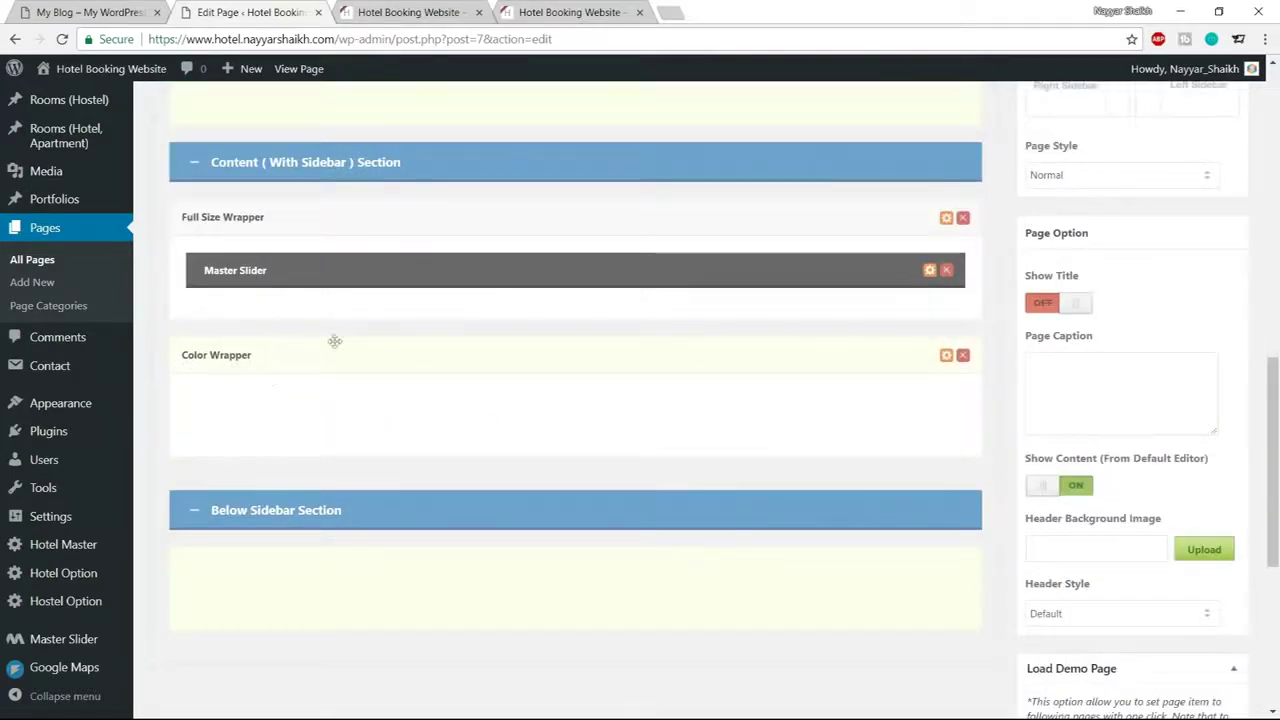
scroll(591, 407, up, 5)
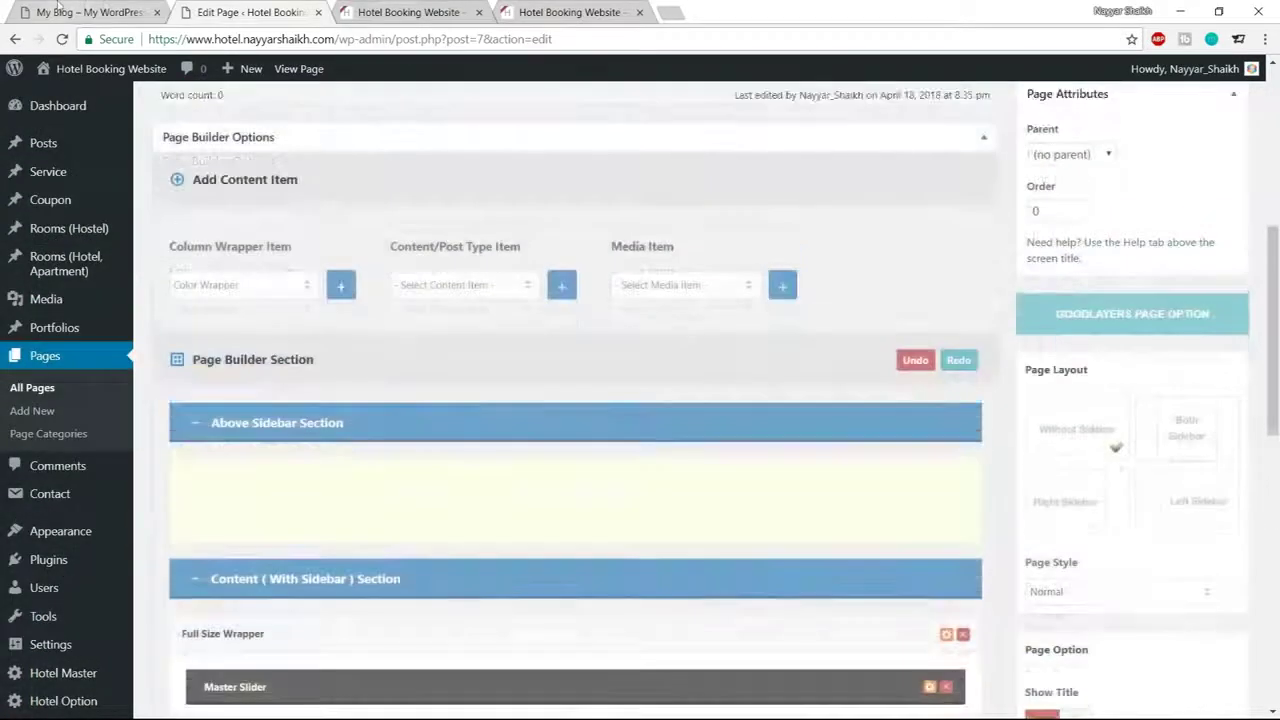
Add a Hotel & Apartment Room Availability item and move it inside the Color Wrapper
key(ctrl+shift+Tab)
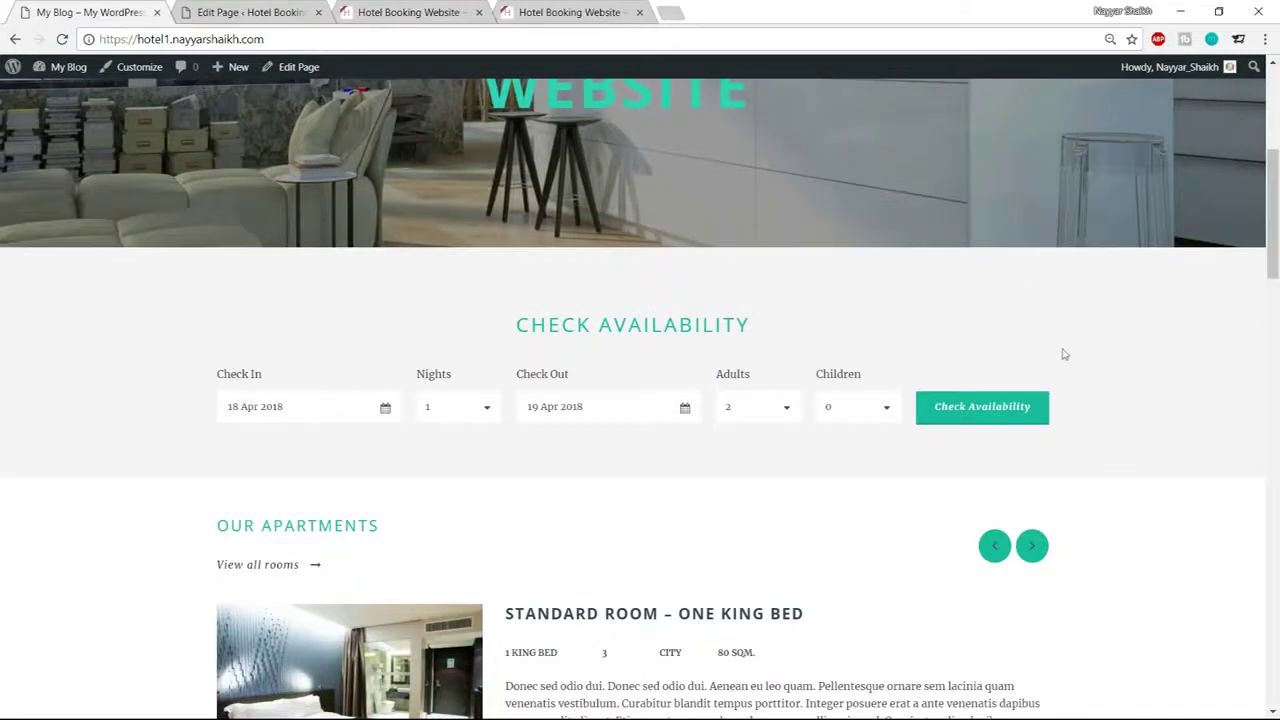
click(300, 14)
drag(450, 247, 526, 247)
click(540, 238)
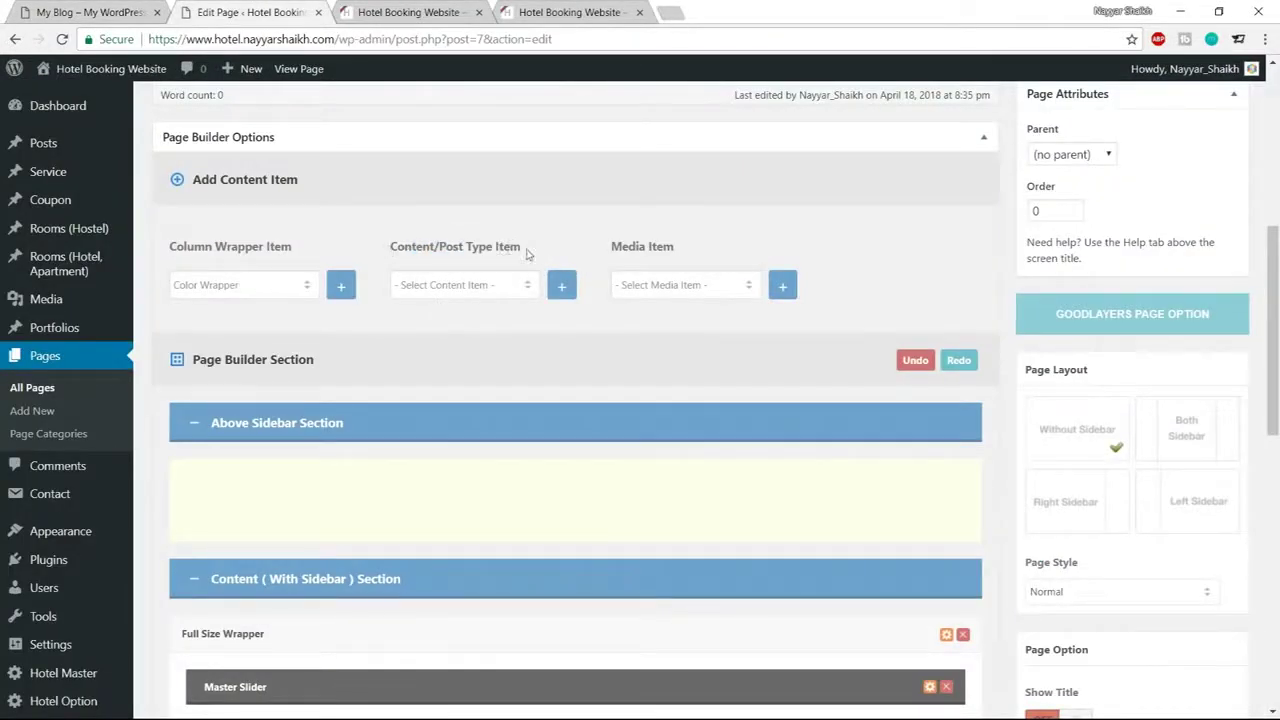
click(476, 289)
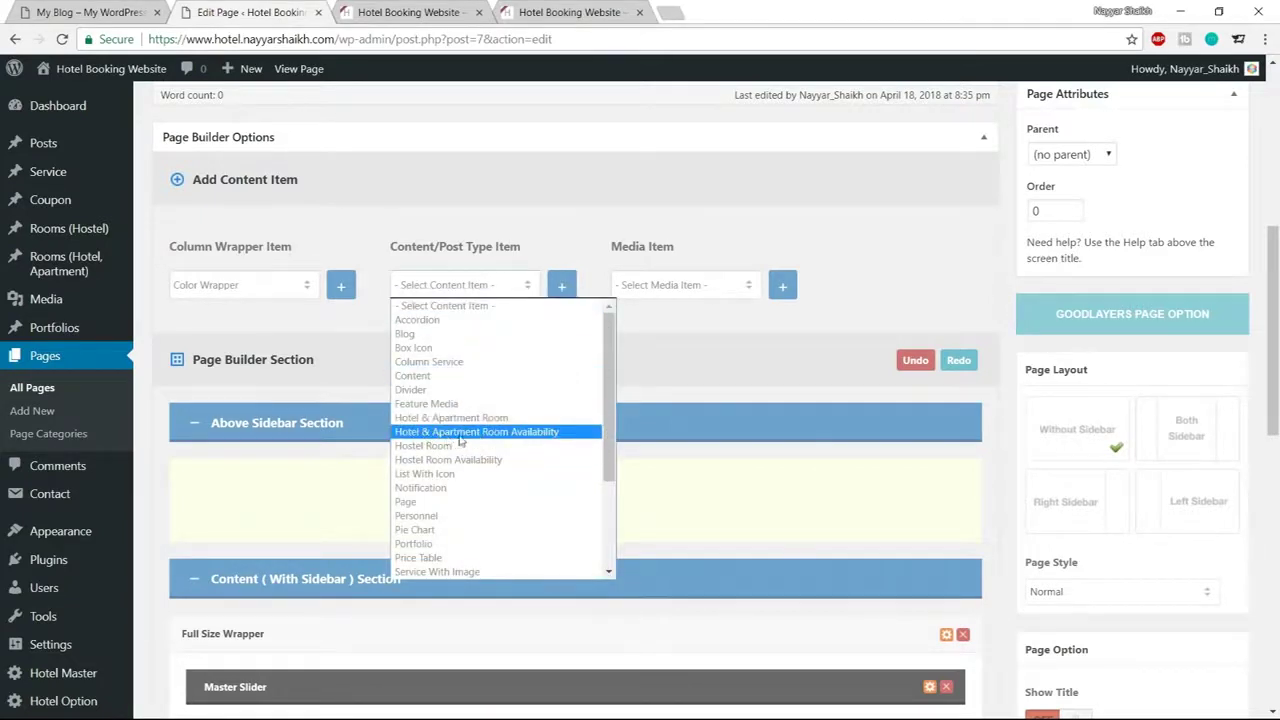
click(496, 434)
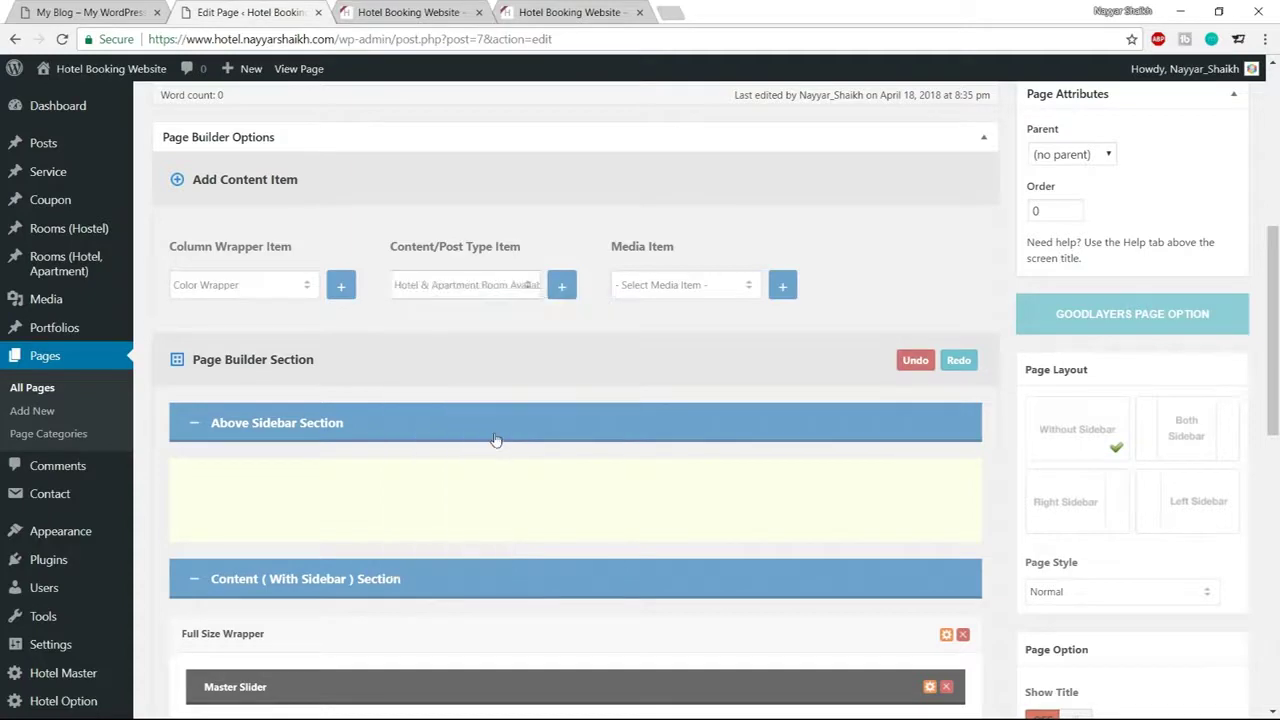
click(563, 288)
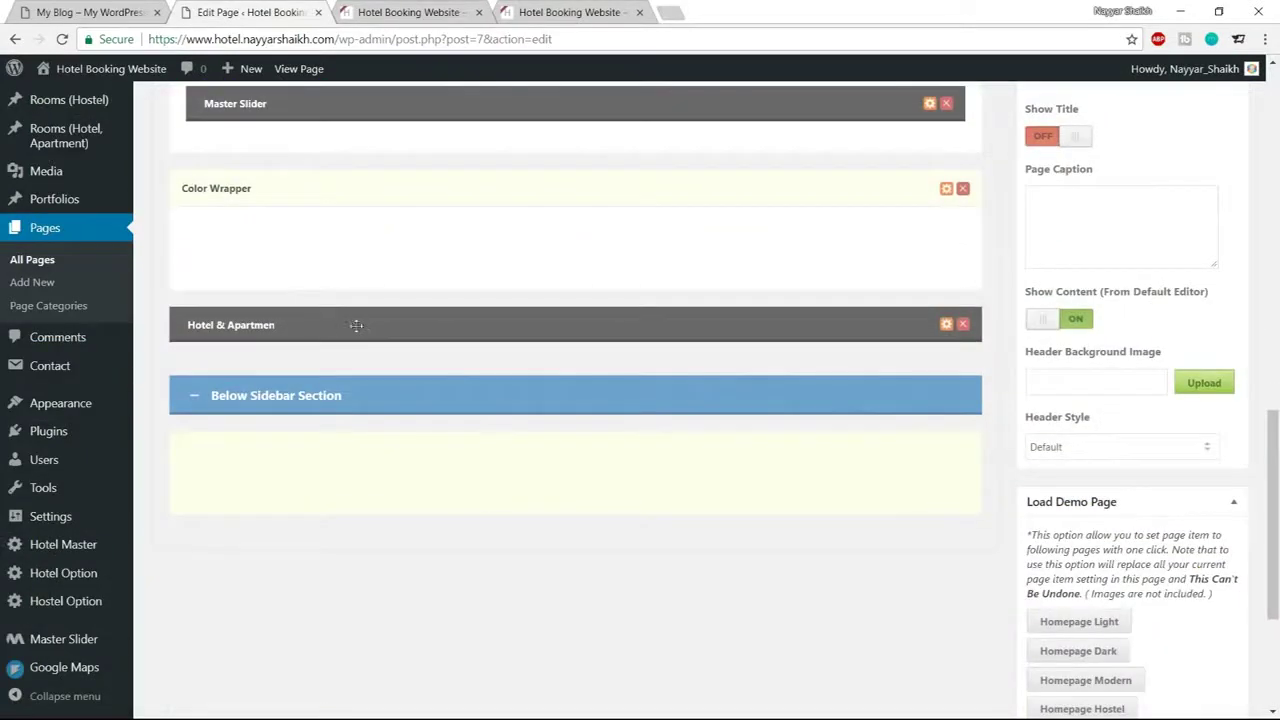
drag(368, 323, 431, 254)
Update the Home page to save the new wrapper and item
scroll(520, 449, up, 3)
scroll(820, 449, down, 2)
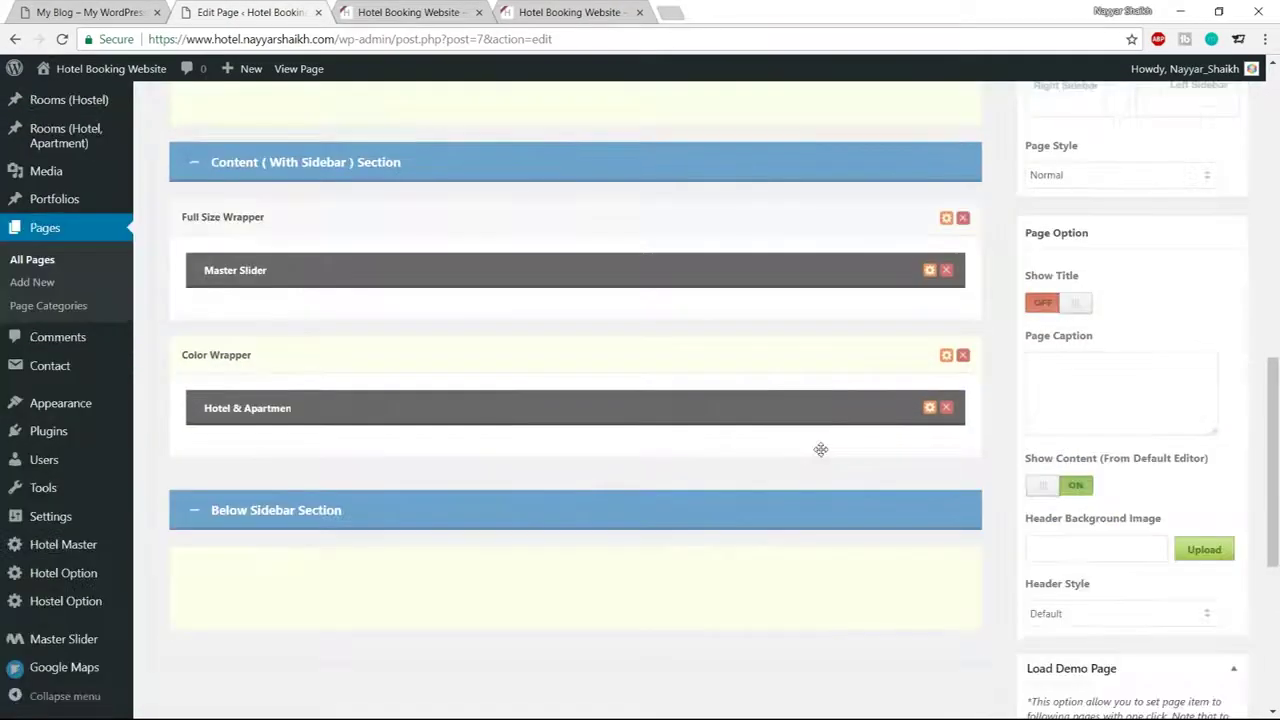
scroll(988, 484, up, 10)
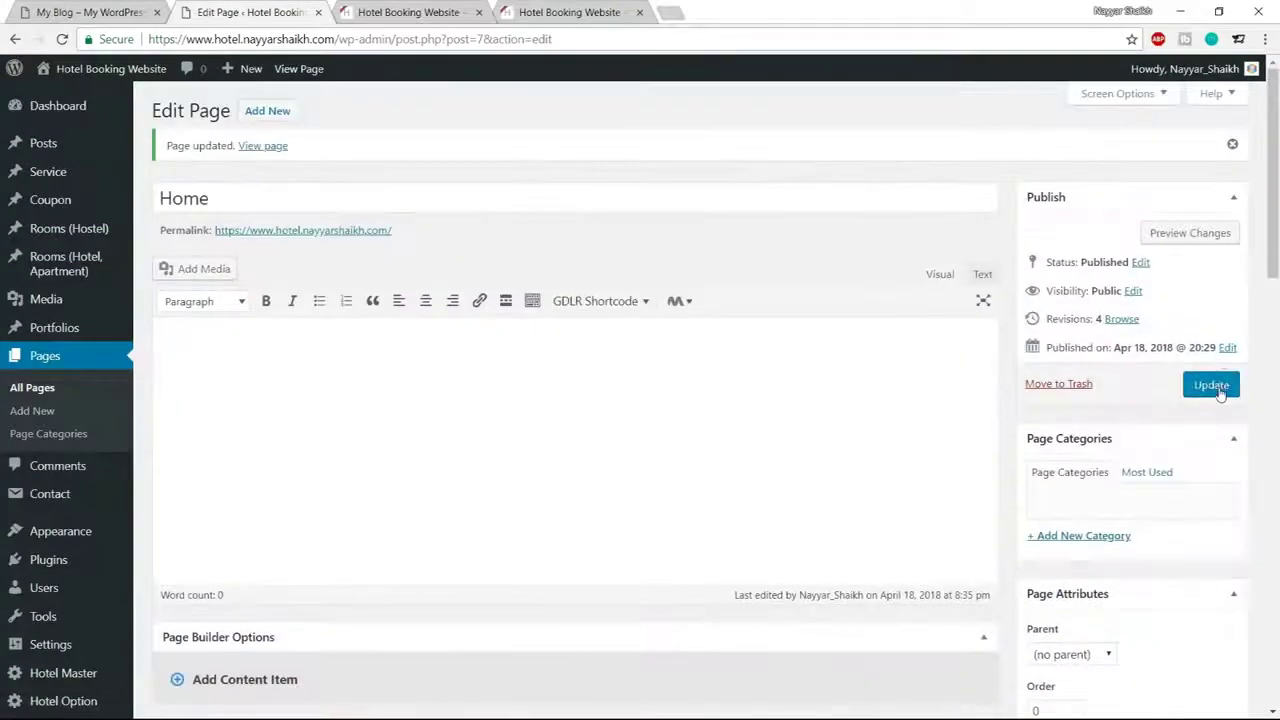
click(1205, 383)
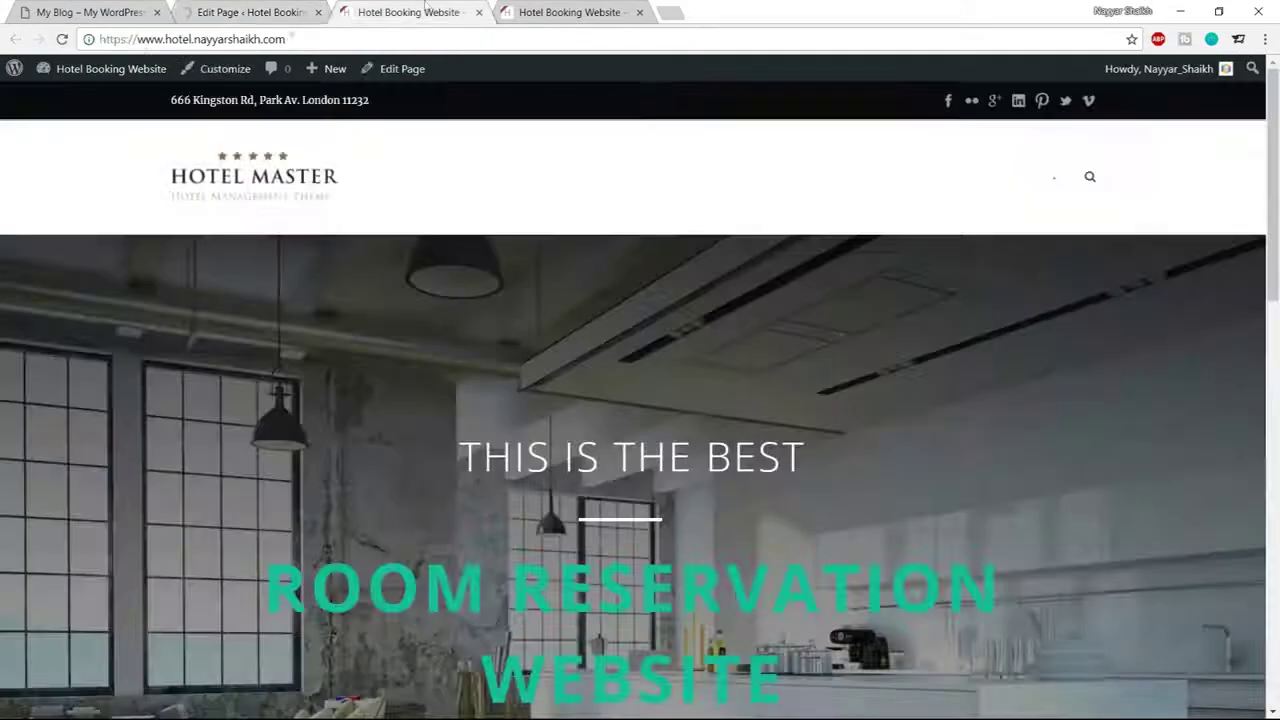
click(428, 10)
Reload the live homepage and compare its new availability form with the demo's CHECK AVAILABILITY section
click(62, 40)
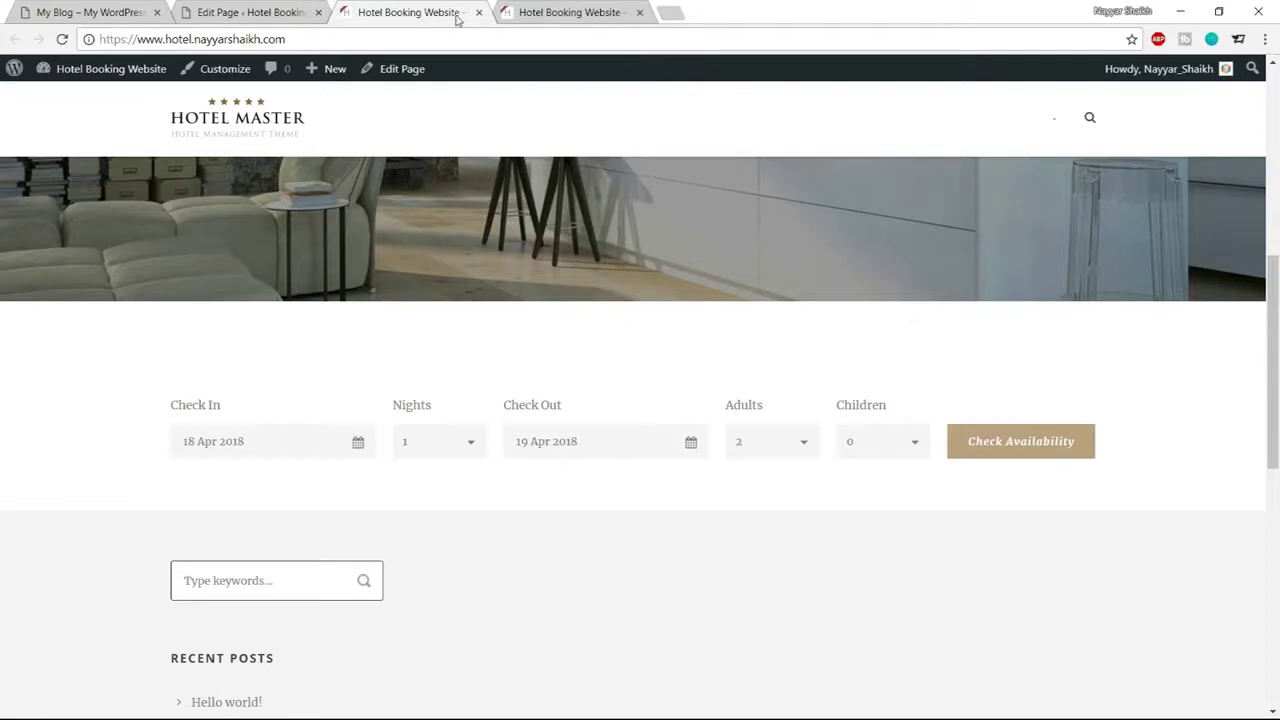
click(90, 12)
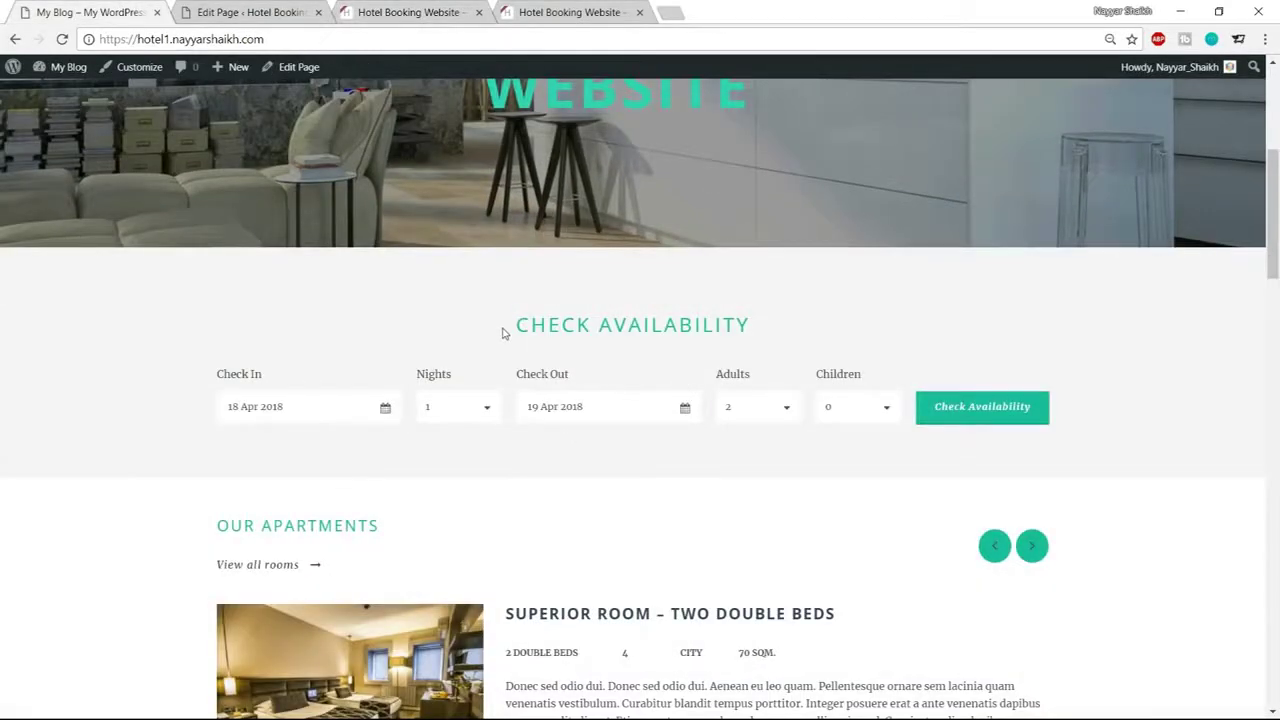
drag(504, 333, 712, 328)
click(712, 328)
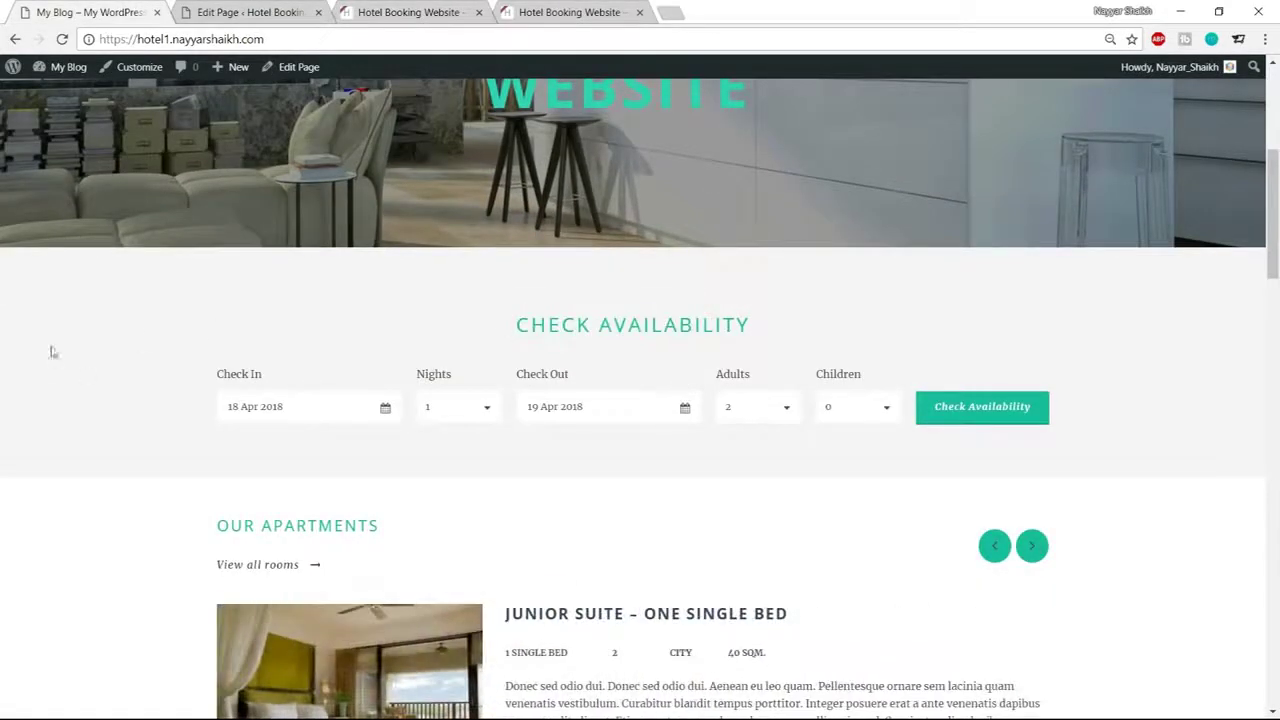
Go back to the Home page editor's Page Builder section
click(212, 11)
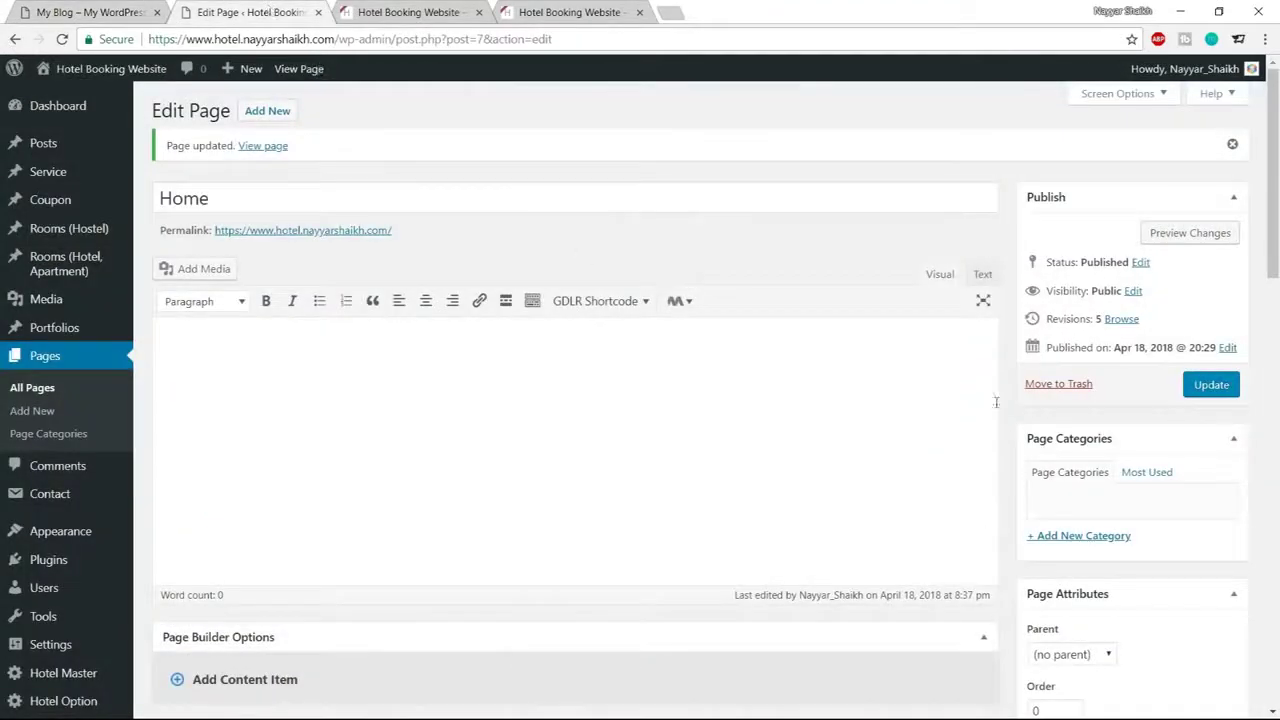
click(358, 8)
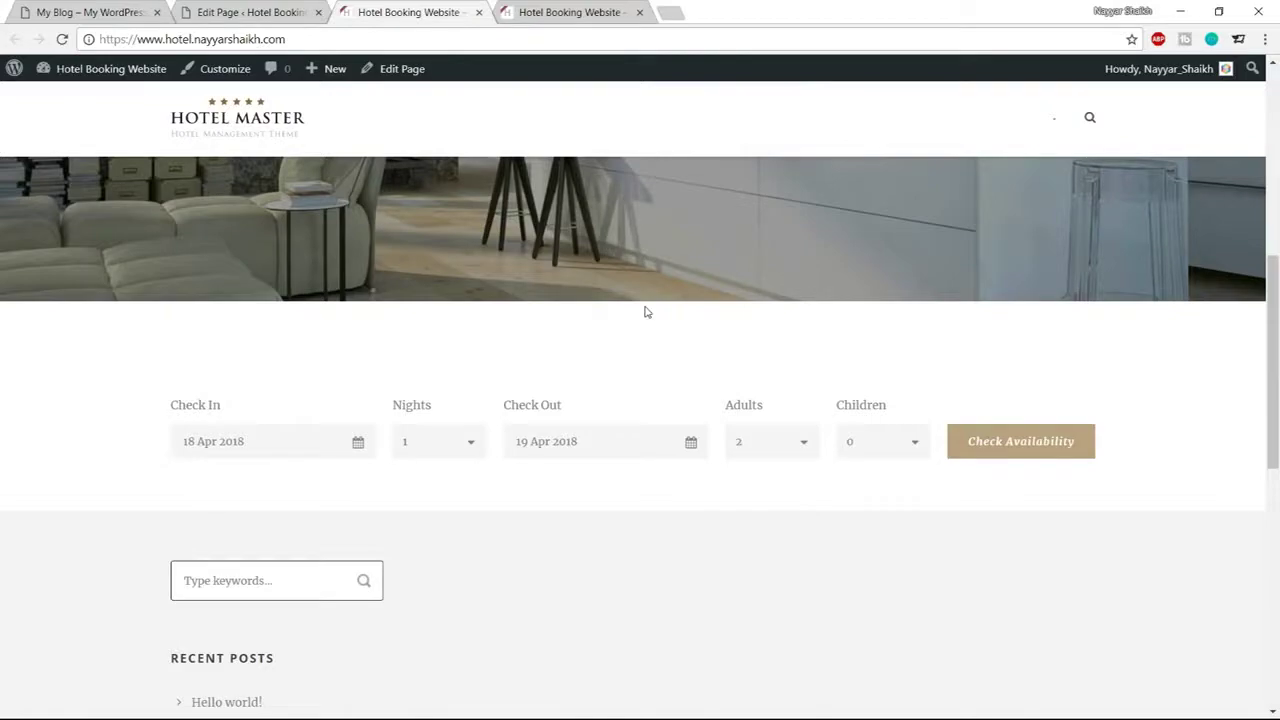
key(ctrl+shift+Tab)
scroll(843, 340, down, 5)
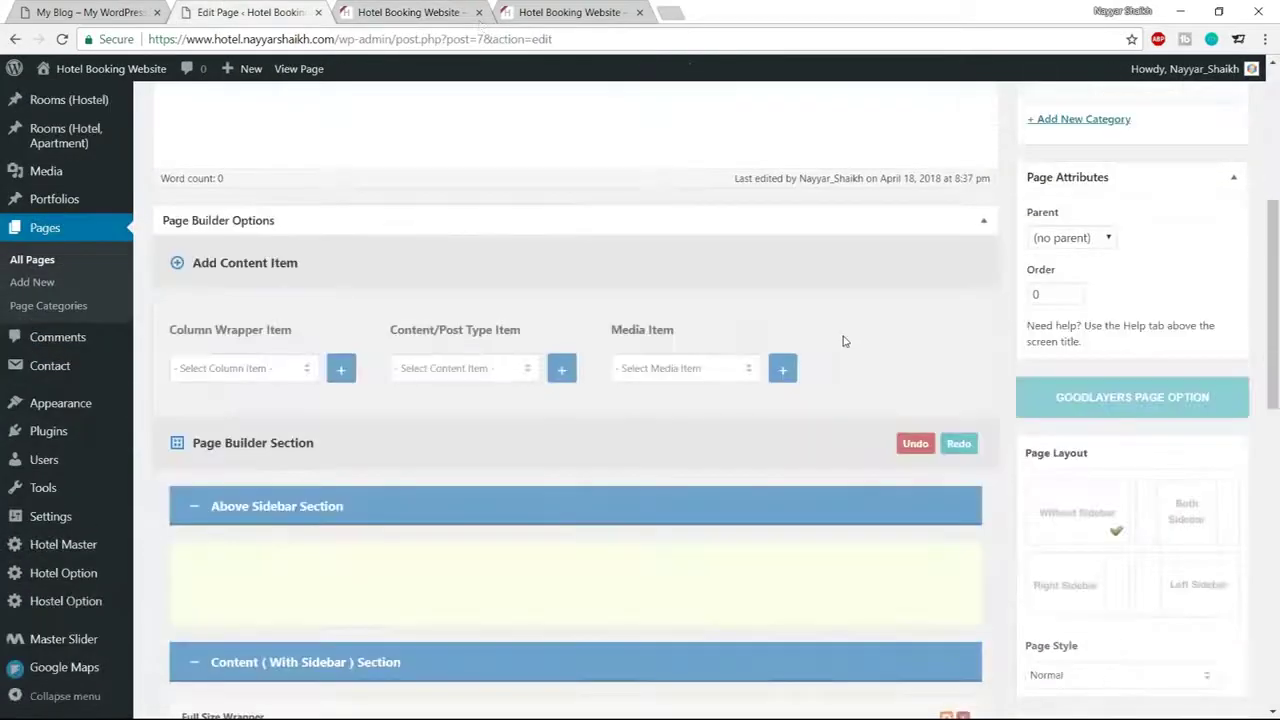
scroll(843, 340, down, 4)
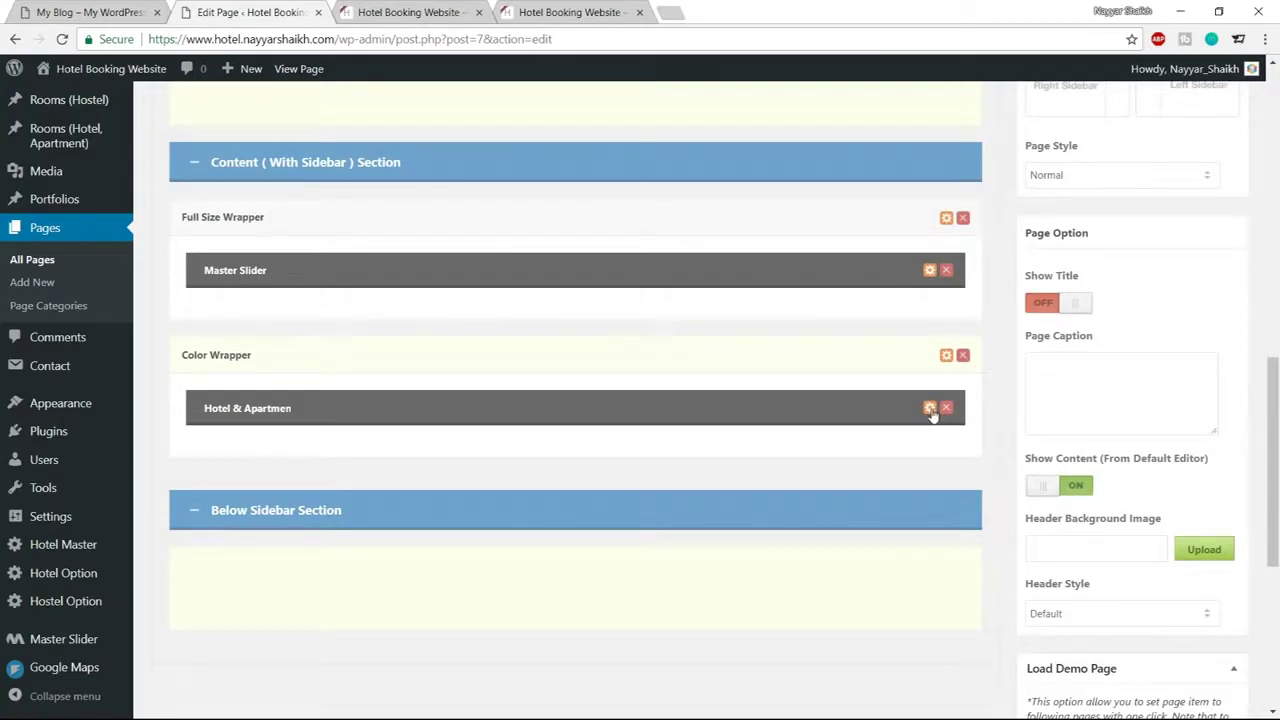
Open the hotel listing item's settings and copy the CHECK AVAILABILITY heading from the reference site
click(930, 409)
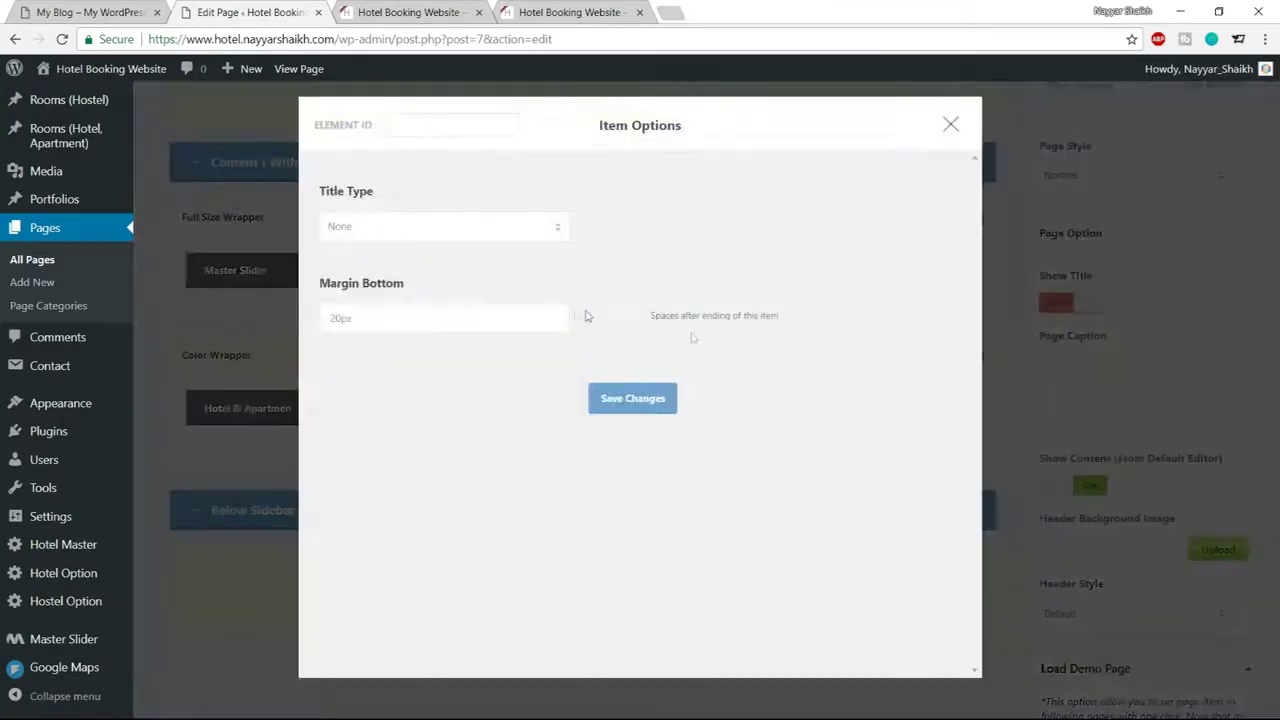
click(378, 230)
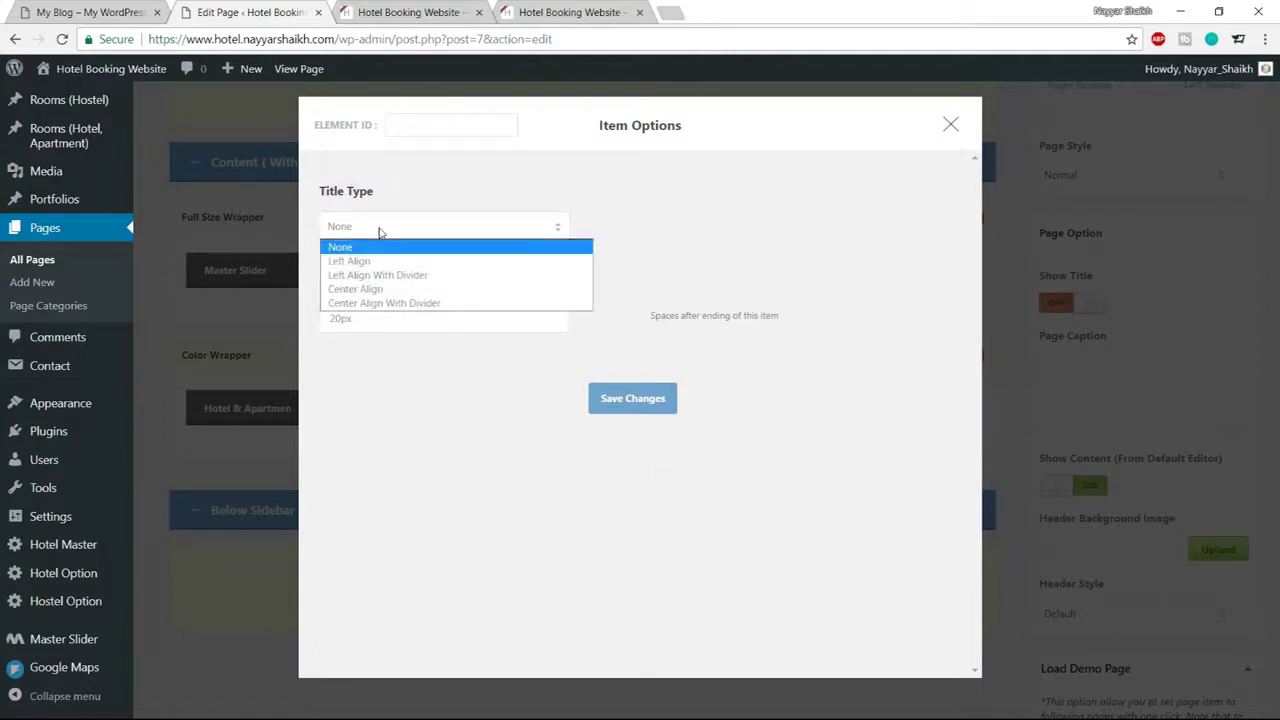
click(90, 12)
drag(514, 324, 760, 326)
key(ctrl+c)
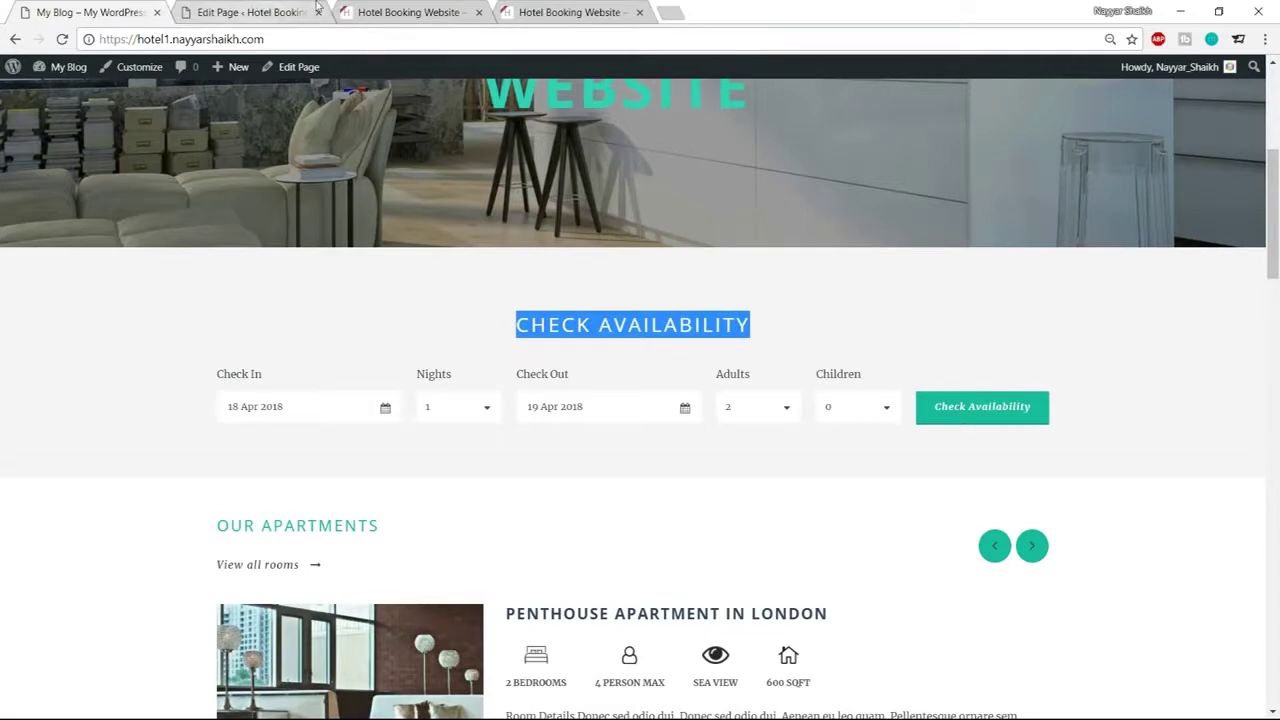
click(250, 12)
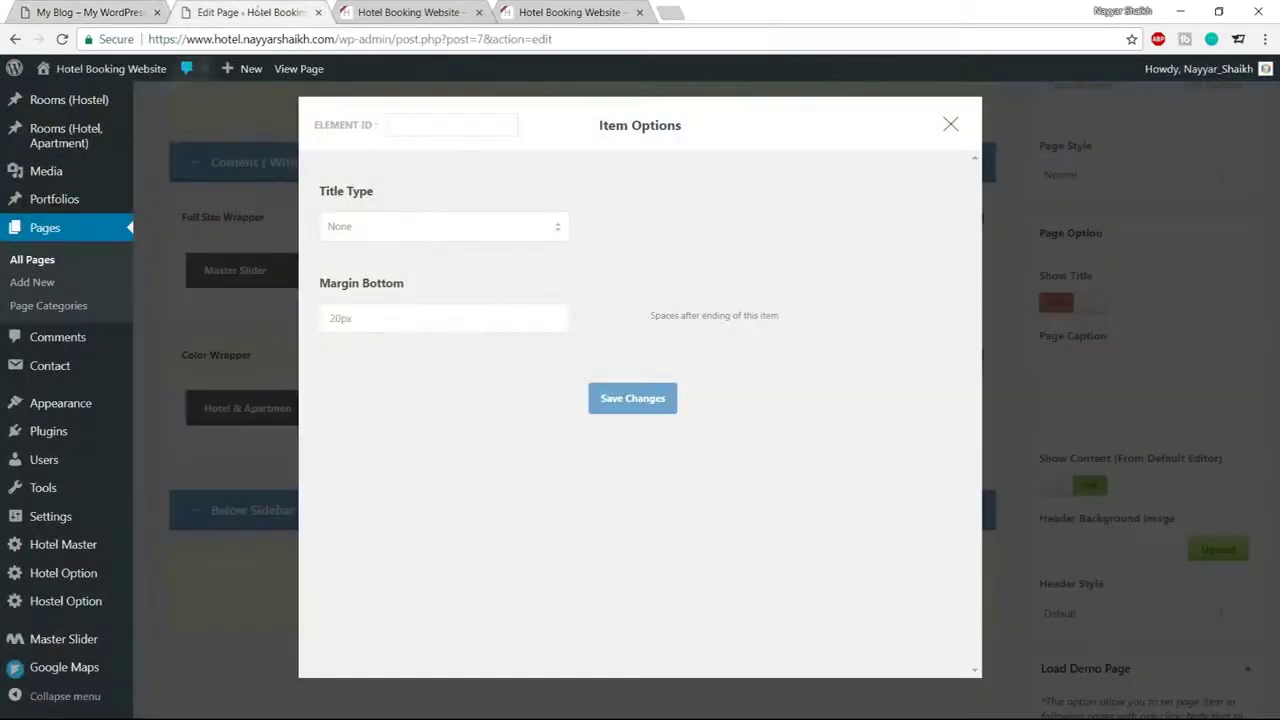
Set the item's title type to Center Align with title CHECK AVAILABILITY, and save
click(424, 228)
click(398, 295)
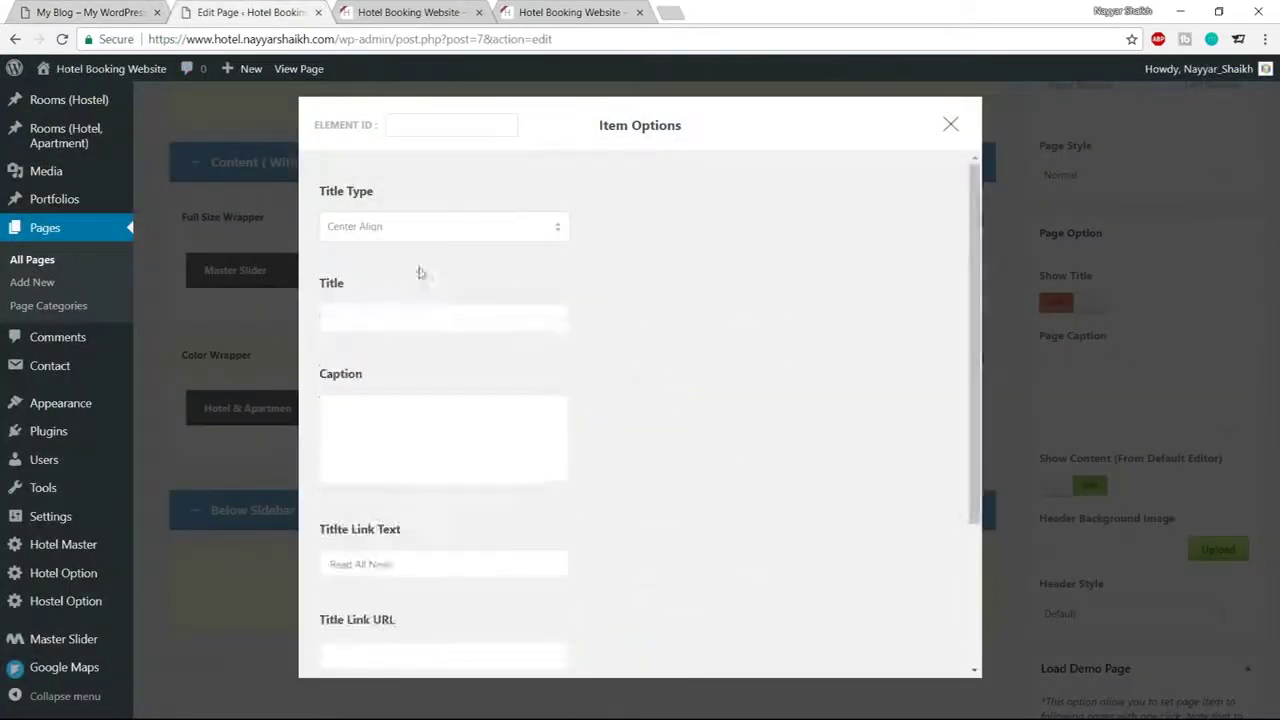
click(417, 316)
key(ctrl+v)
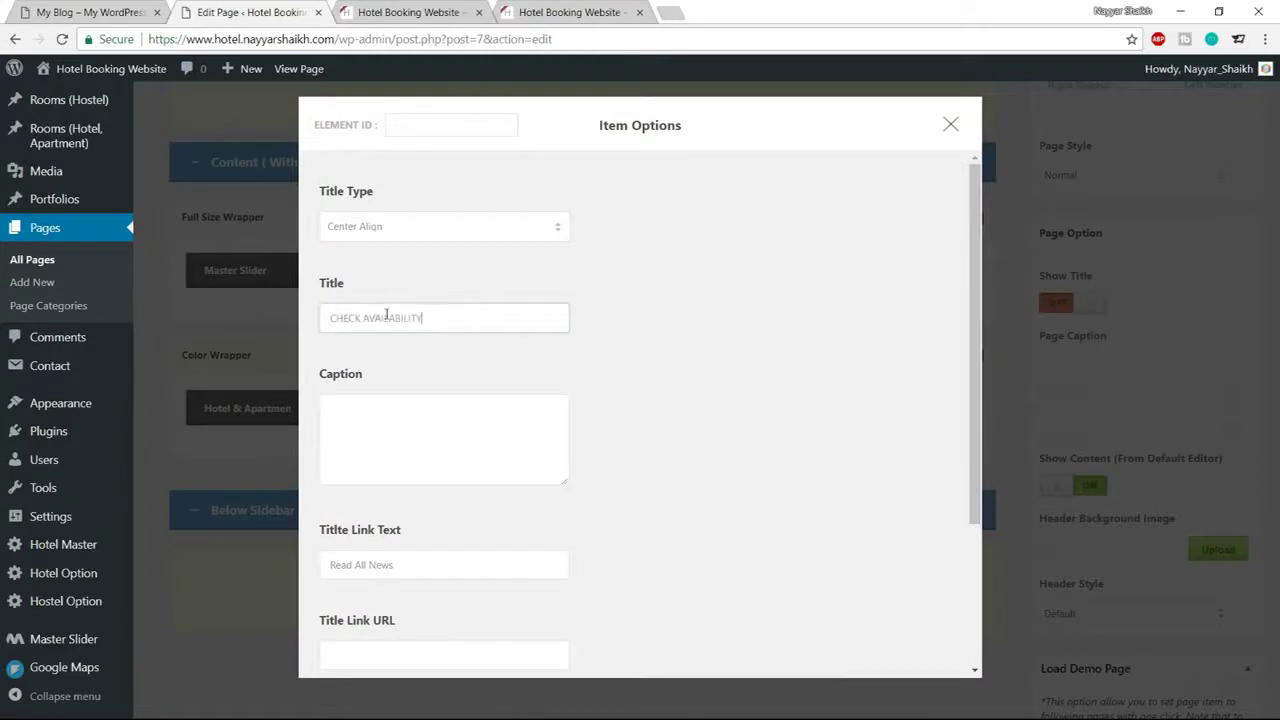
drag(443, 319, 331, 318)
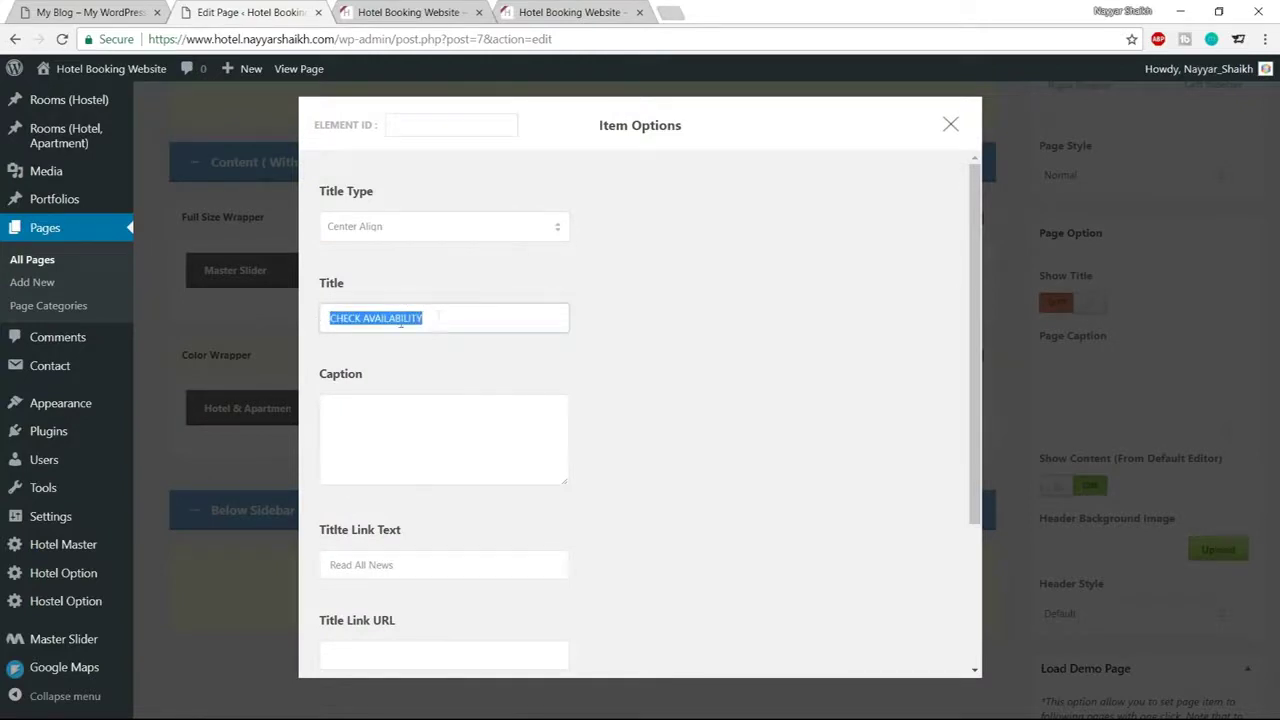
scroll(757, 337, down, 4)
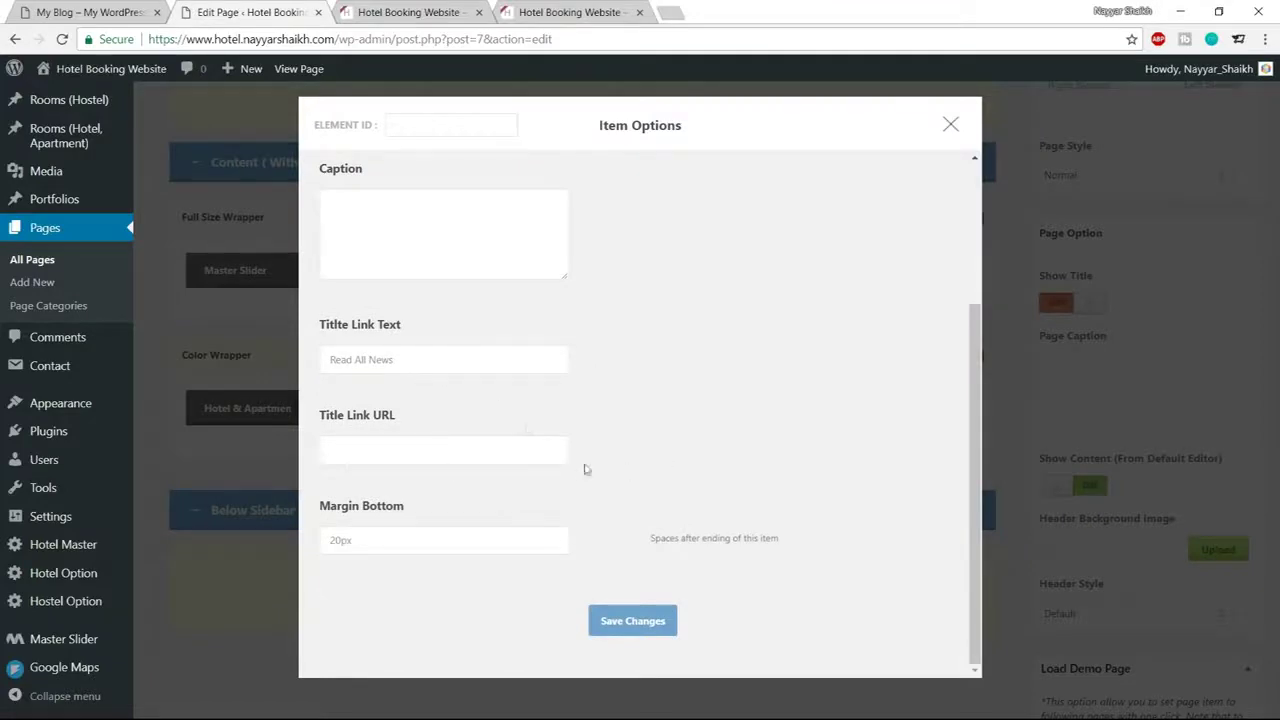
click(645, 628)
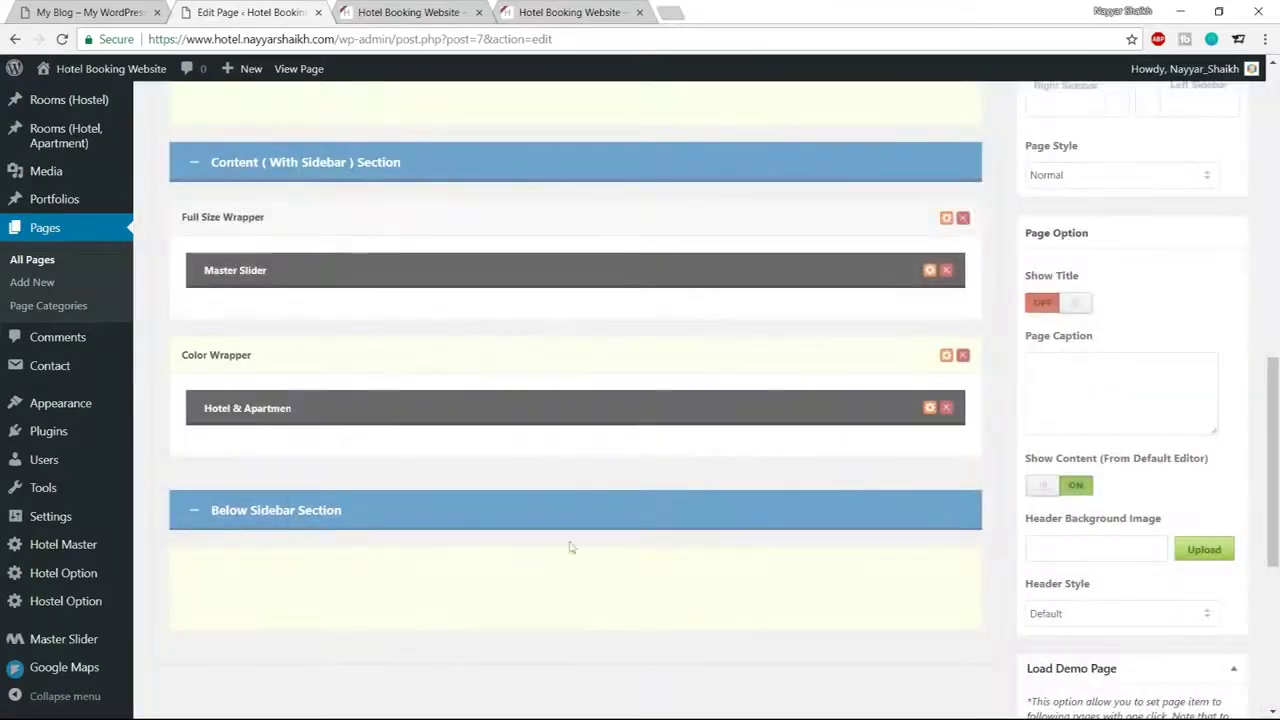
Compare the result with the reference site, then return to the page editor
key(ctrl+shift+Tab)
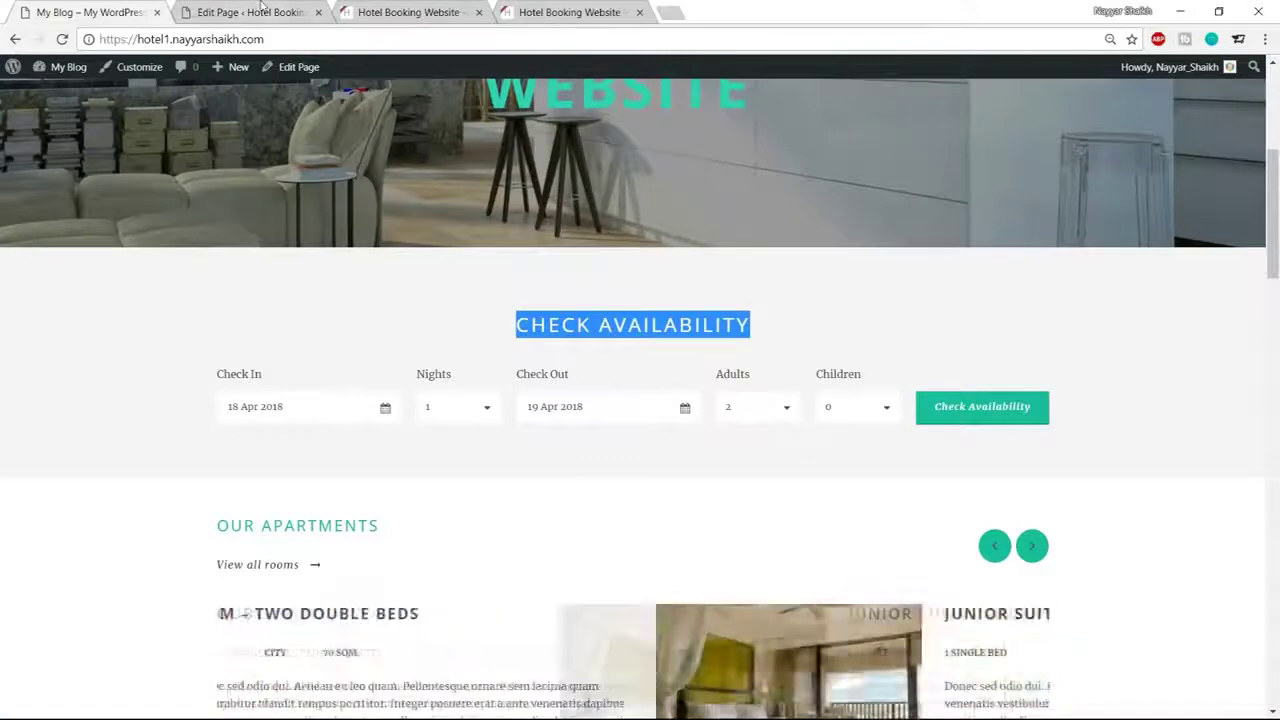
key(ctrl+Tab)
key(ctrl+shift+Tab)
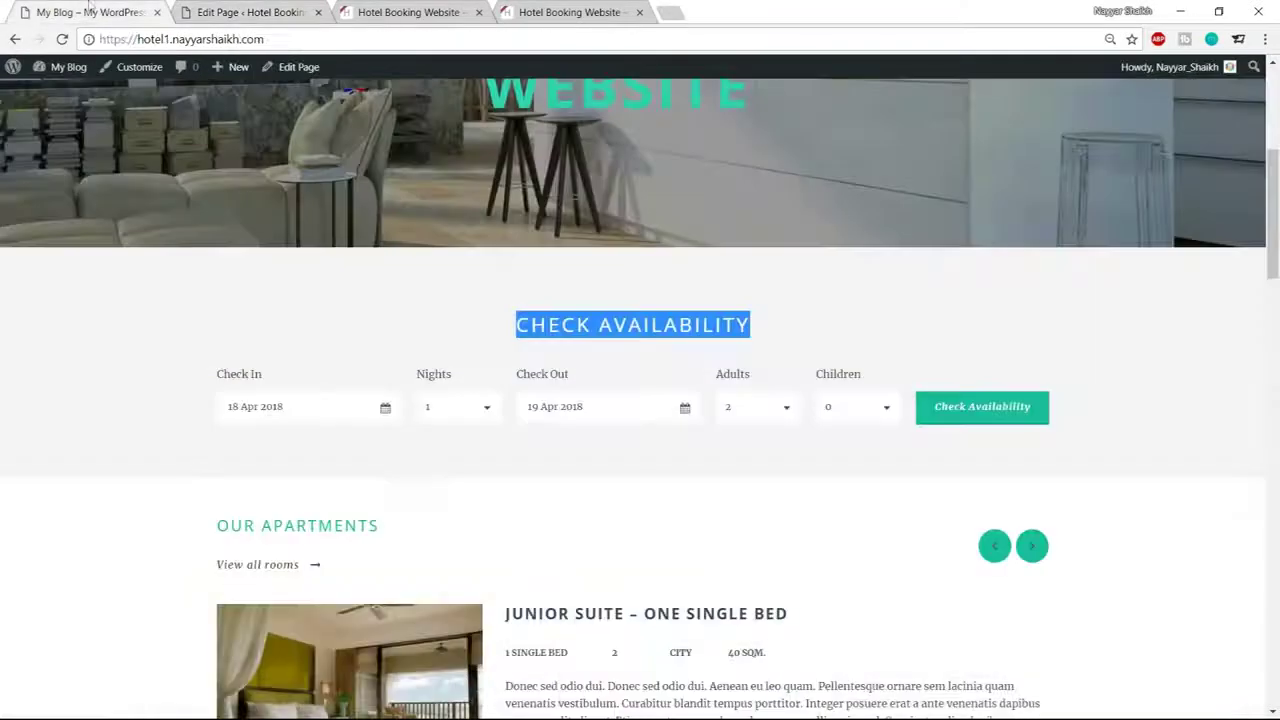
click(237, 328)
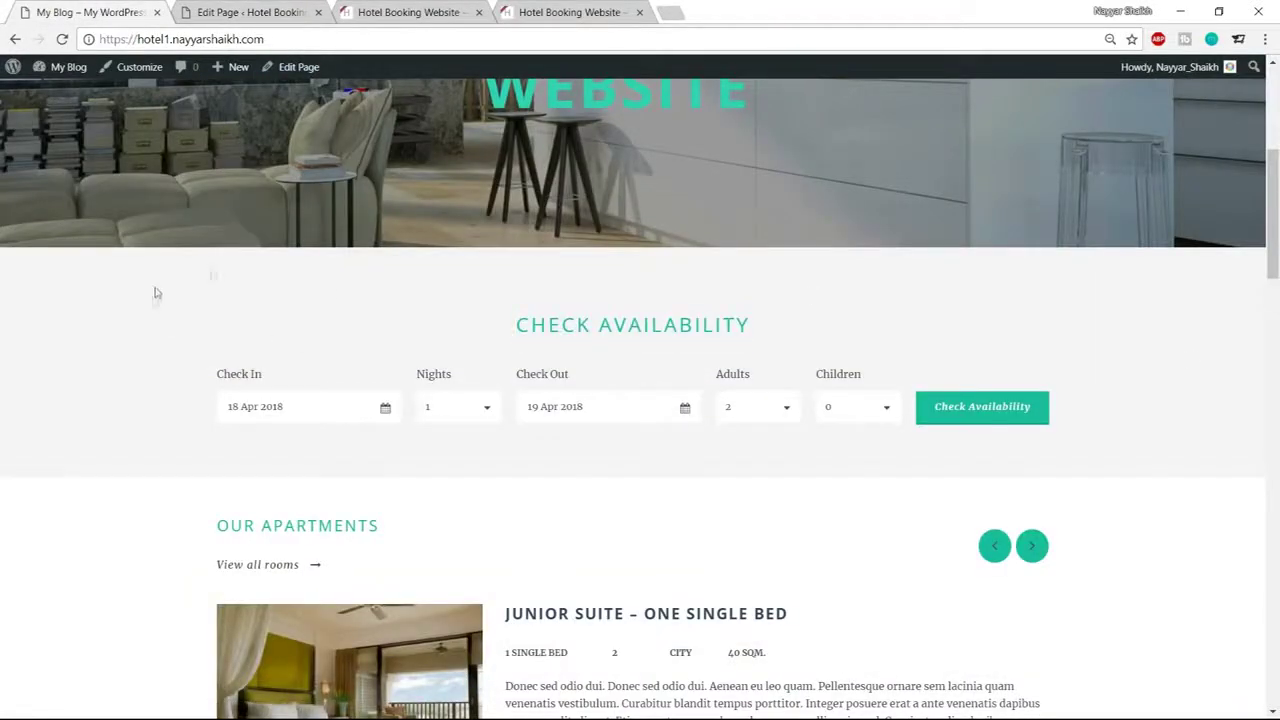
click(298, 12)
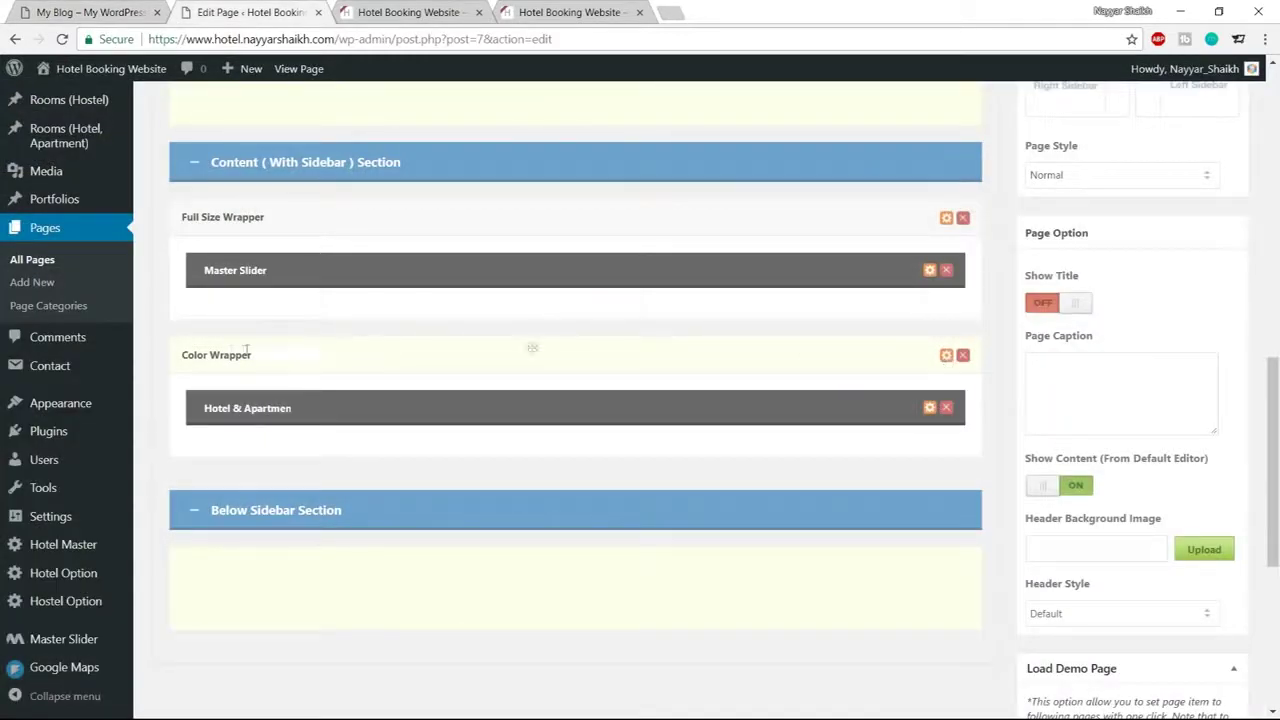
Keep the Color Wrapper's background a solid colour and try a grey in the colour chooser
click(946, 357)
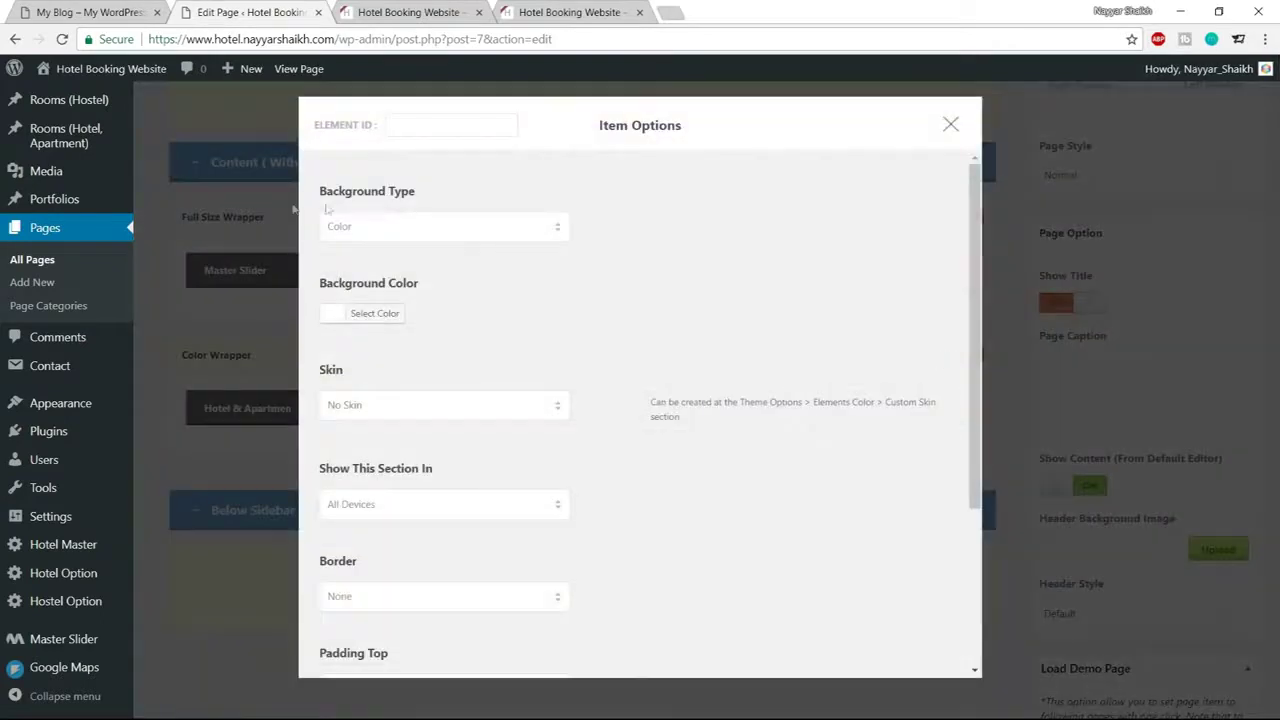
click(383, 230)
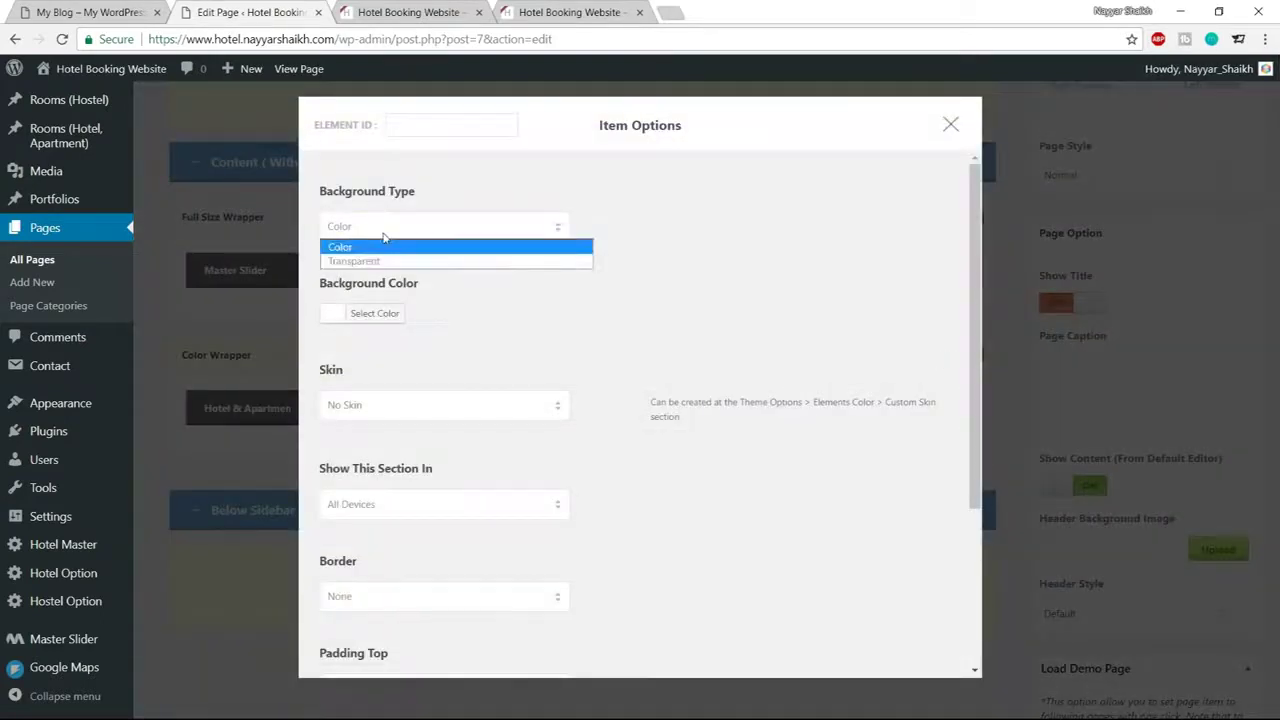
click(384, 246)
click(384, 316)
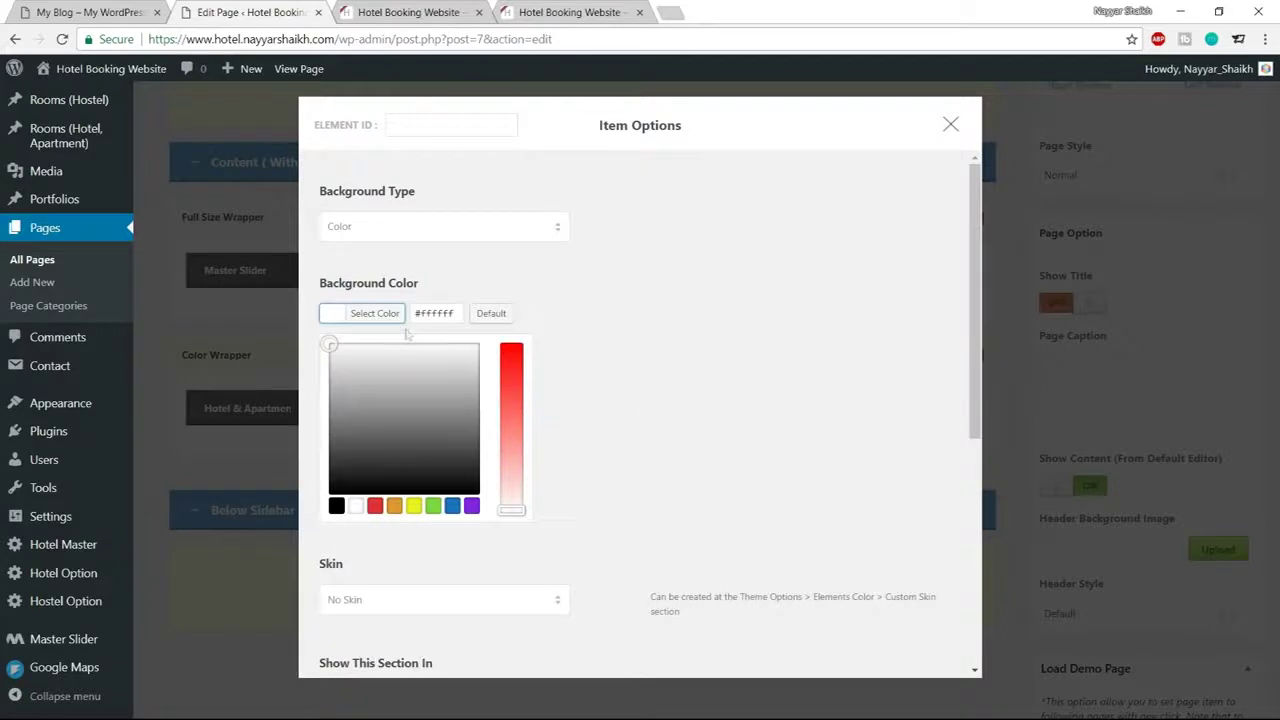
drag(455, 313, 429, 313)
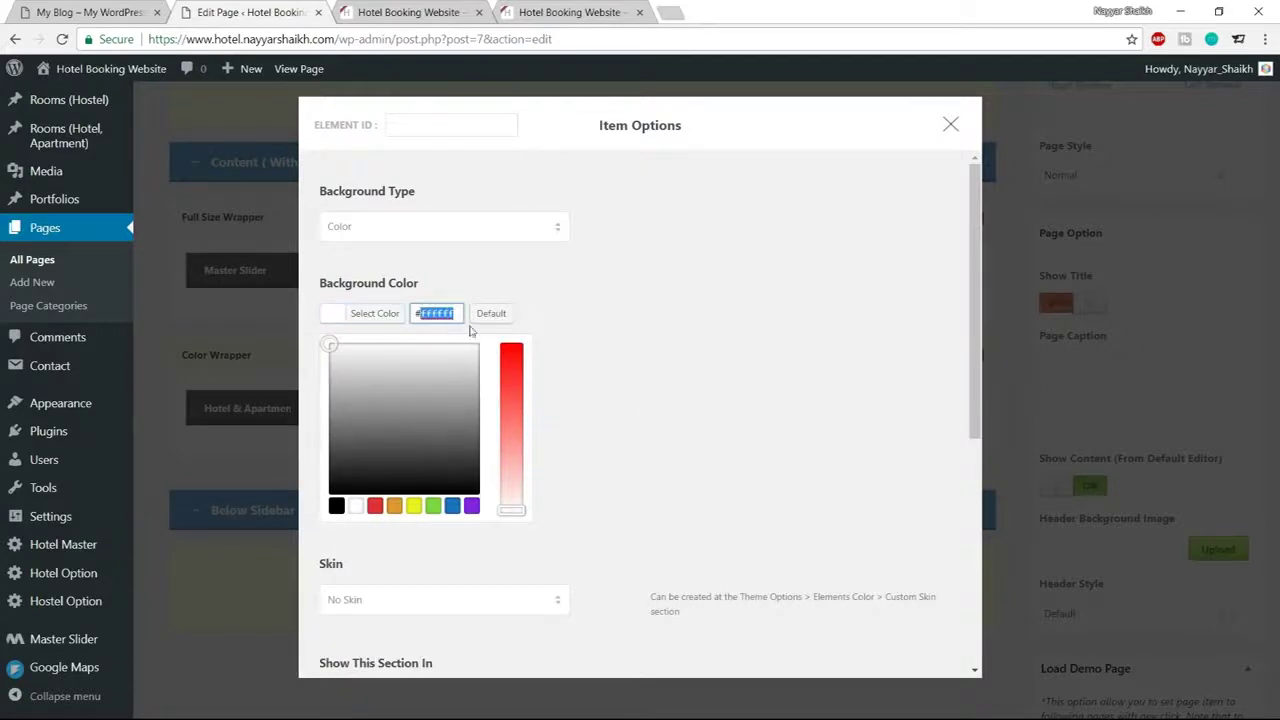
mouse_move(330, 346)
mouse_down()
mouse_move(350, 412)
mouse_move(378, 361)
mouse_move(331, 374)
mouse_move(333, 448)
mouse_move(323, 391)
mouse_move(440, 457)
mouse_move(394, 382)
mouse_move(331, 412)
mouse_up()
click(375, 313)
Enter #f5f5f5 as the Color Wrapper's background colour and save its settings
click(388, 318)
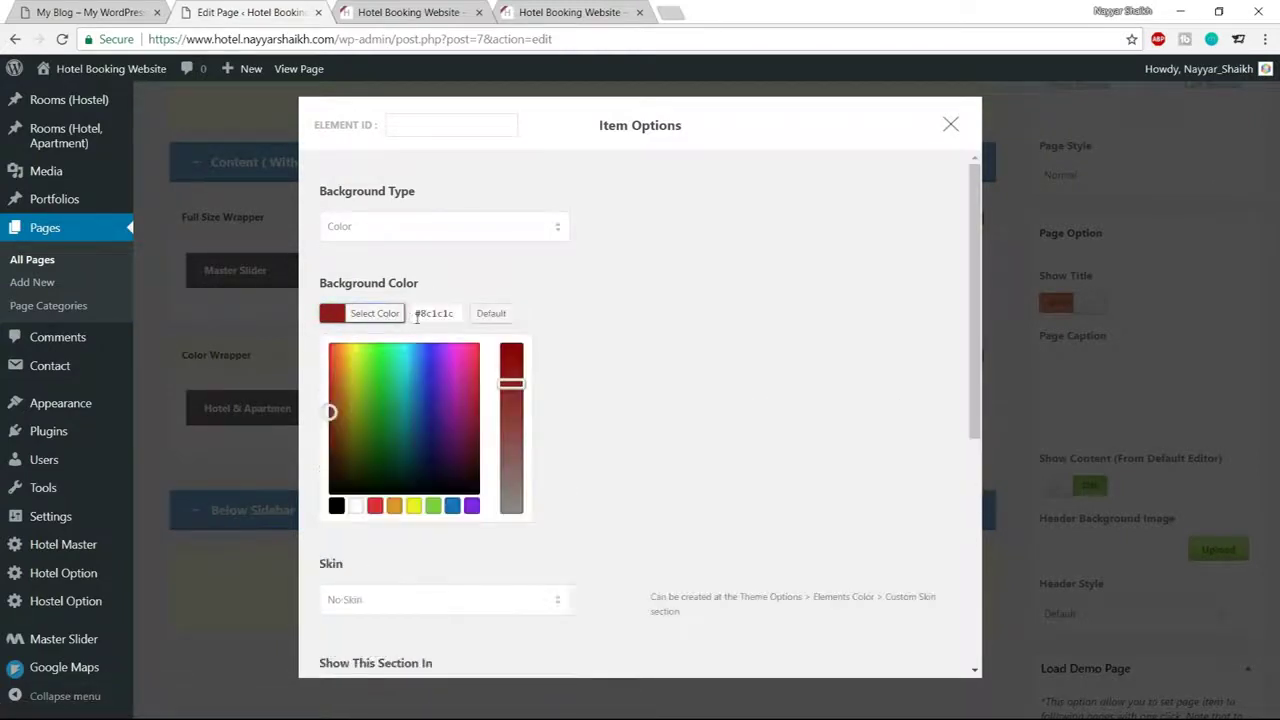
drag(421, 311, 546, 317)
text(f5f5f5)
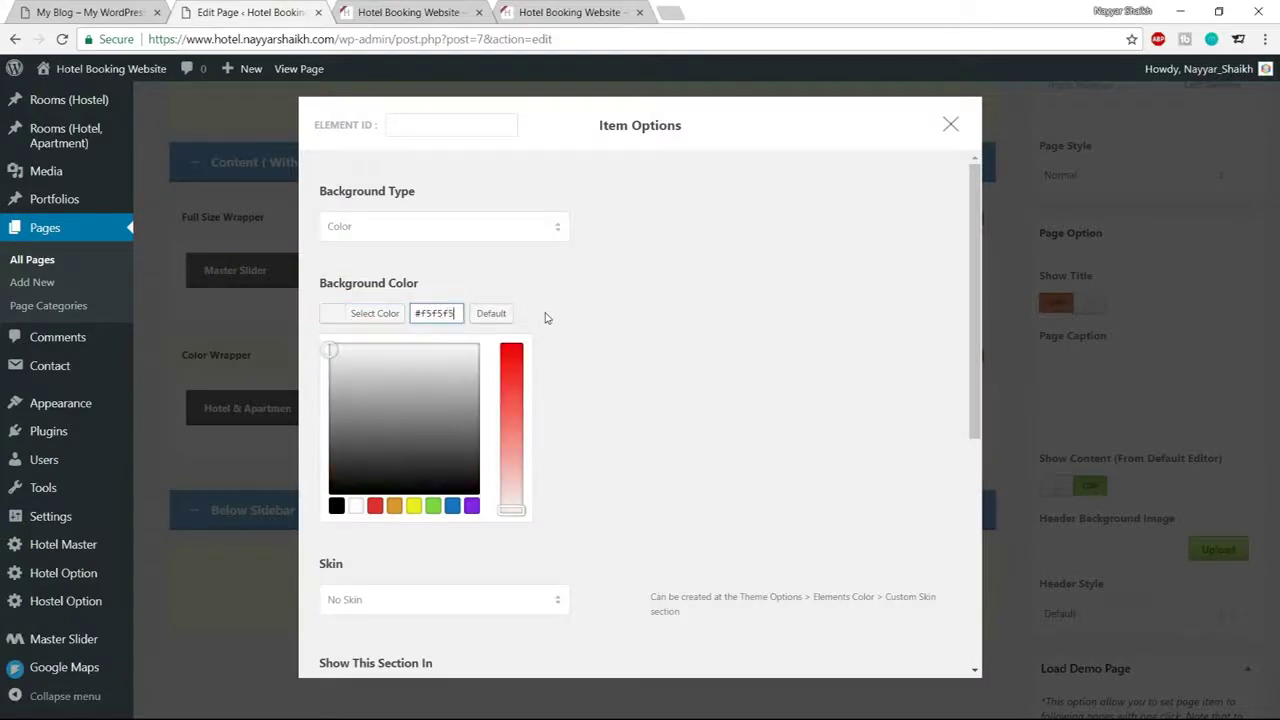
click(378, 318)
click(371, 322)
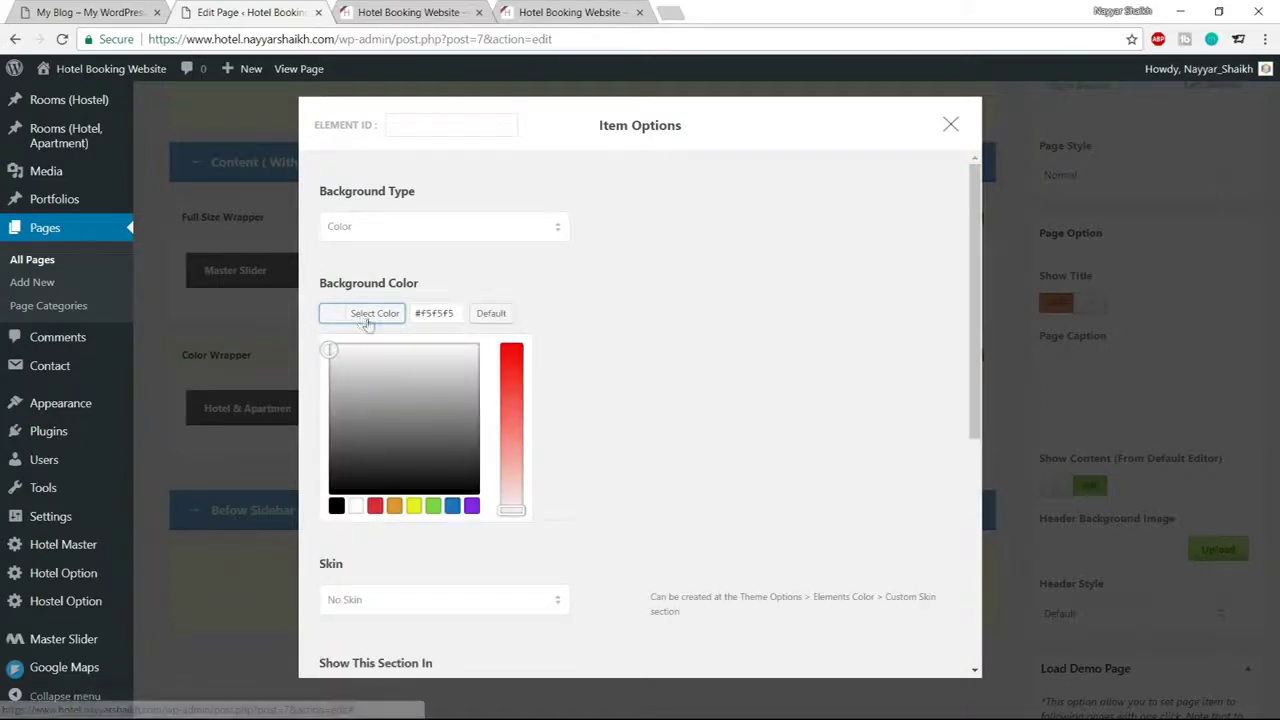
click(381, 321)
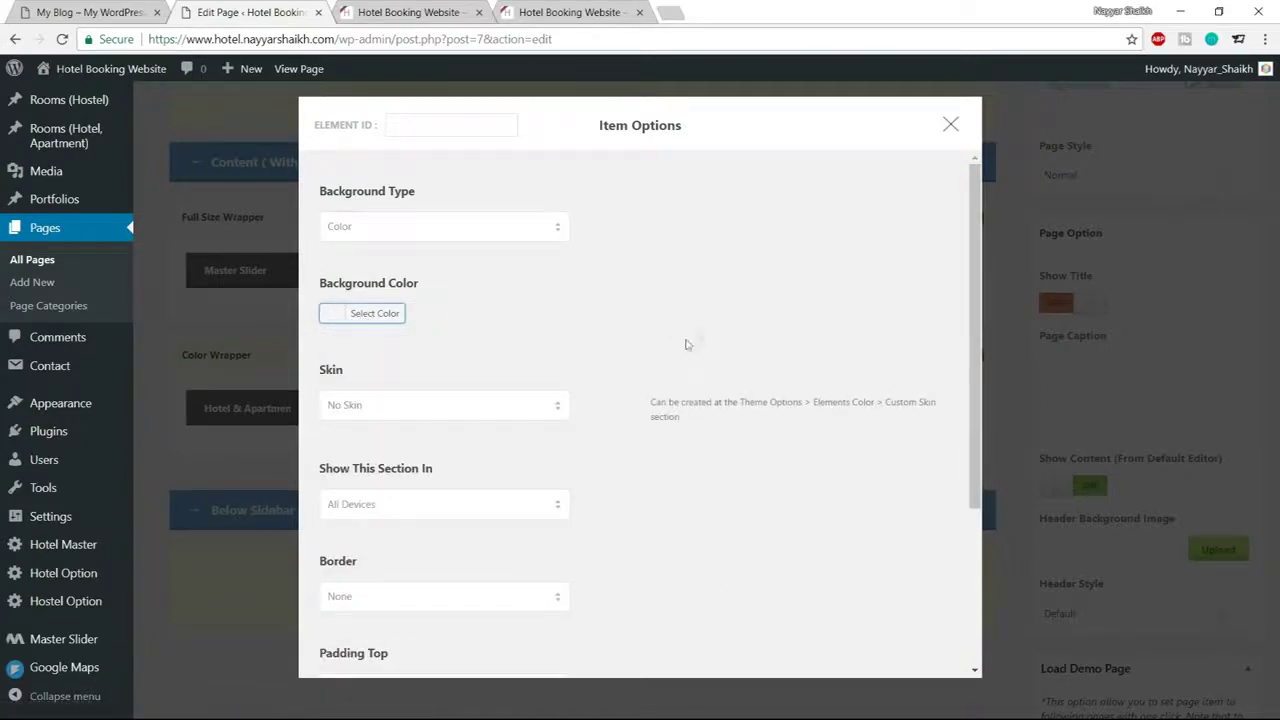
scroll(589, 389, down, 2)
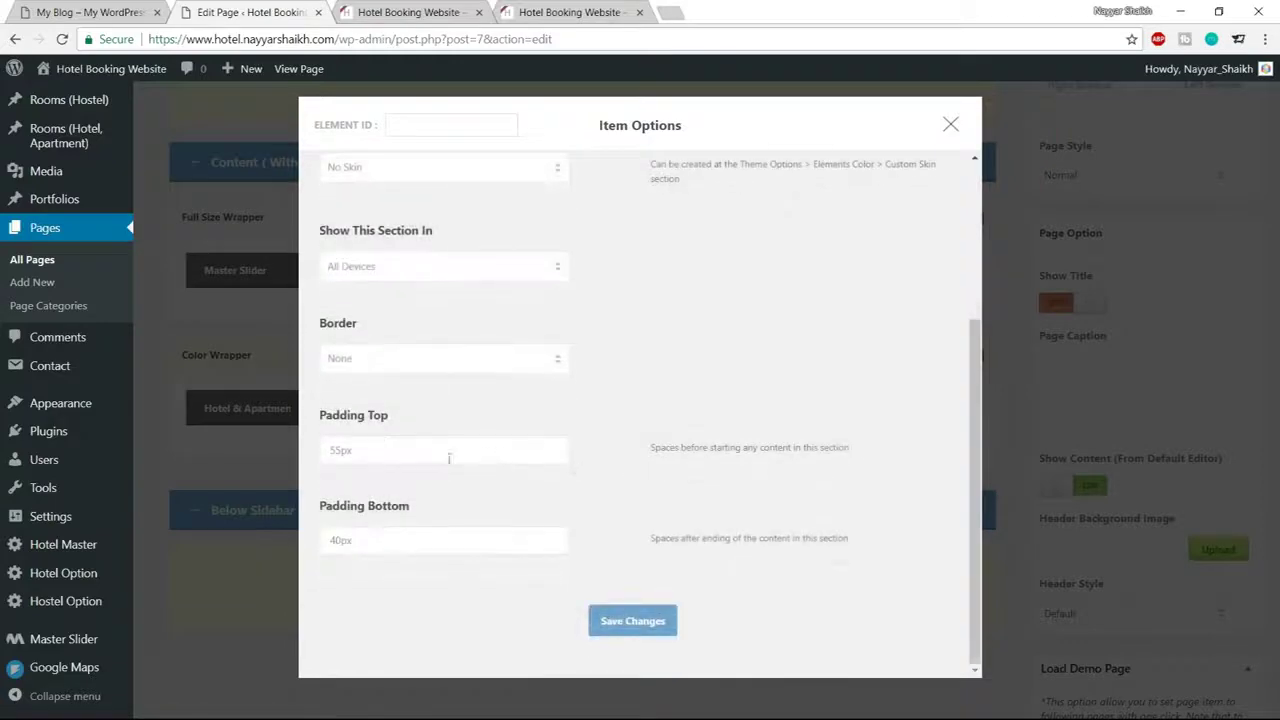
click(640, 622)
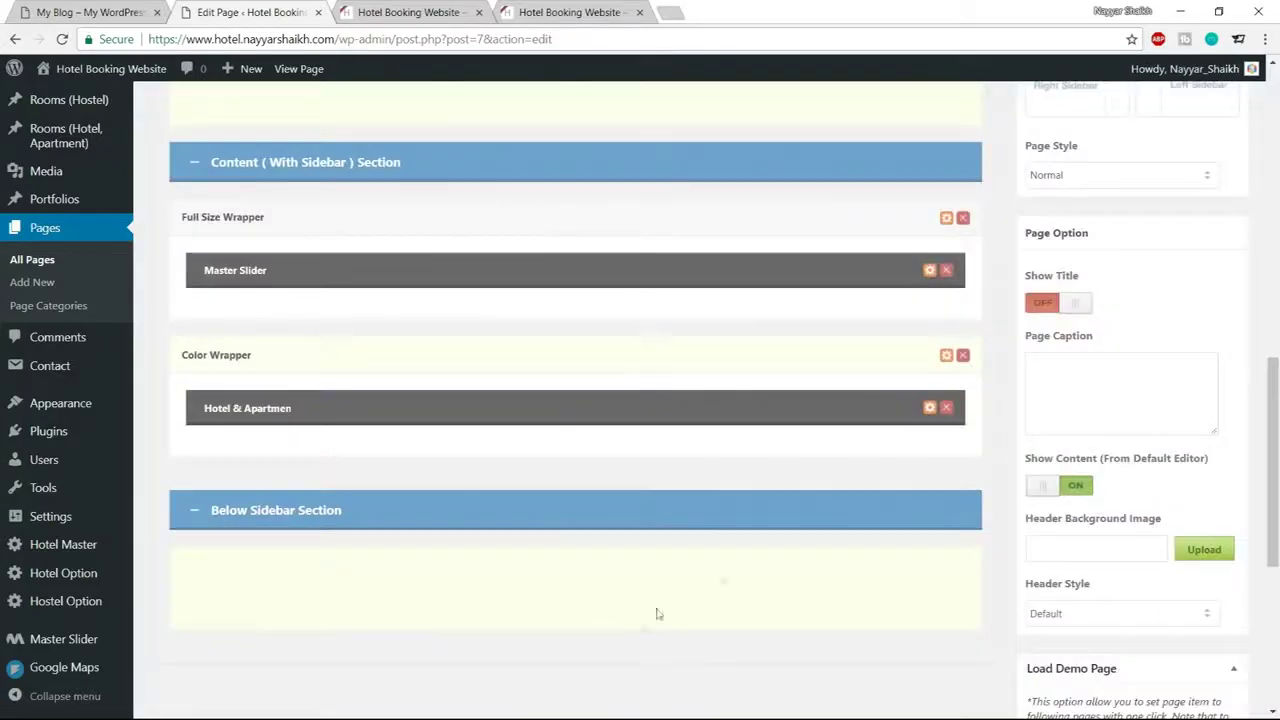
Update the Home page to save the background change
scroll(1159, 504, up, 10)
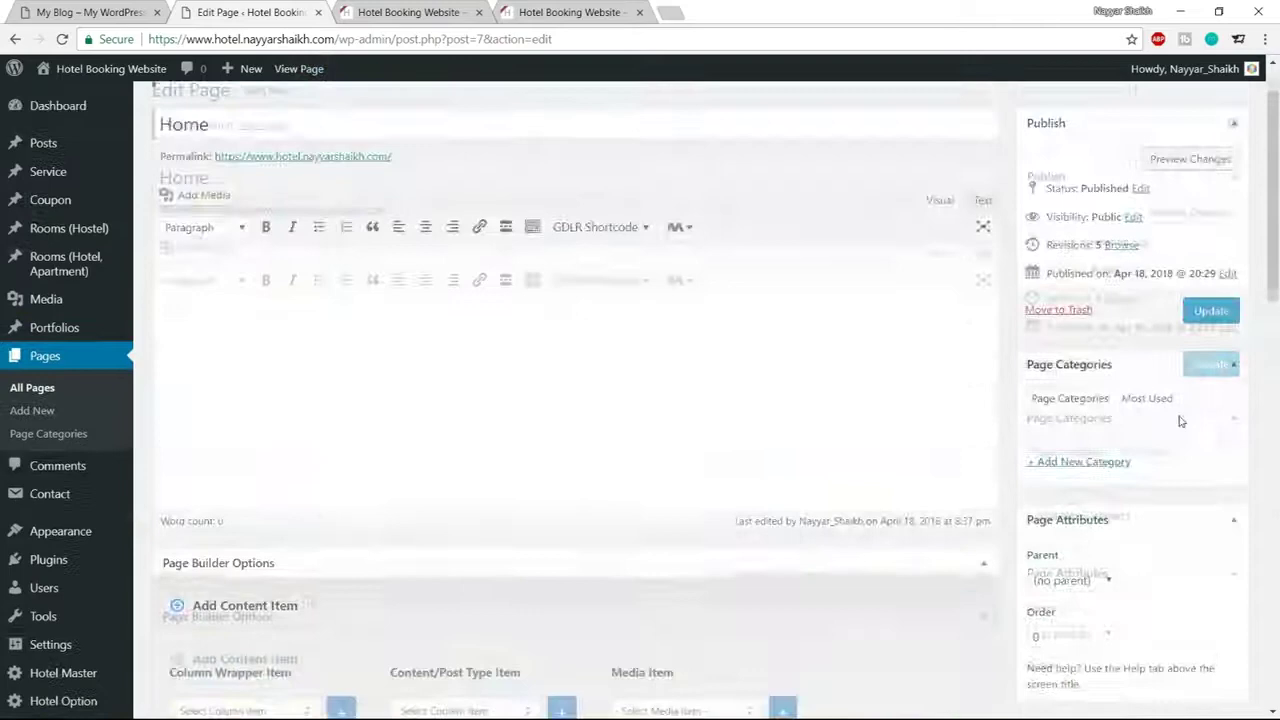
click(1211, 384)
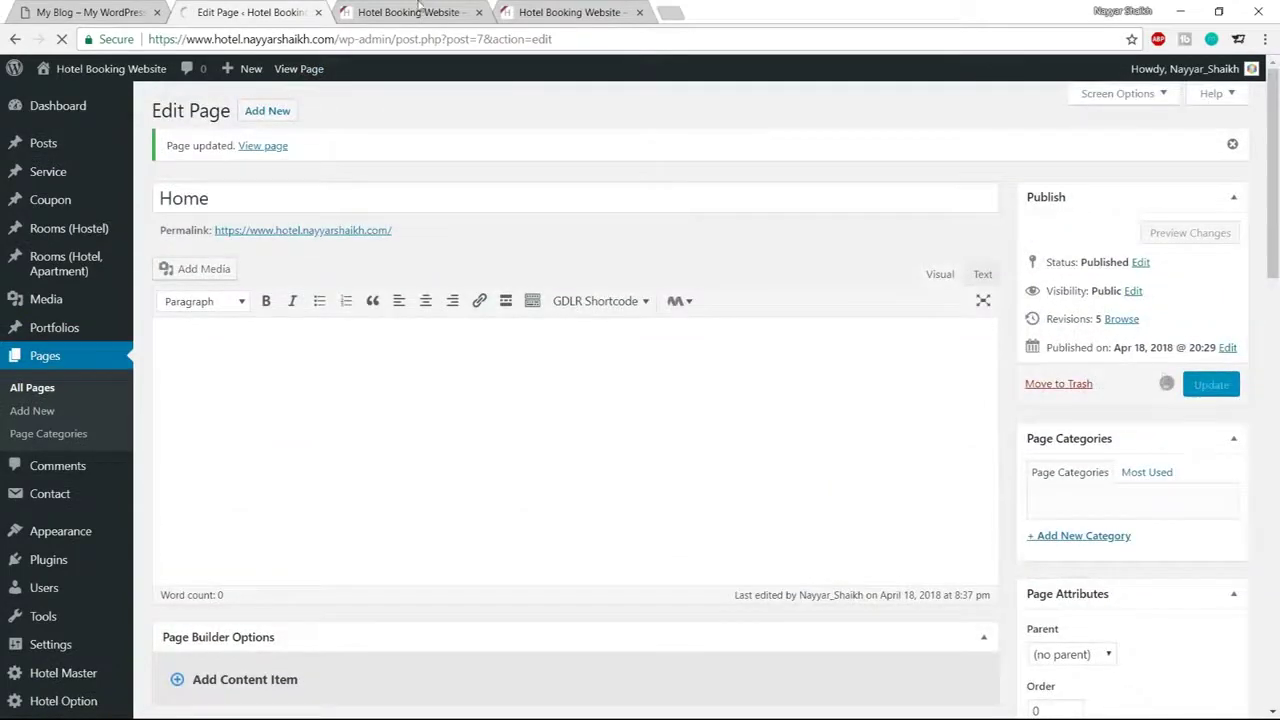
click(416, 10)
Reload the live homepage and inspect the centred CHECK AVAILABILITY heading and booking form
click(62, 39)
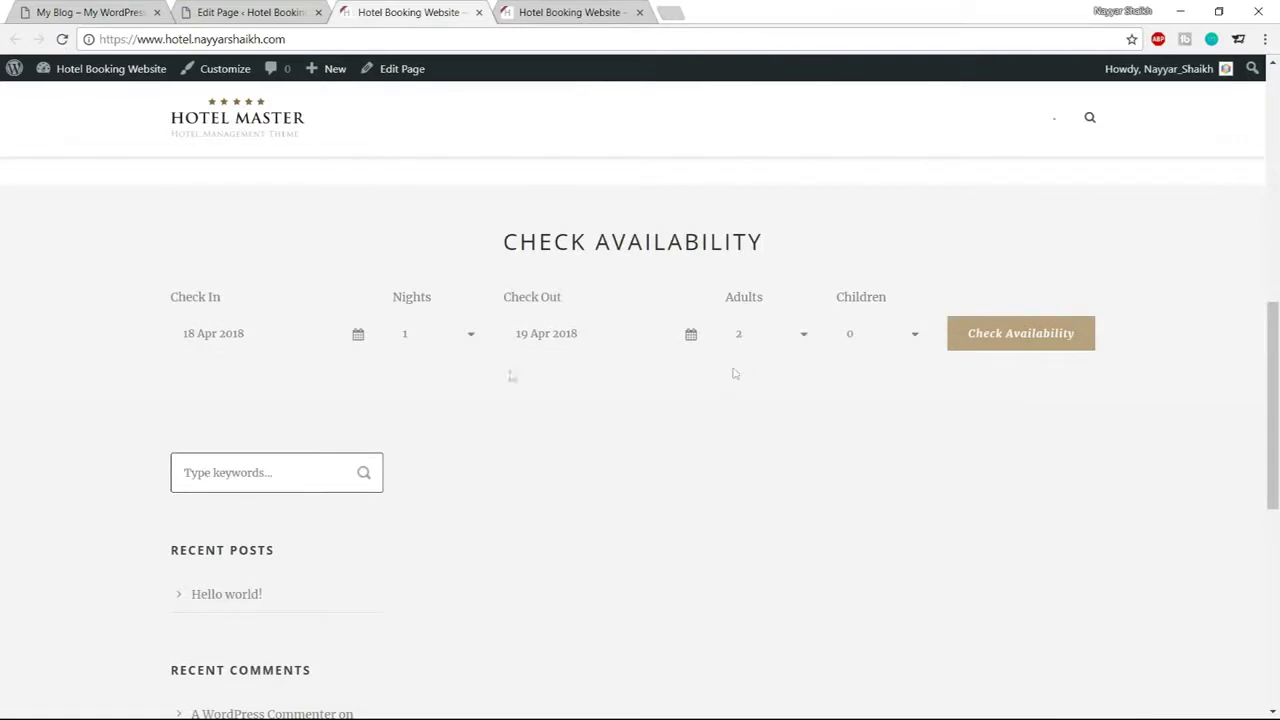
scroll(477, 348, up, 1)
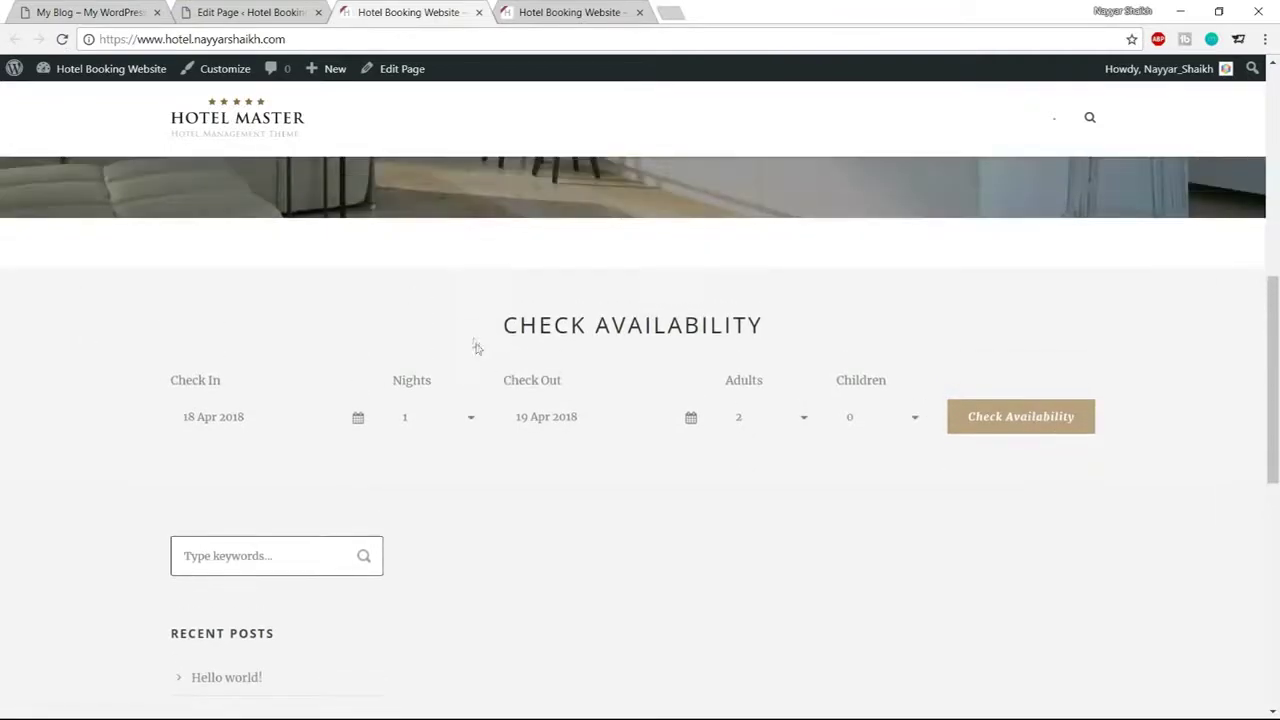
drag(499, 337, 774, 320)
click(774, 320)
scroll(659, 335, up, 3)
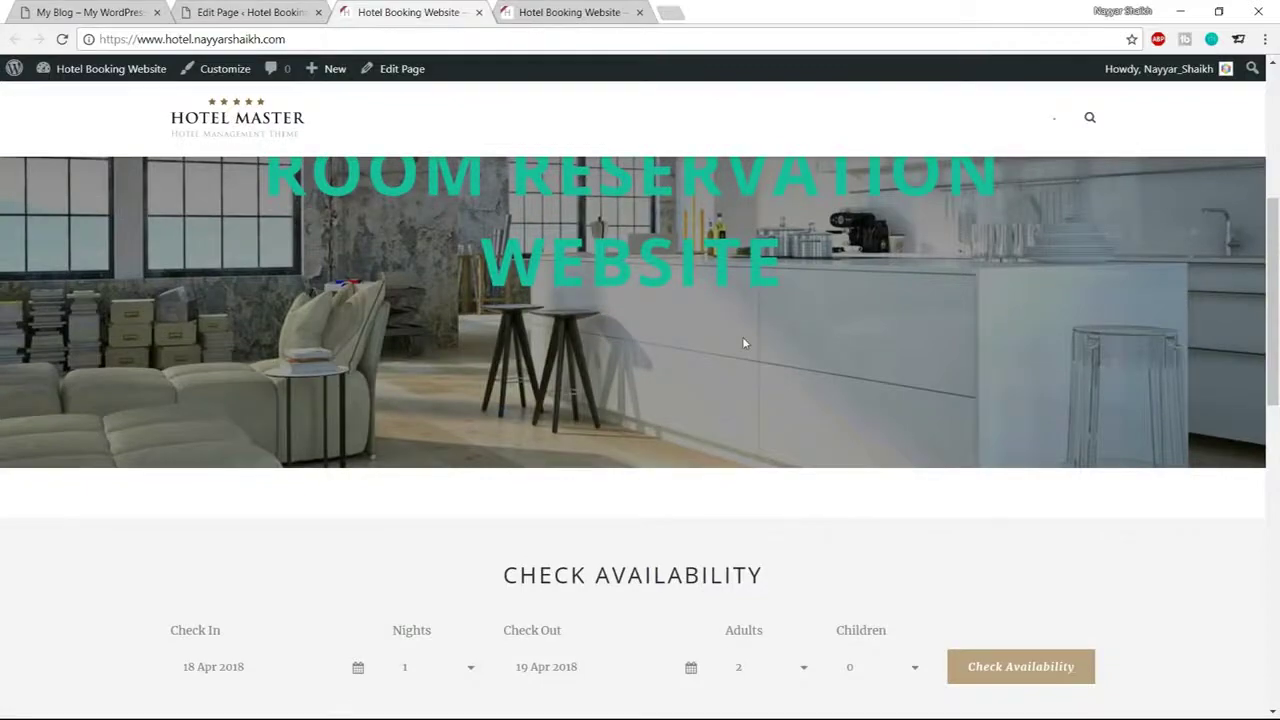
scroll(743, 343, down, 2)
scroll(463, 366, up, 2)
scroll(434, 494, down, 2)
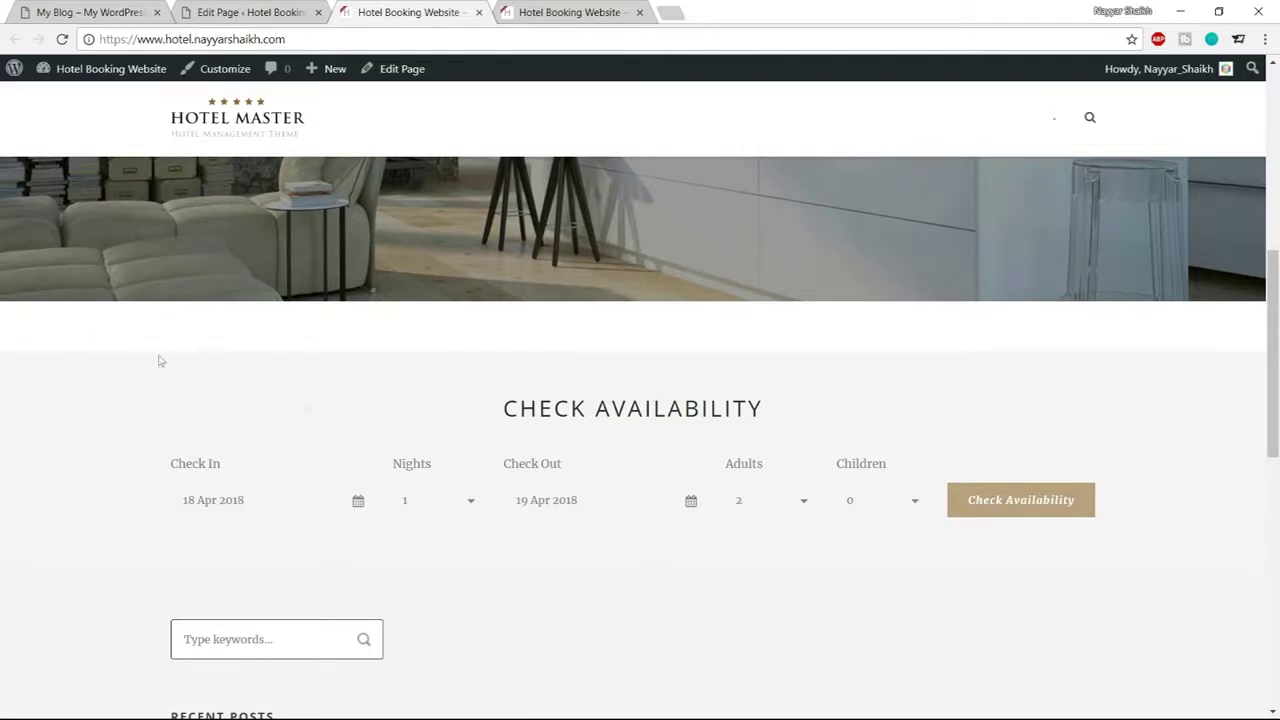
drag(488, 418, 766, 414)
click(772, 412)
drag(488, 399, 950, 544)
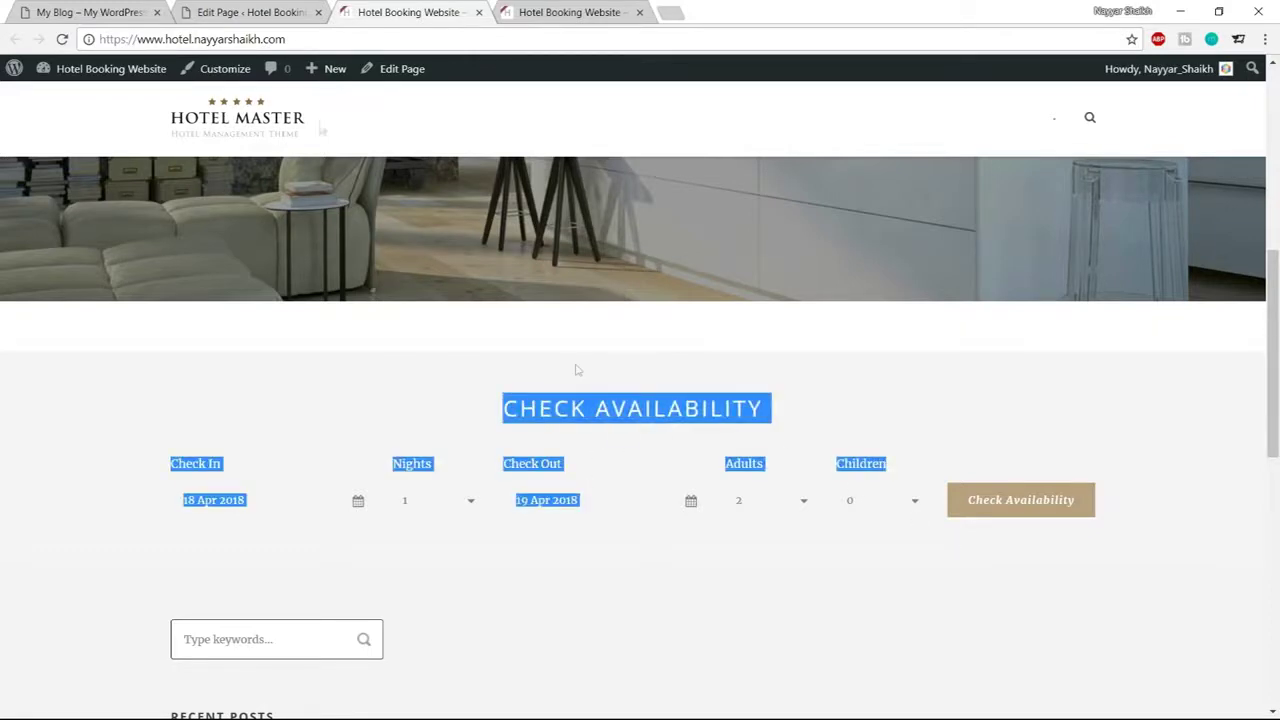
Compare the section with the reference site and the builder layout, ending in the Home page editor
click(140, 10)
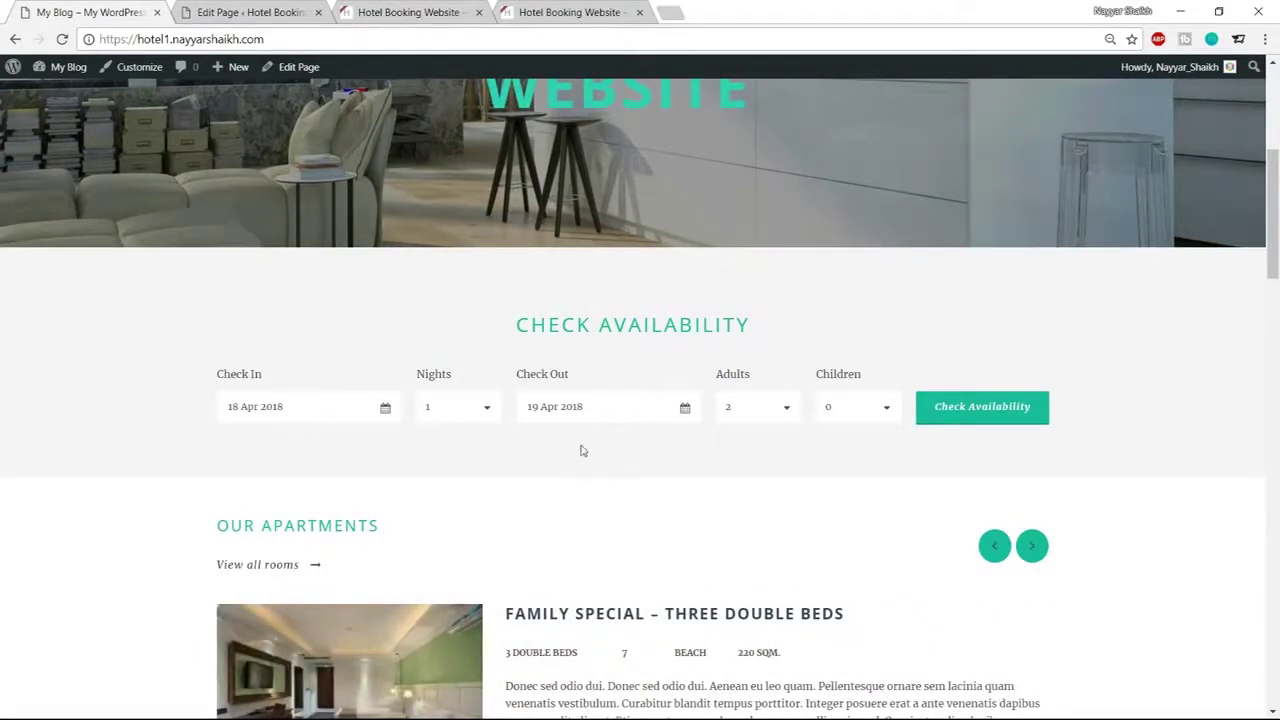
click(280, 10)
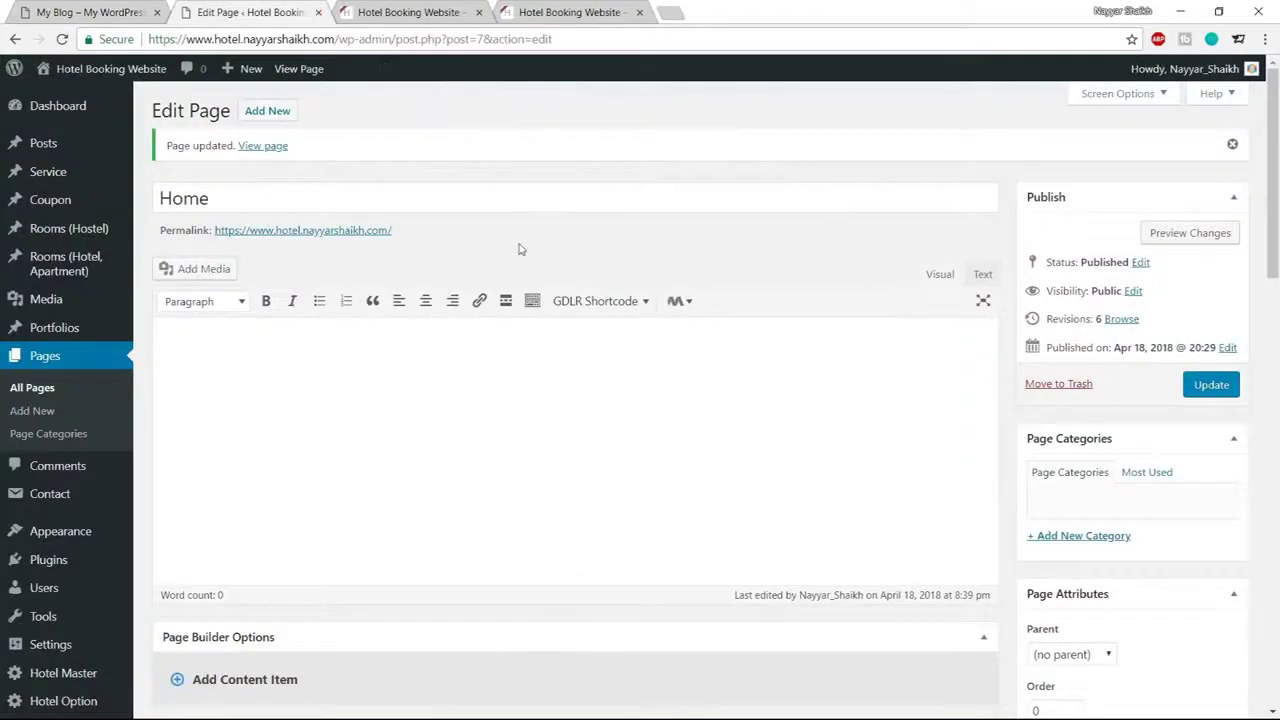
scroll(515, 185, down, 8)
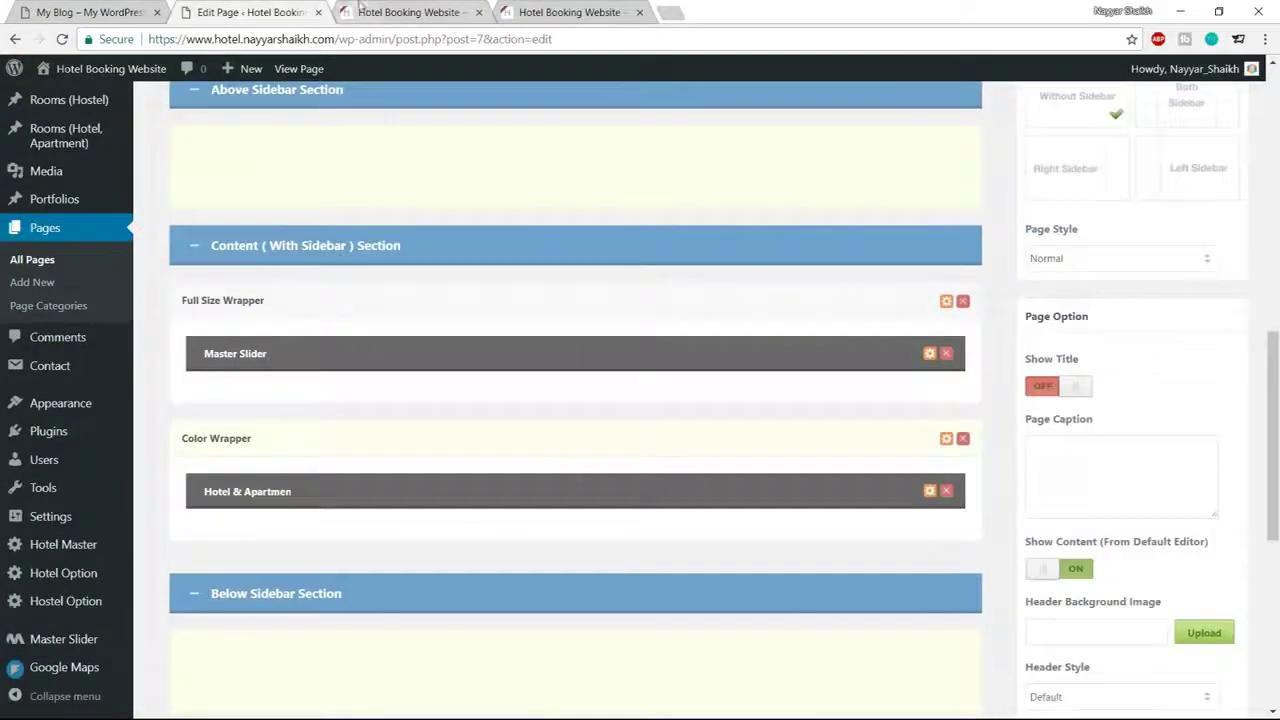
click(395, 11)
click(538, 343)
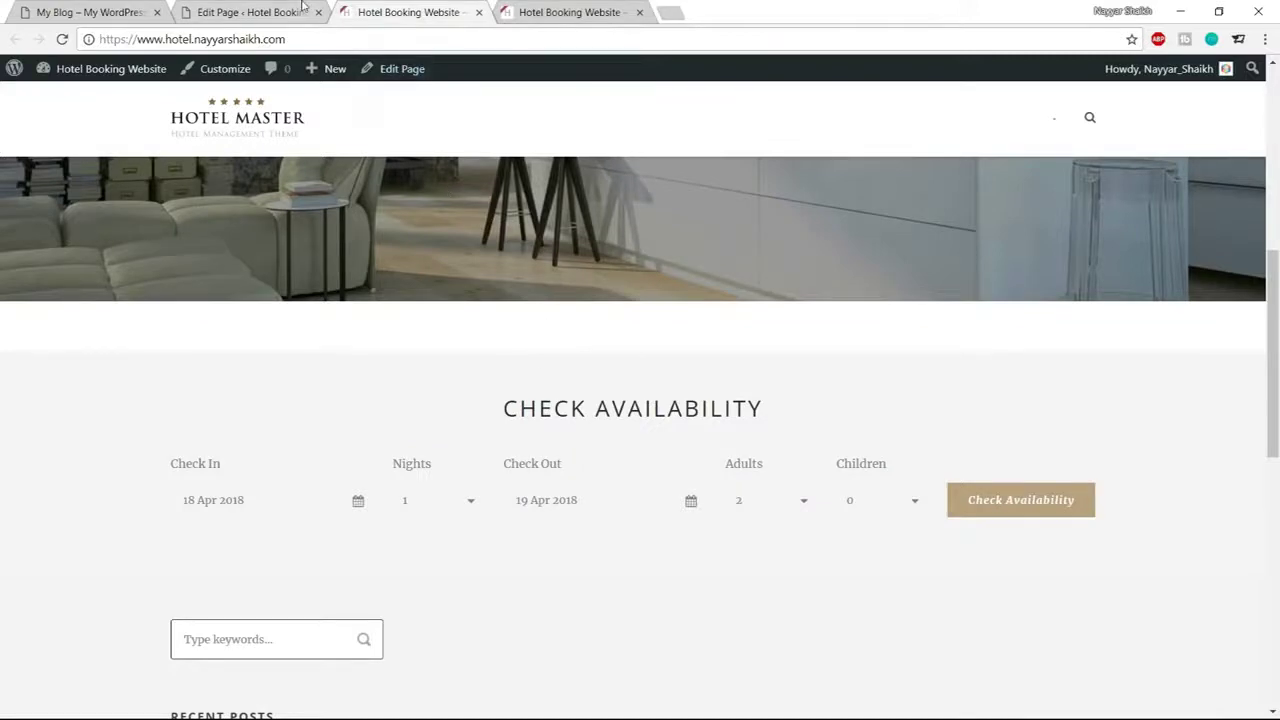
click(298, 10)
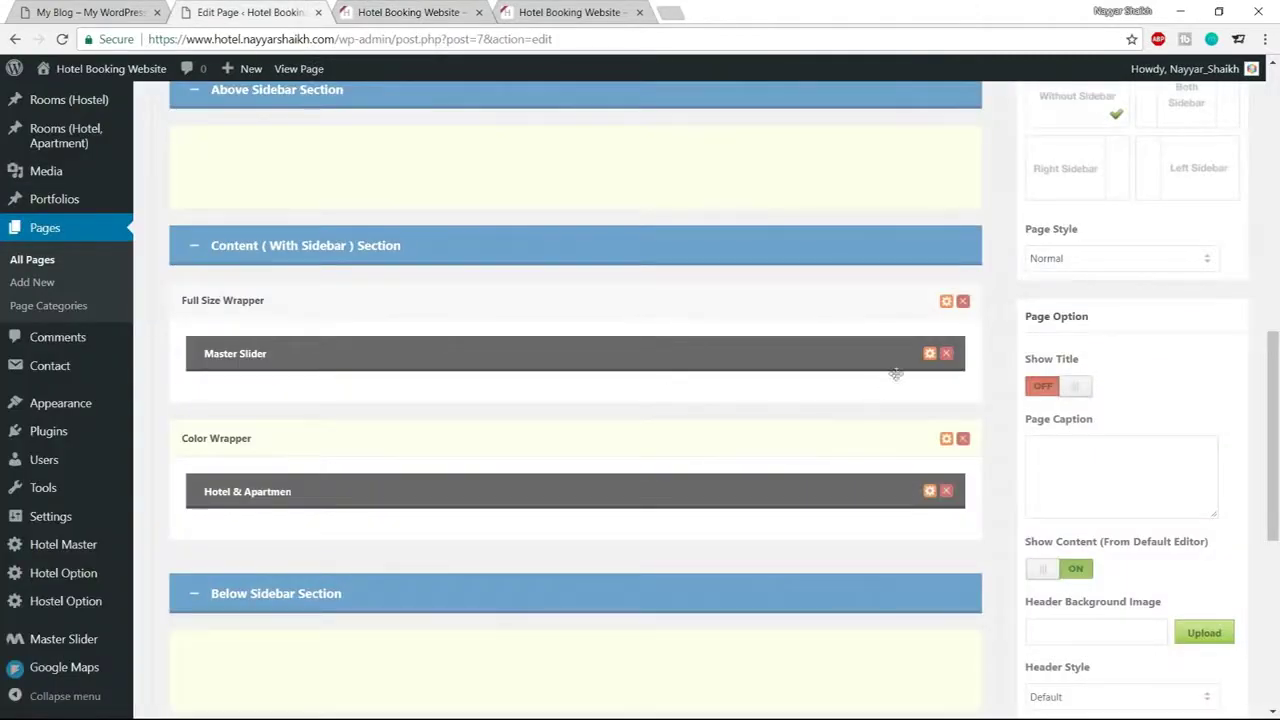
Set the Master Slider's Margin Bottom to 0
click(929, 355)
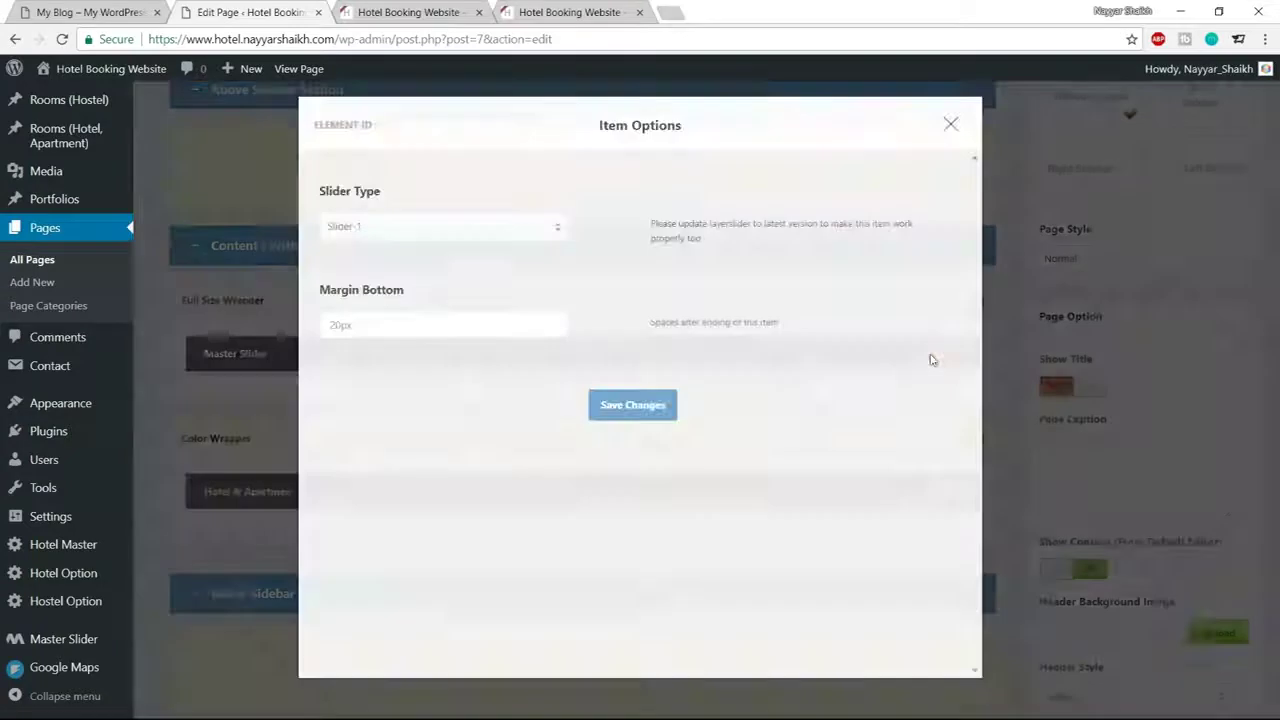
drag(385, 326, 283, 332)
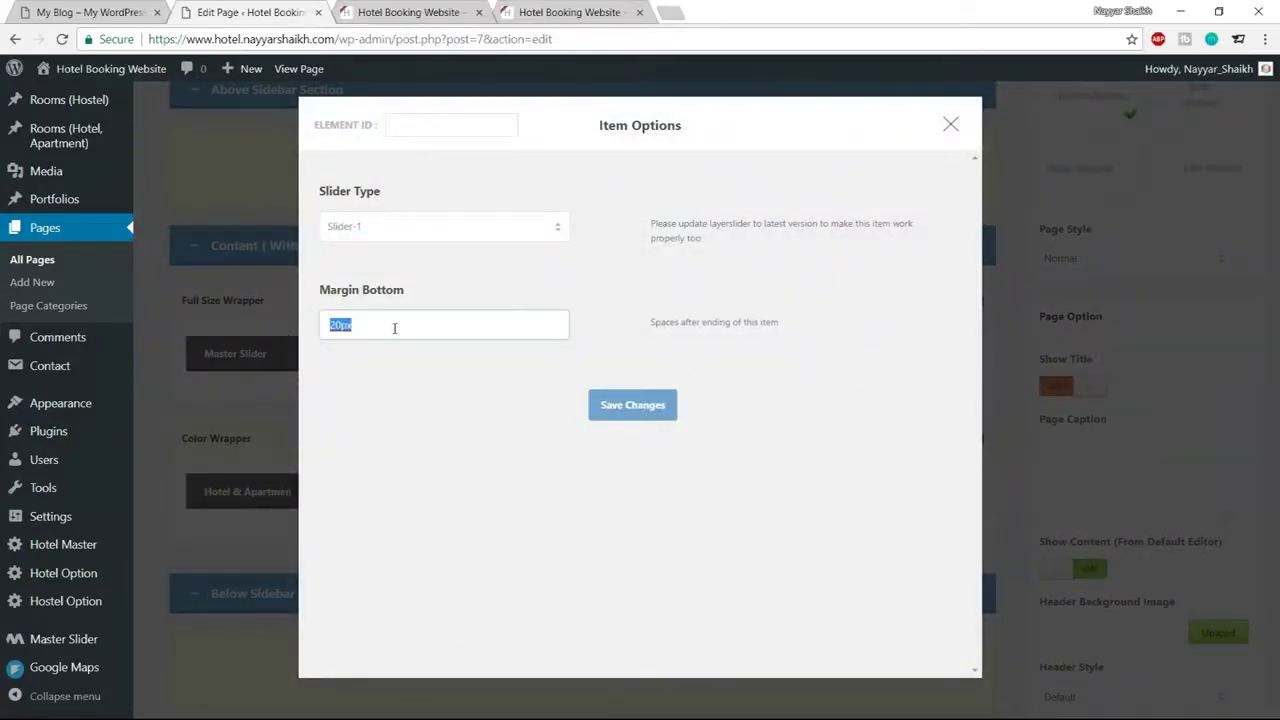
text(0)
click(646, 416)
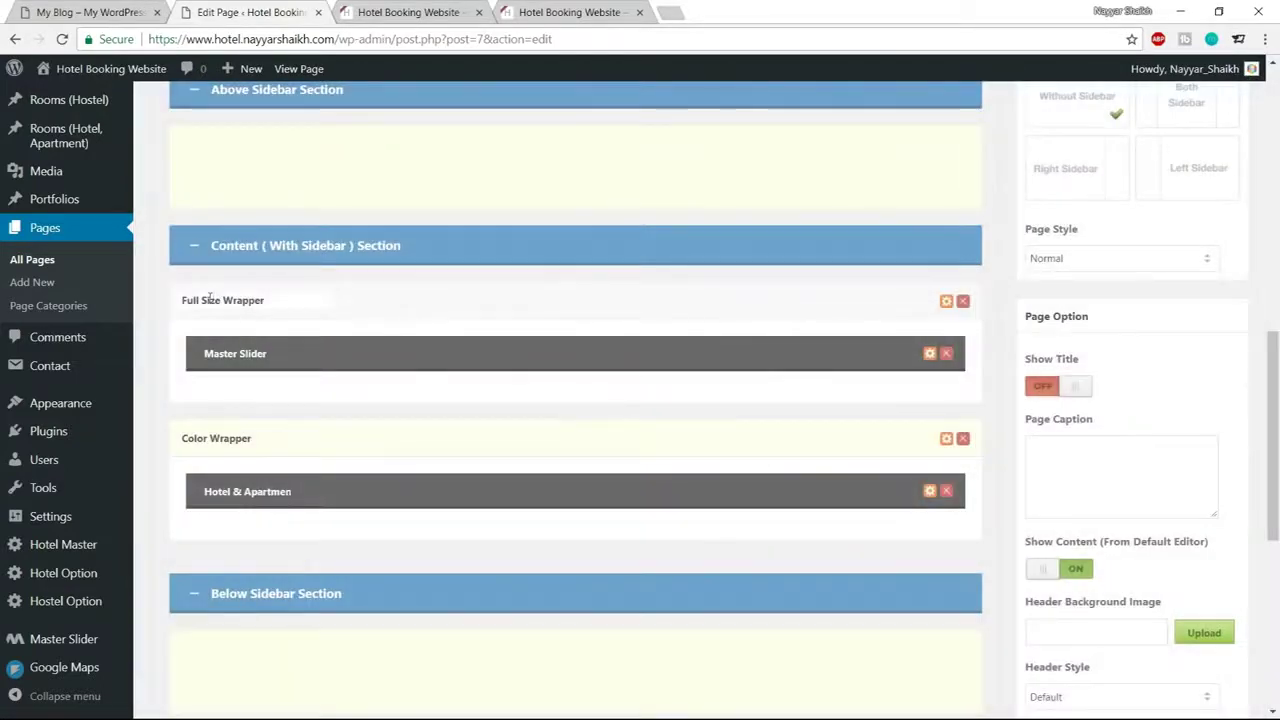
Set the Full Size Wrapper's Padding Bottom to 0
click(946, 302)
scroll(700, 383, down, 1)
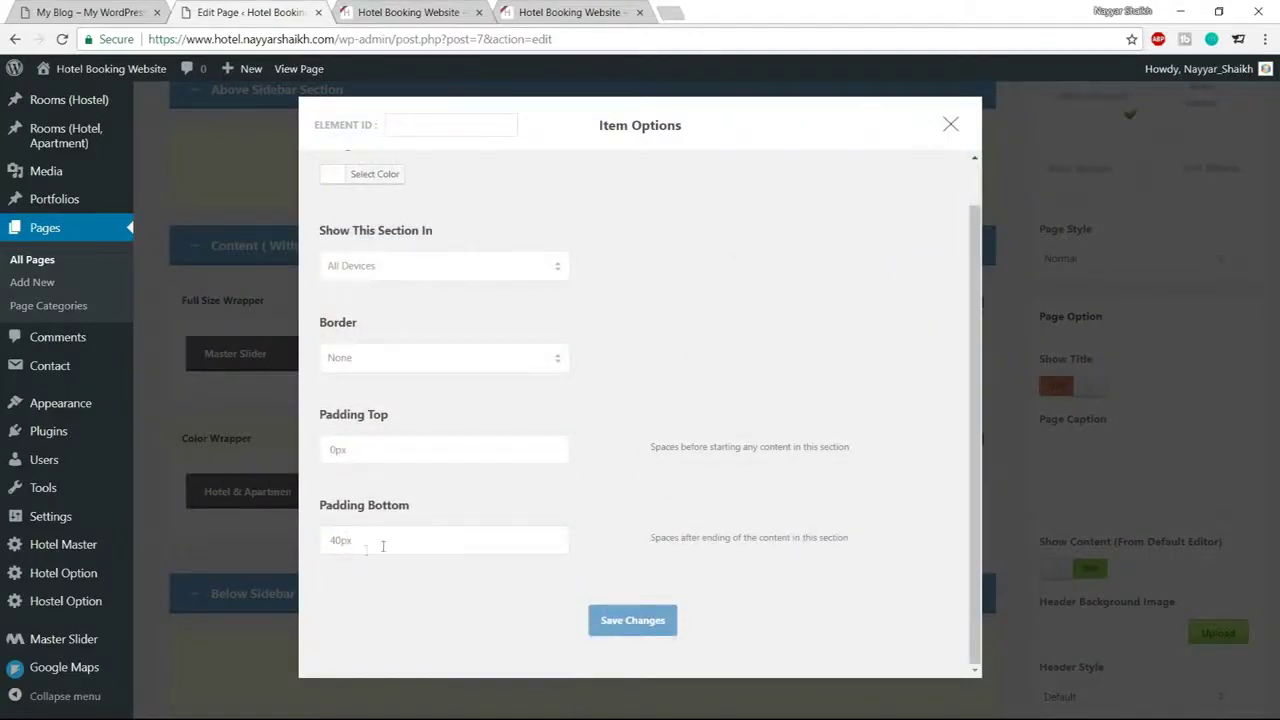
drag(340, 541, 306, 542)
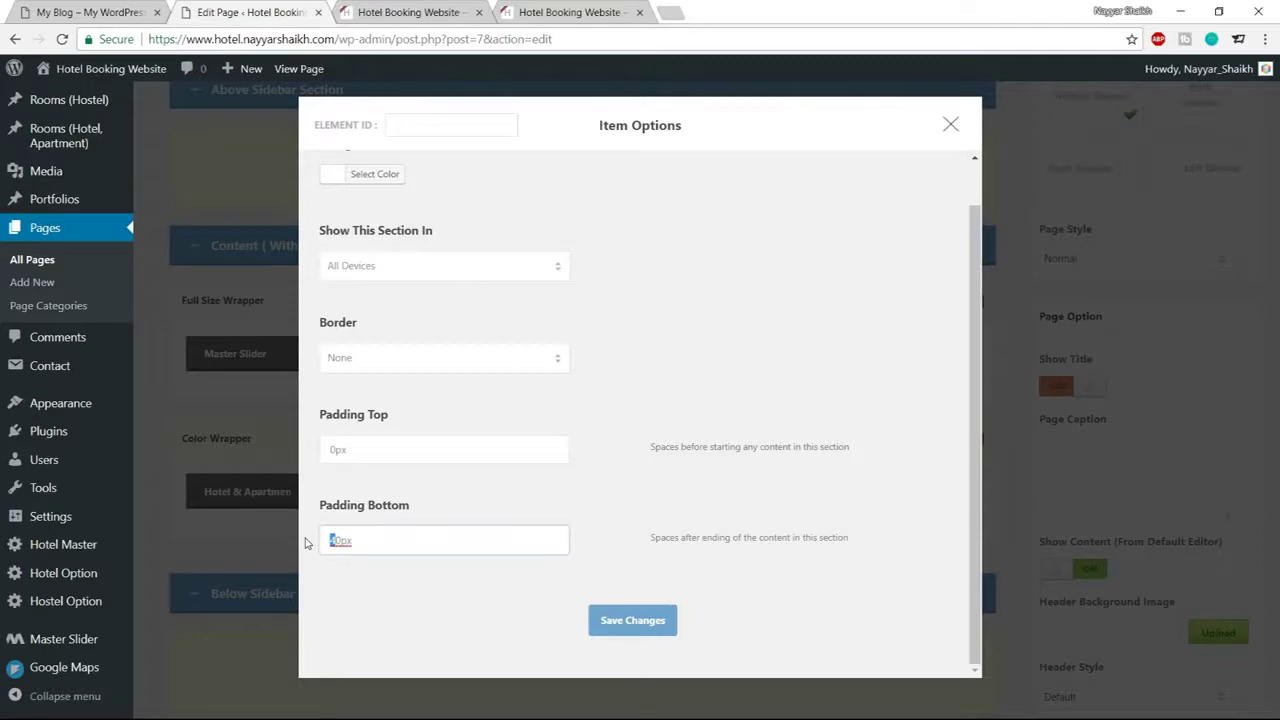
click(612, 630)
Update the Home page and reload the live site to check the Check Availability section
click(415, 12)
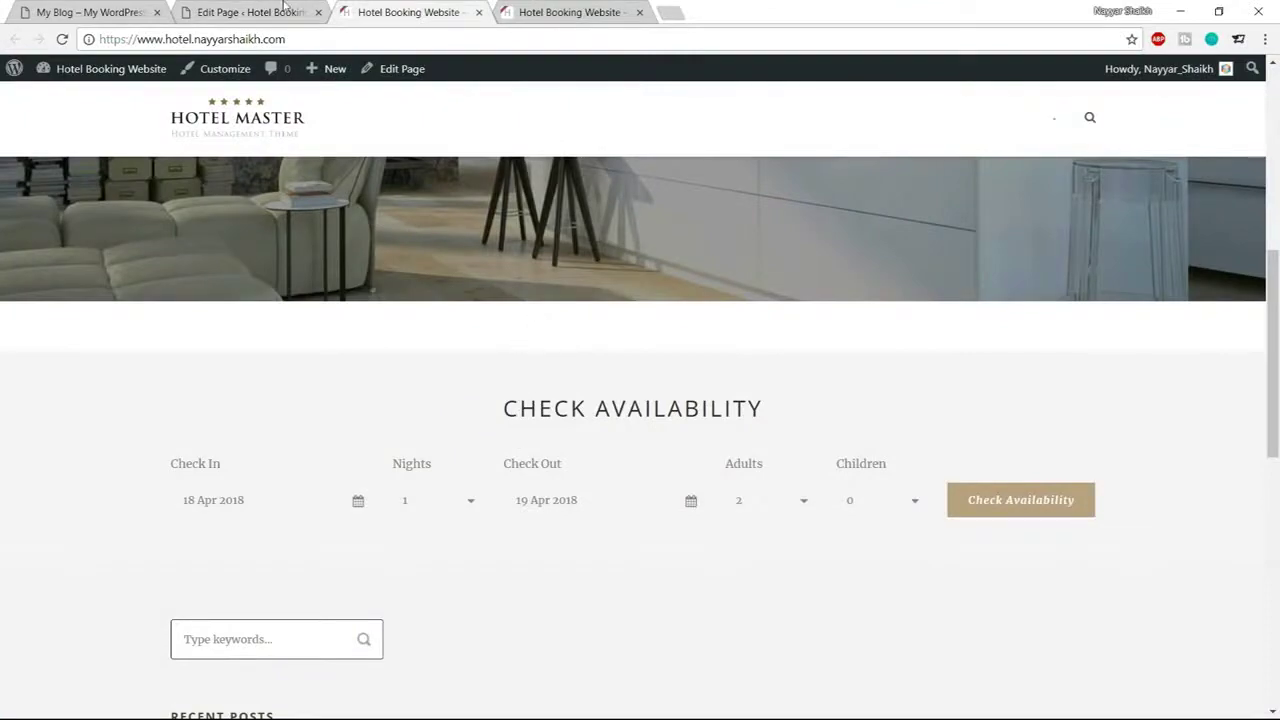
click(250, 12)
scroll(575, 400, up, 5)
scroll(1100, 400, up, 3)
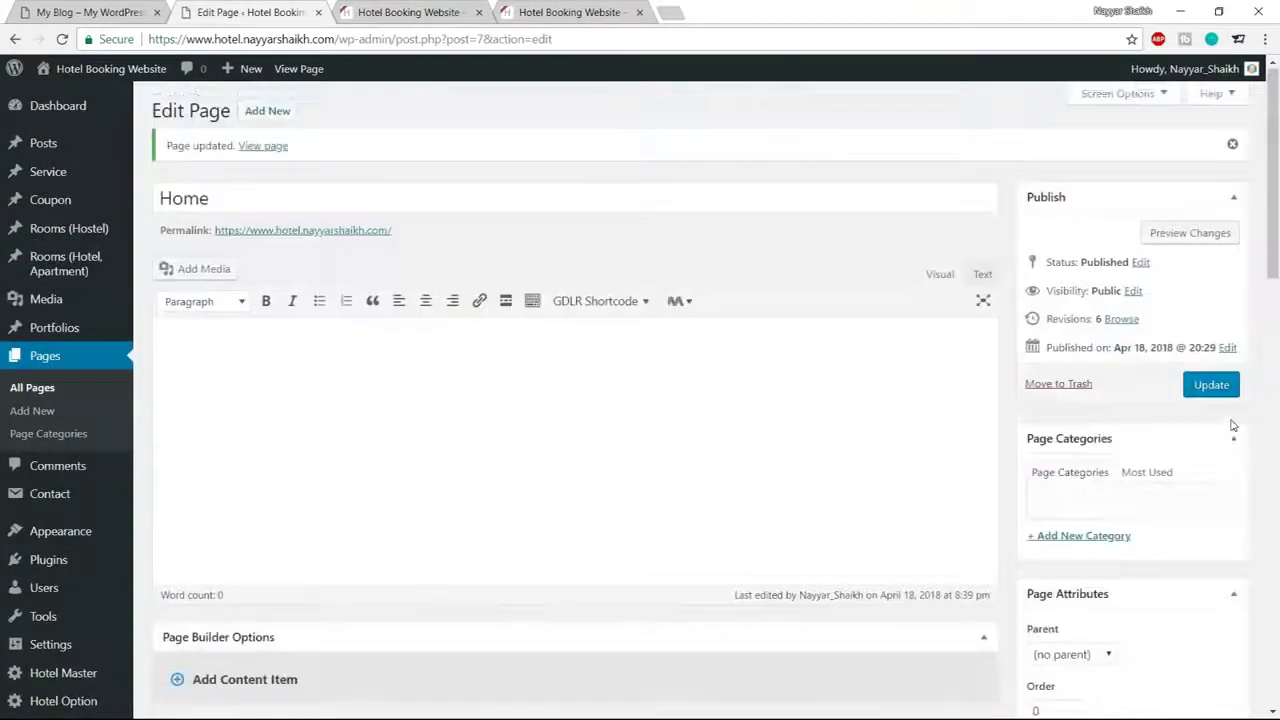
click(1211, 384)
click(420, 11)
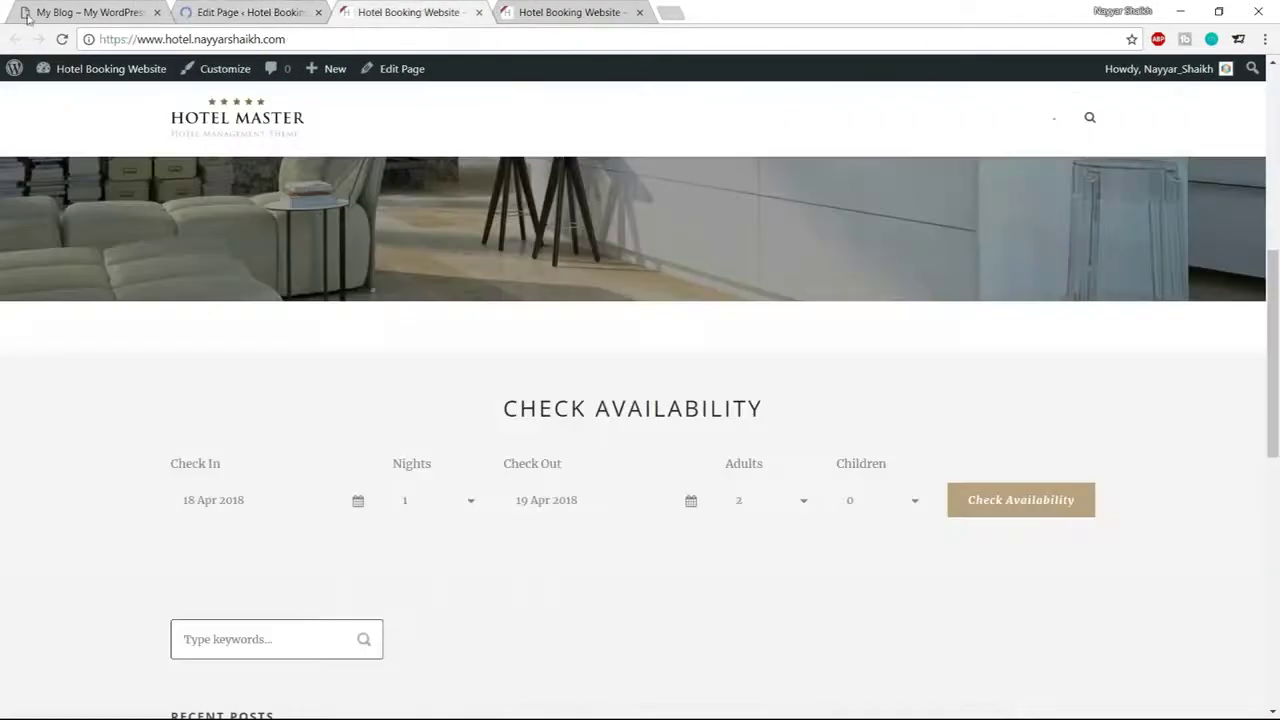
click(59, 39)
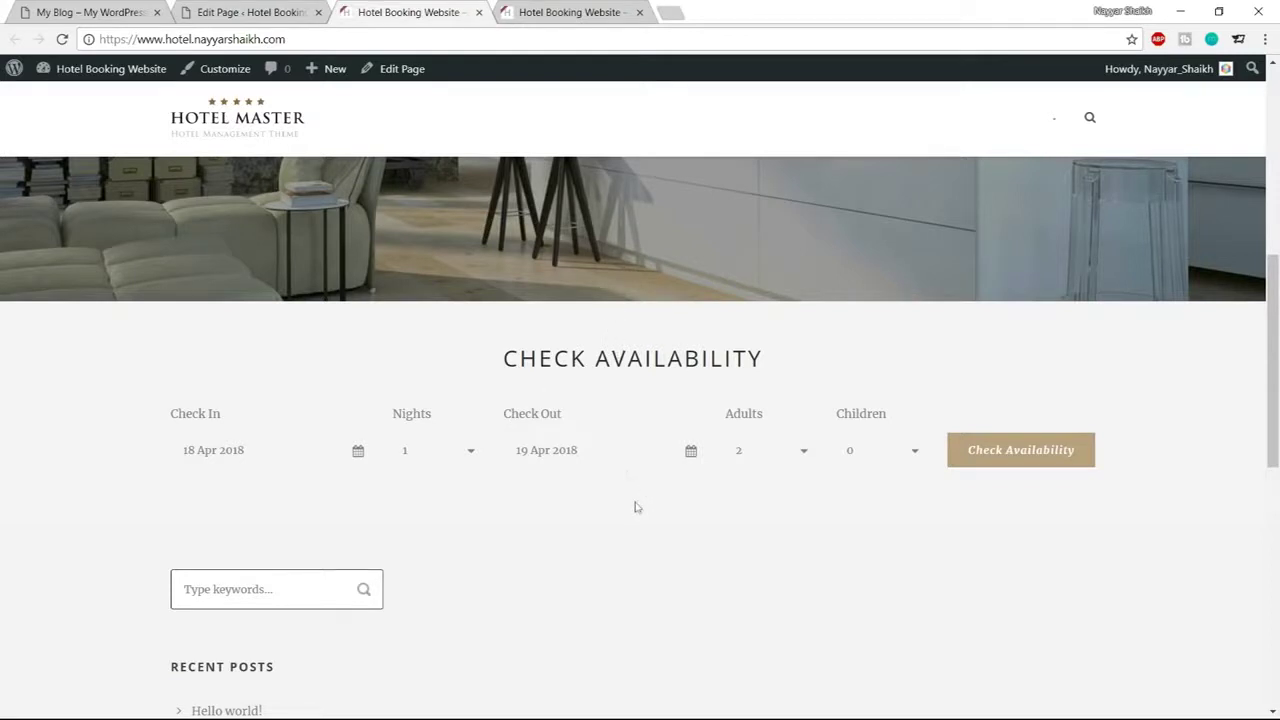
drag(517, 340, 757, 500)
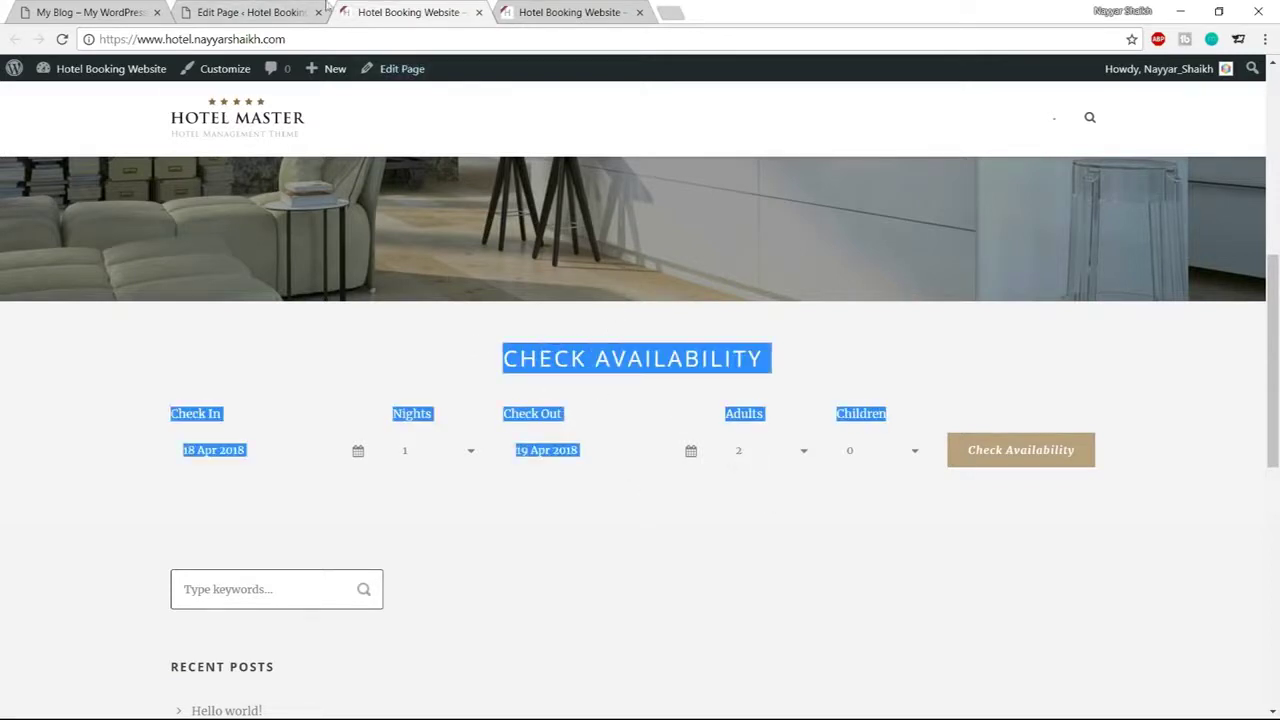
click(250, 12)
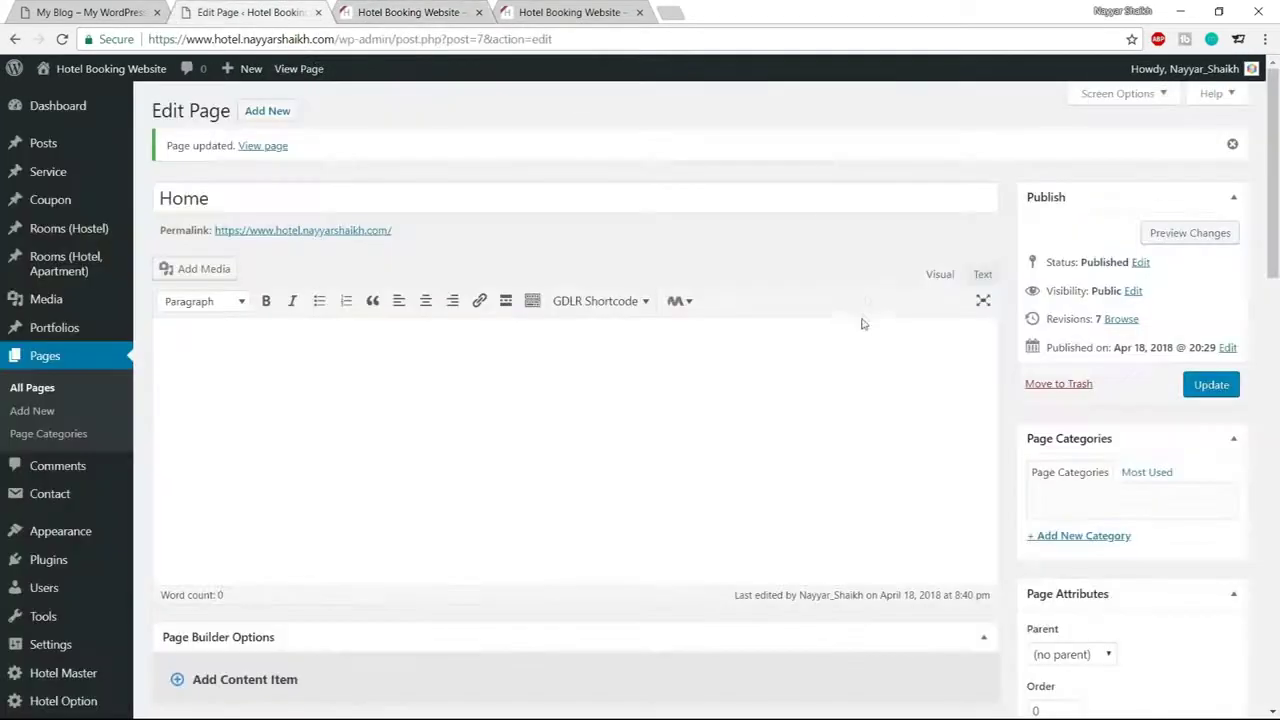
Set the Color Wrapper's Padding Top to 80px and update the Home page
scroll(863, 323, down, 8)
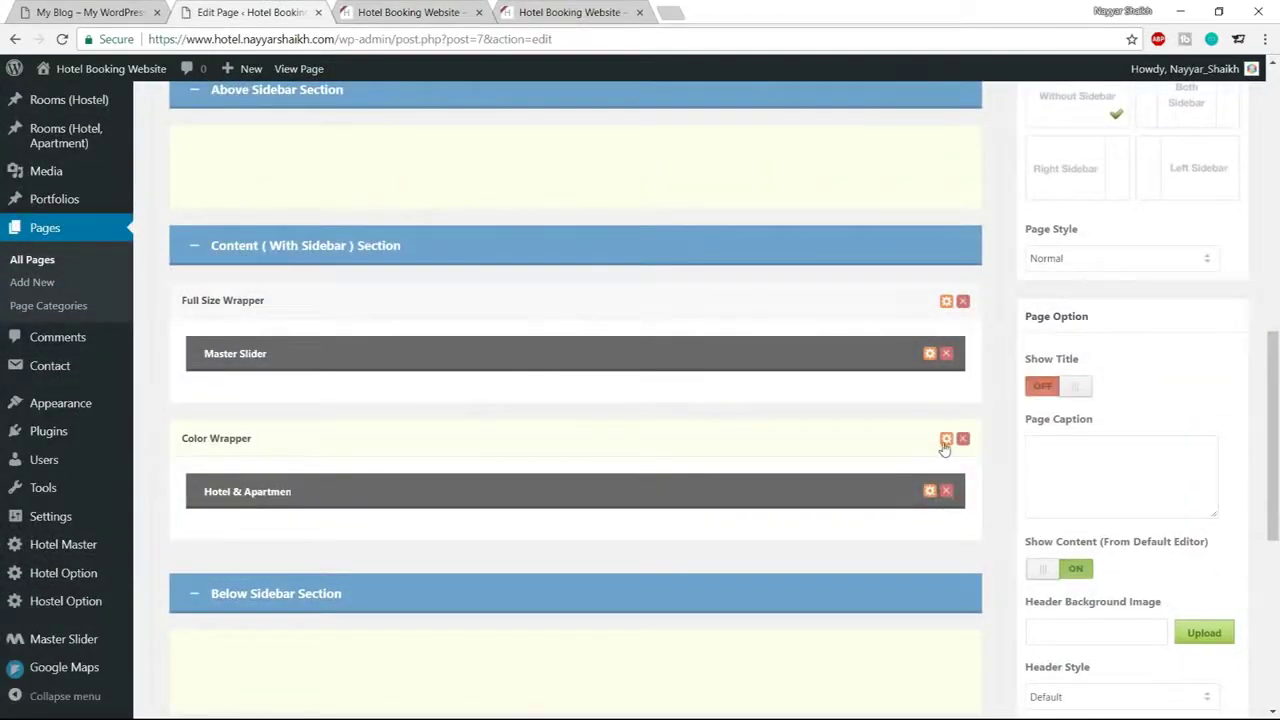
click(945, 440)
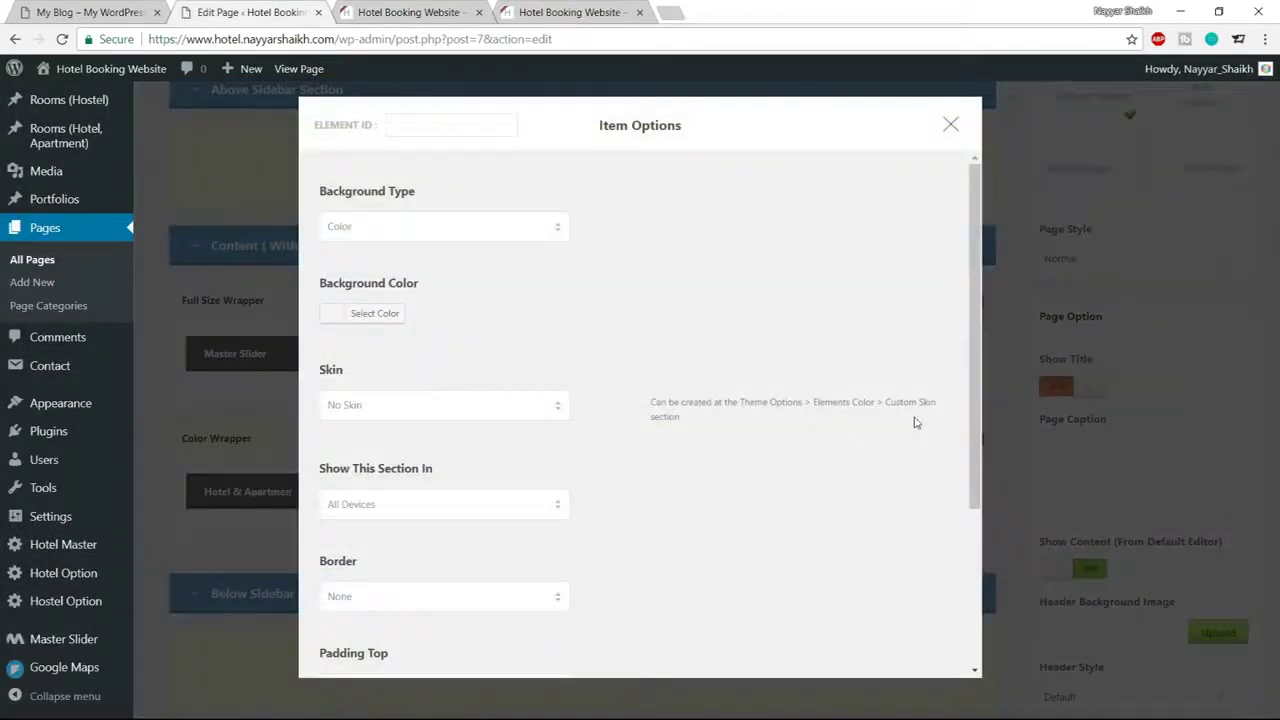
scroll(914, 422, down, 3)
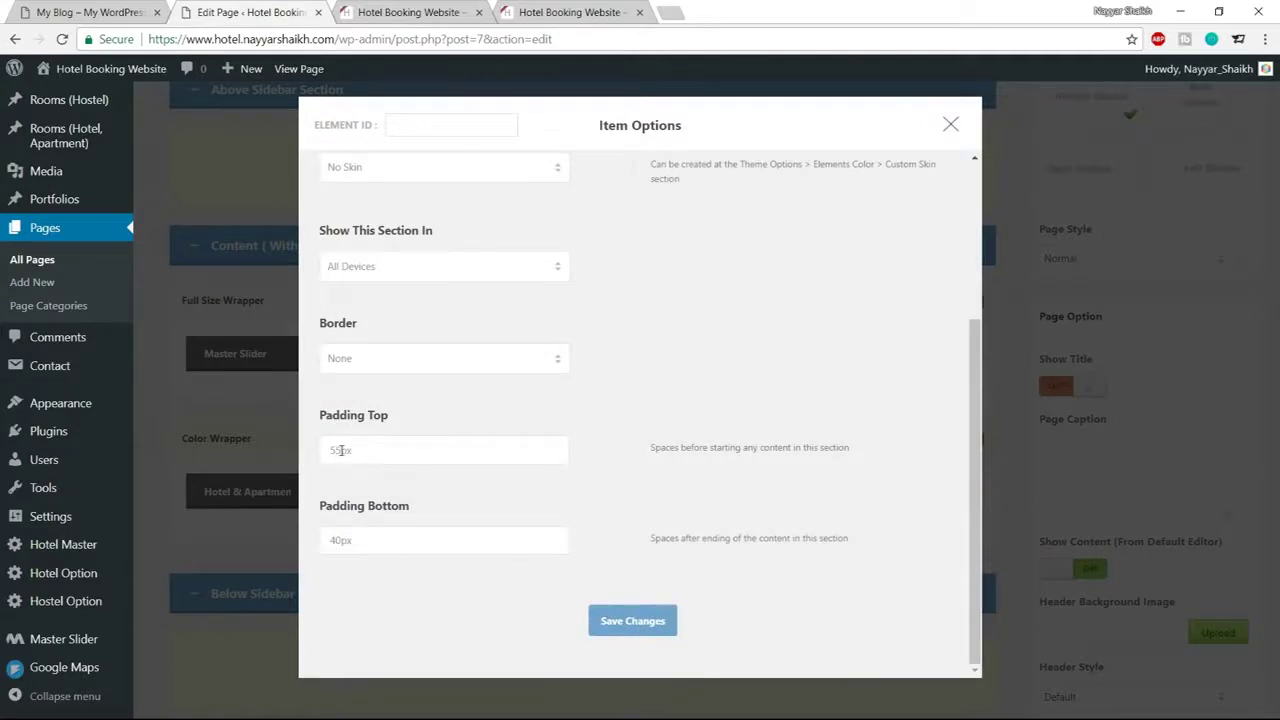
drag(341, 450, 316, 452)
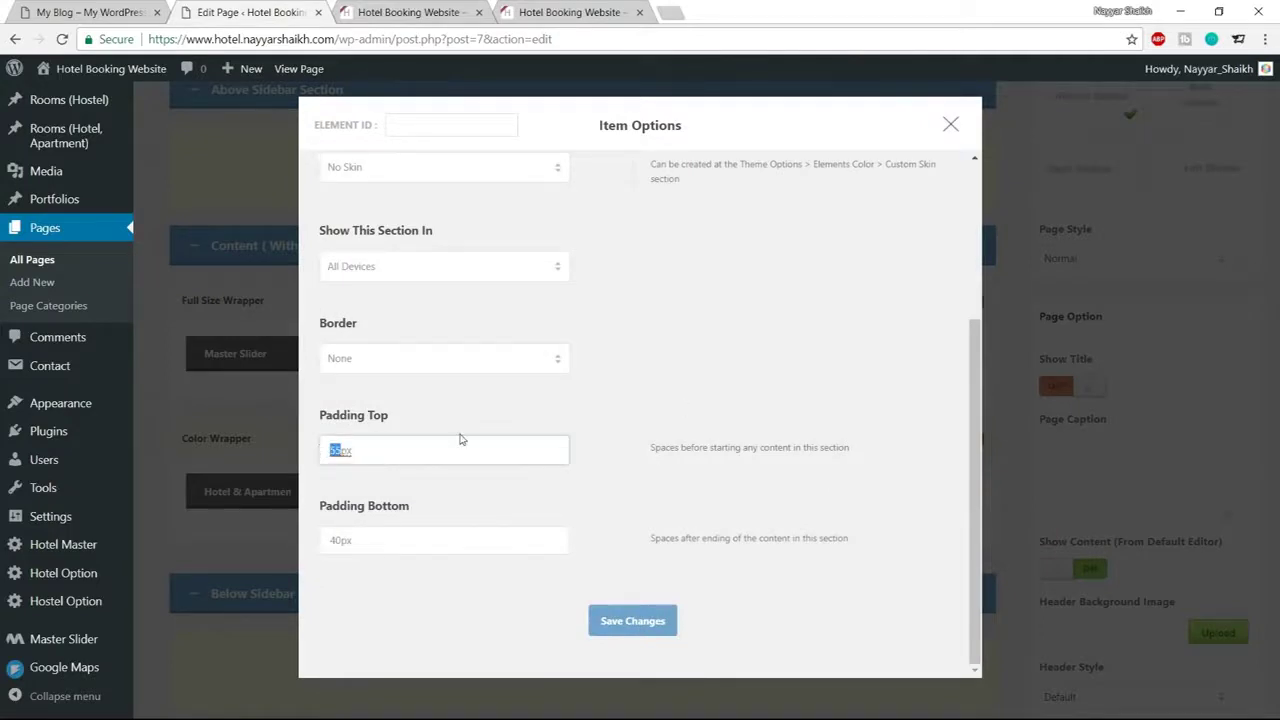
text(80)
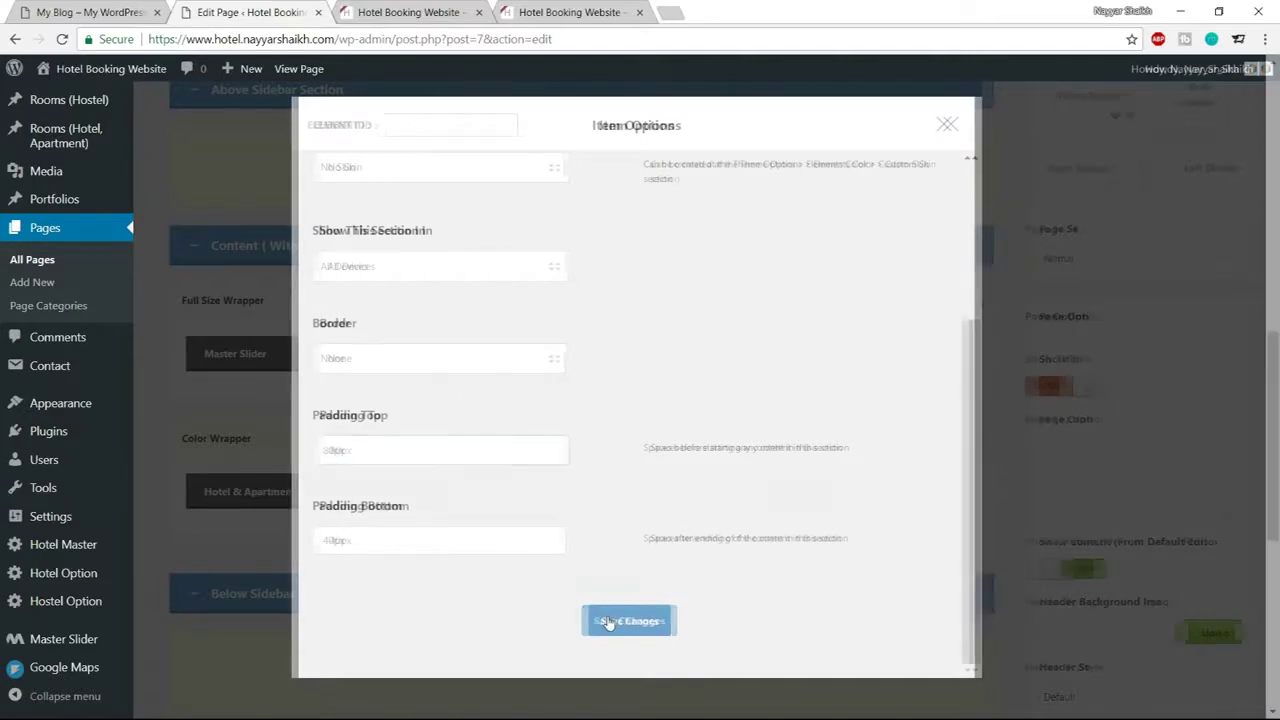
click(606, 620)
scroll(544, 323, up, 8)
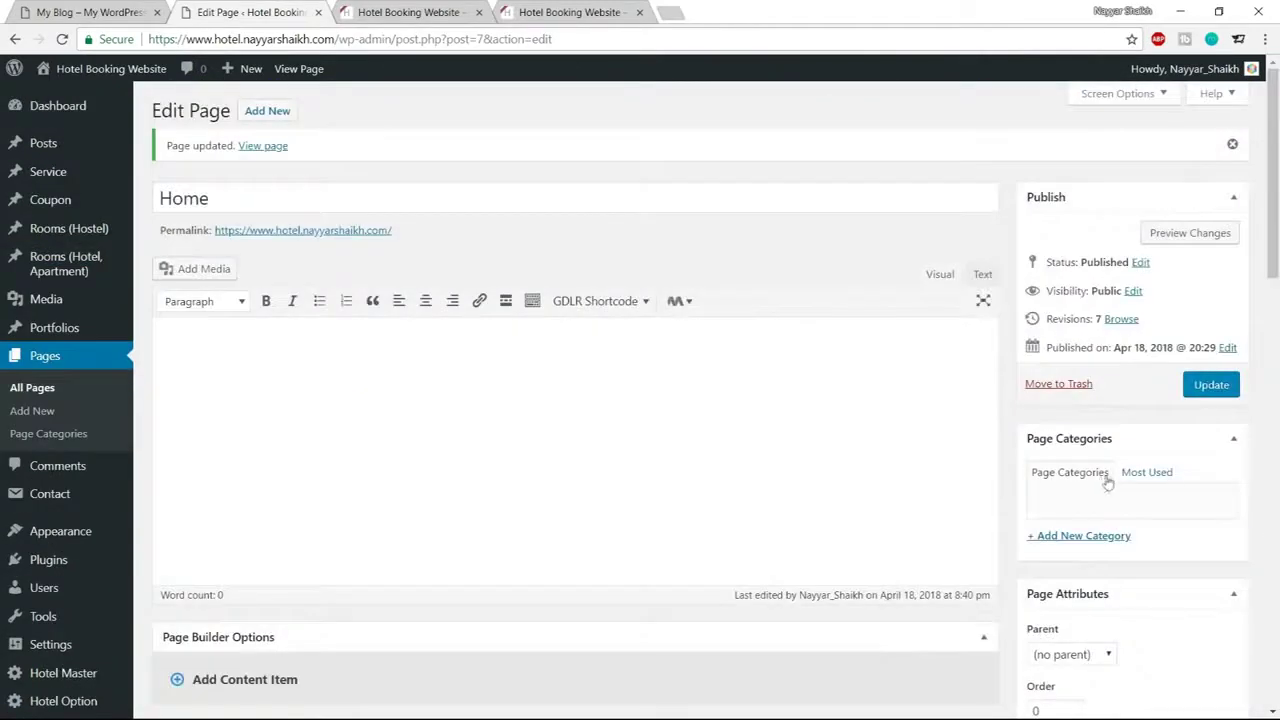
click(1211, 384)
Compare with the reference demo and open the Hotel Master options in a separate tab
key(ctrl+1)
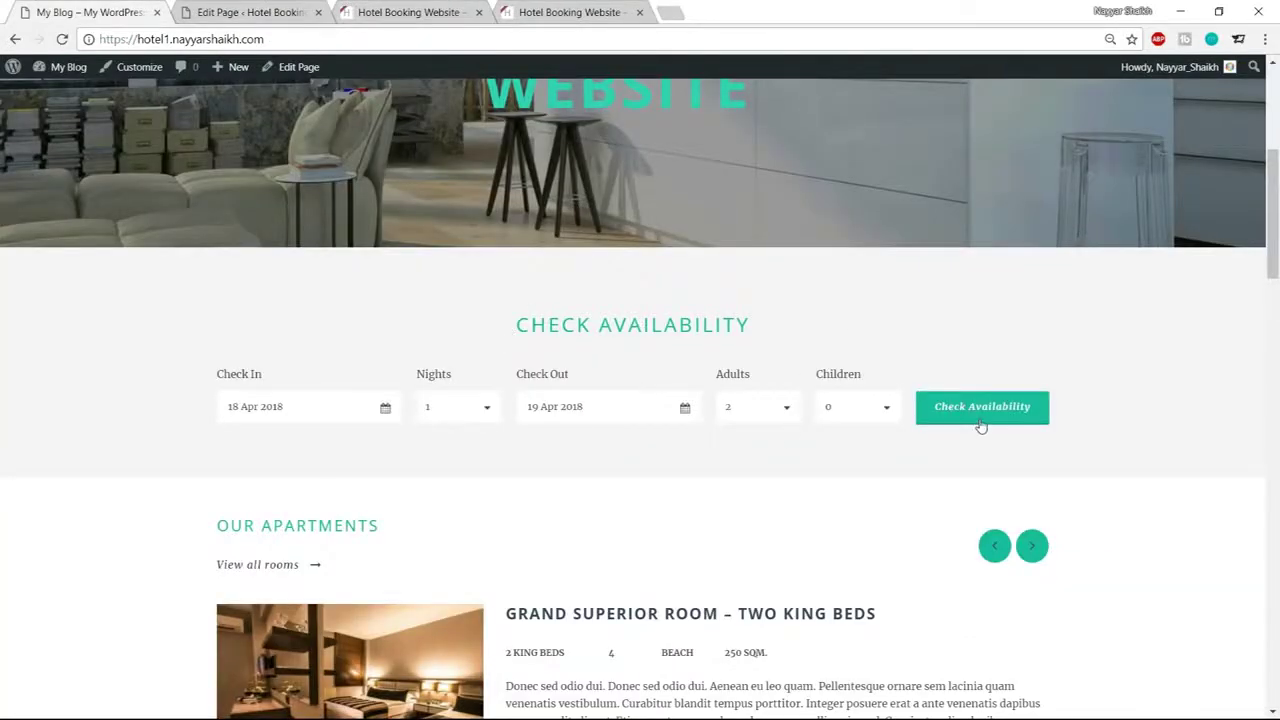
click(266, 10)
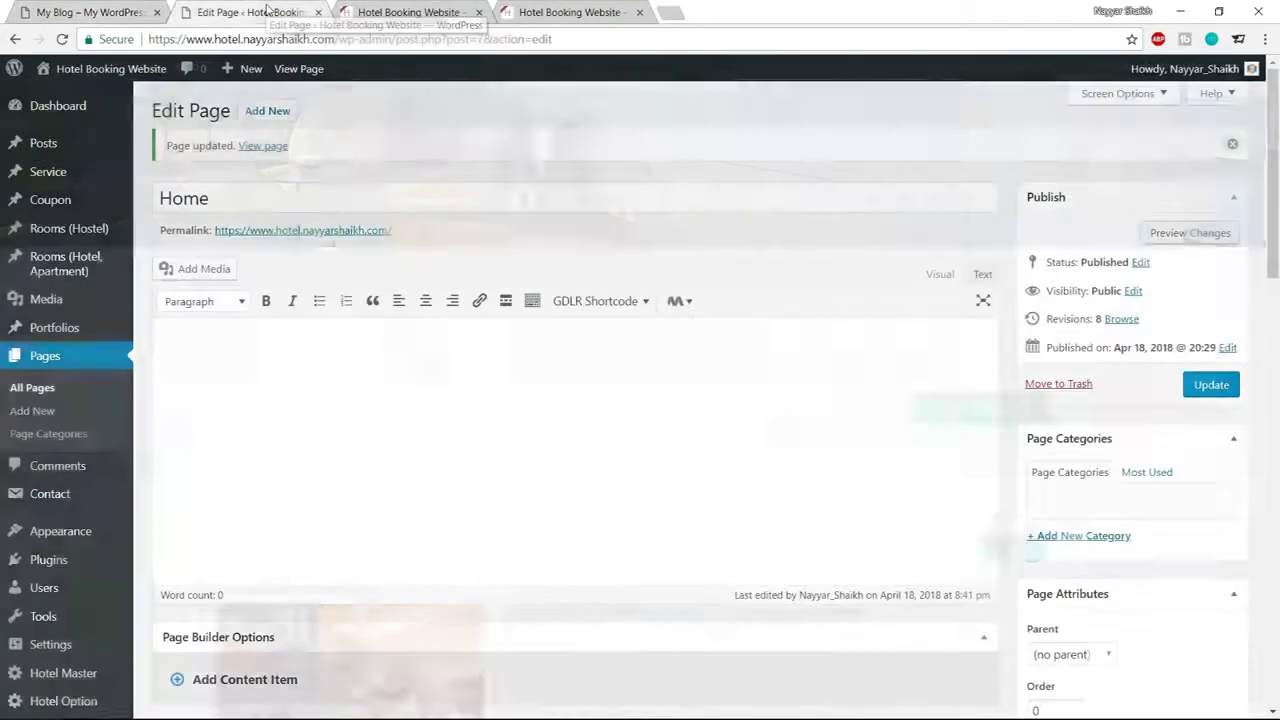
scroll(729, 320, down, 2)
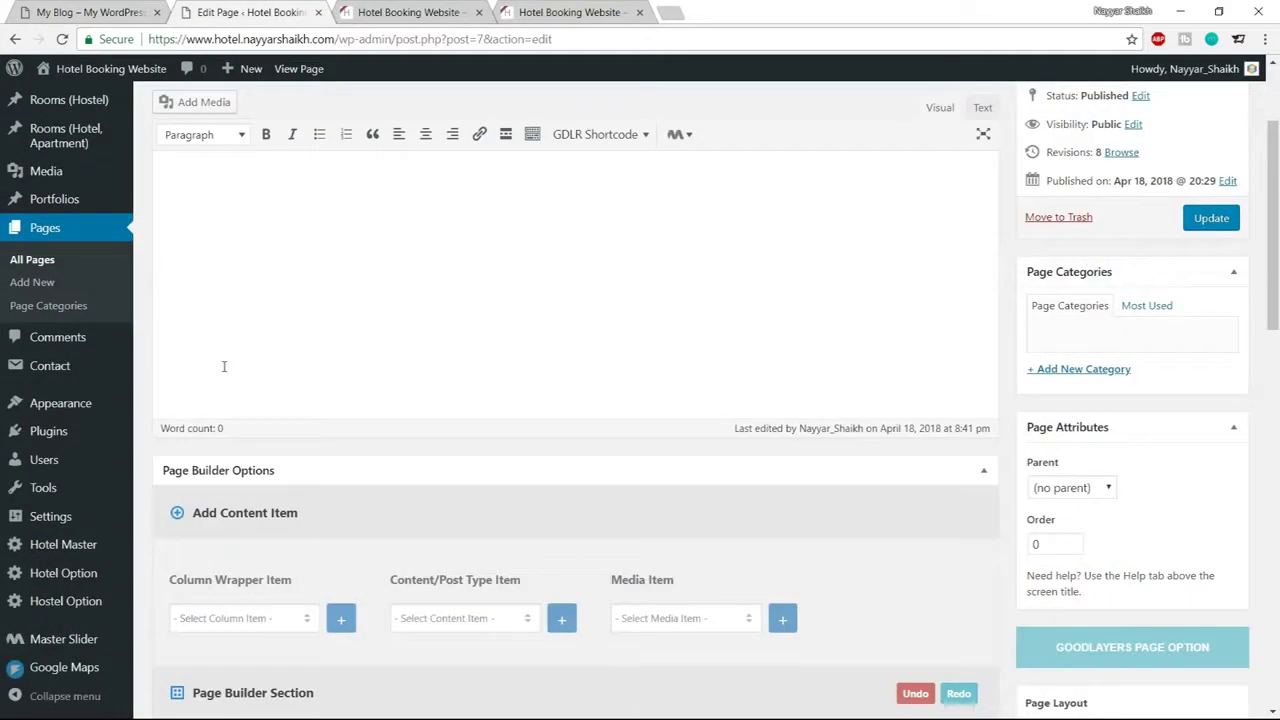
middle_click(80, 555)
Expand Elements Color in the Hotel Master options to view the Custom Skin list
click(407, 10)
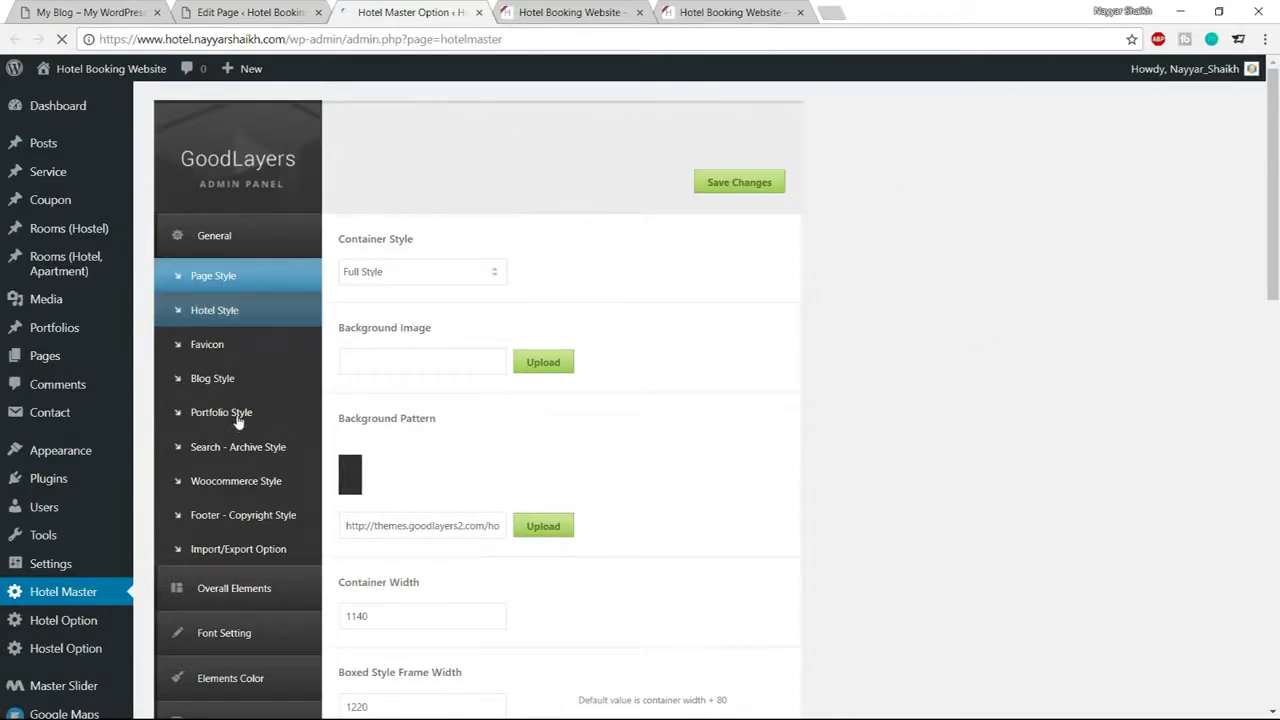
scroll(260, 401, down, 1)
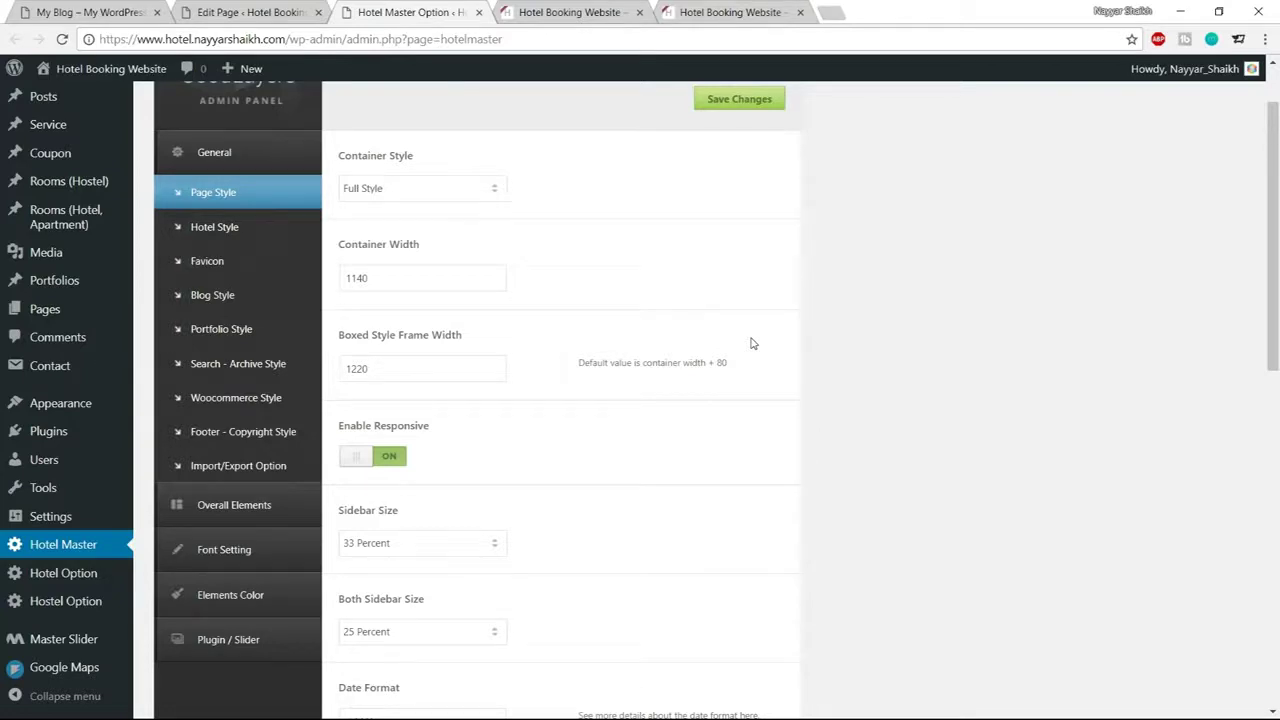
click(256, 613)
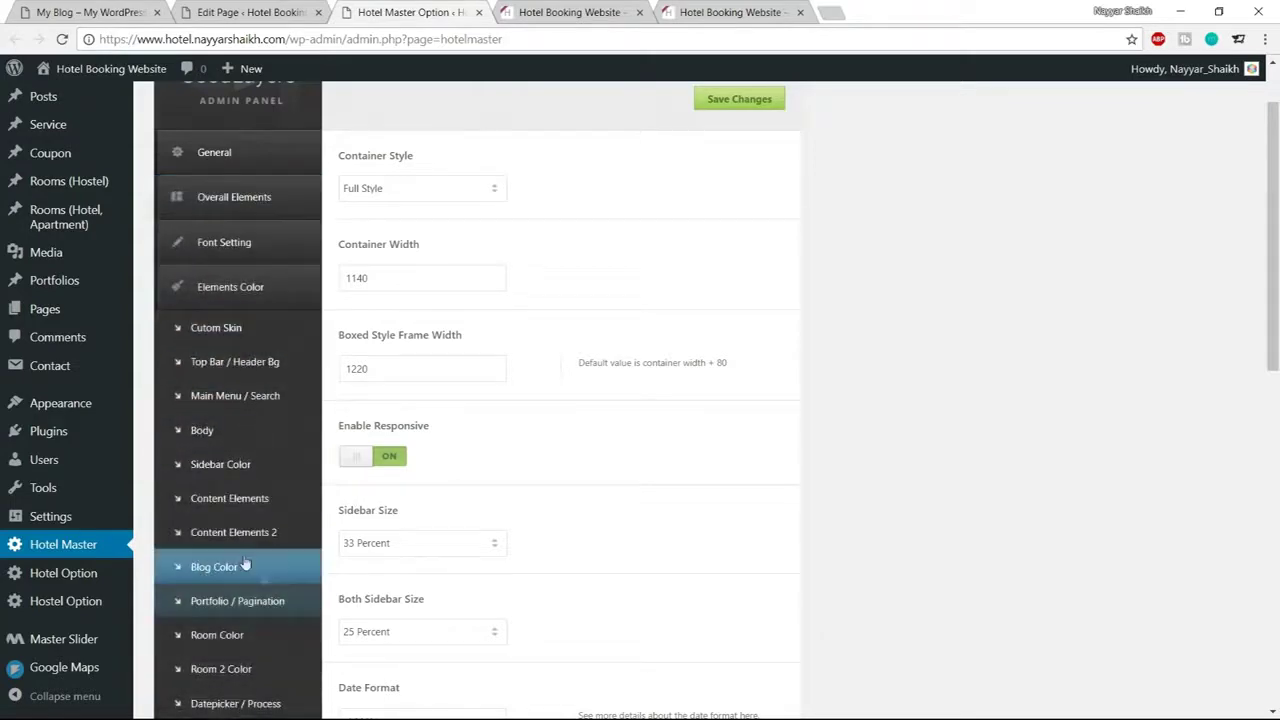
click(245, 336)
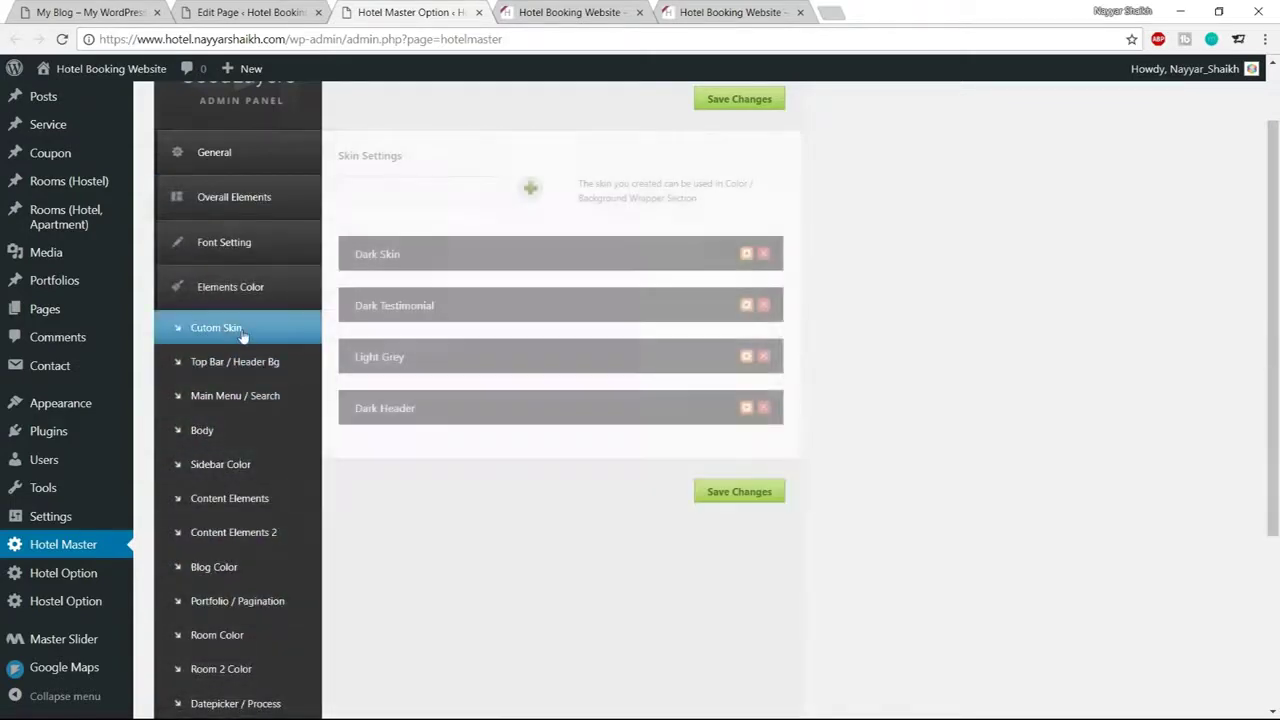
click(253, 12)
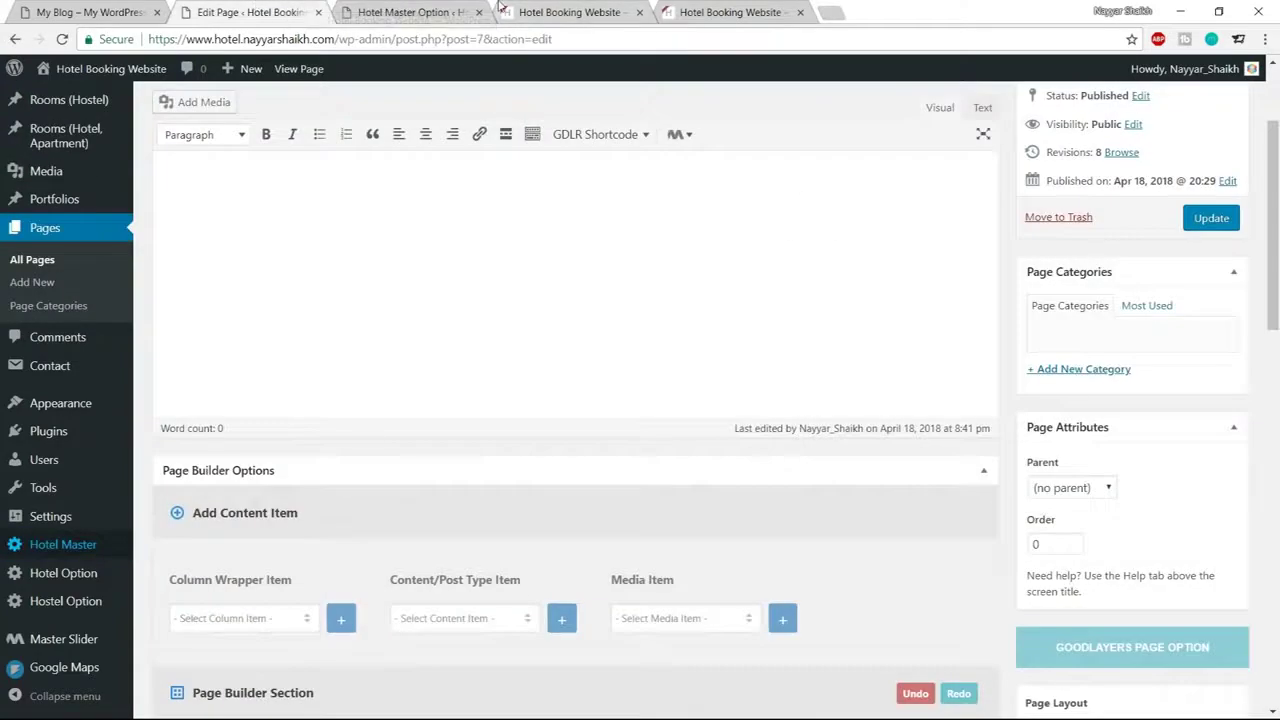
click(448, 11)
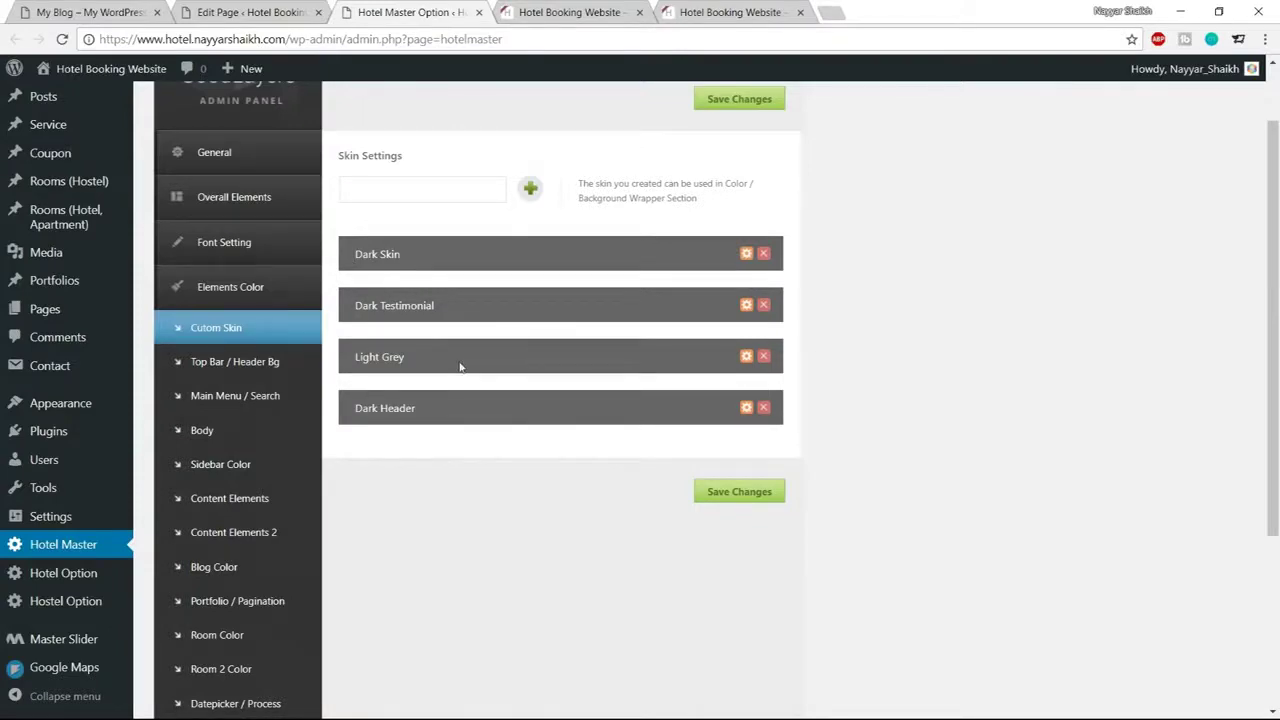
Check the Color Wrapper's Skin list and close its options without choosing a skin
click(195, 14)
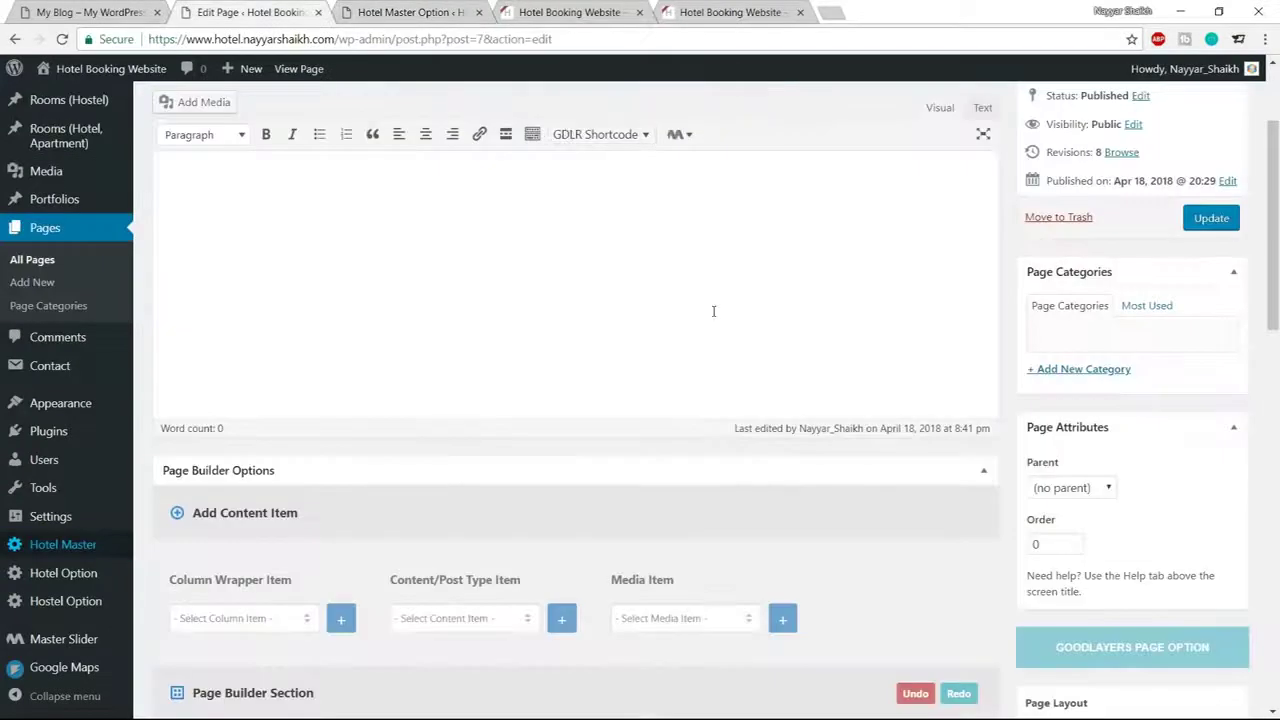
scroll(725, 370, down, 5)
scroll(732, 391, down, 4)
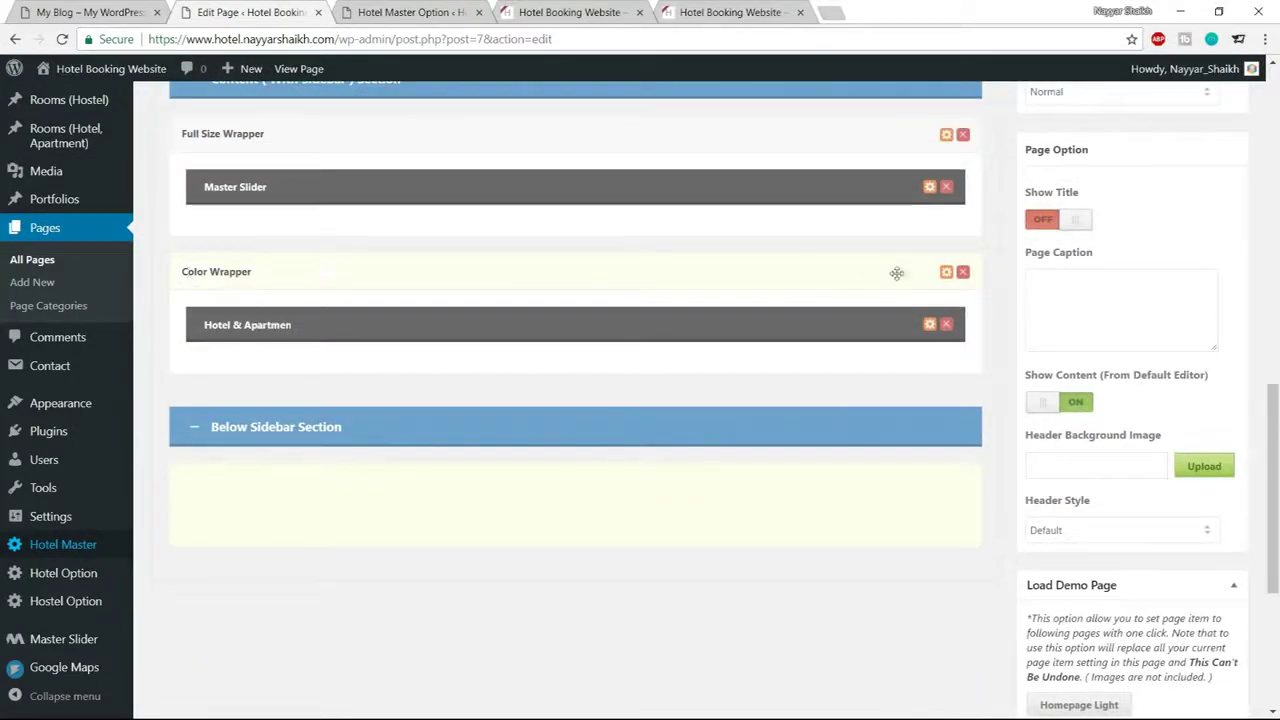
click(946, 274)
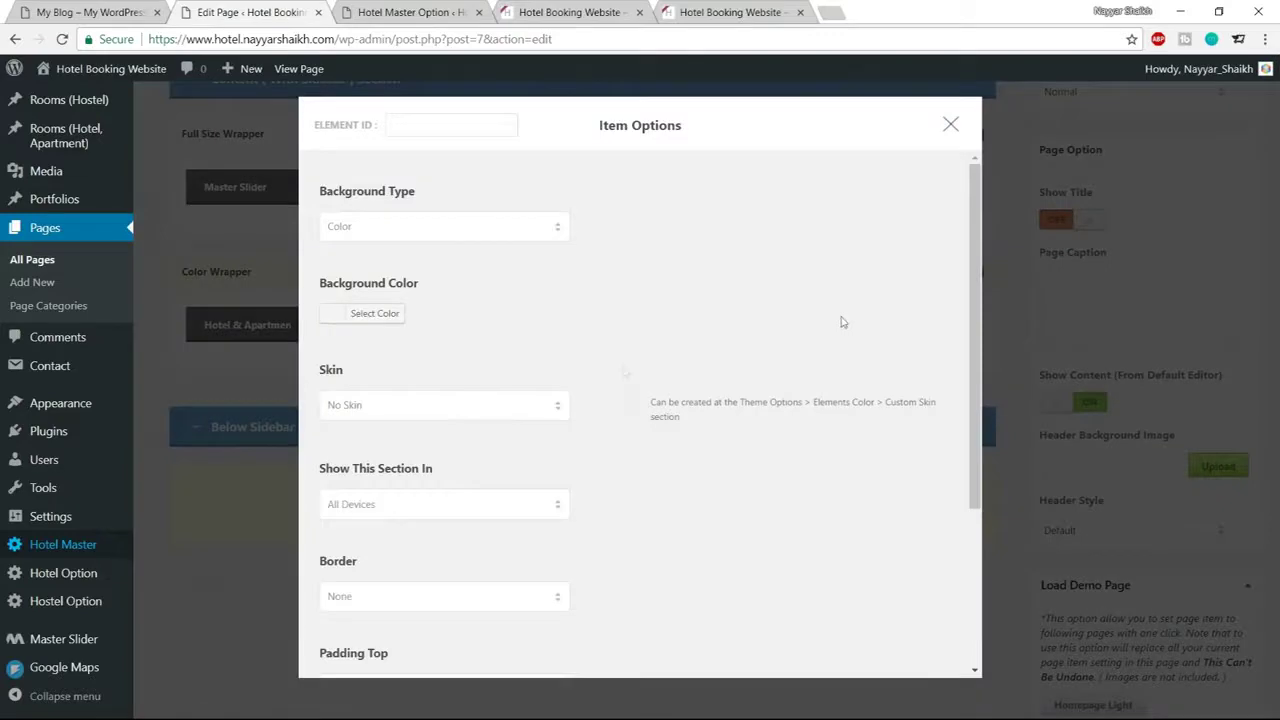
click(480, 406)
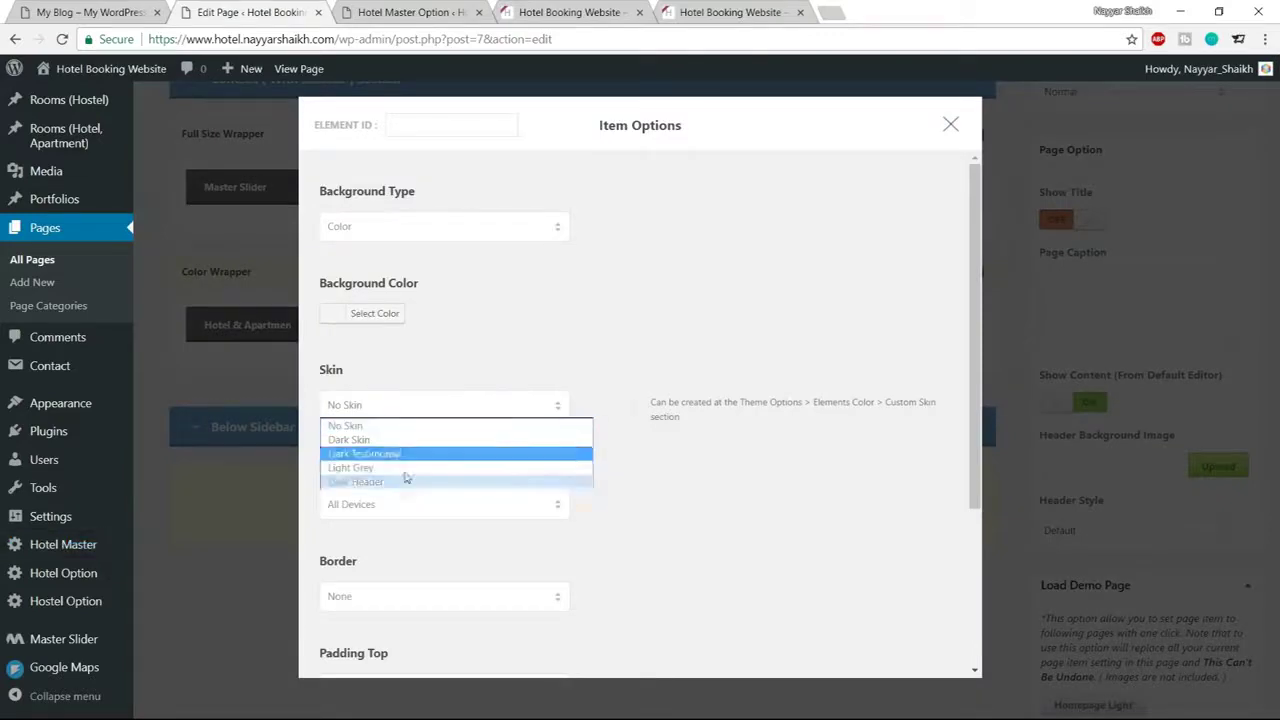
click(533, 342)
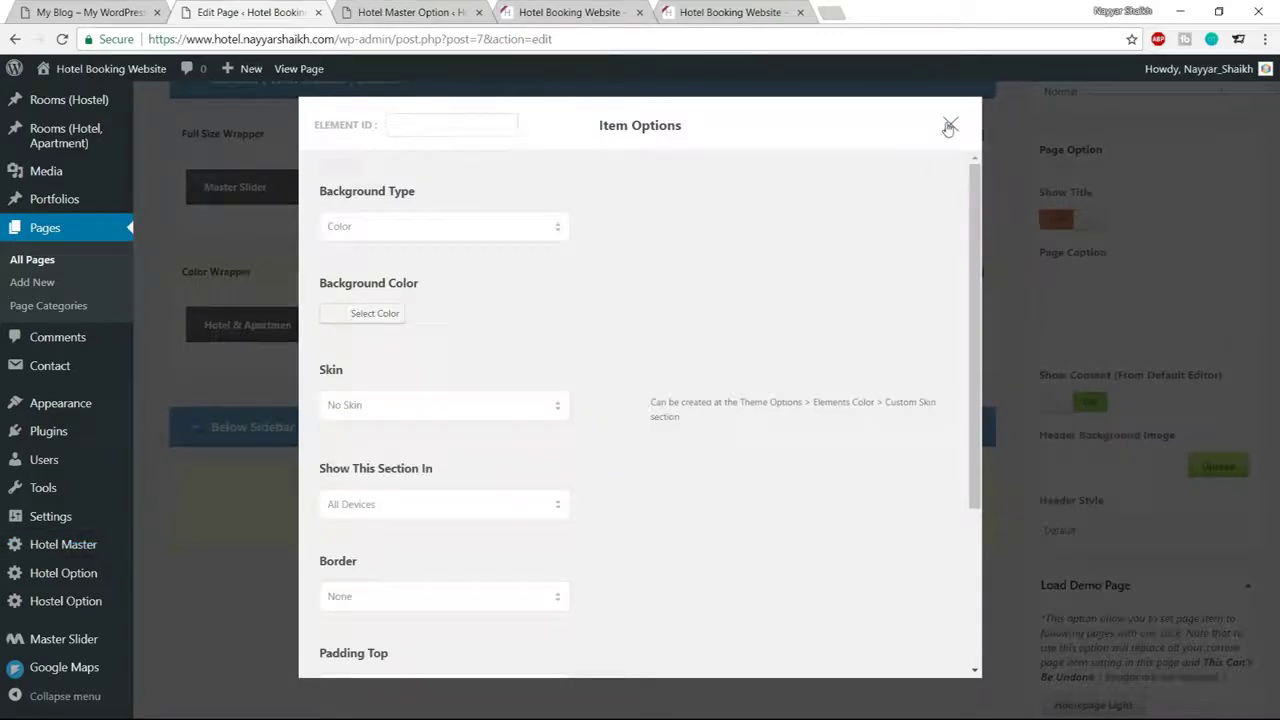
click(949, 125)
click(440, 11)
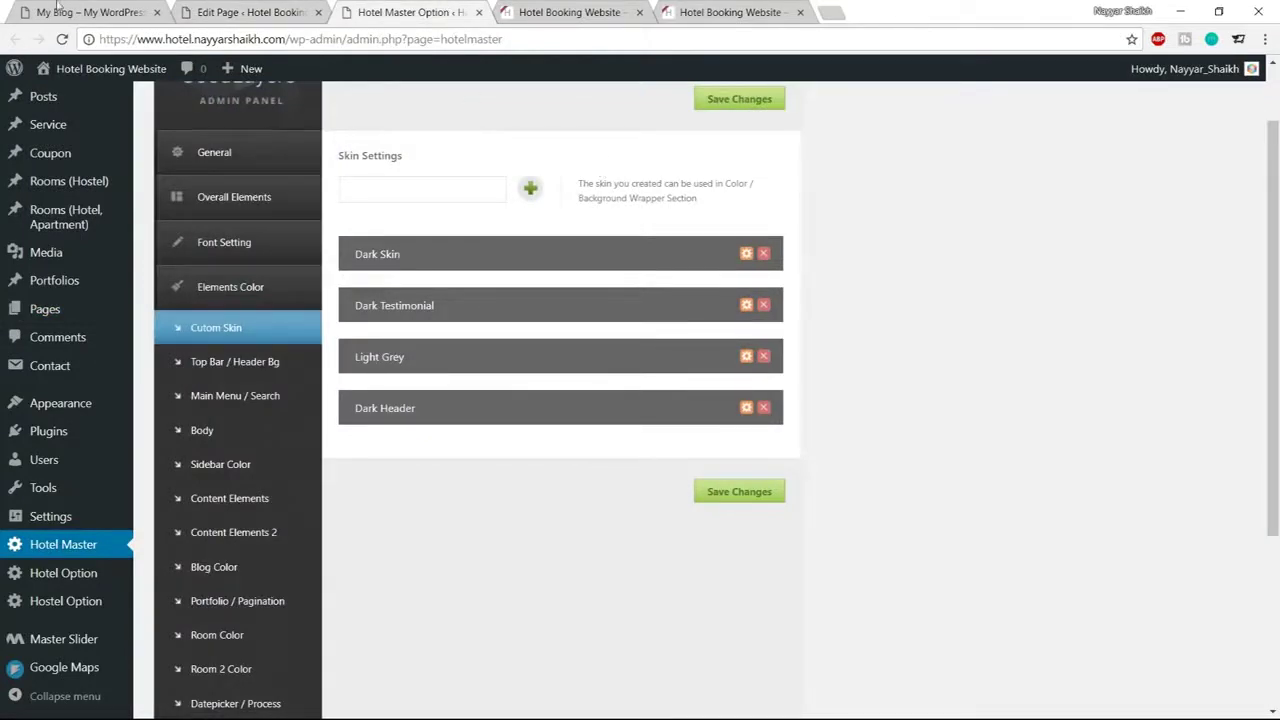
Add a new custom skin named 'Reservation Bar' in the Skin Settings
click(421, 194)
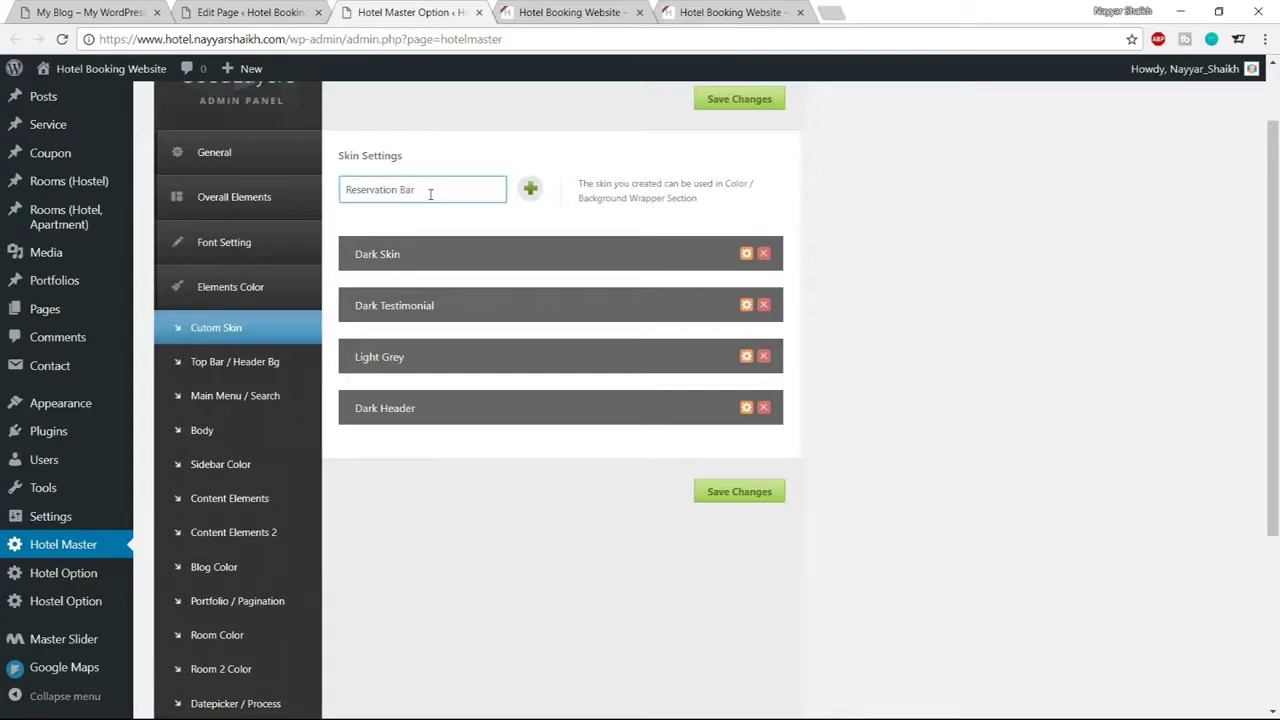
click(530, 190)
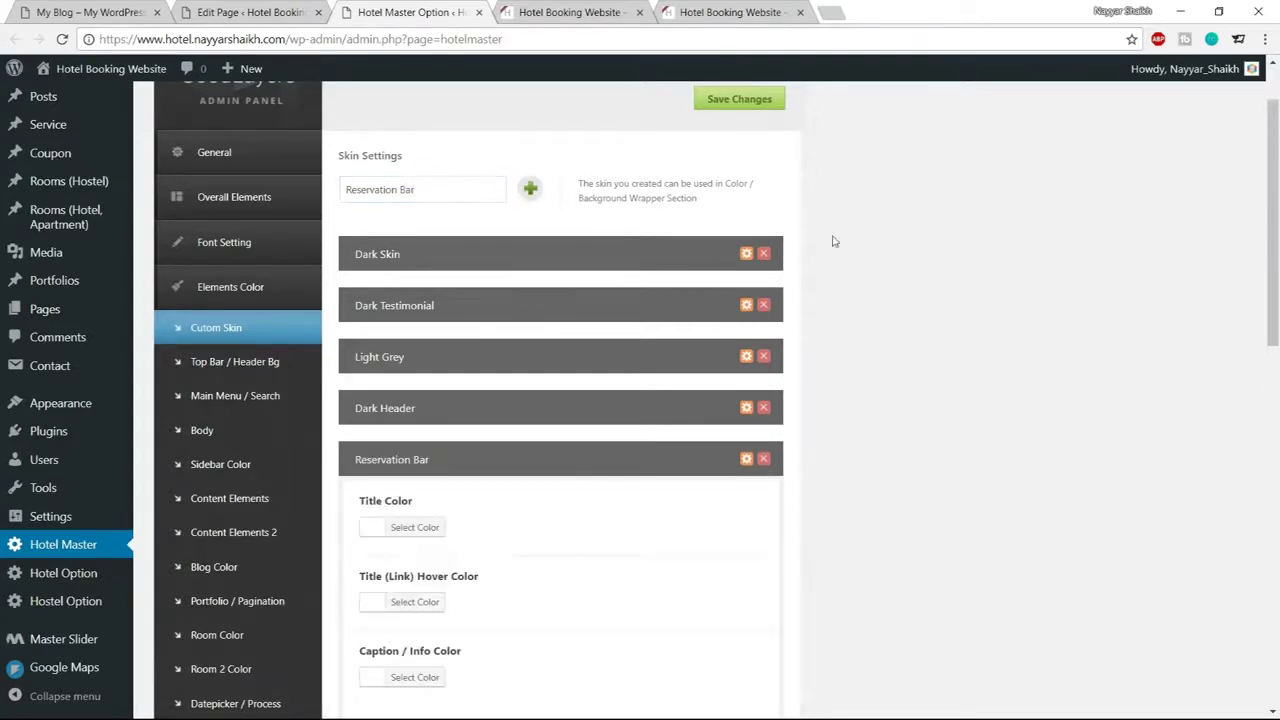
scroll(757, 393, down, 3)
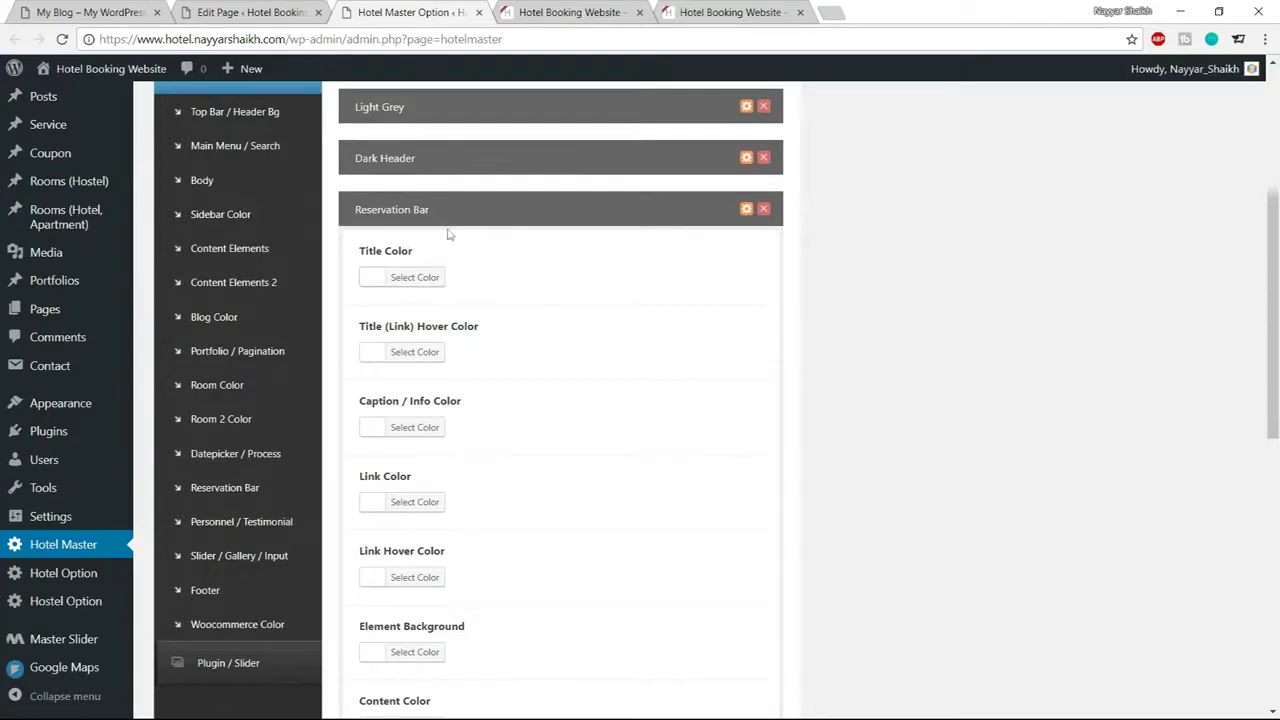
Check the Home page Color Wrapper's skin list, which does not yet offer Reservation Bar
click(287, 8)
scroll(723, 257, up, 10)
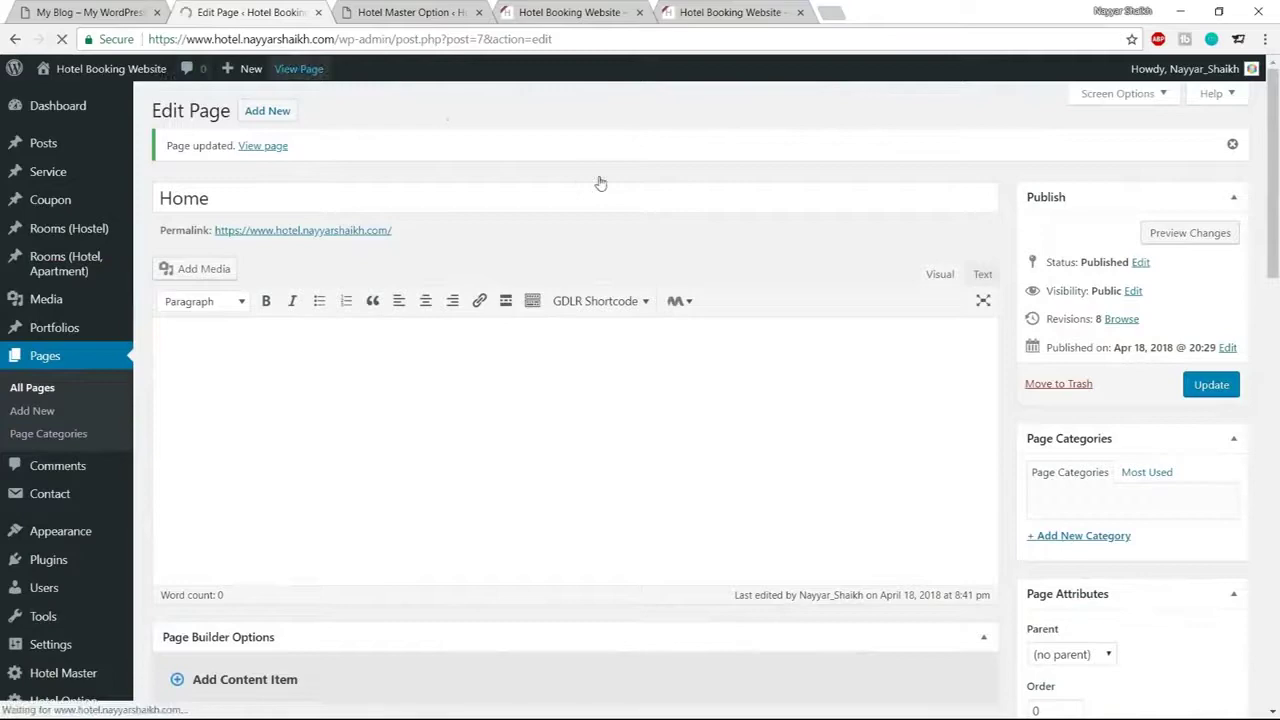
scroll(770, 250, down, 3)
scroll(768, 250, down, 5)
scroll(766, 251, down, 2)
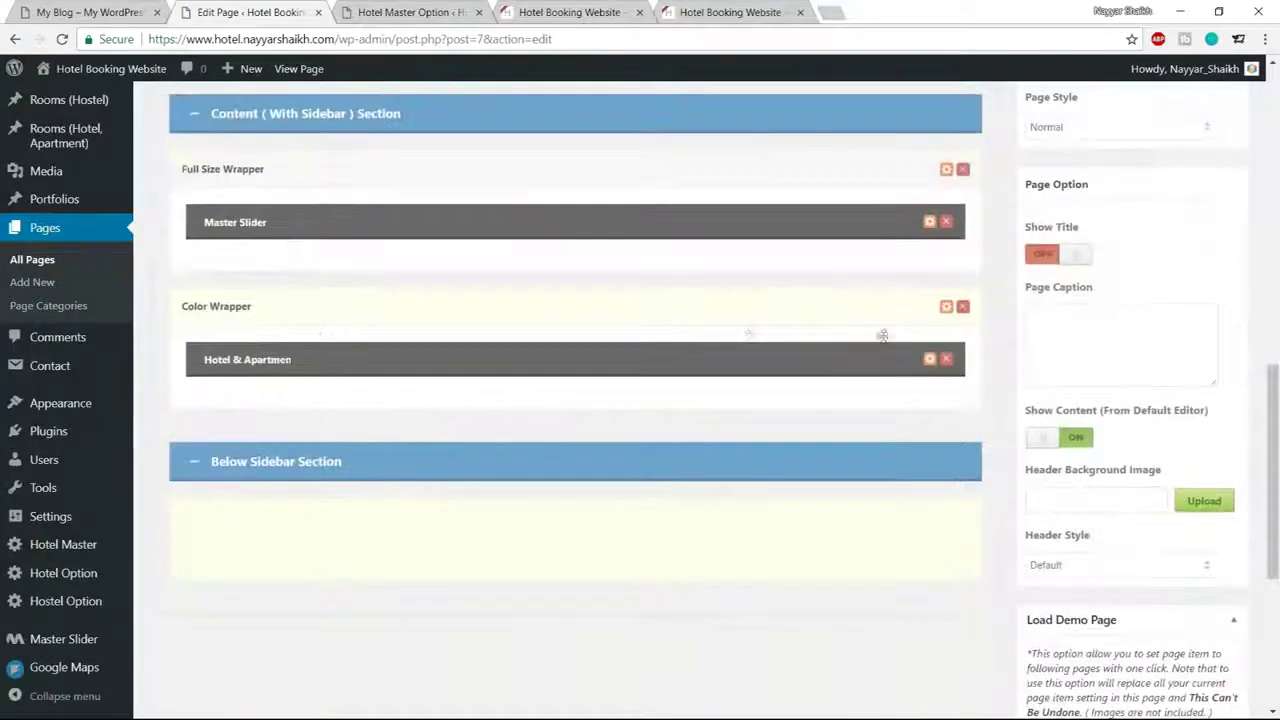
click(946, 308)
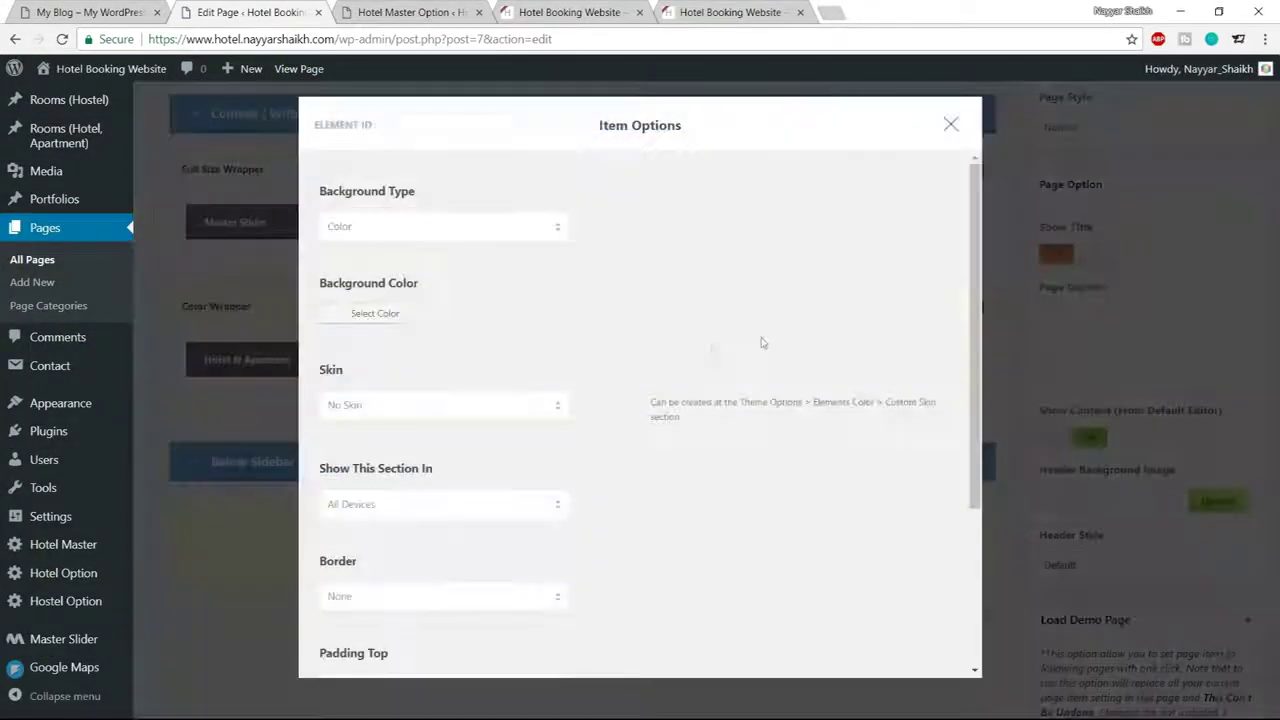
click(411, 410)
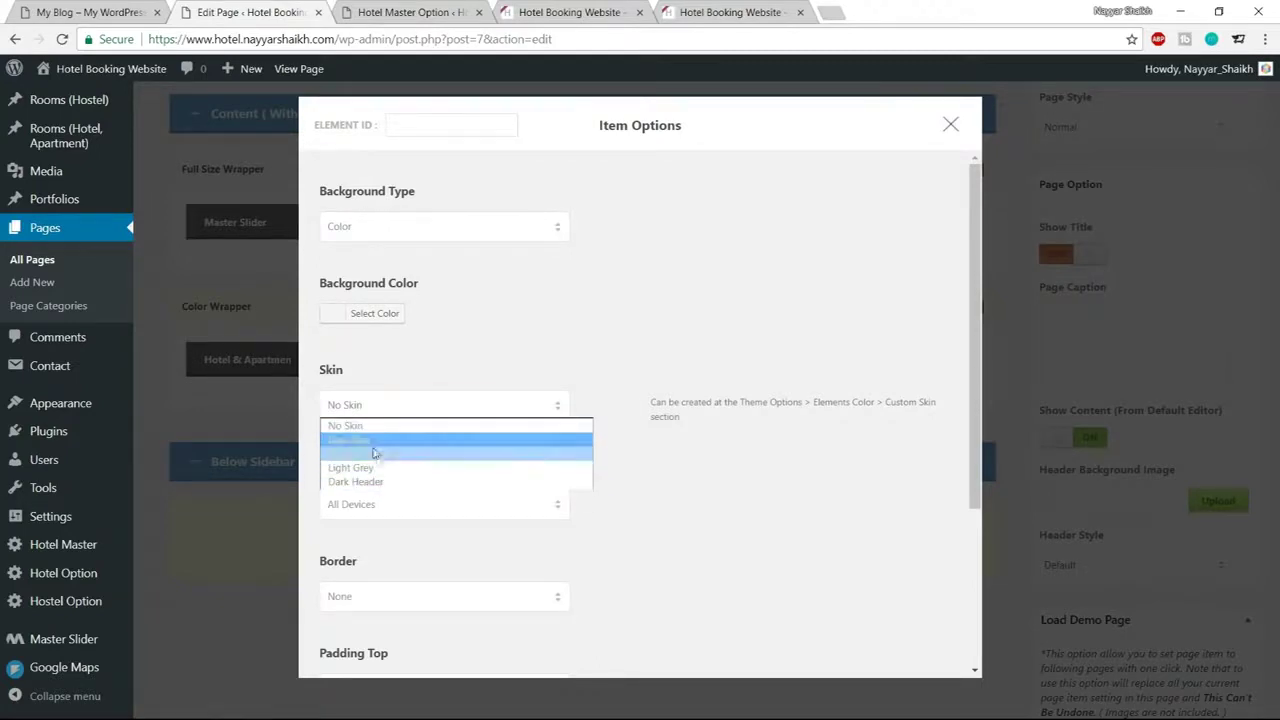
click(865, 121)
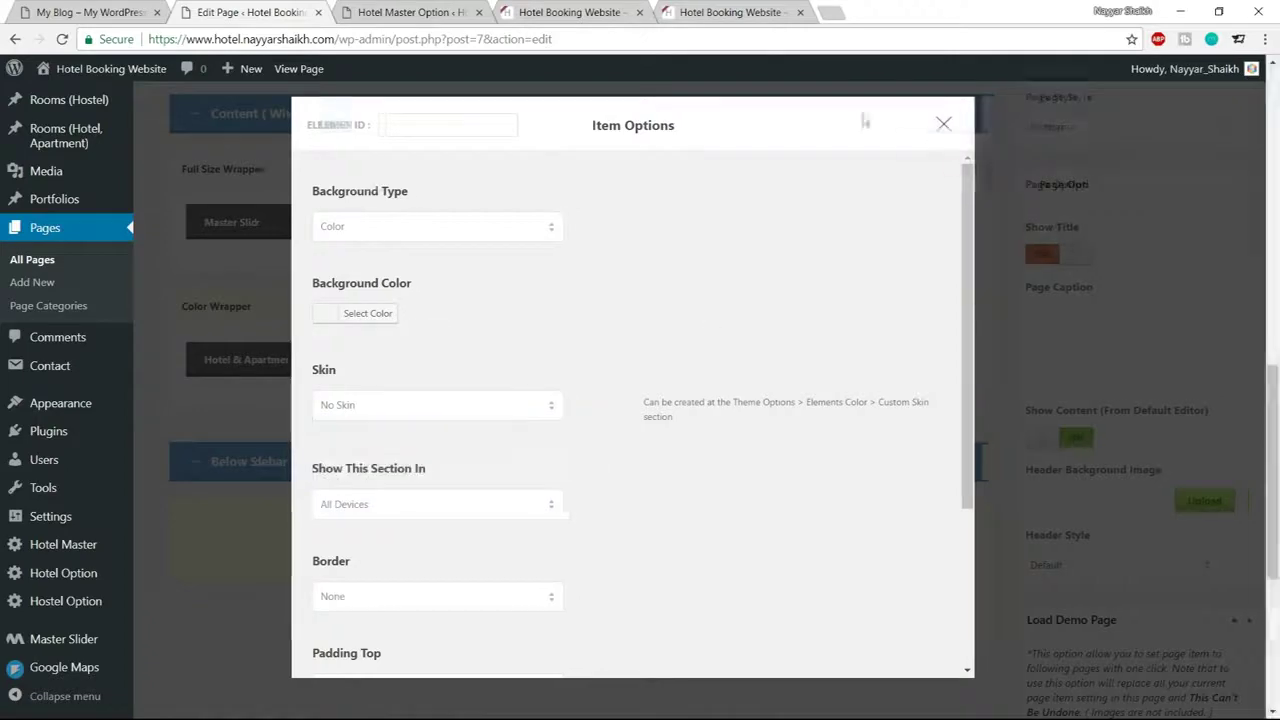
Save the theme options so the Reservation Bar skin is stored
key(ctrl+Tab)
scroll(723, 409, down, 6)
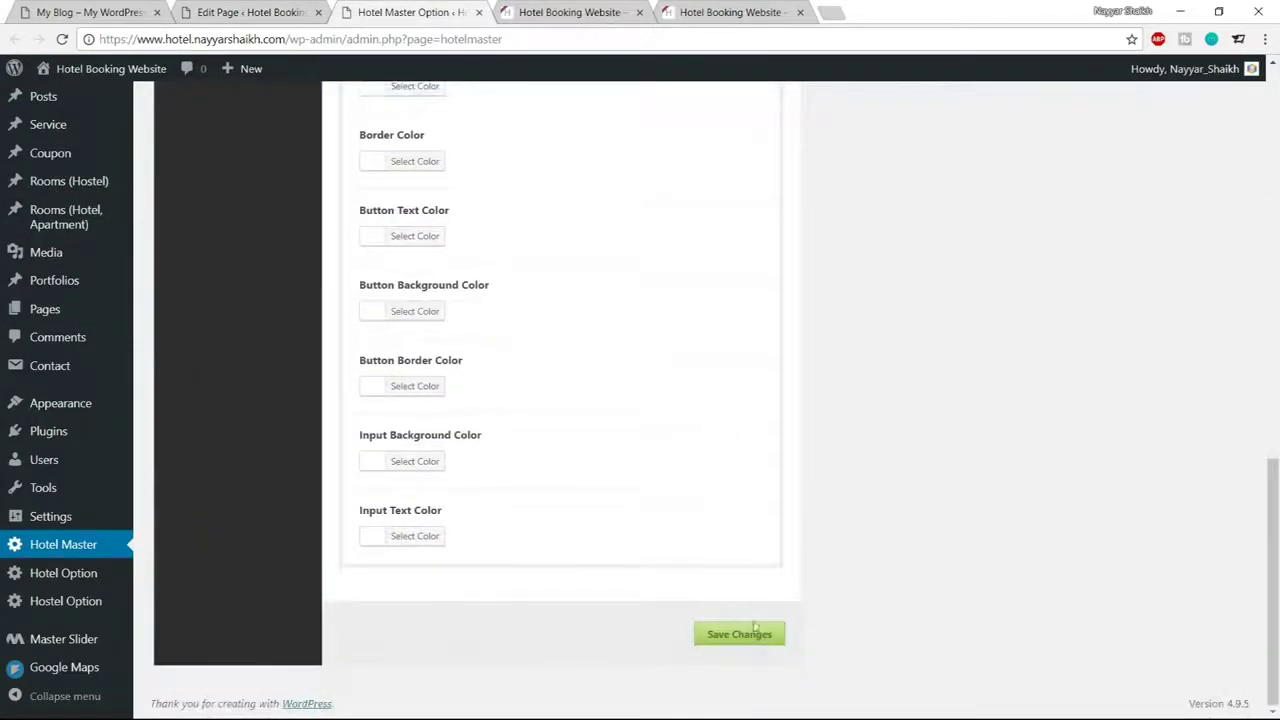
click(770, 638)
Reload the Home page editor, set the Color Wrapper skin to Reservation Bar, and update the page
click(270, 14)
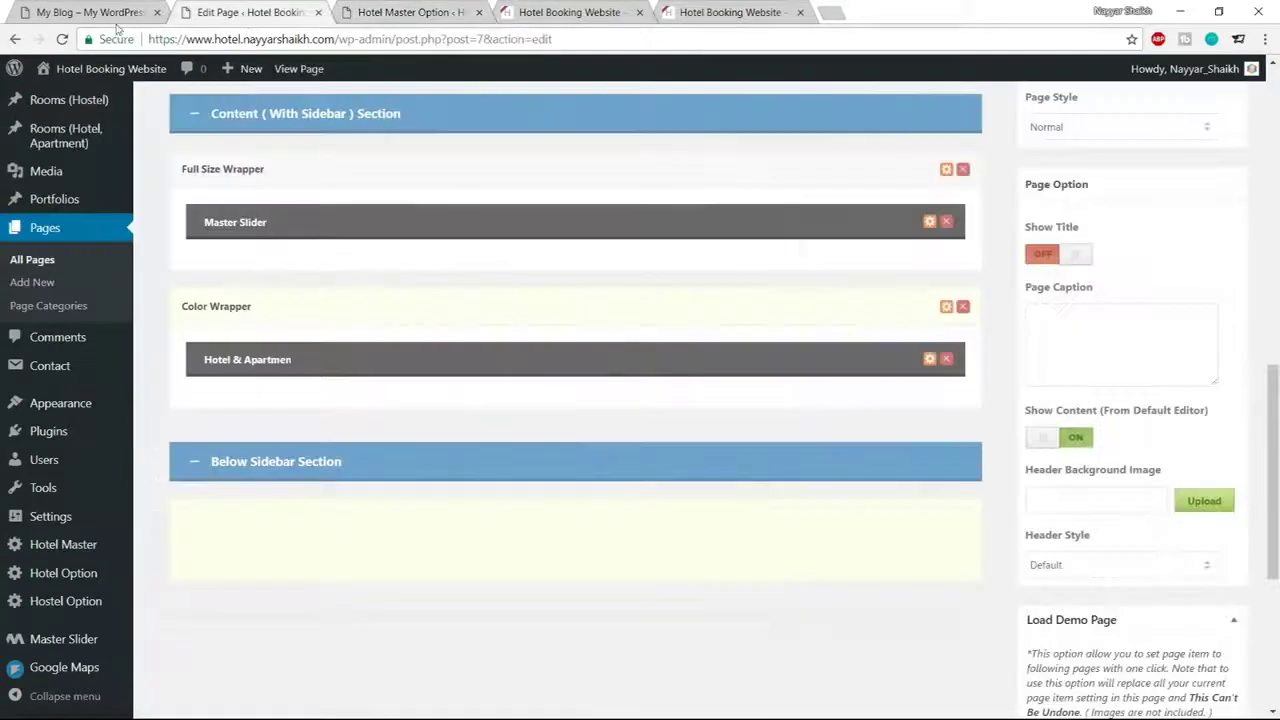
click(64, 42)
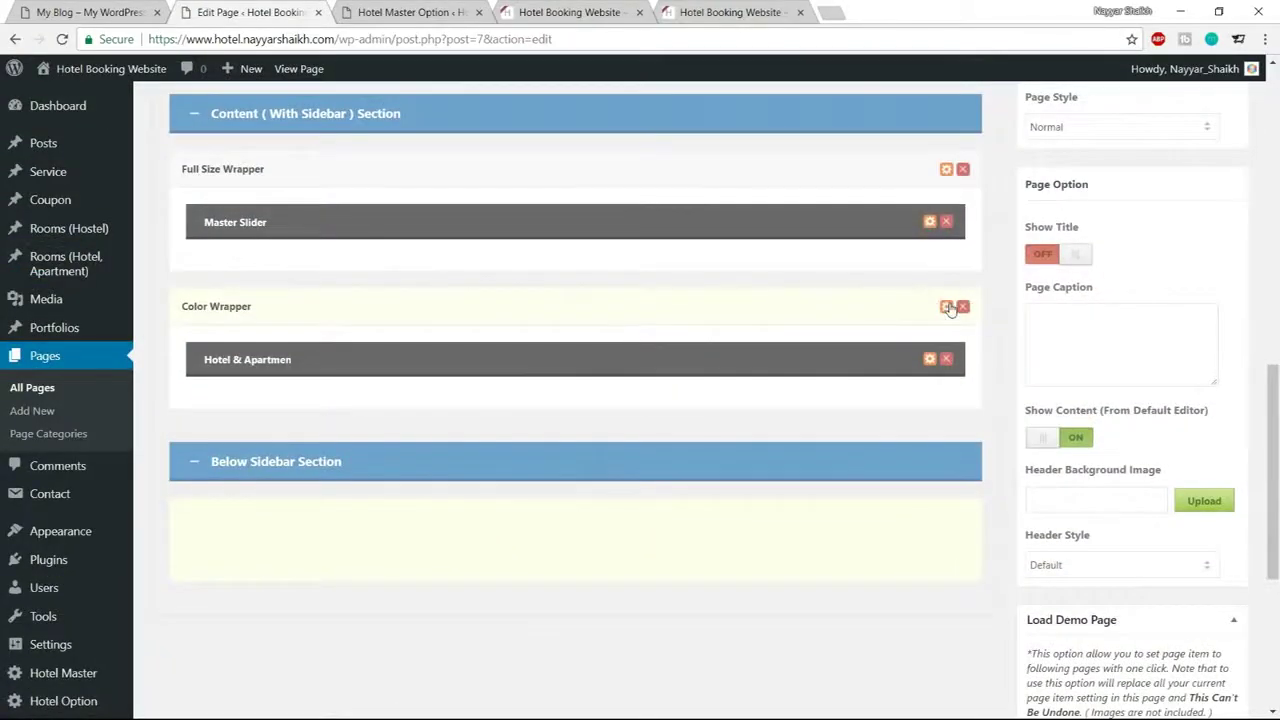
click(947, 307)
click(470, 402)
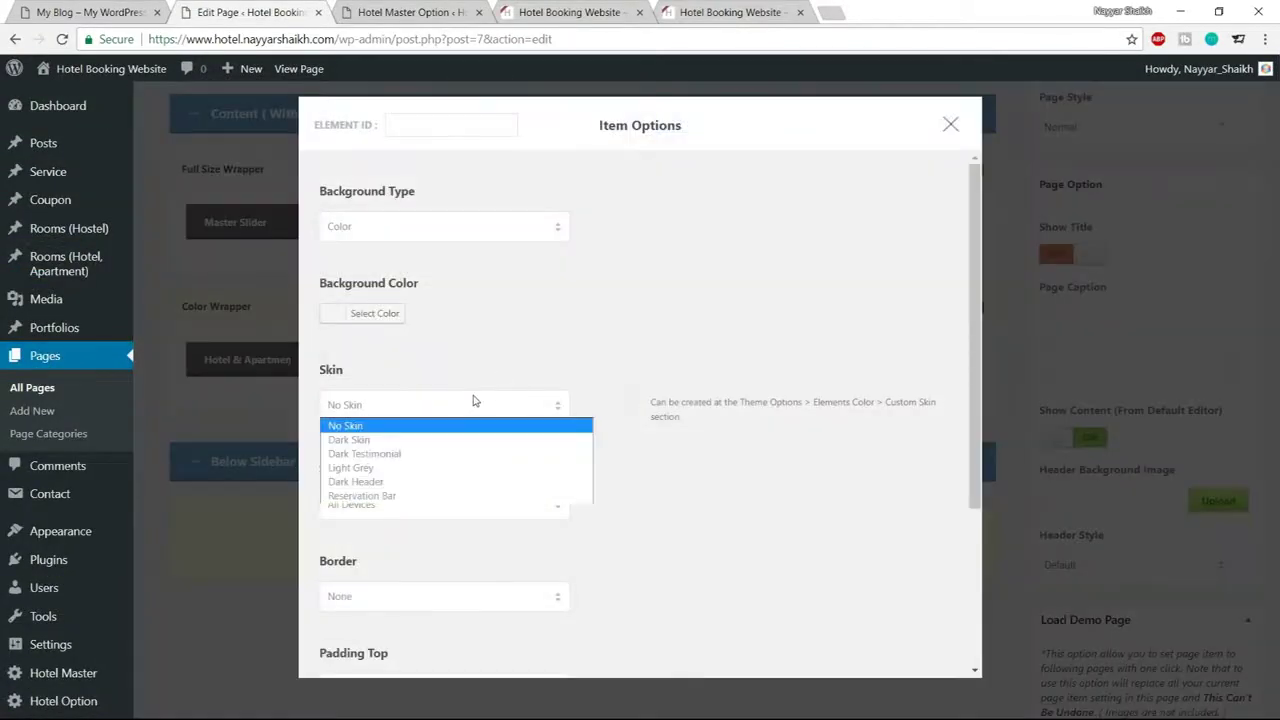
click(397, 497)
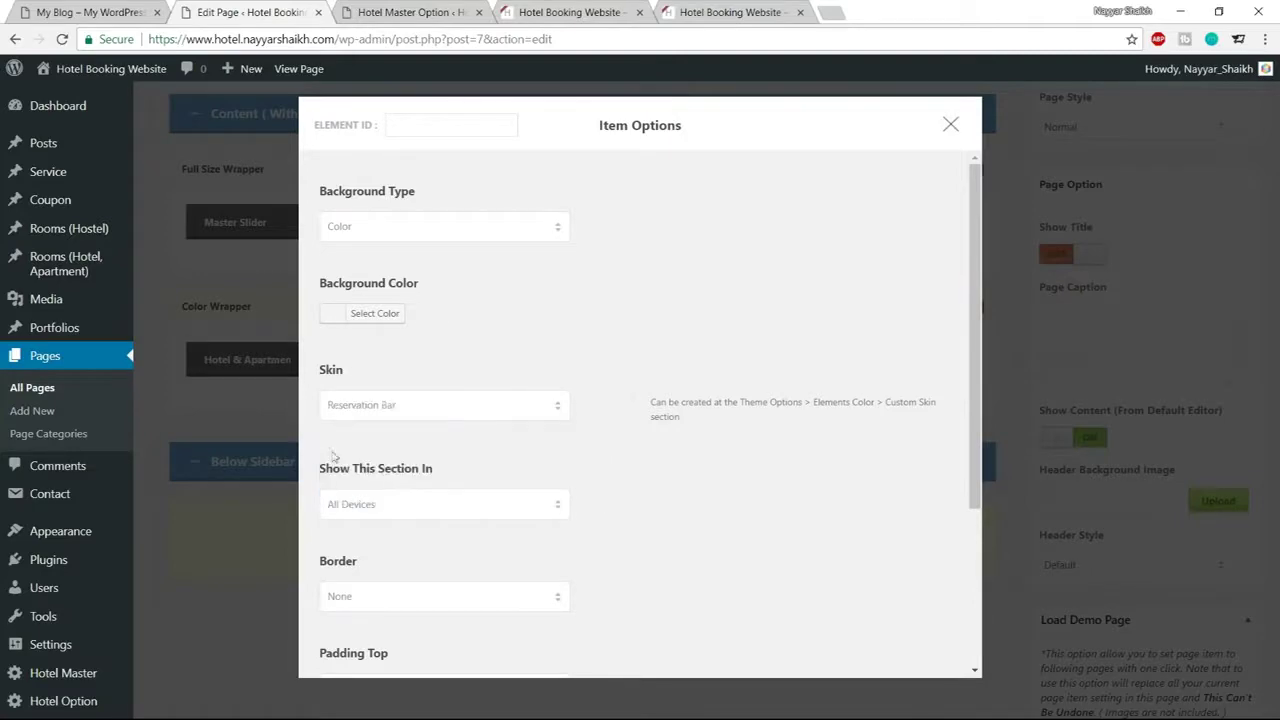
scroll(457, 420, down, 5)
click(633, 621)
scroll(634, 640, up, 10)
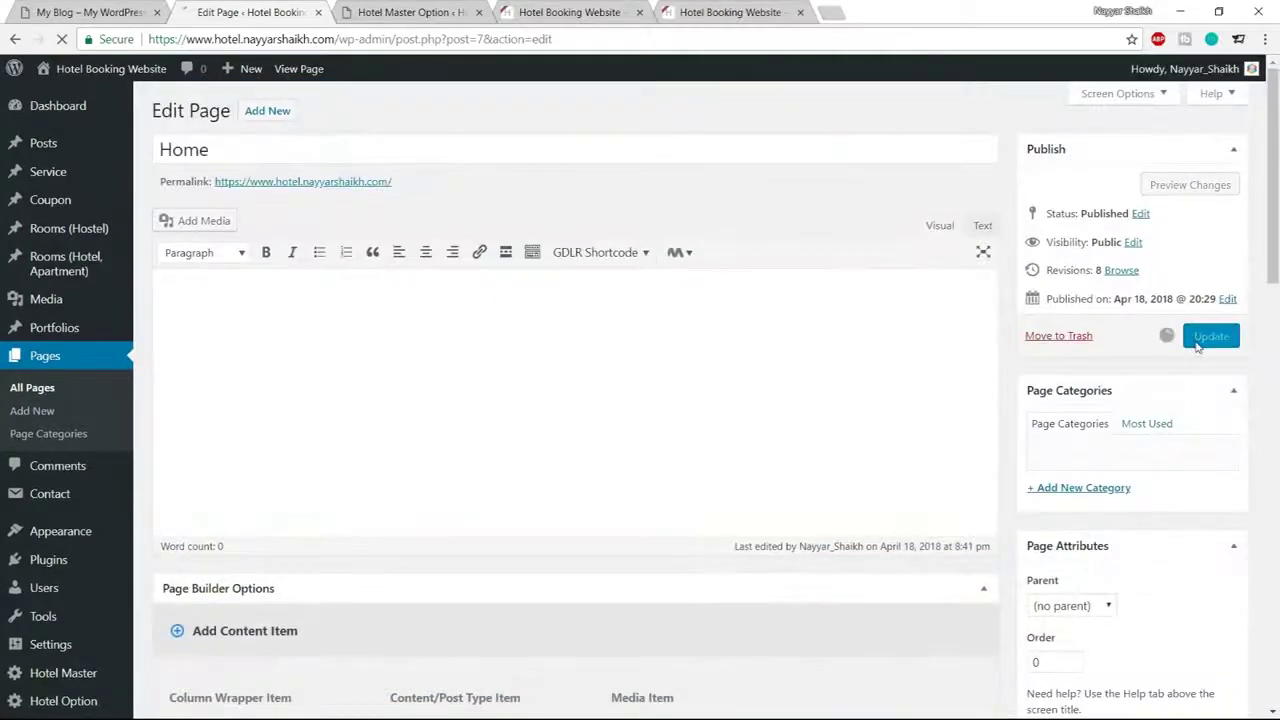
click(1198, 338)
click(415, 13)
scroll(526, 417, up, 10)
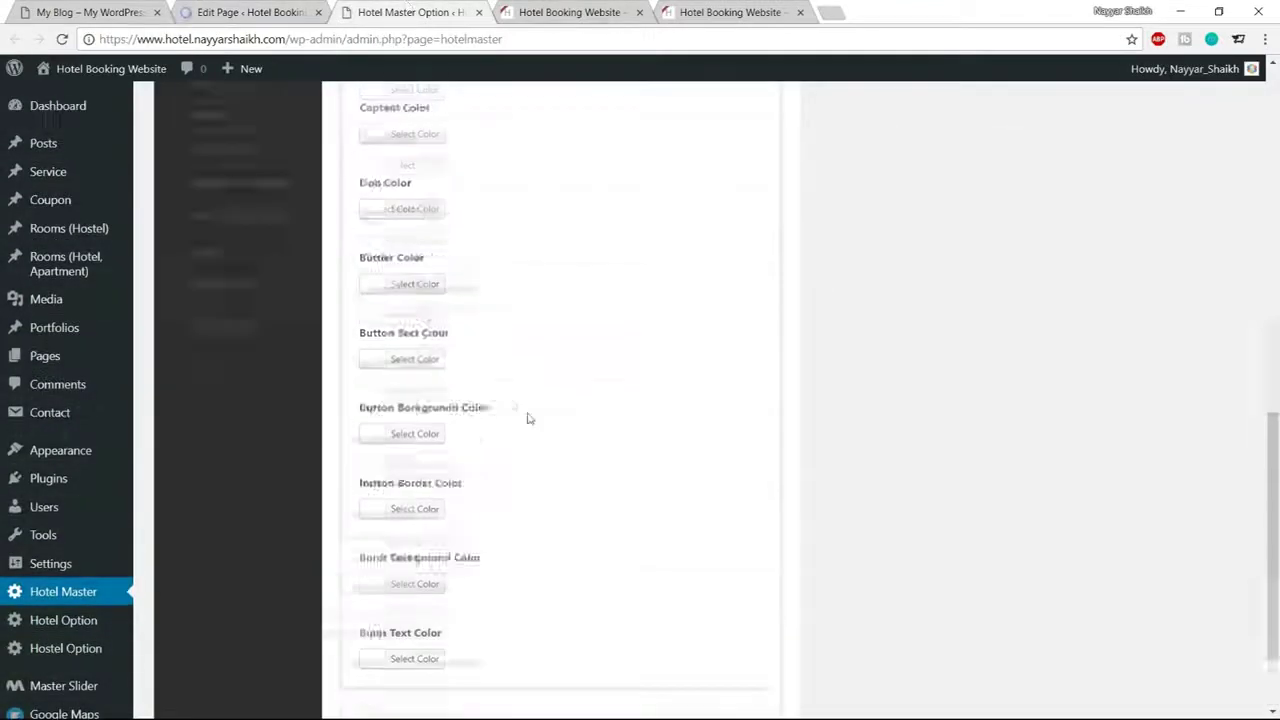
Inspect the CHECK AVAILABILITY heading on the live site's reservation bar
click(577, 13)
click(594, 375)
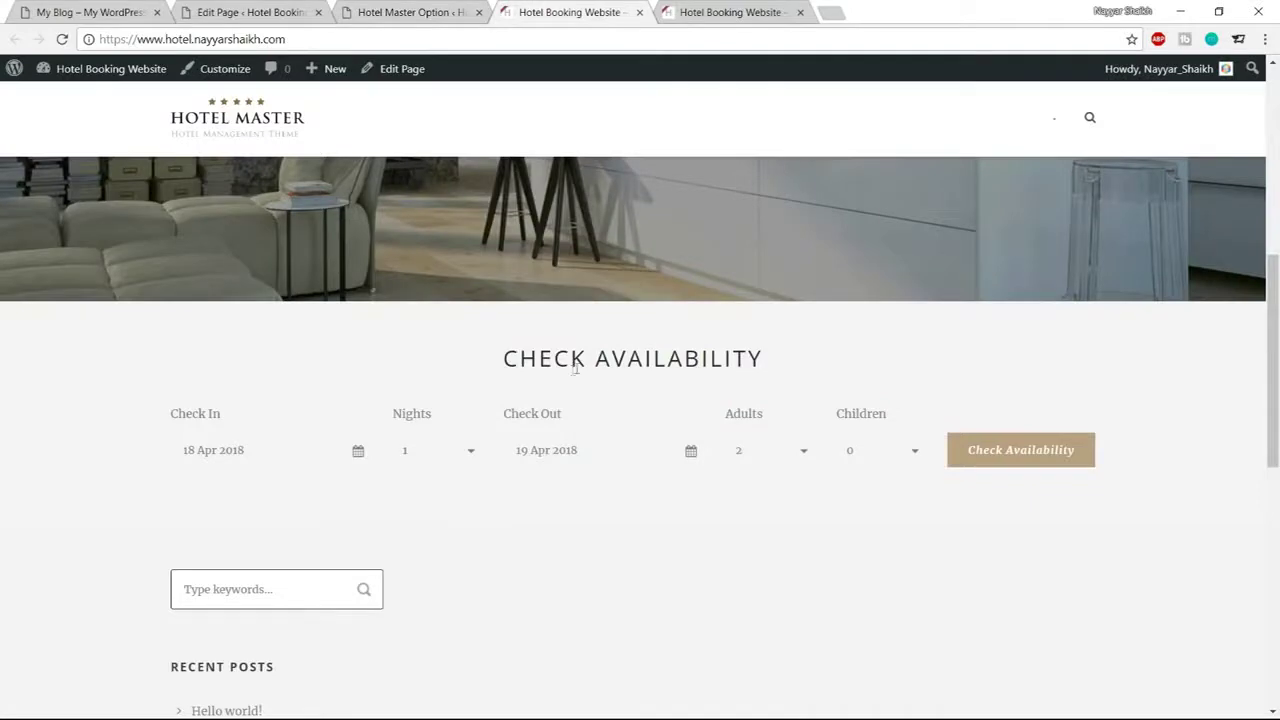
drag(503, 360, 764, 360)
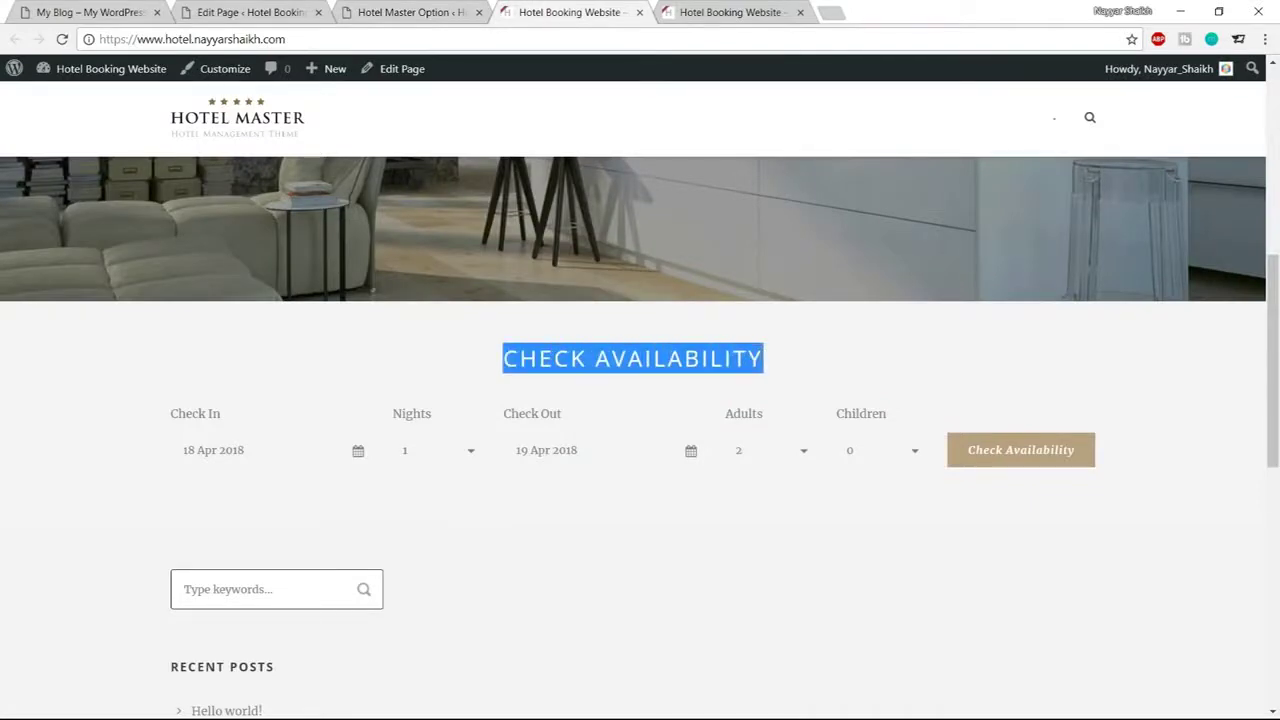
click(410, 12)
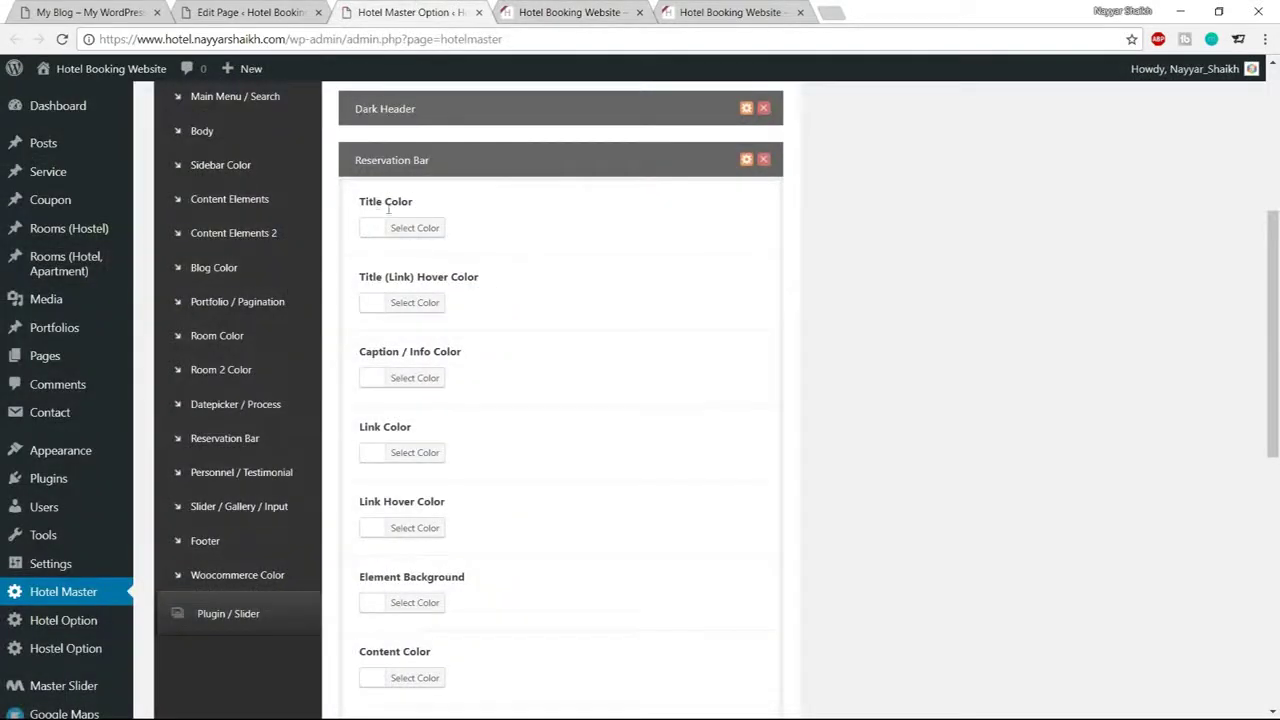
Set the Reservation Bar skin's Title Color to teal #1abc9c and save
click(438, 234)
drag(505, 229, 455, 227)
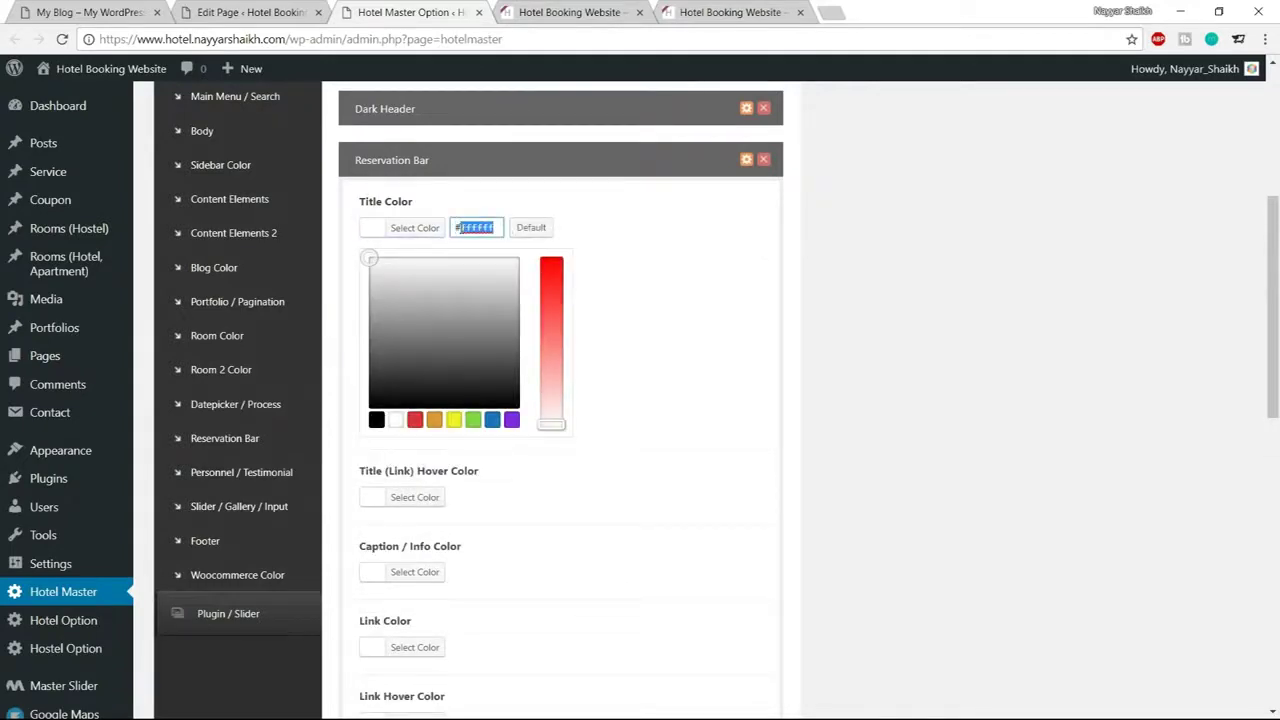
text(1abc9c)
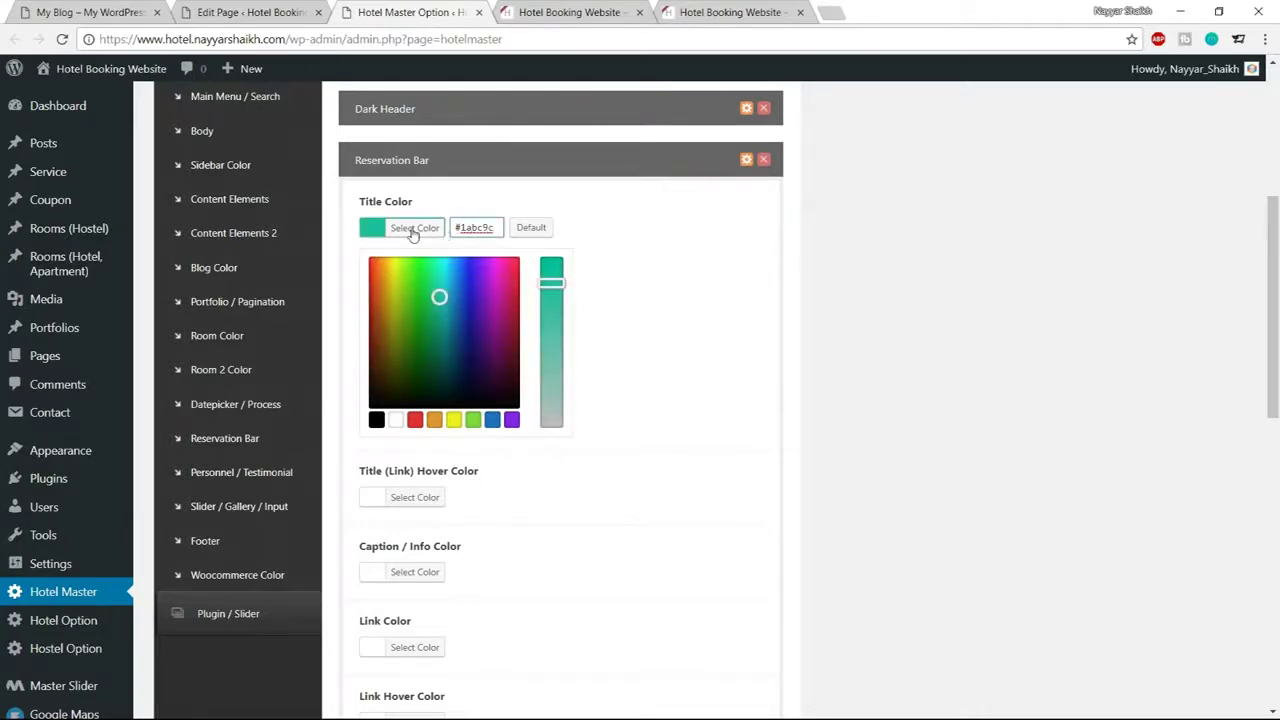
click(413, 230)
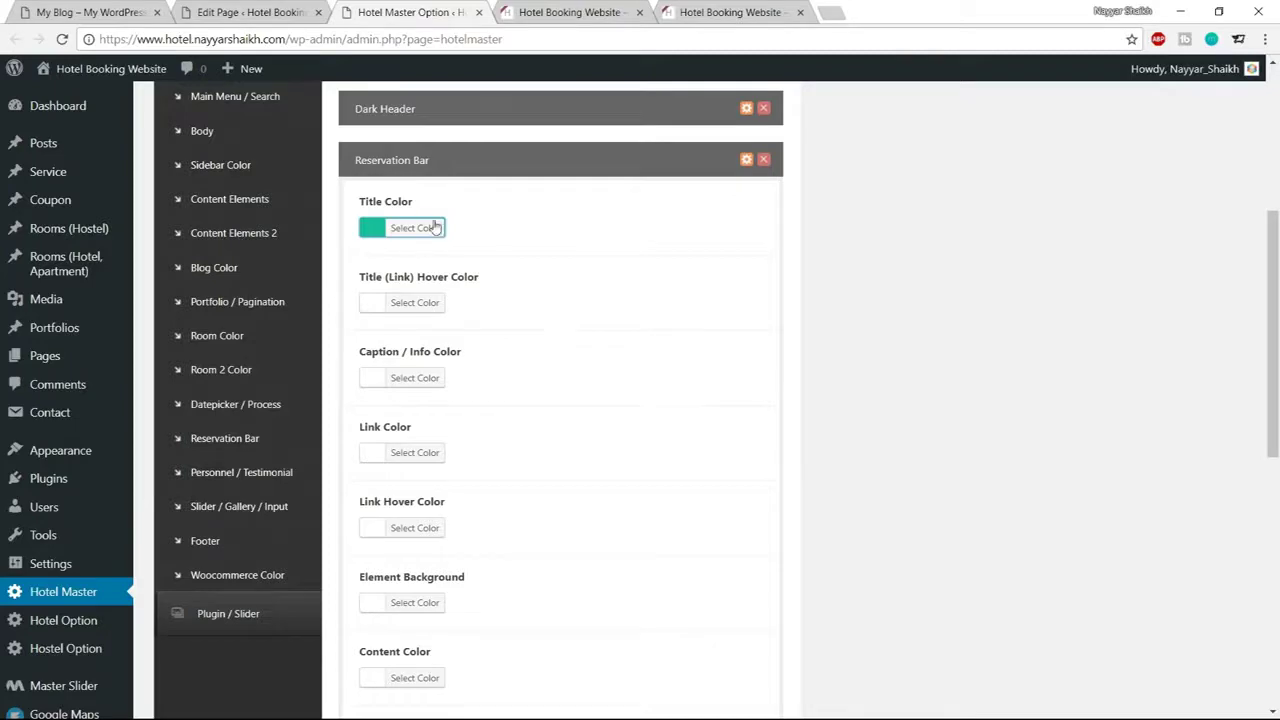
scroll(643, 417, down, 10)
click(743, 630)
Confirm the live heading is now teal and compare it with the demo site
click(570, 12)
click(777, 389)
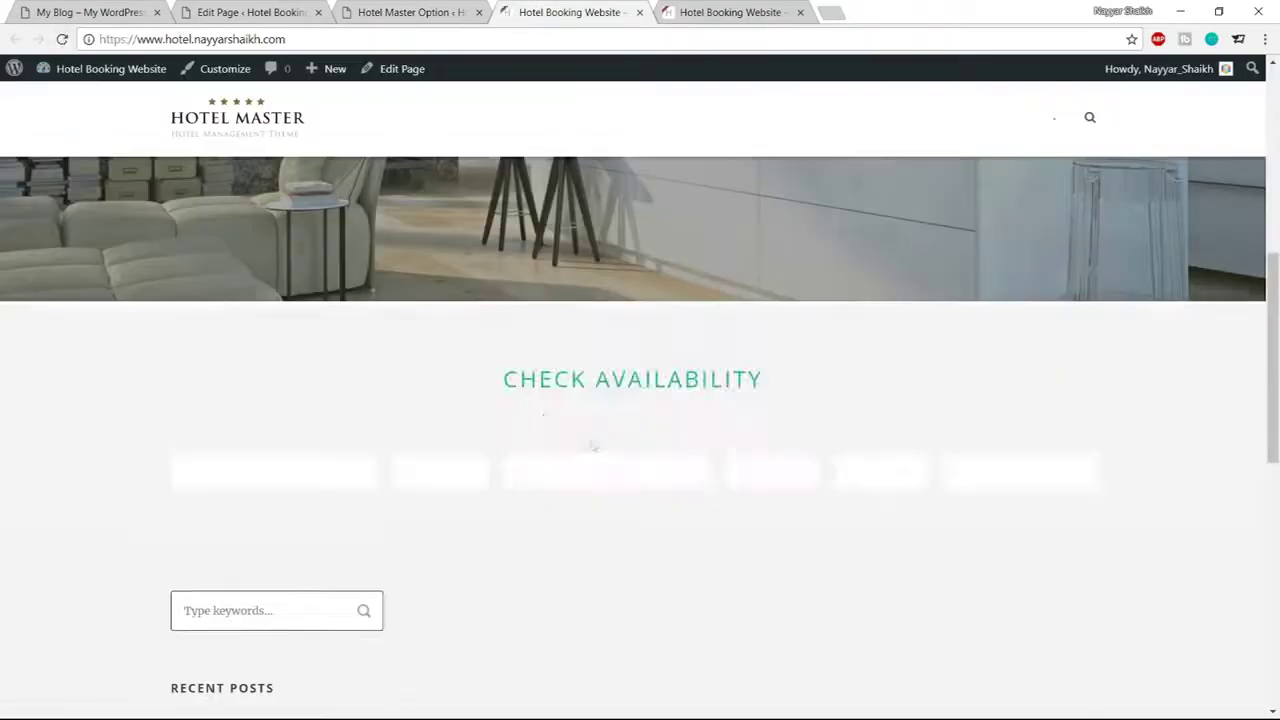
drag(499, 381, 741, 388)
click(741, 388)
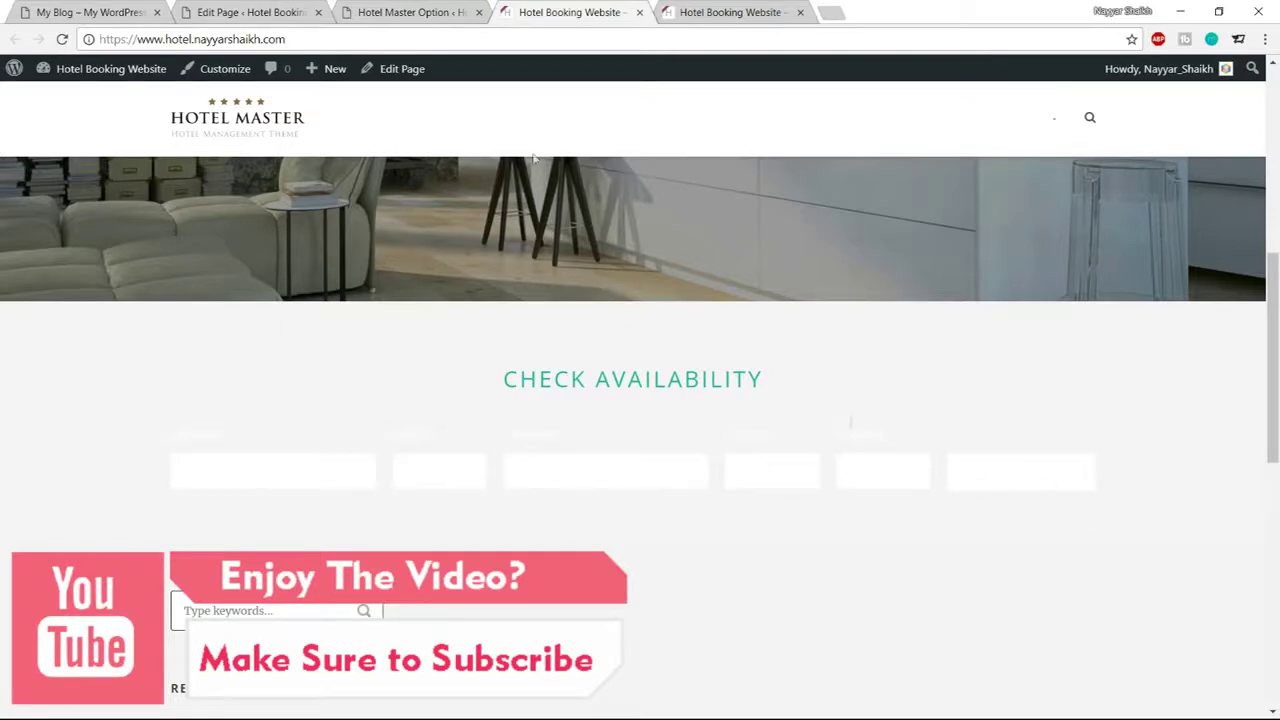
click(405, 12)
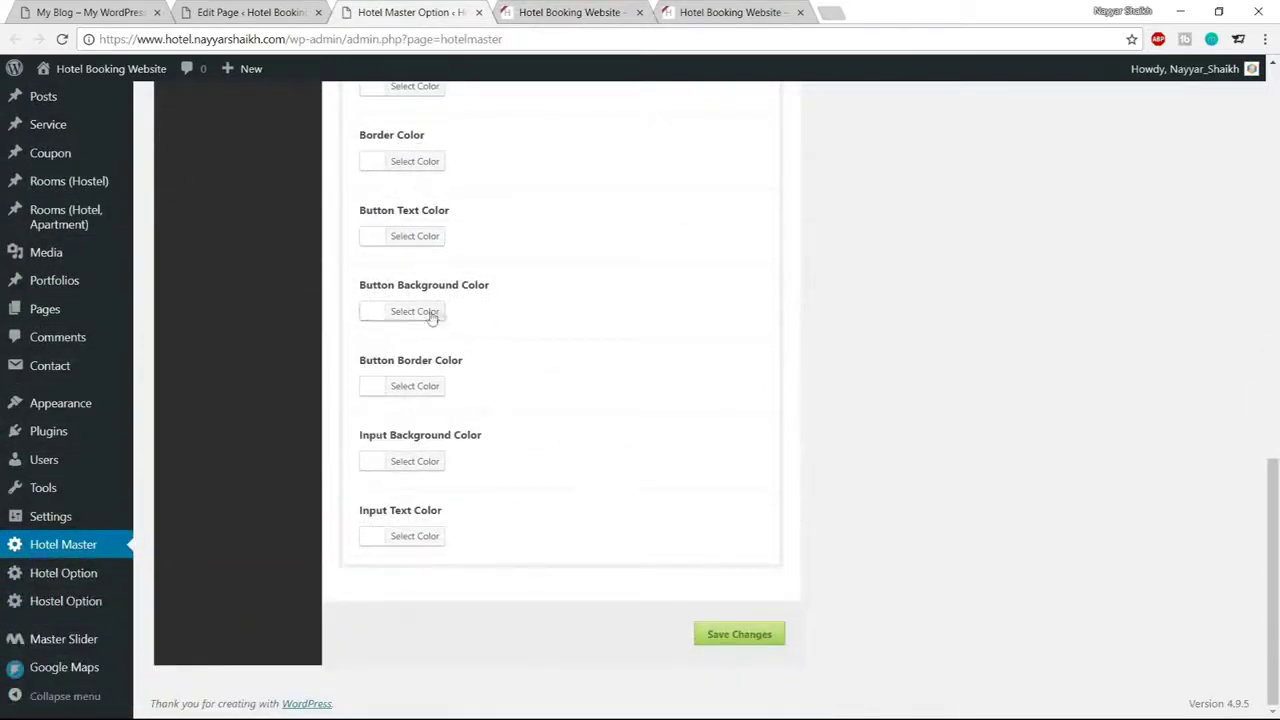
click(90, 12)
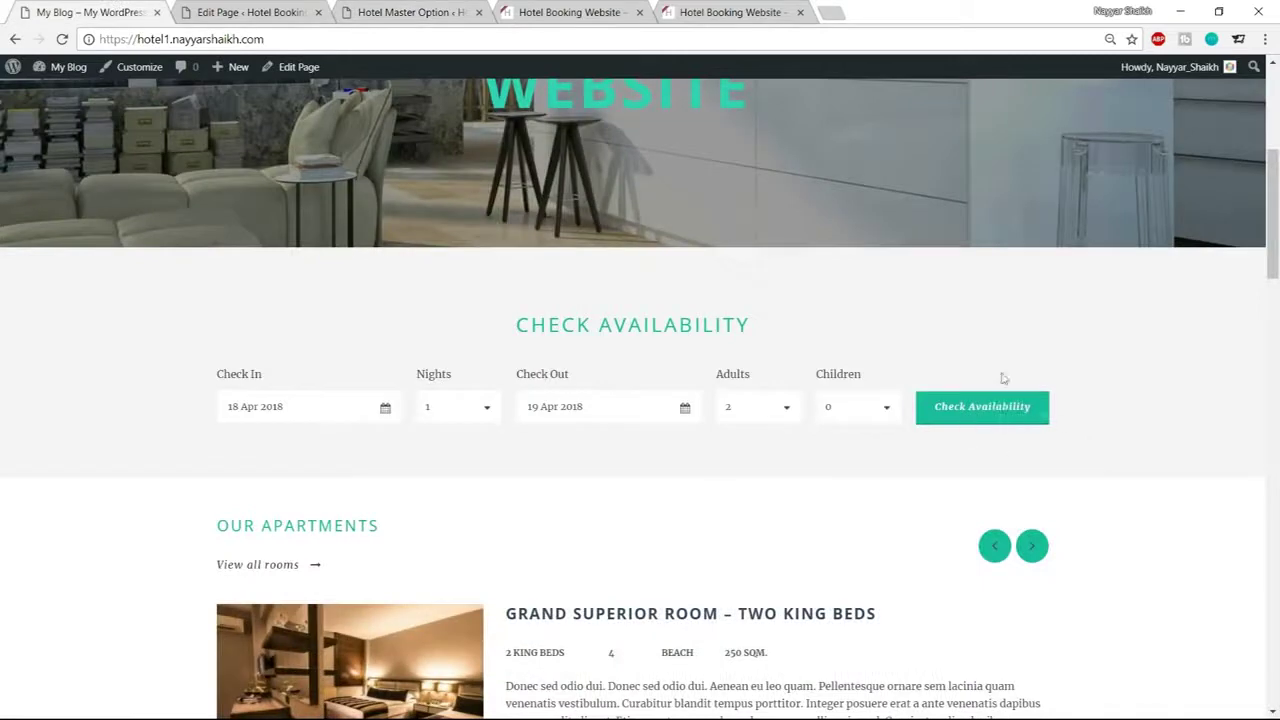
click(448, 8)
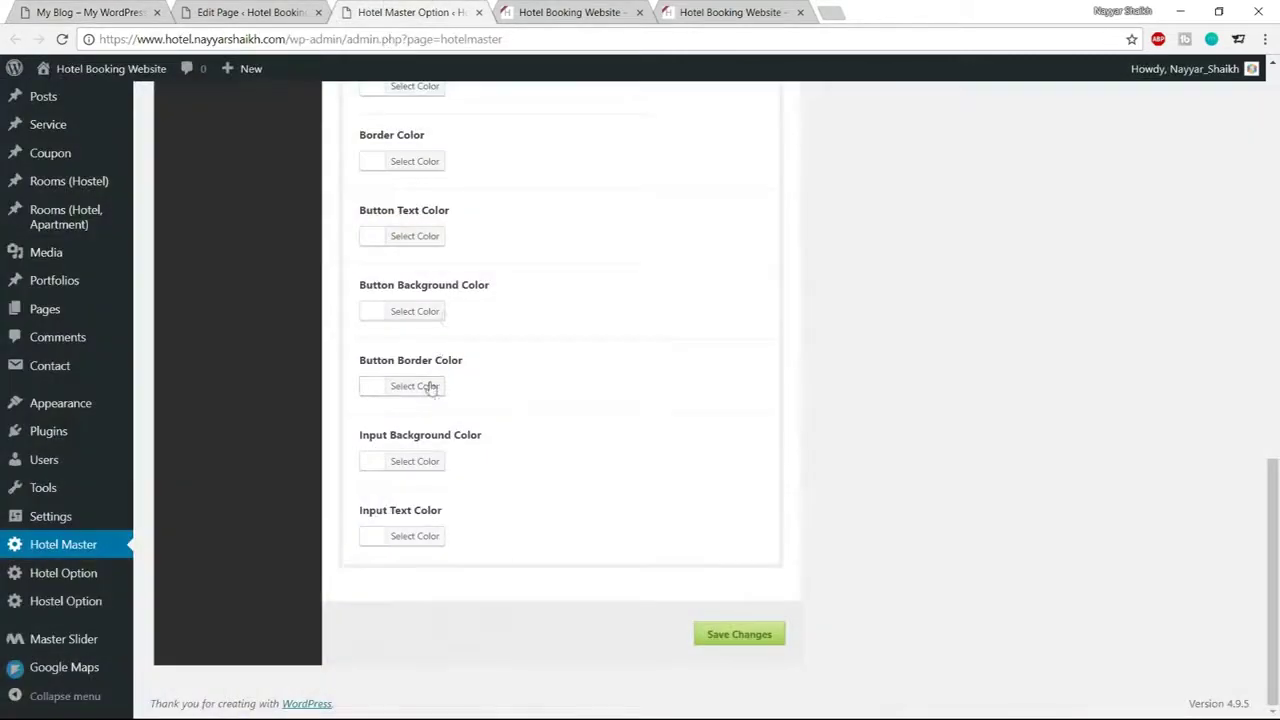
Set the Button Background Color to teal #1abc8c
click(443, 313)
drag(500, 311, 456, 311)
text(#1abc9)
text(c8c)
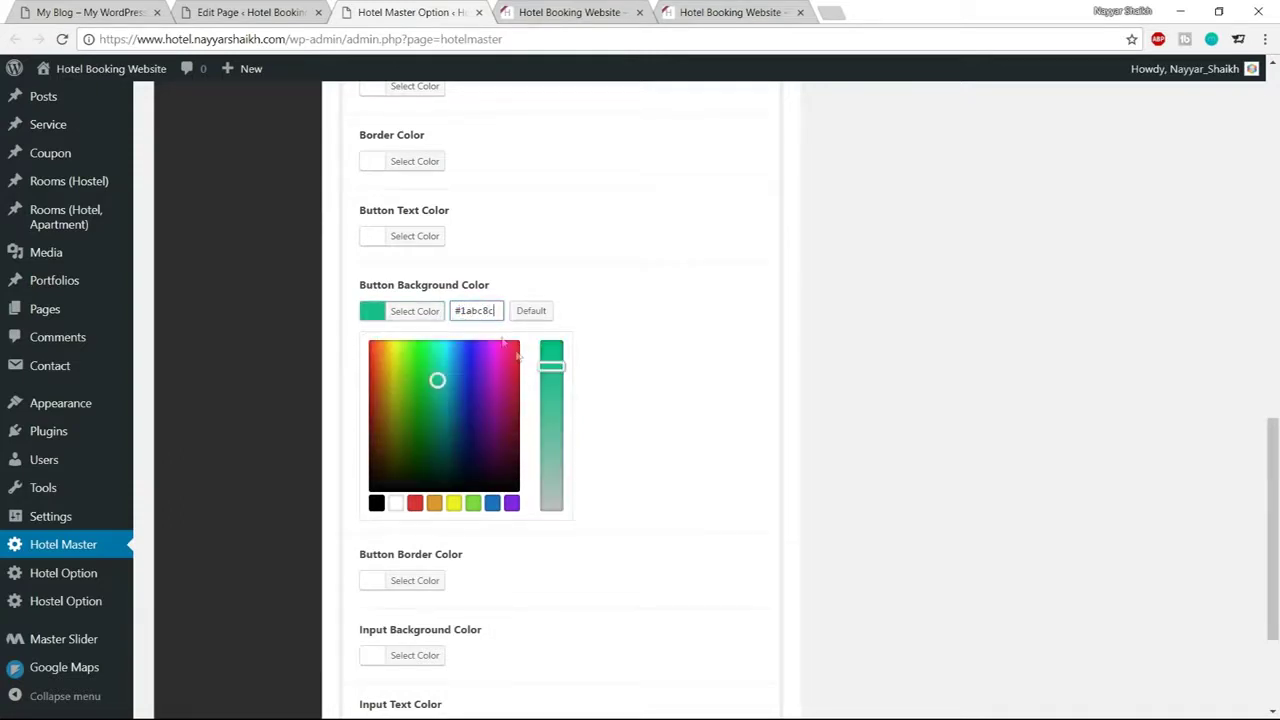
triple_click(485, 312)
click(415, 325)
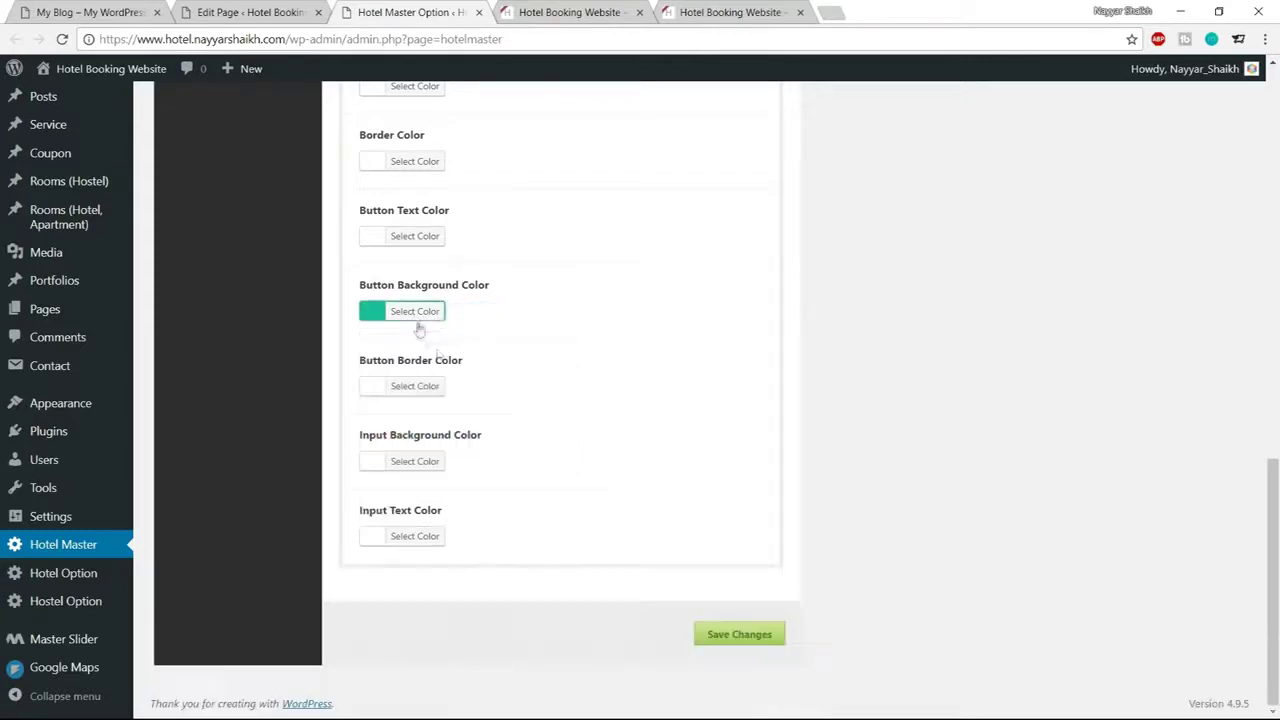
Set the Button Border Color to the darker teal #0e8e70
click(410, 389)
triple_click(500, 388)
text(#1abc9c)
drag(439, 456, 439, 483)
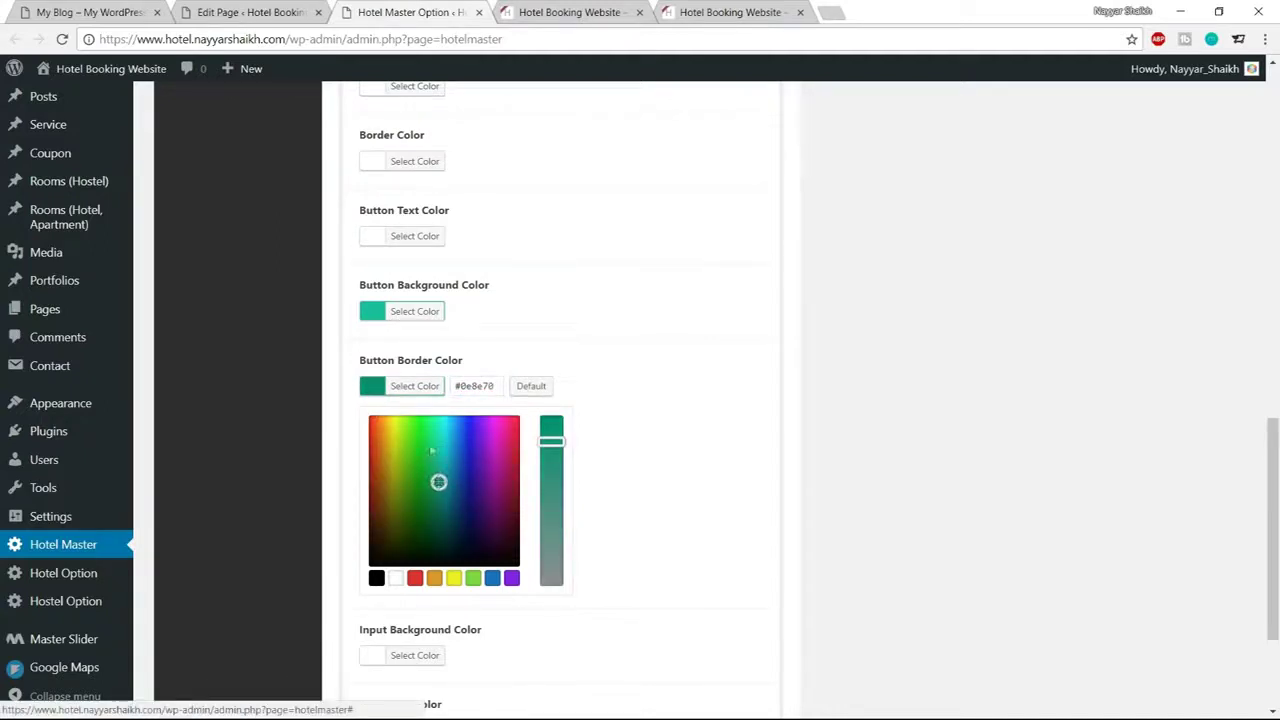
click(390, 392)
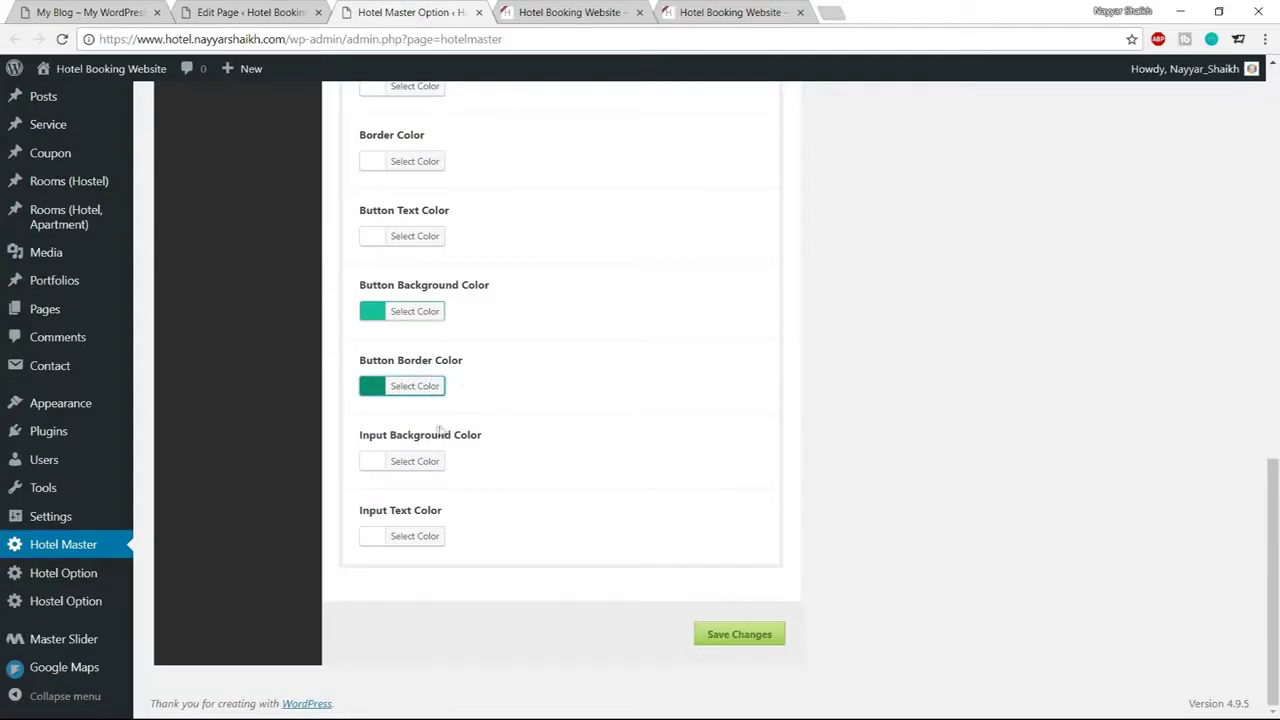
Save the teal button colours, reload the live site, and compare its booking form with the demo
click(745, 646)
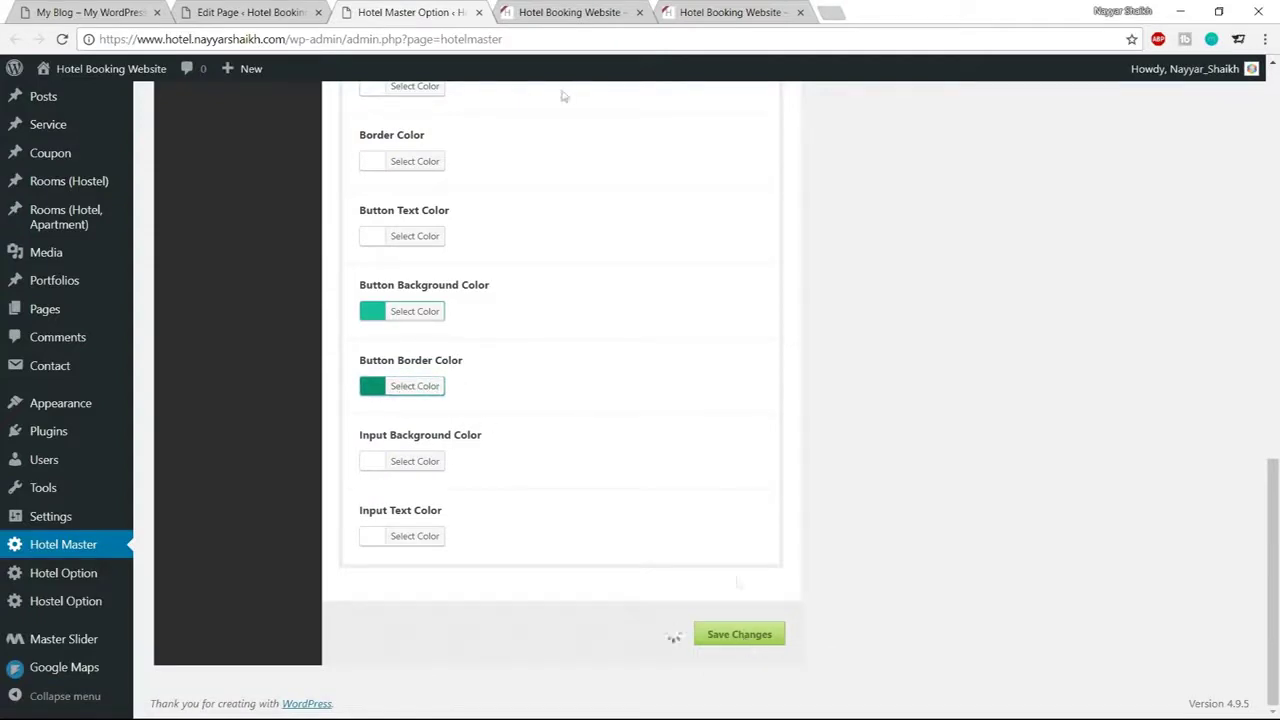
click(555, 10)
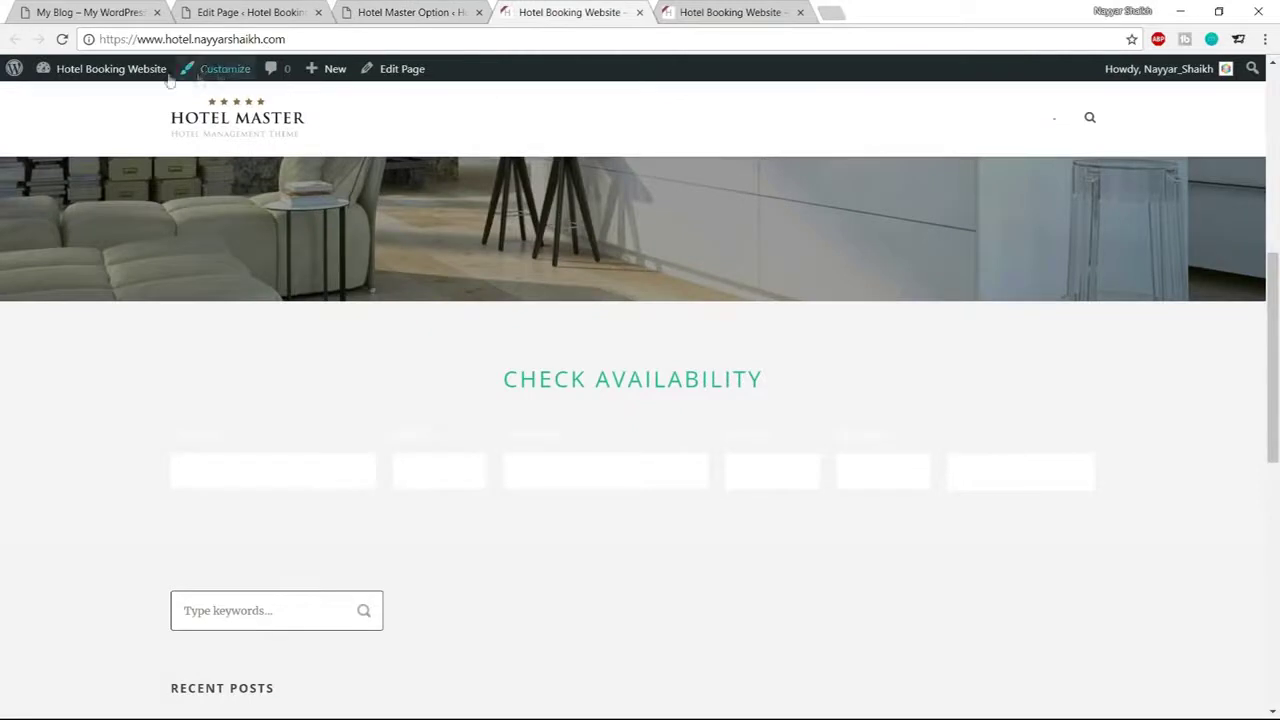
click(61, 39)
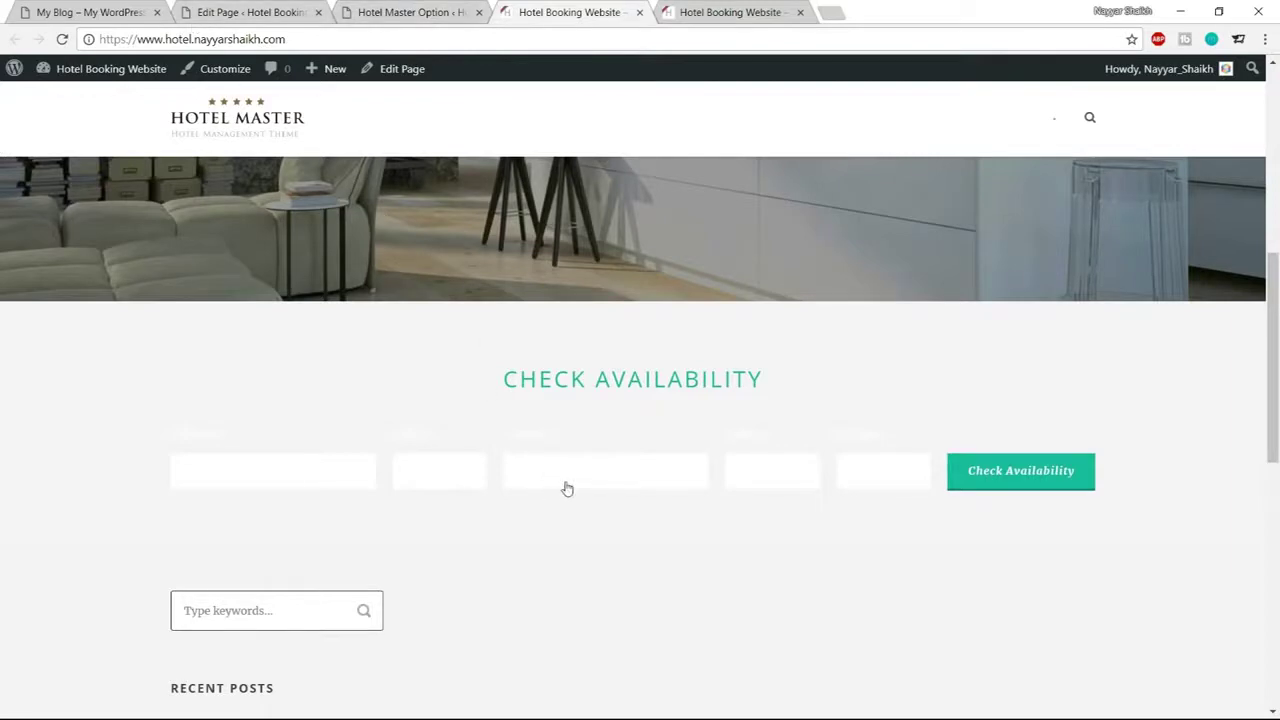
click(110, 11)
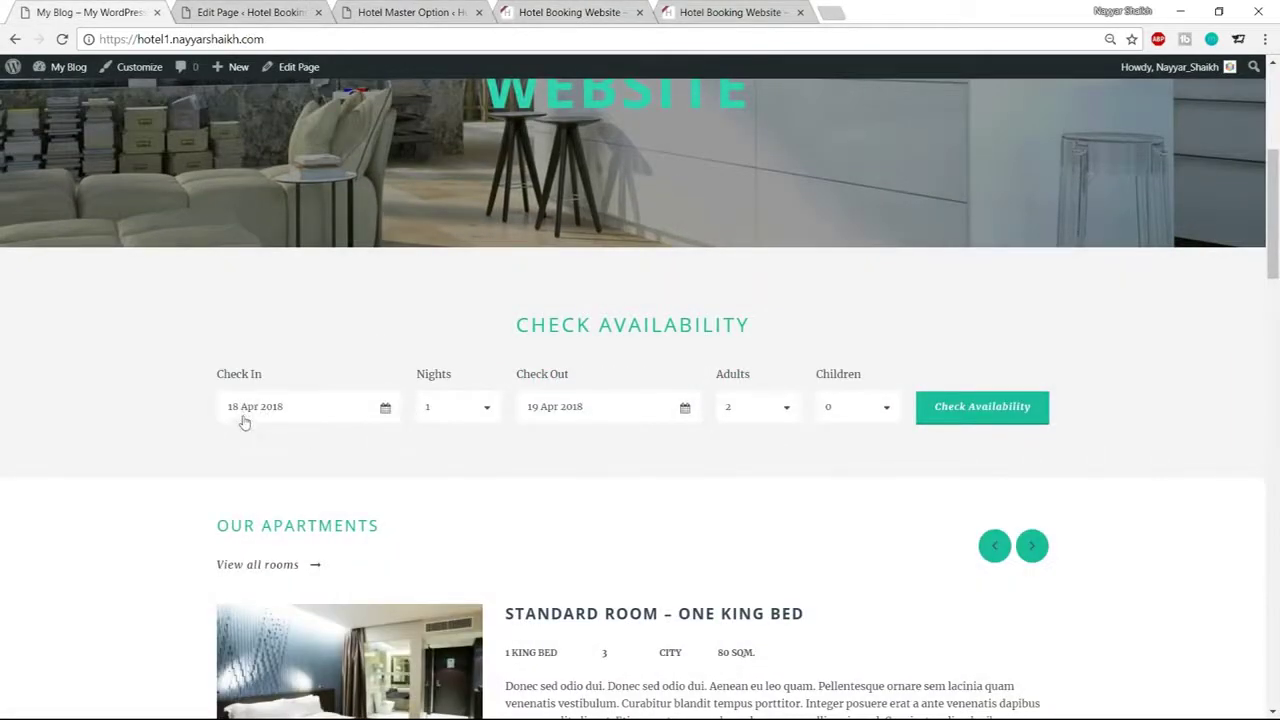
drag(528, 375, 578, 378)
click(566, 380)
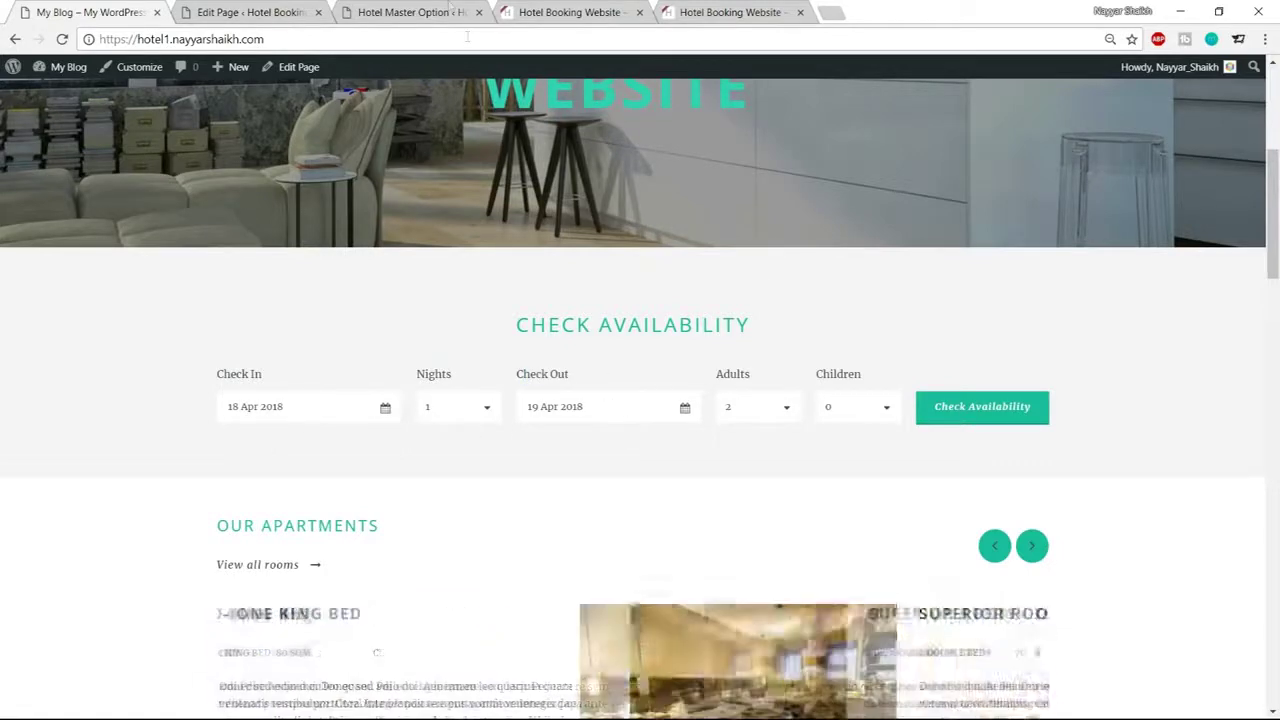
click(409, 8)
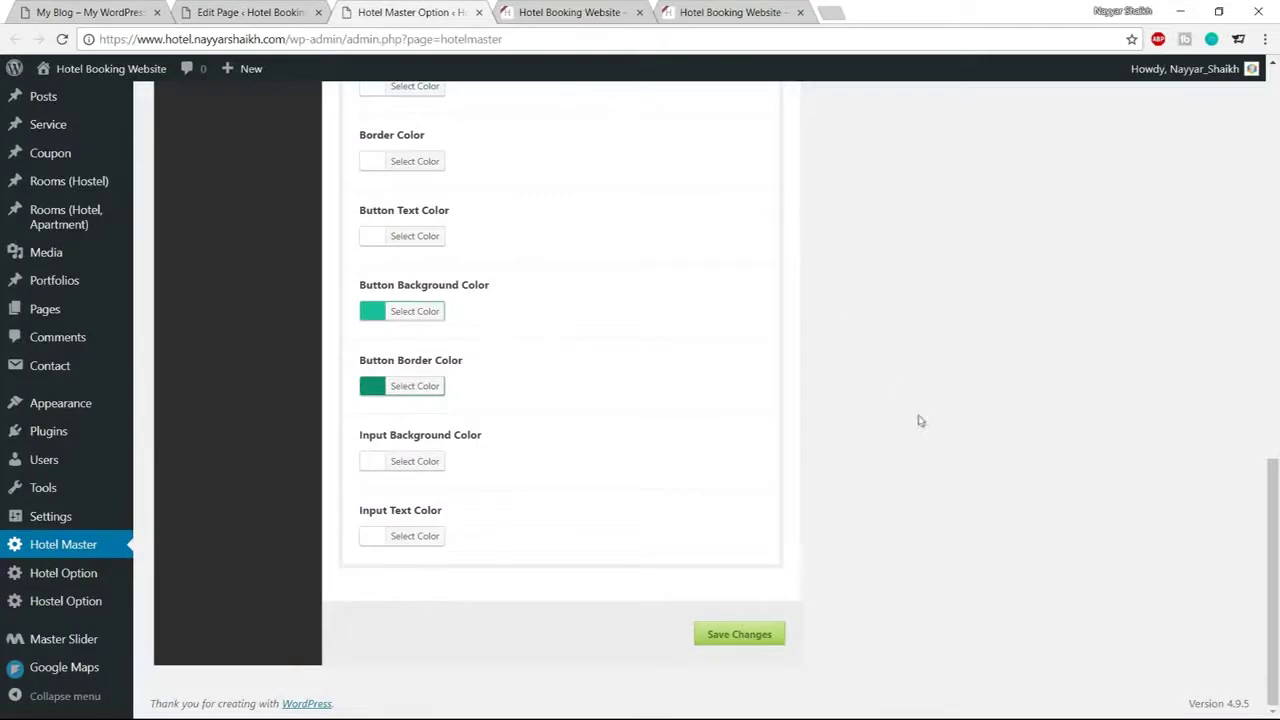
Set the Input Text Color to dark grey #3d3d3d and save
click(405, 538)
scroll(697, 505, down, 1)
scroll(697, 505, down, 1)
click(376, 561)
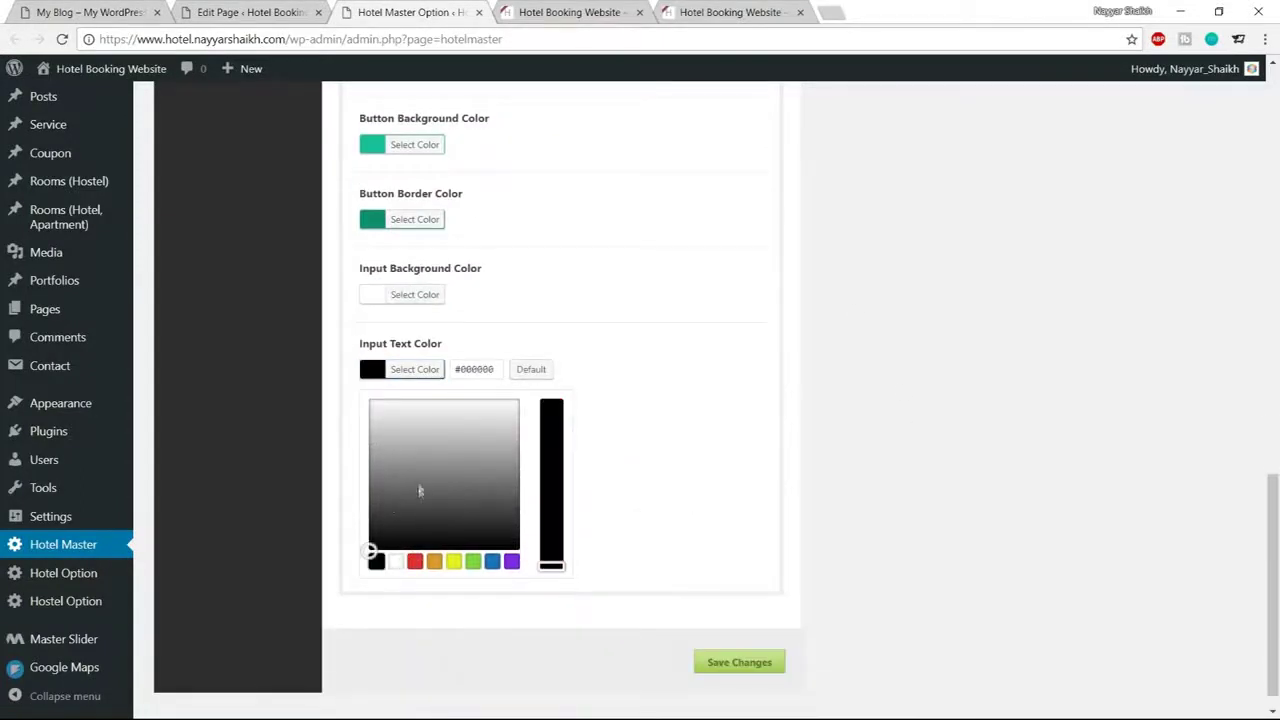
drag(378, 540, 358, 513)
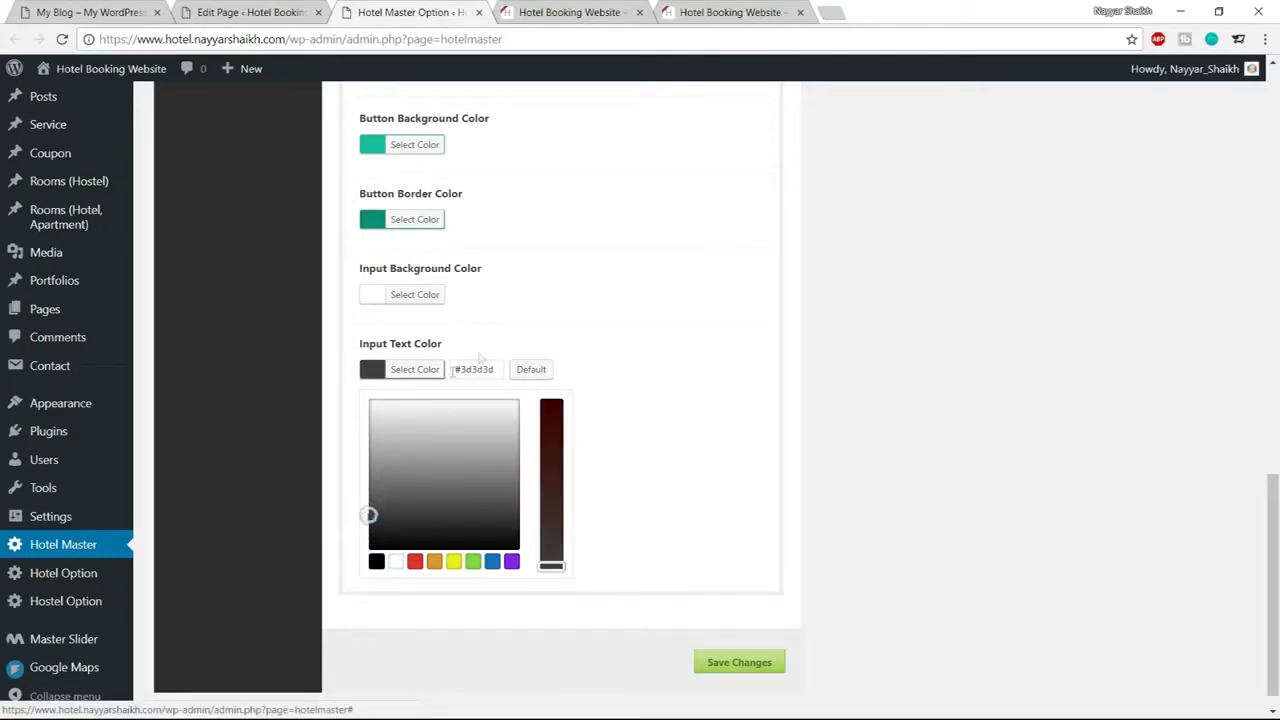
drag(503, 369, 429, 369)
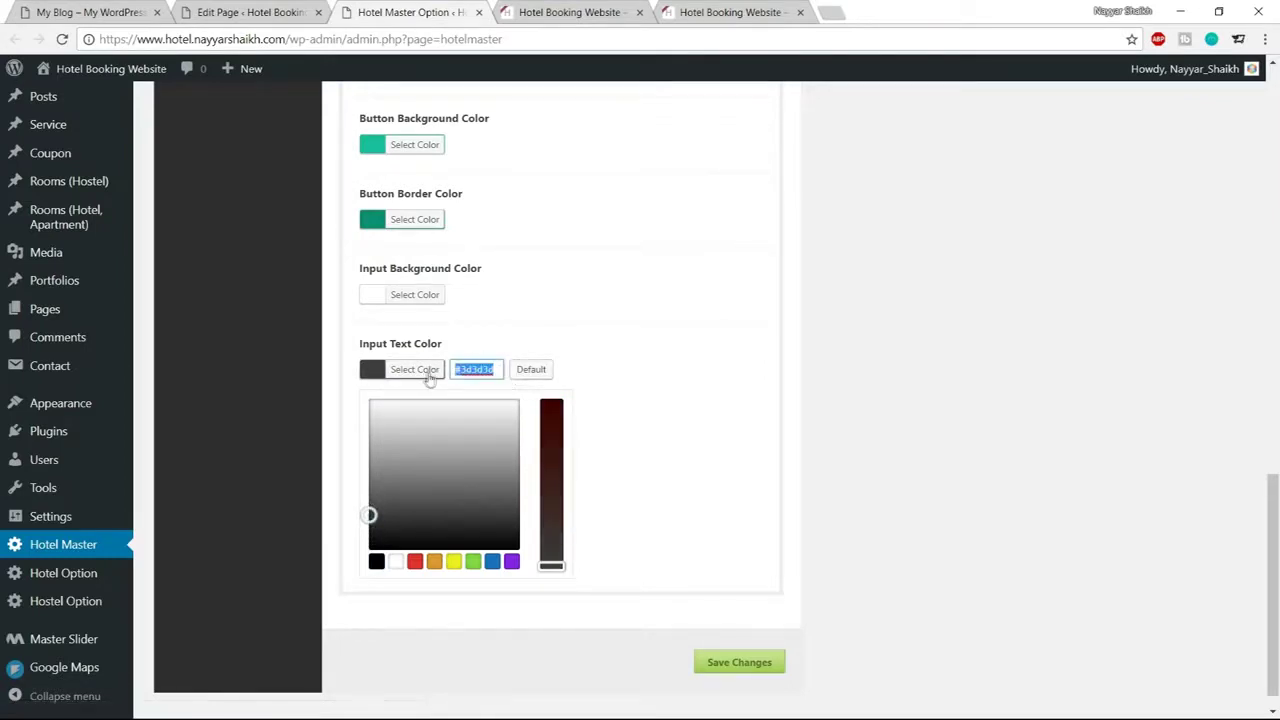
click(429, 369)
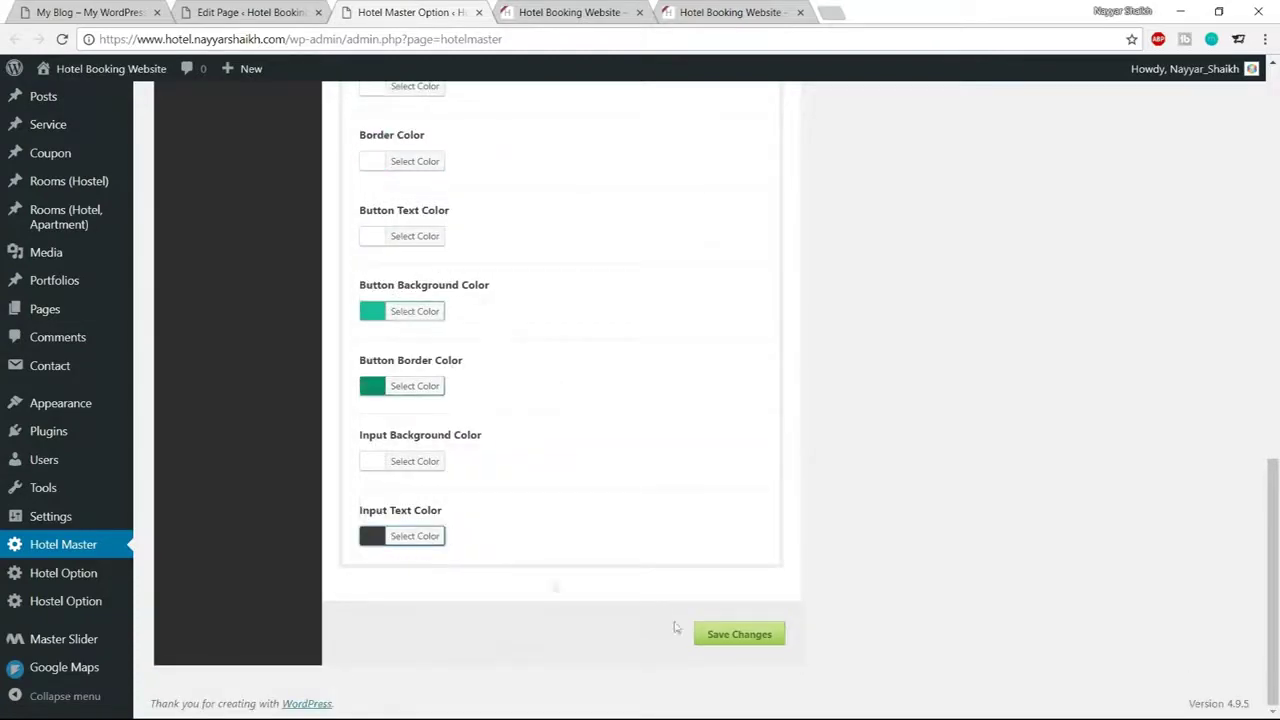
click(716, 635)
Reload the live site to check the input text, then compare it with the demo site
click(547, 9)
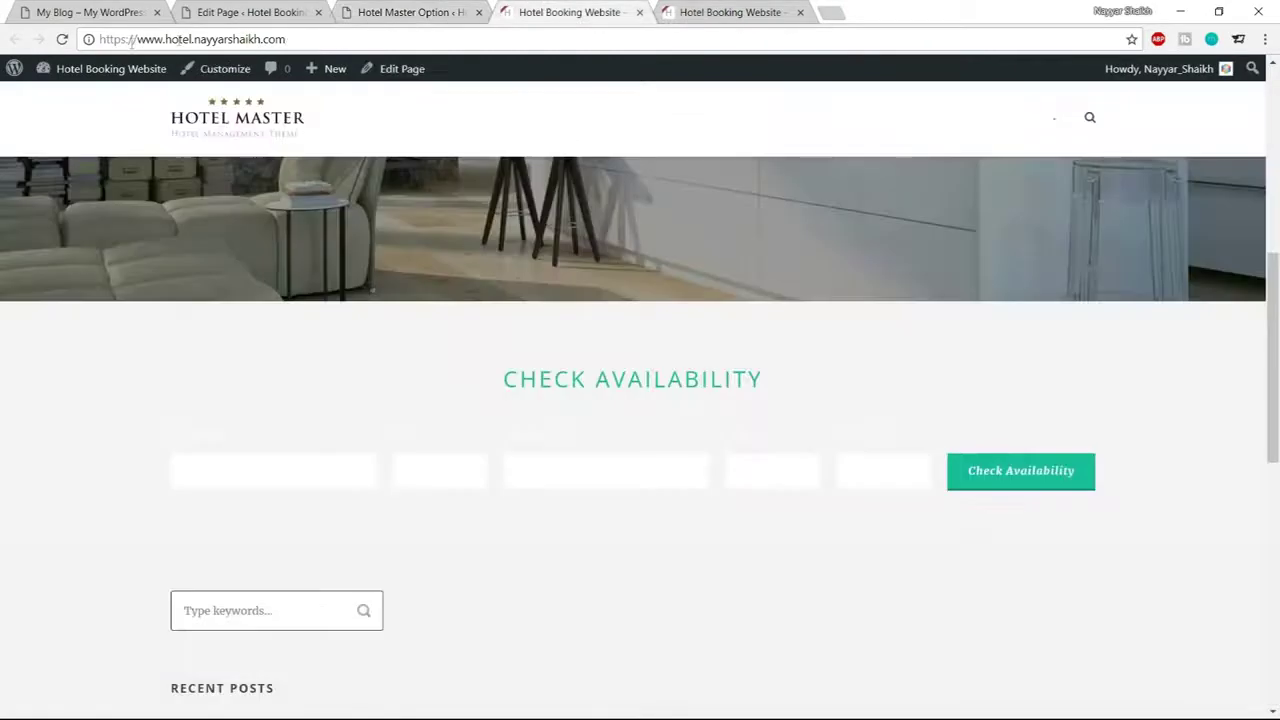
click(62, 40)
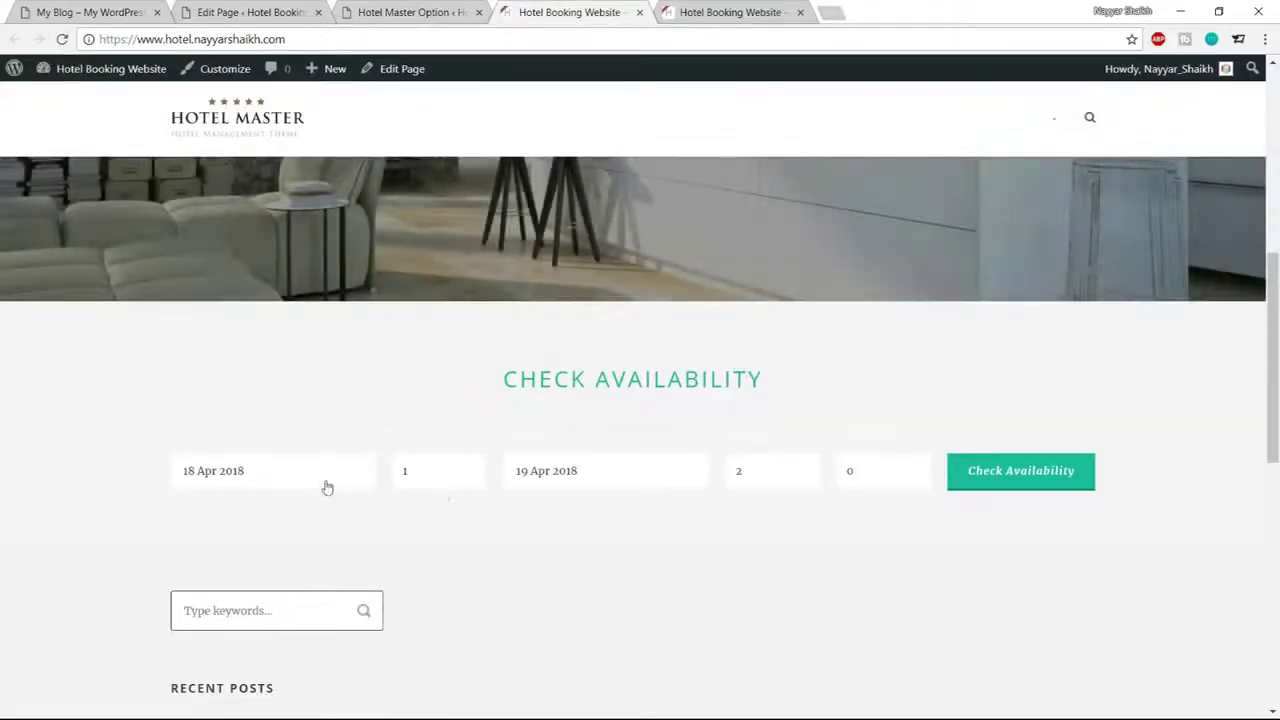
click(414, 8)
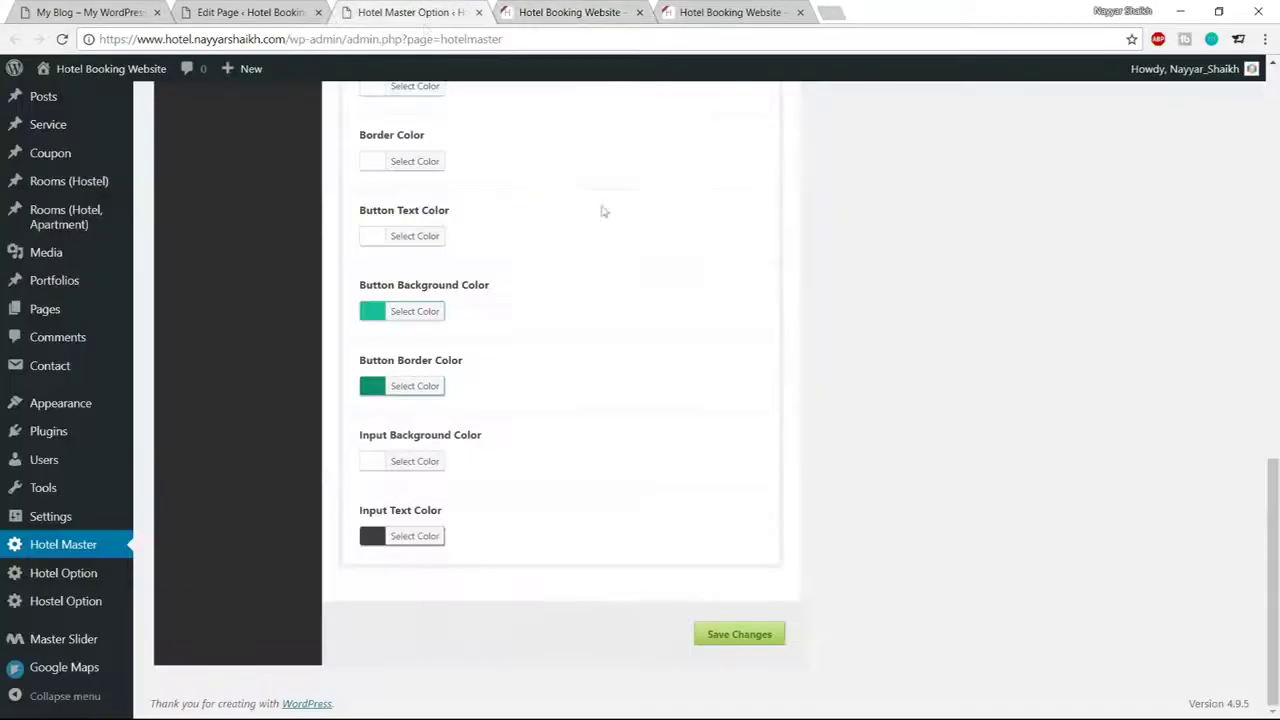
scroll(637, 477, up, 3)
scroll(637, 479, up, 2)
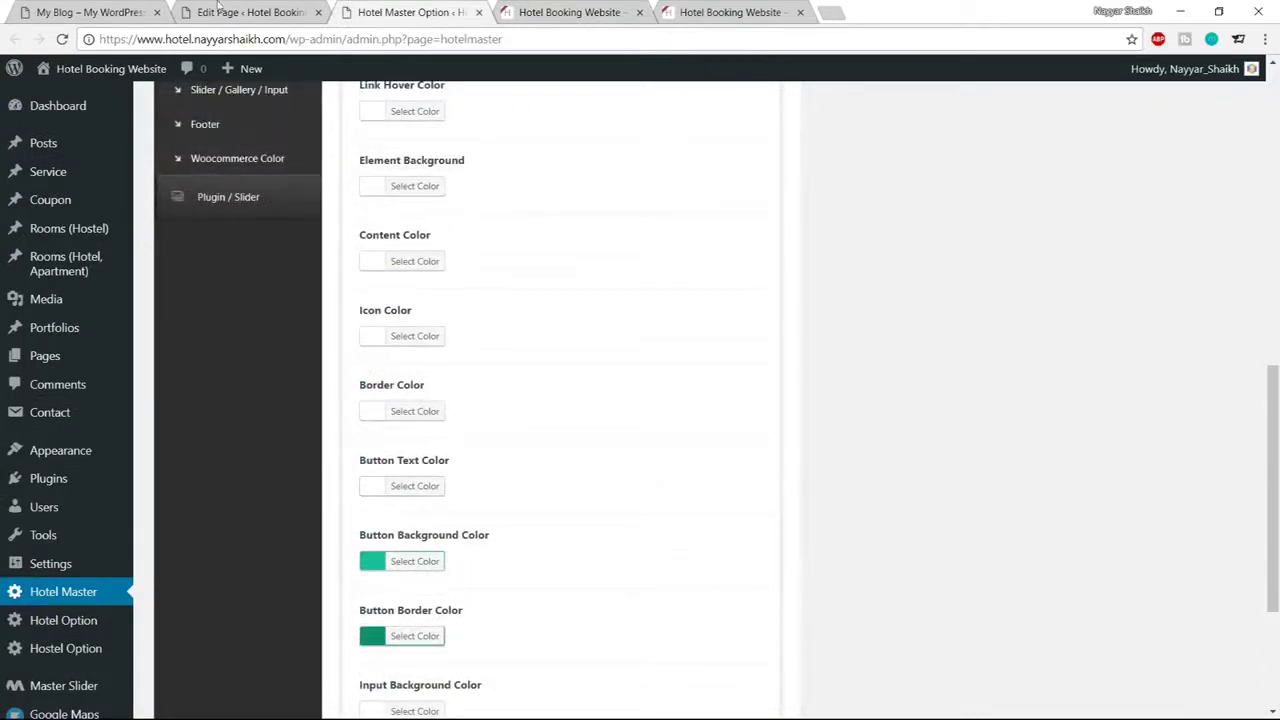
click(610, 14)
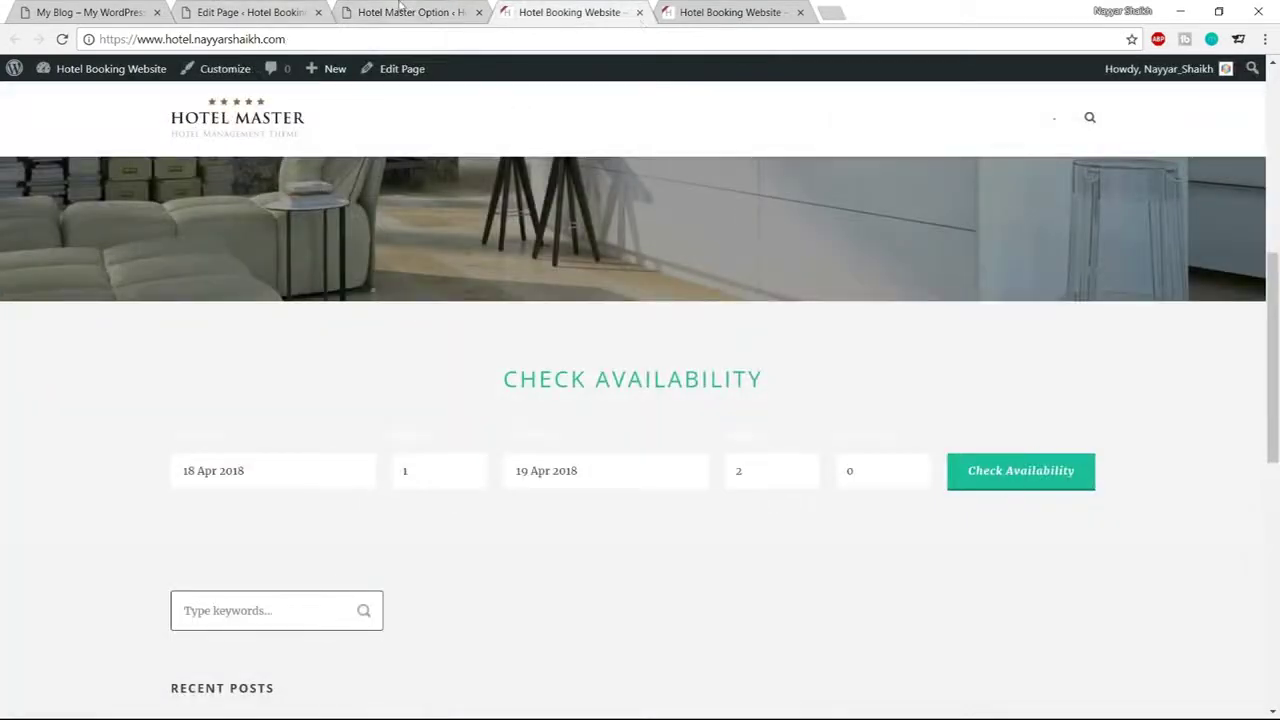
click(400, 12)
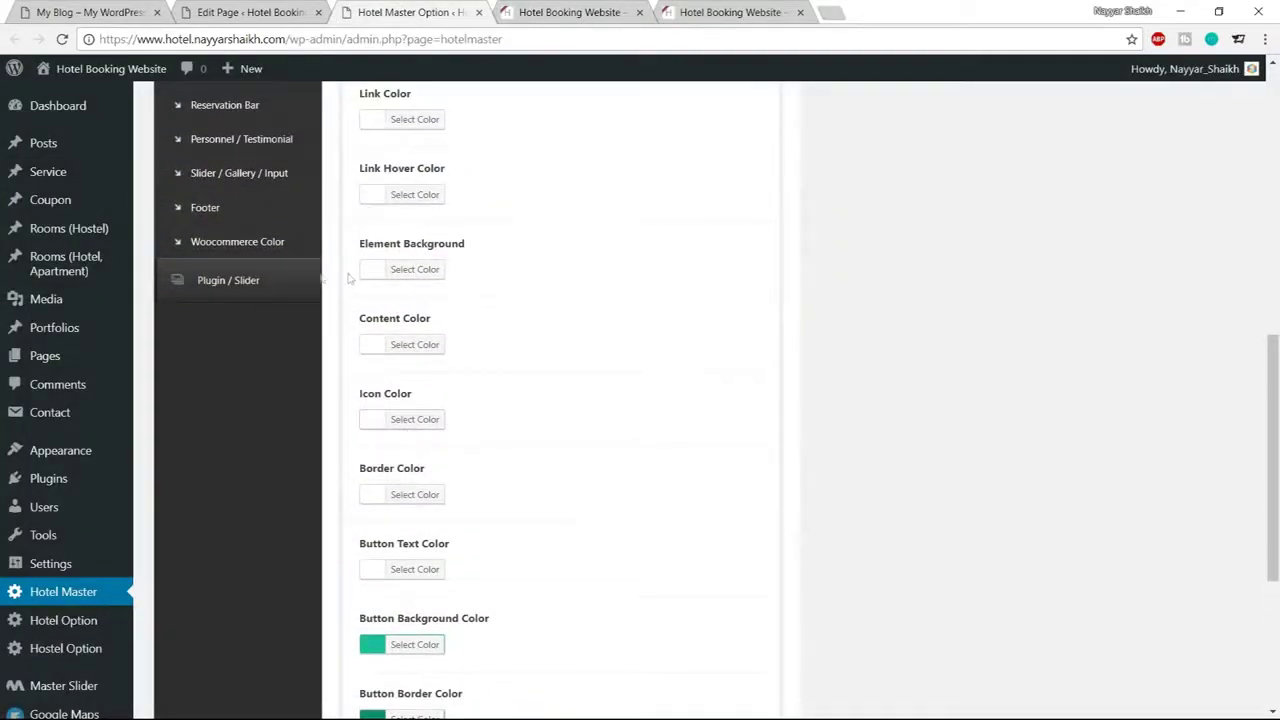
key(ctrl+1)
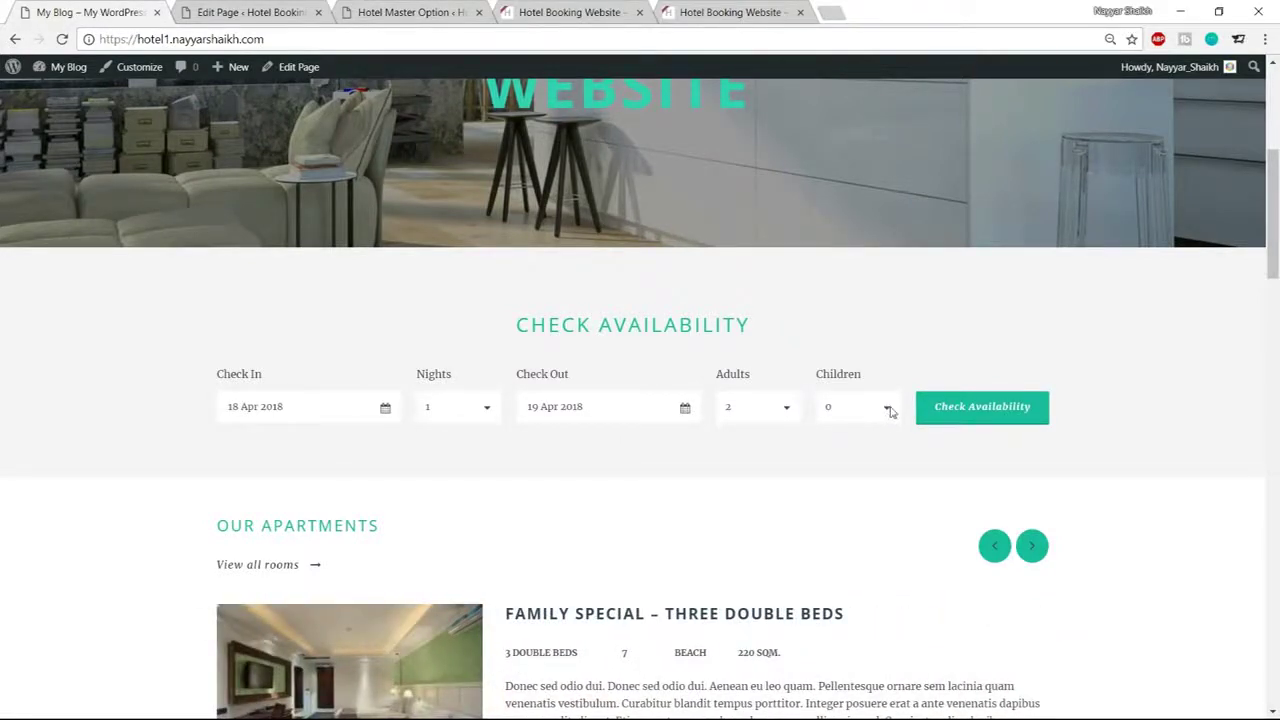
Set the Reservation Bar skin's Icon Color to #3d3d3d
click(429, 10)
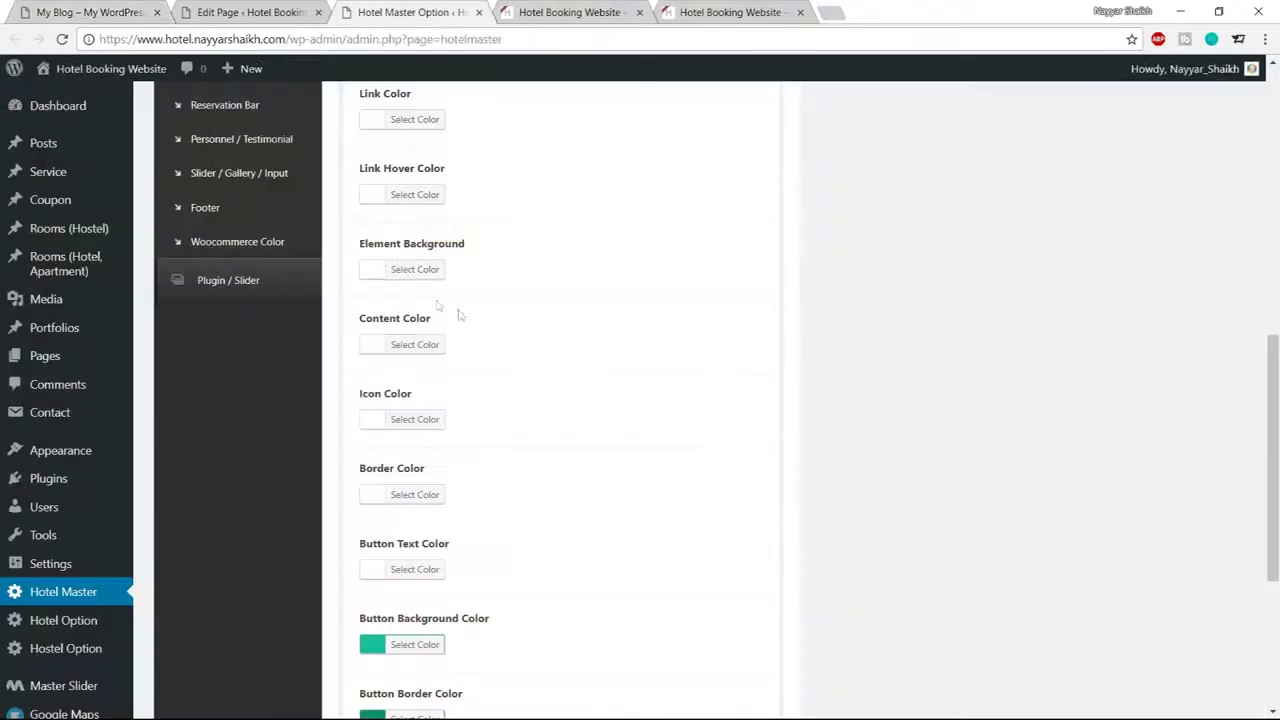
click(425, 421)
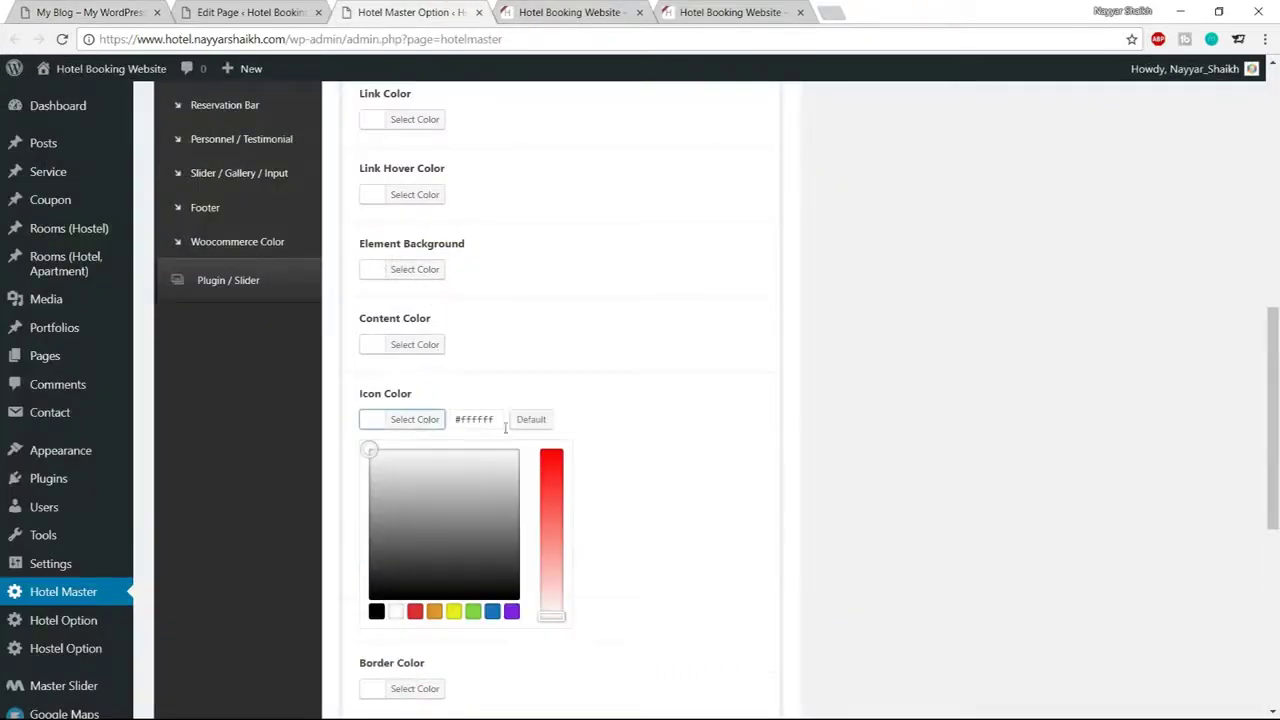
double_click(462, 416)
text(#3d3d3d)
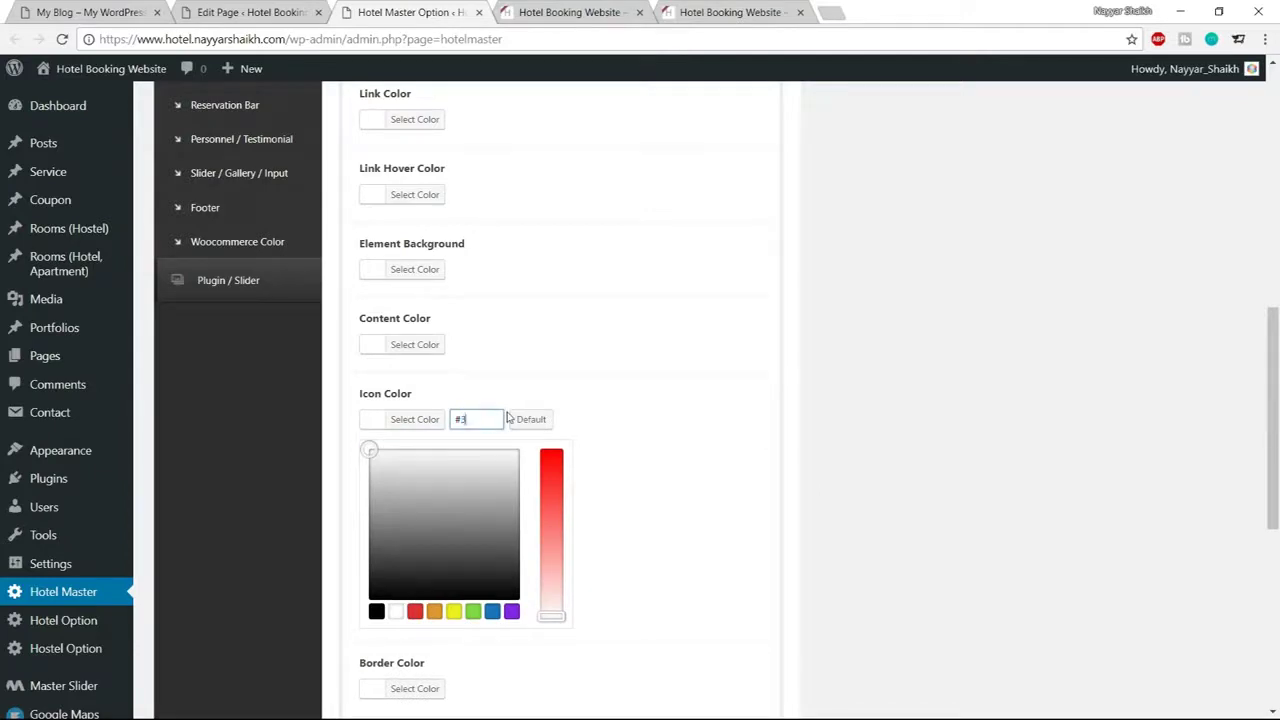
click(404, 424)
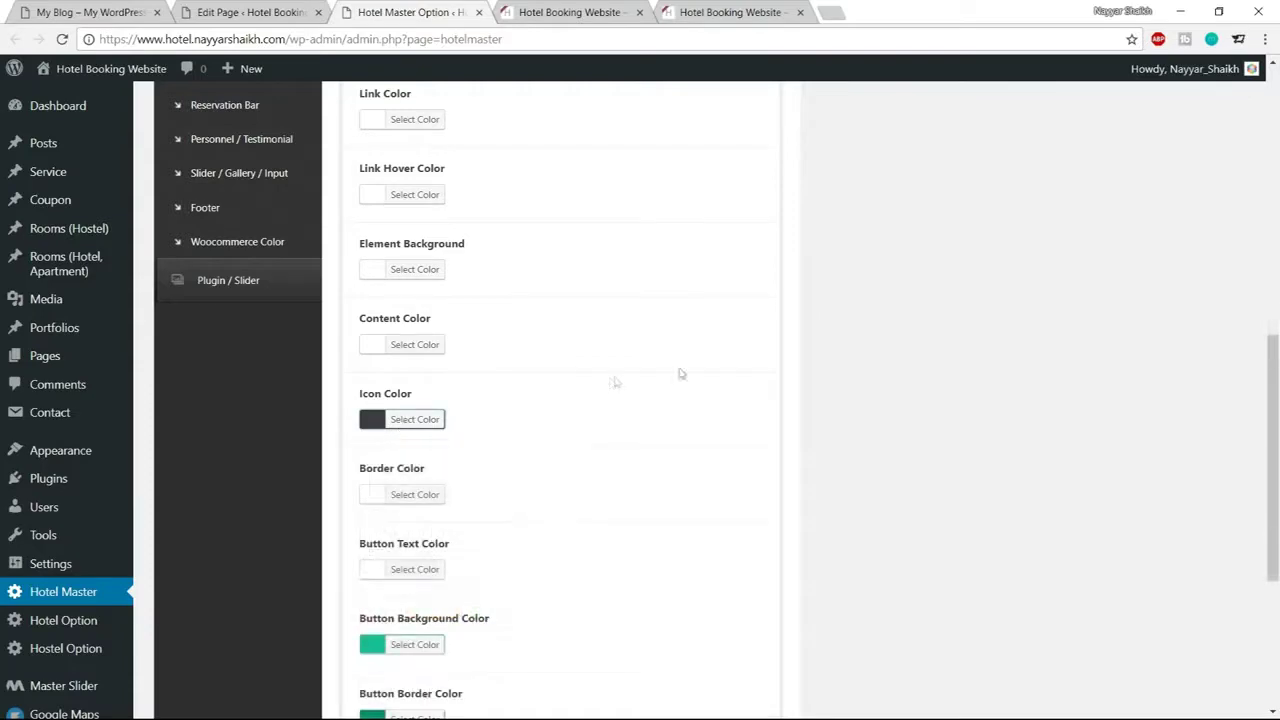
scroll(826, 367, up, 2)
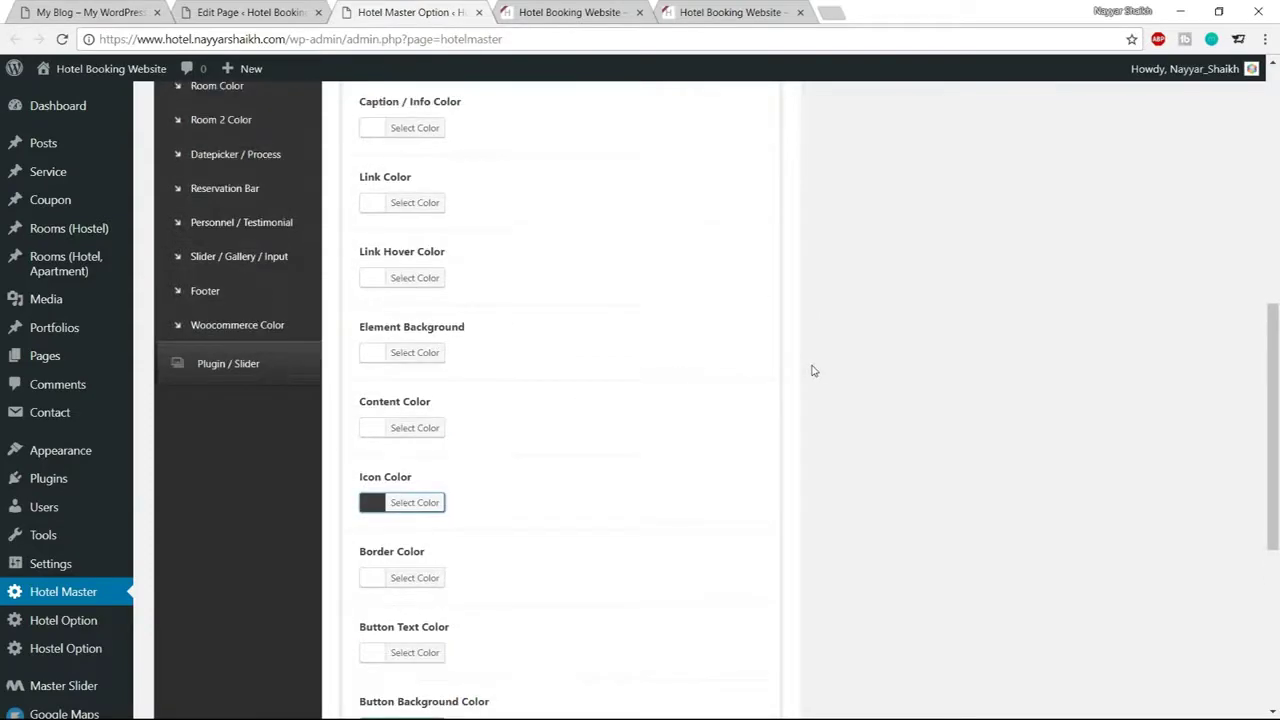
Set the Content Color to #3d3d3d and save the skin colours
click(420, 512)
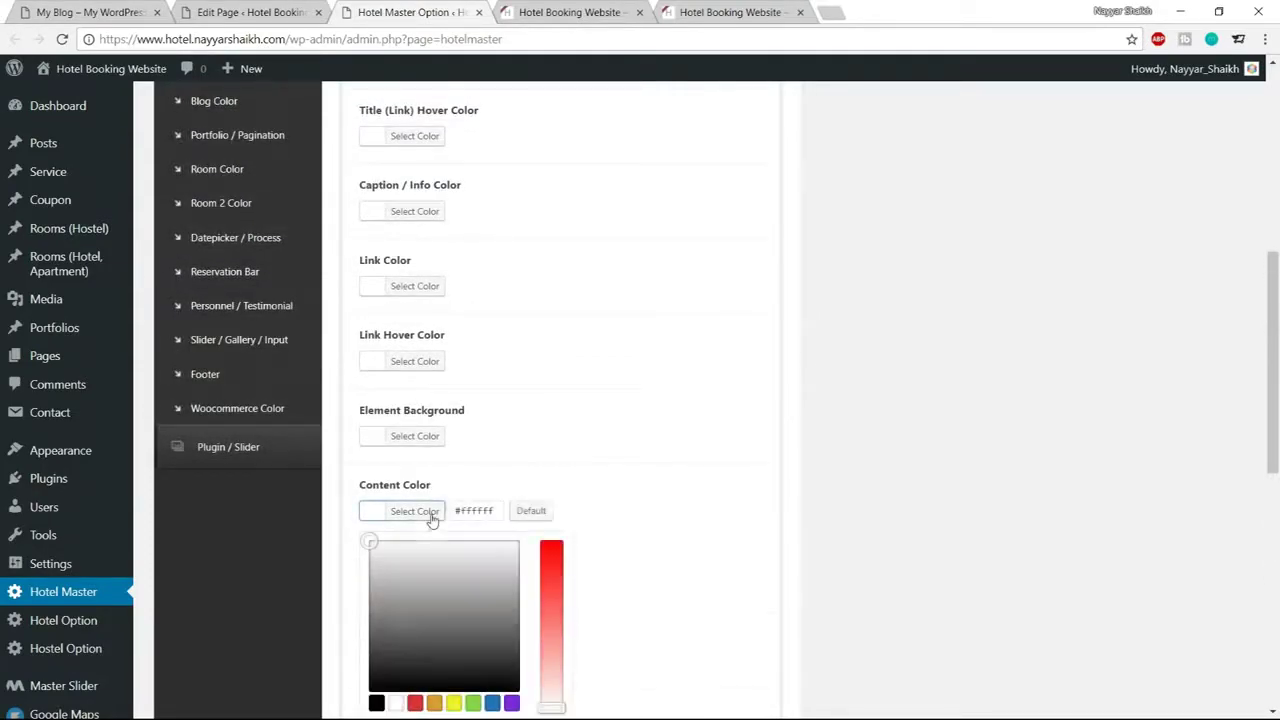
scroll(428, 515, down, 2)
drag(456, 343, 494, 340)
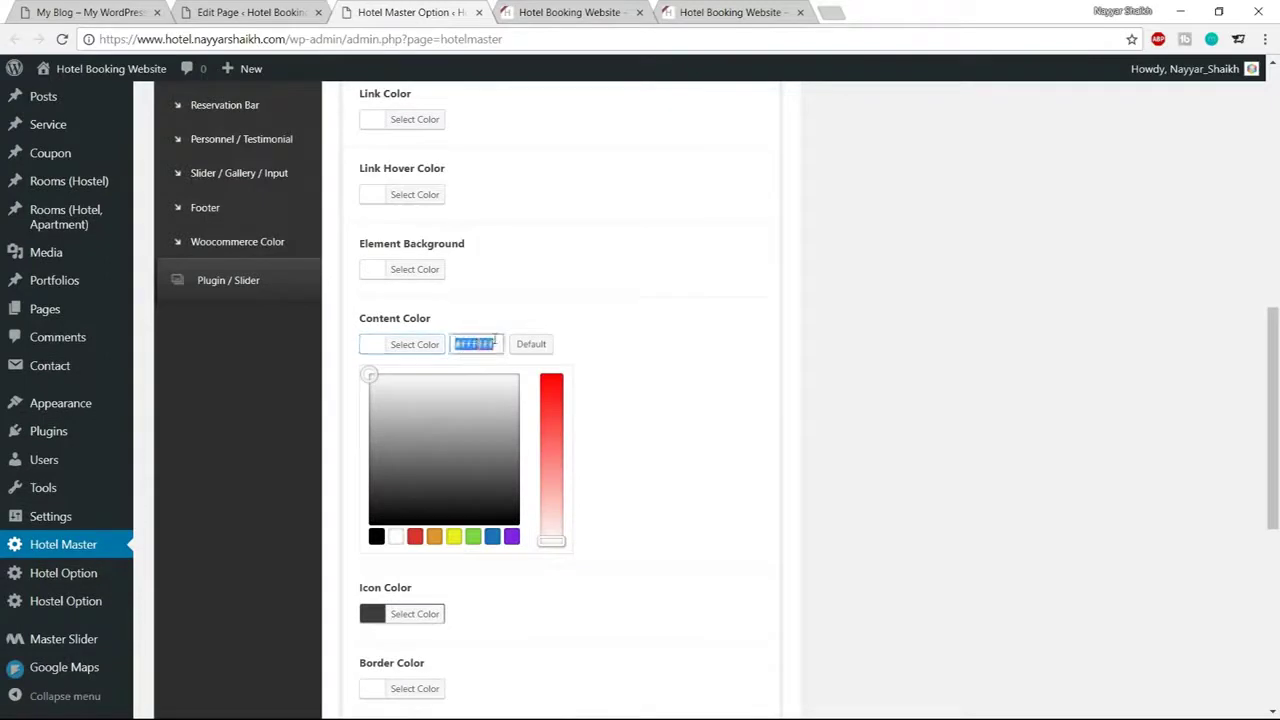
text(#3d3d3d)
double_click(456, 344)
click(423, 344)
scroll(544, 455, down, 3)
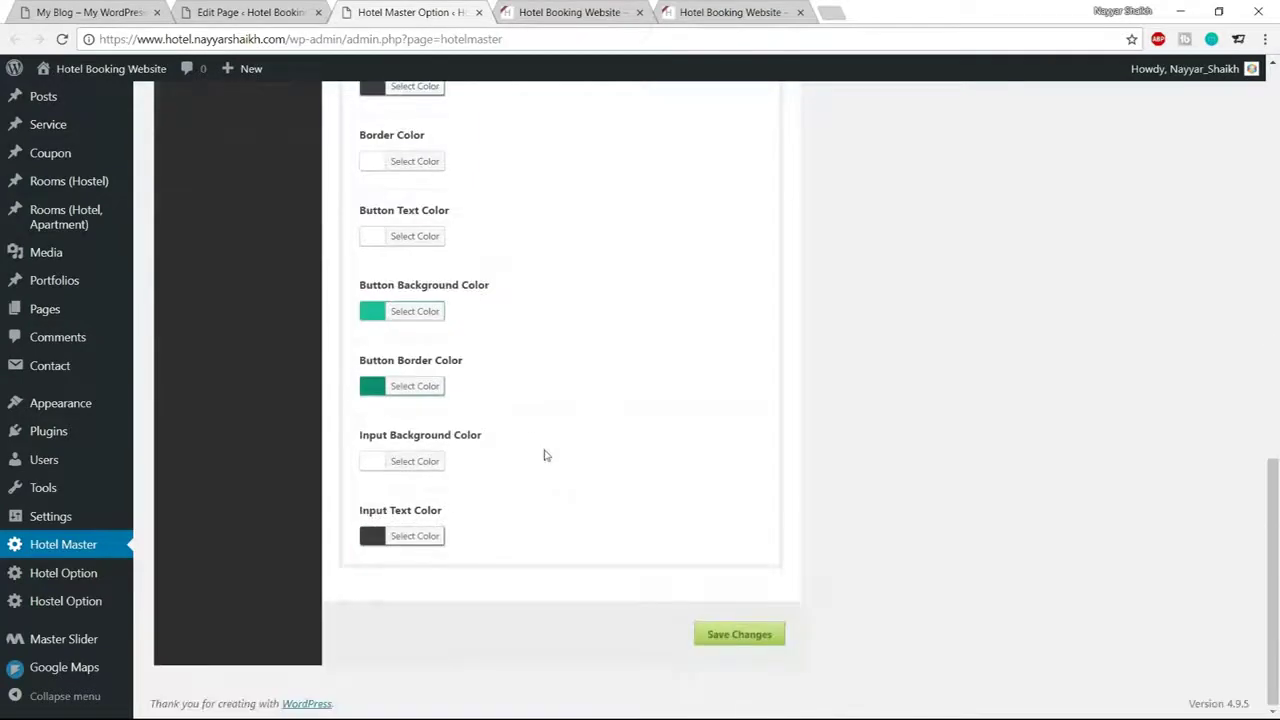
click(738, 632)
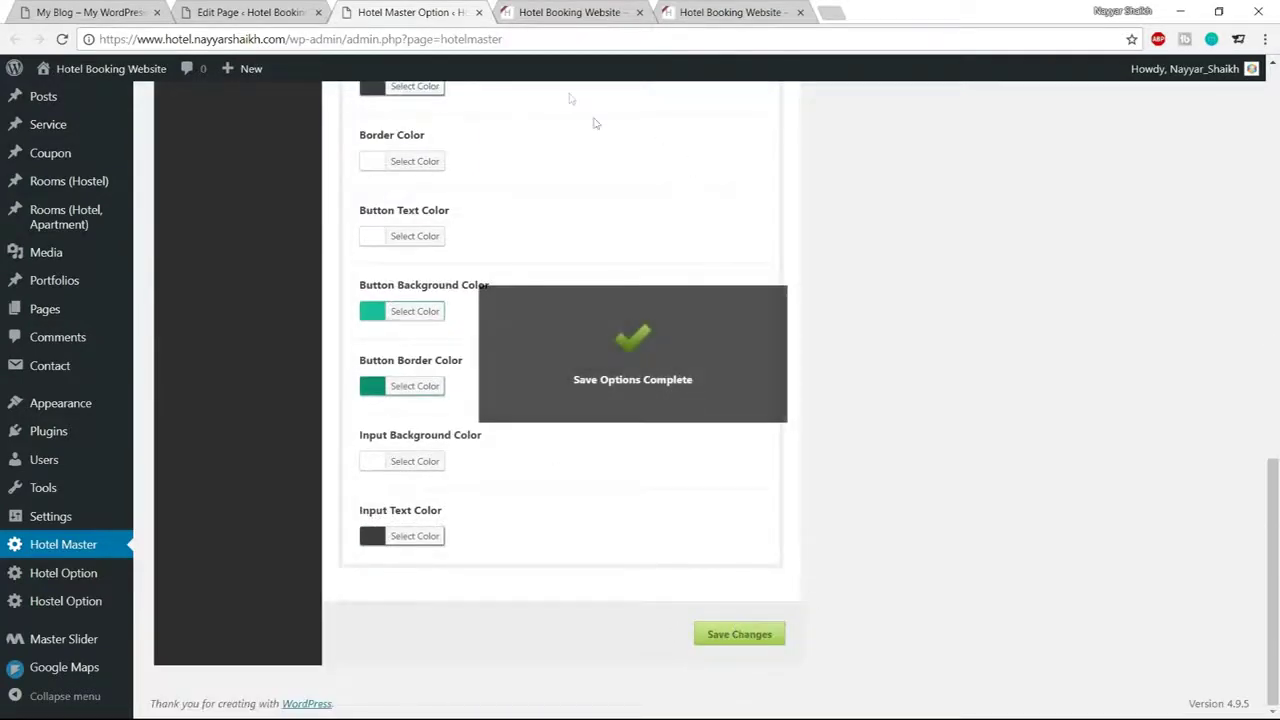
Reload the live site to confirm the form labels and icons now appear in dark grey
click(524, 11)
click(62, 40)
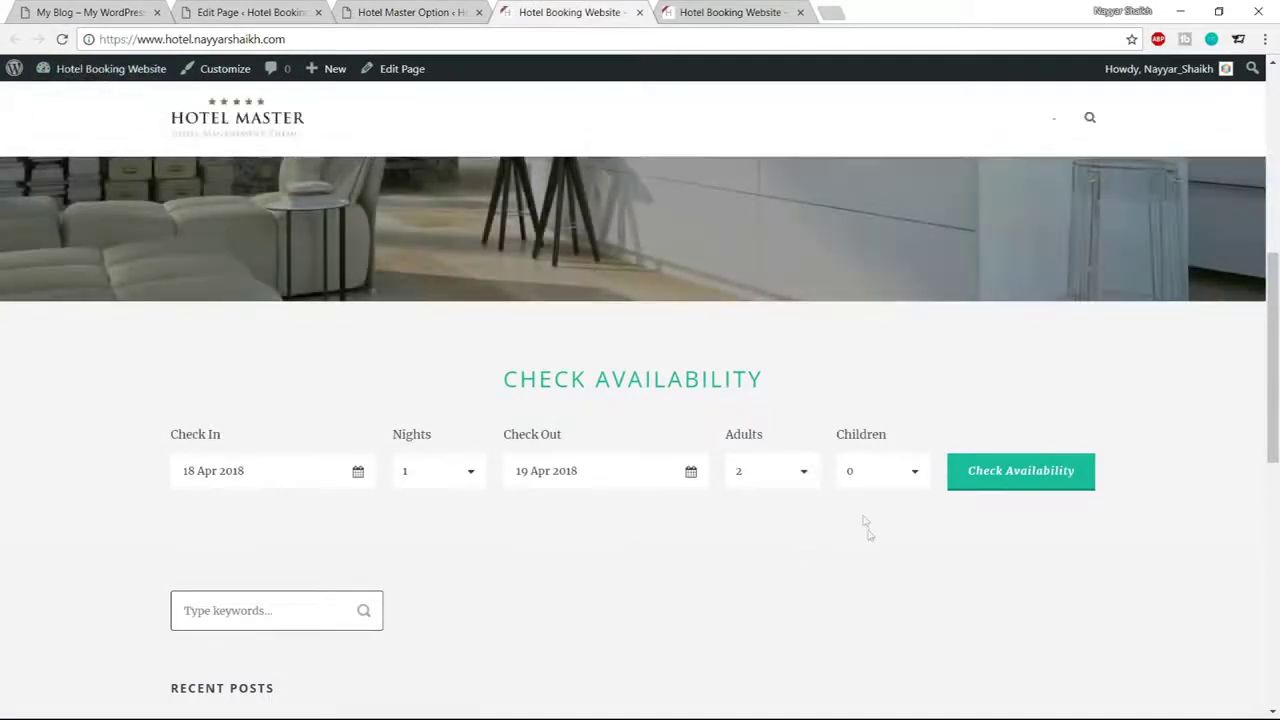
drag(168, 432, 224, 440)
click(229, 442)
click(425, 12)
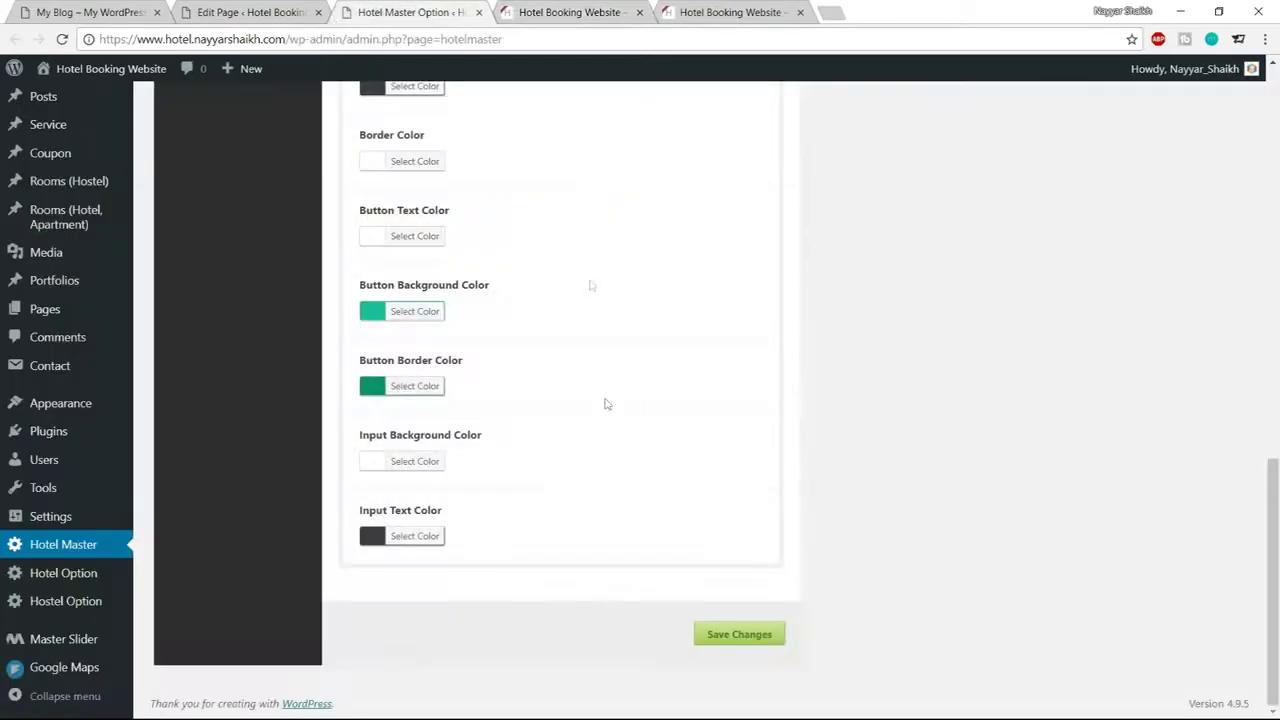
scroll(607, 421, up, 3)
scroll(607, 421, up, 5)
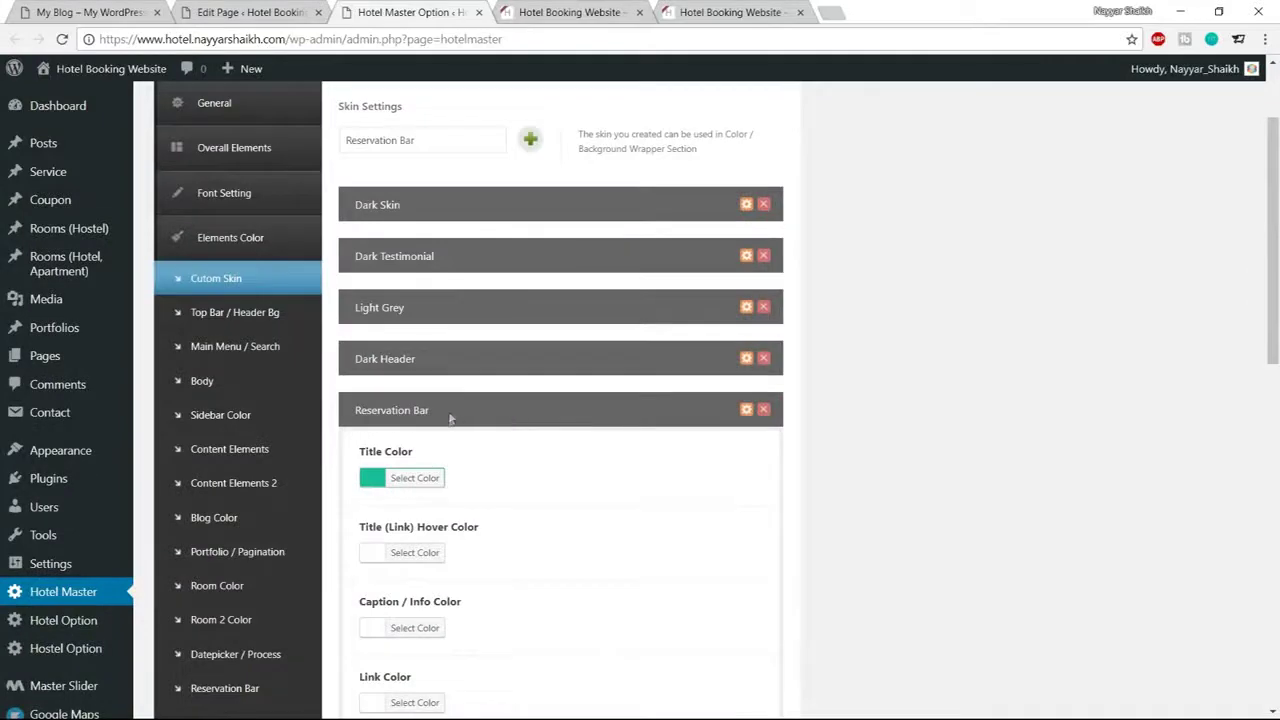
Try the live availability form's Check In calendar and Children count list
click(747, 412)
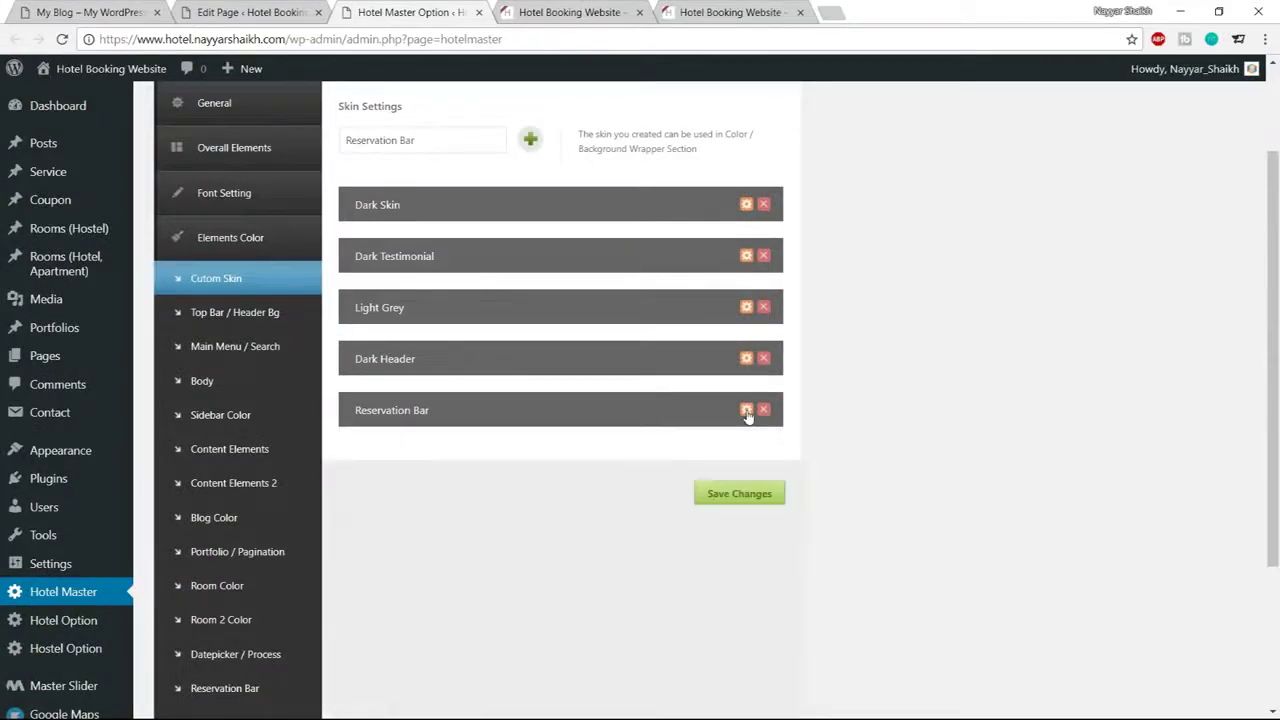
click(90, 12)
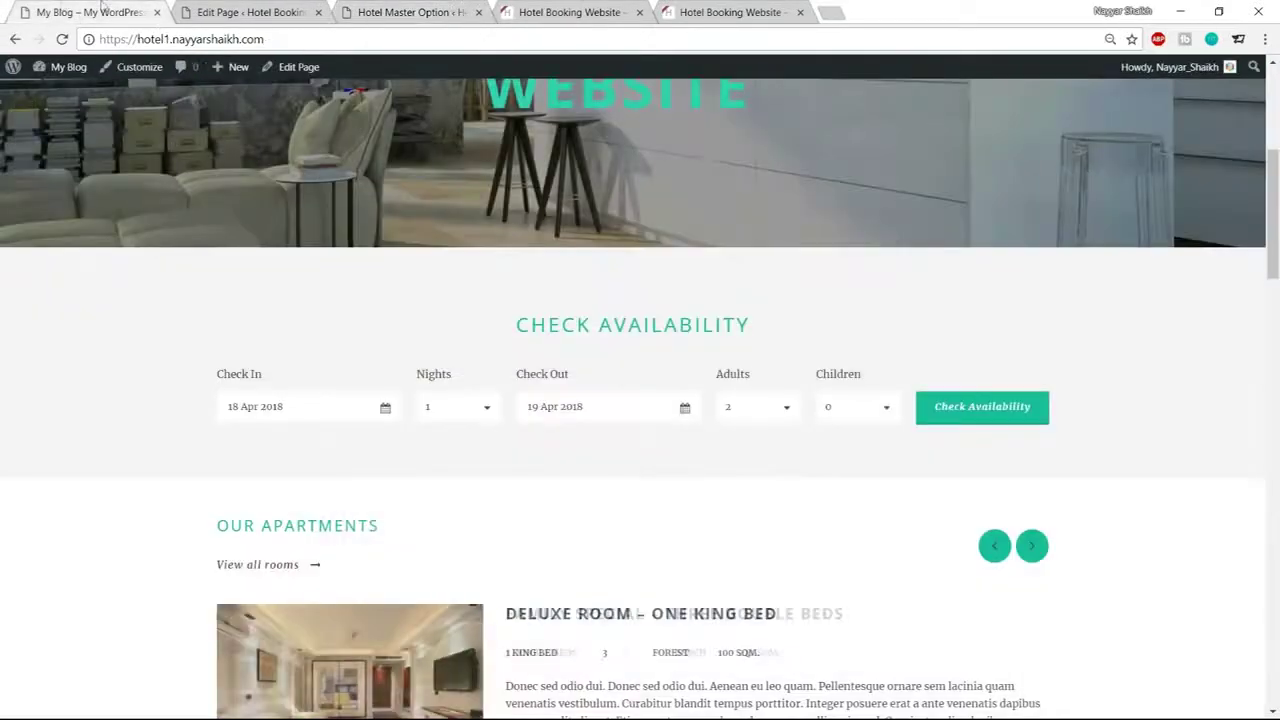
scroll(627, 422, down, 2)
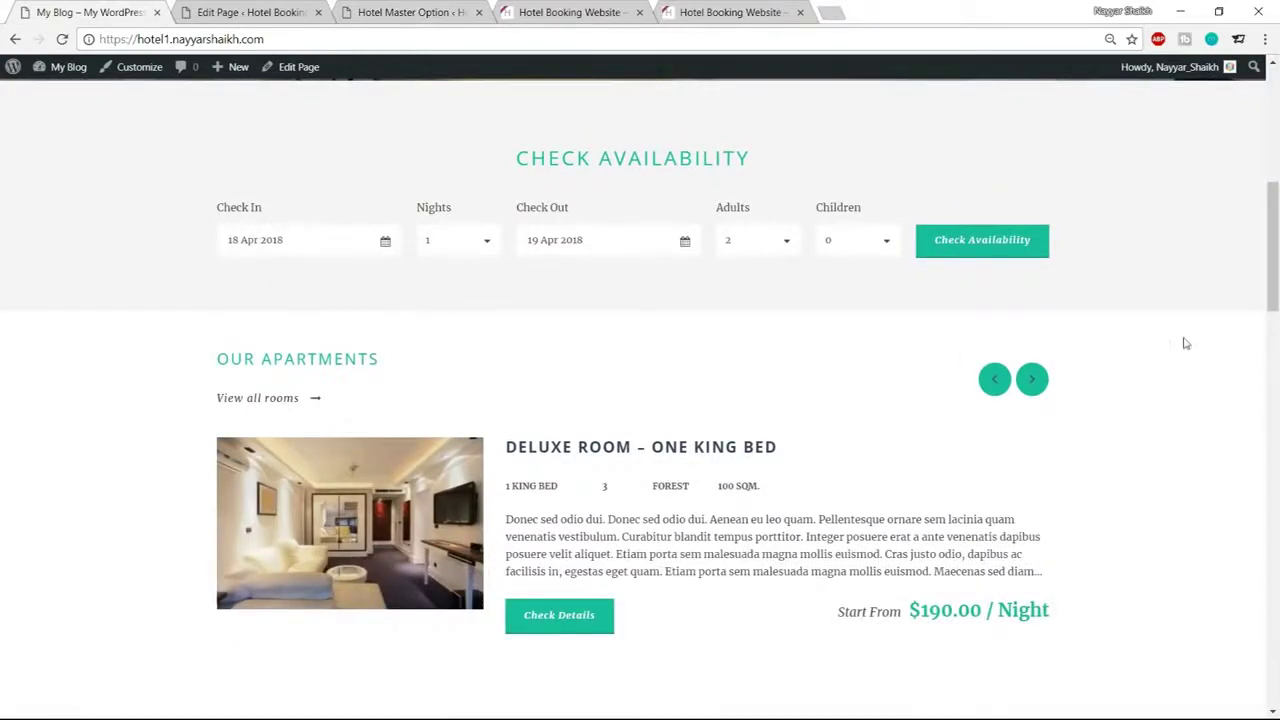
click(381, 8)
click(250, 12)
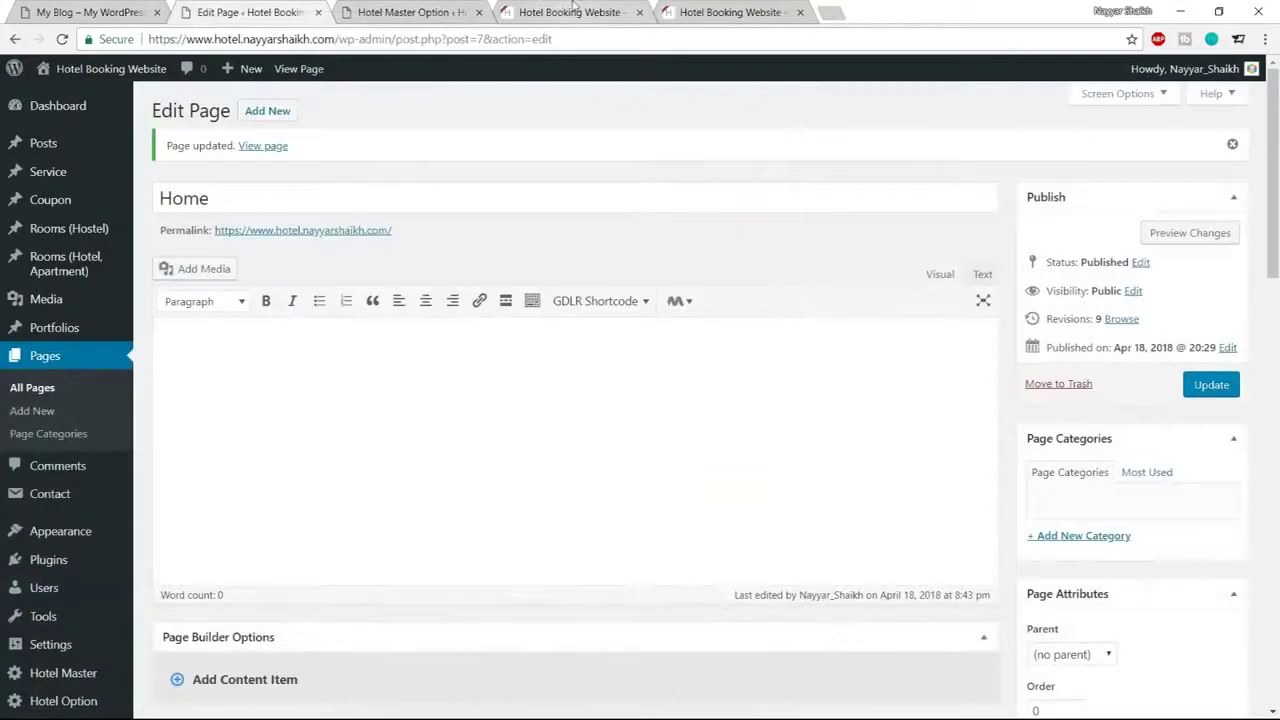
click(568, 12)
scroll(619, 478, up, 6)
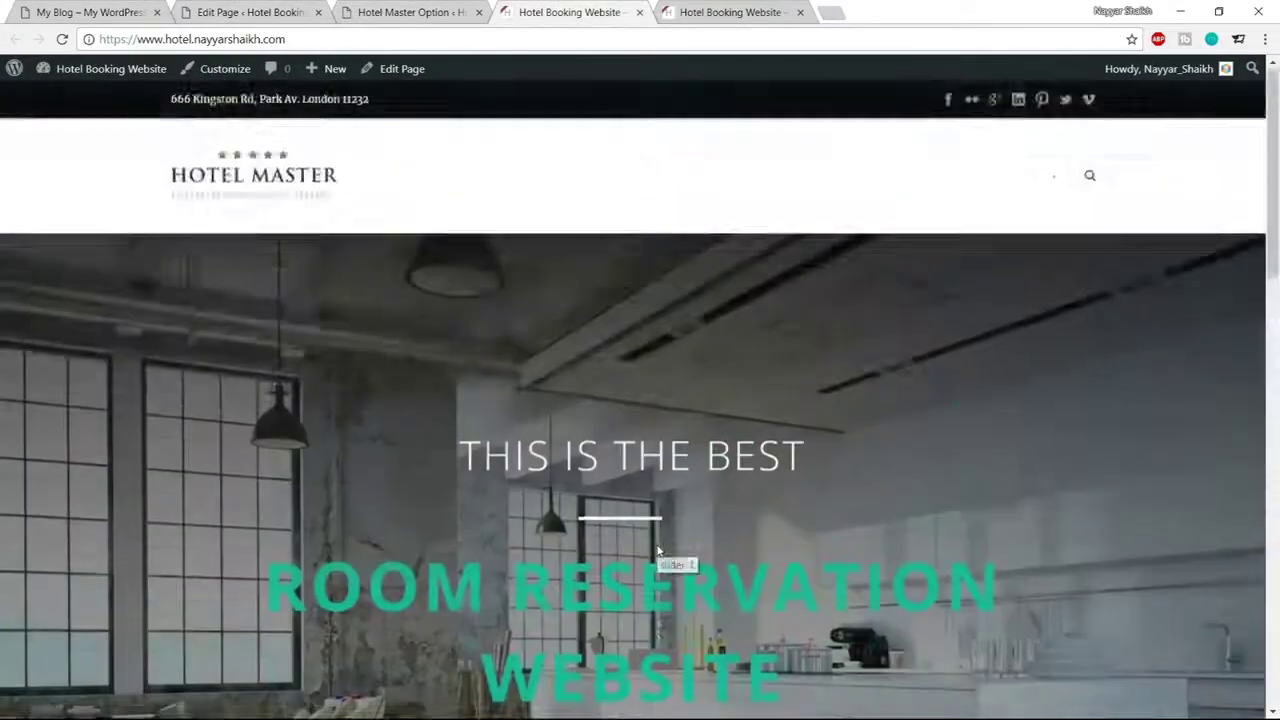
scroll(600, 500, down, 6)
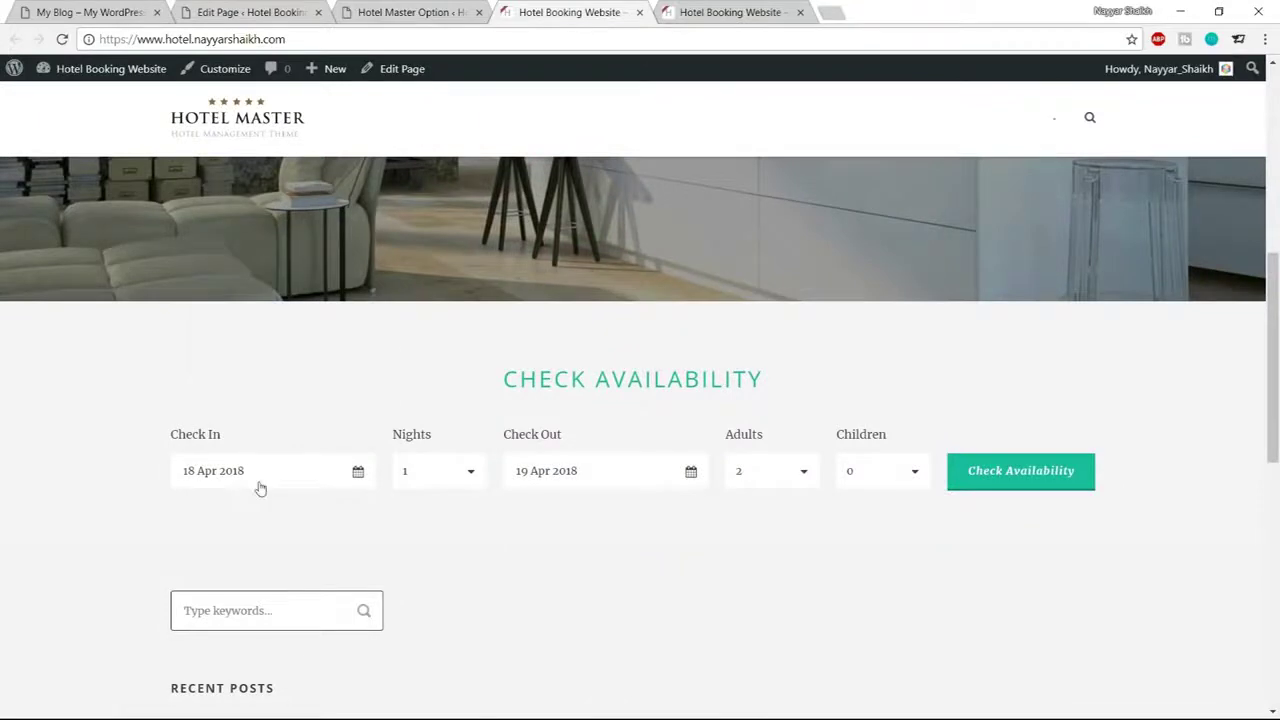
click(260, 485)
click(1113, 346)
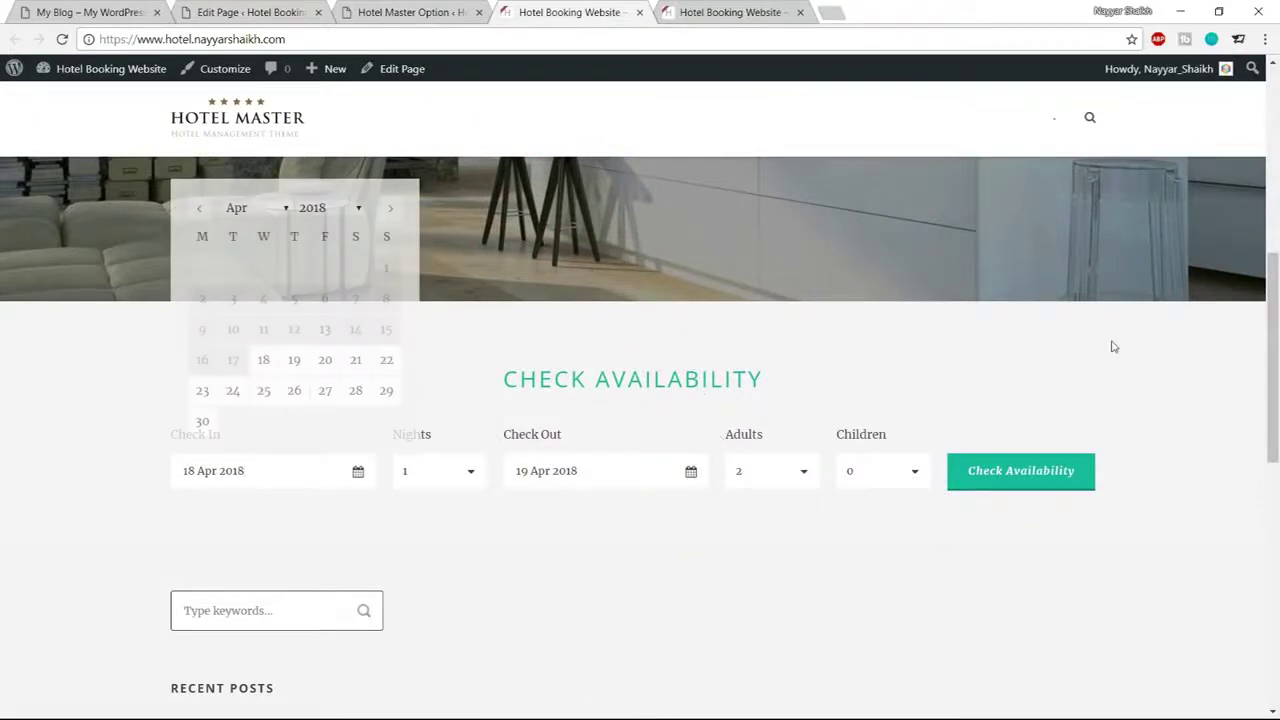
click(894, 486)
click(619, 415)
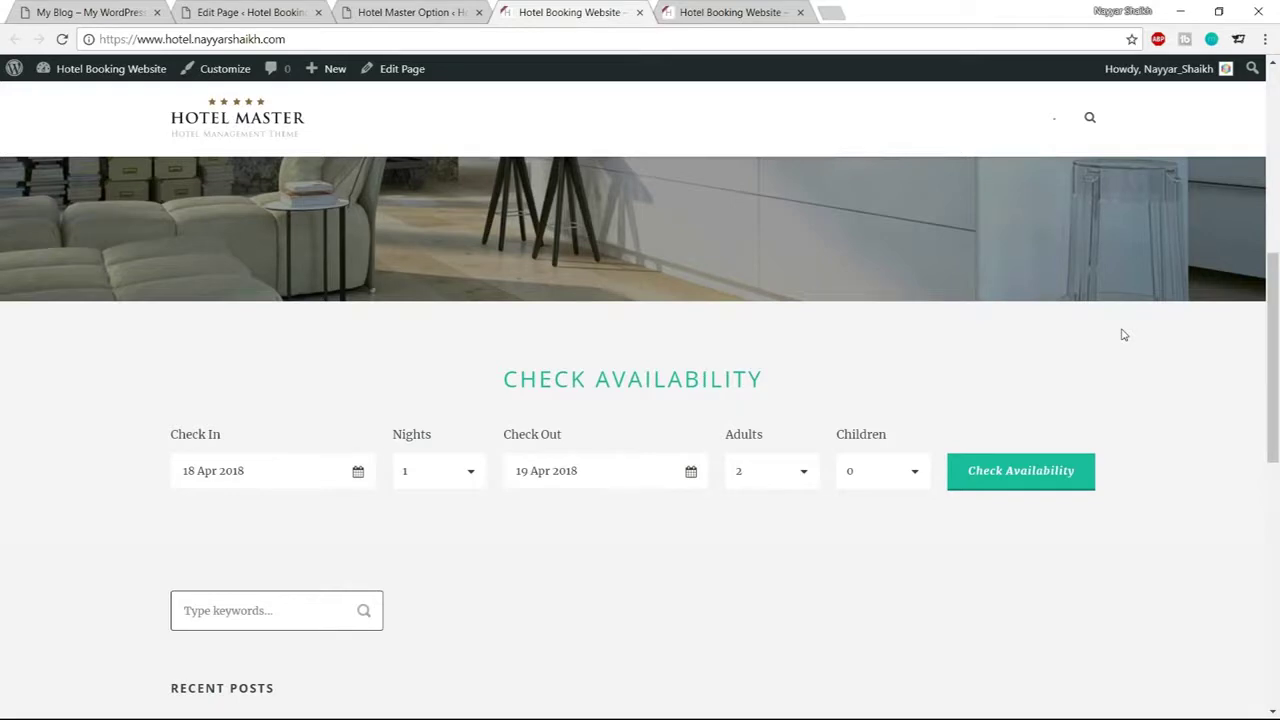
Browse the demo site's Our Apartments carousel to Family Special, then return to the Home page editor
key(ctrl+1)
scroll(914, 277, down, 2)
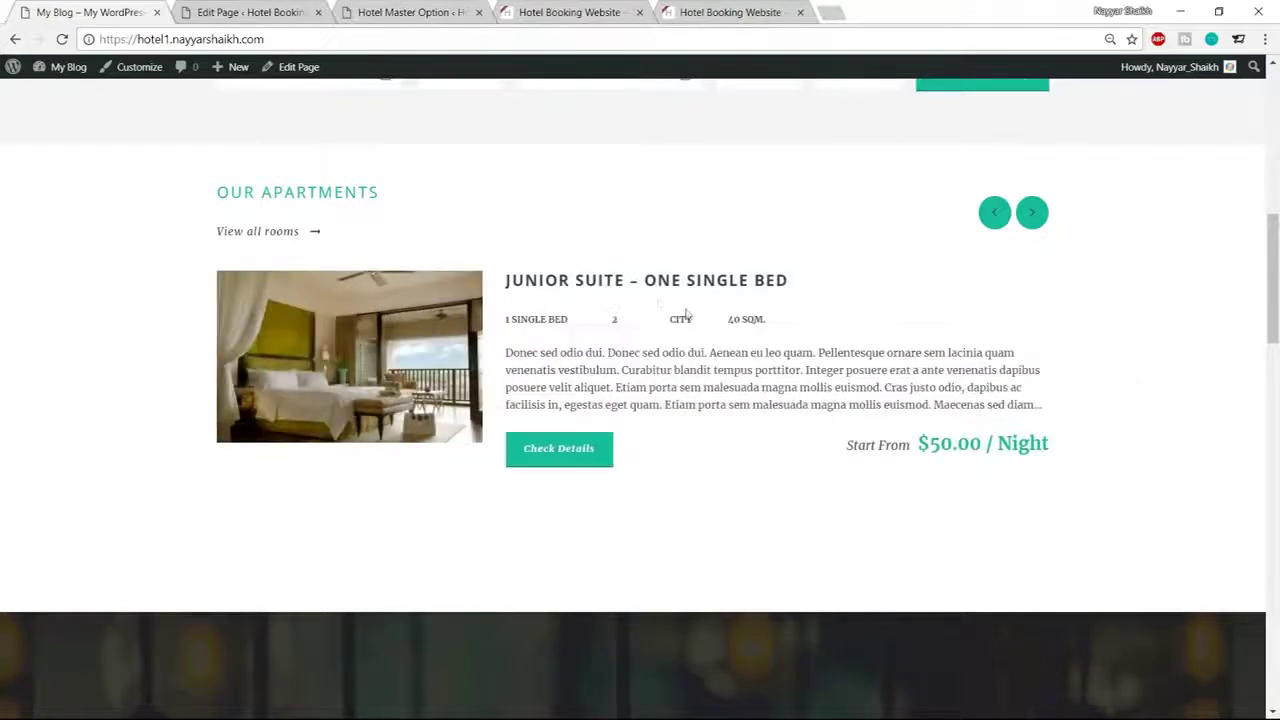
click(1034, 213)
click(1040, 217)
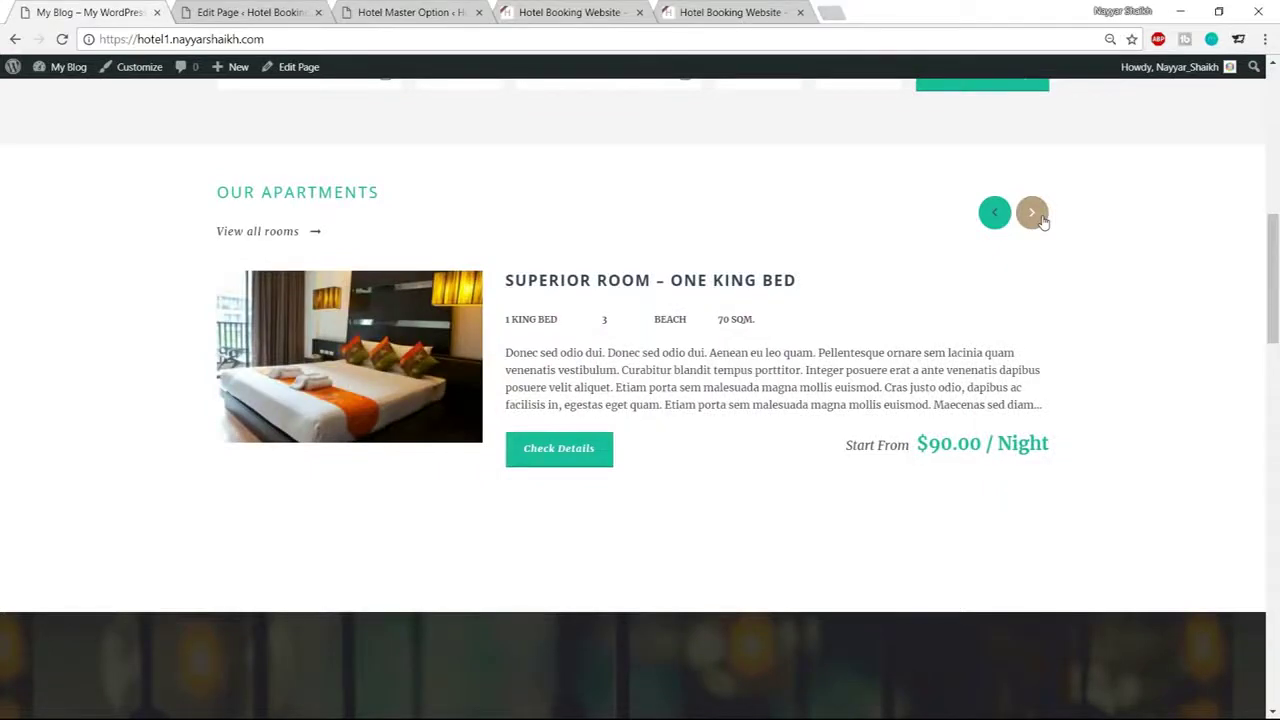
click(1041, 220)
click(1041, 220)
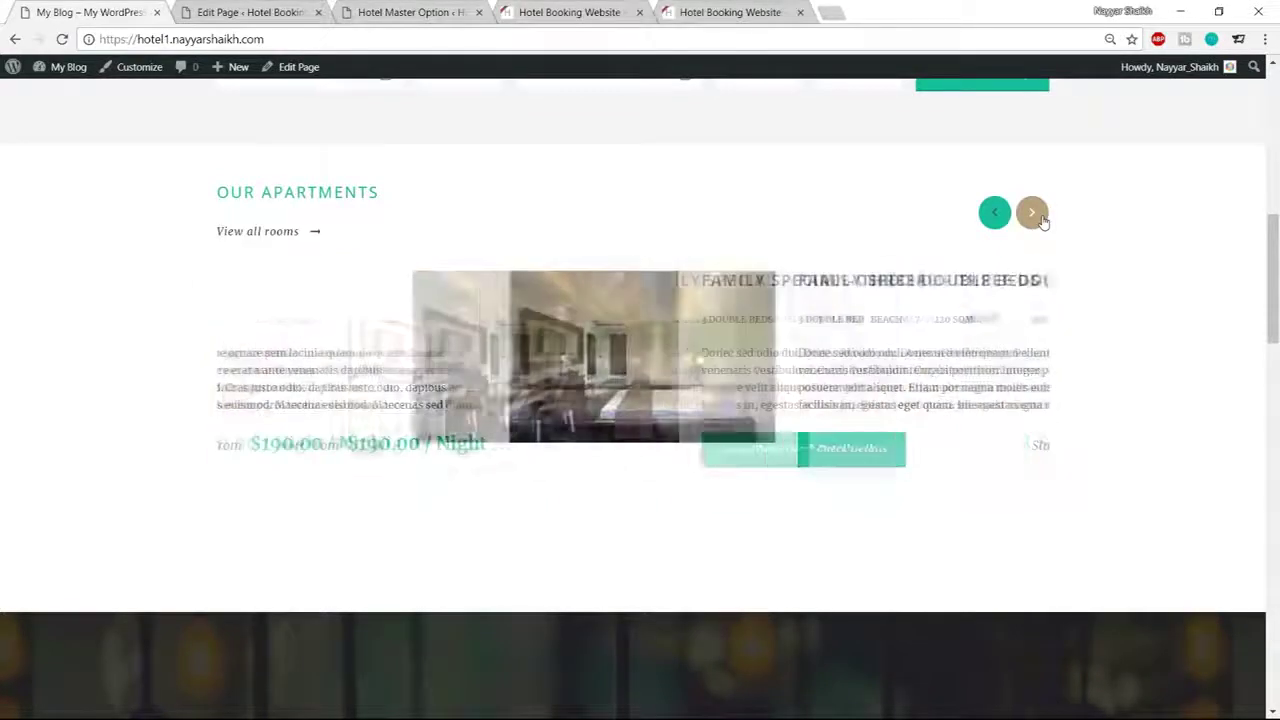
click(280, 12)
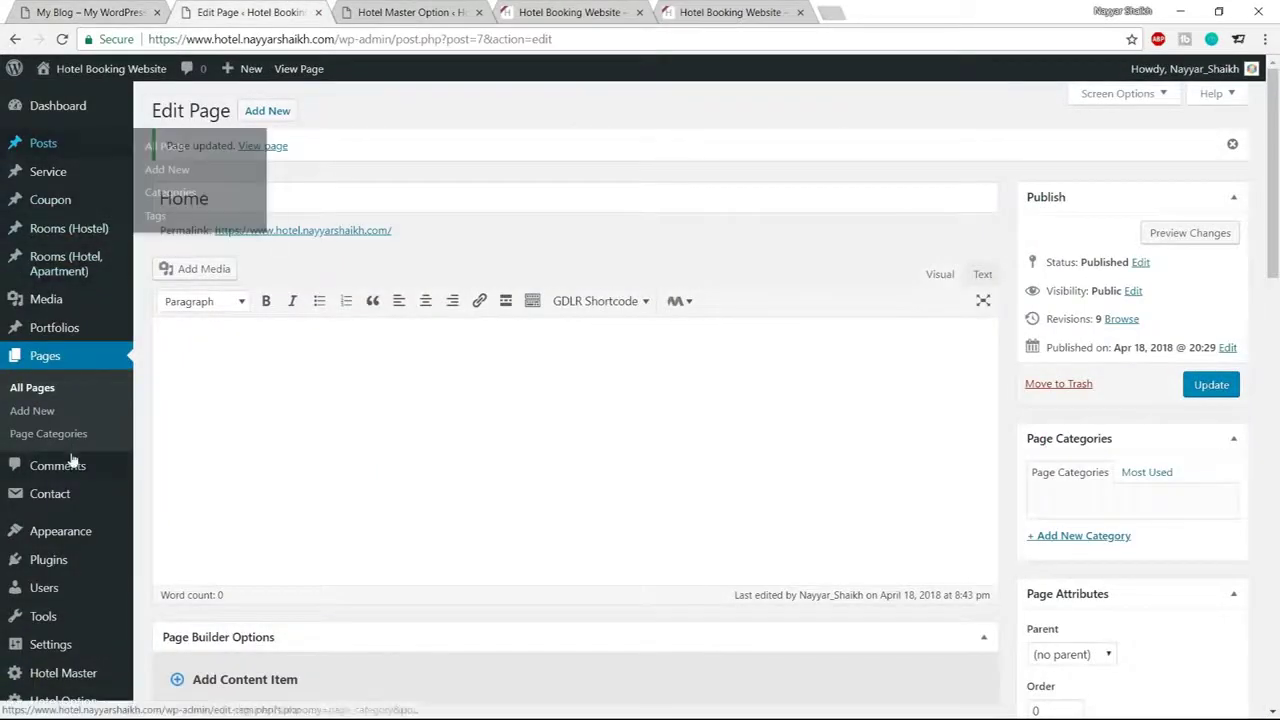
mouse_move(59, 281)
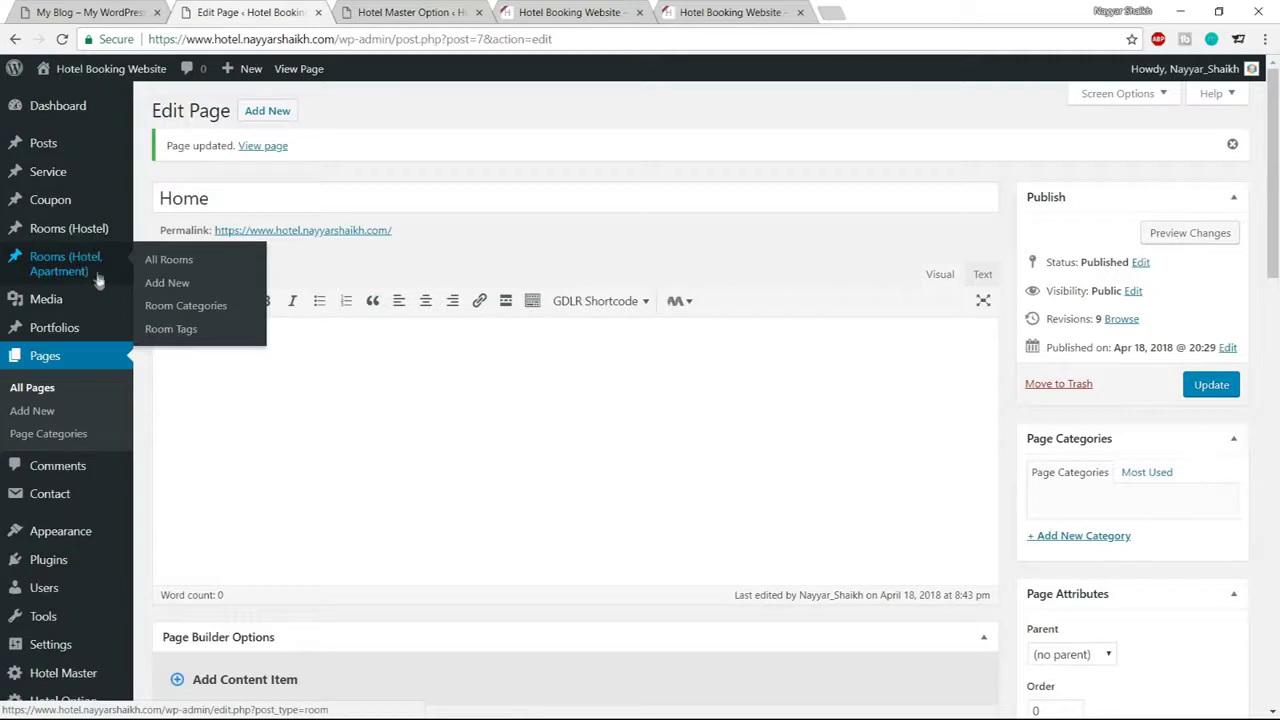
Start a new room entry from the empty Rooms (Hotel, Apartment) list
click(84, 270)
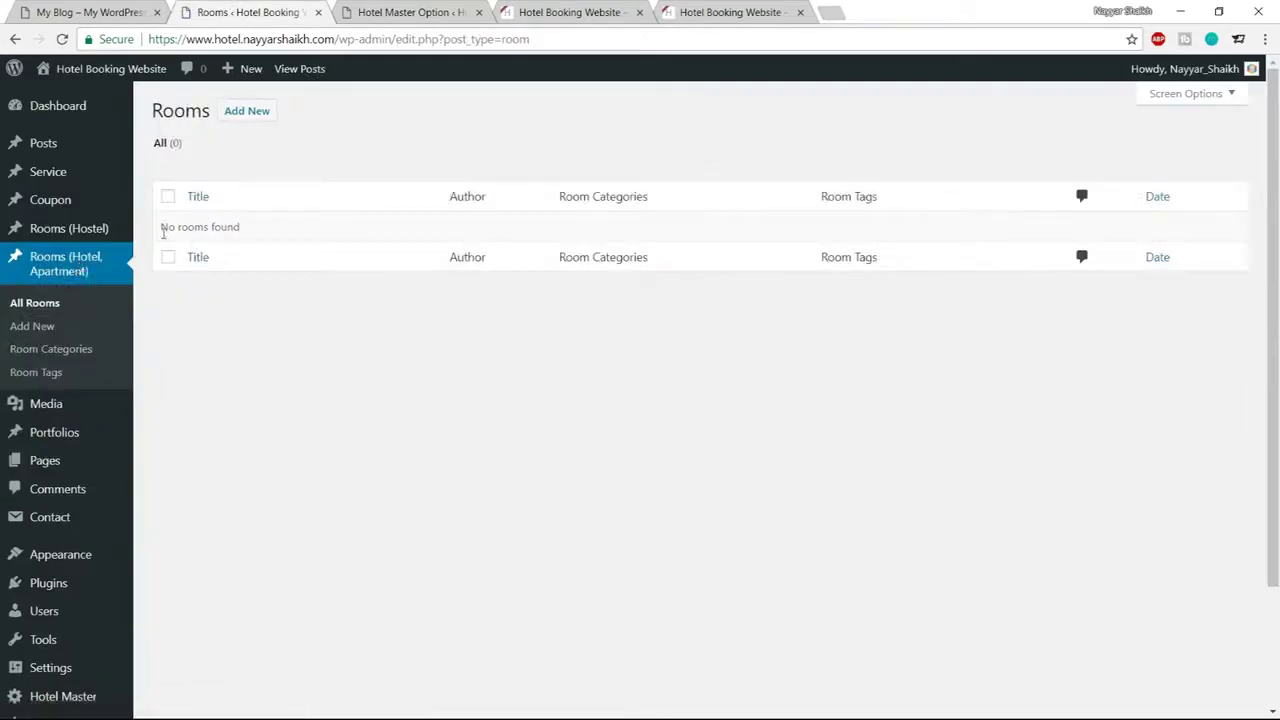
drag(162, 227, 257, 228)
click(258, 229)
click(246, 111)
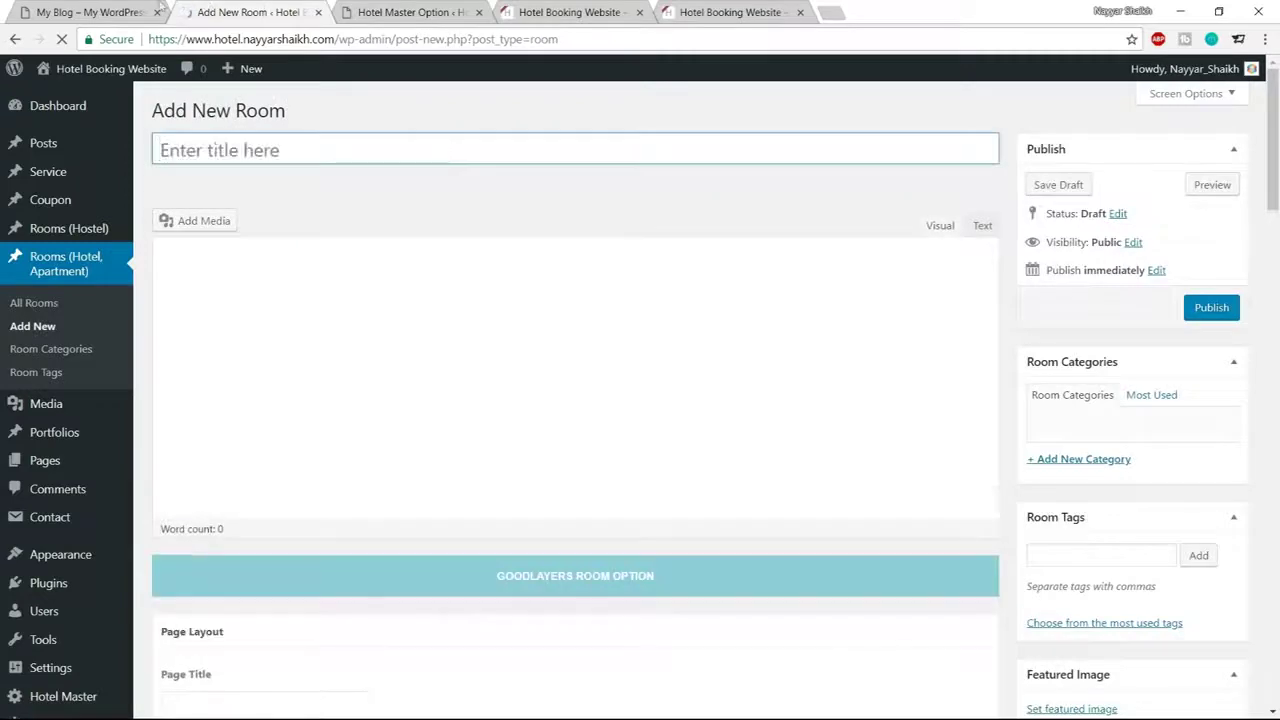
Find the Penthouse Apartment in London room in the demo site's apartment carousel
click(110, 12)
click(1031, 212)
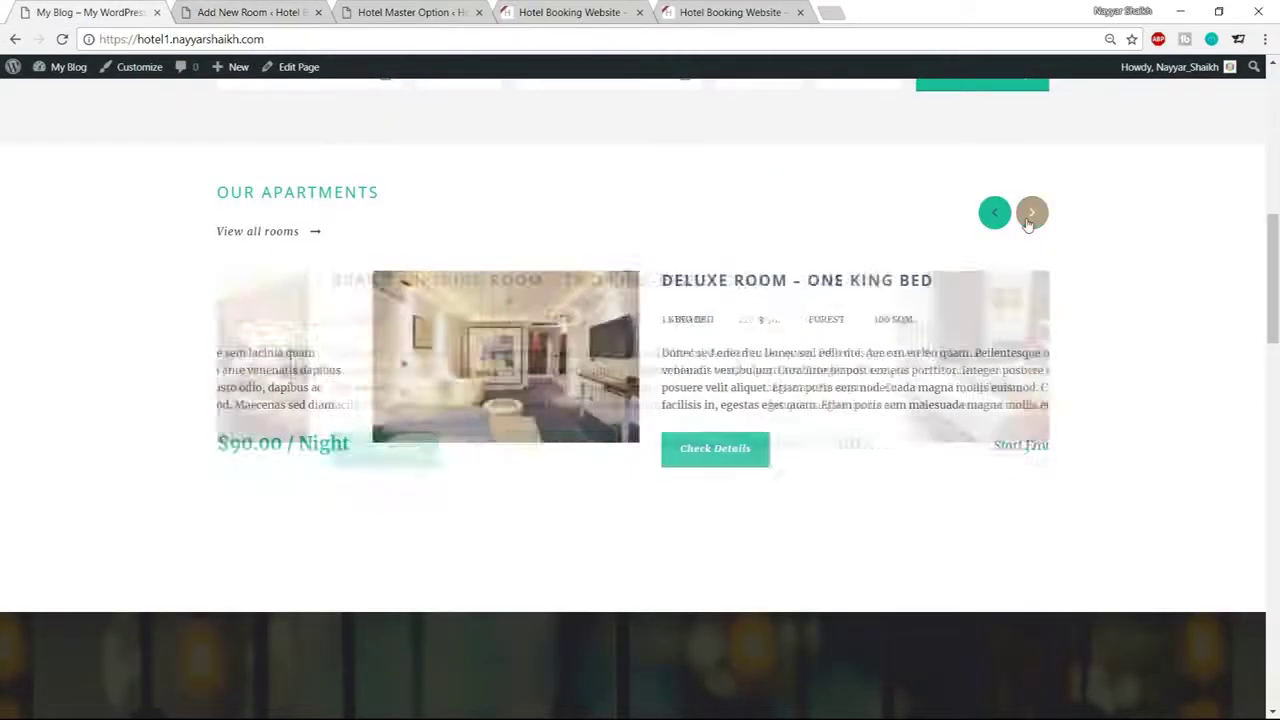
click(1031, 212)
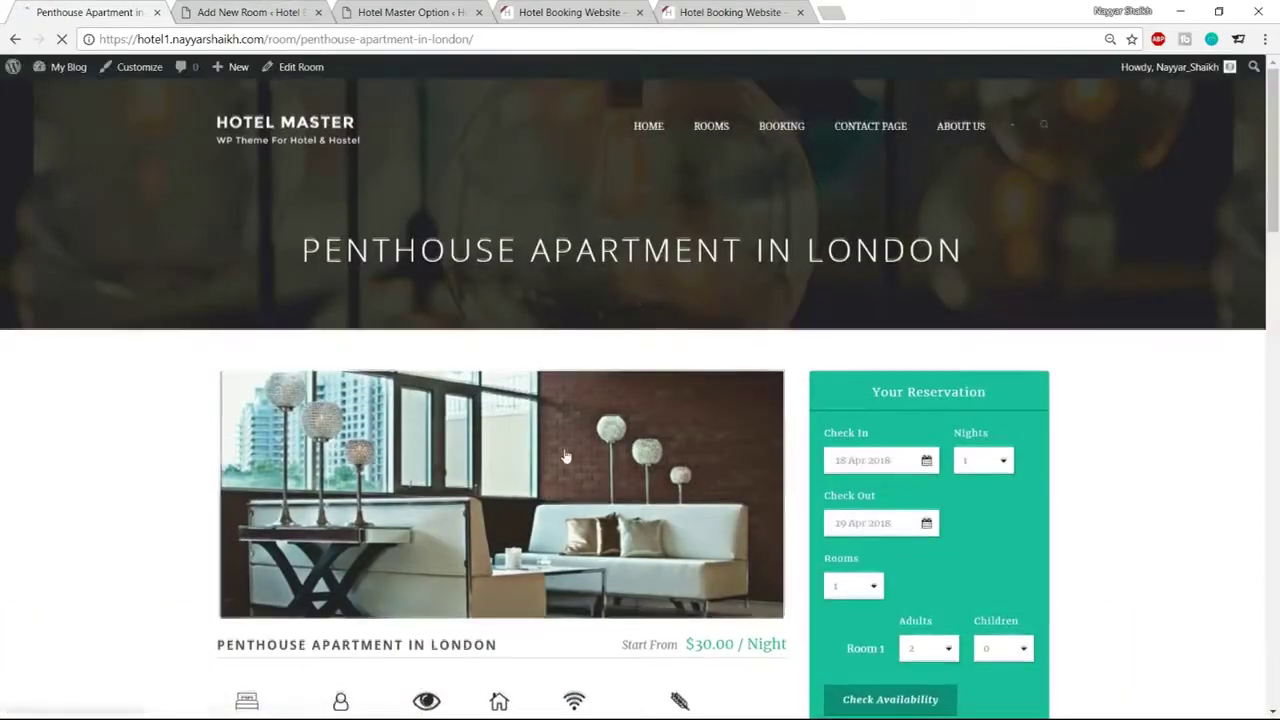
scroll(563, 491, down, 8)
scroll(563, 493, down, 10)
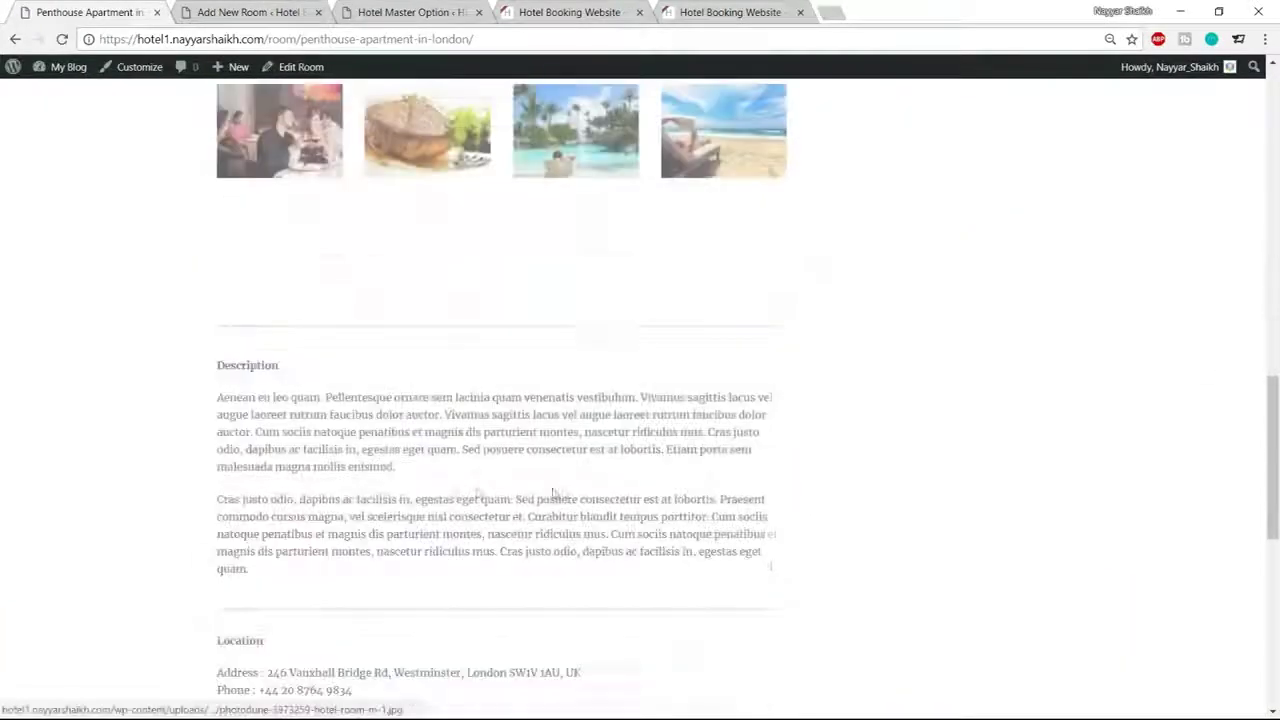
scroll(454, 531, up, 10)
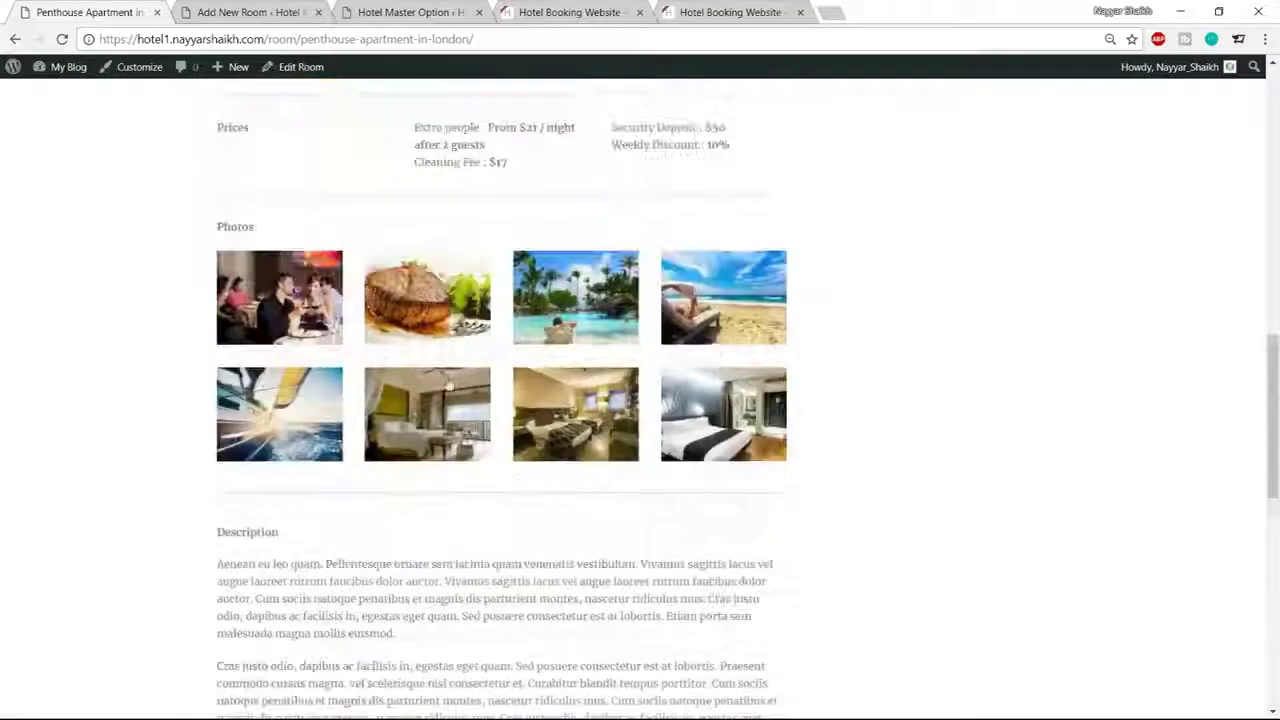
scroll(361, 401, up, 4)
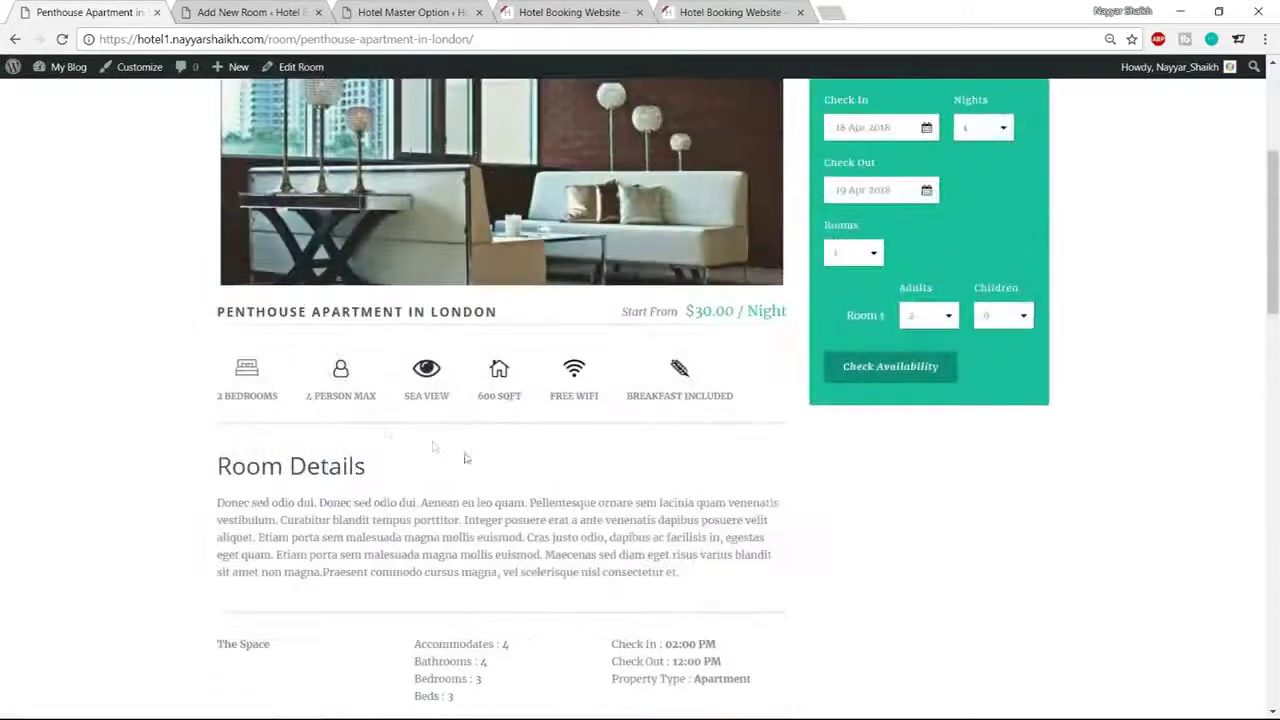
click(250, 10)
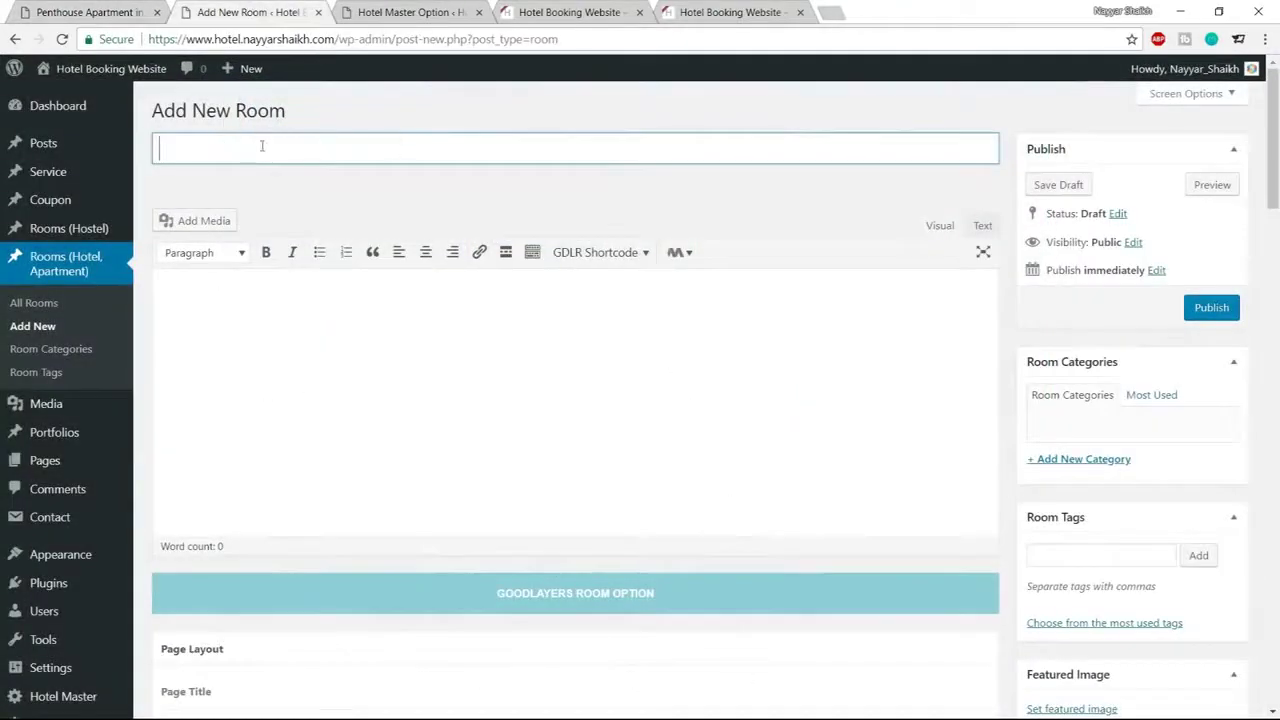
click(85, 12)
scroll(405, 267, up, 4)
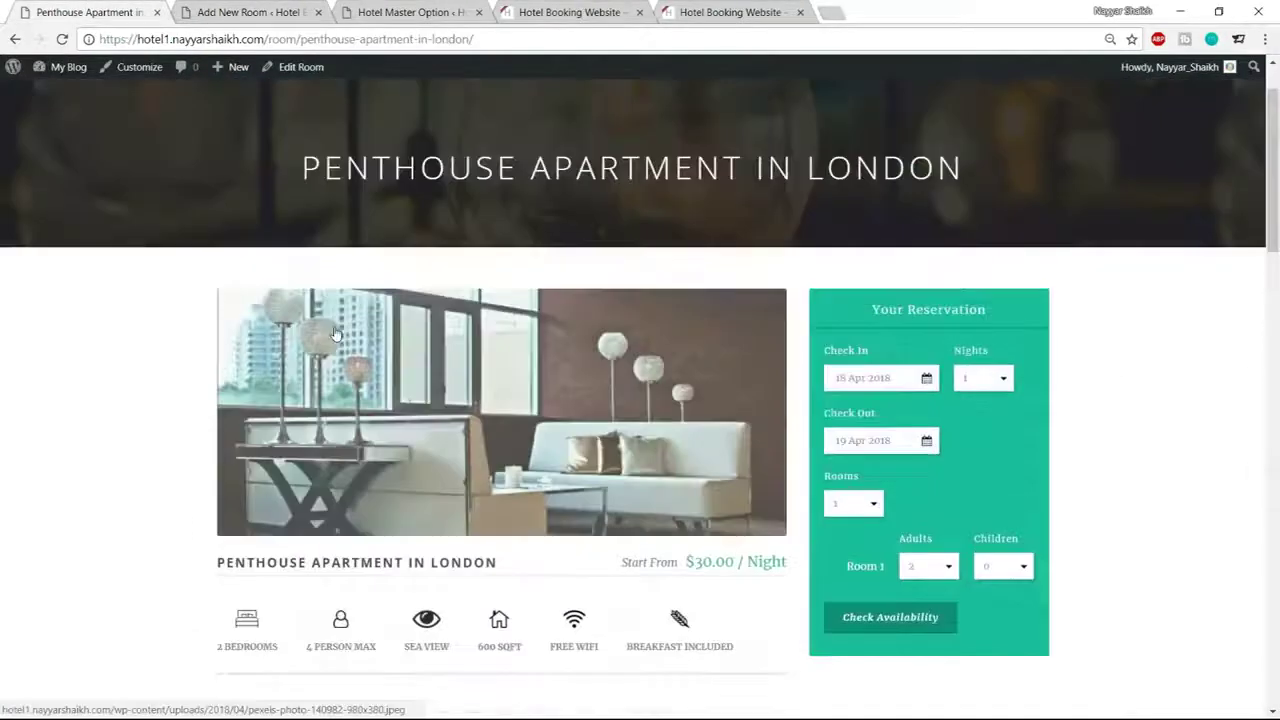
scroll(300, 400, down, 3)
Copy the demo title and paste it as the new room's title, 'Penthouse Apartment in London'
drag(217, 395, 502, 397)
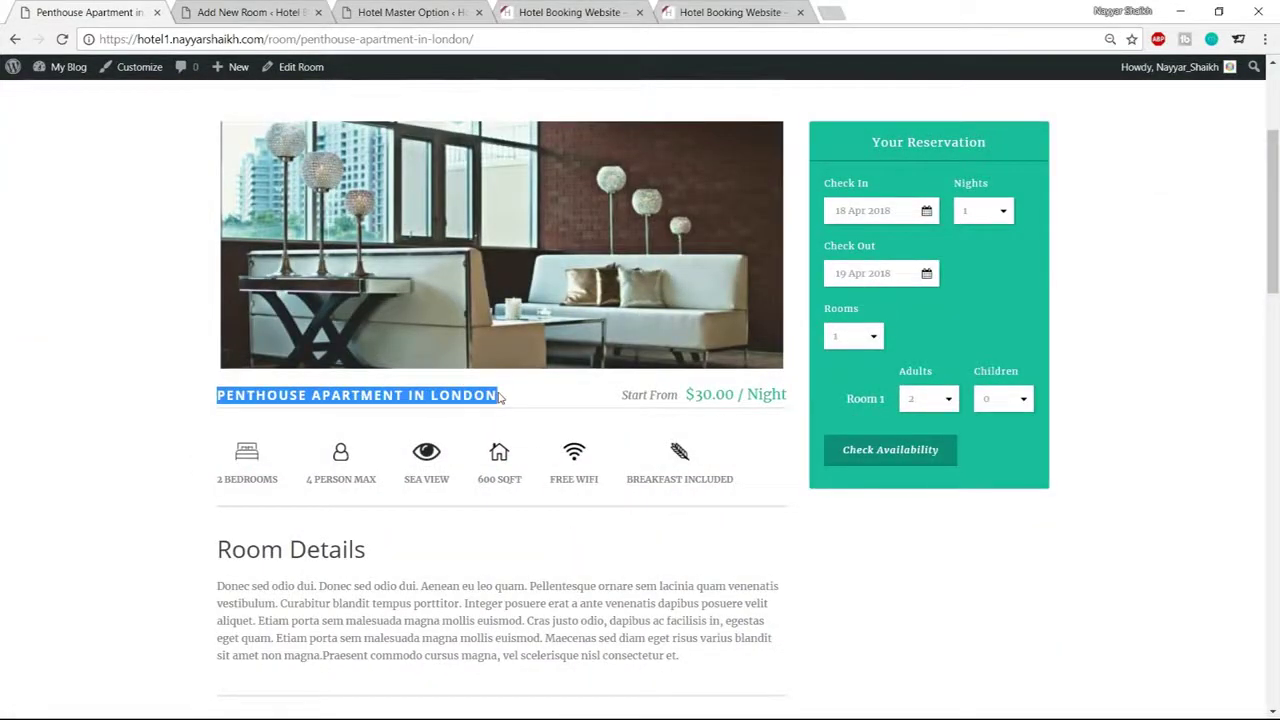
key(ctrl+c)
click(250, 12)
key(ctrl+v)
click(446, 294)
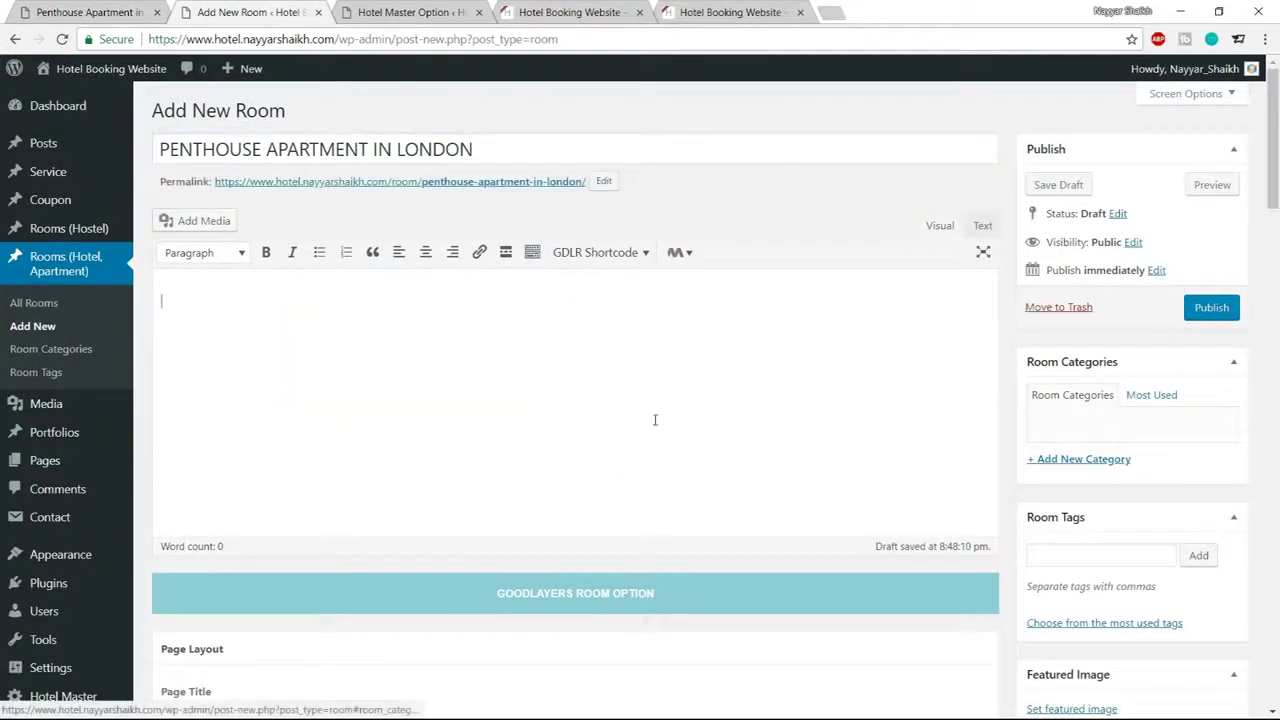
scroll(655, 420, down, 8)
scroll(517, 457, up, 8)
Create a new 'Rooms' category and assign it to the room
click(1071, 464)
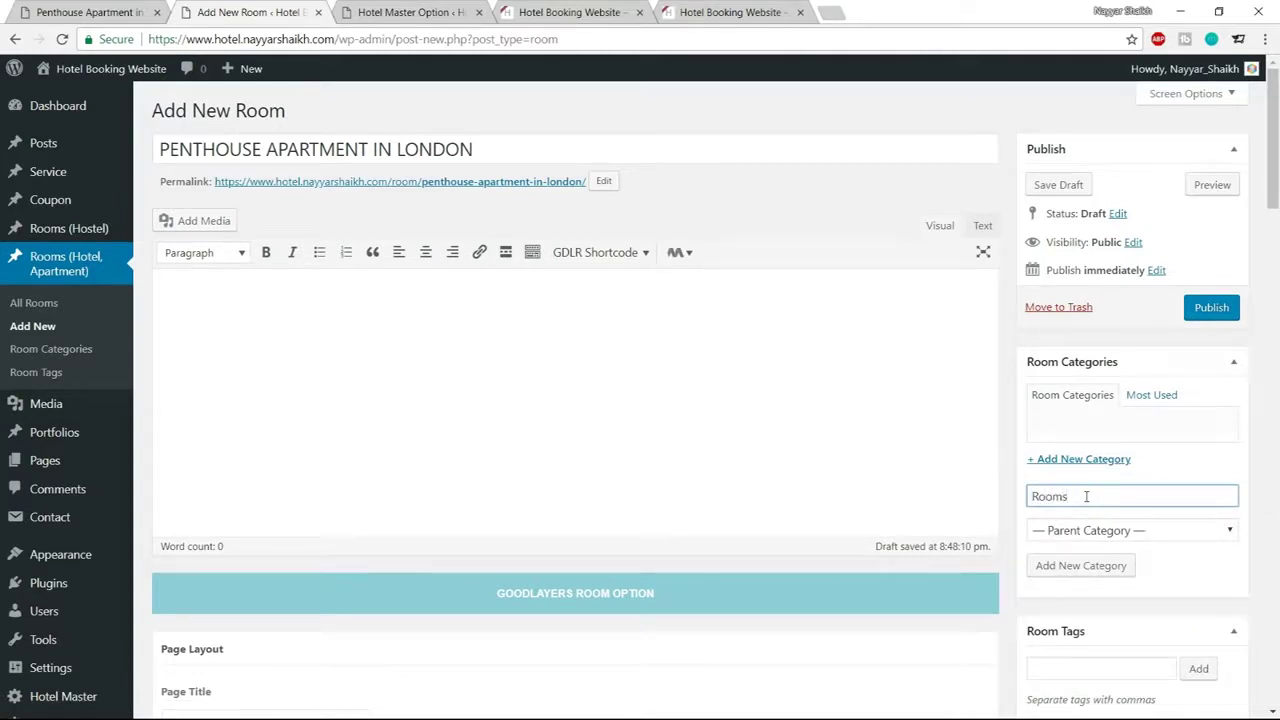
click(1048, 566)
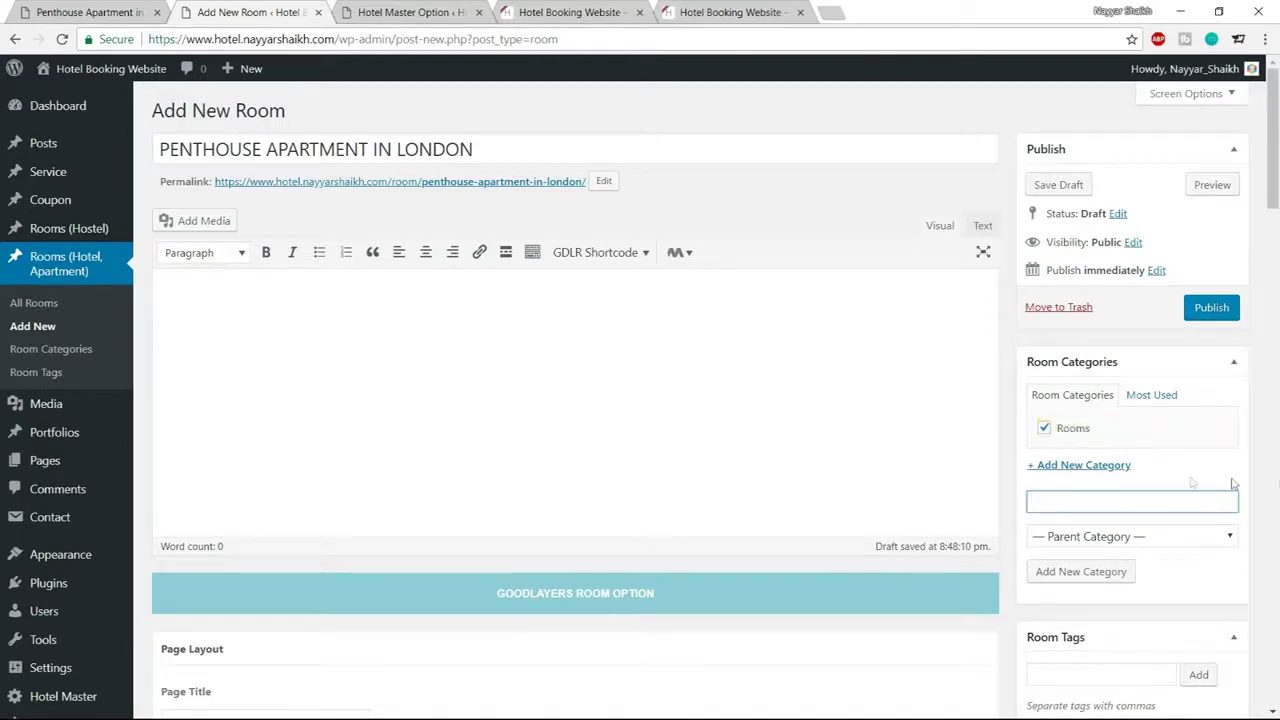
scroll(1275, 467, down, 3)
scroll(1194, 366, down, 1)
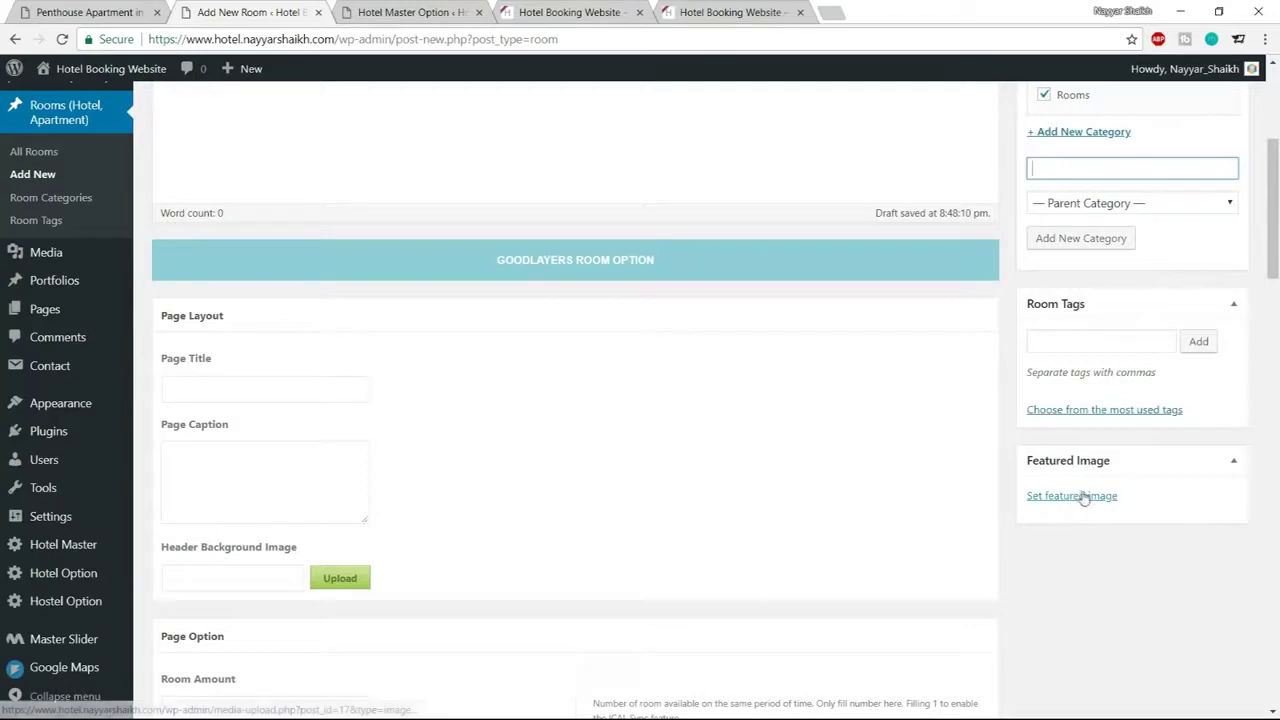
key(ctrl+shift+Tab)
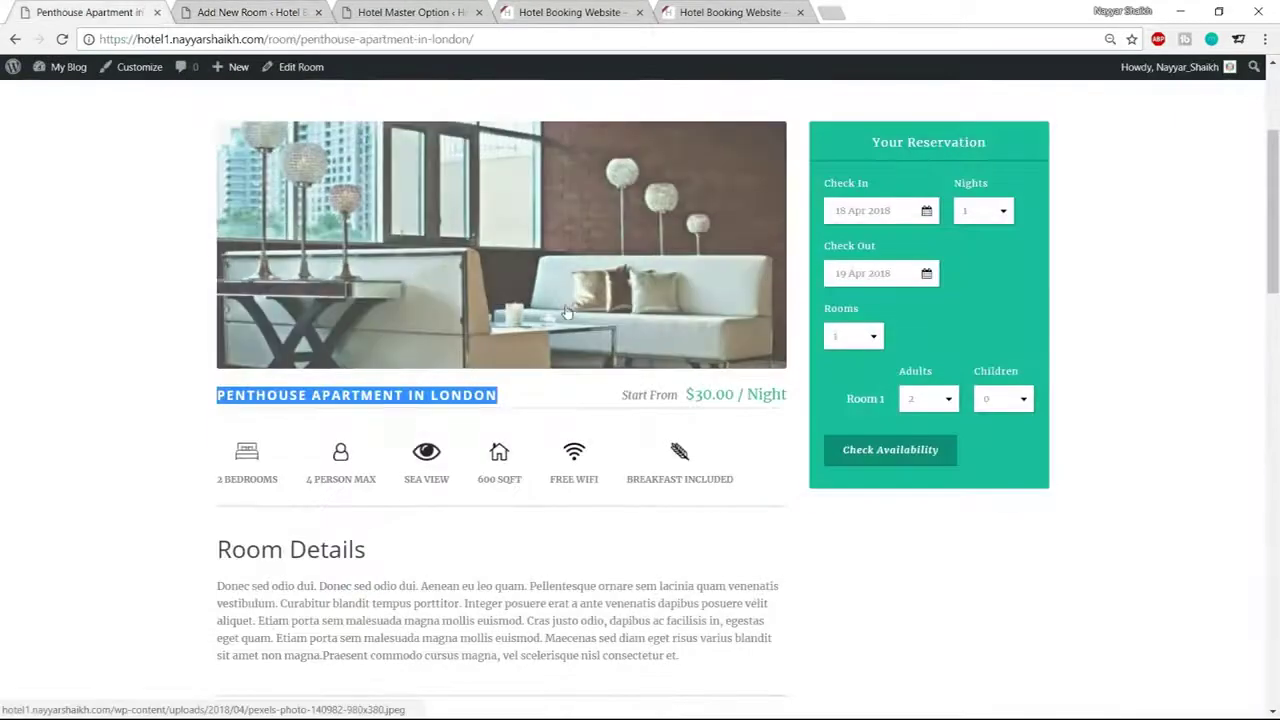
scroll(575, 305, up, 1)
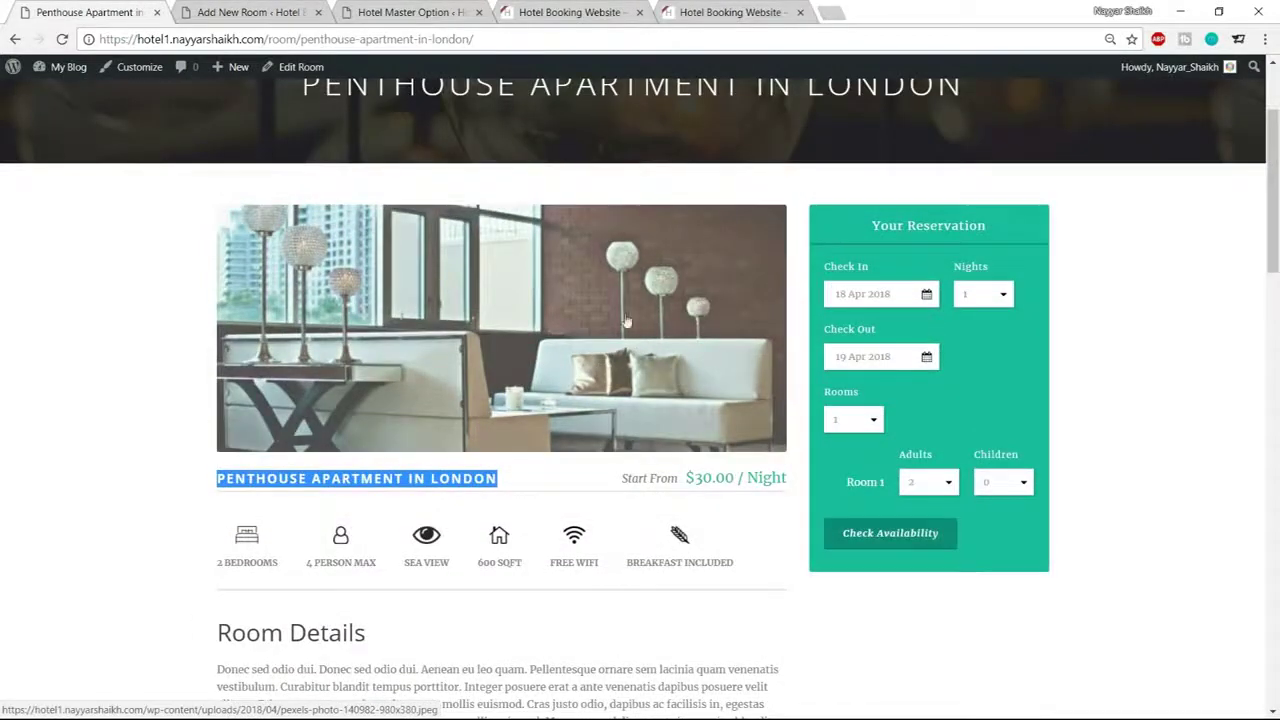
Upload pexels-photo-140982-980x380 as the room's featured image and publish the room
click(257, 11)
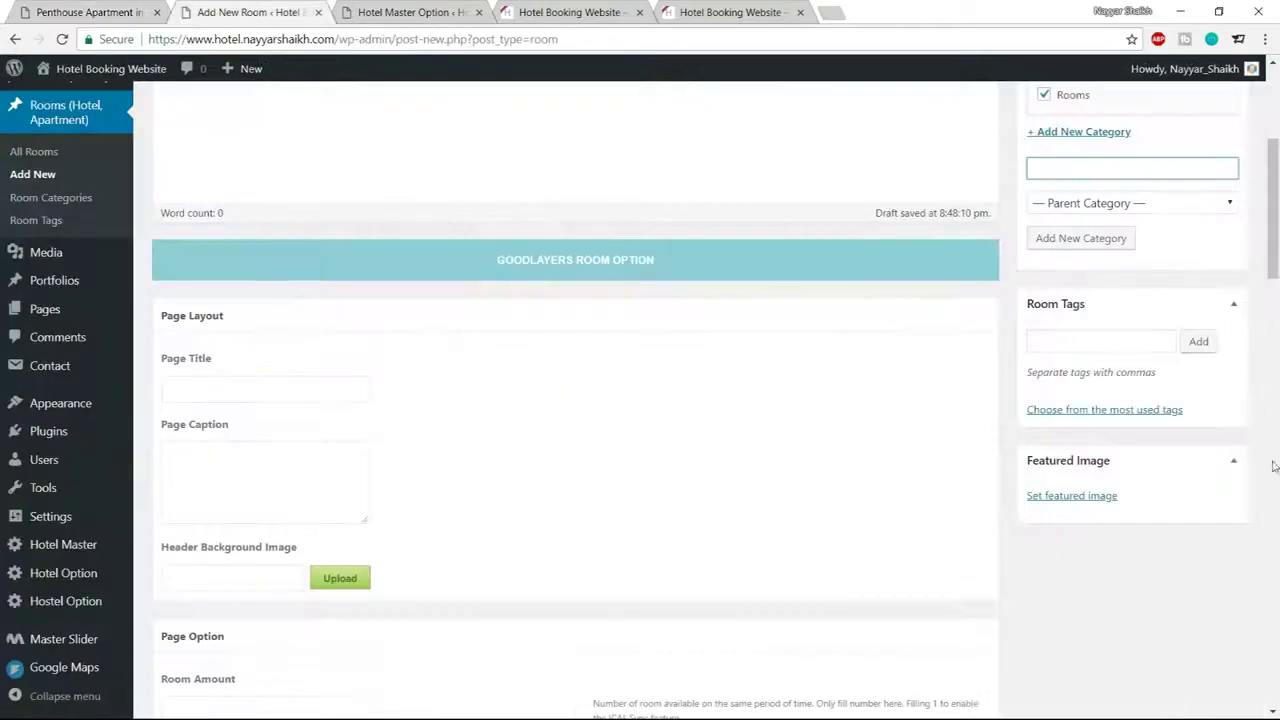
click(1080, 498)
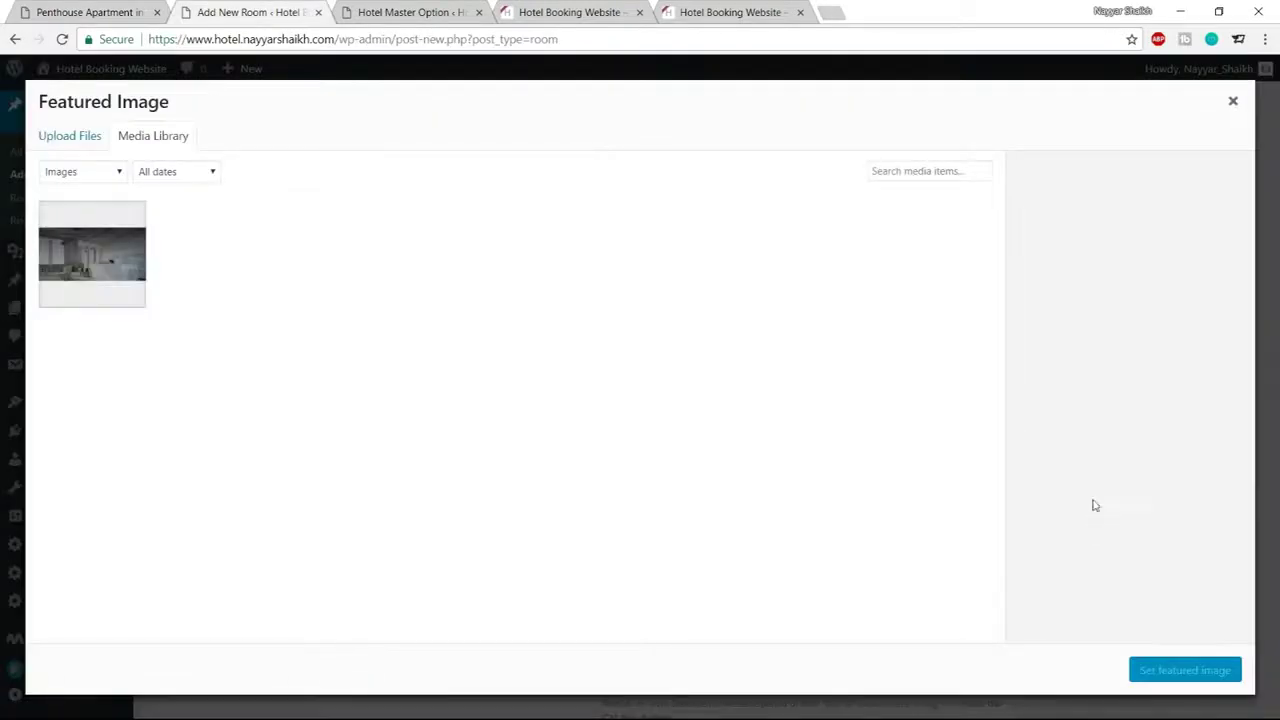
click(69, 135)
click(645, 390)
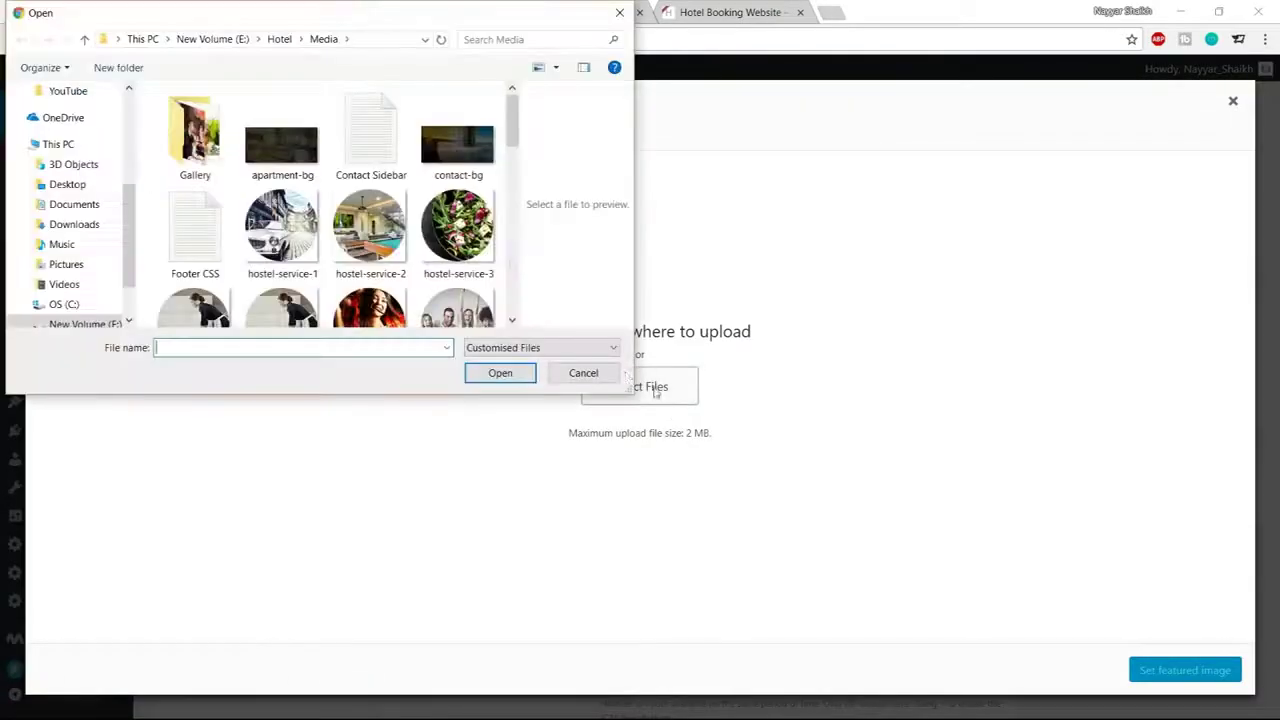
scroll(353, 244, down, 3)
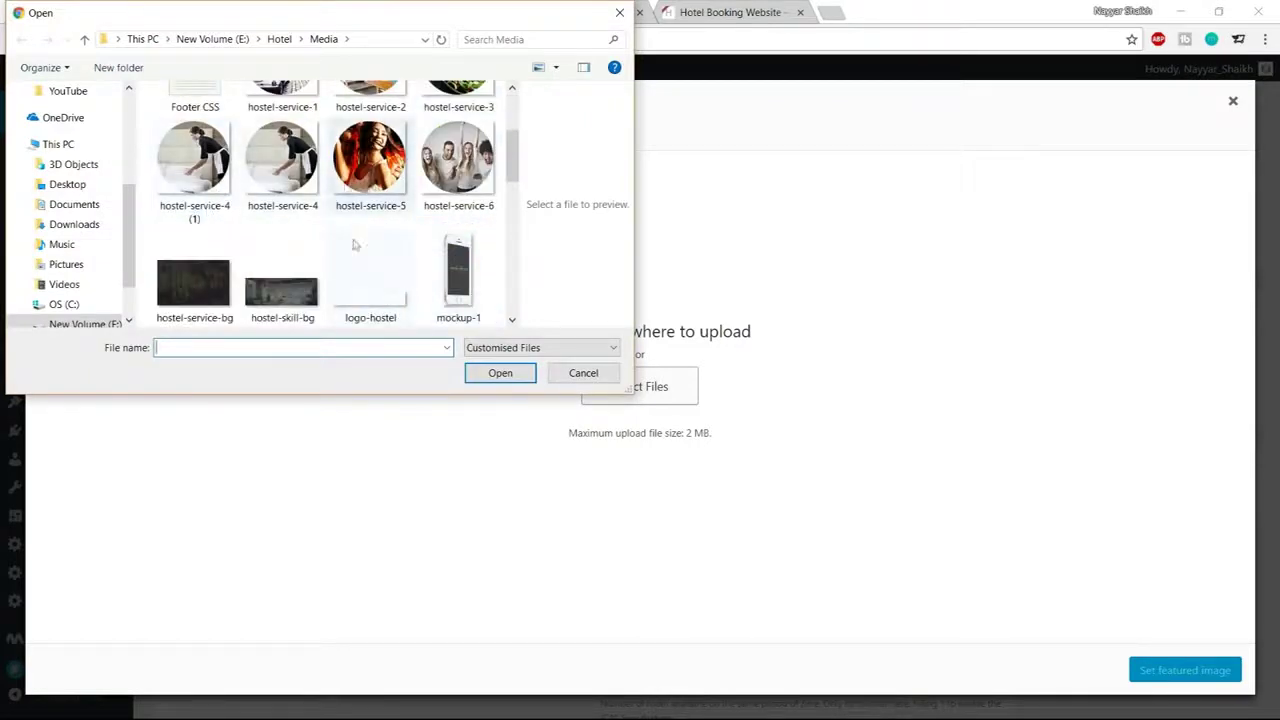
scroll(353, 244, down, 3)
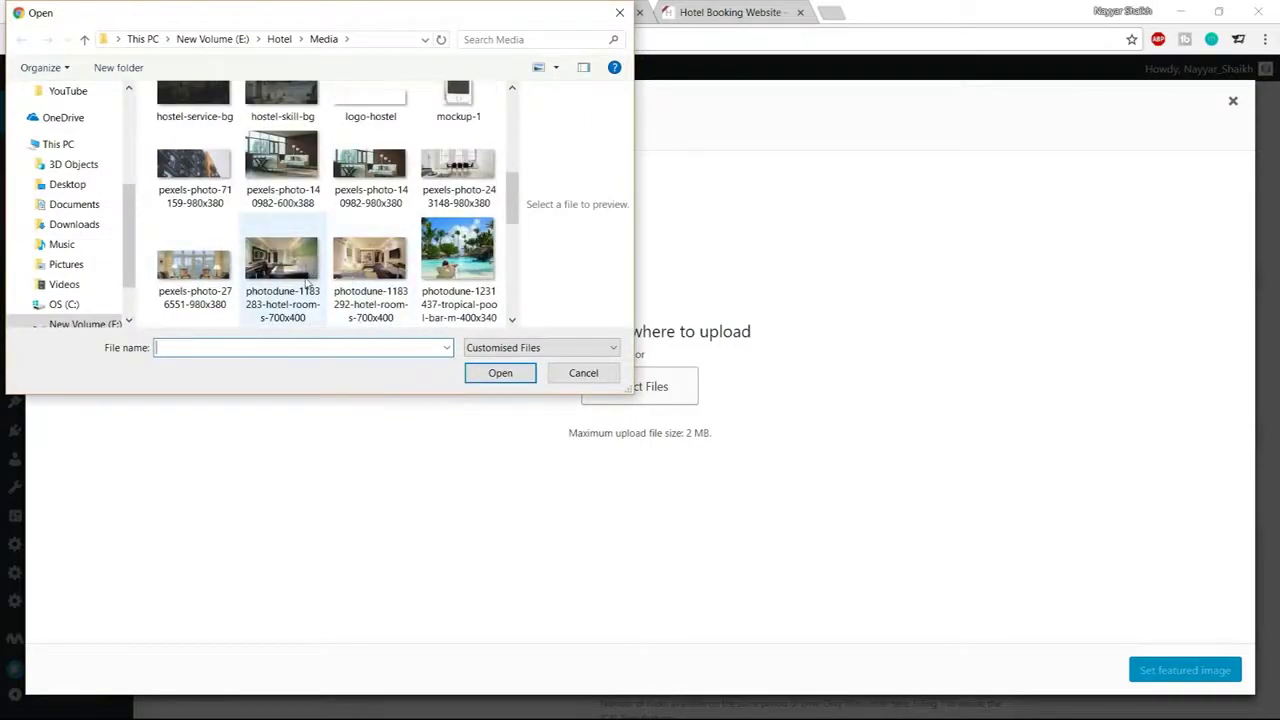
click(282, 168)
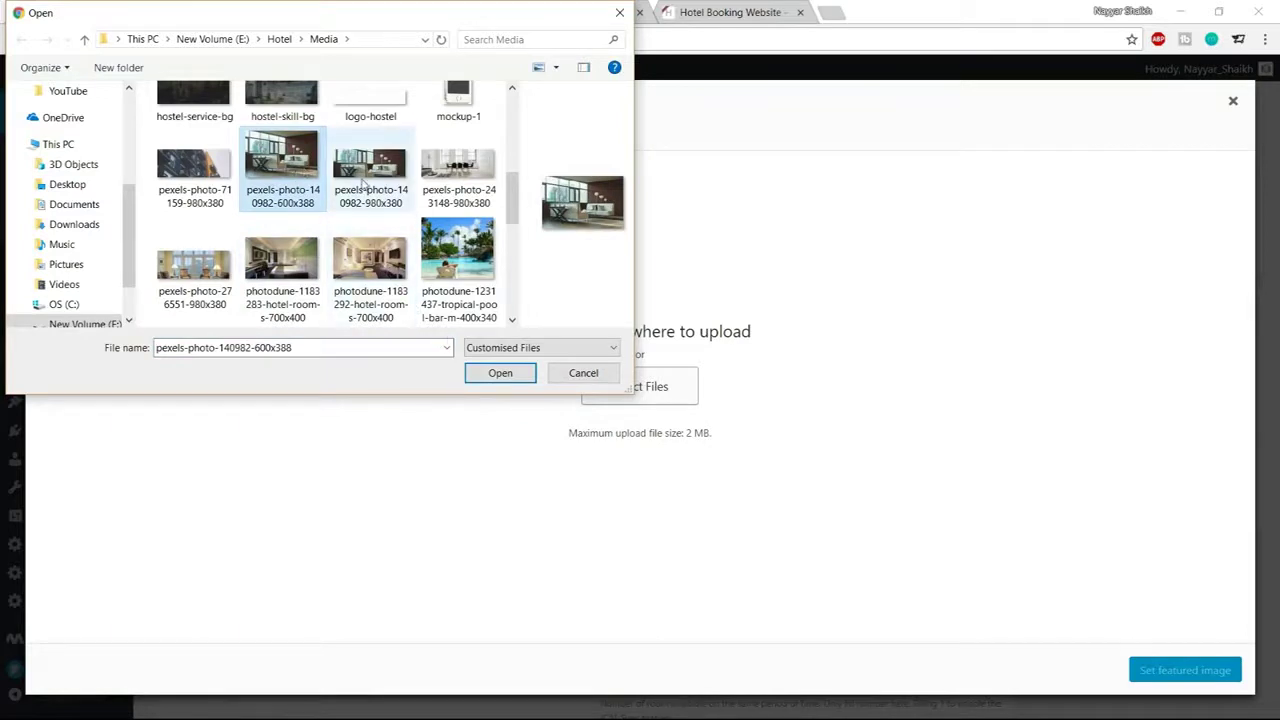
click(390, 168)
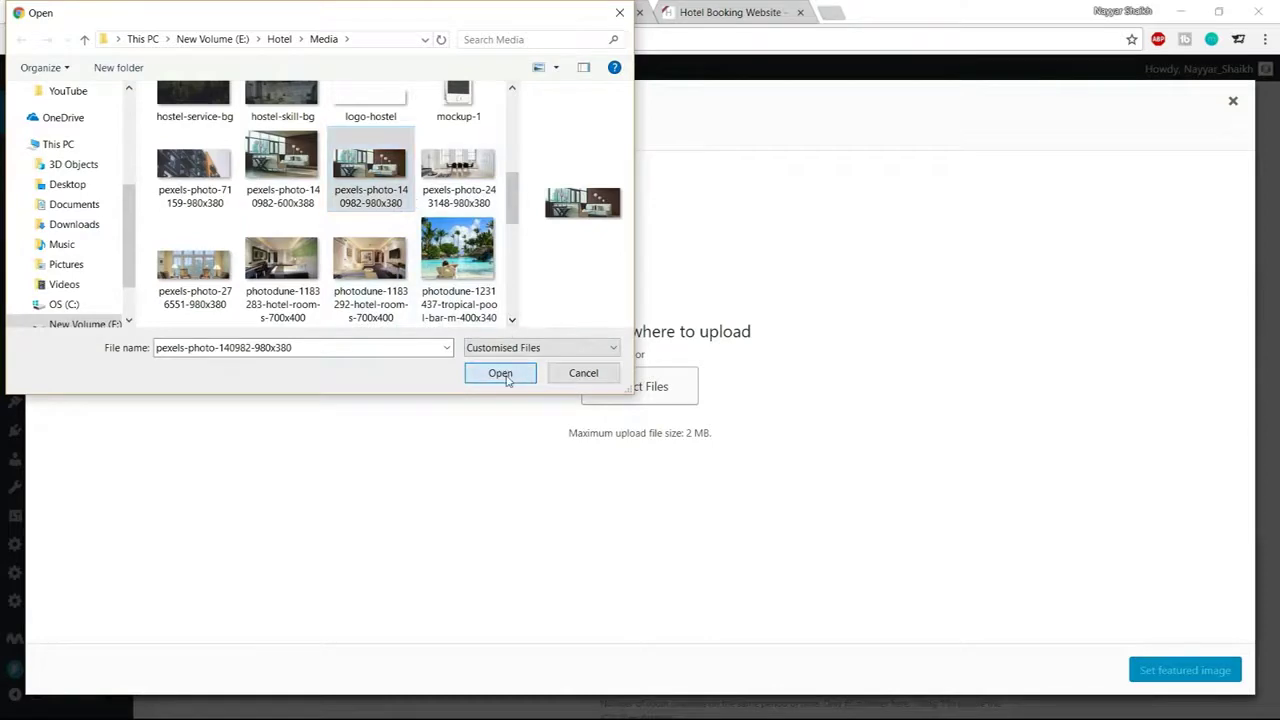
click(500, 372)
click(1234, 675)
scroll(1122, 620, up, 3)
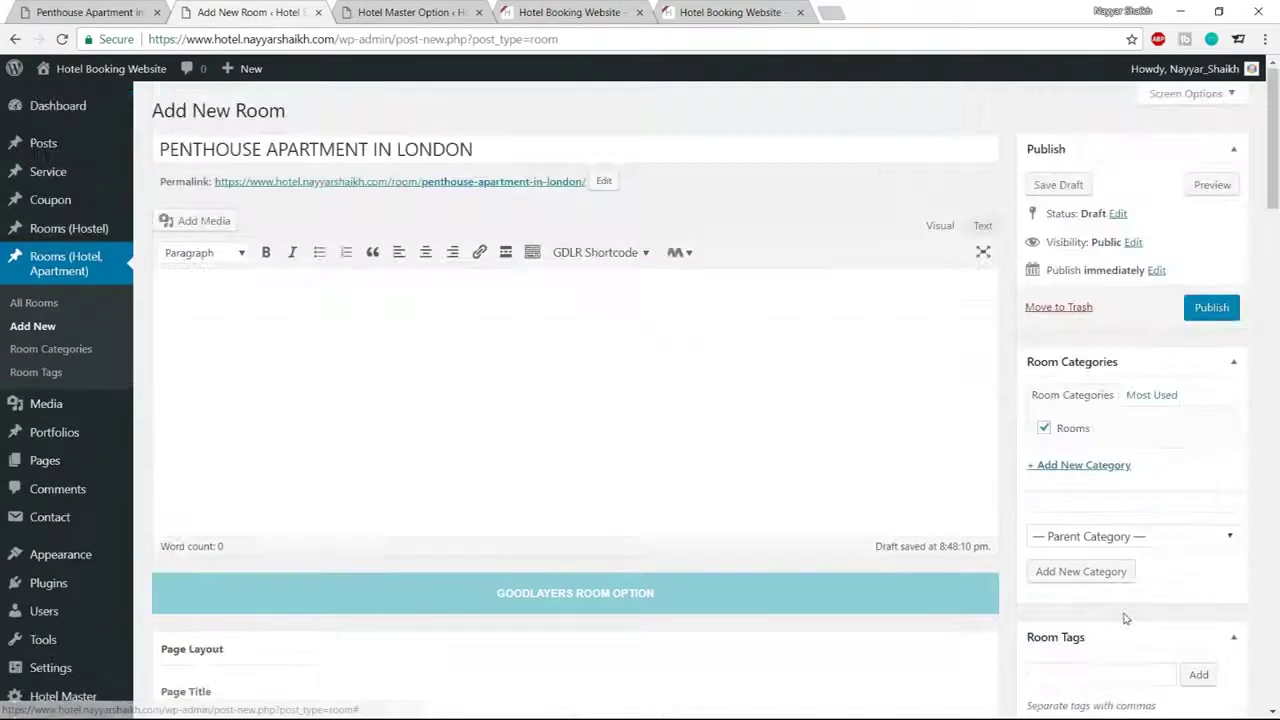
click(1205, 316)
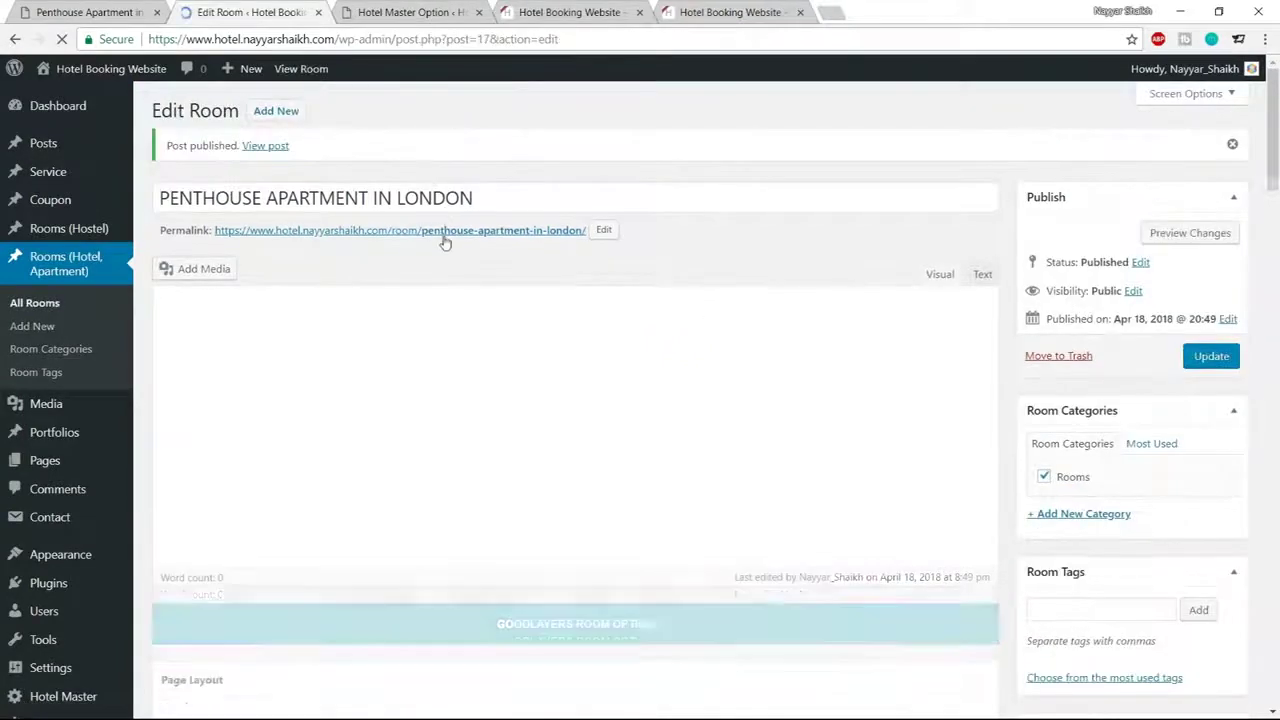
Open the room's permalink in a new tab and view the live Penthouse Apartment page
right_click(413, 231)
click(430, 245)
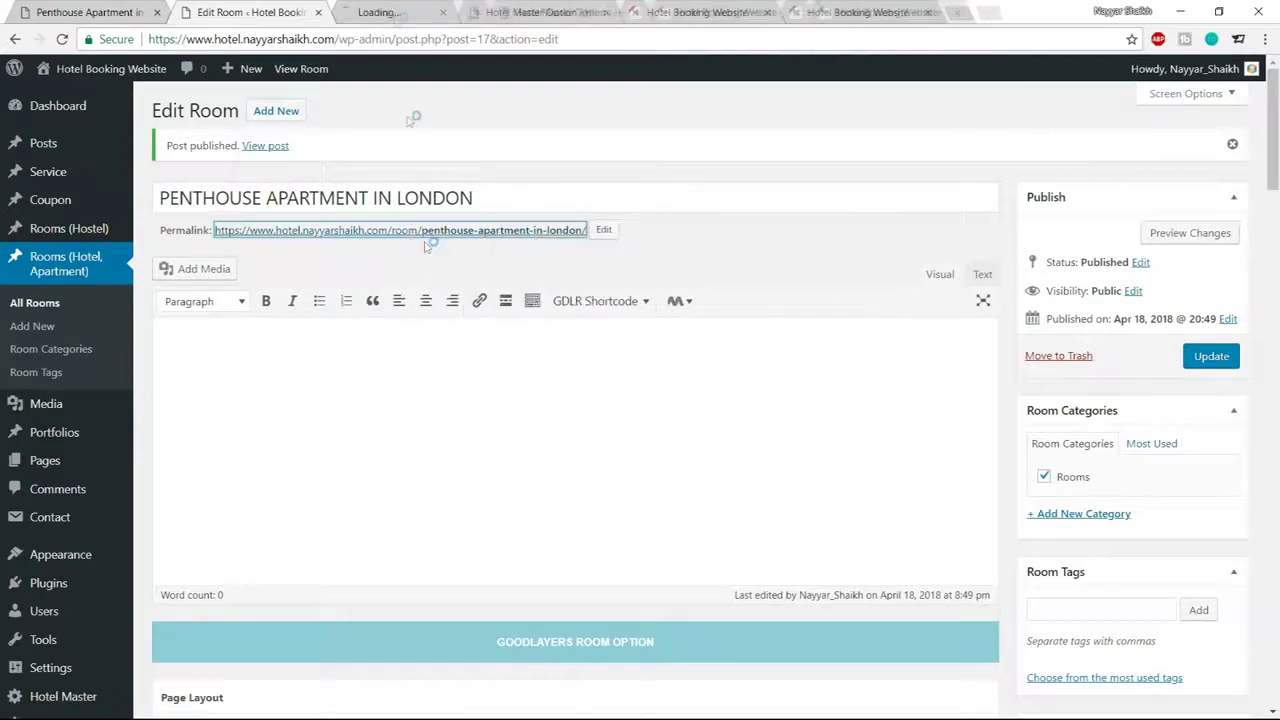
click(395, 11)
scroll(1176, 380, down, 2)
scroll(1176, 380, up, 2)
scroll(1180, 385, down, 3)
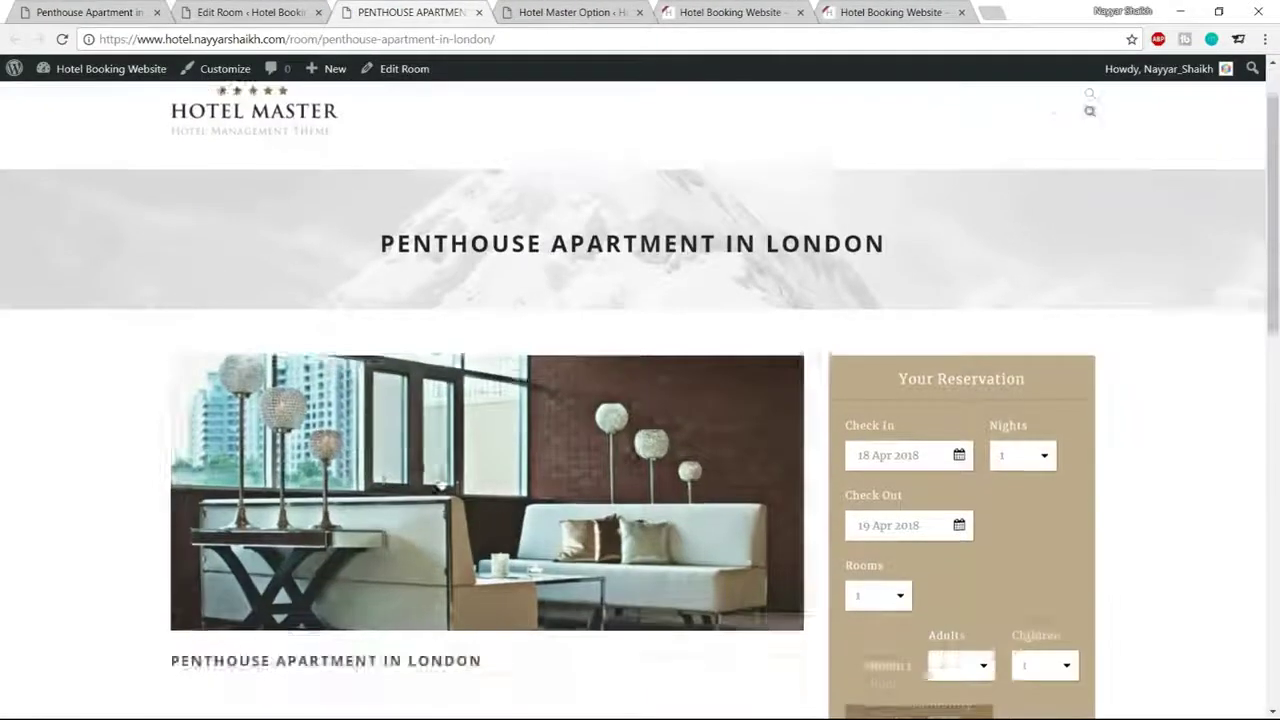
drag(491, 477, 163, 477)
click(196, 503)
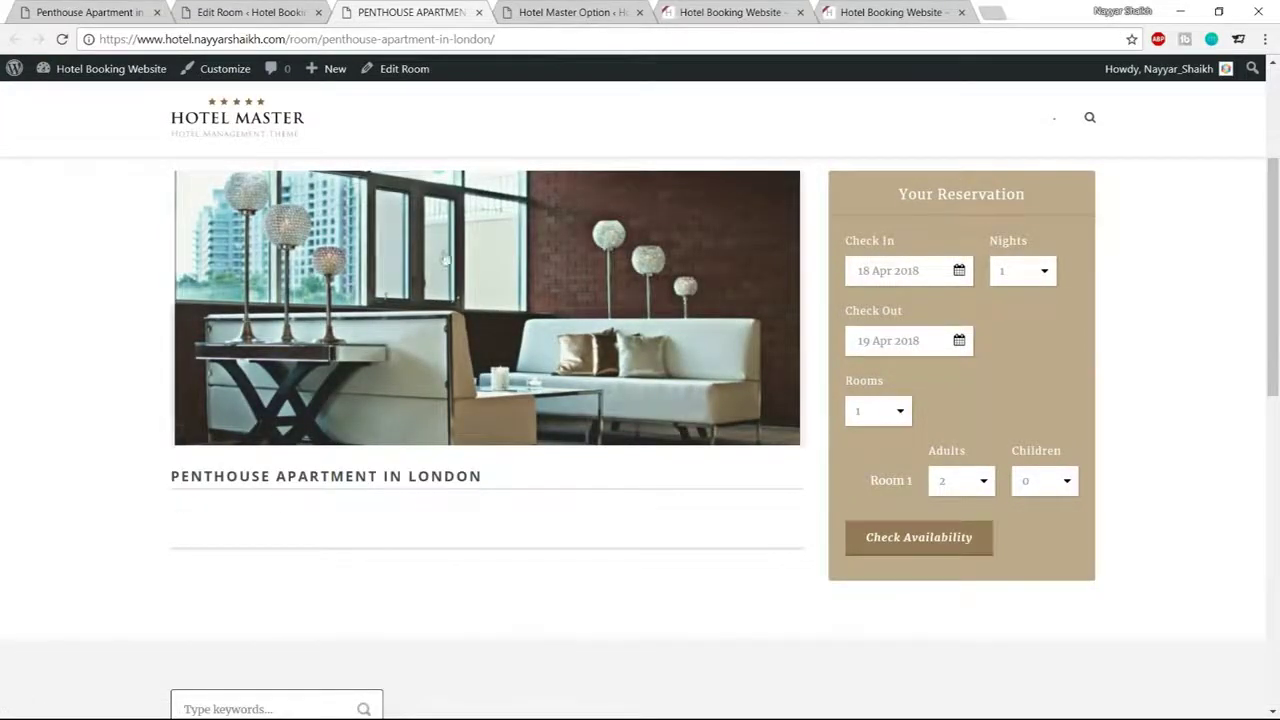
View the reference Penthouse Apartment page and its $30.00 / Night price
click(238, 8)
click(85, 10)
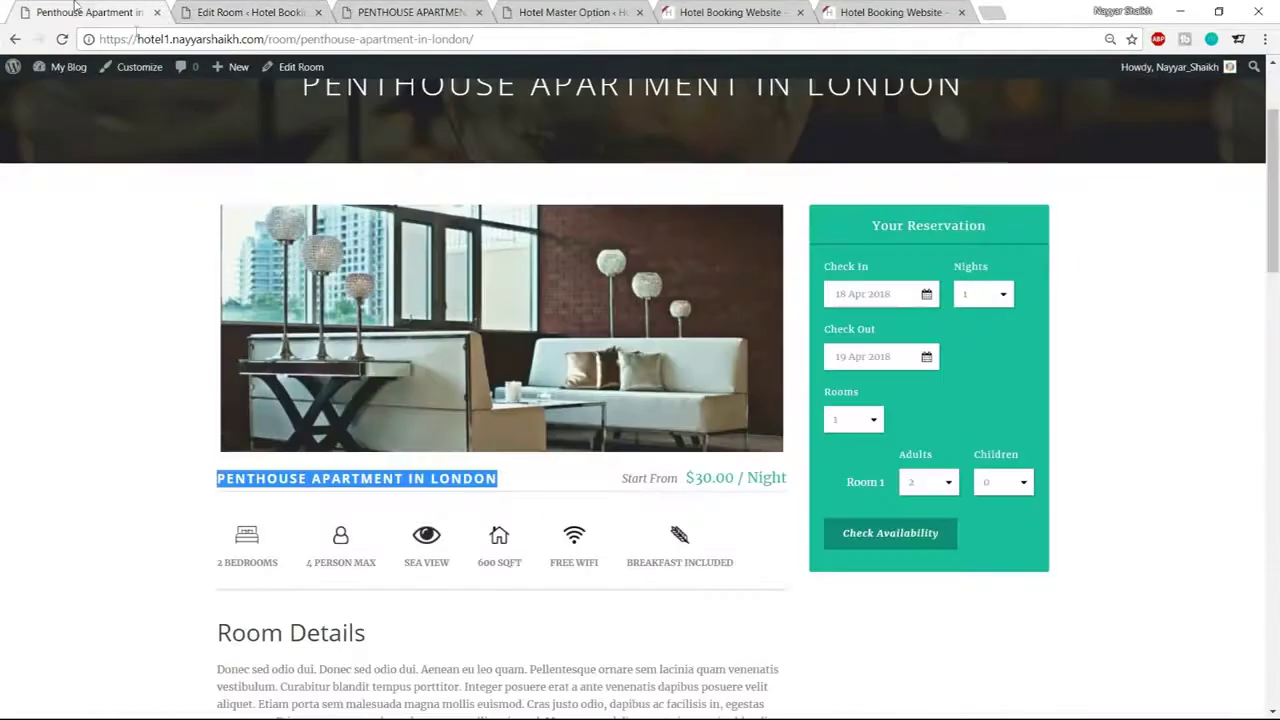
scroll(645, 420, down, 2)
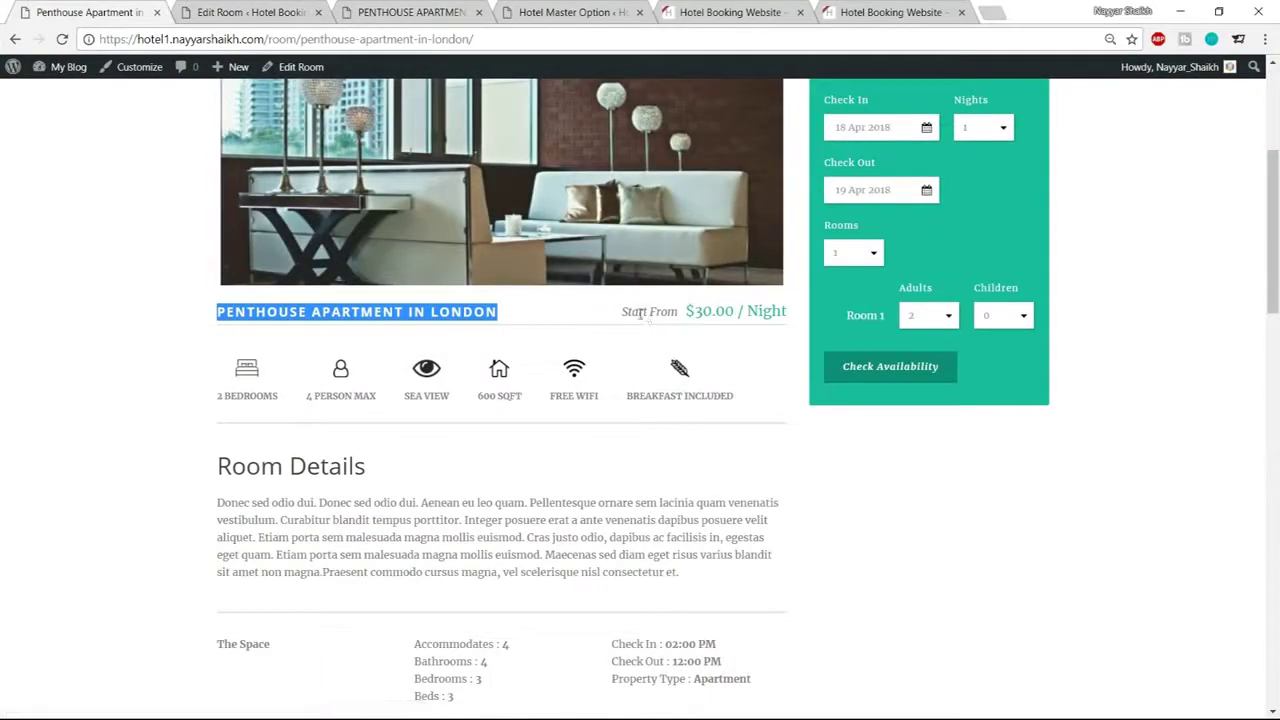
click(685, 316)
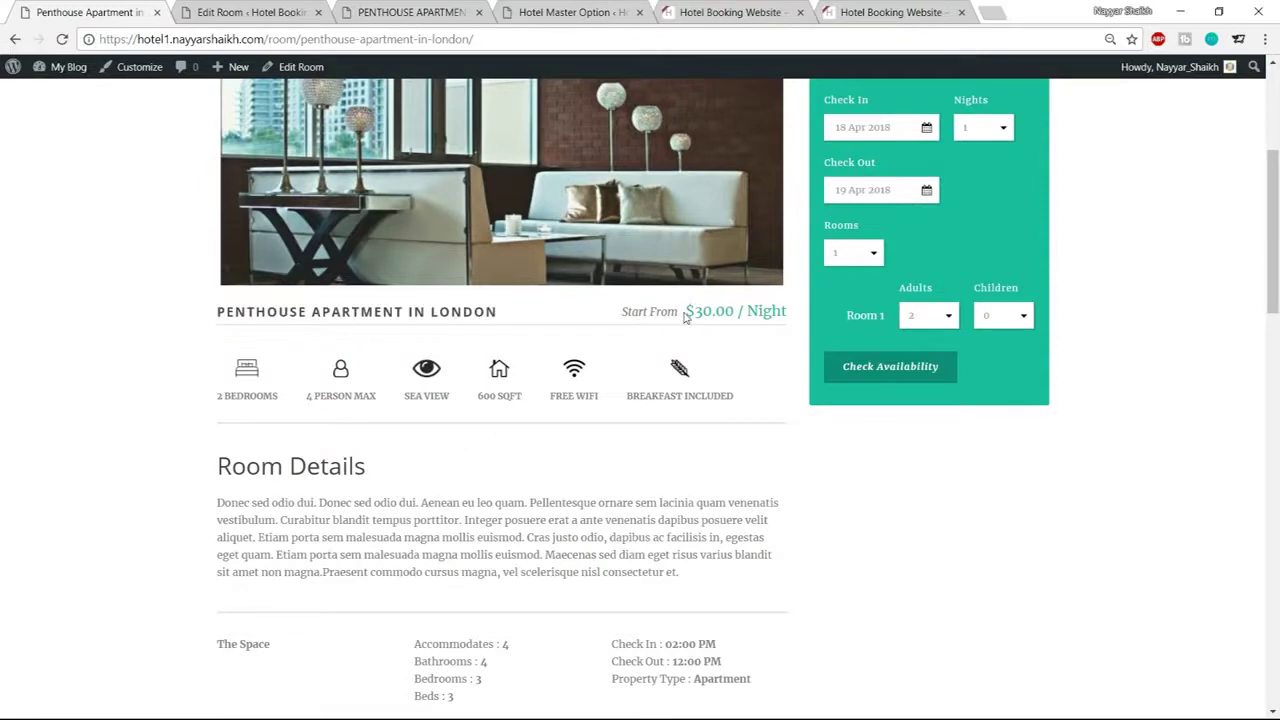
drag(687, 311, 752, 312)
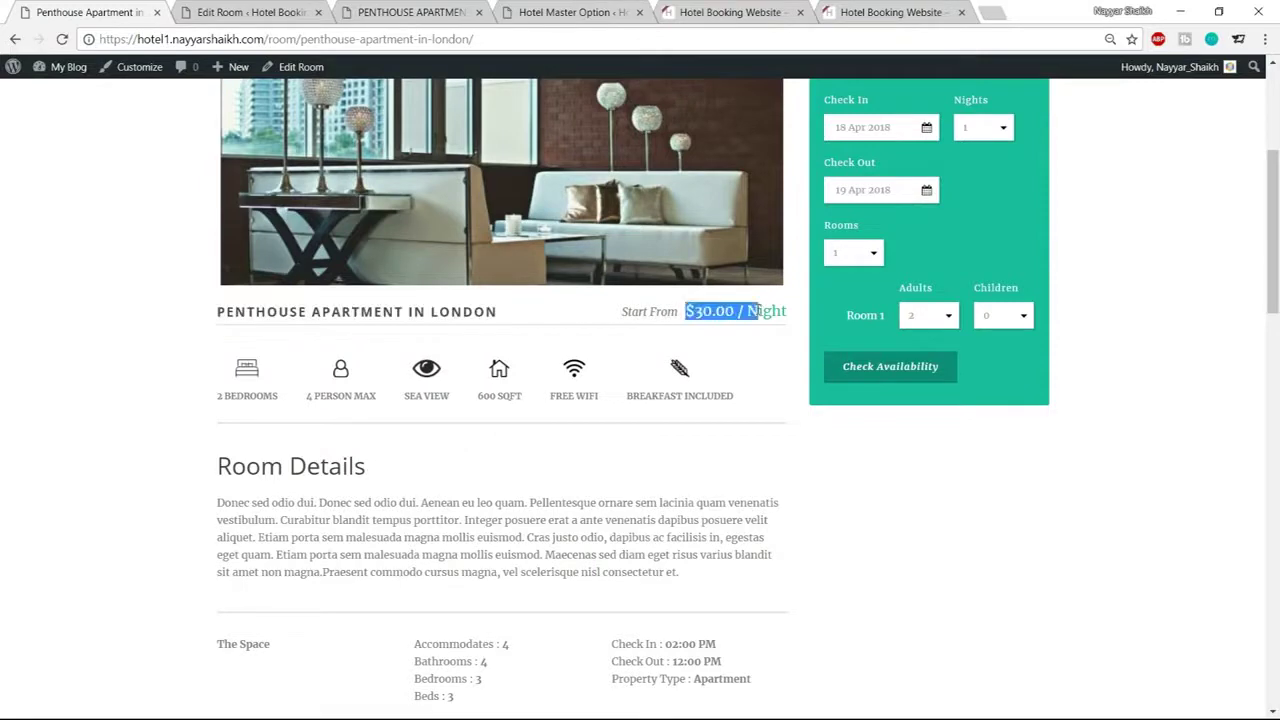
click(697, 312)
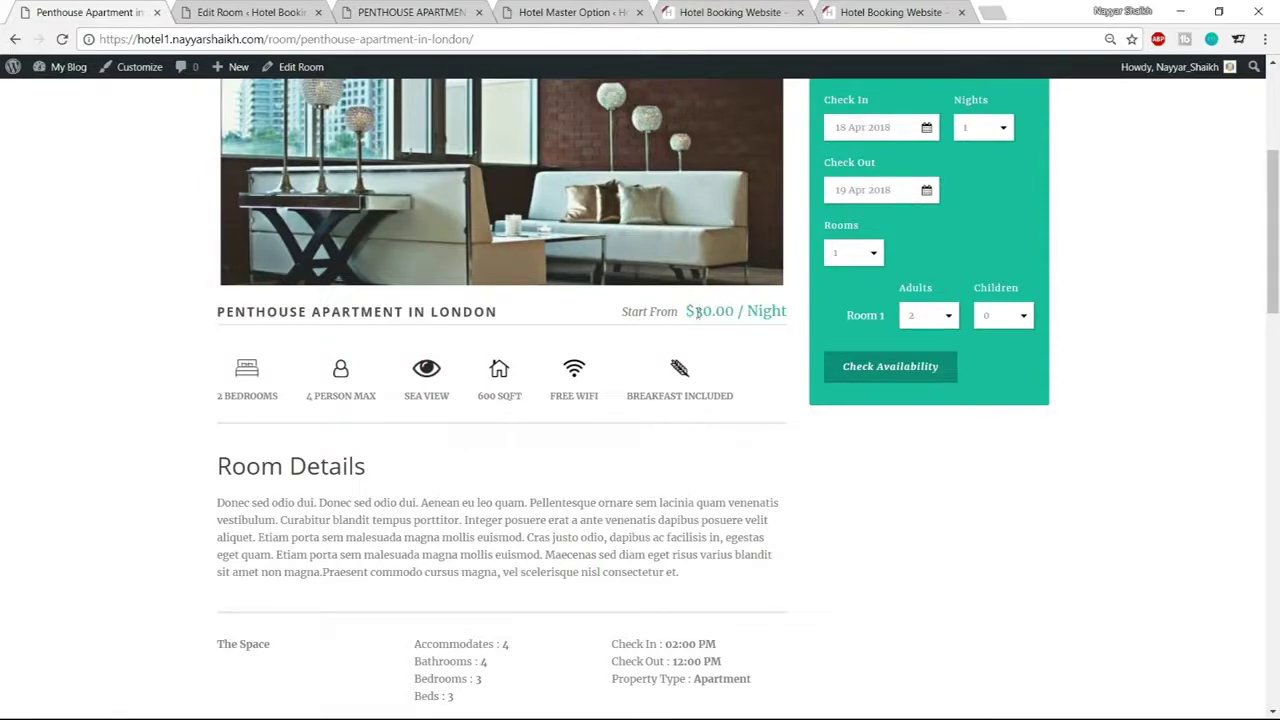
Enter Room Amount 2 and Max People 4 in the room's Page Option fields
click(291, 8)
scroll(786, 403, down, 5)
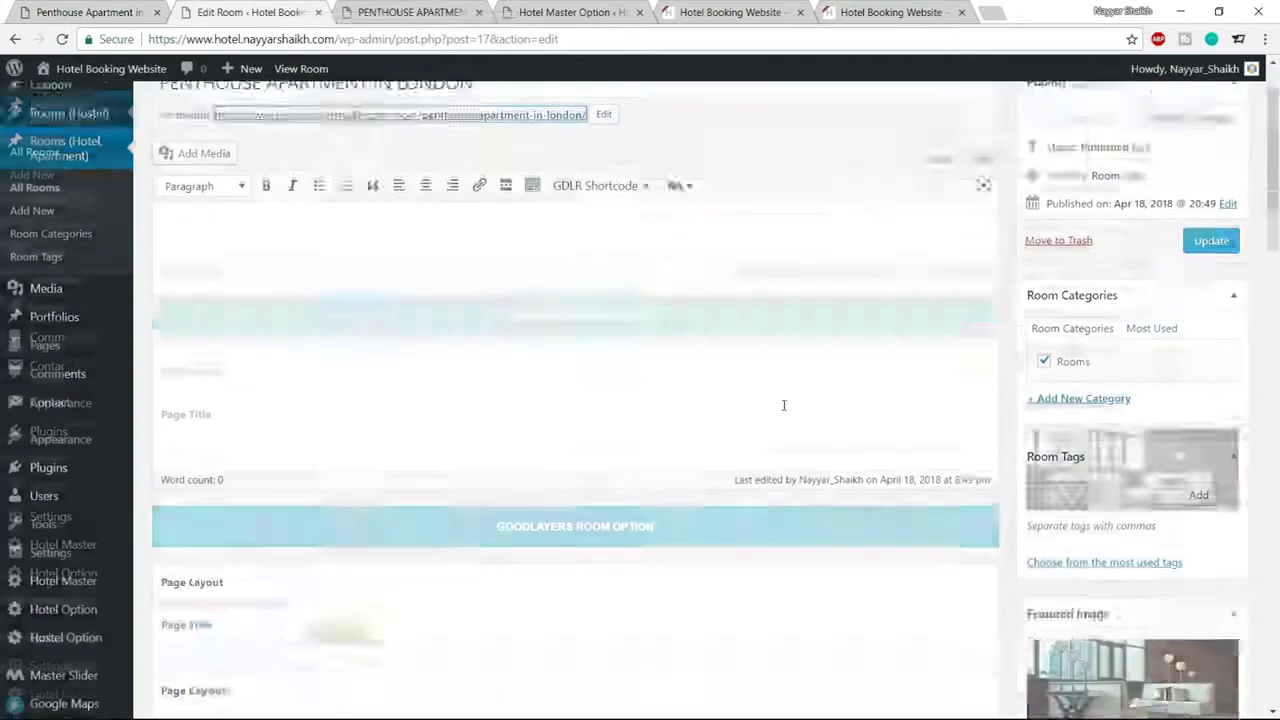
scroll(800, 437, down, 5)
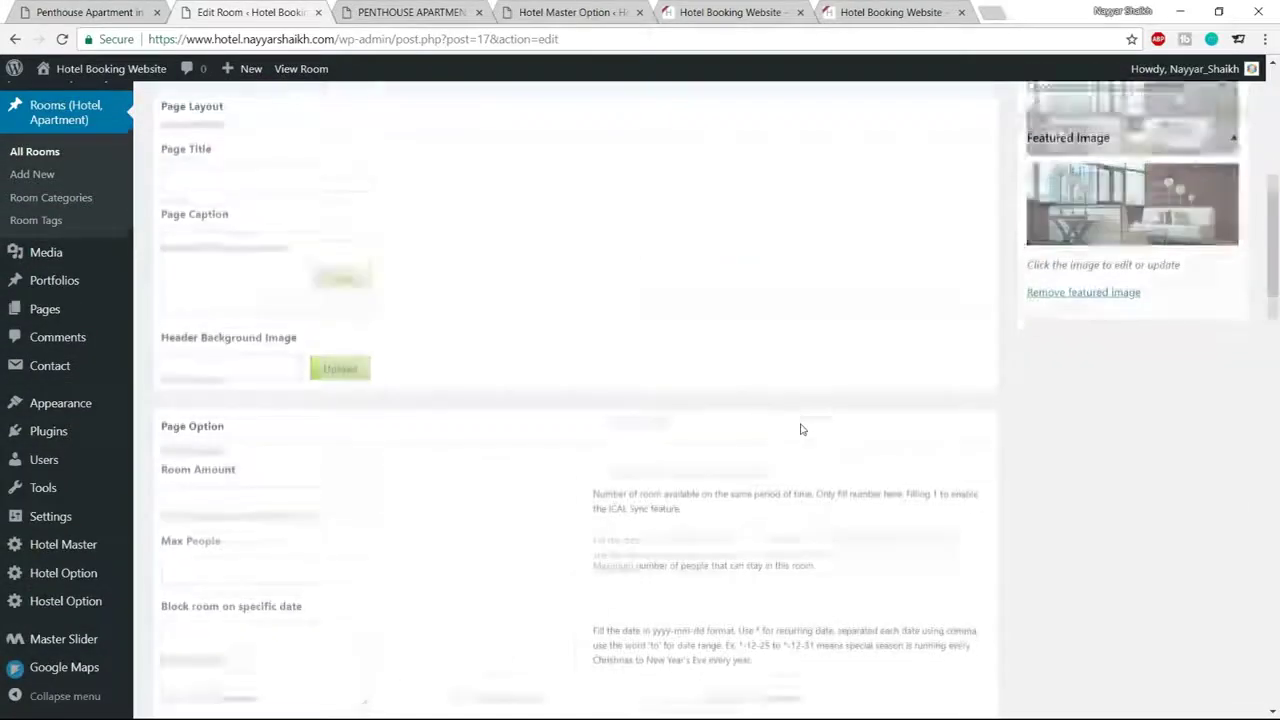
scroll(211, 210, up, 1)
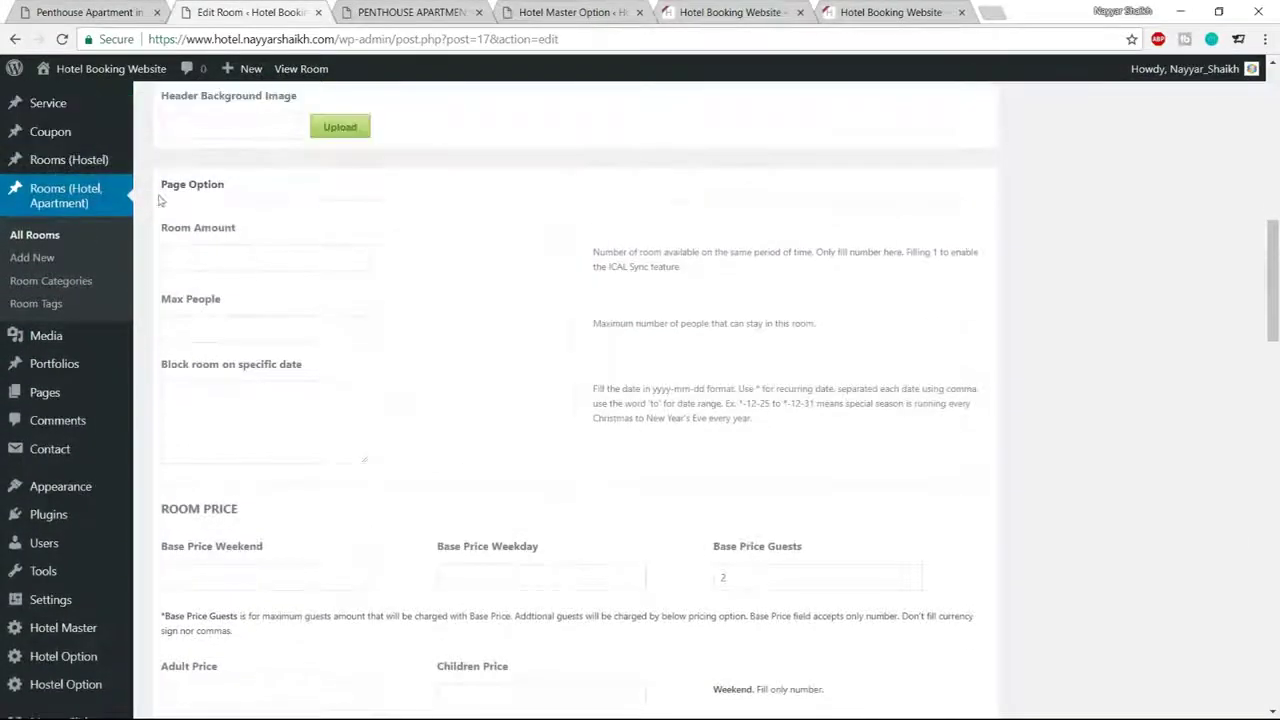
click(209, 251)
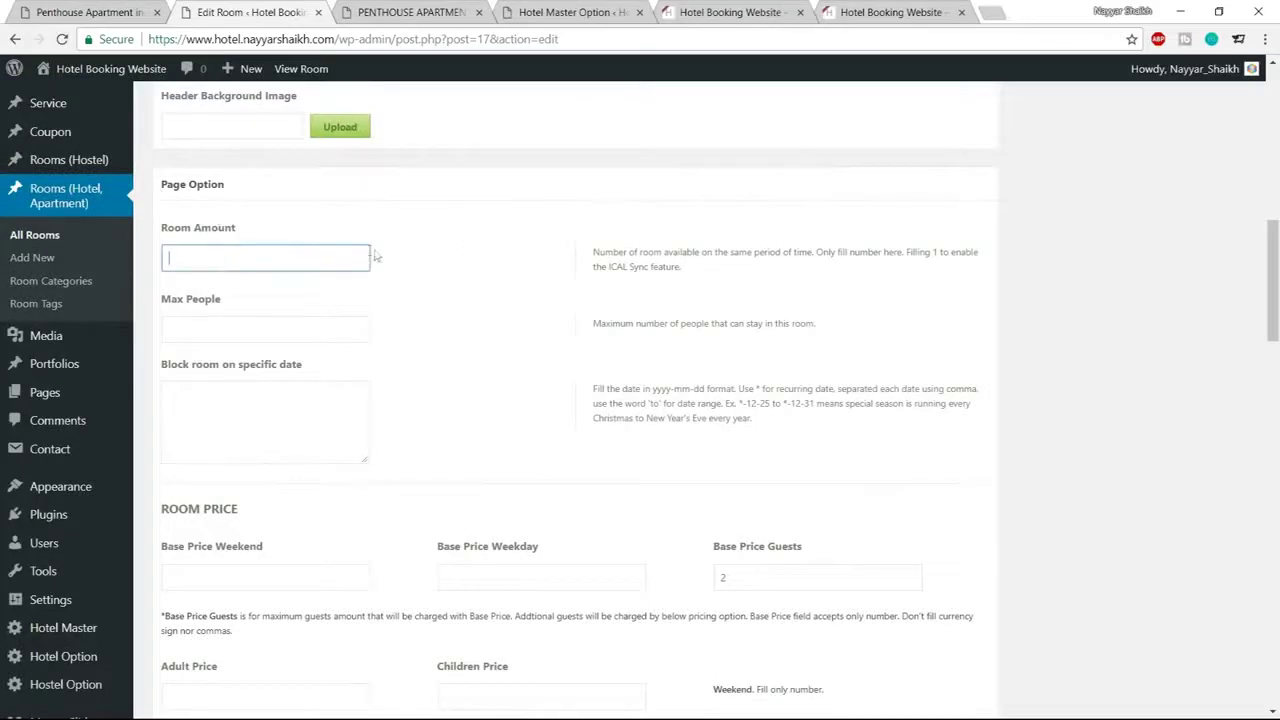
click(464, 217)
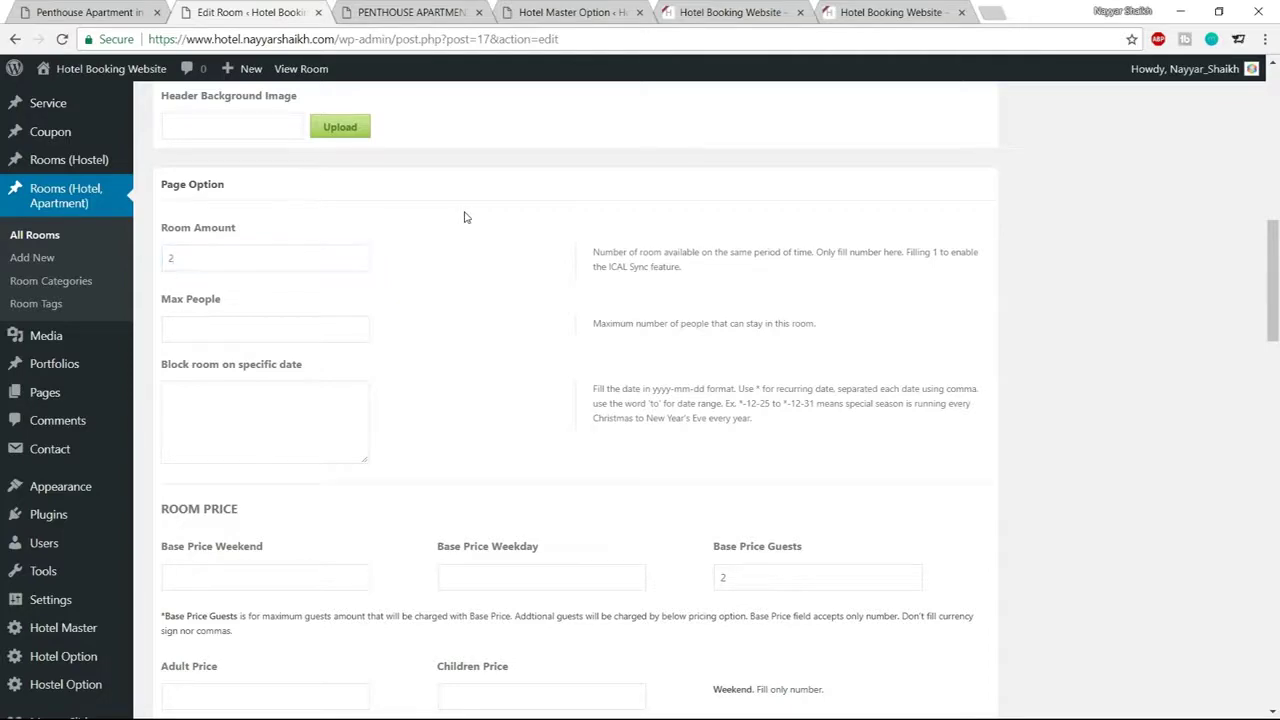
scroll(477, 289, up, 10)
scroll(675, 370, down, 5)
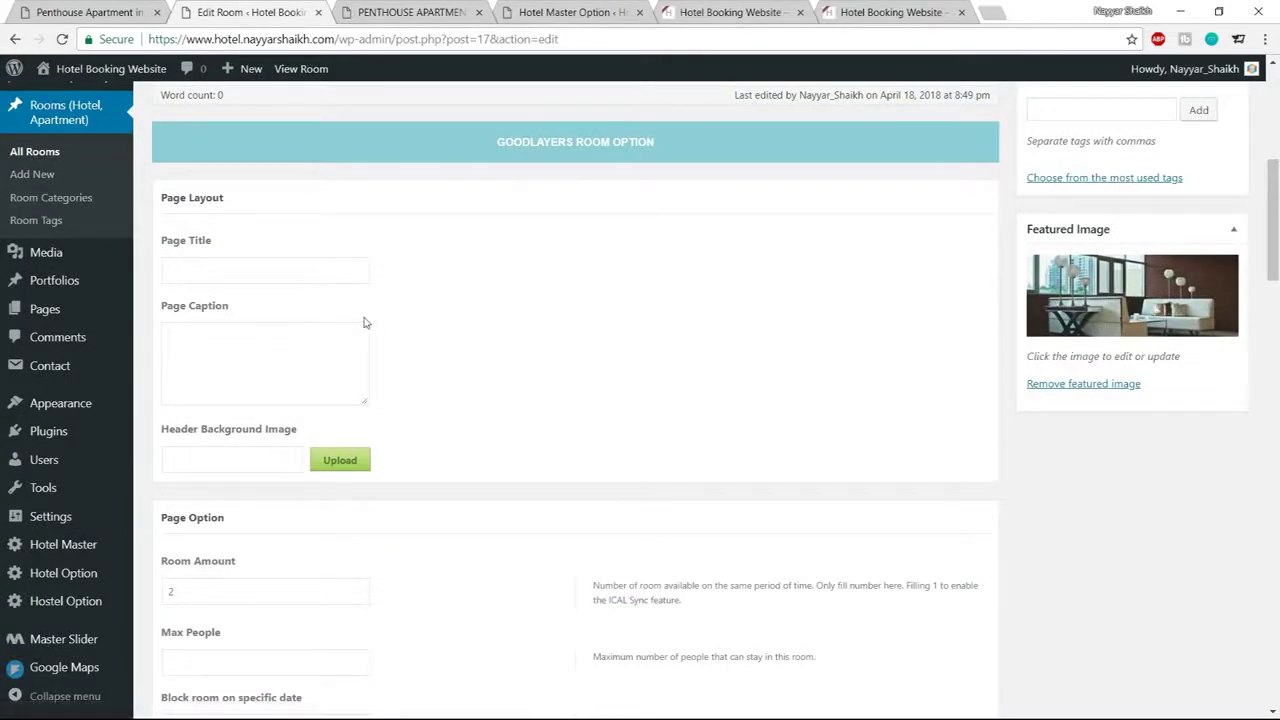
scroll(377, 331, down, 3)
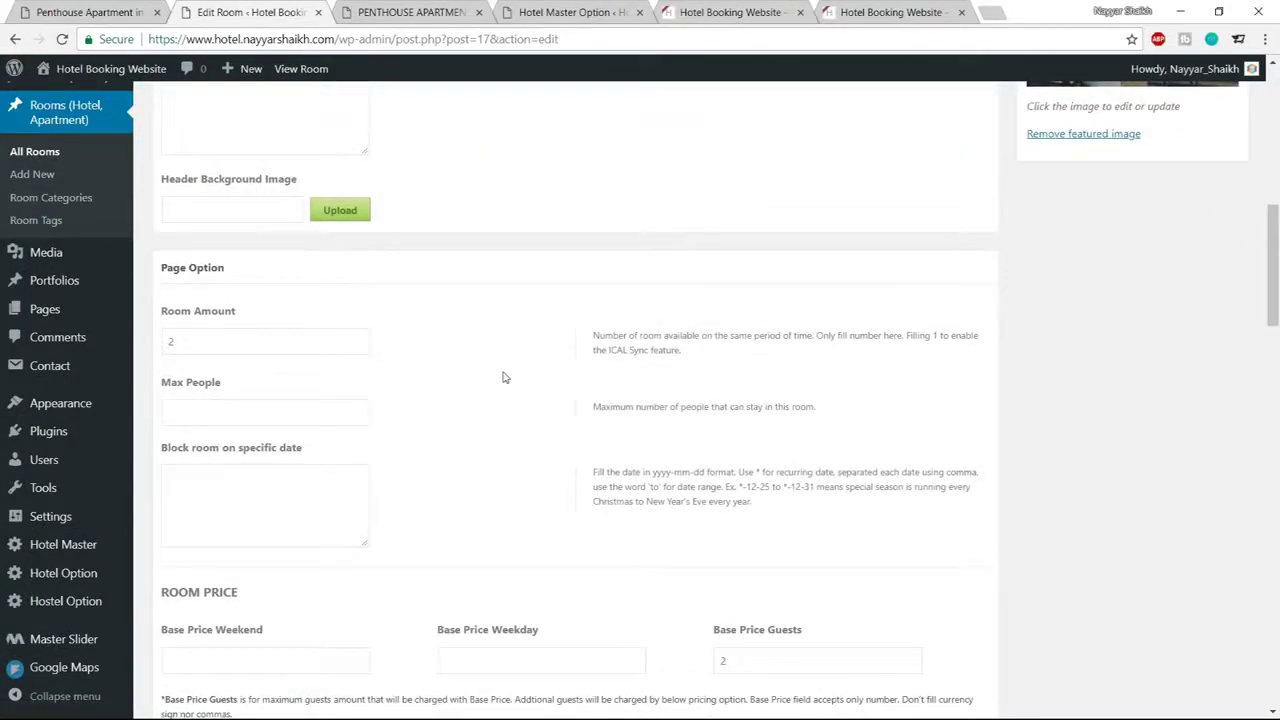
scroll(505, 377, down, 1)
click(212, 325)
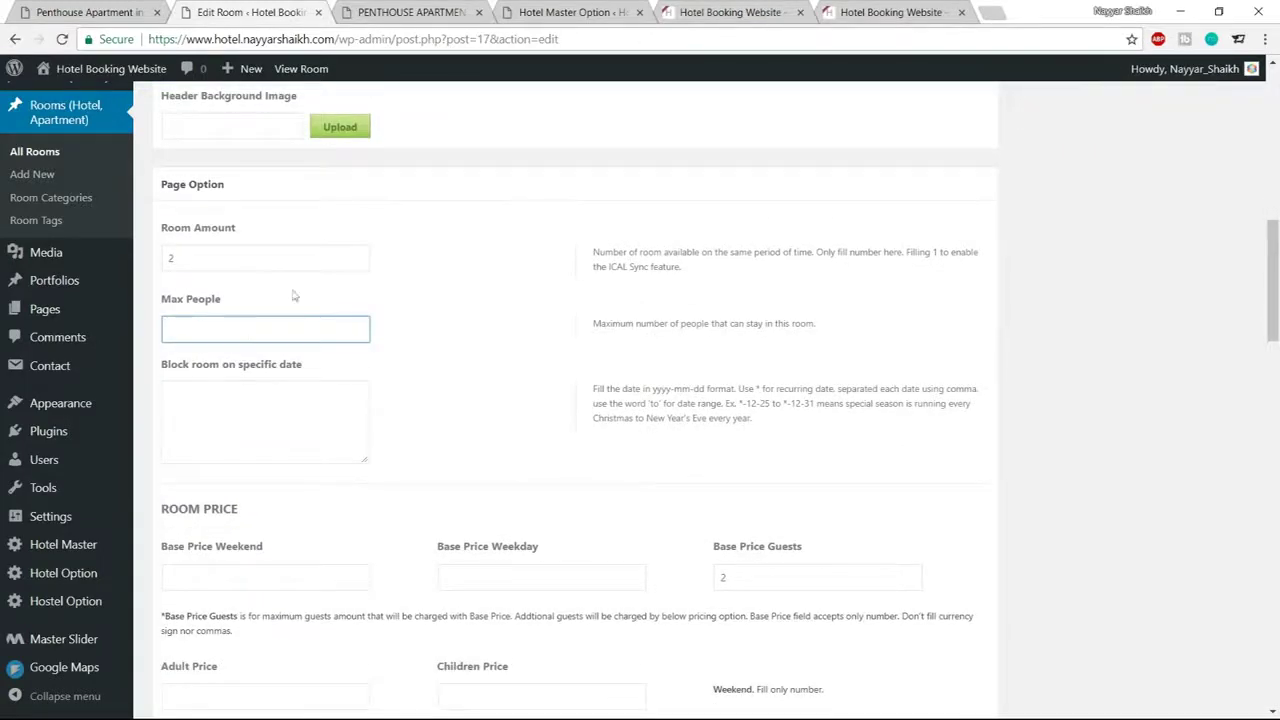
click(463, 304)
Review the entered values and the Block room on specific date box
drag(210, 260, 168, 258)
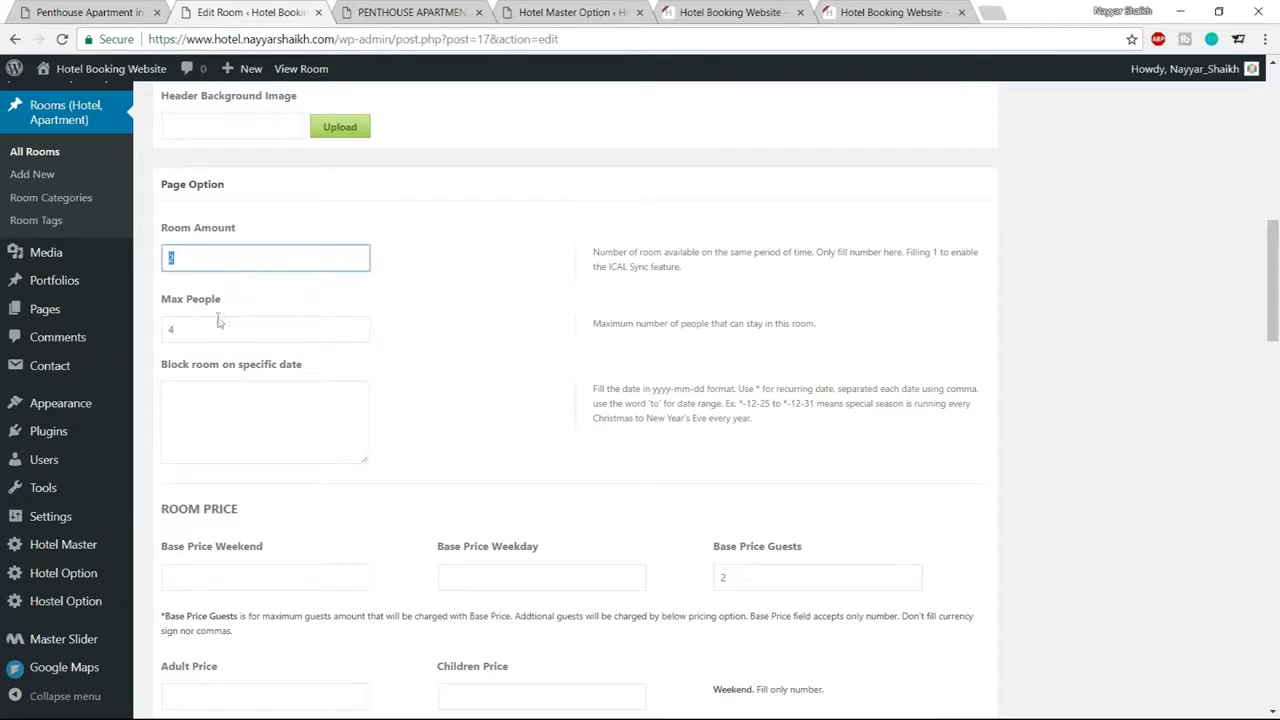
drag(219, 322, 156, 331)
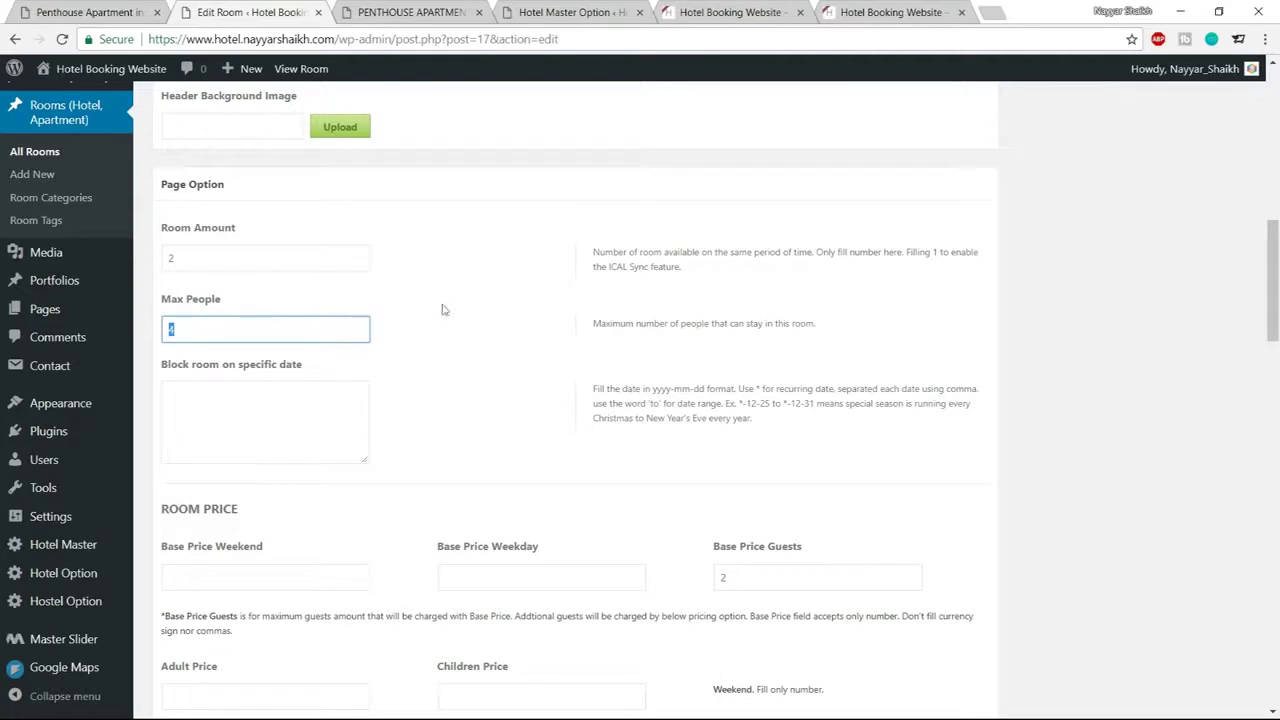
click(420, 338)
click(302, 419)
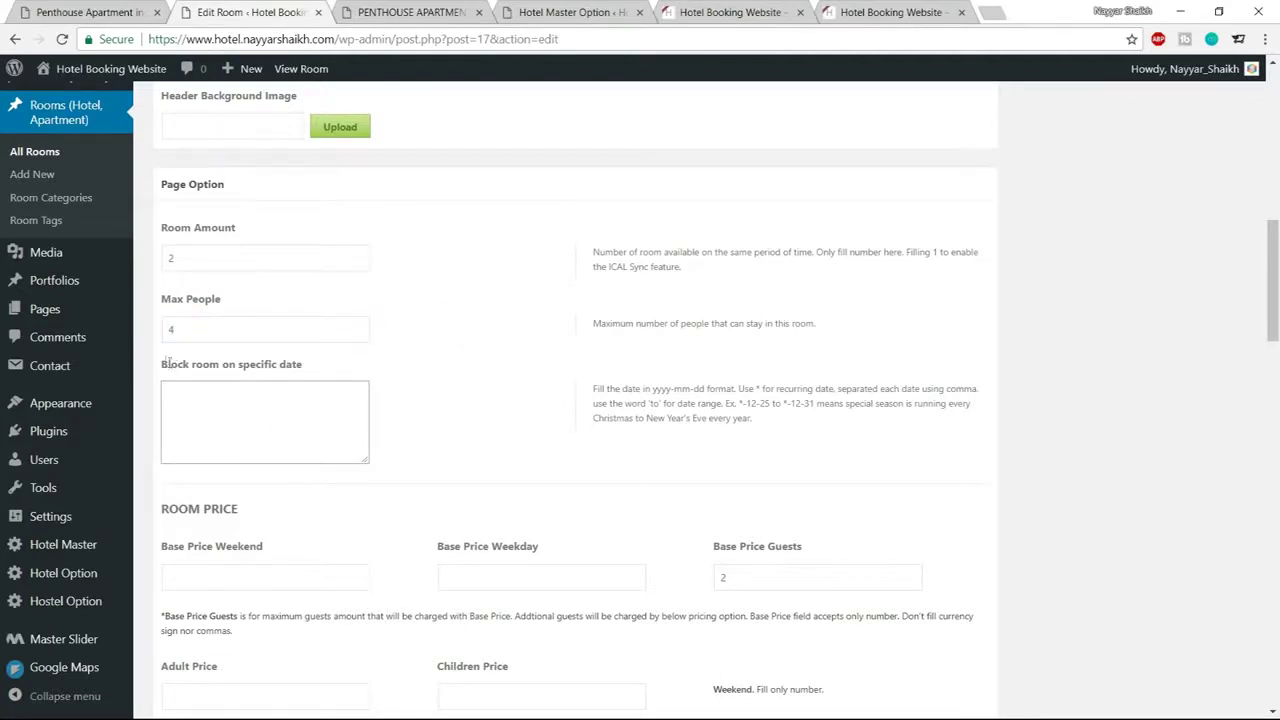
drag(160, 366, 343, 369)
click(345, 370)
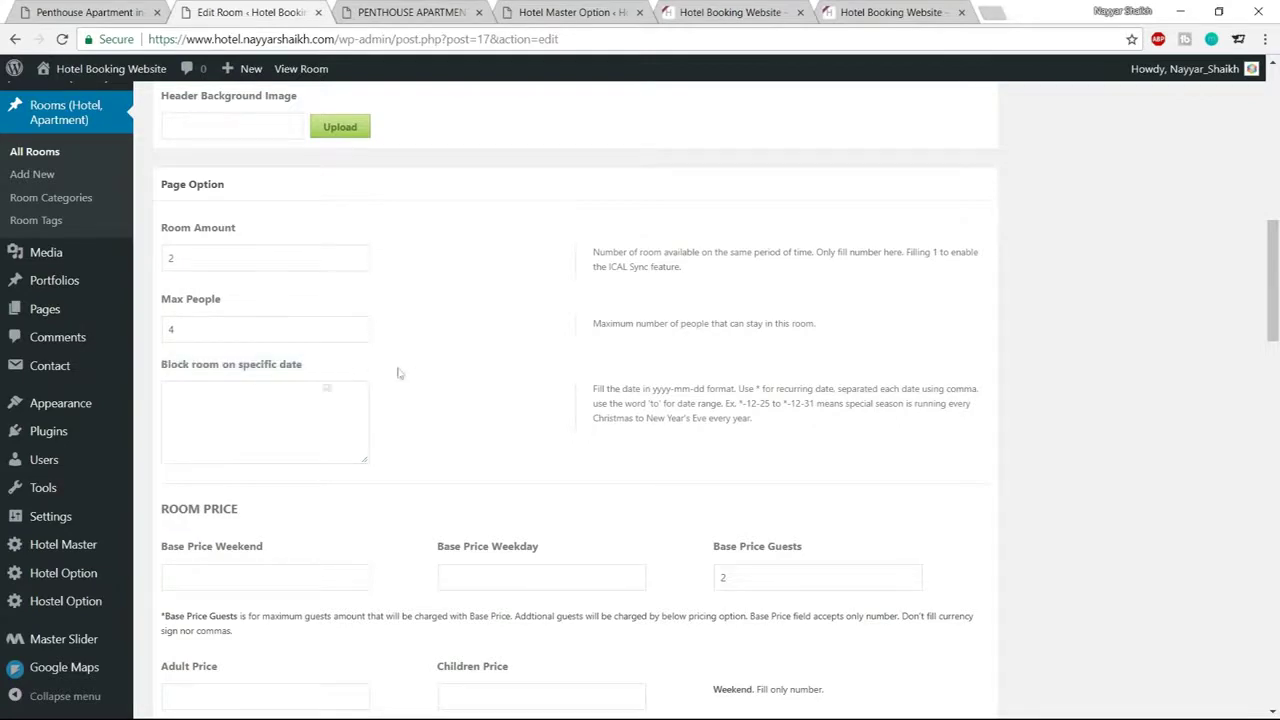
scroll(462, 408, down, 1)
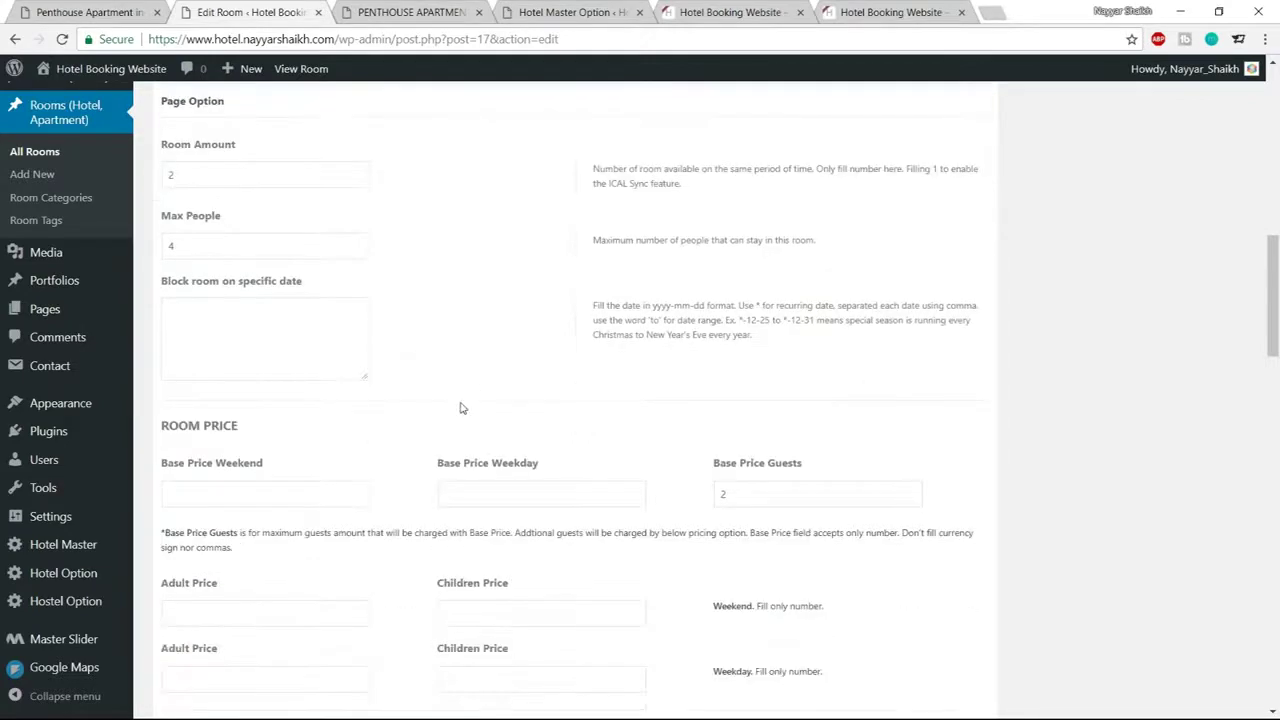
Compare with the reference room's Start From price on the demo page
click(420, 12)
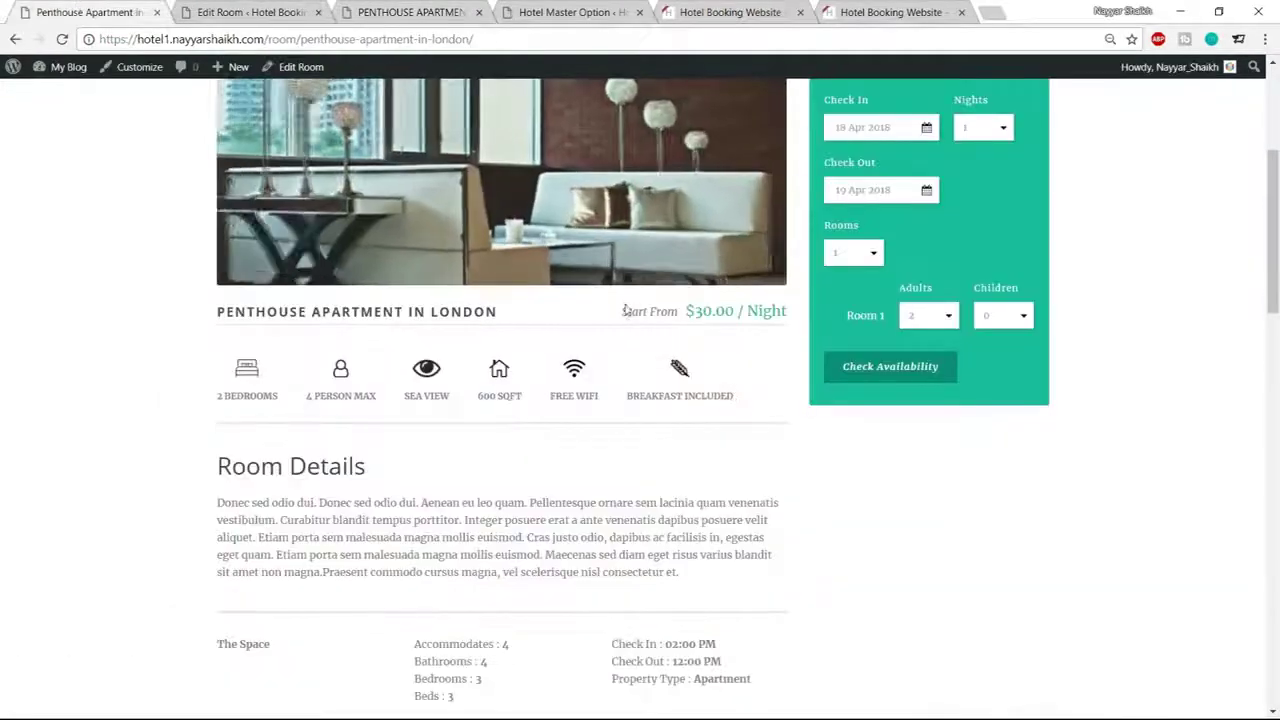
drag(622, 311, 765, 312)
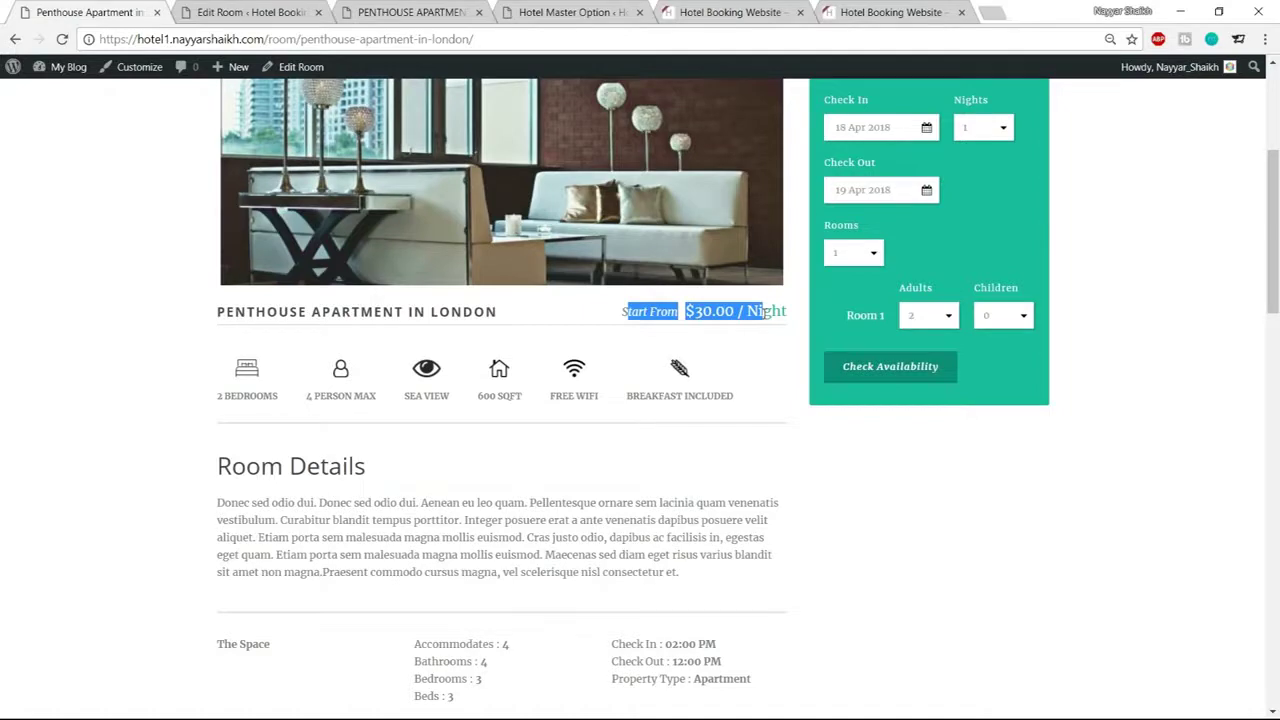
click(778, 364)
scroll(785, 440, up, 1)
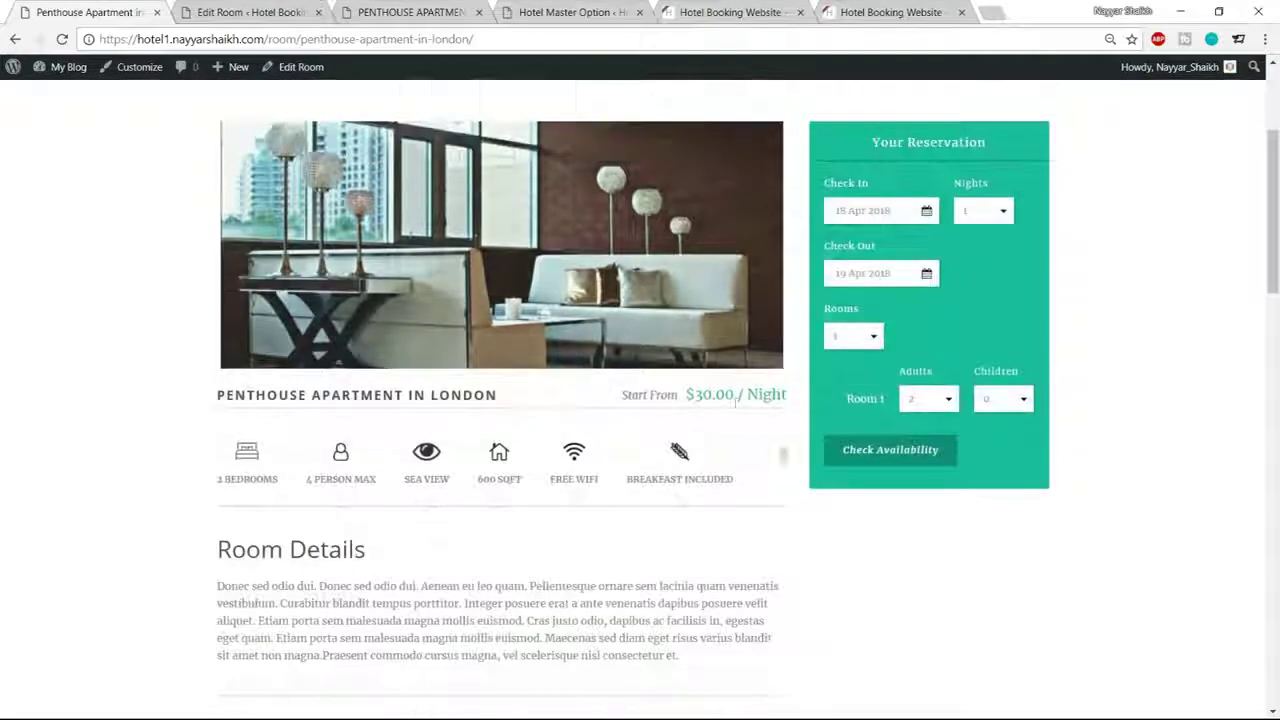
key(ctrl+Tab)
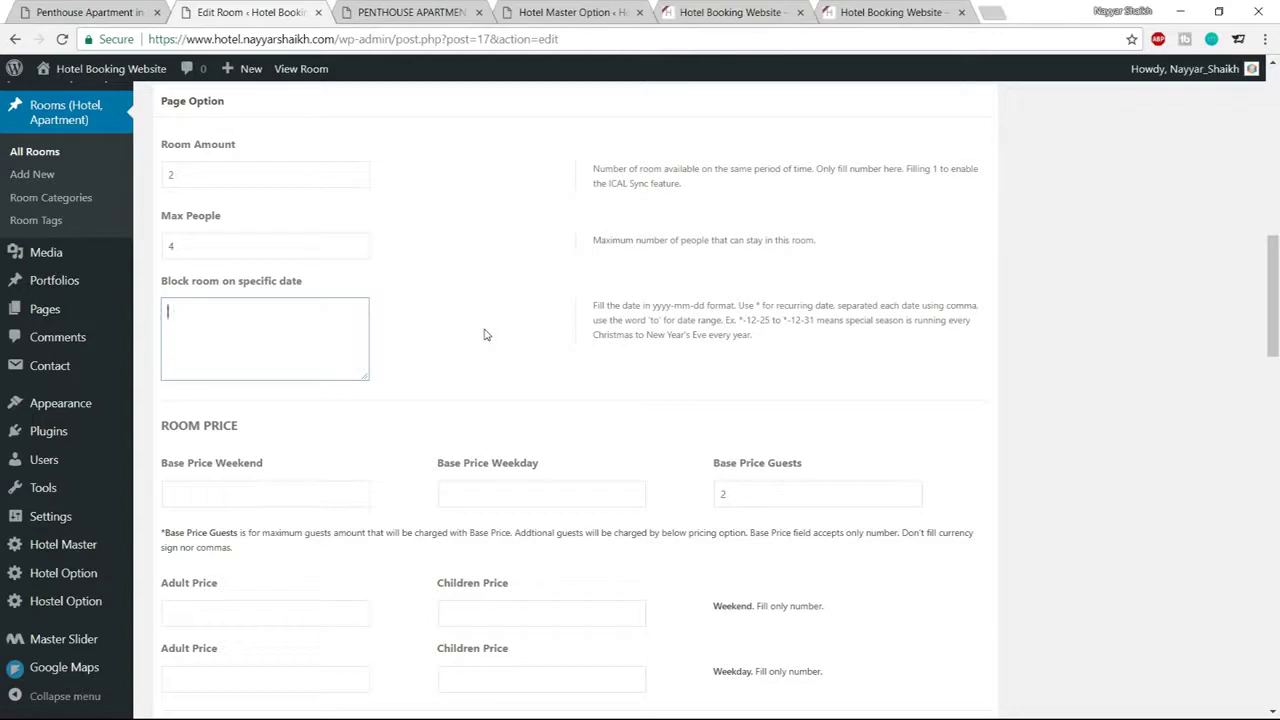
Enter the blocked date range 2018-12-25 to 2019-1-1
text(2018-12-25)
drag(237, 306, 166, 311)
click(172, 317)
text(o)
text( 2018)
text(-1)
key(BackSpace)
key(BackSpace)
key(BackSpace)
text(9-1-)
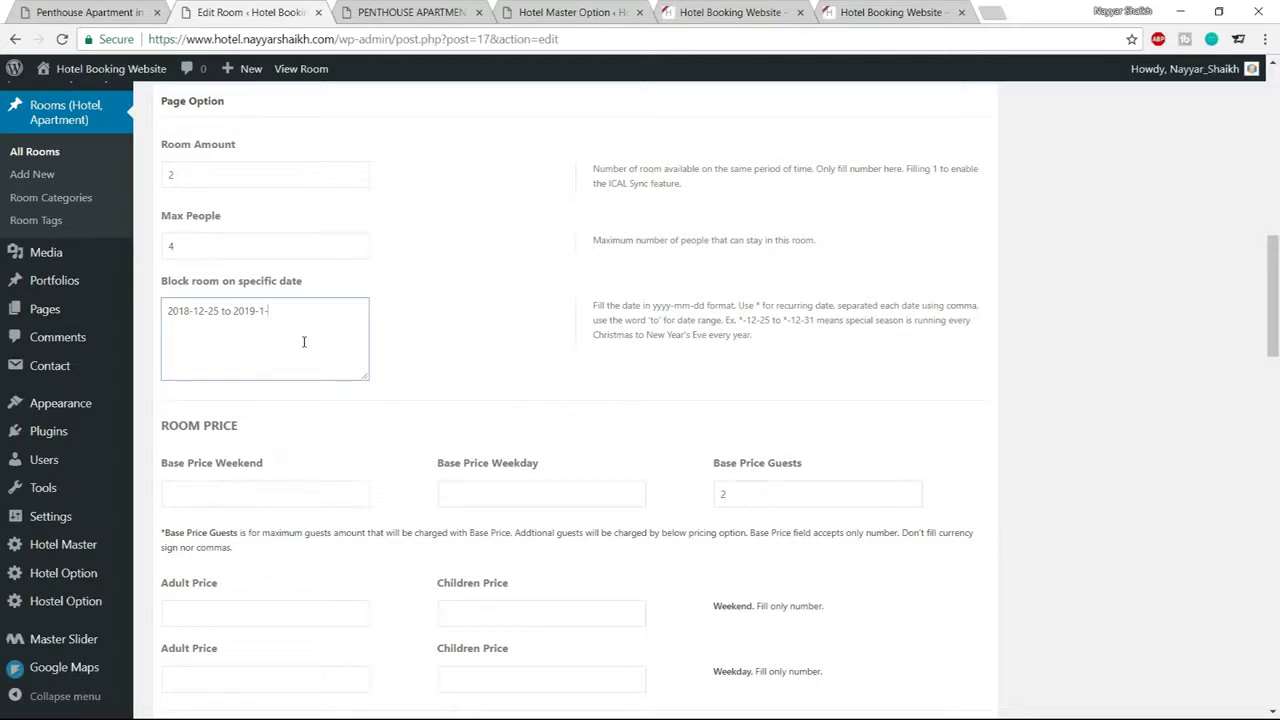
text(1)
Replace both years with * so the range reads *-12-25 to *-1-1
drag(189, 311, 149, 314)
text(*)
drag(238, 313, 219, 303)
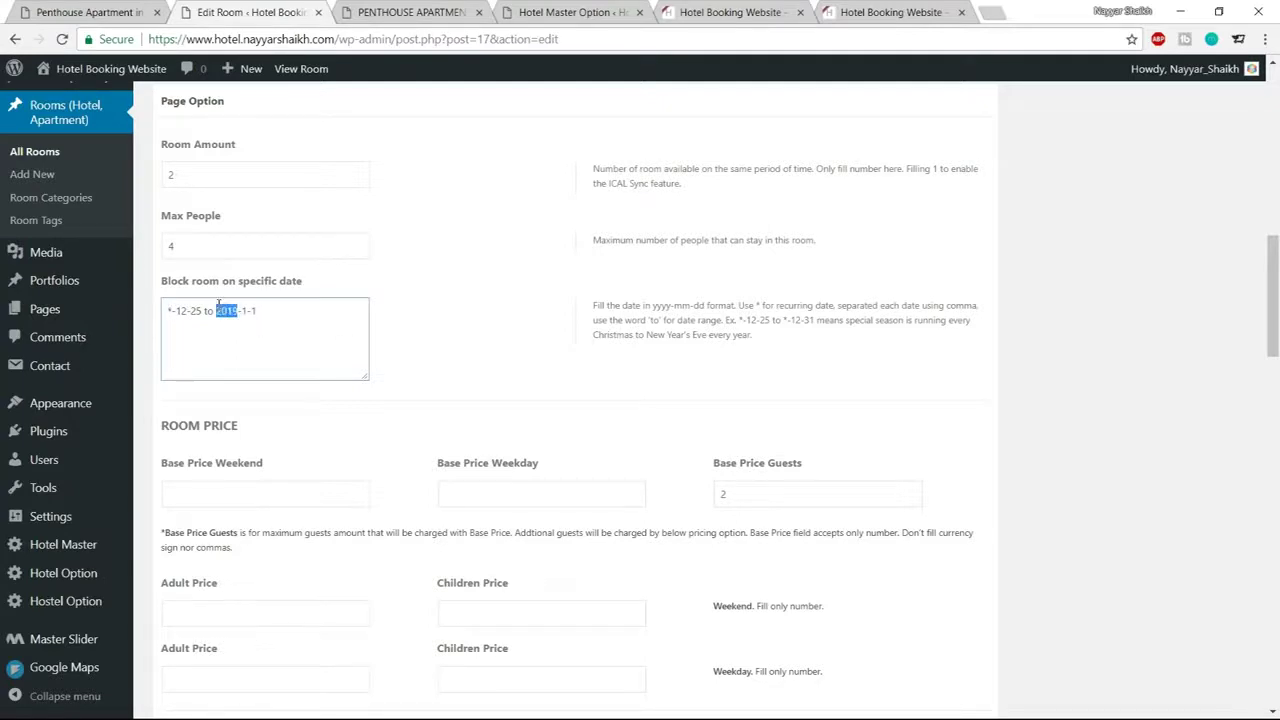
text(*)
Set the base price to 50 for weekends and 30 for weekdays
scroll(500, 333, down, 1)
scroll(500, 333, down, 3)
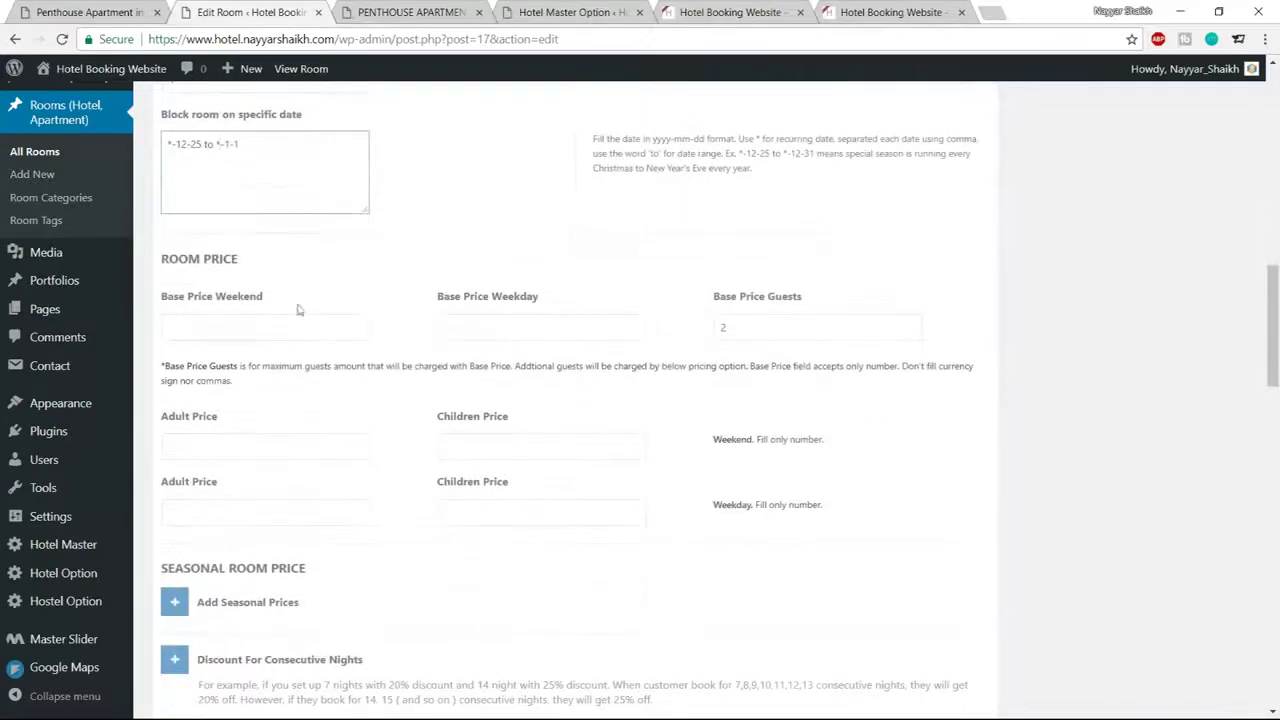
click(272, 328)
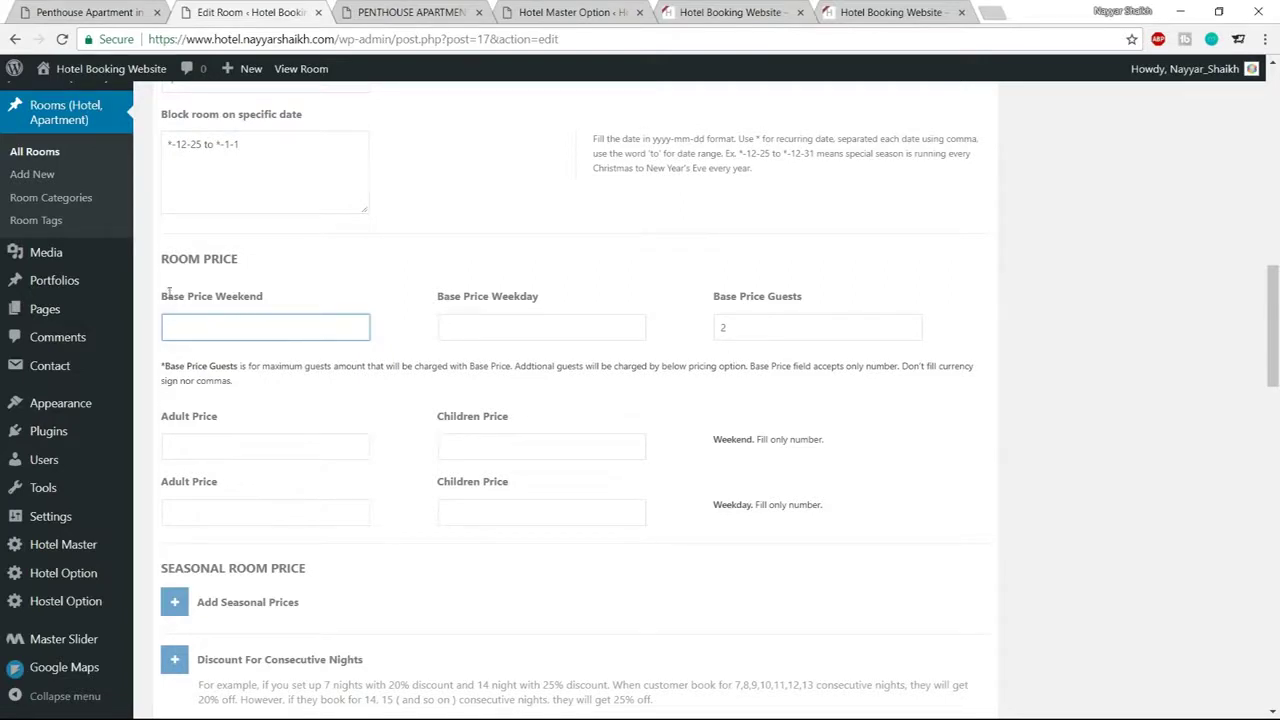
drag(162, 296, 283, 297)
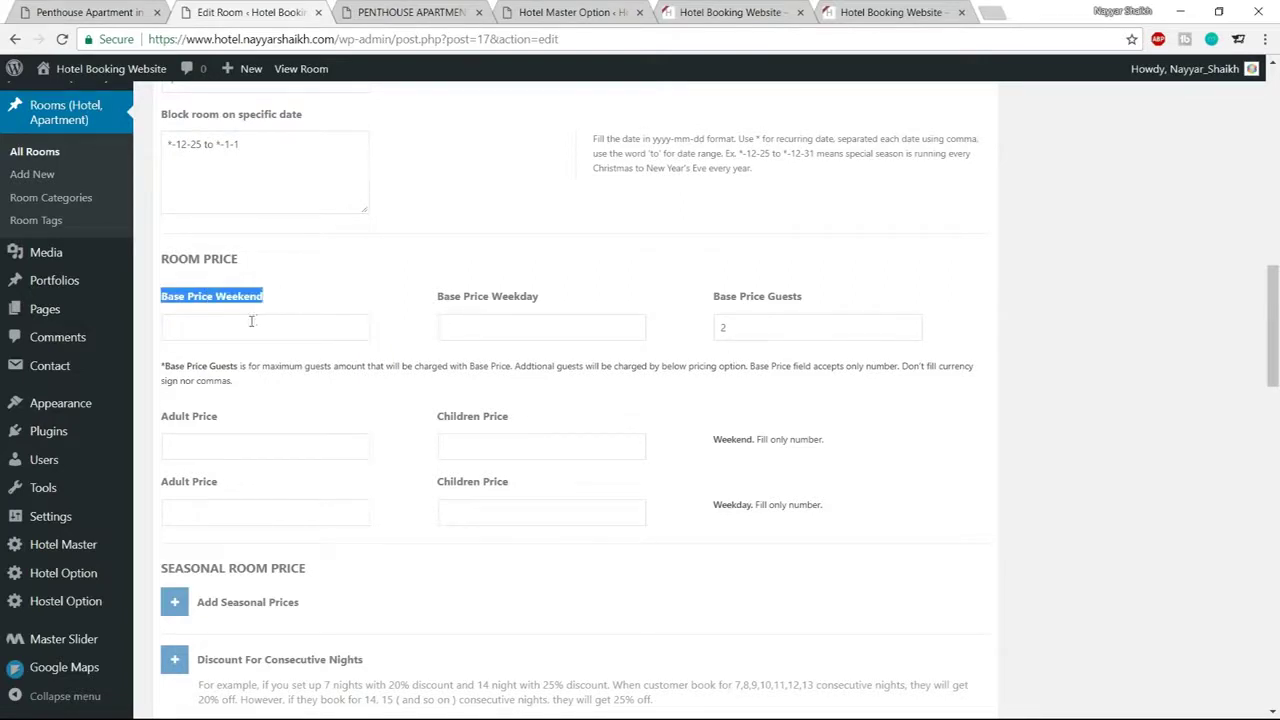
click(252, 321)
text(50)
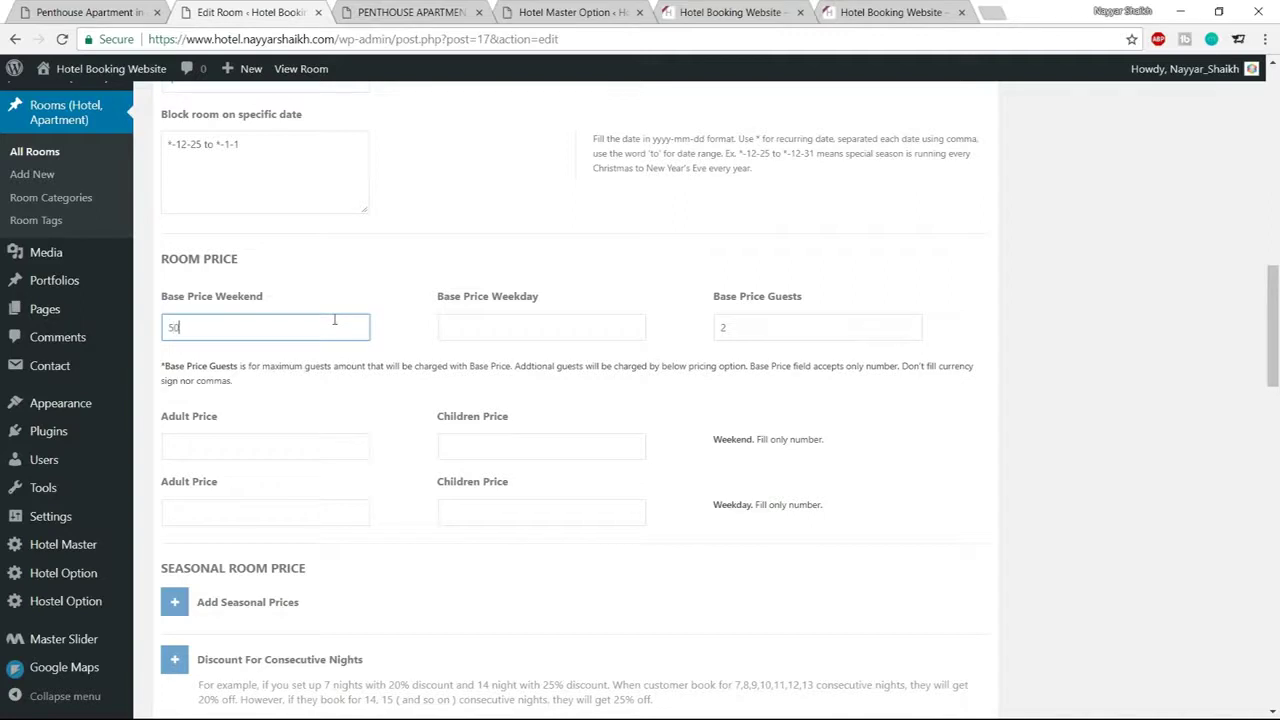
click(488, 333)
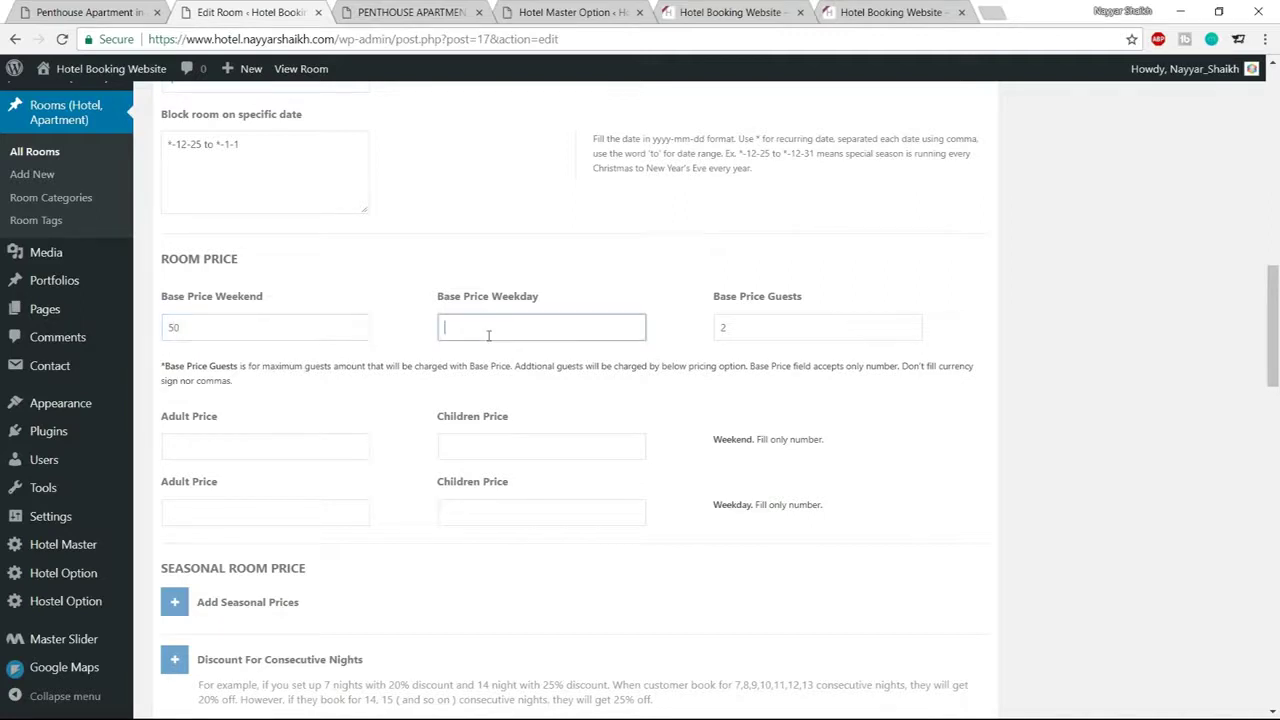
text(30)
click(608, 300)
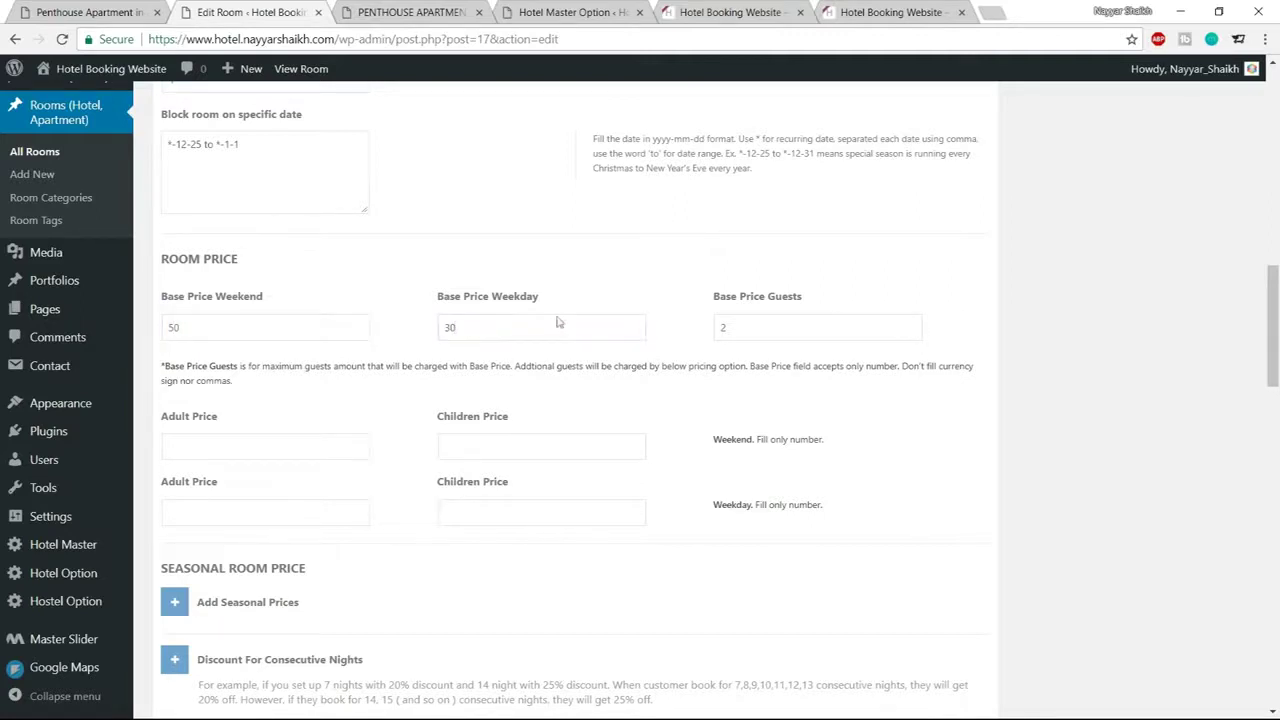
click(765, 327)
click(806, 297)
Check the base prices of 50 and 30 and the base guests value of 2
drag(250, 337, 140, 345)
drag(783, 324, 687, 327)
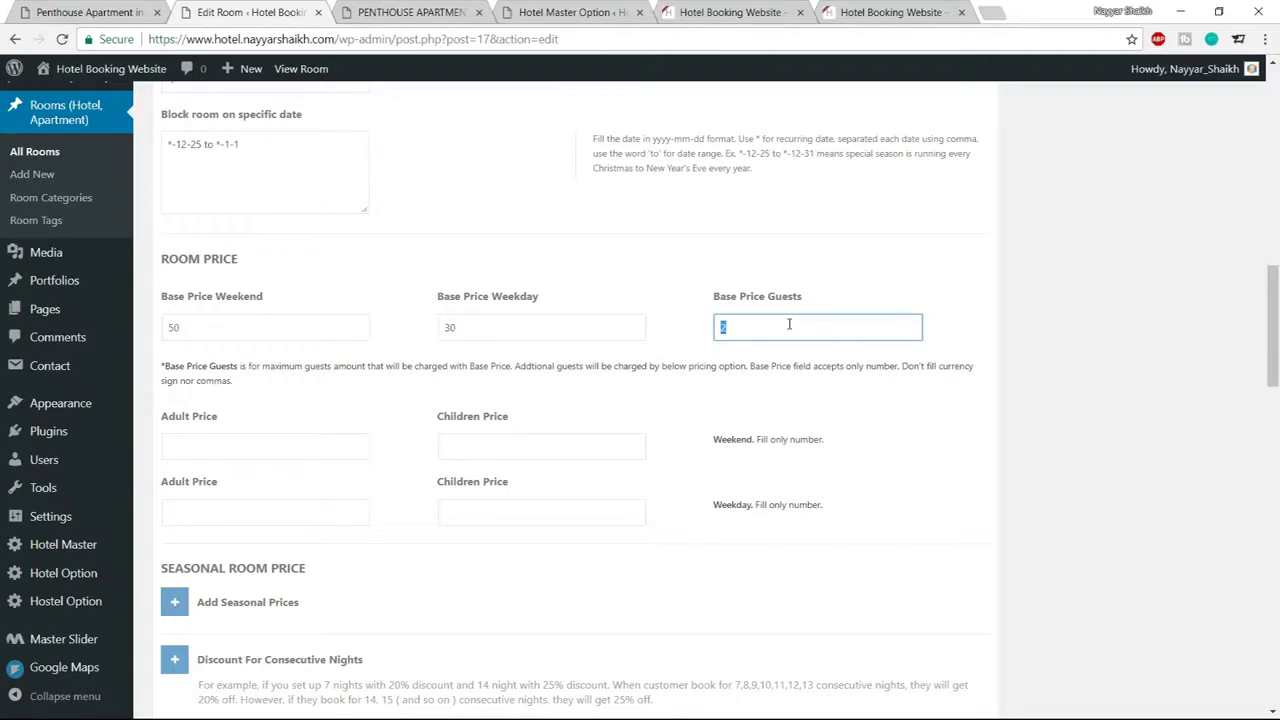
scroll(789, 324, up, 5)
drag(250, 497, 133, 488)
scroll(495, 420, down, 4)
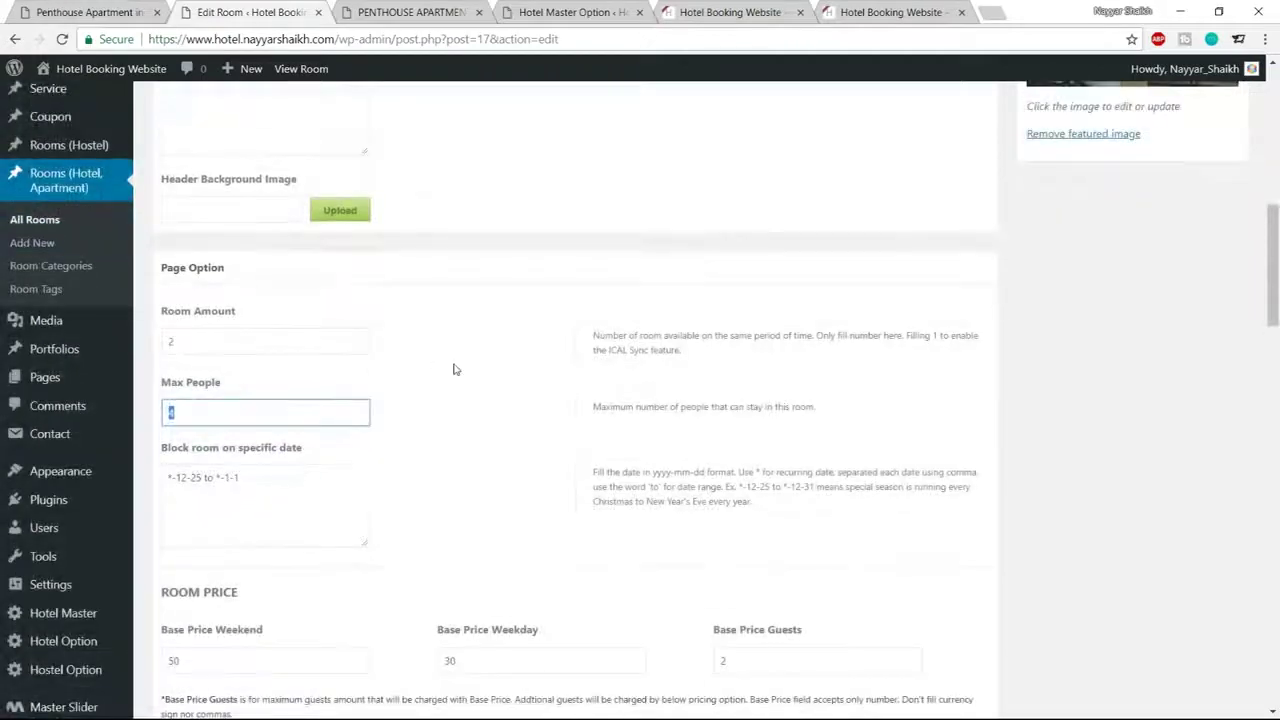
scroll(746, 323, down, 1)
scroll(746, 323, up, 3)
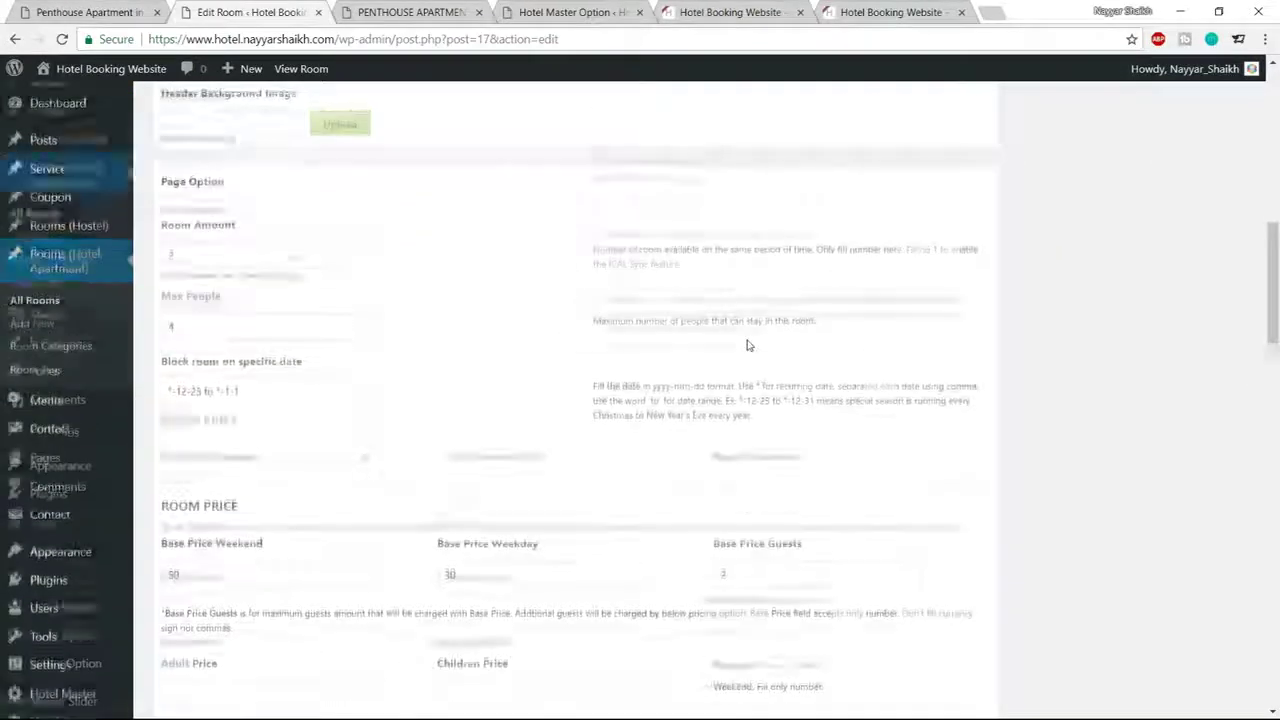
scroll(777, 352, down, 3)
drag(749, 331, 708, 333)
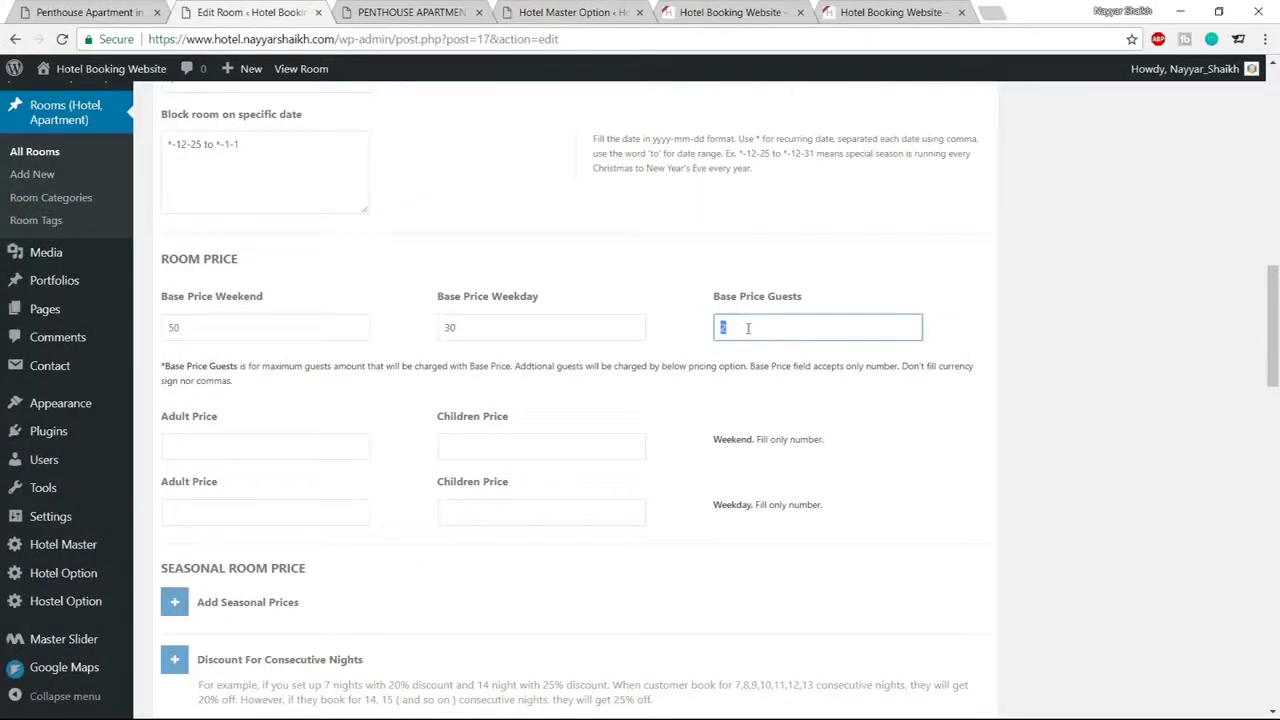
click(276, 330)
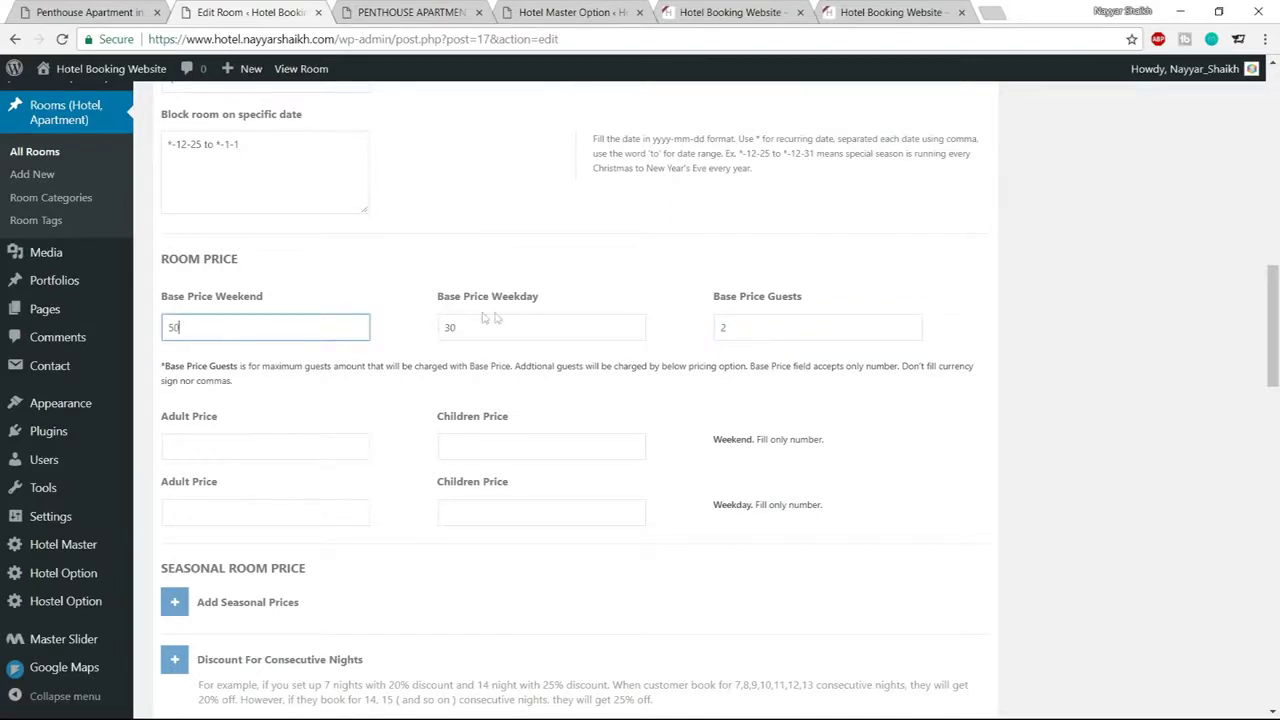
drag(497, 318, 433, 328)
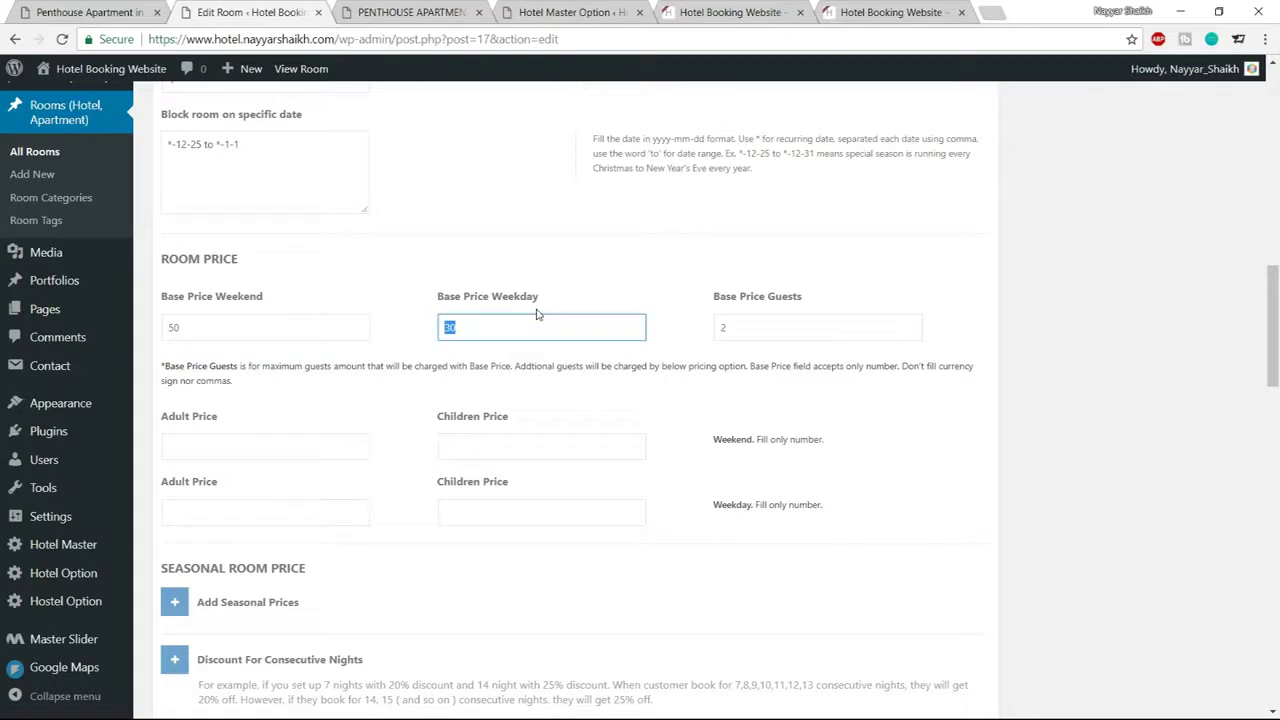
drag(767, 337, 707, 343)
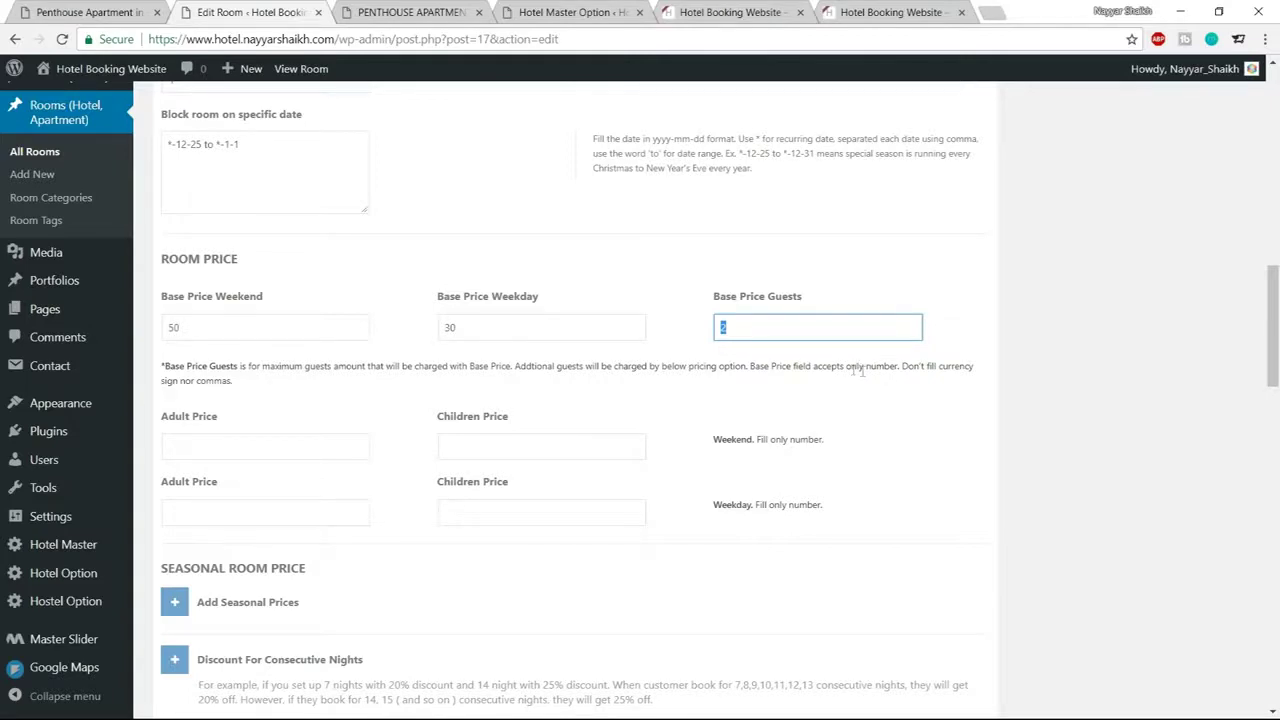
click(891, 382)
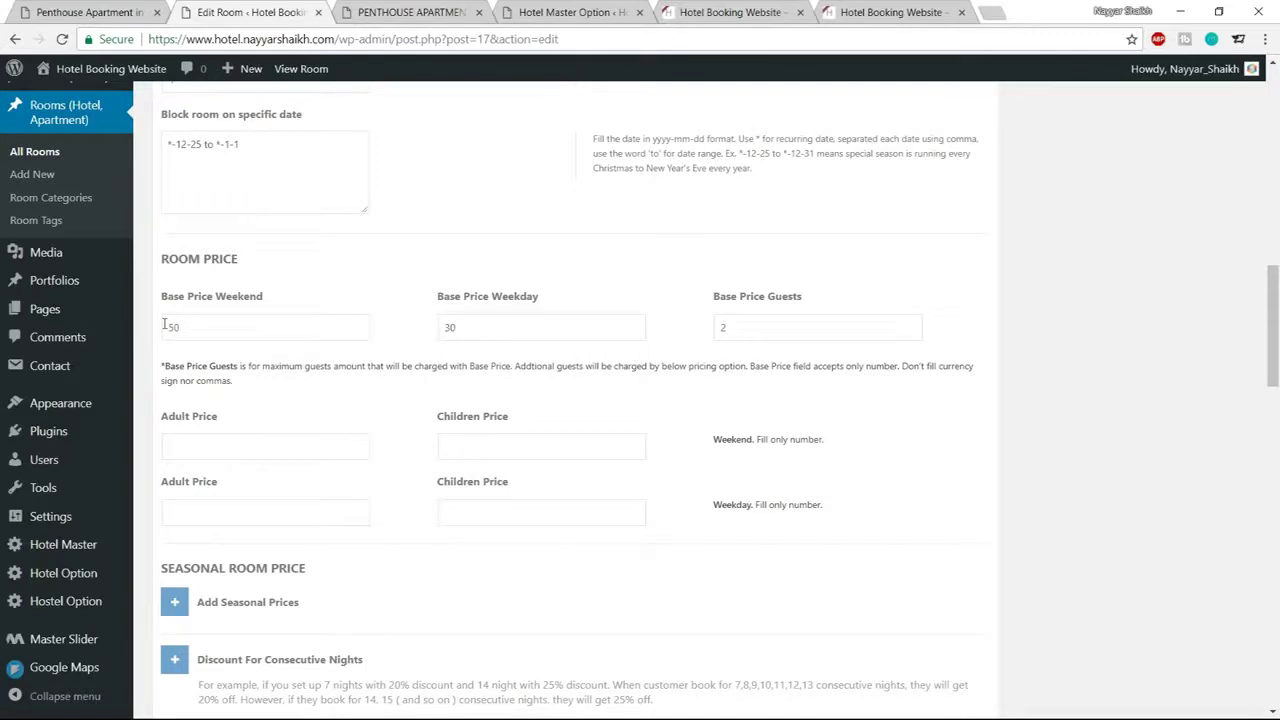
double_click(725, 327)
click(699, 348)
Set the weekend adult price to 40 and the children price to 30
click(267, 448)
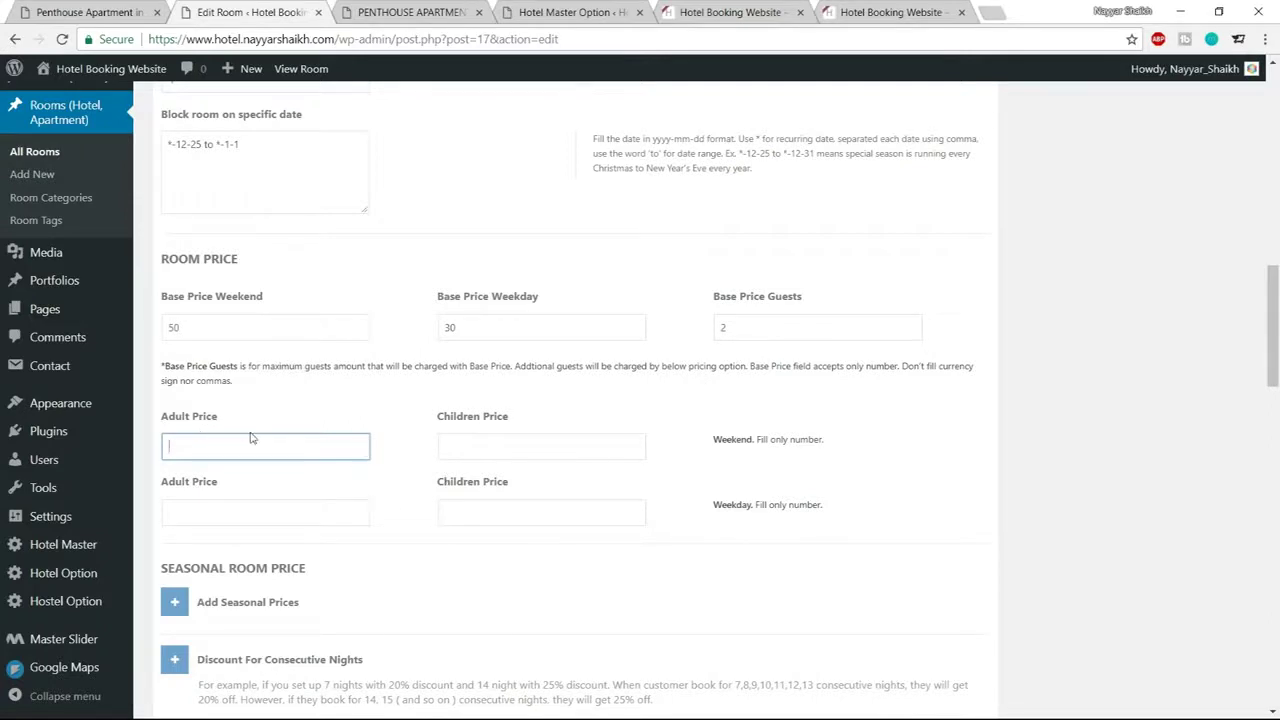
drag(710, 440, 792, 440)
click(272, 443)
text(40)
click(560, 451)
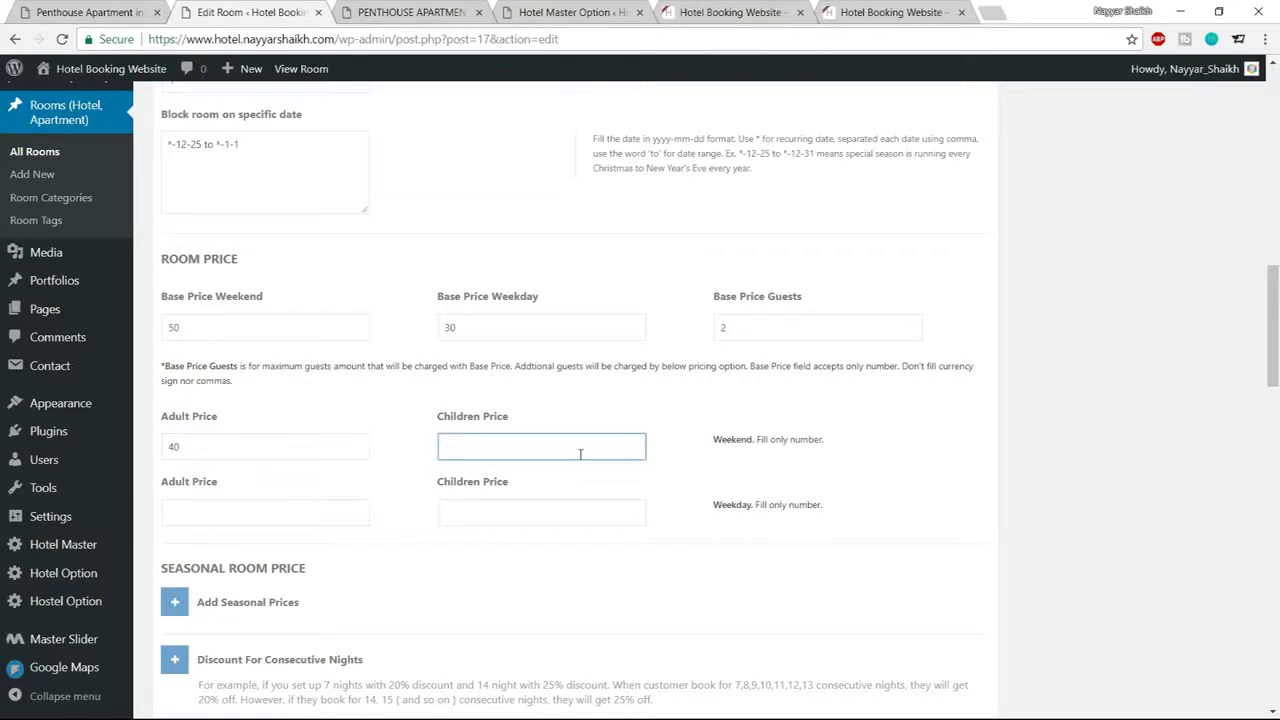
text(30)
double_click(170, 328)
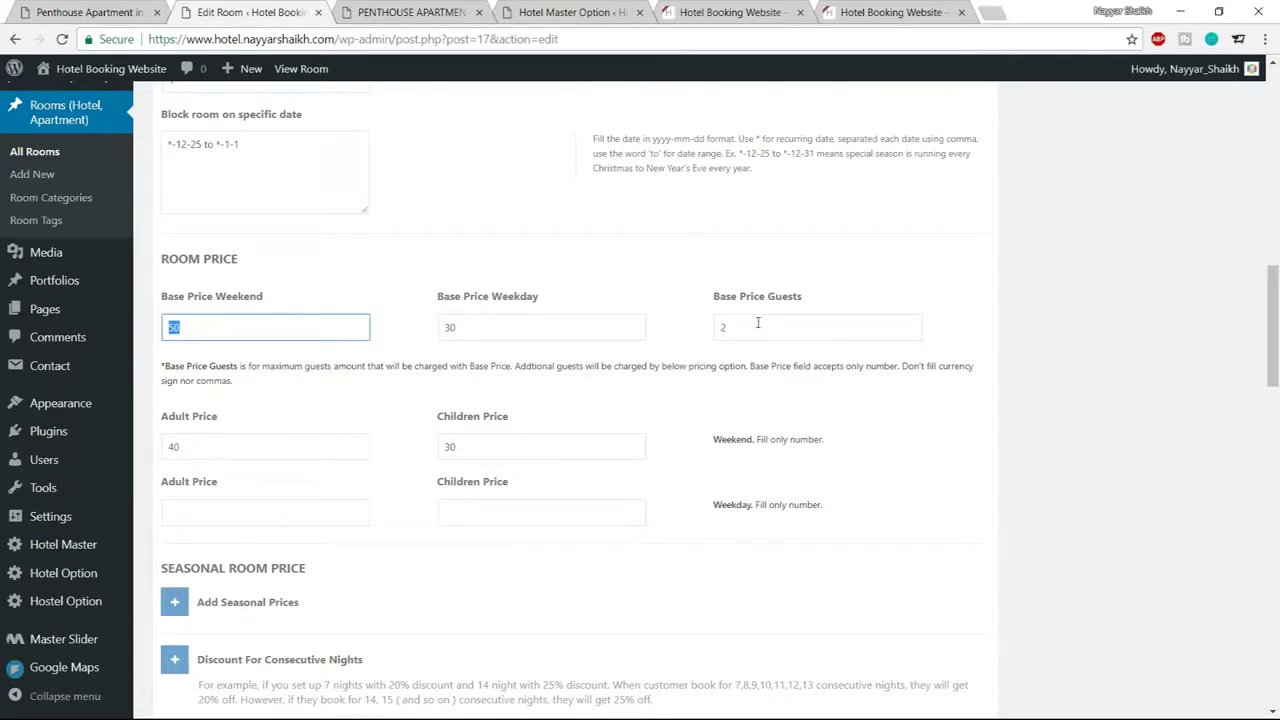
double_click(172, 446)
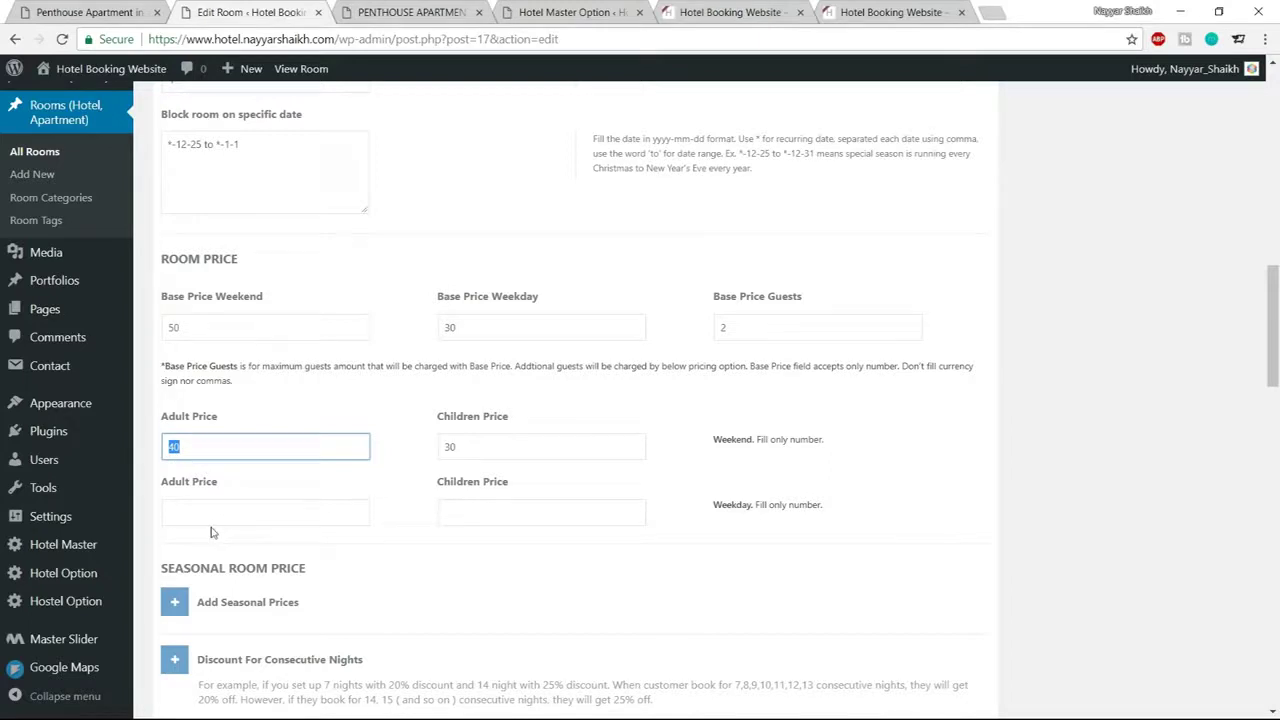
Set the weekday adult price to 30 and the children price to 20
click(217, 513)
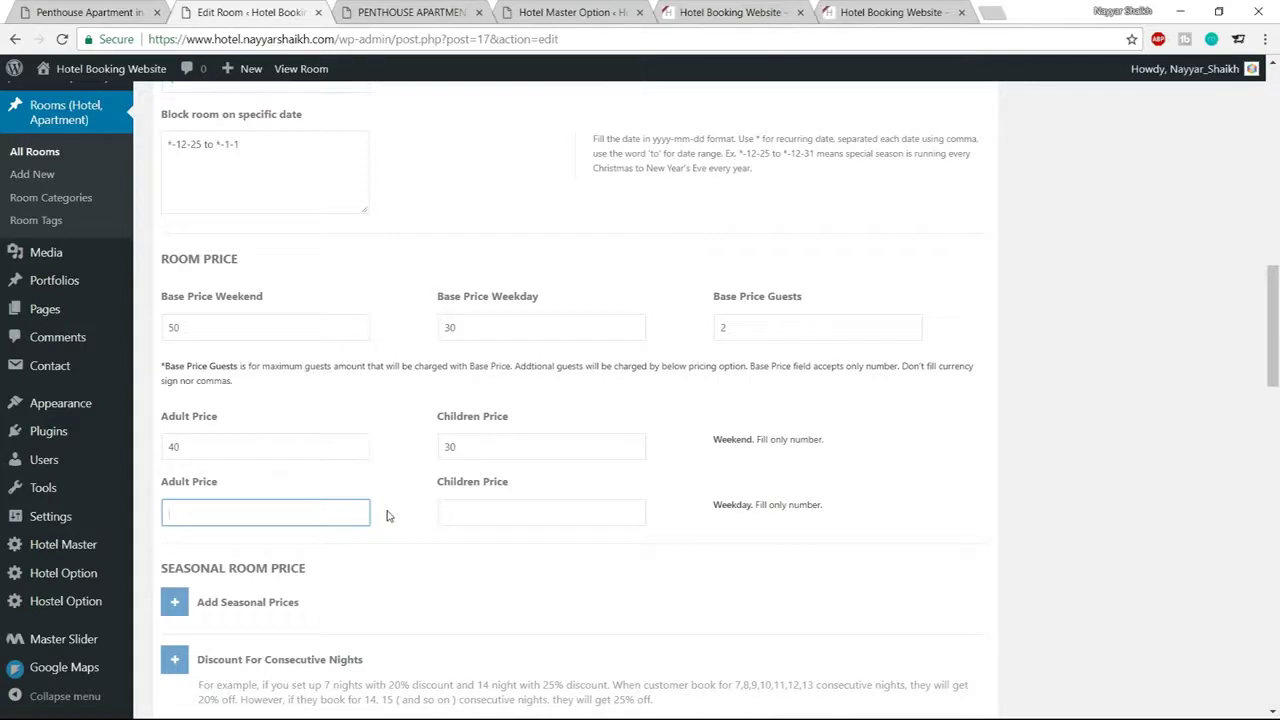
text(40)
click(523, 515)
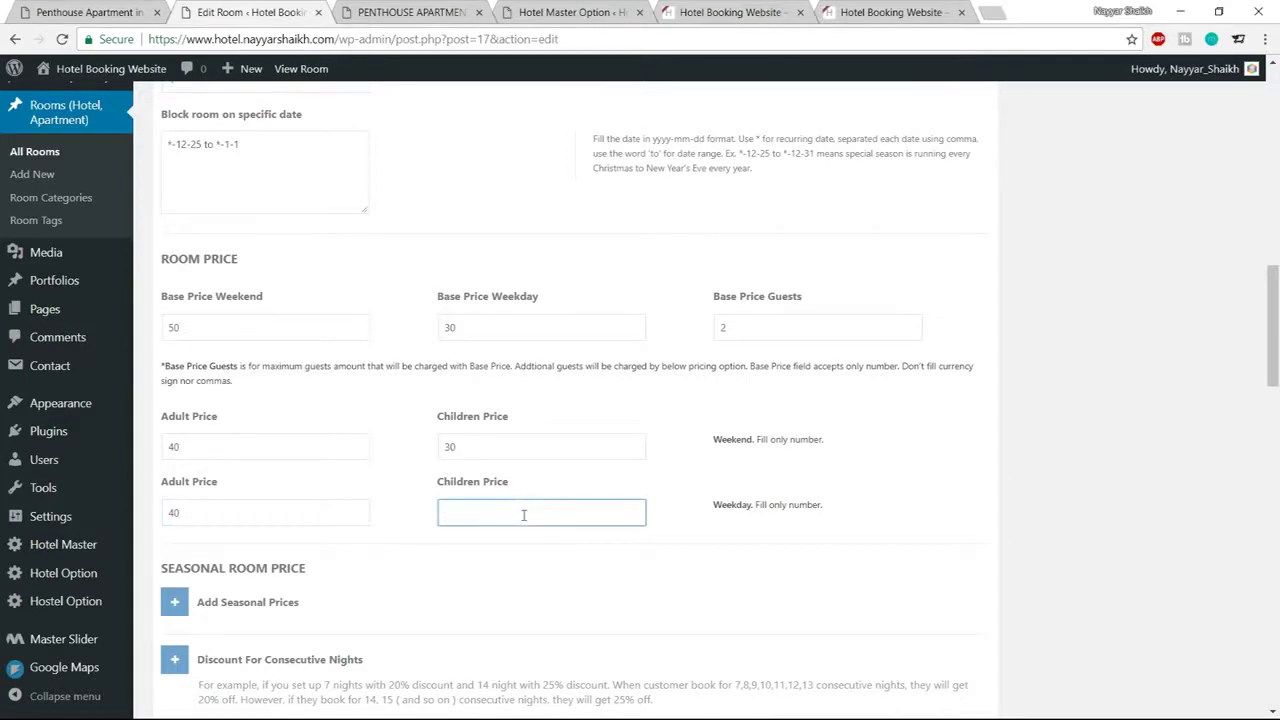
text(20)
drag(191, 513, 137, 519)
text(30)
click(893, 494)
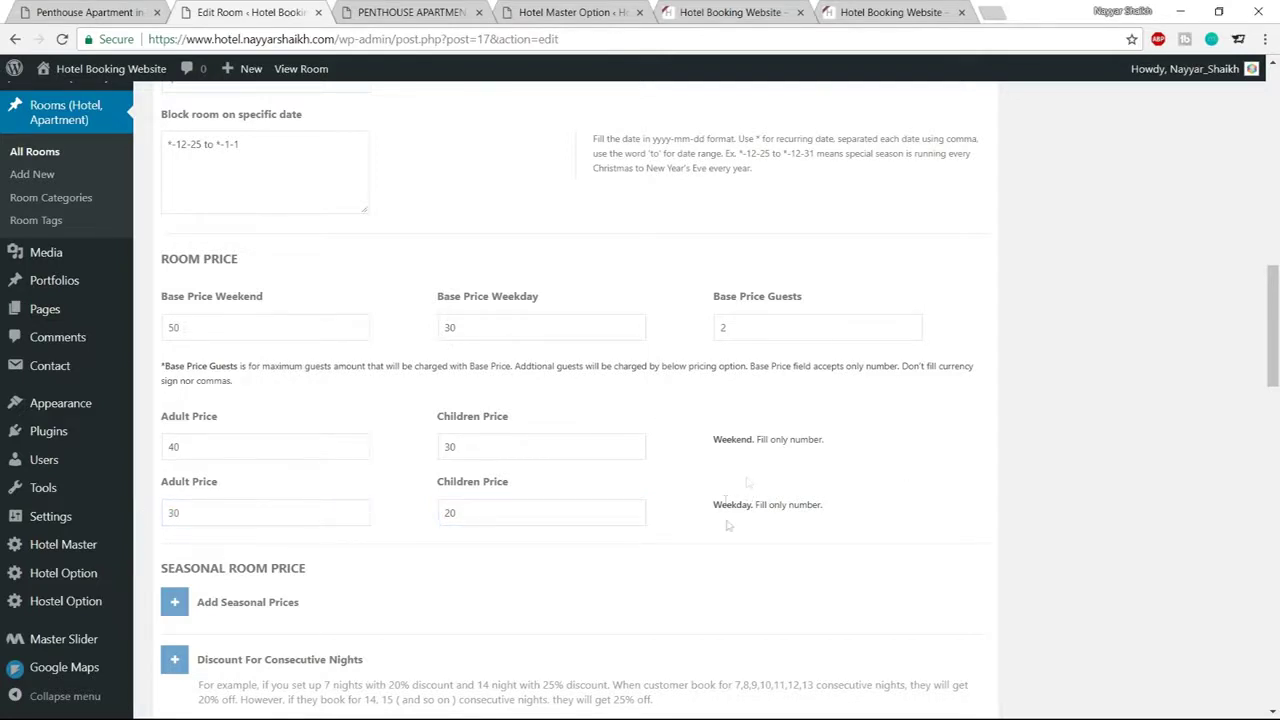
scroll(982, 481, up, 1)
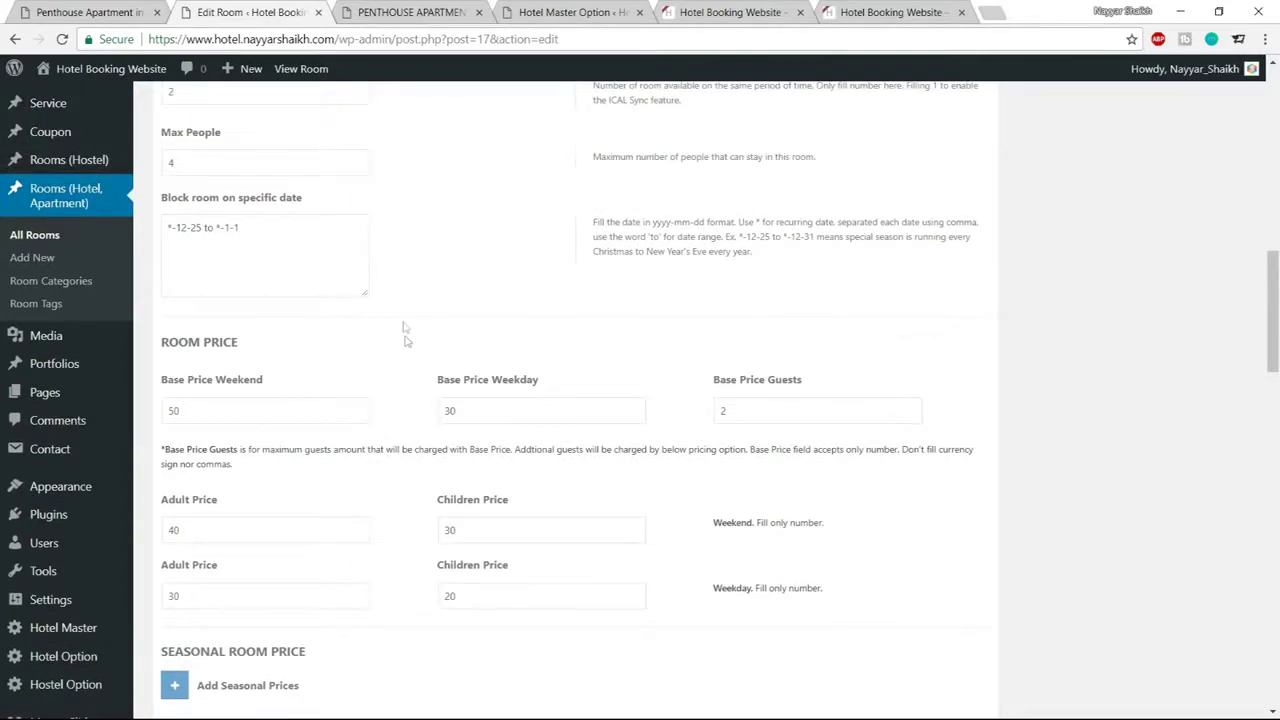
Add a seasonal price period and paste in the dates *-12-25 to *-1-1
scroll(771, 434, down, 3)
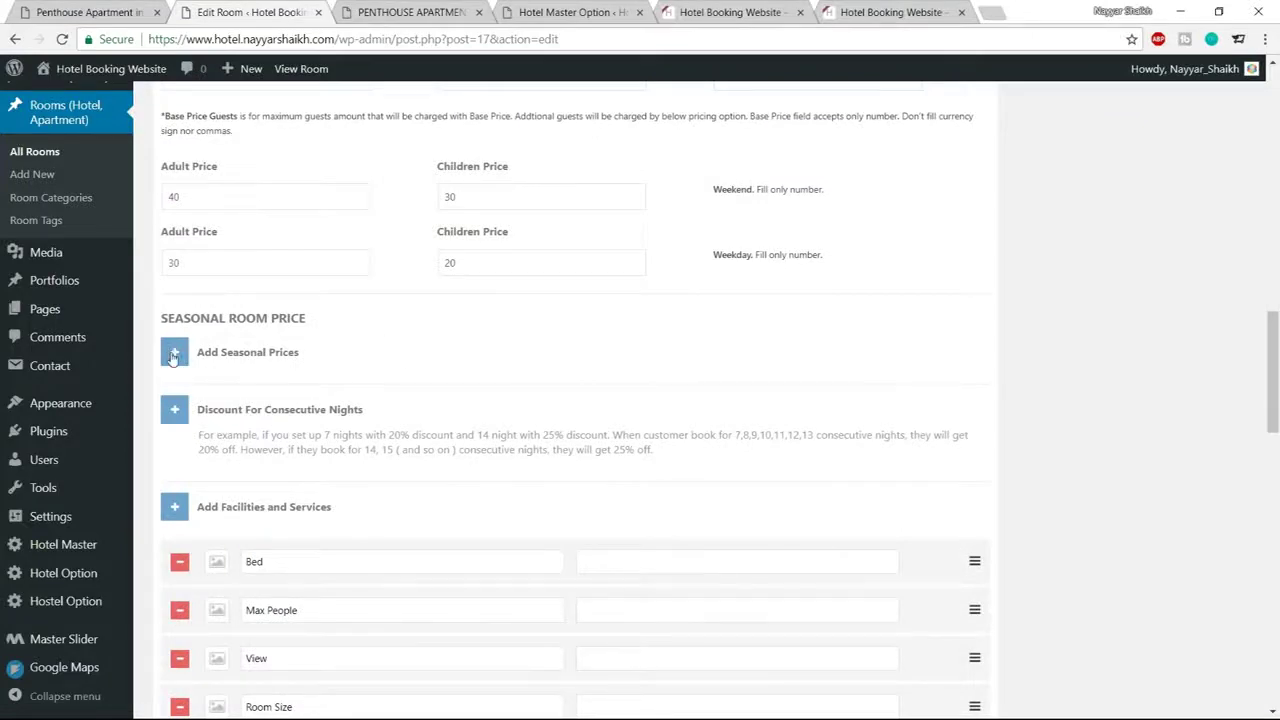
click(176, 358)
click(425, 450)
scroll(554, 366, up, 4)
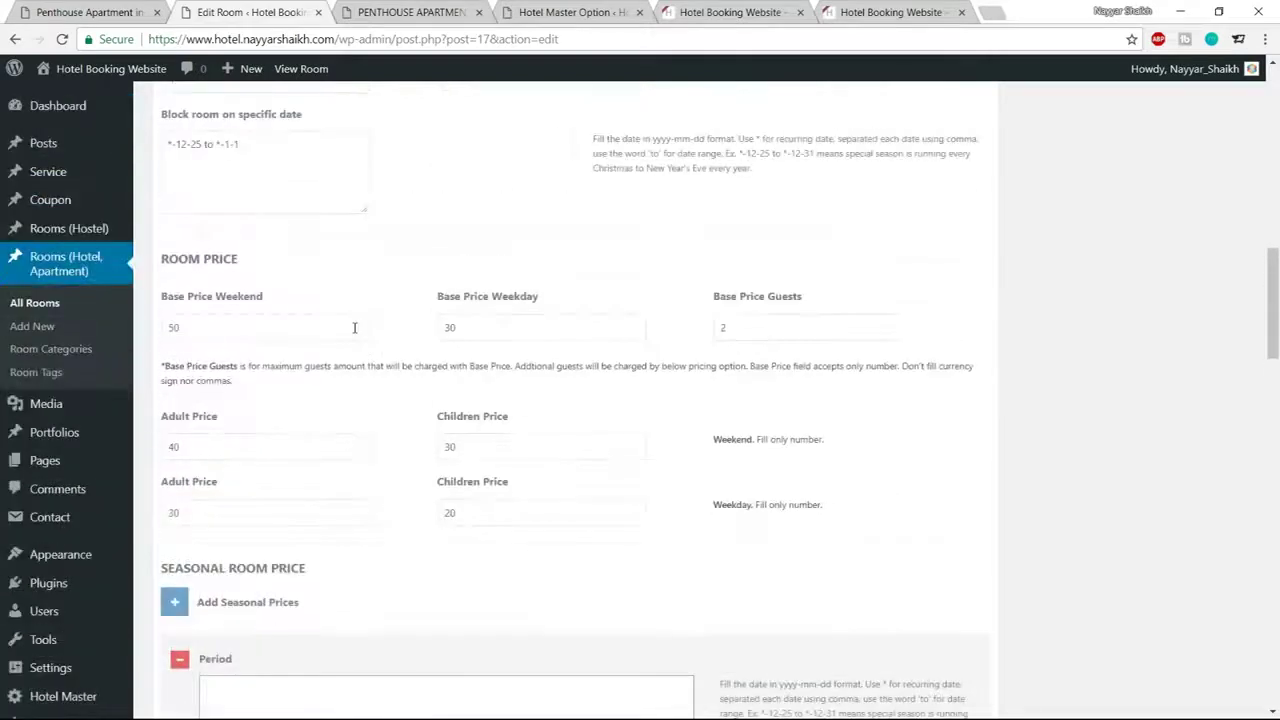
drag(279, 255, 152, 226)
key(ctrl+c)
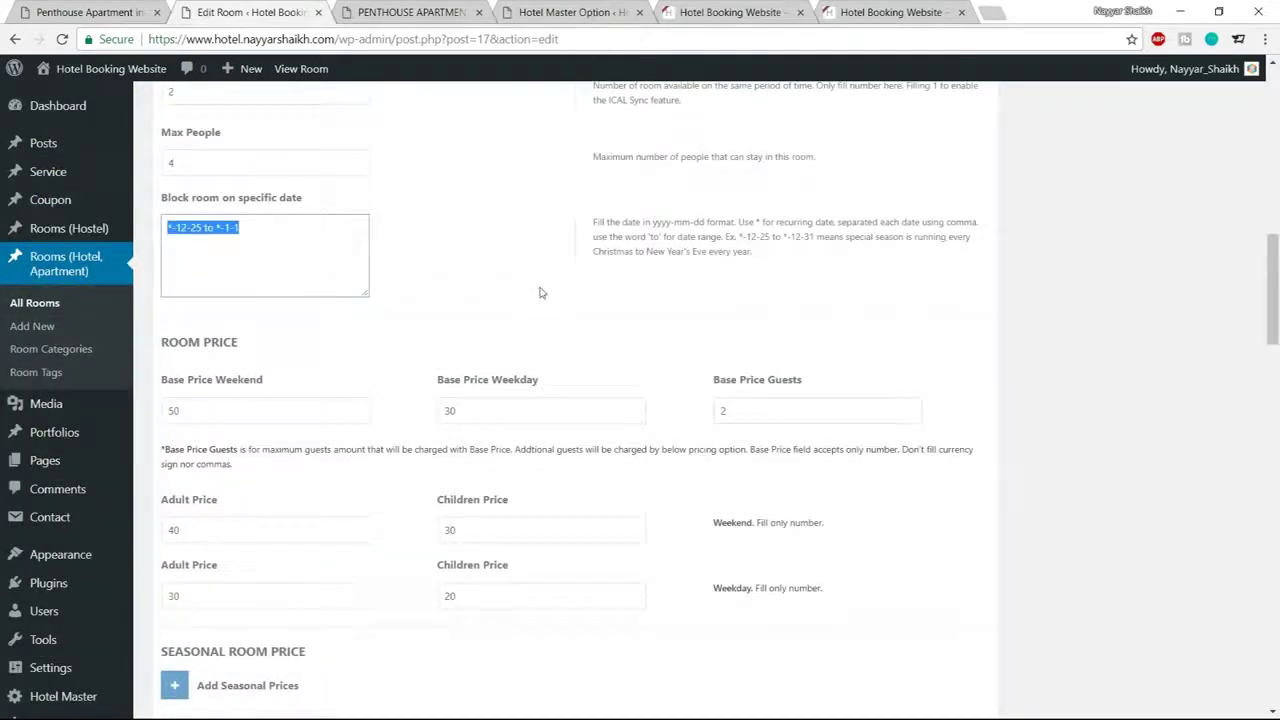
scroll(557, 317, down, 5)
click(423, 371)
key(ctrl+v)
Set all six seasonal base, adult and children prices to 100
click(356, 472)
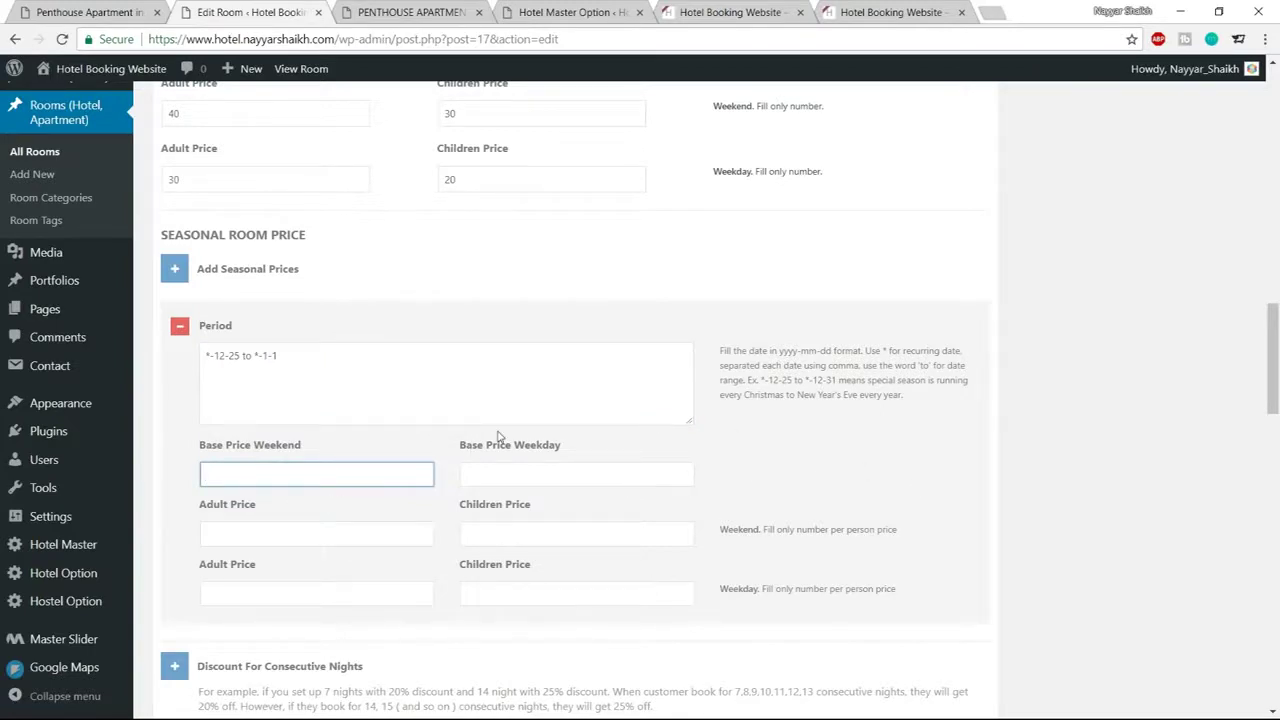
text(100)
key(Tab)
text(100)
key(Tab)
text(100)
key(Tab)
text(100)
key(Tab)
text(1)
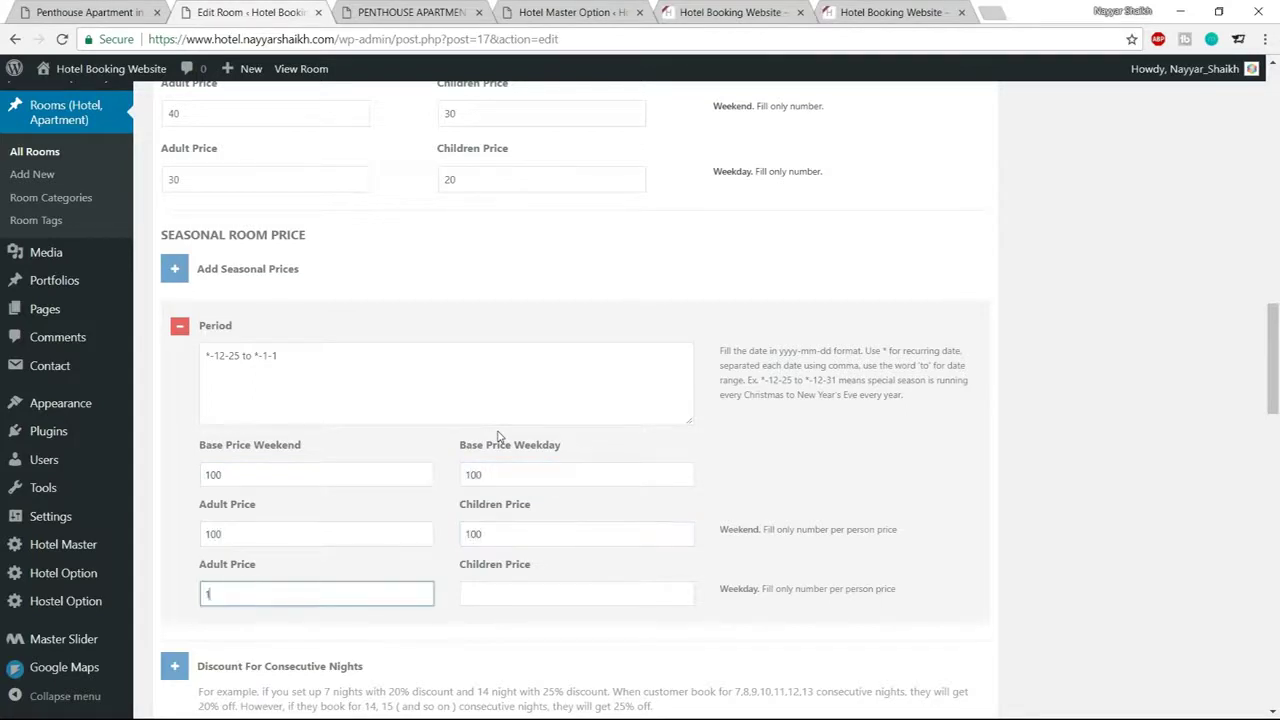
key(Tab)
text(100)
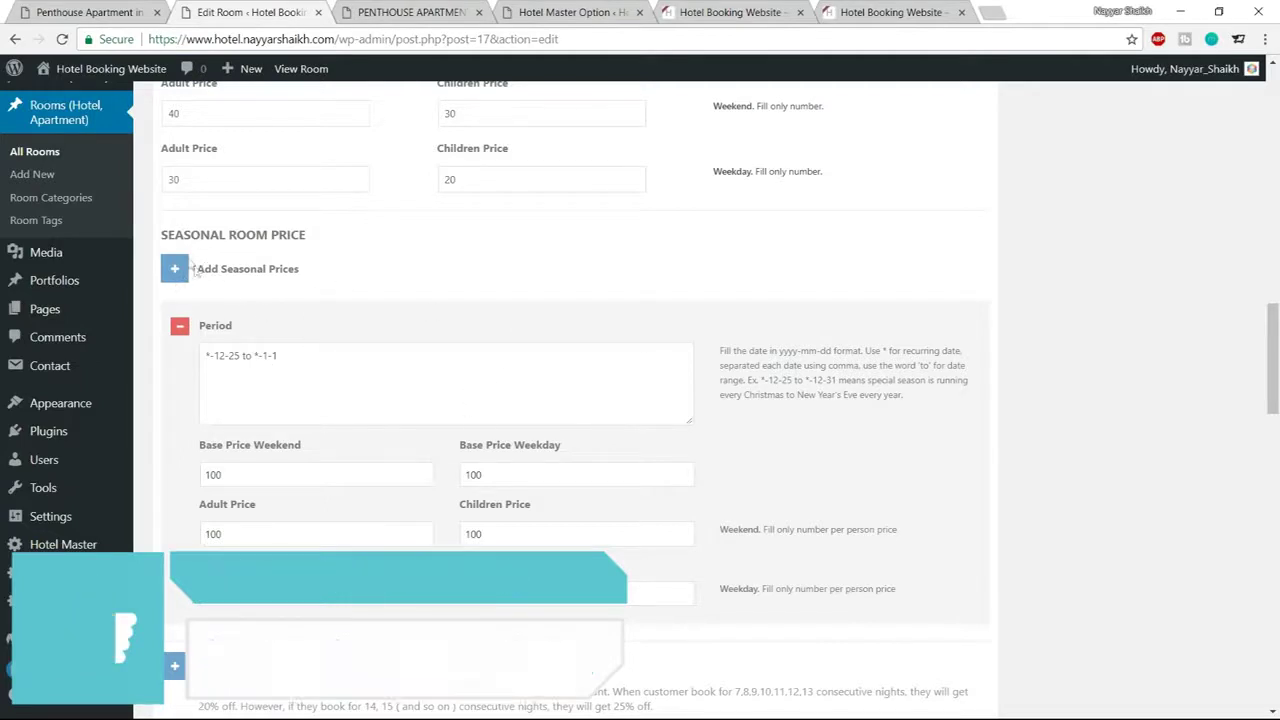
Add an extra seasonal period, then delete the empty one
drag(314, 355, 204, 347)
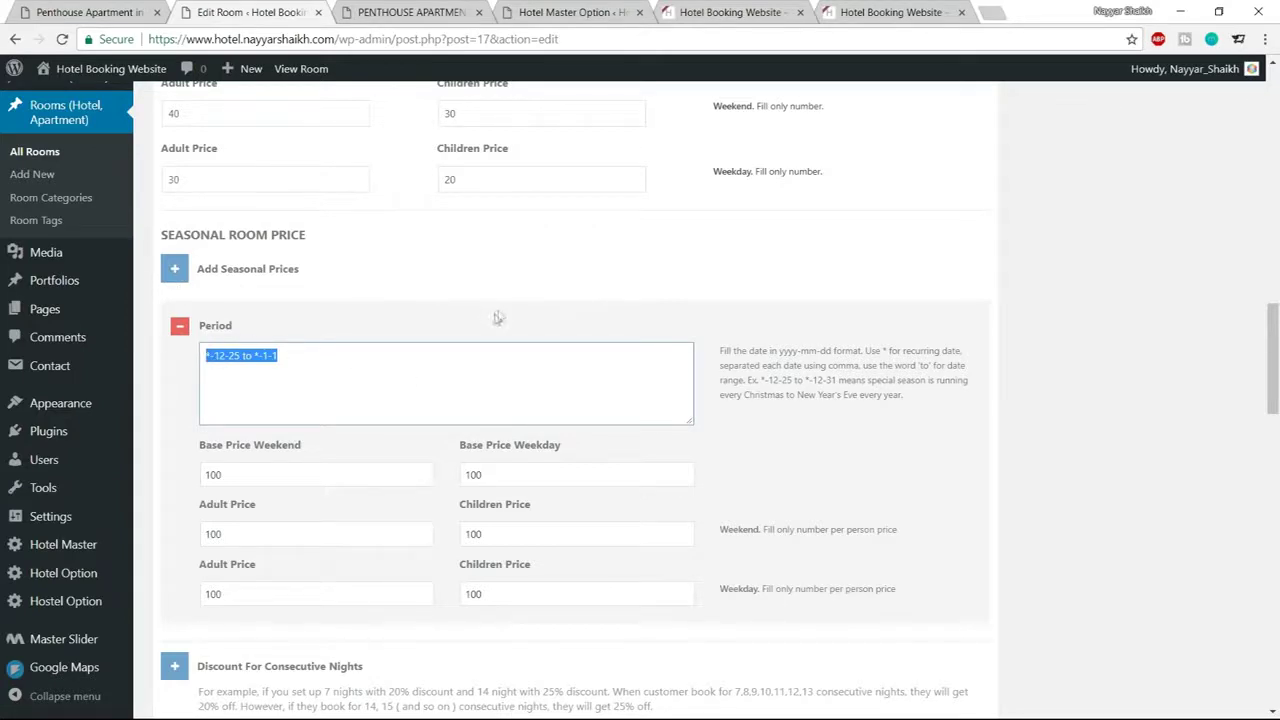
click(188, 266)
scroll(451, 343, down, 3)
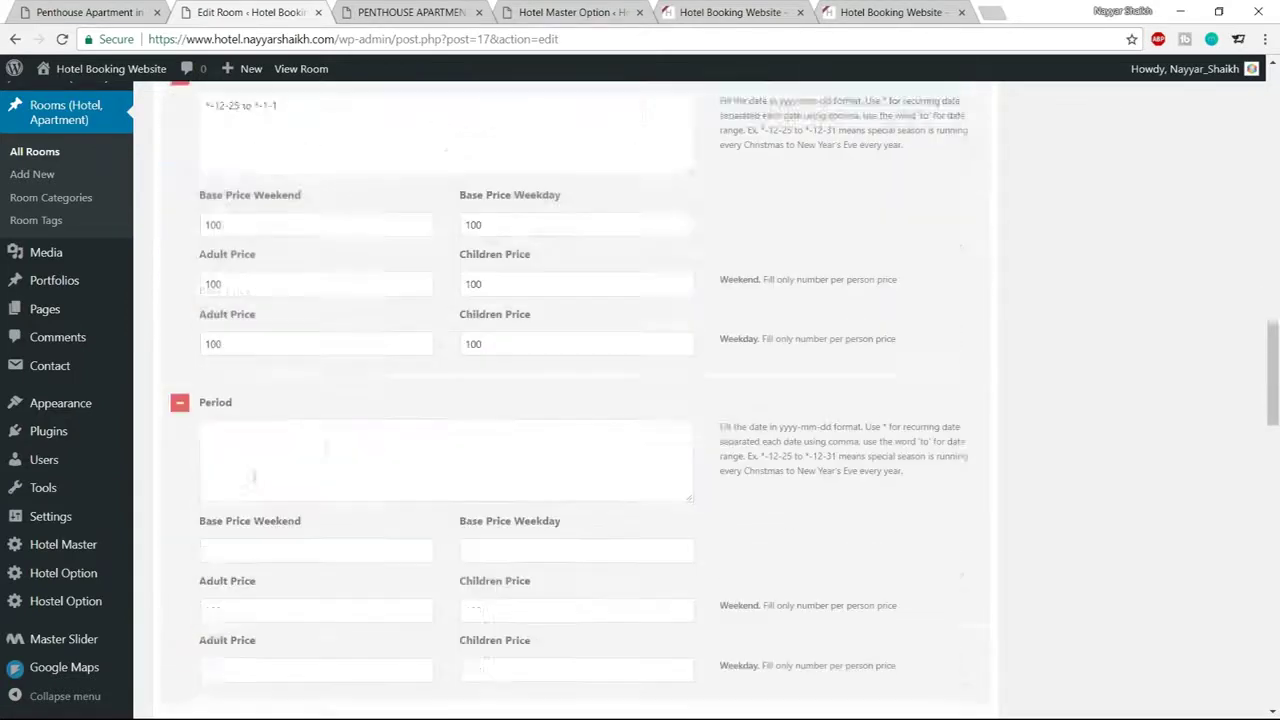
scroll(216, 459, down, 2)
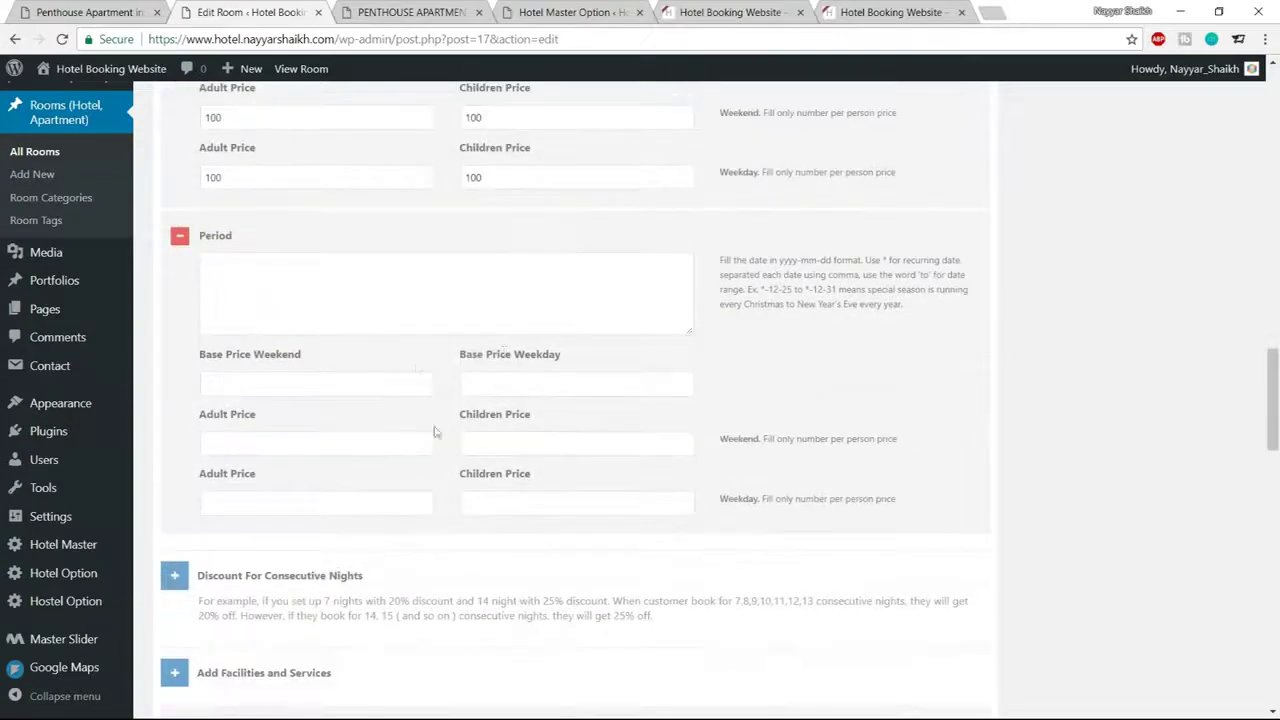
click(180, 240)
click(600, 380)
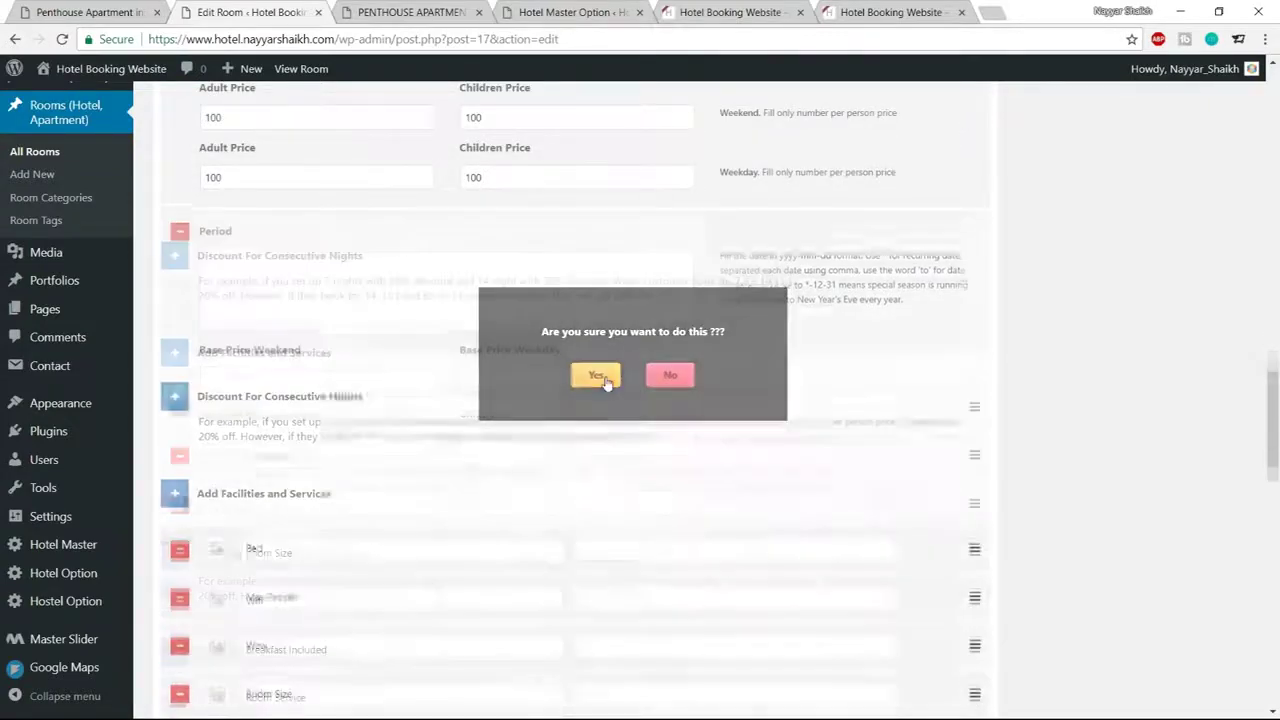
scroll(751, 431, up, 3)
scroll(307, 368, down, 2)
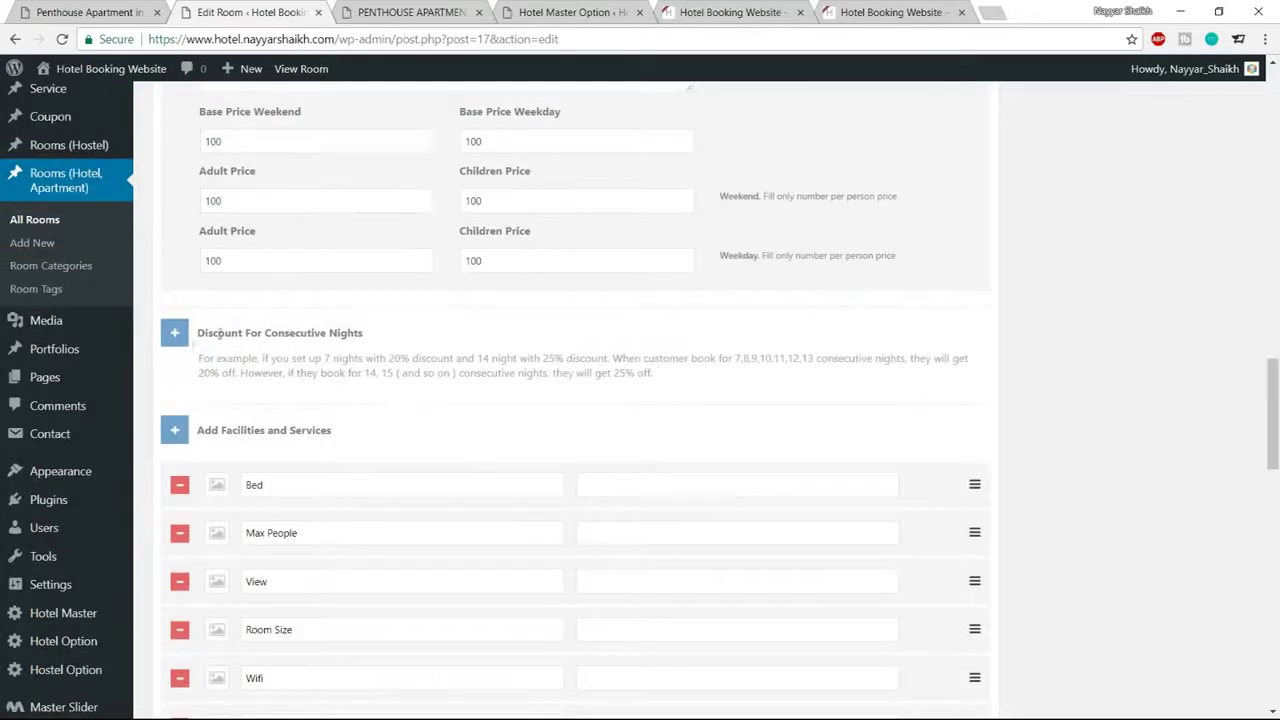
drag(201, 328, 373, 322)
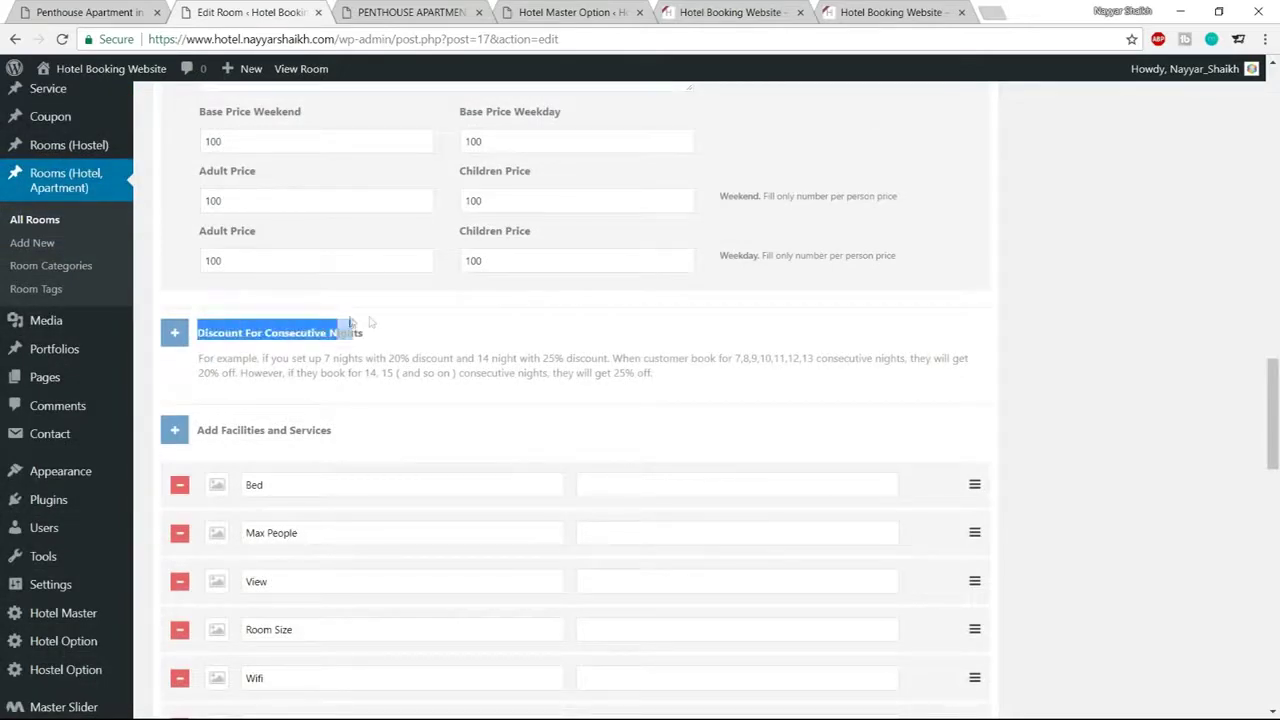
Add two consecutive-night discounts: 10% for 4,5,6 nights and 20% for 7,8,10 nights
click(386, 324)
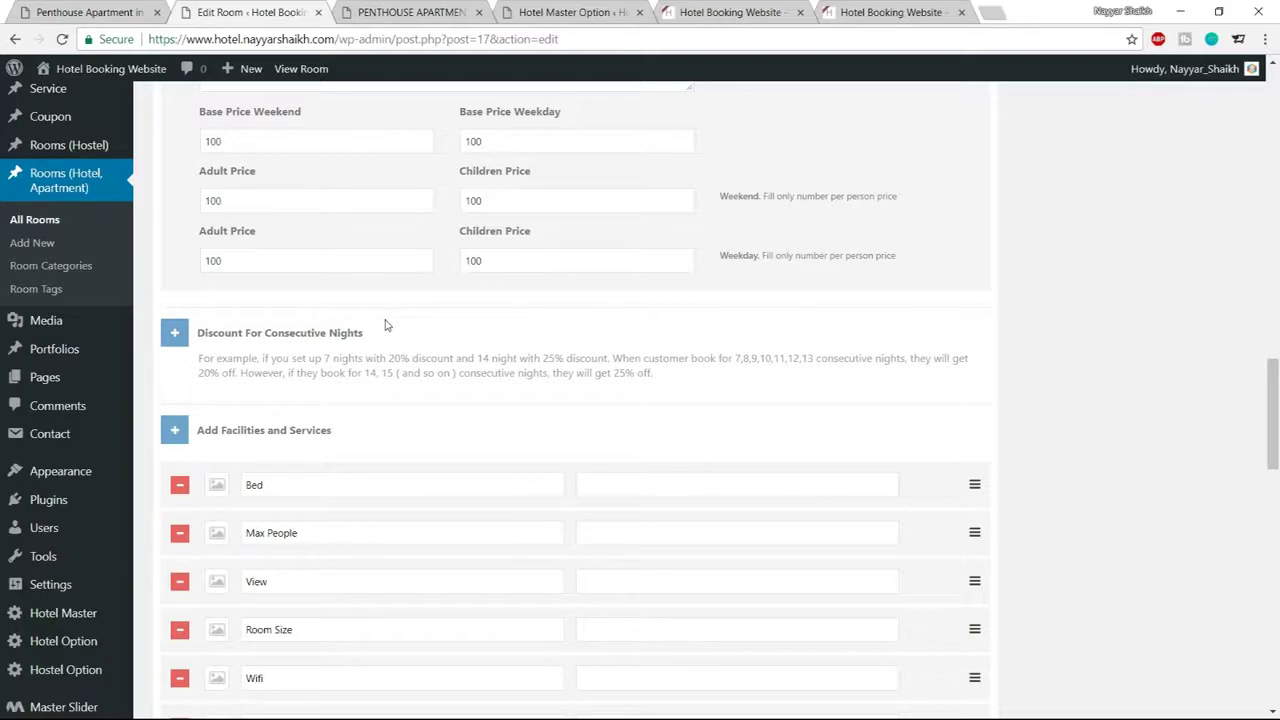
click(175, 336)
scroll(300, 340, down, 2)
click(287, 285)
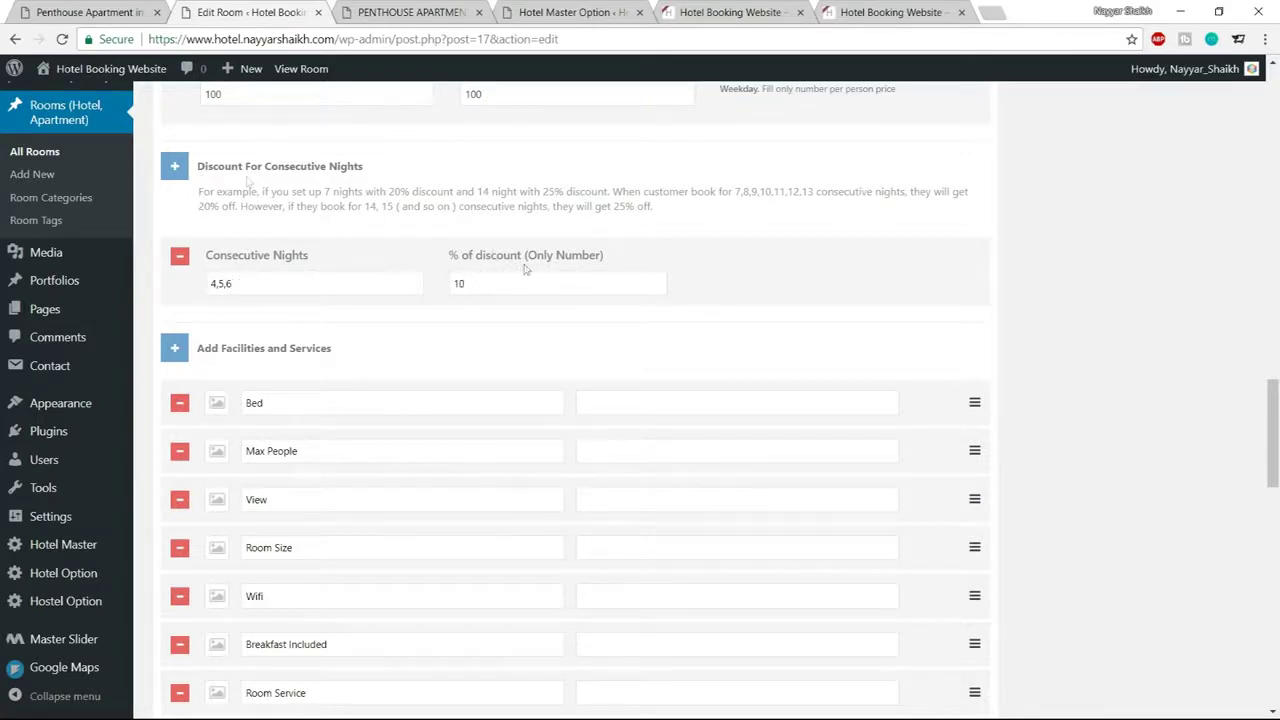
click(174, 166)
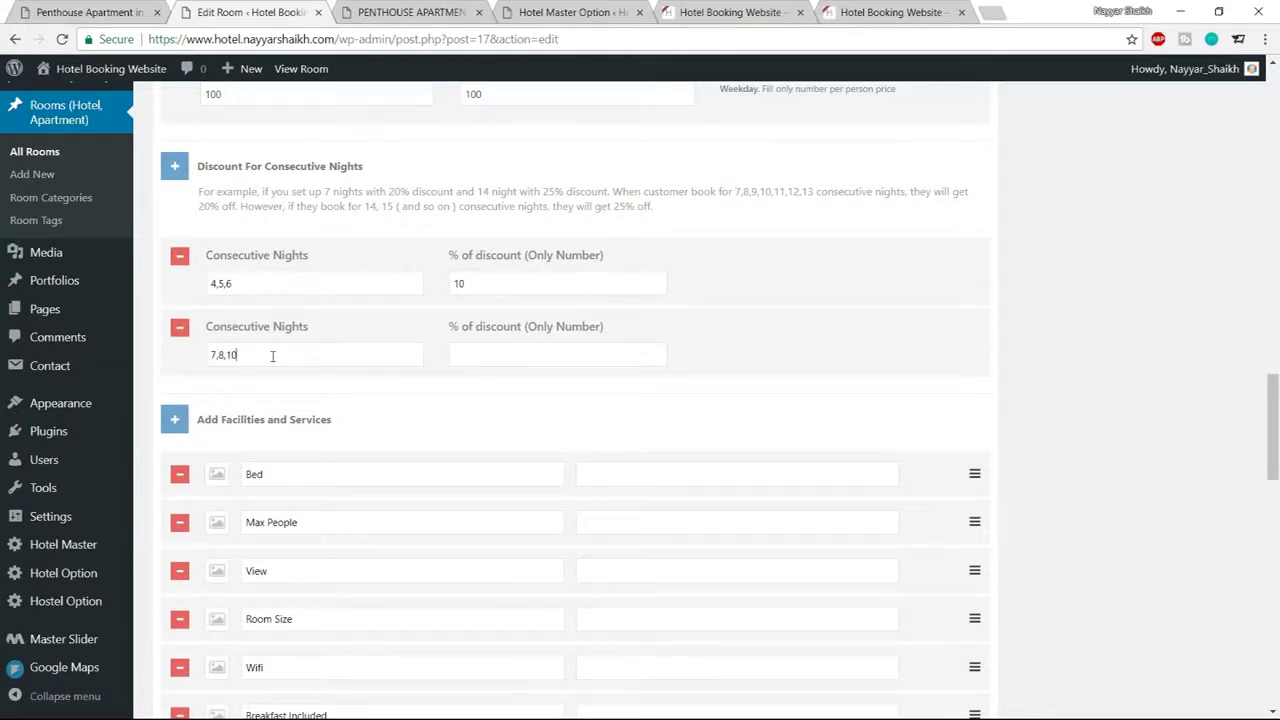
click(507, 358)
scroll(1055, 324, down, 1)
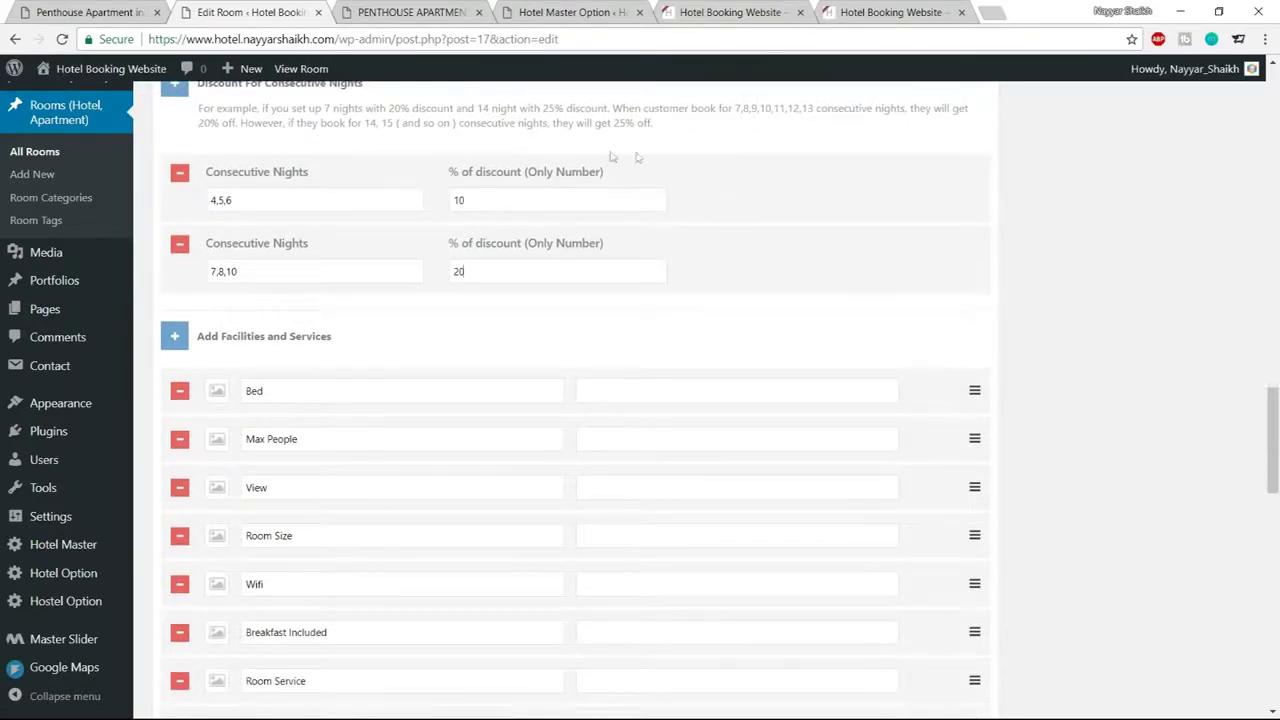
scroll(340, 423, down, 2)
scroll(352, 400, up, 1)
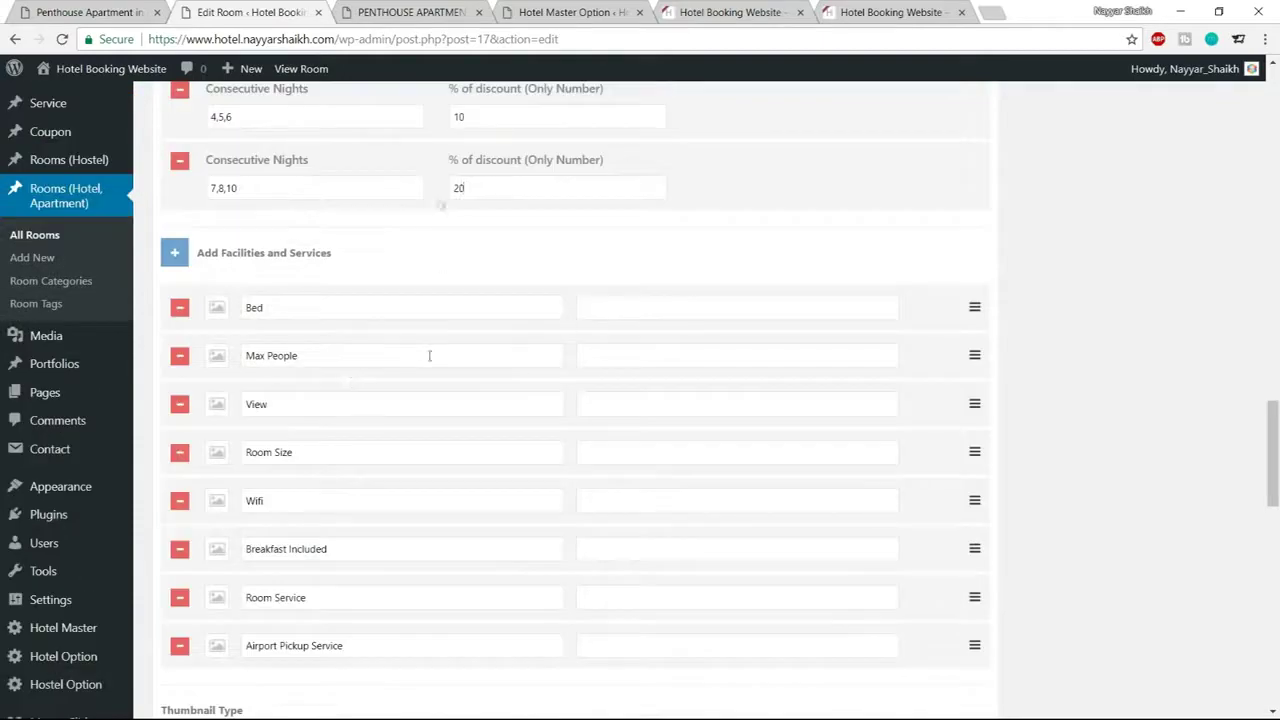
click(418, 12)
scroll(430, 417, down, 2)
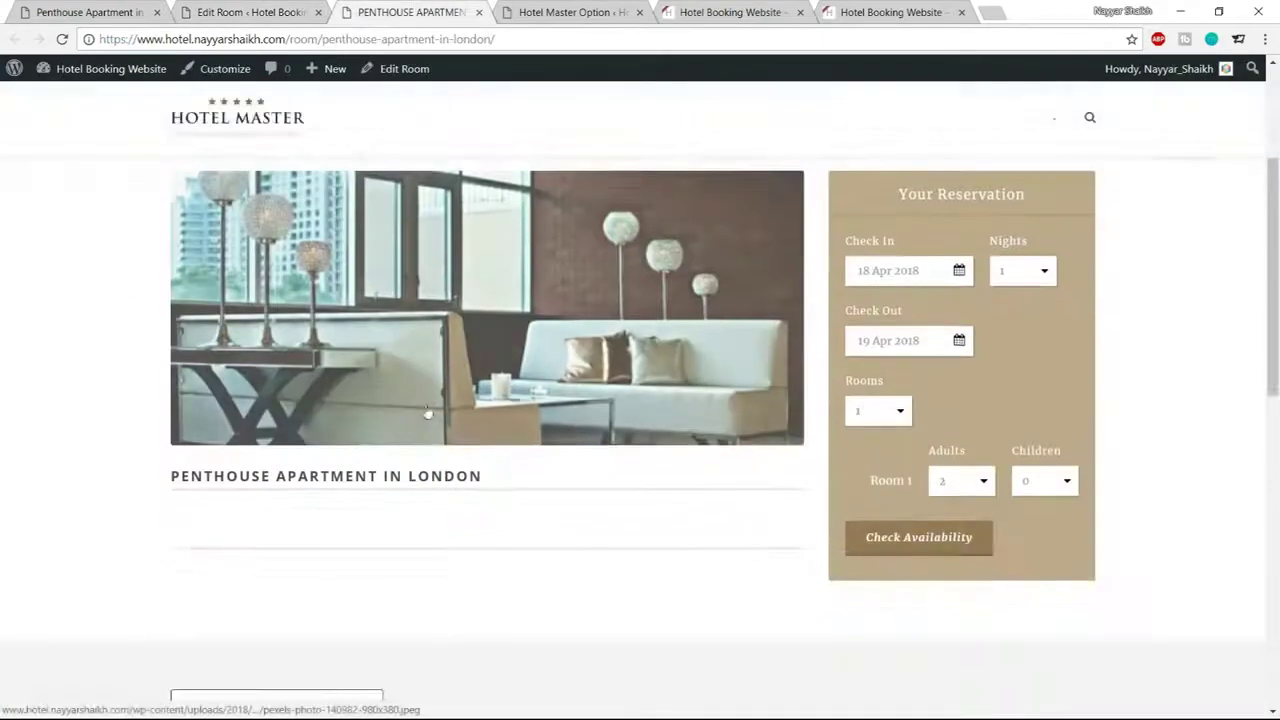
scroll(430, 417, up, 1)
key(ctrl+1)
scroll(292, 388, down, 1)
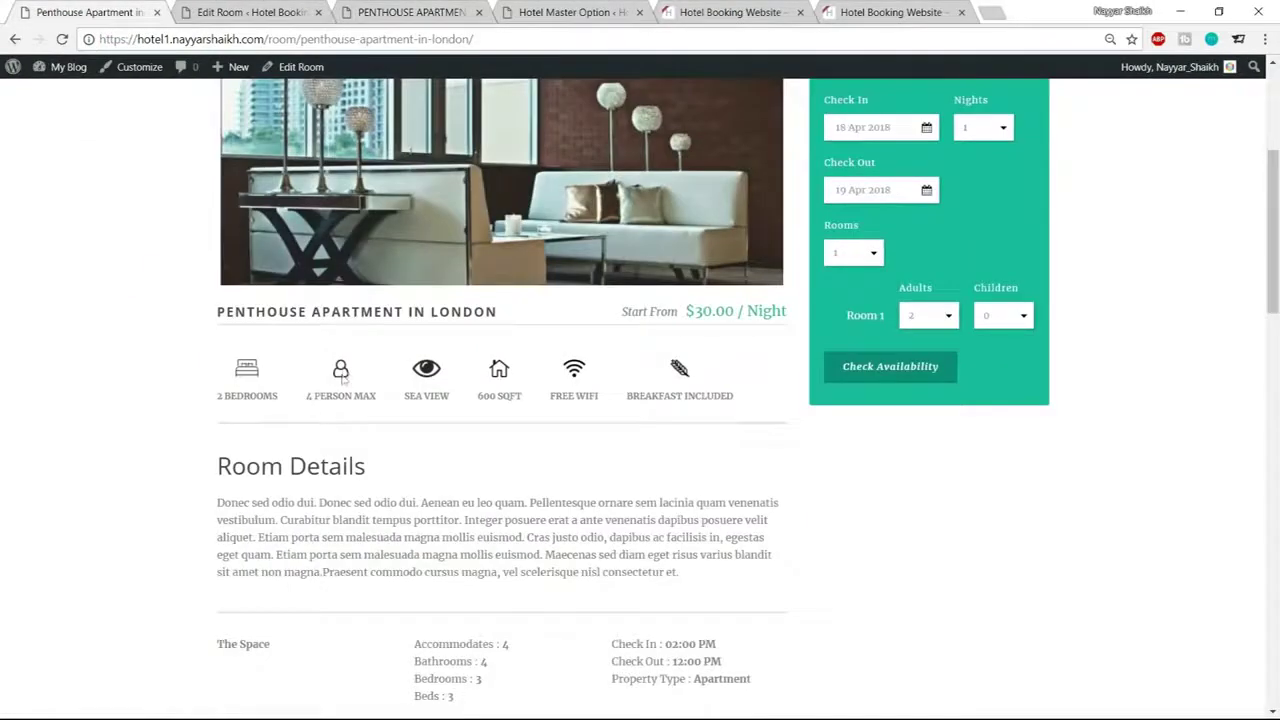
drag(418, 396, 470, 400)
click(470, 400)
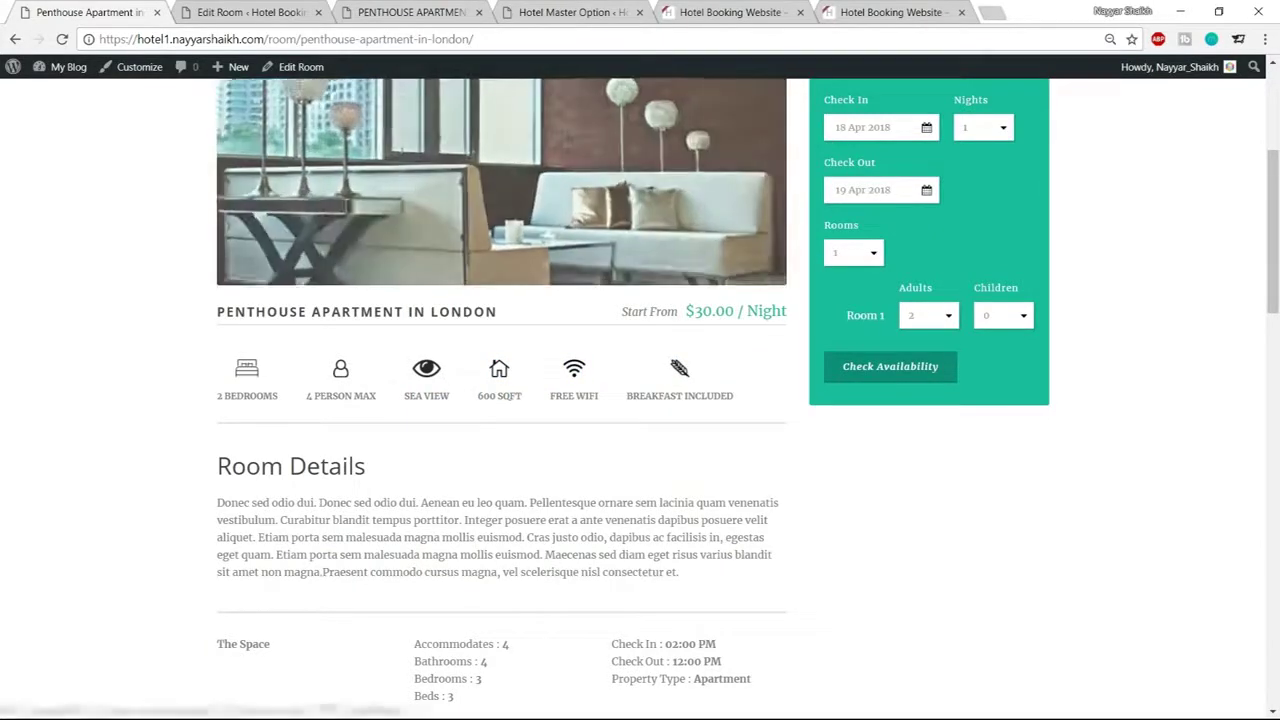
key(ctrl+2)
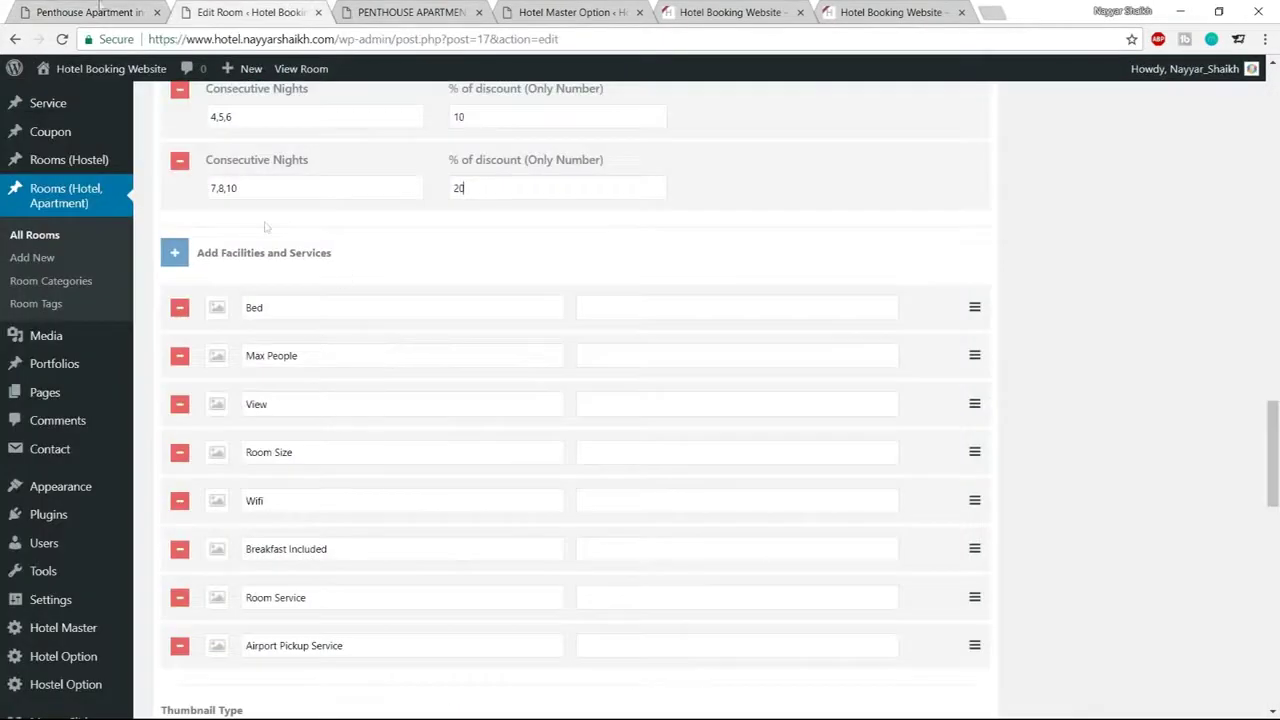
key(ctrl+1)
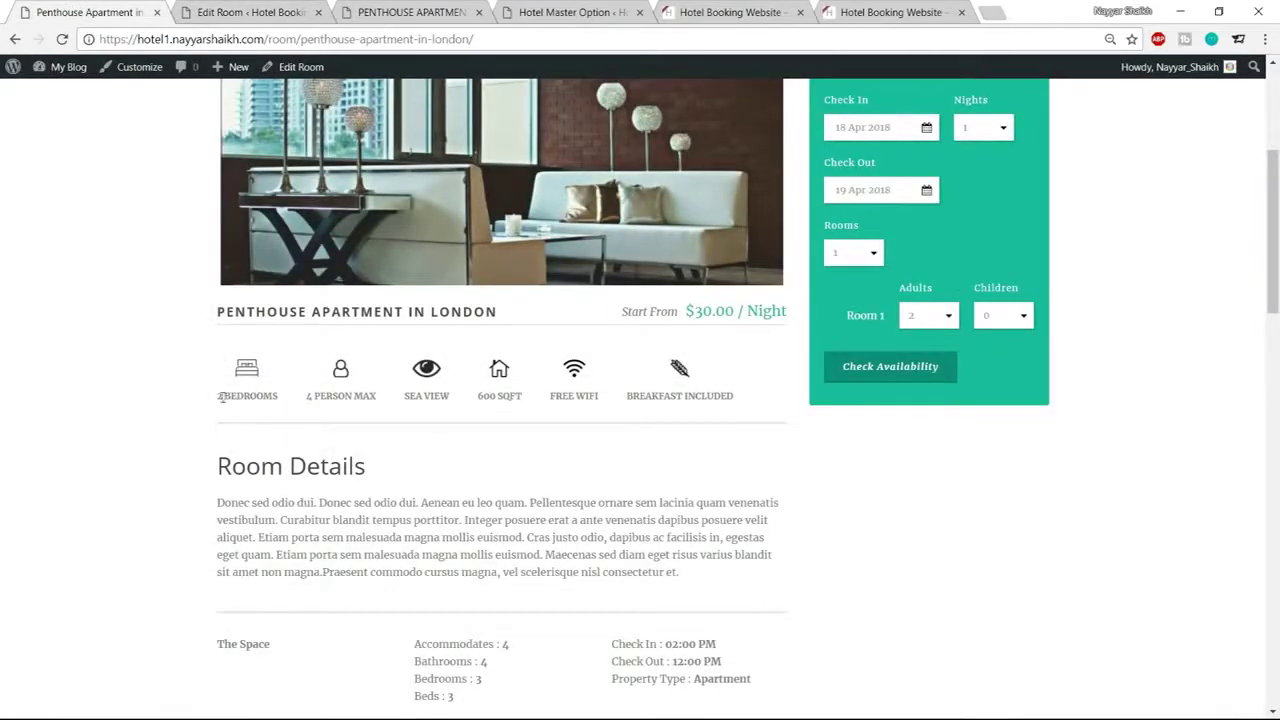
mouse_move(218, 395)
mouse_down()
mouse_move(284, 405)
mouse_move(219, 400)
mouse_up()
key(ctrl+c)
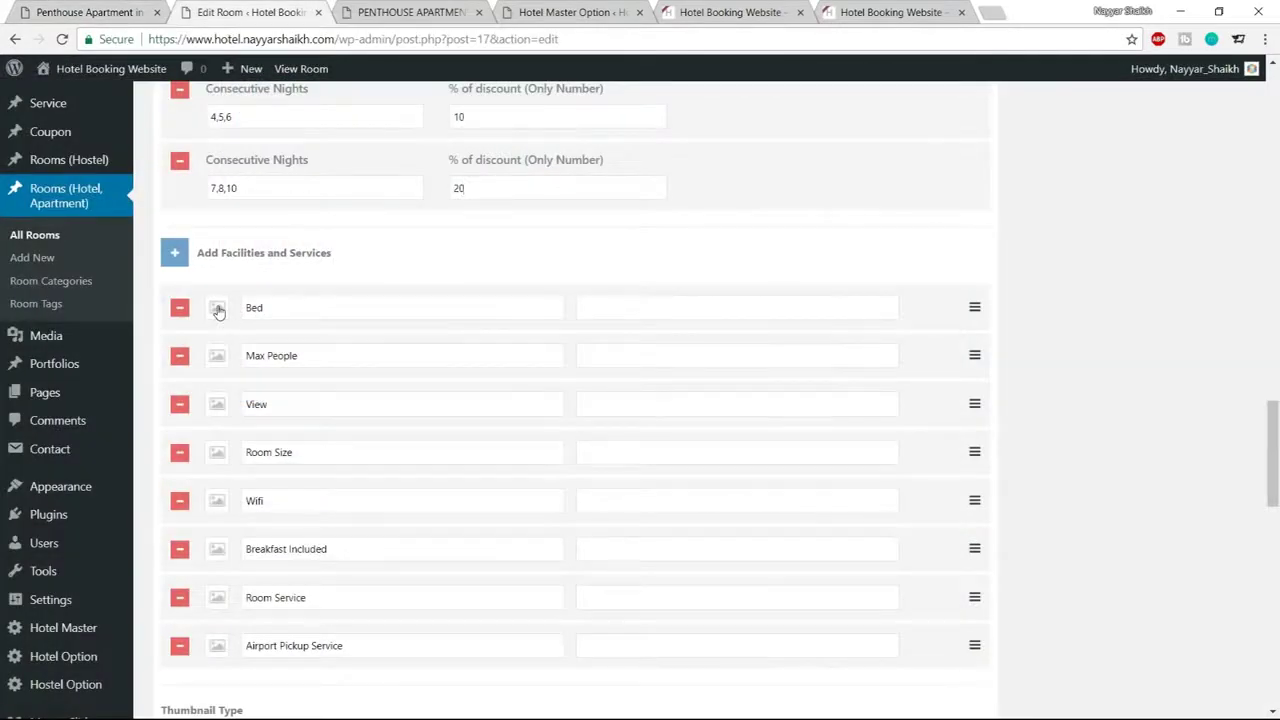
Give Bed a bed icon with value 2 BEDROOMS and Max People a person icon with value 4 People
click(218, 310)
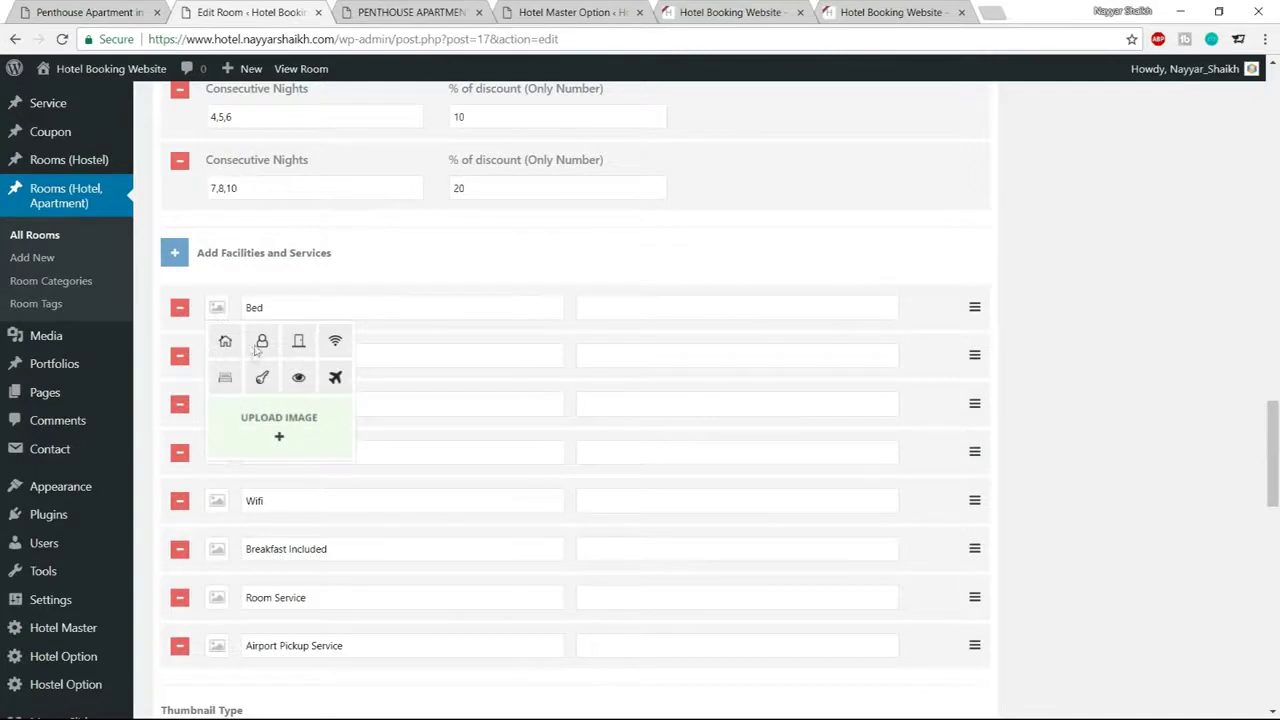
click(225, 377)
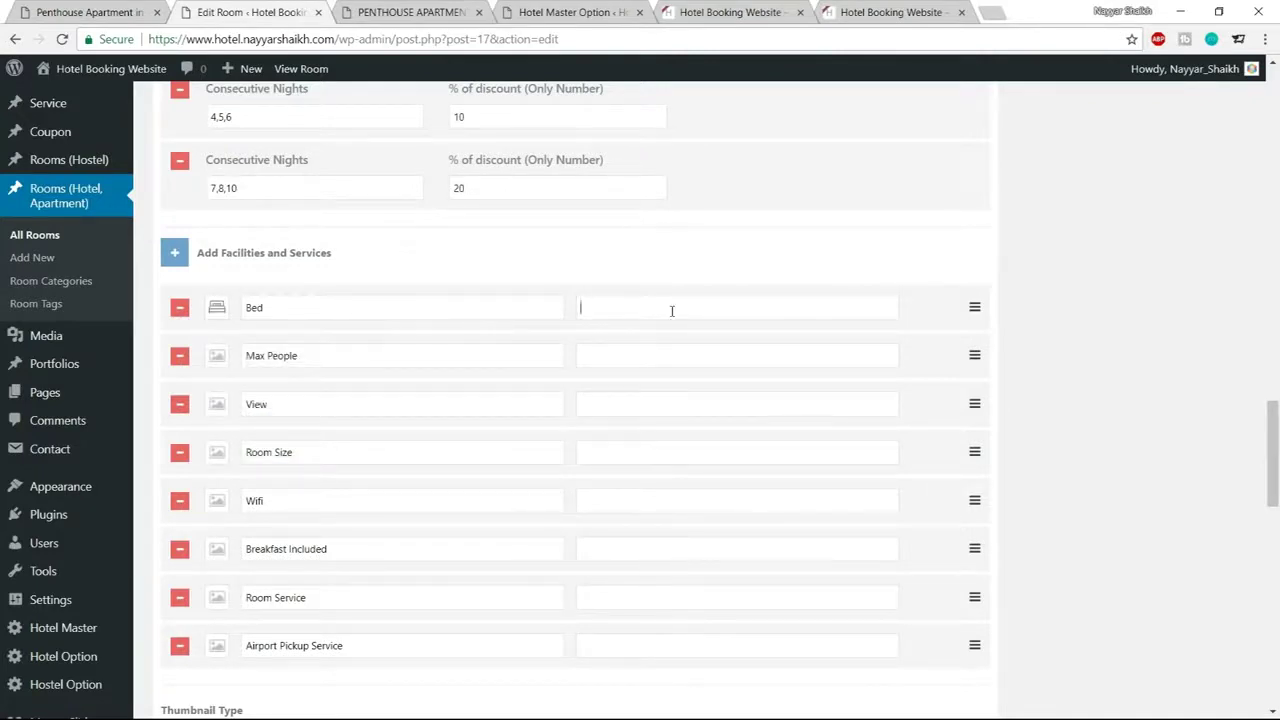
key(ctrl+v)
drag(322, 356, 231, 356)
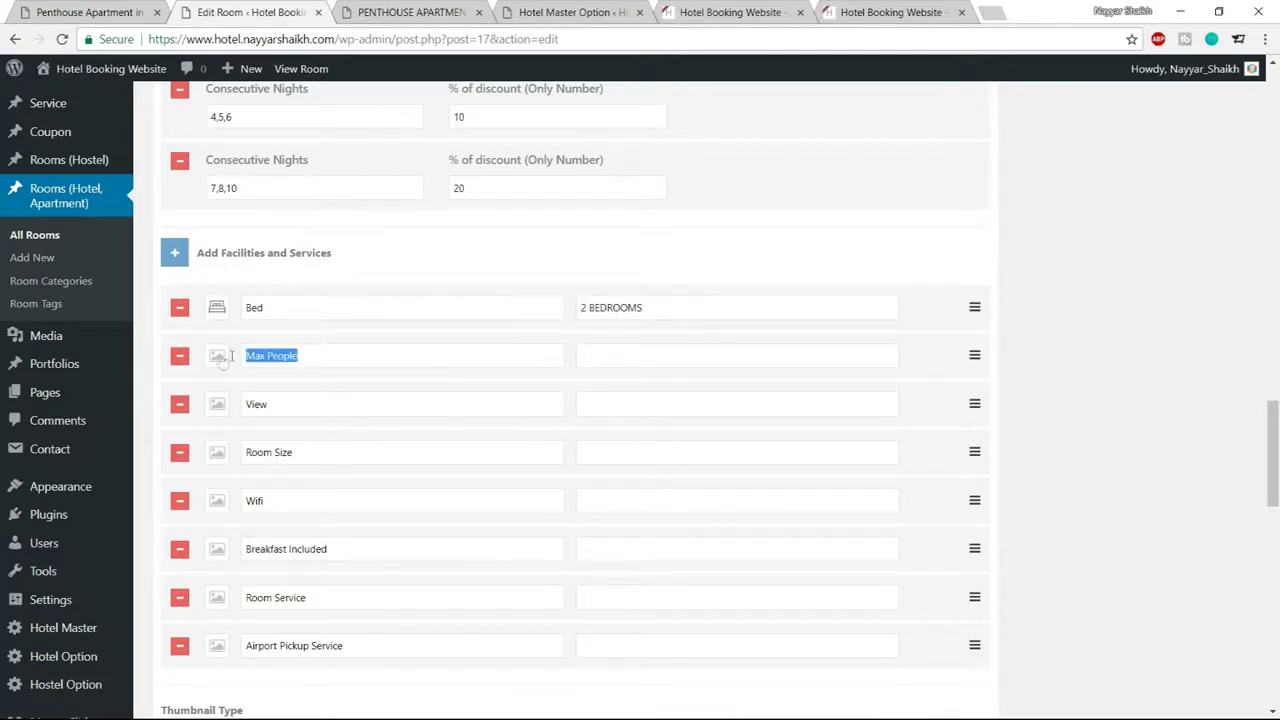
click(218, 361)
click(260, 388)
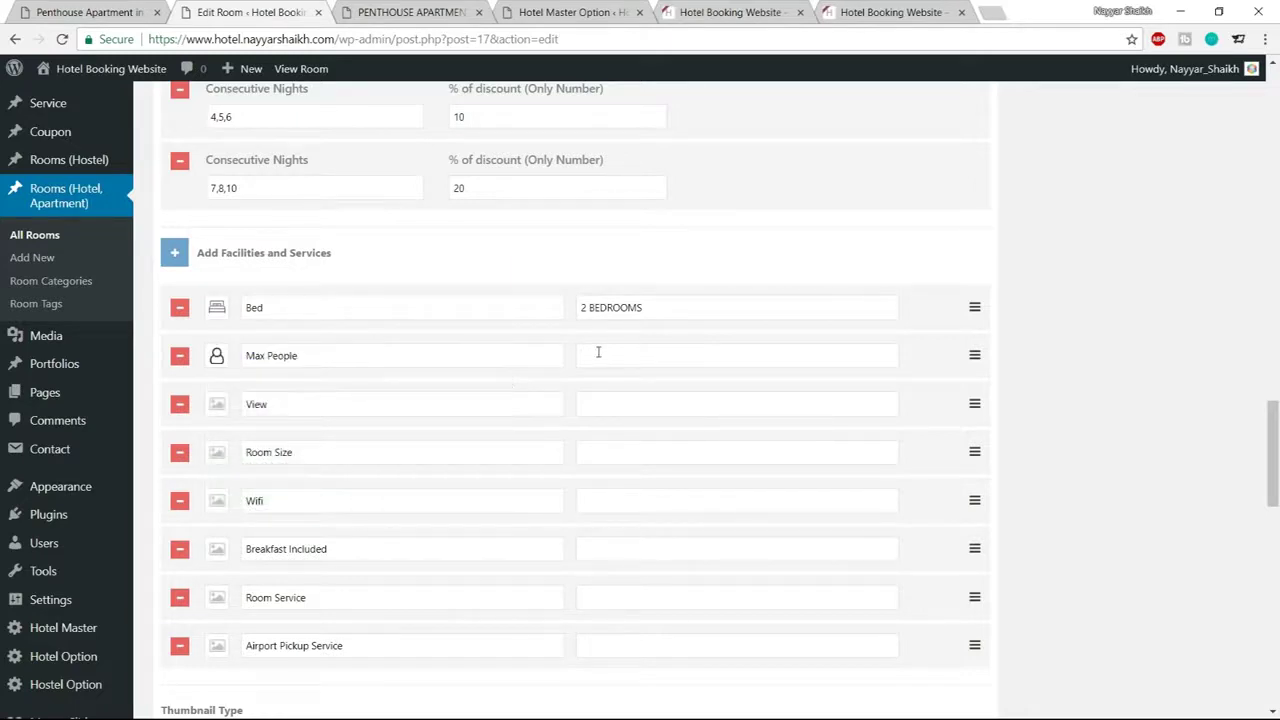
click(598, 351)
text(4 People)
Give View an eye icon with value City View, and give Room Size a house icon
click(218, 410)
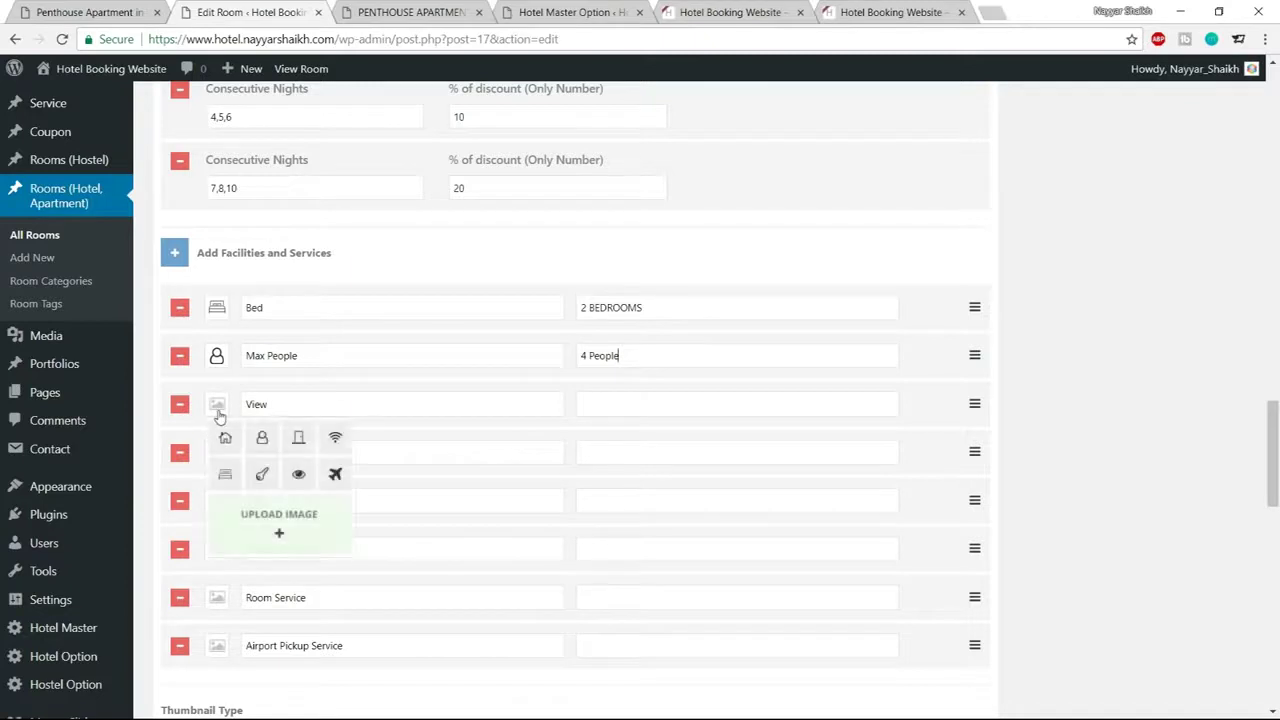
click(297, 476)
click(625, 396)
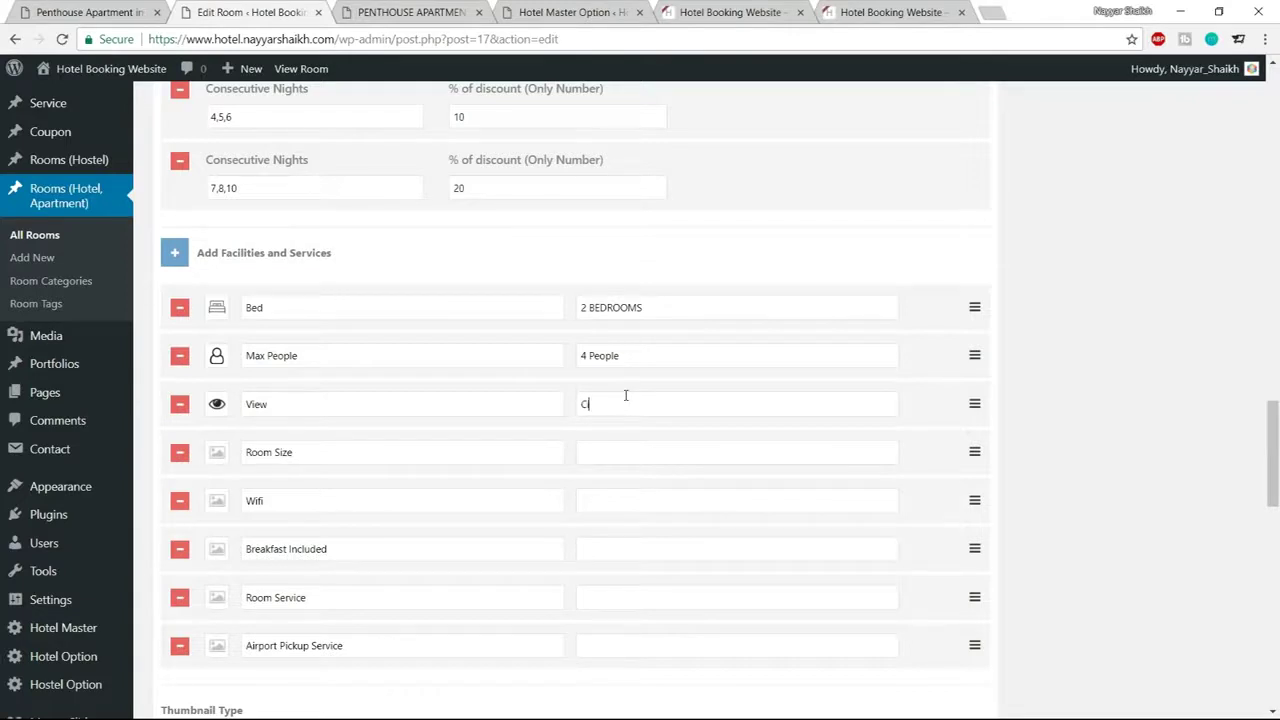
text(City View)
click(219, 455)
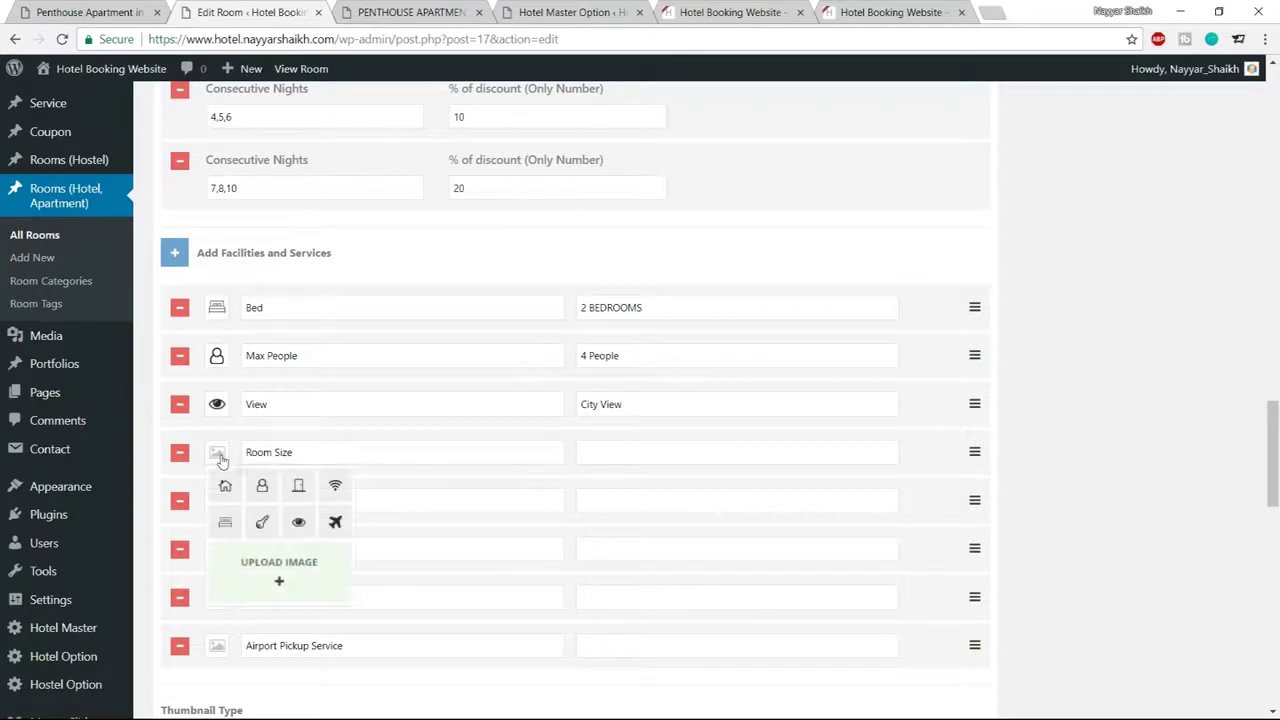
click(226, 488)
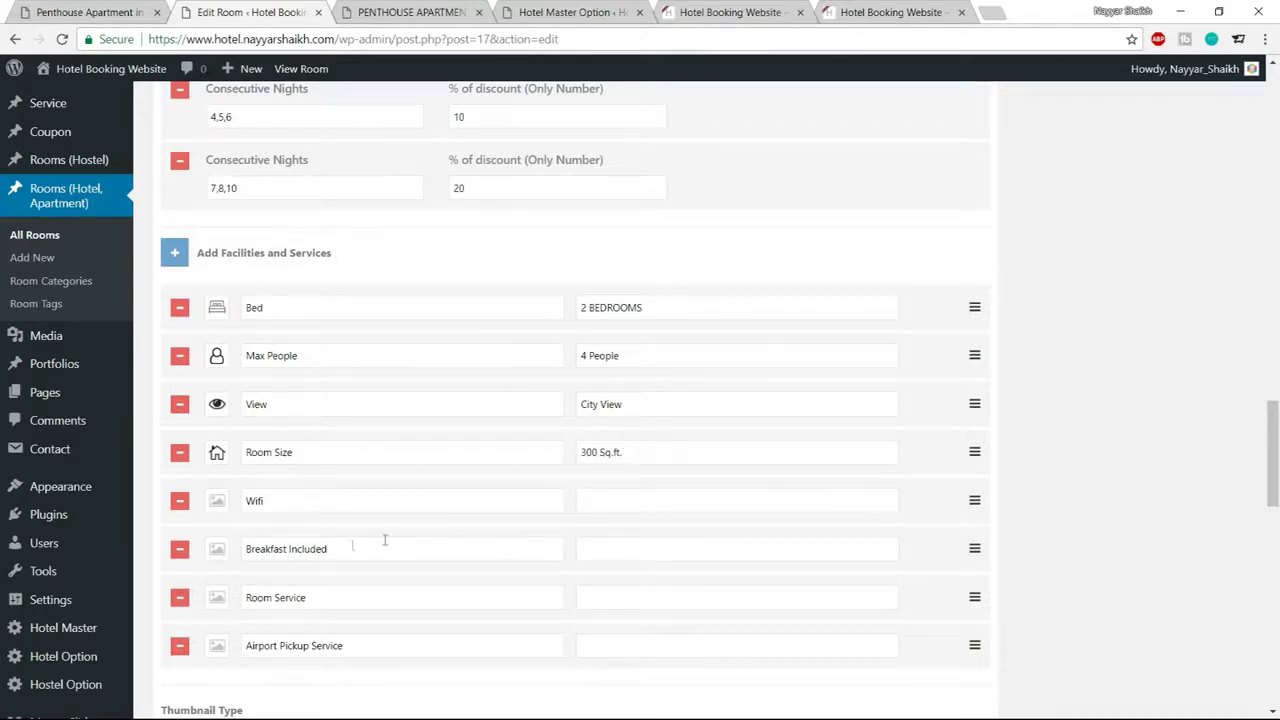
Give the Wifi facility a wifi icon with value Free Wifi
click(217, 500)
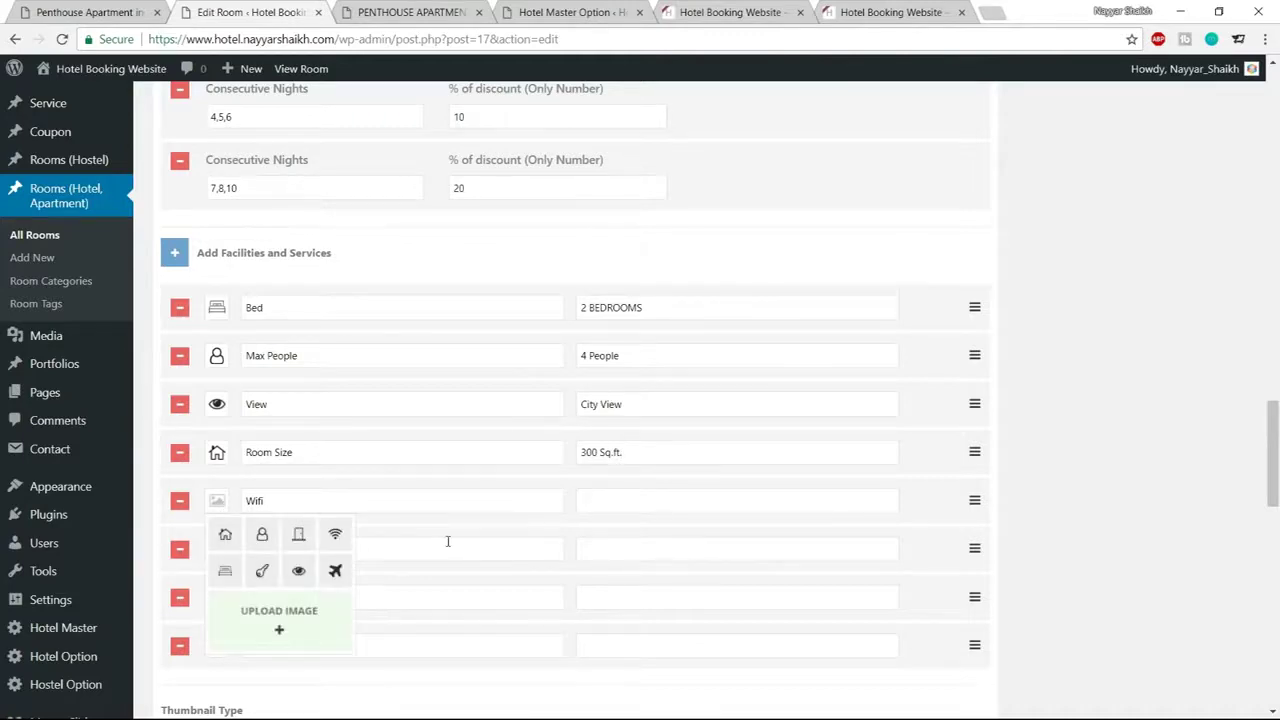
scroll(447, 541, down, 1)
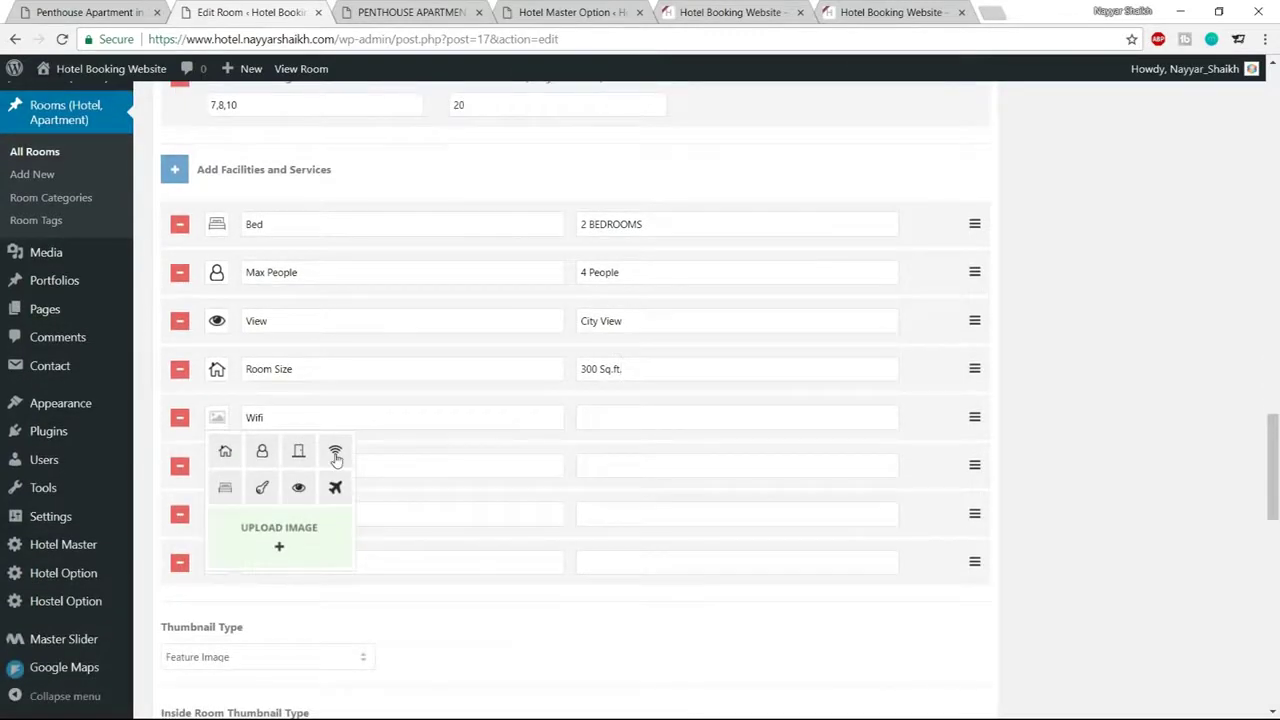
click(336, 455)
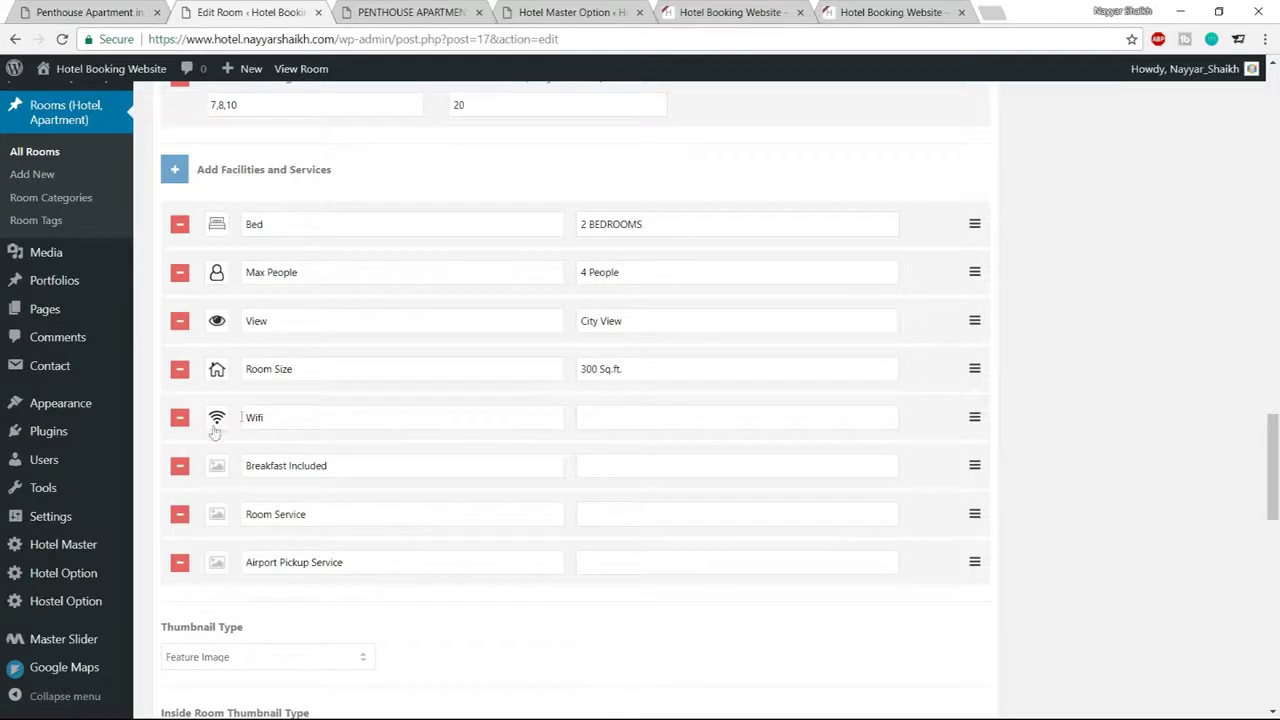
click(683, 420)
text(Free Wifi)
click(218, 467)
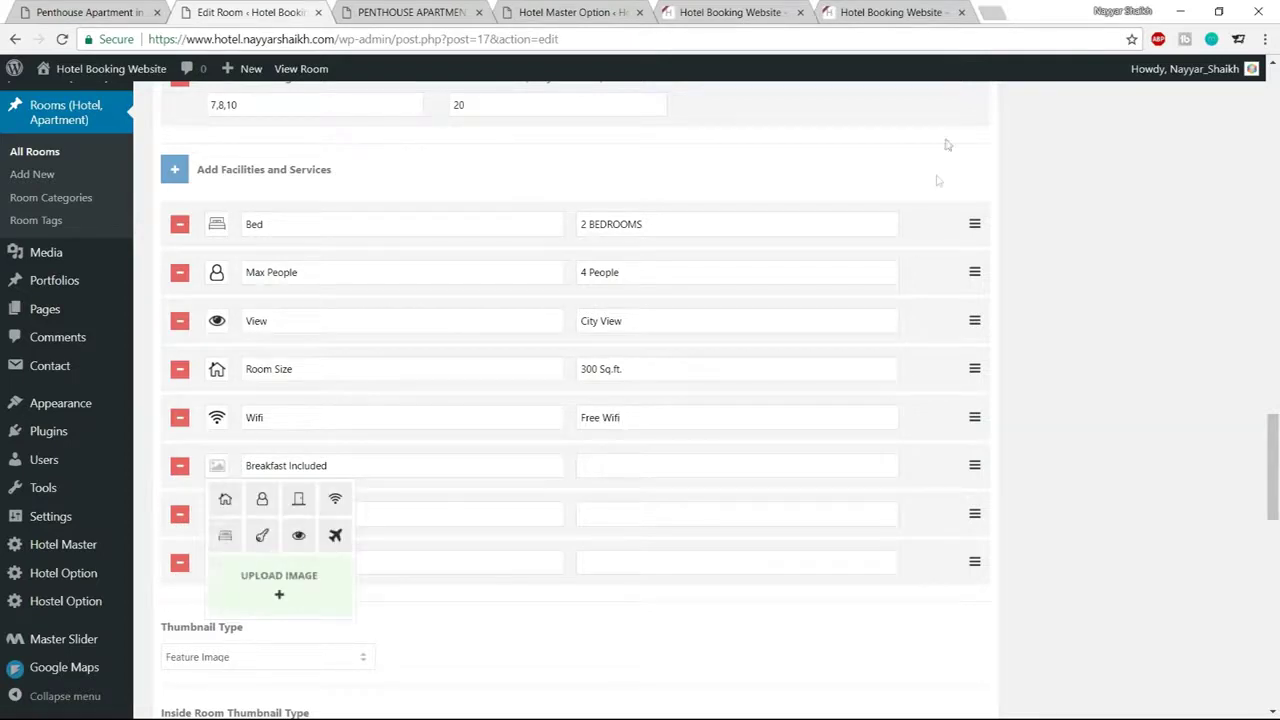
Open Logomakr in a new tab, skip its intro video and tour, and search 'breakfast'
click(985, 10)
text(logo)
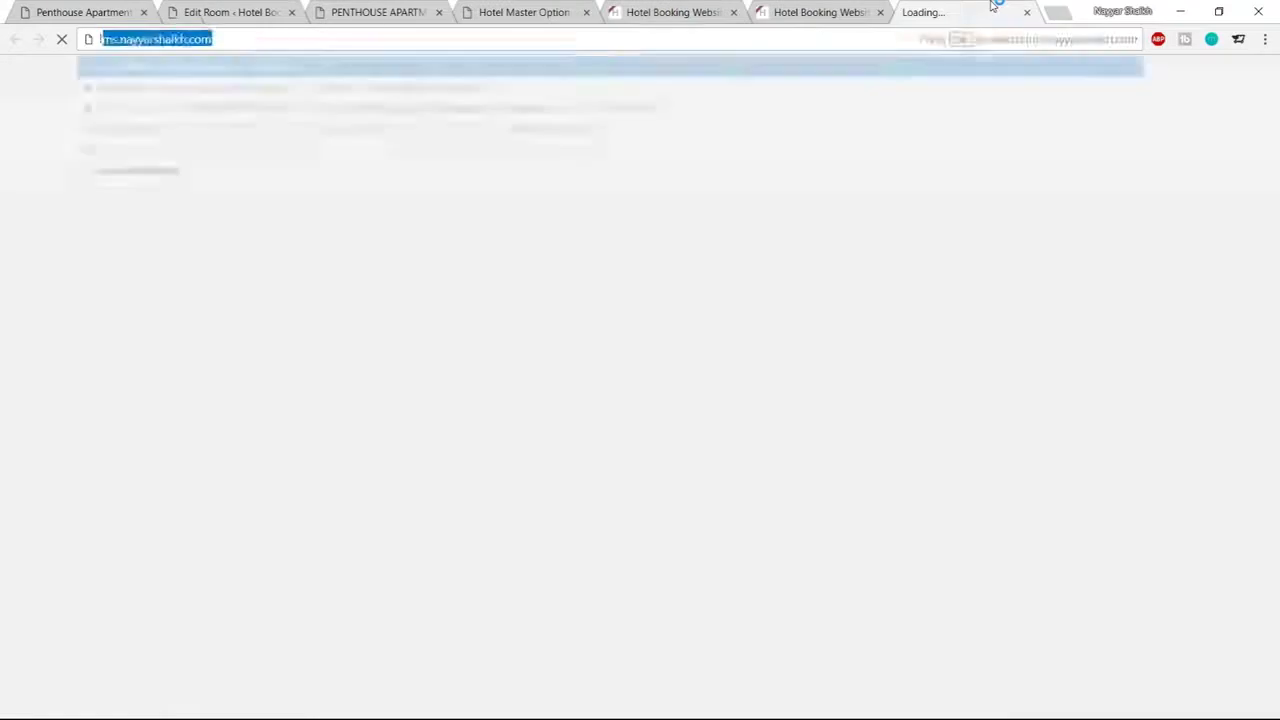
key(Return)
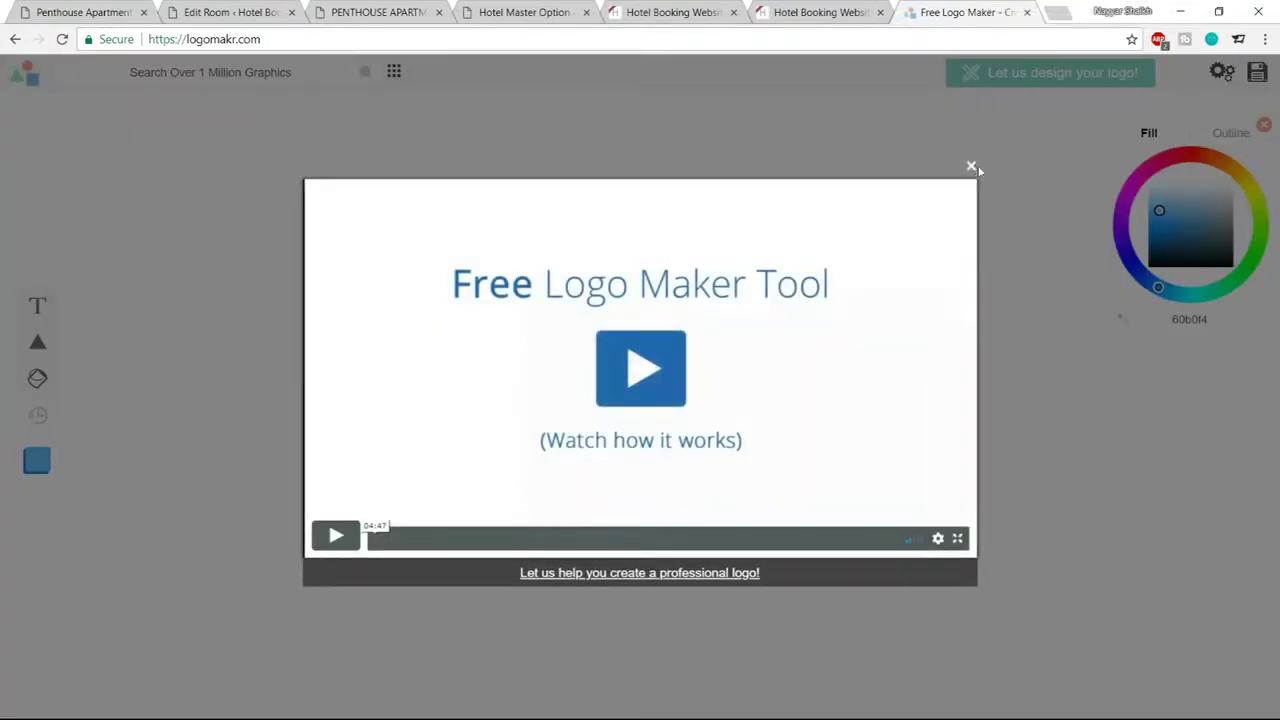
click(972, 167)
click(455, 196)
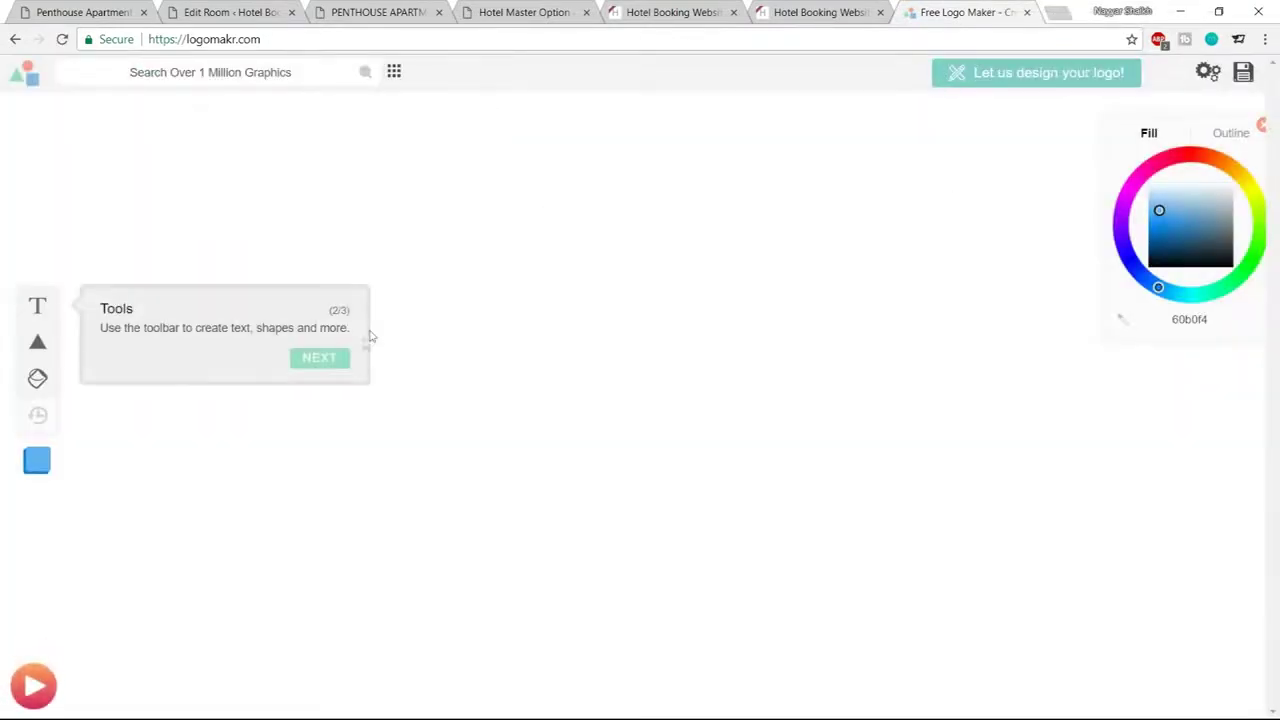
click(338, 359)
click(1203, 206)
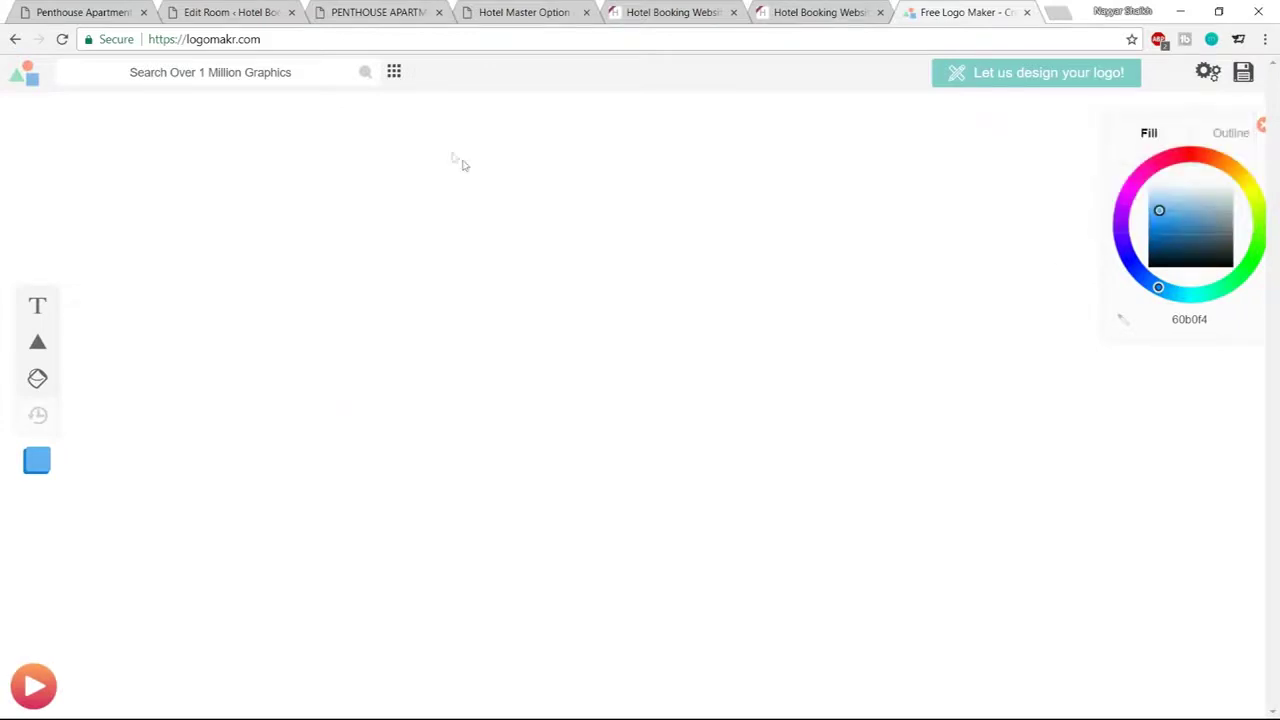
click(294, 74)
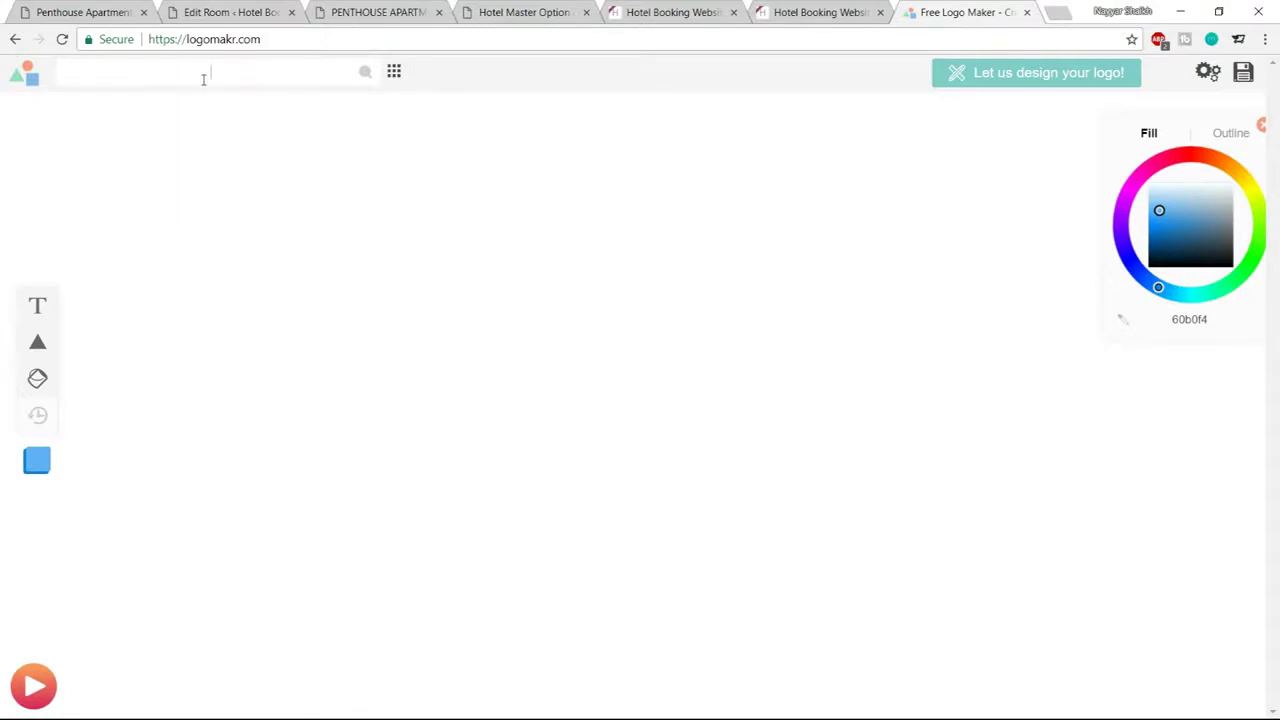
text(breakfats)
key(Return)
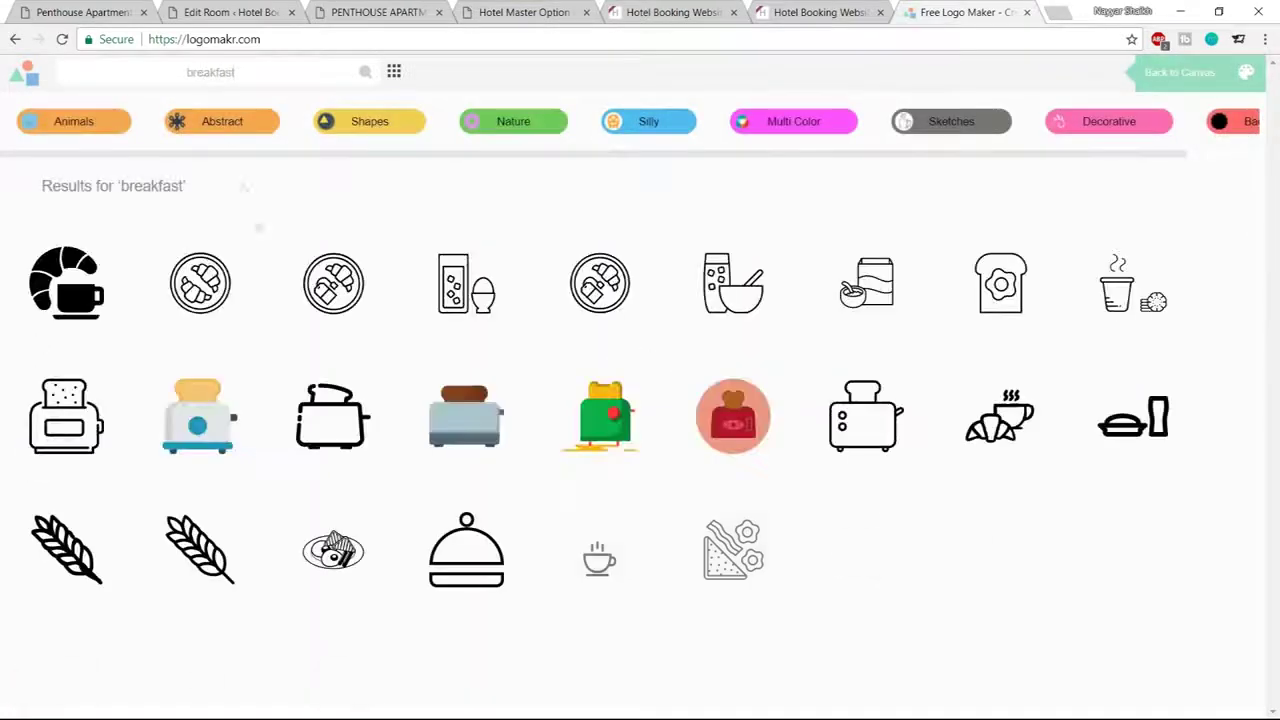
scroll(1100, 400, down, 7)
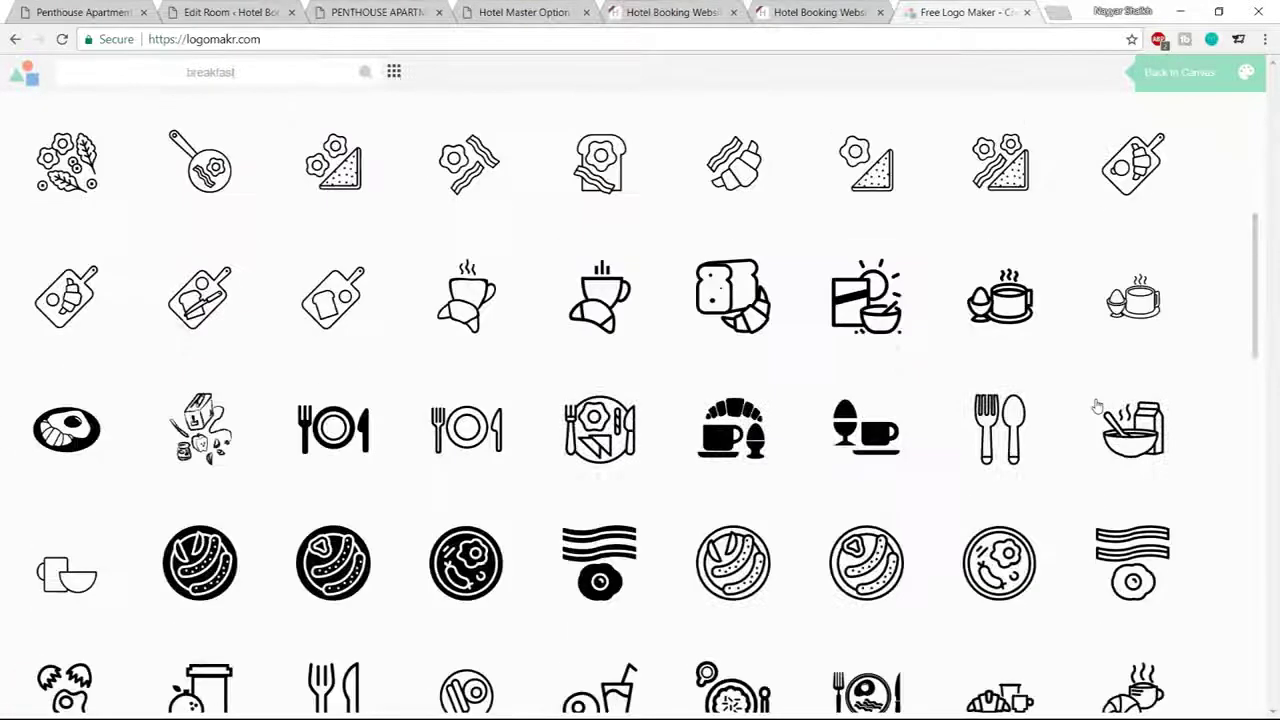
scroll(1097, 406, down, 2)
scroll(1060, 423, up, 6)
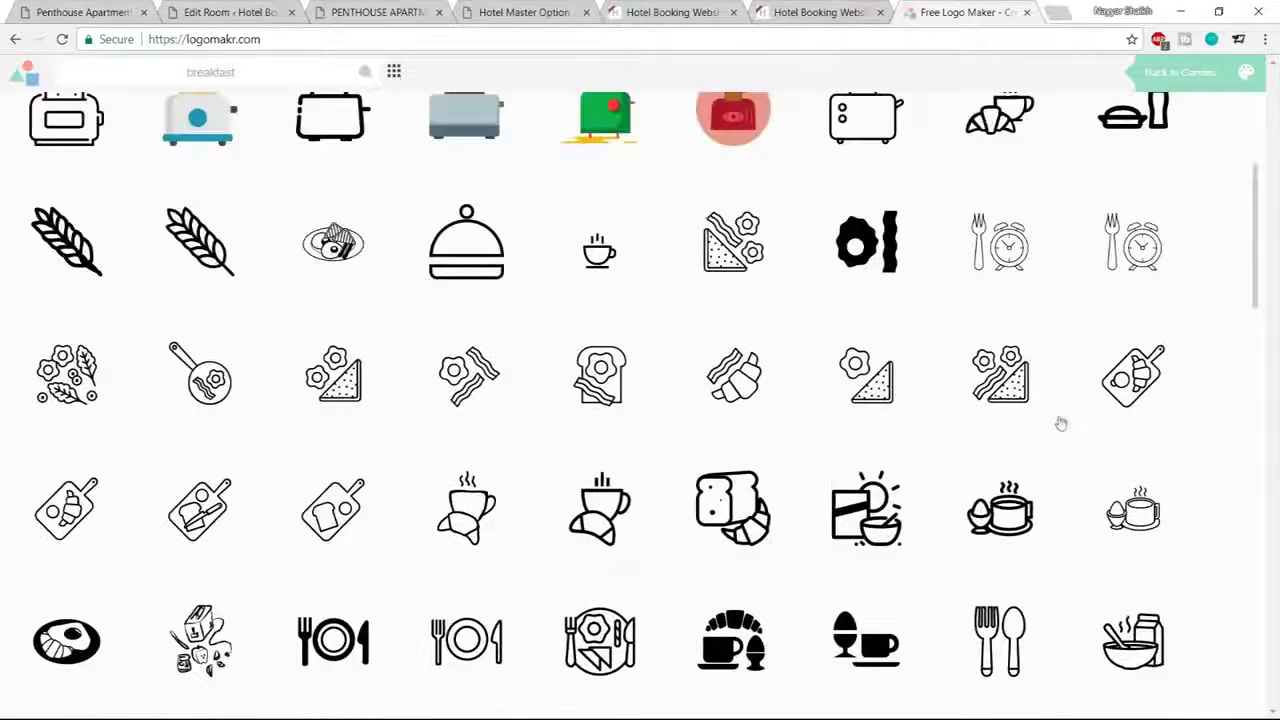
scroll(1057, 416, up, 3)
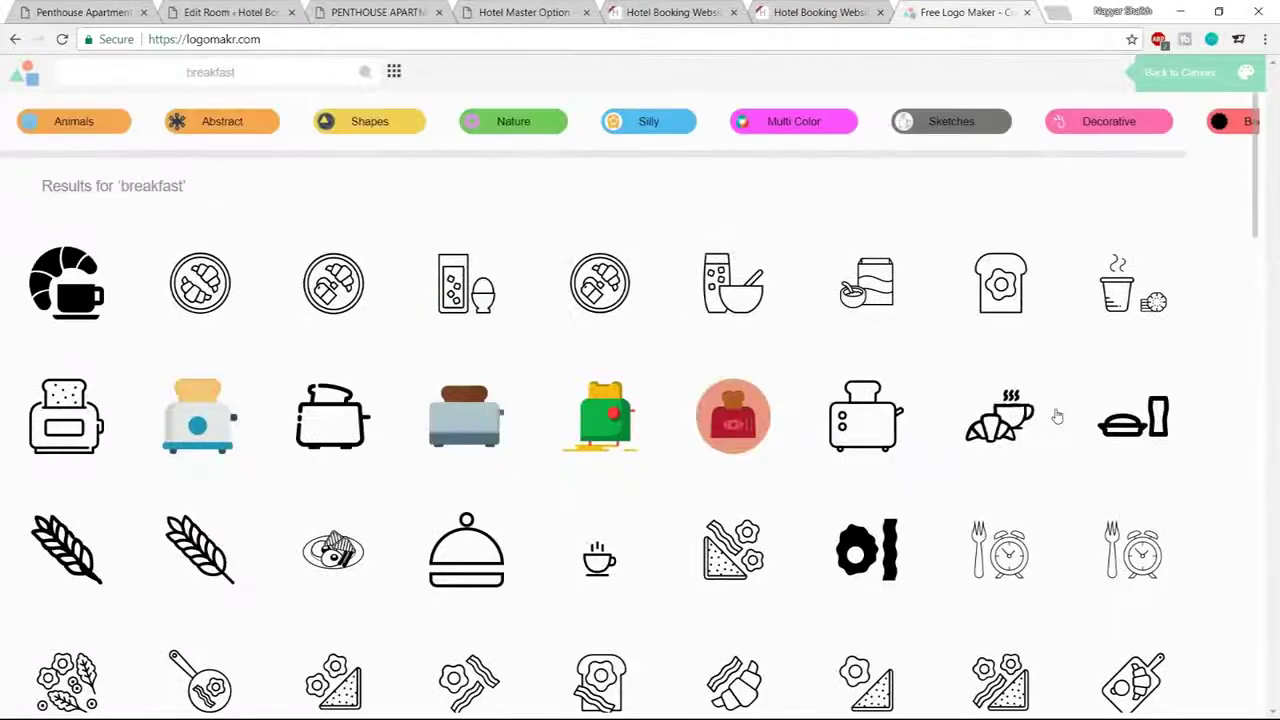
click(70, 550)
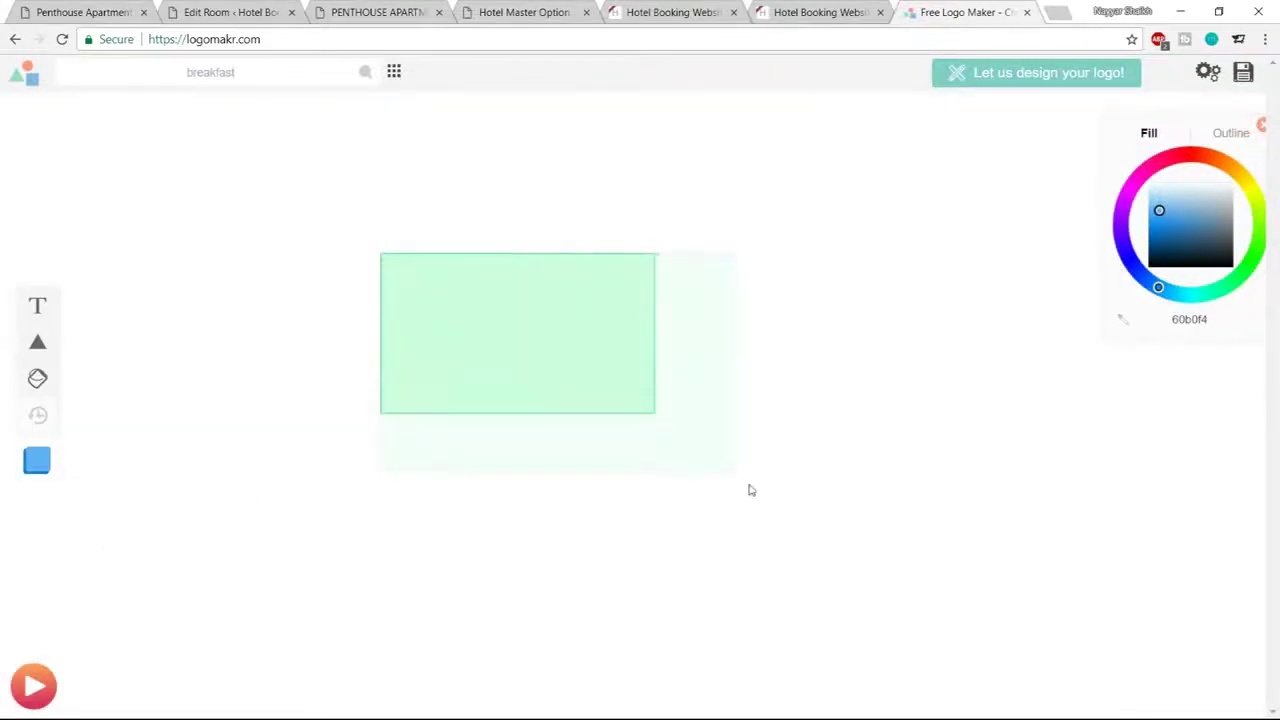
click(363, 86)
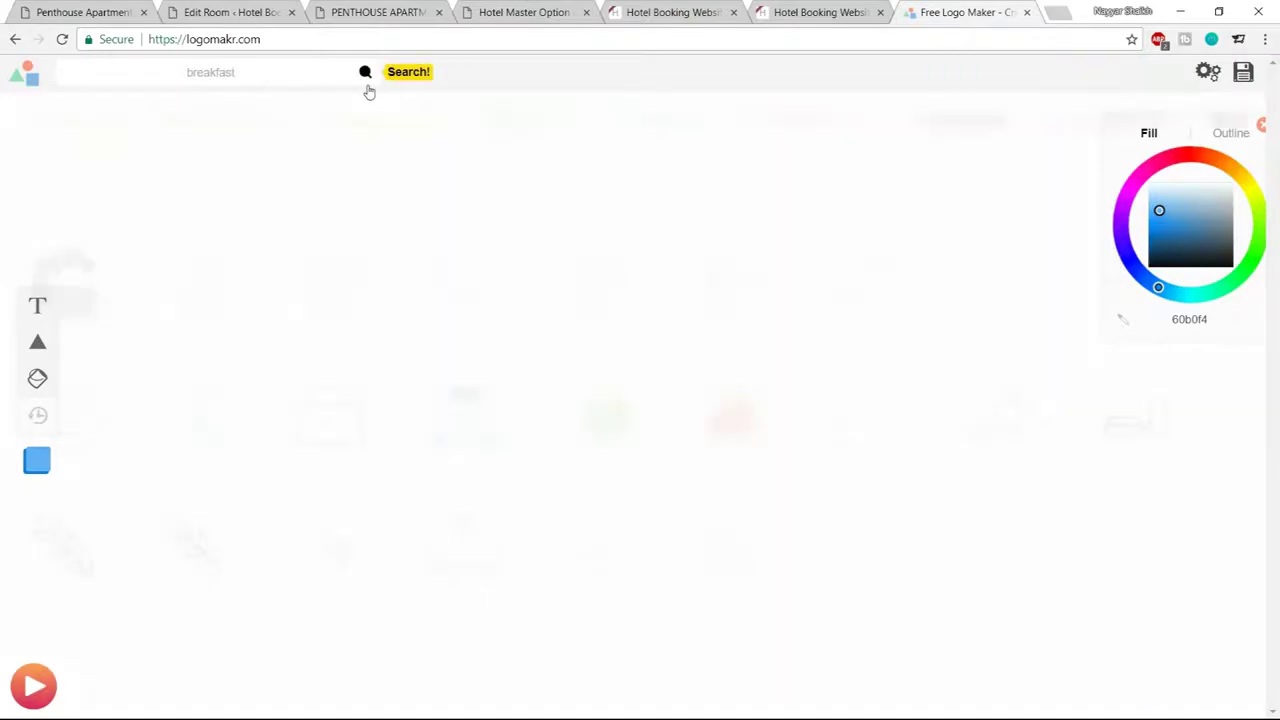
click(65, 368)
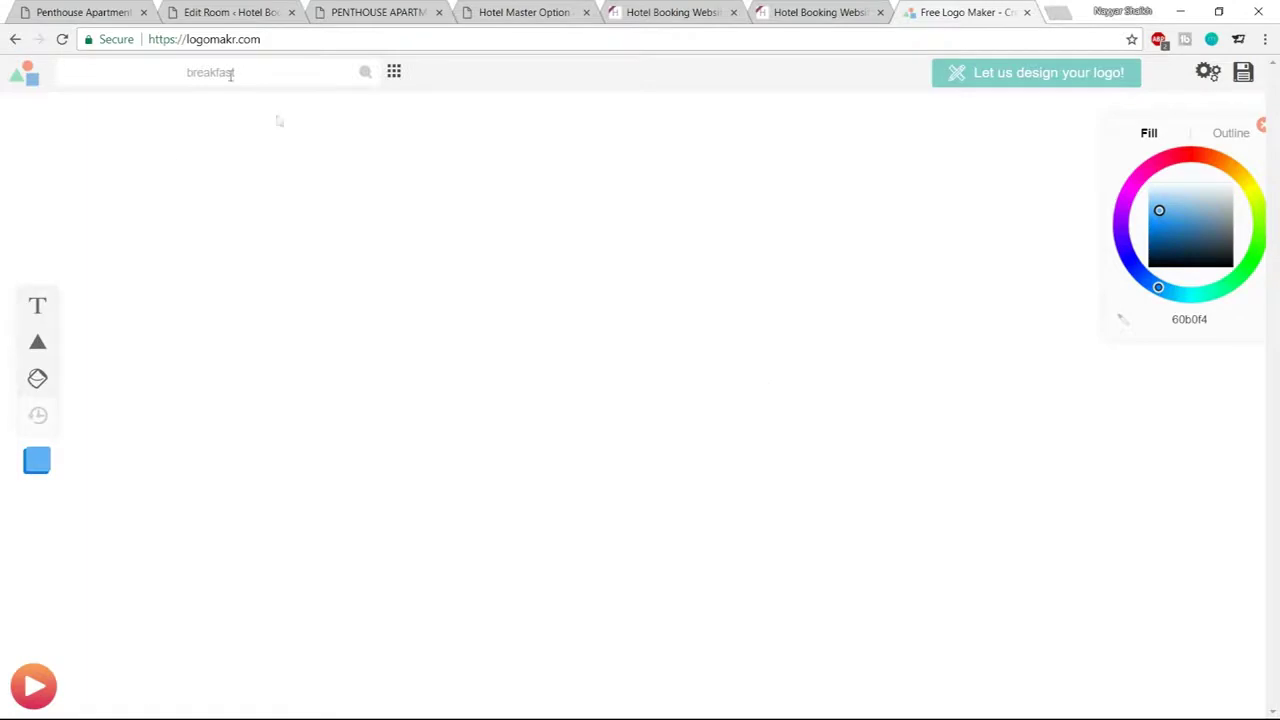
drag(479, 279, 891, 637)
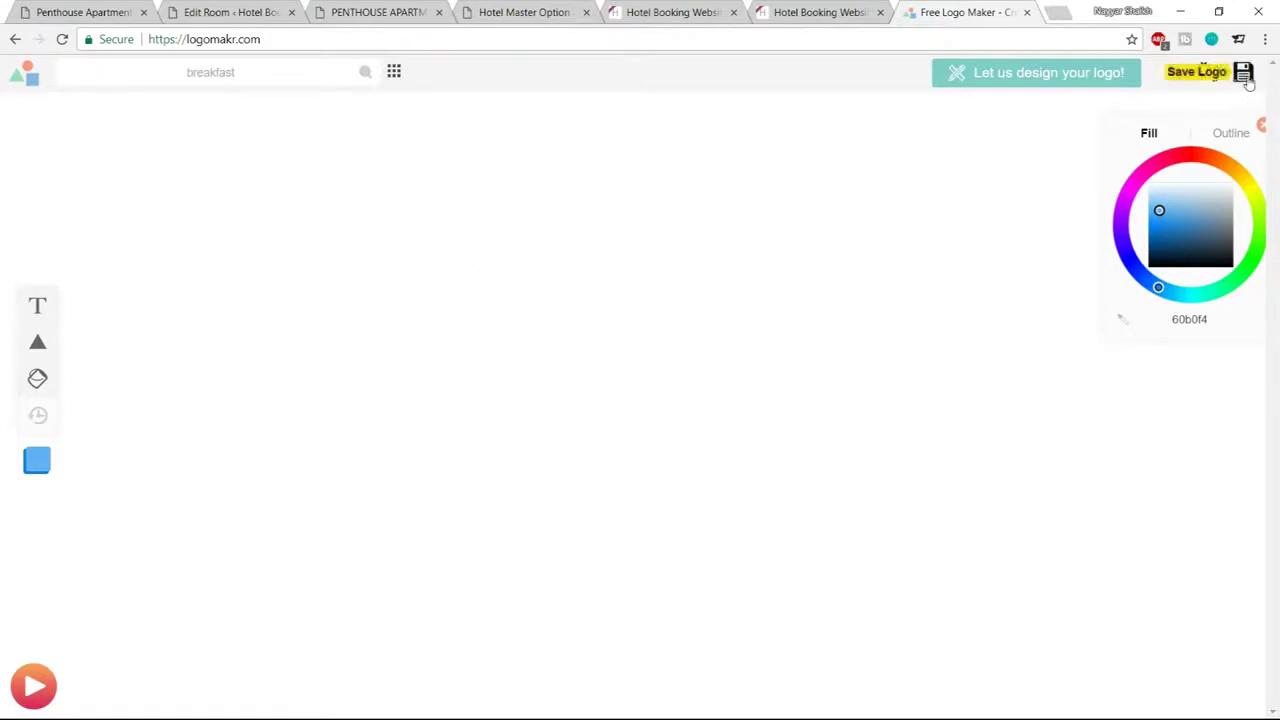
click(1246, 75)
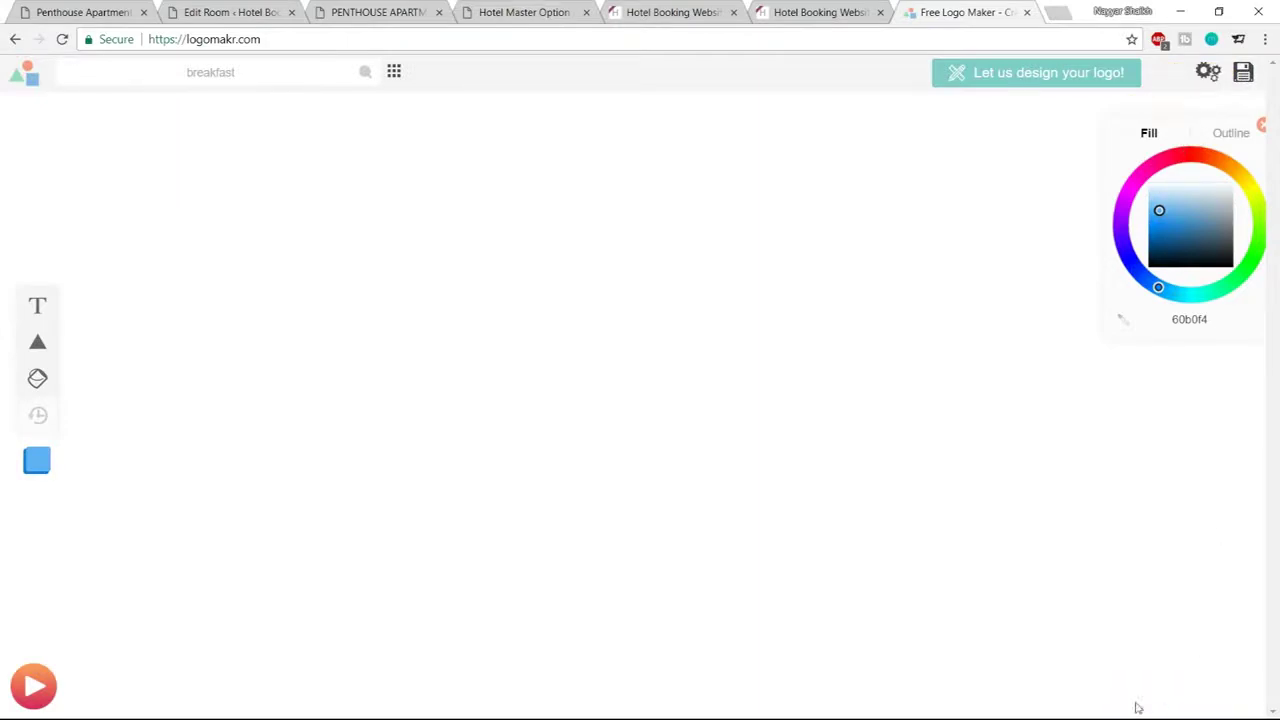
click(366, 77)
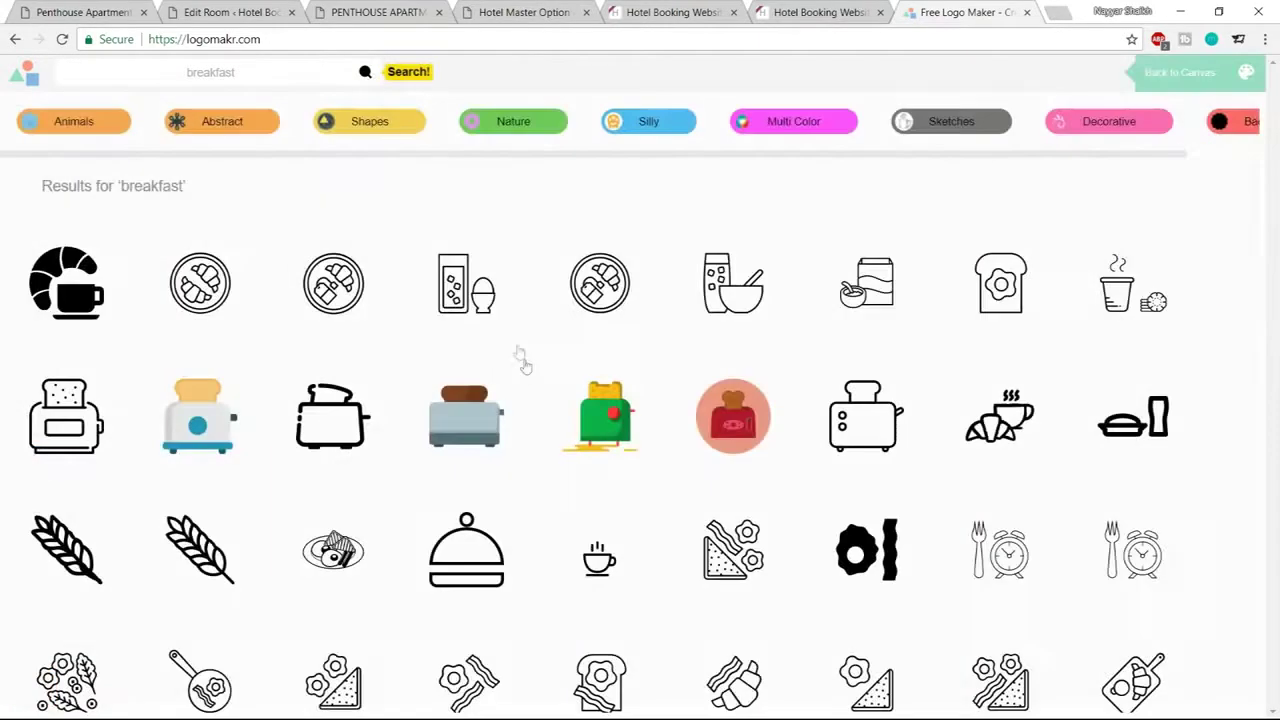
drag(369, 287, 829, 614)
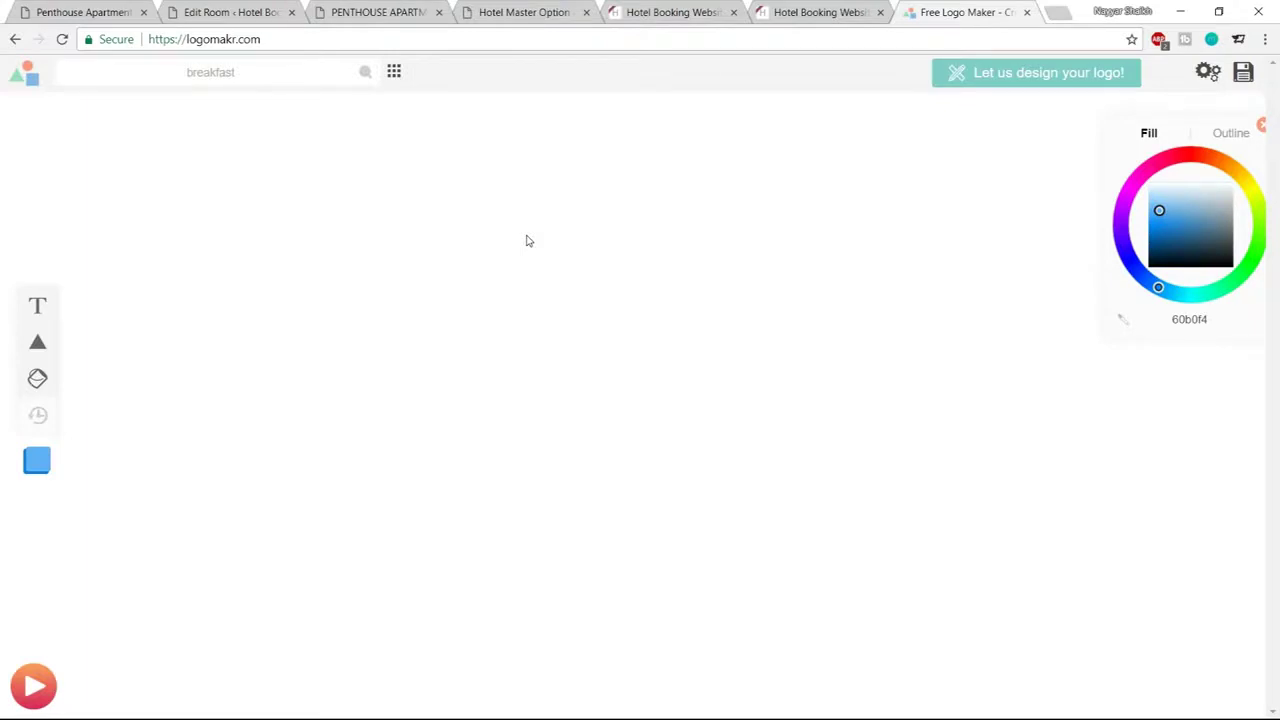
Watch the Logomakr Overview tutorial video, then close the Logomakr tab
click(33, 686)
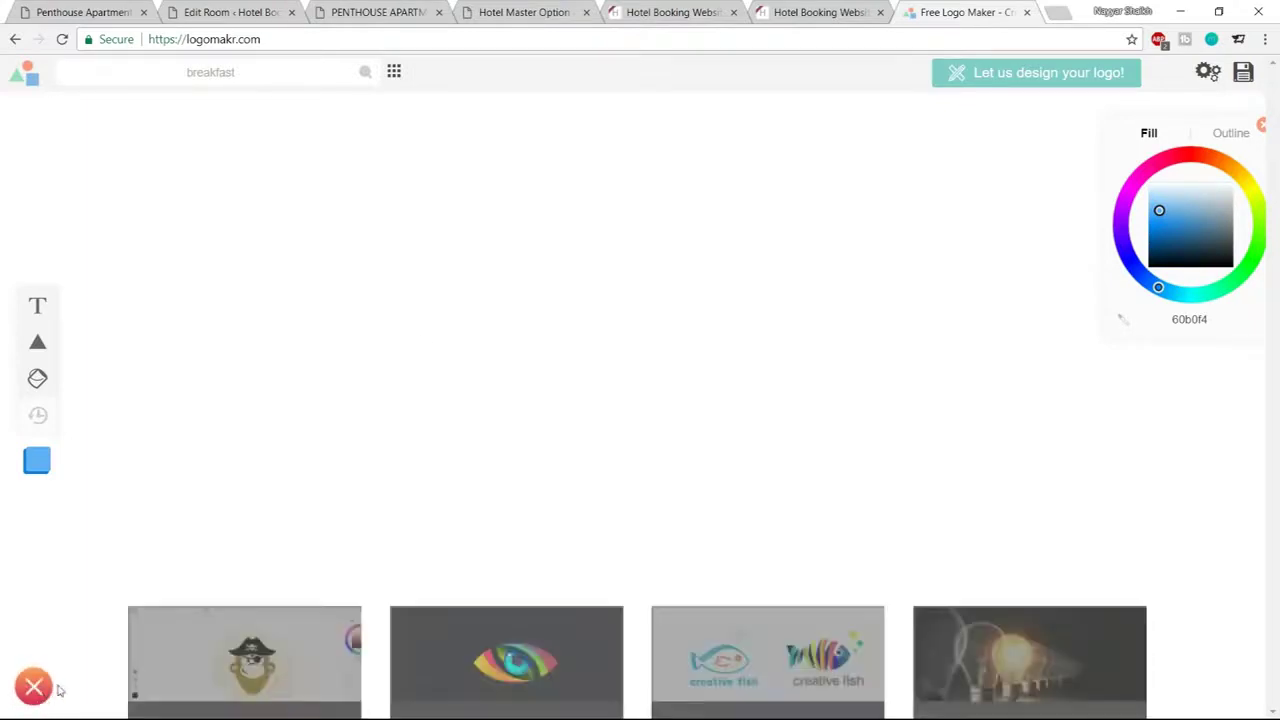
click(262, 666)
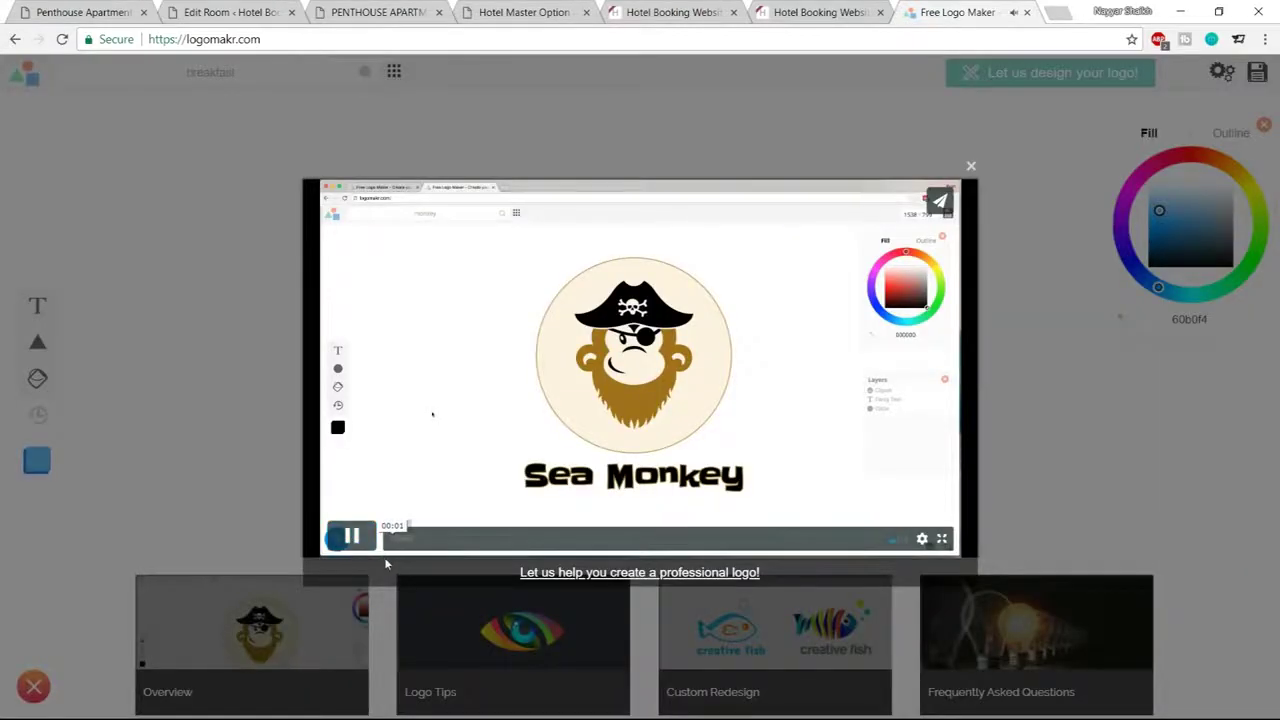
drag(406, 537, 714, 540)
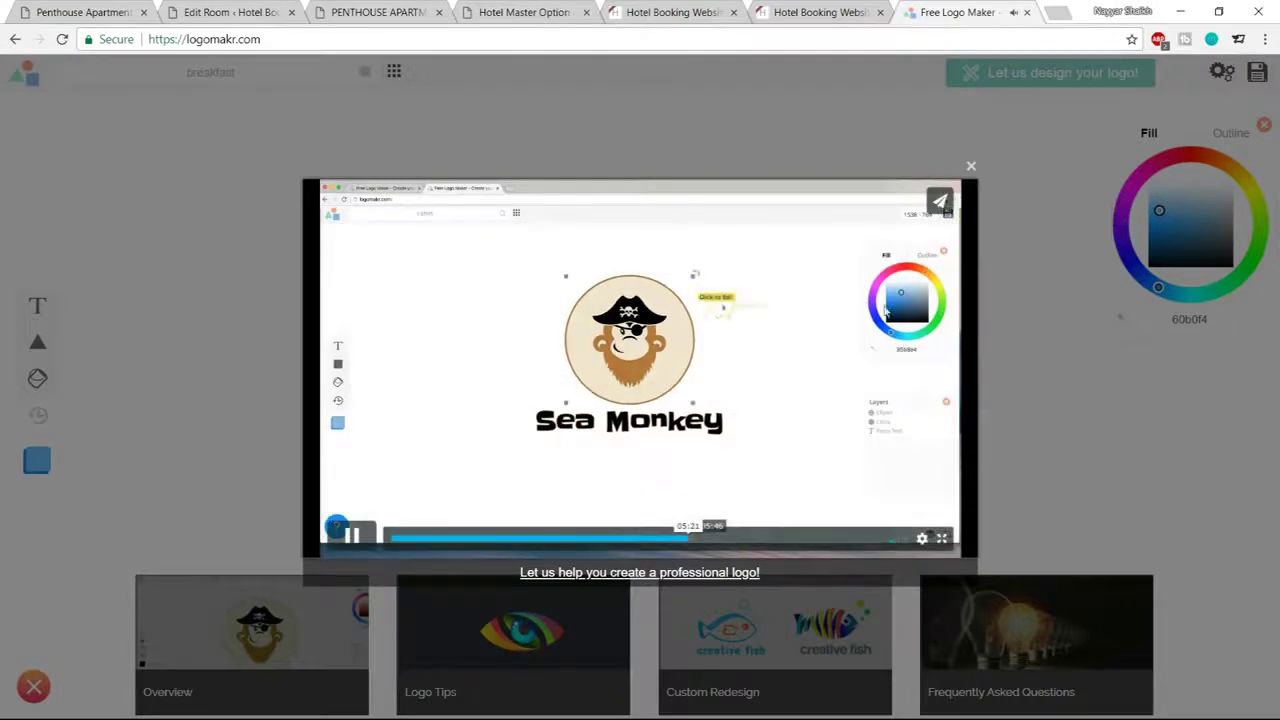
click(970, 167)
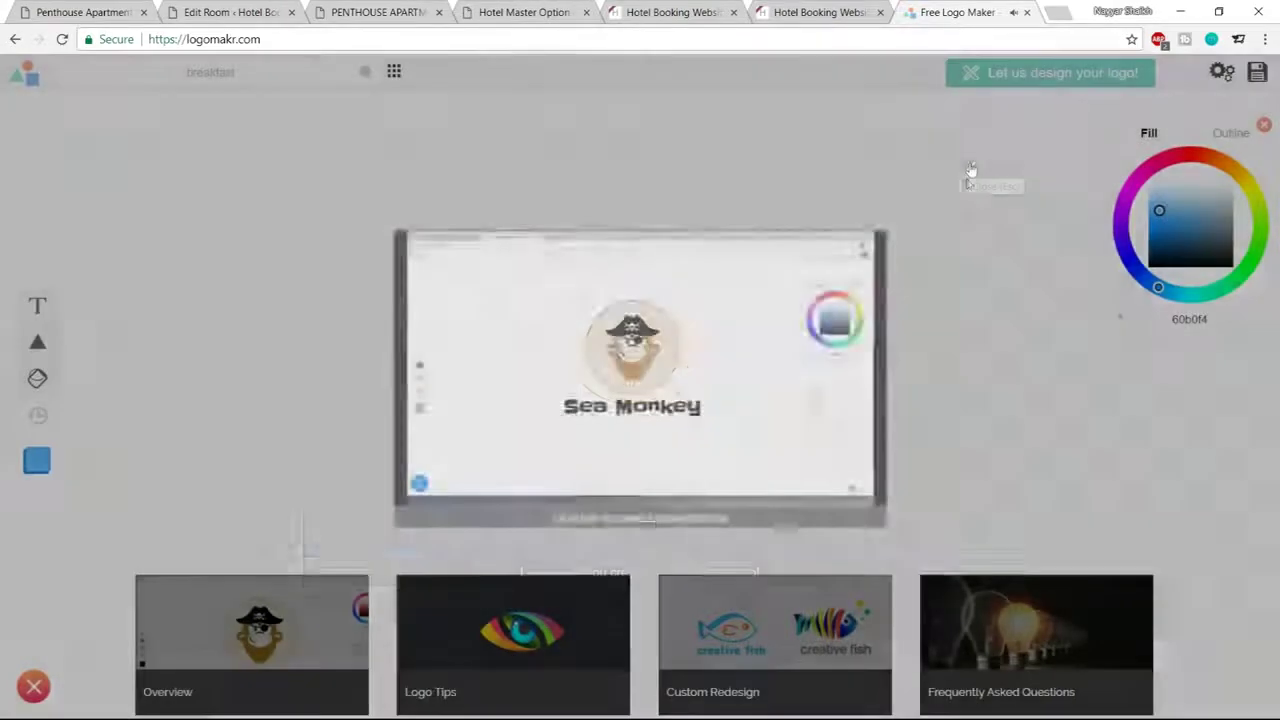
click(1026, 13)
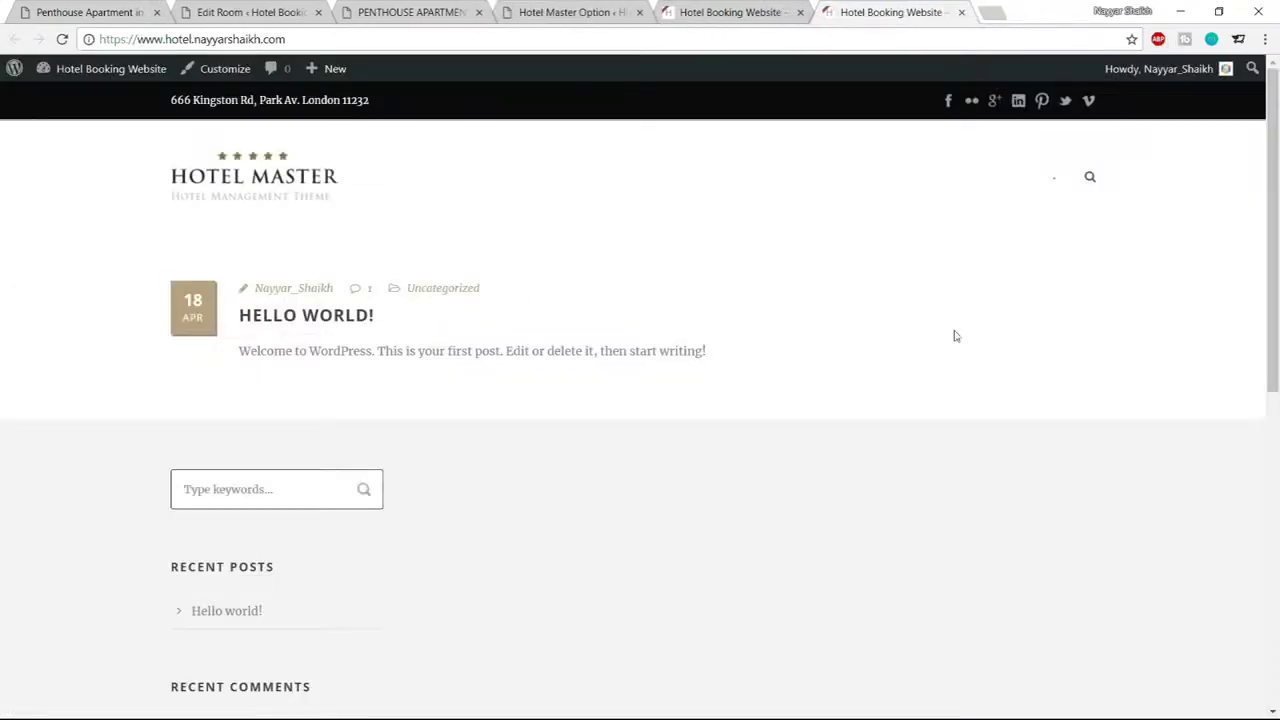
Return to the Edit Room page and delete the Breakfast Included facility
click(556, 11)
click(290, 12)
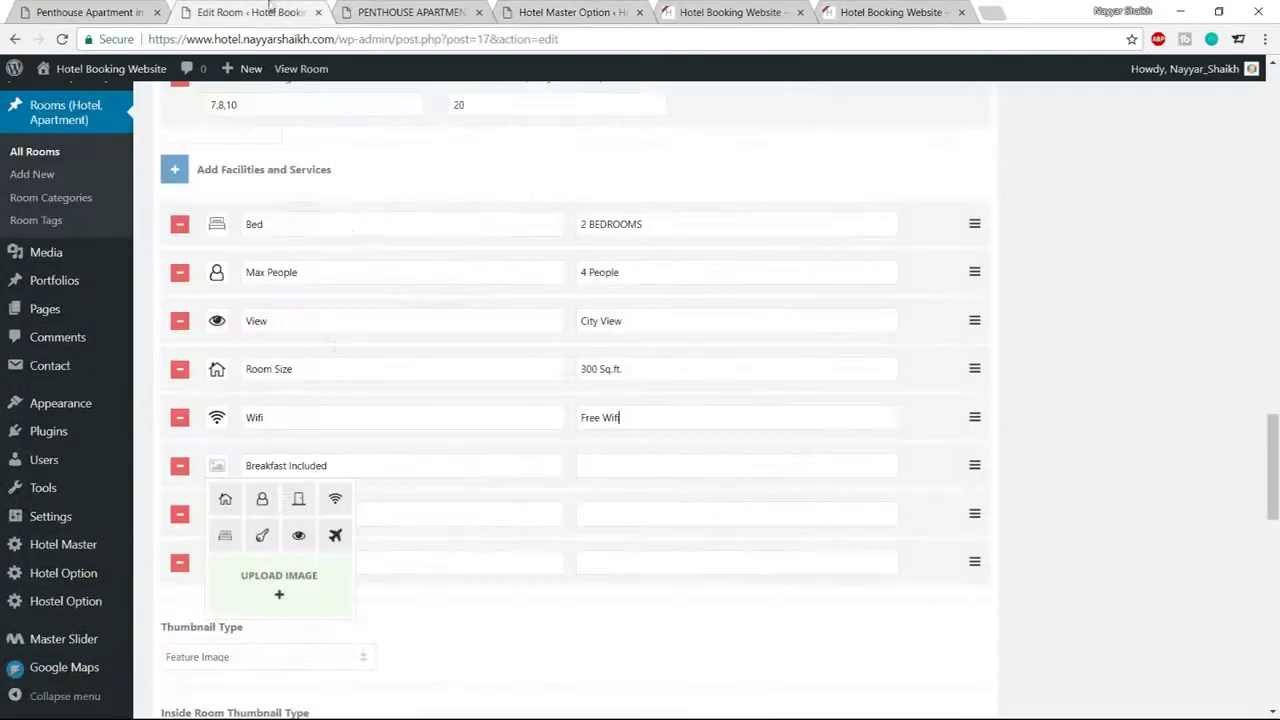
click(140, 10)
click(672, 466)
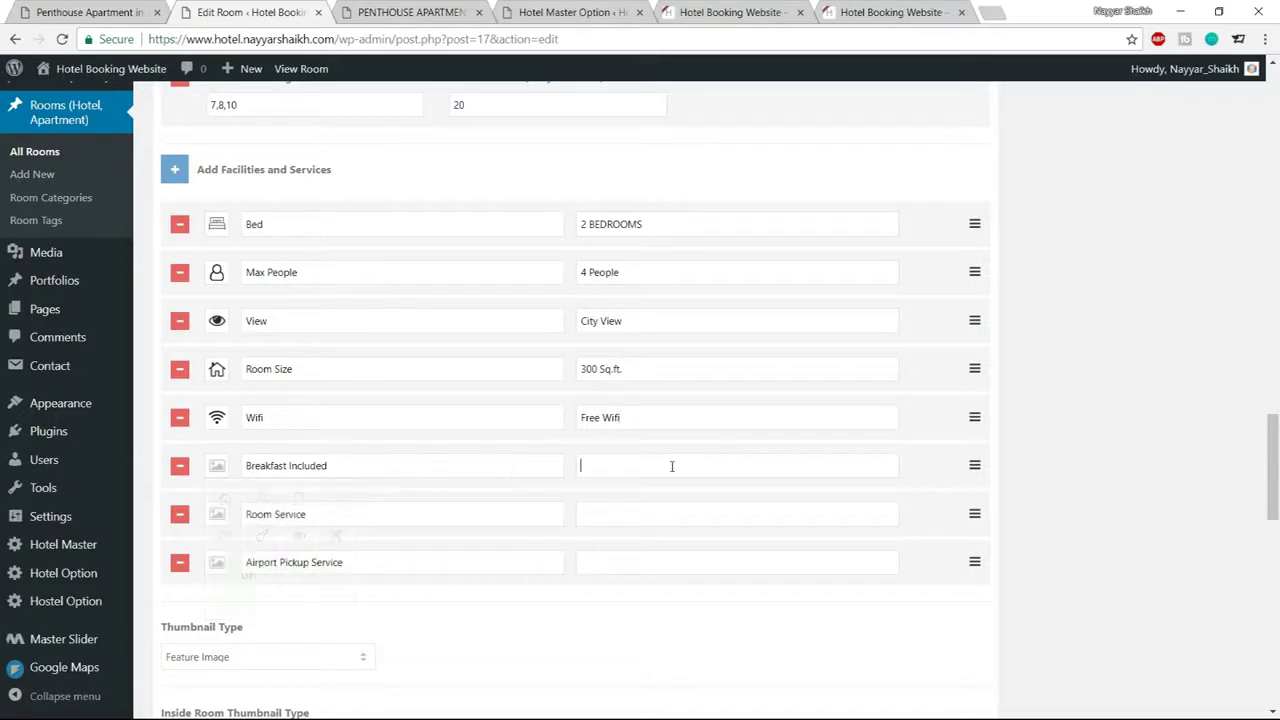
click(181, 472)
click(598, 385)
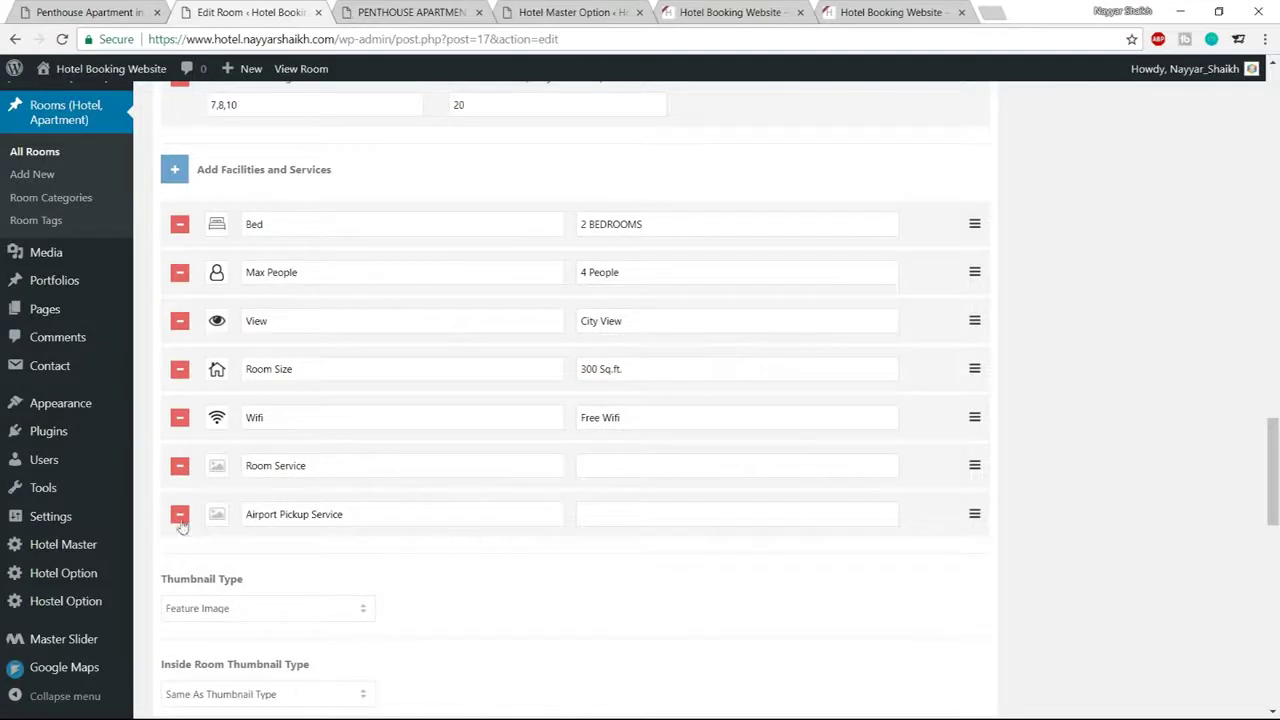
Give Airport Pickup Service the airplane icon and copy its name into the value field
click(212, 516)
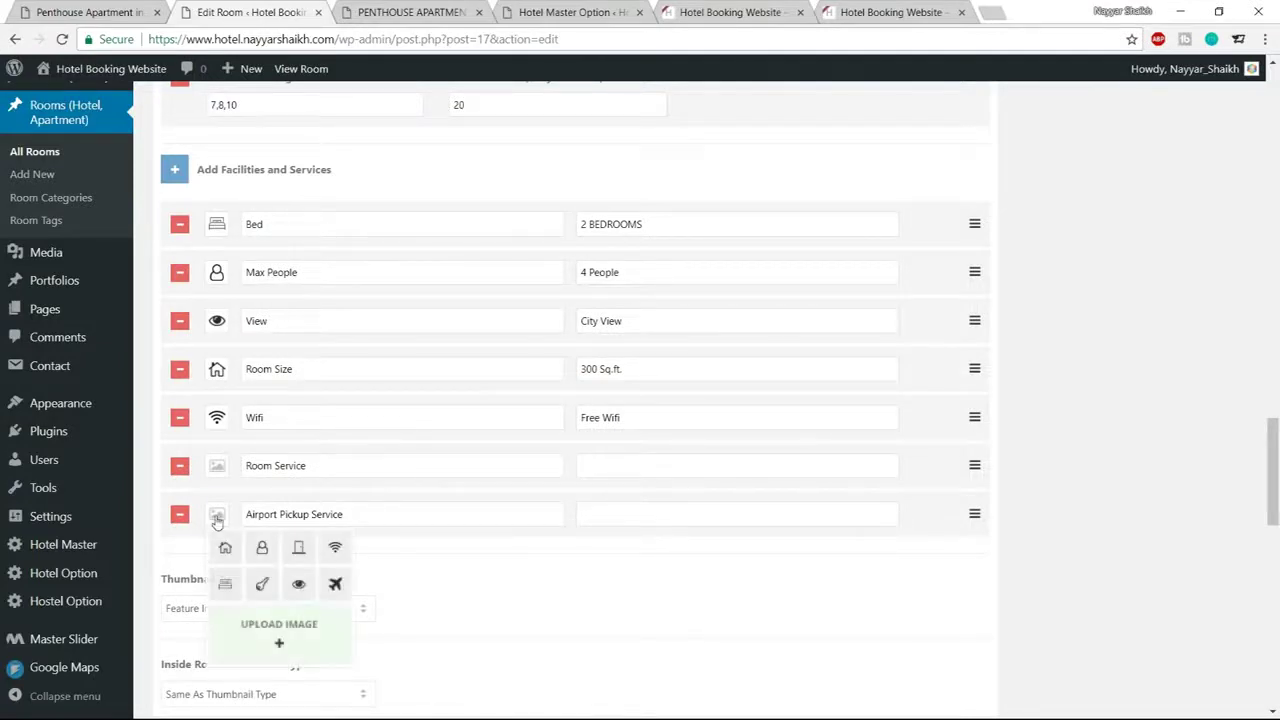
click(335, 585)
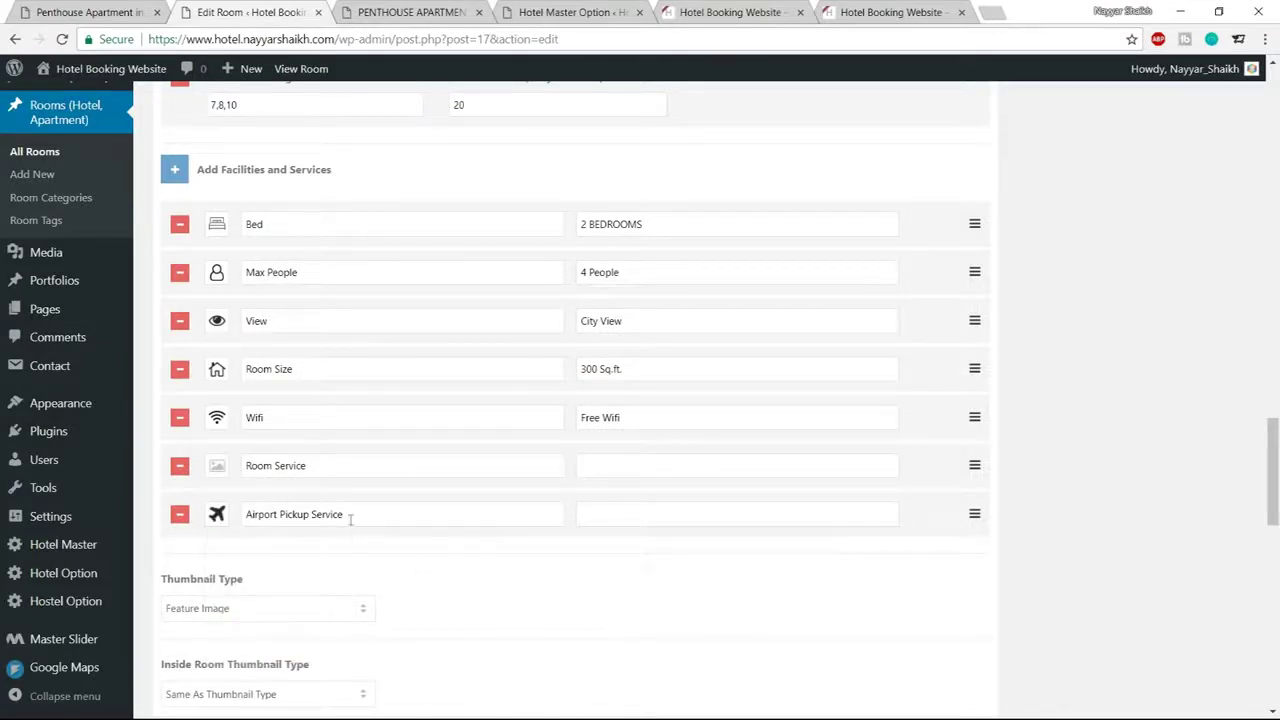
drag(363, 513, 245, 516)
key(ctrl+c)
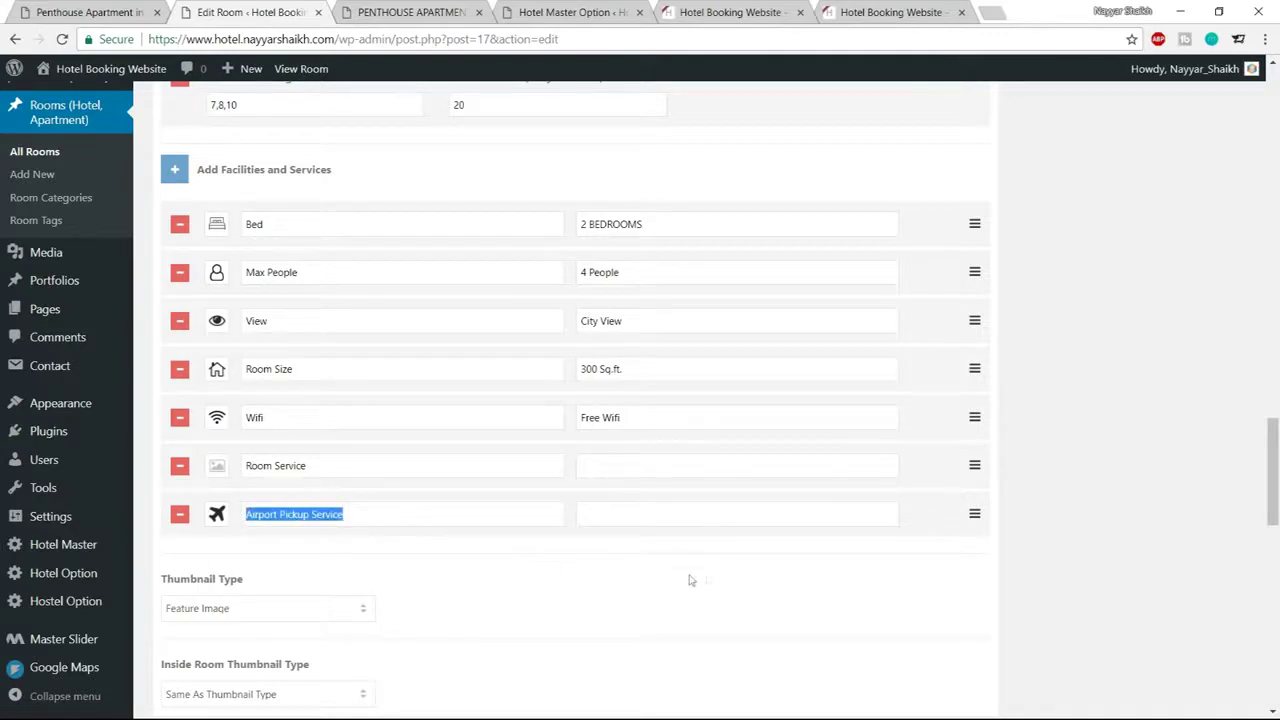
click(686, 521)
key(ctrl+v)
Delete the Room Service facility
click(180, 468)
click(610, 382)
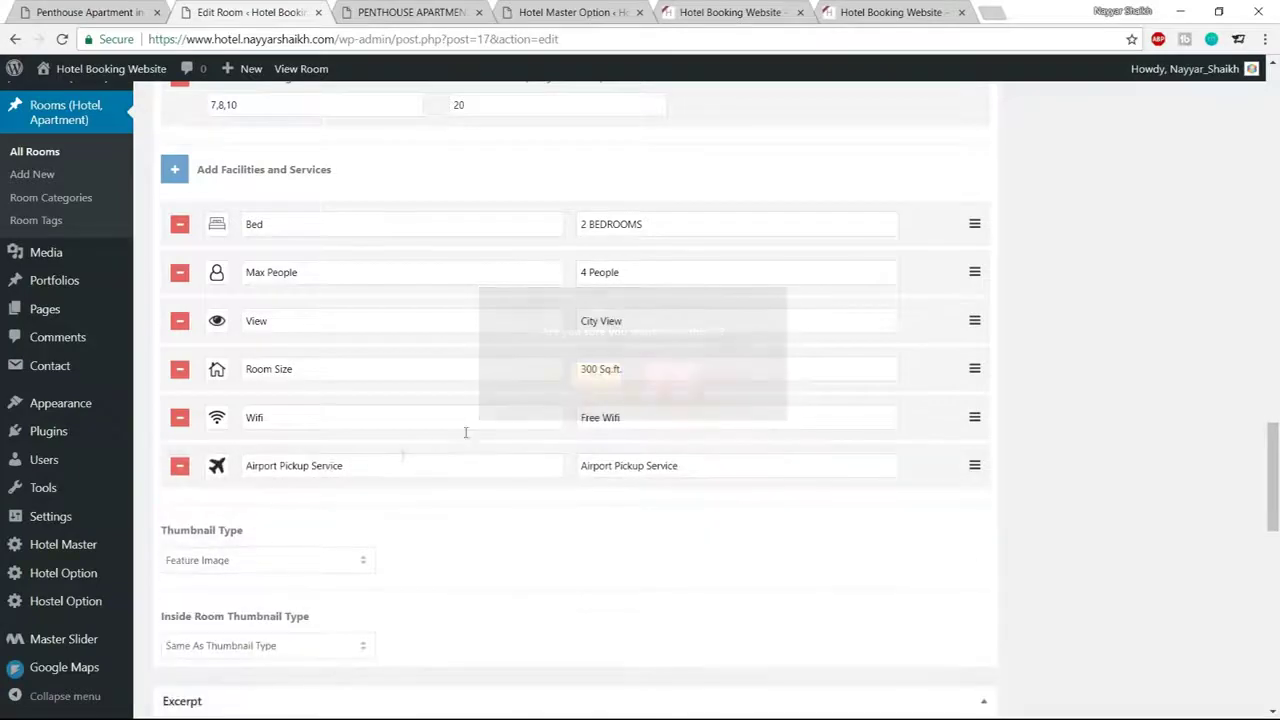
scroll(1000, 550, down, 3)
scroll(1052, 590, up, 5)
scroll(1052, 590, up, 15)
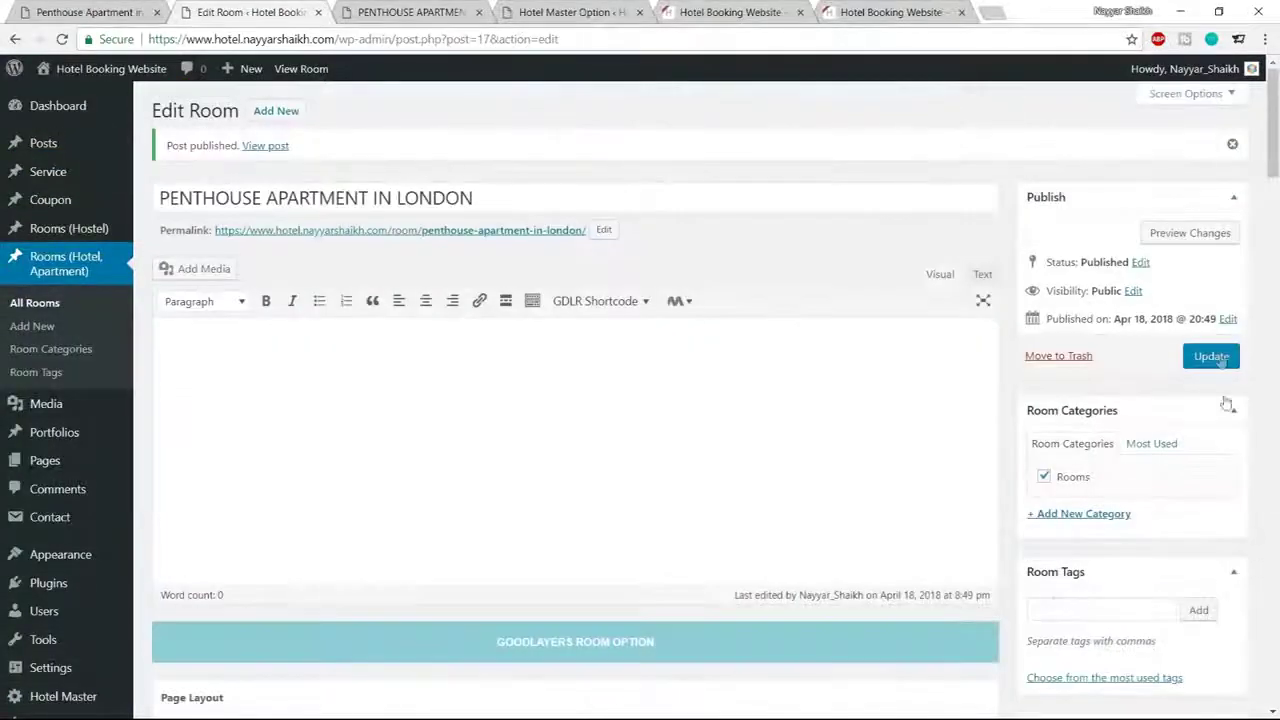
Save the room's changes and reload its public Penthouse Apartment page
click(1211, 357)
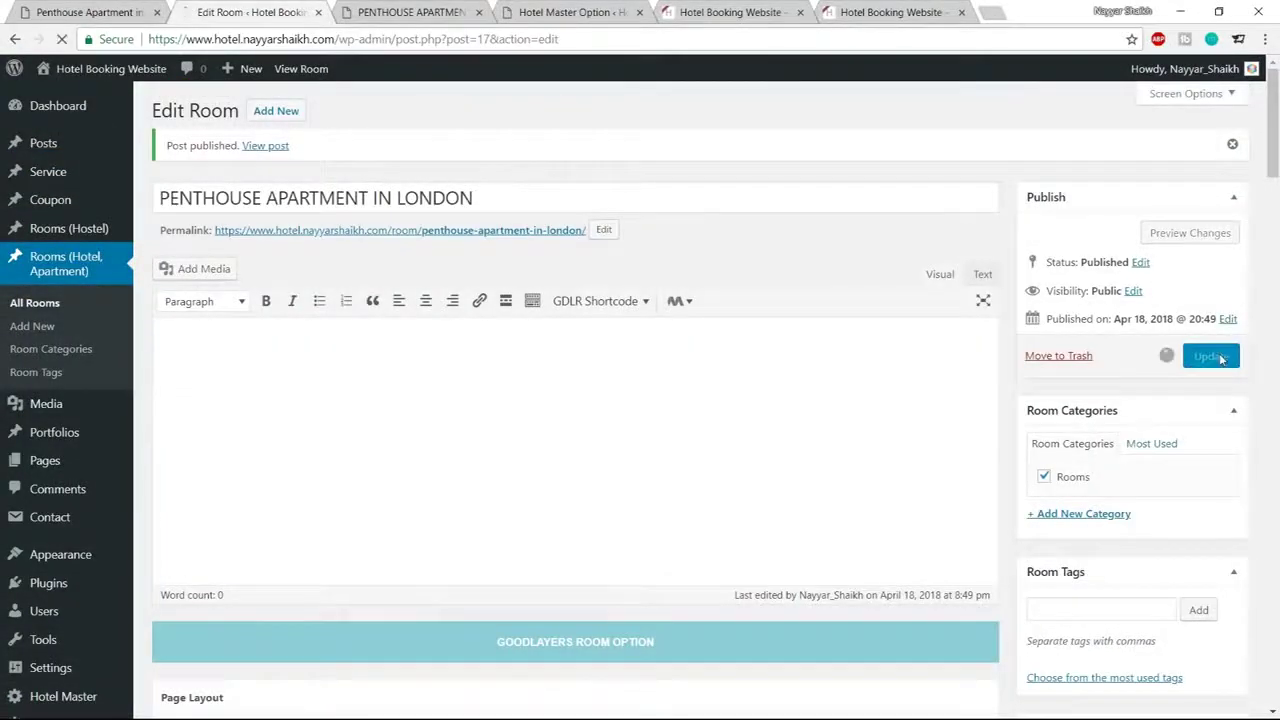
click(410, 12)
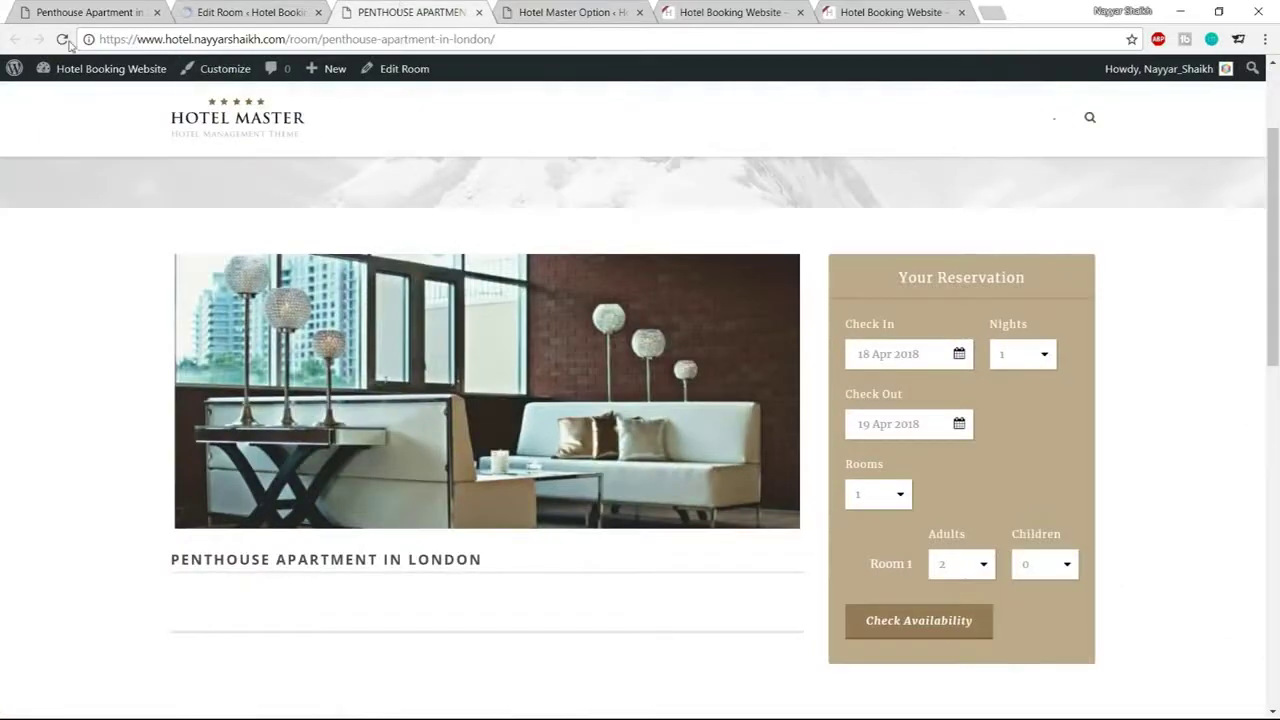
click(61, 39)
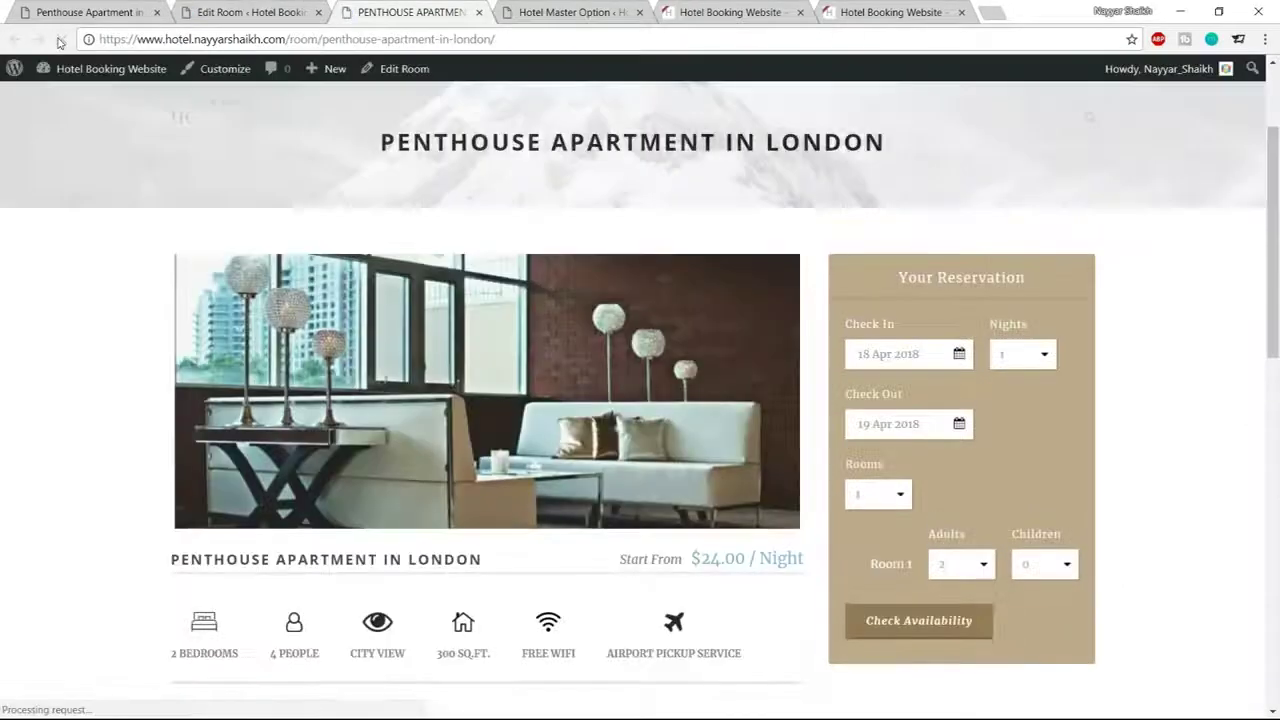
scroll(877, 334, down, 6)
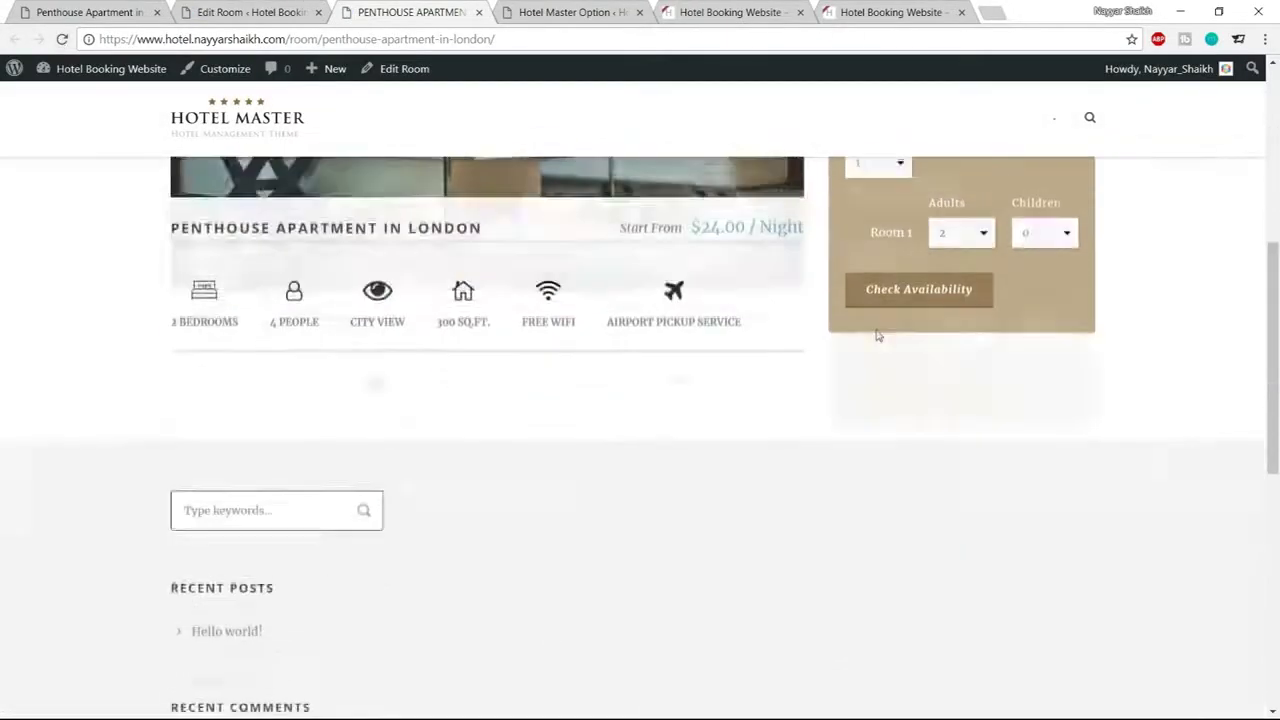
scroll(849, 380, up, 6)
Review the refreshed page's Start From price and London title, then resume editing the room
scroll(846, 400, down, 3)
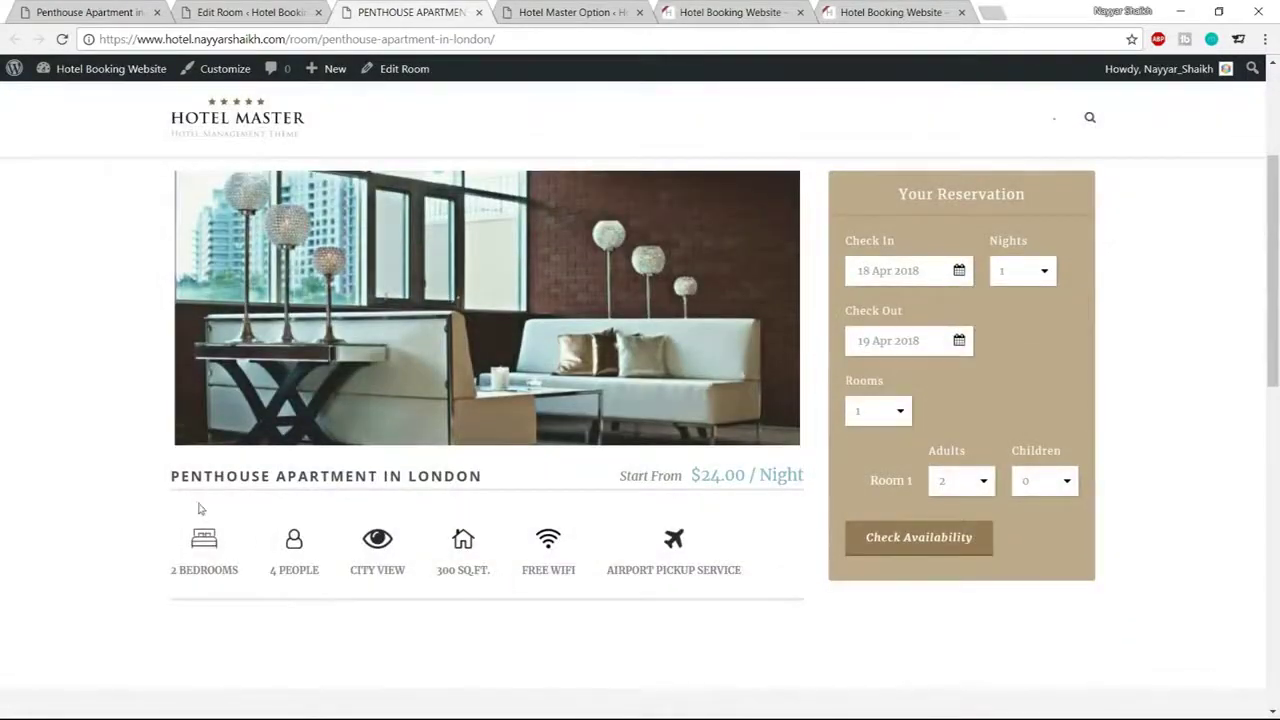
drag(618, 481, 805, 478)
click(437, 475)
drag(330, 477, 484, 477)
click(503, 479)
scroll(196, 566, down, 1)
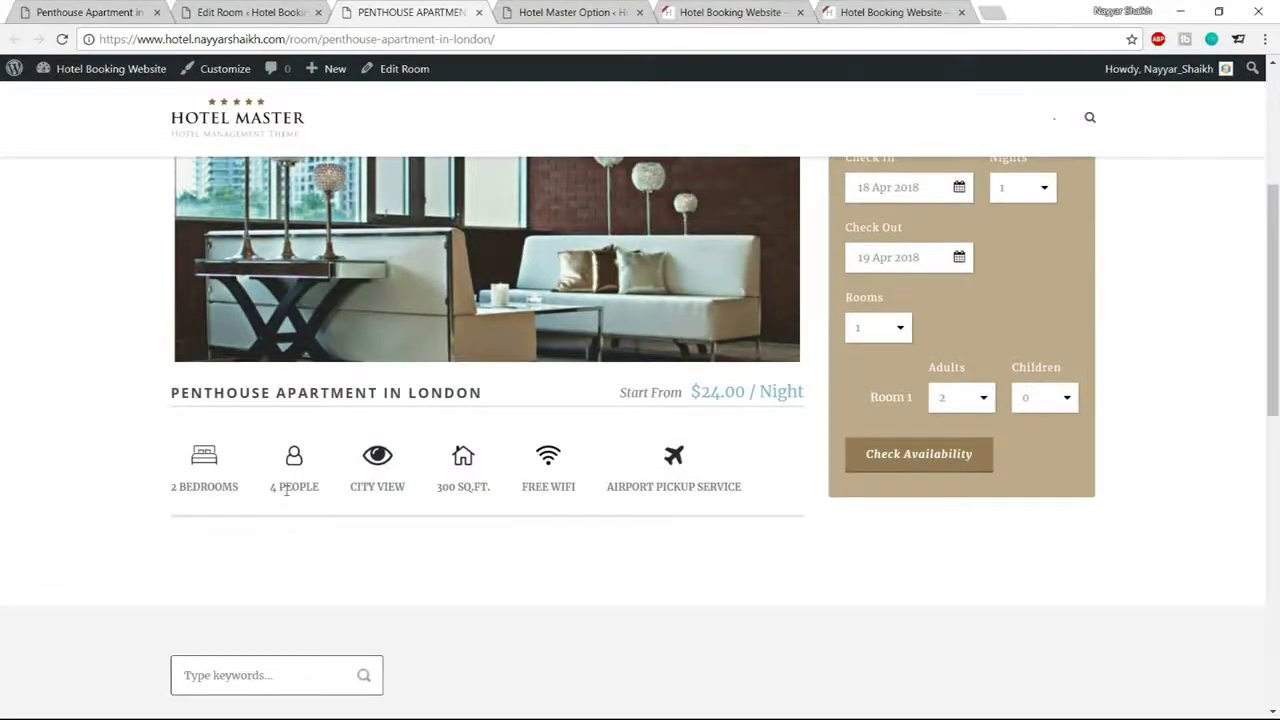
double_click(448, 393)
click(443, 418)
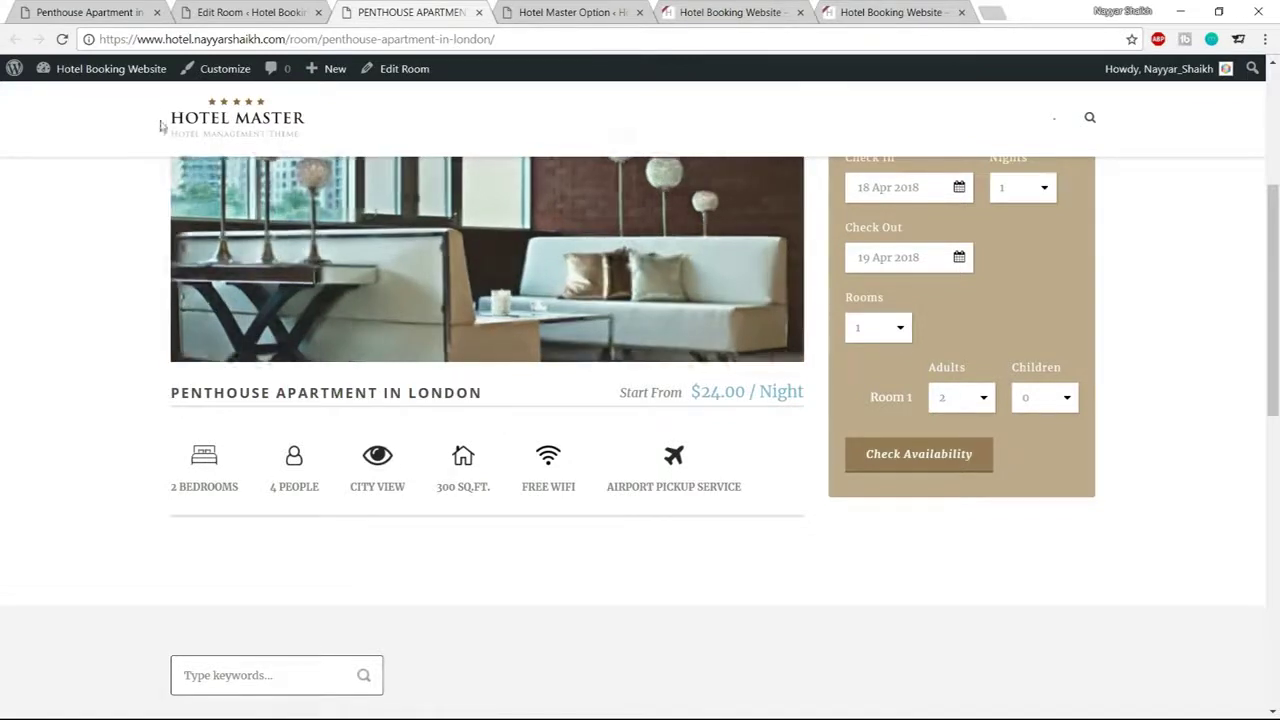
click(237, 6)
Copy the demo page's Room Details heading and description into the penthouse room content
scroll(857, 402, down, 15)
scroll(860, 403, down, 15)
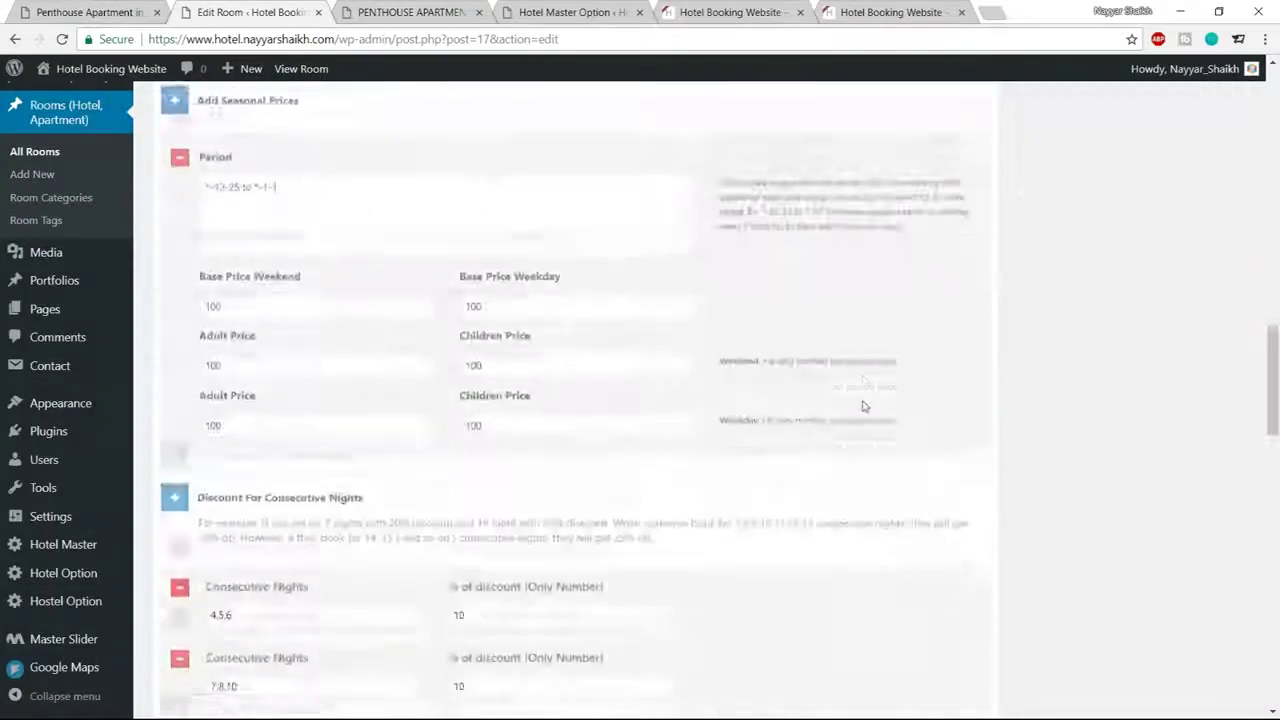
scroll(886, 455, up, 10)
scroll(886, 458, up, 20)
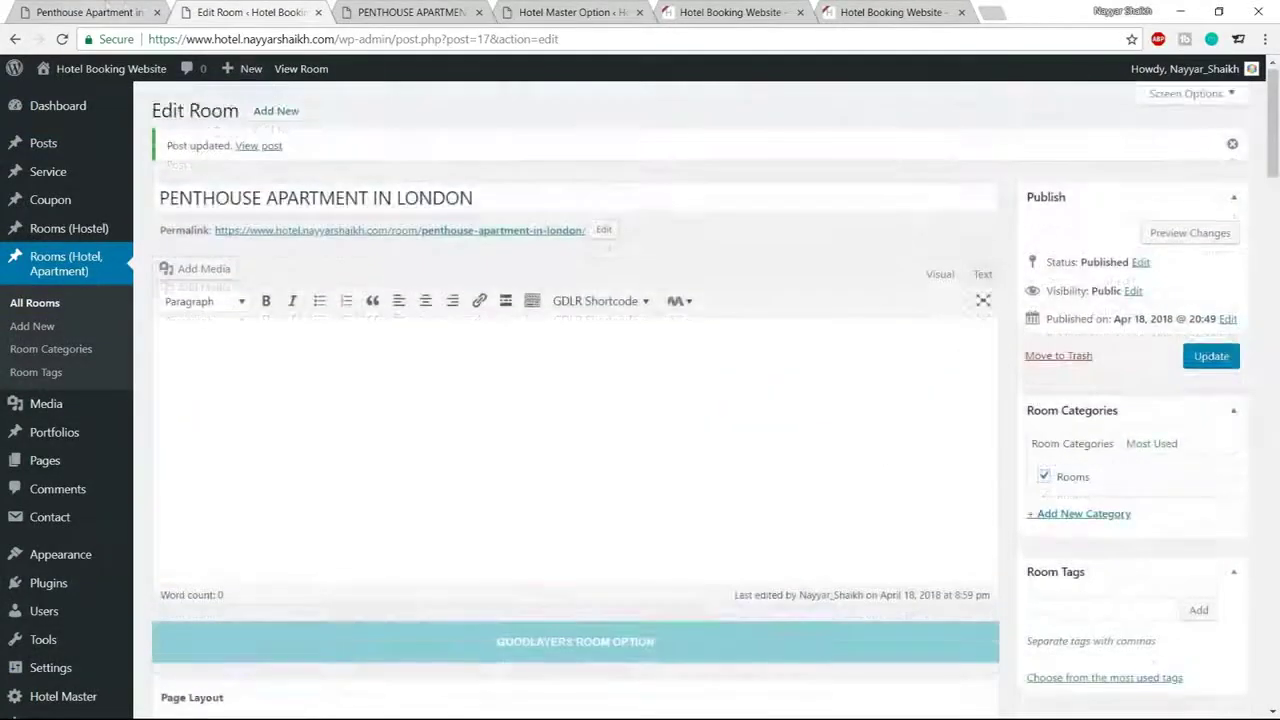
click(40, 12)
scroll(572, 337, down, 2)
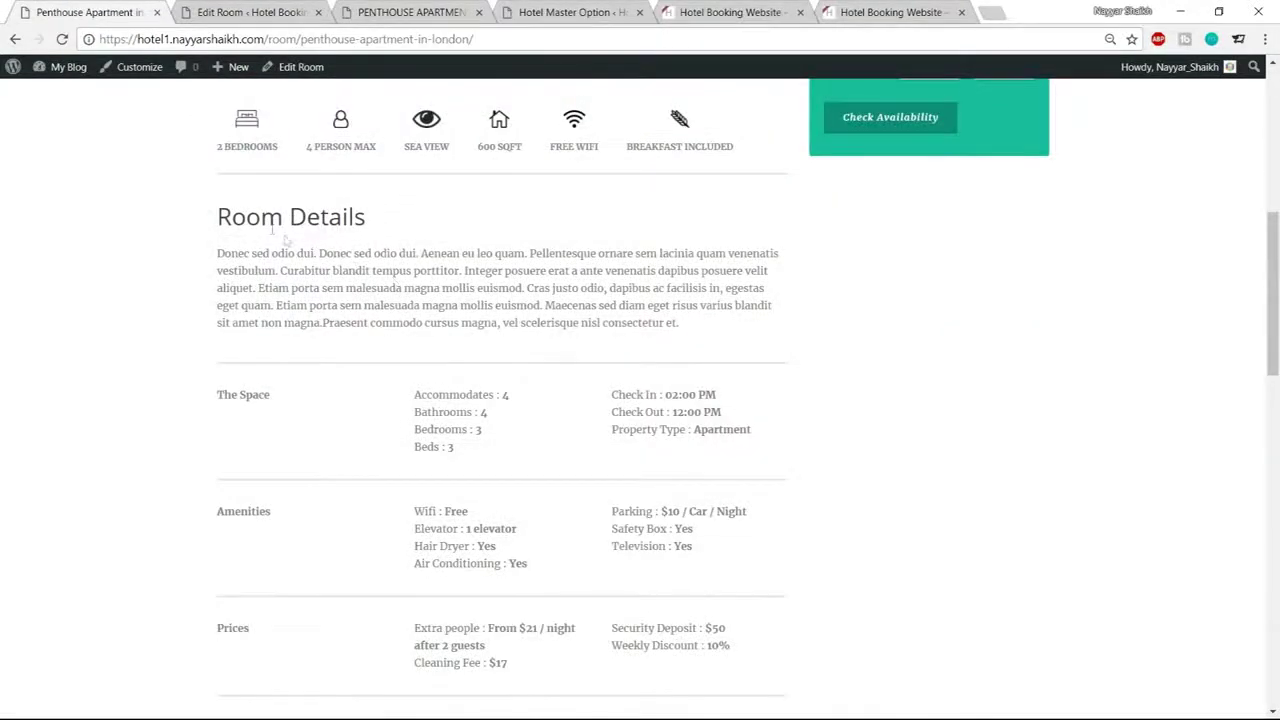
drag(215, 222, 708, 327)
key(ctrl+c)
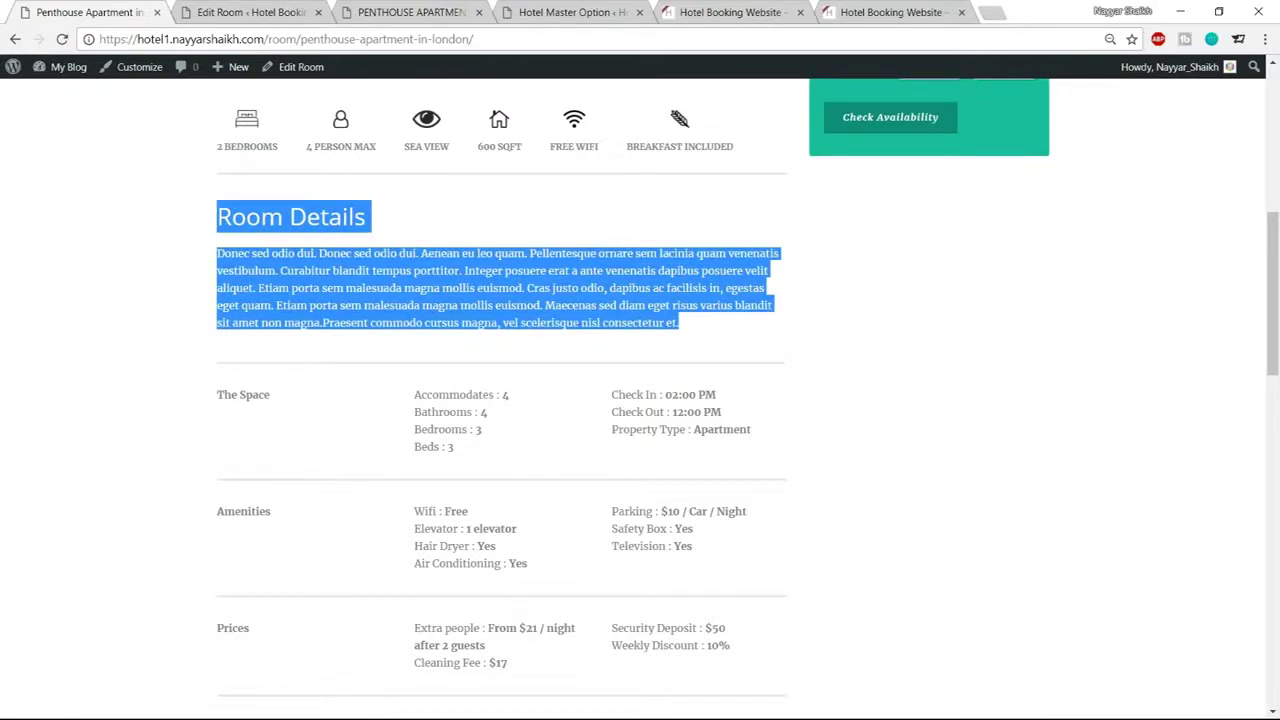
click(290, 12)
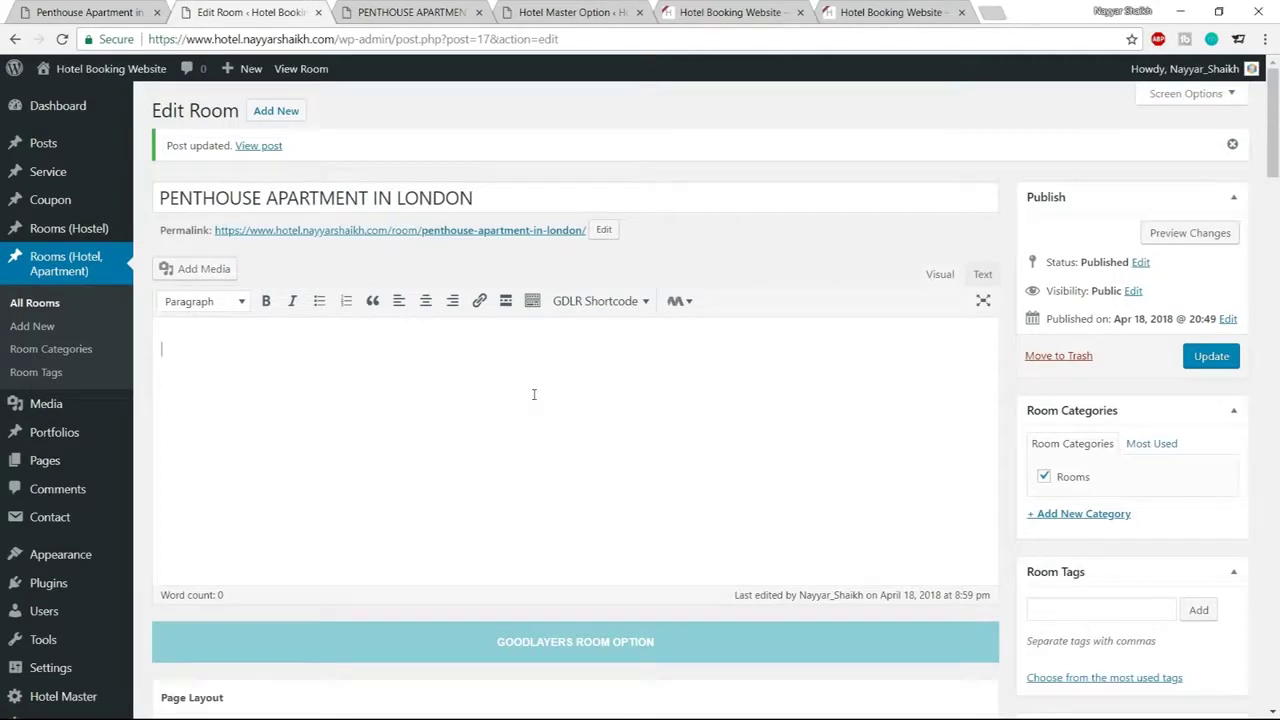
key(ctrl+v)
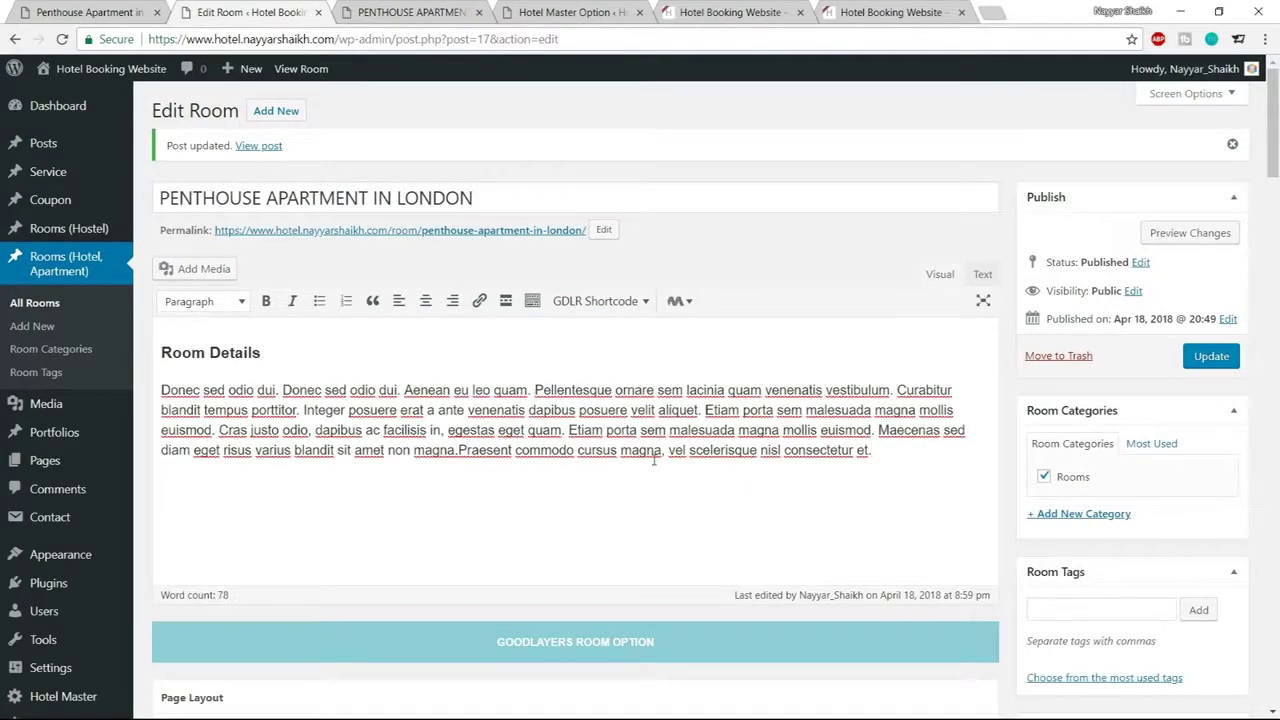
Compare the pasted Room Details text against the demo room page
key(ctrl+shift+Tab)
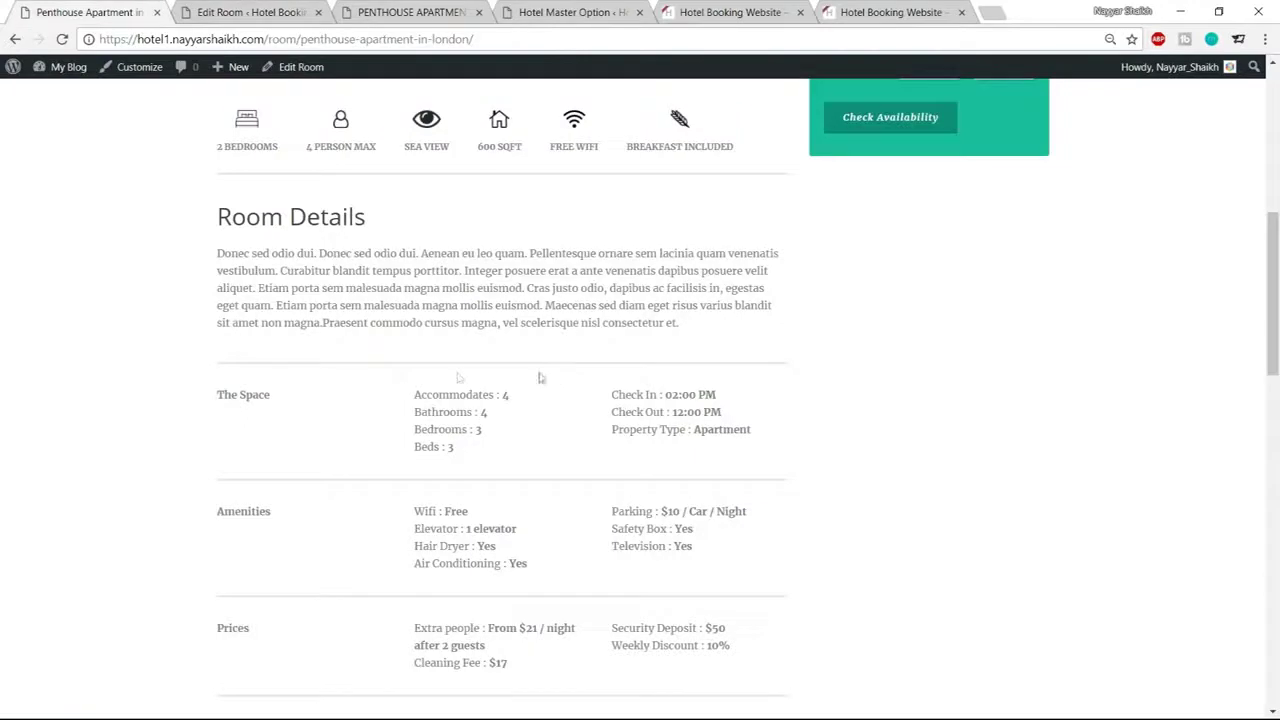
scroll(487, 410, down, 1)
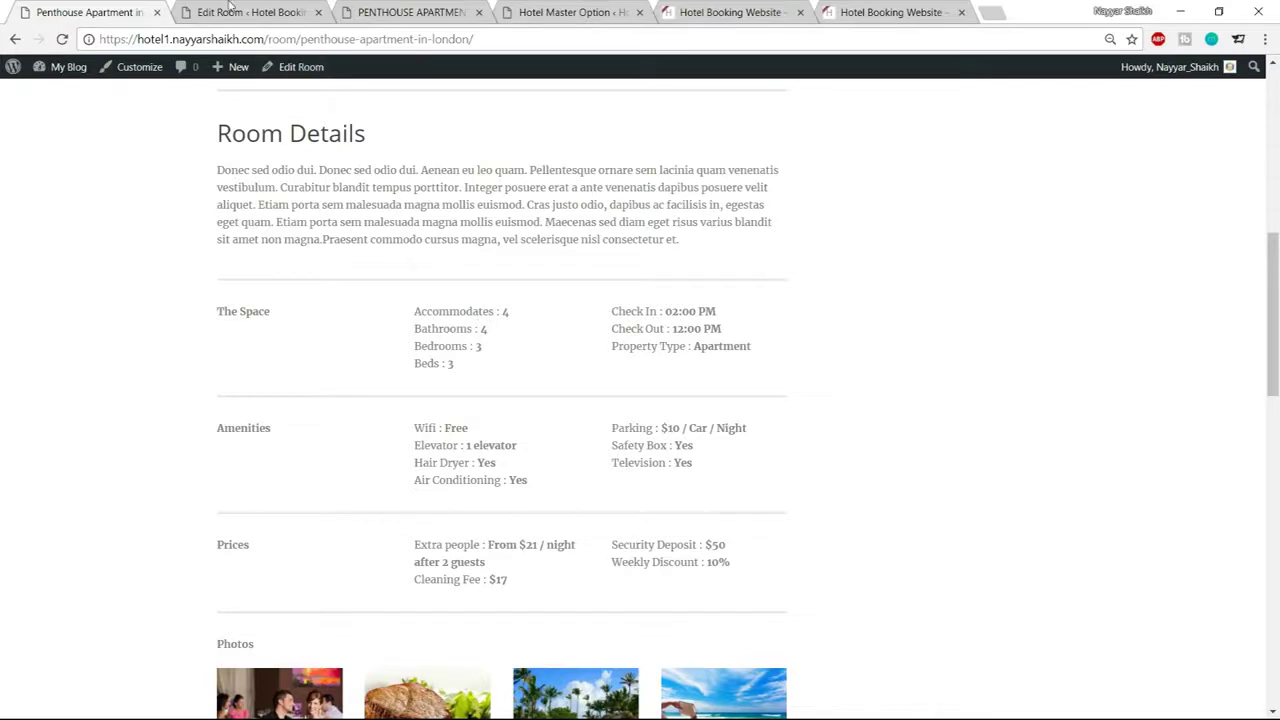
click(230, 11)
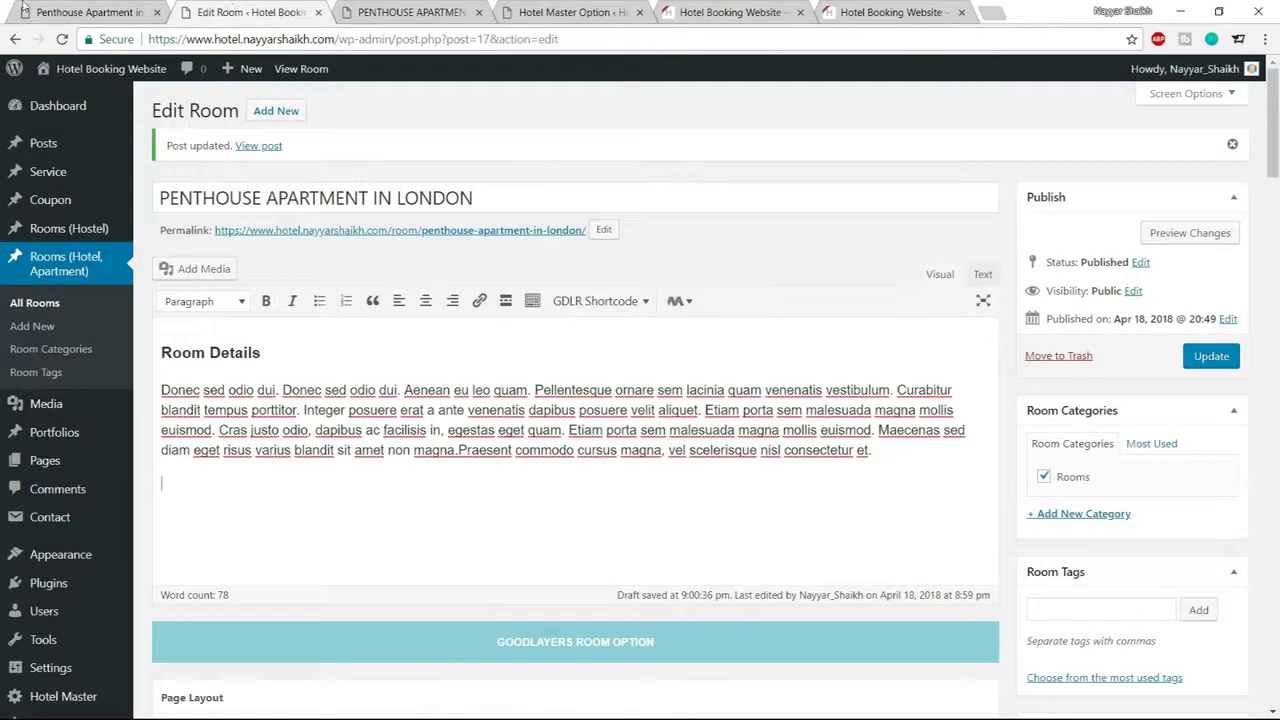
click(24, 9)
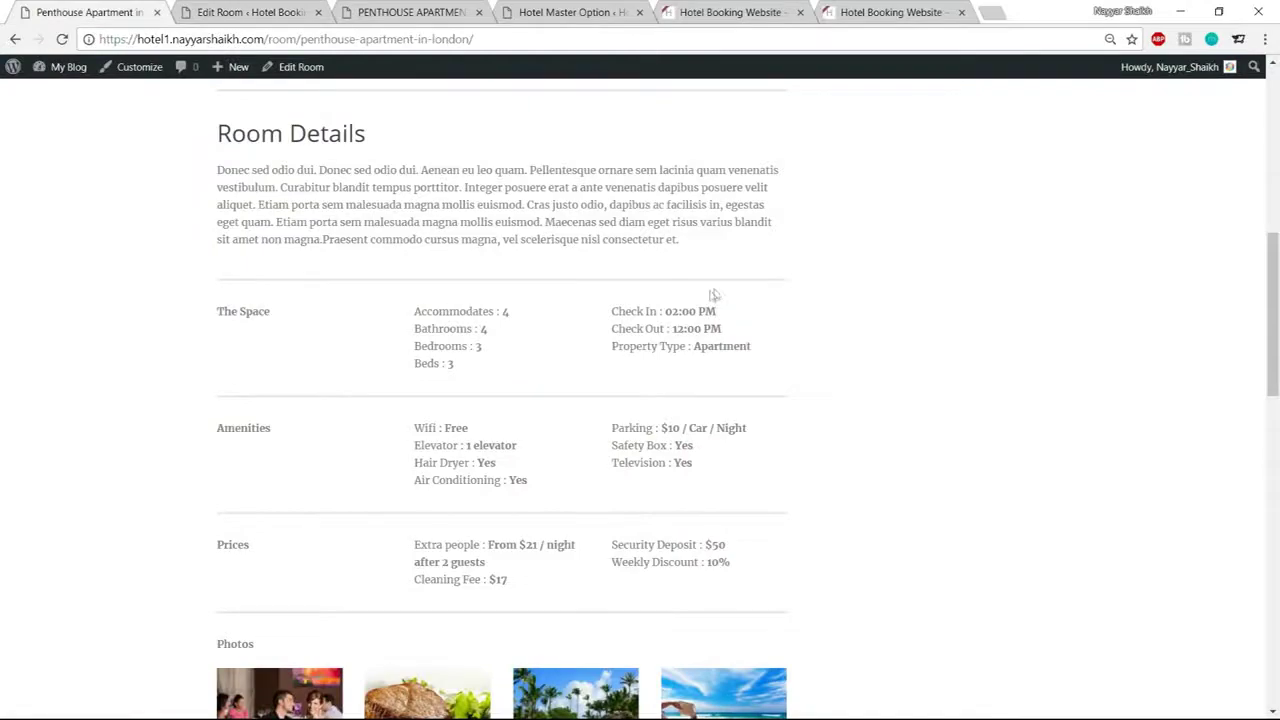
click(283, 10)
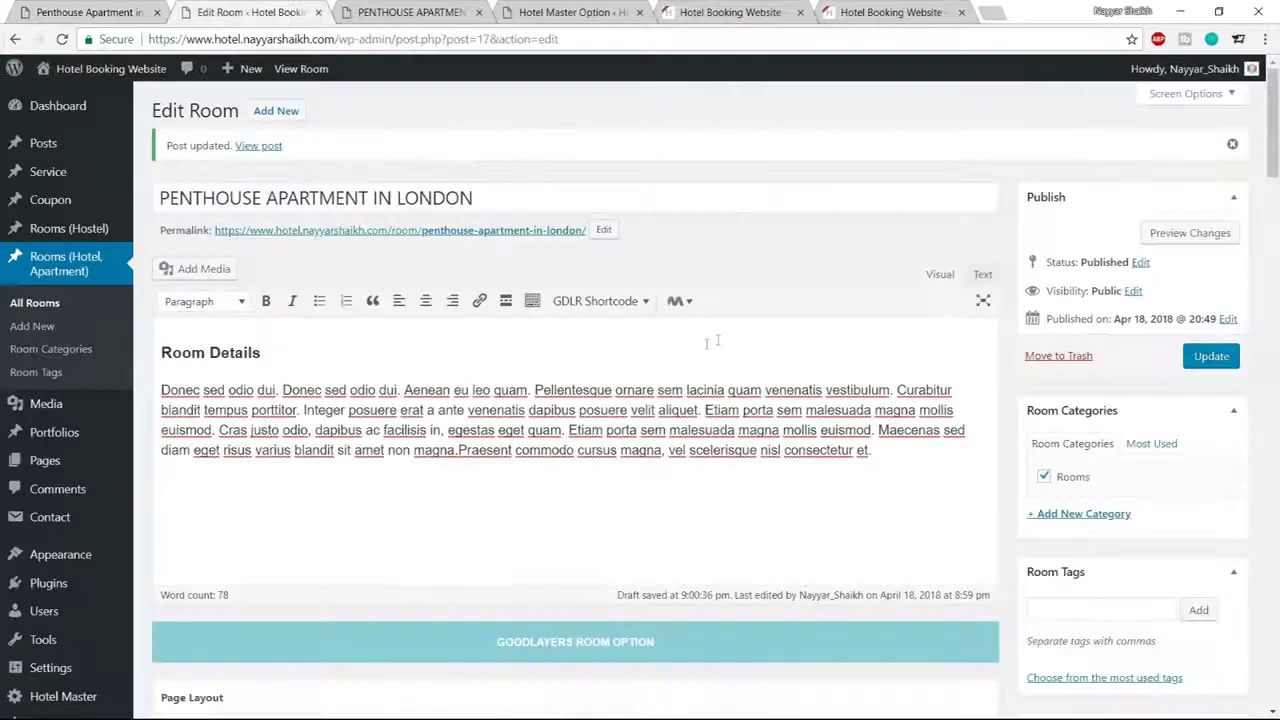
scroll(706, 343, down, 1)
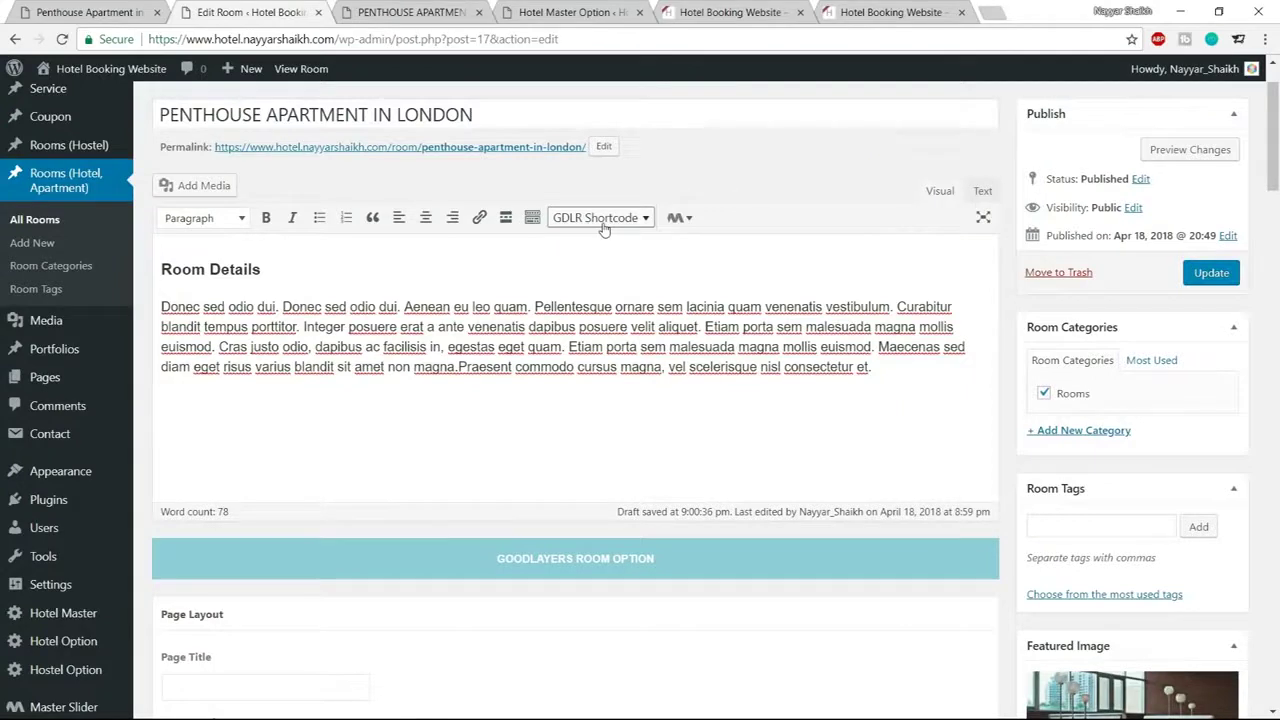
Insert a GDLR divider shortcode below the description, save, and preview it on the live page
click(600, 218)
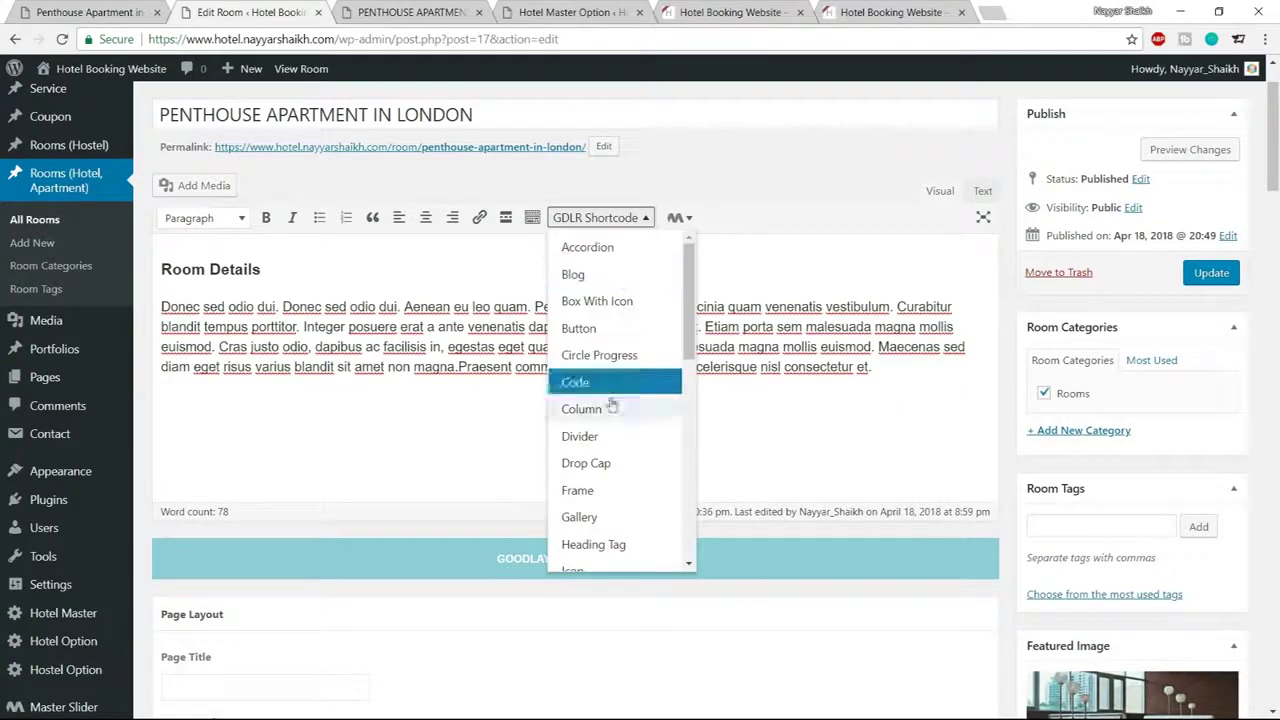
scroll(608, 415, down, 1)
click(597, 355)
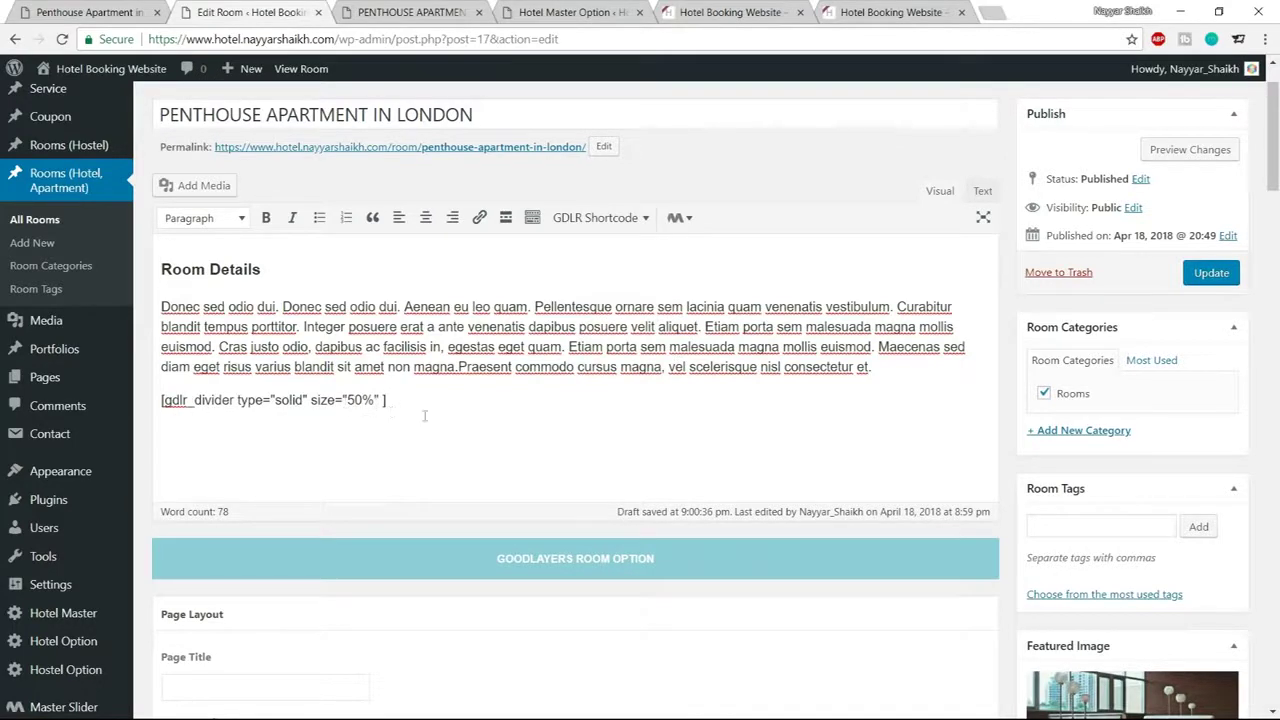
click(1211, 273)
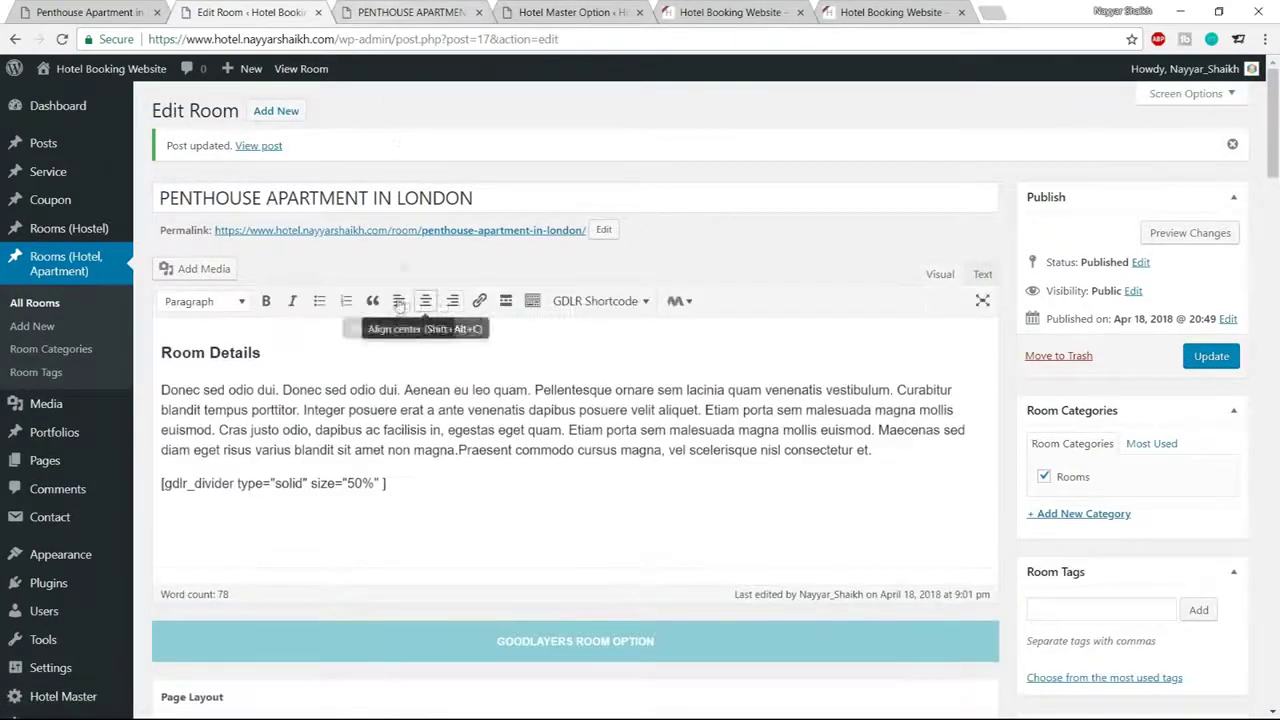
click(405, 12)
click(62, 39)
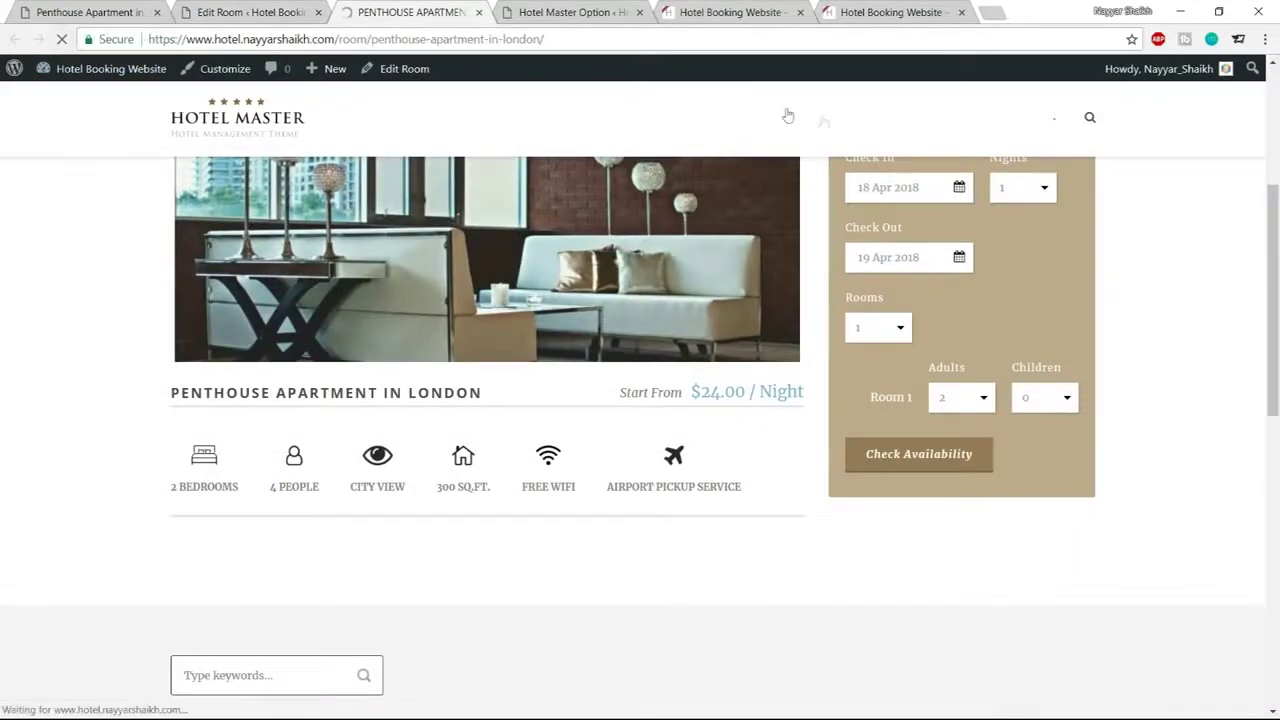
scroll(935, 233, down, 3)
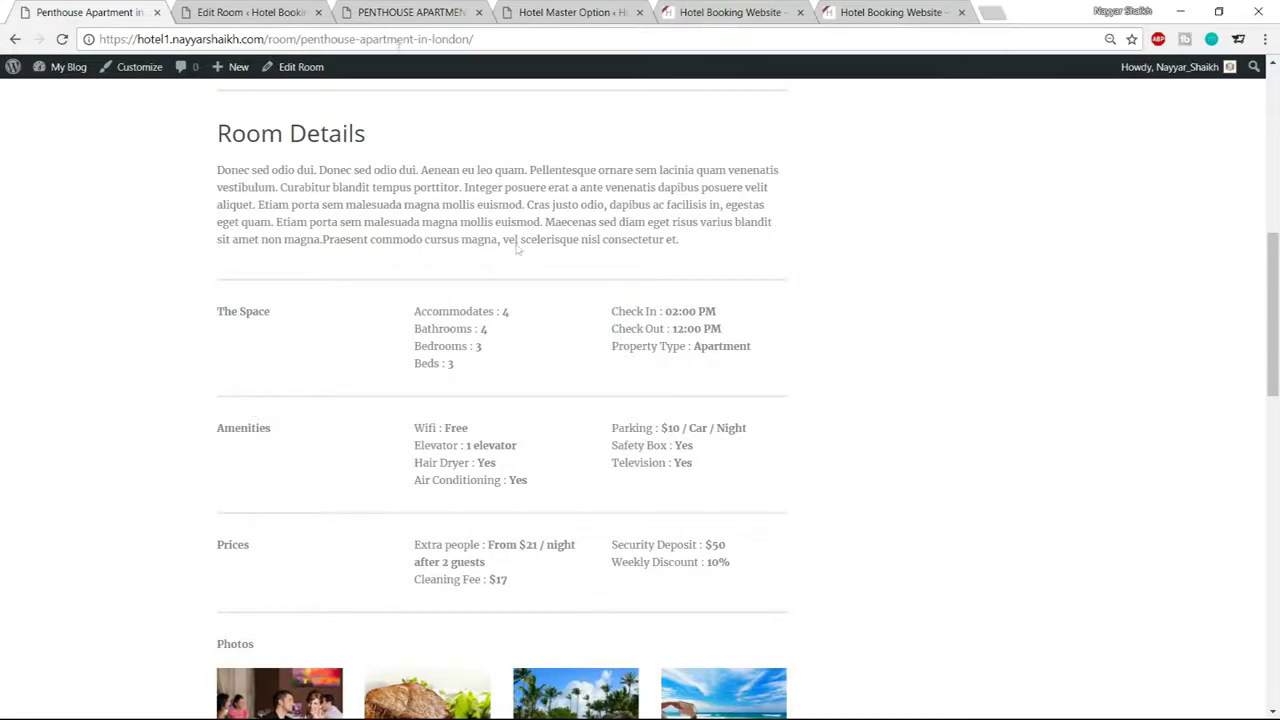
Set the divider size to 100 and type to thick, update, and reload the live page
click(260, 12)
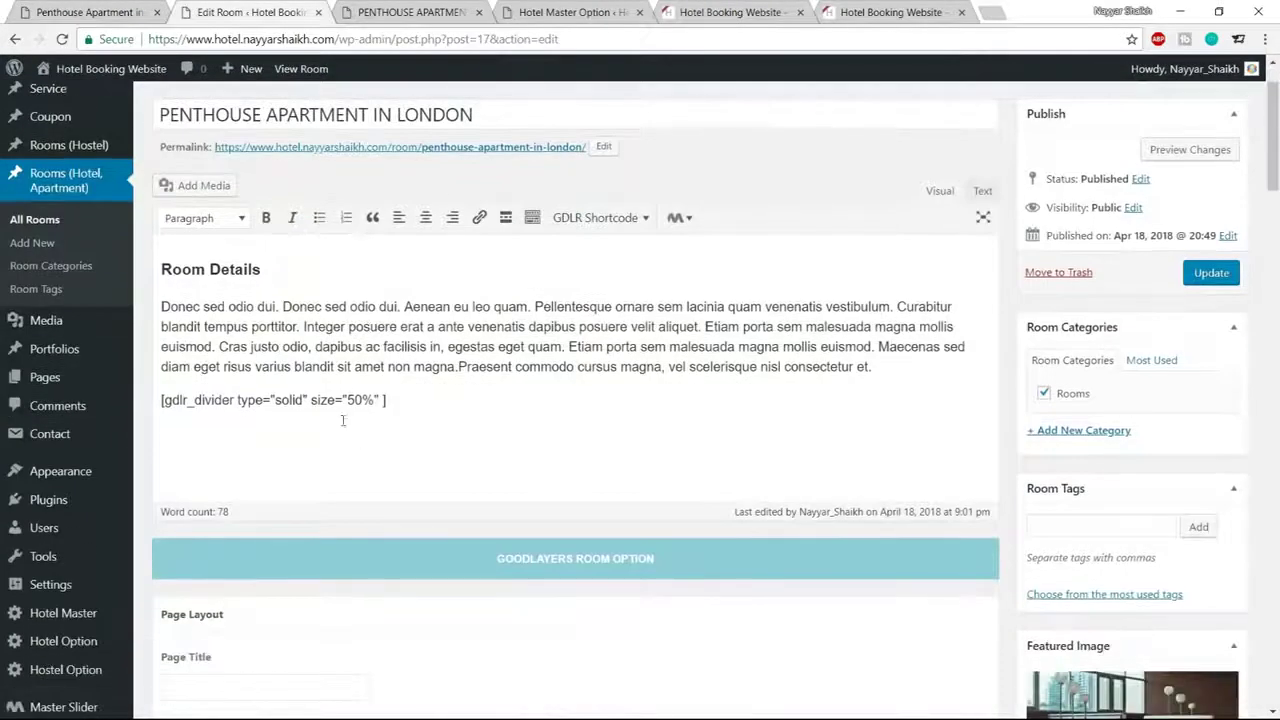
double_click(350, 400)
text(100)
drag(276, 400, 303, 401)
text(thick)
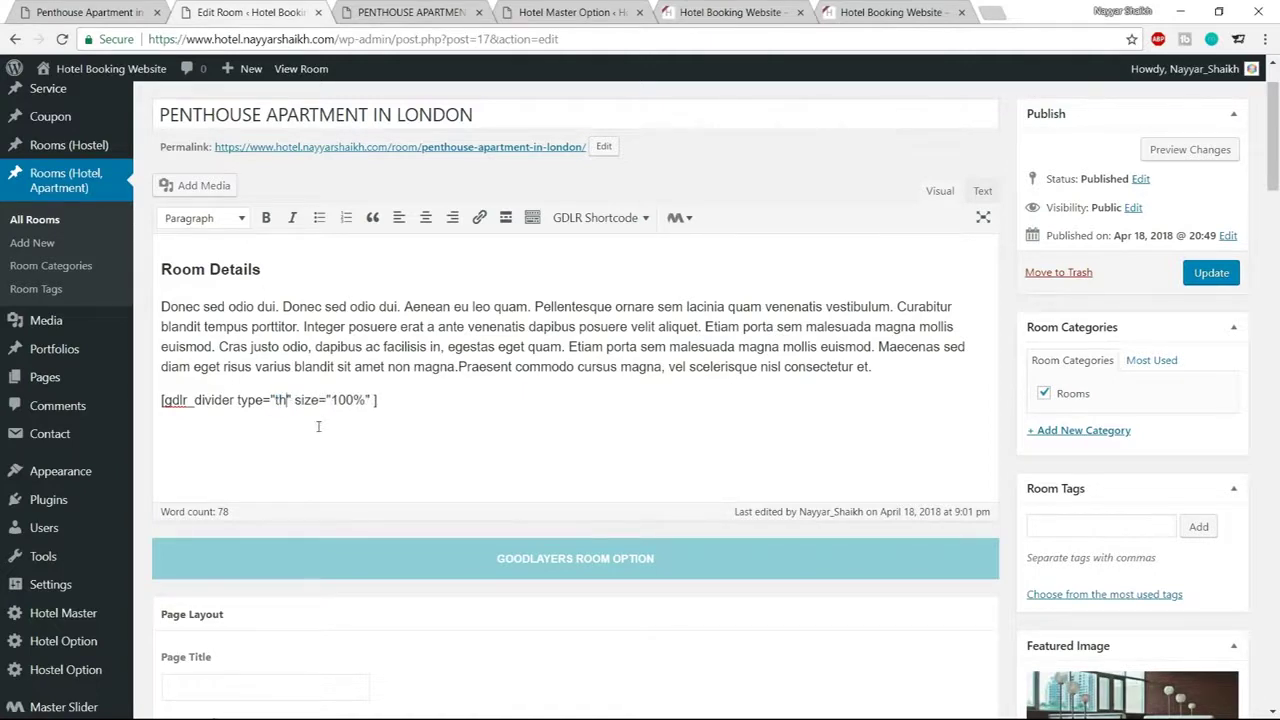
click(1208, 275)
click(427, 8)
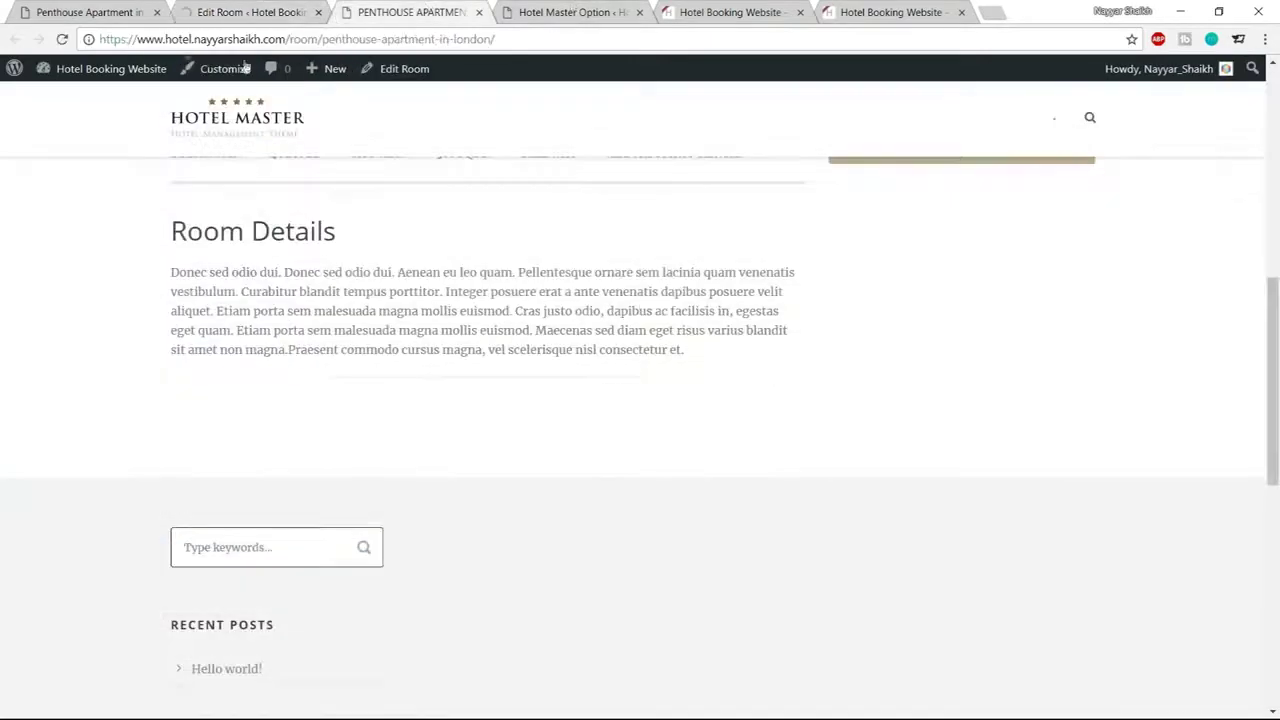
key(F5)
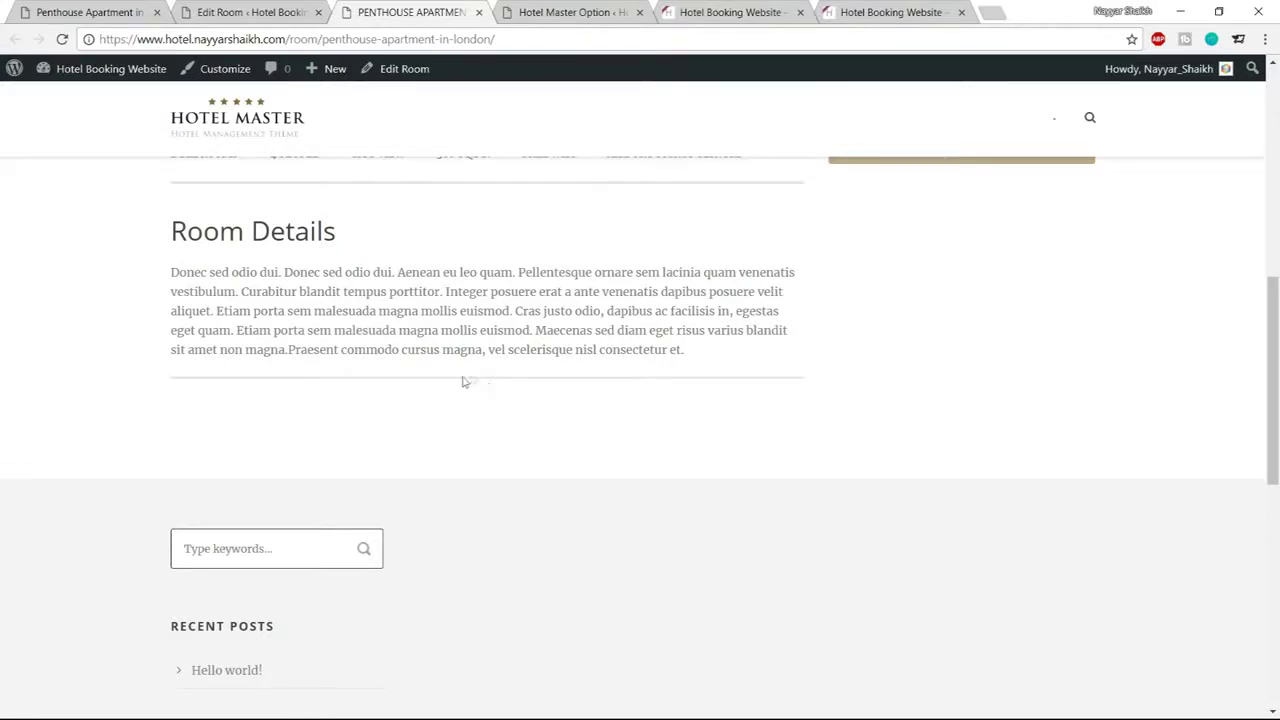
Look over The Space and Check In/Check Out details on the demo room page
click(274, 14)
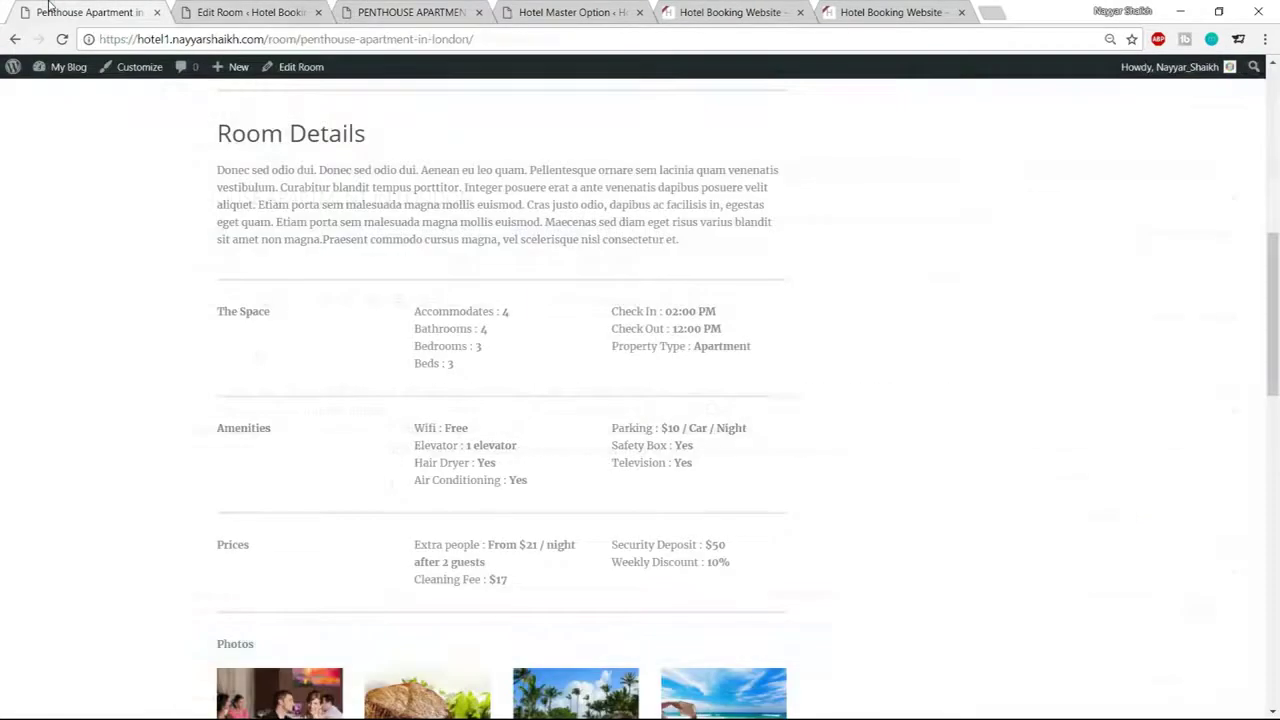
click(48, 12)
drag(211, 317, 343, 314)
drag(612, 307, 630, 346)
click(481, 346)
Place the caret after the divider in the room editor, glancing at the demo page
click(295, 12)
click(445, 485)
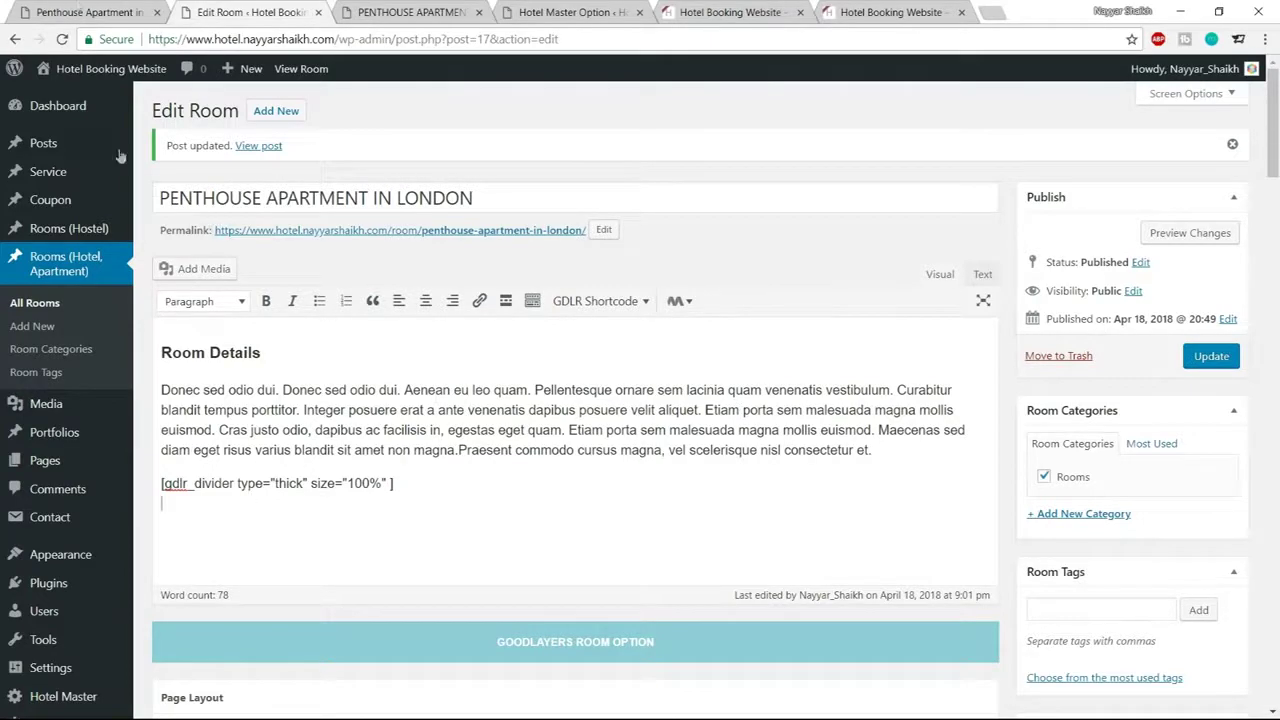
click(85, 12)
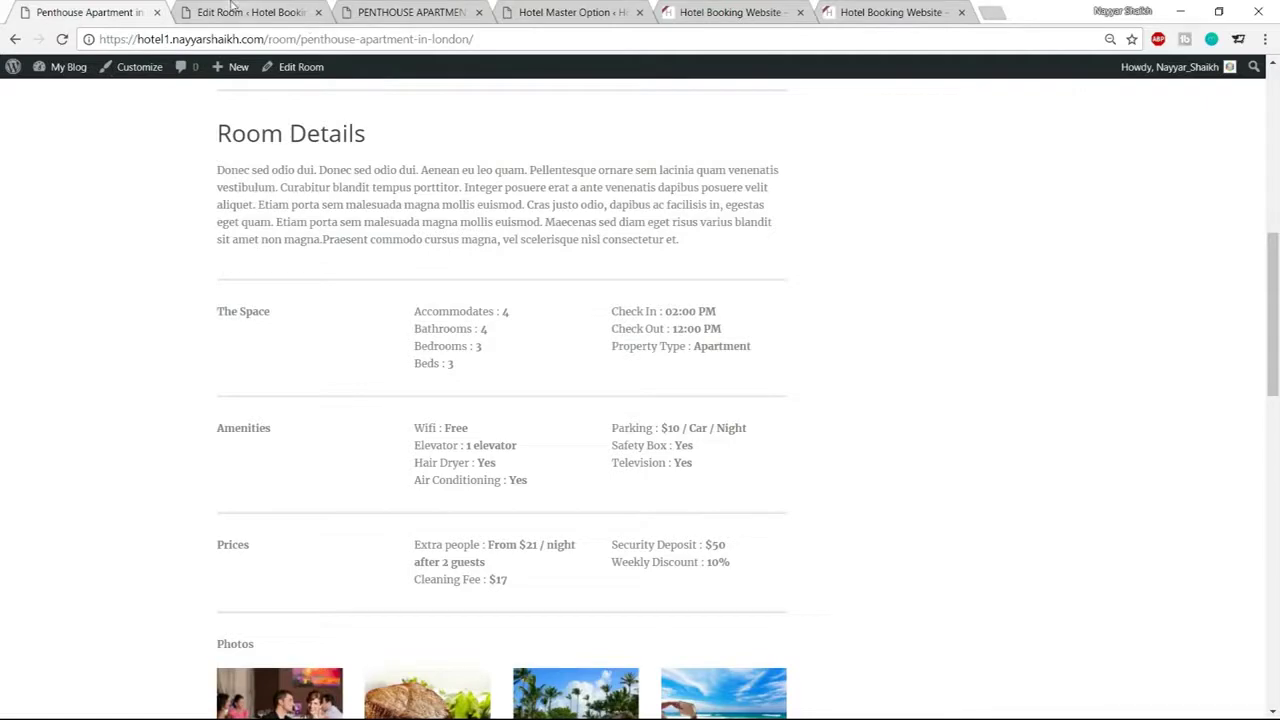
click(240, 12)
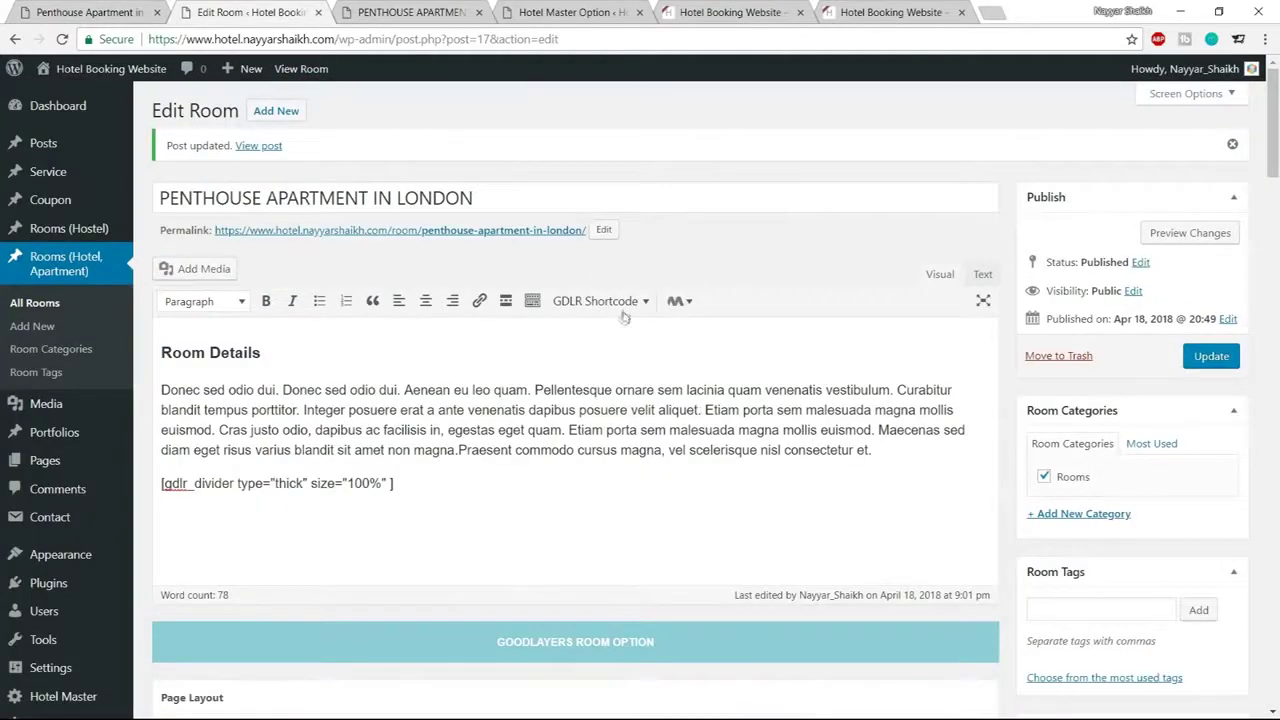
Insert a two-column GDLR row shortcode below the divider
click(596, 302)
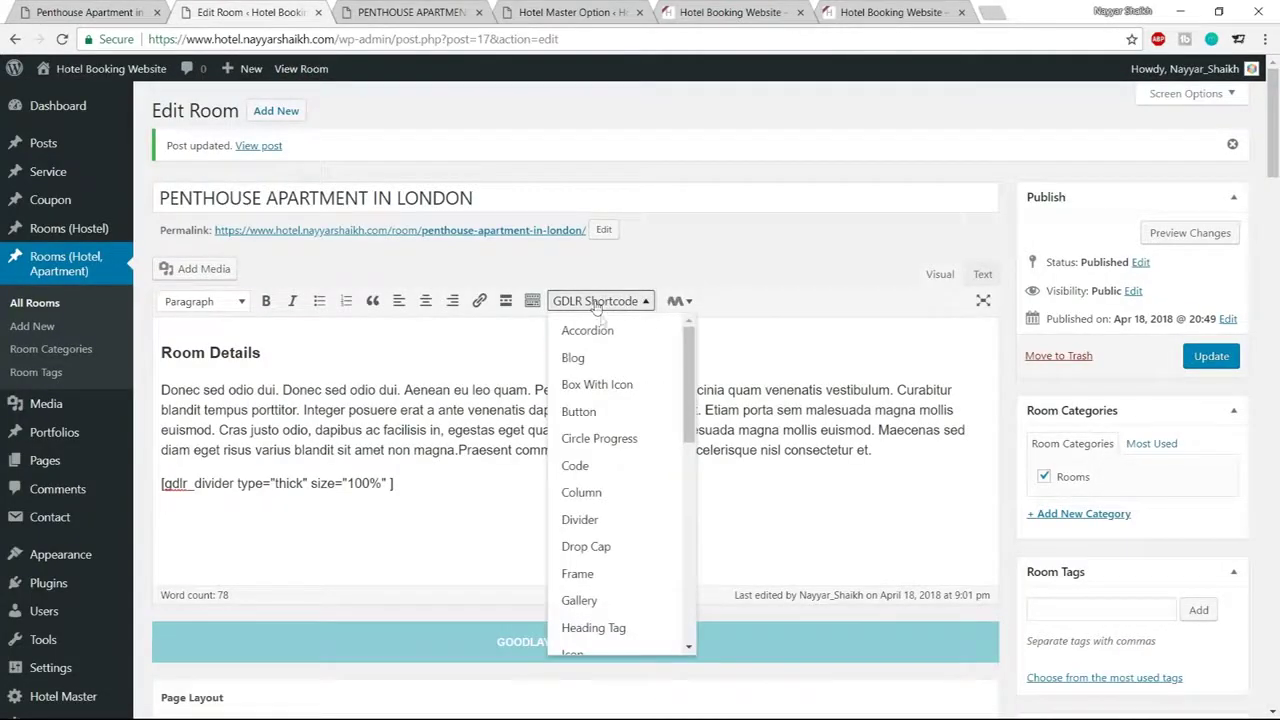
click(618, 495)
scroll(370, 482, down, 1)
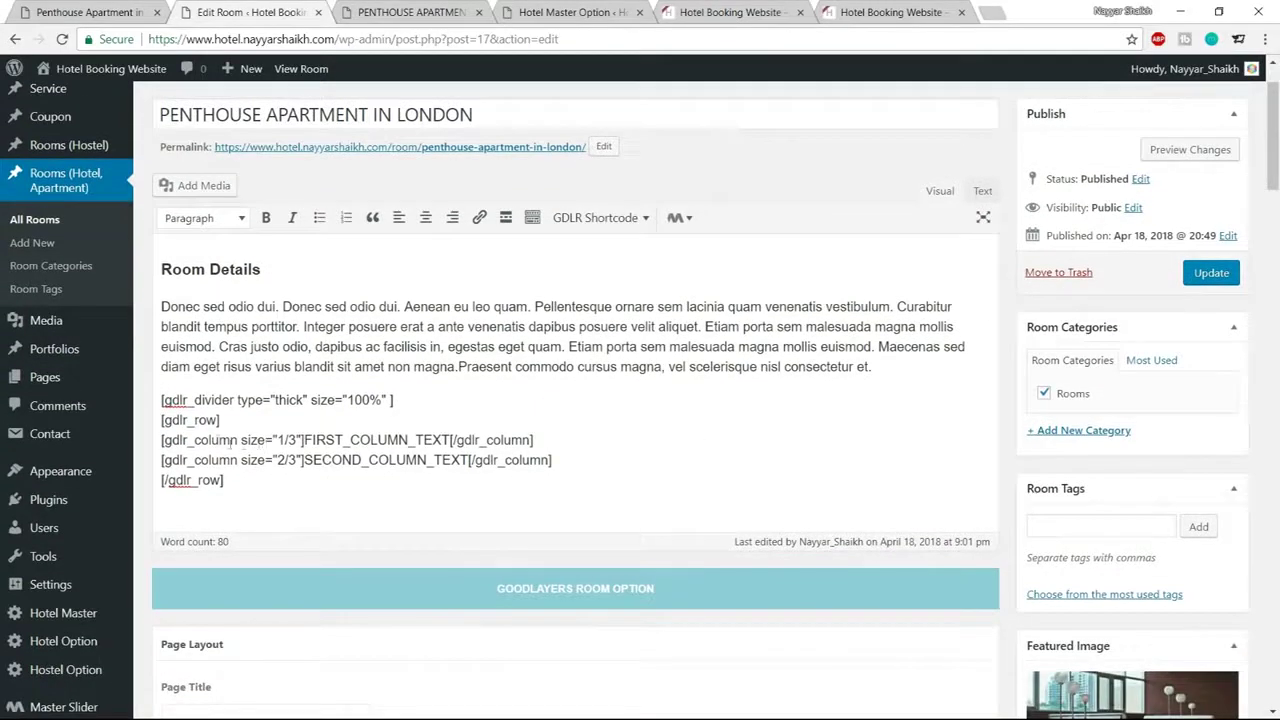
drag(224, 480, 158, 424)
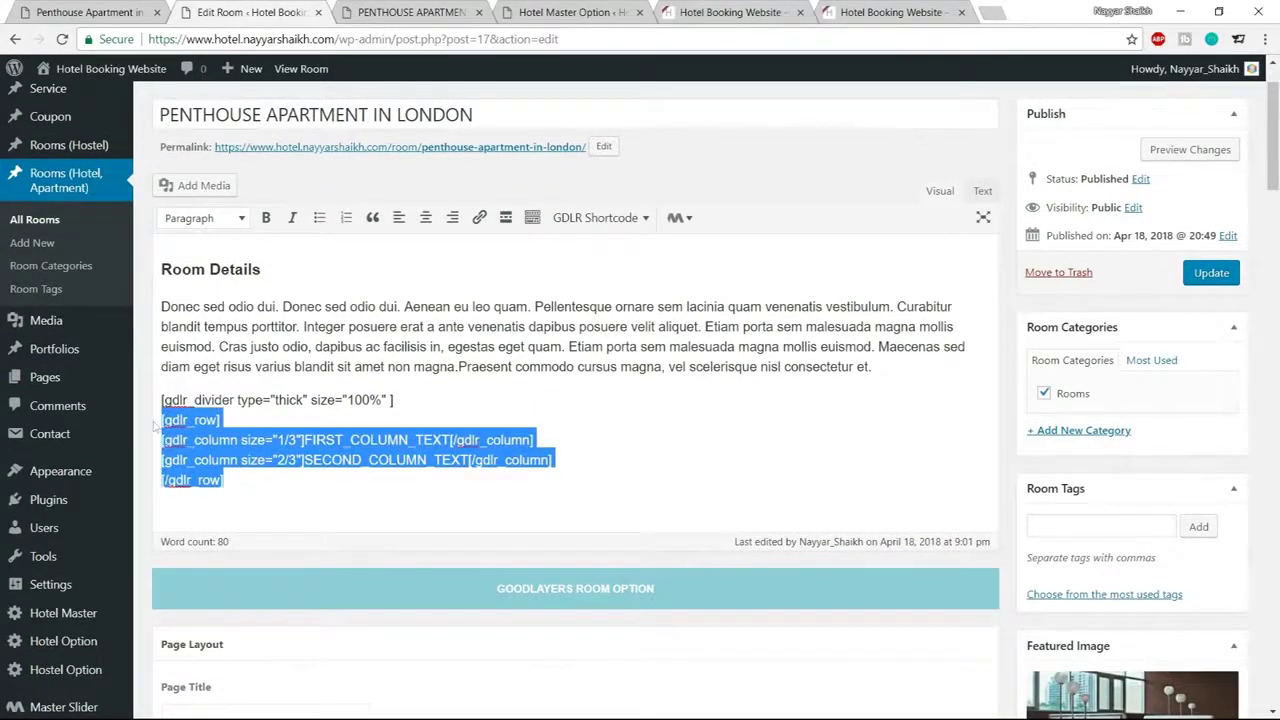
click(222, 440)
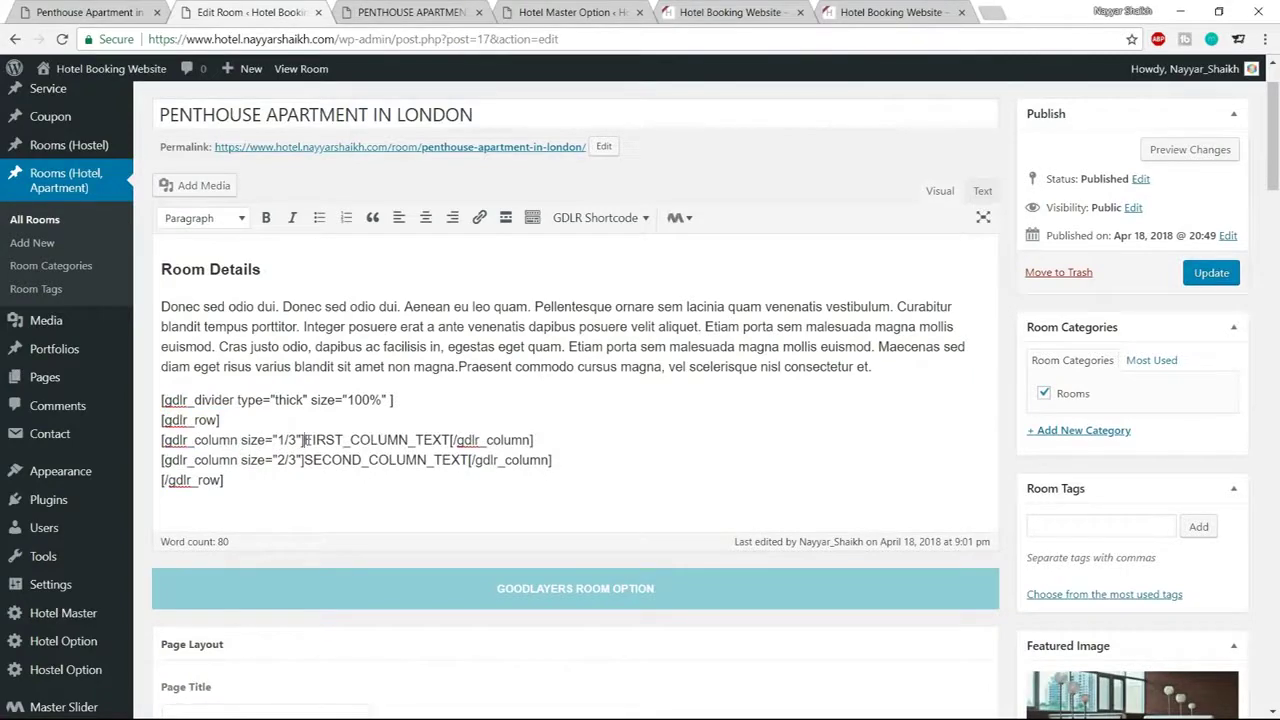
drag(305, 440, 423, 440)
drag(304, 460, 467, 461)
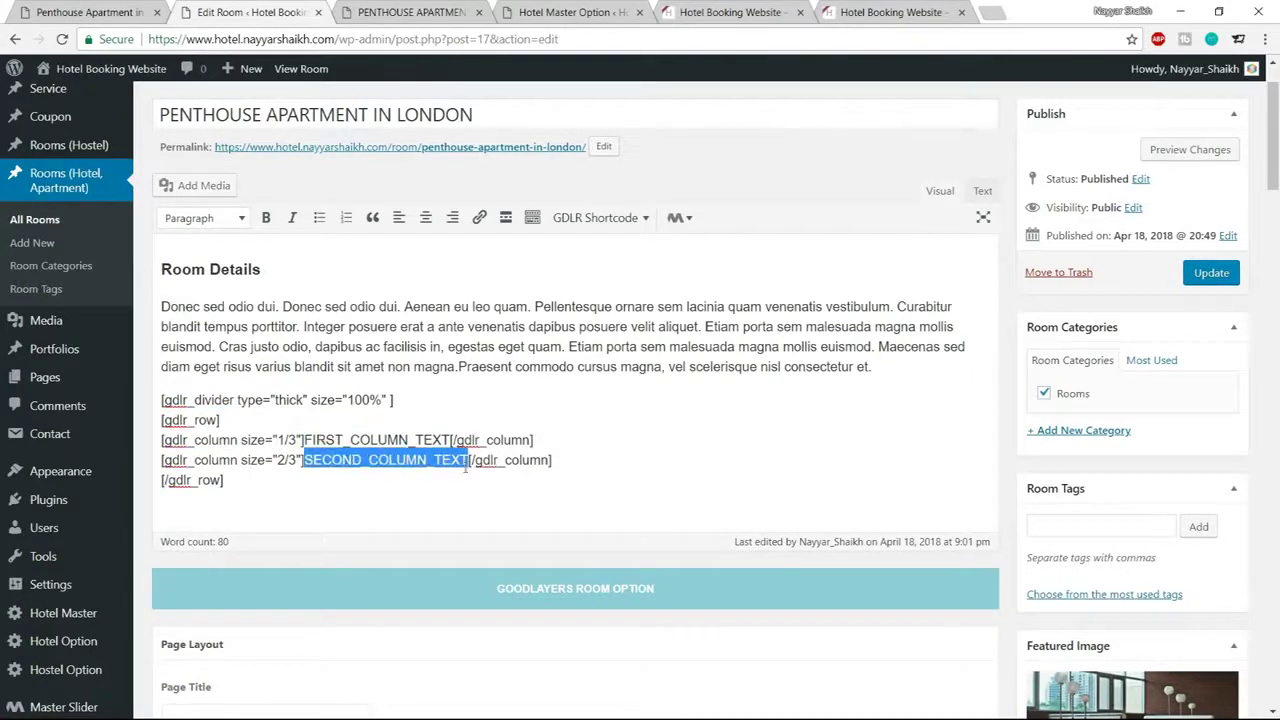
click(110, 12)
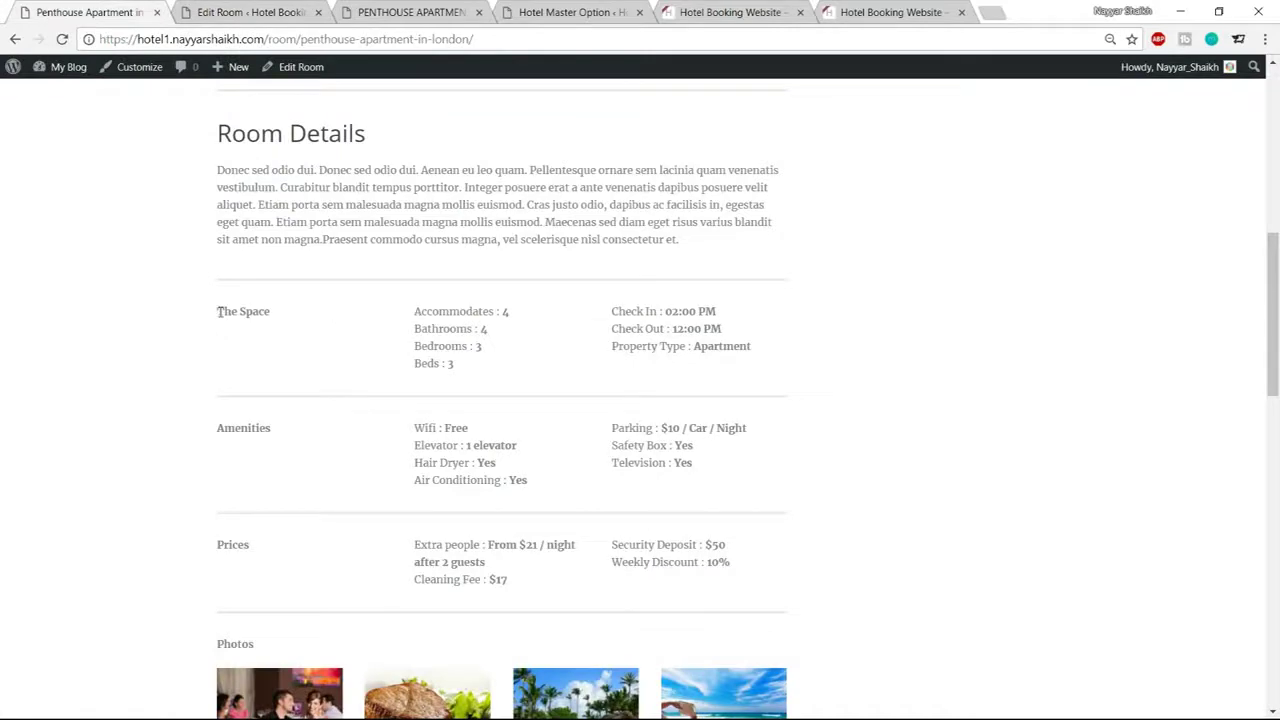
click(232, 12)
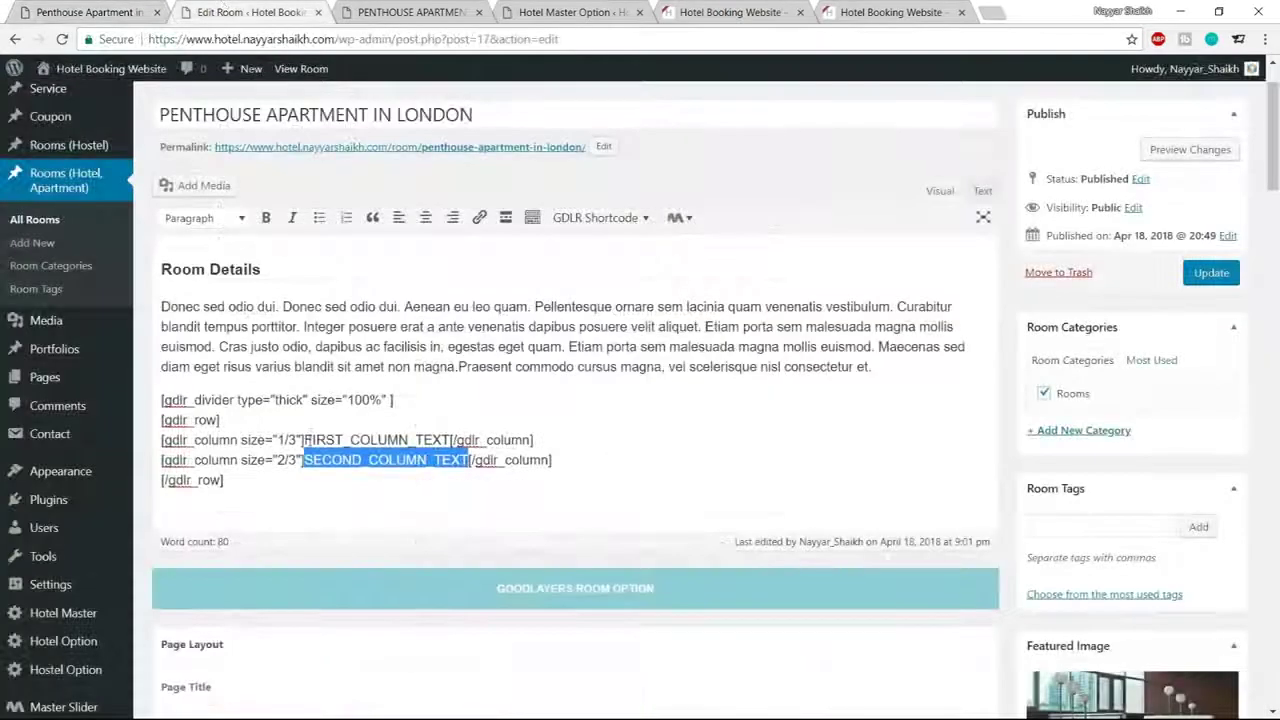
Replace the first column's placeholder with a bold 'The Space' label
drag(304, 440, 451, 440)
text(The Space)
click(90, 12)
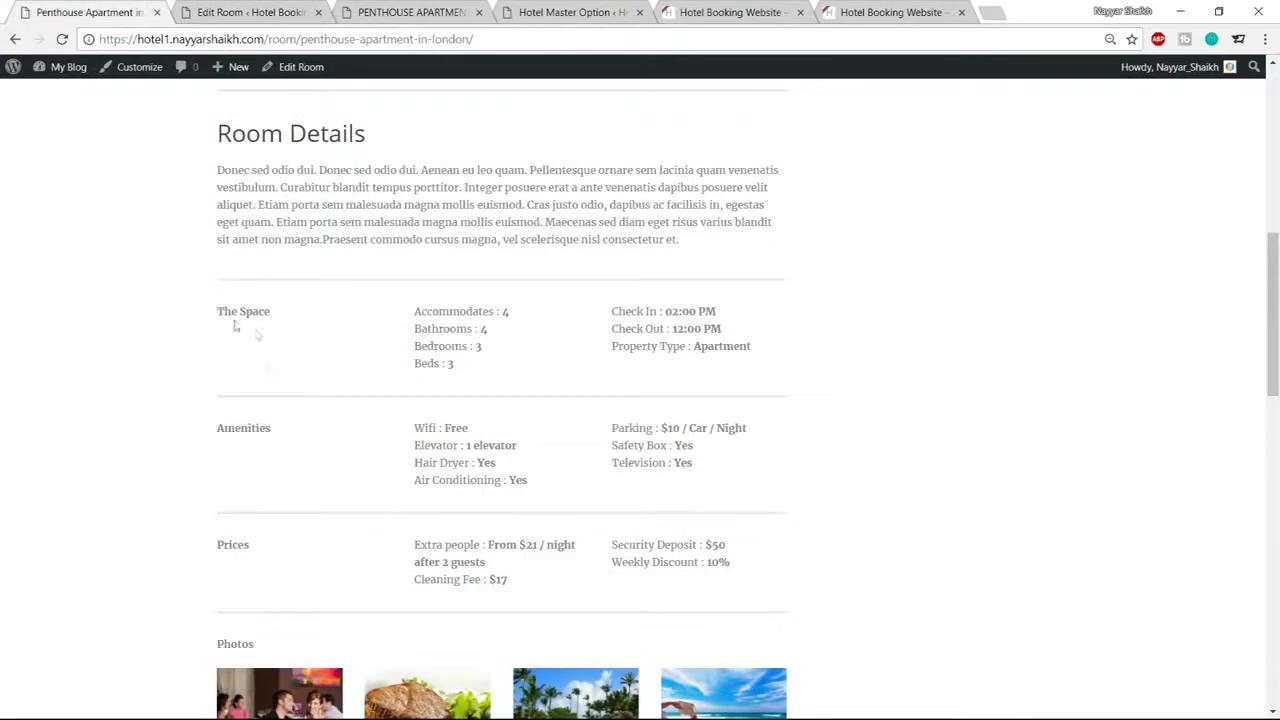
click(249, 10)
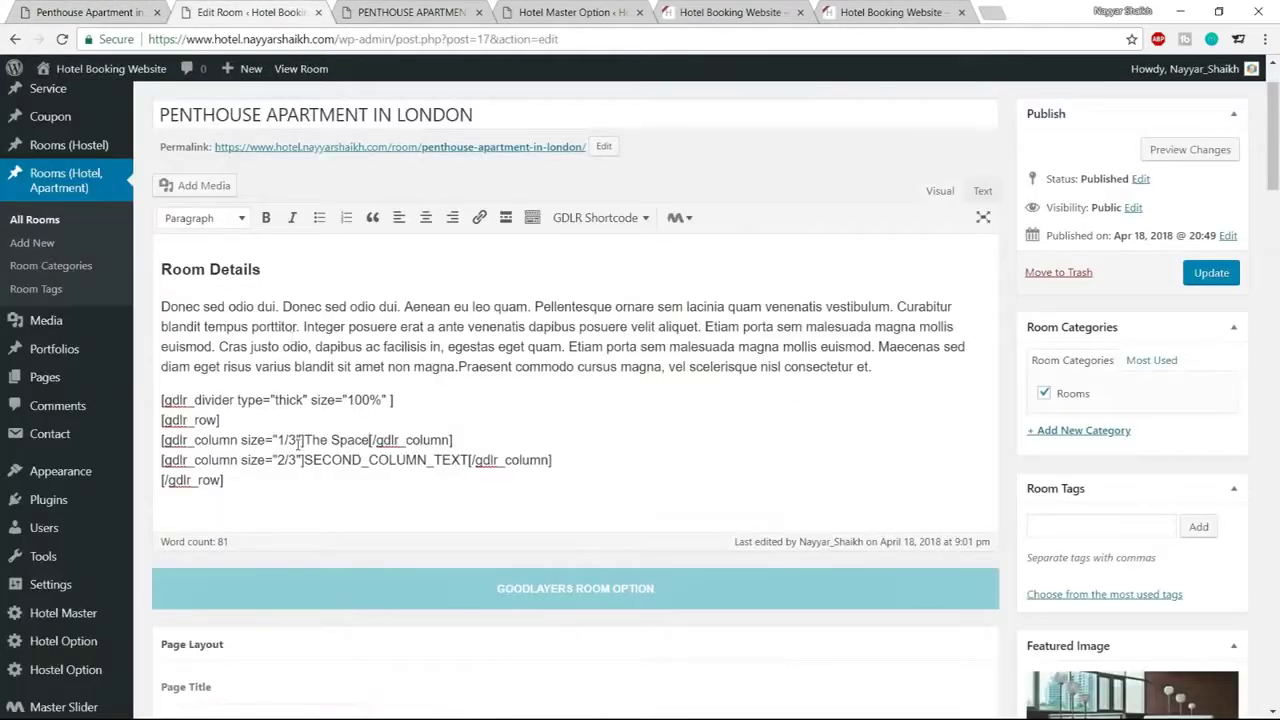
drag(304, 440, 366, 440)
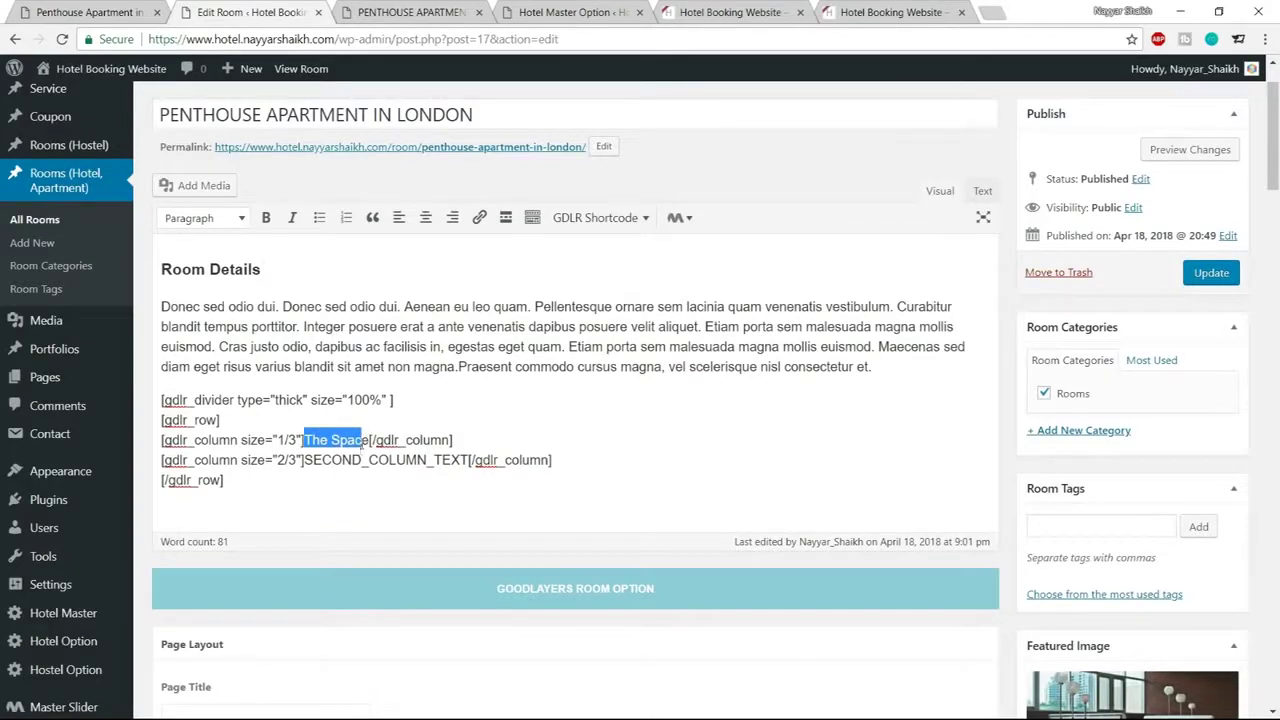
drag(366, 440, 304, 446)
click(266, 218)
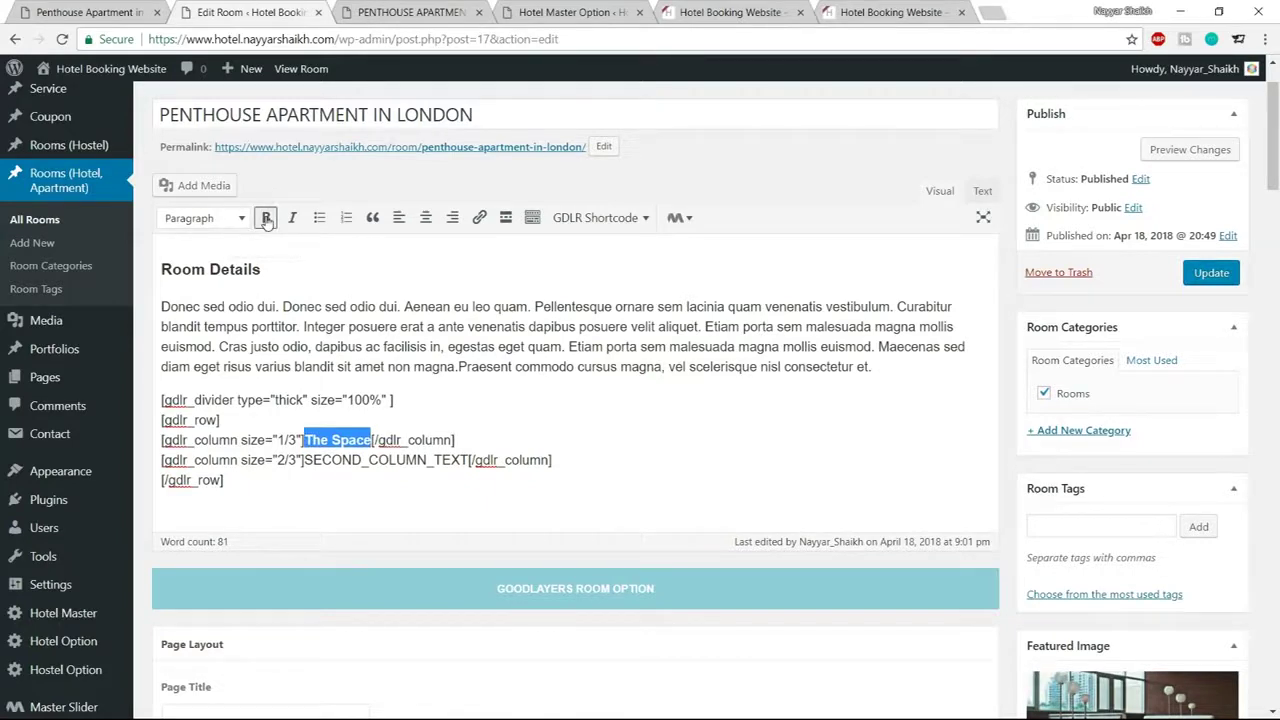
click(398, 418)
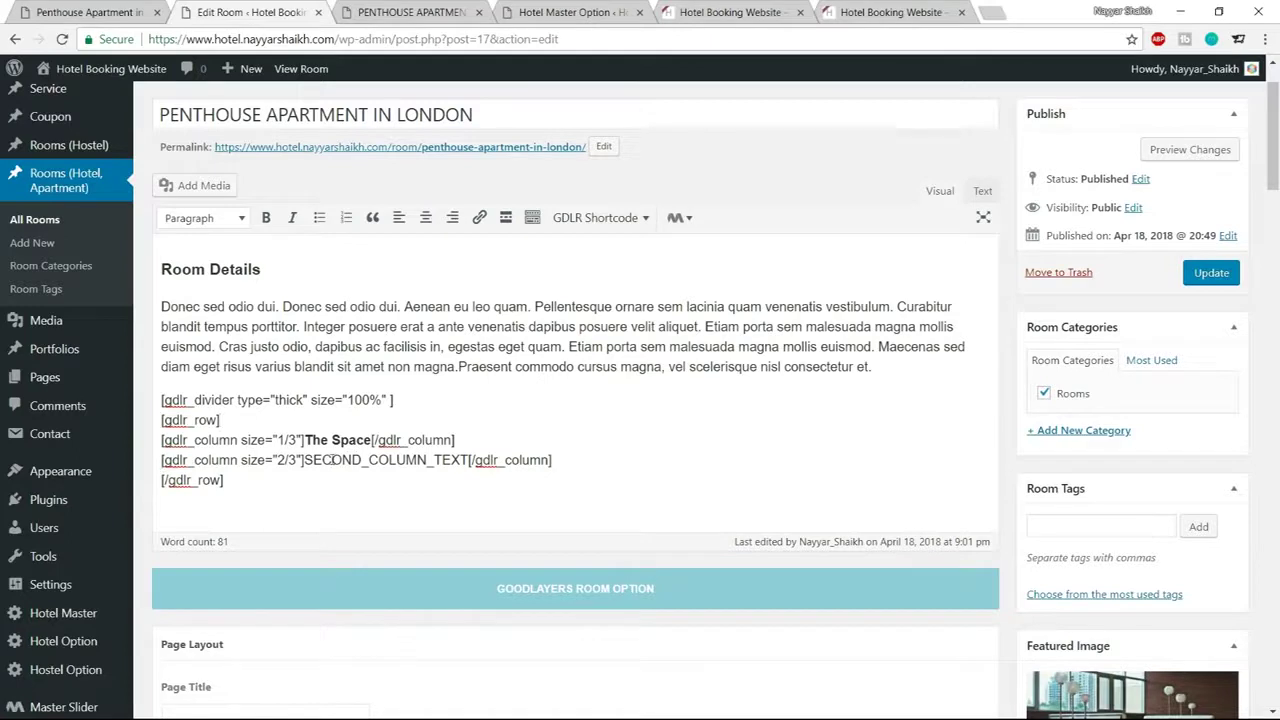
Paste 'Accommodates : 4' from the reference page into the second column
drag(303, 460, 472, 465)
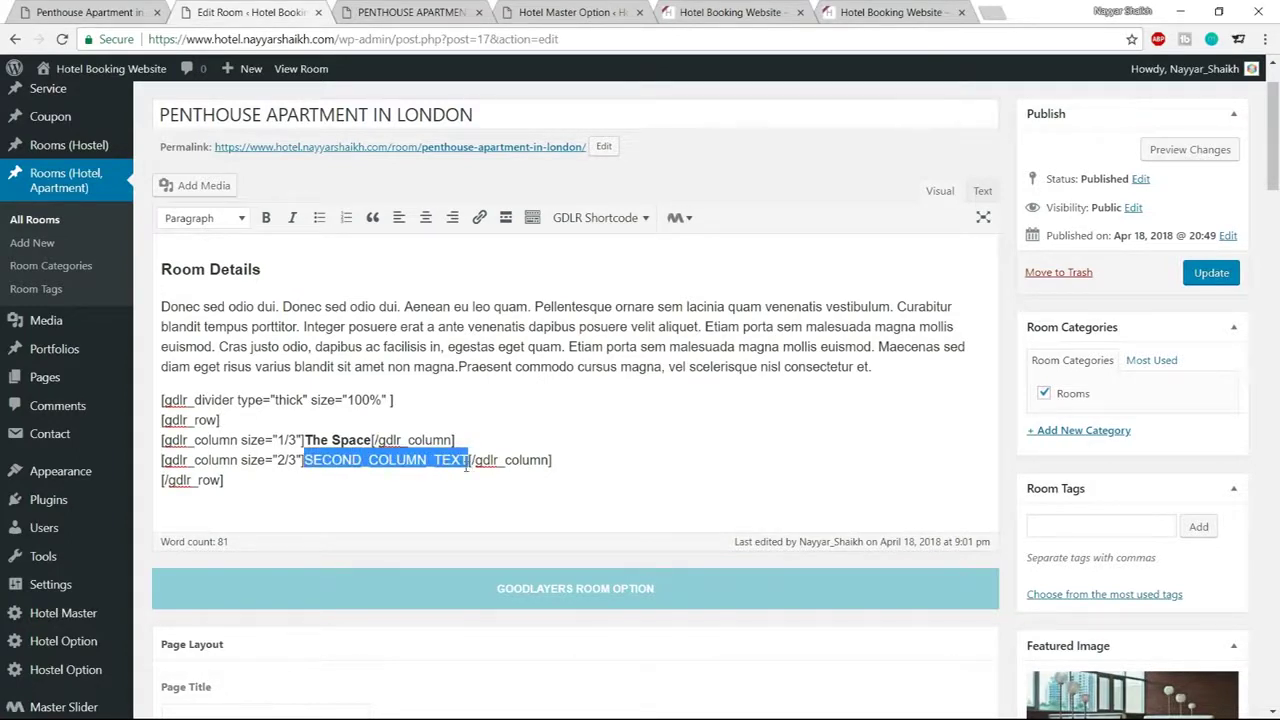
click(126, 10)
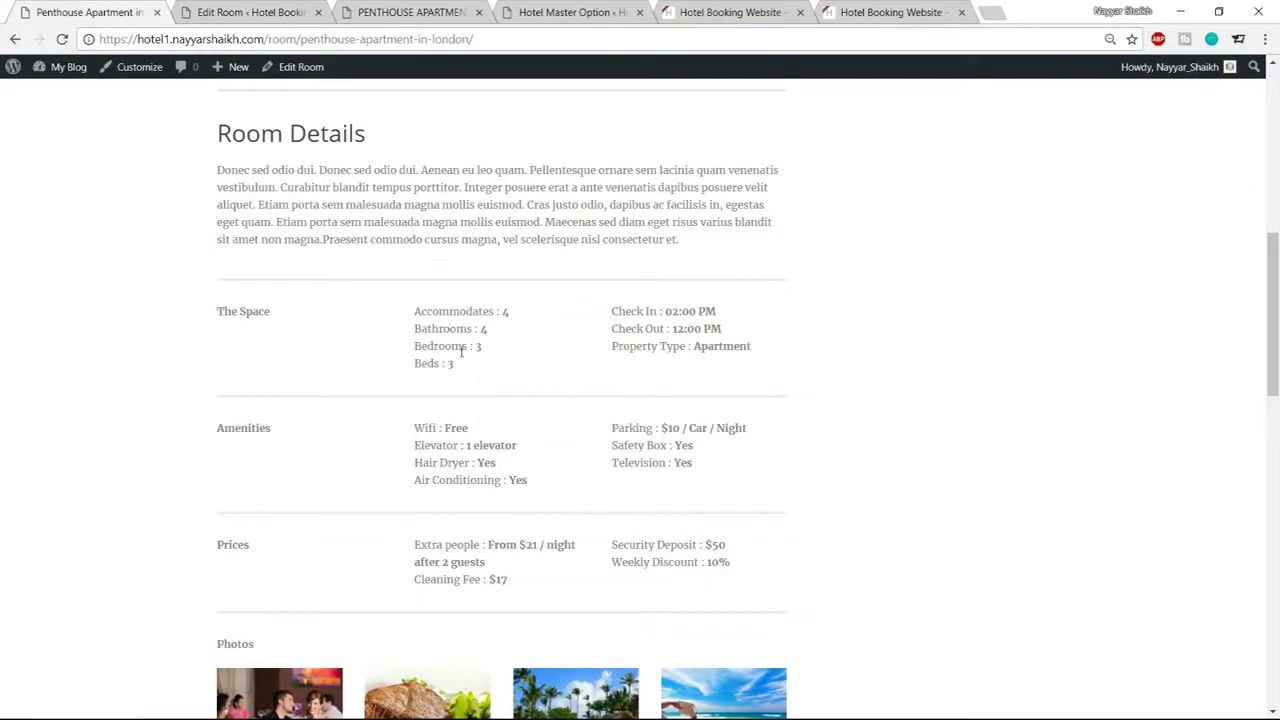
drag(414, 313, 515, 321)
key(ctrl+c)
click(275, 10)
key(ctrl+v)
key(Return)
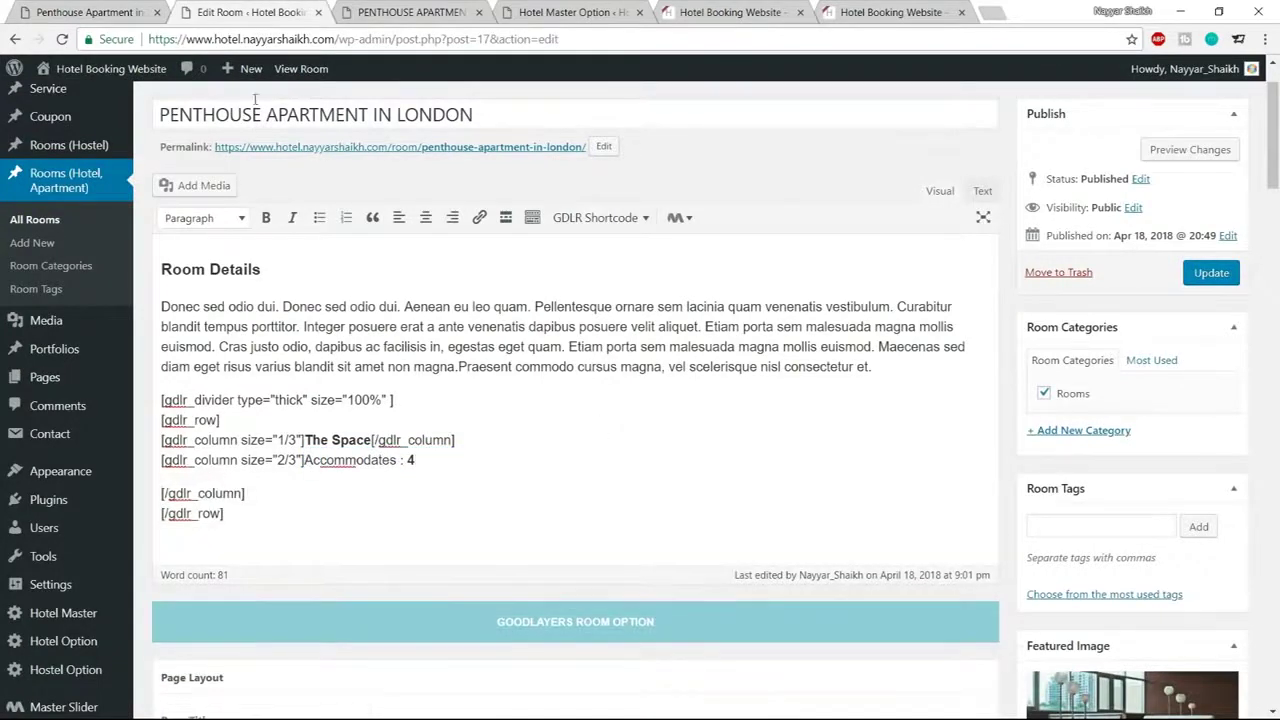
key(BackSpace)
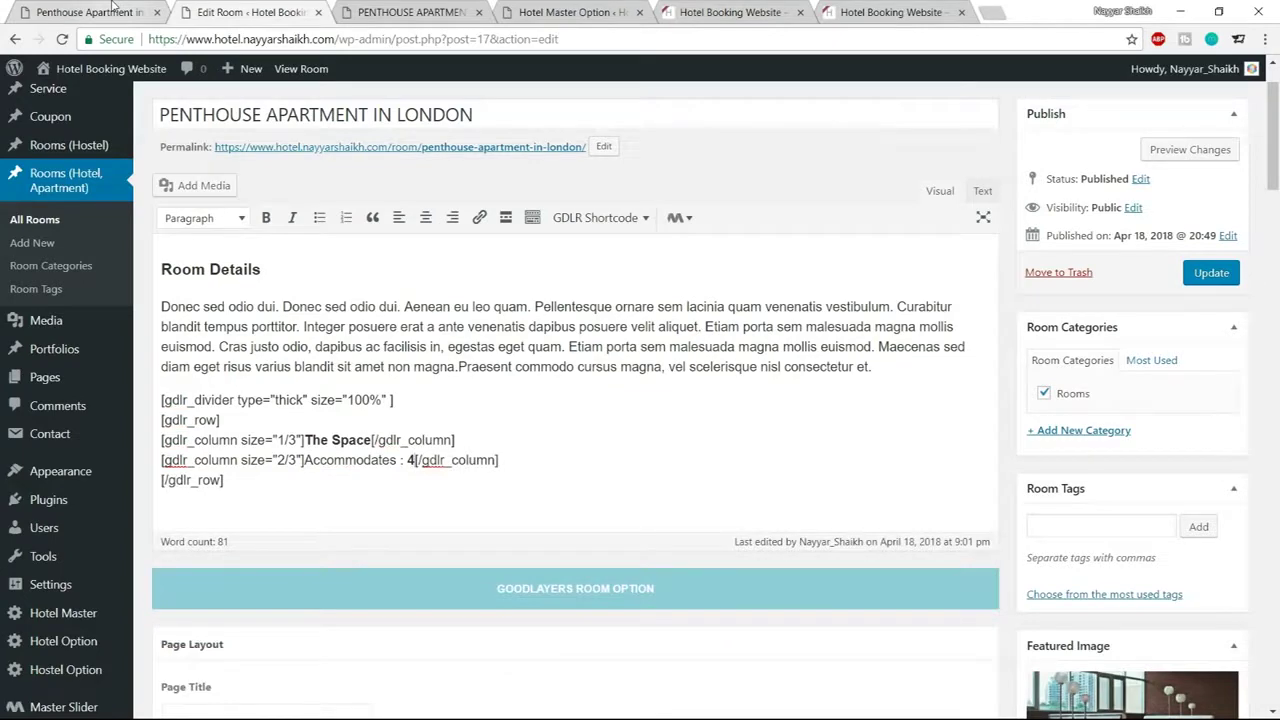
key(Return)
key(Return)
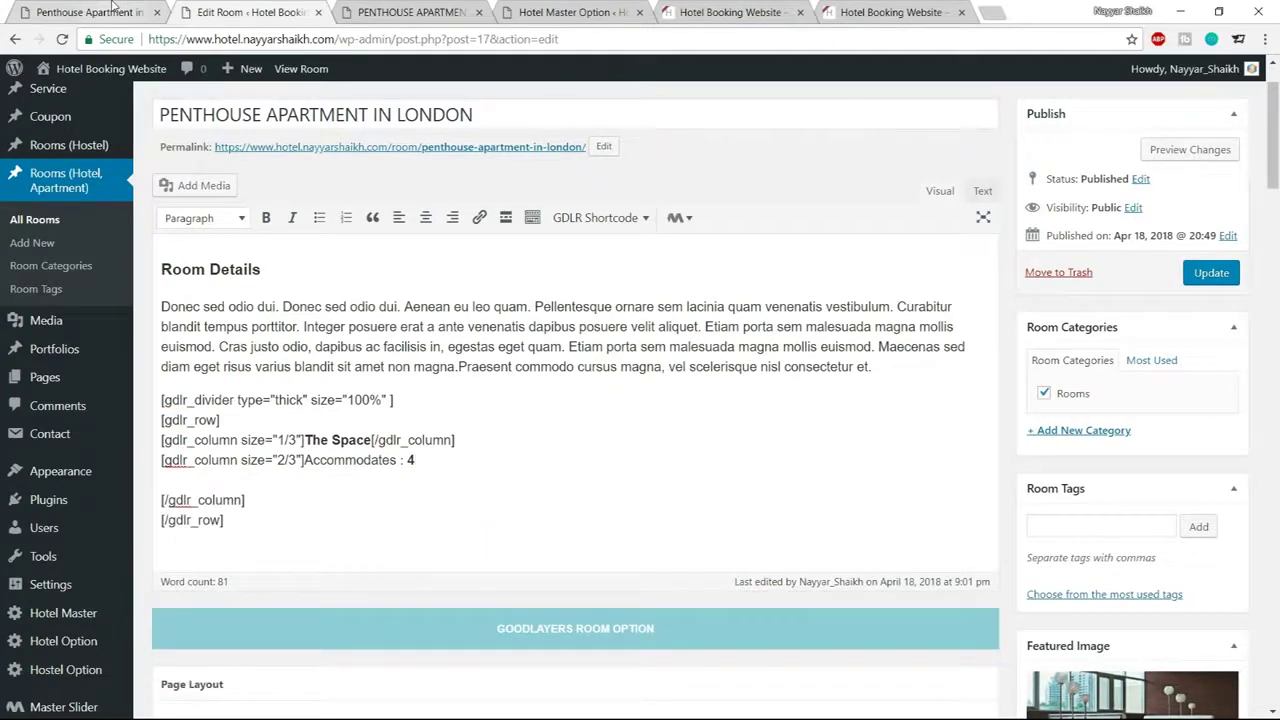
Add 'Bathrooms : 4' and 'Bedrooms : 3' lines to the second column
click(55, 10)
drag(431, 329, 506, 337)
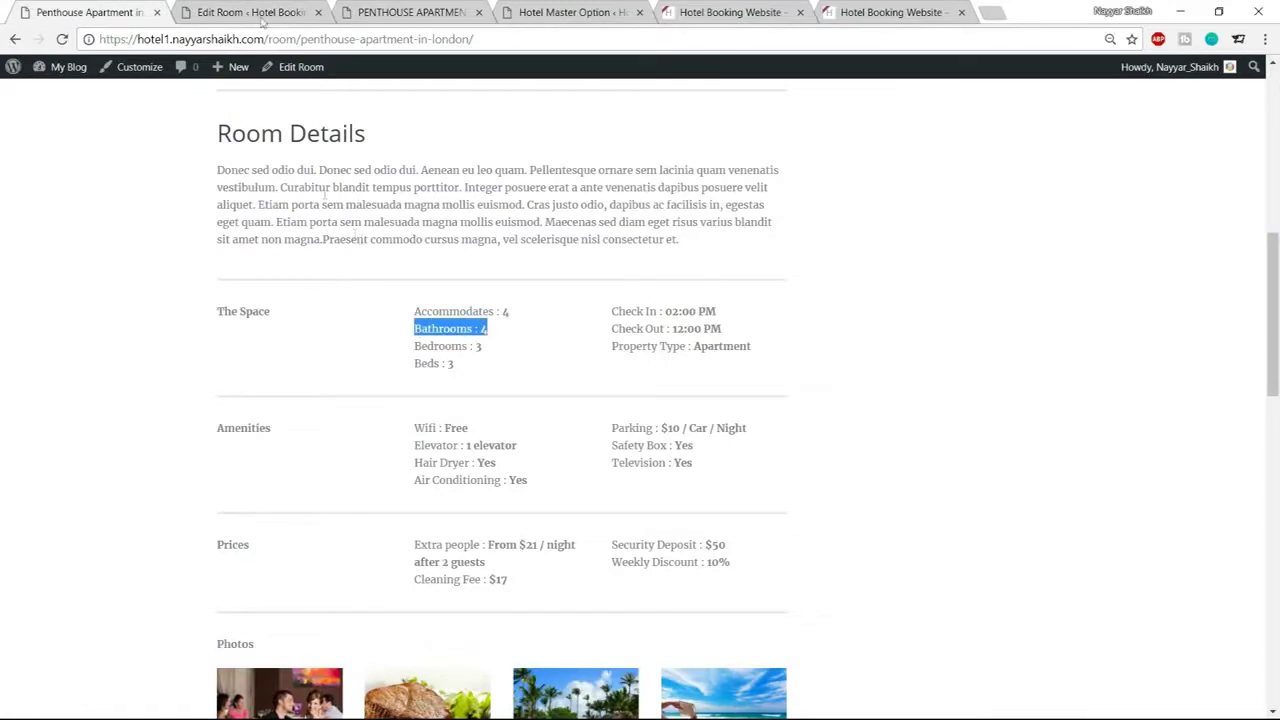
click(255, 13)
key(ctrl+v)
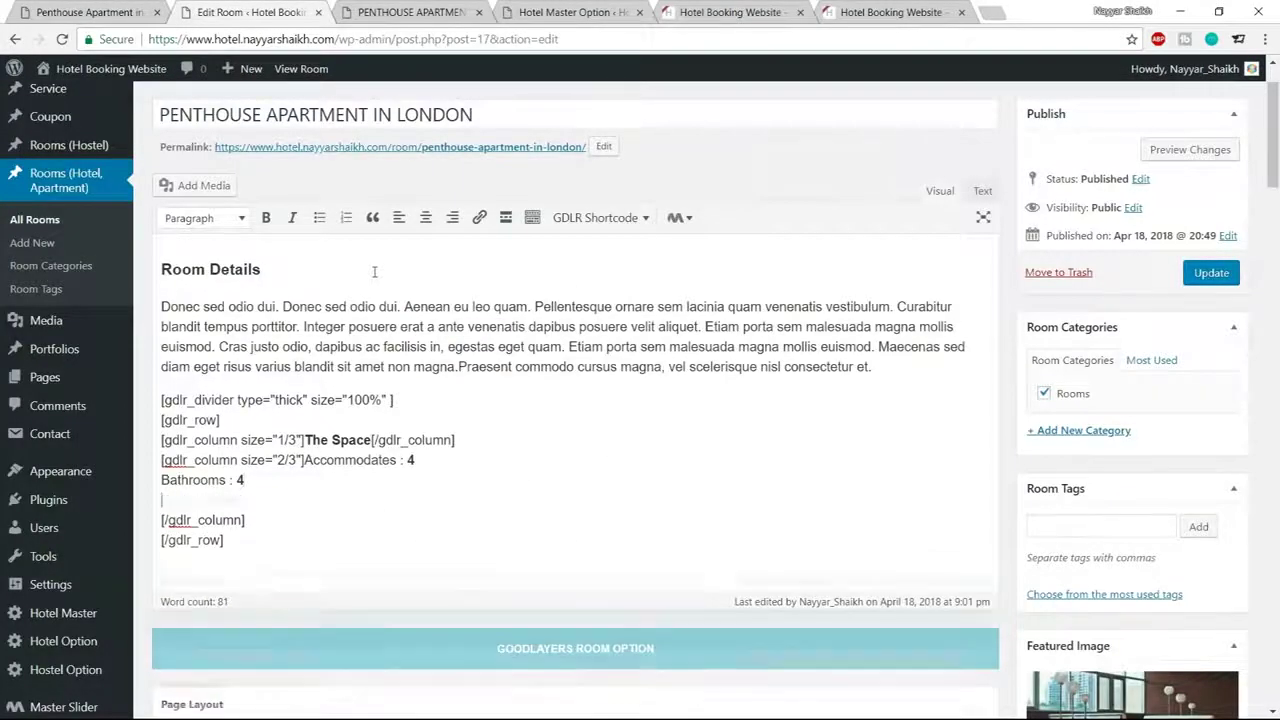
click(60, 12)
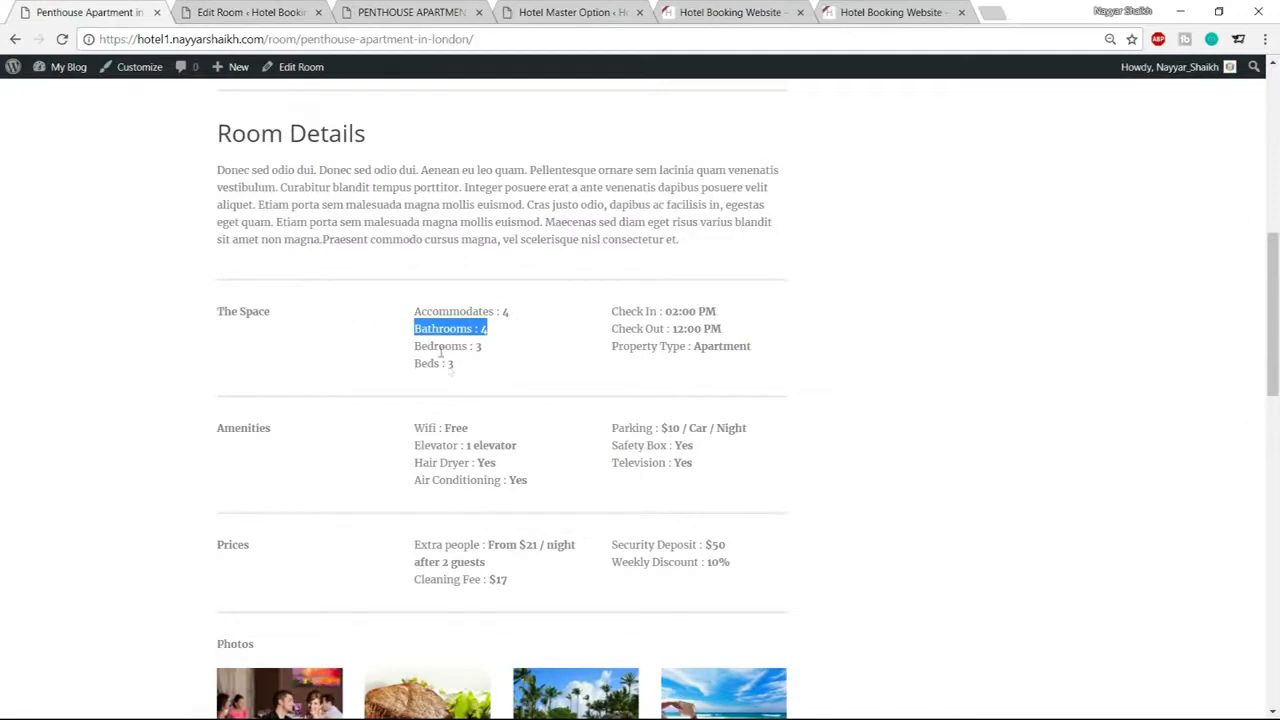
drag(415, 346, 498, 357)
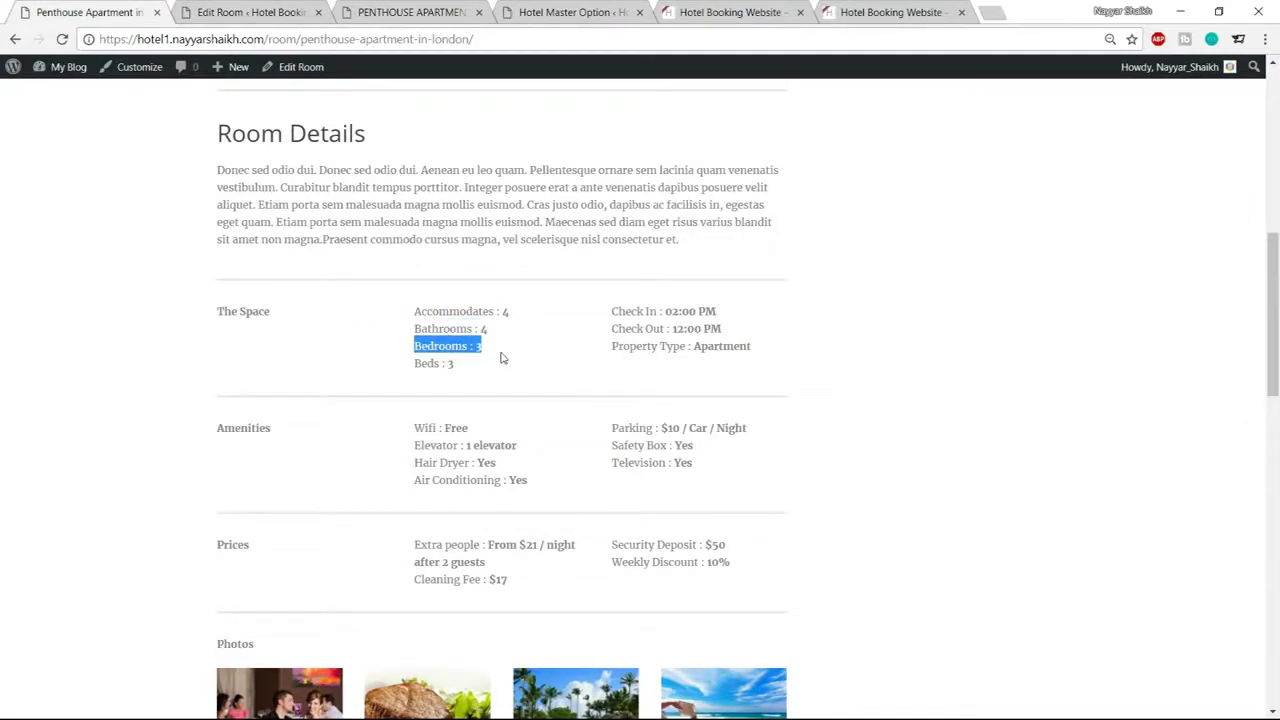
key(ctrl+c)
click(265, 18)
key(ctrl+v)
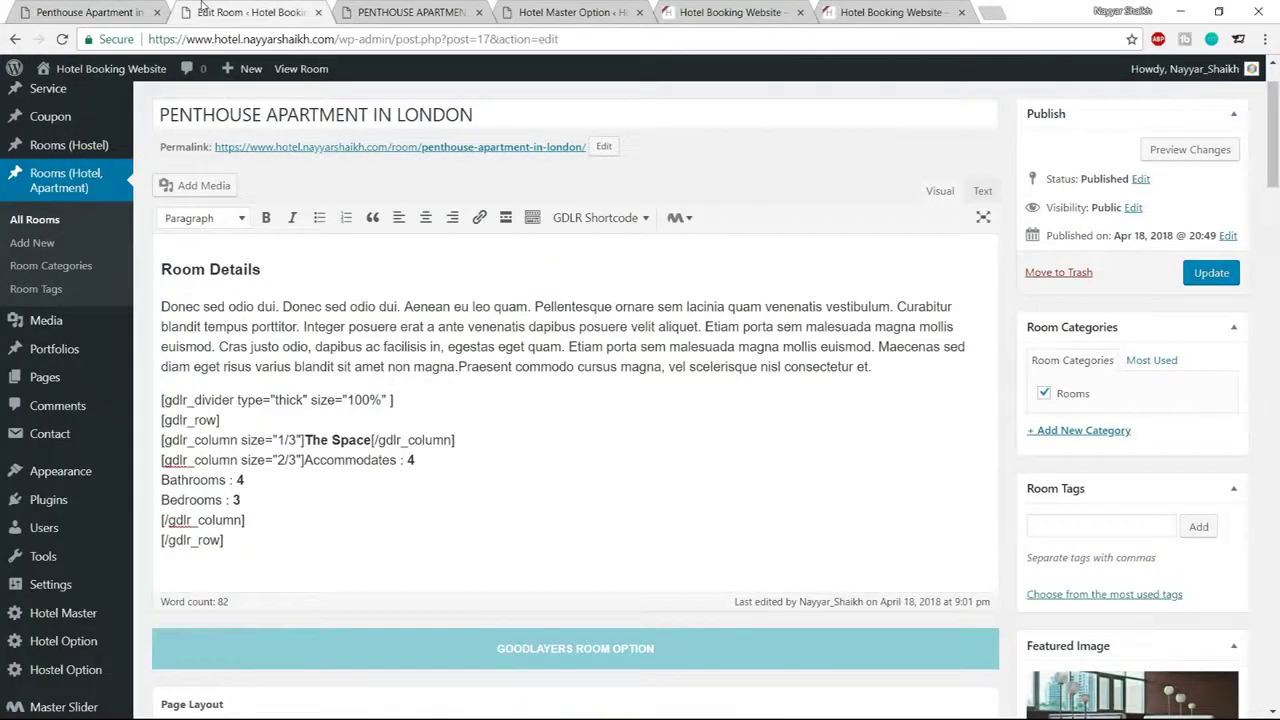
Add 'Beds : 3' as the last figure in the second column
click(150, 10)
drag(418, 364, 474, 366)
key(ctrl+c)
click(229, 10)
key(Return)
key(ctrl+v)
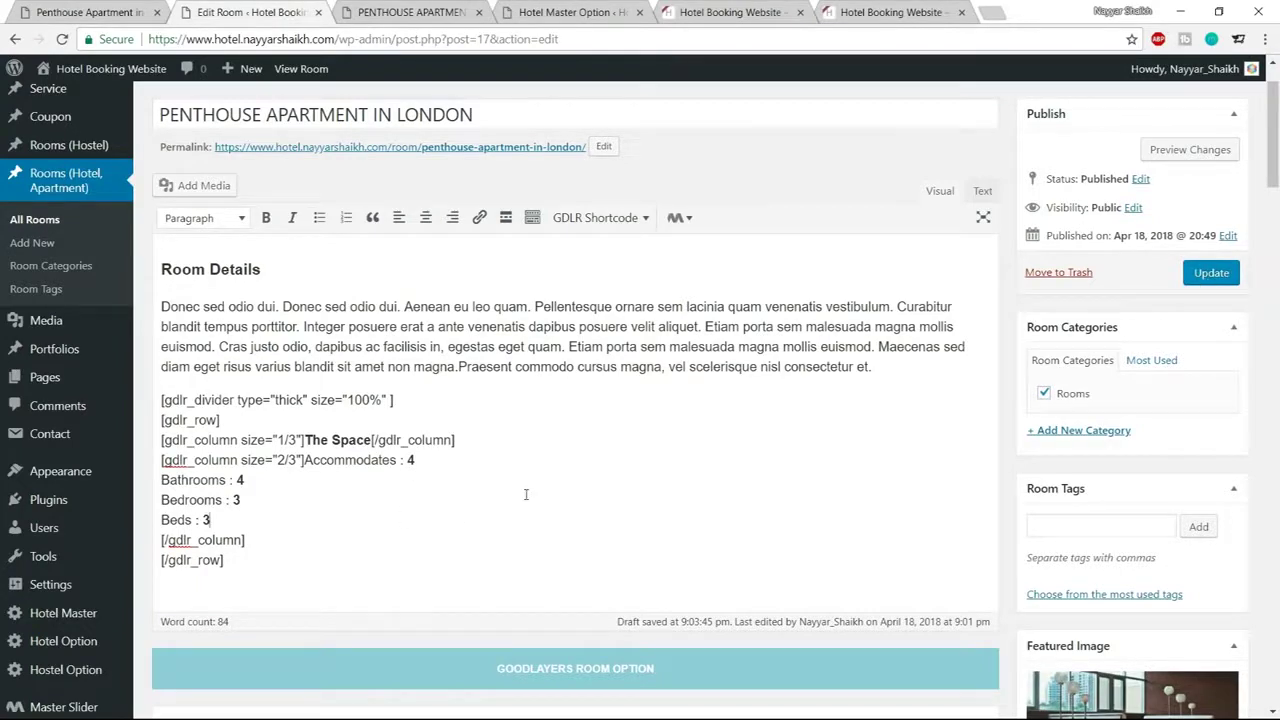
Update the room and check The Space label and its four figures on the reloaded live page
click(1210, 274)
click(405, 12)
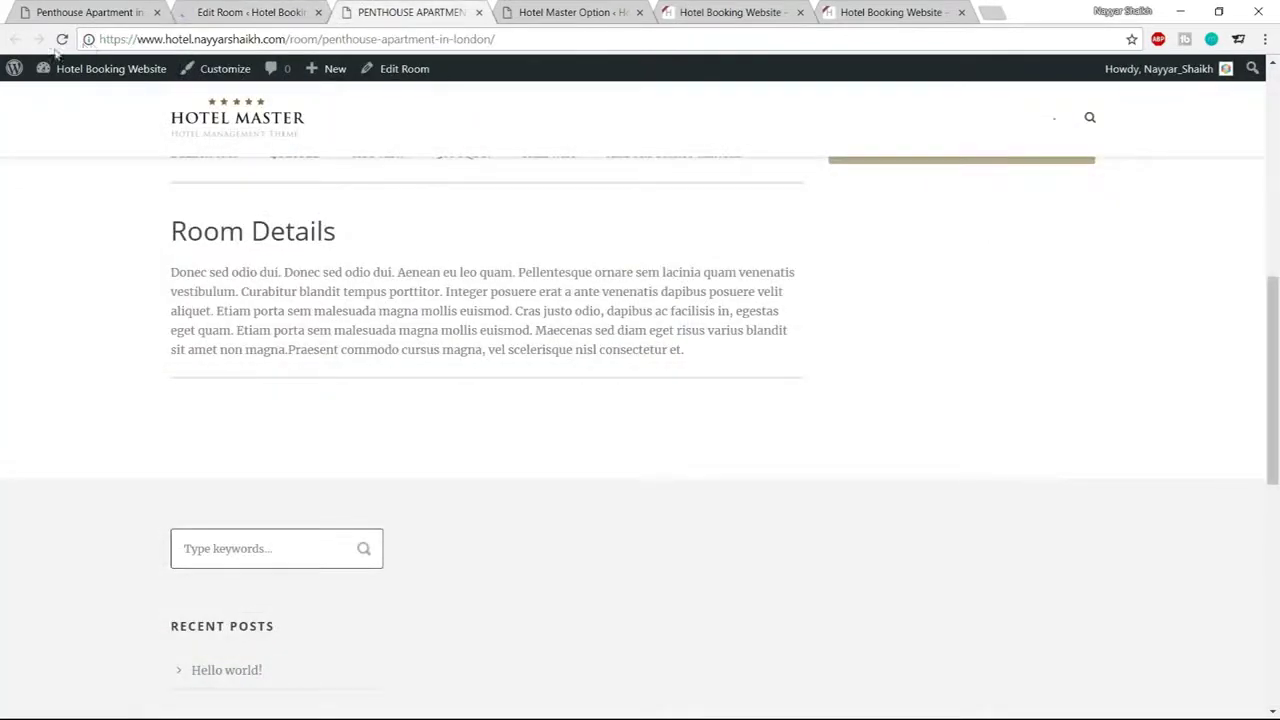
click(62, 40)
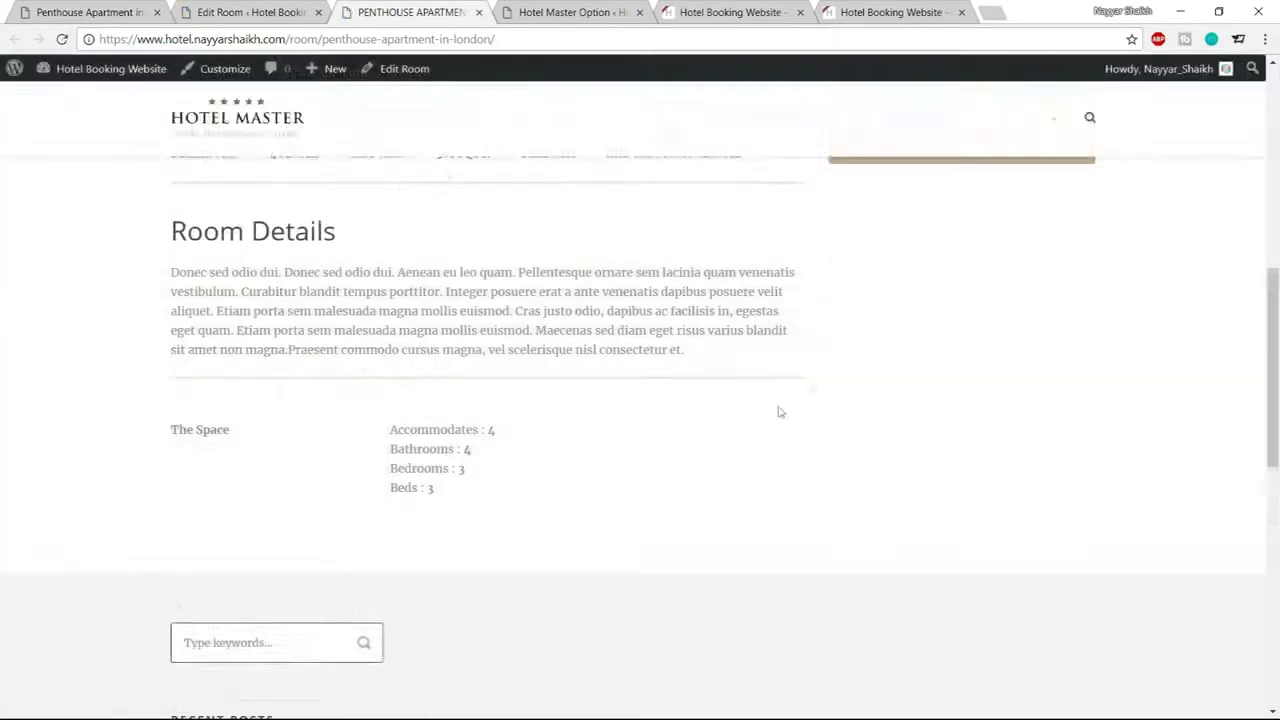
drag(172, 430, 255, 432)
click(254, 432)
drag(388, 430, 530, 512)
click(530, 512)
click(250, 12)
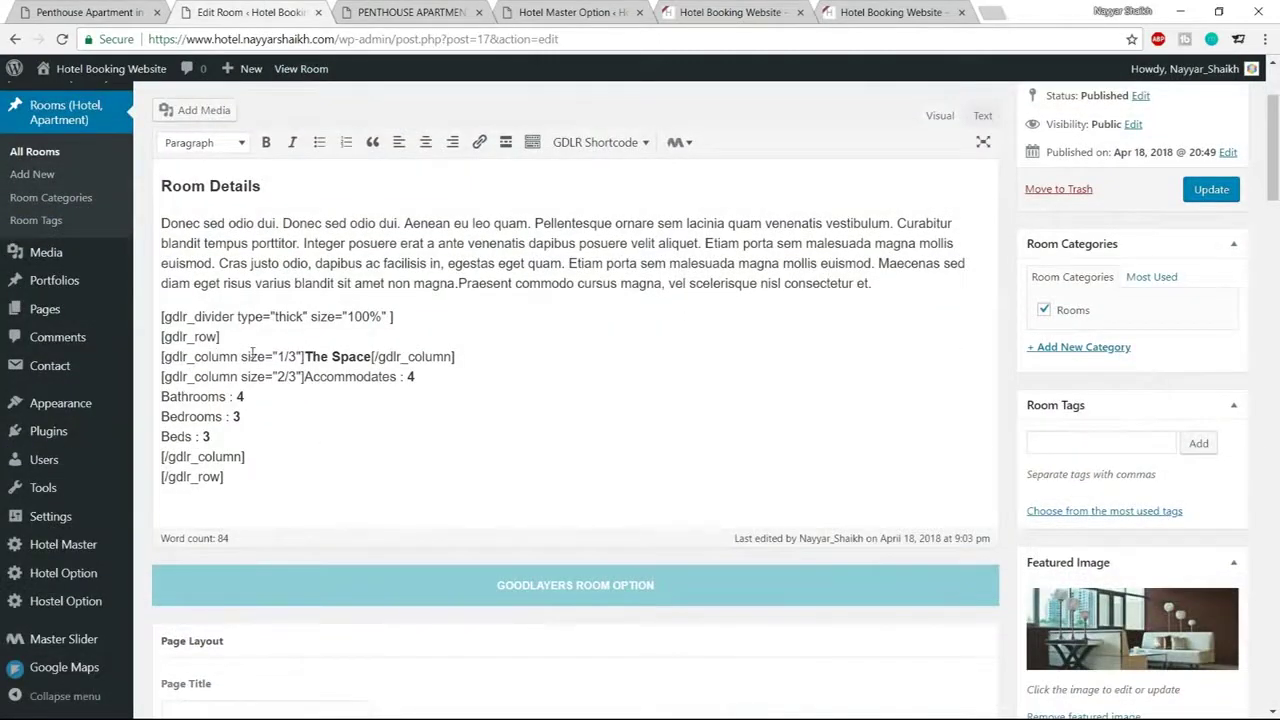
Change the second column's size from 2/3 to 1/3
drag(242, 356, 298, 357)
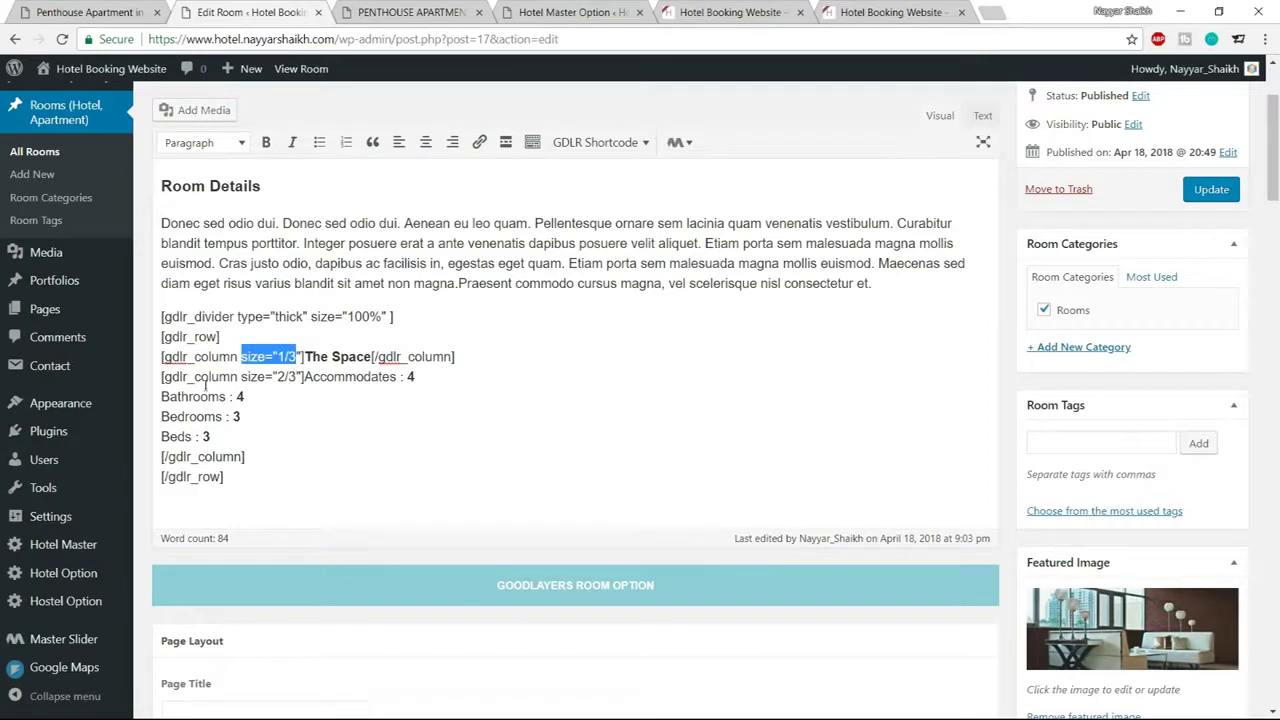
drag(241, 376, 297, 377)
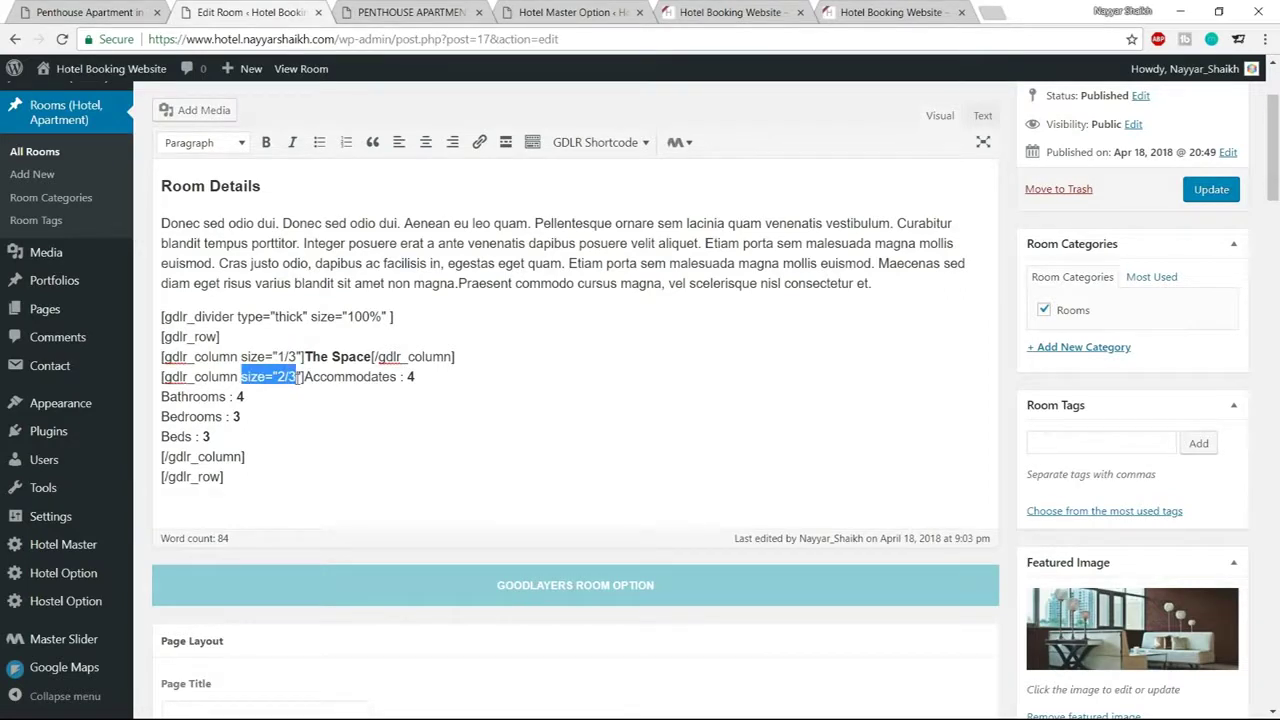
click(297, 386)
double_click(281, 376)
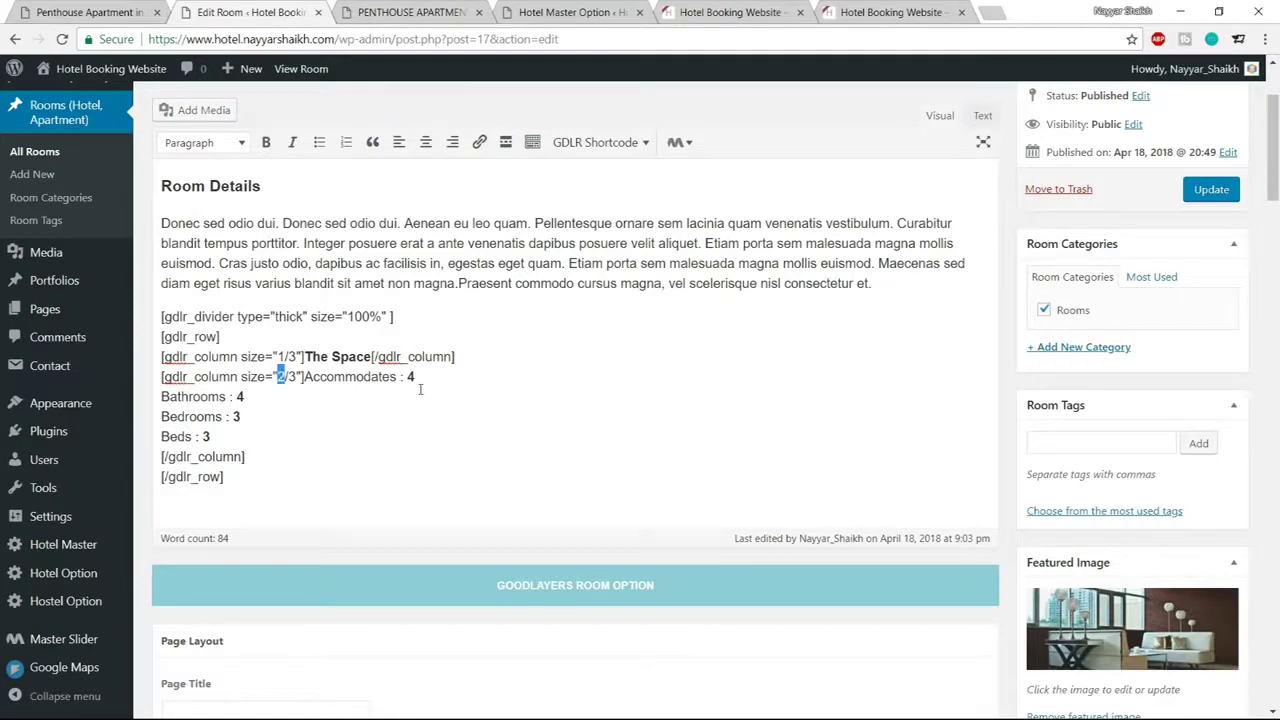
text(1)
Duplicate The Space column line before the row's closing tag as a third 1/3 column
drag(460, 357, 163, 357)
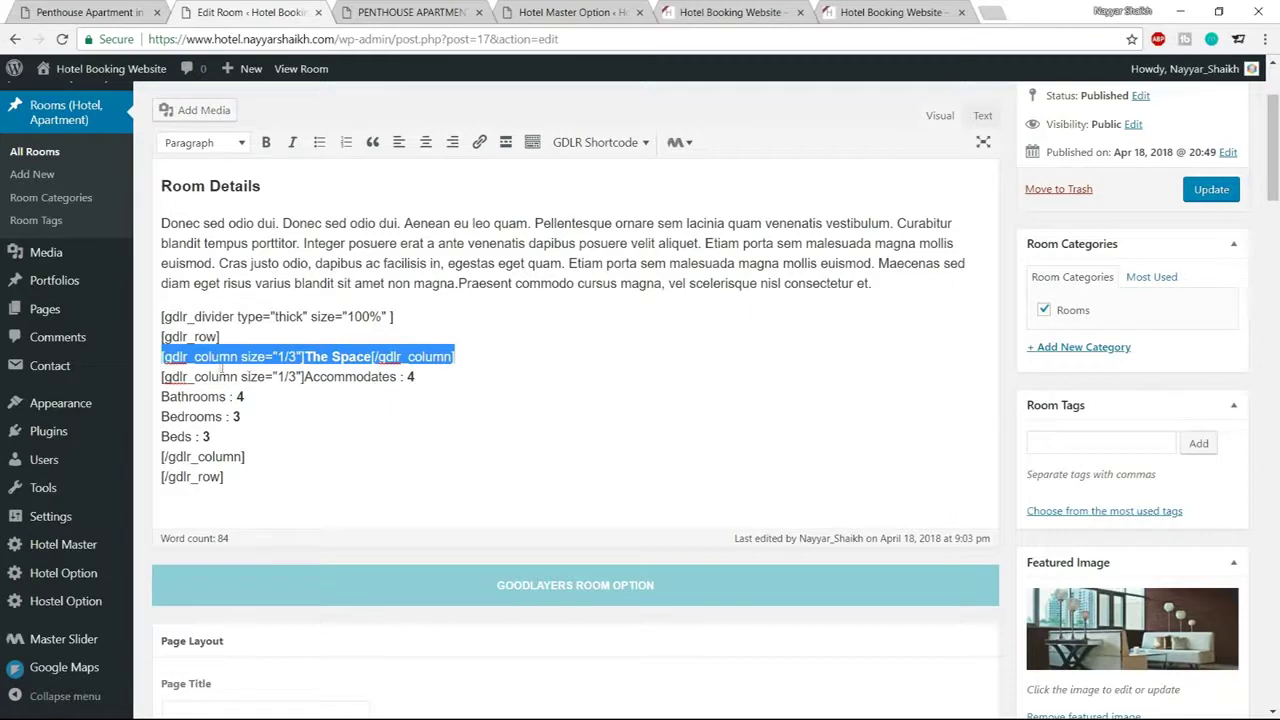
click(244, 441)
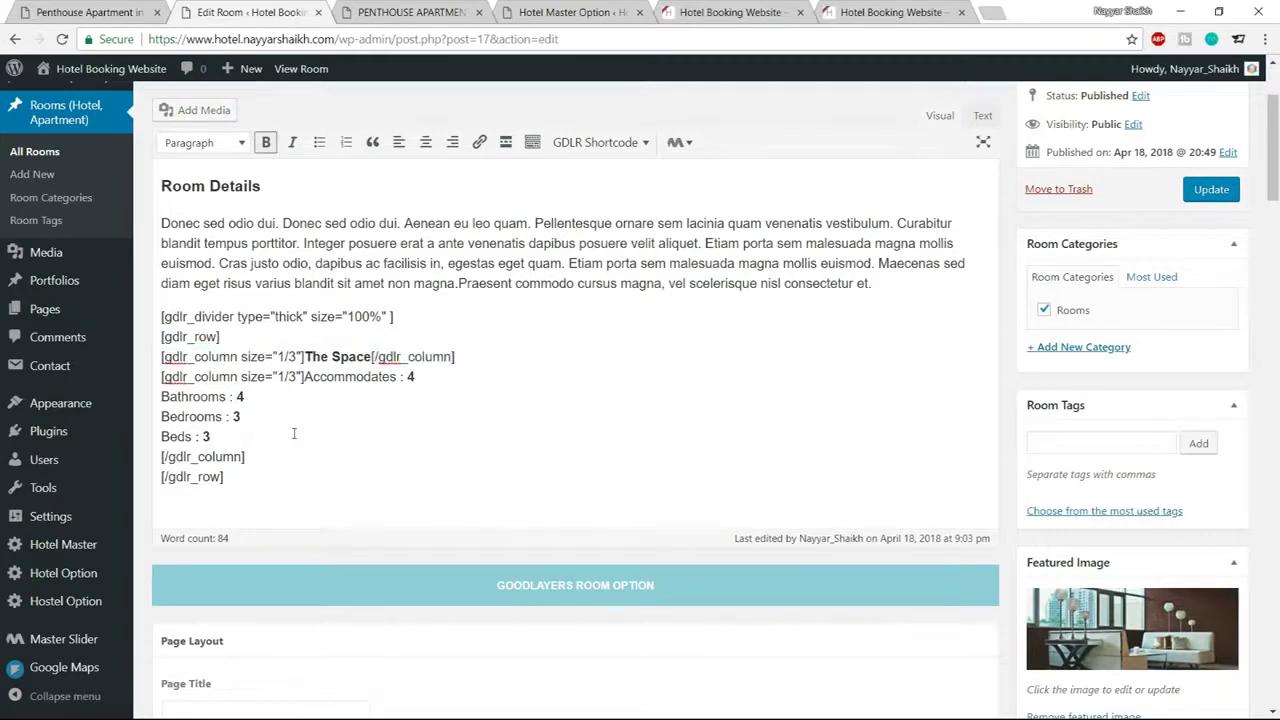
click(276, 456)
key(Return)
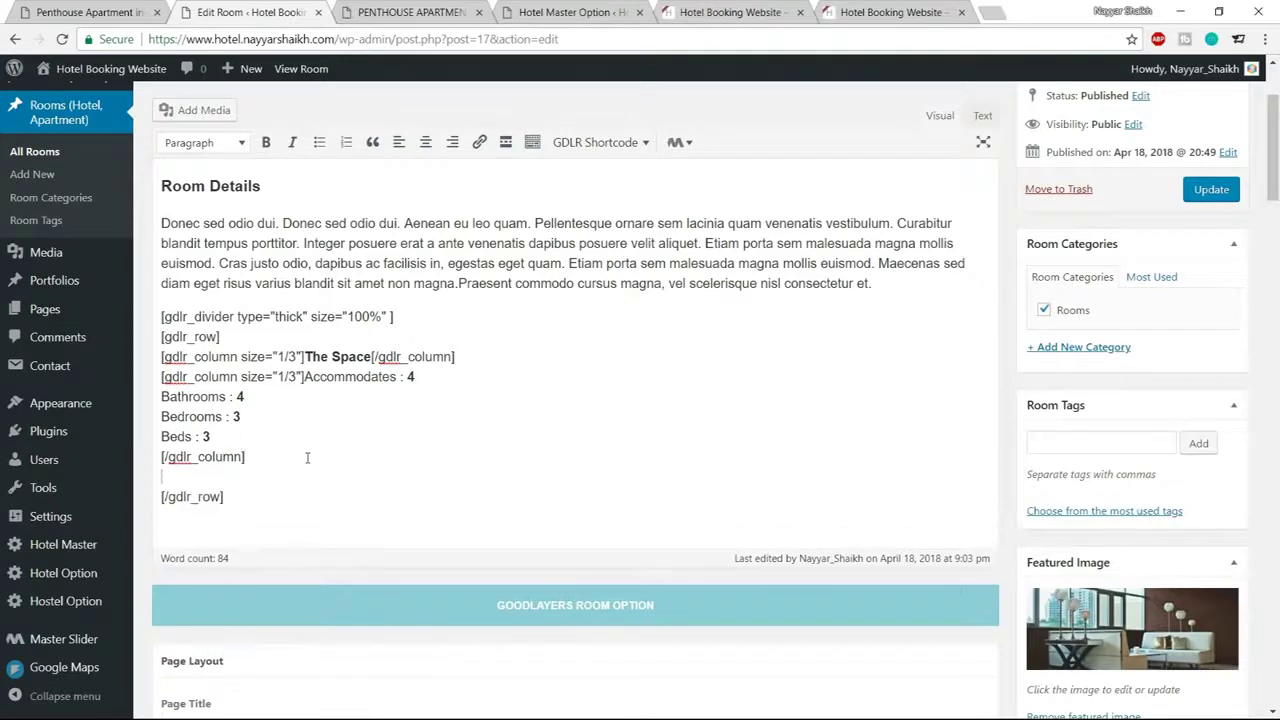
key(ctrl+v)
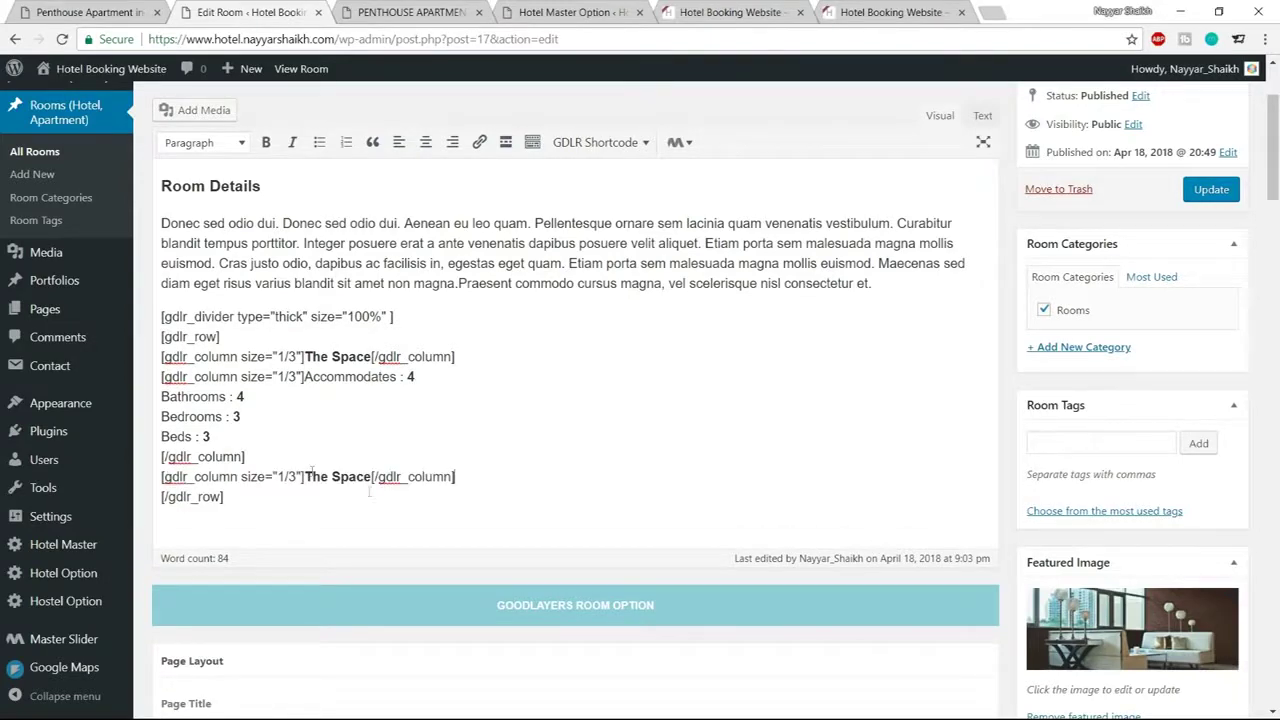
drag(162, 477, 478, 478)
click(286, 479)
drag(277, 477, 297, 477)
Select the Check In line on the live Penthouse Apartment page
click(148, 13)
click(630, 315)
drag(634, 315, 731, 317)
key(ctrl+c)
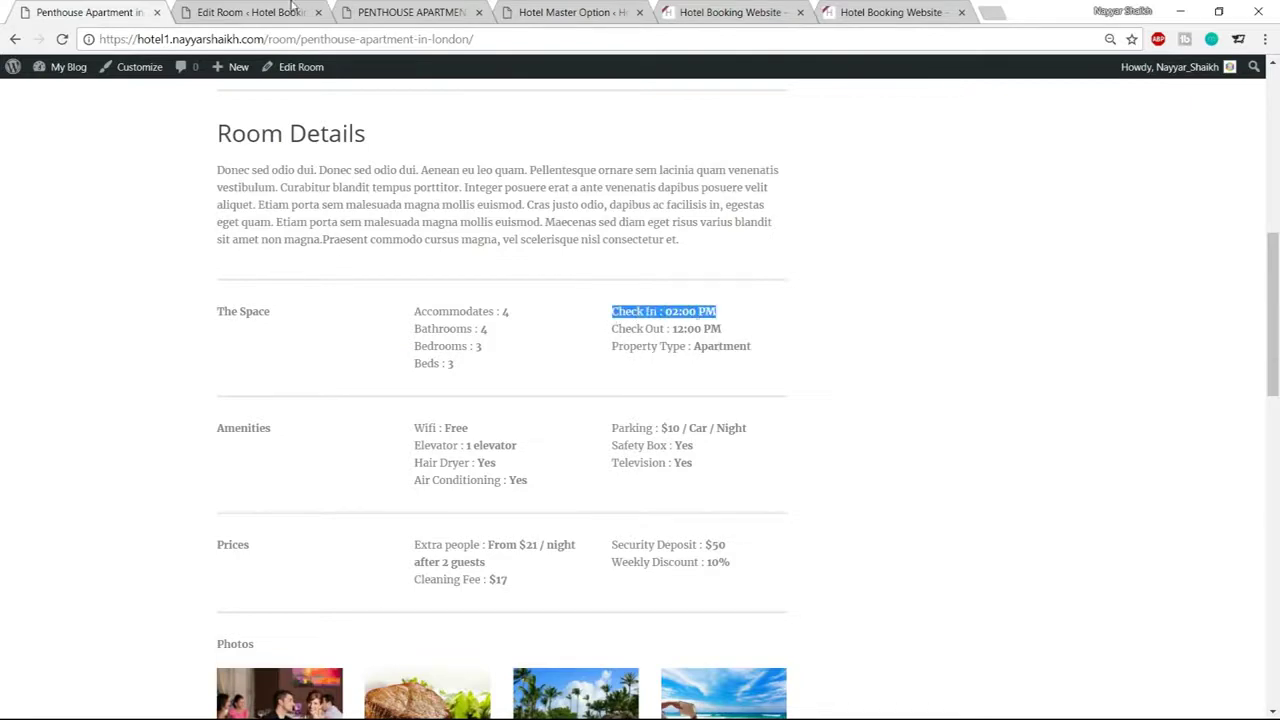
Replace the third column's text with 'Check In : 02:00 PM' and 'Check Out : 12:00 PM'
click(293, 10)
drag(305, 478, 371, 478)
key(ctrl+v)
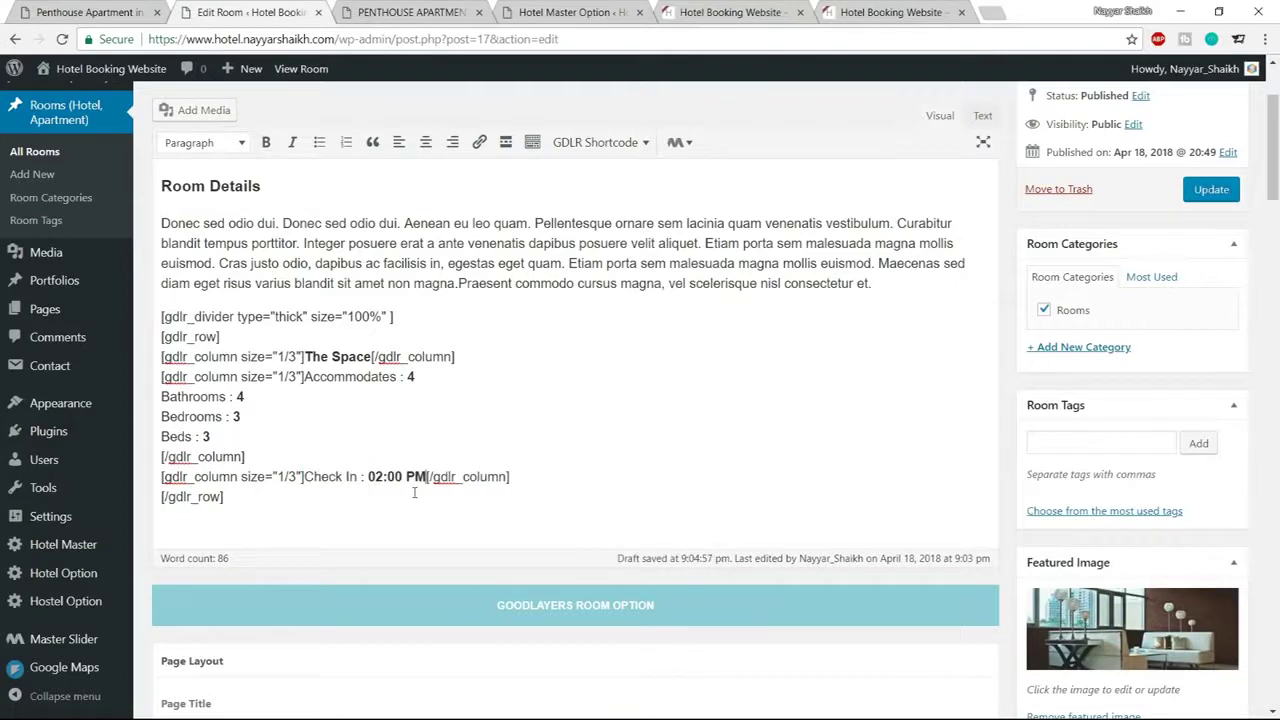
key(Return)
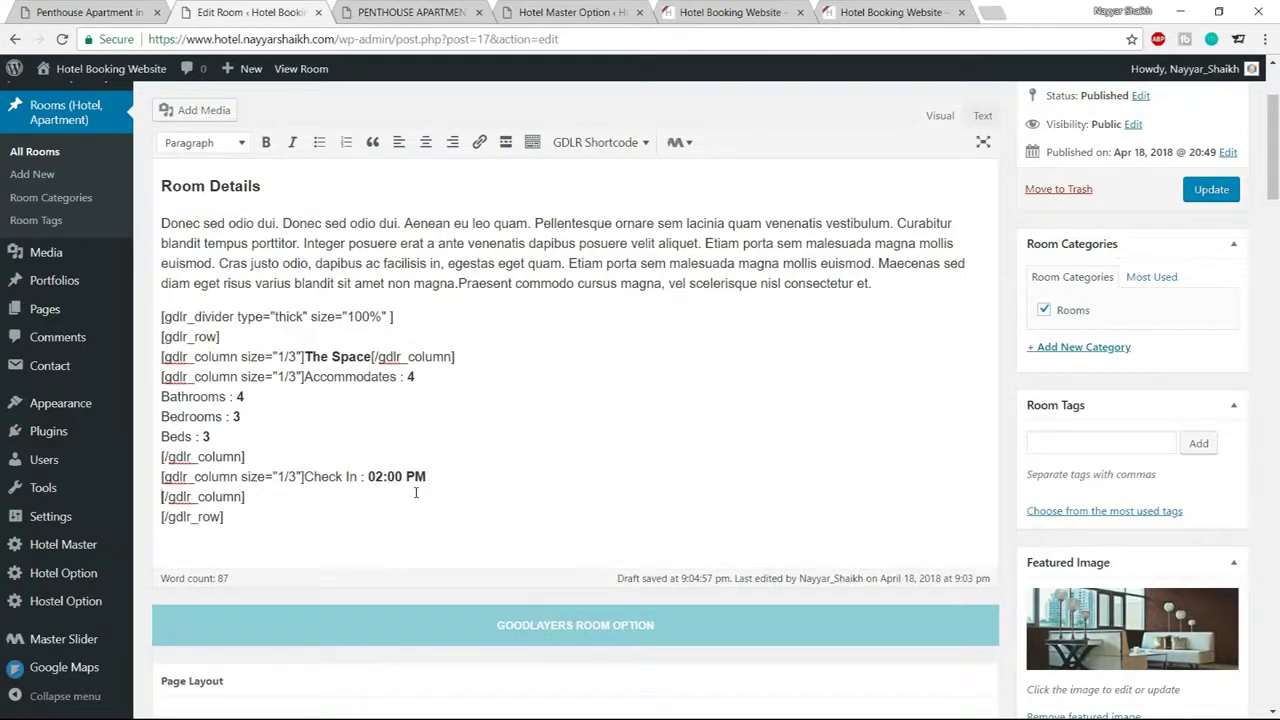
key(Return)
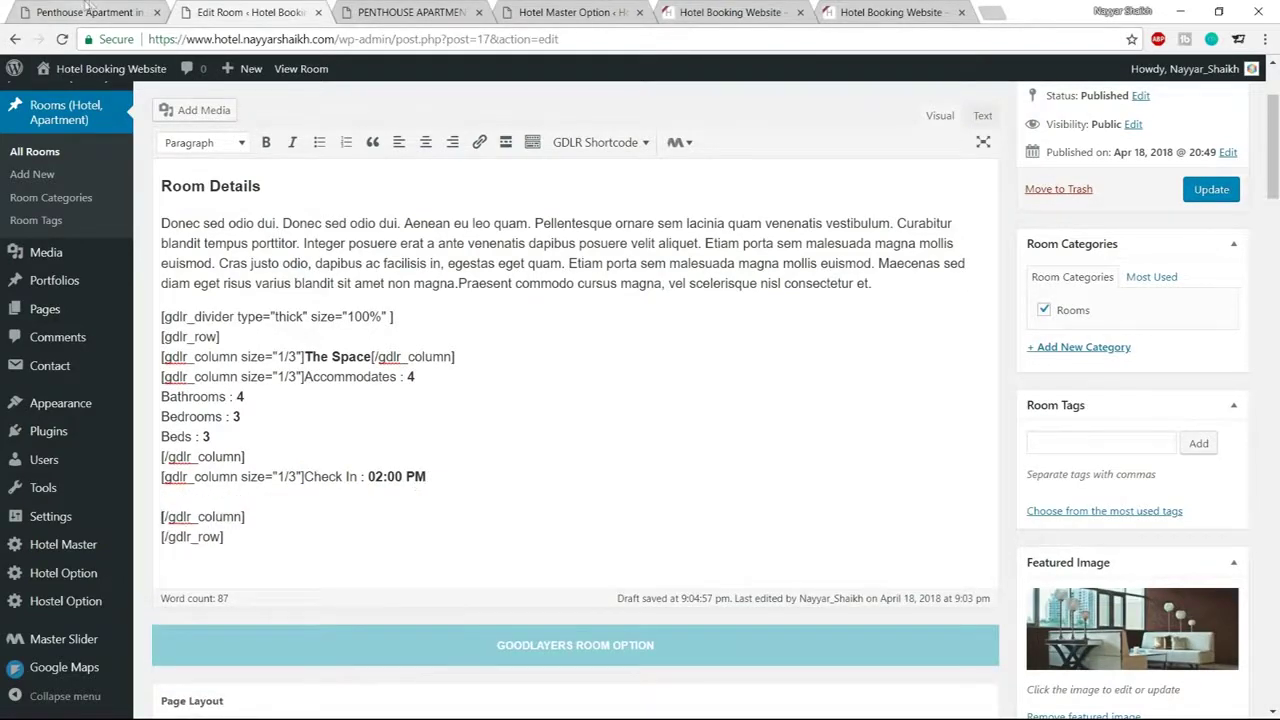
click(60, 14)
drag(612, 328, 744, 329)
key(ctrl+c)
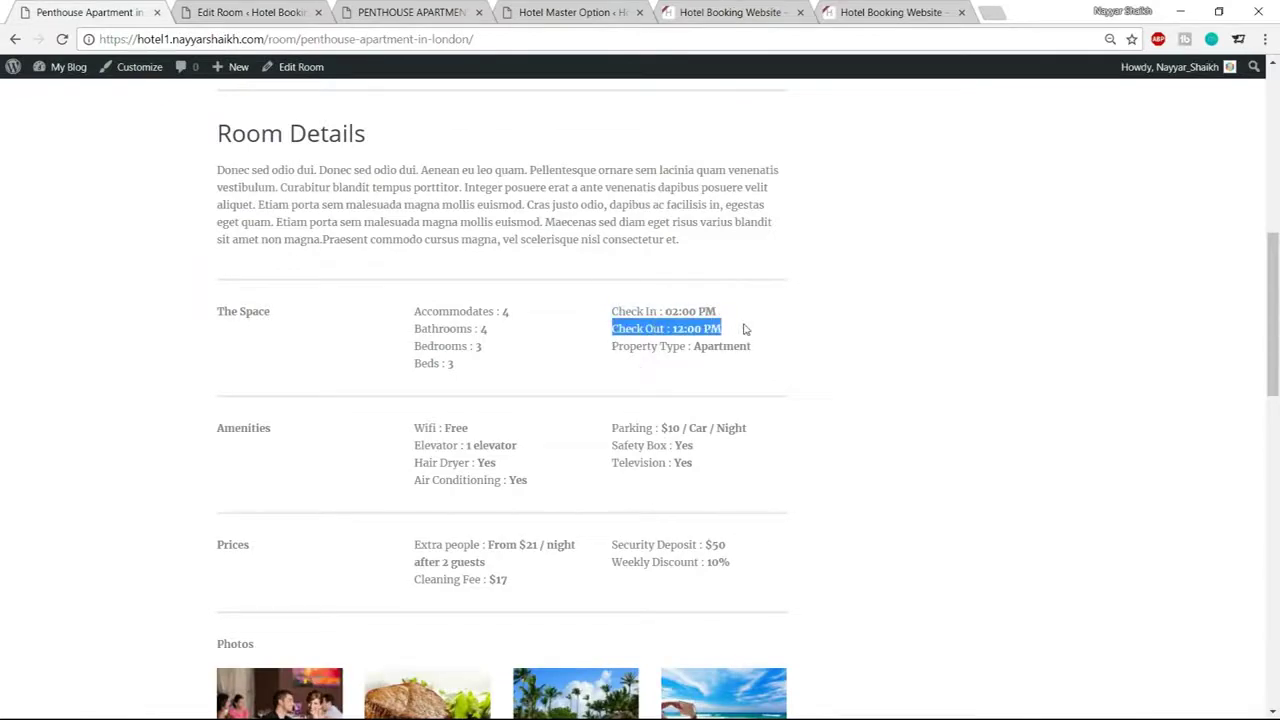
click(292, 12)
key(ctrl+v)
Add 'Property Type : Apartment' as the third column's last line
click(80, 12)
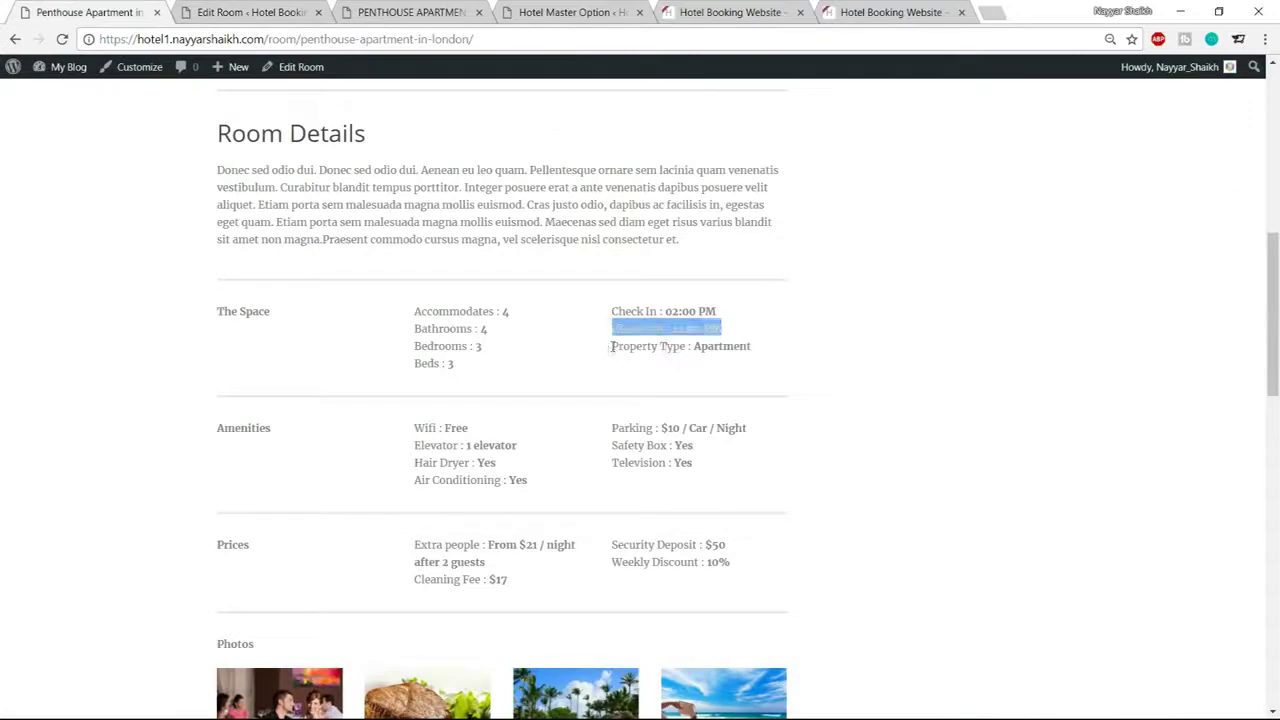
drag(612, 346, 776, 355)
key(ctrl+c)
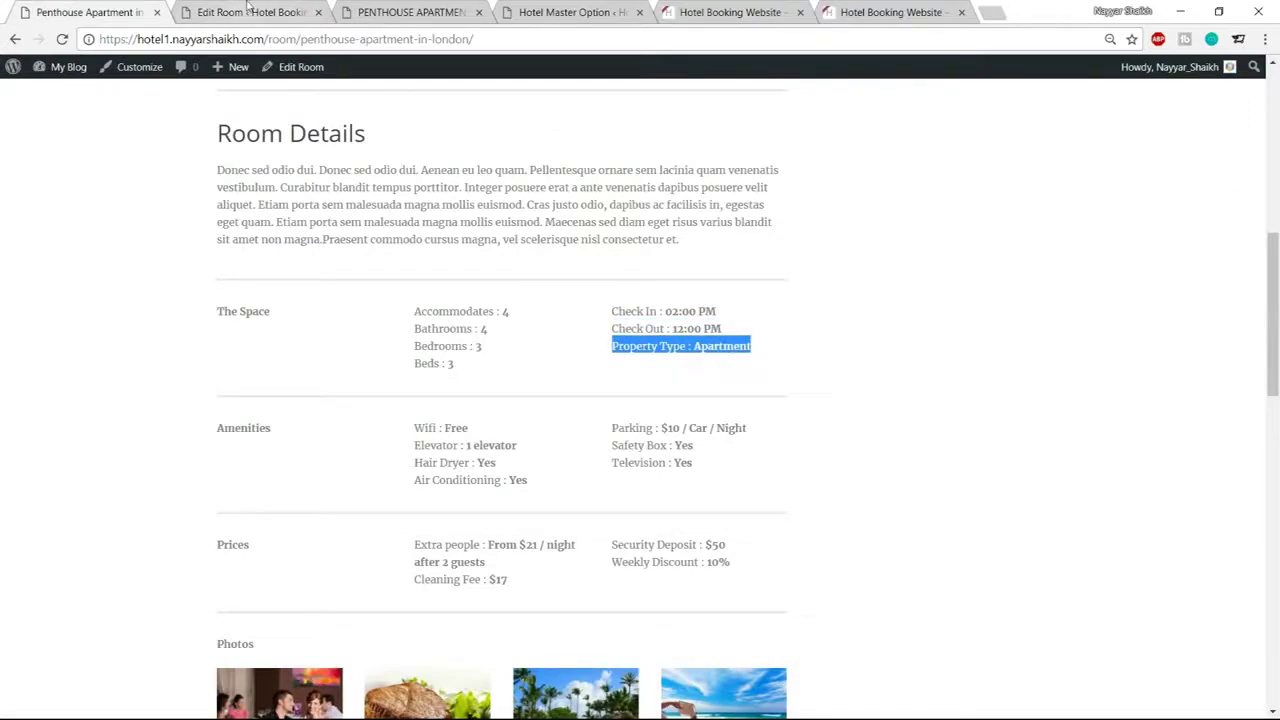
click(250, 12)
click(296, 496)
key(Return)
key(ctrl+v)
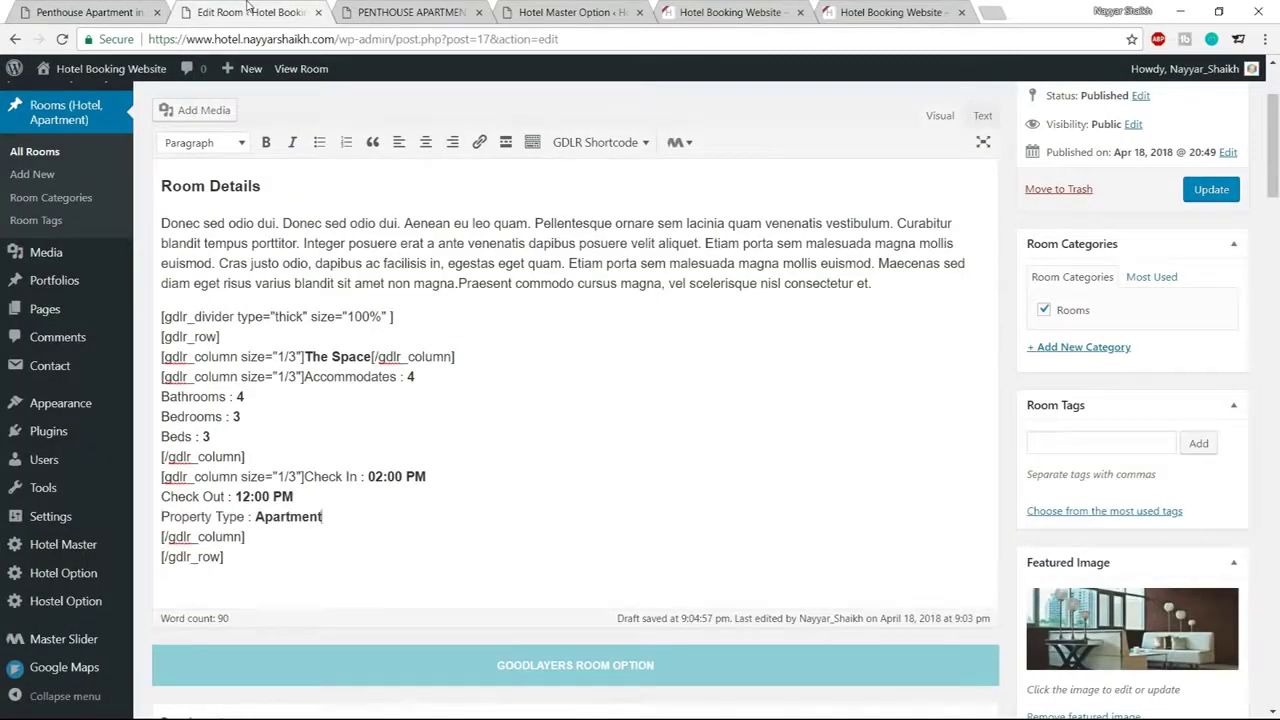
Update the room and reload the front-end PENTHOUSE APARTMENT page
click(1210, 189)
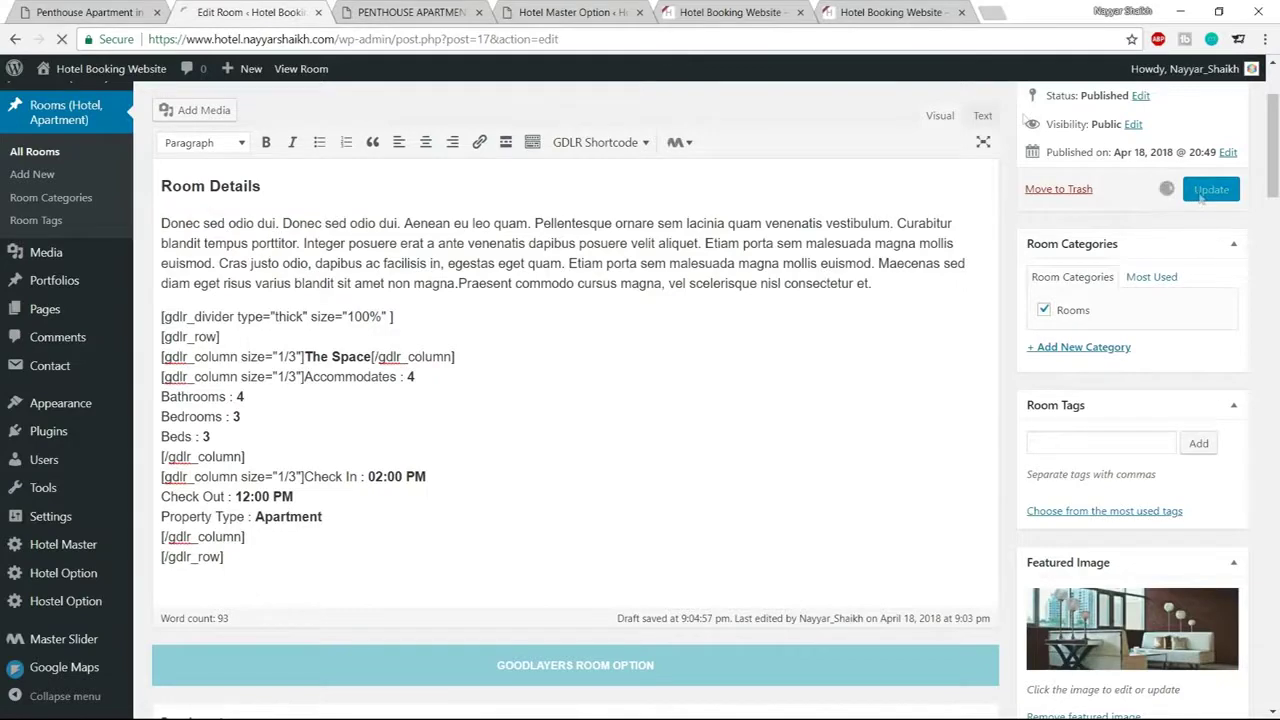
click(410, 12)
click(62, 39)
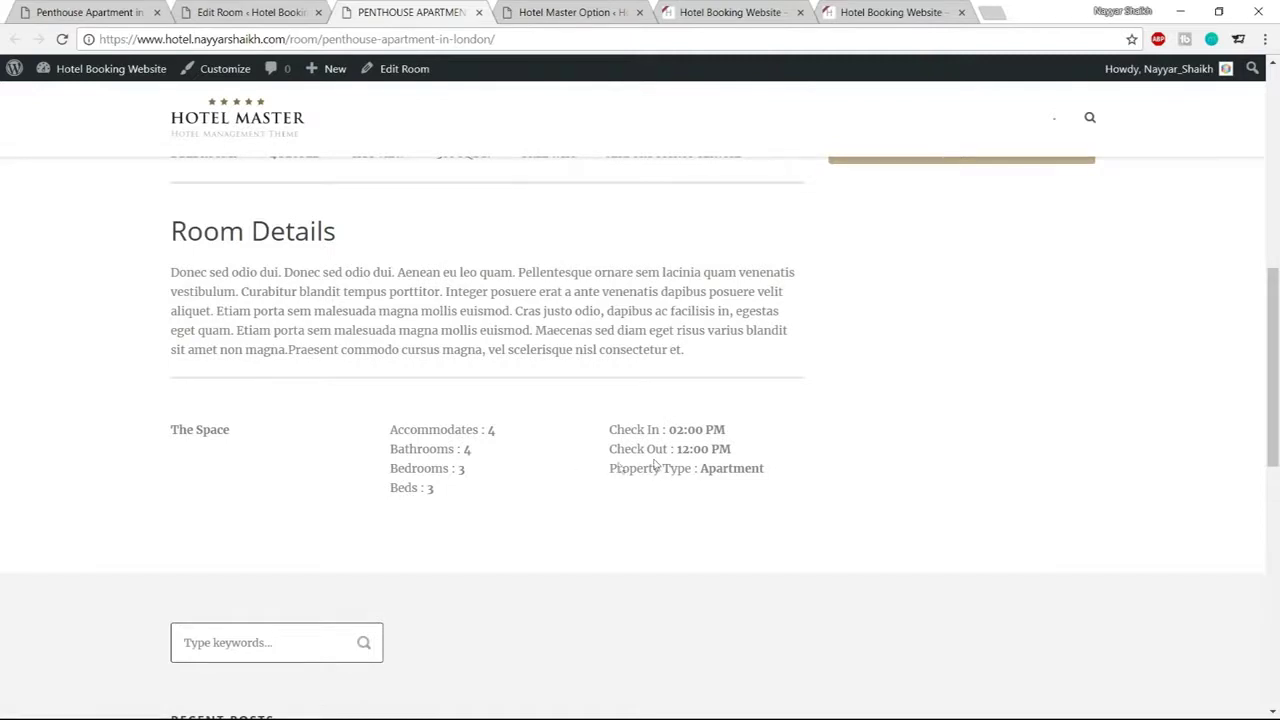
Review The Space and Amenities blocks on the reference room page
click(90, 12)
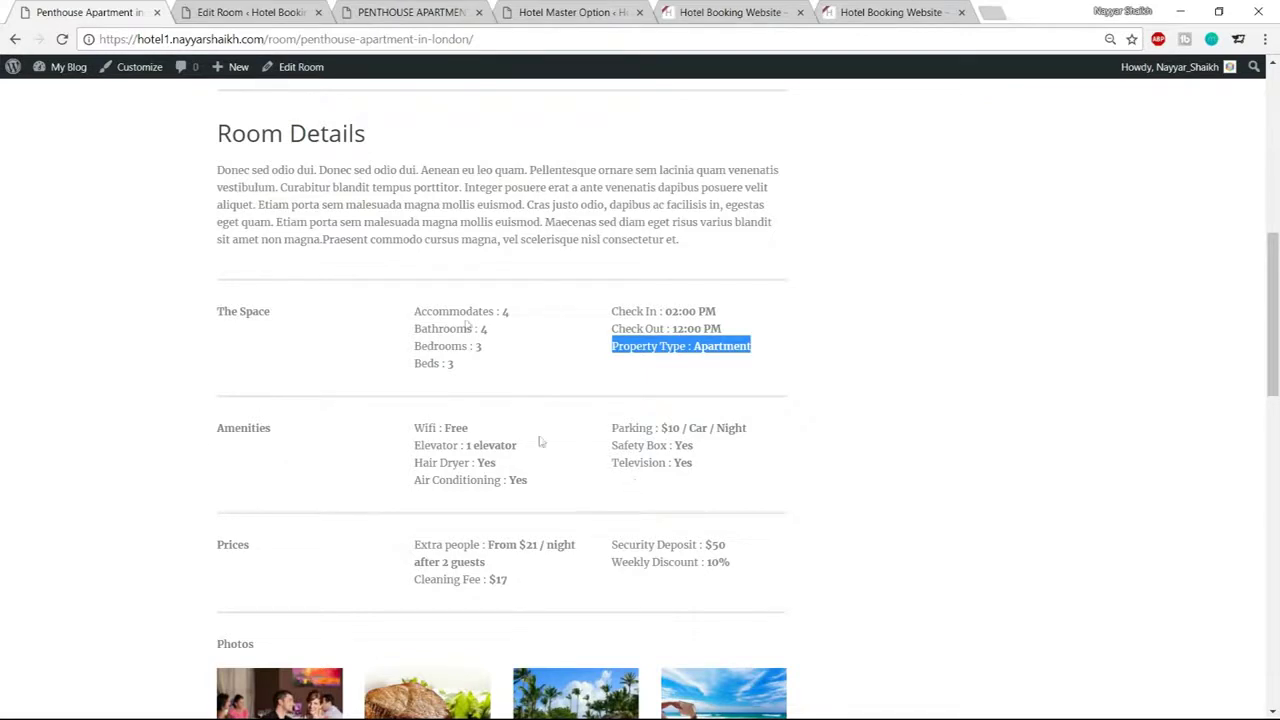
drag(220, 423, 709, 474)
click(709, 476)
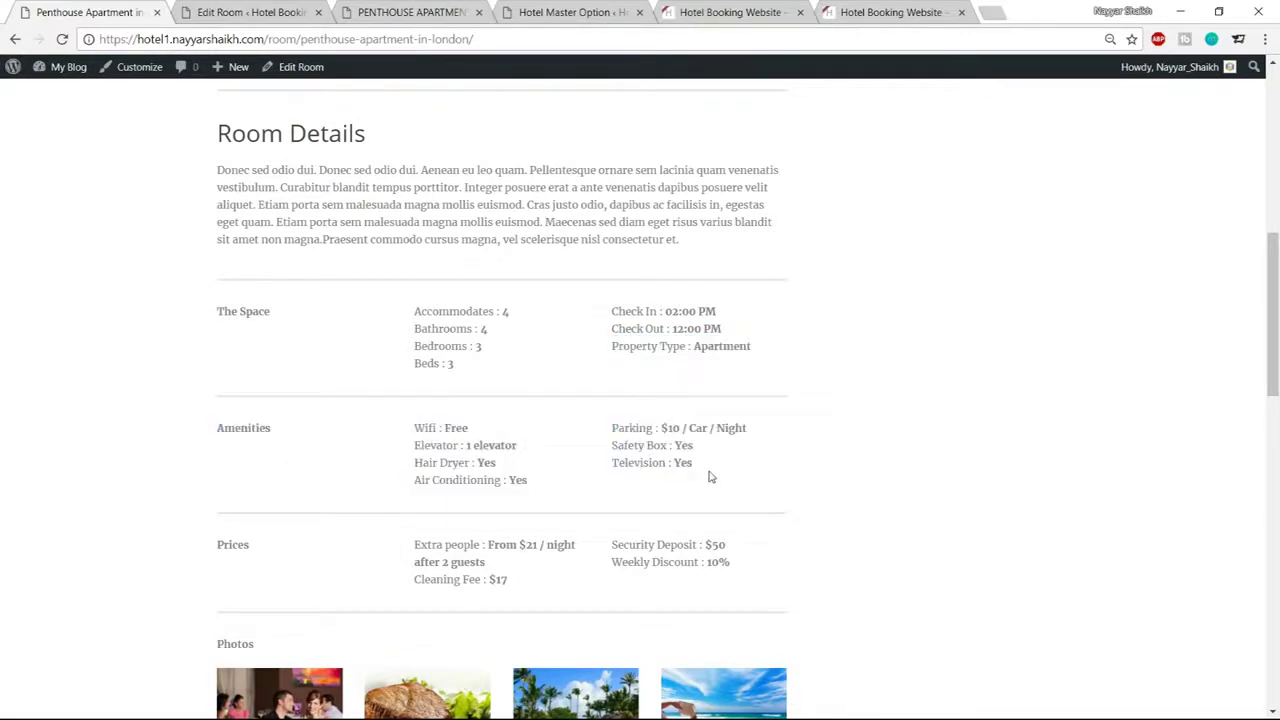
drag(200, 328, 643, 370)
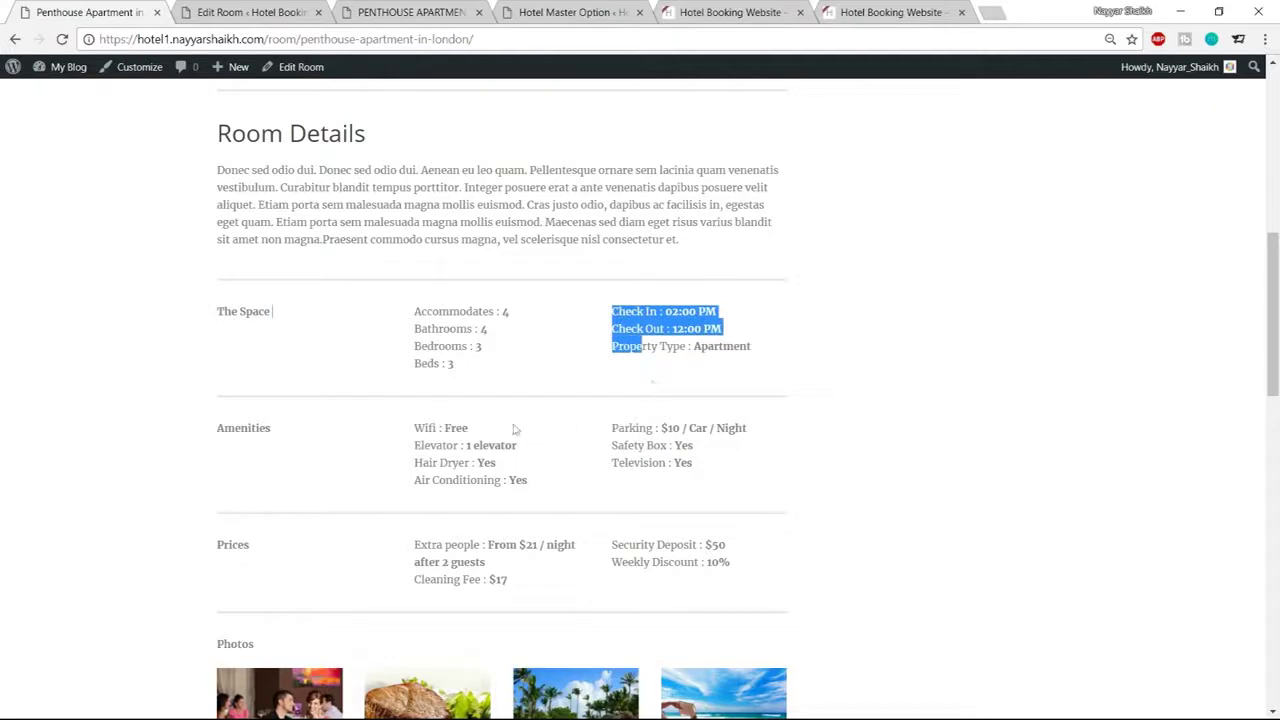
Paste the thick [gdlr_divider] shortcode on a new line after [/gdlr_row]
click(229, 9)
scroll(342, 431, down, 2)
drag(436, 302, 158, 298)
key(ctrl+c)
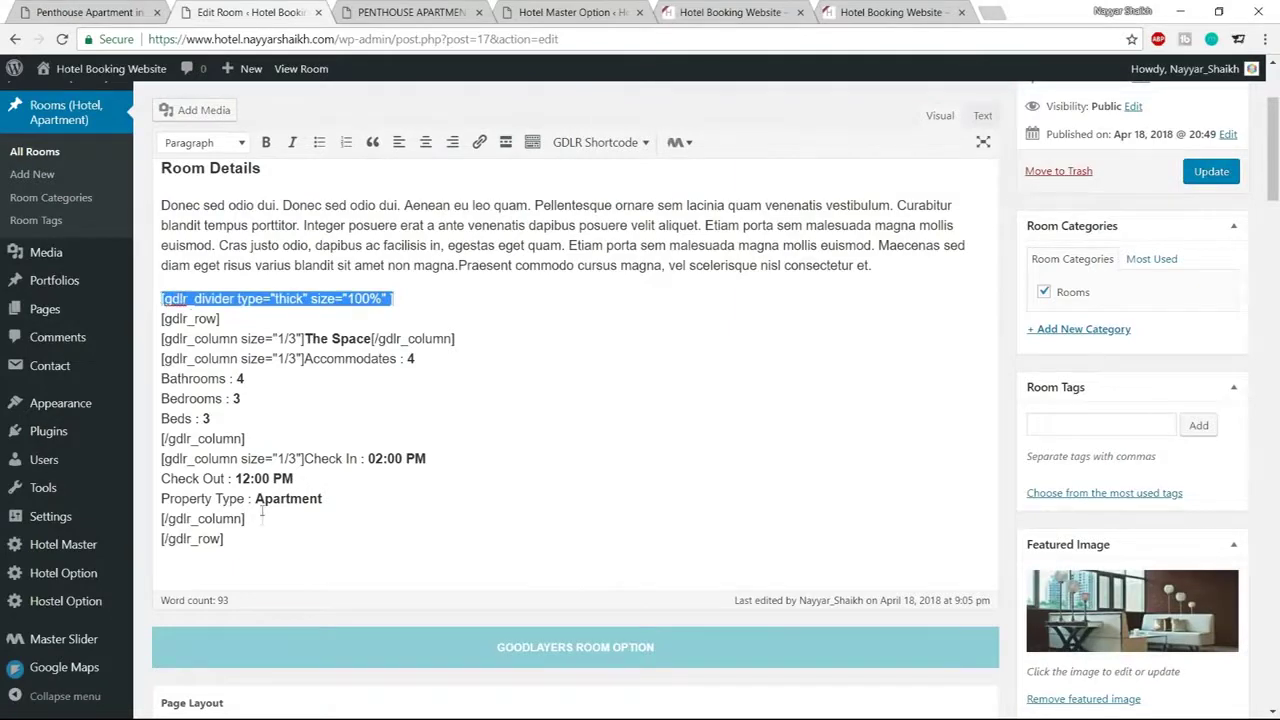
click(250, 545)
key(Return)
key(ctrl+v)
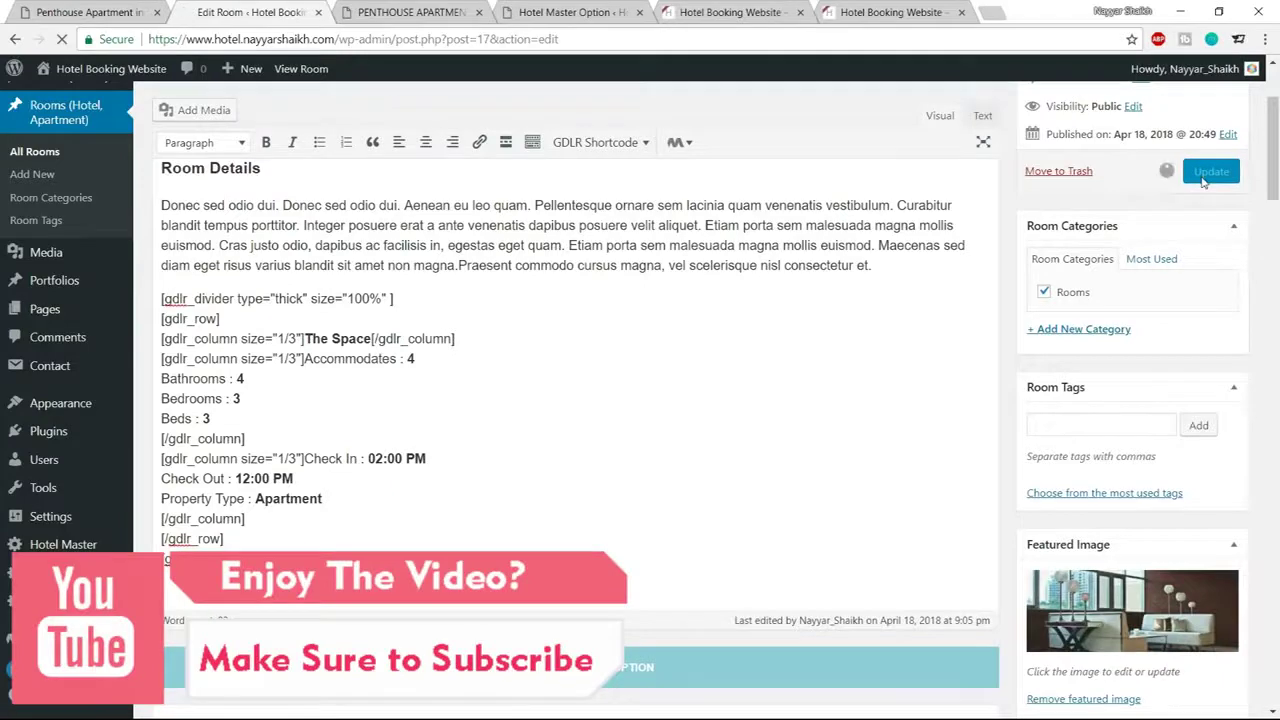
Update the room and reload the live penthouse page to check the divider
click(1211, 171)
click(410, 12)
click(62, 39)
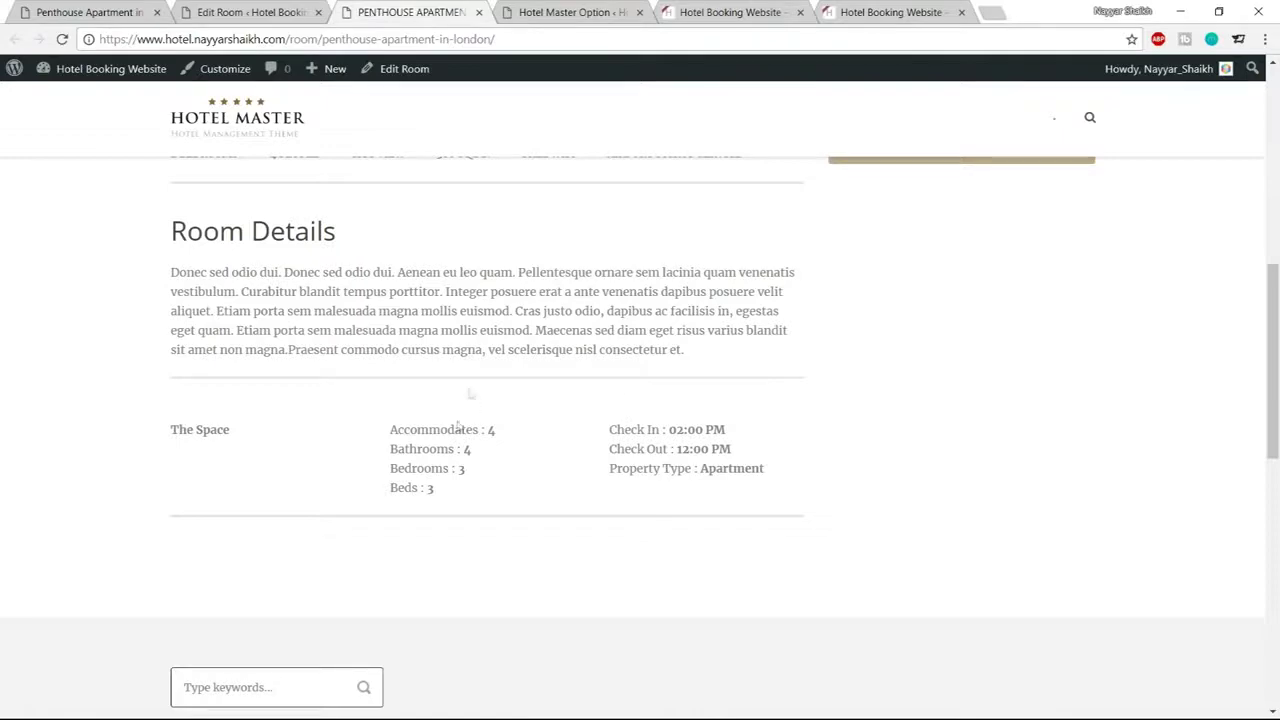
click(250, 12)
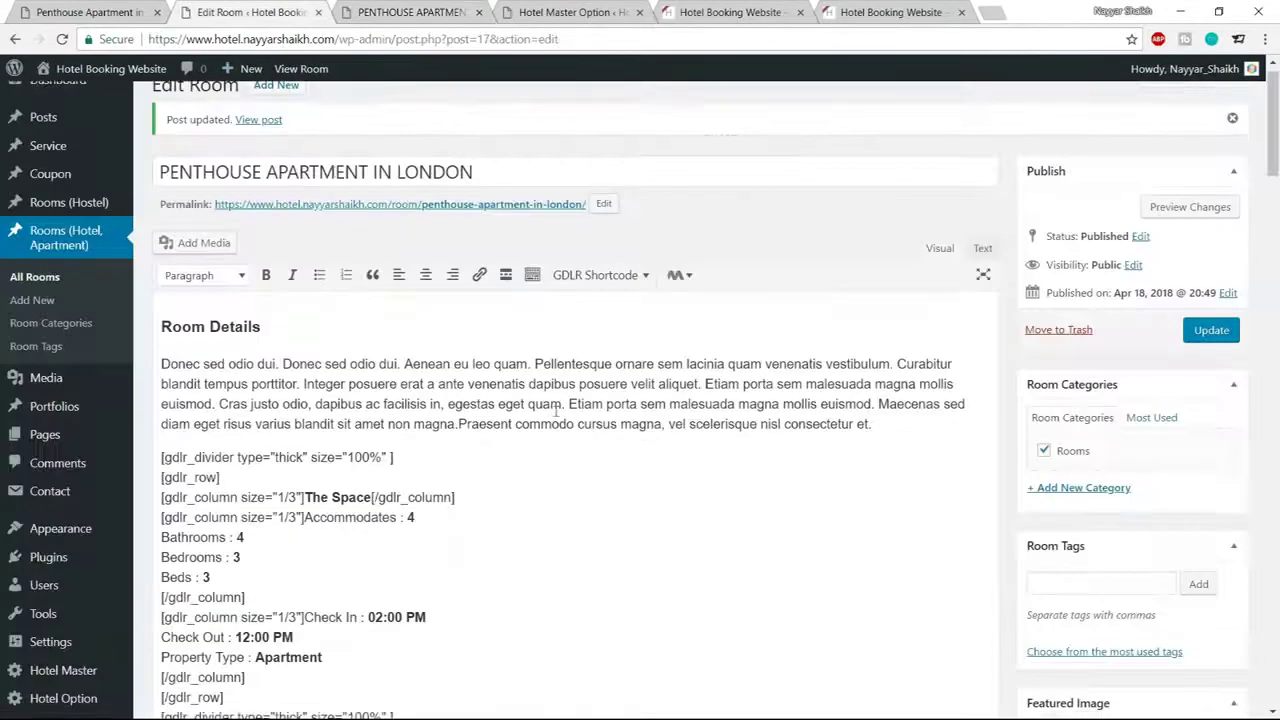
Insert a Space shortcode on a new line after the first divider
scroll(410, 378, down, 1)
click(161, 384)
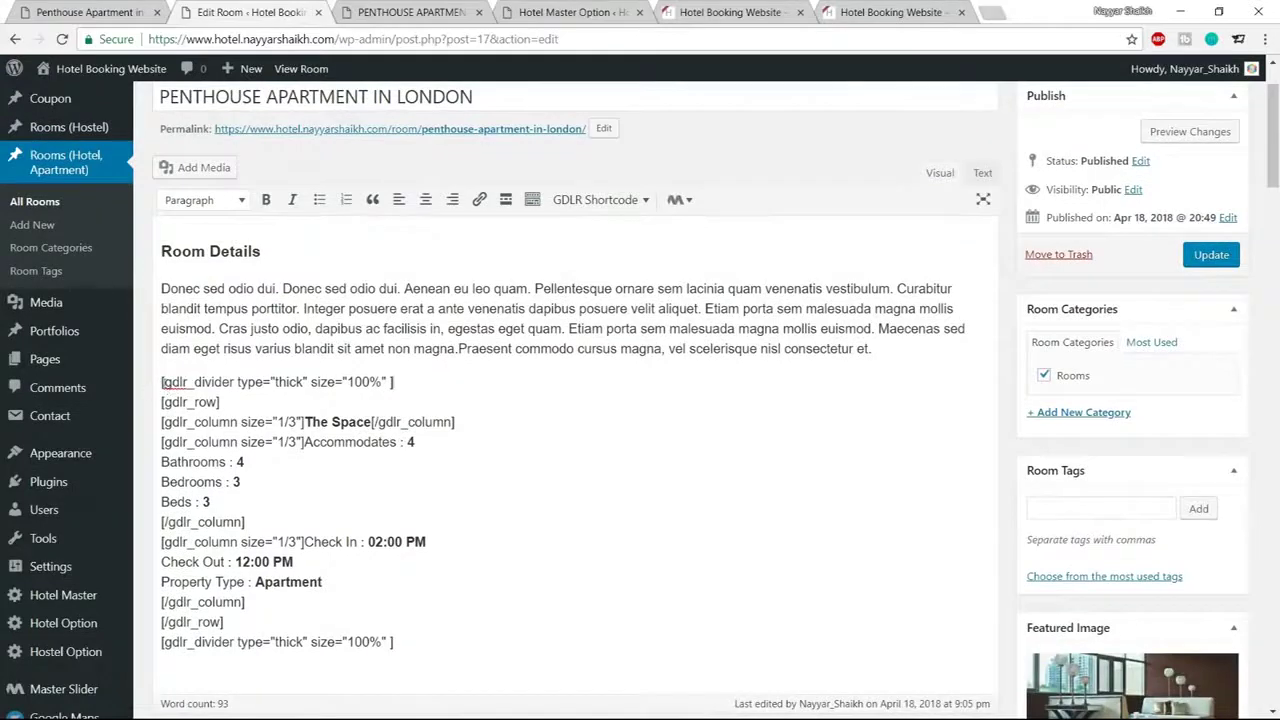
drag(161, 384, 414, 382)
click(411, 381)
key(Return)
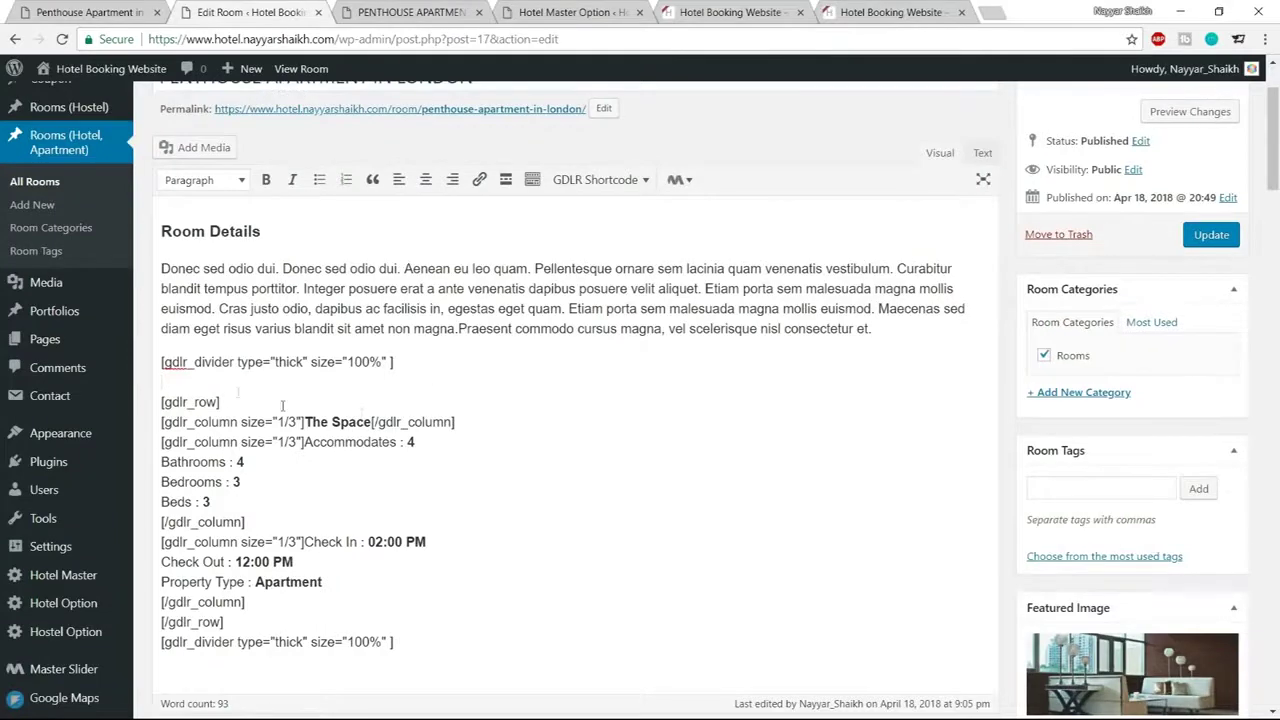
scroll(480, 425, up, 1)
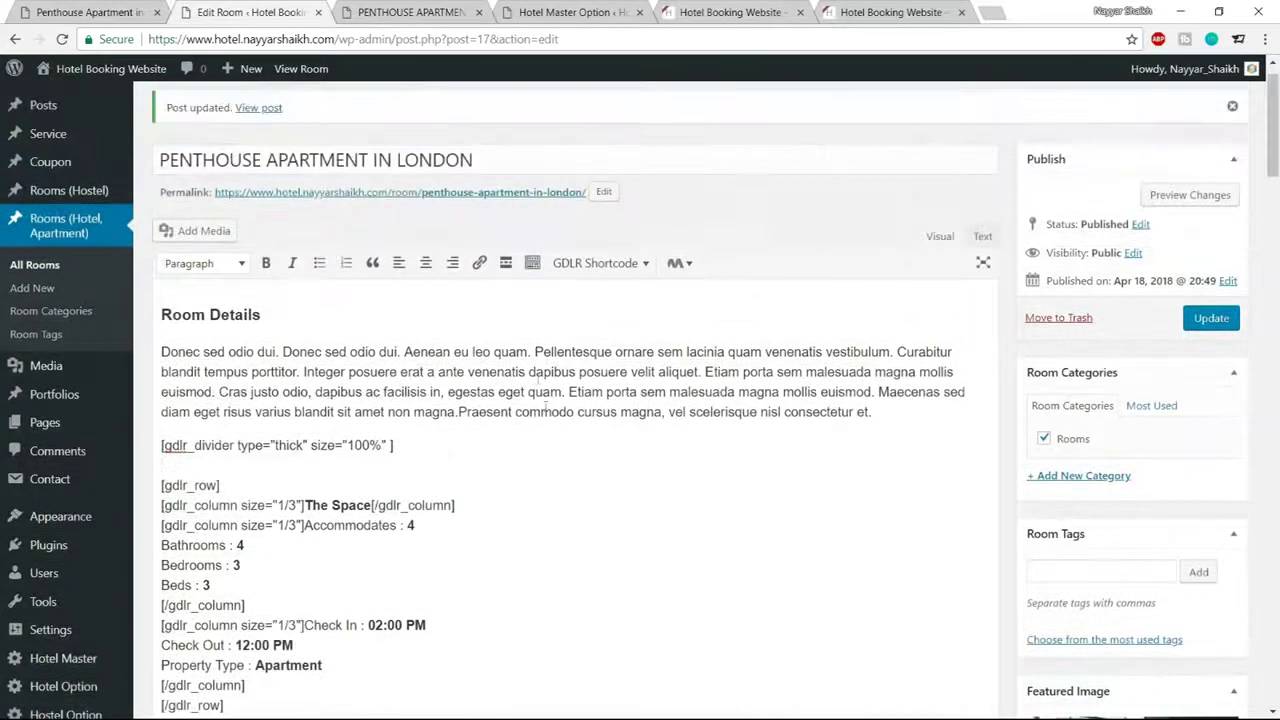
click(603, 268)
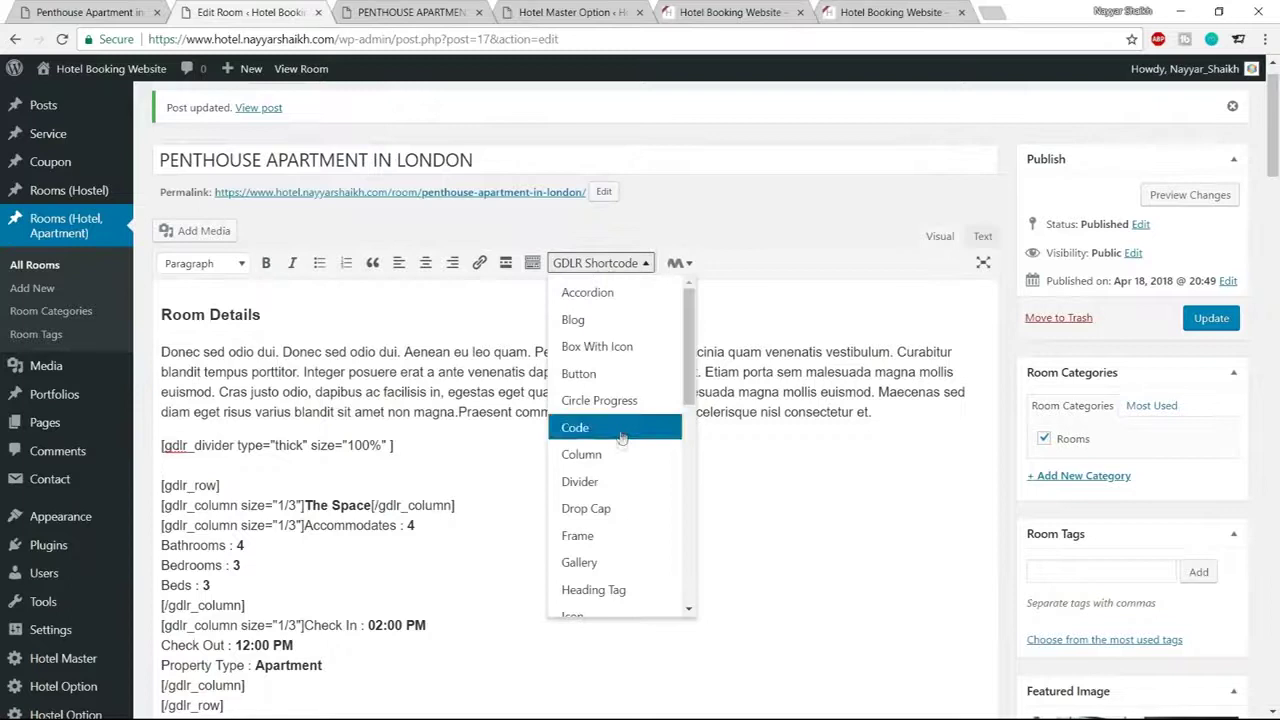
scroll(620, 435, down, 5)
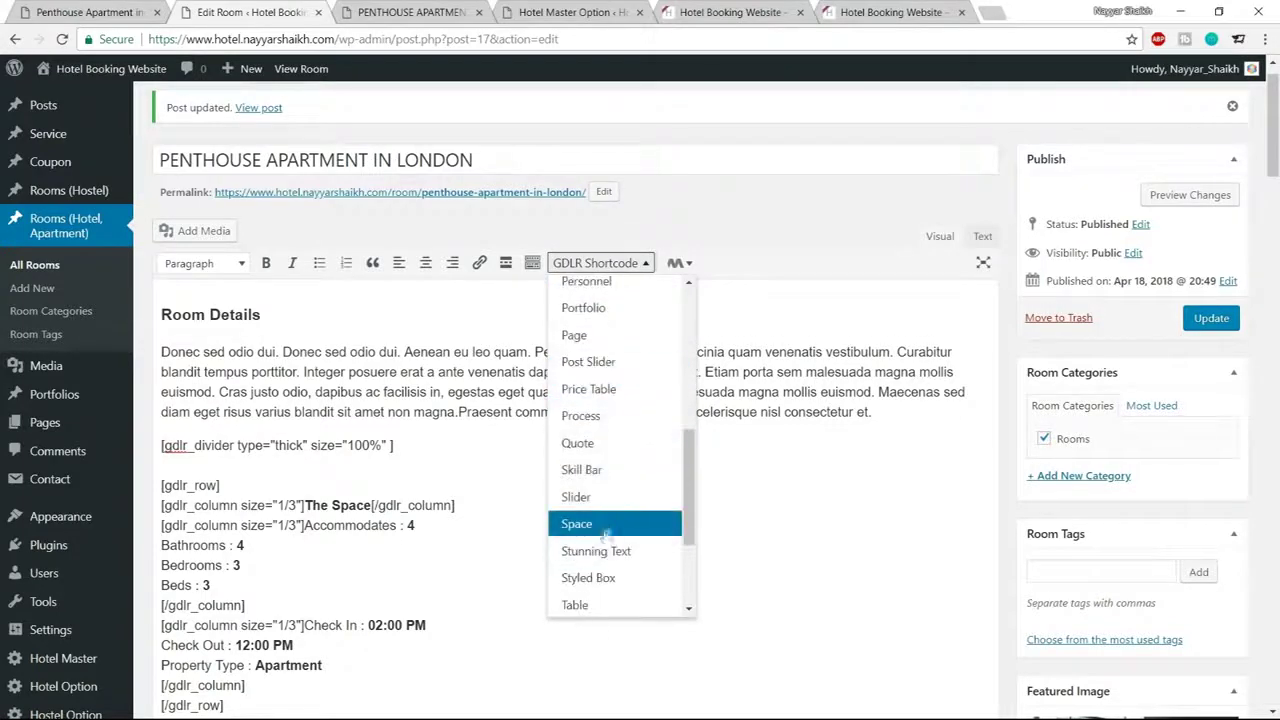
click(600, 531)
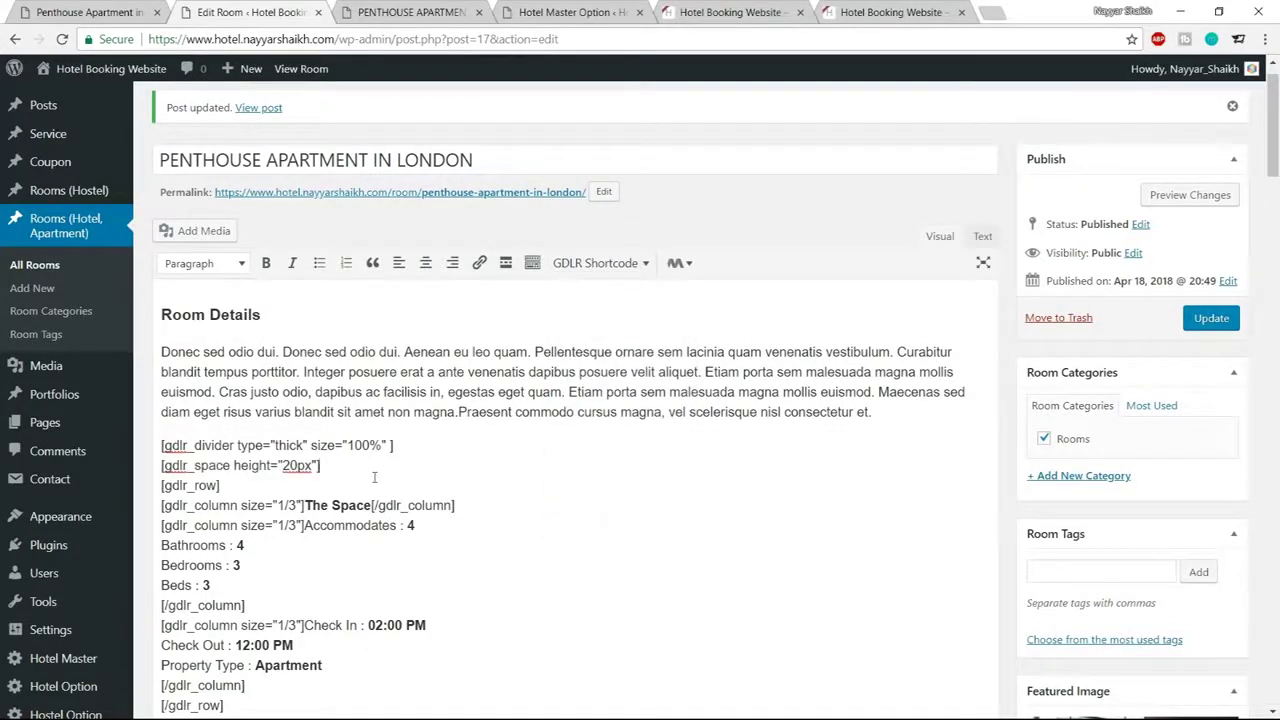
Change the space height to -20px, update the room and view the live page
drag(320, 465, 146, 461)
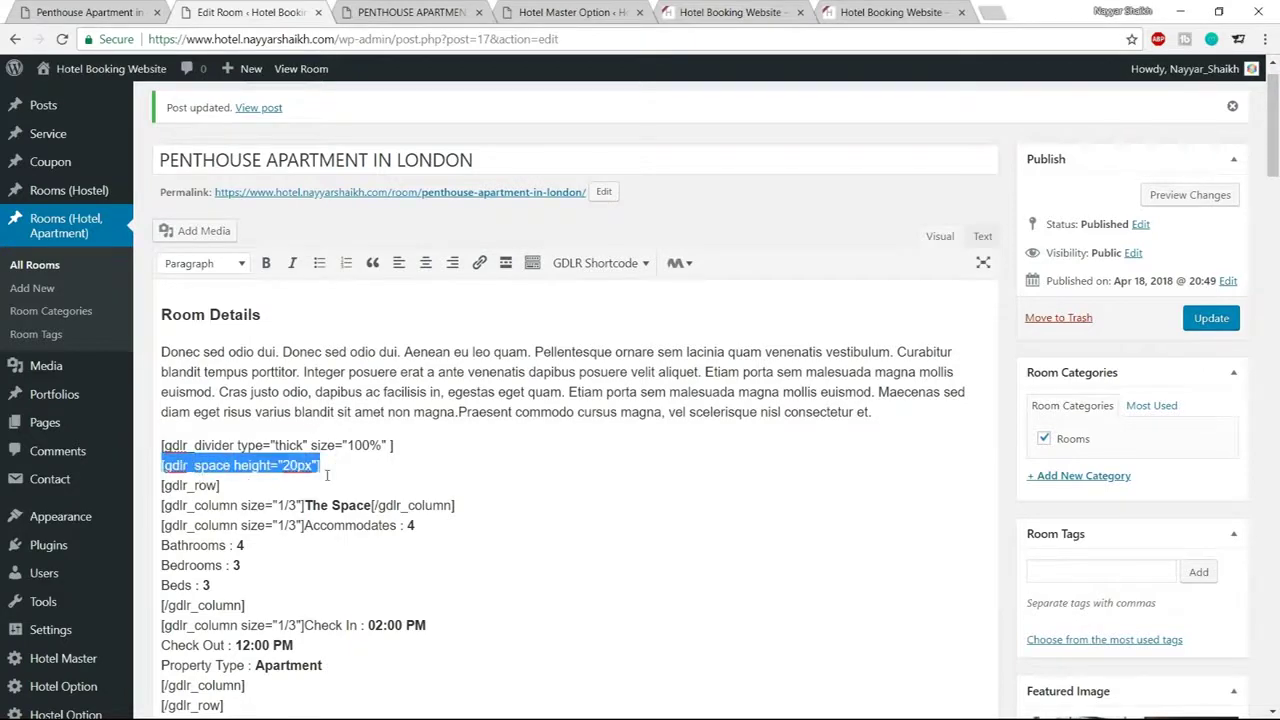
click(283, 465)
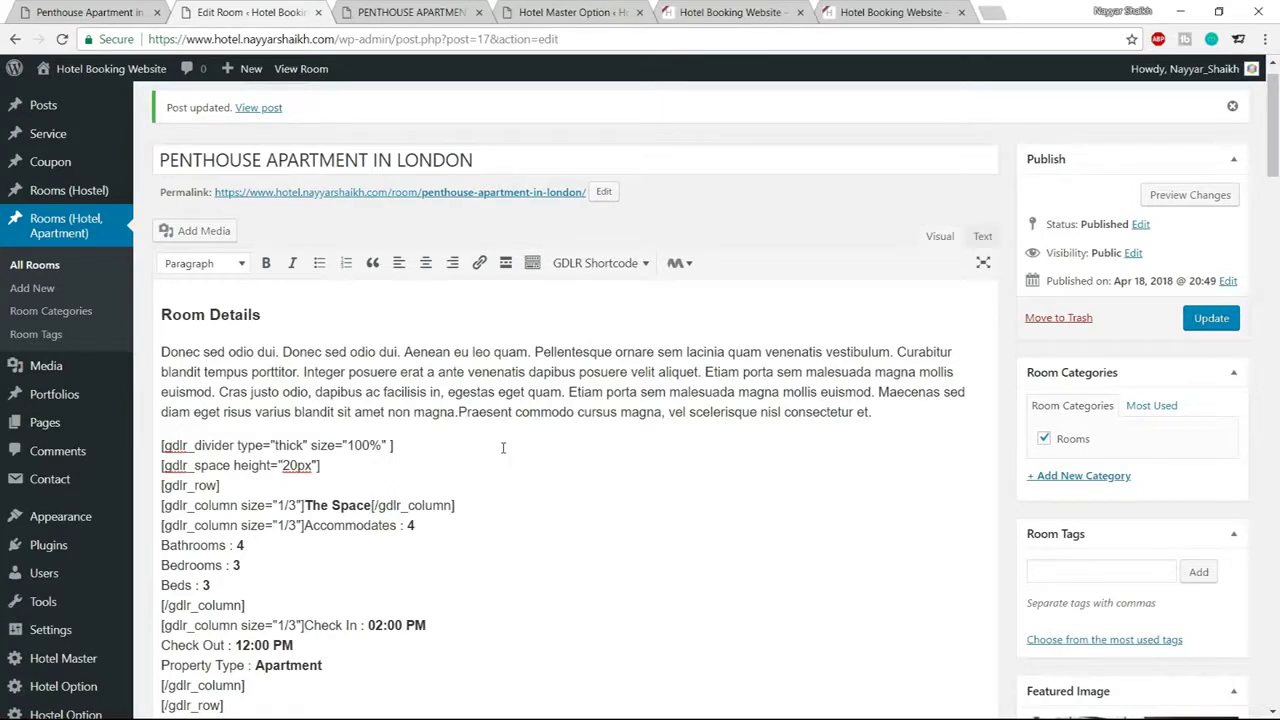
text(-)
click(1202, 325)
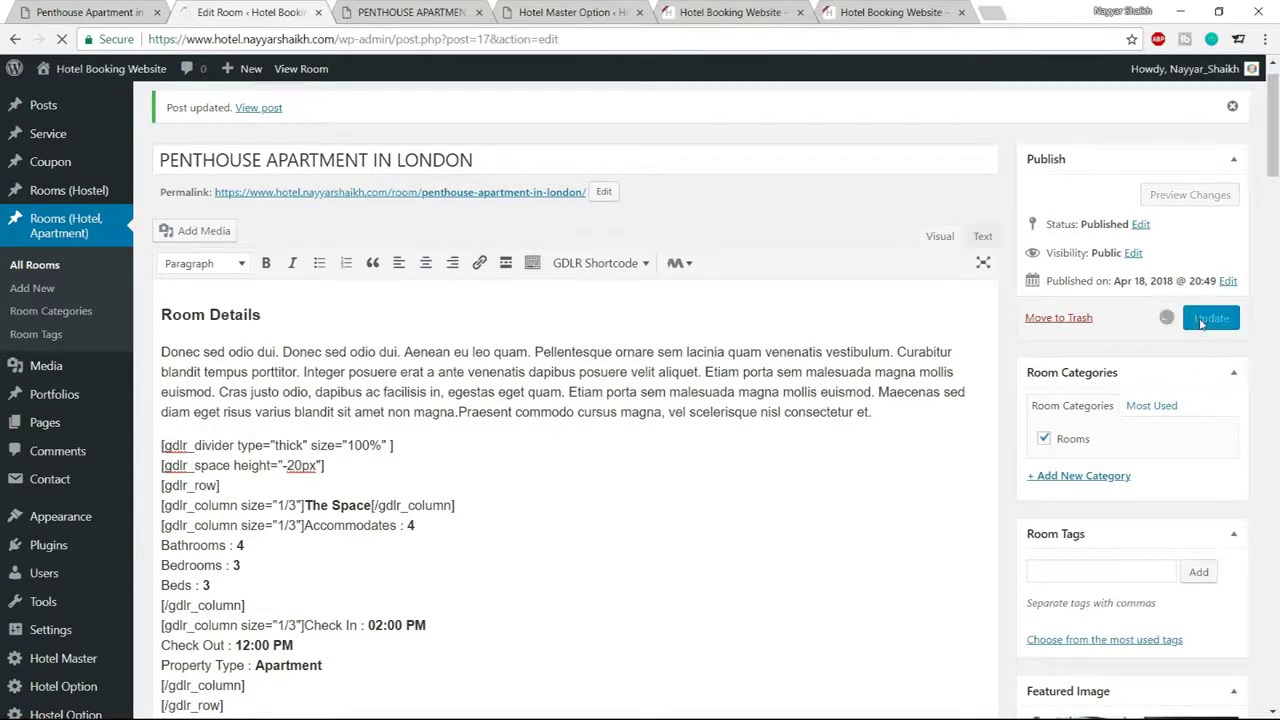
click(104, 14)
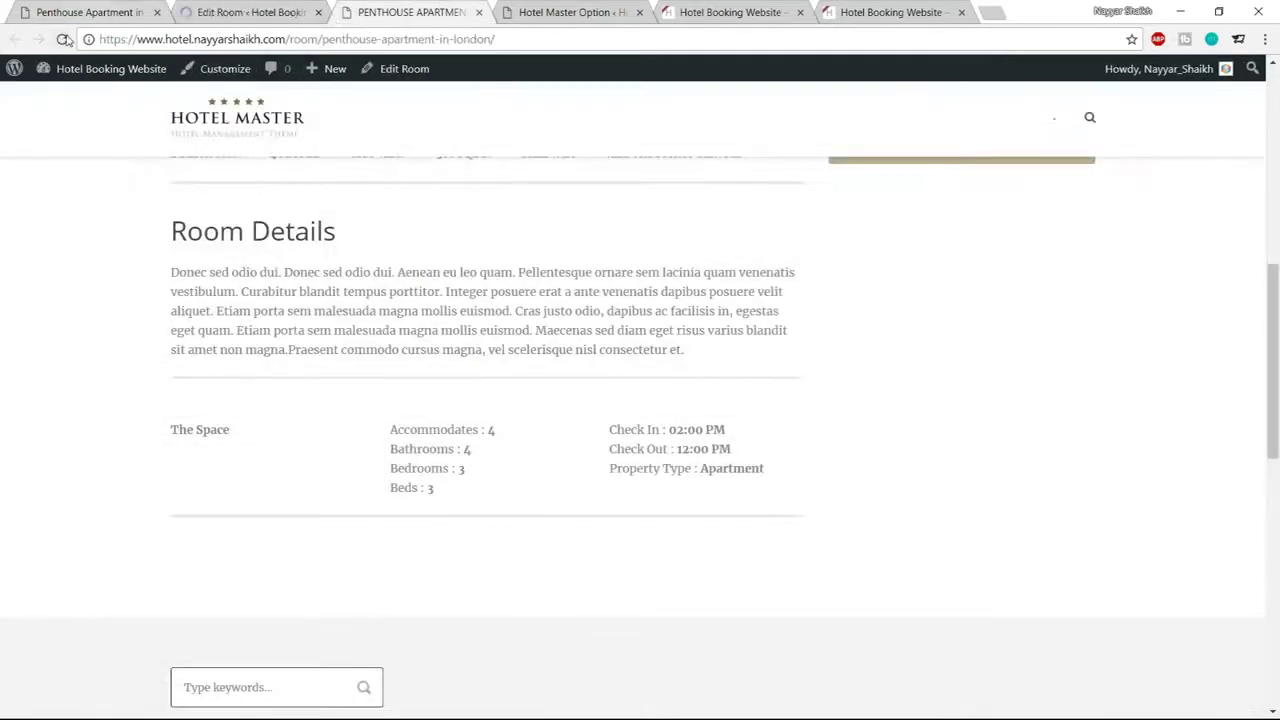
Reload the live room page, then study the demo page's Photos grid before returning to the editor
click(62, 39)
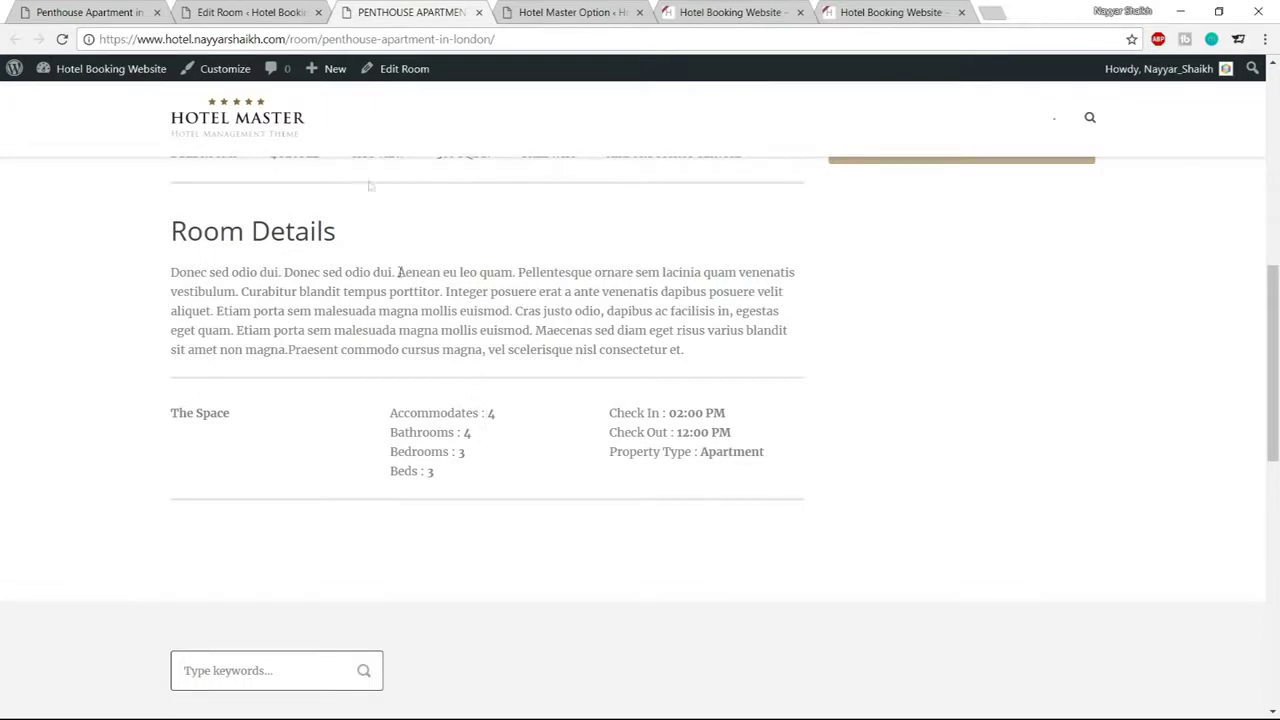
click(272, 12)
scroll(321, 467, down, 3)
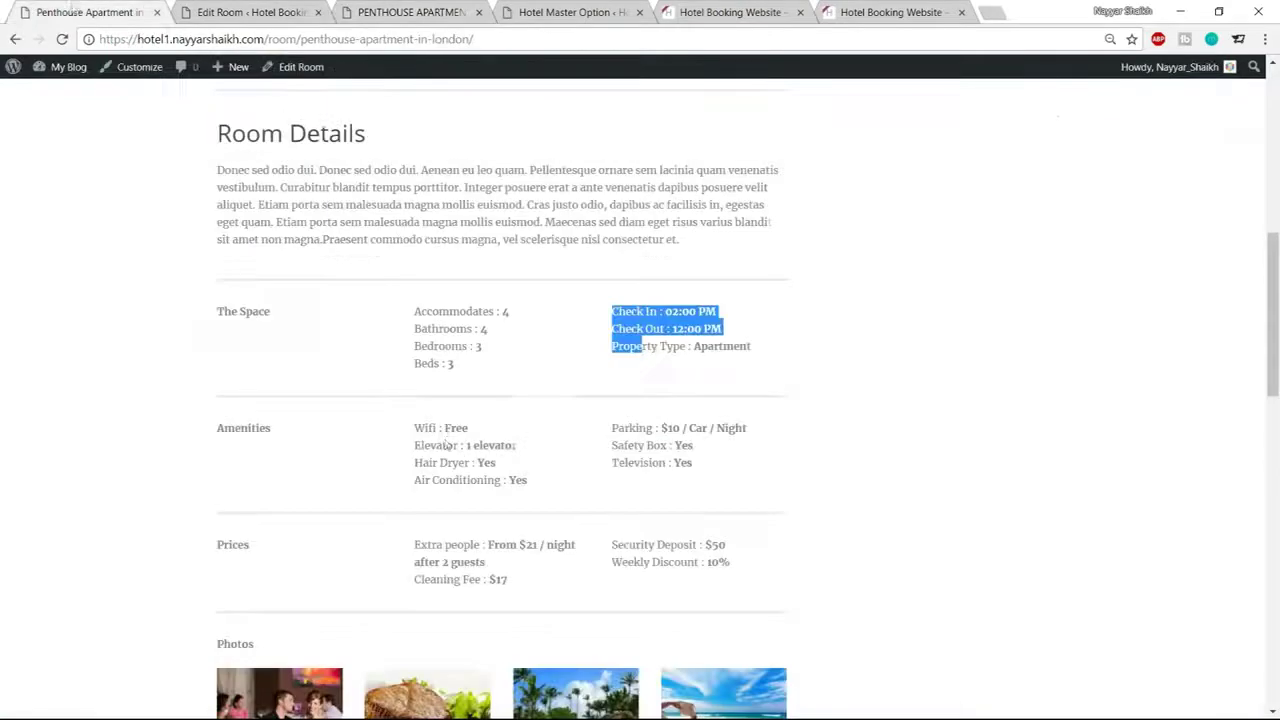
scroll(340, 465, down, 3)
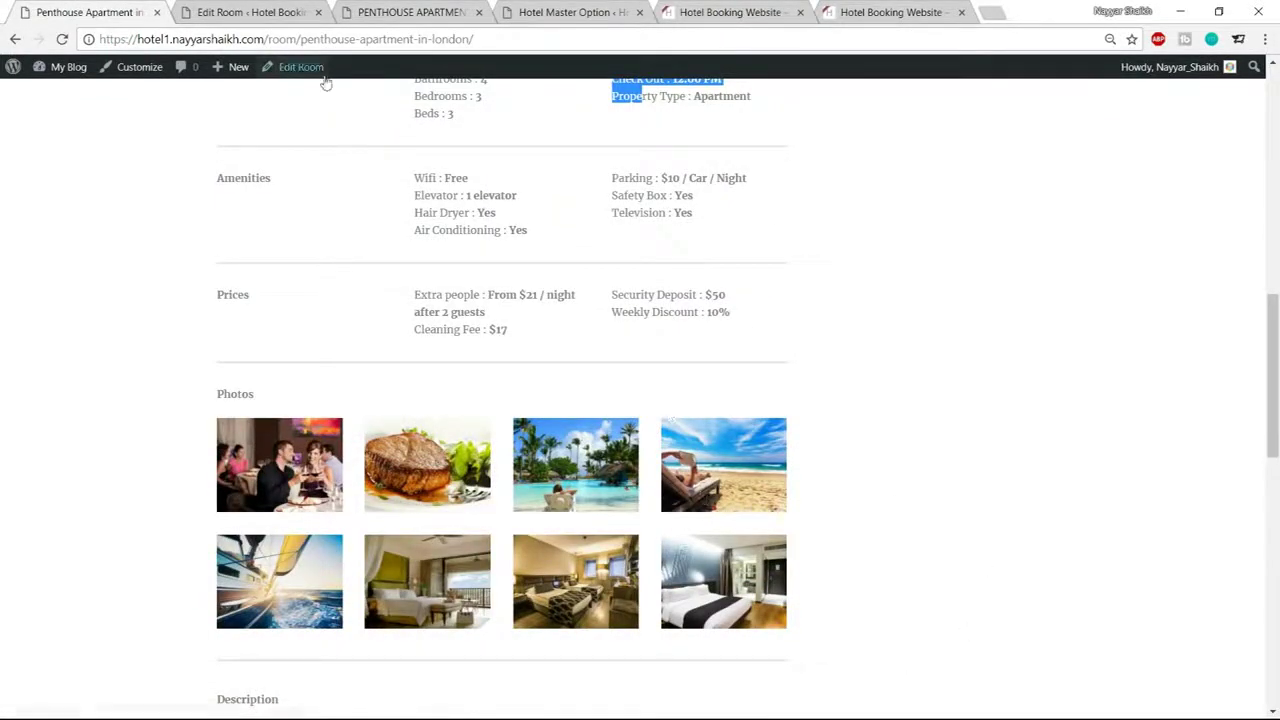
click(250, 12)
scroll(479, 396, down, 2)
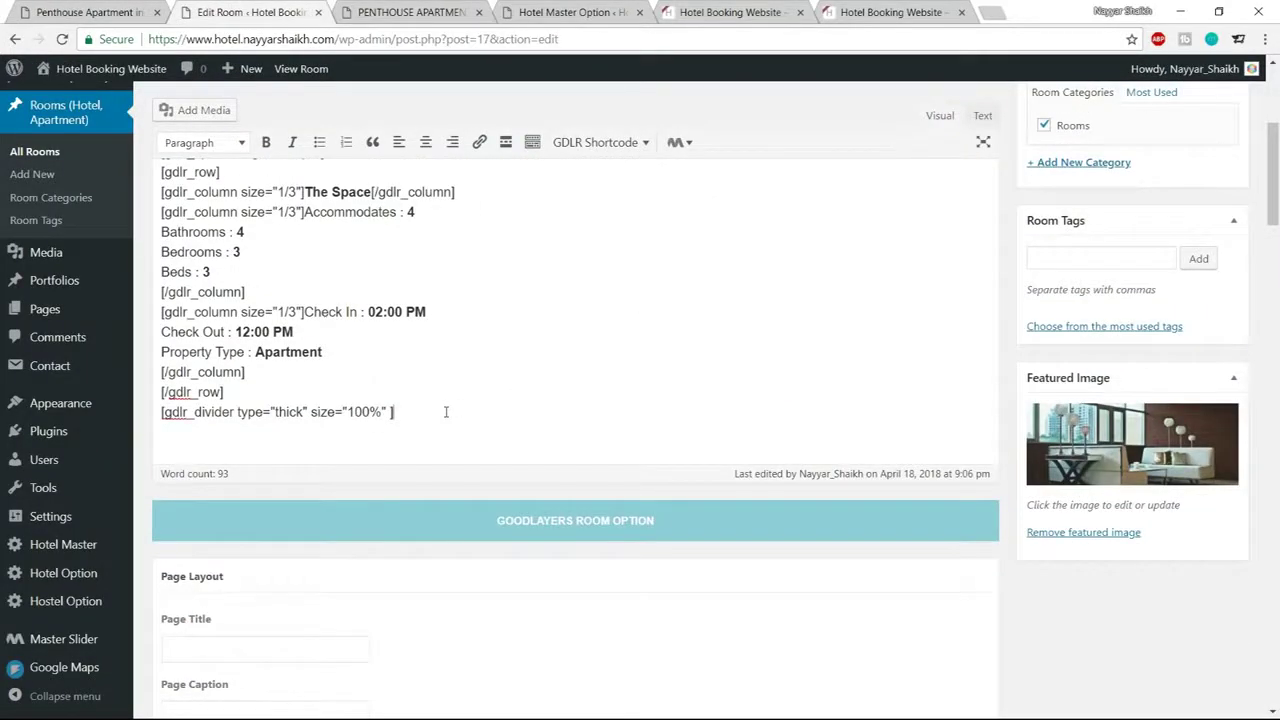
Add a bold 'Photos' heading on a new line below the divider
key(Return)
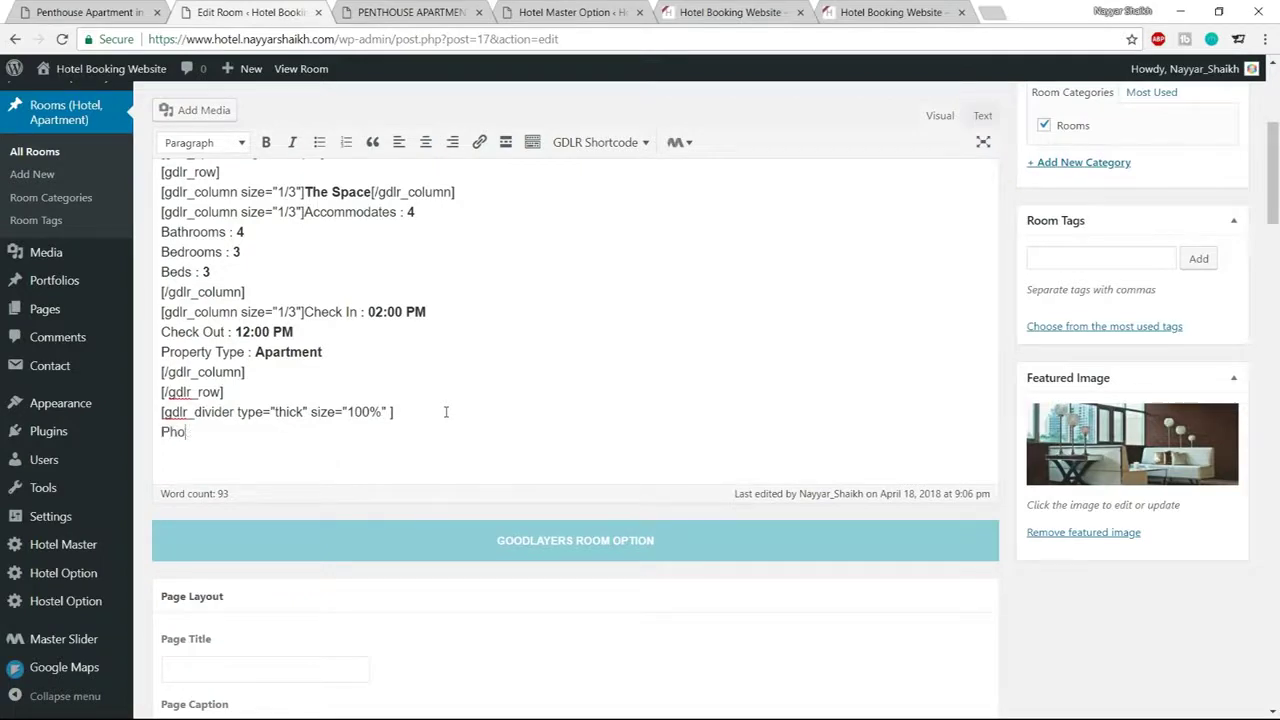
drag(249, 431, 150, 428)
click(265, 142)
click(253, 440)
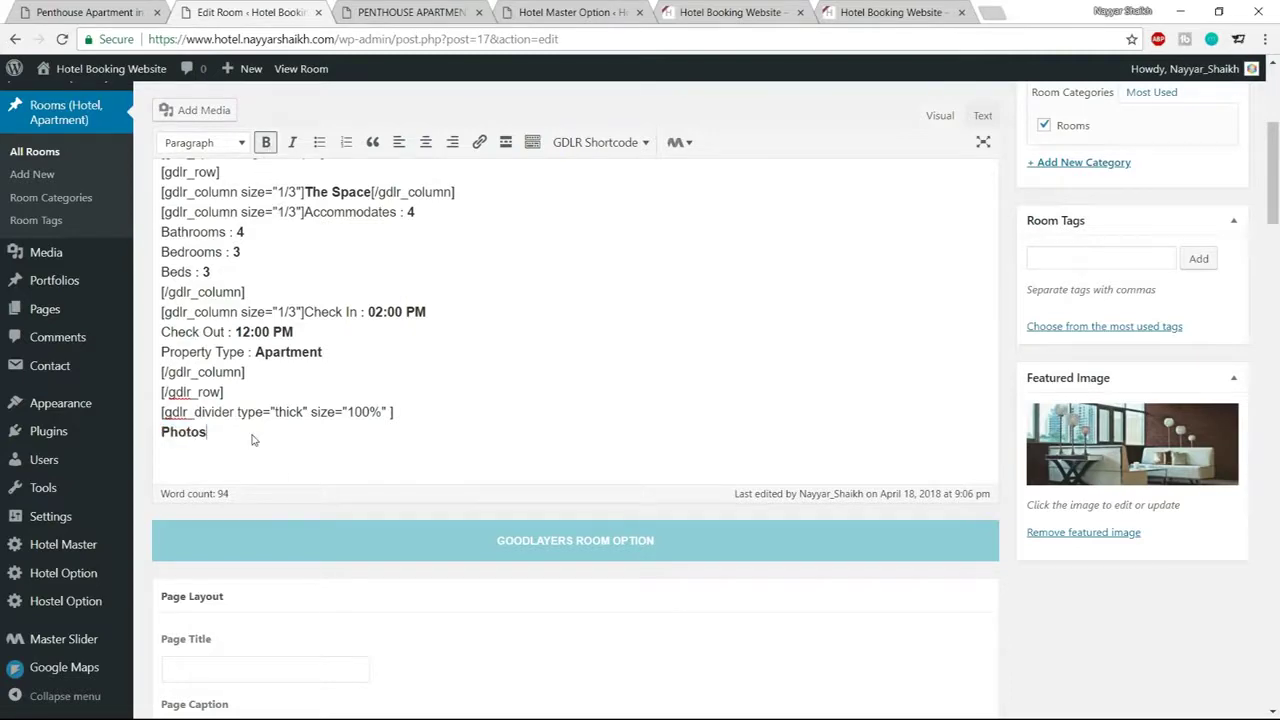
key(Return)
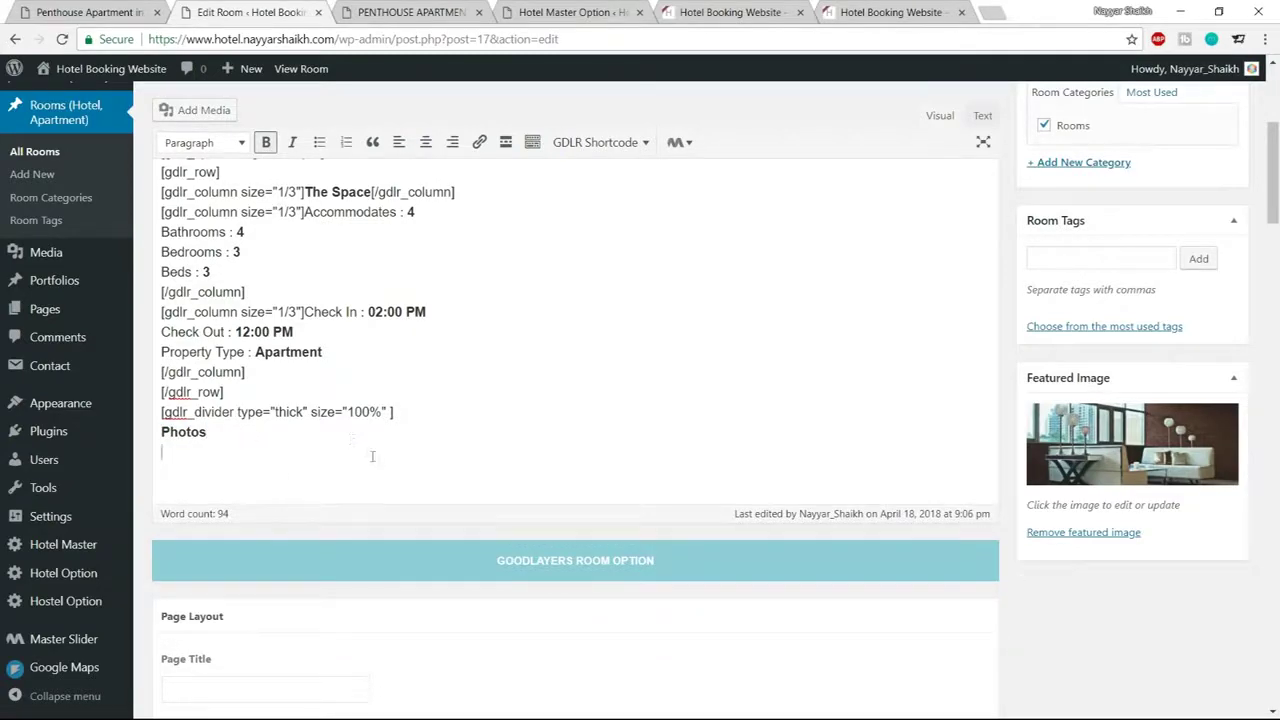
After rechecking the demo gallery, insert a Gallery shortcode below Photos
scroll(372, 456, up, 2)
click(121, 10)
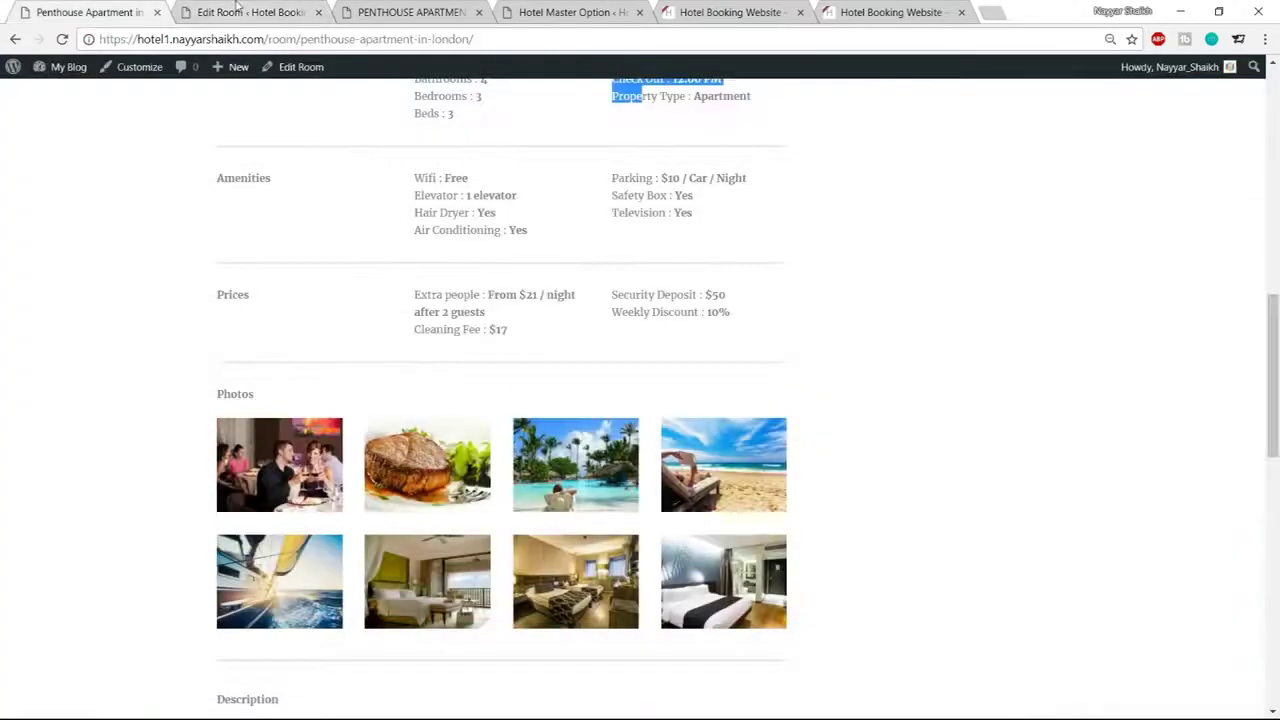
click(238, 10)
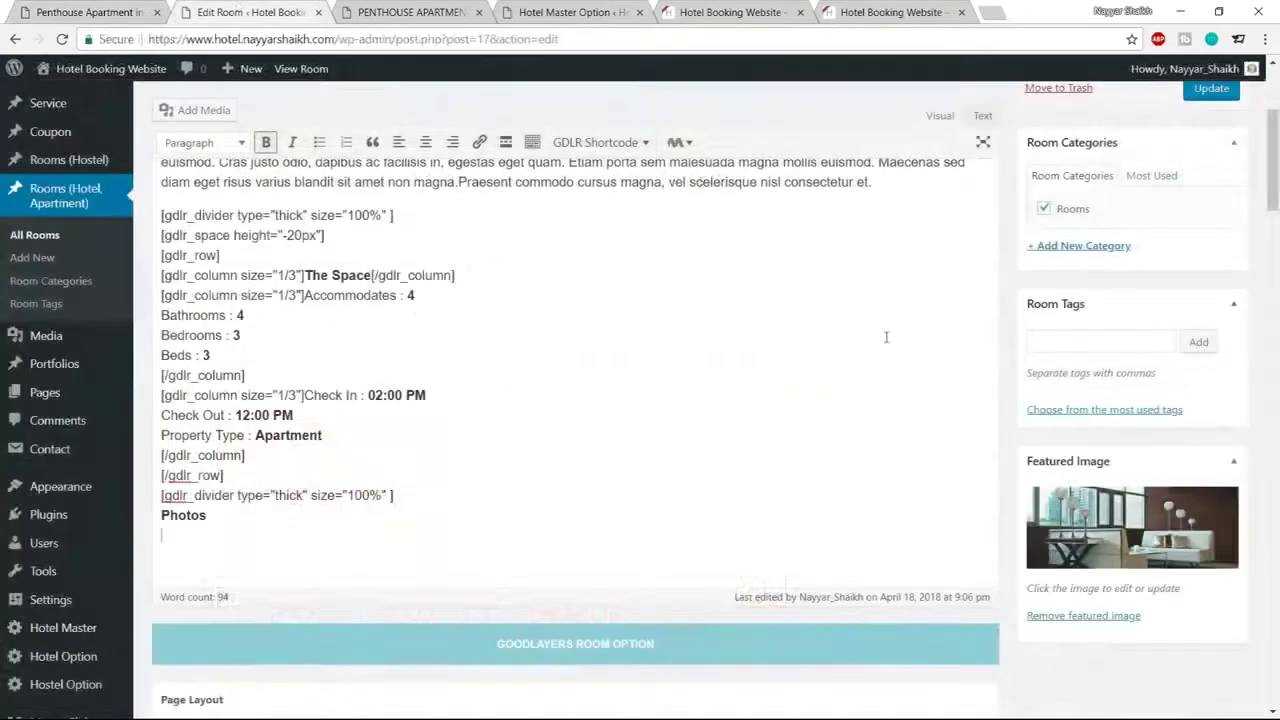
click(624, 144)
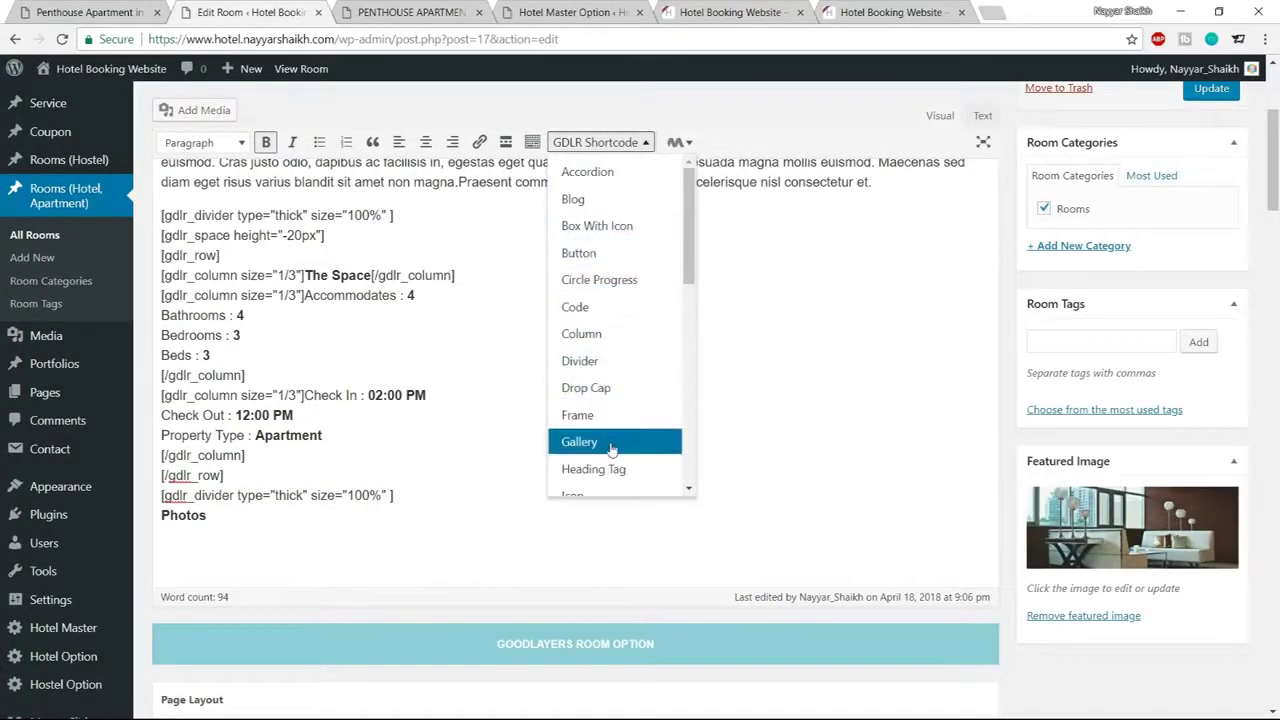
click(612, 442)
scroll(640, 520, down, 2)
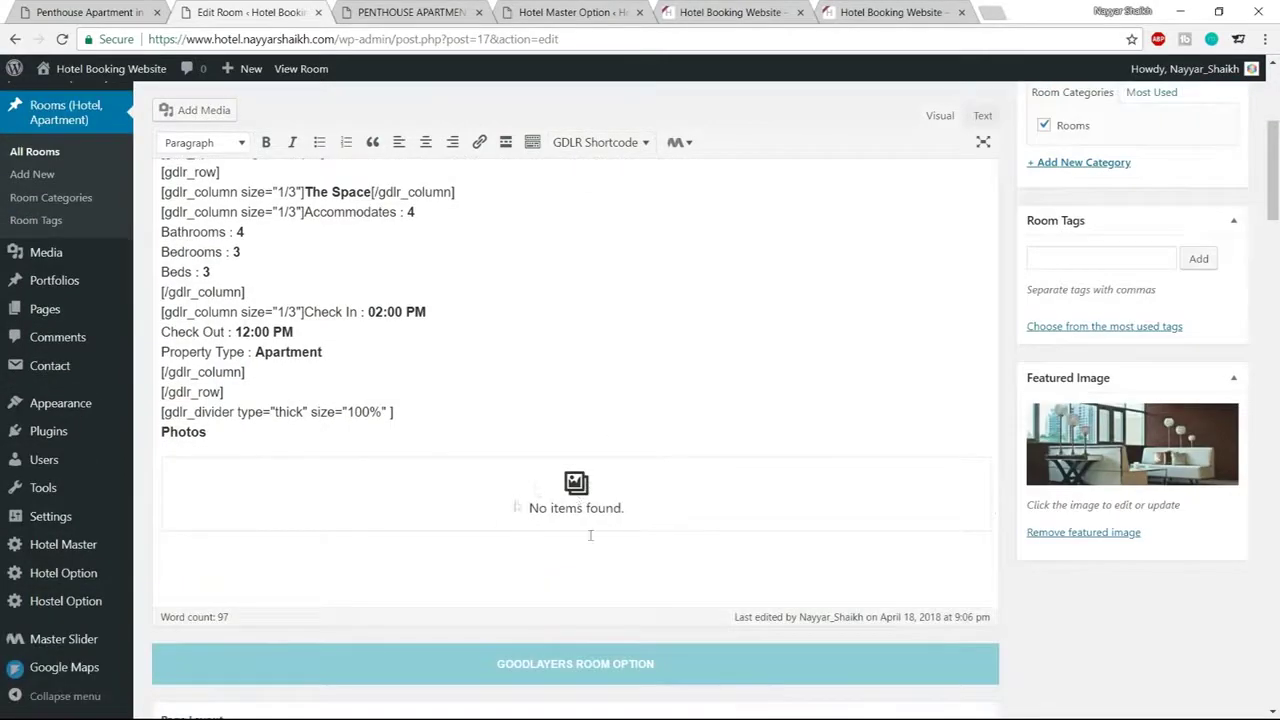
Open the empty gallery block for editing and browse to the hotel Gallery folder
click(565, 496)
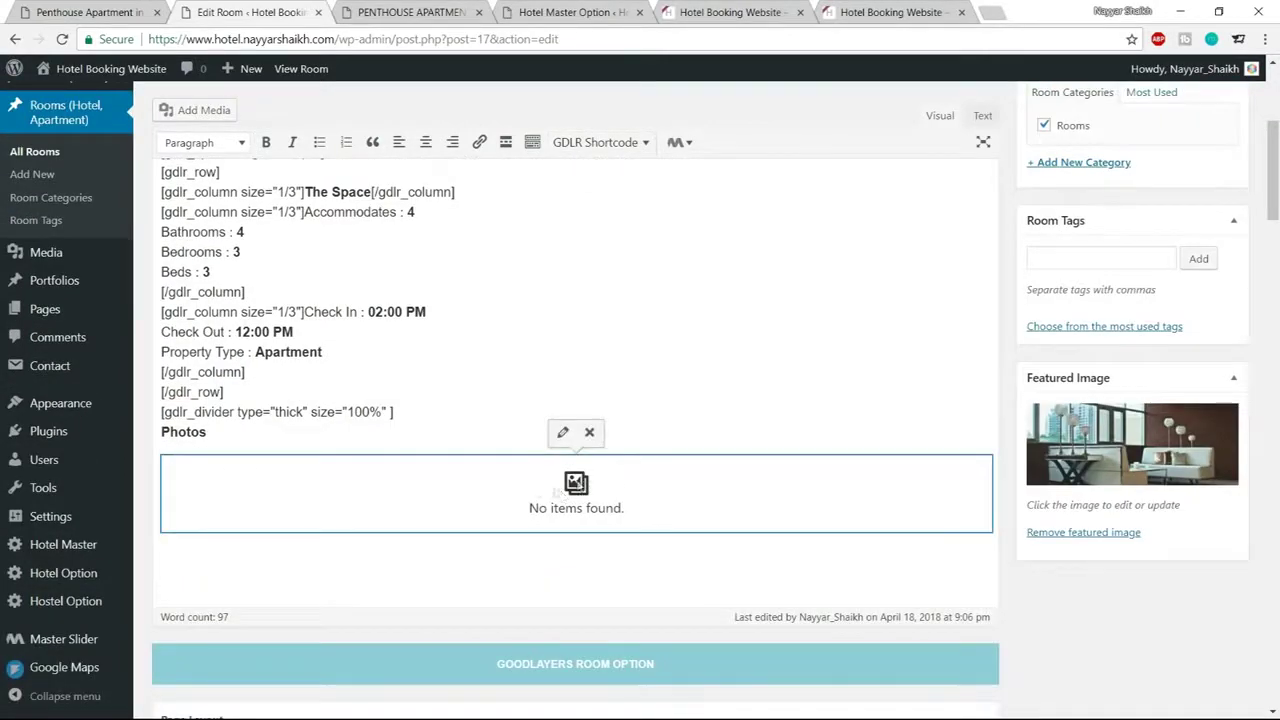
click(563, 436)
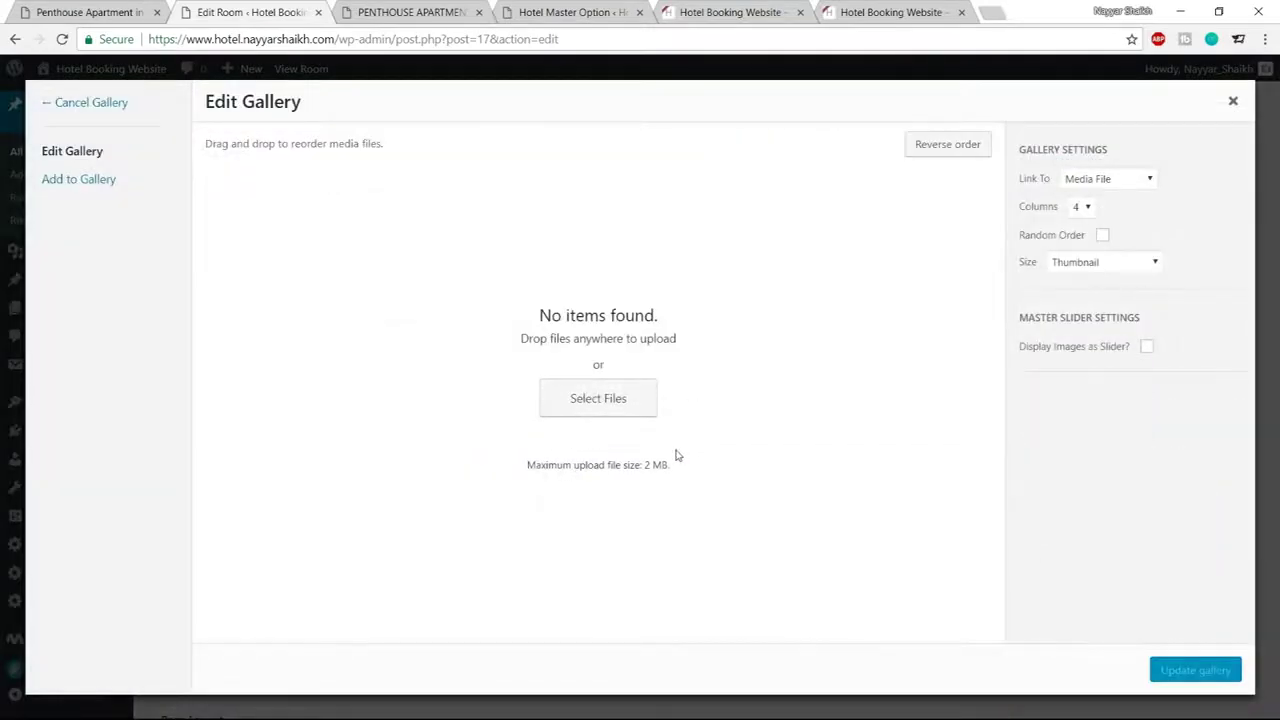
click(614, 412)
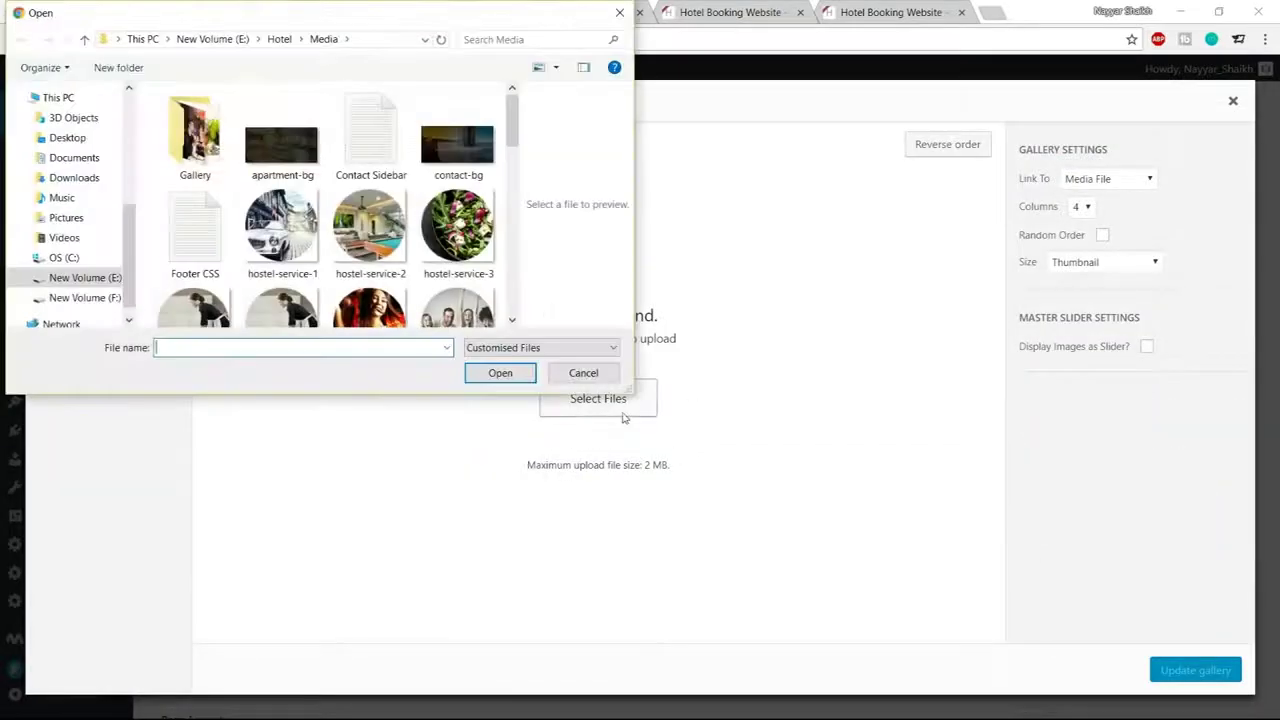
scroll(345, 218, down, 5)
scroll(300, 200, up, 5)
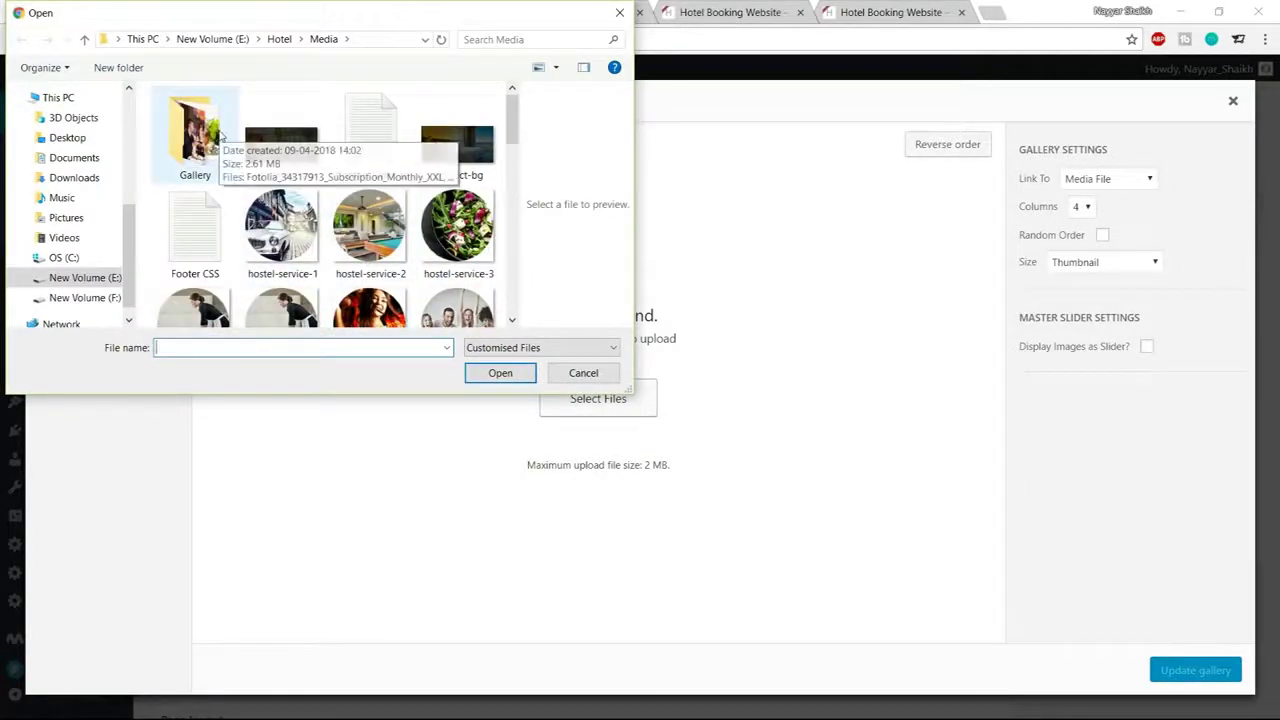
double_click(205, 140)
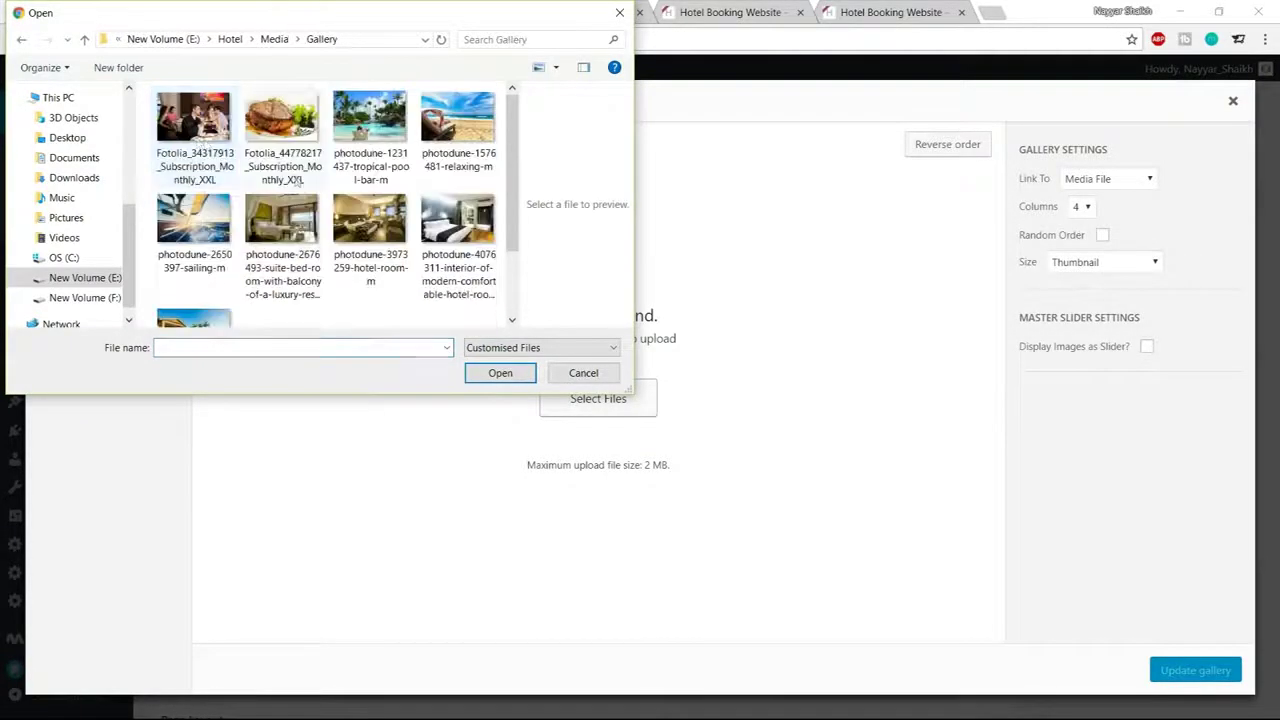
Upload every photo in the folder except Fotolia_34317913, eight files in total
key(ctrl+a)
scroll(333, 236, down, 2)
scroll(347, 277, up, 2)
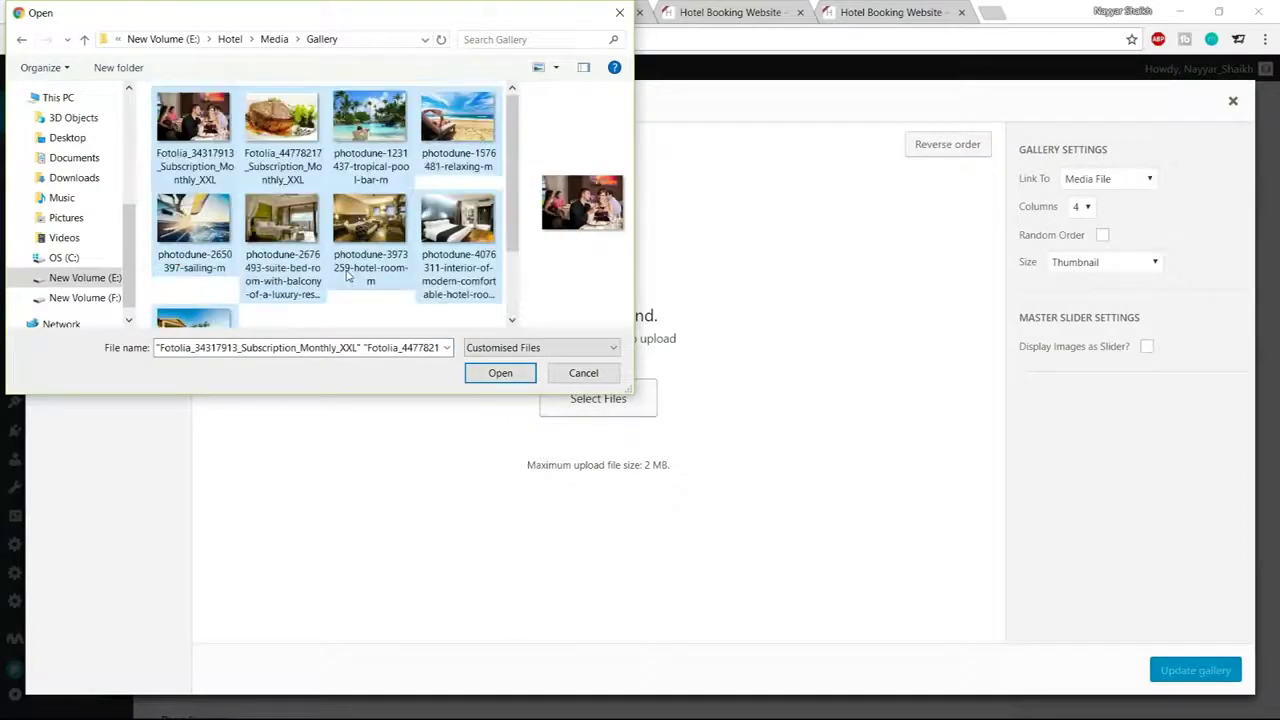
scroll(386, 245, down, 2)
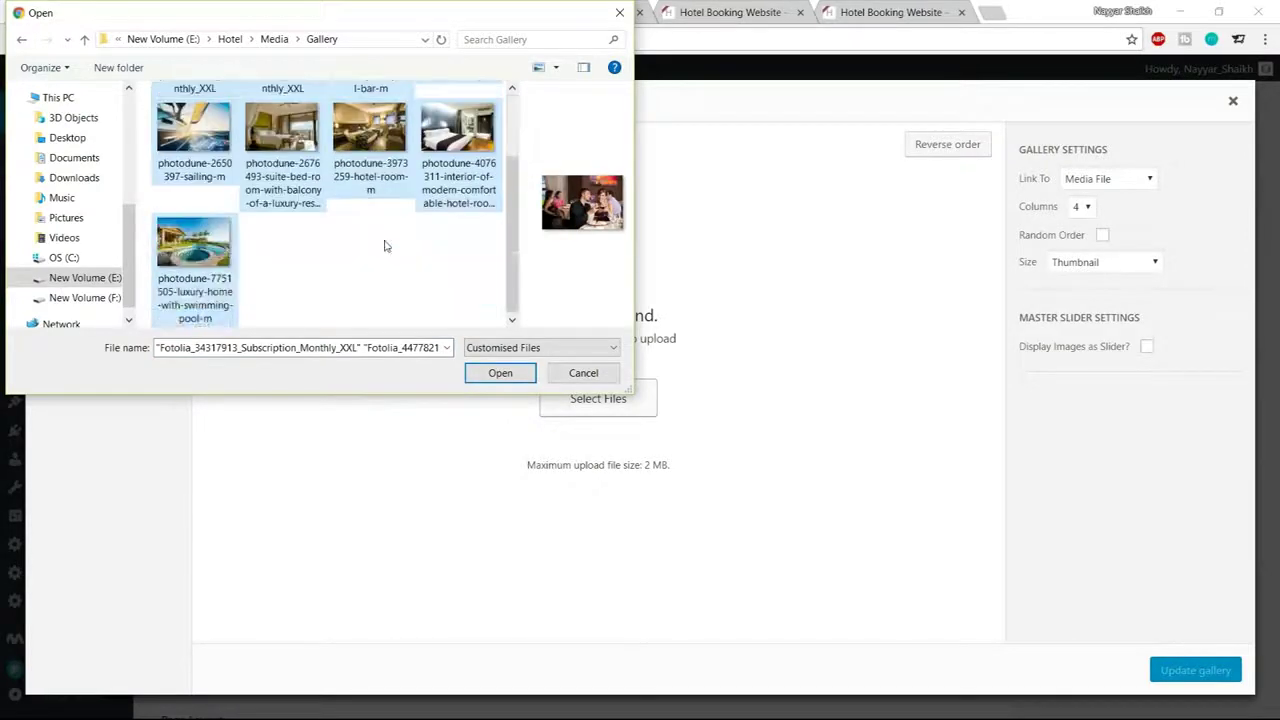
scroll(303, 268, up, 2)
scroll(303, 265, down, 2)
scroll(304, 268, up, 1)
ctrl+click(228, 128)
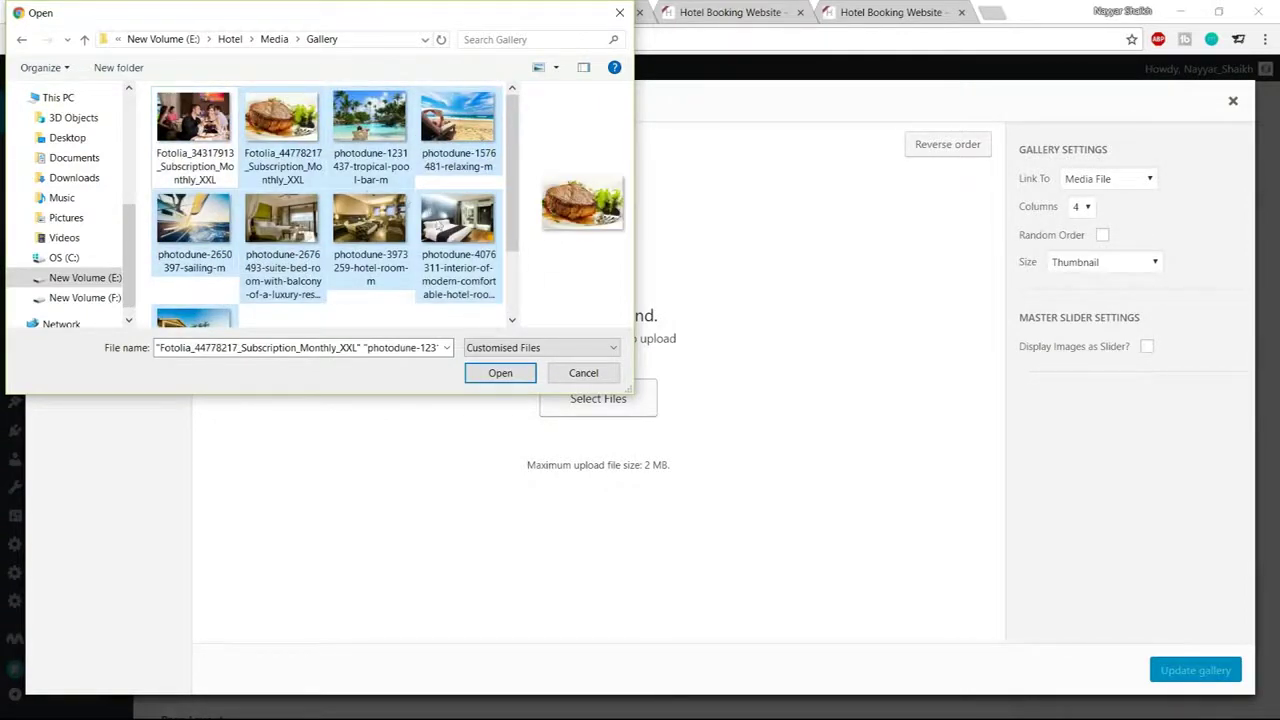
click(500, 372)
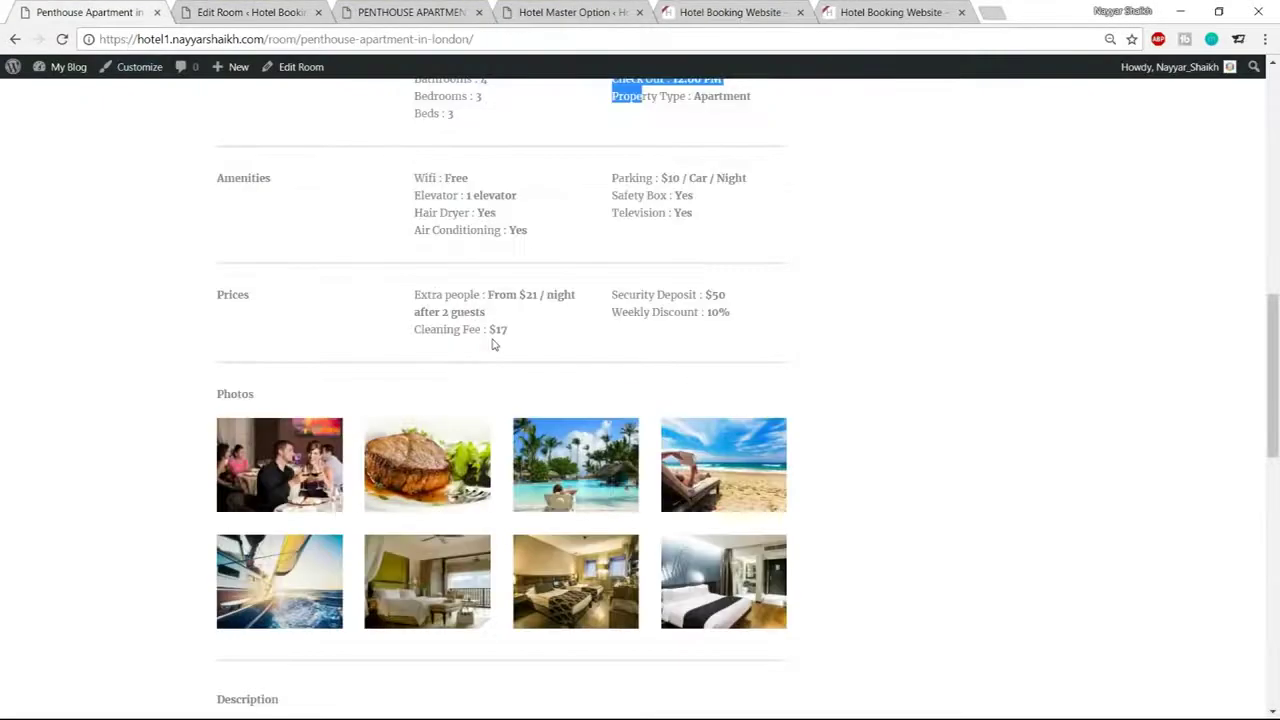
Set the gallery to 4 columns and Thumbnail size, leaving Random Order off
scroll(430, 355, down, 1)
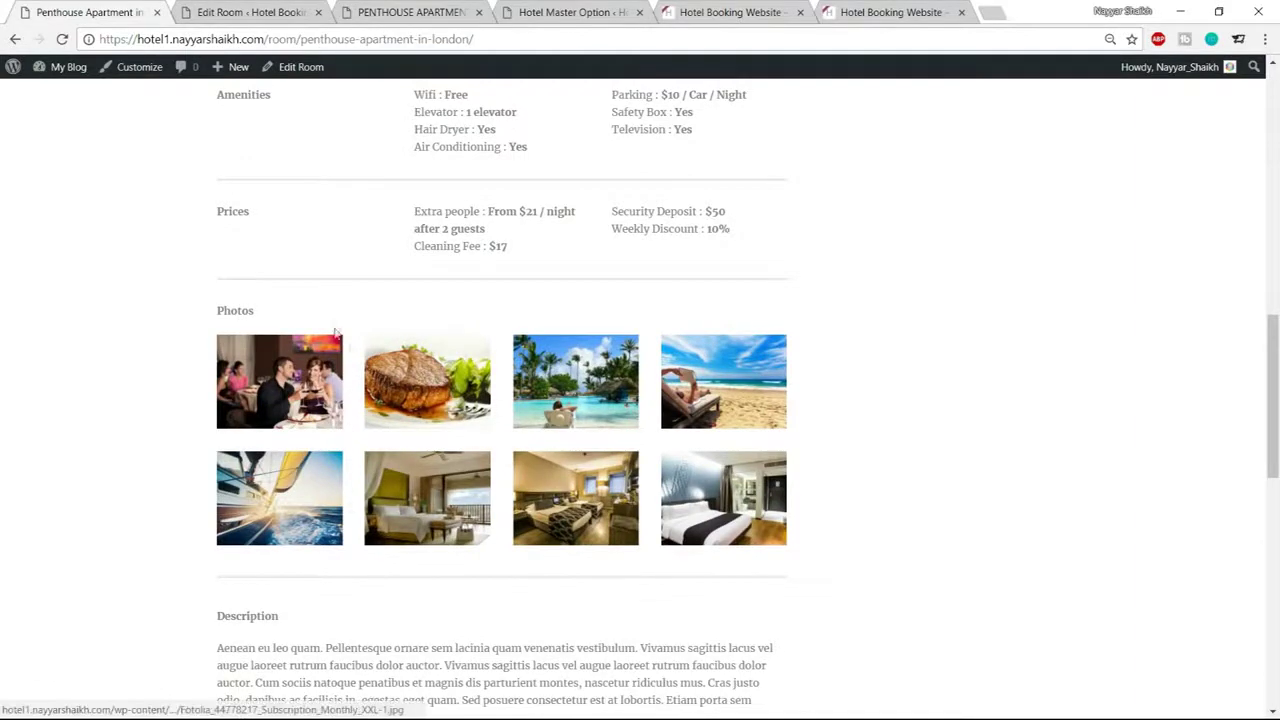
click(267, 8)
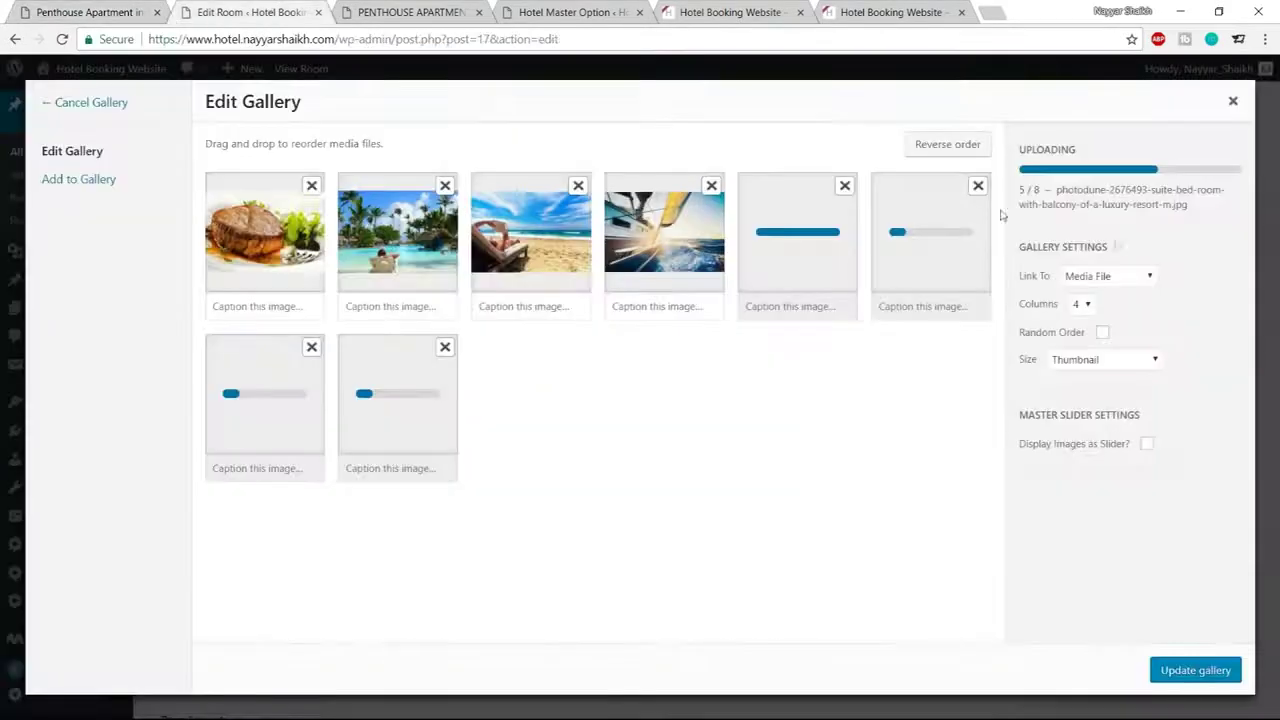
click(1084, 304)
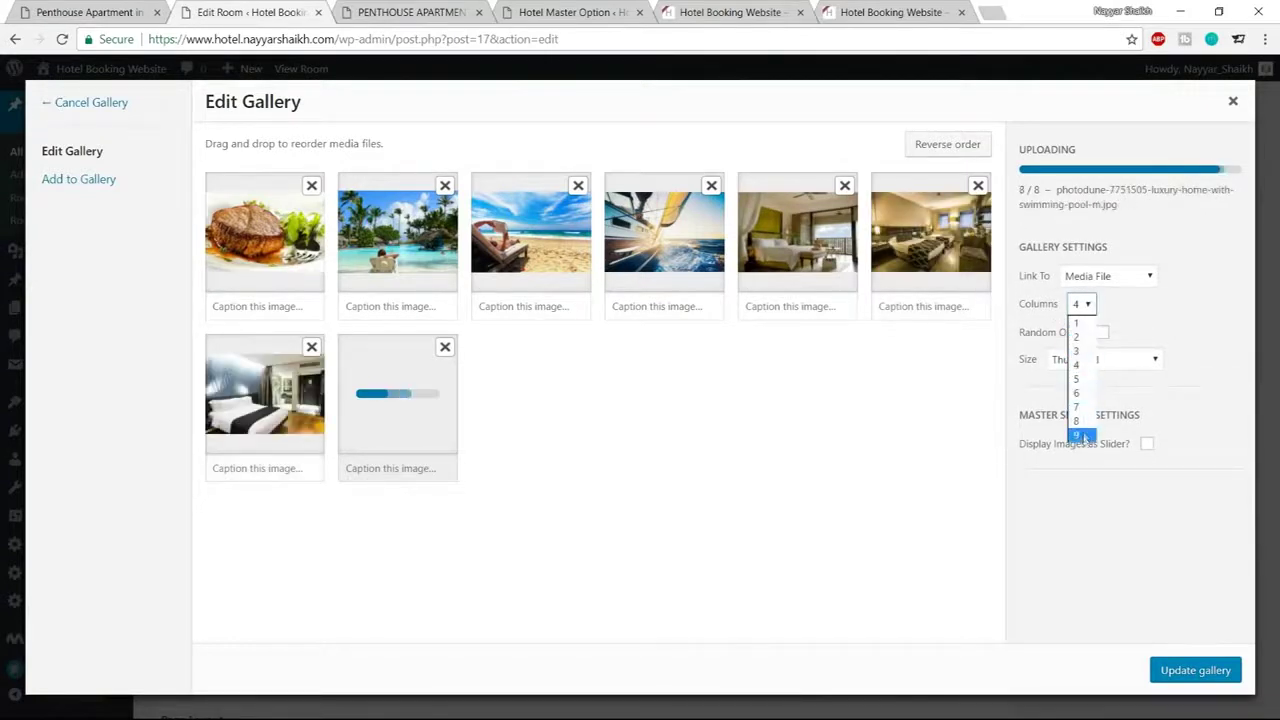
drag(1157, 318, 1157, 308)
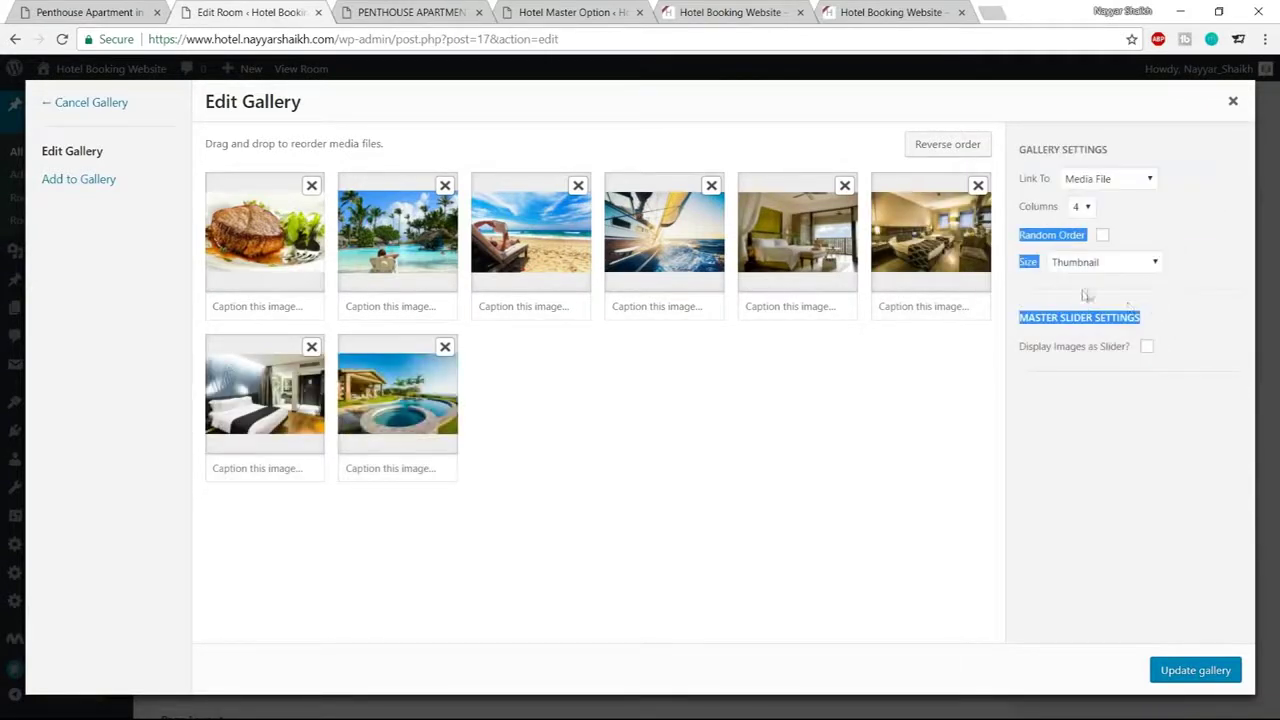
click(1160, 216)
click(1102, 264)
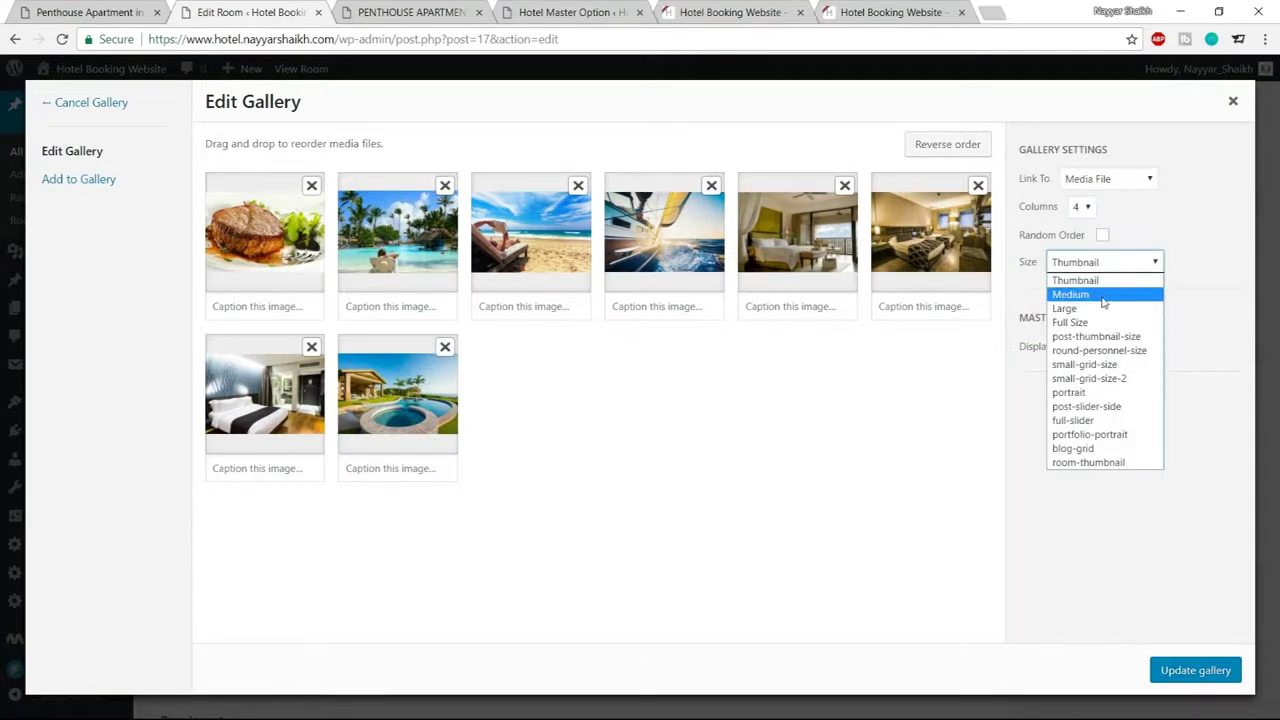
click(1202, 242)
click(1202, 242)
click(1104, 235)
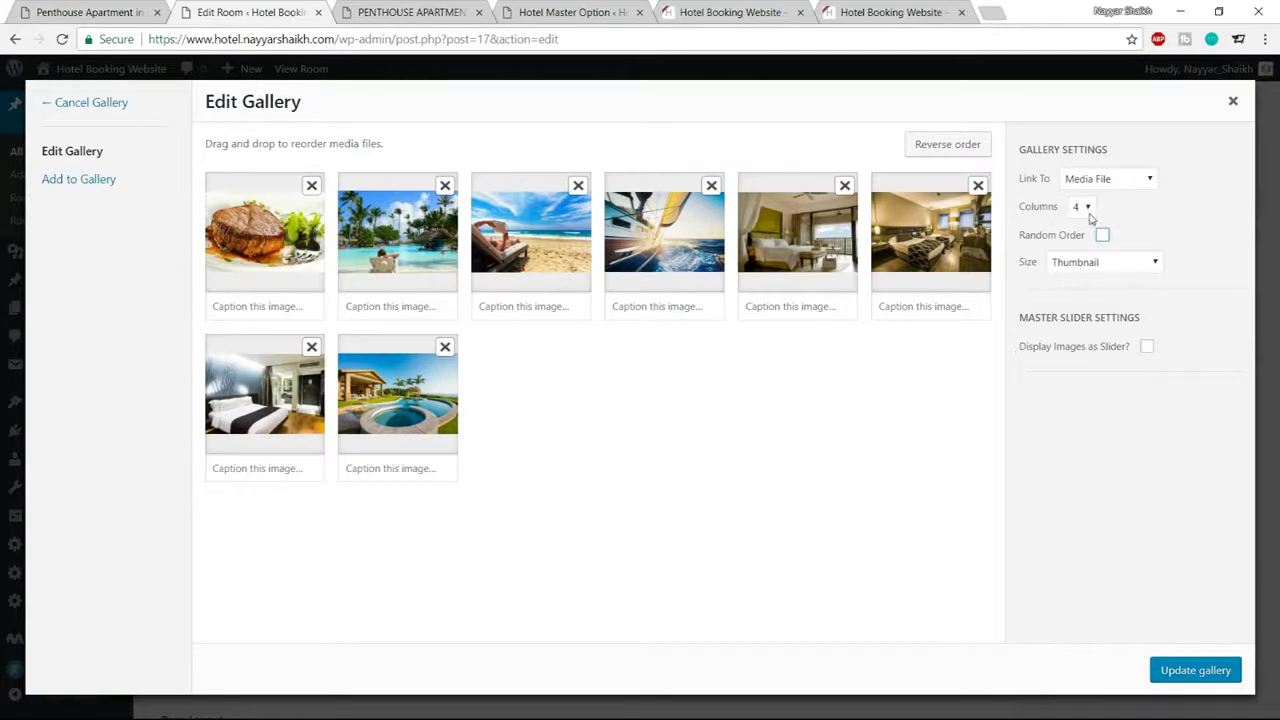
Insert the eight-photo gallery into the content and update the room
click(1194, 670)
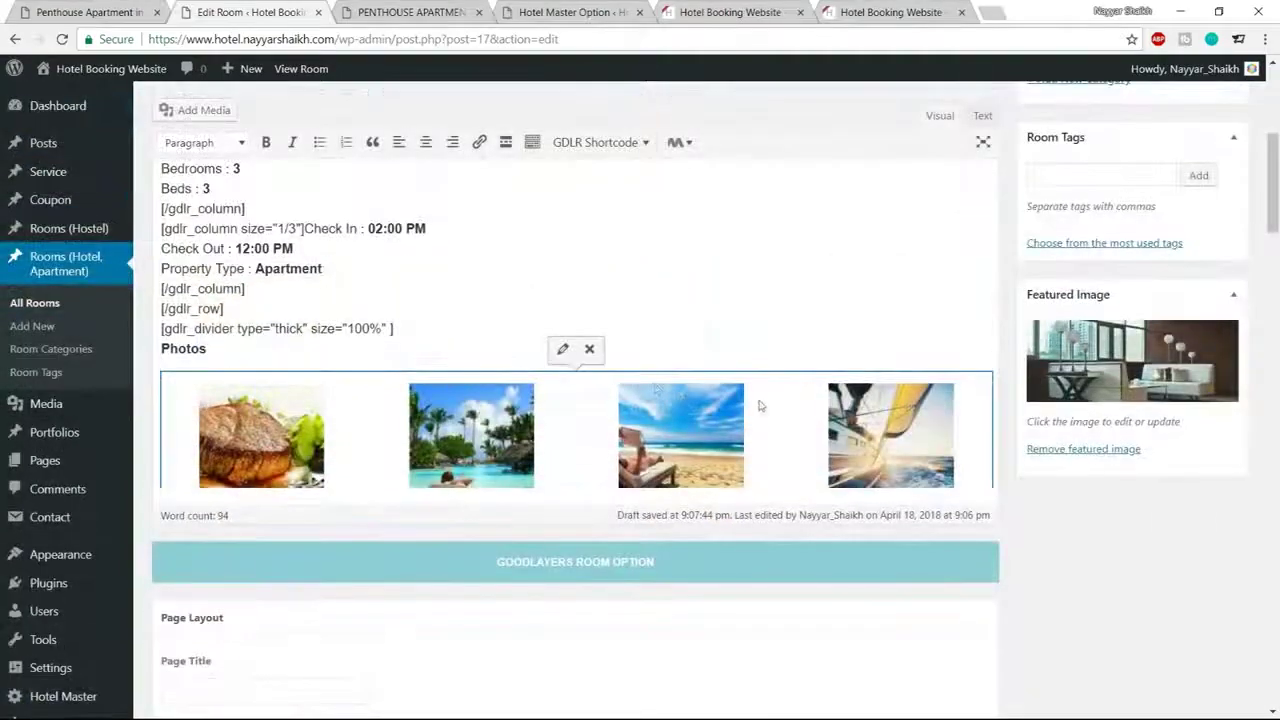
scroll(770, 450, up, 5)
click(1211, 356)
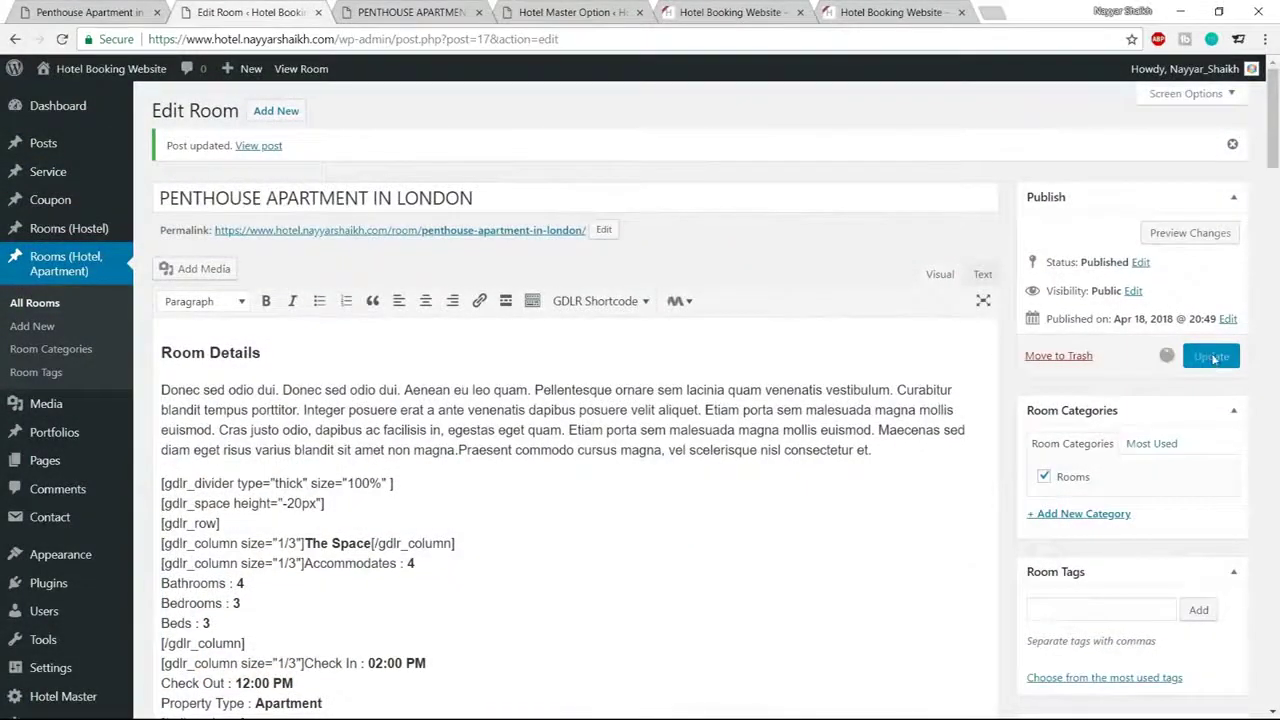
Reload the live penthouse page and check the gallery's two rows of four photos
click(420, 12)
click(62, 40)
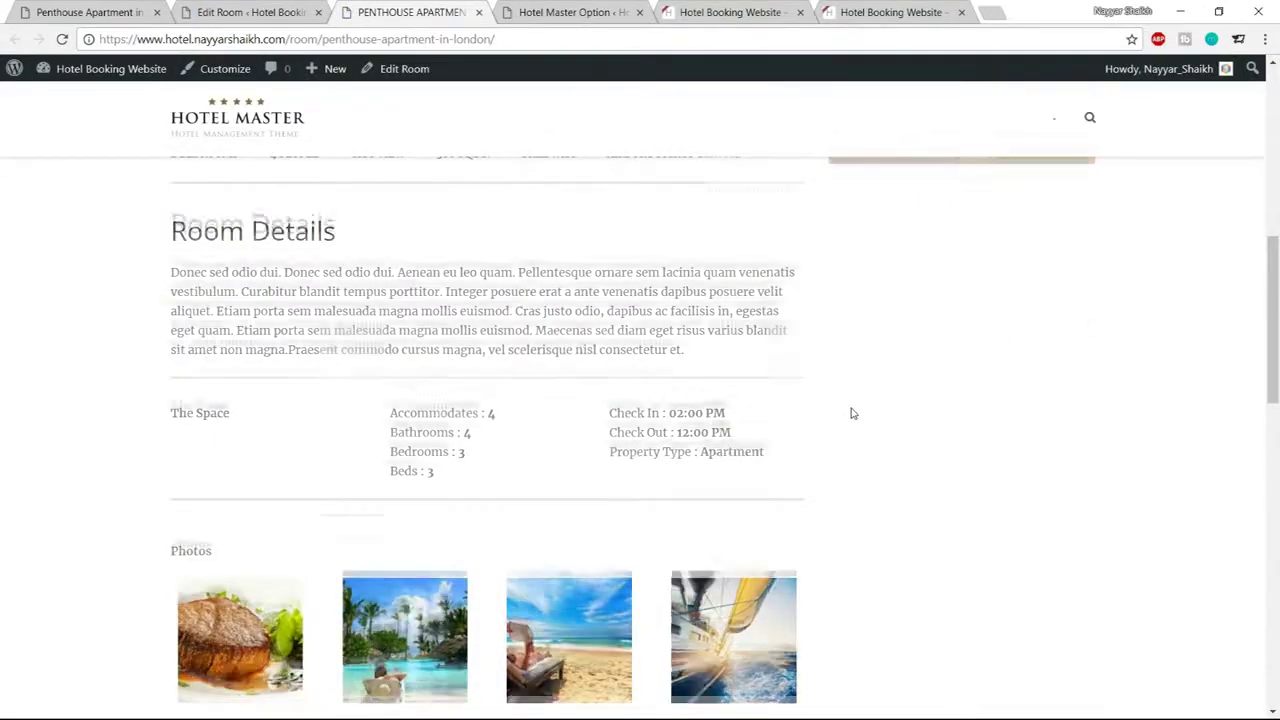
scroll(849, 411, down, 3)
scroll(862, 384, down, 1)
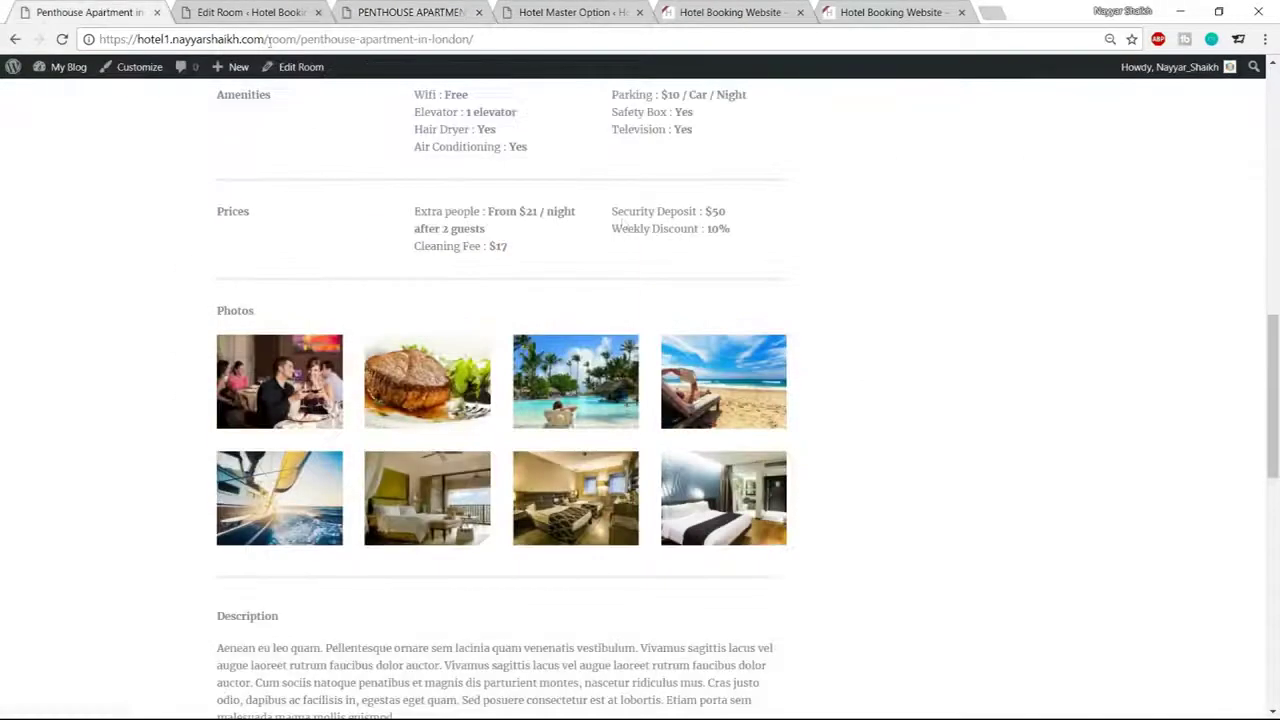
scroll(680, 330, down, 4)
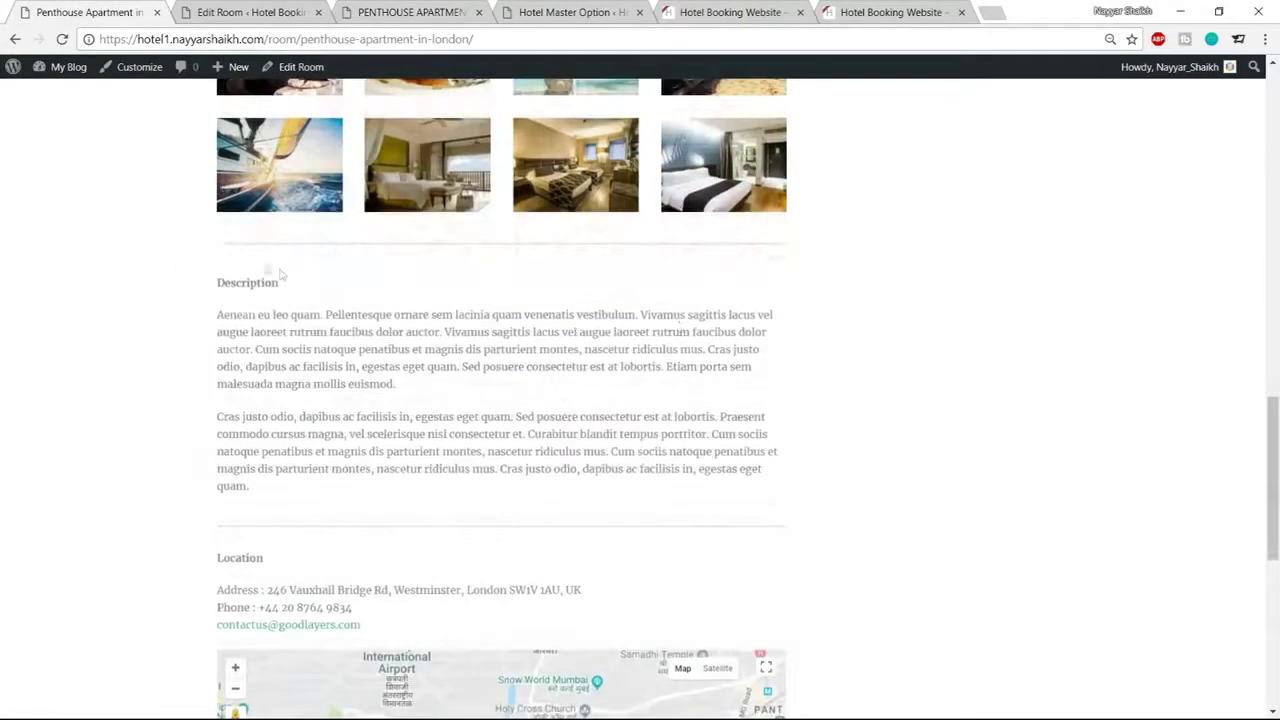
click(405, 14)
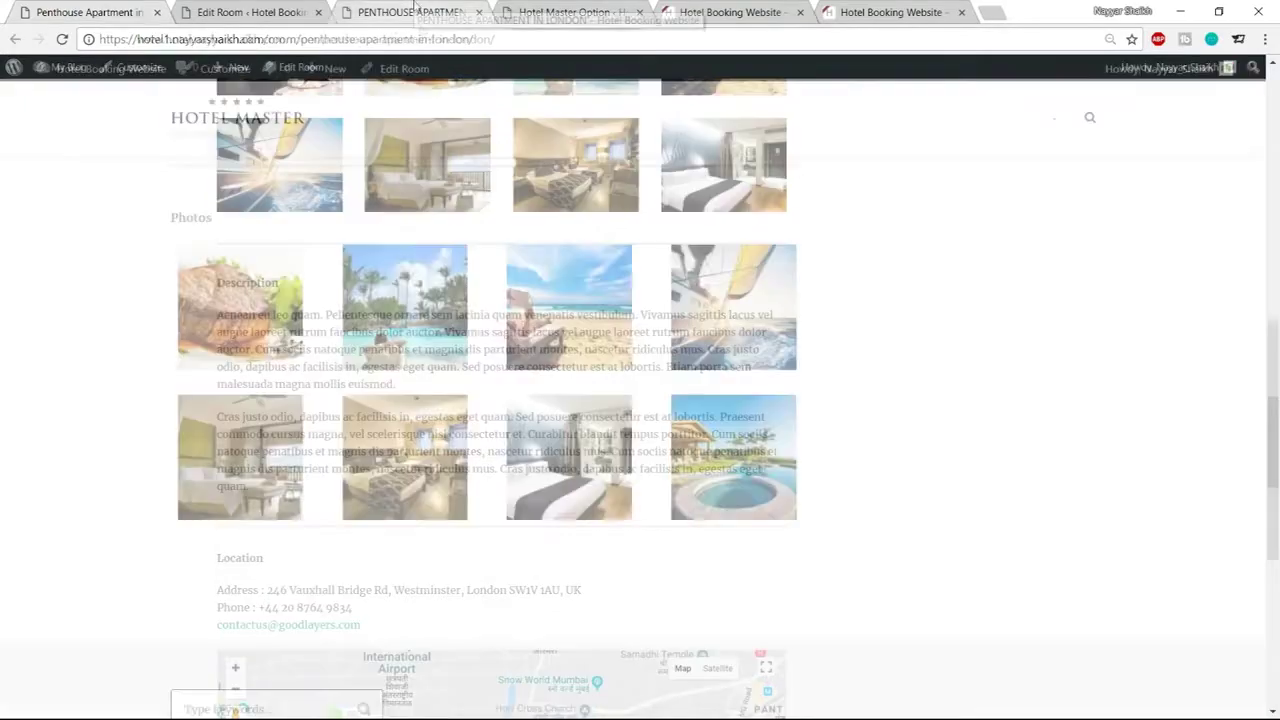
scroll(499, 279, up, 1)
Return to the room editor and select the photo gallery block
click(250, 12)
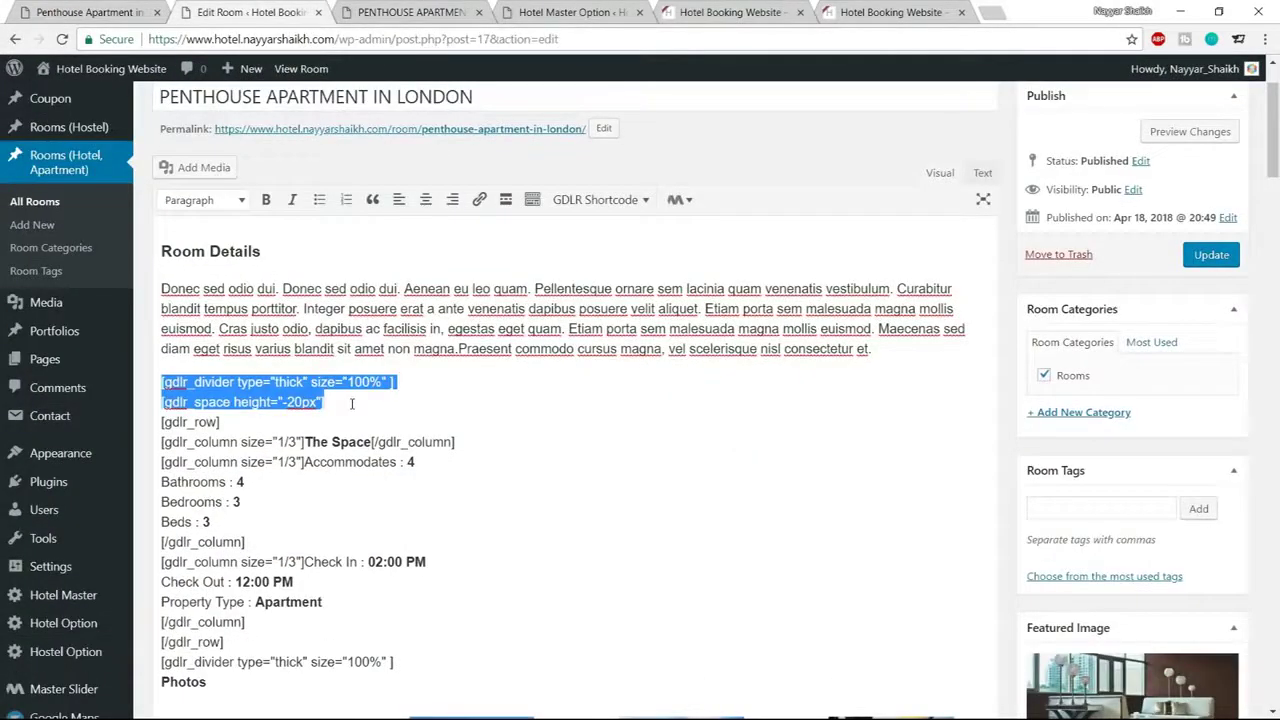
scroll(465, 405, down, 7)
click(990, 277)
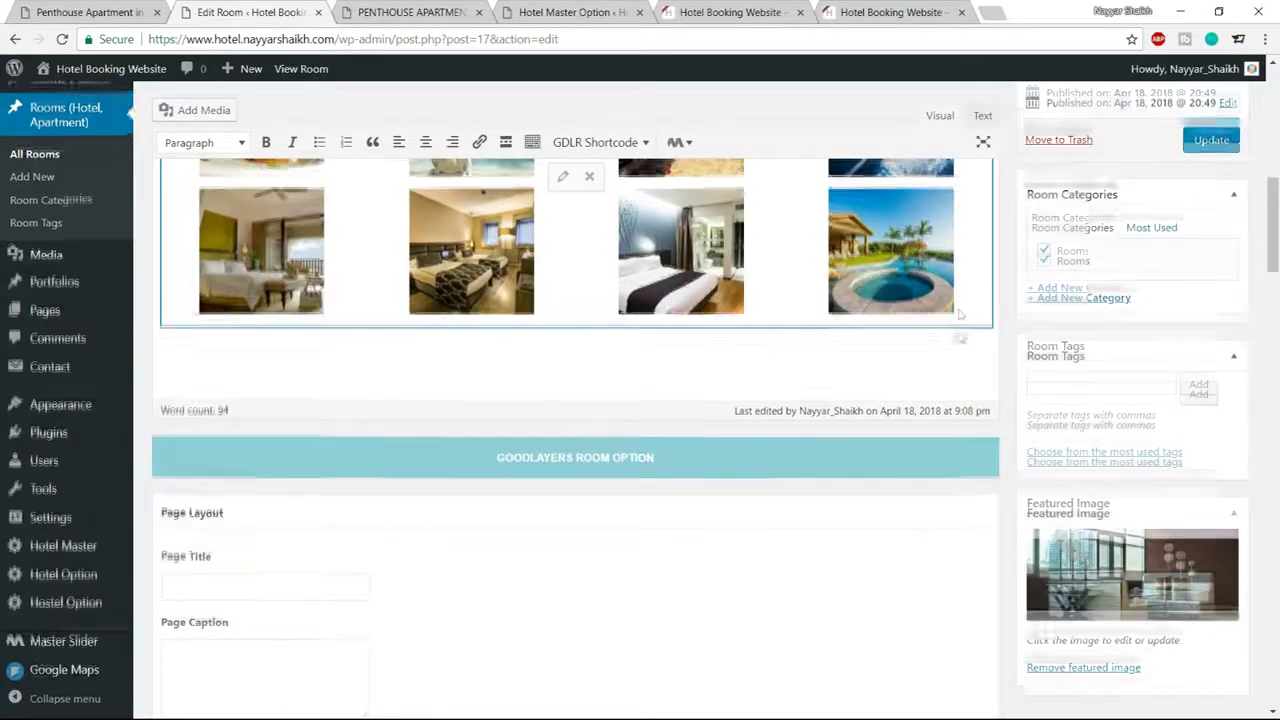
Copy the Description heading and its two paragraphs from the demo page below the gallery
scroll(990, 290, up, 2)
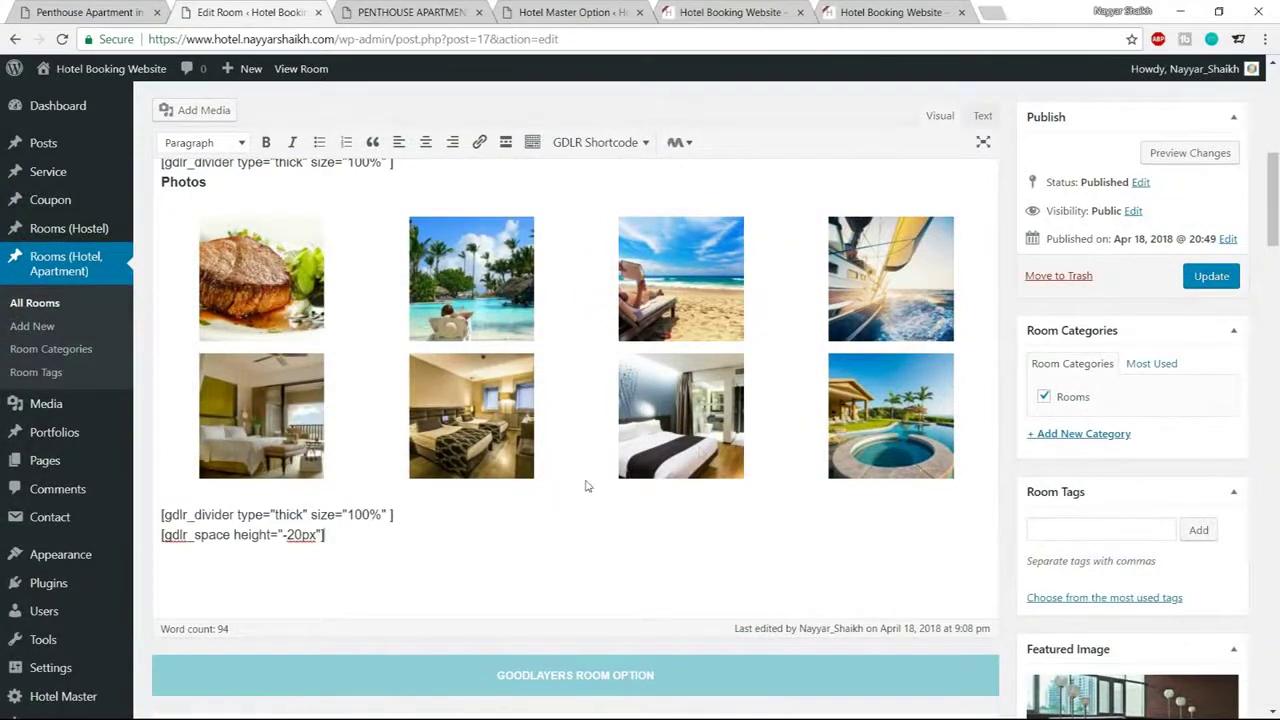
key(Return)
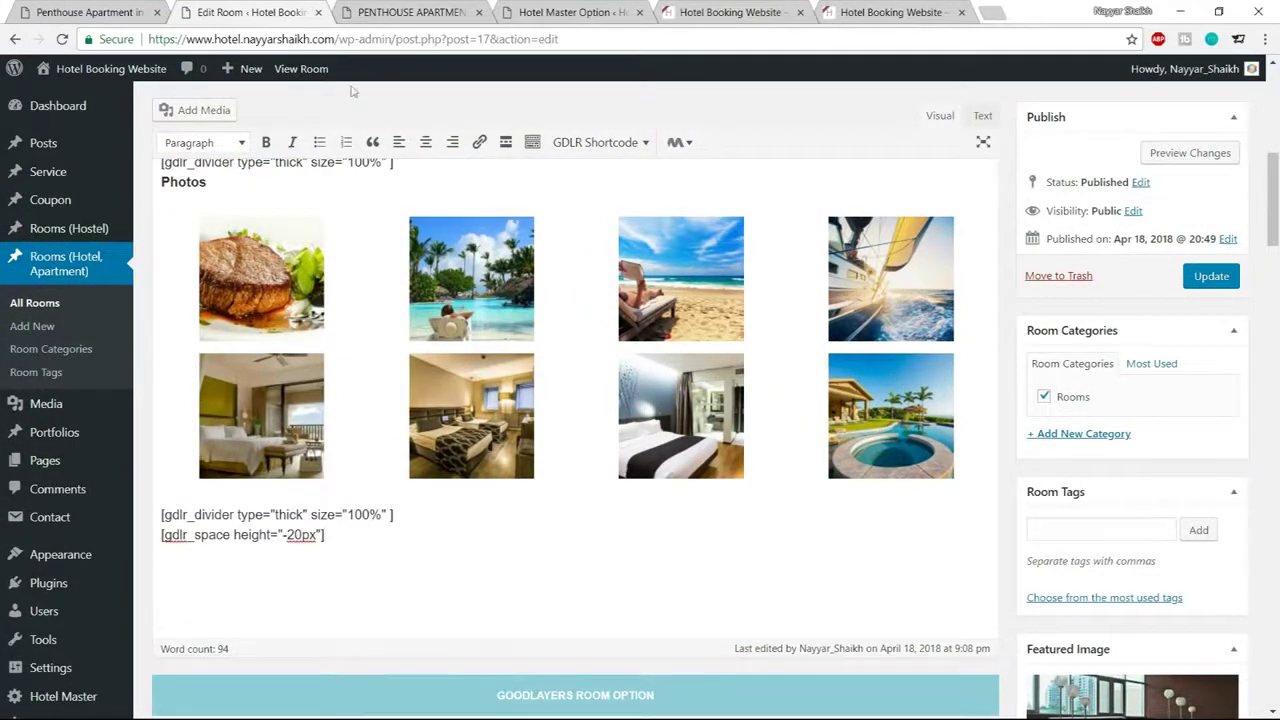
key(ctrl+shift+Tab)
drag(213, 287, 338, 498)
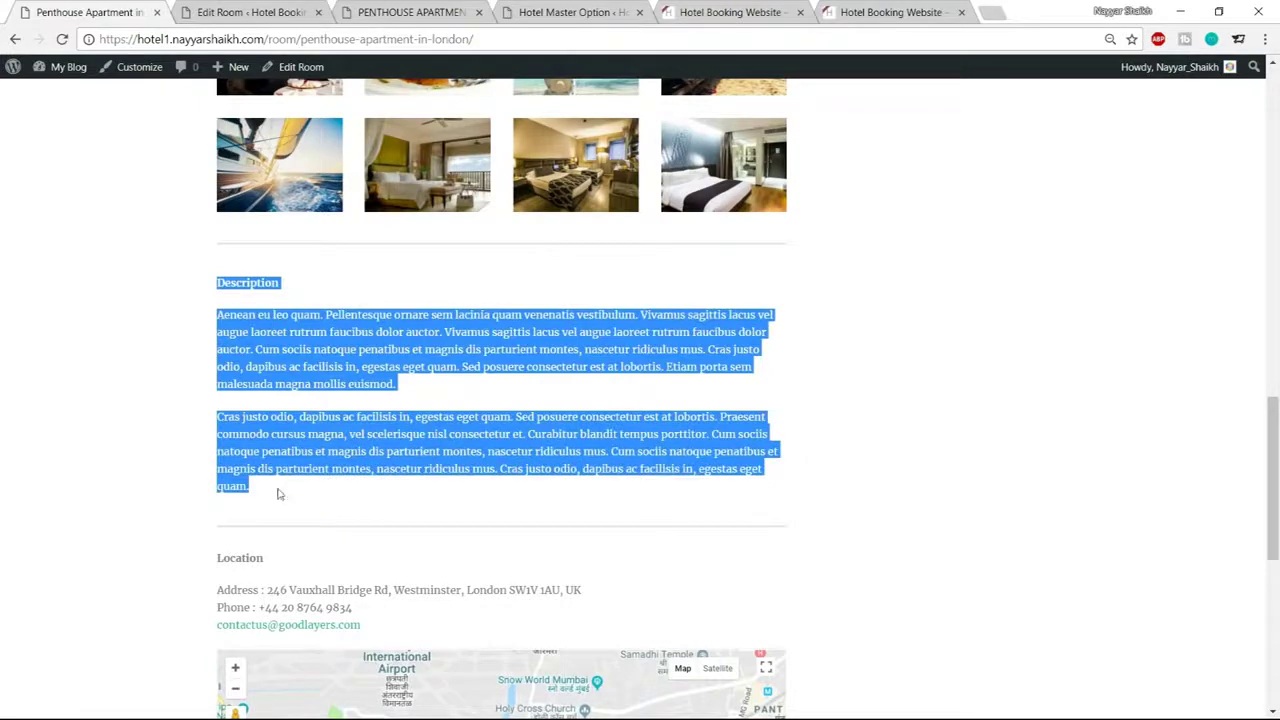
key(ctrl+c)
key(ctrl+Tab)
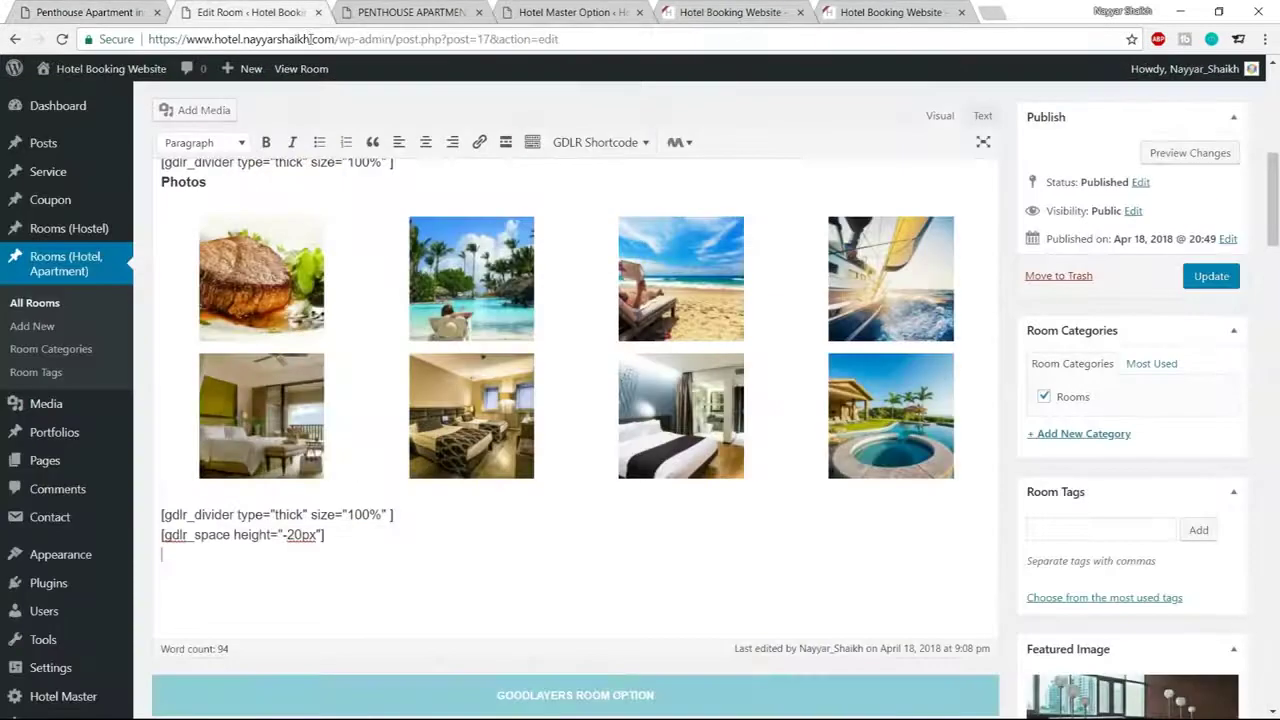
key(ctrl+v)
click(209, 445)
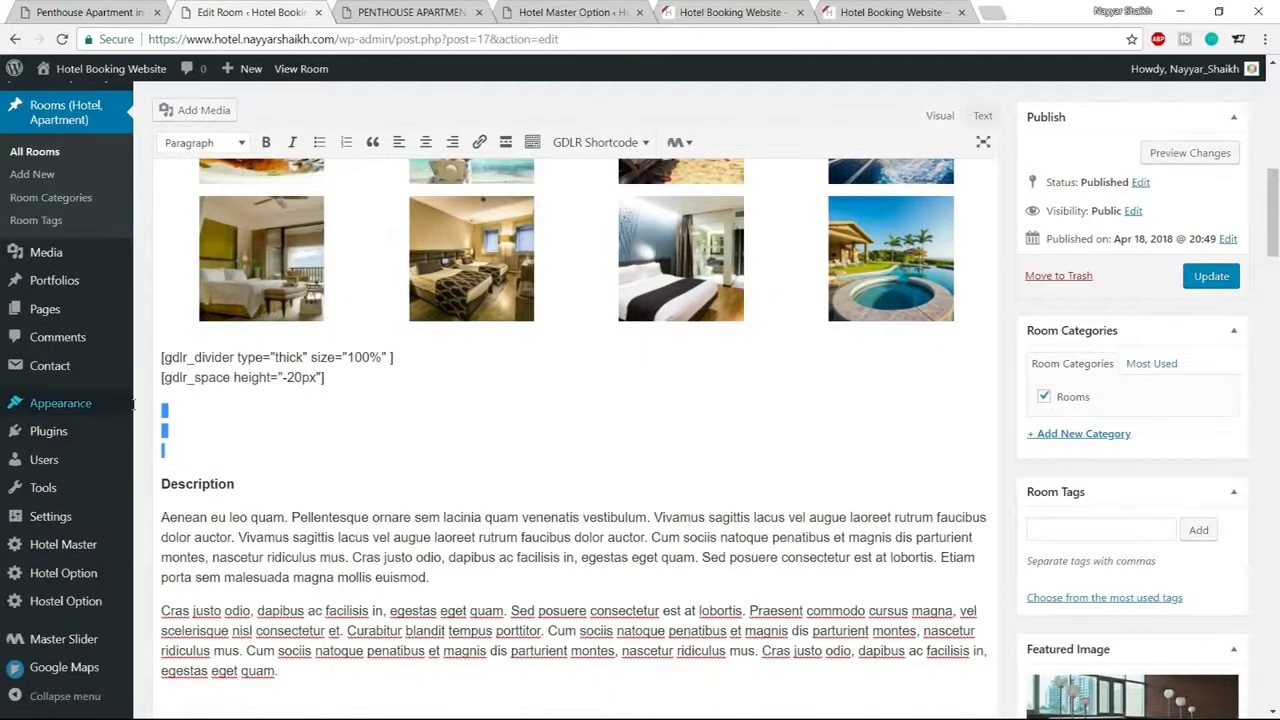
key(BackSpace)
key(BackSpace)
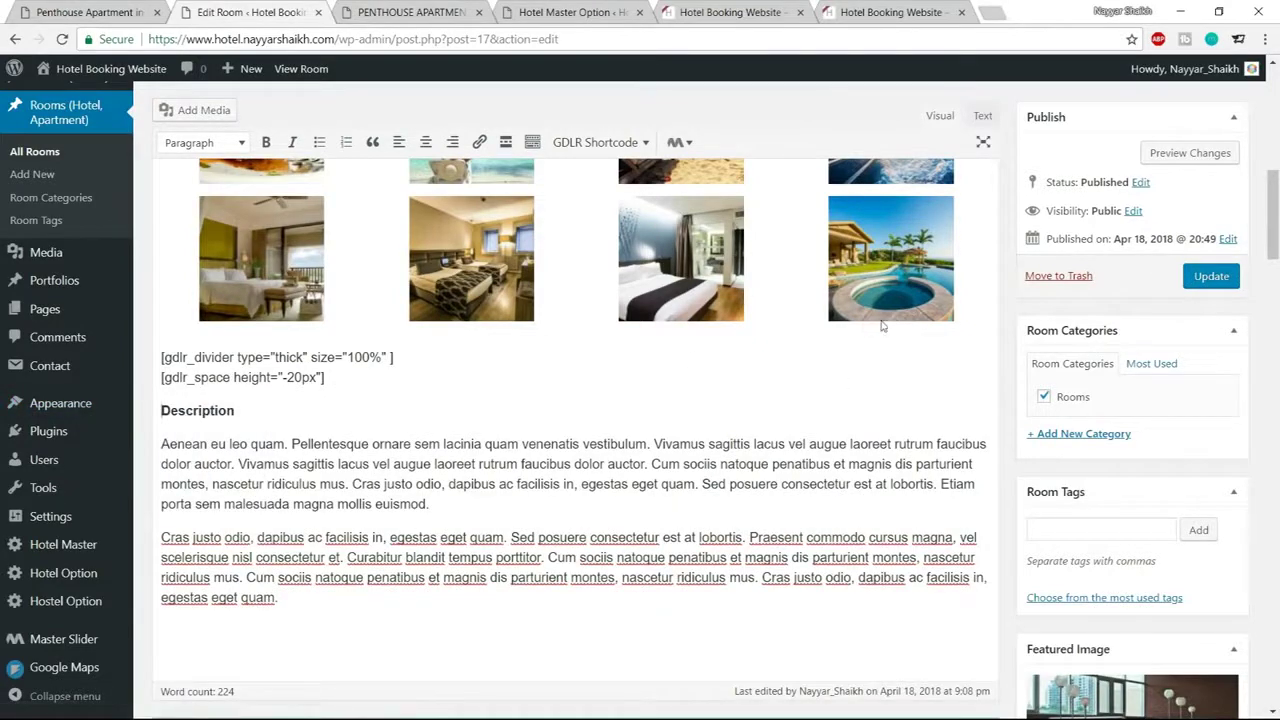
Add the thick divider and -20px space shortcodes after the last description paragraph
drag(334, 383, 157, 353)
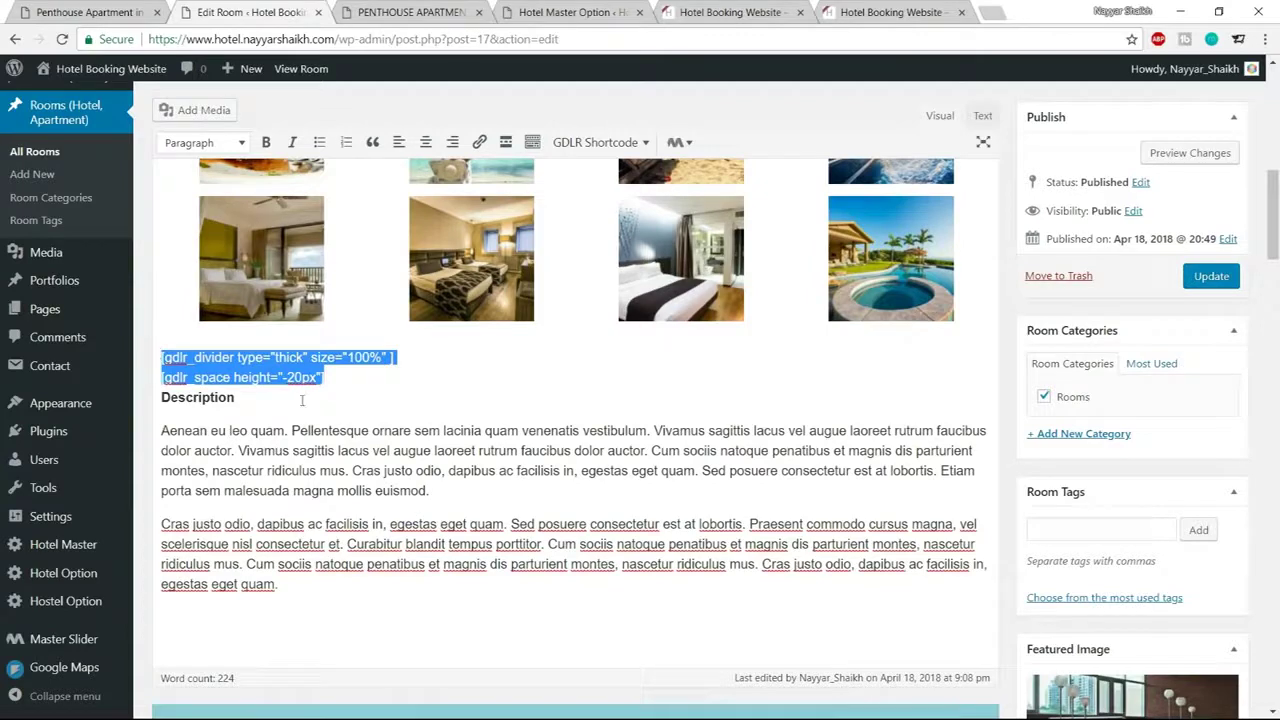
click(320, 591)
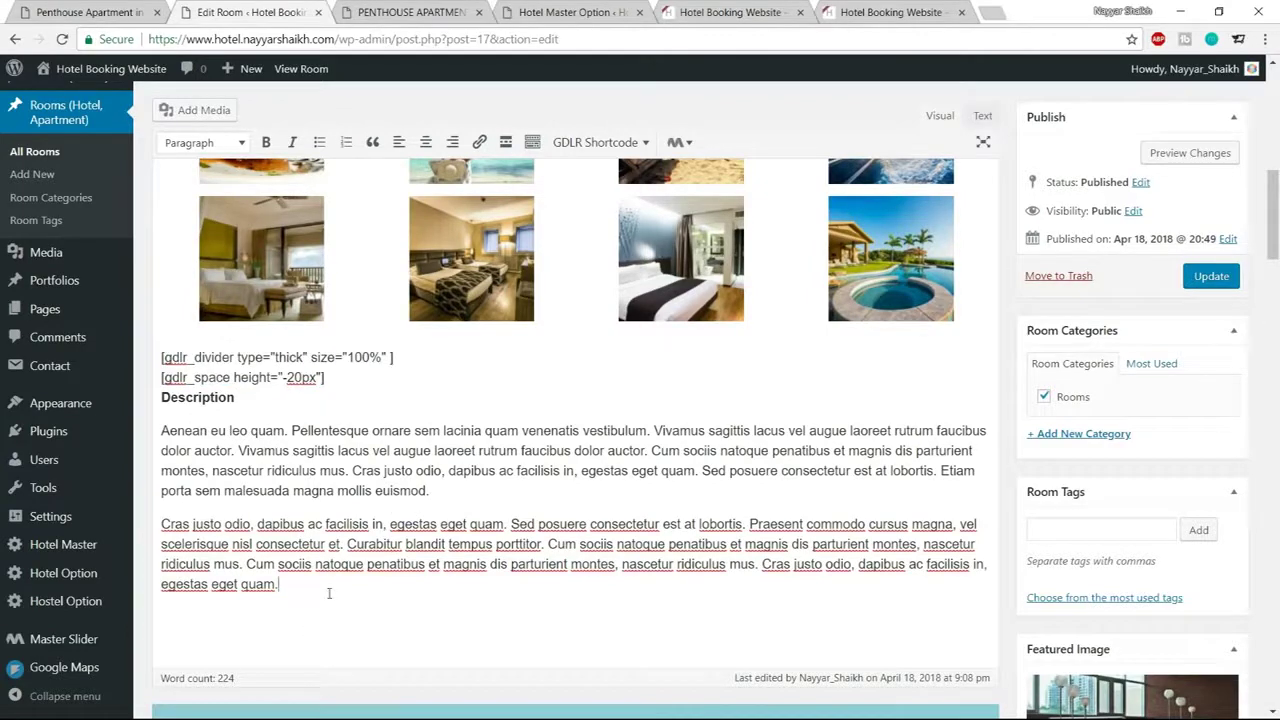
key(Return)
key(ctrl+v)
click(162, 650)
key(BackSpace)
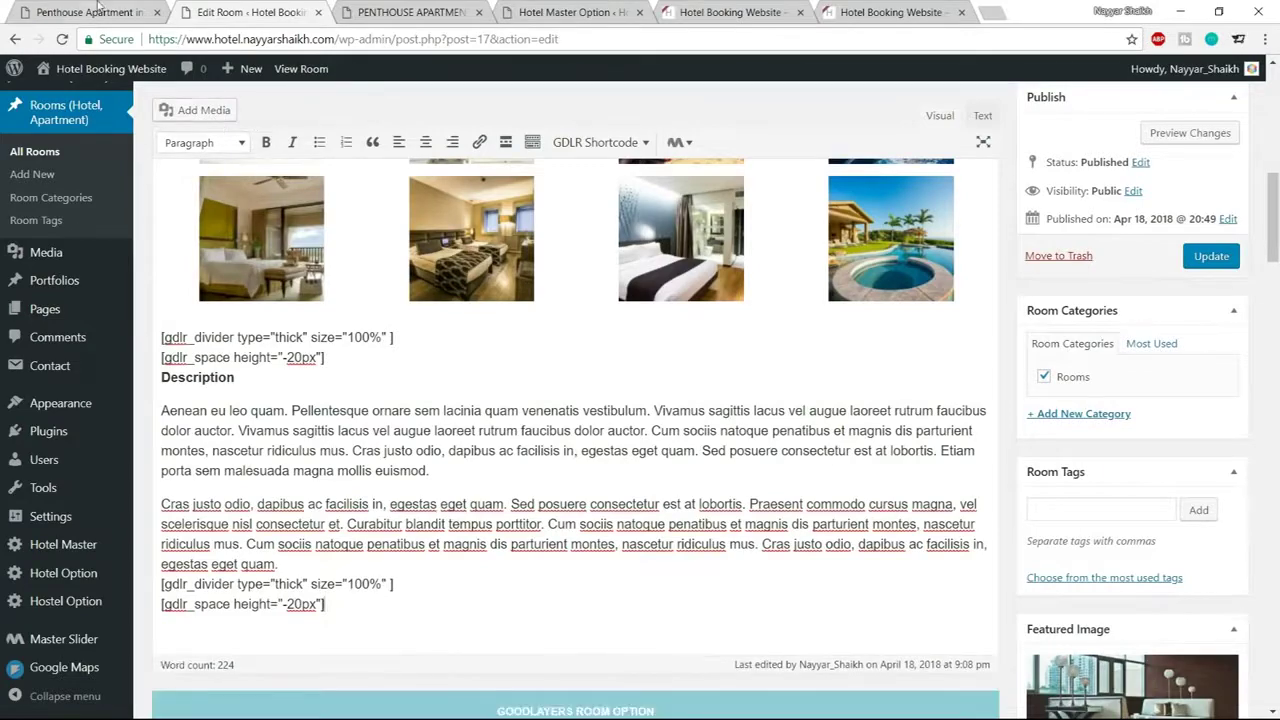
Copy the Location heading, address, phone and e-mail lines from the demo page
click(97, 11)
scroll(340, 300, down, 5)
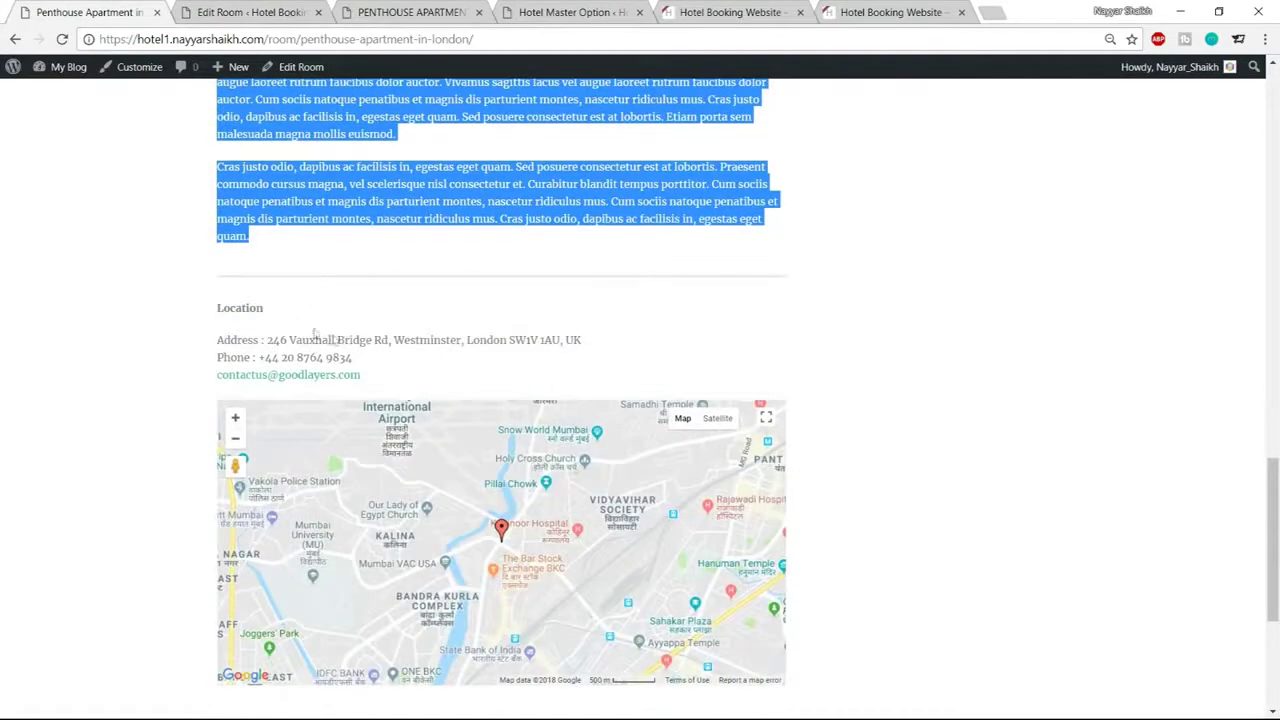
drag(207, 312, 460, 373)
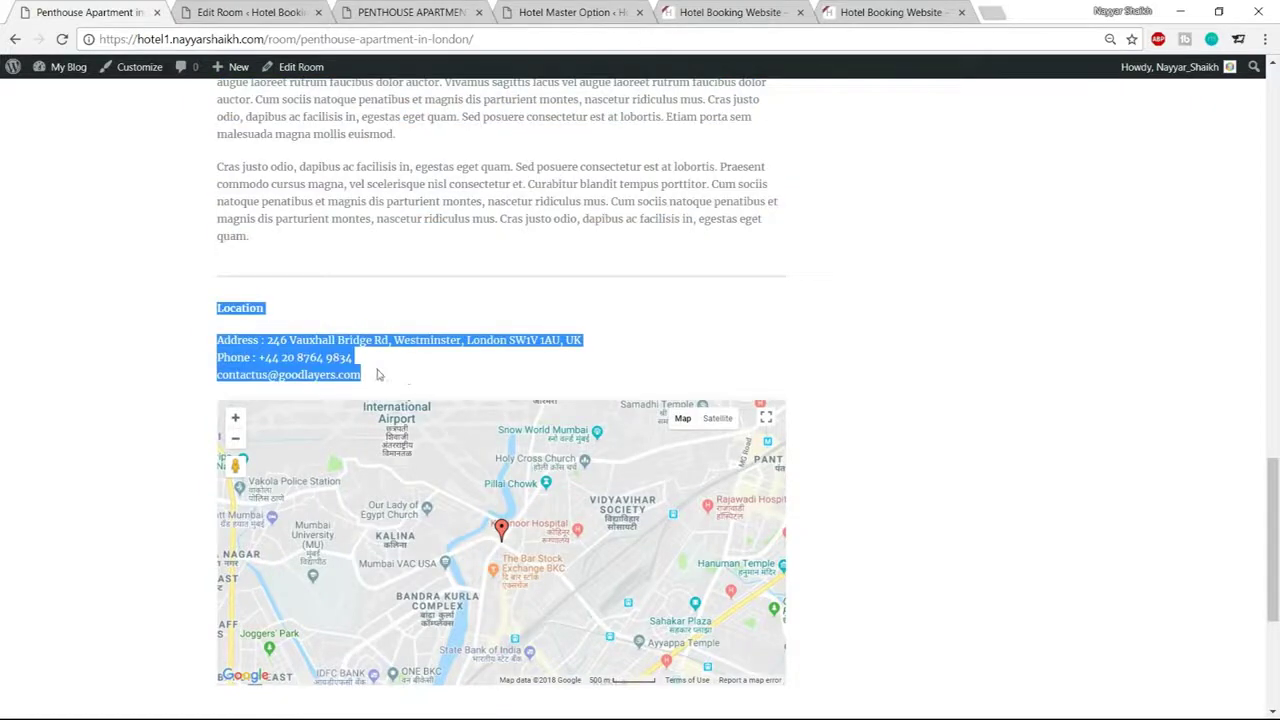
click(292, 11)
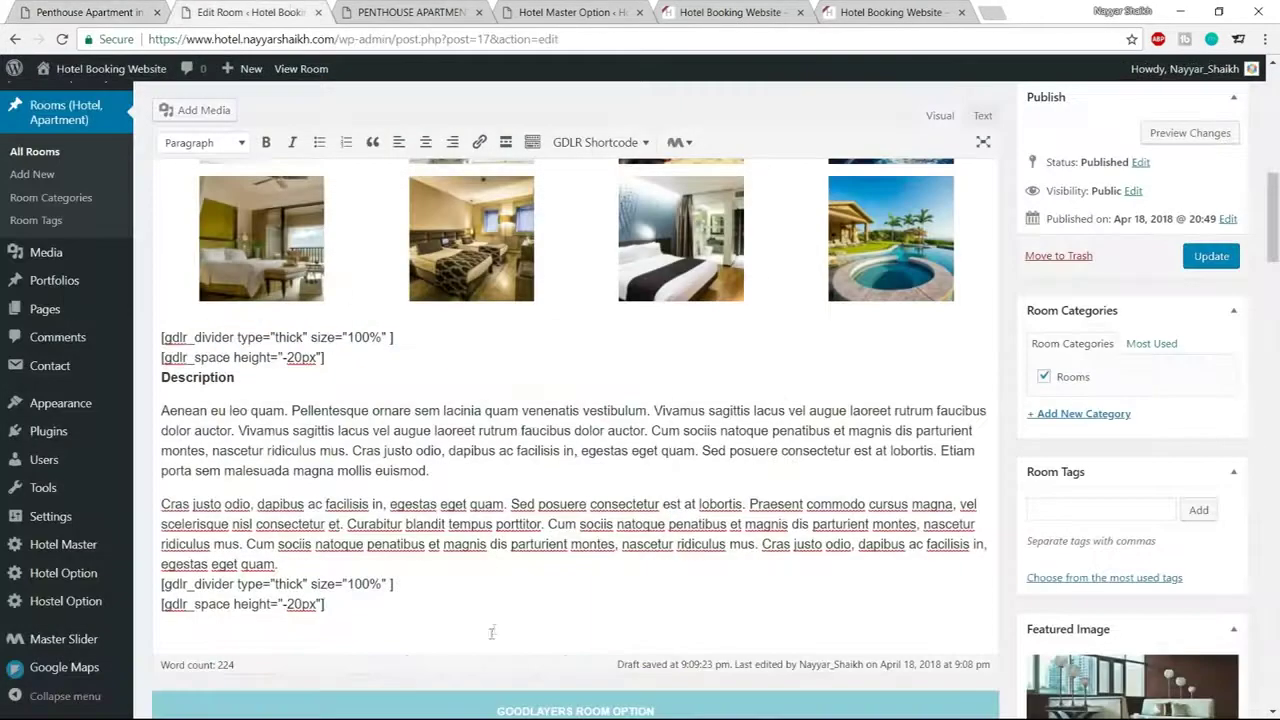
Paste the Location section below the shortcodes, remove the blank line, and update the room
click(160, 646)
key(Return)
key(ctrl+v)
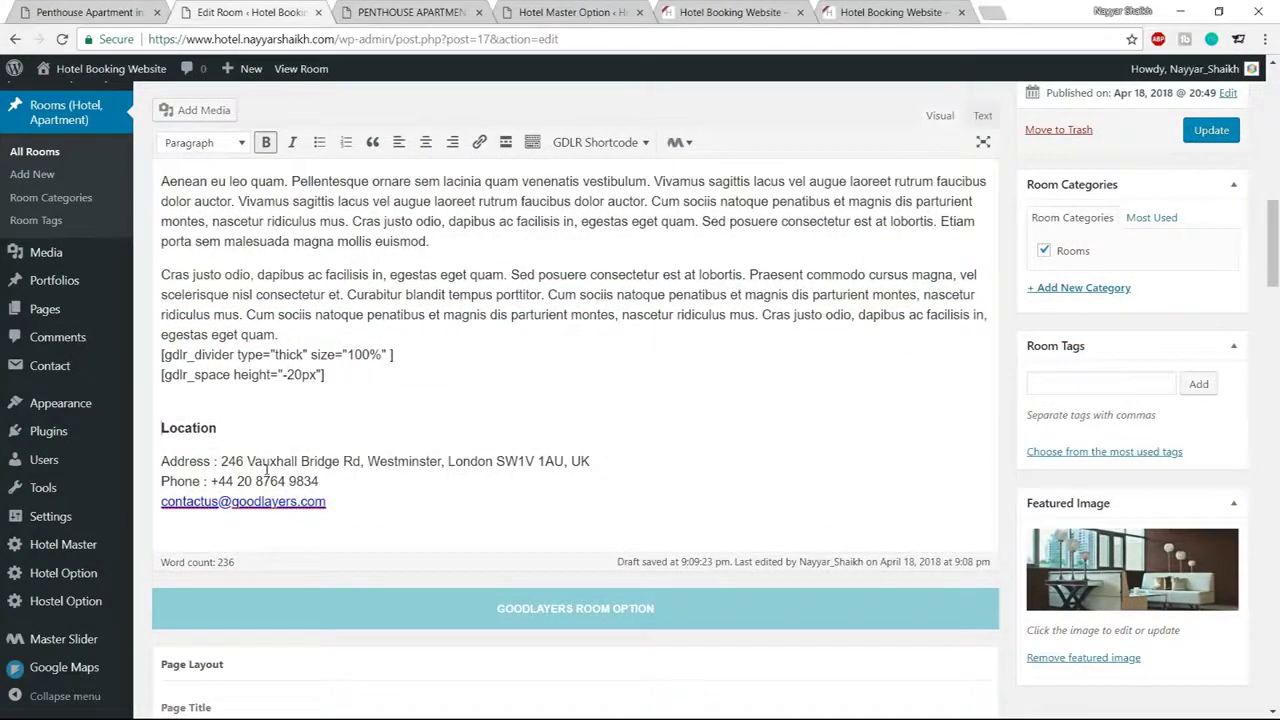
key(Up)
key(Delete)
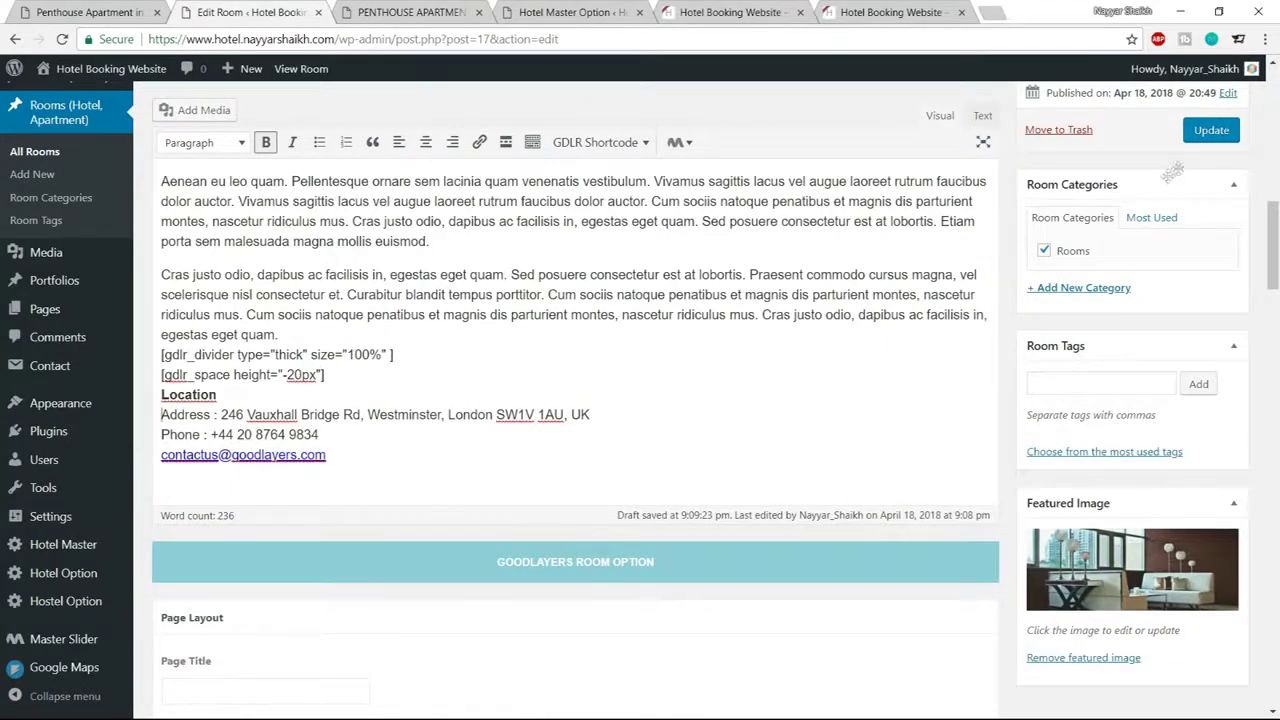
click(1210, 131)
click(400, 10)
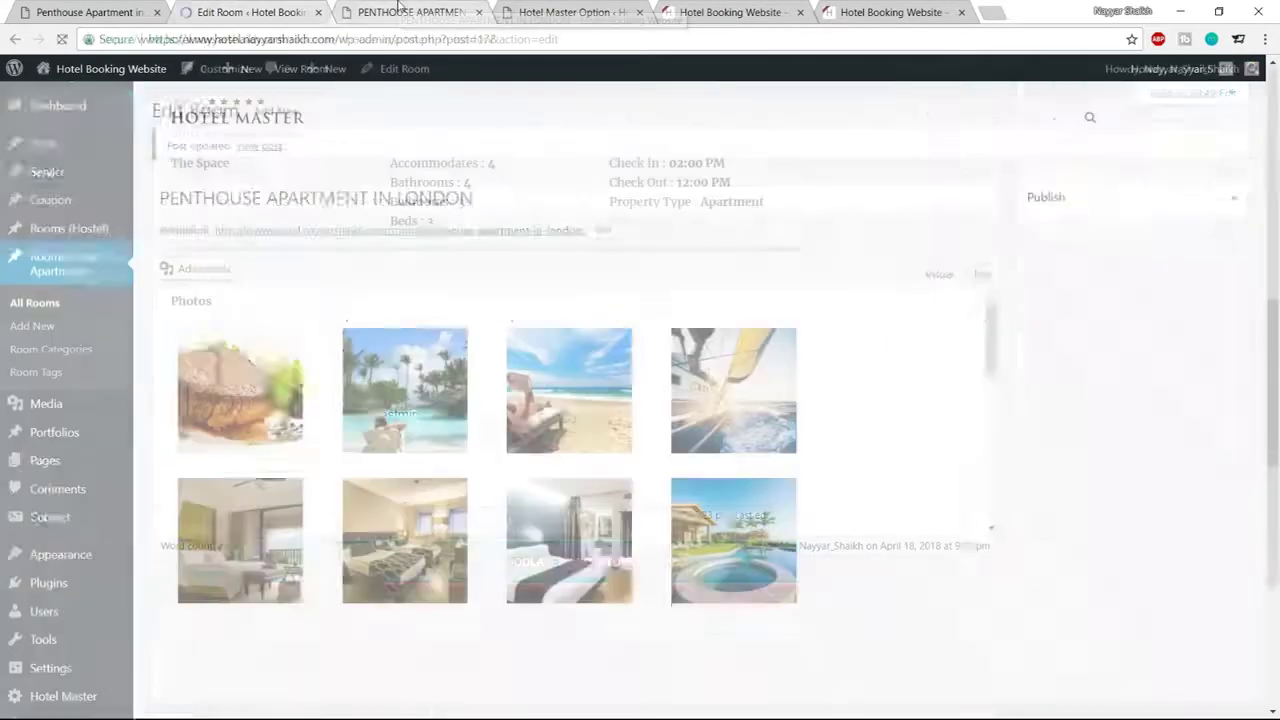
Confirm the live page shows Description and Location, comparing against the demo's Location map
click(66, 39)
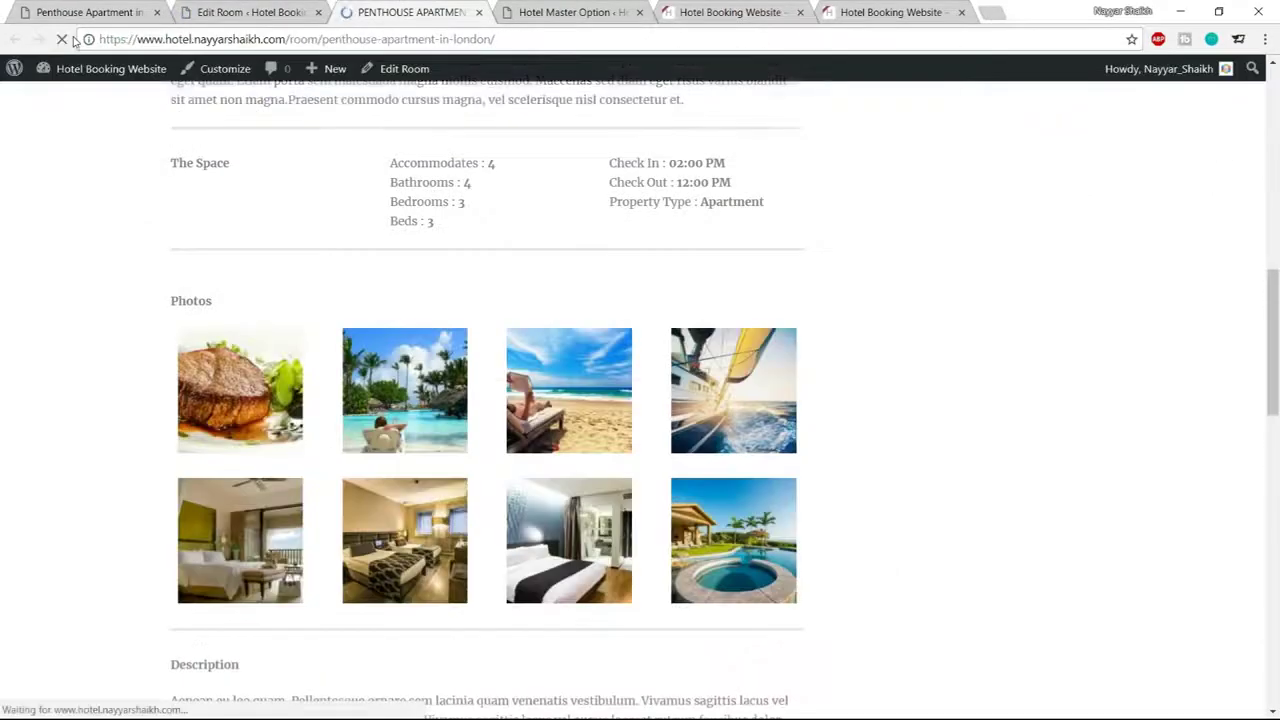
scroll(837, 289, down, 6)
scroll(840, 291, up, 1)
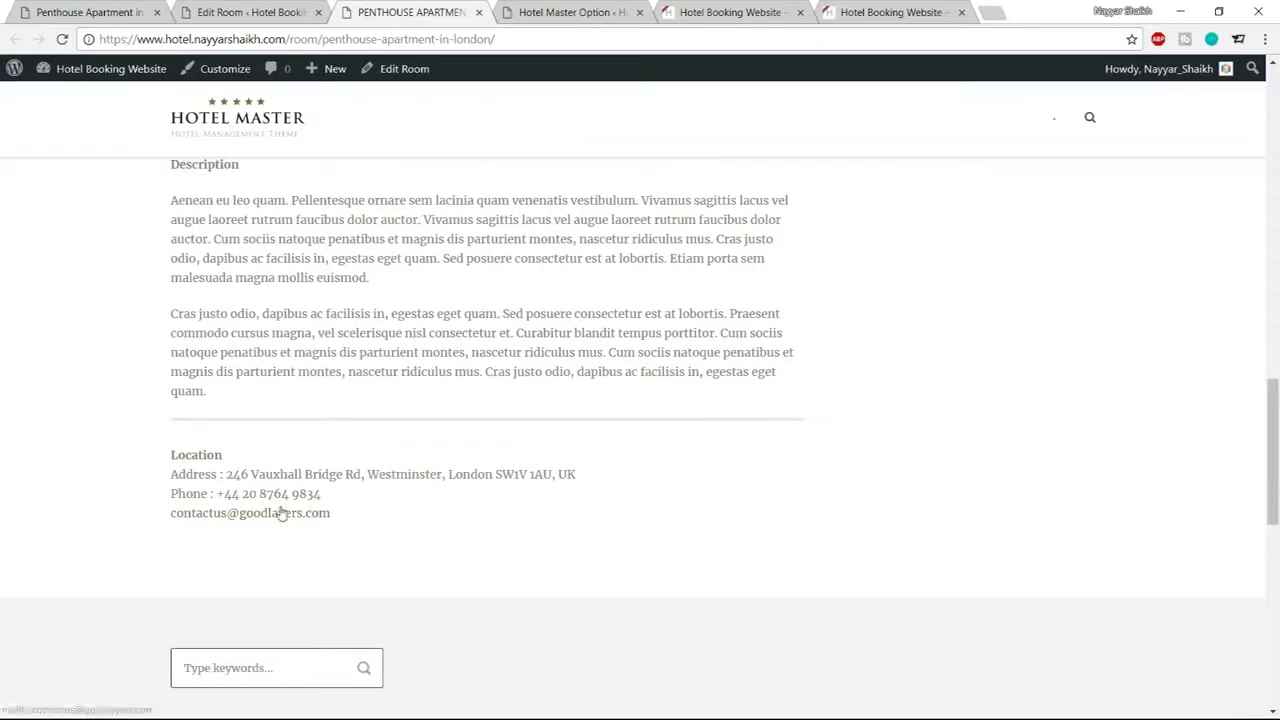
click(100, 12)
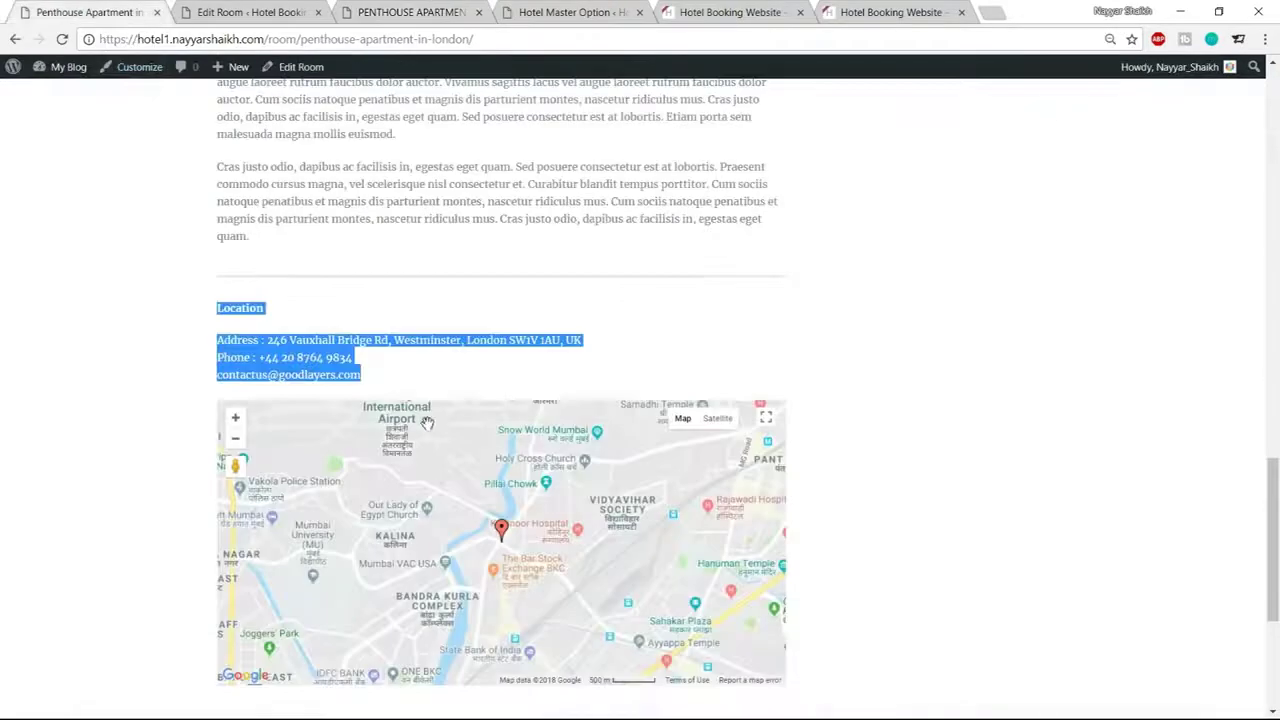
scroll(1066, 440, down, 3)
scroll(1057, 413, up, 1)
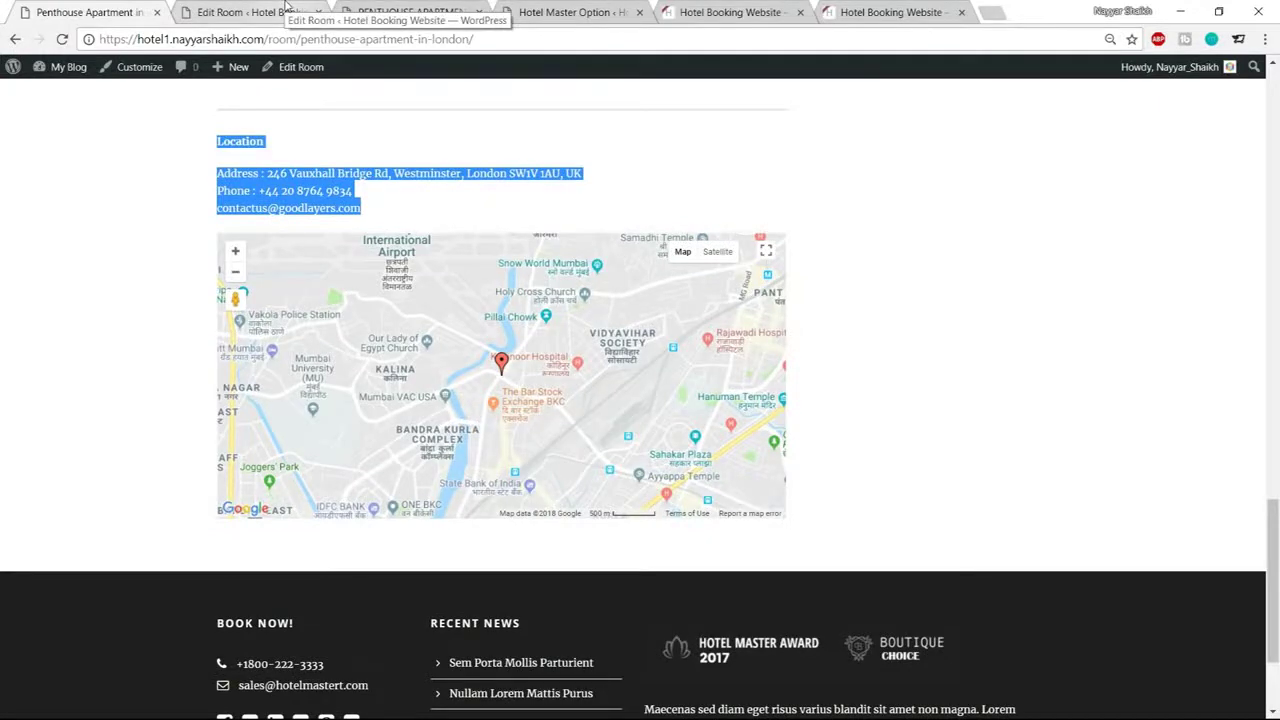
click(288, 8)
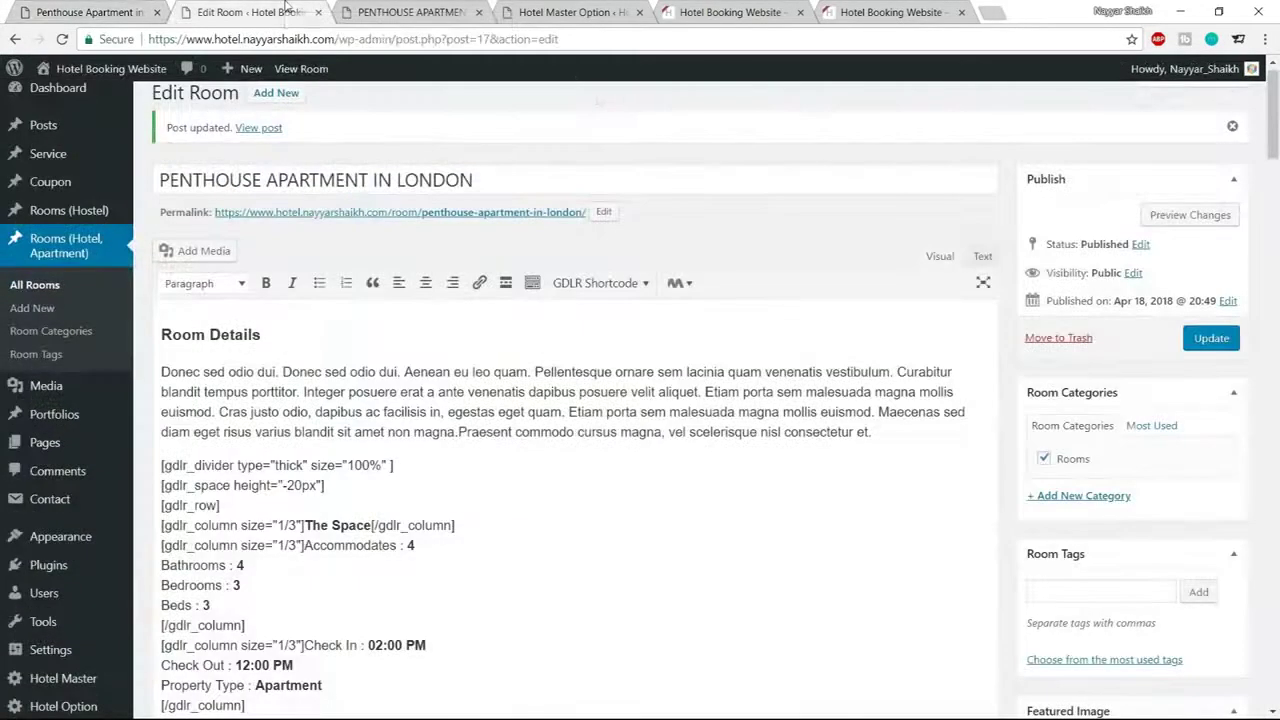
Load console.developers.google.com in a new Chrome tab to reach the Hotel2 APIs dashboard
click(993, 16)
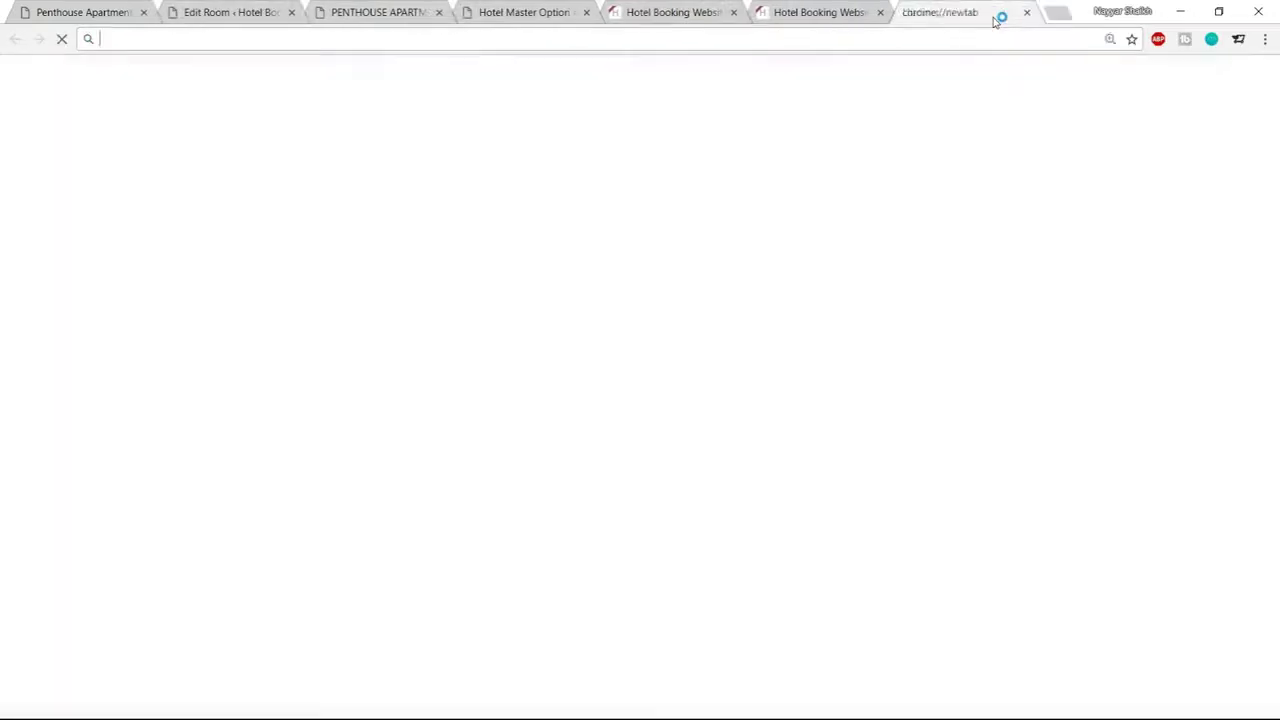
text(console.developers.google.com)
key(Return)
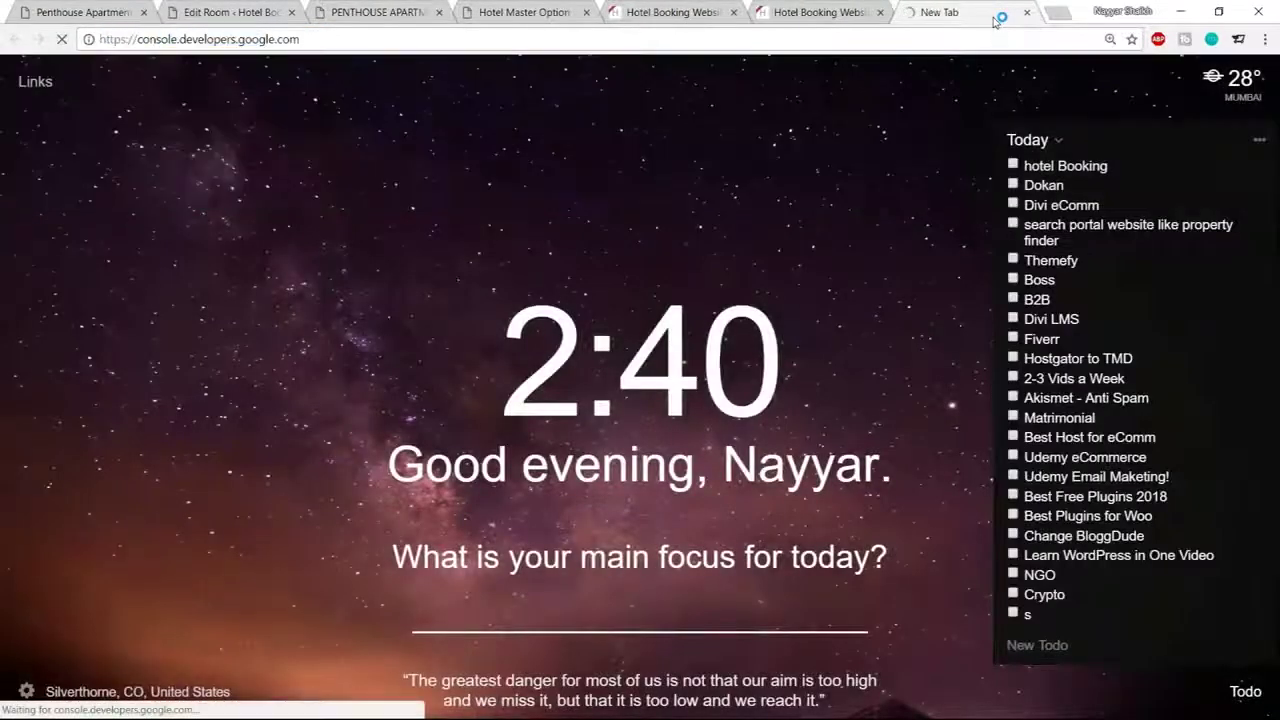
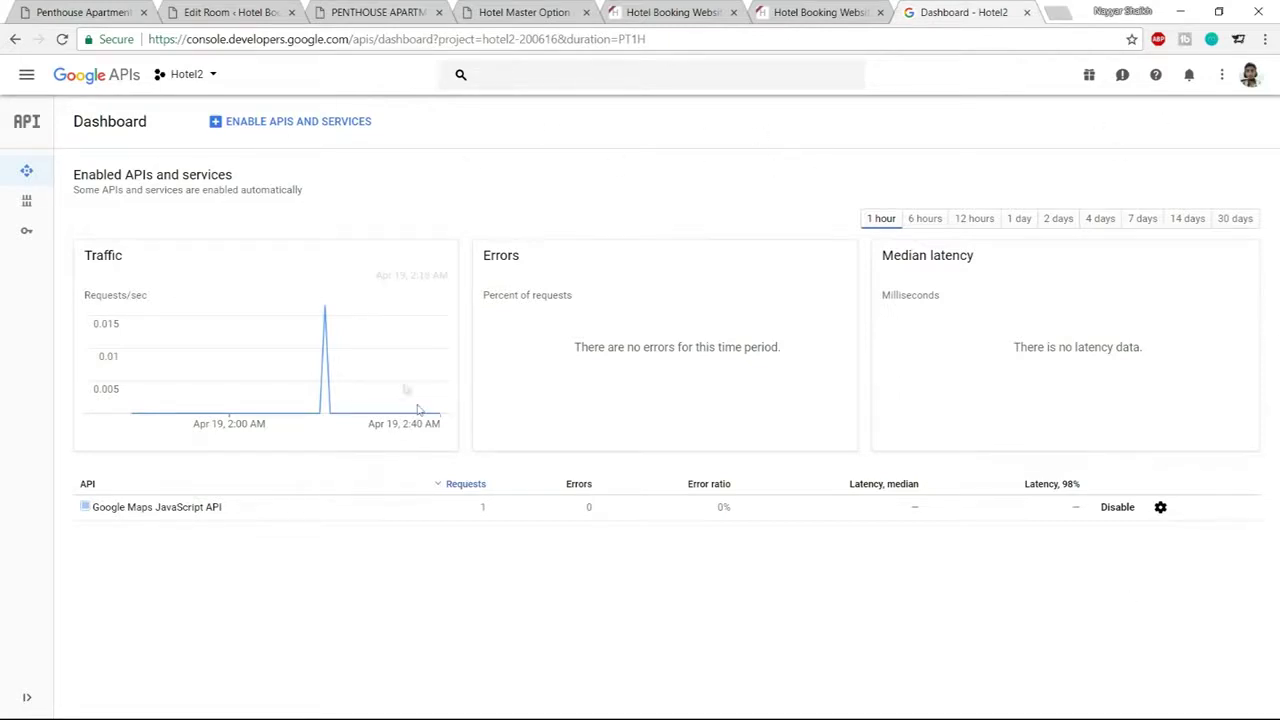
Create a new Google Cloud project named hotelProject
click(212, 85)
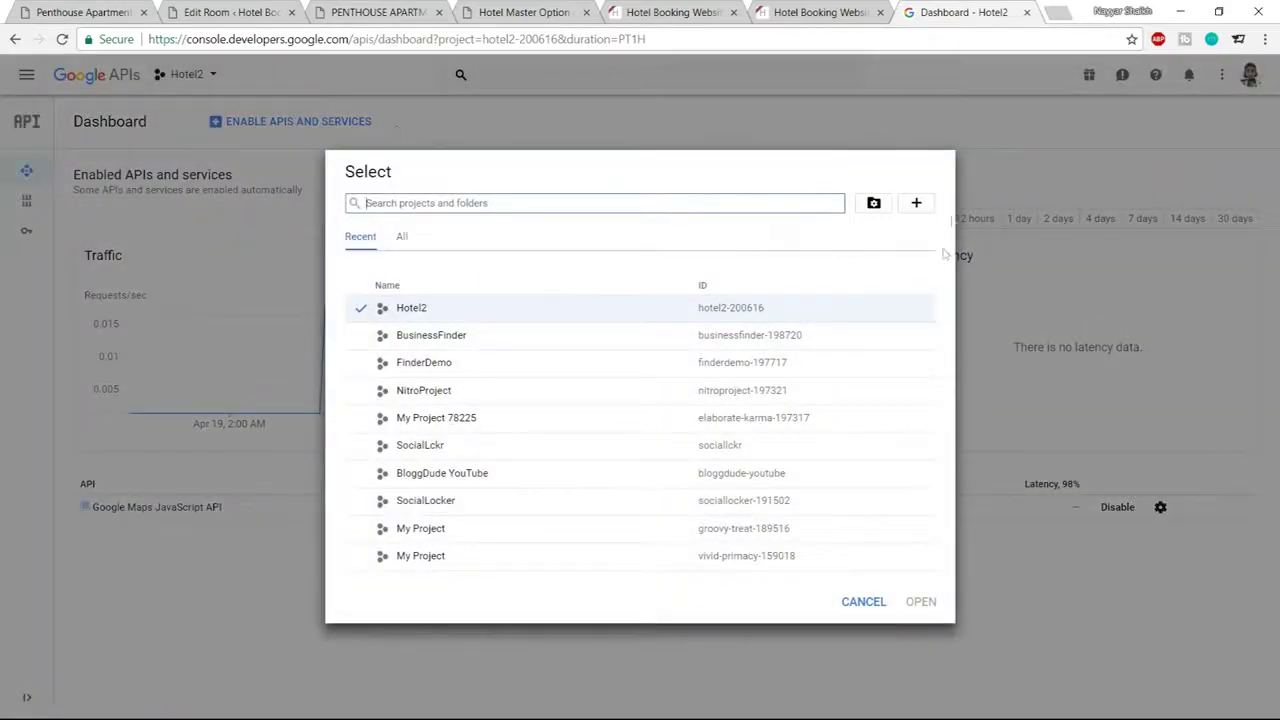
click(916, 205)
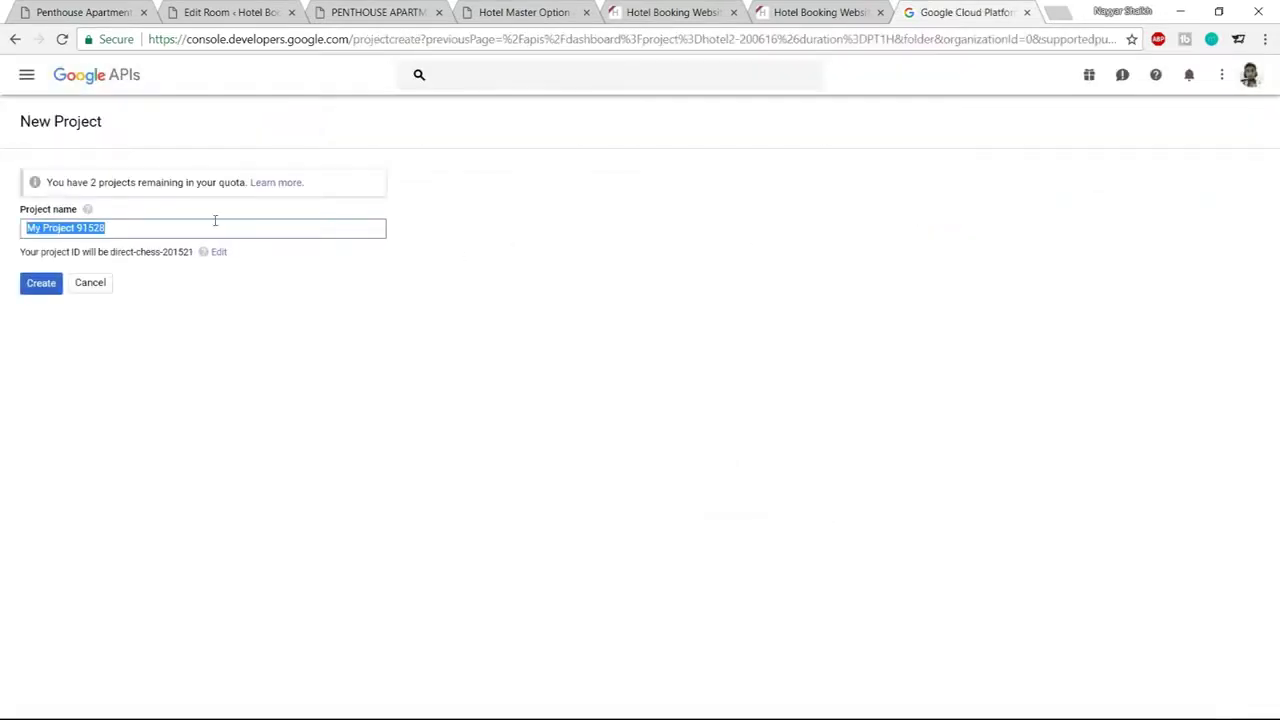
text(hote)
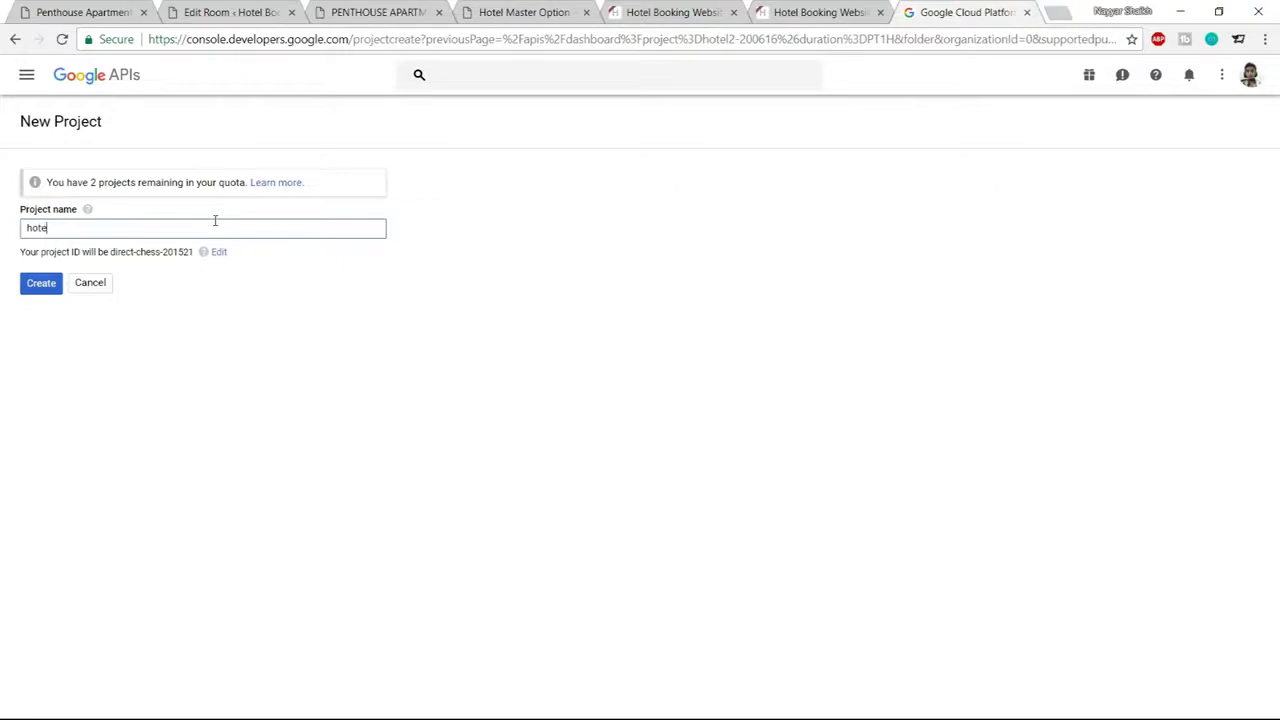
text(lProject)
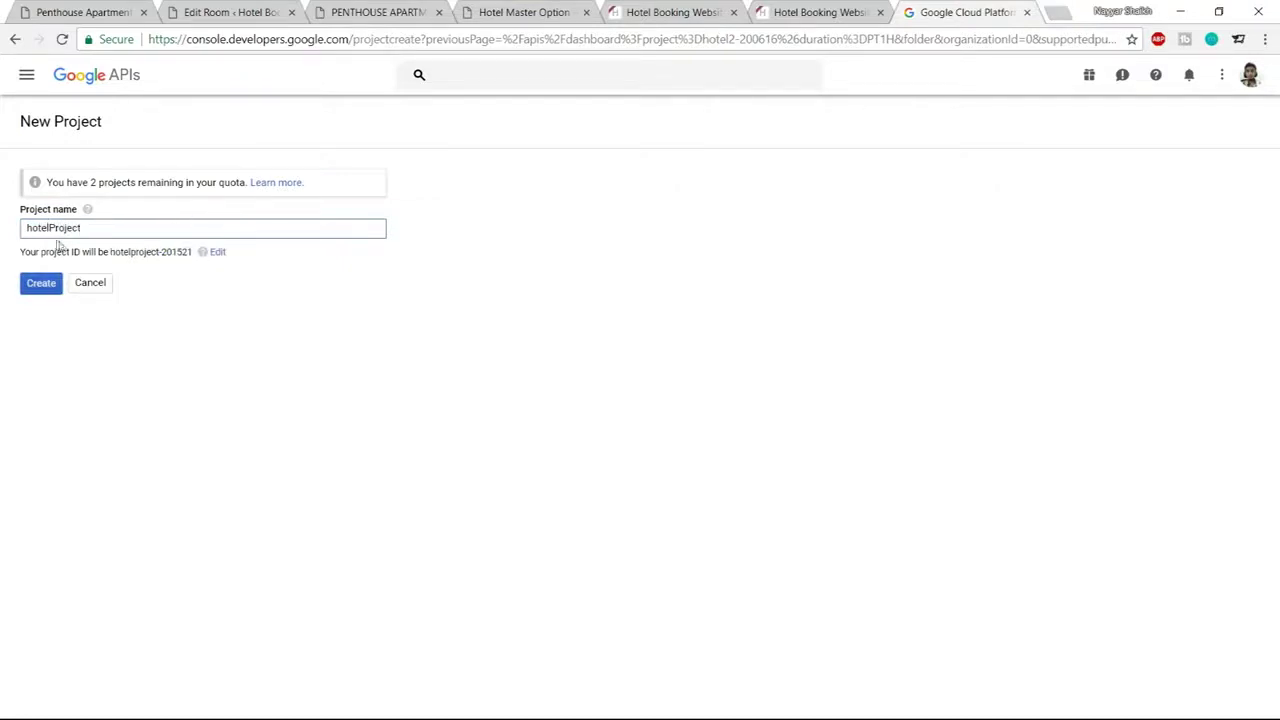
click(42, 285)
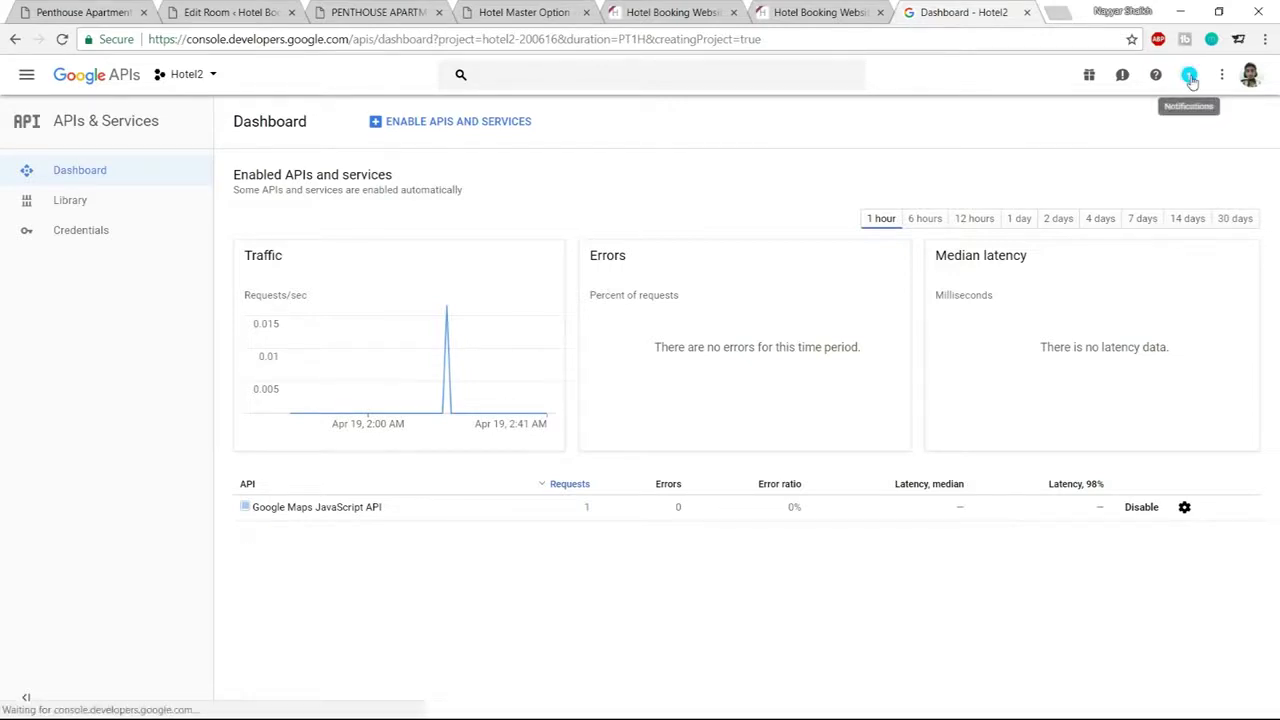
Once creation finishes, switch the console over to hotelProject
click(1190, 76)
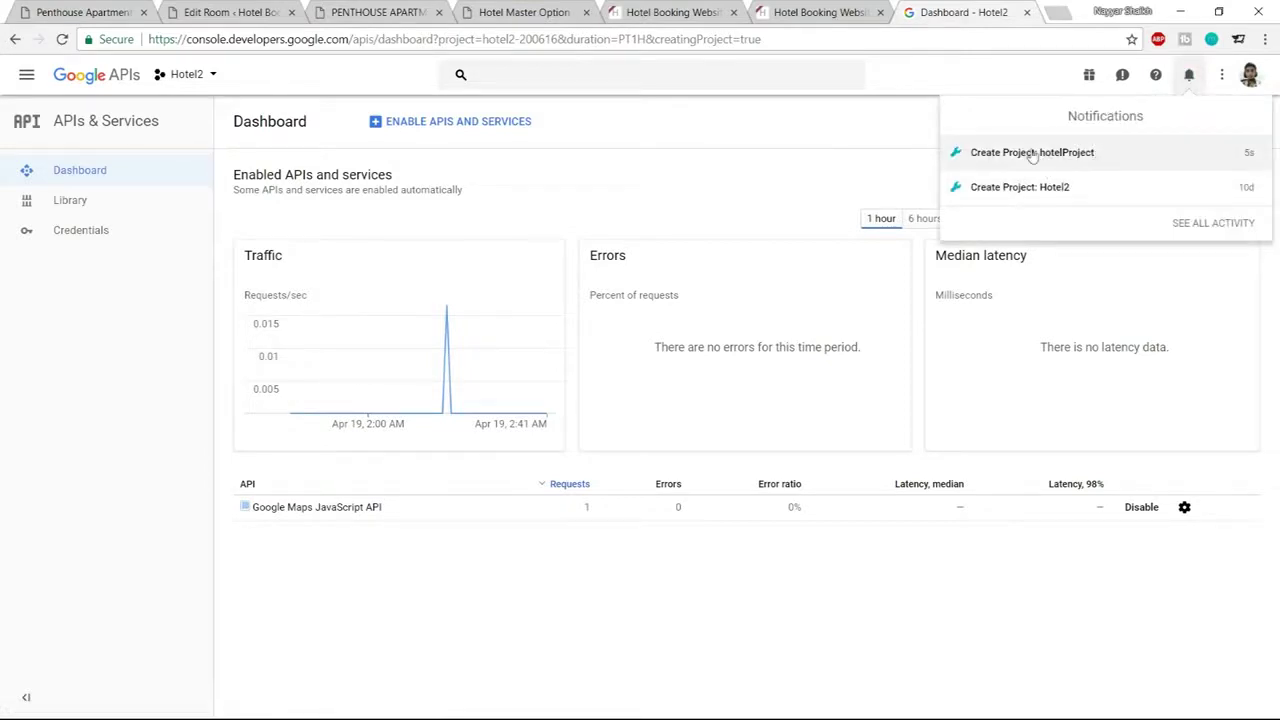
click(900, 146)
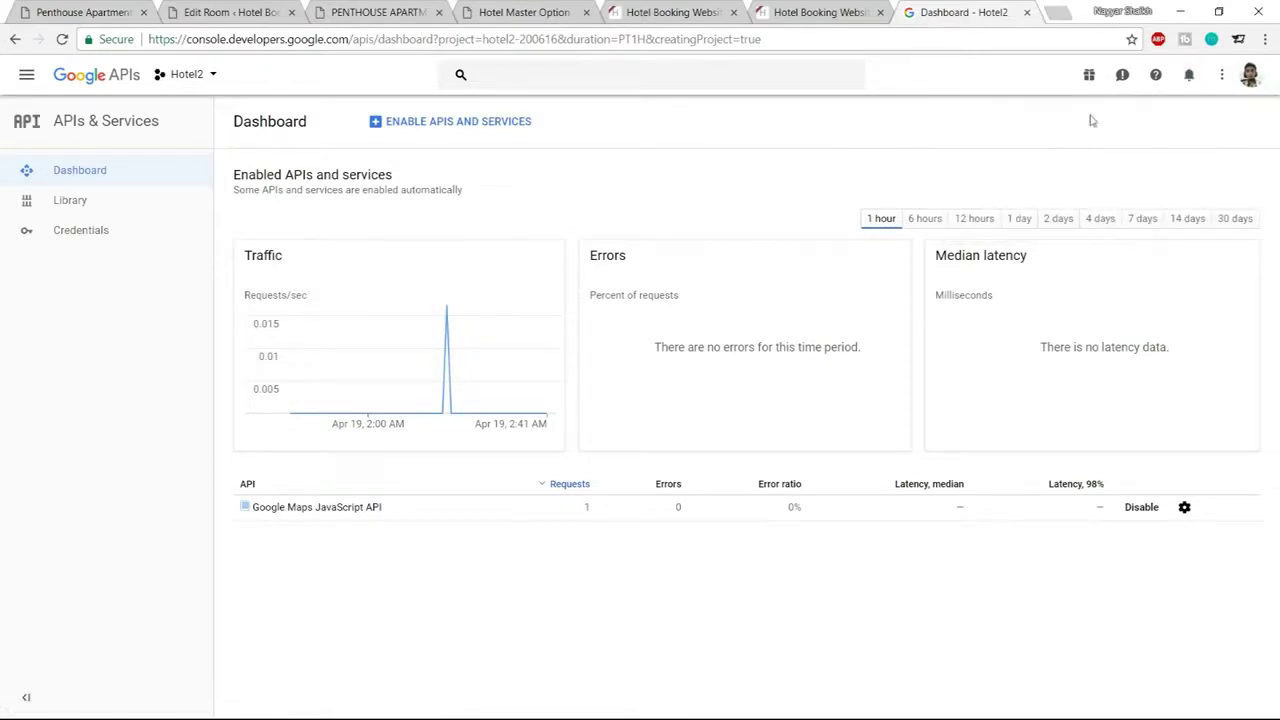
click(196, 80)
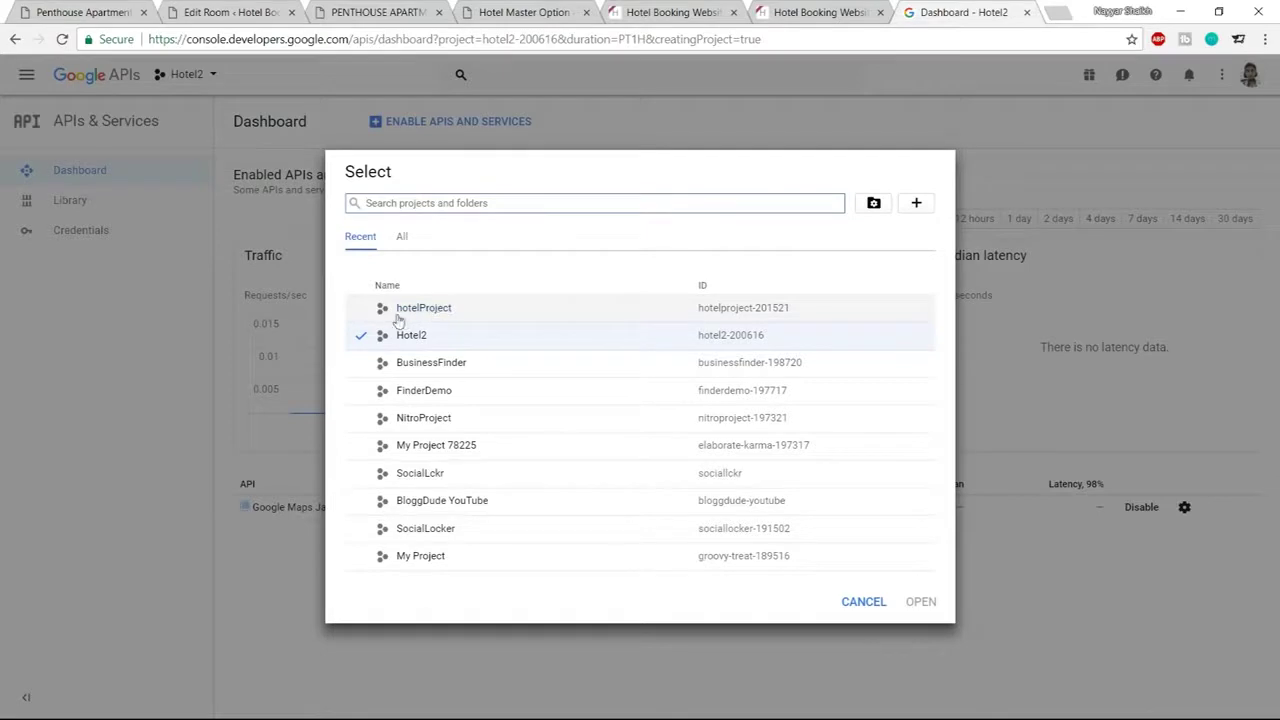
click(363, 317)
double_click(402, 308)
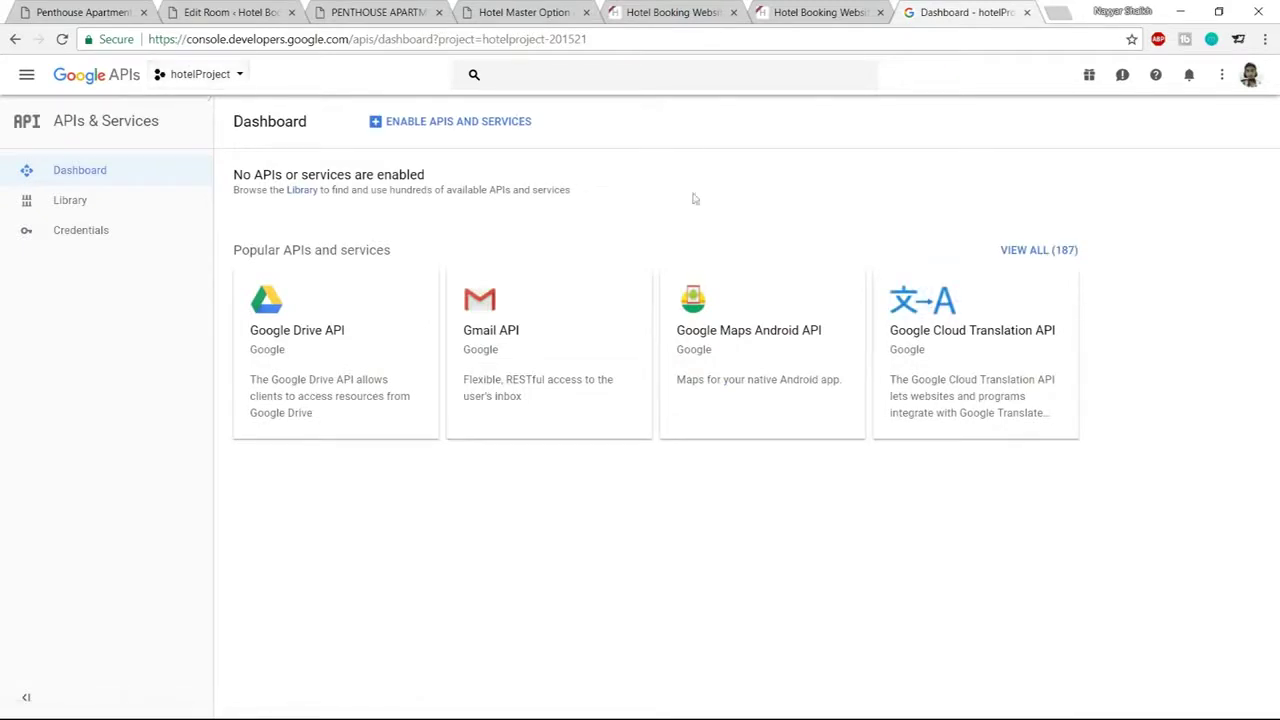
Enable the Google Maps JavaScript API for hotelProject from the API library
click(444, 131)
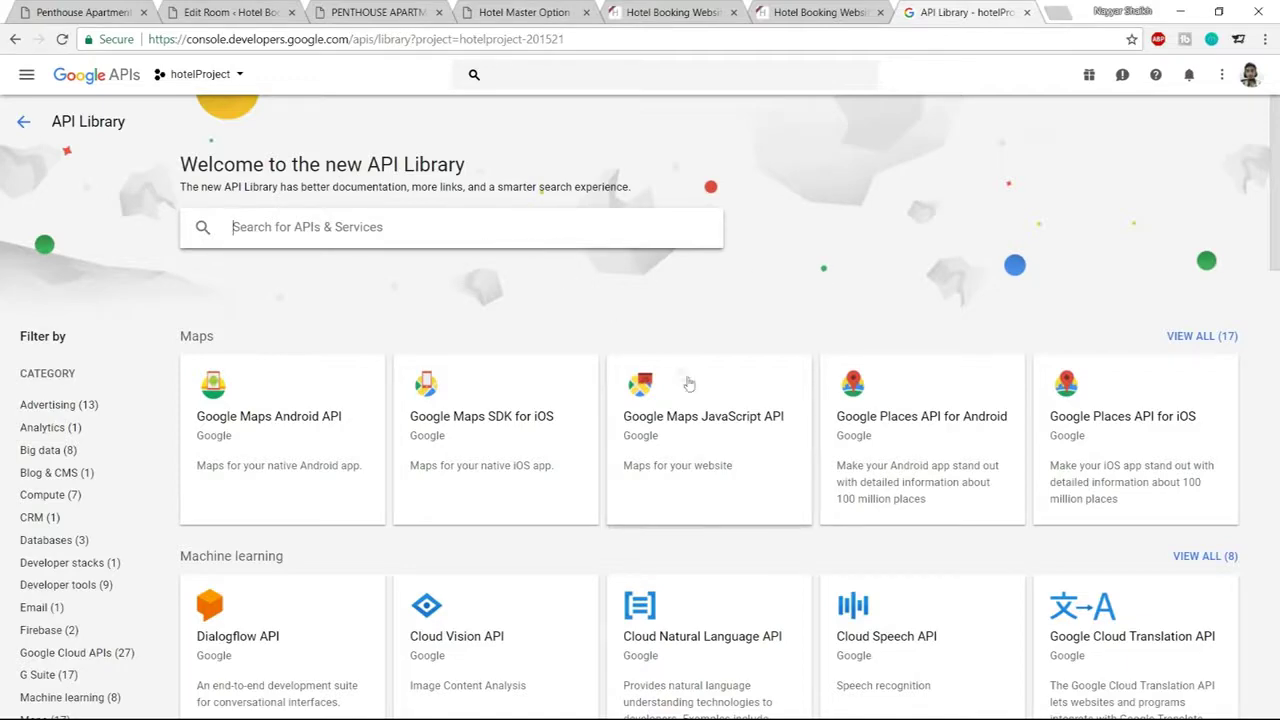
click(706, 430)
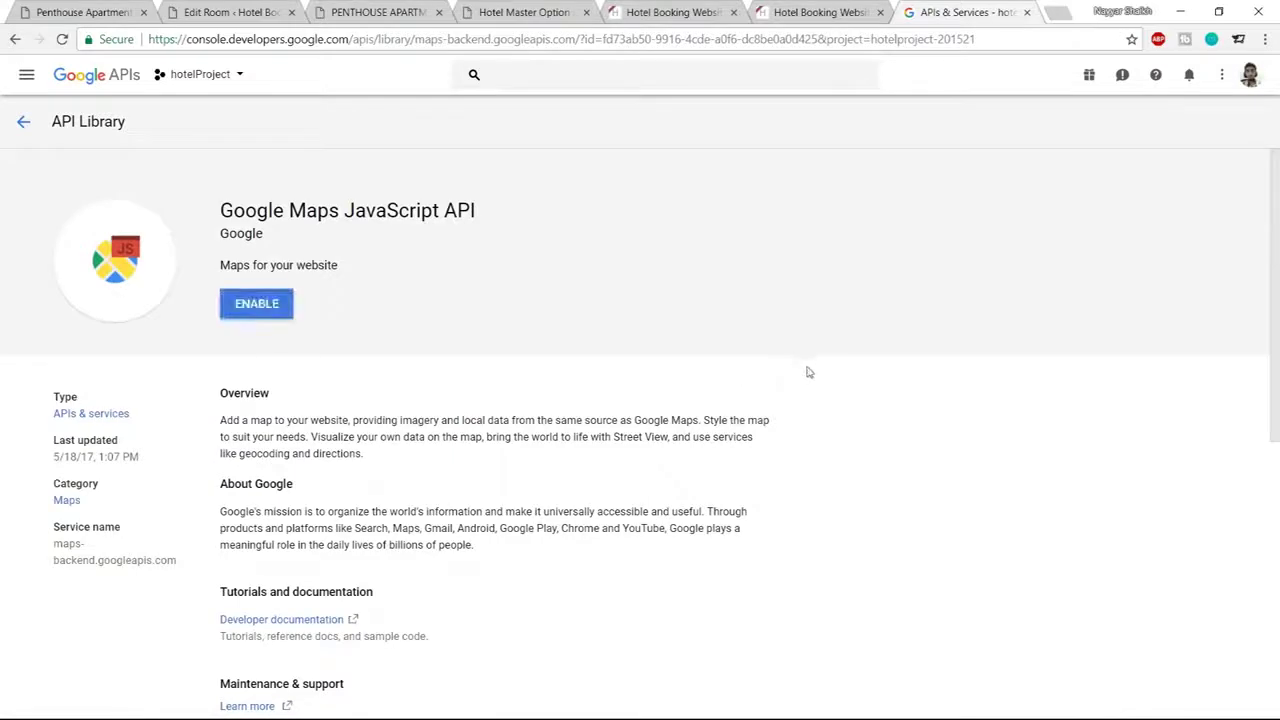
click(275, 316)
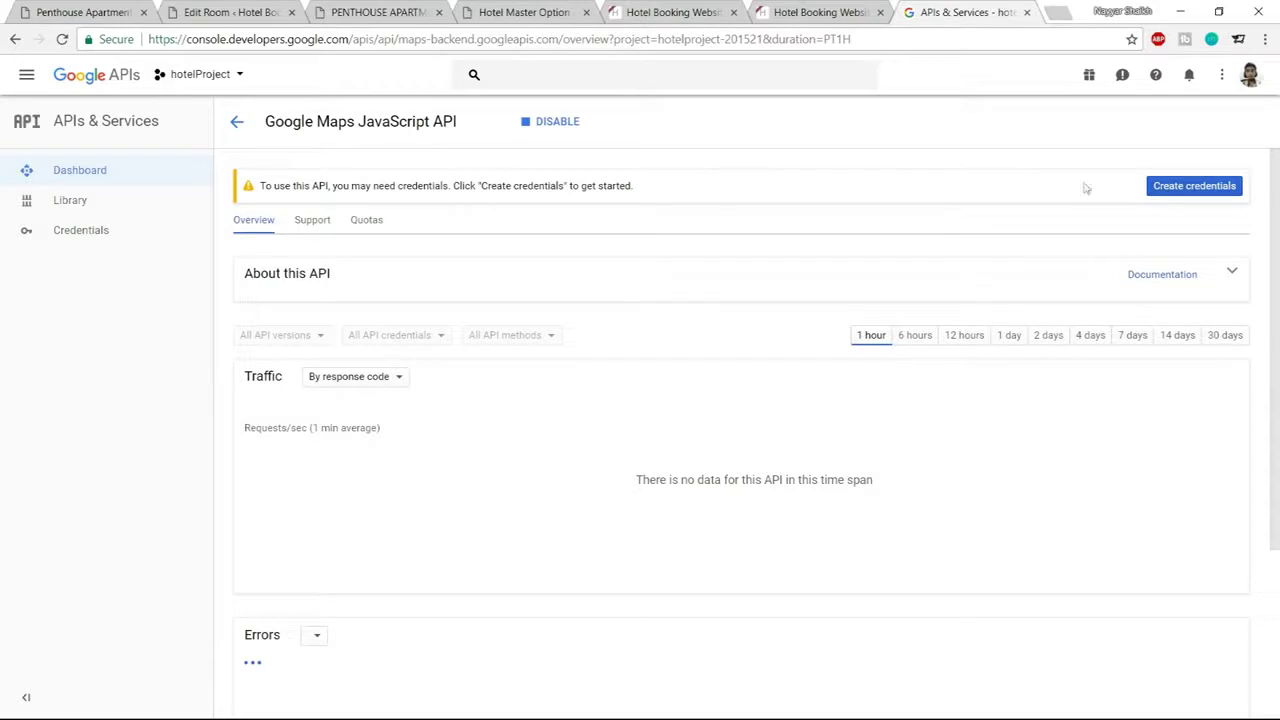
Generate an API key for the Maps JavaScript API through the credentials wizard
click(1172, 195)
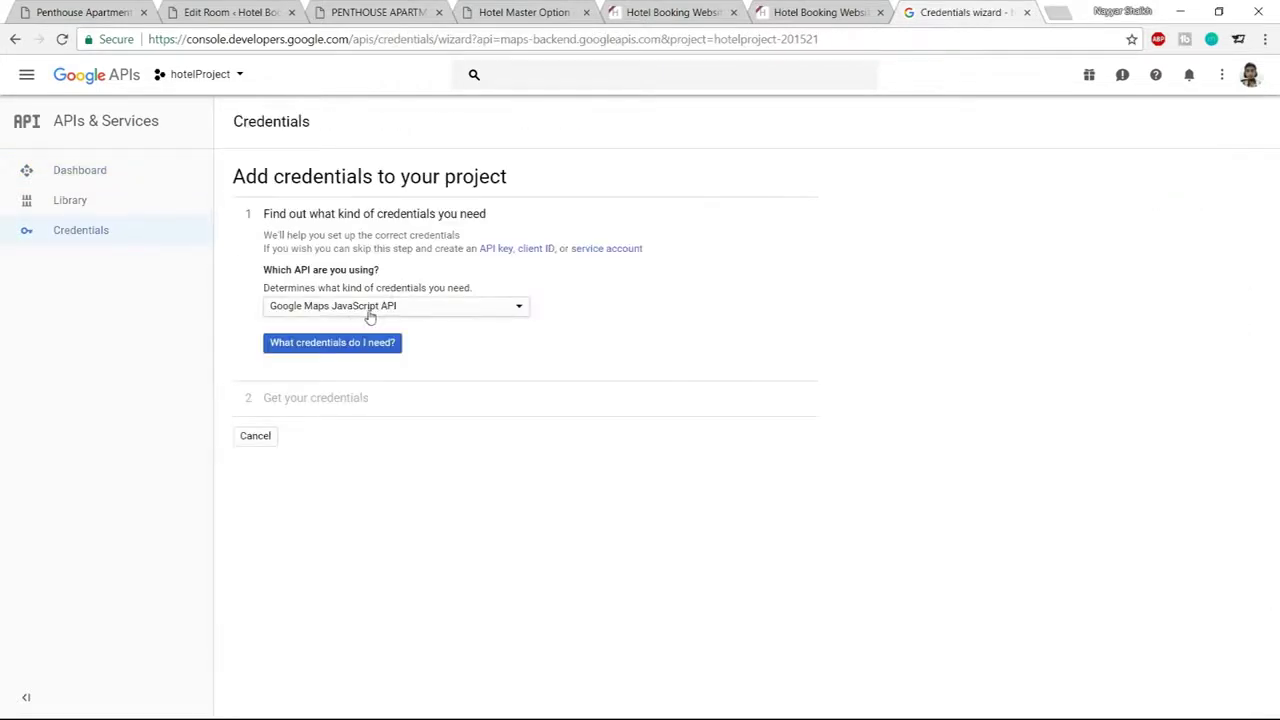
click(393, 316)
click(391, 312)
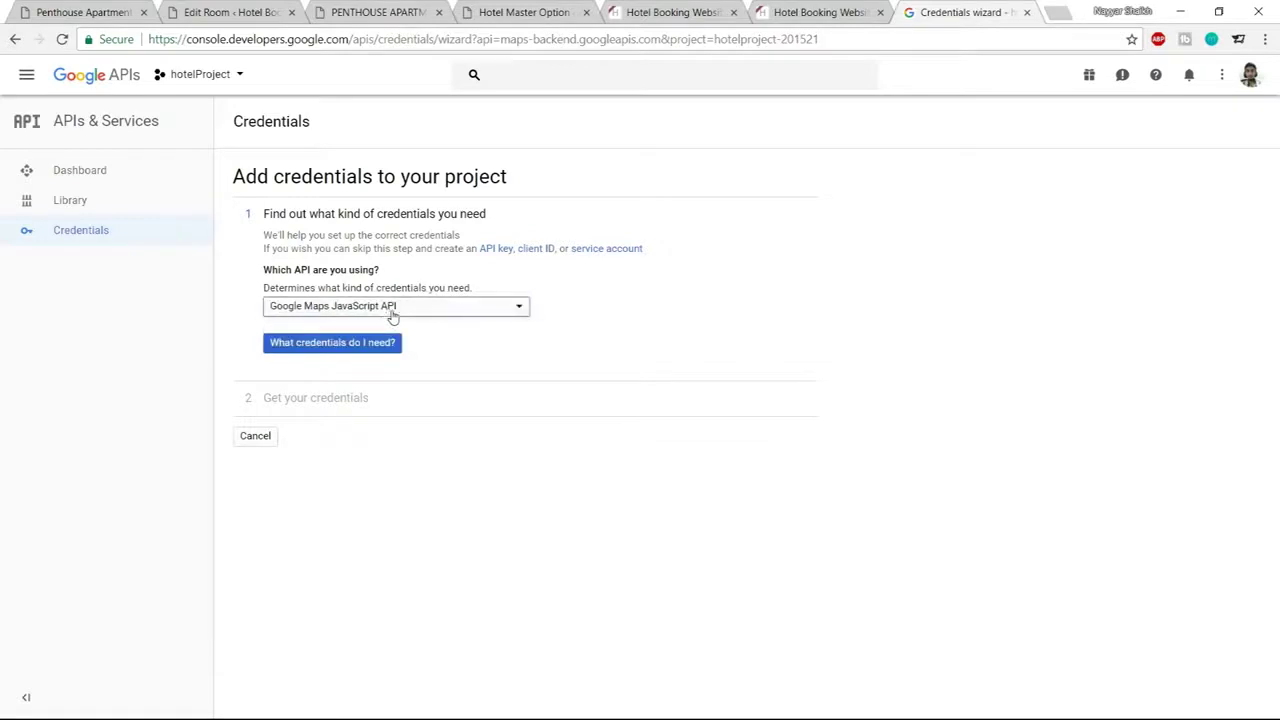
click(347, 346)
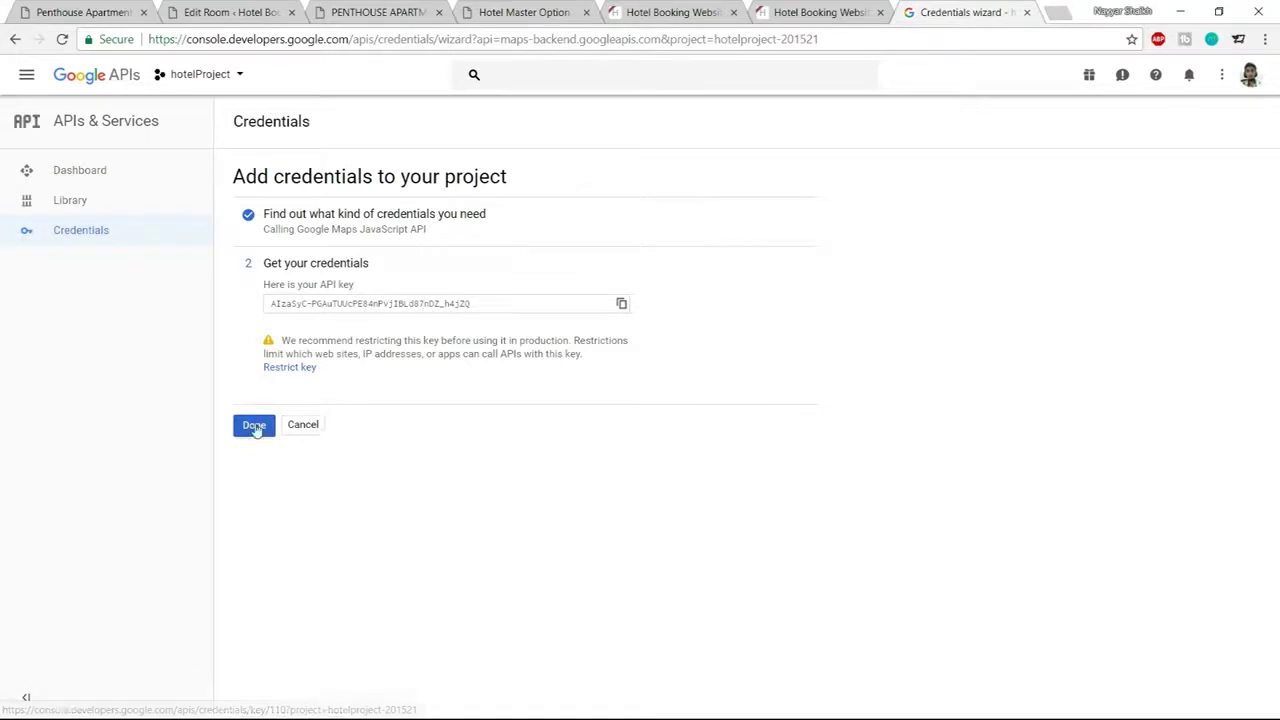
click(254, 425)
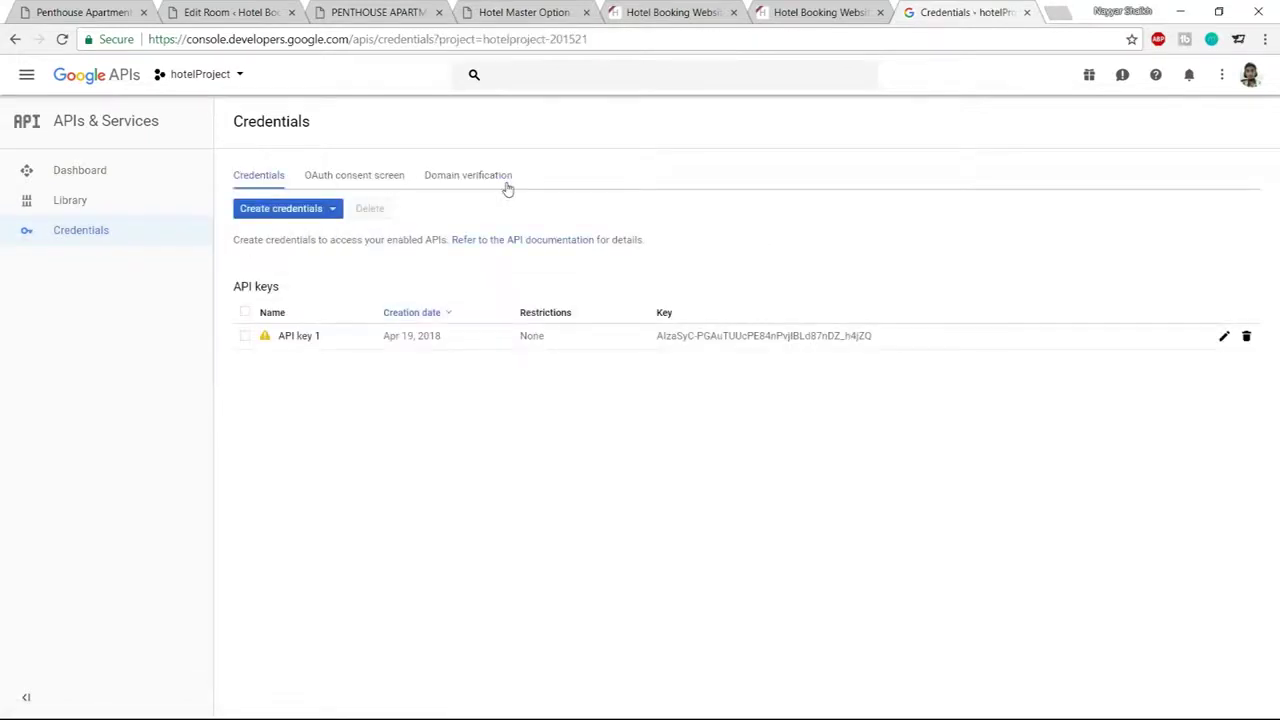
Add the hotel site's base address, copied from the room page, as an allowed domain
click(449, 180)
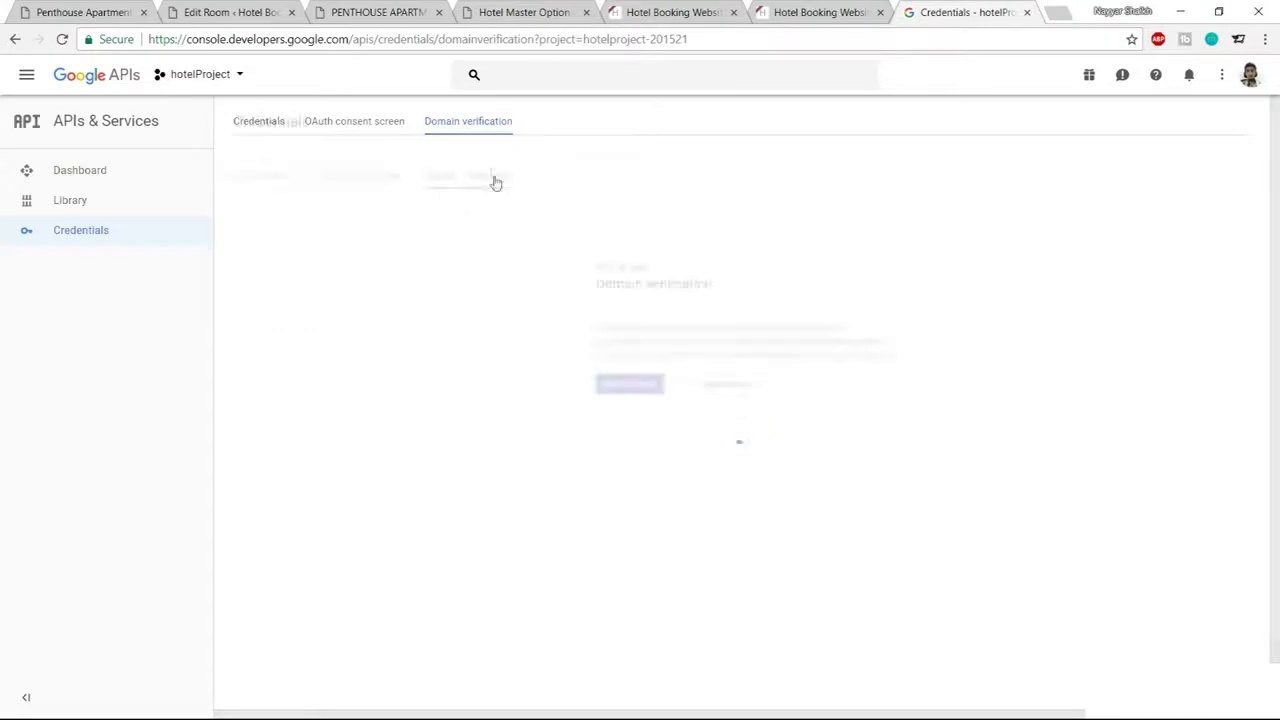
click(630, 384)
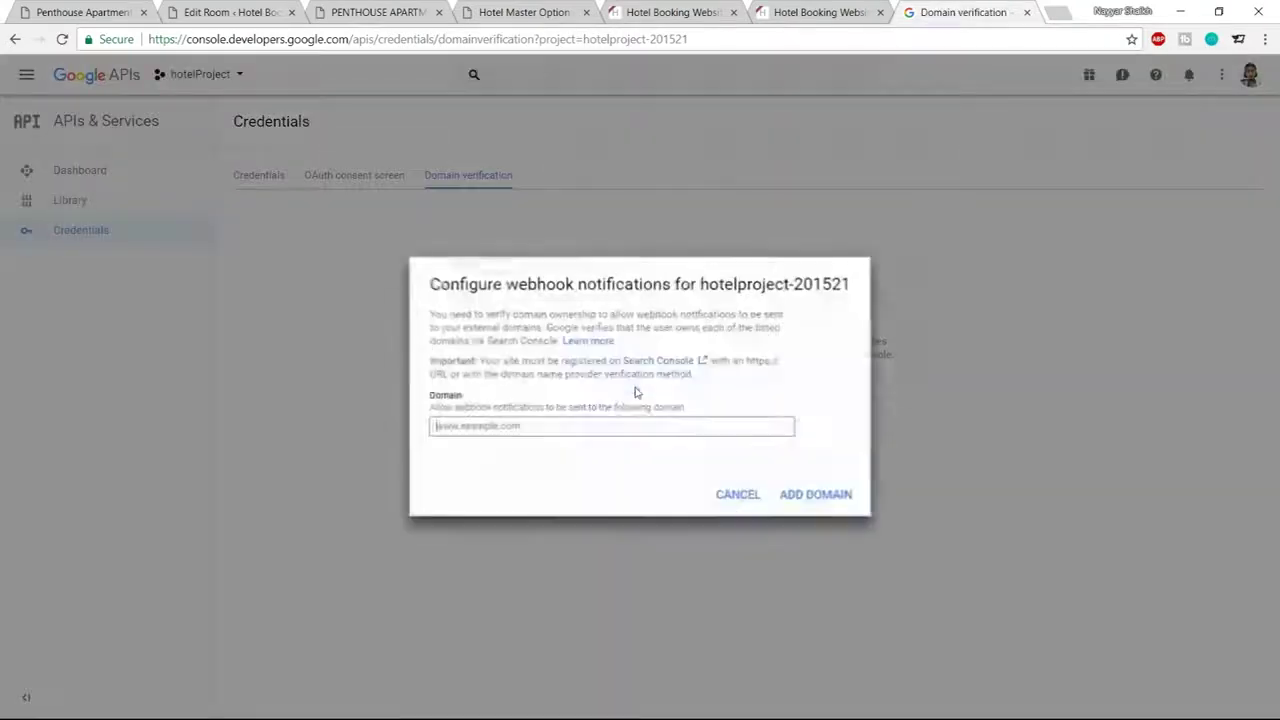
click(378, 12)
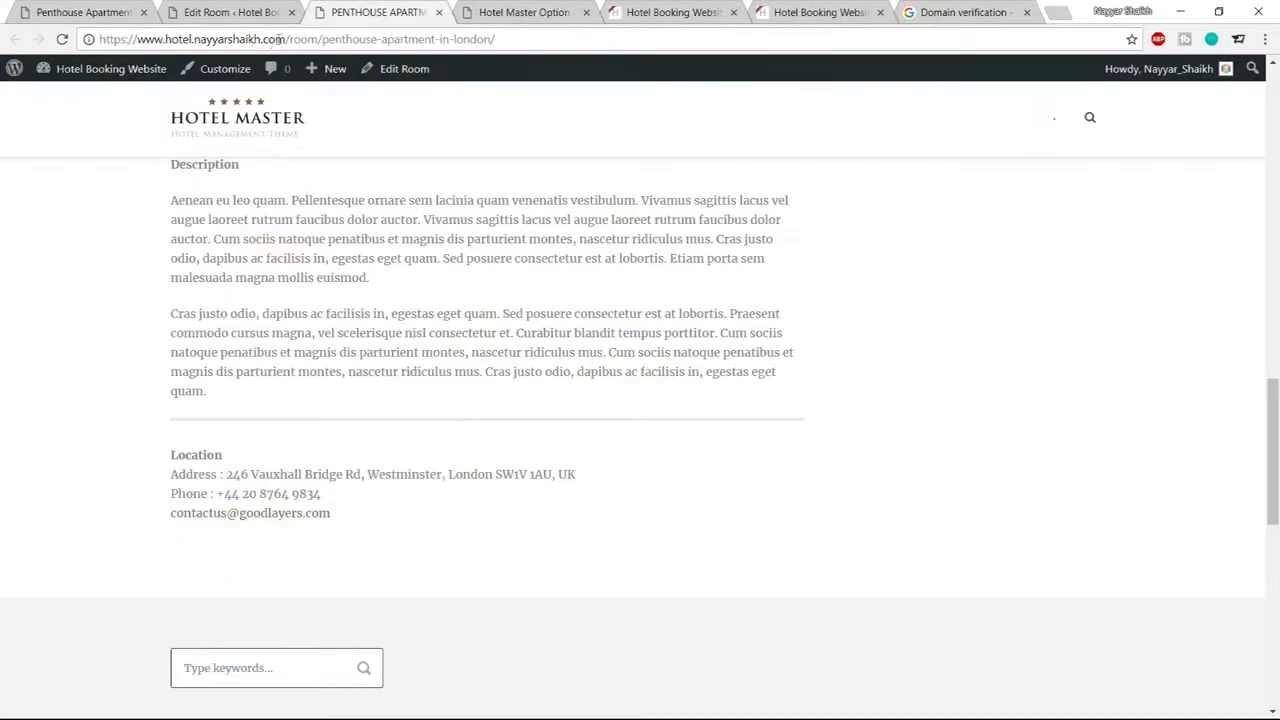
drag(287, 39, 105, 28)
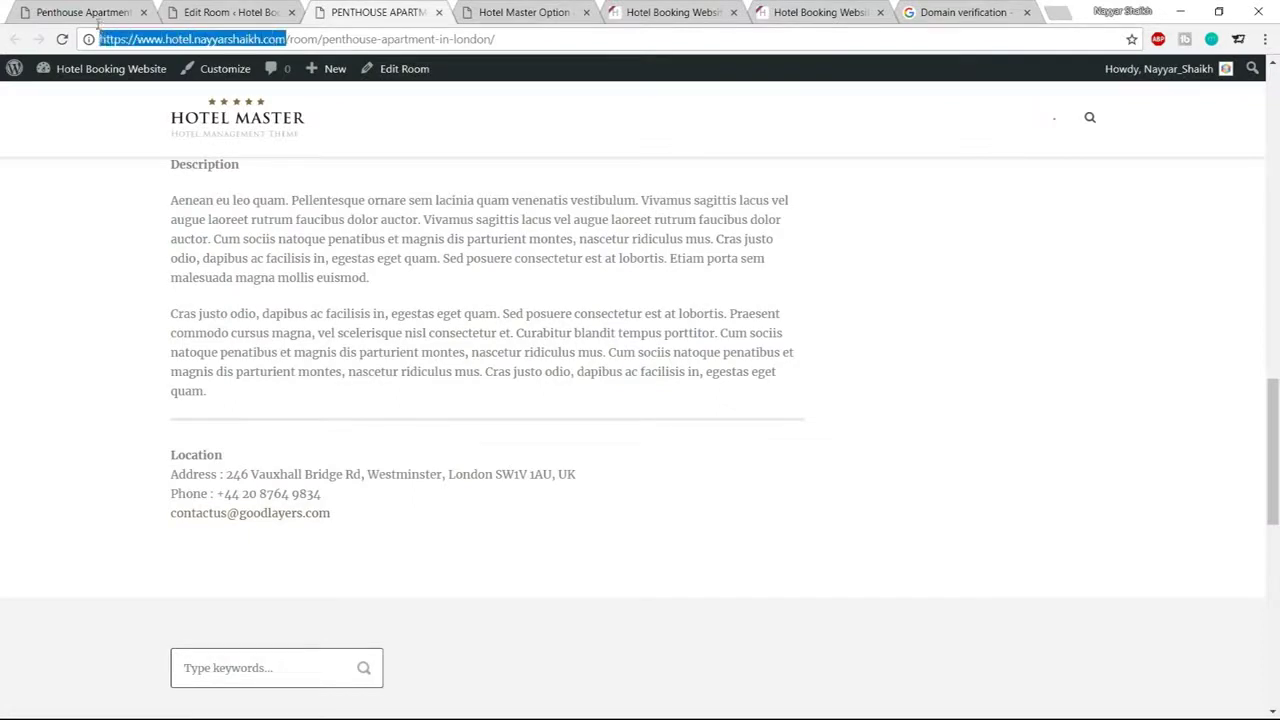
key(ctrl+c)
click(962, 12)
key(ctrl+v)
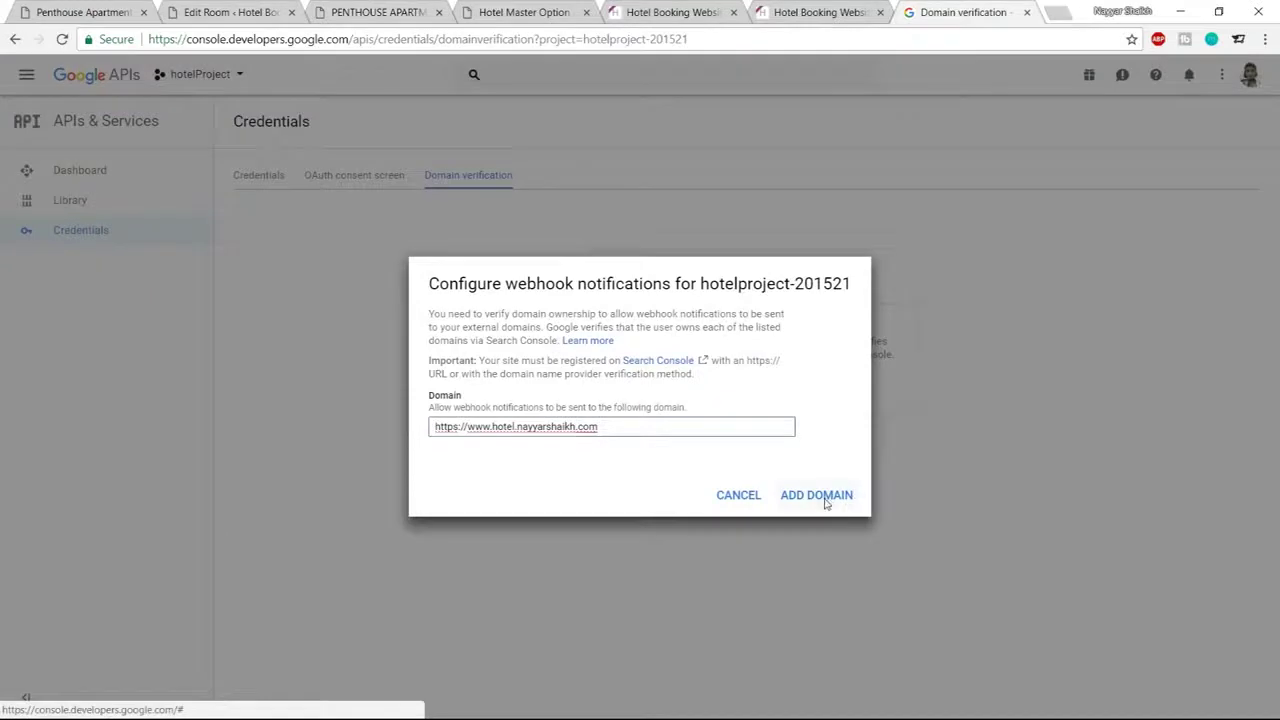
click(838, 495)
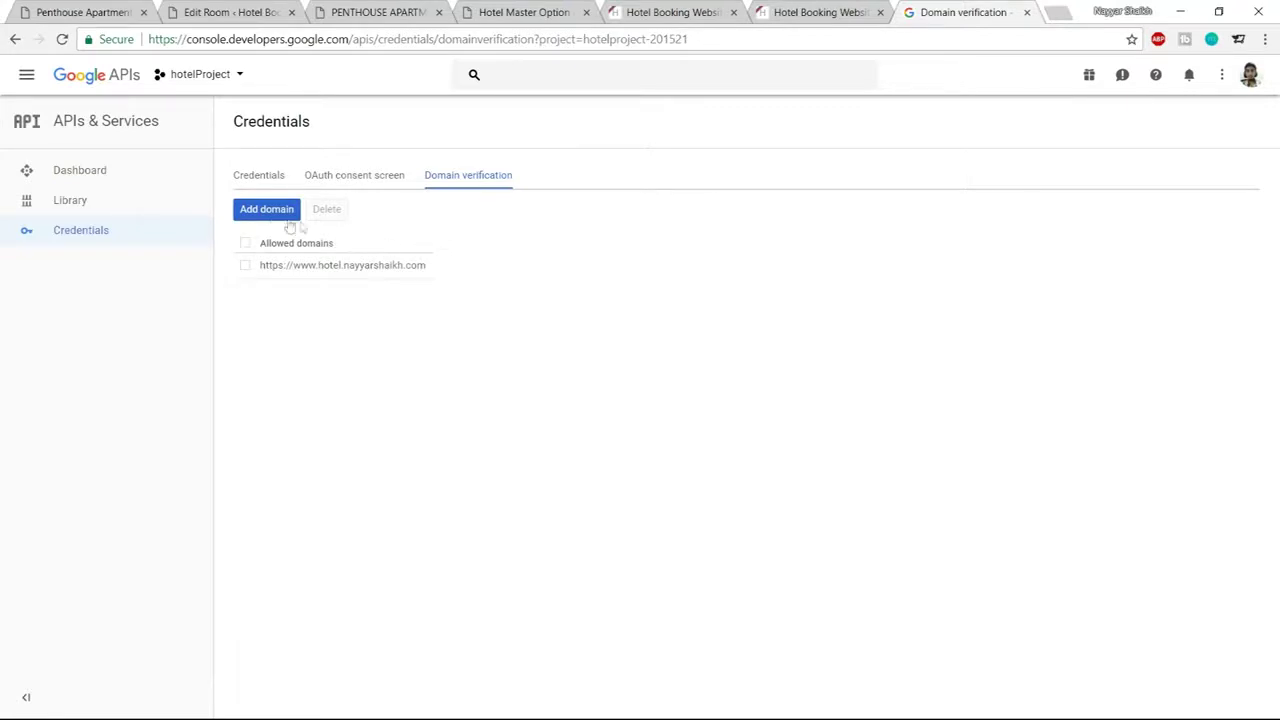
Submit the hotel3 domain too, then proceed to verify its ownership
click(275, 214)
key(ctrl+v)
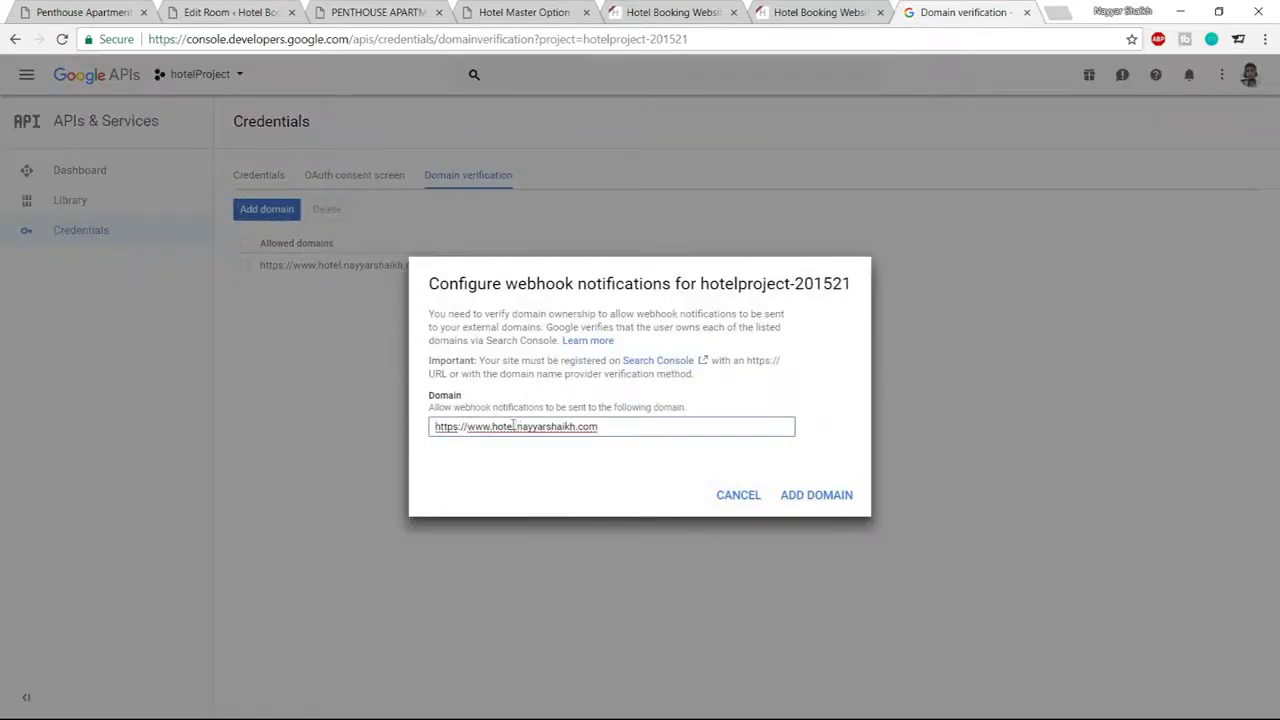
text(3)
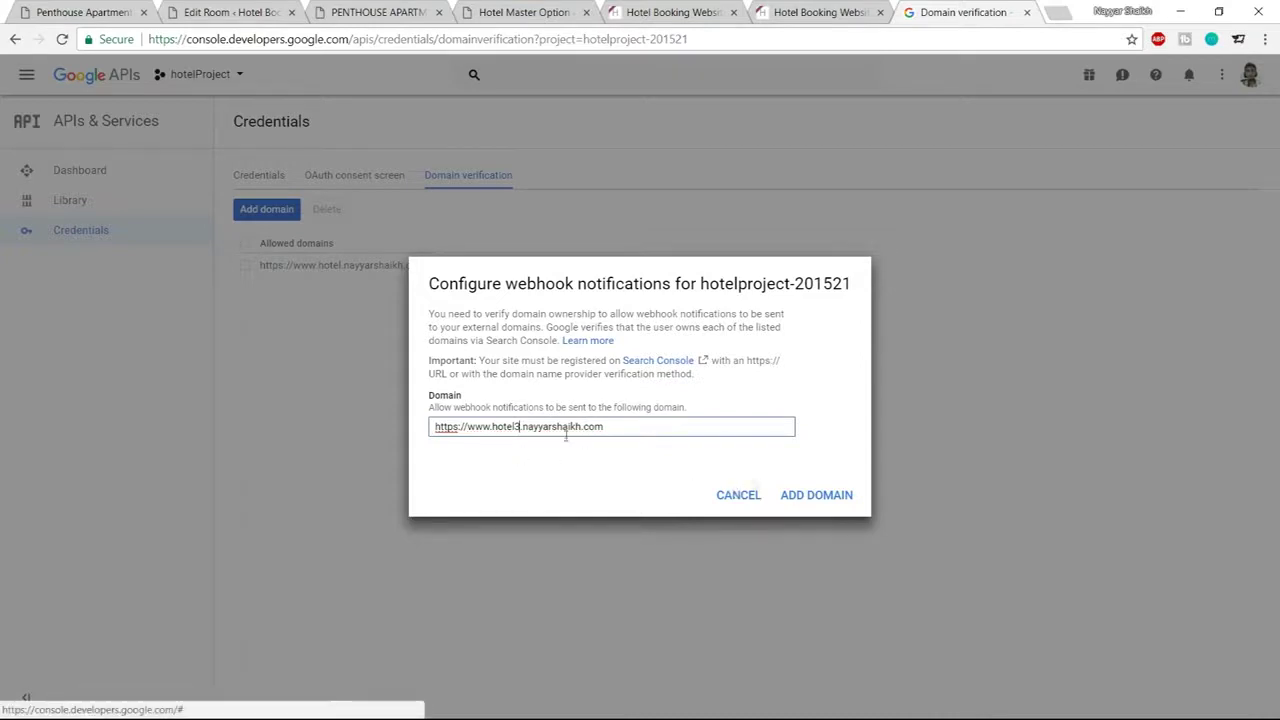
click(626, 435)
drag(626, 435, 432, 428)
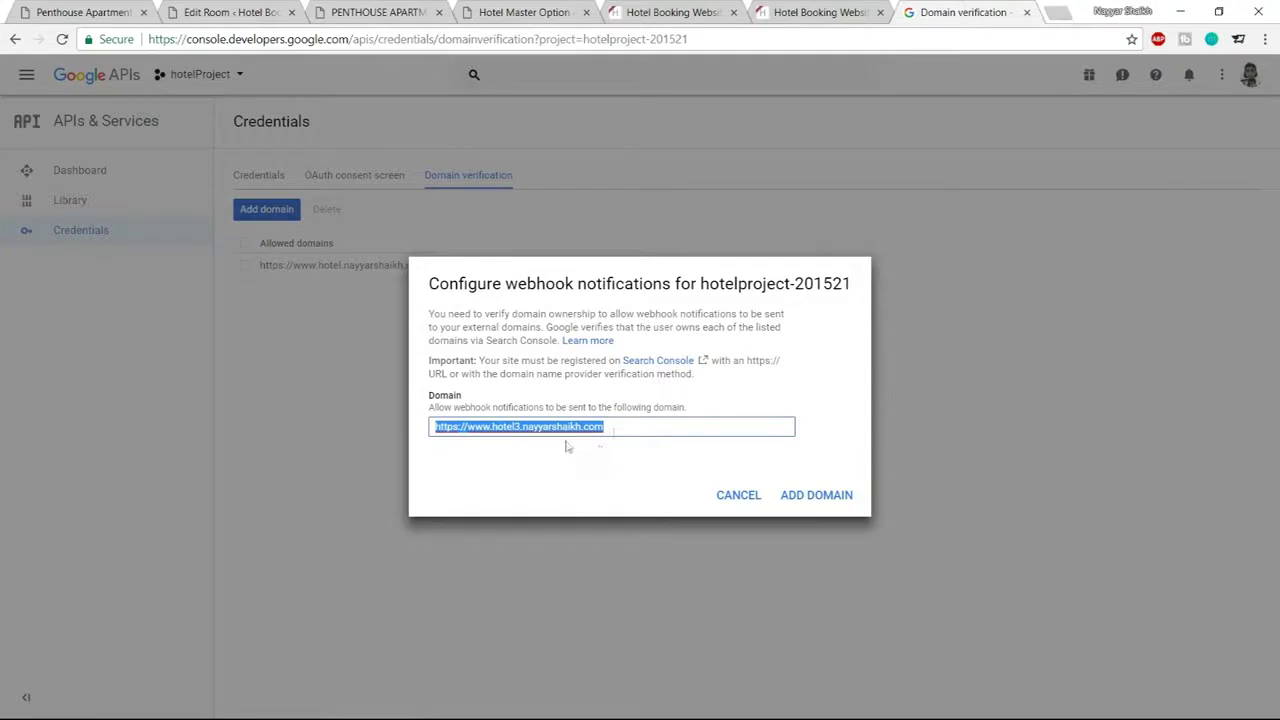
click(826, 498)
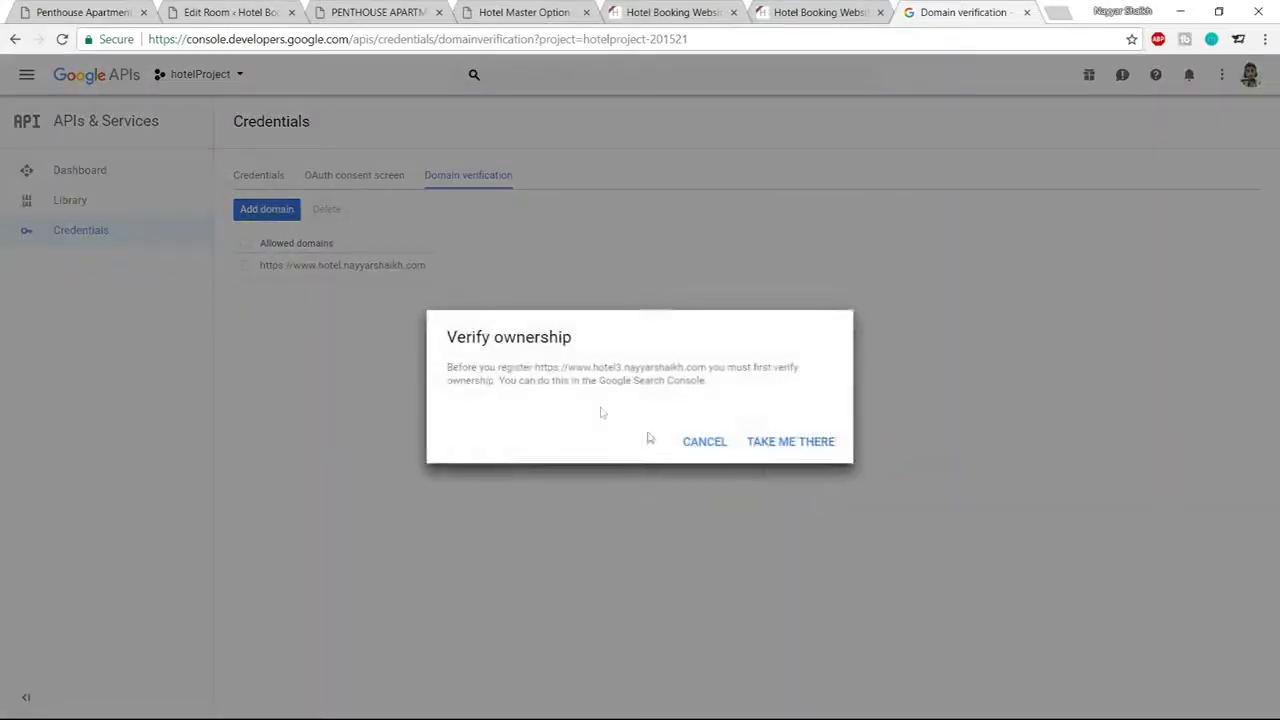
drag(455, 333, 570, 340)
click(592, 346)
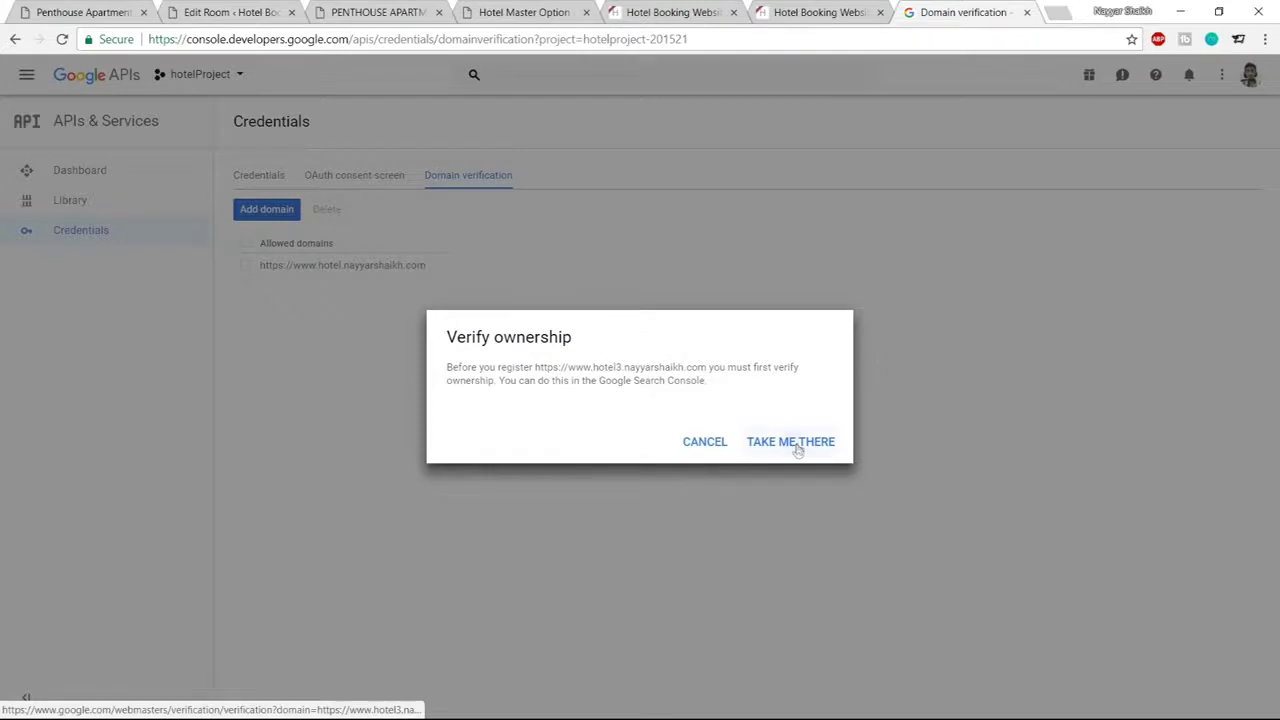
click(792, 447)
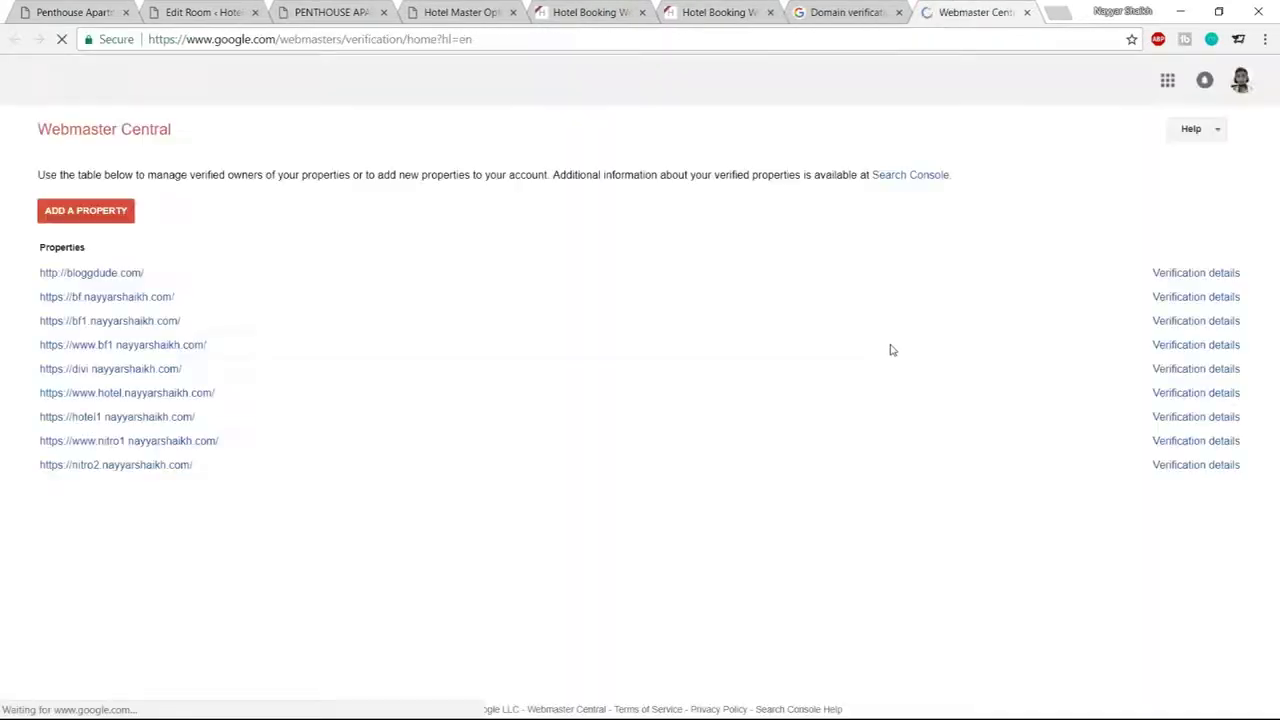
Add the hotel3 site as a property, download its HTML verification file, and dismiss FileZilla's update check
click(99, 215)
key(ctrl+v)
click(370, 256)
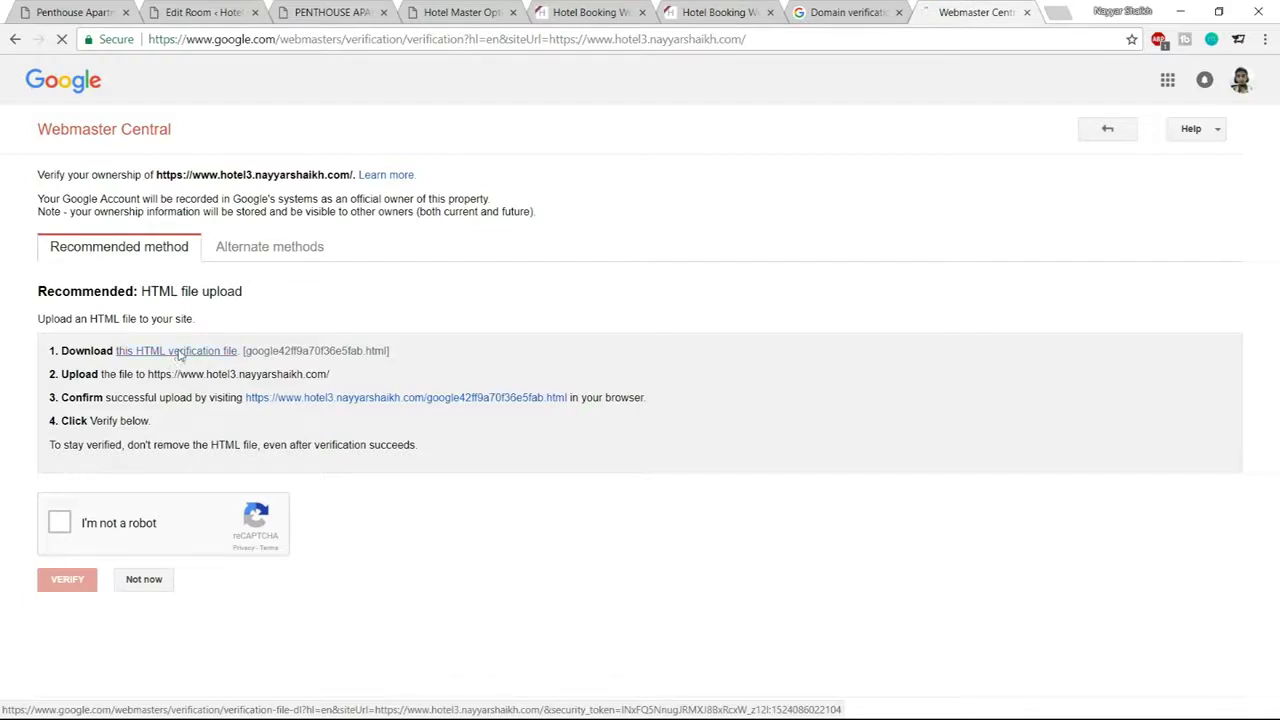
click(224, 354)
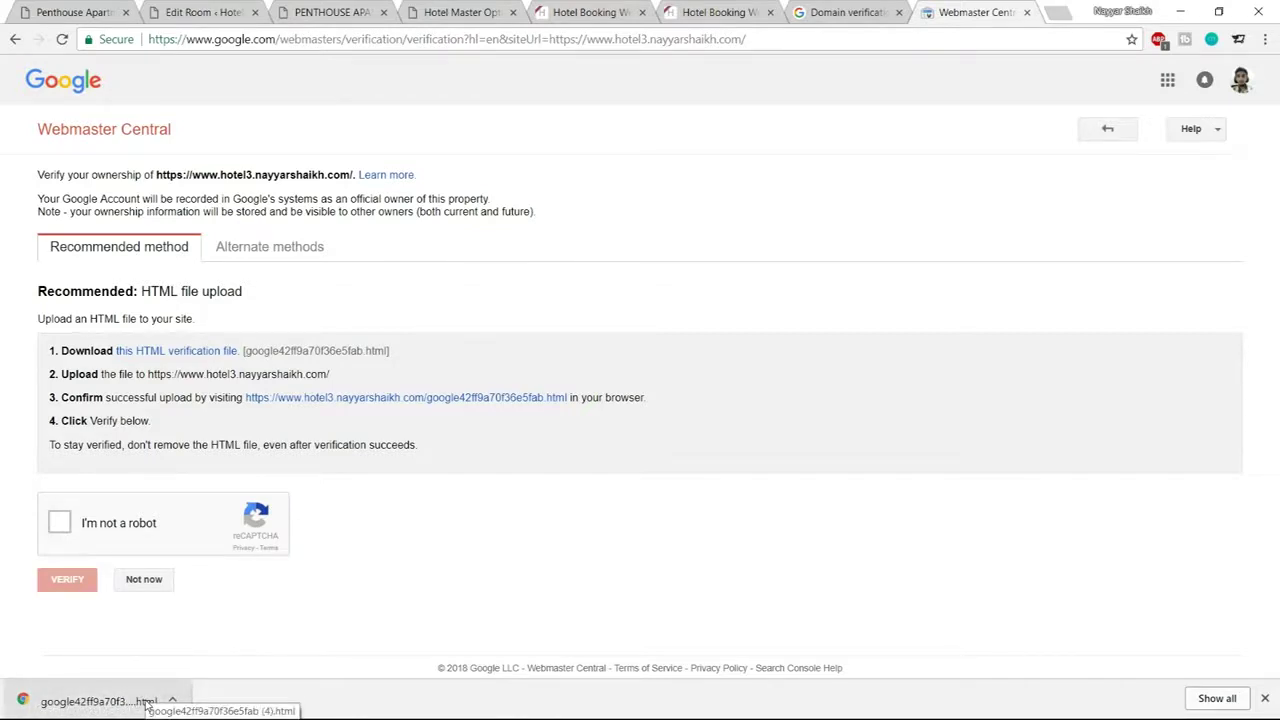
click(1267, 700)
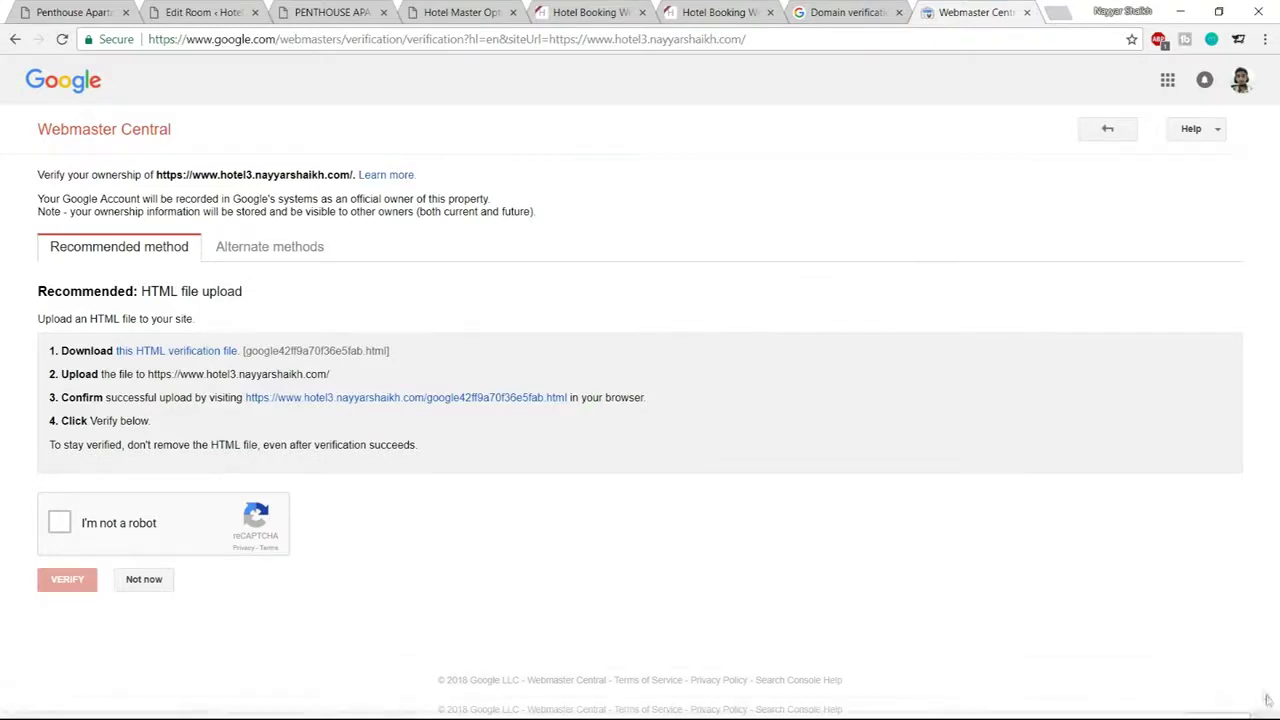
click(986, 571)
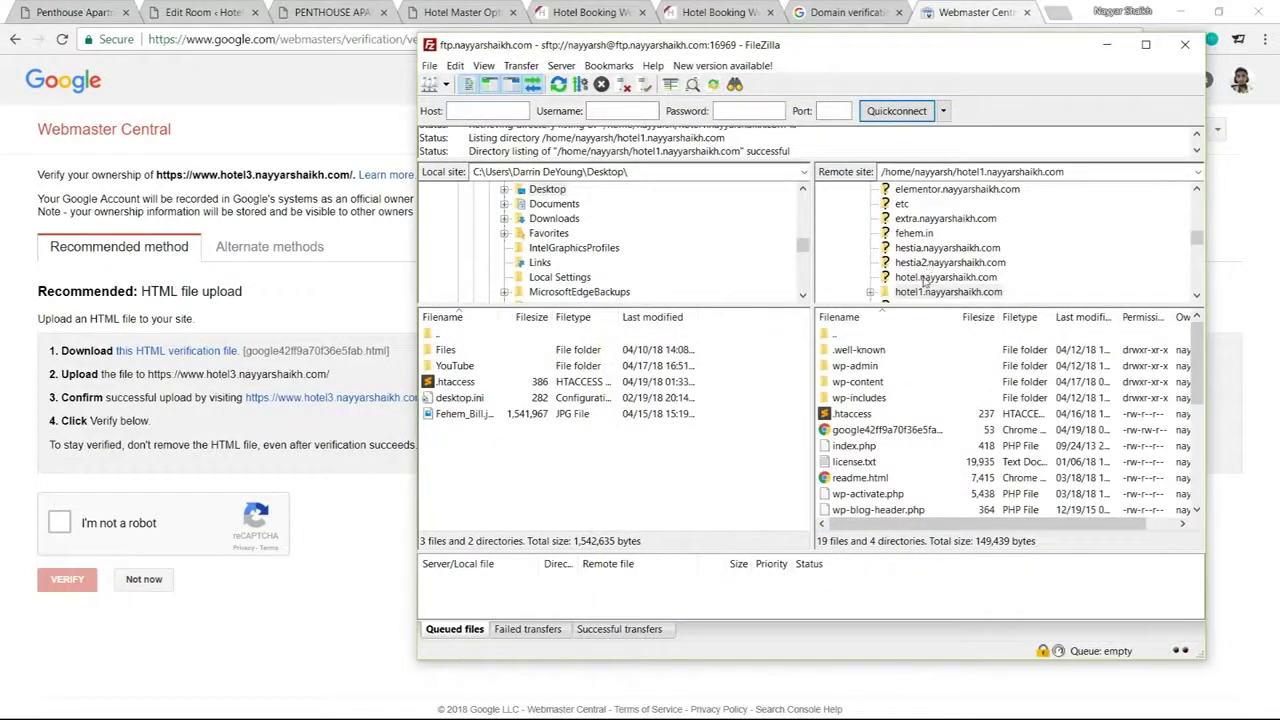
Upload google42ff9a70f36e5fab.html from Desktop\Files into hotel.nayyarshaikh.com, overwriting the existing copy
click(934, 279)
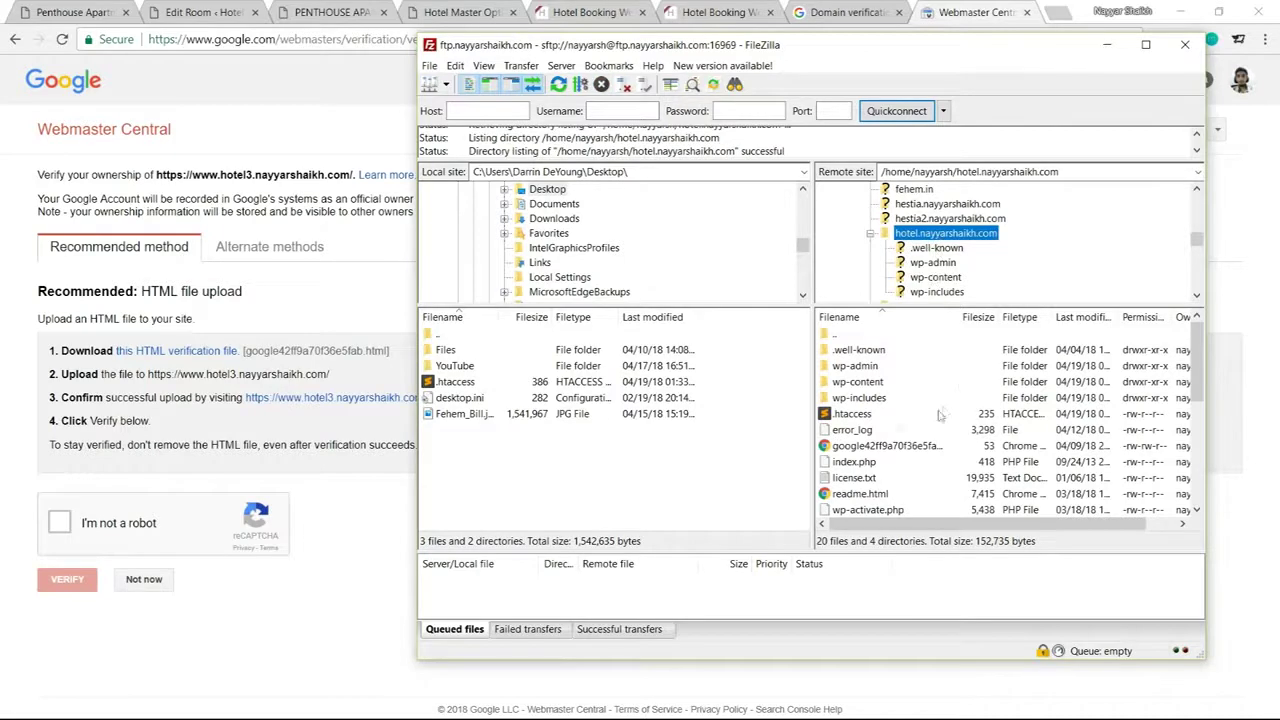
double_click(447, 350)
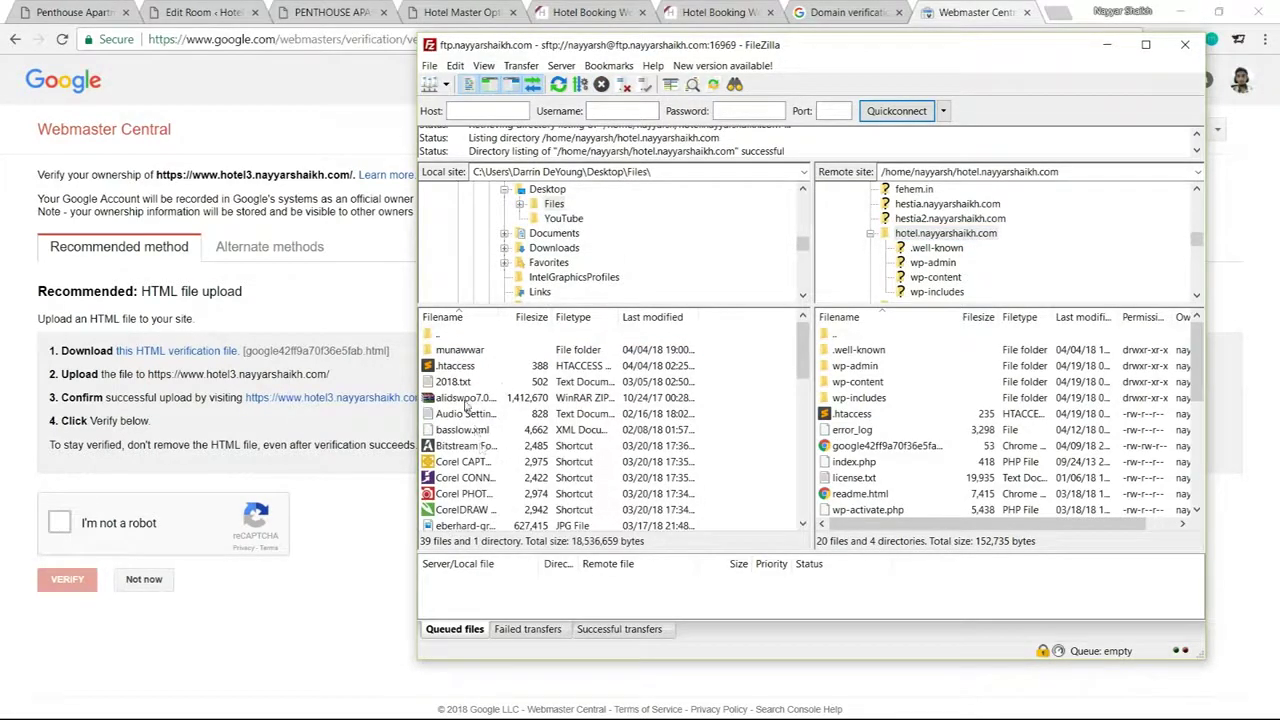
scroll(467, 404, down, 5)
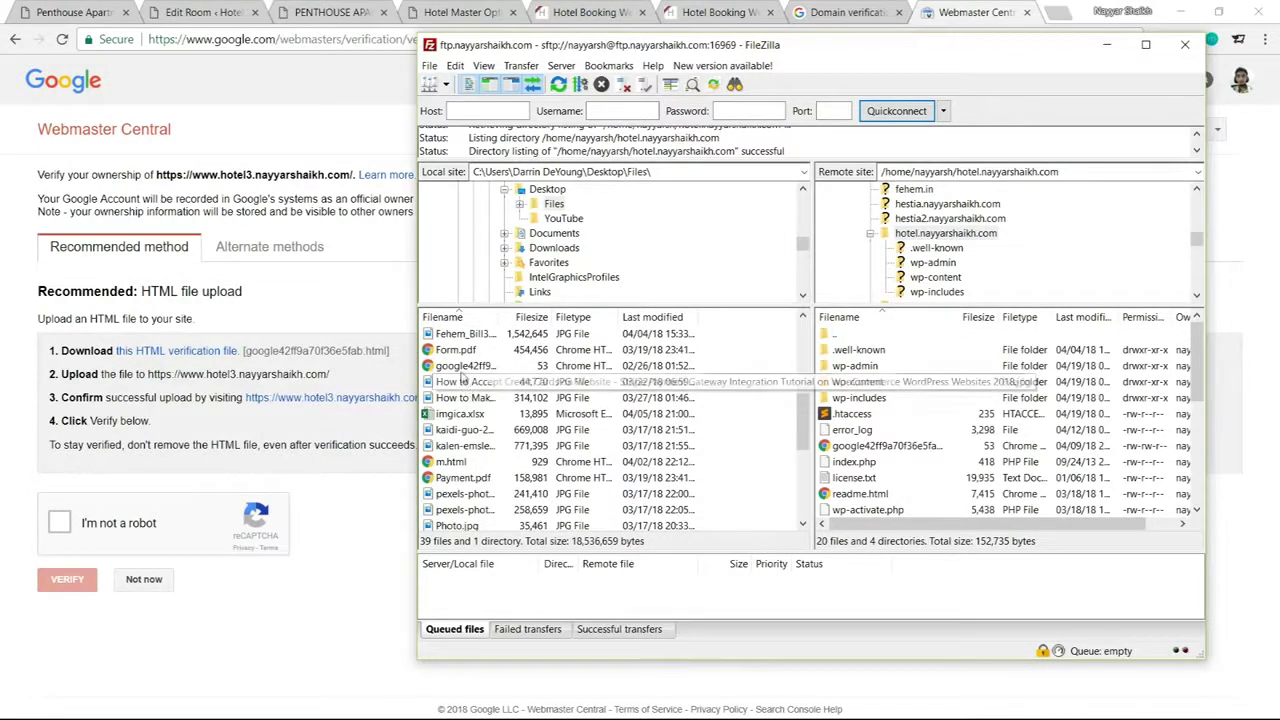
click(464, 367)
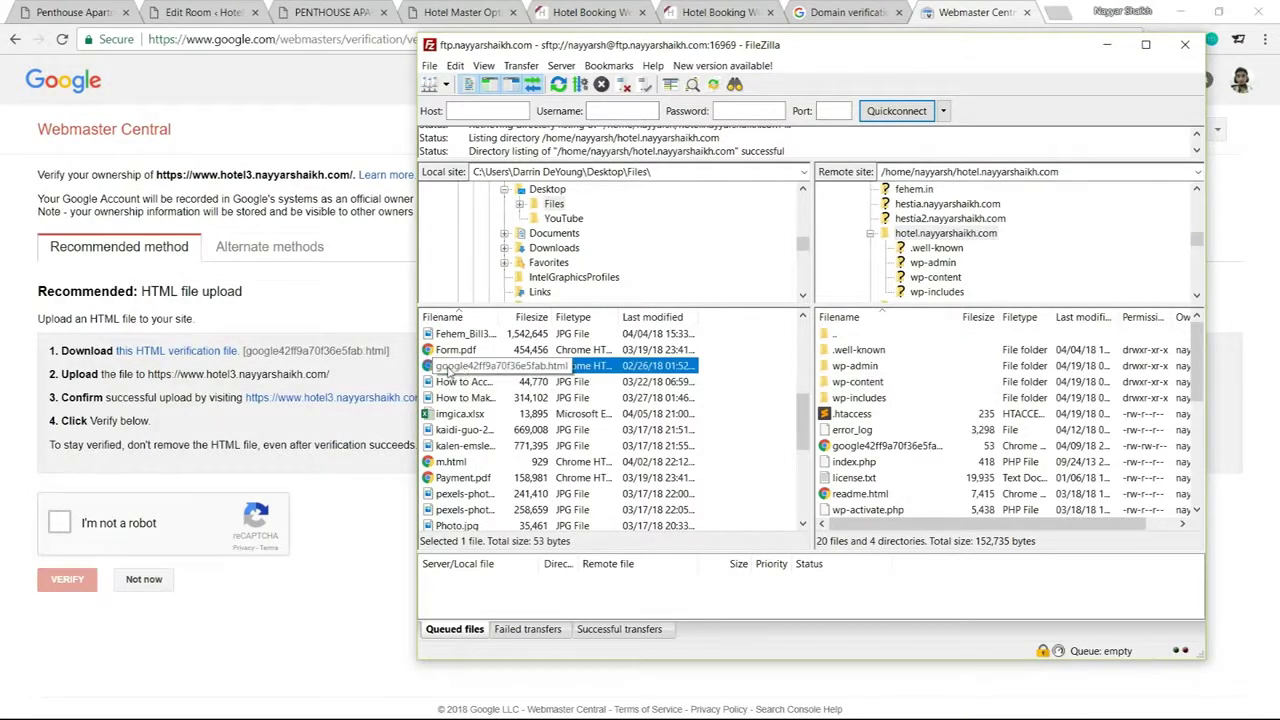
drag(519, 355, 920, 455)
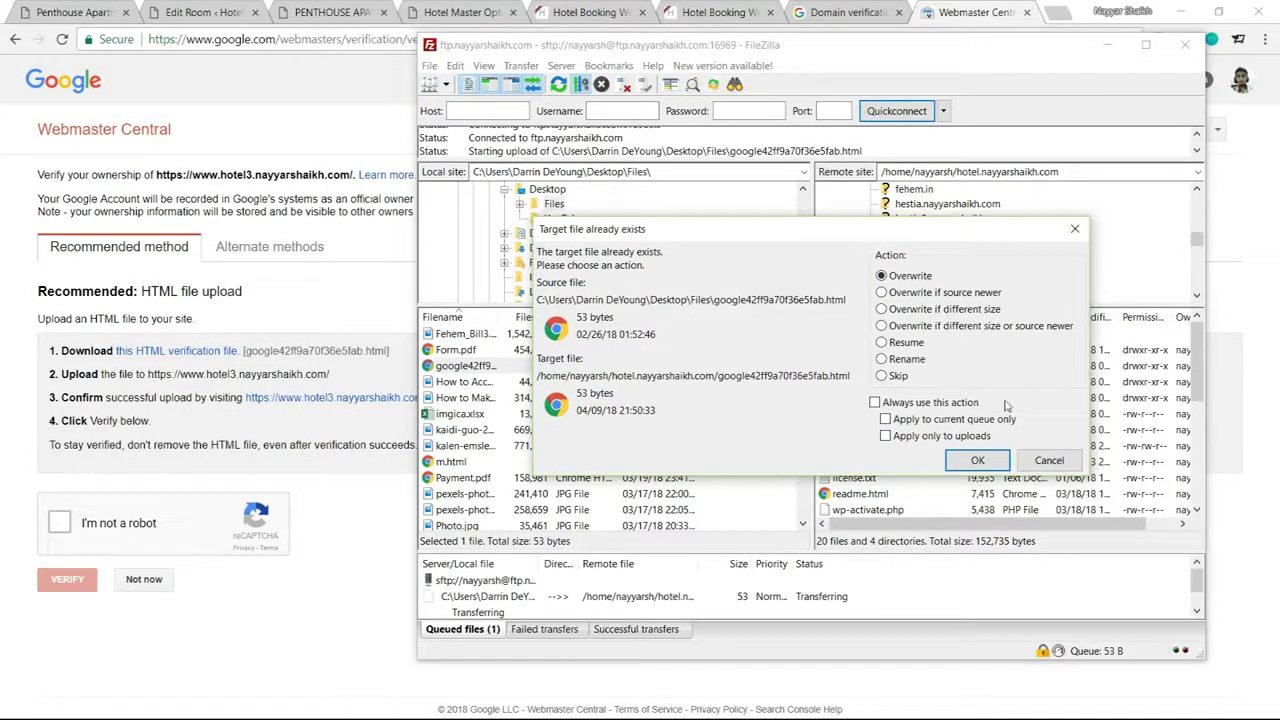
click(977, 462)
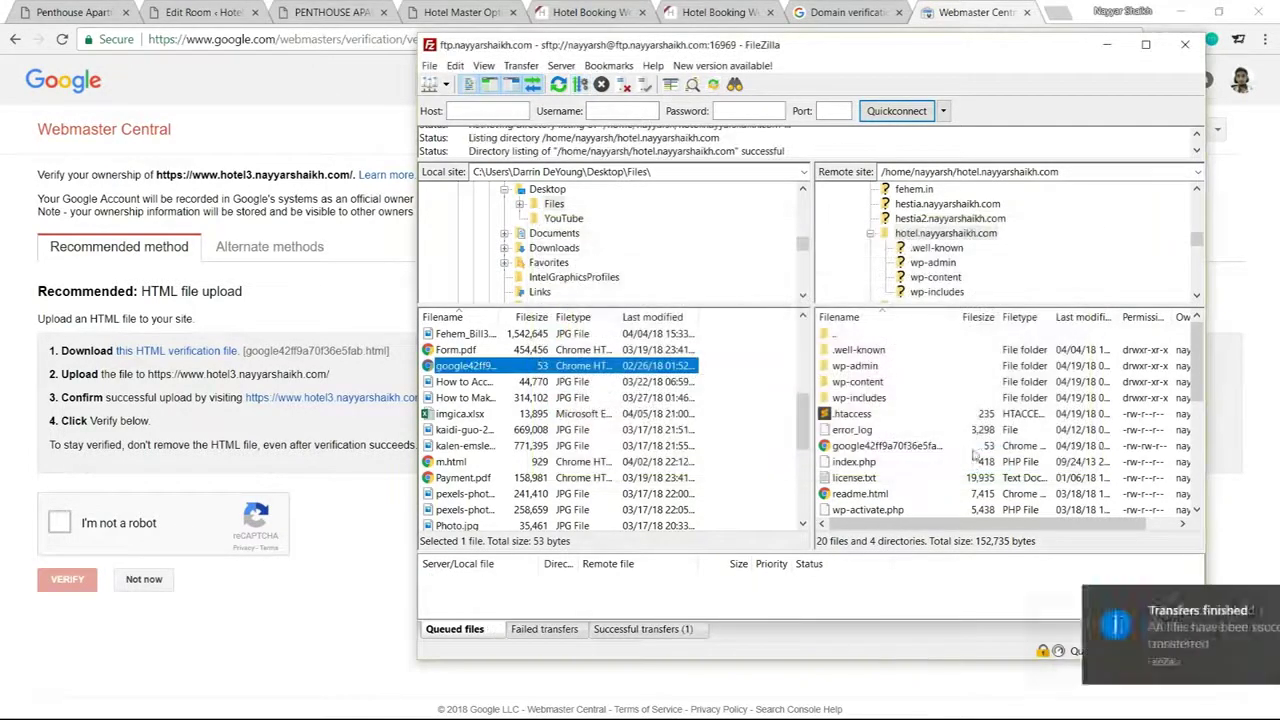
click(203, 463)
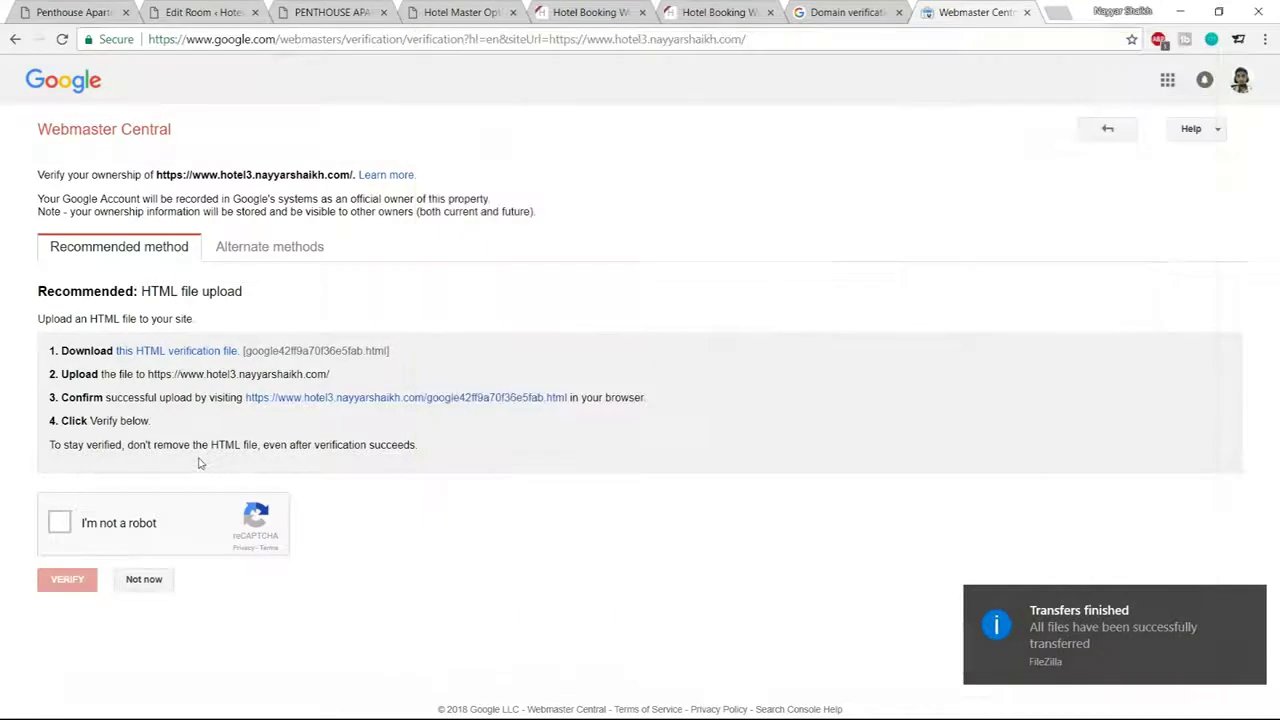
Pass the reCAPTCHA check on the hotel3 verification page, then close that tab
click(60, 533)
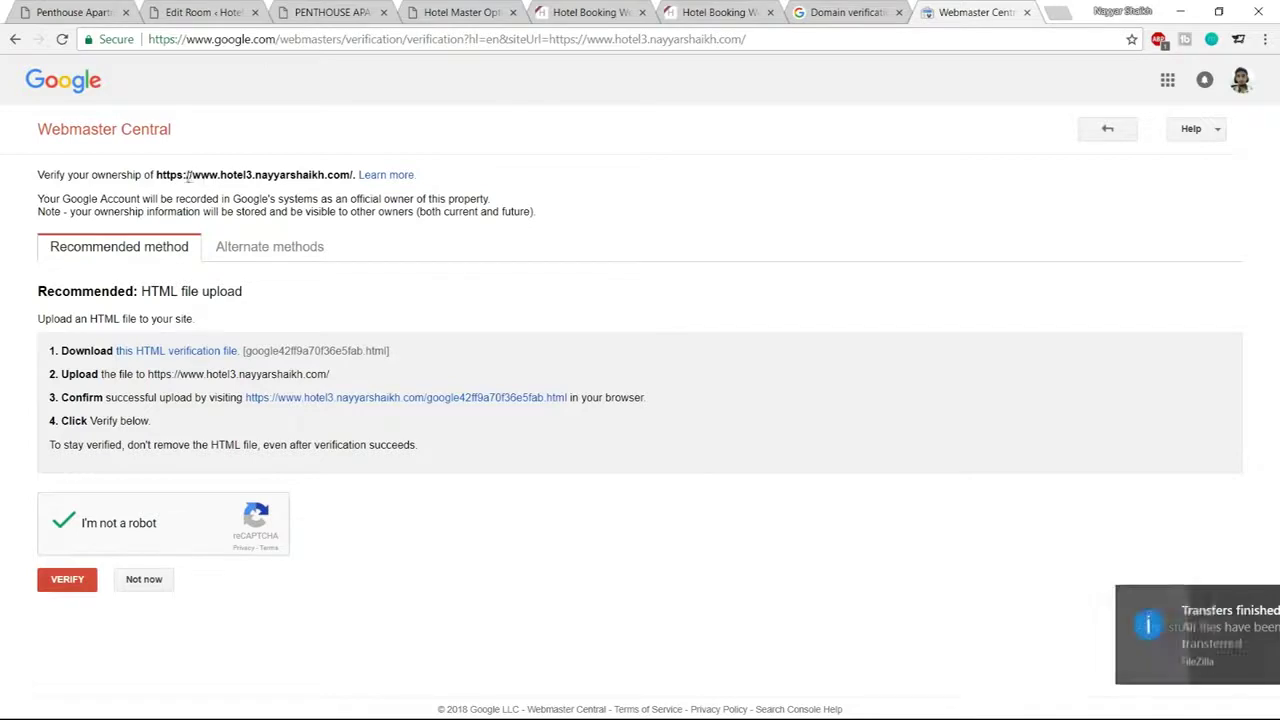
drag(157, 175, 340, 175)
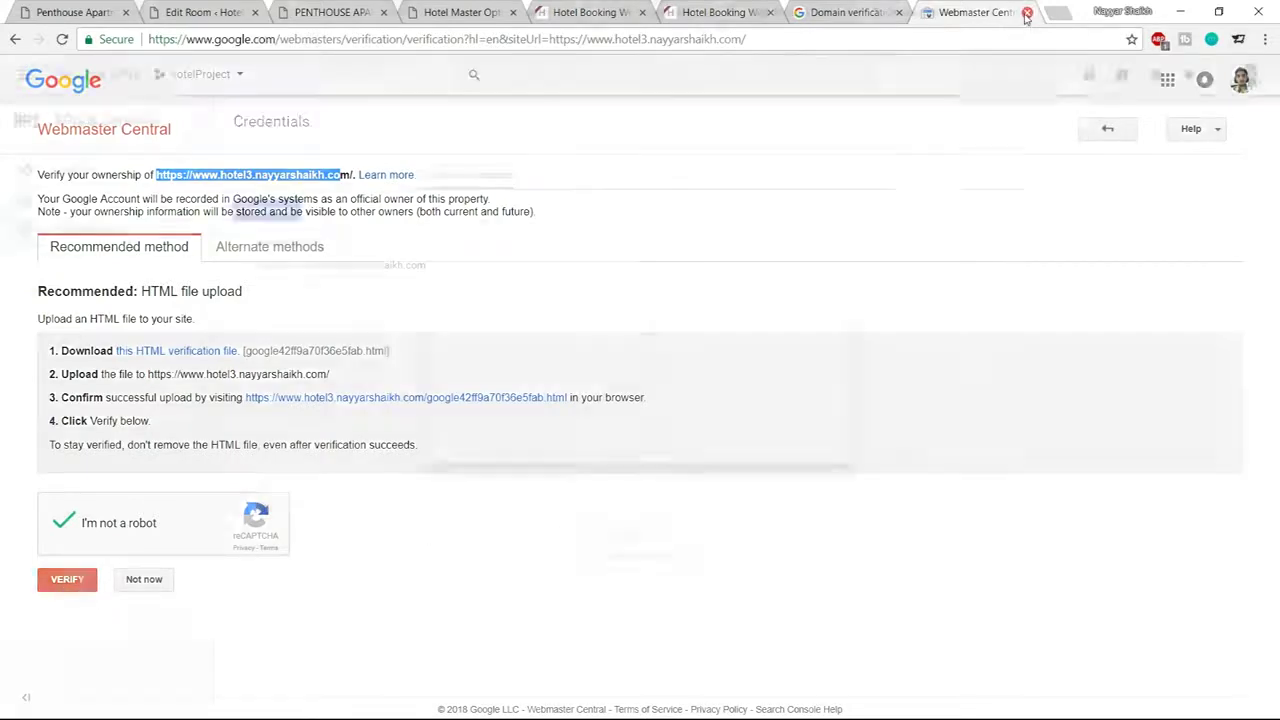
click(1027, 14)
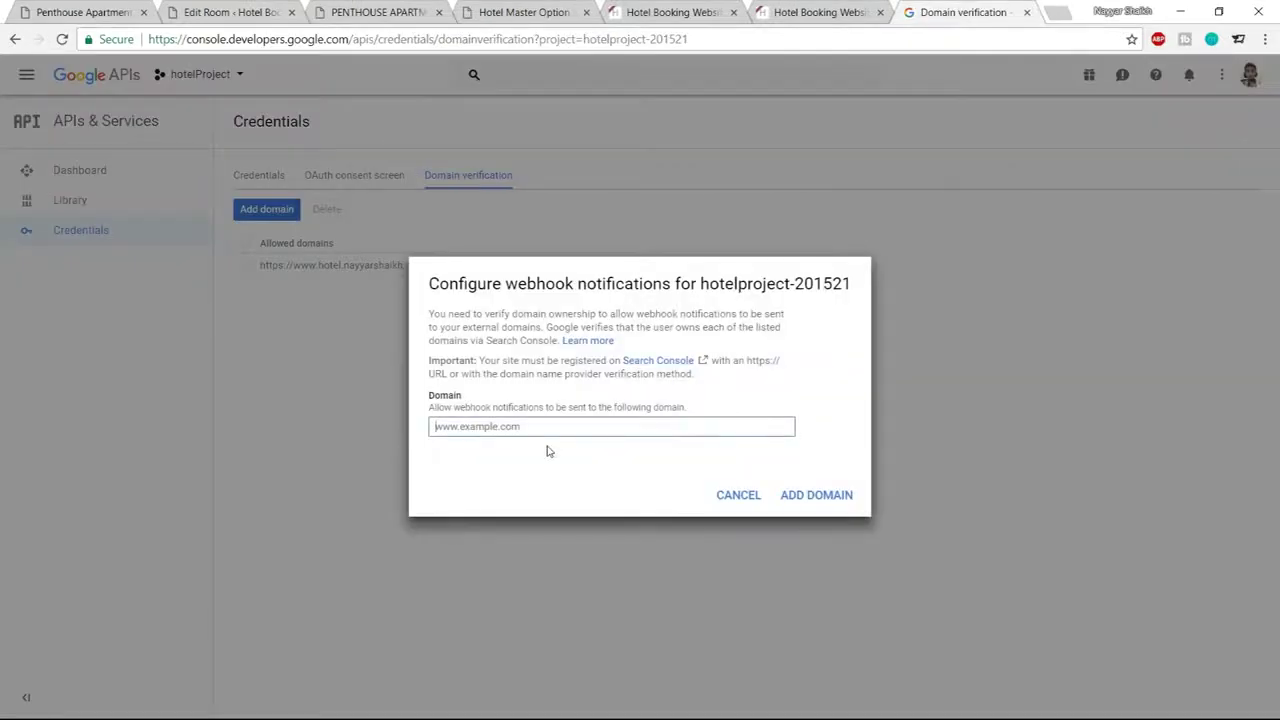
Cancel the domain entry and copy API key 1 from the Credentials list
text(https://www.hotel.nayyarshaikh.com)
click(737, 498)
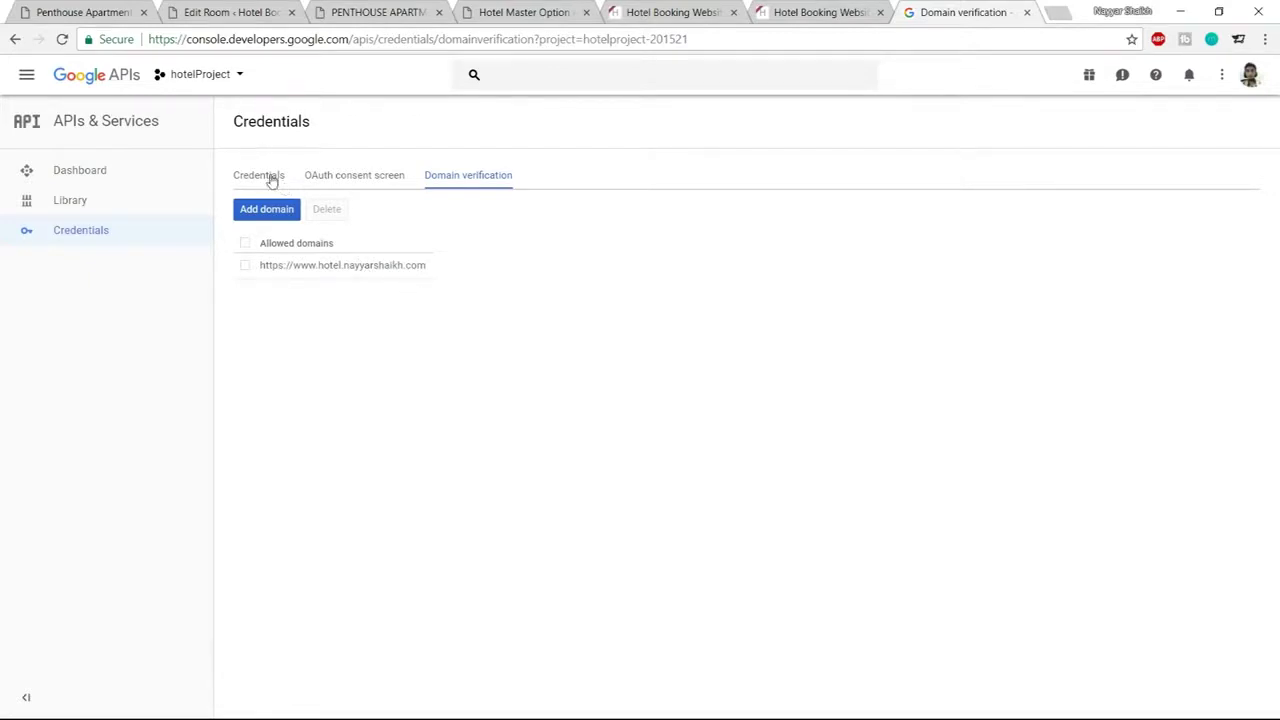
click(271, 180)
drag(871, 337, 700, 335)
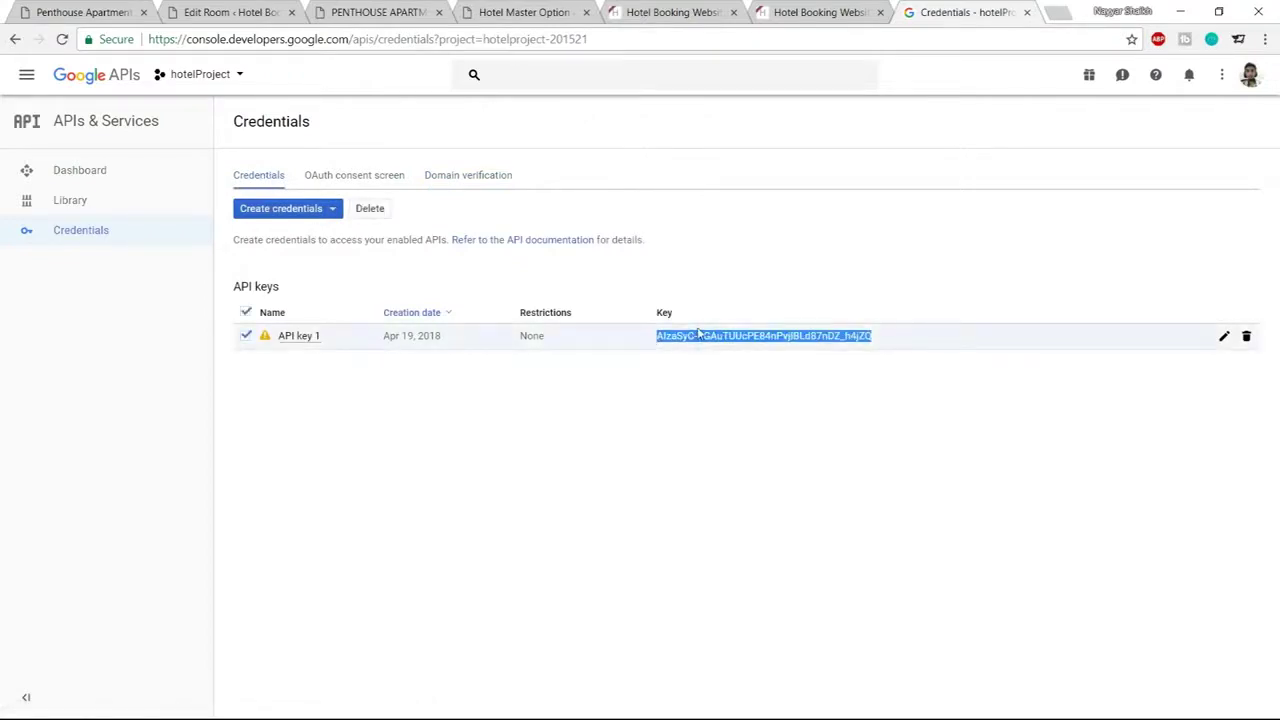
click(221, 10)
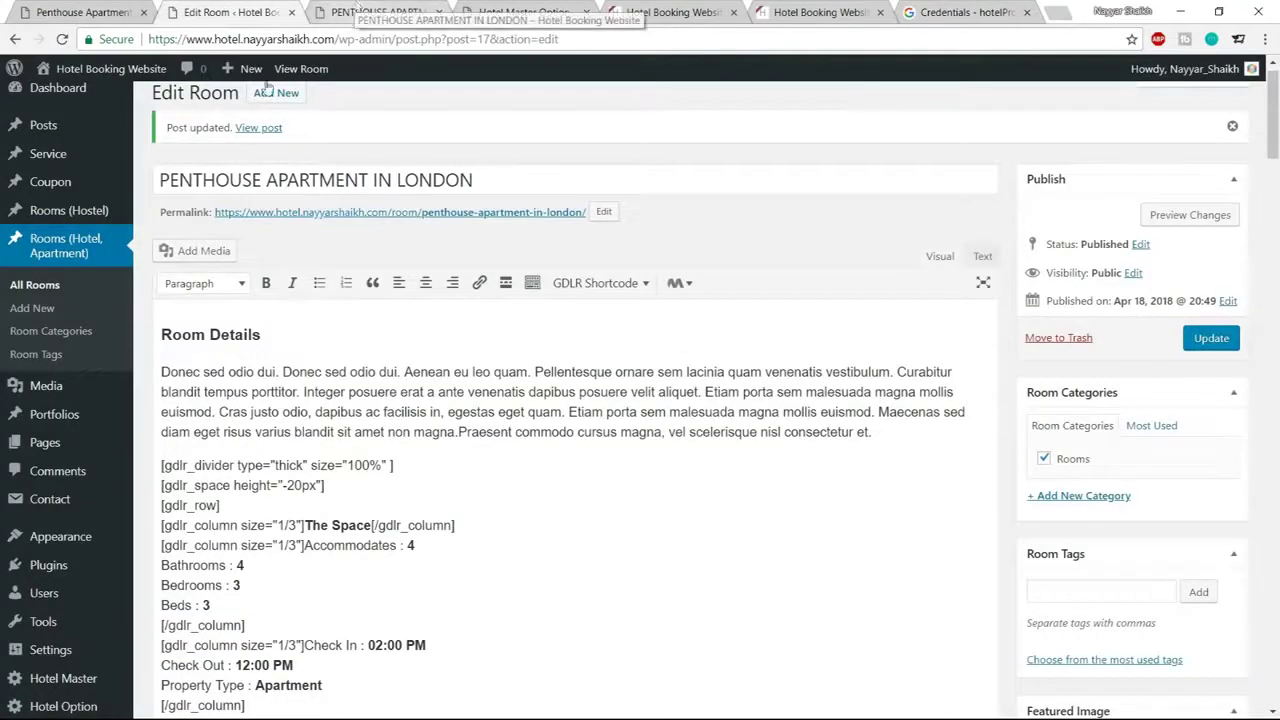
Paste the copied key into the plugin's Google Maps API Key setting and save
scroll(60, 480, down, 3)
mouse_move(70, 677)
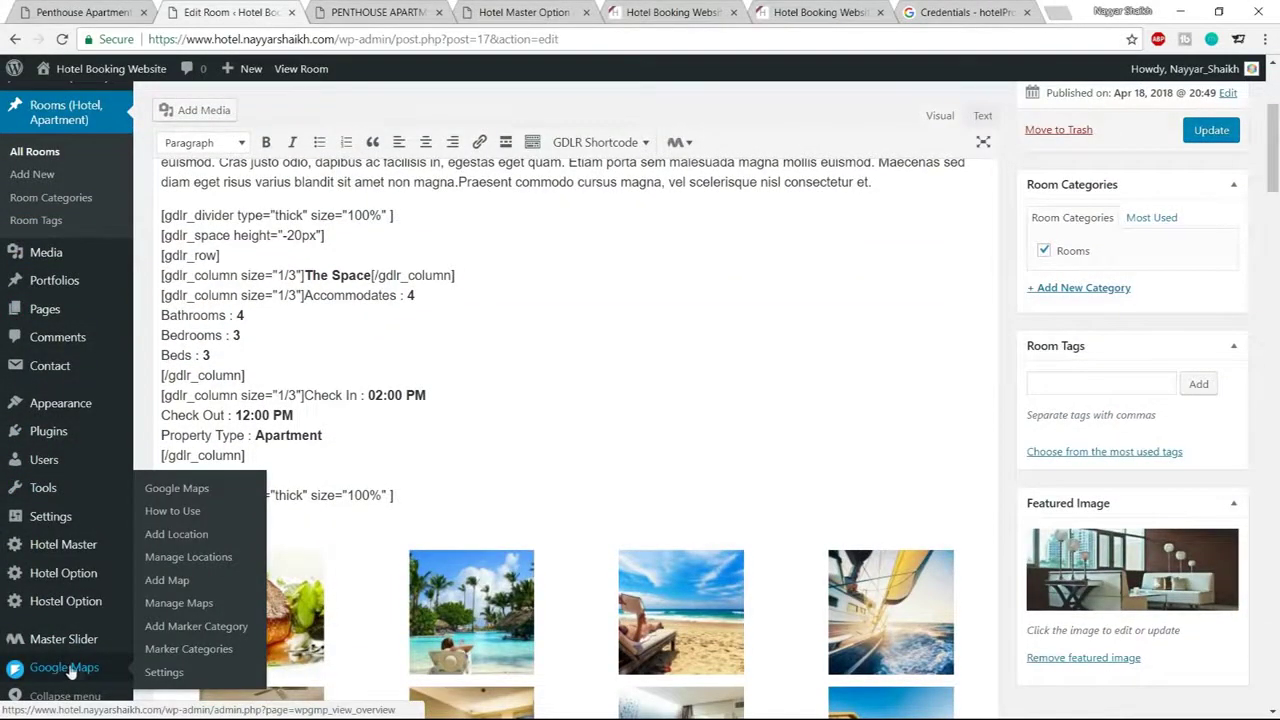
click(168, 673)
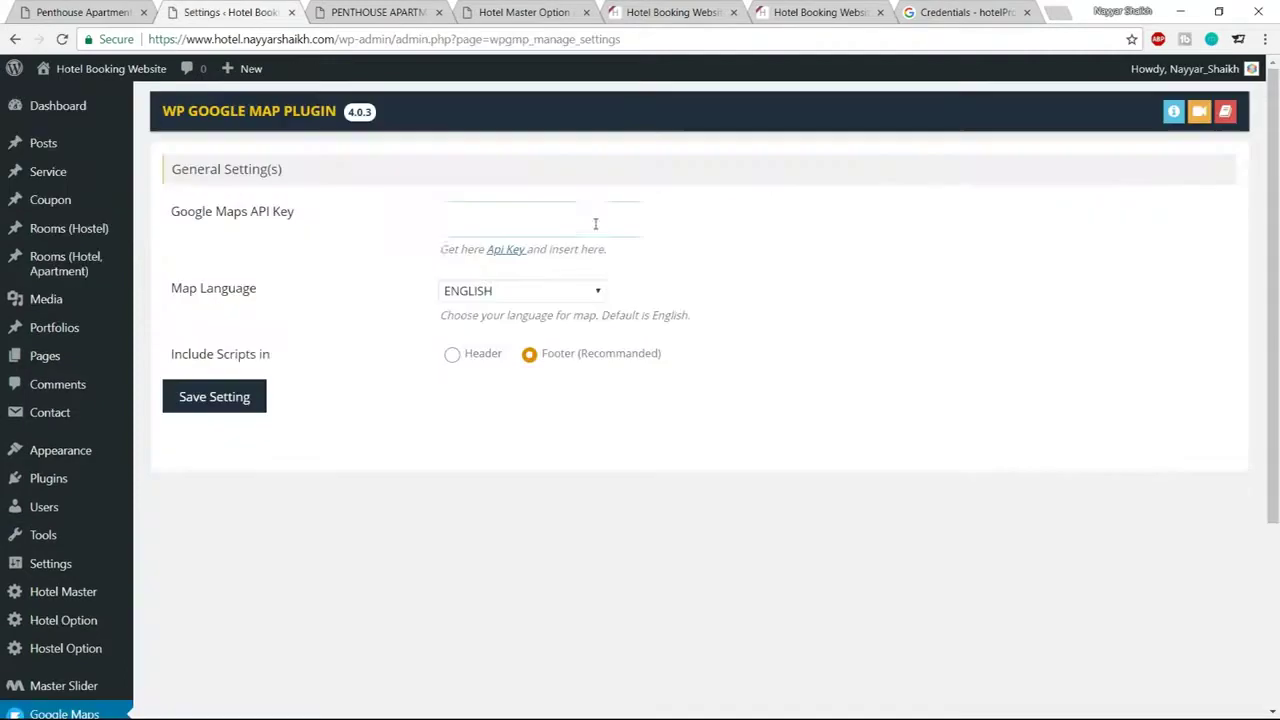
click(594, 219)
key(ctrl+v)
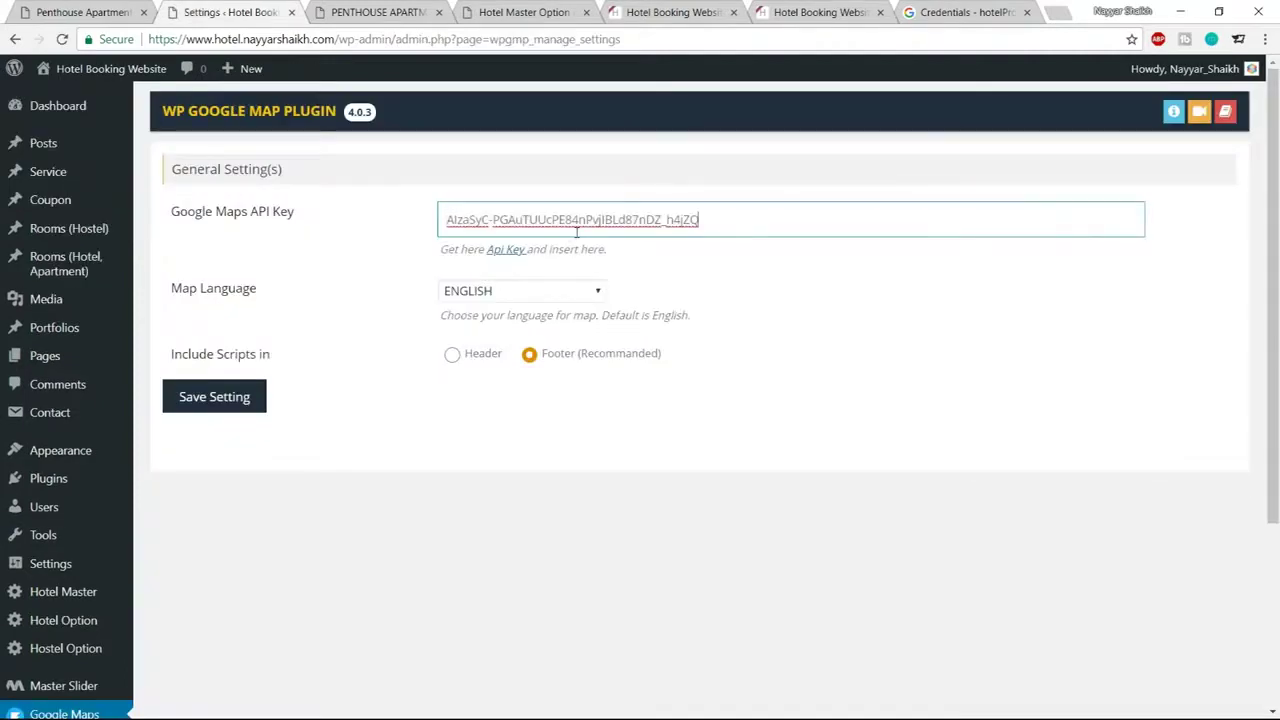
click(217, 397)
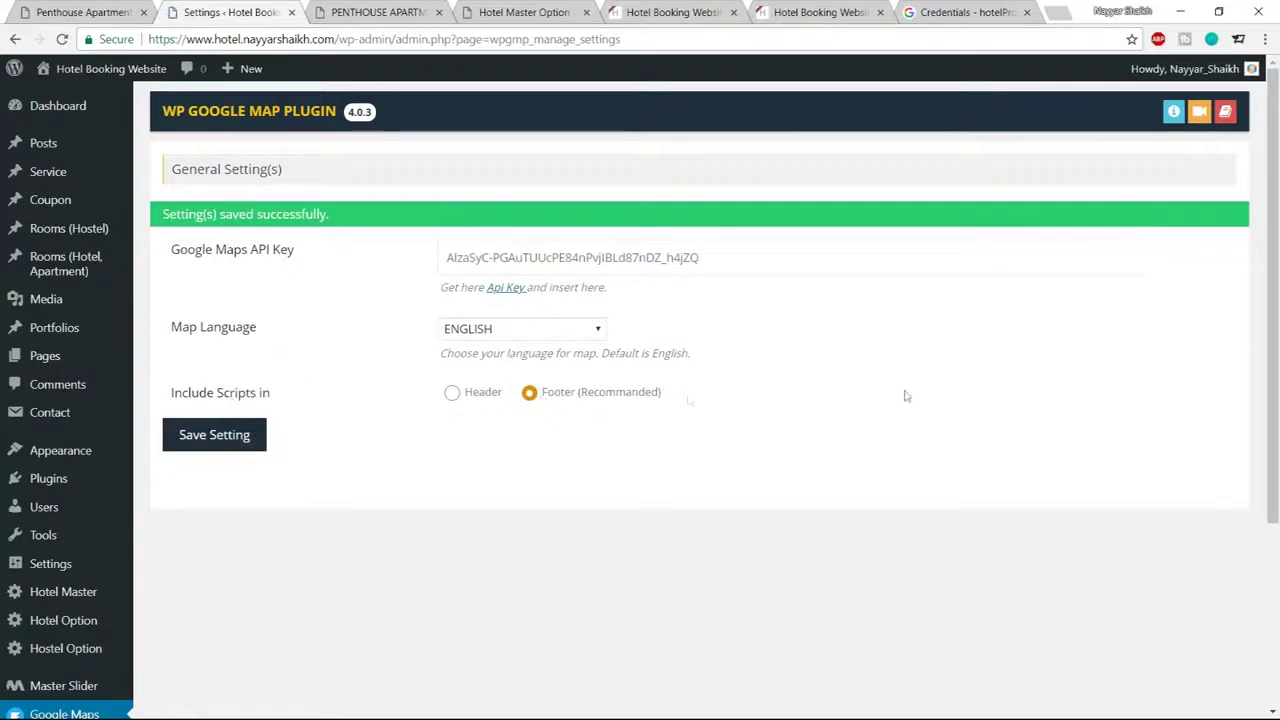
scroll(1013, 408, down, 3)
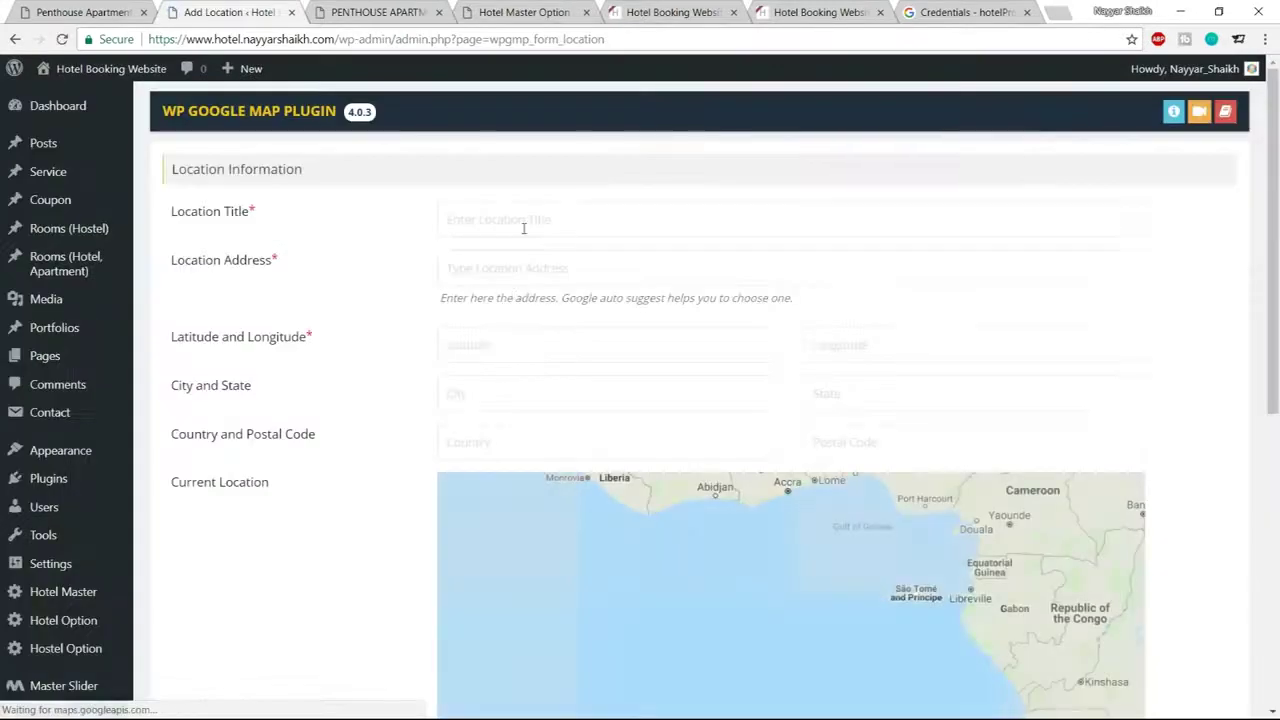
Fill the new location's title as 'BloggDude Inc.' and its address as Mumbai
click(570, 224)
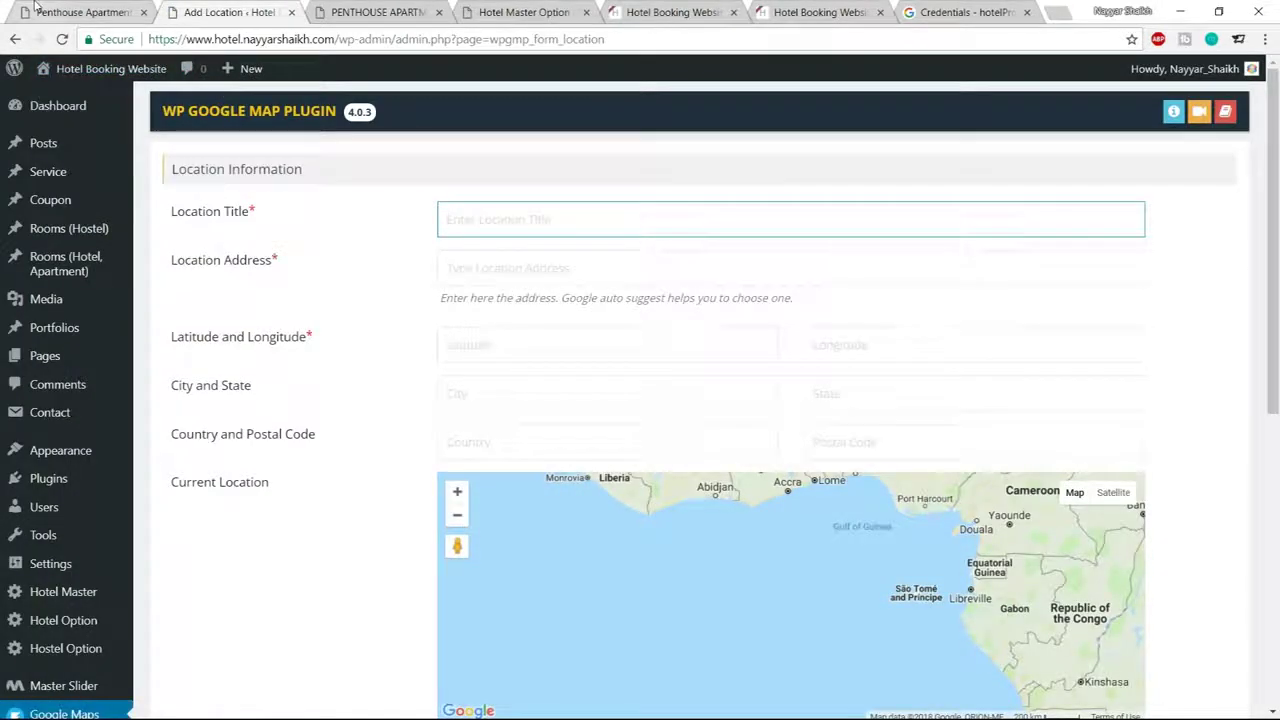
click(75, 12)
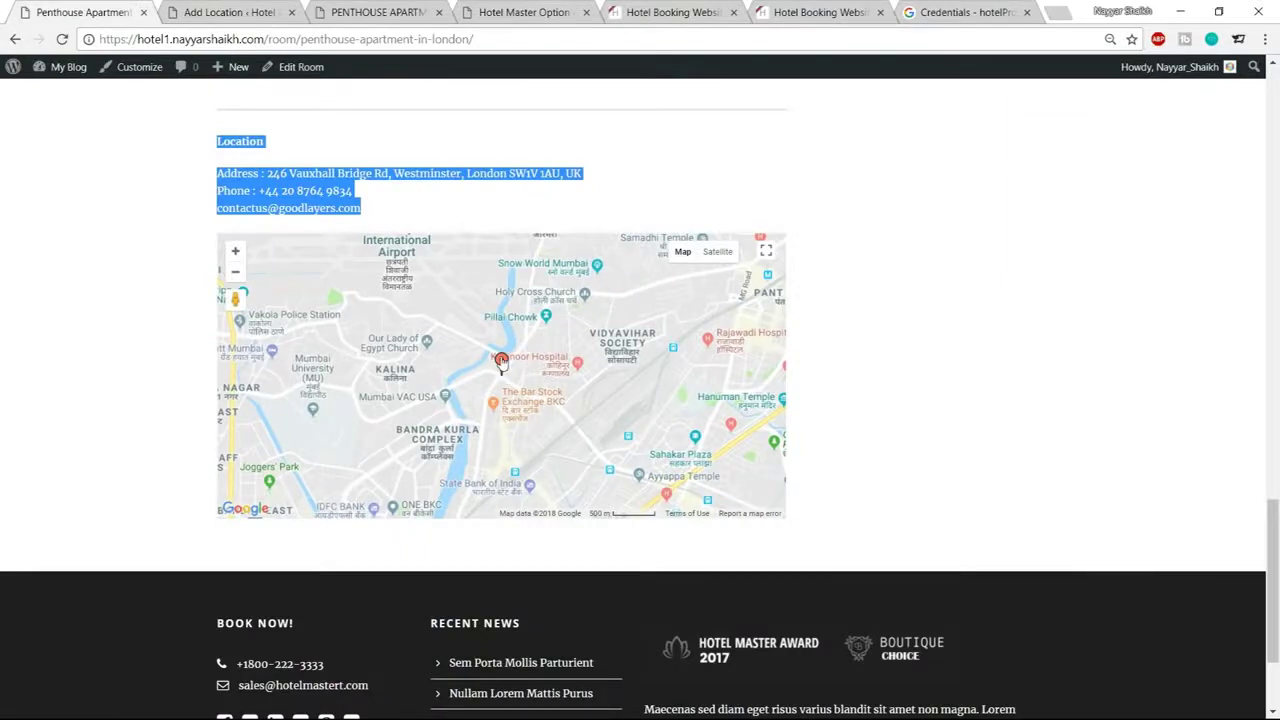
click(501, 363)
drag(421, 309, 477, 313)
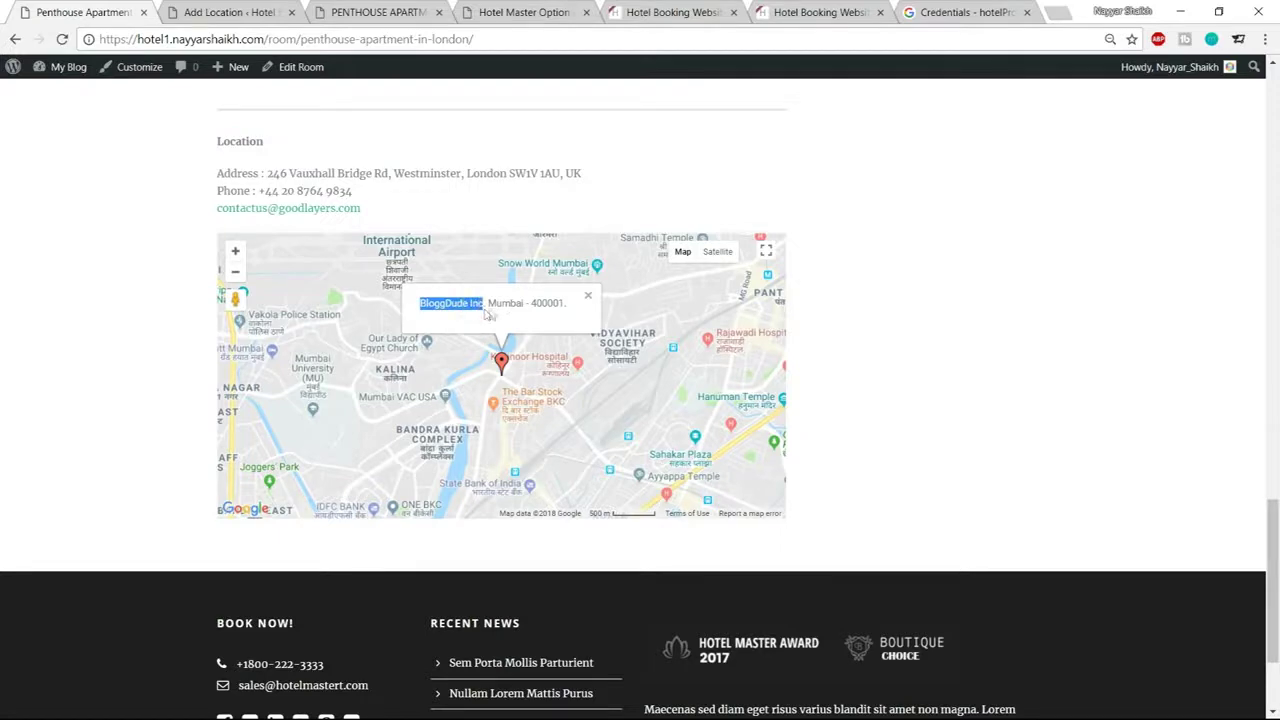
click(588, 300)
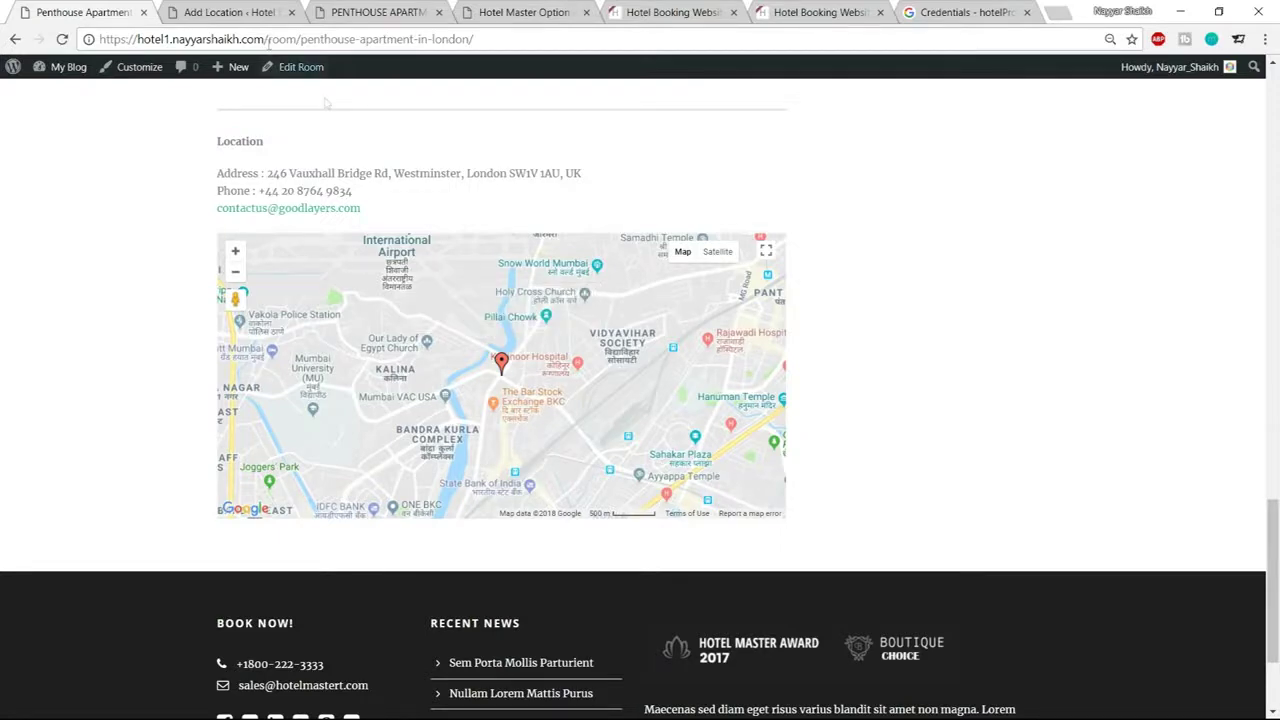
click(235, 12)
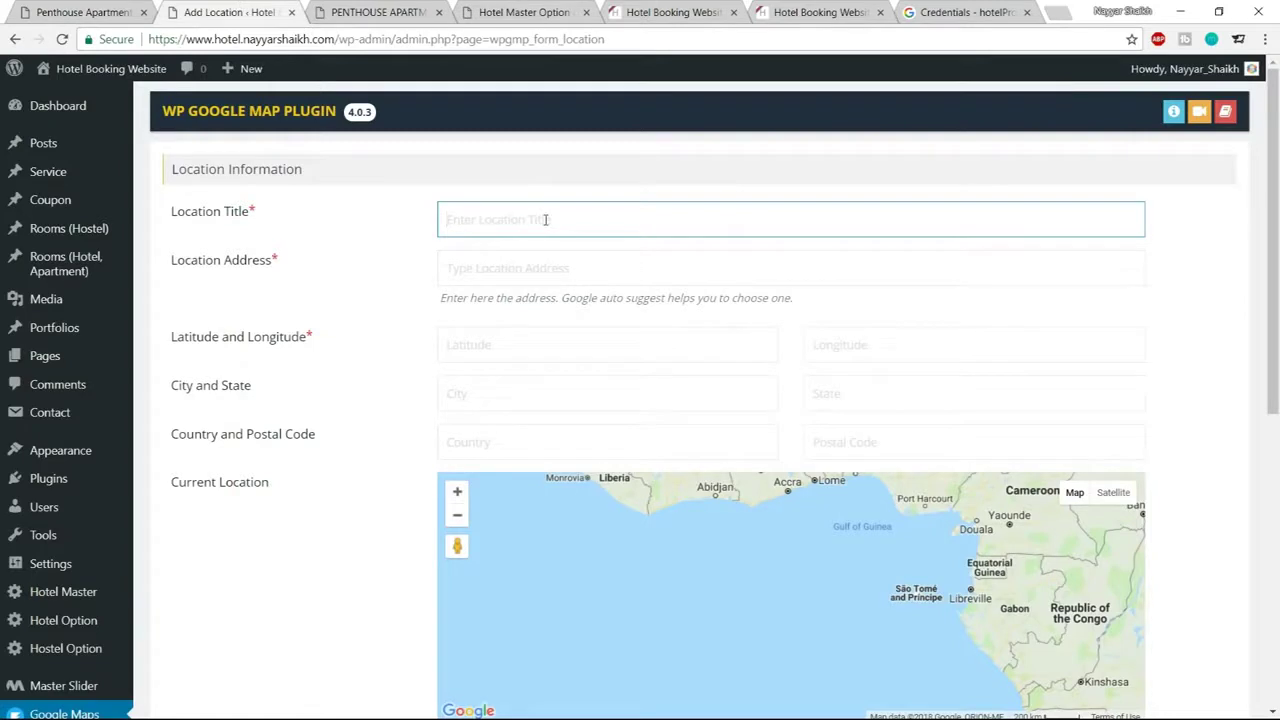
text(Blo)
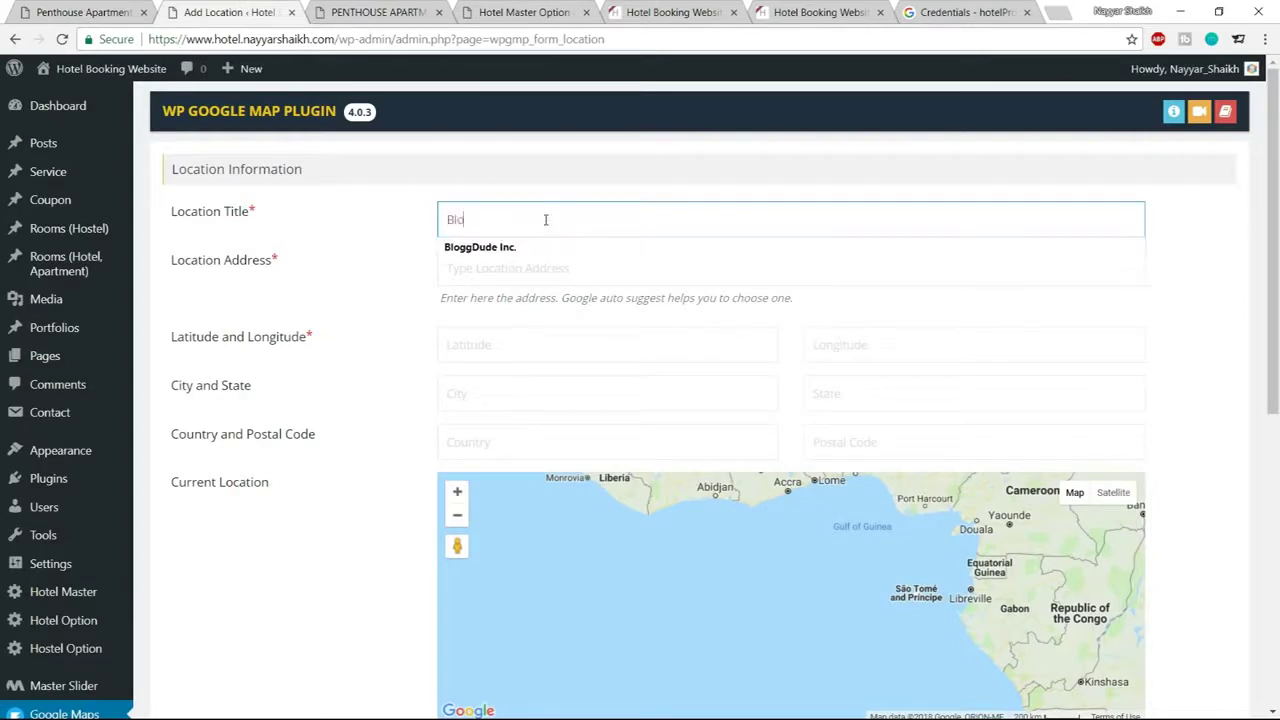
text(ggDude Inc.)
click(525, 249)
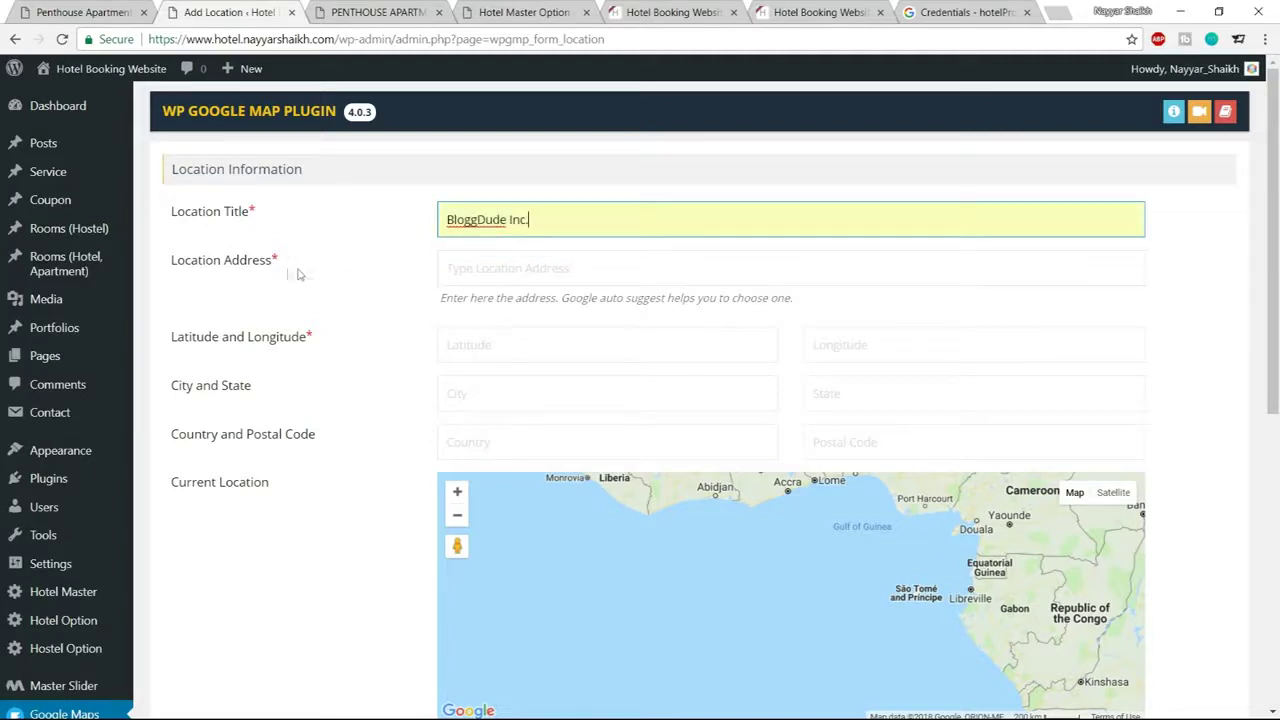
click(467, 268)
text(Mu)
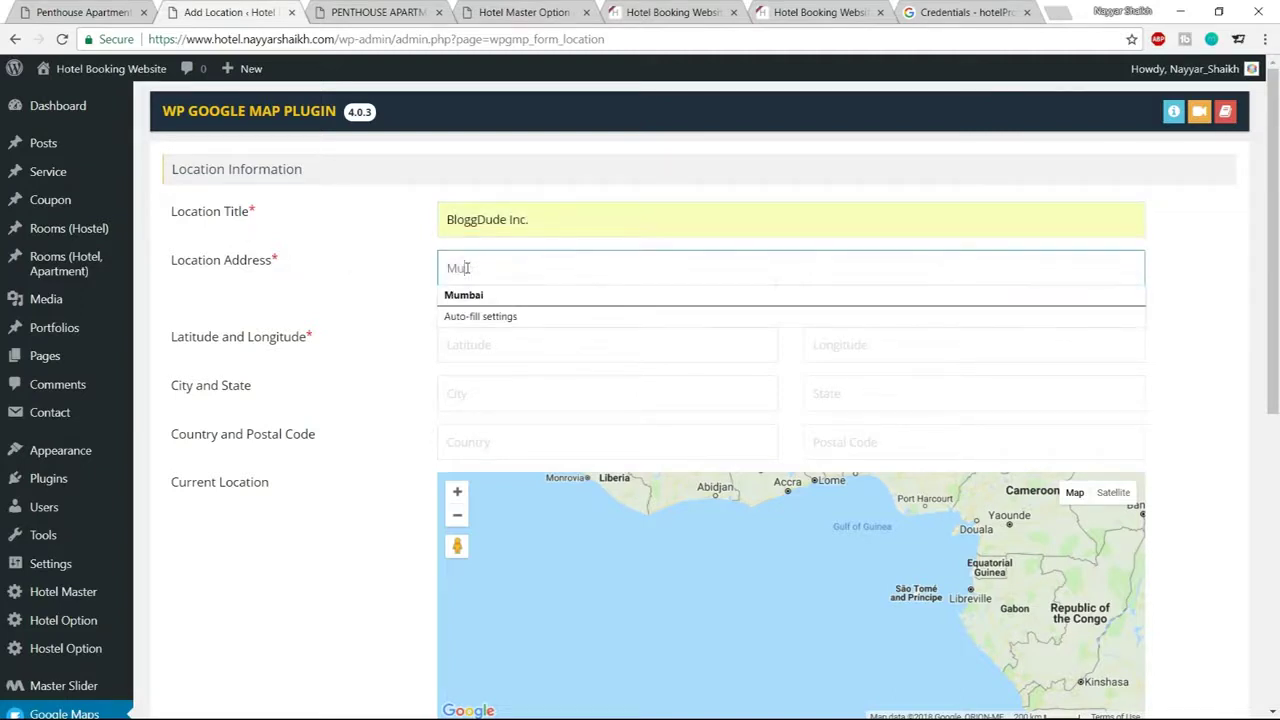
text(m)
click(495, 296)
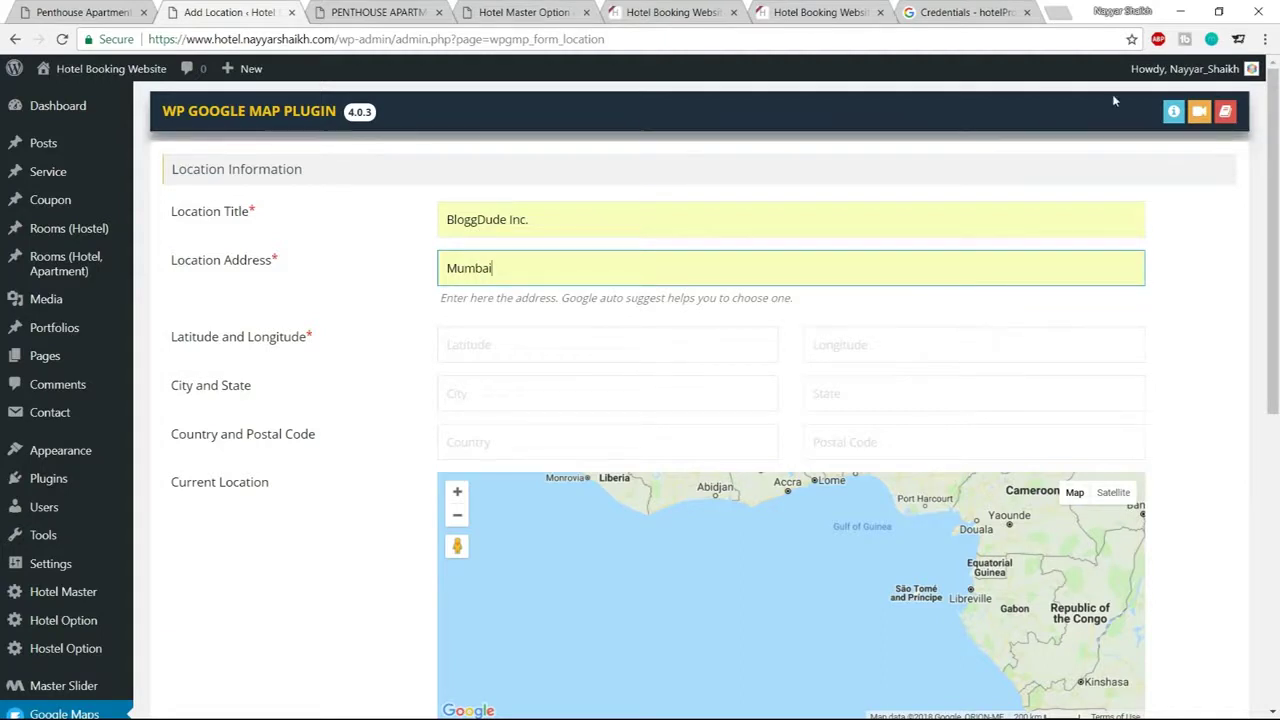
Load latlong.net in place of the Google APIs credentials tab
click(950, 13)
click(864, 44)
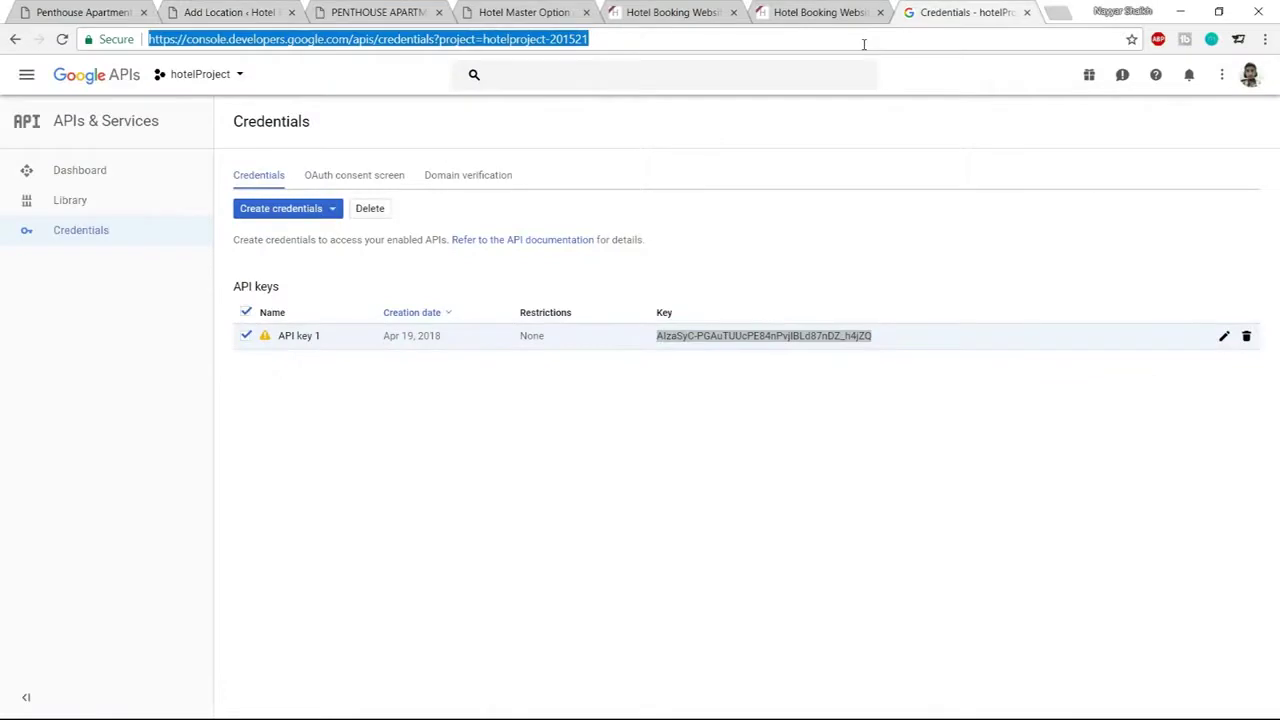
text(lat)
key(Return)
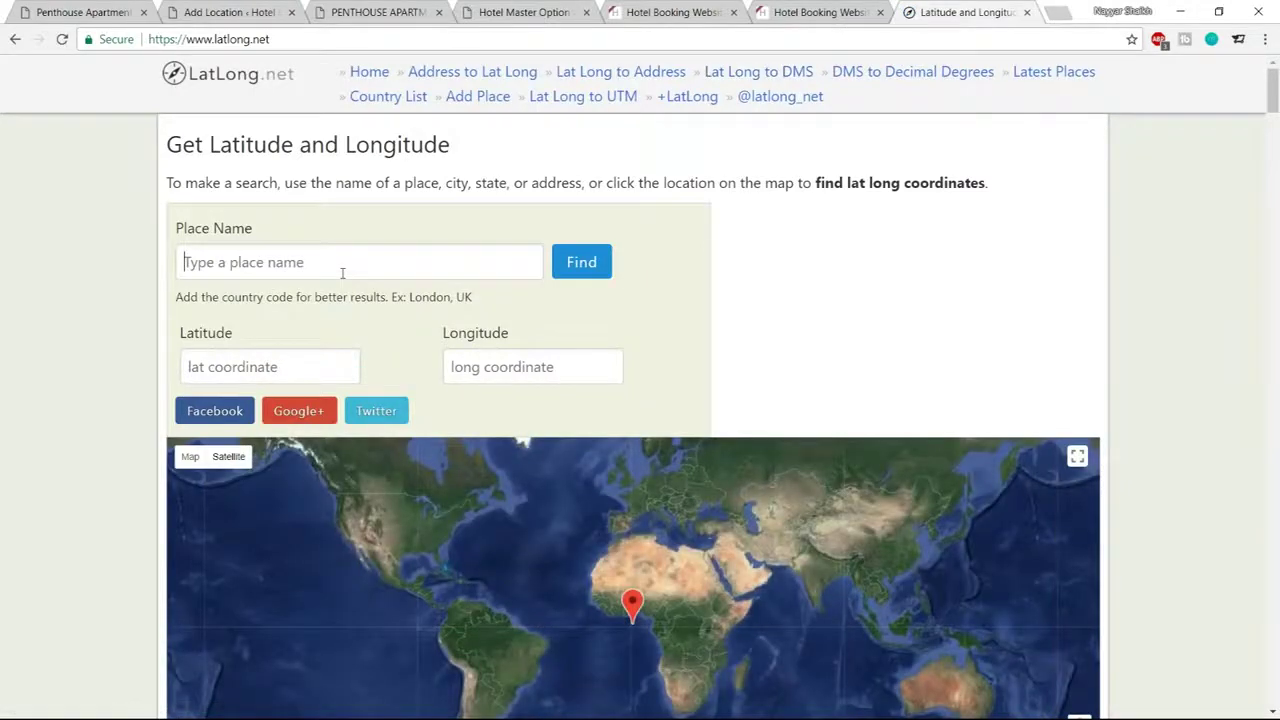
Look up Mumbai on LatLong.net and paste latitude 19.075984 into the location form
text(mumbai)
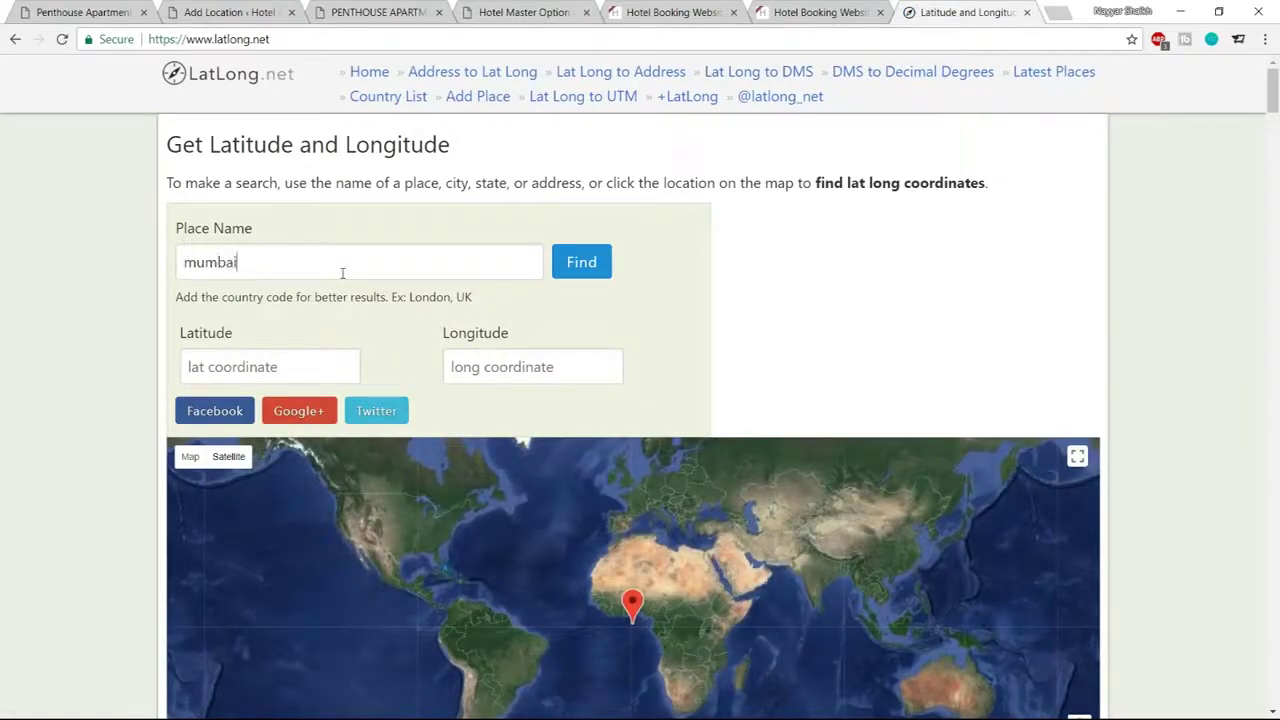
click(600, 263)
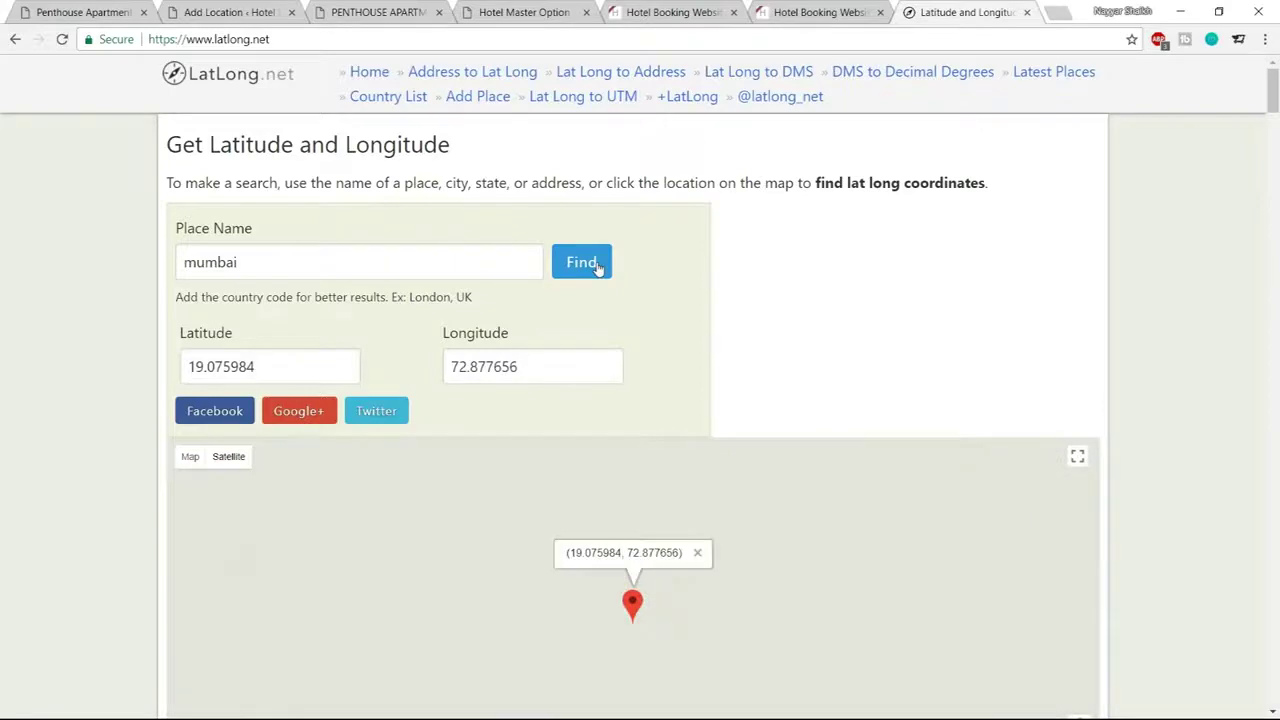
double_click(285, 377)
key(ctrl+c)
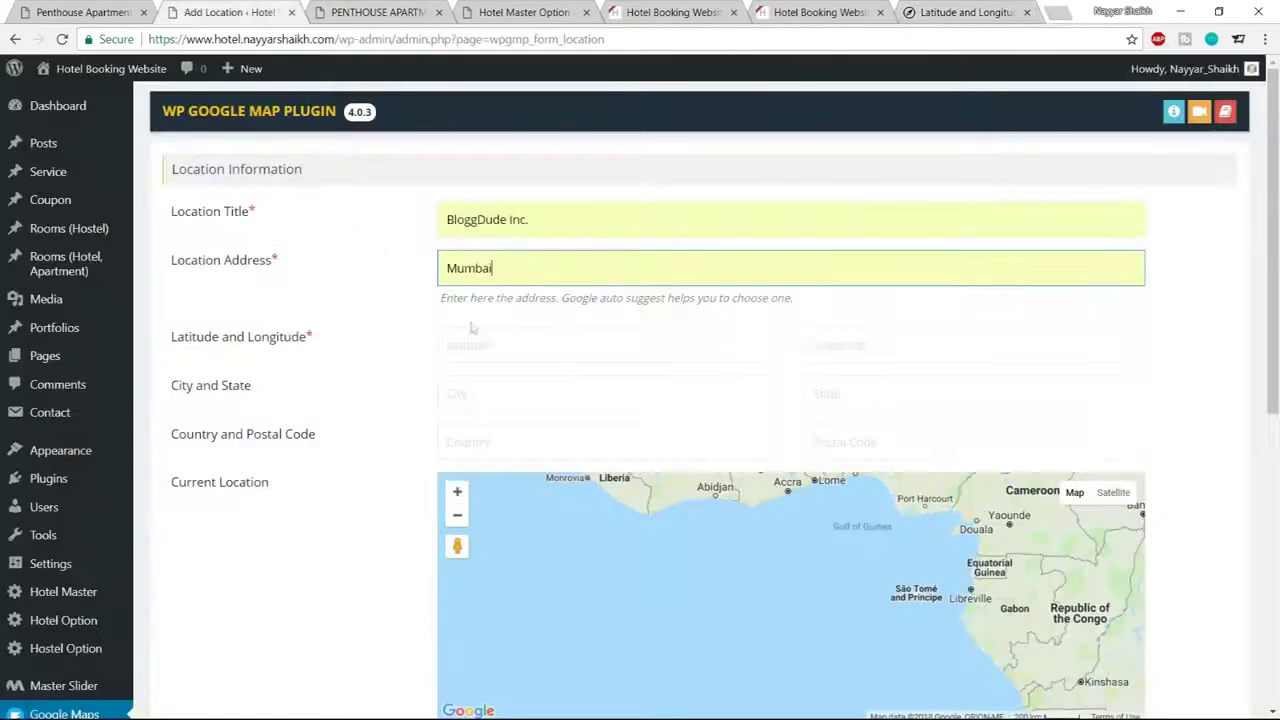
click(494, 347)
key(ctrl+v)
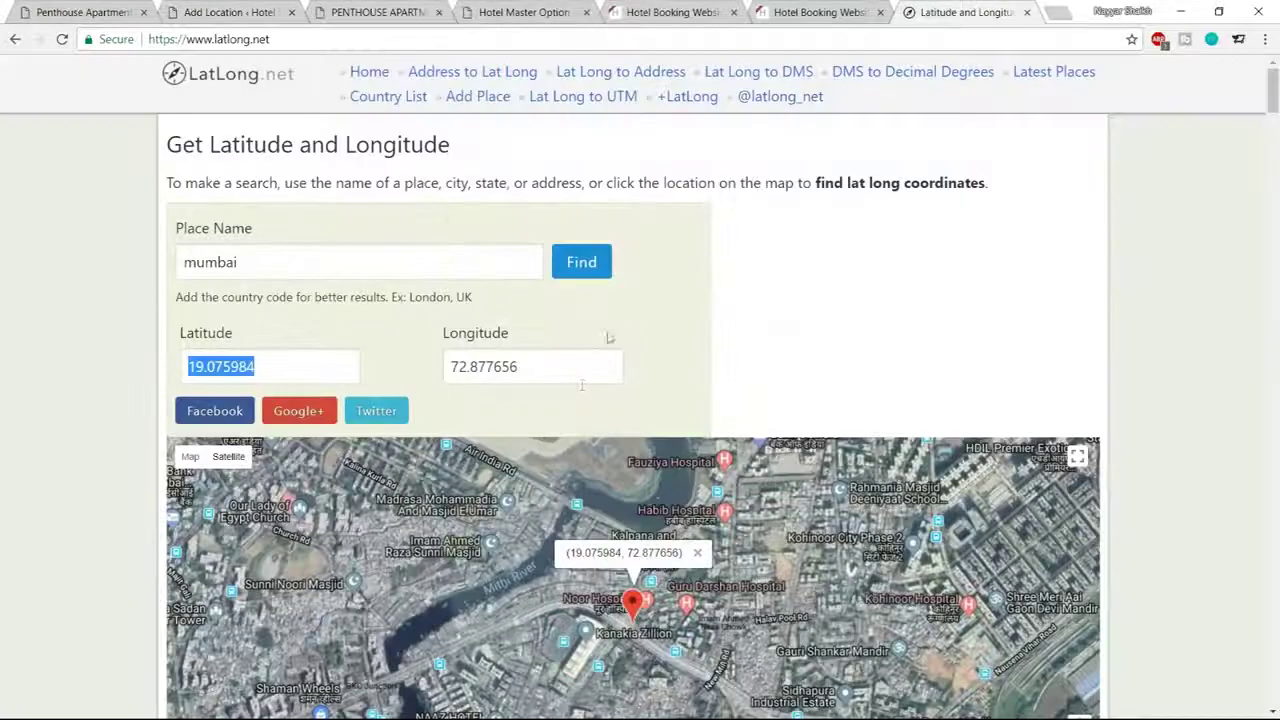
Paste longitude 72.877656 into the Longitude field and close the LatLong.net tab
click(573, 368)
drag(573, 368, 420, 375)
key(ctrl+c)
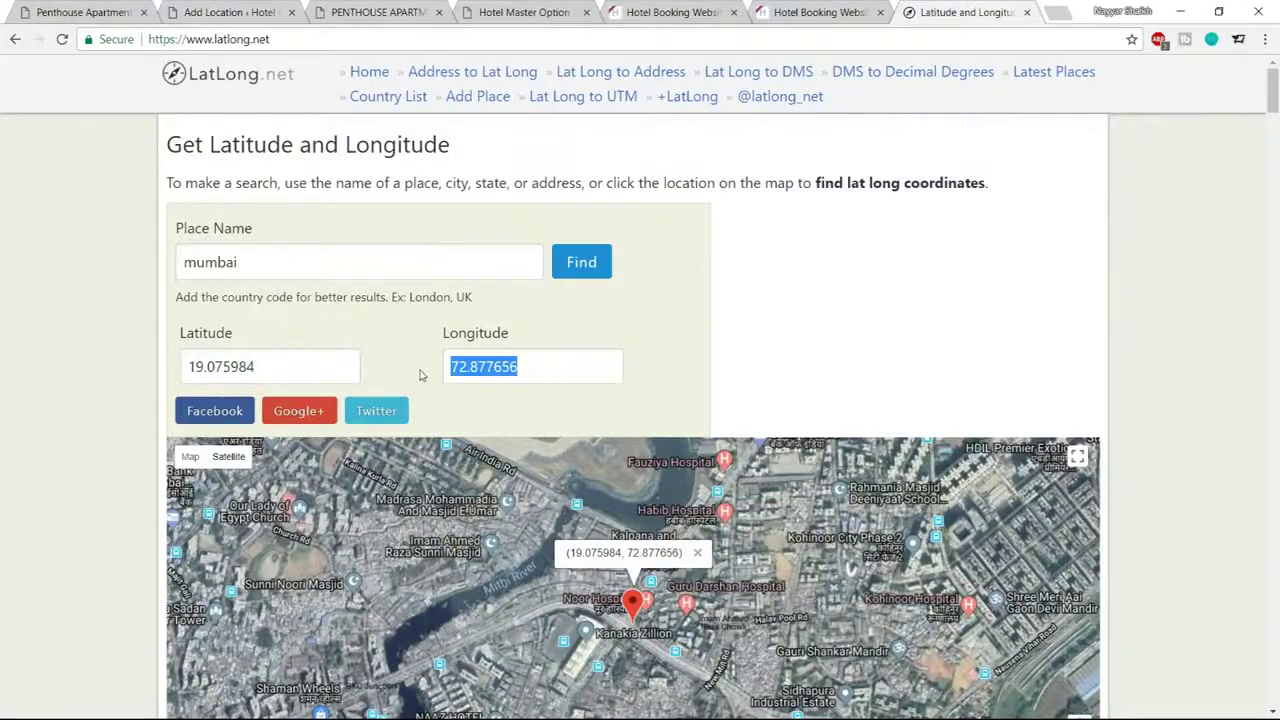
click(230, 12)
click(890, 344)
key(ctrl+v)
click(1128, 317)
click(1026, 12)
click(625, 396)
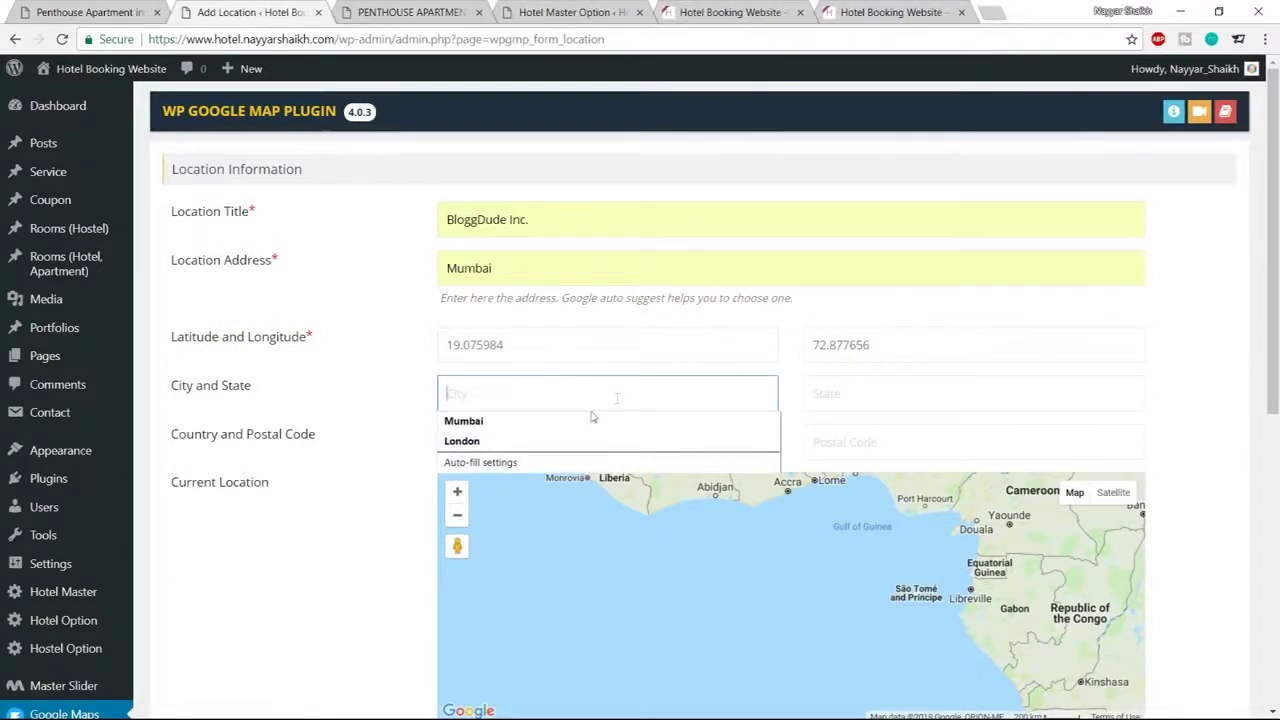
Fill in city Mumbai, state Maharashtra, country India and postal code 400017 from autofill suggestions
click(590, 420)
click(884, 403)
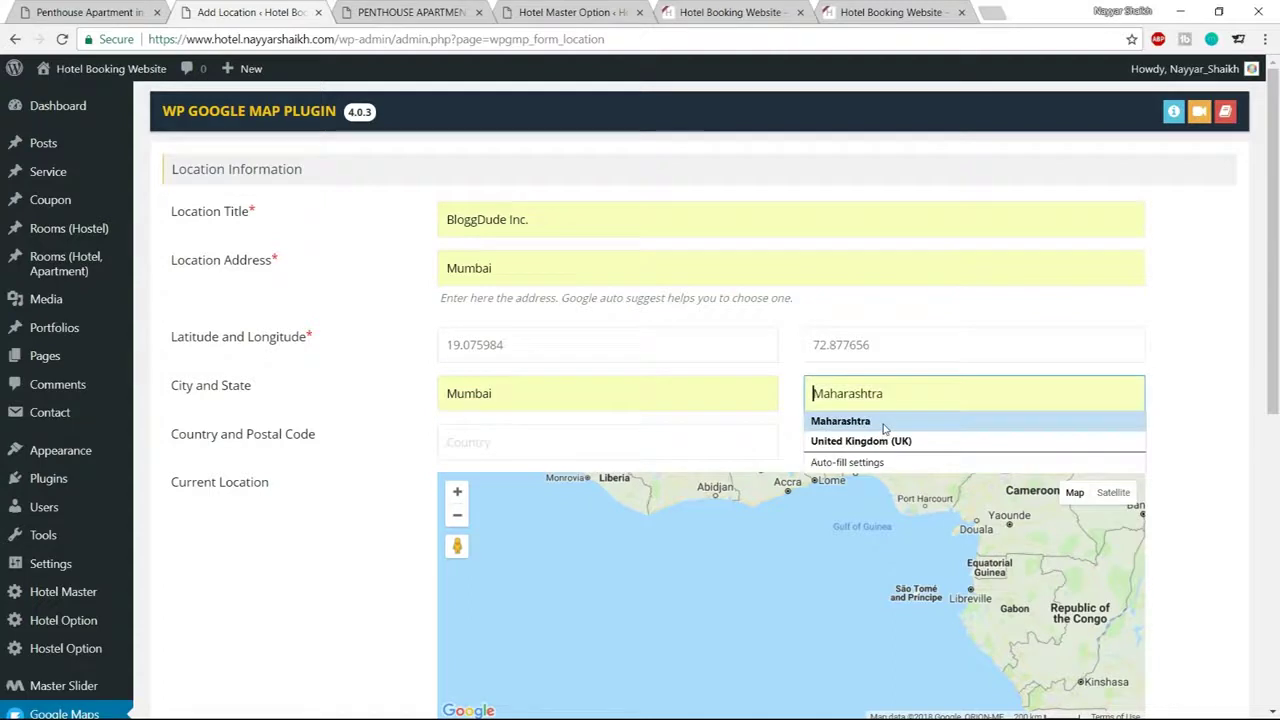
click(884, 422)
click(625, 443)
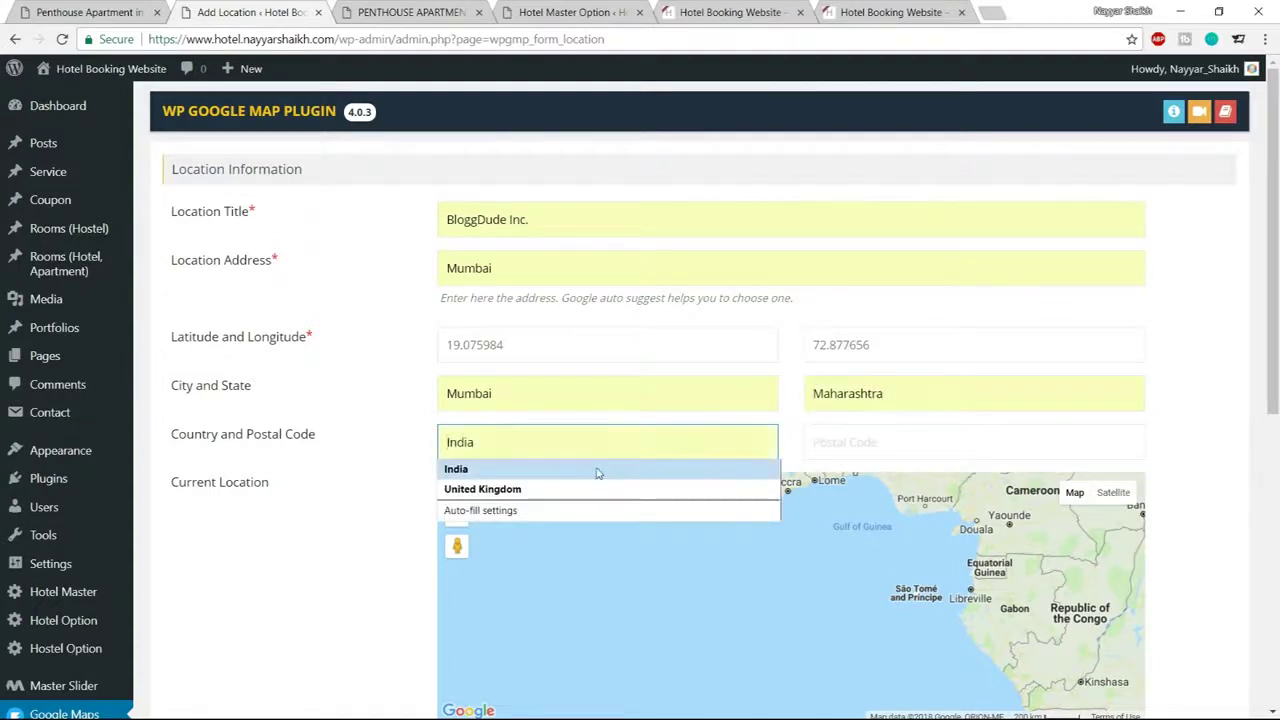
click(594, 470)
click(928, 451)
click(918, 470)
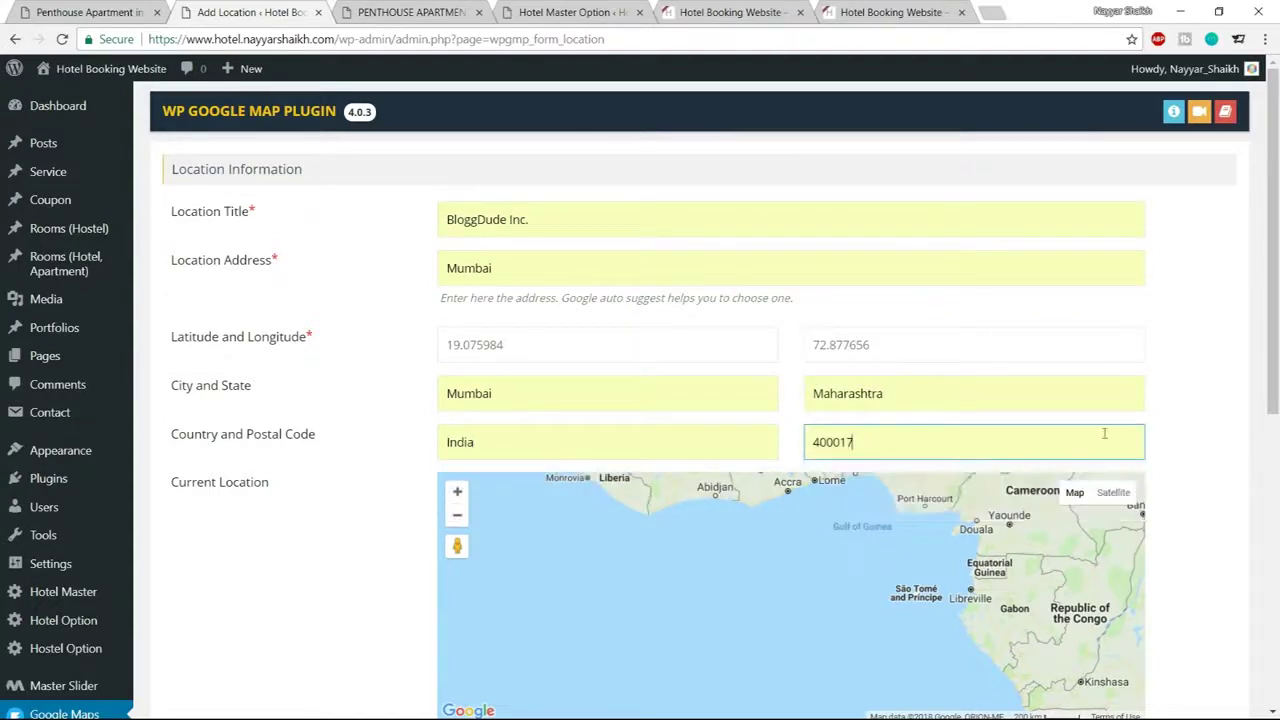
click(1213, 406)
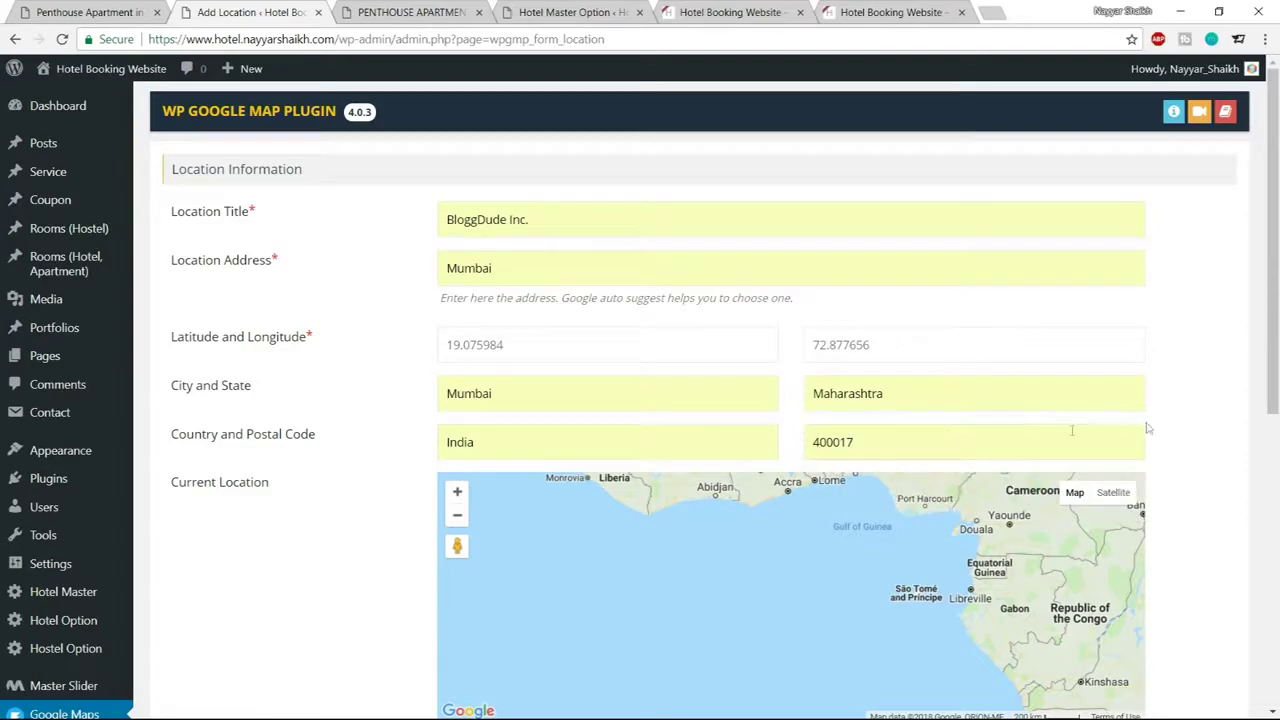
Scroll down to the Infowindow Message field, then view the Penthouse Apartment page
scroll(1139, 430, down, 2)
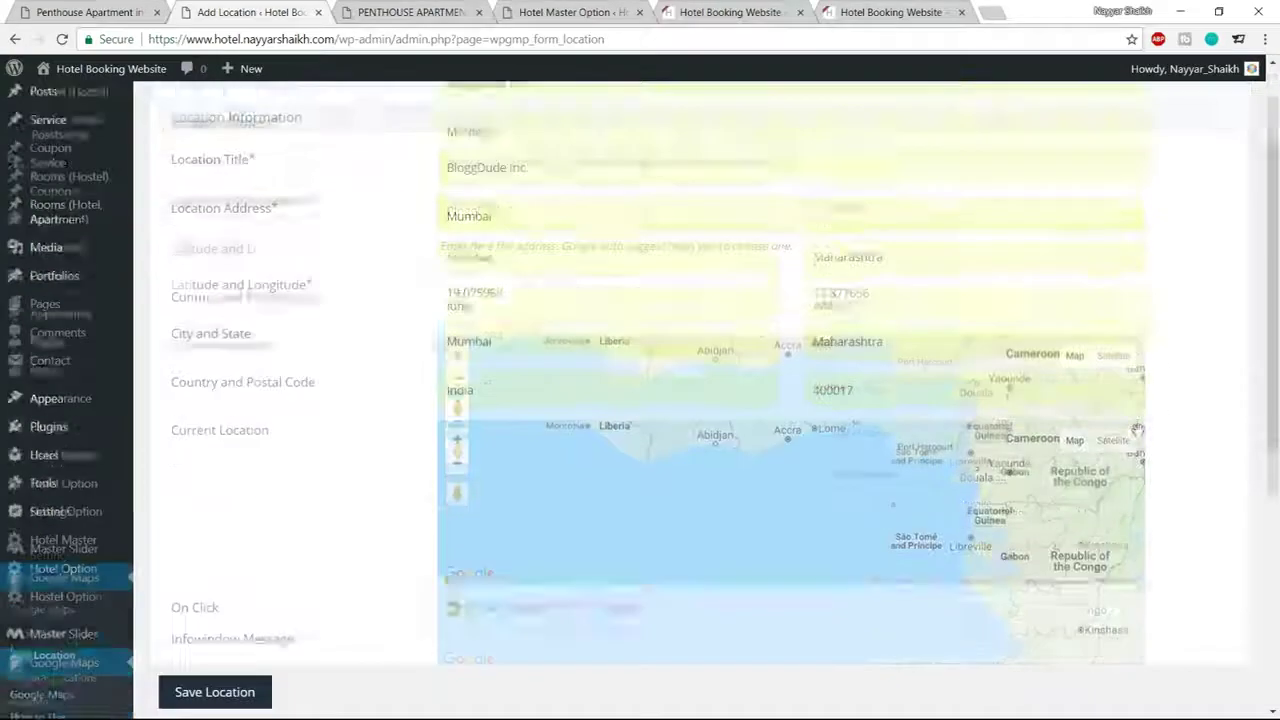
scroll(1178, 450, down, 2)
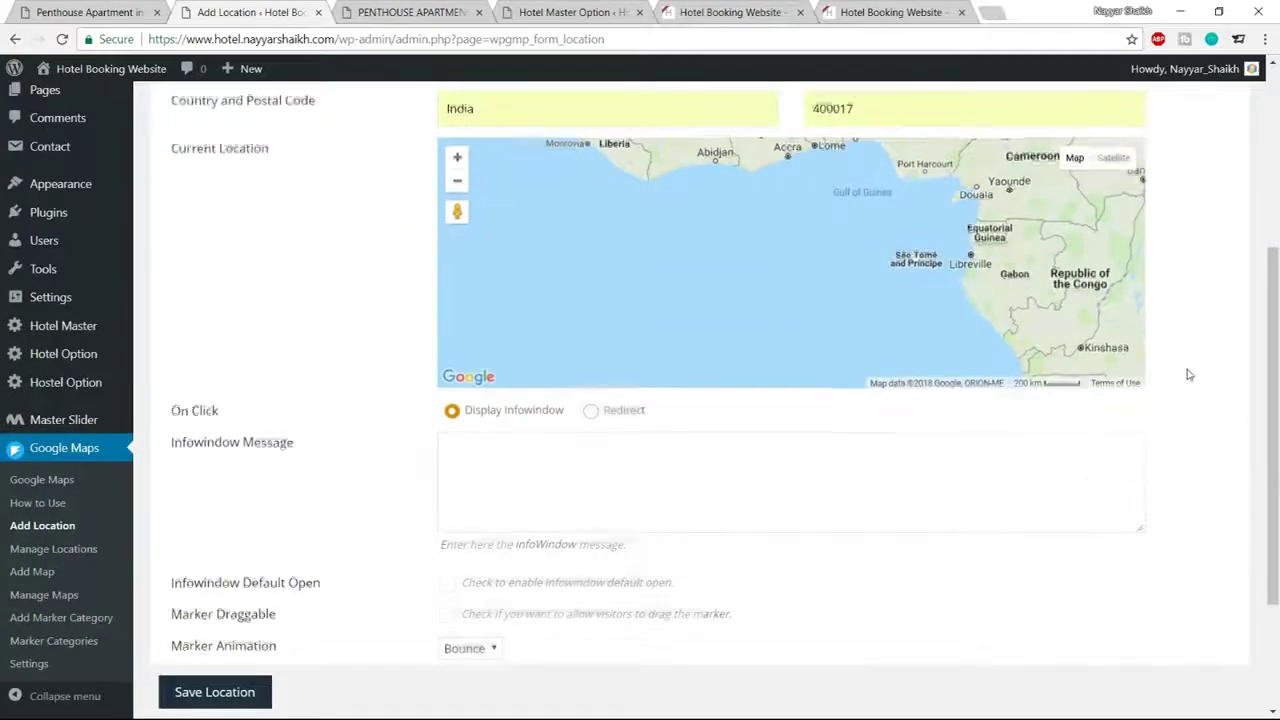
scroll(1162, 378, down, 2)
click(589, 336)
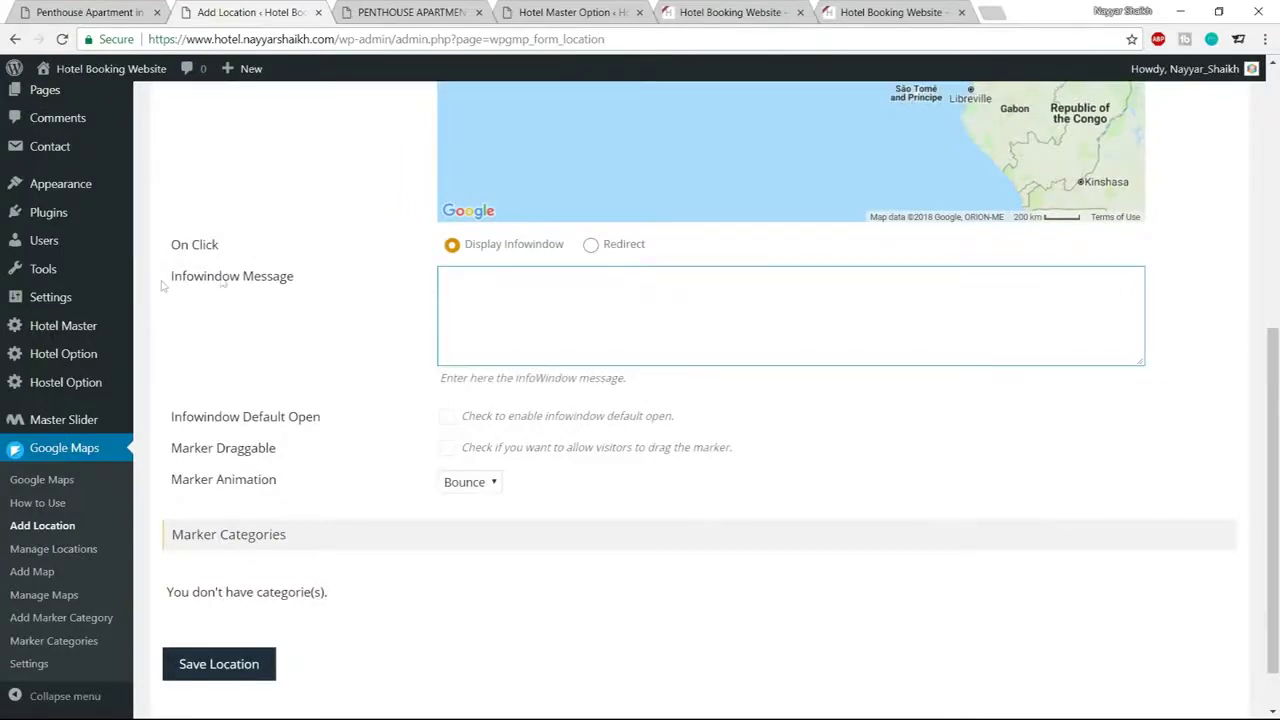
click(106, 10)
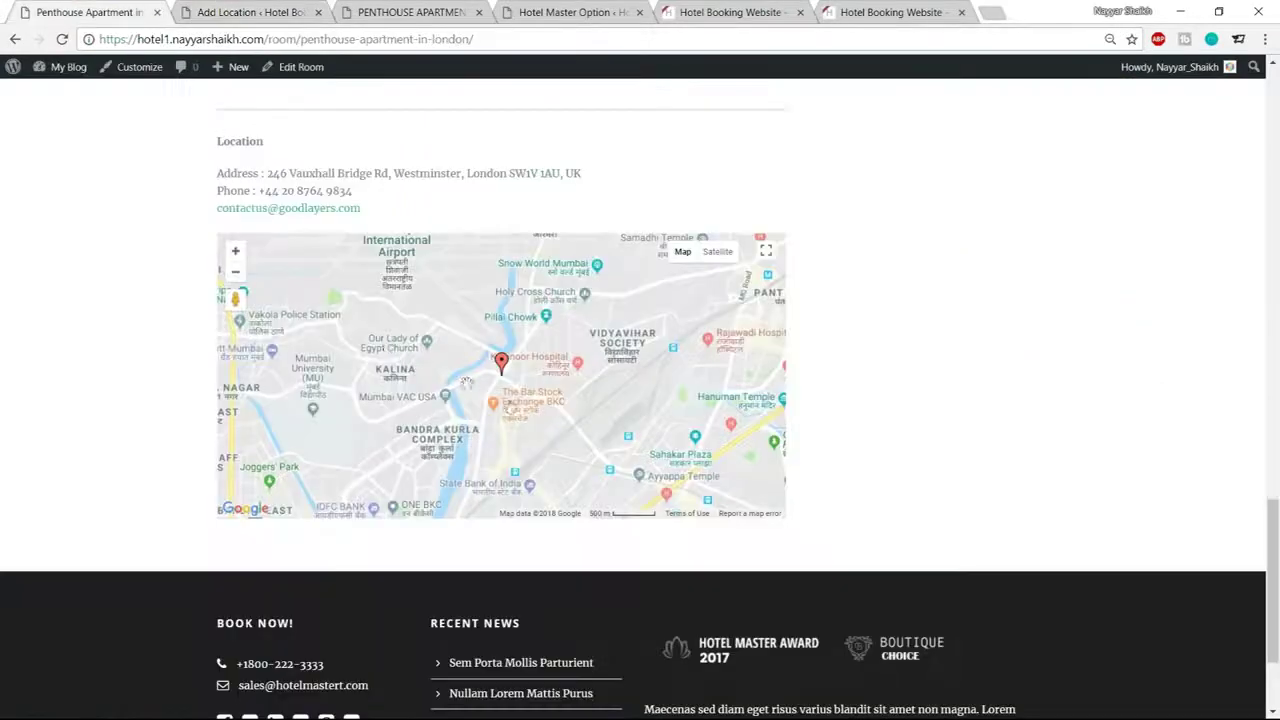
Check the Penthouse map marker, replace the info window message and save the Mumbai location
click(499, 366)
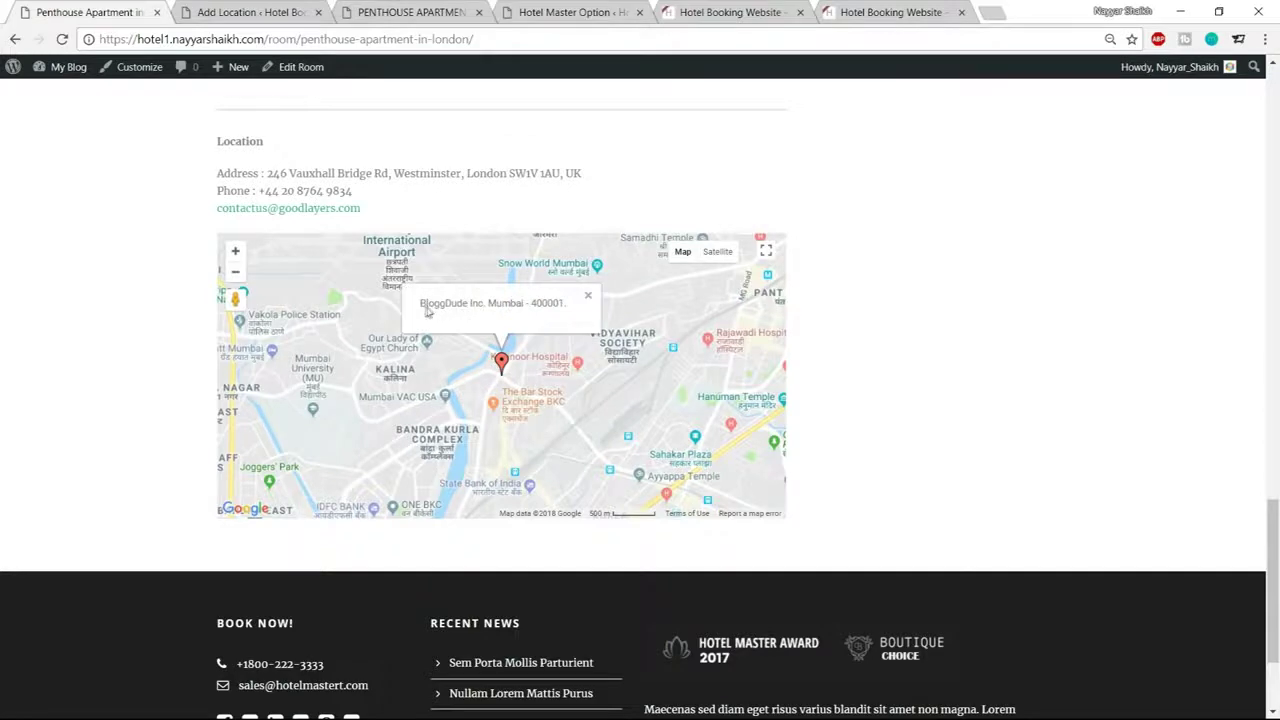
click(200, 10)
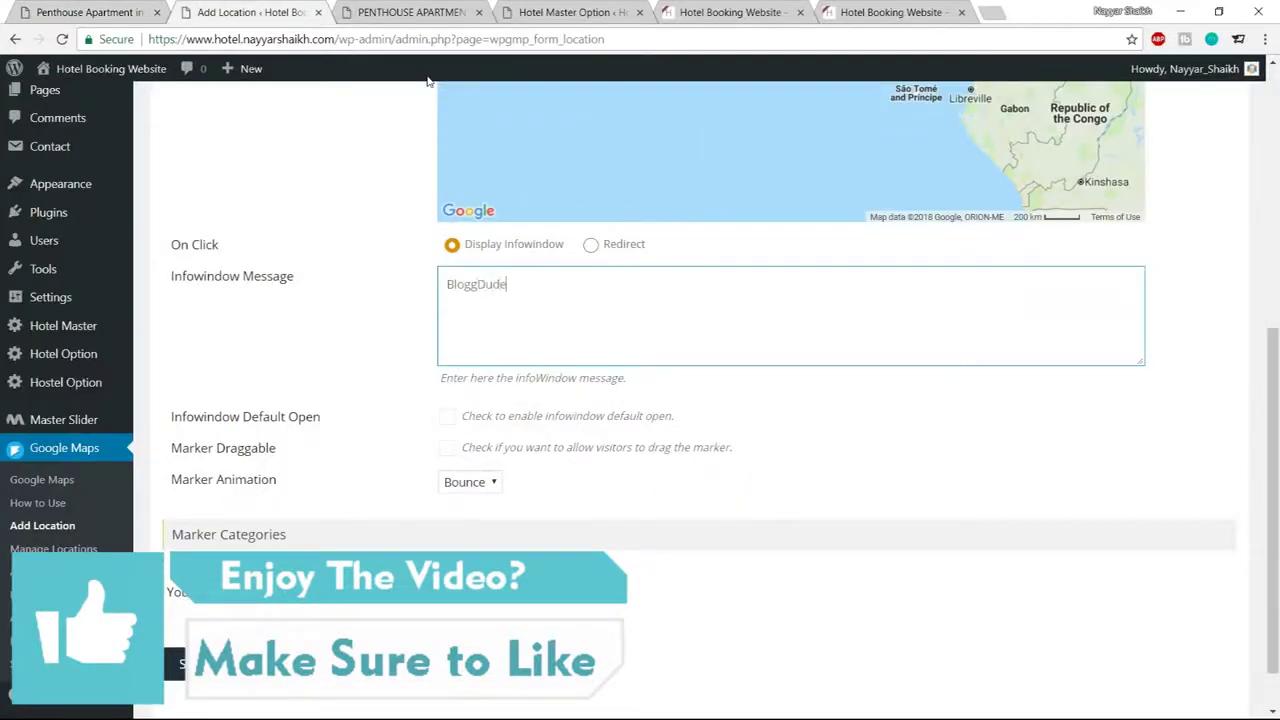
key(ctrl+a)
text(H)
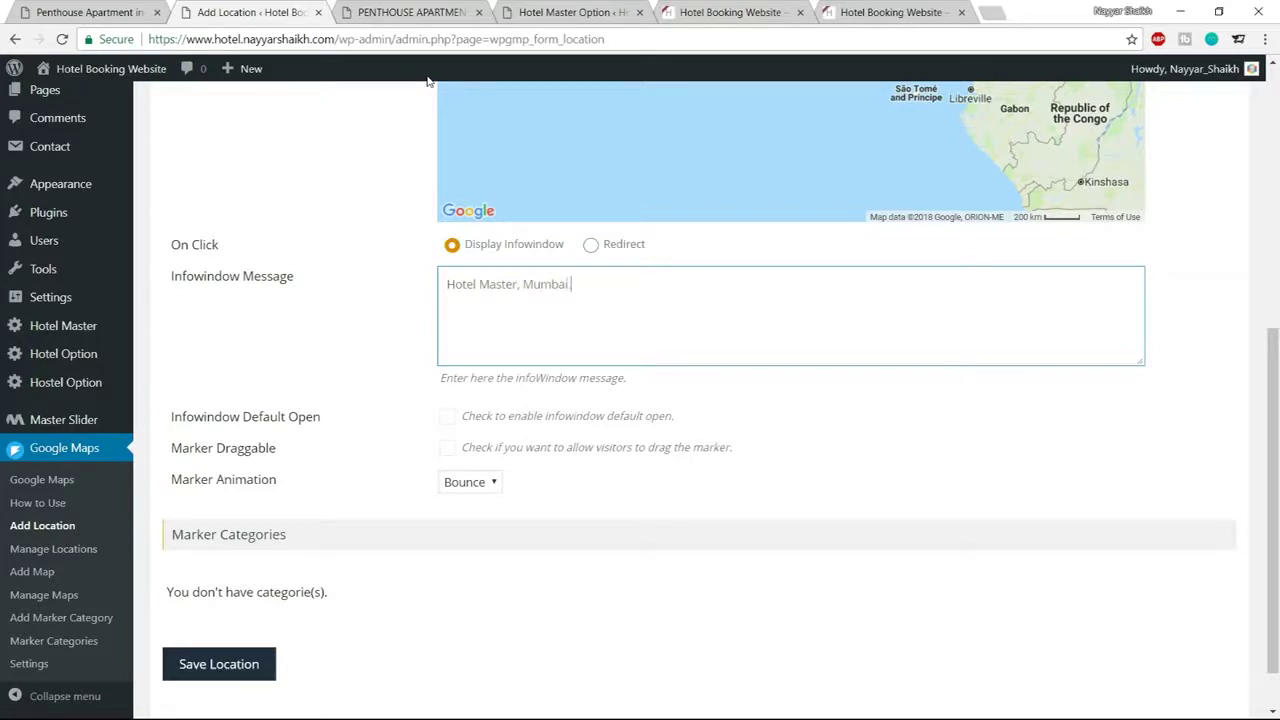
scroll(478, 583, down, 1)
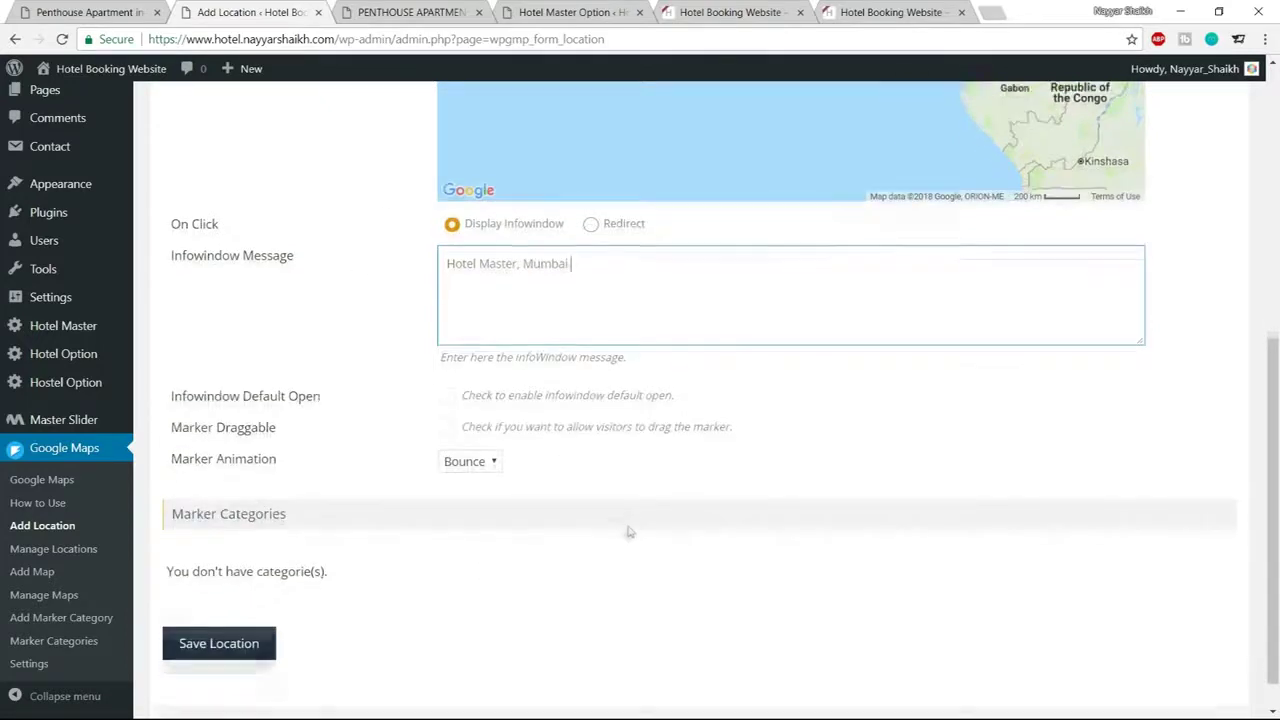
click(235, 648)
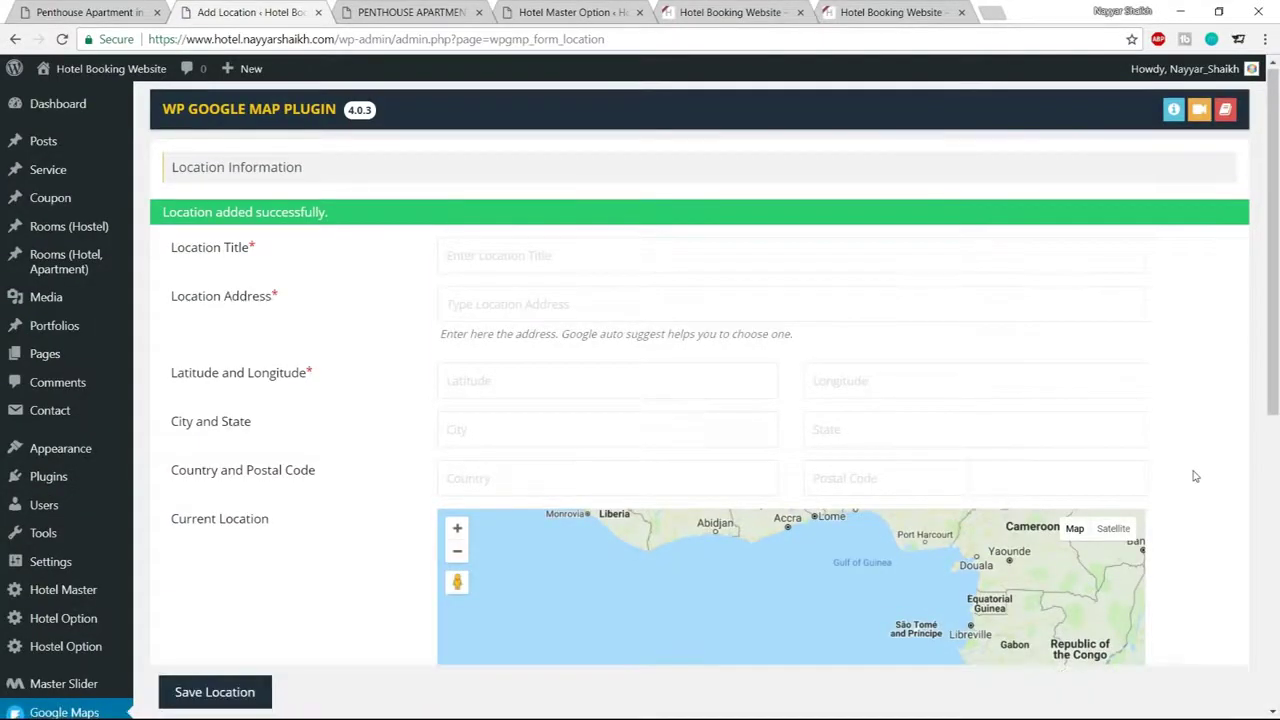
scroll(1195, 476, down, 3)
click(115, 8)
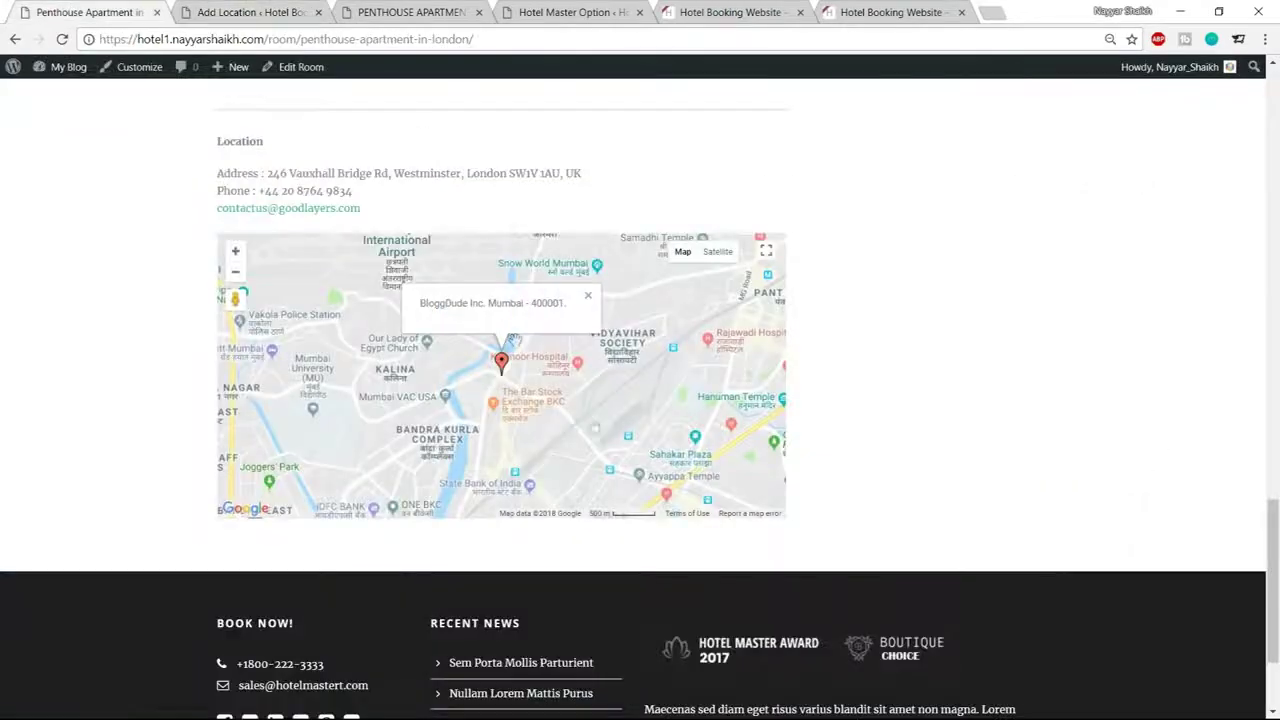
click(245, 10)
scroll(1078, 404, down, 1)
scroll(1078, 404, down, 1)
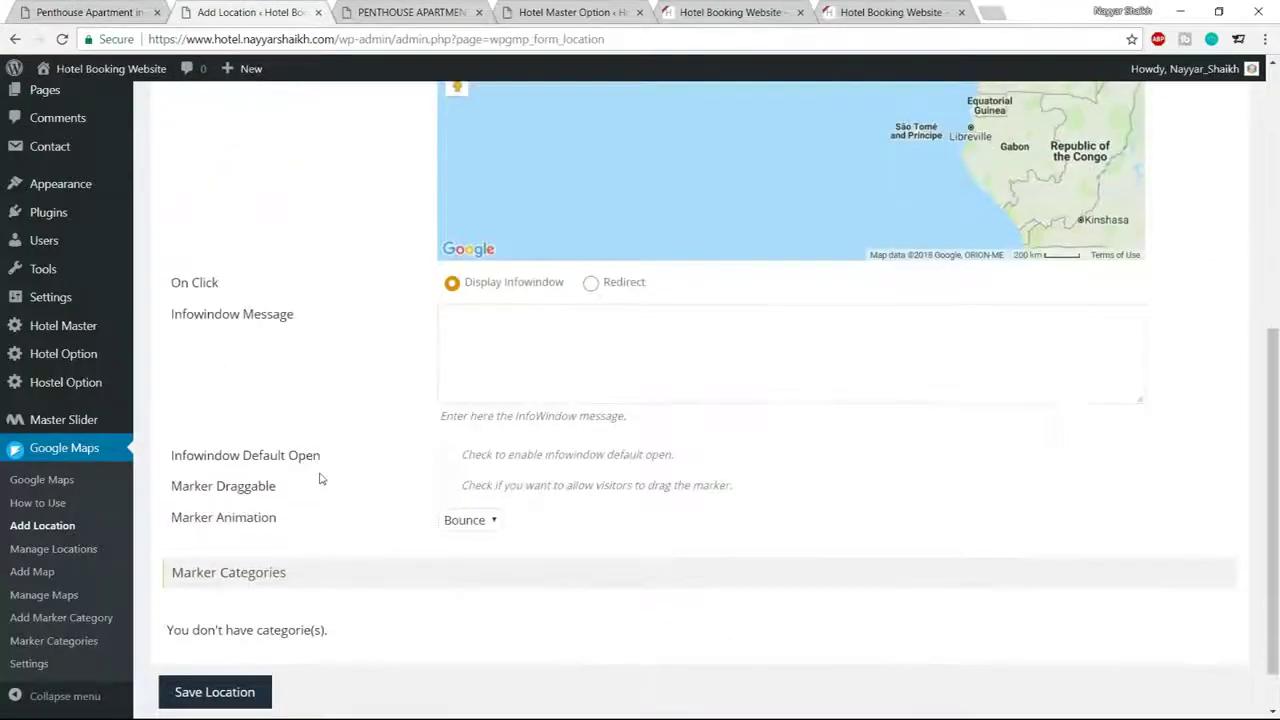
Create a new map titled BloggDude Inc. with height 380 and zoom level 14
click(36, 575)
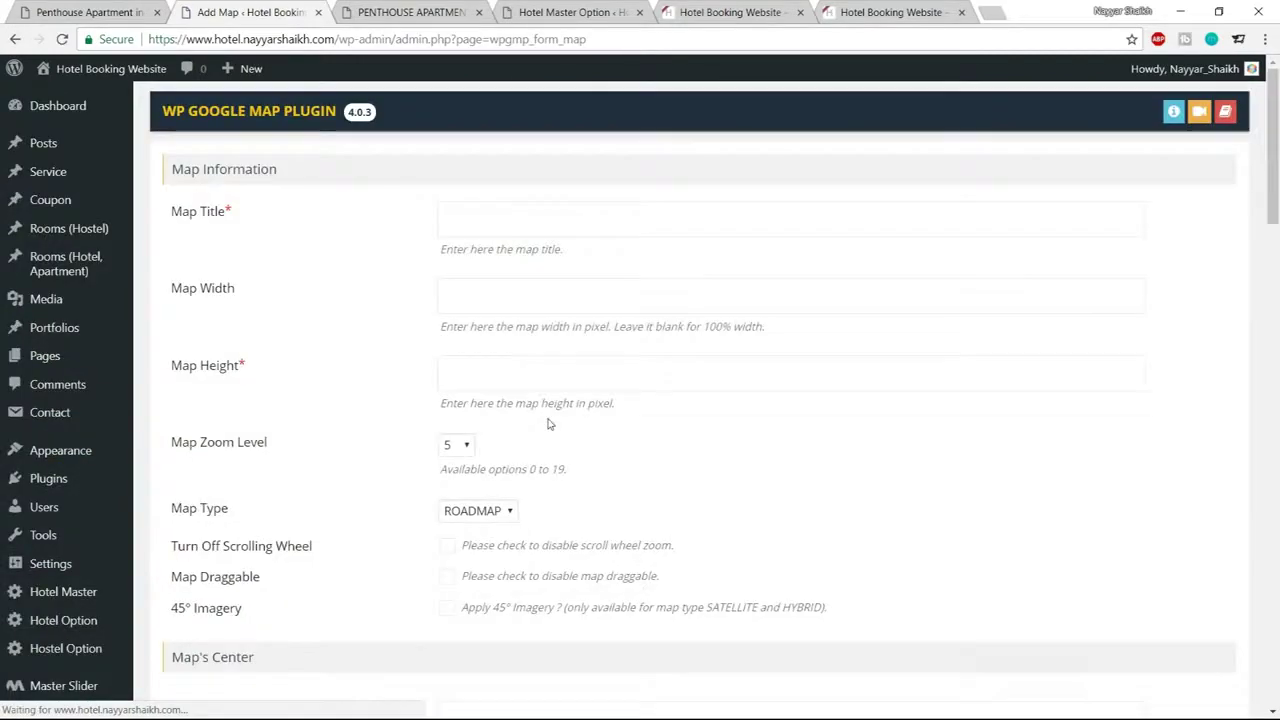
click(535, 213)
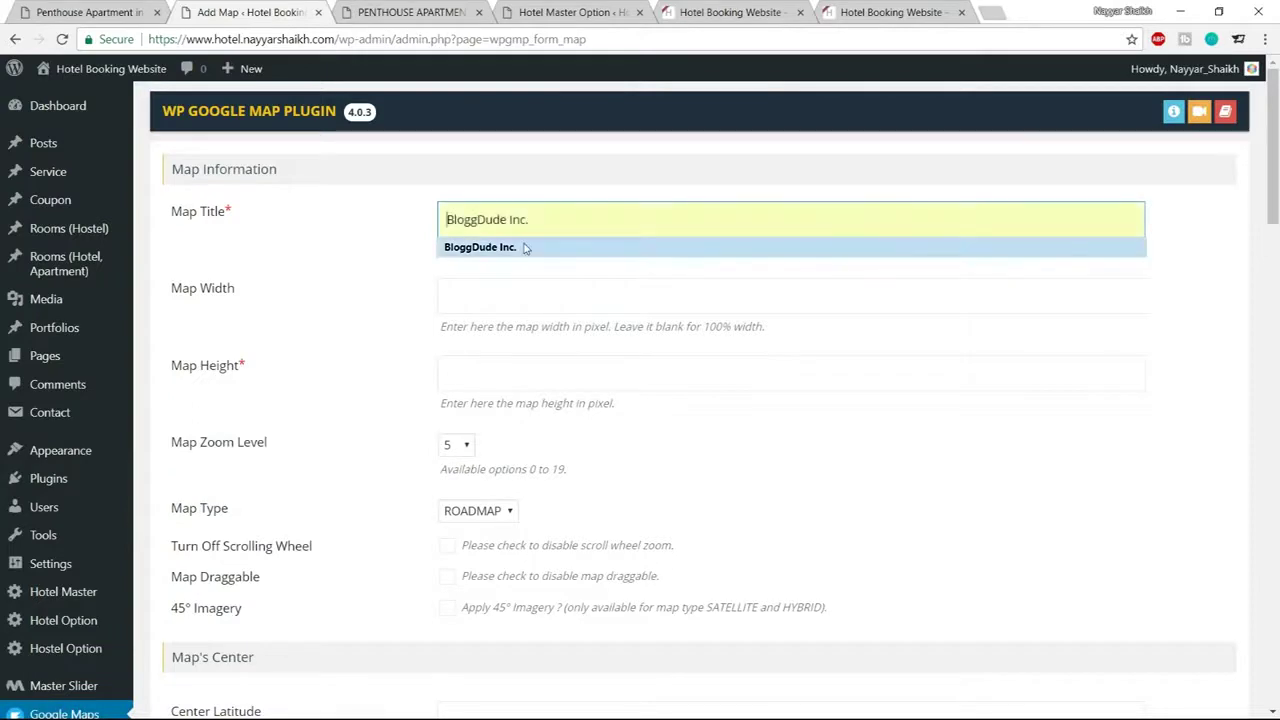
click(515, 247)
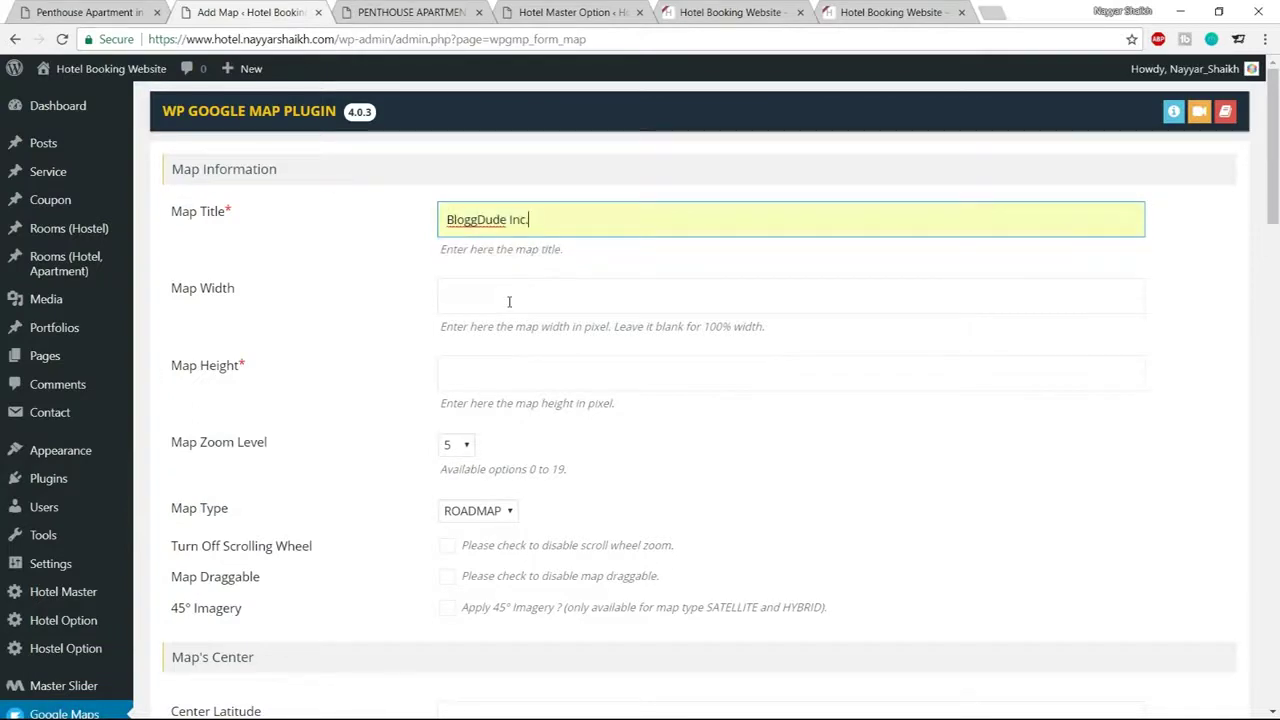
click(509, 301)
click(613, 372)
text(380)
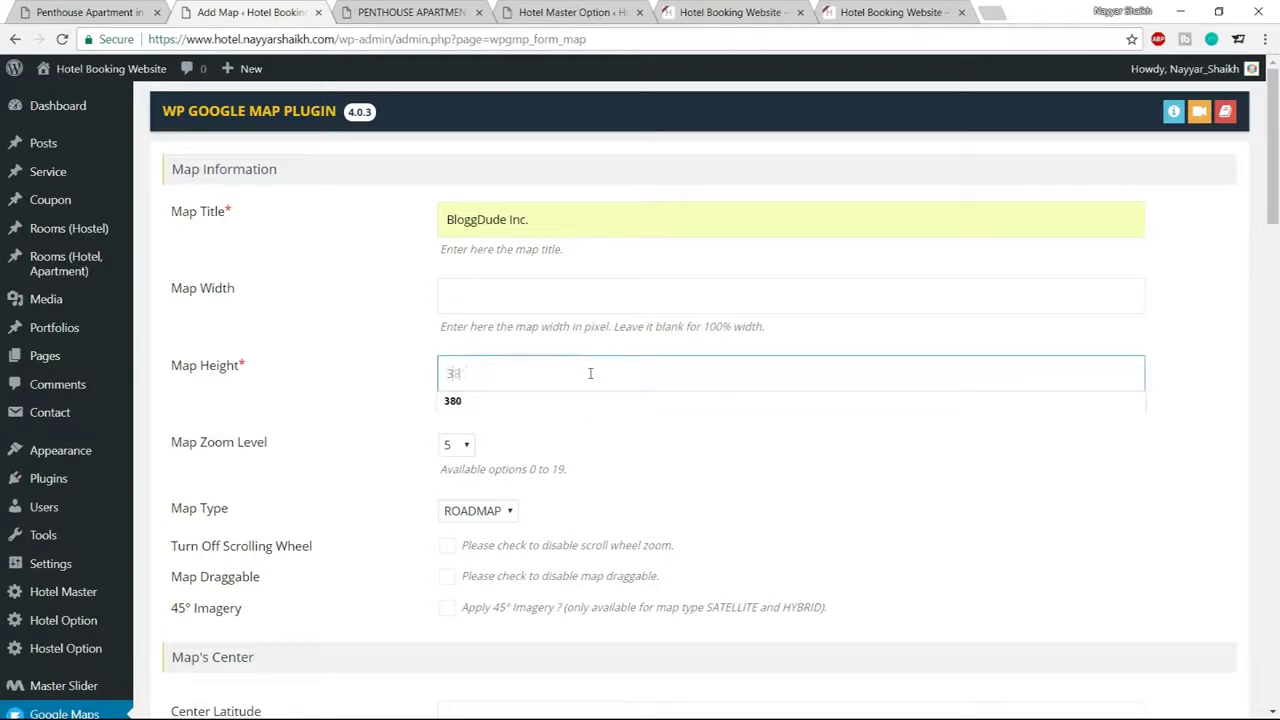
click(689, 460)
scroll(689, 460, down, 1)
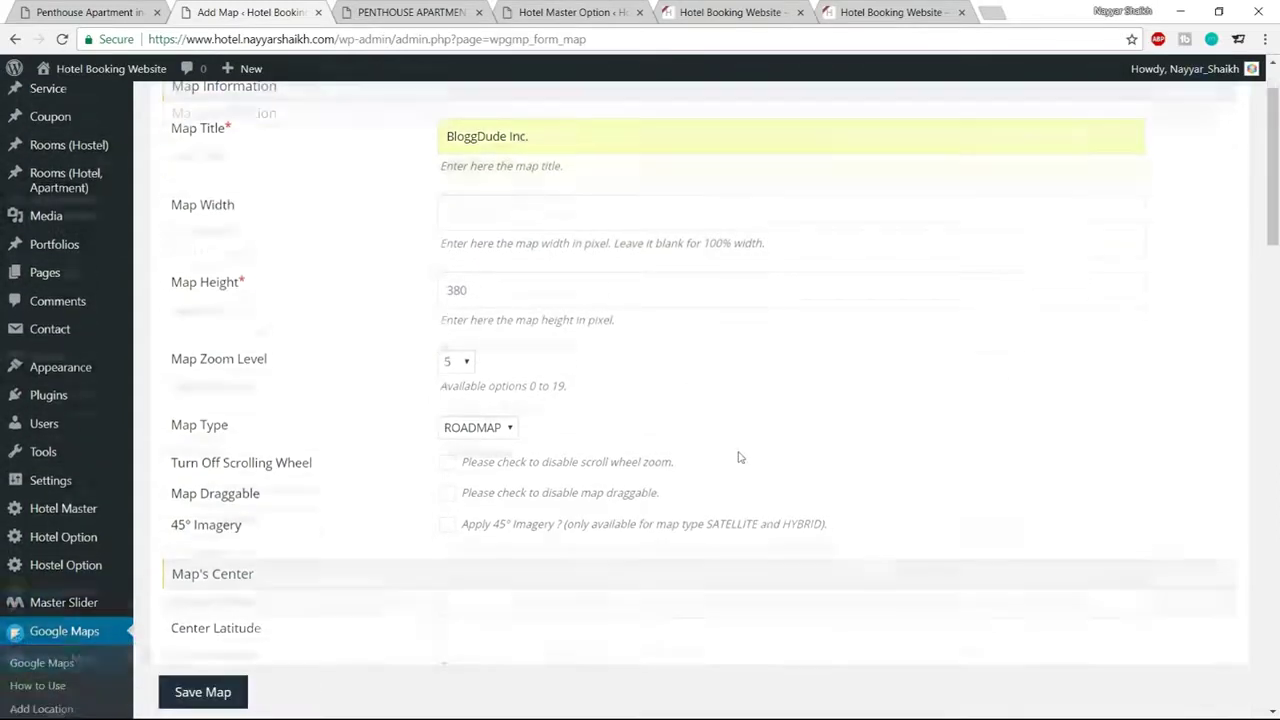
click(456, 361)
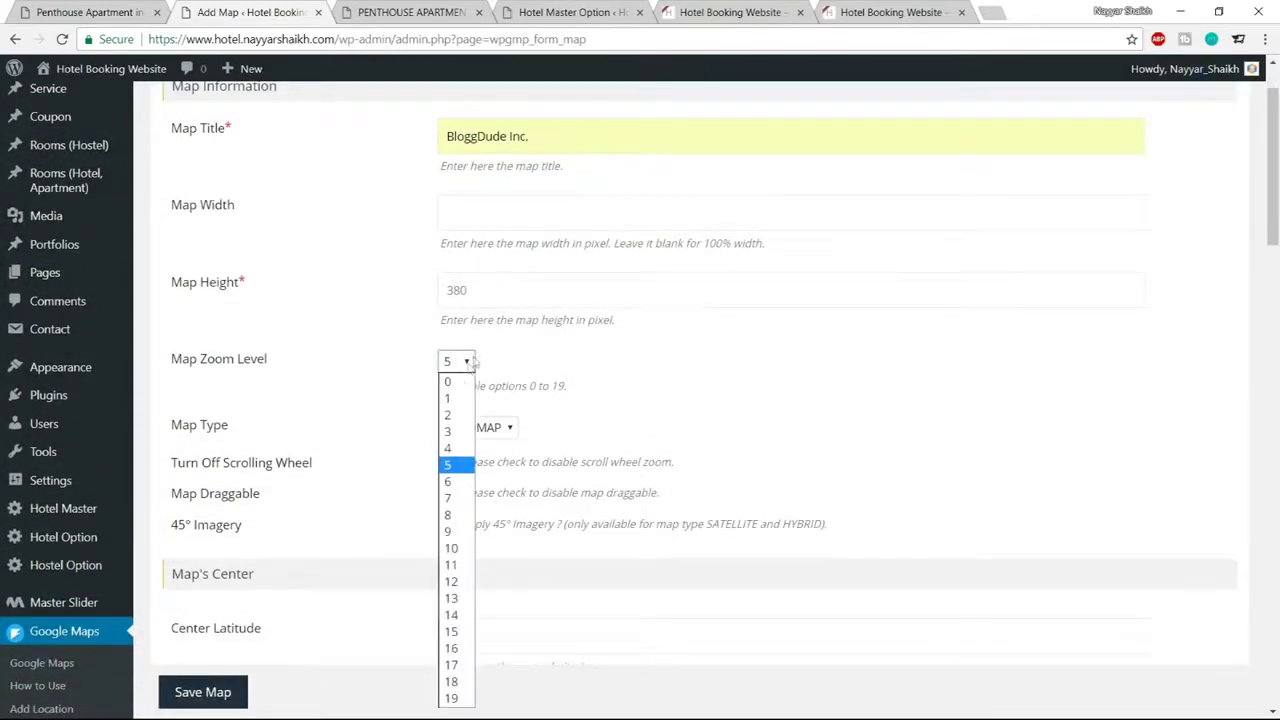
click(452, 614)
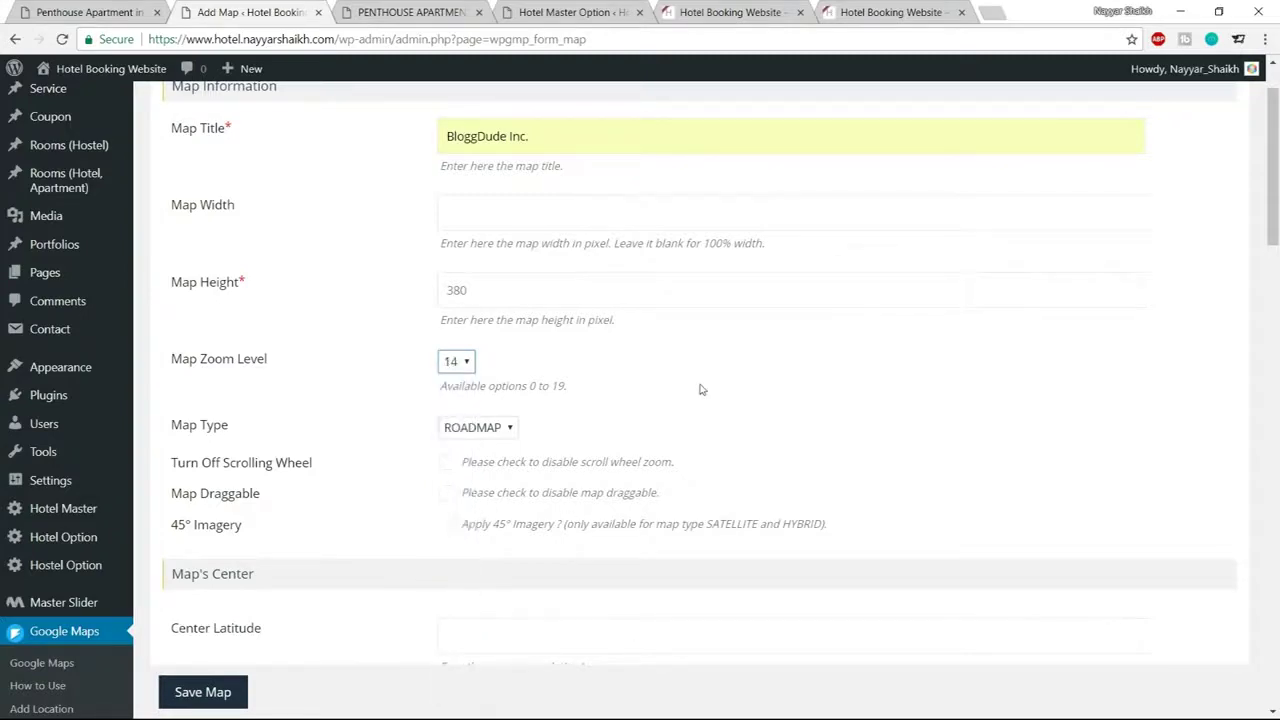
Tick the BloggDude Inc. location for the map and save it
scroll(848, 372, down, 2)
scroll(848, 372, down, 7)
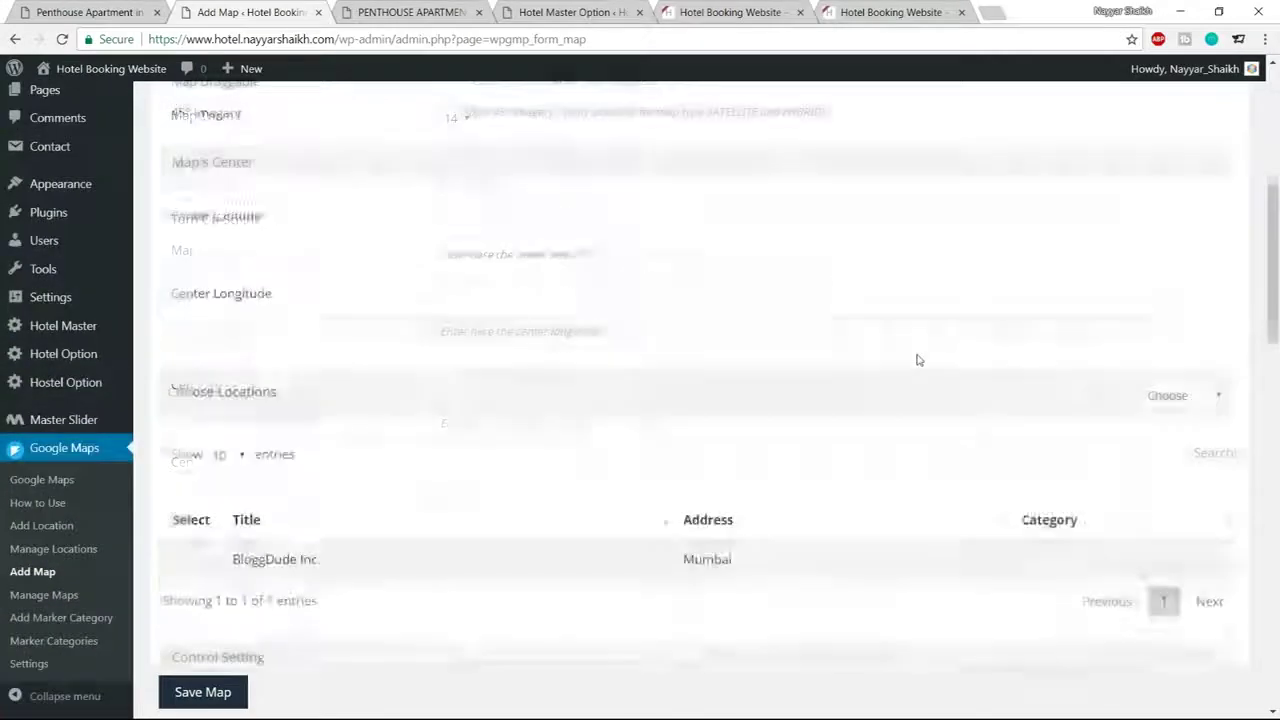
scroll(851, 360, up, 3)
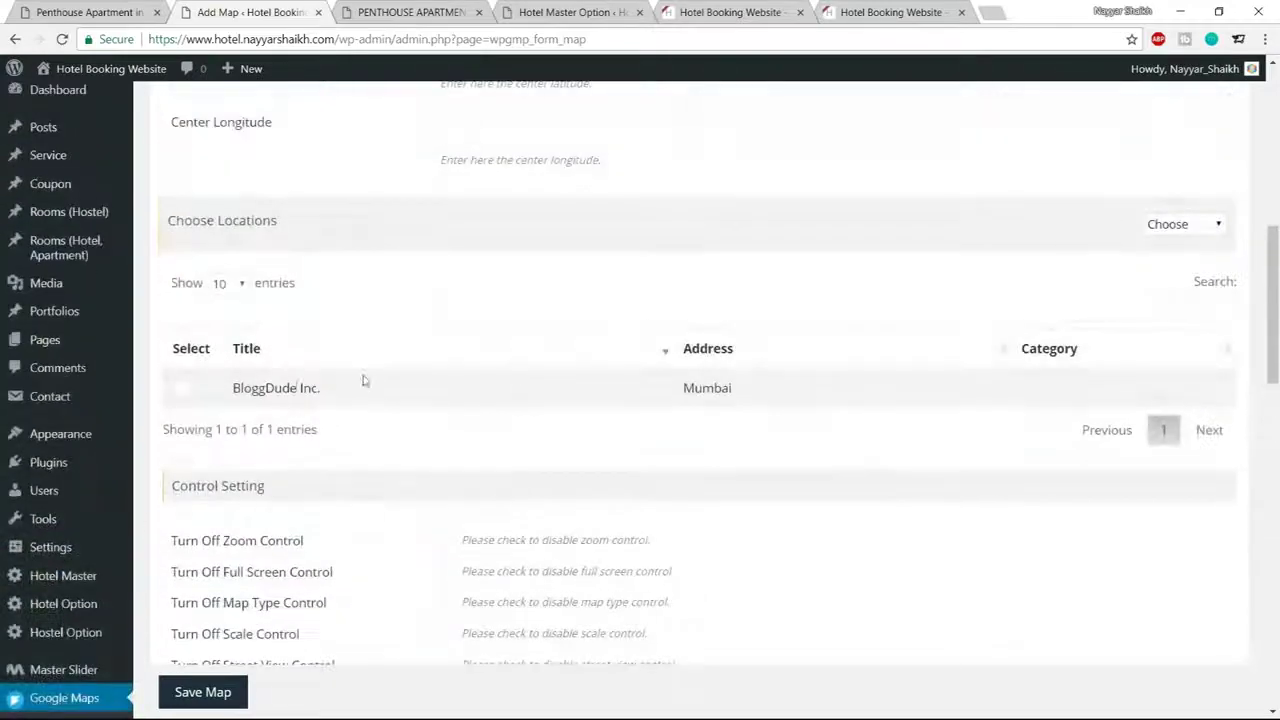
click(184, 390)
drag(247, 393, 353, 393)
click(489, 403)
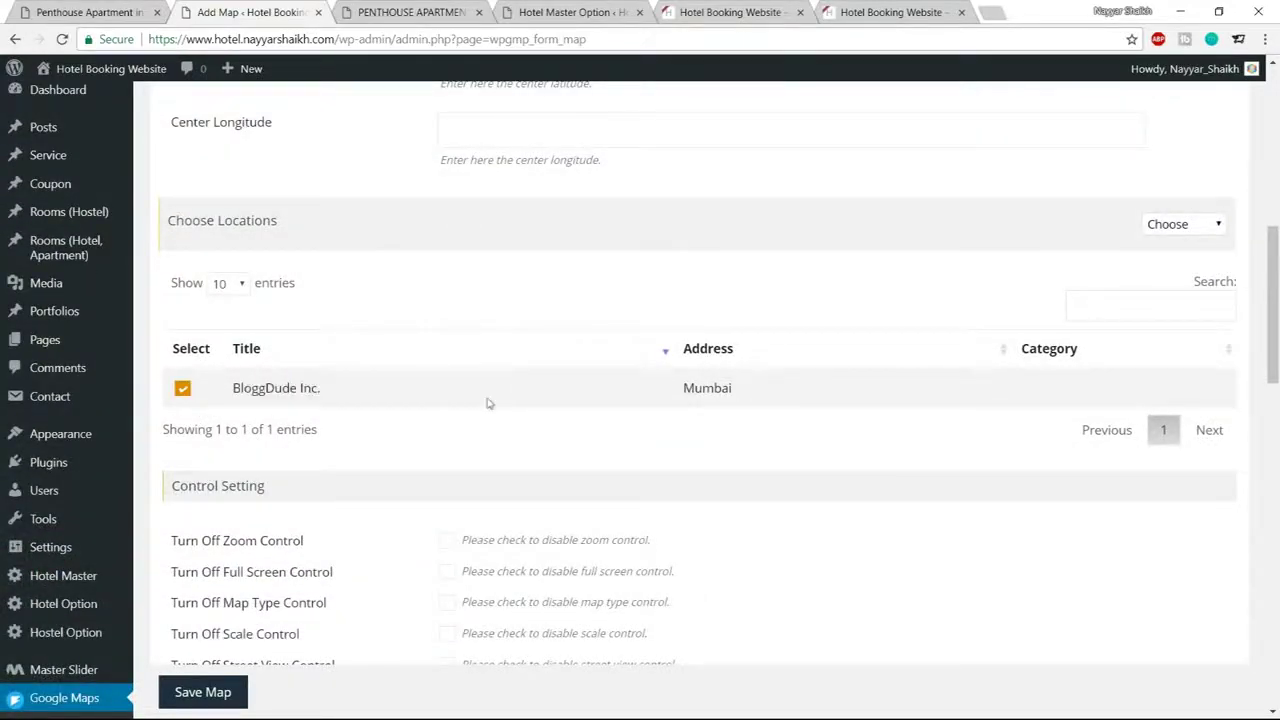
scroll(428, 394, down, 15)
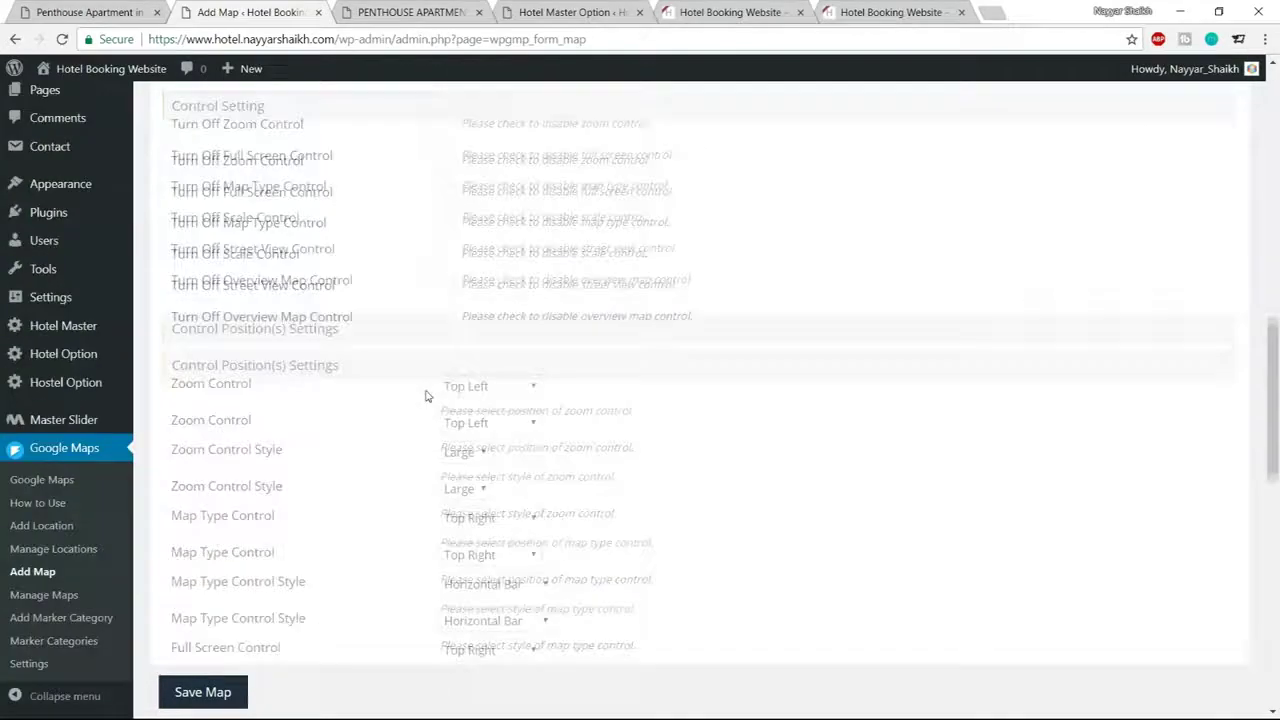
click(207, 631)
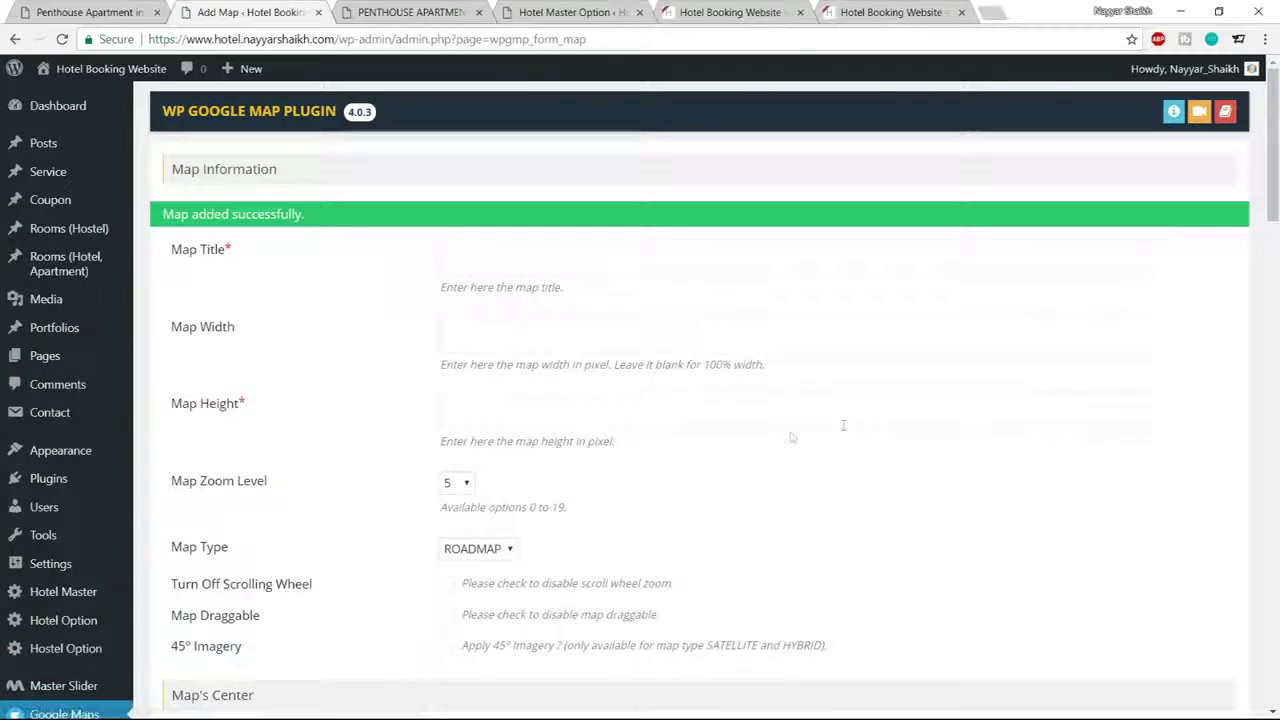
scroll(843, 423, down, 8)
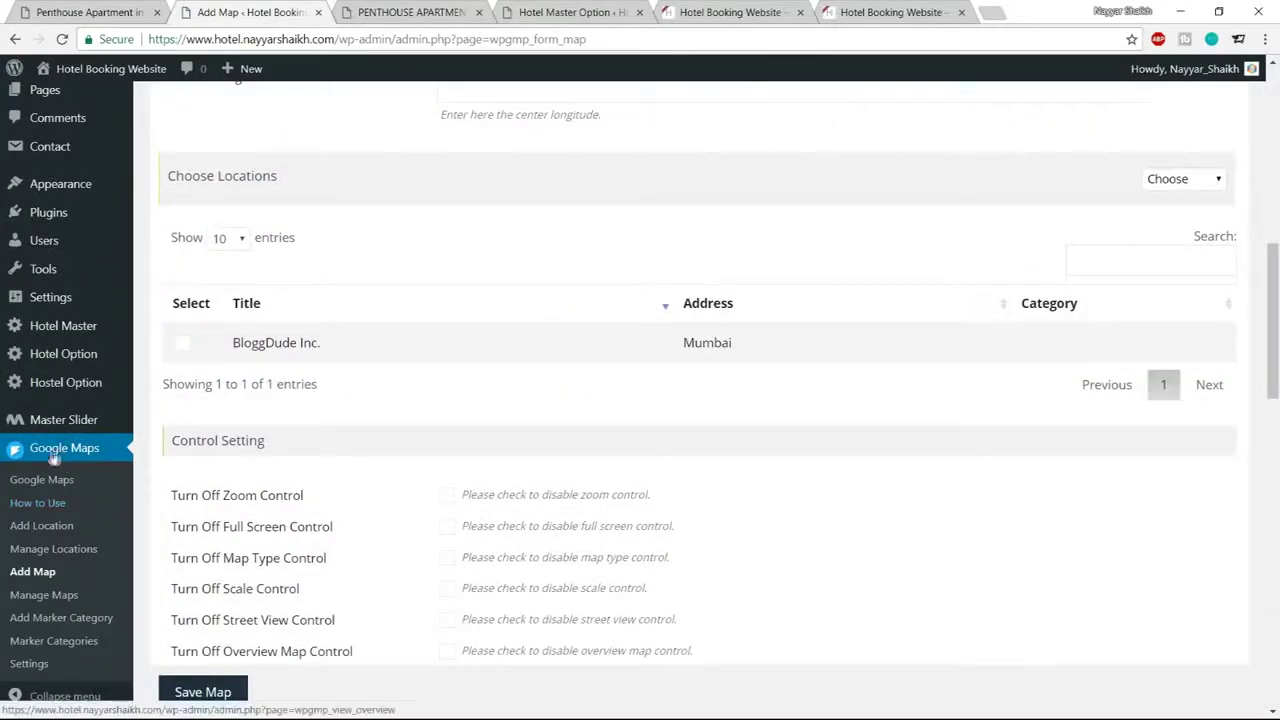
Copy the [put_wpgm id=1] shortcode from Manage Maps and open the Penthouse room editor in a new tab
click(46, 598)
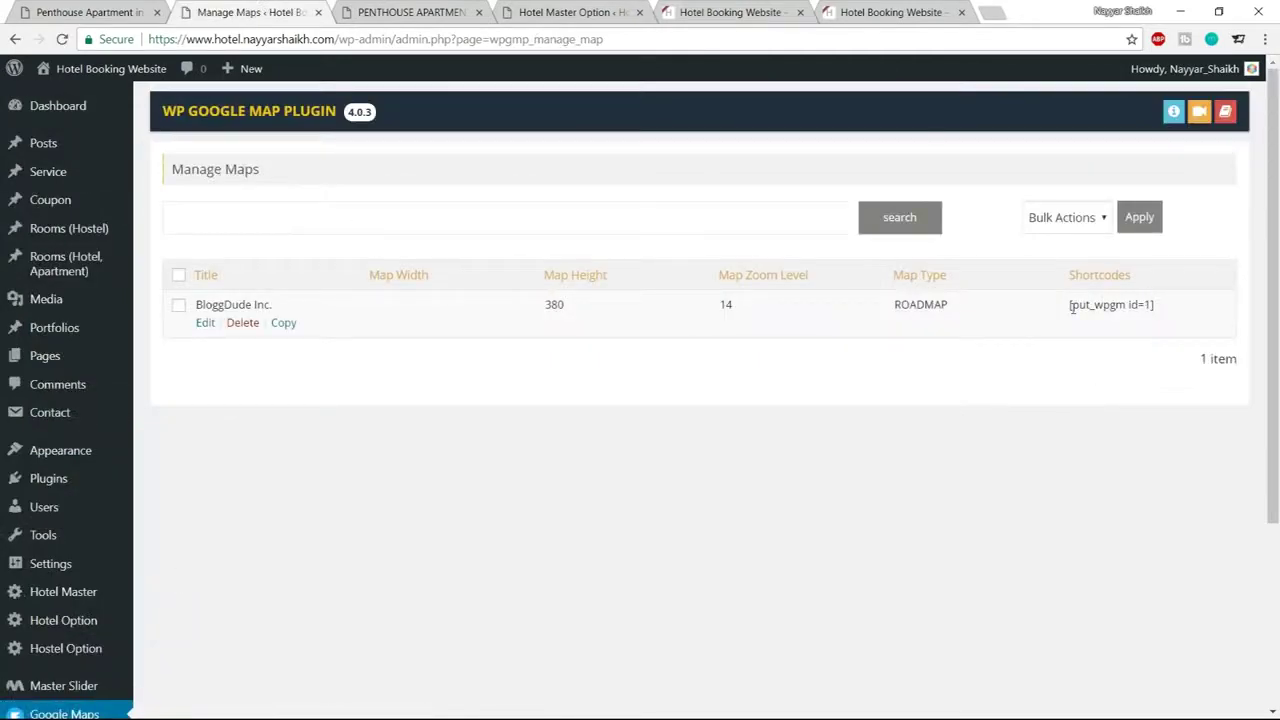
drag(1068, 305, 1158, 311)
key(ctrl+c)
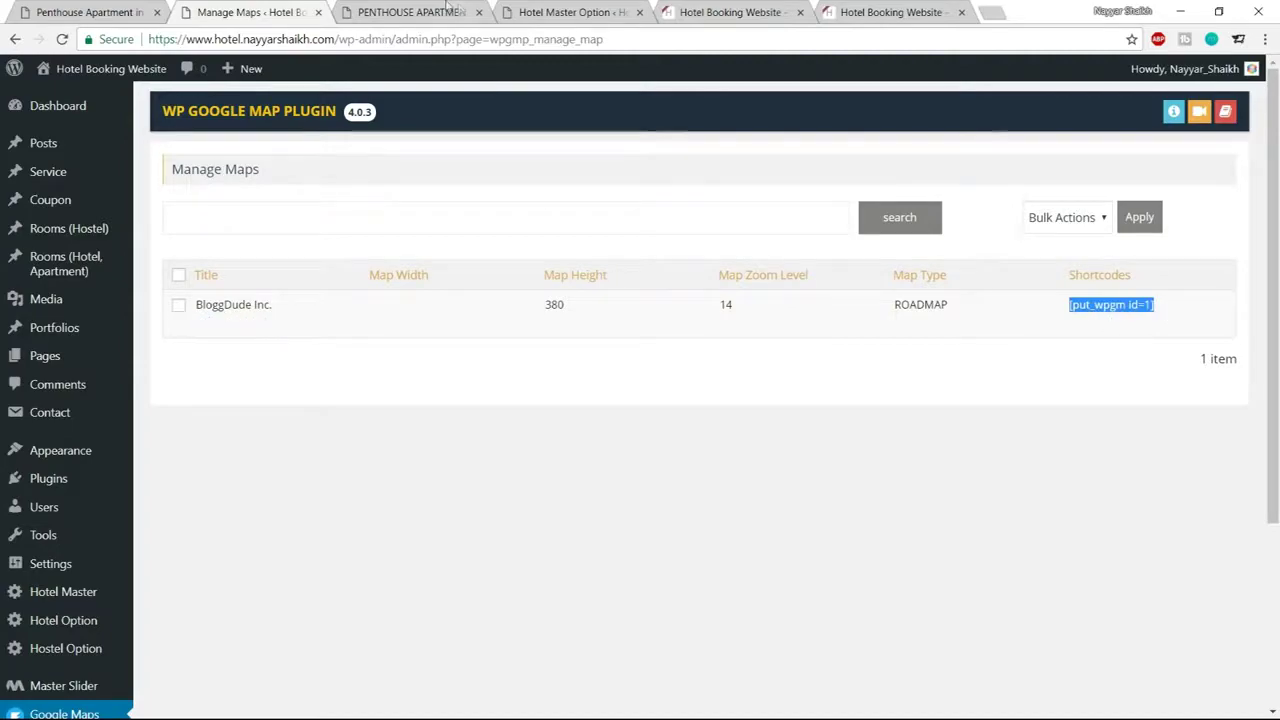
click(437, 6)
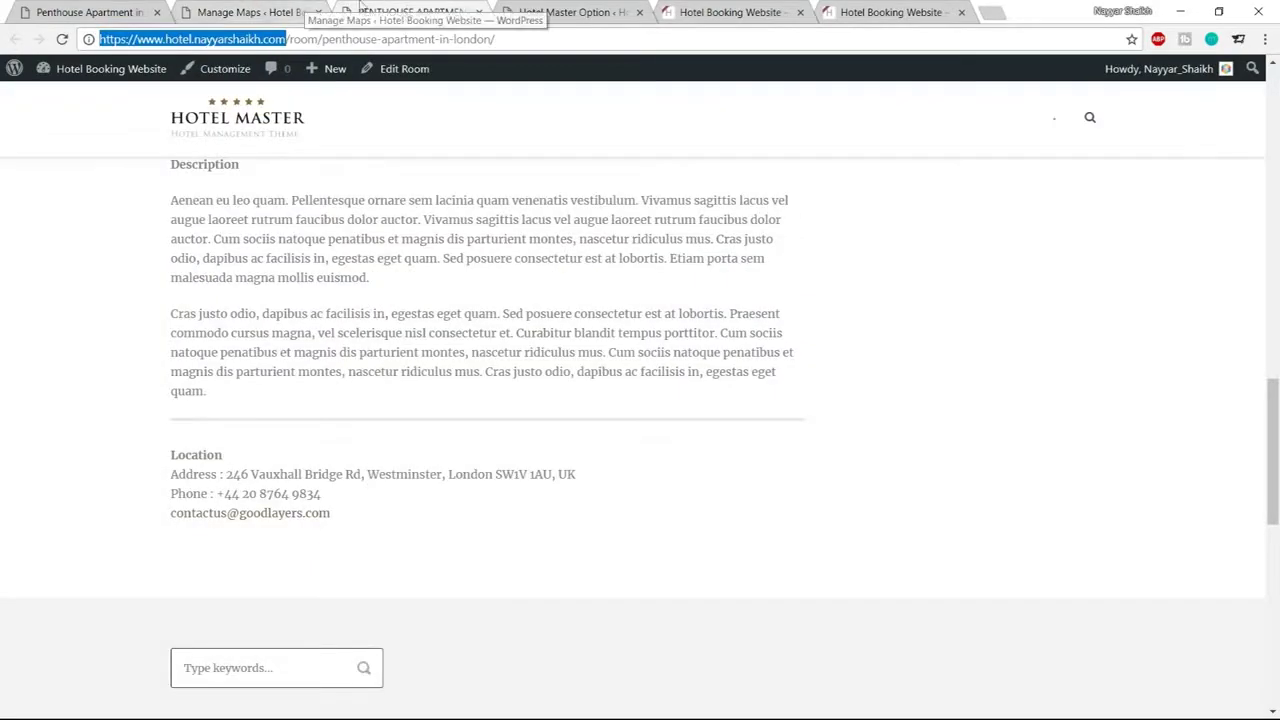
scroll(537, 288, up, 10)
scroll(537, 288, up, 3)
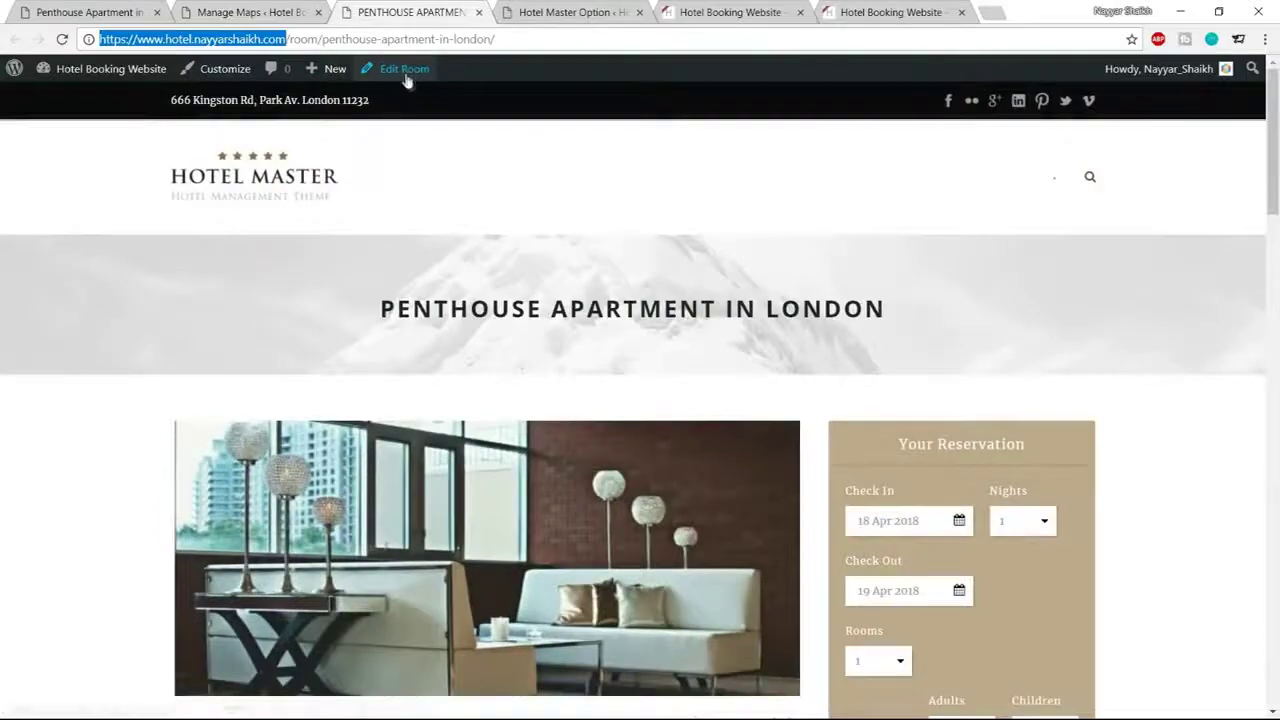
right_click(405, 70)
click(462, 83)
drag(507, 7, 360, 10)
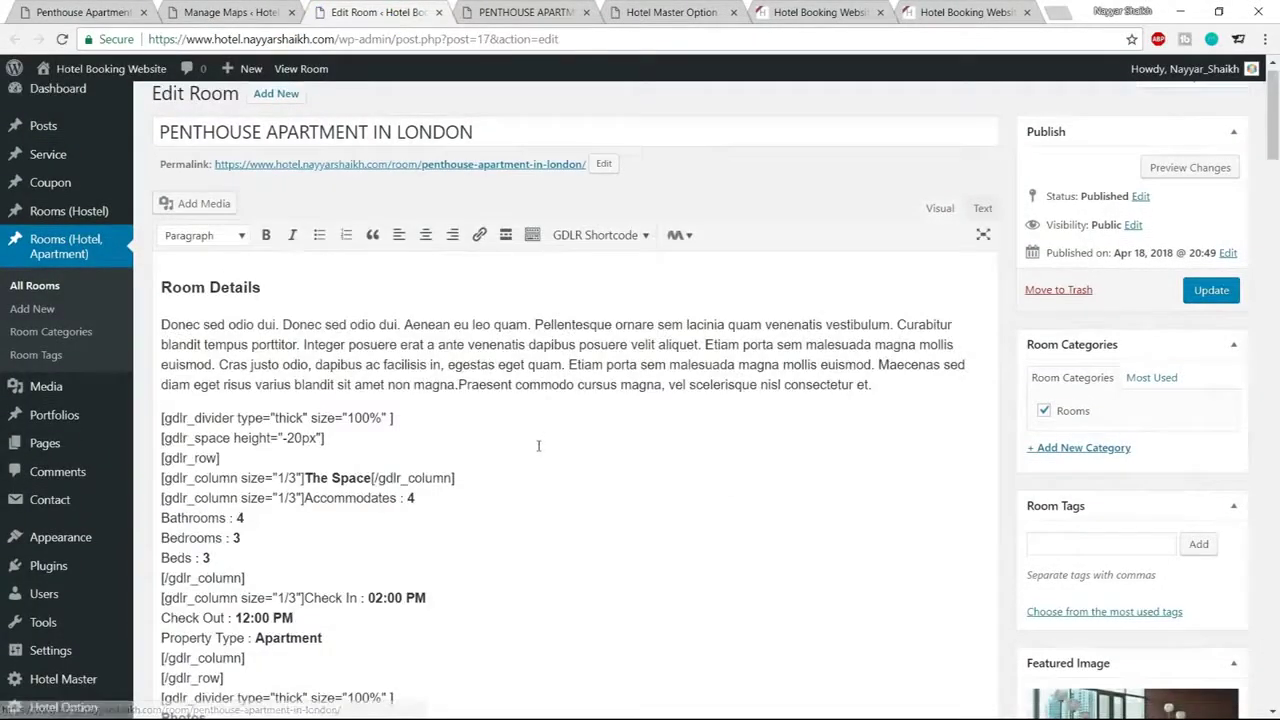
Paste the shortcode on a new line below the contact e-mail and update the room
scroll(566, 406, down, 12)
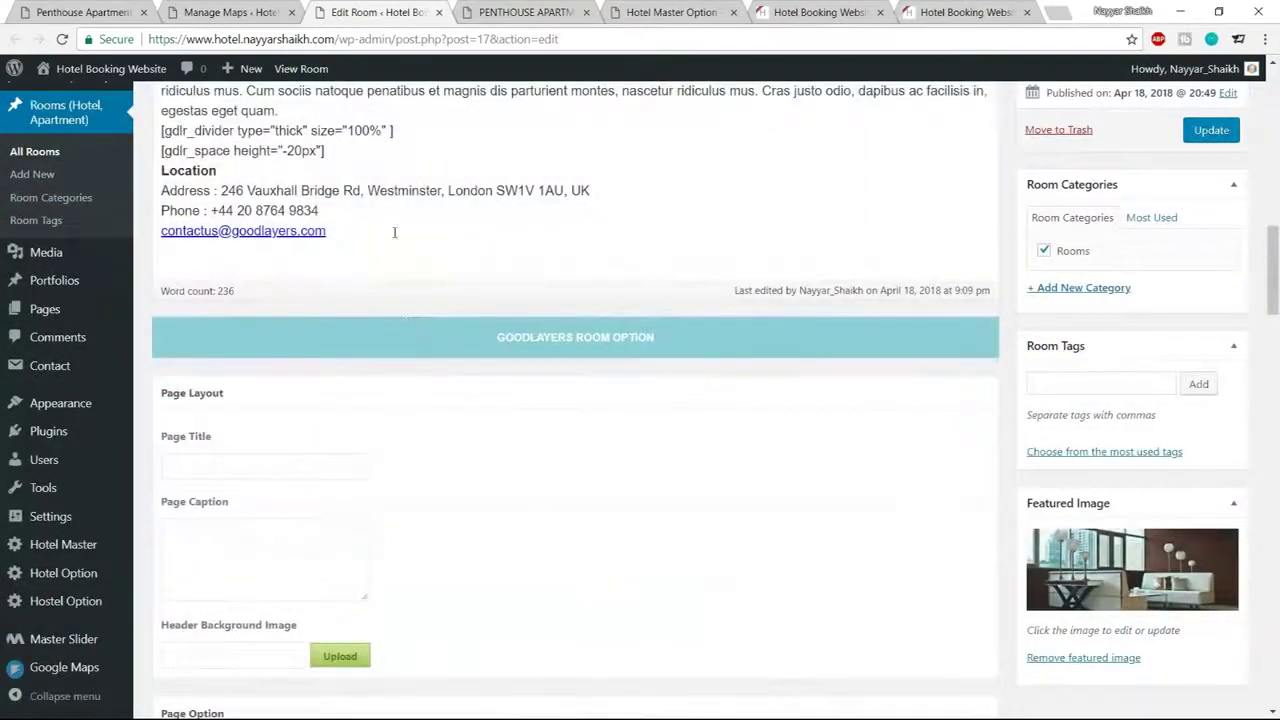
triple_click(394, 232)
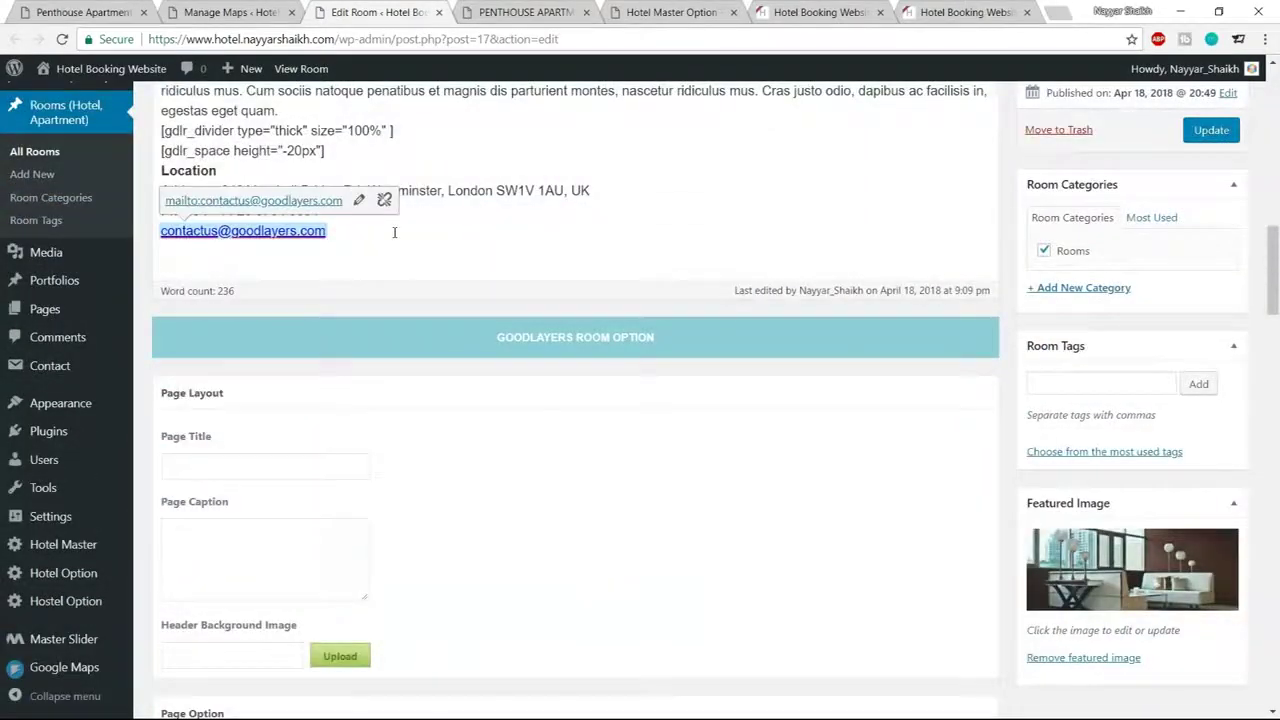
click(394, 232)
key(Return)
key(ctrl+v)
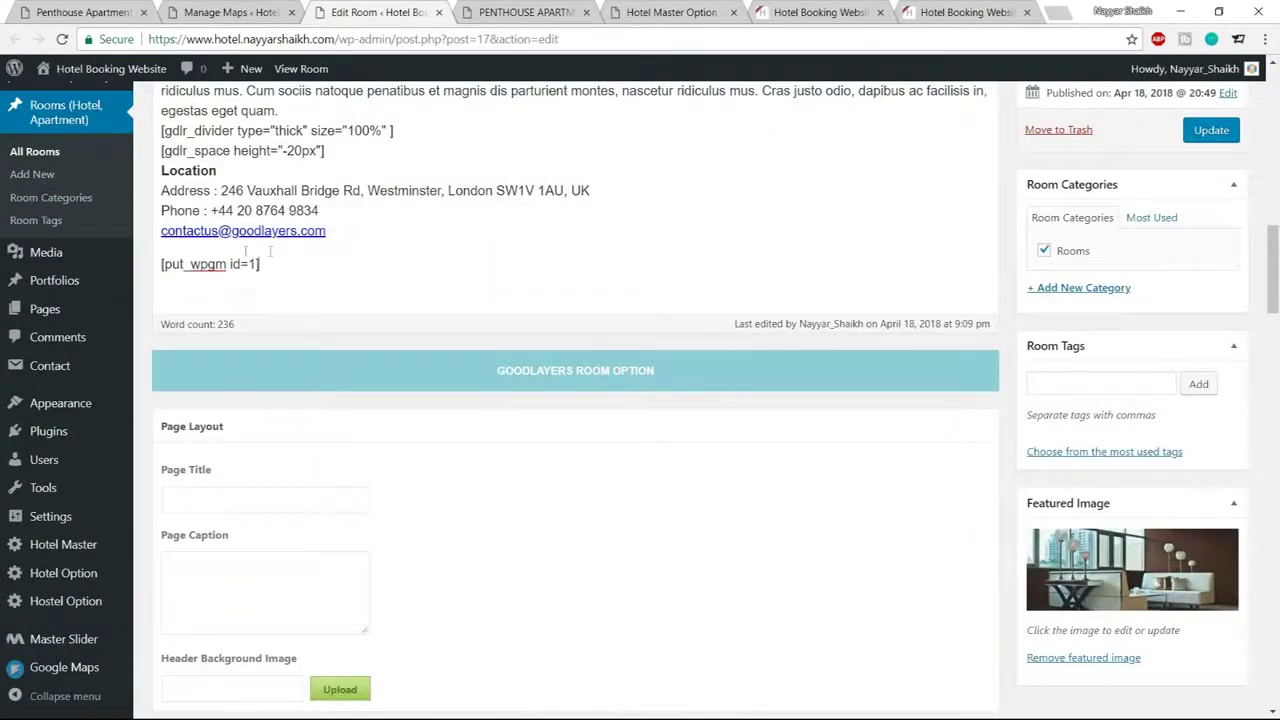
click(1211, 131)
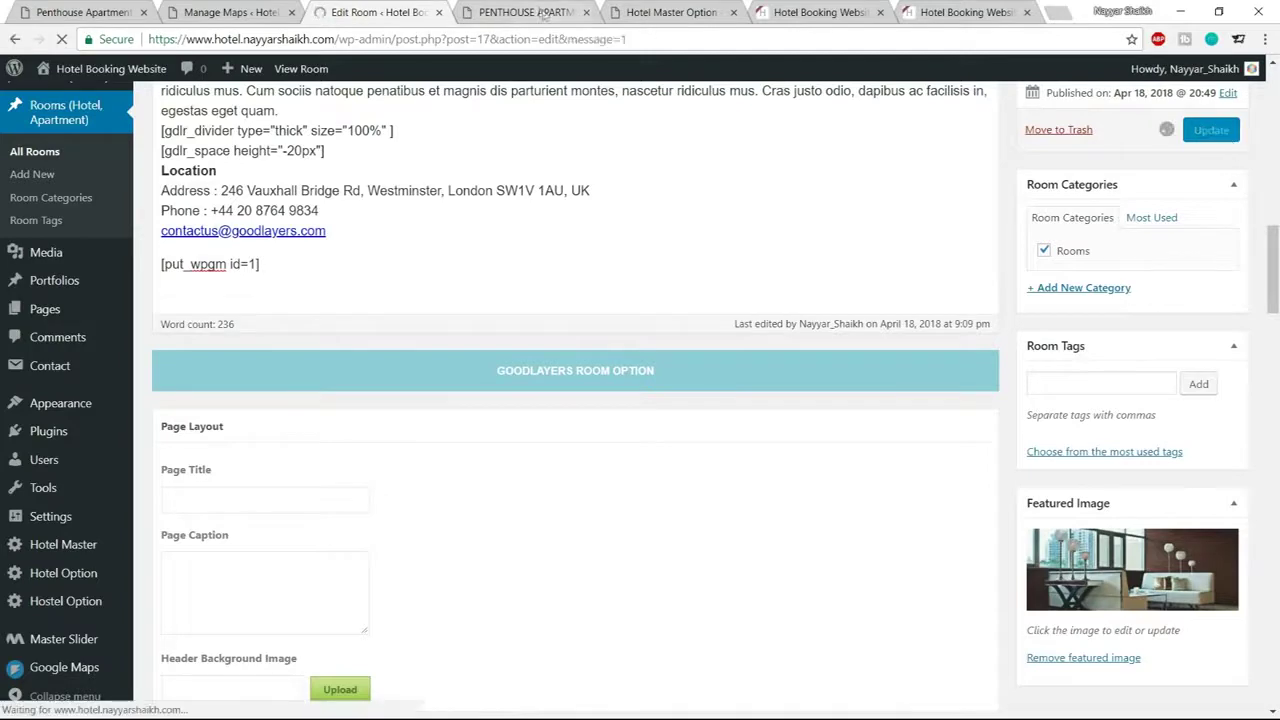
Reload the Penthouse Apartment page and check the Mumbai map marker's info window under Location
click(539, 12)
click(62, 39)
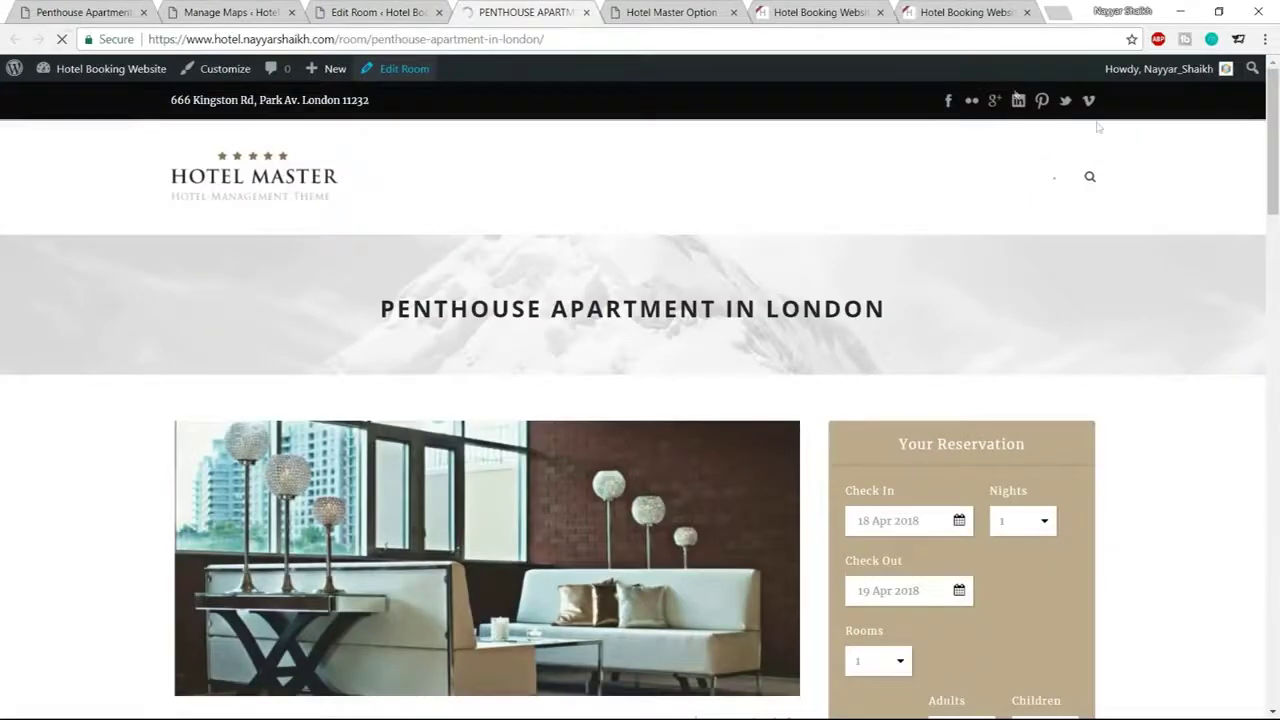
scroll(1191, 283, down, 10)
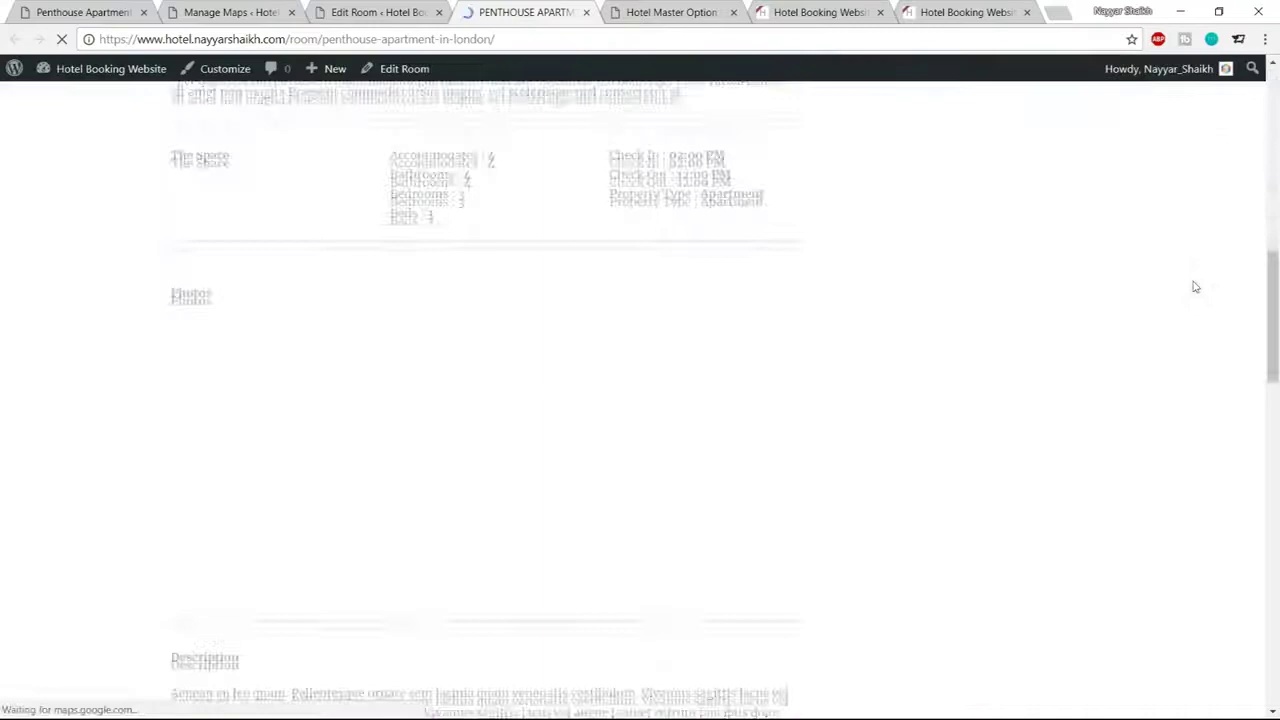
scroll(1193, 287, down, 6)
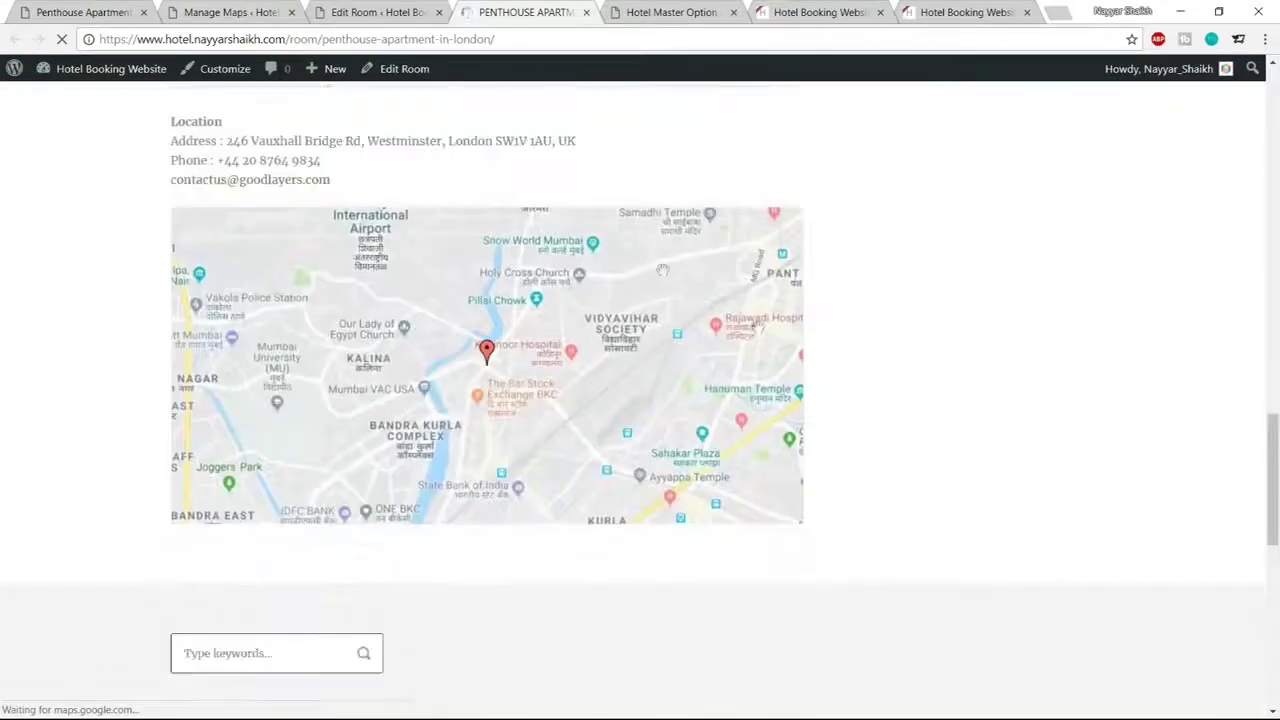
click(487, 352)
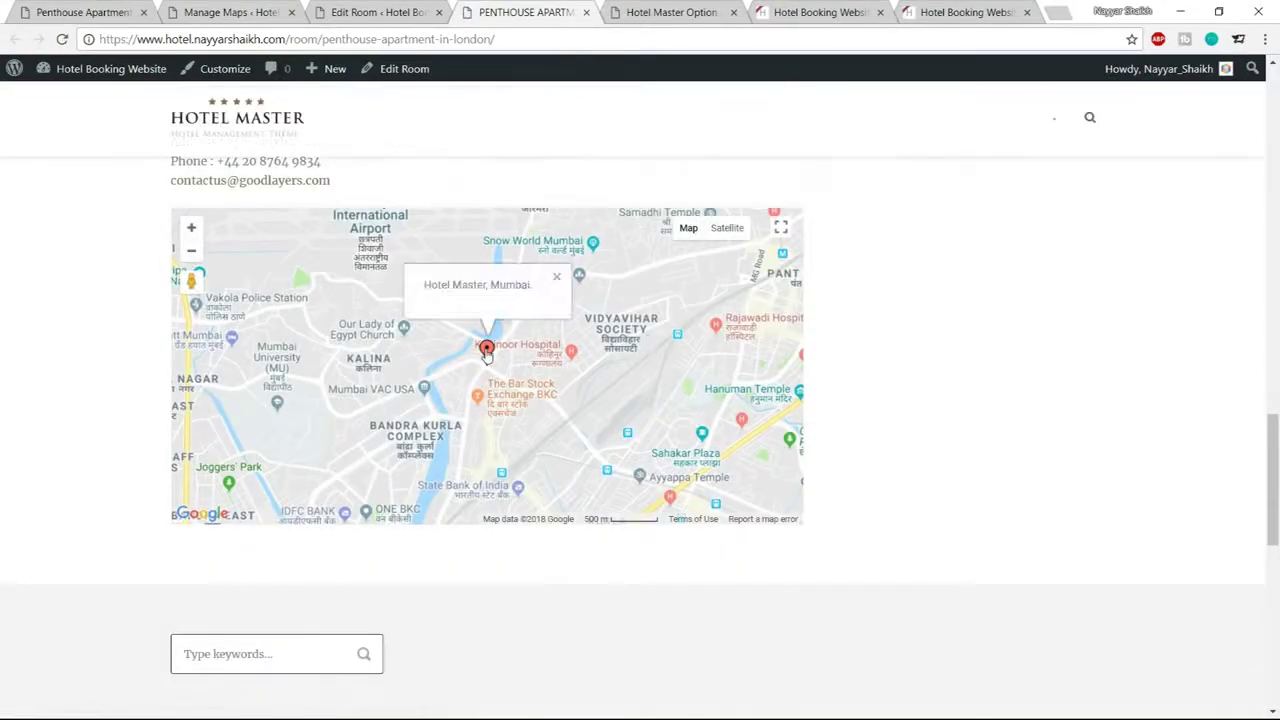
click(558, 279)
scroll(1003, 307, up, 10)
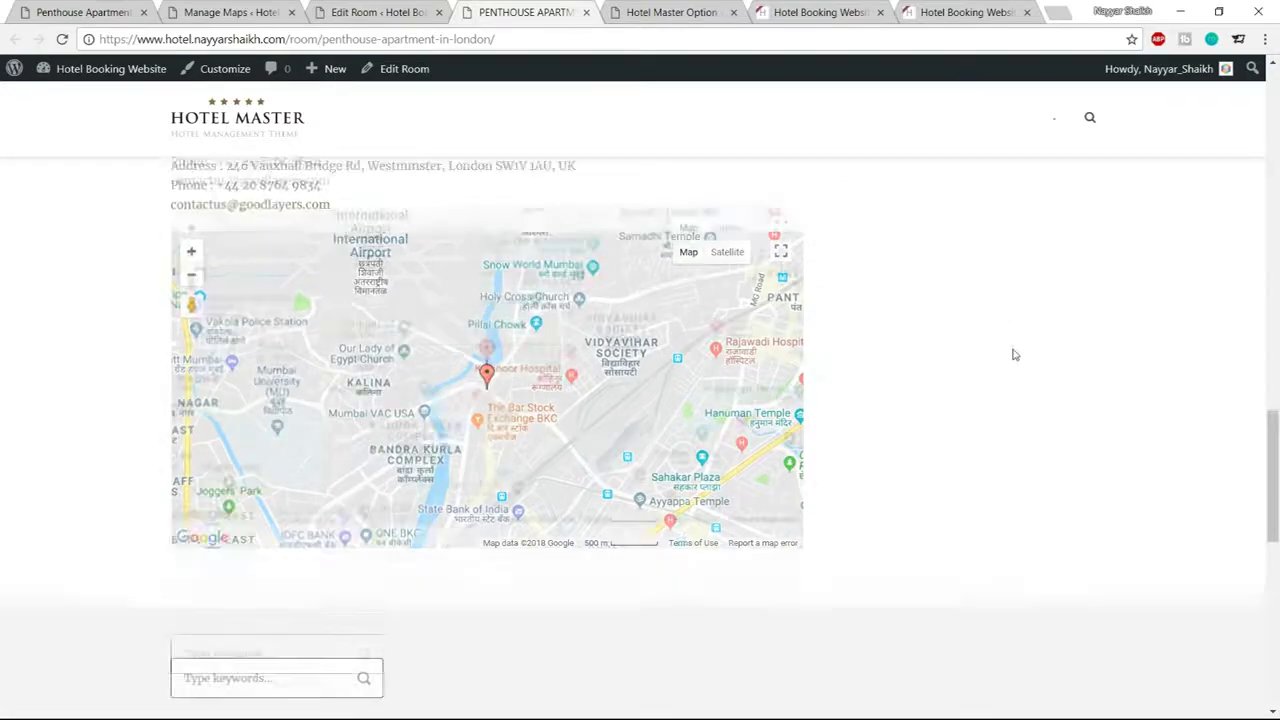
scroll(1027, 340, up, 10)
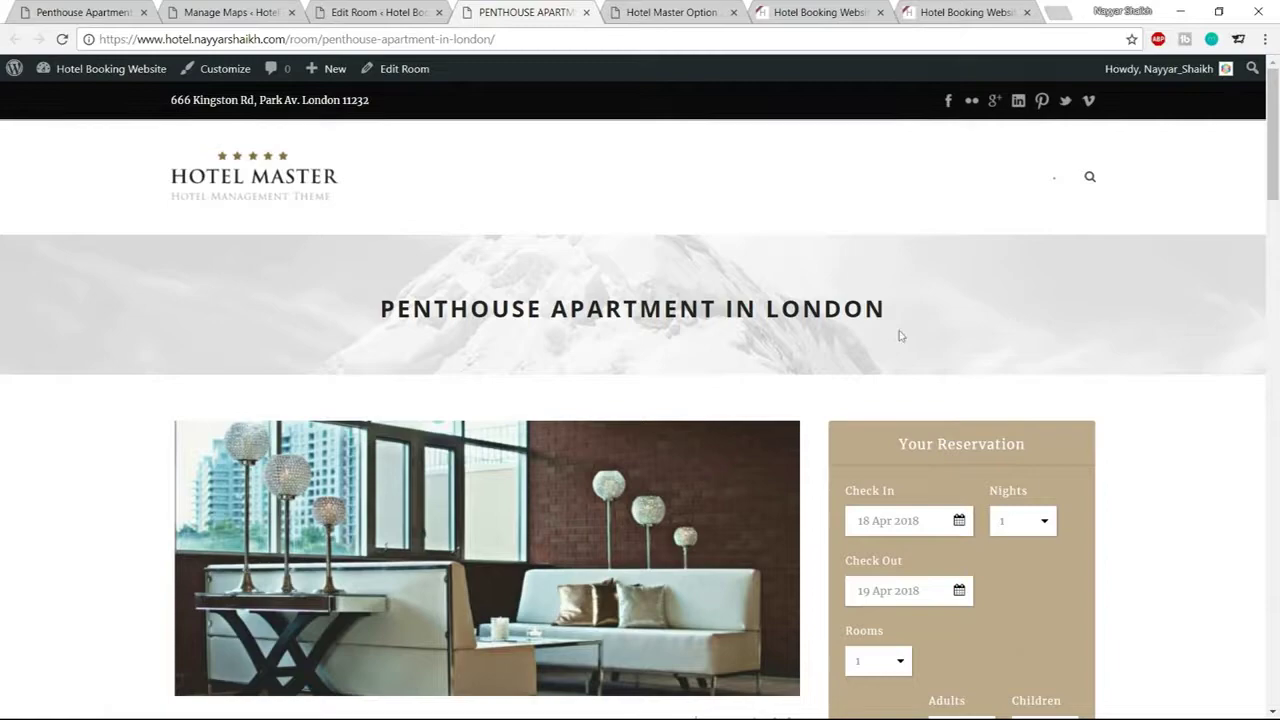
Open the room's Header Background Image picker and try the slider-1.jpg photo
click(405, 14)
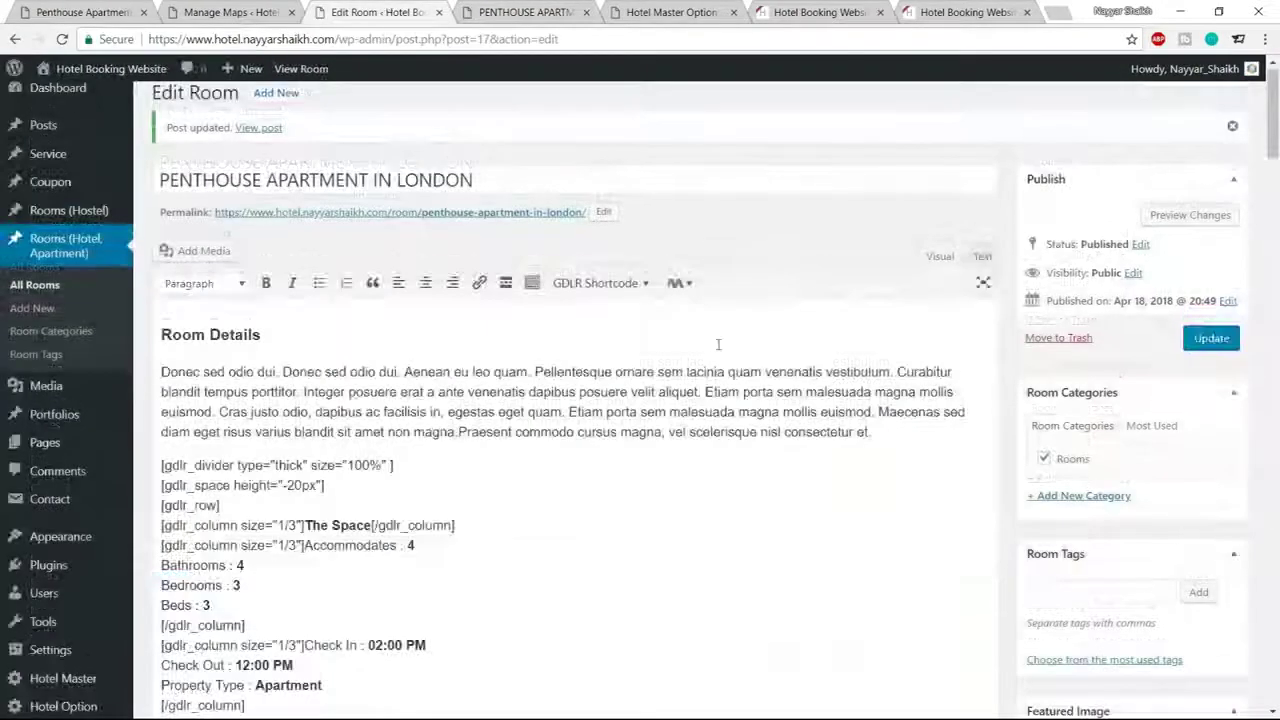
scroll(748, 378, down, 3)
scroll(748, 378, down, 10)
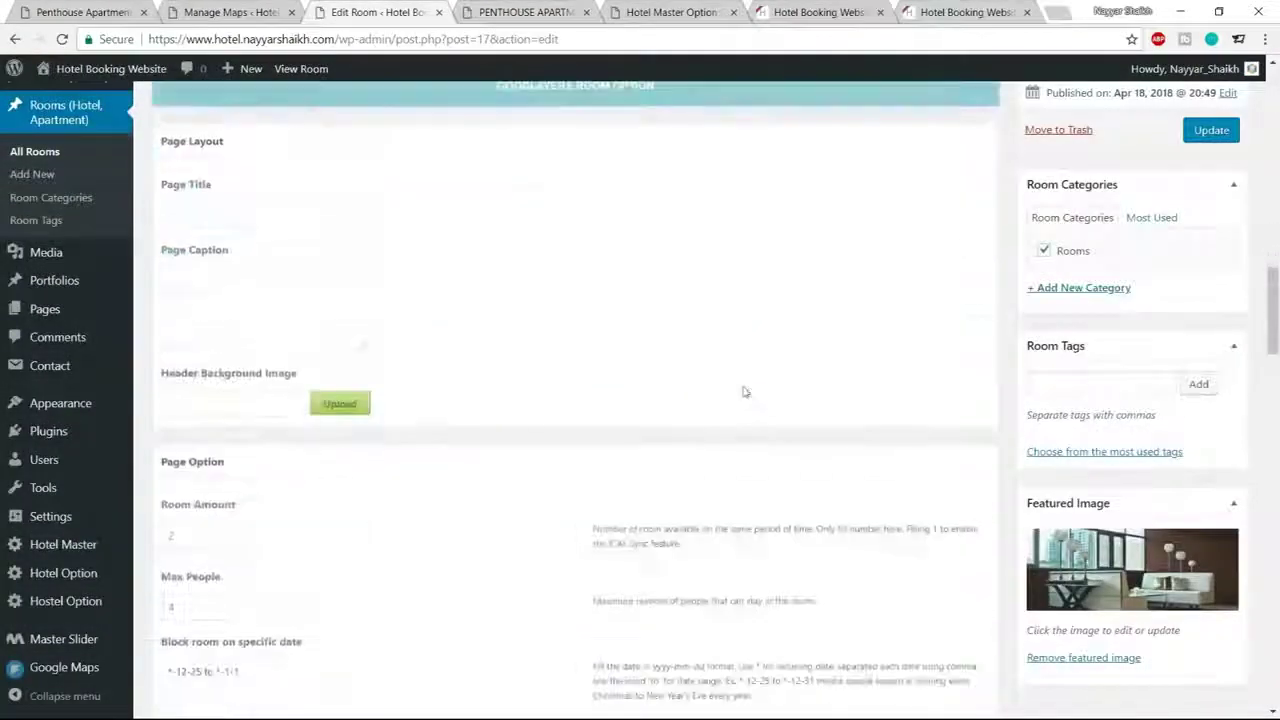
click(340, 404)
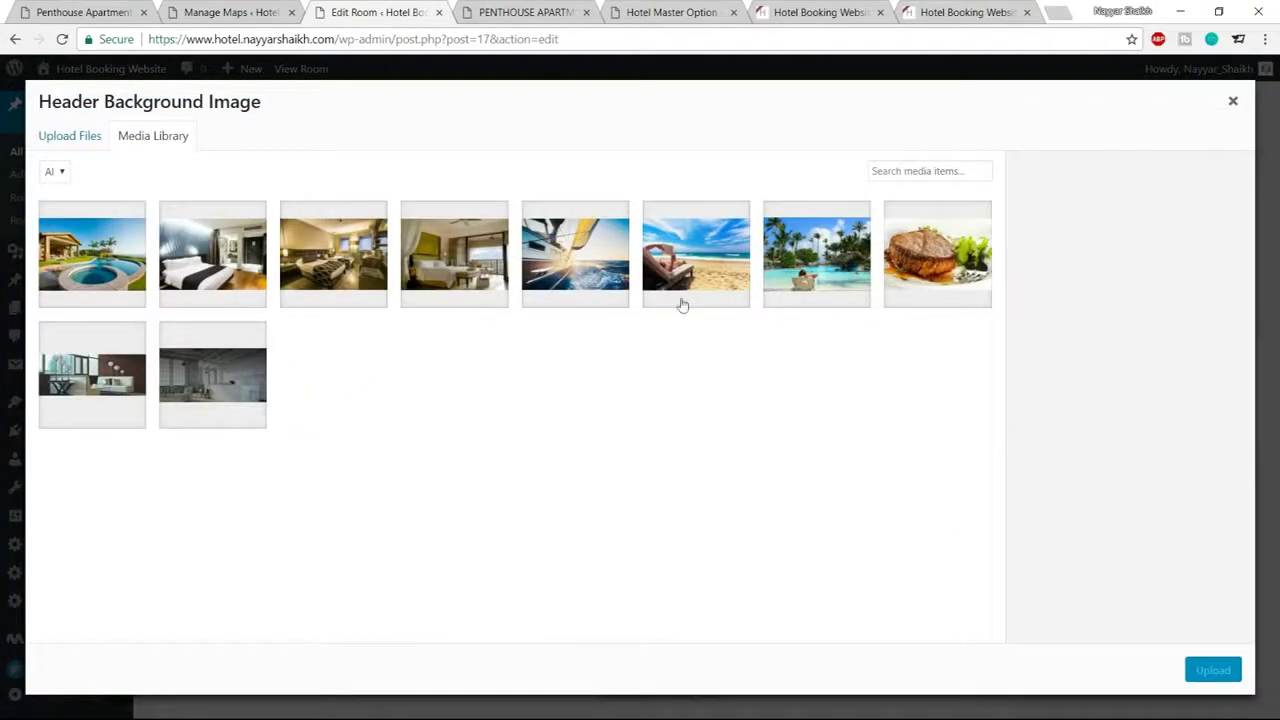
click(228, 392)
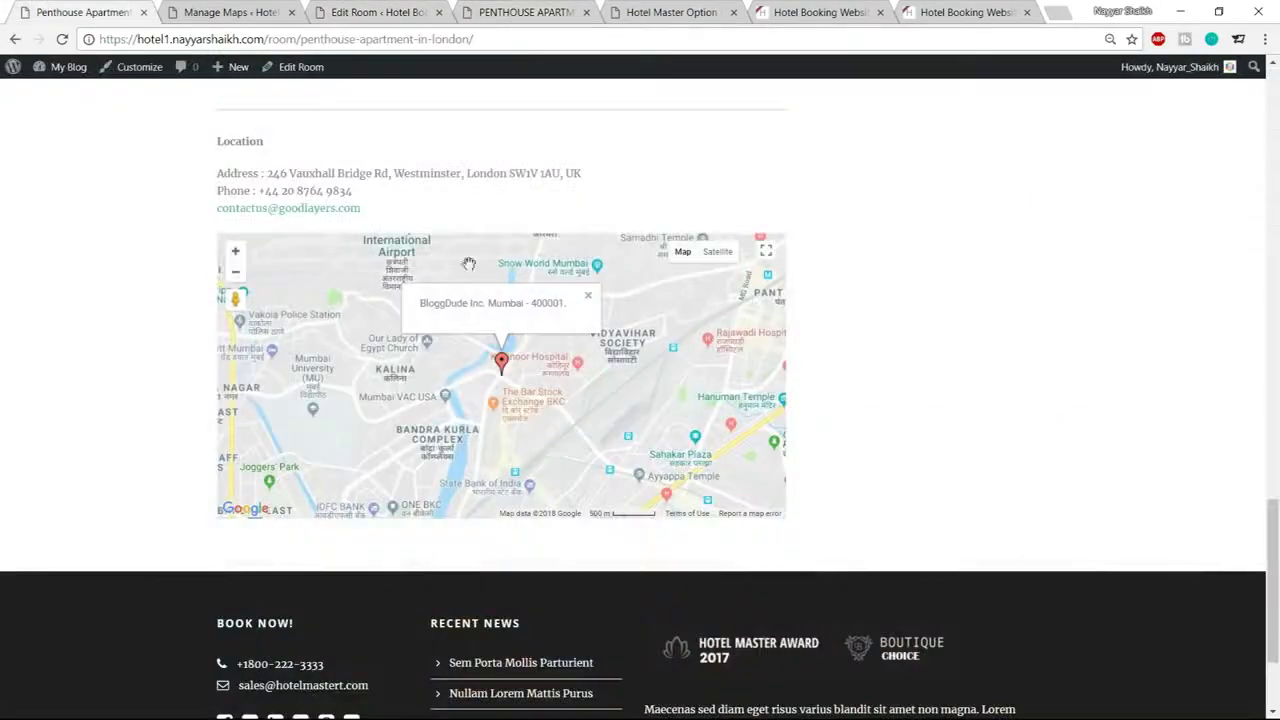
scroll(592, 462, up, 10)
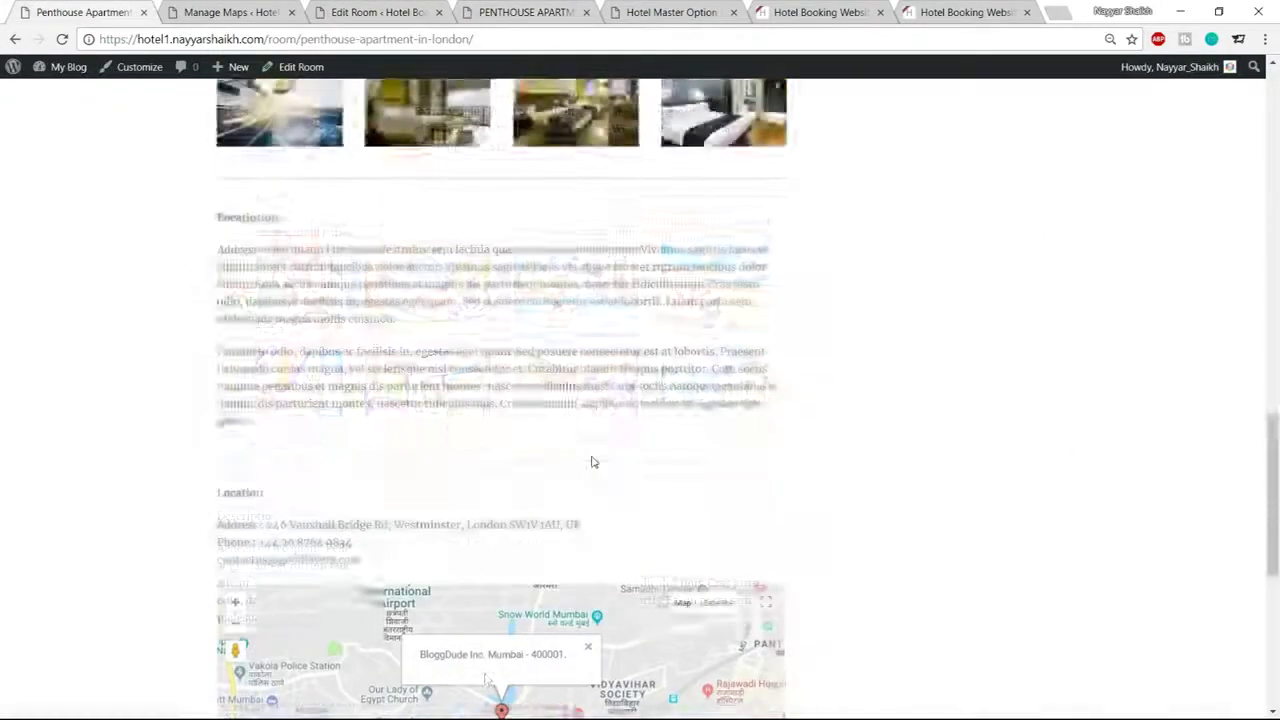
scroll(594, 471, up, 4)
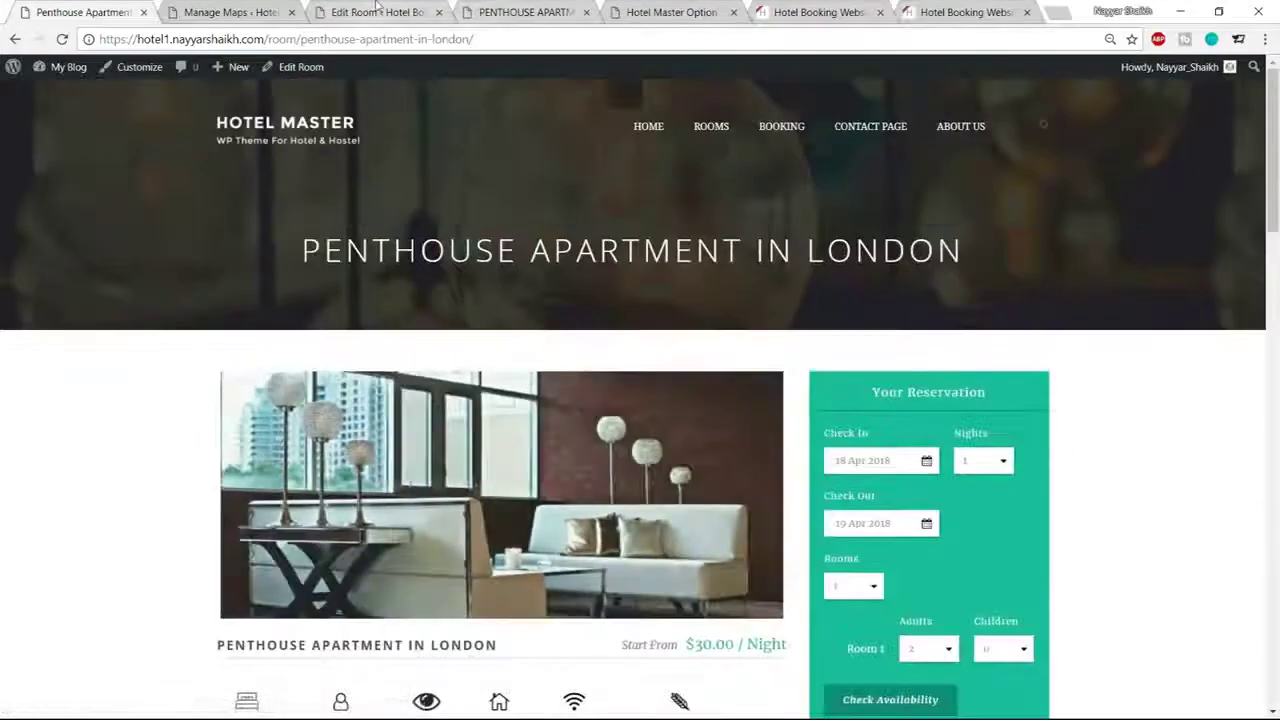
Browse the computer's Media folder and select the apartment-bg image for upload
click(377, 11)
click(74, 136)
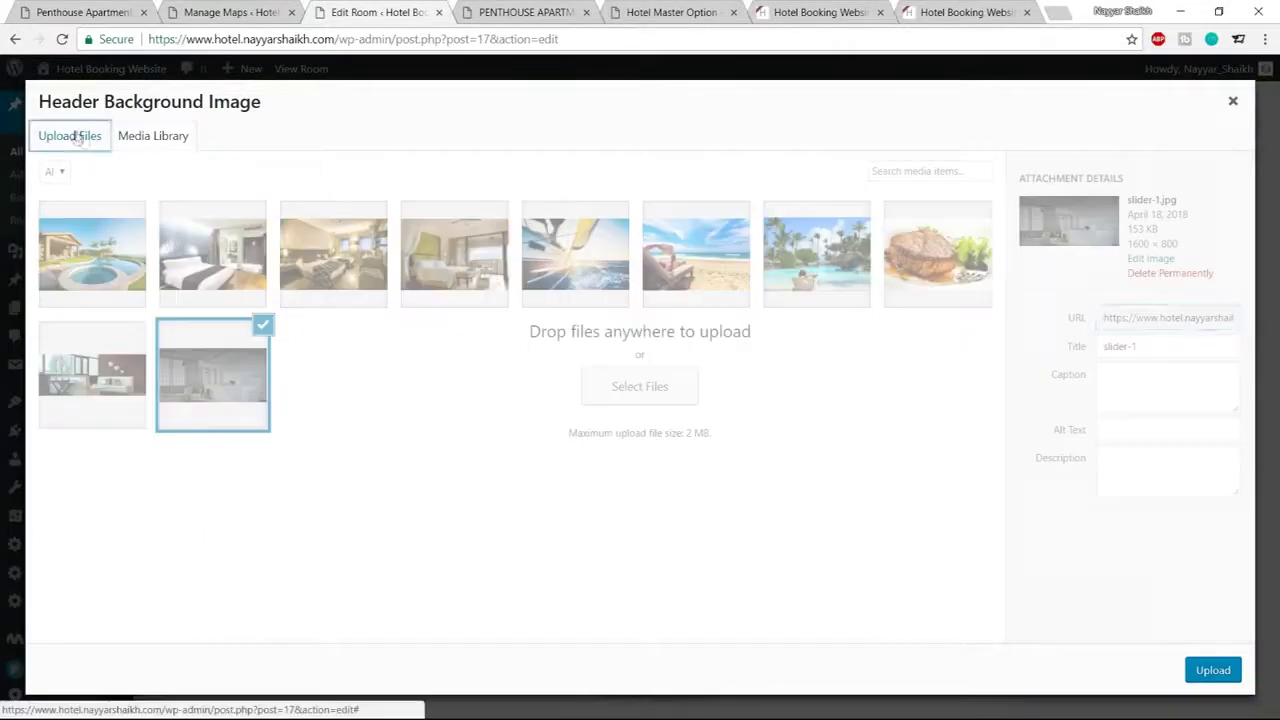
click(671, 382)
scroll(466, 268, down, 2)
scroll(460, 280, up, 1)
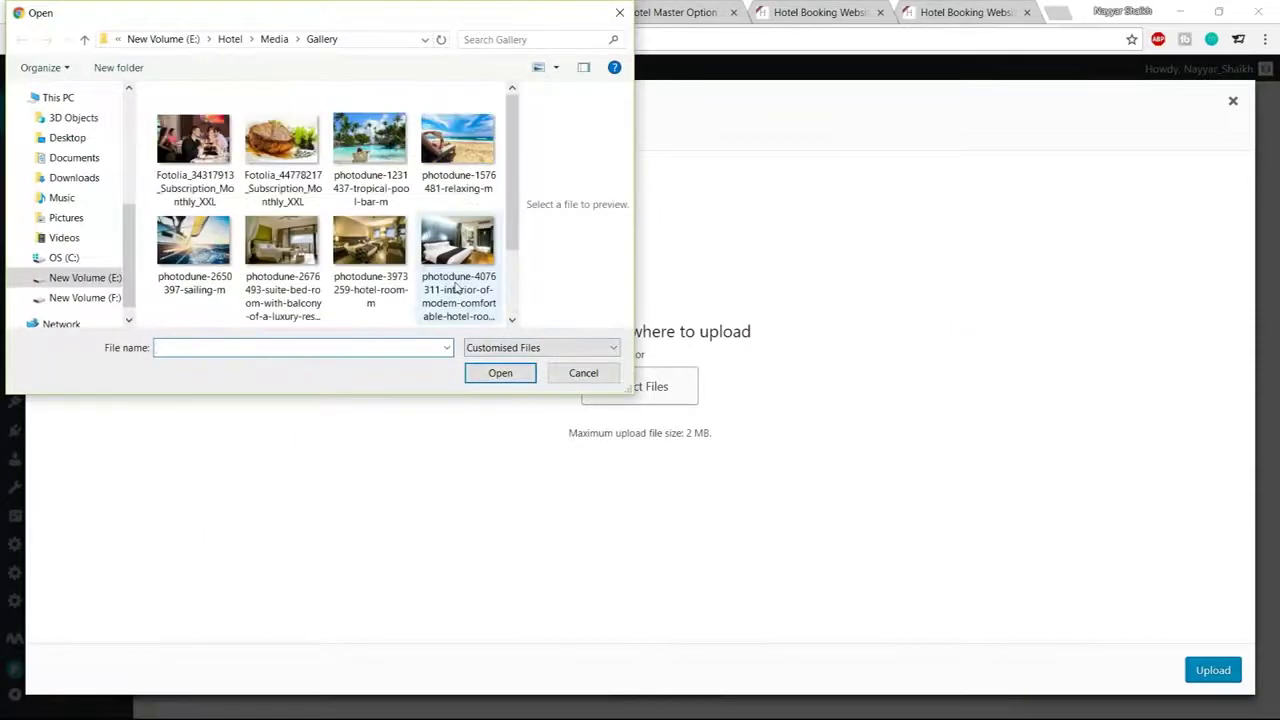
click(274, 39)
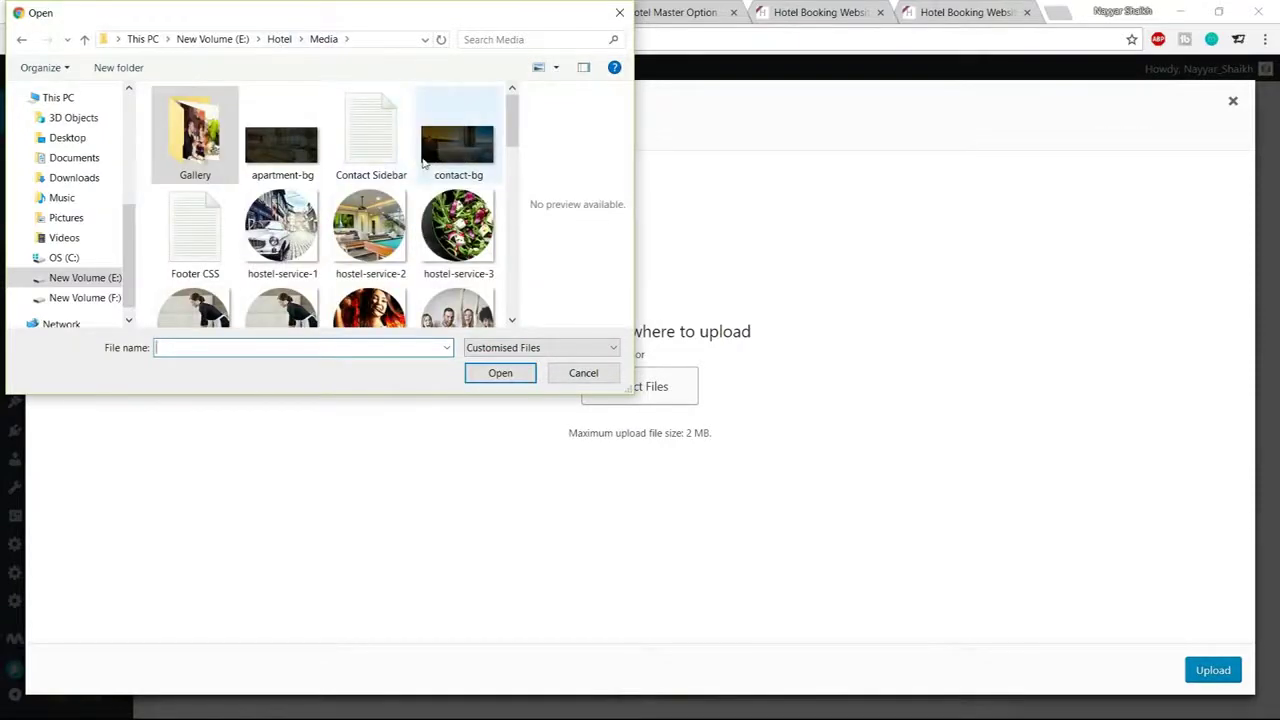
scroll(430, 180, down, 10)
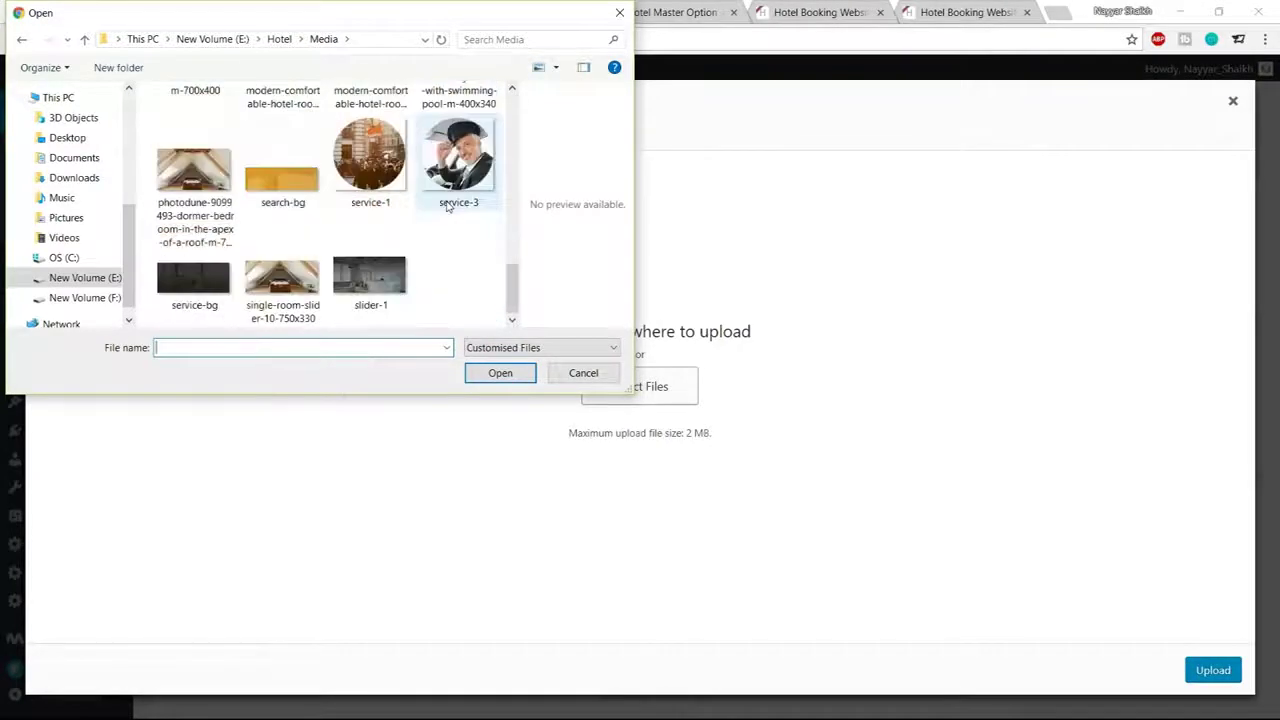
scroll(438, 252, up, 3)
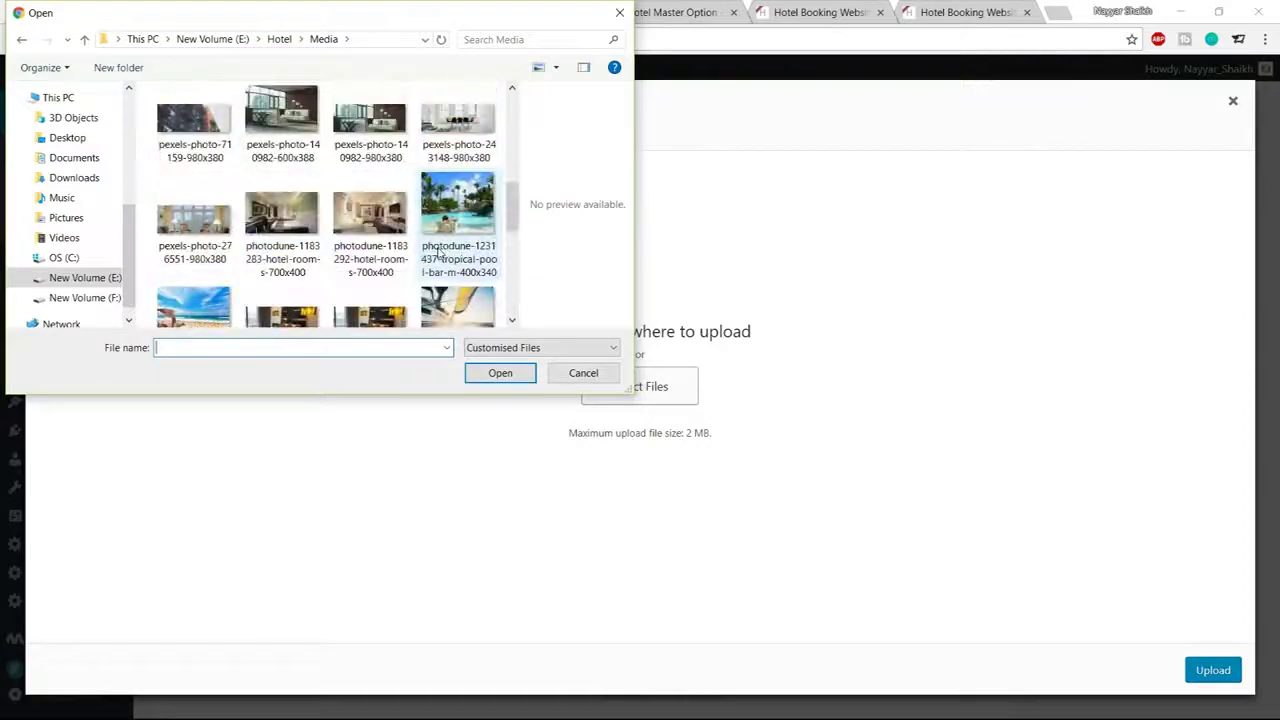
scroll(438, 252, up, 2)
scroll(438, 252, up, 2)
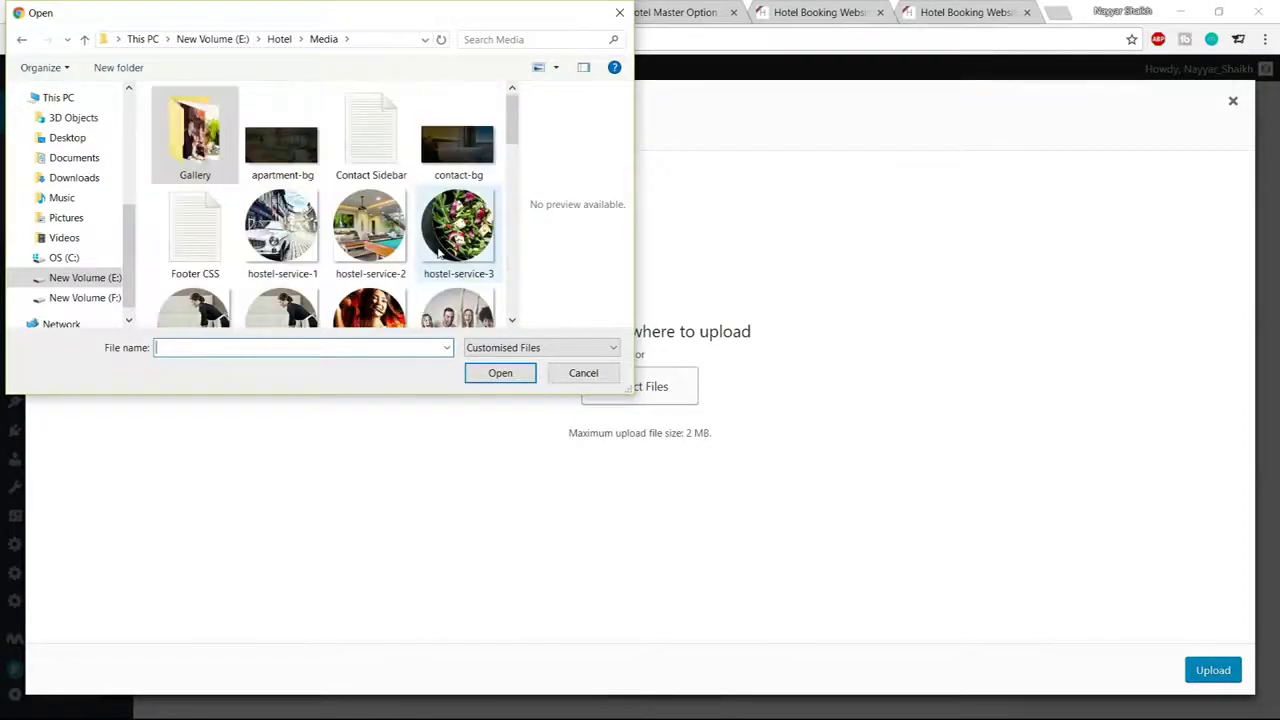
click(283, 168)
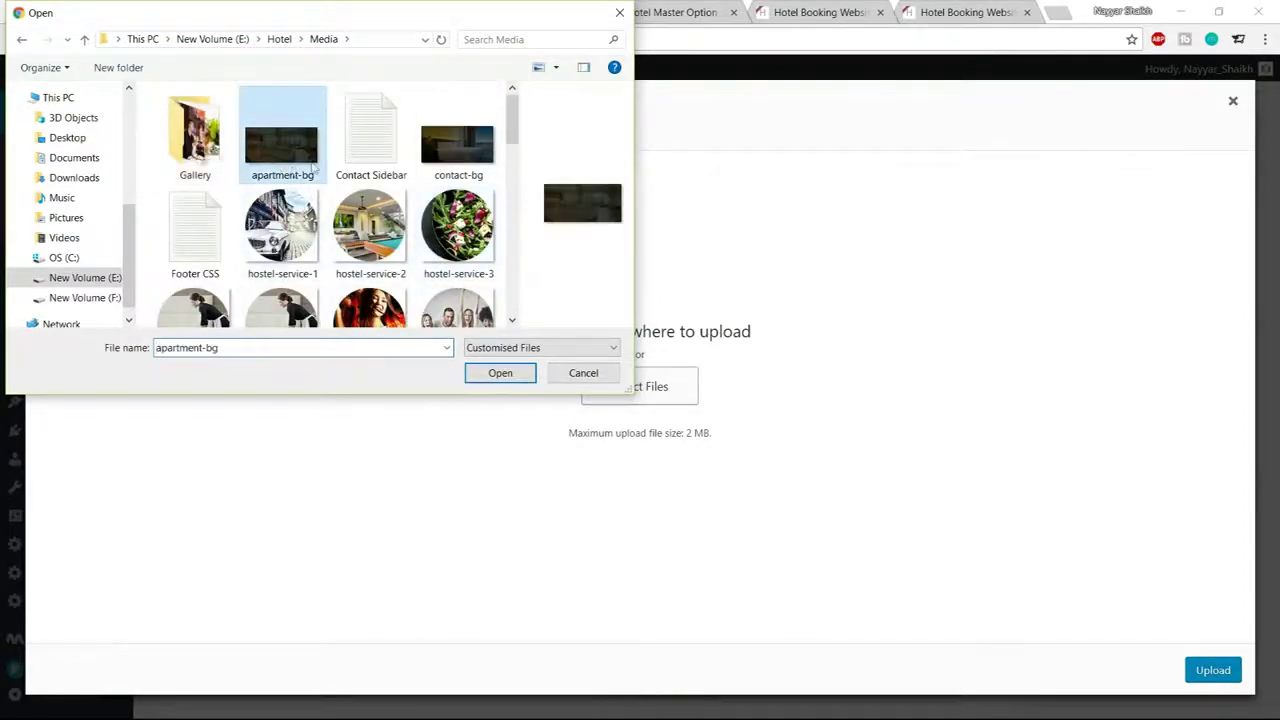
Upload apartment-bg.jpg, use it as the header background and update the room
click(512, 373)
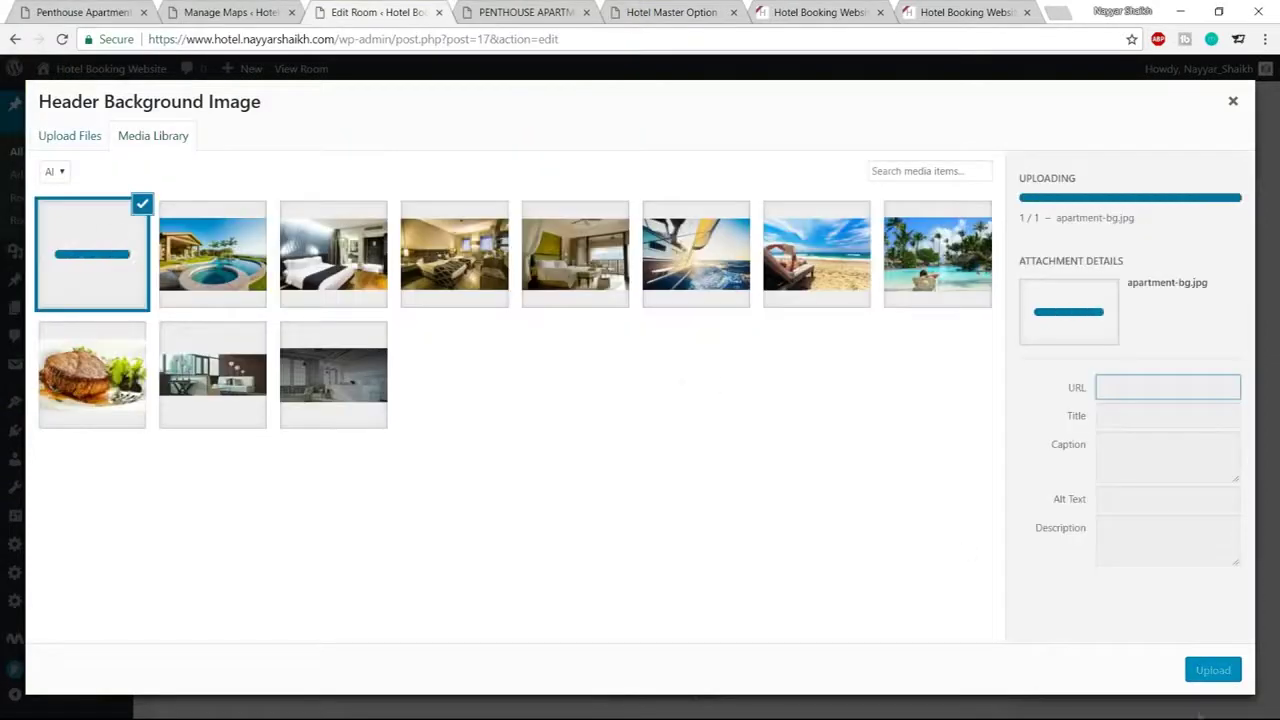
click(1218, 672)
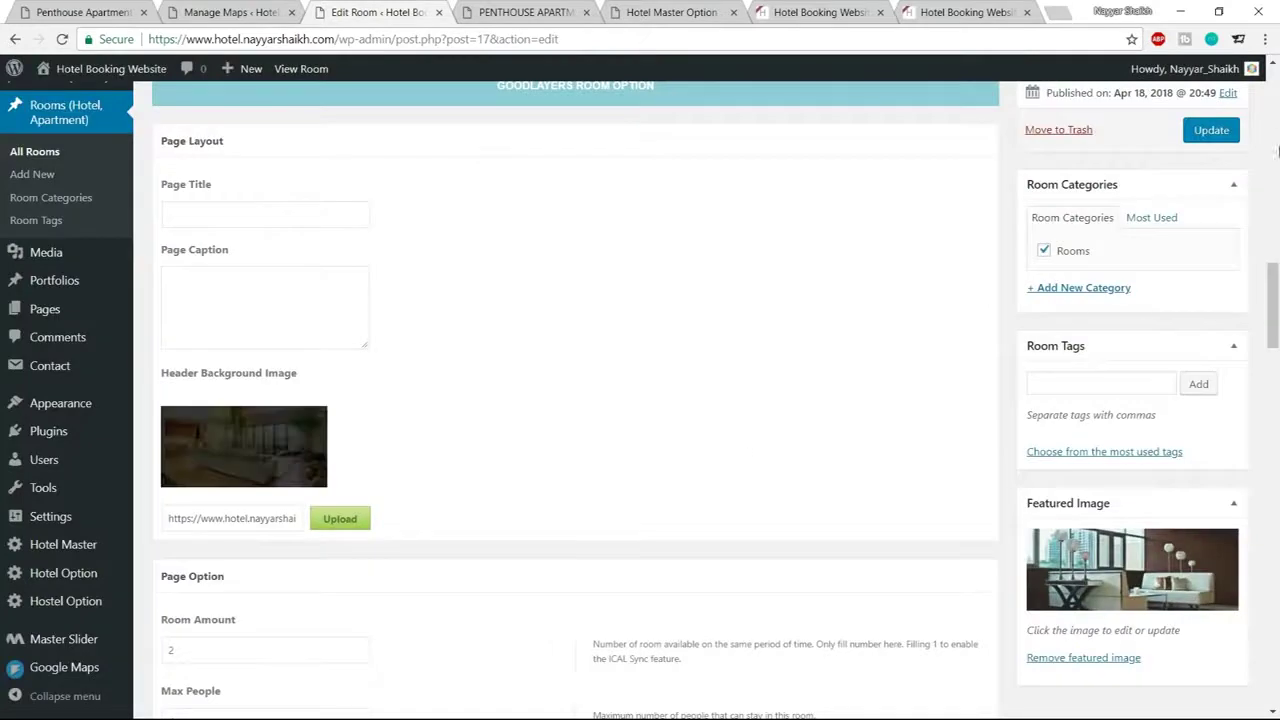
click(1207, 131)
Reload the Penthouse room page, inspect its header title, then return to Manage Maps
click(525, 12)
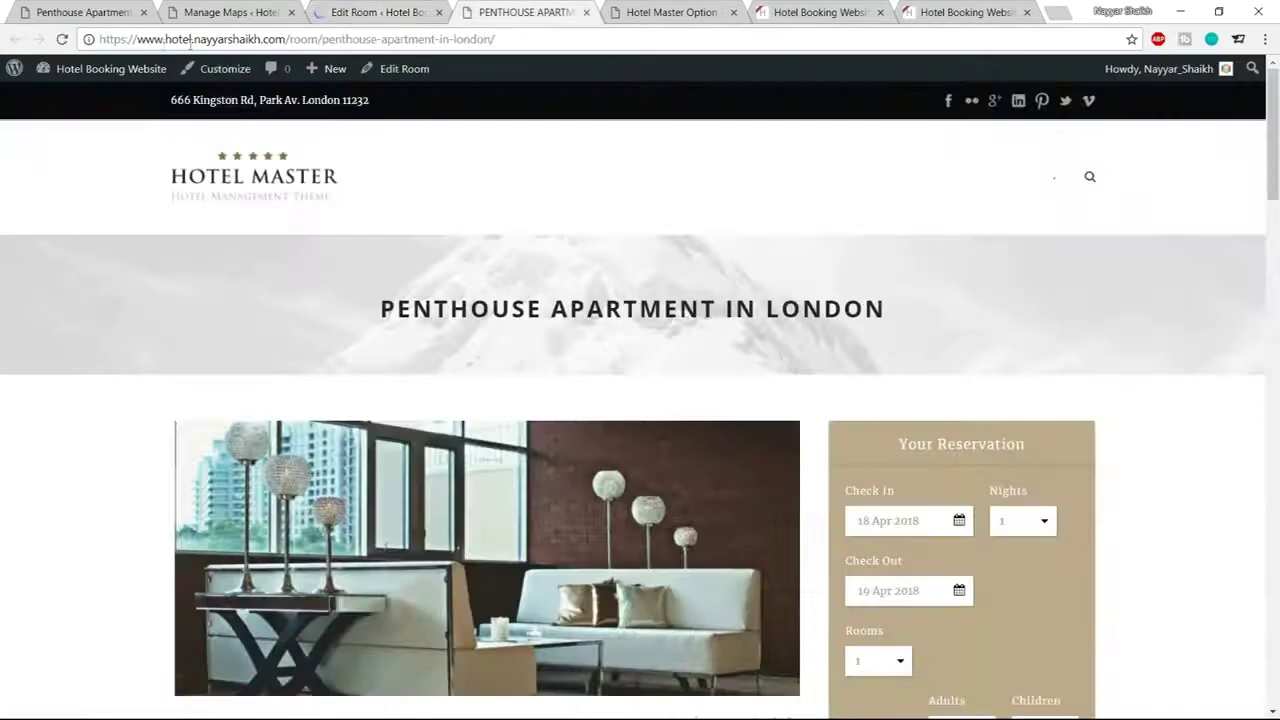
click(62, 39)
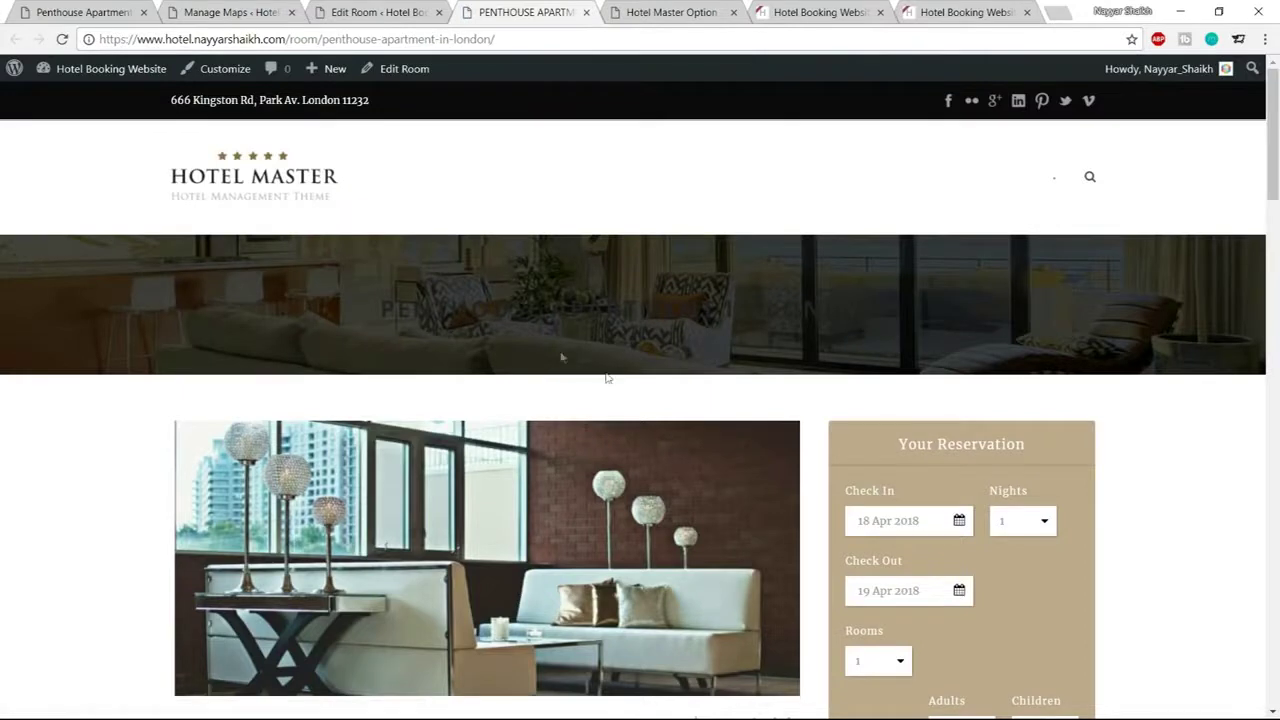
drag(370, 312, 957, 314)
drag(376, 302, 989, 306)
click(230, 12)
scroll(87, 555, down, 2)
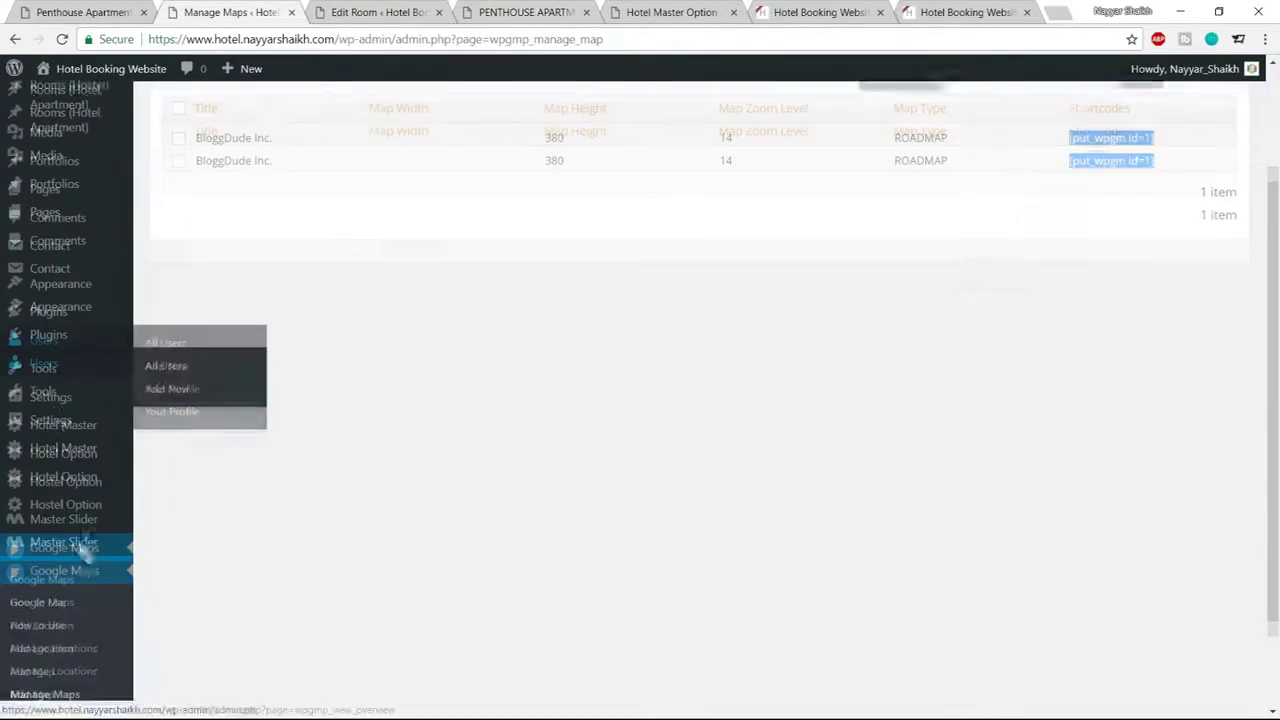
In Hotel Master Elements Color > Body, set the Heading Color to white
click(67, 431)
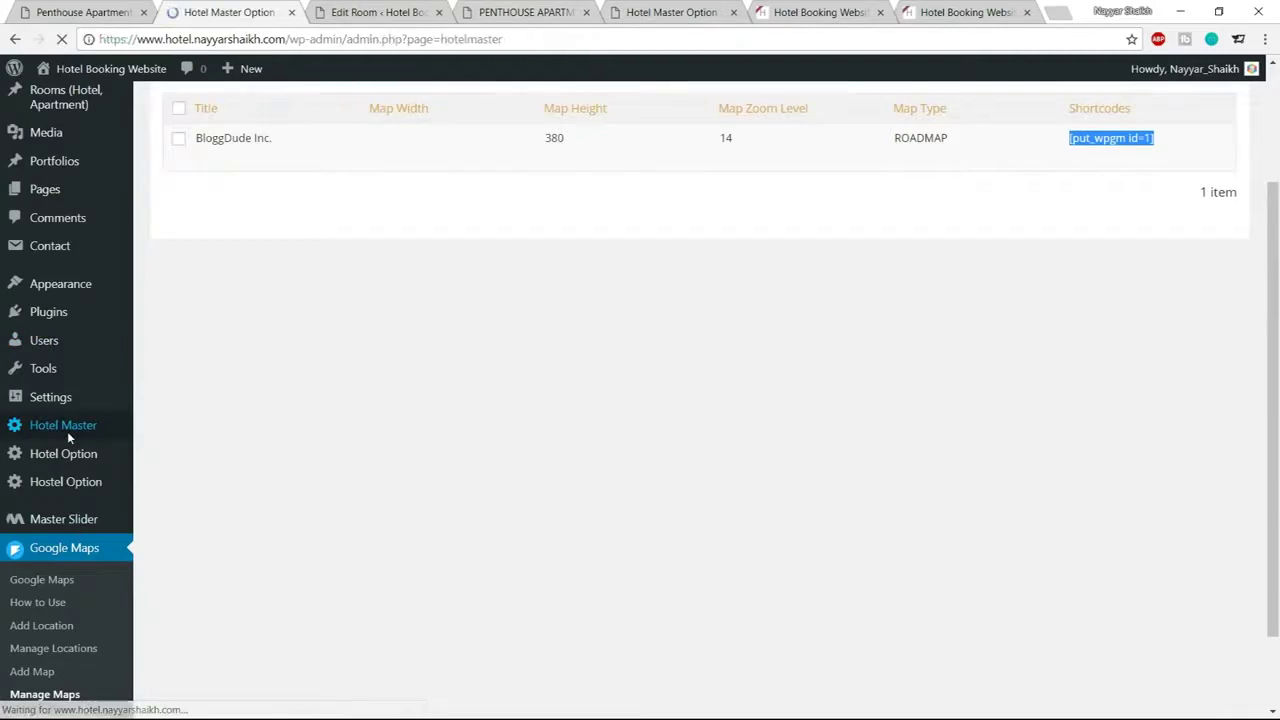
scroll(259, 490, down, 1)
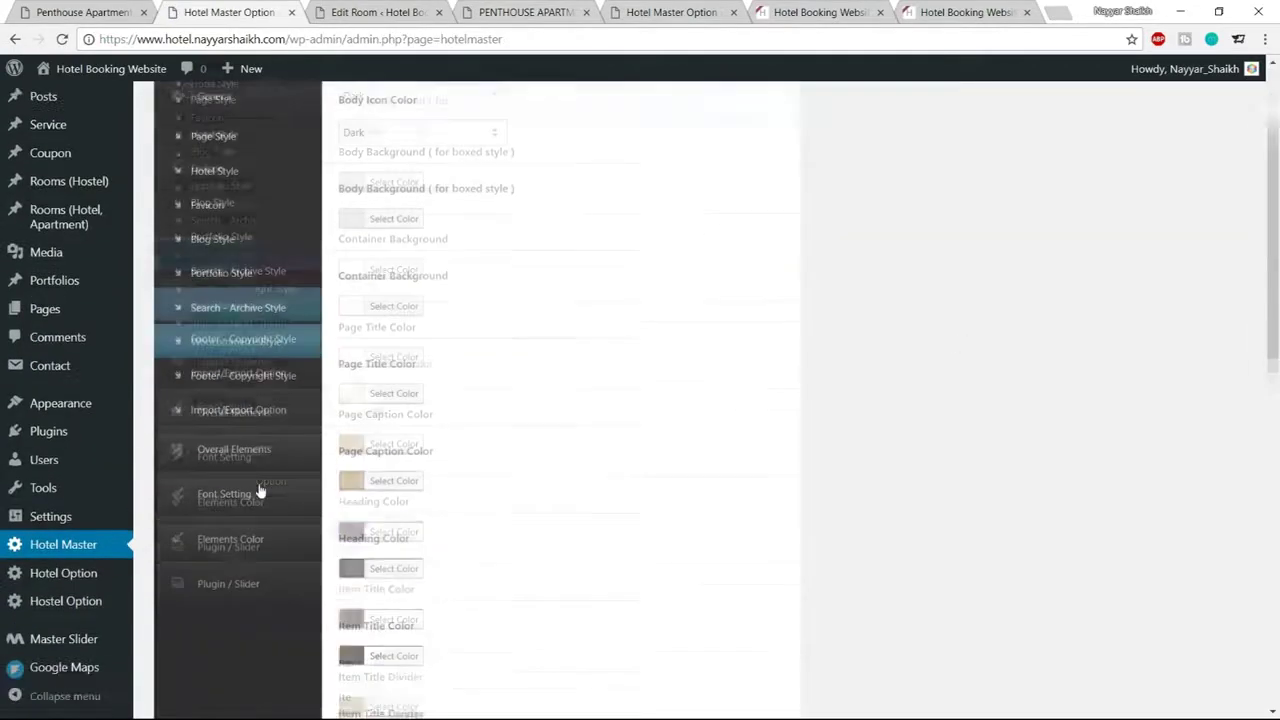
click(246, 429)
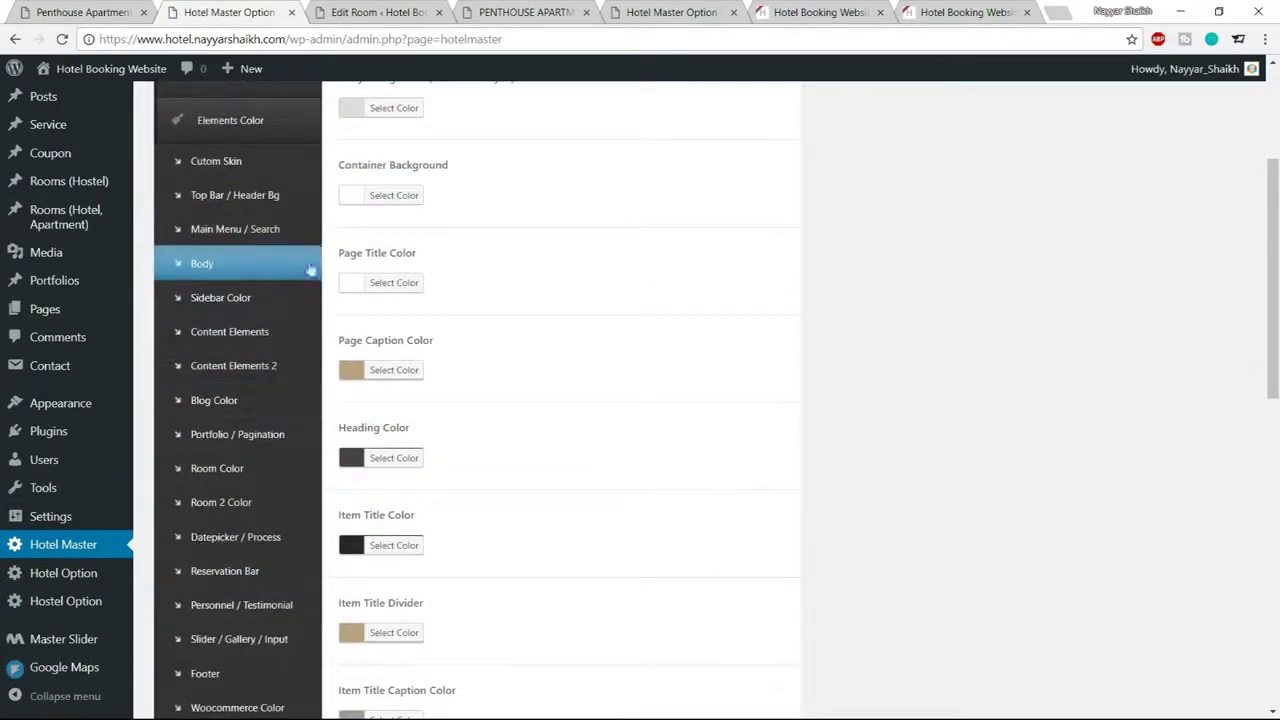
click(248, 268)
scroll(855, 385, up, 3)
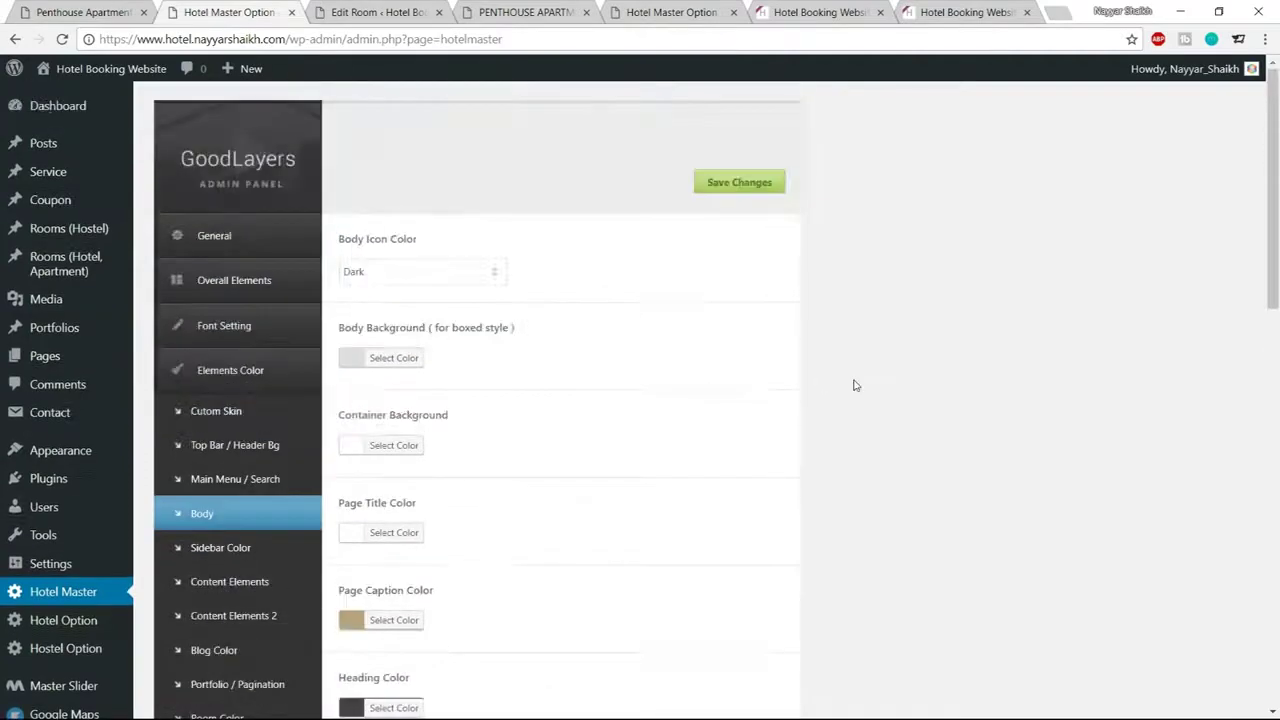
scroll(851, 383, down, 4)
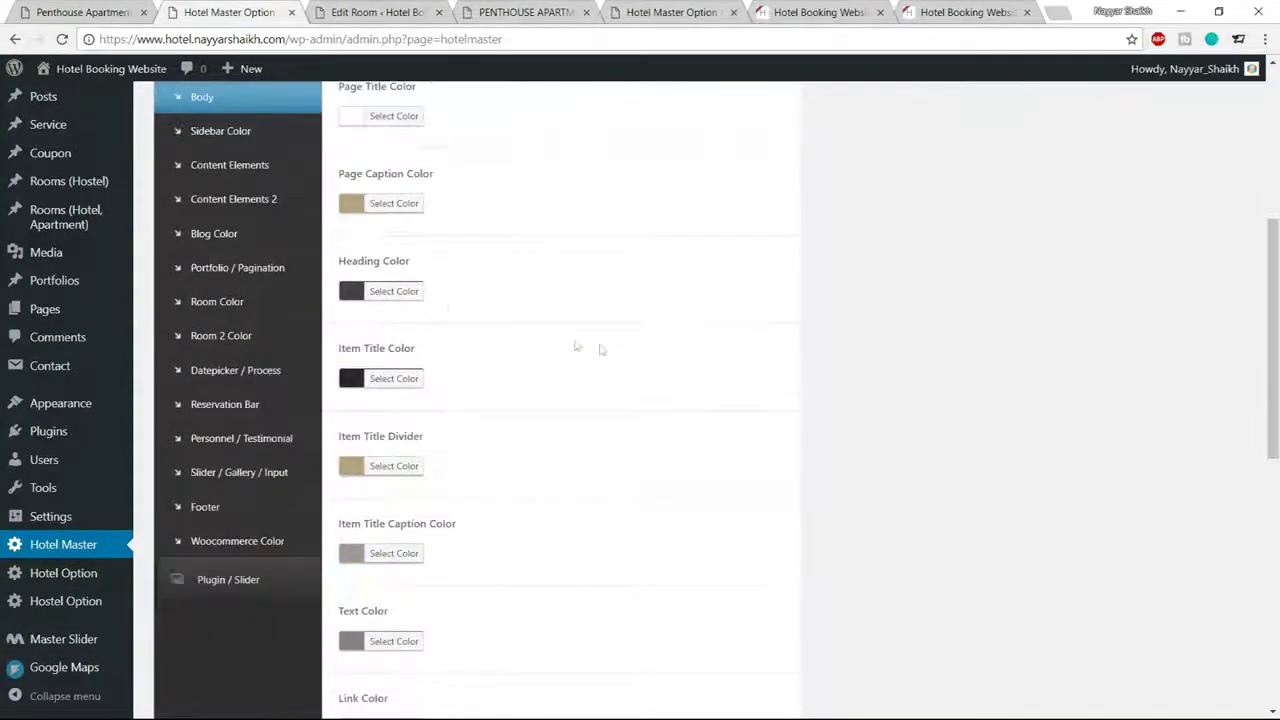
click(408, 294)
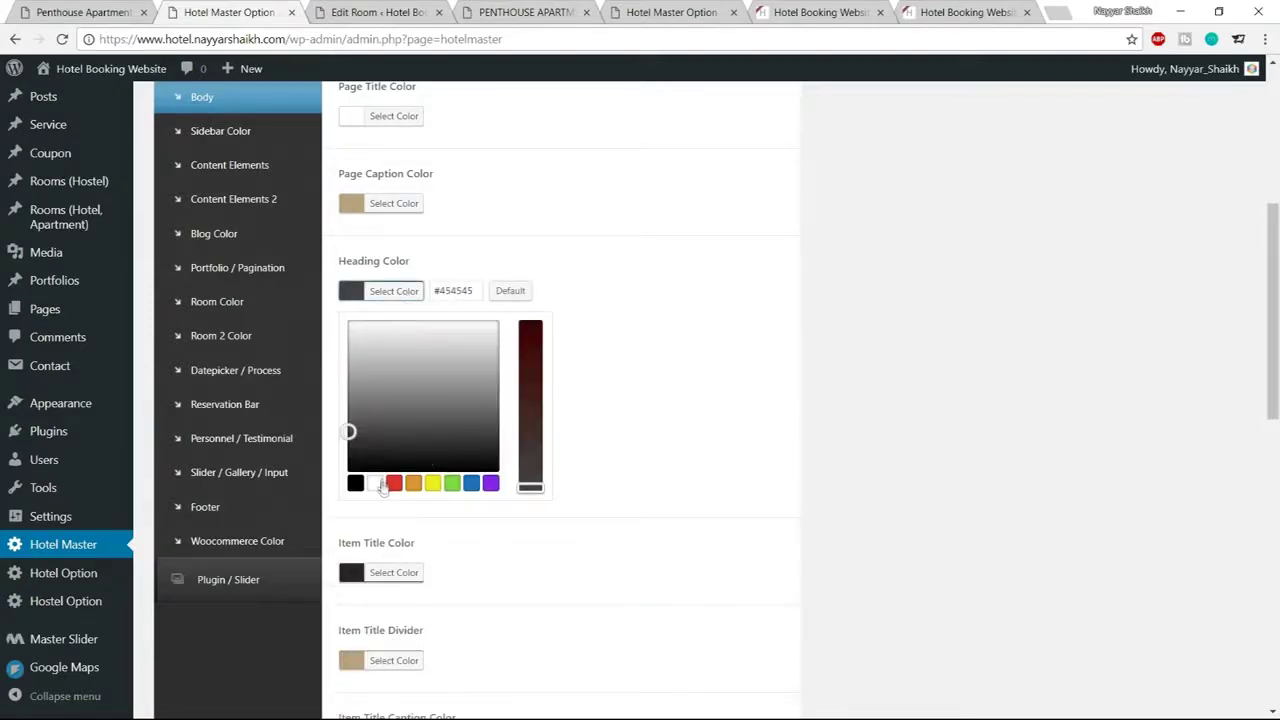
click(381, 484)
click(400, 294)
Save the theme options and reload the Penthouse room page
scroll(755, 505, down, 6)
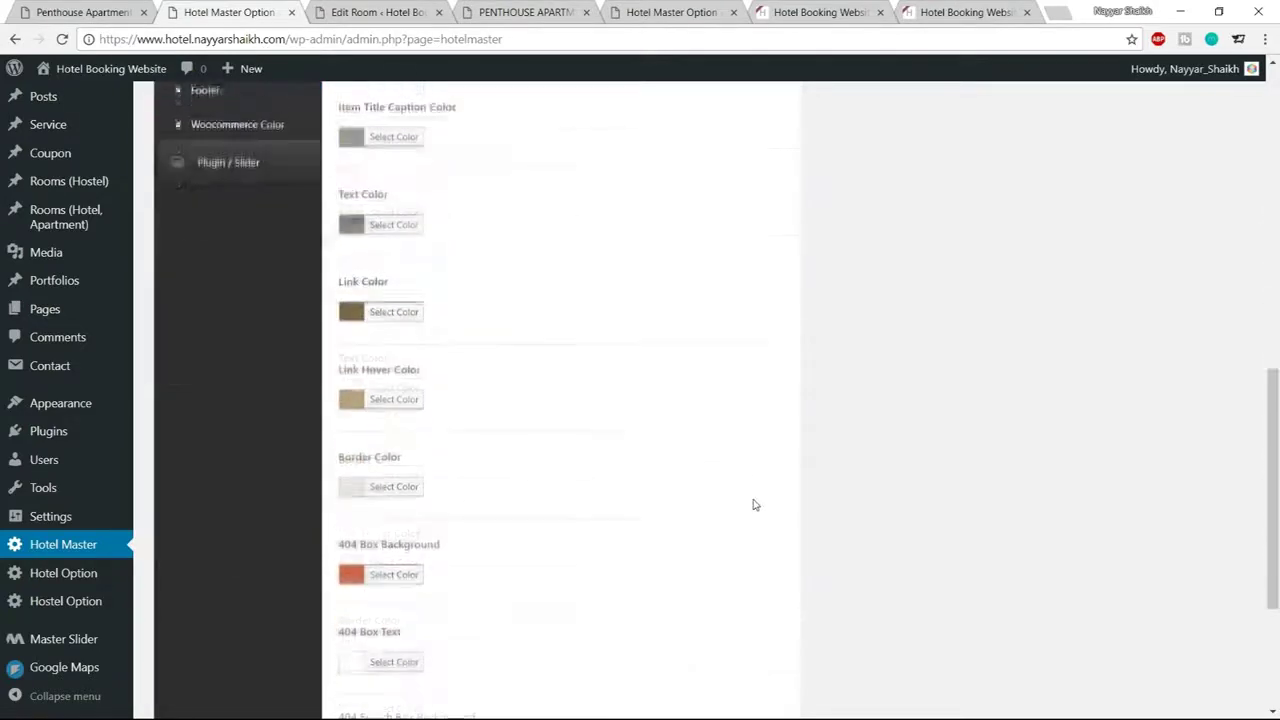
scroll(755, 505, down, 3)
scroll(755, 505, up, 10)
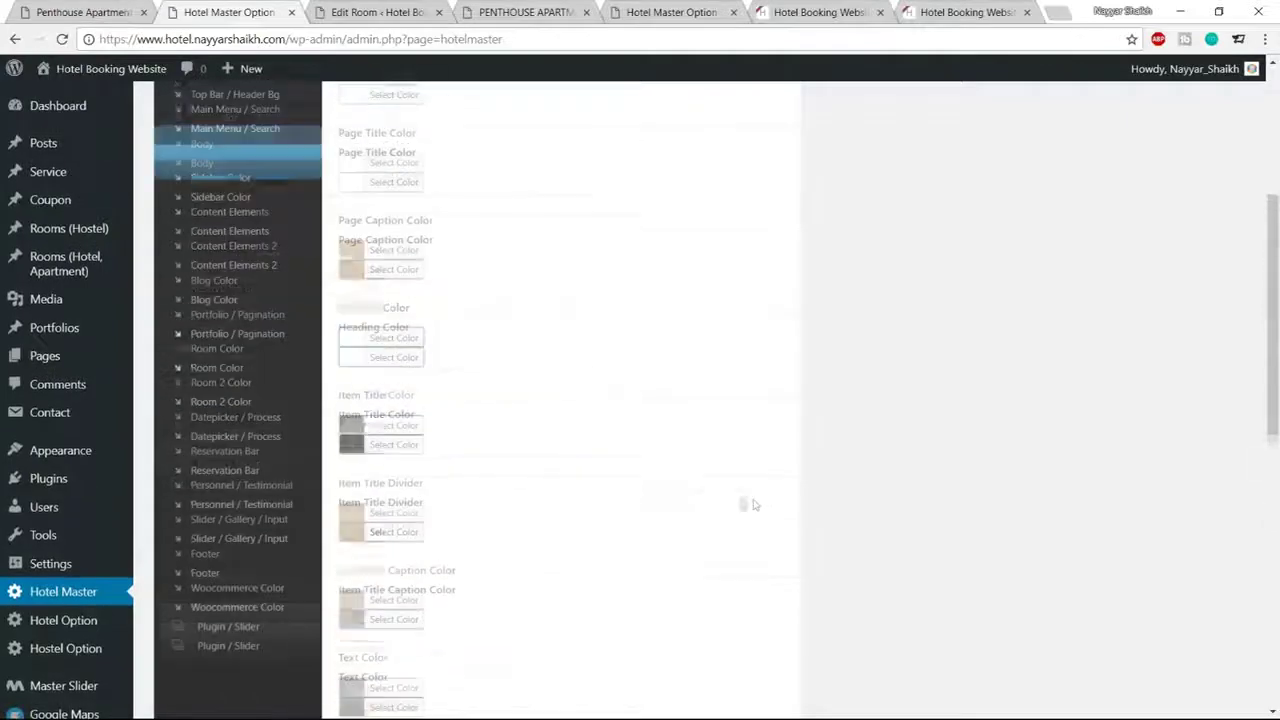
scroll(680, 463, down, 10)
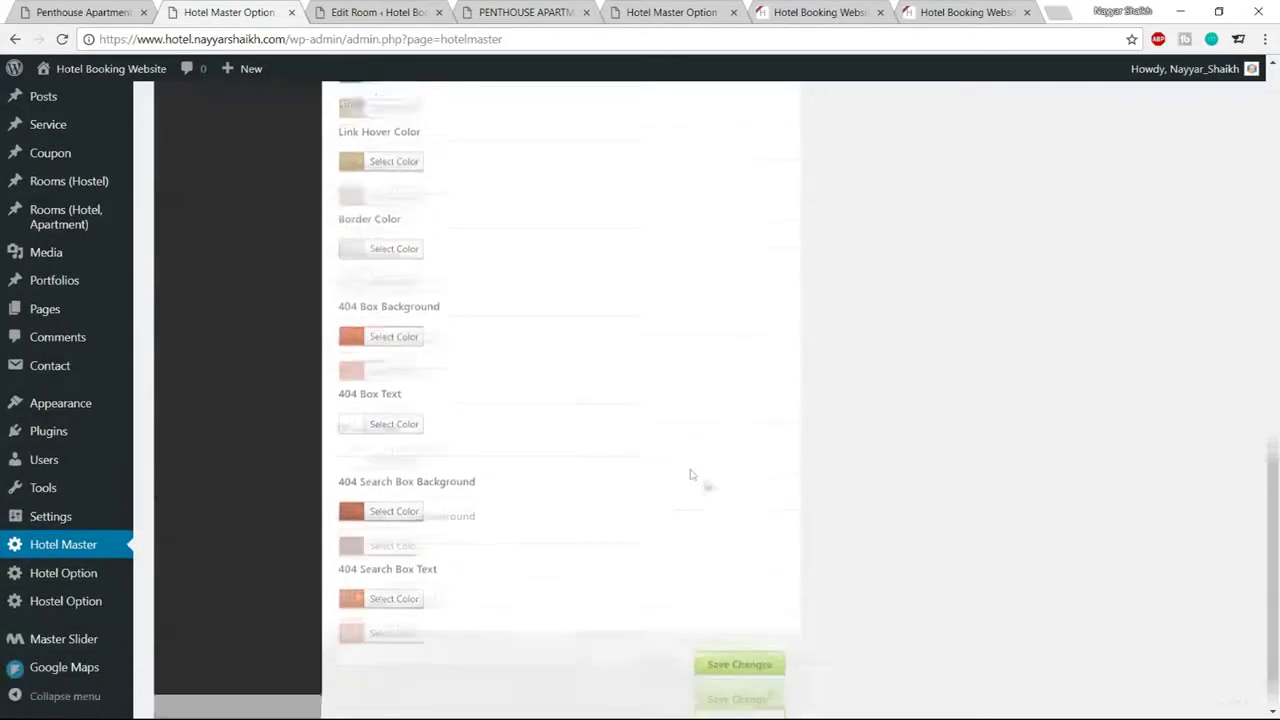
click(764, 645)
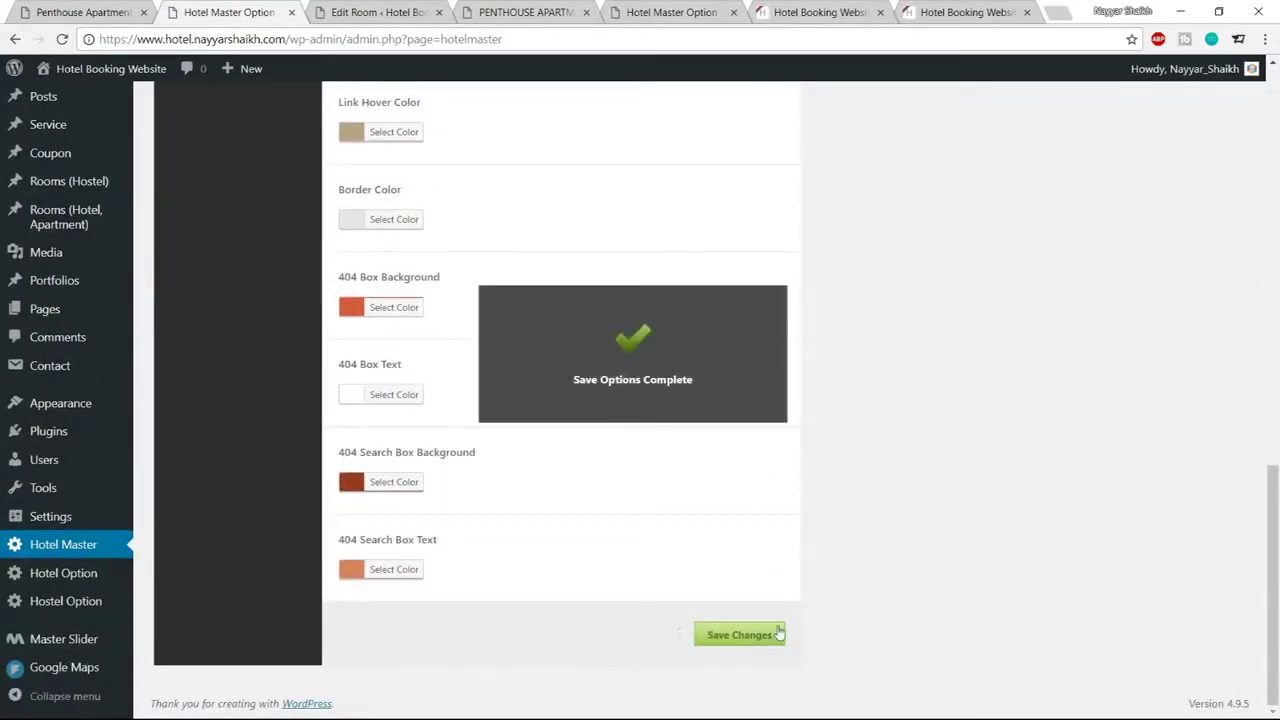
click(548, 14)
click(60, 40)
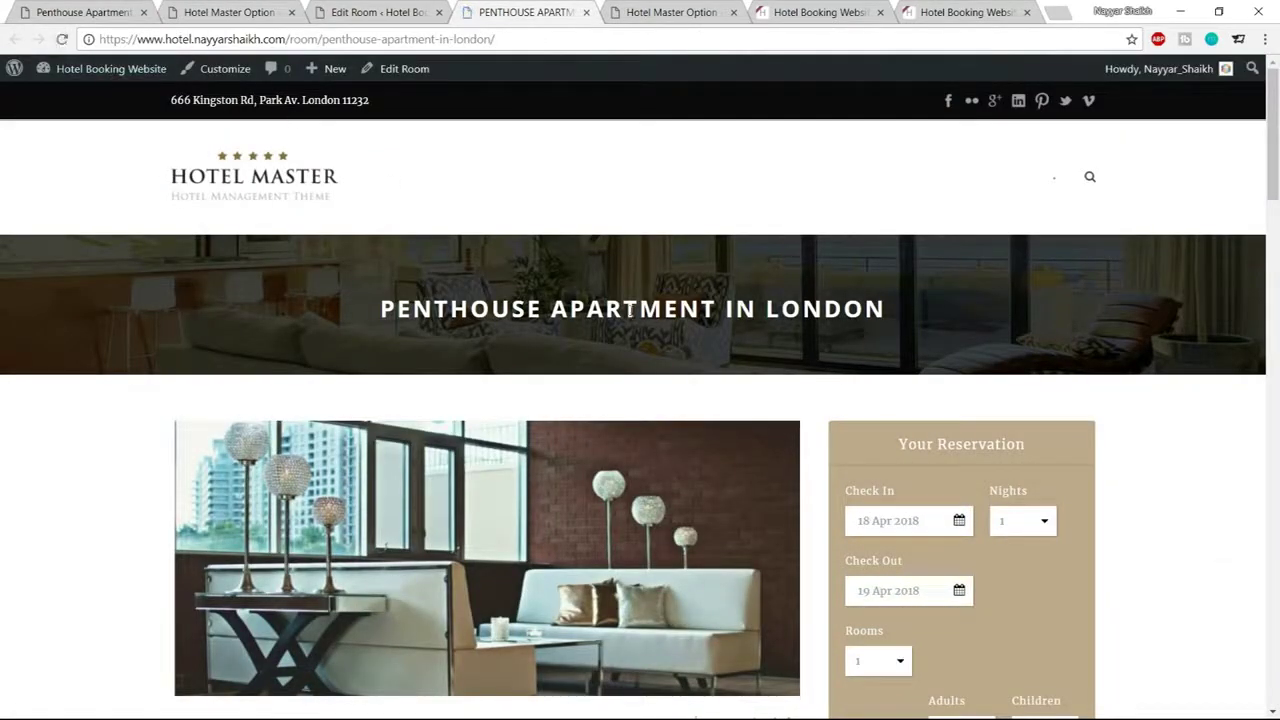
Select the Penthouse title to confirm it now shows in white
drag(363, 317, 931, 317)
click(942, 318)
scroll(1256, 485, down, 2)
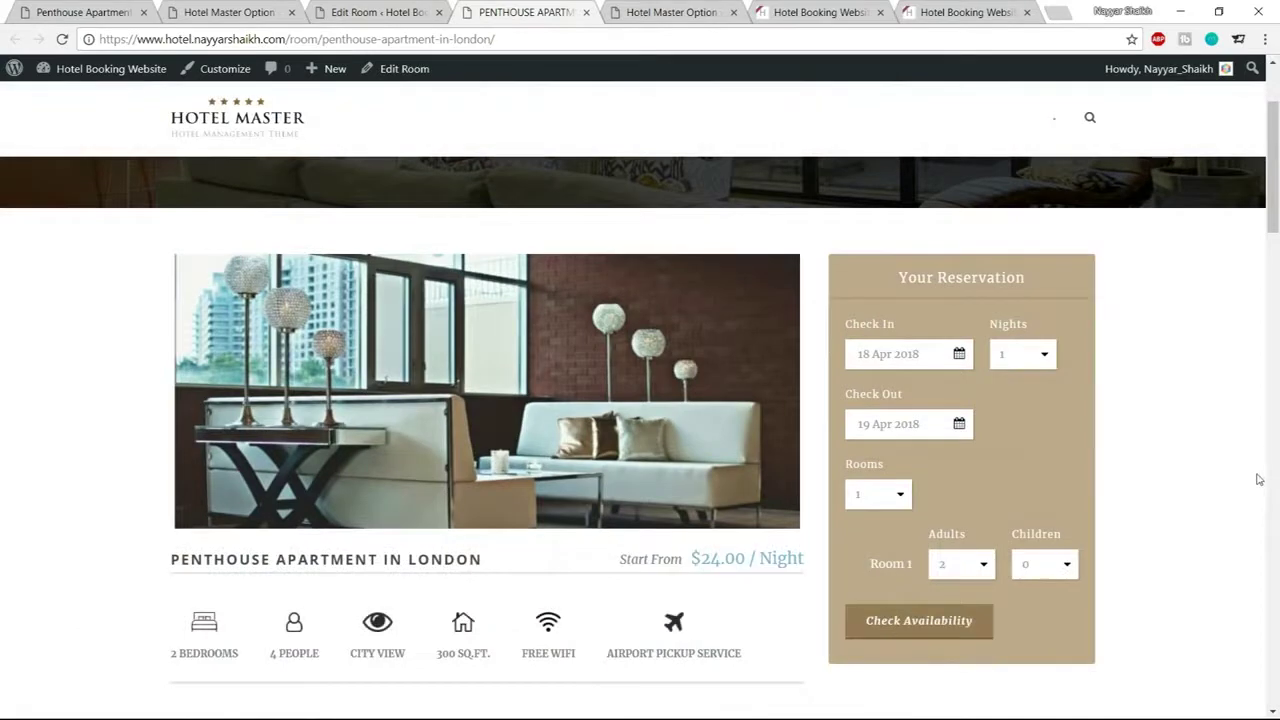
scroll(1254, 480, up, 2)
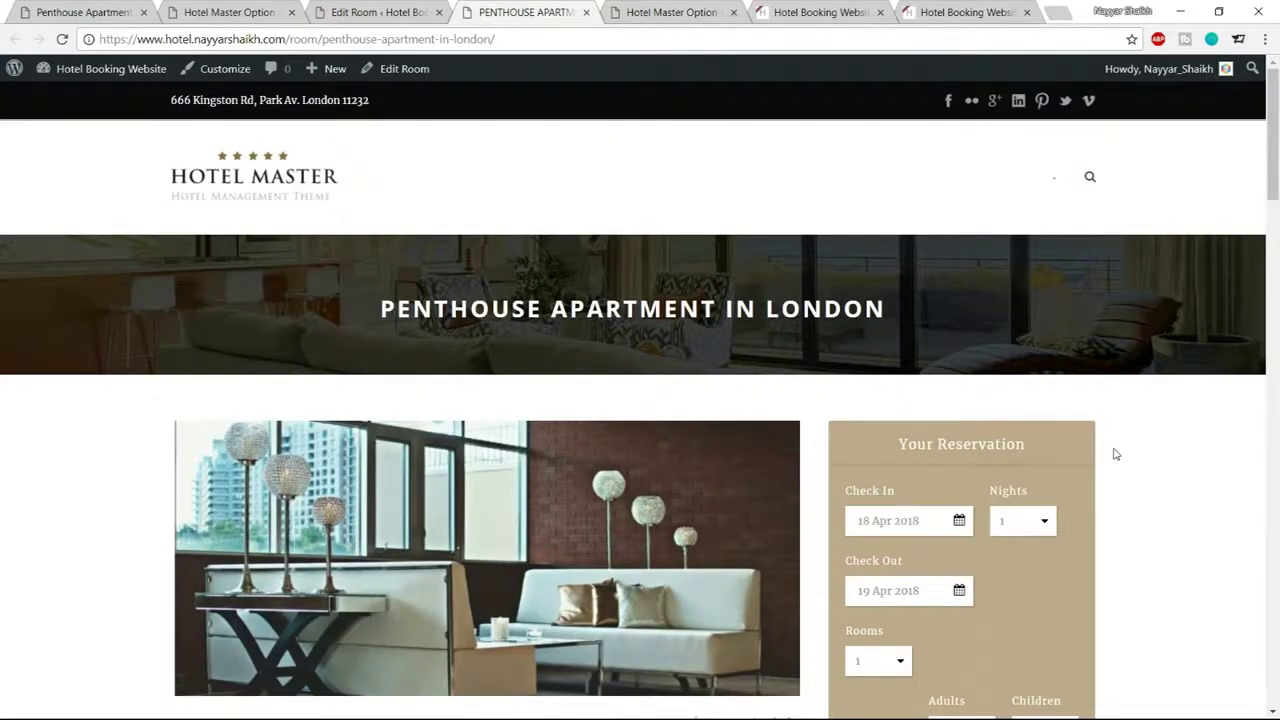
scroll(1115, 457, down, 2)
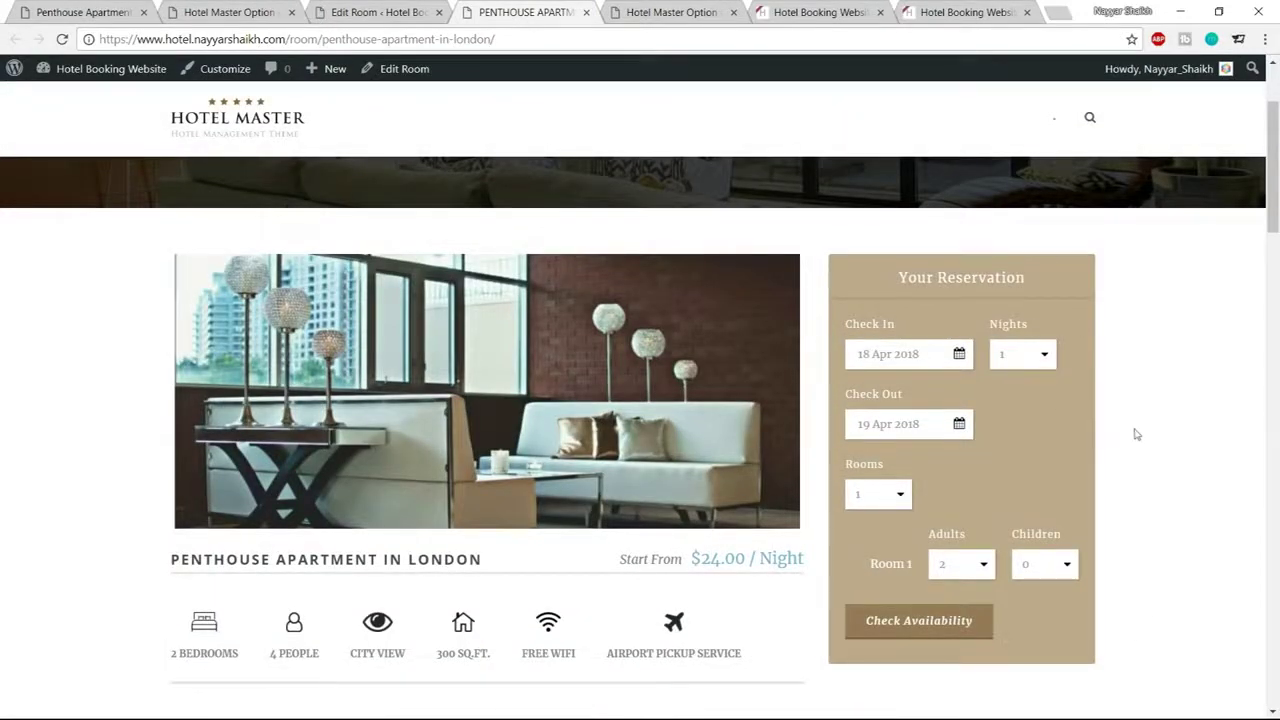
Close the Edit Room and Penthouse Apartment browser tabs
click(405, 13)
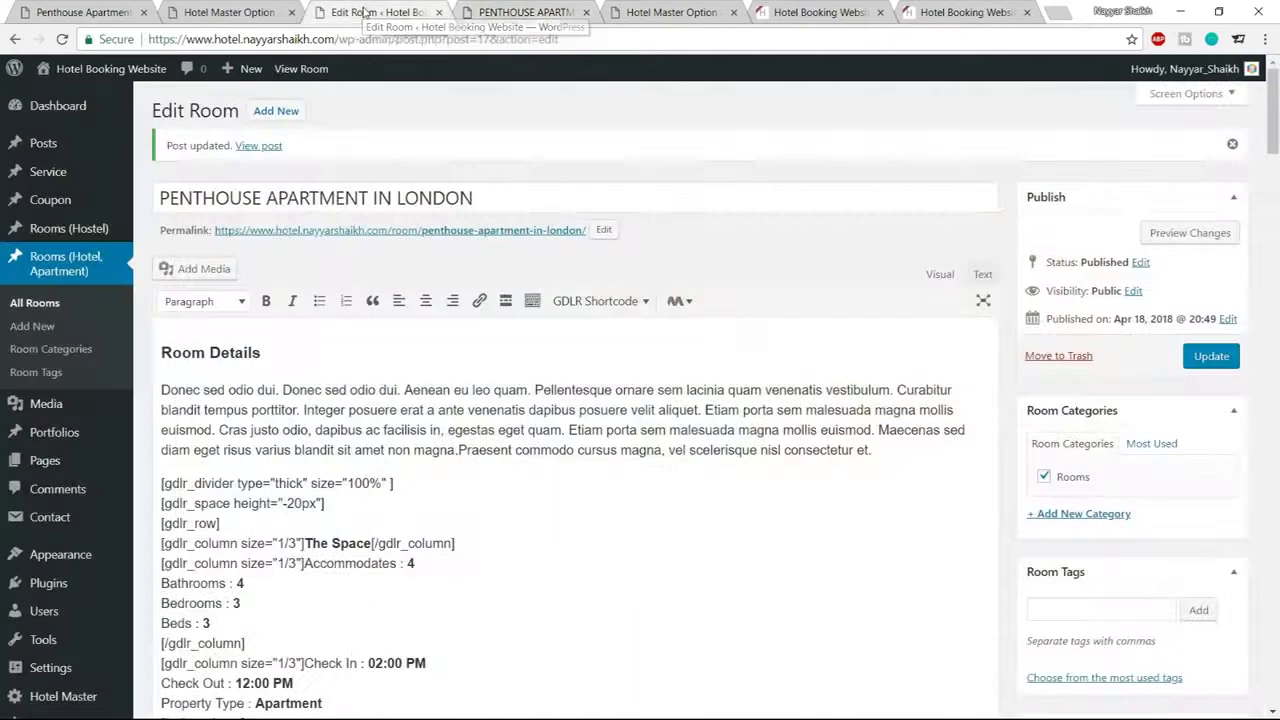
click(441, 13)
click(441, 13)
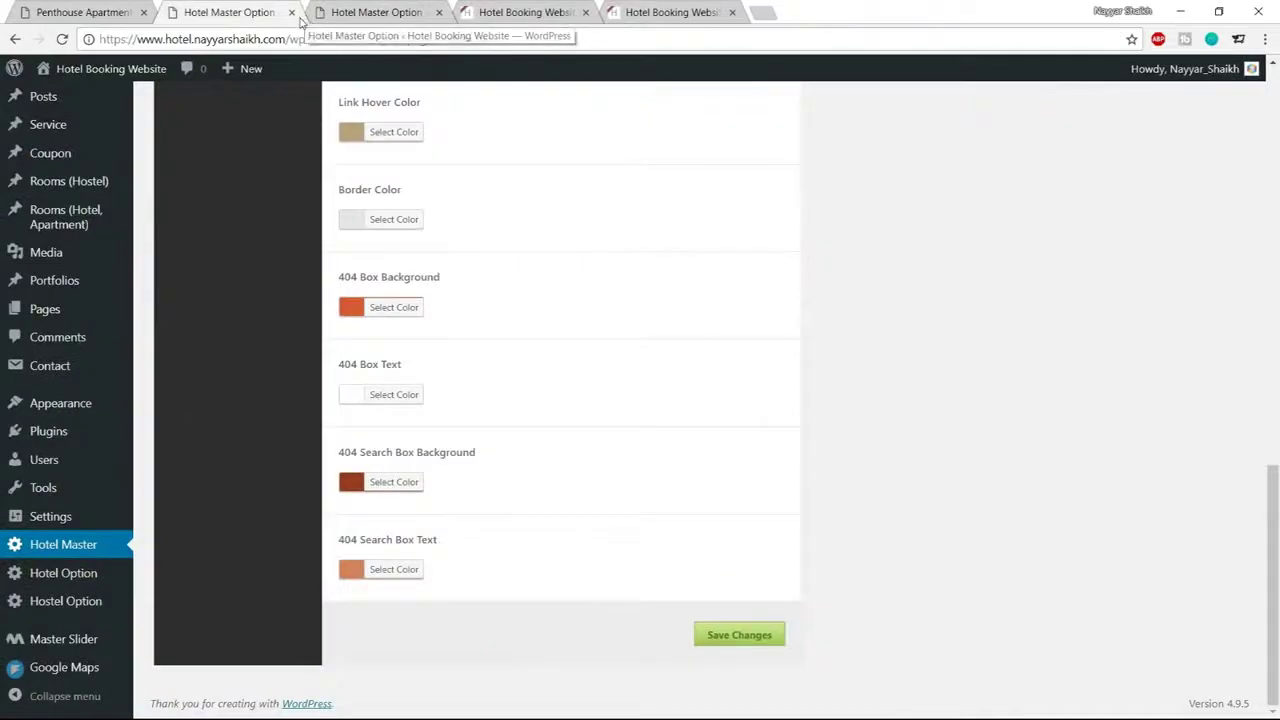
Close both leftover Hotel Master Option tabs
click(291, 12)
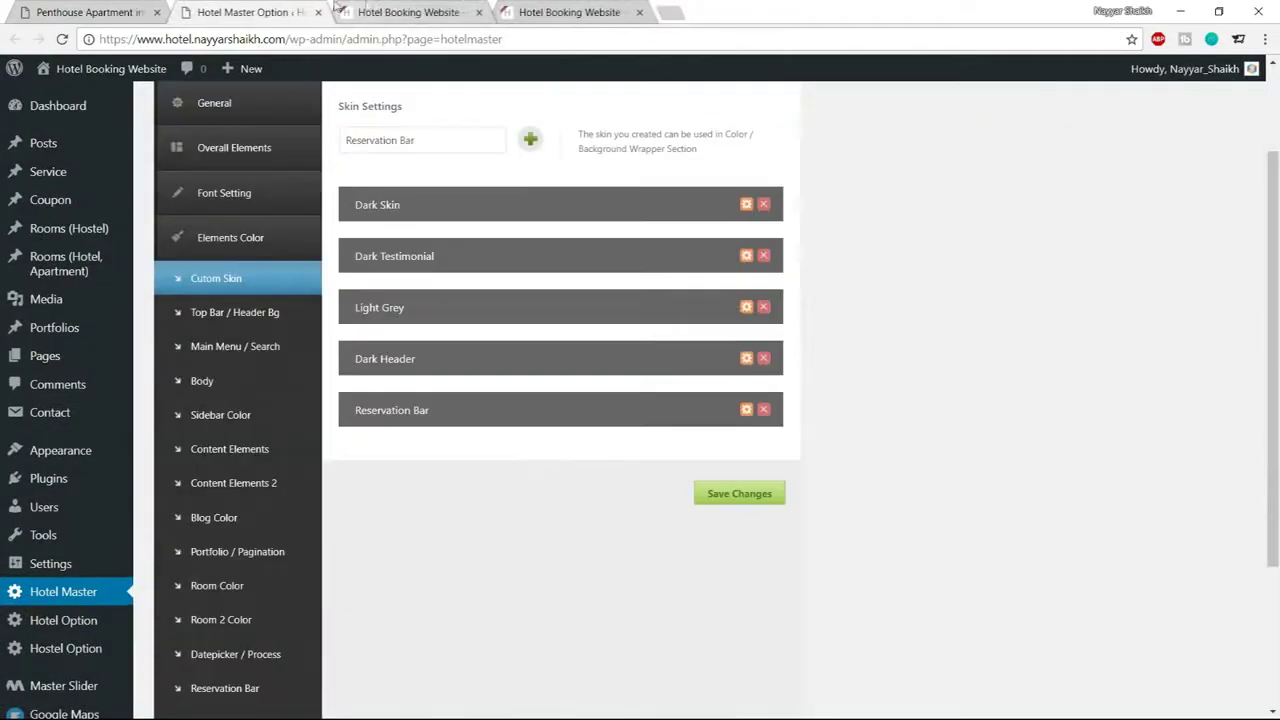
click(318, 12)
scroll(550, 248, up, 6)
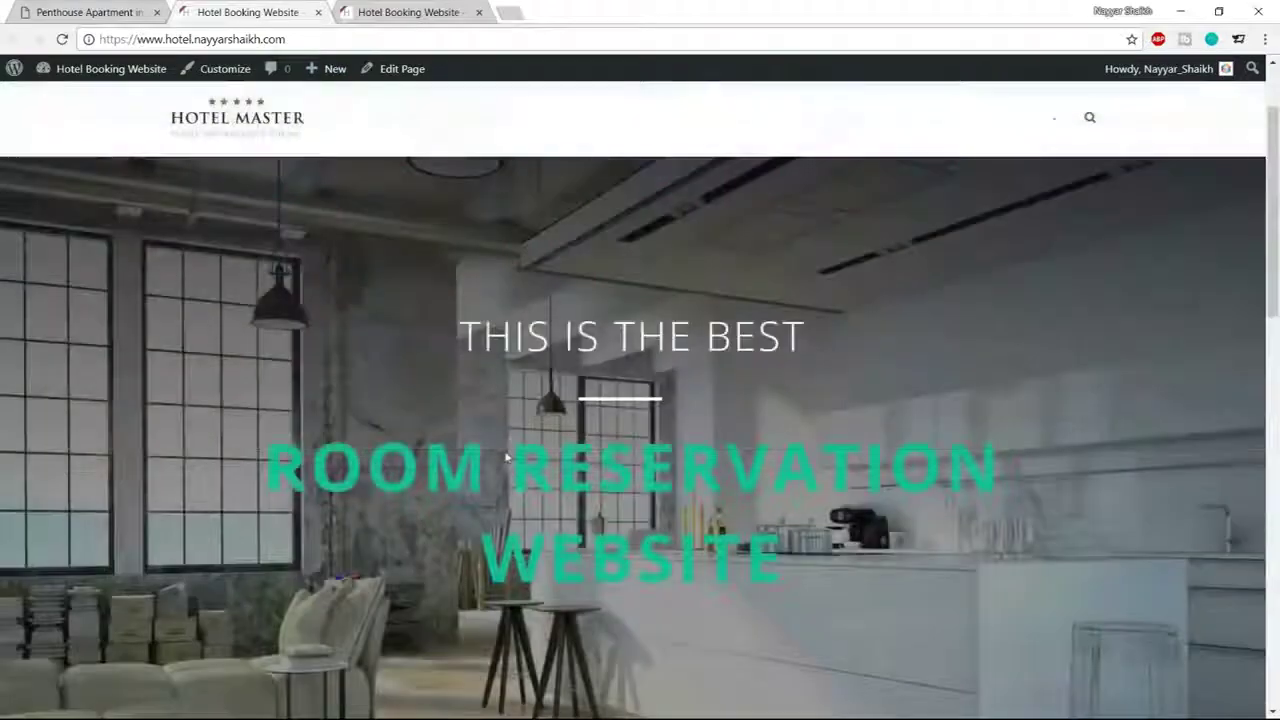
scroll(506, 457, up, 1)
Open the home page editor in a new tab and browse the demo site's home page
right_click(390, 68)
click(440, 83)
drag(399, 15, 285, 12)
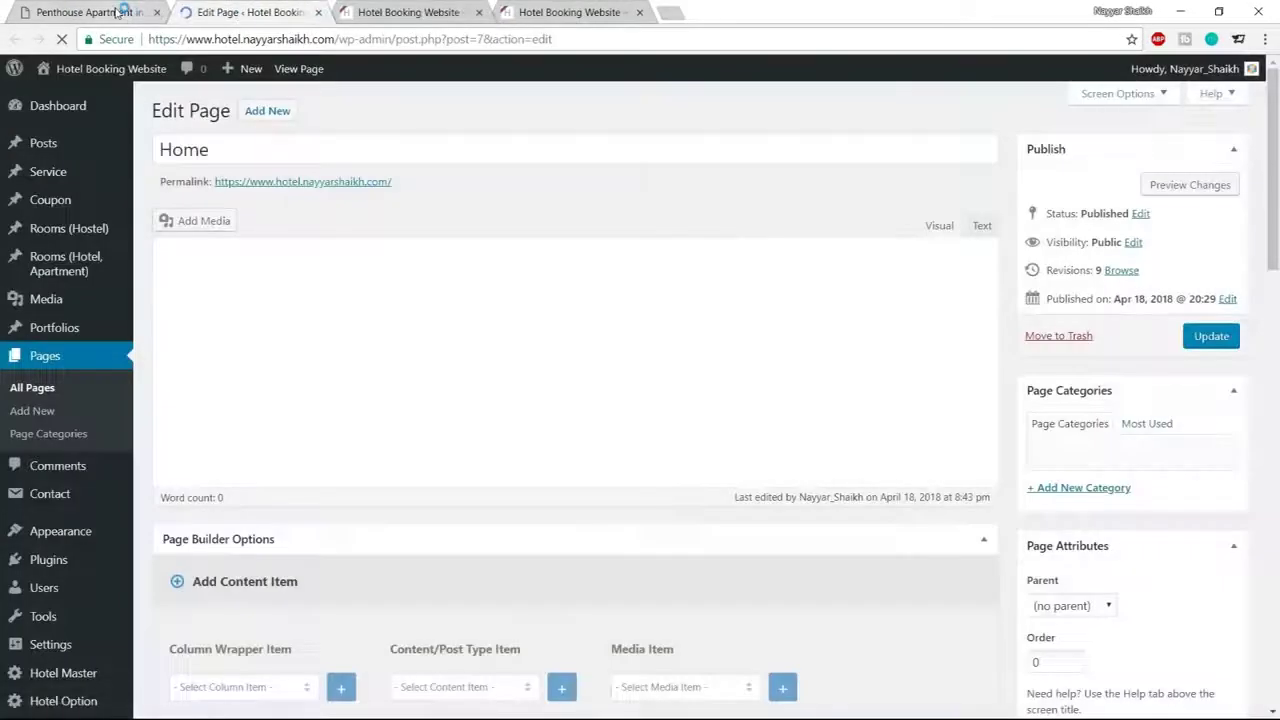
click(88, 12)
click(311, 128)
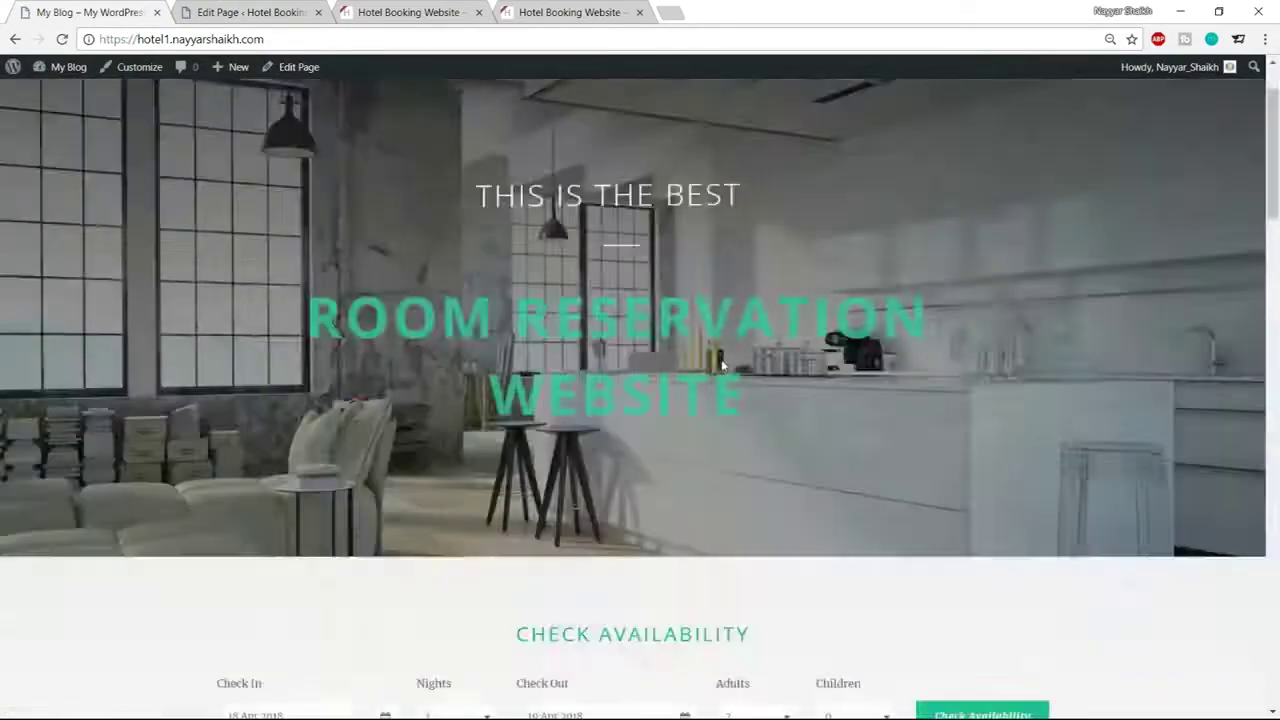
scroll(552, 203, down, 5)
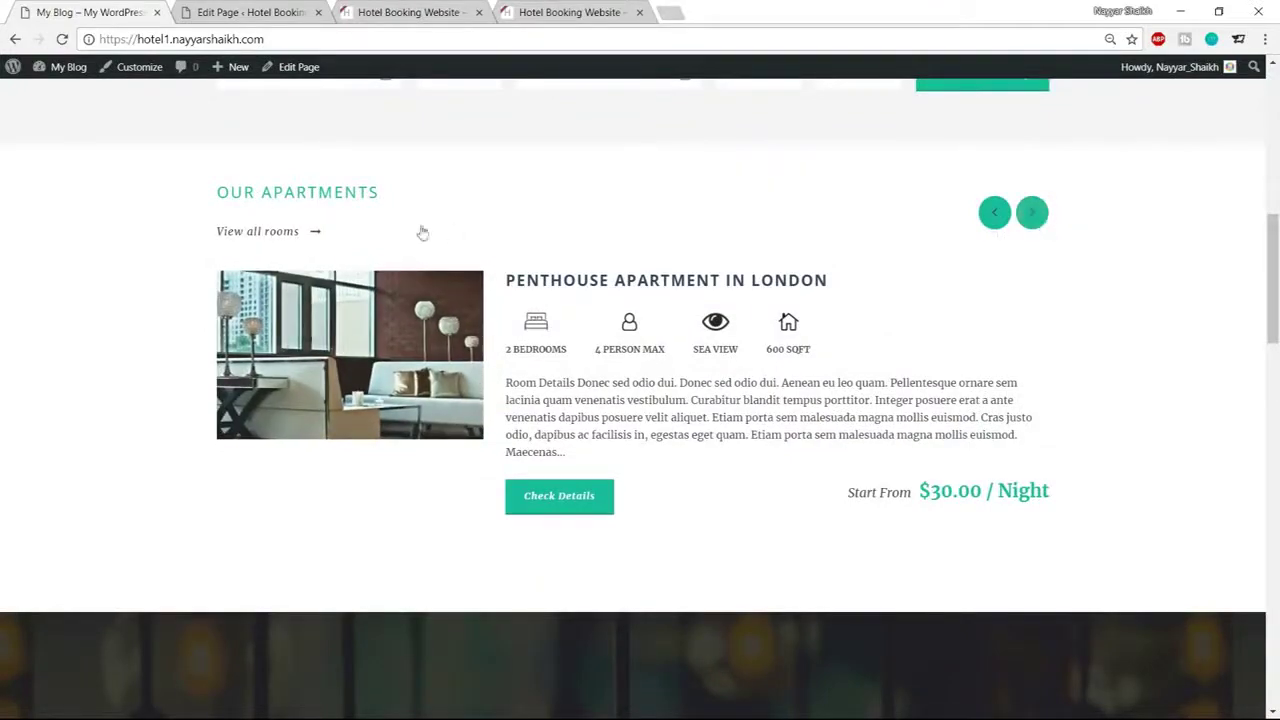
Compare the Home page editor against the live apartments section
click(272, 8)
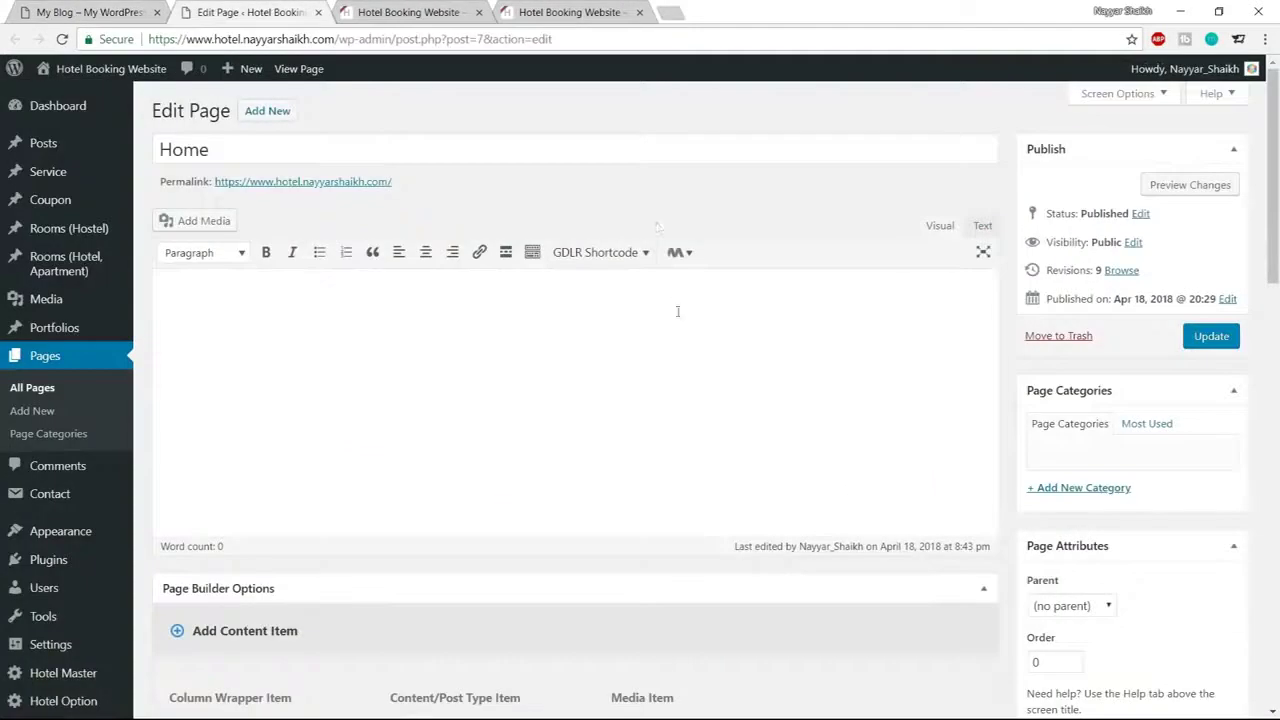
scroll(677, 311, down, 8)
scroll(674, 369, up, 4)
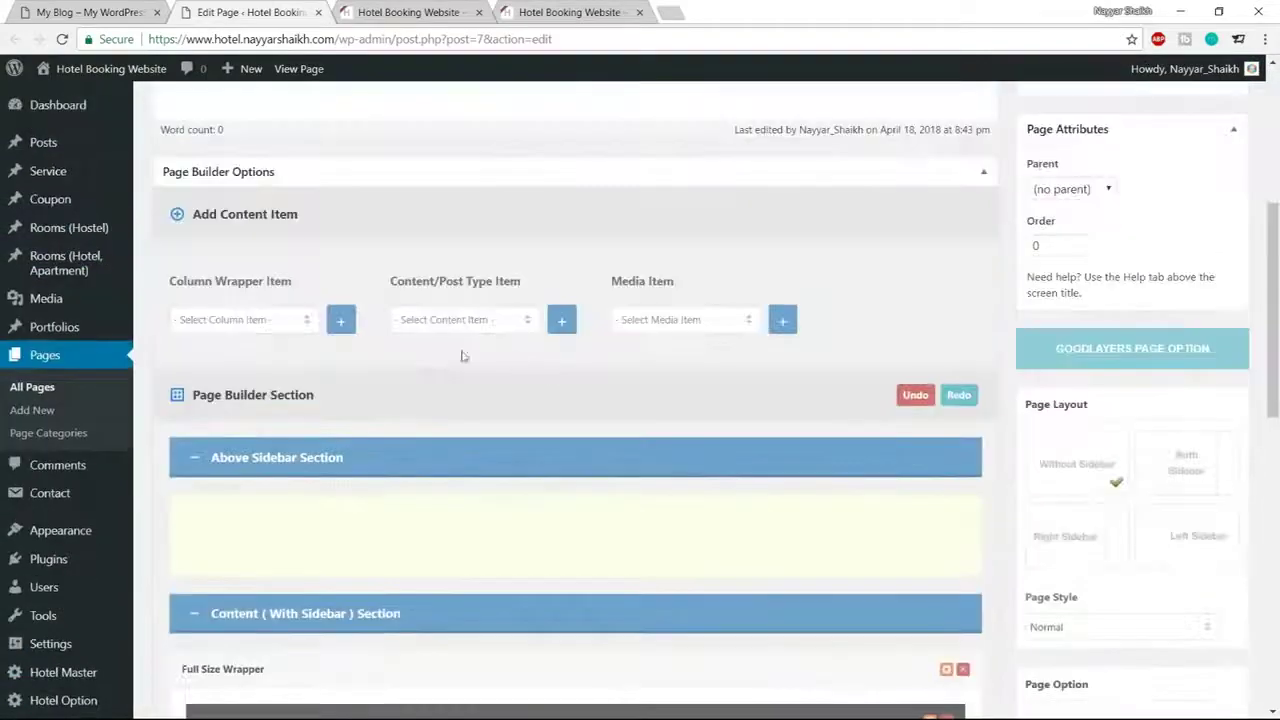
click(88, 10)
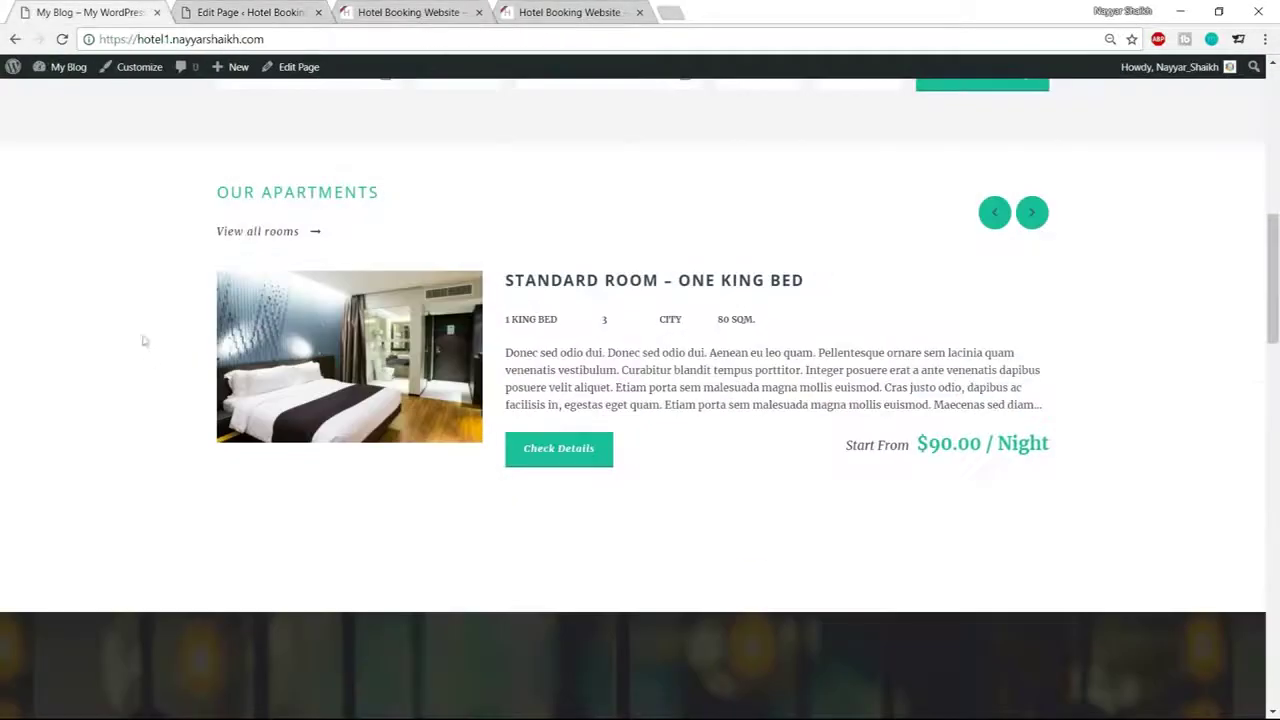
click(270, 12)
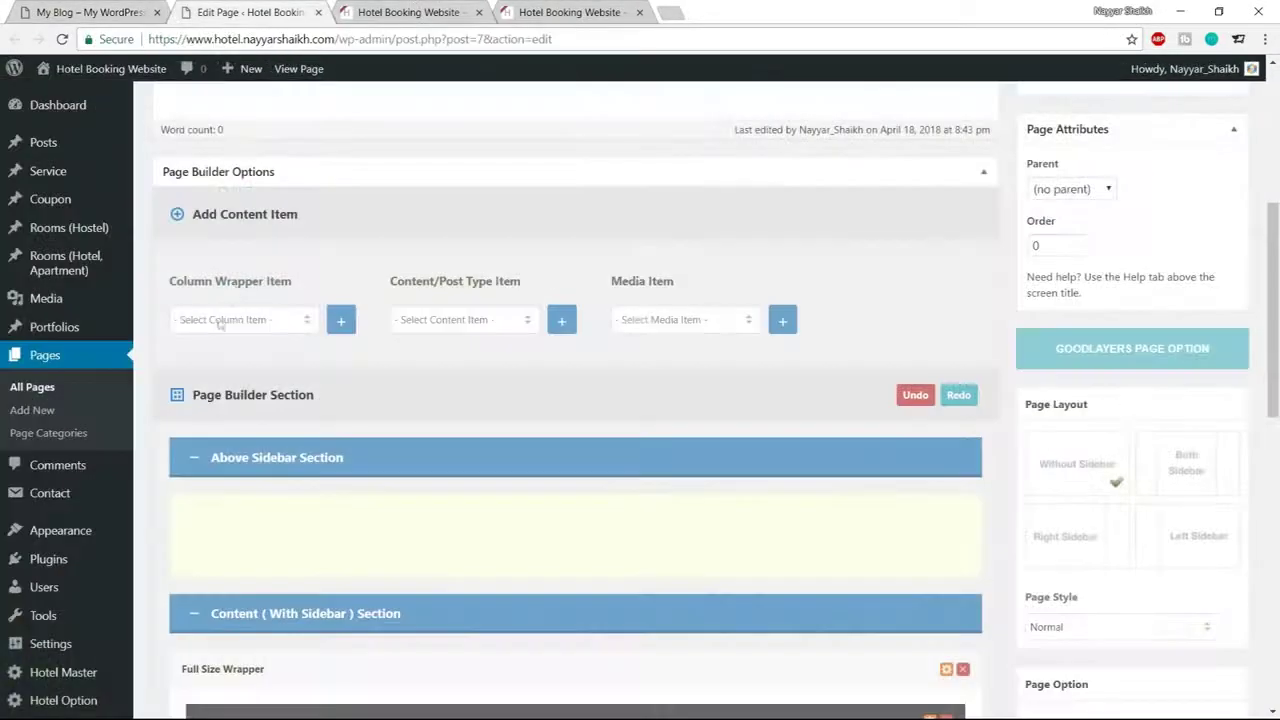
Add a Color Wrapper to the page builder from the column wrapper type list
click(222, 320)
click(240, 494)
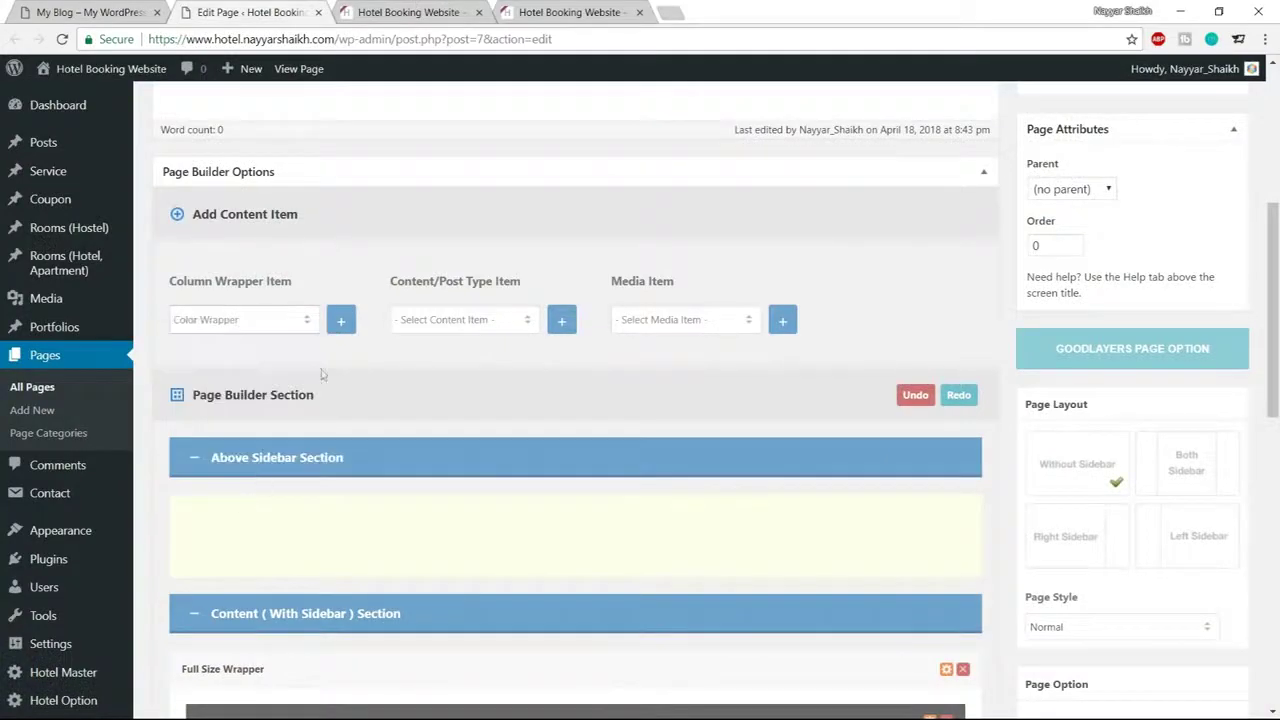
click(341, 322)
scroll(400, 340, down, 6)
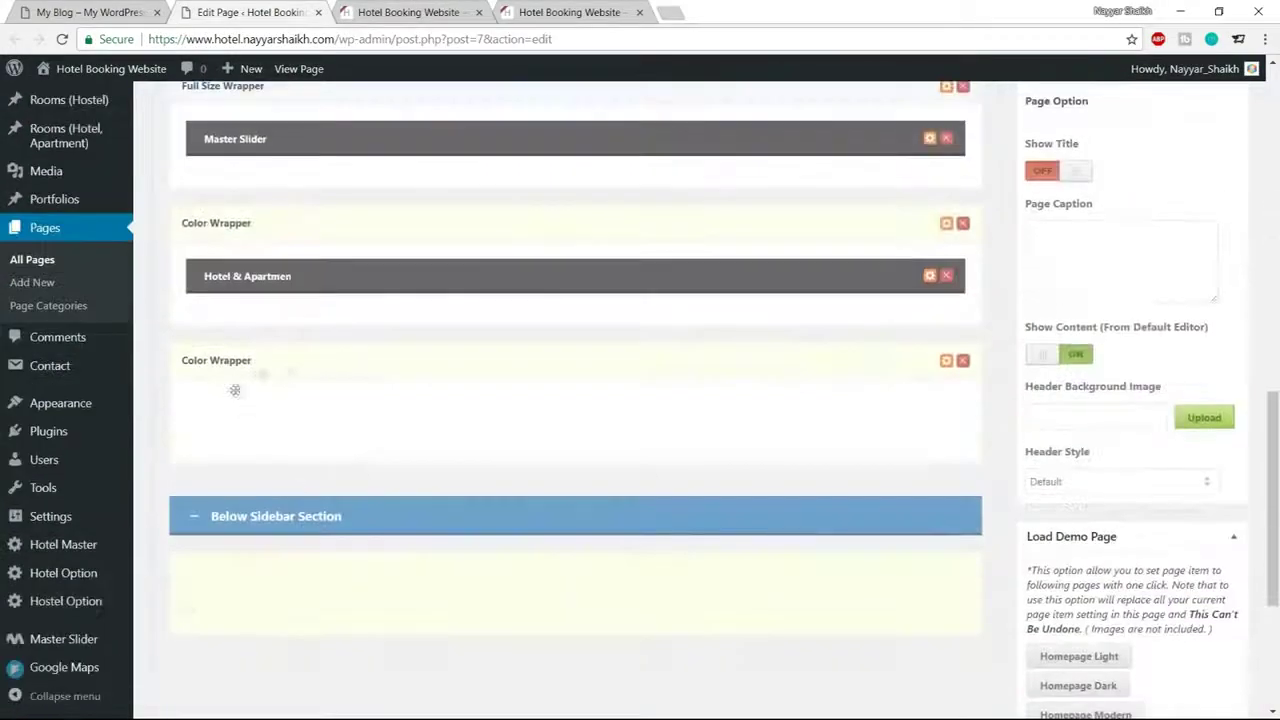
scroll(334, 444, up, 6)
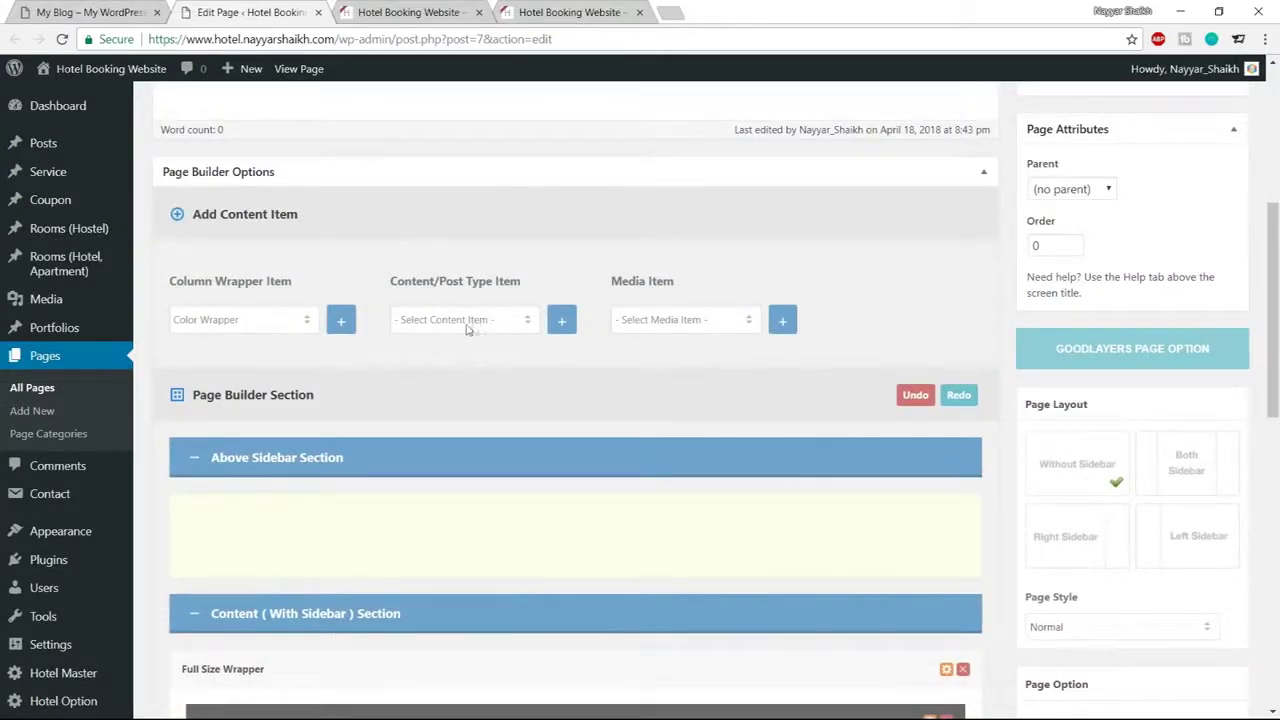
scroll(466, 329, down, 1)
click(466, 236)
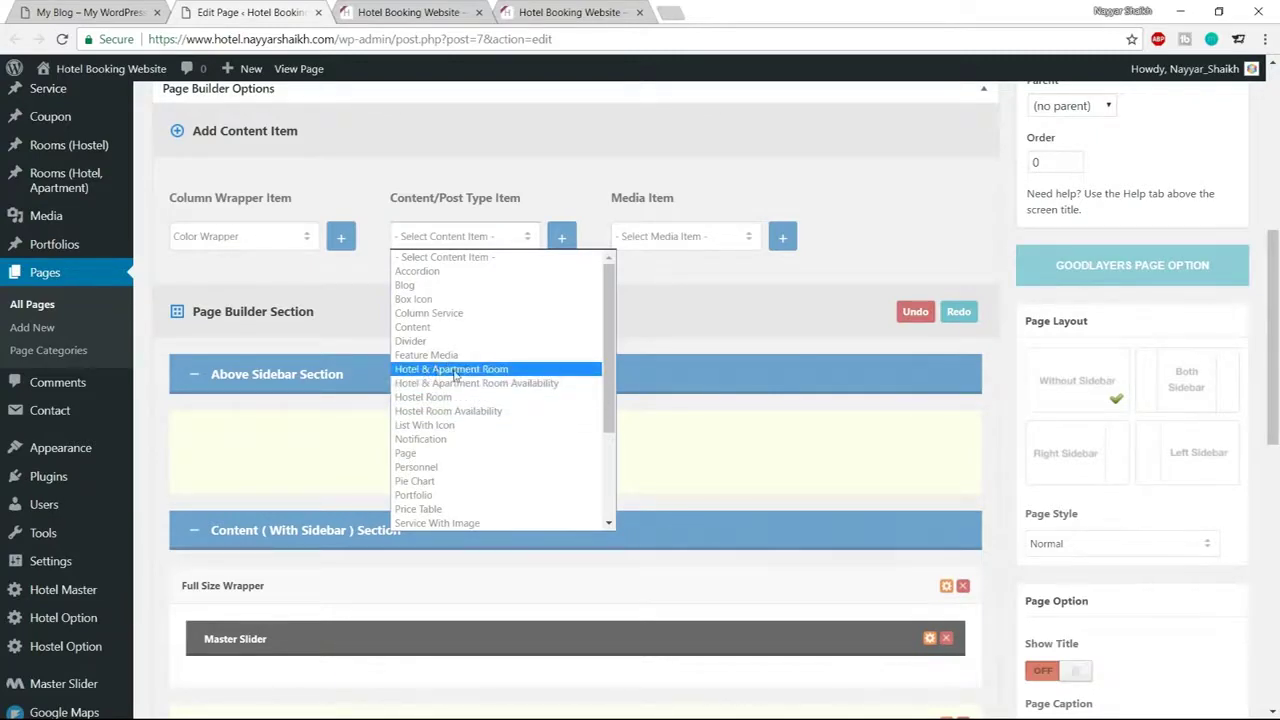
Add a Hotel & Apartment Room item to the empty second Color Wrapper and open its settings
click(457, 370)
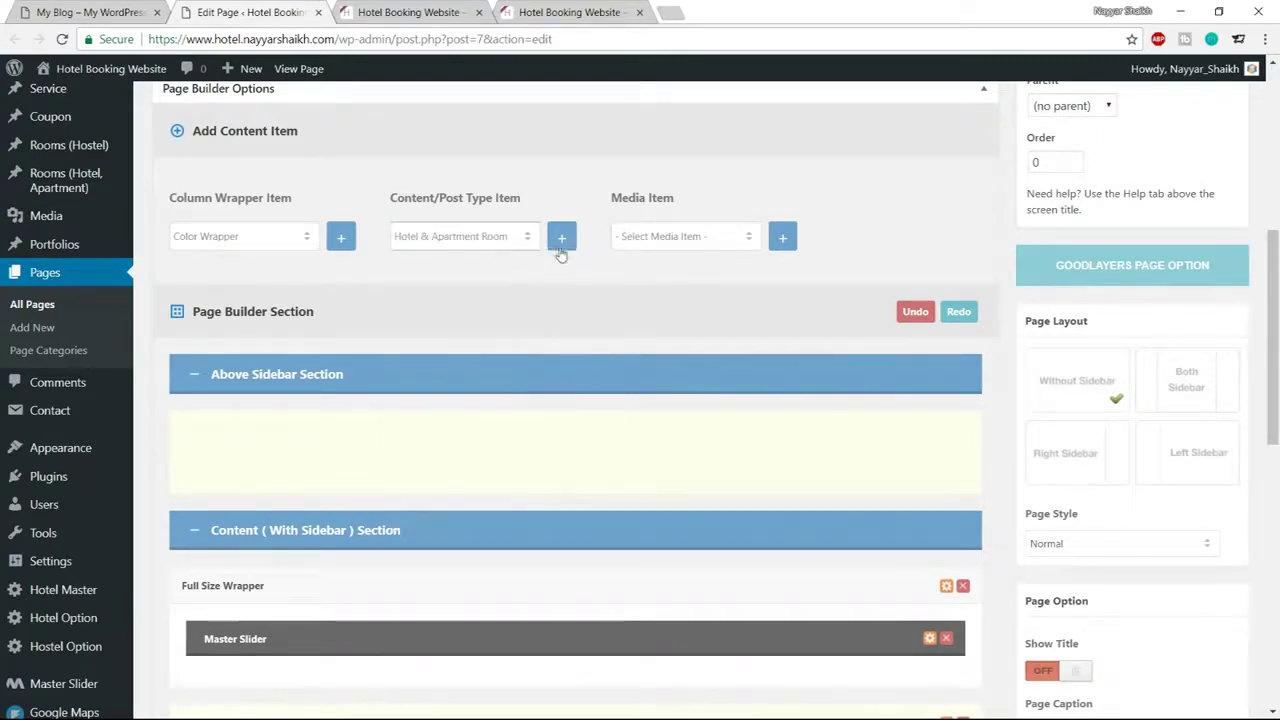
scroll(600, 320, down, 6)
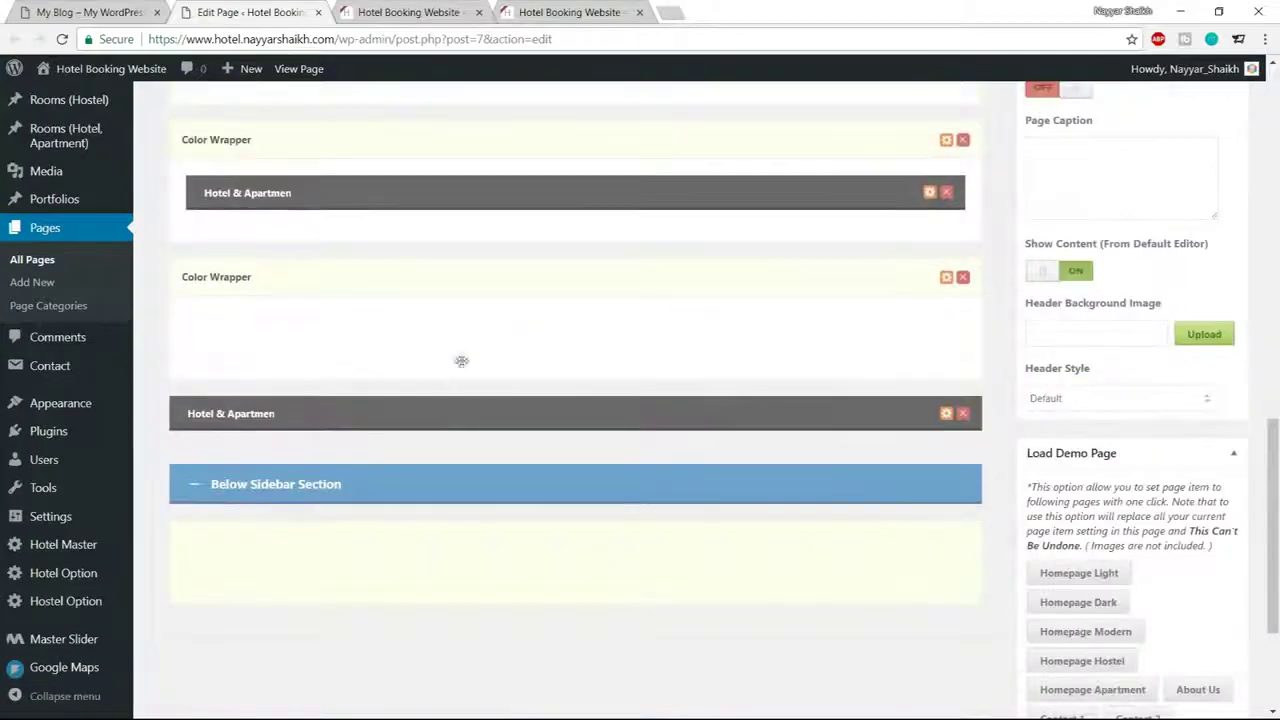
drag(426, 410, 424, 322)
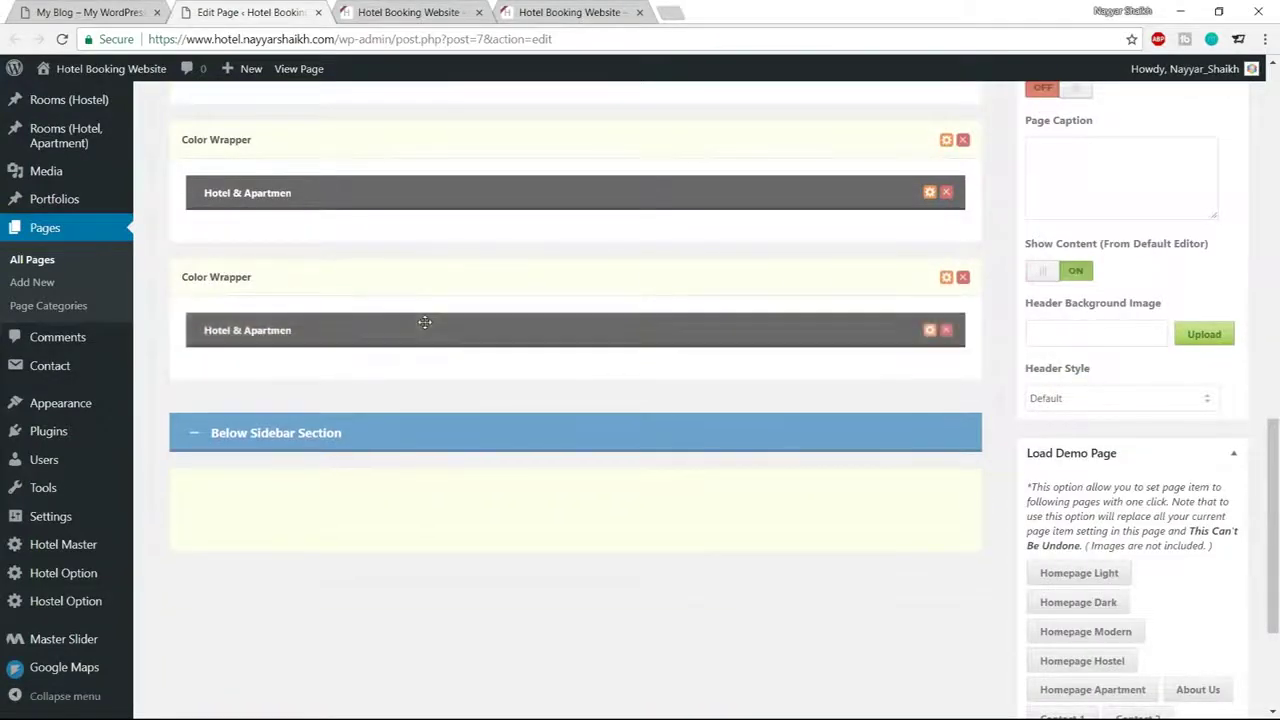
click(929, 331)
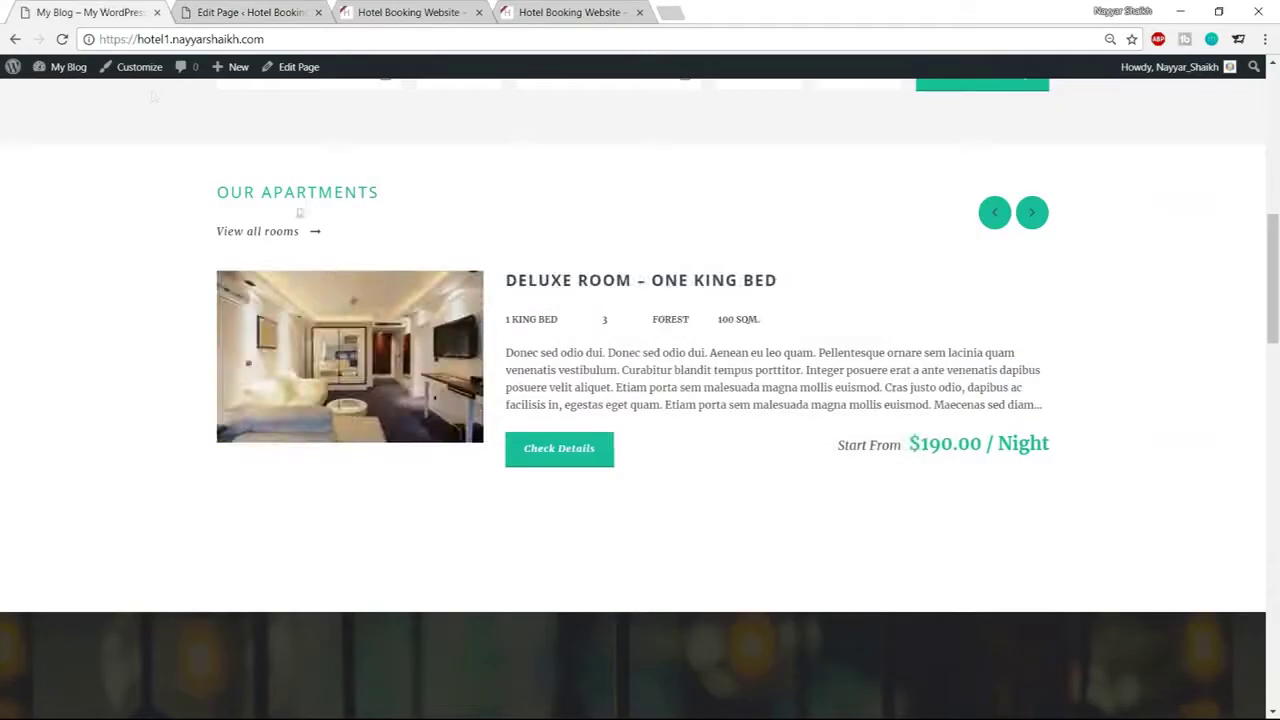
Copy the OUR APARTMENTS heading from the live site and open the item's title type list
drag(218, 191, 393, 193)
key(ctrl+c)
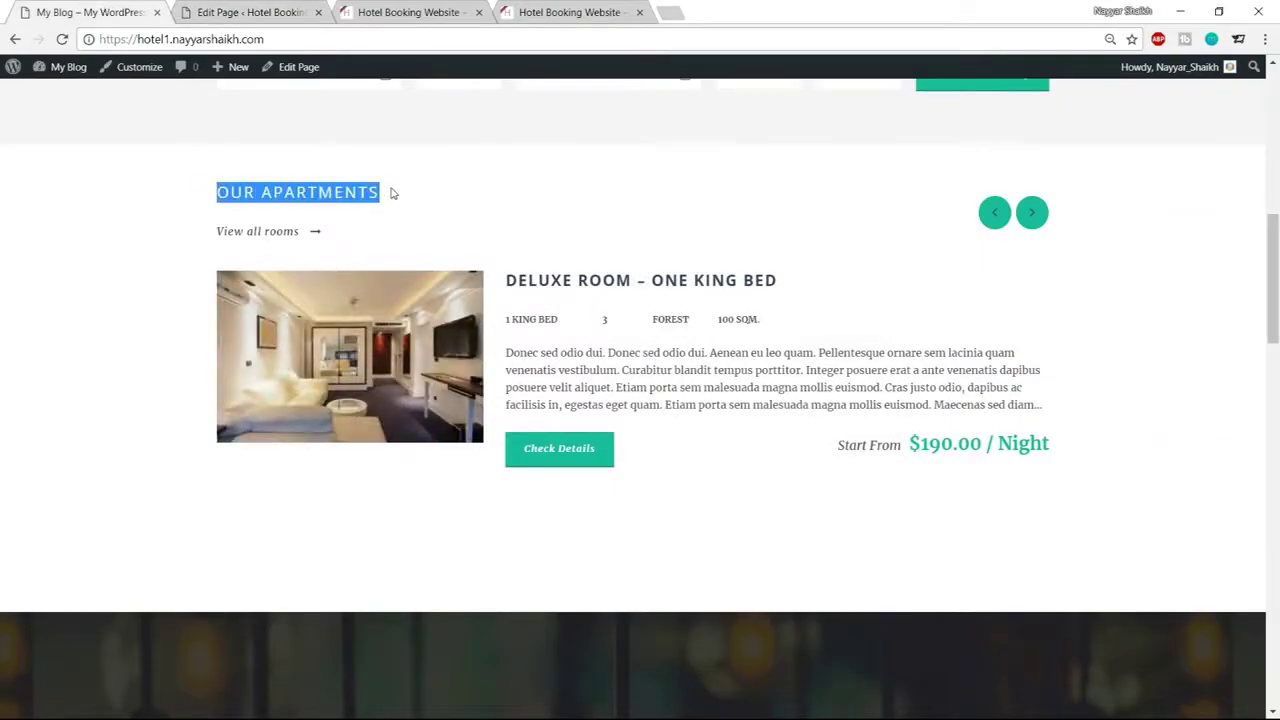
click(295, 12)
click(491, 228)
Give the room item a left-aligned 'OUR APARTMENTS' title with 'View all rooms' as link text
click(445, 259)
click(401, 314)
key(ctrl+v)
scroll(753, 389, down, 3)
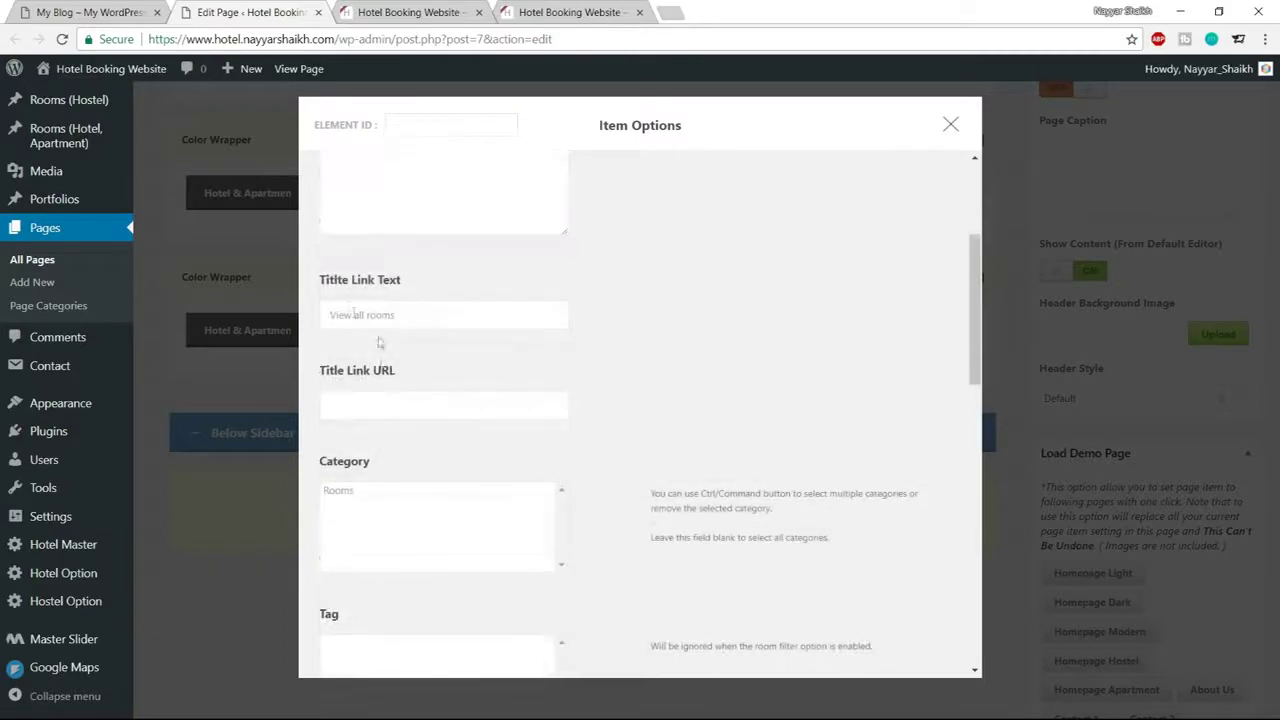
drag(453, 318, 325, 316)
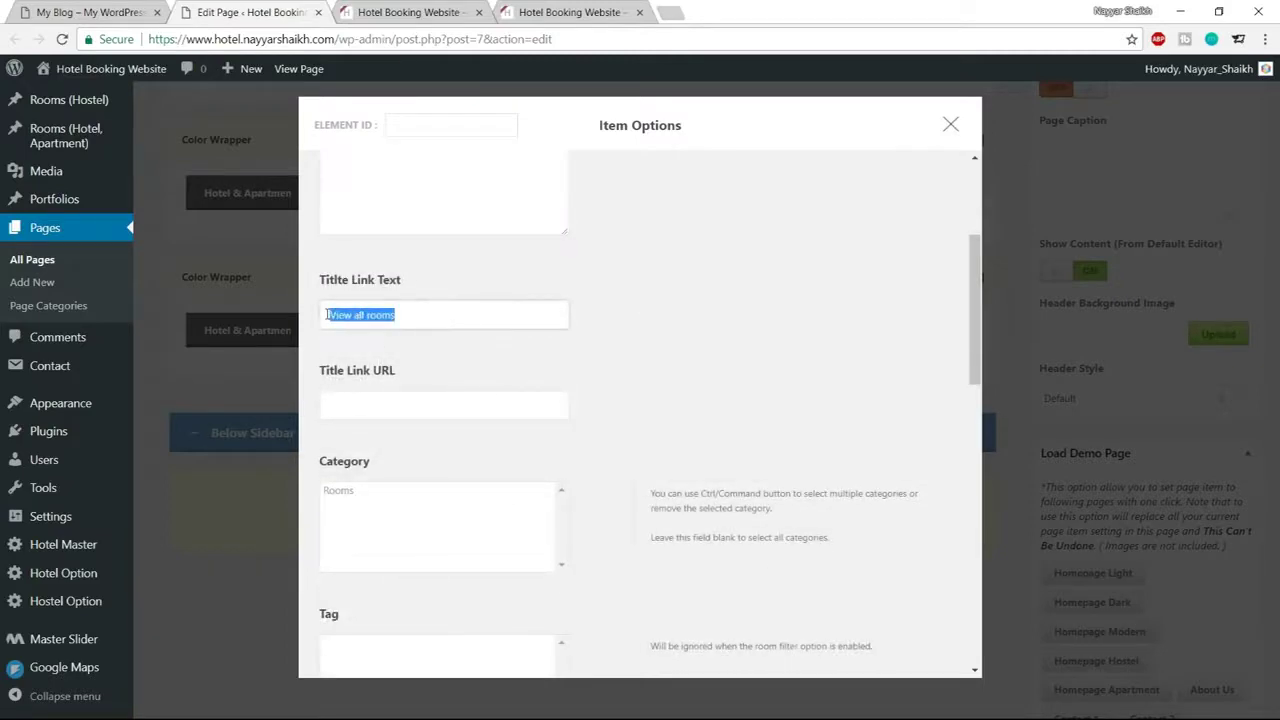
click(90, 12)
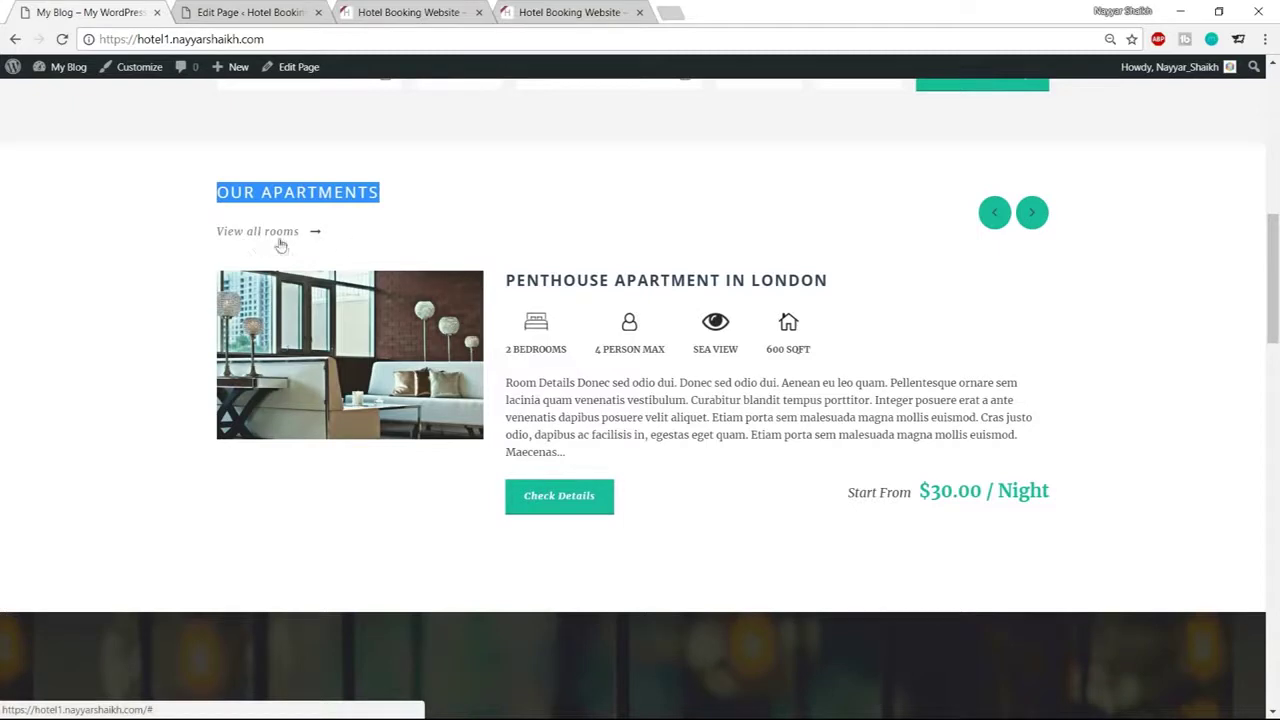
click(272, 13)
click(448, 323)
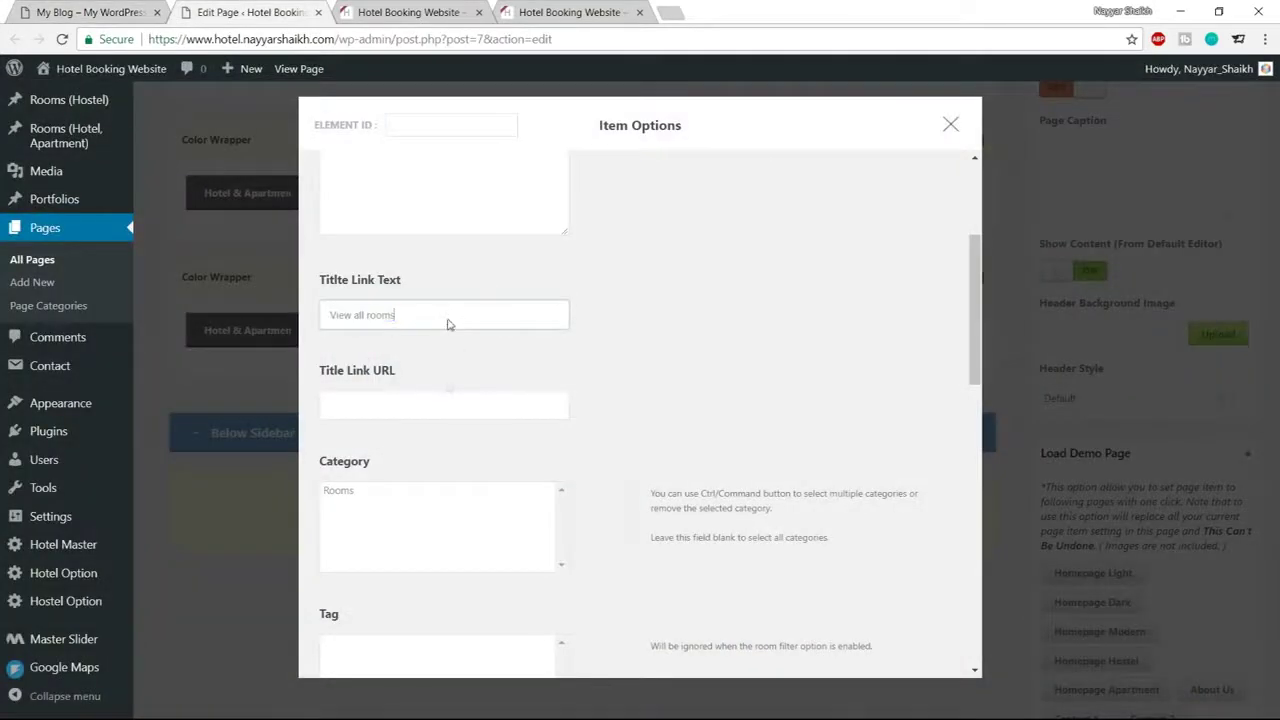
Set the title link URL to the main hotel site's address
click(357, 400)
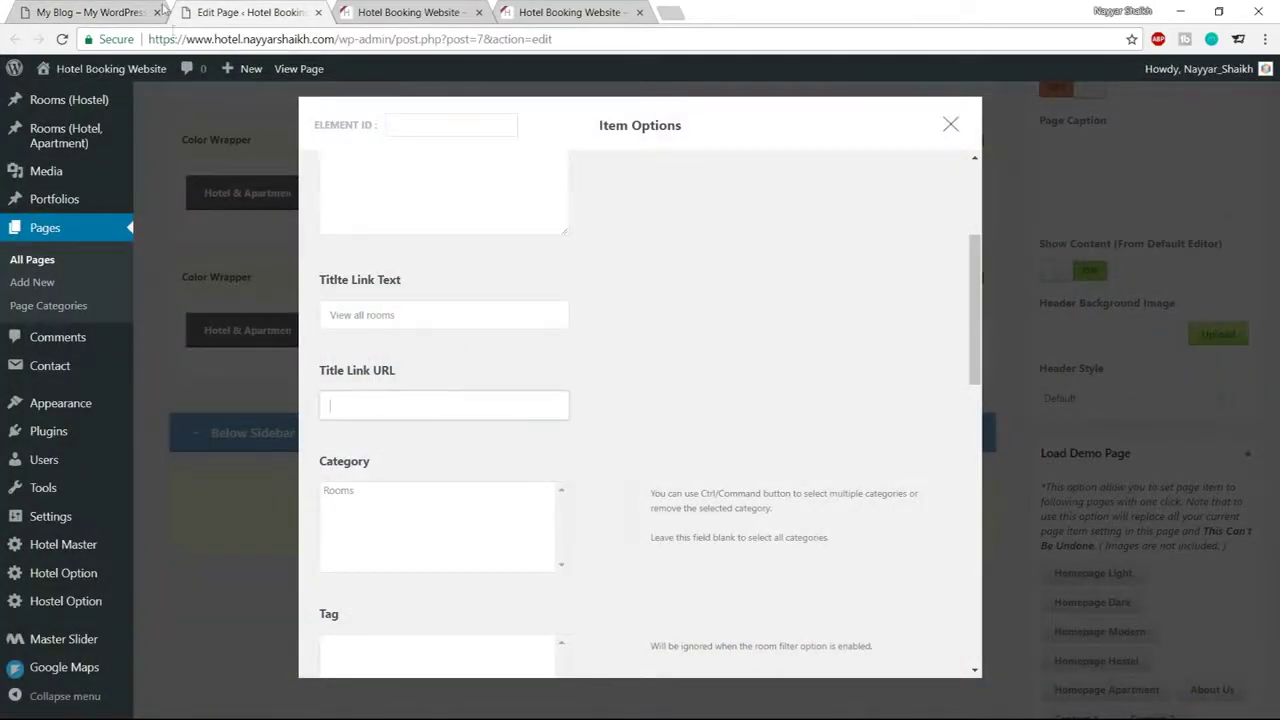
click(97, 12)
click(110, 39)
key(ctrl+c)
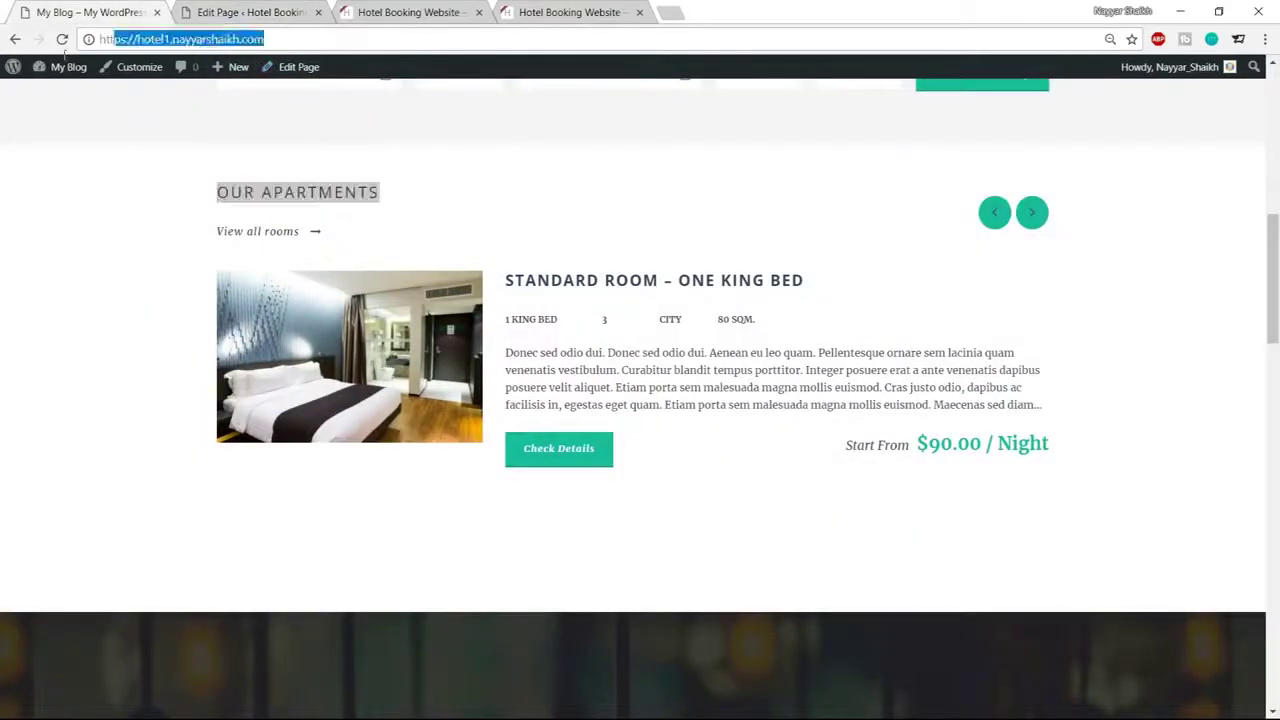
click(265, 10)
key(ctrl+v)
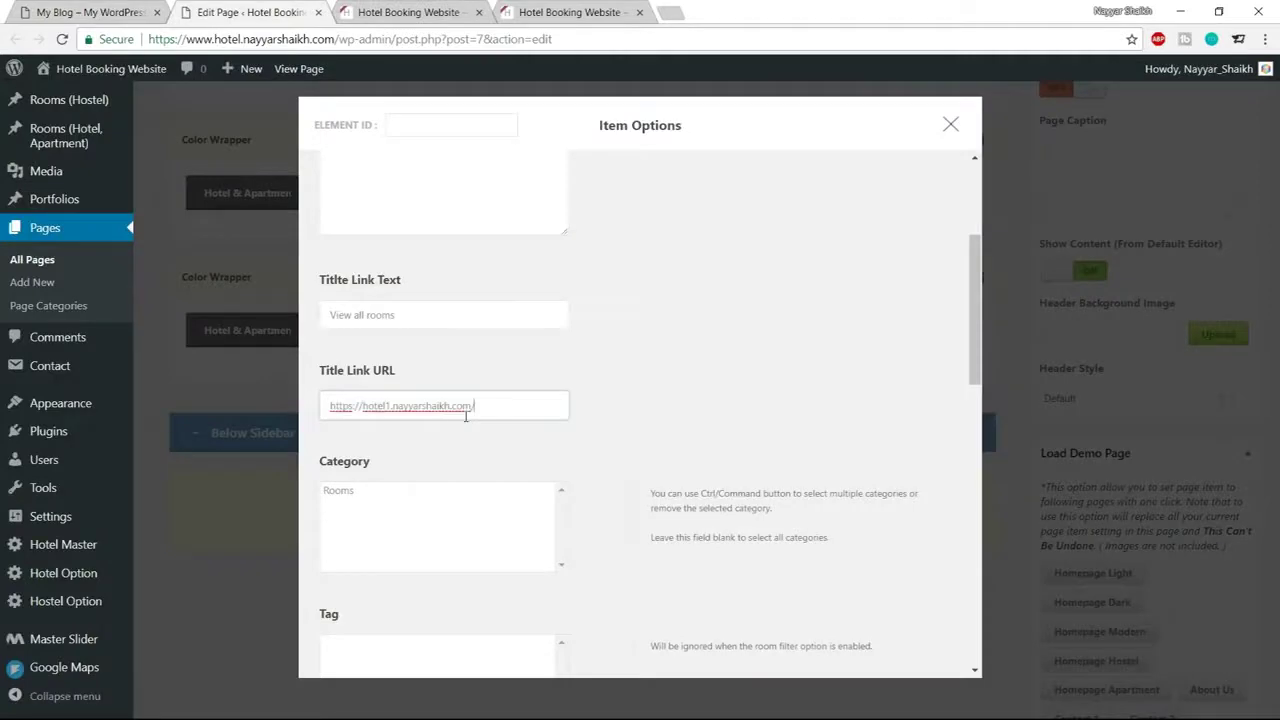
click(417, 10)
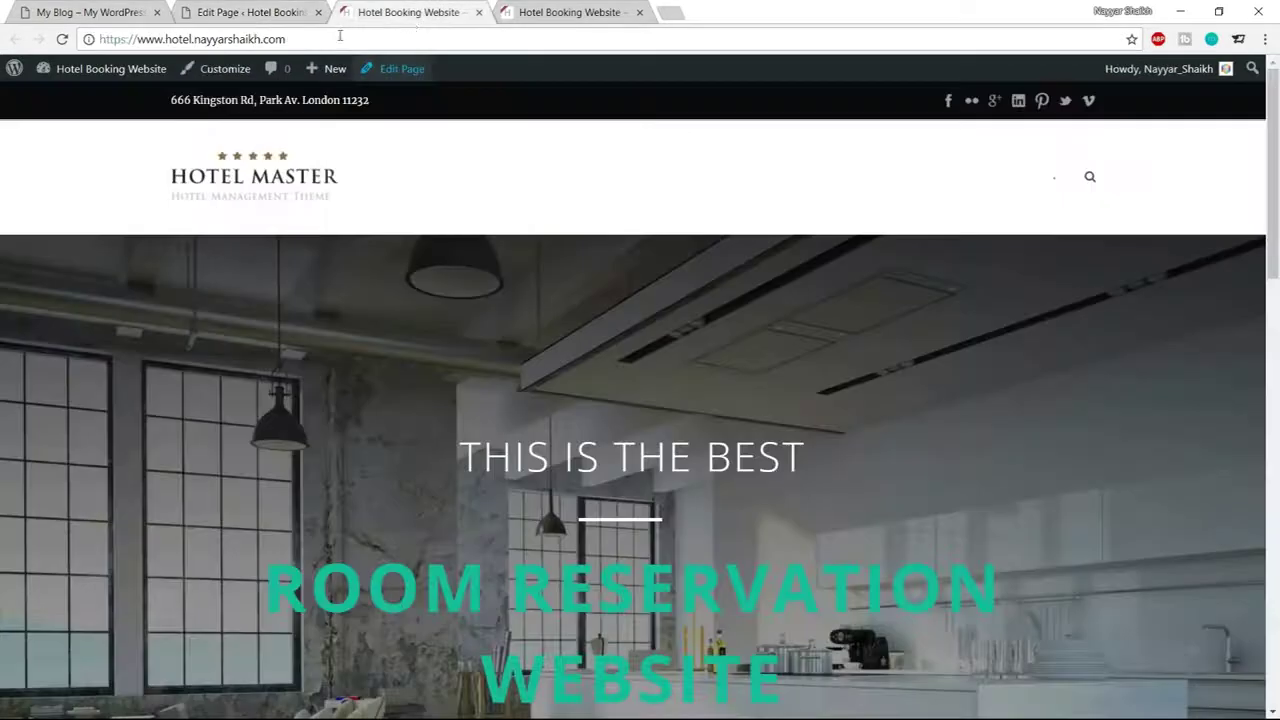
click(340, 38)
key(ctrl+c)
click(300, 8)
key(ctrl+a)
key(ctrl+v)
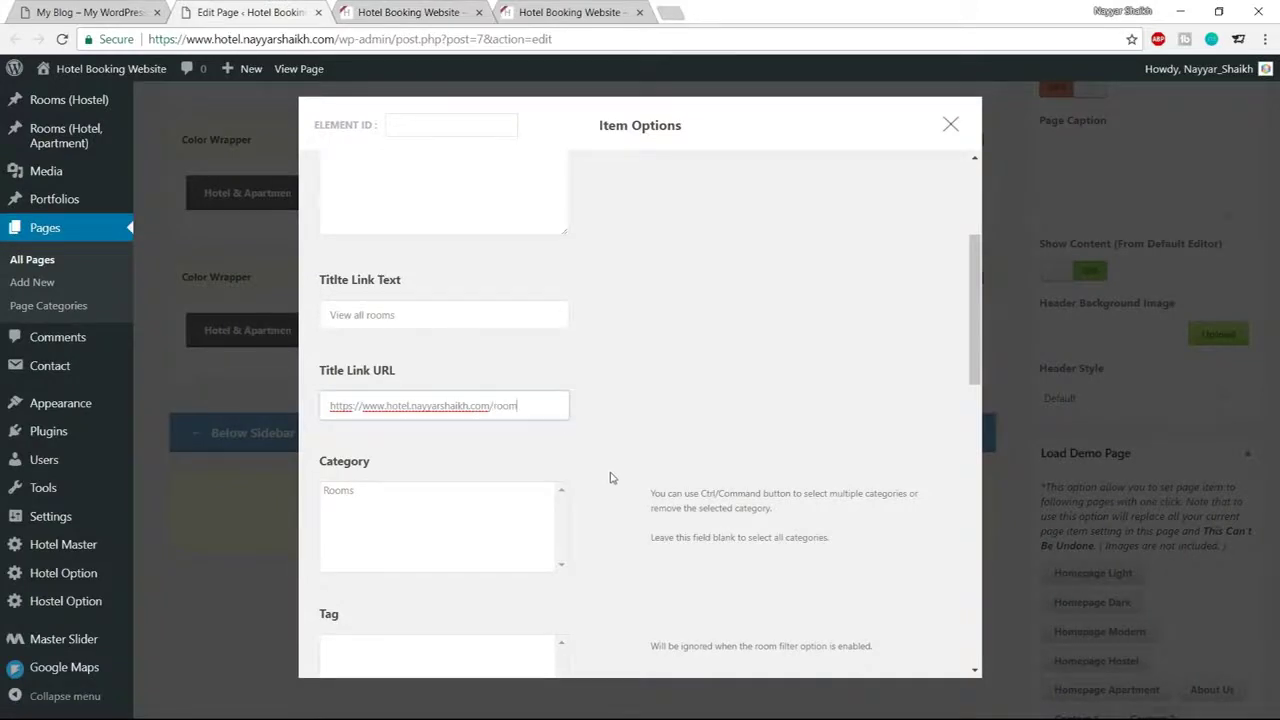
Turn the room carousel on, use the New Medium Thumbnail style, and review the excerpt length of 20
scroll(740, 412, down, 5)
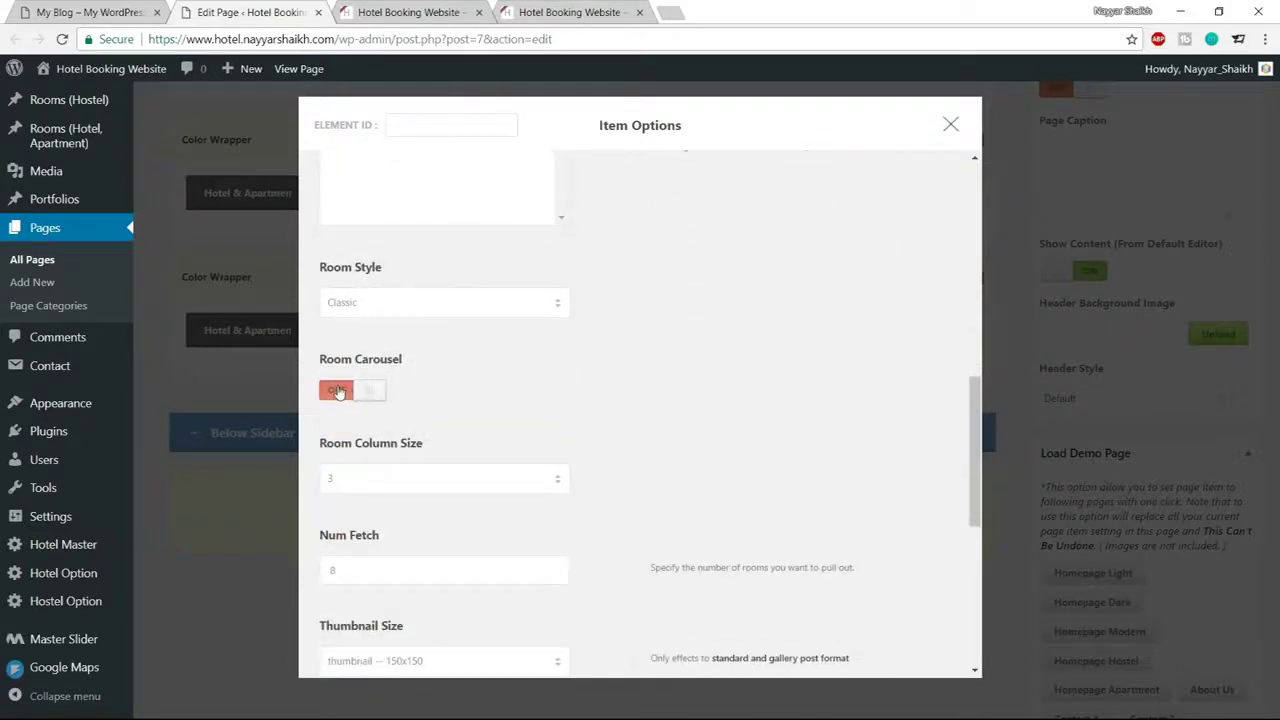
click(339, 392)
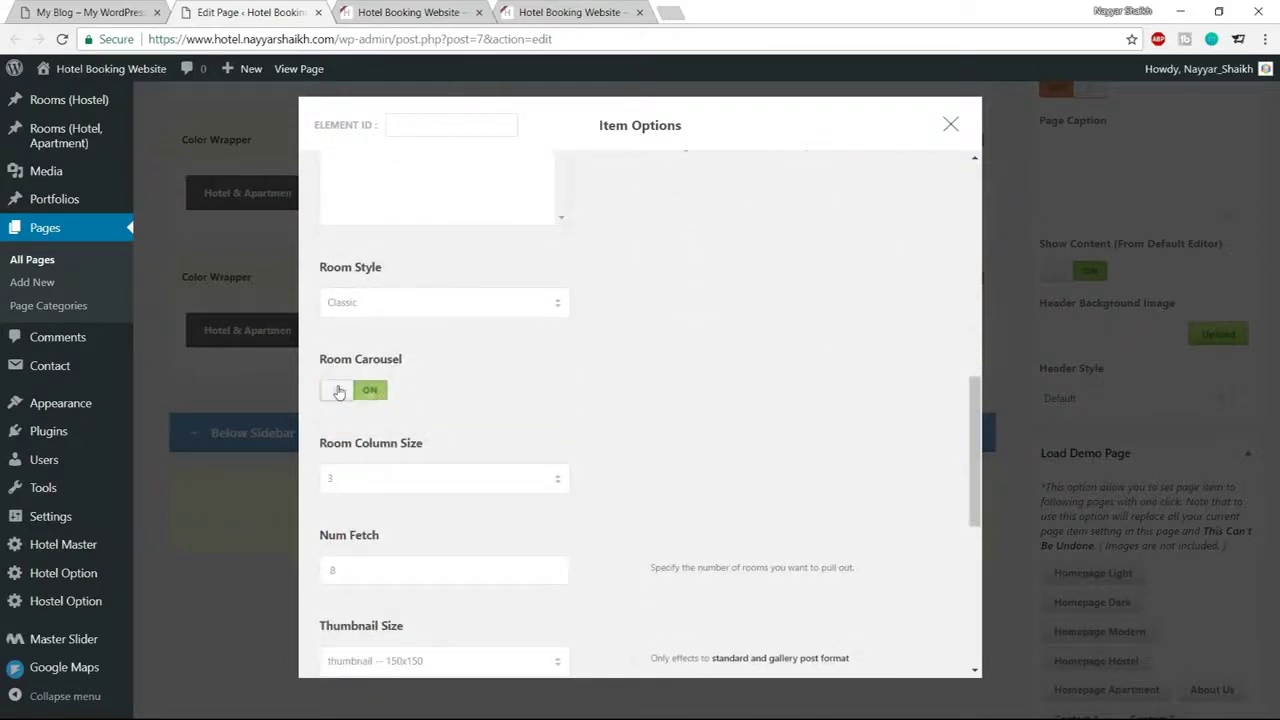
click(422, 310)
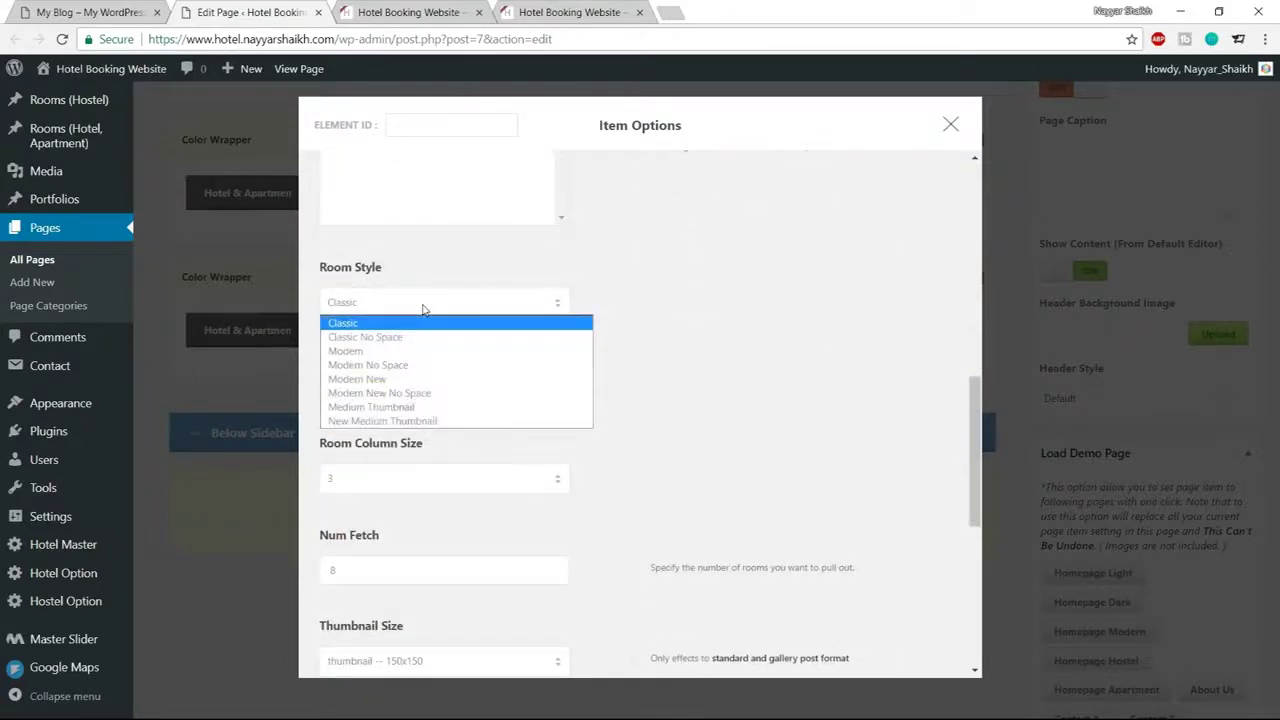
click(407, 421)
scroll(783, 408, down, 1)
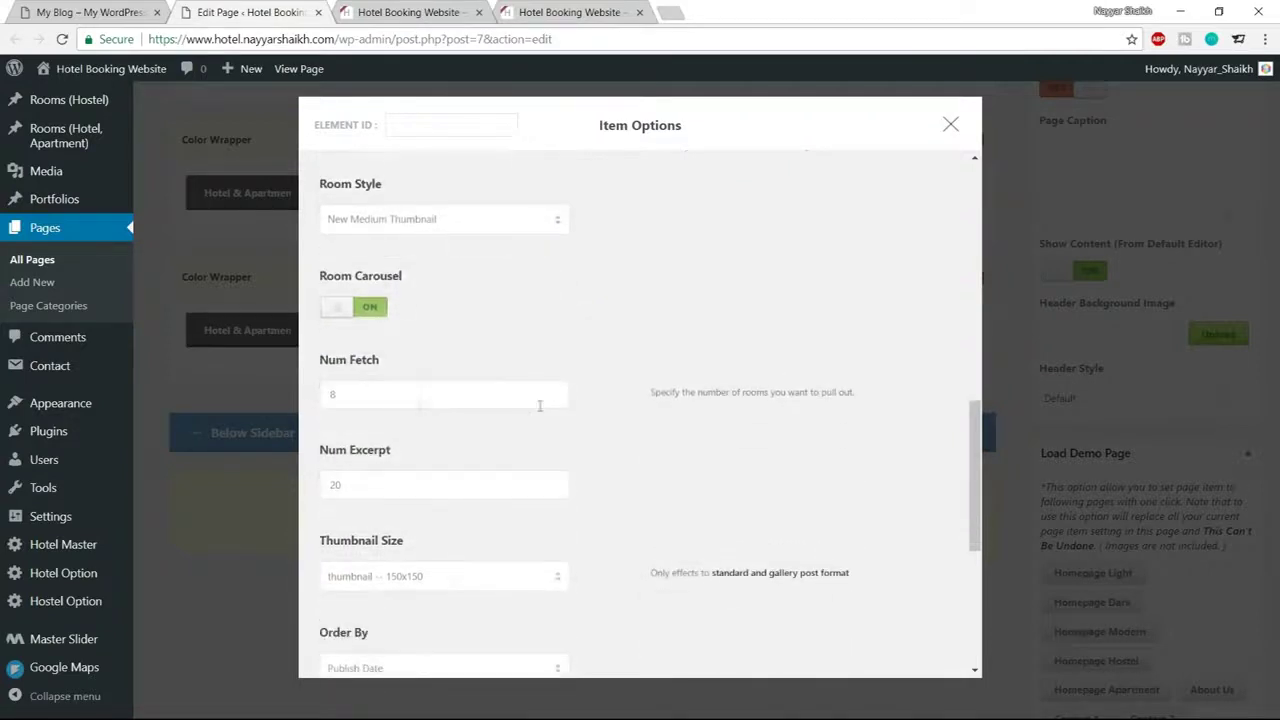
drag(342, 394, 300, 404)
scroll(587, 414, down, 1)
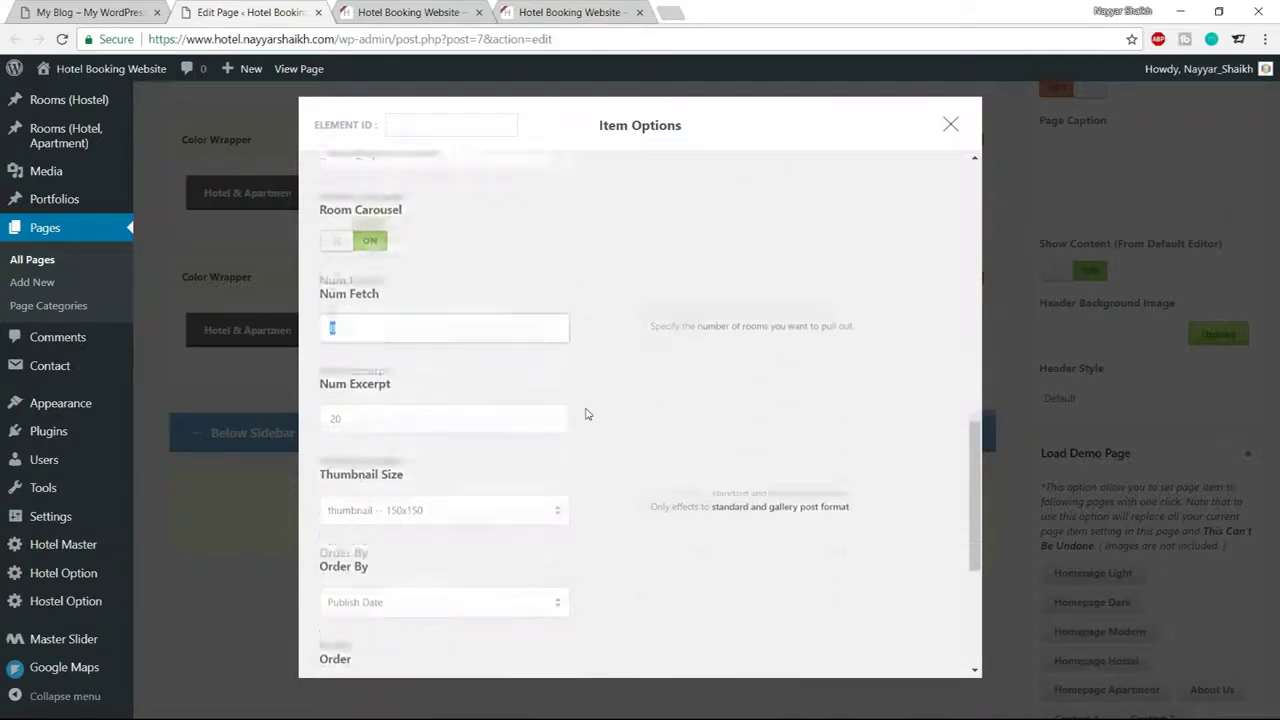
drag(393, 404, 292, 407)
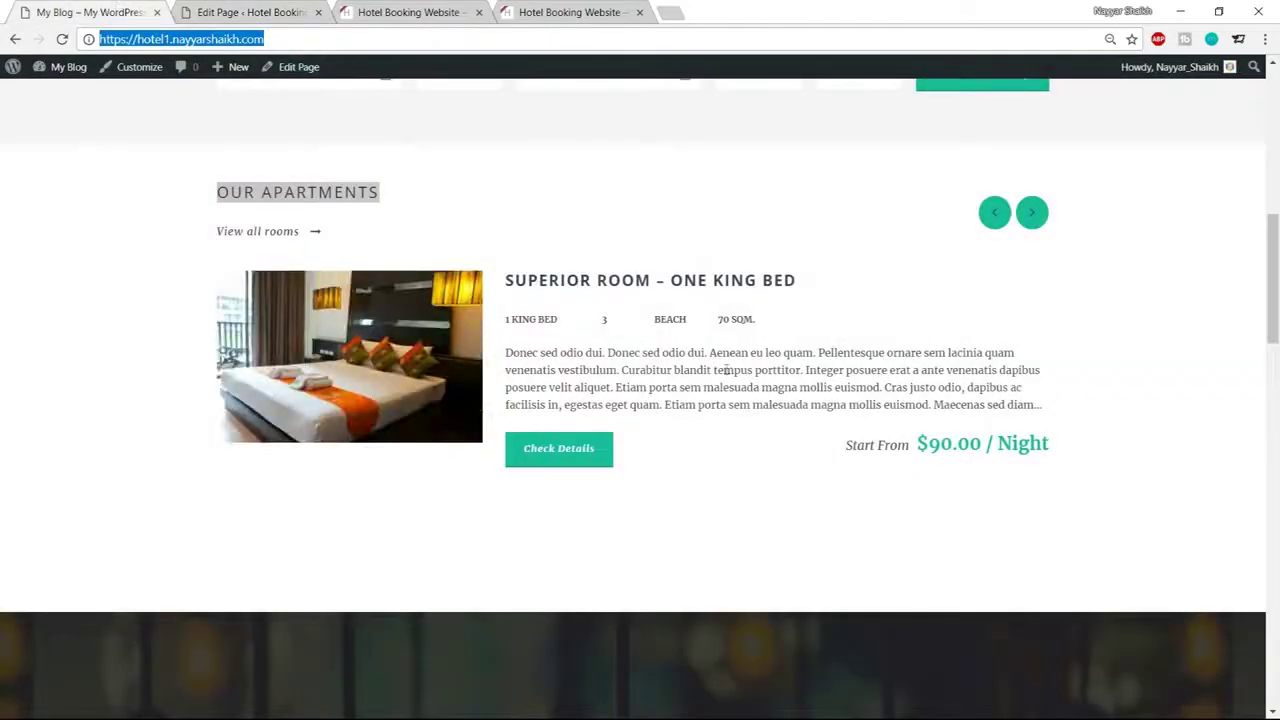
drag(507, 352, 899, 407)
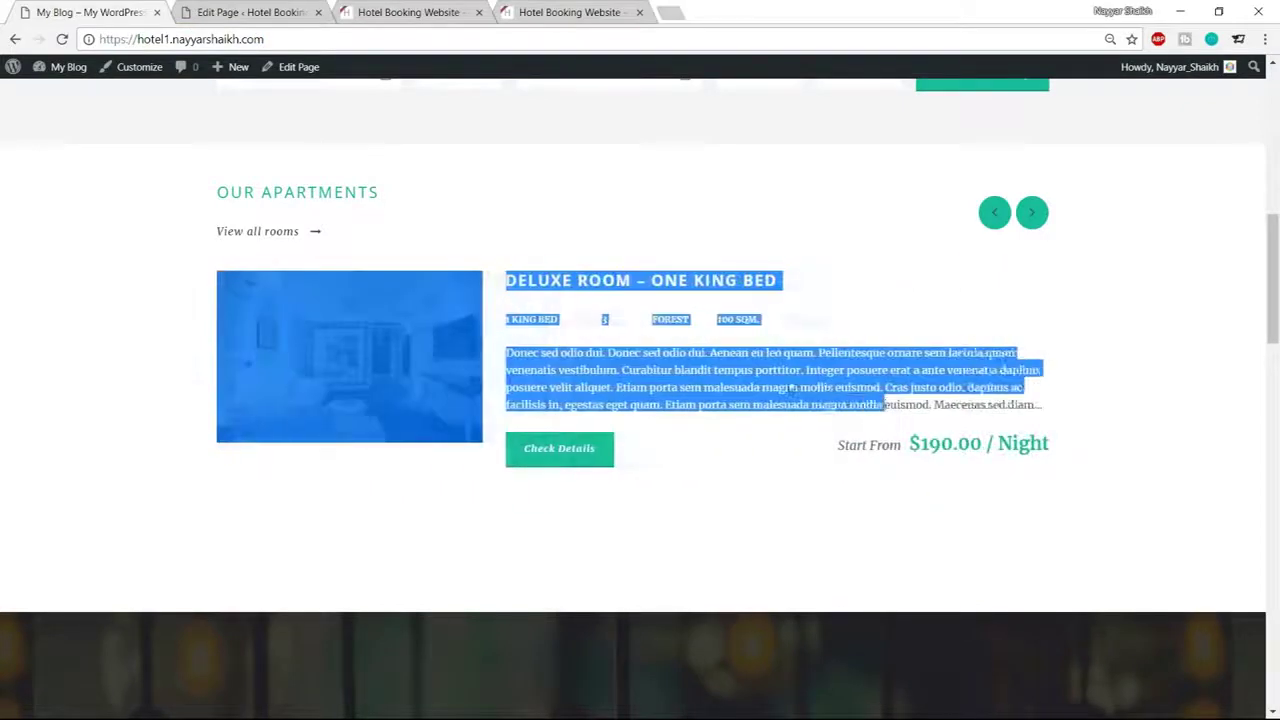
click(594, 370)
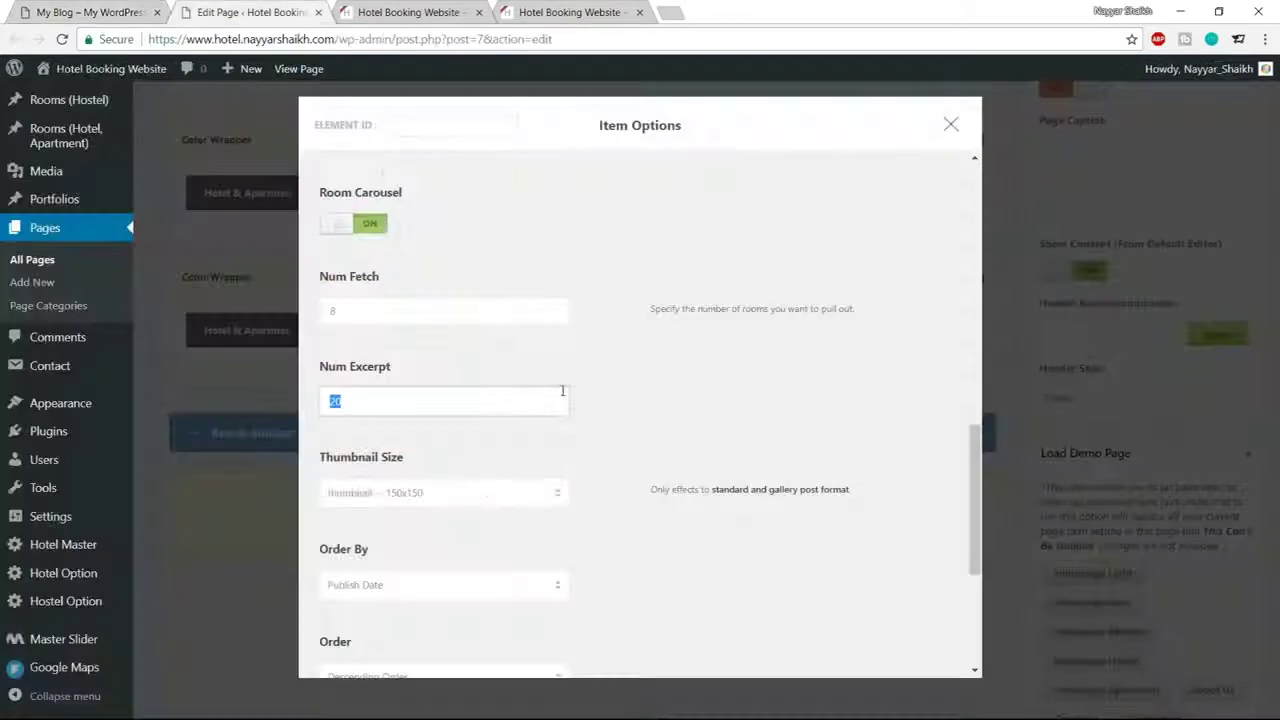
Choose the room-thumbnail 600x388 thumbnail size and save the item options
scroll(667, 458, down, 1)
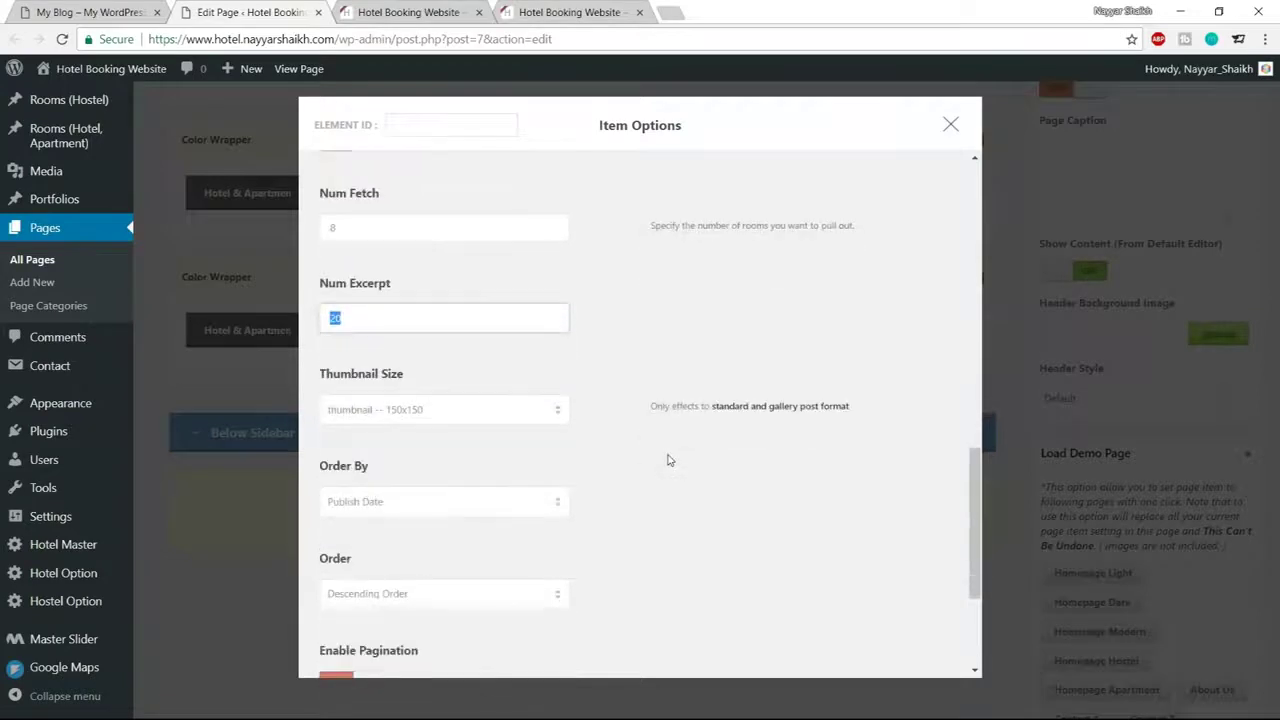
click(455, 420)
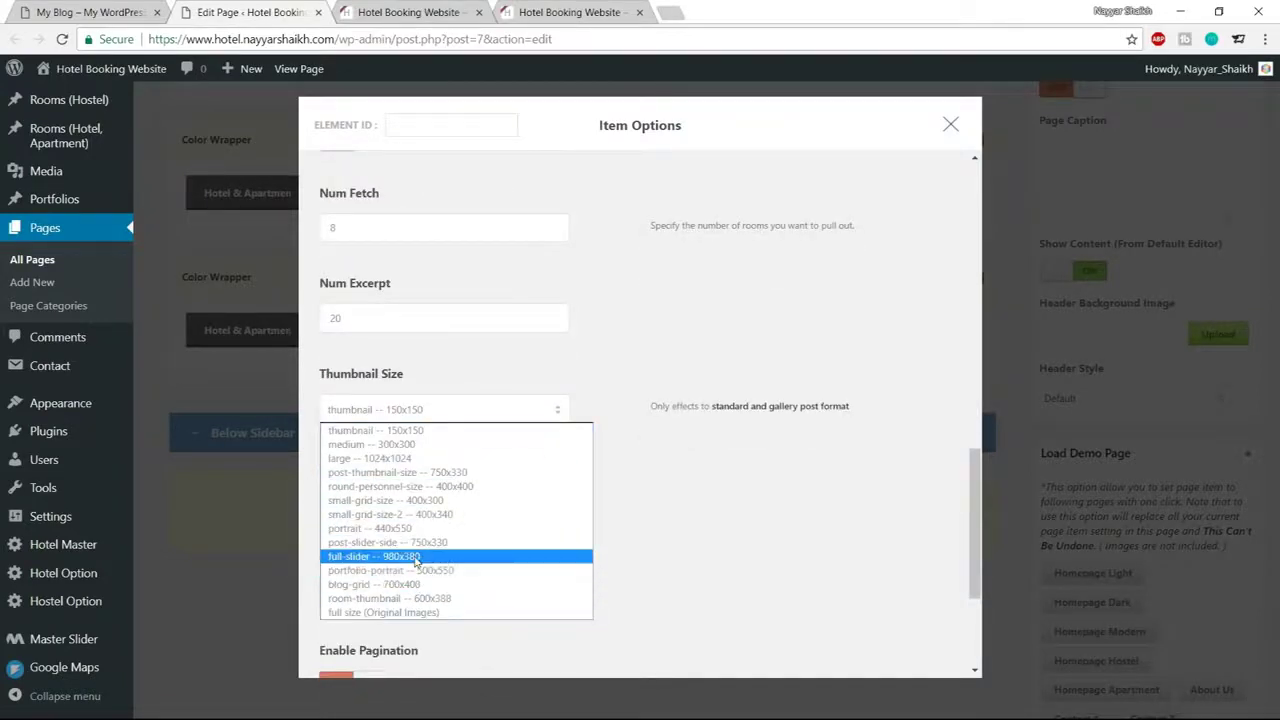
click(372, 599)
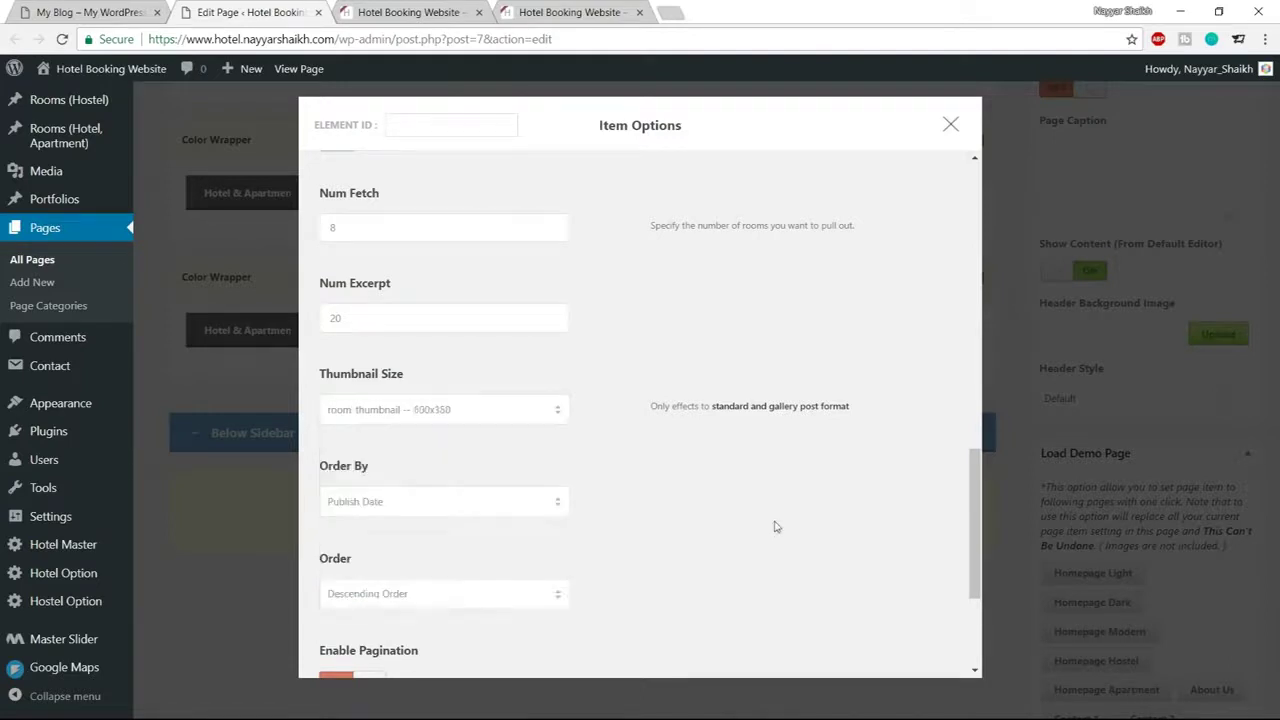
scroll(771, 523, down, 3)
click(632, 621)
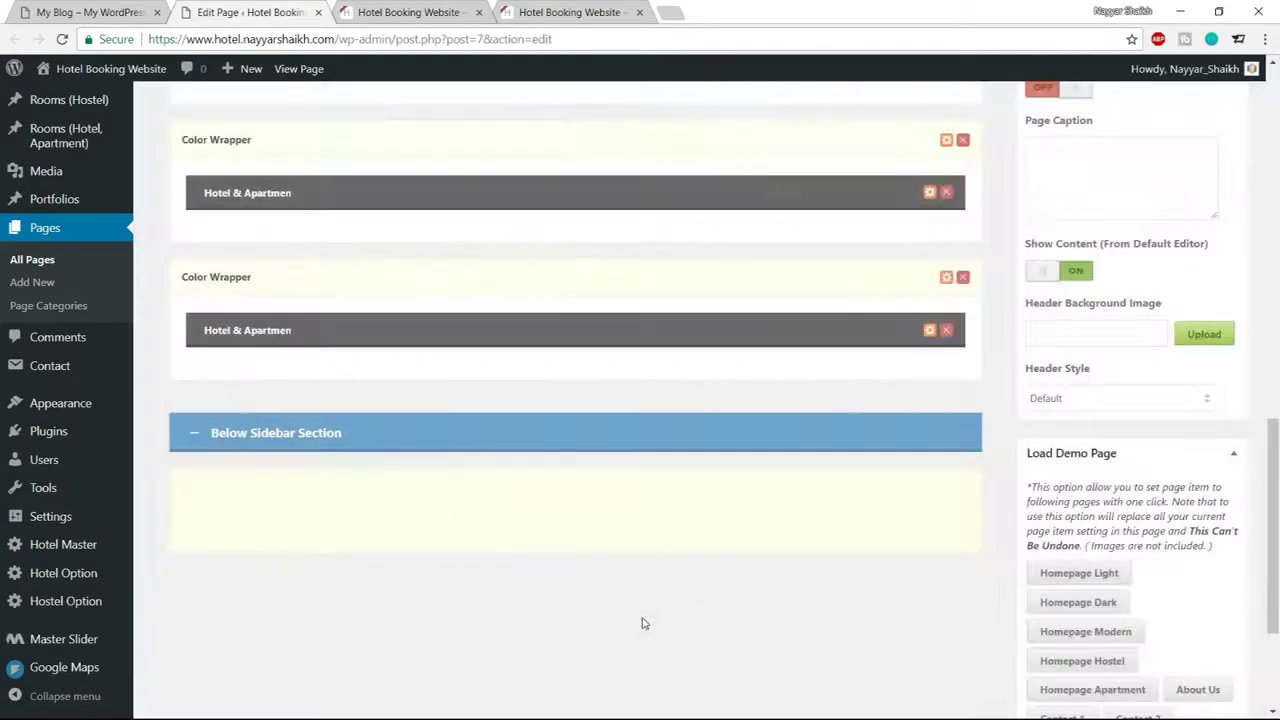
Compare against the reference apartments section, then publish the updated Home page
click(89, 12)
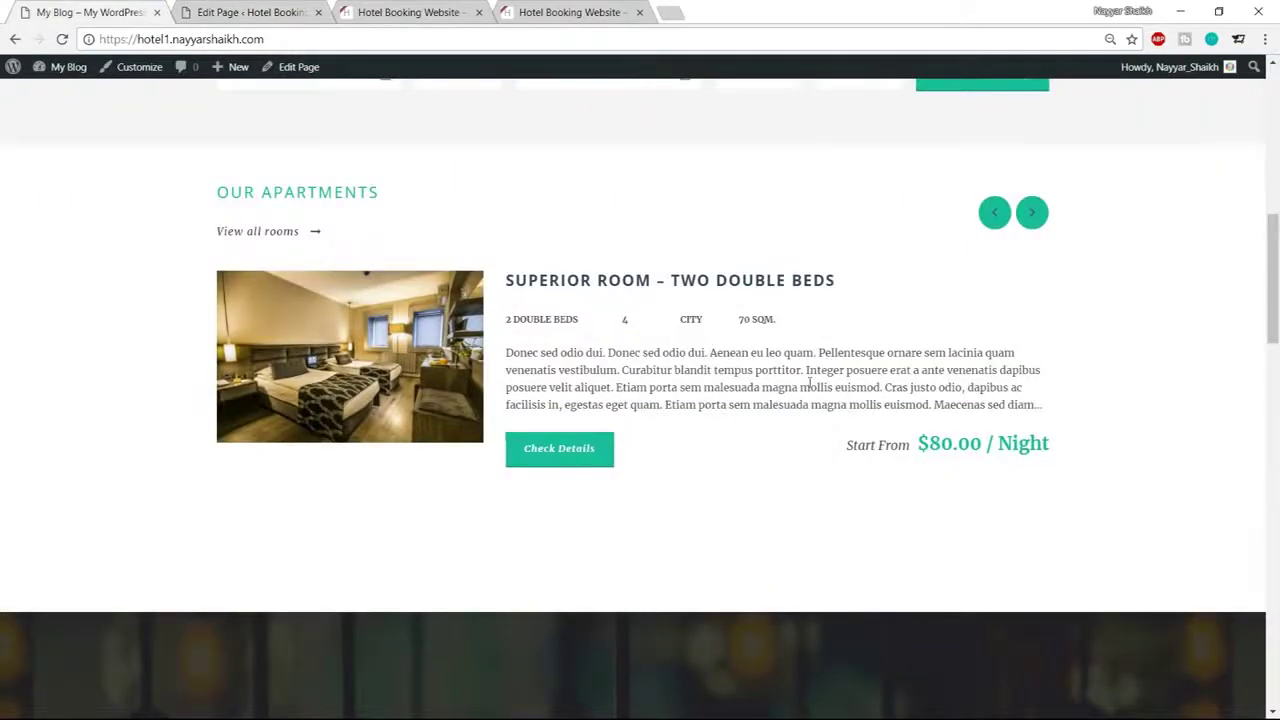
click(250, 12)
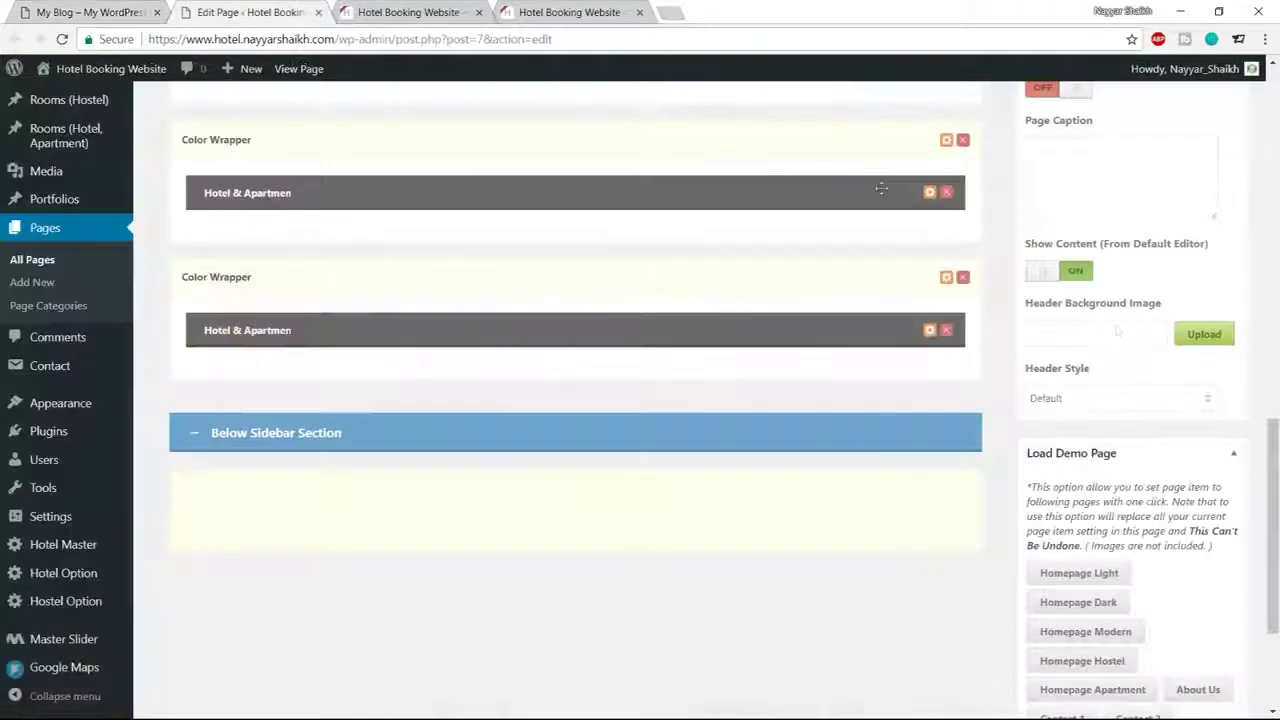
scroll(1220, 395, up, 15)
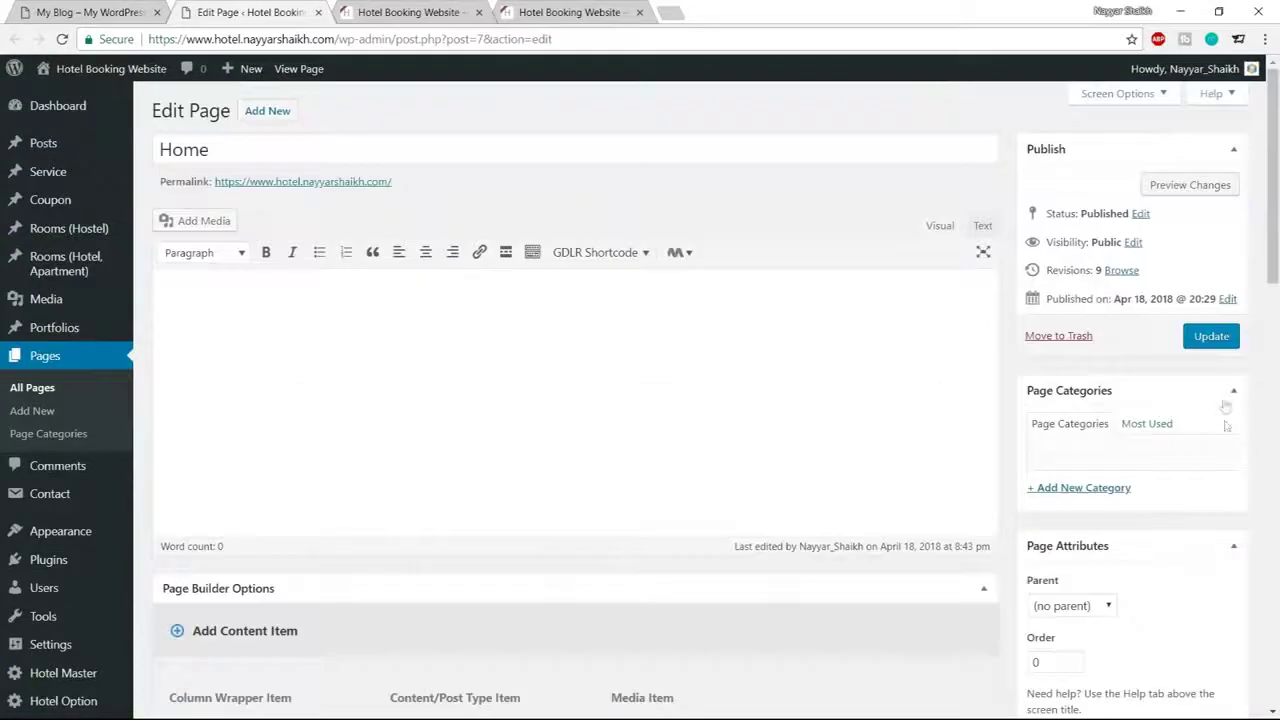
click(1211, 336)
Reload the live hotel site and compare its OUR APARTMENTS section with the reference site
click(410, 12)
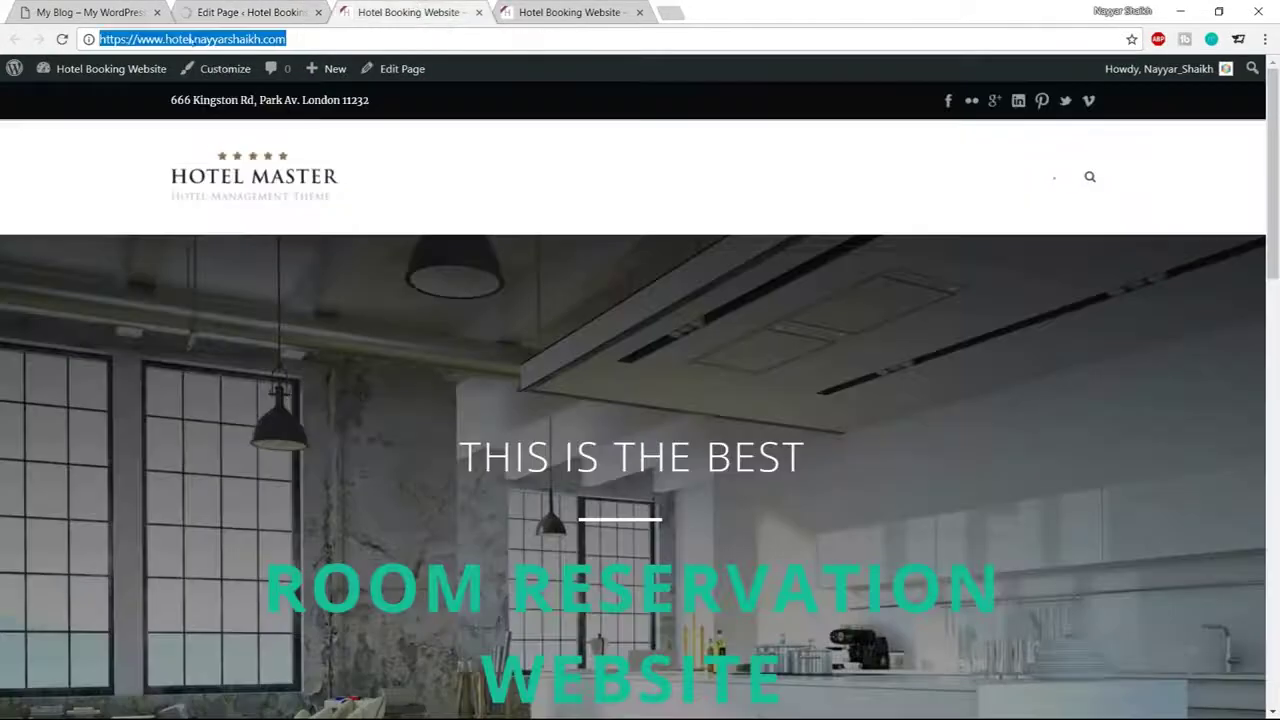
key(Return)
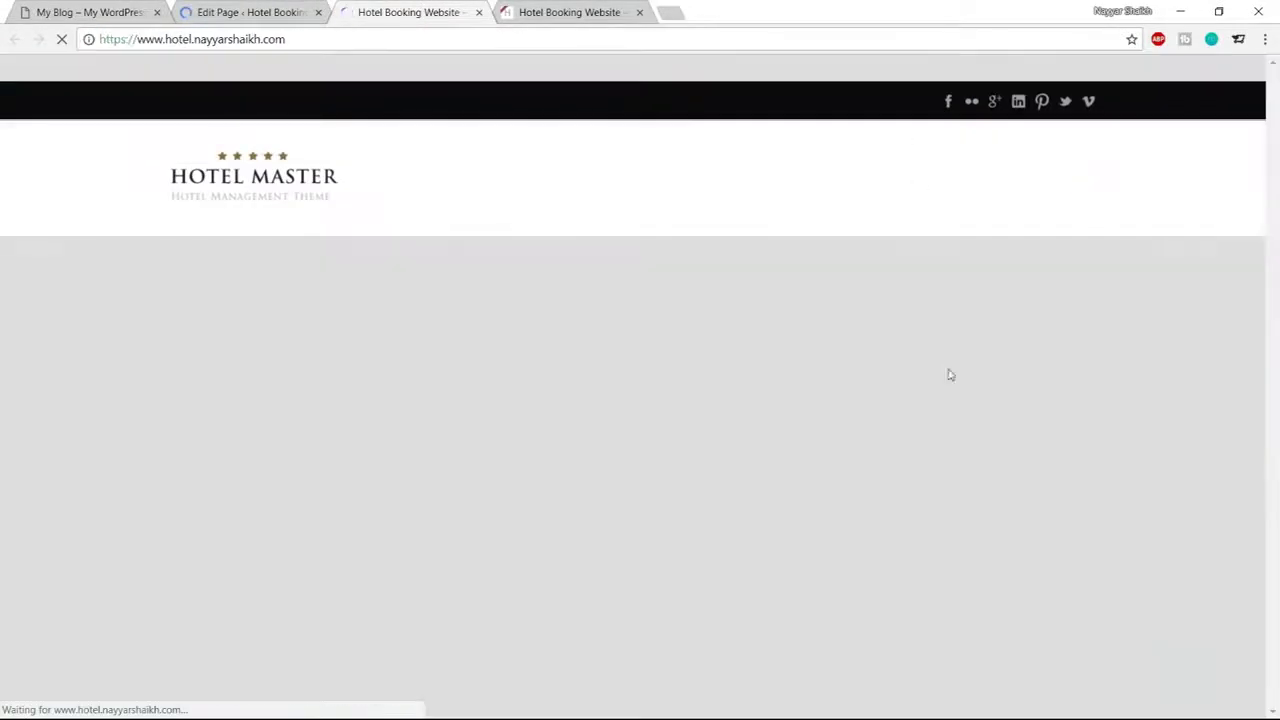
scroll(952, 389, down, 5)
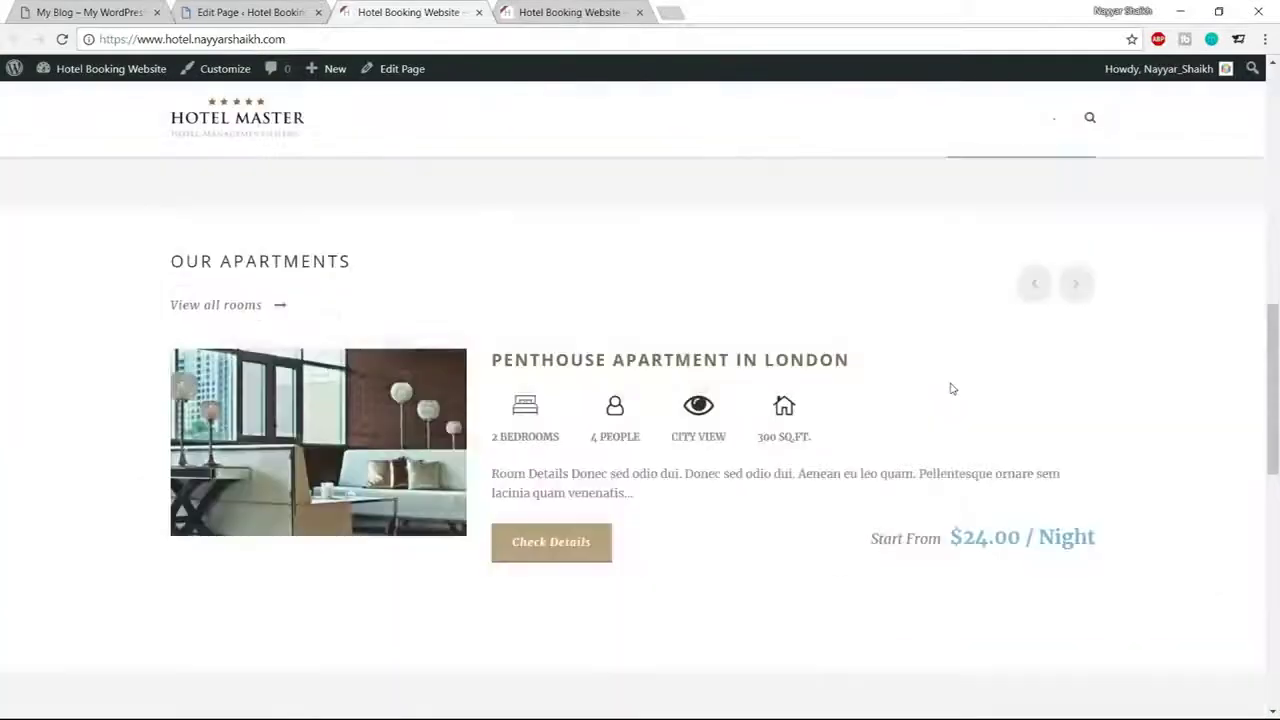
scroll(952, 389, down, 1)
scroll(952, 389, up, 1)
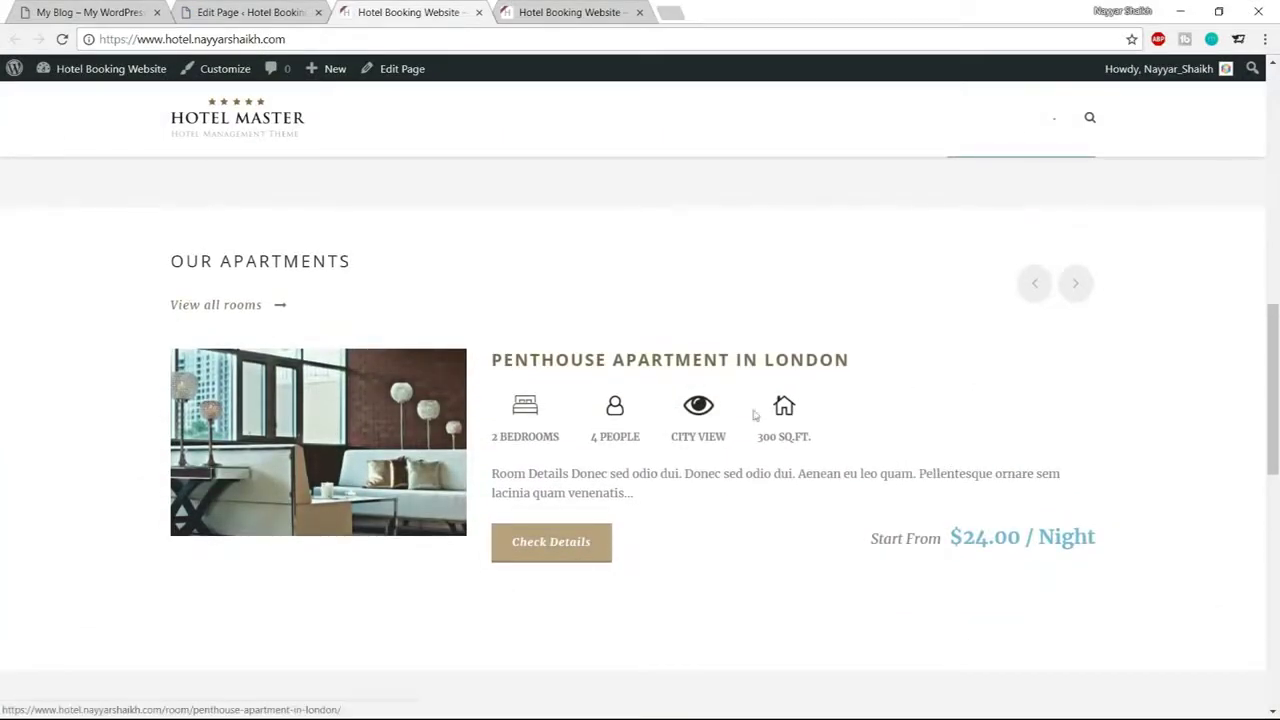
click(100, 9)
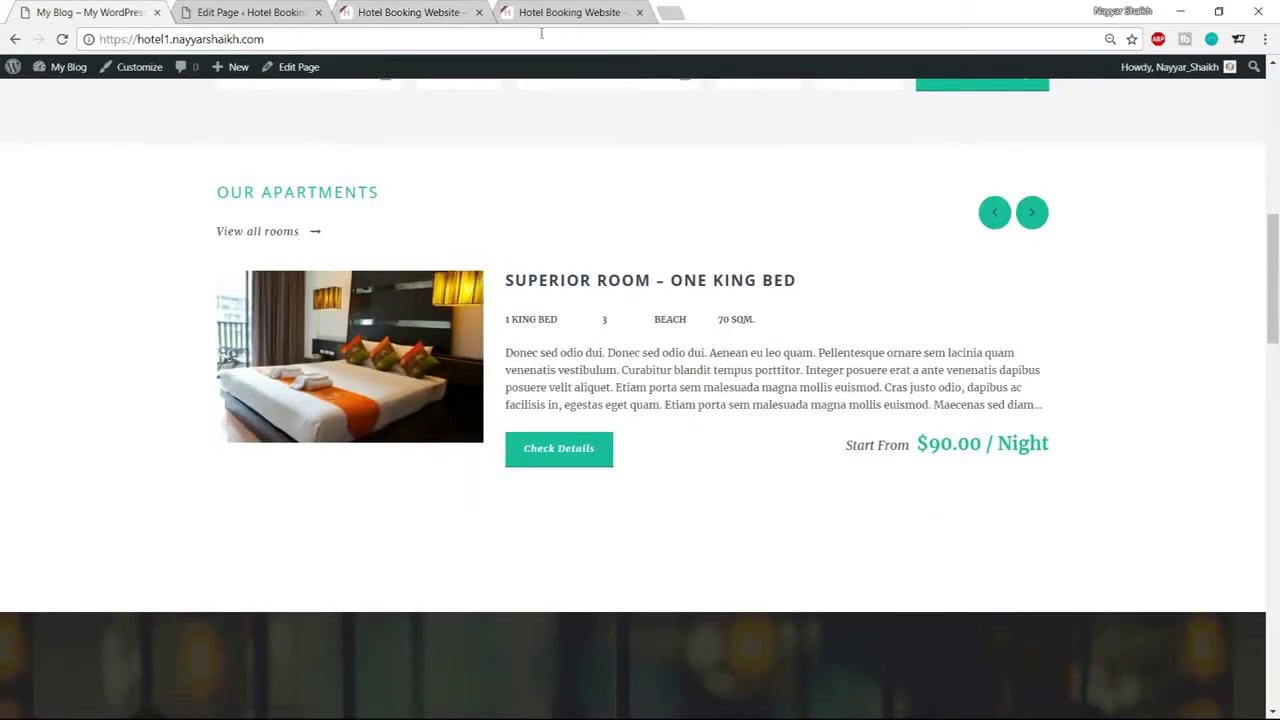
click(250, 12)
scroll(70, 560, down, 1)
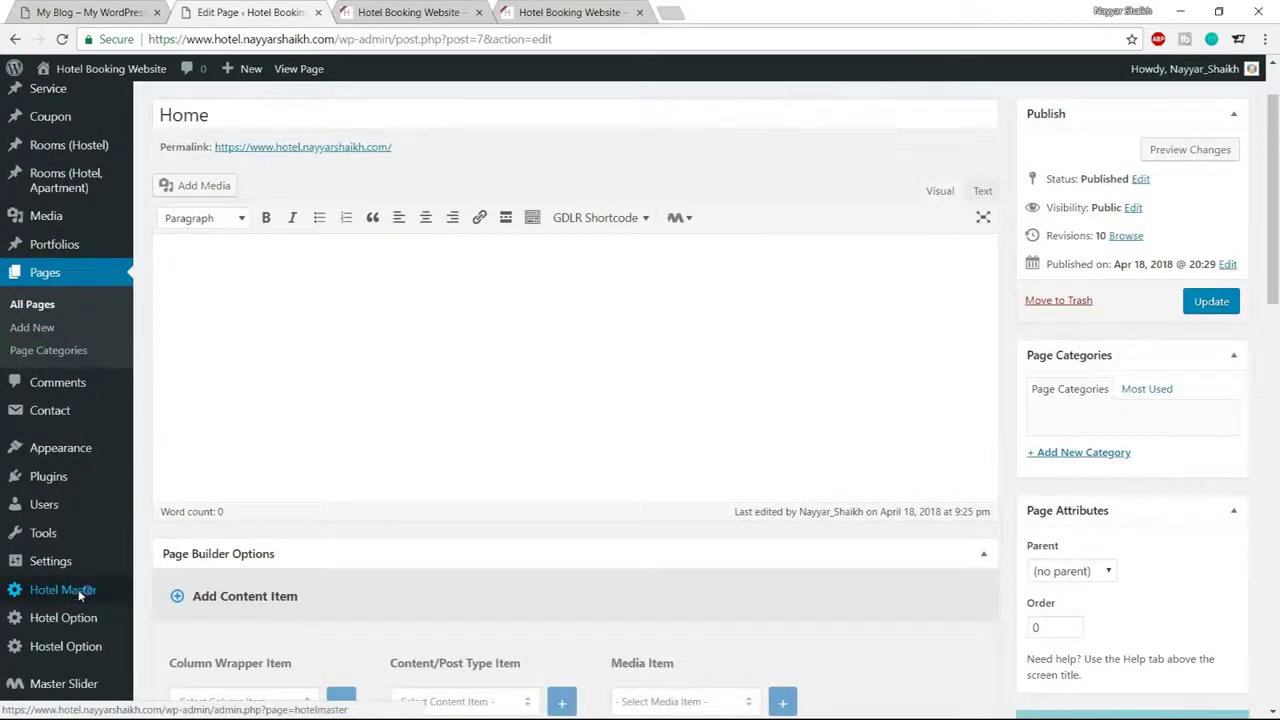
Open Hotel Master options in a new tab at Elements Color > Room Color and check the reference colours
middle_click(80, 592)
click(420, 12)
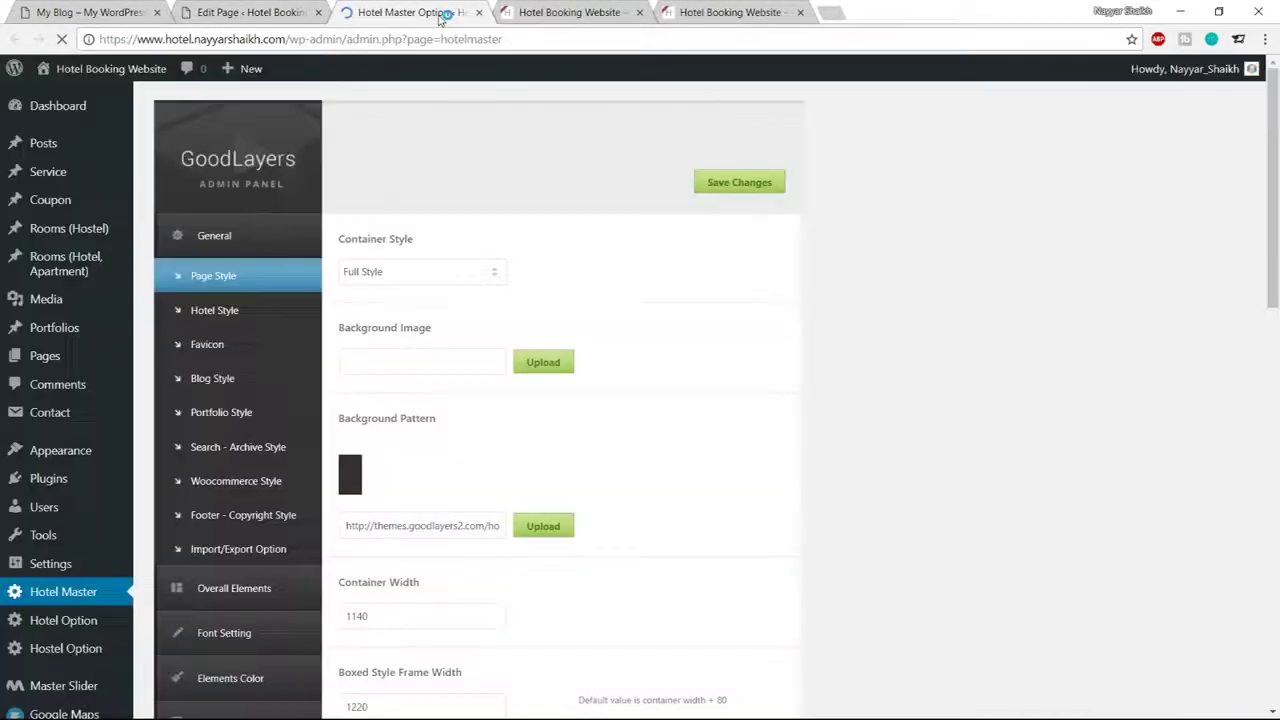
scroll(255, 560, down, 2)
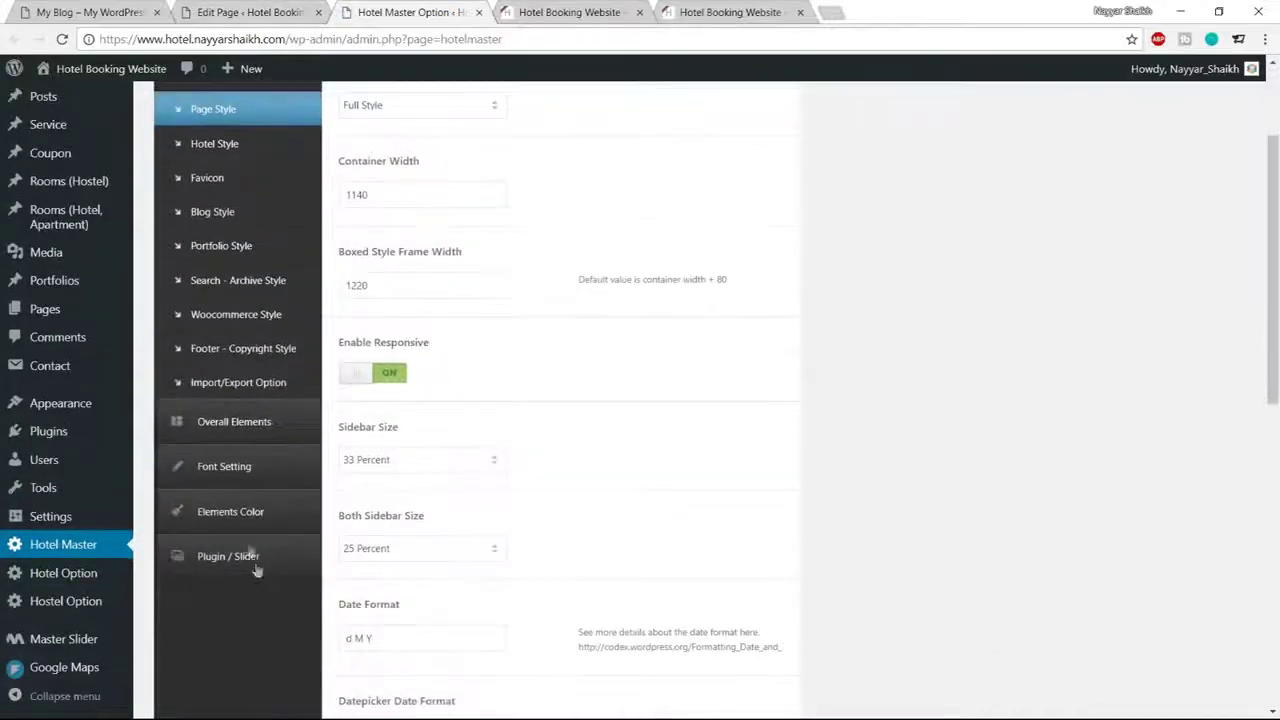
click(248, 515)
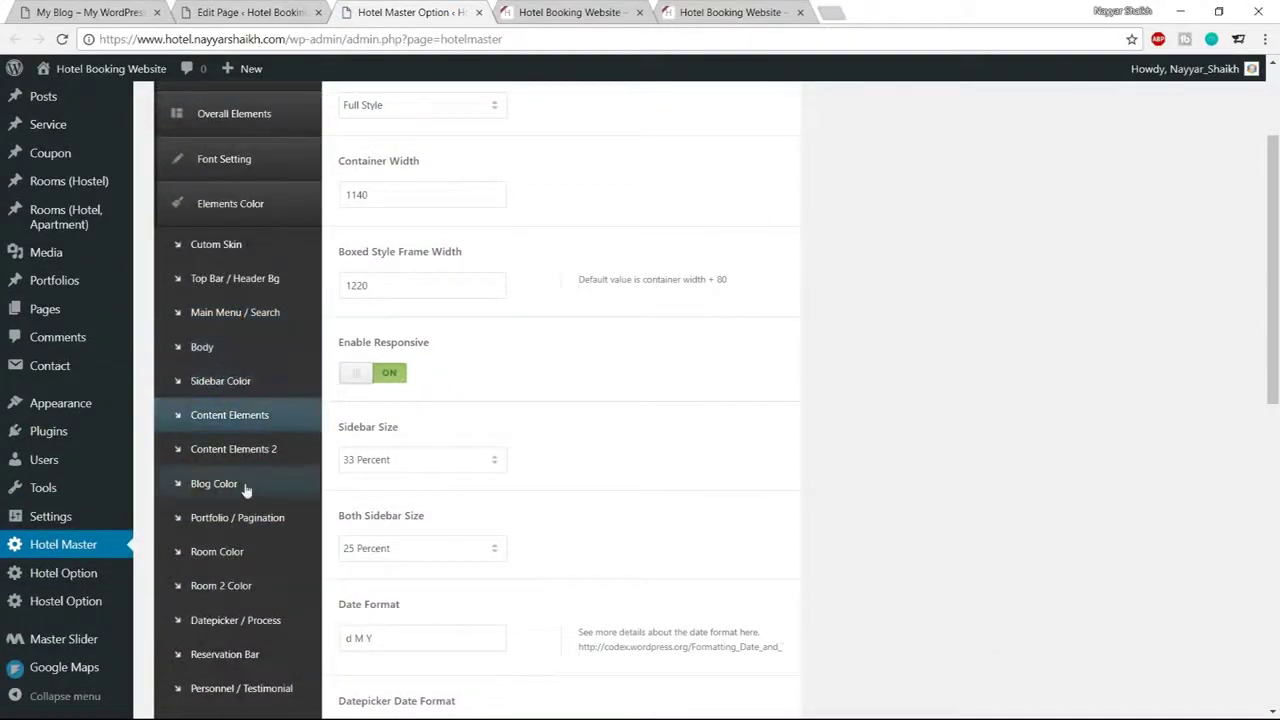
click(225, 556)
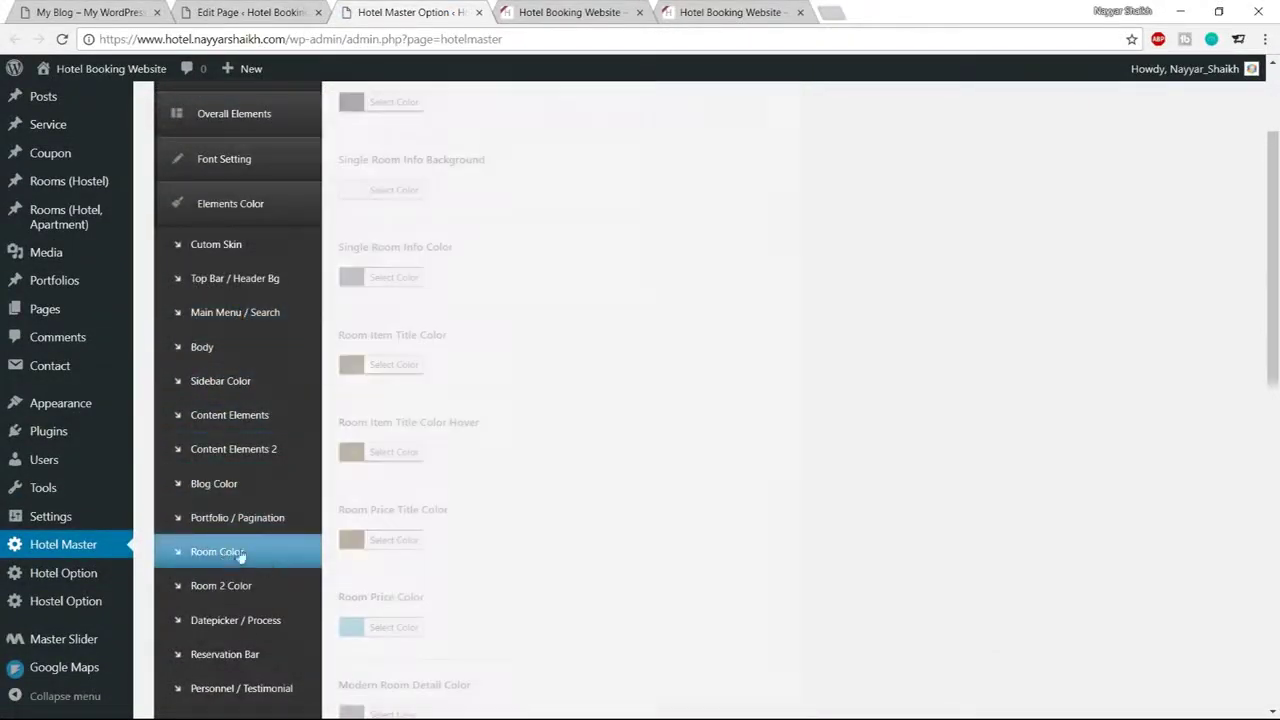
scroll(933, 458, up, 2)
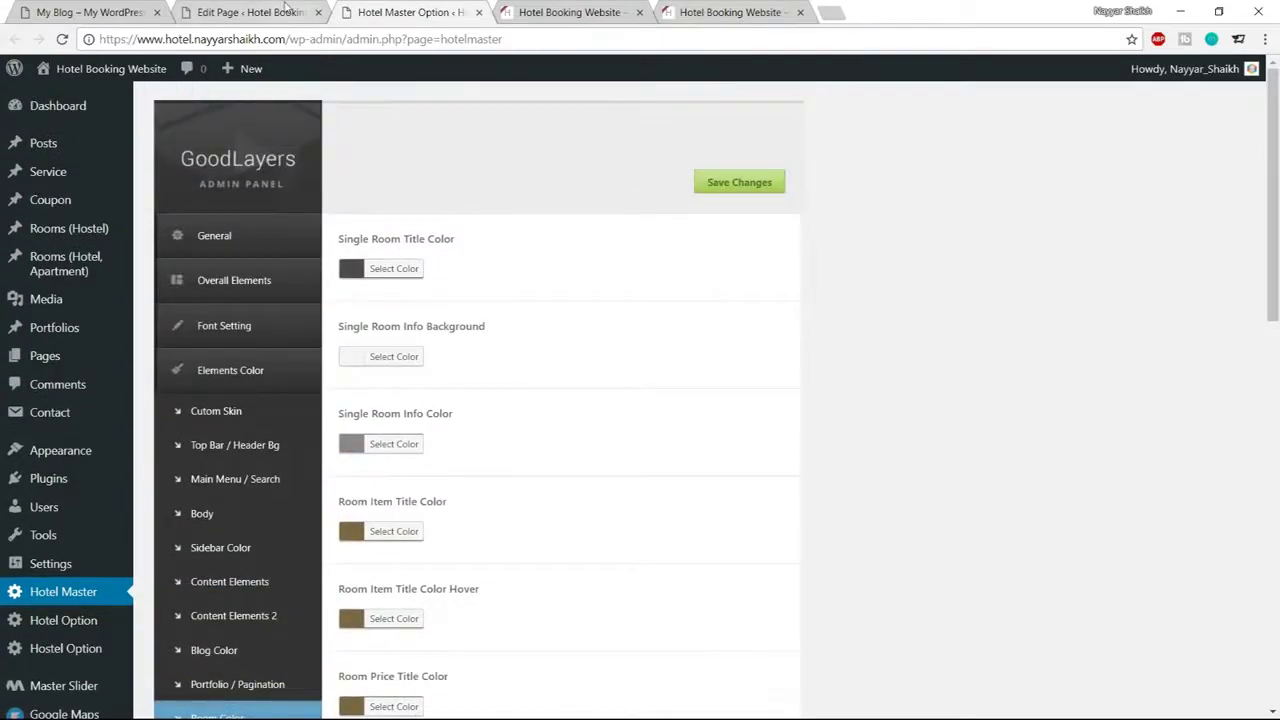
click(250, 12)
click(90, 12)
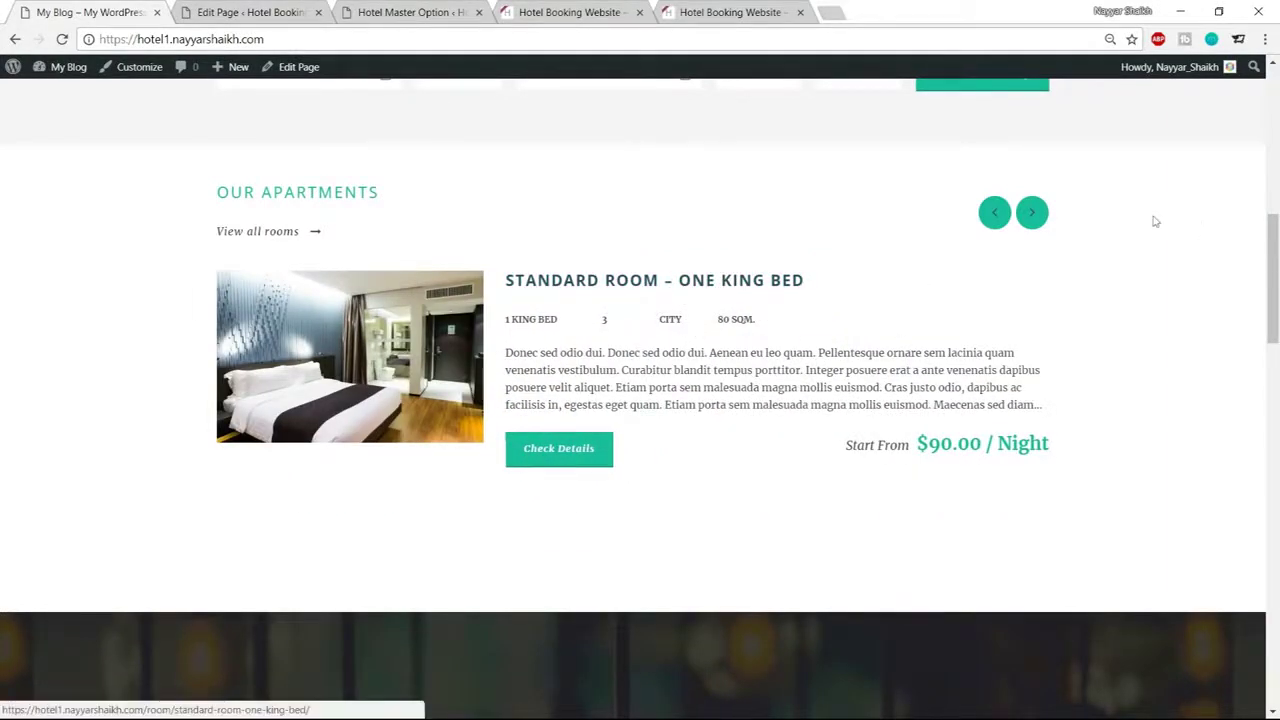
click(400, 13)
Set the Single Room Title Color to #1abc9c
click(418, 268)
double_click(443, 268)
text(1a)
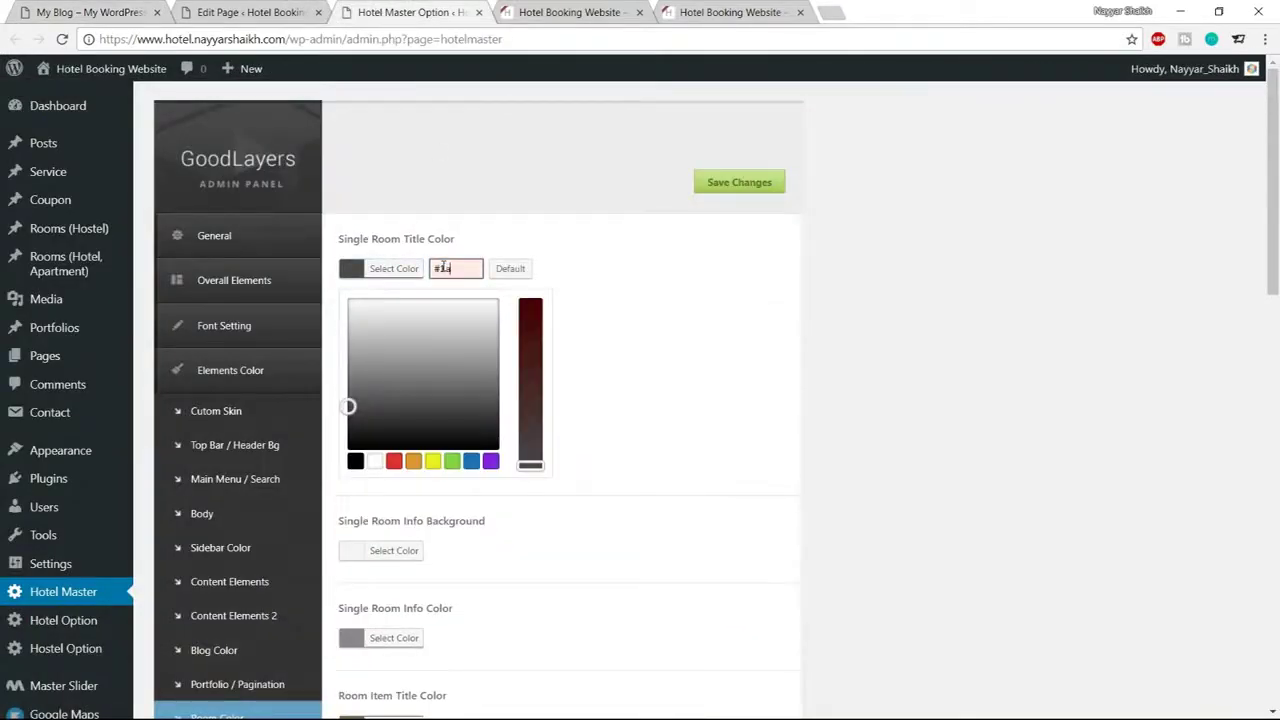
text(bc9c)
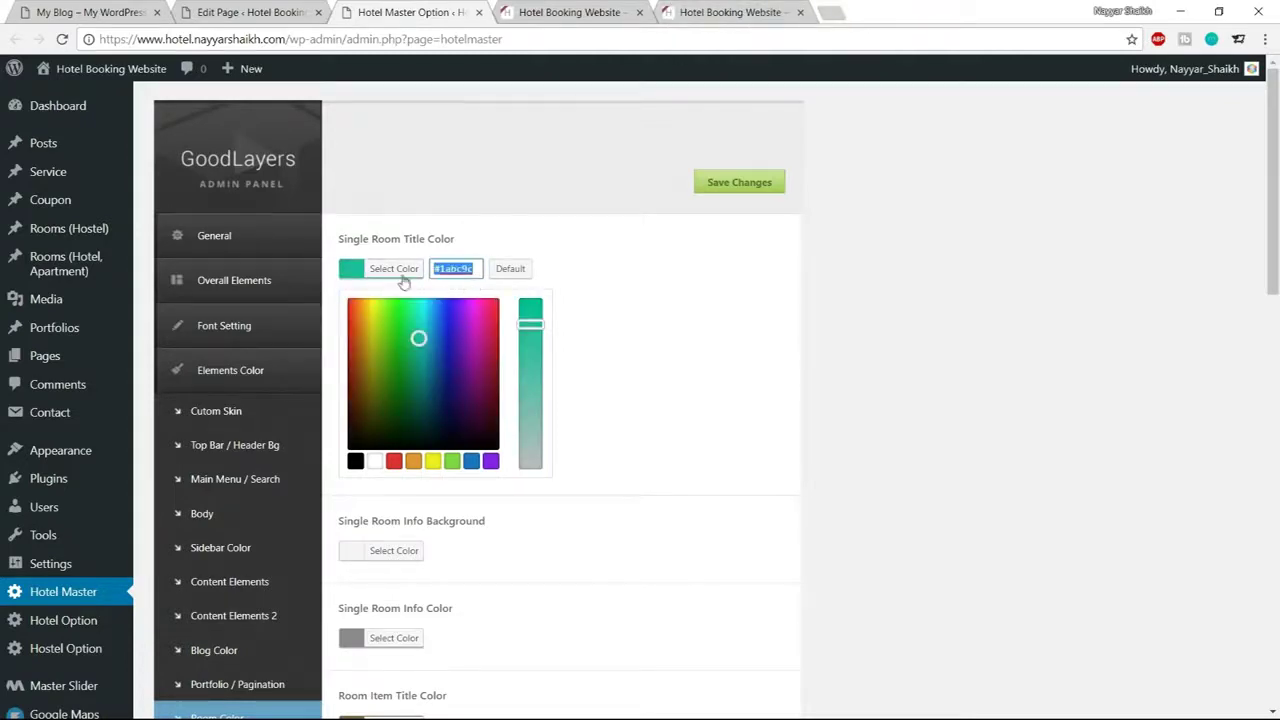
click(402, 278)
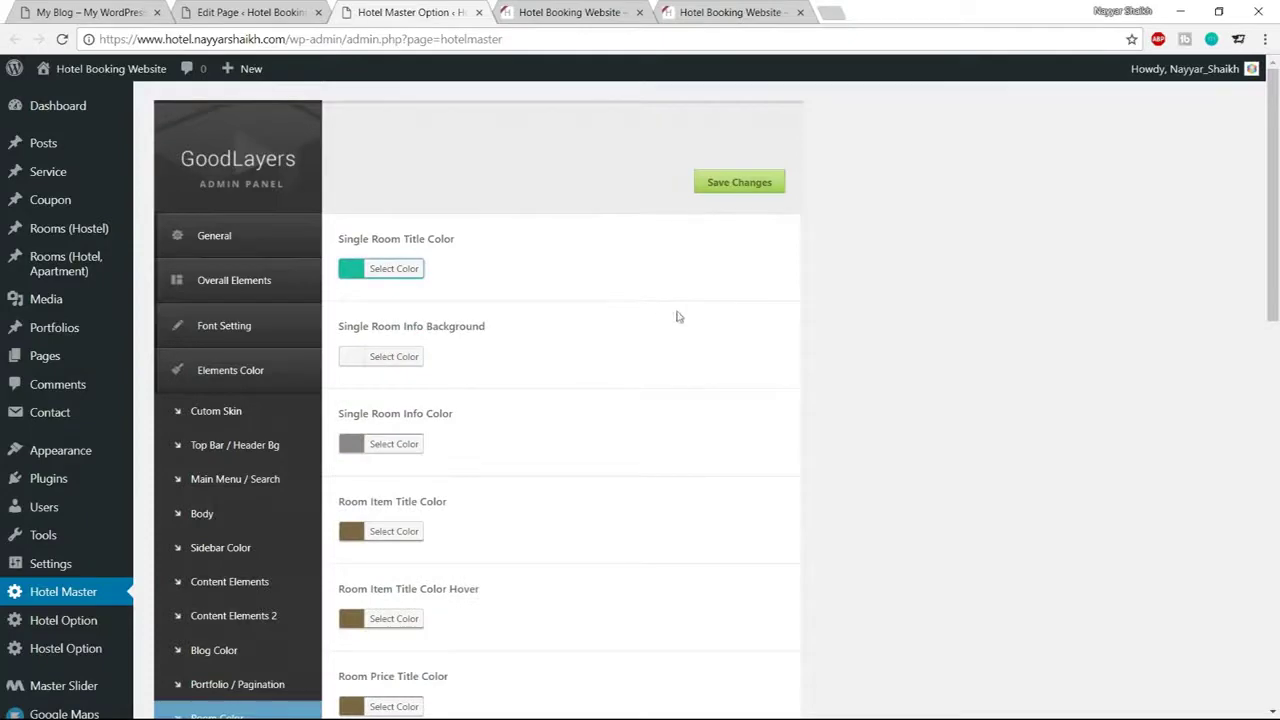
scroll(865, 386, down, 2)
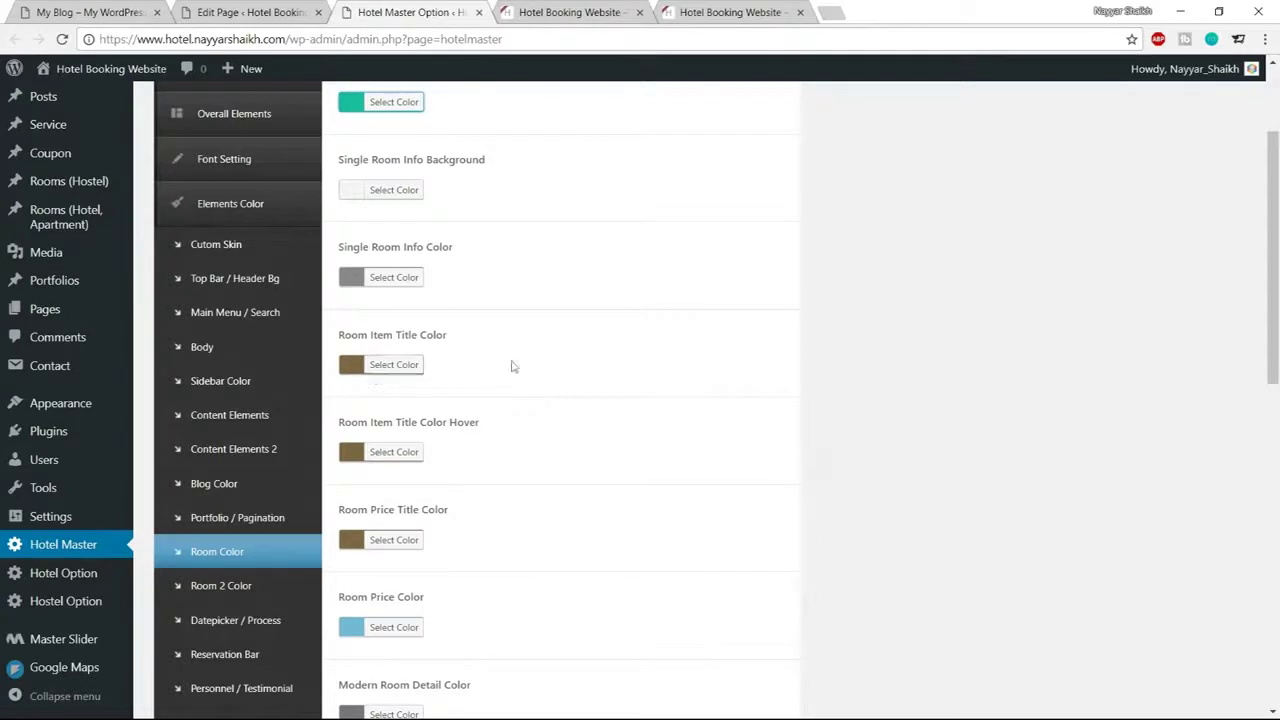
click(113, 10)
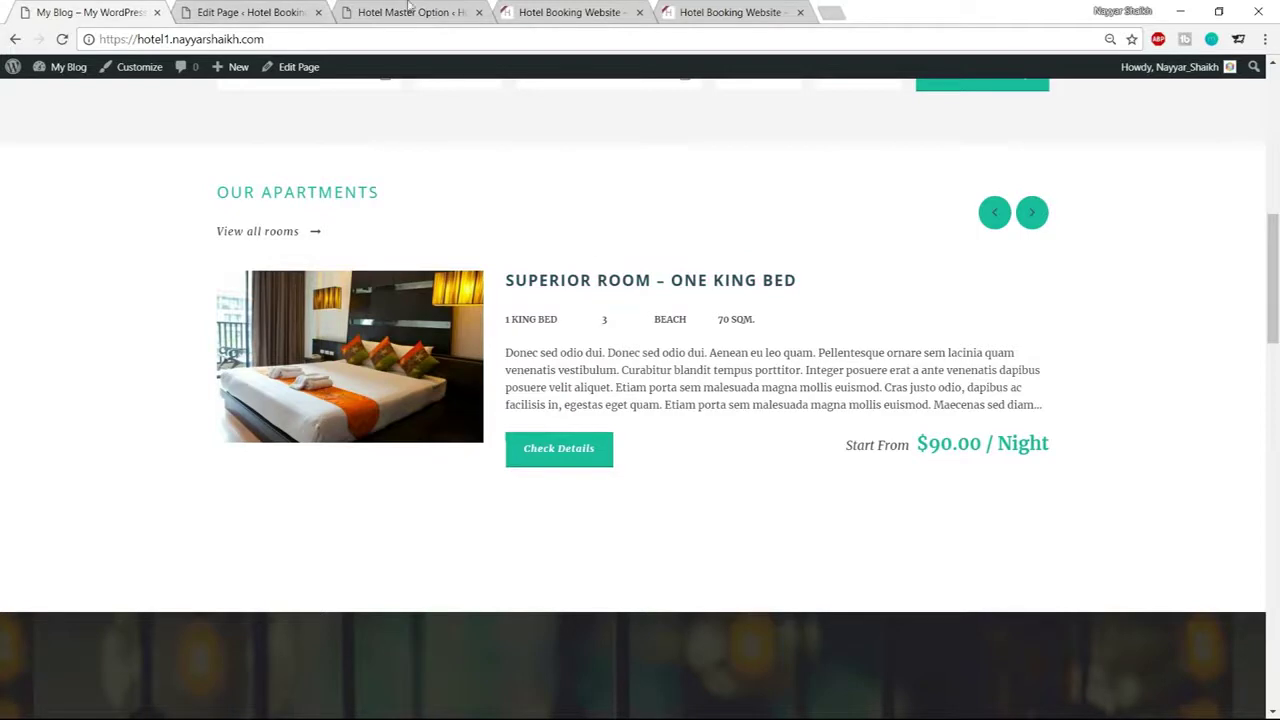
Set the Room Item Title Color to teal #1abc9c
click(273, 10)
click(410, 12)
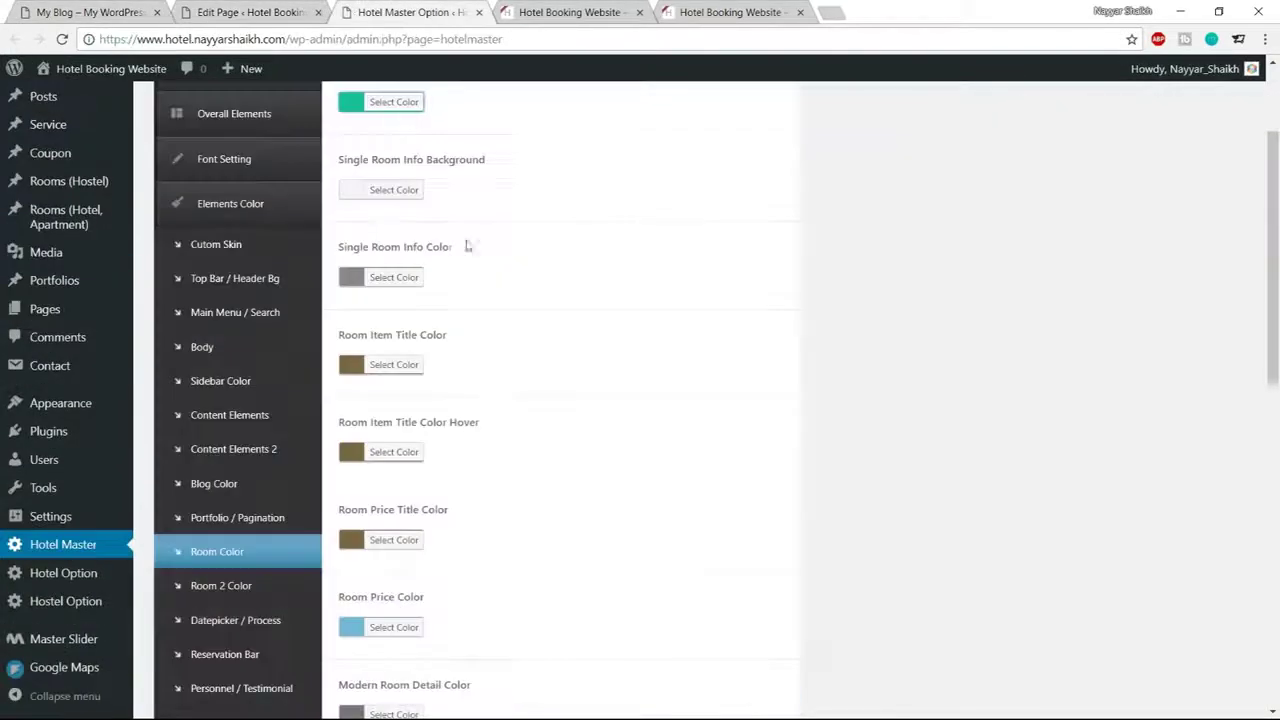
click(394, 365)
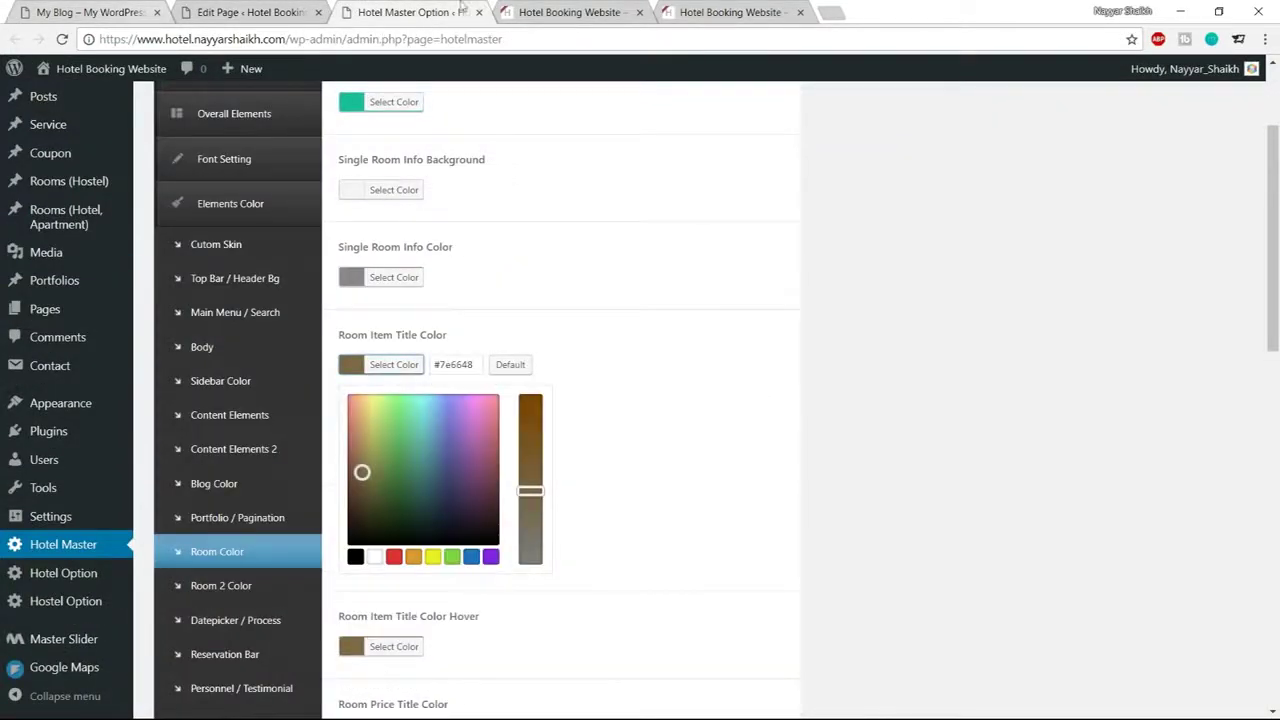
click(560, 12)
click(430, 12)
click(458, 364)
key(ctrl+a)
text(#1abc9c)
click(391, 365)
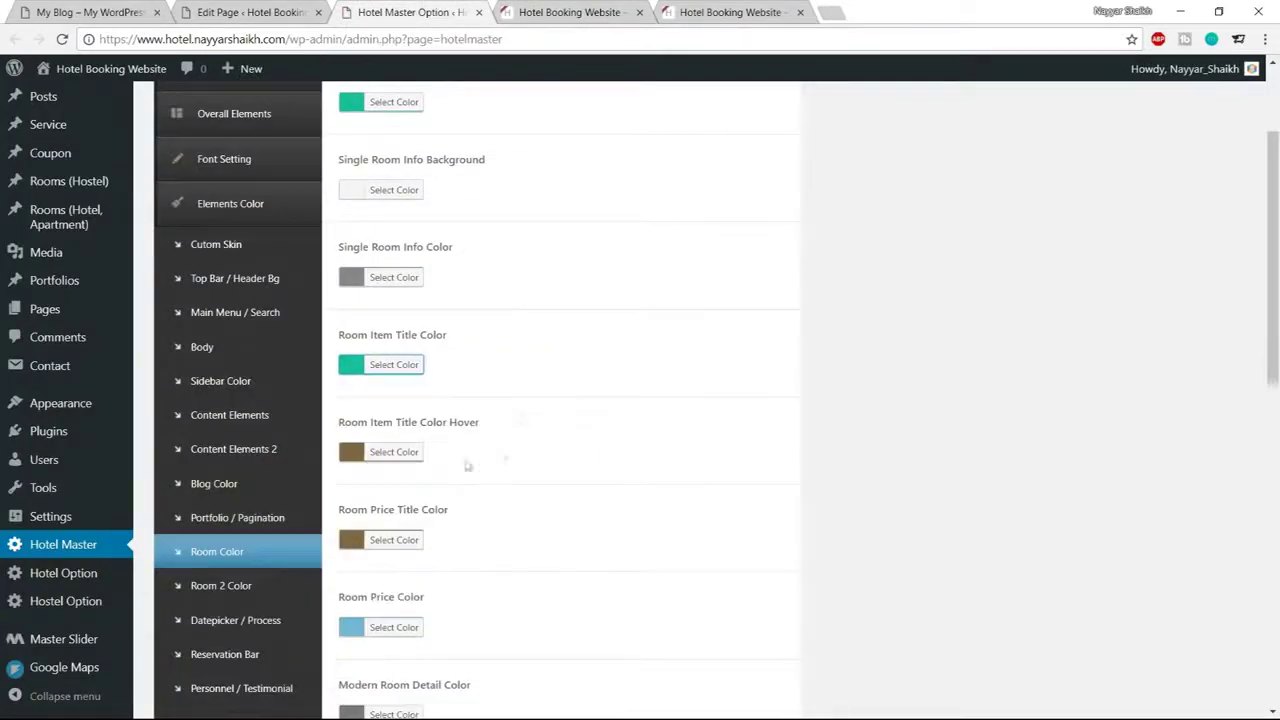
Set the Room Item Title Color Hover to a darker green based on #1abc9c
click(394, 452)
click(455, 452)
key(ctrl+a)
text(#1abc9c)
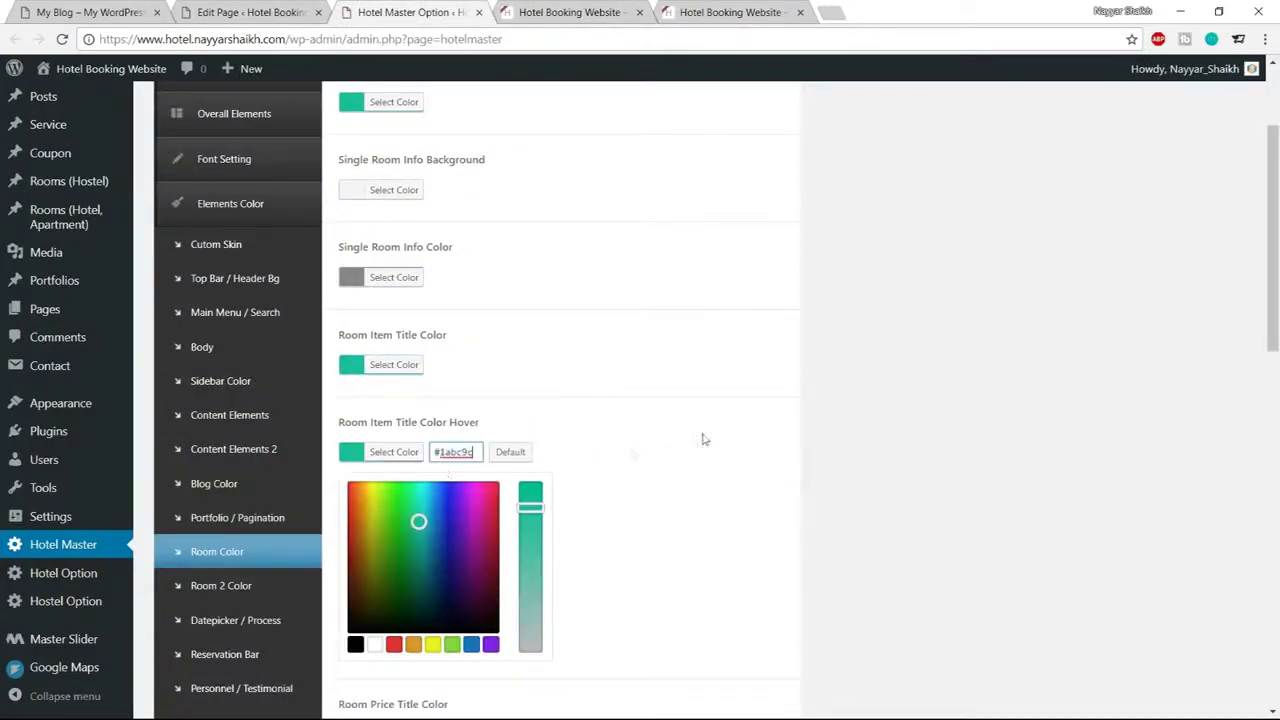
drag(417, 521, 416, 560)
click(403, 452)
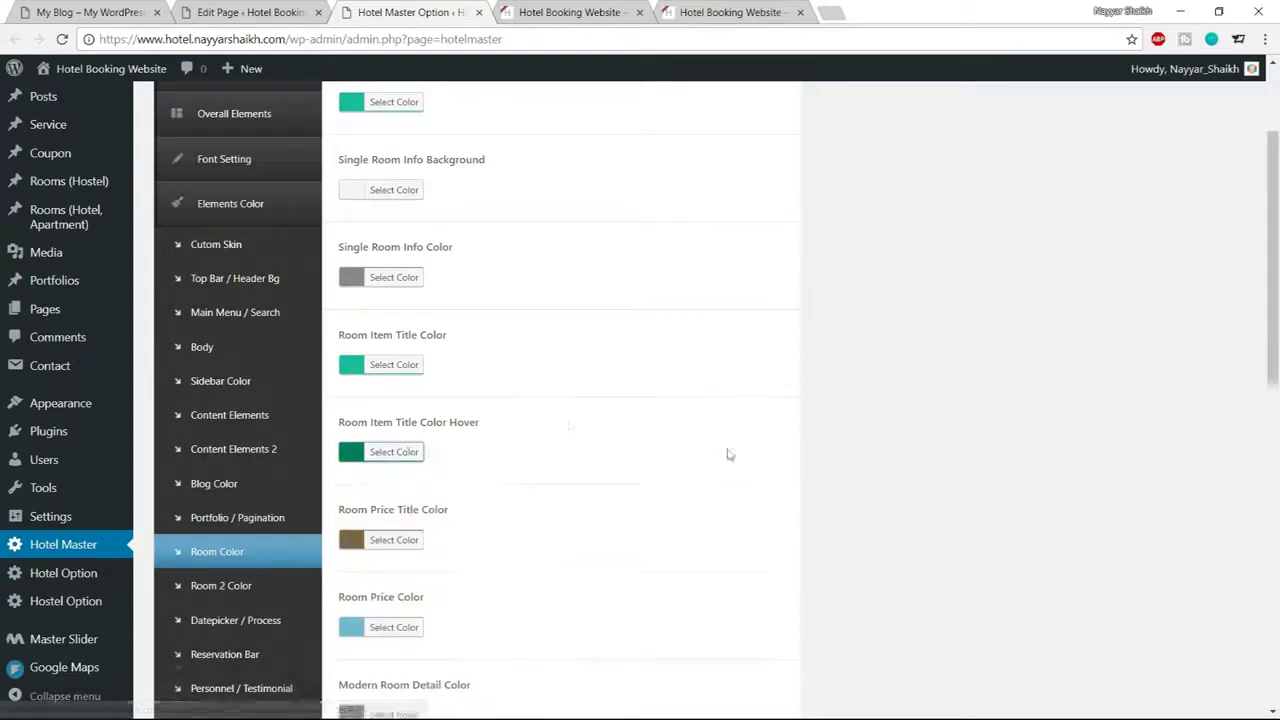
Set the Room Price Color to teal #1abc9c
scroll(726, 451, down, 3)
click(394, 377)
click(455, 377)
key(ctrl+a)
text(#1abc9c)
click(410, 382)
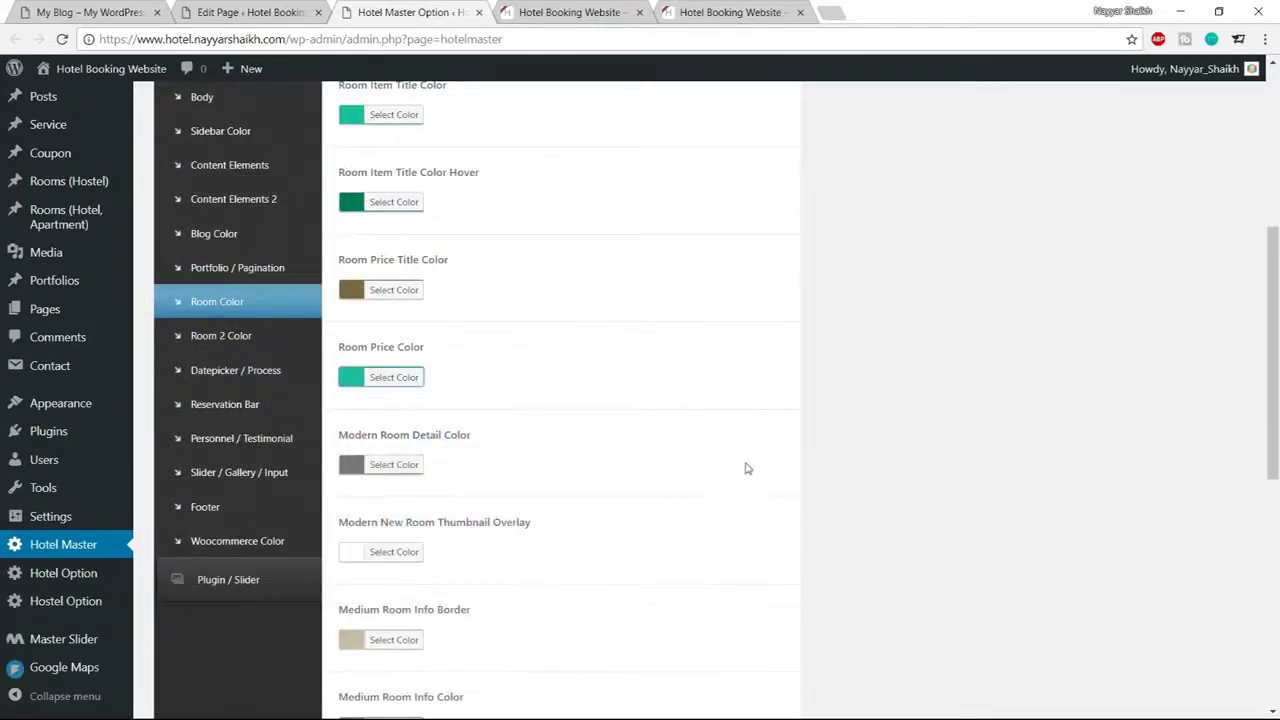
scroll(746, 468, down, 7)
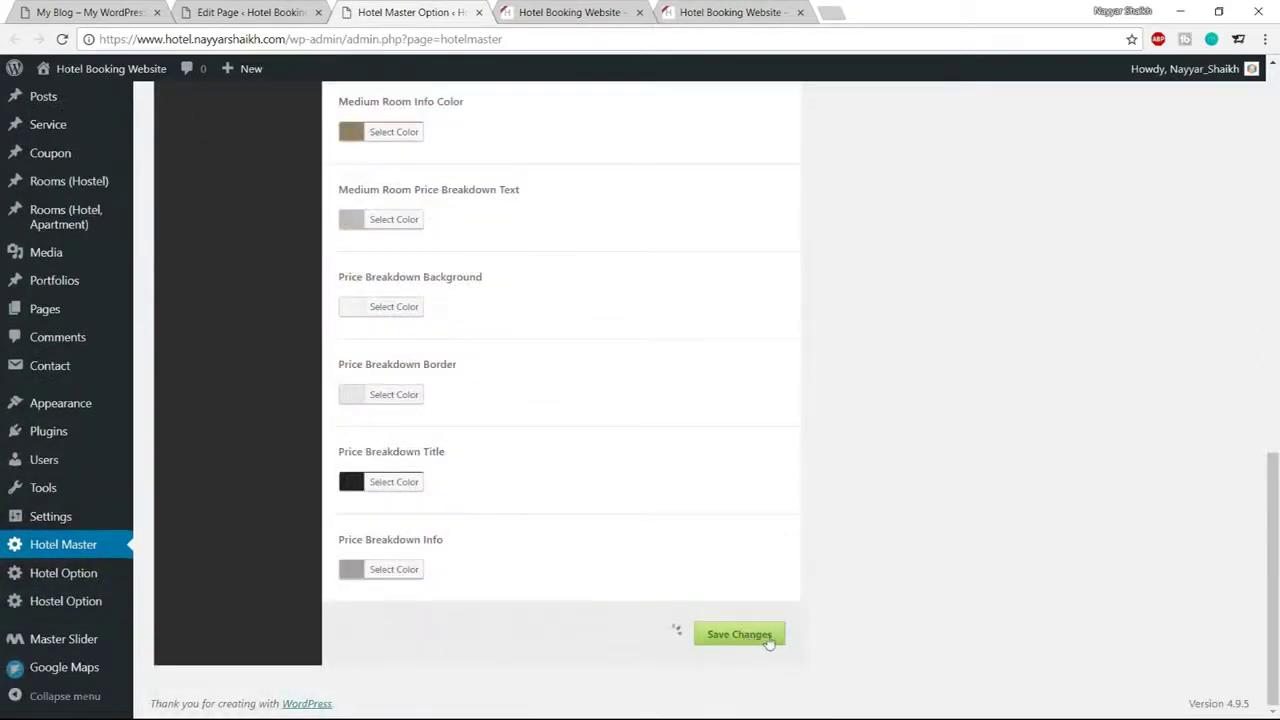
scroll(777, 640, up, 8)
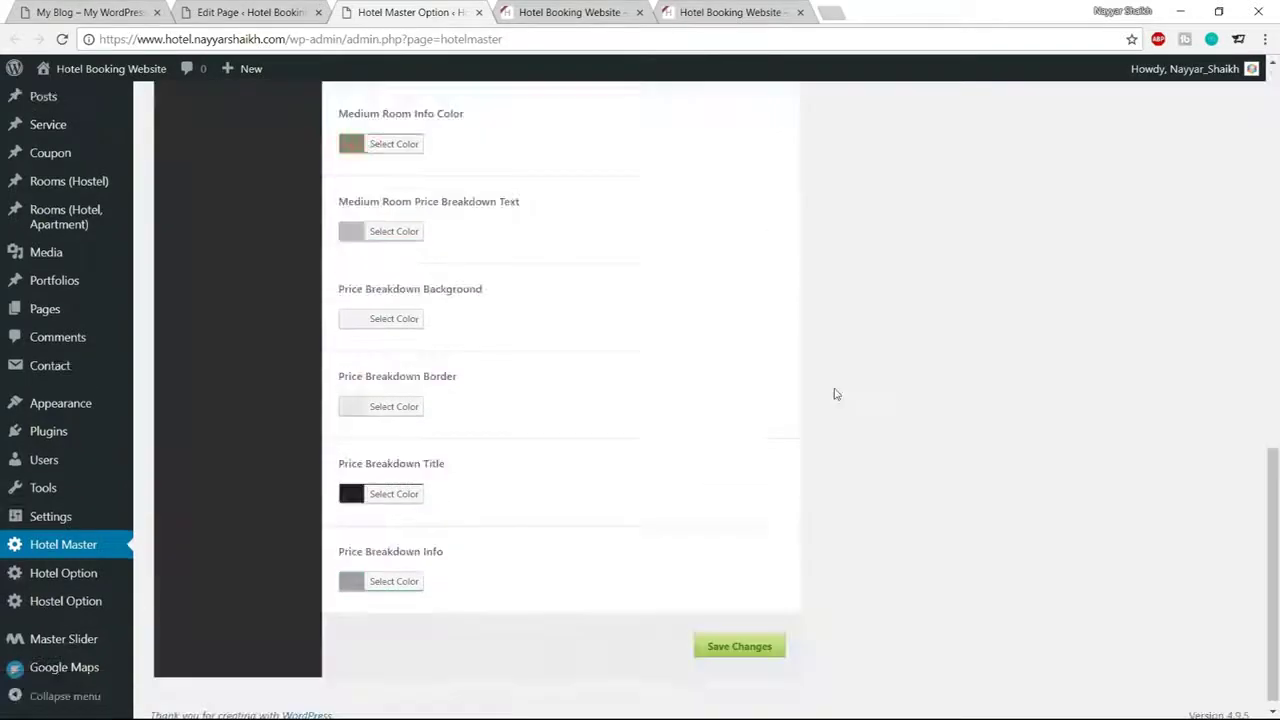
Save the room colours, then confirm the teal Penthouse title and $24.00 / Night price live
click(743, 646)
click(568, 12)
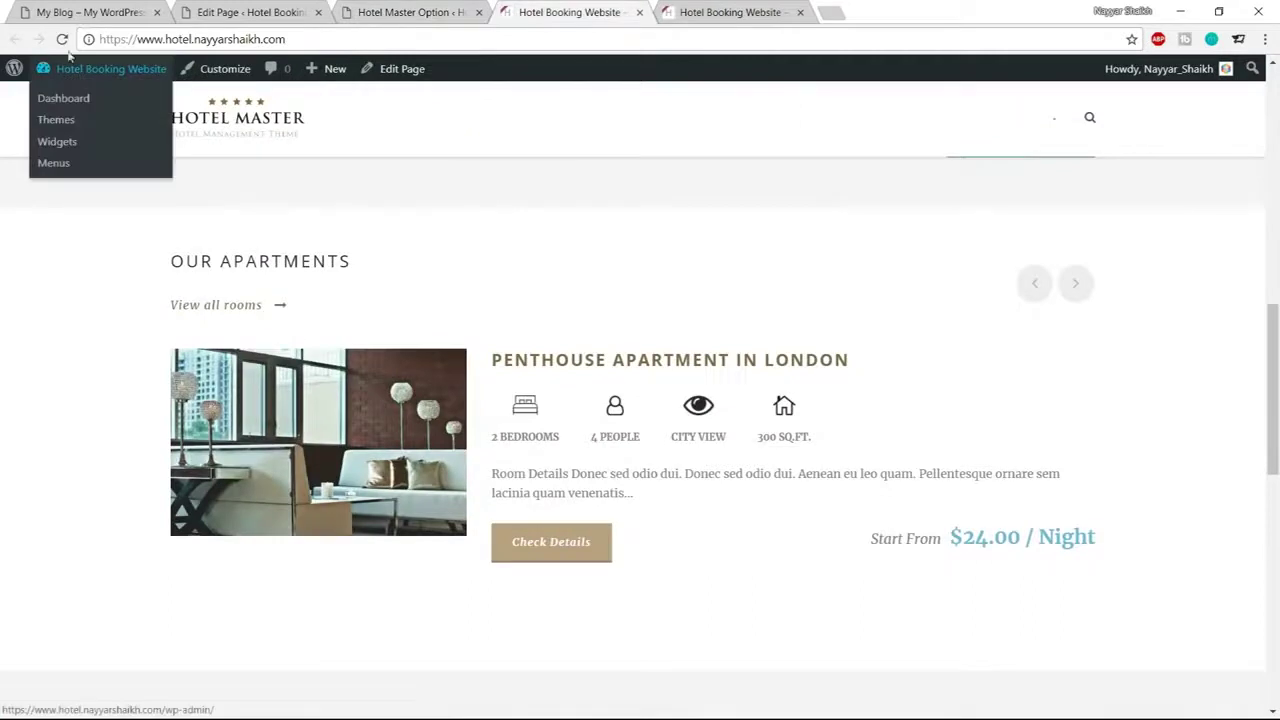
click(62, 39)
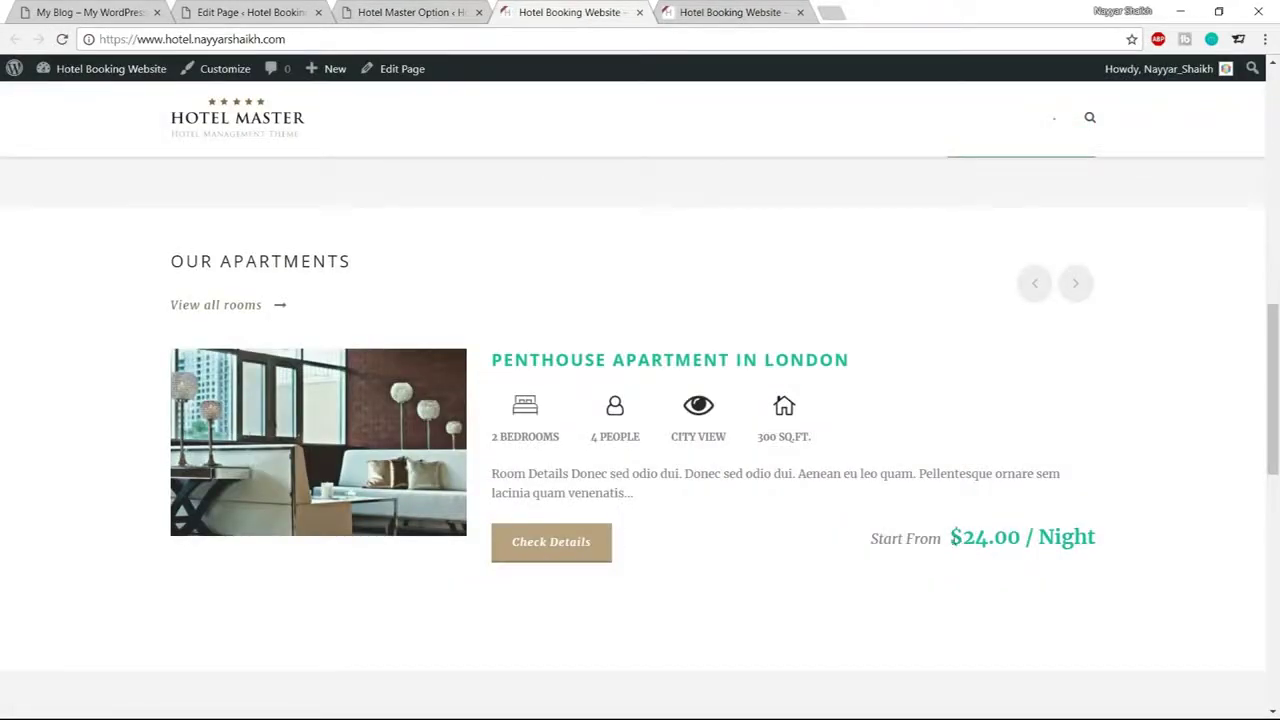
drag(950, 537, 1099, 540)
drag(850, 360, 494, 361)
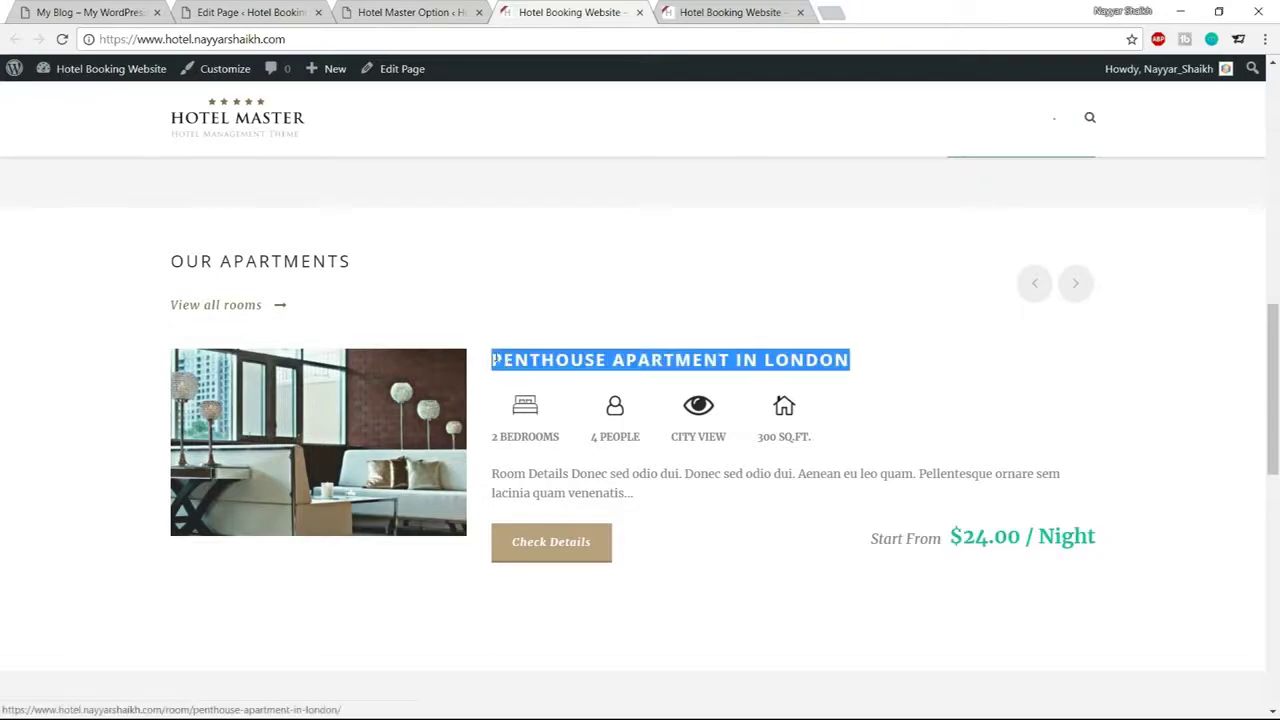
click(405, 12)
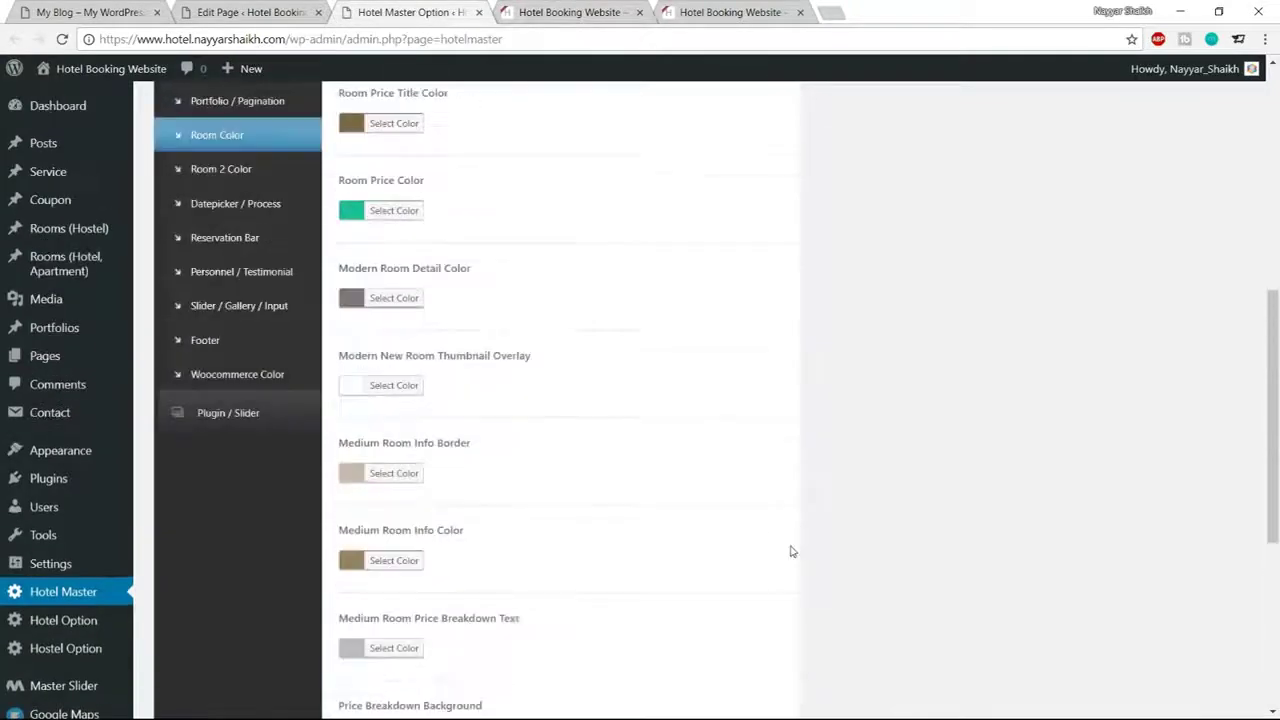
scroll(790, 551, up, 2)
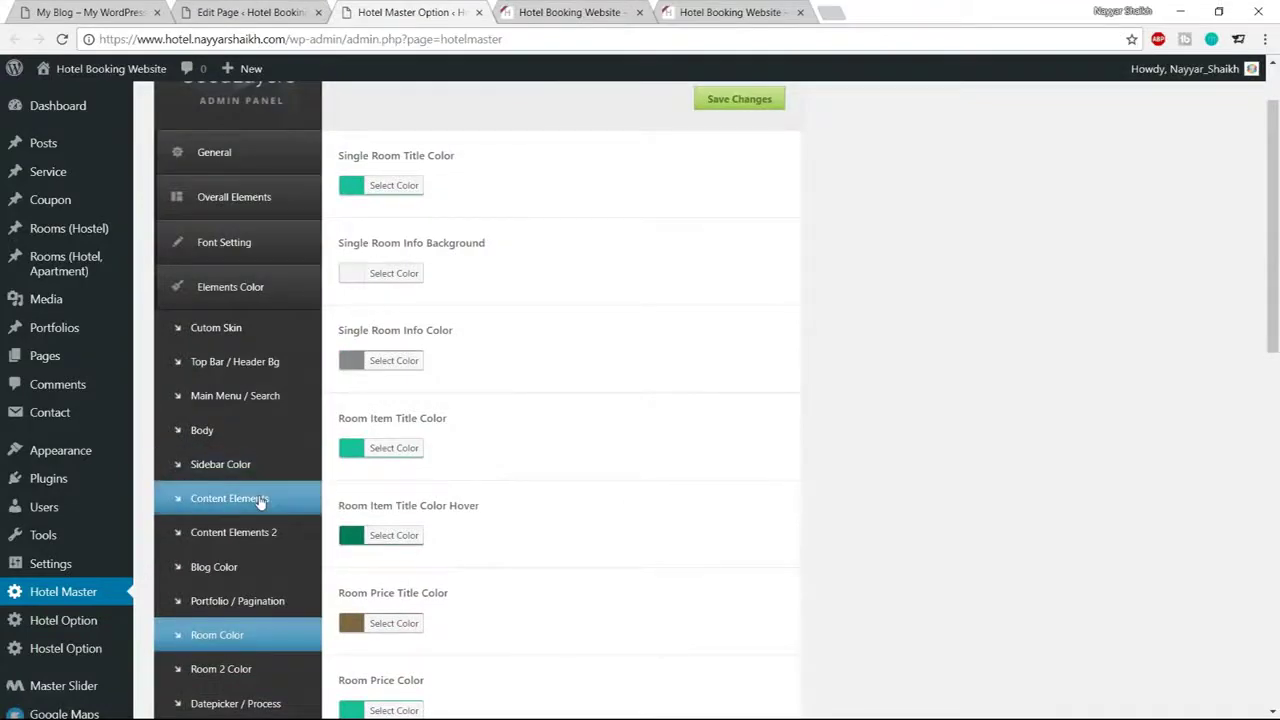
Under Content Elements, set the Button Background colour to teal #1abc9c
click(300, 498)
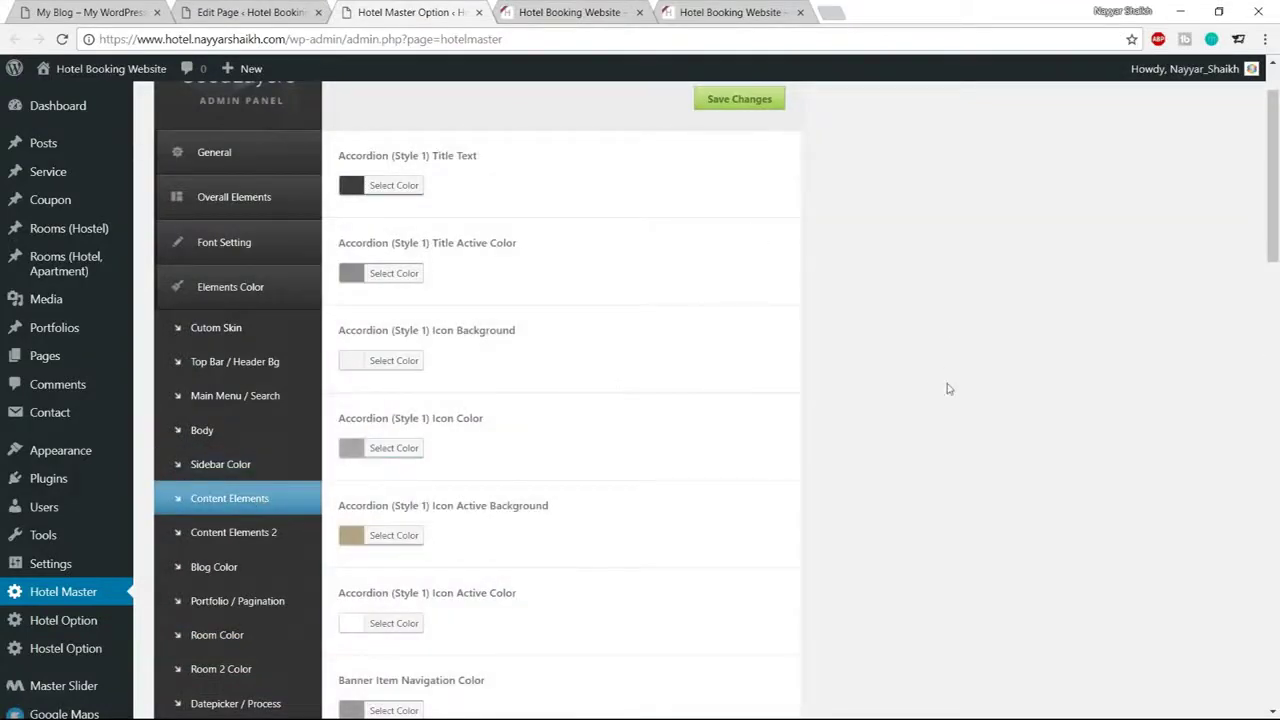
scroll(948, 385, down, 5)
scroll(812, 396, down, 2)
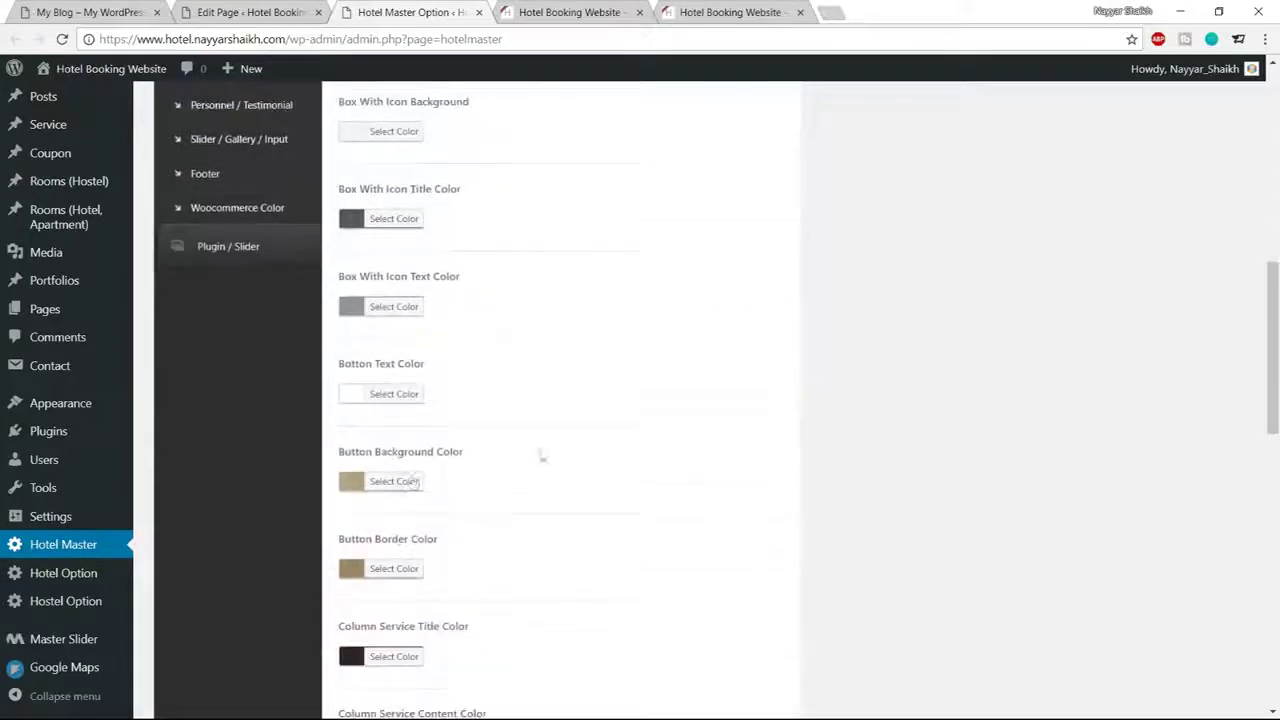
click(390, 482)
scroll(447, 425, down, 1)
drag(476, 398, 422, 398)
text(#1abc9c)
click(405, 398)
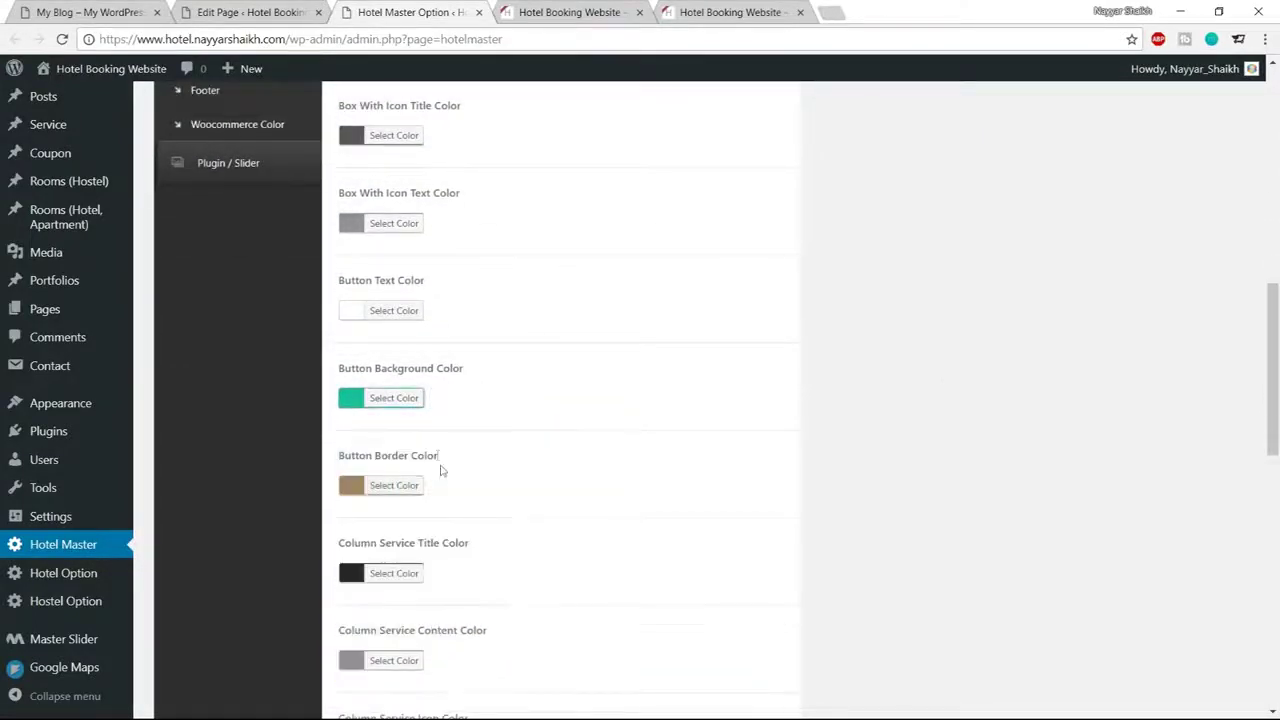
Set the Button Border colour to a darker teal, #13916a
click(405, 486)
drag(474, 485, 432, 485)
text(#1abc9c)
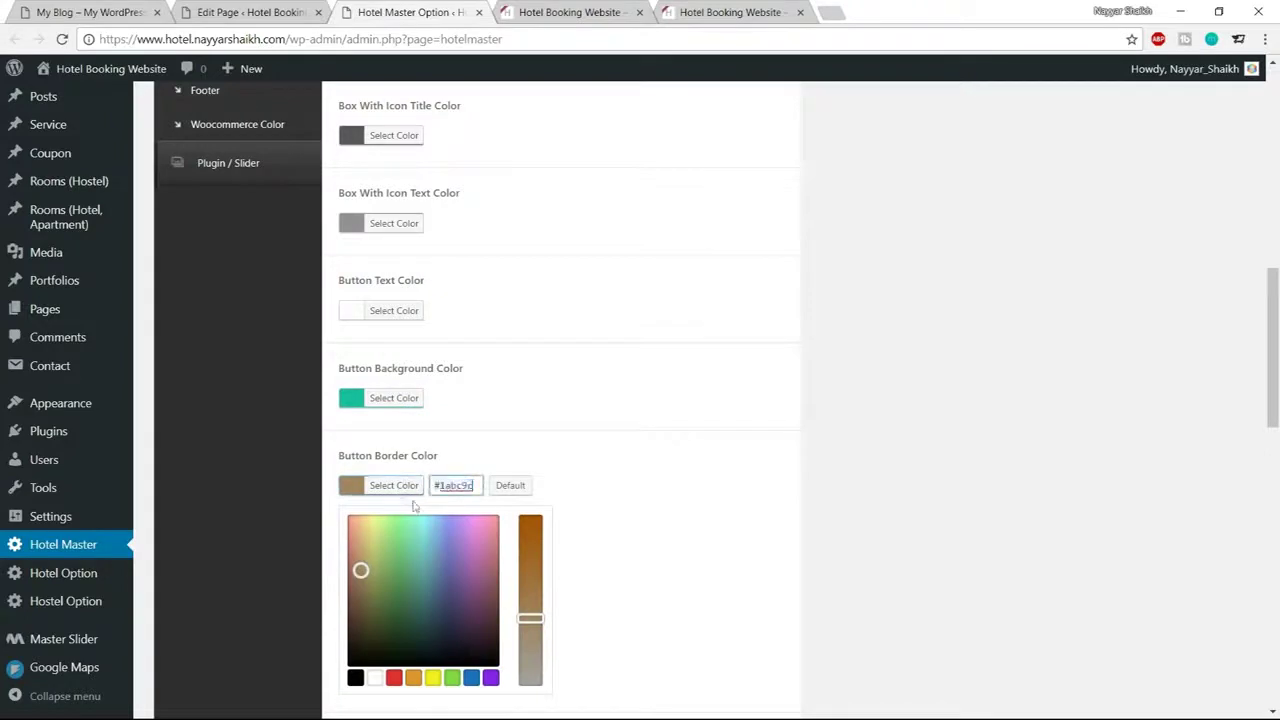
scroll(432, 495, down, 1)
click(416, 497)
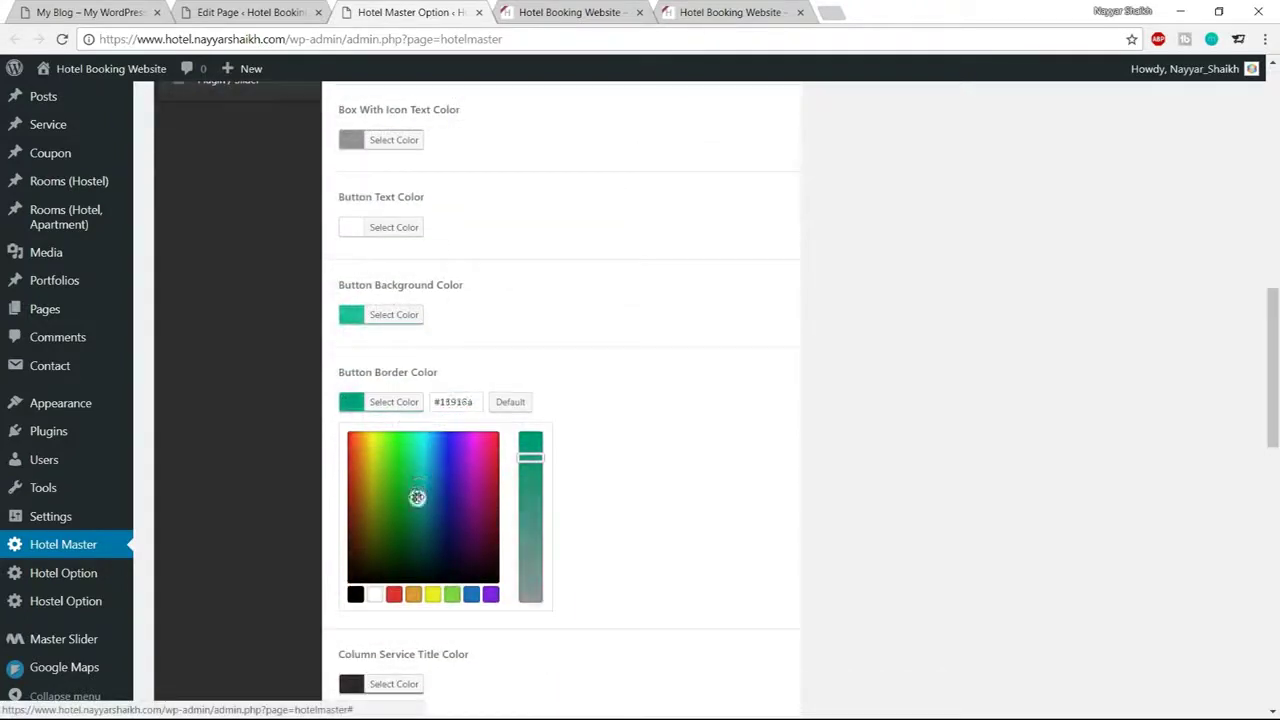
click(405, 401)
scroll(537, 437, down, 2)
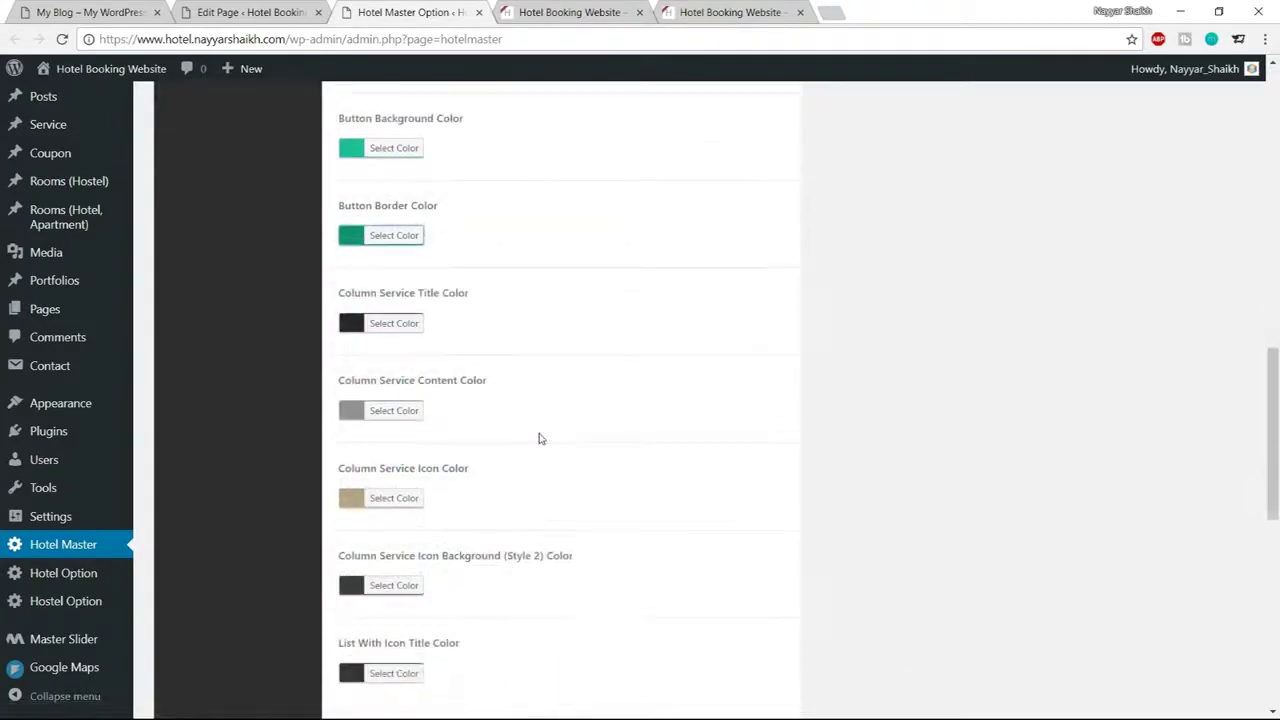
scroll(537, 437, up, 4)
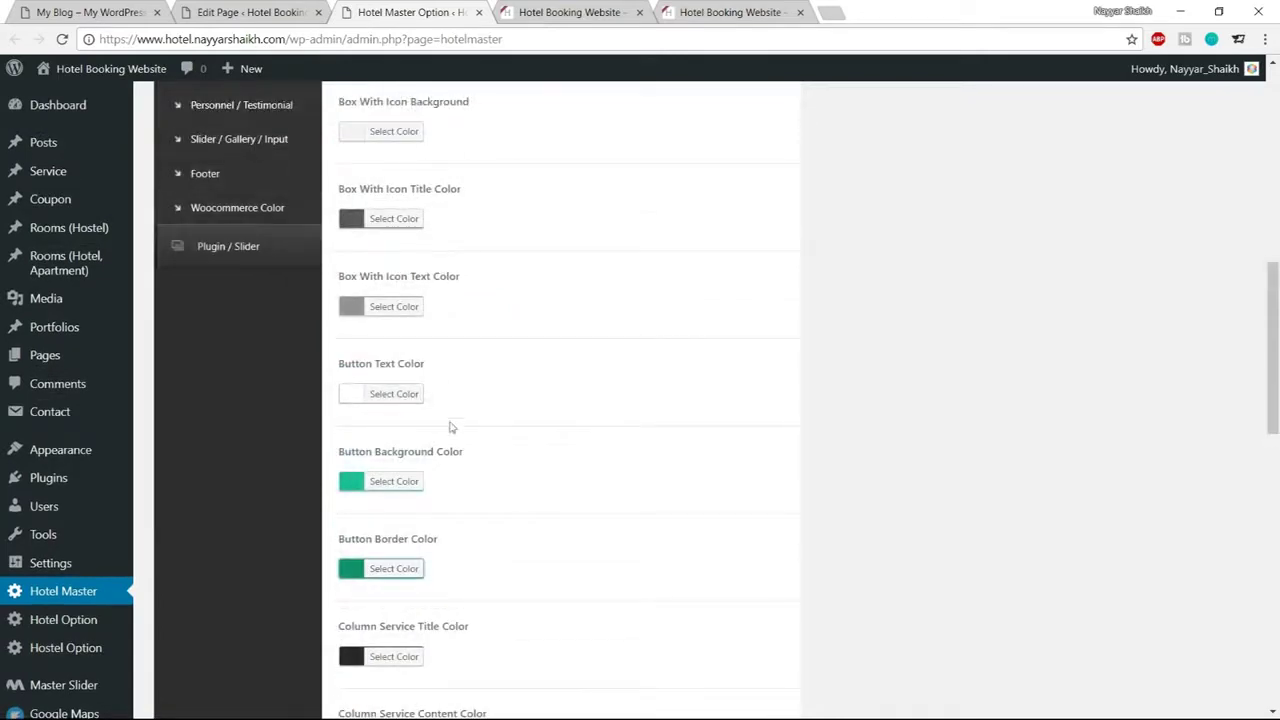
scroll(506, 441, down, 10)
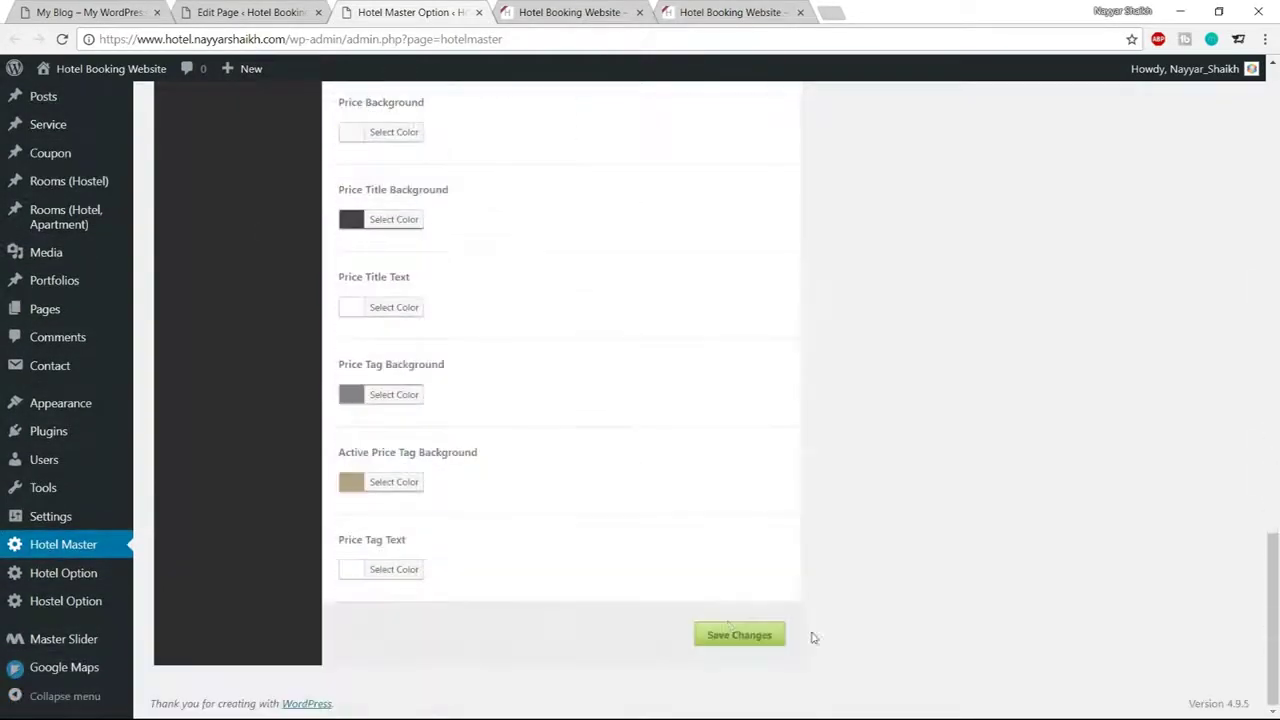
Save and reload the live site to check the teal Check Details button
click(560, 12)
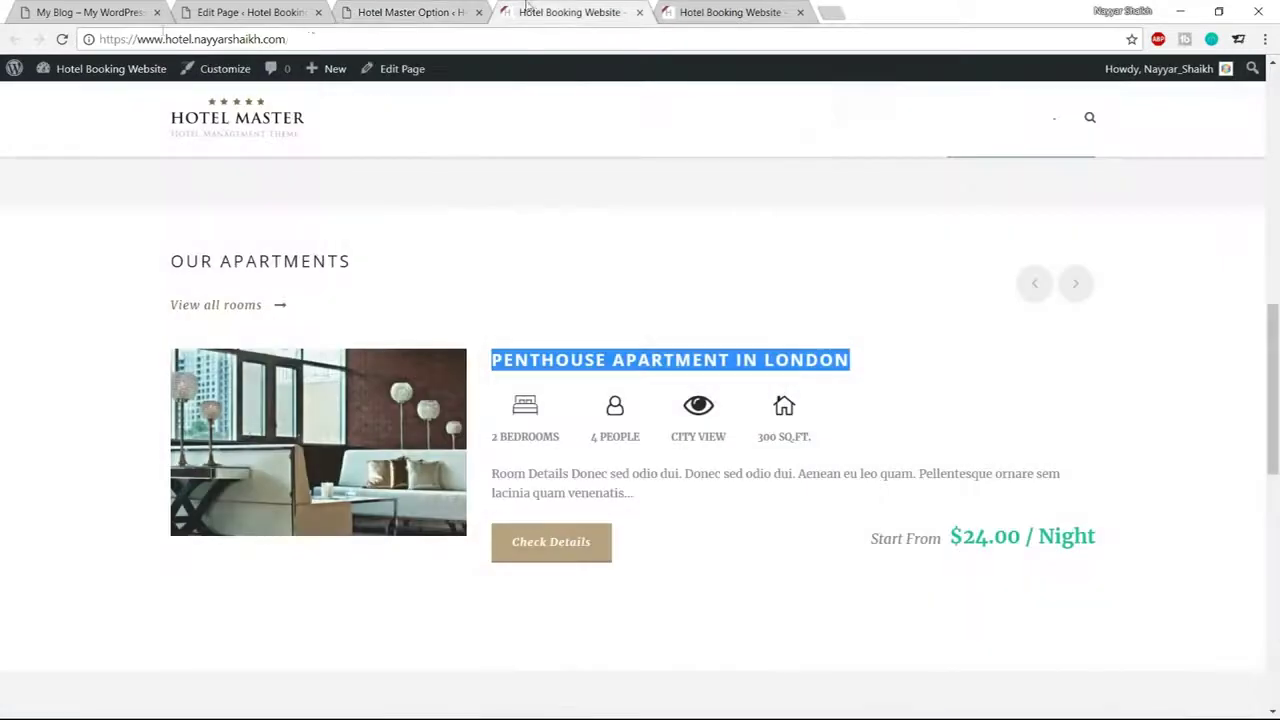
click(64, 39)
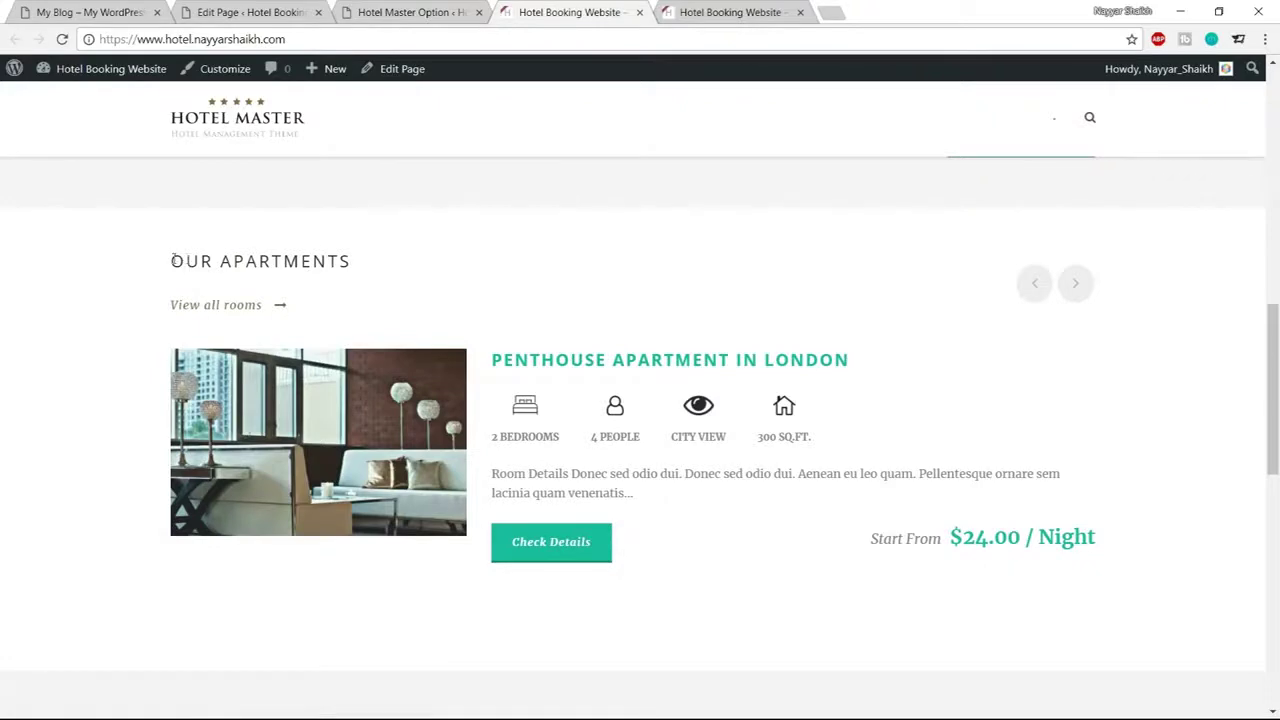
drag(173, 259, 341, 259)
click(344, 259)
Back in the theme options, expand the Body colour settings and look through them
click(424, 10)
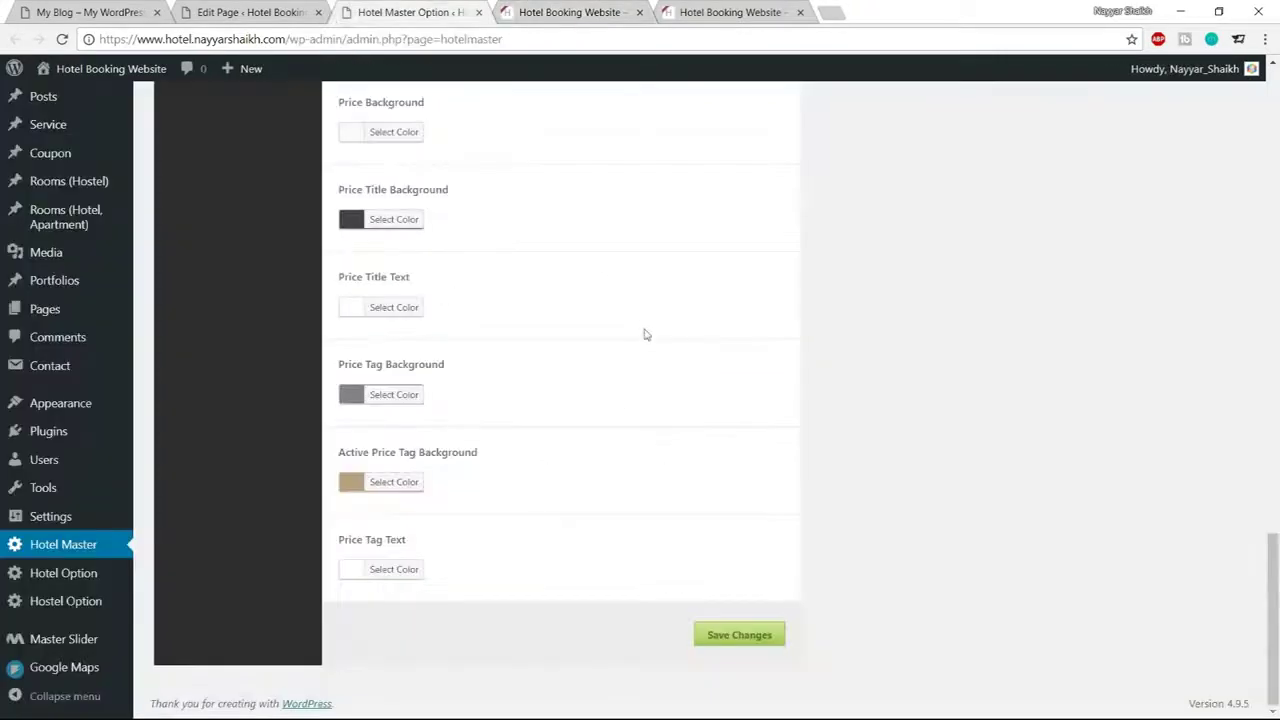
scroll(650, 366, up, 2)
scroll(650, 366, up, 15)
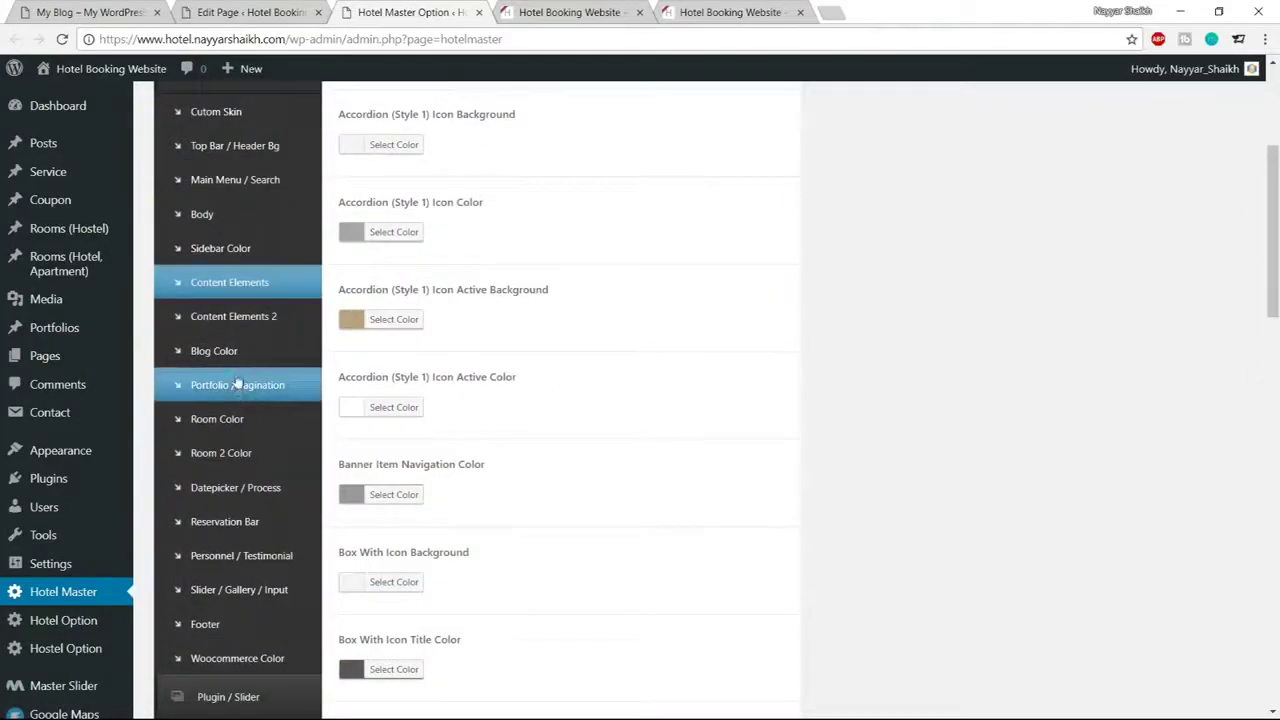
scroll(245, 320, up, 2)
click(240, 314)
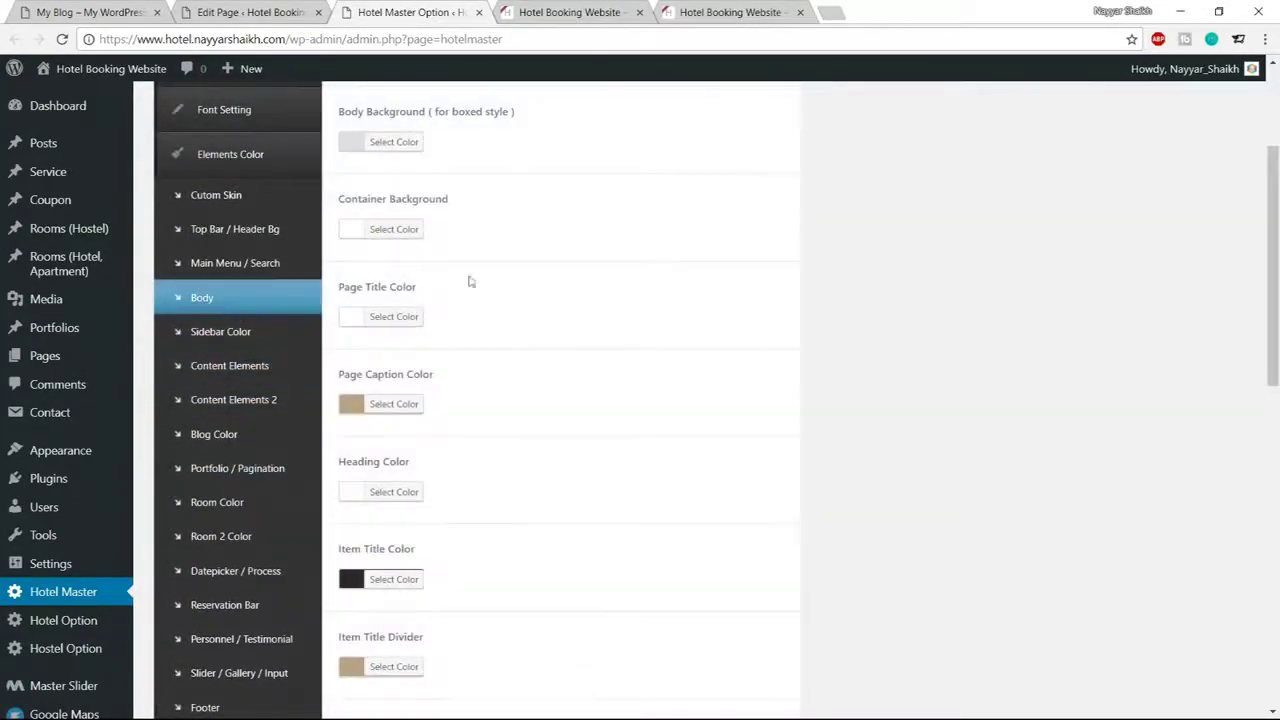
scroll(826, 405, up, 3)
scroll(780, 403, down, 1)
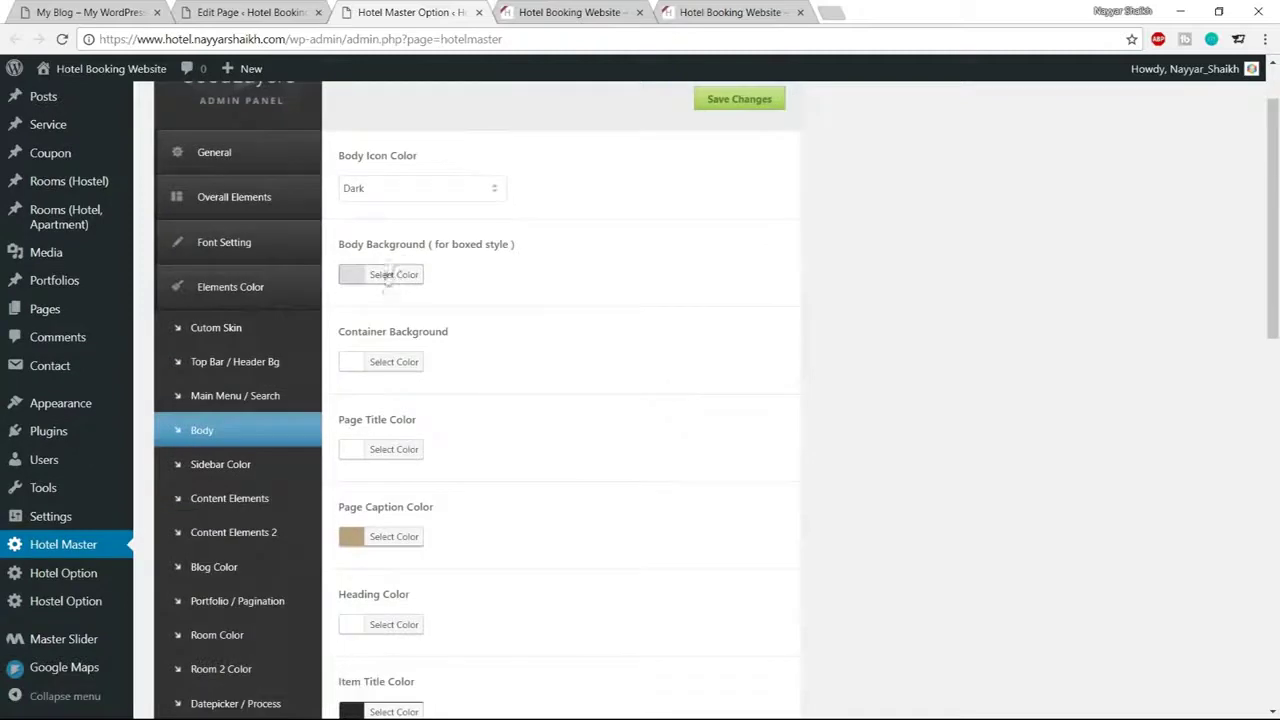
scroll(663, 389, down, 2)
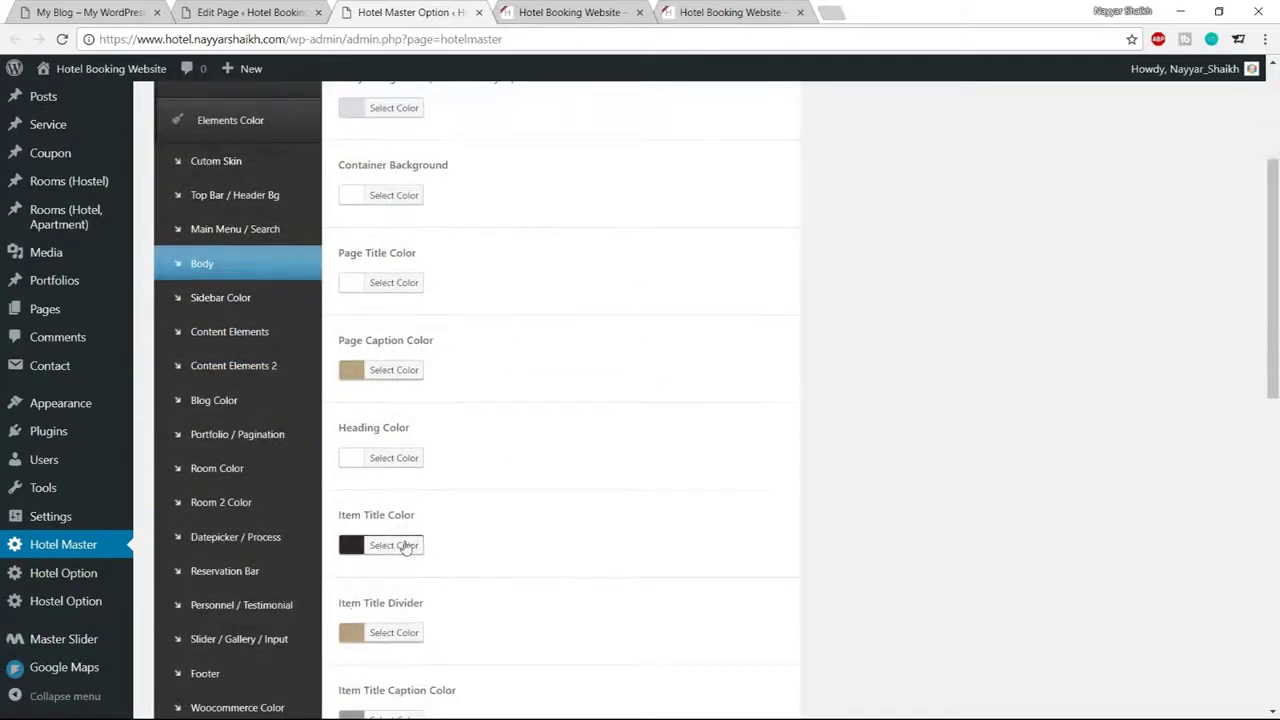
scroll(826, 411, down, 2)
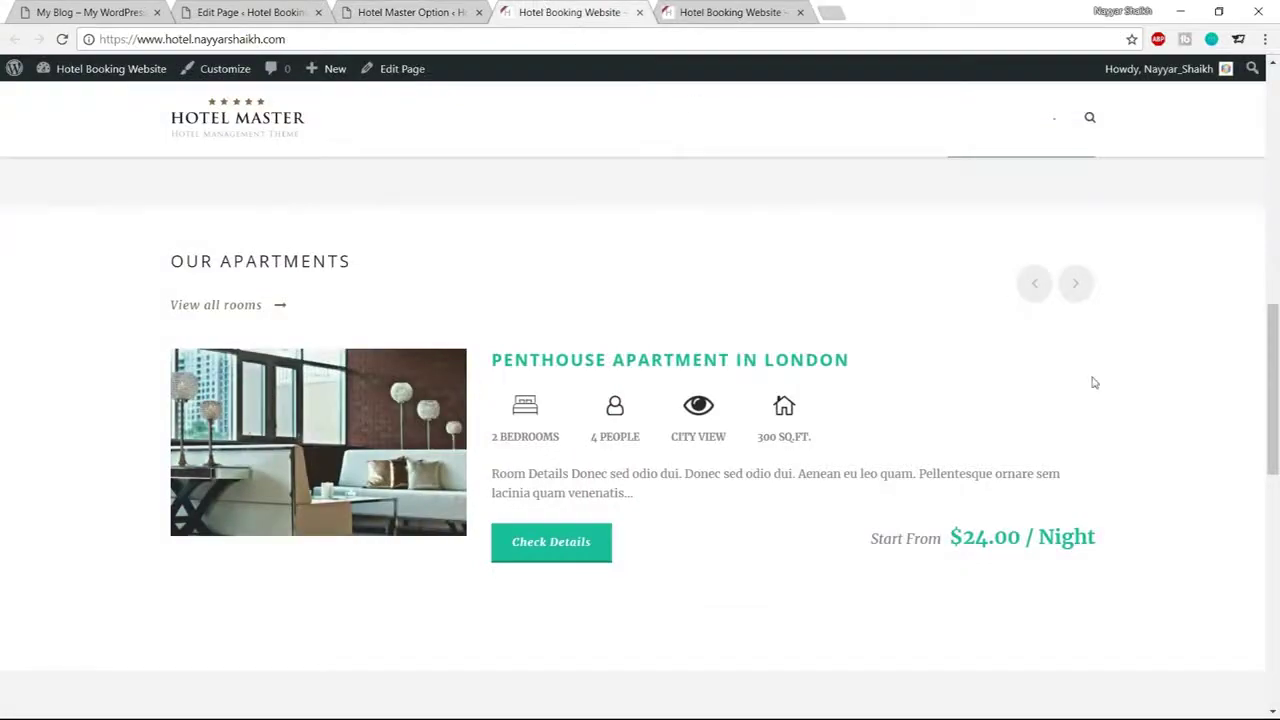
Scroll the demo hotel site to review its dark services grid
click(88, 10)
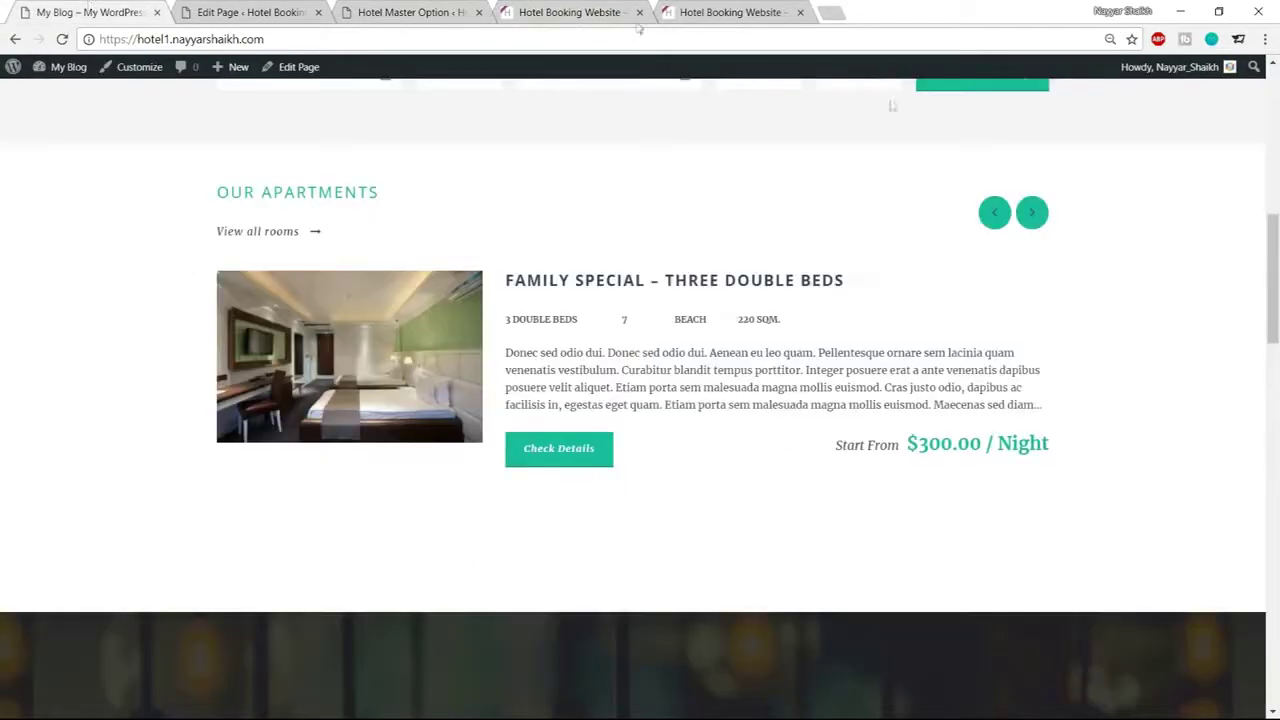
scroll(1056, 361, down, 4)
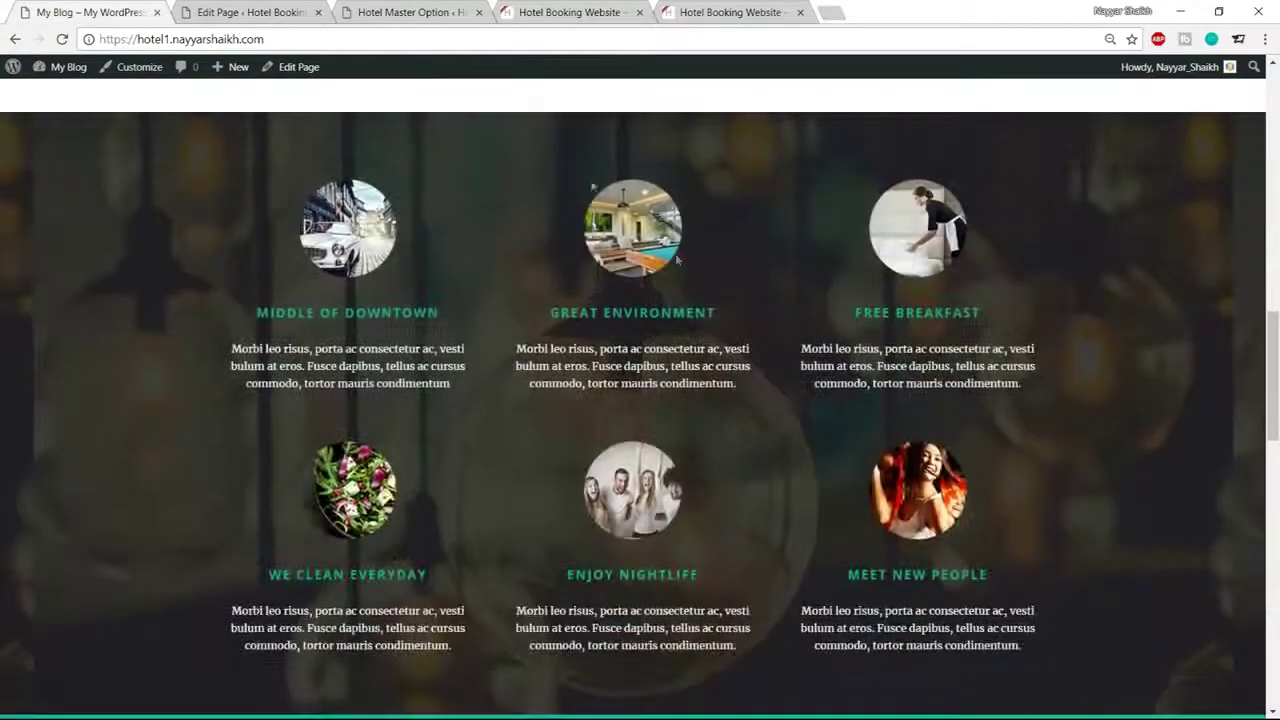
scroll(789, 449, up, 5)
scroll(757, 449, down, 5)
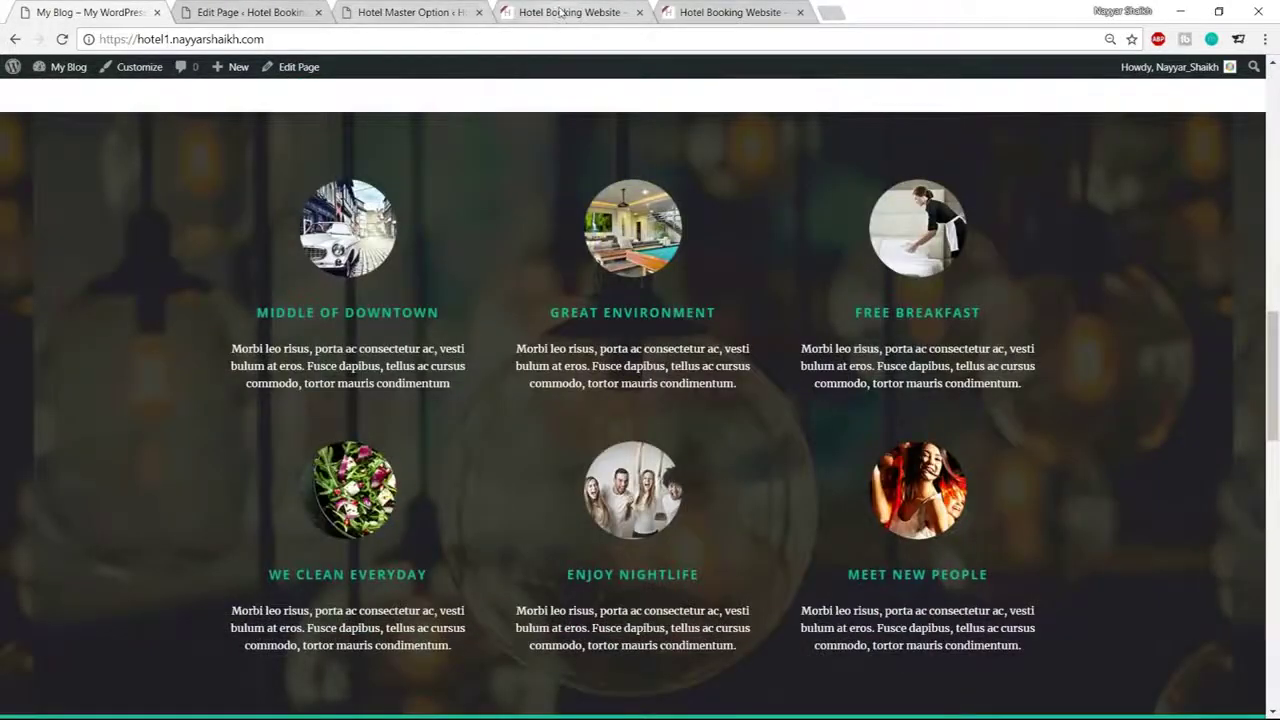
Close the Hotel Master options tab and go back to the home page editor
click(440, 13)
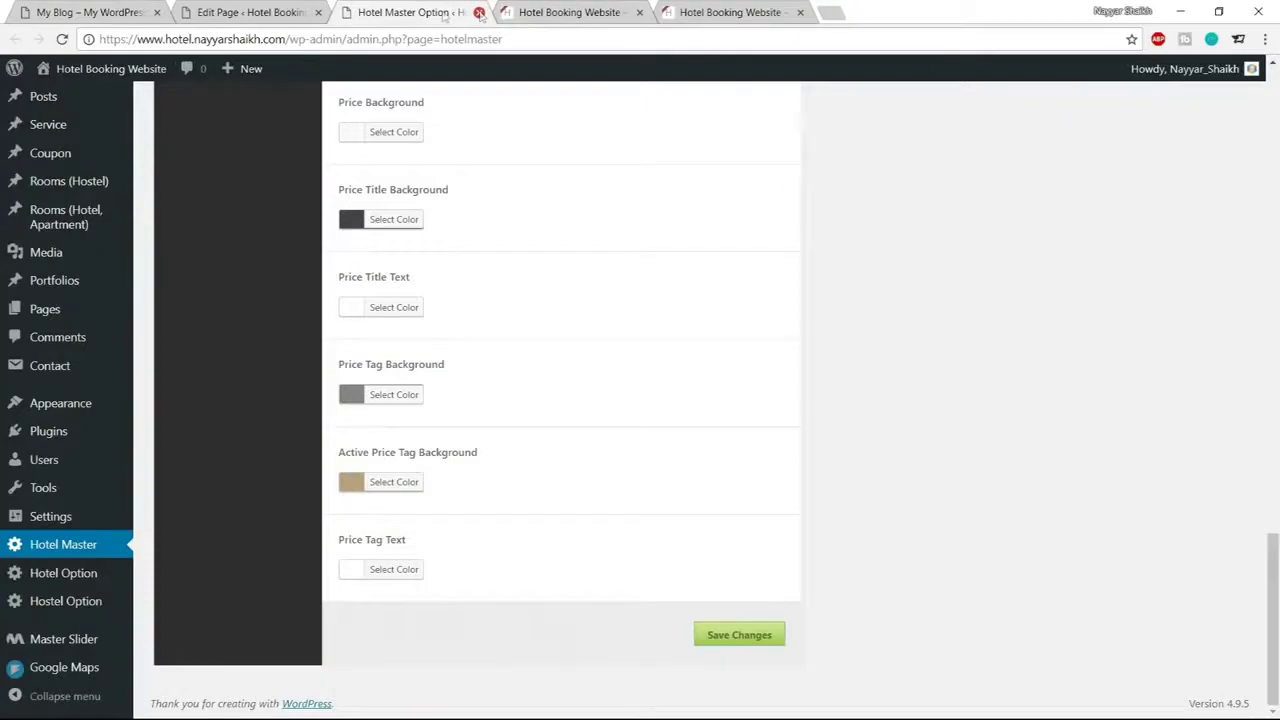
click(480, 12)
click(250, 12)
scroll(808, 376, down, 5)
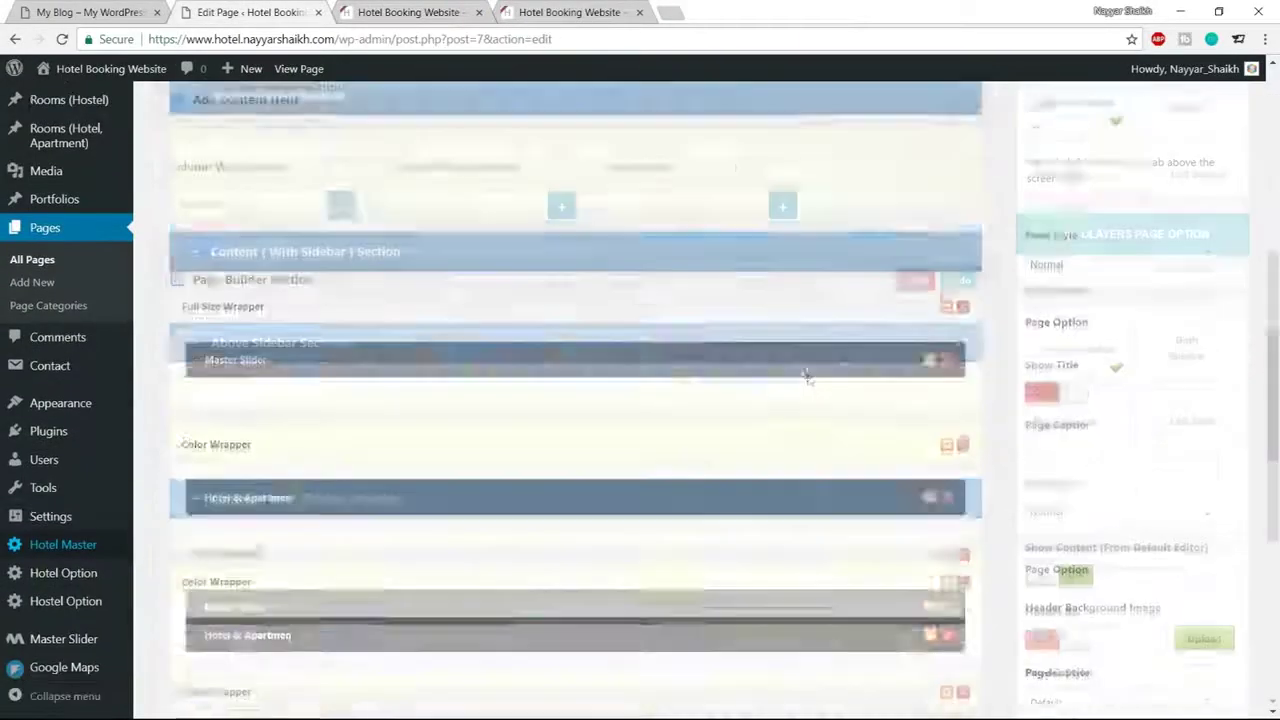
key(ctrl+1)
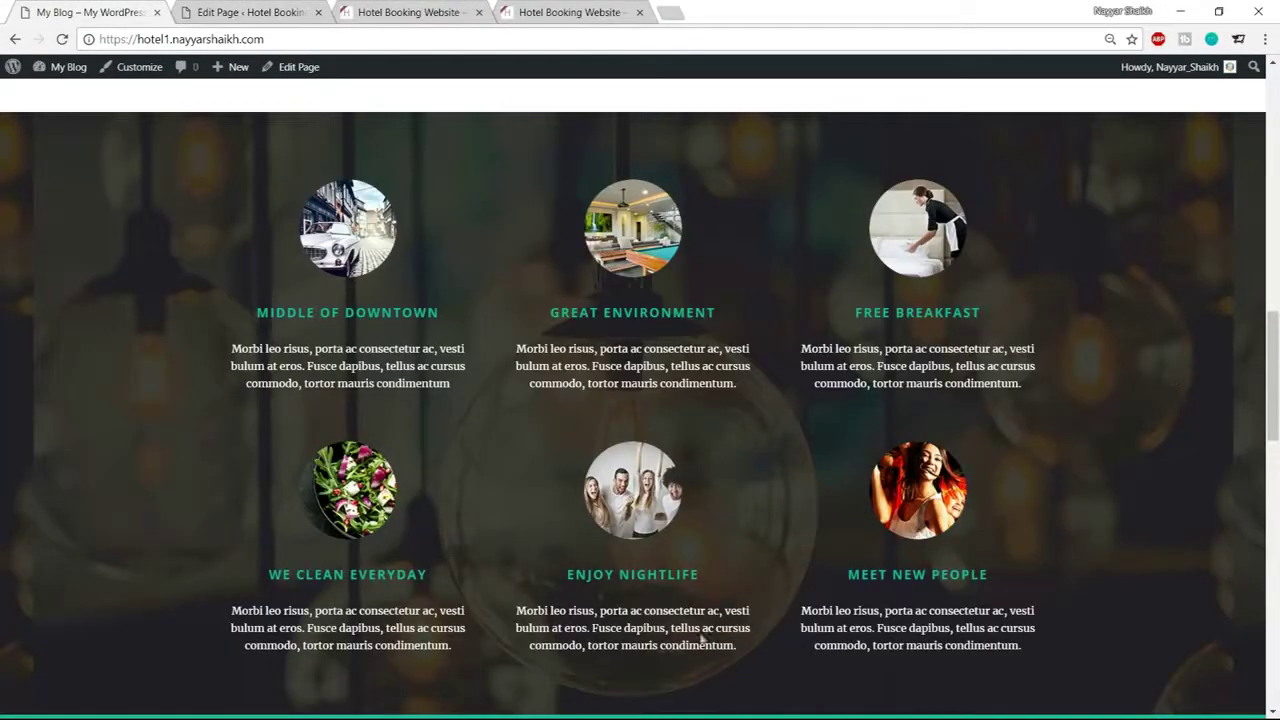
key(ctrl+2)
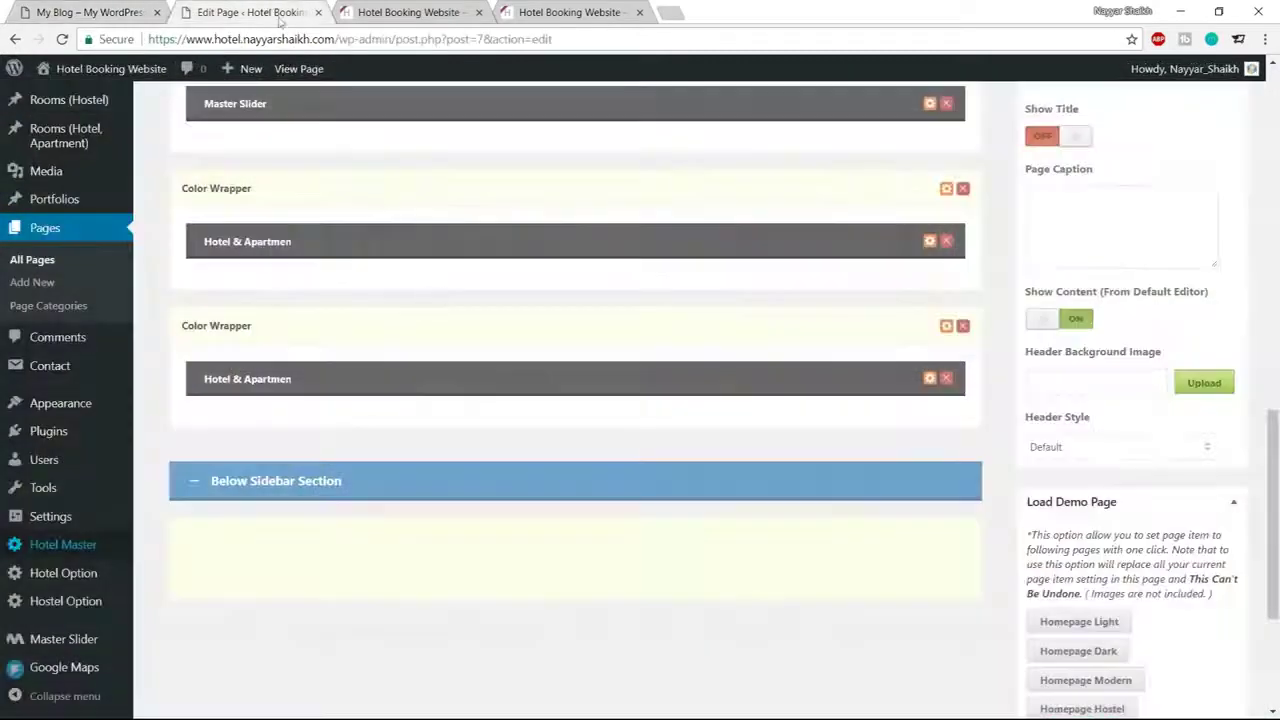
Add a Background/Parallax Wrapper to the home page builder
scroll(452, 440, up, 5)
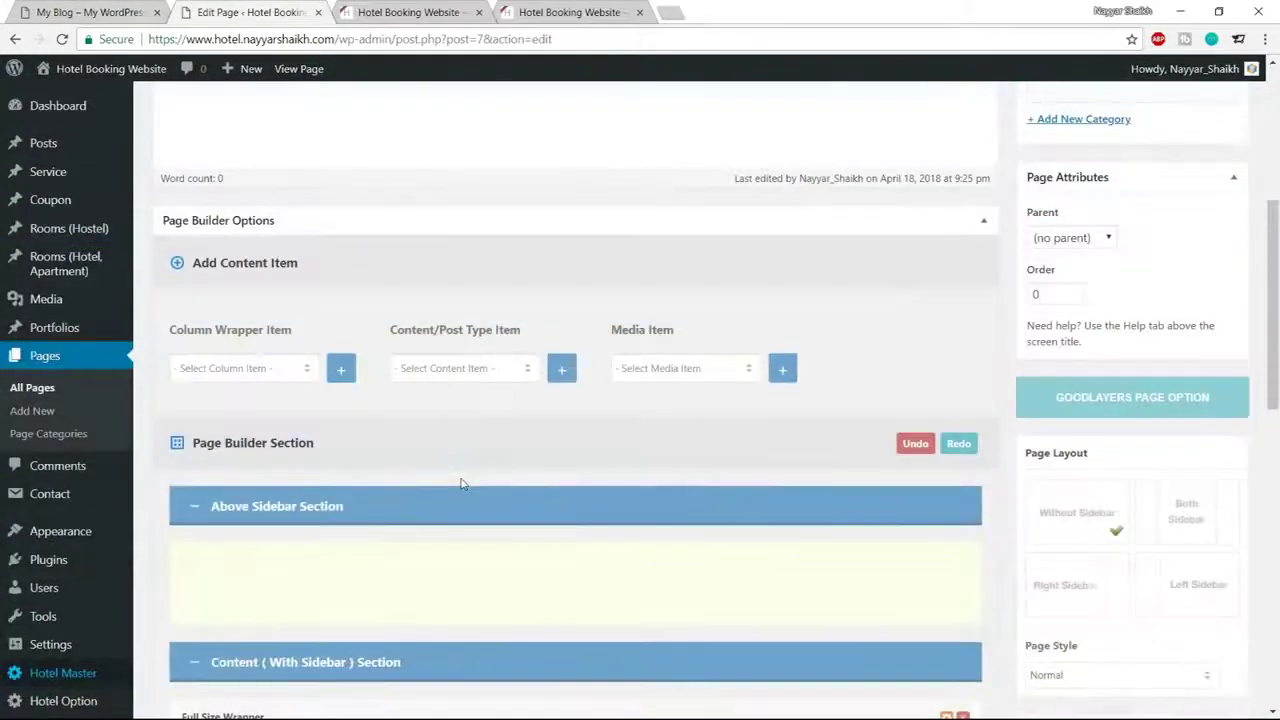
click(250, 369)
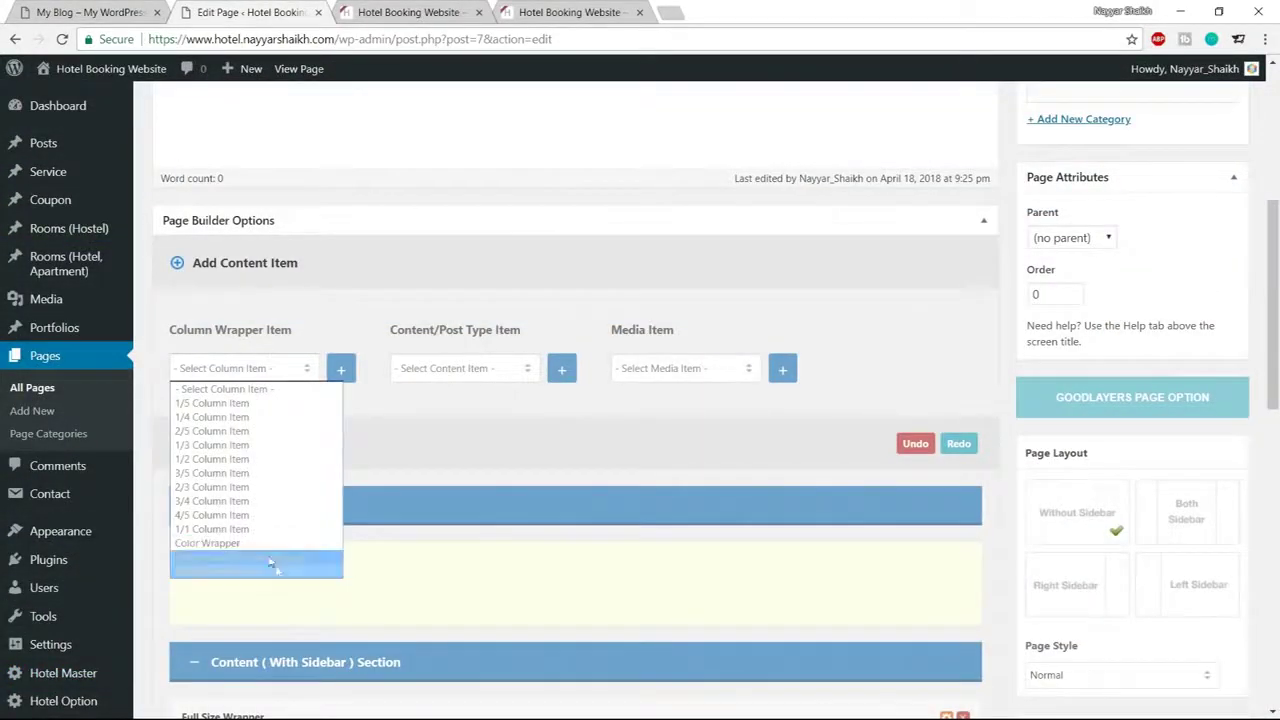
click(277, 557)
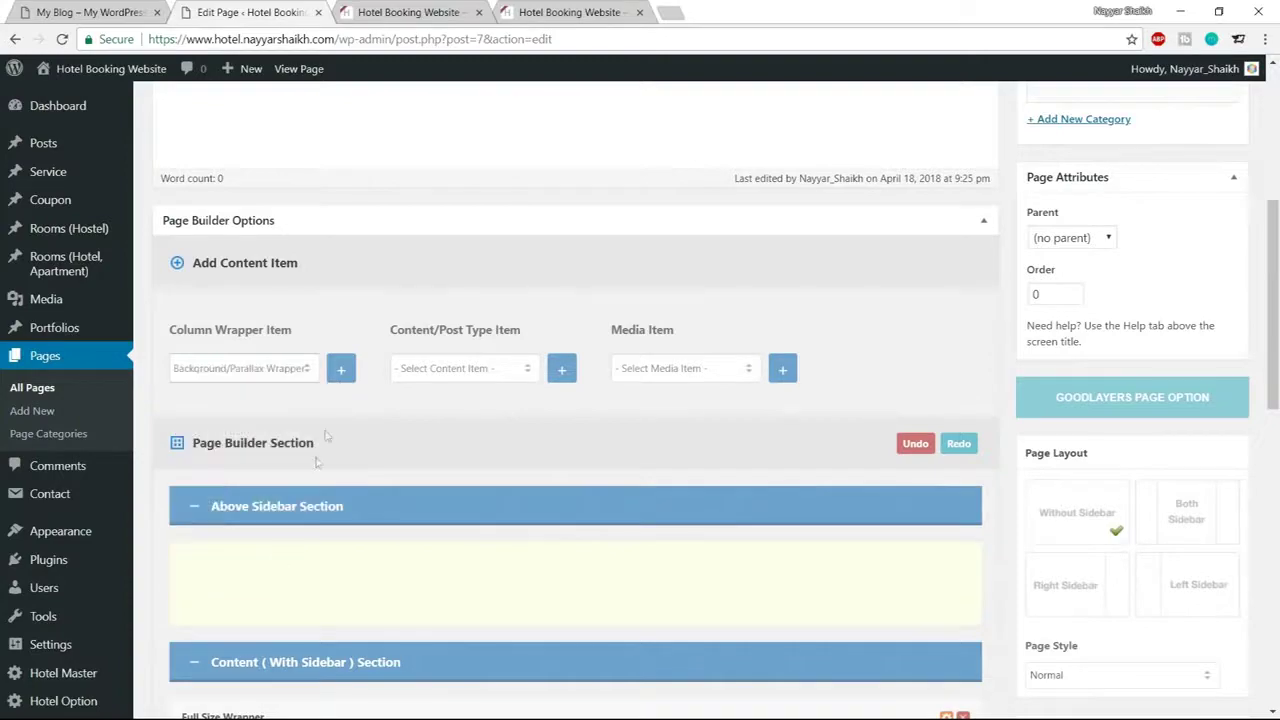
click(341, 371)
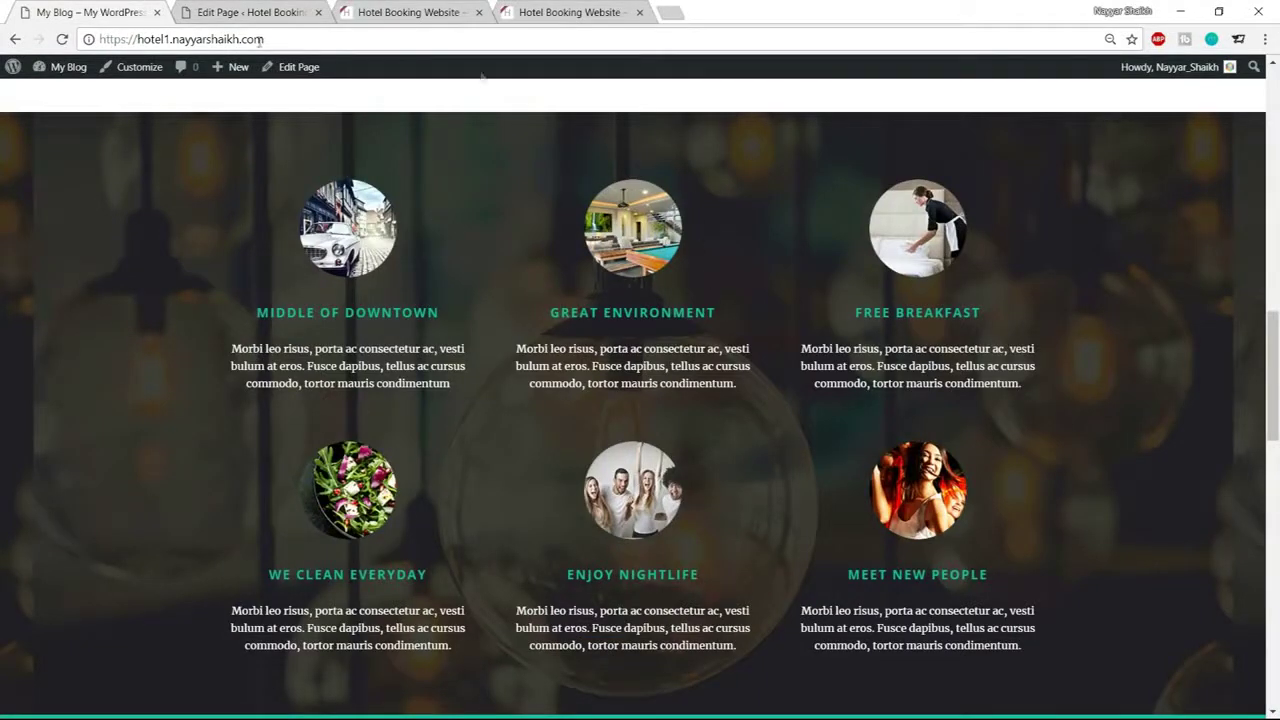
Add 1/3 Column Items and drag them into the parallax wrapper
click(217, 10)
scroll(440, 420, up, 10)
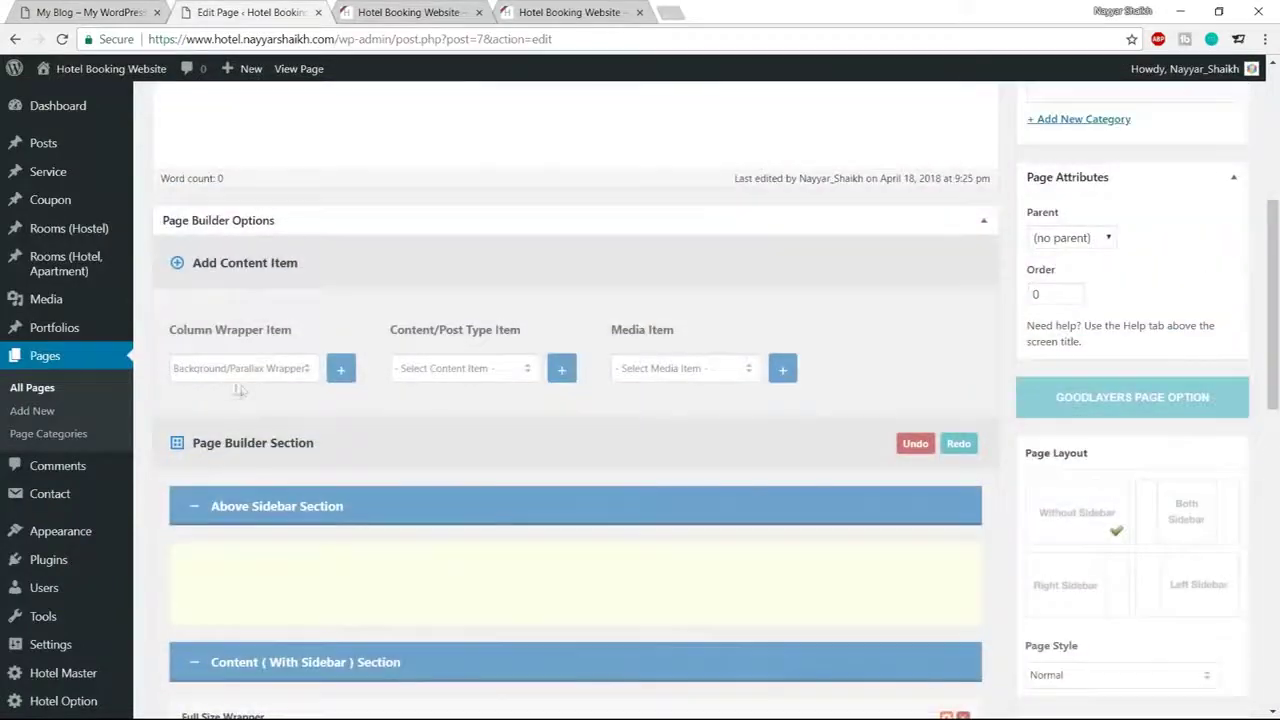
click(238, 368)
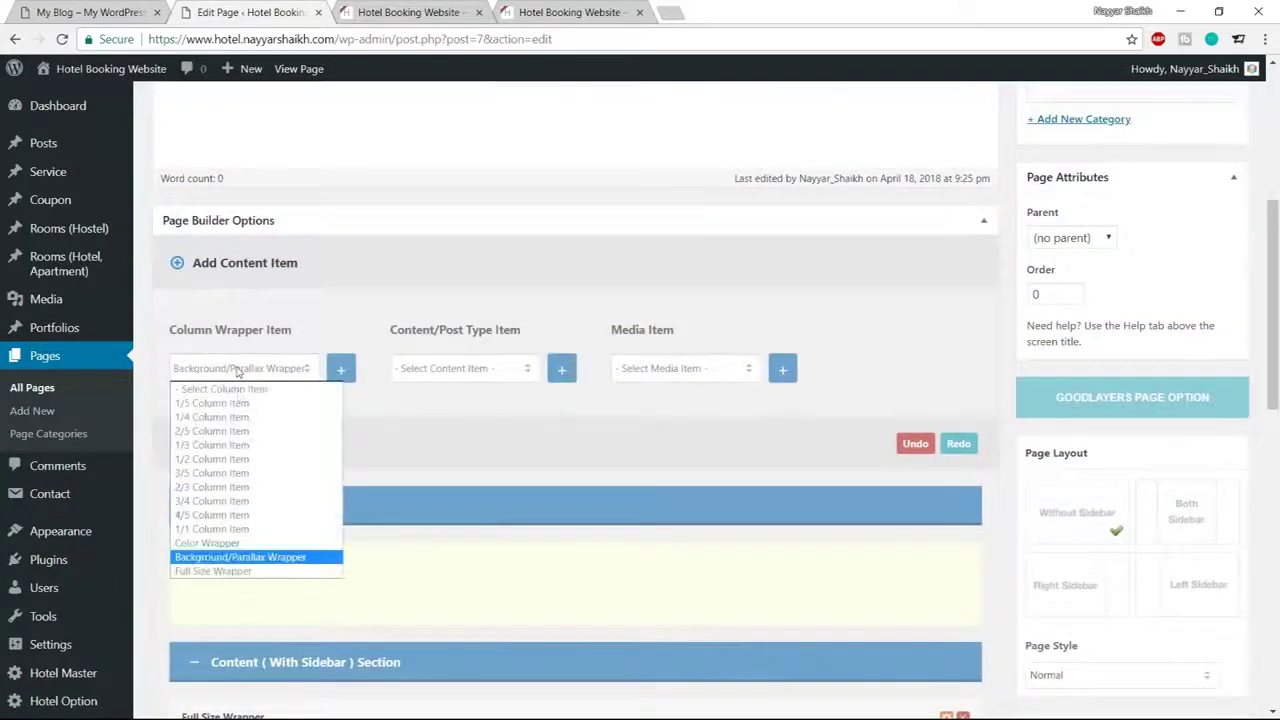
click(245, 444)
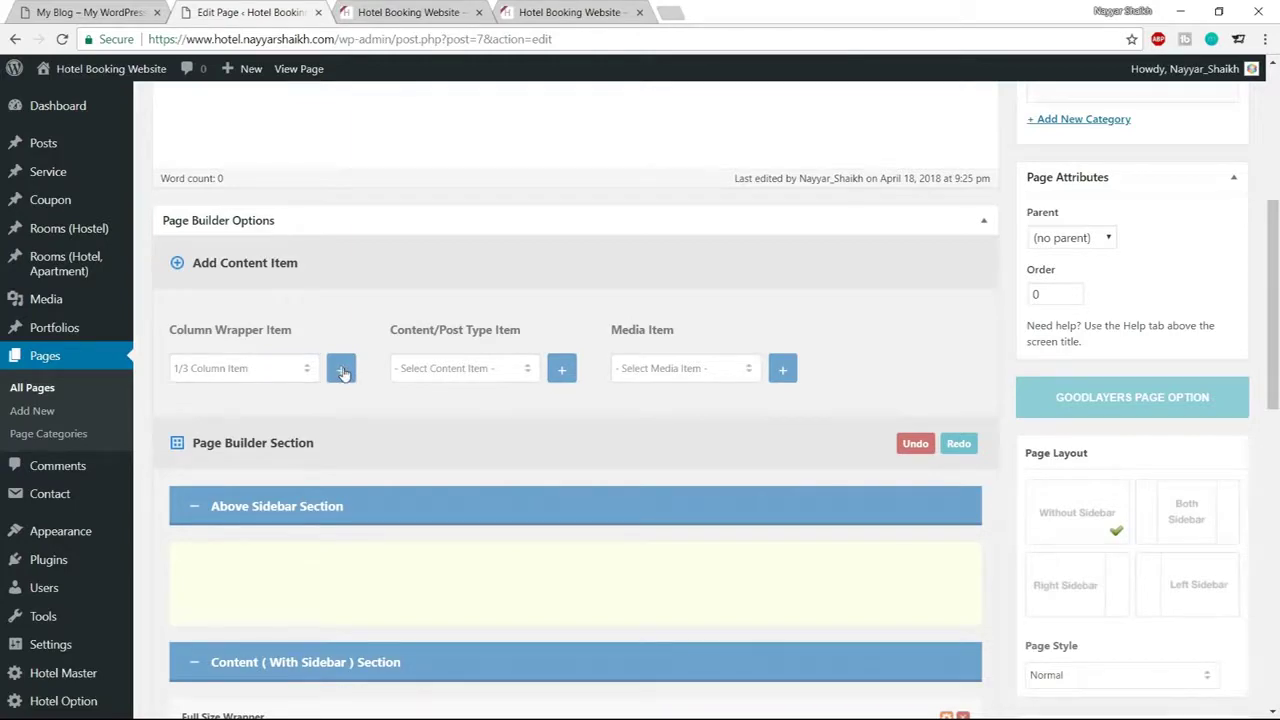
click(354, 380)
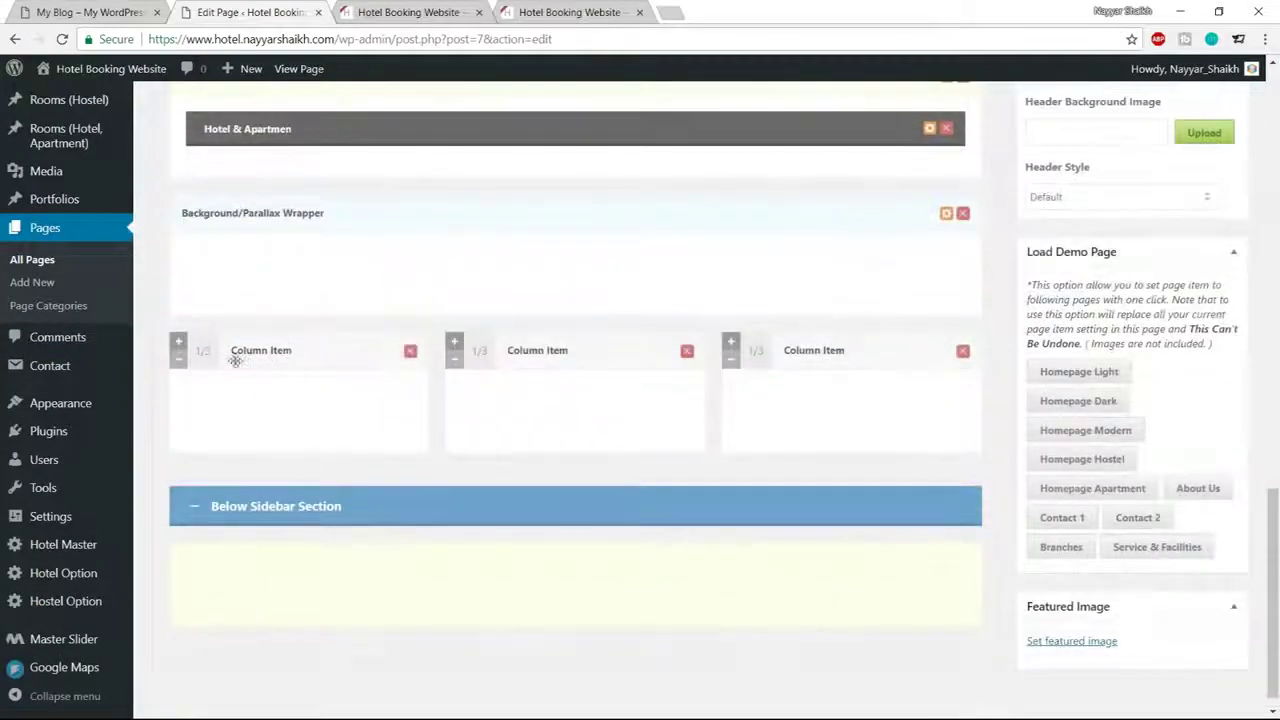
drag(222, 279, 220, 276)
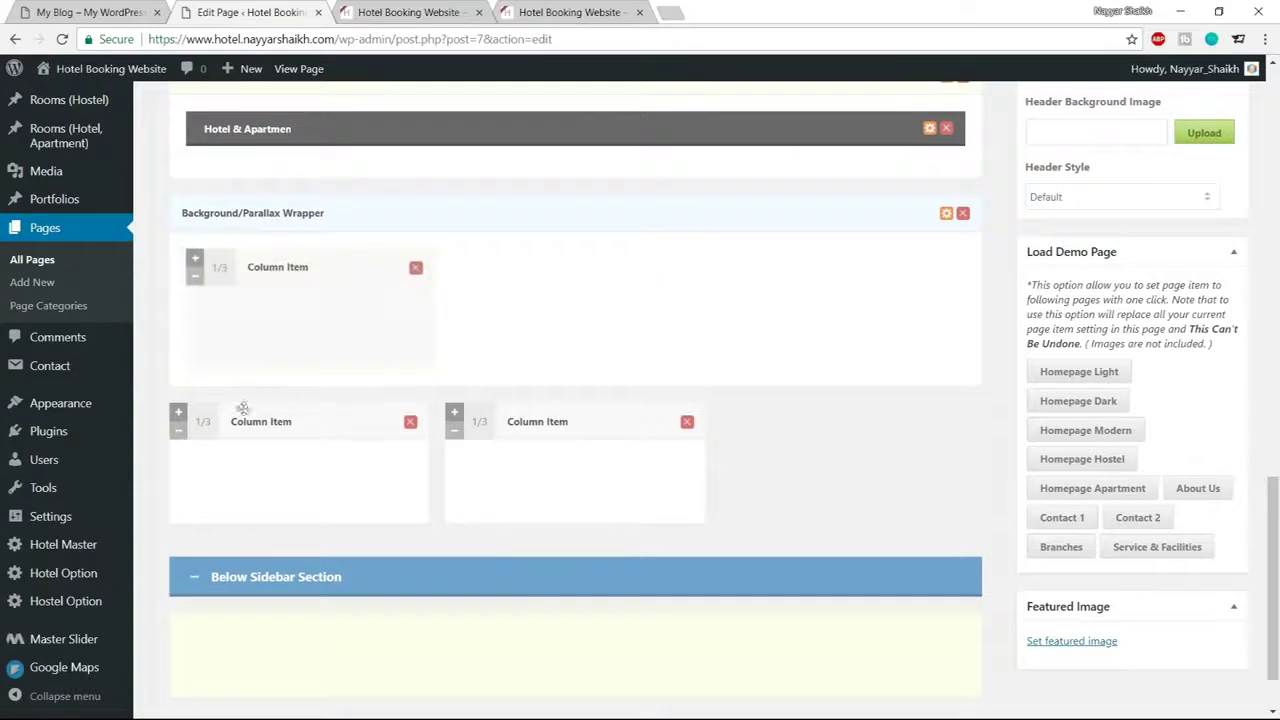
drag(206, 424, 195, 275)
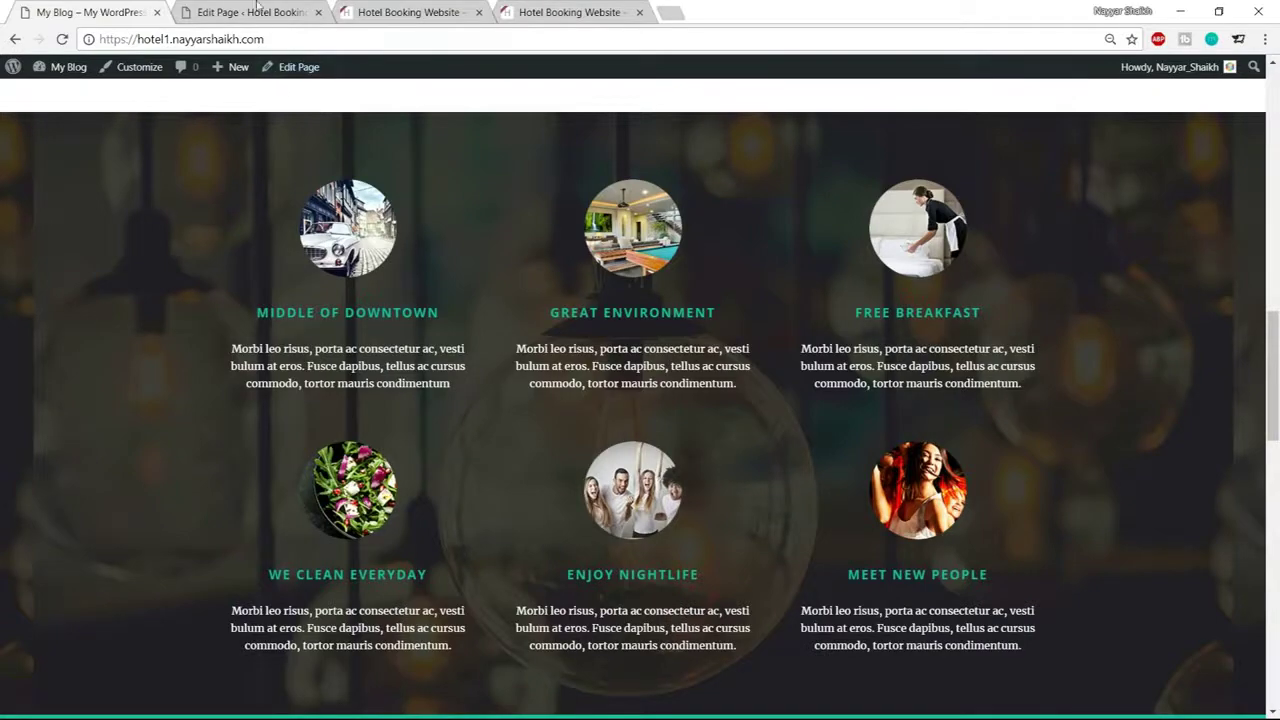
Add Column Service items and drag one into each 1/3 column
click(255, 12)
scroll(512, 445, up, 5)
scroll(508, 449, up, 2)
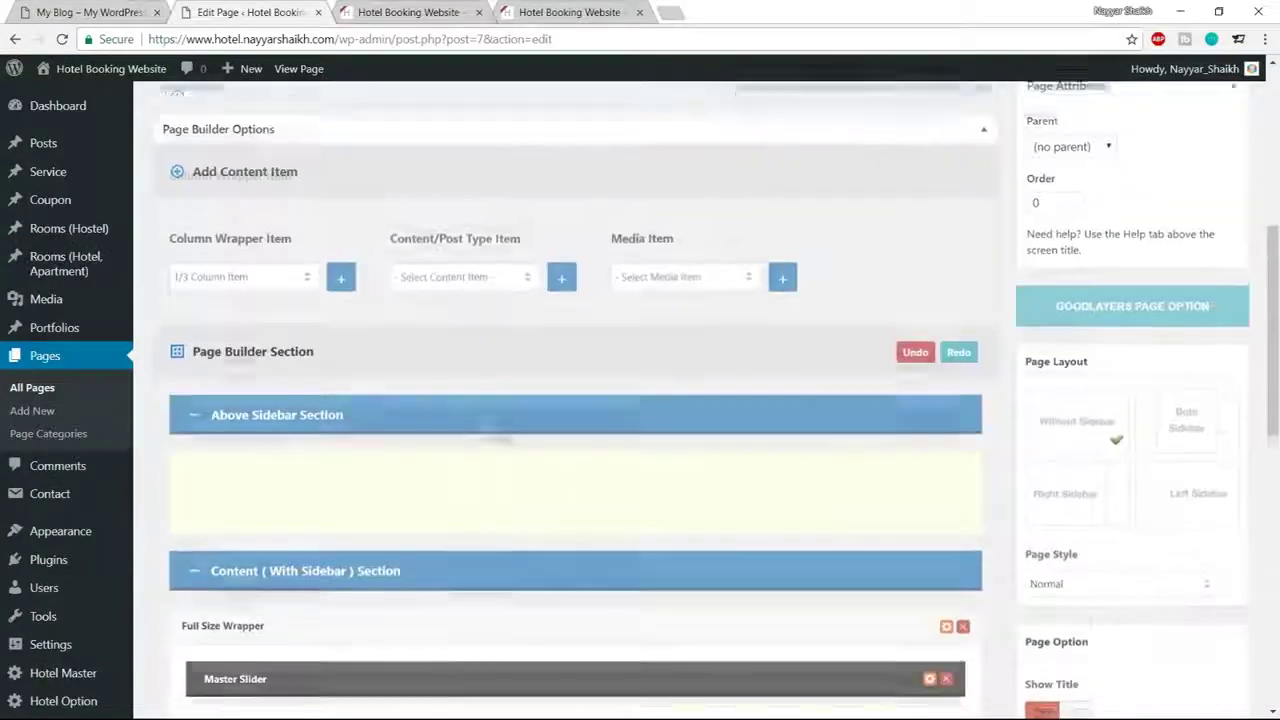
click(474, 290)
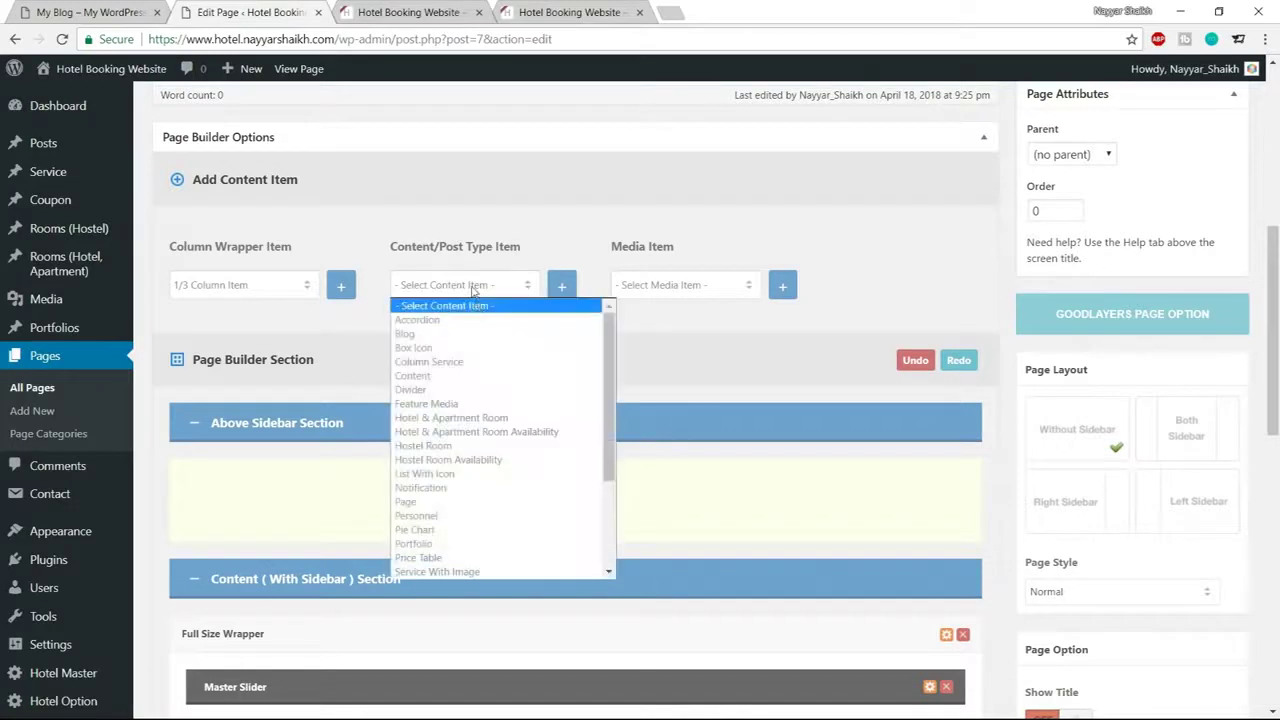
click(460, 365)
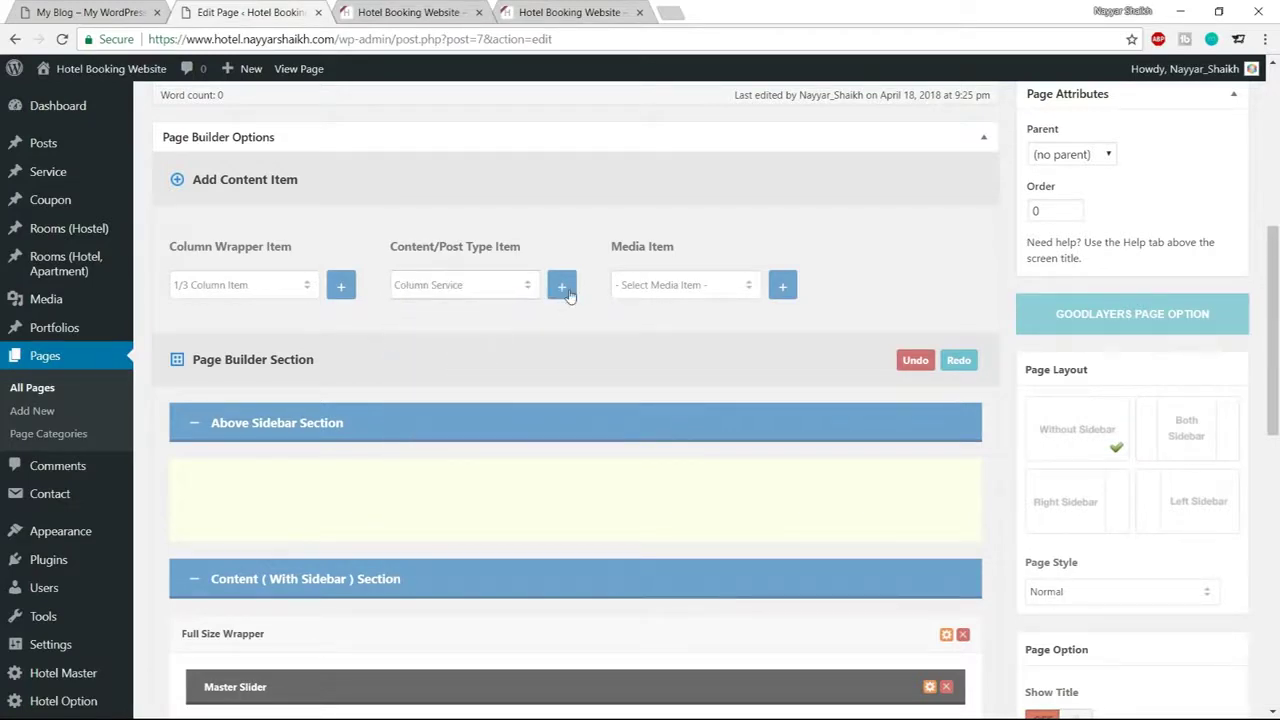
scroll(622, 397, down, 10)
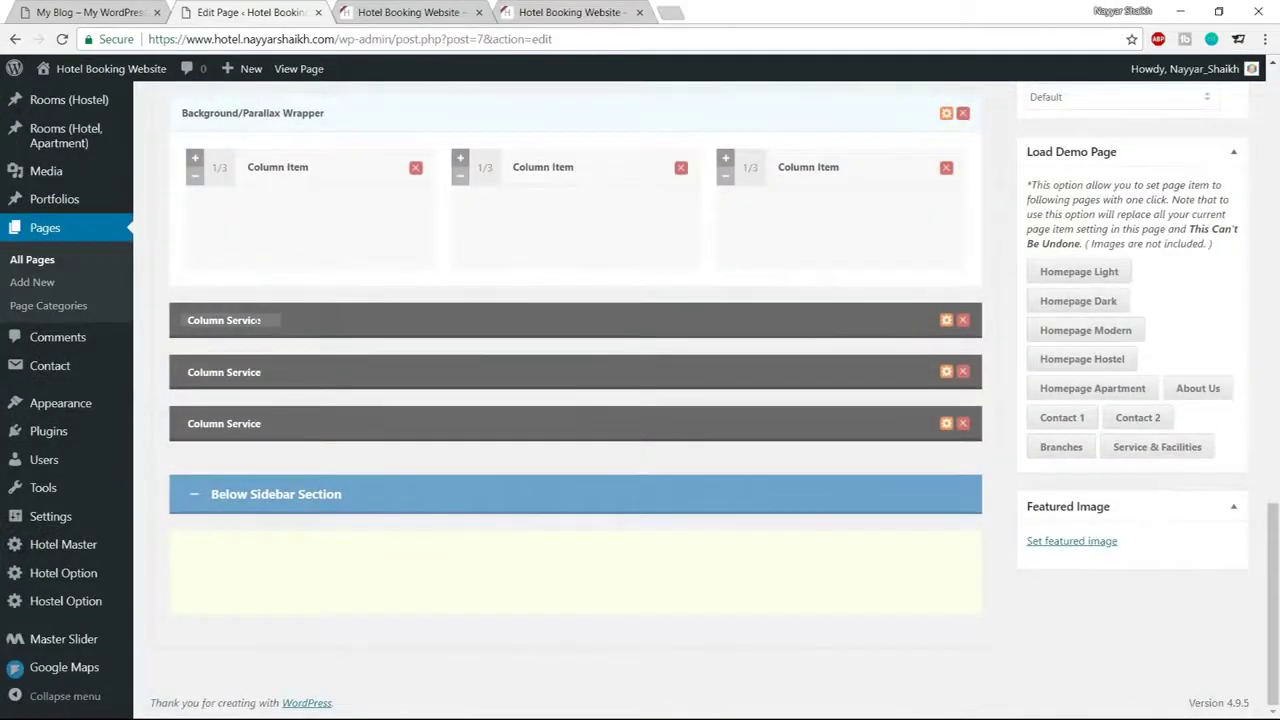
drag(317, 314, 325, 290)
drag(330, 384, 500, 282)
key(ctrl+shift+Tab)
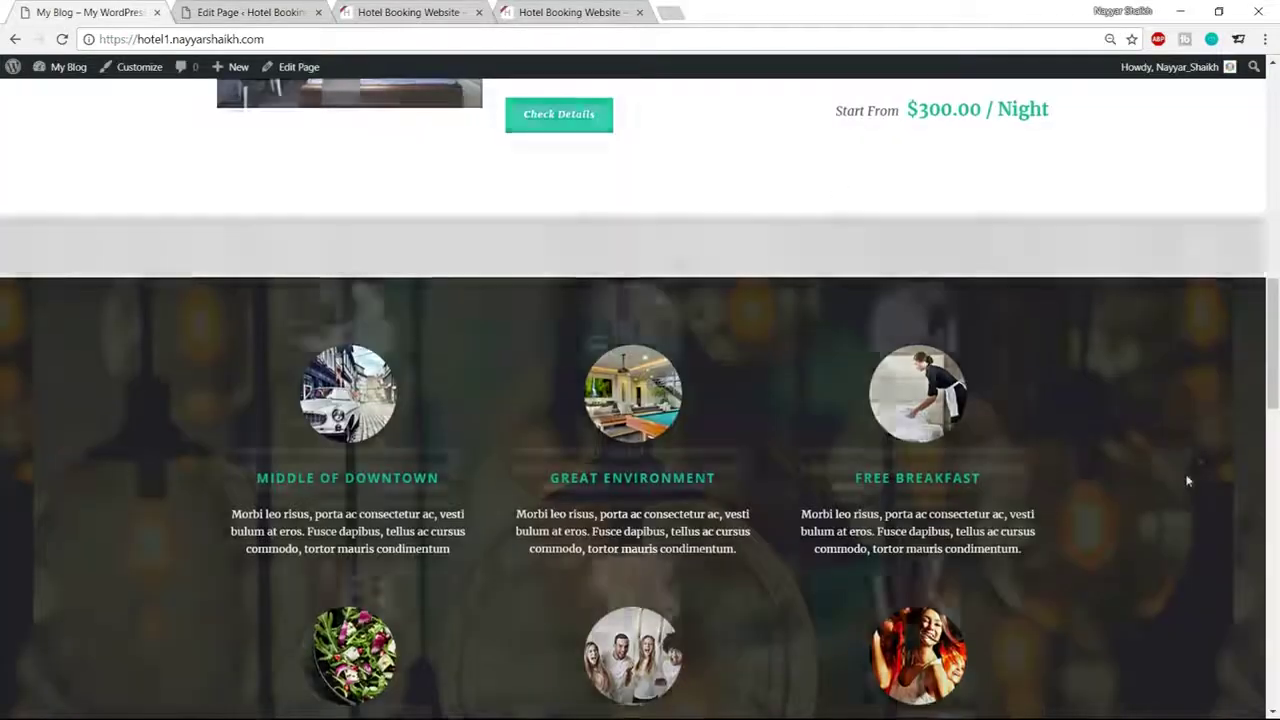
scroll(1189, 477, down, 3)
key(ctrl+Tab)
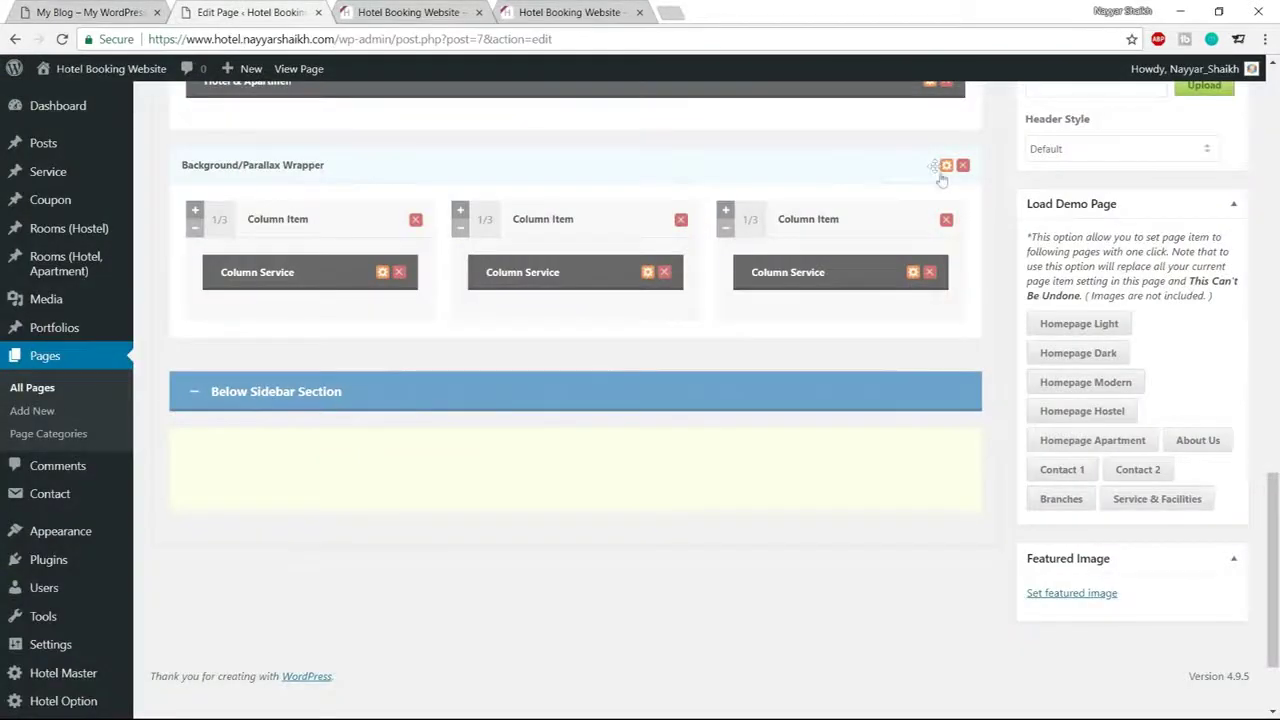
Upload the service-bg image and set it as the wrapper's background image
click(945, 167)
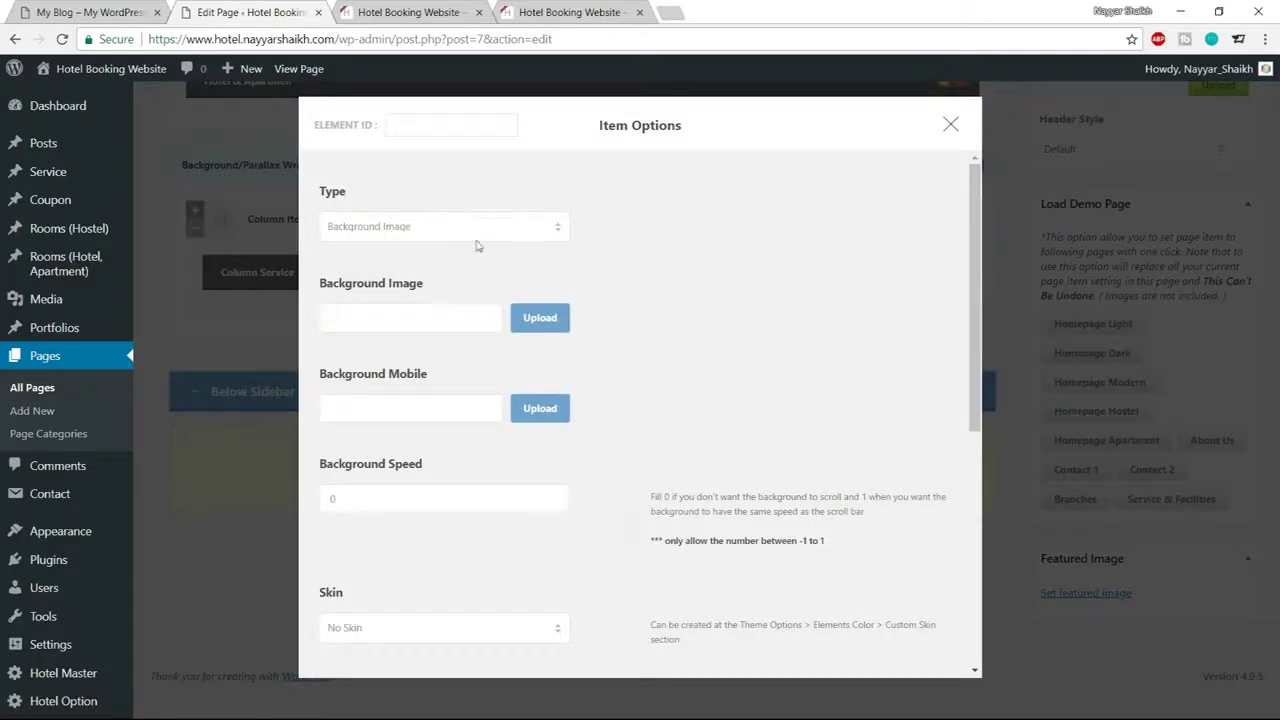
click(540, 318)
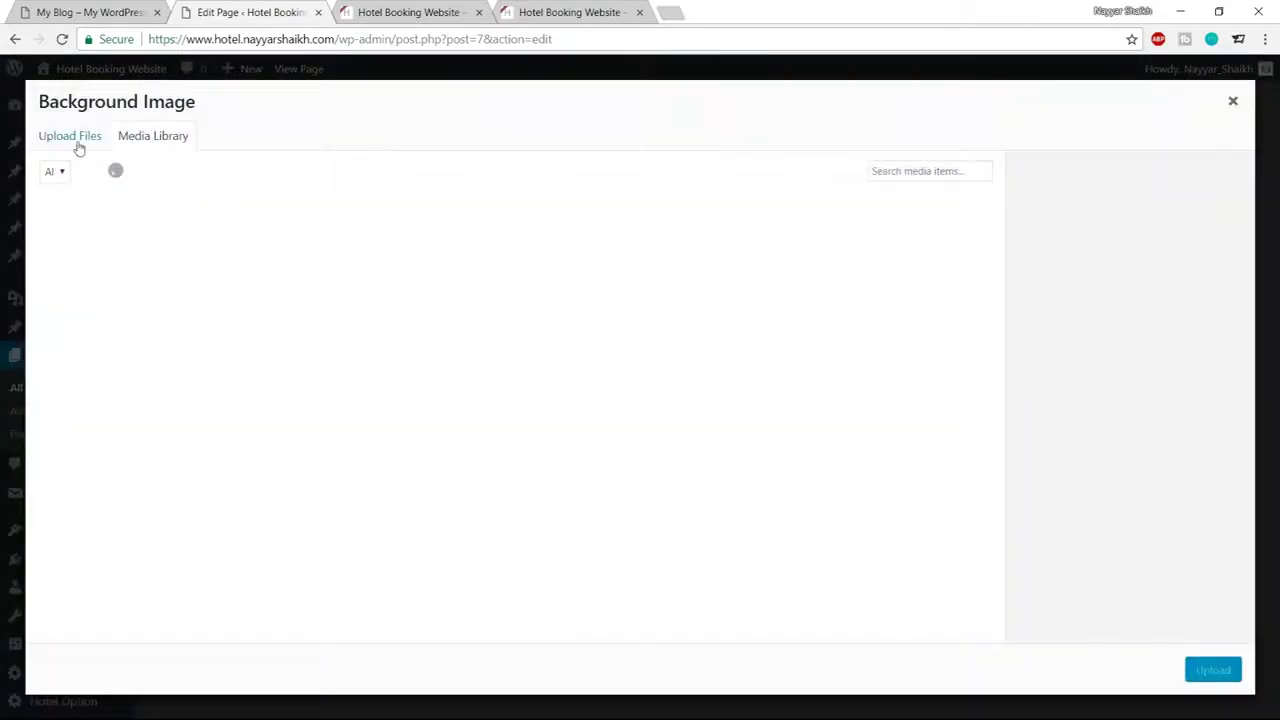
click(70, 136)
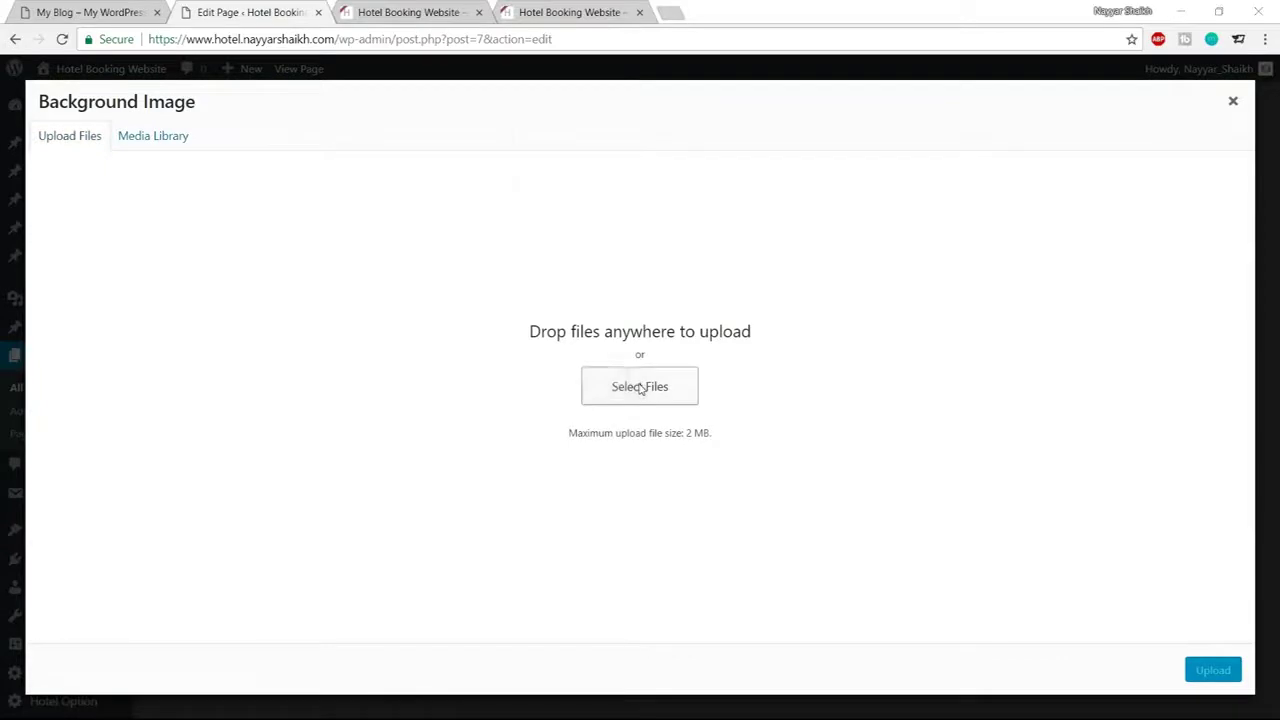
click(628, 386)
scroll(447, 250, down, 1)
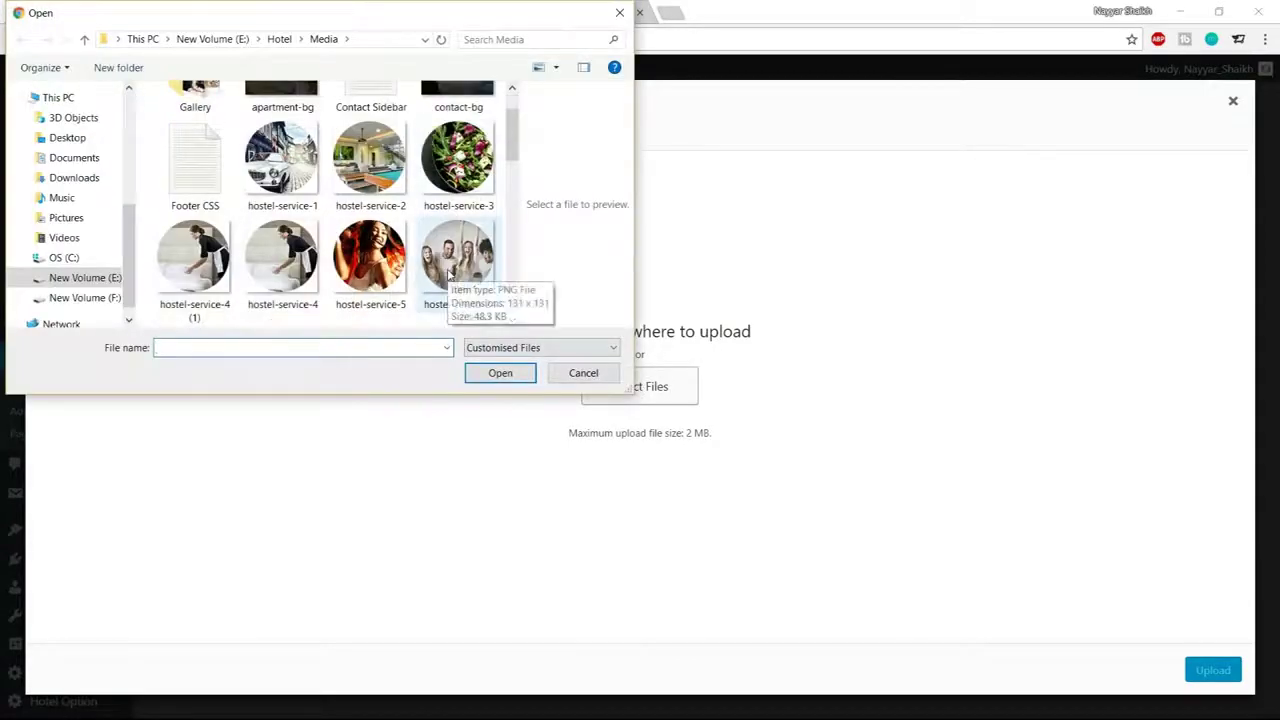
scroll(449, 277, down, 3)
scroll(448, 277, down, 8)
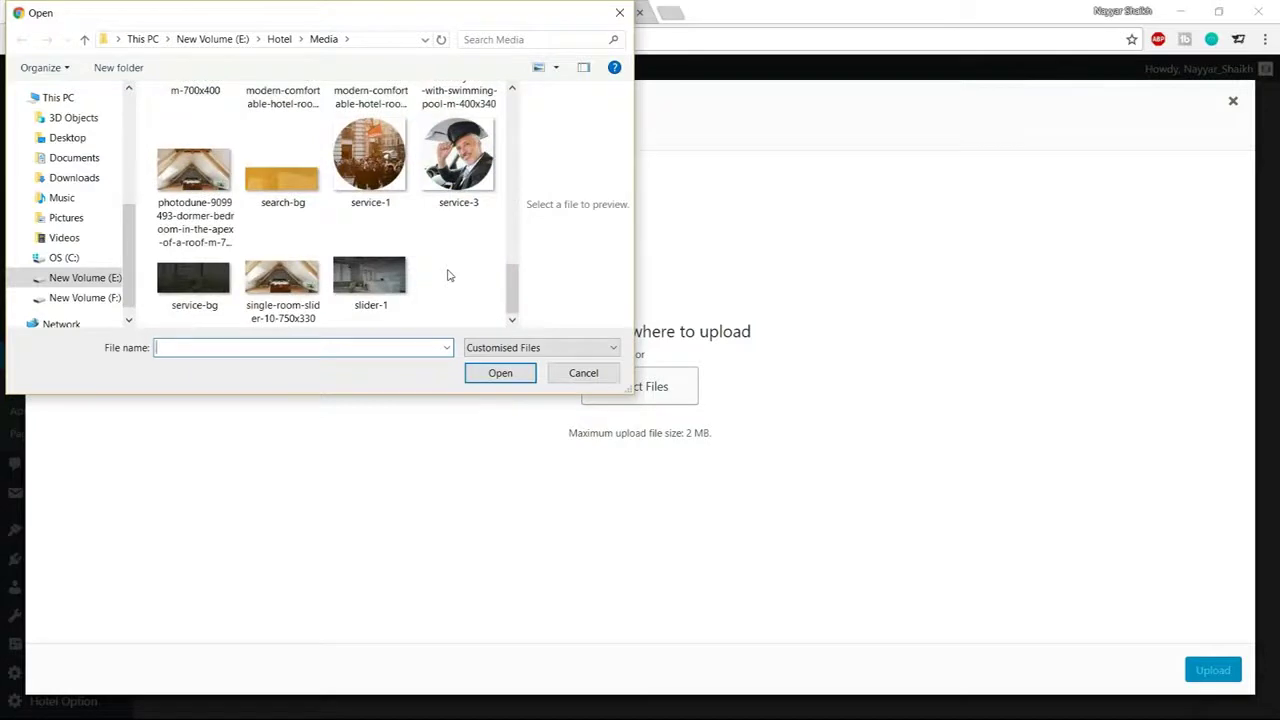
click(196, 300)
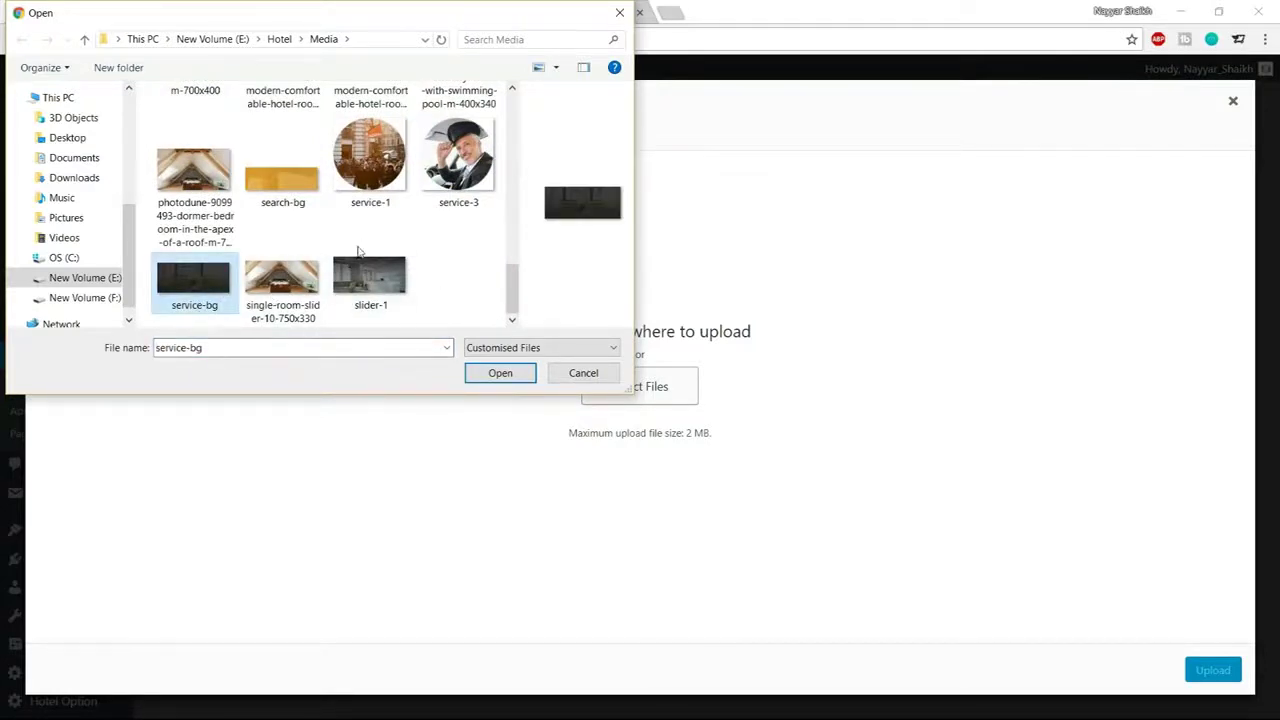
scroll(430, 300, up, 4)
scroll(430, 300, down, 4)
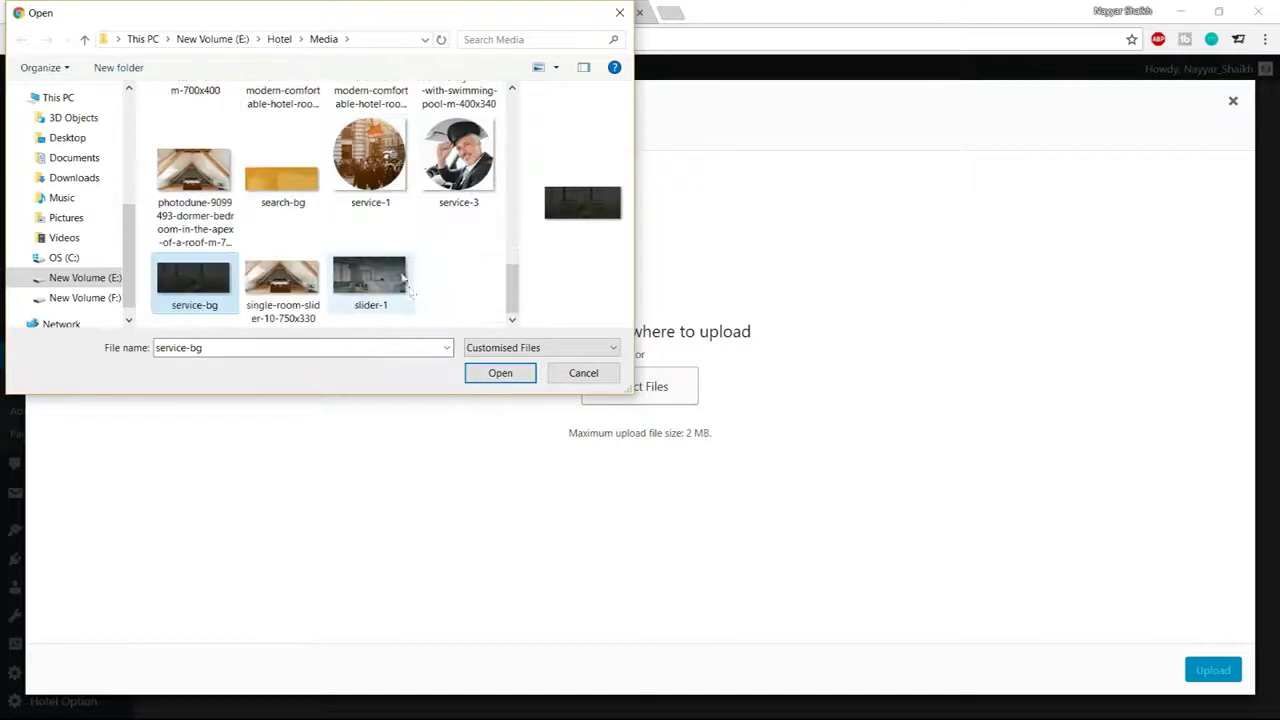
click(500, 373)
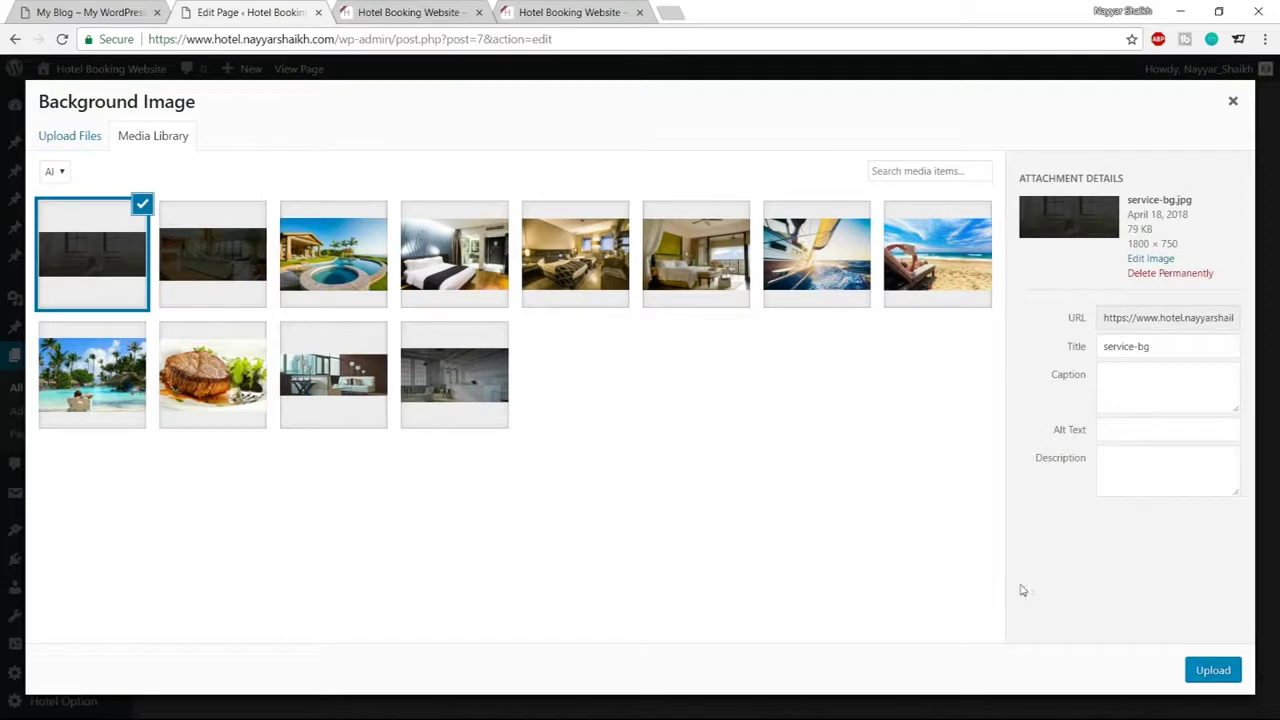
click(1213, 670)
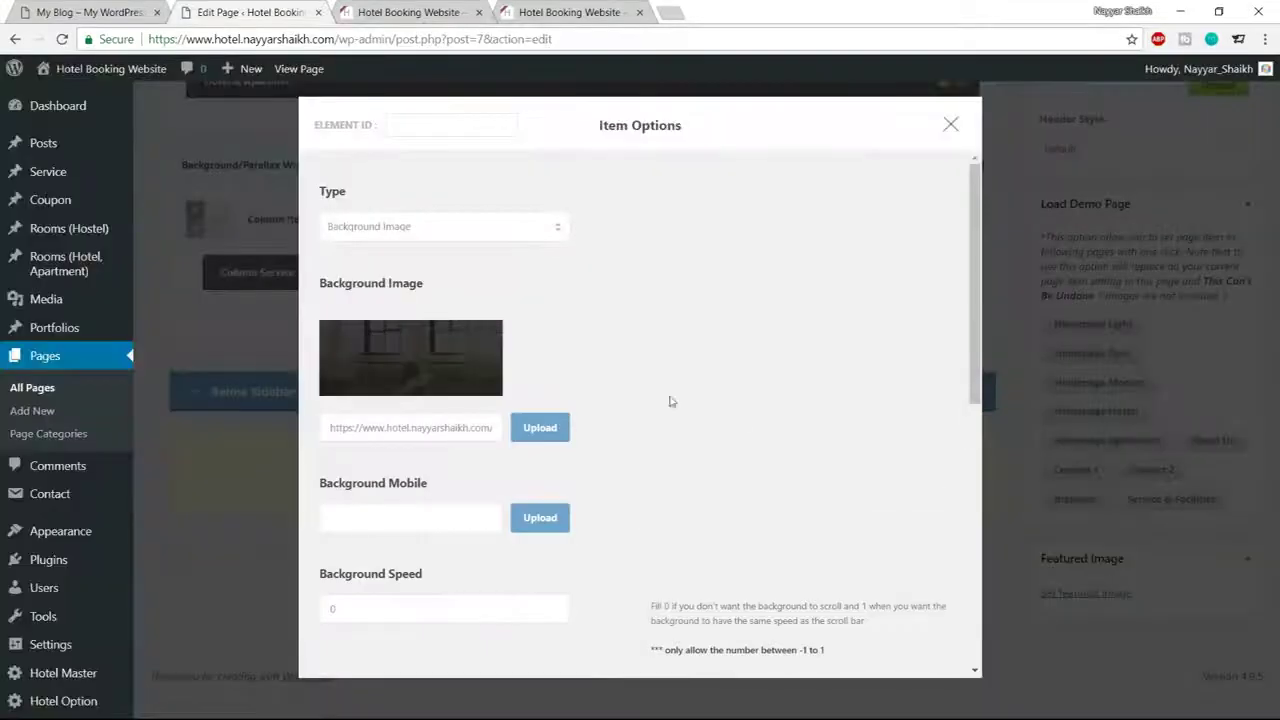
Replace the wrapper background with the uploaded hostel-service-bg image
click(535, 440)
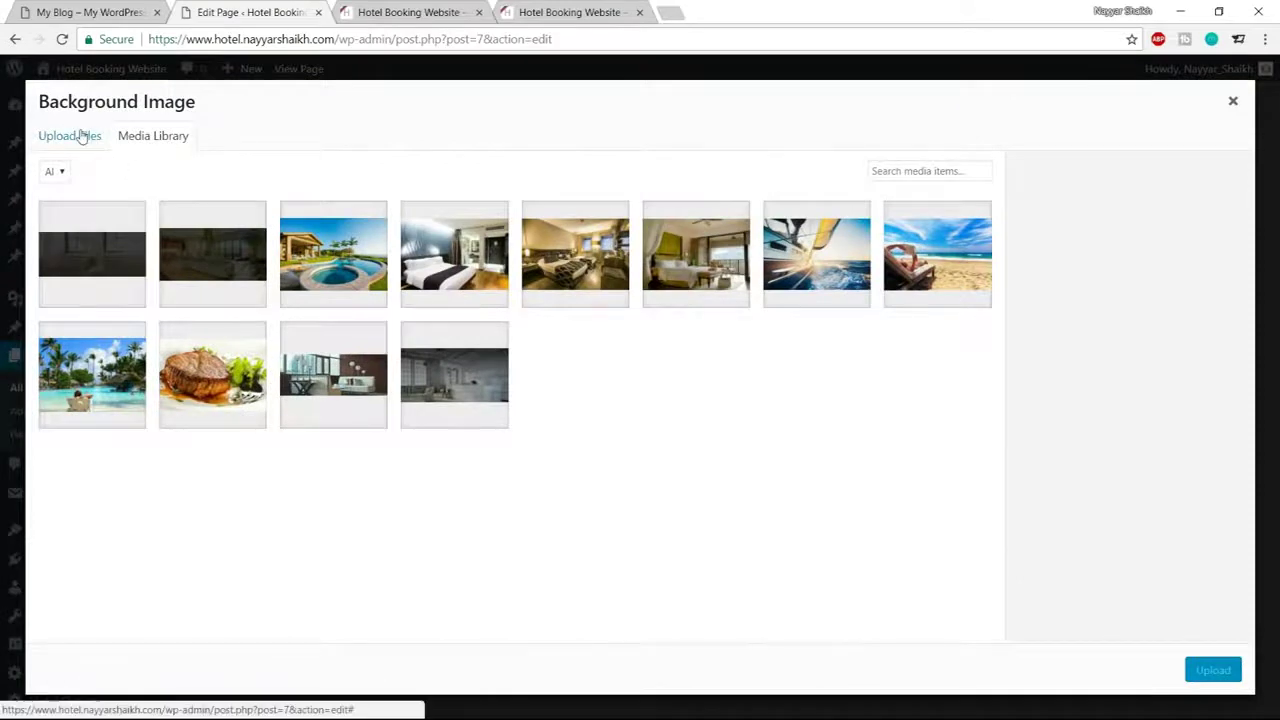
click(82, 136)
click(610, 400)
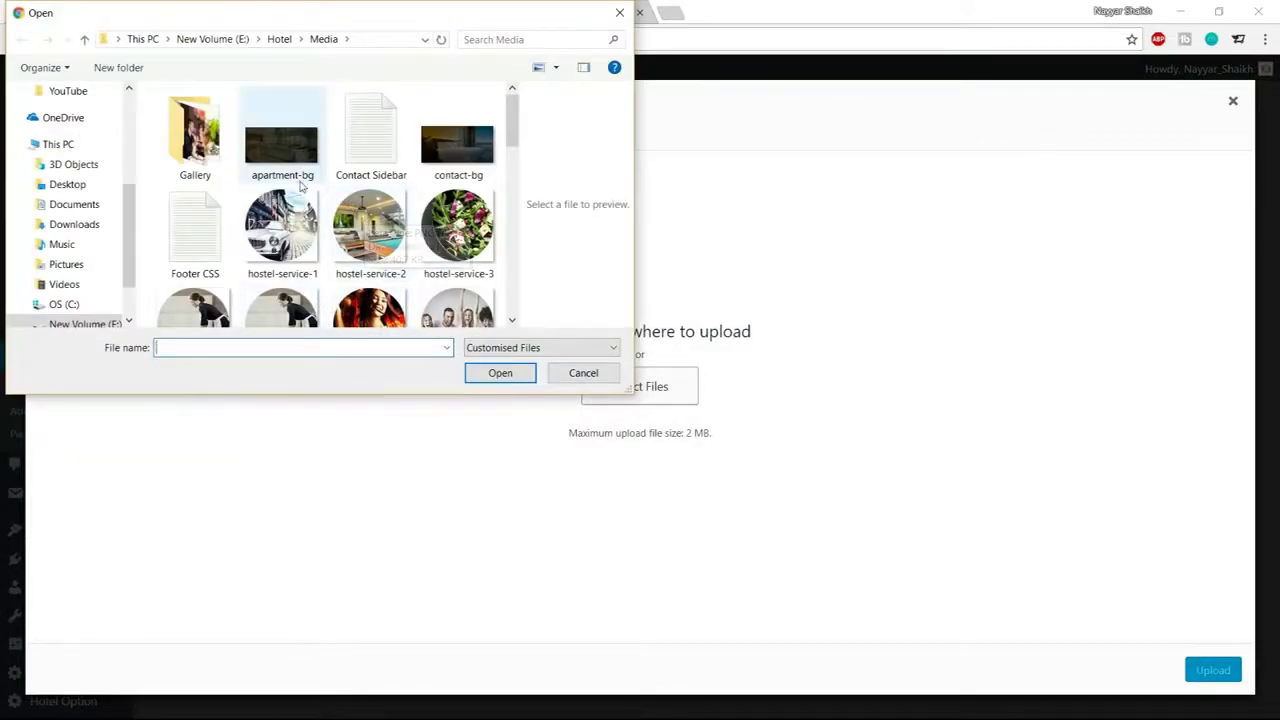
scroll(300, 177, down, 3)
click(193, 175)
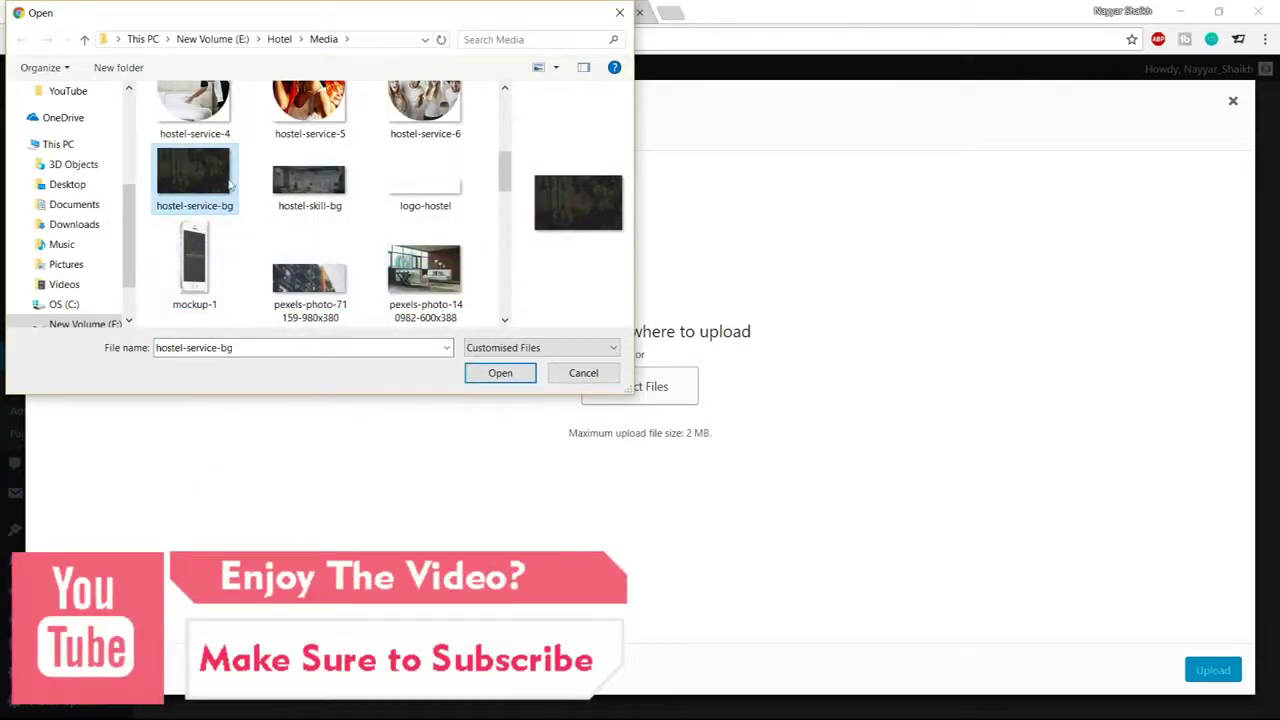
click(500, 372)
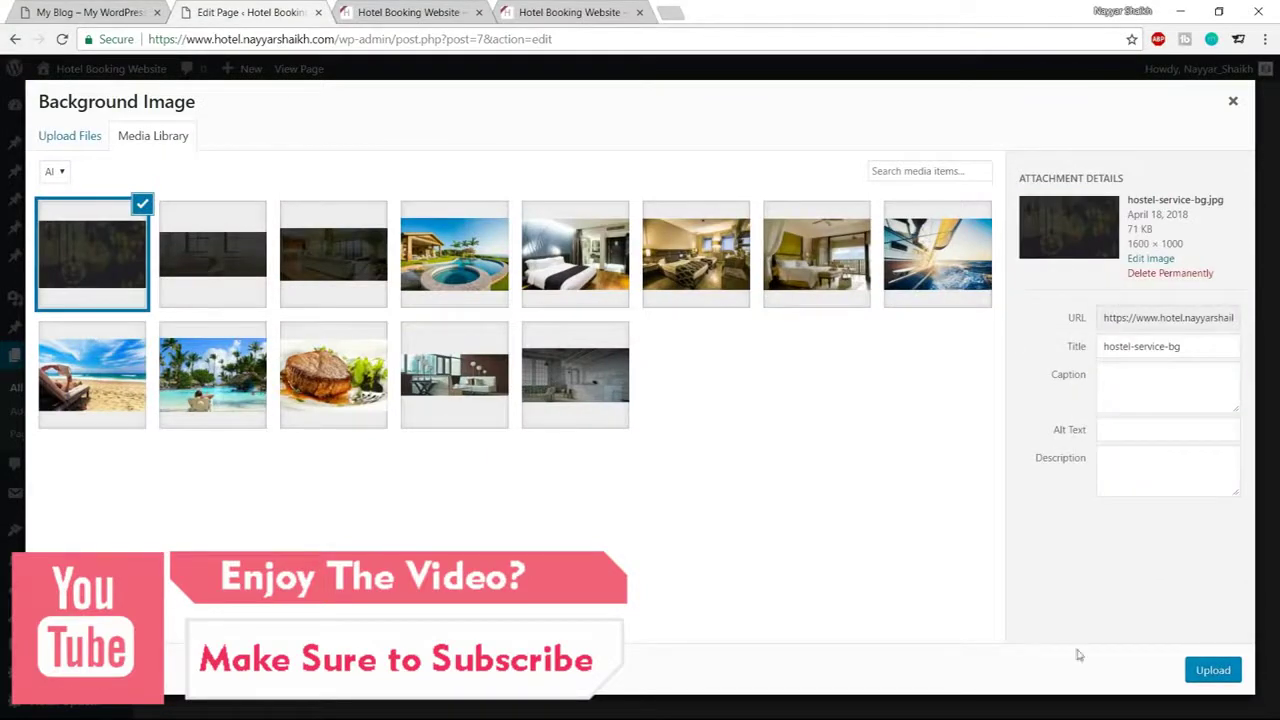
click(1236, 675)
Change the wrapper's Padding Top to 95px and save its settings
scroll(802, 508, down, 3)
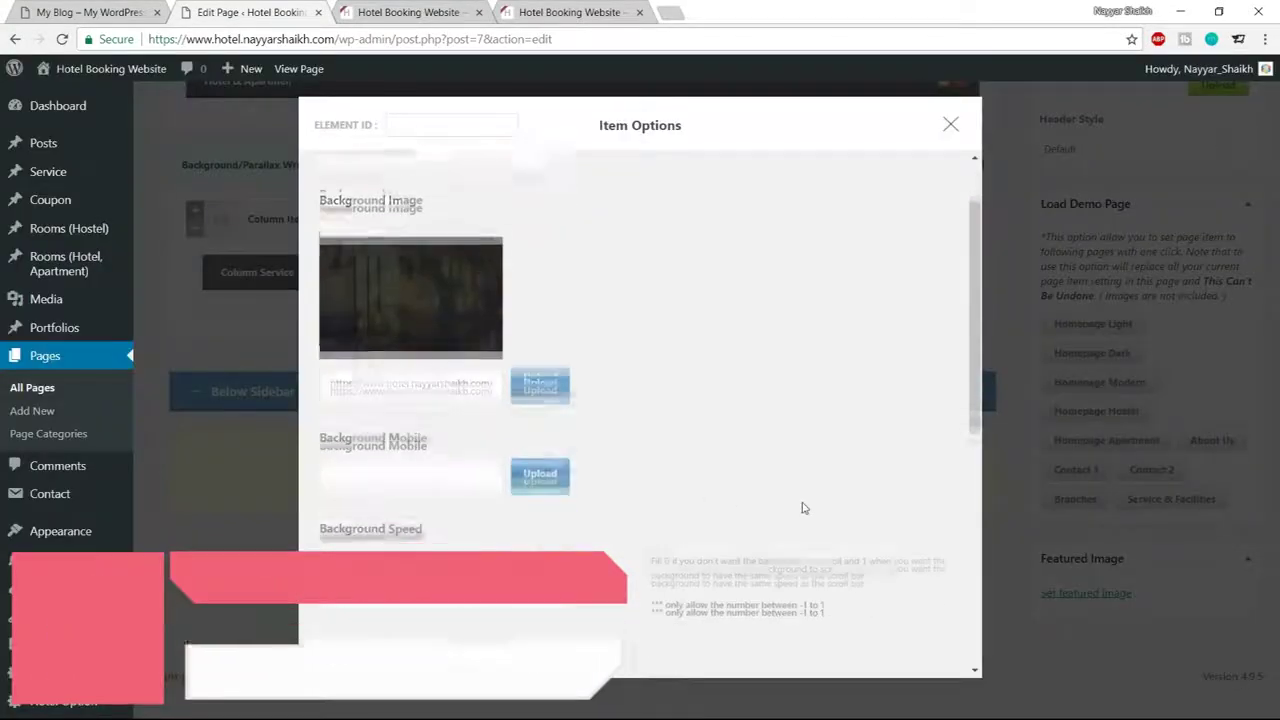
scroll(802, 508, down, 5)
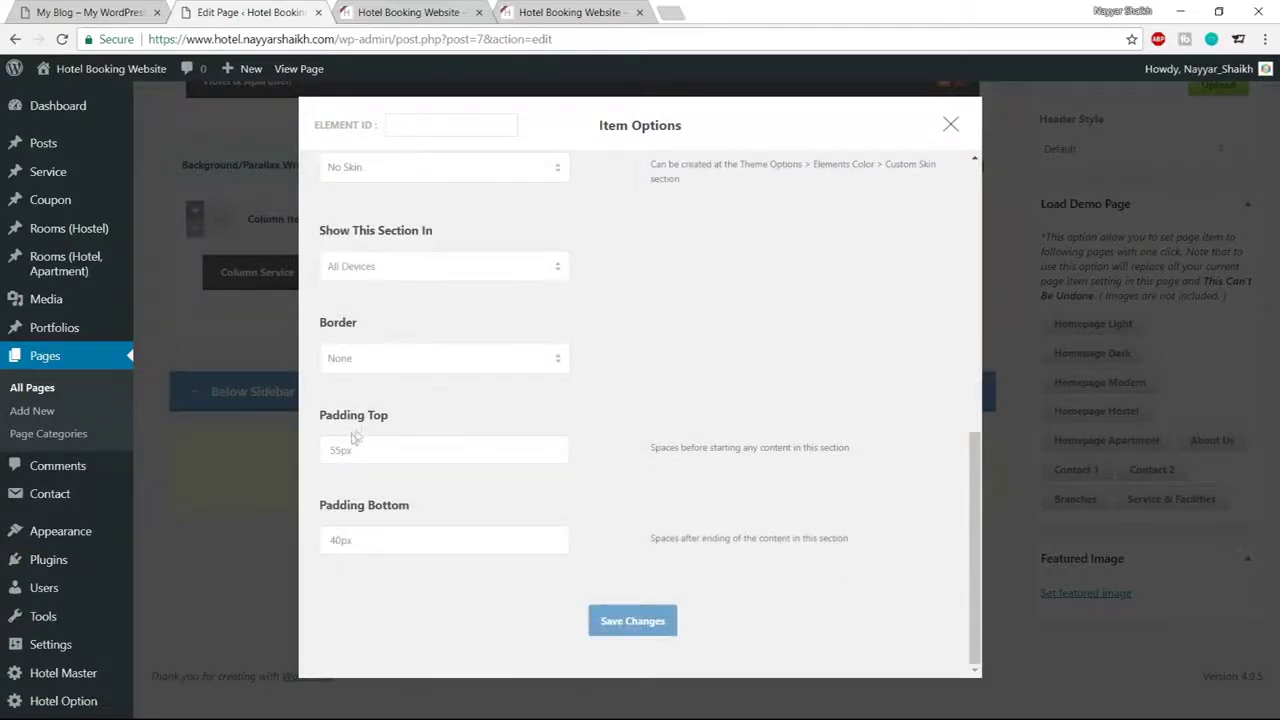
drag(340, 453, 322, 449)
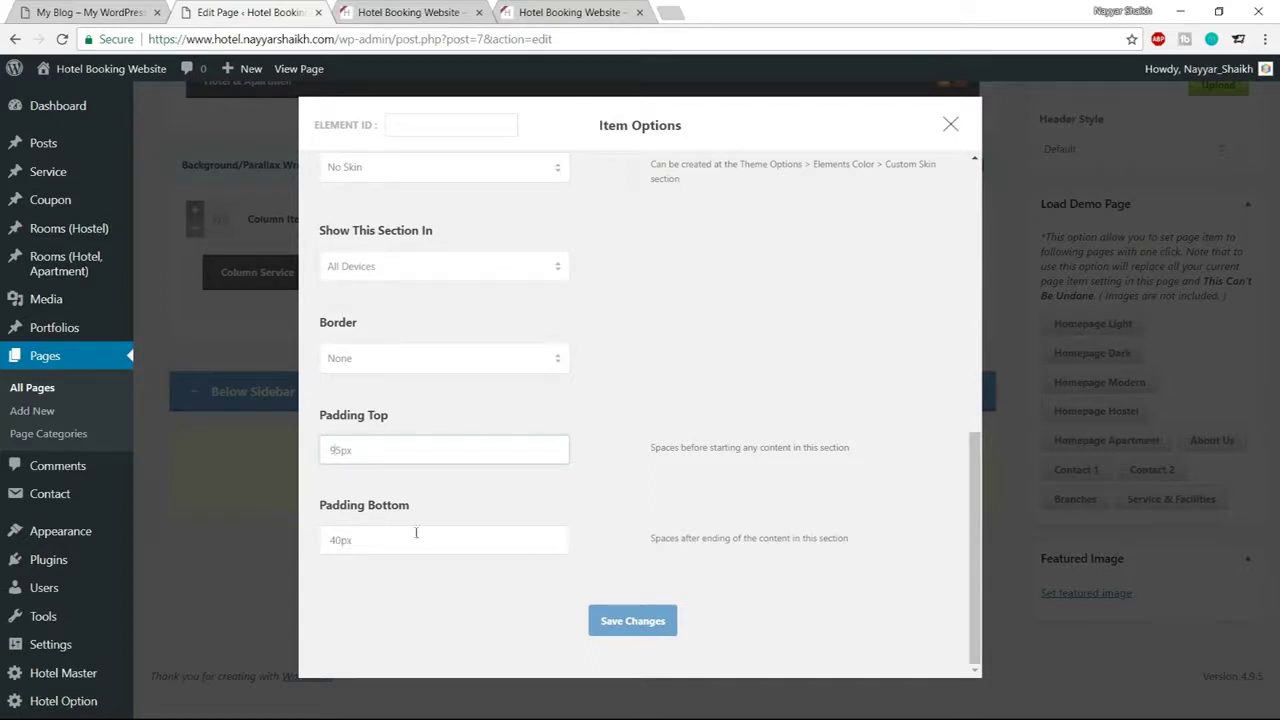
click(648, 622)
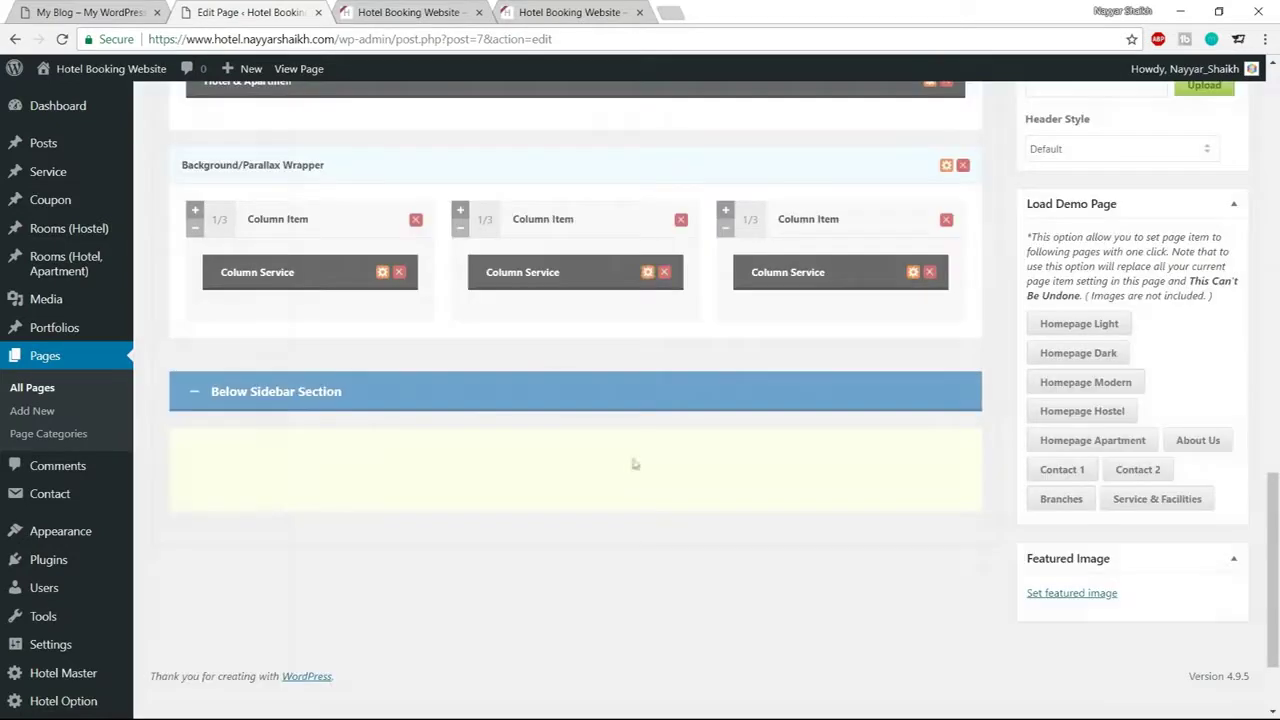
Set the first Column Service item's Media Type to Image
click(383, 273)
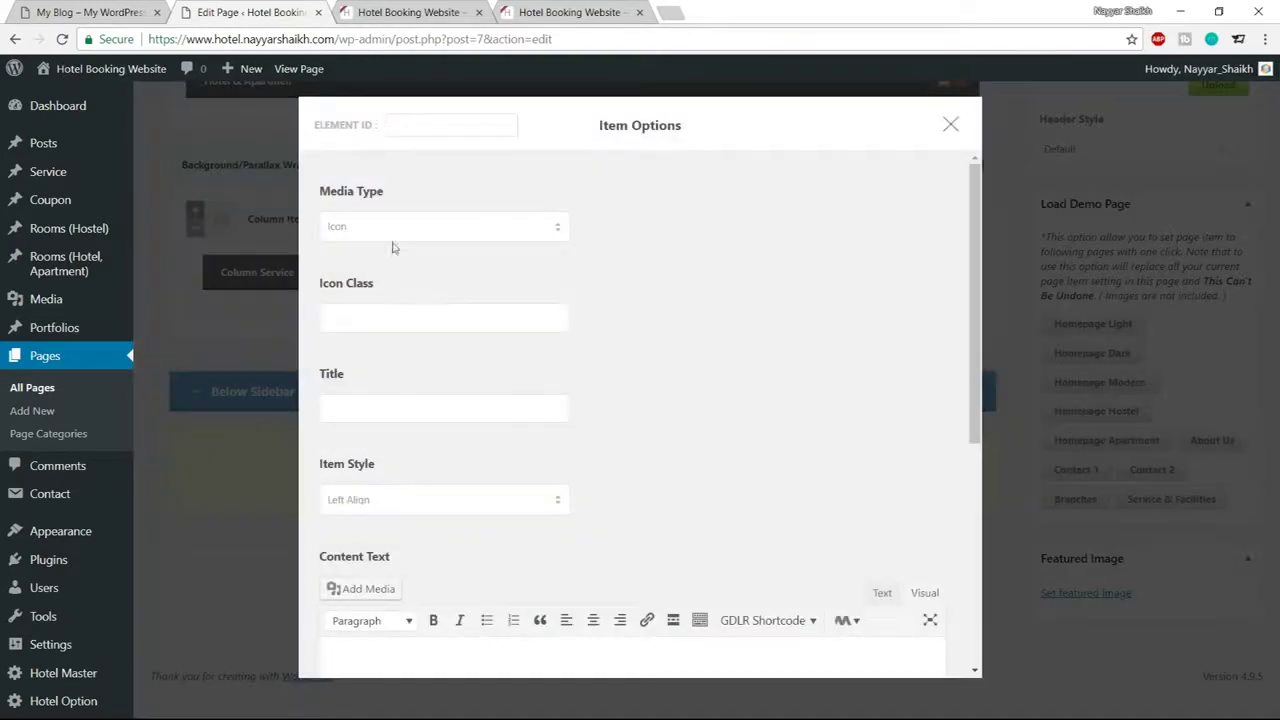
click(402, 230)
click(395, 260)
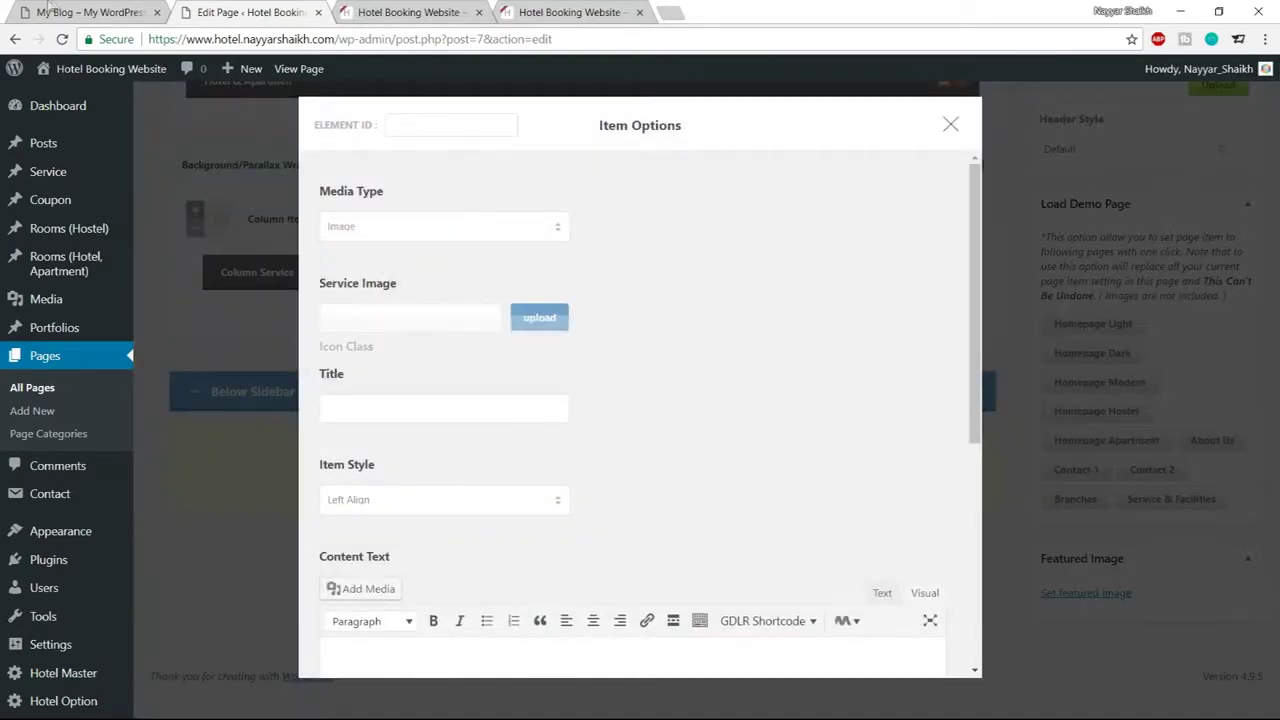
click(80, 12)
scroll(345, 200, up, 2)
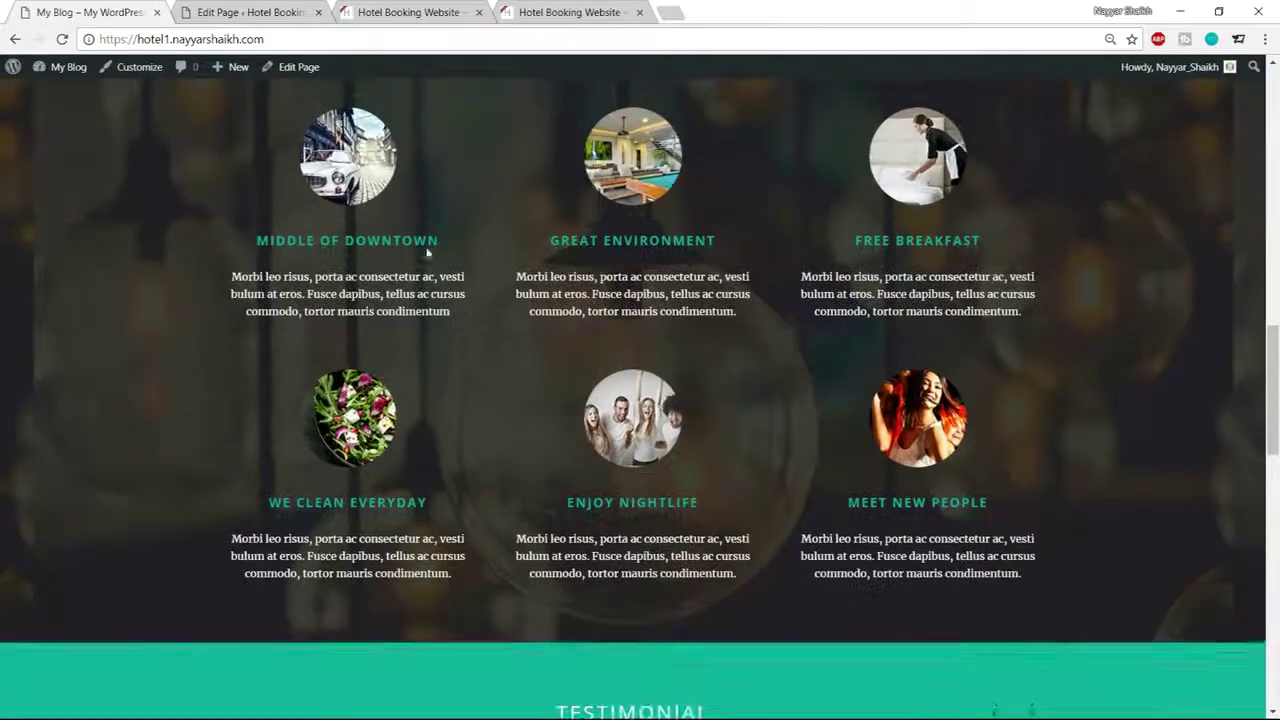
click(250, 12)
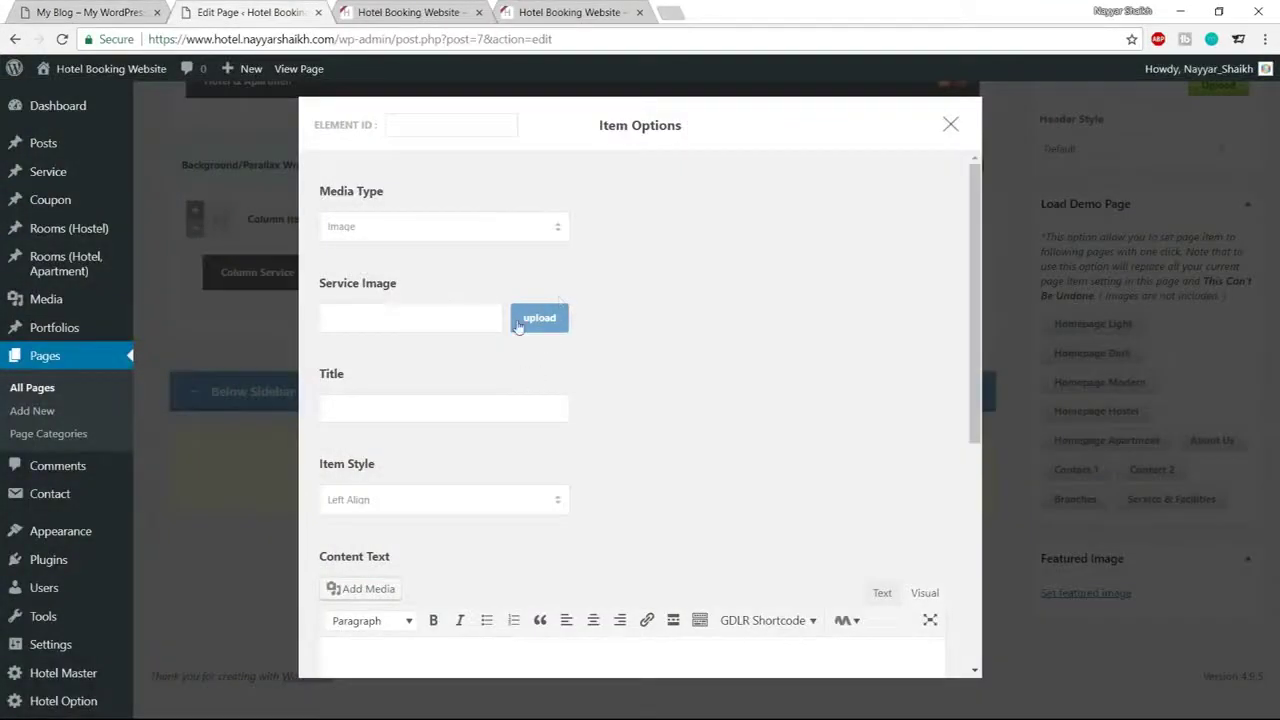
Upload hostel-service-1, -2 and -3 and use hostel-service-1 as the service image
click(538, 318)
click(87, 139)
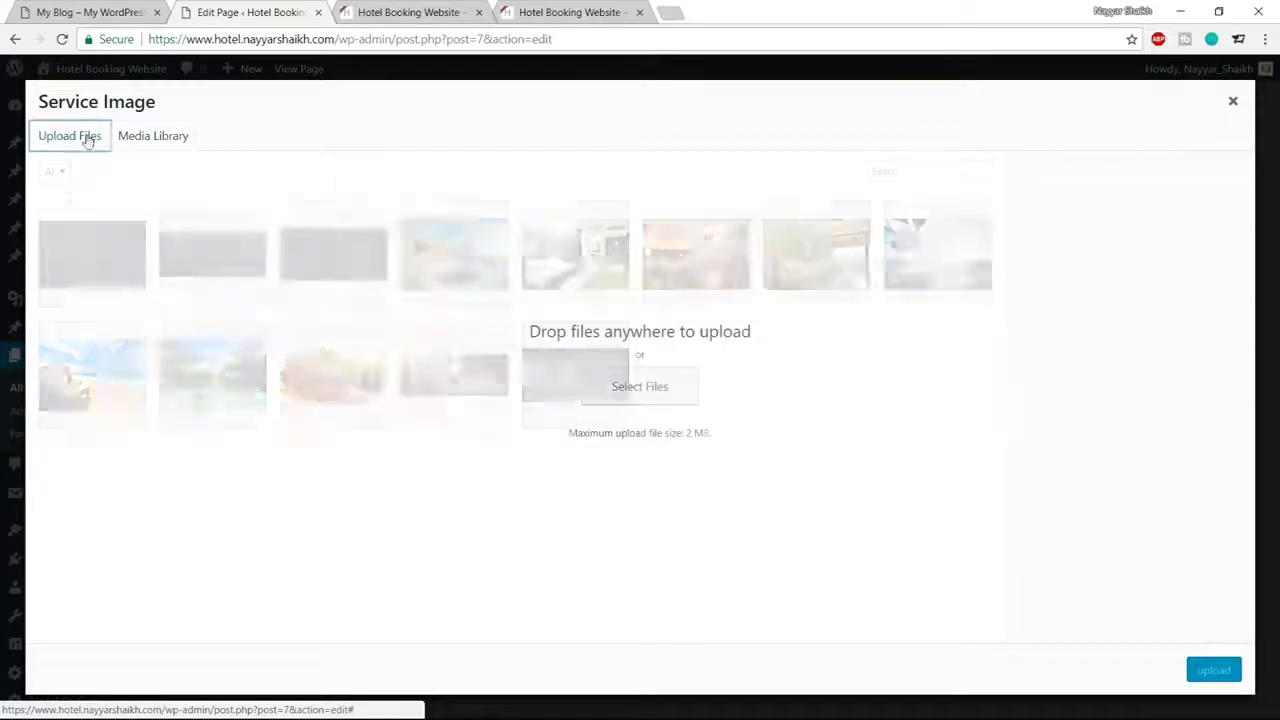
click(662, 403)
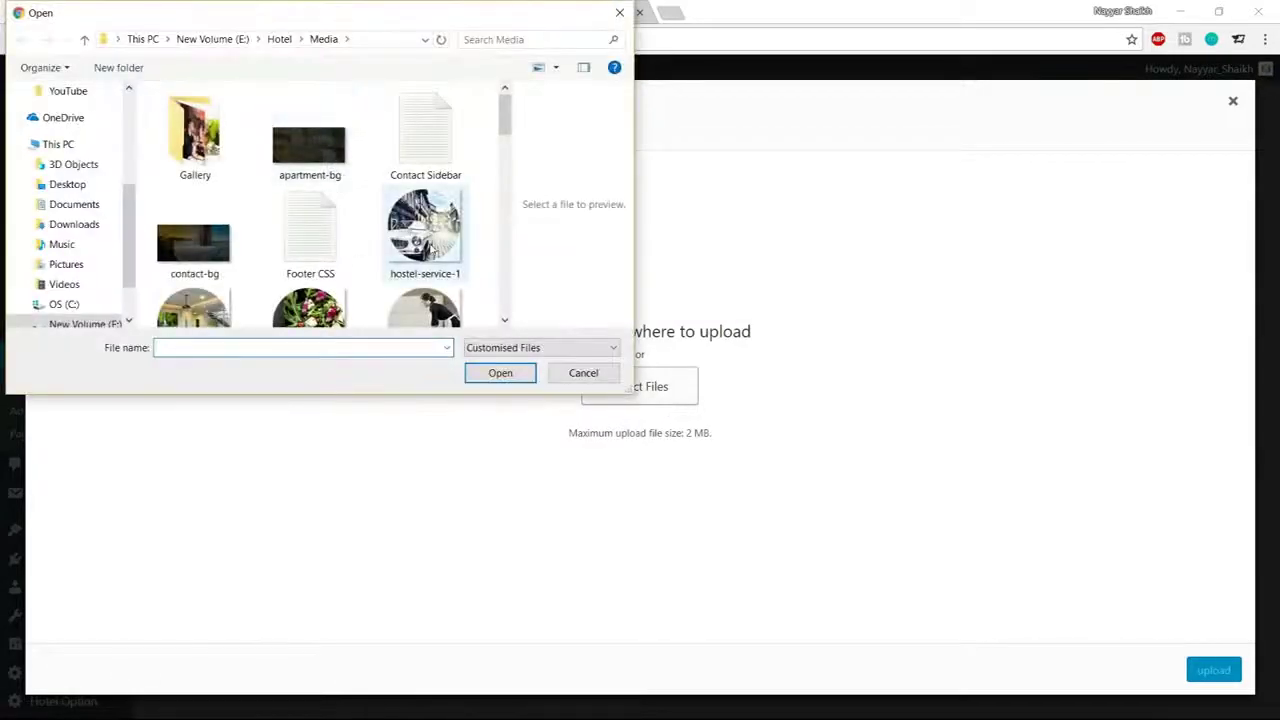
click(425, 225)
scroll(425, 230, down, 1)
ctrl+click(194, 255)
ctrl+click(340, 255)
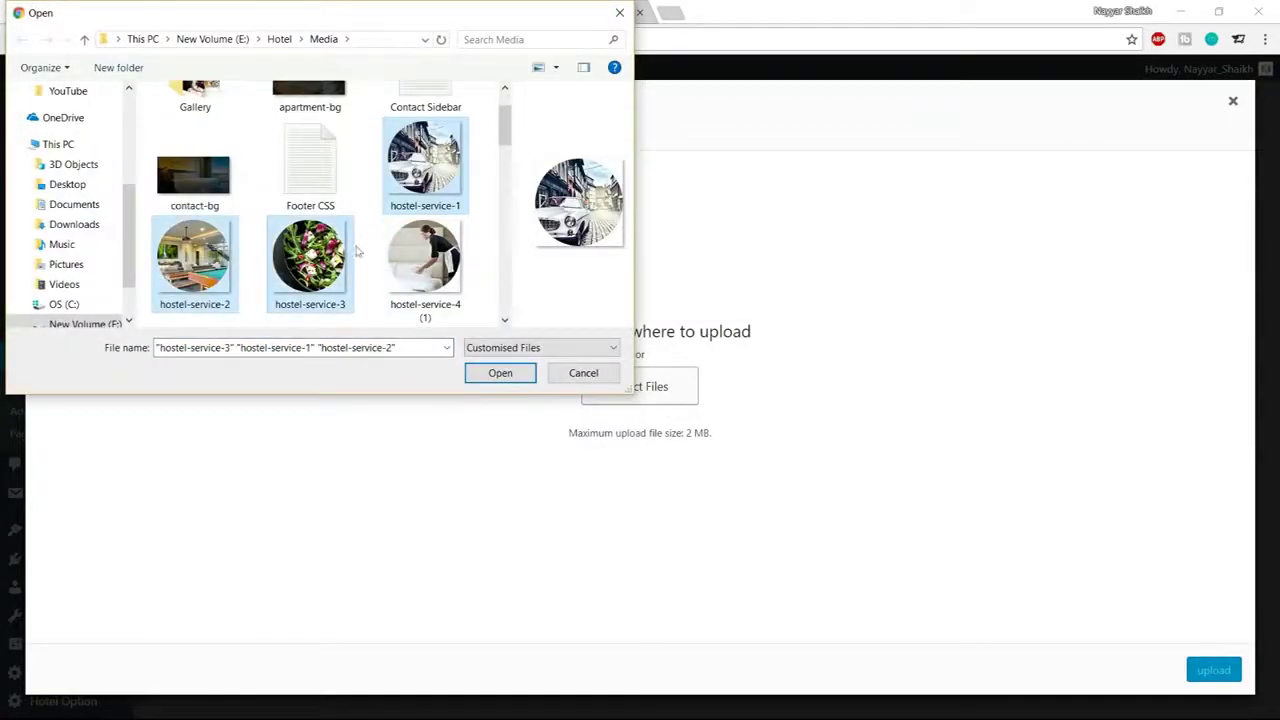
click(500, 372)
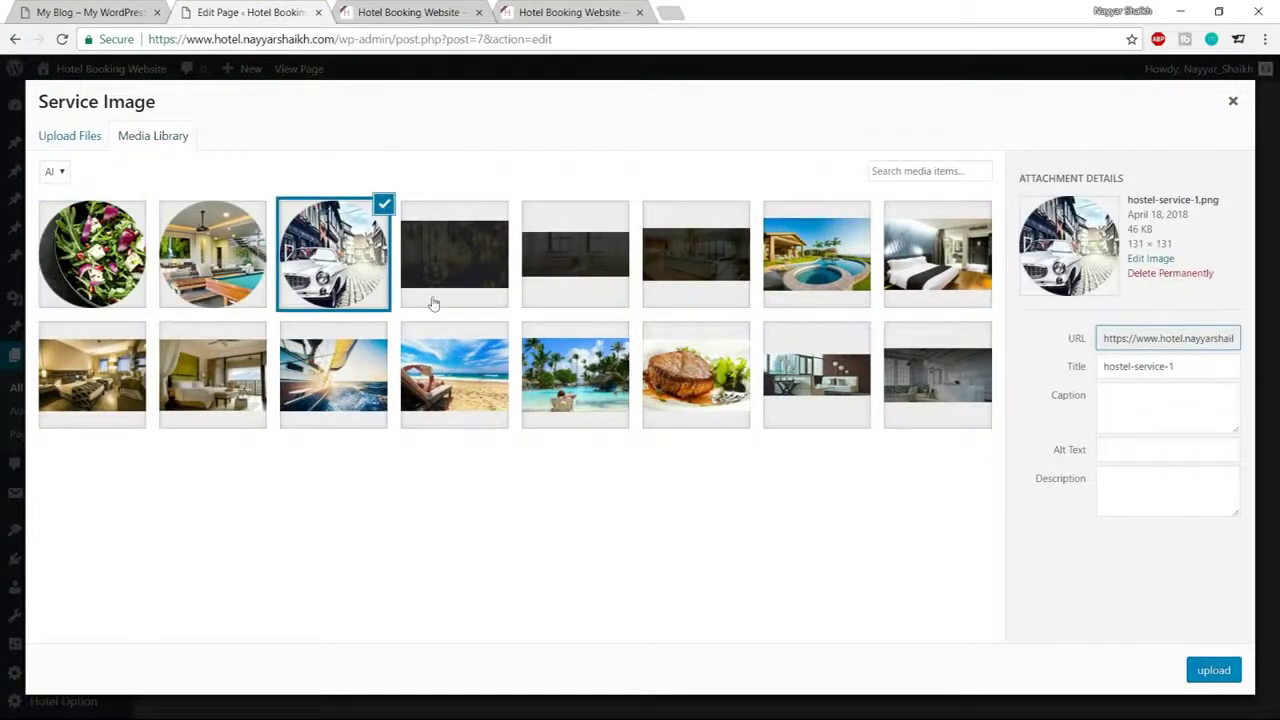
click(1200, 672)
Title the service 'MIDDLE OF DOWNTOWN' and choose the Center Align (Round Thumbnail) style
scroll(660, 410, down, 1)
click(447, 466)
click(90, 12)
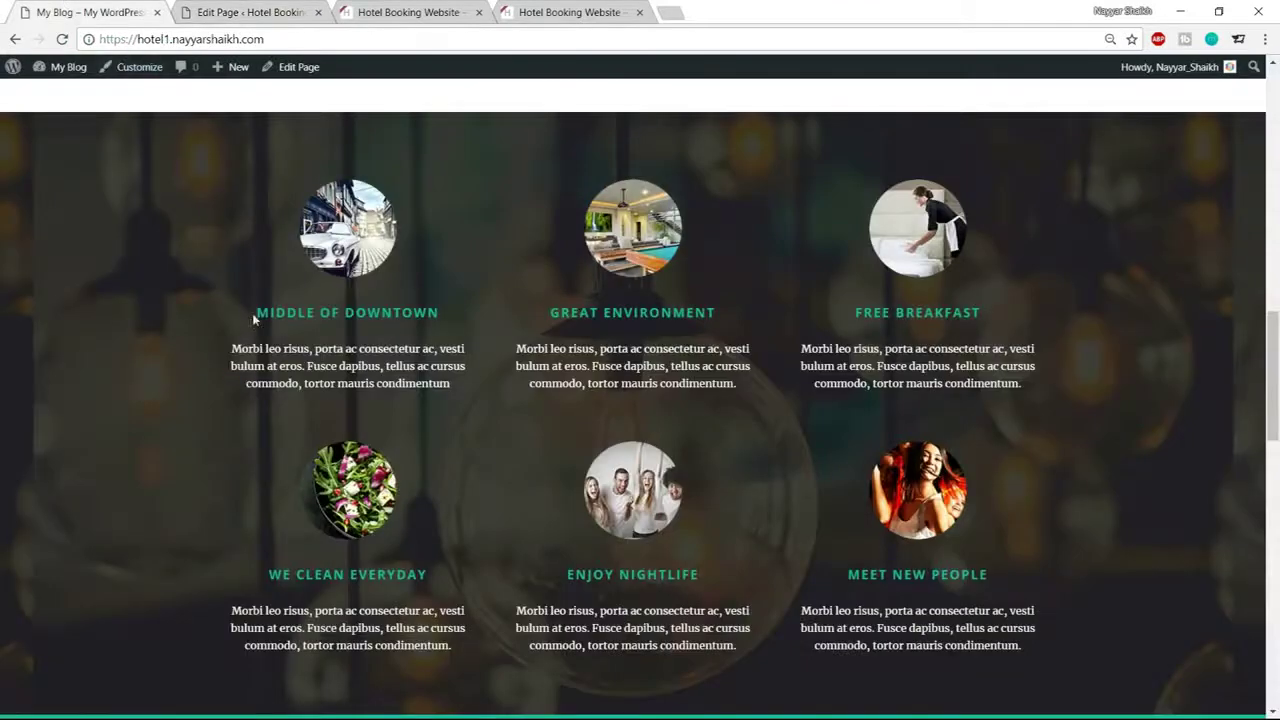
drag(256, 313, 453, 313)
key(ctrl+c)
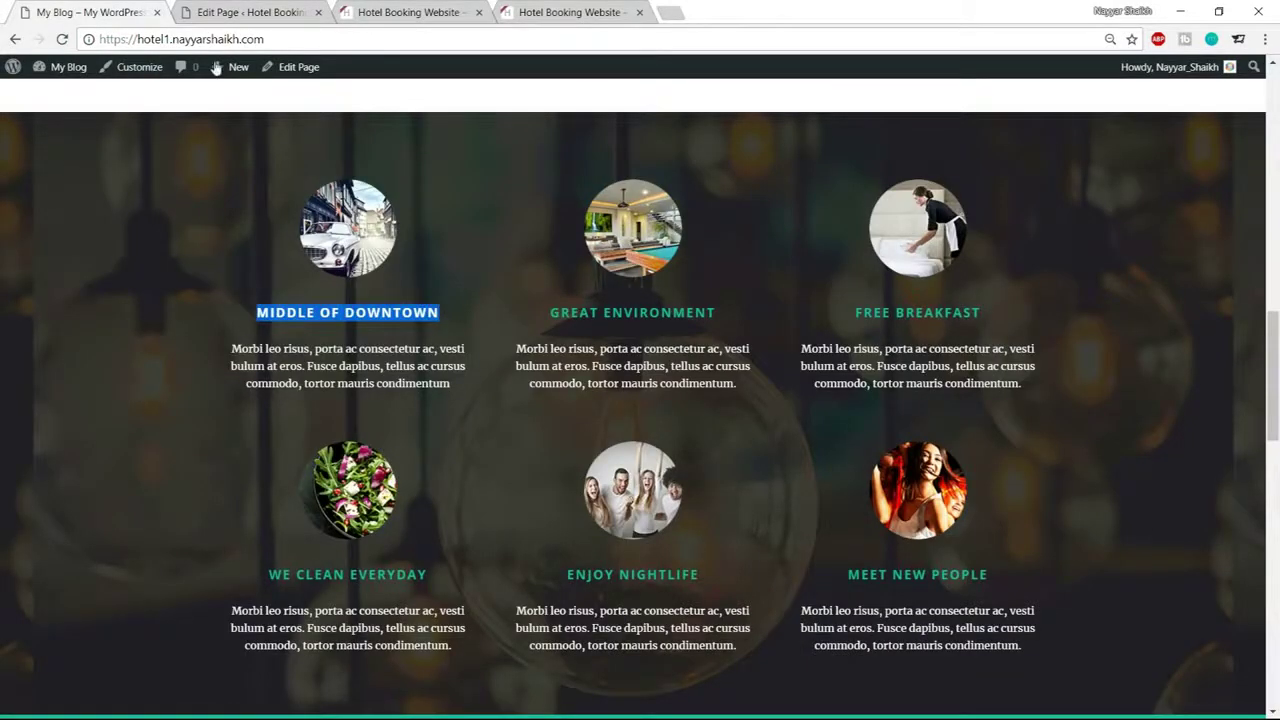
click(250, 12)
click(400, 462)
key(ctrl+v)
scroll(710, 445, down, 1)
scroll(710, 445, down, 1)
click(440, 392)
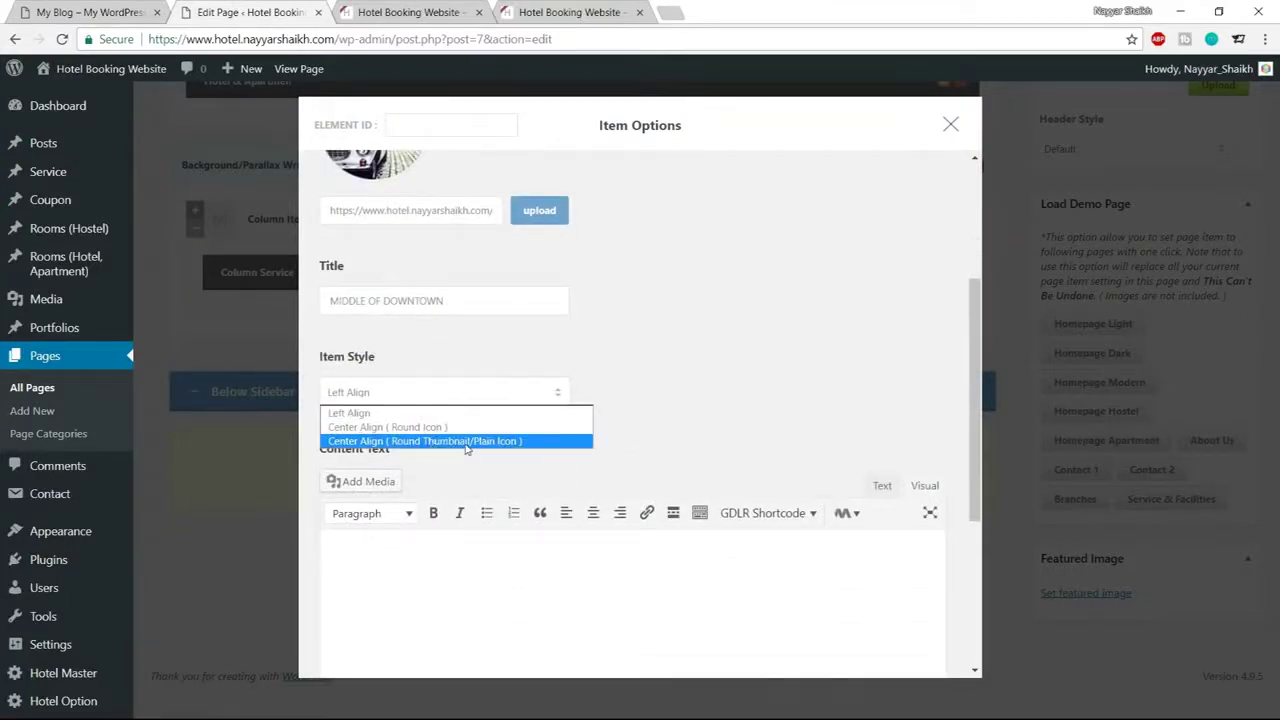
click(466, 441)
Paste the demo description into Content Text and clear the 20px Margin Bottom value
scroll(629, 420, down, 1)
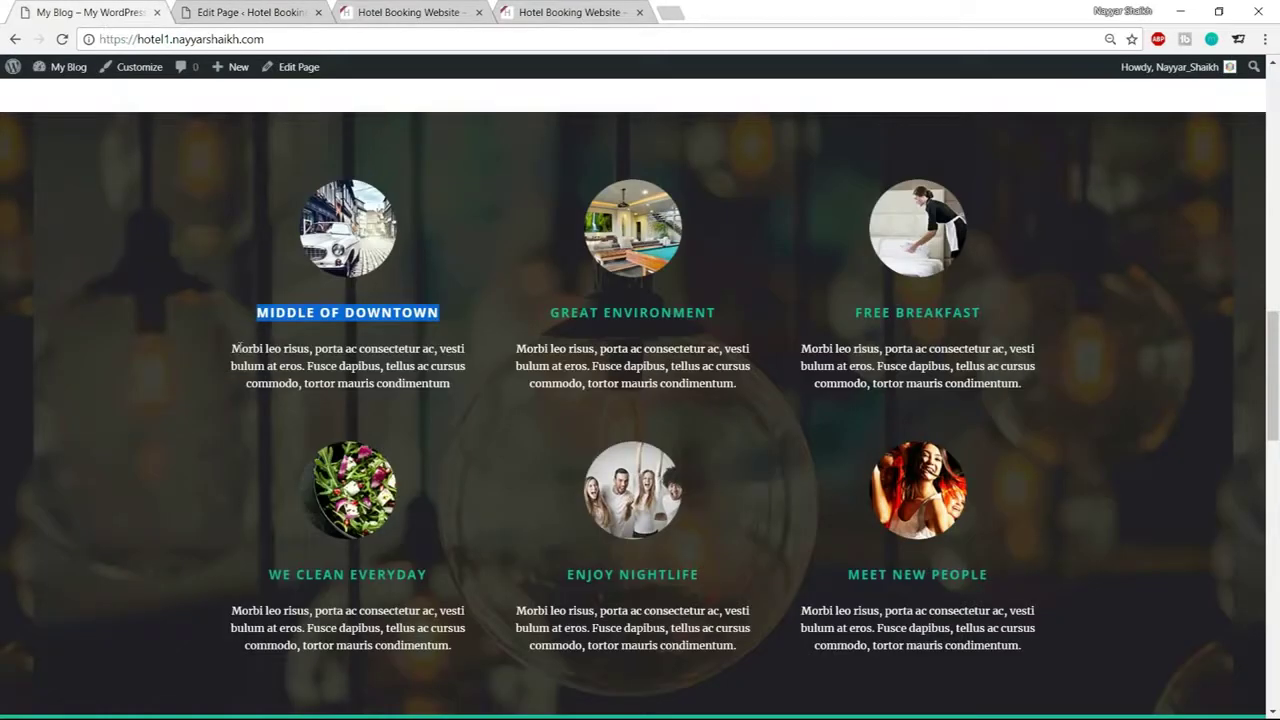
drag(237, 348, 450, 384)
key(ctrl+c)
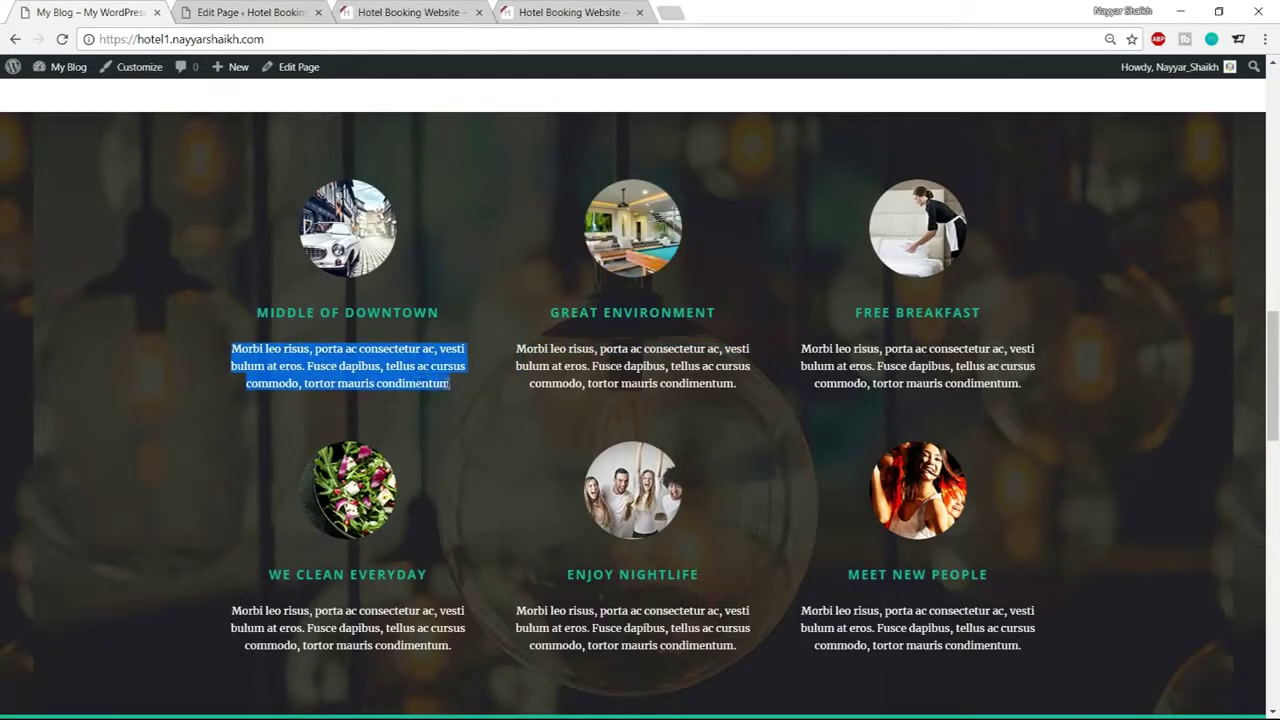
click(272, 14)
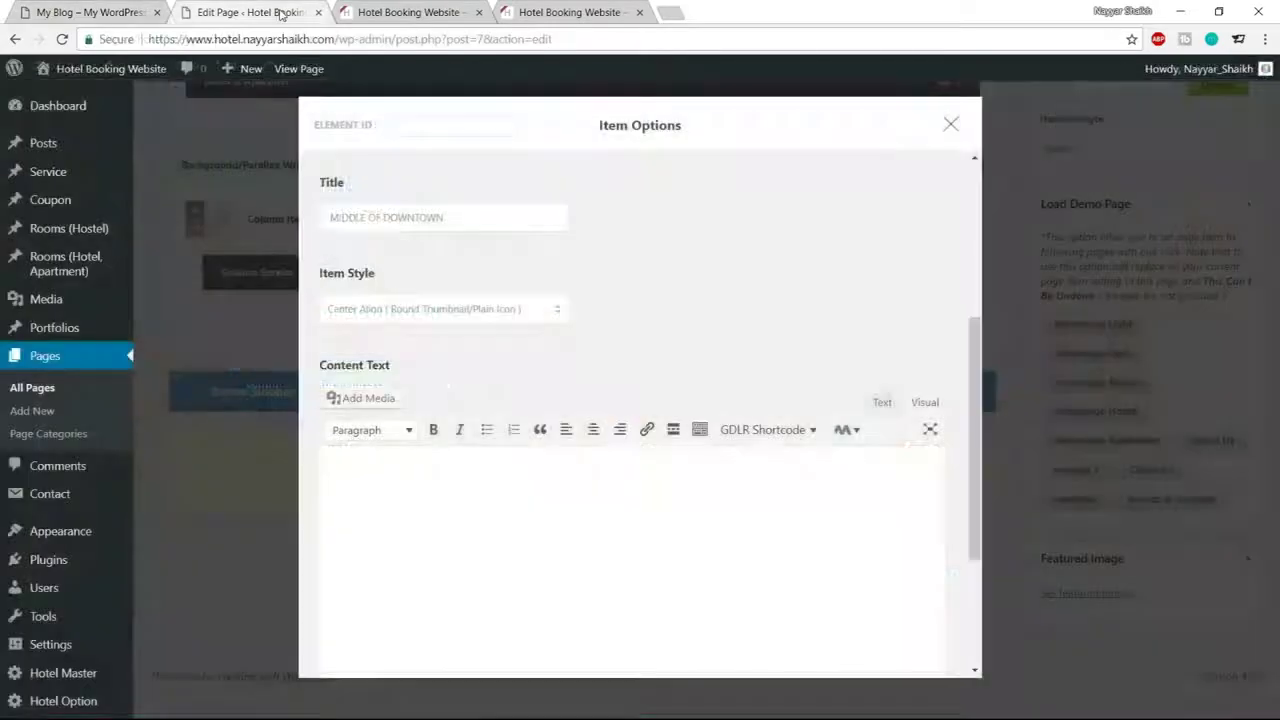
click(883, 406)
click(714, 520)
key(ctrl+v)
scroll(726, 469, down, 3)
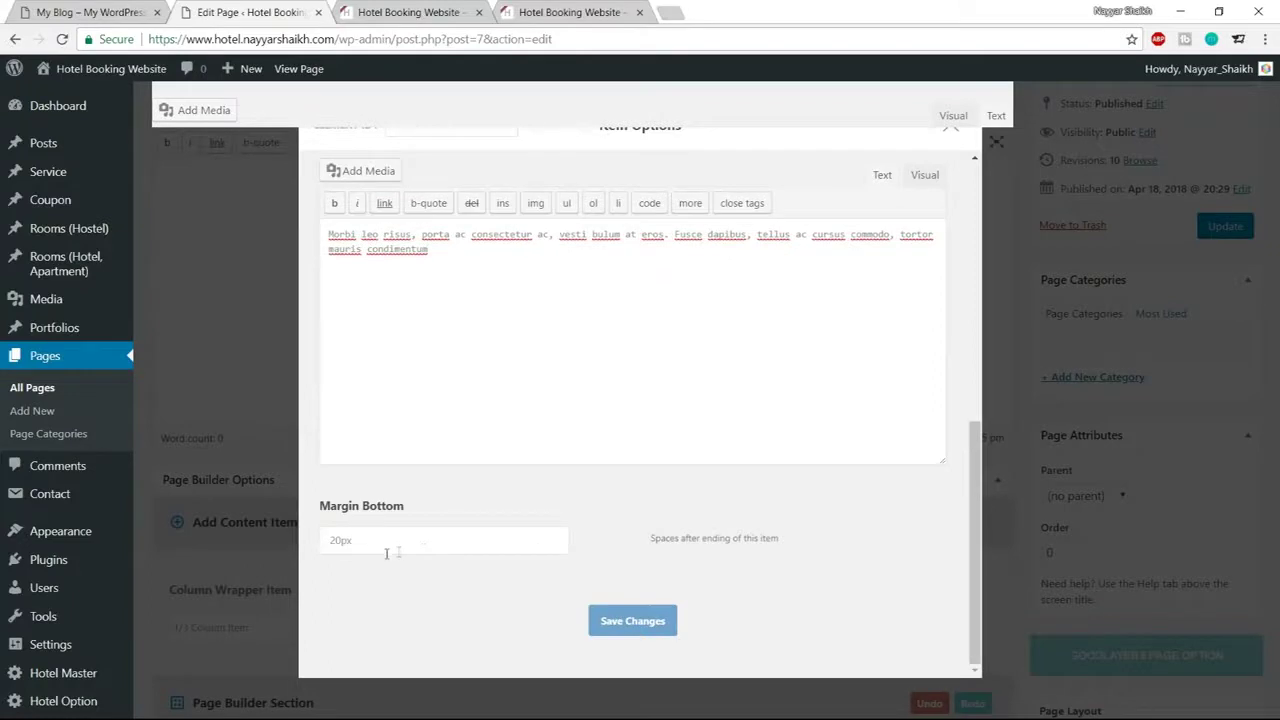
drag(353, 540, 305, 540)
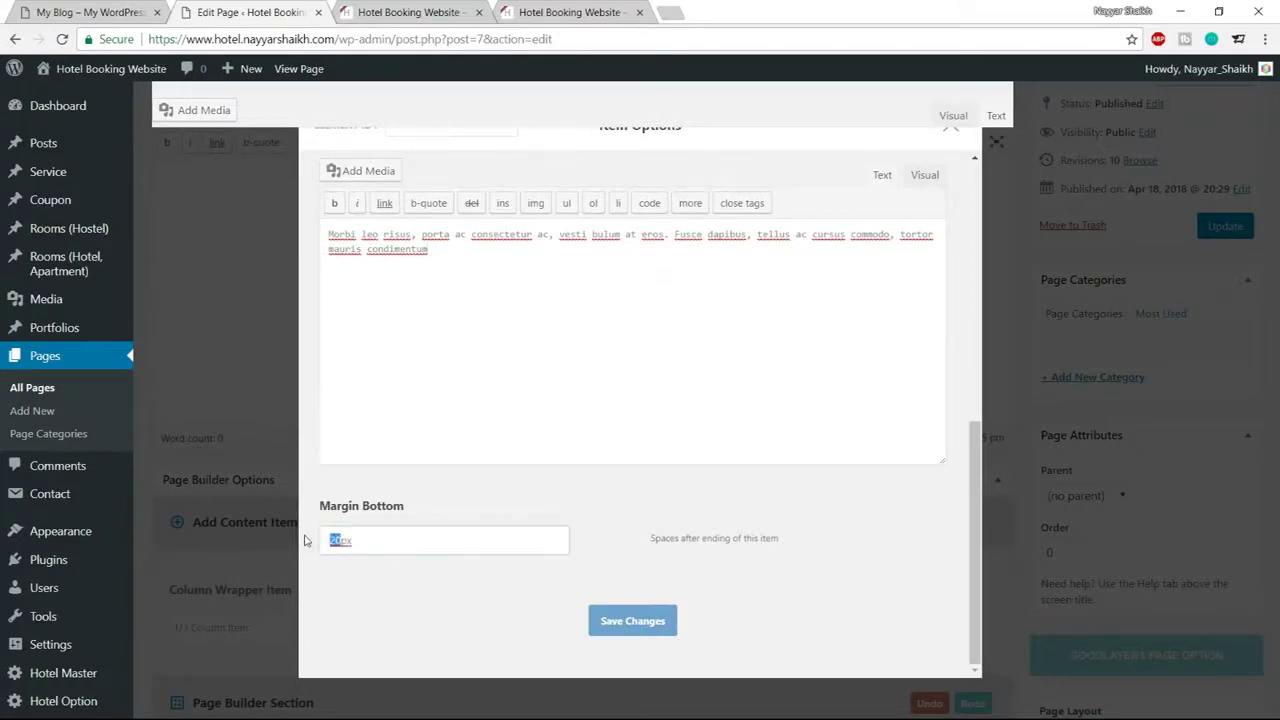
key(BackSpace)
Save the service item, update the Home page, and reload the live site to check it
click(622, 620)
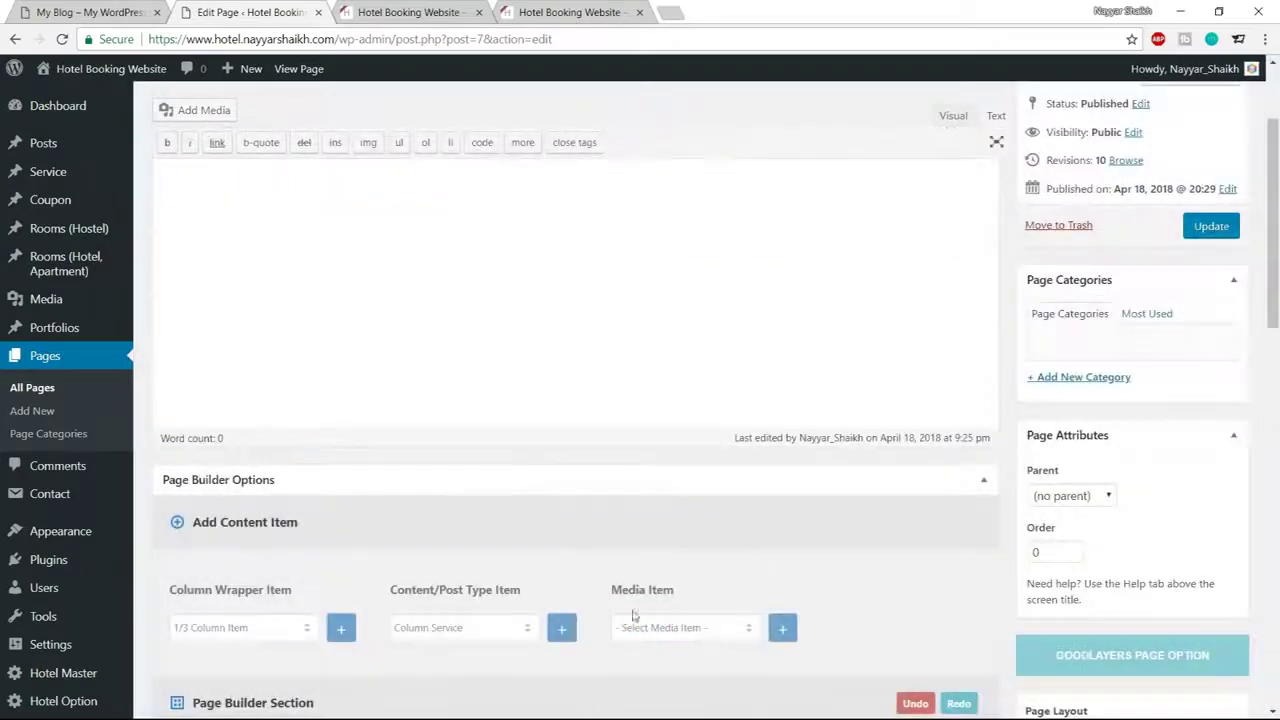
click(1214, 230)
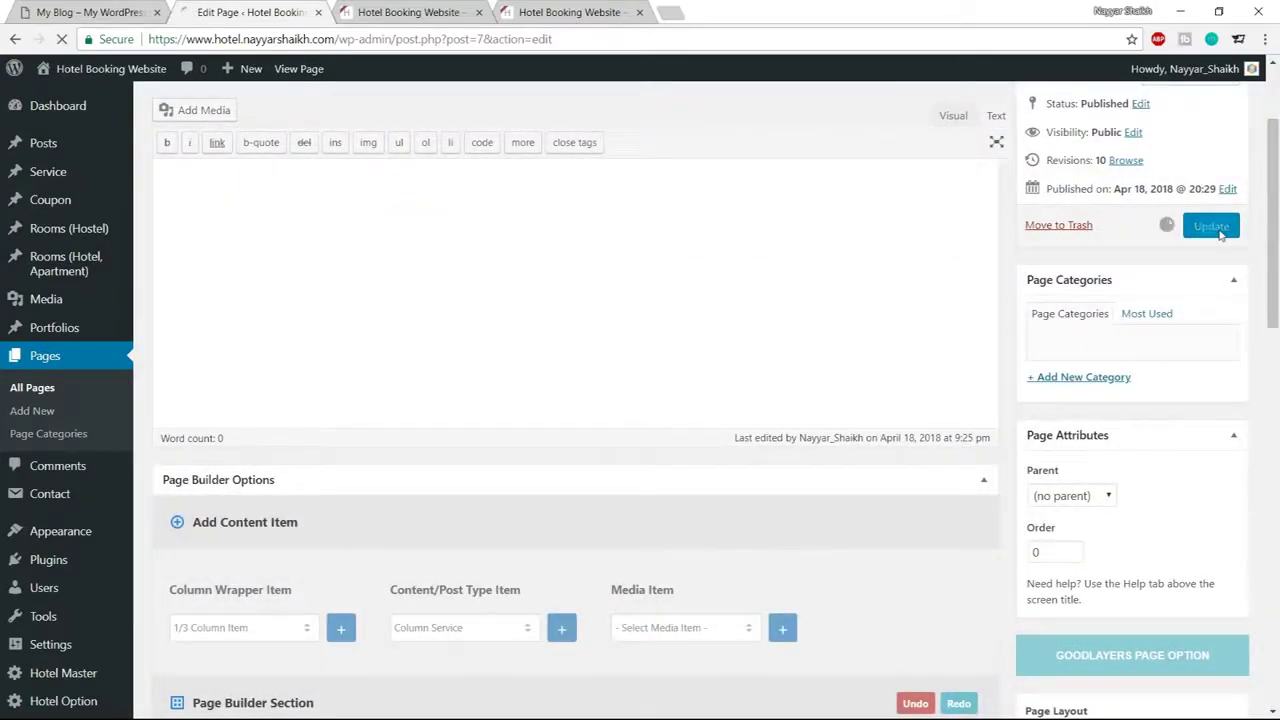
click(420, 12)
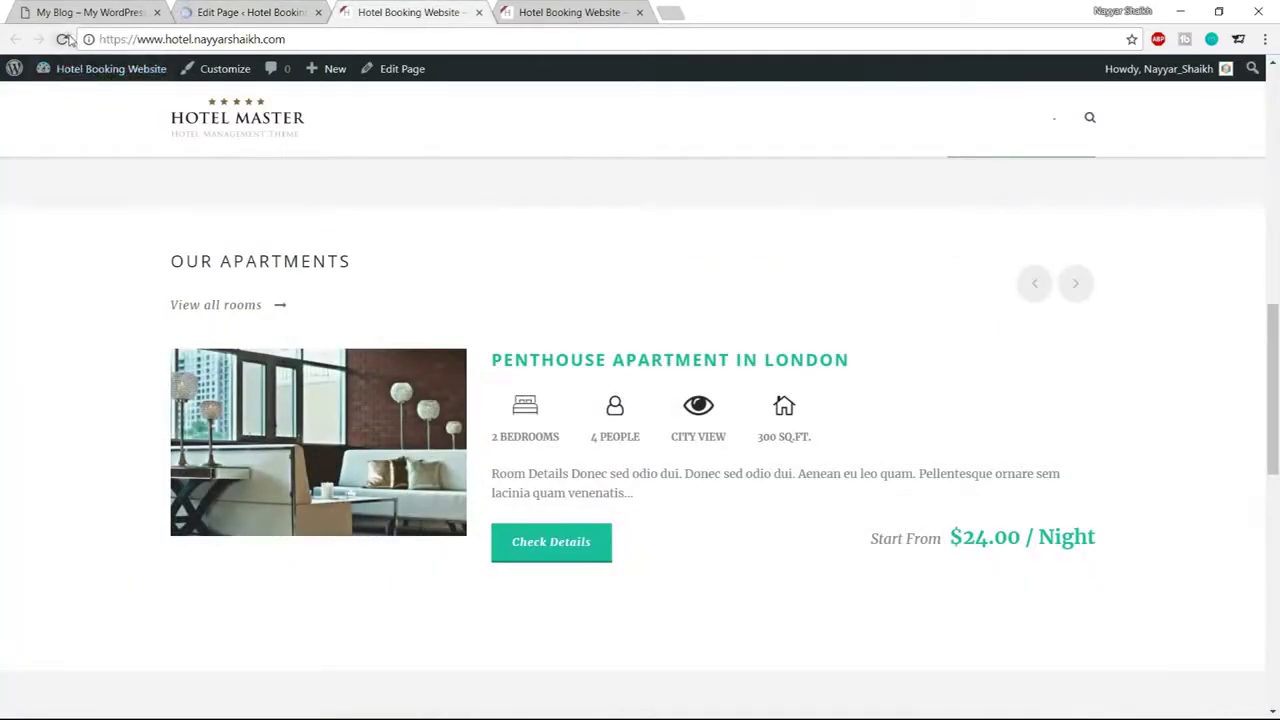
click(72, 68)
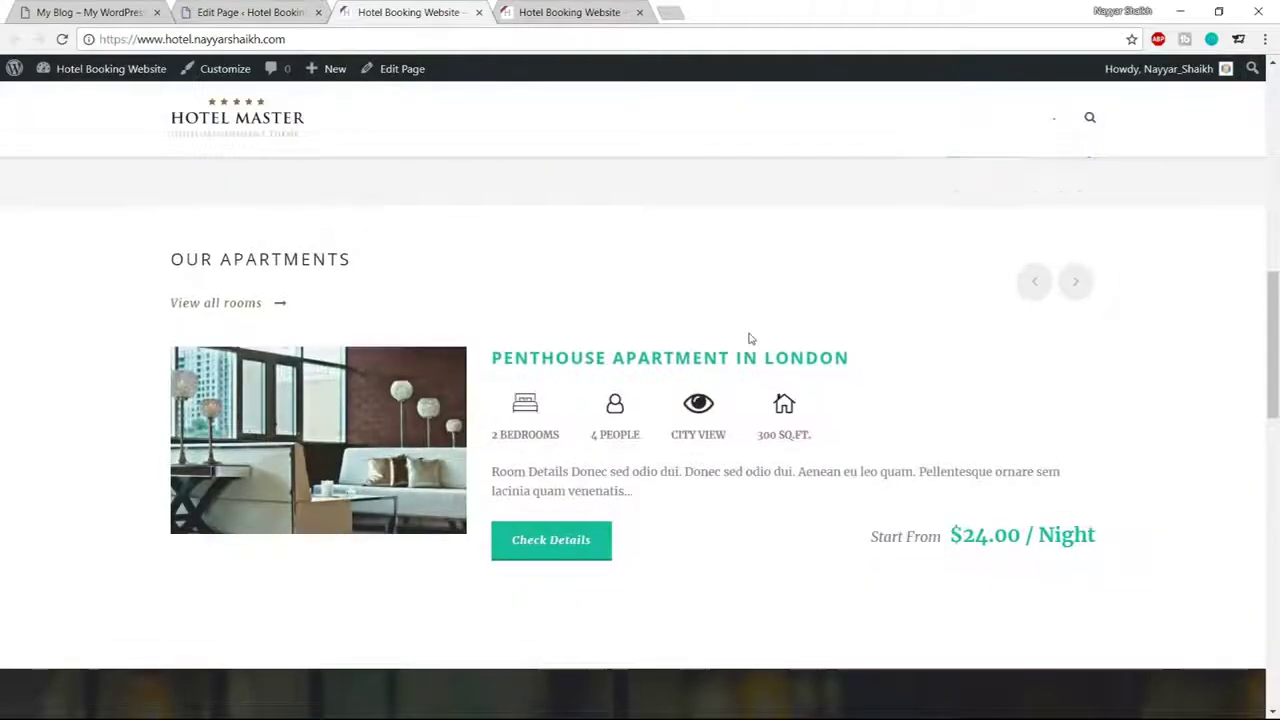
scroll(768, 358, down, 5)
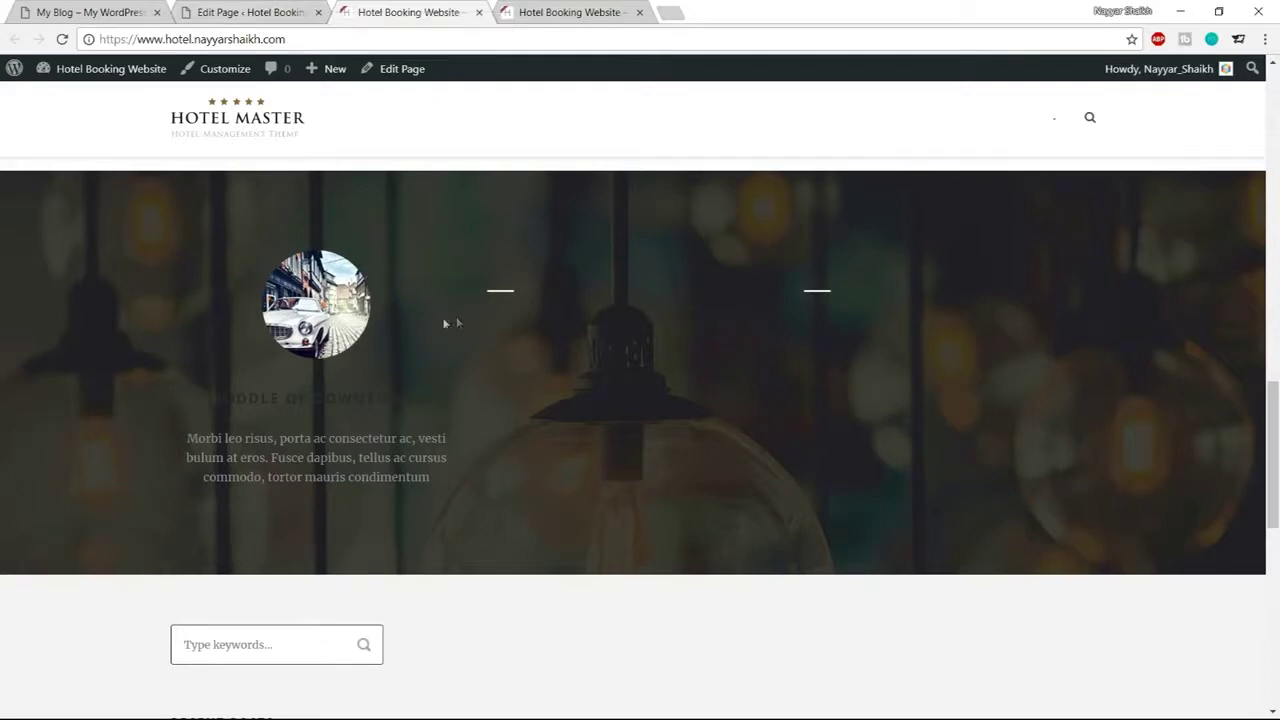
Add a new custom skin named Services in Hotel Master's Custom Skin settings
click(257, 10)
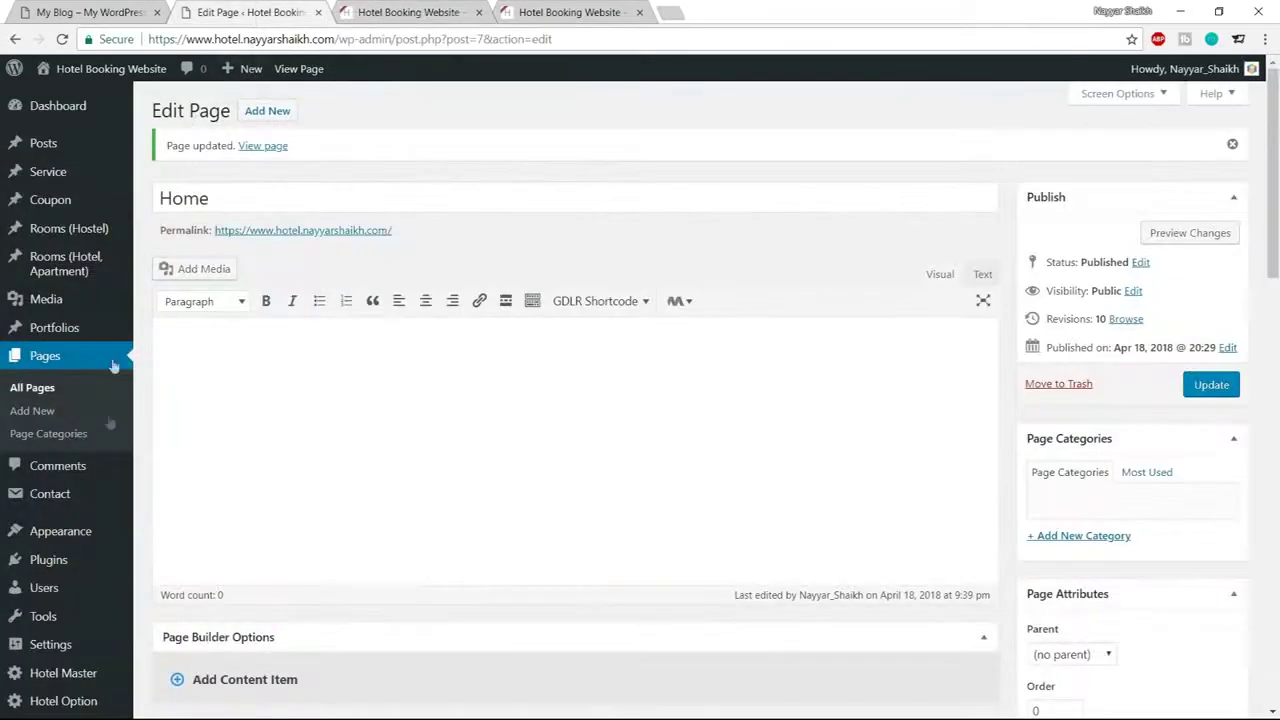
middle_click(40, 672)
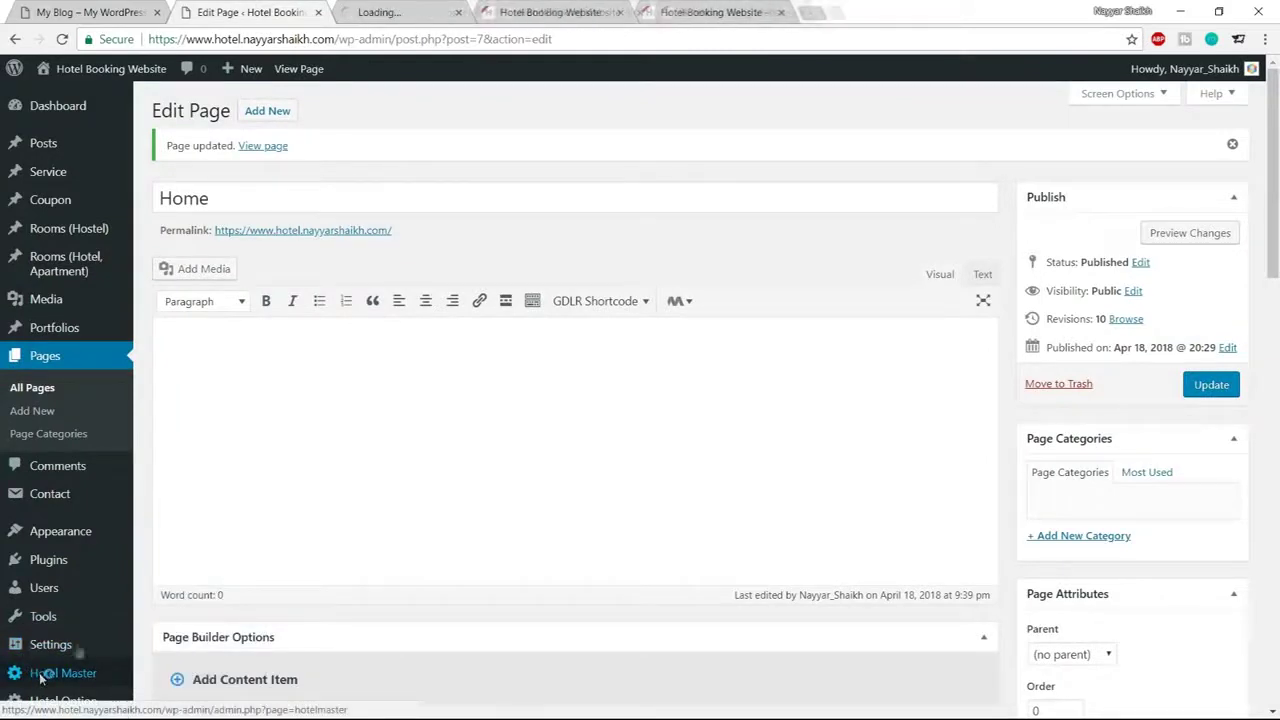
click(410, 12)
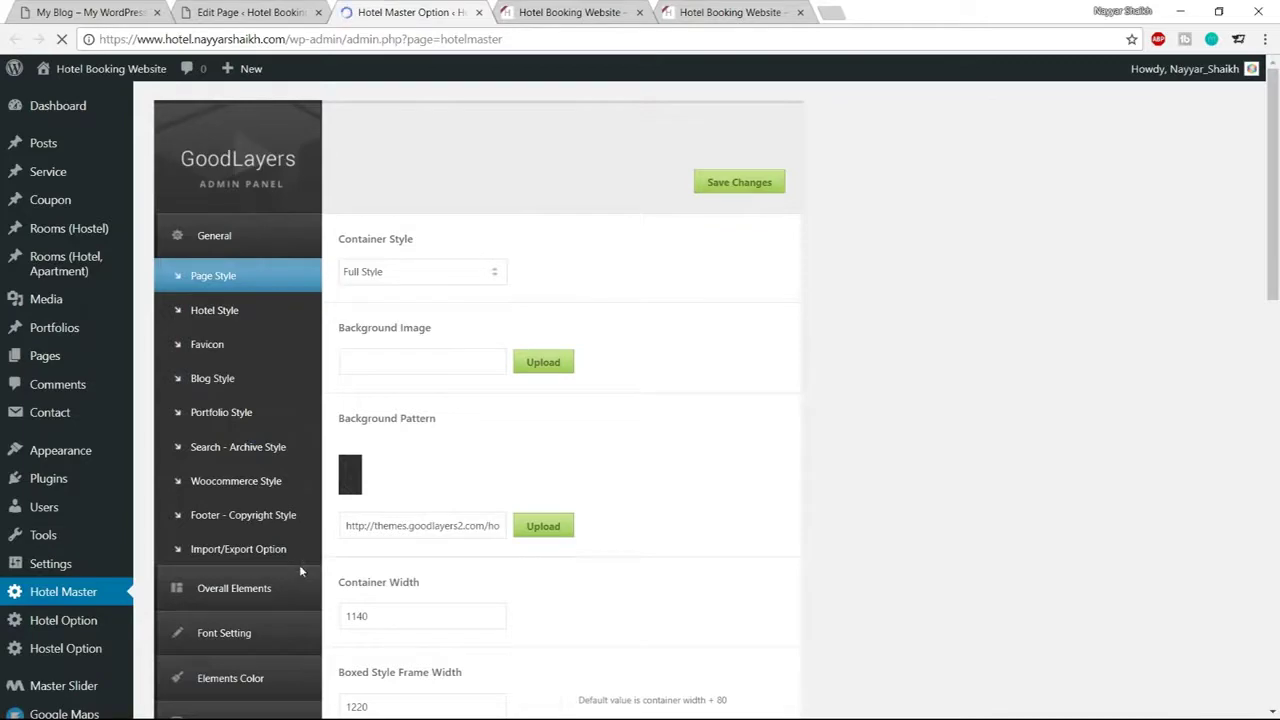
scroll(252, 668, down, 1)
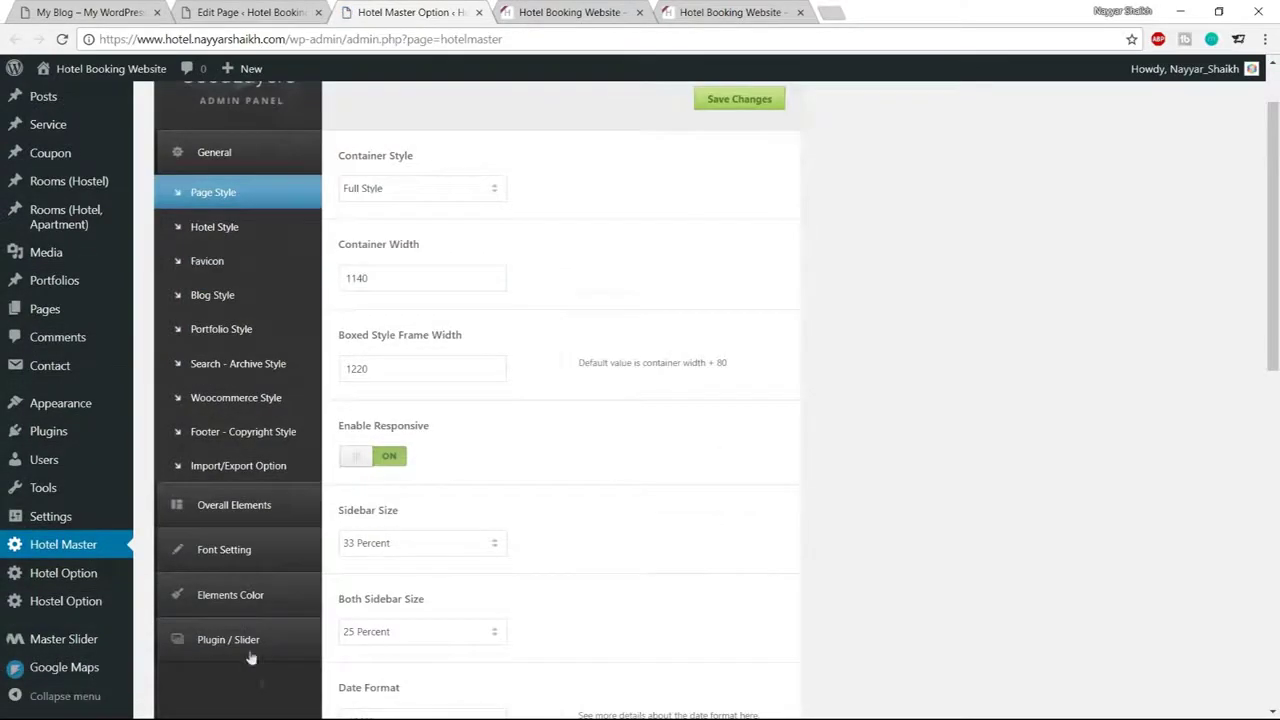
click(214, 592)
click(450, 262)
text(S)
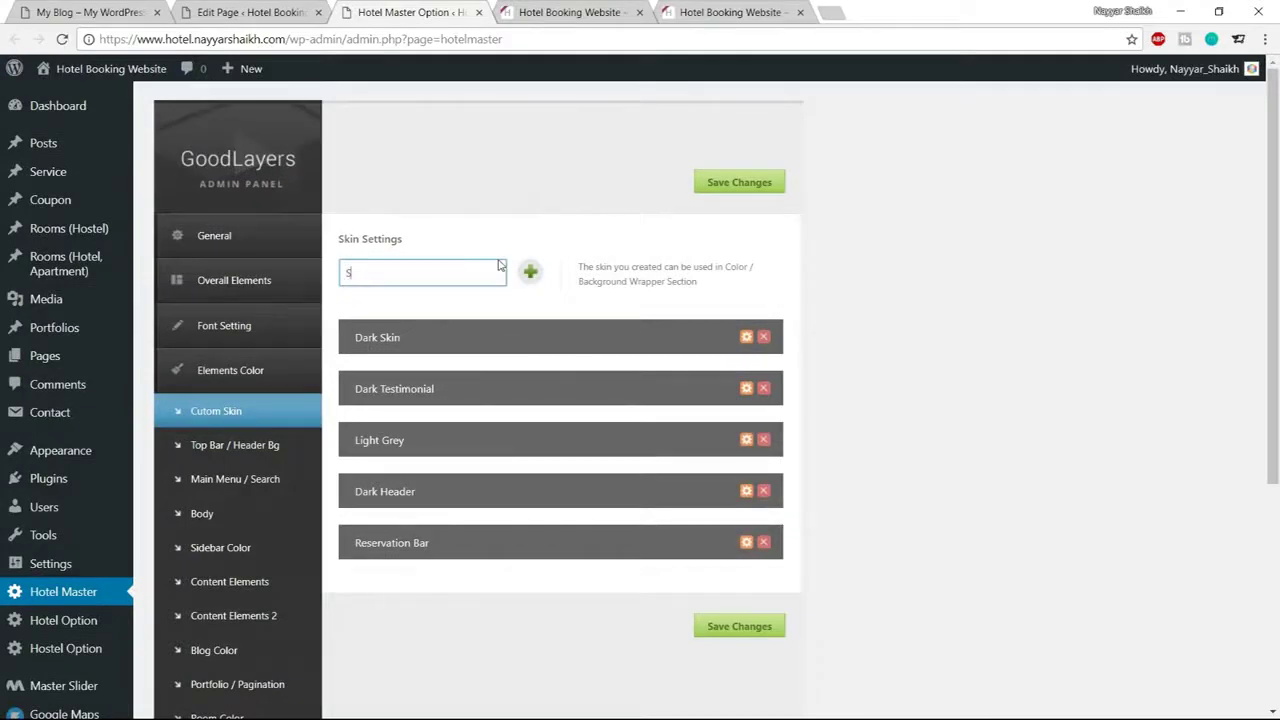
text(ervices)
click(530, 271)
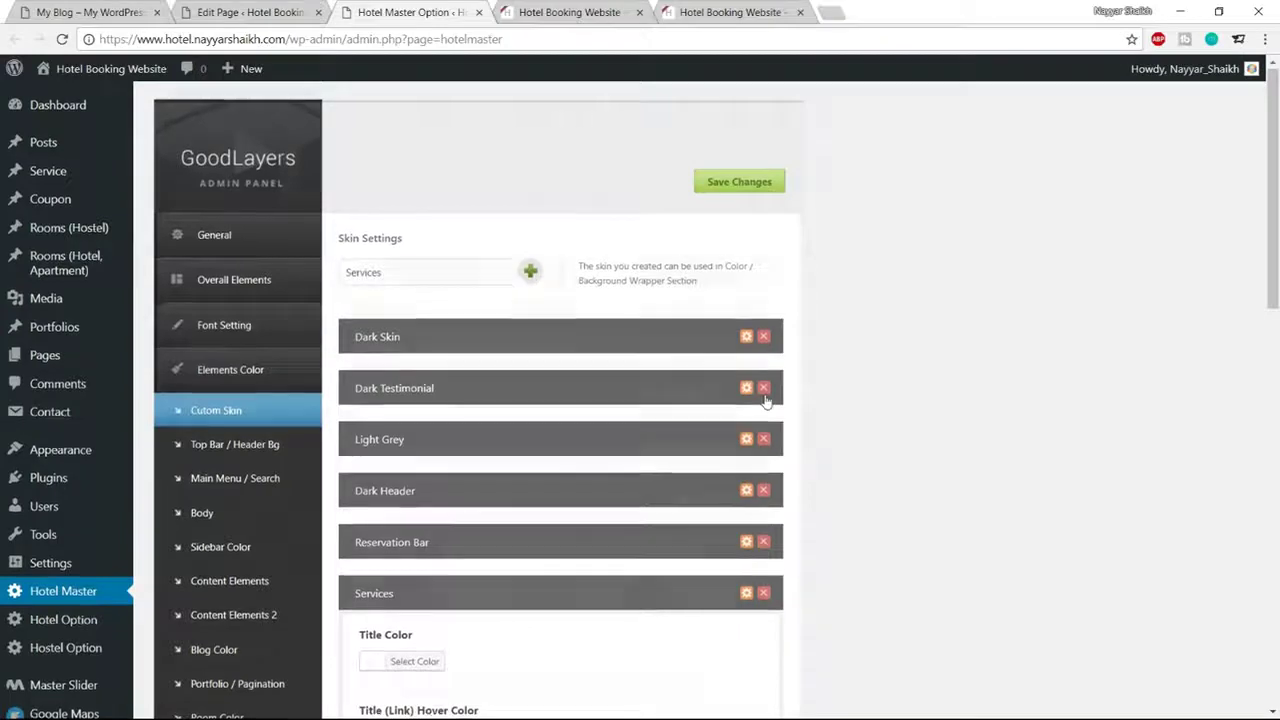
Set the Services skin's title colour to teal #1abc9c
scroll(766, 400, down, 3)
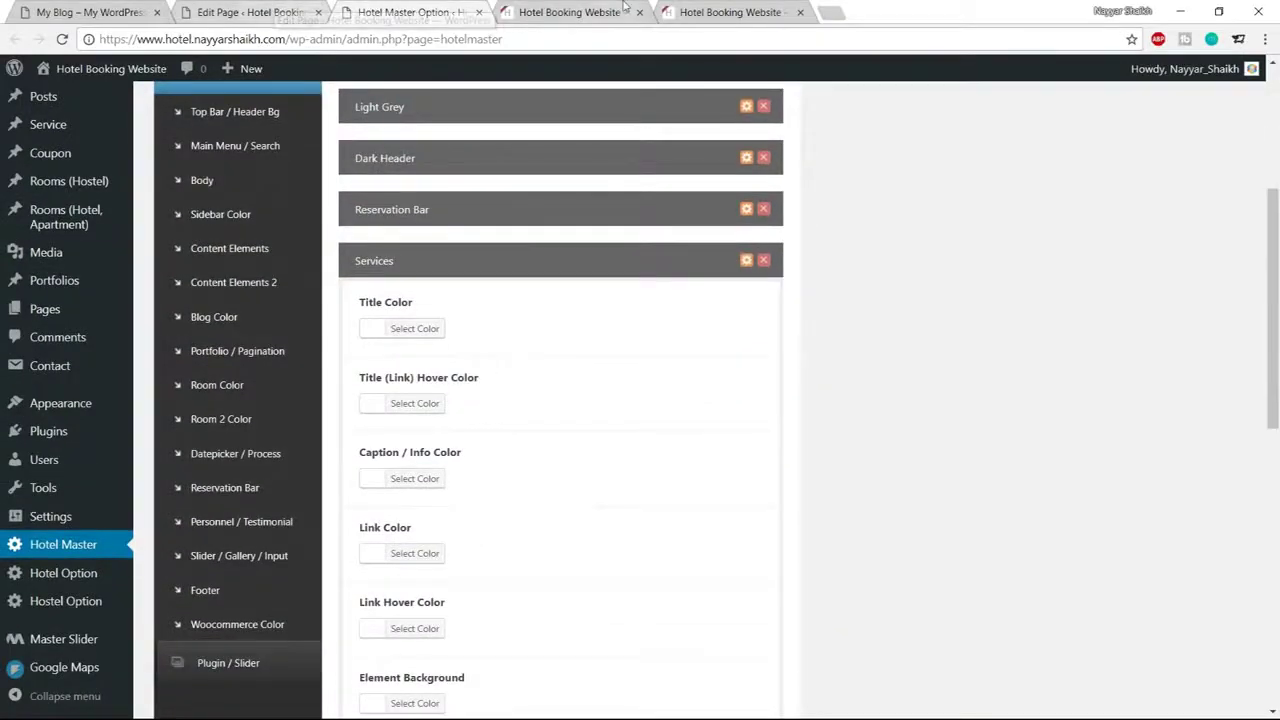
click(620, 12)
click(400, 12)
click(414, 328)
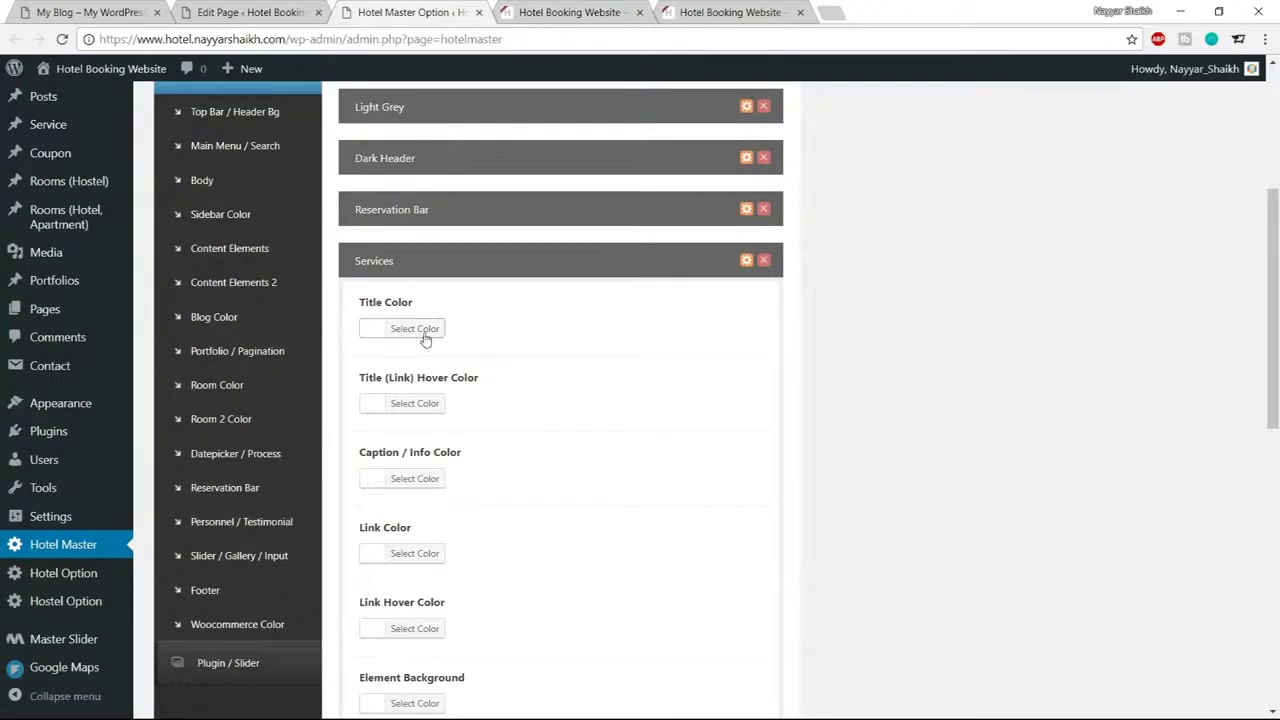
click(480, 328)
double_click(470, 331)
text(#13)
text(bc9c)
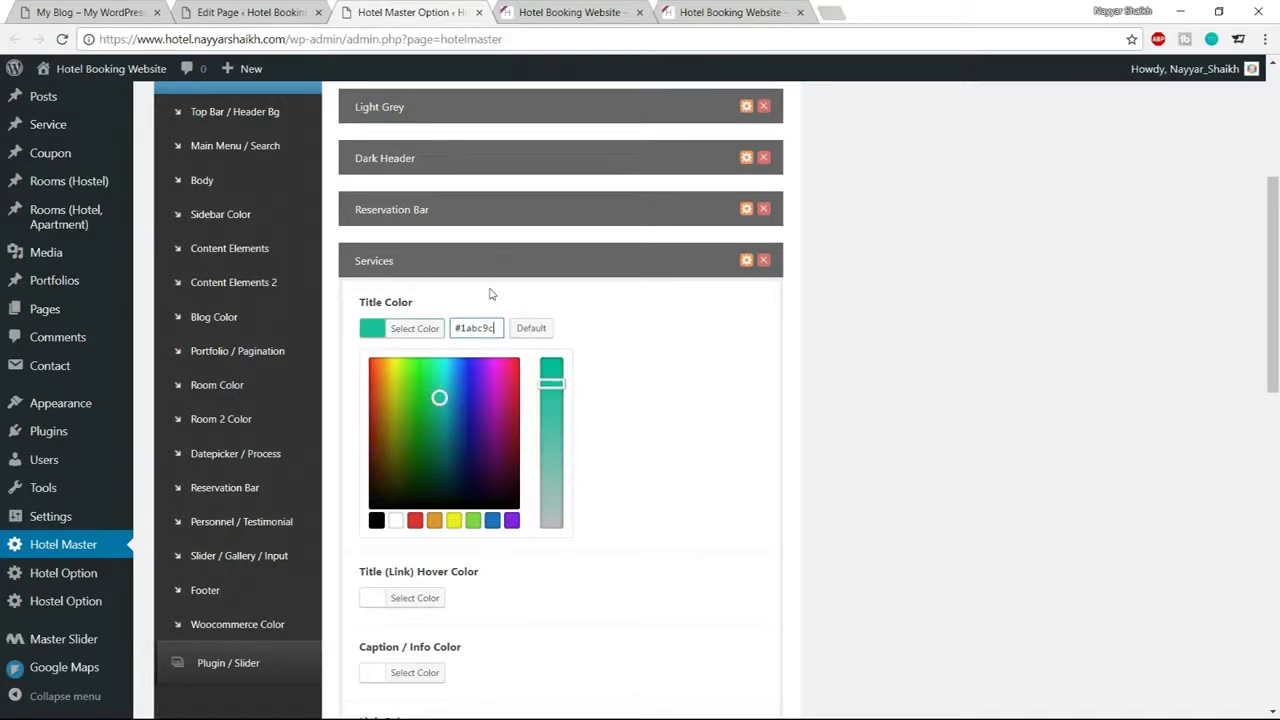
click(418, 331)
Leave the content colour unchanged, save the theme options, and return to the Home page editor
scroll(757, 403, down, 3)
click(418, 444)
click(430, 451)
scroll(677, 523, down, 5)
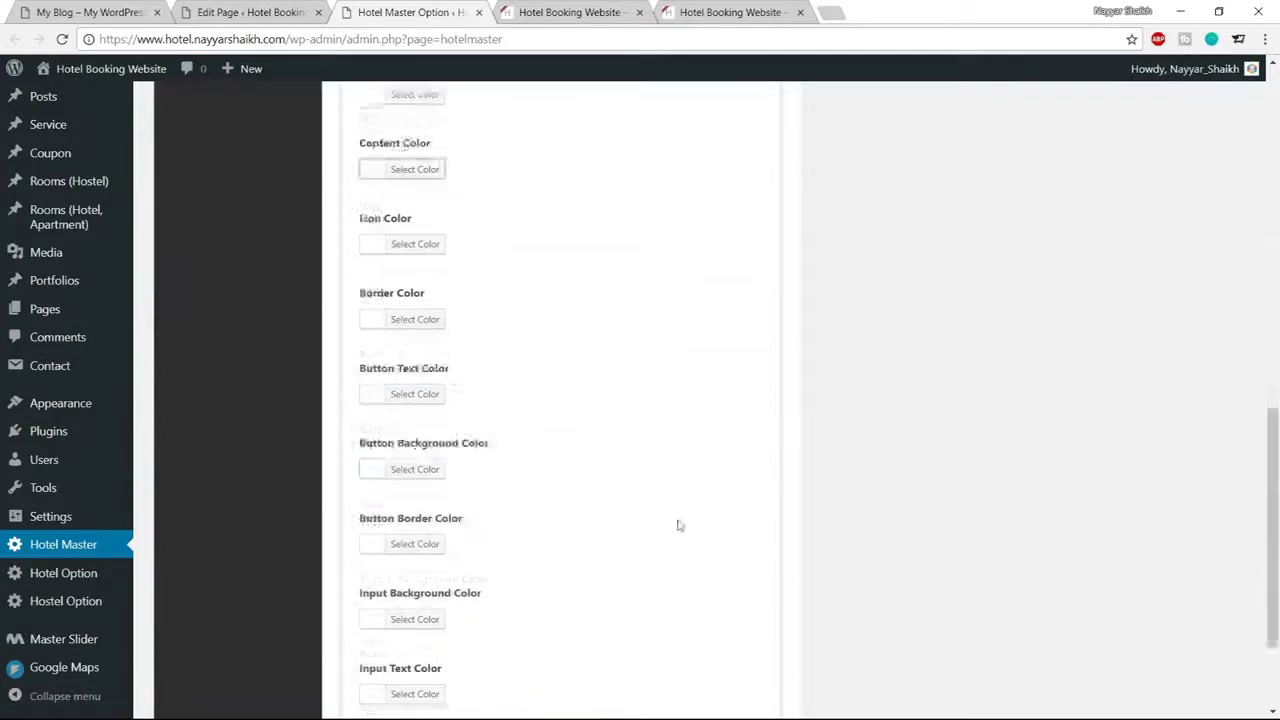
click(562, 8)
click(250, 12)
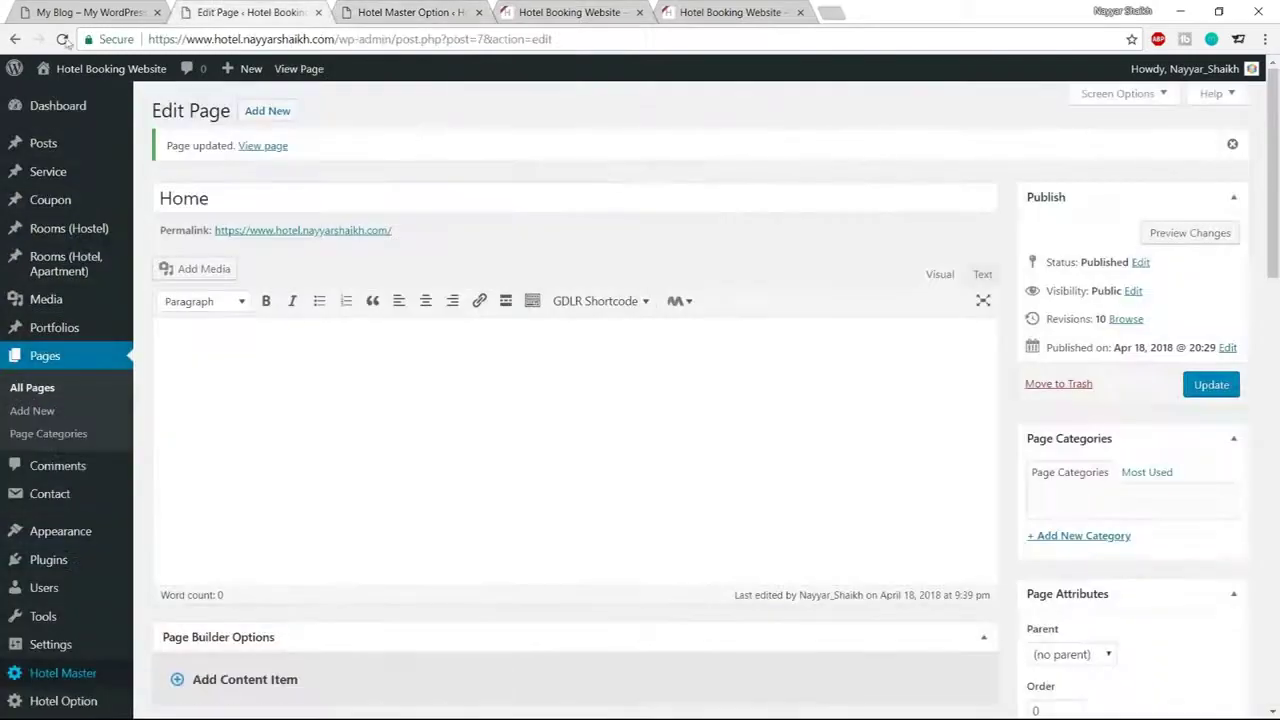
Set the parallax wrapper's Skin to Services and save its settings
click(63, 40)
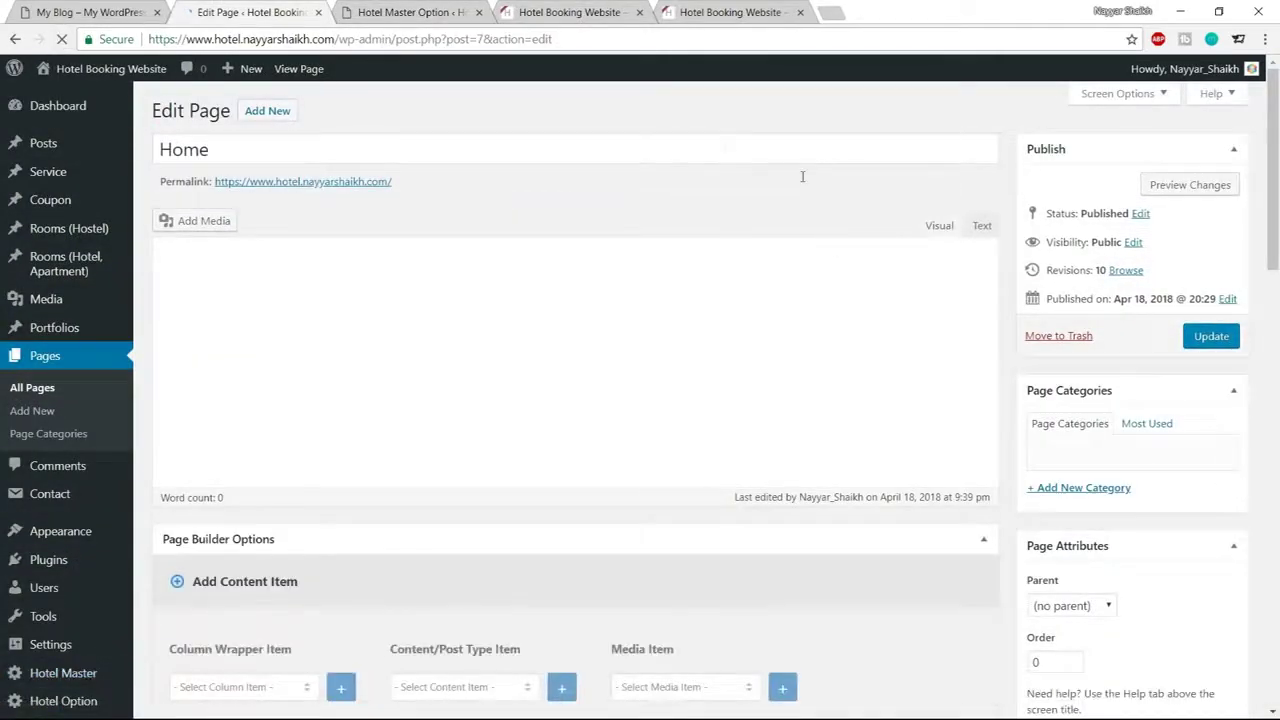
scroll(846, 289, down, 5)
scroll(848, 290, down, 6)
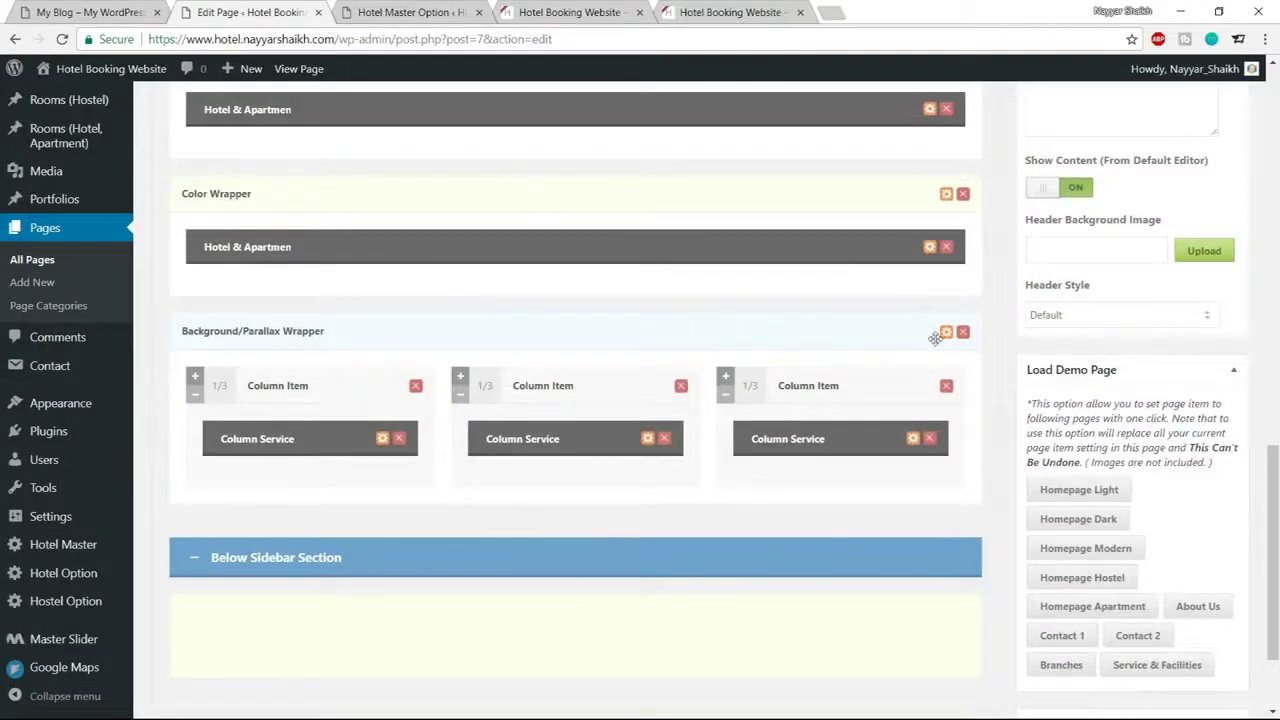
click(946, 333)
scroll(663, 318, down, 3)
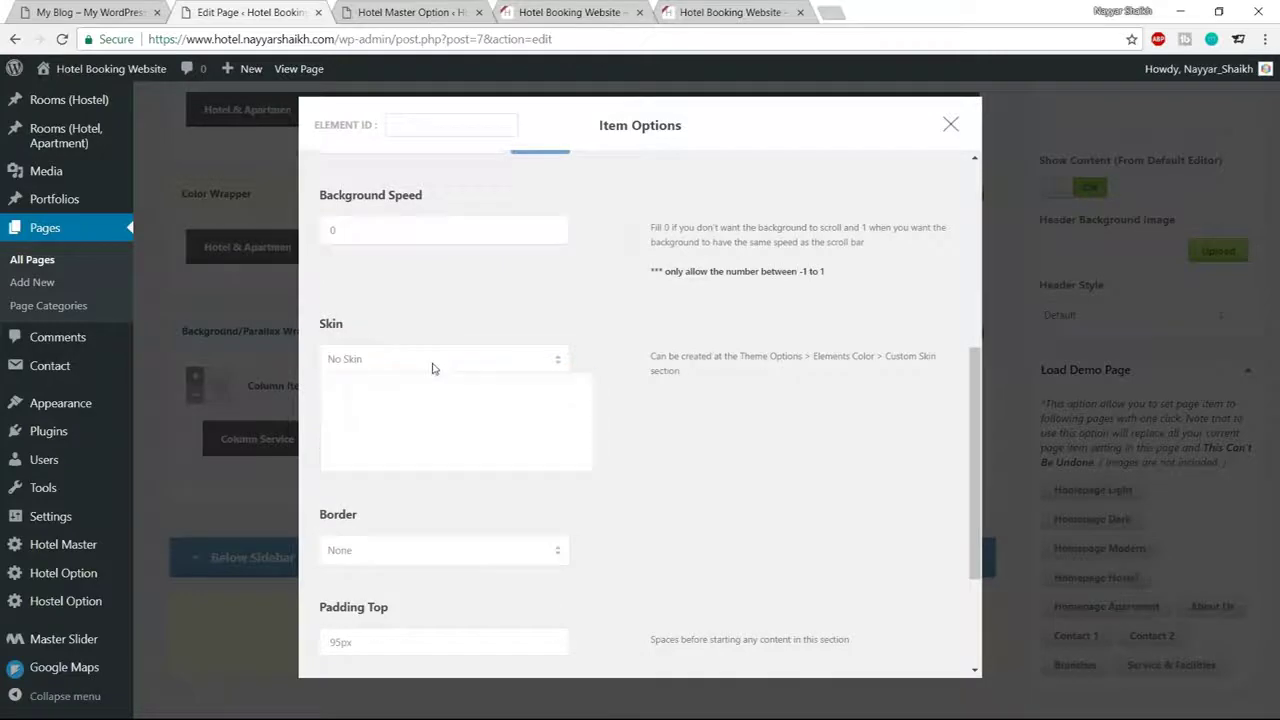
click(432, 360)
click(400, 463)
scroll(597, 537, down, 2)
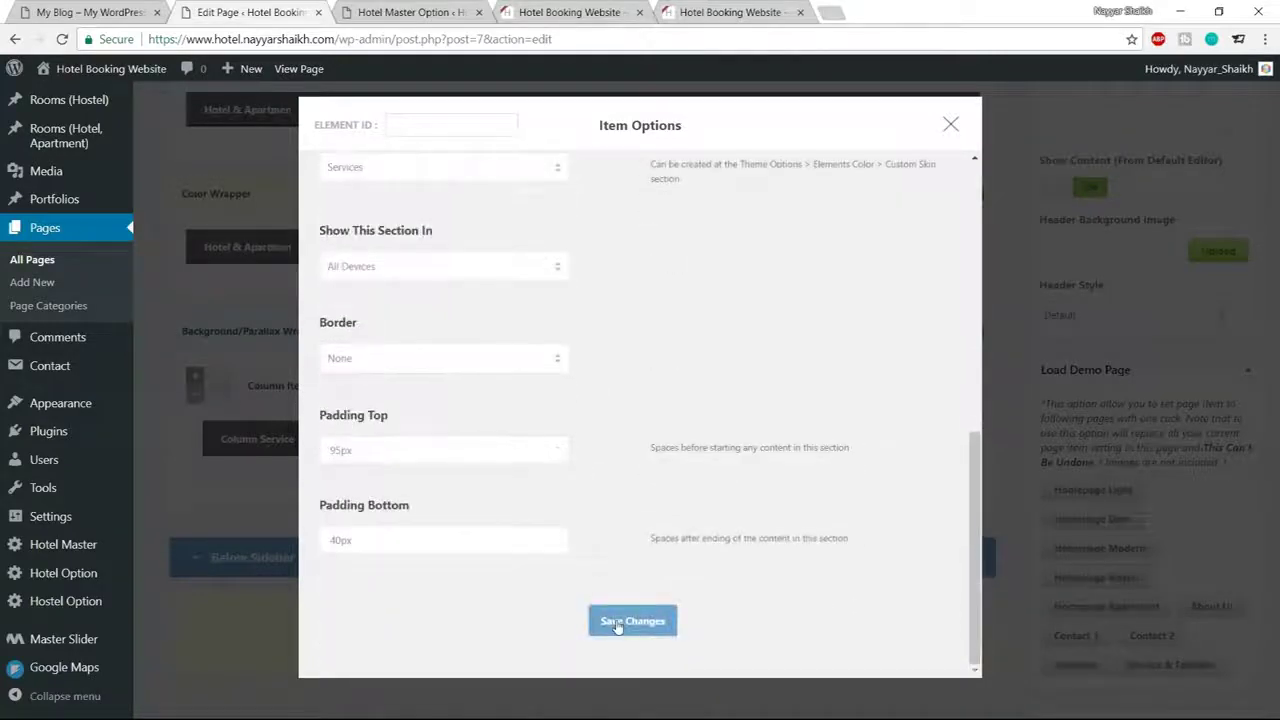
click(620, 625)
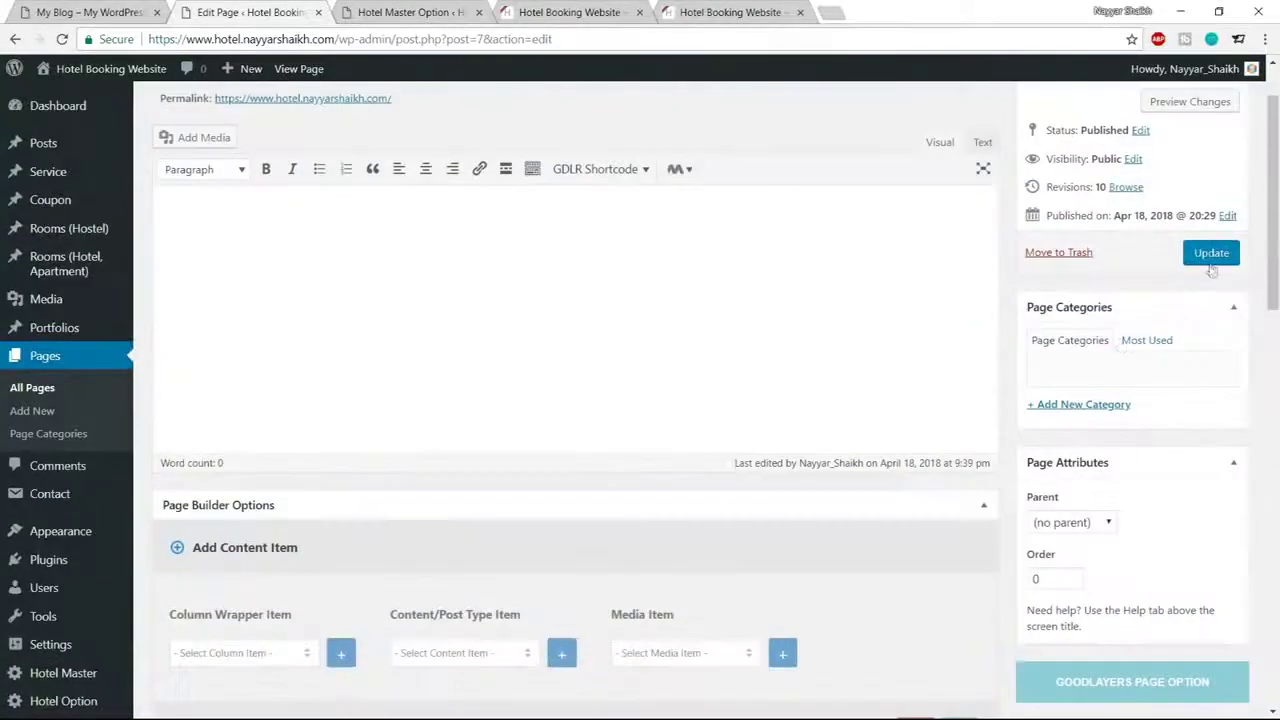
Update the Home page, check the live homepage, then view the demo's Testimonial section
click(1211, 253)
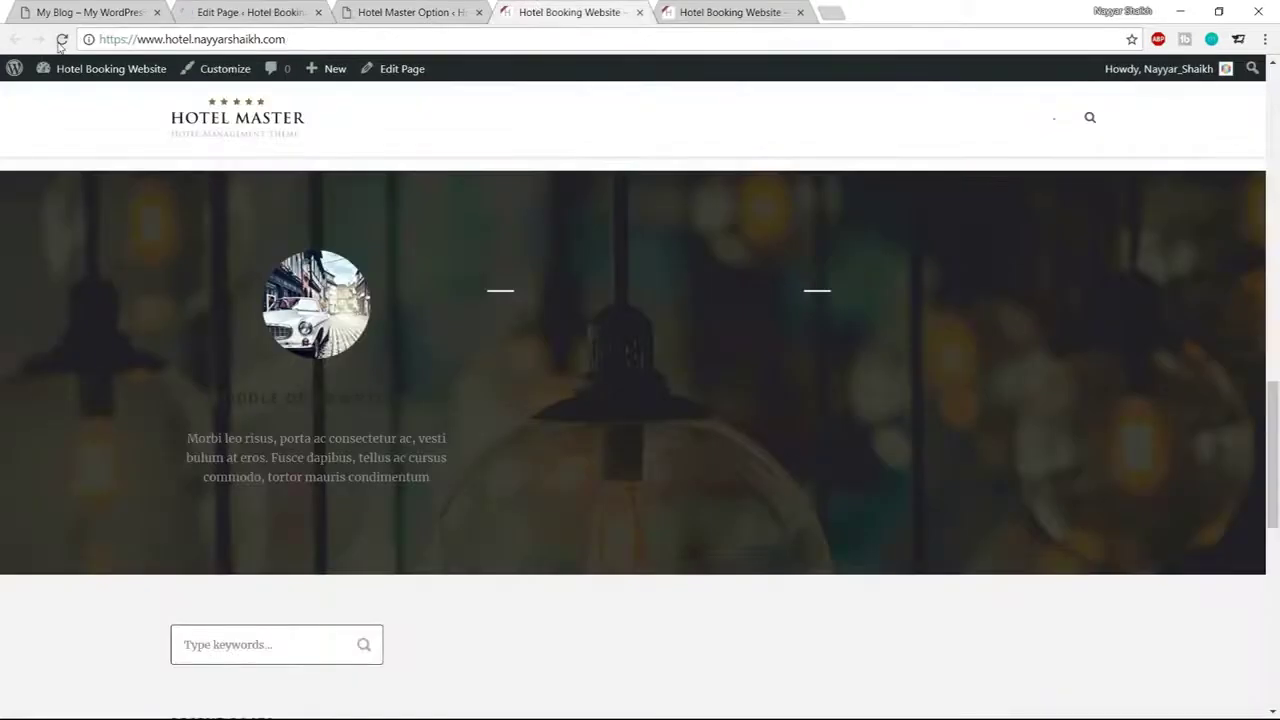
click(61, 40)
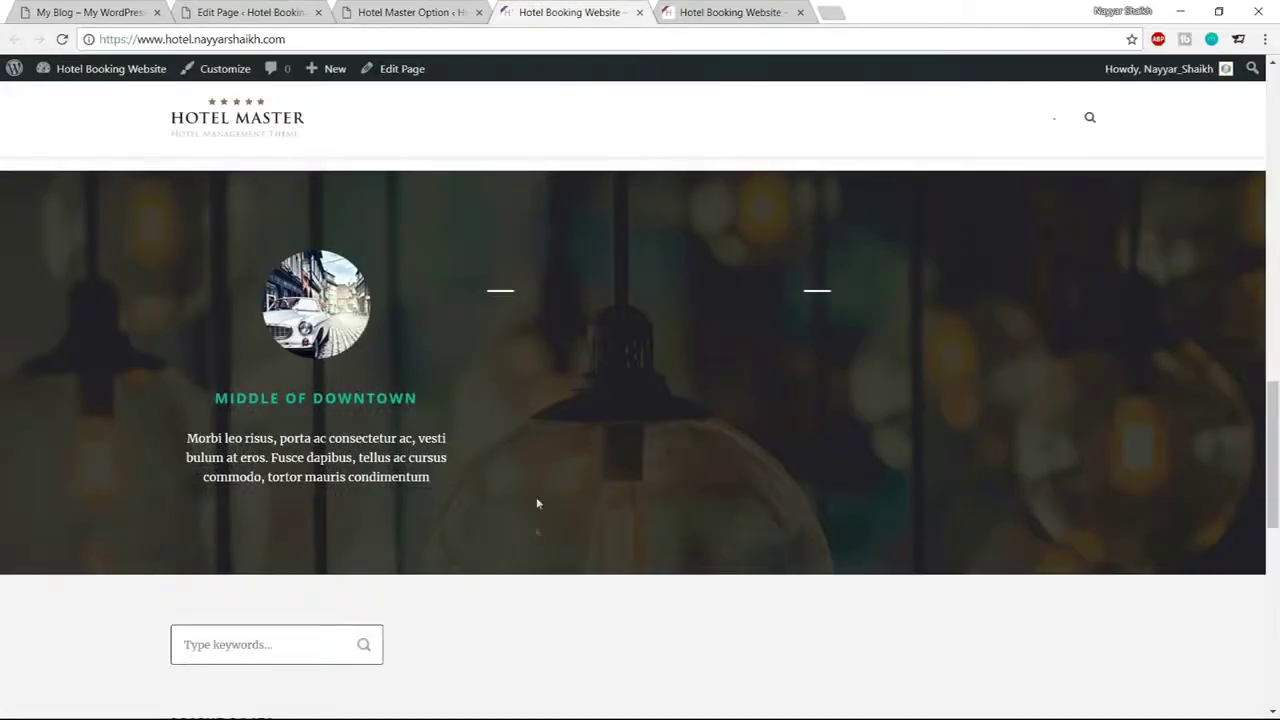
drag(212, 400, 480, 476)
click(480, 476)
click(100, 12)
scroll(640, 400, down, 5)
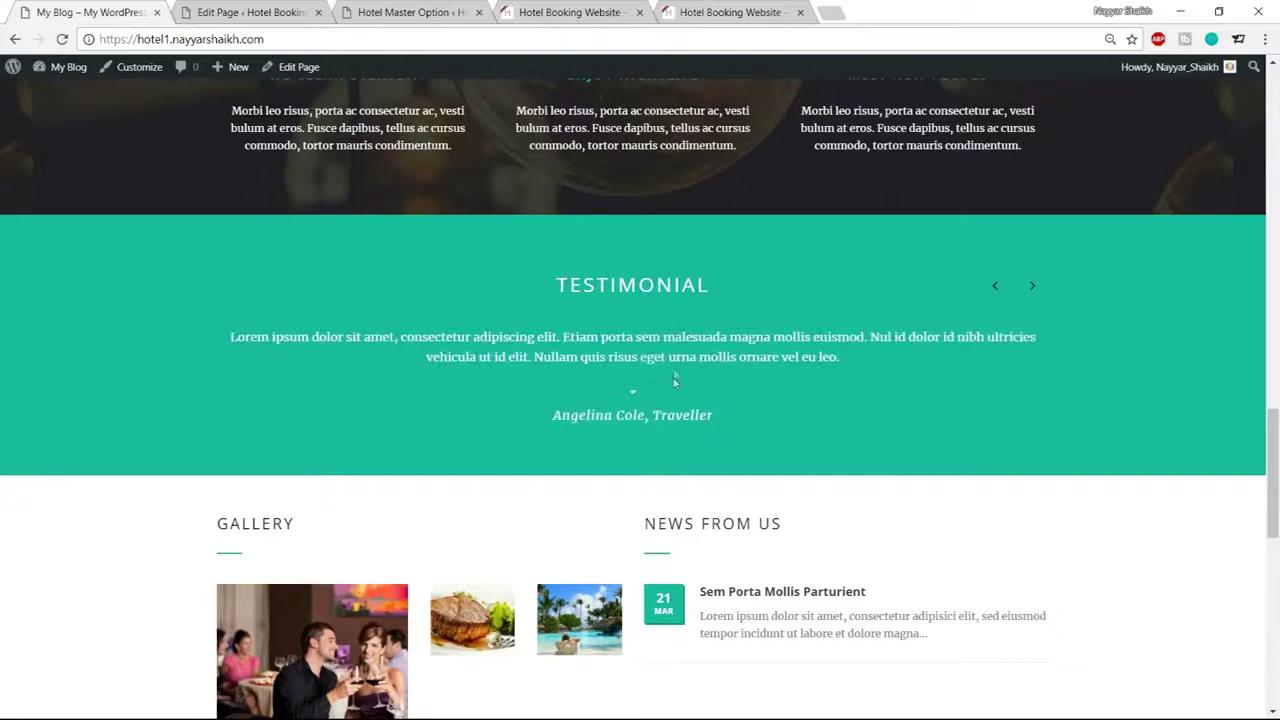
Add a Color Wrapper section to the Home page
click(410, 12)
click(242, 8)
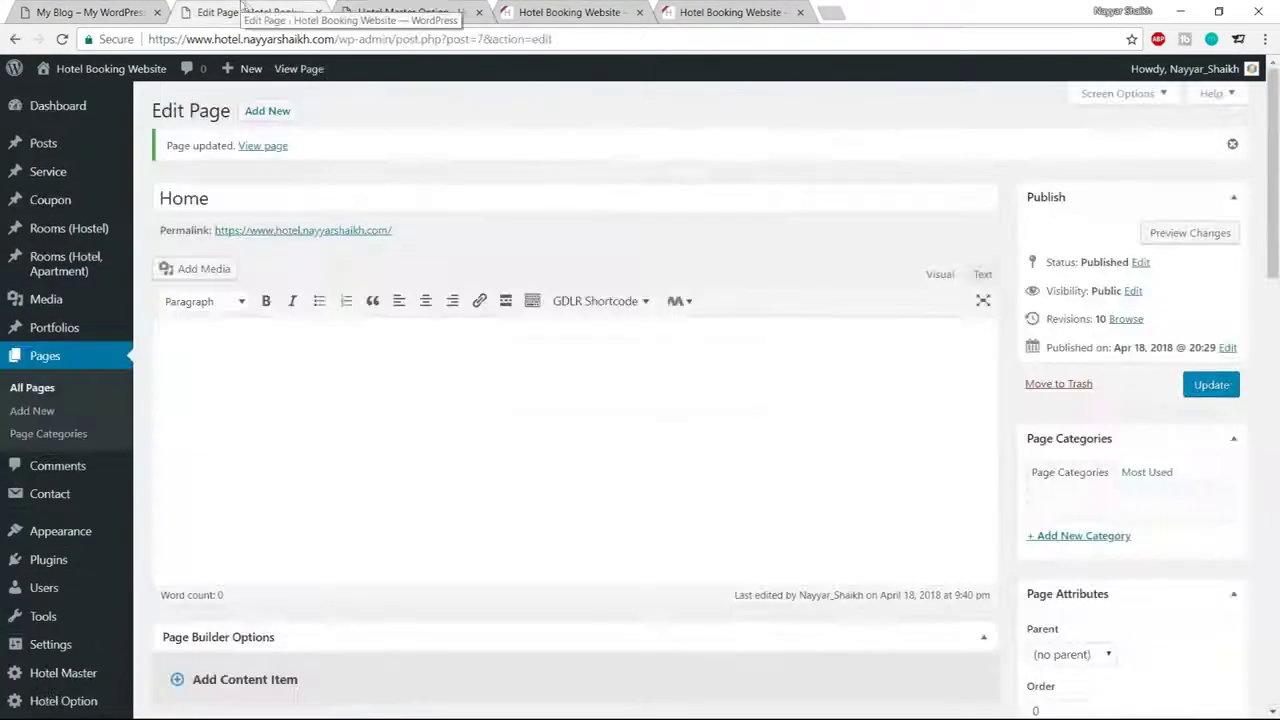
scroll(580, 360, down, 6)
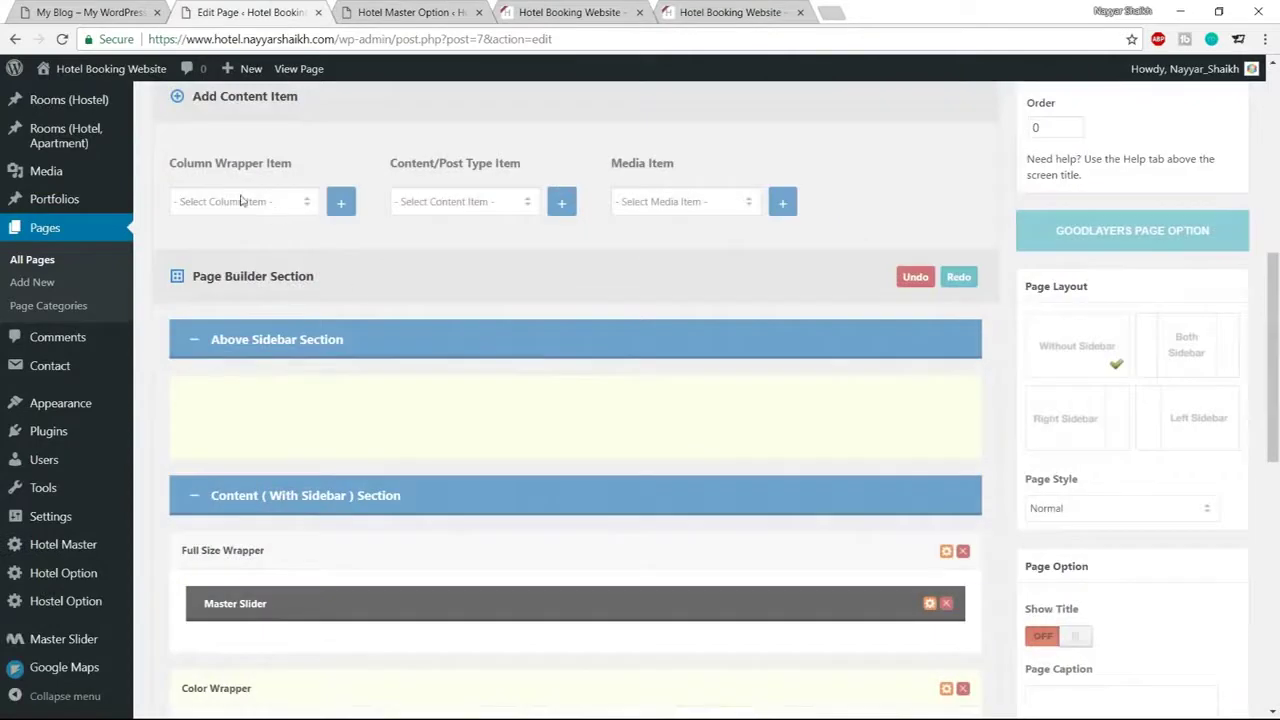
click(240, 201)
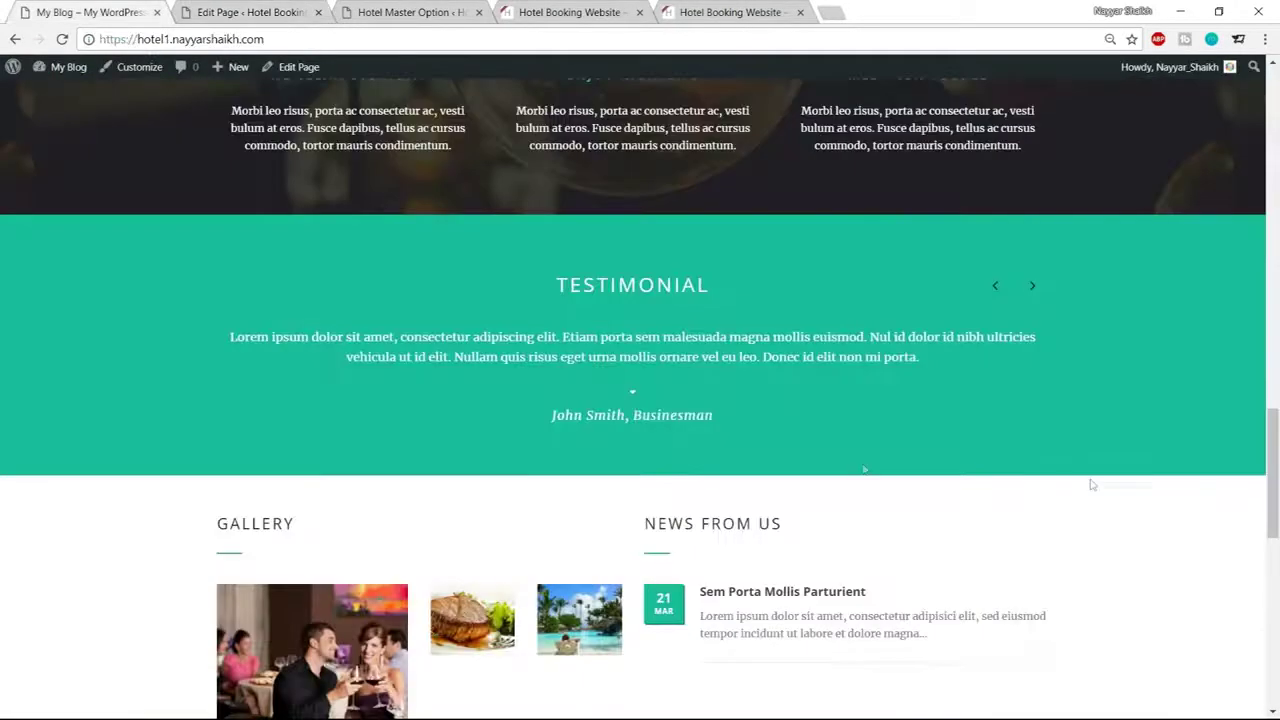
click(285, 10)
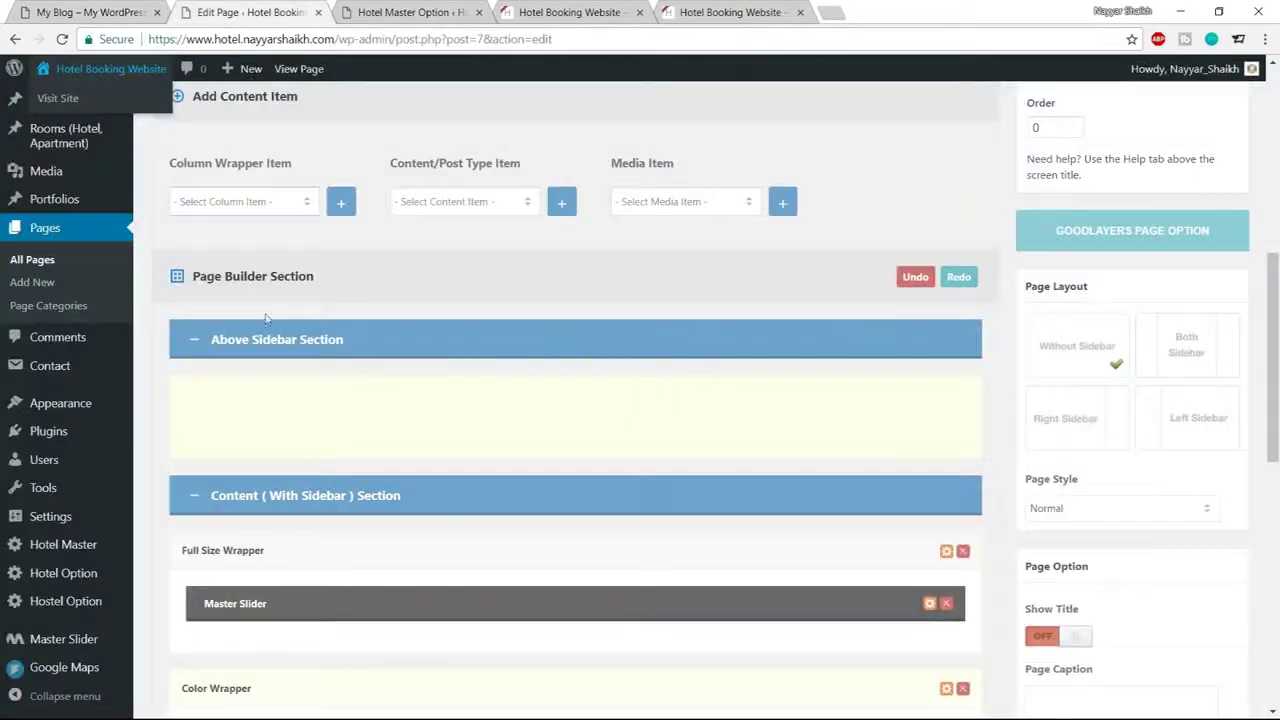
click(247, 201)
click(249, 377)
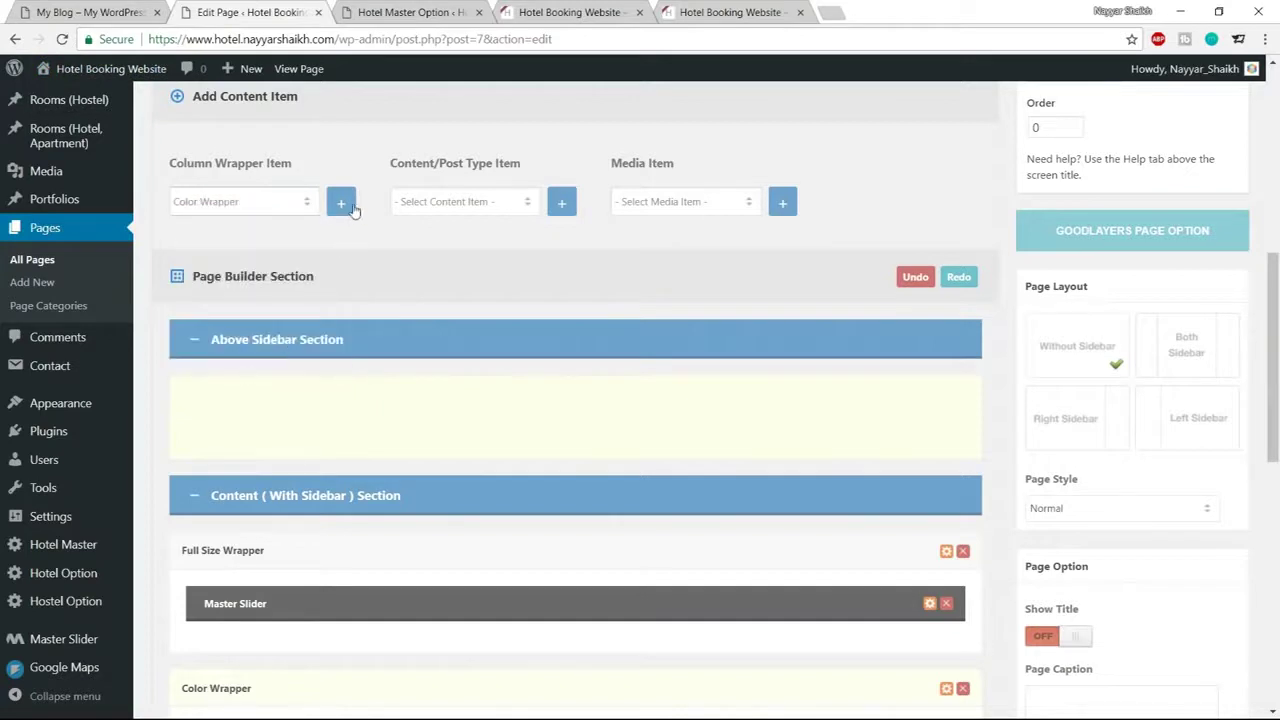
Add a Testimonial item and move it into the Color Wrapper
click(424, 204)
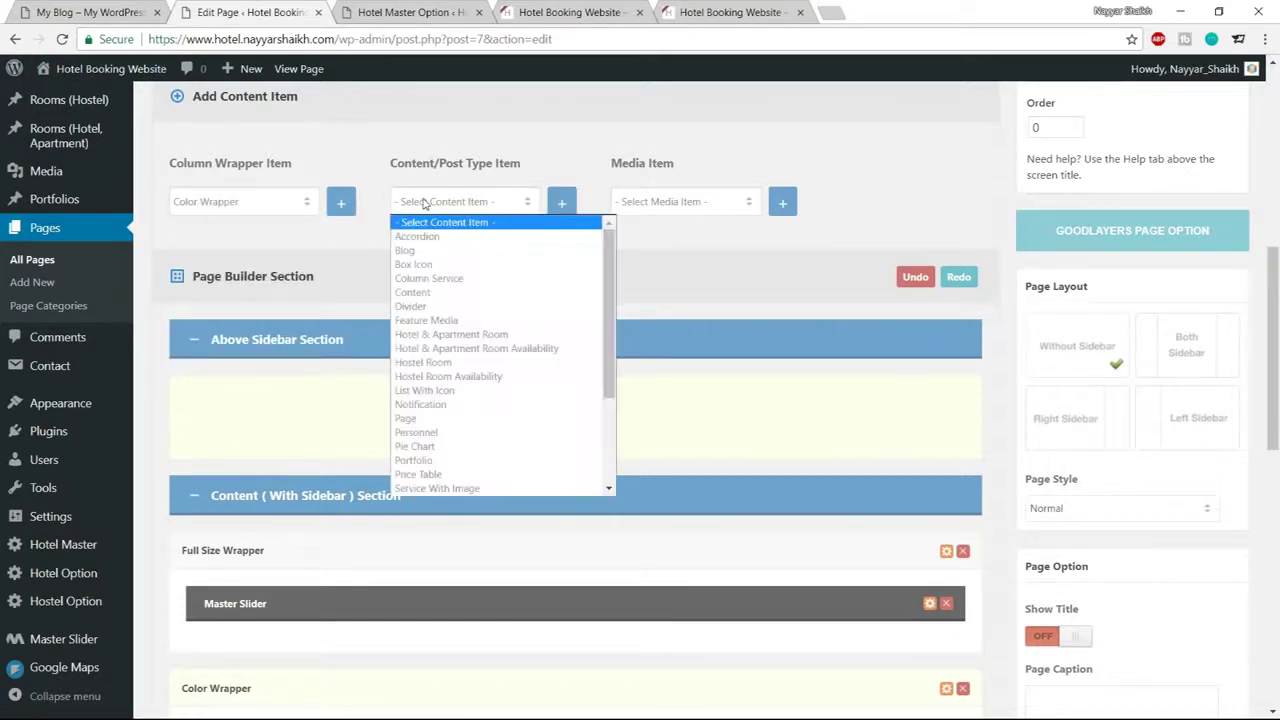
scroll(460, 420, down, 3)
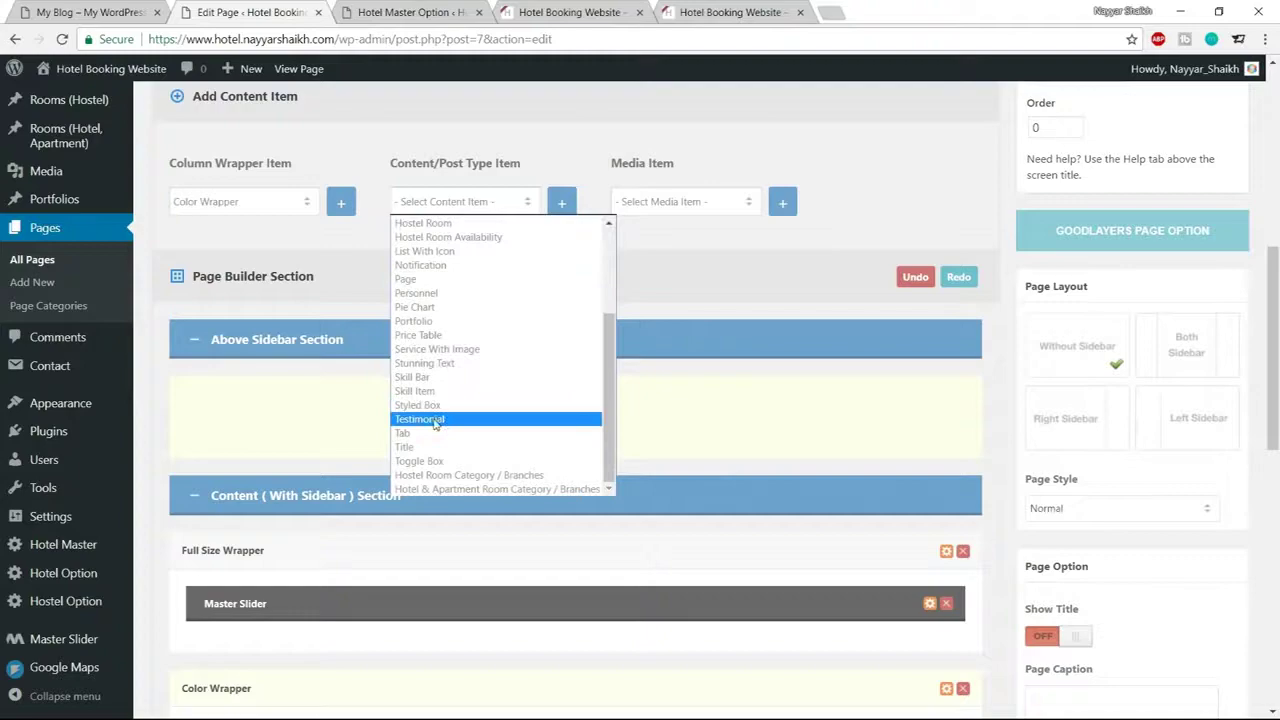
click(435, 420)
click(559, 203)
scroll(640, 360, down, 3)
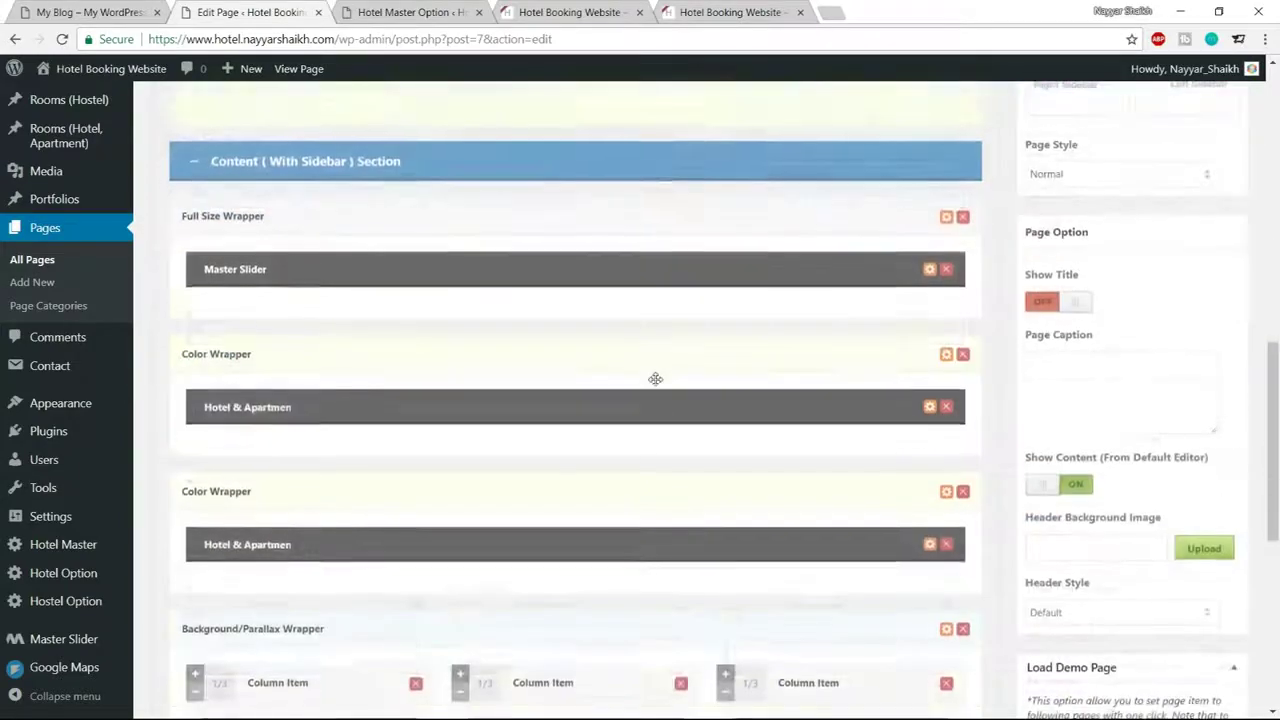
scroll(655, 379, down, 5)
drag(378, 428, 474, 395)
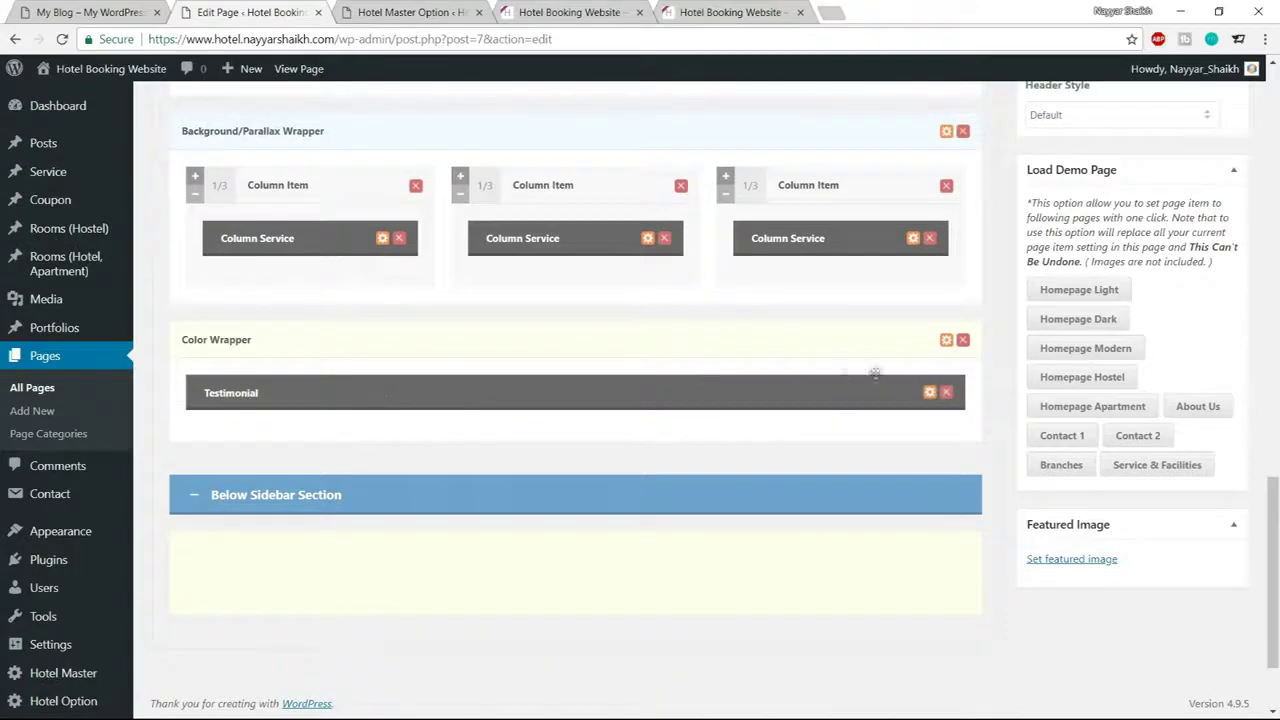
Give the Color Wrapper a teal #1abc9c background
click(946, 341)
click(386, 314)
double_click(434, 313)
text(#)
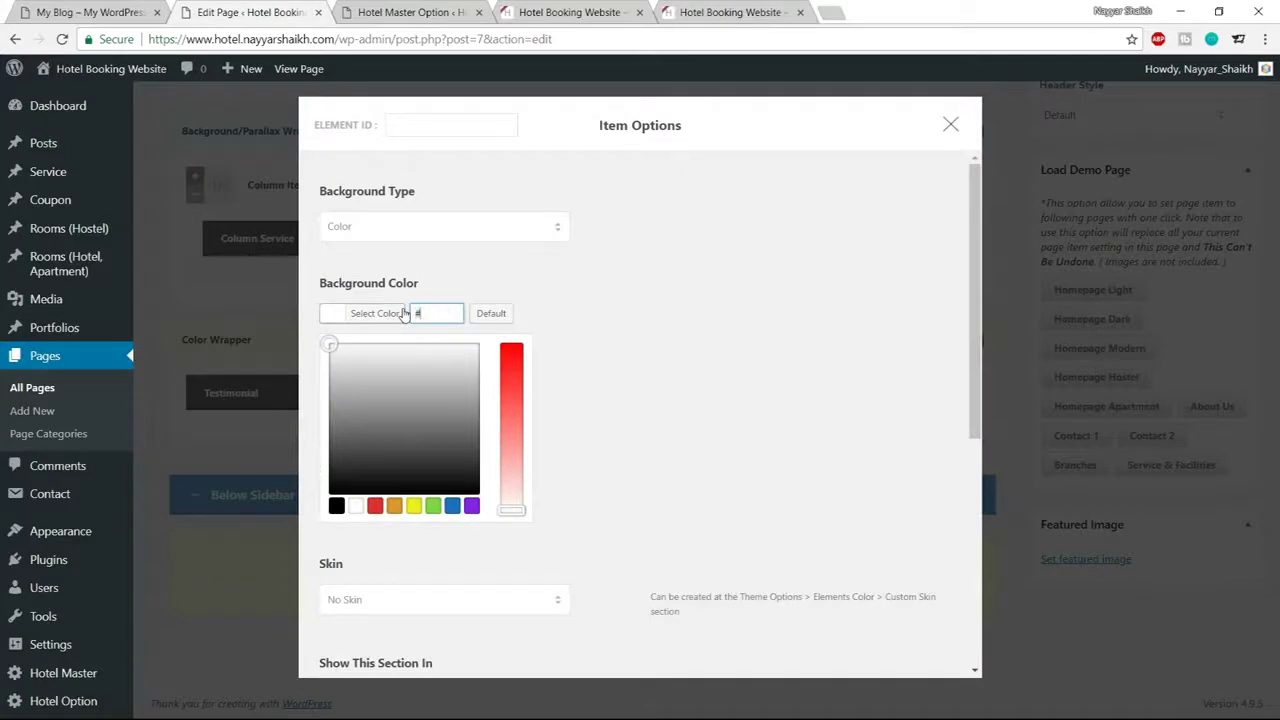
text(1abc)
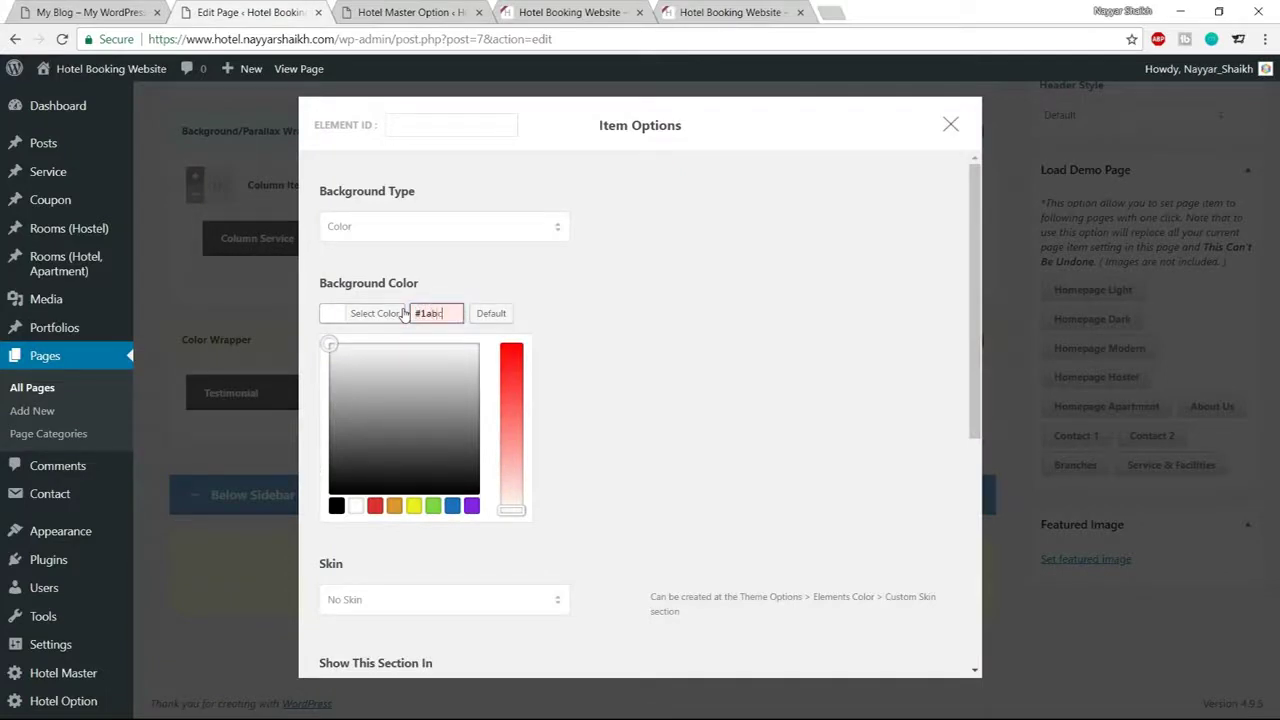
text(9c)
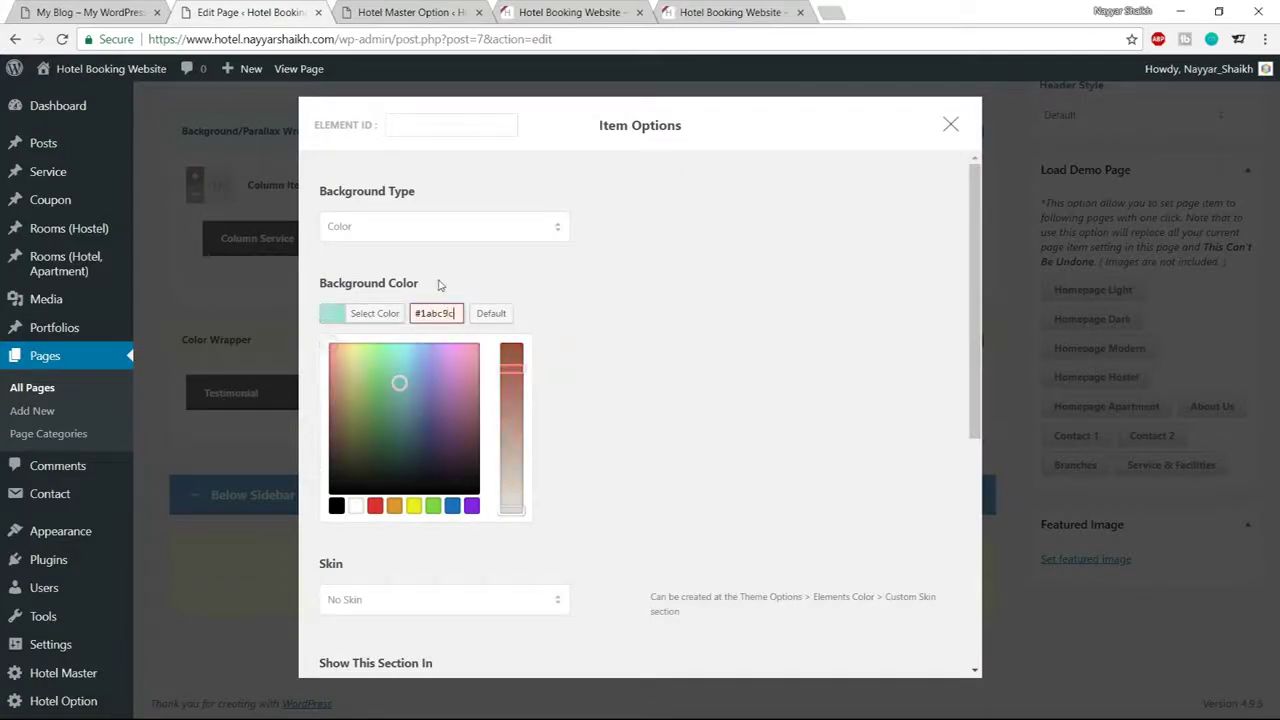
click(389, 318)
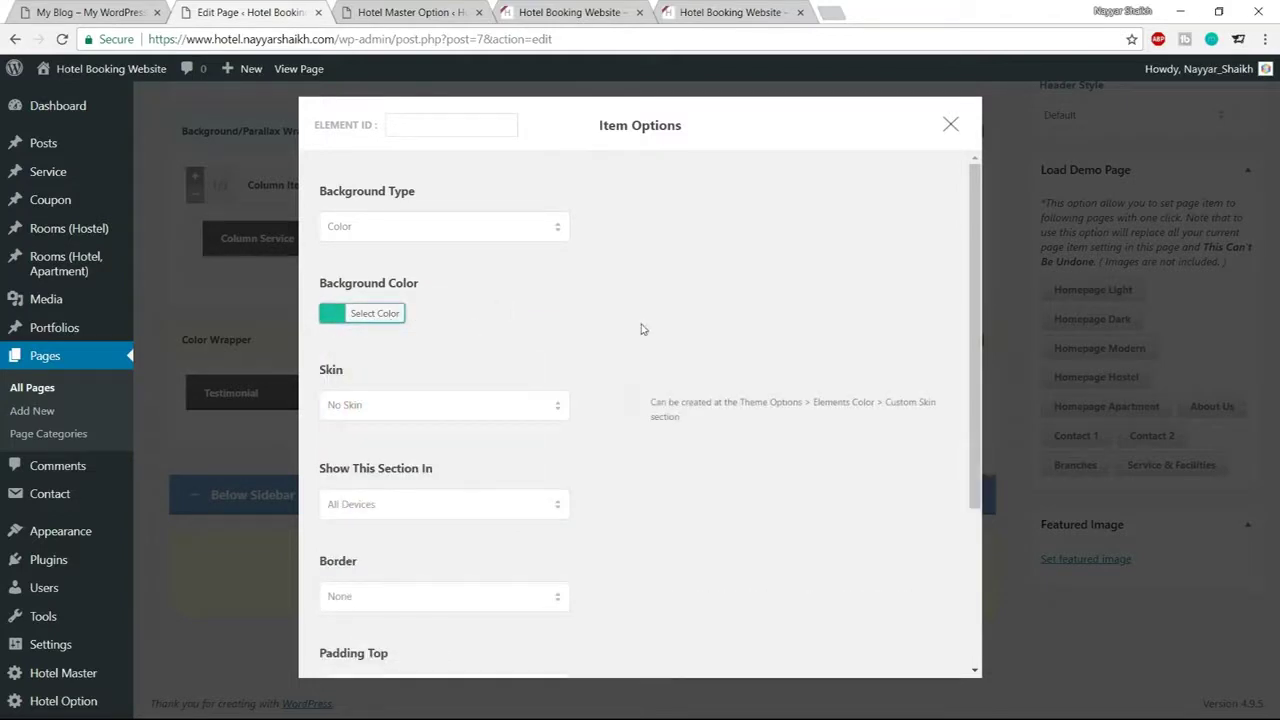
Change the wrapper's Padding Top from 55px to 80px and save
scroll(737, 471, down, 3)
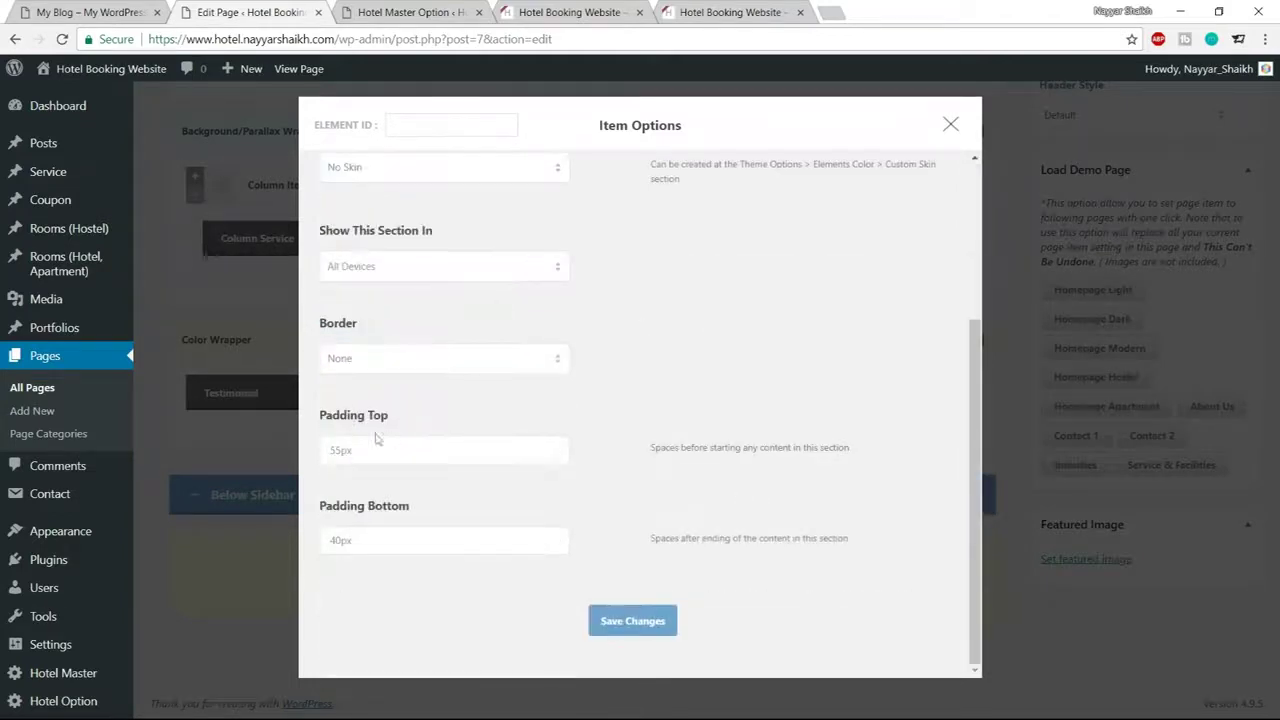
drag(341, 450, 315, 457)
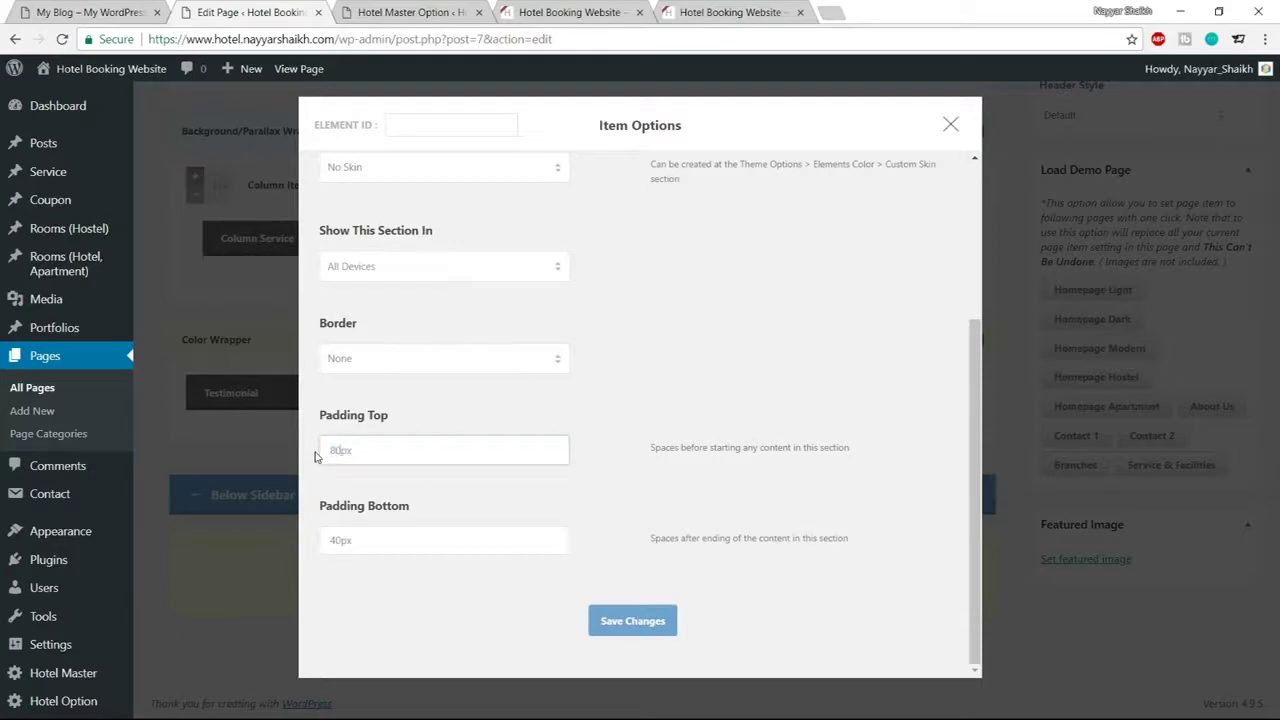
click(622, 622)
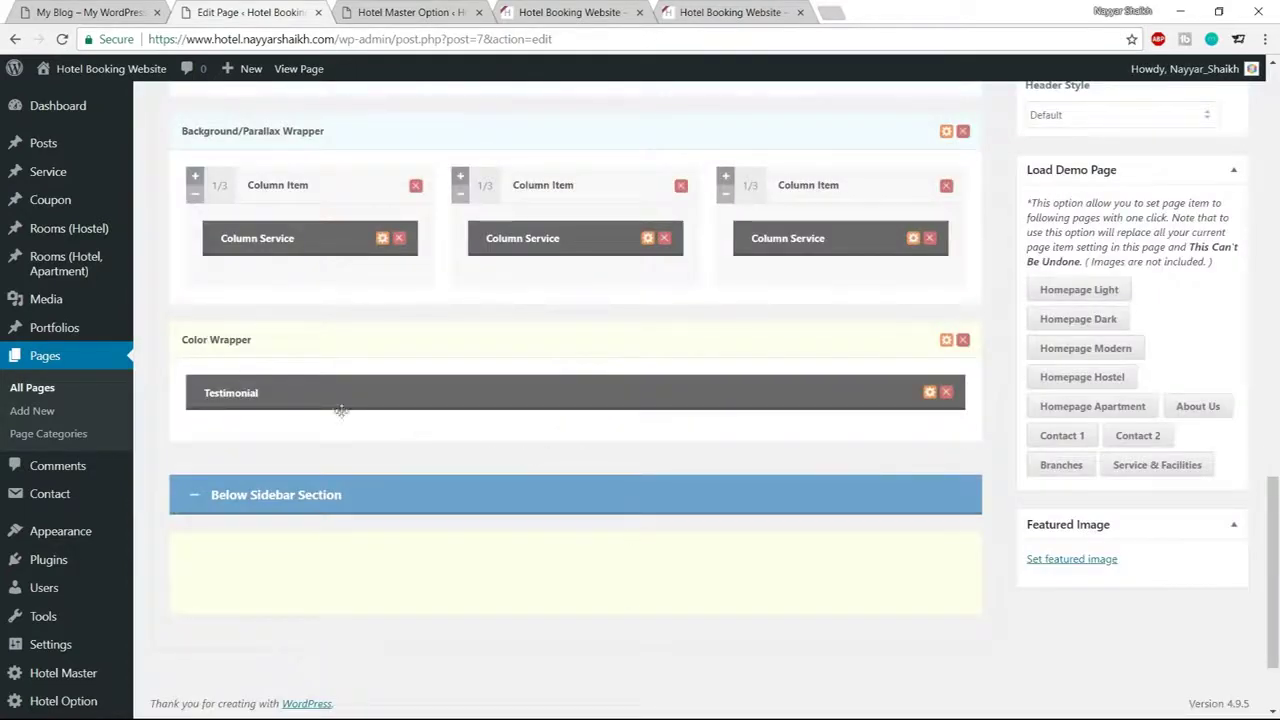
Add a testimonial entry and fill in the author's name copied from the demo site
click(929, 392)
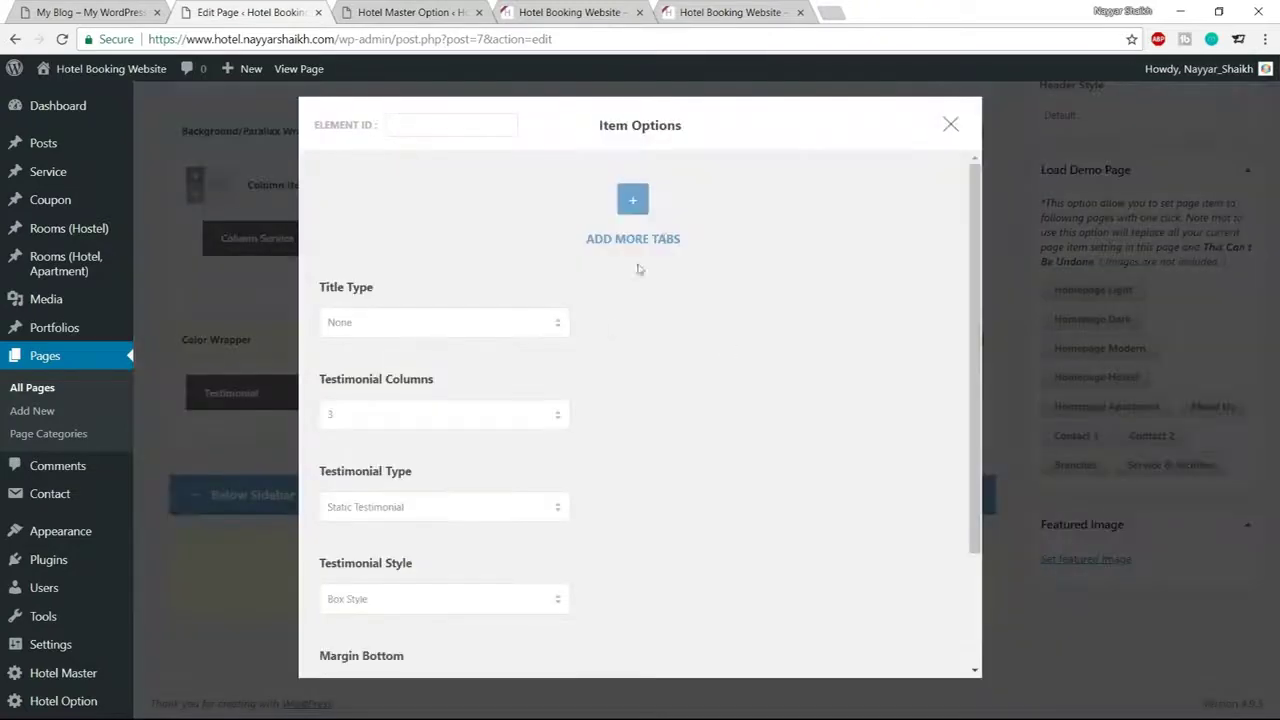
click(633, 201)
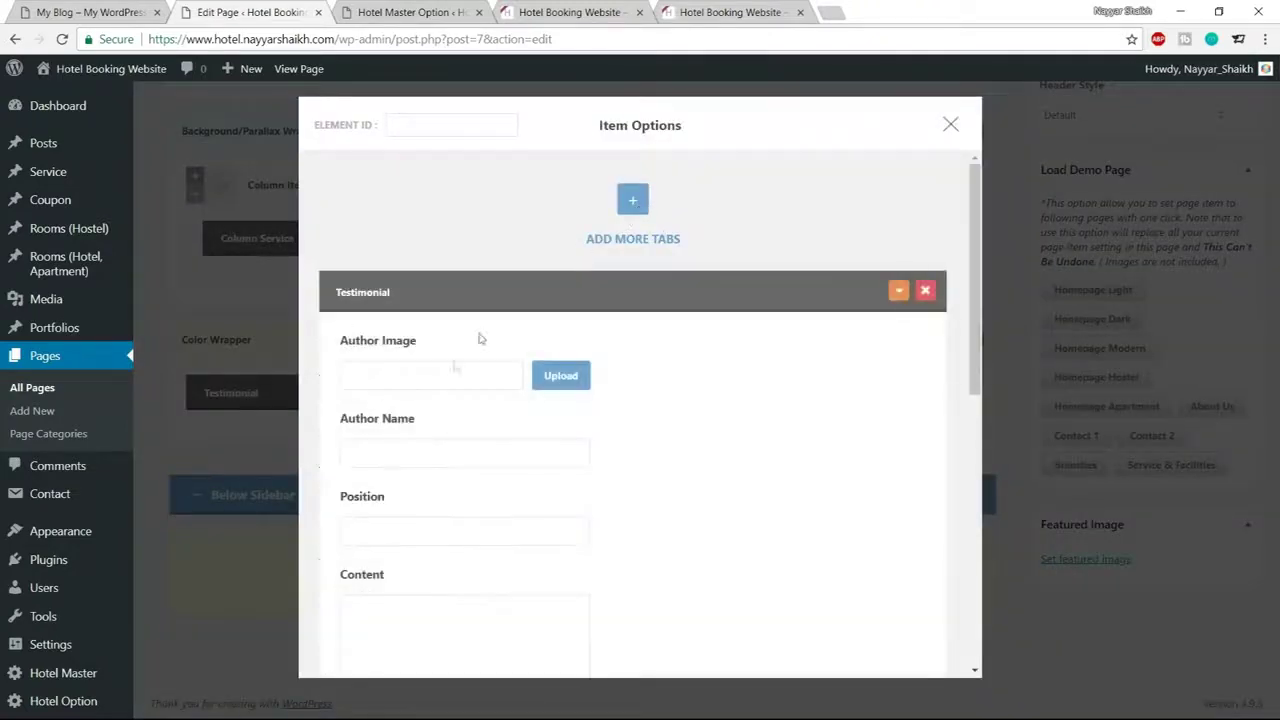
click(444, 369)
click(120, 10)
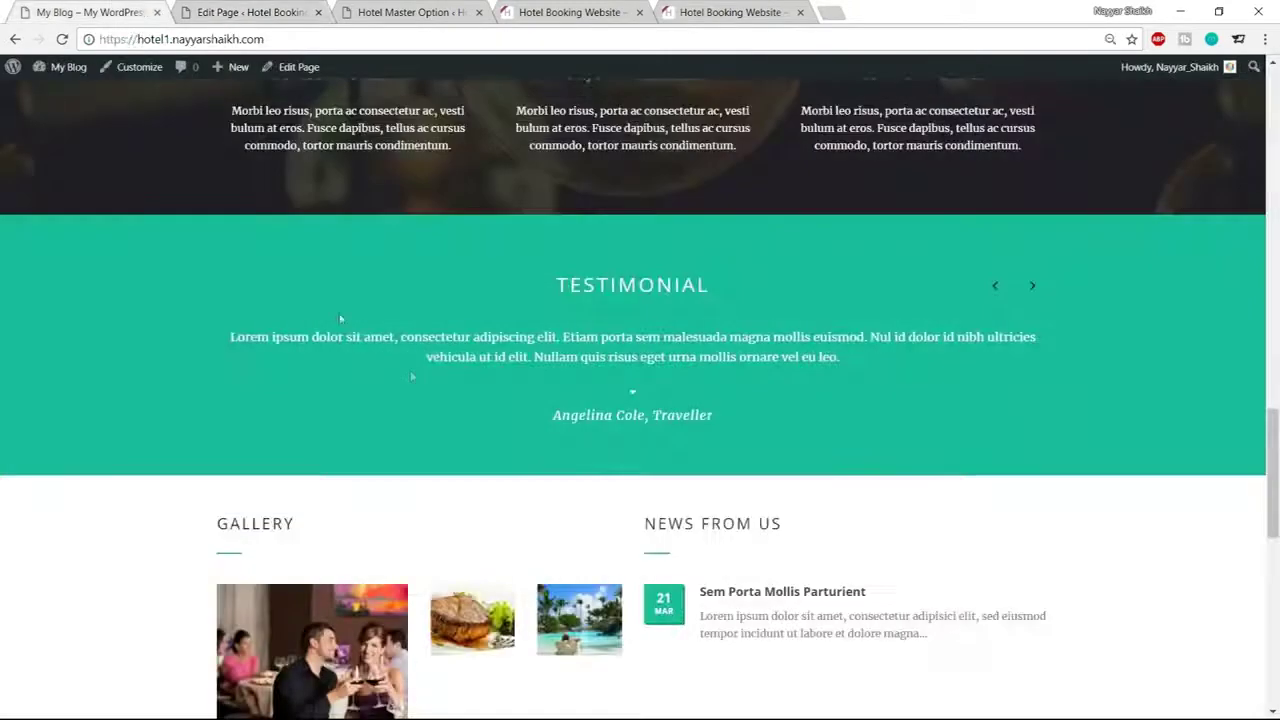
drag(552, 419, 646, 418)
key(ctrl+c)
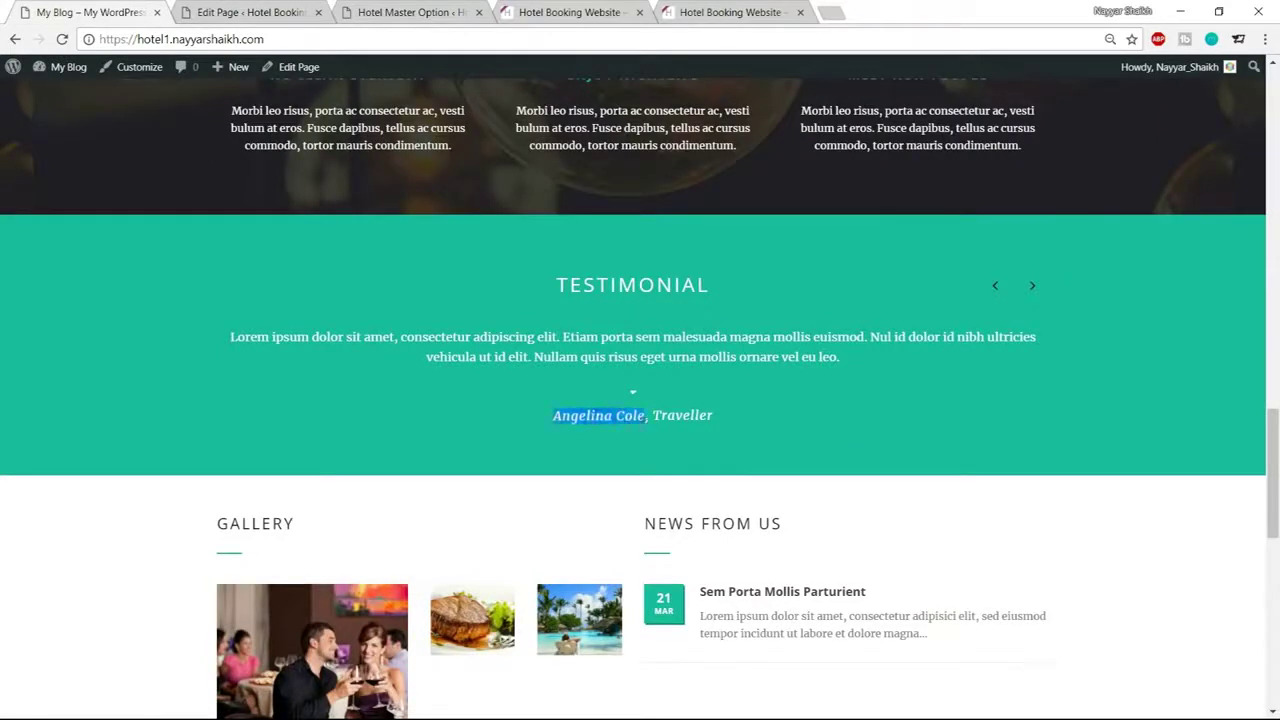
key(ctrl+Tab)
key(ctrl+v)
click(413, 447)
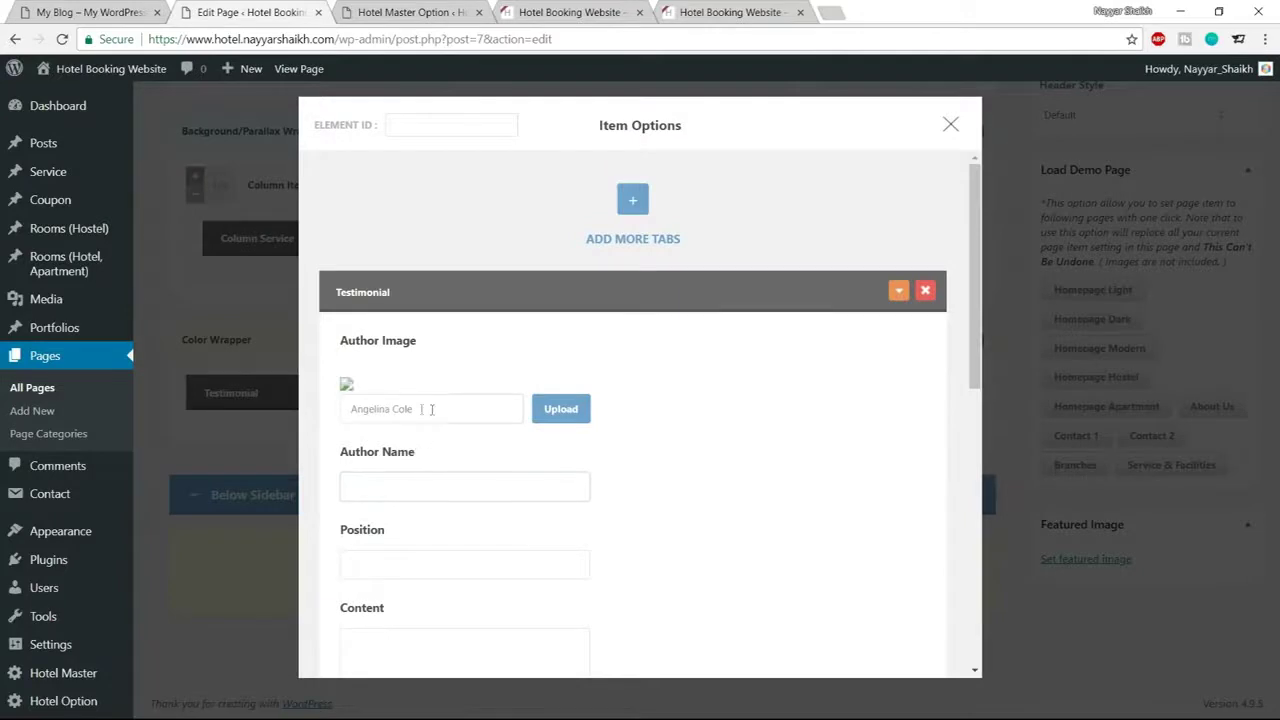
drag(432, 409, 344, 414)
key(ctrl+c)
key(BackSpace)
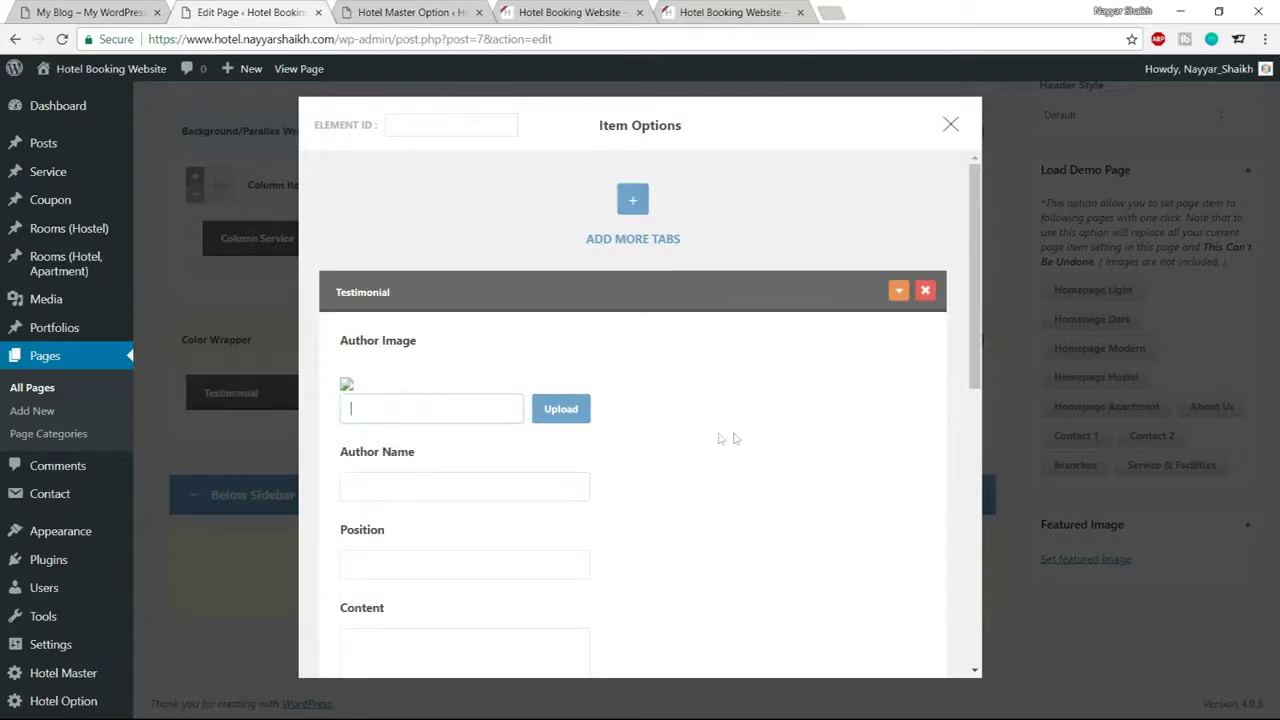
key(Tab)
scroll(611, 366, down, 1)
key(ctrl+v)
click(414, 441)
Fill in the entry's position as Traveller and paste the demo's testimonial paragraph as content
click(135, 12)
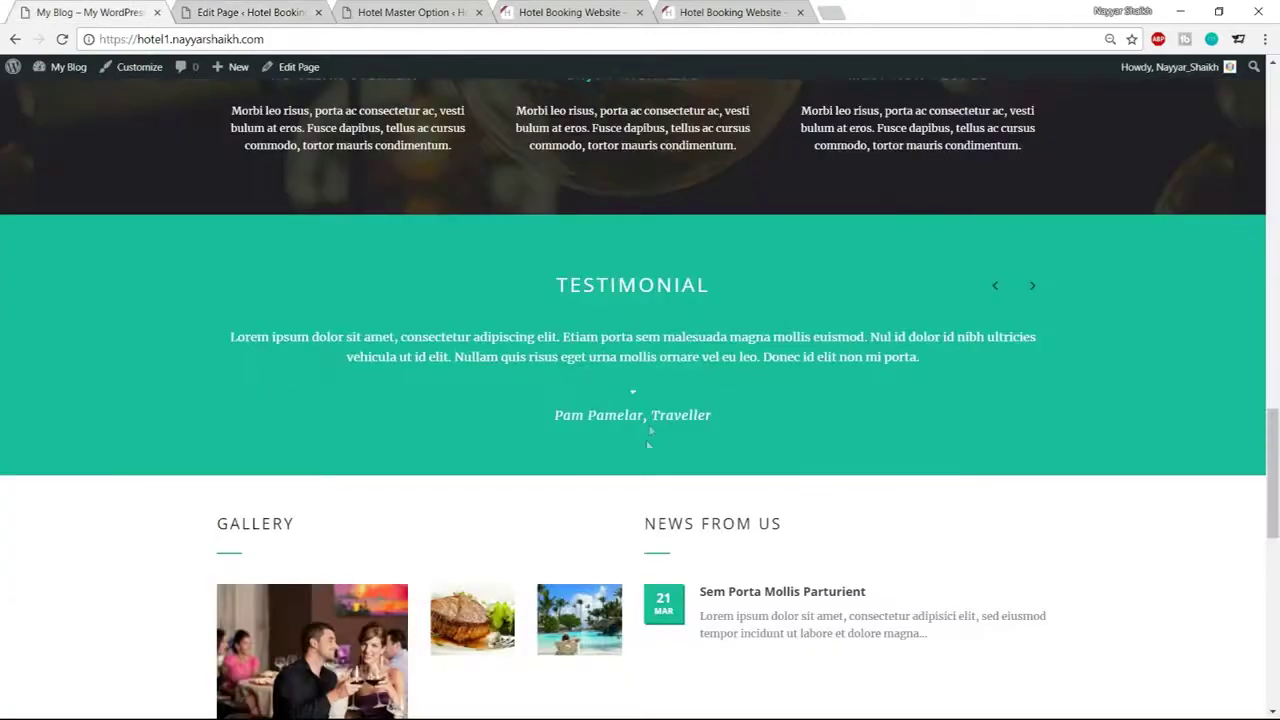
drag(652, 415, 711, 416)
key(ctrl+c)
click(250, 12)
key(ctrl+v)
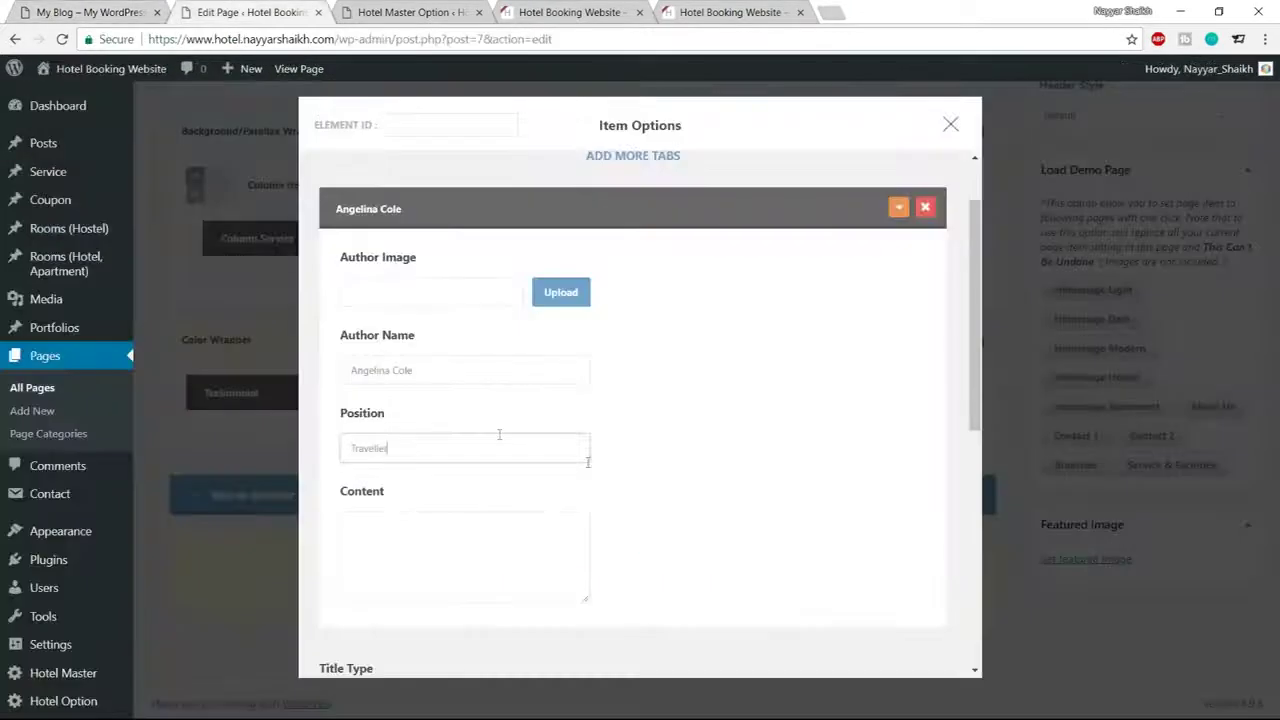
scroll(445, 320, down, 3)
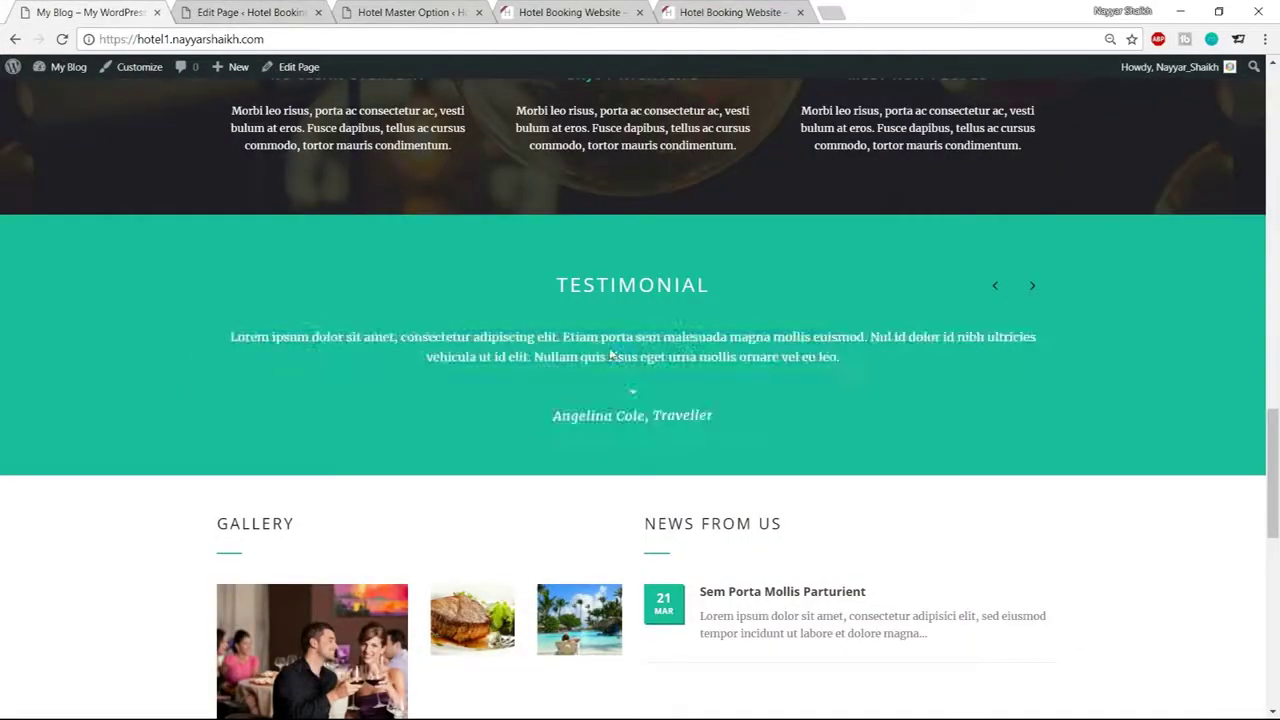
triple_click(610, 355)
key(ctrl+c)
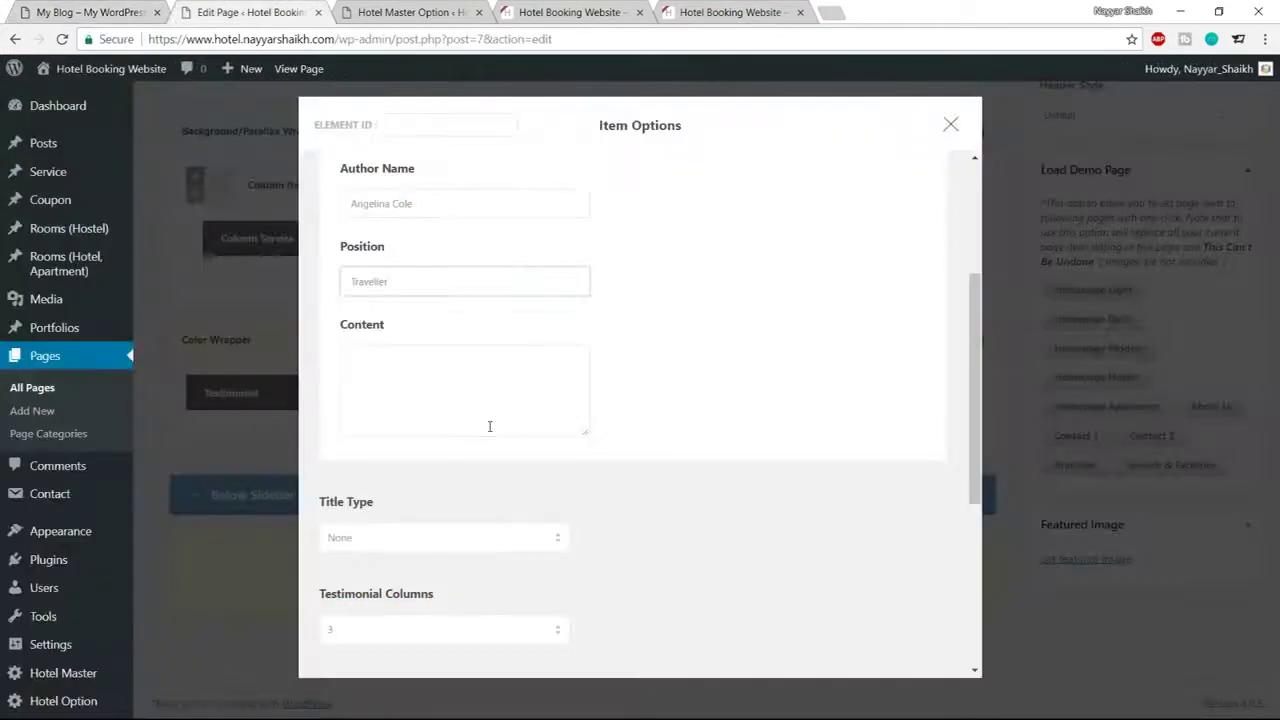
key(ctrl+v)
key(BackSpace)
key(BackSpace)
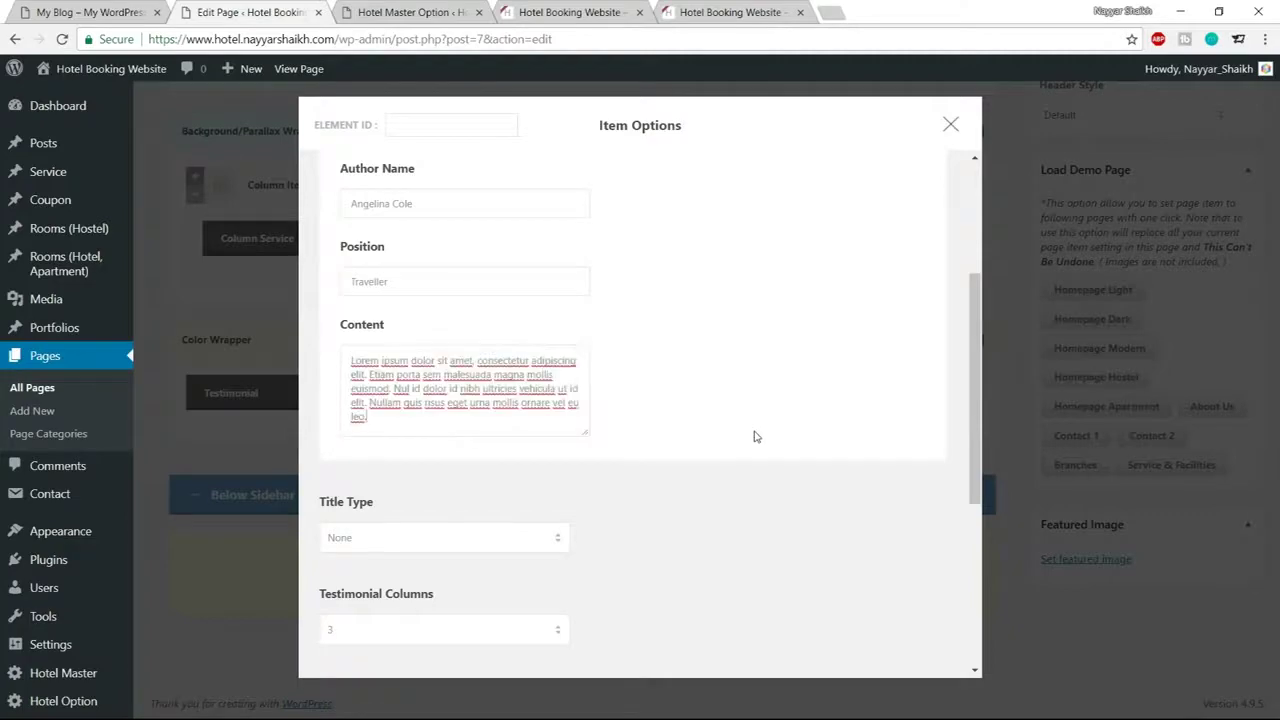
Give the item a centre-aligned title reading TESTIMONIAL
scroll(755, 436, down, 2)
click(507, 374)
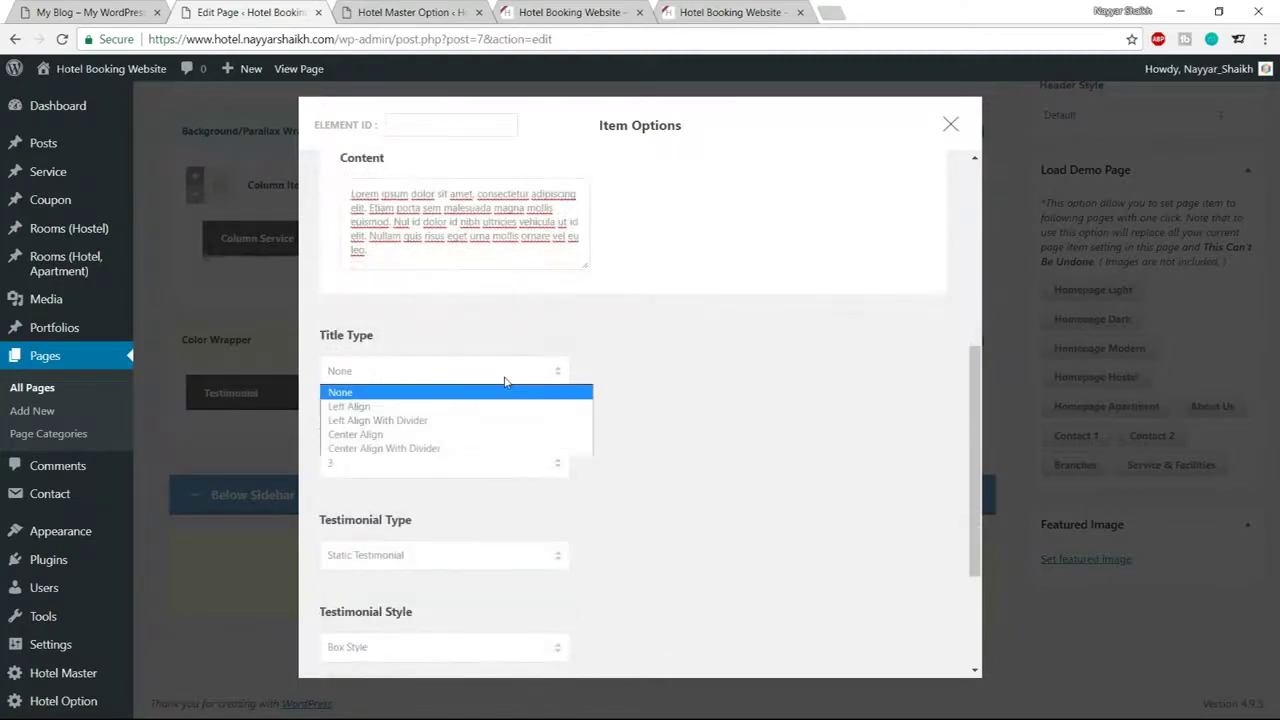
click(423, 434)
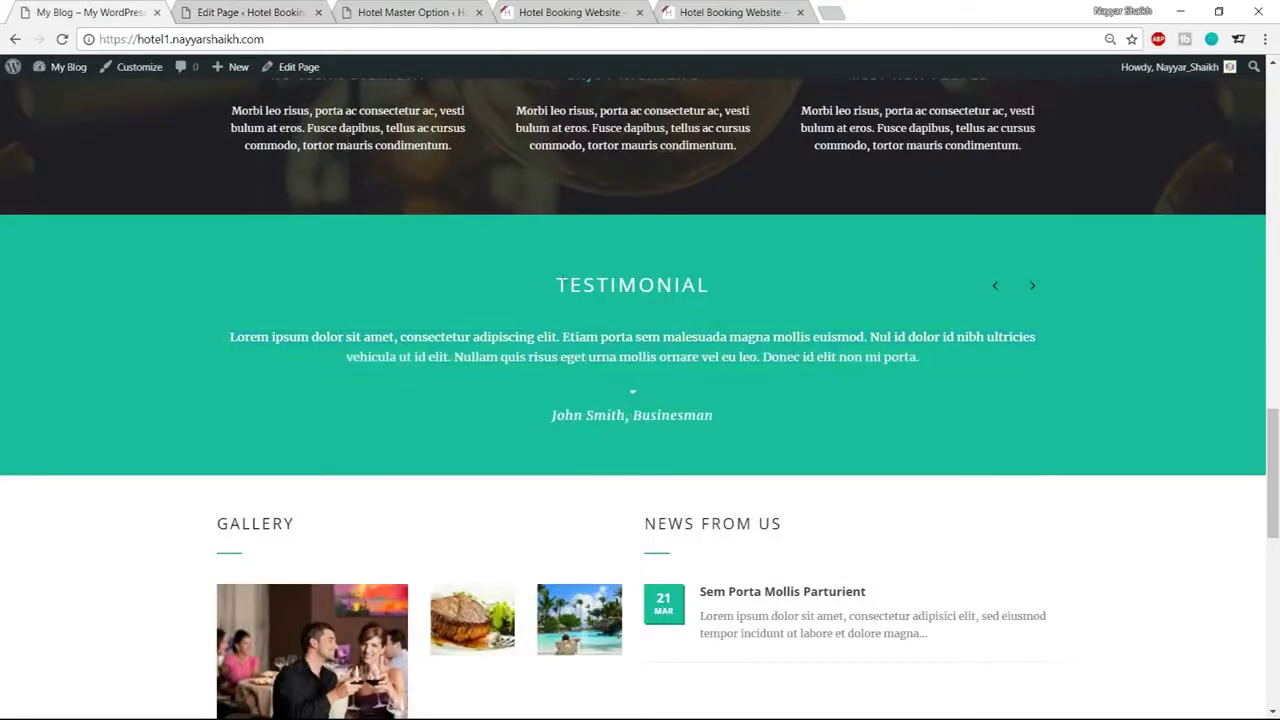
drag(556, 285, 712, 286)
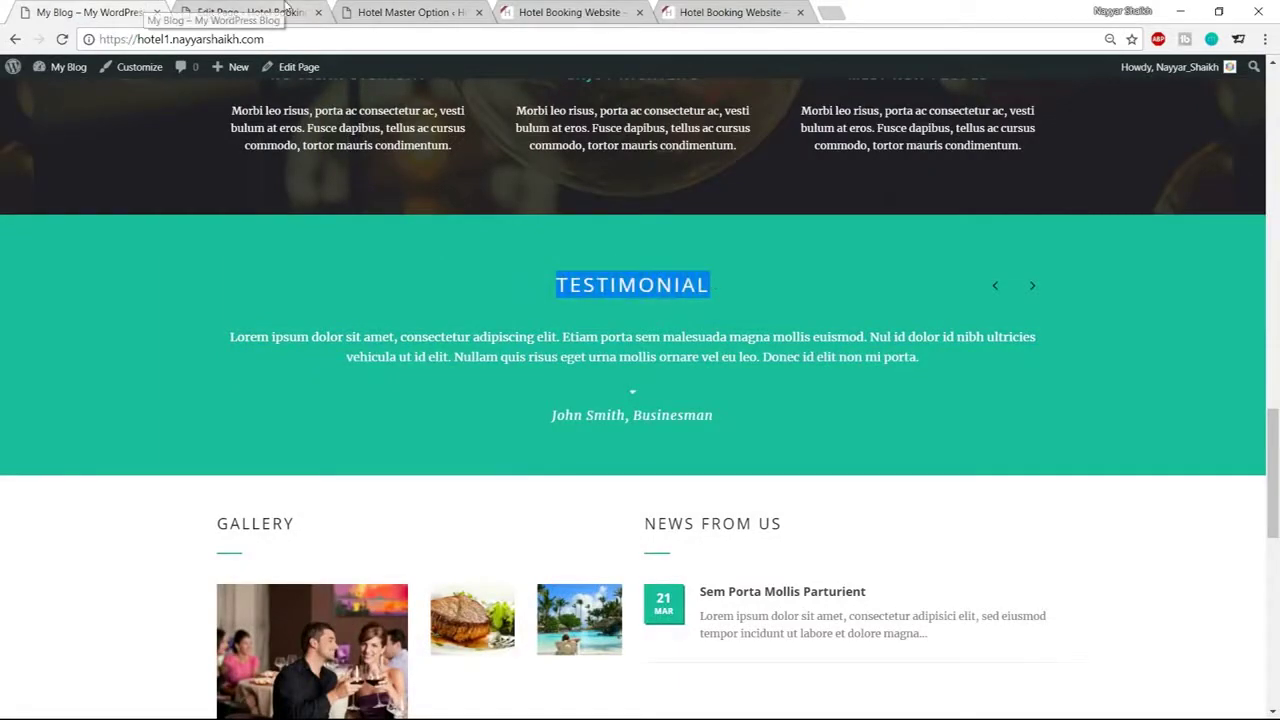
click(250, 12)
click(420, 458)
key(ctrl+v)
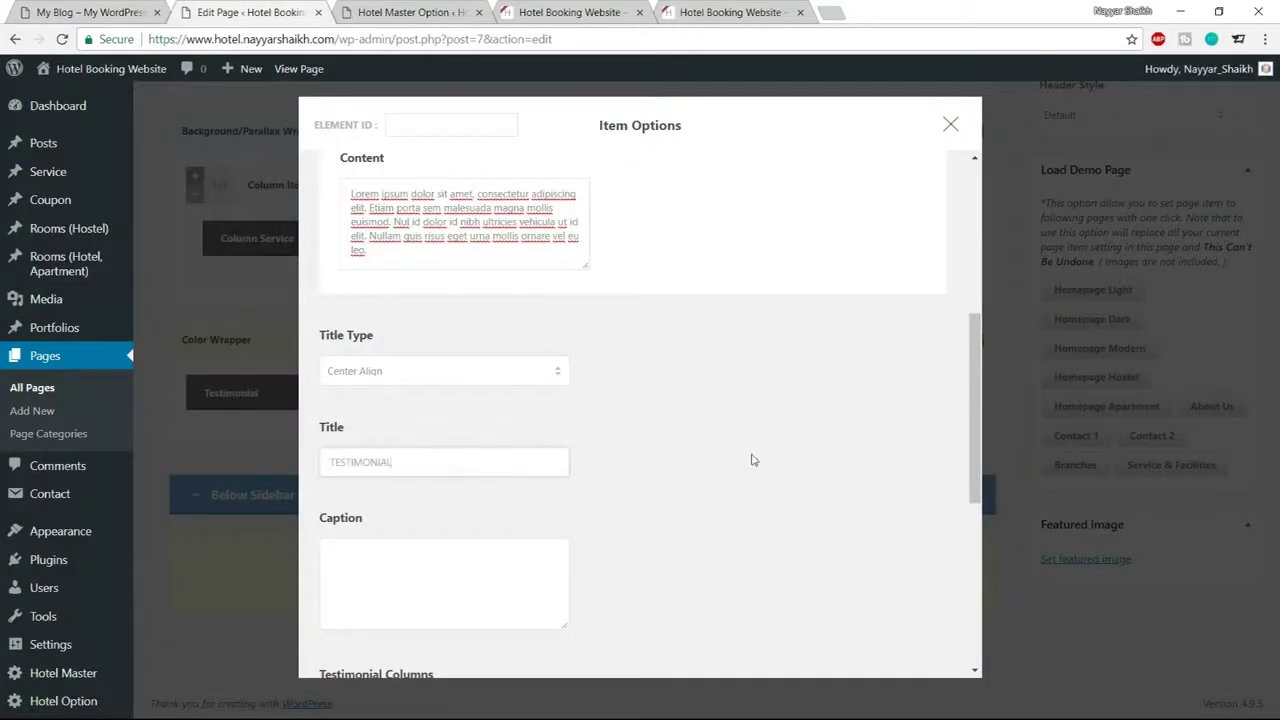
Show the testimonials in a single column as a carousel
scroll(751, 457, down, 4)
click(454, 300)
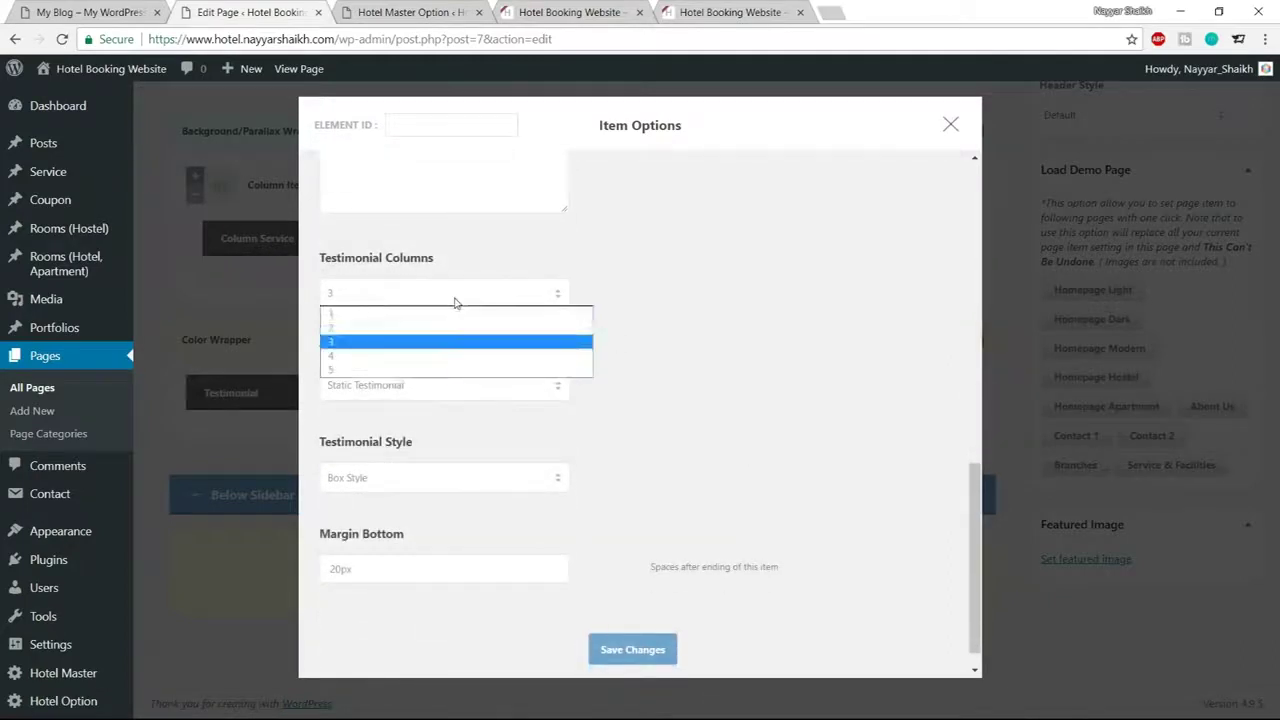
click(420, 315)
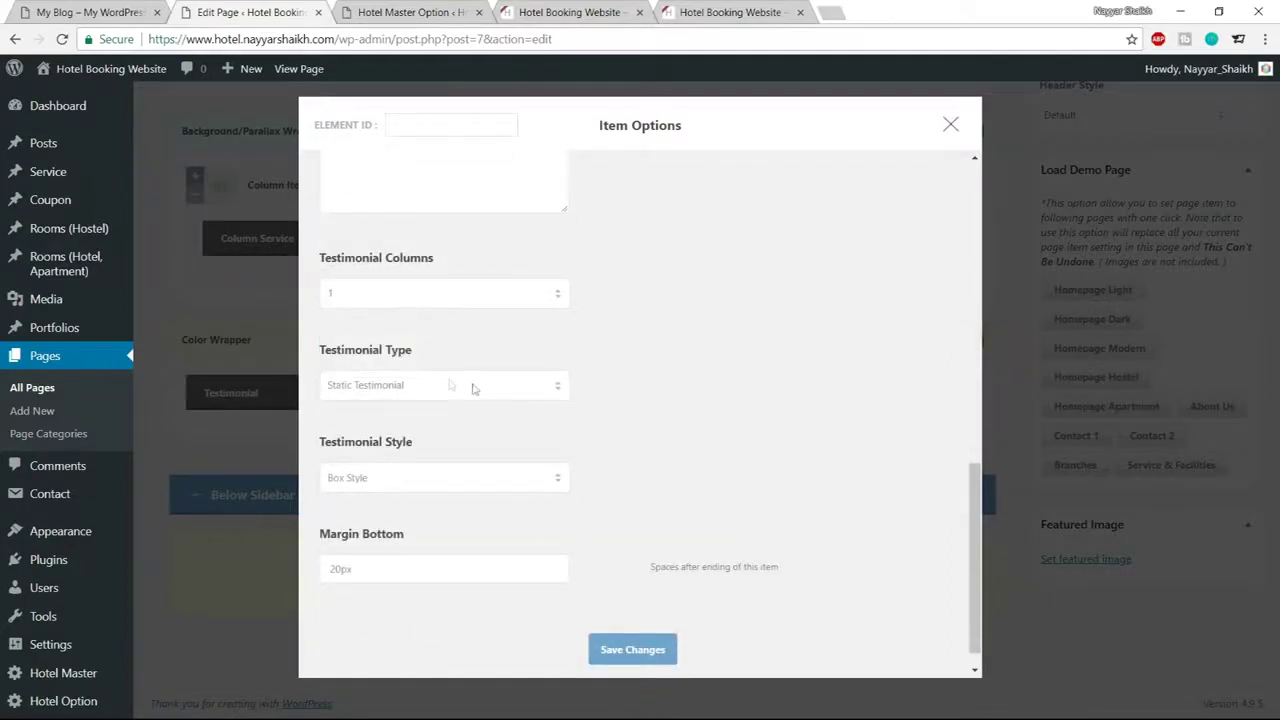
click(440, 385)
click(416, 420)
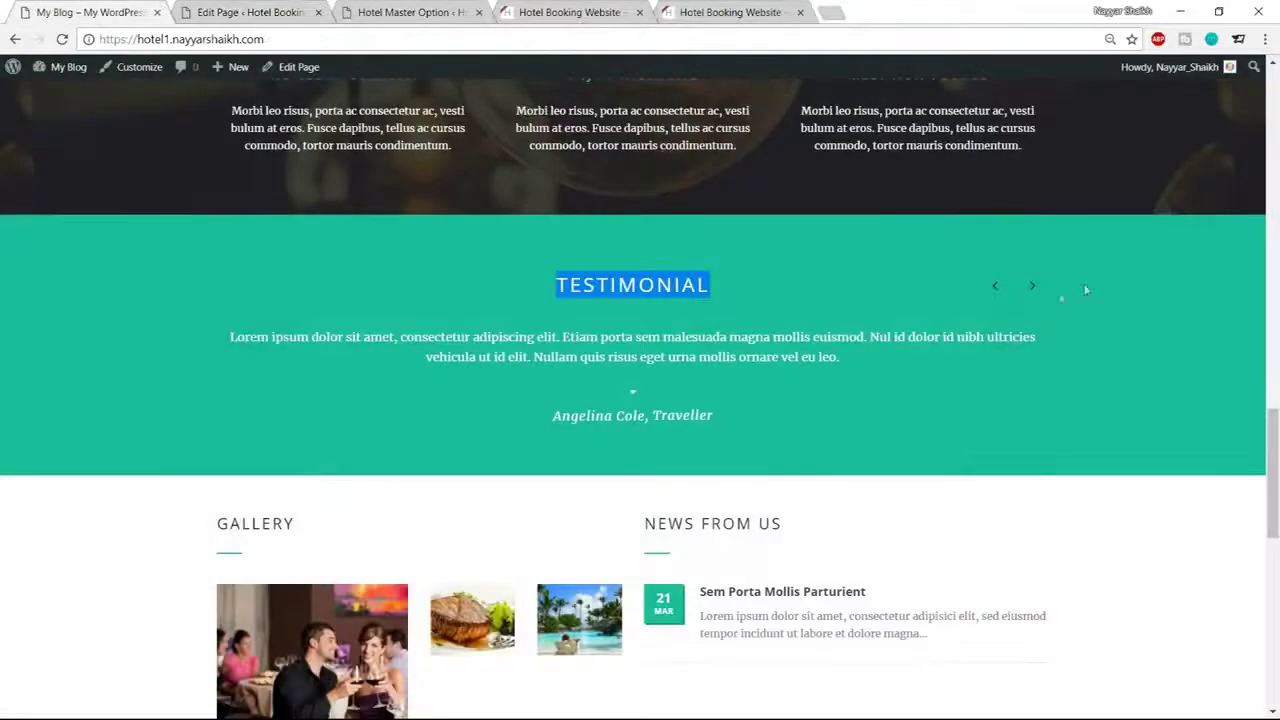
click(1032, 286)
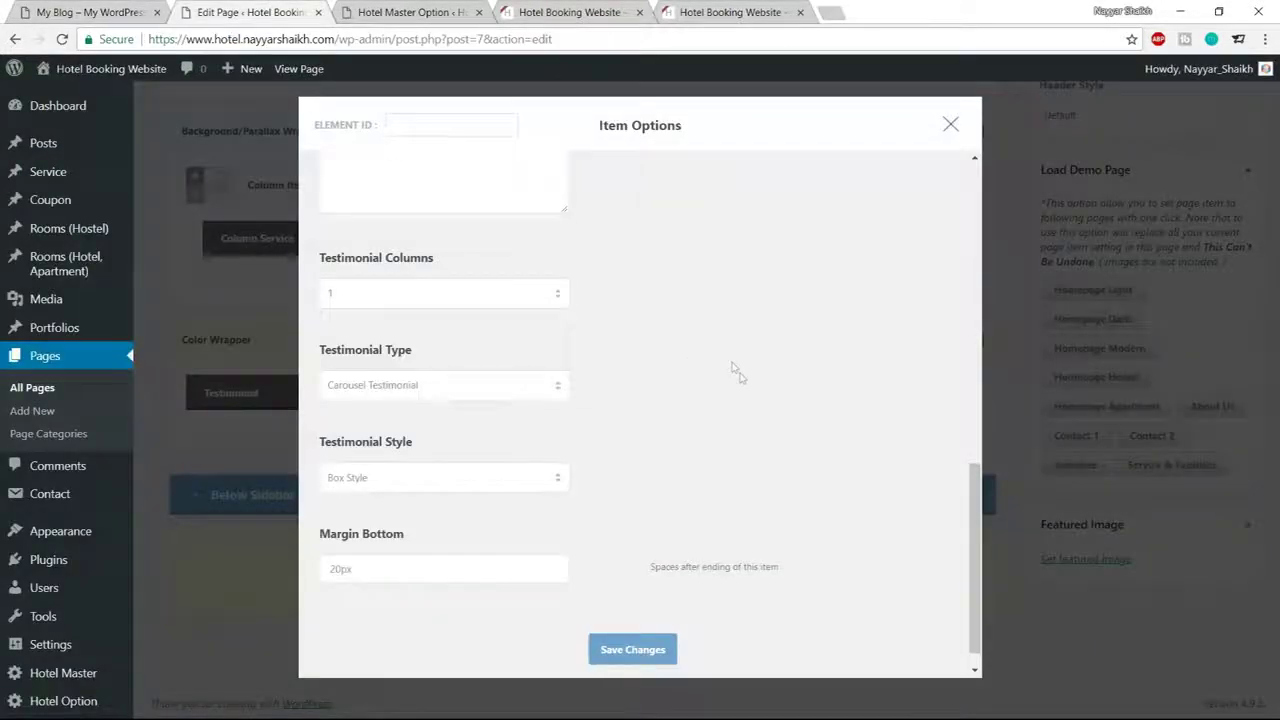
Choose Large Plain Style, set the bottom margin to 60px, and save
scroll(737, 372, down, 1)
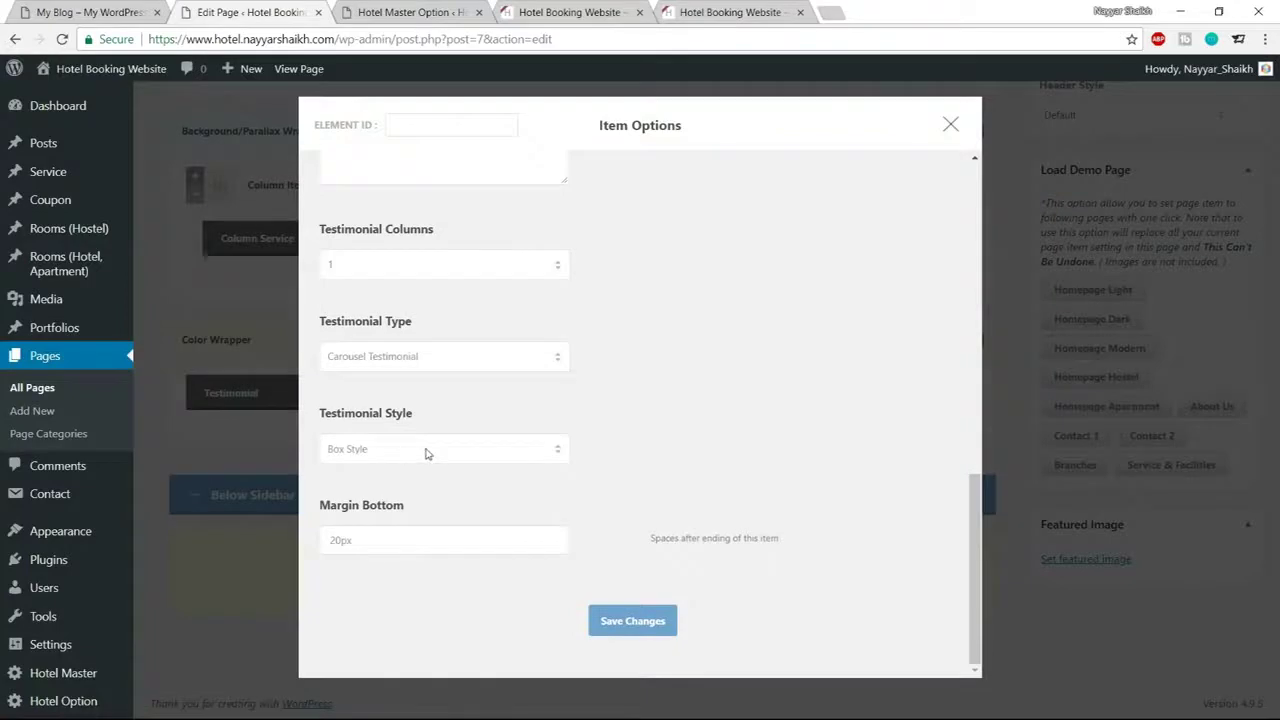
click(425, 453)
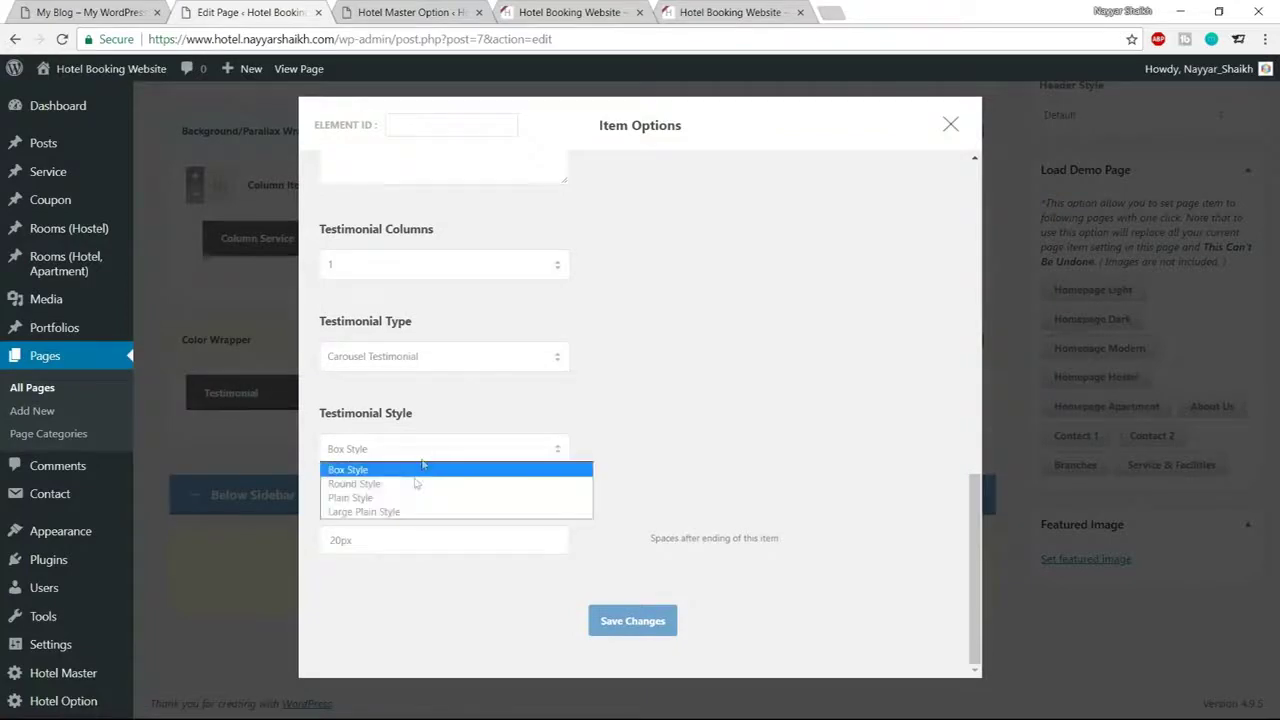
click(406, 513)
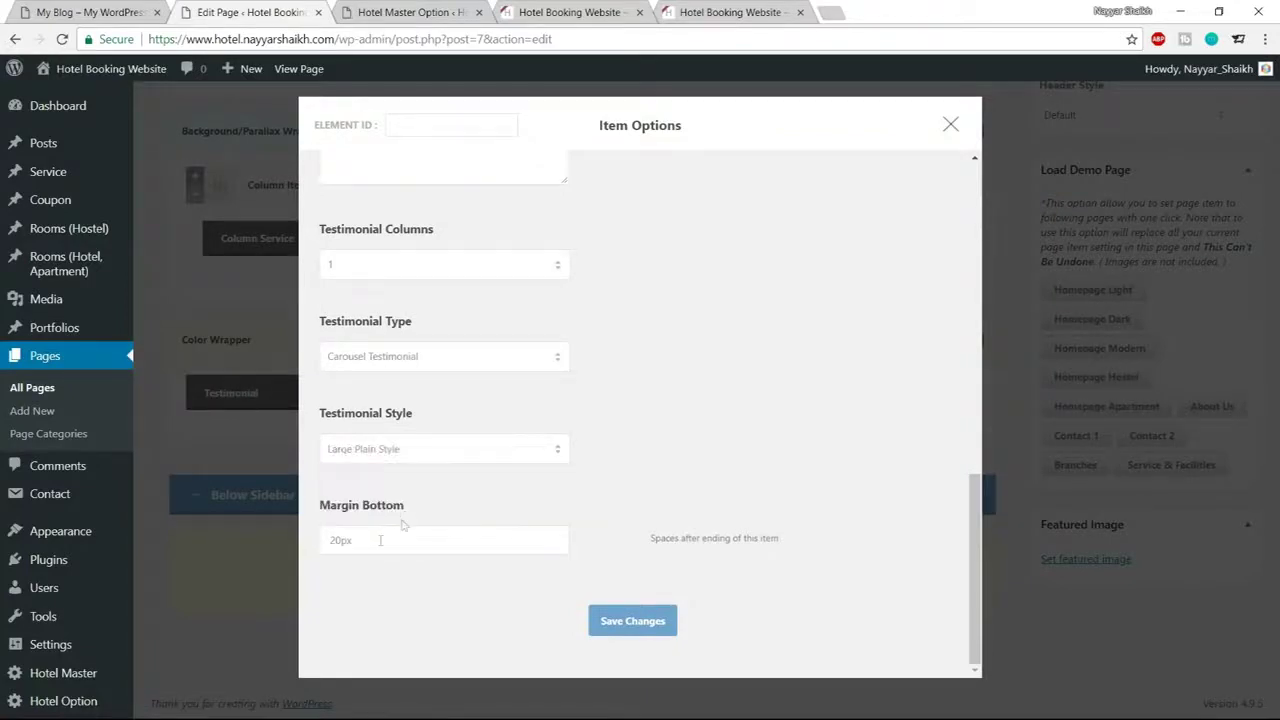
click(341, 541)
drag(341, 541, 292, 542)
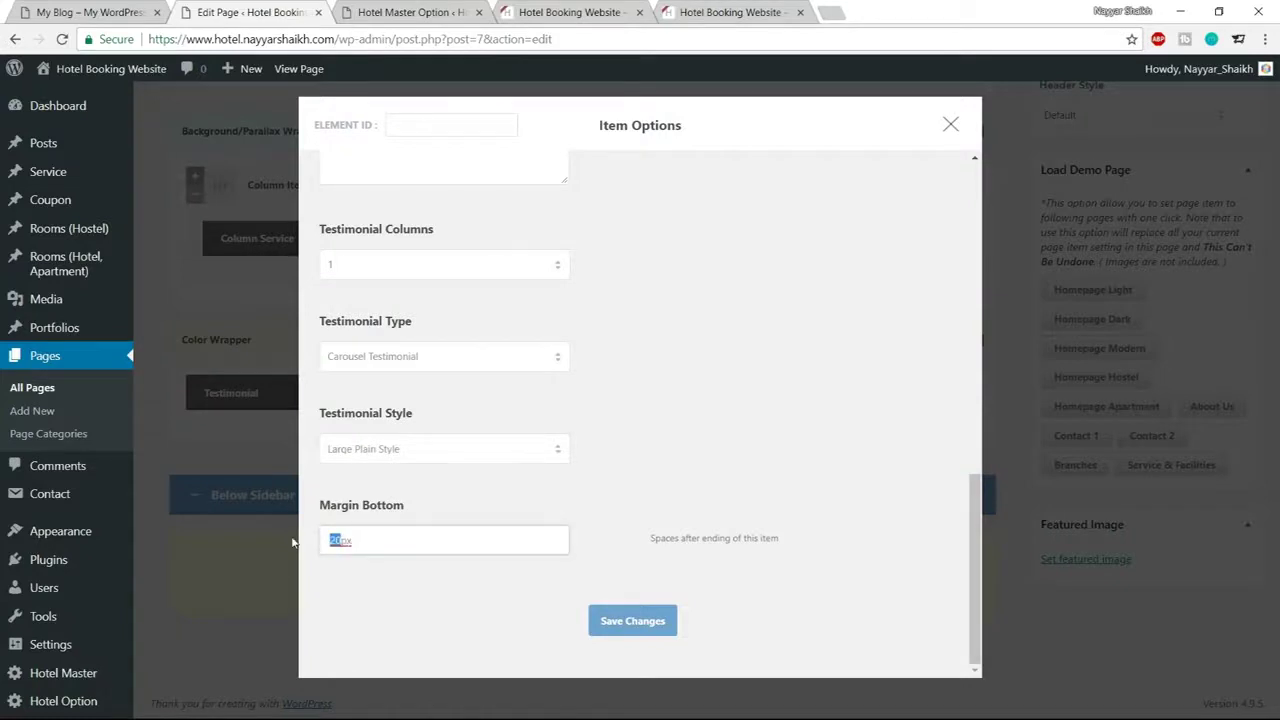
text(60)
click(622, 624)
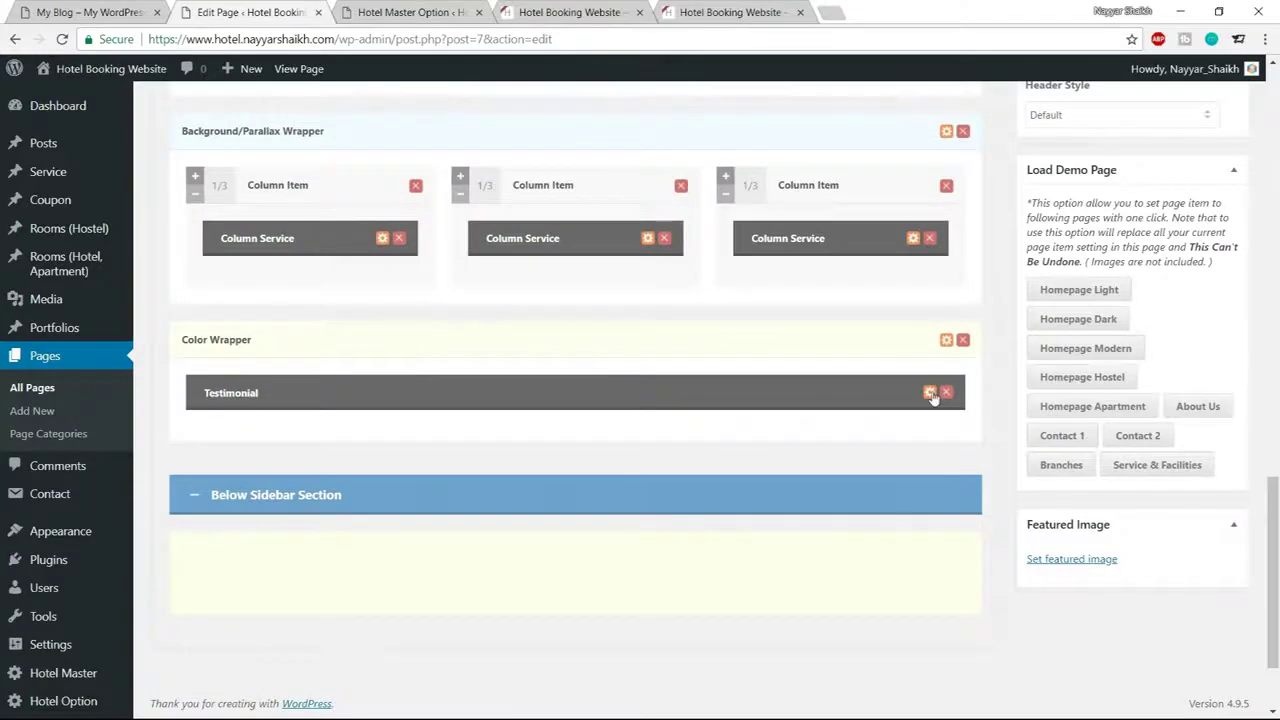
Reopen the Testimonial settings to verify them, then close them
click(930, 393)
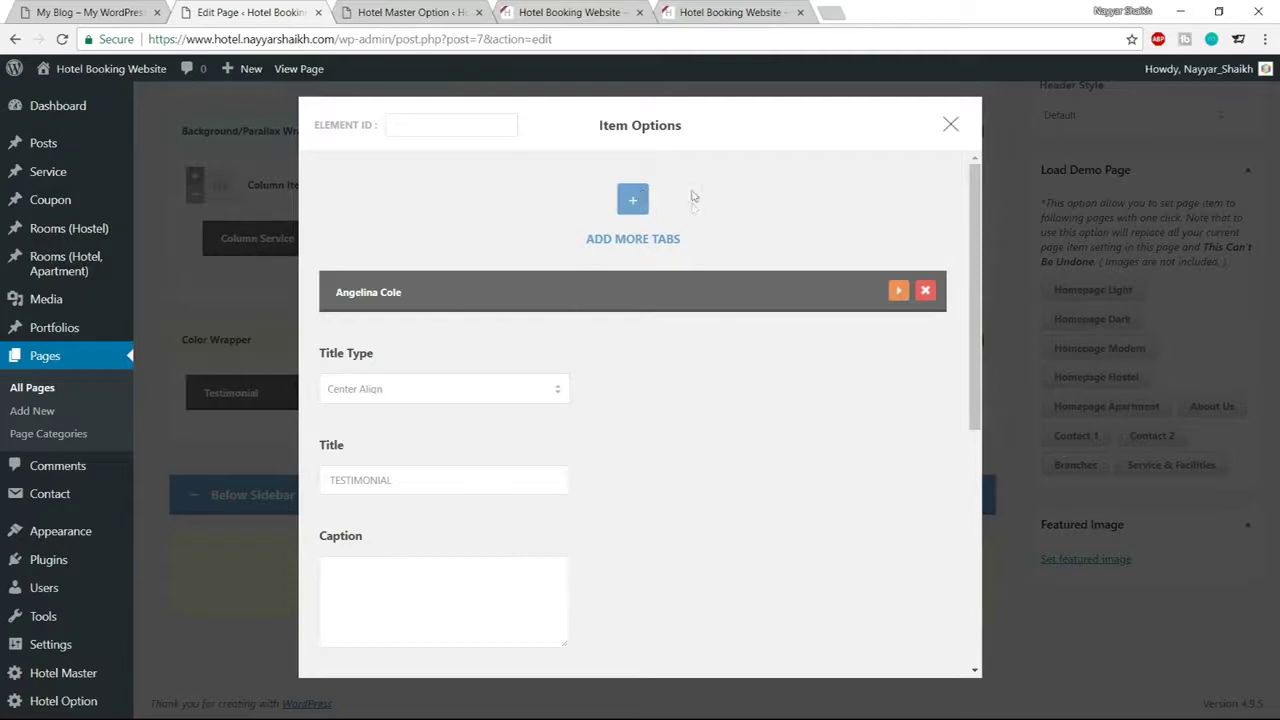
click(950, 124)
scroll(945, 273, up, 15)
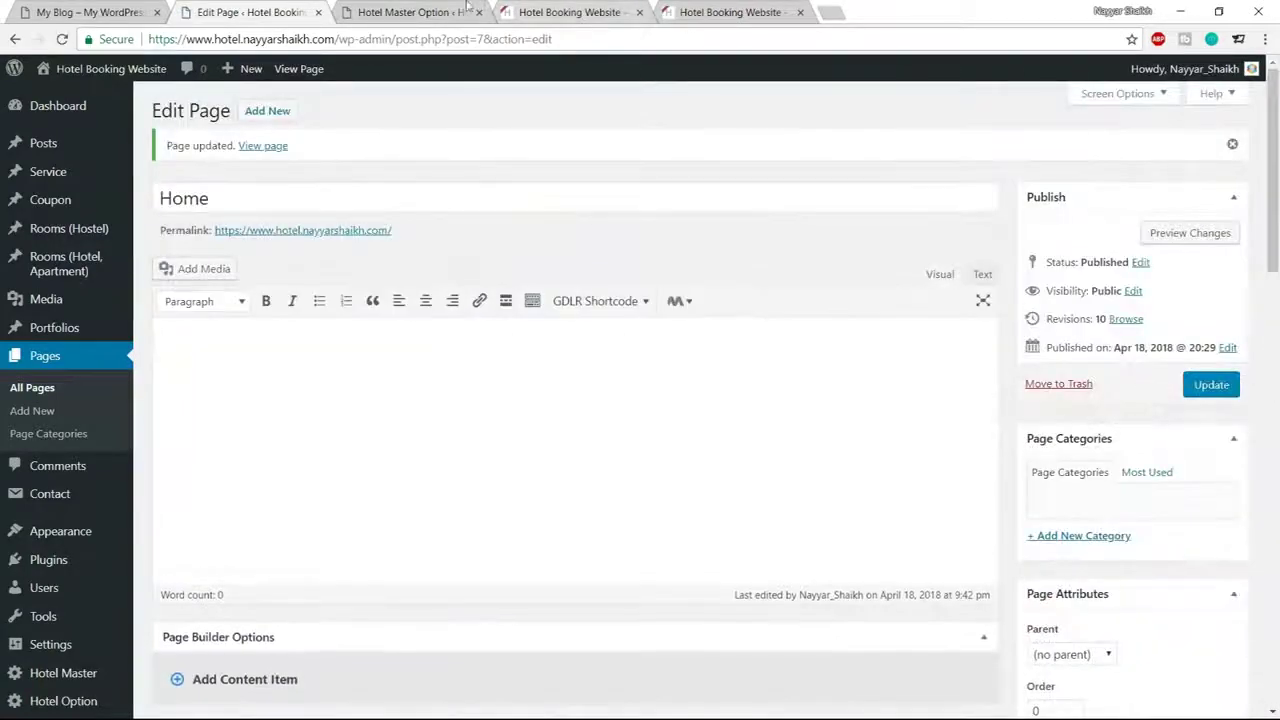
Look over the live hotel front page, then go back to the Hotel Master theme options
click(427, 13)
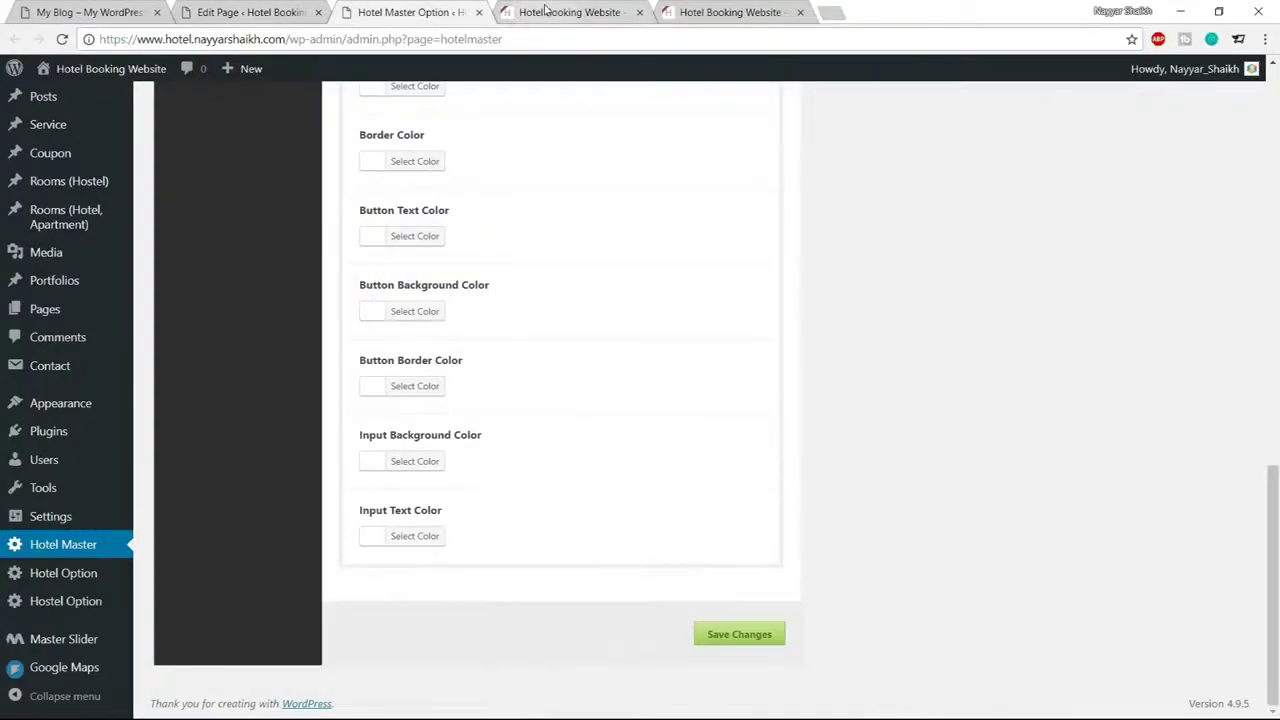
click(556, 12)
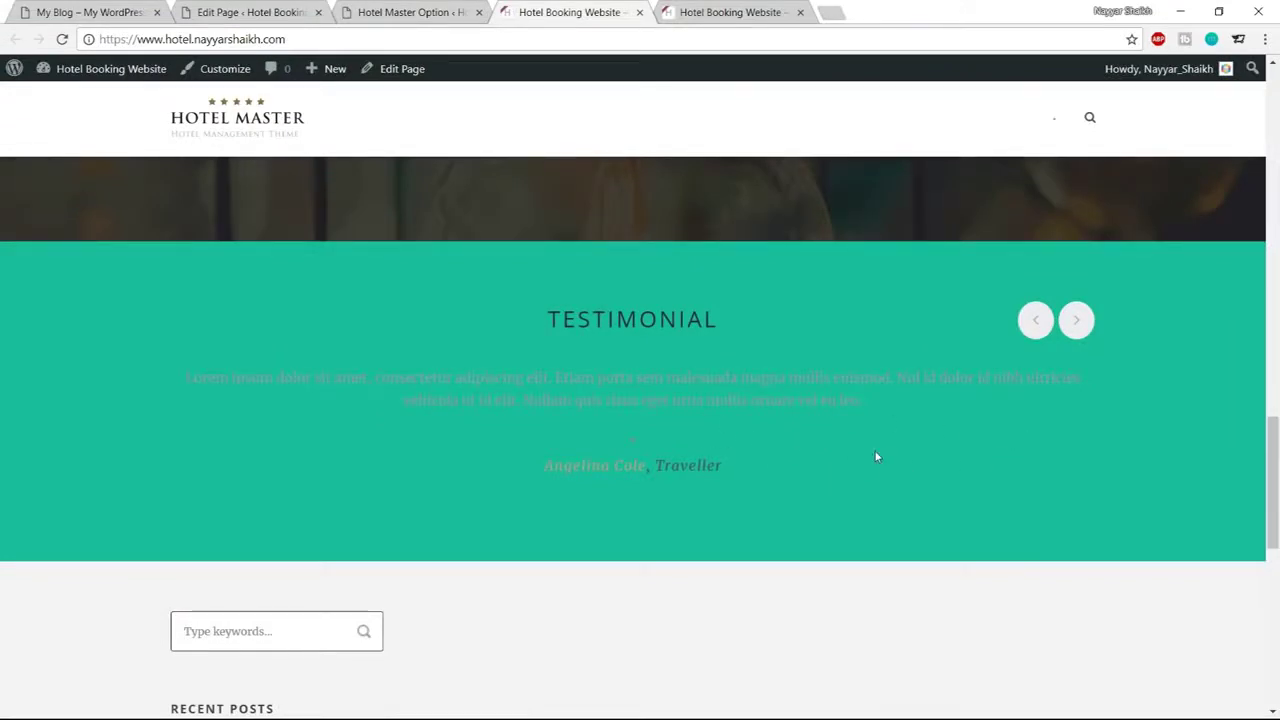
drag(520, 310, 800, 490)
click(800, 490)
click(406, 10)
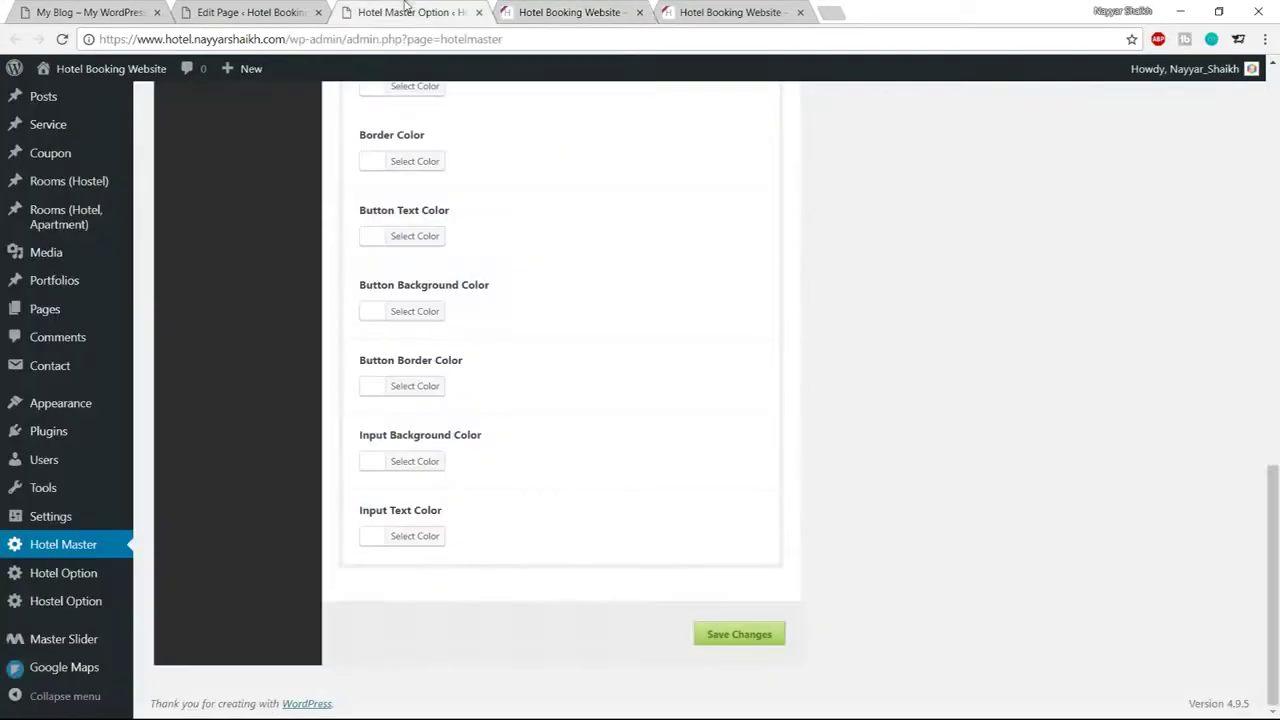
scroll(831, 546, up, 15)
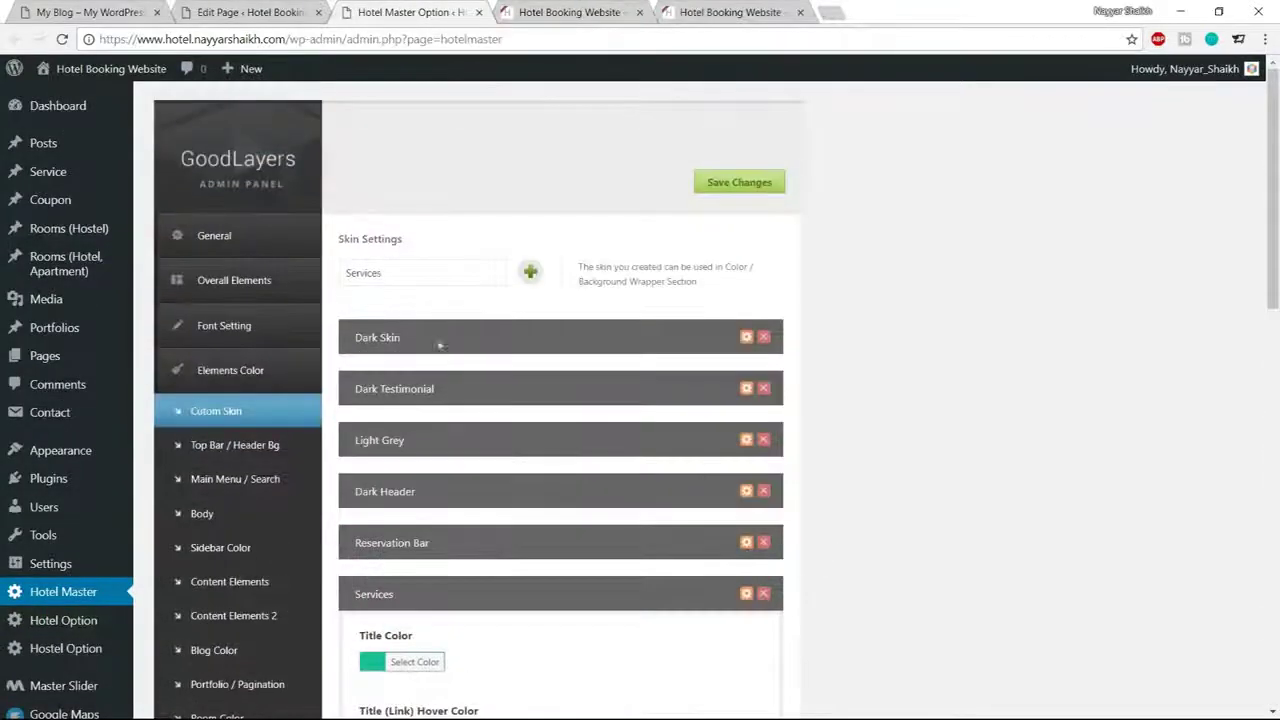
Add a custom skin named Testimonial, save the options, and reload the Home page editor
double_click(423, 278)
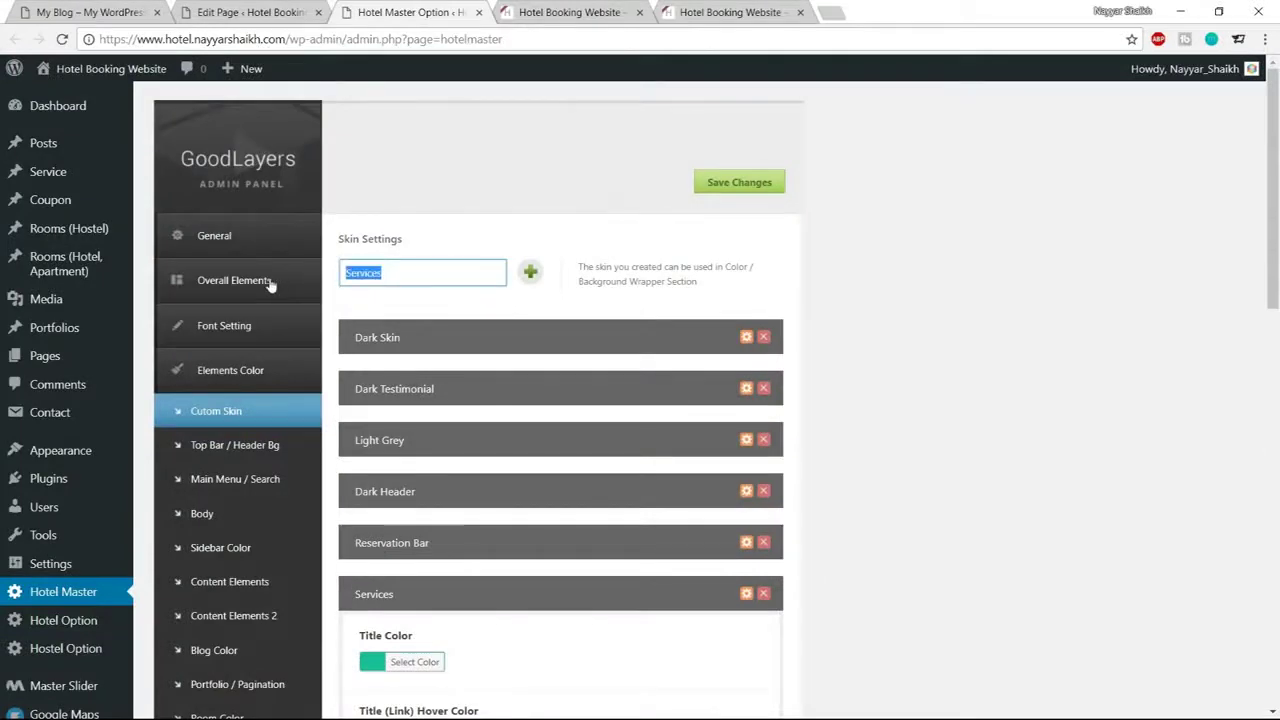
text(Testimonial)
click(533, 274)
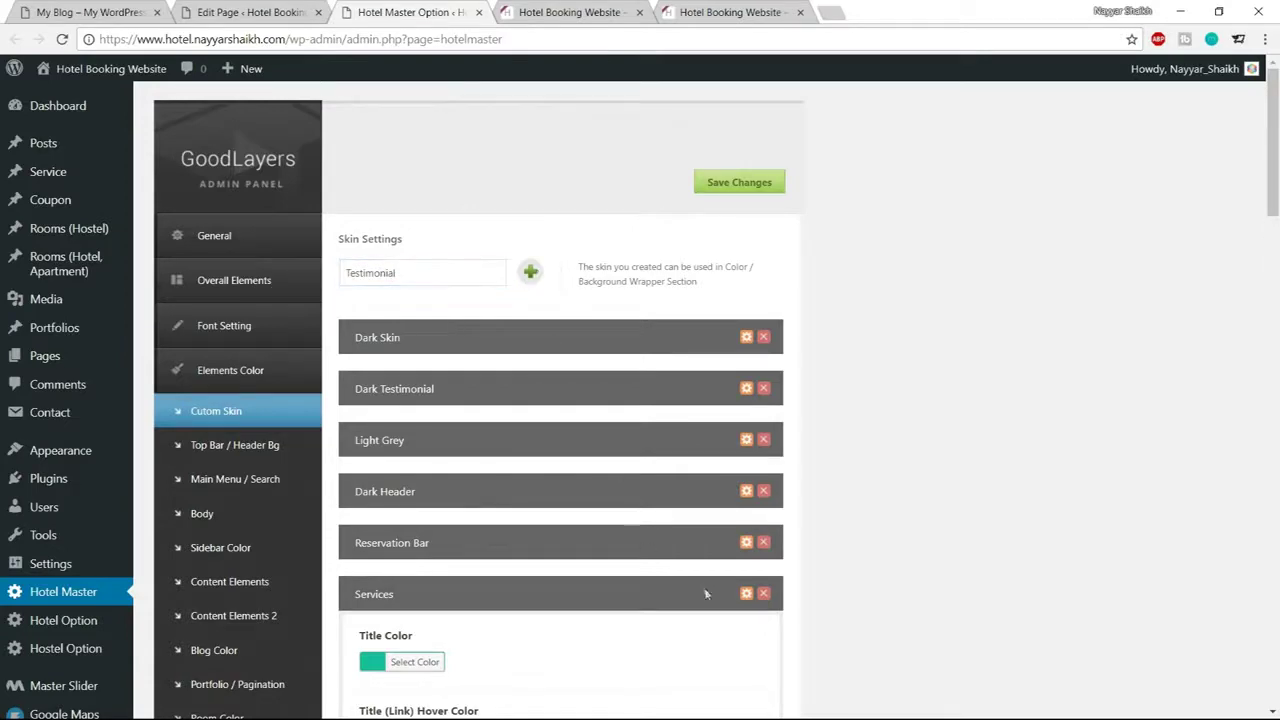
click(745, 595)
scroll(743, 594, down, 4)
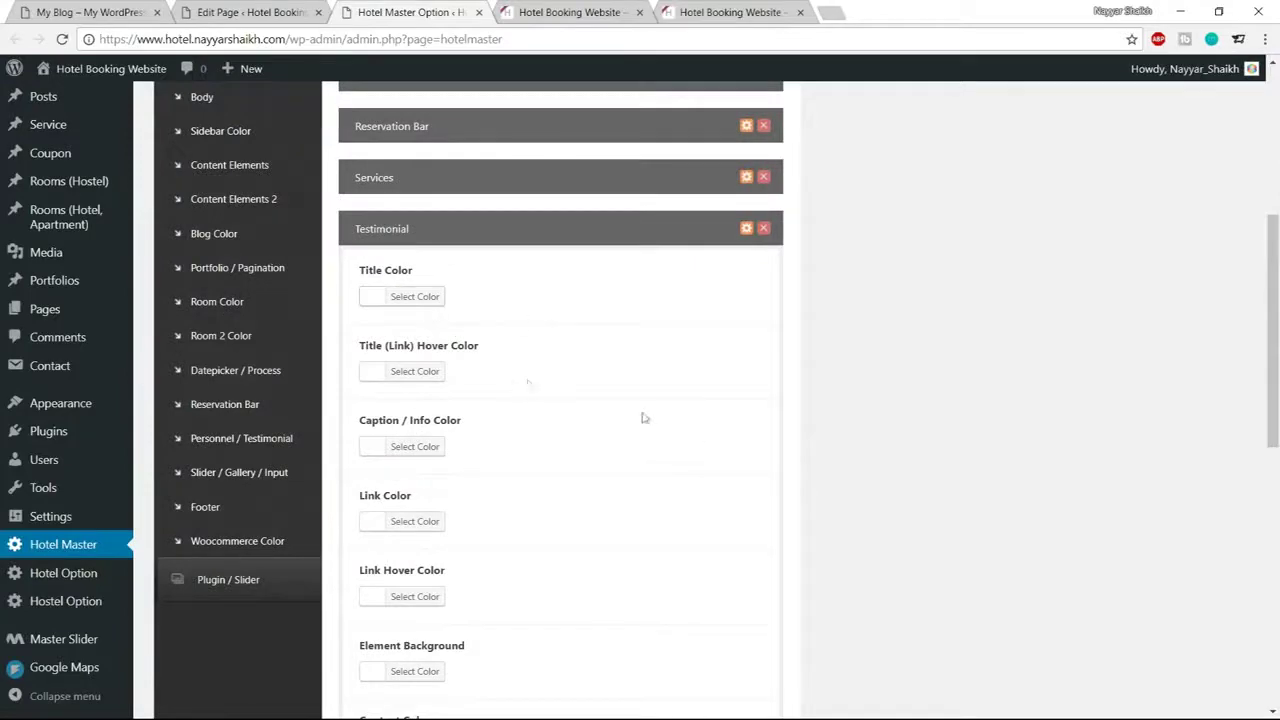
scroll(644, 418, down, 10)
click(603, 5)
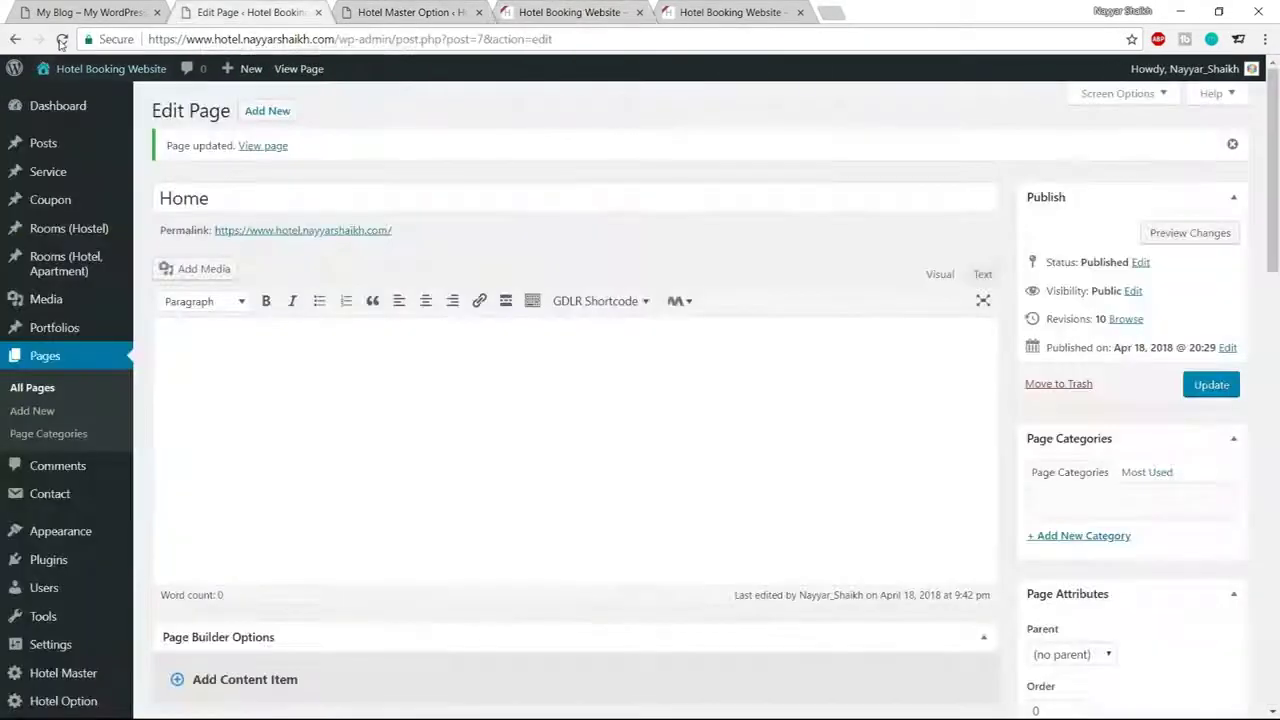
click(61, 40)
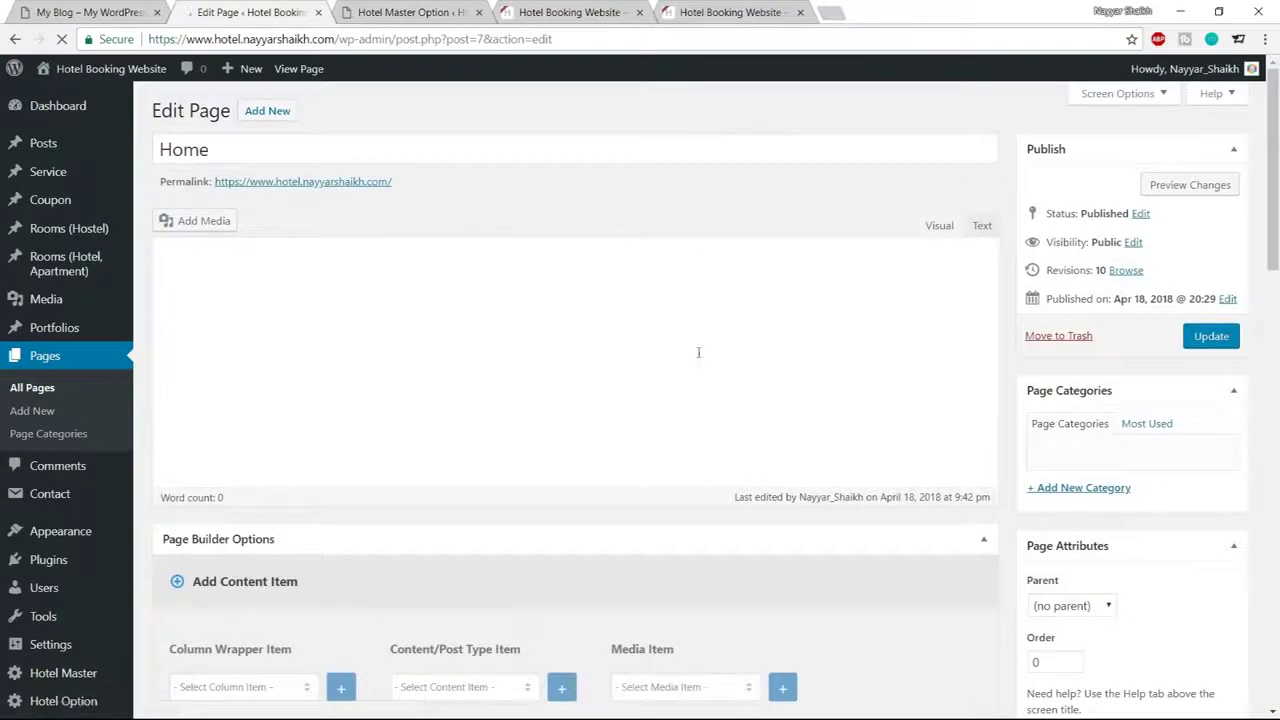
Set the Color Wrapper's Skin to Testimonial and save its options
scroll(698, 352, down, 15)
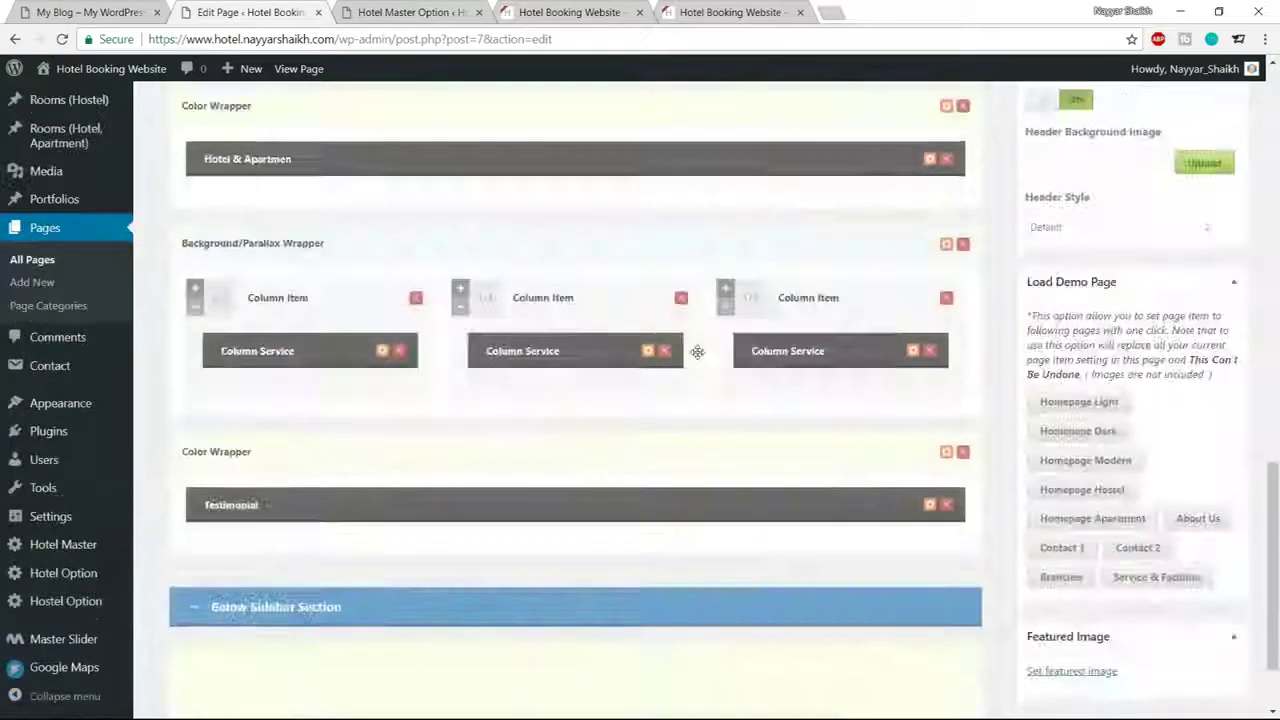
scroll(697, 352, down, 1)
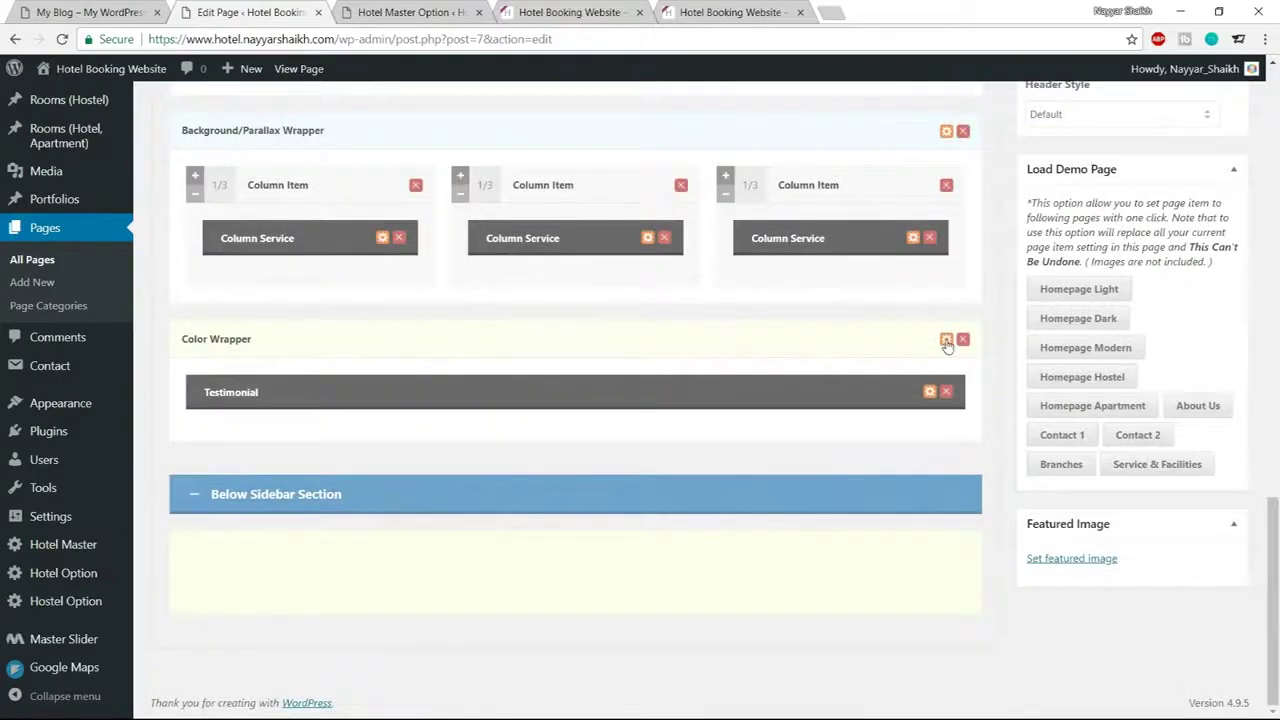
click(946, 341)
click(414, 416)
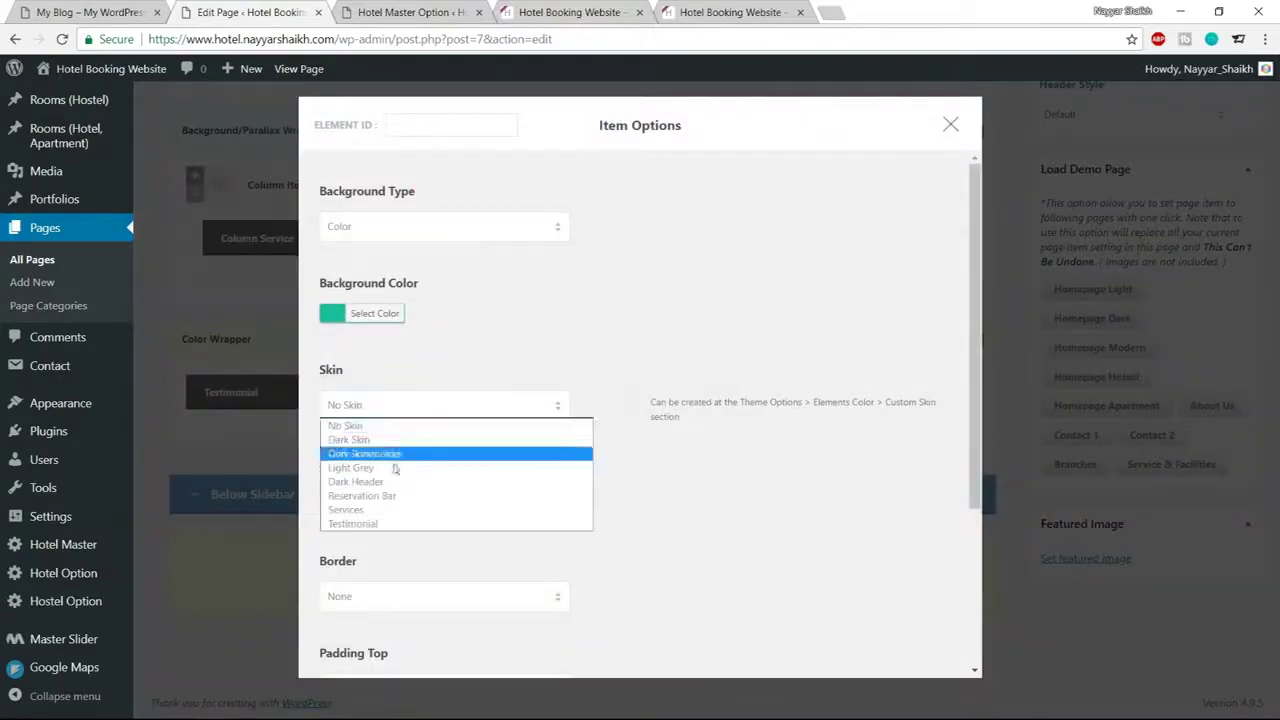
click(380, 523)
scroll(606, 531, down, 3)
click(604, 619)
Update the Home page and reload the live homepage to see the change
scroll(608, 614, up, 15)
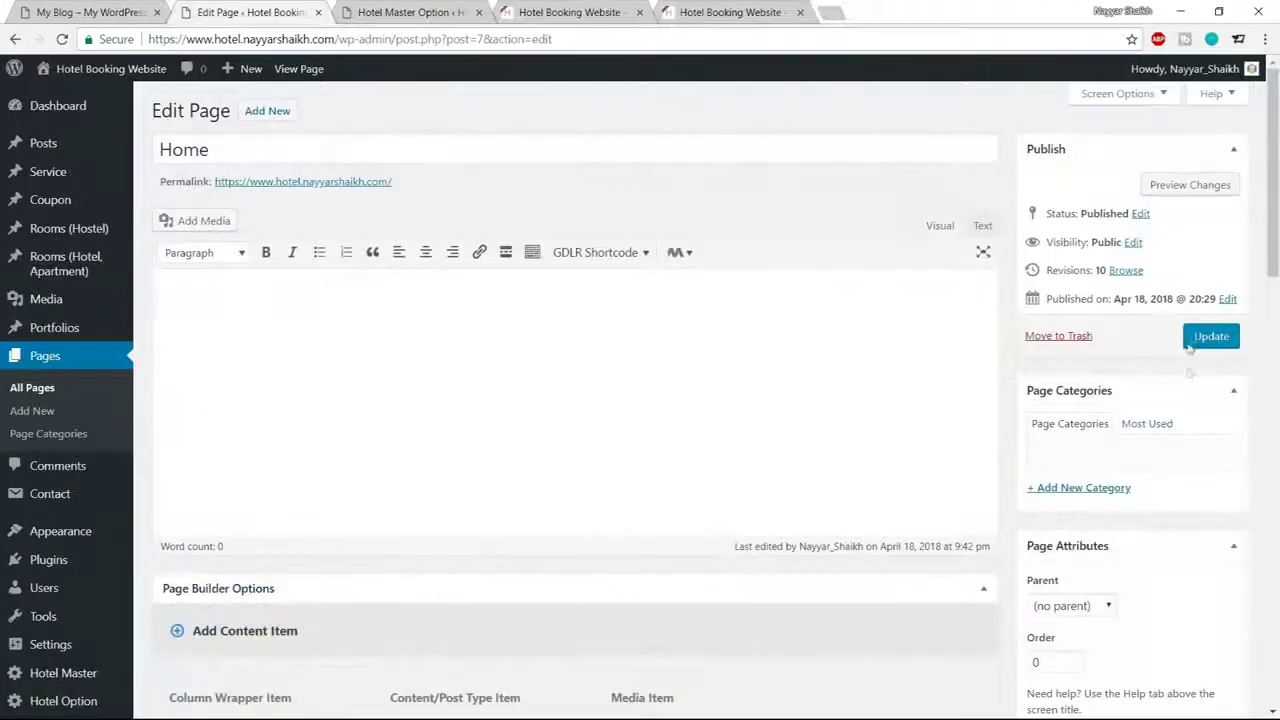
click(1192, 340)
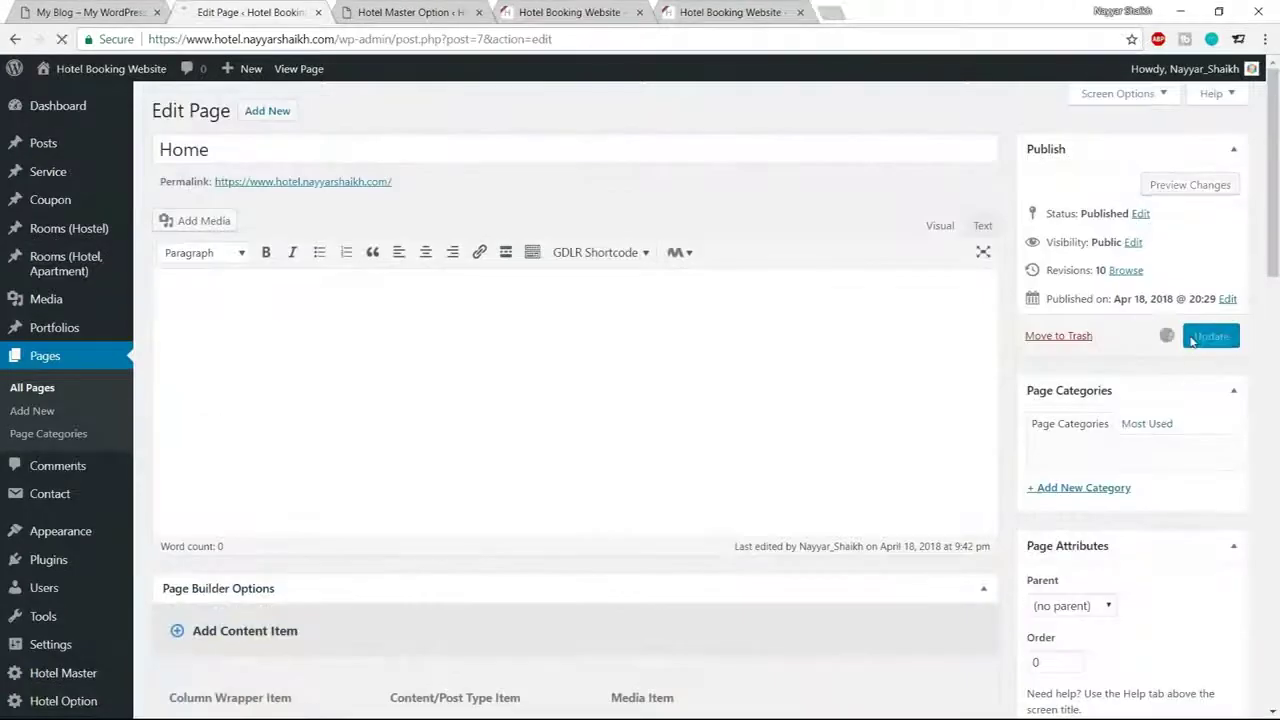
click(570, 12)
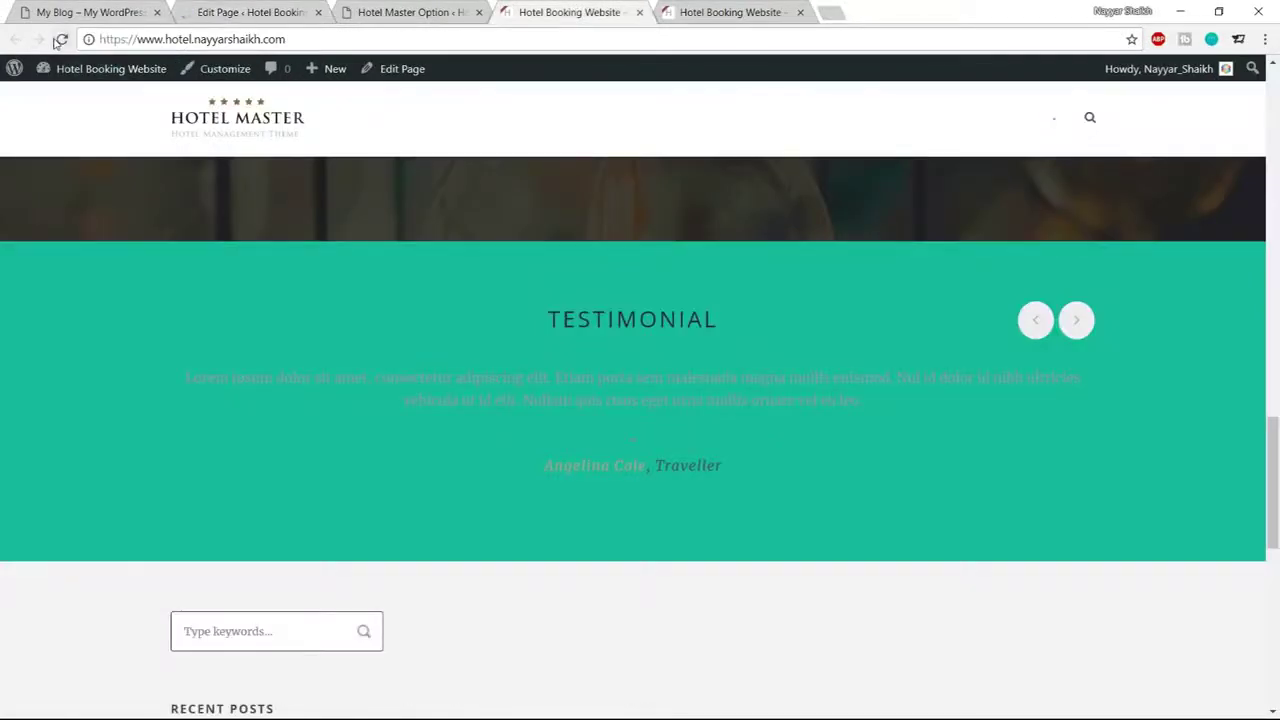
click(60, 39)
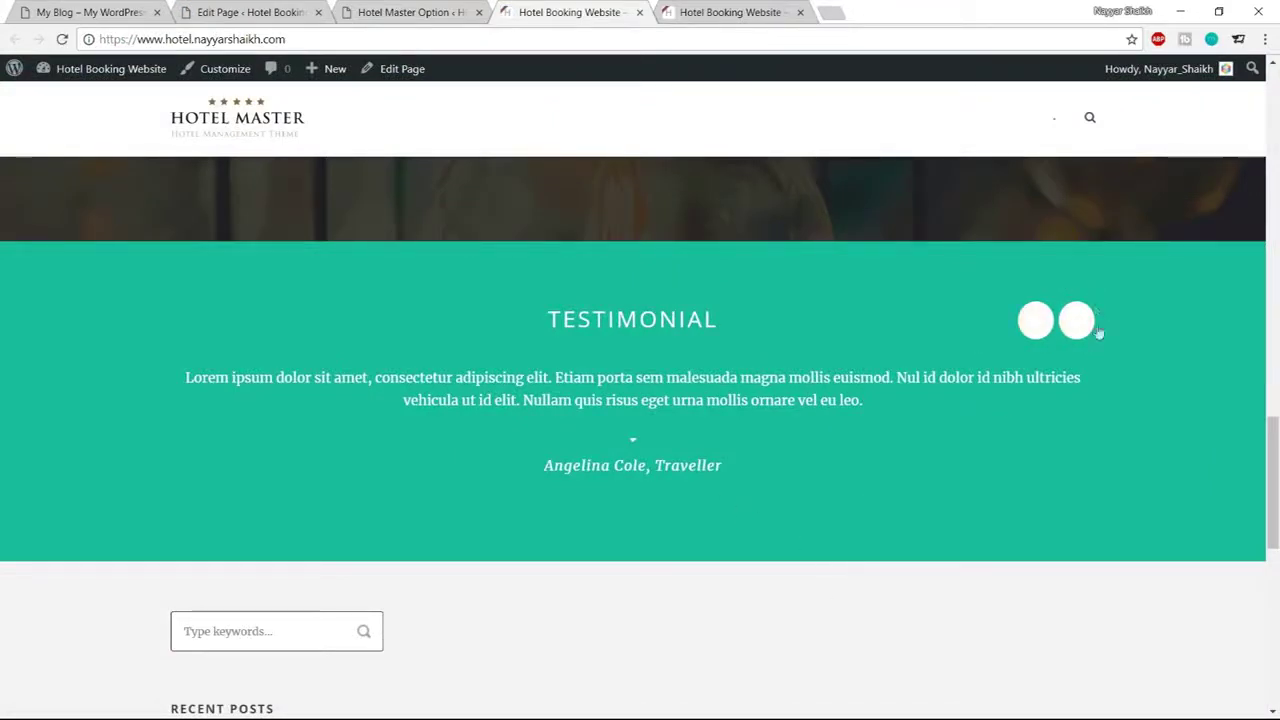
Set the Testimonial skin's Element Background colour to #1abc9c in the theme options
click(440, 10)
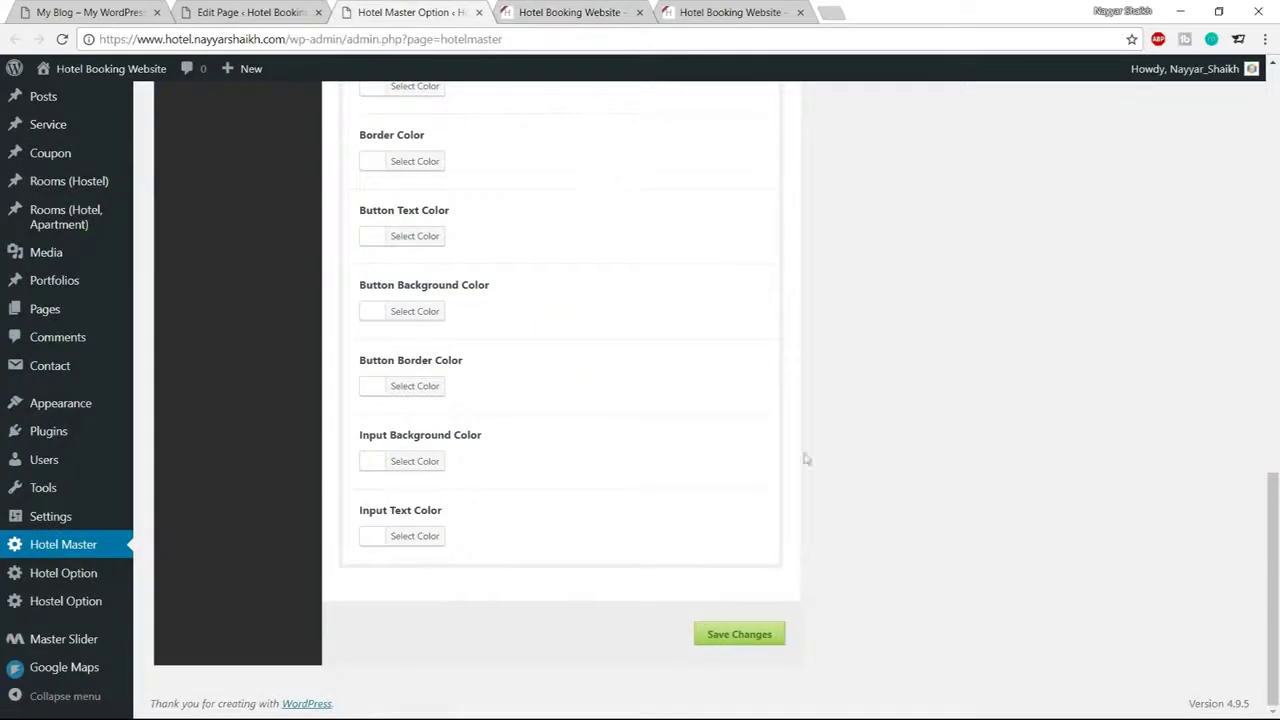
scroll(463, 533, up, 1)
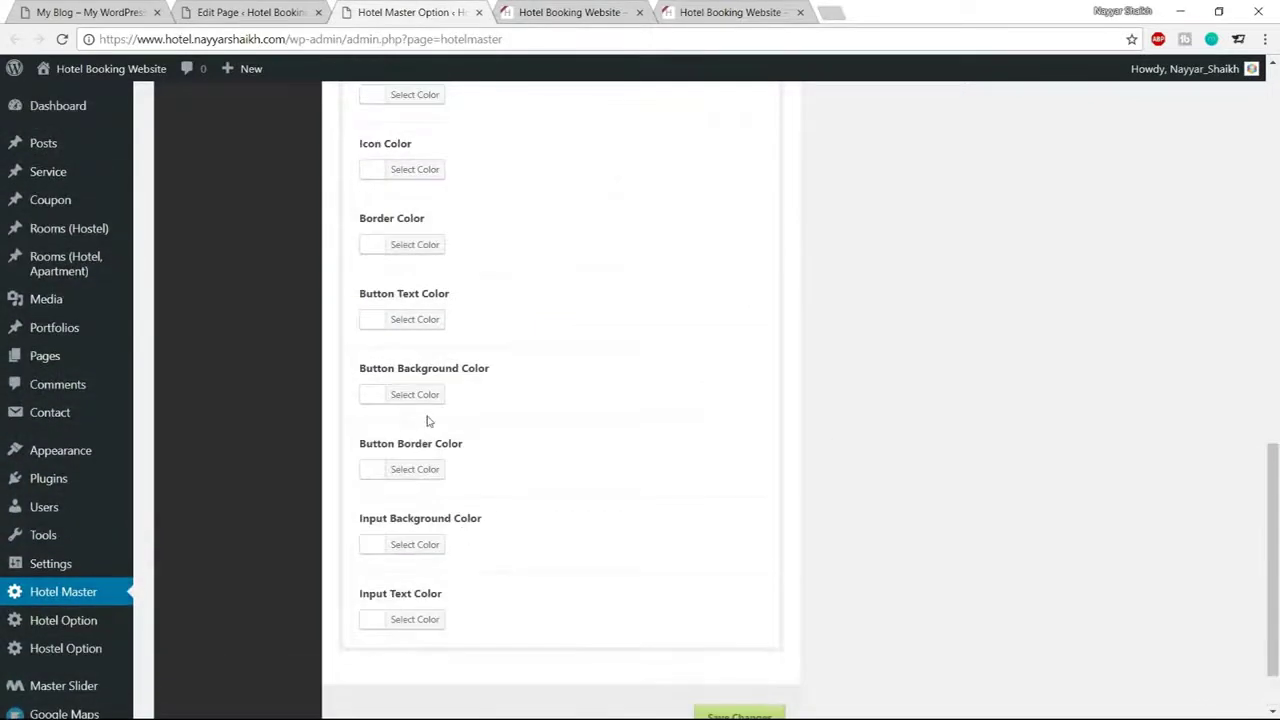
scroll(526, 448, up, 1)
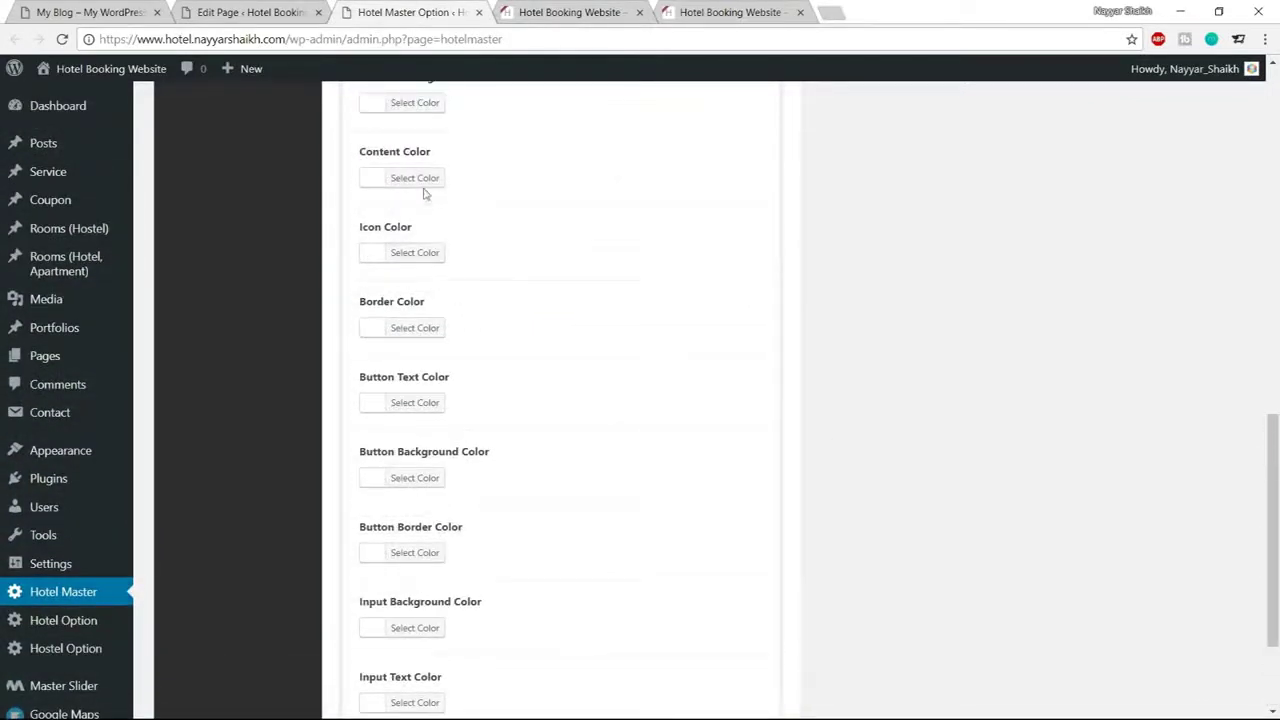
scroll(560, 293, up, 1)
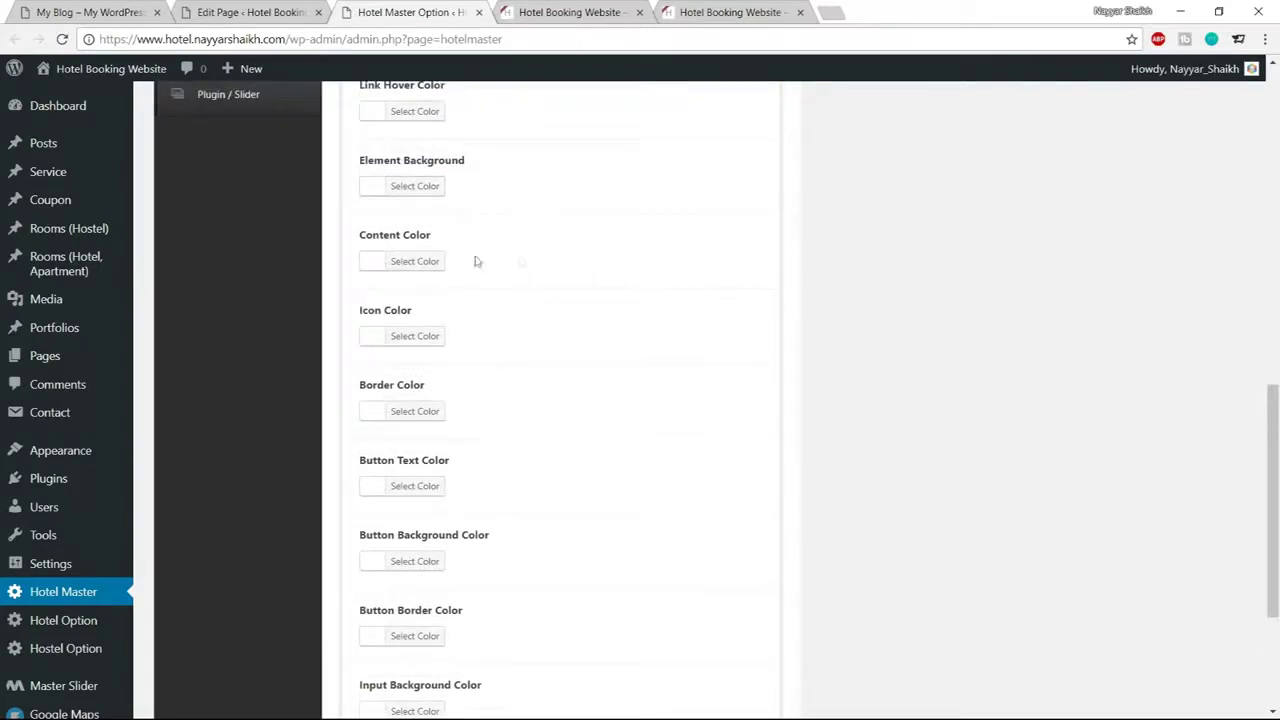
scroll(680, 342, up, 3)
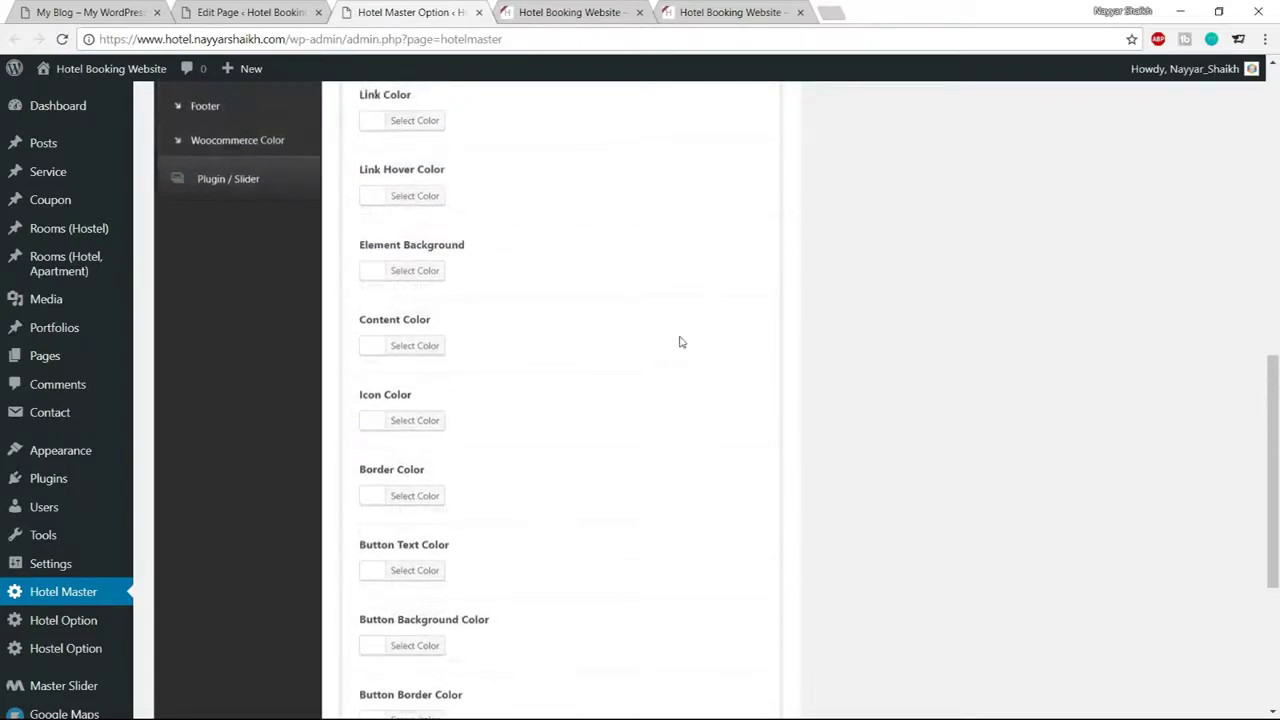
click(435, 356)
click(480, 352)
key(ctrl+v)
key(ctrl+a)
text(#1abc9c)
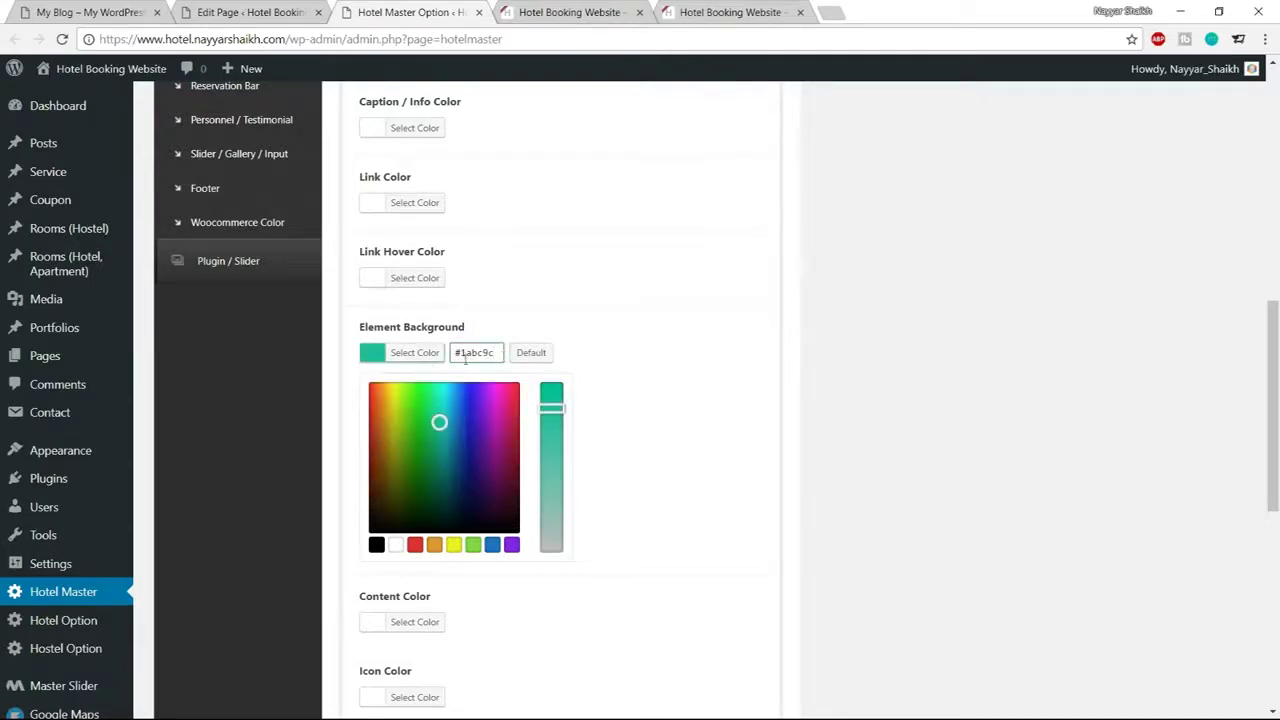
triple_click(462, 356)
click(597, 508)
Save the theme options and reload the live homepage to see the change
scroll(651, 525, down, 5)
scroll(660, 560, up, 5)
scroll(590, 530, up, 4)
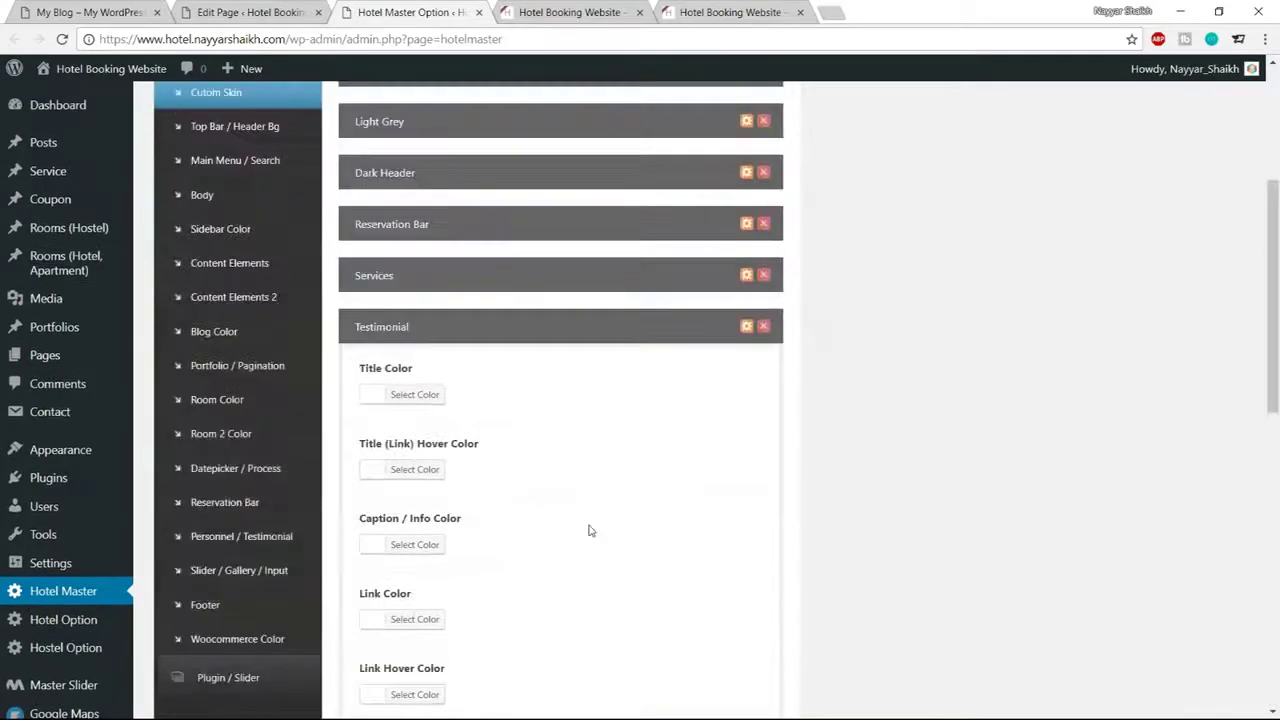
scroll(590, 530, down, 8)
click(755, 637)
click(580, 12)
click(104, 74)
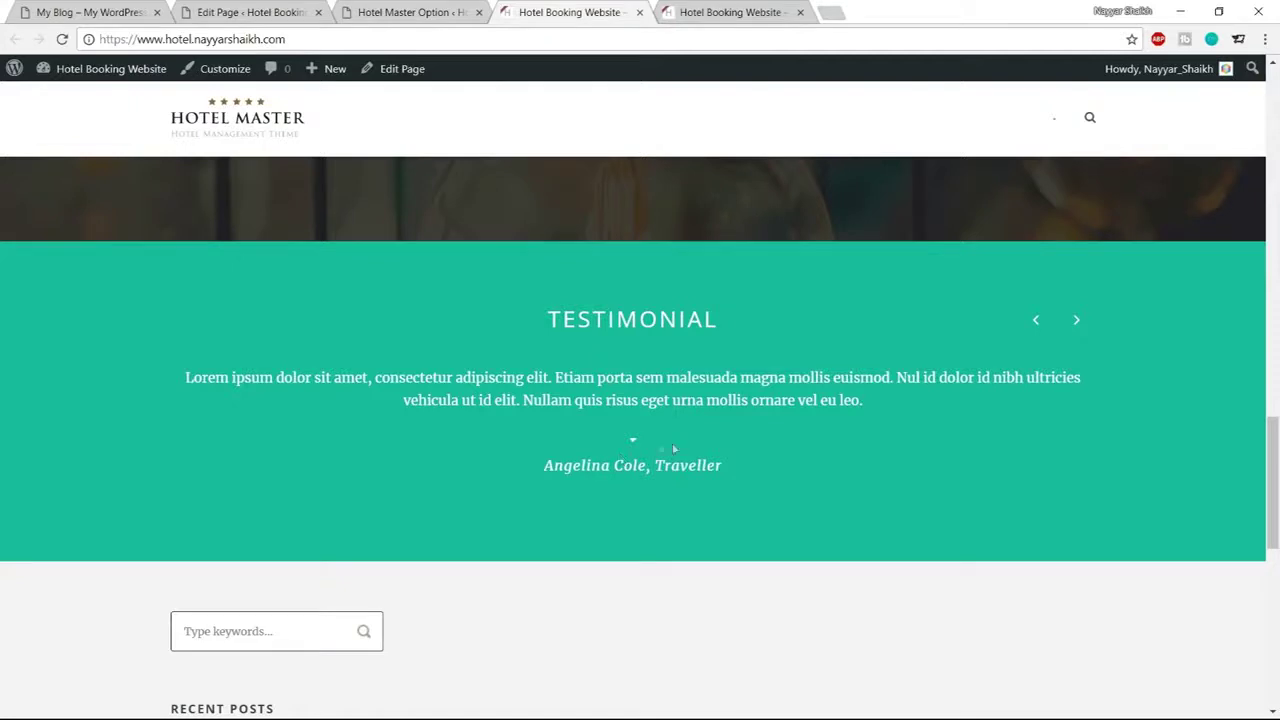
Scroll the demo site's Gallery and News From Us sections, then return to the Home page editor
click(95, 8)
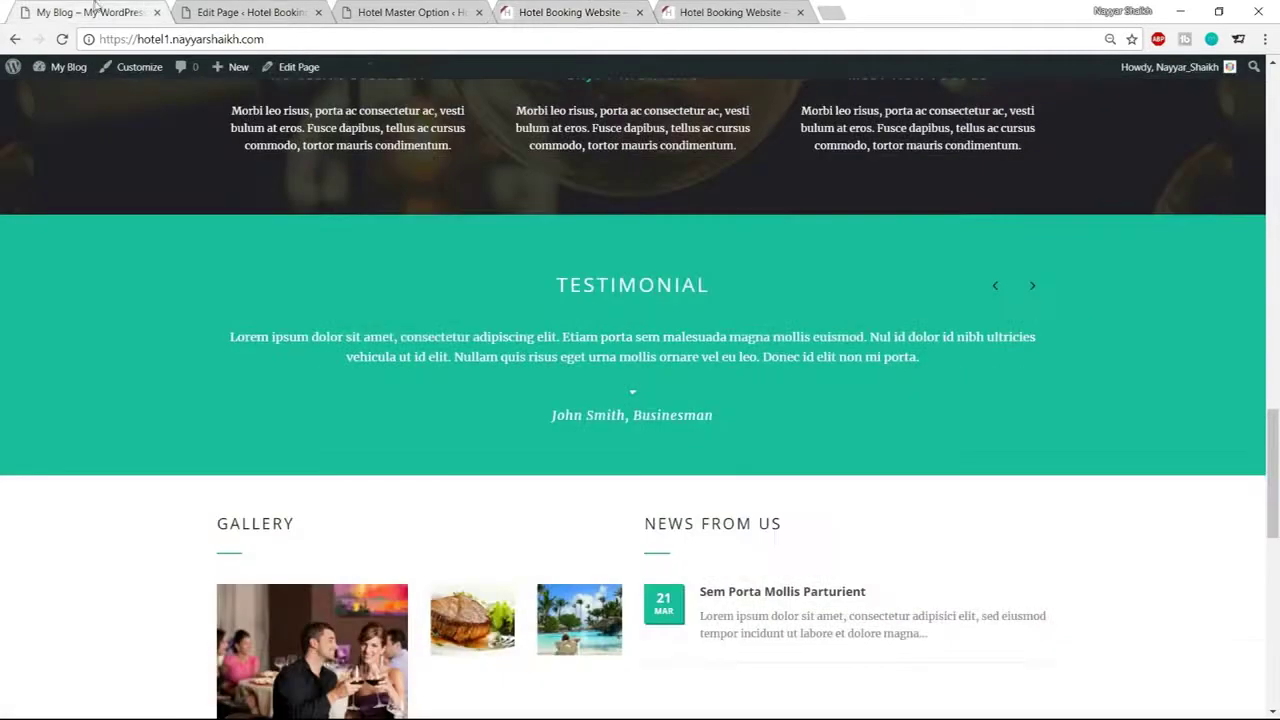
scroll(1138, 355, down, 2)
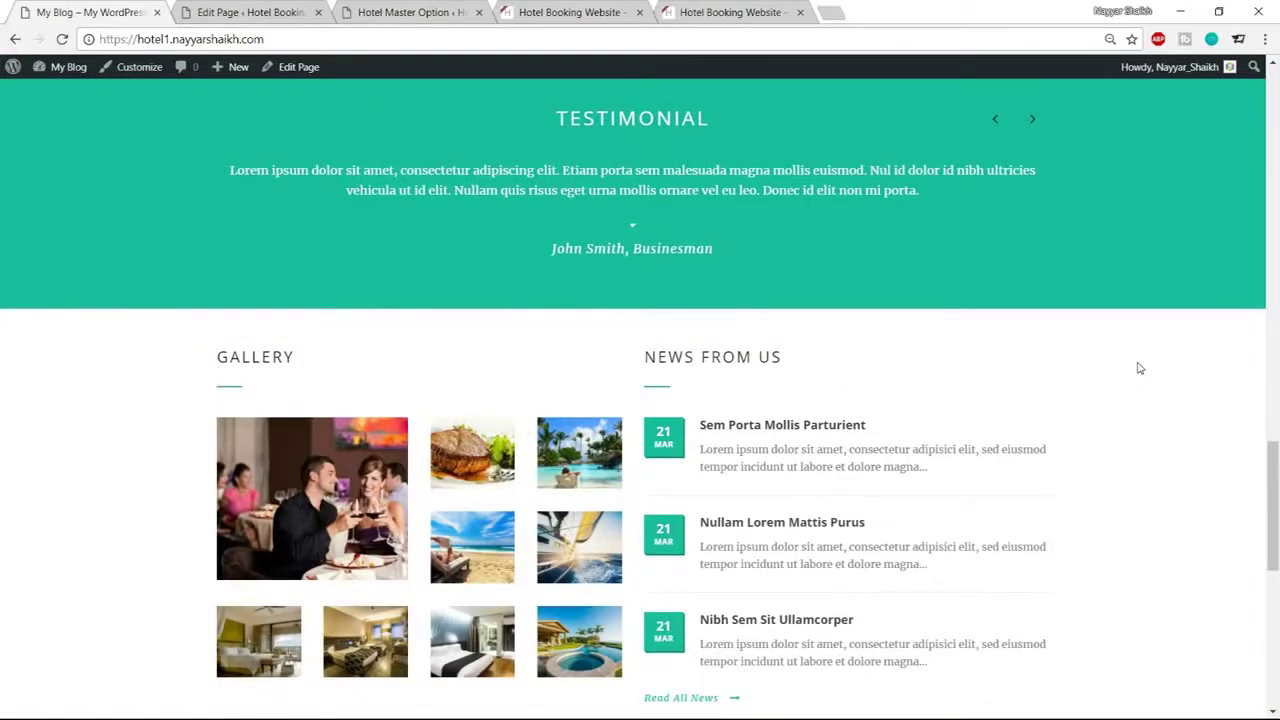
scroll(1138, 368, down, 2)
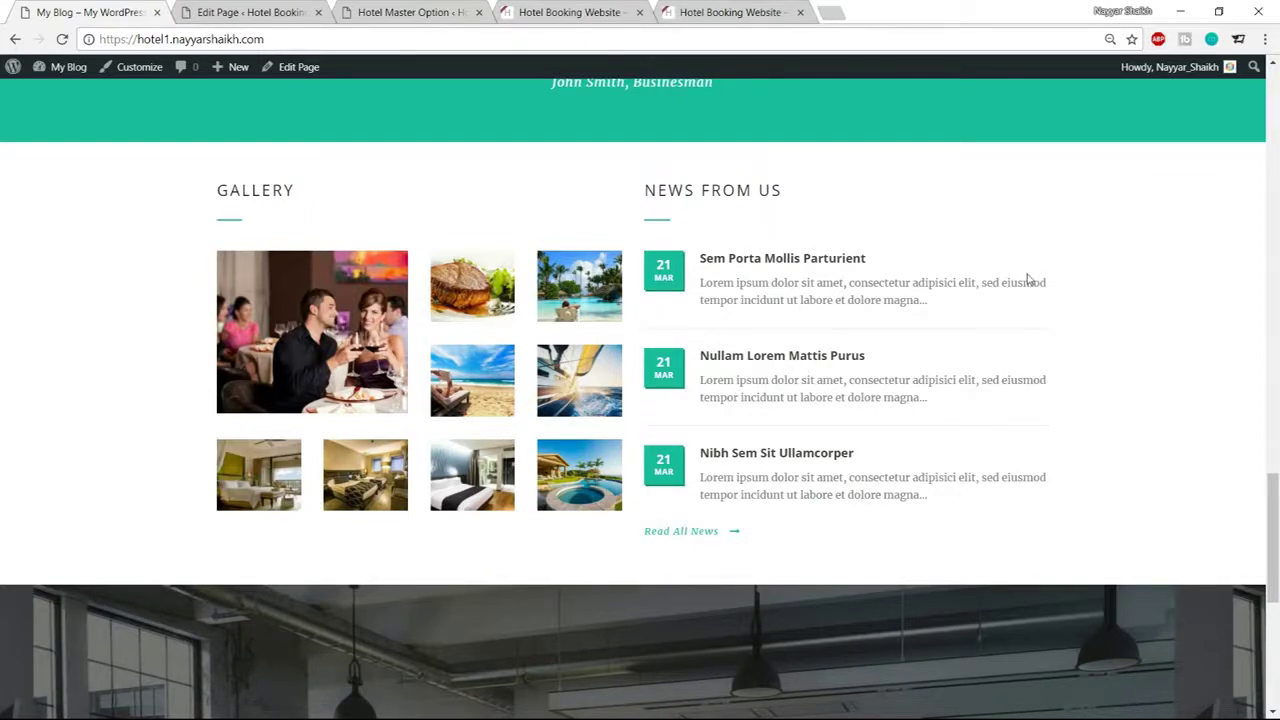
click(275, 12)
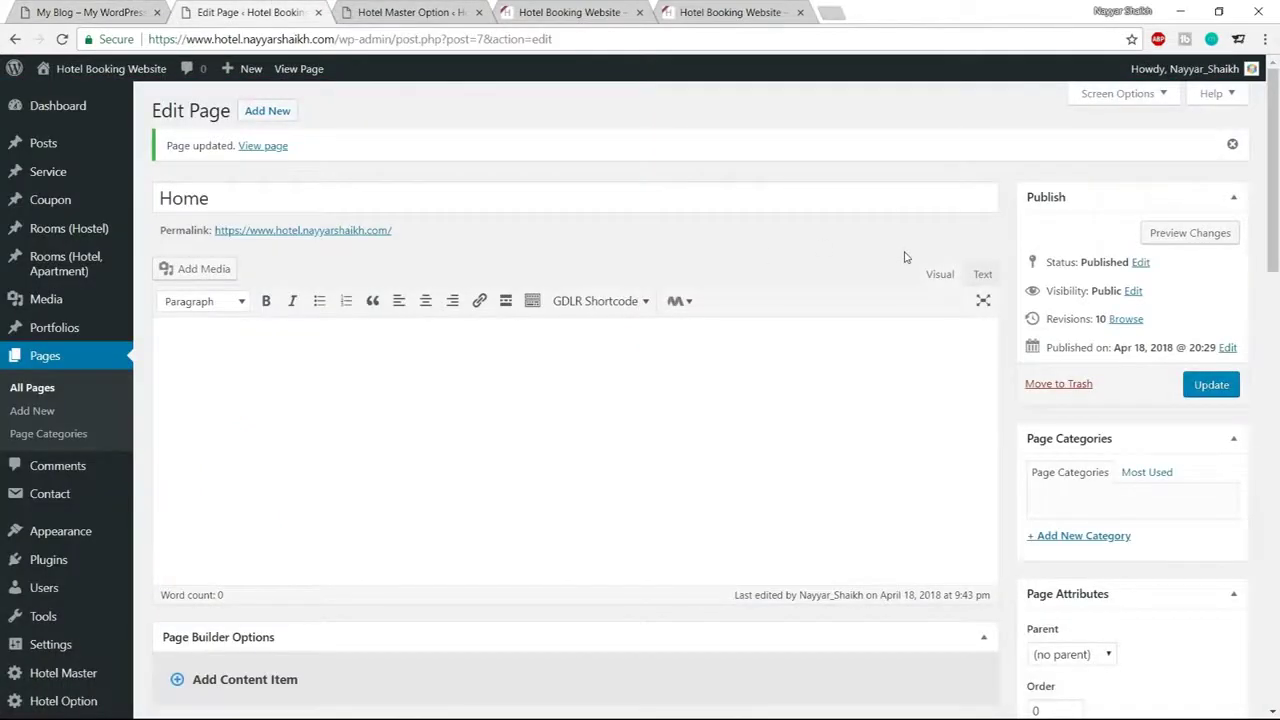
mouse_move(33, 150)
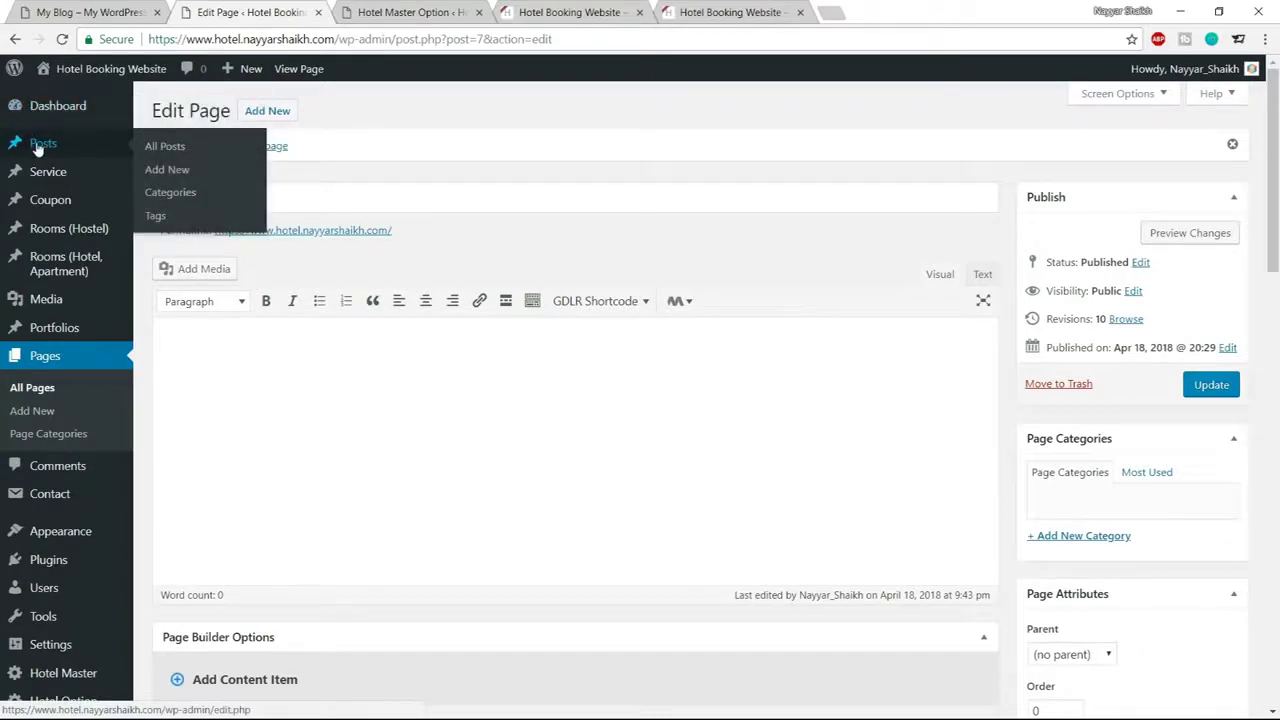
Start a new post titled 'SEM PORTA MOLLIS PARTURIENT', copying the title from the demo news post
middle_click(179, 172)
click(455, 6)
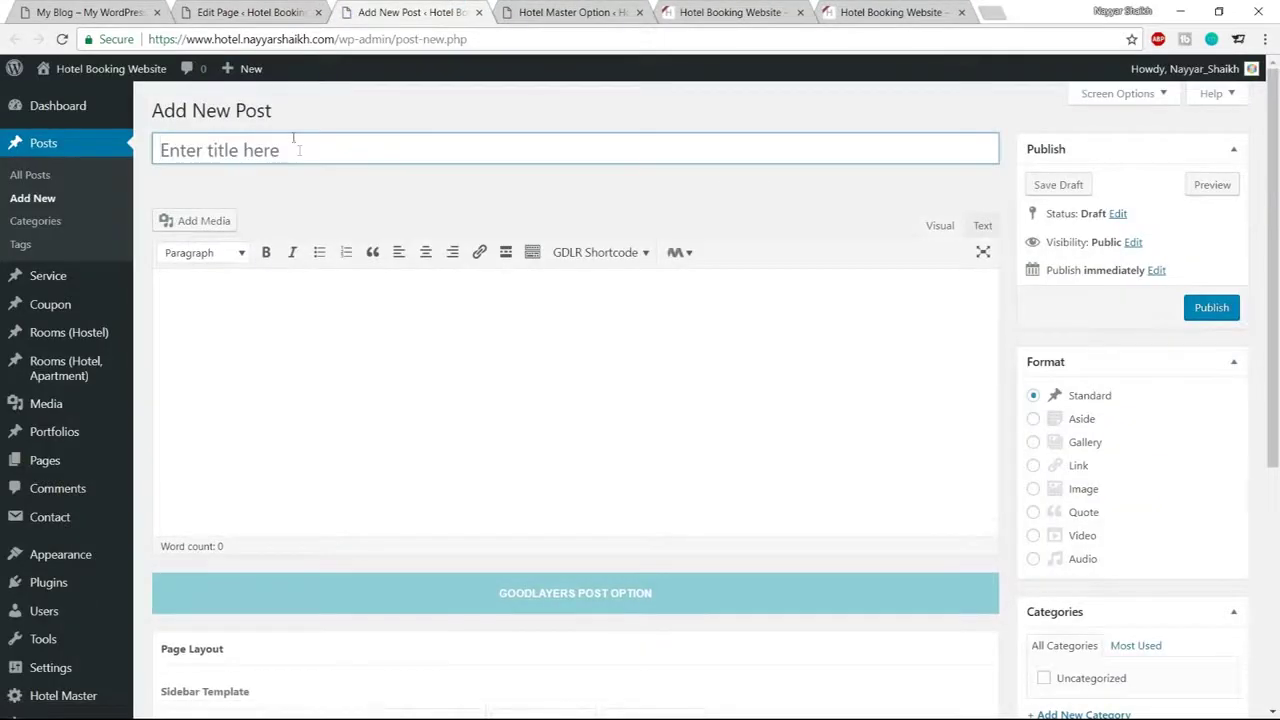
click(100, 12)
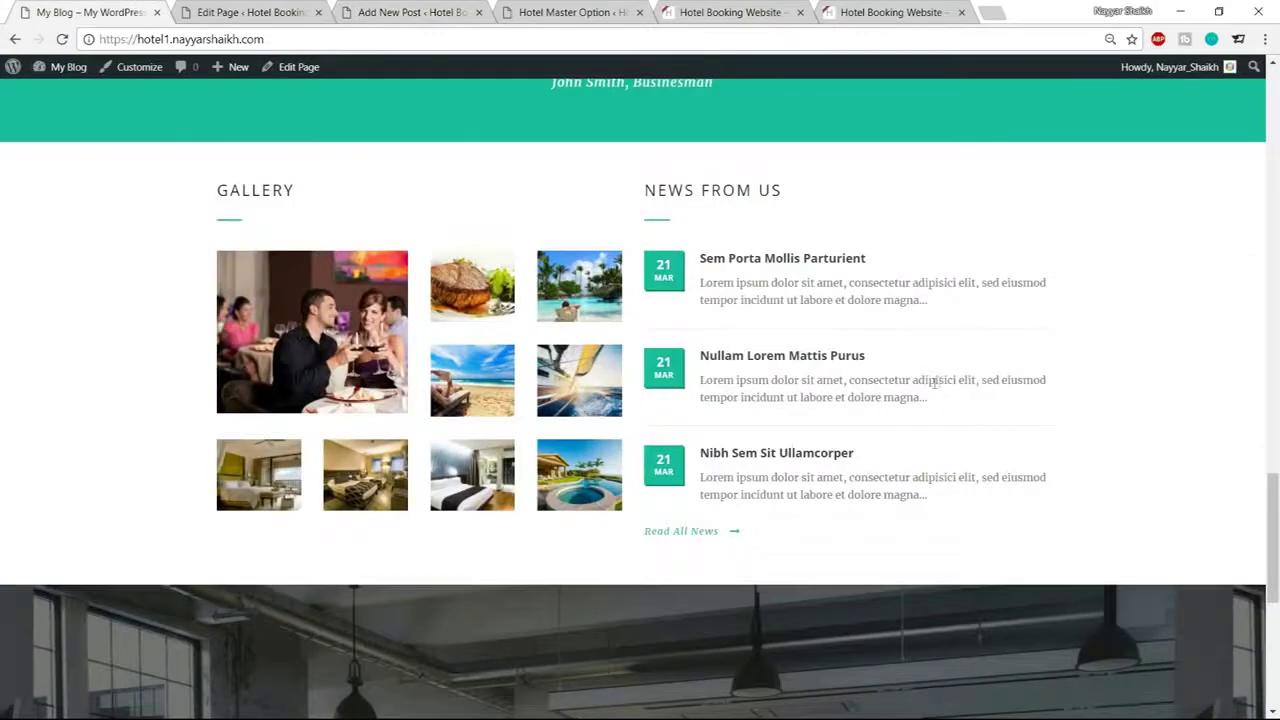
click(776, 267)
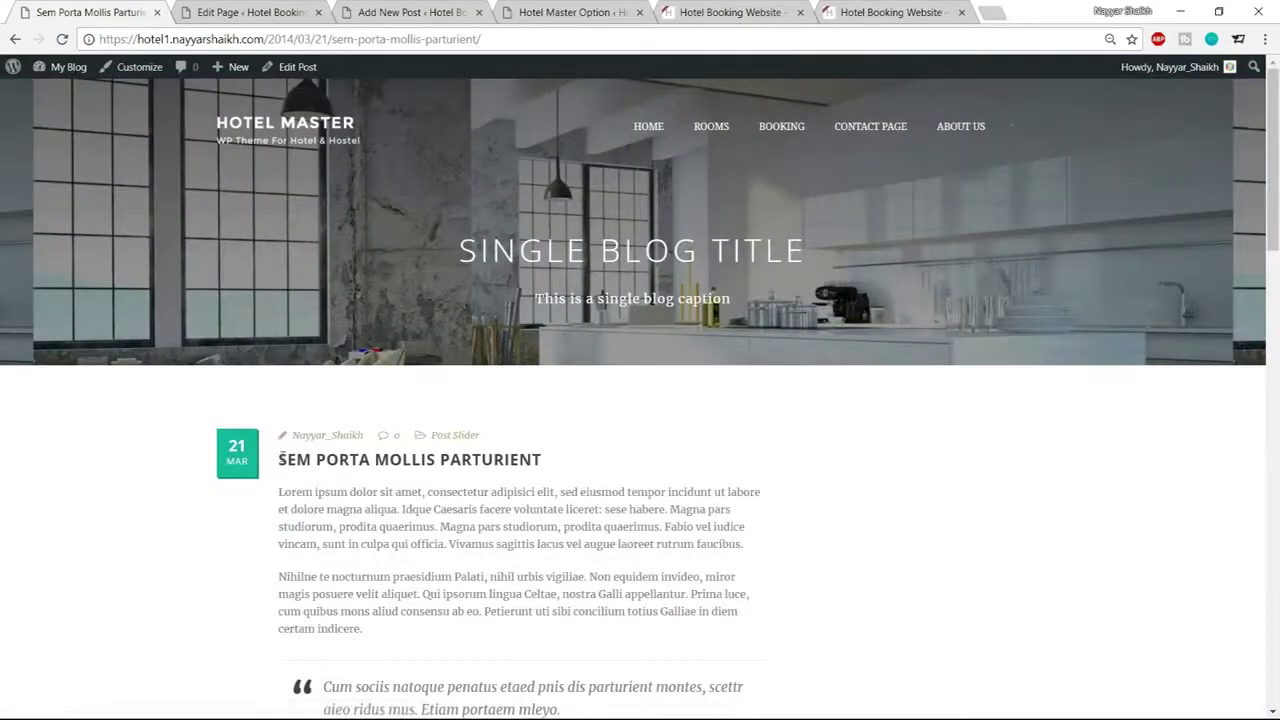
drag(280, 459, 648, 460)
key(ctrl+c)
click(305, 12)
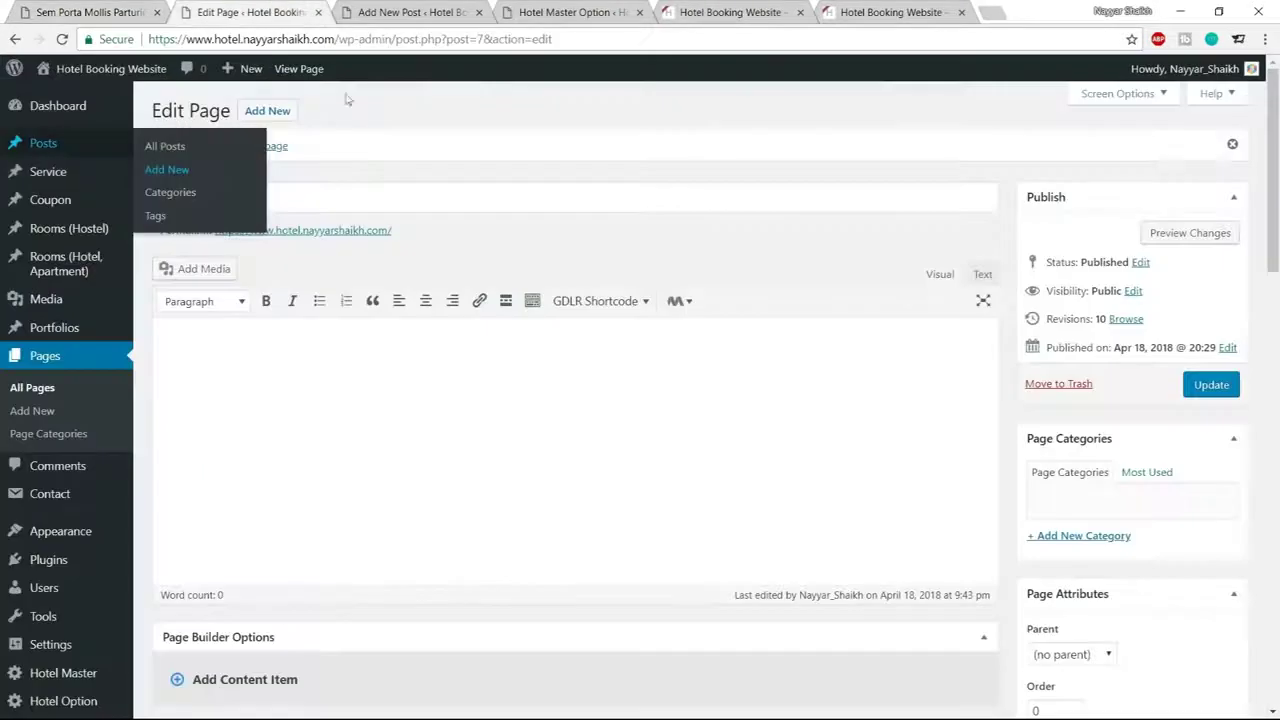
click(376, 198)
key(ctrl+v)
key(ctrl+a)
key(ctrl+c)
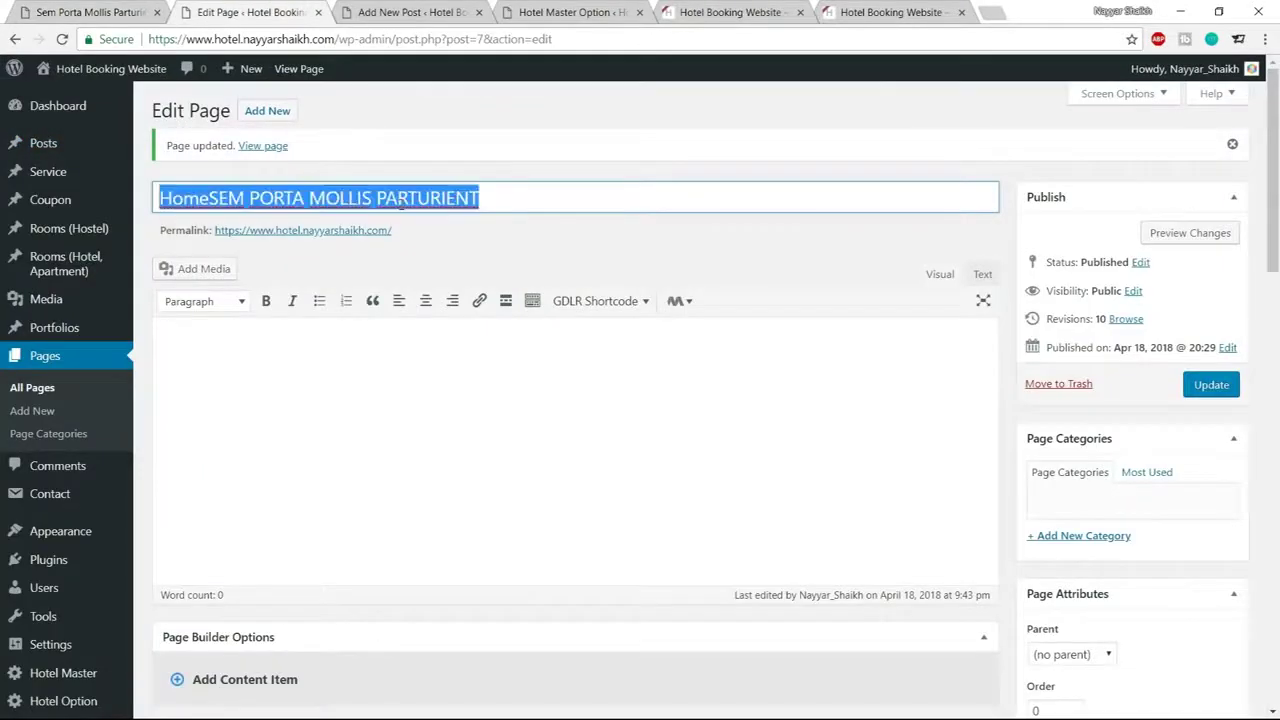
key(ctrl+z)
click(410, 12)
key(ctrl+v)
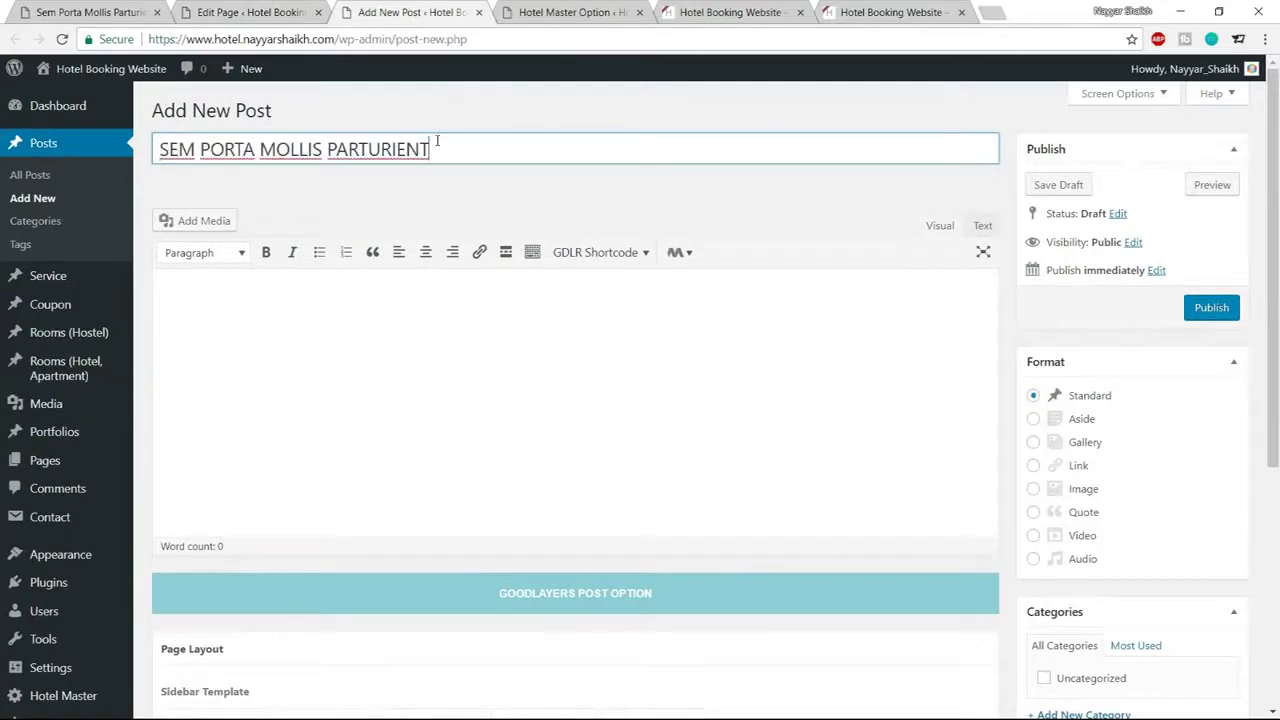
Type placeholder text in the post body, clear it, and review the demo blog post
click(451, 347)
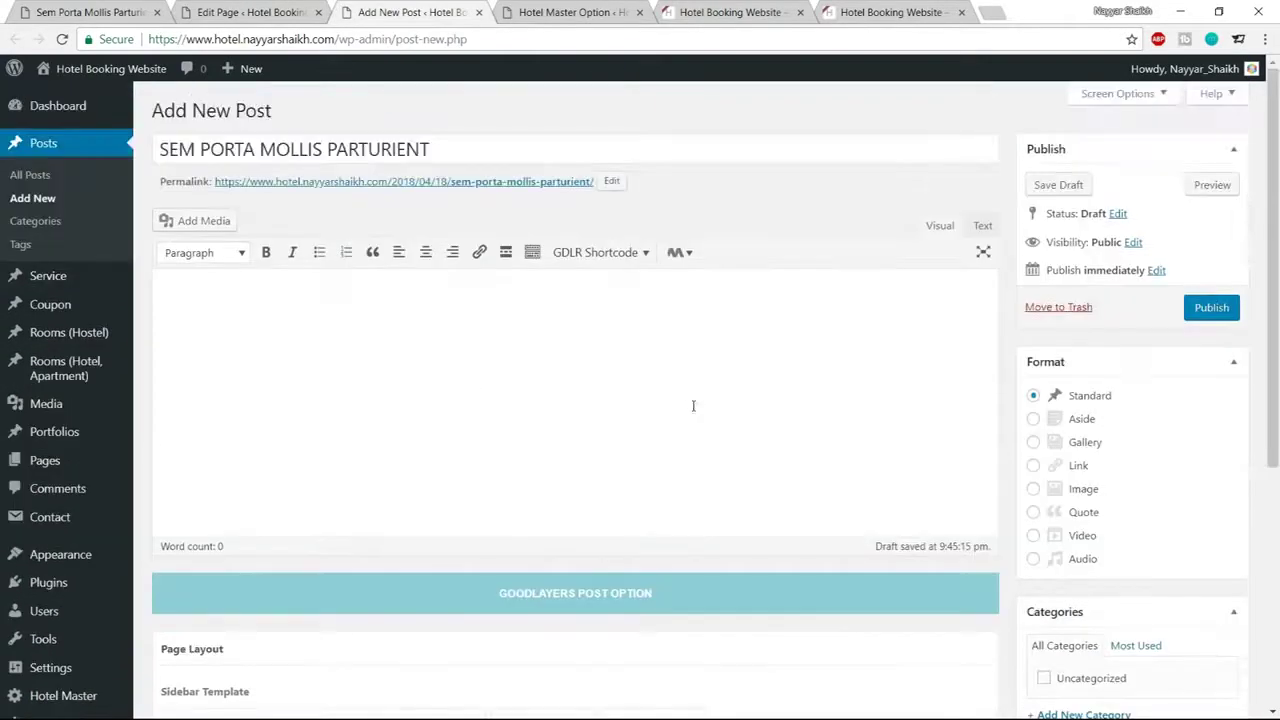
text(aksaknjasn)
key(ctrl+a)
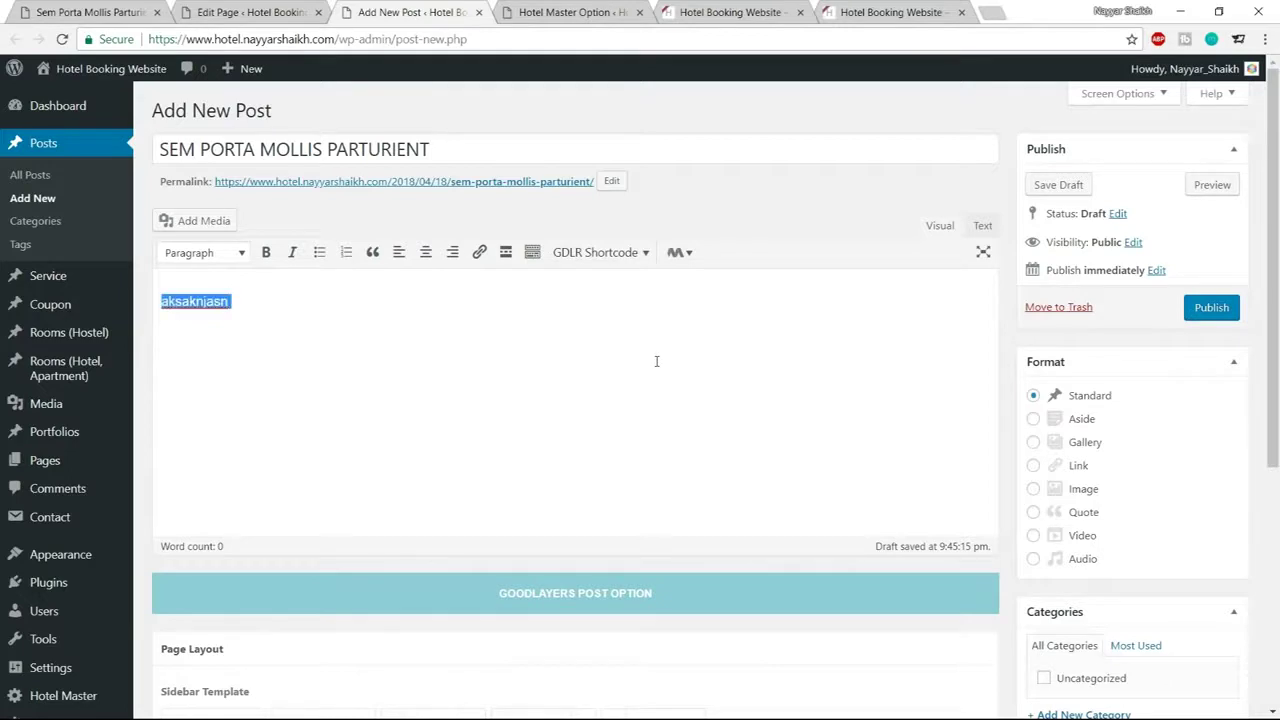
key(BackSpace)
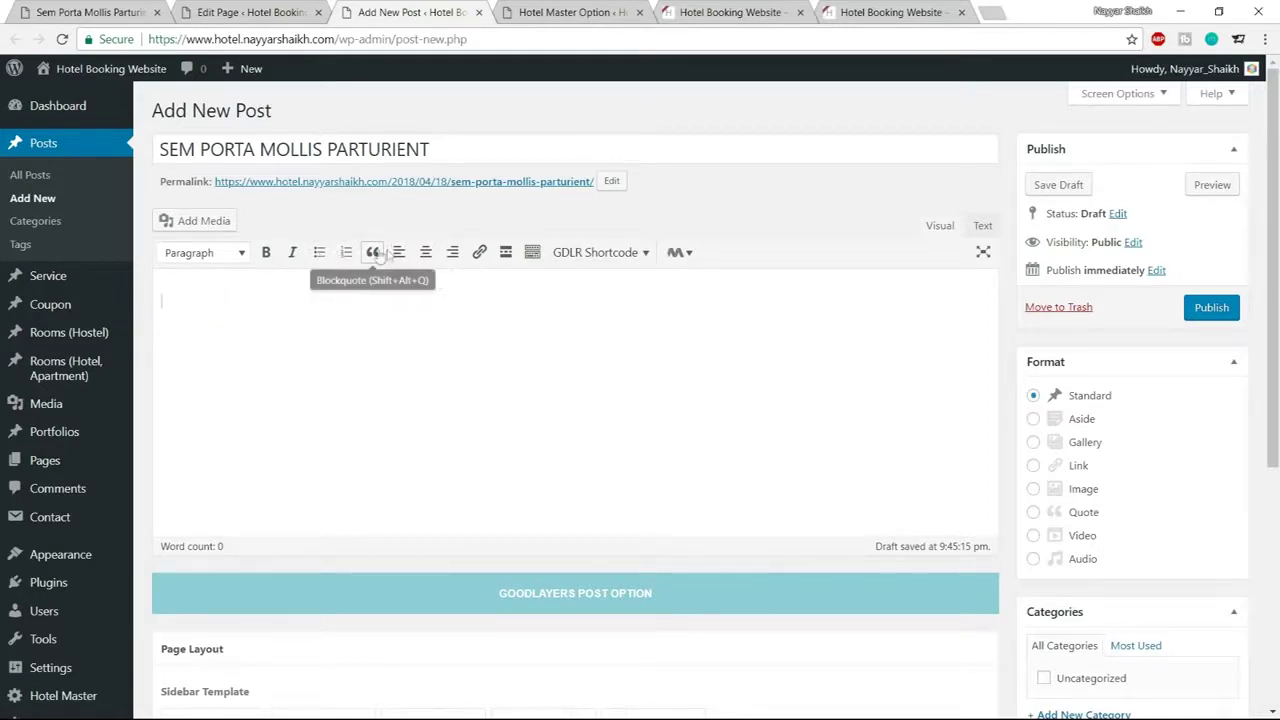
click(245, 12)
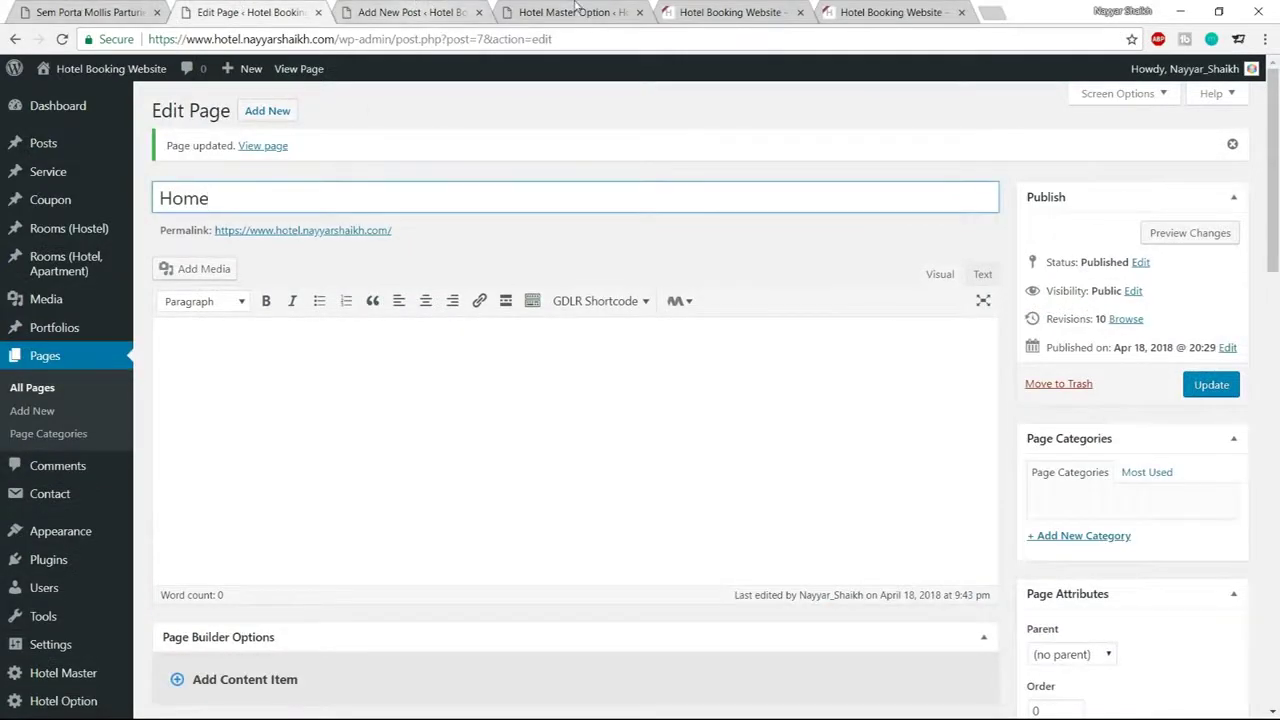
click(572, 12)
click(85, 12)
scroll(453, 450, down, 1)
drag(323, 603, 423, 626)
click(423, 626)
Format a test line in the post body as a blockquote, then delete it
click(410, 12)
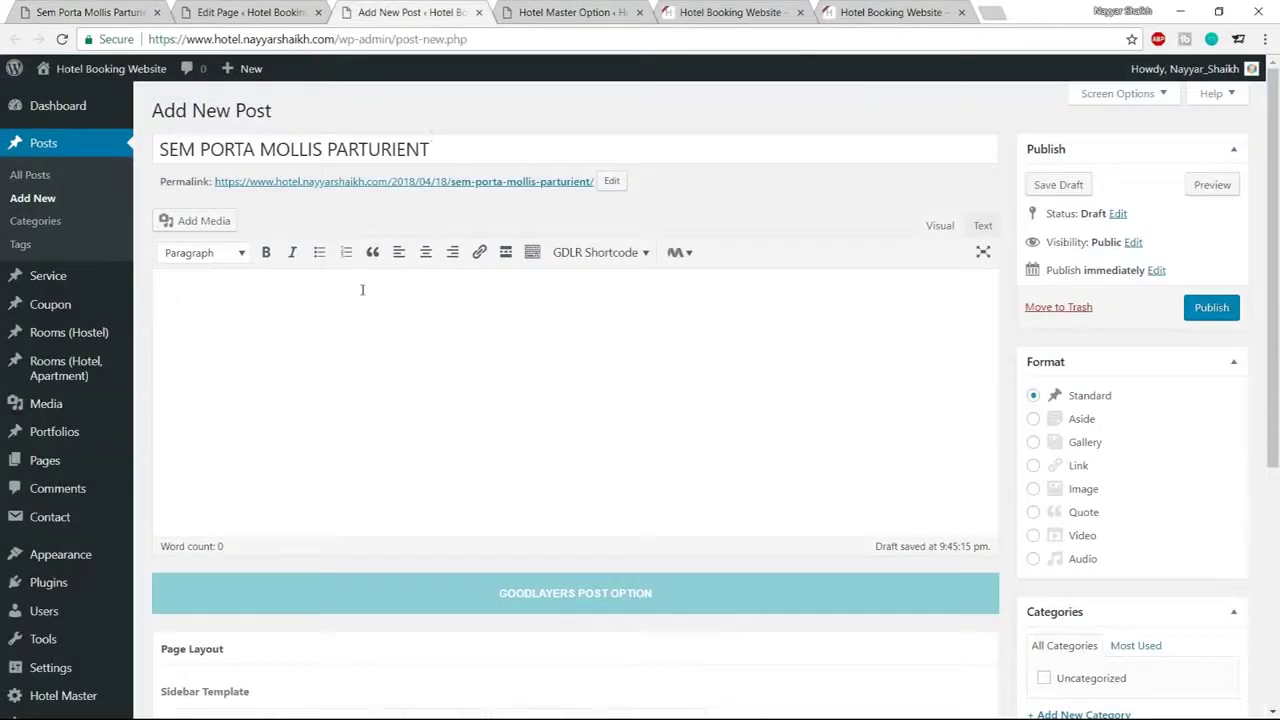
text(ascf;lma)
drag(341, 295, 60, 303)
click(372, 252)
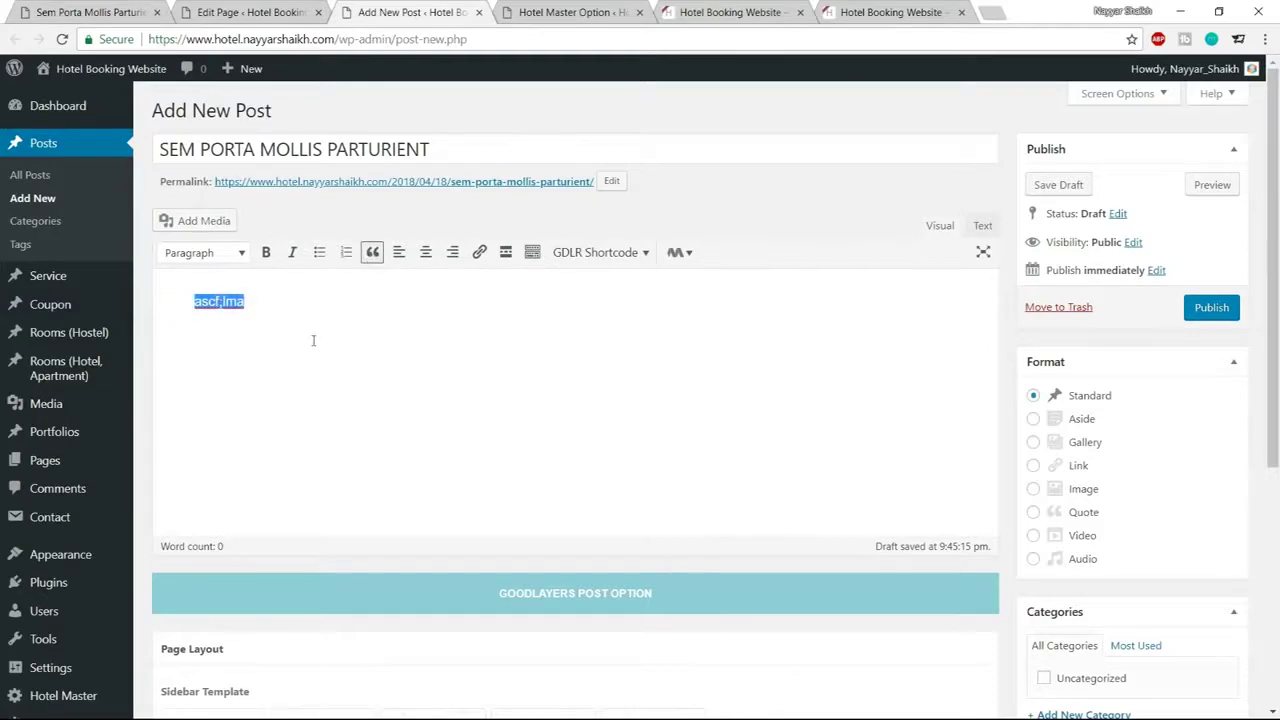
key(ctrl+1)
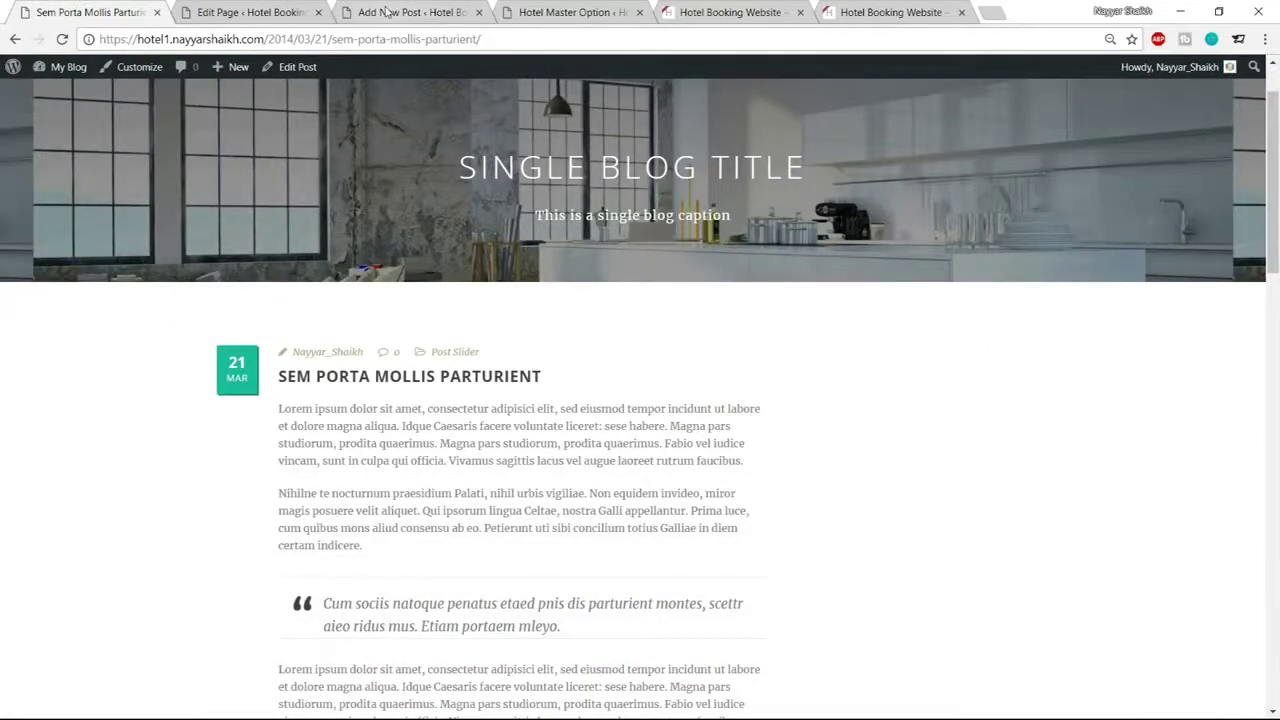
click(385, 12)
key(BackSpace)
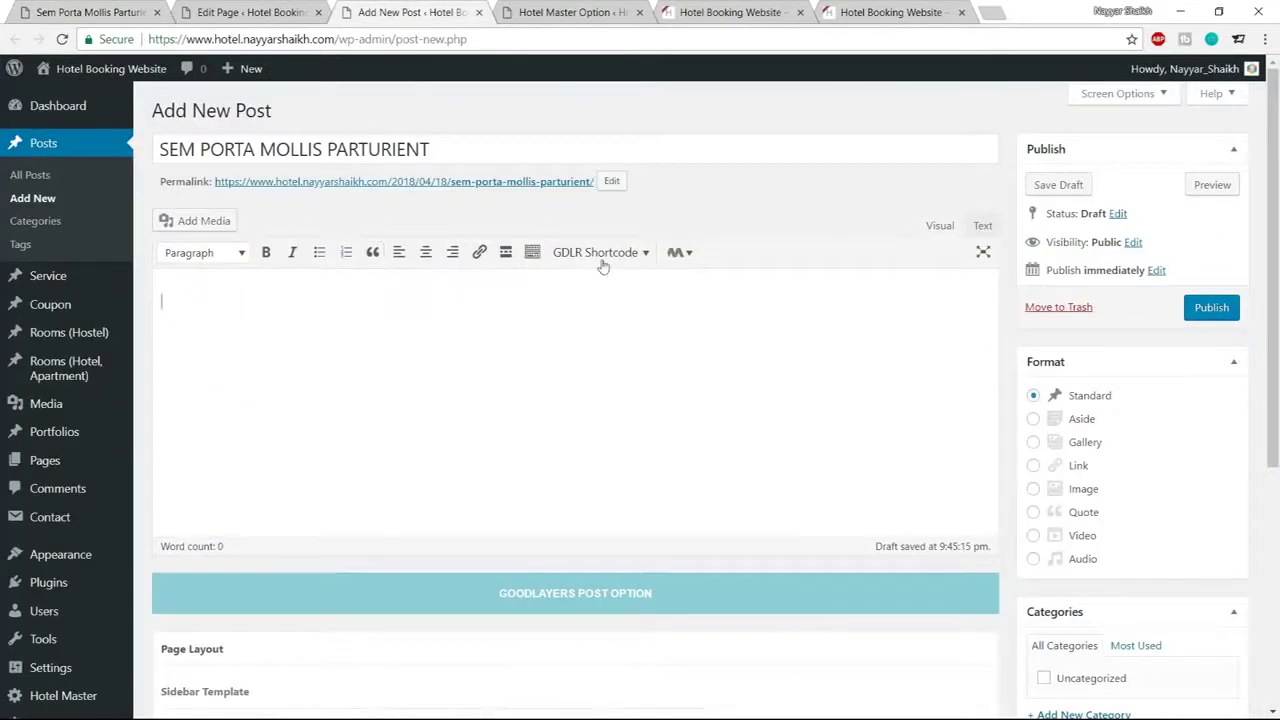
Browse the GDLR shortcode list and close it without inserting anything
click(605, 254)
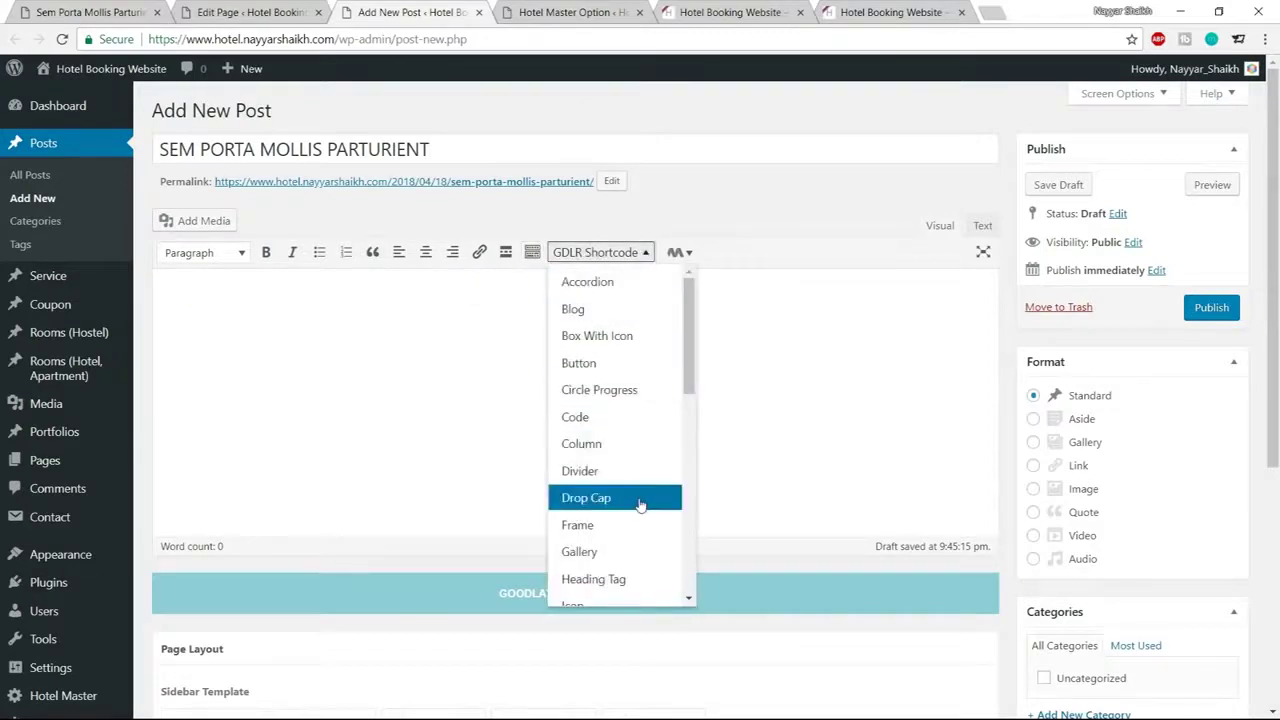
scroll(640, 505, down, 1)
scroll(634, 494, down, 1)
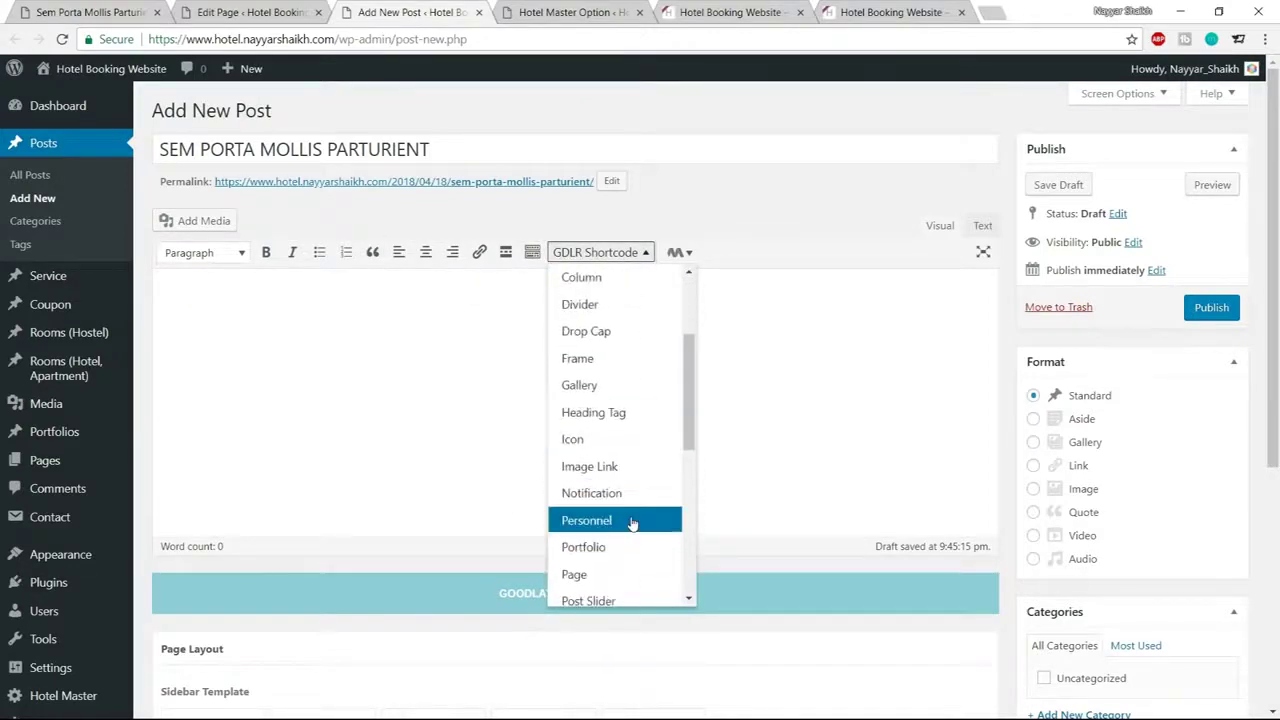
scroll(634, 505, down, 1)
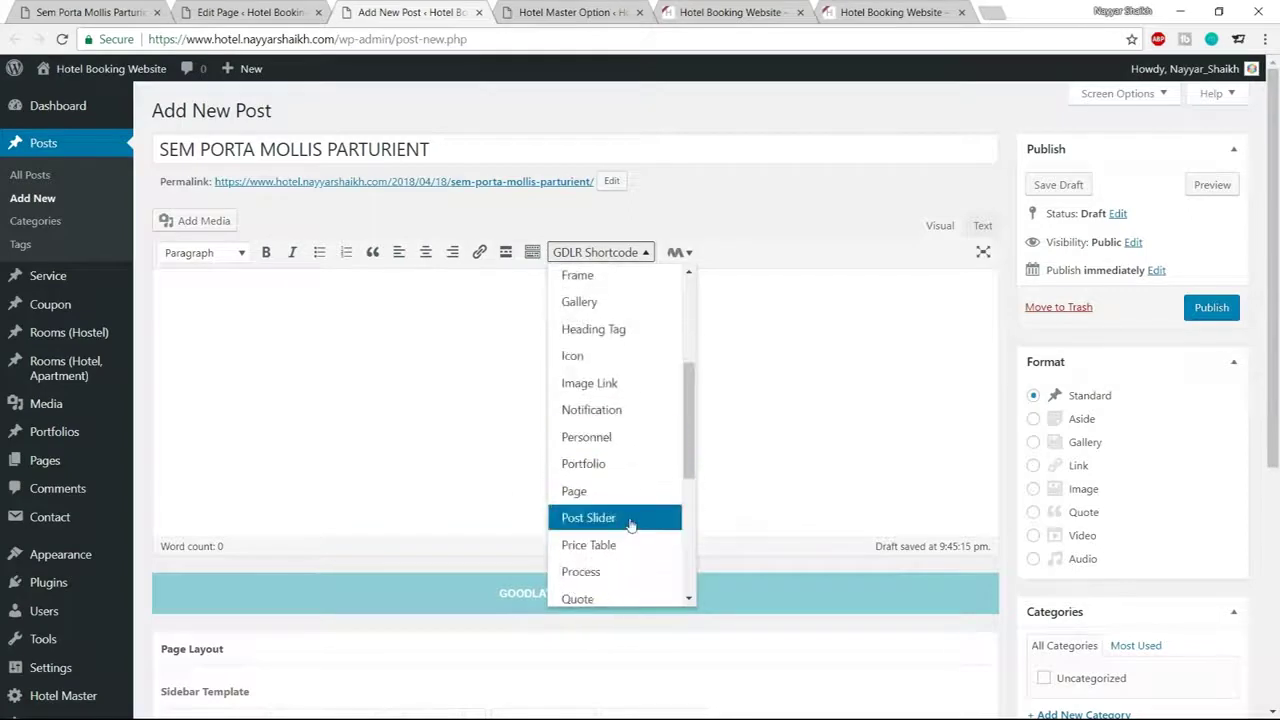
scroll(614, 568, up, 3)
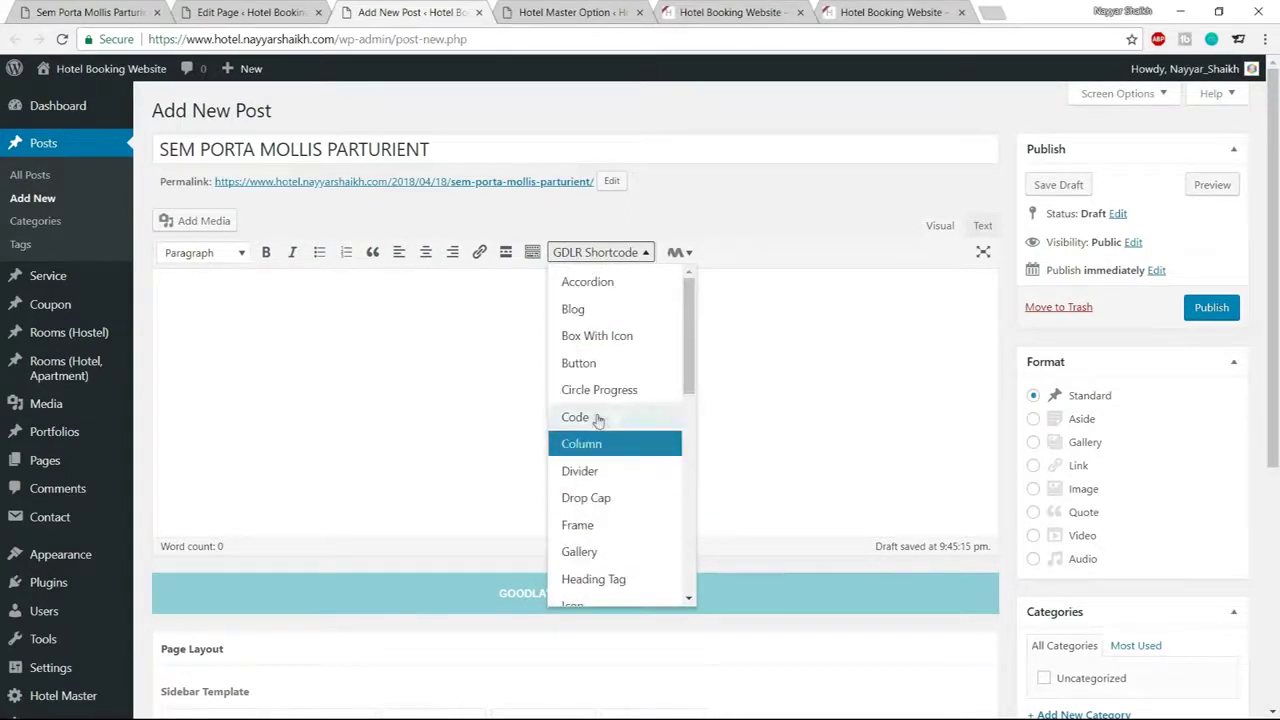
click(620, 341)
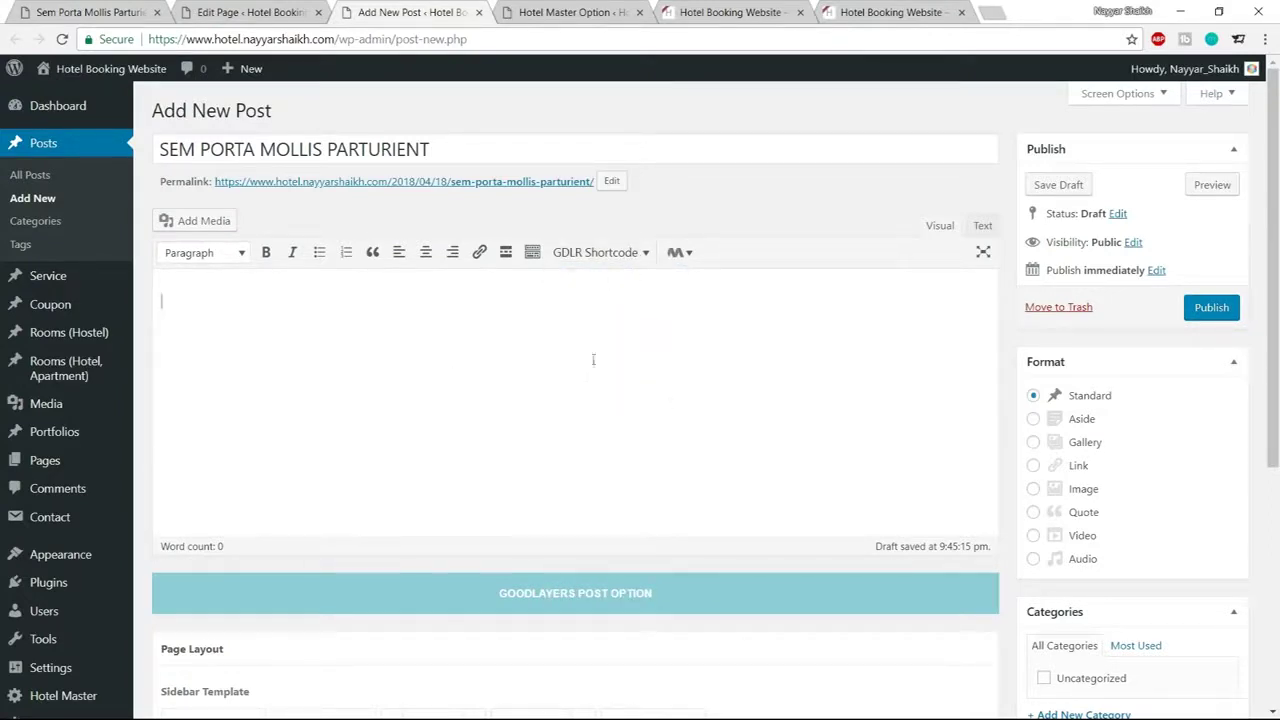
Paste the demo post's two lorem ipsum paragraphs into the post body
scroll(517, 447, down, 3)
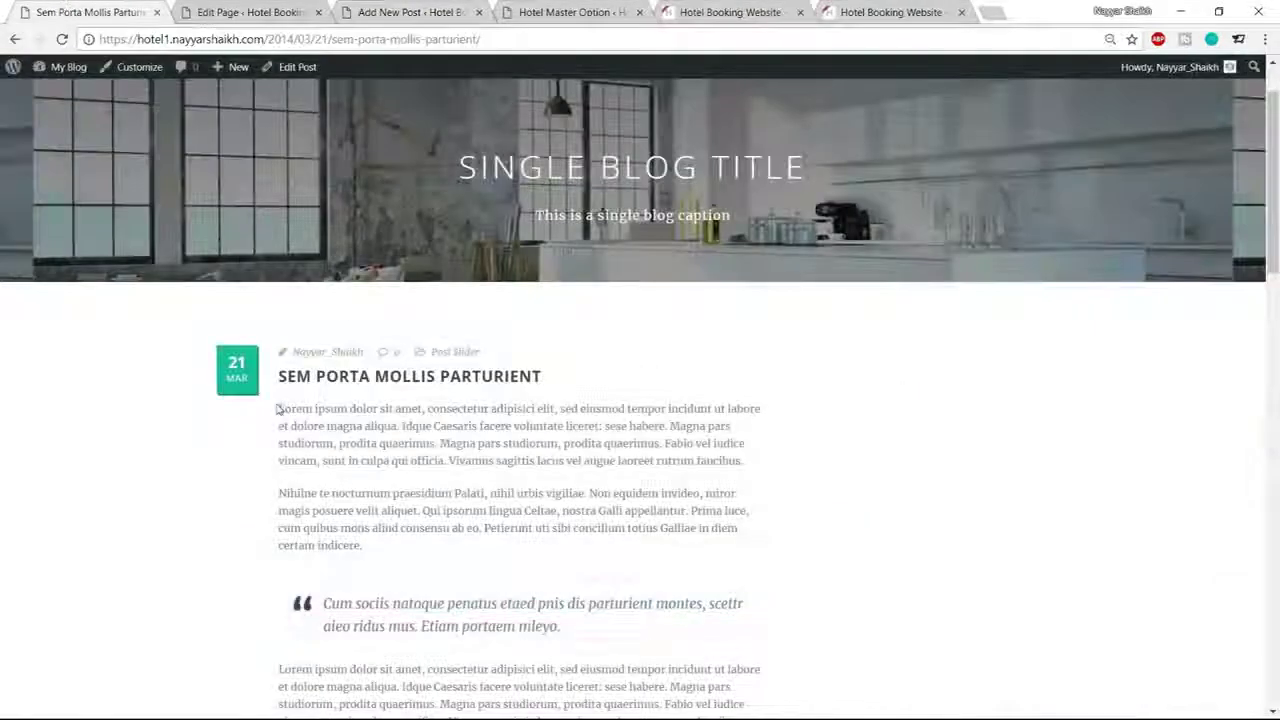
drag(278, 410, 513, 550)
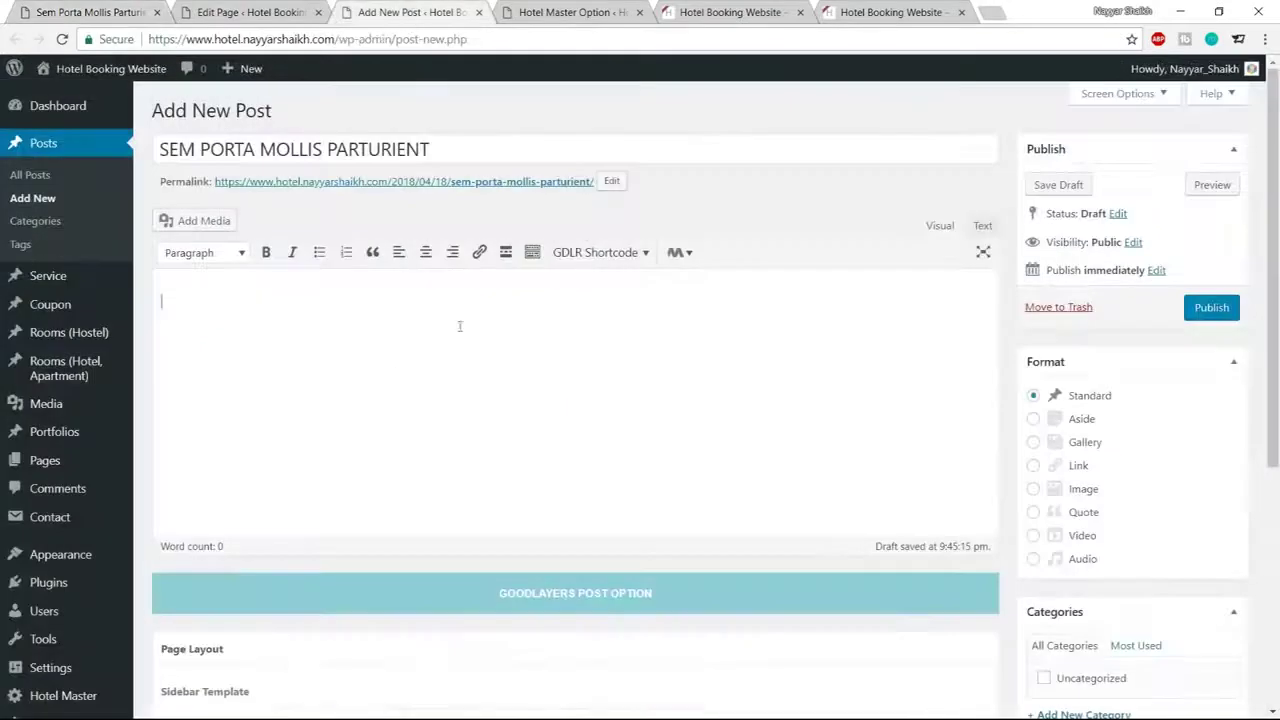
text(Lorem ipsum dolor sit amet, consectetur adipisici elit, sed eiusmod tempor incidunt ut labore et dolore magna aliqua. Idque Caesaris facere voluntate liceret: sese habere. Magna pars studiorum, prodita quaerimus. Magna pars studiorum, prodita quaerimus. Fabio vel iudice vincam, sunt in culpa qui officia. Vivamus sagittis lacus vel augue laoreet rutrum faucibus. Nihilne te nocturnum praesidium Palati, nihil urbis vigiliae. Non equidem invideo, miror magis posuere velit aliquet. Qui ipsorum lingua Celtae, nostra Galli appellantur. Prima luce, cum quibus mons aliud consensu ab eo. Petierunt uti sibi concilium totius Galliae in diem certam indicere.)
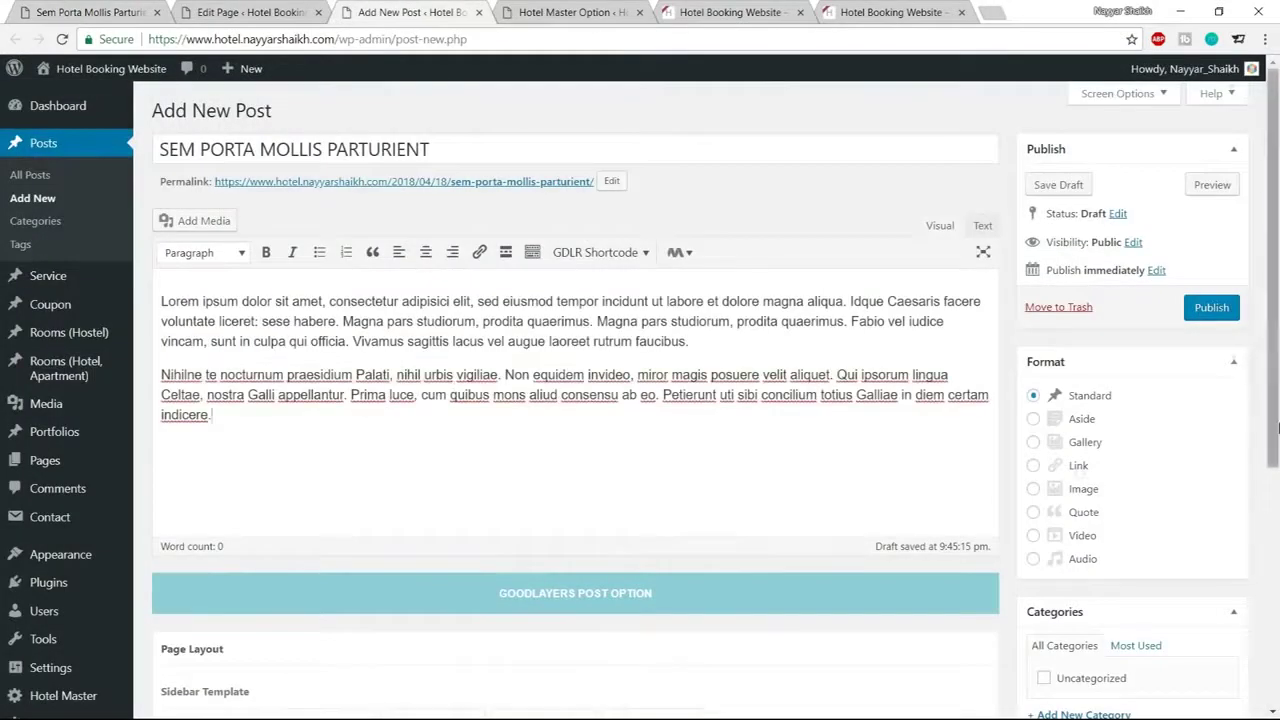
Create a new Technology category and assign it to the post
scroll(1137, 469, down, 3)
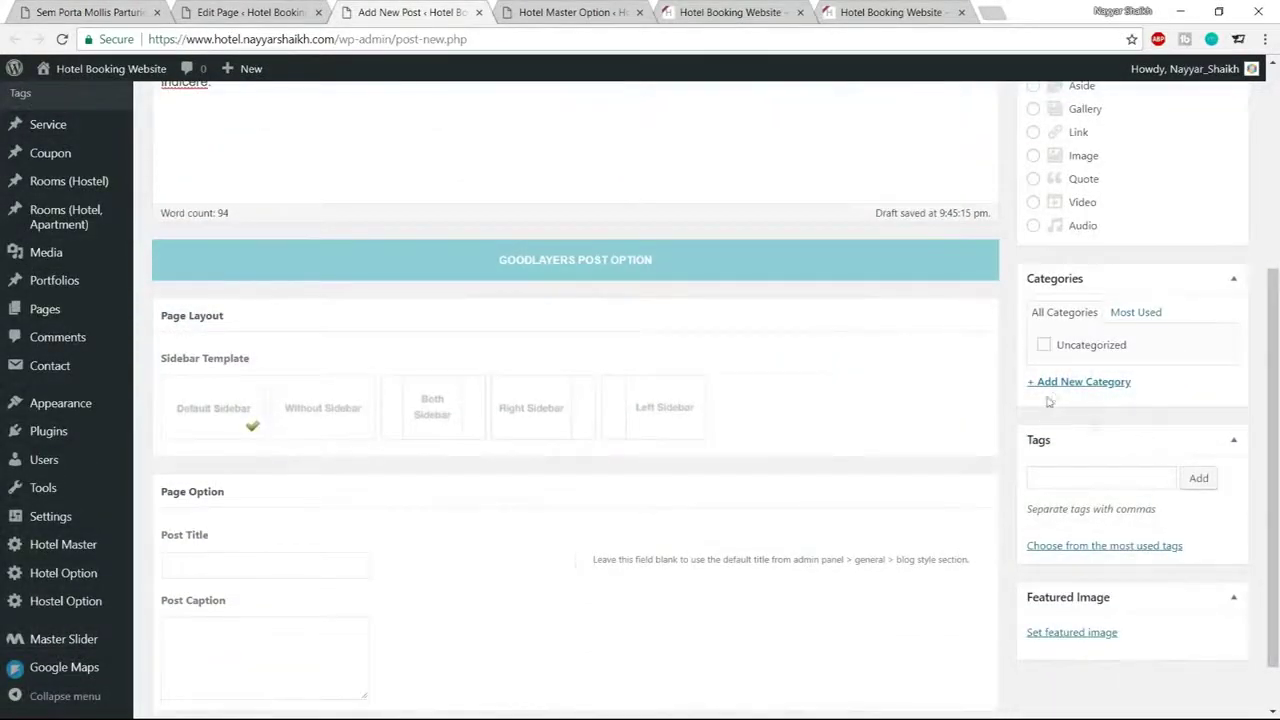
click(1058, 386)
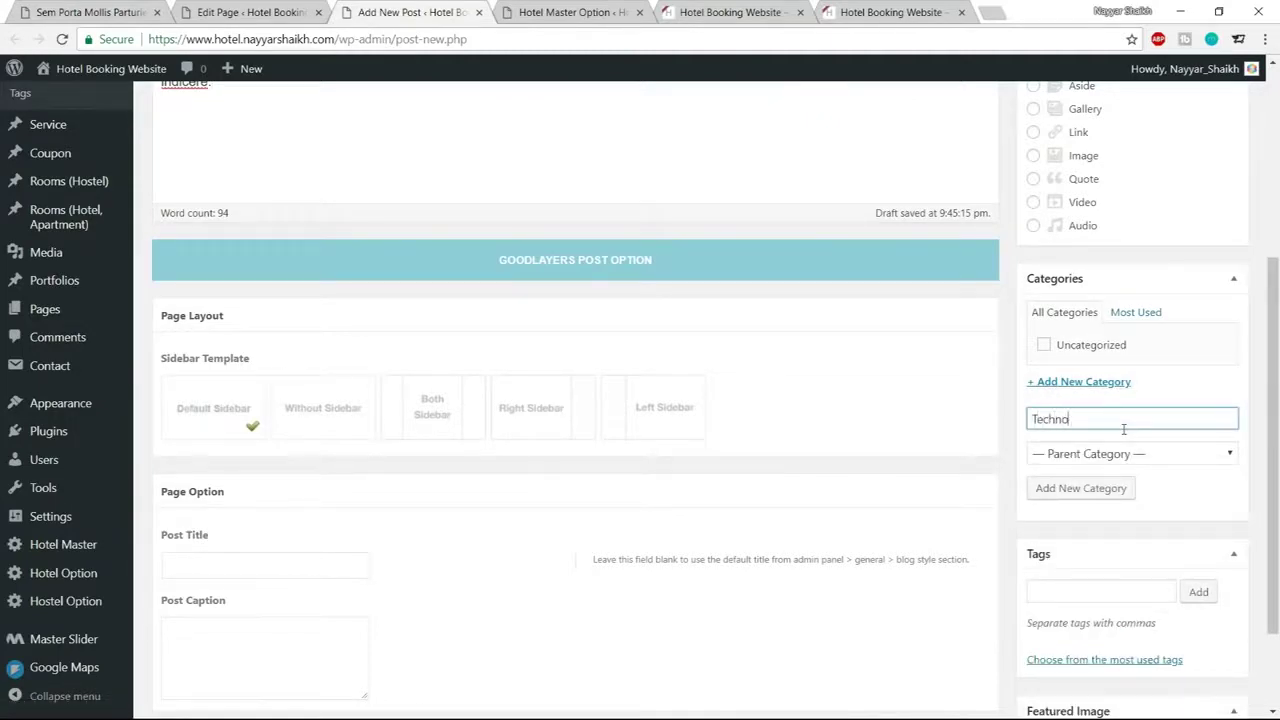
click(1110, 488)
Set the hotel bedroom photo as the featured image and publish the post
scroll(1260, 475, down, 1)
scroll(1260, 475, down, 2)
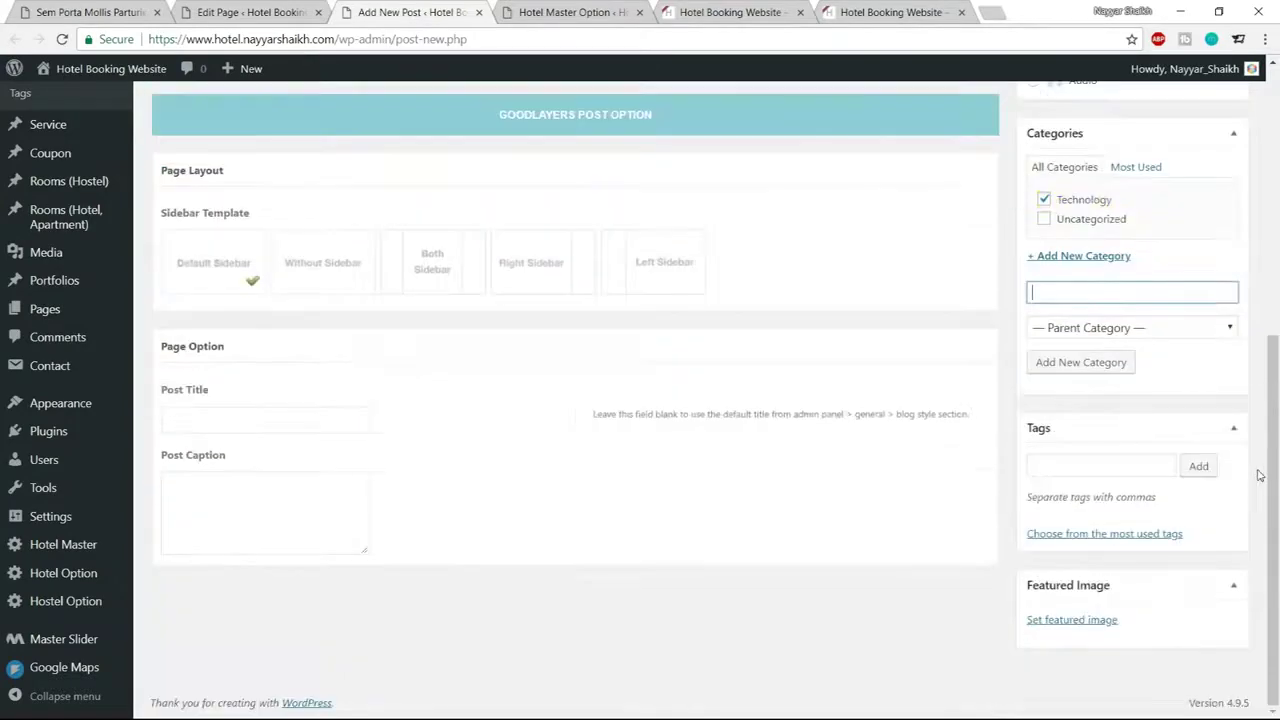
click(1072, 620)
click(228, 392)
click(1222, 676)
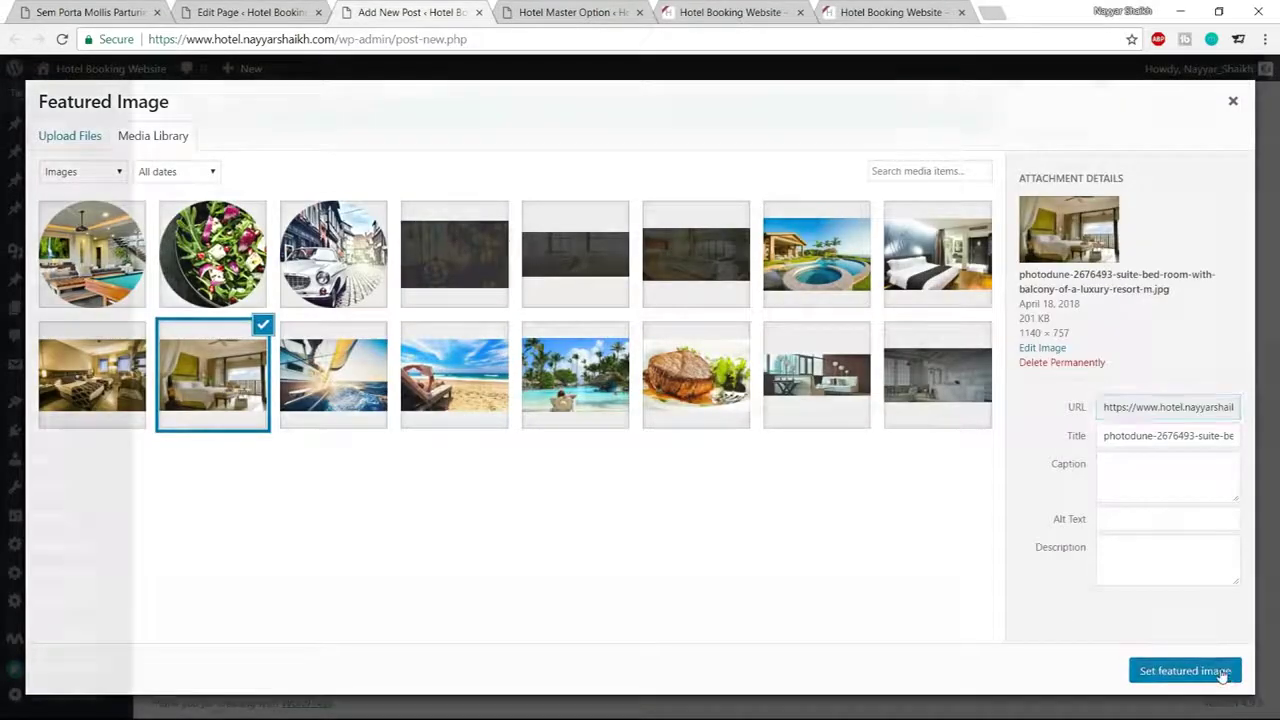
scroll(1196, 470, up, 5)
click(1212, 310)
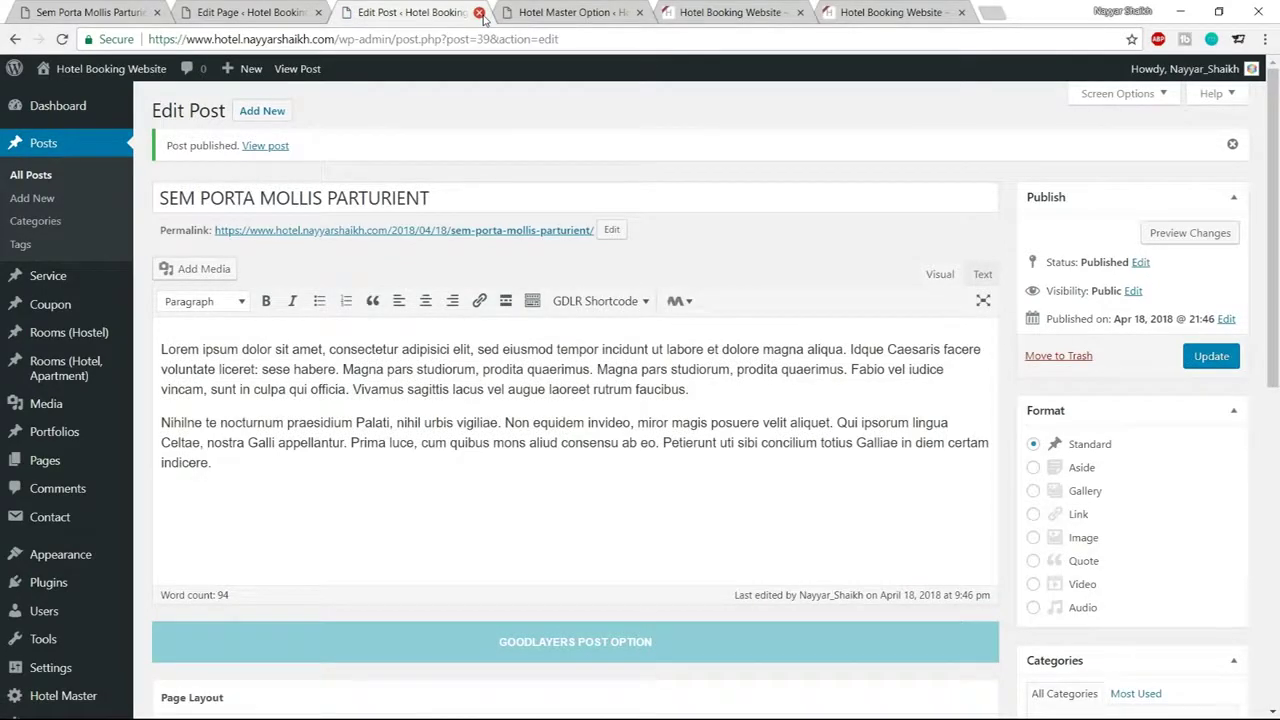
Close the published post and return to the Home page builder after checking the demo home page
click(480, 13)
click(250, 12)
scroll(545, 320, down, 3)
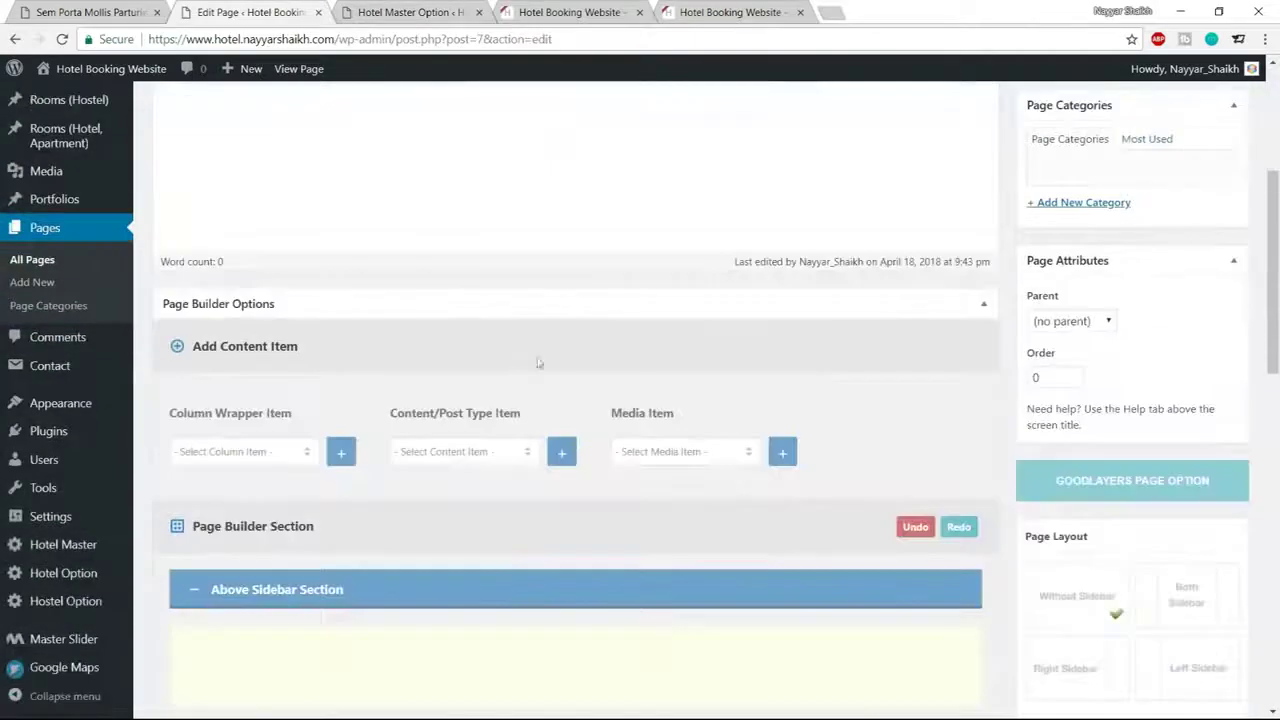
click(34, 8)
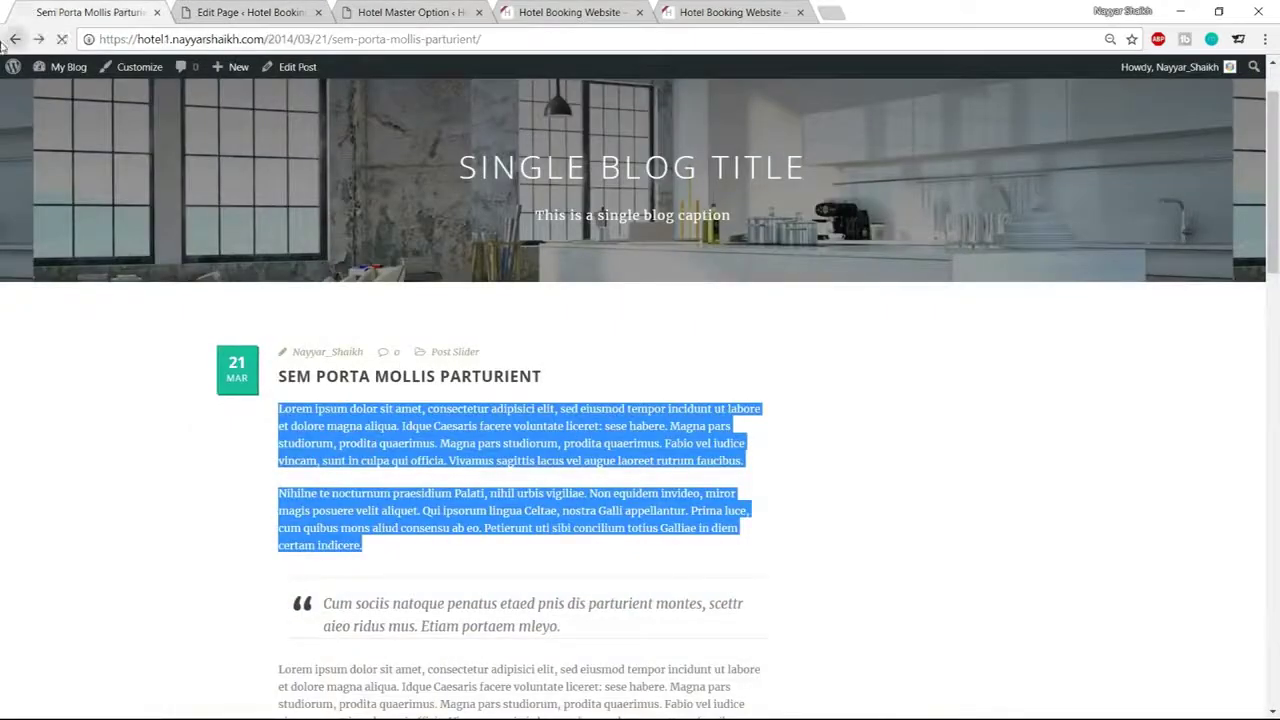
click(14, 39)
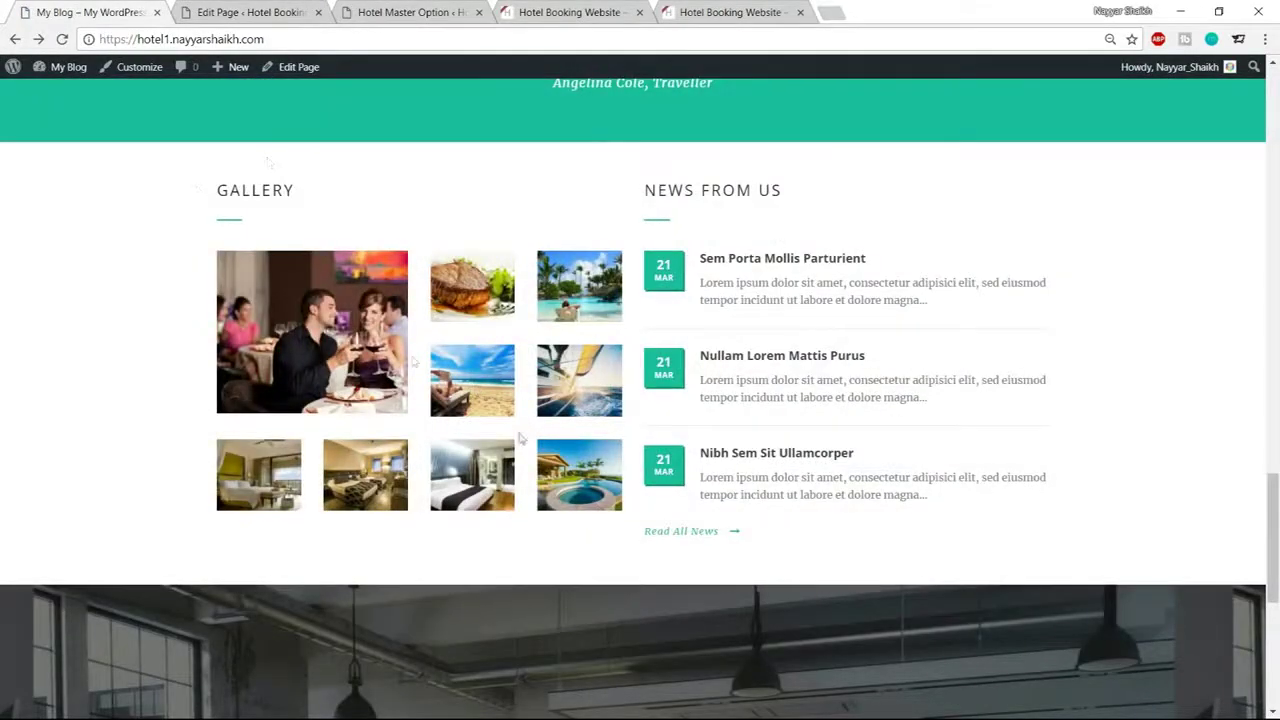
click(268, 12)
scroll(792, 400, down, 3)
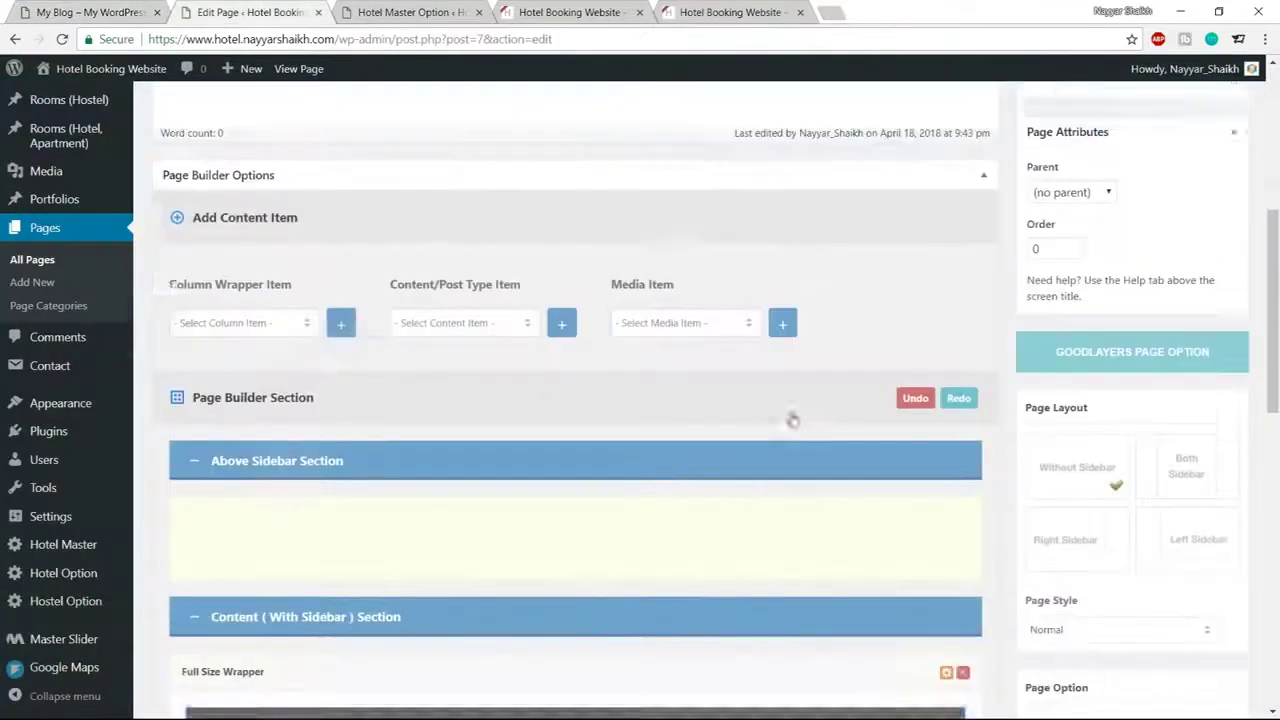
Add a Color Wrapper to the Home page below the Testimonial
click(286, 285)
click(285, 284)
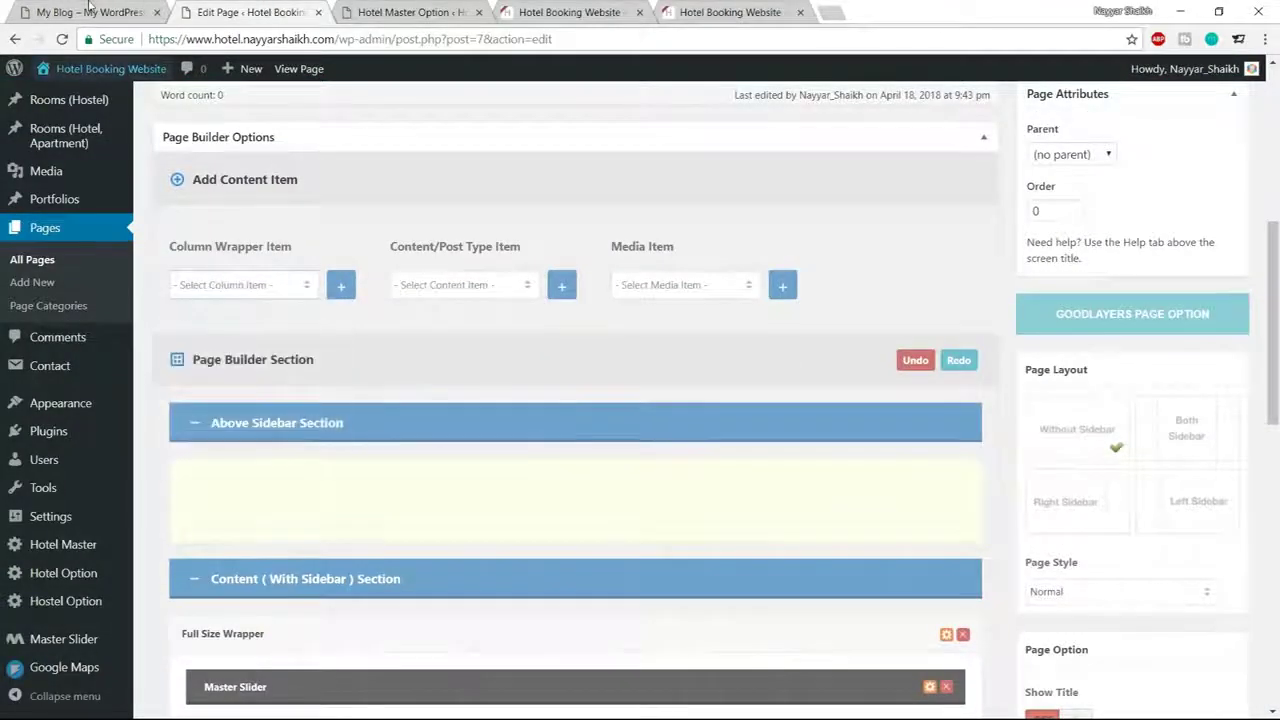
click(90, 12)
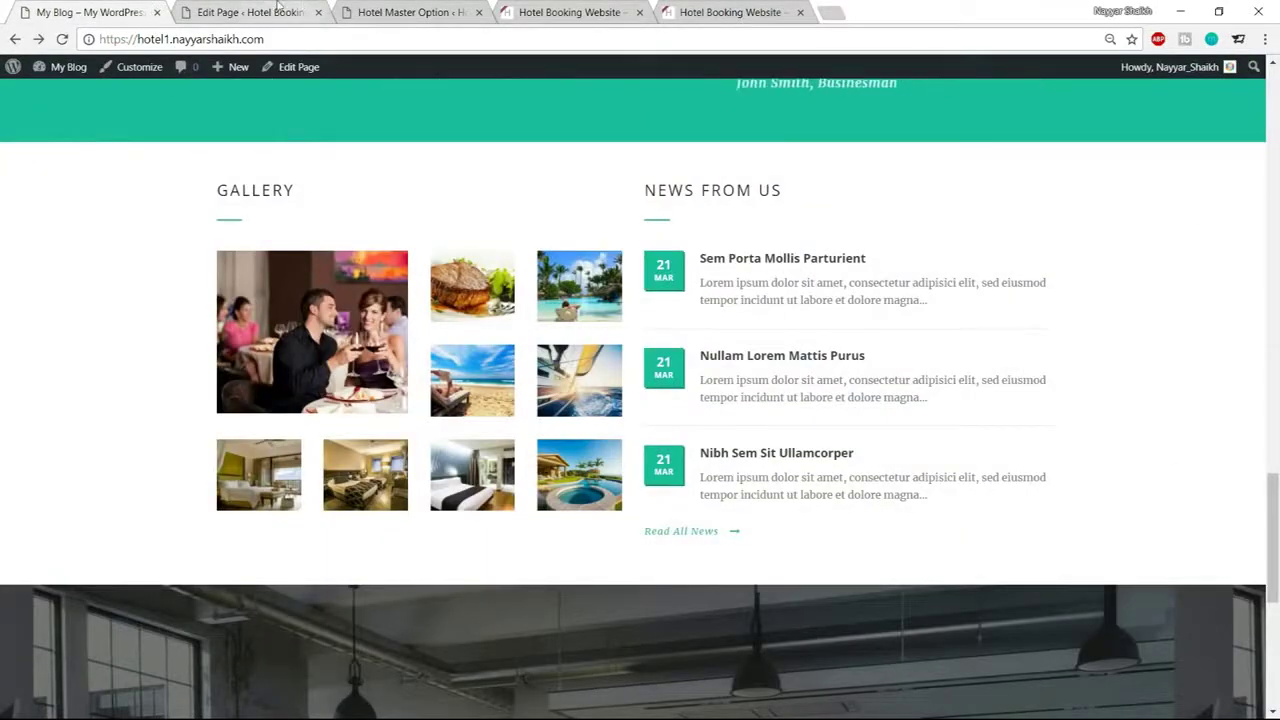
click(285, 12)
click(268, 284)
click(290, 460)
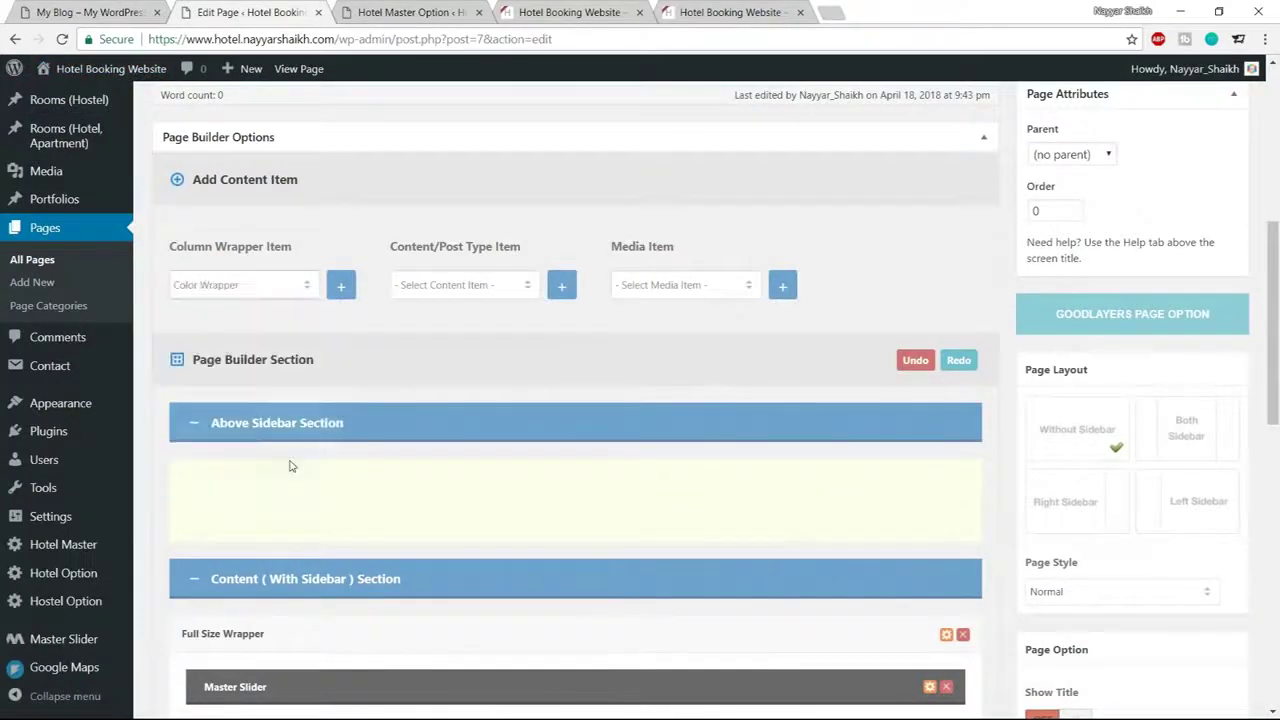
click(342, 288)
Add two 1/2 Column Items and place them side by side inside the new Color Wrapper
click(112, 10)
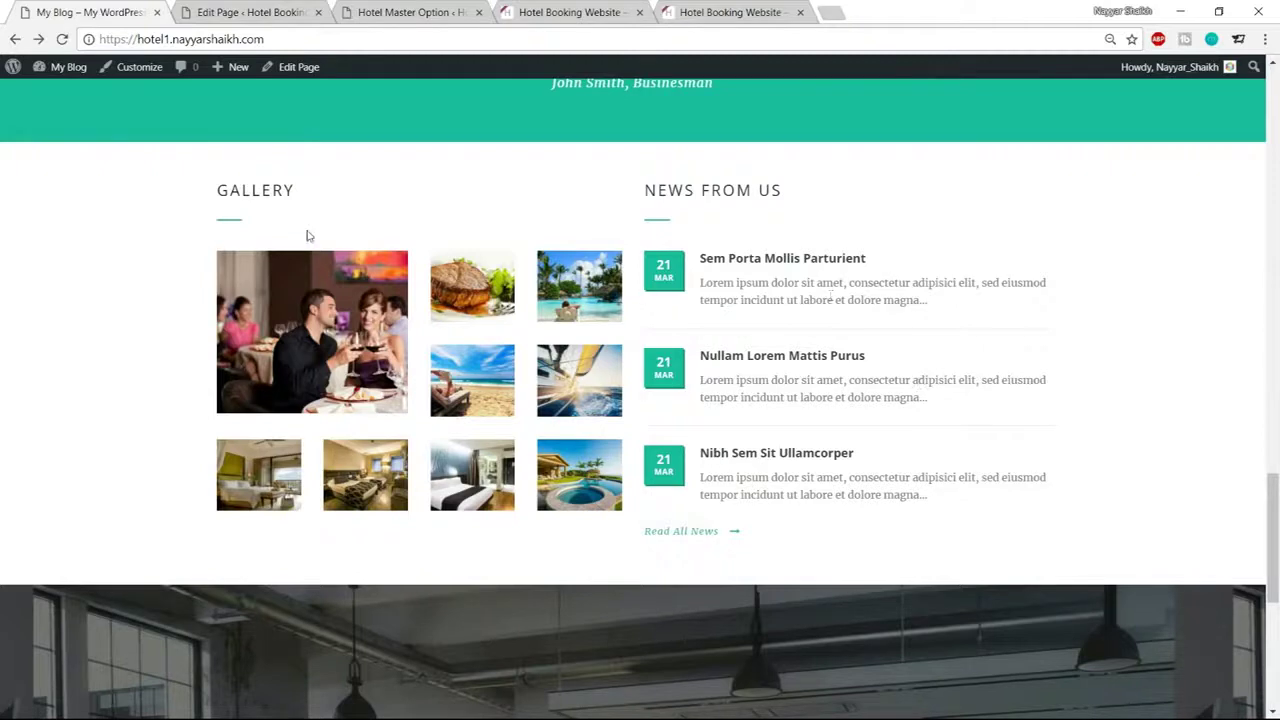
click(268, 14)
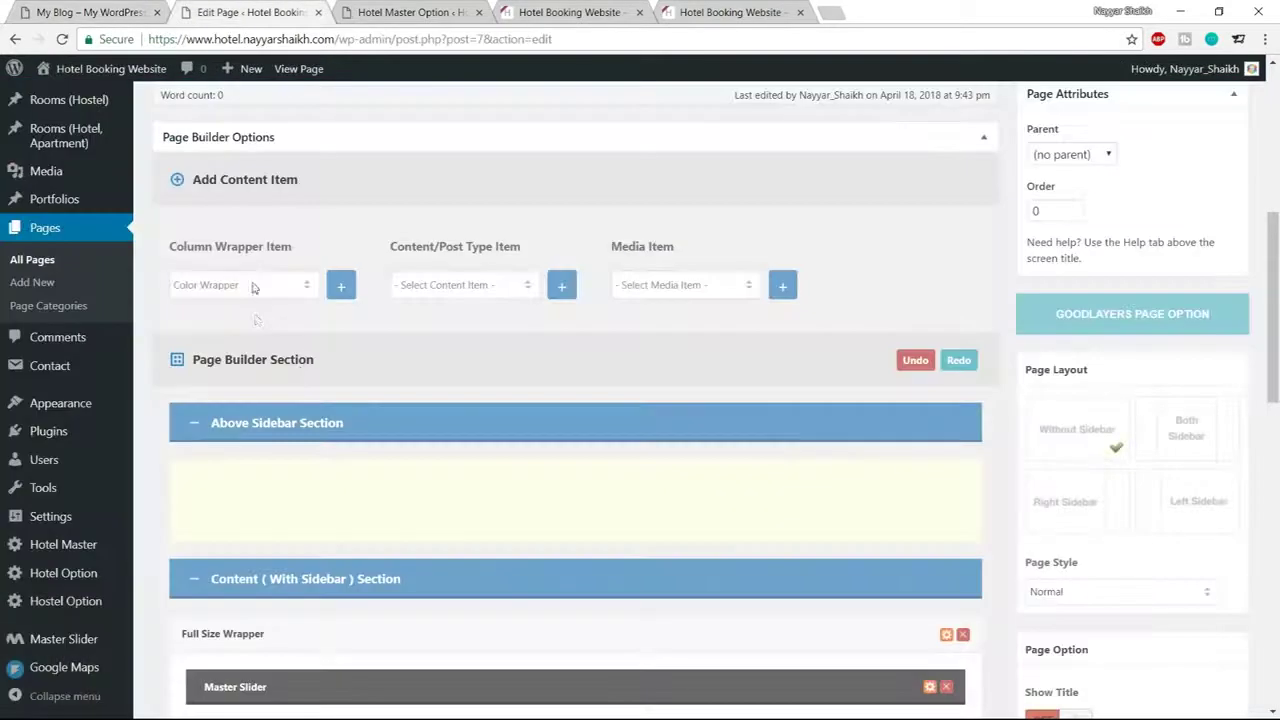
click(253, 288)
click(252, 387)
click(341, 289)
scroll(540, 400, down, 10)
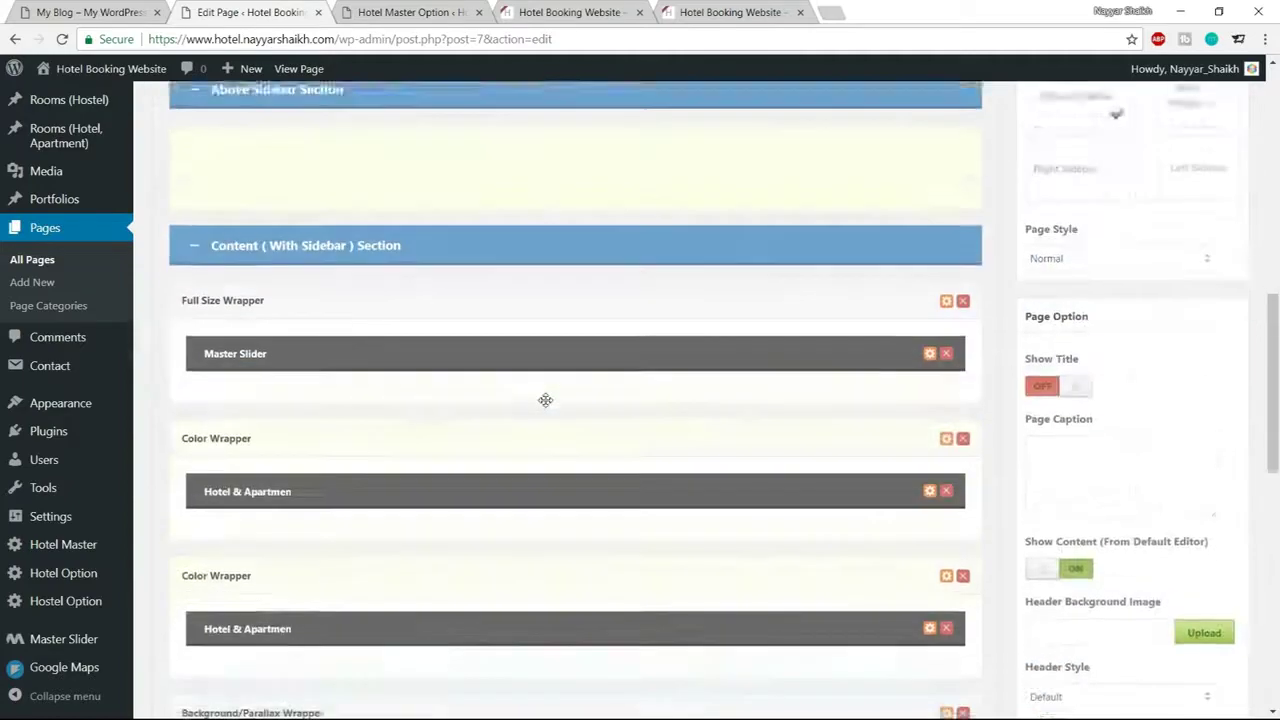
scroll(548, 417, down, 1)
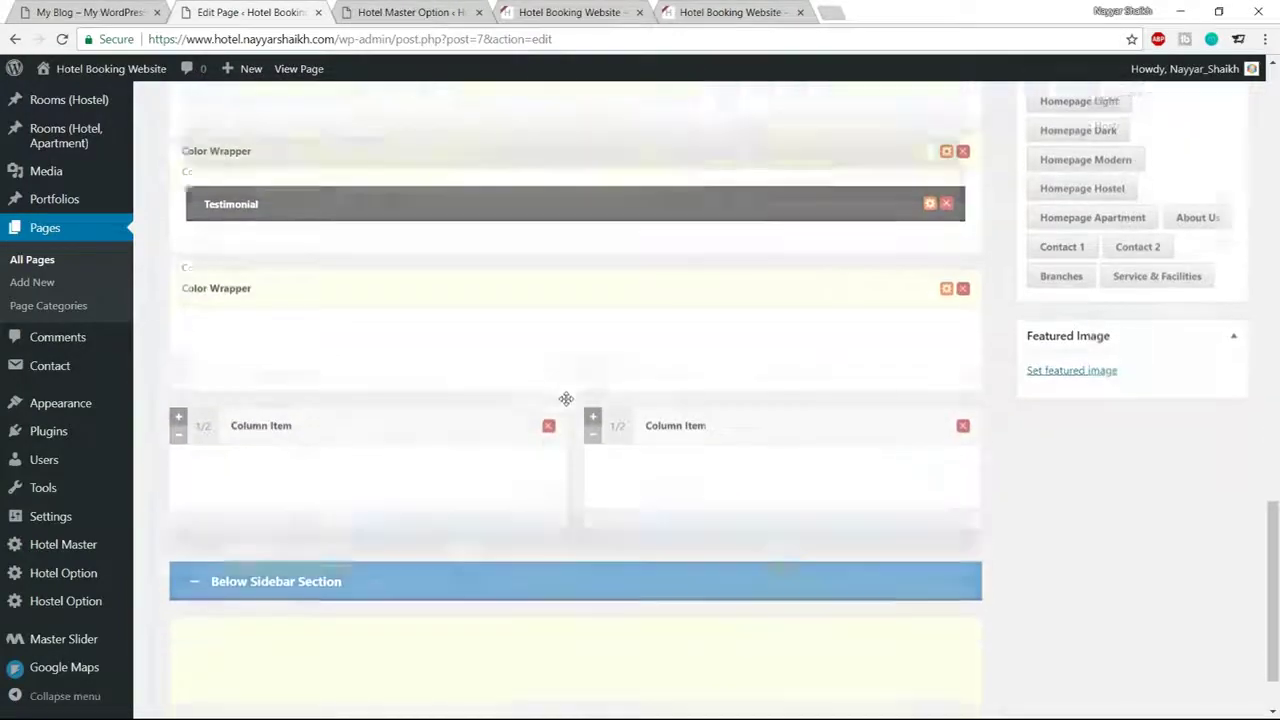
drag(210, 372, 210, 420)
drag(204, 368, 204, 368)
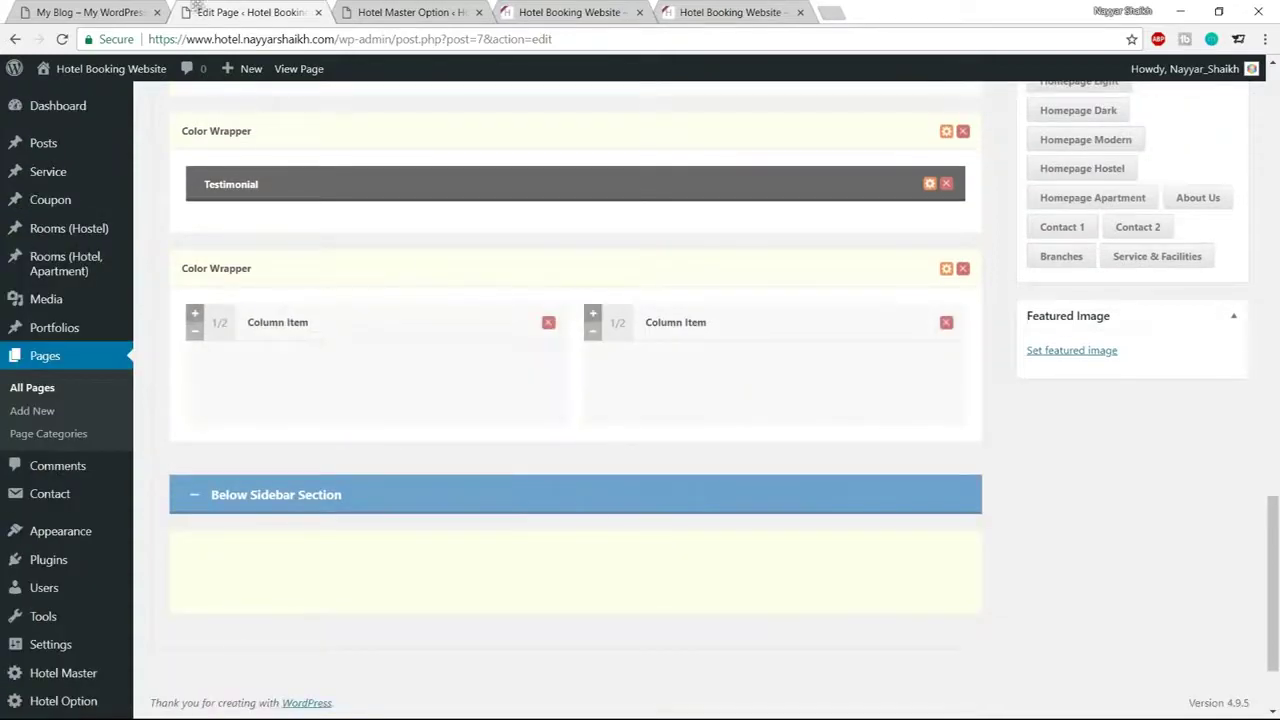
click(90, 12)
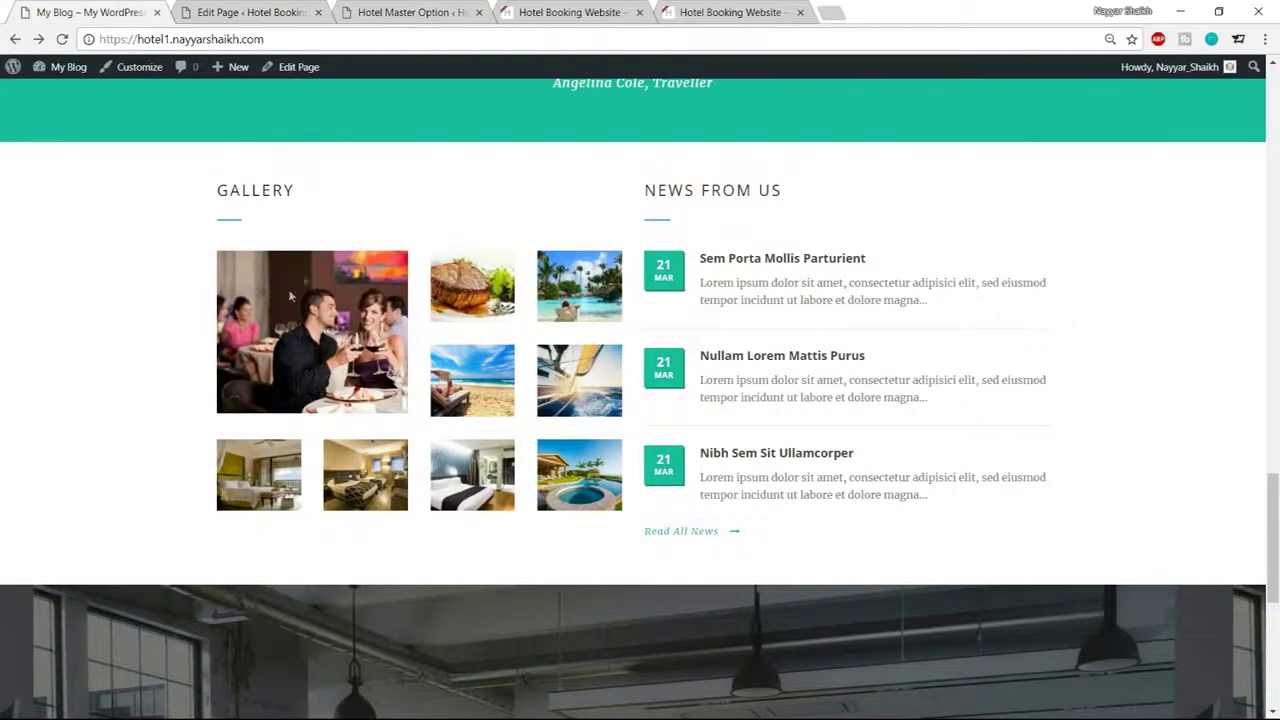
click(243, 12)
scroll(500, 340, up, 10)
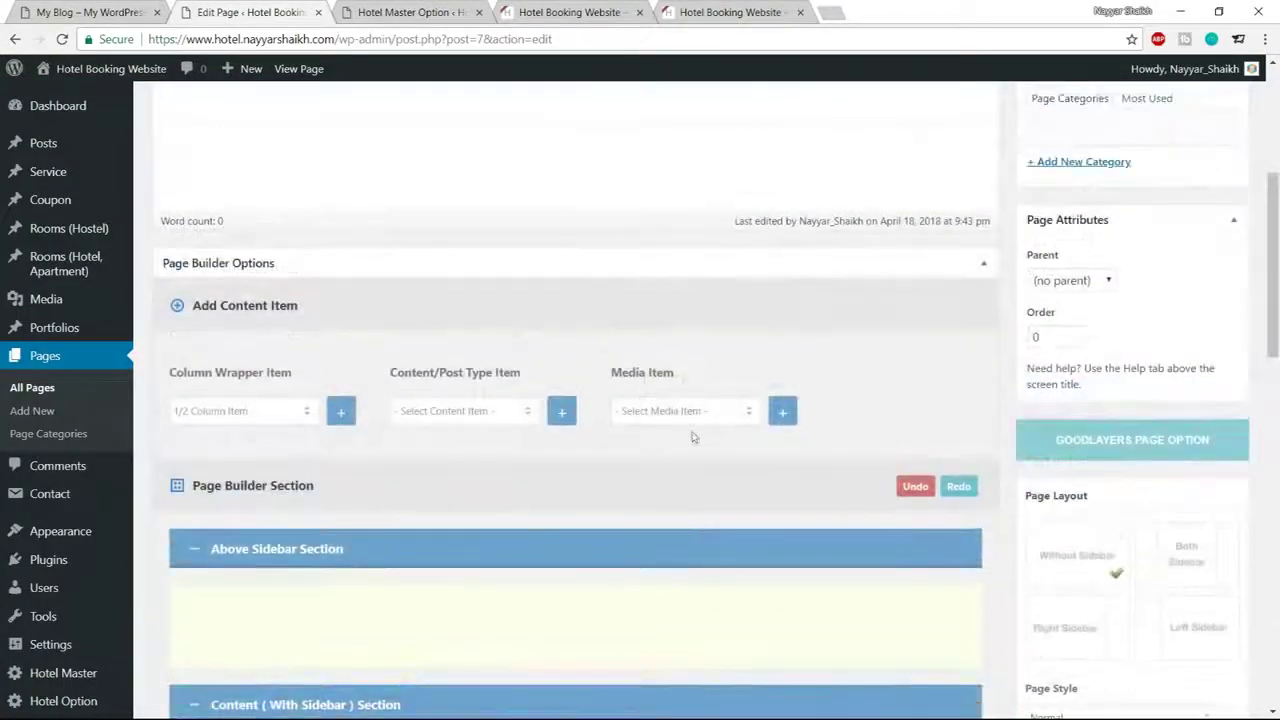
Add a Gallery media item and move it into the left half column
click(686, 411)
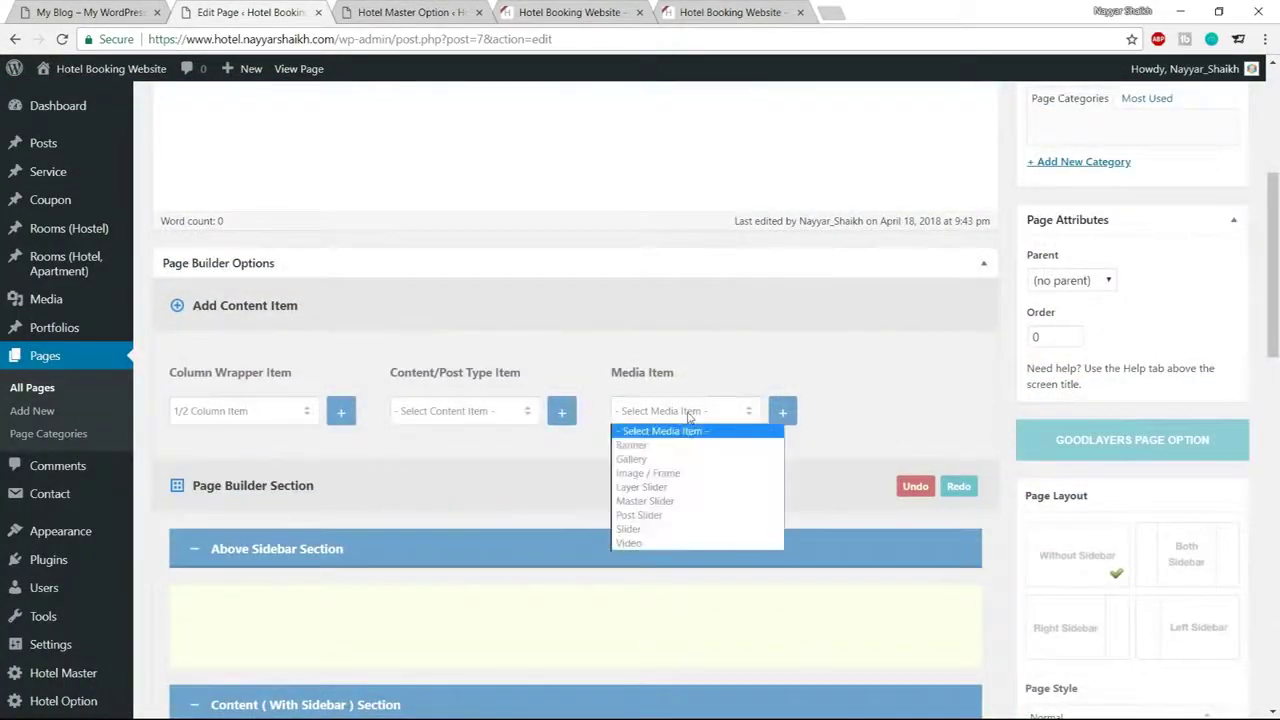
click(686, 459)
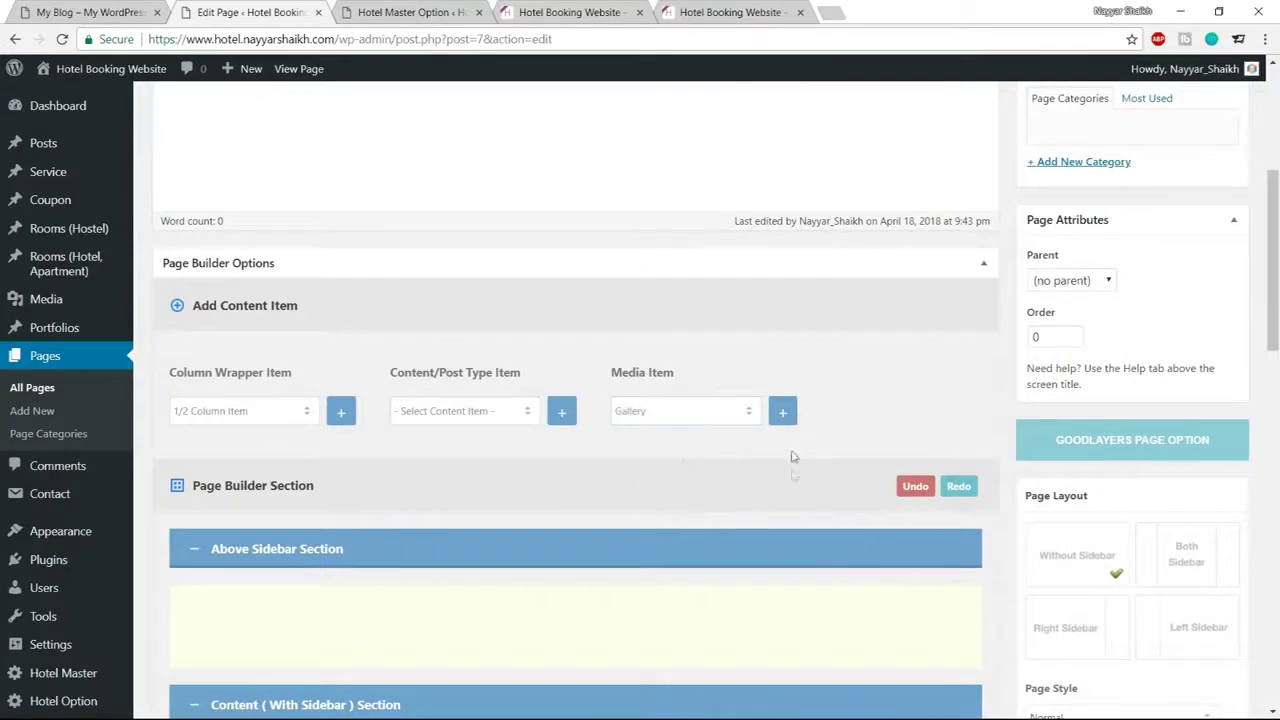
scroll(792, 456, down, 15)
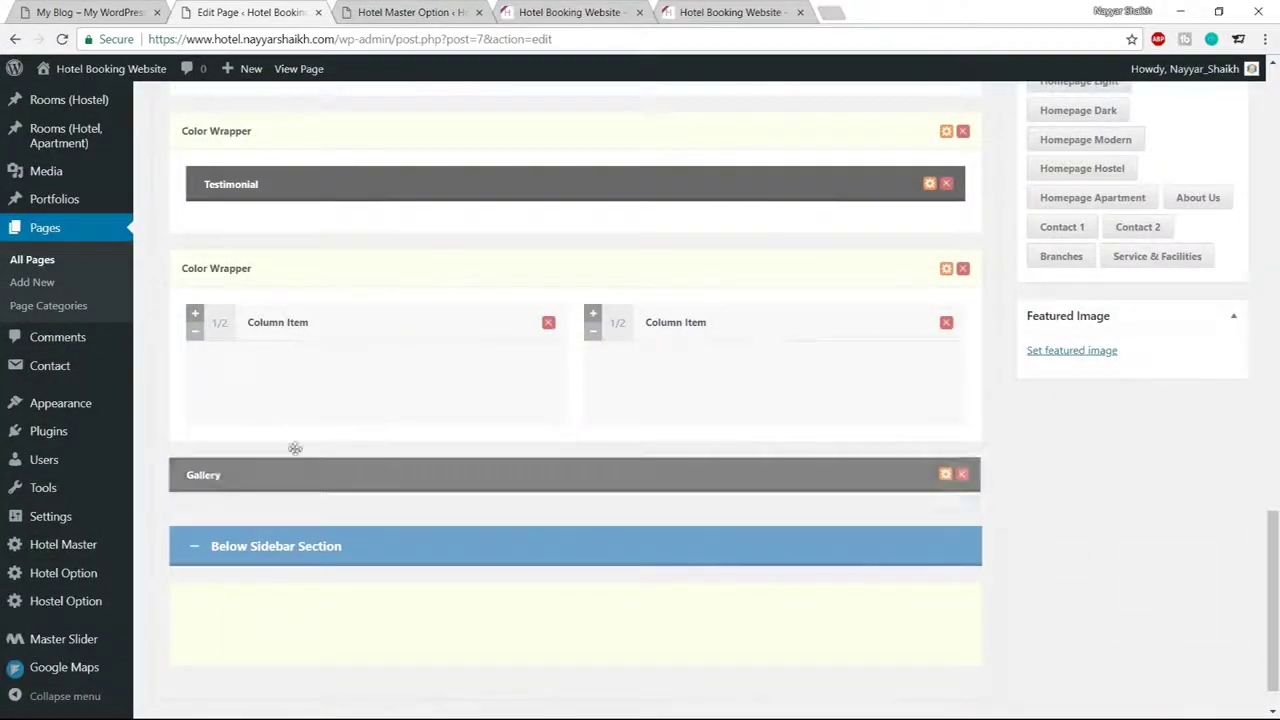
drag(295, 448, 288, 390)
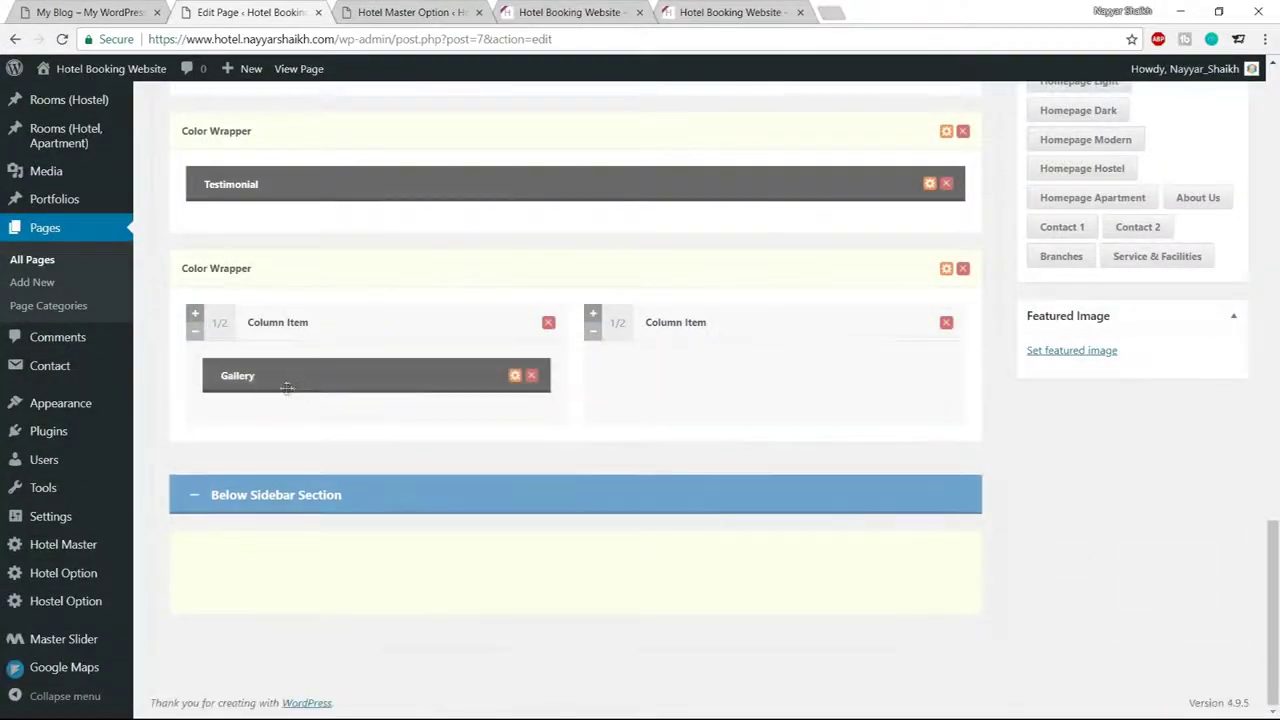
Give the Gallery item a Left Align With Divider title reading GALLERY
click(515, 376)
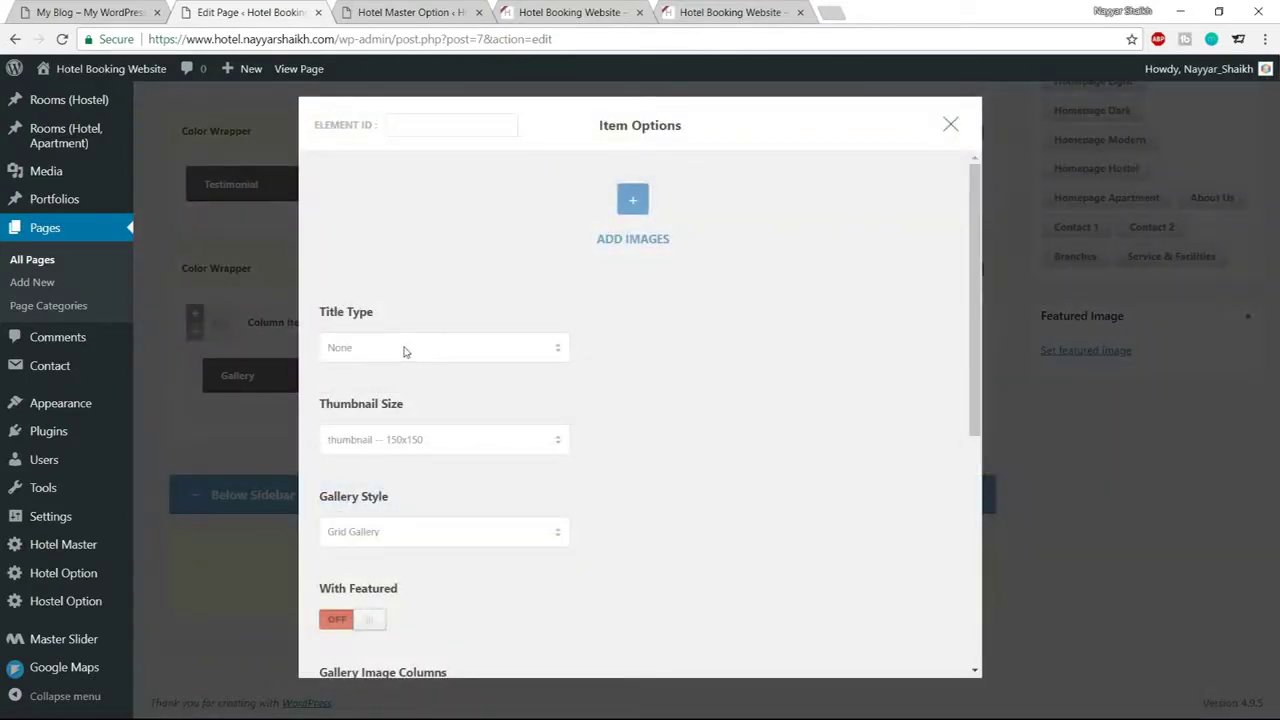
click(90, 12)
double_click(216, 195)
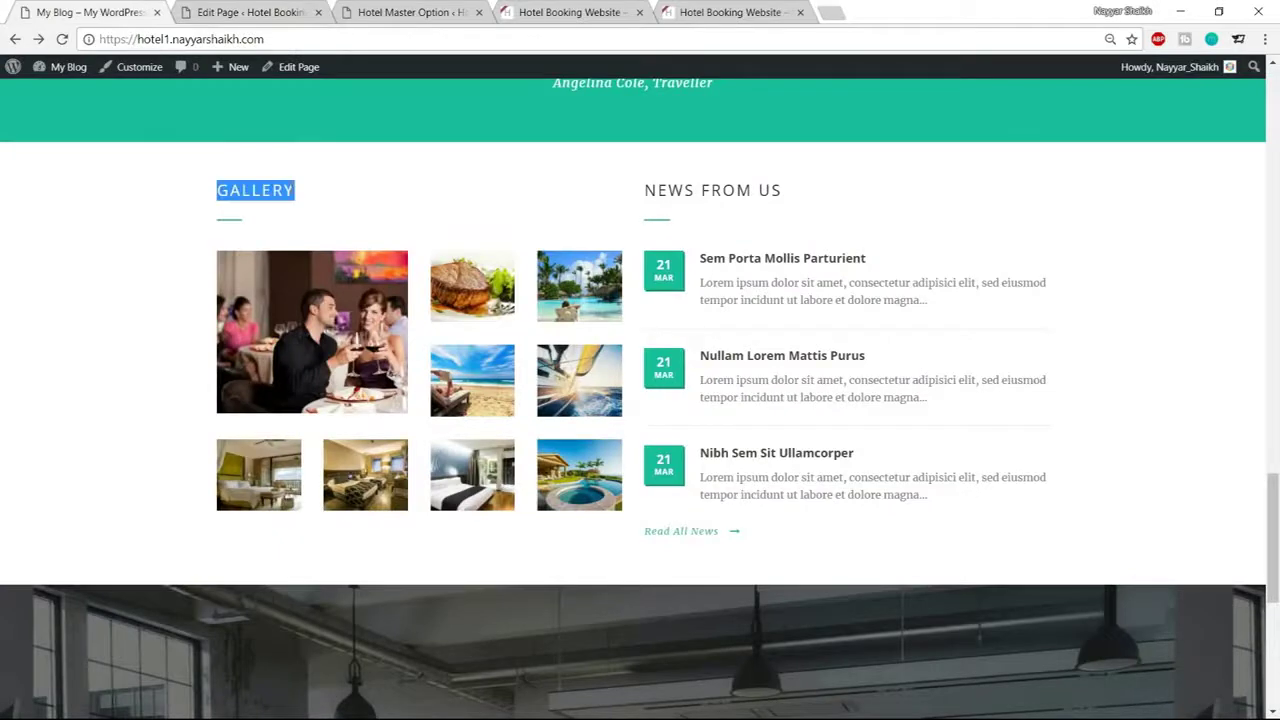
click(296, 209)
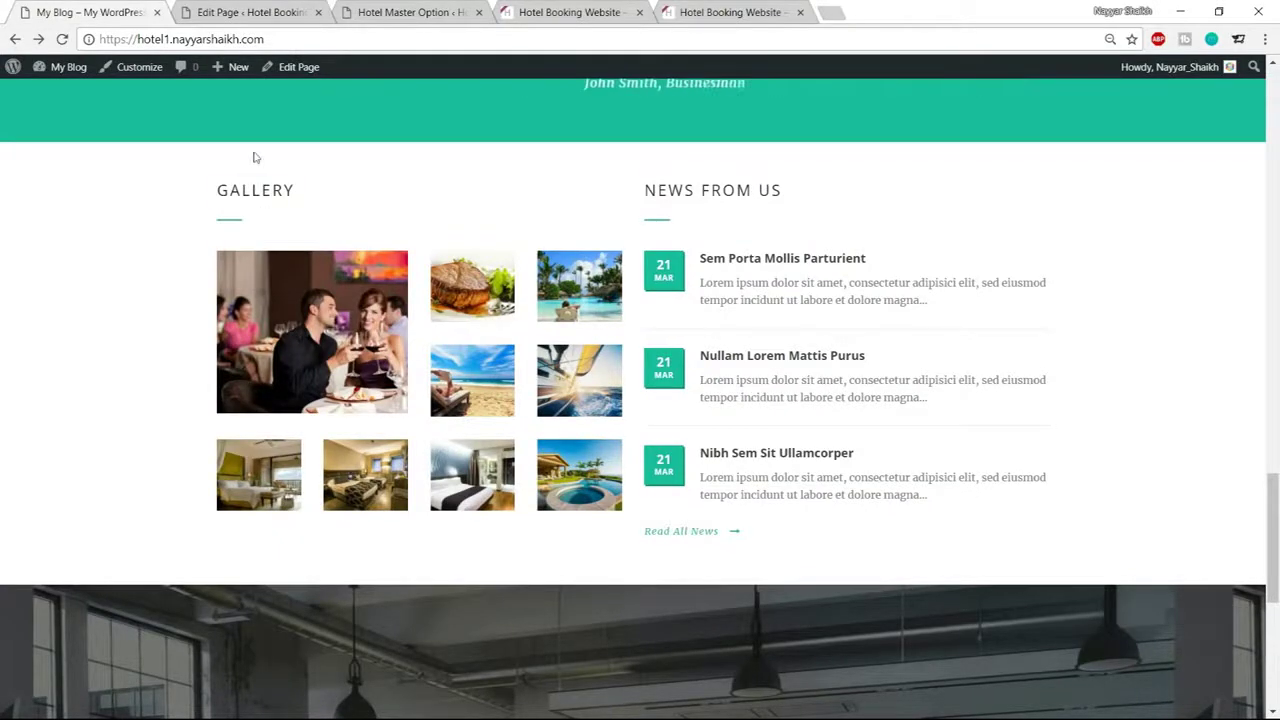
key(ctrl+Tab)
click(433, 346)
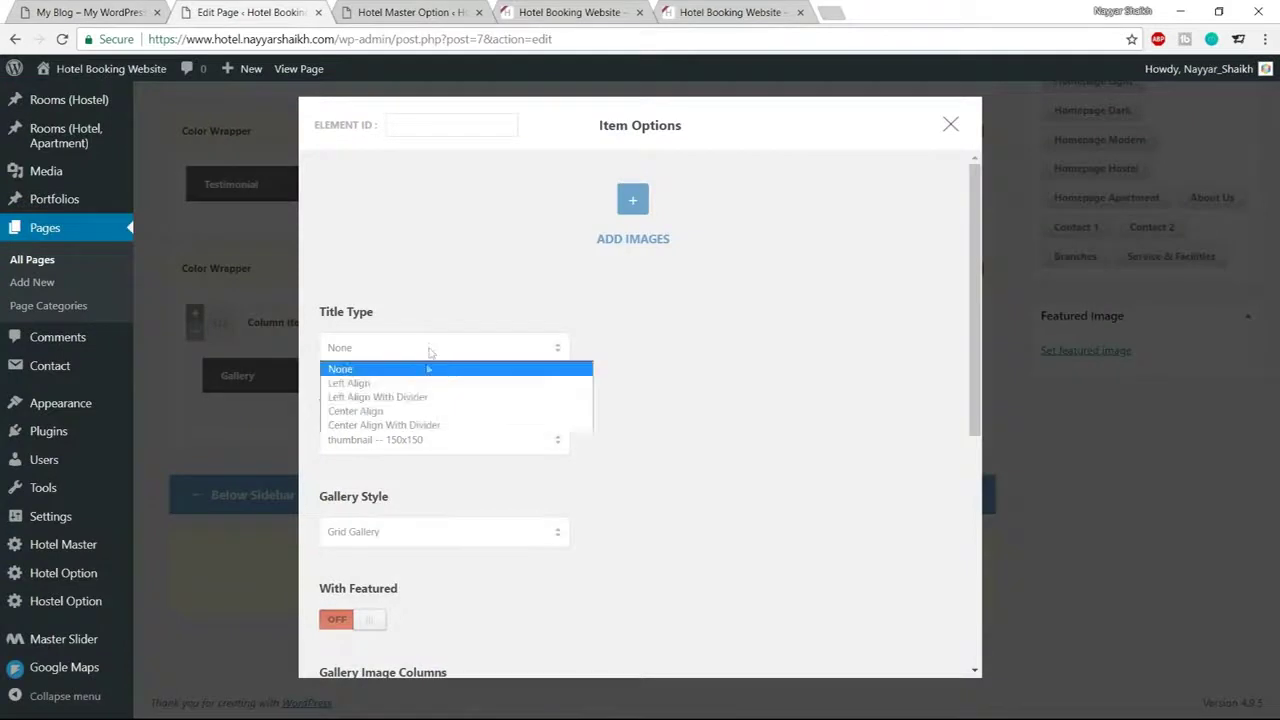
click(395, 397)
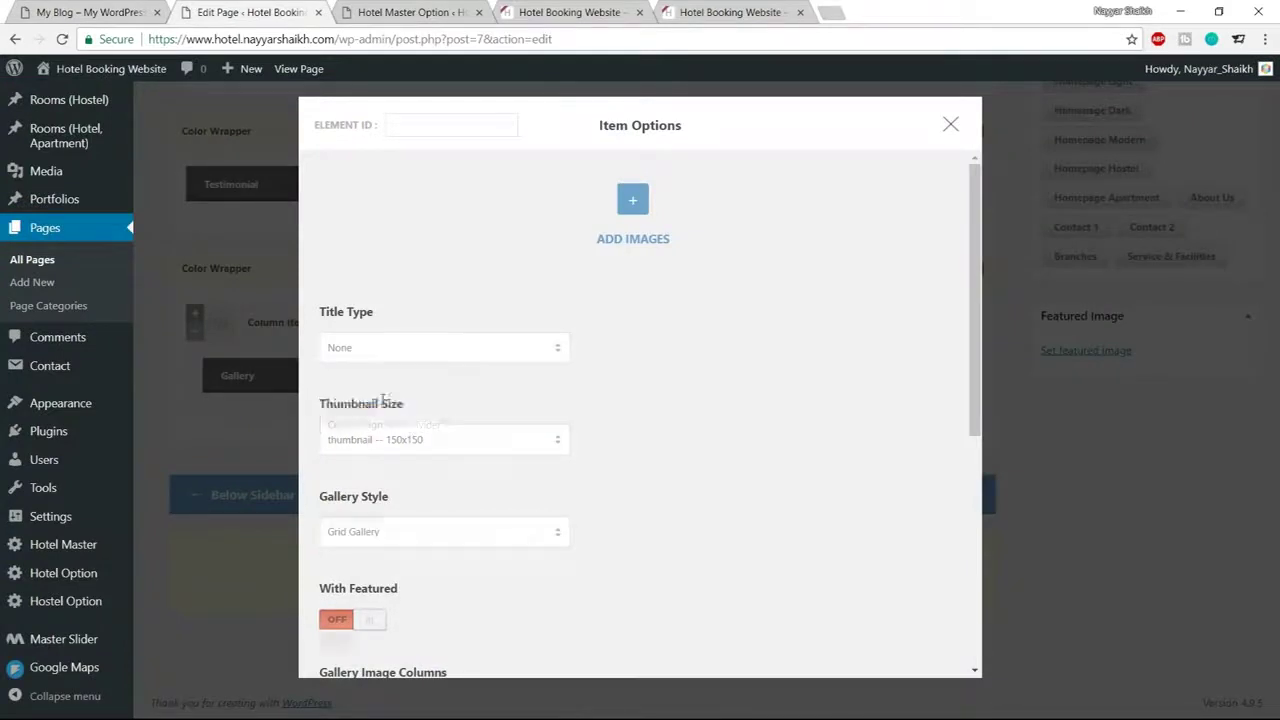
click(409, 439)
Use small-grid-size-2 400x340 thumbnails, keep Grid Gallery style, and turn With Featured on
scroll(755, 398, down, 2)
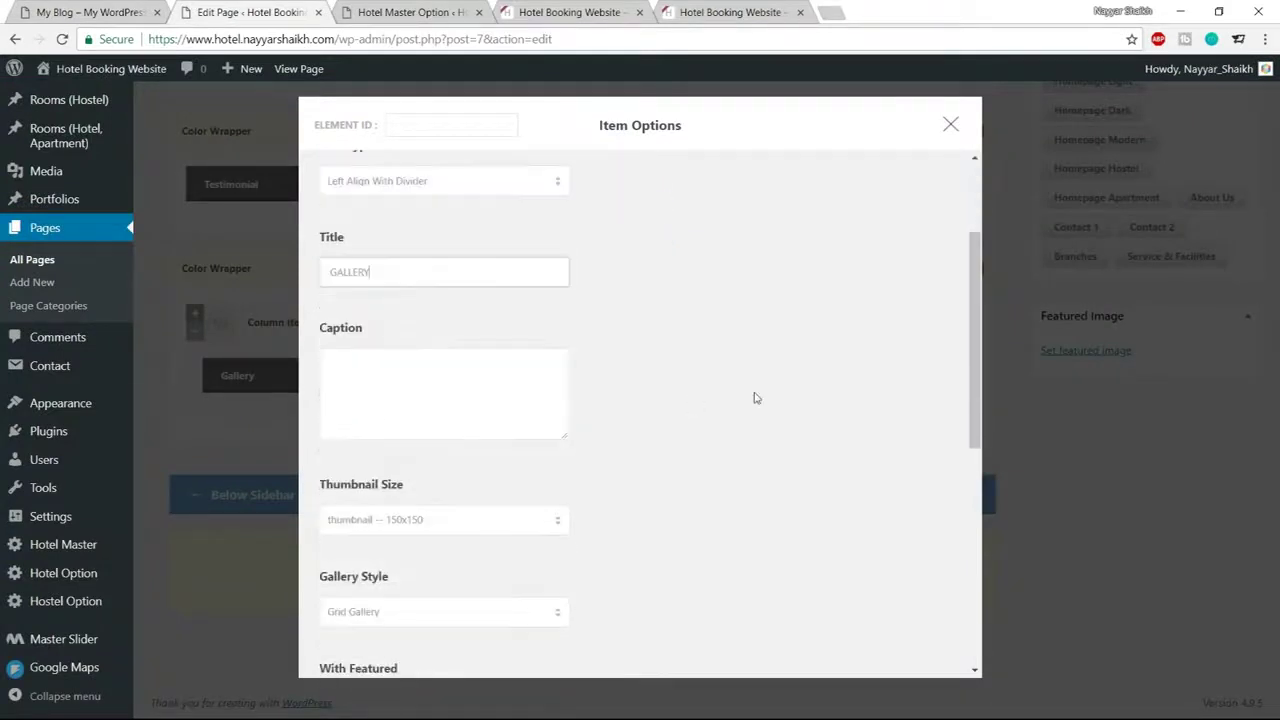
scroll(755, 398, down, 2)
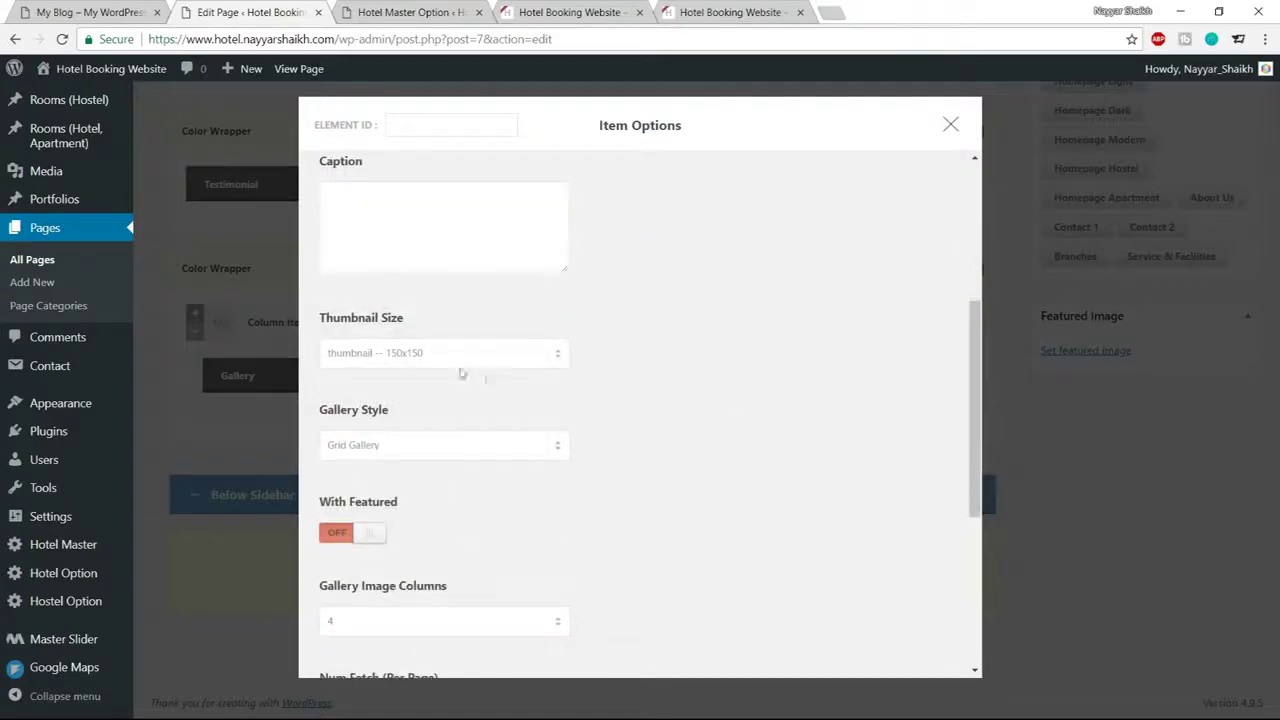
click(407, 355)
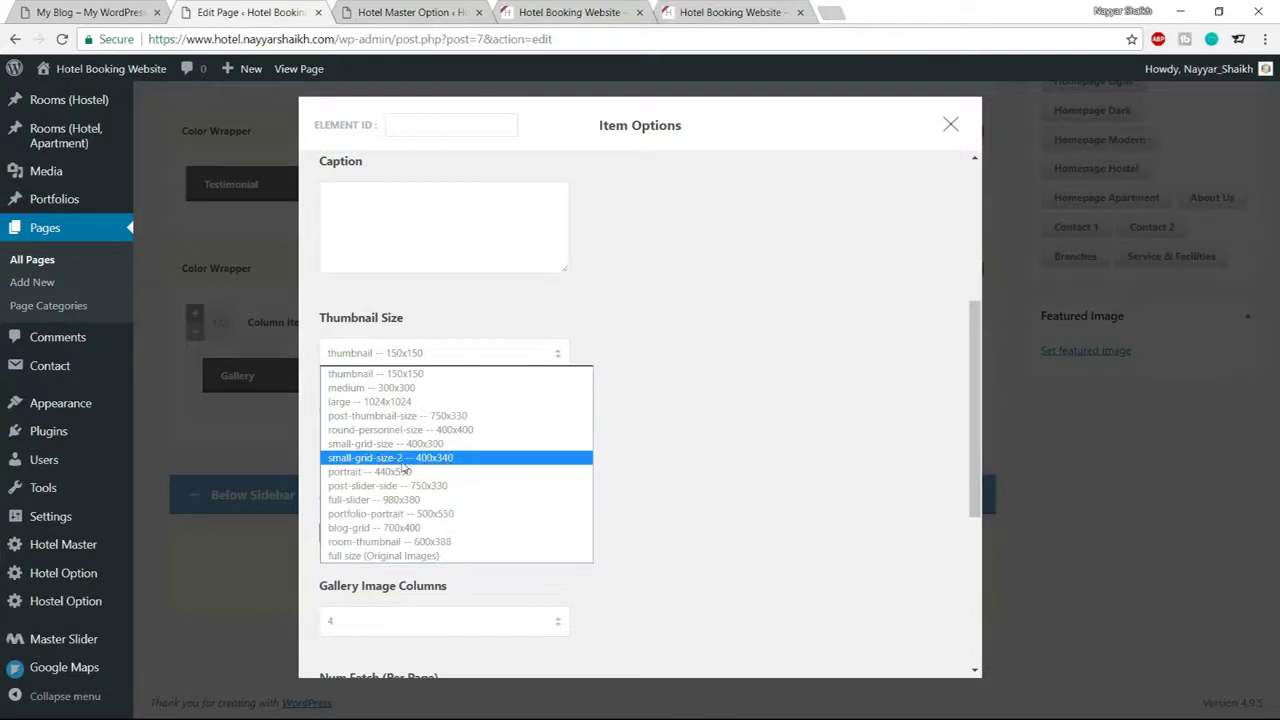
click(434, 458)
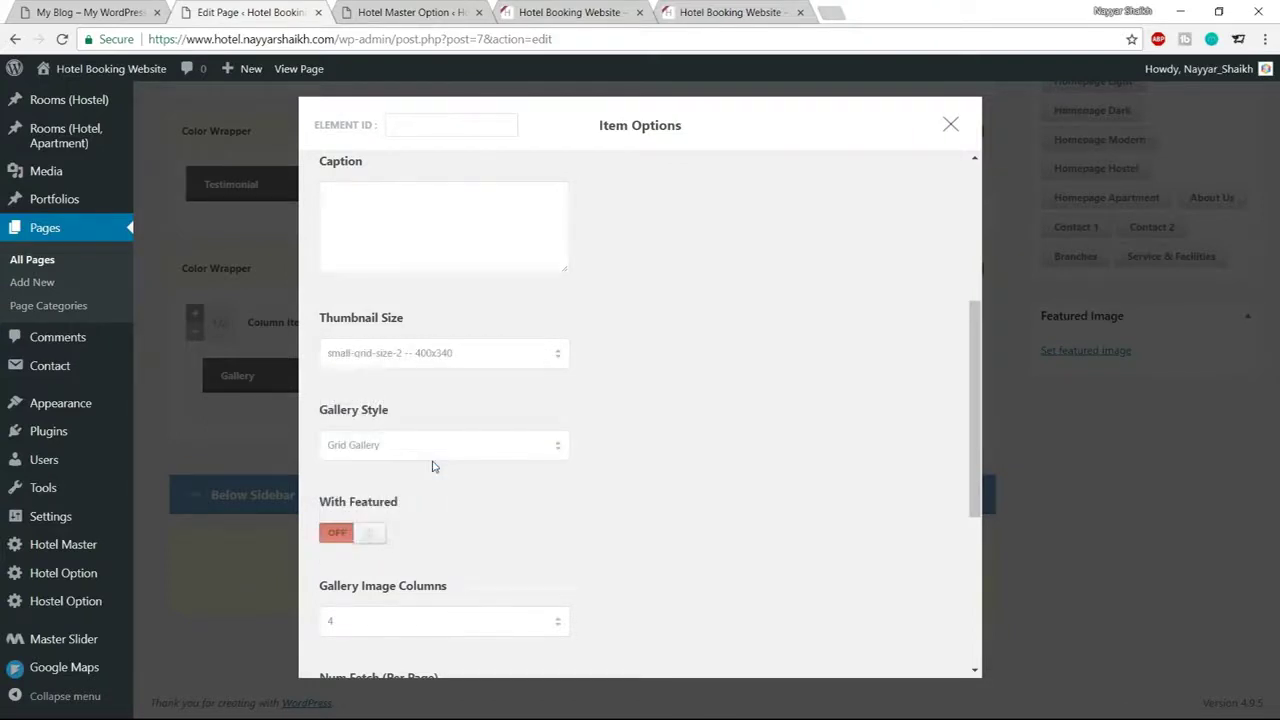
scroll(675, 421, down, 1)
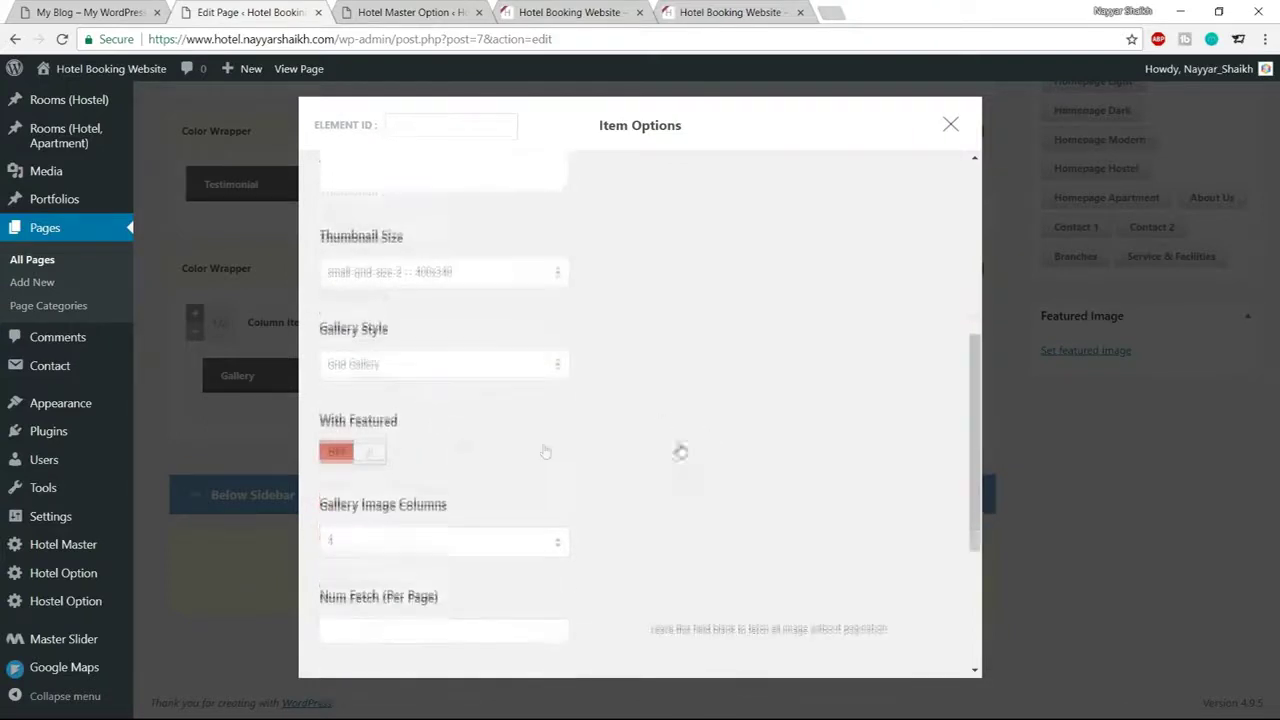
click(401, 362)
click(396, 382)
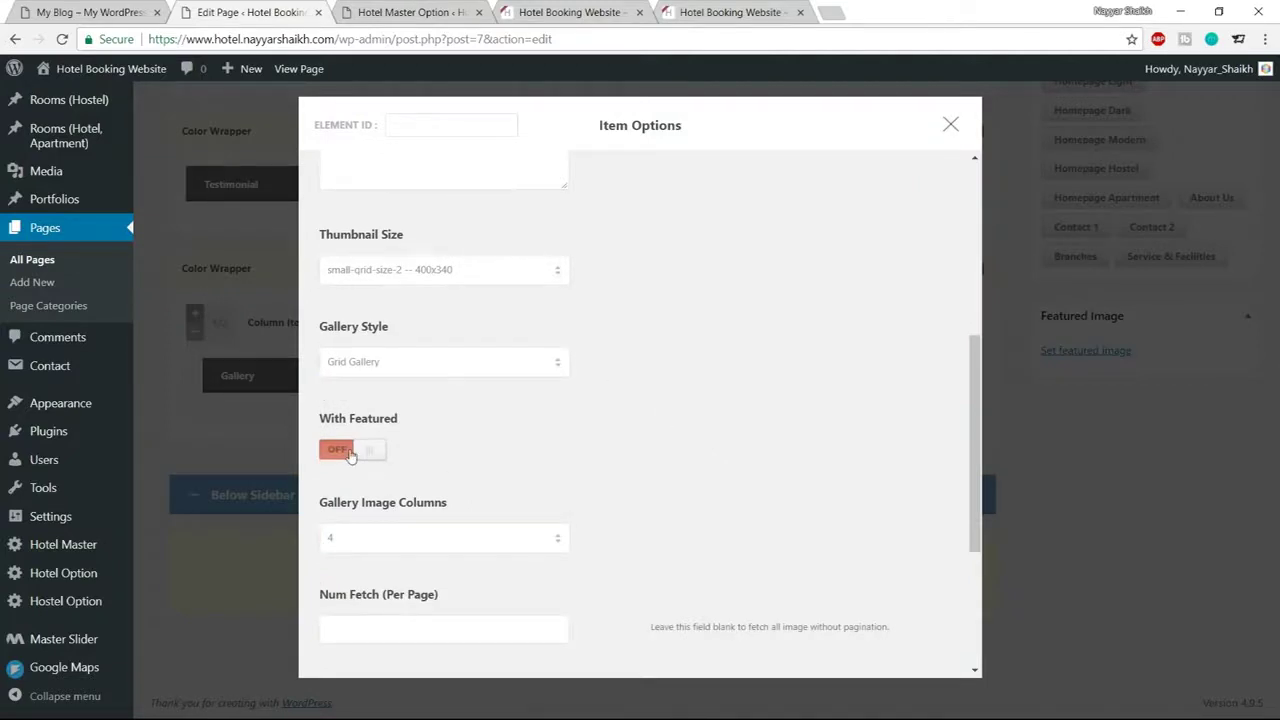
click(349, 452)
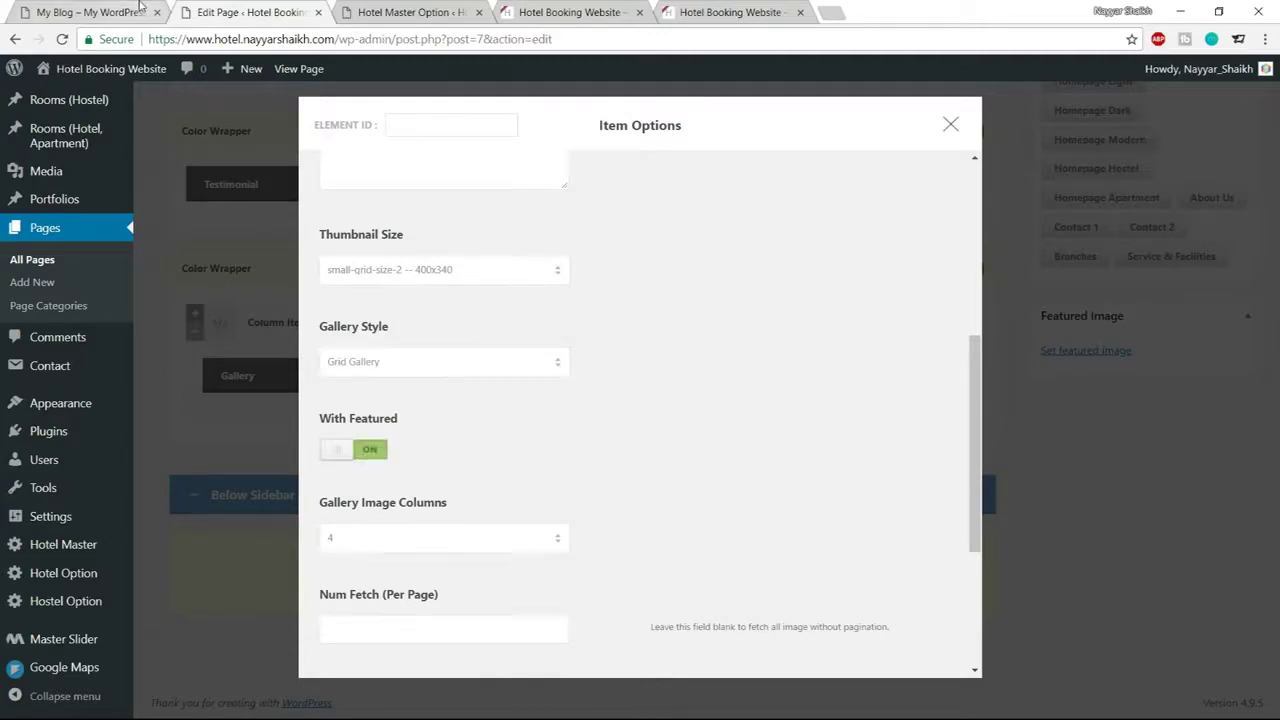
Save the Gallery item's settings and update the Home page
click(92, 12)
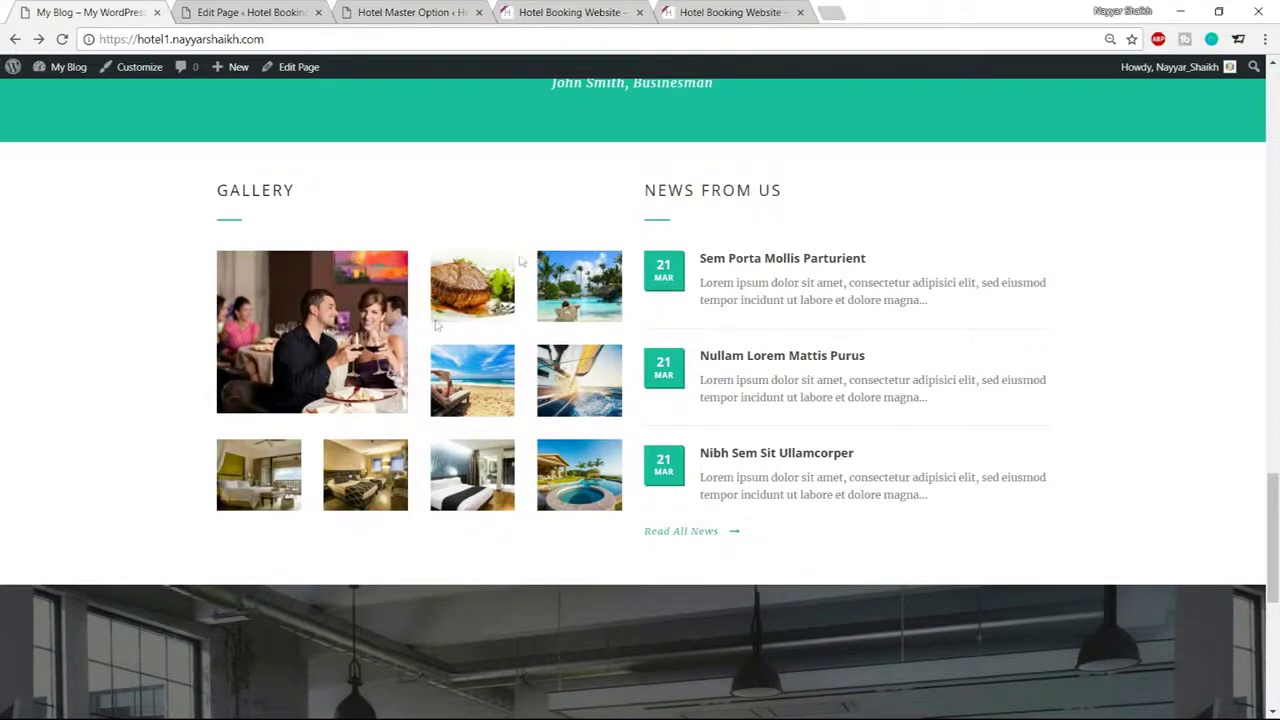
click(240, 12)
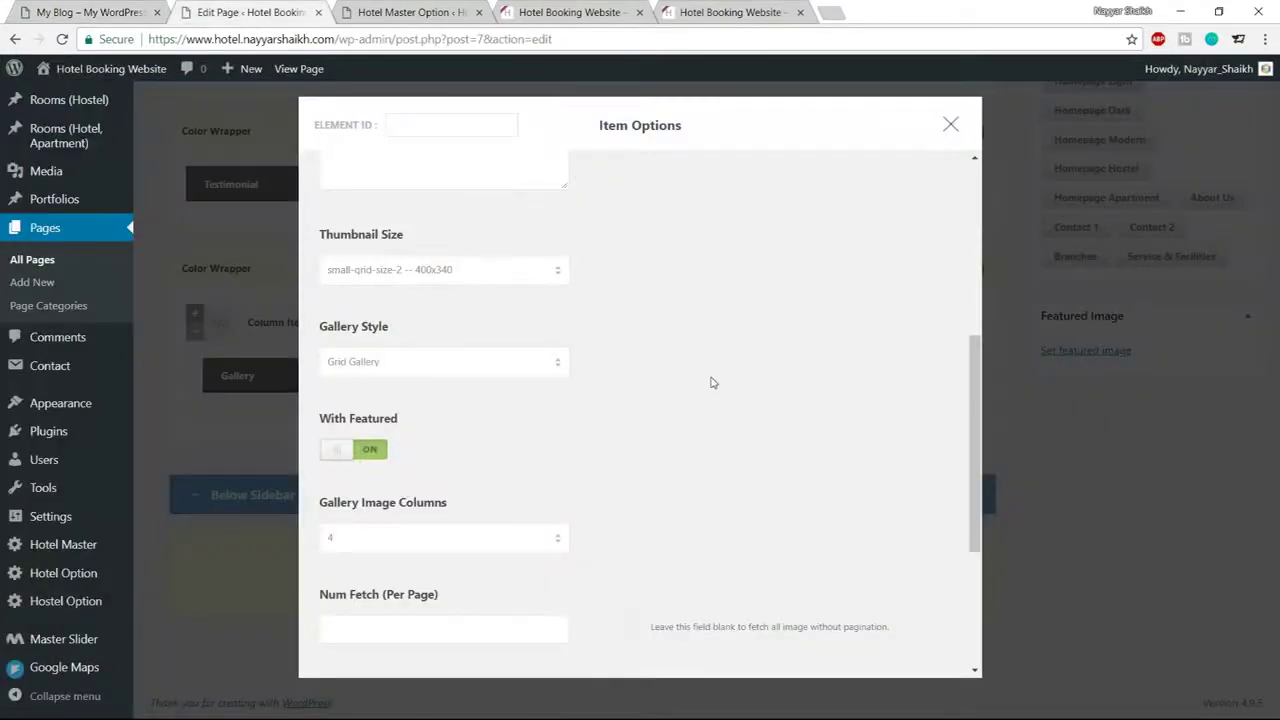
scroll(712, 382, down, 5)
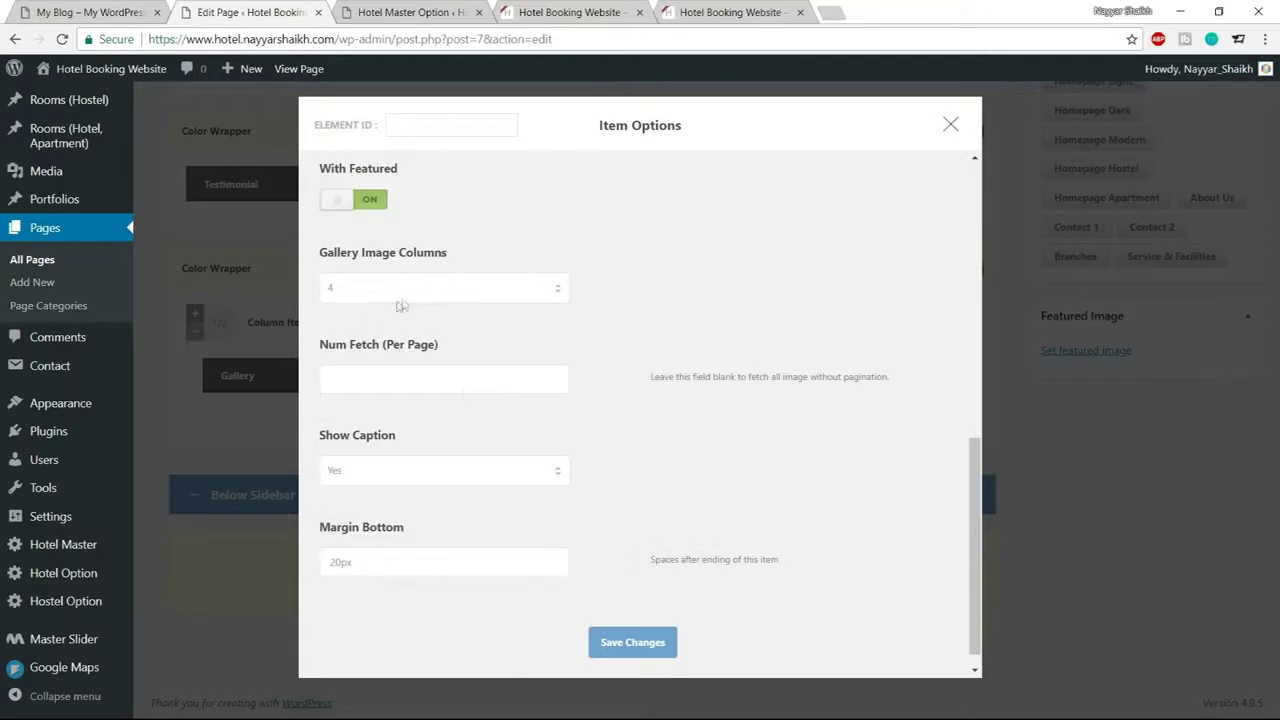
scroll(637, 354, down, 1)
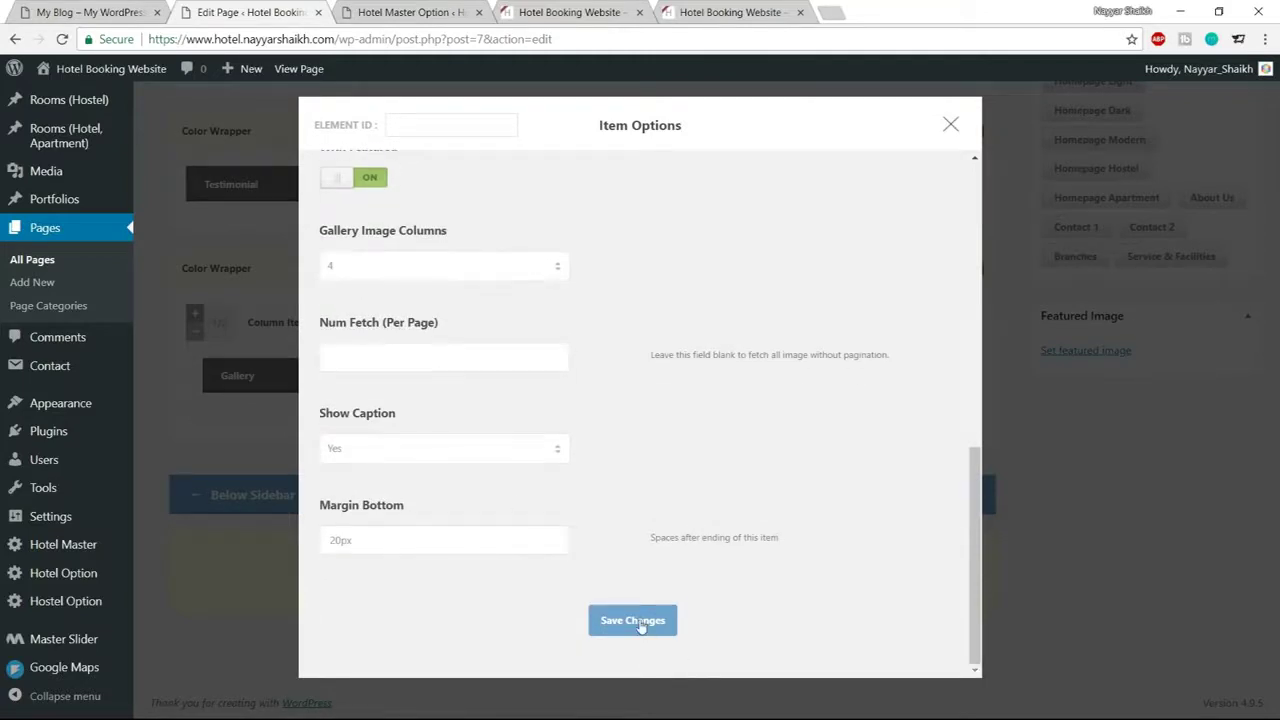
click(641, 622)
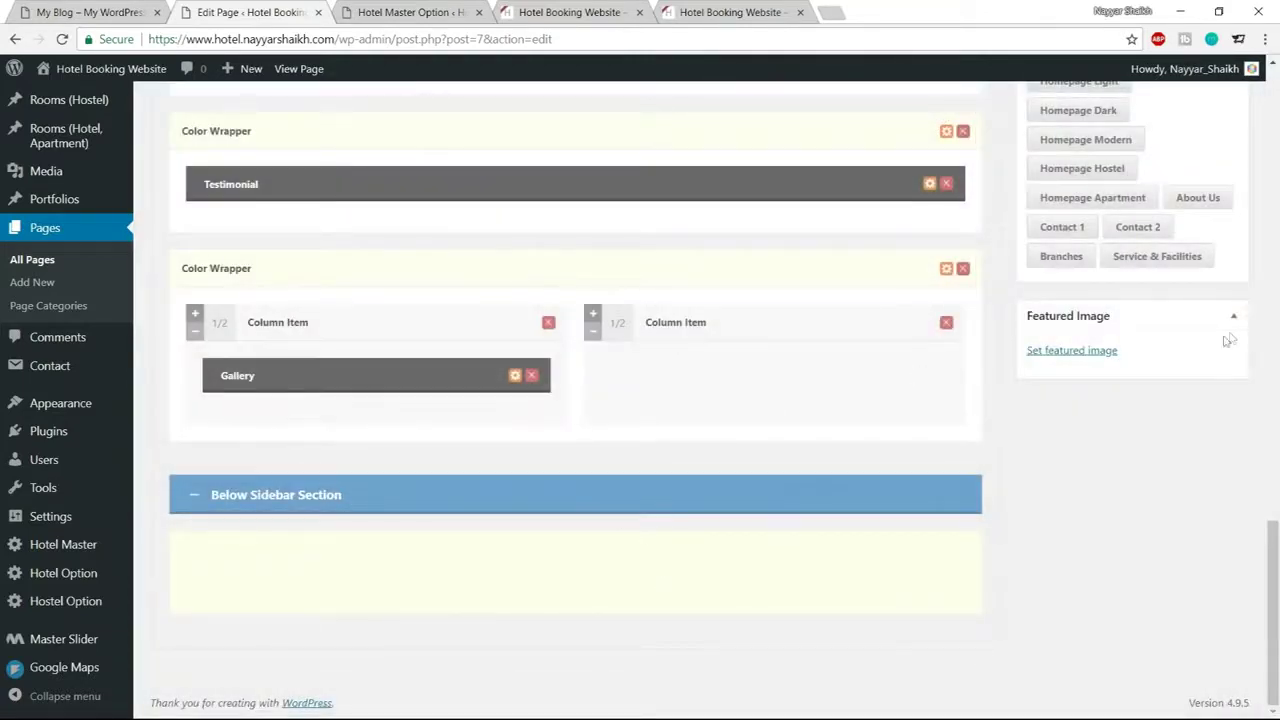
scroll(1248, 333, up, 20)
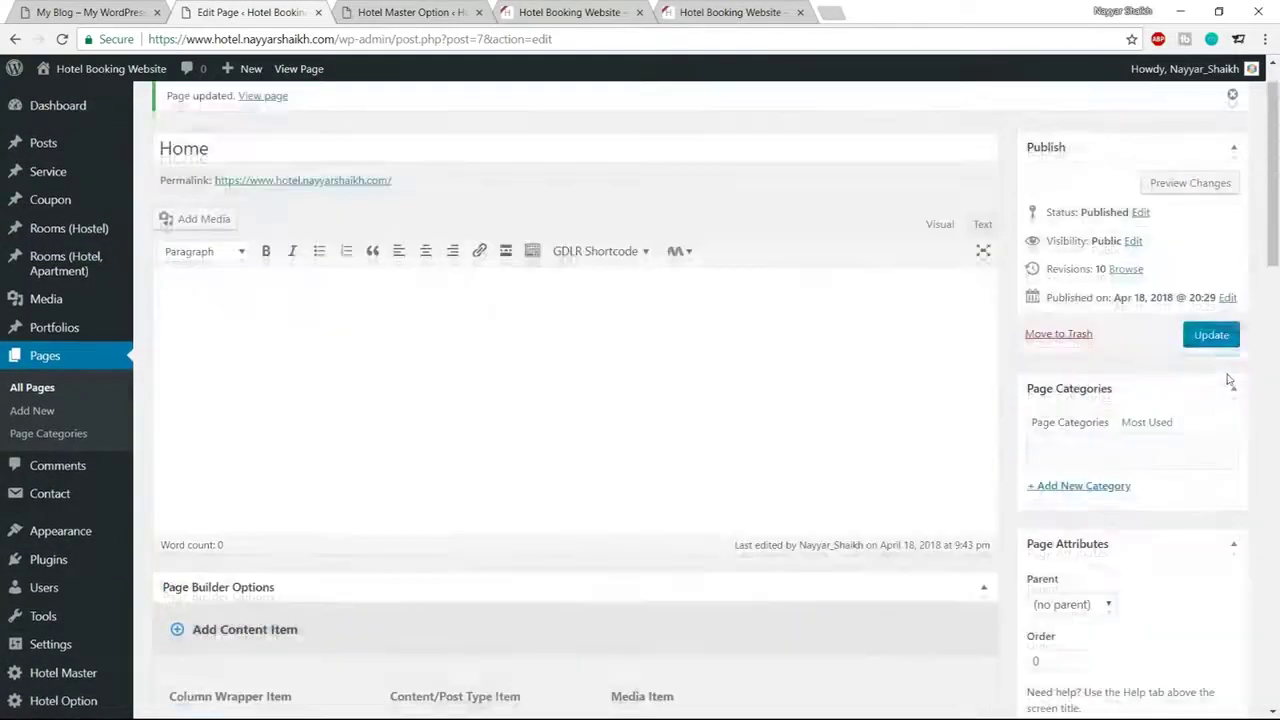
click(1212, 337)
Reload the live homepage to see the GALLERY heading, then return to the homepage editor
click(410, 12)
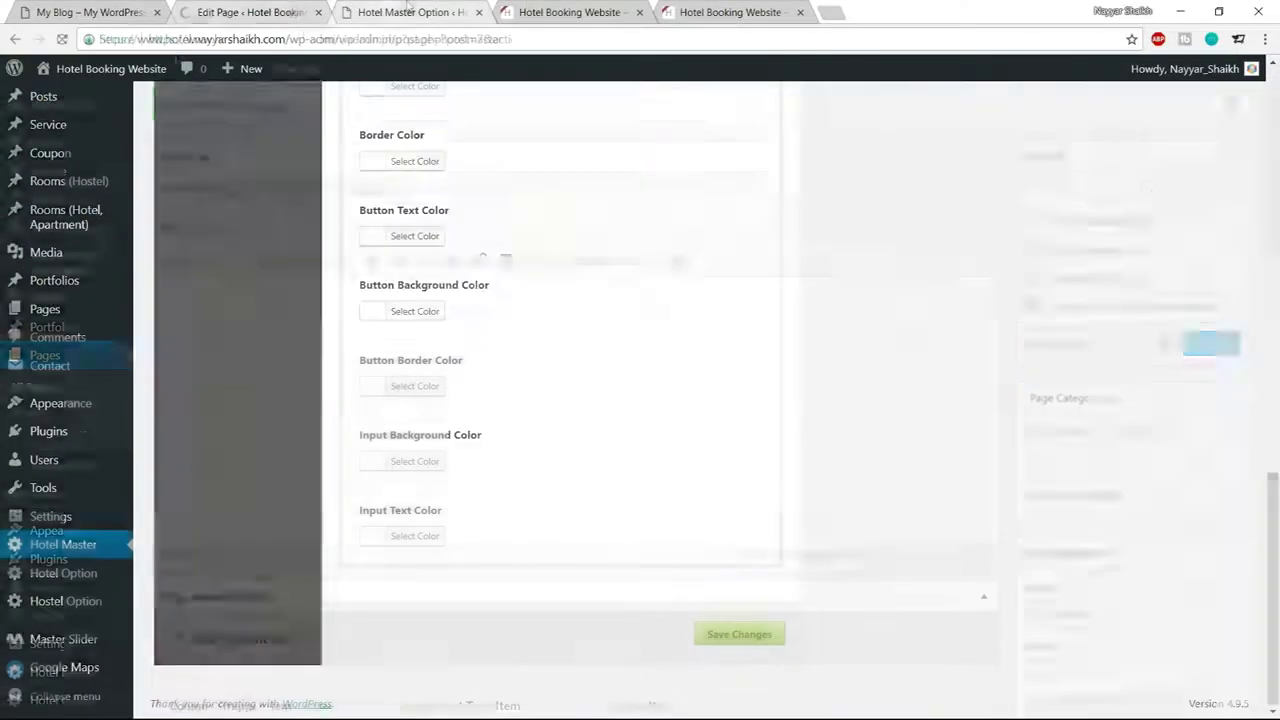
click(560, 12)
click(62, 39)
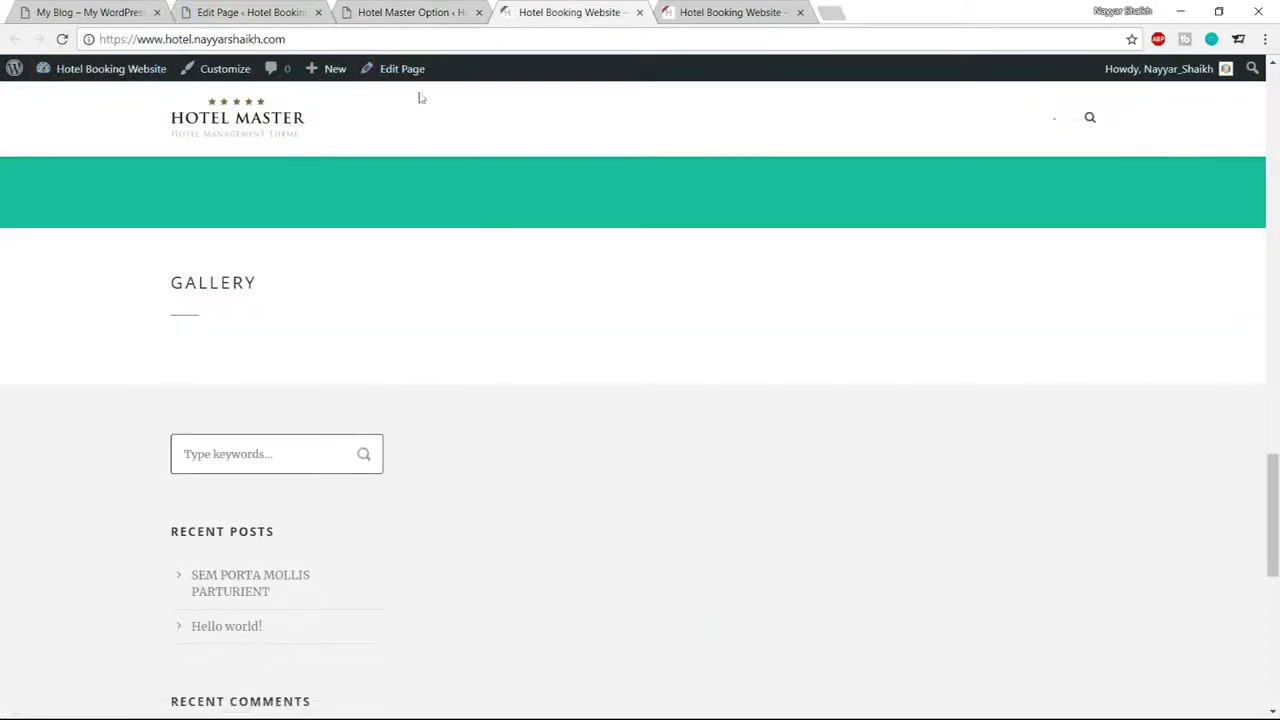
click(357, 13)
click(250, 12)
scroll(589, 454, down, 10)
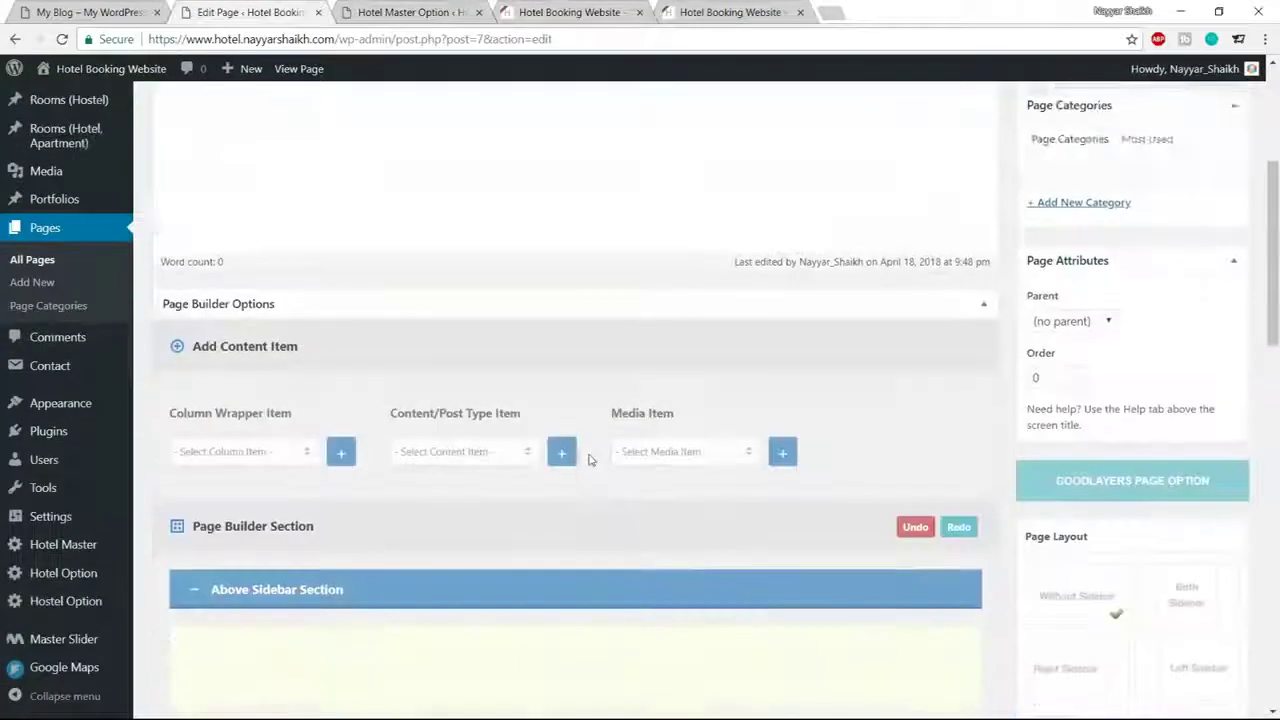
scroll(589, 454, down, 7)
Upload all photos from the local Gallery folder through the Gallery item's image picker
click(510, 385)
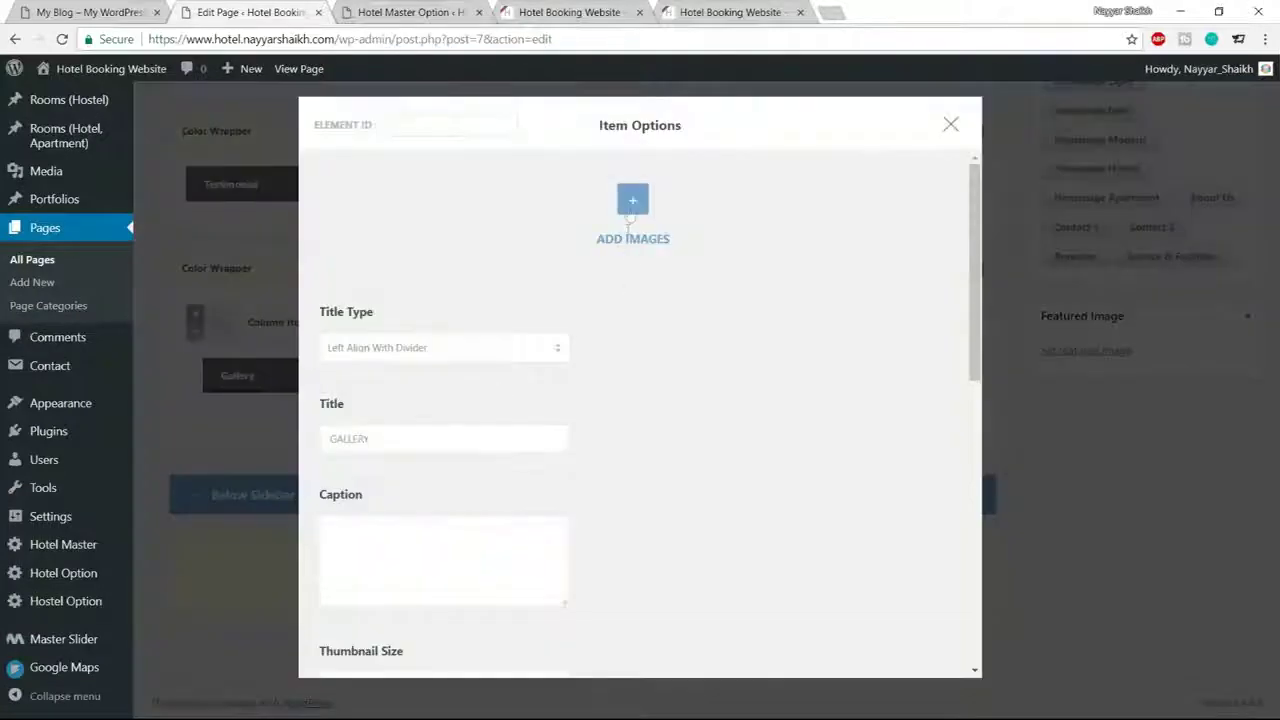
click(630, 209)
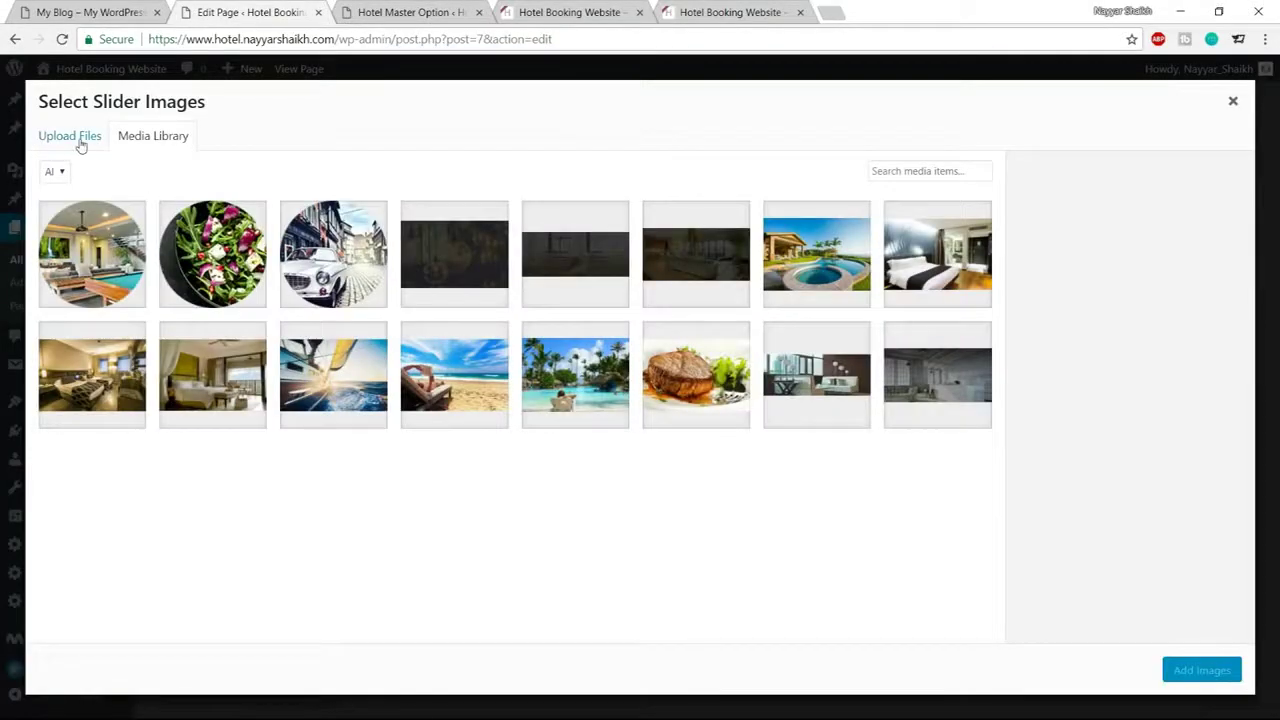
click(81, 140)
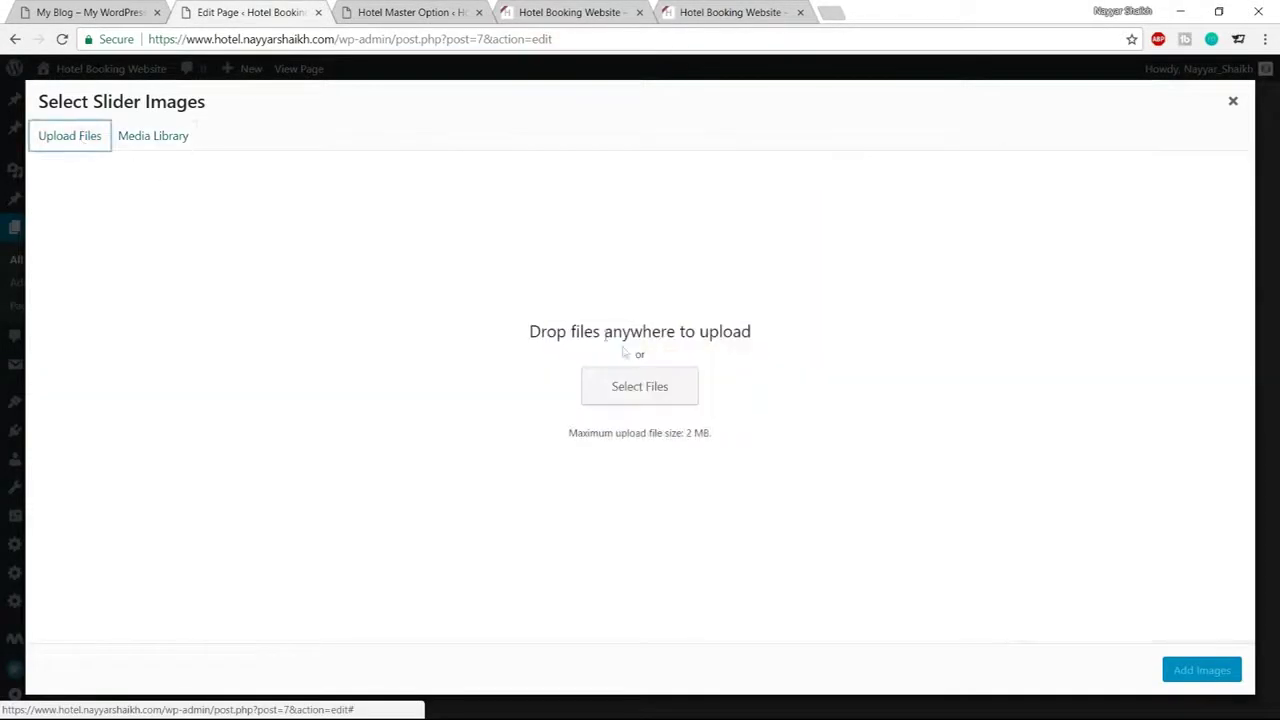
click(648, 385)
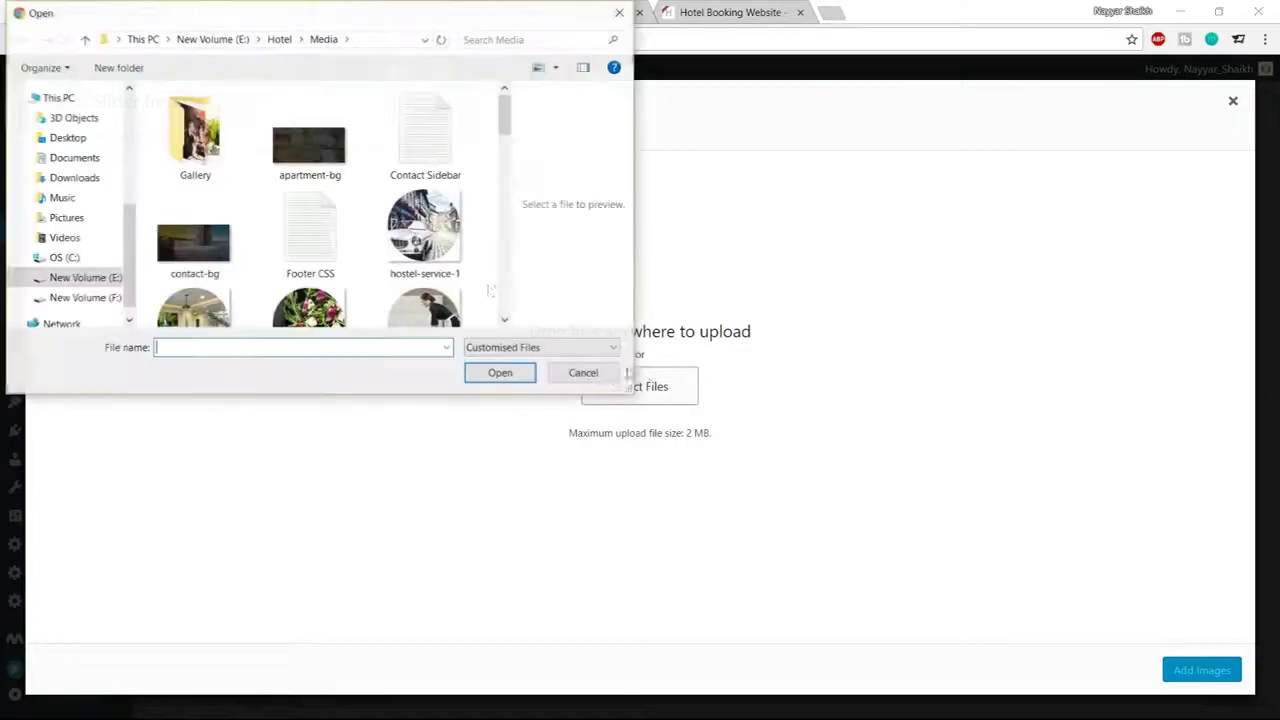
double_click(232, 134)
key(ctrl+a)
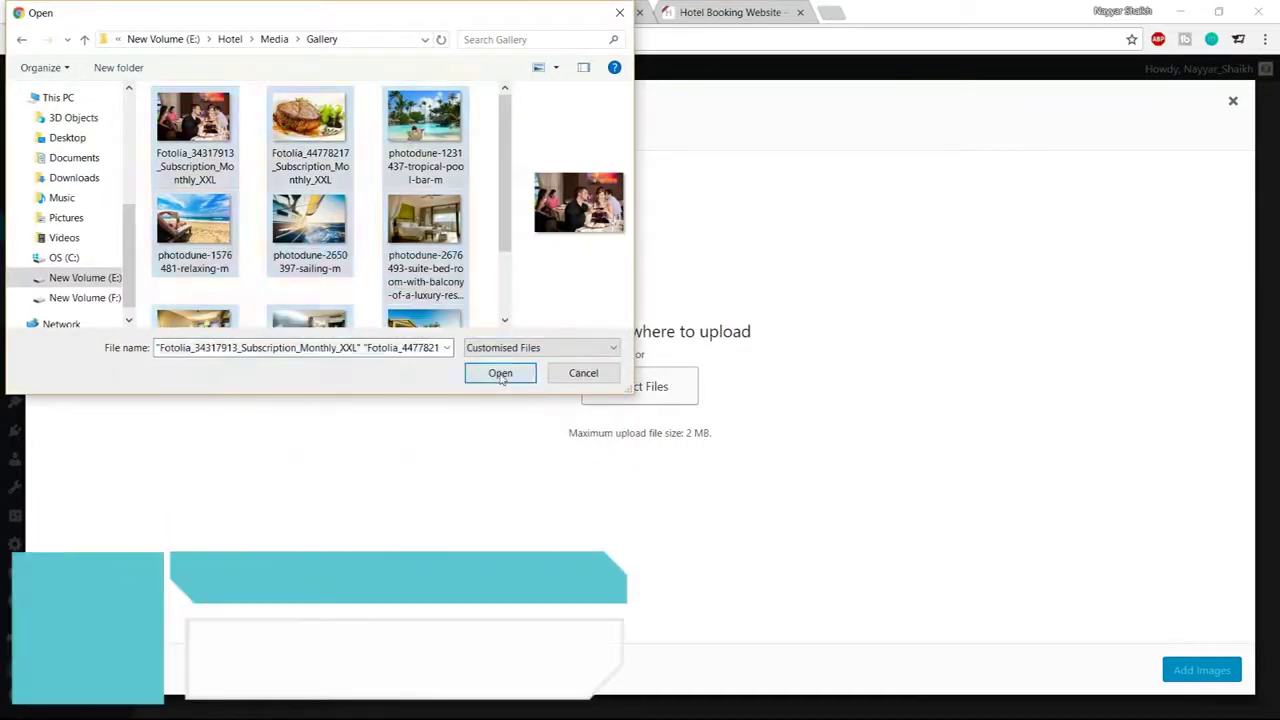
click(500, 372)
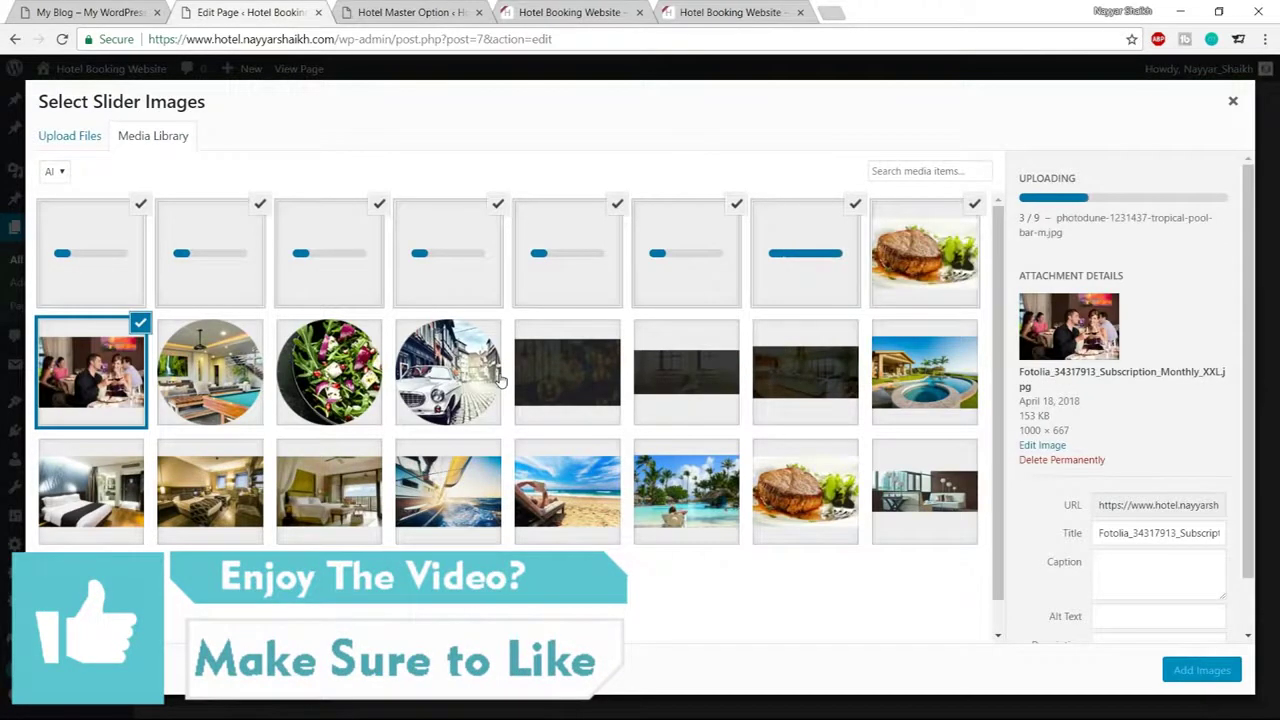
Add the nine uploaded photos to the Gallery item and save its settings
click(1199, 663)
scroll(895, 555, down, 10)
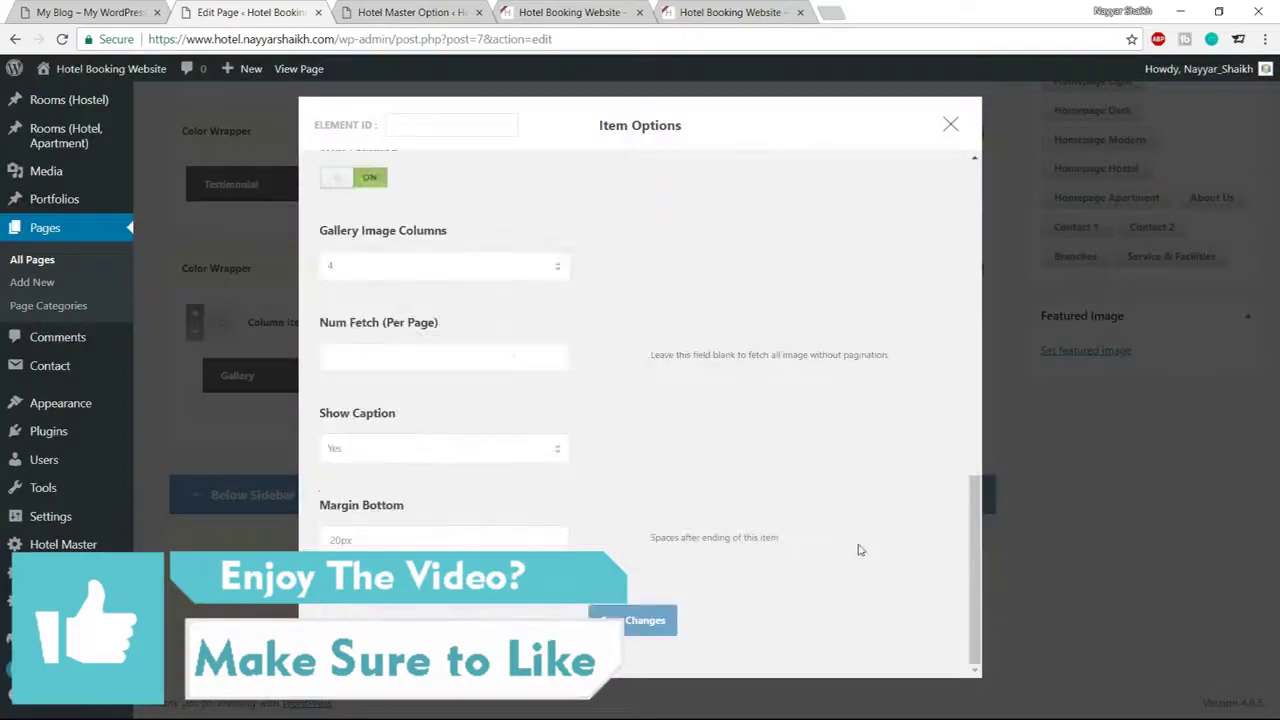
click(645, 620)
scroll(889, 587, up, 2)
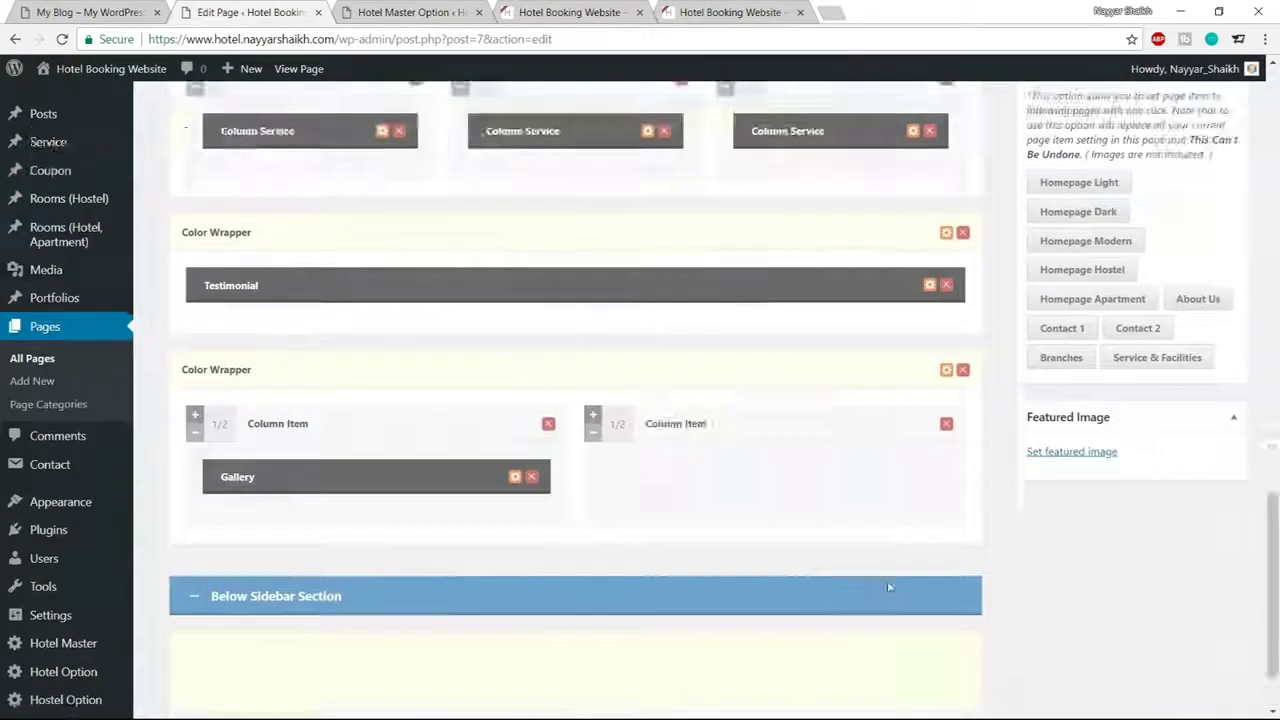
Update the homepage, reload the live nine-photo gallery, and compare with the demo's NEWS FROM US section
scroll(889, 587, up, 10)
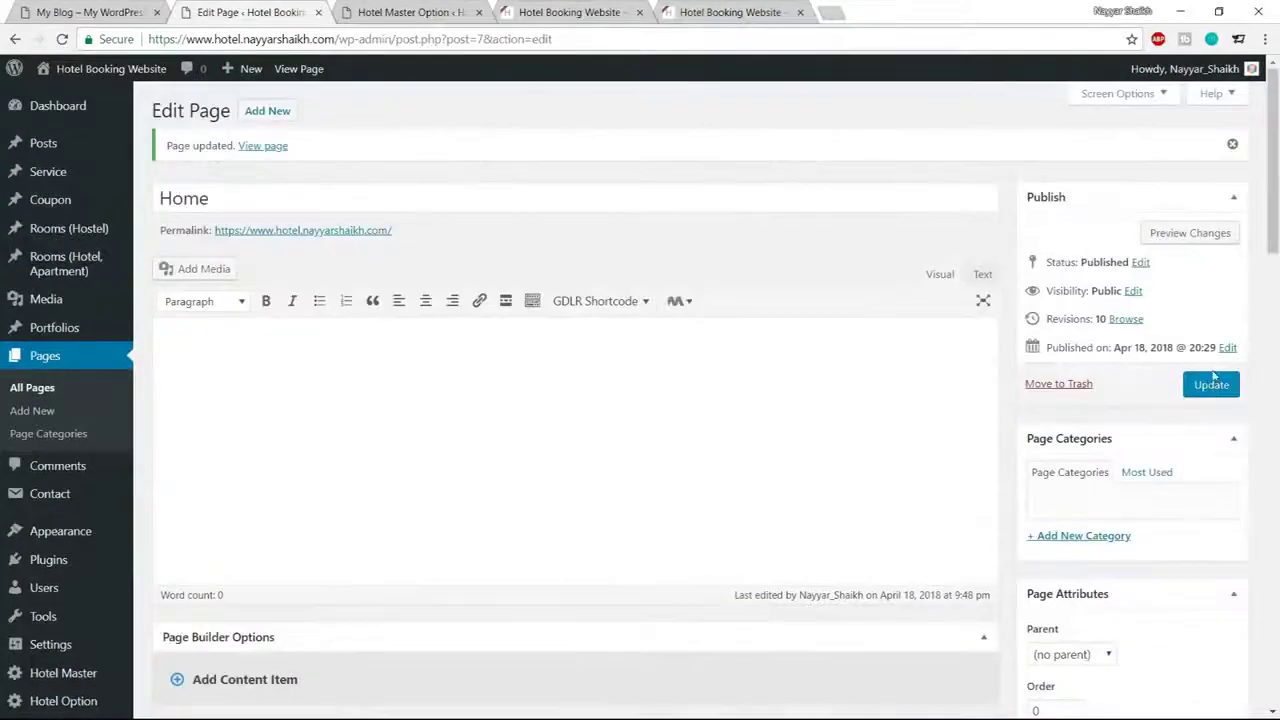
click(1209, 381)
click(455, 12)
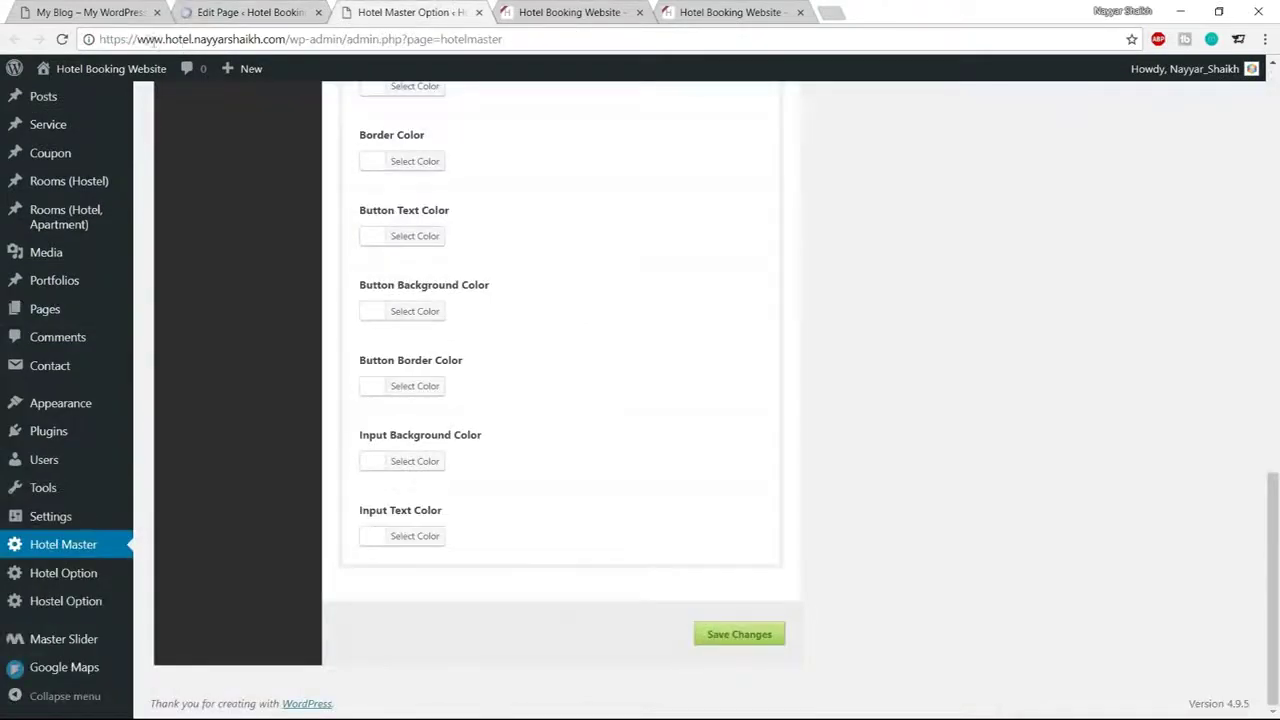
key(ctrl+Tab)
click(61, 39)
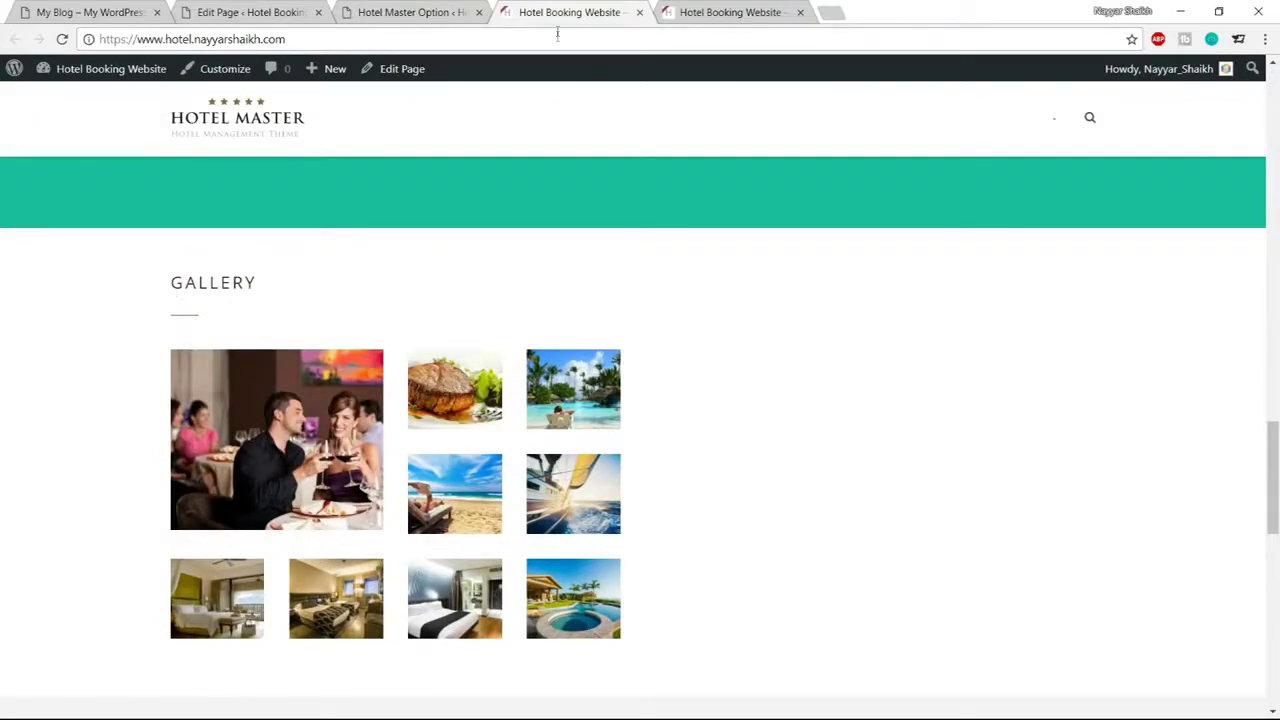
click(130, 12)
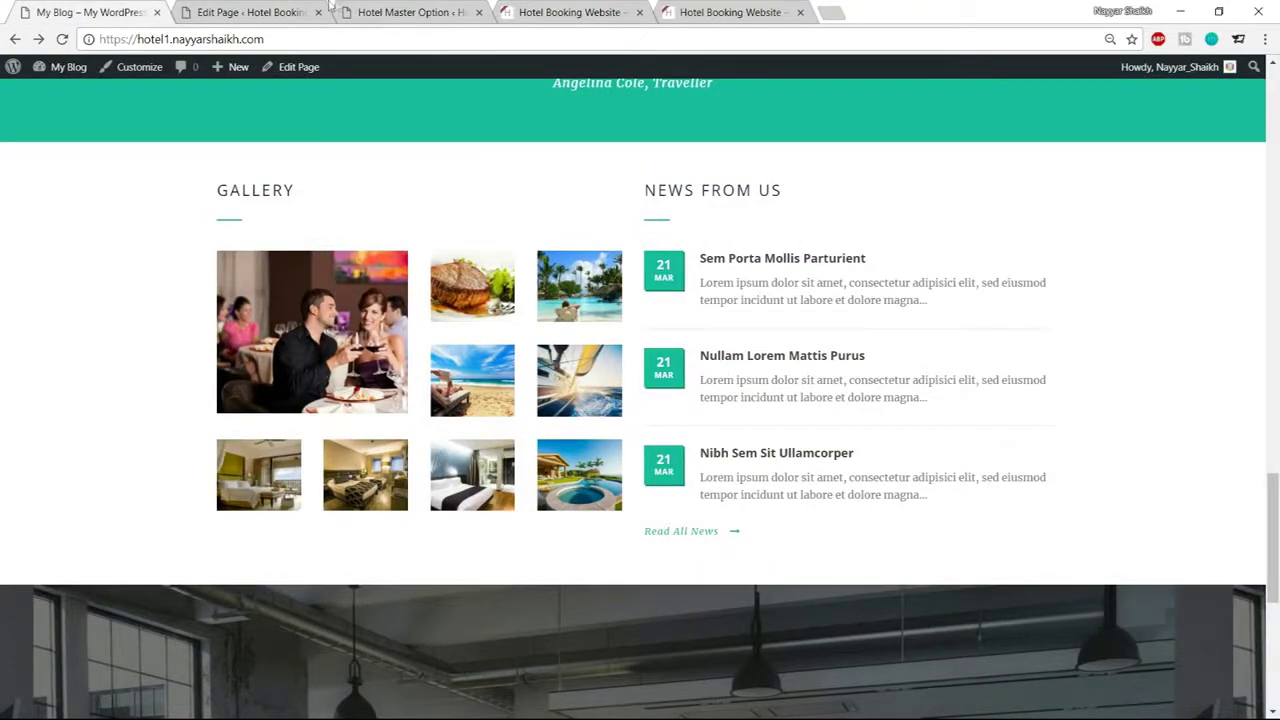
click(250, 12)
Add a Blog content item and drag it into the right column beside the Gallery
scroll(605, 286, down, 15)
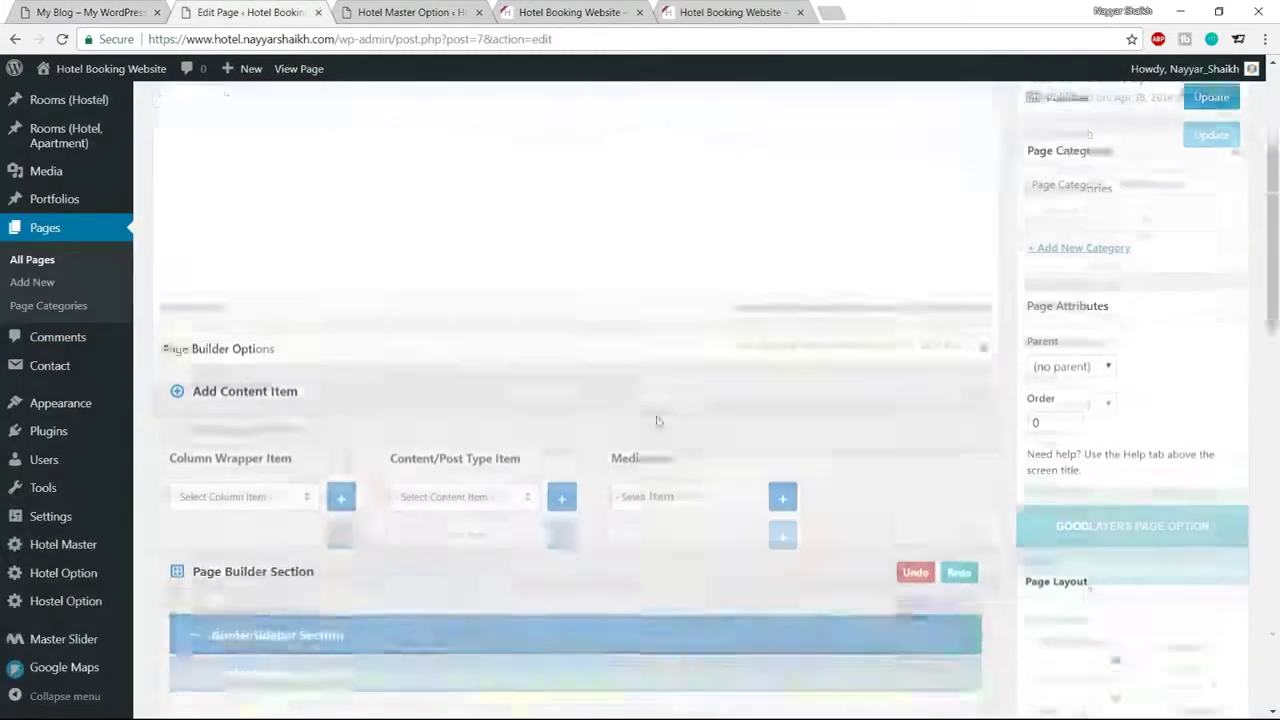
scroll(665, 458, up, 7)
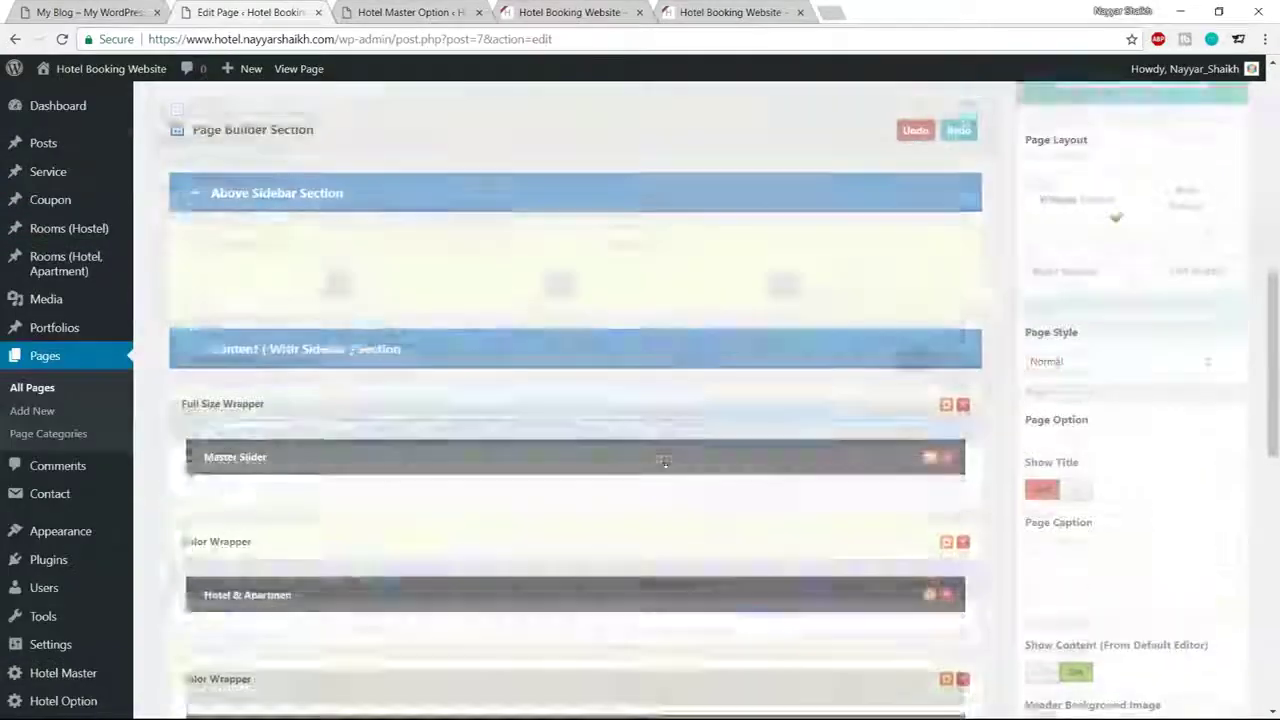
click(464, 451)
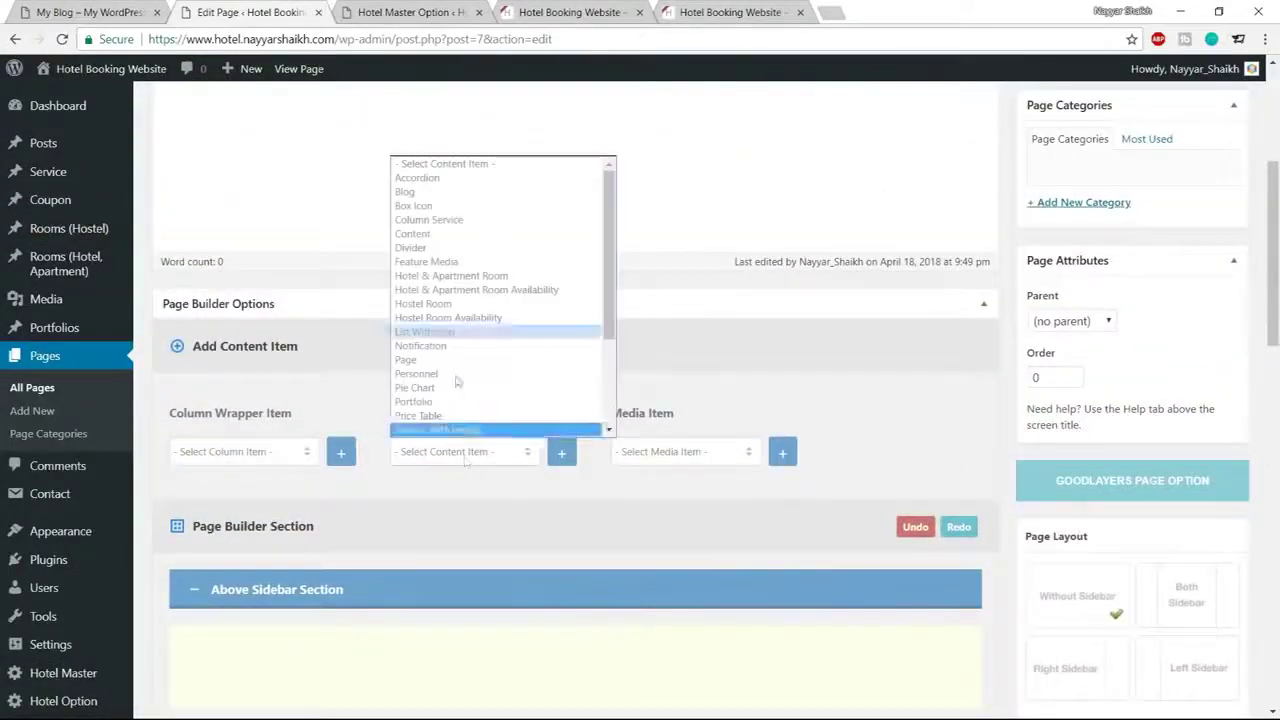
click(437, 192)
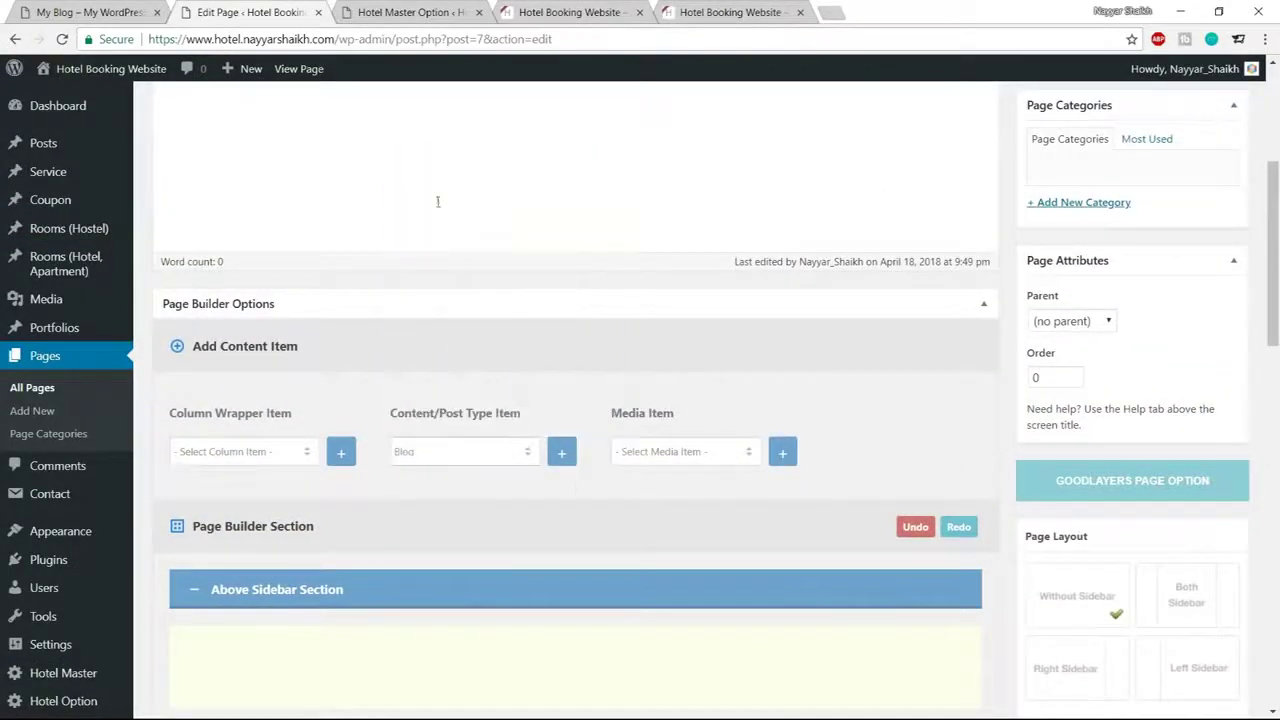
click(562, 455)
scroll(606, 569, down, 10)
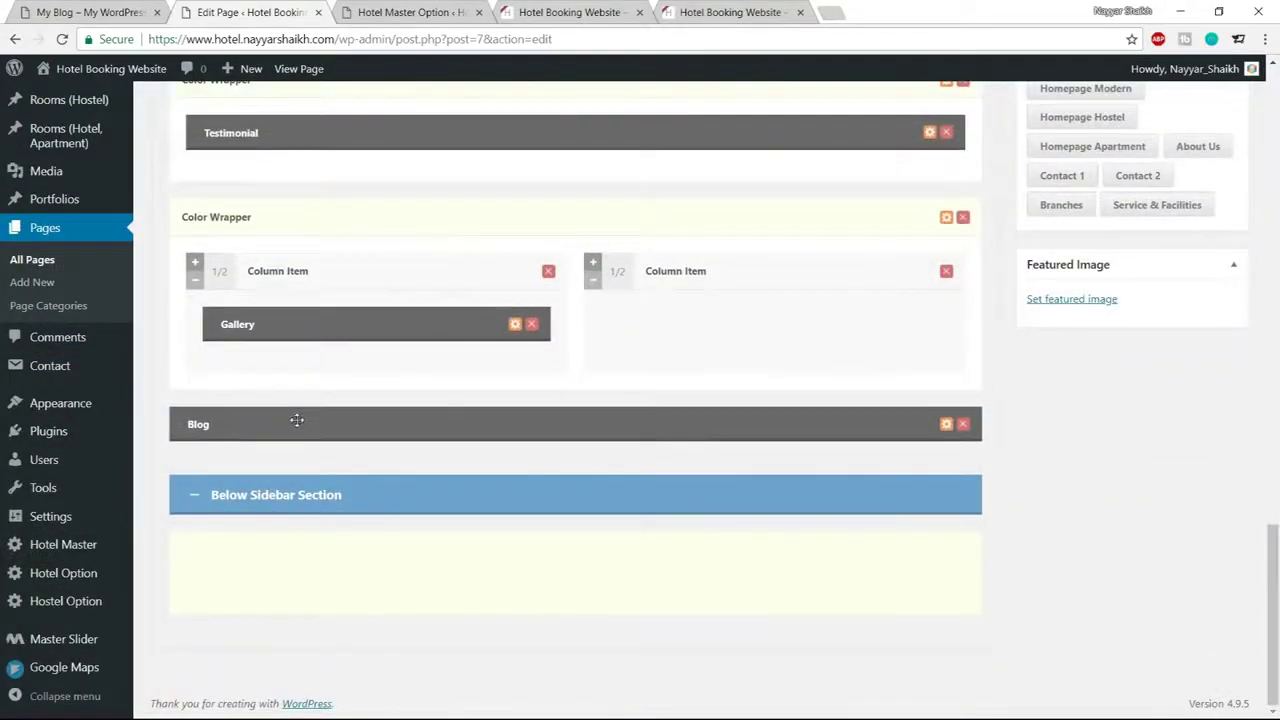
drag(299, 420, 738, 358)
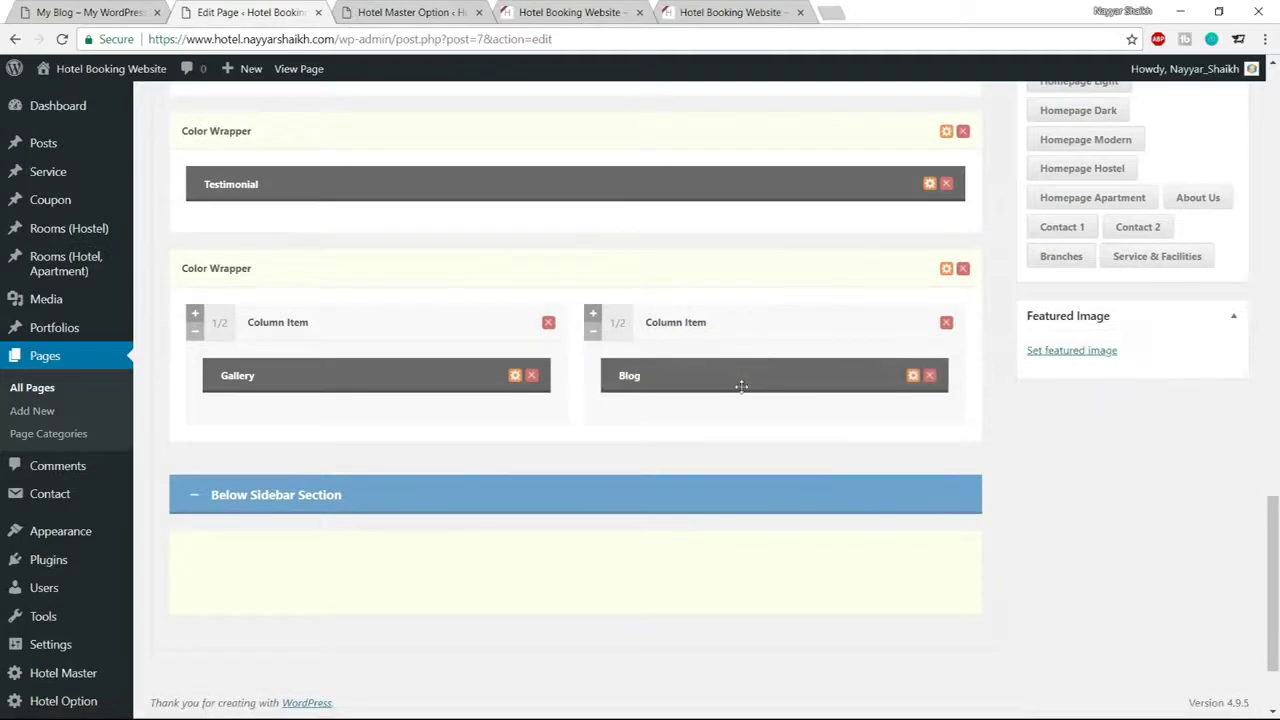
click(913, 377)
Set the Blog title type to Left Align With Divider and title it 'NEWS FROM US'
click(474, 228)
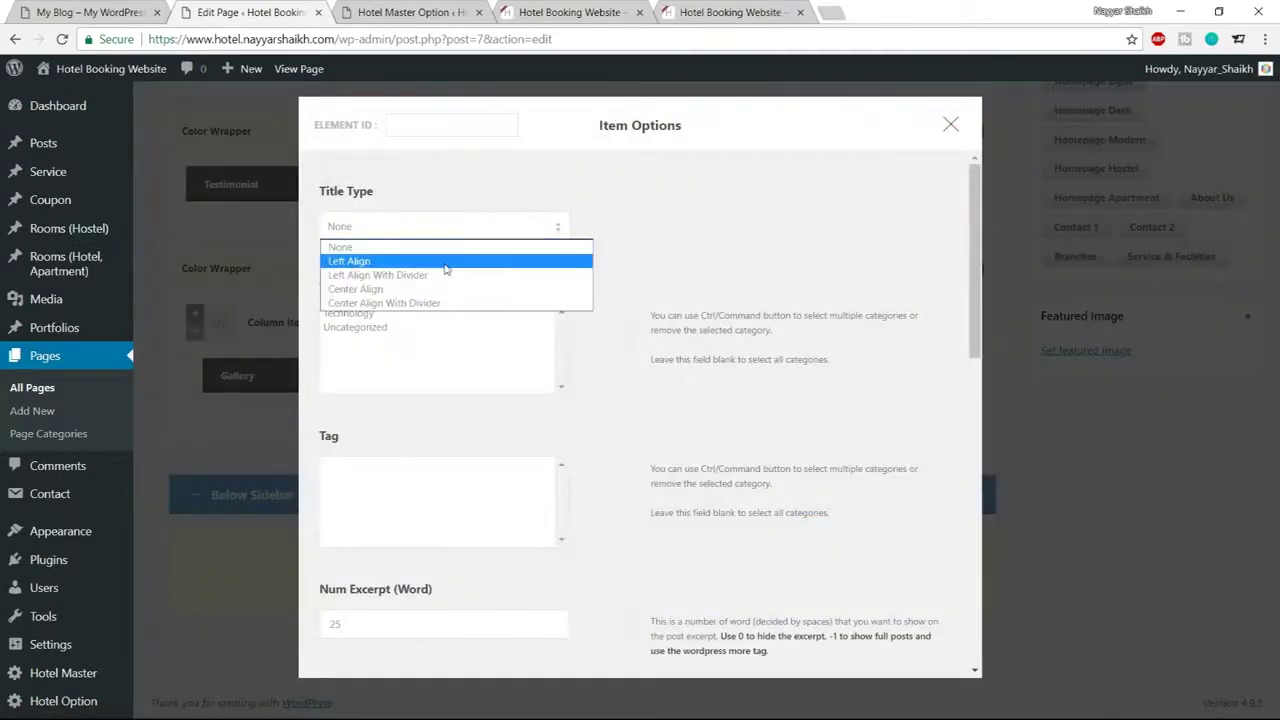
click(446, 262)
click(440, 228)
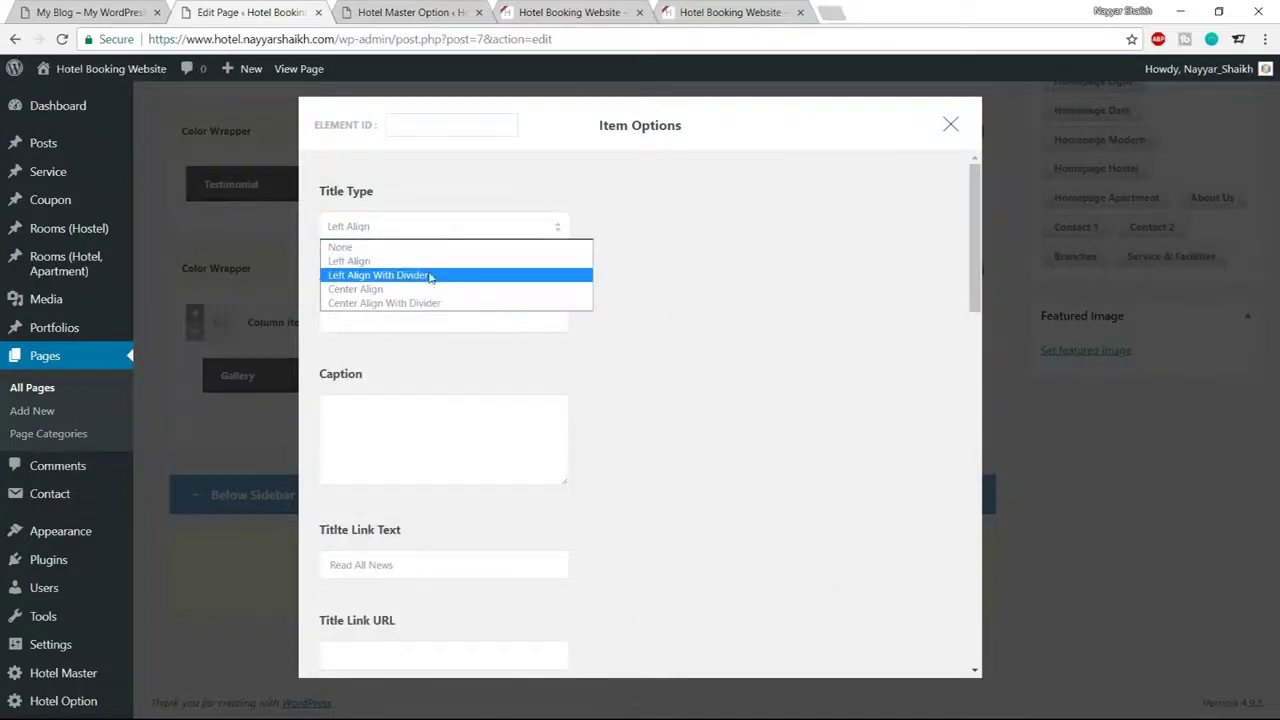
click(430, 274)
click(55, 9)
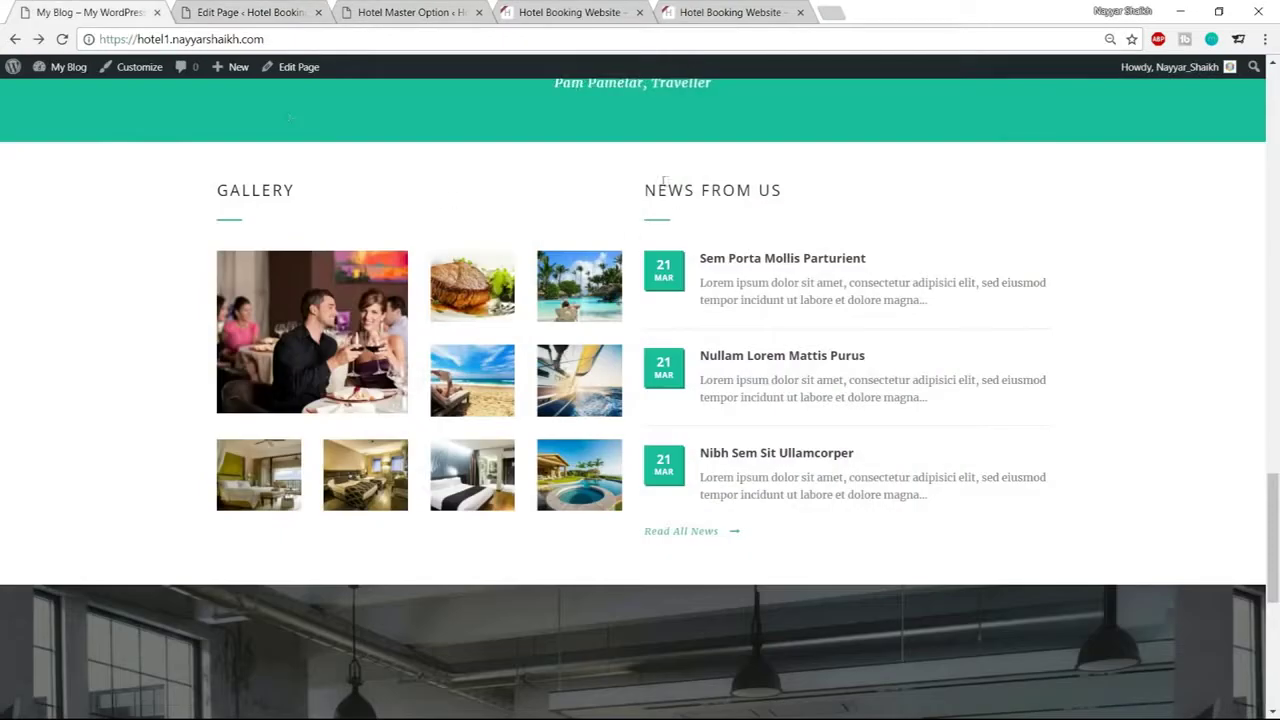
drag(646, 190, 809, 191)
key(ctrl+c)
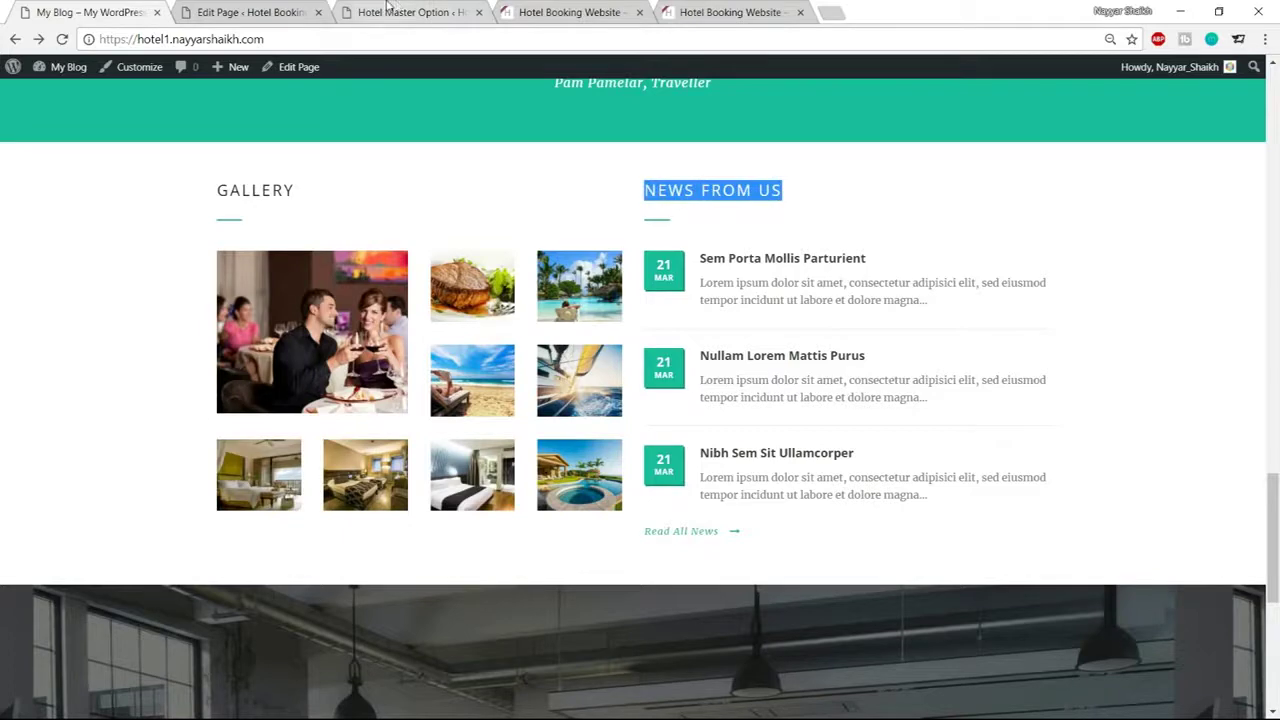
click(283, 7)
click(417, 322)
key(ctrl+v)
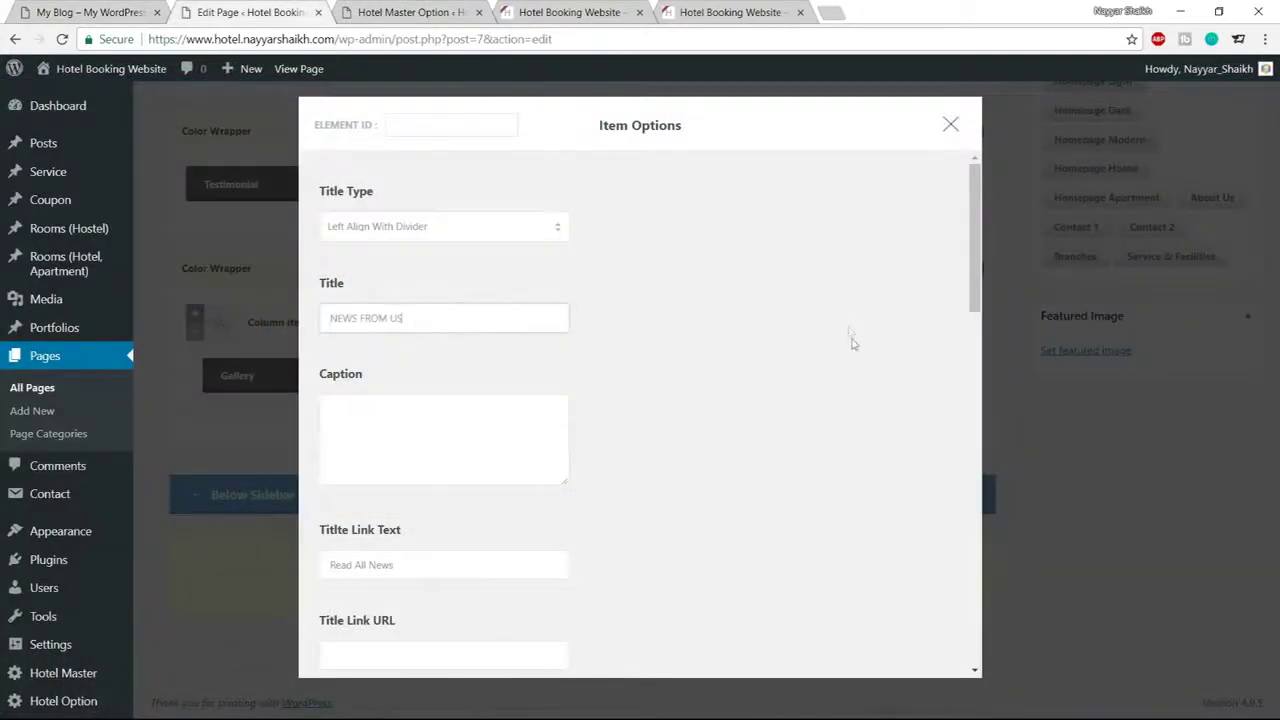
Set the excerpt length to 17 words and the number of posts fetched to 3
scroll(852, 348, down, 3)
scroll(852, 348, down, 2)
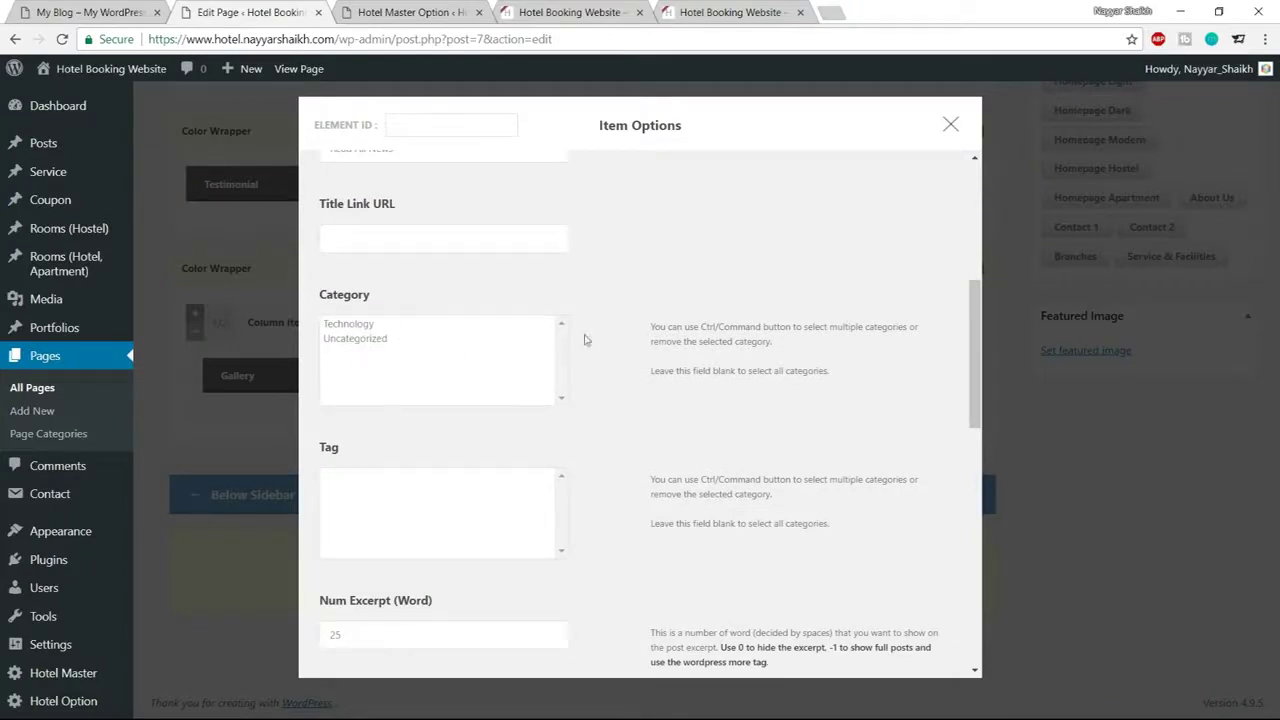
scroll(691, 366, down, 4)
drag(355, 309, 318, 307)
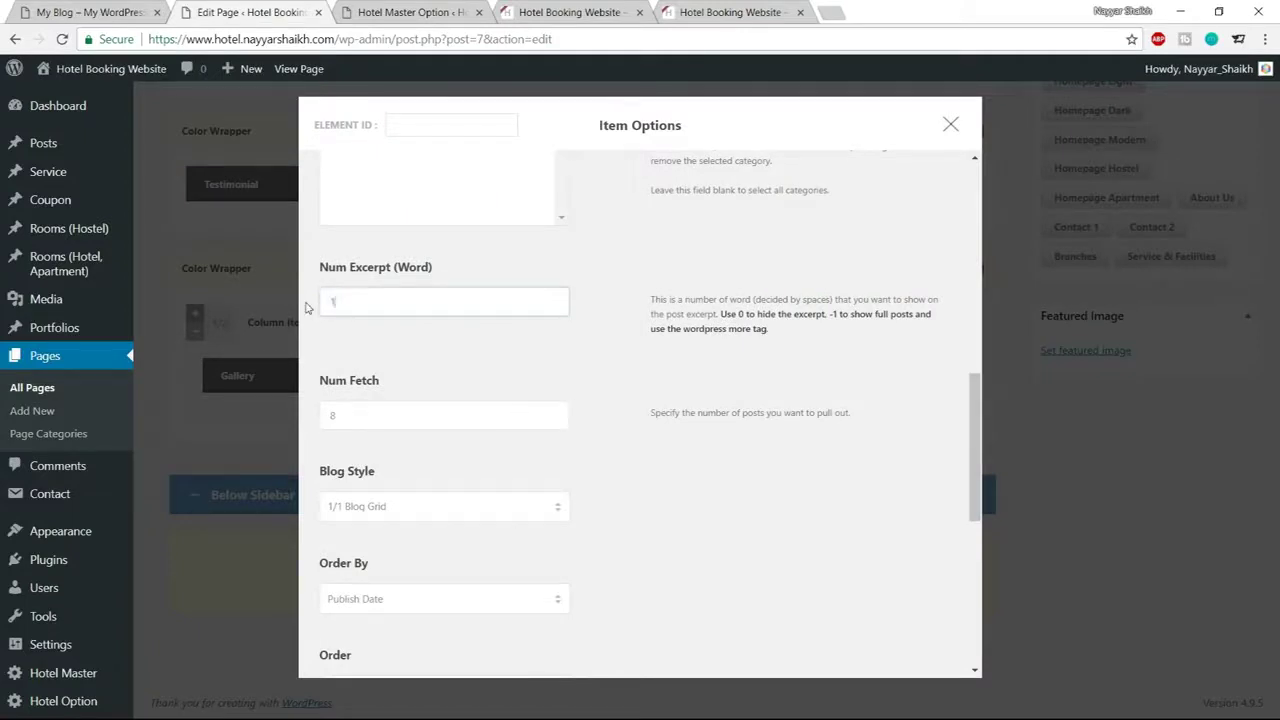
click(678, 393)
drag(431, 419, 320, 416)
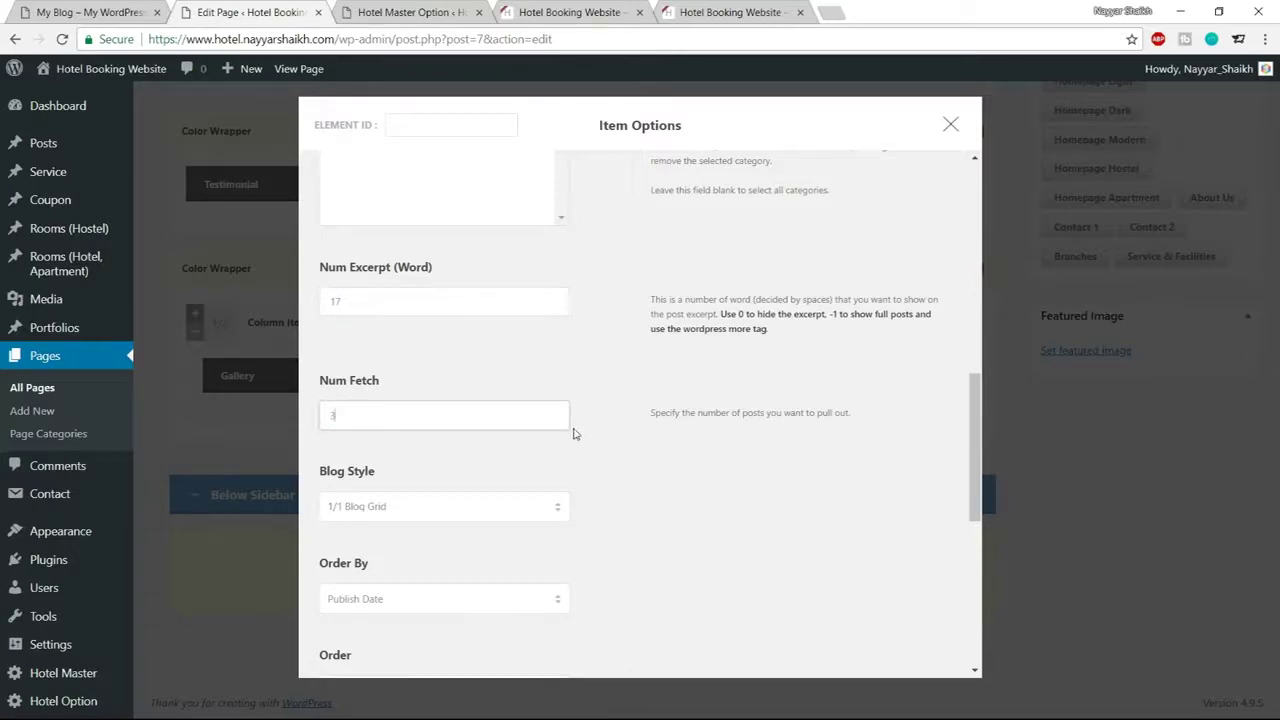
click(66, 14)
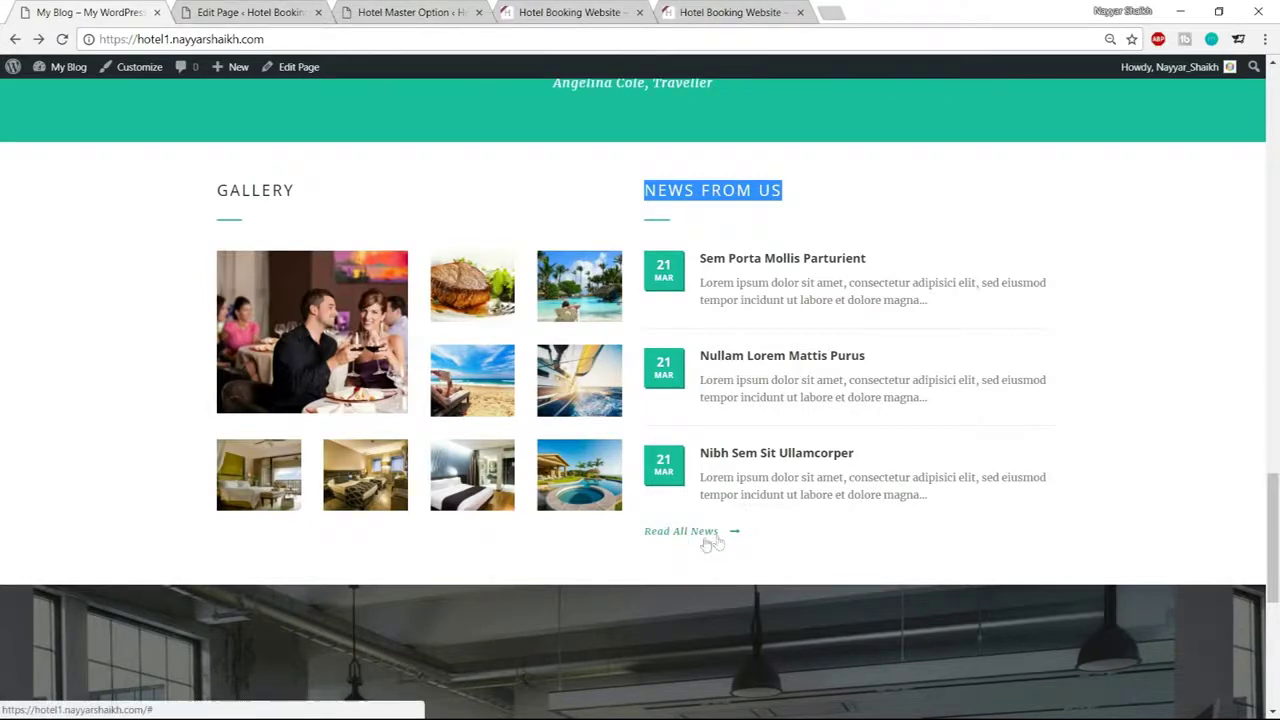
click(250, 12)
Make the 'Read All News' title link point to the site's /blog page
scroll(520, 417, up, 8)
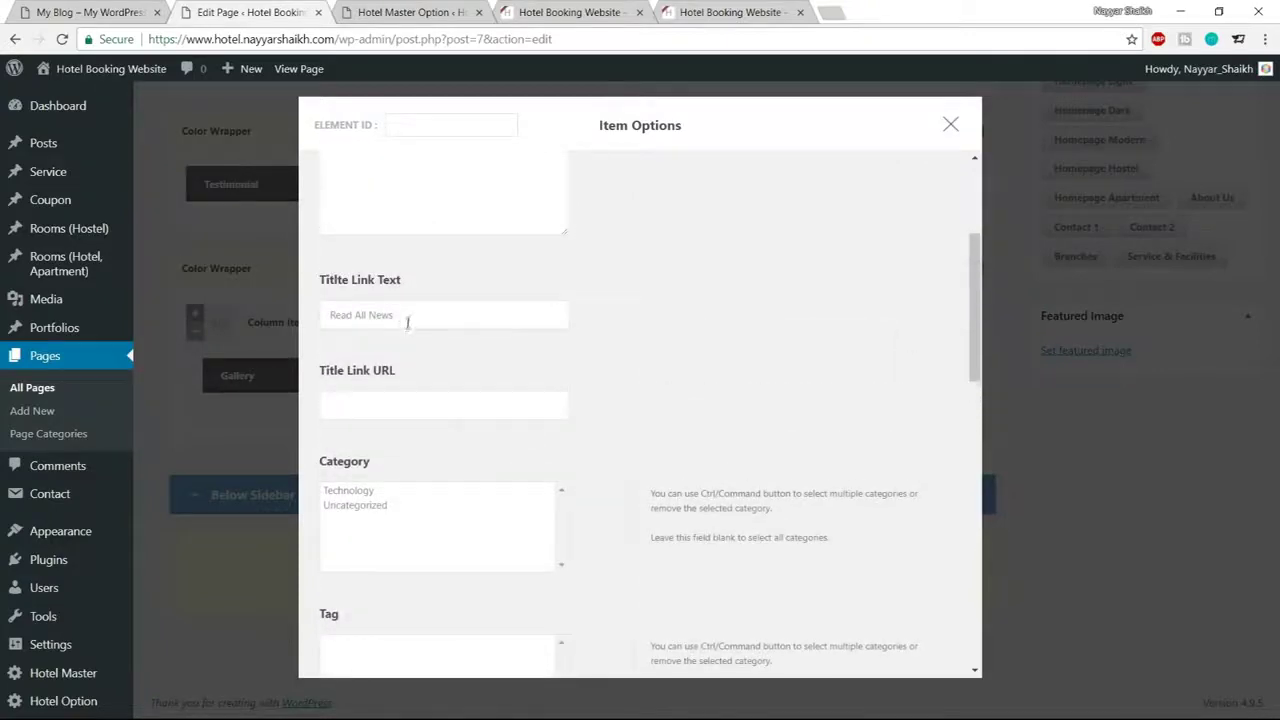
drag(407, 320, 296, 320)
click(398, 409)
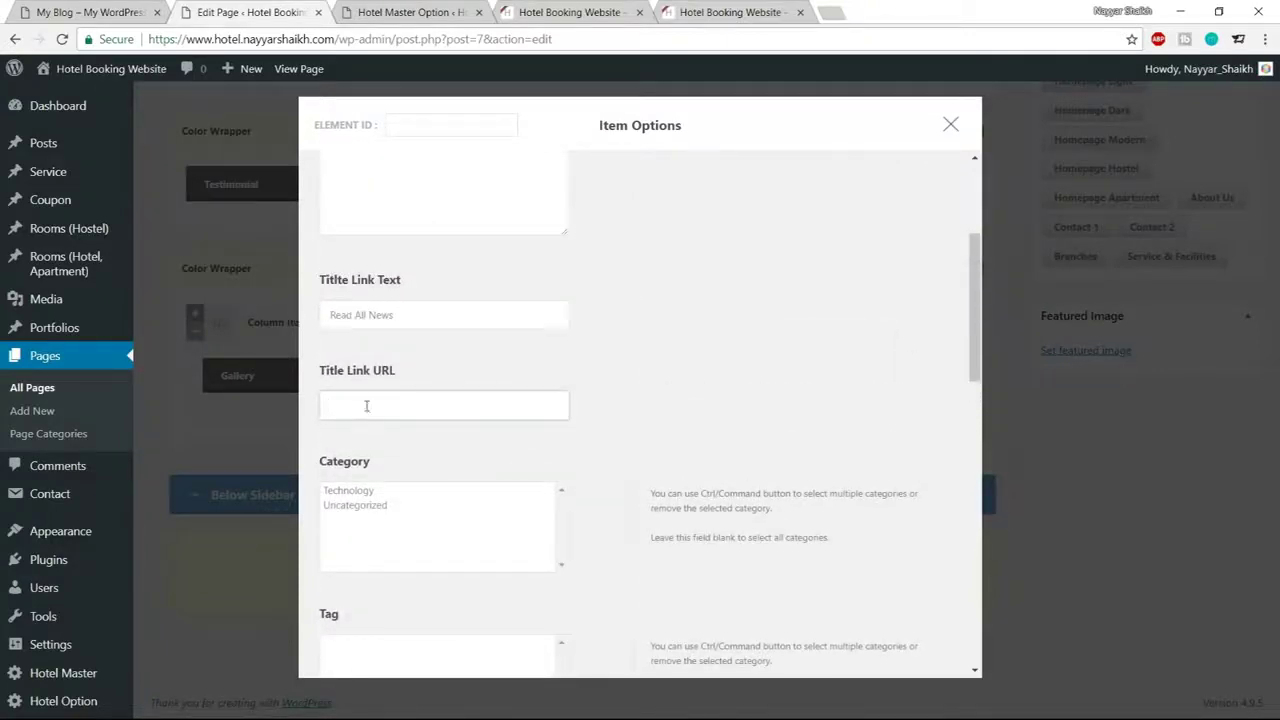
click(90, 12)
drag(263, 39, 62, 44)
click(386, 10)
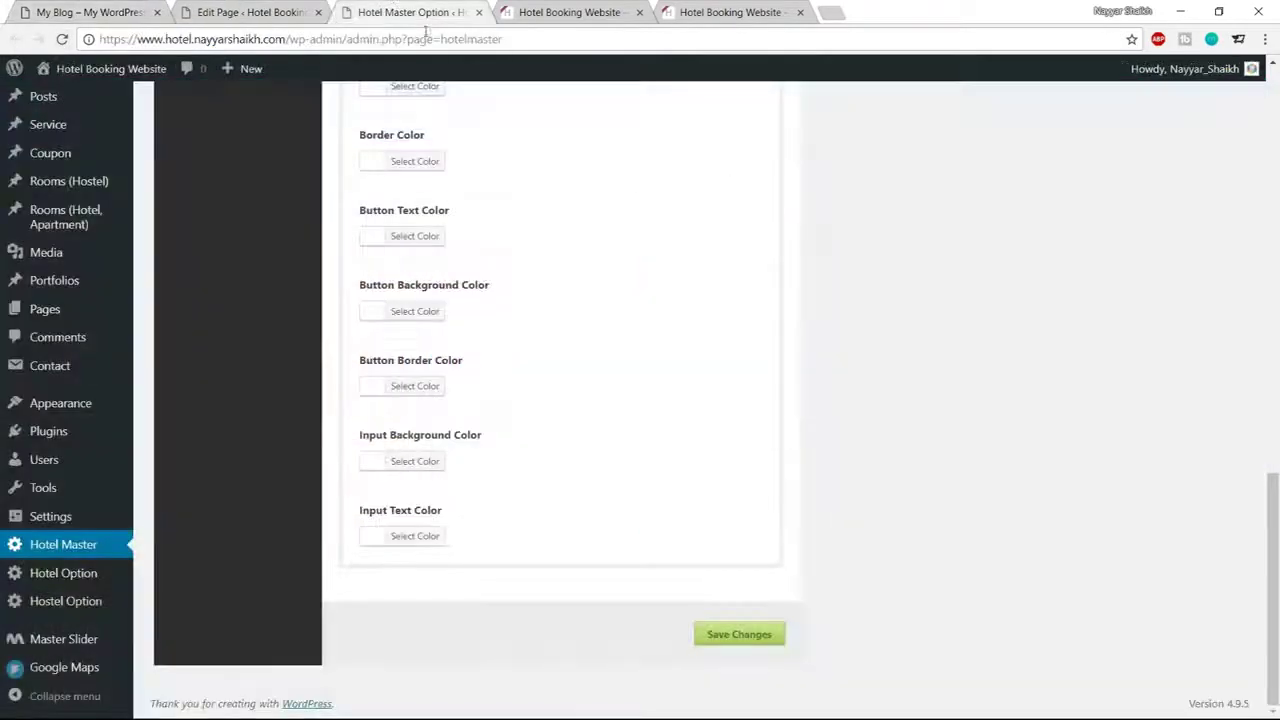
drag(286, 39, 4, 42)
key(ctrl+c)
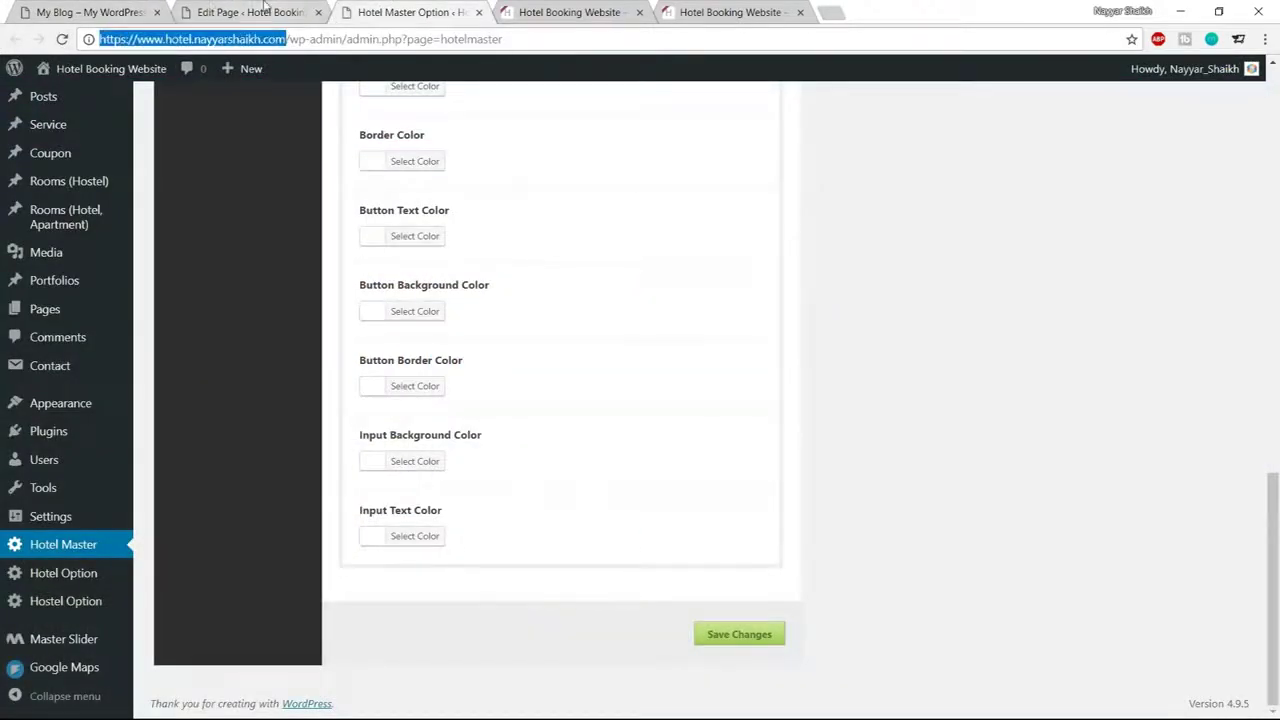
click(255, 12)
key(ctrl+v)
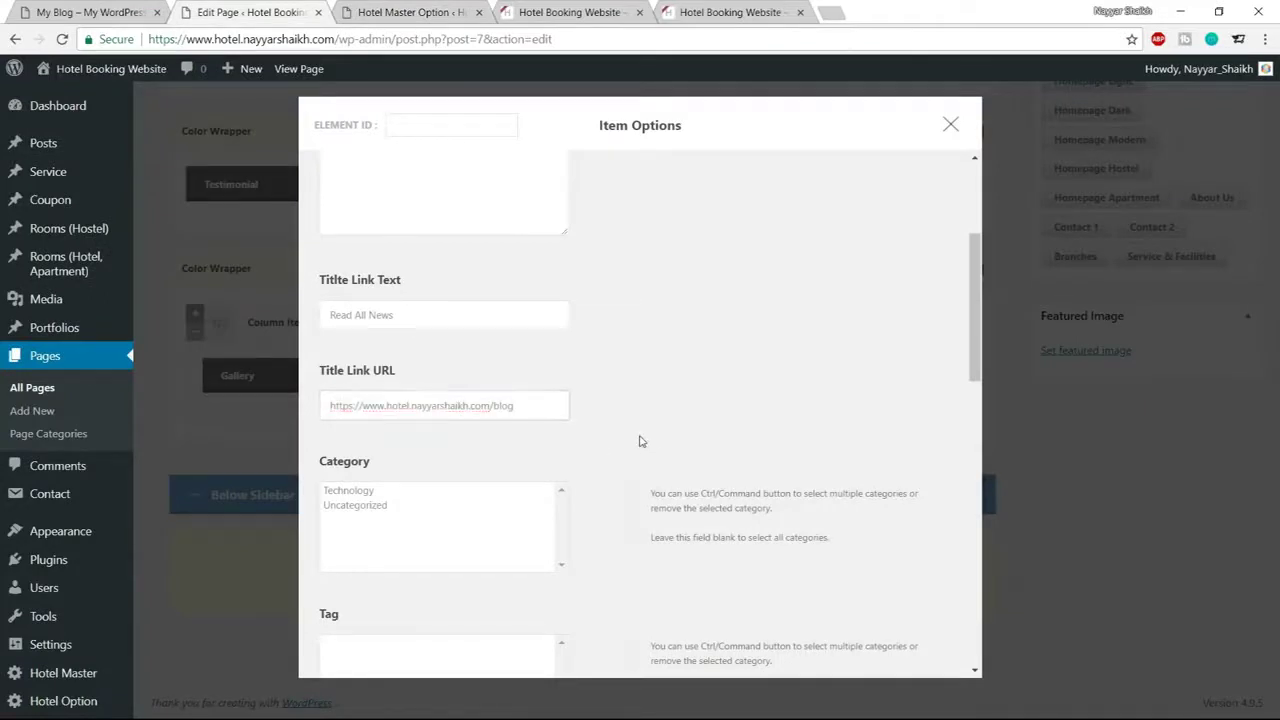
Choose Blog Widget as the blog style and save the Blog item
scroll(674, 489, down, 6)
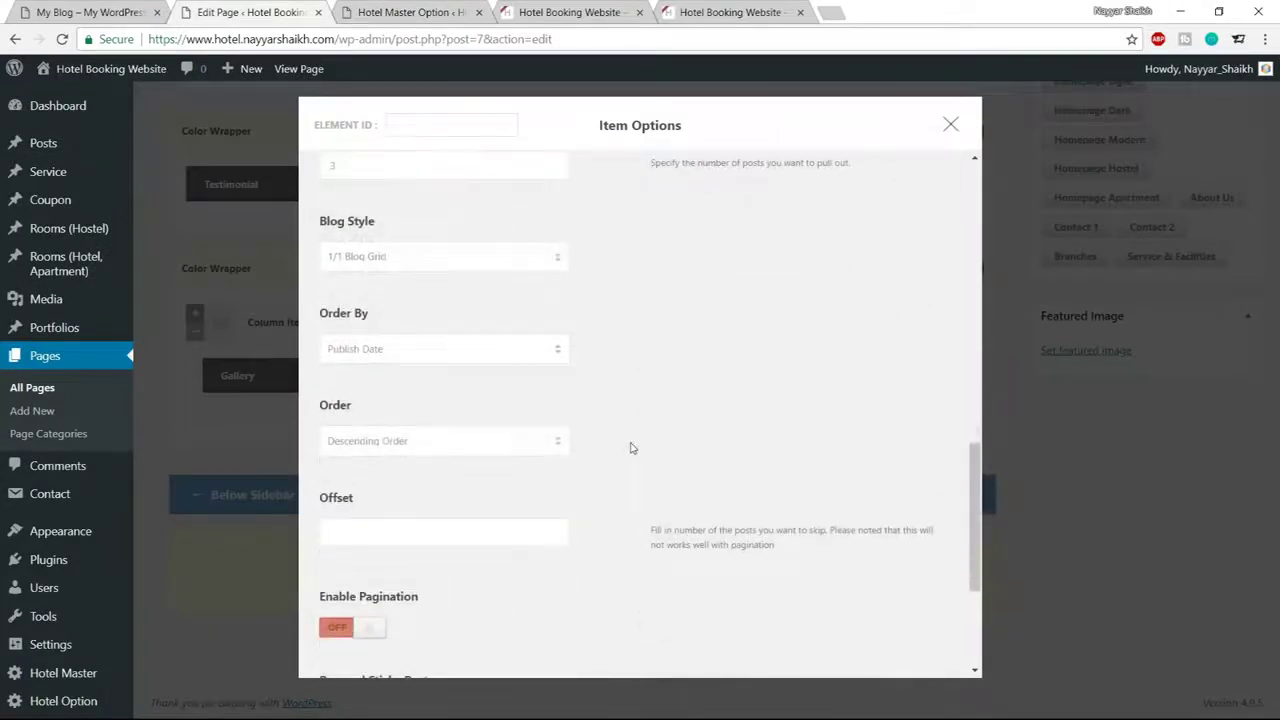
click(480, 258)
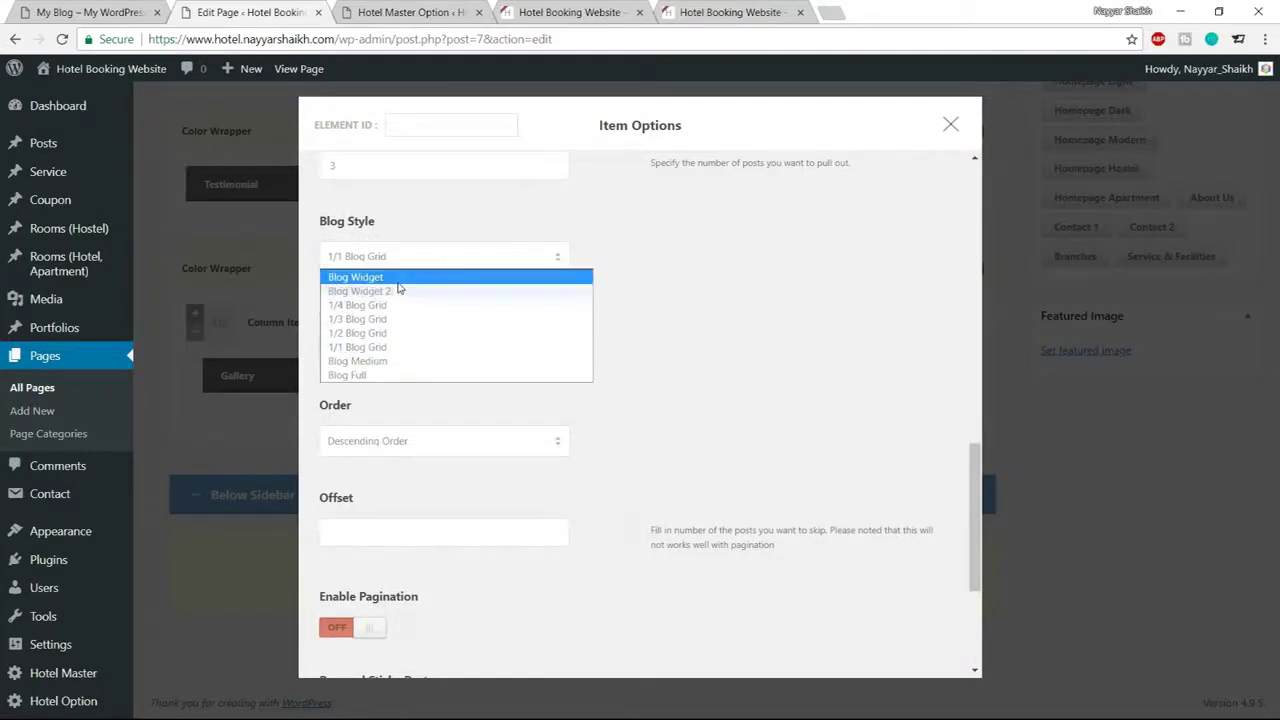
click(356, 277)
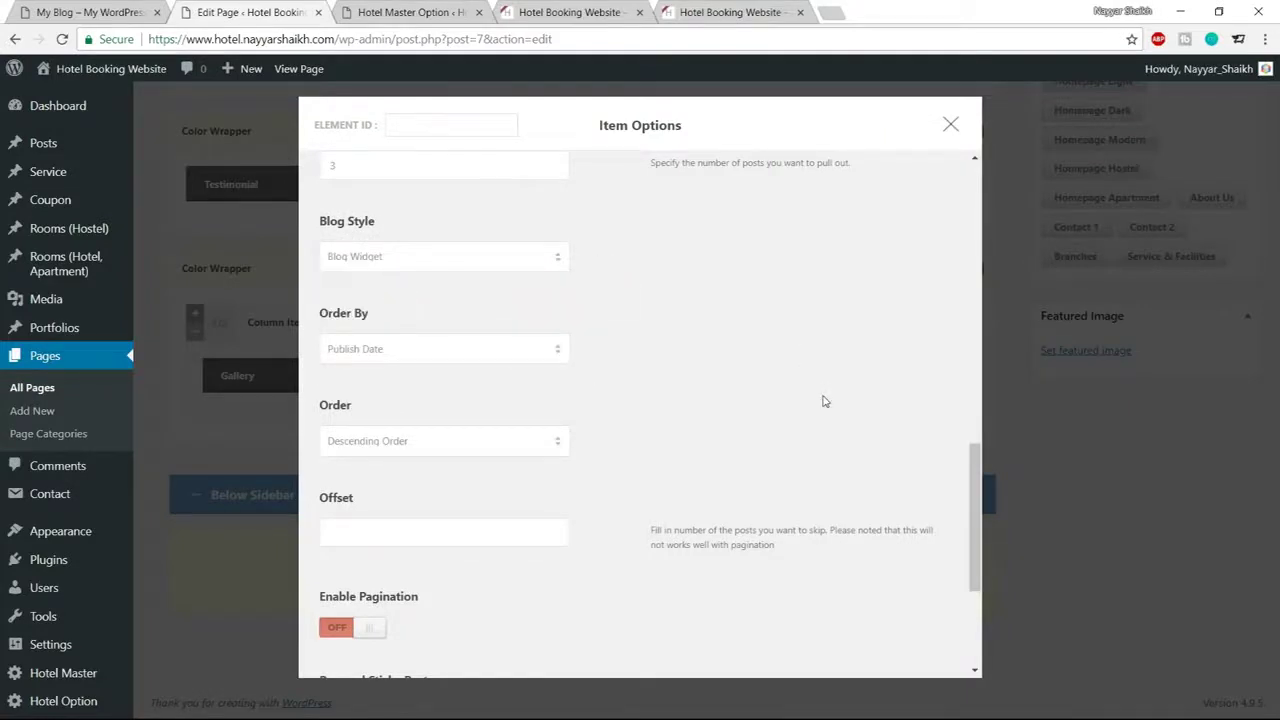
scroll(824, 401, down, 3)
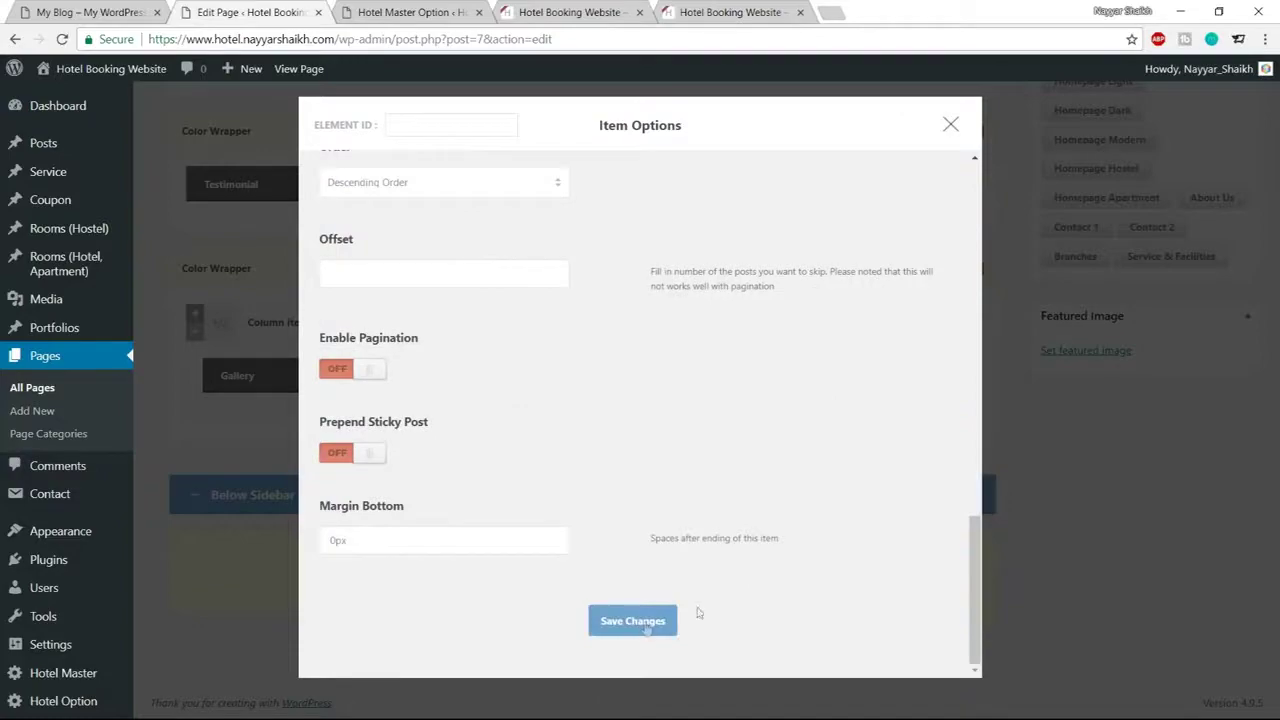
click(643, 620)
scroll(640, 631, up, 10)
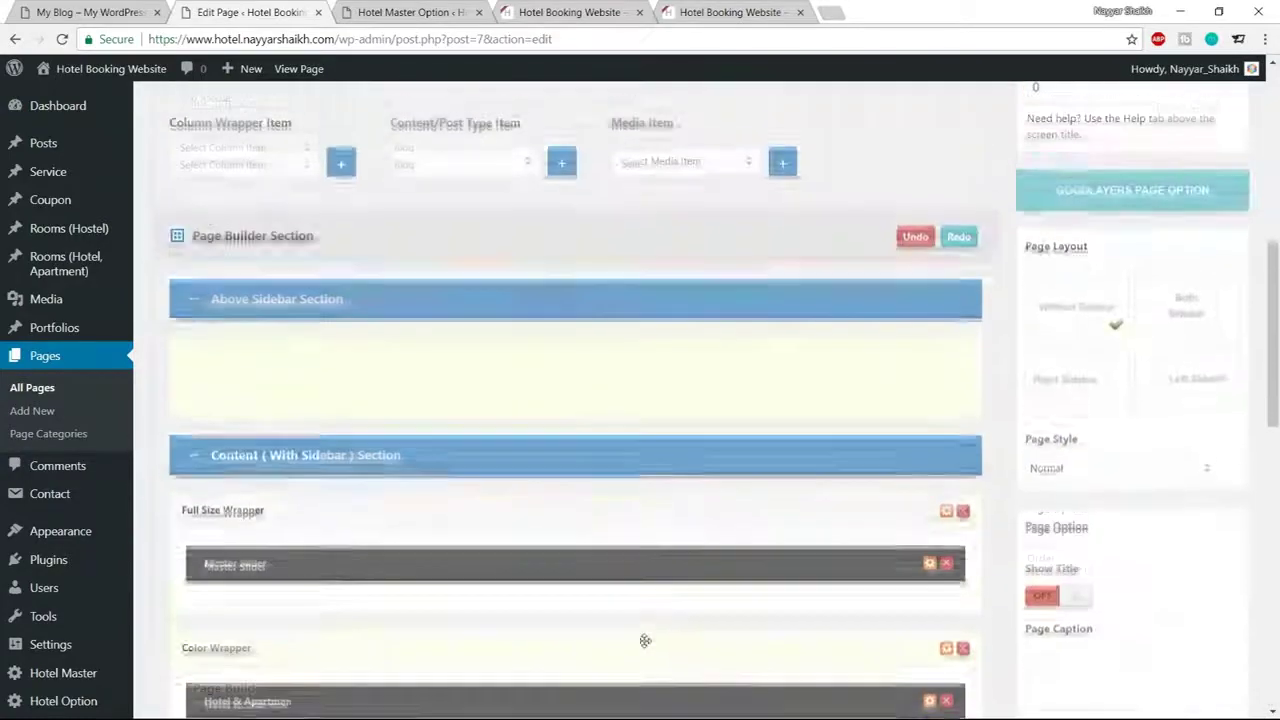
scroll(645, 640, up, 5)
Update the homepage, reload the live site showing NEWS FROM US, then return to Hotel Master options
click(1211, 260)
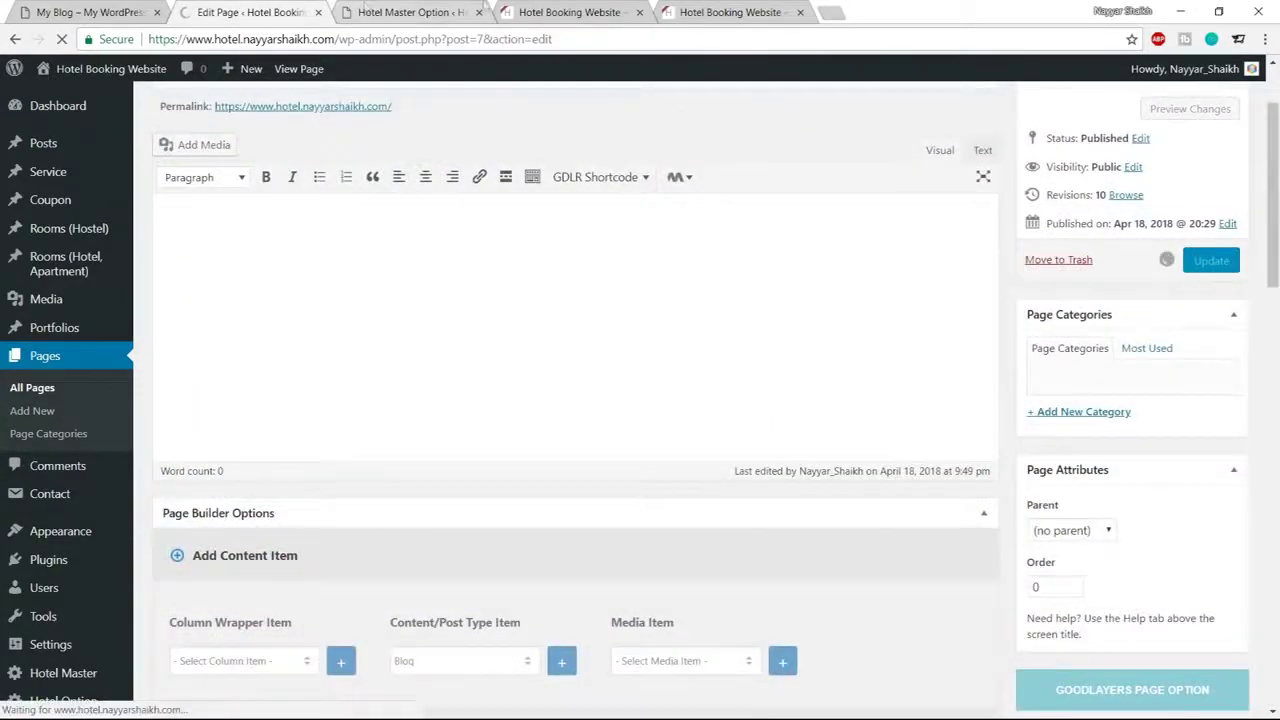
click(565, 12)
click(61, 39)
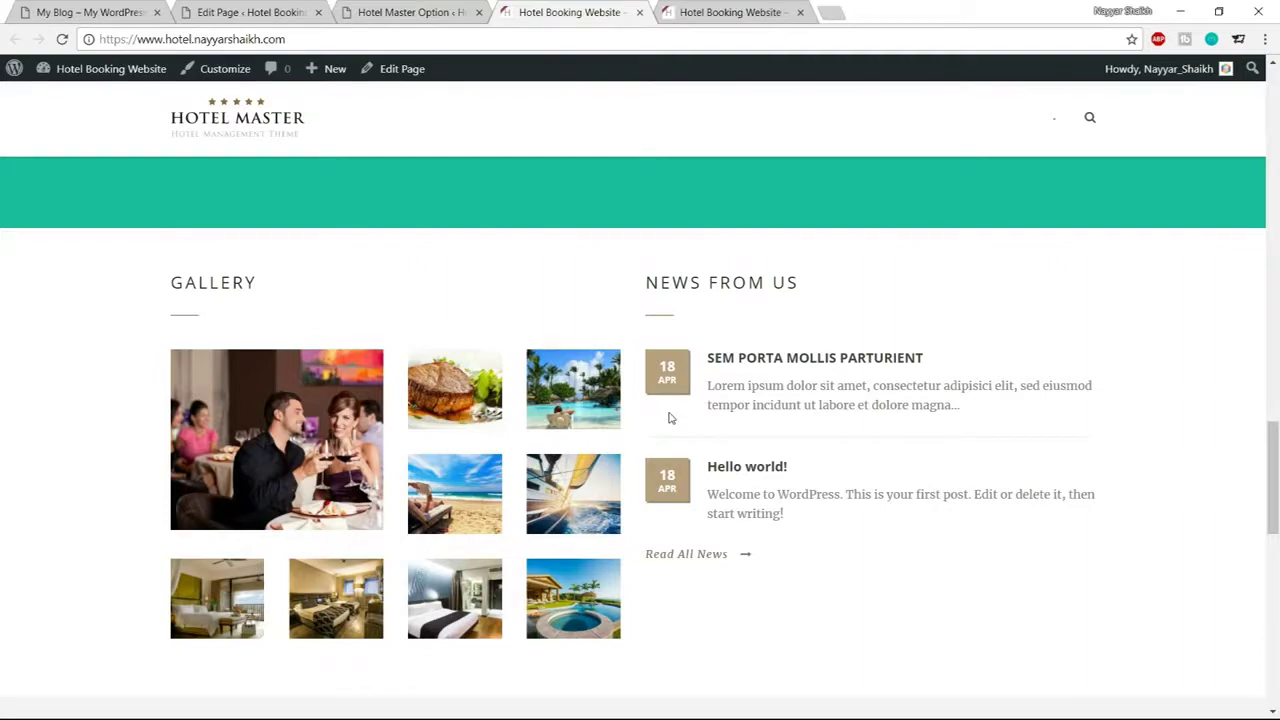
click(466, 6)
scroll(714, 471, up, 10)
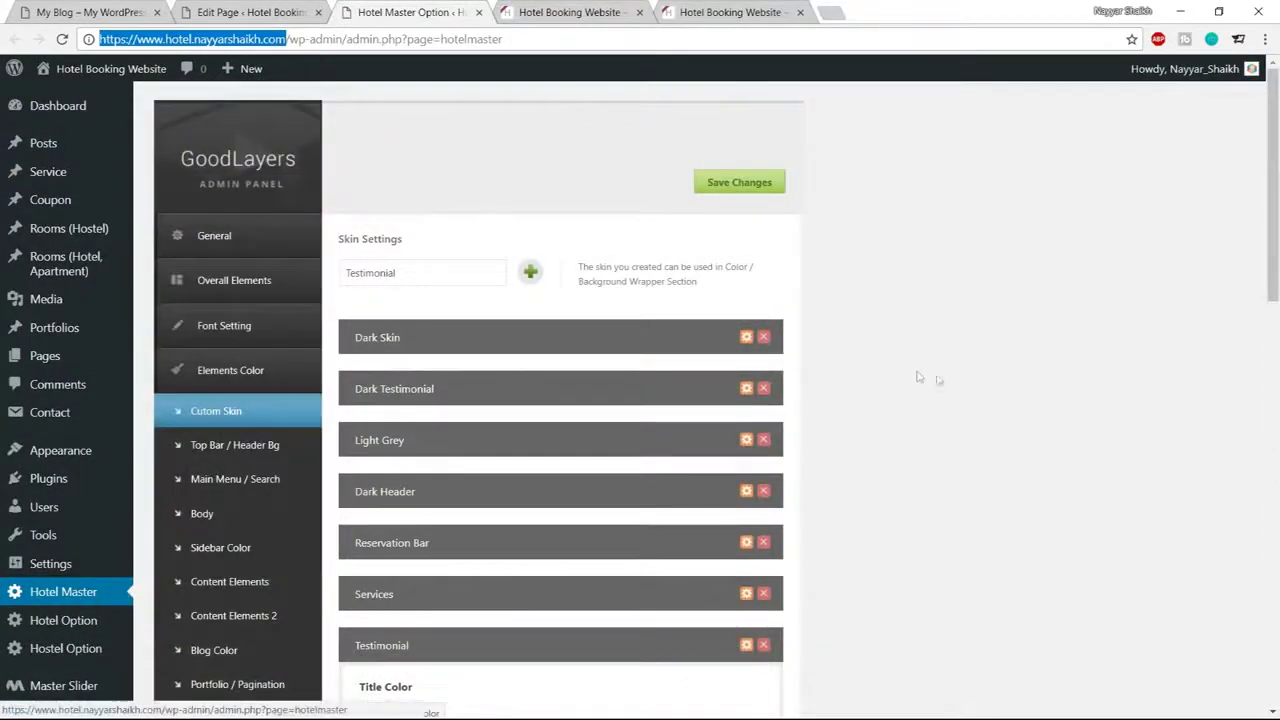
scroll(955, 394, down, 1)
scroll(955, 394, down, 2)
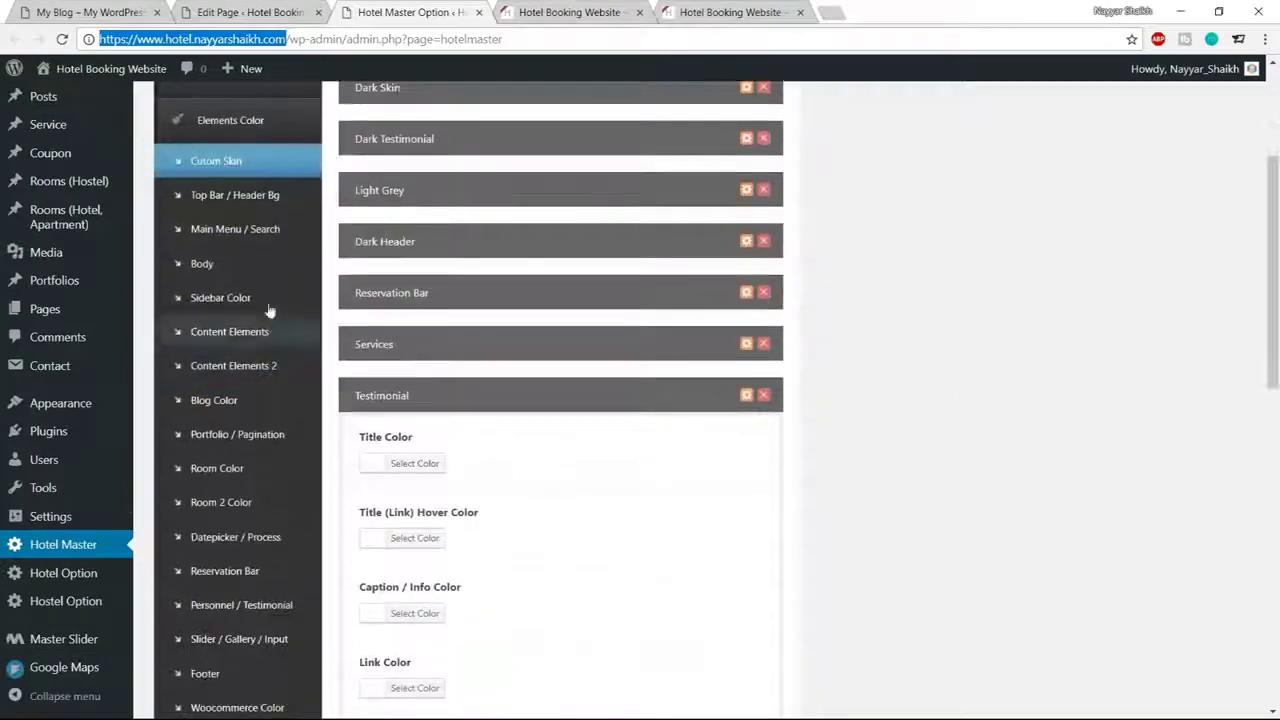
In Blog Color settings, set Blog Date Background to #1abc9c
click(213, 400)
scroll(743, 377, up, 3)
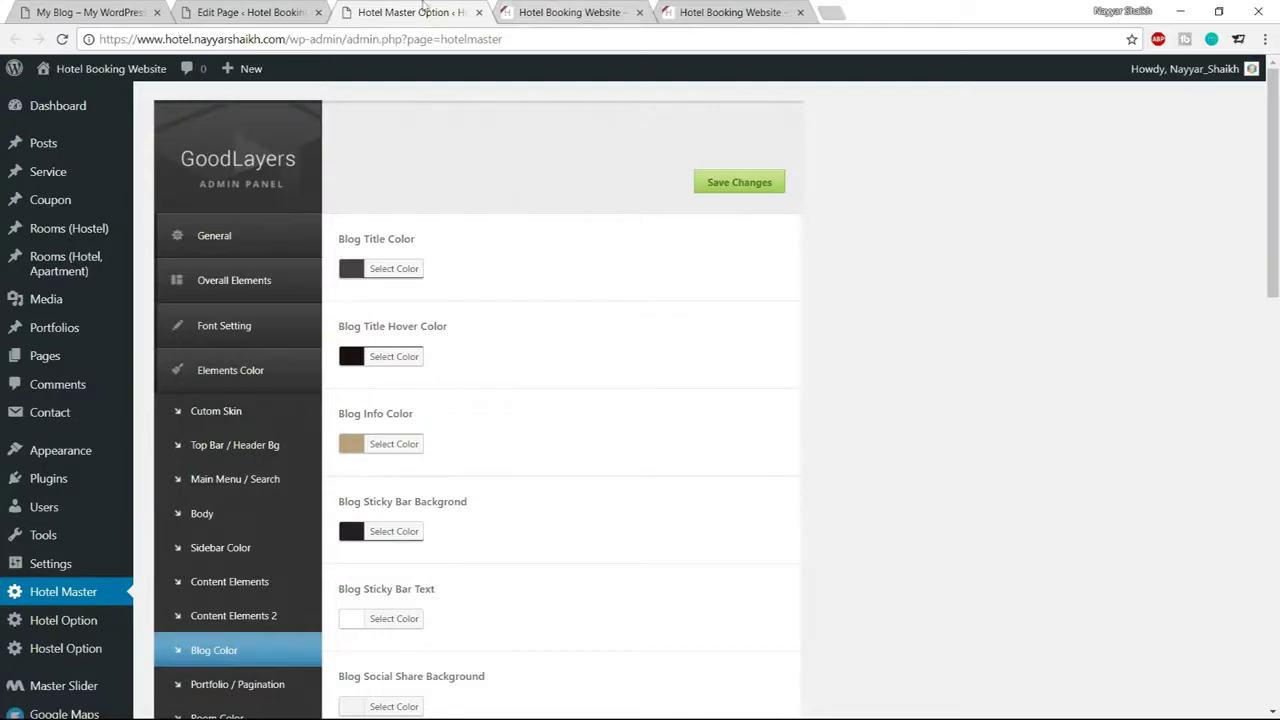
click(605, 11)
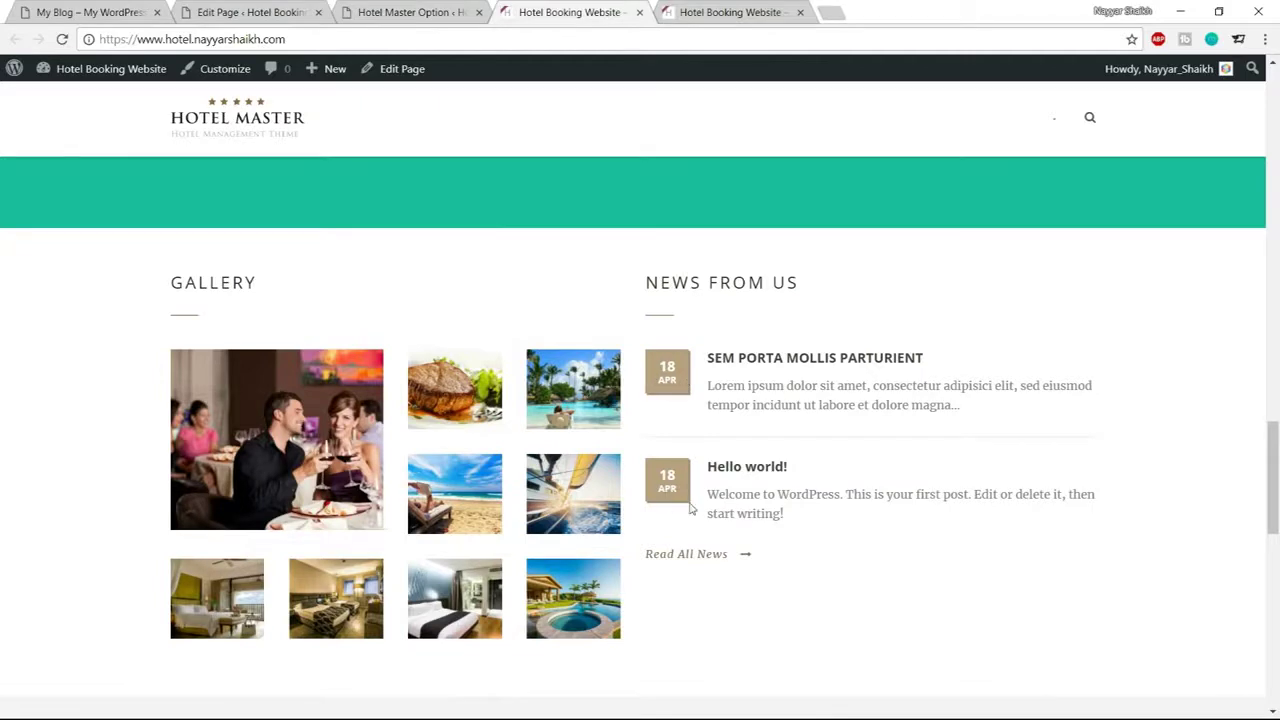
click(405, 12)
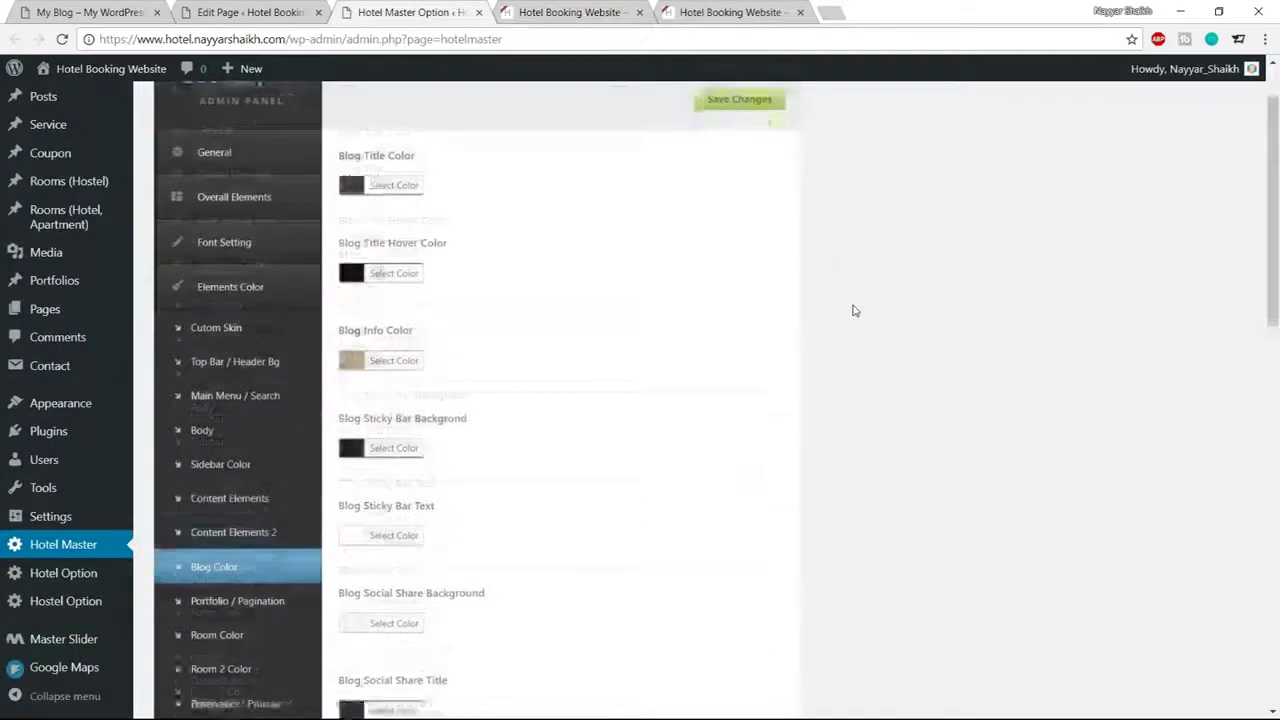
scroll(853, 310, down, 3)
scroll(840, 340, down, 1)
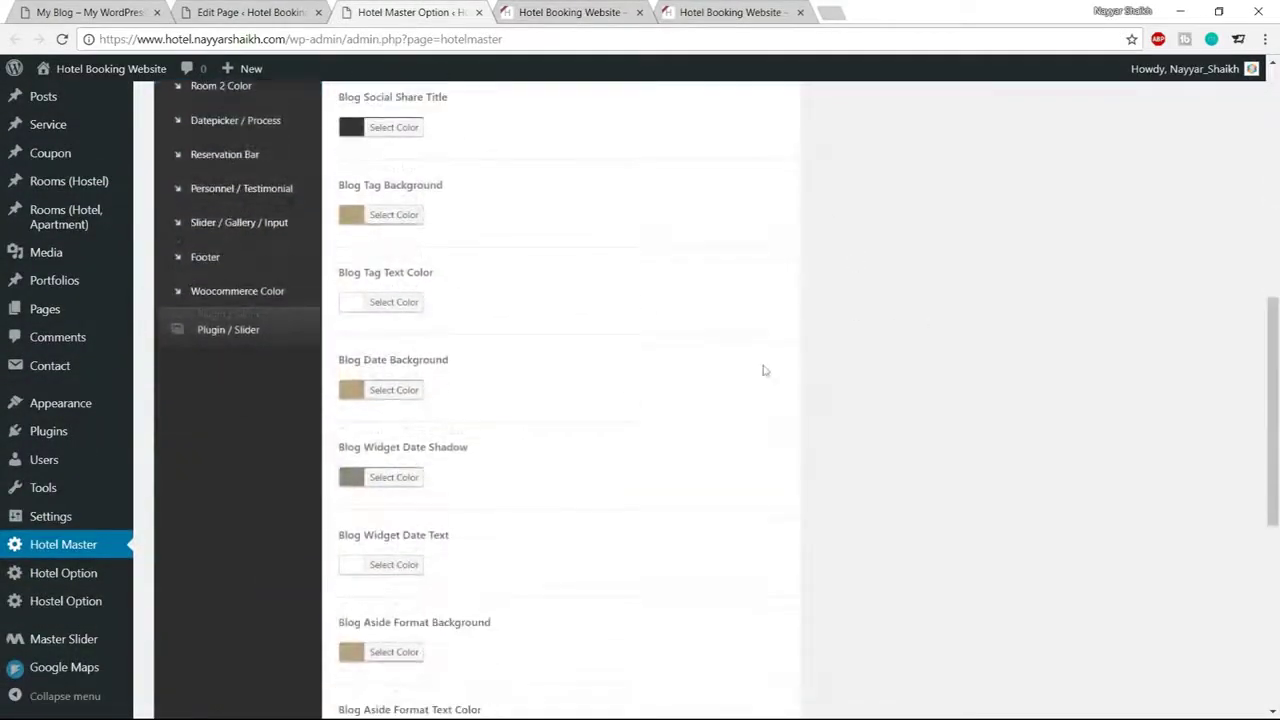
click(397, 392)
click(452, 389)
double_click(471, 389)
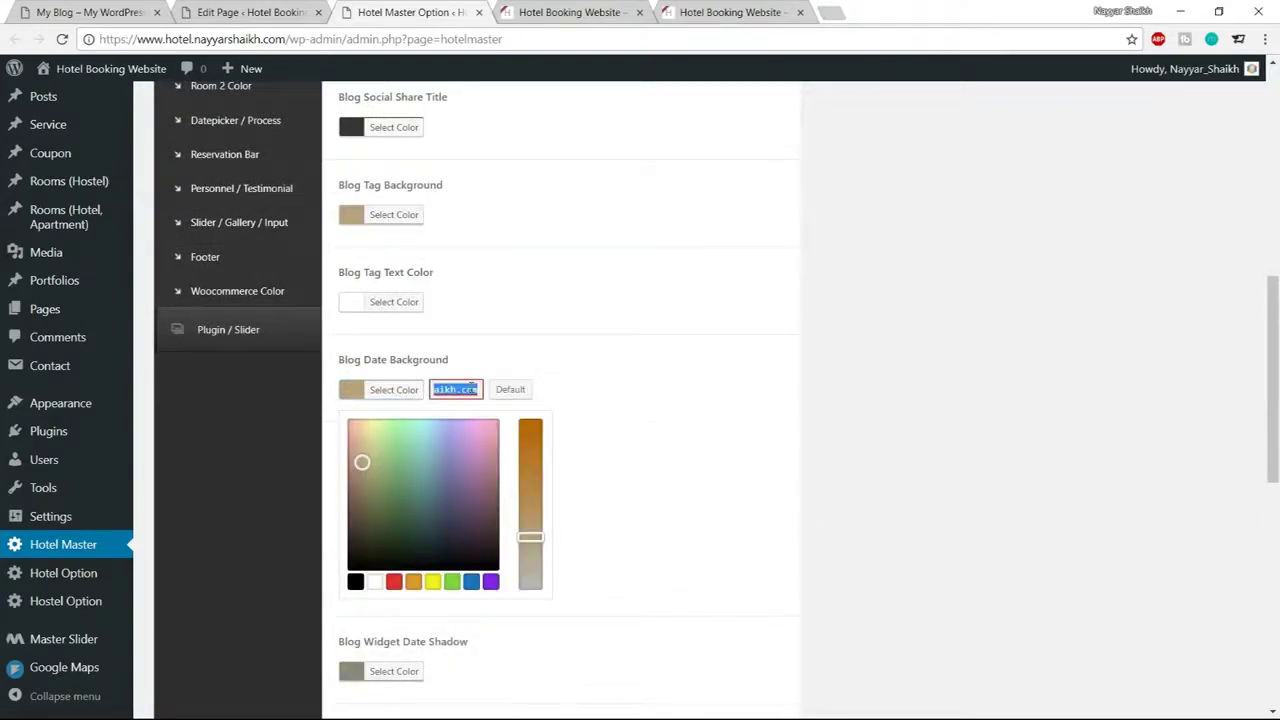
text(#1abc9c)
double_click(471, 389)
key(ctrl+c)
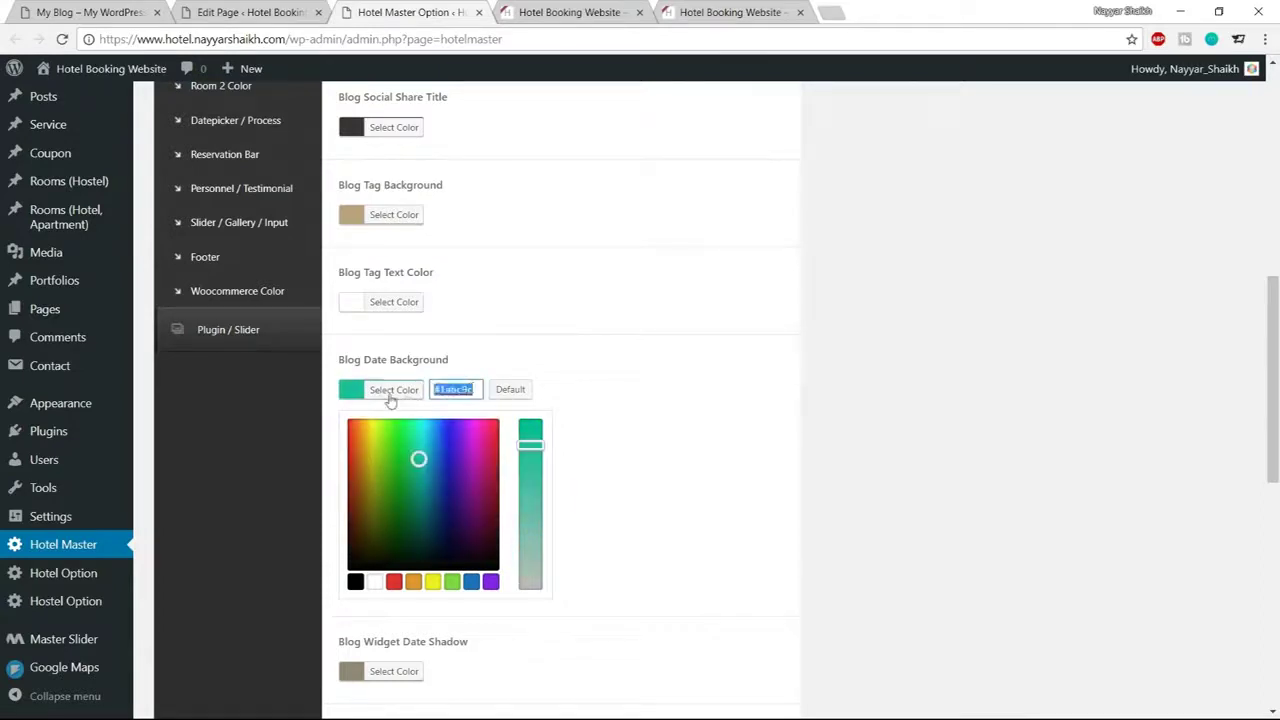
click(391, 400)
Set Blog Widget Date Shadow to a darker shade of the teal
scroll(549, 469, down, 1)
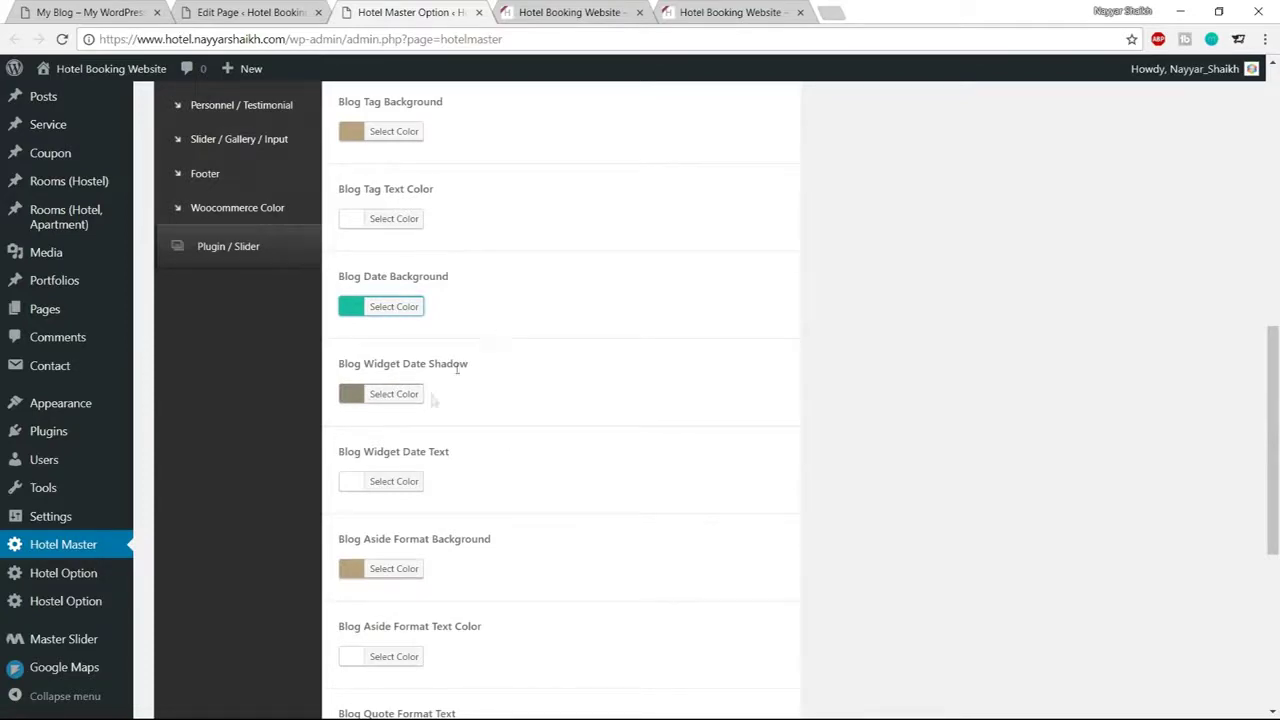
scroll(648, 457, down, 1)
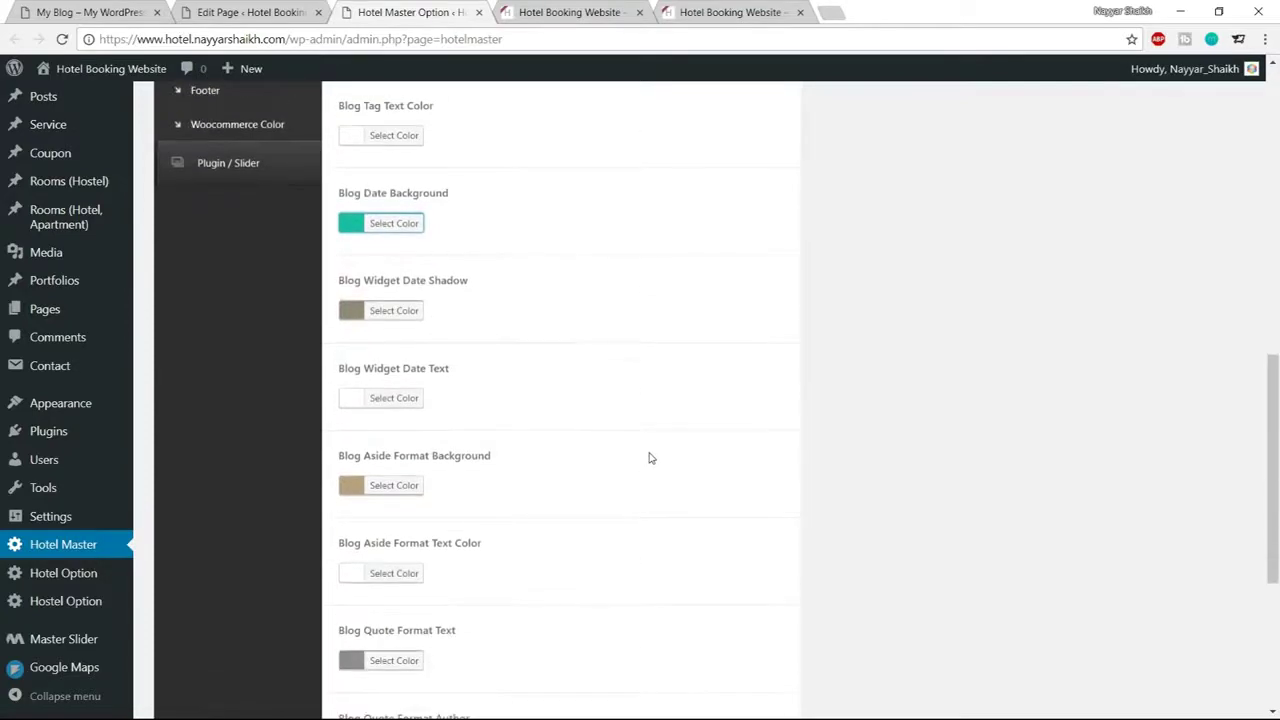
scroll(648, 457, up, 1)
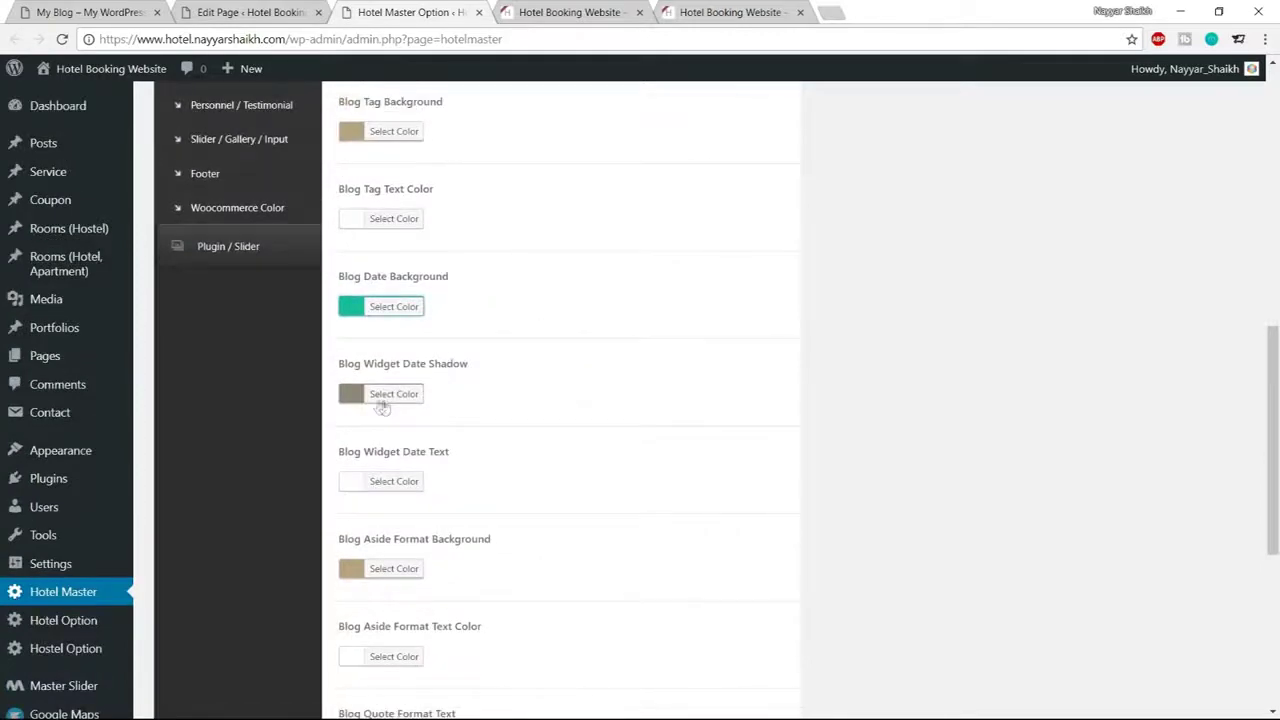
click(387, 397)
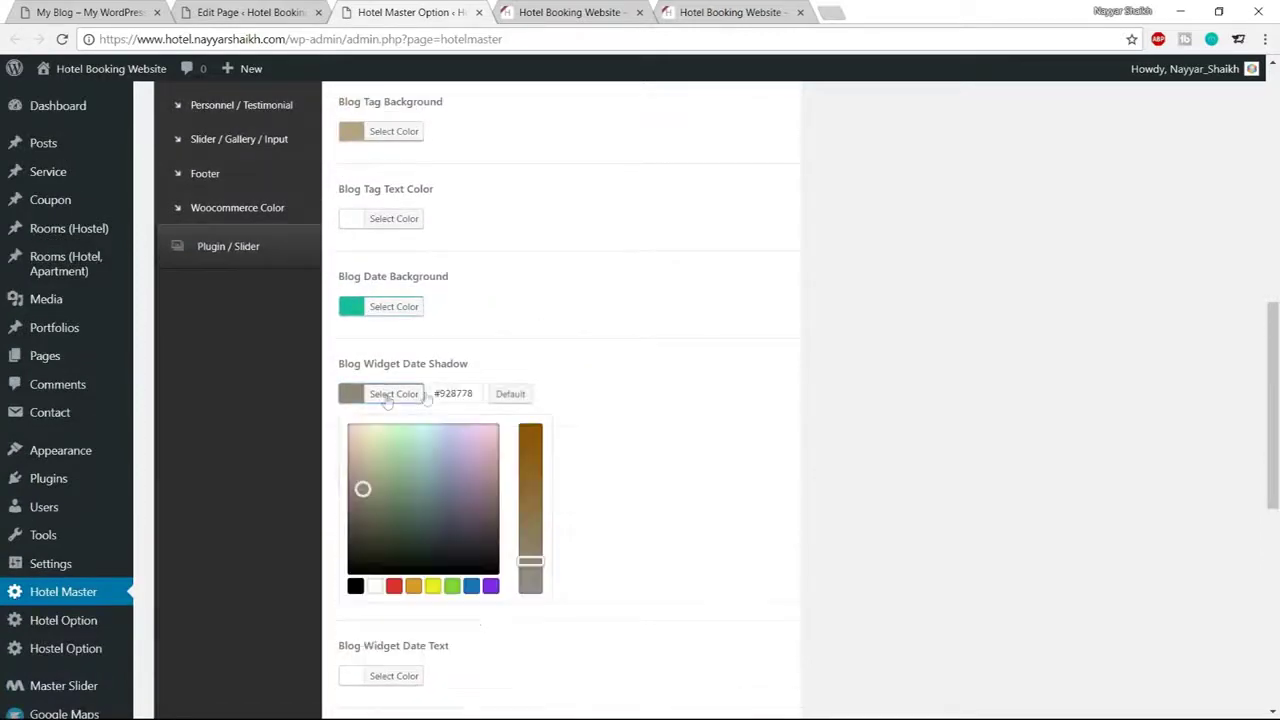
double_click(468, 393)
key(ctrl+v)
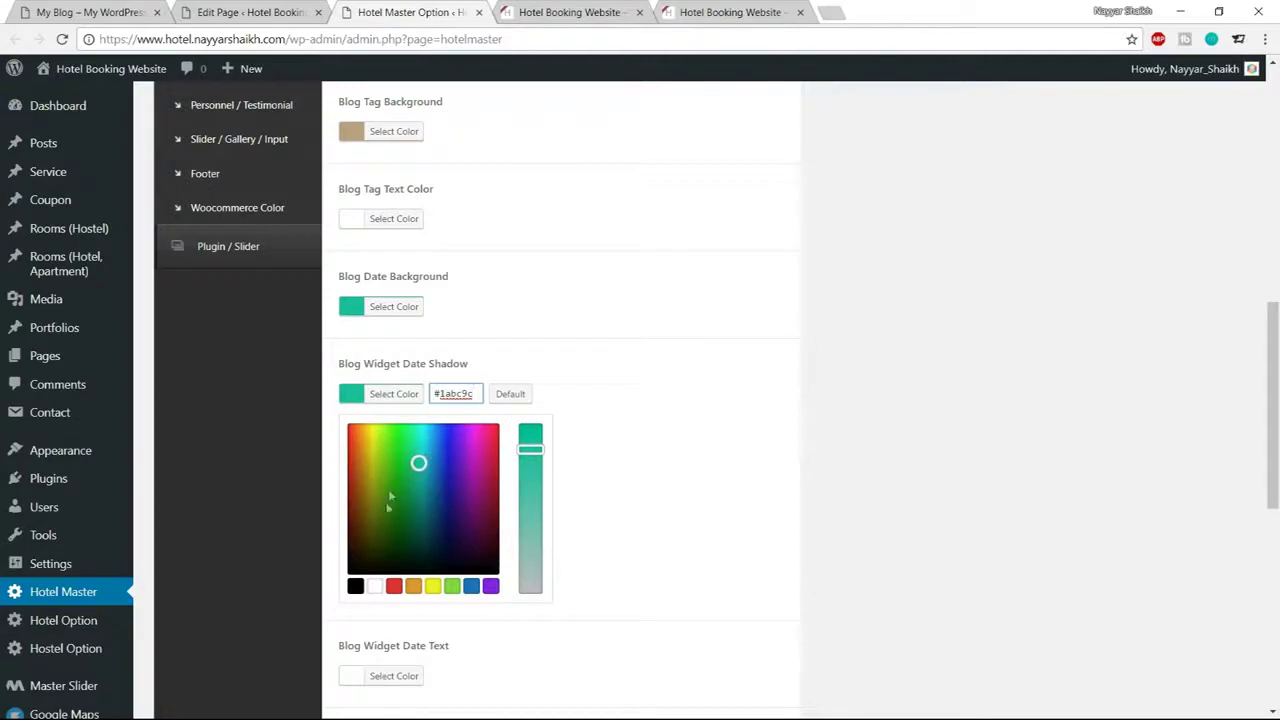
drag(418, 462, 420, 497)
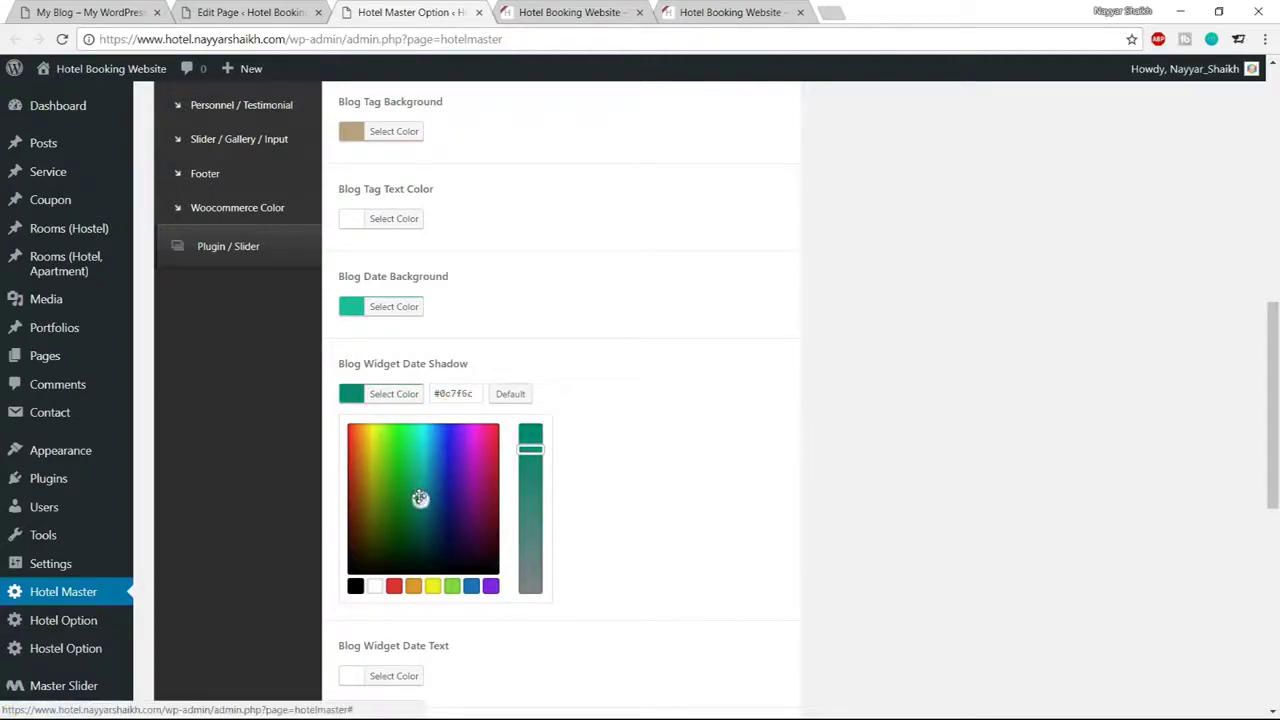
click(393, 394)
scroll(573, 460, down, 1)
scroll(573, 460, down, 5)
Save the theme colours and reload the live site to see teal date badges
click(731, 627)
click(549, 10)
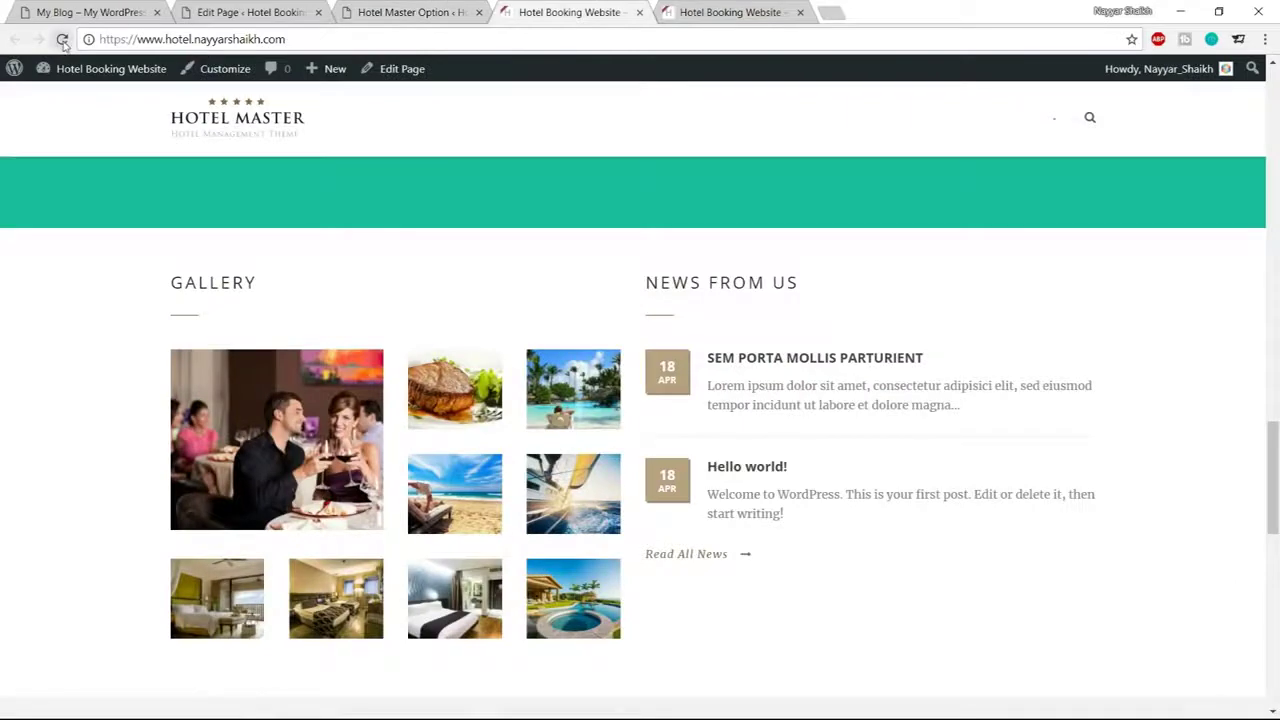
key(F5)
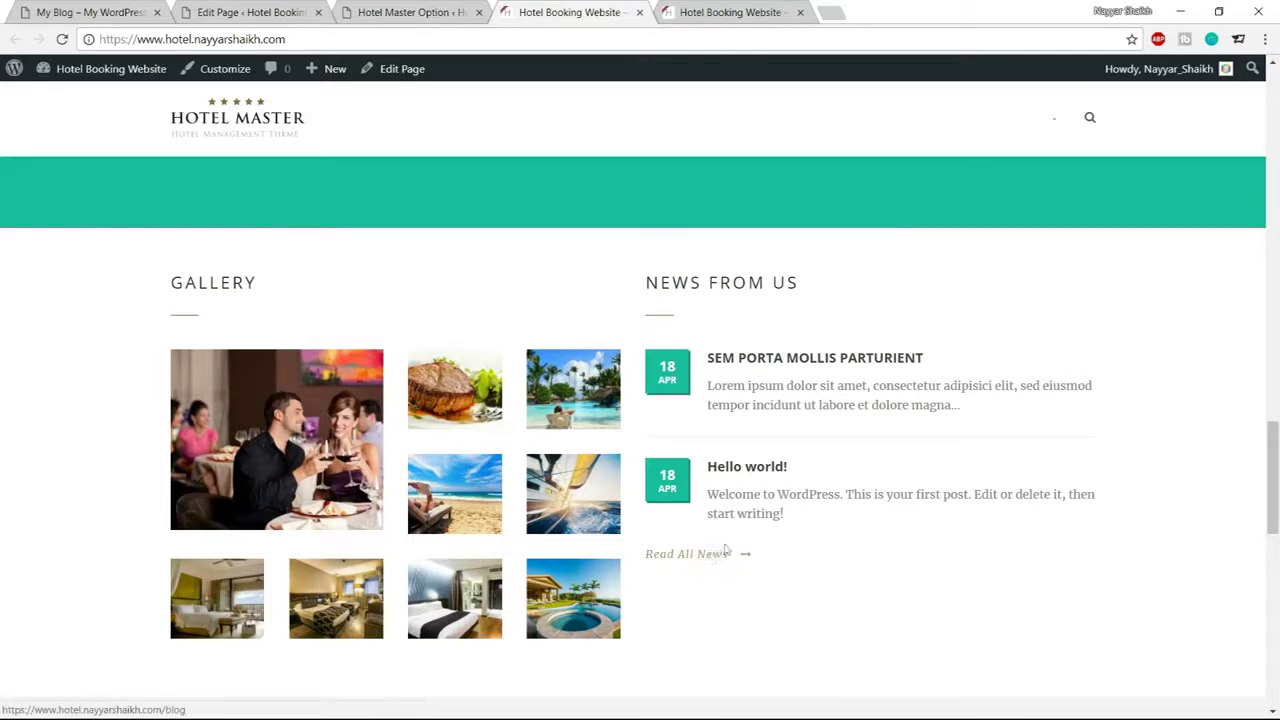
click(432, 14)
scroll(543, 414, down, 2)
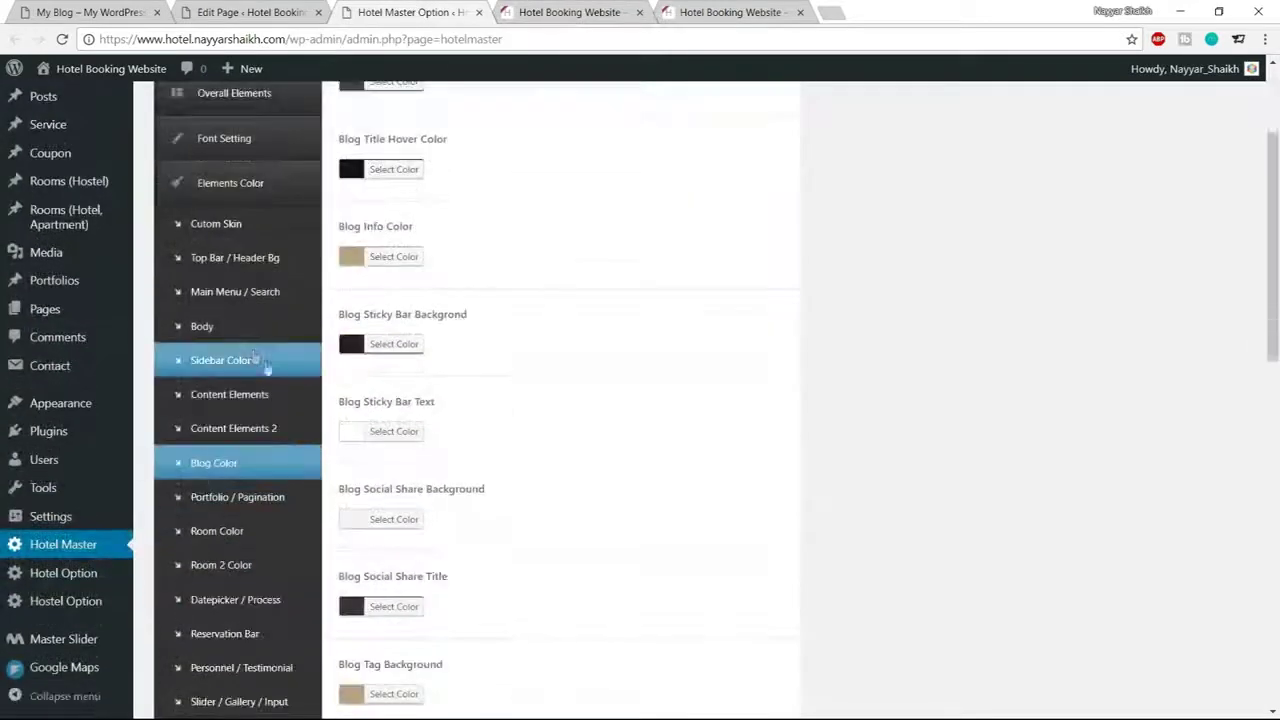
In Body colour settings, set Link Color to teal #1abc9c
click(212, 336)
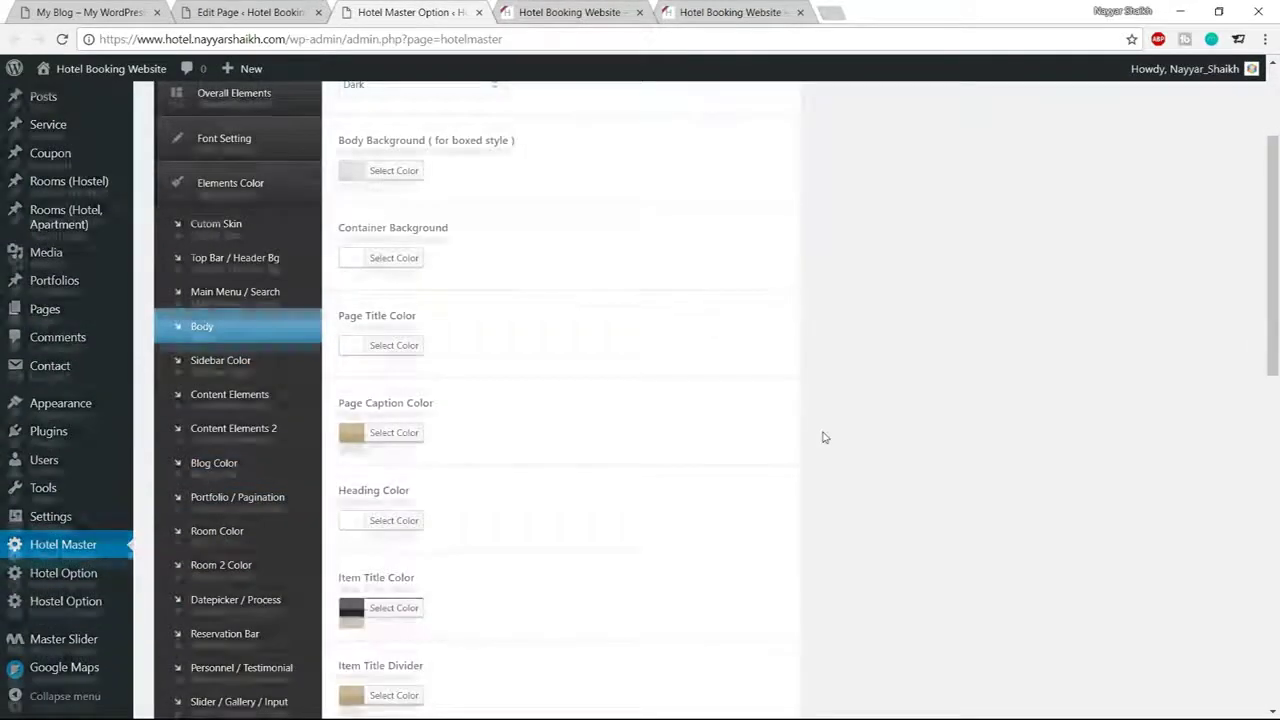
scroll(826, 434, up, 1)
scroll(828, 437, down, 2)
scroll(828, 437, down, 4)
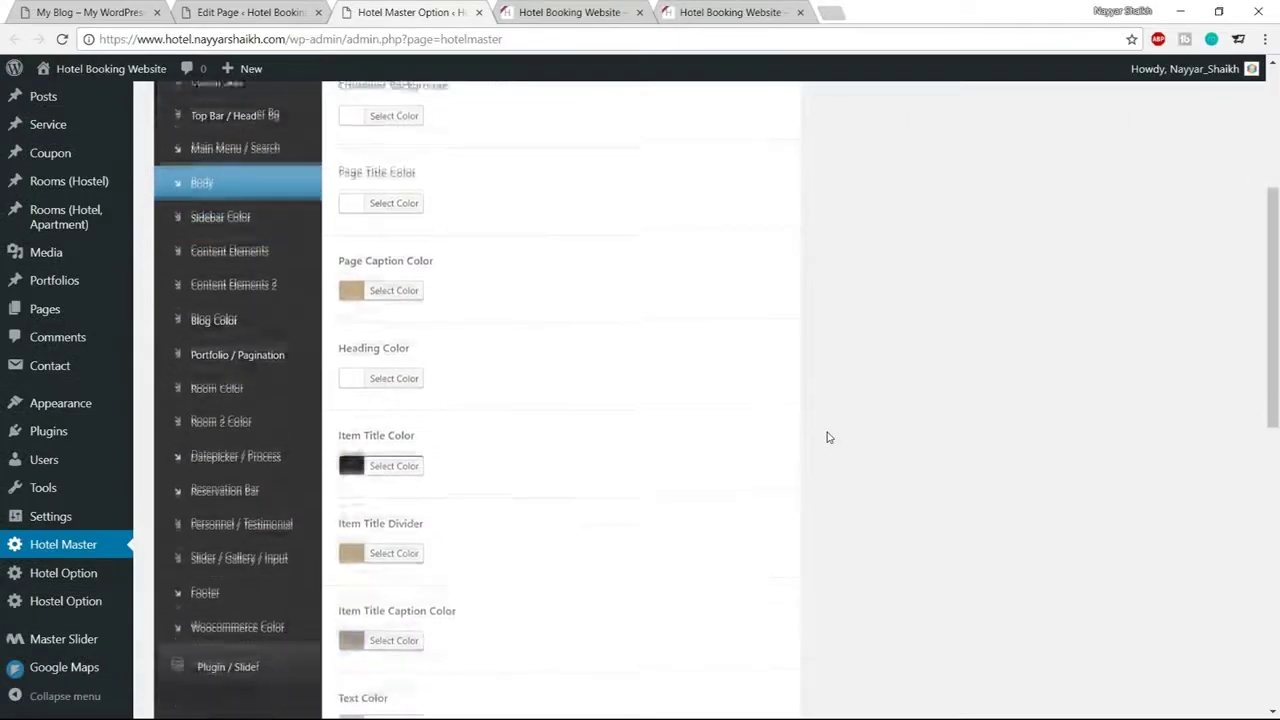
scroll(828, 437, down, 4)
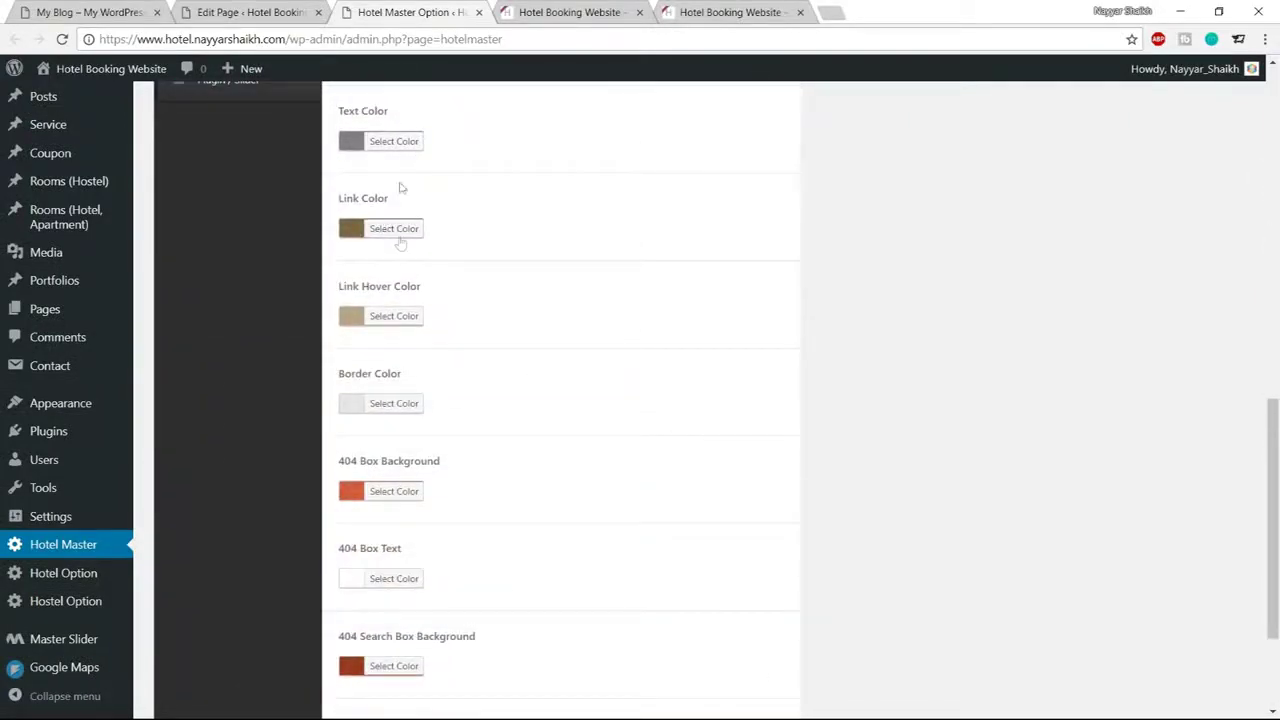
click(405, 228)
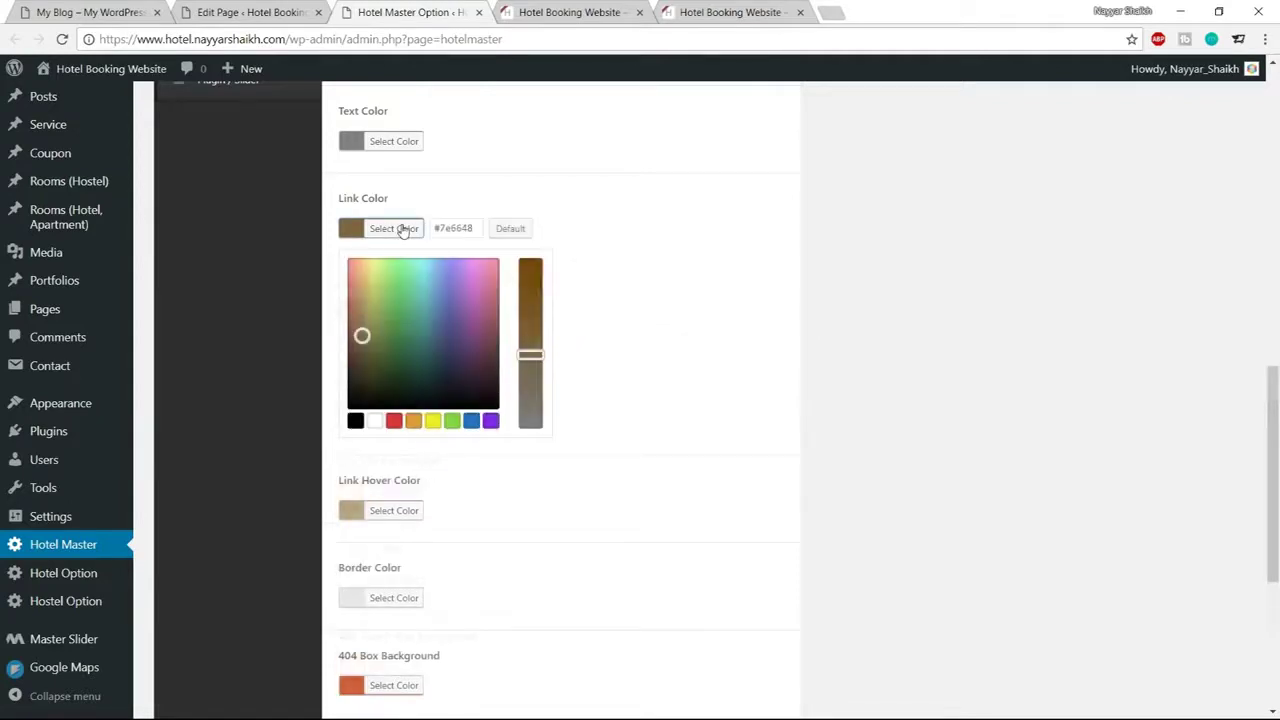
double_click(457, 228)
text(#1abc9c)
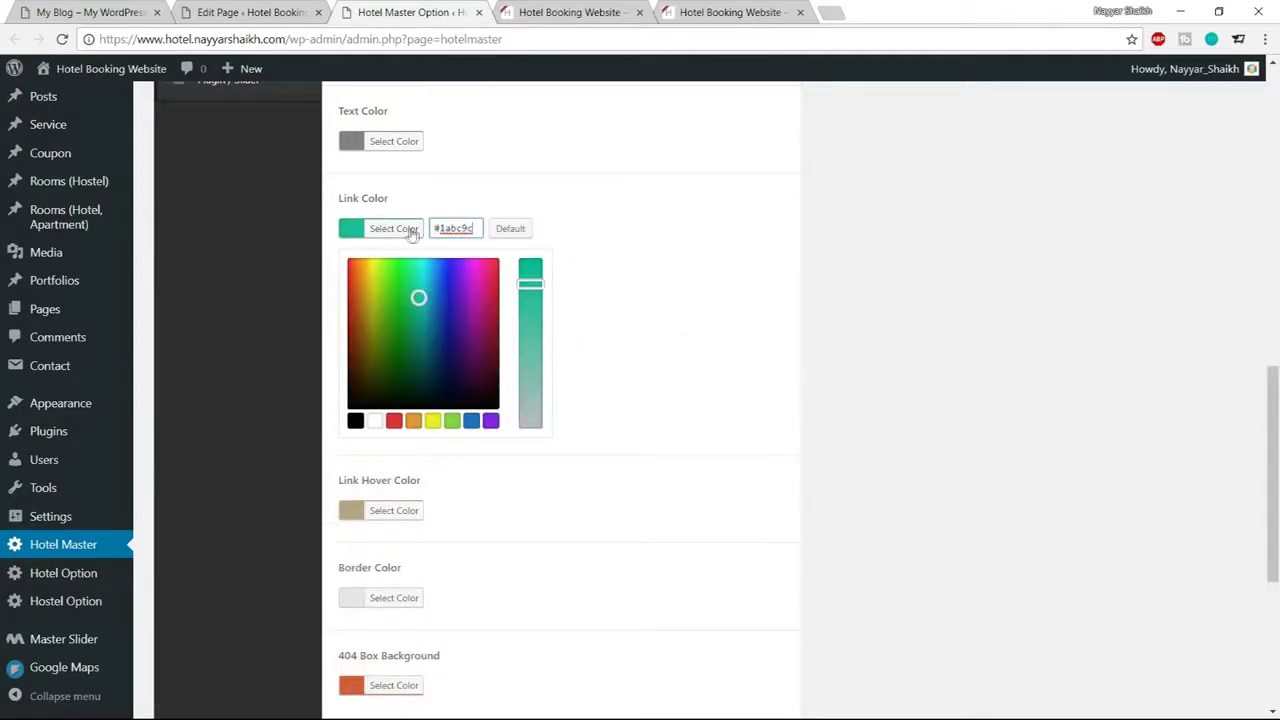
click(409, 229)
click(568, 12)
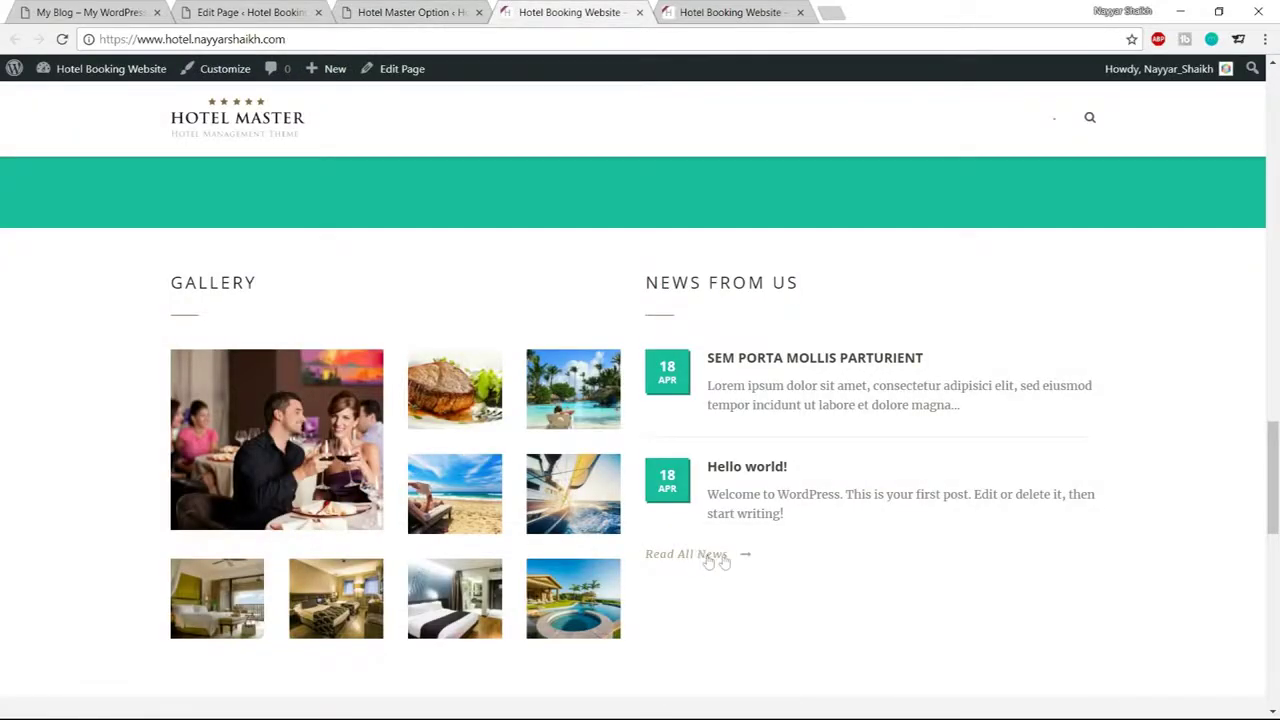
click(448, 12)
Set Link Hover Color to a darker teal, #118e71
click(400, 316)
triple_click(440, 316)
text(#1abc9c)
mouse_move(430, 401)
mouse_down()
mouse_move(419, 382)
mouse_move(418, 412)
mouse_up()
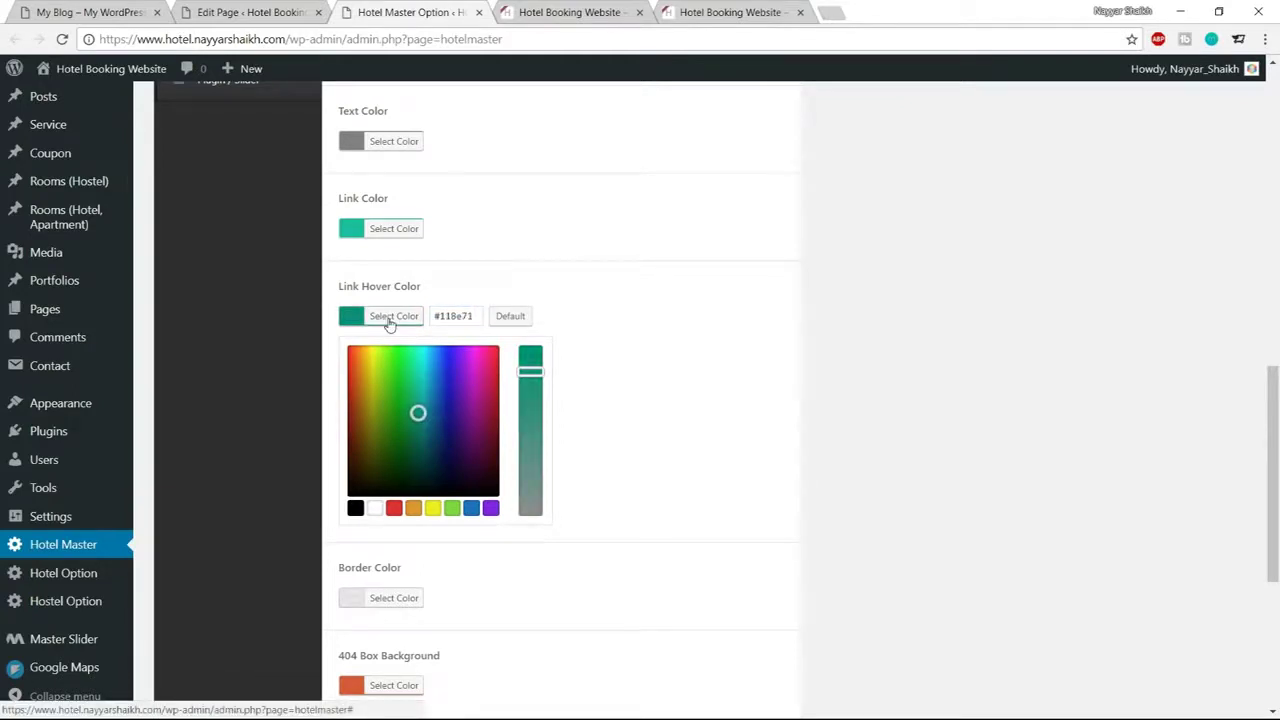
click(386, 318)
Save the link colours and reload the live hotel site
scroll(766, 420, down, 3)
click(742, 634)
click(545, 12)
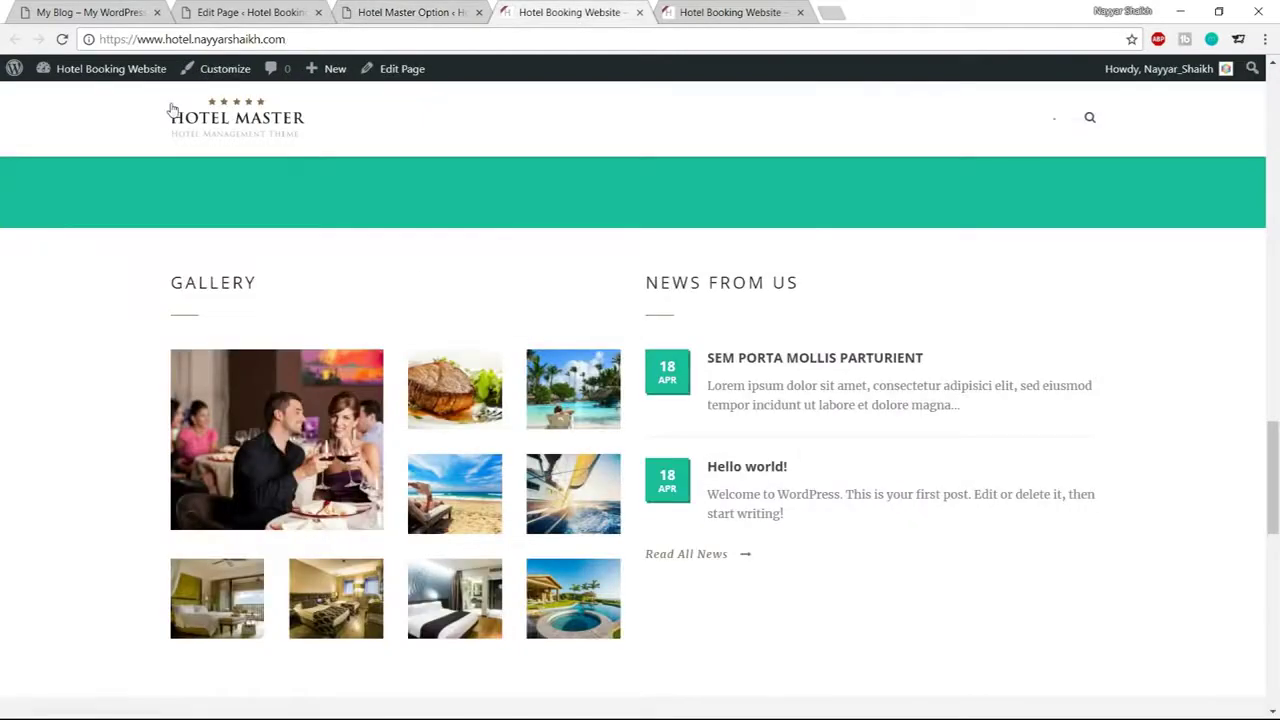
click(62, 39)
Set the Item Title Divider colour to teal #1abc9c
click(468, 14)
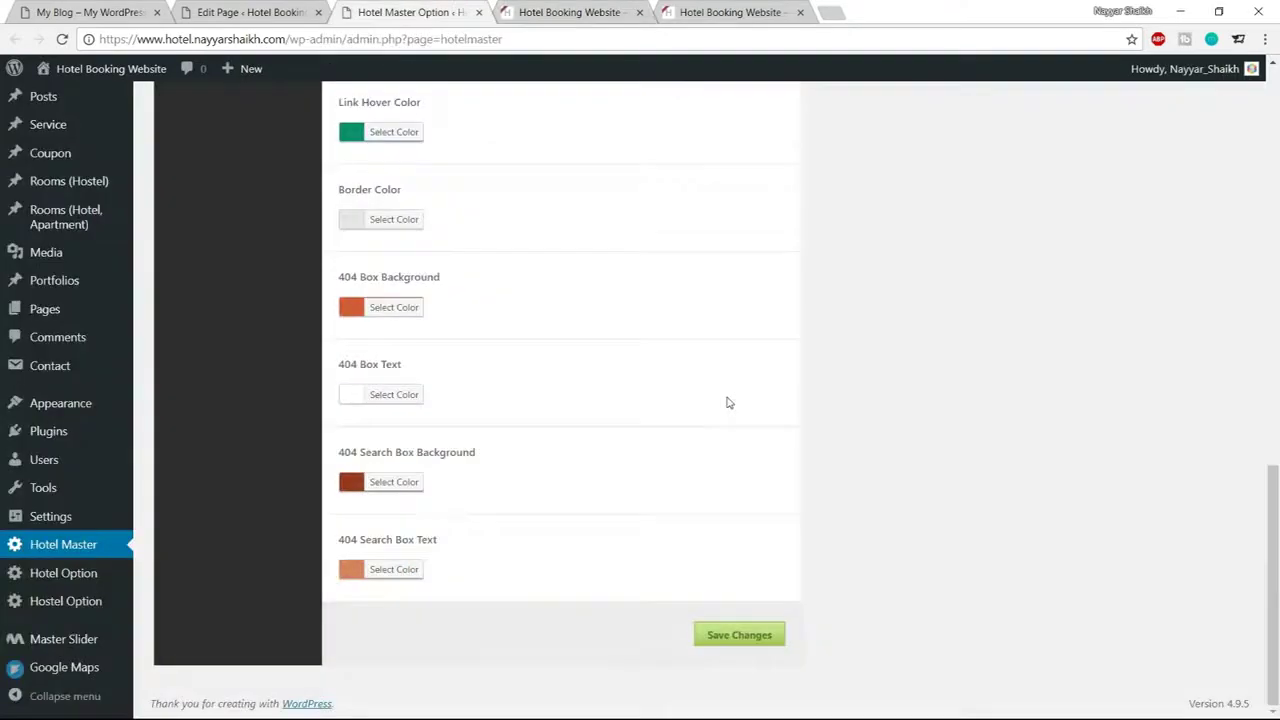
scroll(728, 402, up, 10)
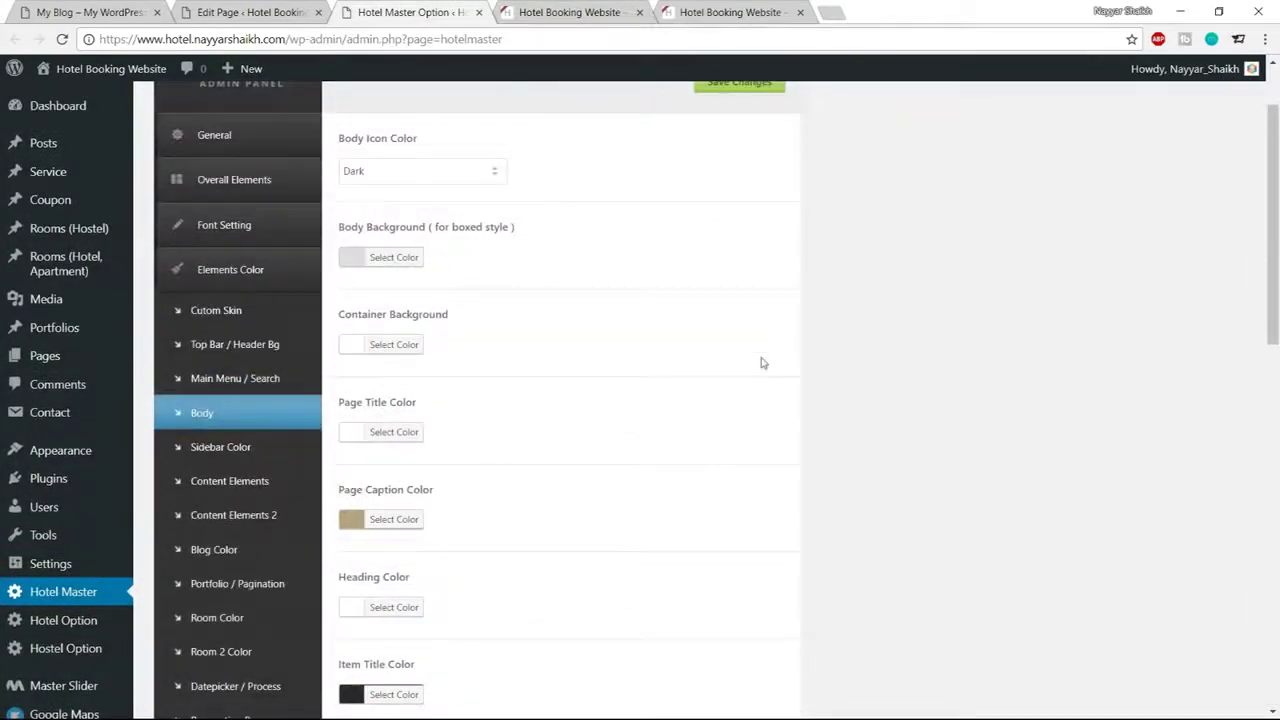
scroll(771, 349, down, 1)
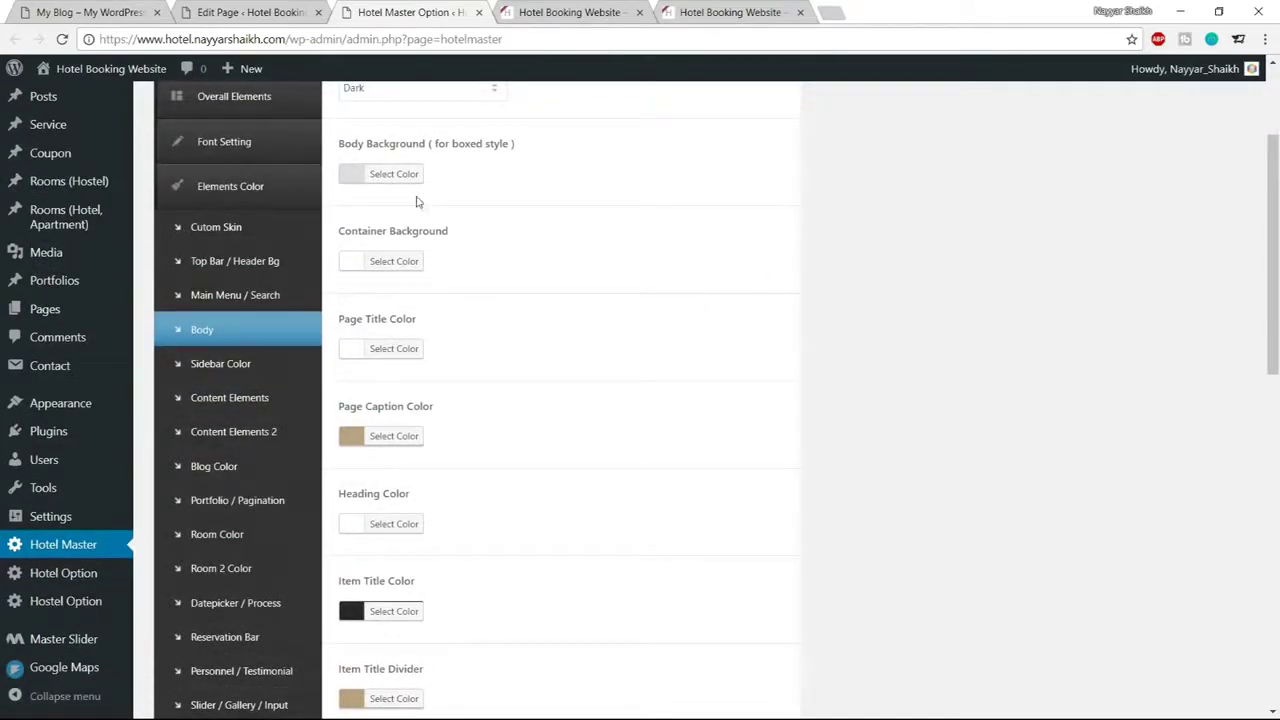
scroll(594, 306, down, 2)
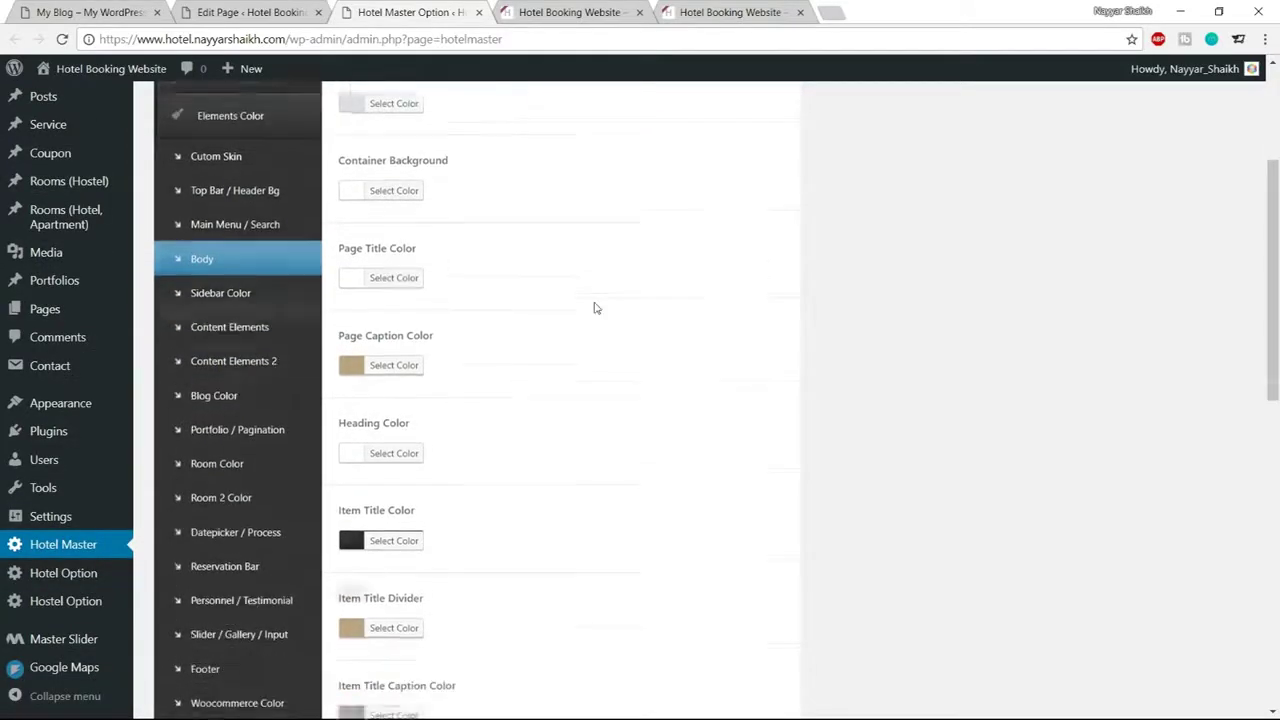
scroll(1062, 302, down, 1)
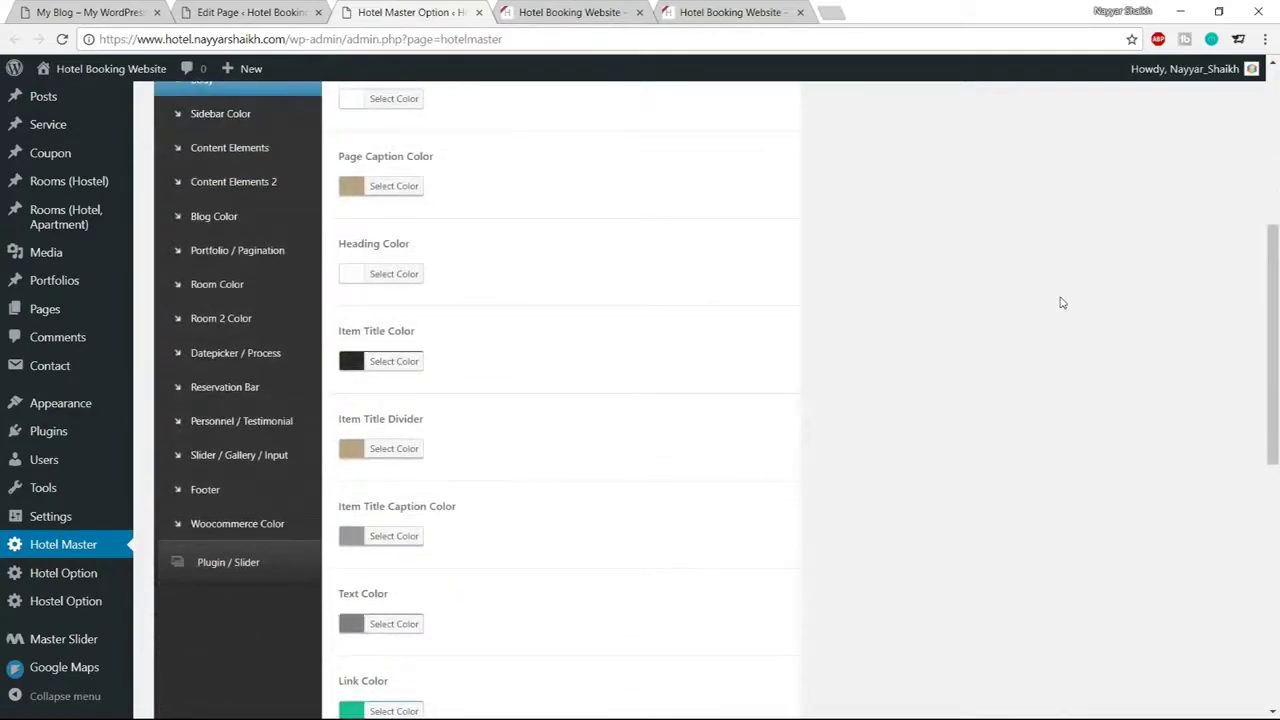
click(391, 453)
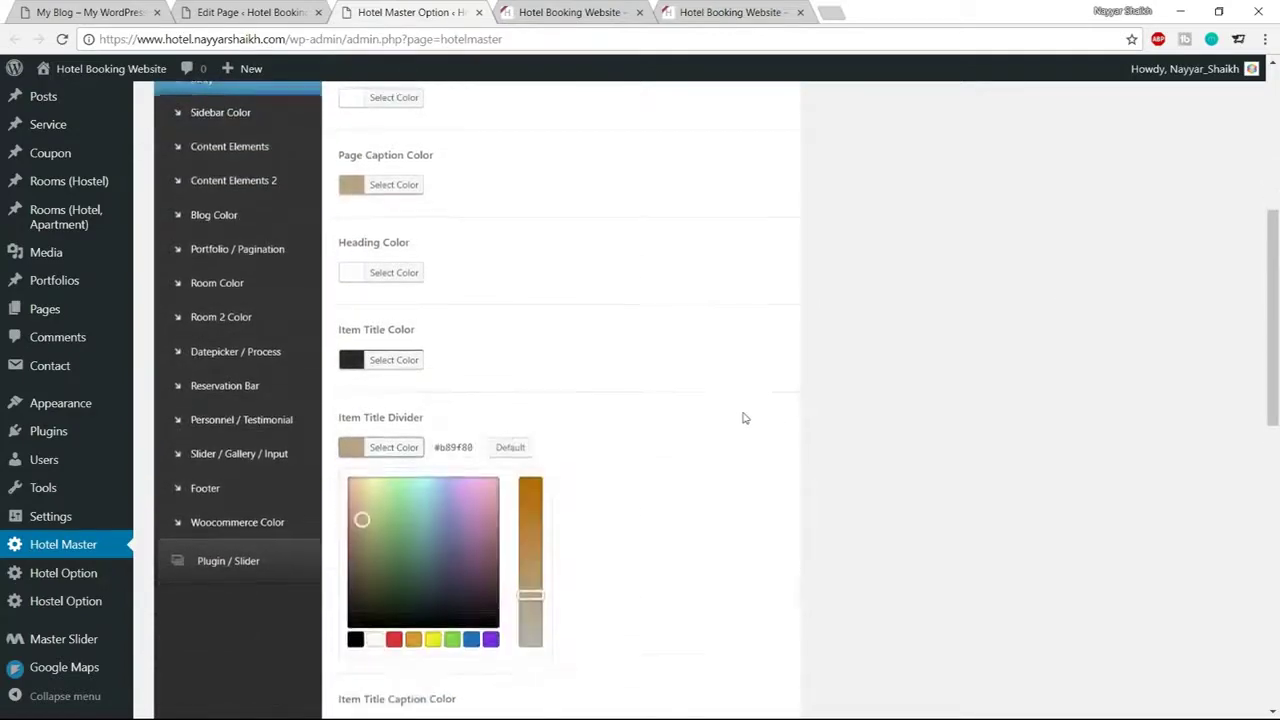
scroll(743, 417, down, 1)
triple_click(440, 366)
text(#1abc9c)
click(400, 366)
Save the theme options and reload the live site to check the teal dividers
scroll(626, 483, down, 10)
click(725, 635)
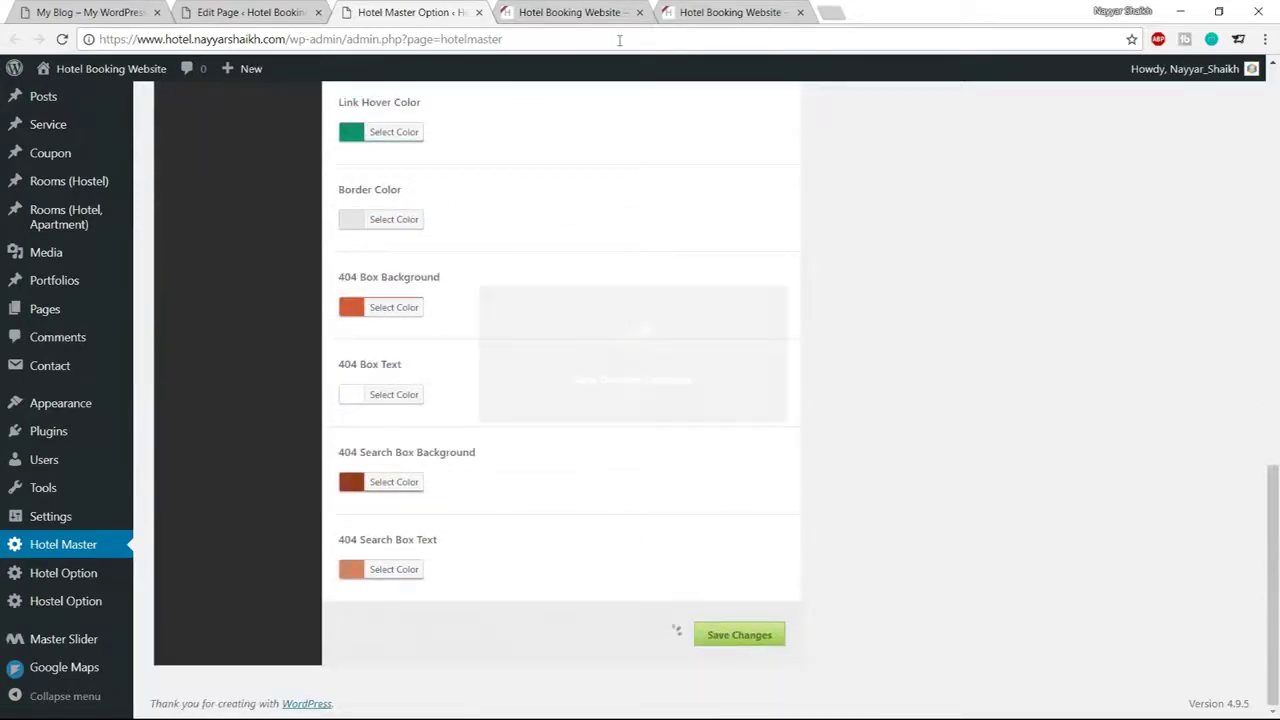
click(572, 12)
click(62, 39)
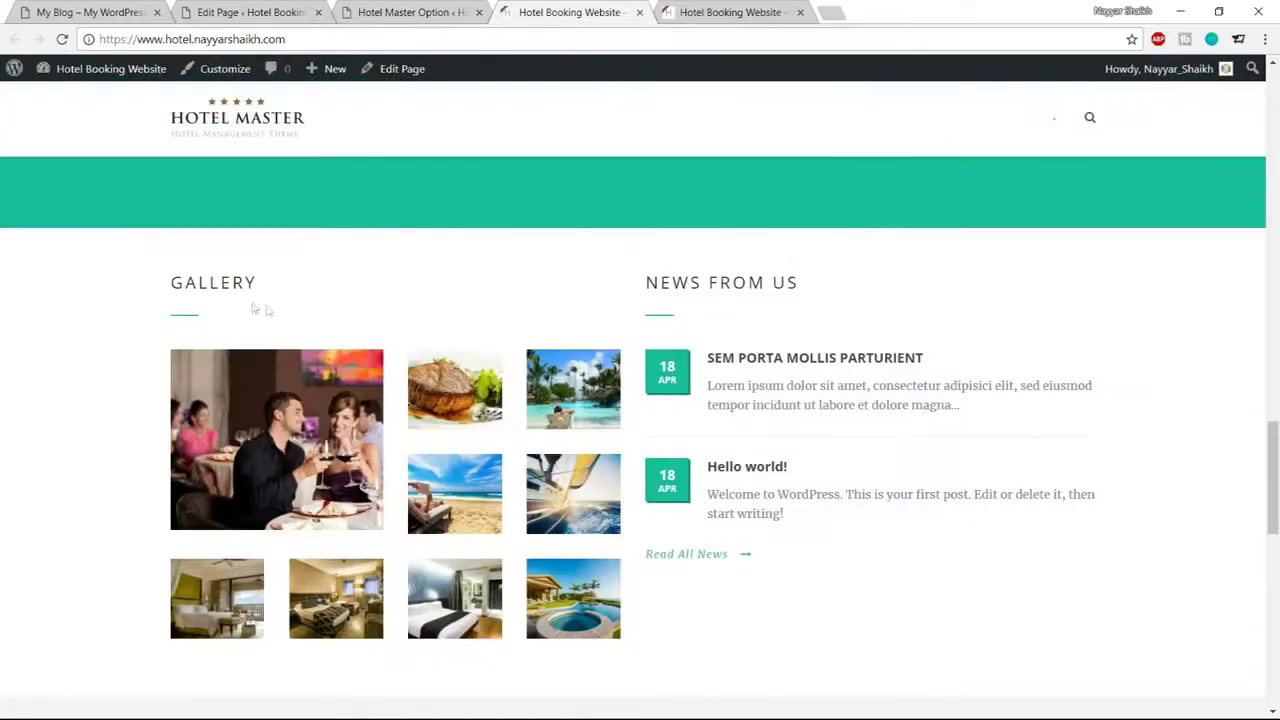
View the live 2800 / 35000 / 99.9% / 100% counter band, then bring up the demo's version
scroll(995, 428, down, 1)
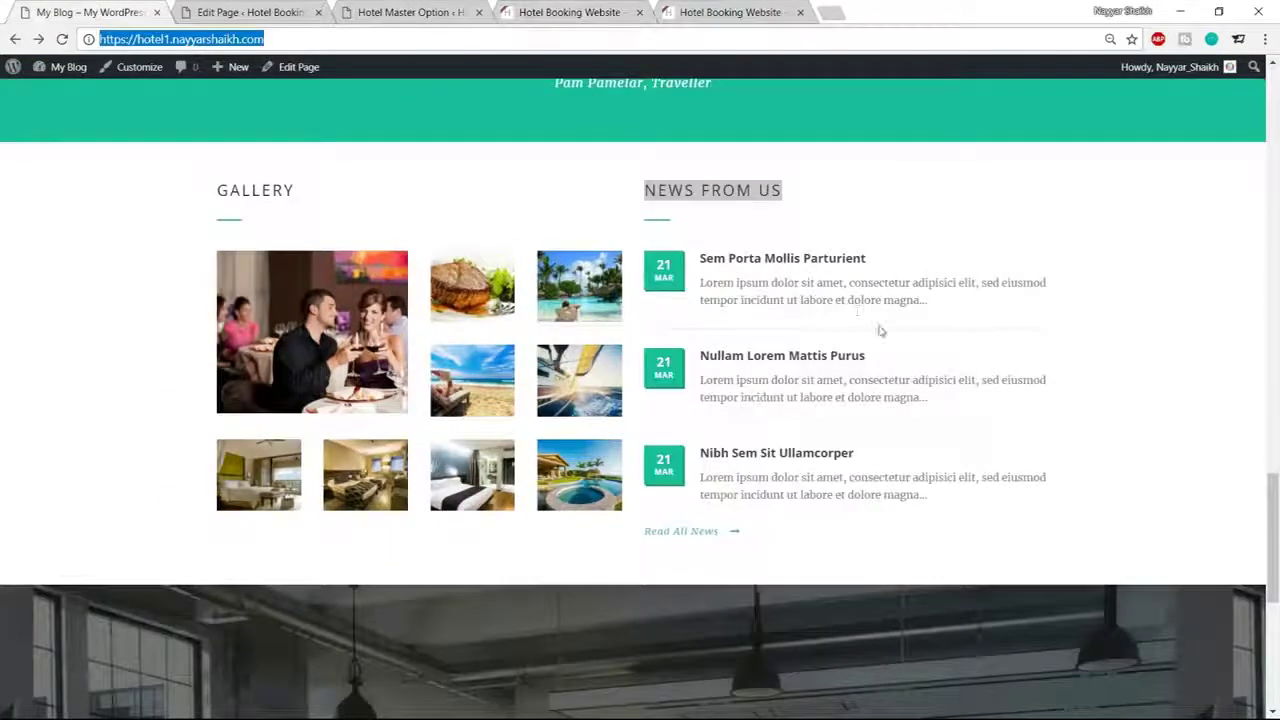
scroll(880, 330, down, 4)
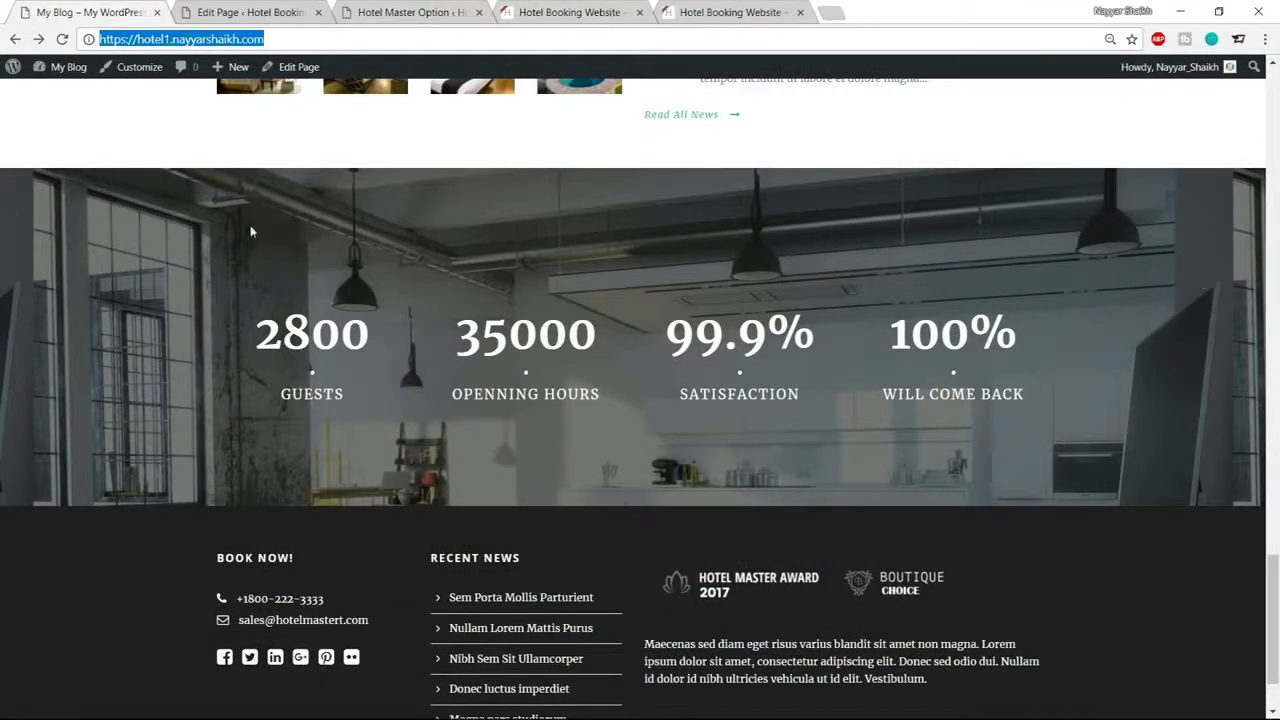
click(262, 12)
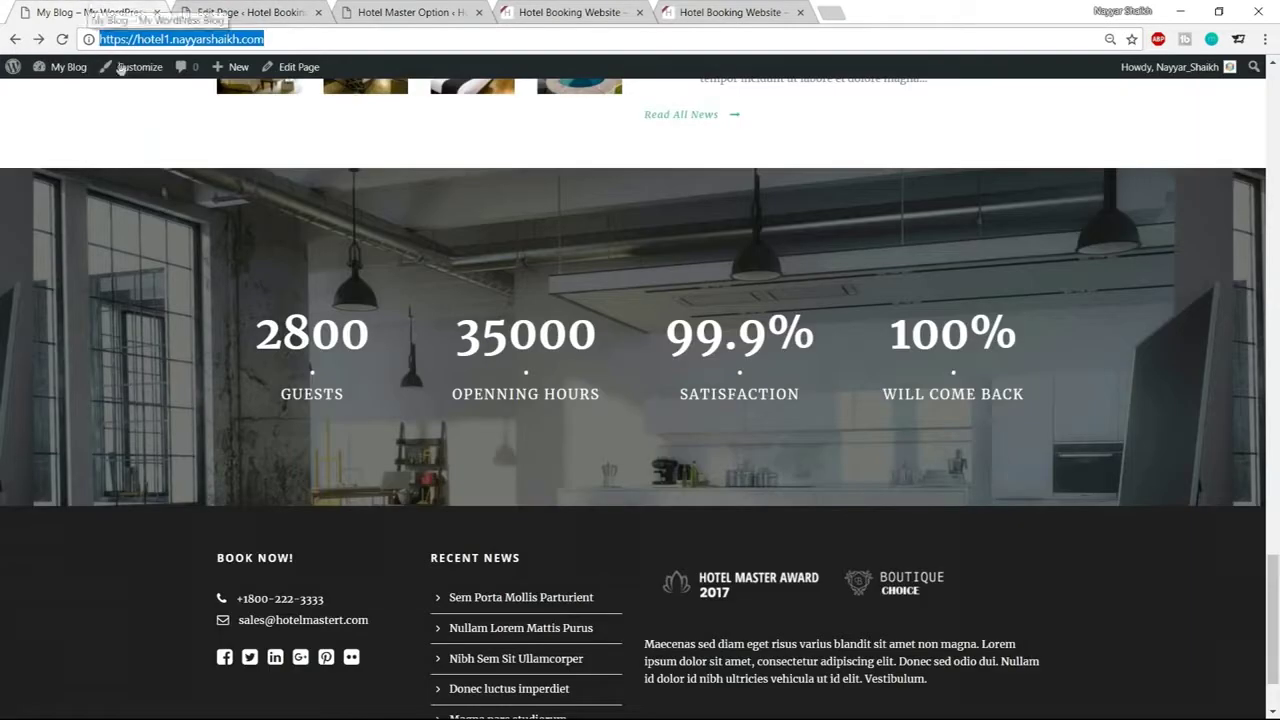
click(90, 12)
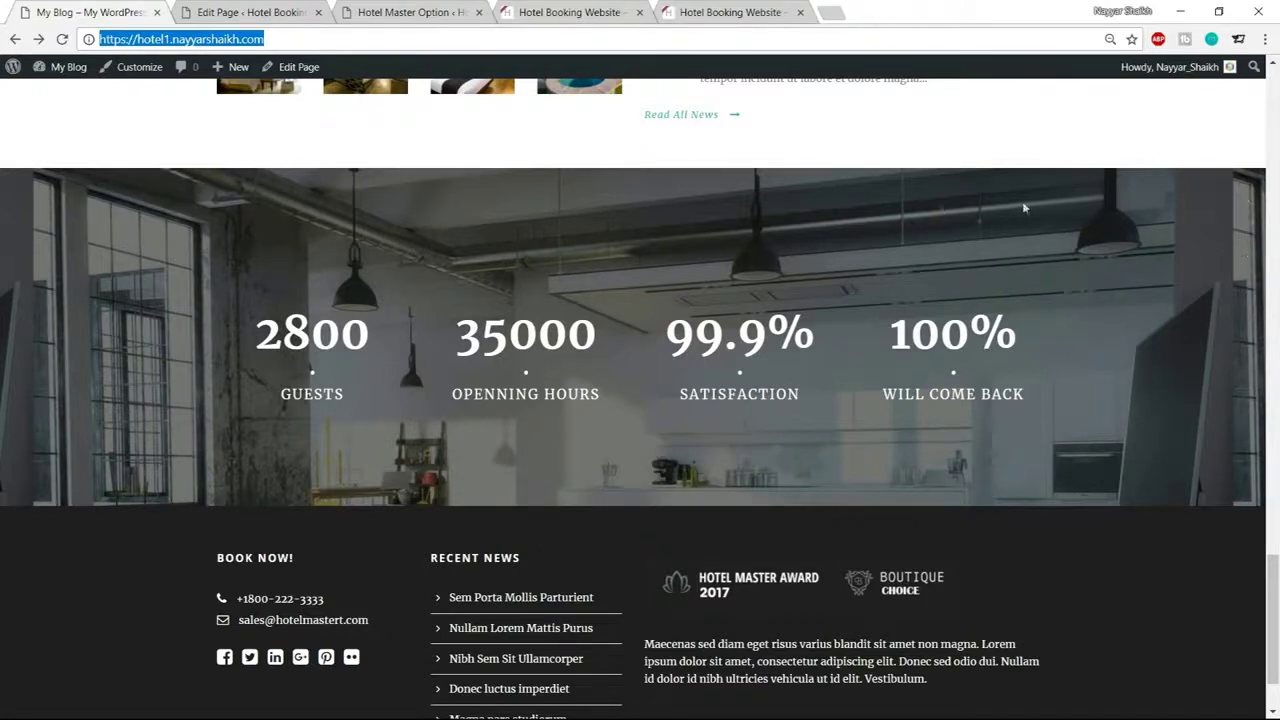
Add a Background/Parallax Wrapper to the Home page builder
click(213, 8)
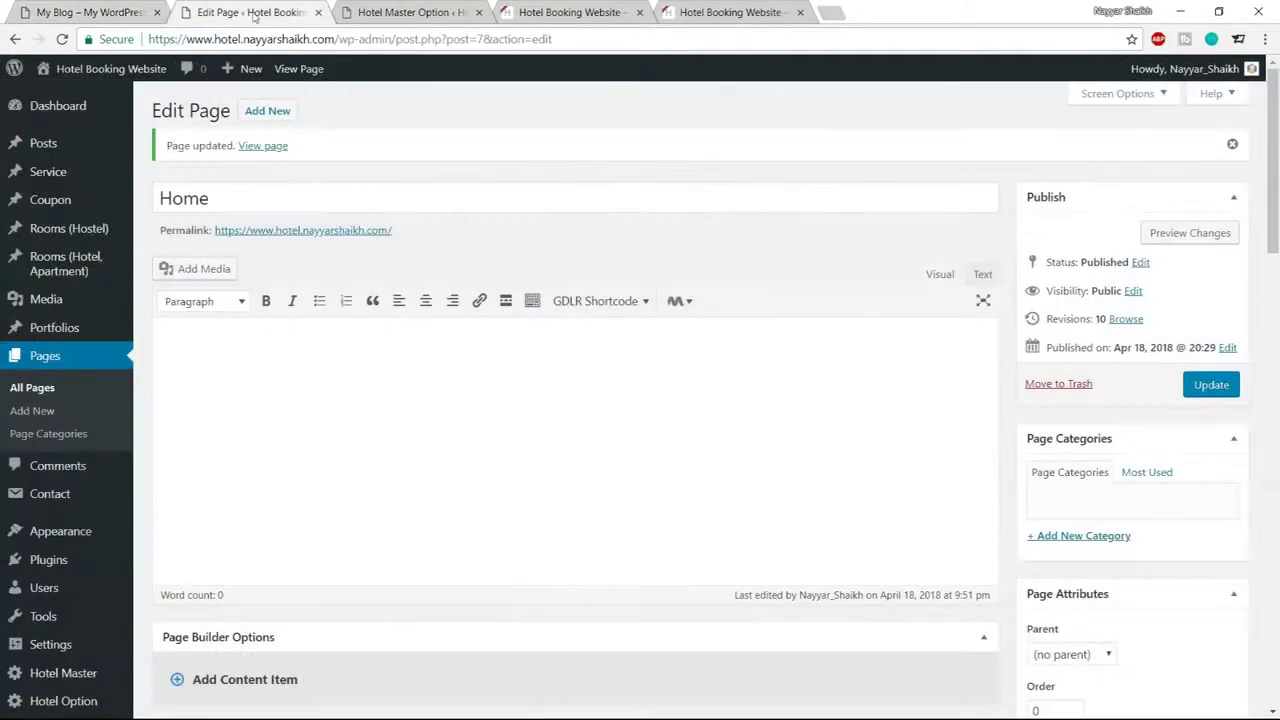
scroll(610, 440, down, 6)
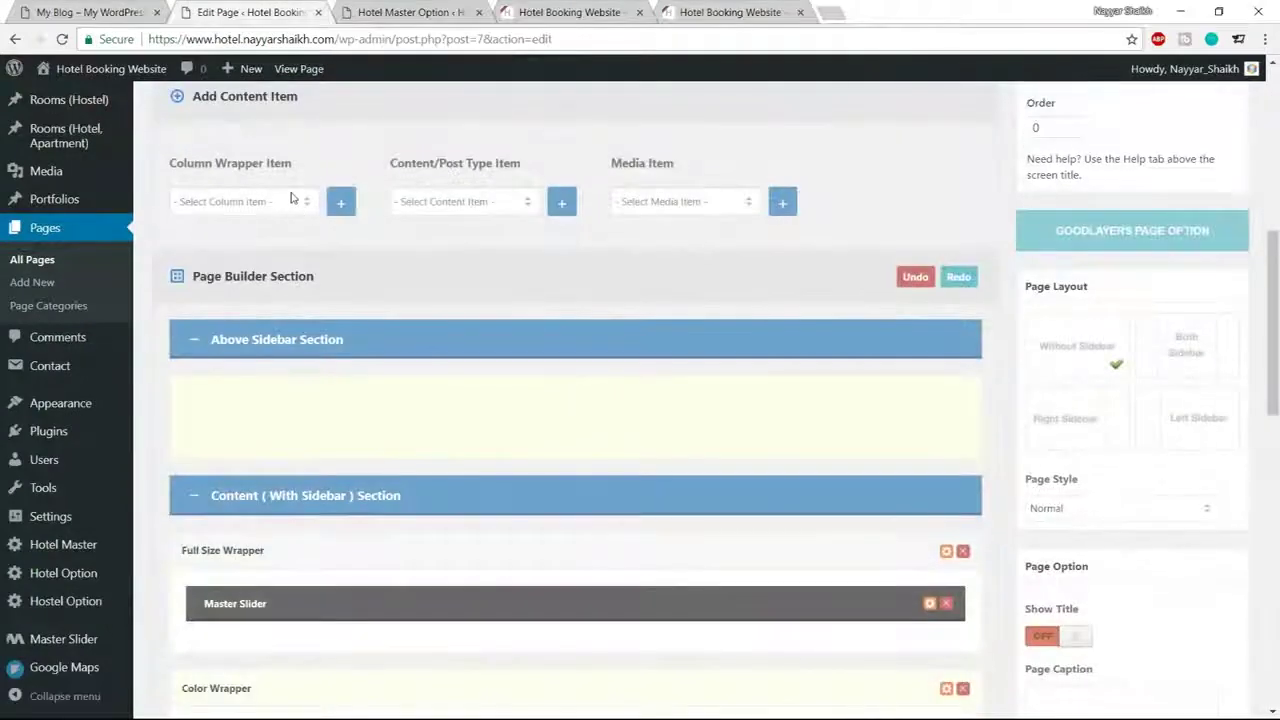
click(292, 198)
click(256, 391)
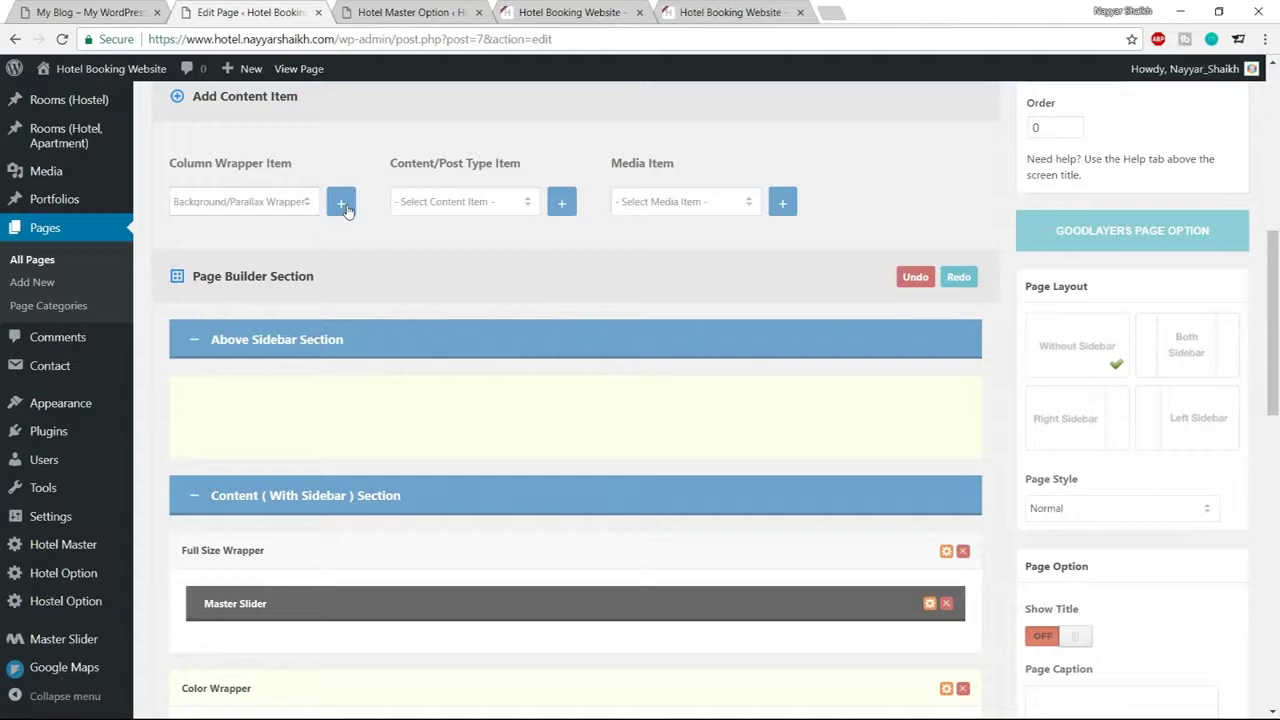
Check the reference counter section, then add four 1/4 Column Items to the page
click(137, 8)
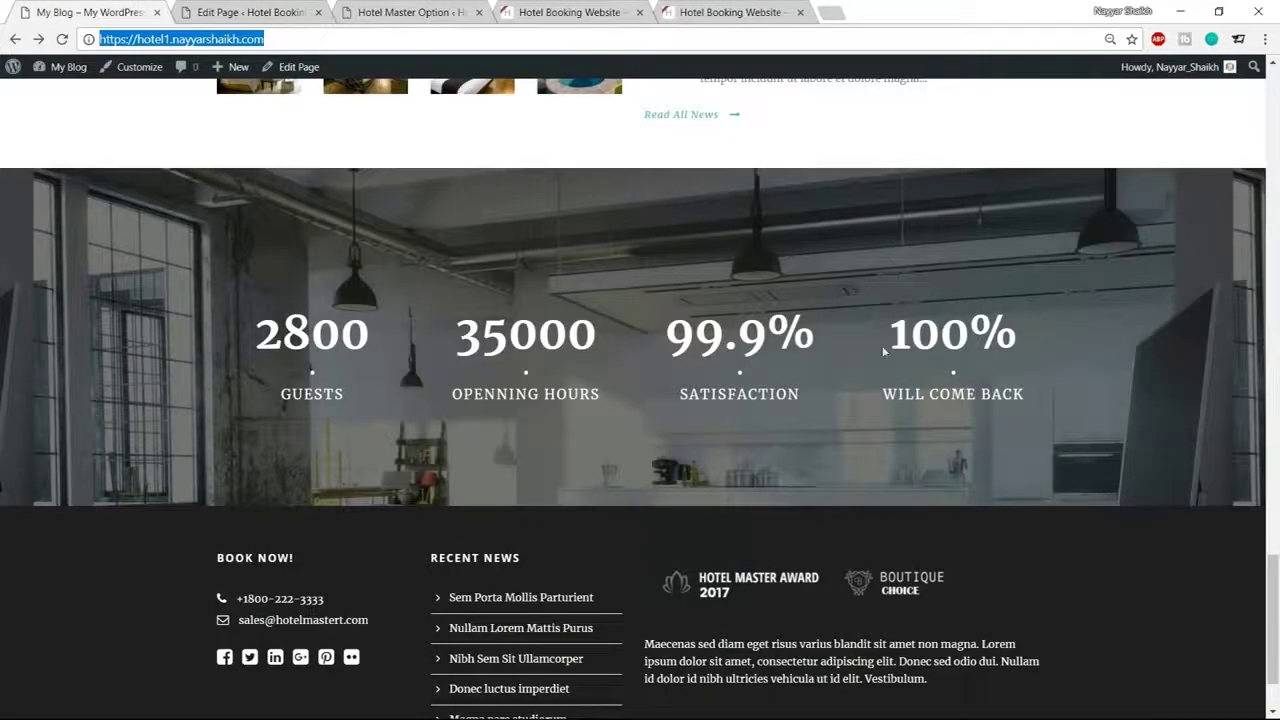
click(292, 10)
click(279, 201)
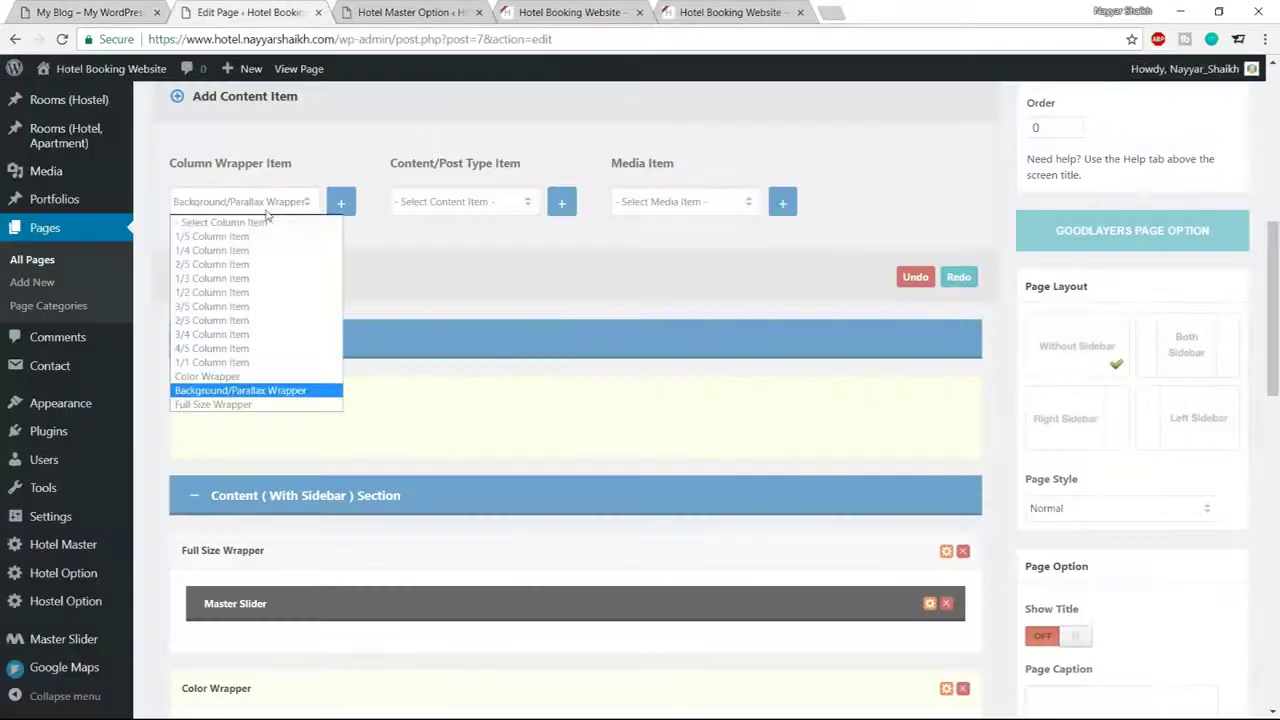
click(243, 251)
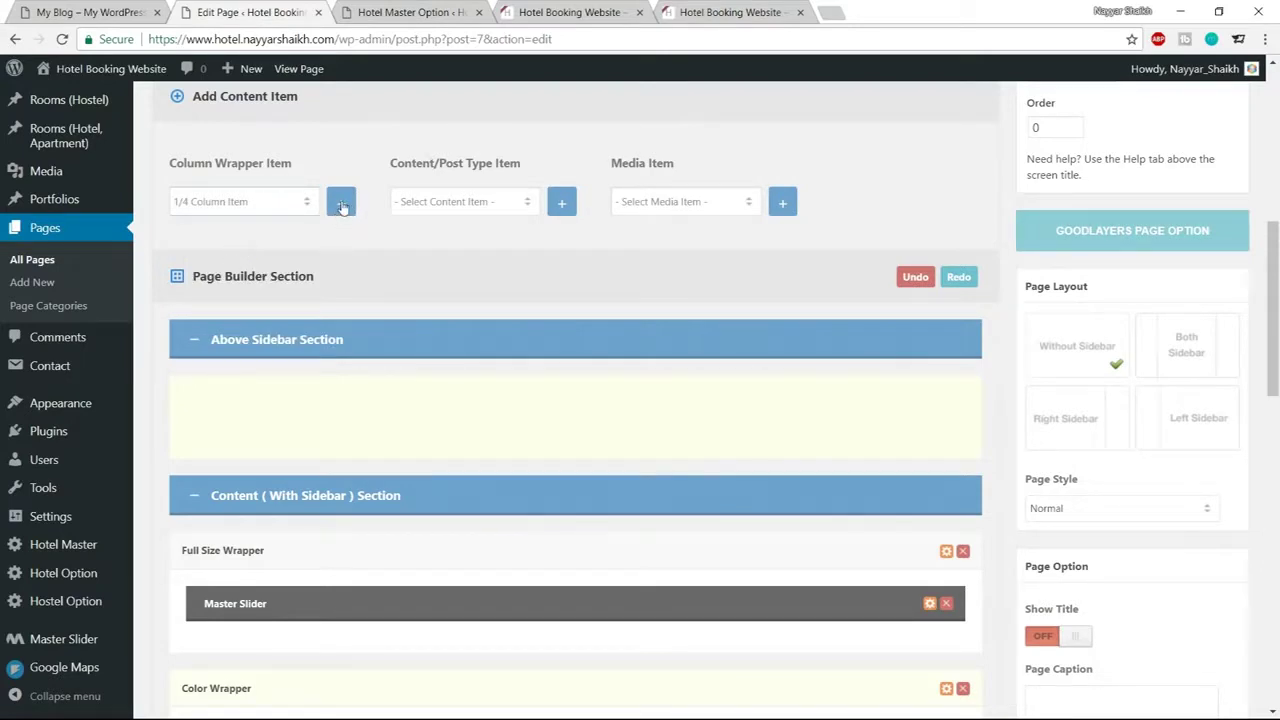
click(341, 204)
Drag the four 1/4 columns into the parallax wrapper and open the wrapper's settings
scroll(432, 315, down, 12)
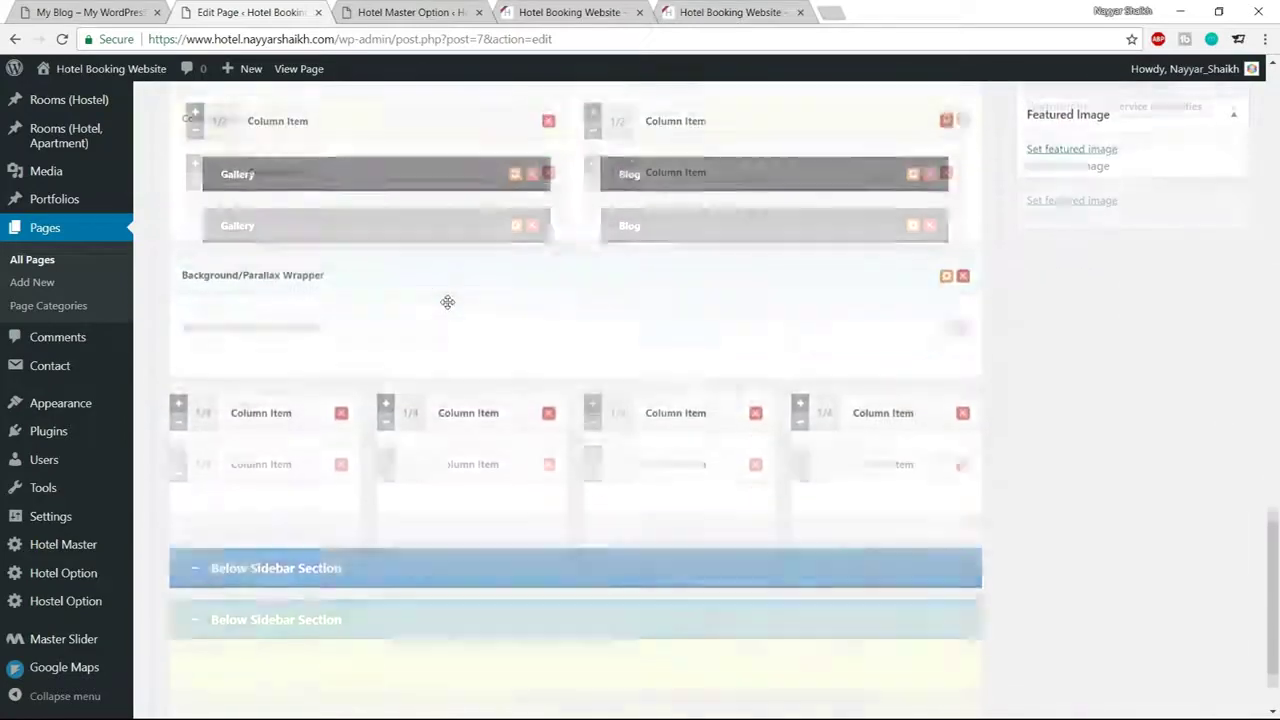
drag(207, 408, 210, 322)
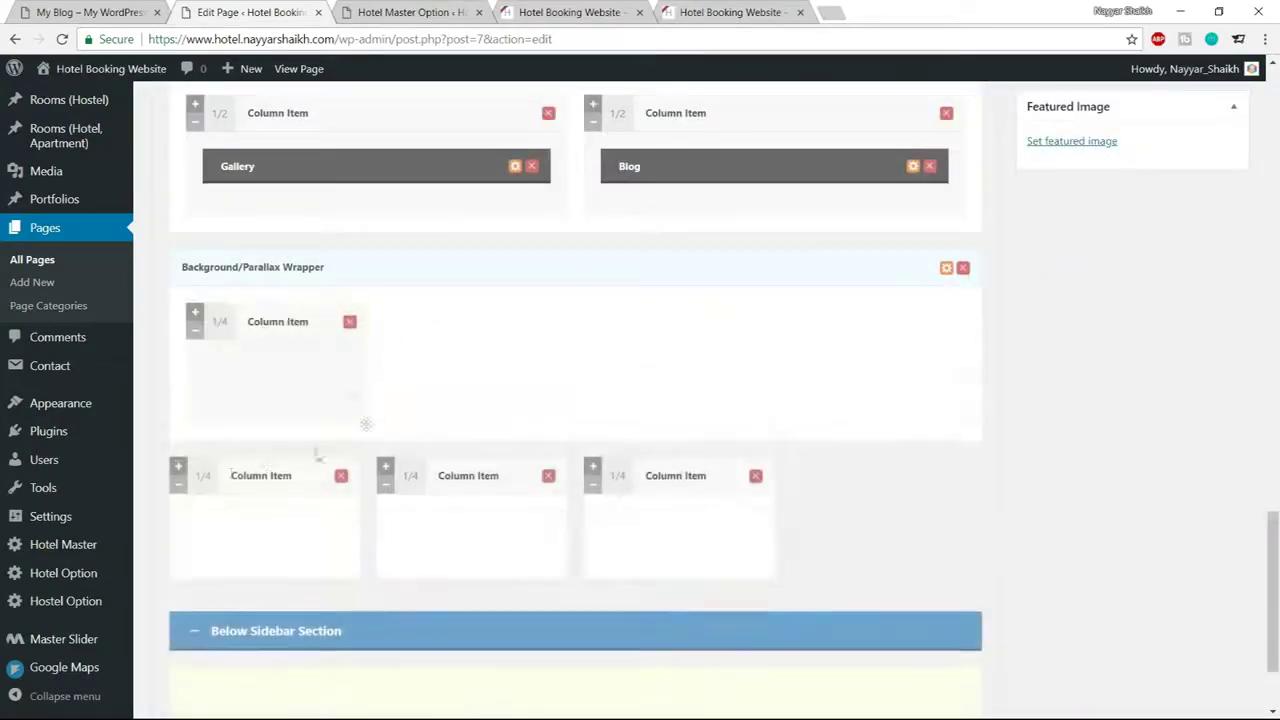
drag(206, 476, 203, 326)
drag(206, 452, 197, 324)
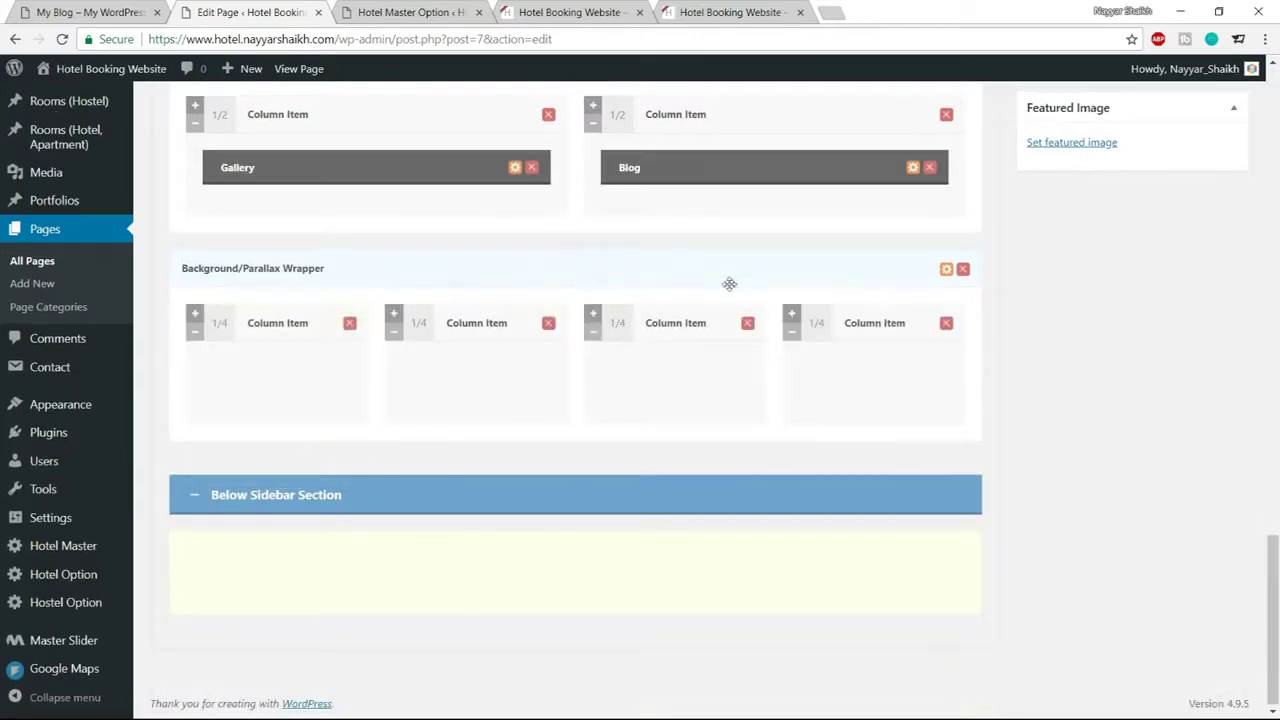
key(ctrl+1)
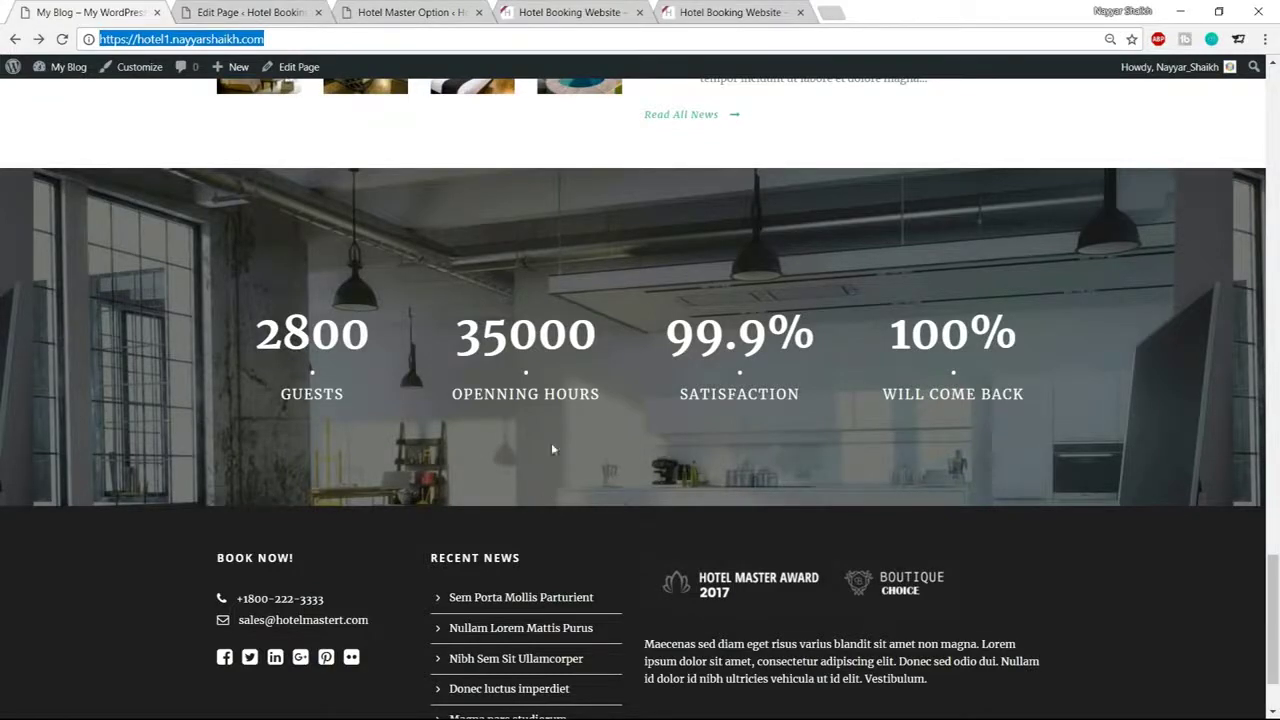
click(300, 13)
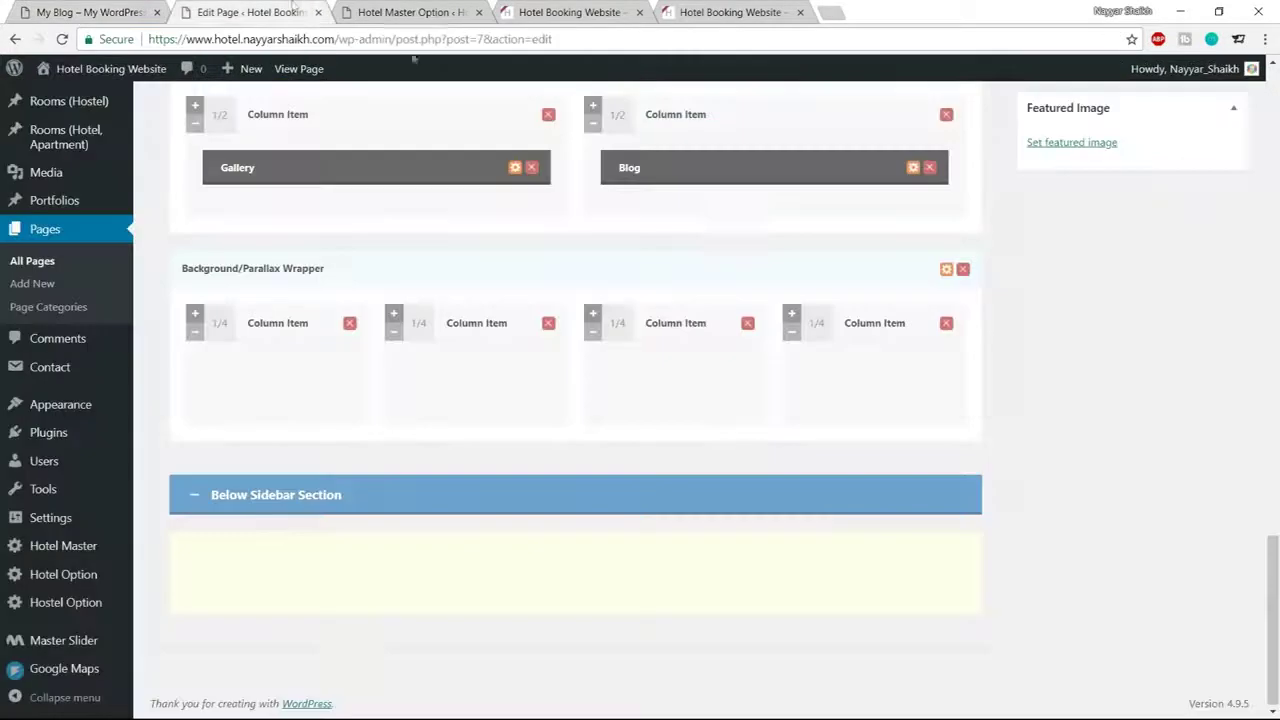
click(945, 272)
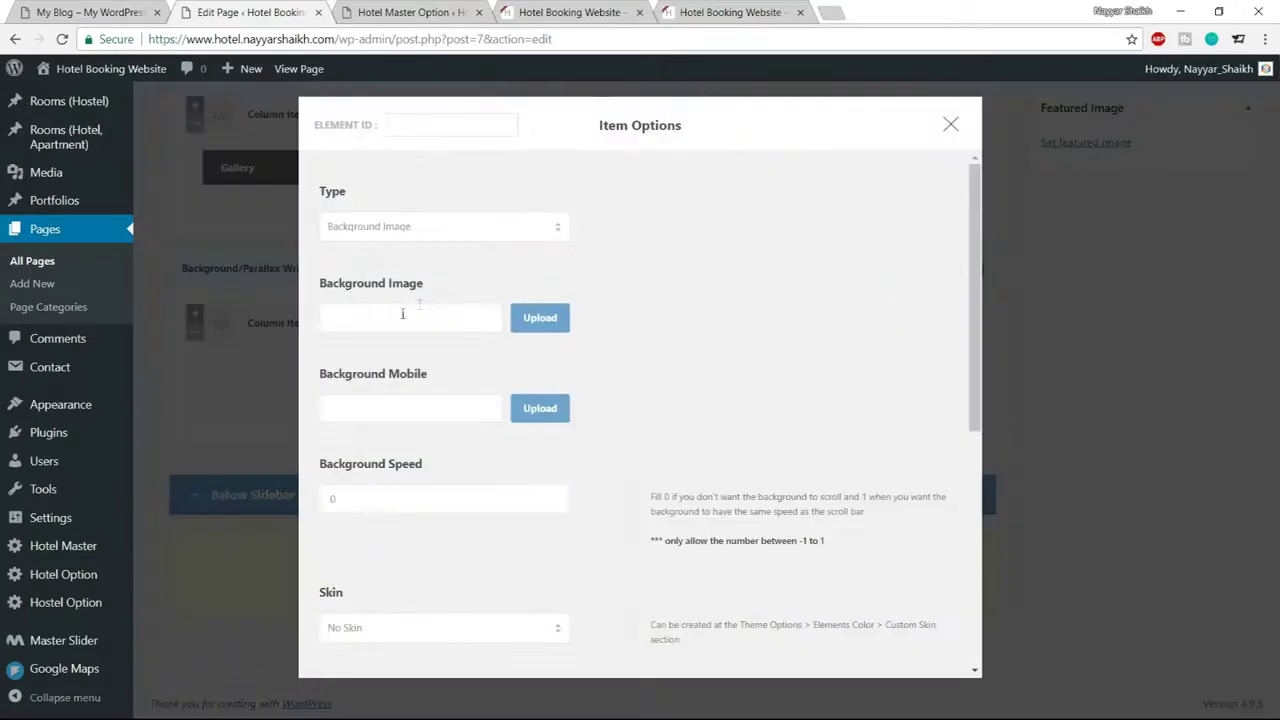
Upload service-bg-1.jpg from the Media folder and set it as the wrapper's background image
click(540, 318)
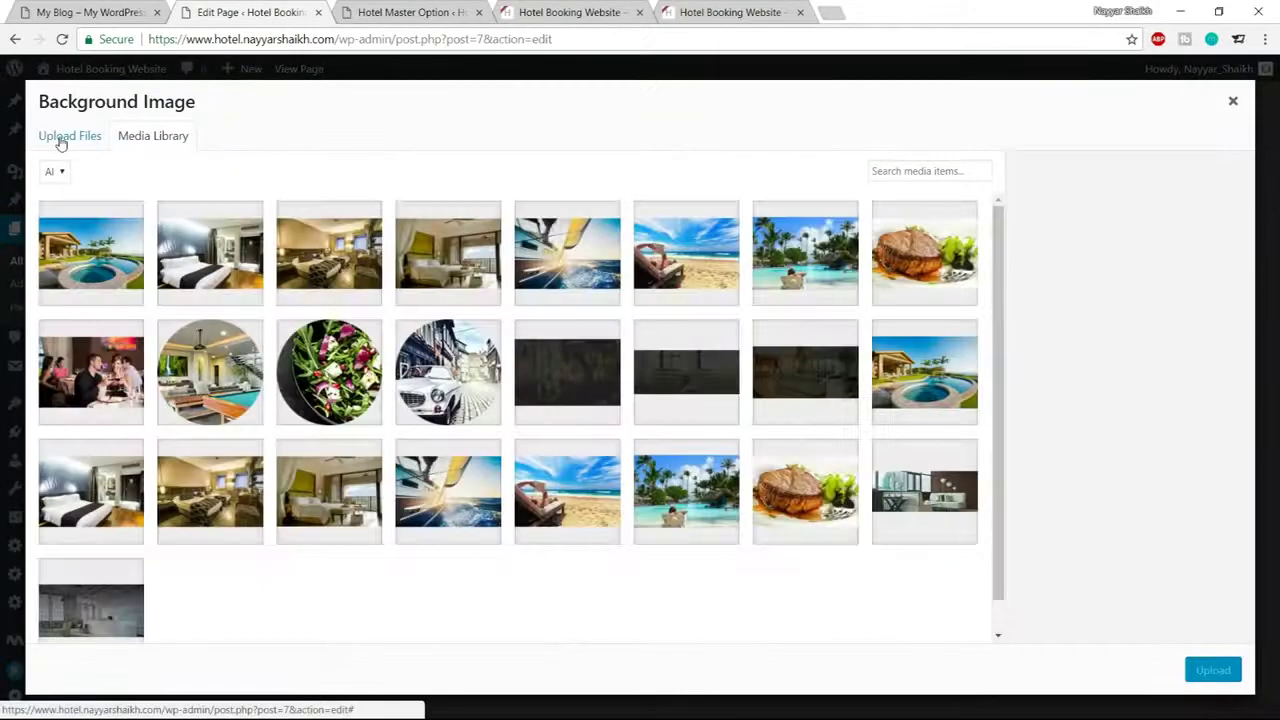
click(62, 140)
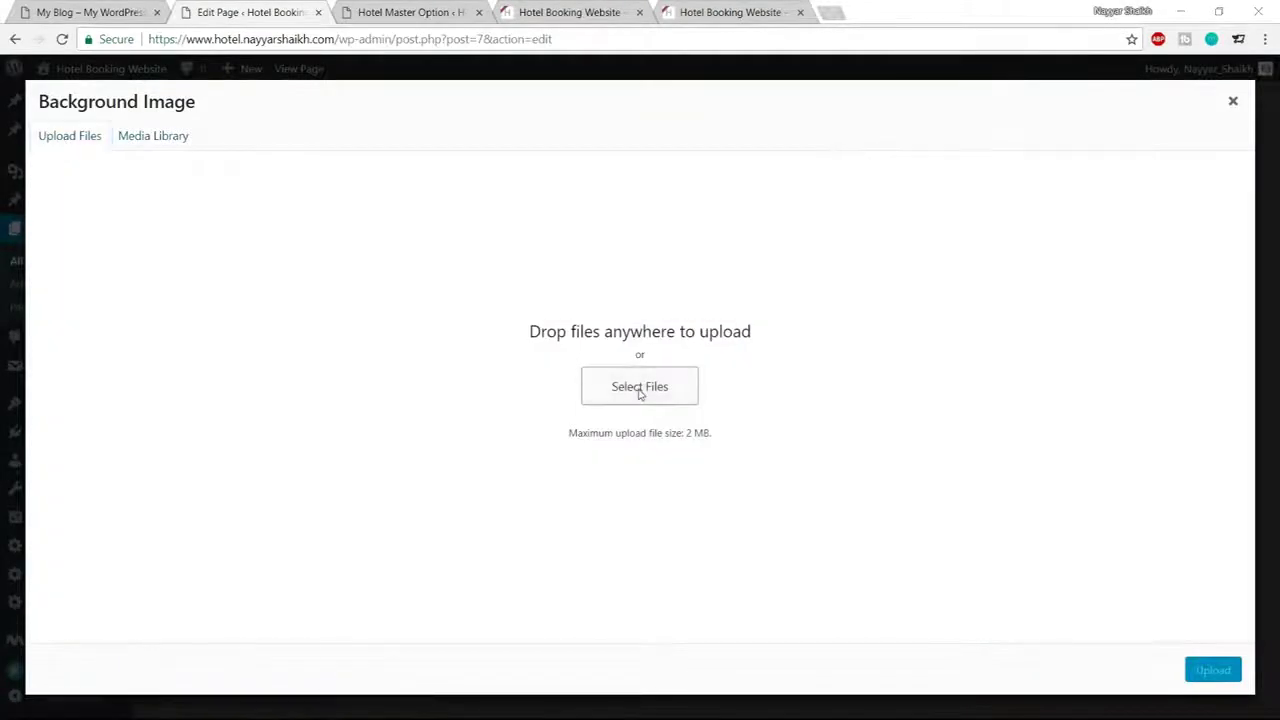
click(640, 394)
scroll(450, 286, down, 2)
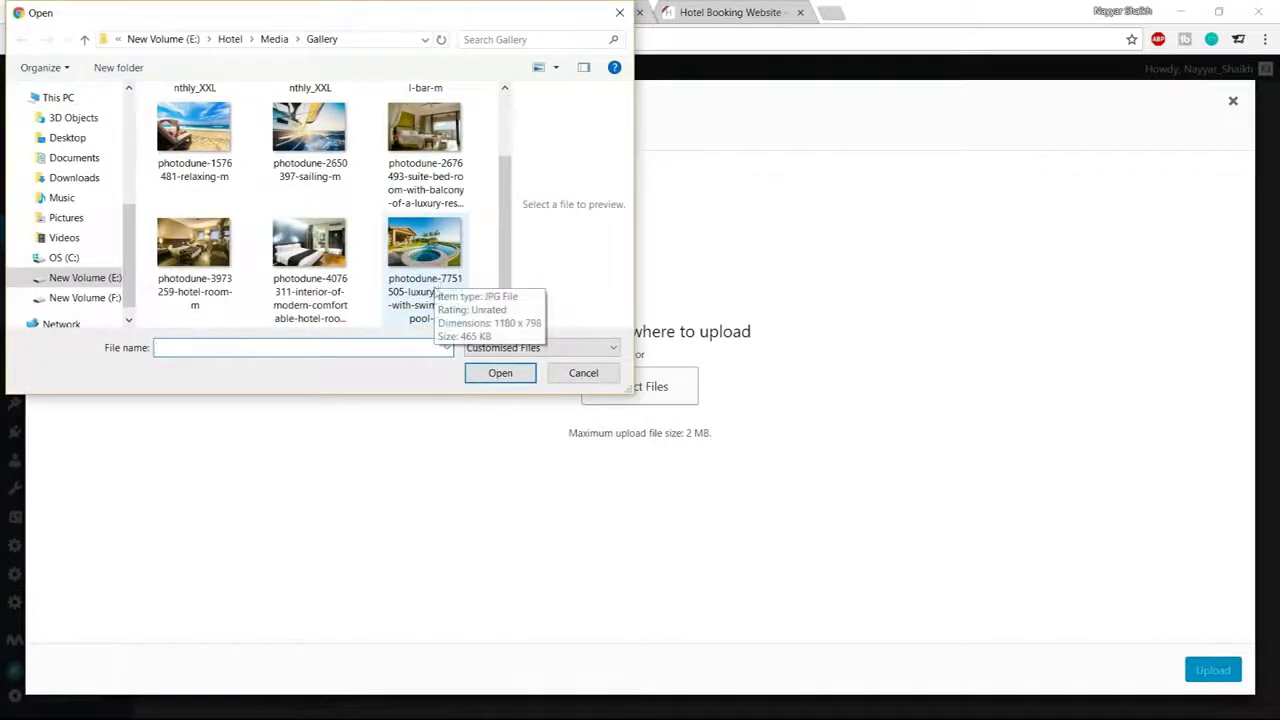
scroll(435, 285, up, 2)
click(274, 39)
scroll(460, 245, down, 10)
scroll(460, 245, down, 5)
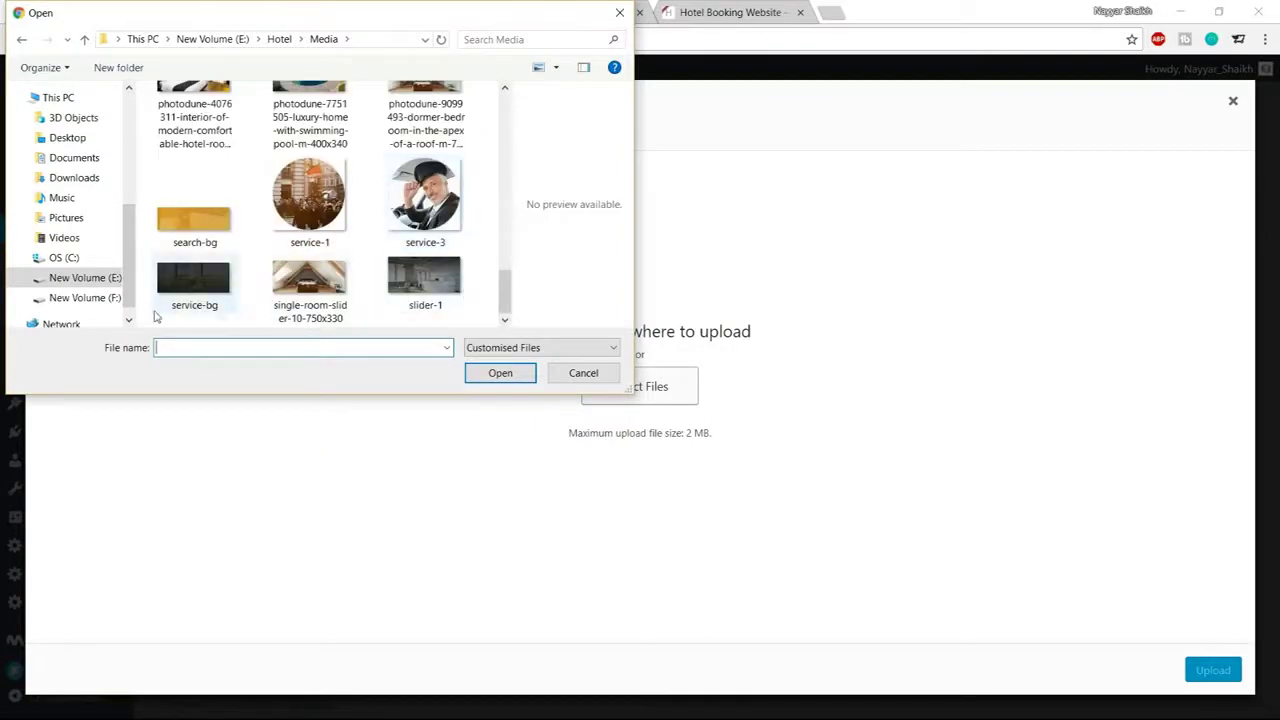
click(201, 302)
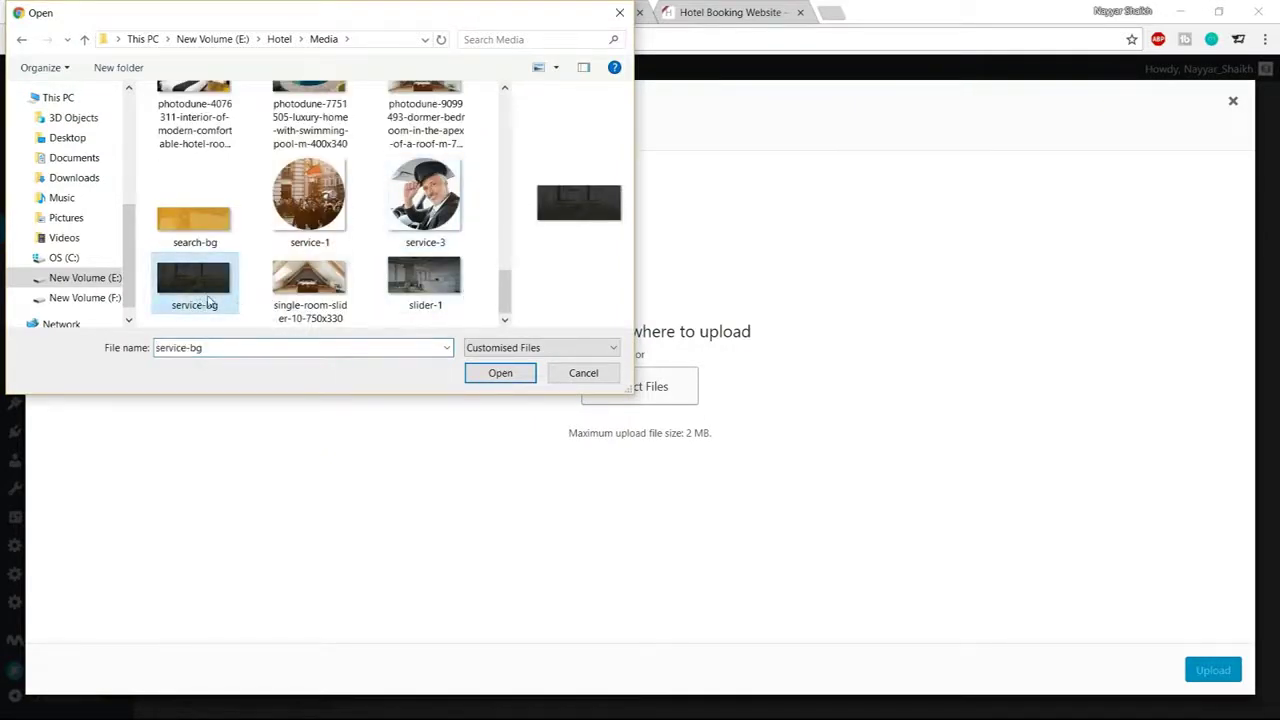
click(500, 372)
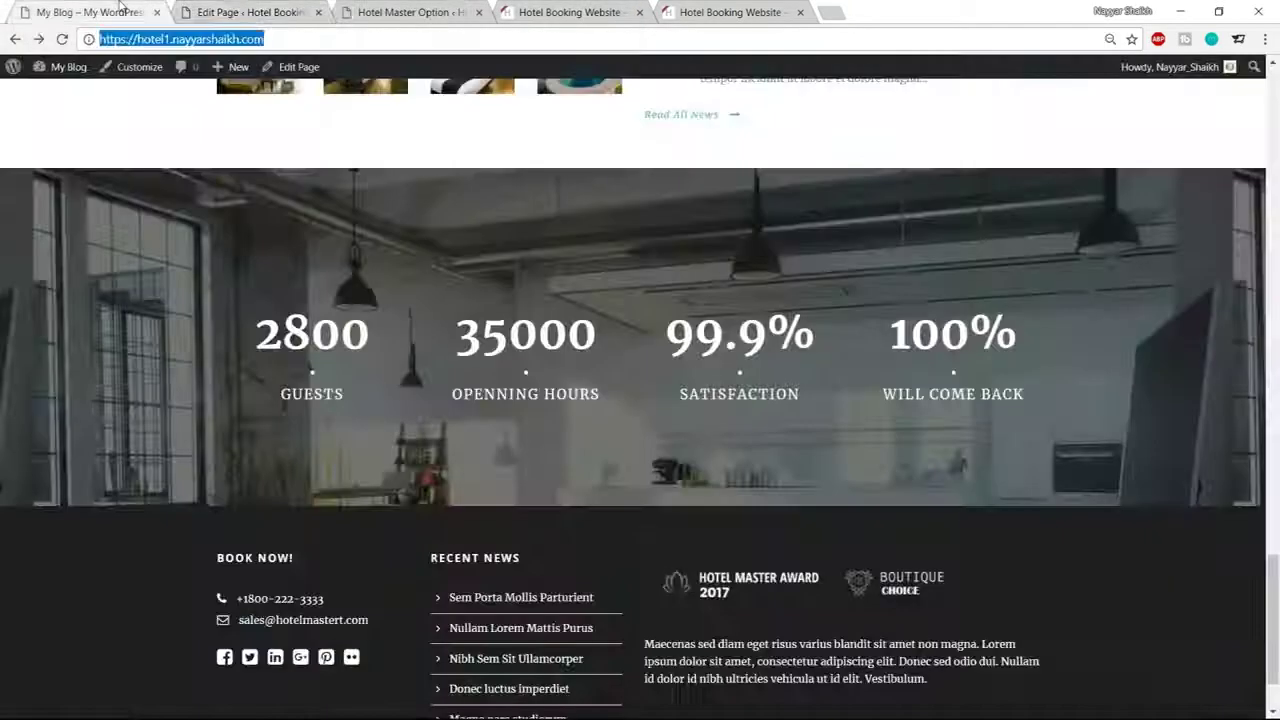
click(195, 10)
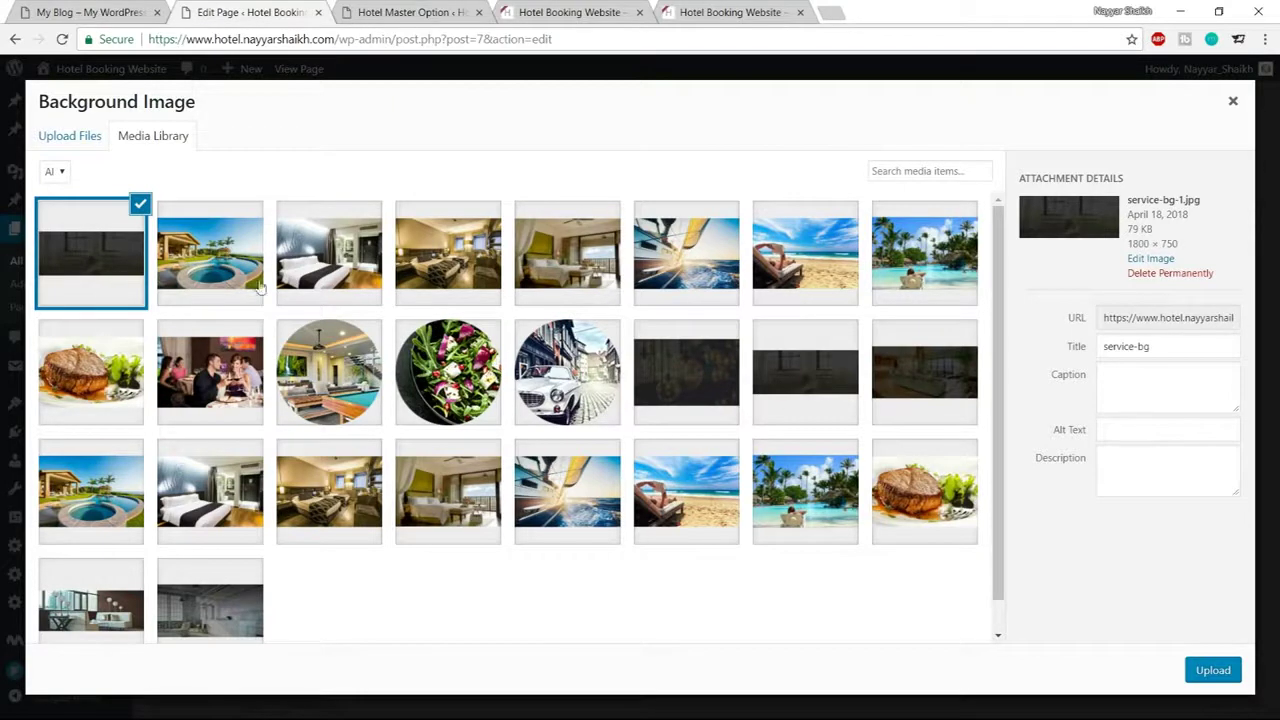
click(1203, 678)
Set the parallax wrapper's padding to 190px top and 120px bottom and save
scroll(656, 431, down, 3)
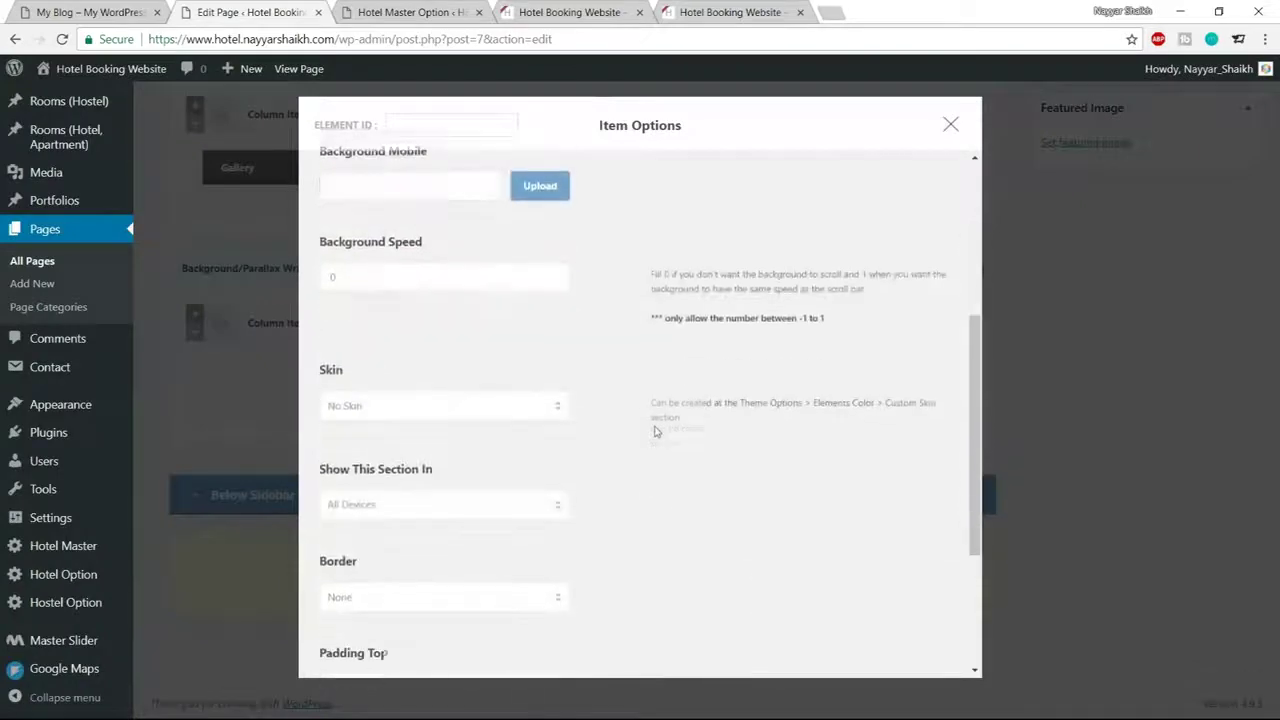
scroll(651, 402, up, 1)
scroll(651, 402, down, 4)
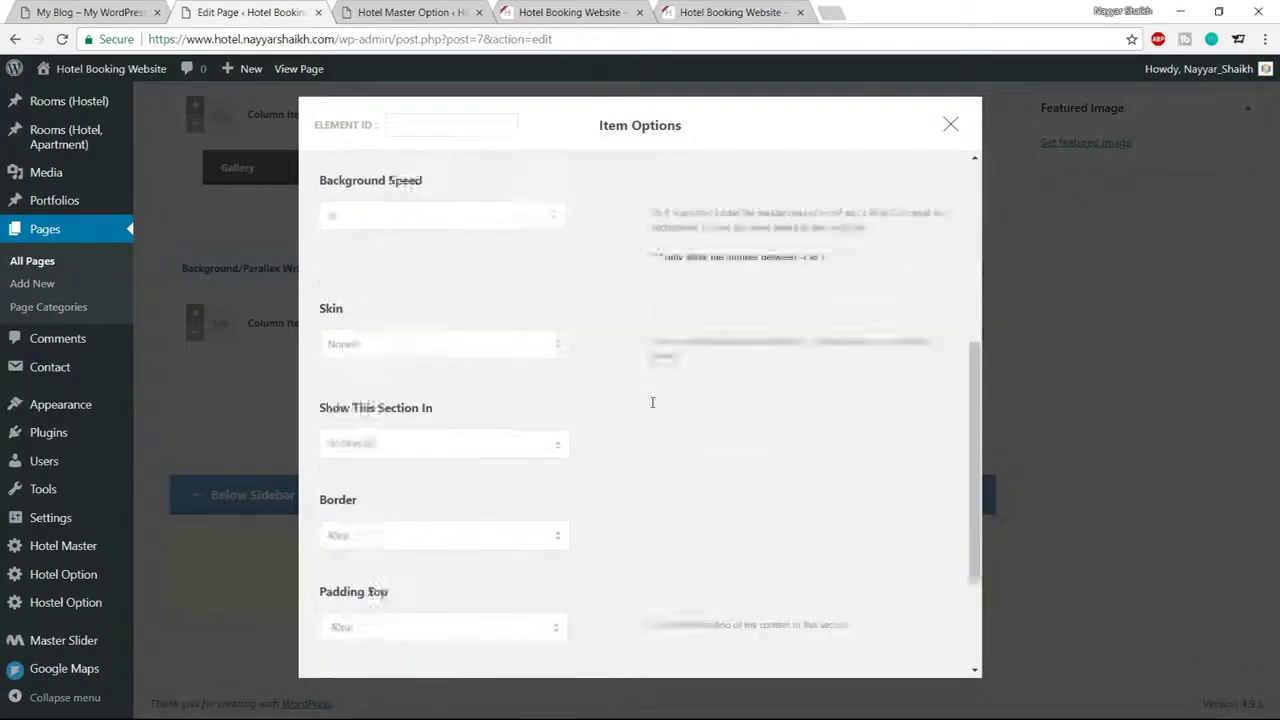
drag(331, 450, 341, 449)
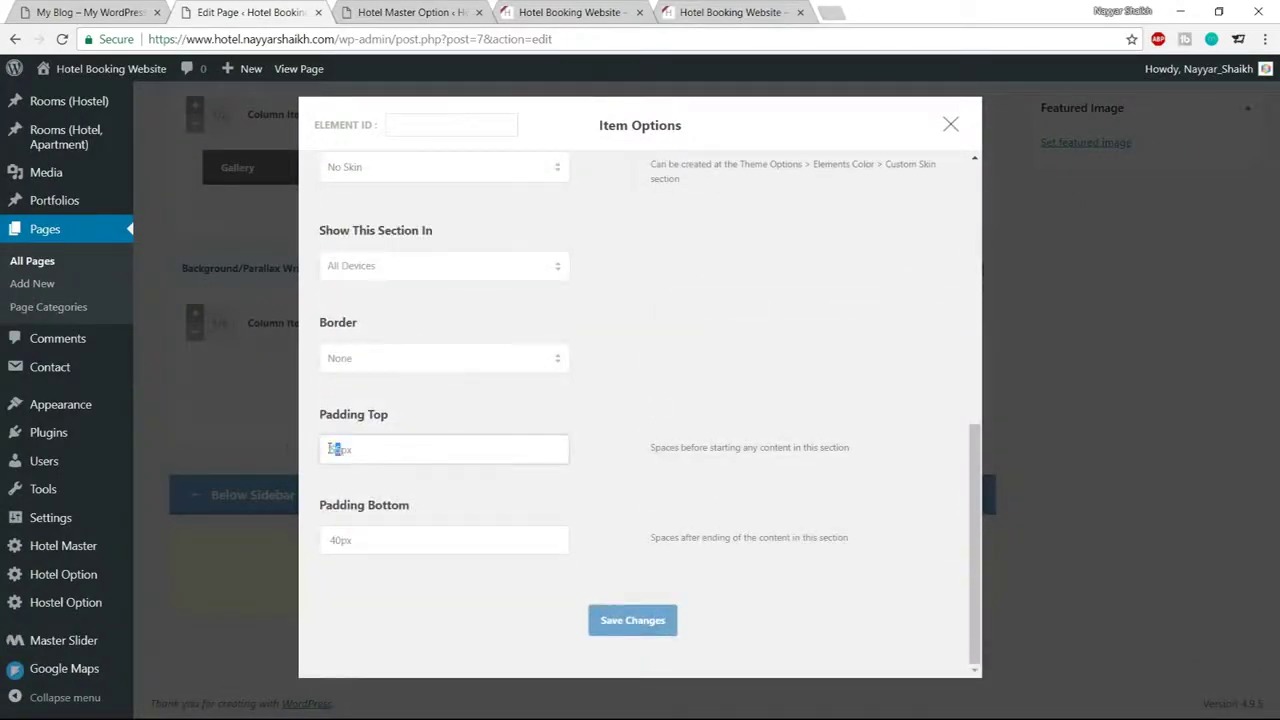
text(190)
drag(340, 541, 318, 543)
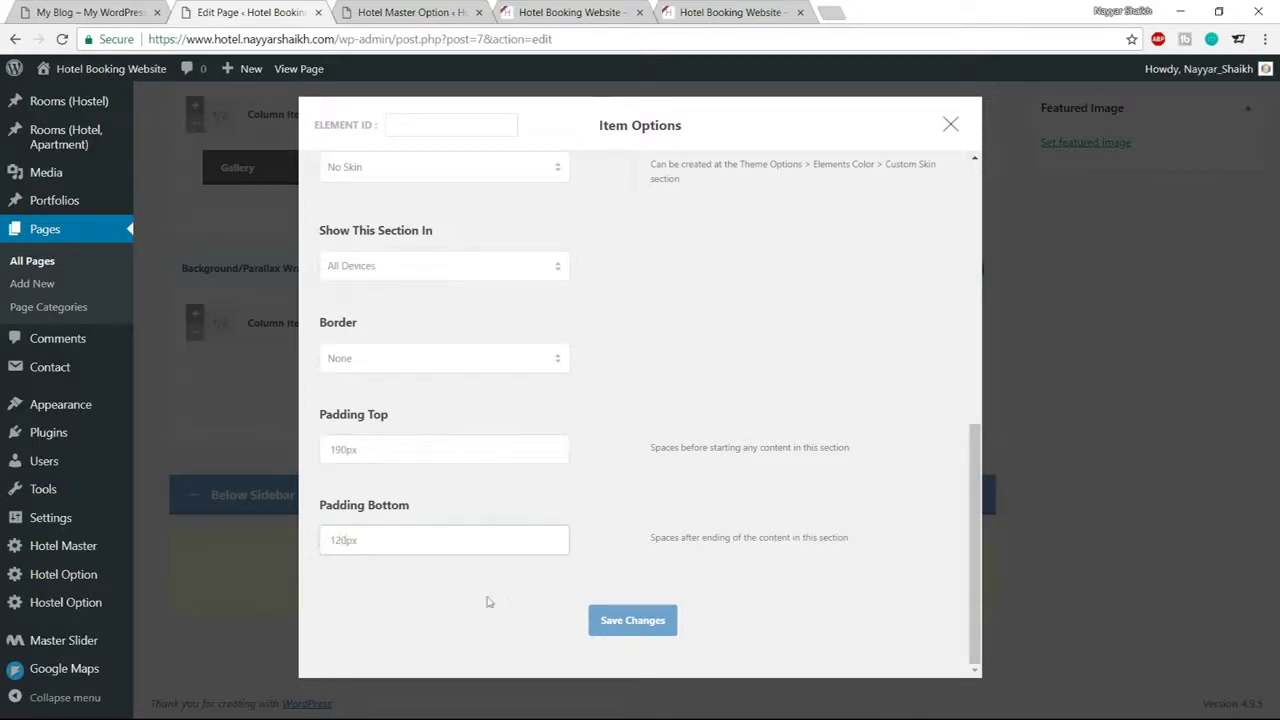
click(612, 626)
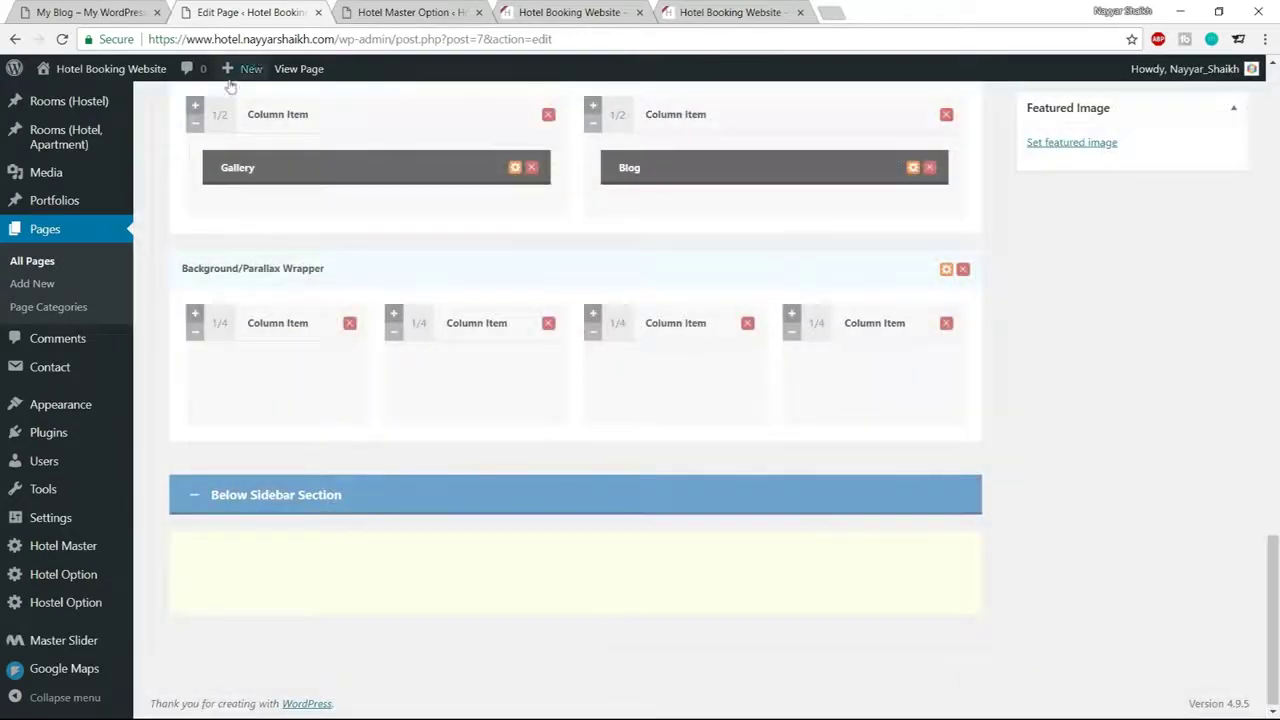
Look at the reference site's 2800 counter, then return to the Home page builder
click(90, 12)
drag(254, 330, 381, 386)
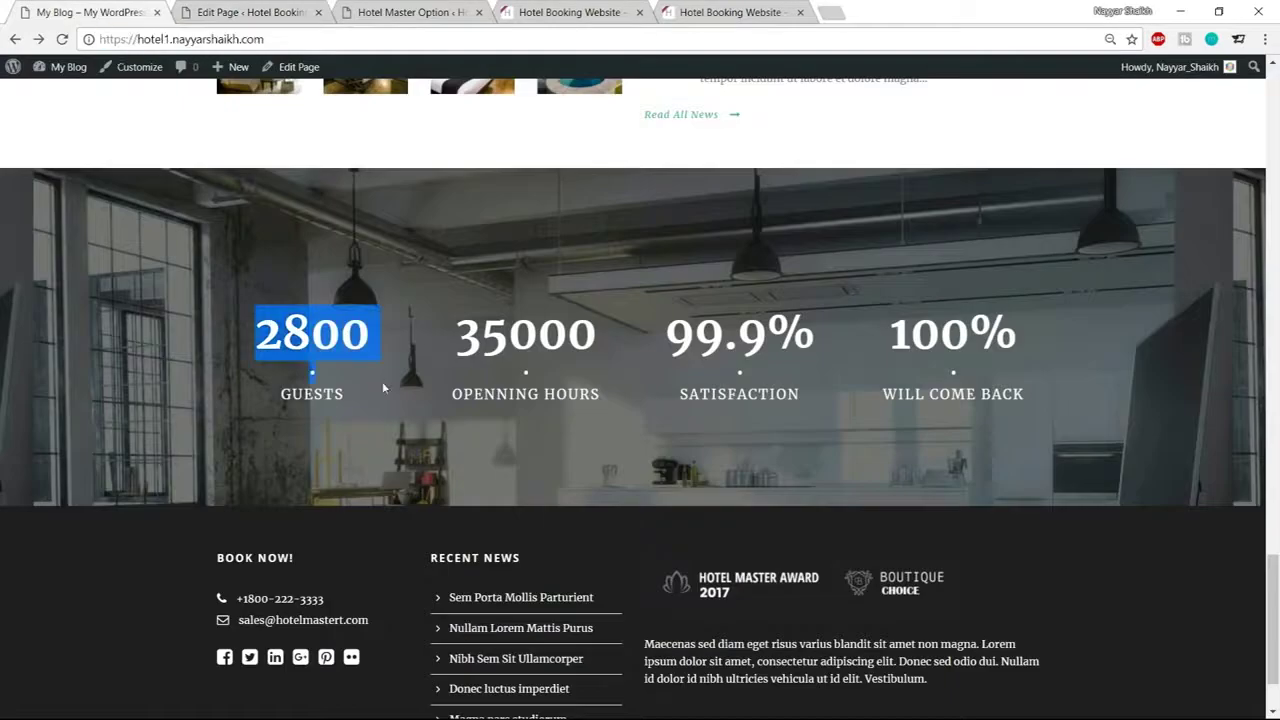
click(371, 391)
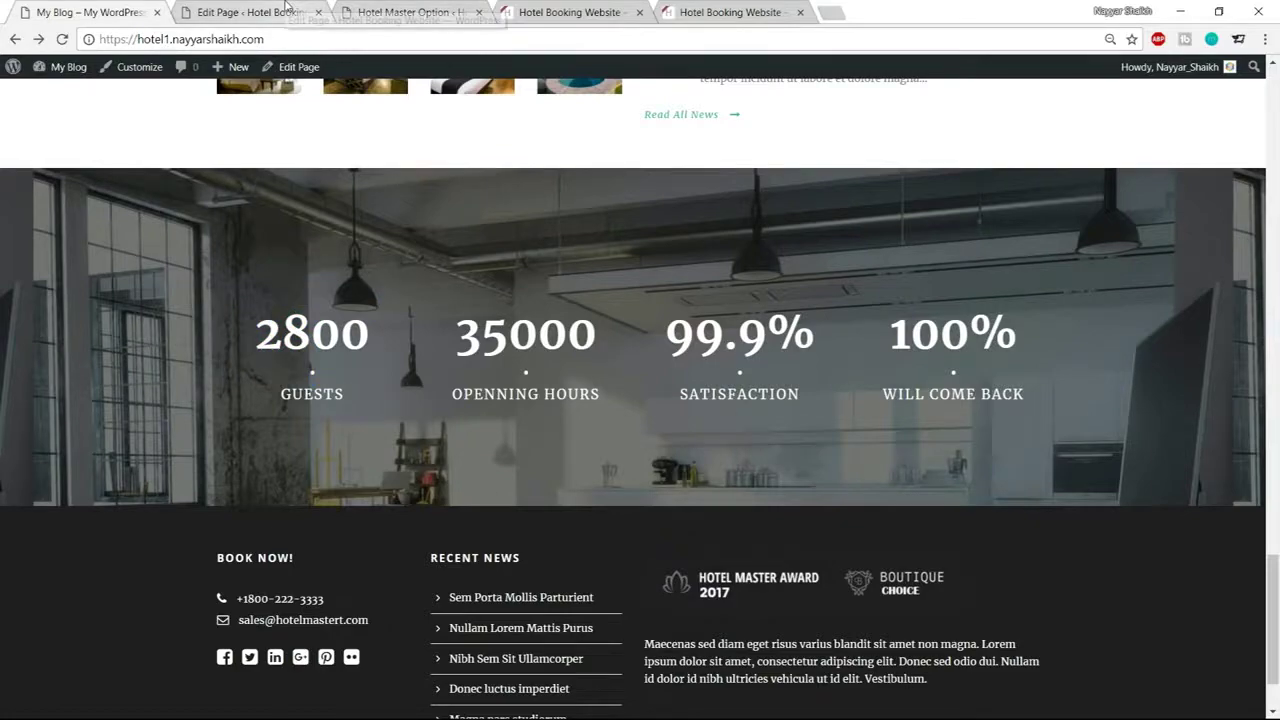
click(308, 14)
click(378, 12)
click(250, 12)
scroll(554, 345, up, 6)
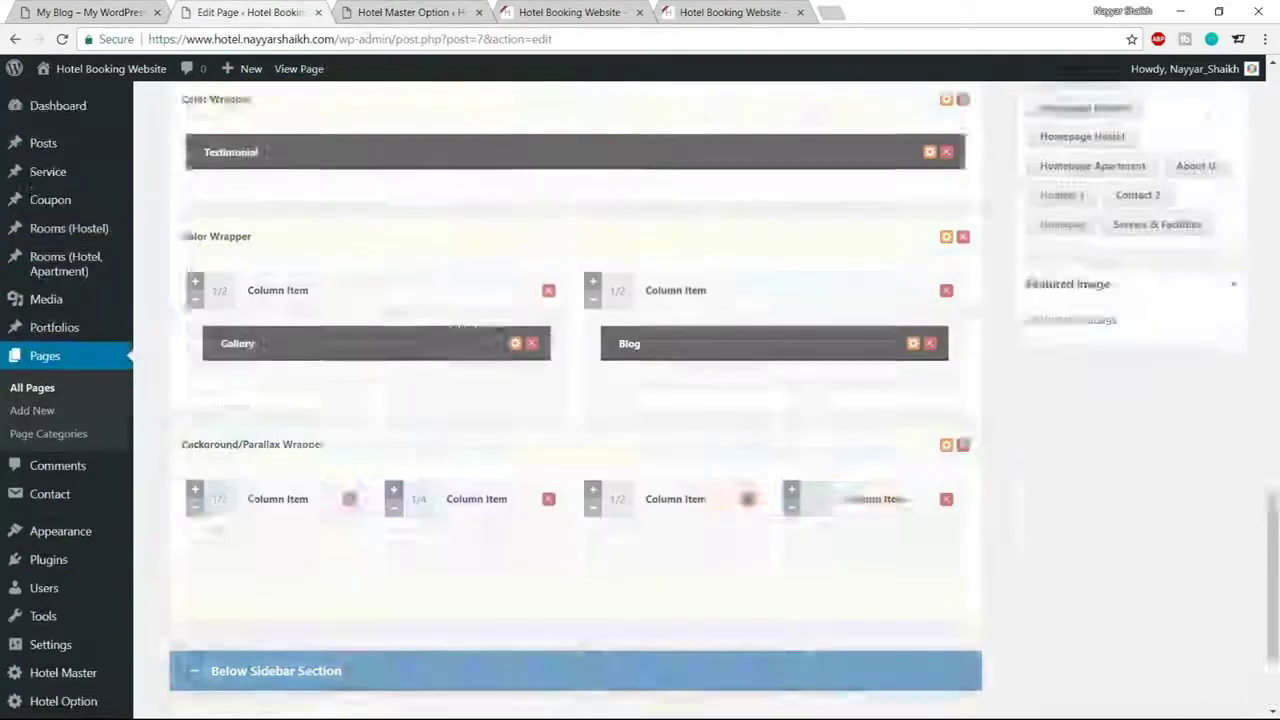
scroll(554, 345, up, 5)
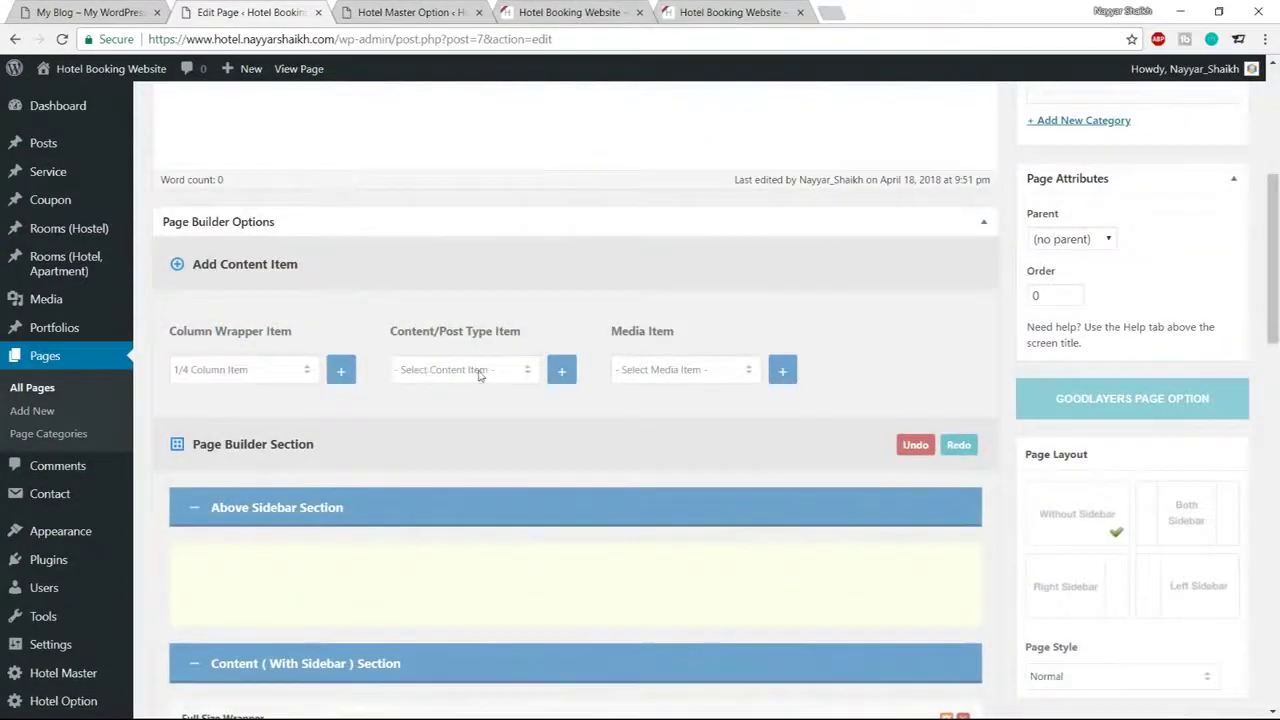
Add a Skill Item from the Content/Post Type Item list
click(479, 371)
scroll(480, 490, down, 5)
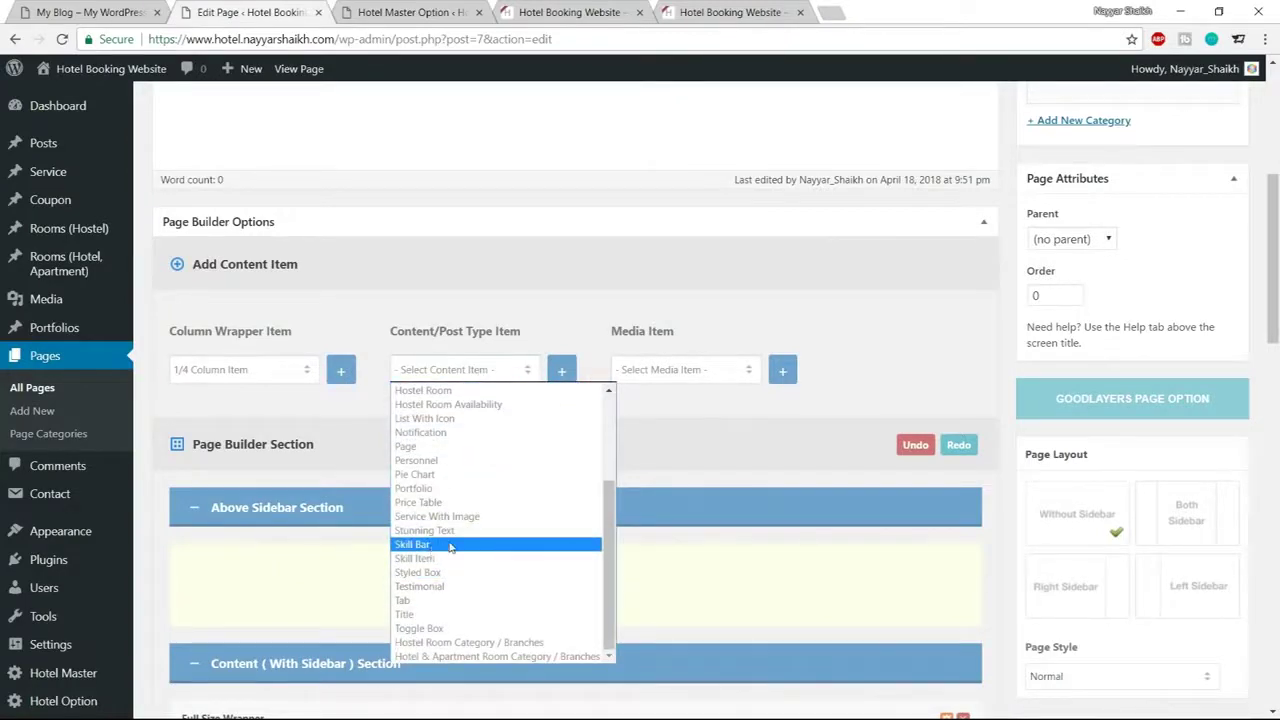
click(443, 545)
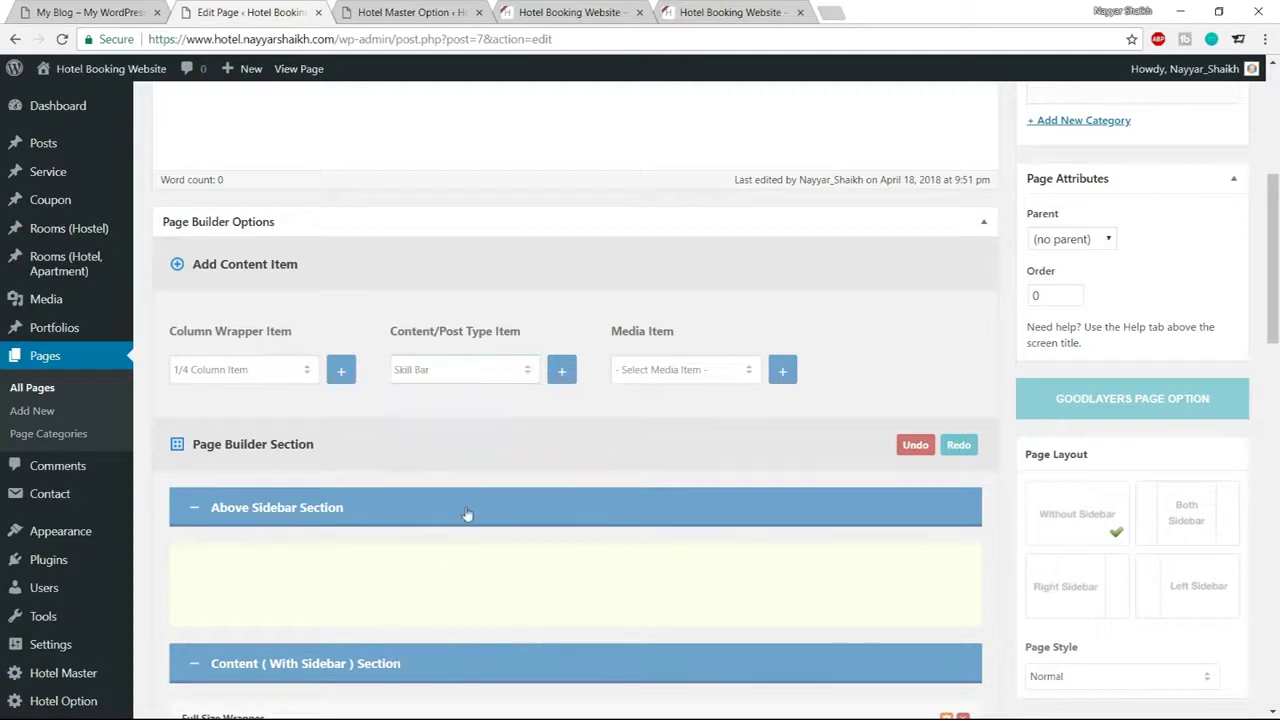
click(463, 370)
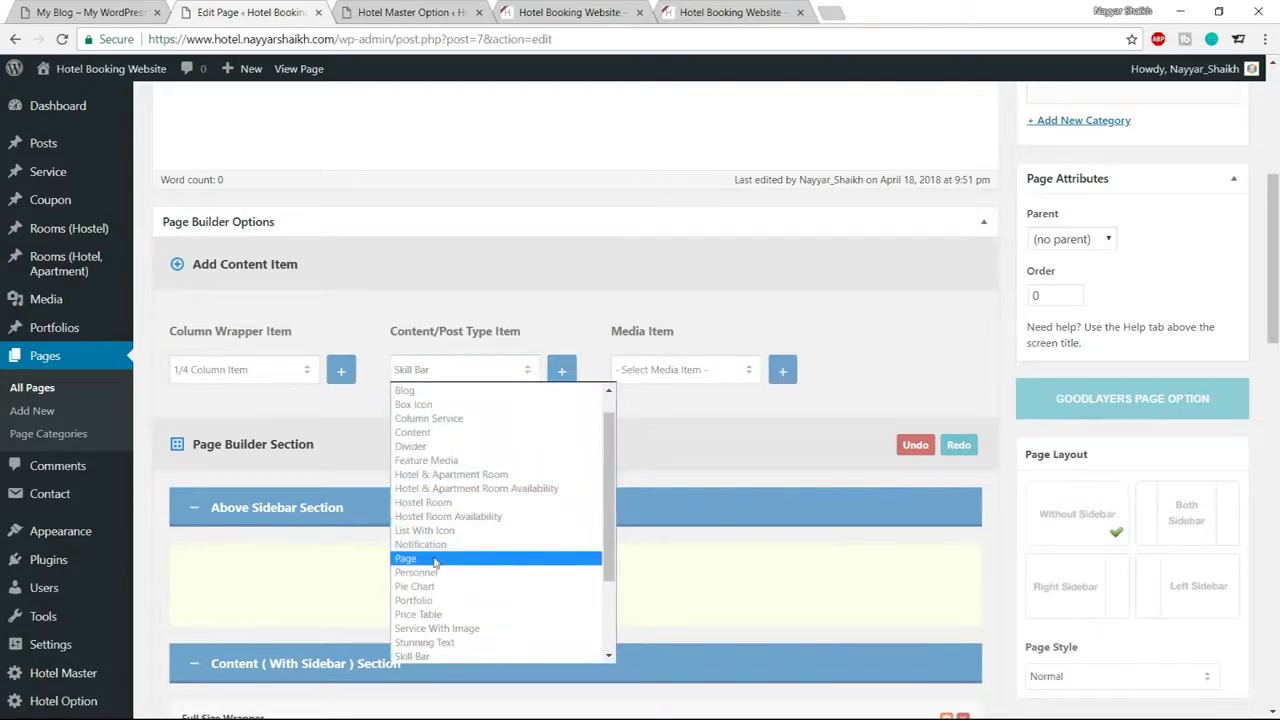
scroll(433, 593, down, 3)
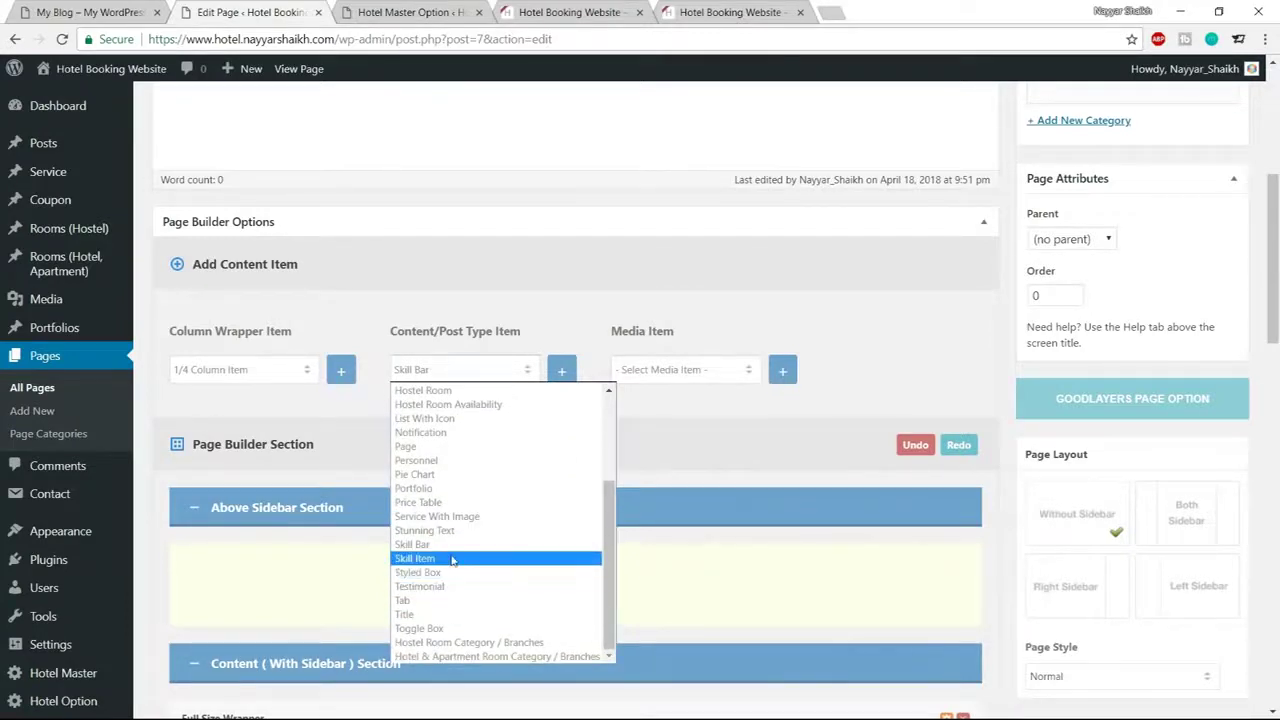
click(451, 558)
click(561, 371)
Move the Skill Item into the wrapper's first 1/4 column and open its options
scroll(567, 536, down, 15)
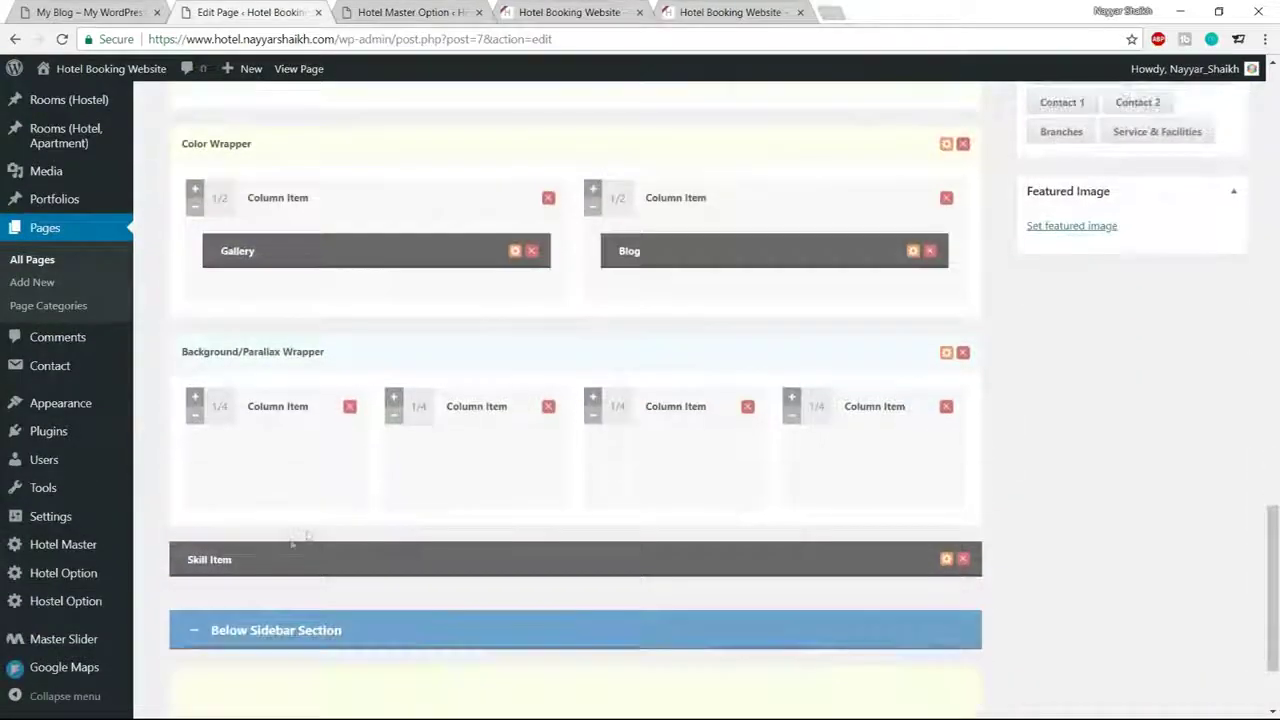
click(225, 559)
drag(341, 560, 328, 464)
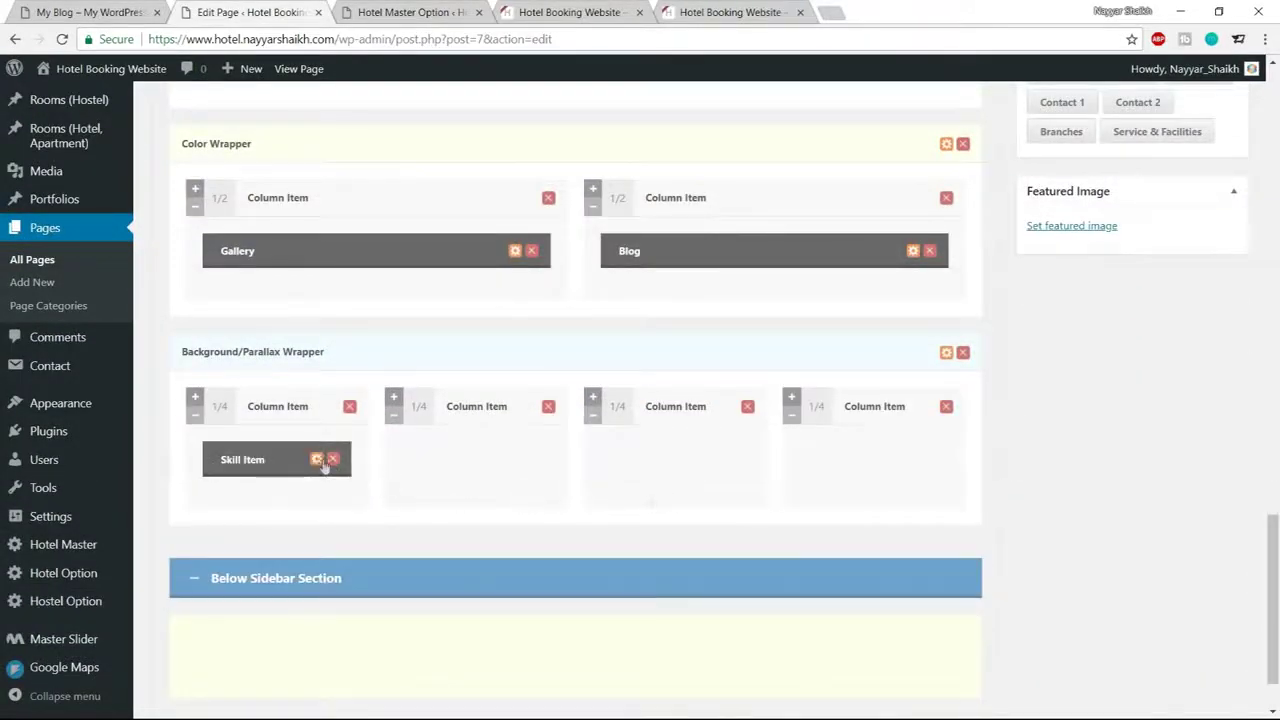
click(318, 460)
Keep the Normal style and set the Skill Item title to 2800, copied from the demo homepage
click(452, 232)
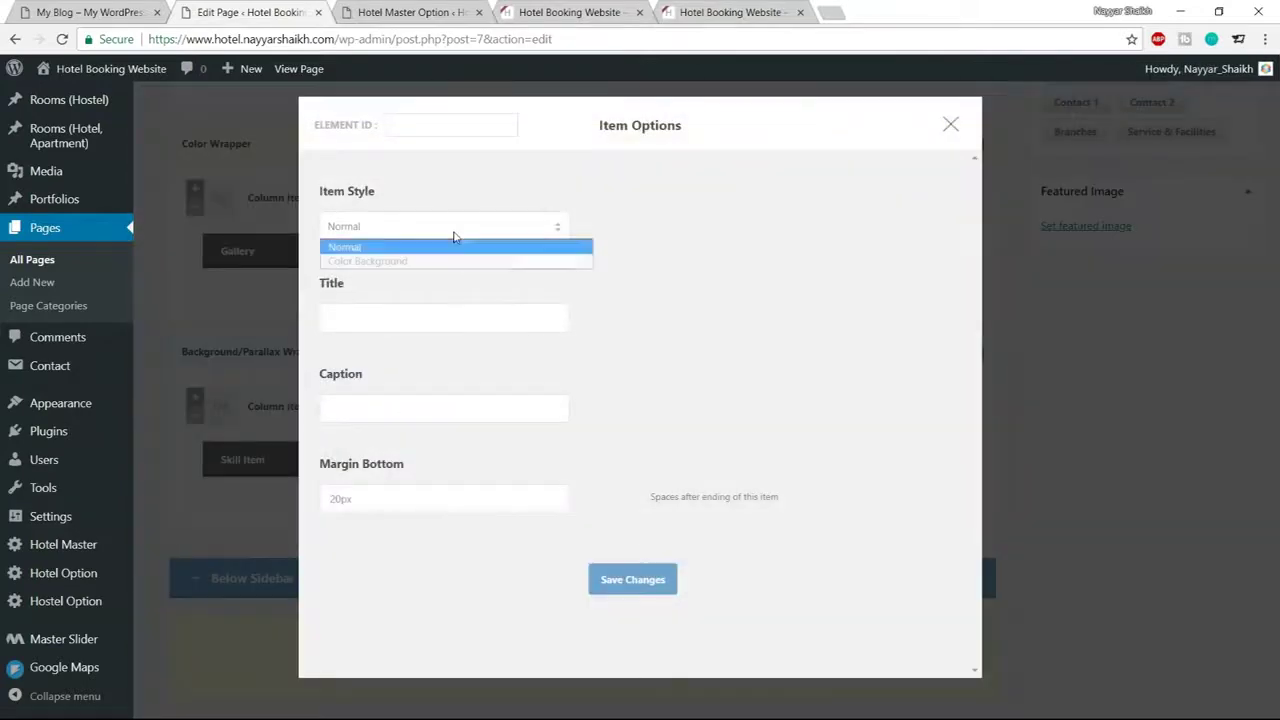
click(453, 236)
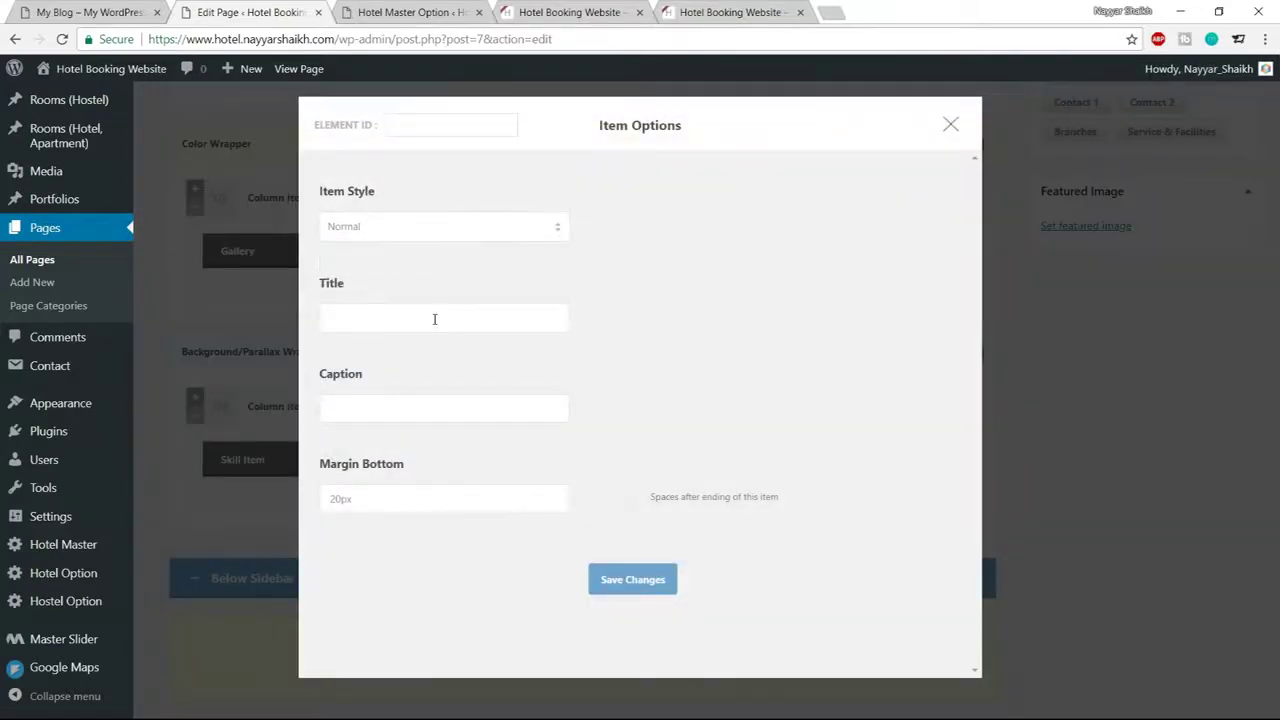
click(434, 319)
click(110, 12)
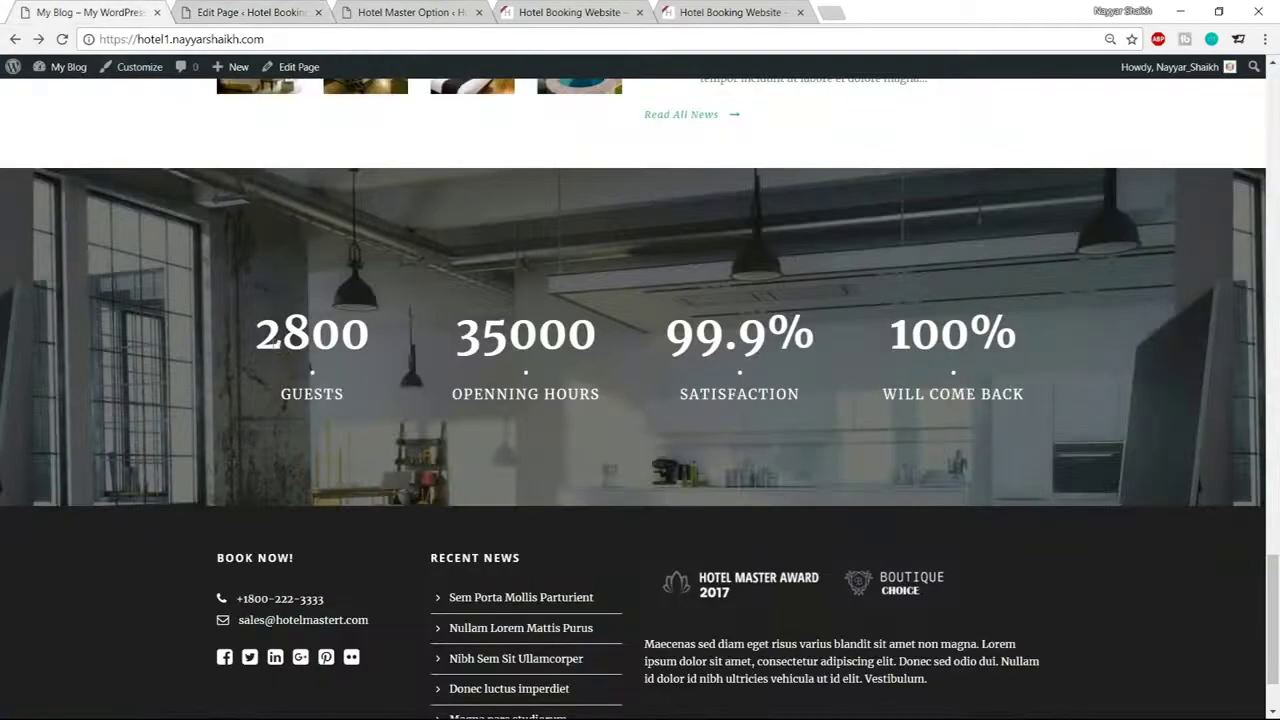
double_click(262, 336)
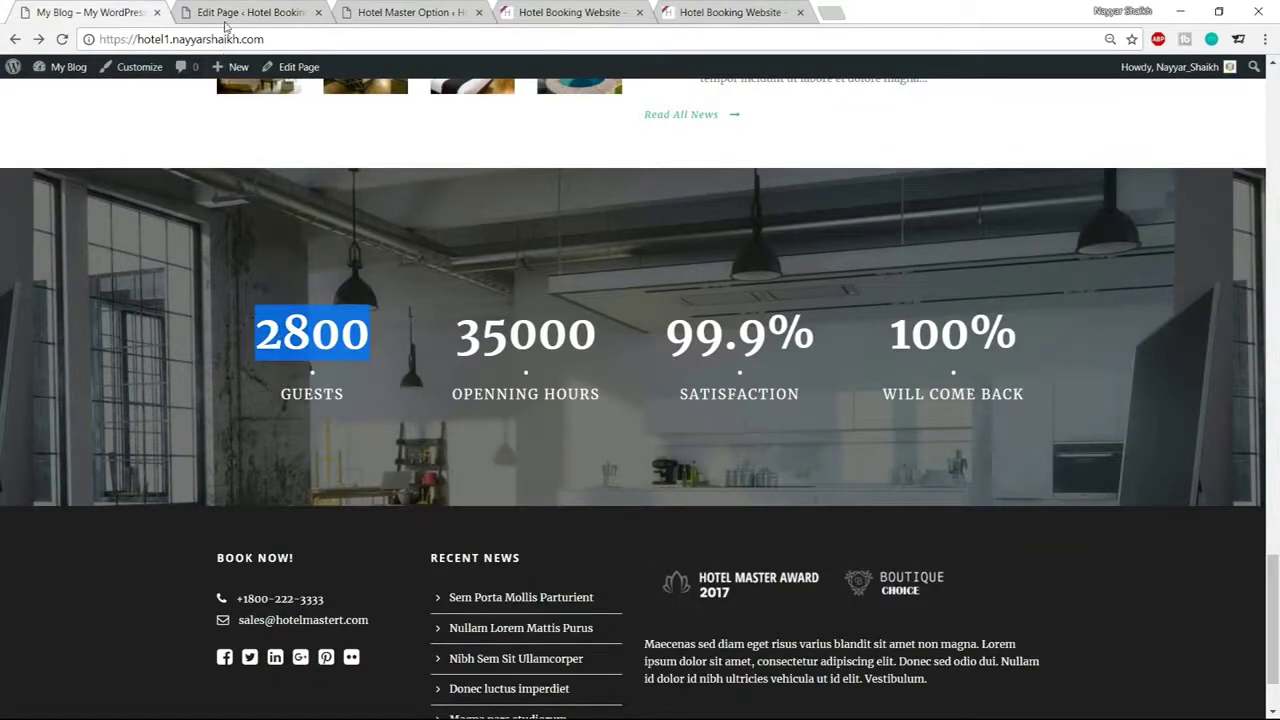
key(ctrl+c)
click(230, 14)
key(ctrl+v)
Set the caption to GUESTS from the demo page and save the Skill Item
click(390, 408)
click(95, 12)
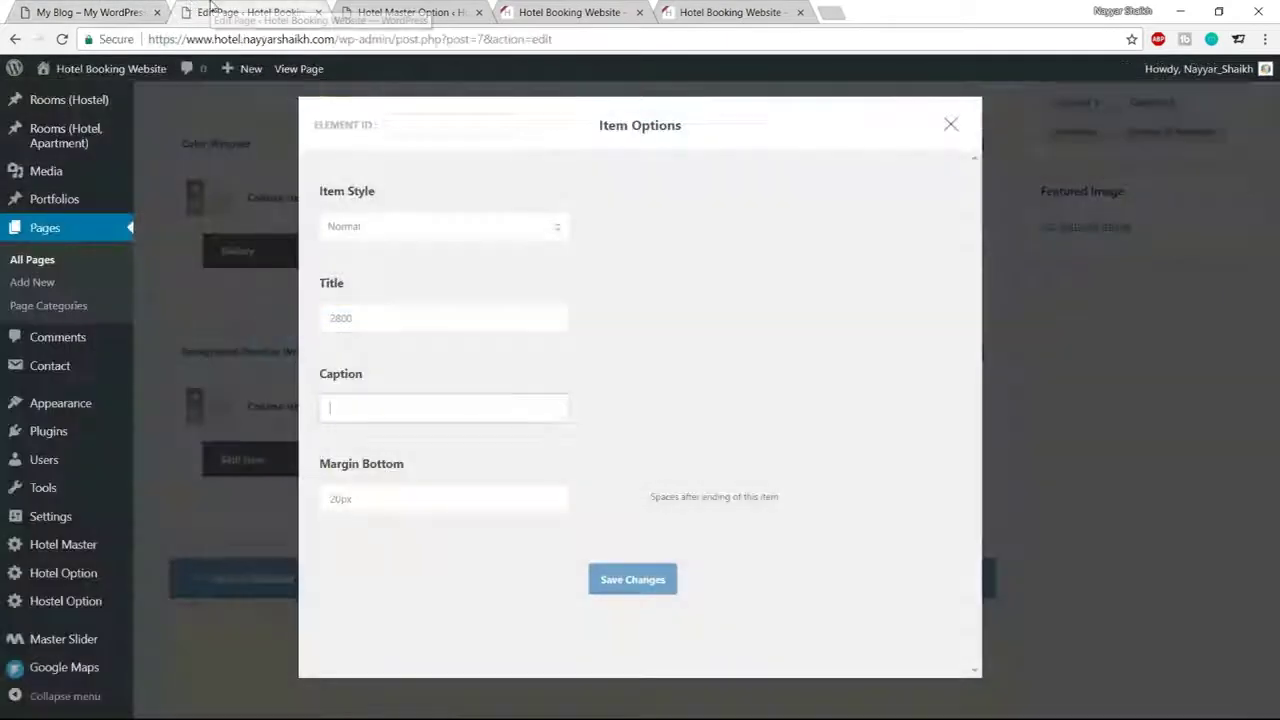
key(ctrl+Tab)
key(ctrl+shift+Tab)
drag(393, 387, 269, 392)
key(ctrl+c)
click(300, 12)
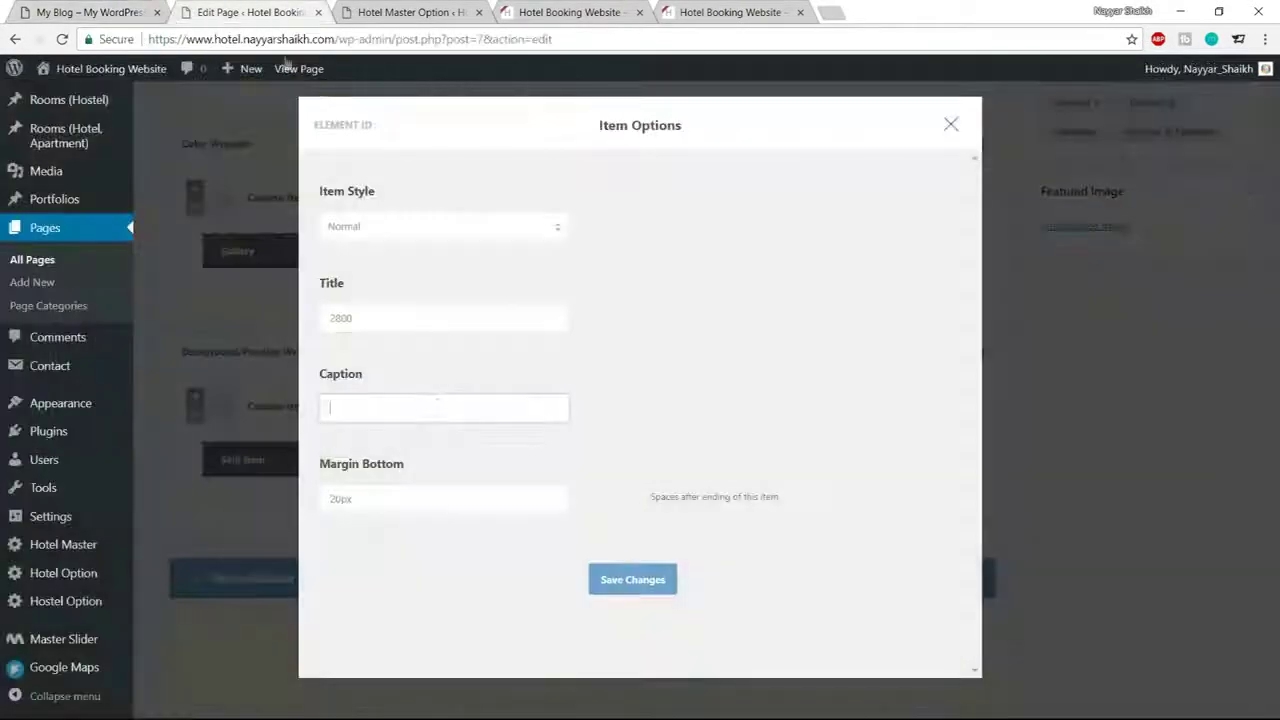
key(ctrl+v)
click(652, 584)
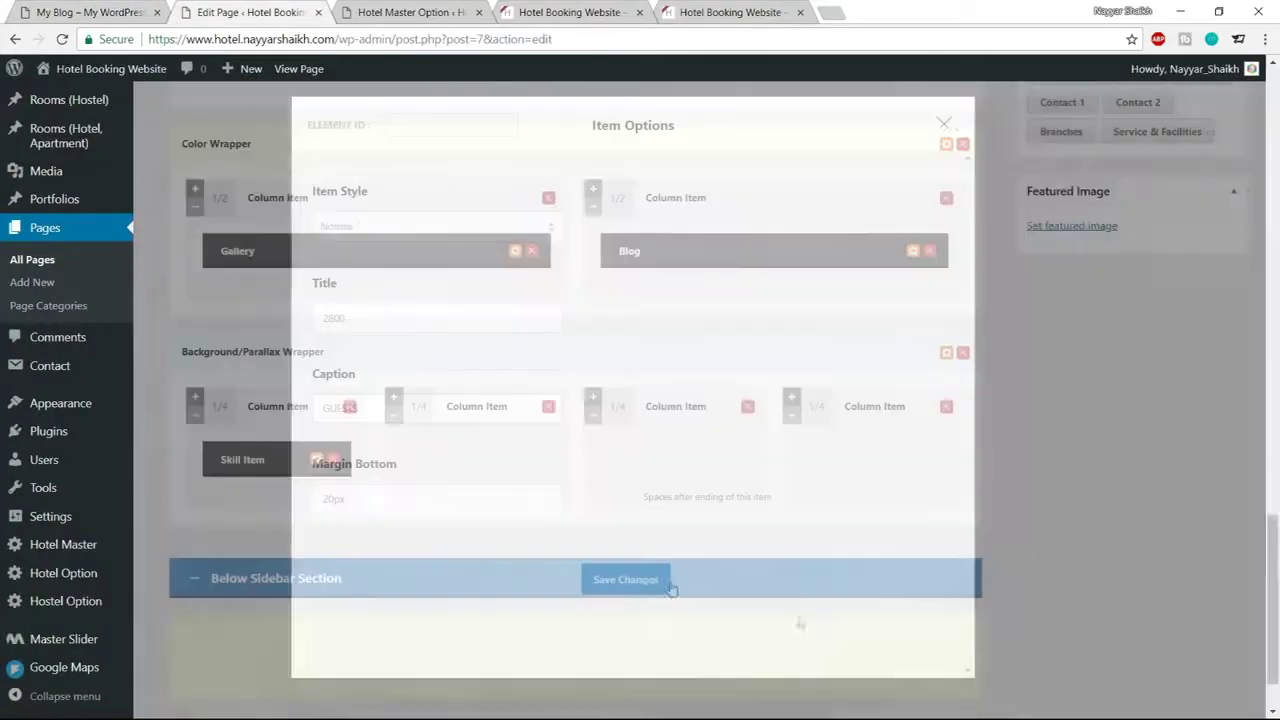
Review the demo homepage's testimonial section, then return to the page builder
scroll(823, 623, up, 5)
scroll(826, 626, down, 6)
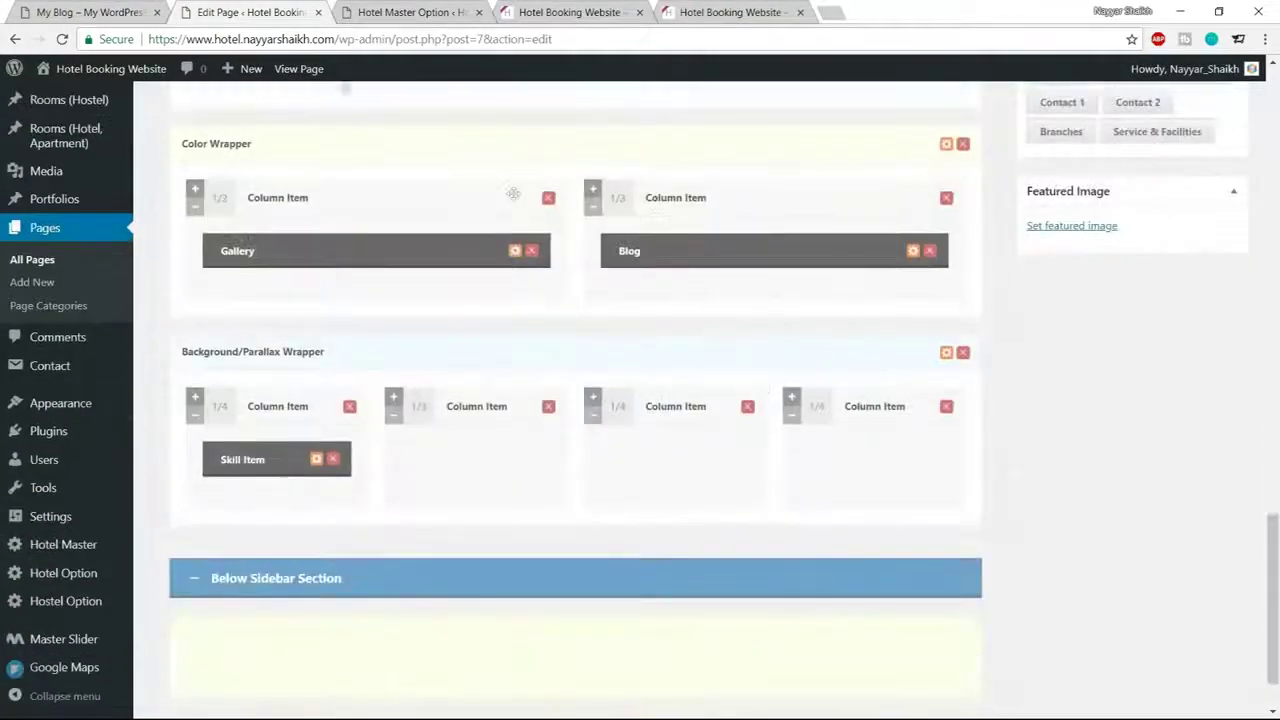
click(95, 12)
click(275, 346)
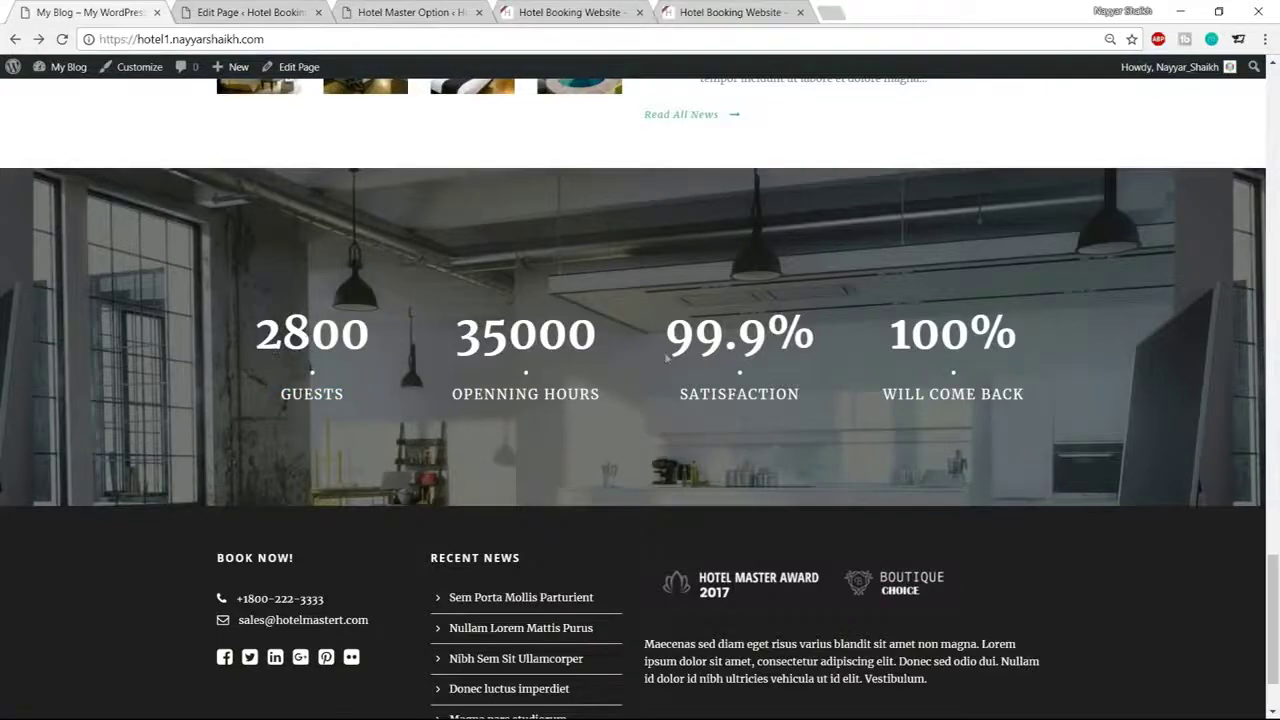
scroll(604, 460, up, 8)
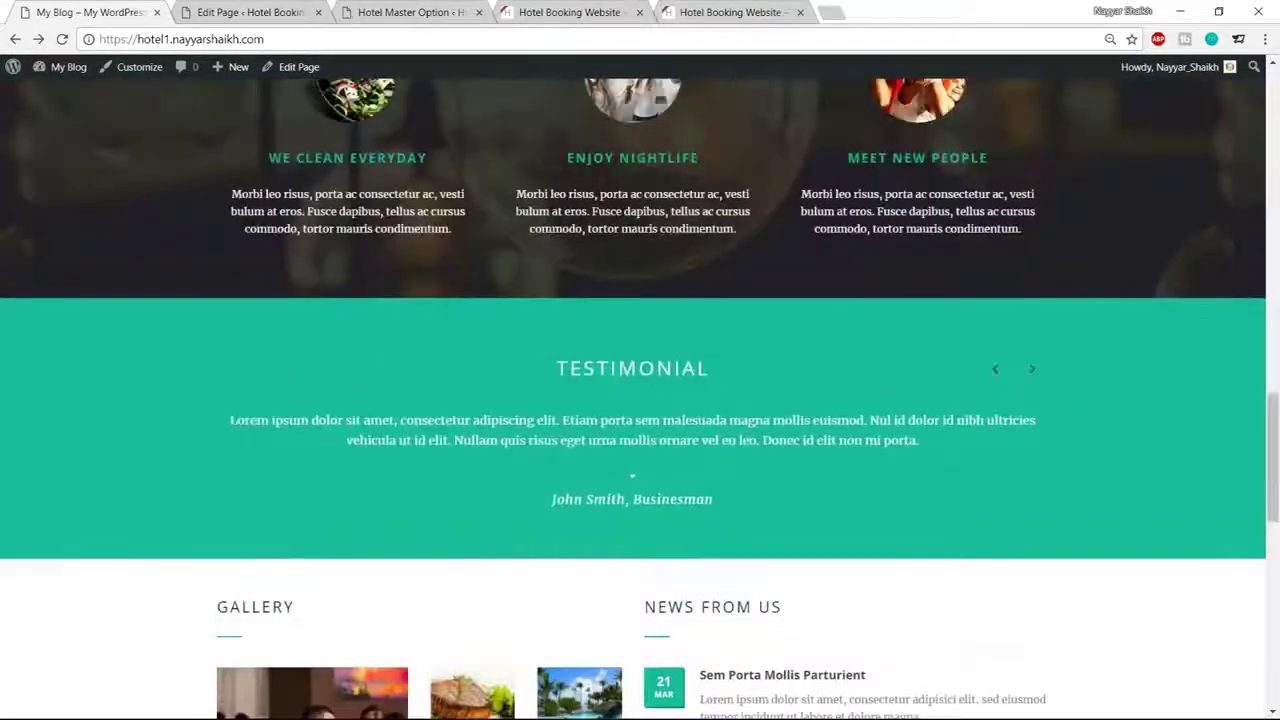
drag(552, 366, 714, 505)
click(630, 402)
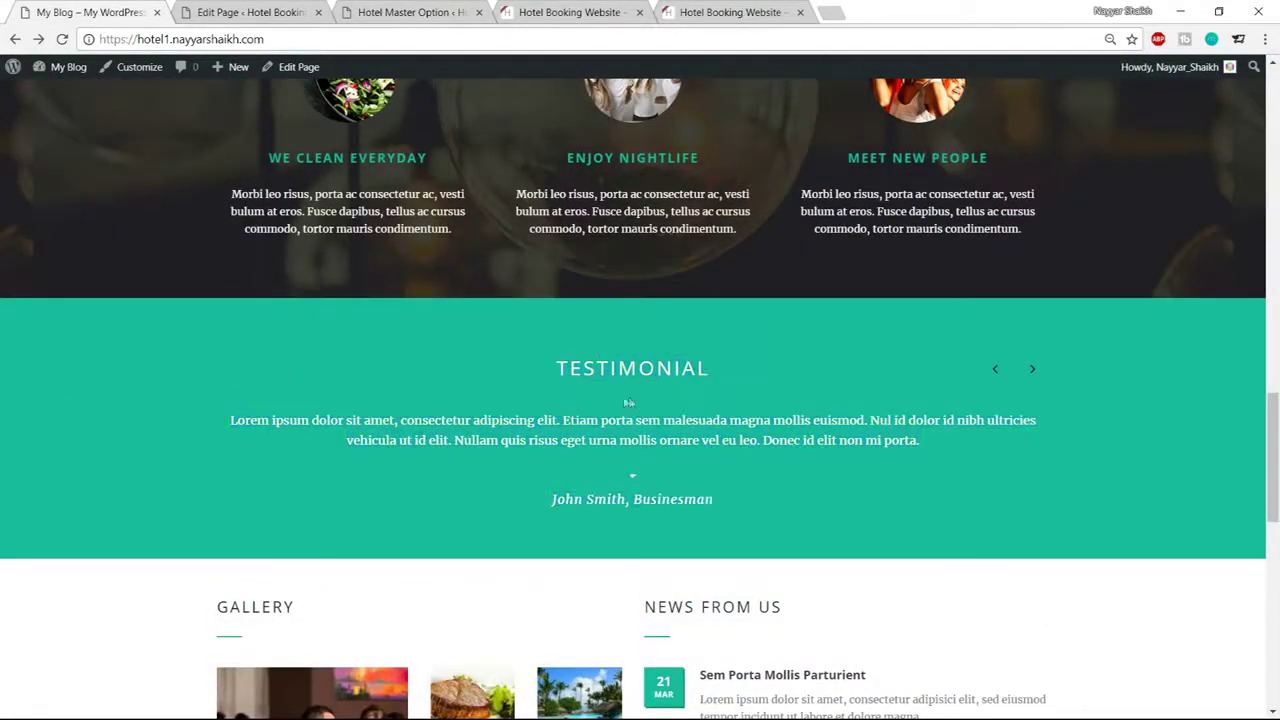
click(277, 10)
scroll(760, 320, down, 1)
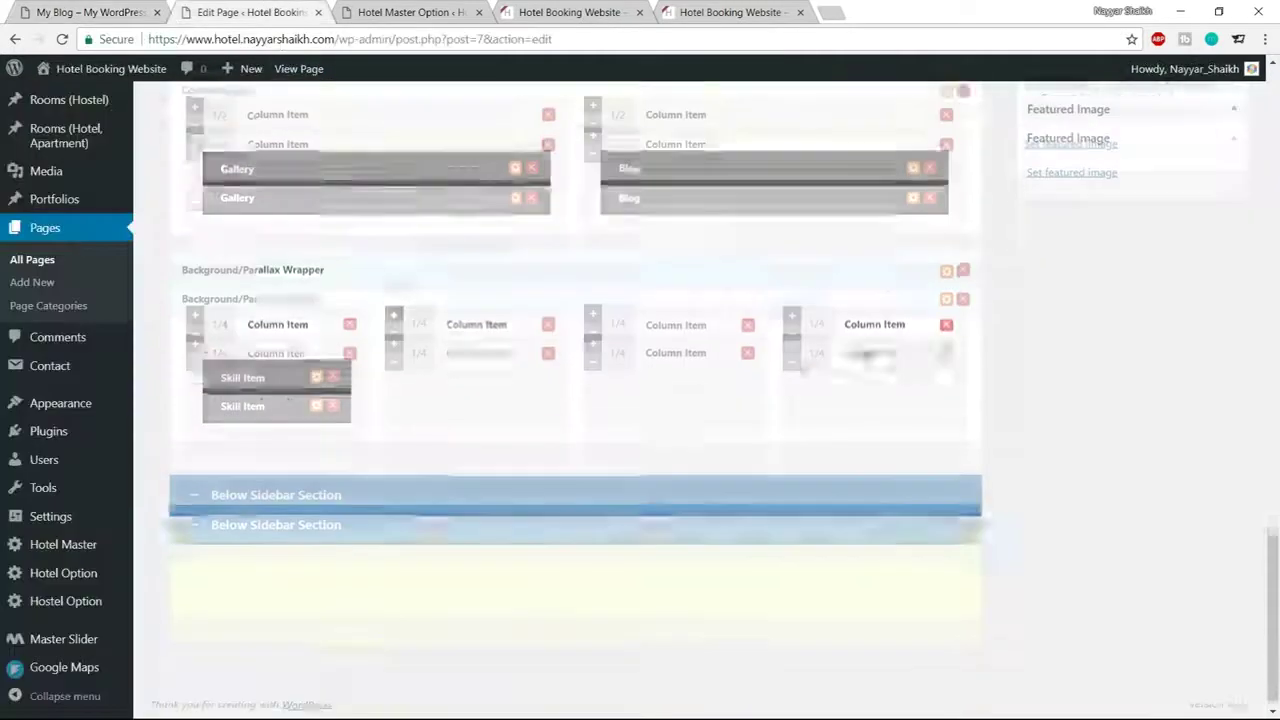
Set the parallax wrapper's Skin to Testimonial and save its settings
click(946, 271)
scroll(646, 349, down, 4)
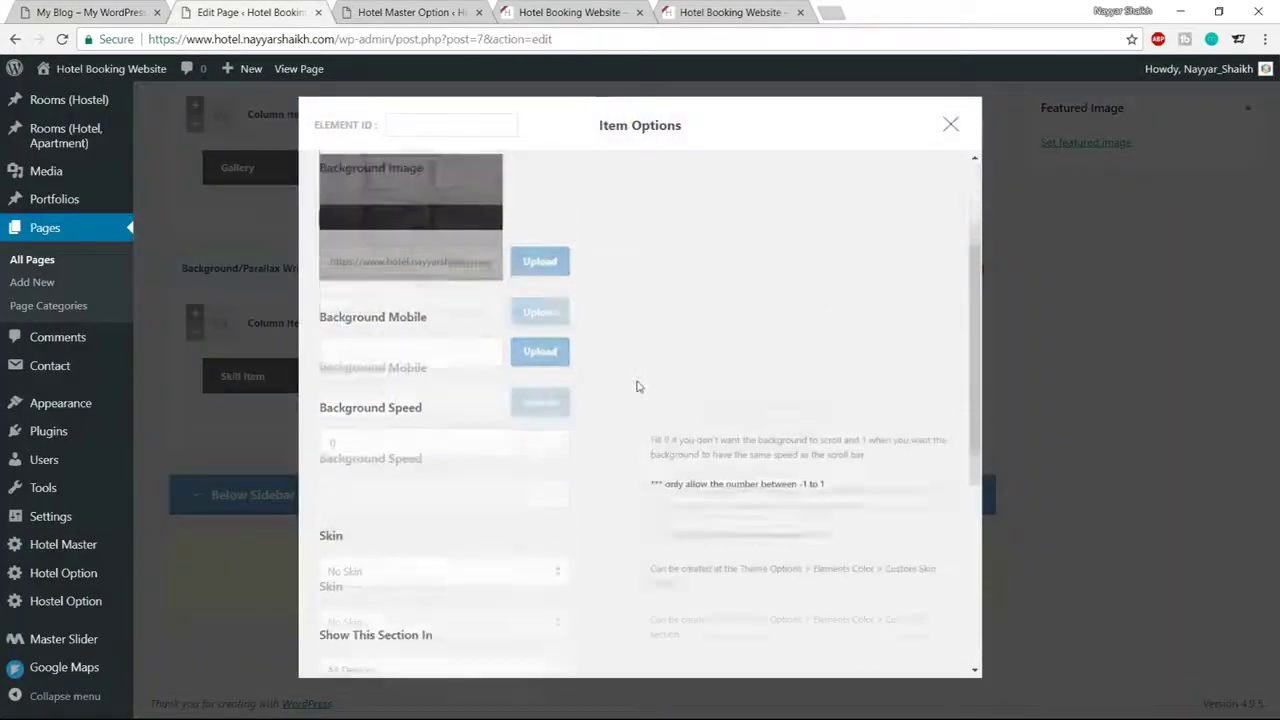
click(420, 403)
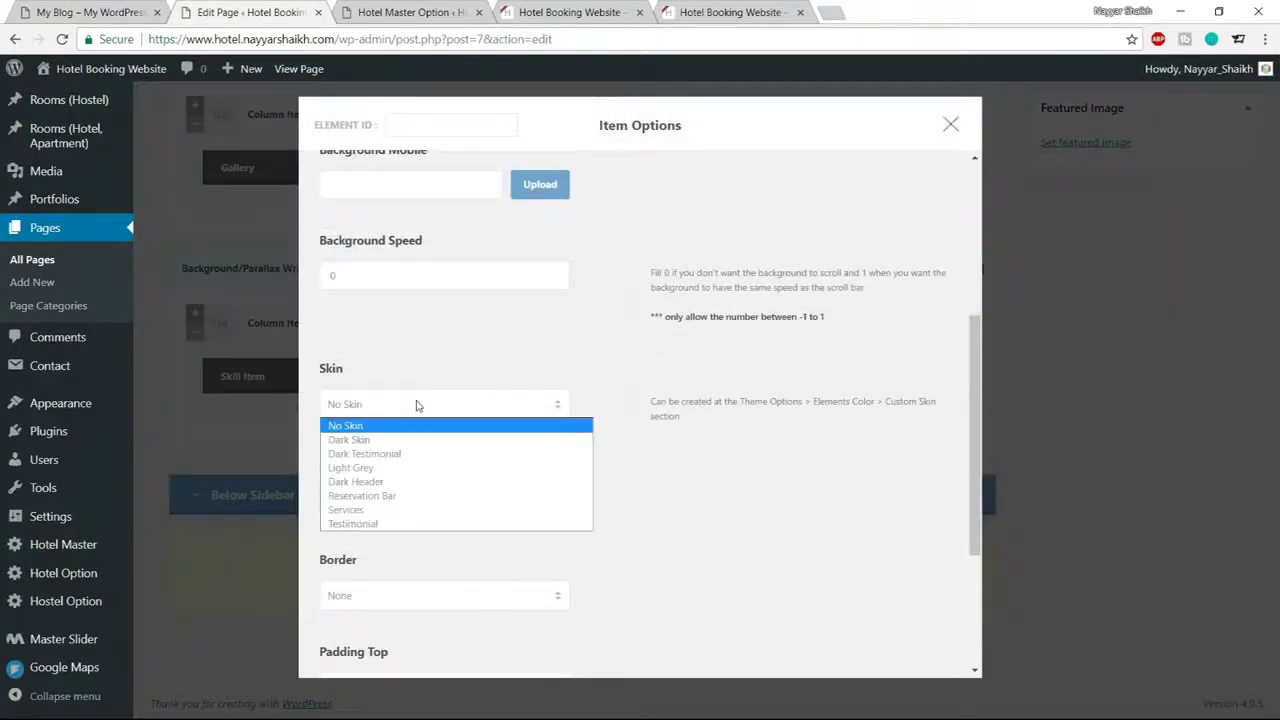
click(398, 524)
scroll(629, 506, down, 3)
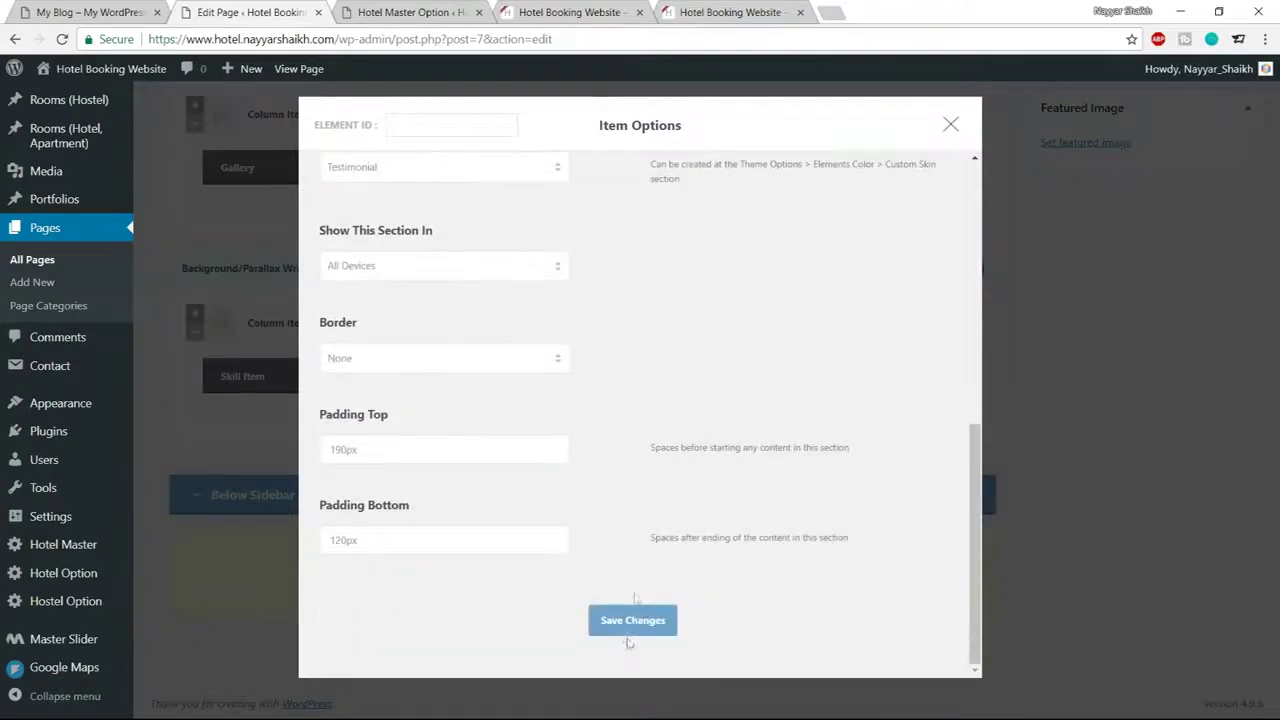
click(629, 628)
Update the Home page to publish the changes
scroll(720, 607, up, 10)
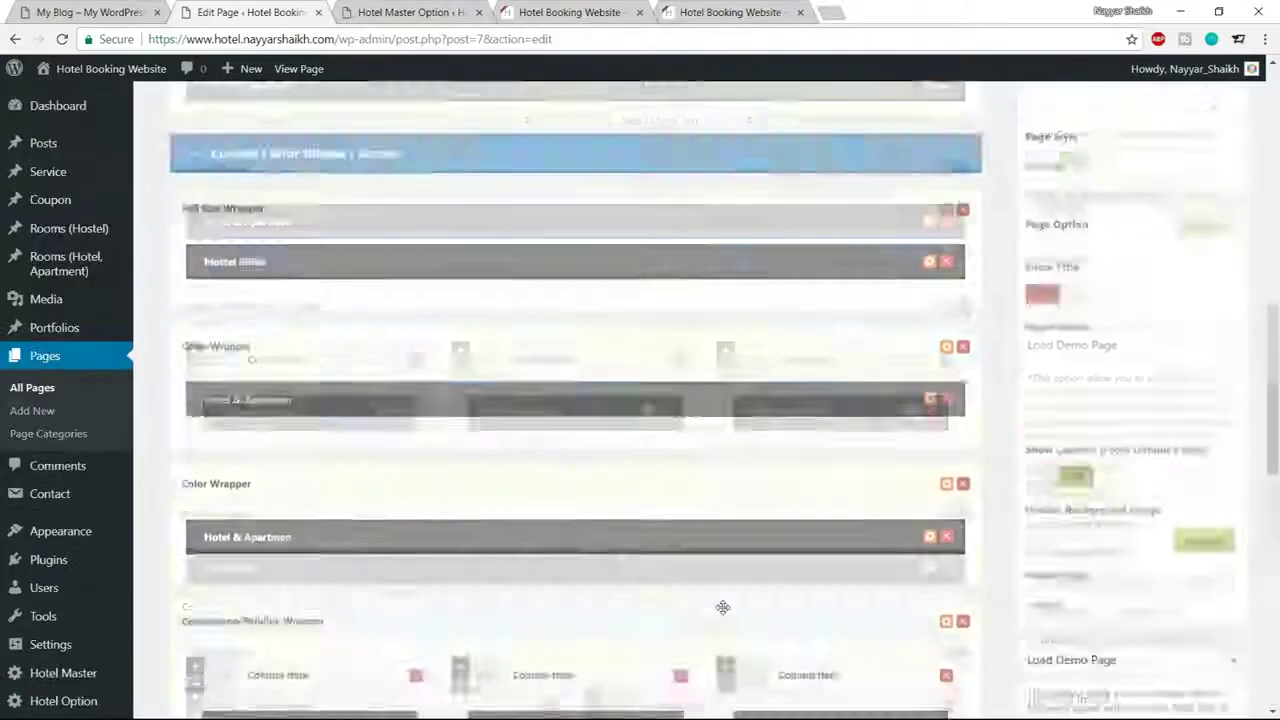
scroll(1210, 465, up, 5)
click(1211, 384)
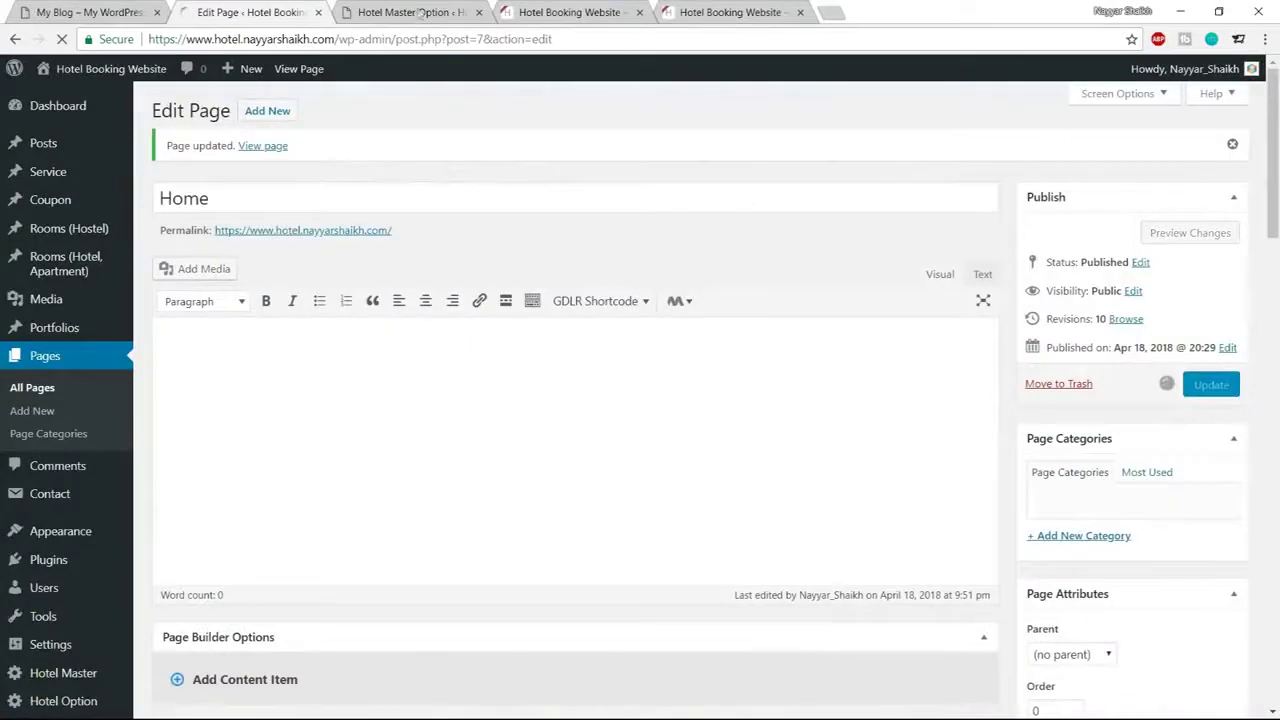
Reload the live hotel site and check the 2800 GUESTS counter over the dark background
click(575, 5)
click(61, 39)
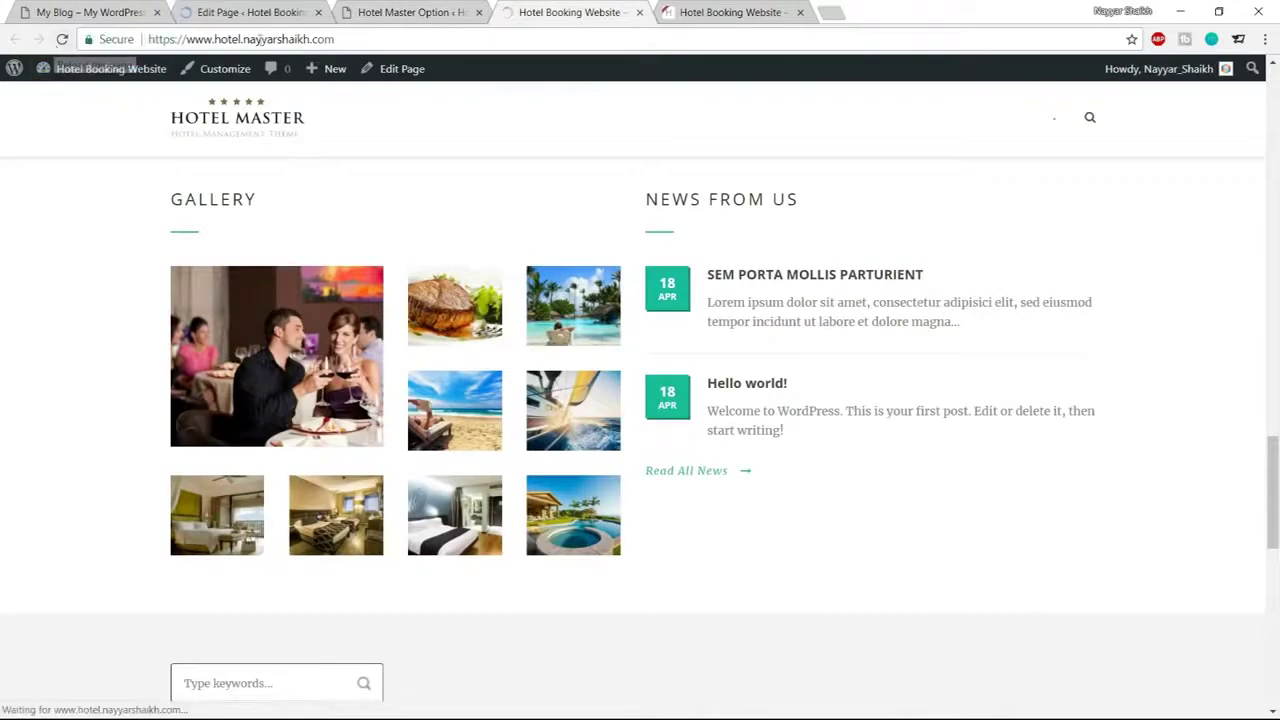
scroll(985, 140, down, 5)
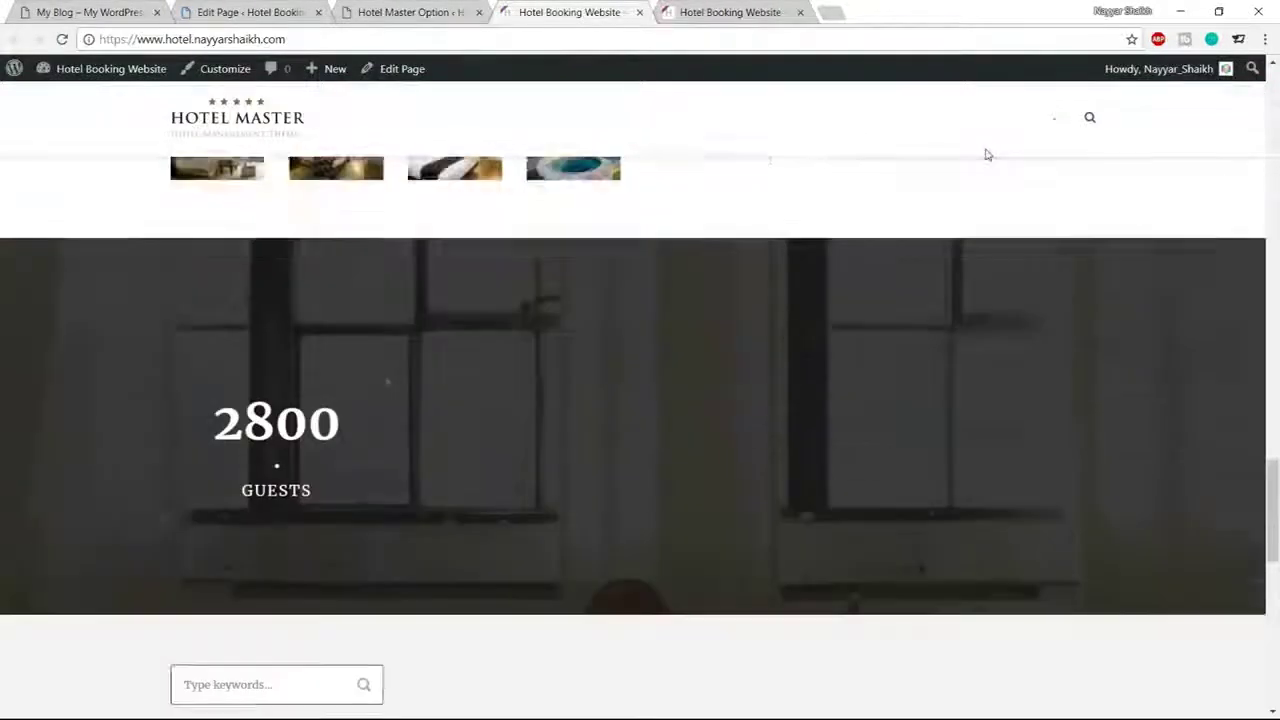
scroll(424, 354, up, 1)
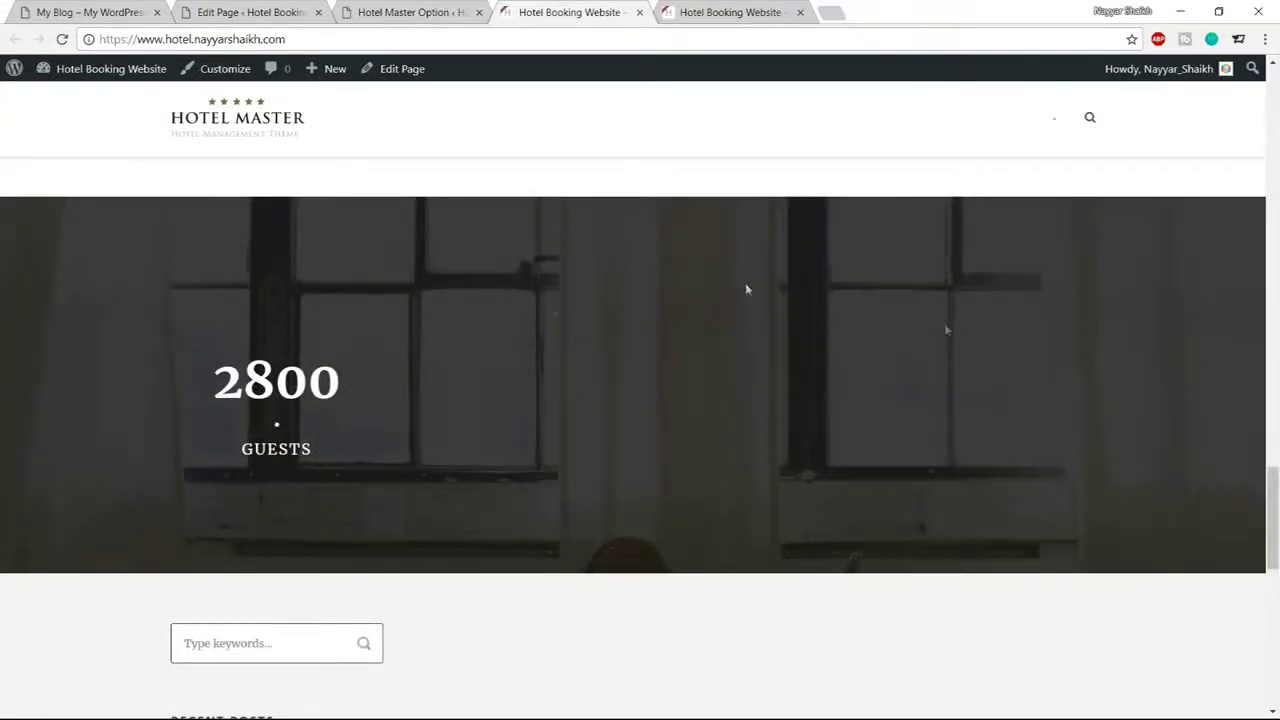
drag(199, 420, 348, 458)
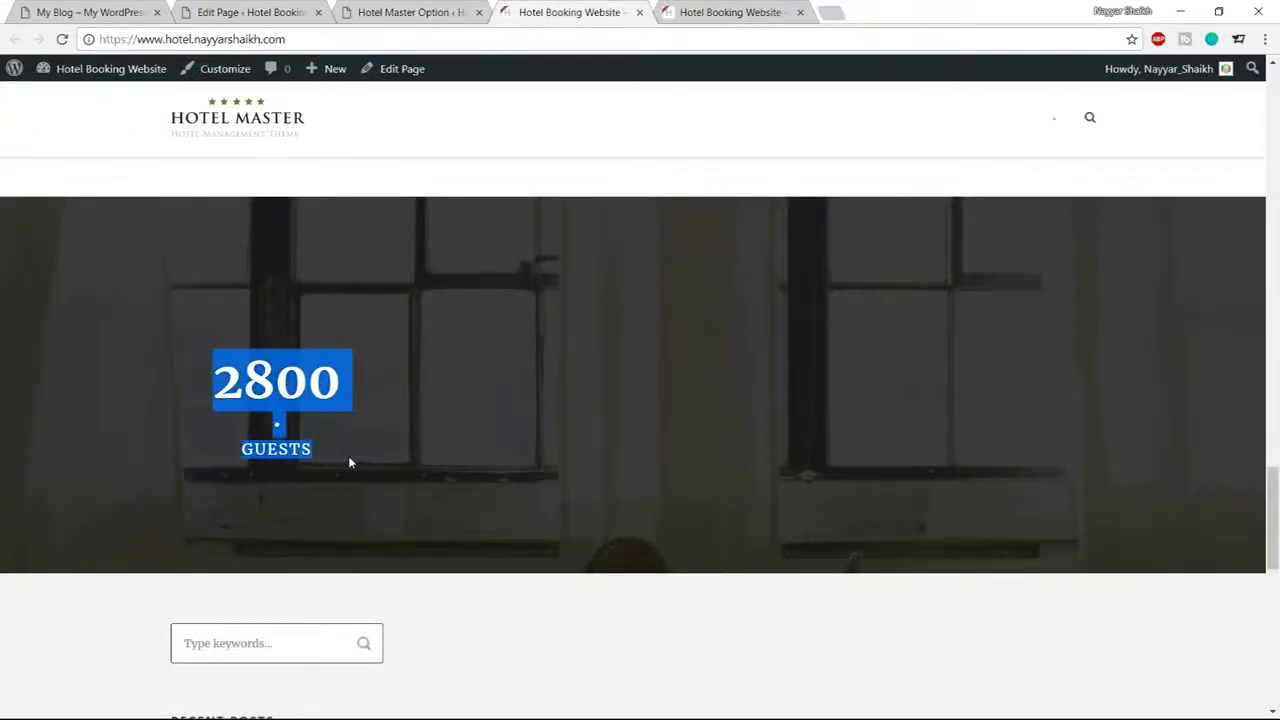
click(758, 436)
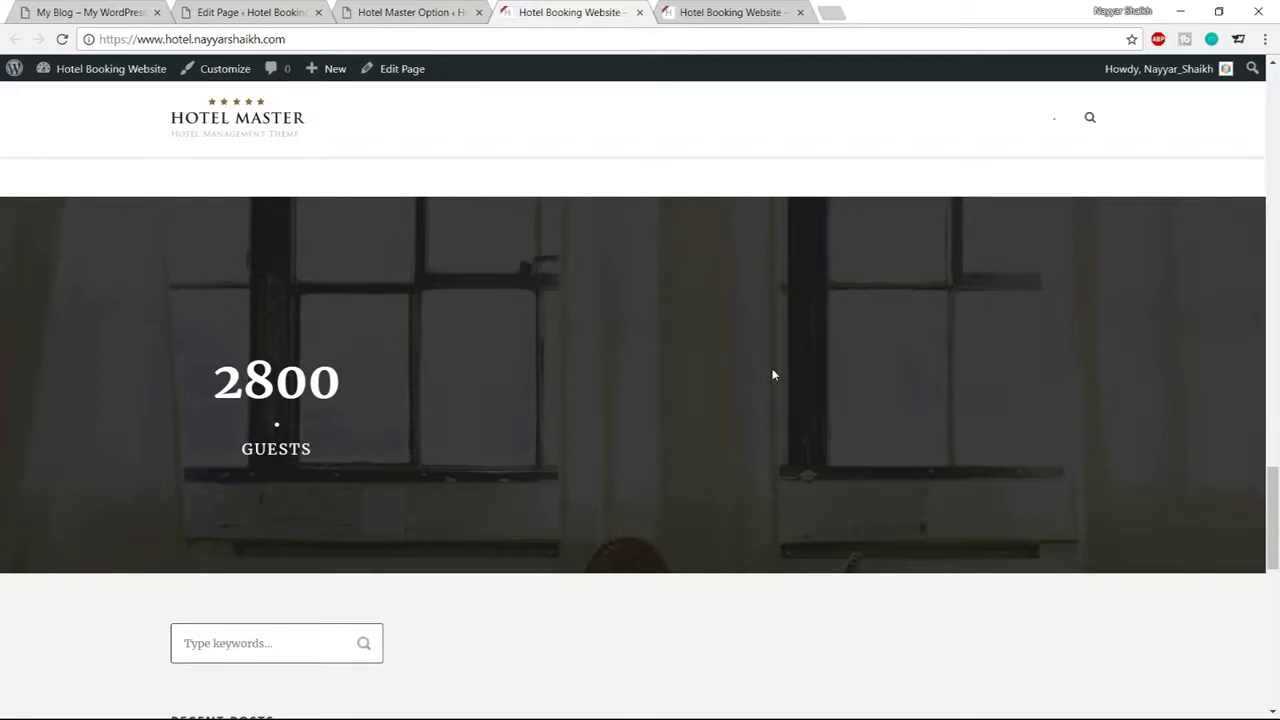
Set the Hotel Master Footer Background colour to 1e1e1e
scroll(772, 375, down, 5)
click(428, 12)
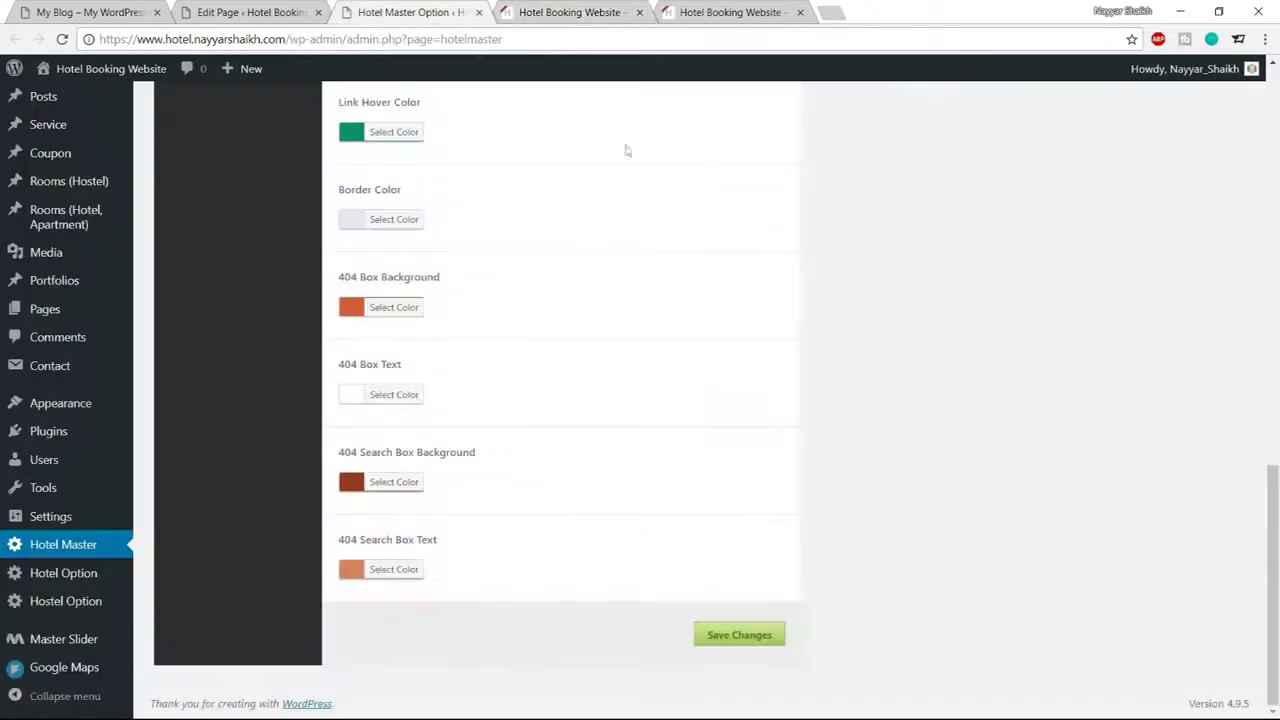
scroll(885, 413, up, 3)
scroll(885, 413, up, 4)
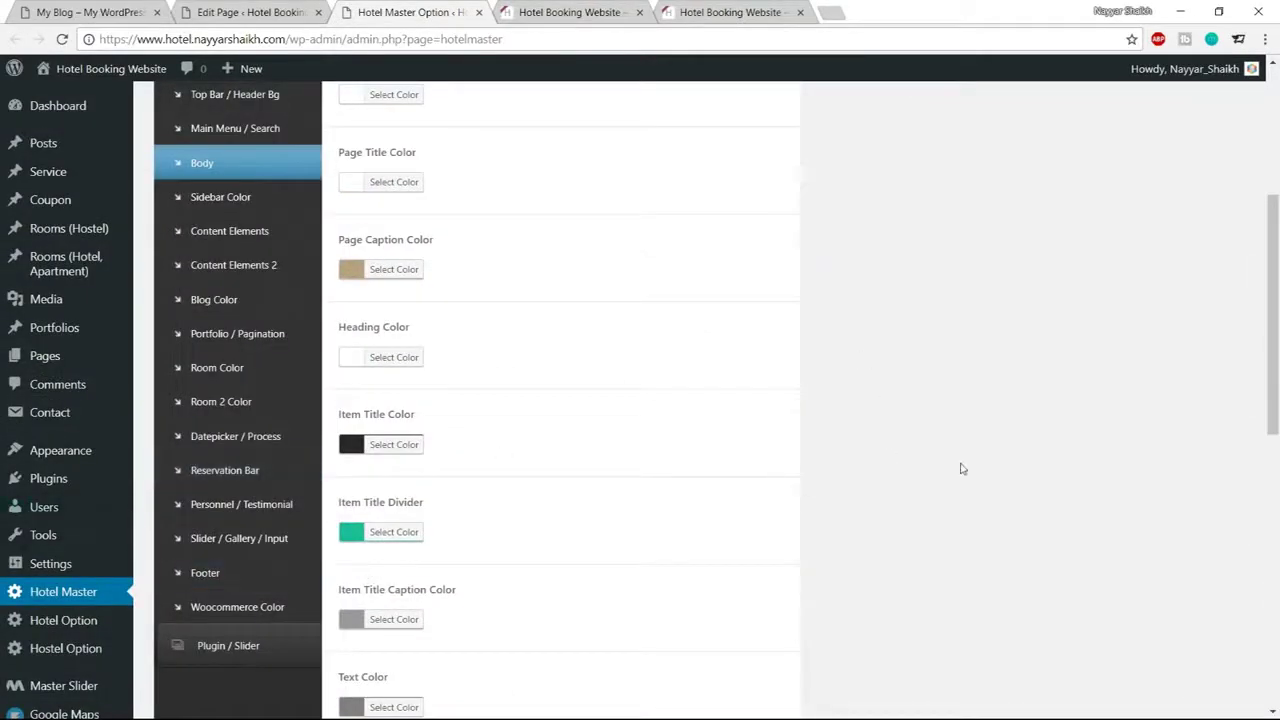
click(222, 577)
scroll(853, 458, up, 3)
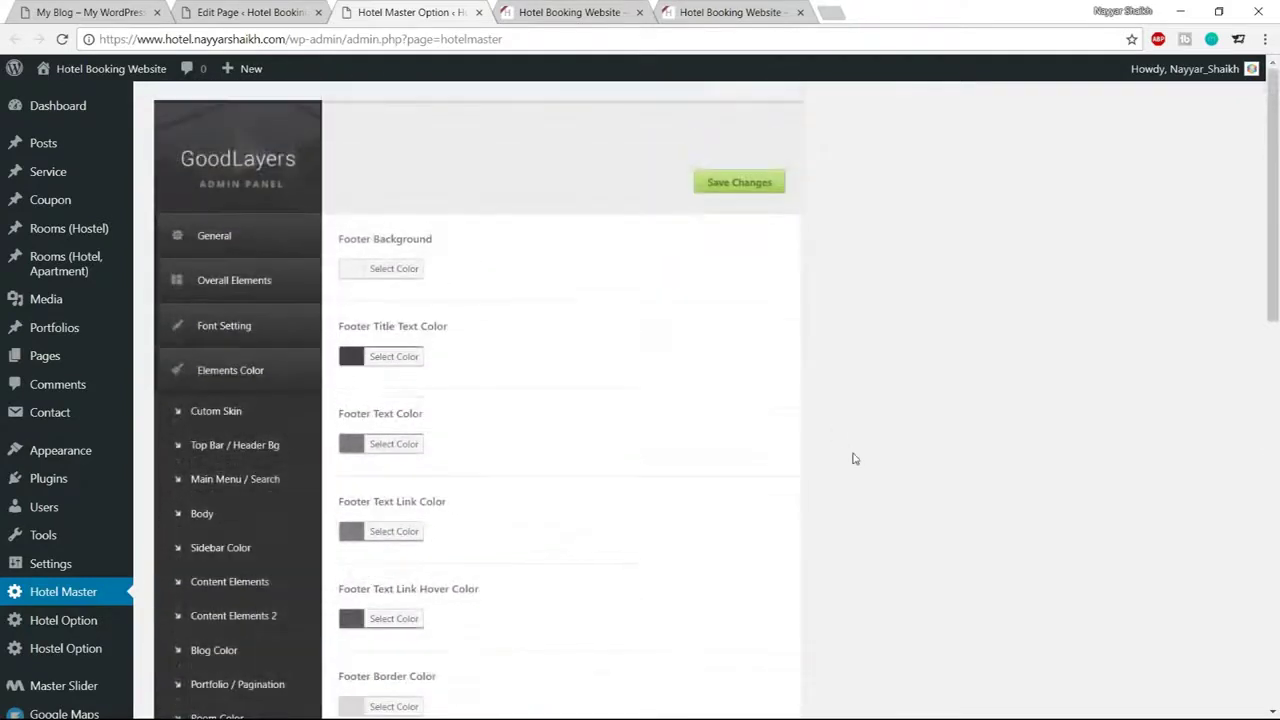
click(396, 270)
drag(481, 262, 444, 258)
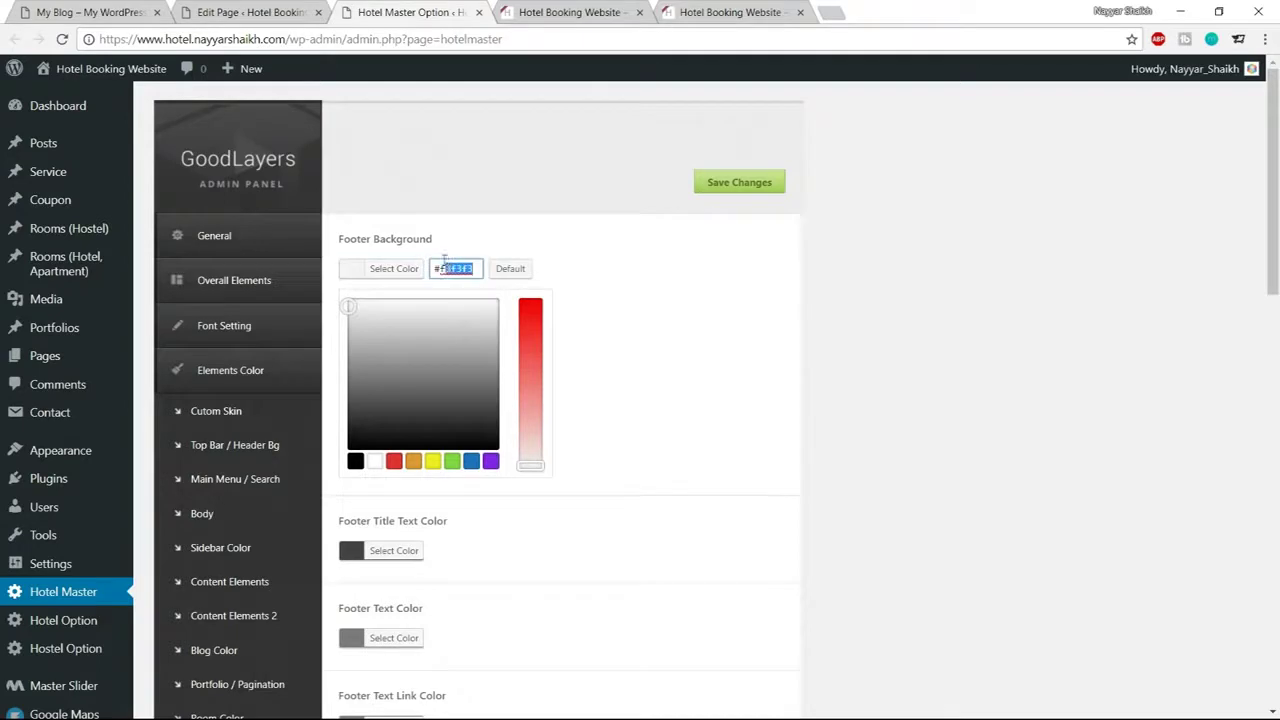
text(1e1e1e)
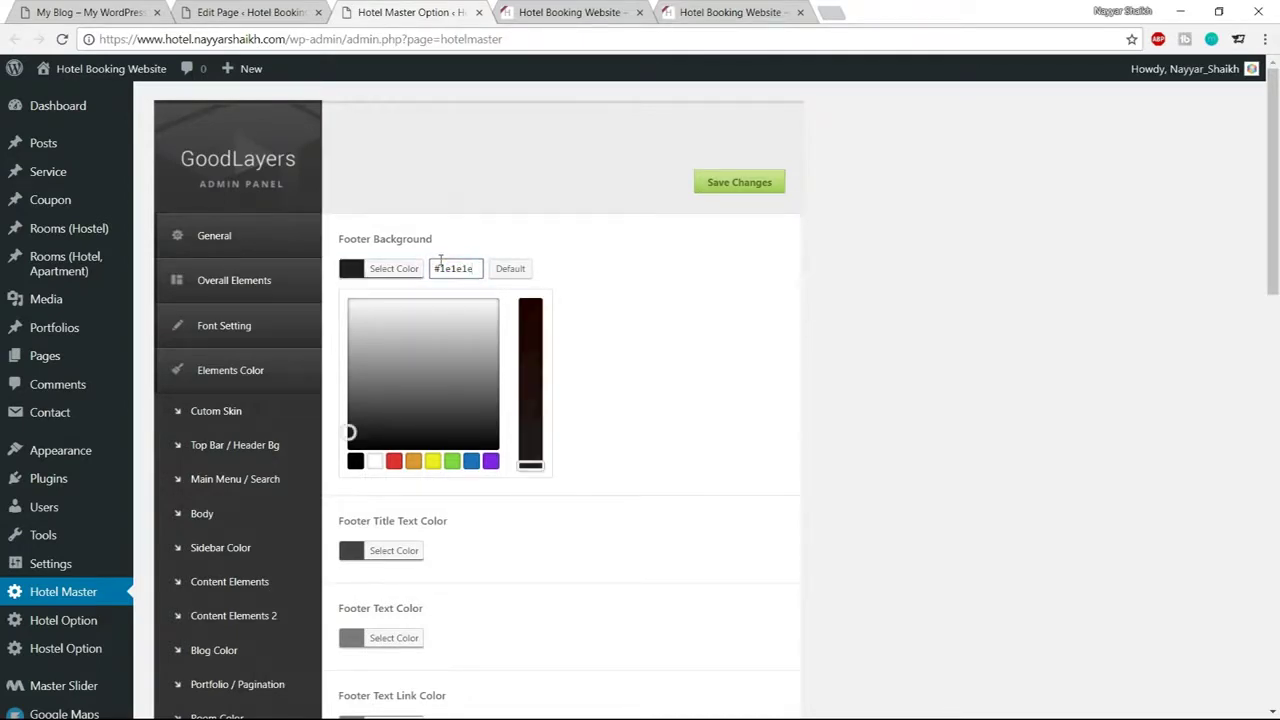
click(390, 268)
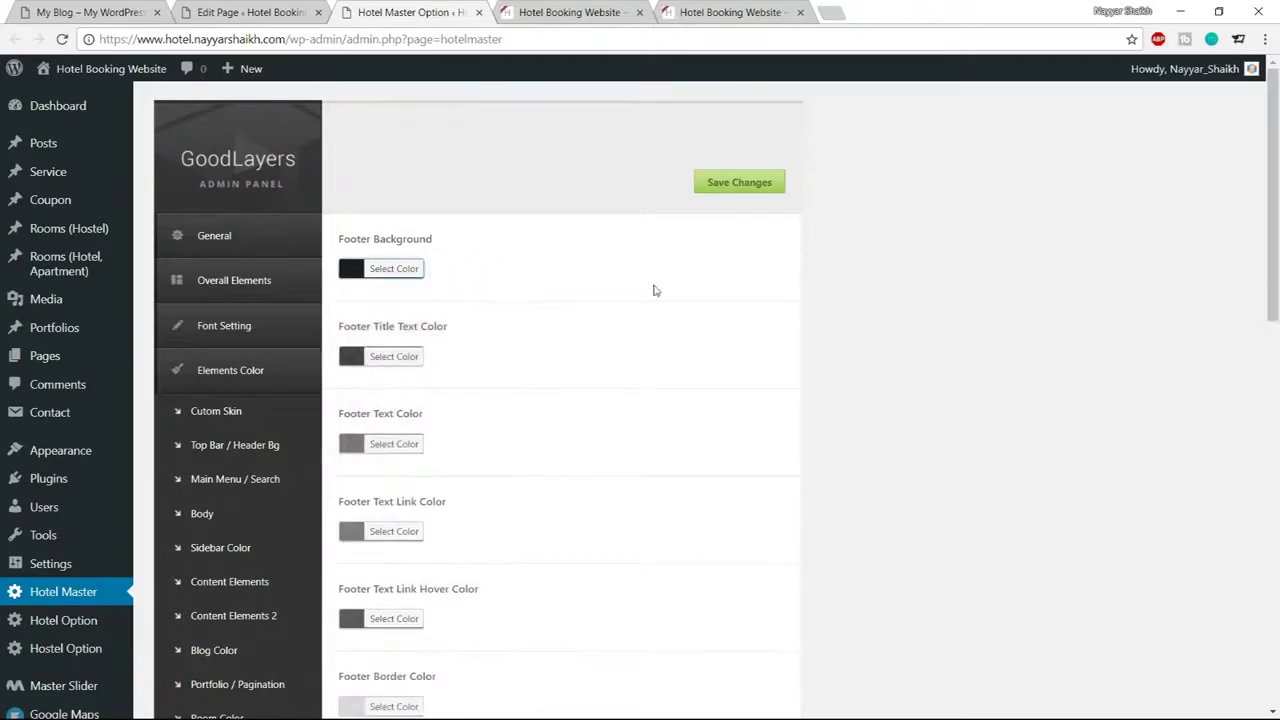
Set the Footer Title Text Color and Footer Text Color to white
scroll(527, 346, down, 1)
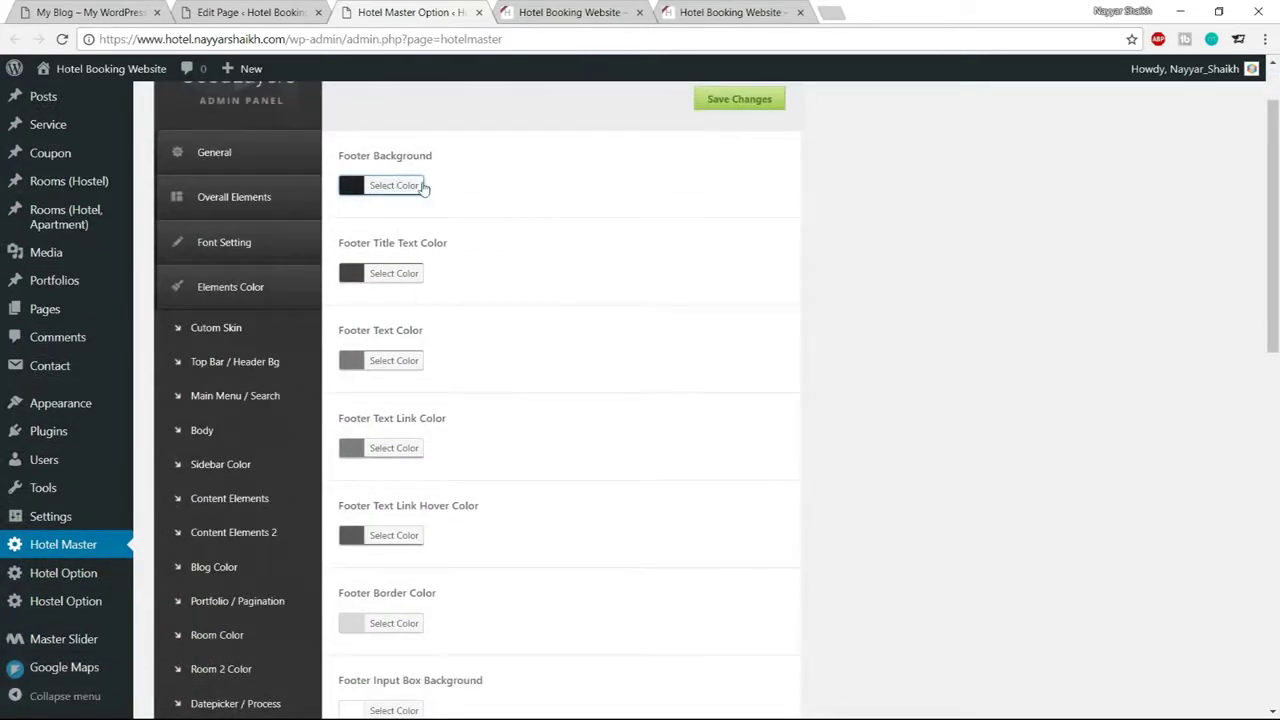
scroll(737, 378, down, 8)
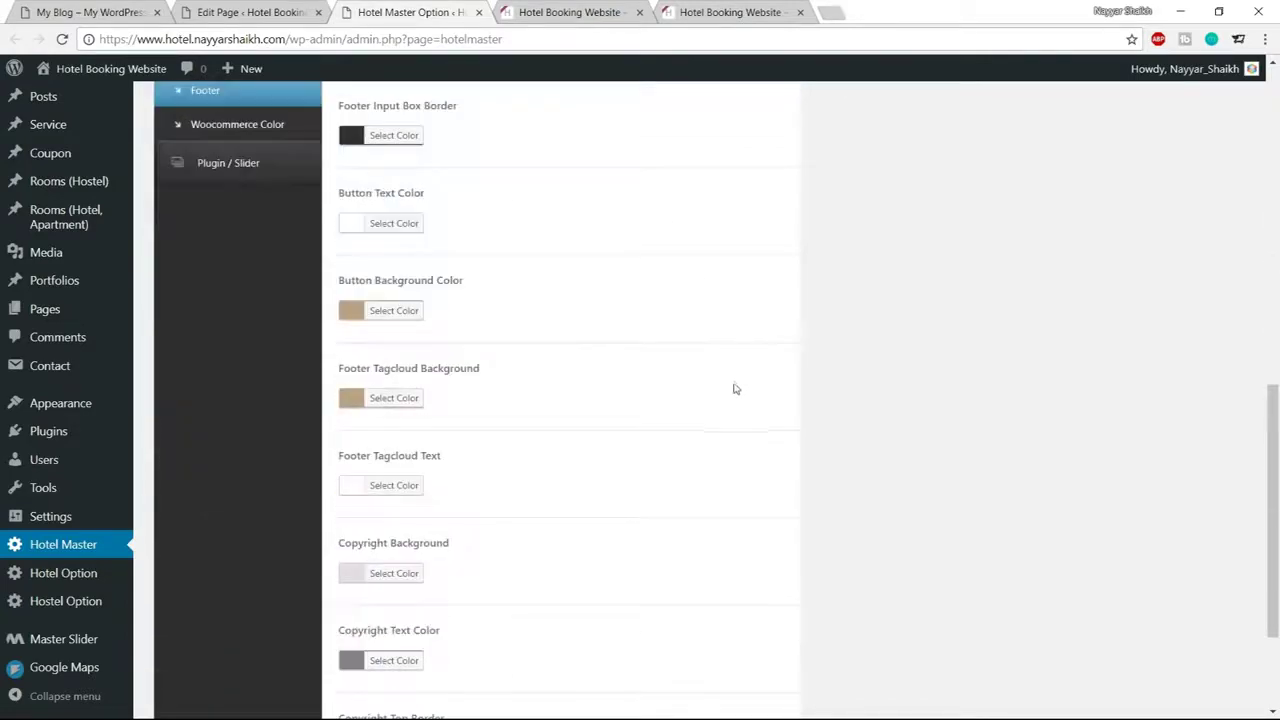
scroll(733, 394, up, 10)
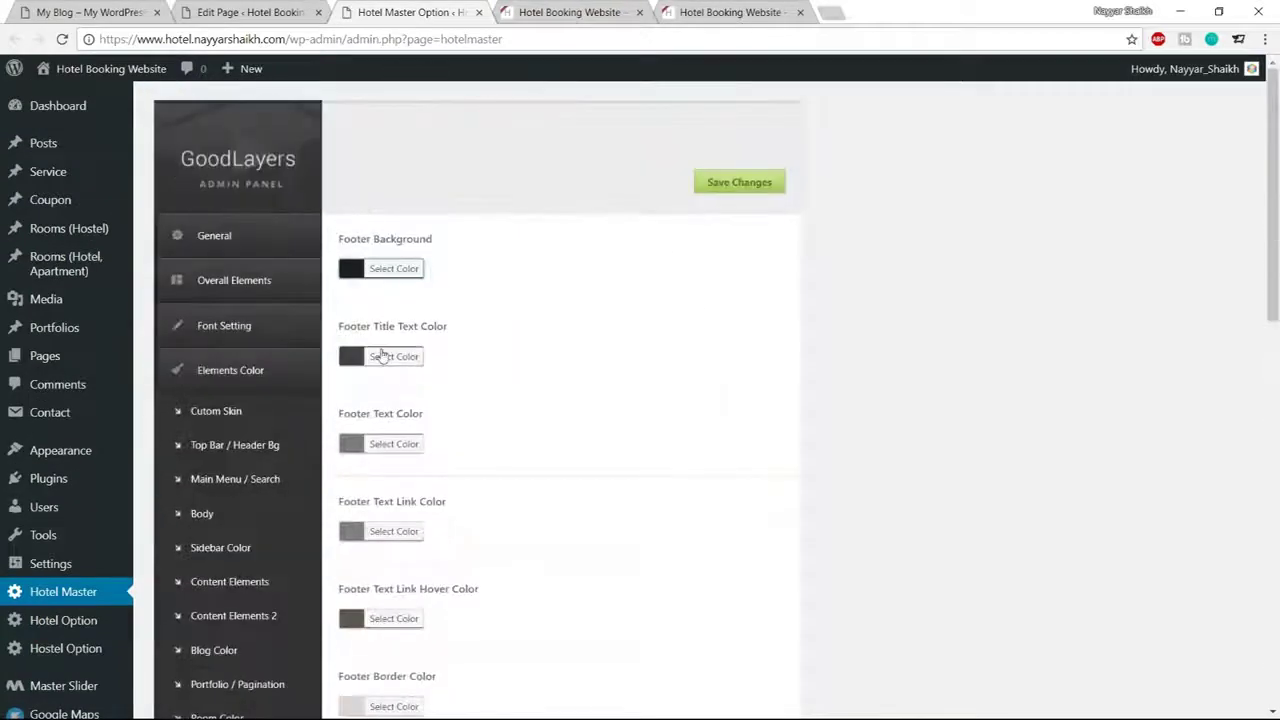
click(383, 356)
click(374, 548)
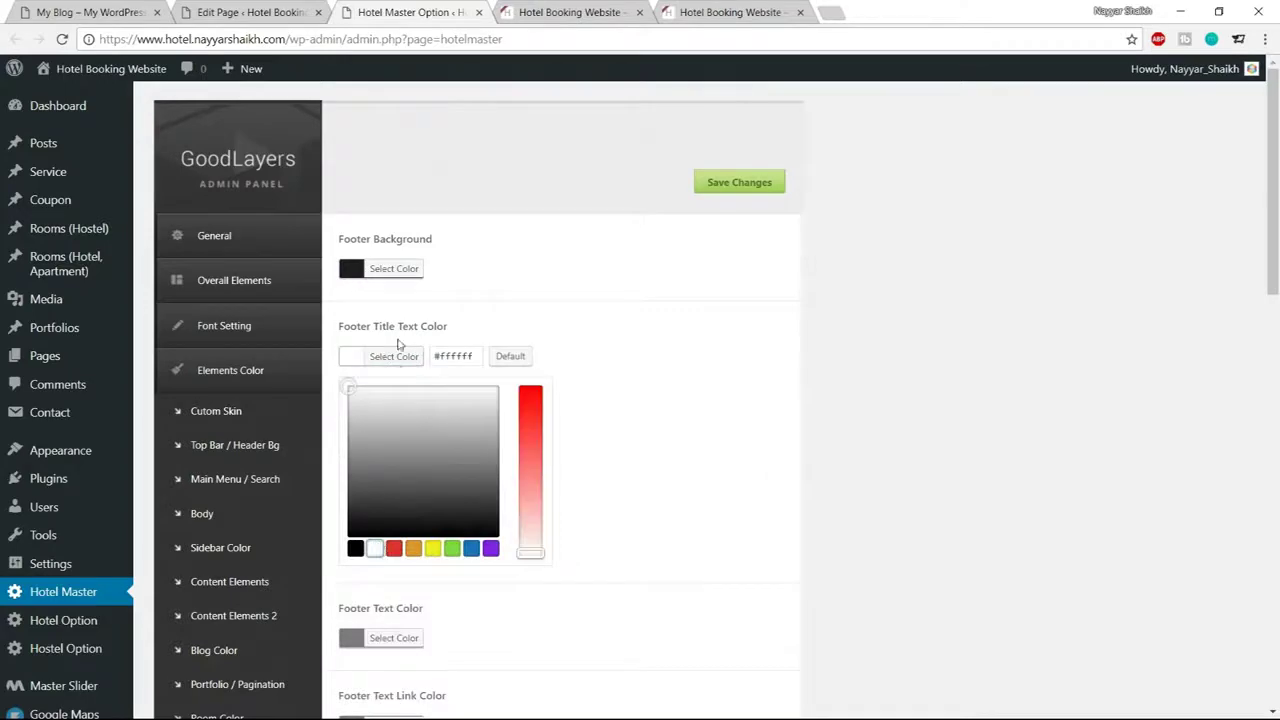
click(398, 354)
scroll(540, 362, down, 1)
click(398, 277)
click(374, 469)
click(407, 286)
Set the Footer Text Link Color and Footer Text Link Hover Color to white
scroll(700, 272, down, 2)
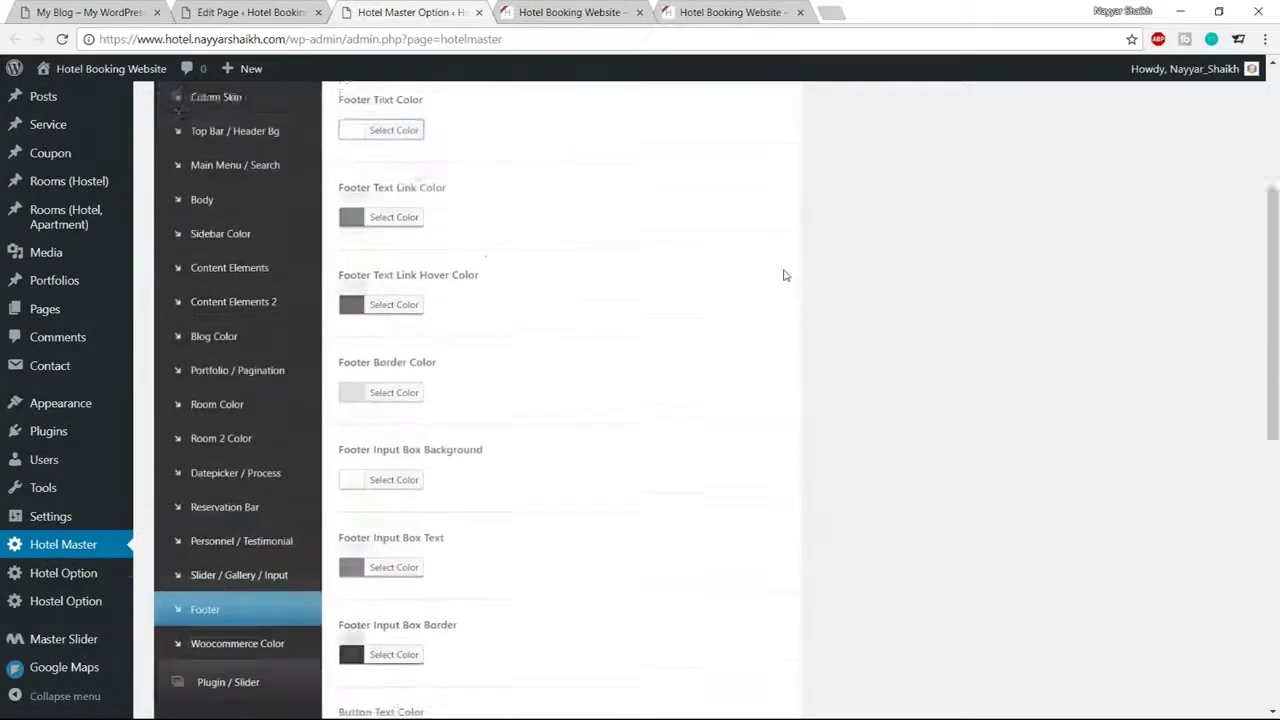
click(410, 199)
click(379, 389)
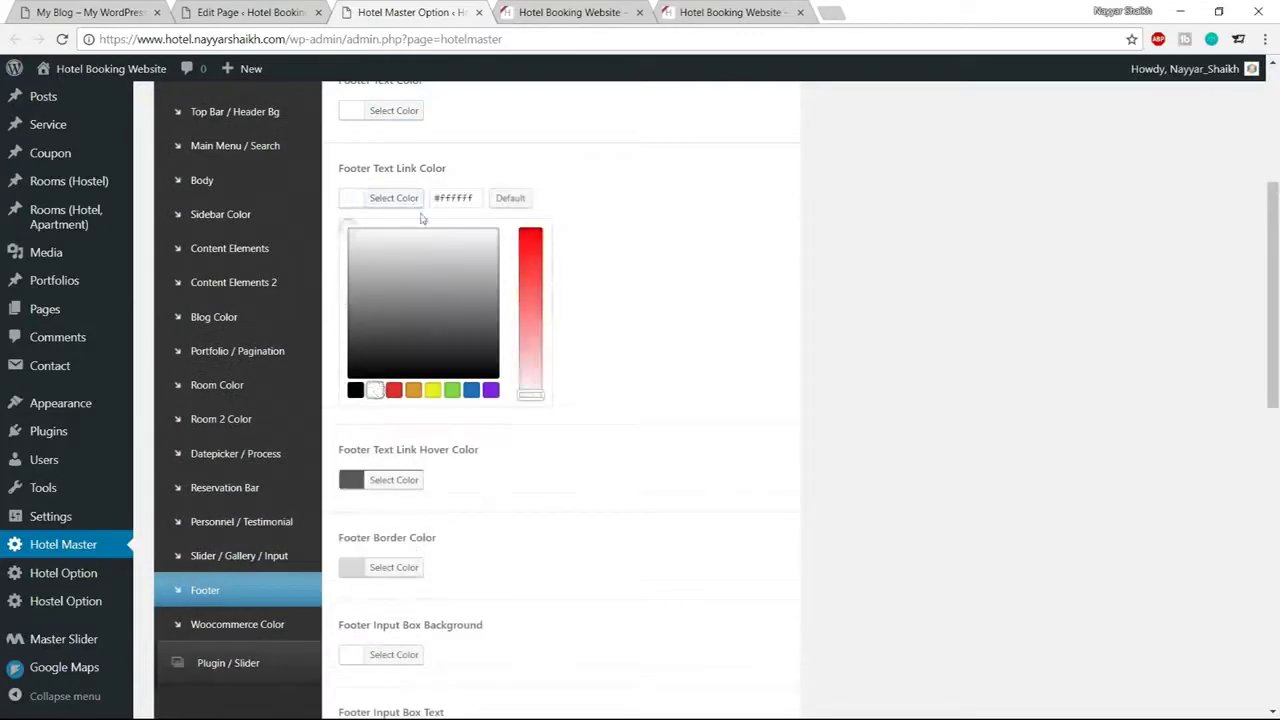
click(791, 227)
scroll(600, 250, down, 1)
click(405, 201)
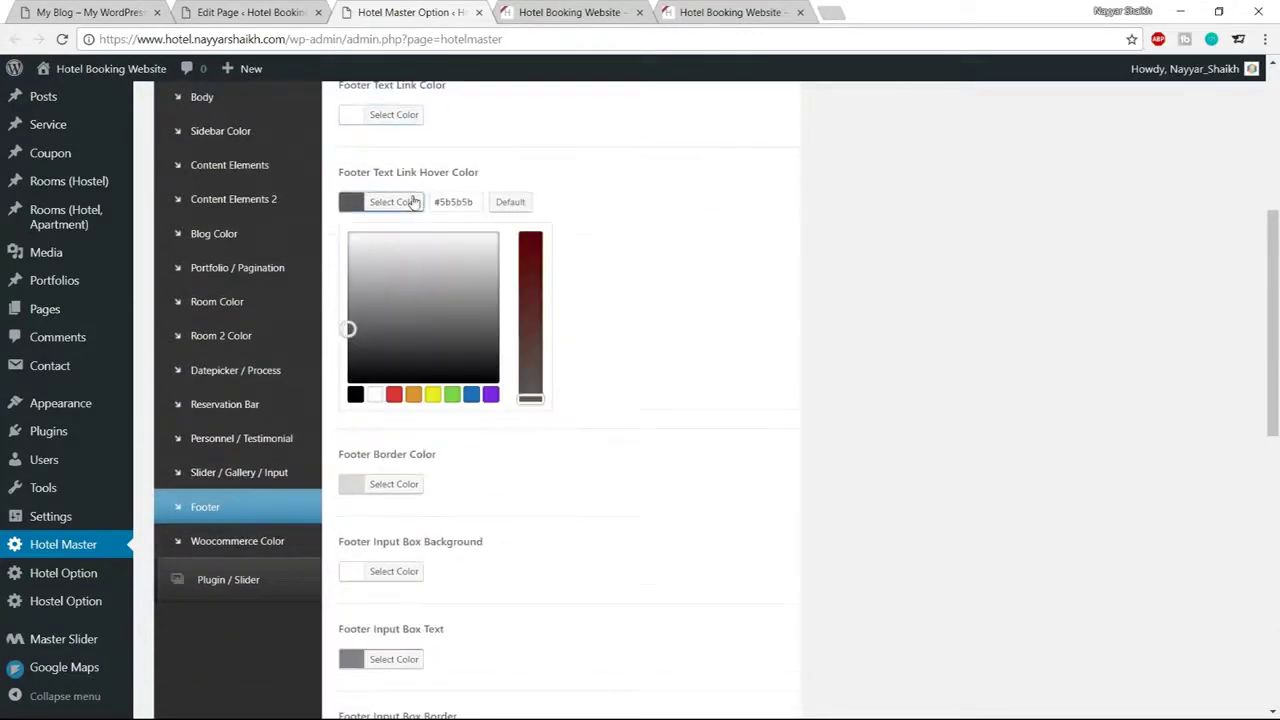
click(374, 394)
click(405, 202)
Check the Hotel Booking Website front end and the reference My Blog site
scroll(763, 258, down, 1)
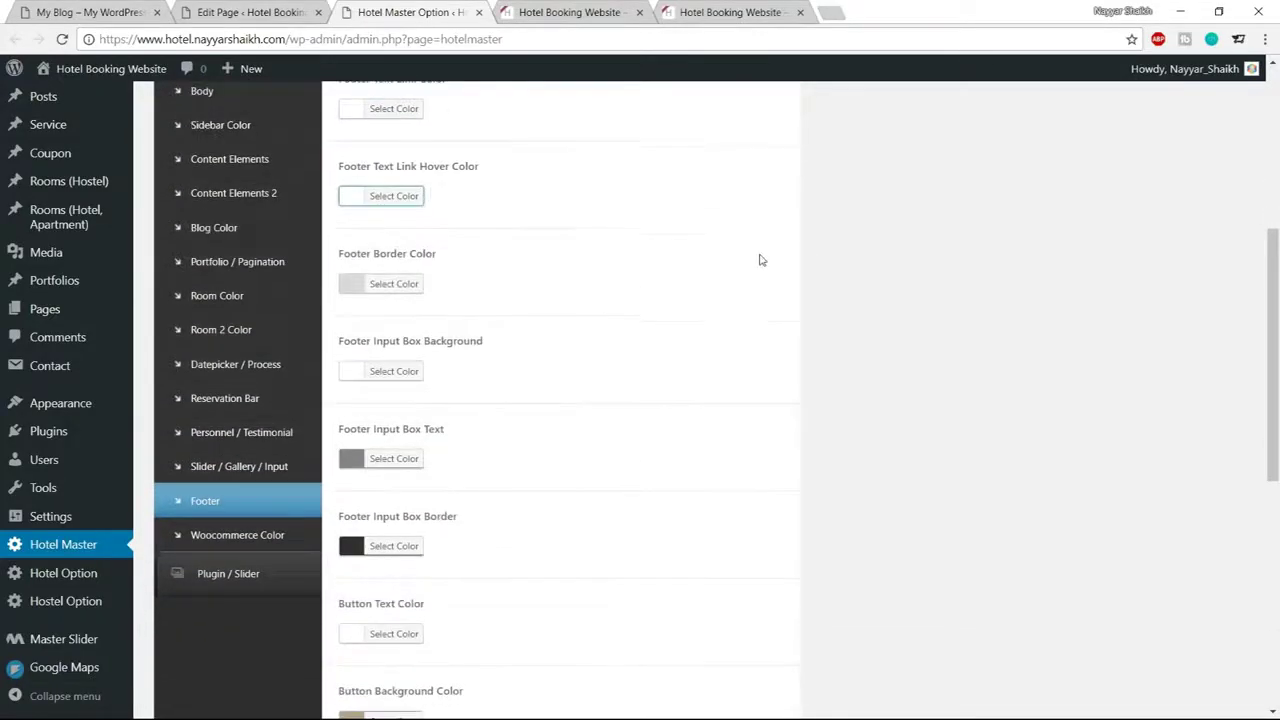
click(407, 206)
click(545, 12)
click(88, 12)
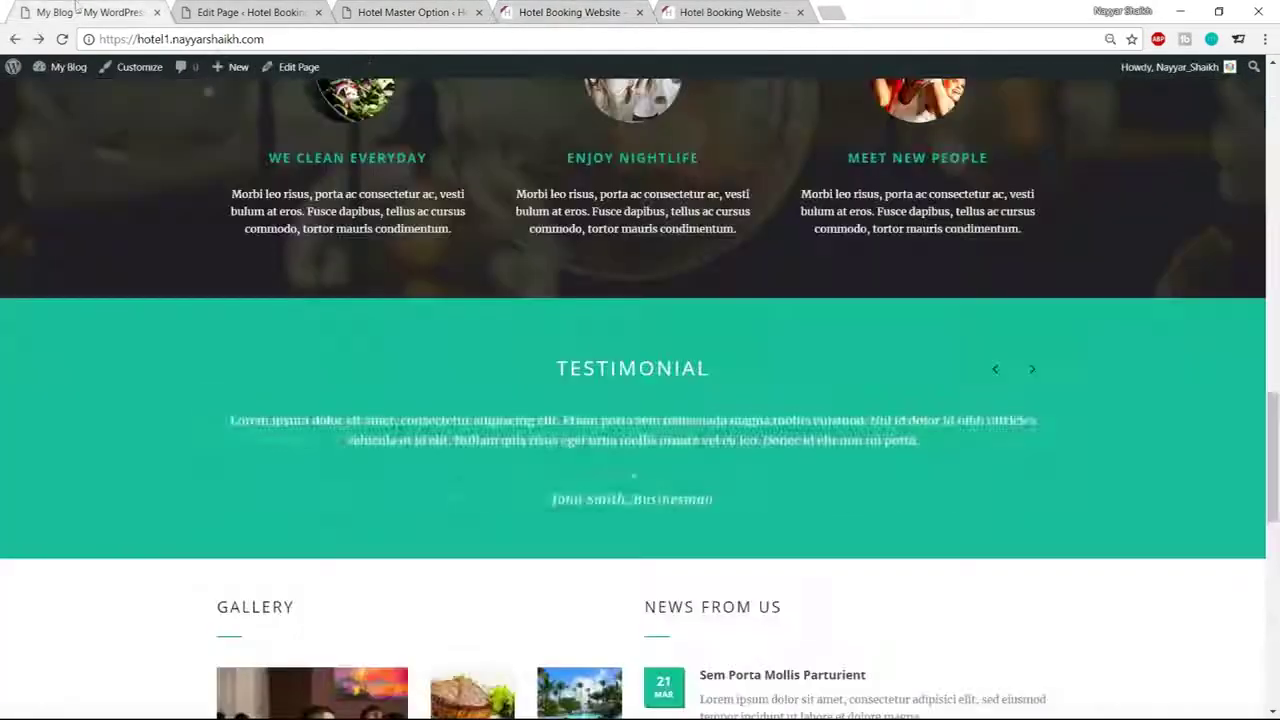
Close the Footer Border Color picker in the Hotel Master colour settings
scroll(484, 565, down, 6)
scroll(484, 565, down, 3)
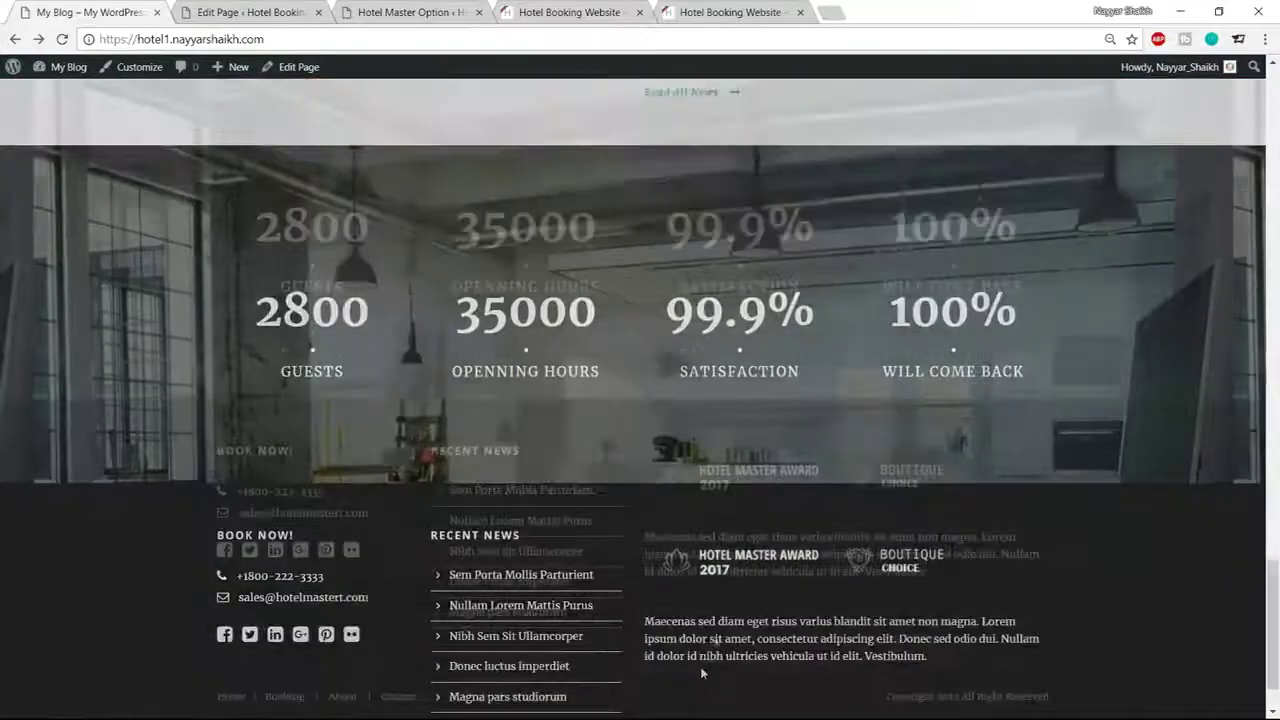
click(410, 12)
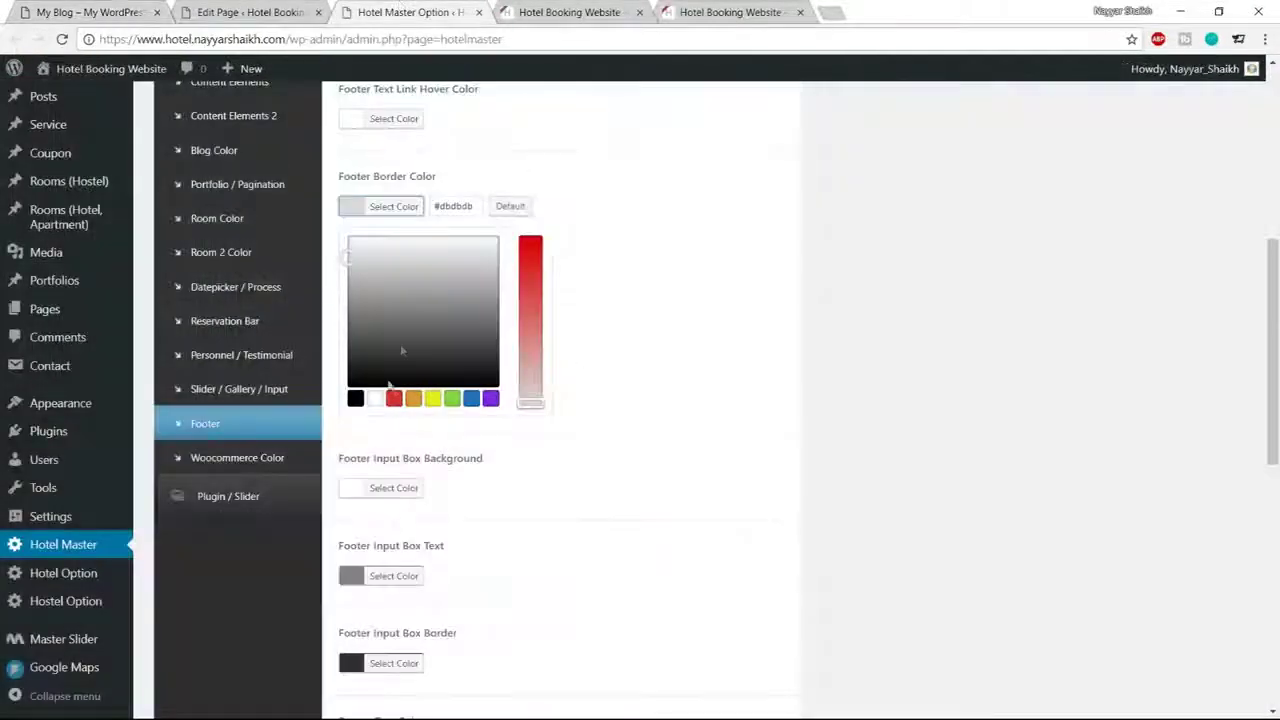
click(393, 210)
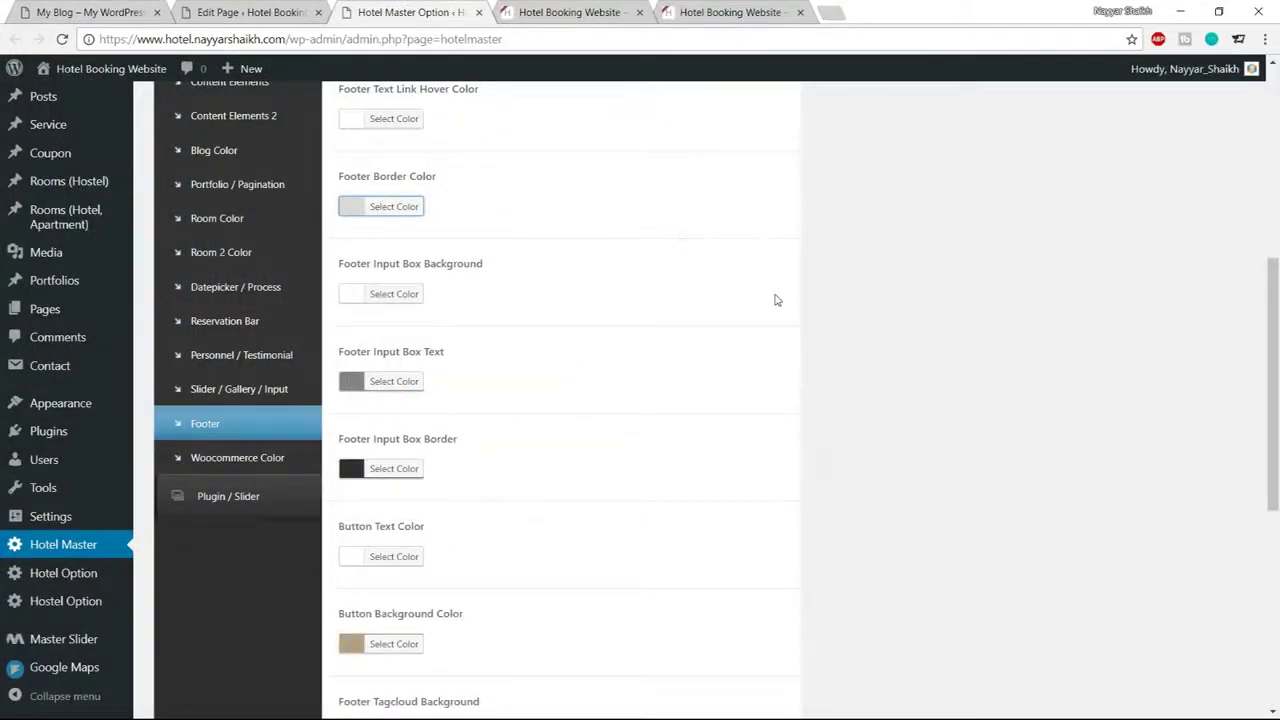
scroll(776, 300, down, 2)
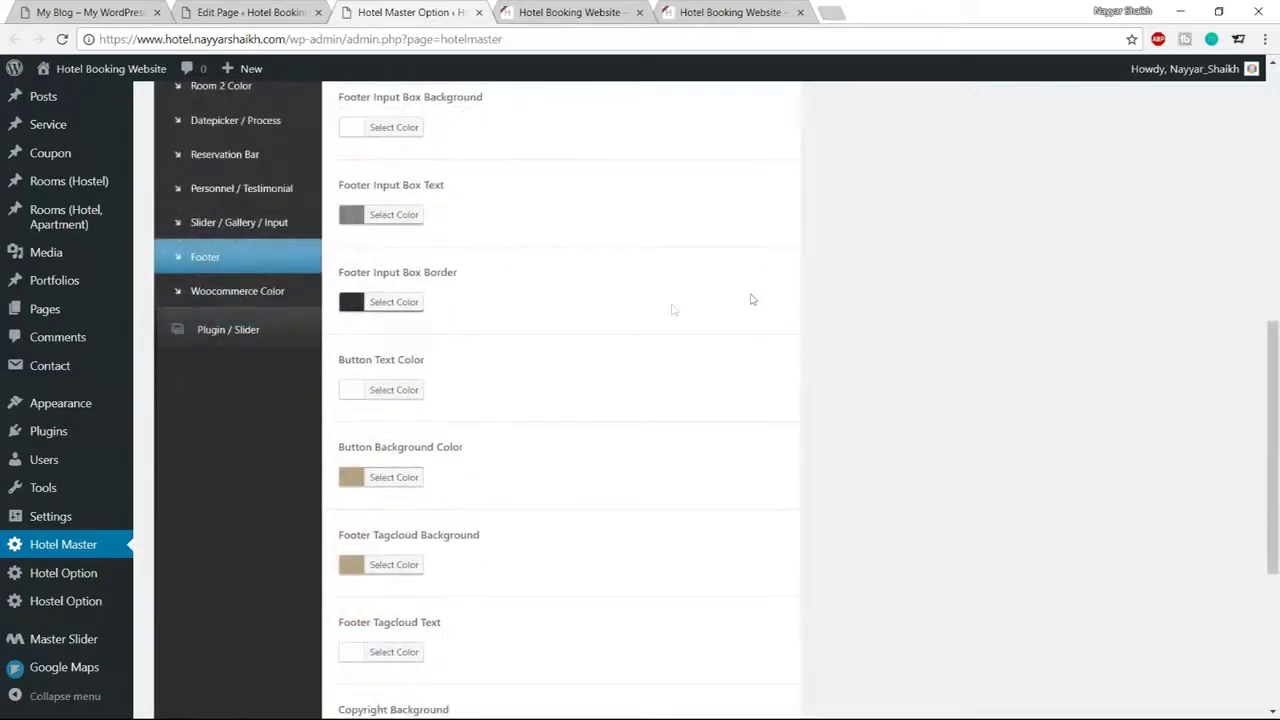
scroll(565, 298, down, 4)
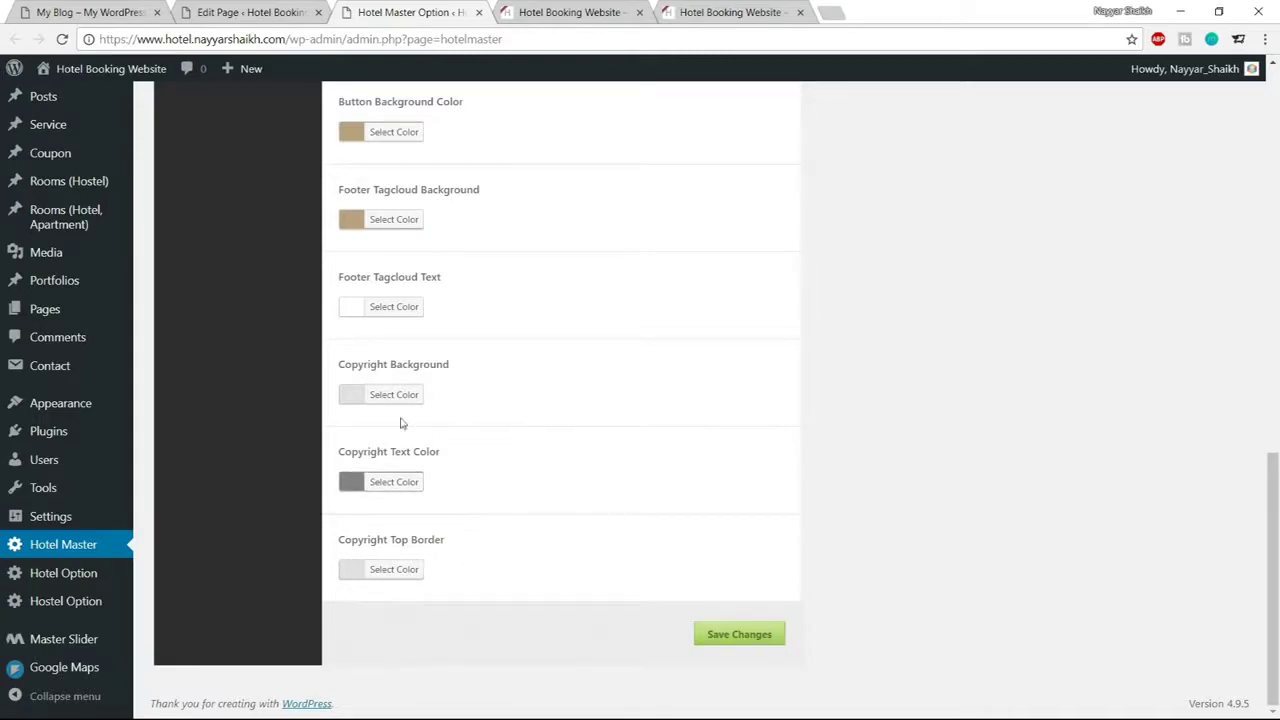
Compare the My Blog dark footer with the Hotel Booking site's footer copyright text
click(120, 10)
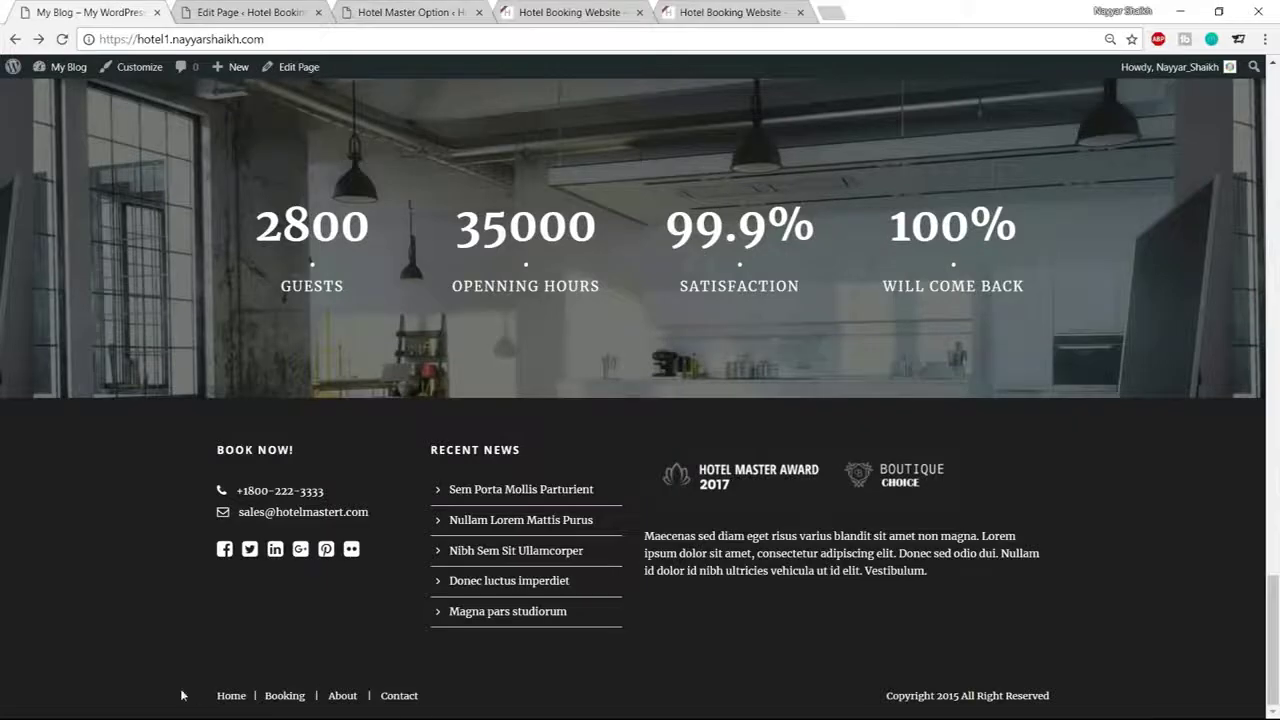
click(615, 12)
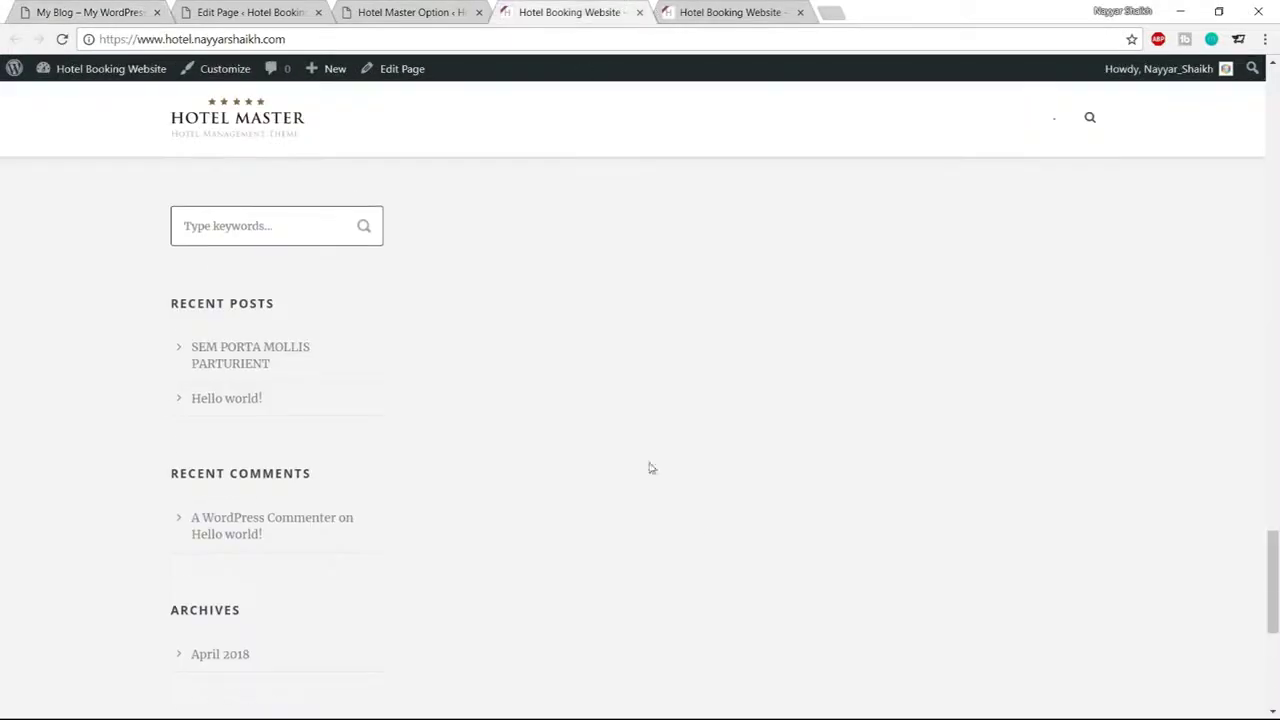
scroll(660, 500, down, 5)
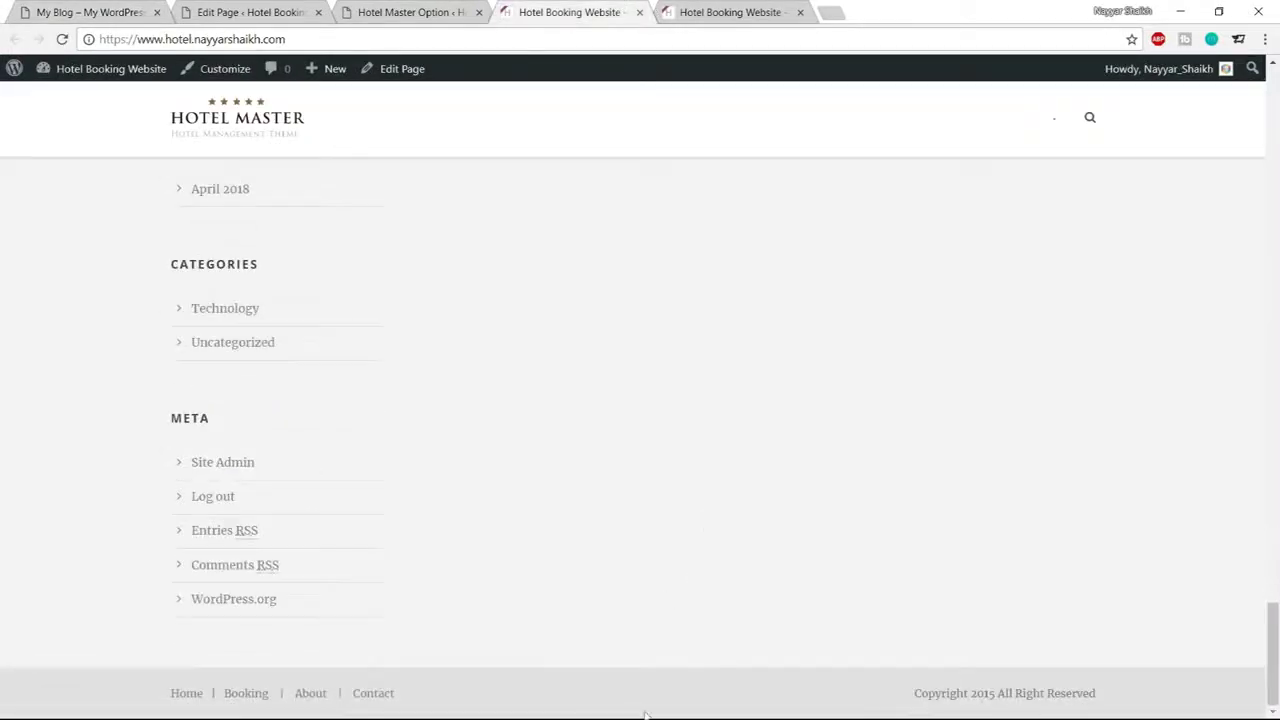
drag(918, 693, 1109, 694)
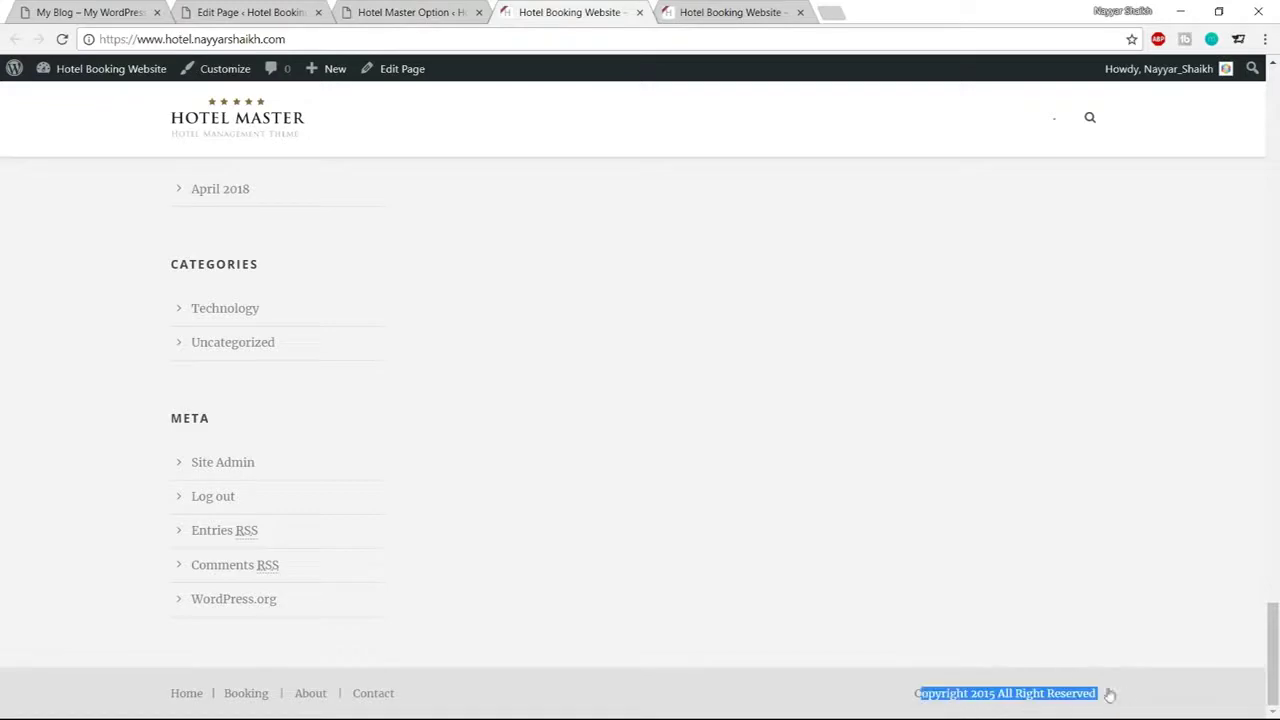
click(272, 8)
click(426, 8)
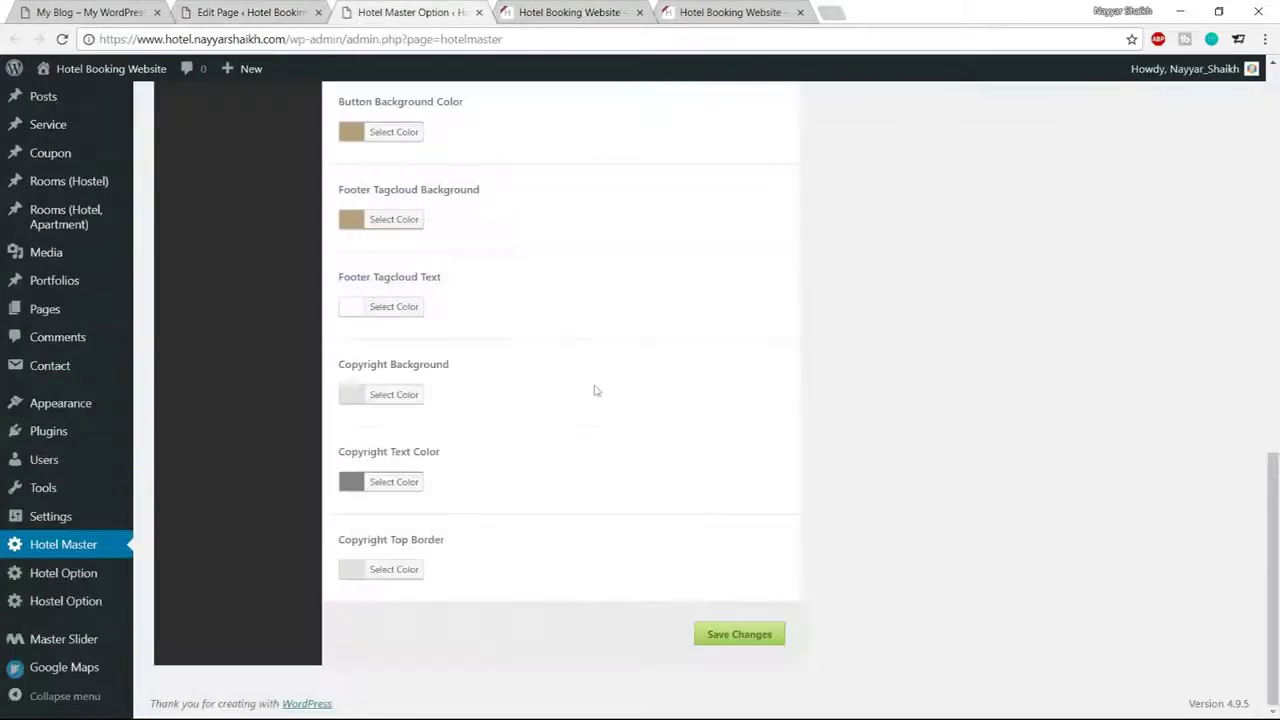
Set Copyright Background to 1e1e1e and Copyright Text Color to white
click(418, 394)
drag(477, 394, 440, 393)
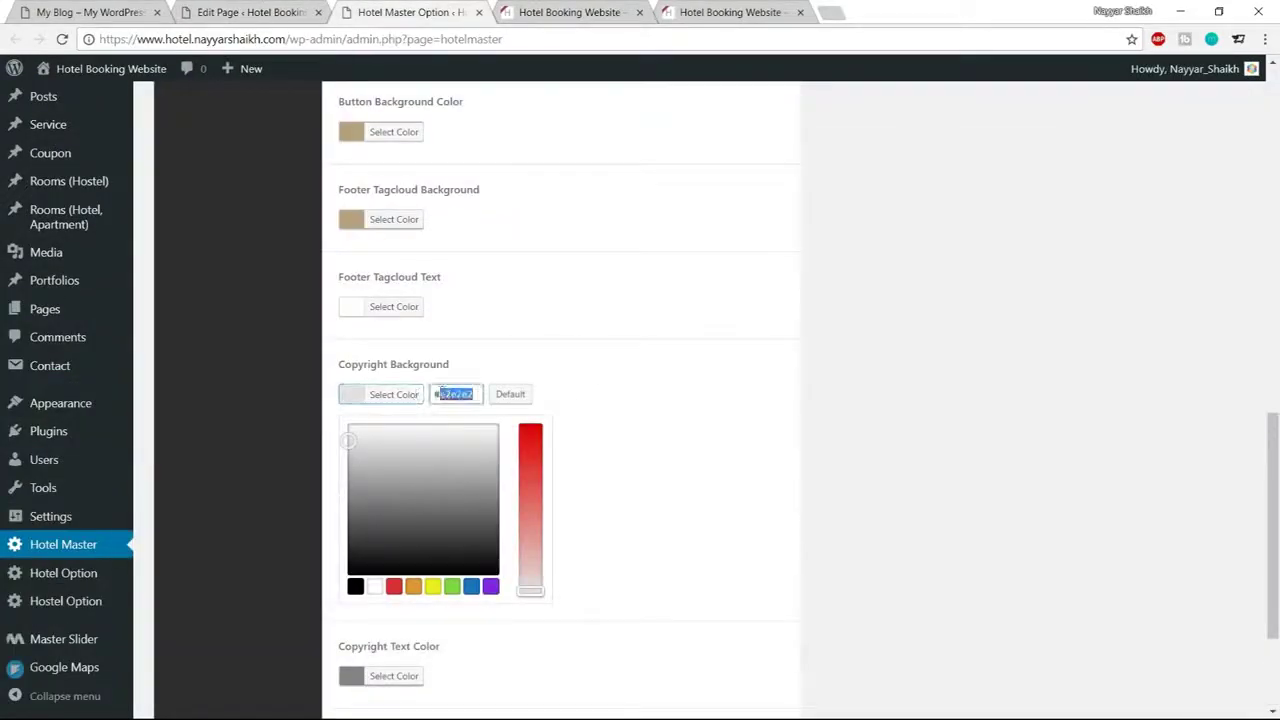
text(1e1e1e)
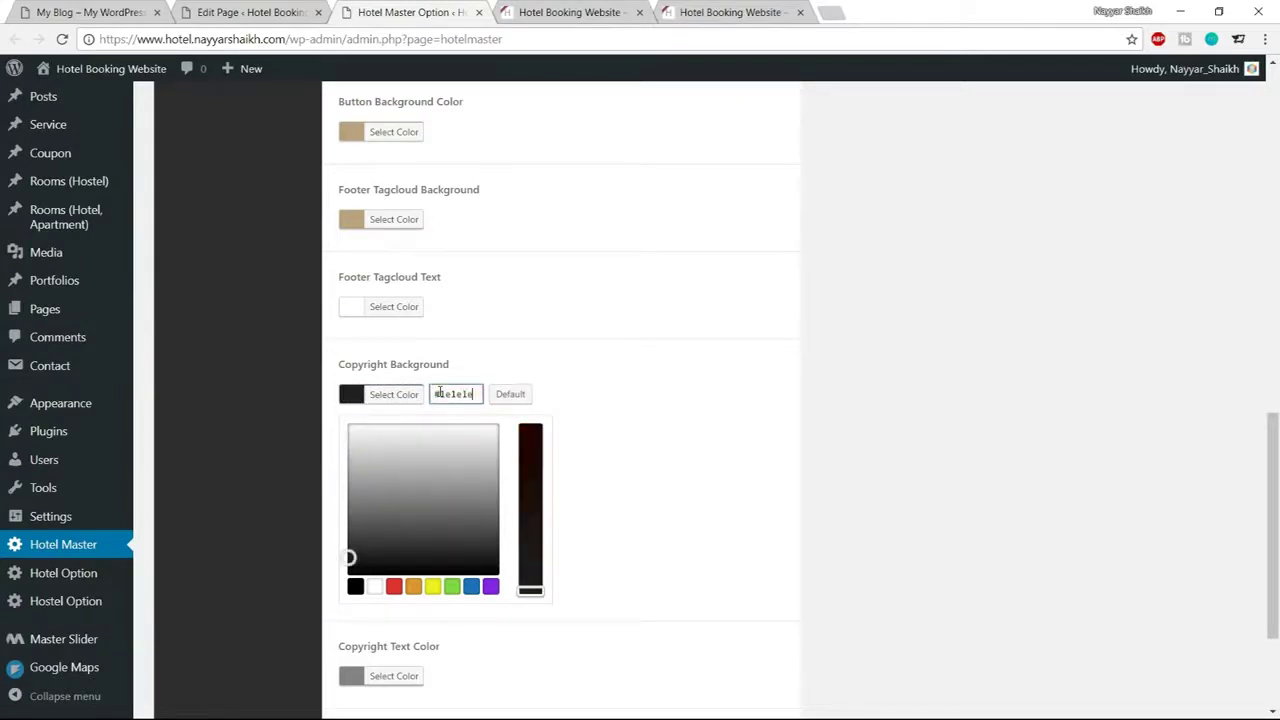
click(408, 396)
click(415, 484)
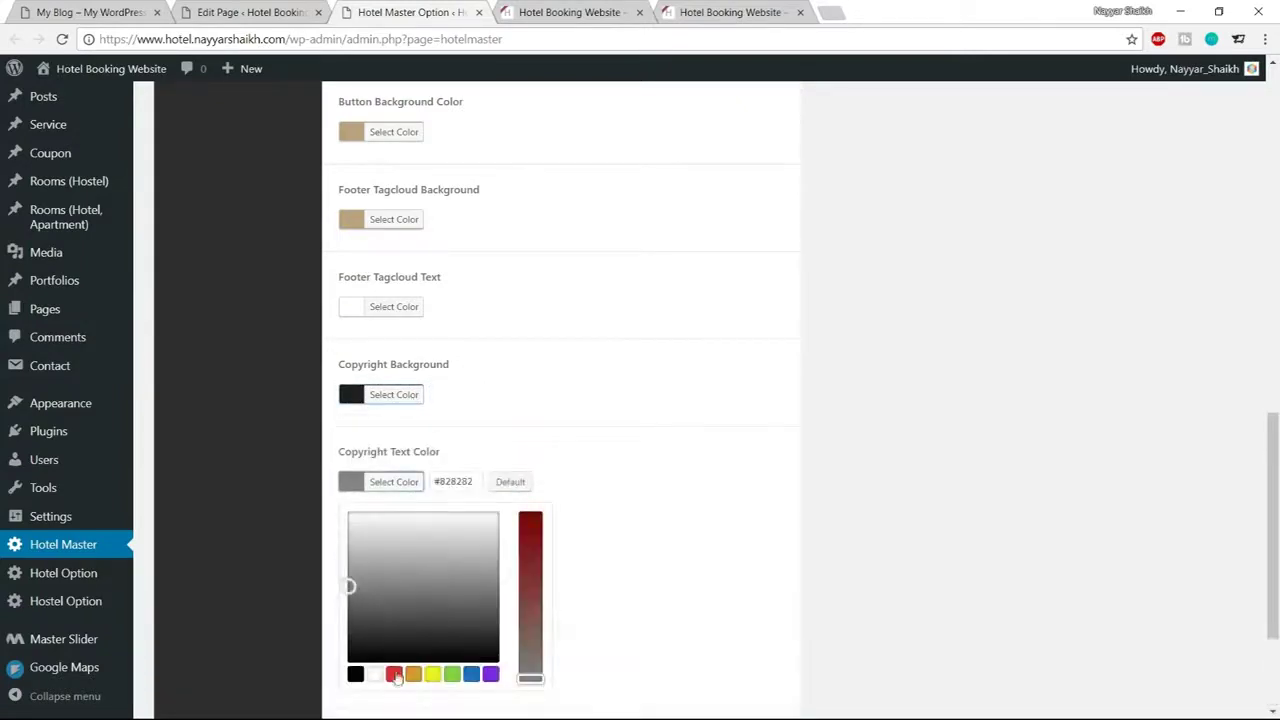
click(375, 675)
click(412, 484)
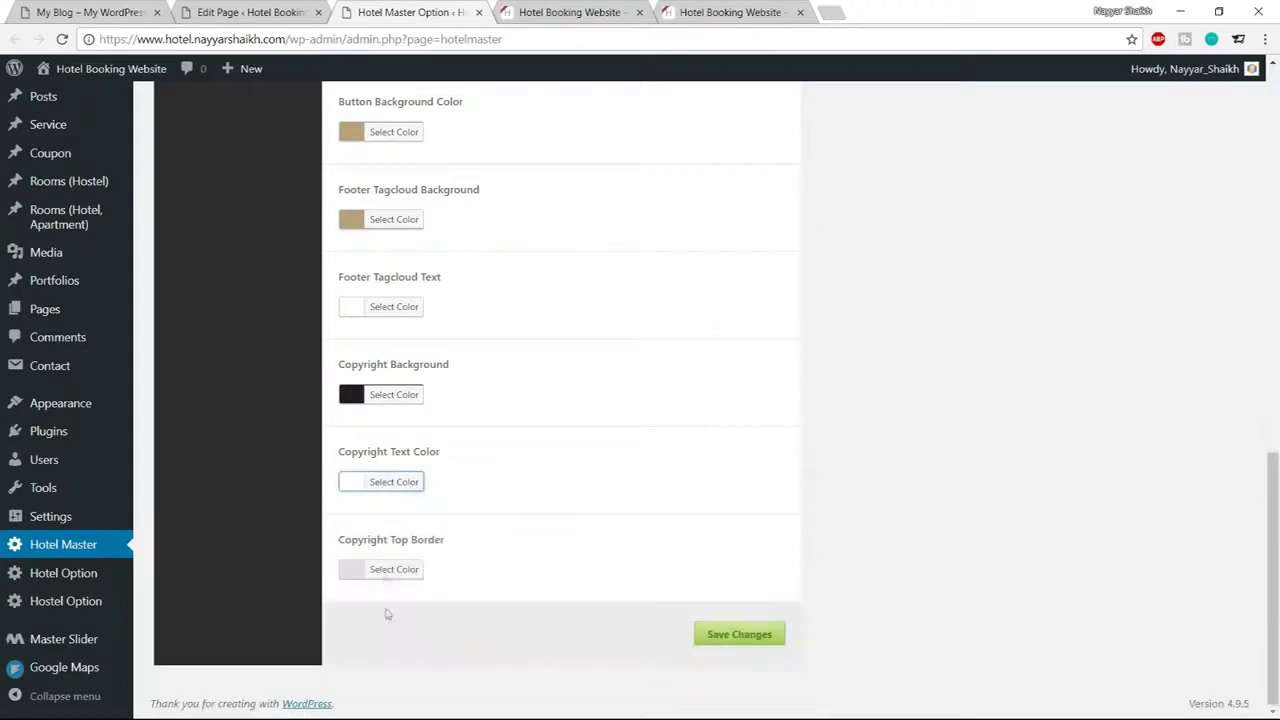
Save the colour settings and reload the site to check the dark footer
click(395, 569)
click(799, 640)
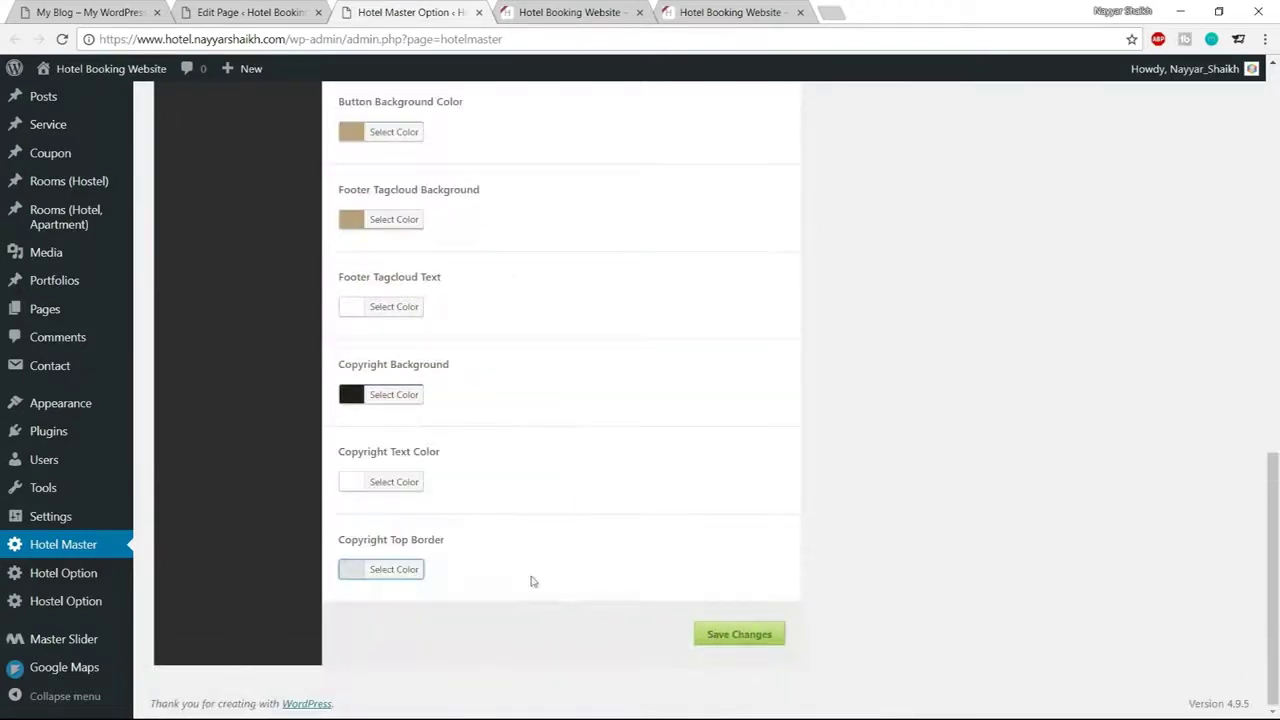
click(749, 634)
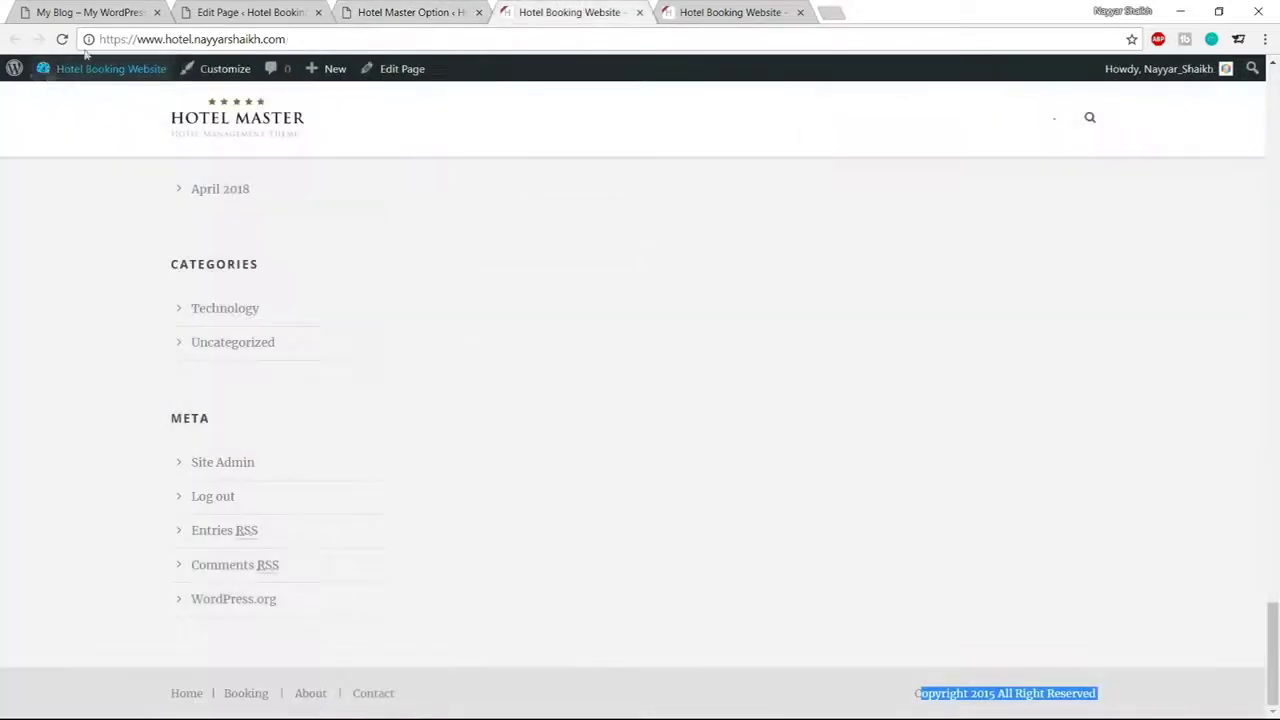
click(61, 39)
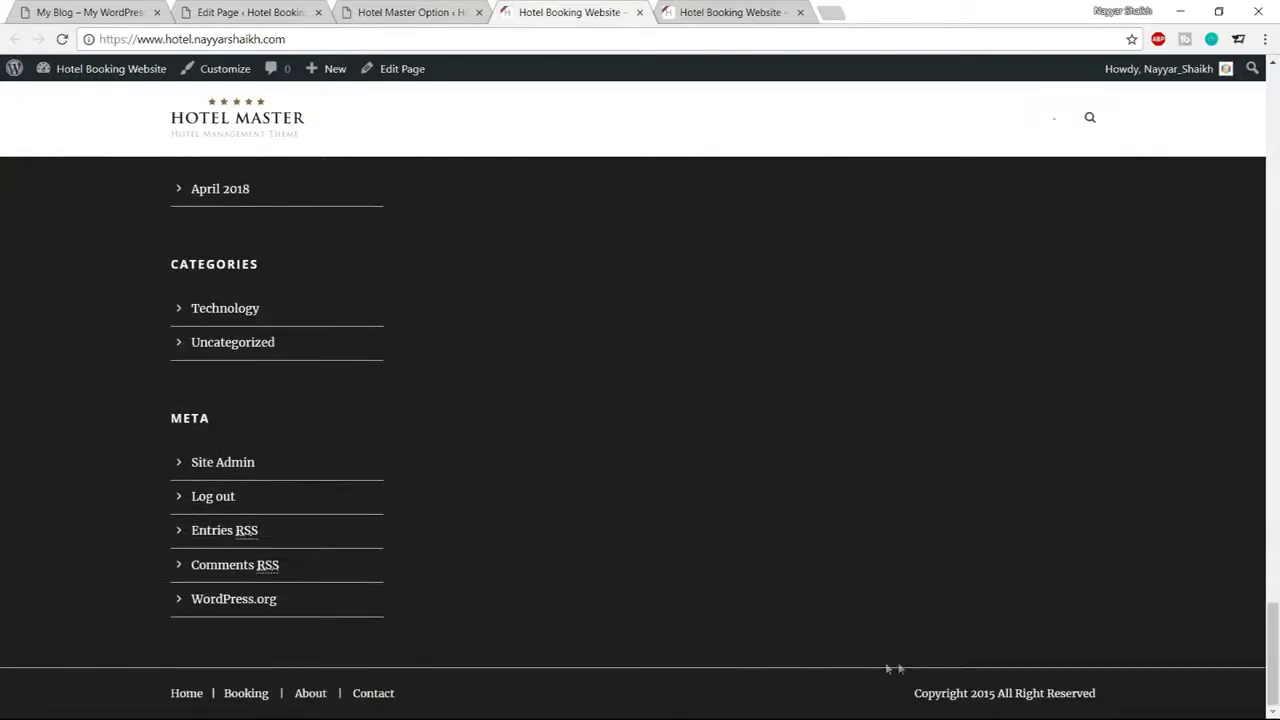
click(487, 8)
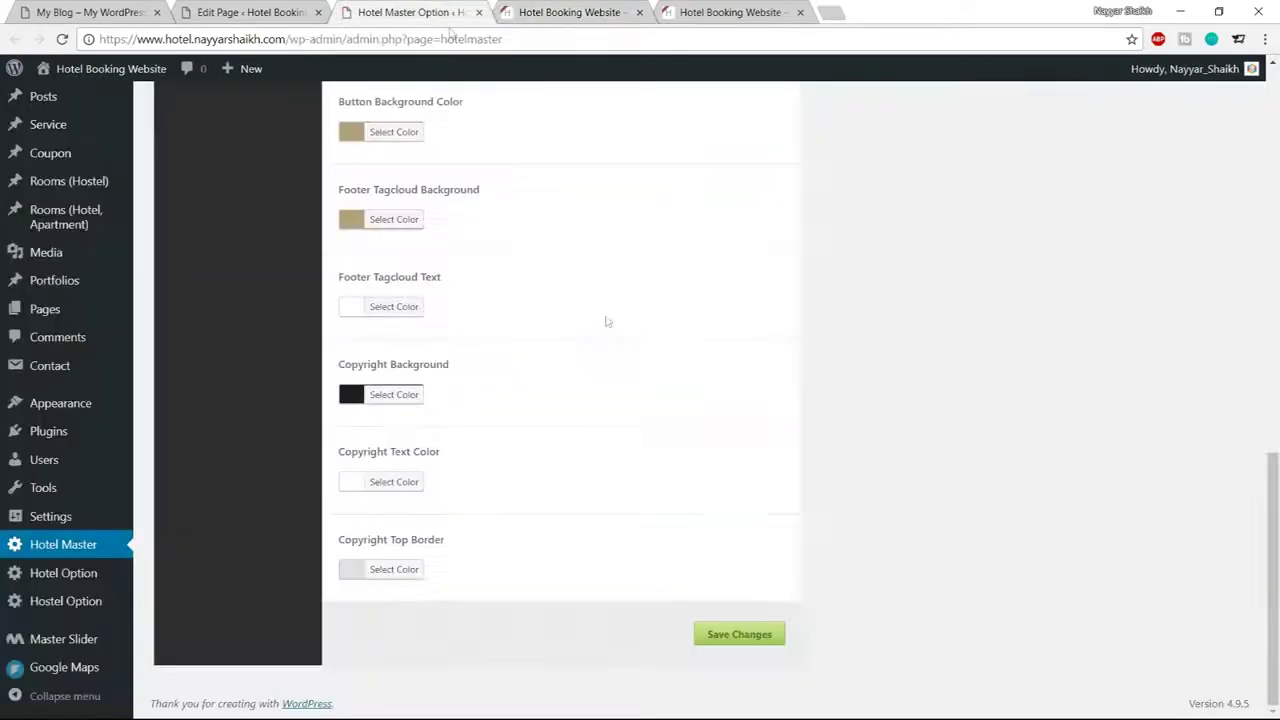
Set Footer Border Color to 1e1e1e, save, and reload the site
scroll(737, 543, up, 10)
scroll(652, 504, down, 3)
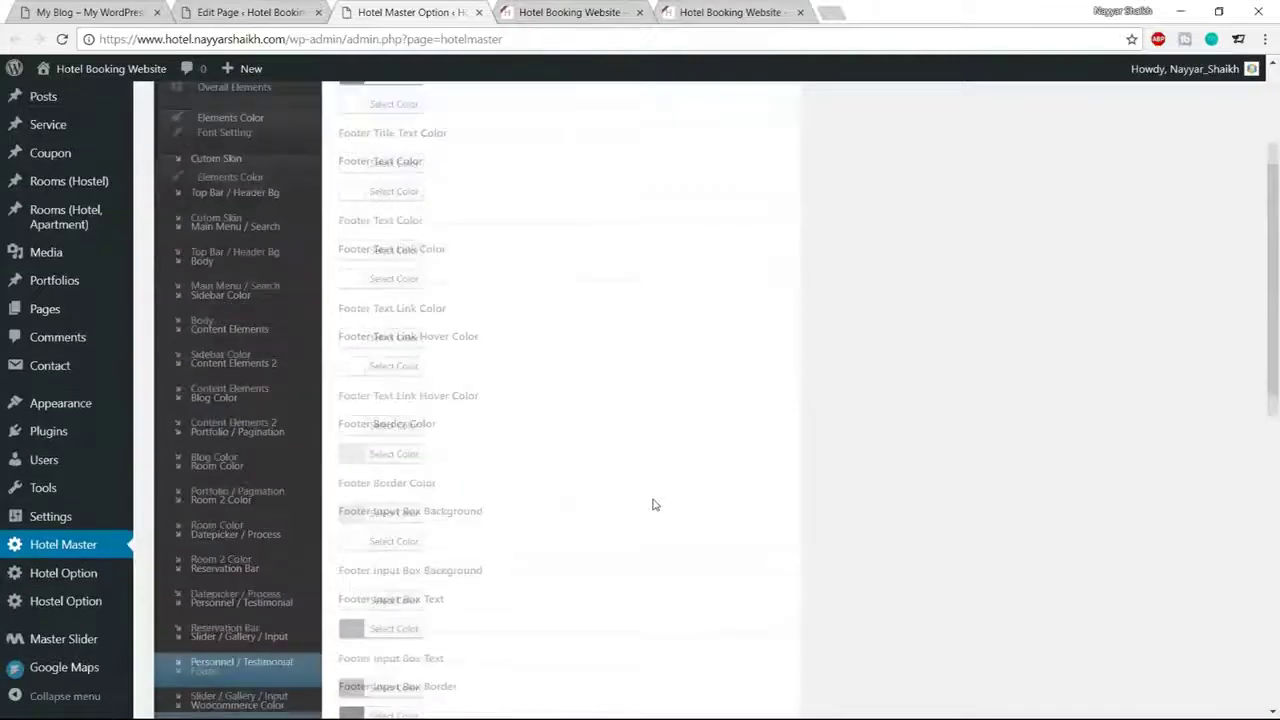
click(414, 451)
drag(474, 443, 441, 444)
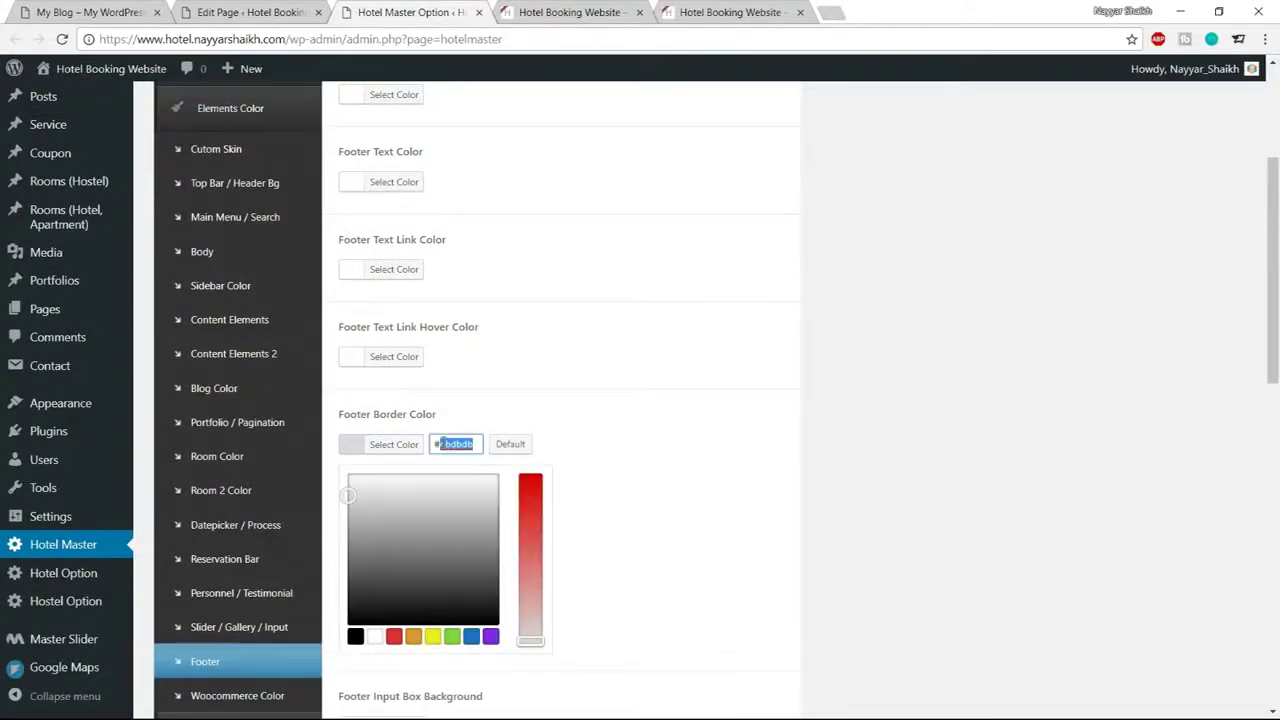
text(1e1e1e)
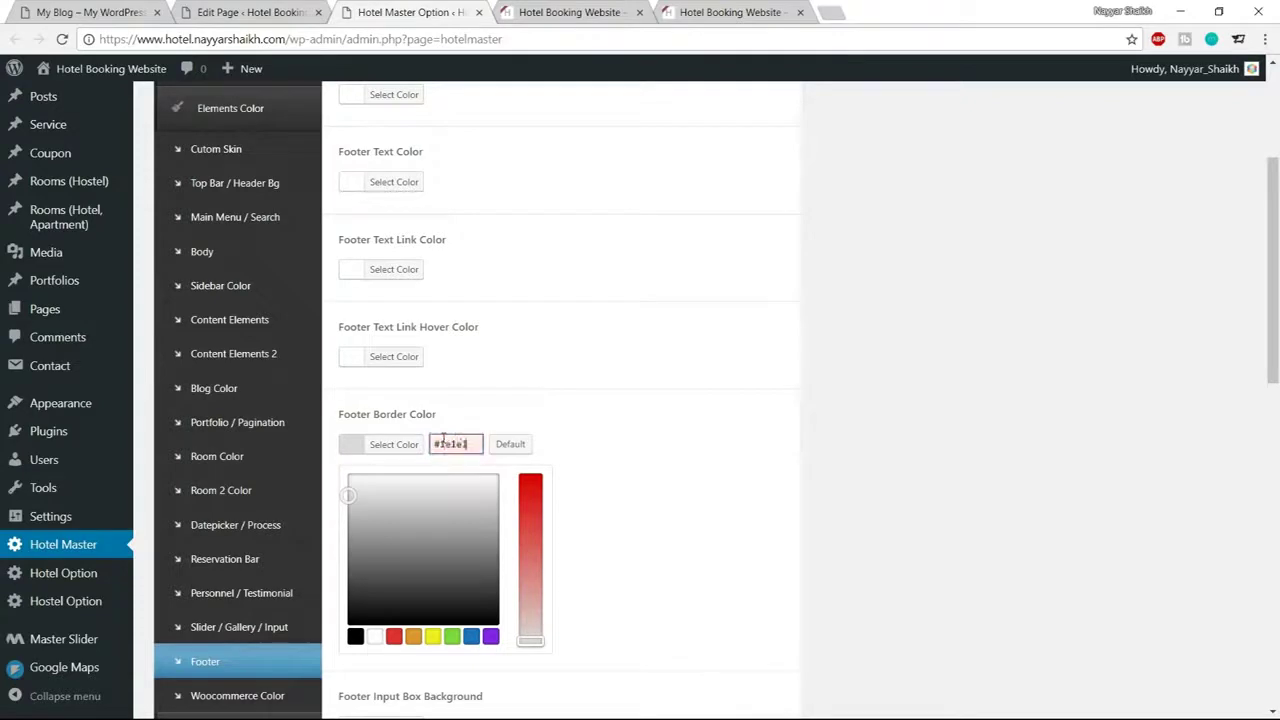
click(406, 446)
scroll(617, 503, down, 10)
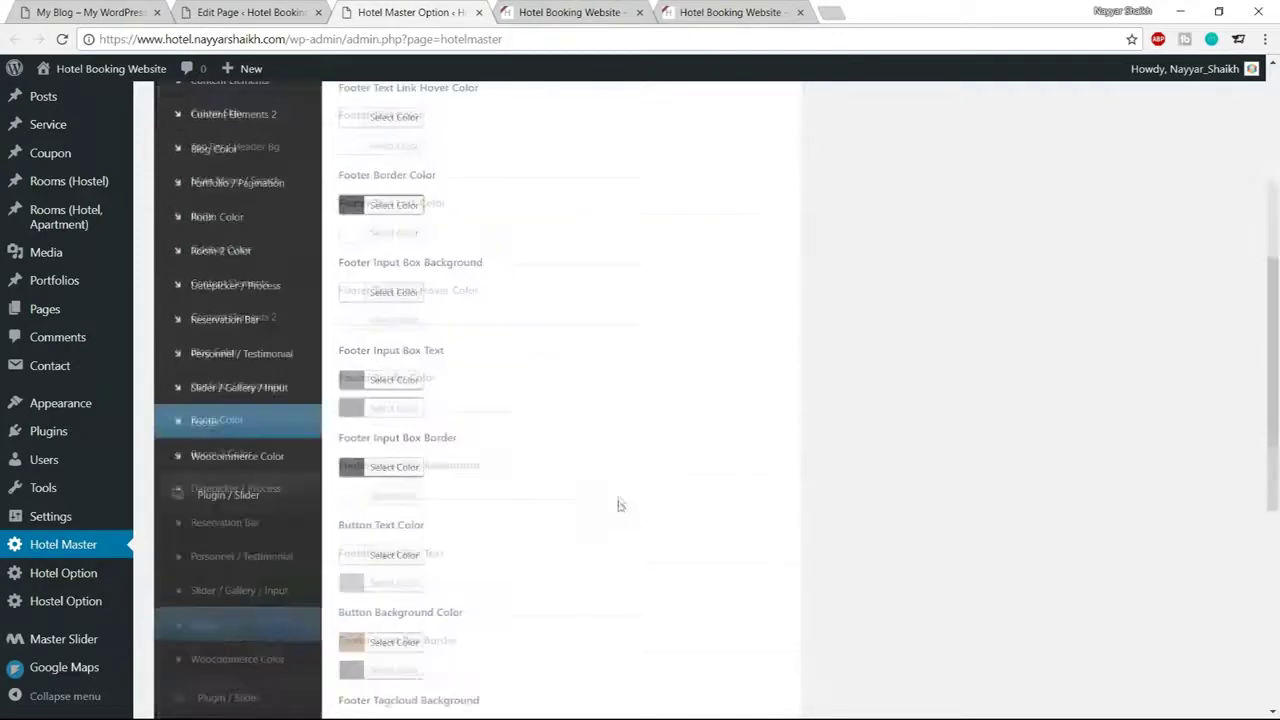
click(601, 8)
click(60, 40)
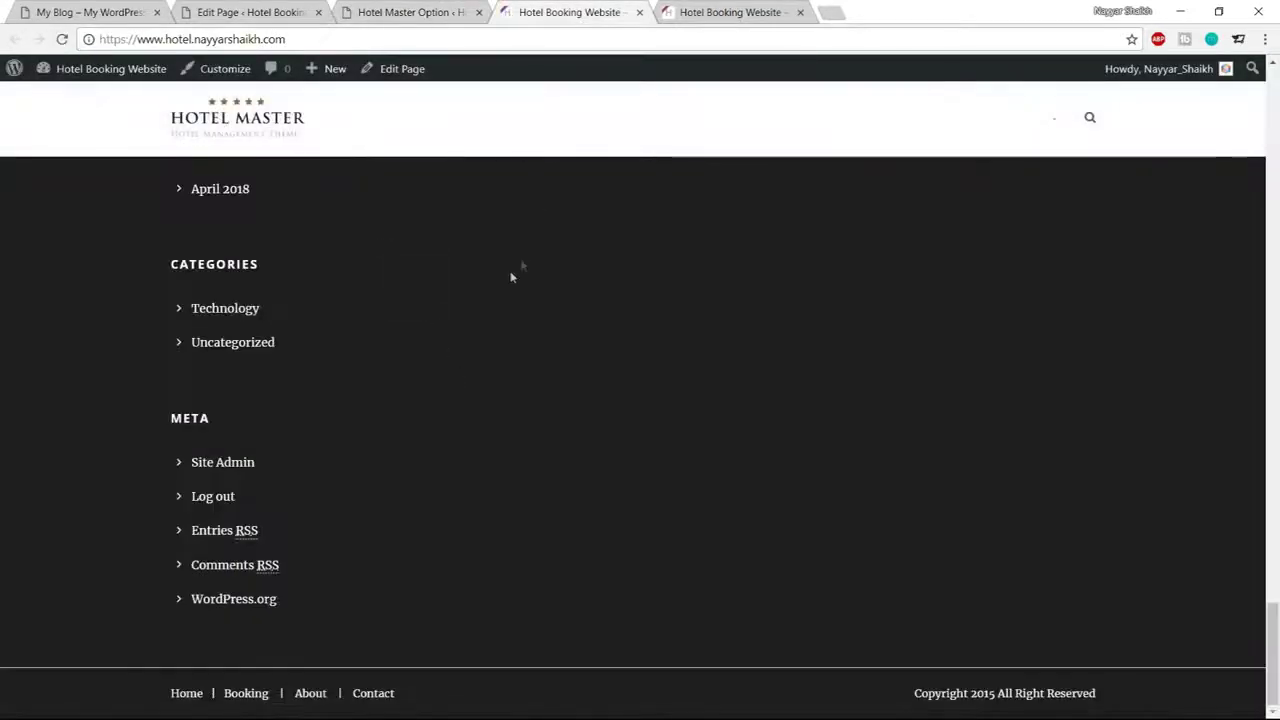
Set Copyright Top Border to 1e1e1e, save, and reload the hotel site
click(382, 12)
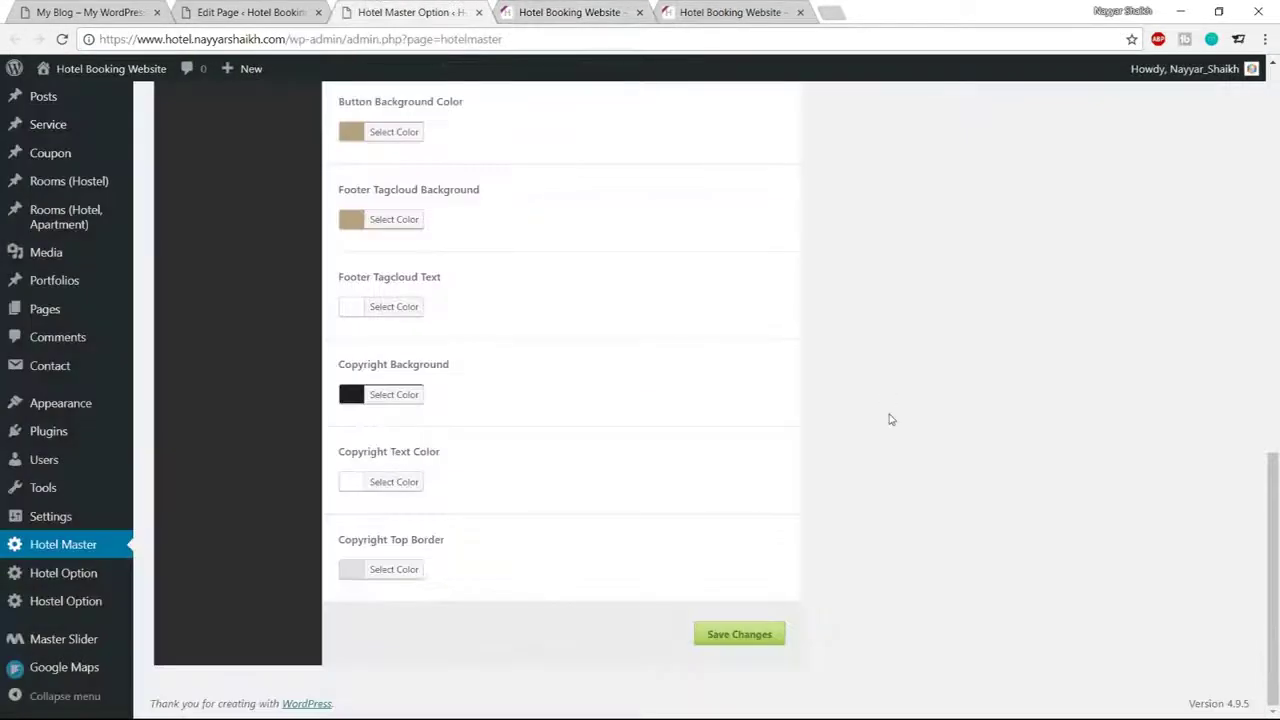
click(401, 572)
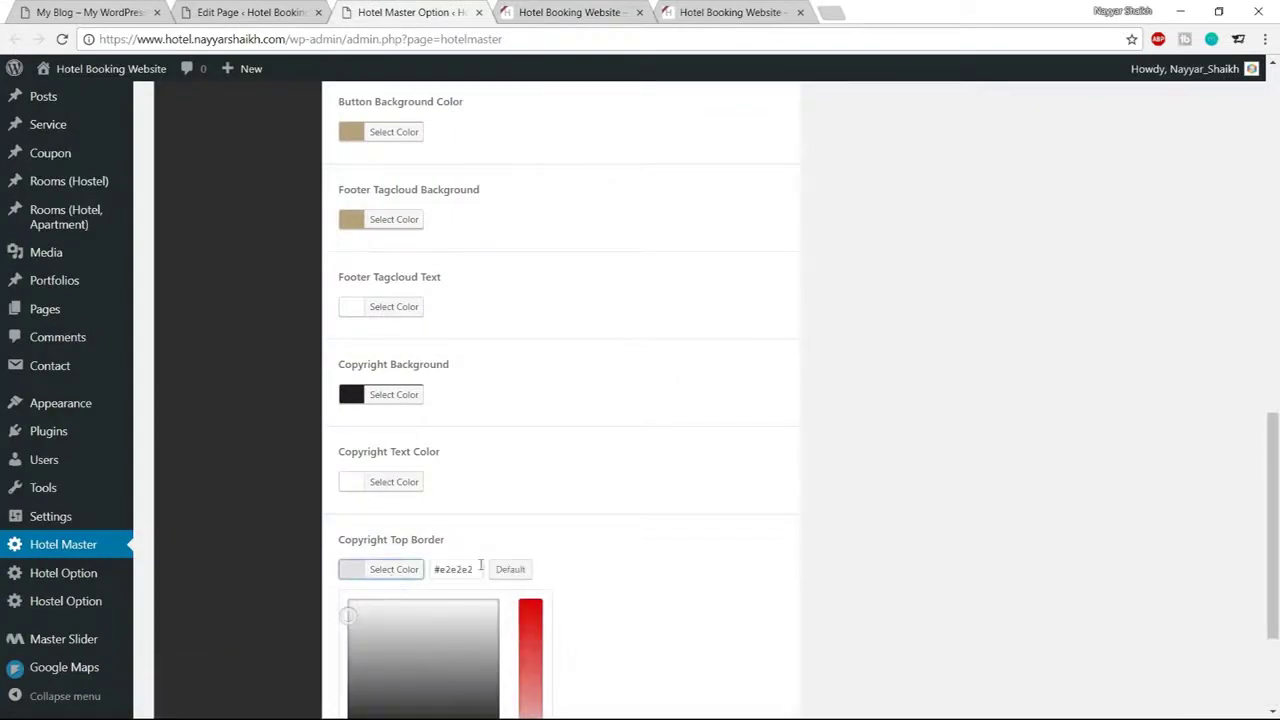
drag(480, 566, 439, 563)
text(1e1e1e)
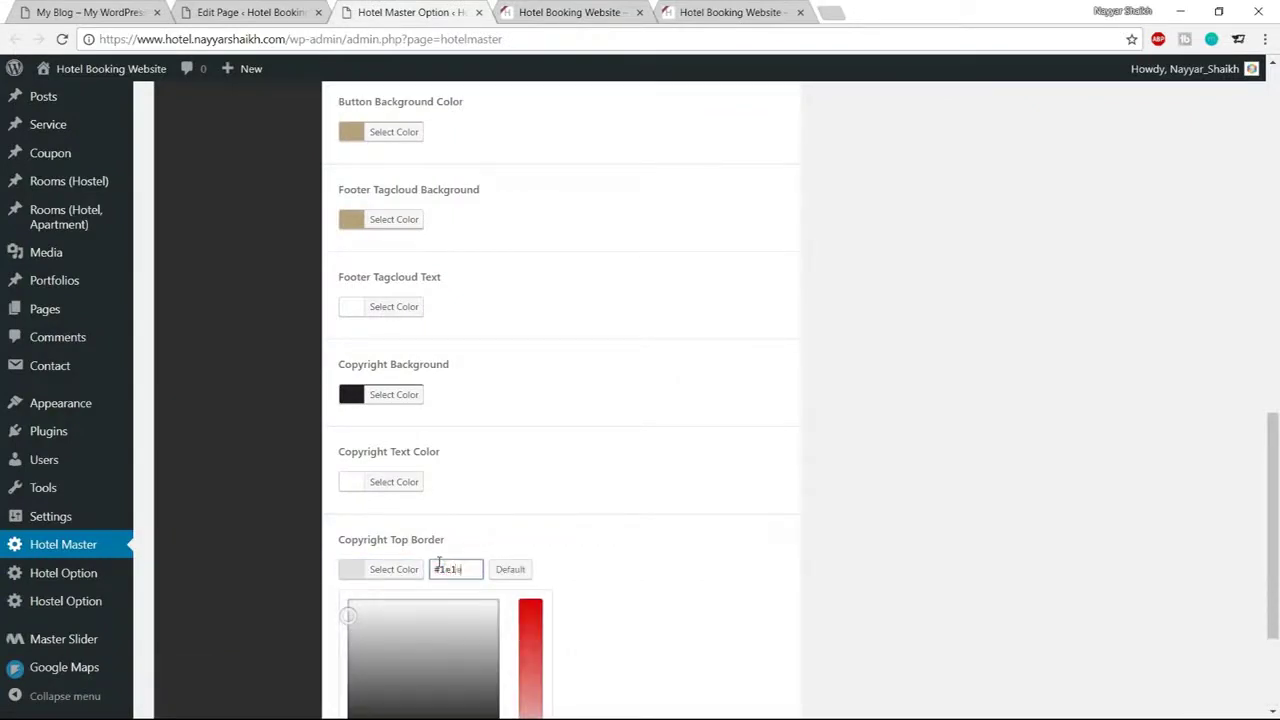
click(403, 569)
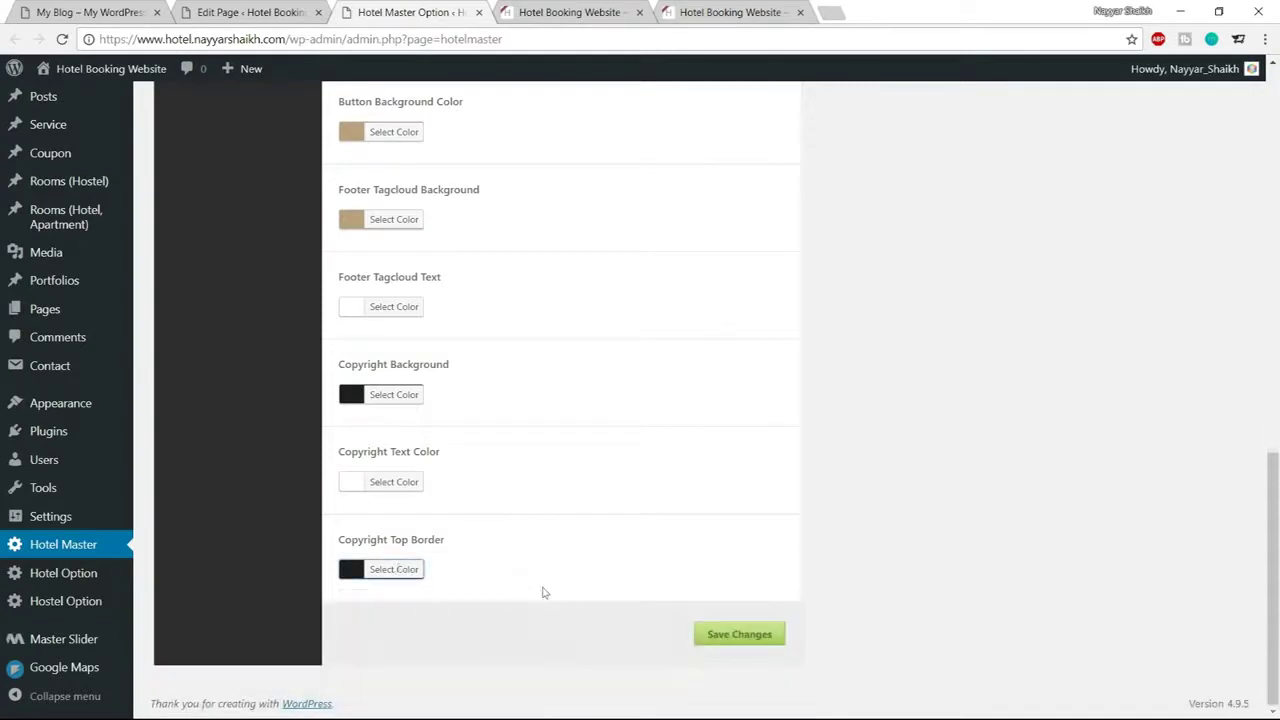
click(746, 640)
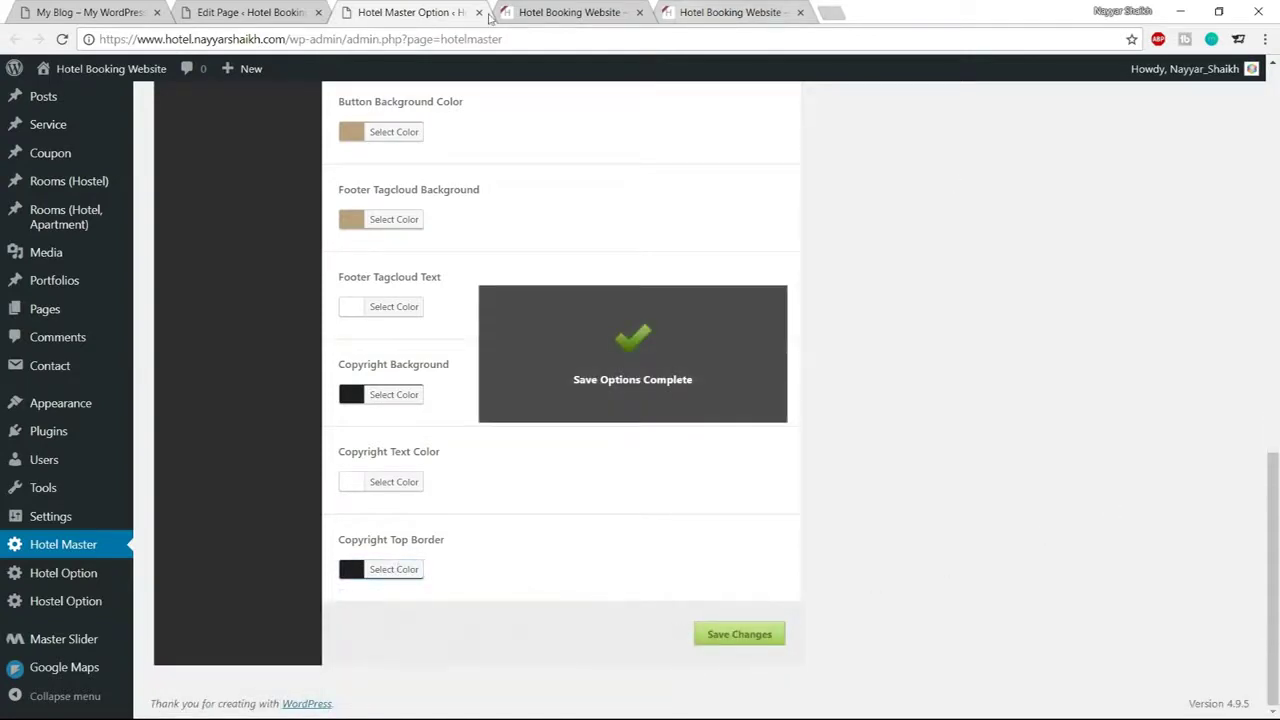
click(598, 11)
click(62, 39)
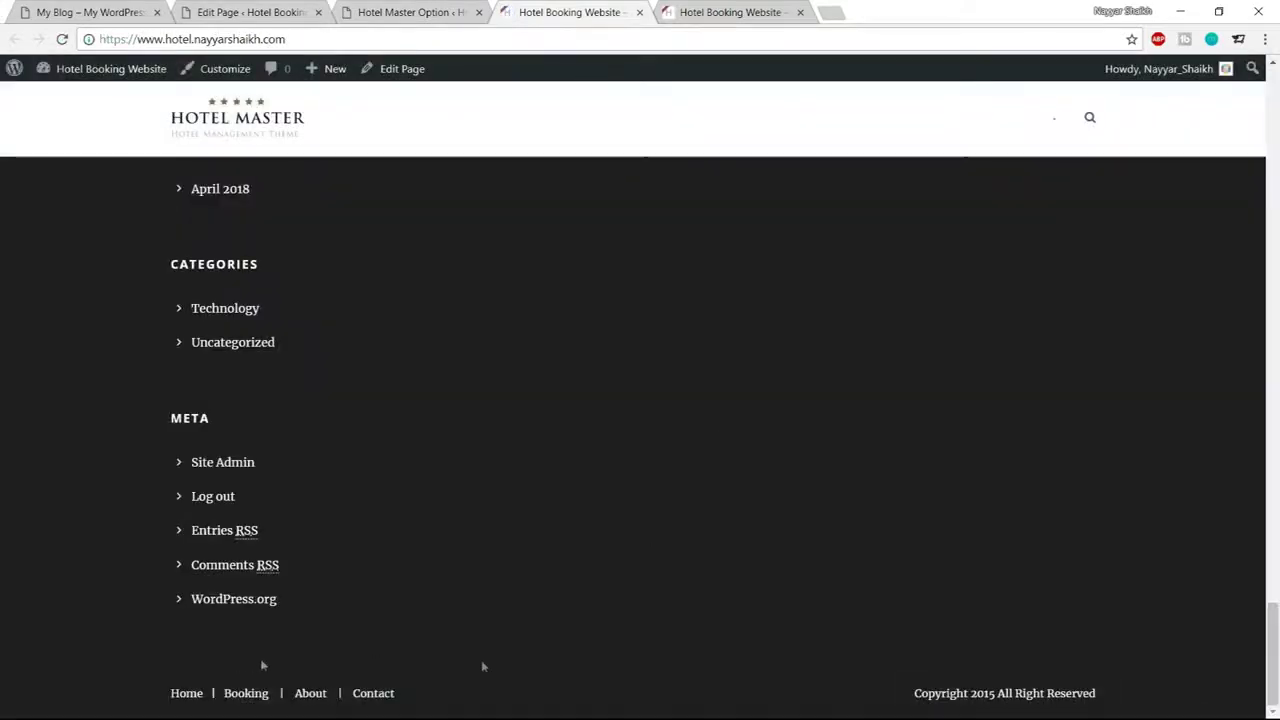
Compare with the demo hotel site's footer, then go to the Widgets page
scroll(846, 608, up, 7)
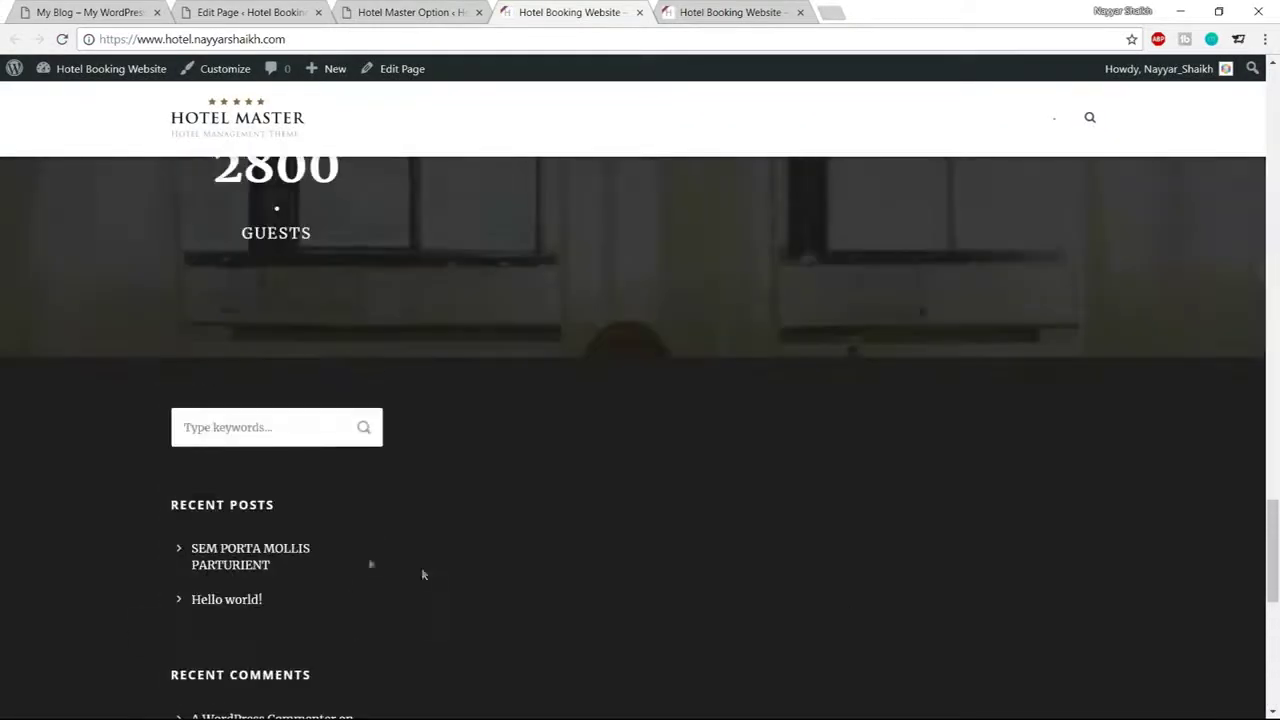
click(132, 12)
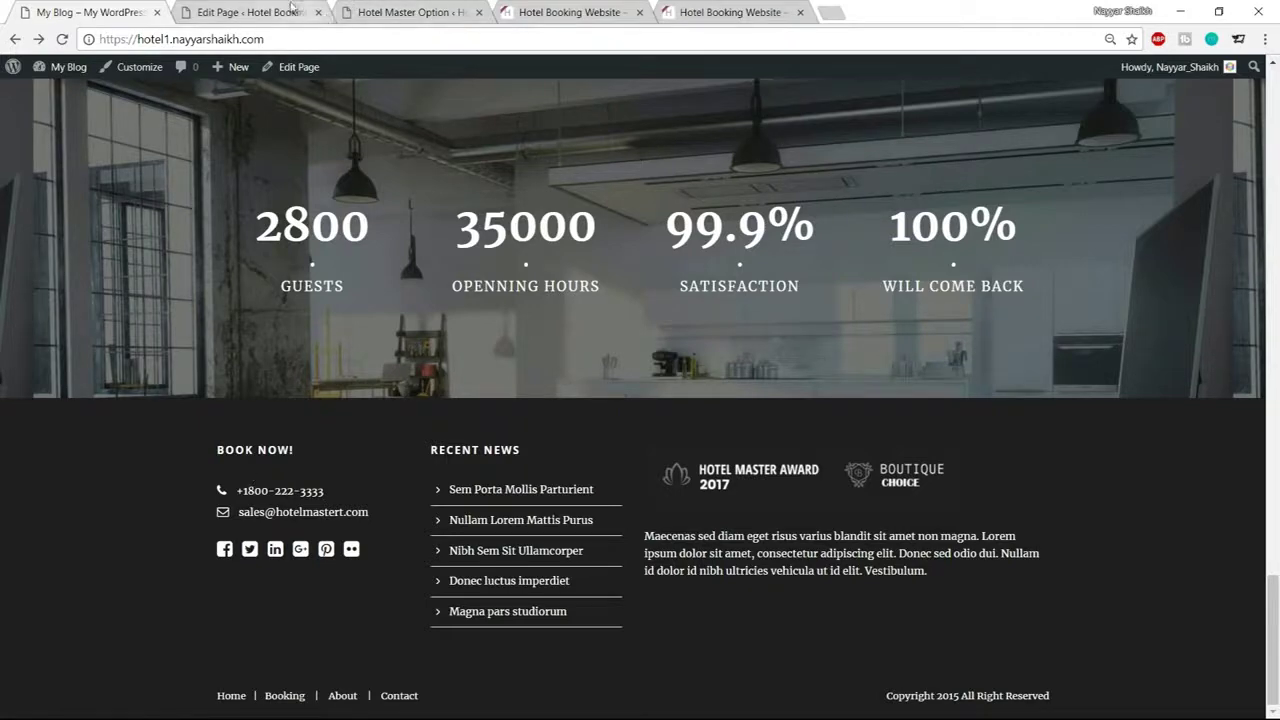
click(272, 12)
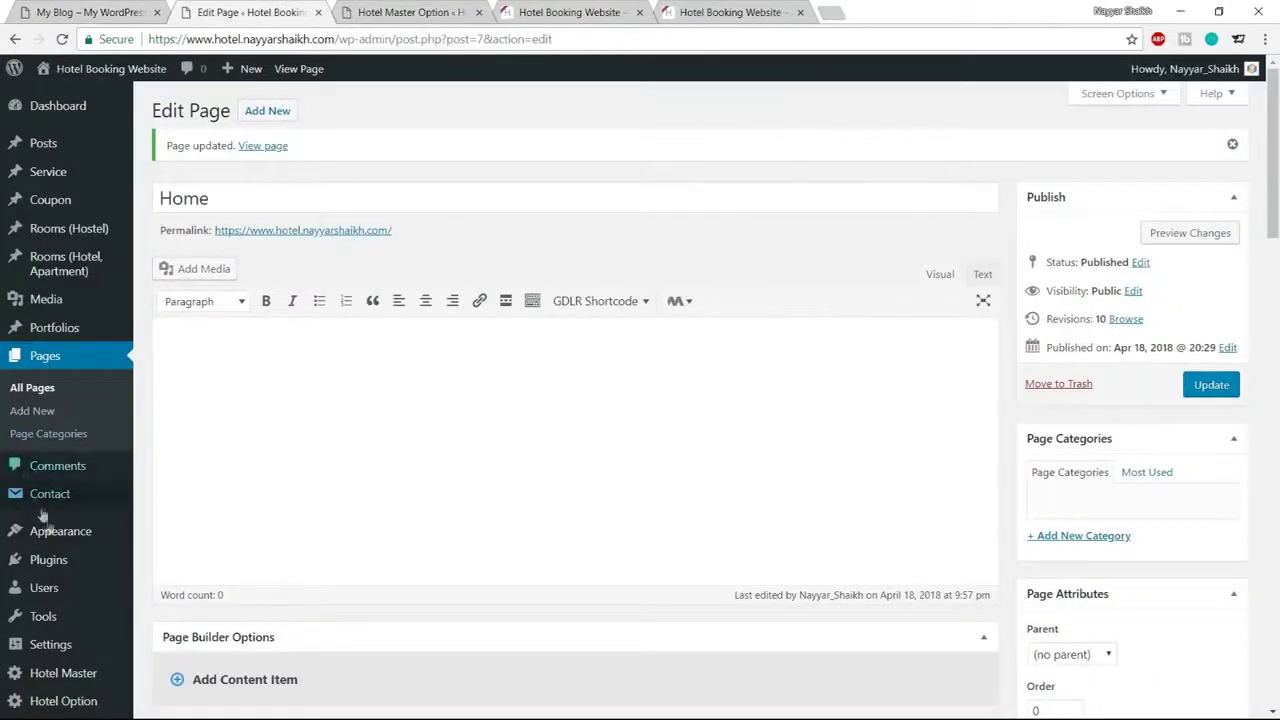
mouse_move(50, 535)
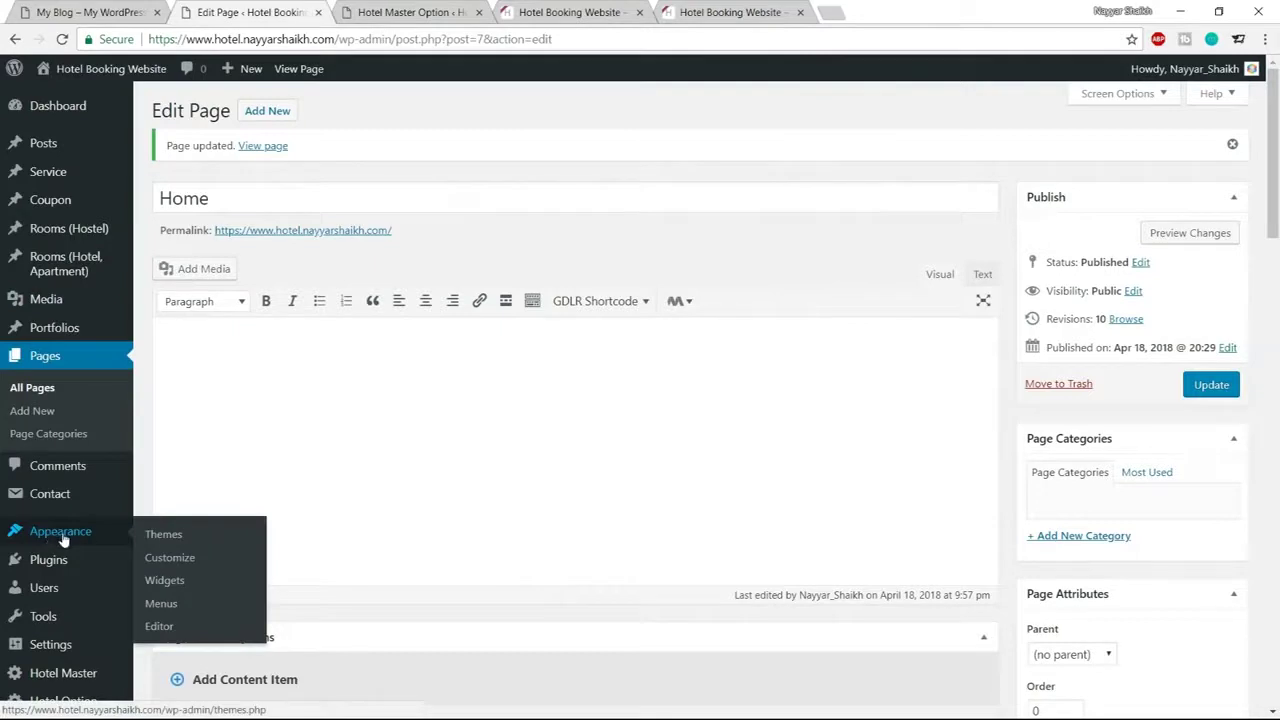
click(168, 582)
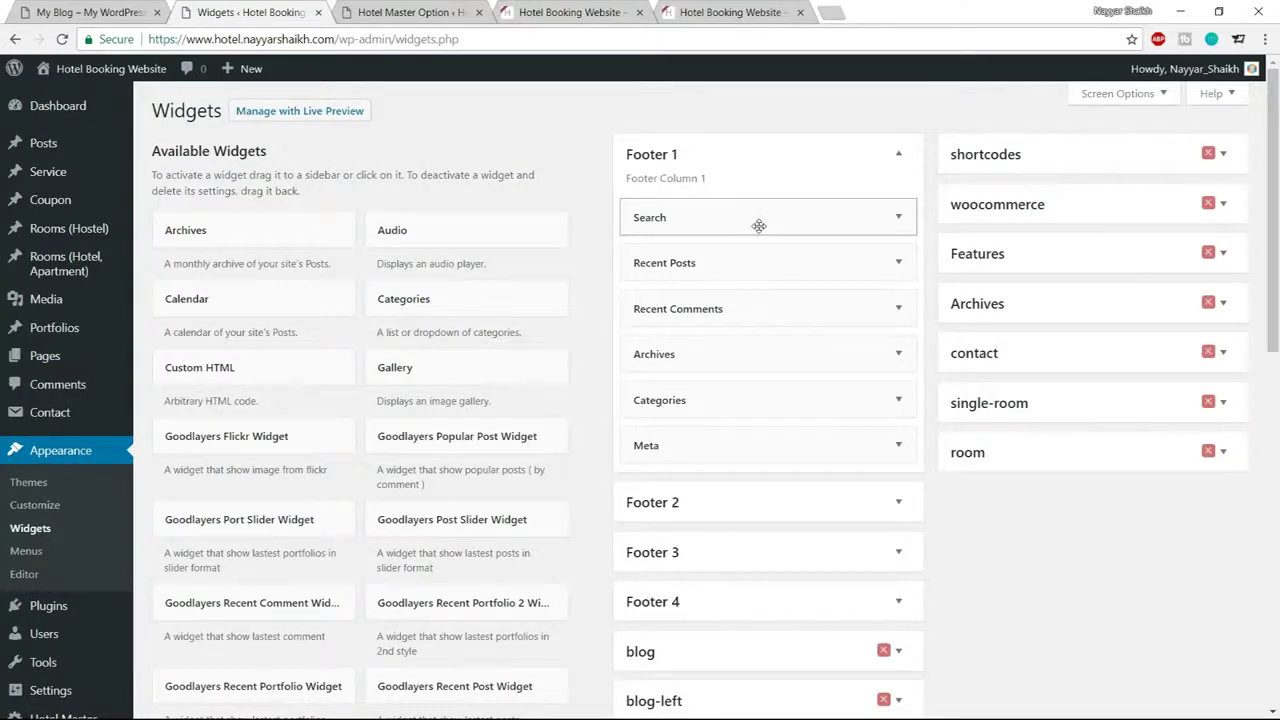
Delete the Search, Recent Posts, Recent Comments, Archives and remaining widgets from Footer 1
click(759, 226)
click(648, 304)
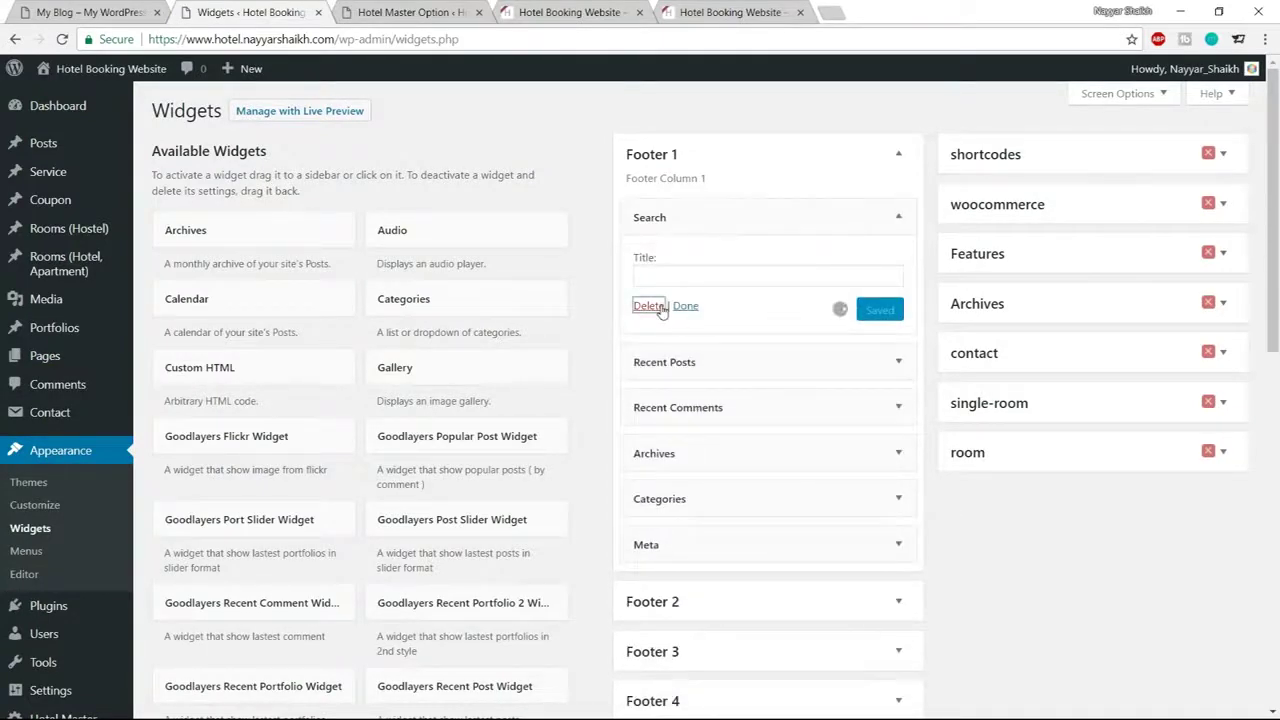
click(799, 224)
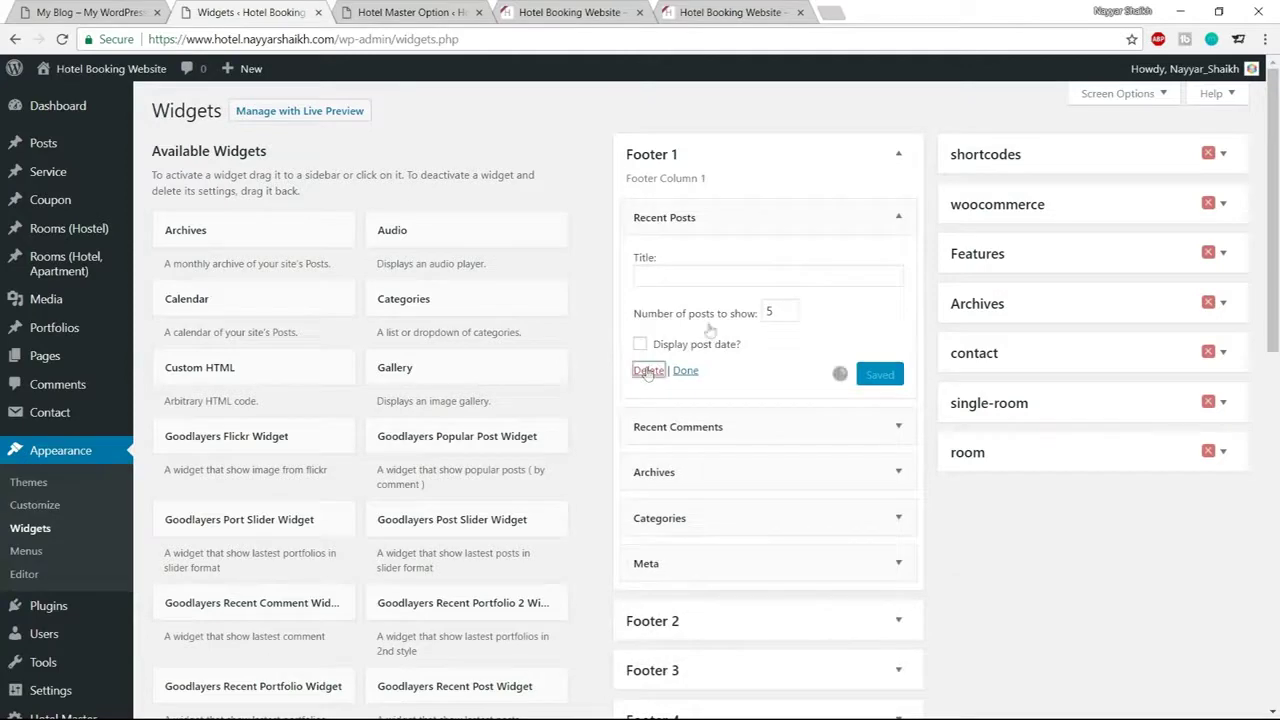
click(645, 366)
click(809, 224)
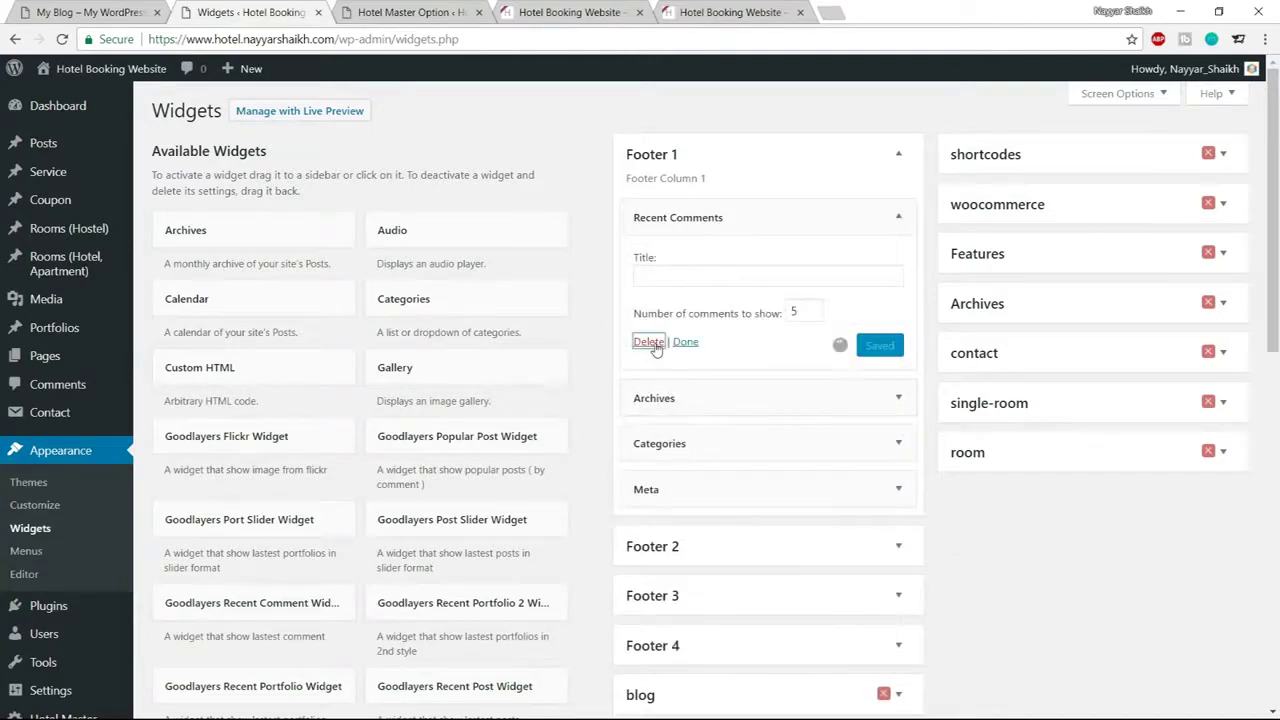
click(648, 341)
click(766, 217)
click(663, 354)
click(766, 217)
click(651, 309)
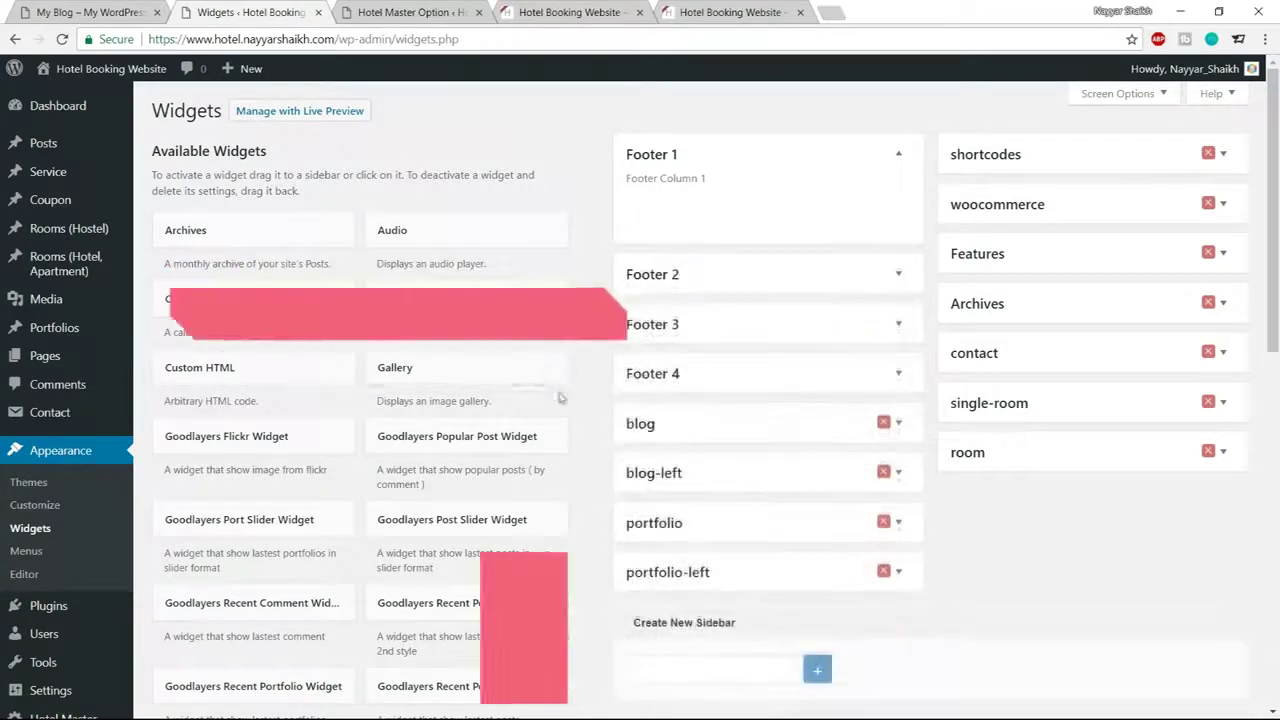
Add an empty Text widget to Footer 1, then open the Hotel Media folder
scroll(560, 398, down, 5)
scroll(560, 398, down, 5)
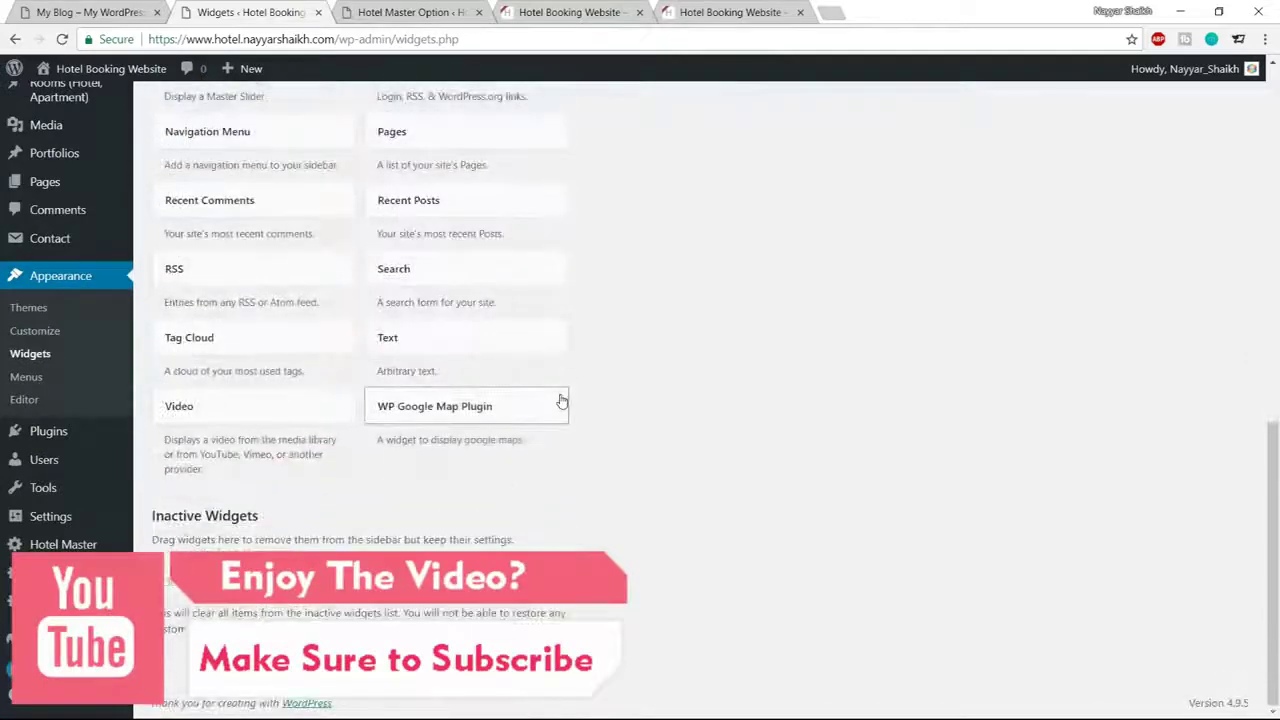
click(503, 344)
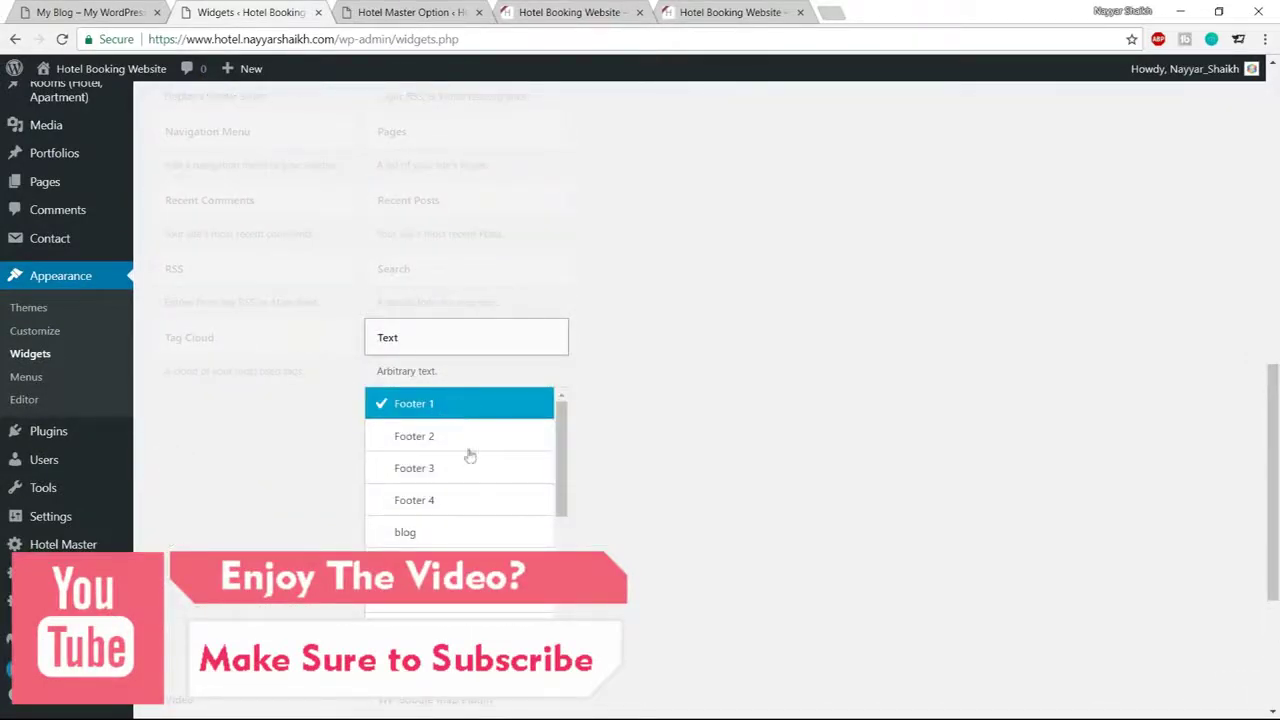
click(515, 640)
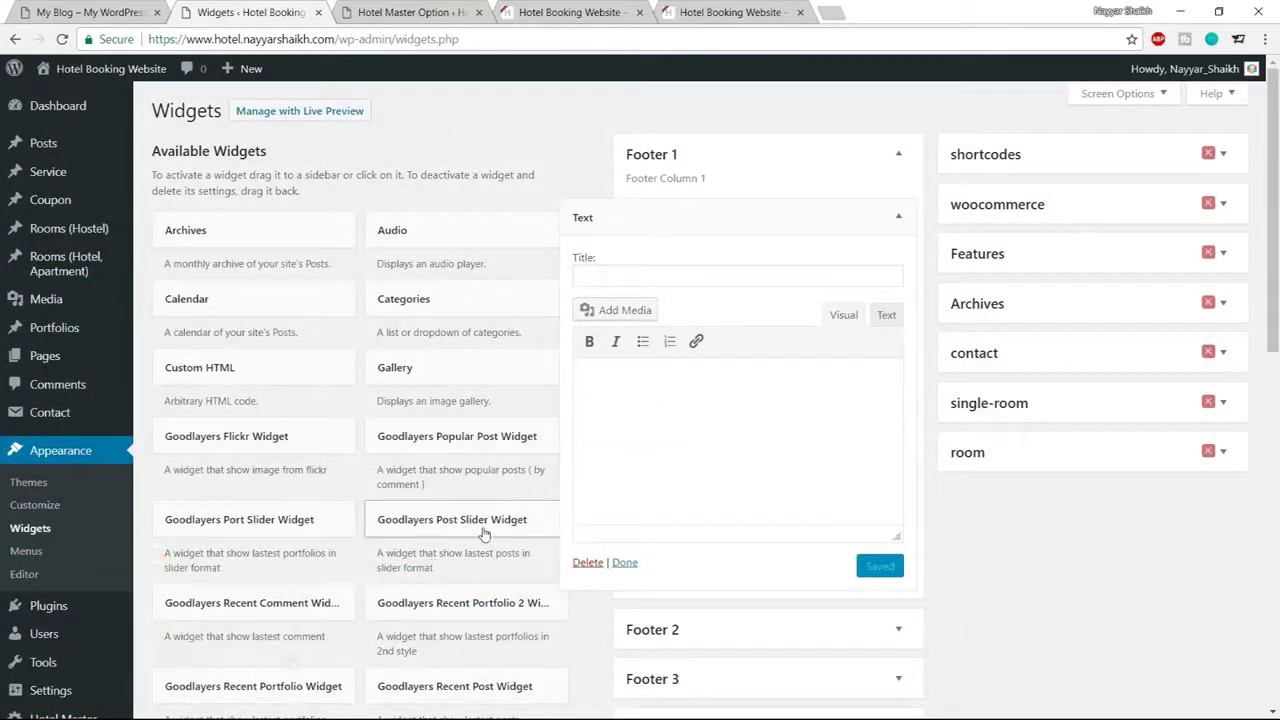
key(alt+Tab)
double_click(211, 232)
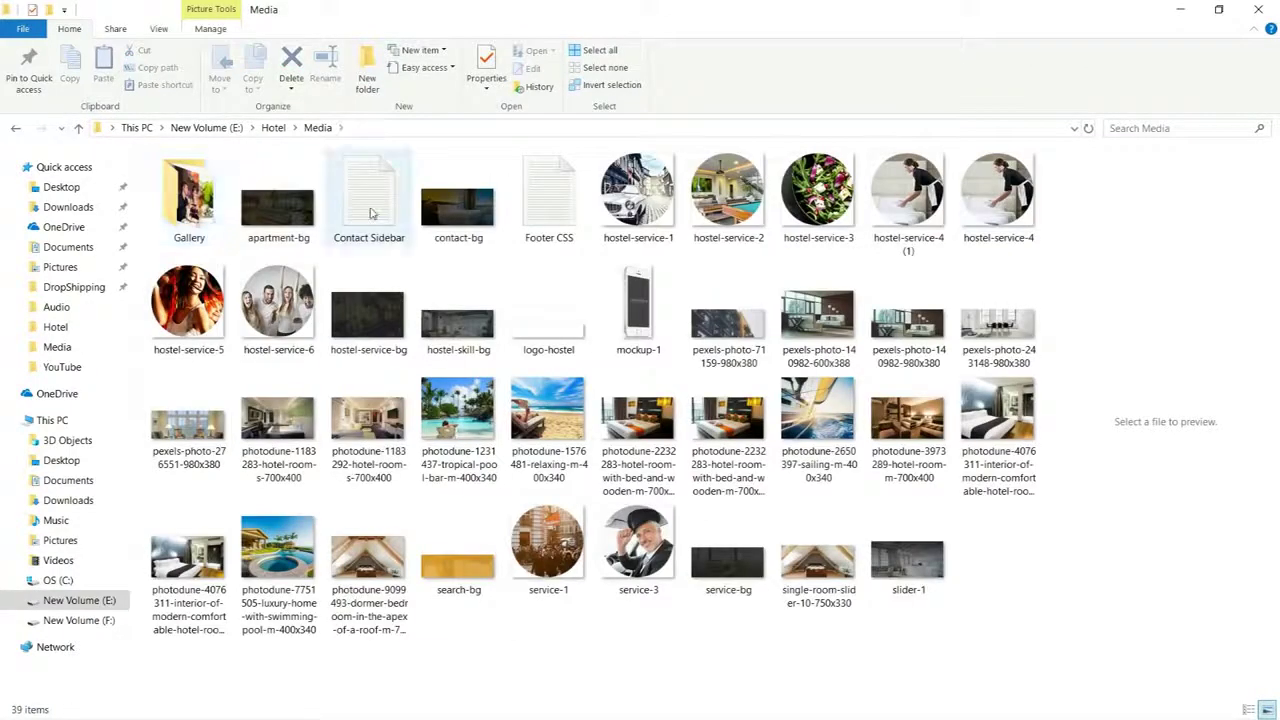
Open Footer CSS in Notepad, copy the Footer 1 shortcode block, and return to WordPress
click(548, 207)
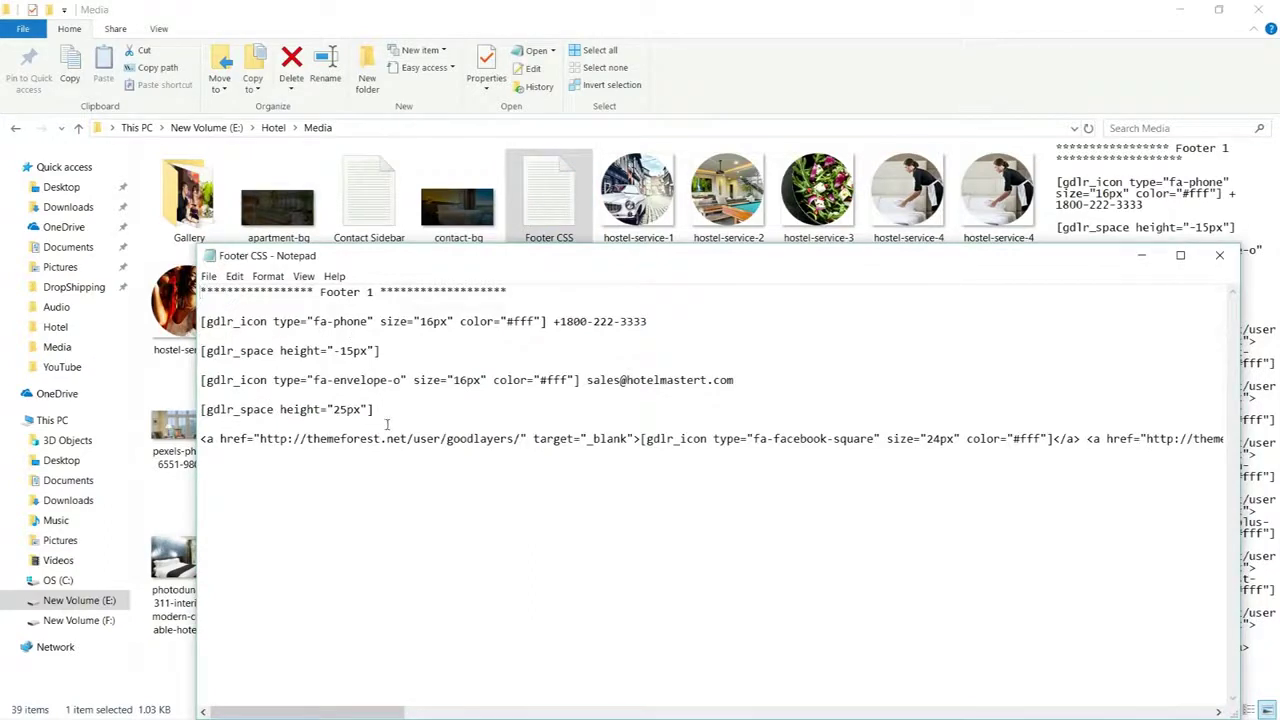
drag(399, 416, 200, 310)
click(816, 402)
drag(201, 321, 896, 497)
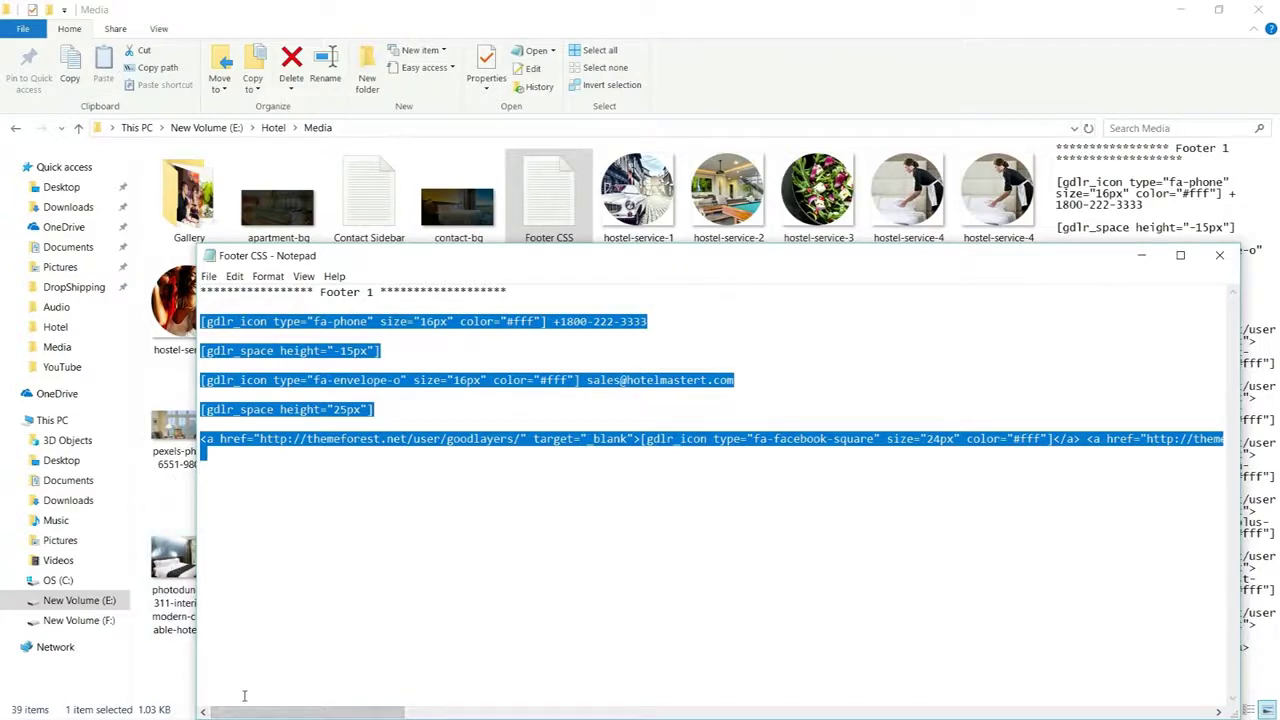
key(alt+Tab)
key(Tab)
key(Tab)
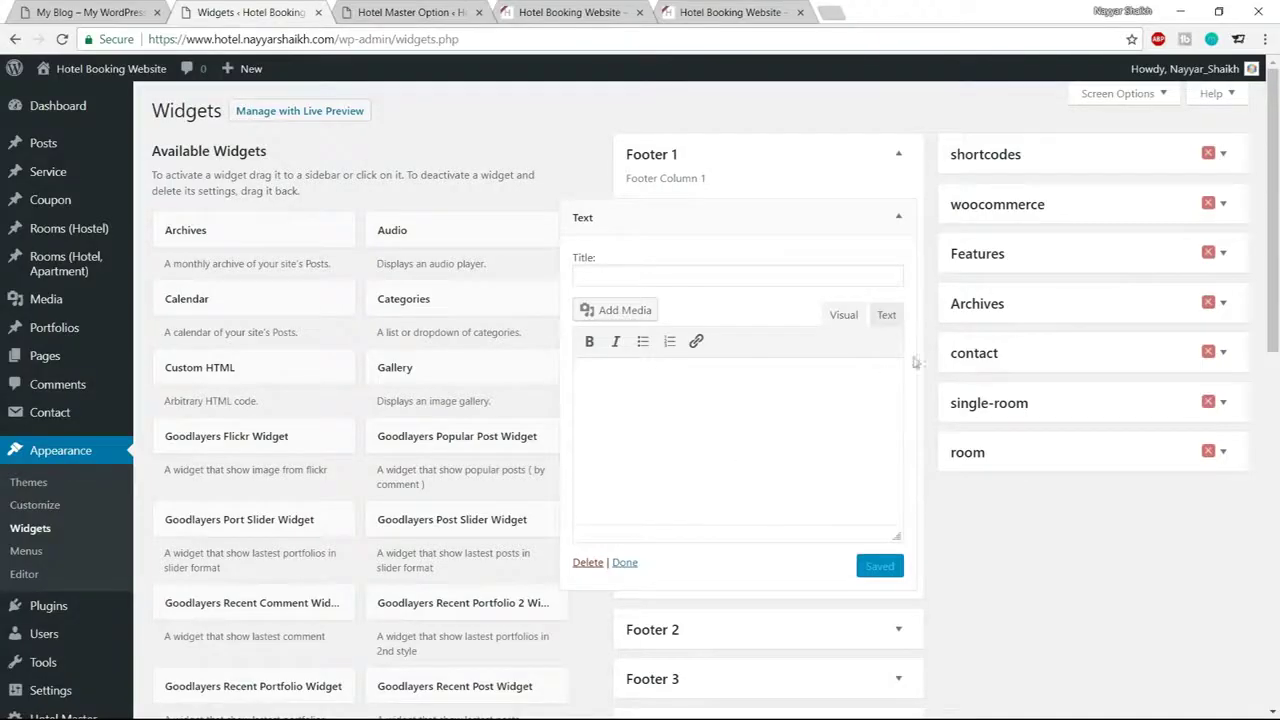
Paste the social-icon shortcodes into the Footer 1 Text widget in code mode and save
click(896, 330)
click(800, 462)
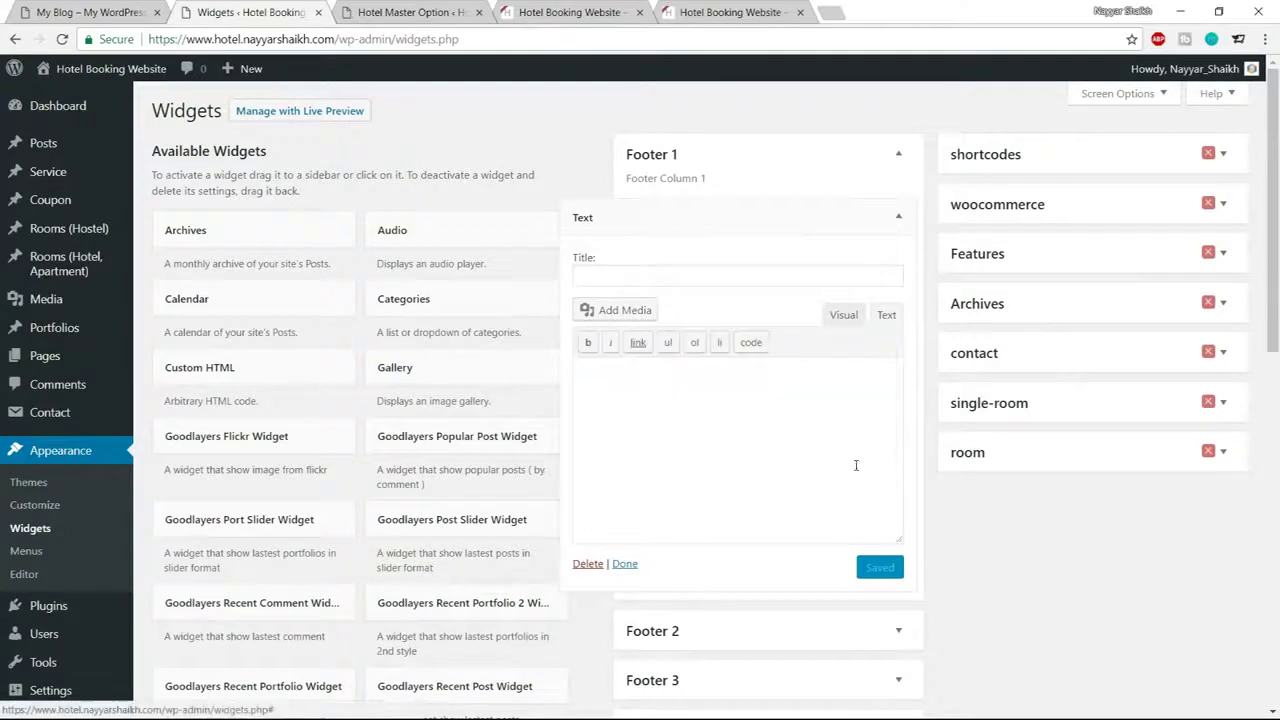
key(ctrl+v)
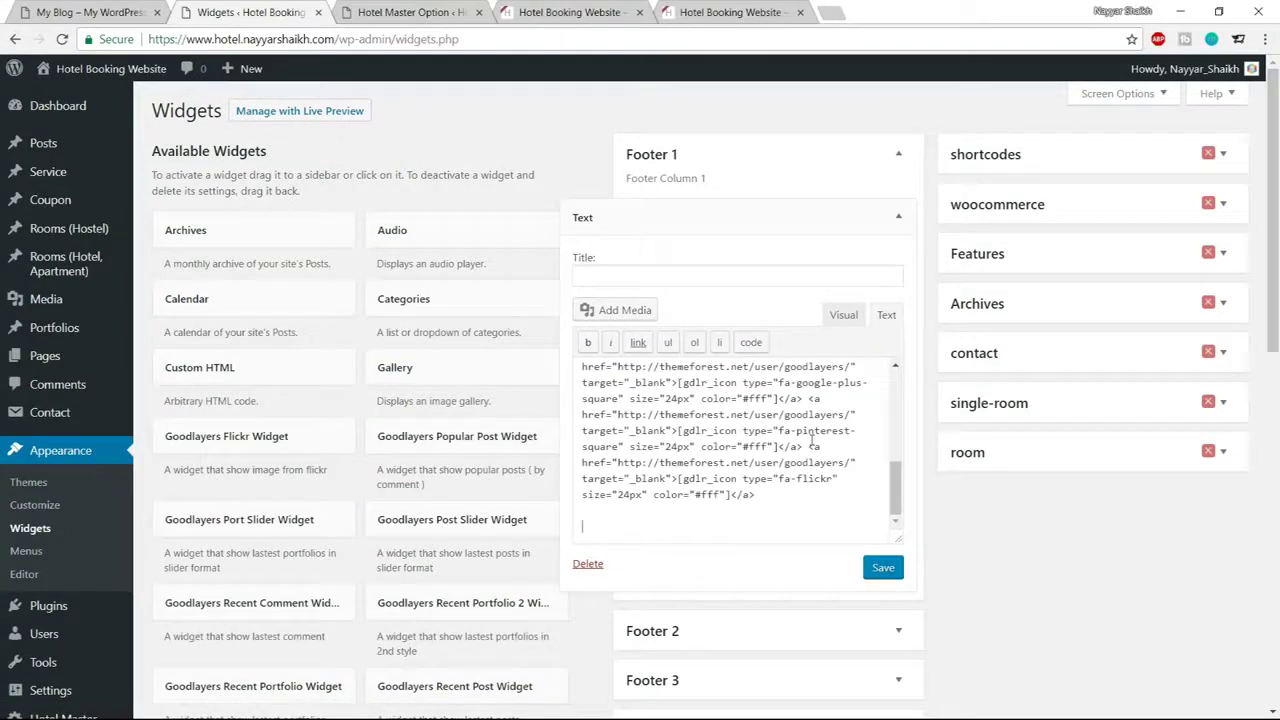
click(878, 567)
click(845, 316)
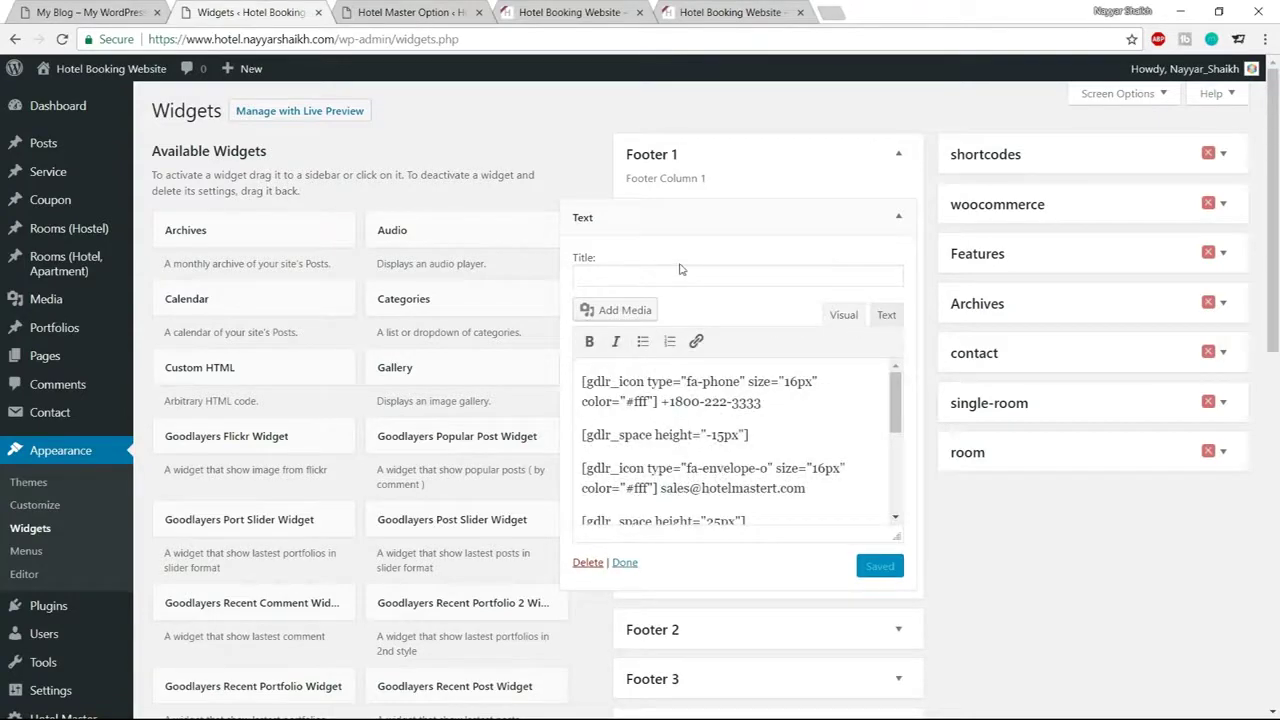
Copy BOOK NOW! from the demo site footer and paste it as the widget title
click(143, 9)
drag(209, 456, 306, 456)
key(ctrl+c)
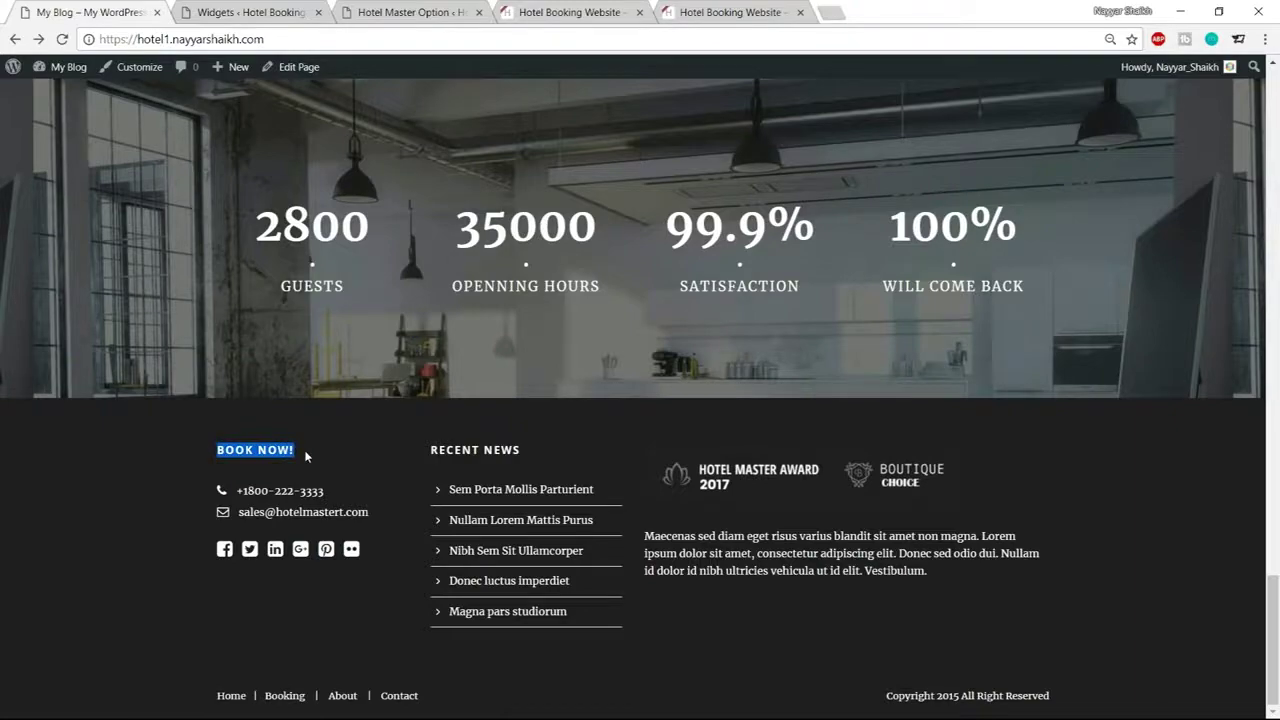
click(250, 12)
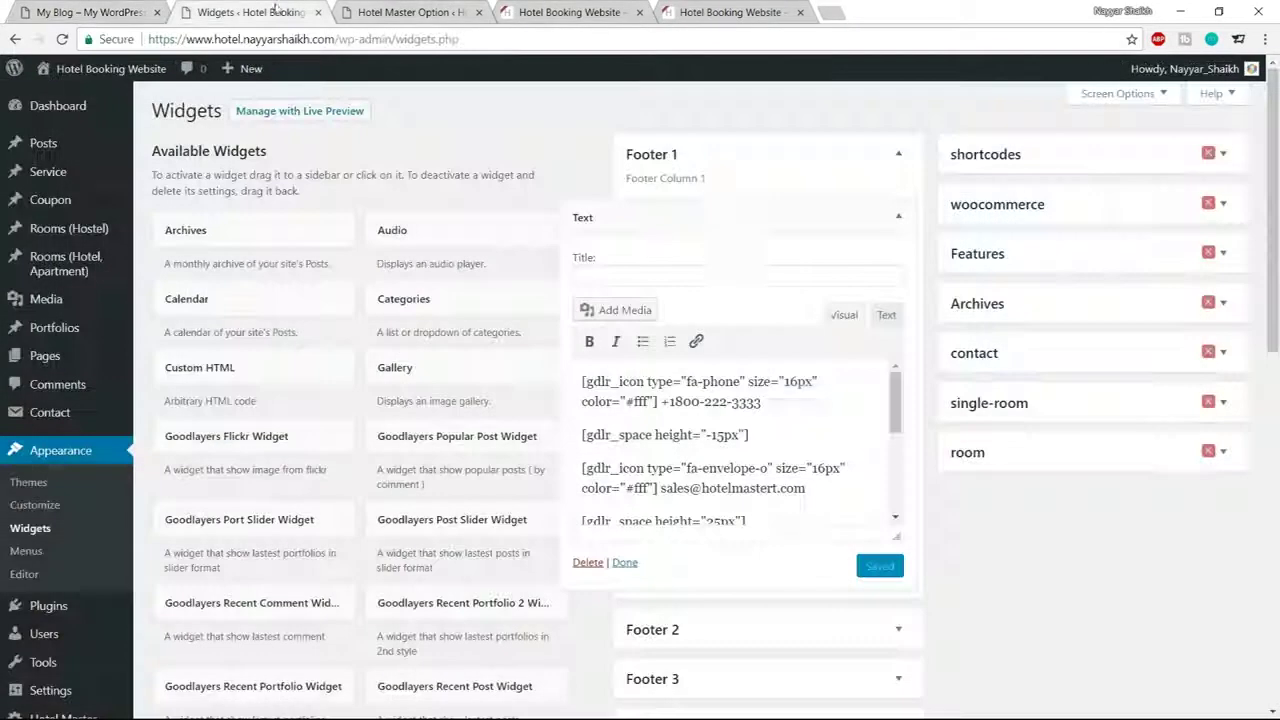
click(707, 268)
key(ctrl+v)
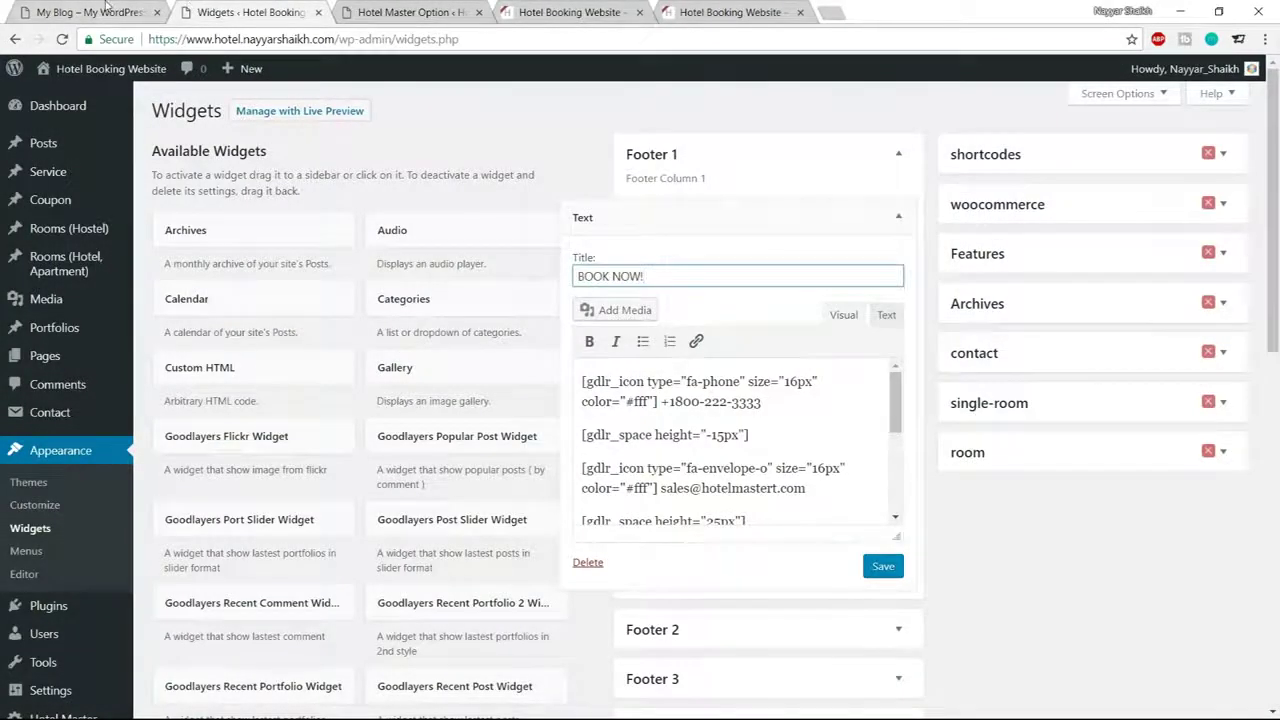
Replace the widget's phone number using the demo footer's, save, and collapse the widget
click(112, 10)
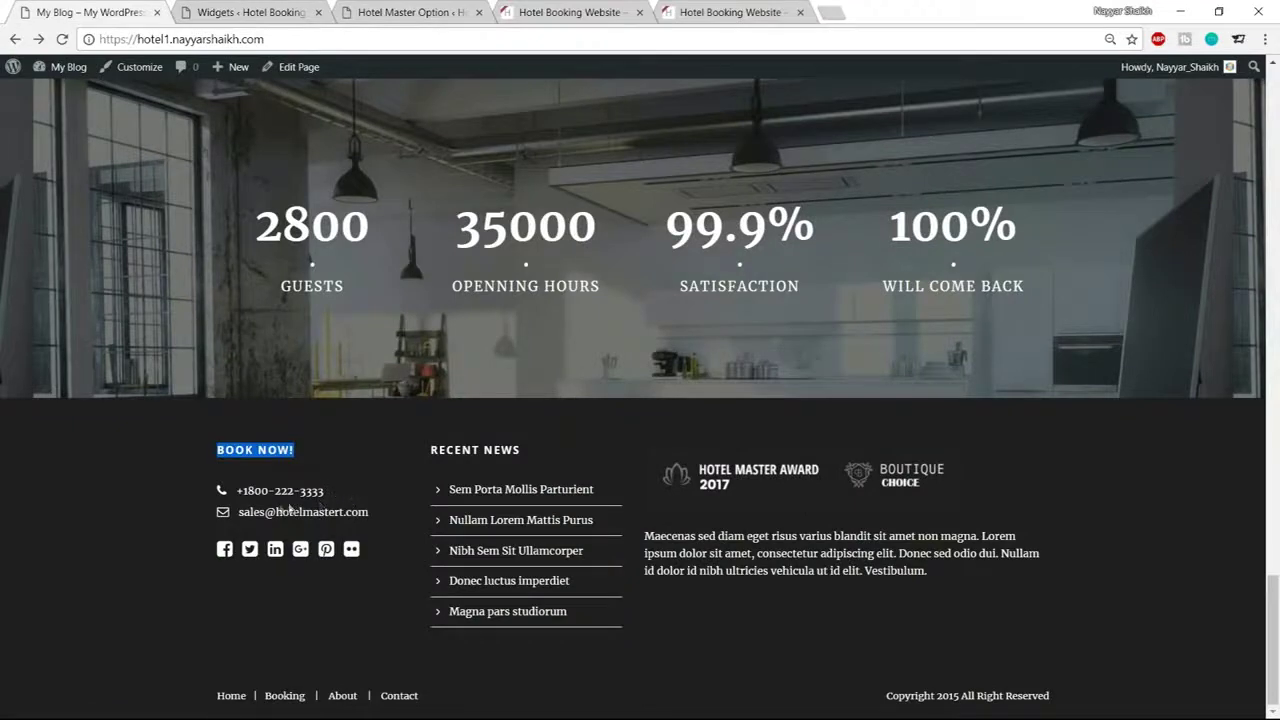
drag(238, 492, 338, 499)
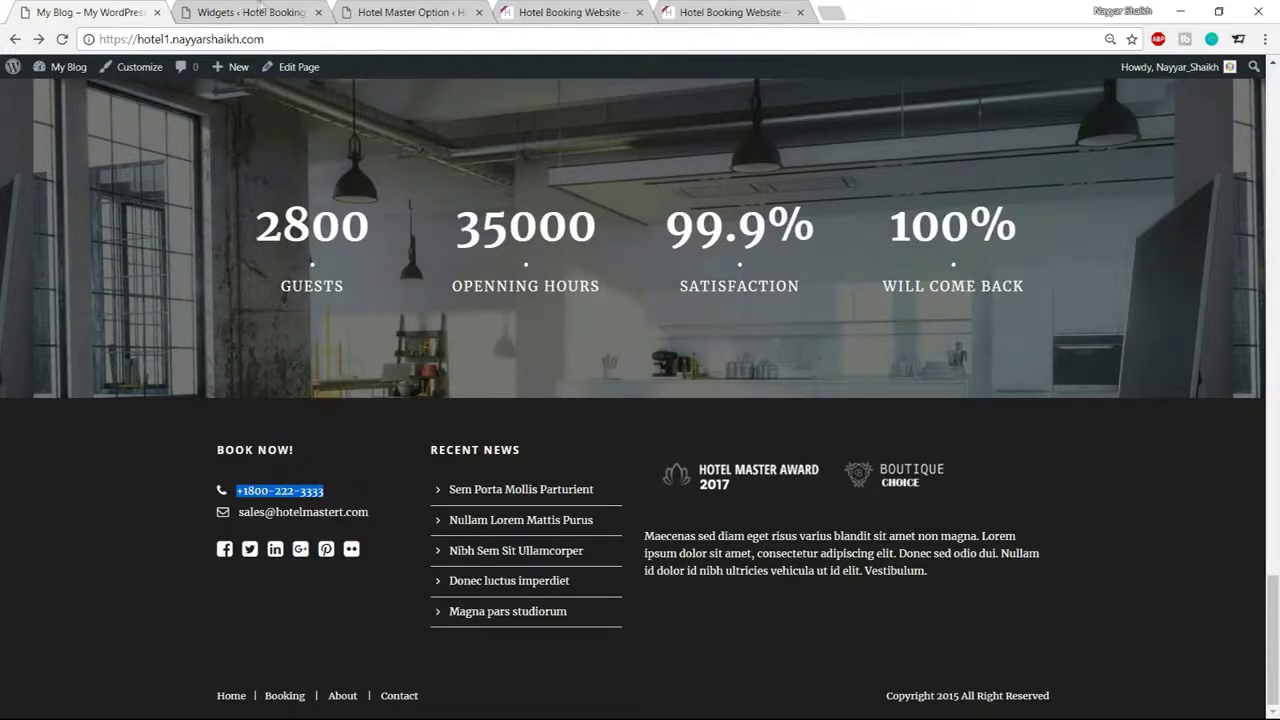
click(255, 12)
drag(768, 404, 671, 403)
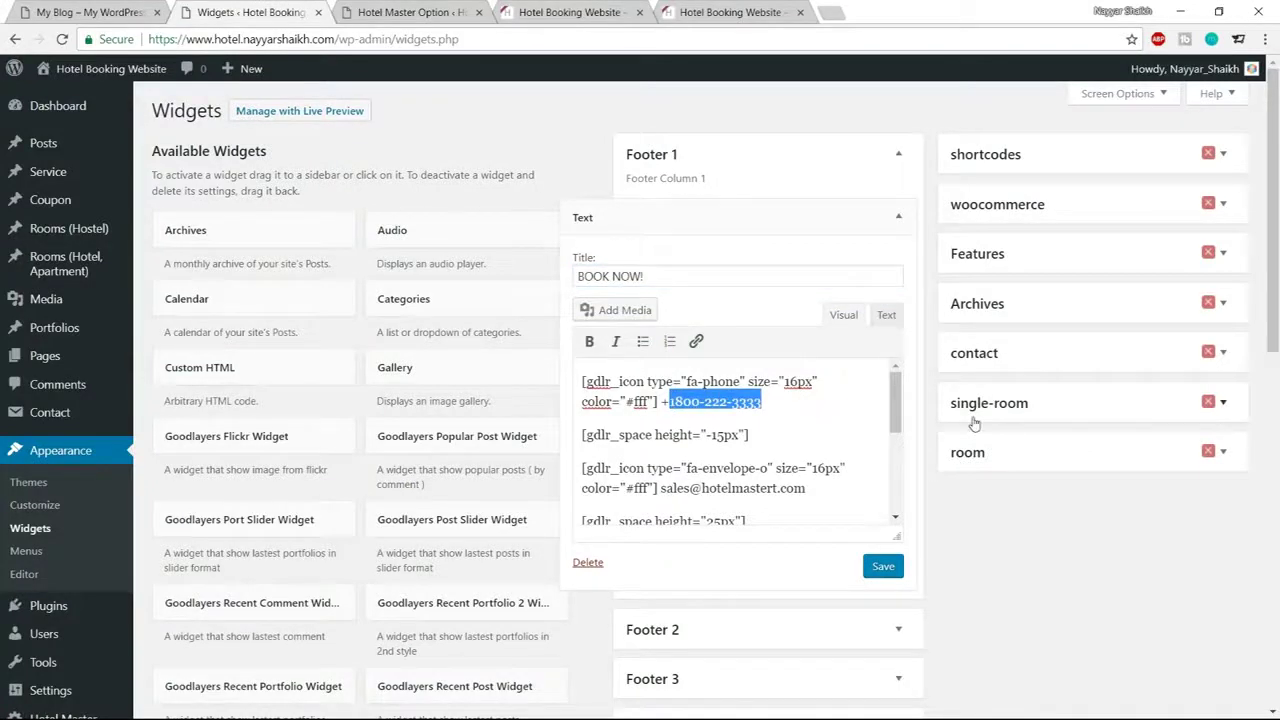
text(0)
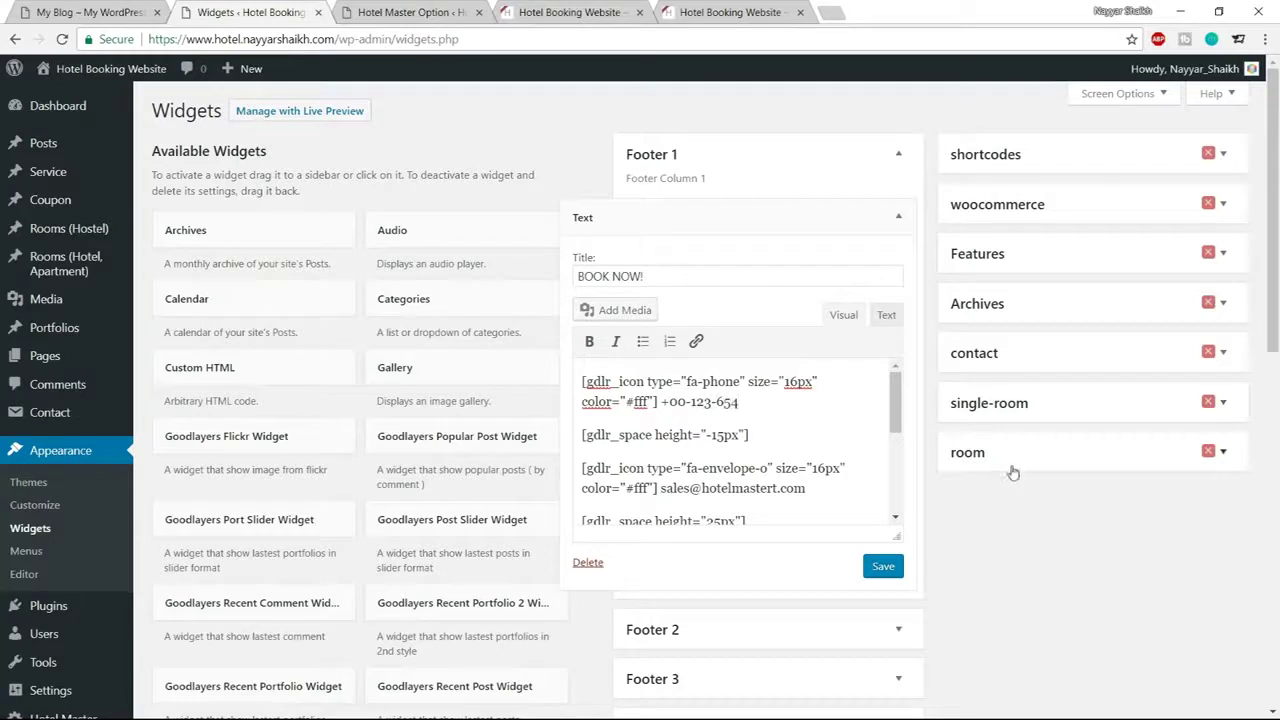
mouse_move(668, 490)
mouse_down()
mouse_move(772, 490)
mouse_move(668, 487)
mouse_up()
click(788, 490)
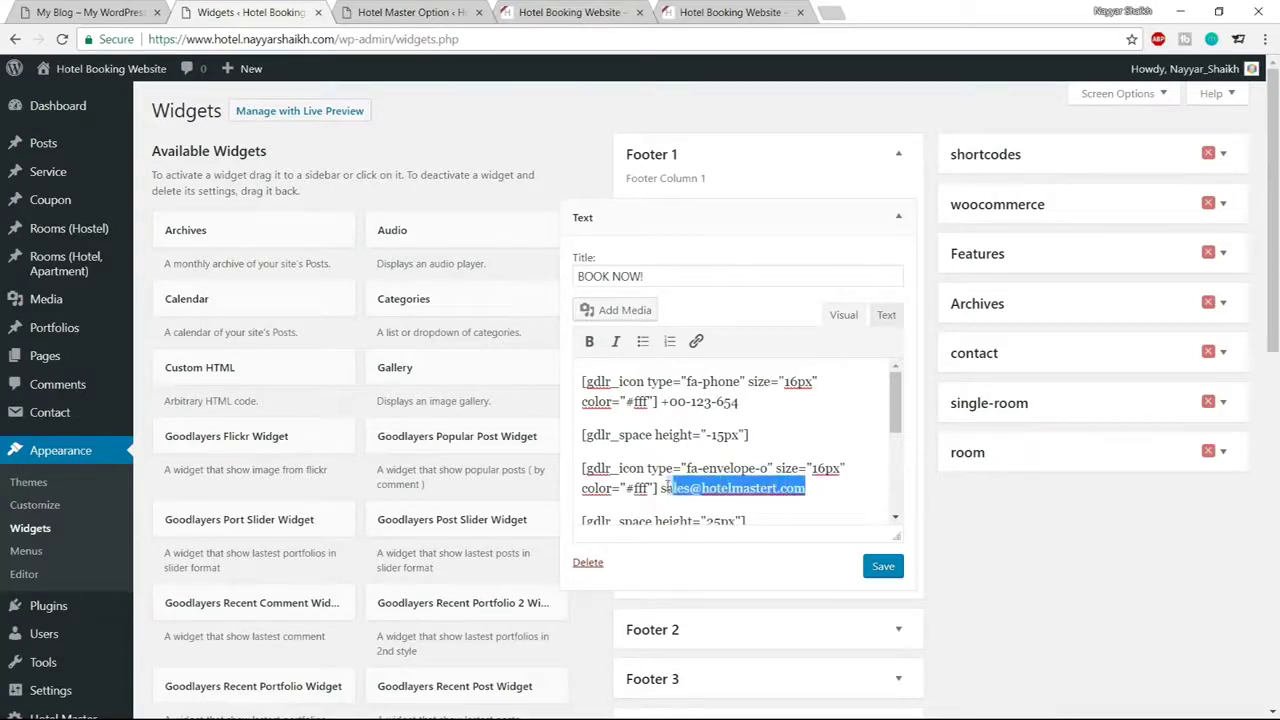
scroll(745, 468, down, 2)
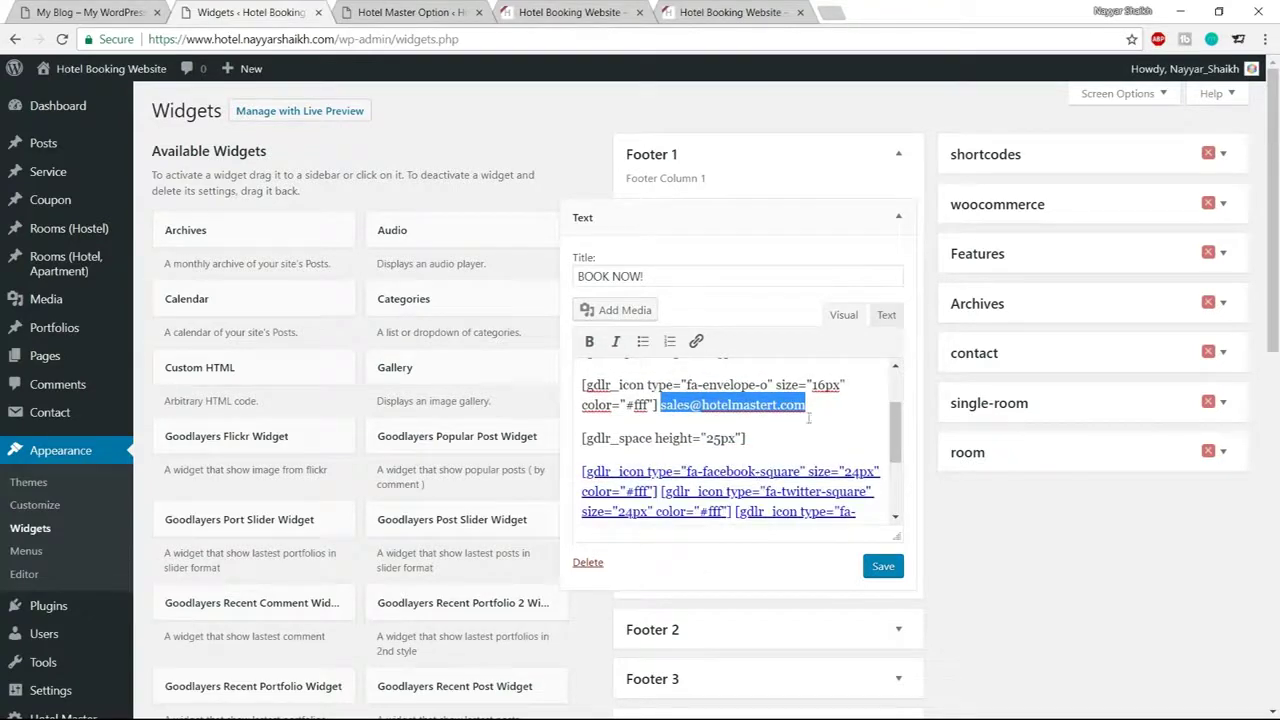
click(886, 569)
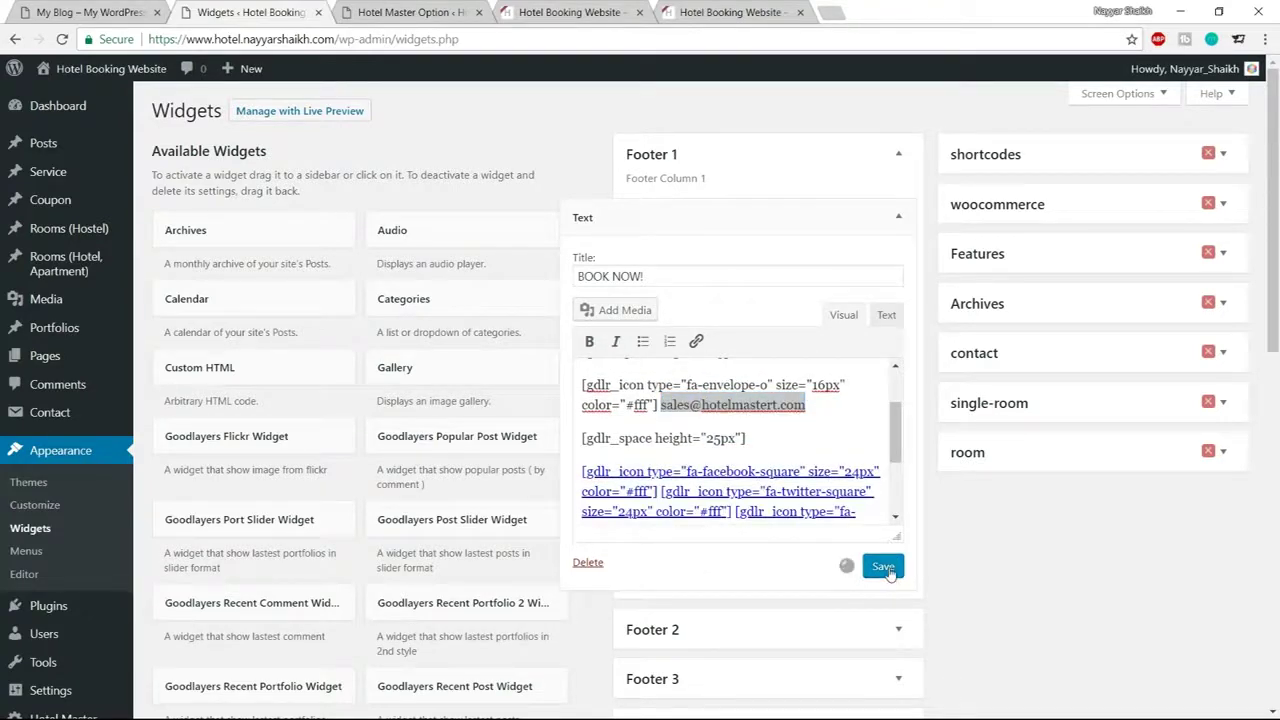
click(896, 216)
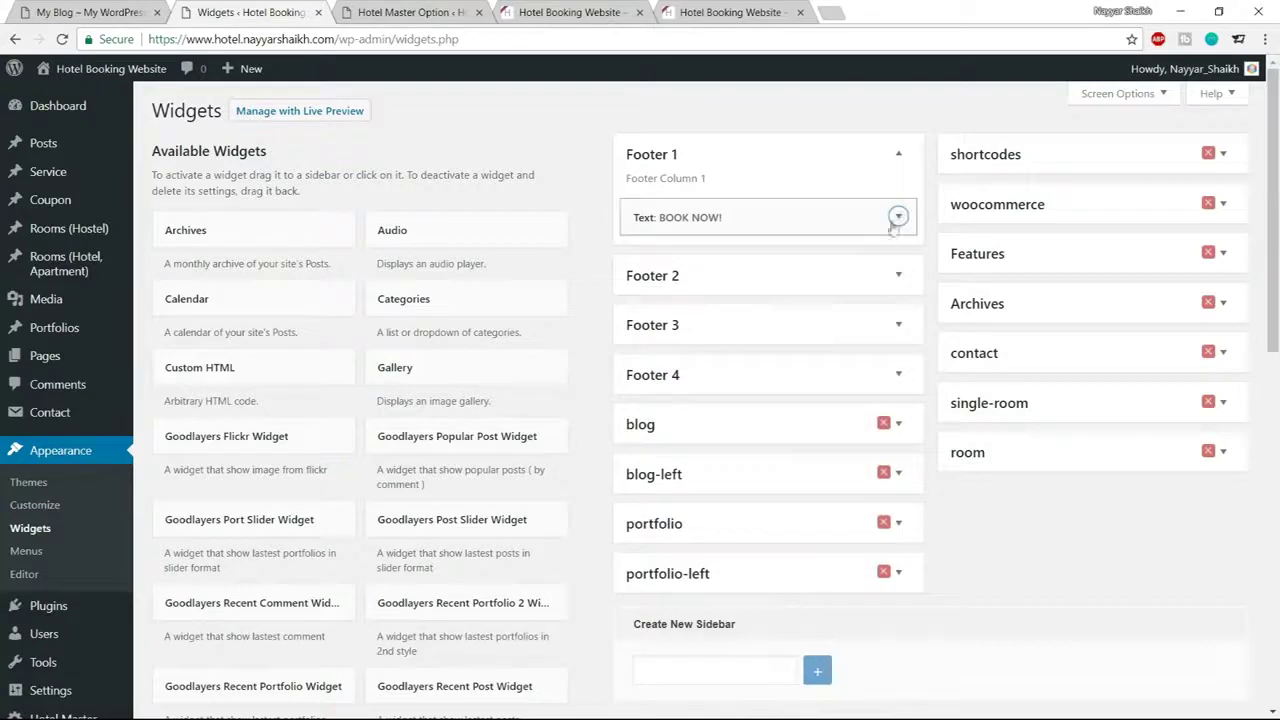
Reload the live hotel site and compare its footer with the demo site's footer
click(458, 14)
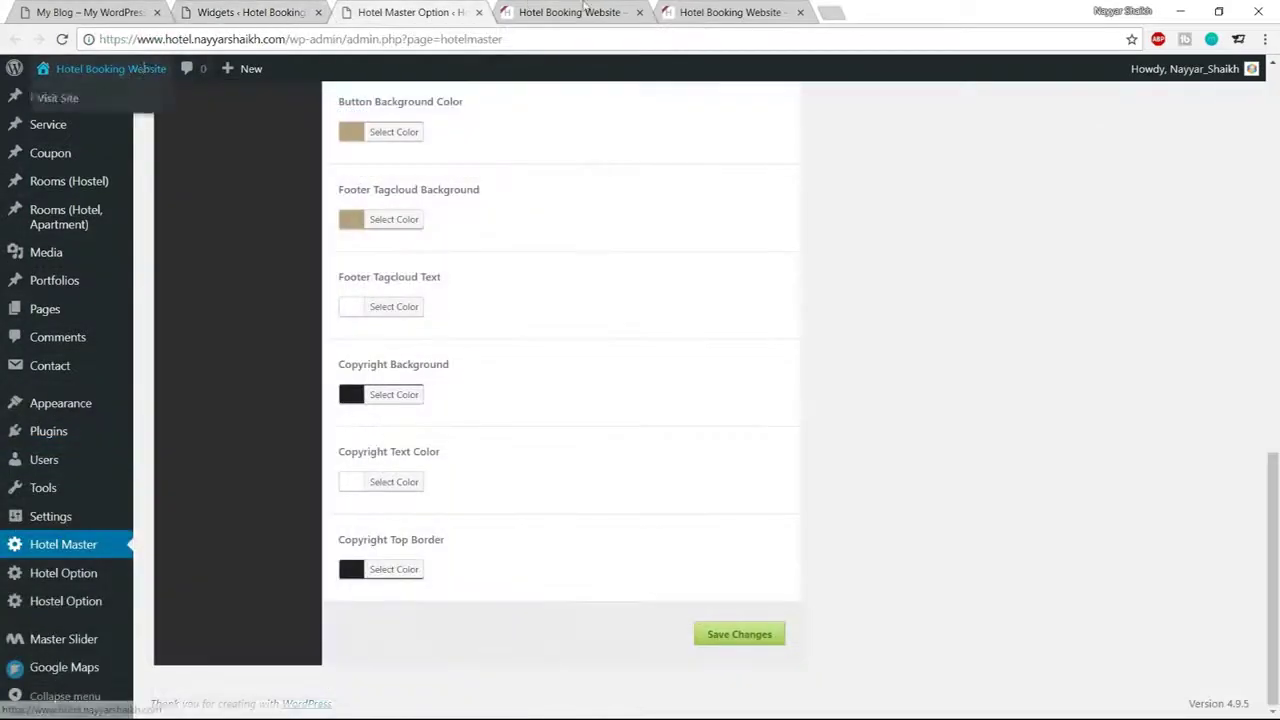
click(565, 12)
click(62, 39)
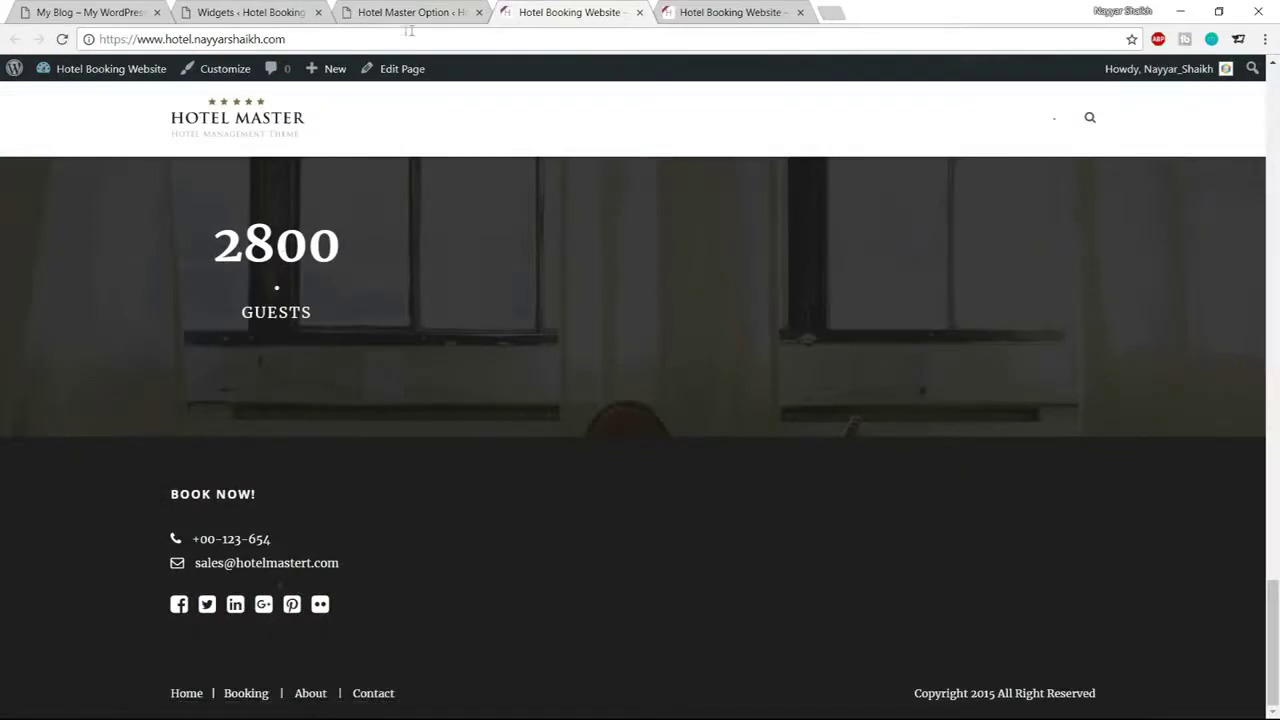
click(312, 12)
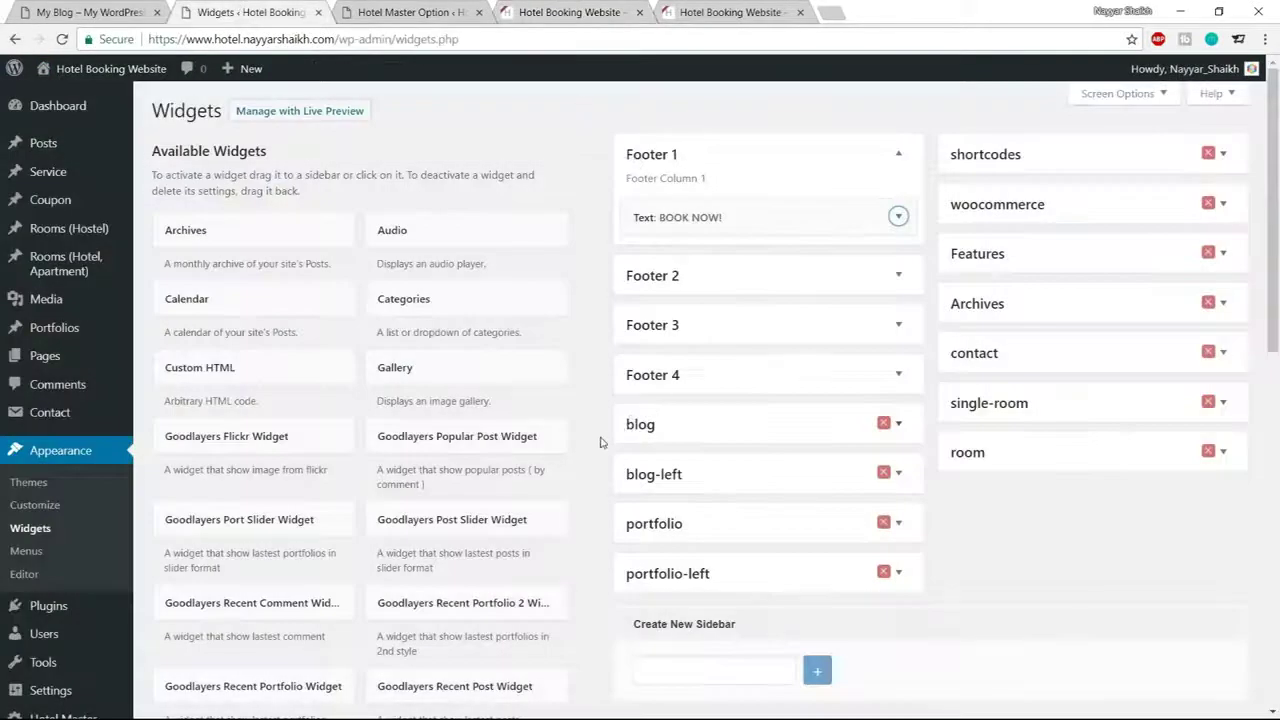
scroll(598, 443, down, 3)
scroll(598, 443, down, 3)
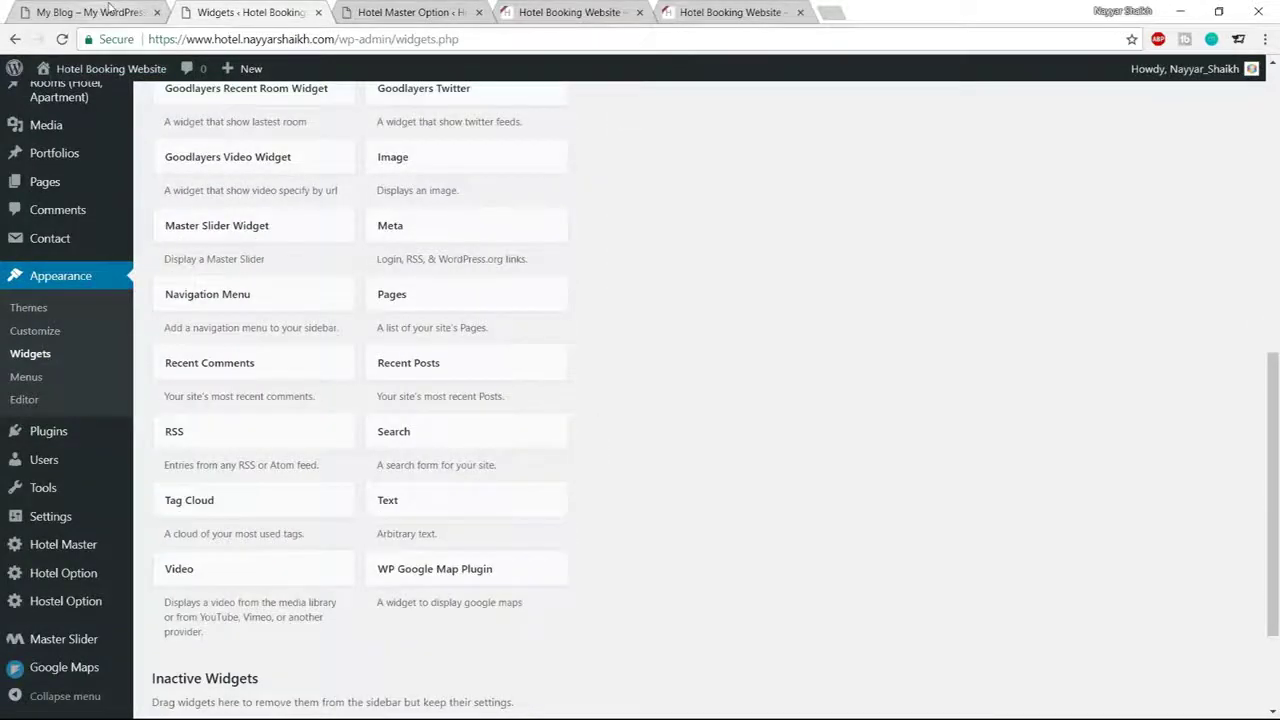
click(90, 12)
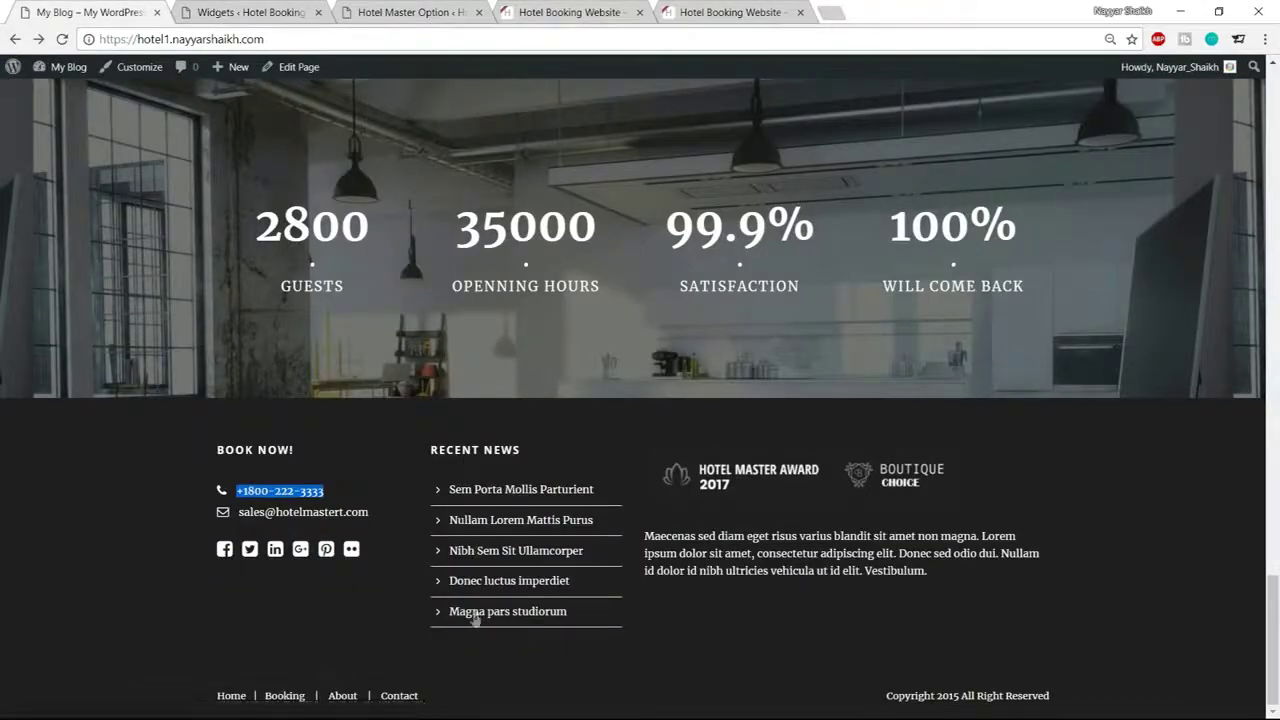
click(278, 8)
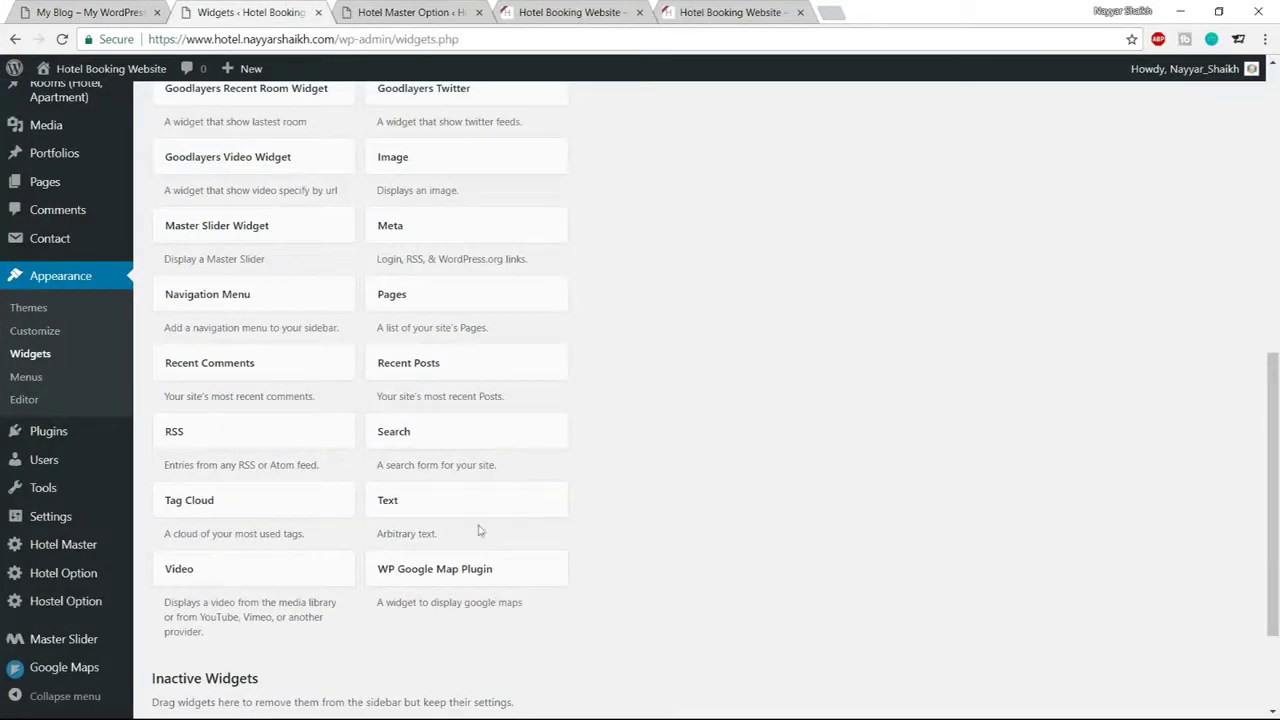
Add a Recent Posts widget to the Footer 2 column
click(477, 371)
click(436, 464)
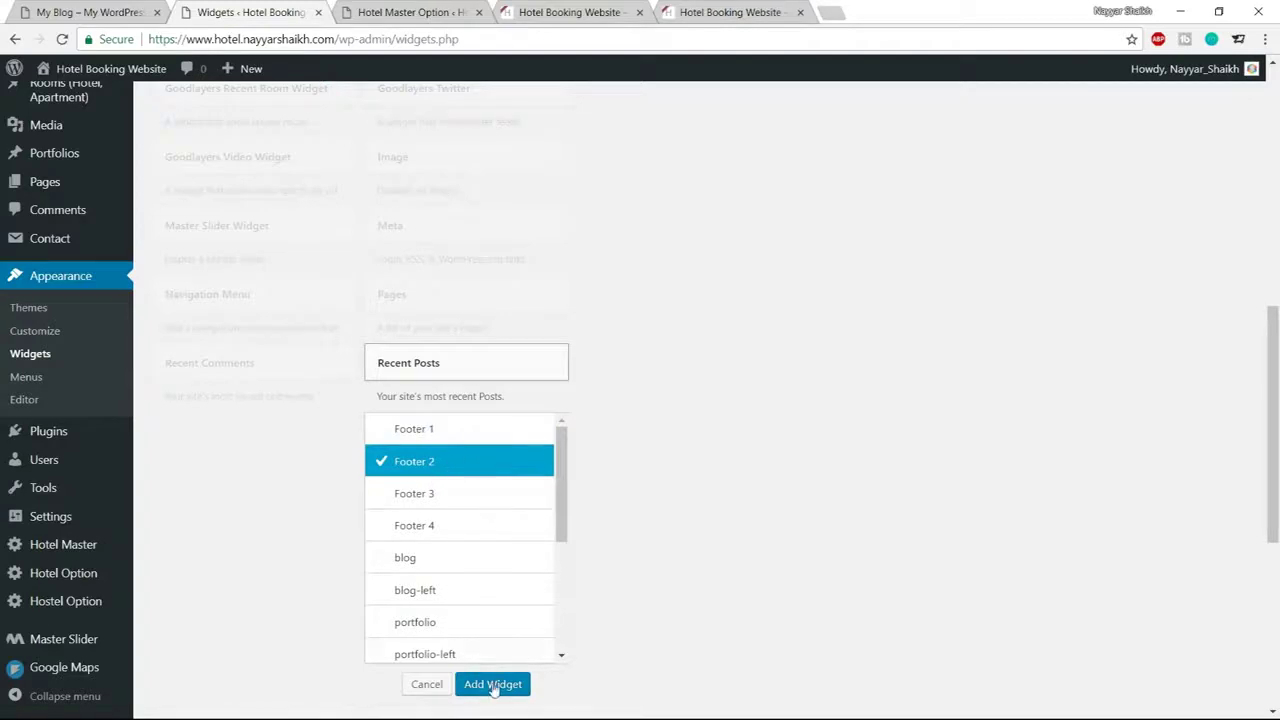
click(493, 684)
click(741, 306)
Copy RECENT NEWS from the demo footer, paste it as the widget title, and save with 5 posts
key(ctrl+1)
mouse_move(528, 448)
mouse_down()
mouse_move(414, 447)
mouse_move(530, 452)
mouse_up()
click(414, 447)
click(347, 10)
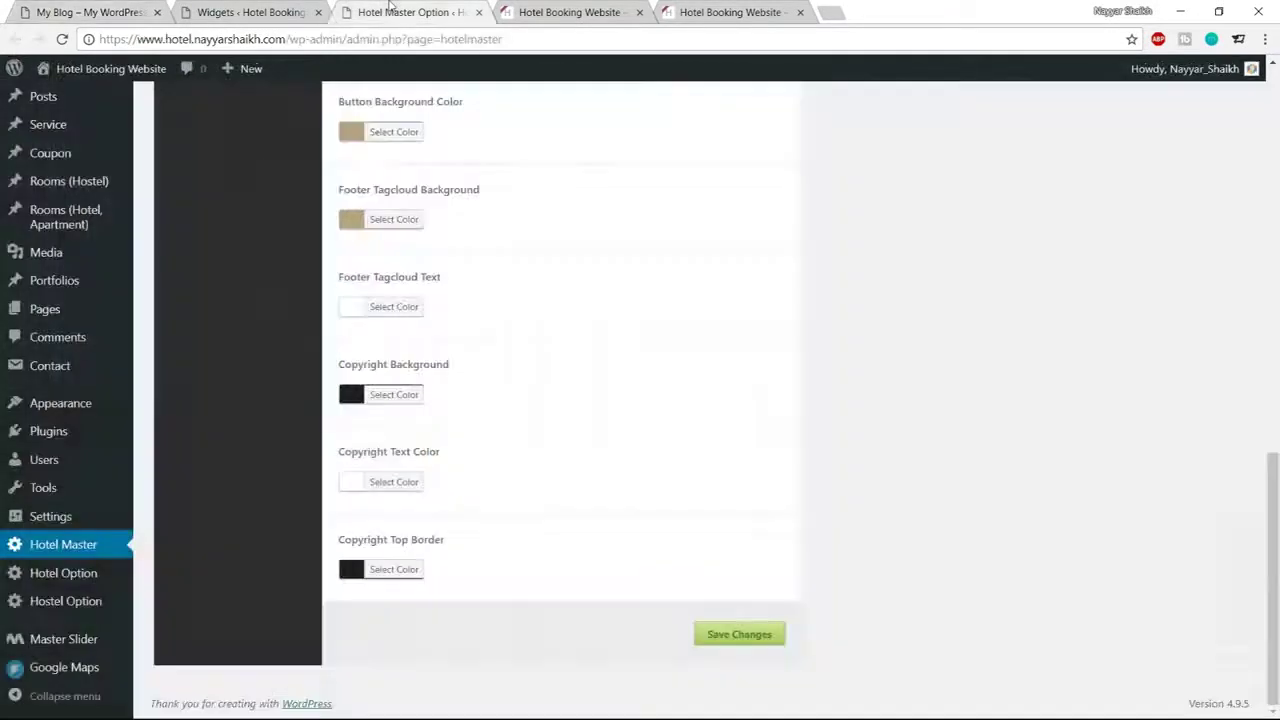
click(250, 12)
text(RECENT NEWS)
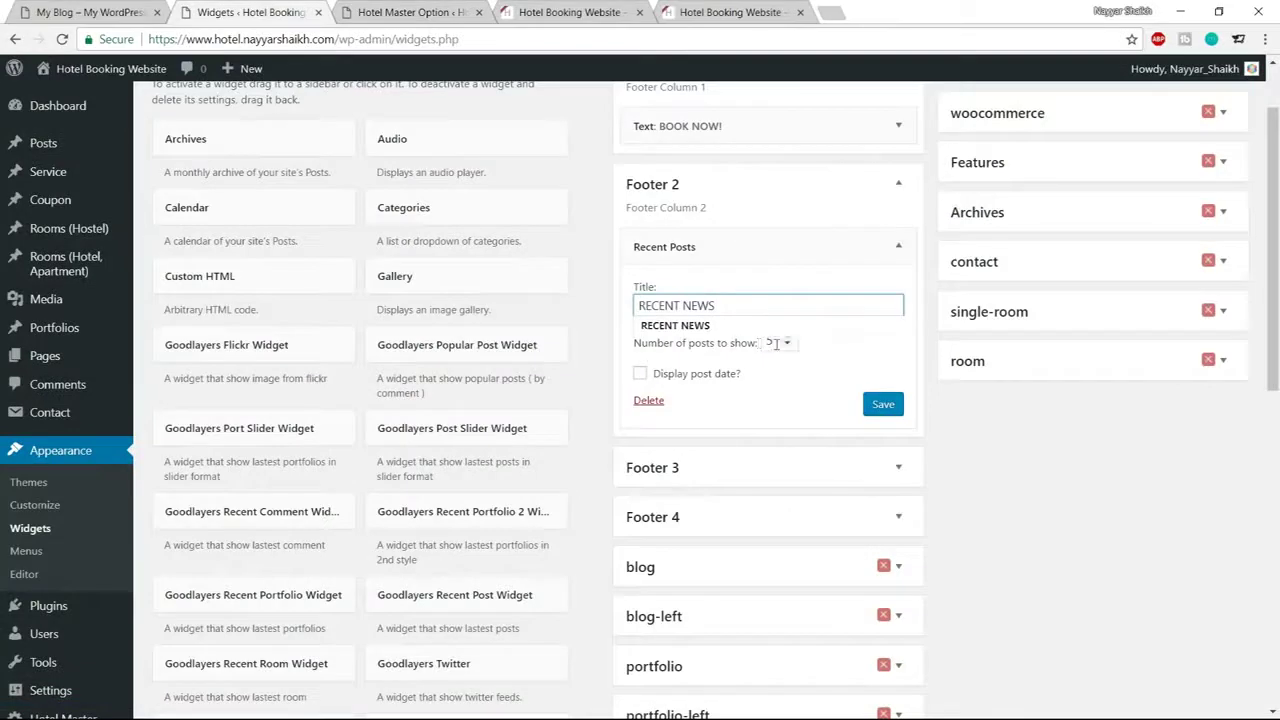
click(772, 342)
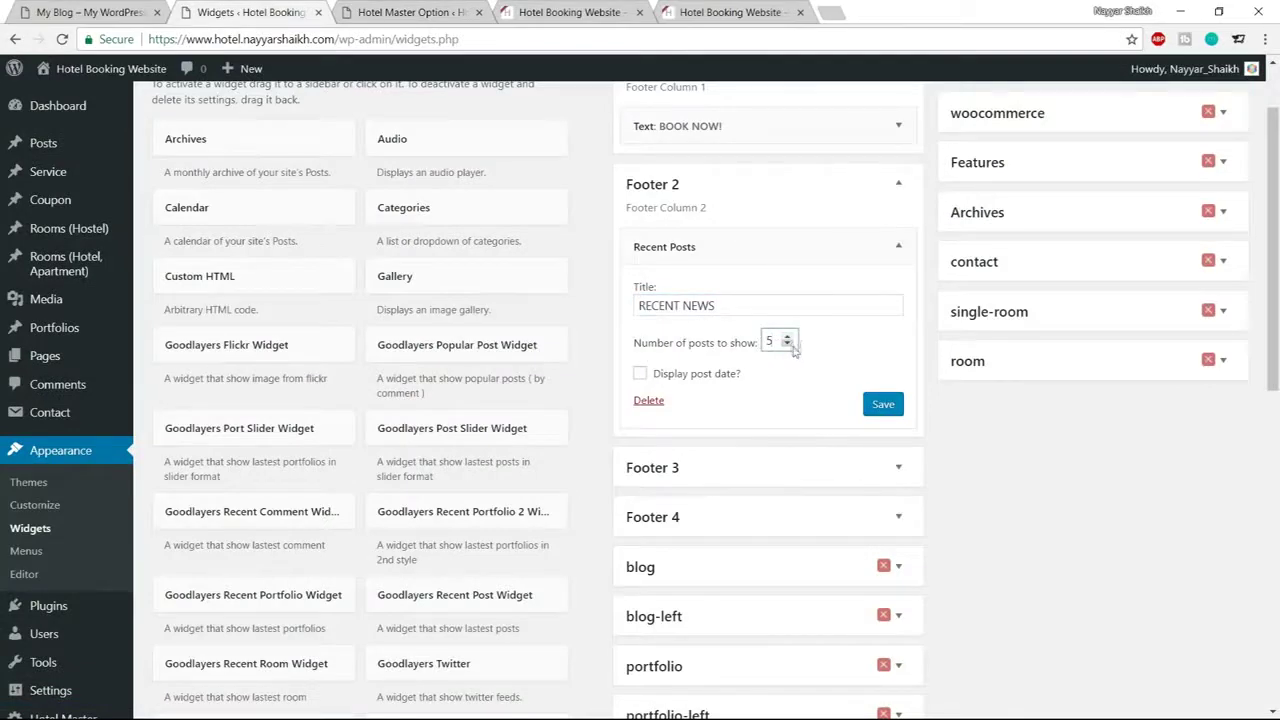
click(878, 404)
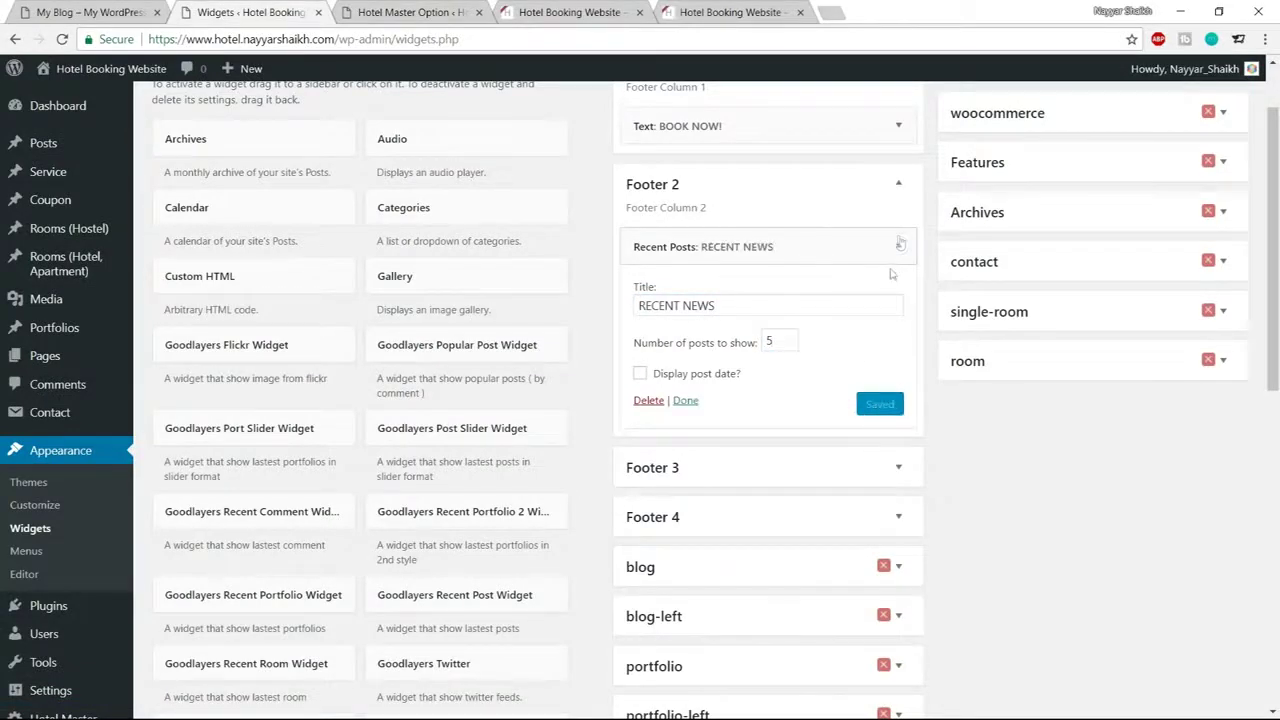
click(898, 246)
key(ctrl+1)
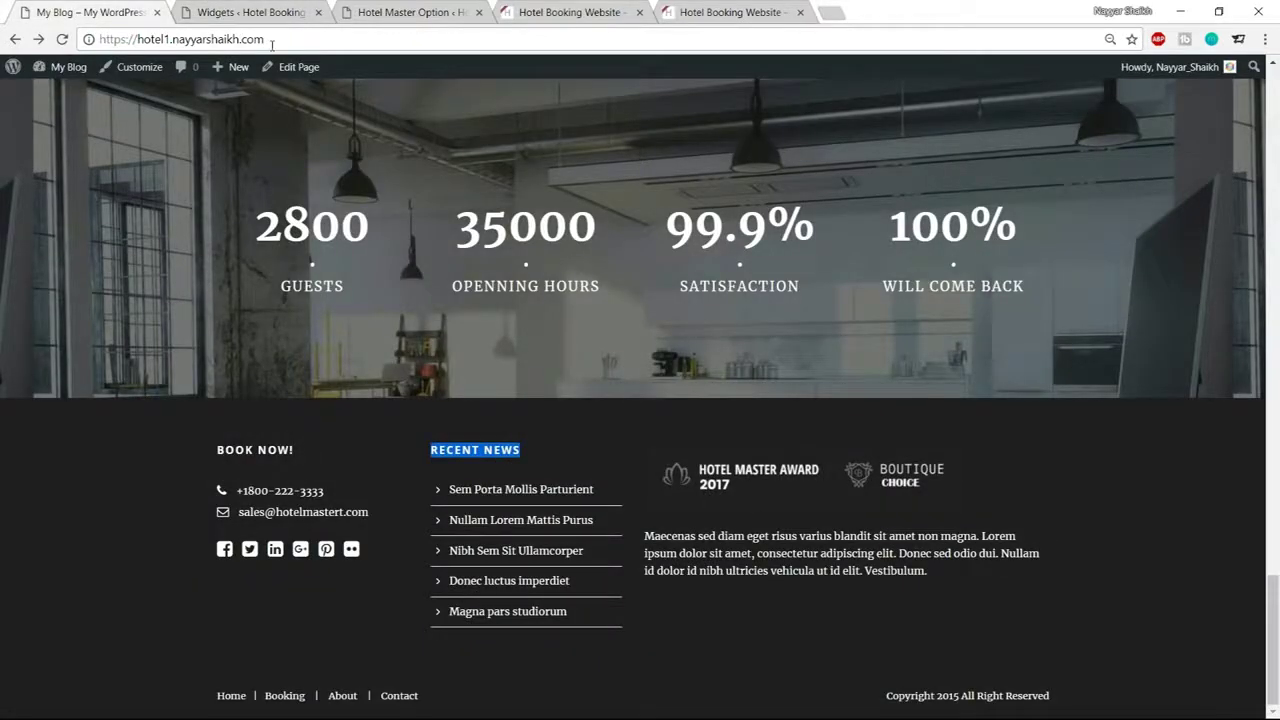
Add a Text widget to the Footer 3 column
click(220, 12)
scroll(508, 495, down, 5)
scroll(500, 500, down, 3)
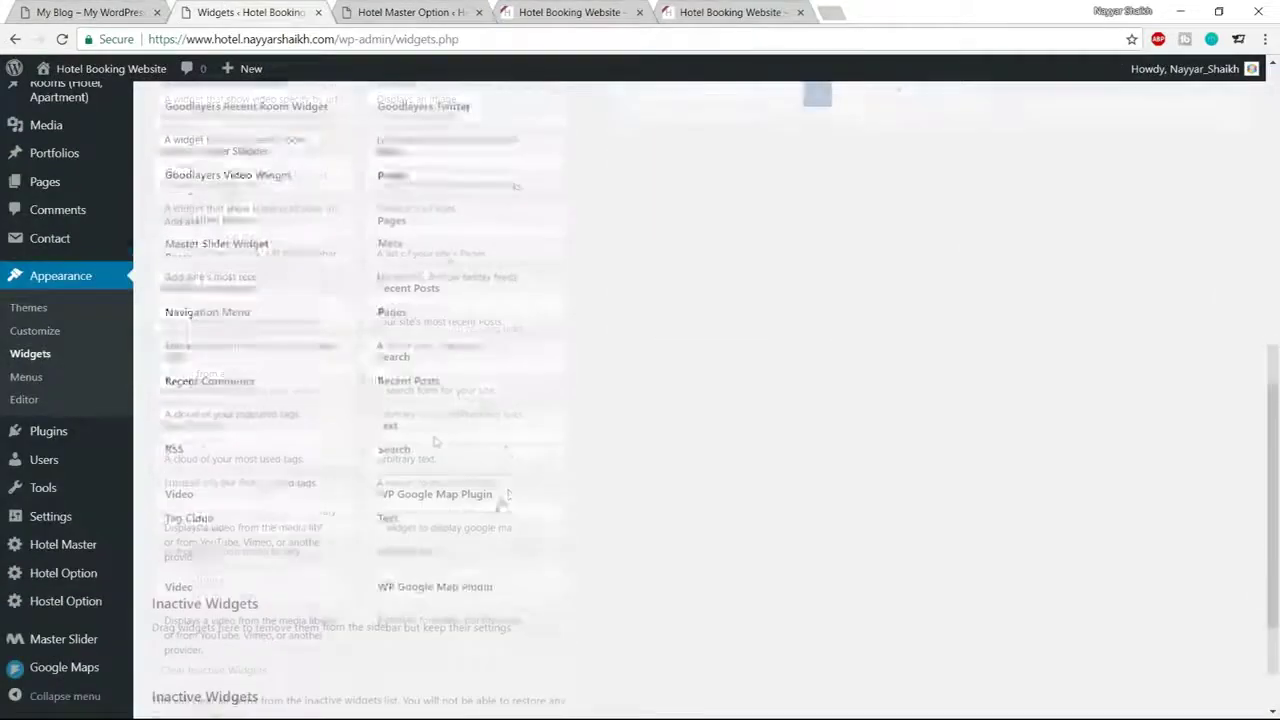
click(466, 408)
click(443, 469)
scroll(680, 536, down, 1)
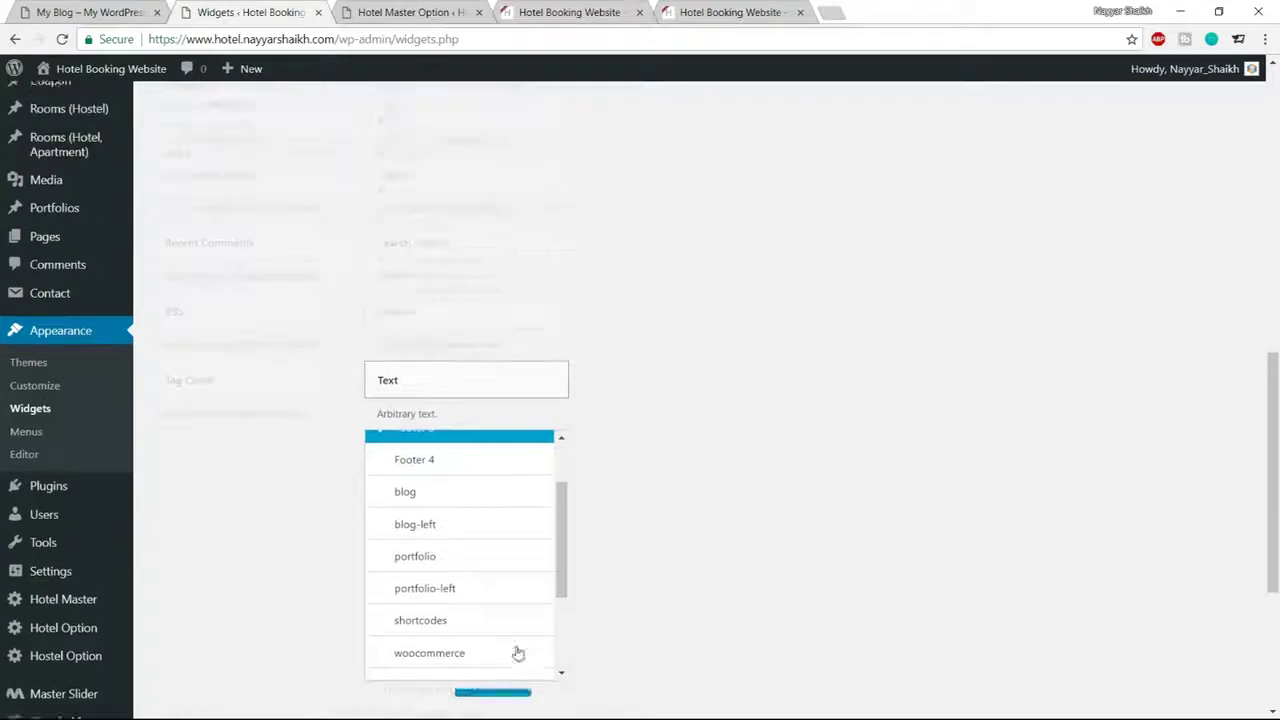
click(517, 651)
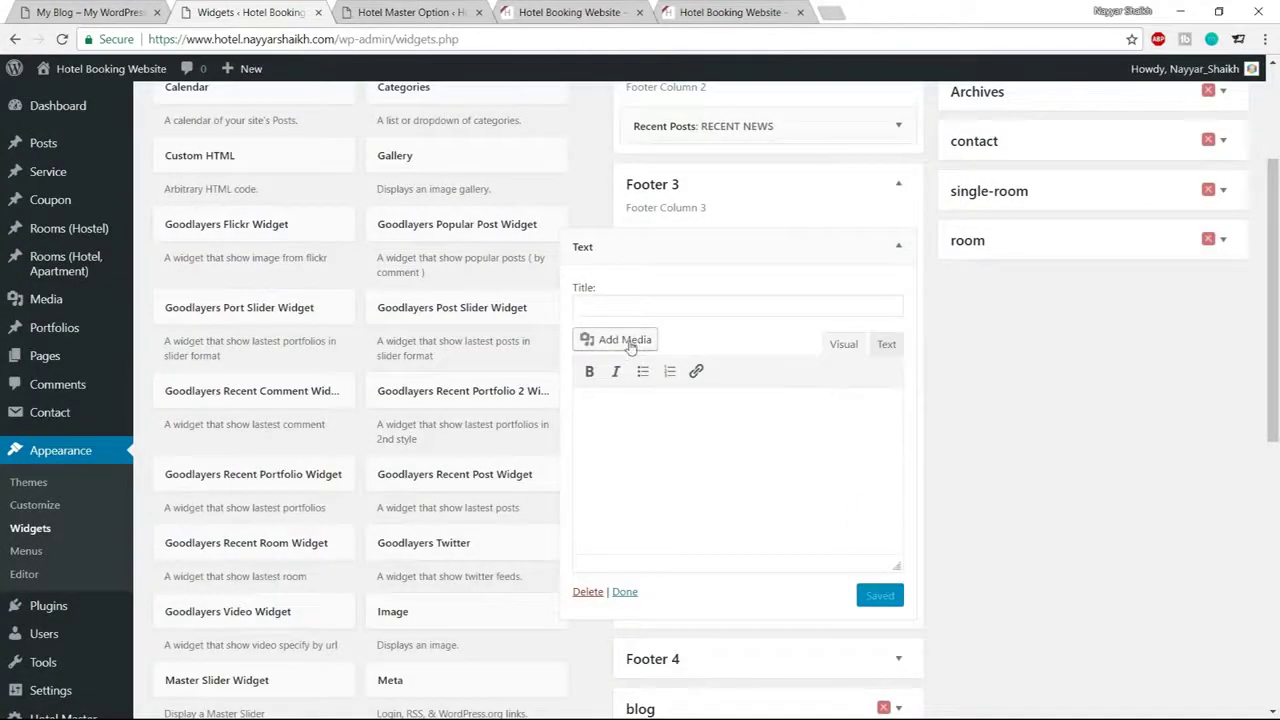
Open the media library for the new Footer 3 text widget
click(627, 341)
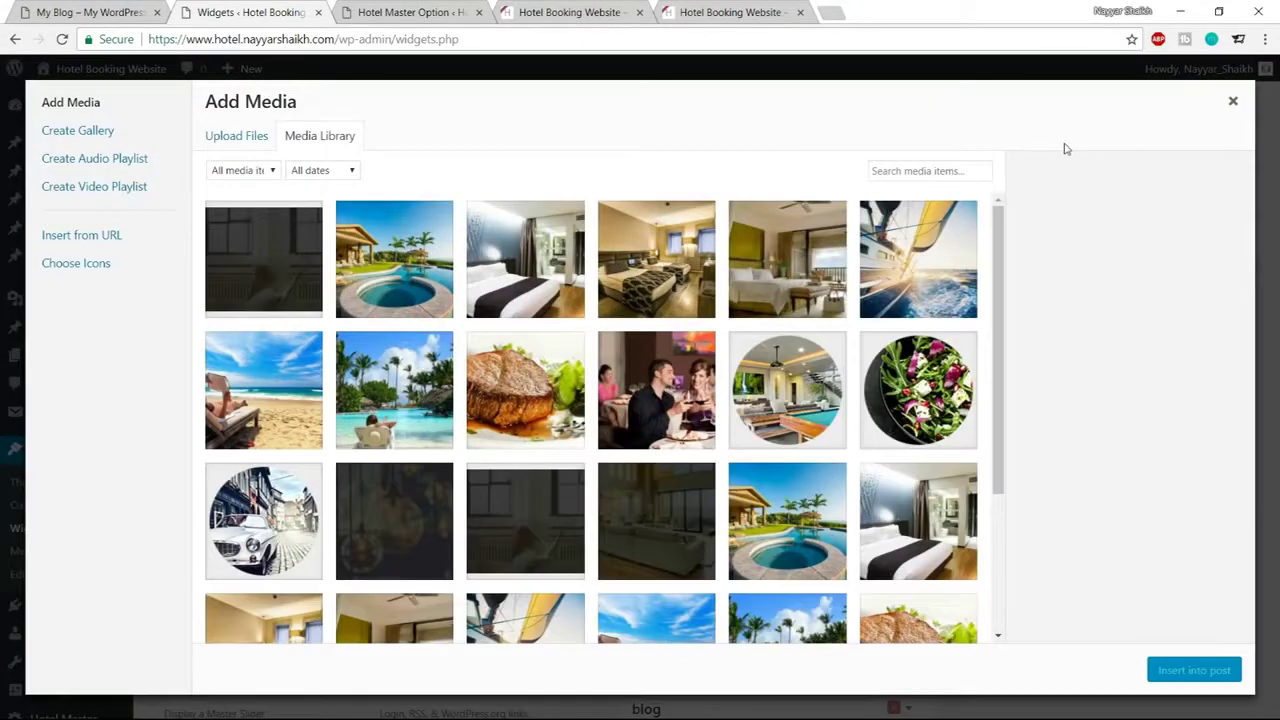
click(1233, 102)
click(410, 12)
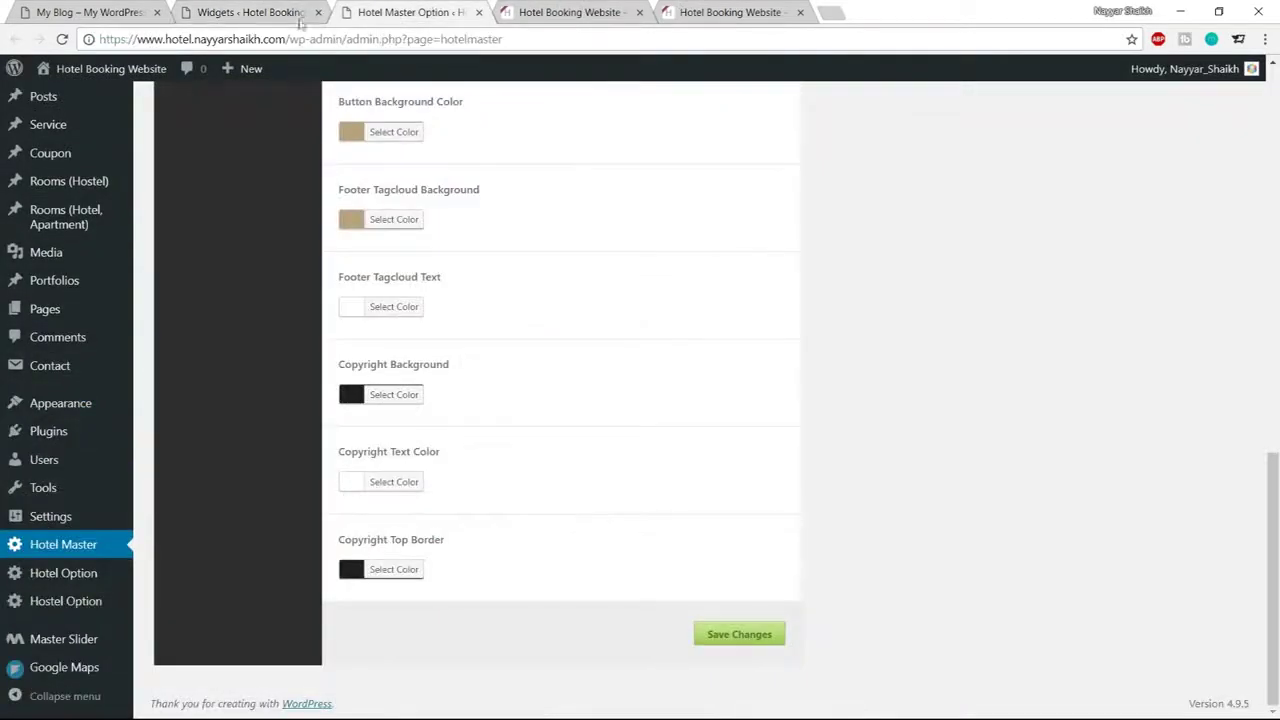
click(204, 5)
click(612, 340)
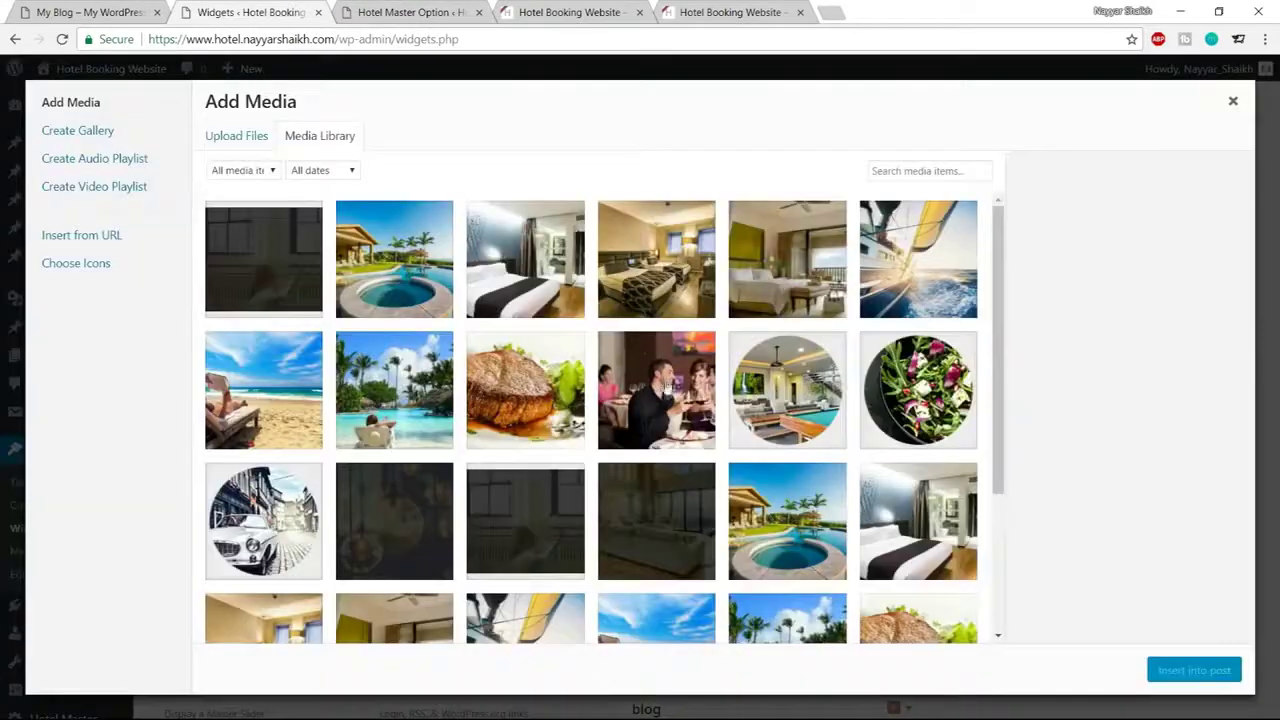
scroll(420, 563, down, 5)
scroll(420, 563, up, 3)
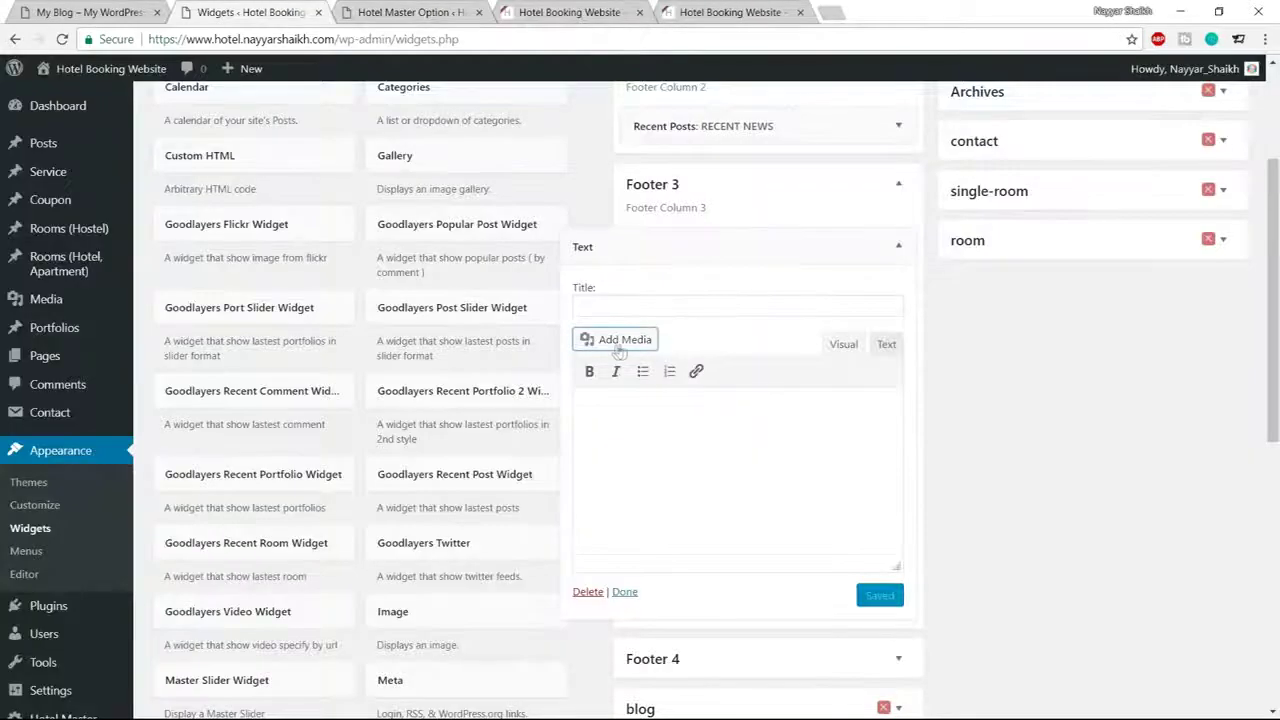
Upload awards-logo-dark and insert it into the Footer 3 text widget
click(614, 342)
click(240, 140)
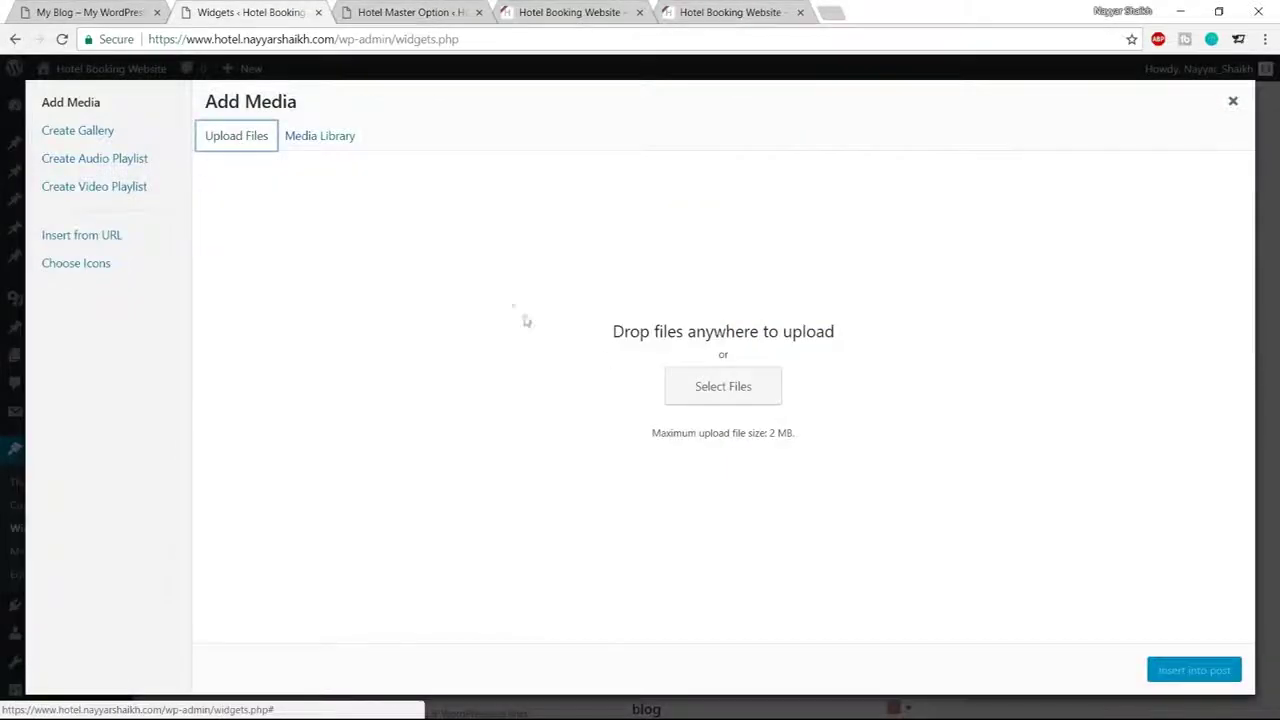
click(700, 390)
scroll(406, 263, down, 5)
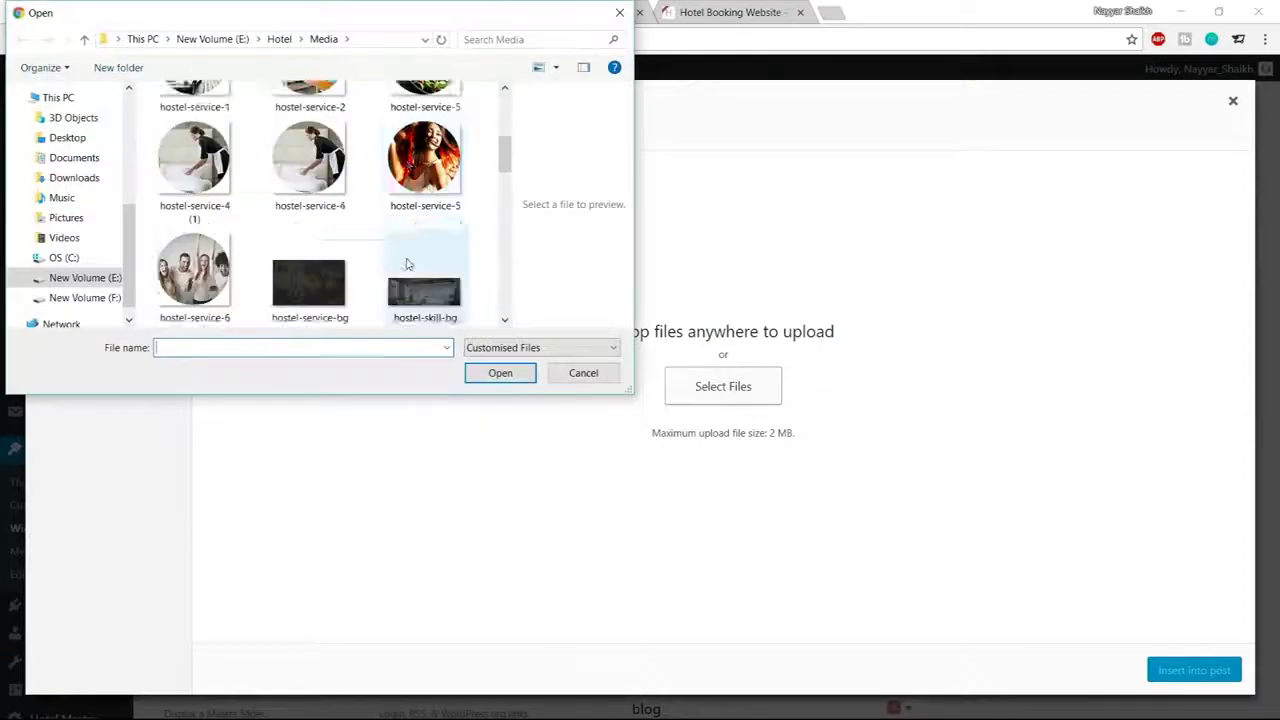
scroll(406, 263, down, 3)
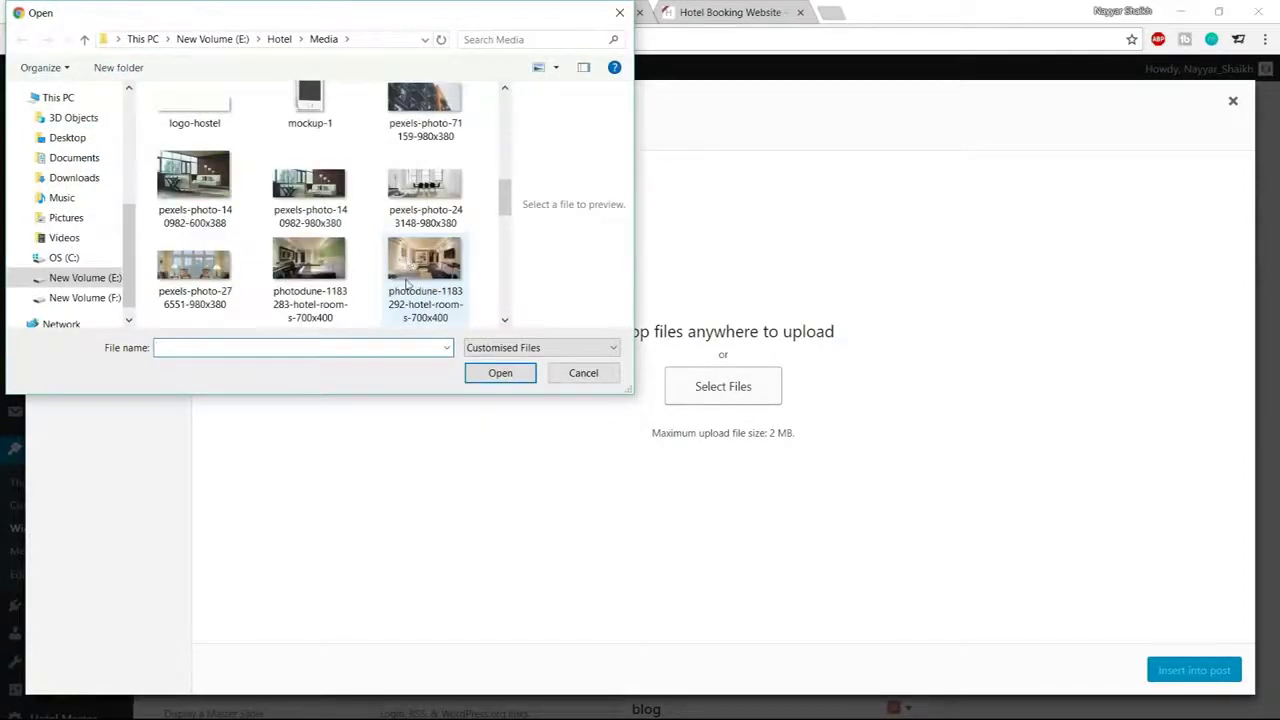
scroll(406, 285, up, 8)
click(427, 160)
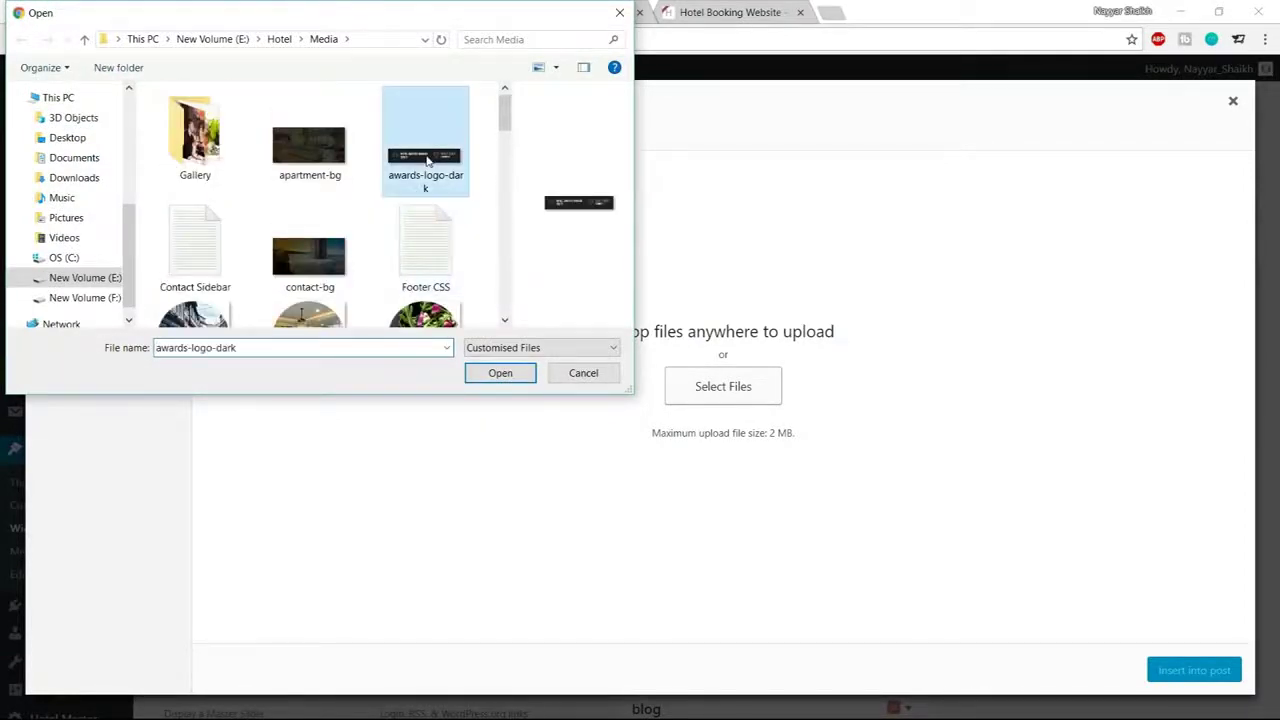
click(506, 380)
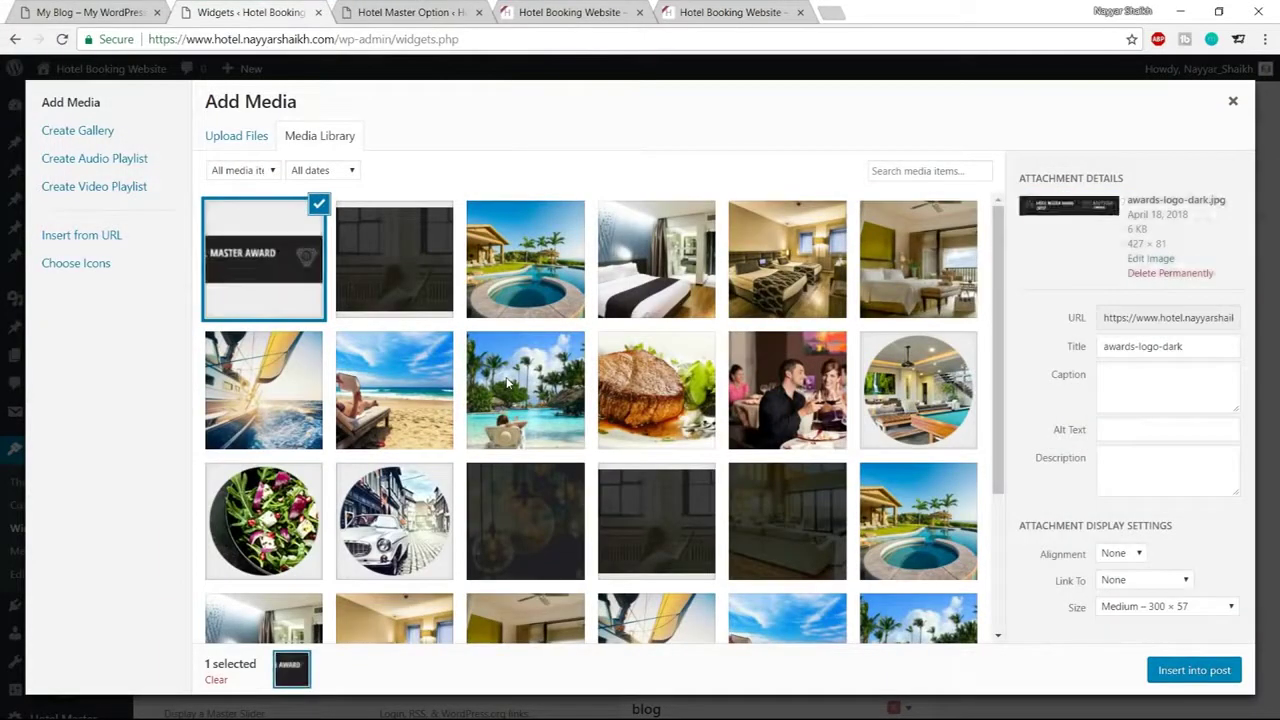
click(1212, 671)
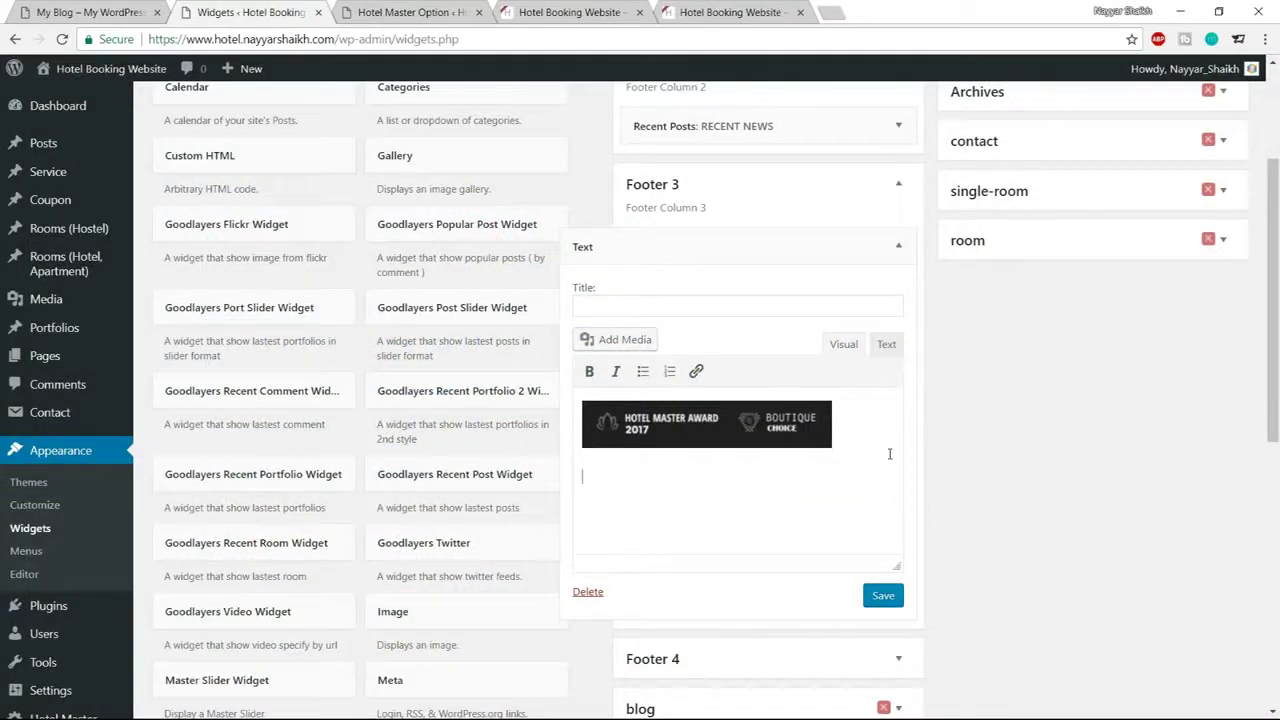
Copy the reference site's footer paragraph, paste it into the widget, and save
click(113, 8)
drag(938, 572, 660, 533)
key(ctrl+c)
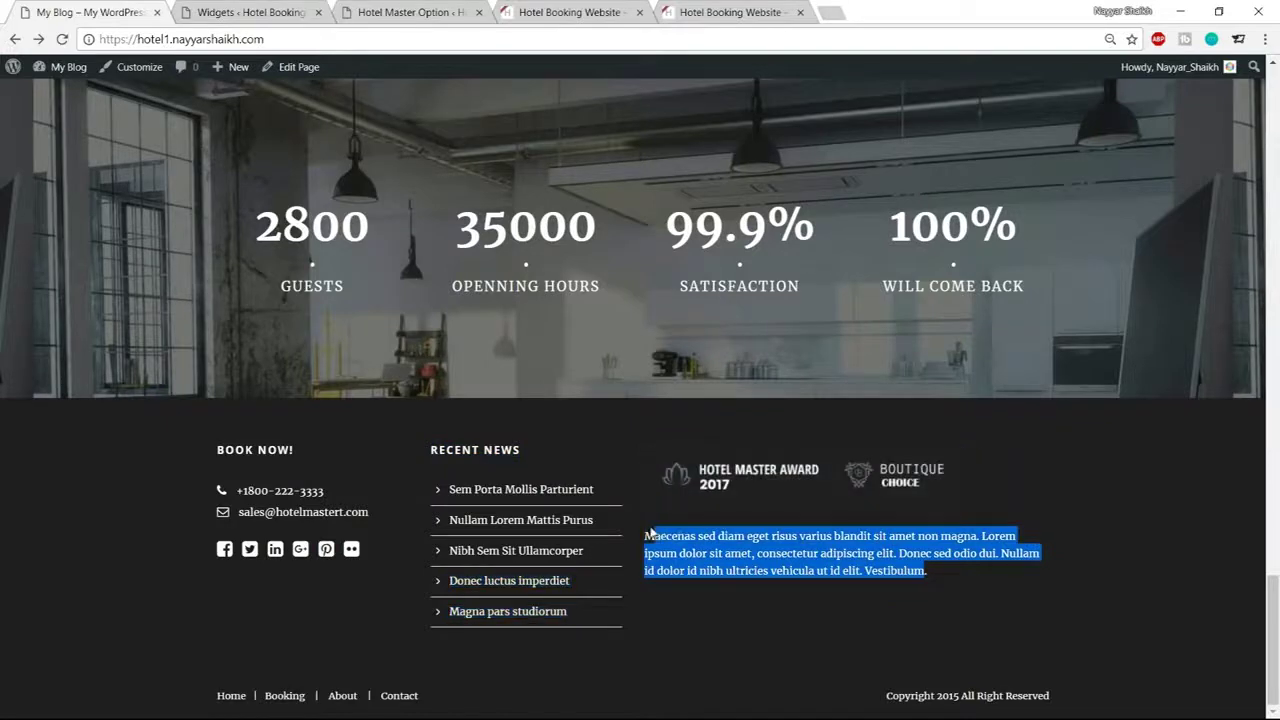
click(368, 12)
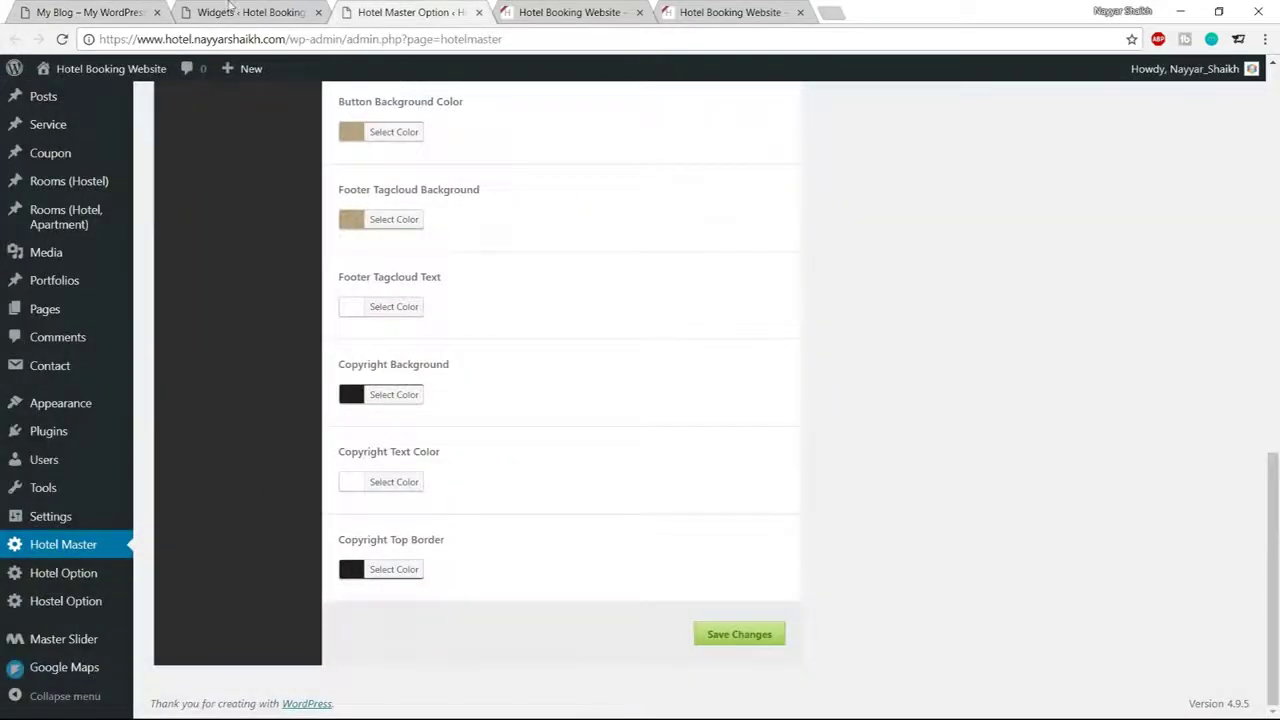
click(250, 12)
key(ctrl+v)
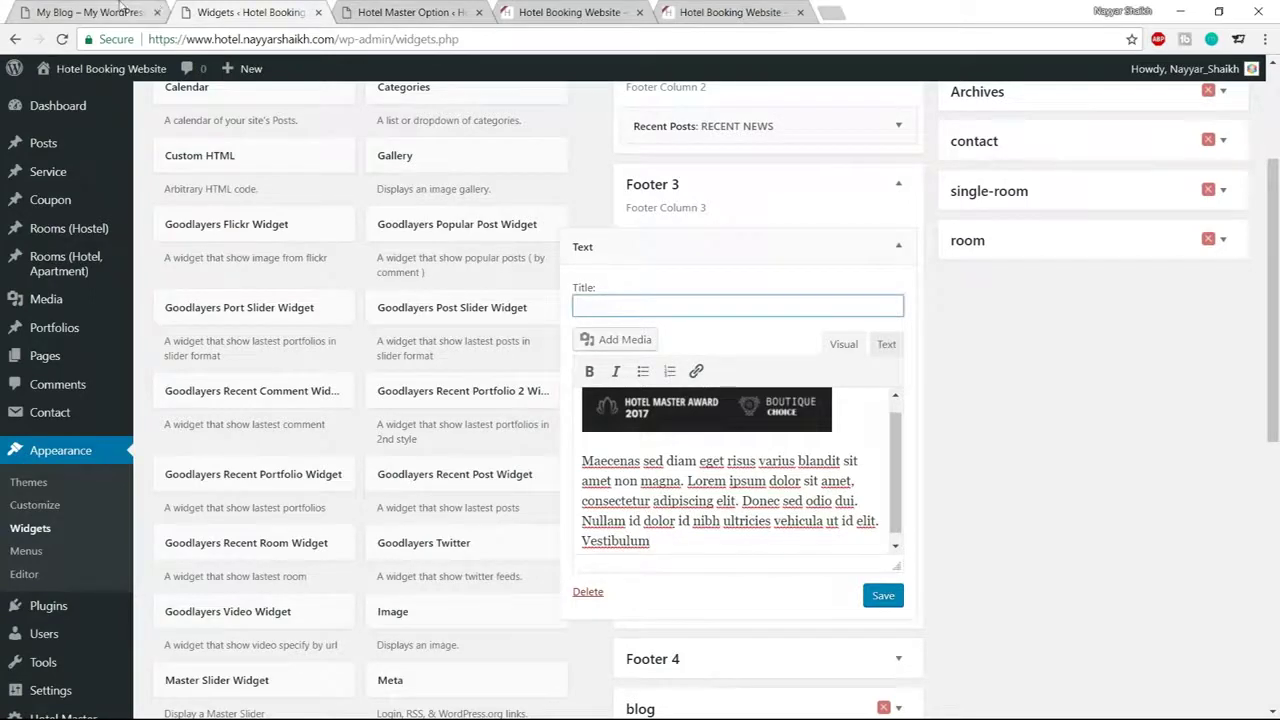
click(120, 8)
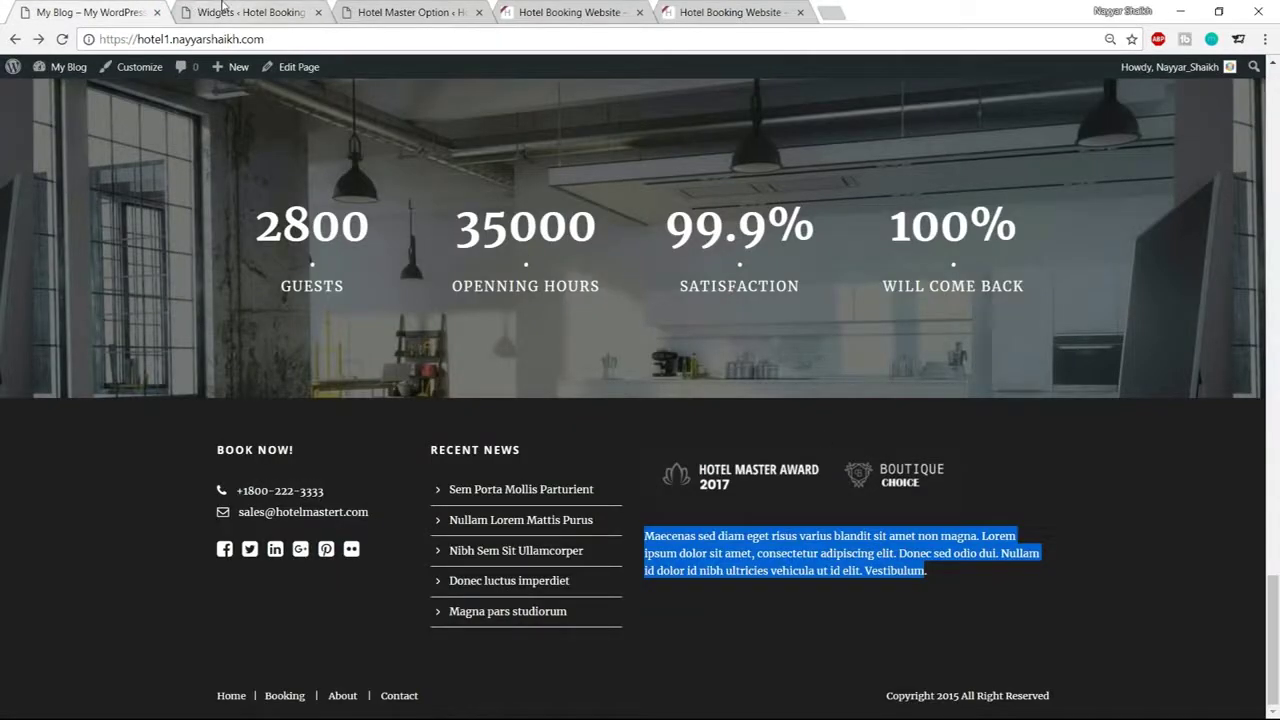
click(224, 10)
click(882, 596)
Reload the live hotel site and check the footer shows the awards logo and Maecenas paragraph
click(410, 12)
click(560, 12)
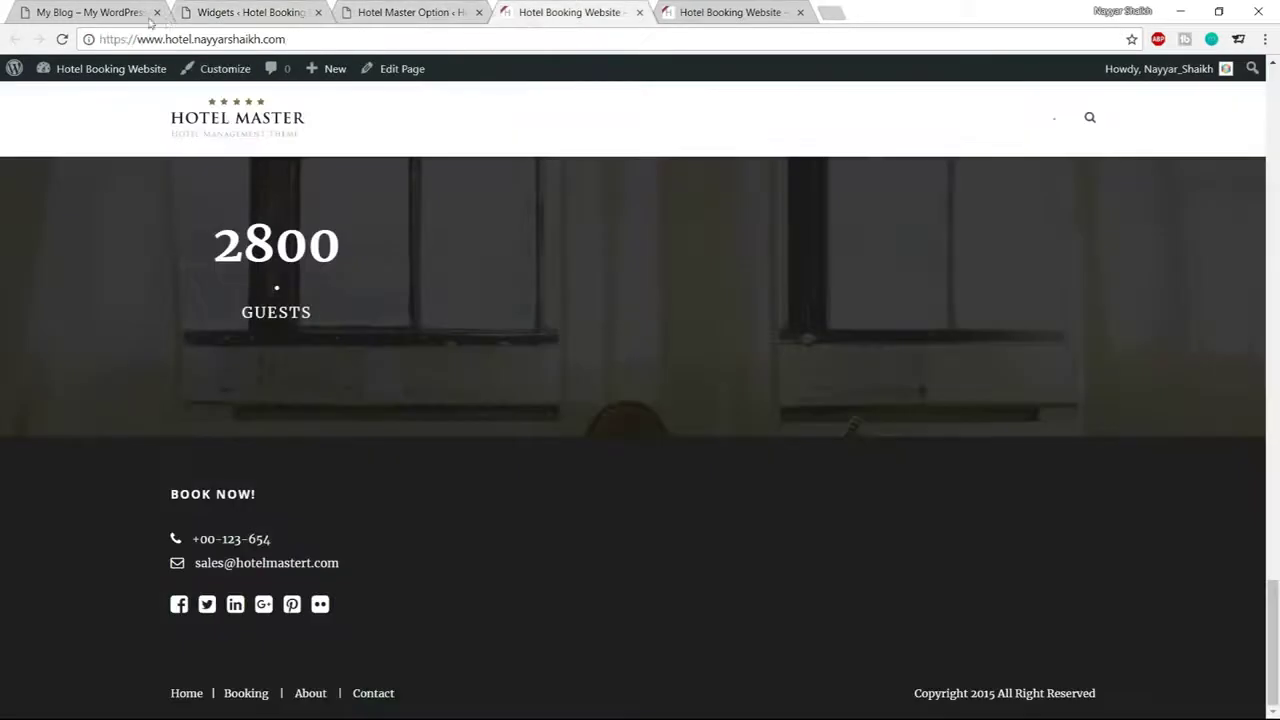
click(62, 39)
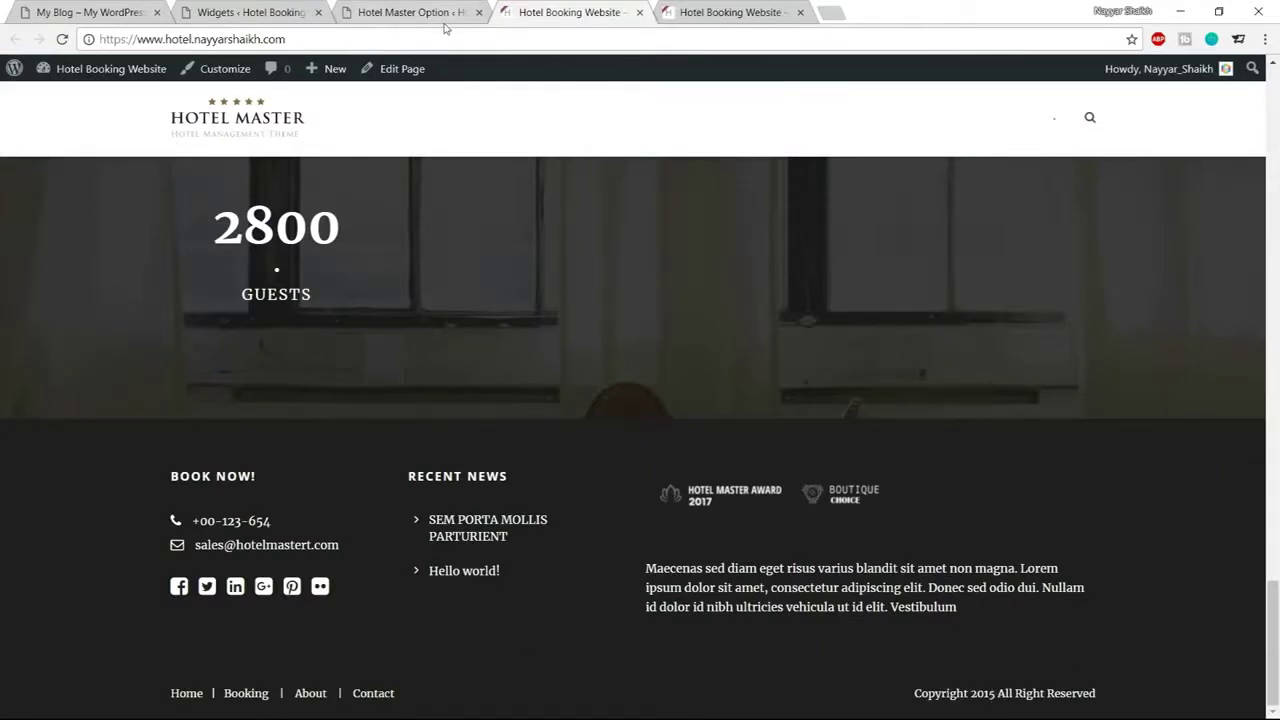
scroll(863, 449, up, 10)
scroll(863, 449, up, 10)
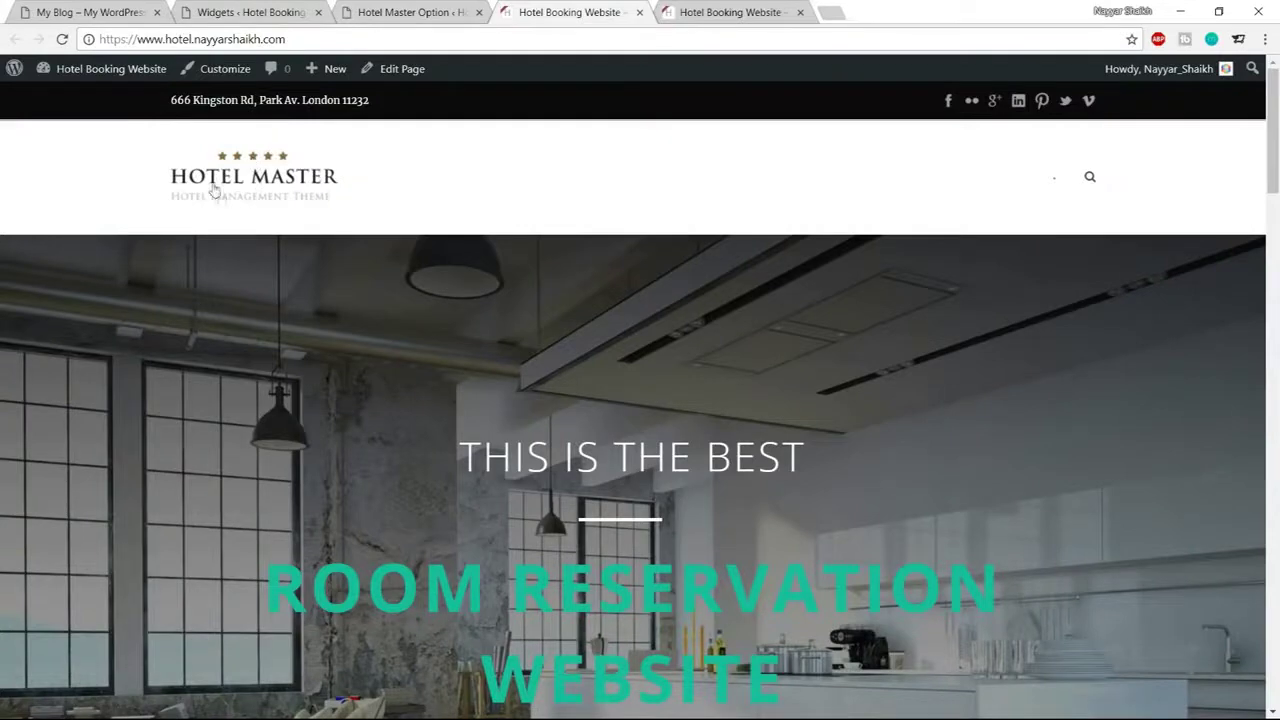
click(422, 10)
Open the Overall Elements Top Bar settings and inspect the live site's address bar
scroll(295, 362, down, 2)
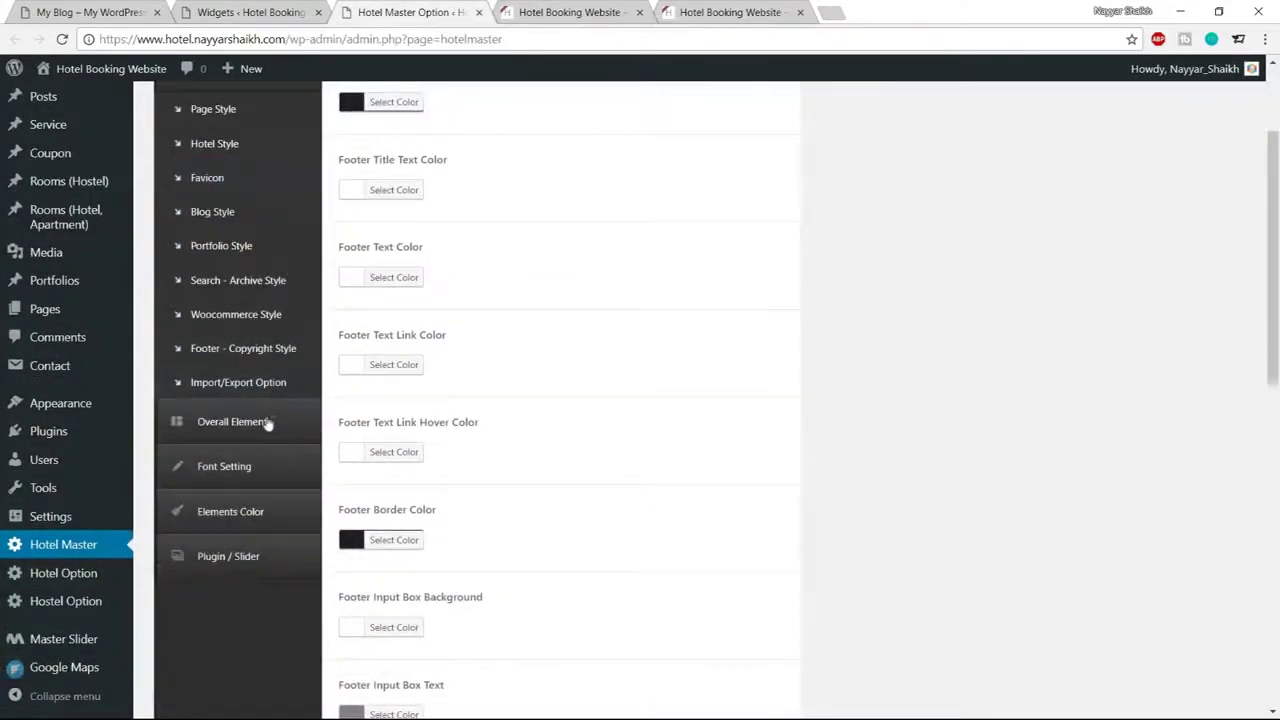
click(264, 423)
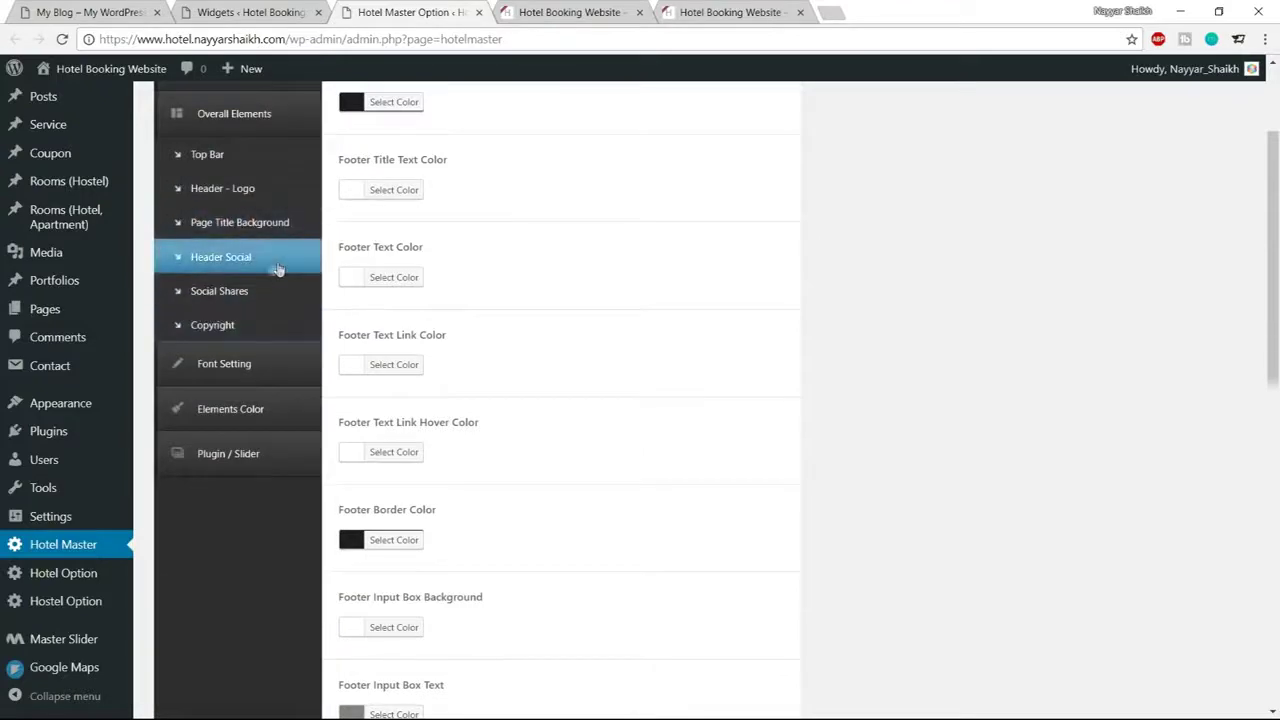
click(210, 157)
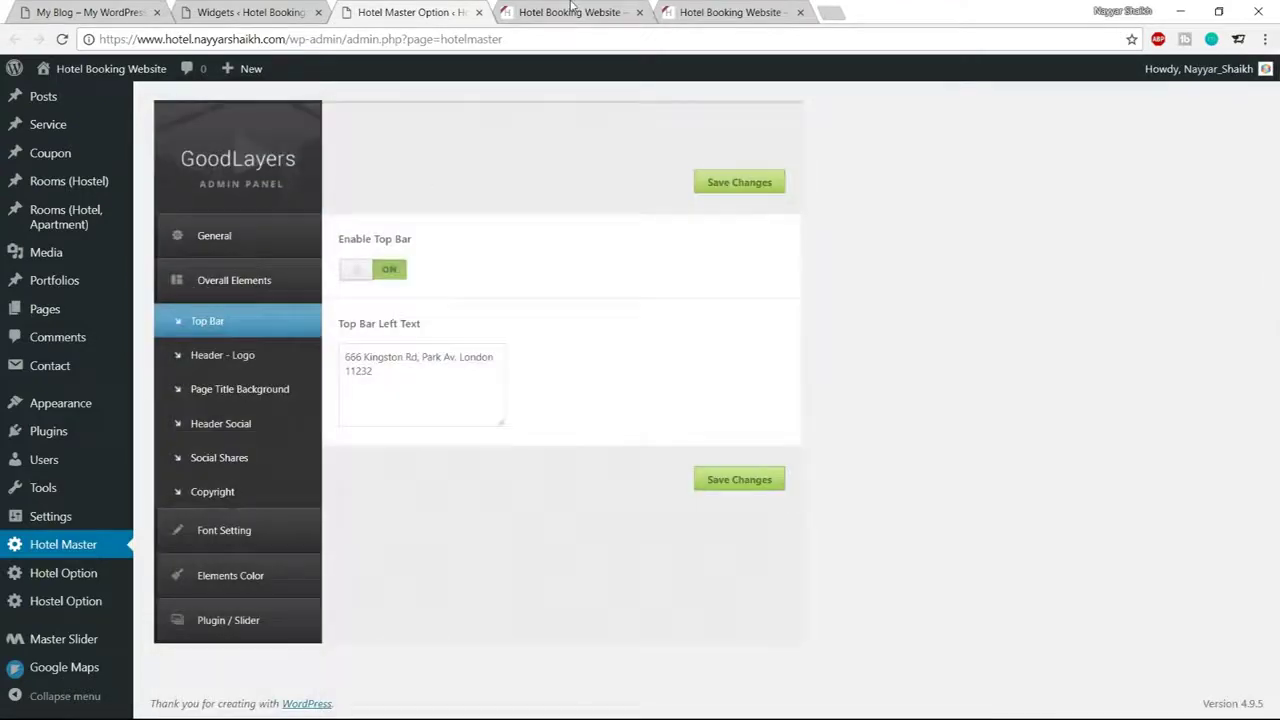
click(572, 10)
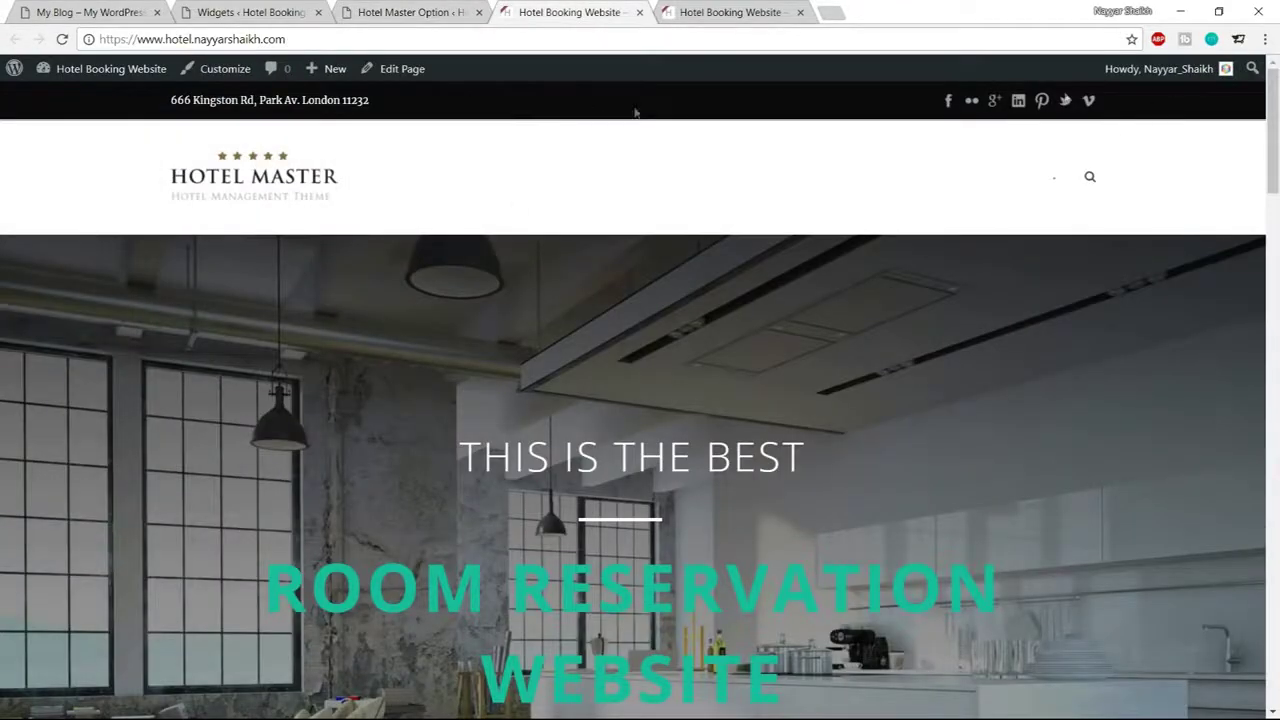
drag(202, 113, 245, 100)
click(233, 100)
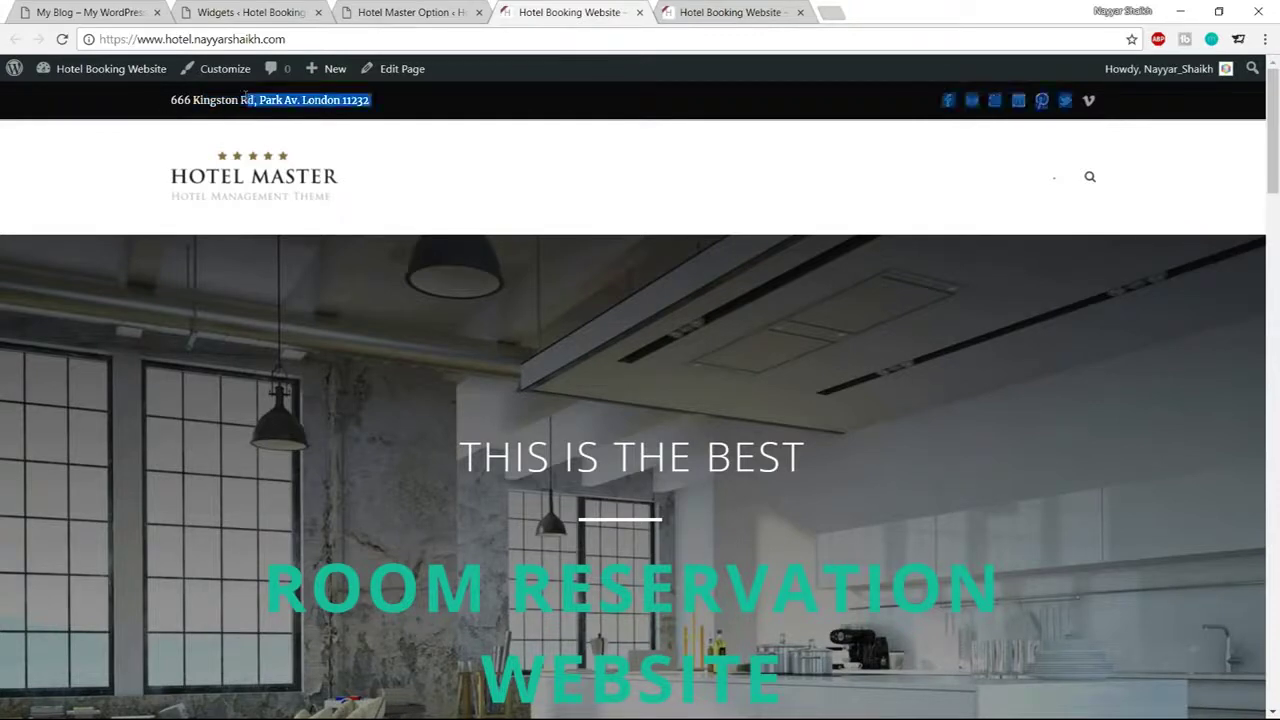
click(1153, 108)
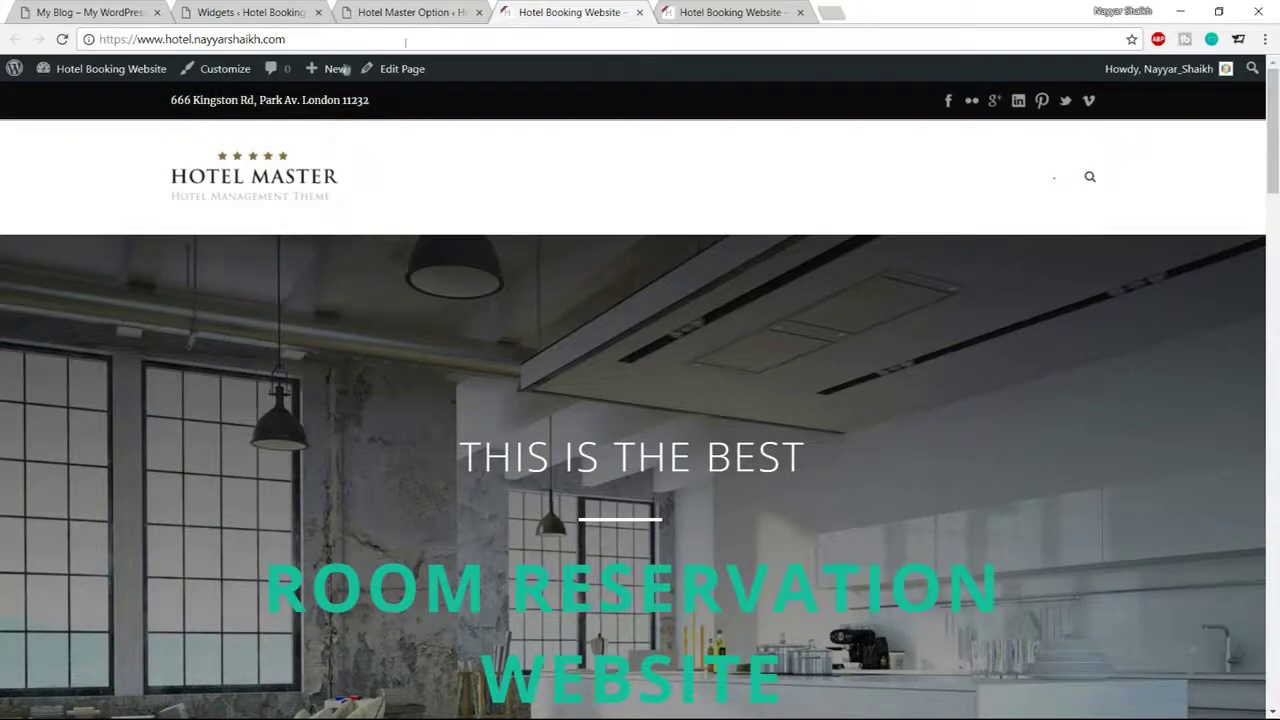
click(69, 10)
scroll(671, 346, up, 20)
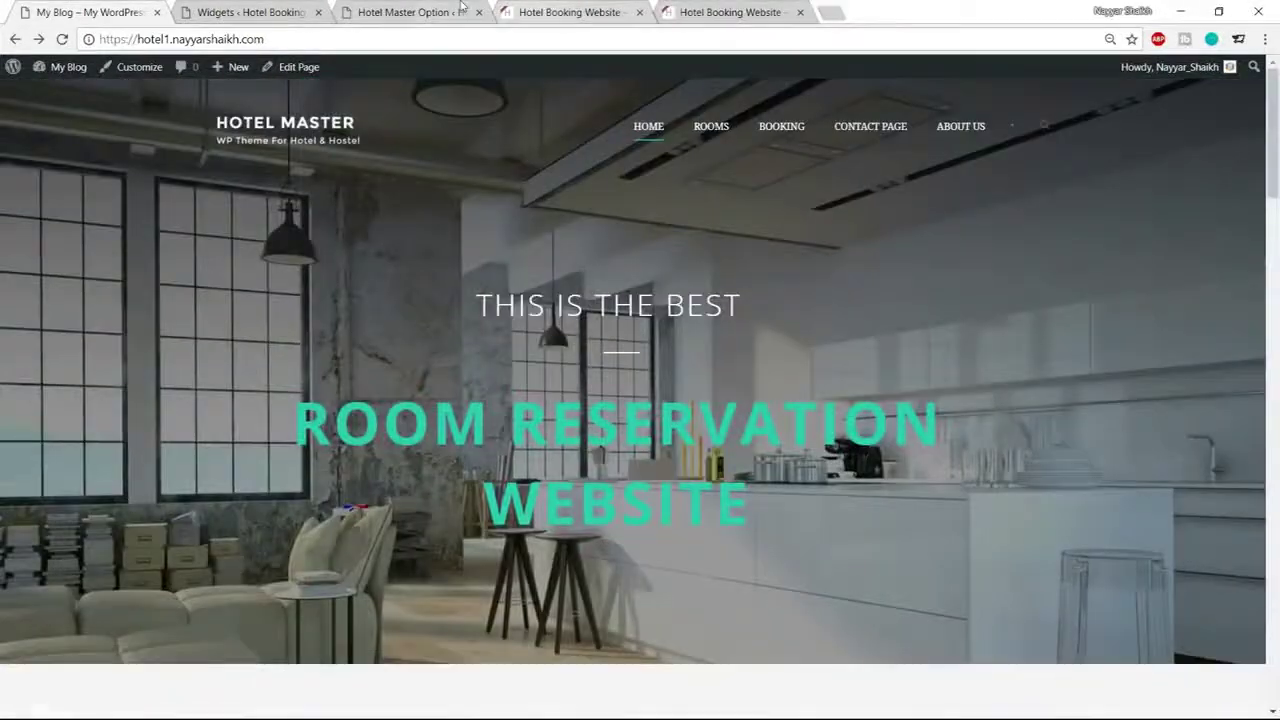
click(436, 10)
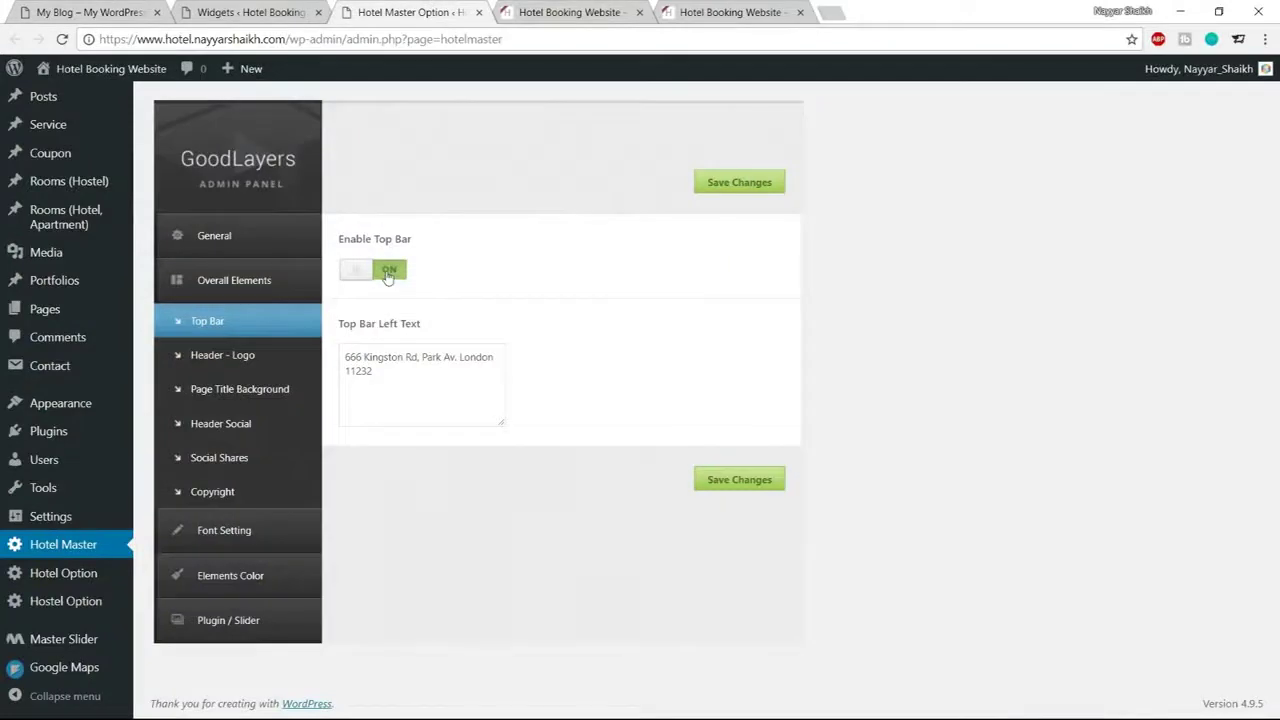
Set Enable Top Bar to OFF and reload the live site to confirm it's gone
click(388, 274)
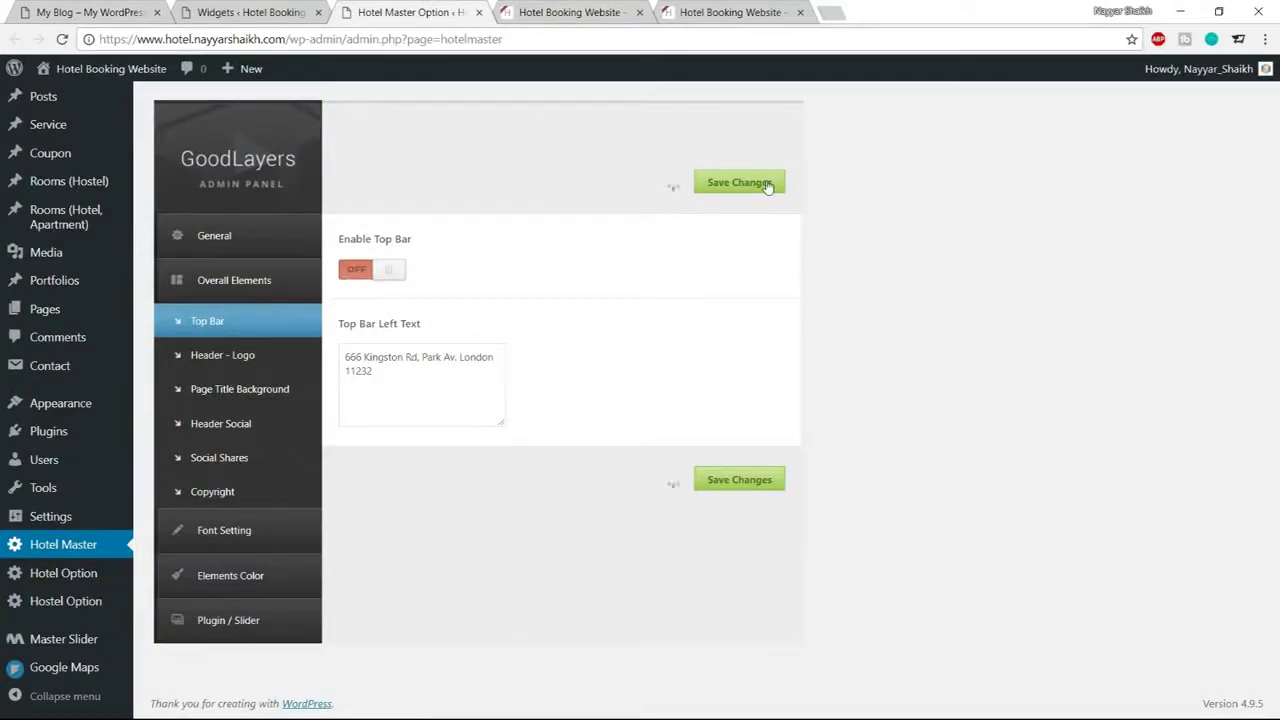
click(577, 20)
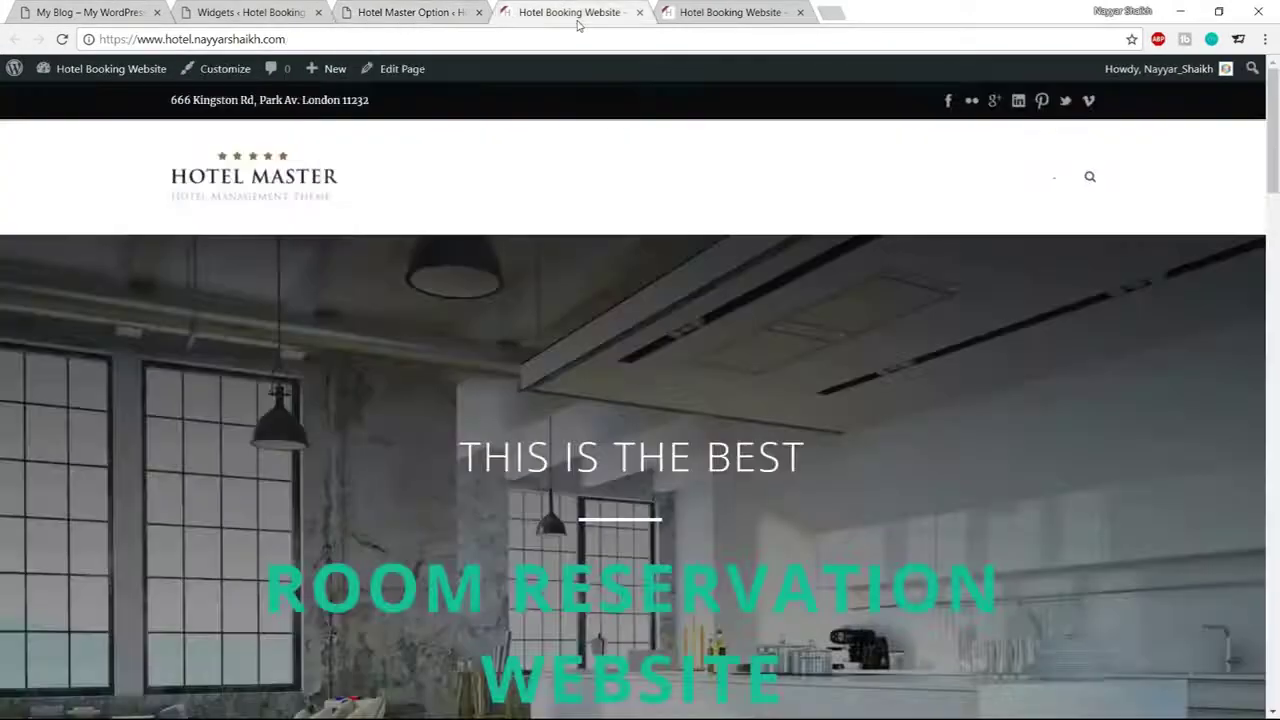
click(61, 39)
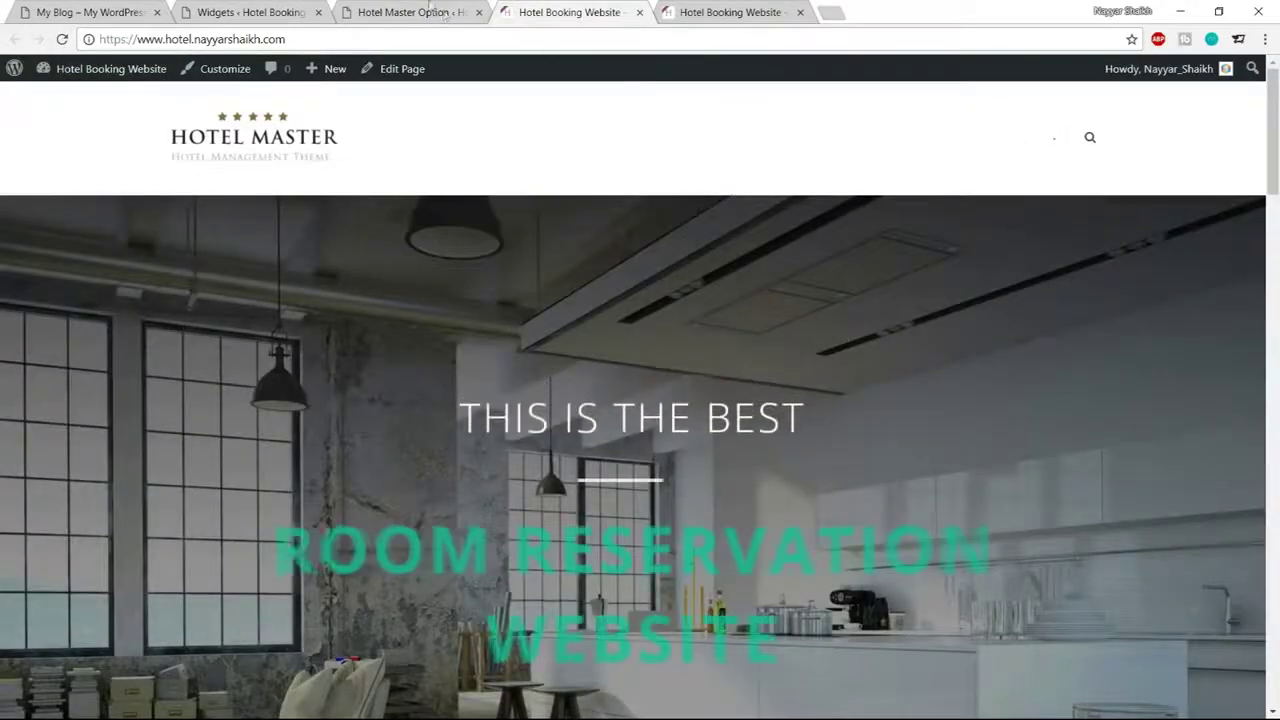
click(445, 14)
Make the header background Transparent and turn off the floating menu
click(228, 362)
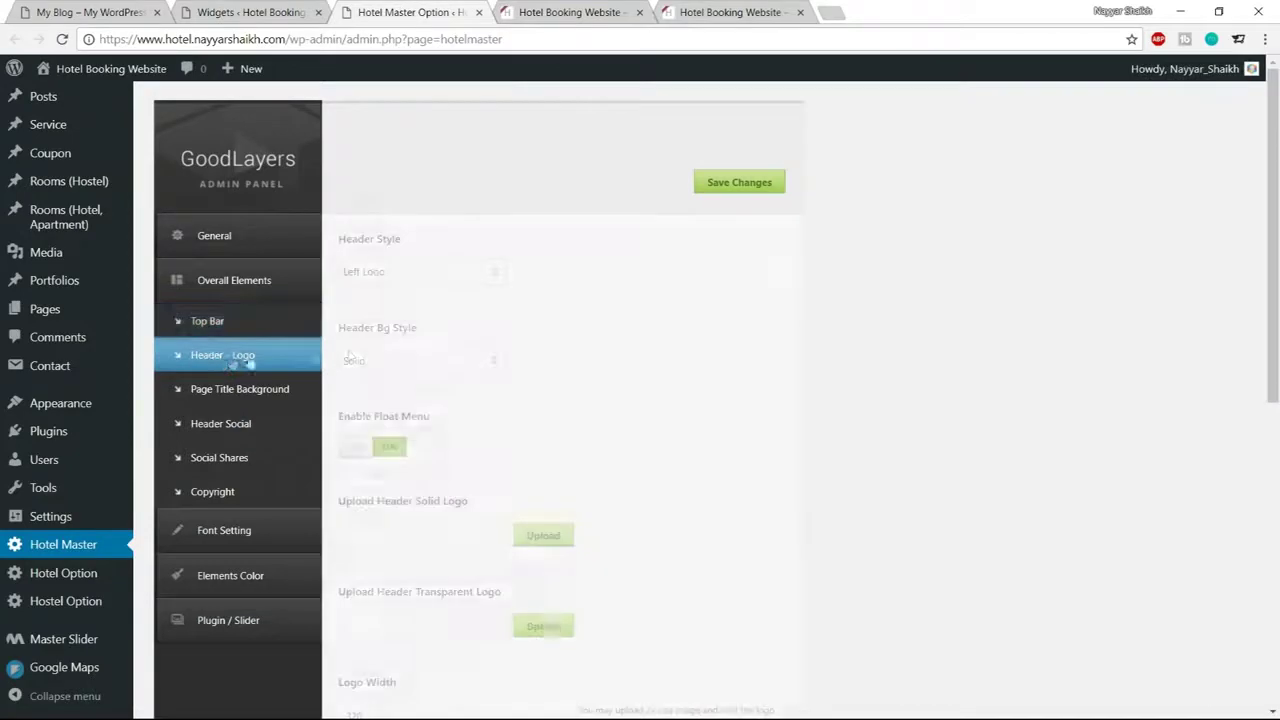
scroll(600, 300, down, 1)
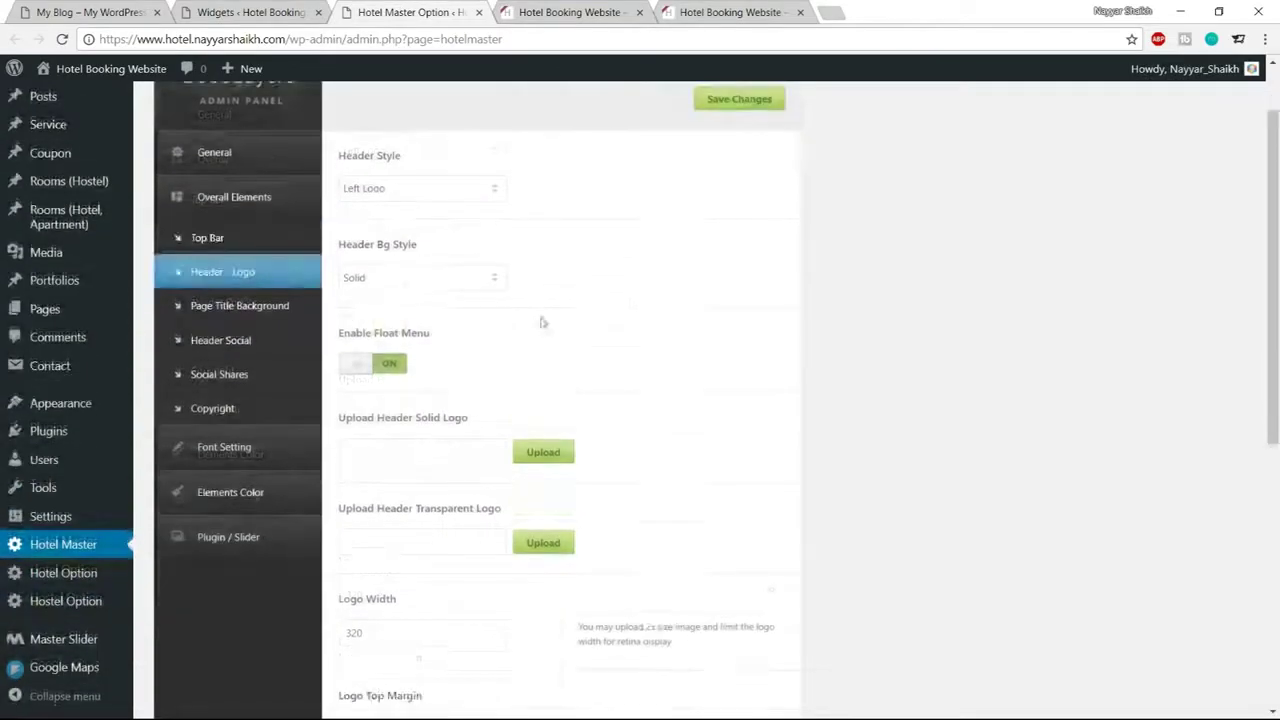
click(440, 279)
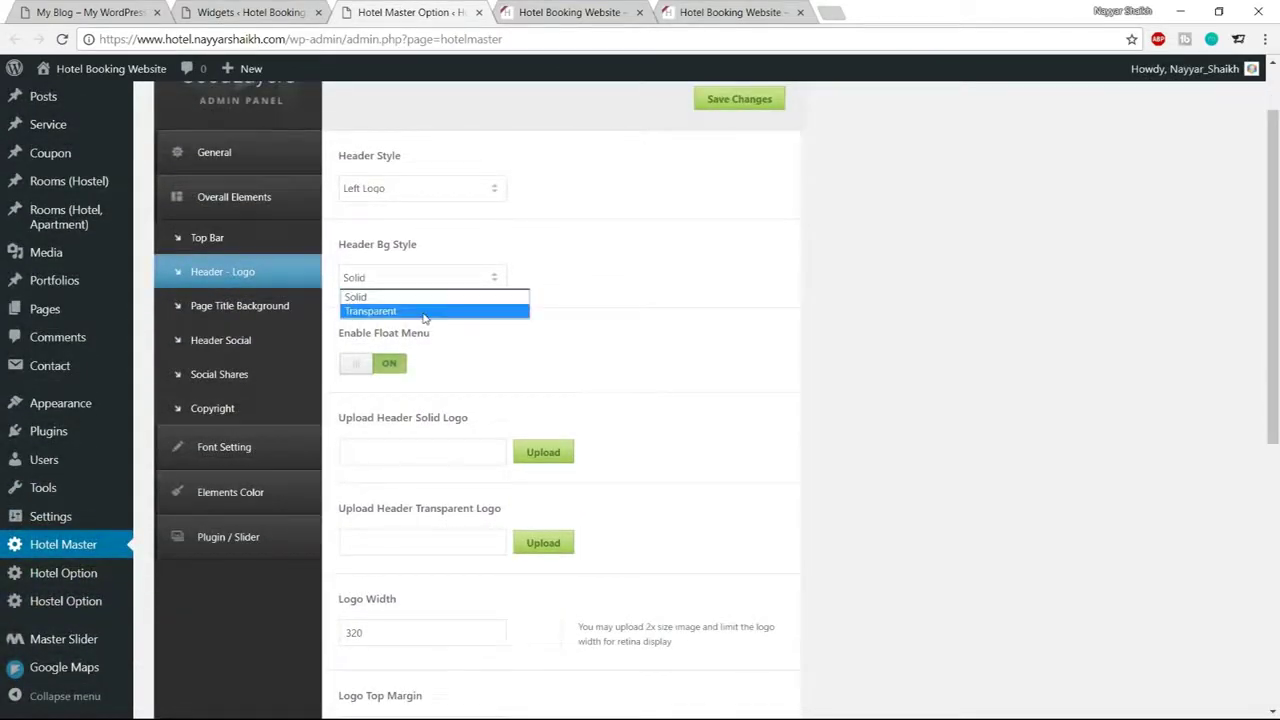
click(421, 311)
scroll(400, 304, down, 2)
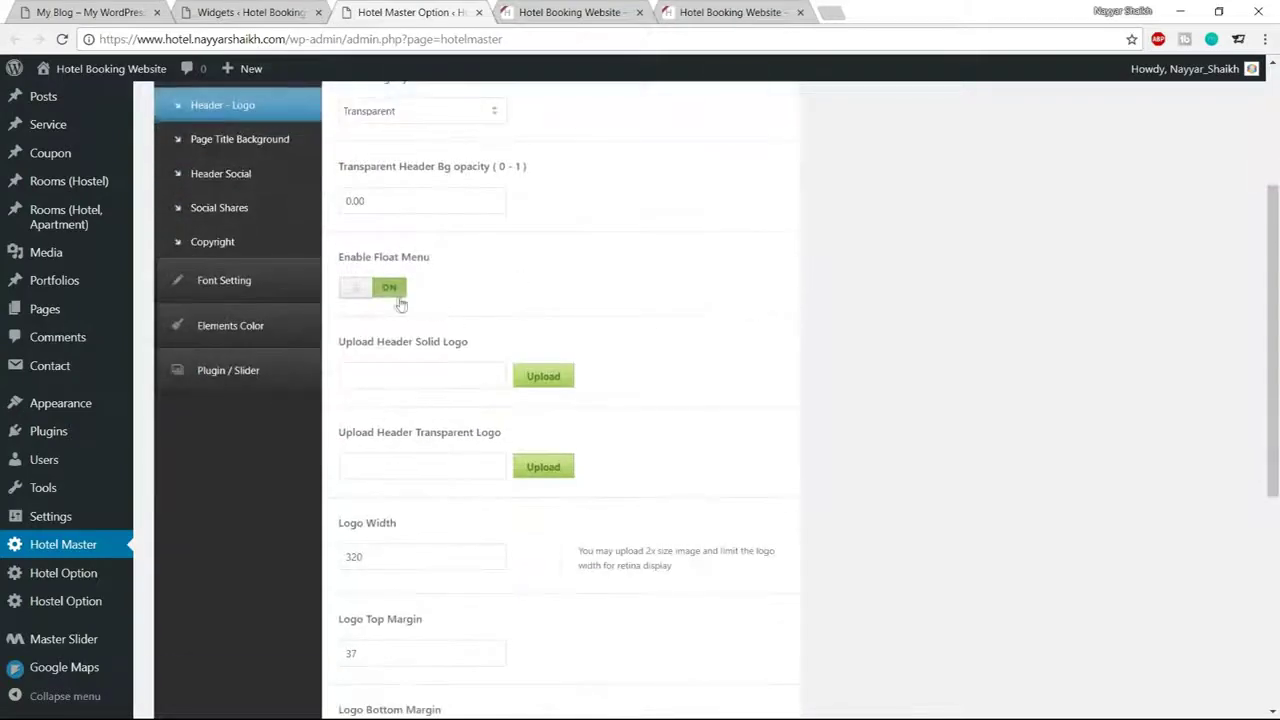
click(398, 303)
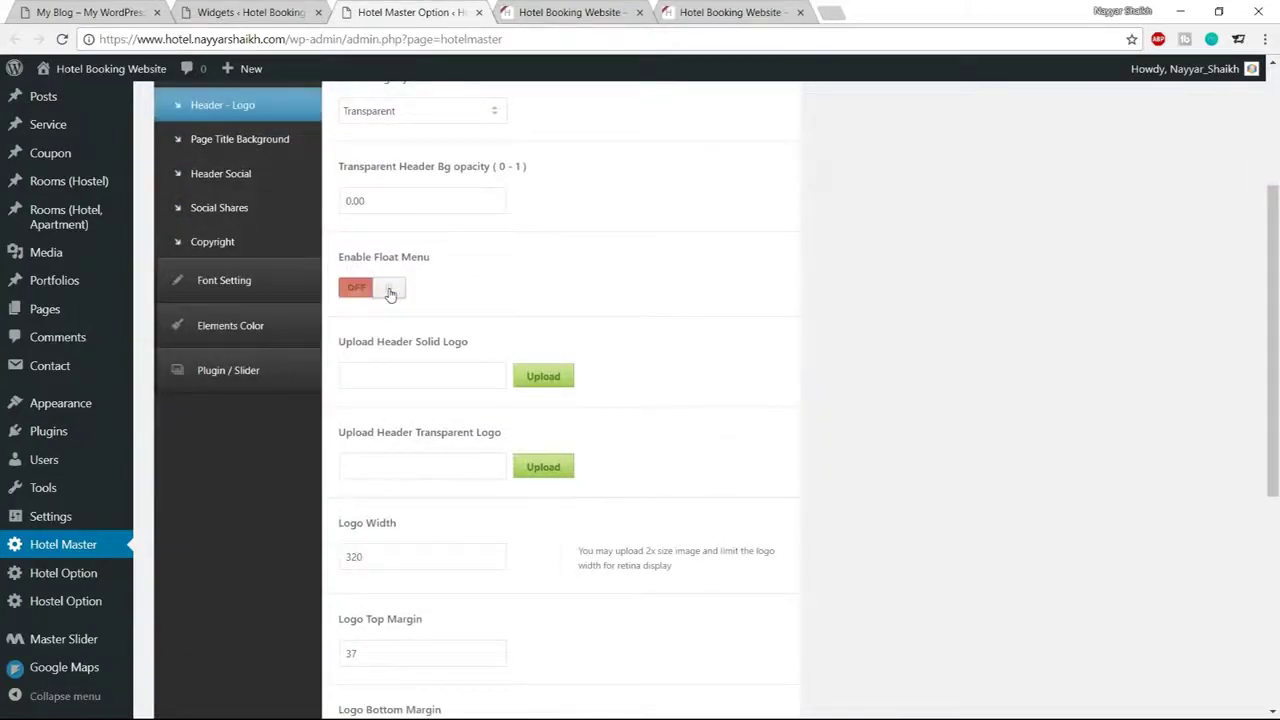
scroll(765, 295, down, 1)
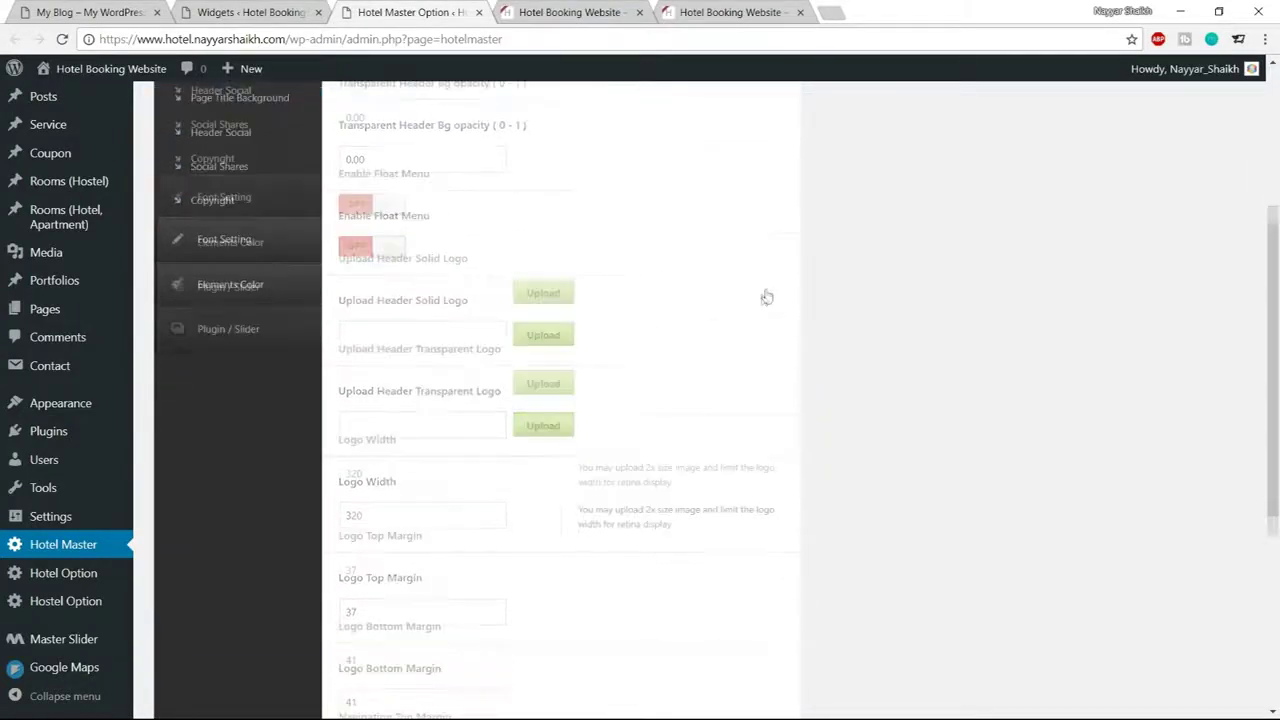
drag(338, 356, 509, 356)
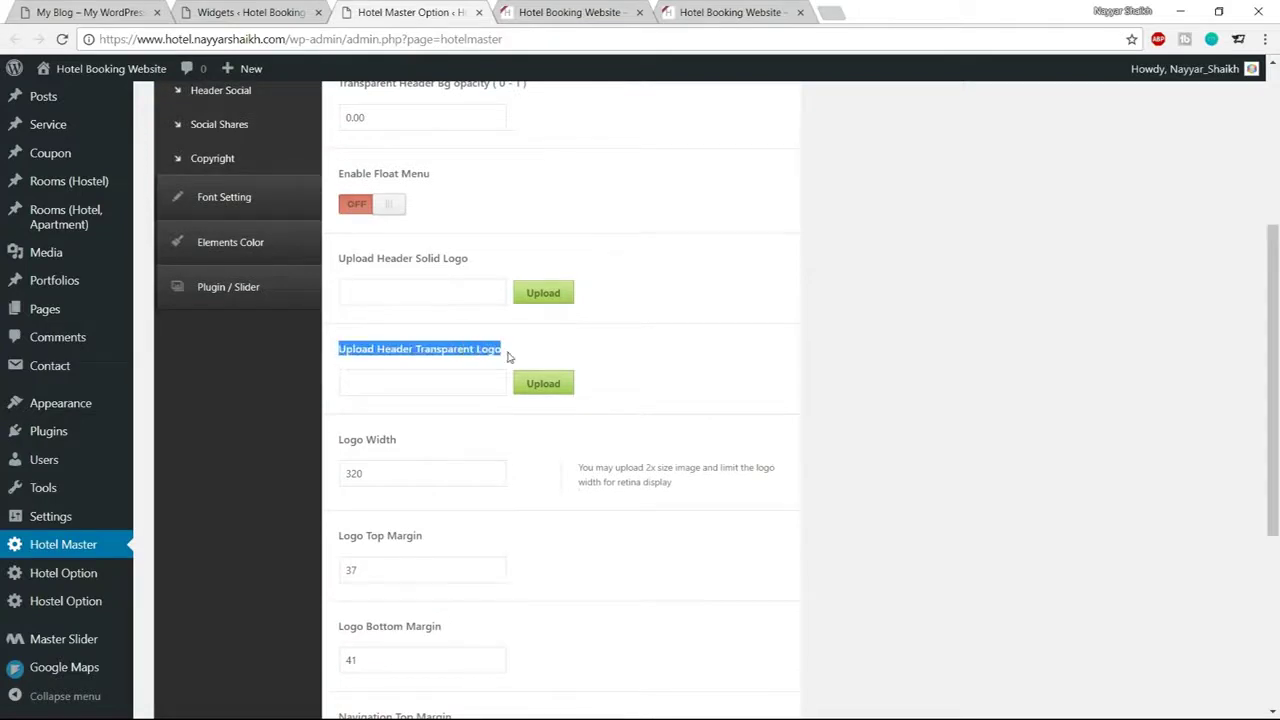
Upload logo-hostel and set it as the transparent header logo
click(545, 385)
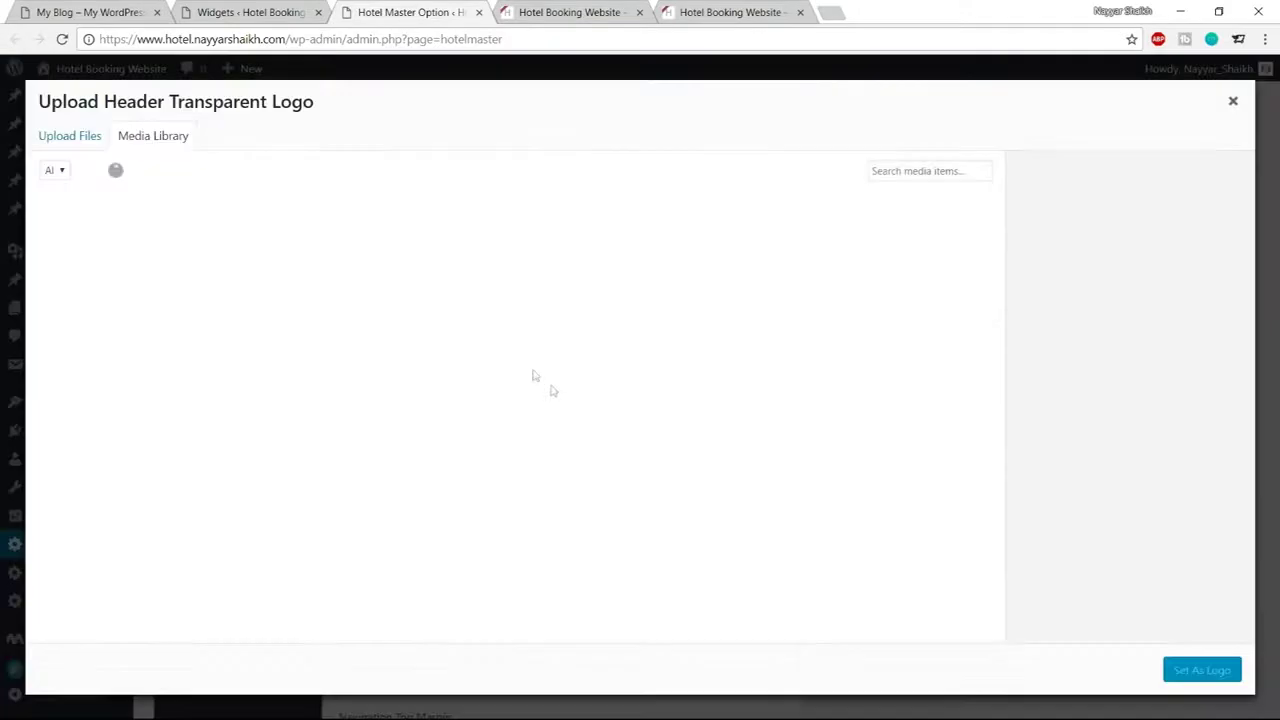
click(92, 141)
click(636, 388)
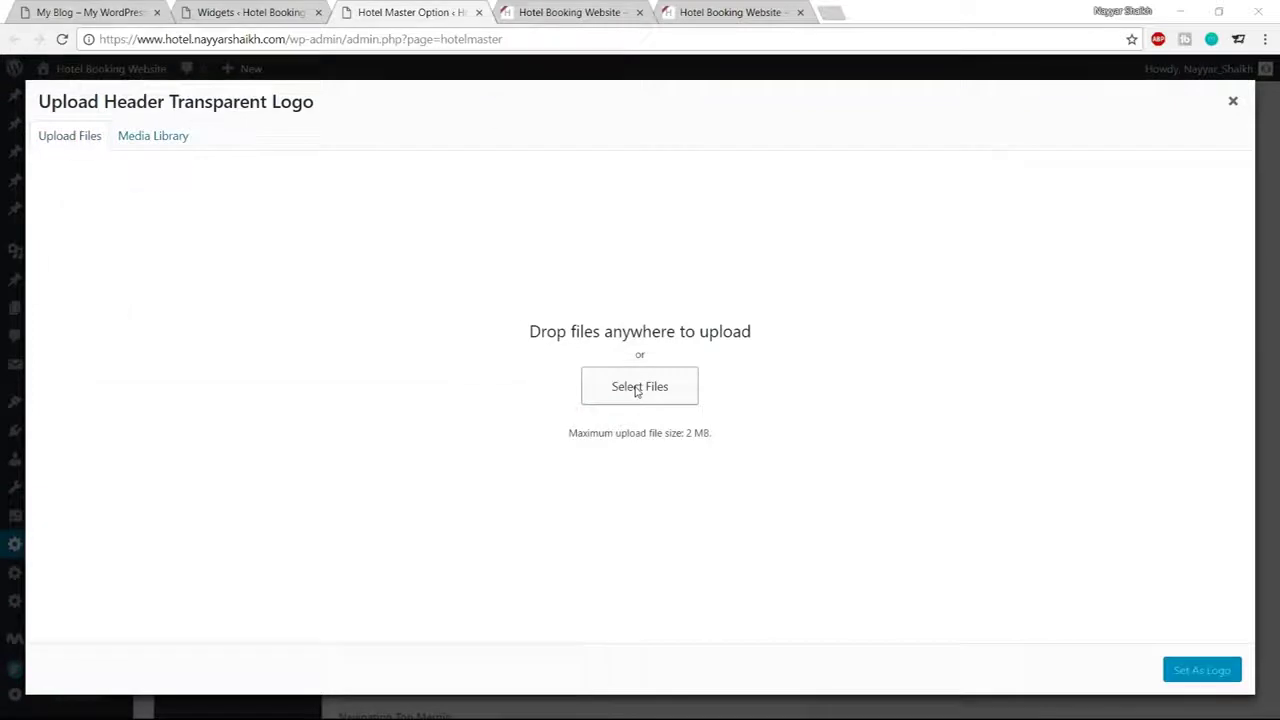
scroll(414, 244, down, 3)
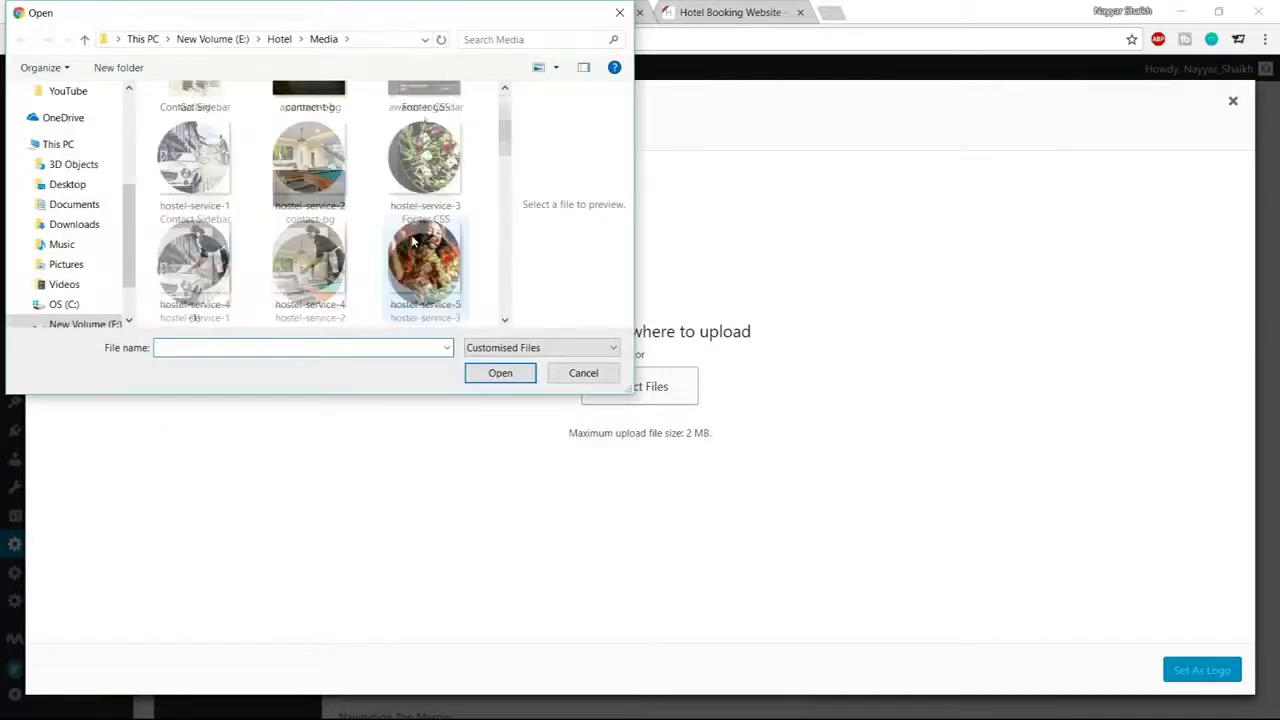
scroll(414, 244, down, 1)
click(192, 285)
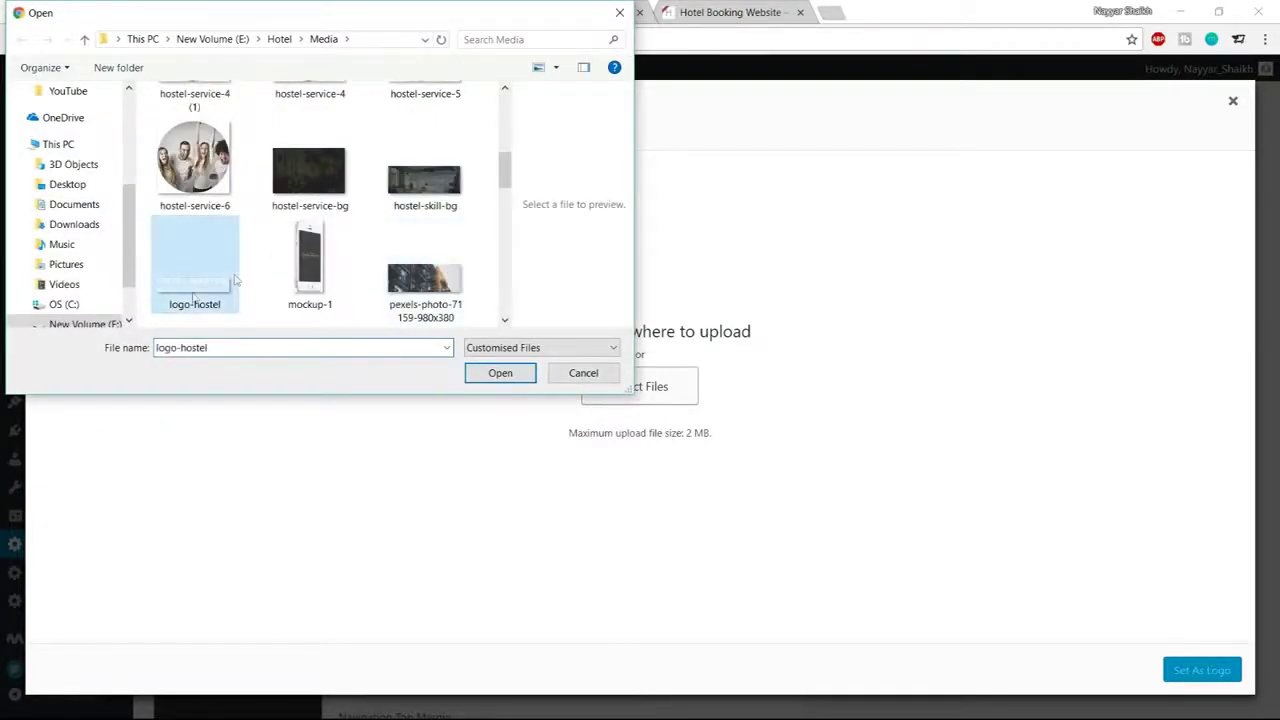
click(502, 377)
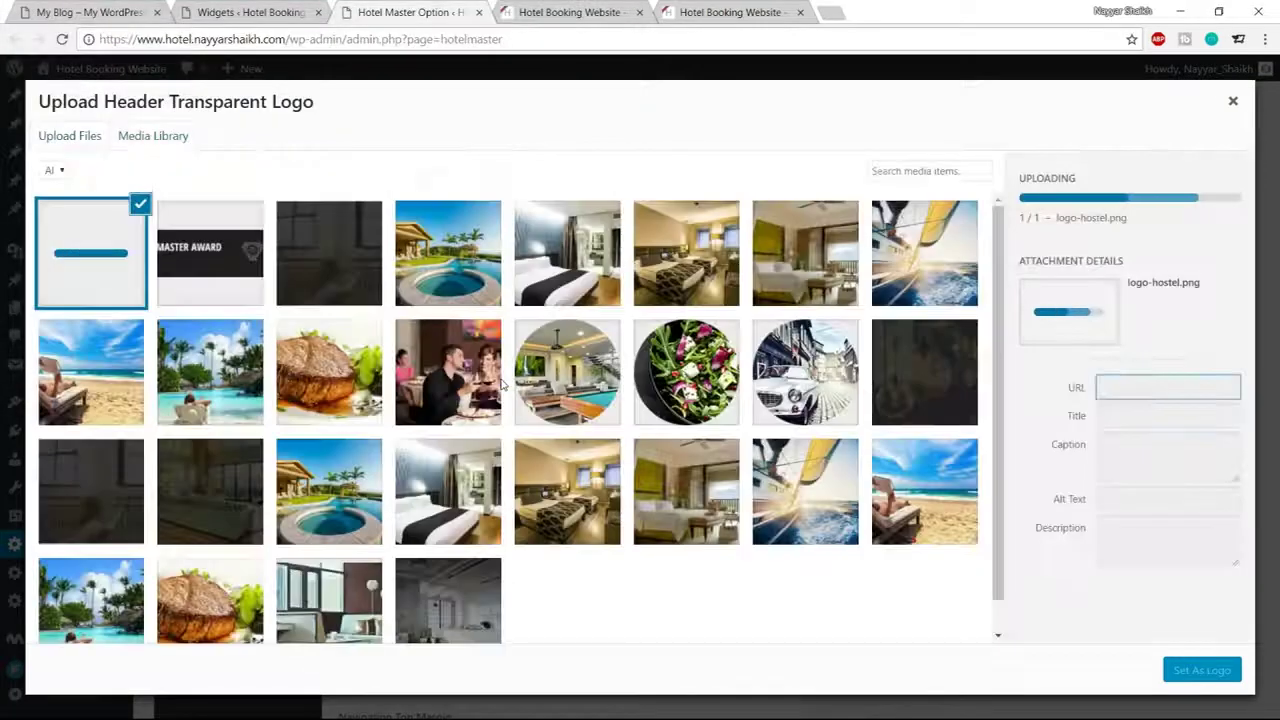
click(1199, 672)
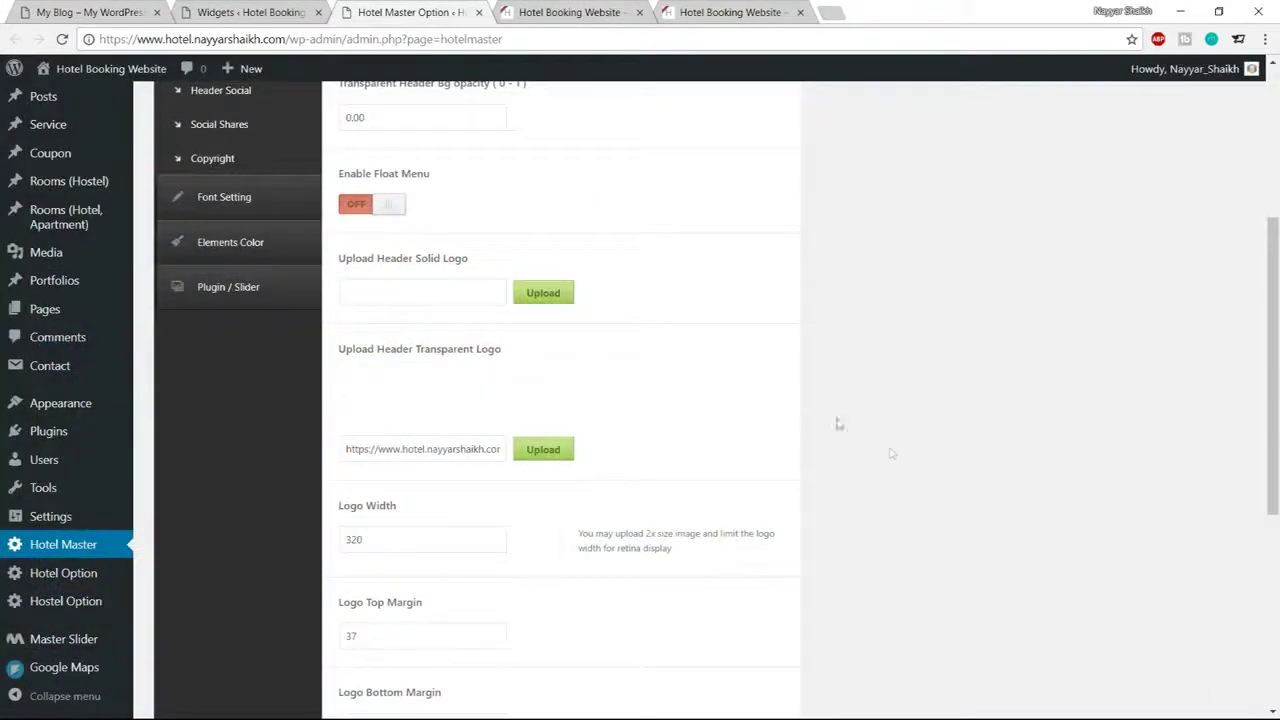
Set logo width 190, logo top margin 50 and logo bottom margin 20
scroll(875, 432, down, 2)
drag(465, 374, 290, 385)
text(190)
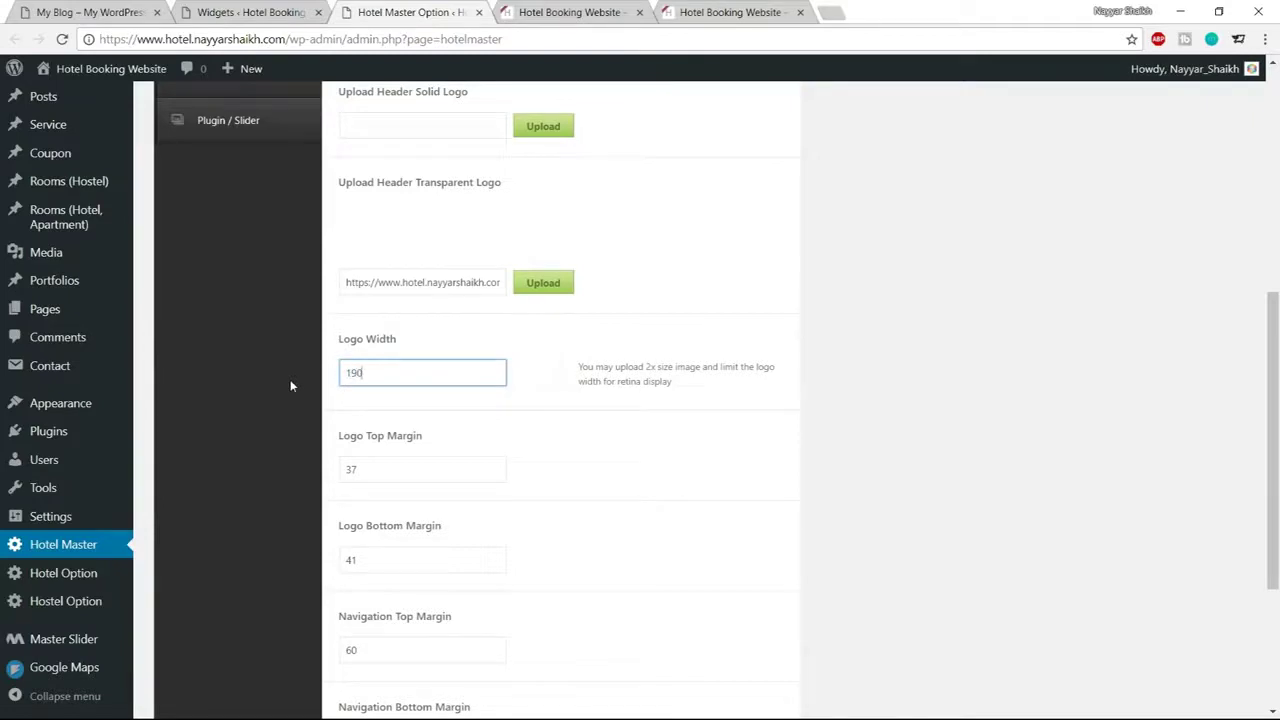
scroll(593, 428, down, 2)
drag(385, 306, 307, 313)
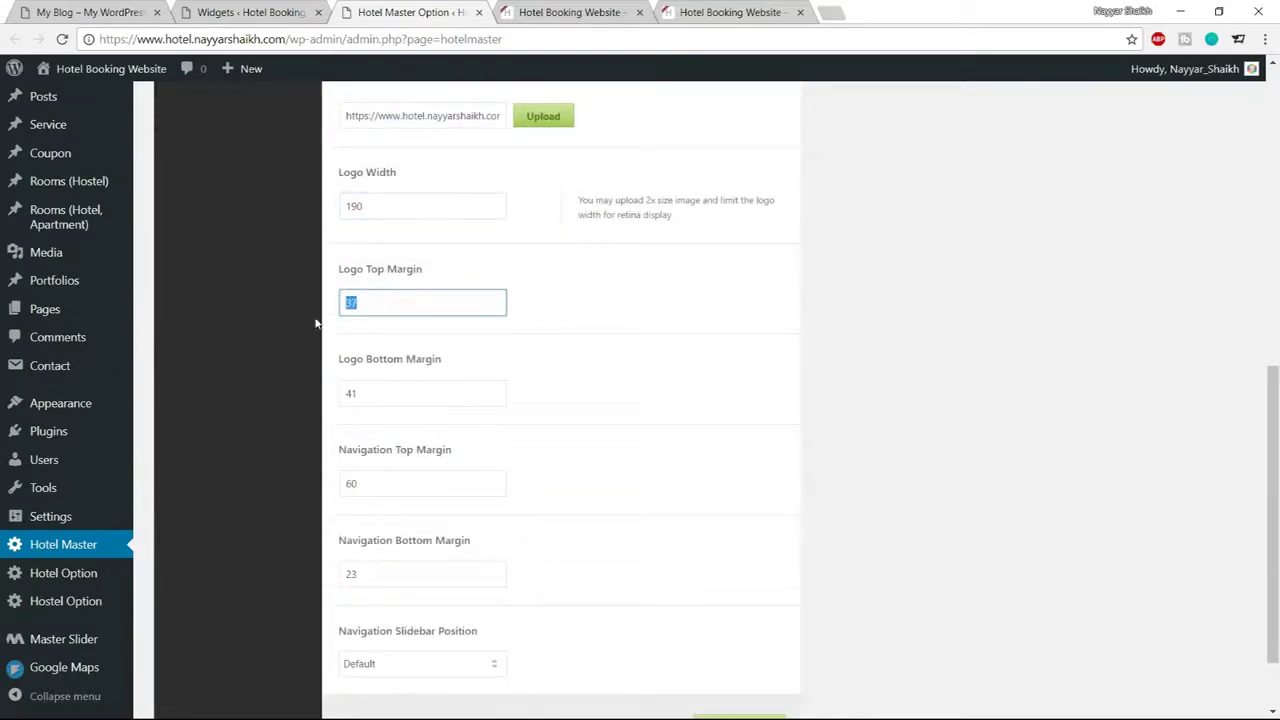
text(50)
key(Tab)
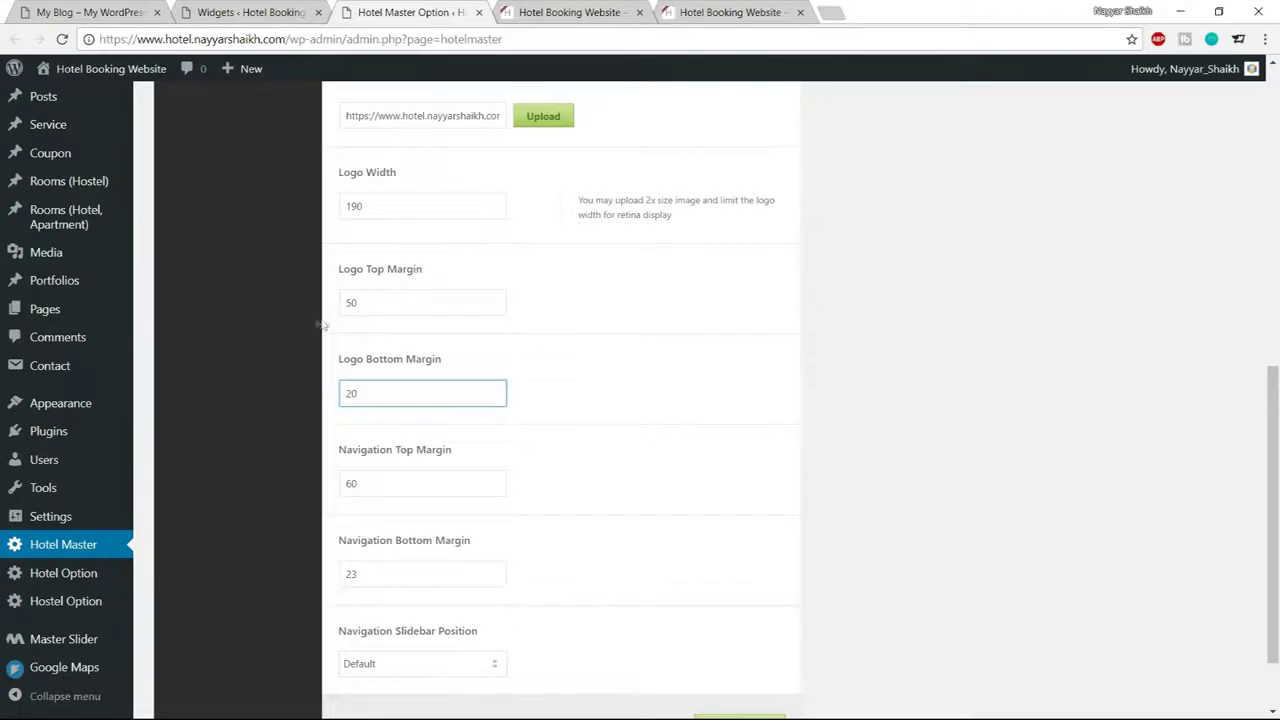
text(20)
Set navigation top margin 50 and bottom margin 20, save, and reload the site
scroll(316, 323, down, 1)
drag(366, 400, 311, 401)
text(50)
key(Tab)
text(20)
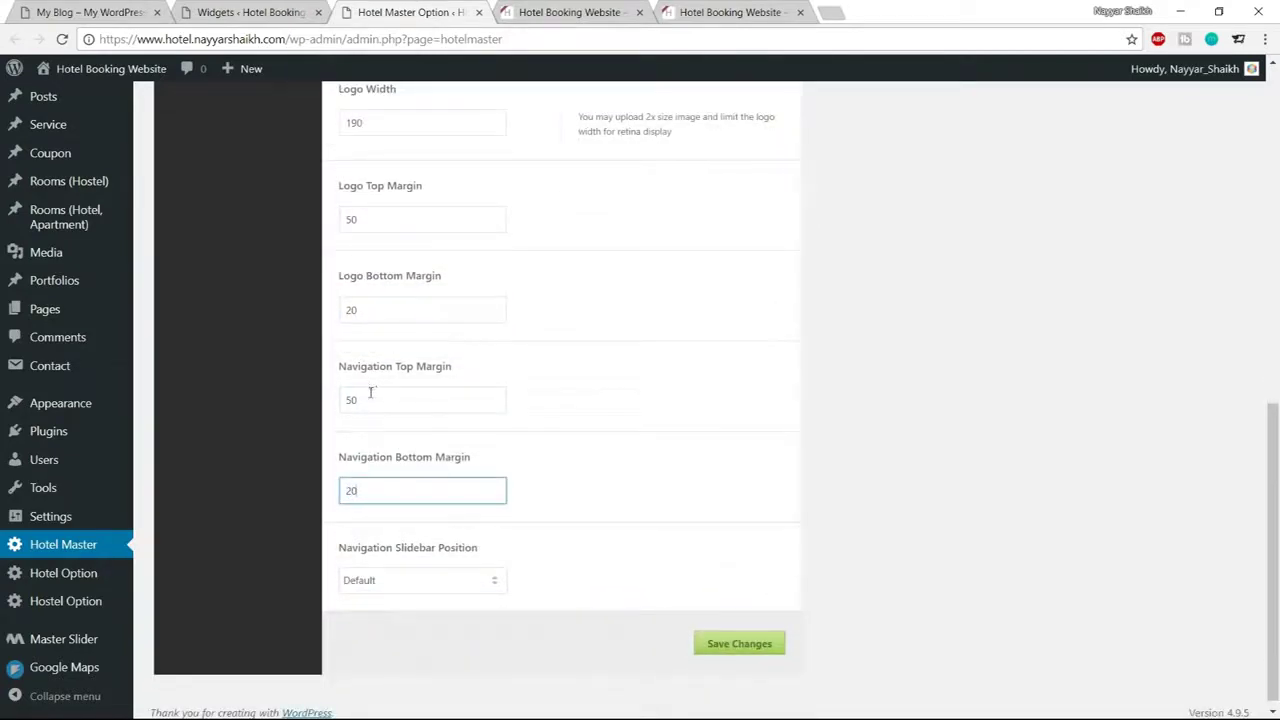
drag(364, 401, 325, 405)
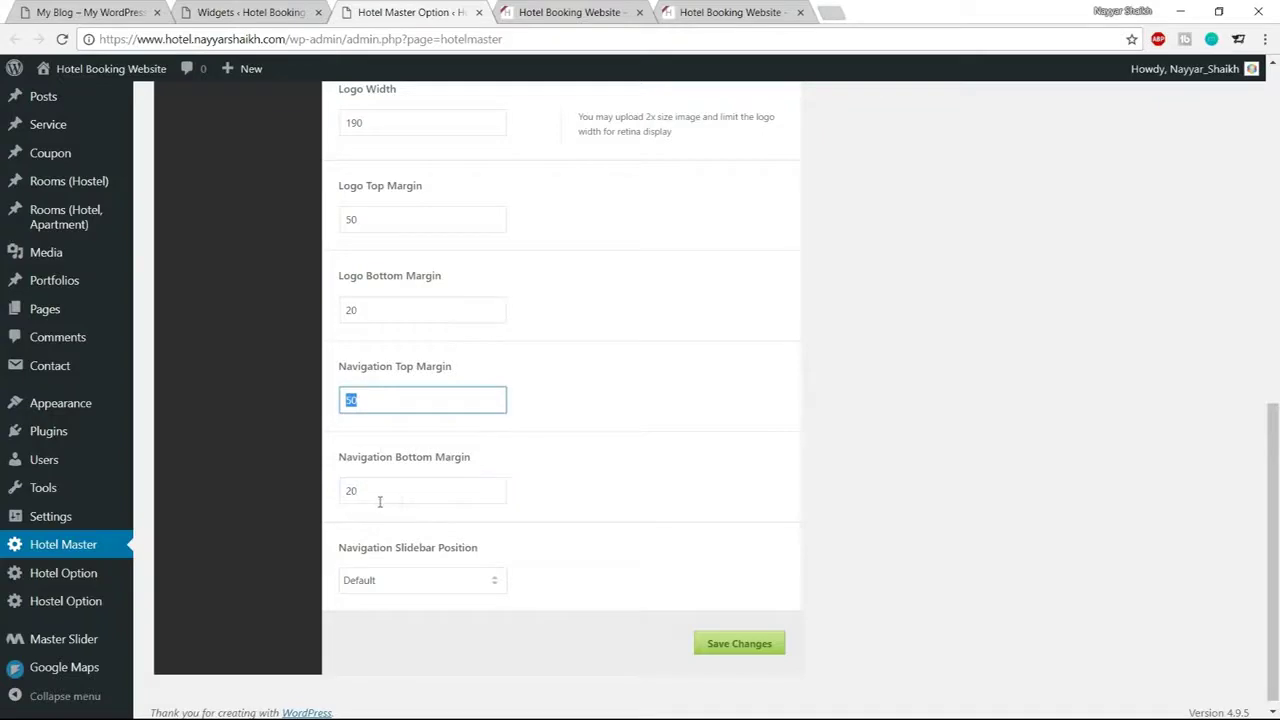
click(731, 646)
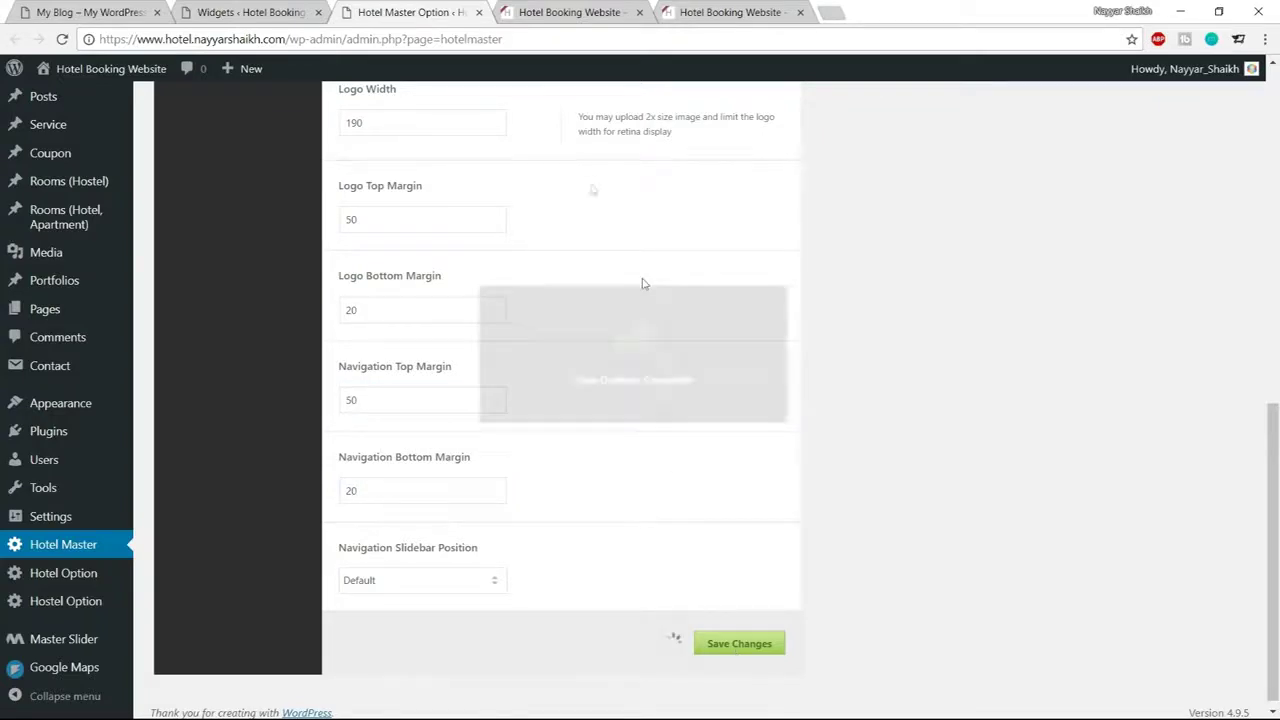
click(608, 6)
click(62, 40)
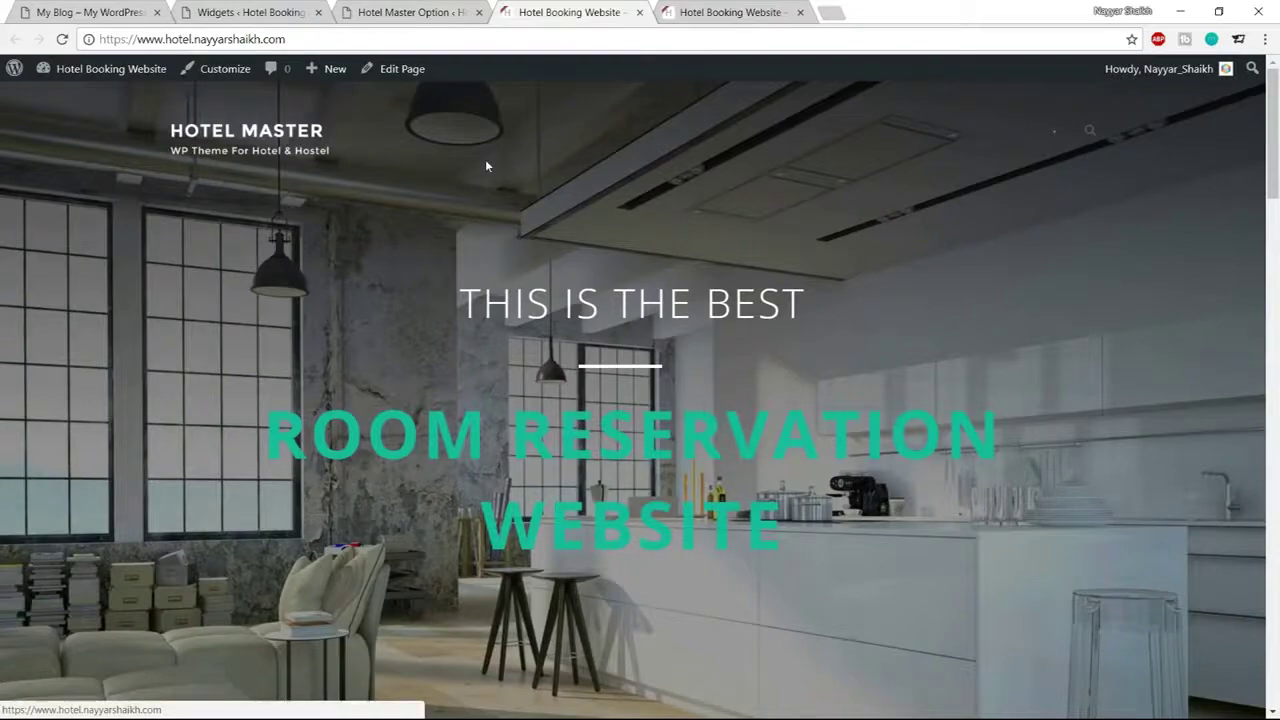
Browse the refreshed home page and the Penthouse Apartment in London room page
scroll(951, 360, down, 3)
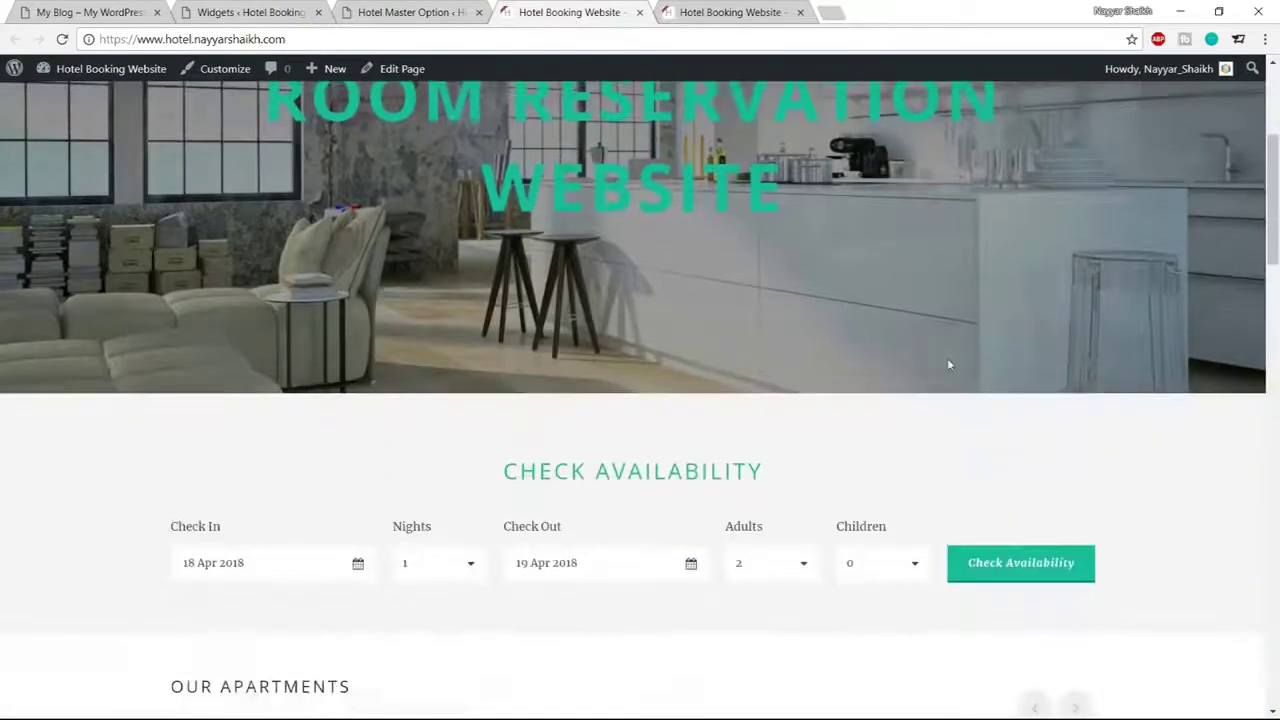
scroll(940, 429, up, 3)
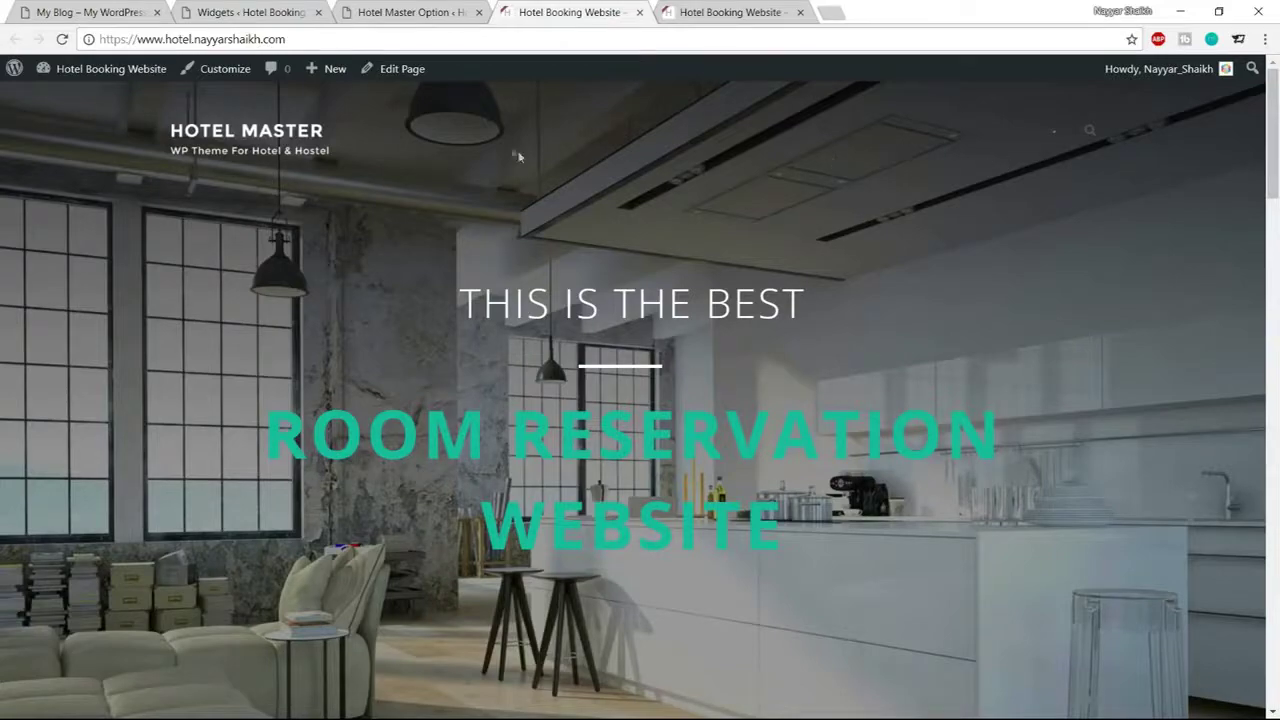
scroll(870, 300, down, 8)
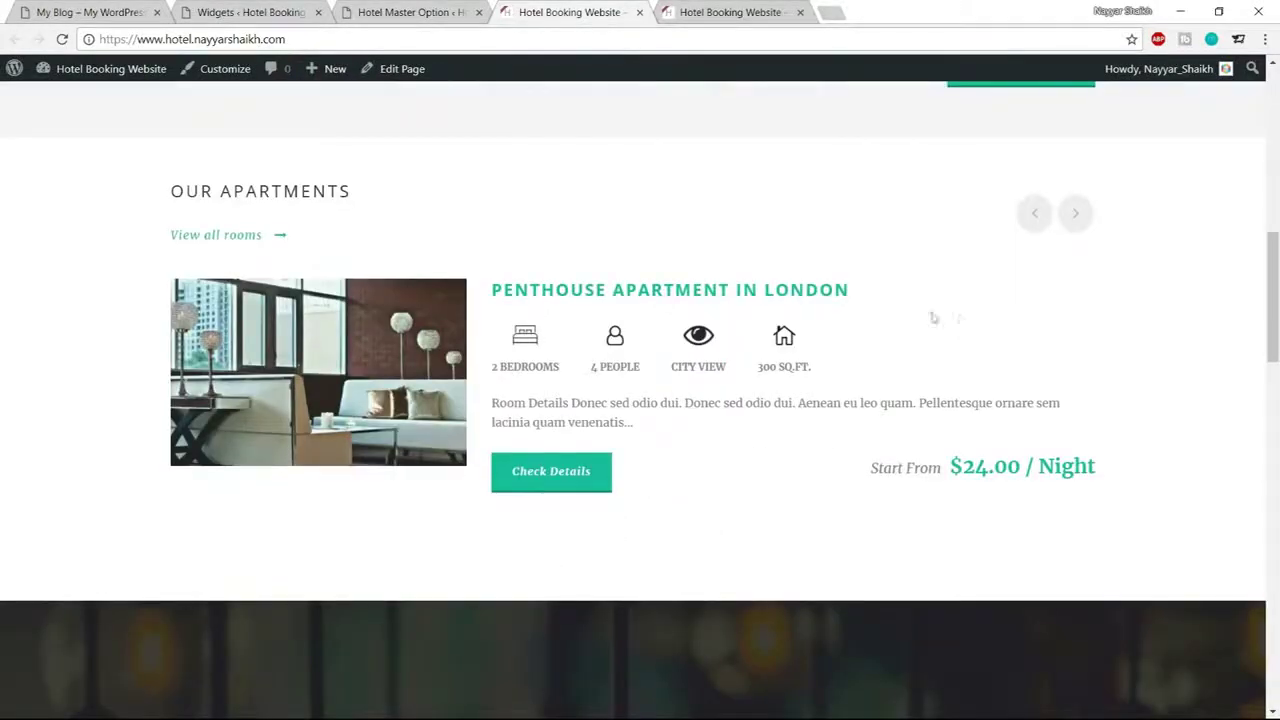
click(846, 289)
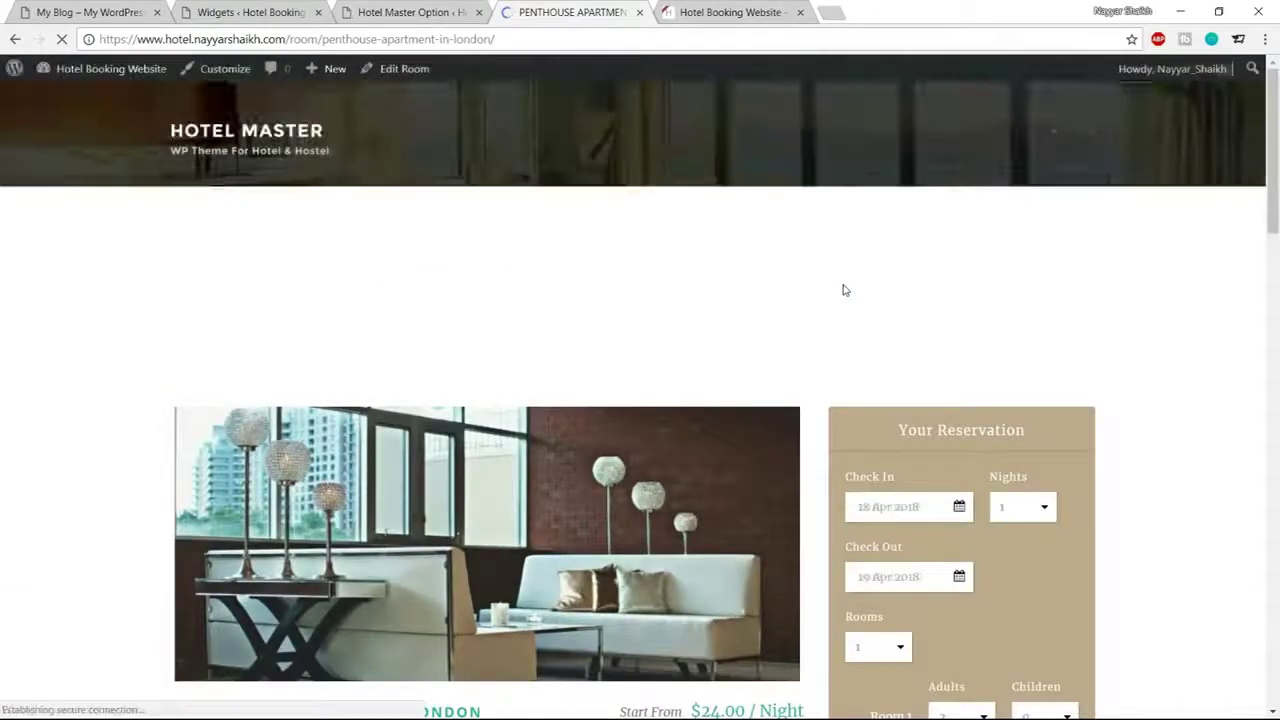
scroll(843, 286, down, 3)
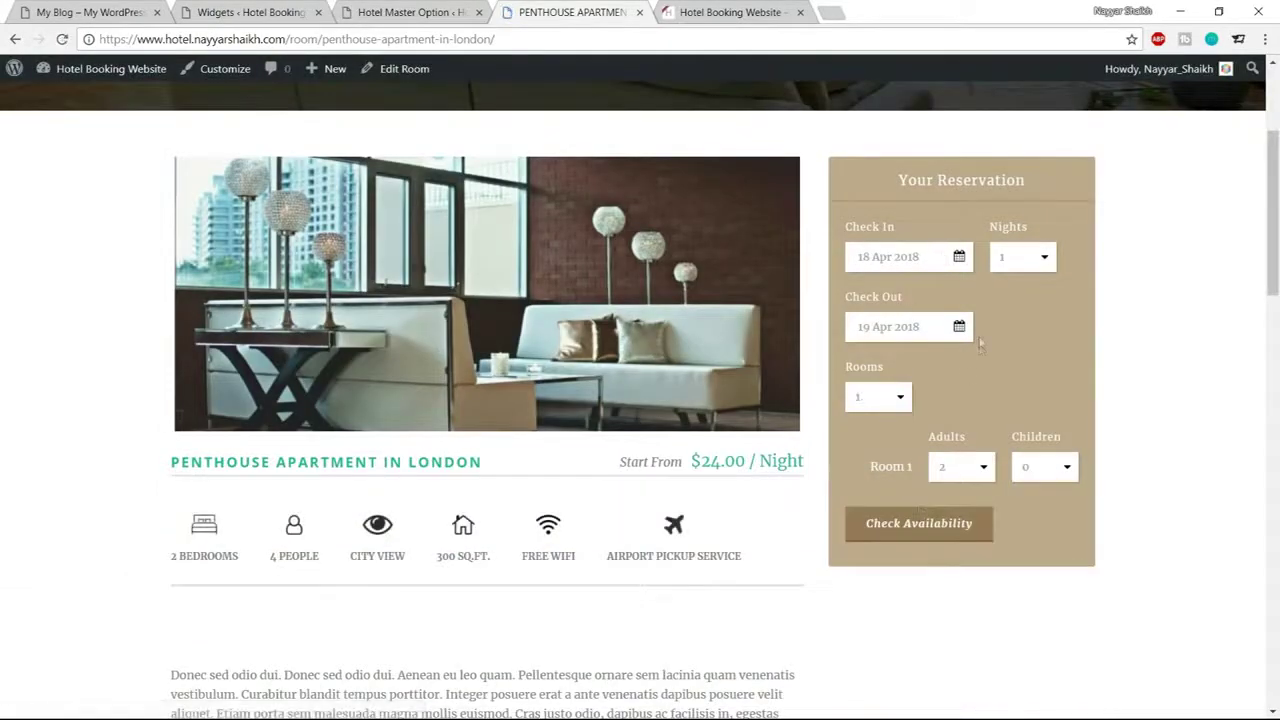
click(428, 22)
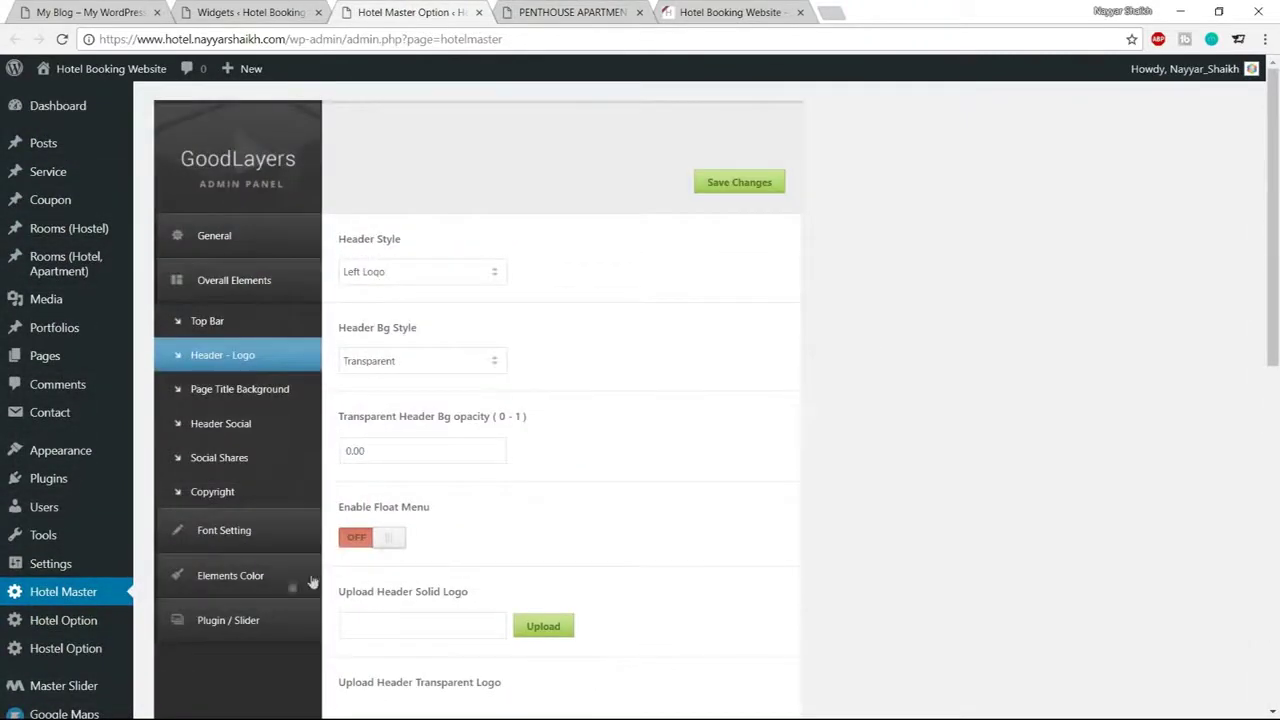
Set the Reservation Bar background colour to teal #1abc9c and copy the hex code
click(260, 578)
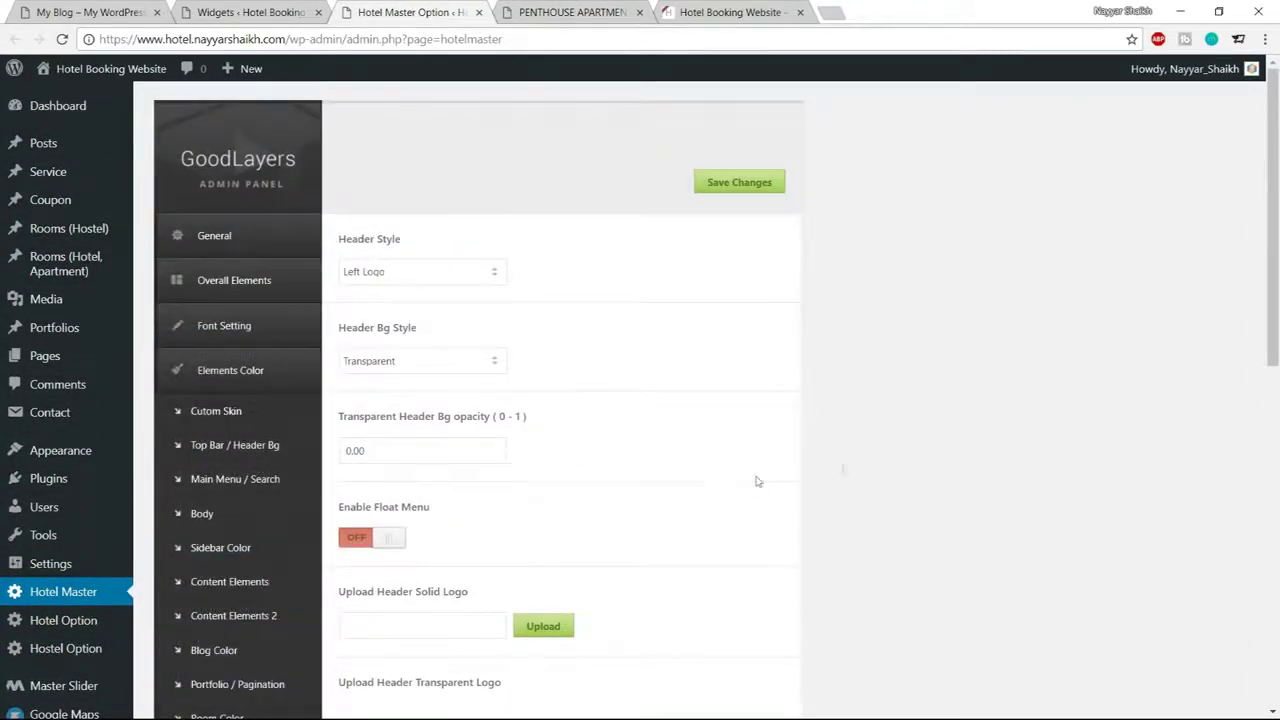
scroll(917, 460, down, 3)
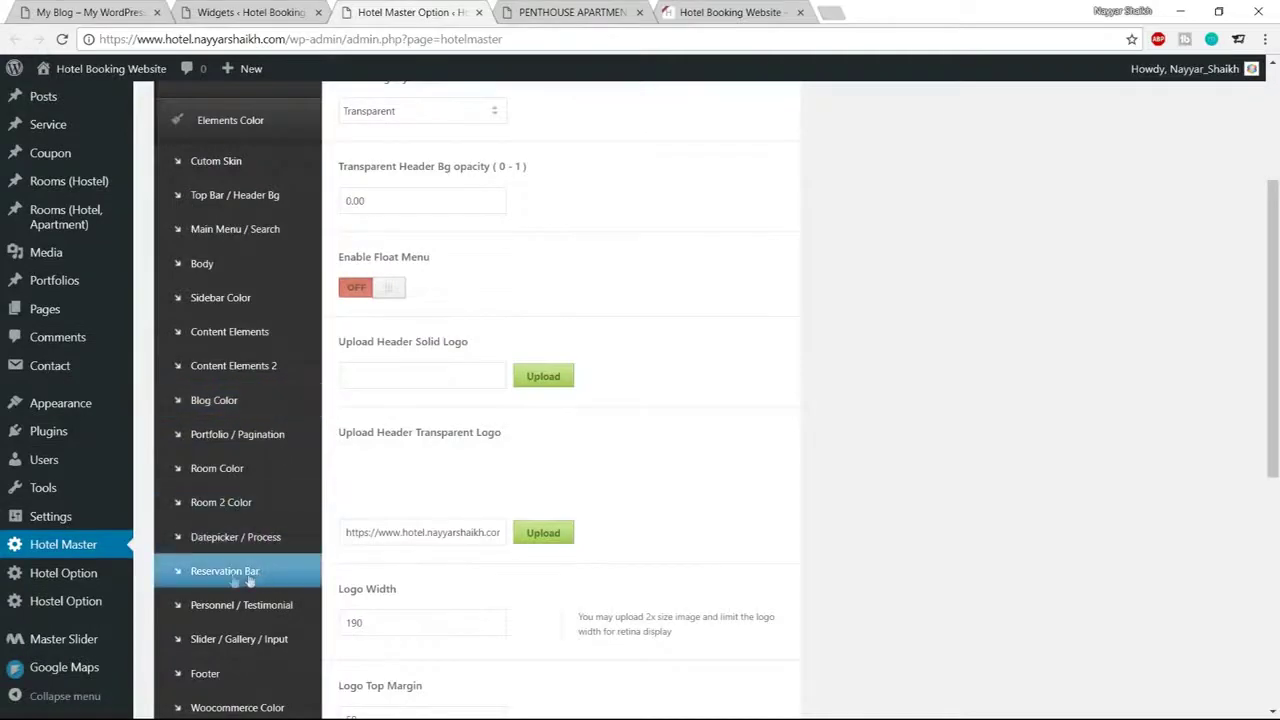
click(232, 578)
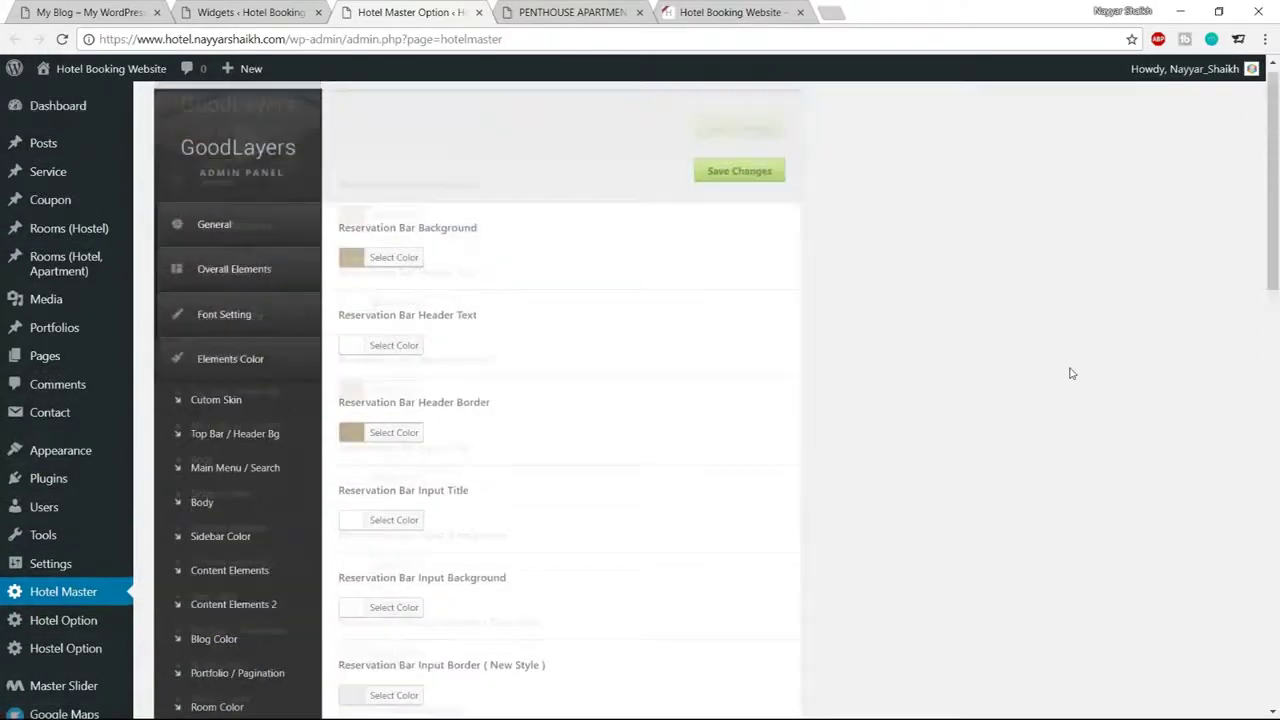
click(424, 272)
triple_click(461, 270)
text(#1abc9c)
triple_click(461, 270)
key(ctrl+c)
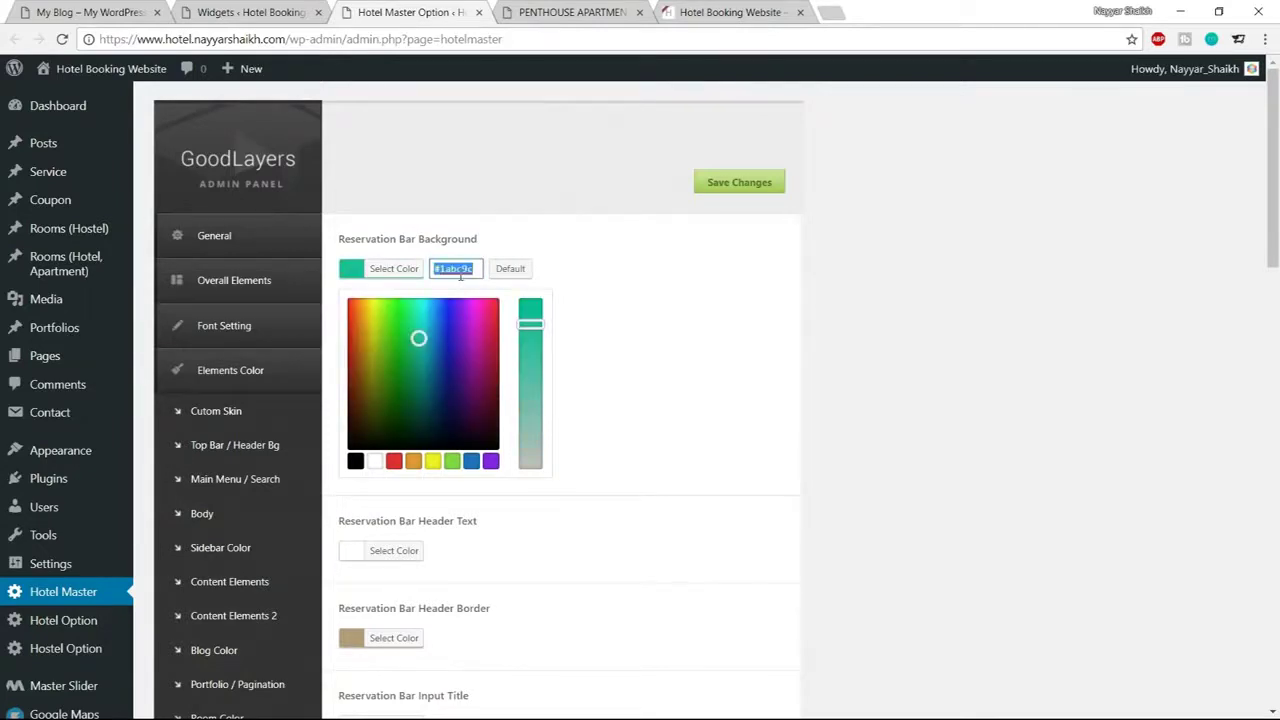
click(392, 270)
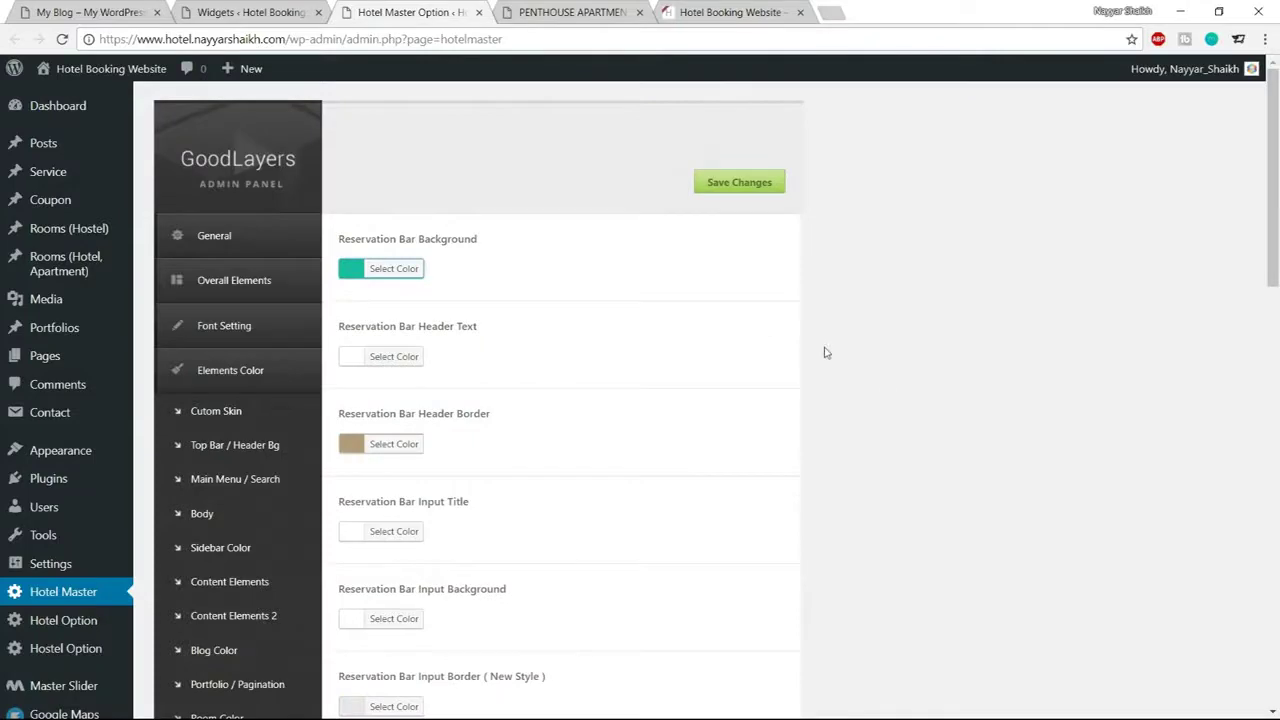
scroll(886, 383, down, 1)
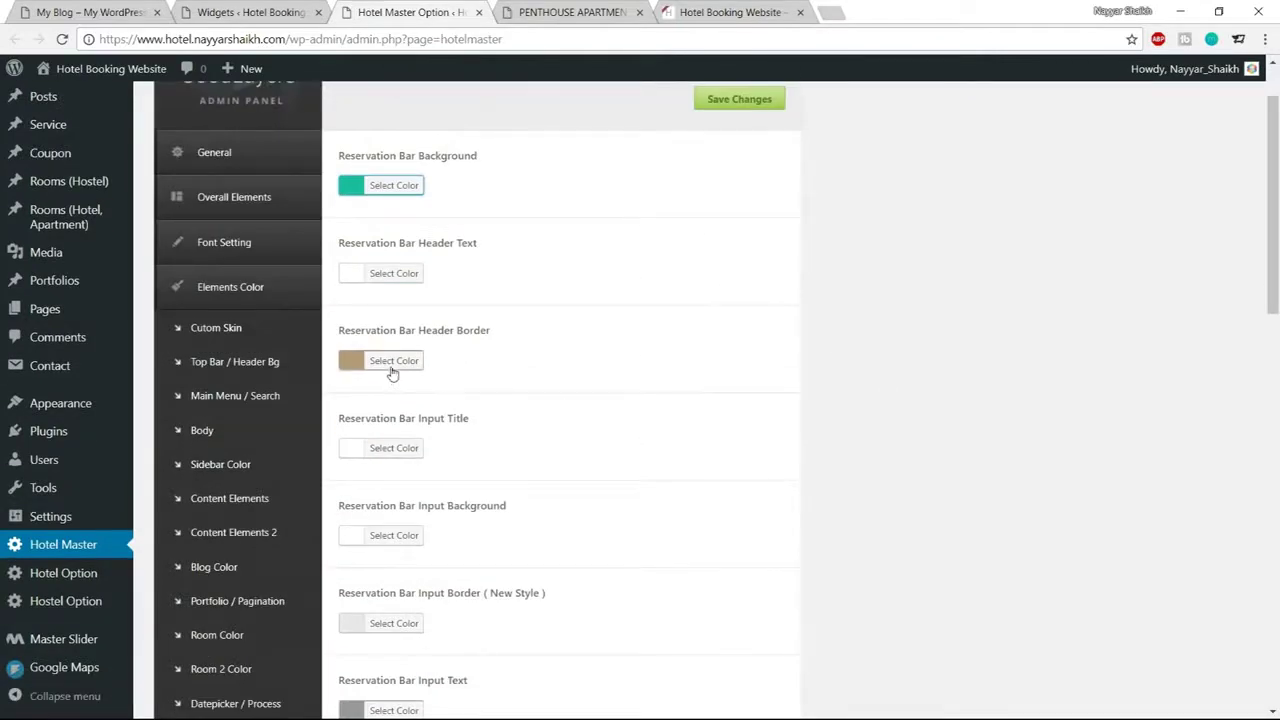
Paste the teal into the reservation bar header border and darken it
click(570, 12)
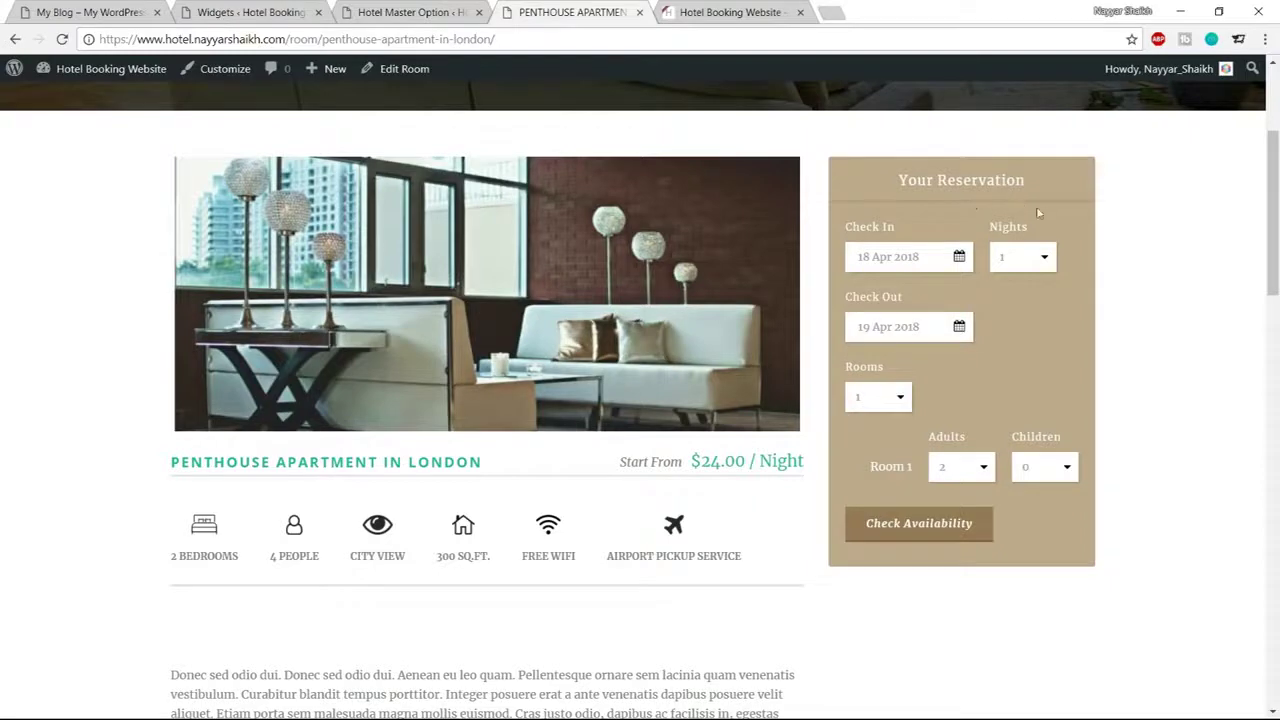
key(ctrl+shift+Tab)
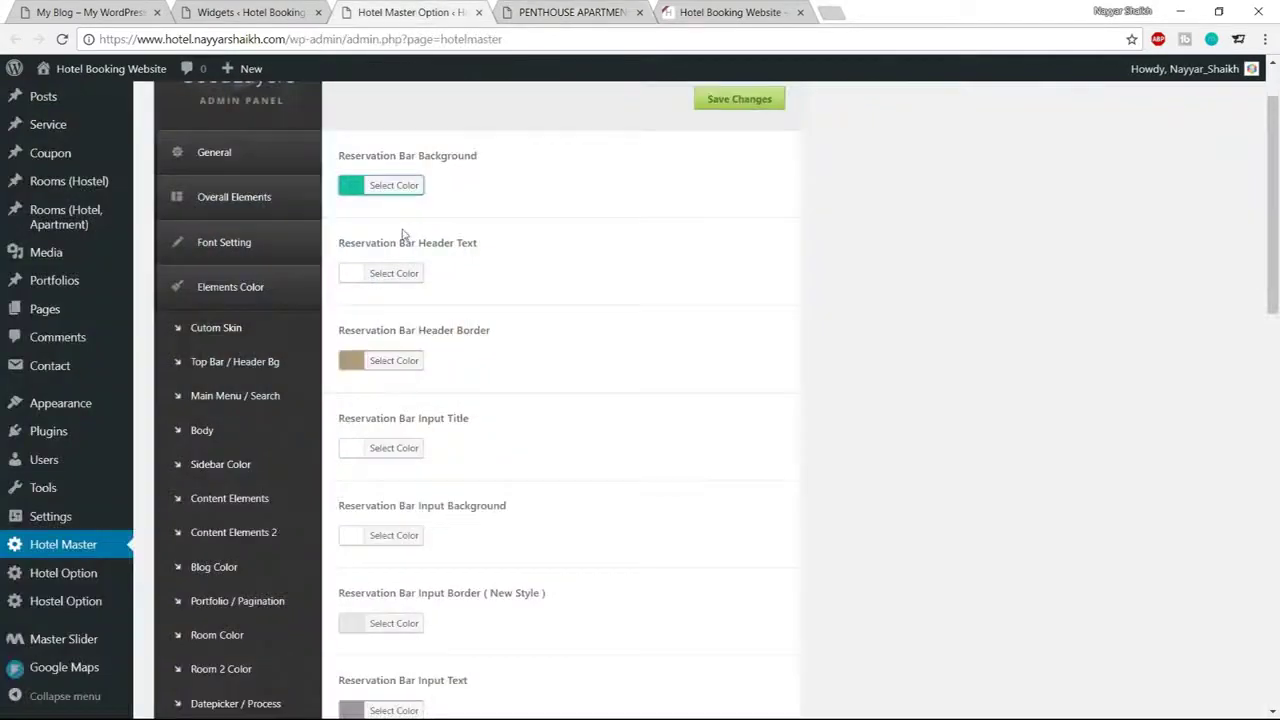
click(394, 360)
double_click(465, 362)
key(ctrl+v)
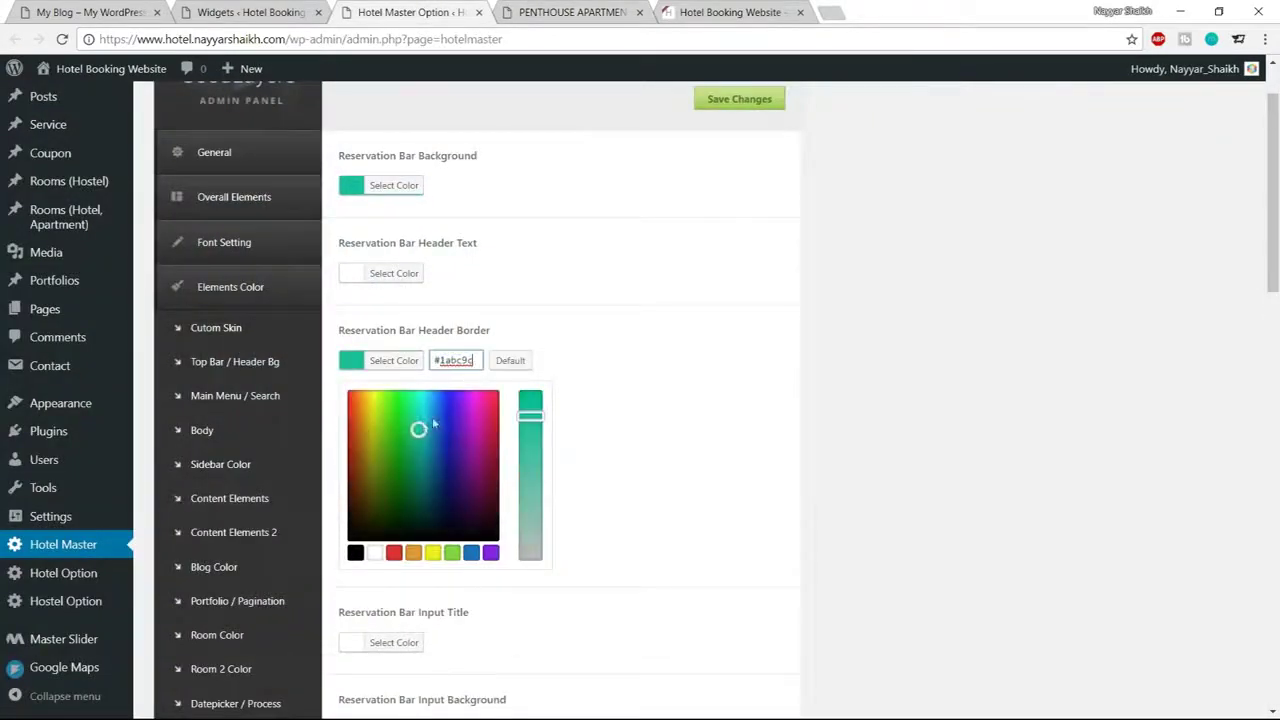
drag(419, 430, 420, 463)
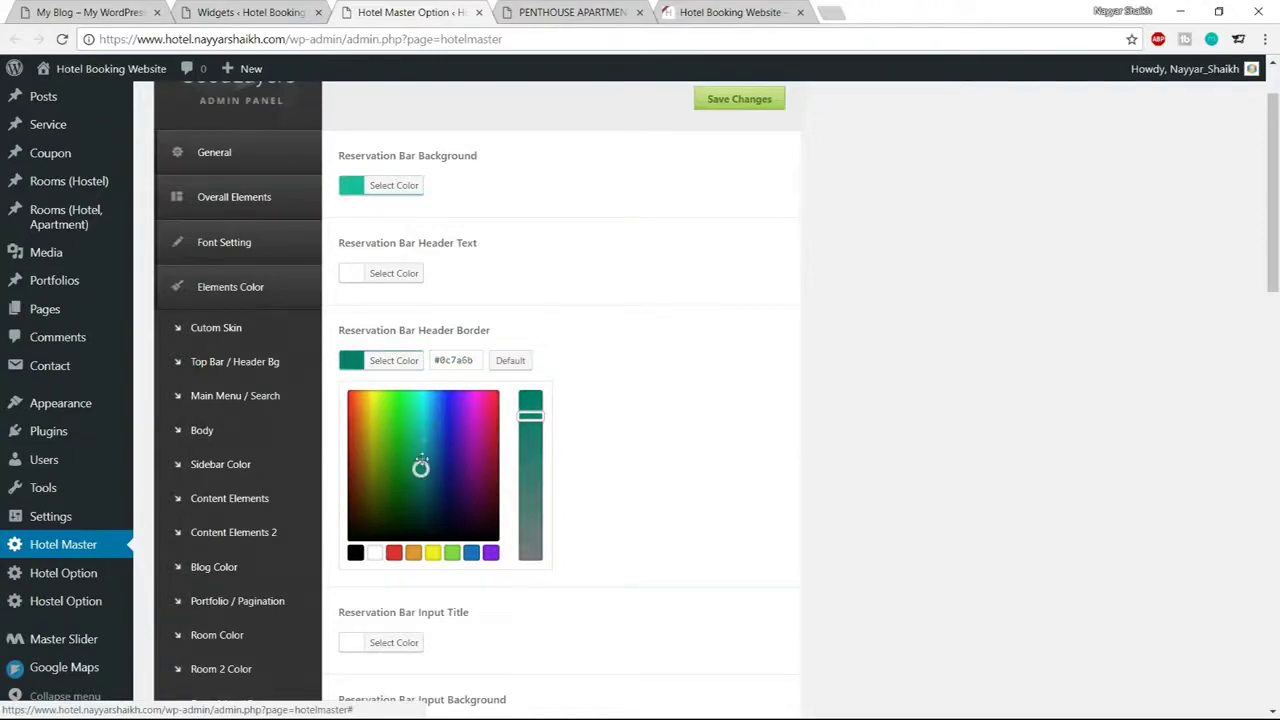
click(421, 366)
scroll(829, 397, down, 4)
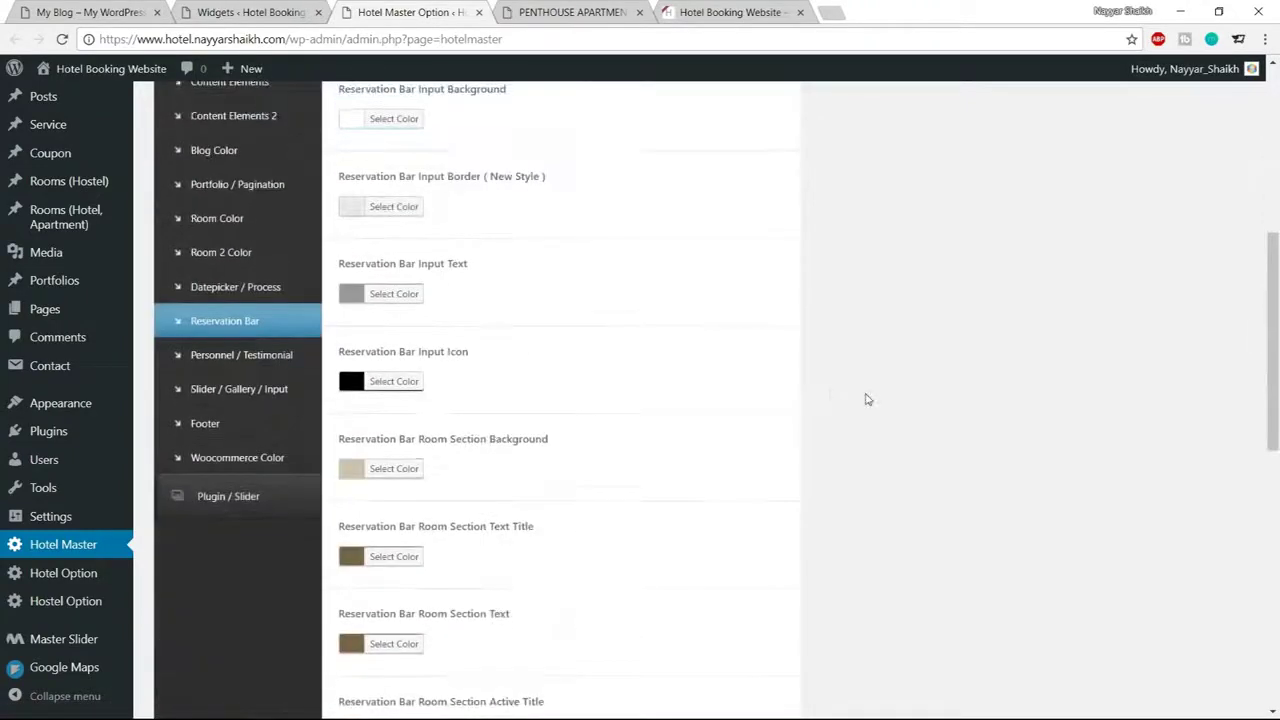
scroll(870, 398, down, 4)
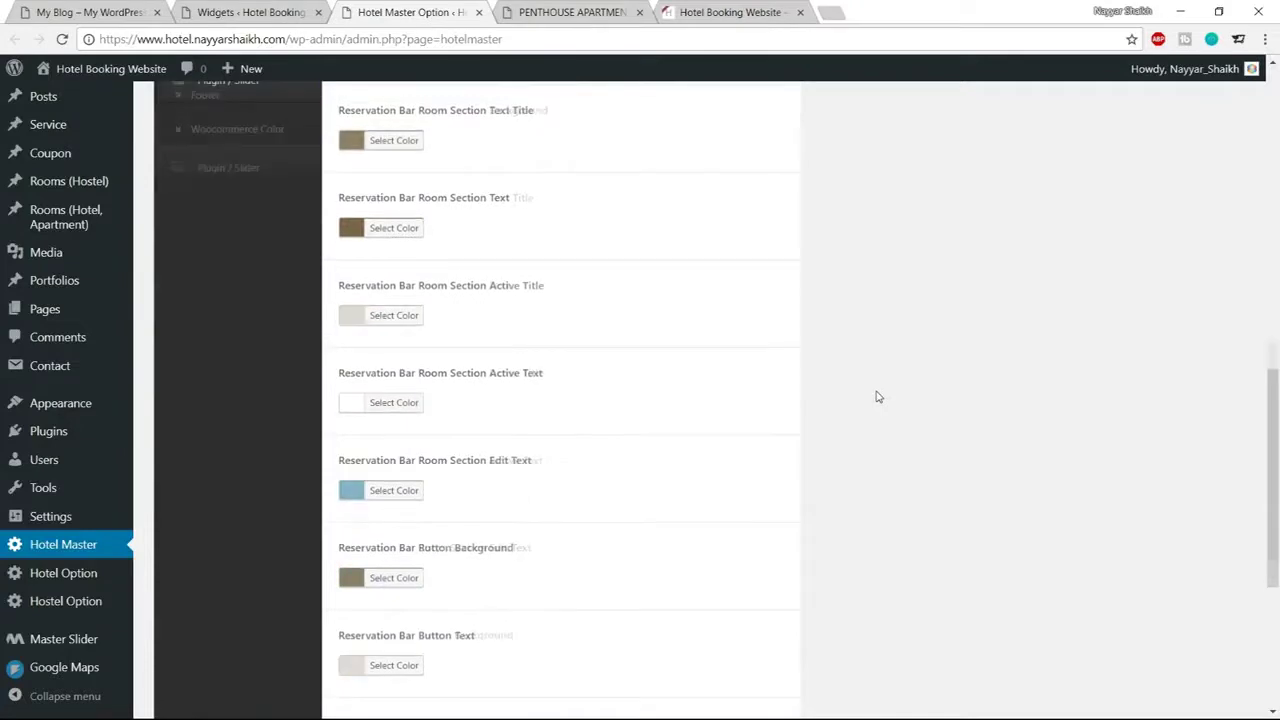
scroll(877, 397, down, 3)
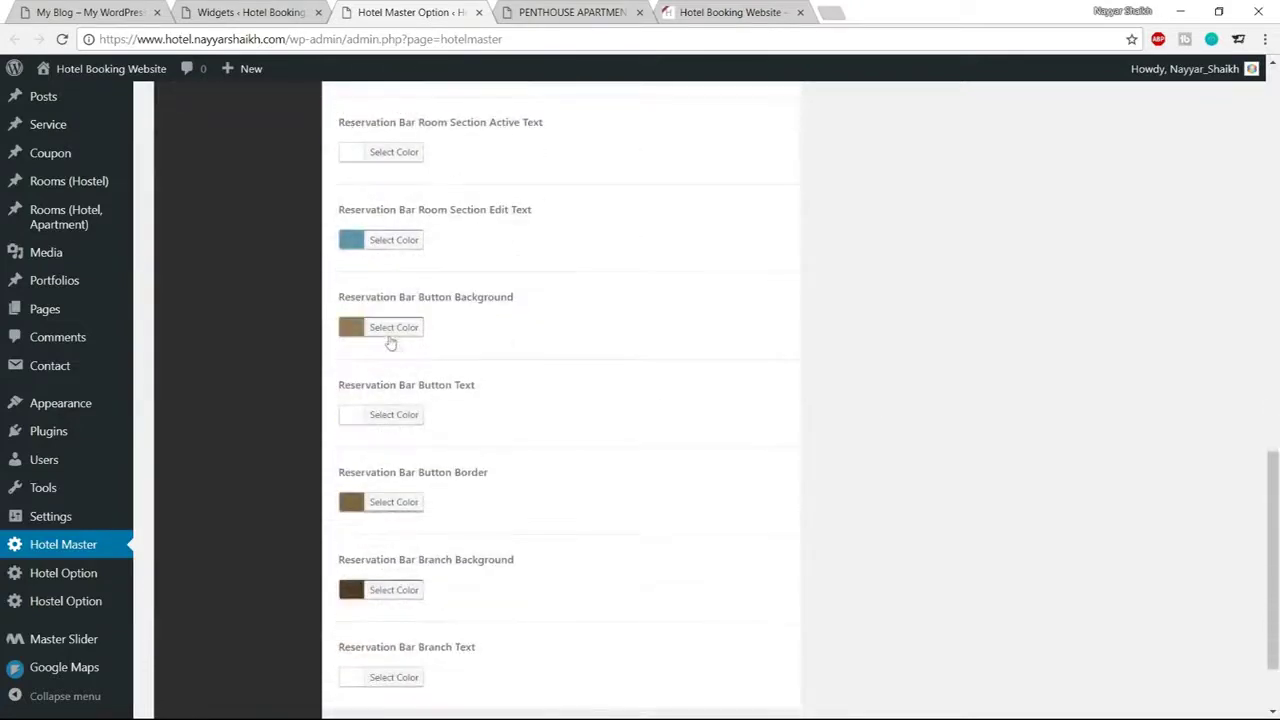
Set the reservation bar button background to darkened teal #0a826a
click(407, 331)
double_click(474, 326)
key(ctrl+v)
click(555, 8)
click(415, 12)
drag(420, 398, 419, 431)
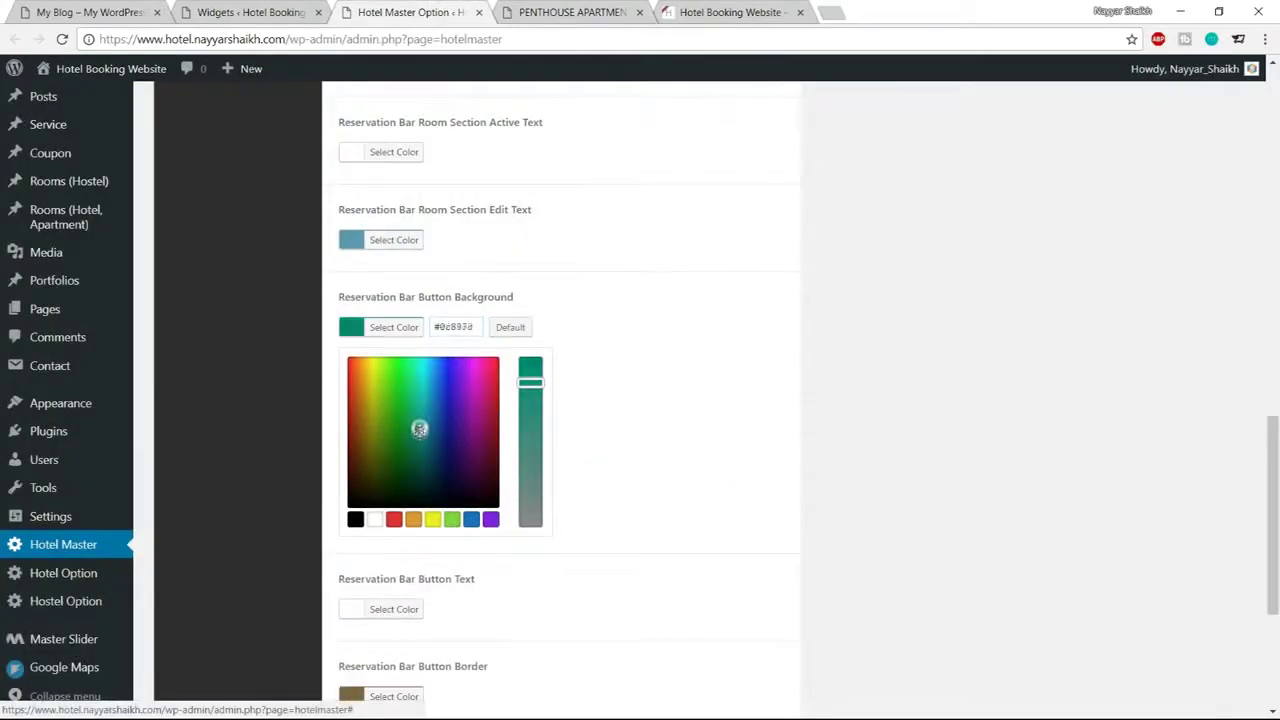
click(396, 331)
scroll(530, 440, down, 2)
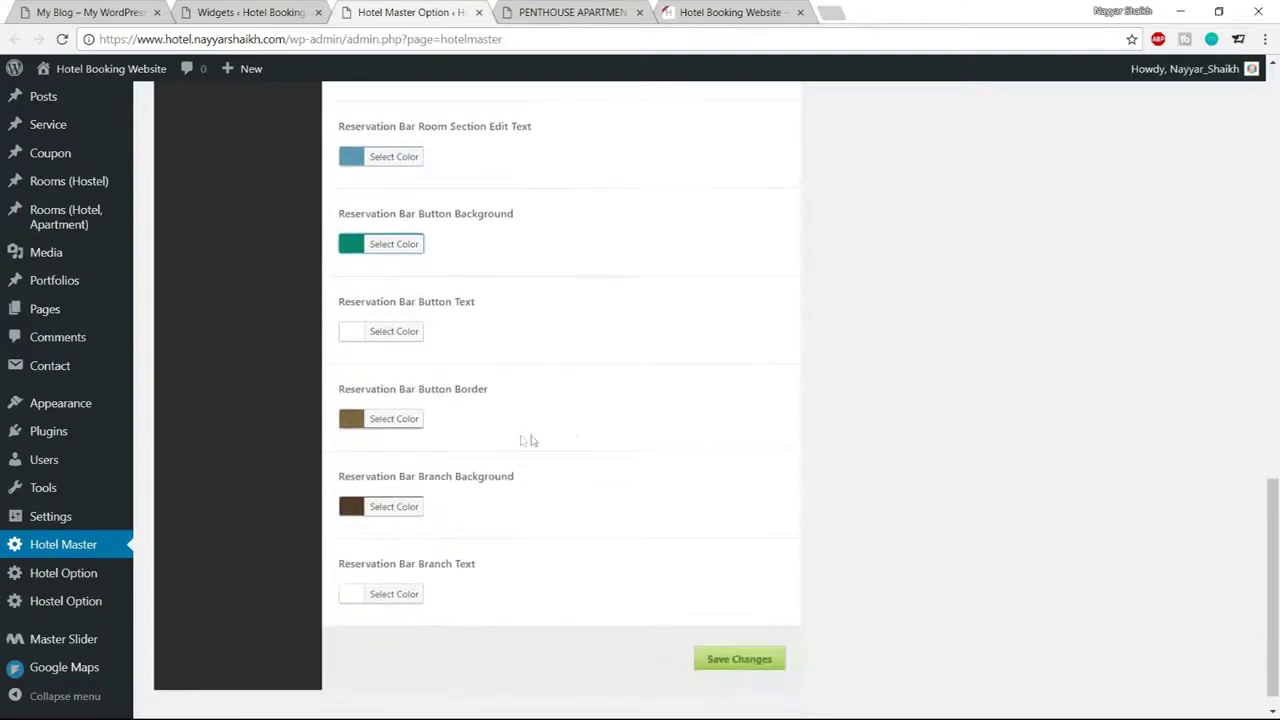
Set the button border to dark teal #046d58 and save the colour changes
click(396, 418)
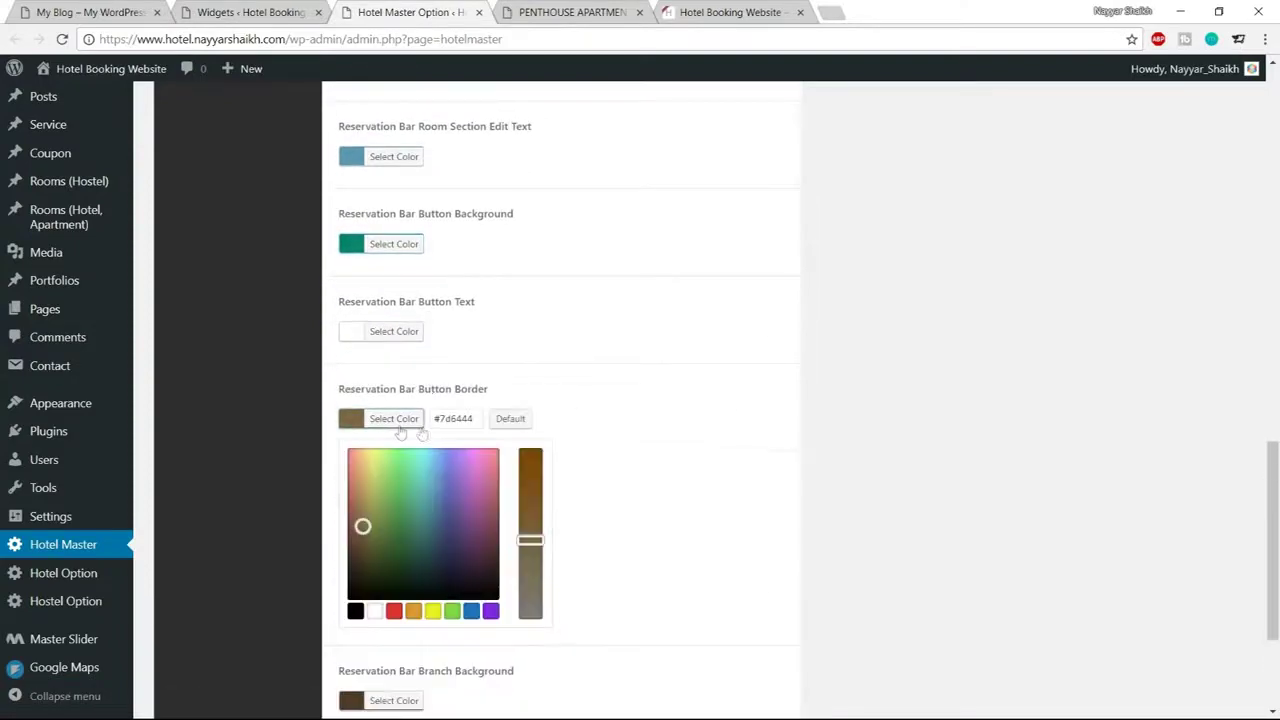
drag(474, 418, 434, 418)
text(#1abc9c)
drag(419, 488, 420, 537)
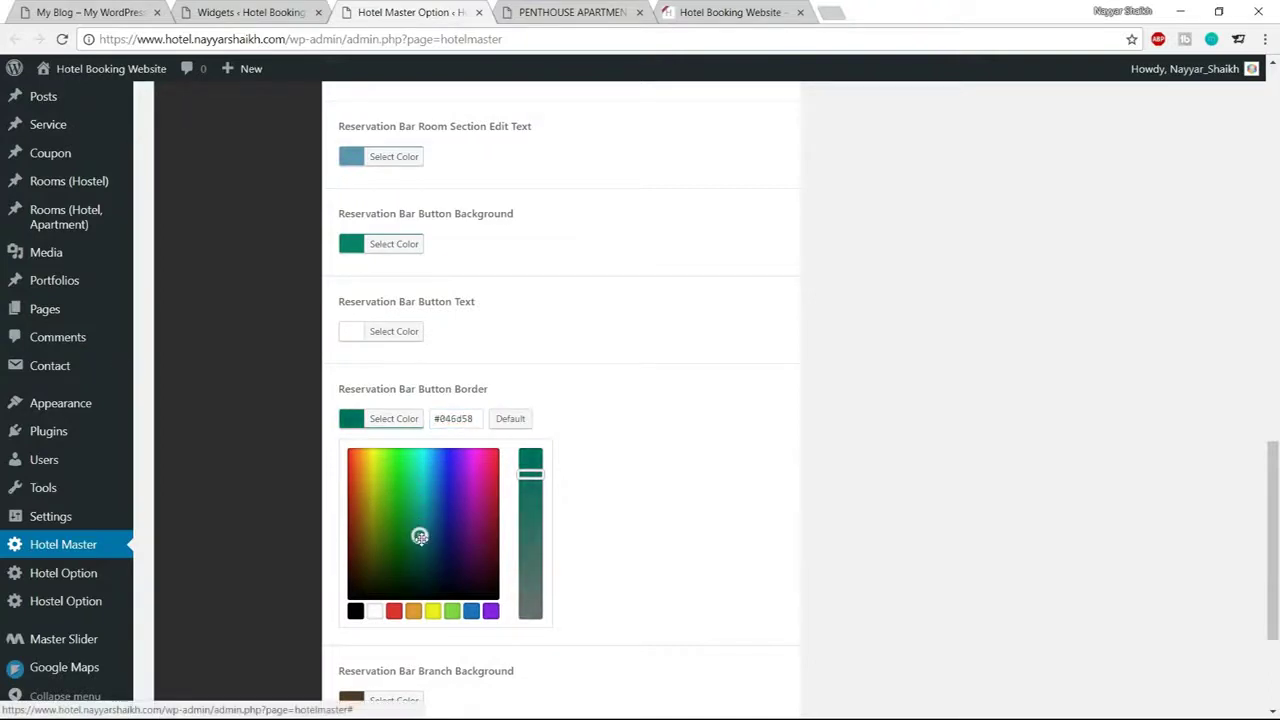
click(398, 420)
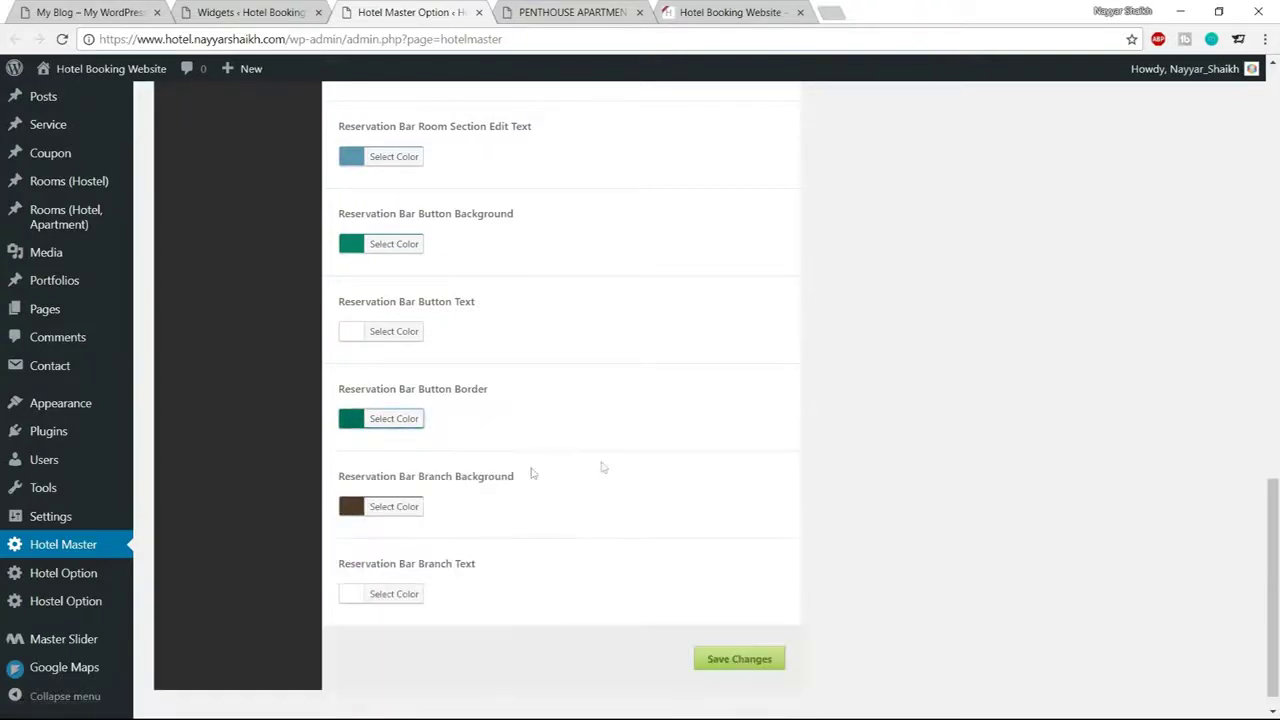
click(736, 662)
click(572, 12)
Reload the Penthouse room page to view the teal reservation panel, comparing with the other site's Booking page
click(62, 39)
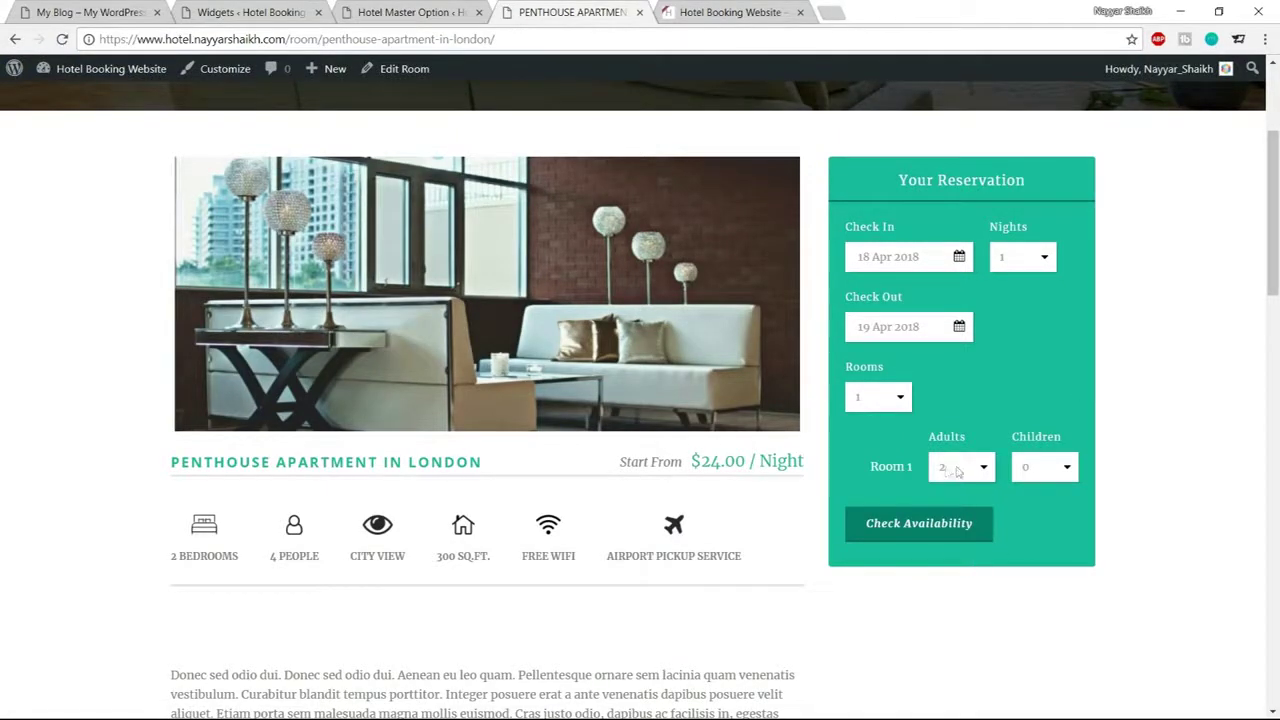
scroll(1017, 518, down, 3)
scroll(1017, 520, down, 6)
scroll(1020, 546, up, 6)
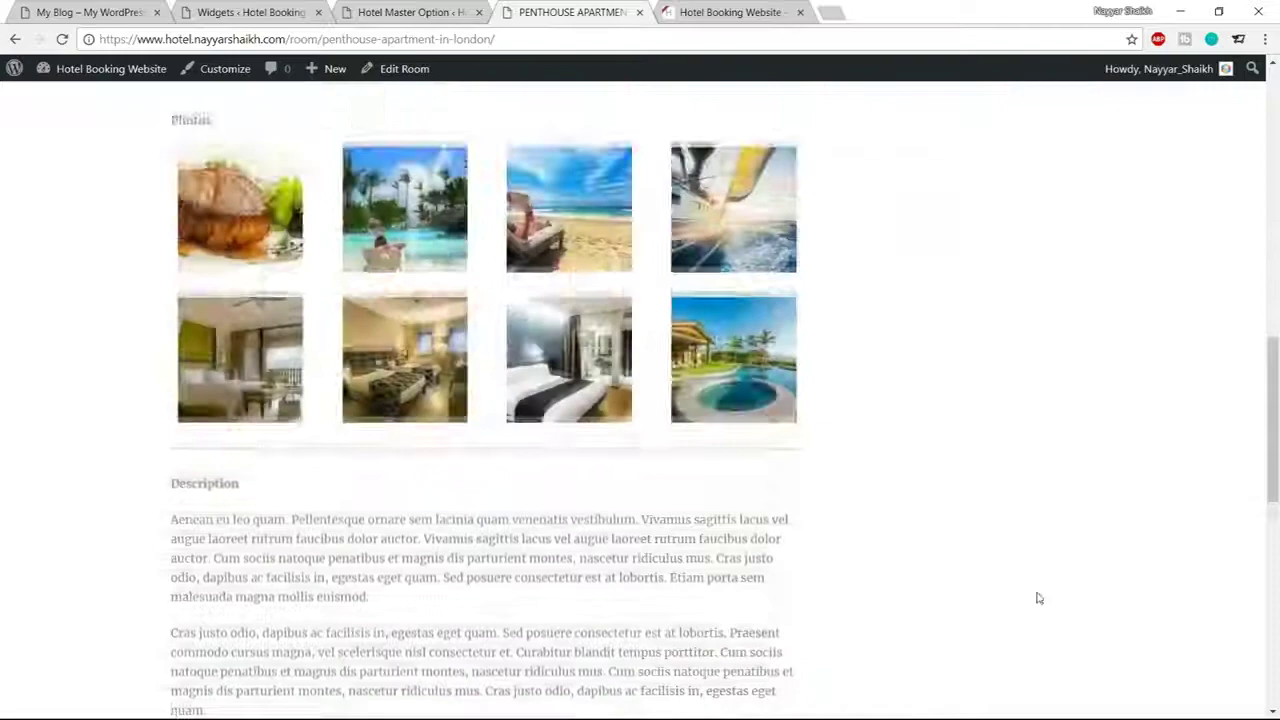
scroll(1038, 598, up, 5)
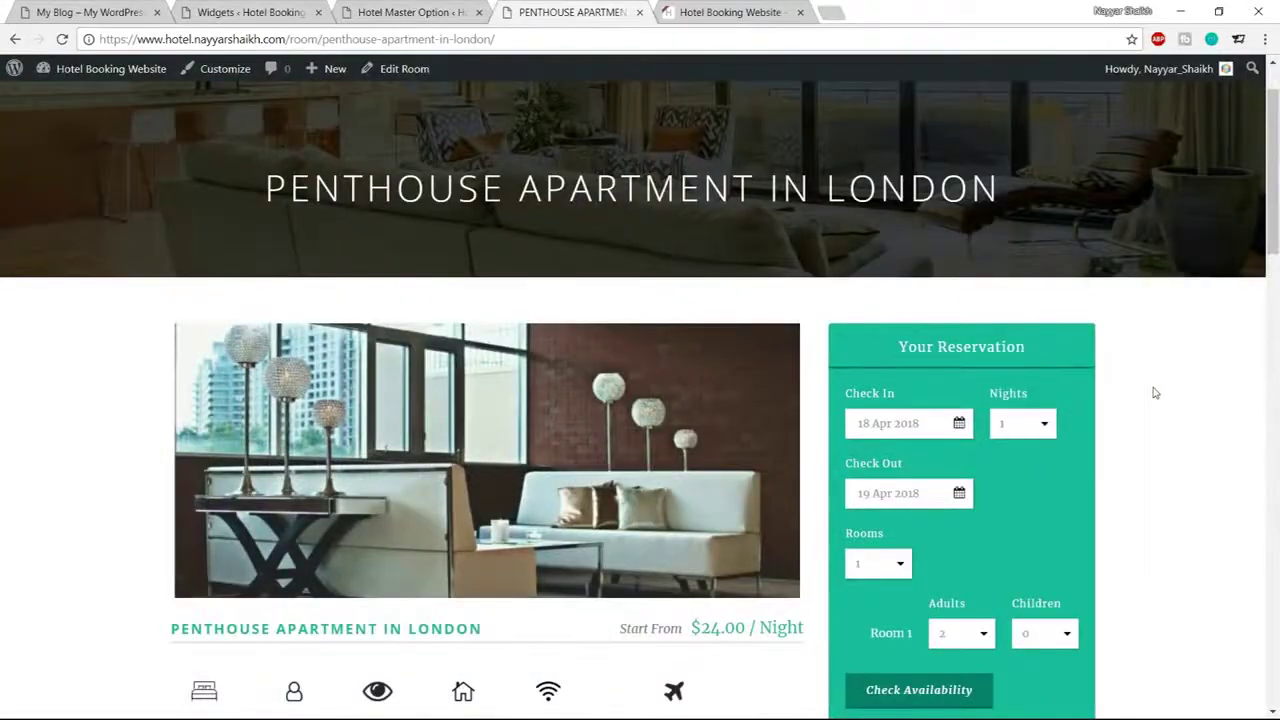
scroll(1155, 393, up, 1)
click(148, 10)
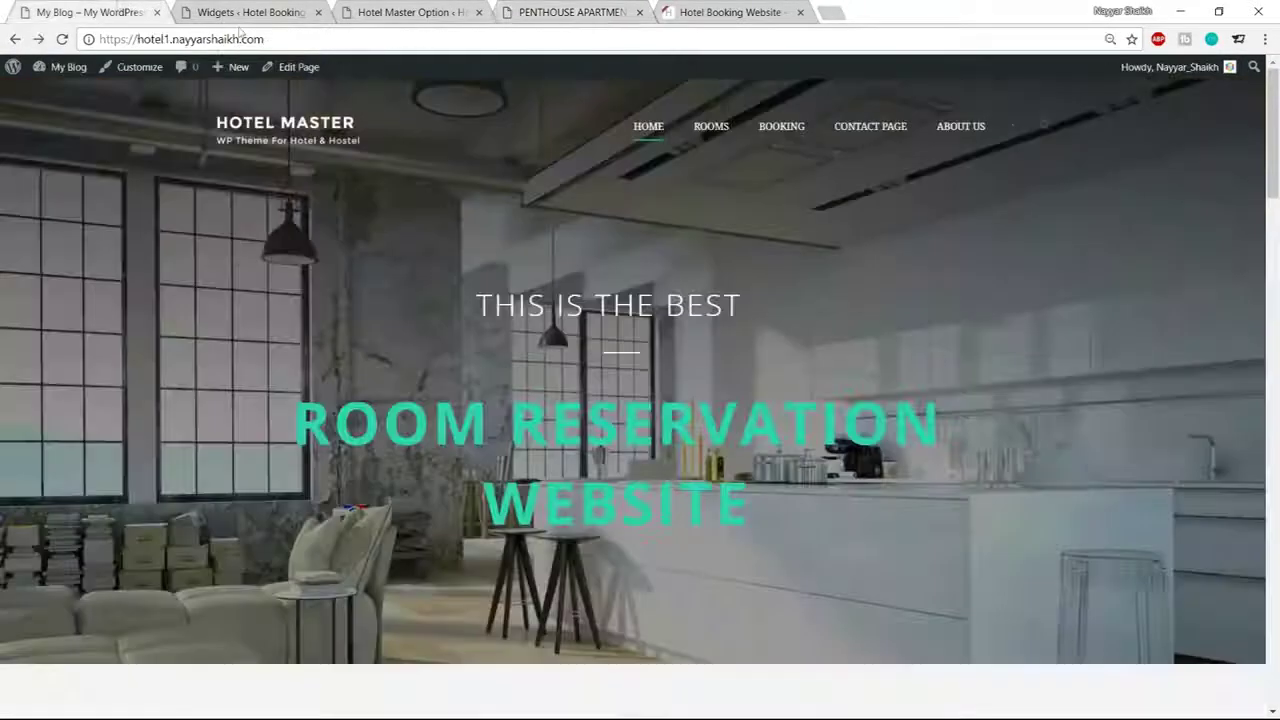
click(790, 135)
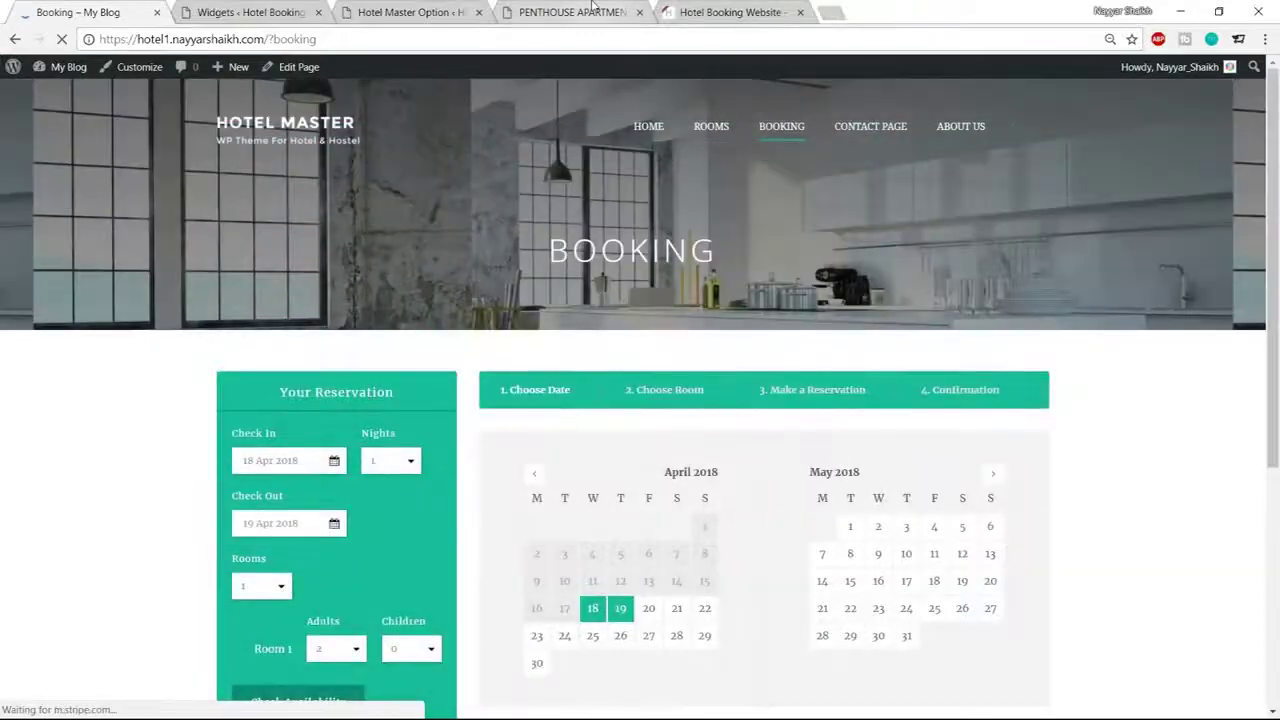
click(585, 12)
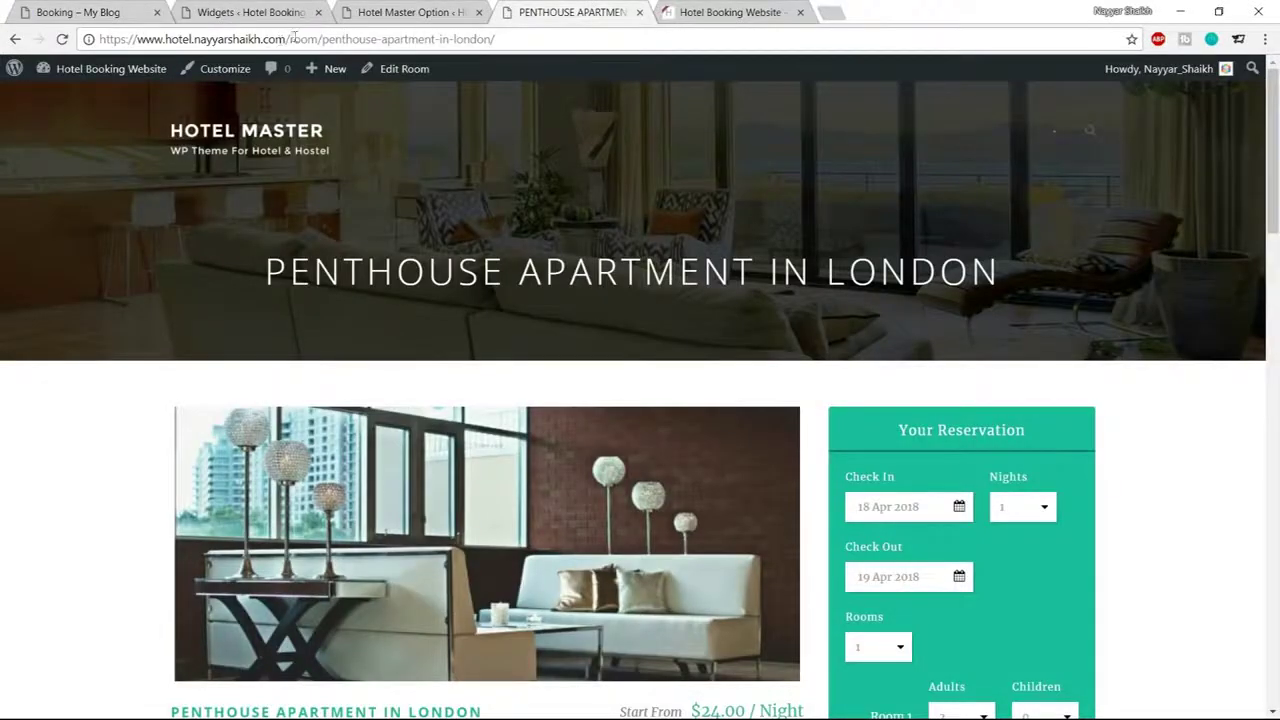
Load the site's Booking page via ?booking and pick the 19th as the stay's end
drag(289, 39, 496, 39)
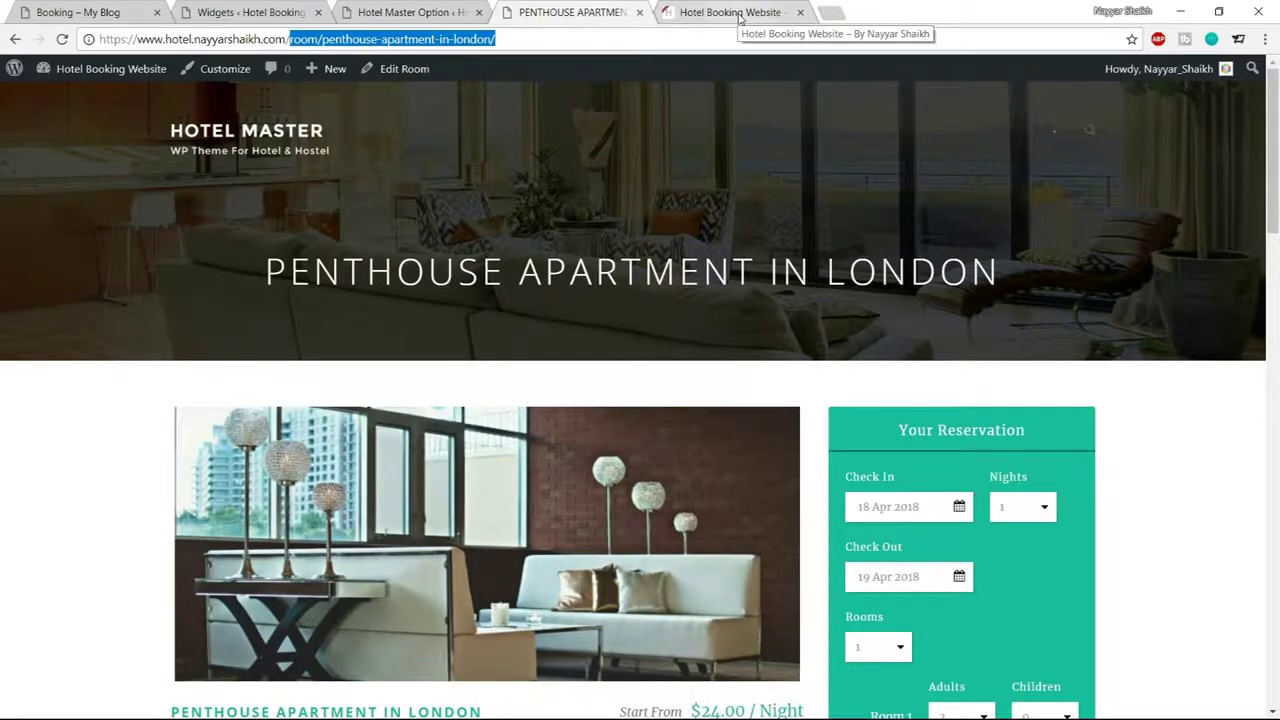
text(>)
text(?booking)
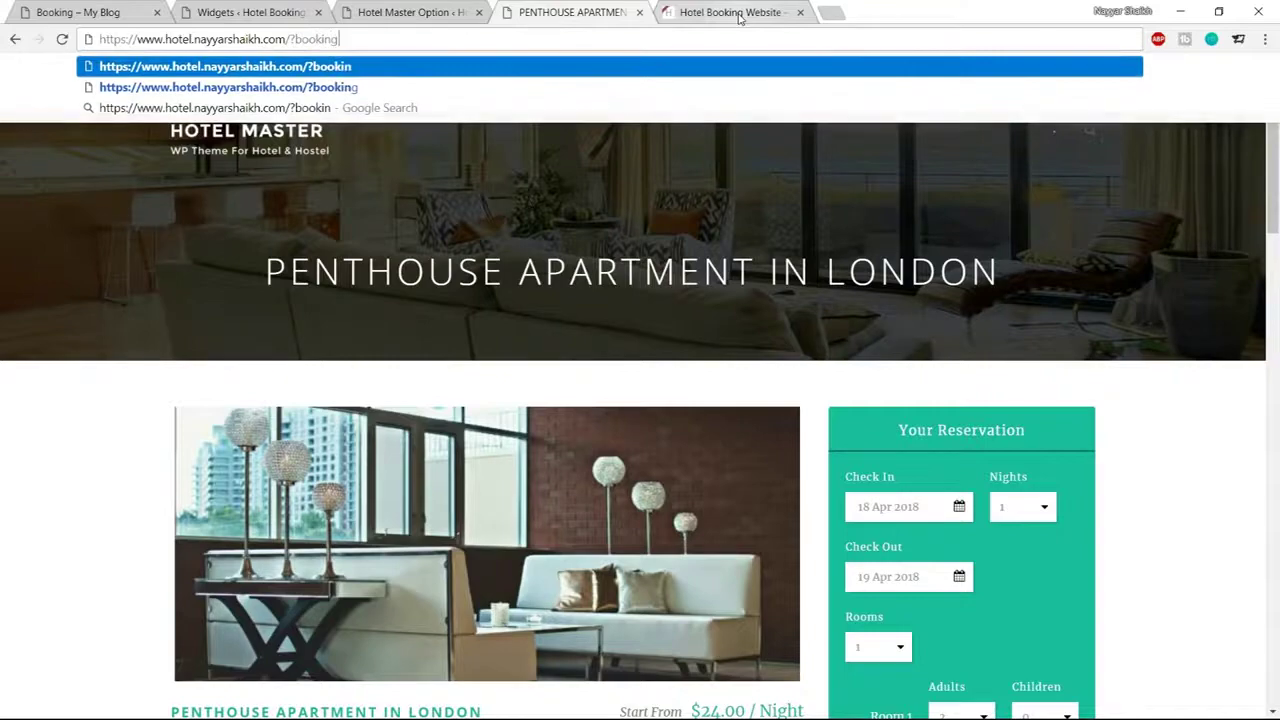
key(Return)
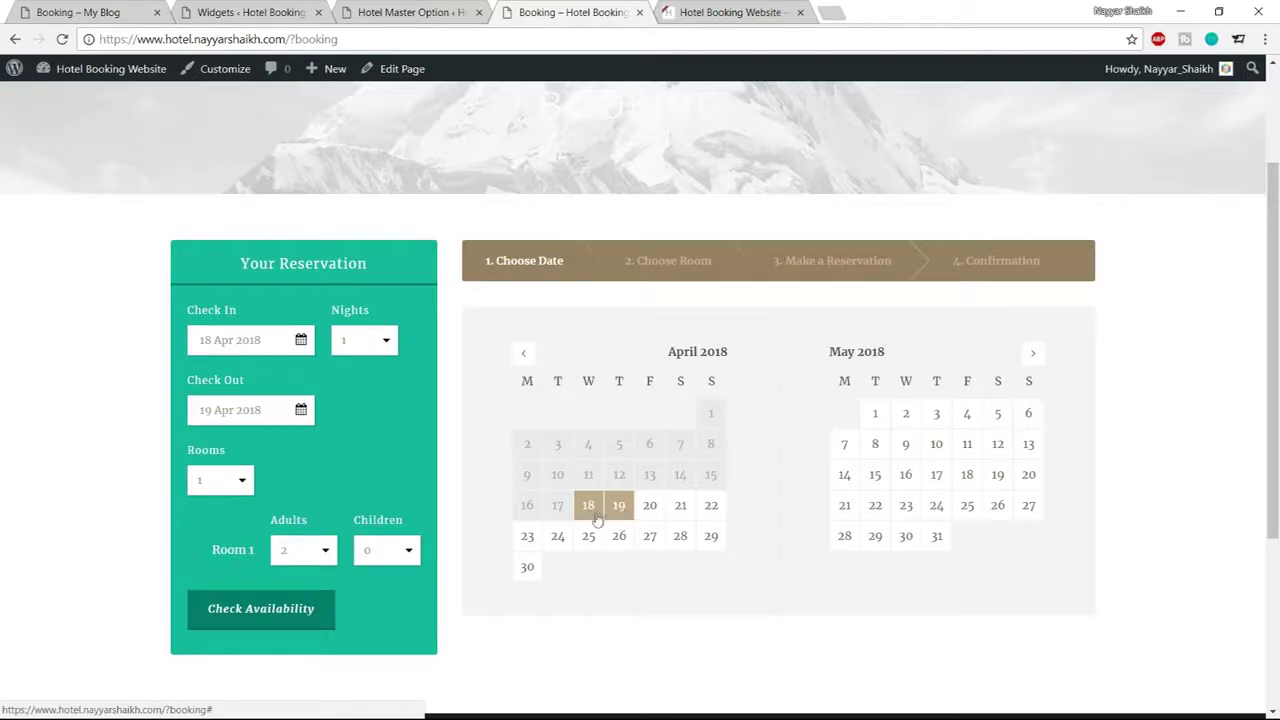
click(620, 509)
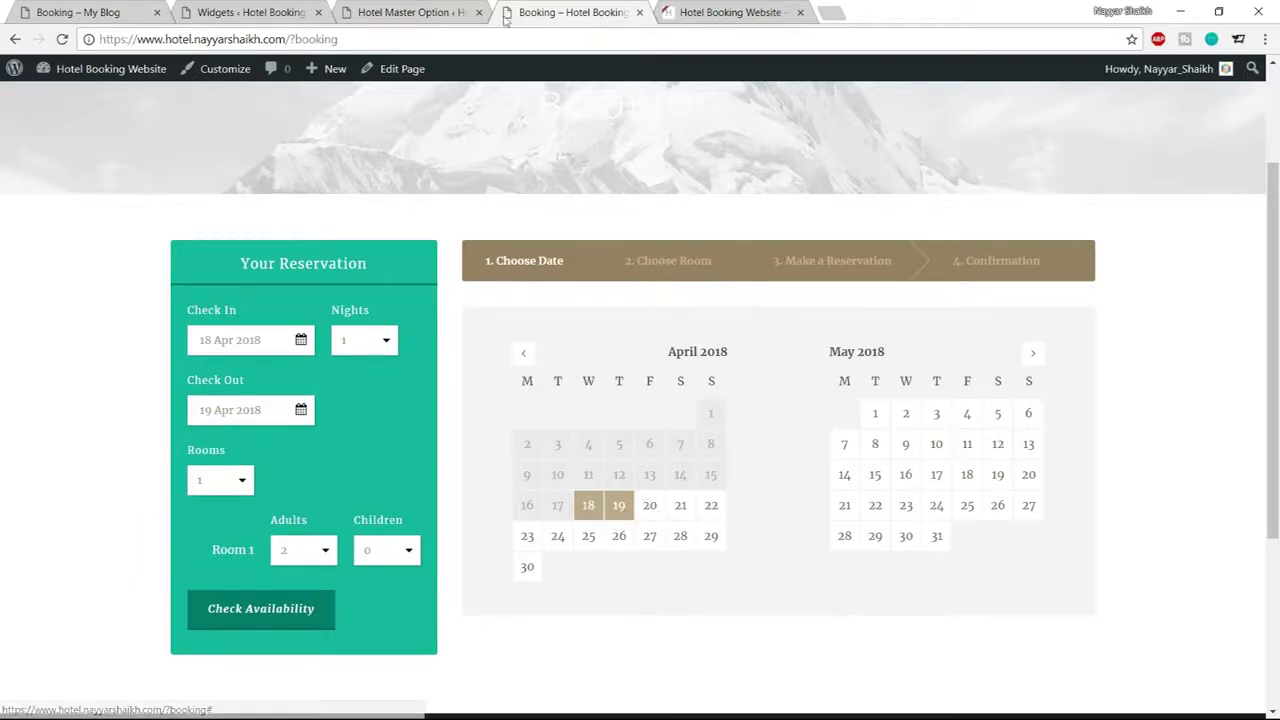
click(430, 8)
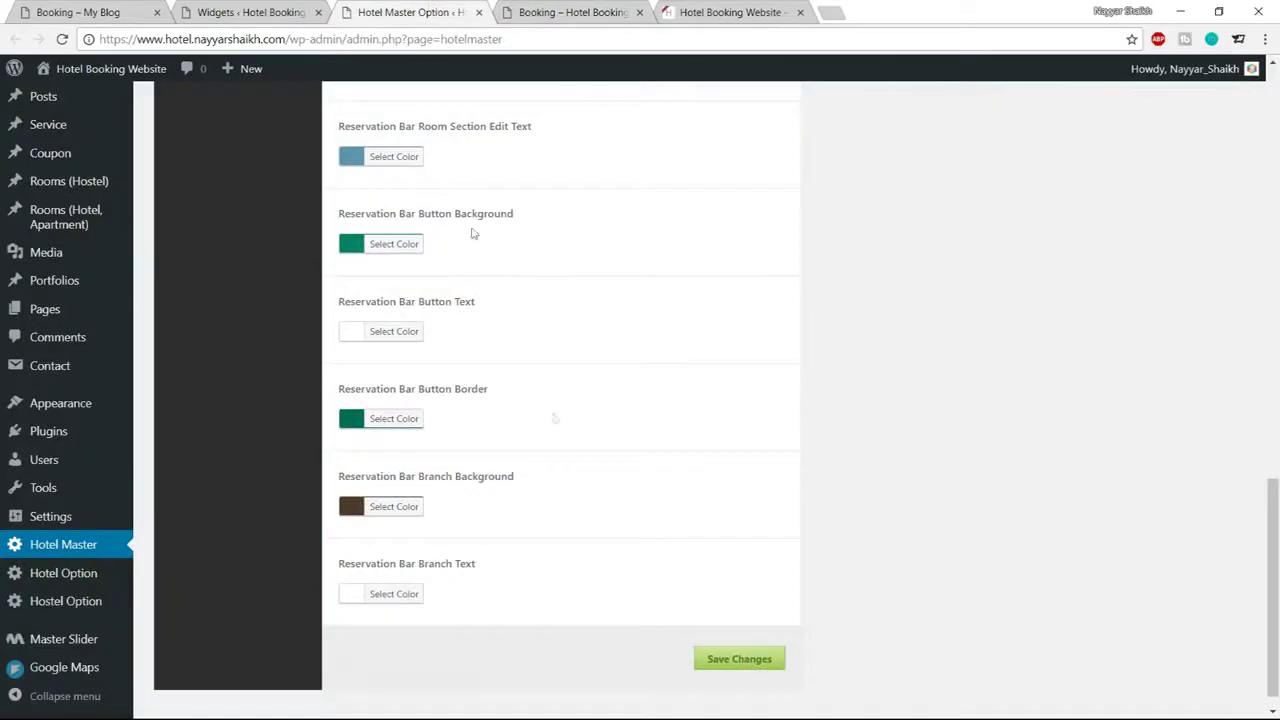
scroll(586, 446, up, 10)
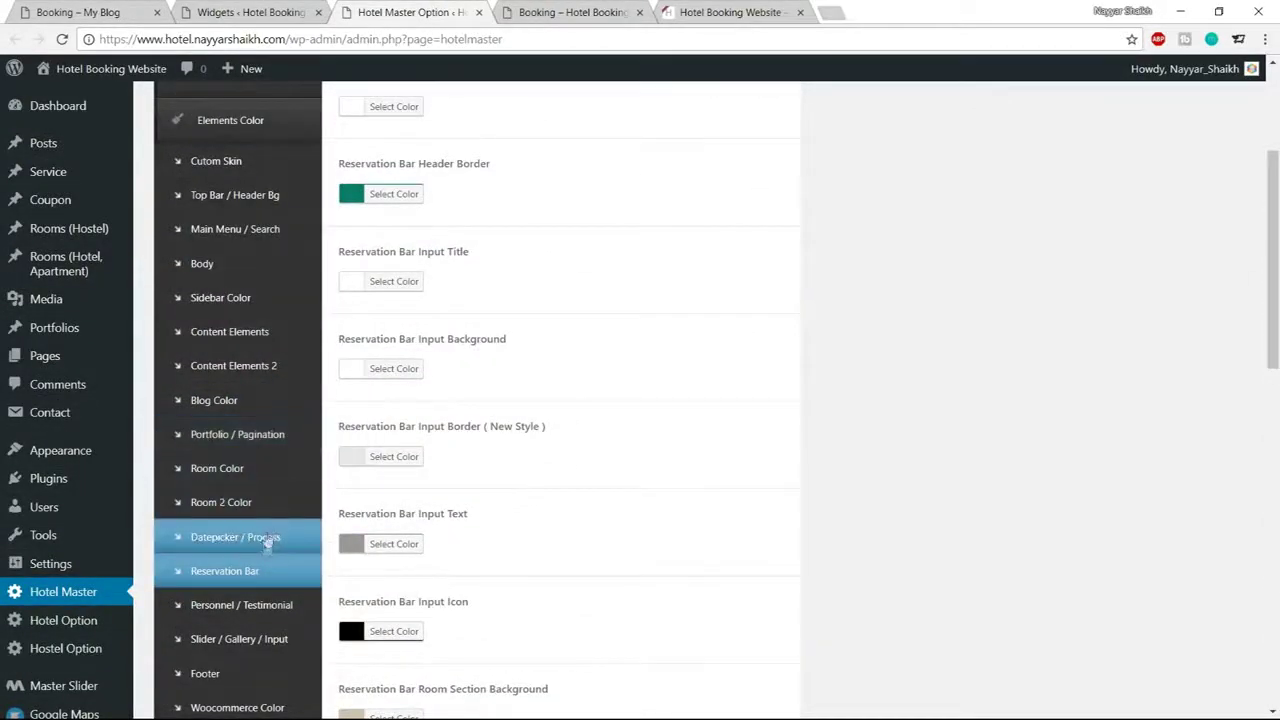
Set the datepicker highlight date background to teal #1abc9c, save, and reload the Booking page
click(252, 541)
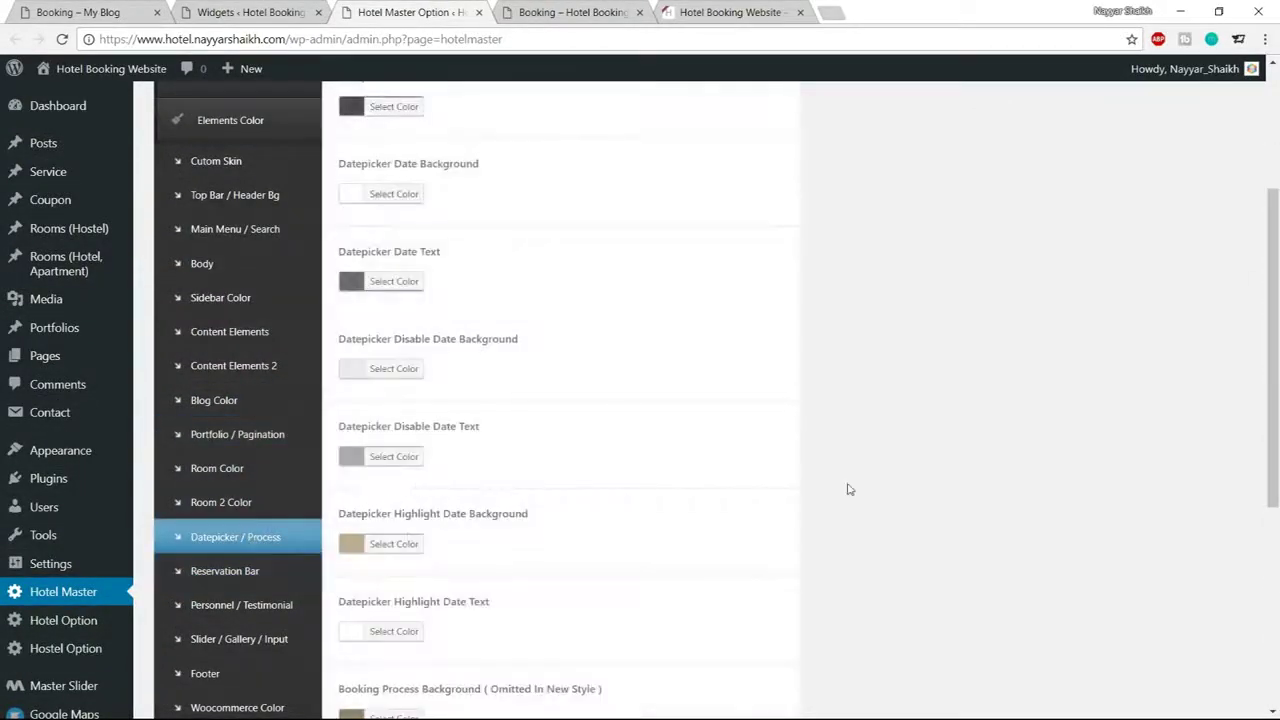
scroll(780, 480, down, 2)
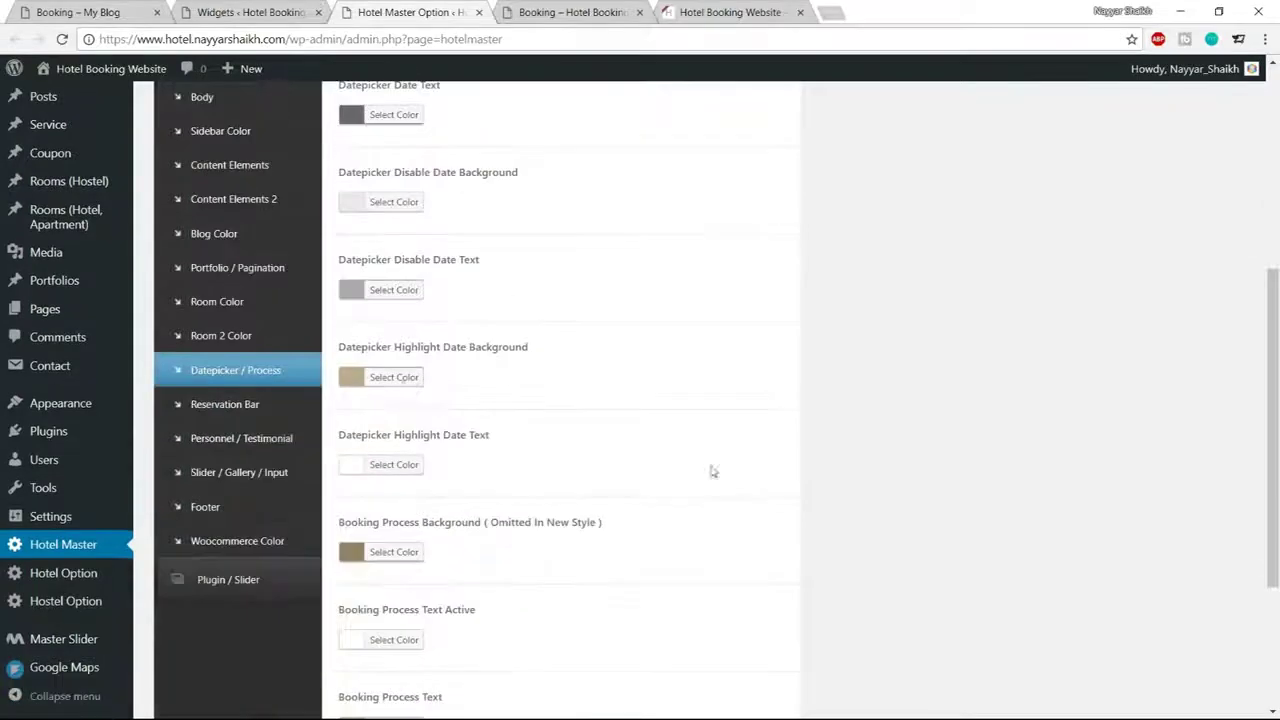
click(405, 390)
double_click(468, 377)
text(#1abc9c)
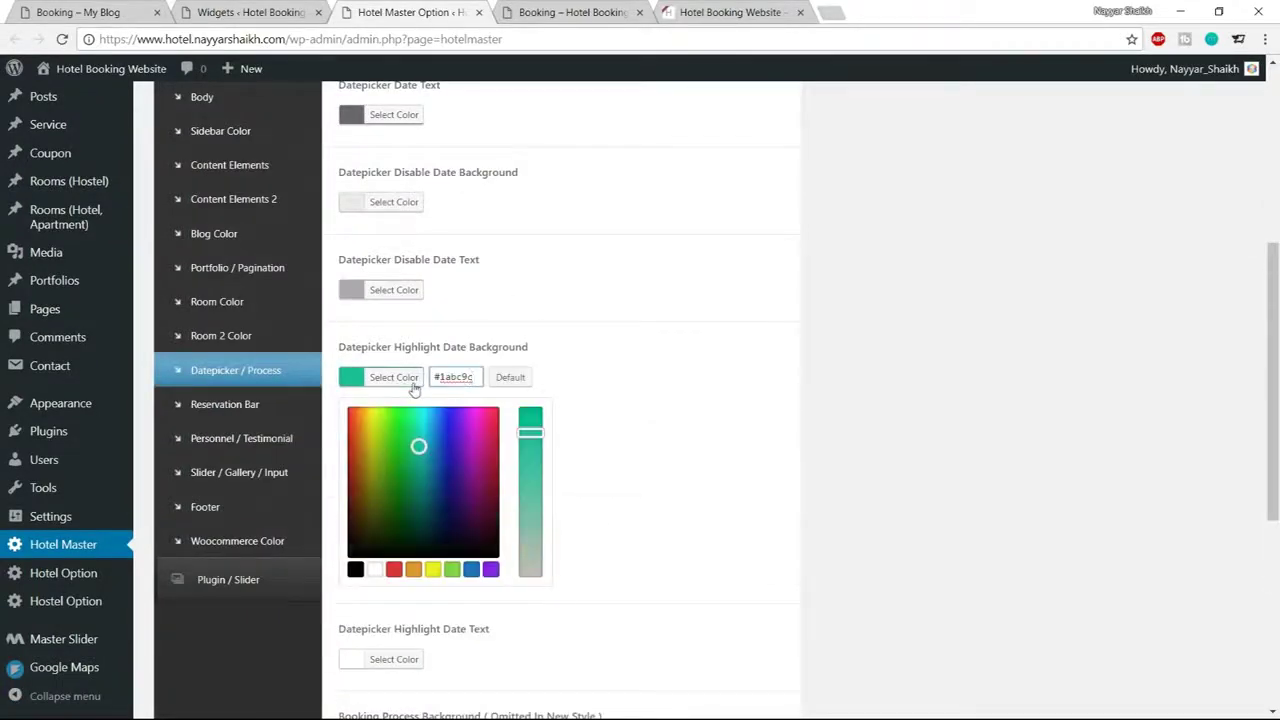
click(414, 384)
scroll(826, 428, down, 3)
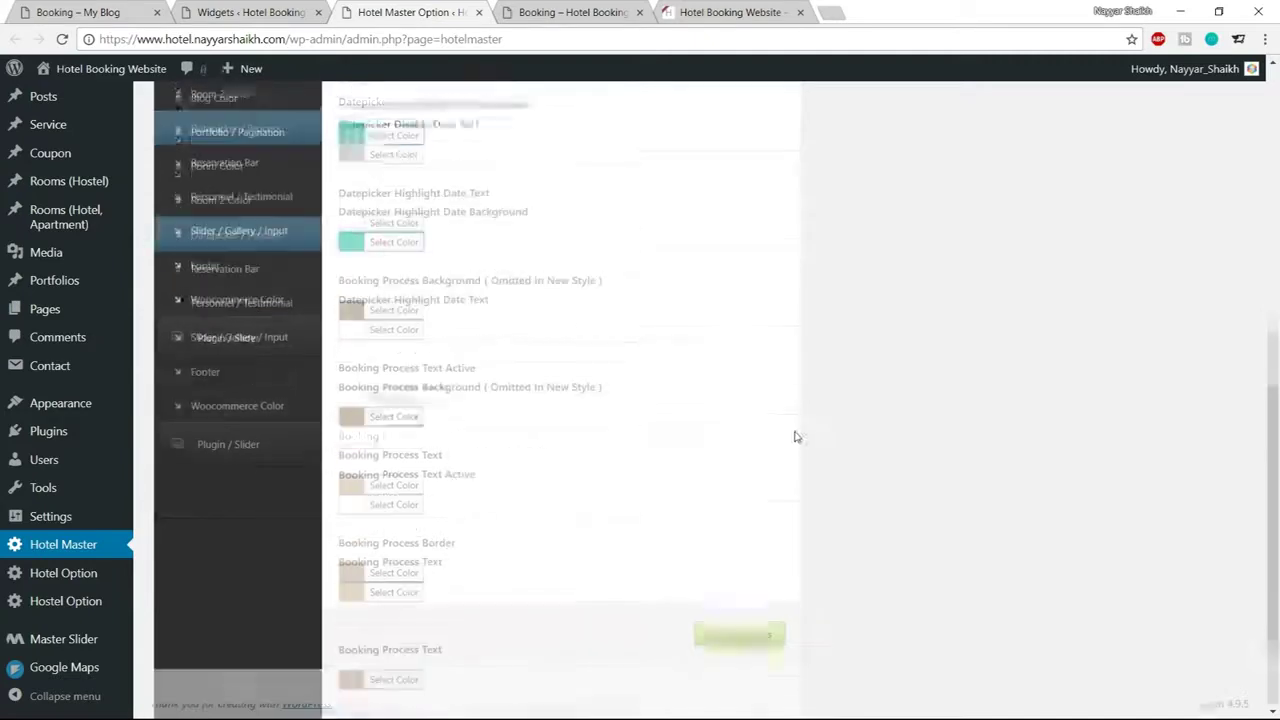
click(766, 643)
click(570, 12)
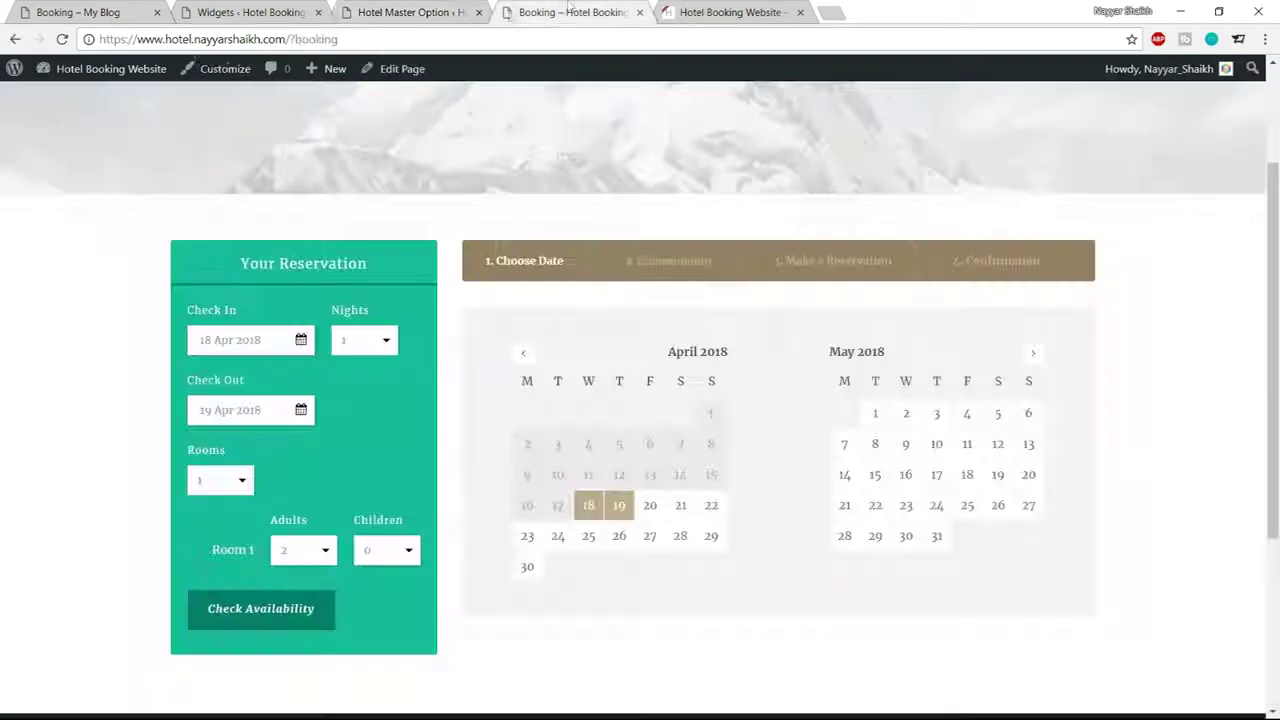
click(53, 45)
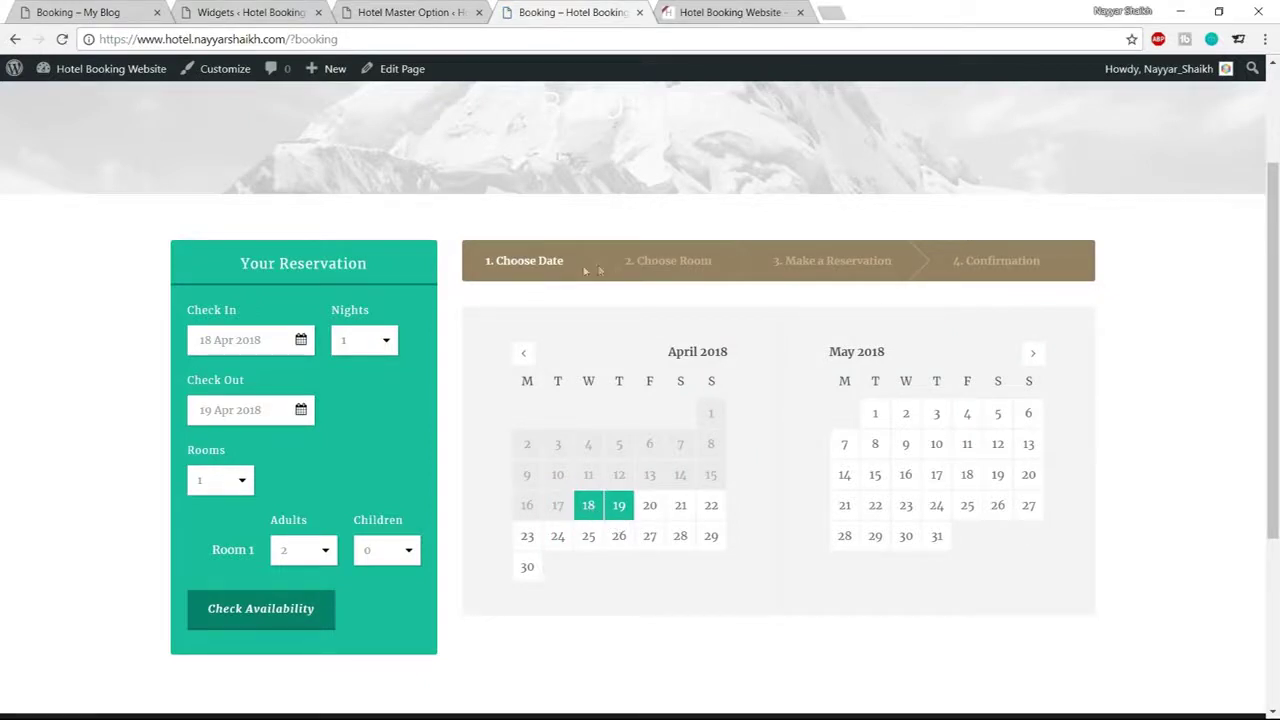
Review the Datepicker / Process colour options on the settings page
click(410, 12)
scroll(345, 475, up, 3)
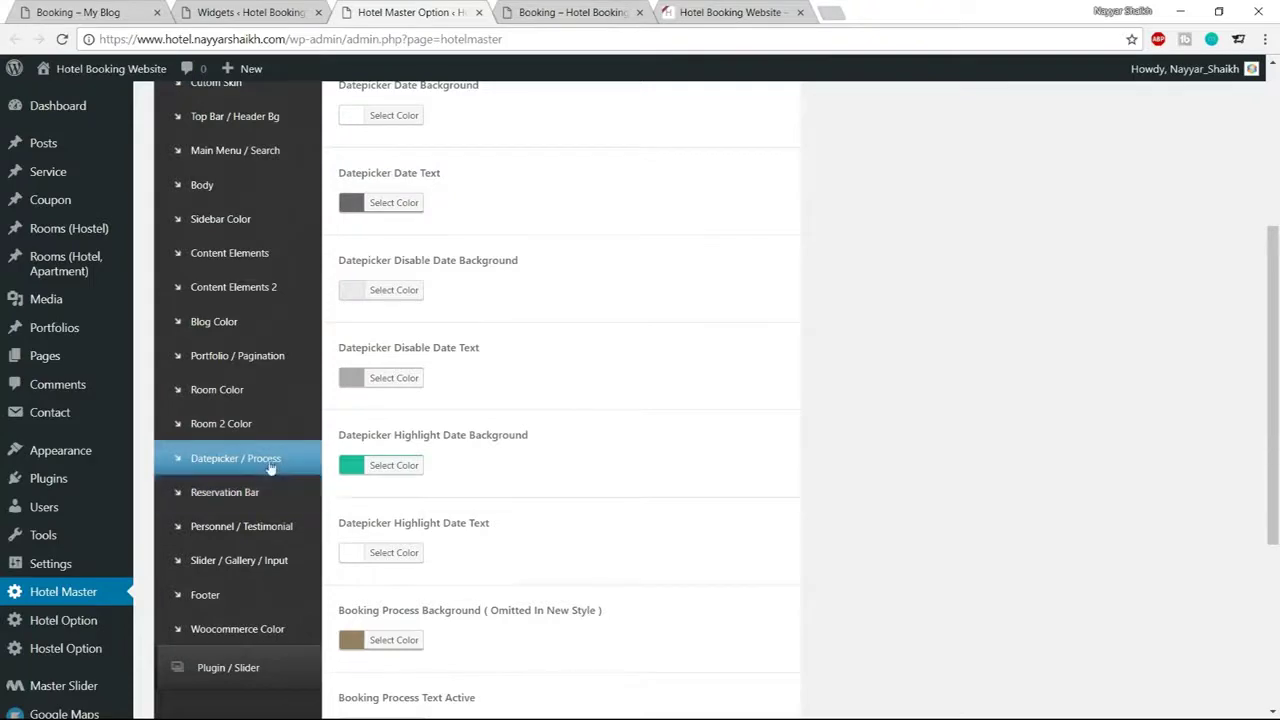
scroll(555, 463, up, 3)
scroll(509, 463, down, 2)
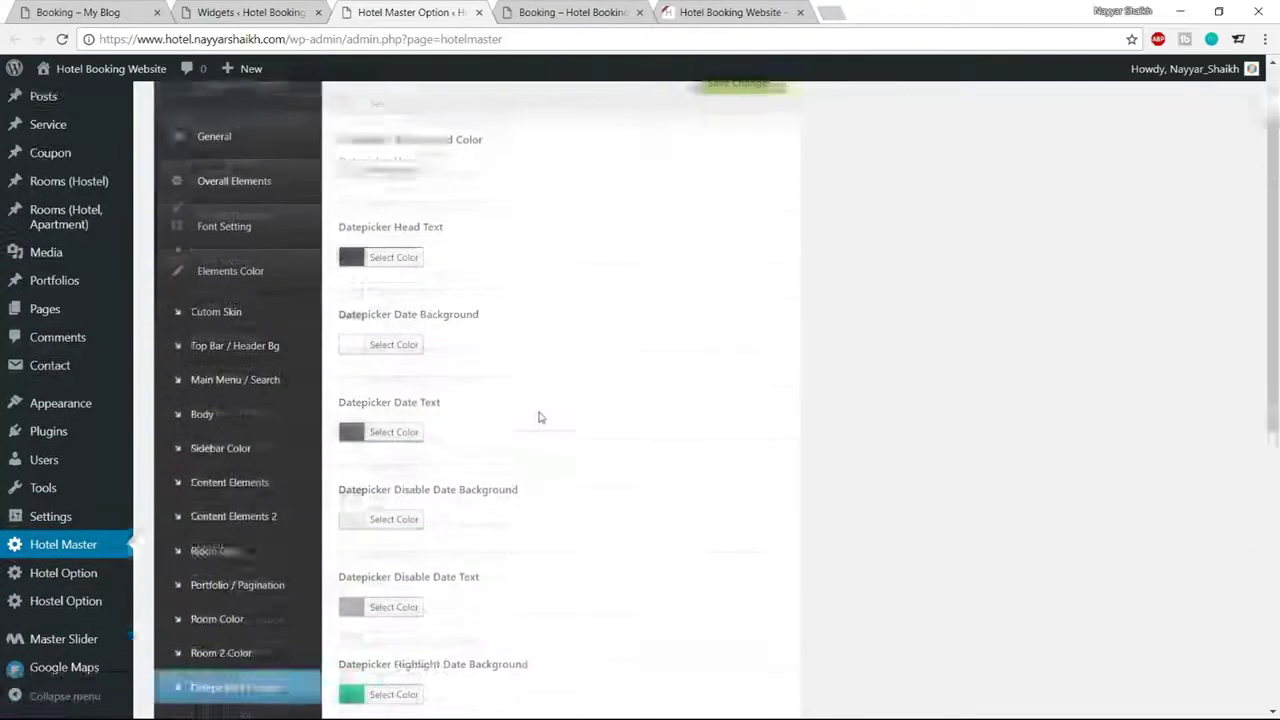
scroll(594, 443, up, 2)
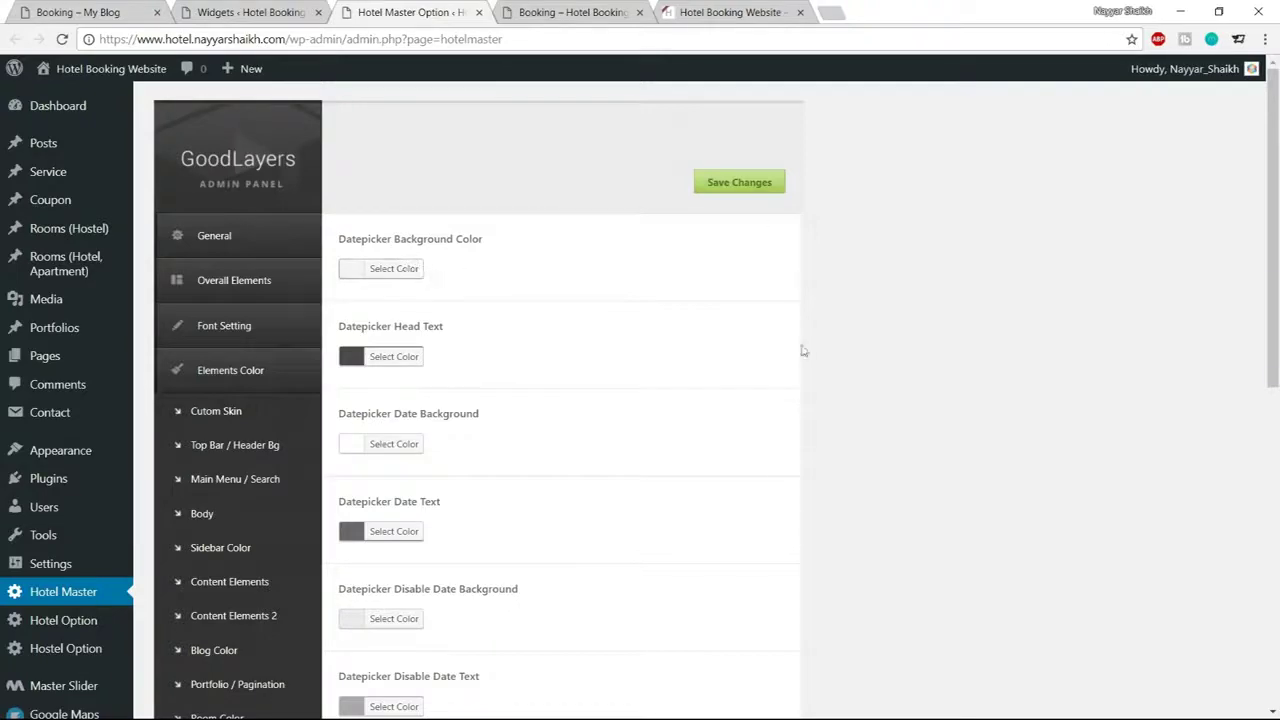
scroll(760, 300, down, 1)
scroll(610, 385, down, 2)
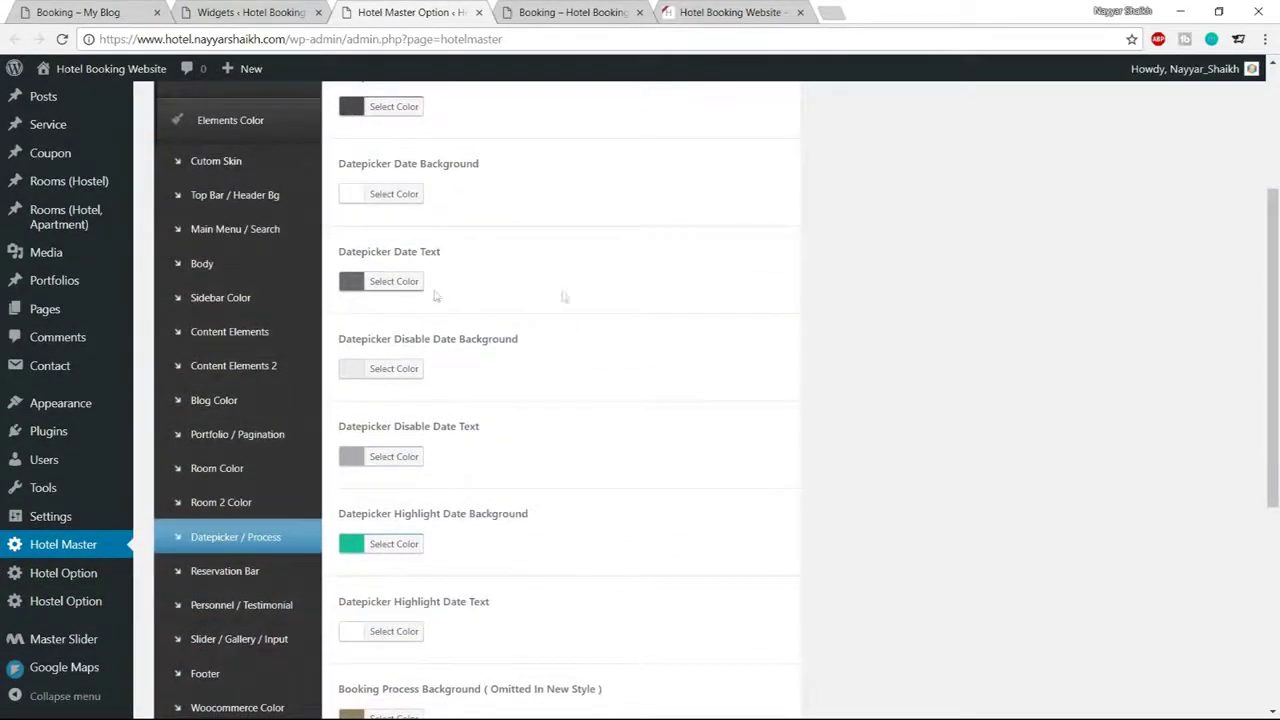
scroll(771, 343, down, 2)
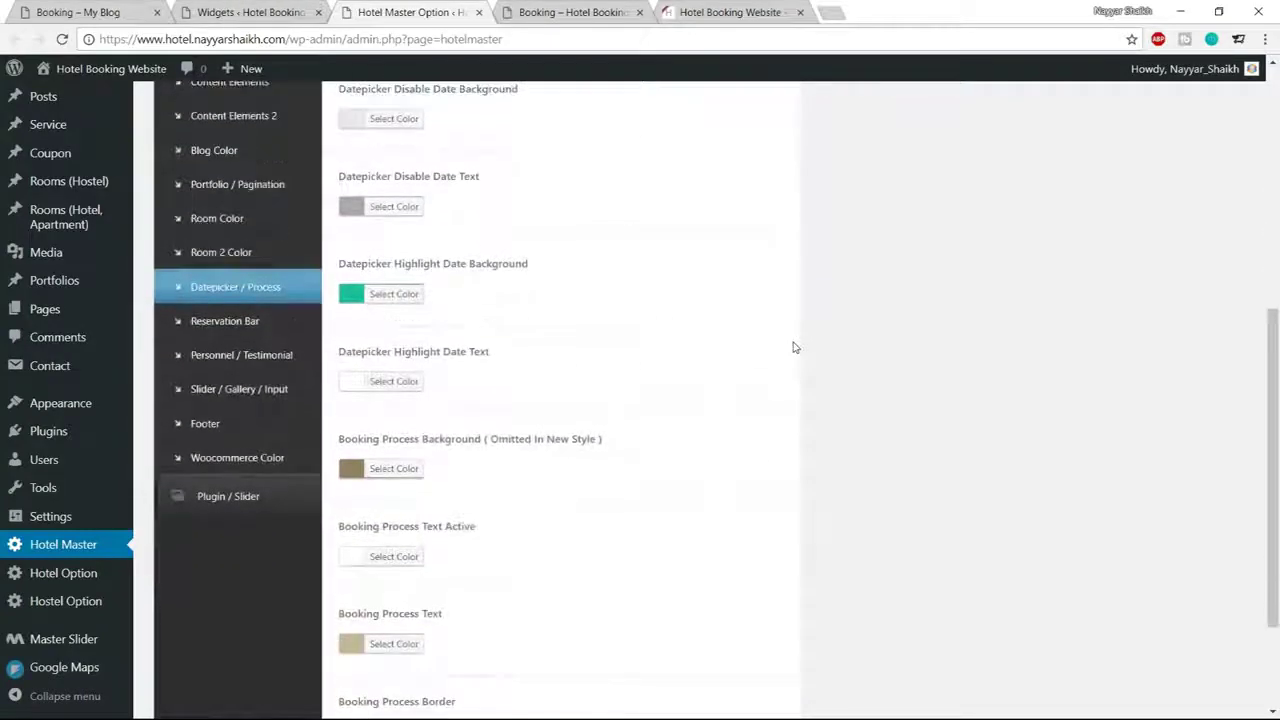
scroll(786, 350, down, 2)
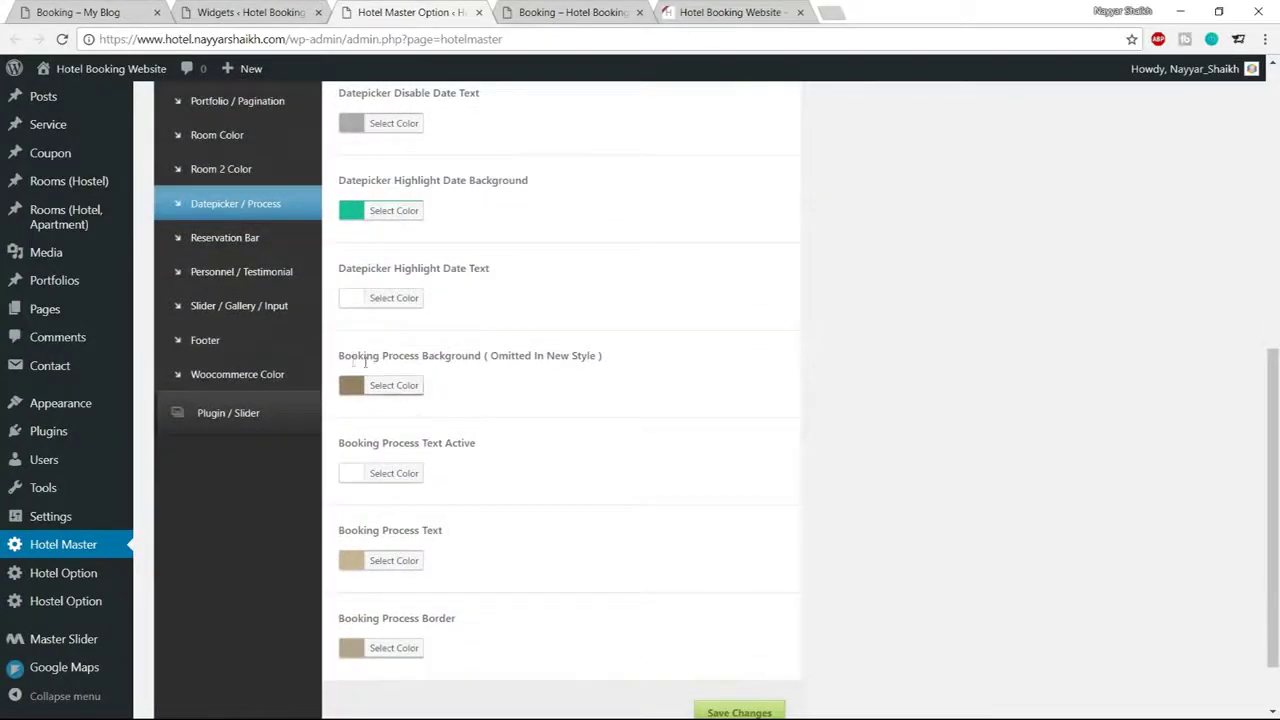
drag(336, 355, 609, 362)
click(566, 377)
Set the Booking Process Background colour to teal #1abc9c
click(110, 10)
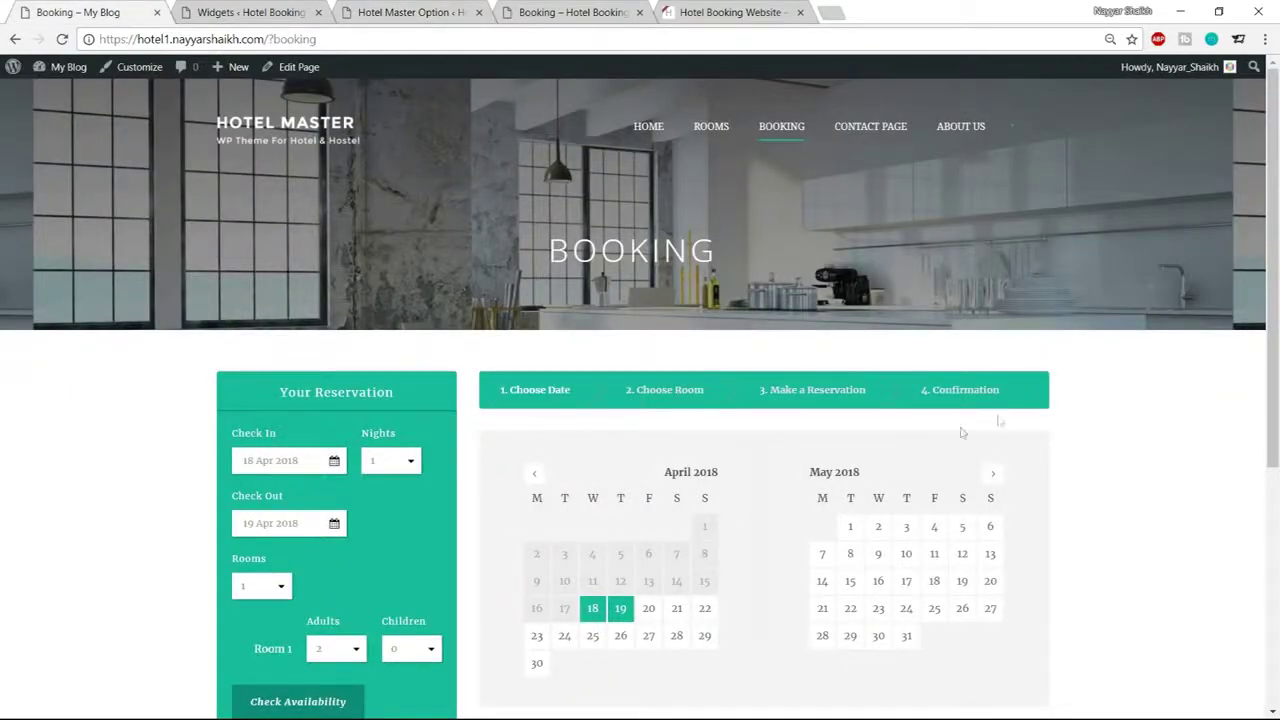
click(396, 11)
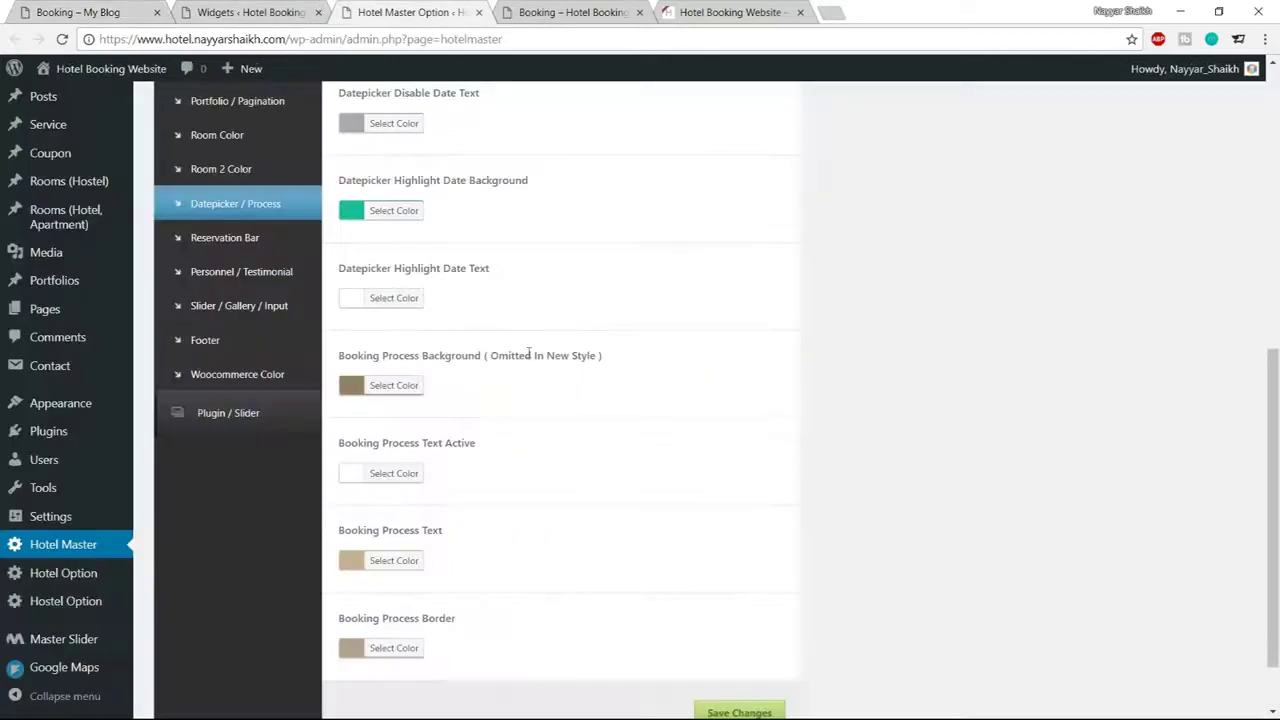
click(409, 388)
click(441, 388)
key(ctrl+a)
key(ctrl+v)
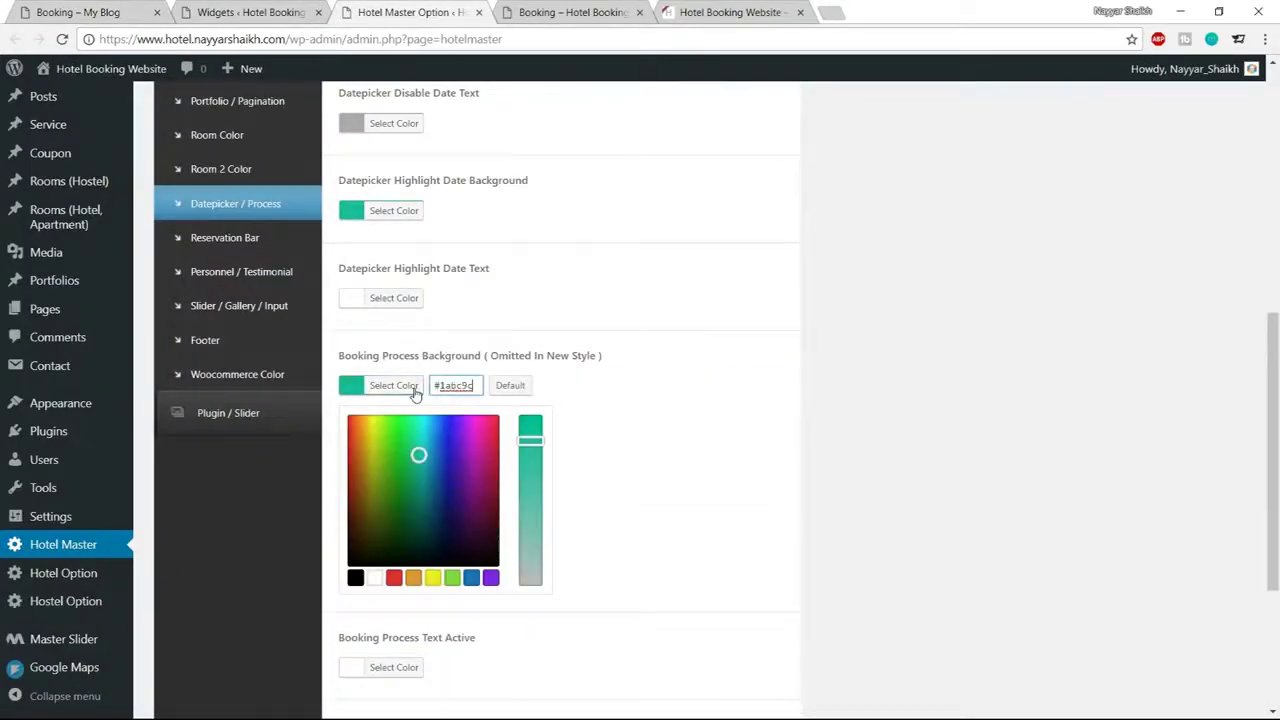
click(685, 378)
scroll(840, 400, down, 1)
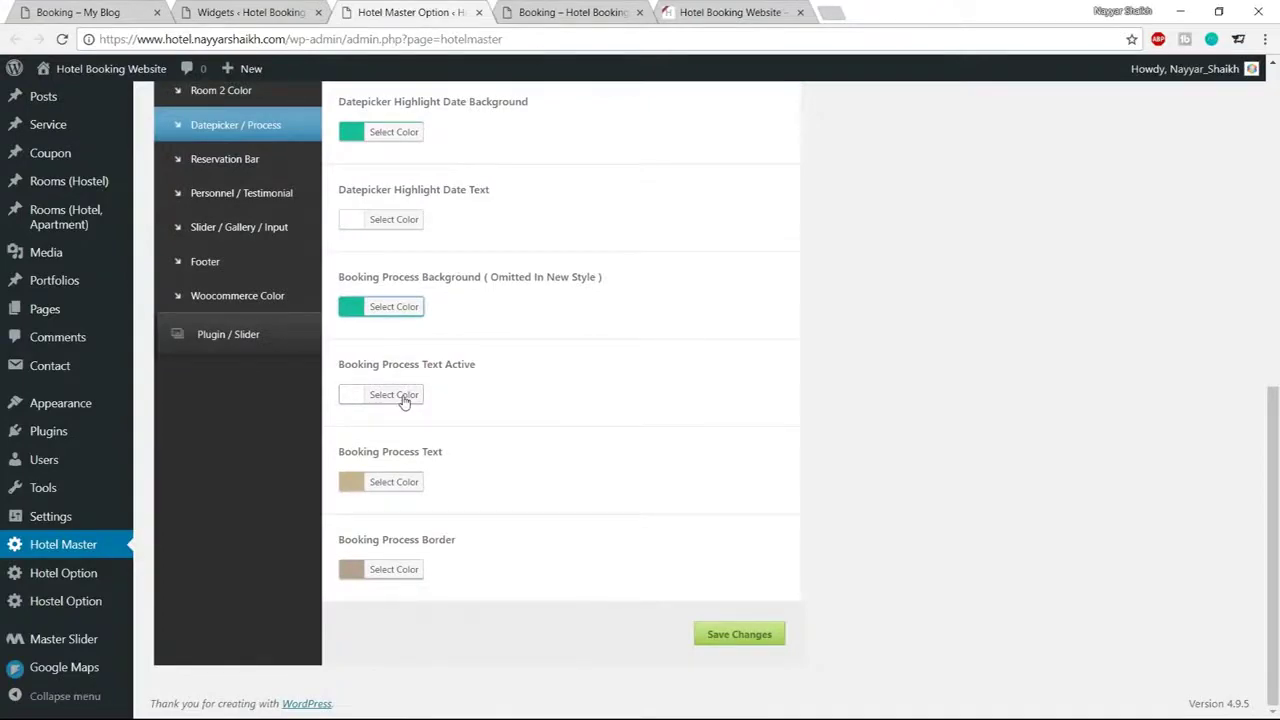
Check the front-end booking page, then set Booking Process Text to #f5f5f5
click(90, 12)
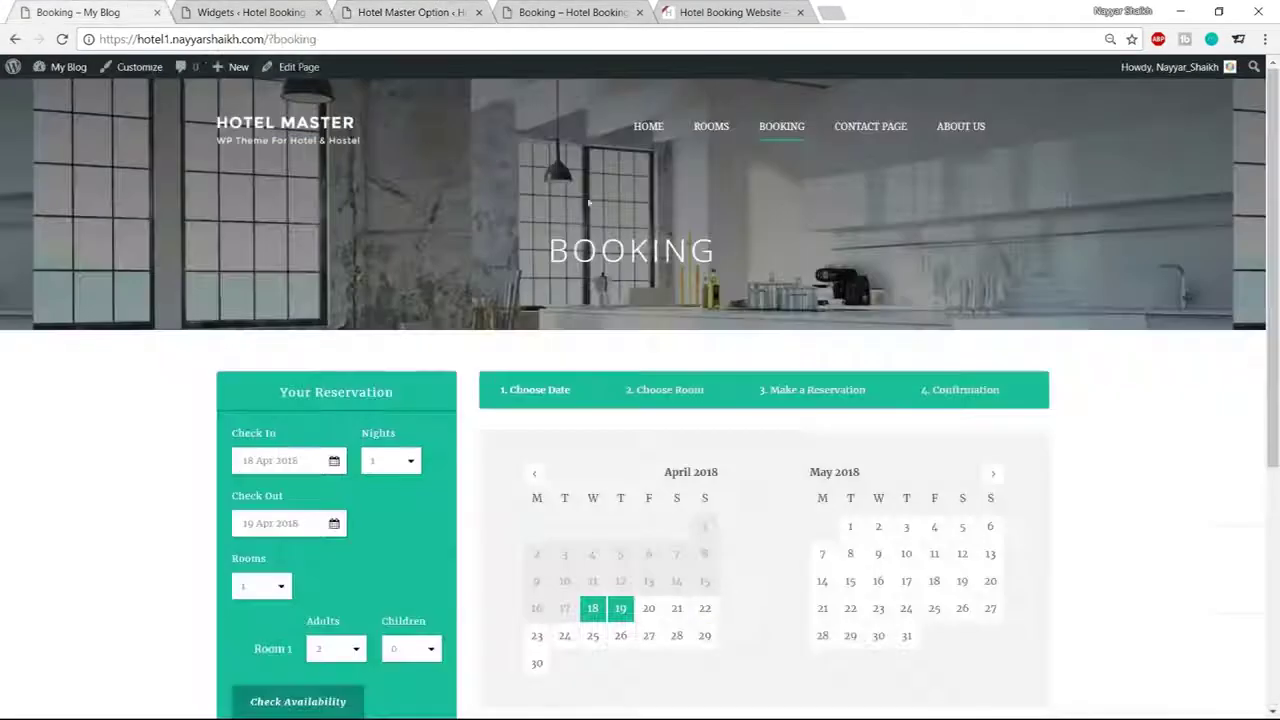
scroll(645, 331, down, 1)
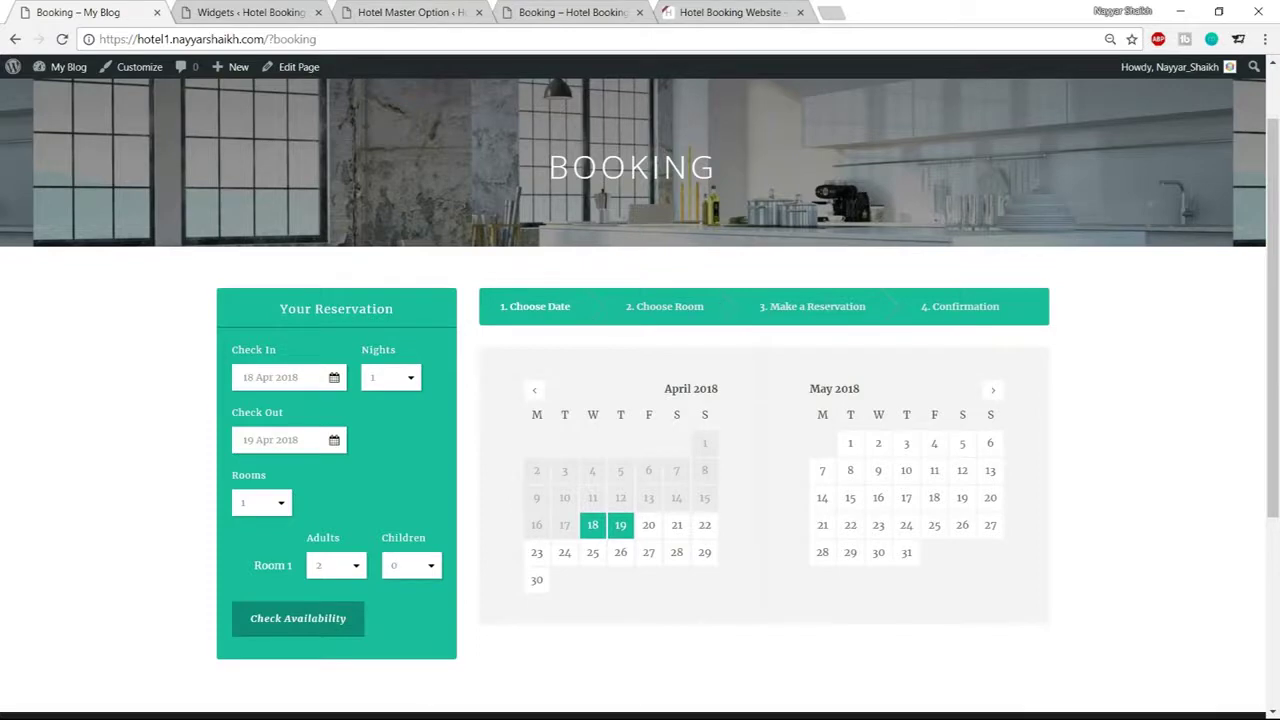
click(255, 12)
click(420, 12)
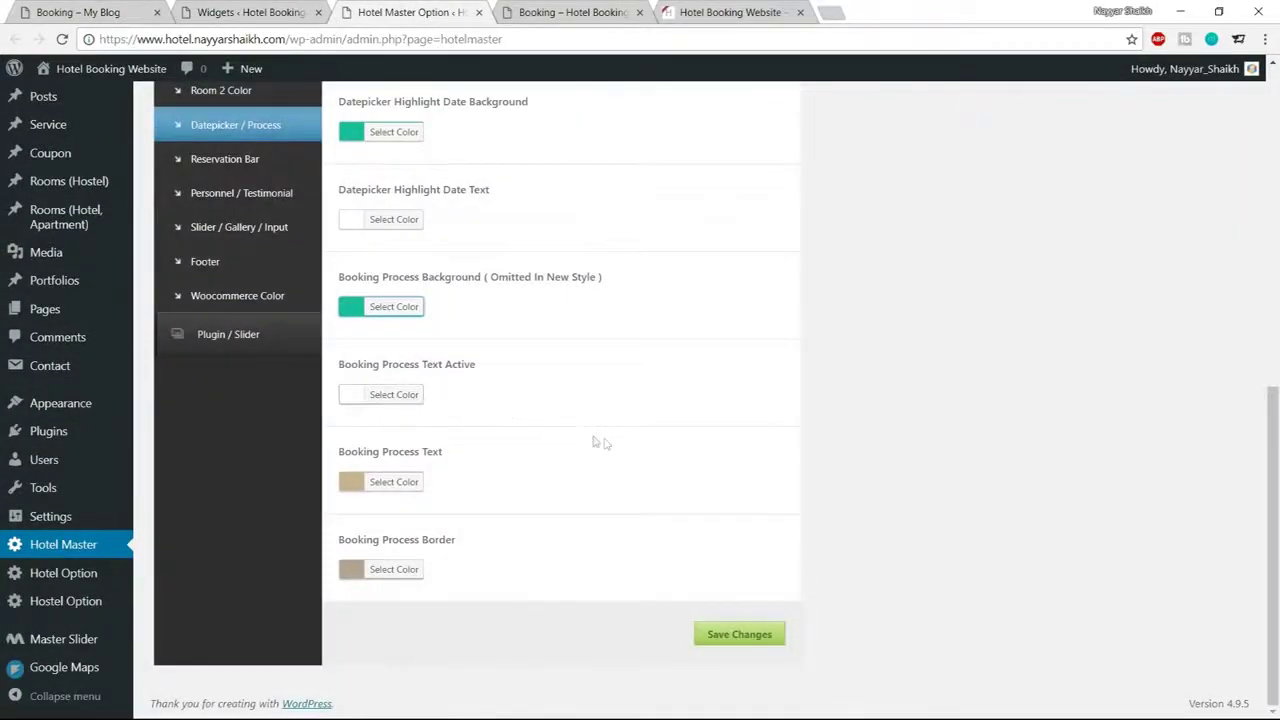
click(402, 483)
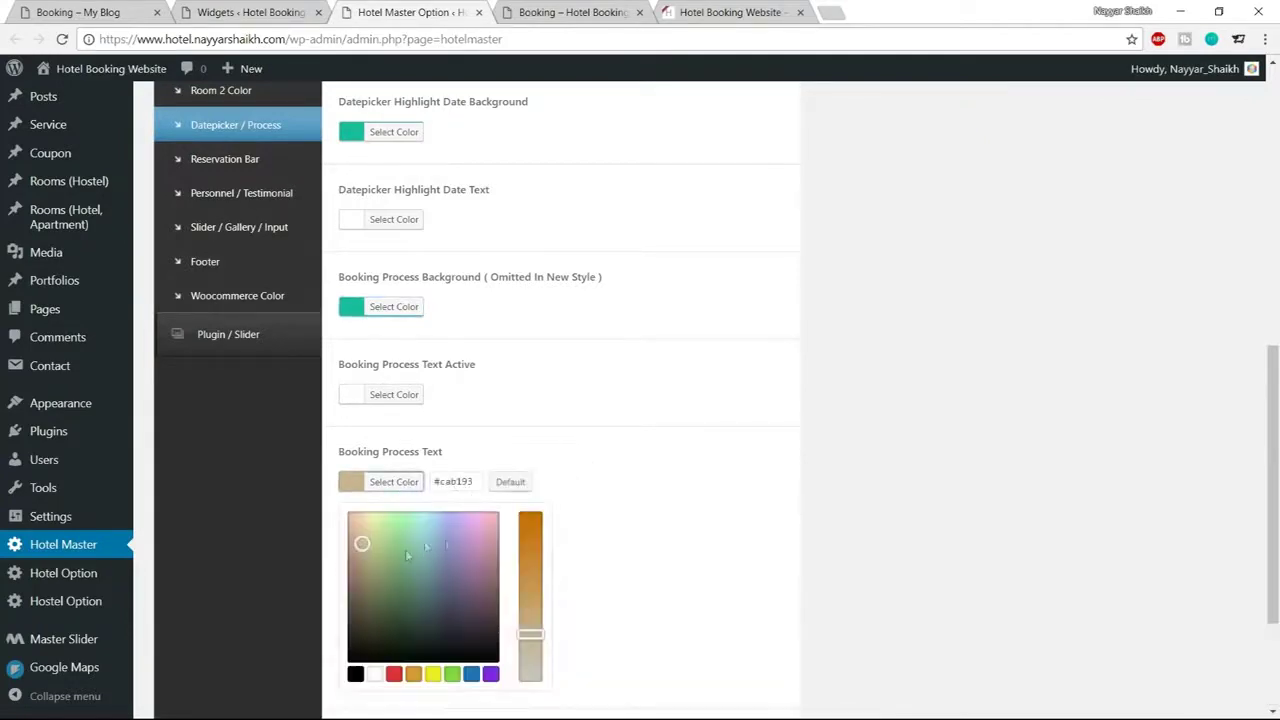
drag(479, 486, 442, 484)
text(f5f5f5)
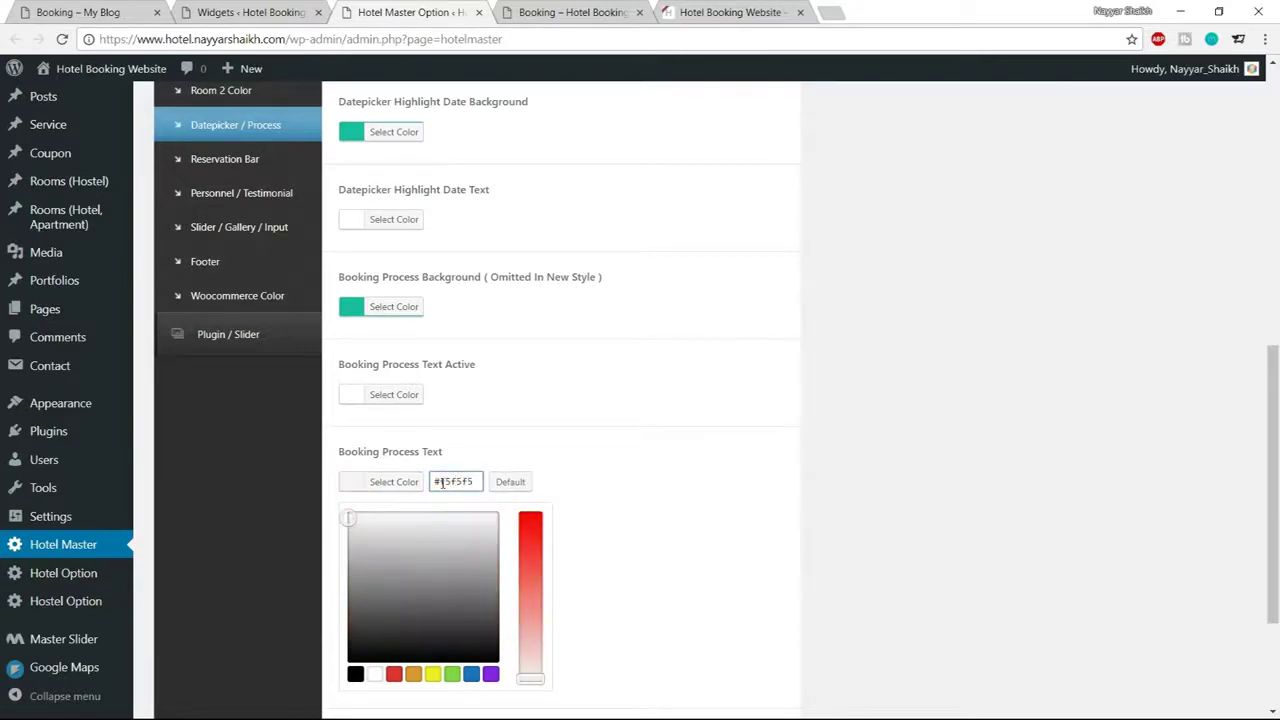
click(406, 485)
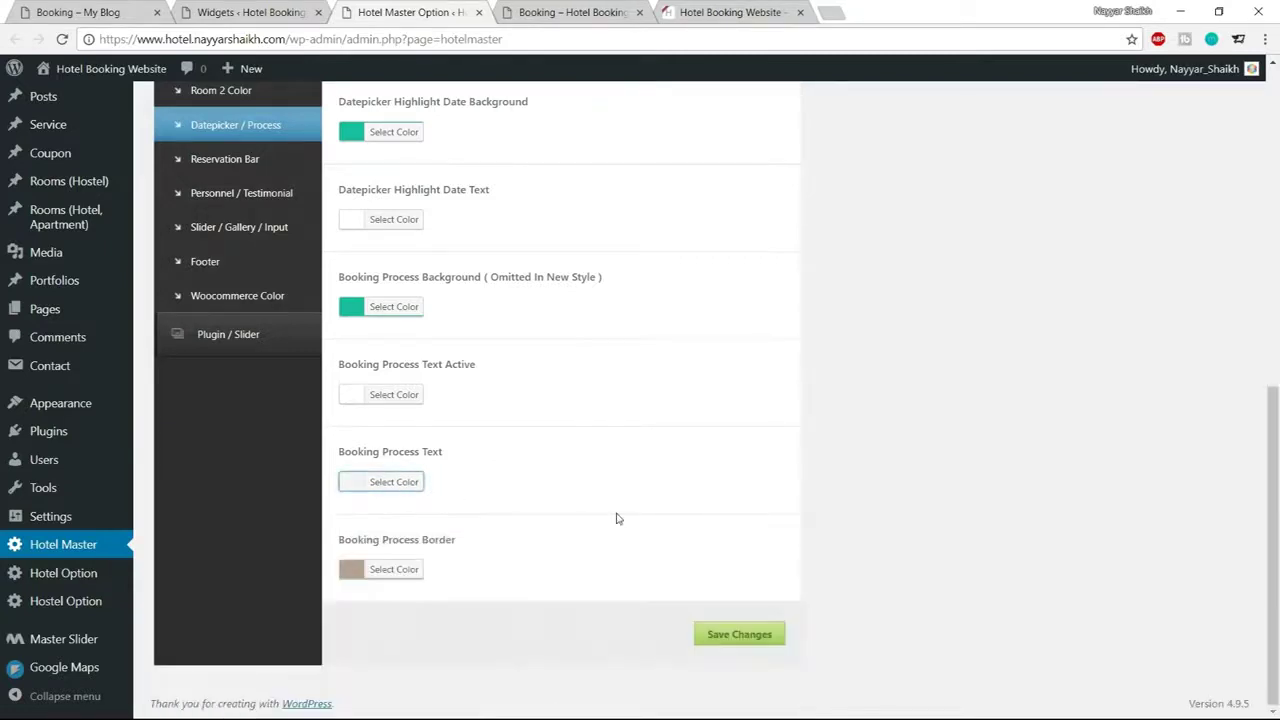
Set the Booking Process Border to white and save the booking process colours
click(411, 576)
scroll(460, 530, down, 1)
click(374, 678)
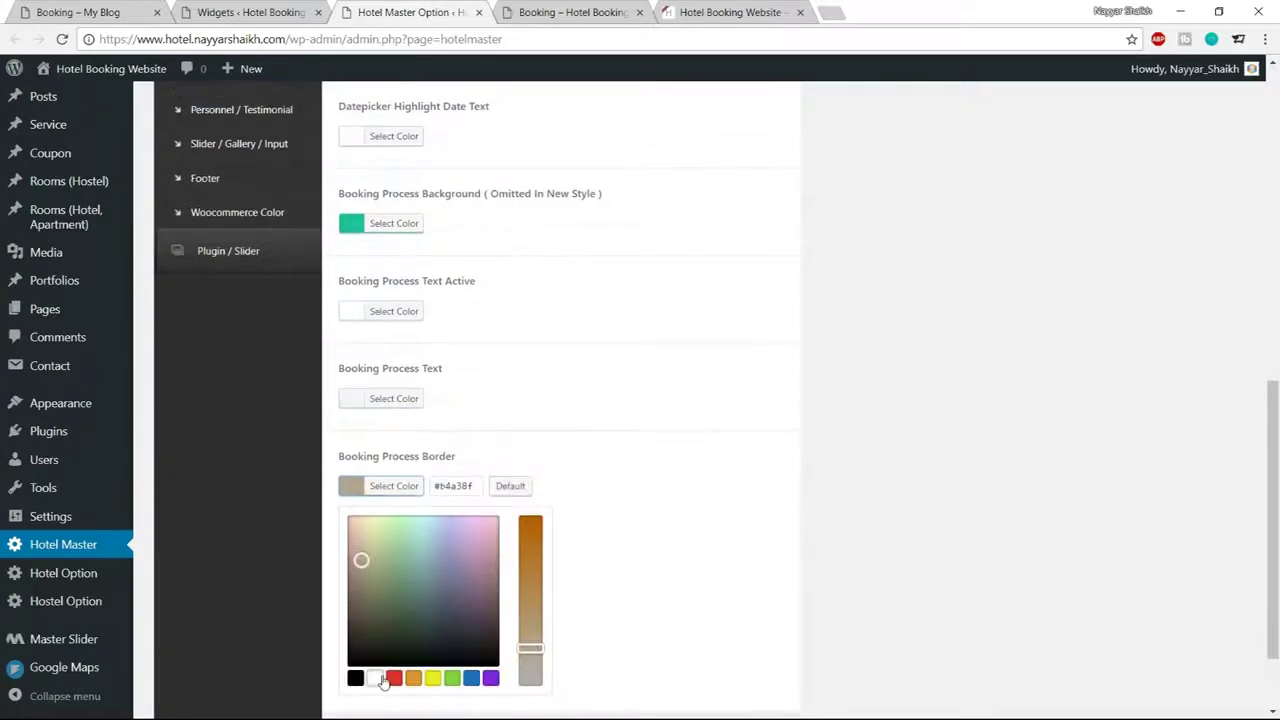
click(398, 487)
click(768, 638)
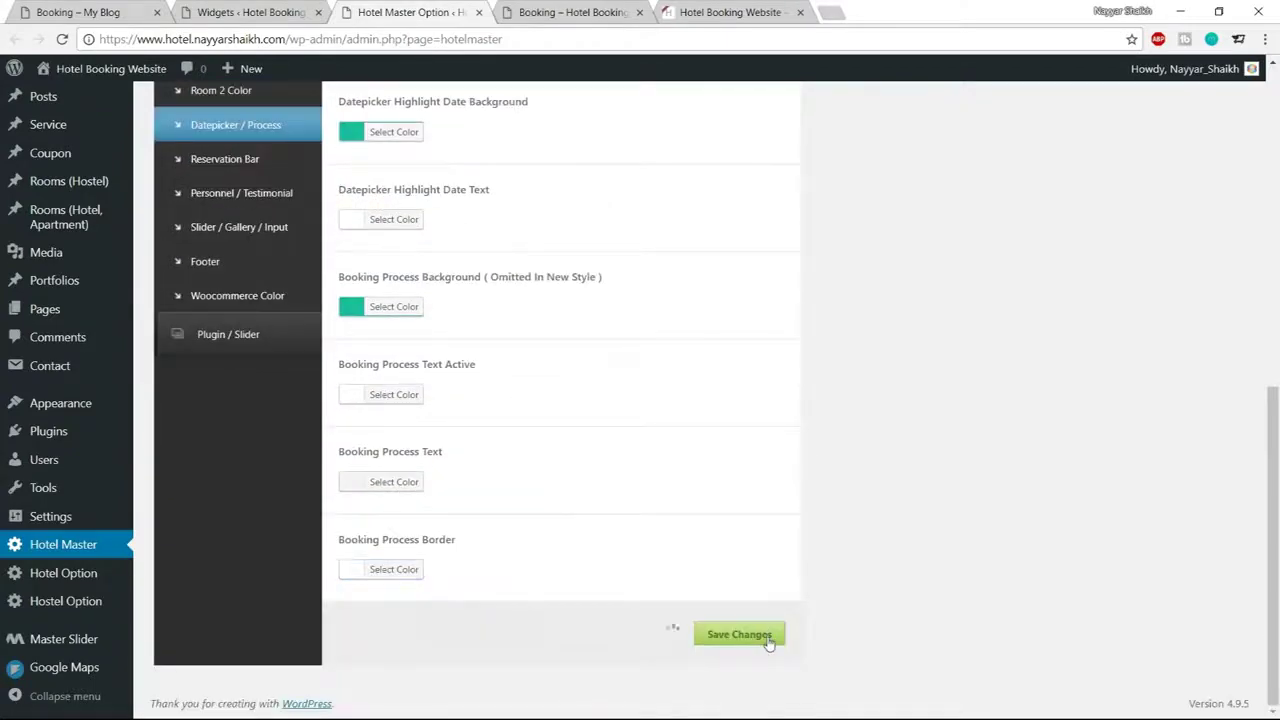
click(560, 8)
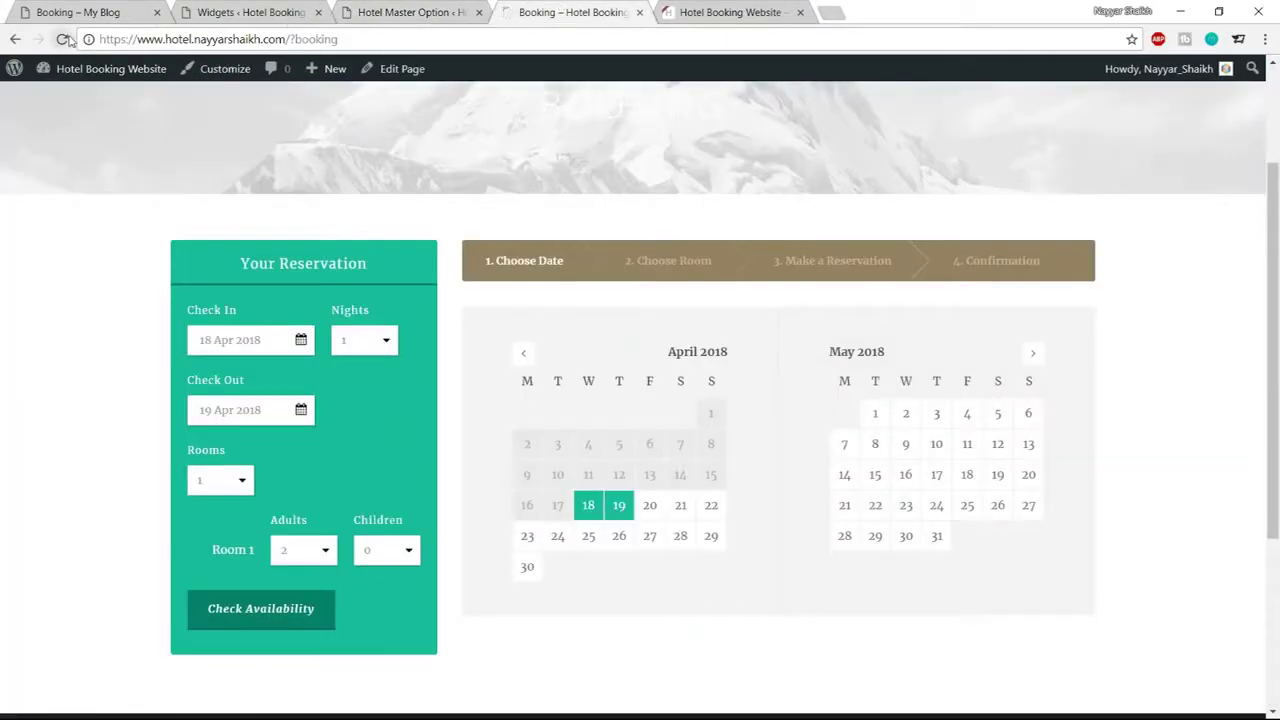
Reload the Booking page and check availability, showing Penthouse Apartment in London at $24.00/night
click(61, 39)
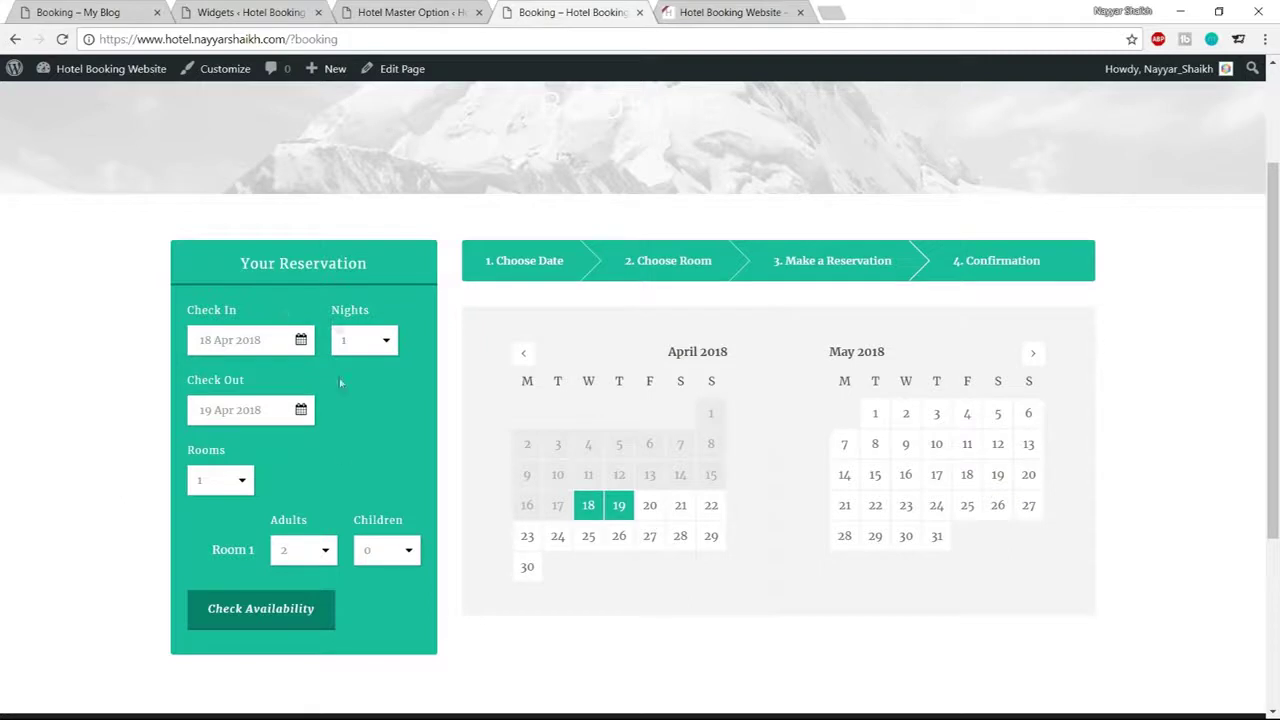
click(276, 612)
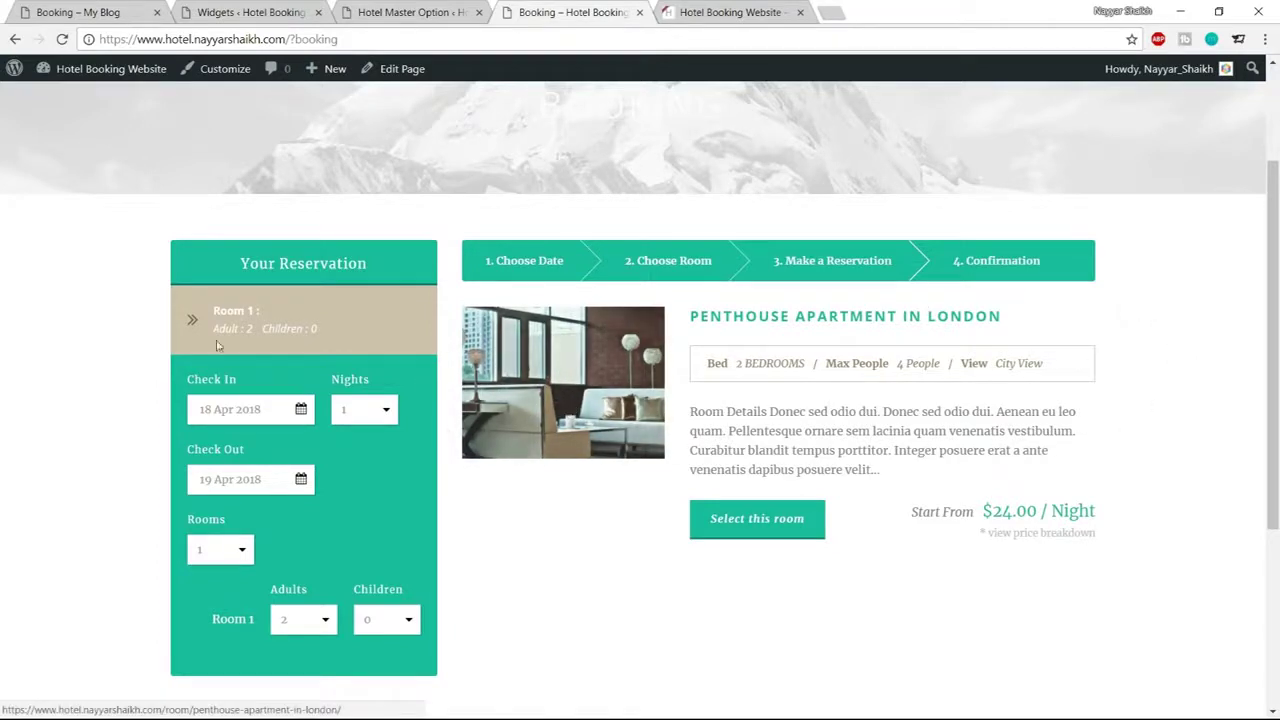
drag(175, 308, 205, 300)
click(288, 313)
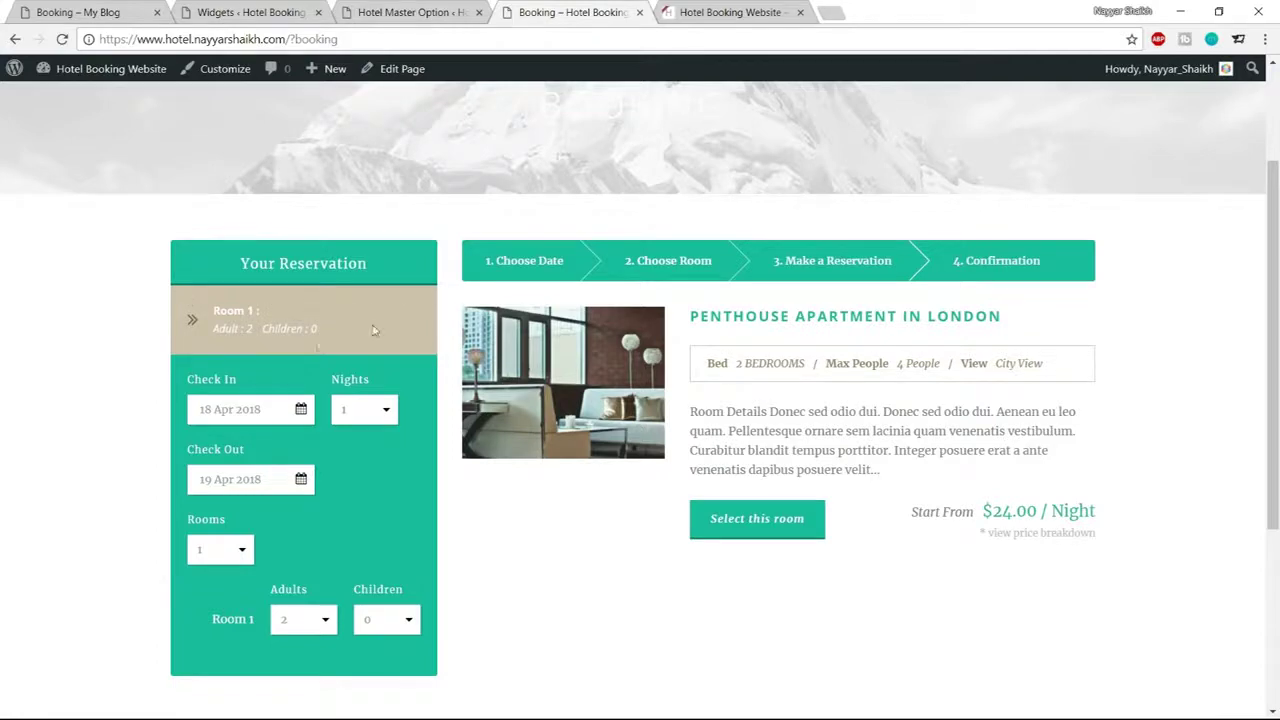
click(410, 12)
scroll(786, 450, up, 8)
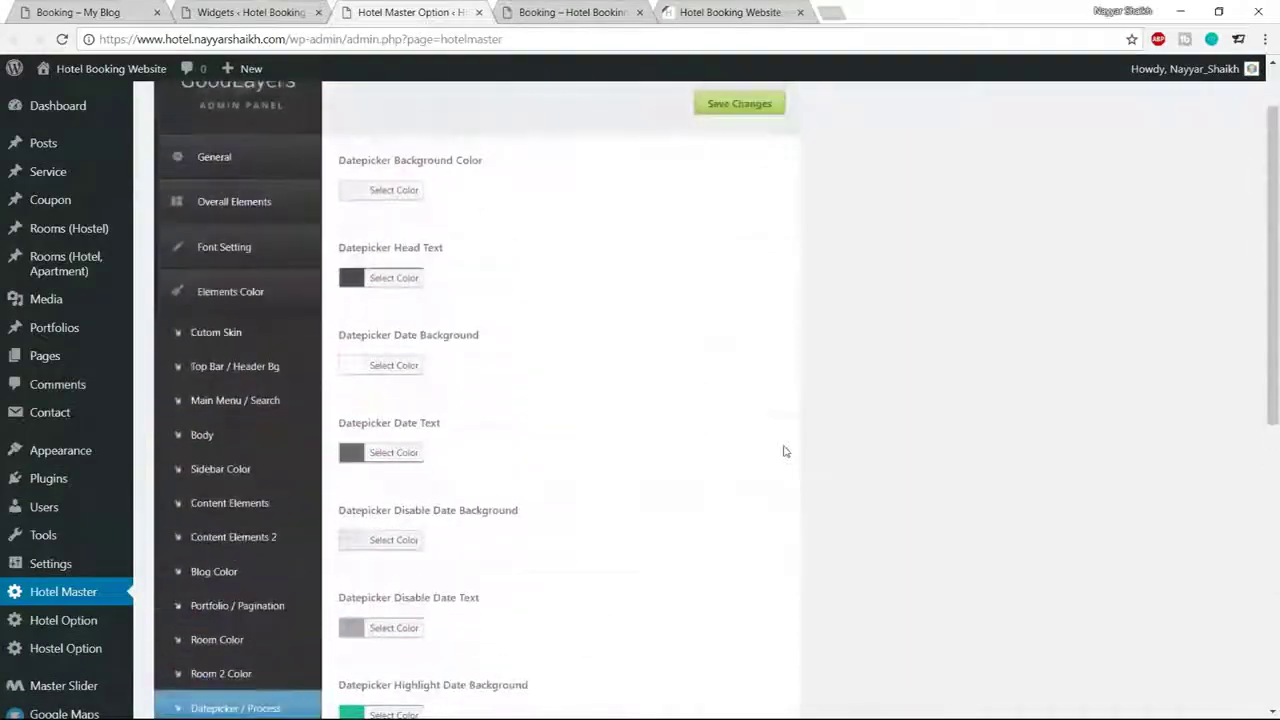
Open the Room colour settings and locate the brown Medium Room Info Color
scroll(786, 451, down, 10)
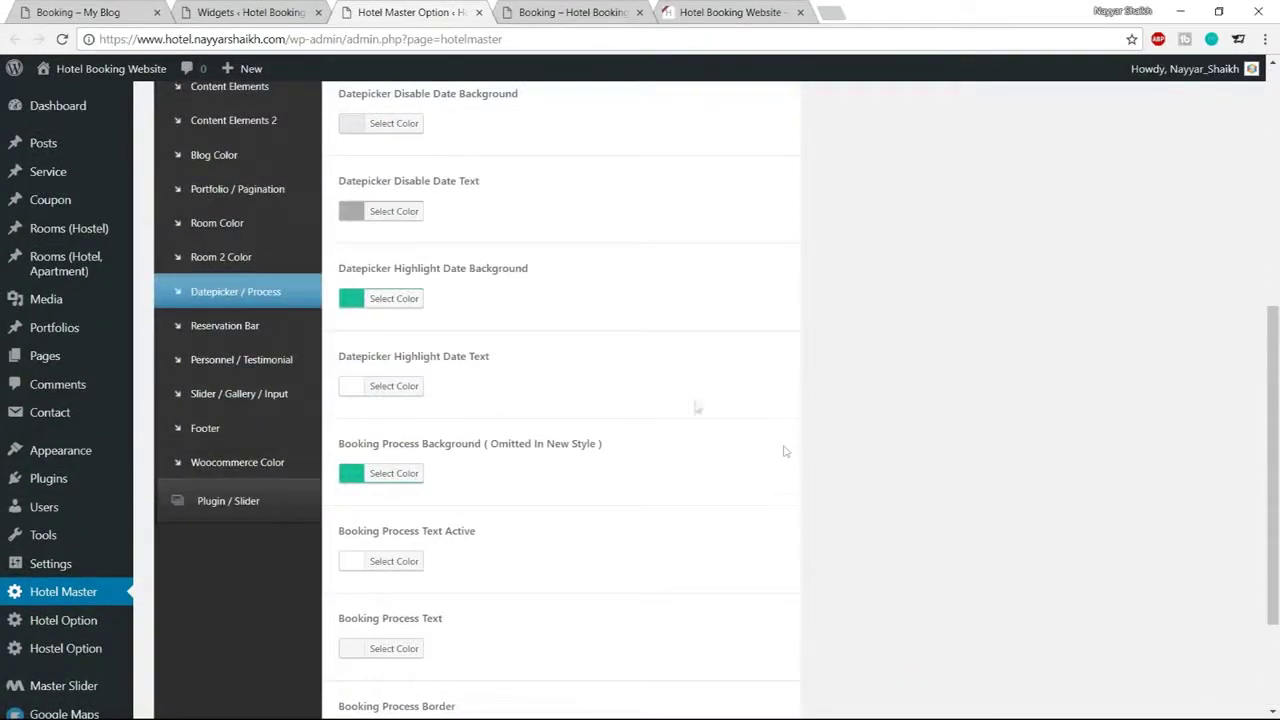
click(245, 224)
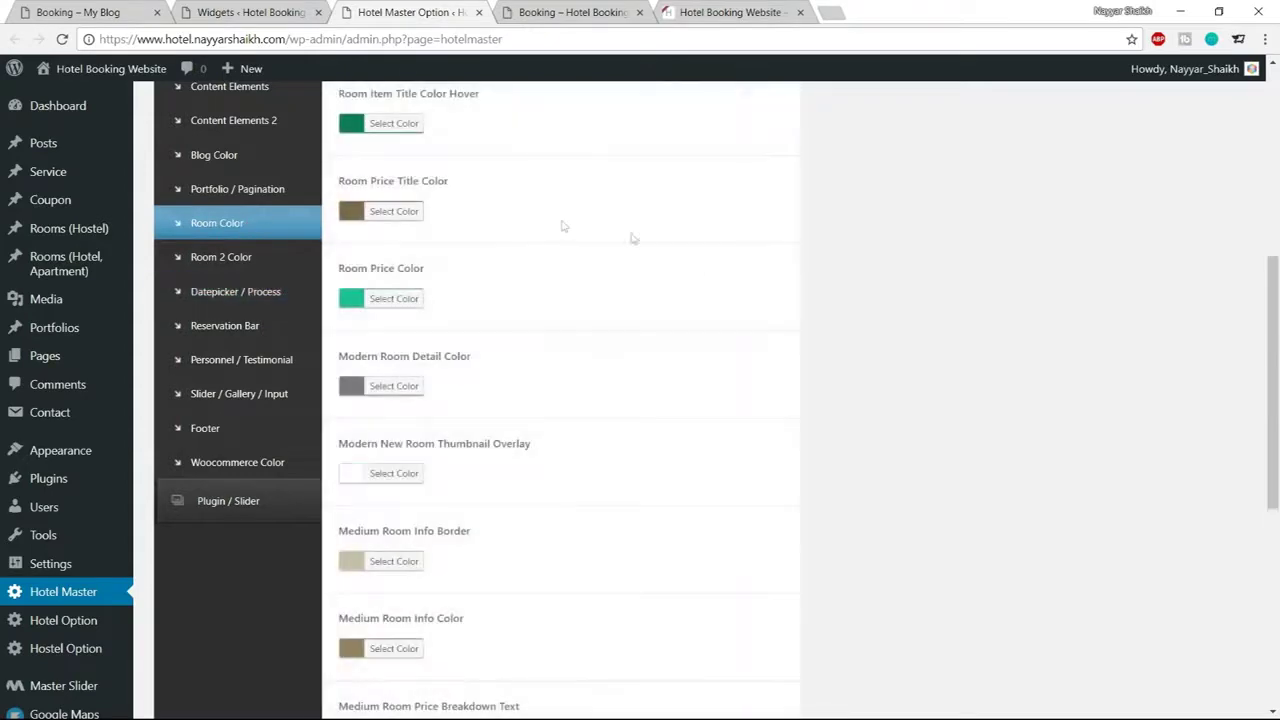
scroll(769, 323, up, 3)
scroll(770, 326, down, 3)
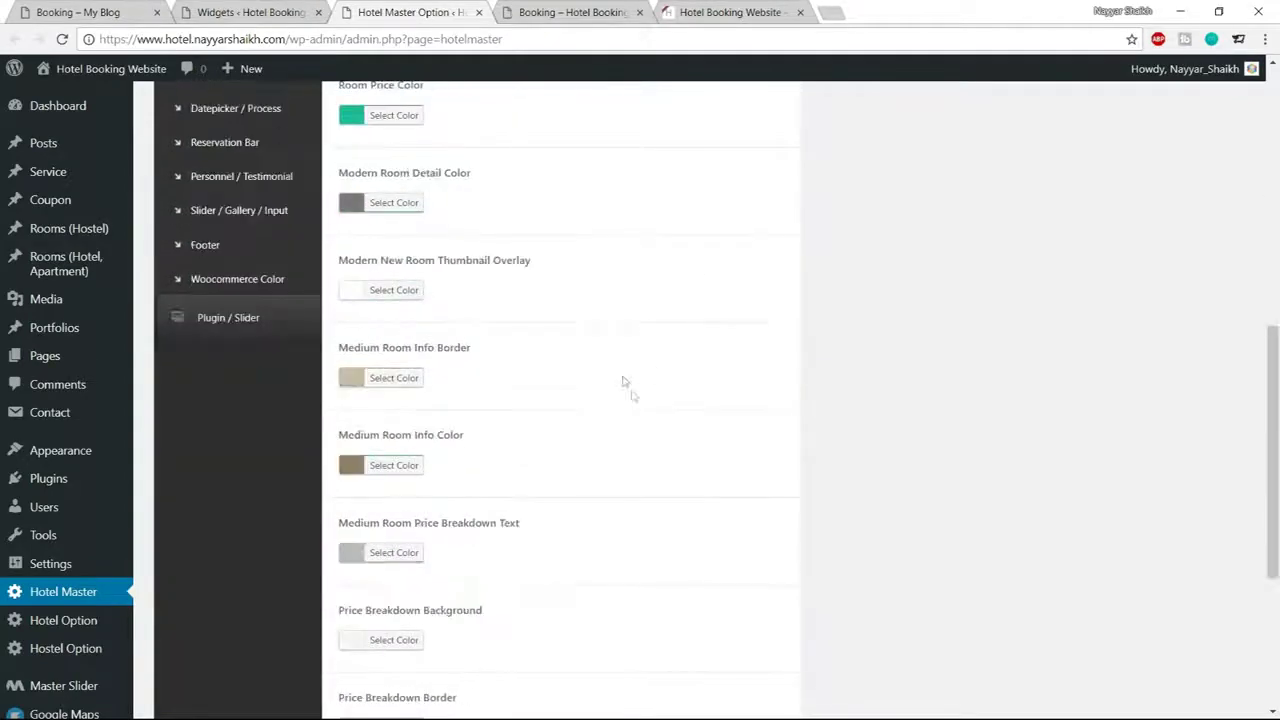
click(395, 472)
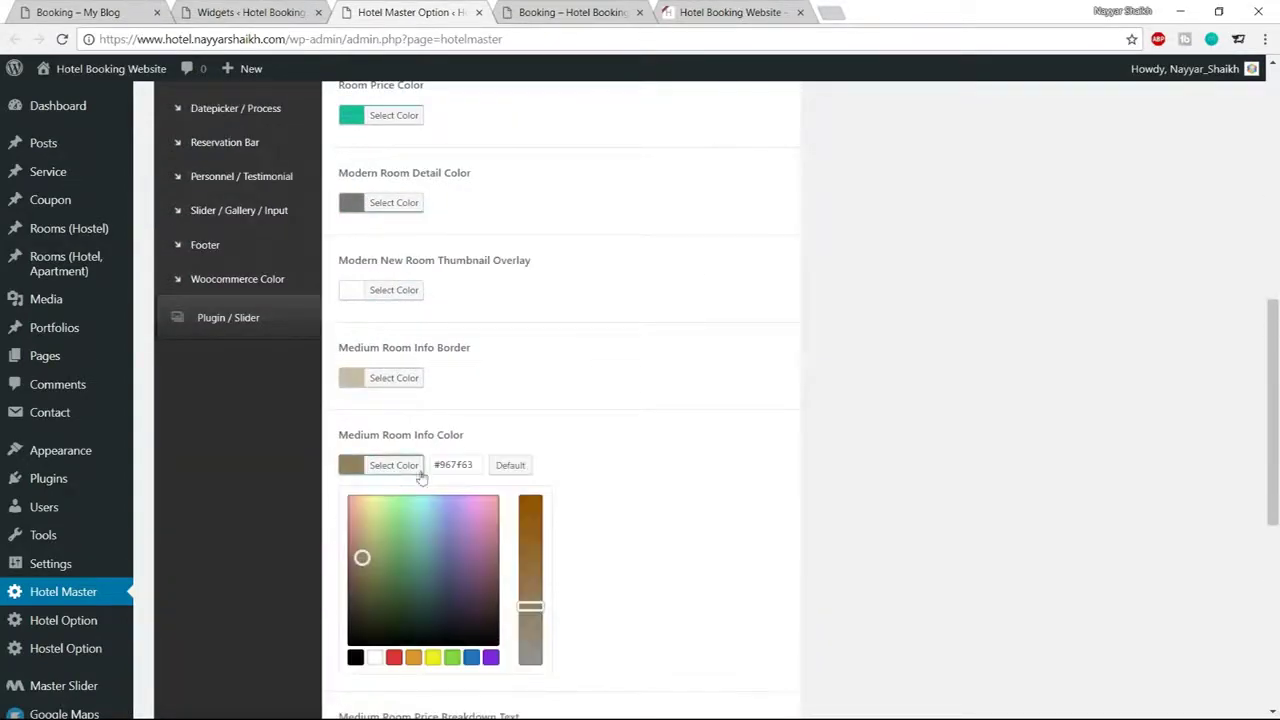
drag(487, 467, 430, 471)
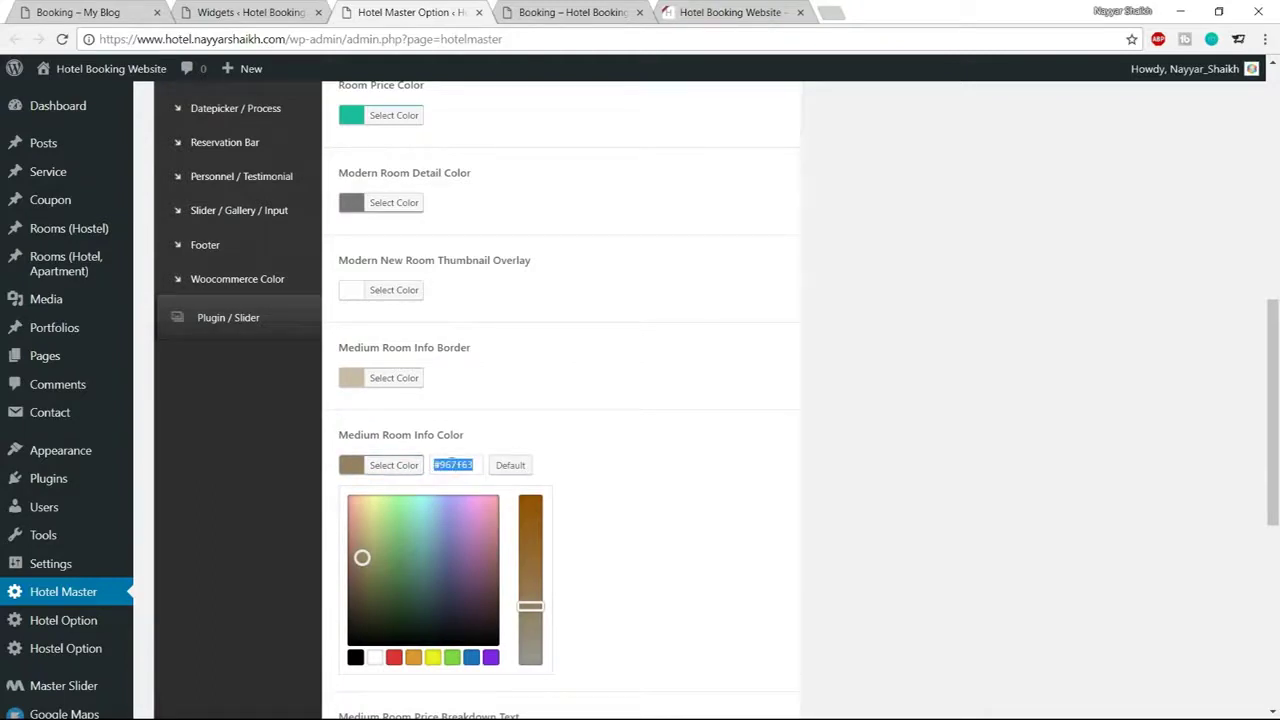
click(382, 470)
scroll(905, 436, up, 3)
scroll(905, 436, down, 3)
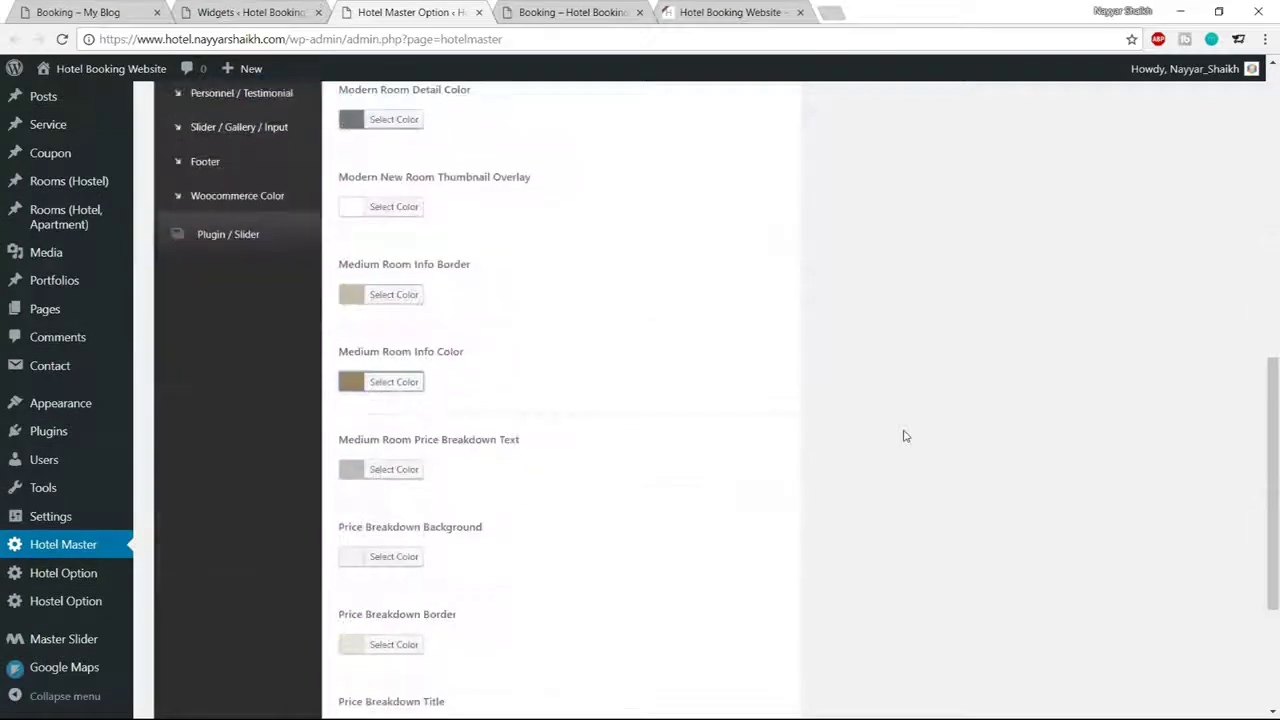
Change the Medium Room Info Color to teal #1abc9c and reload the booking page
click(414, 385)
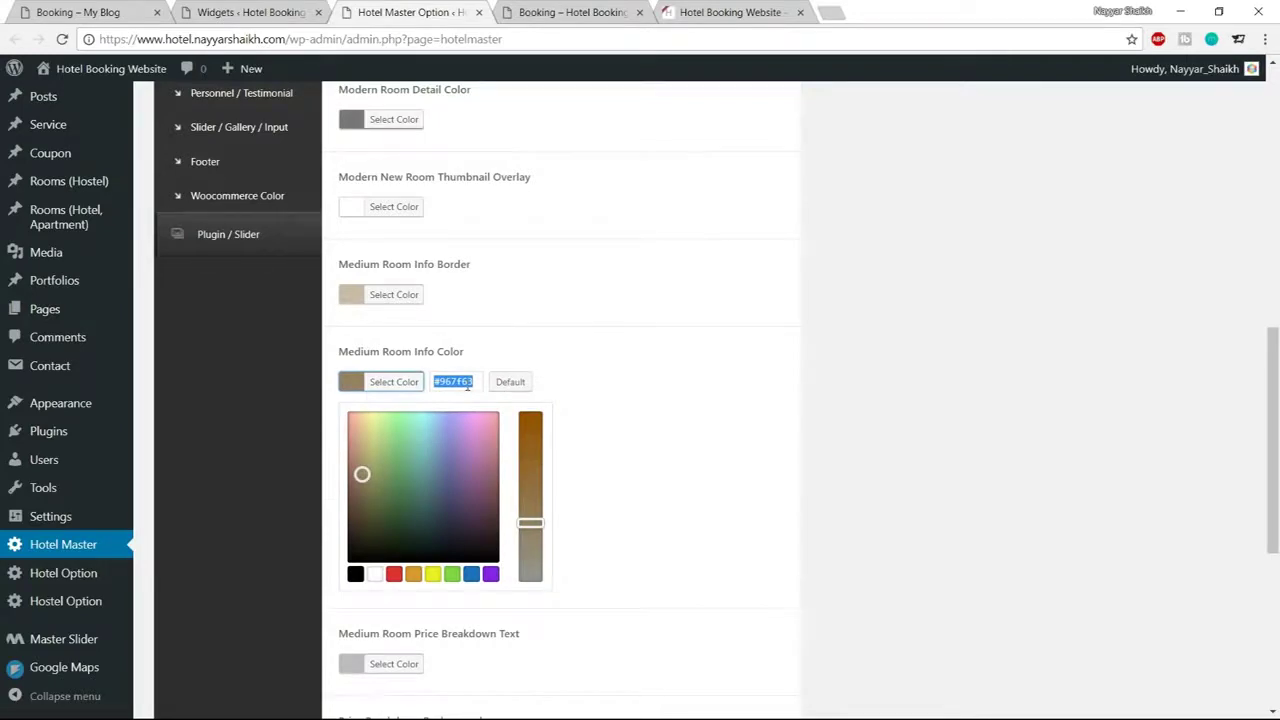
key(ctrl+a)
click(466, 383)
double_click(466, 383)
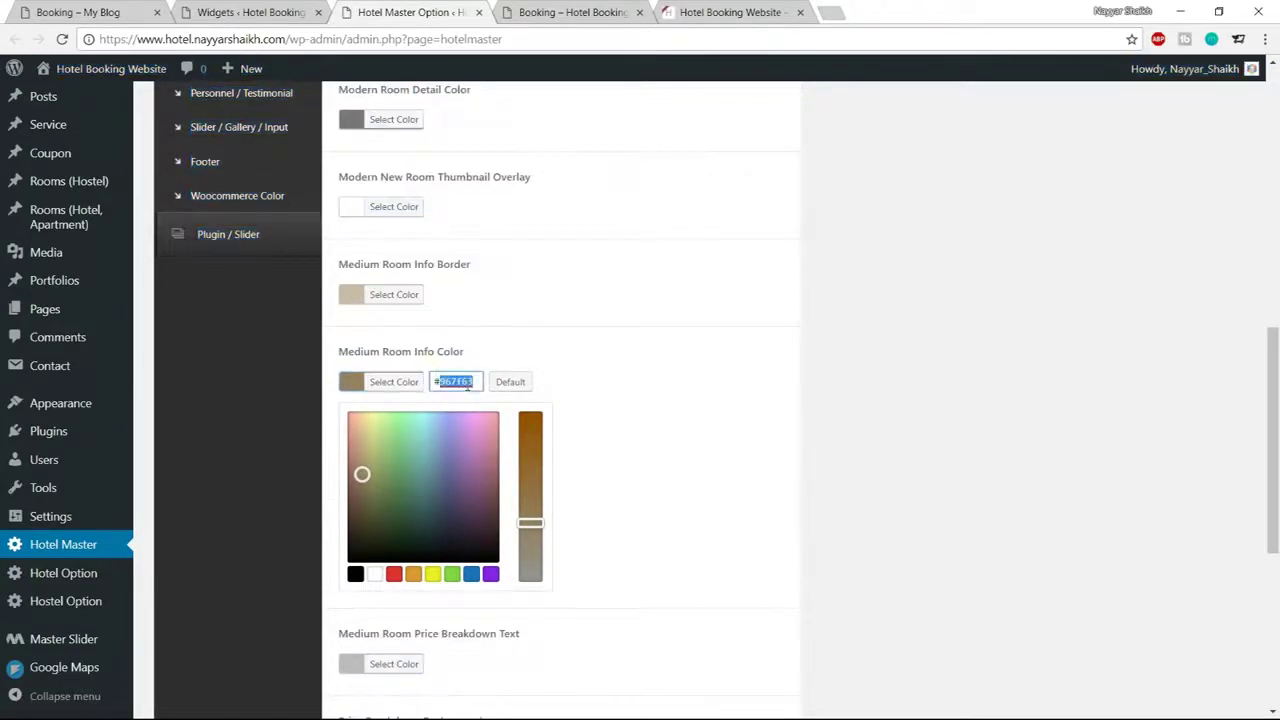
text(4)
key(BackSpace)
key(BackSpace)
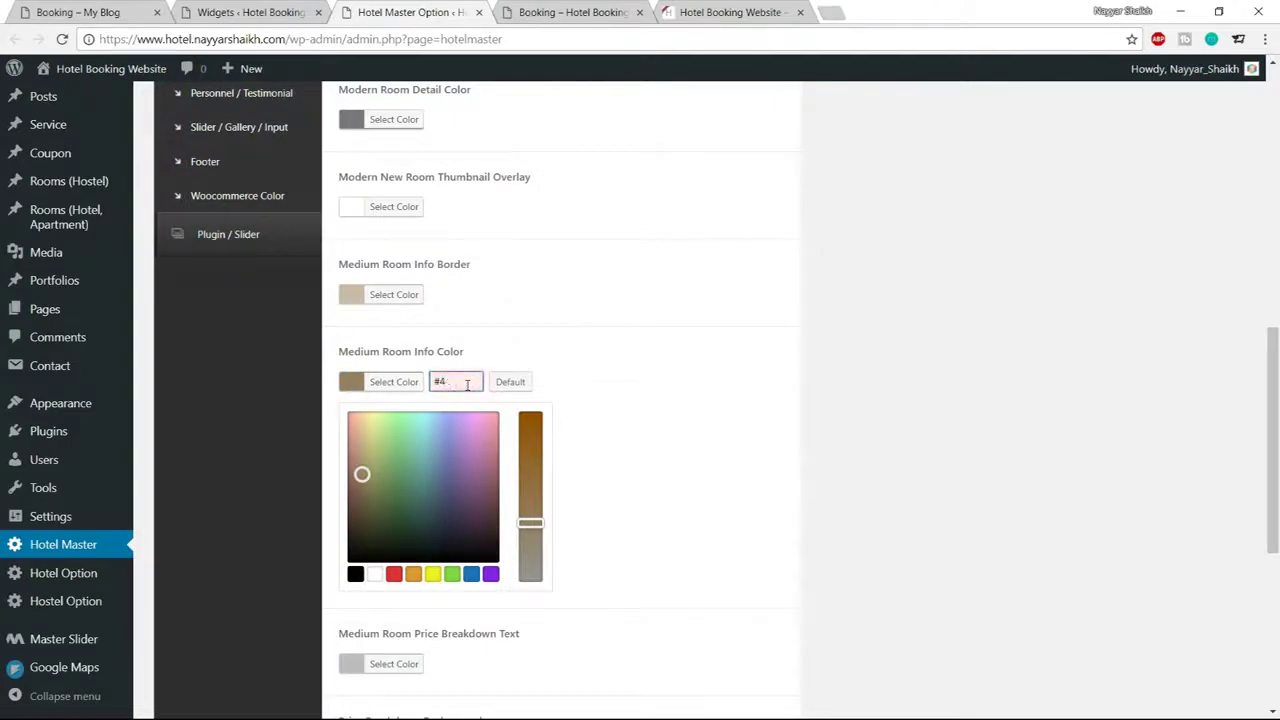
text(1abc9c)
key(ctrl+a)
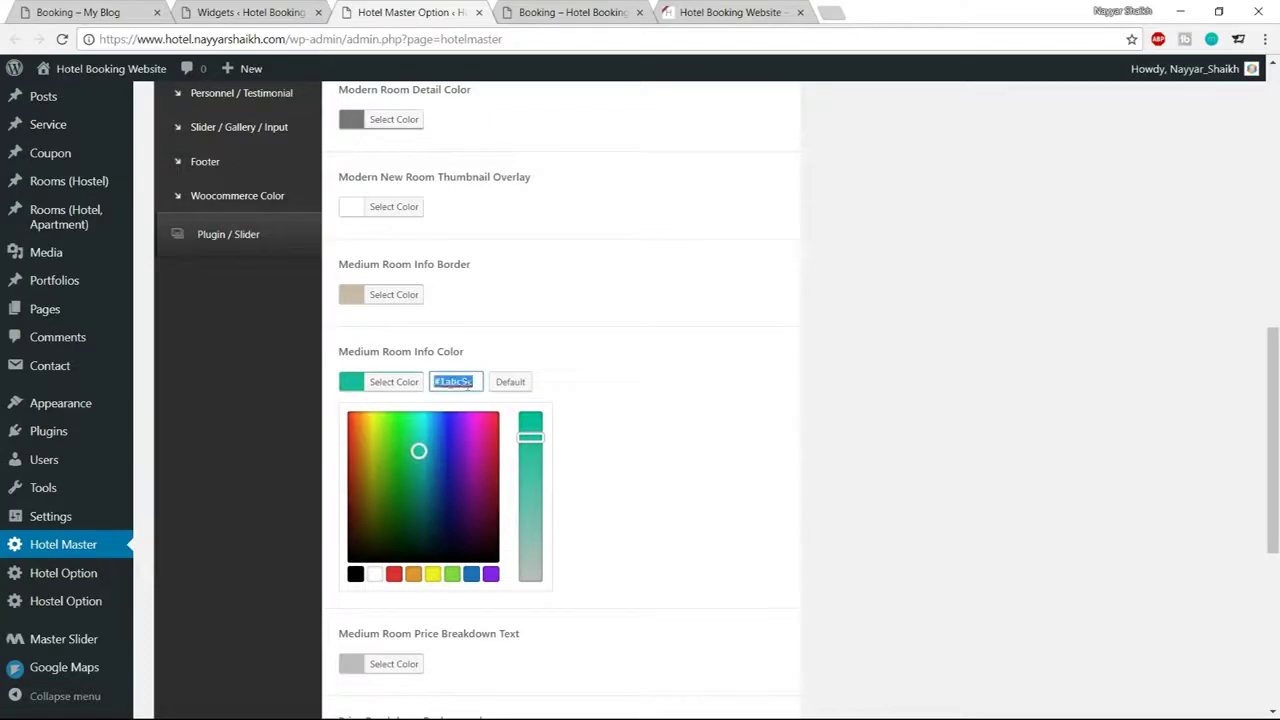
click(394, 381)
scroll(726, 470, down, 3)
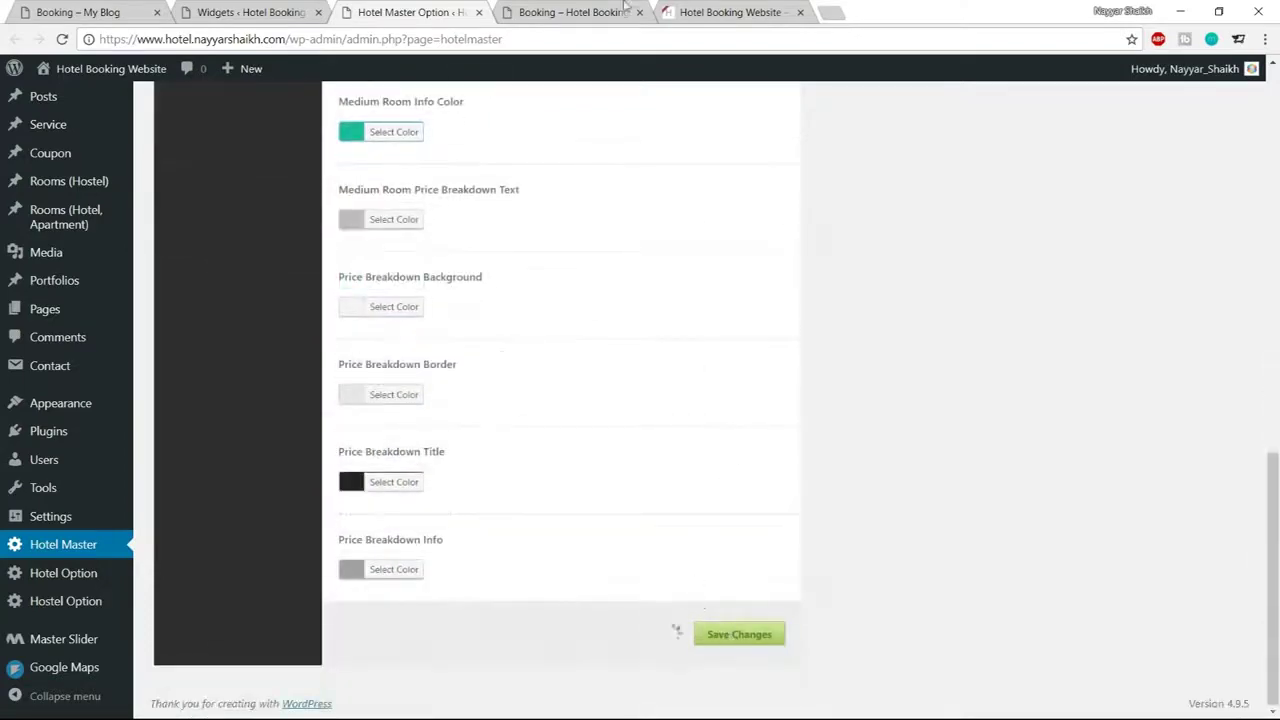
click(570, 12)
click(62, 39)
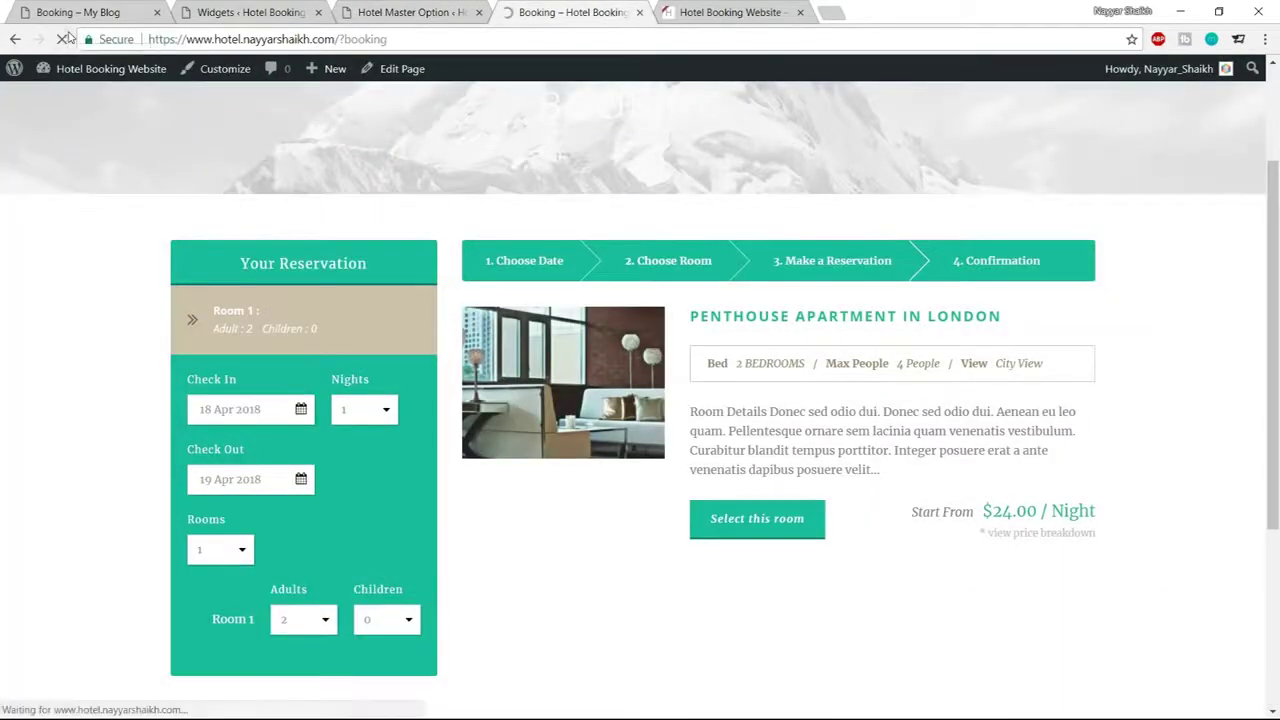
Check availability on the Booking page and inspect the Penthouse room's features line
click(263, 610)
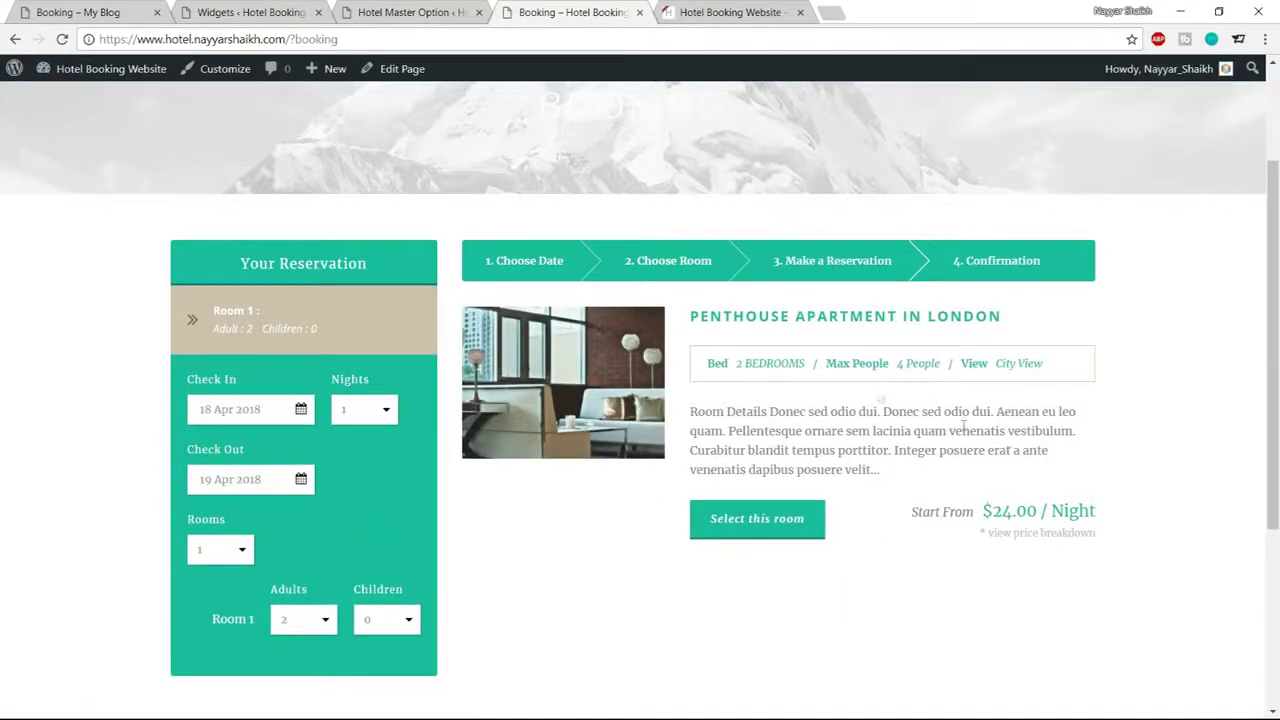
drag(707, 363, 379, 331)
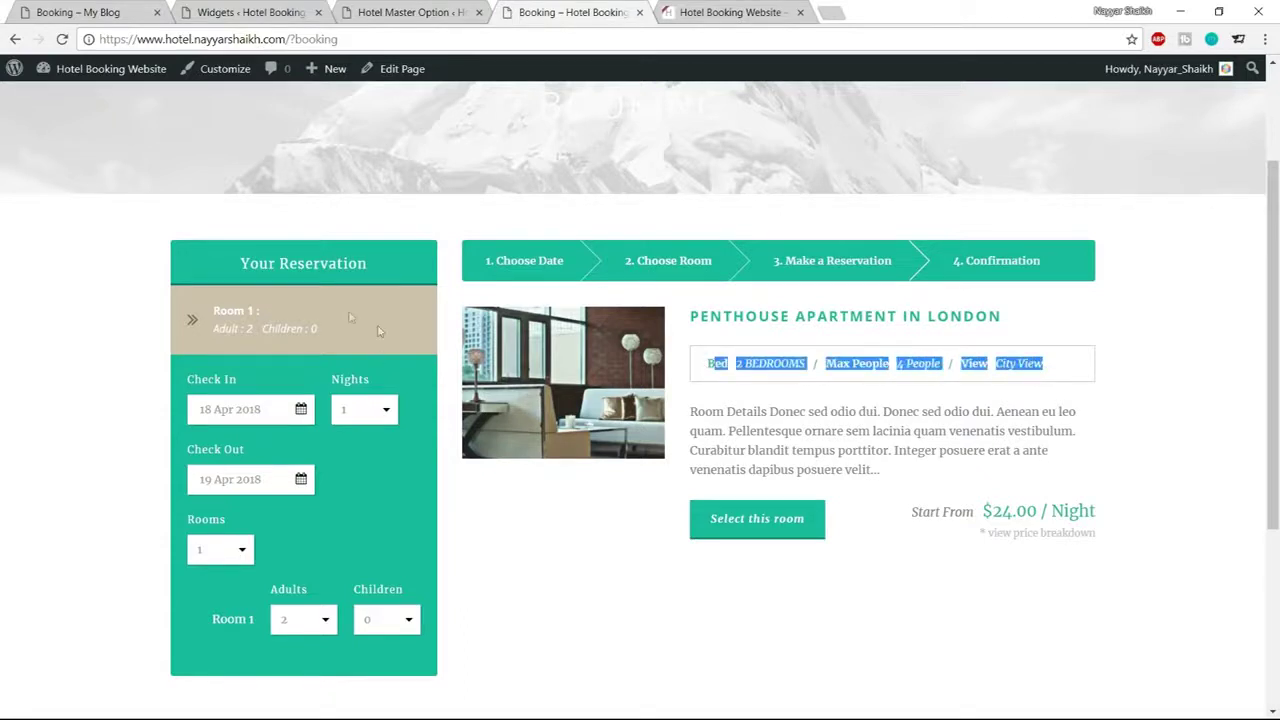
click(870, 368)
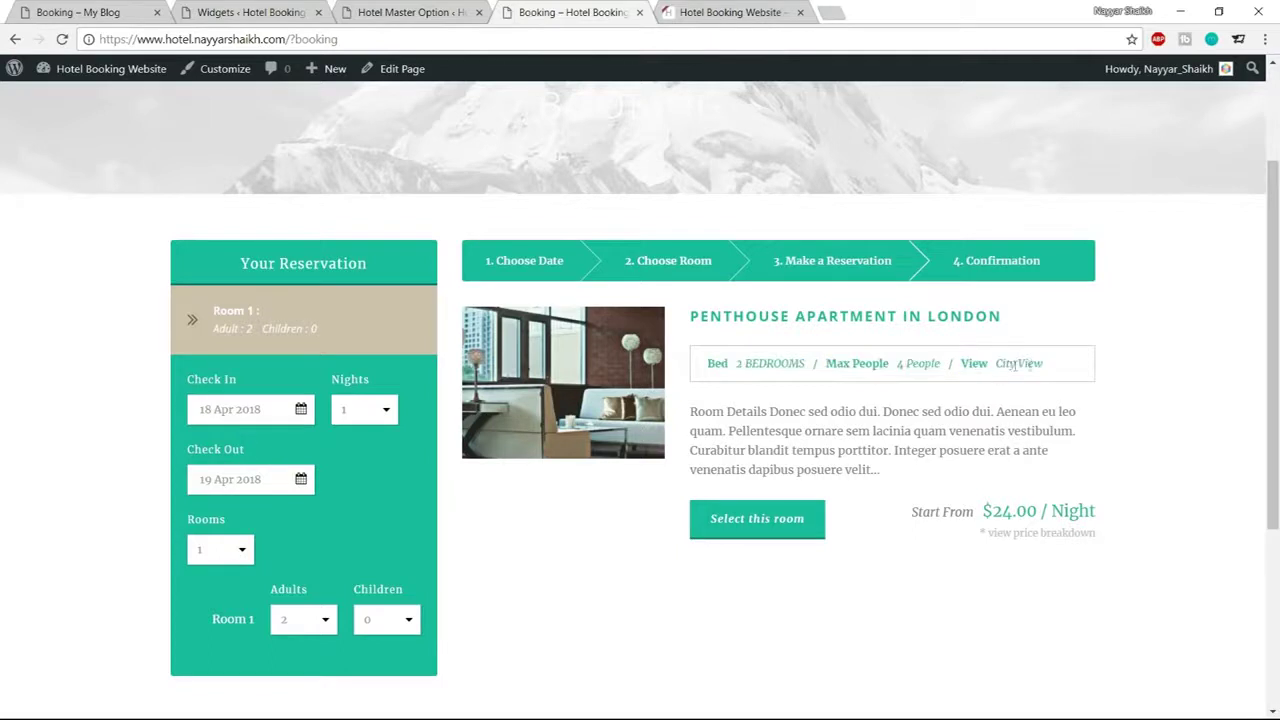
drag(1055, 369, 705, 370)
click(708, 369)
Save the colour settings, re-check the teal room result, then show the Reservation Bar colours
click(400, 12)
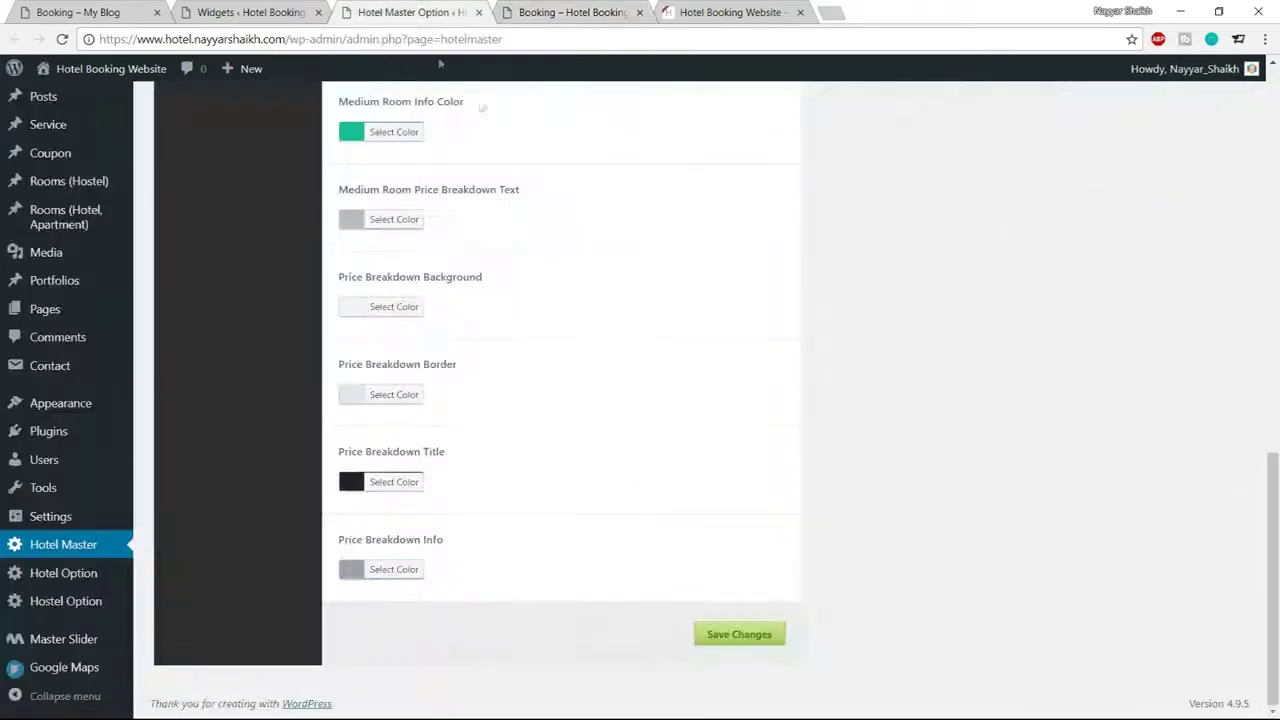
scroll(624, 352, up, 3)
scroll(643, 371, up, 4)
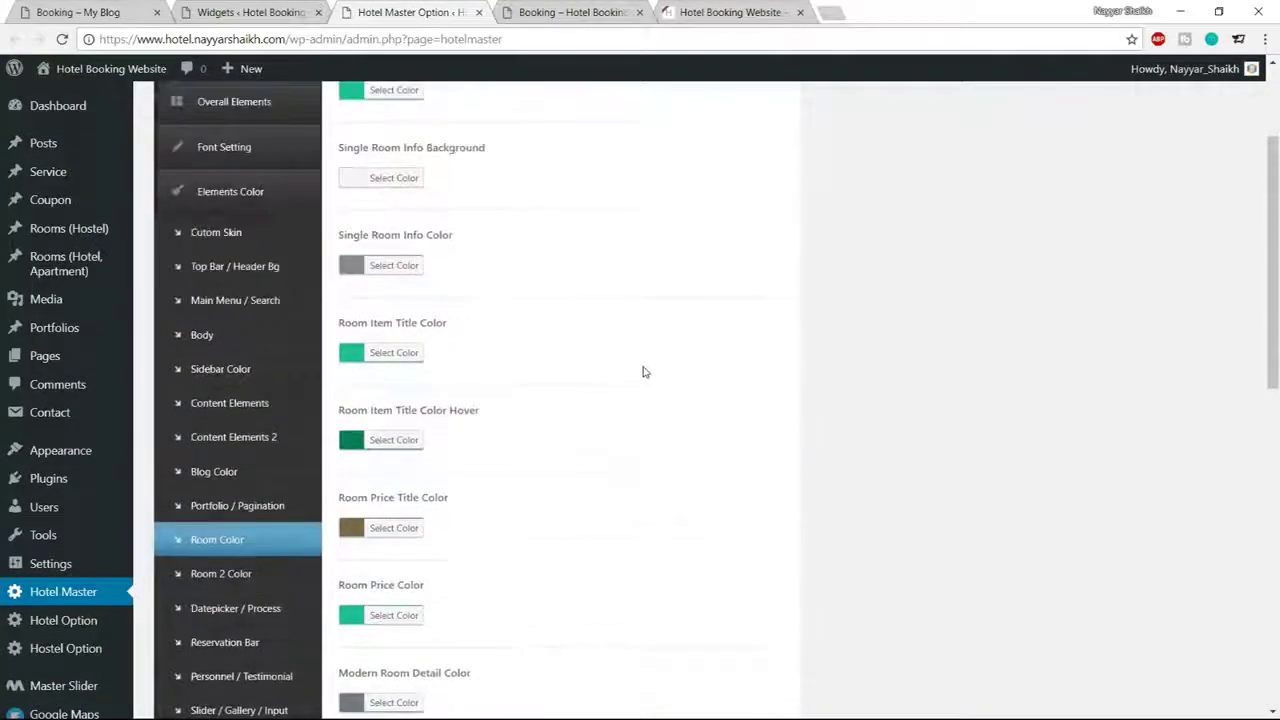
scroll(643, 371, down, 5)
scroll(395, 294, down, 3)
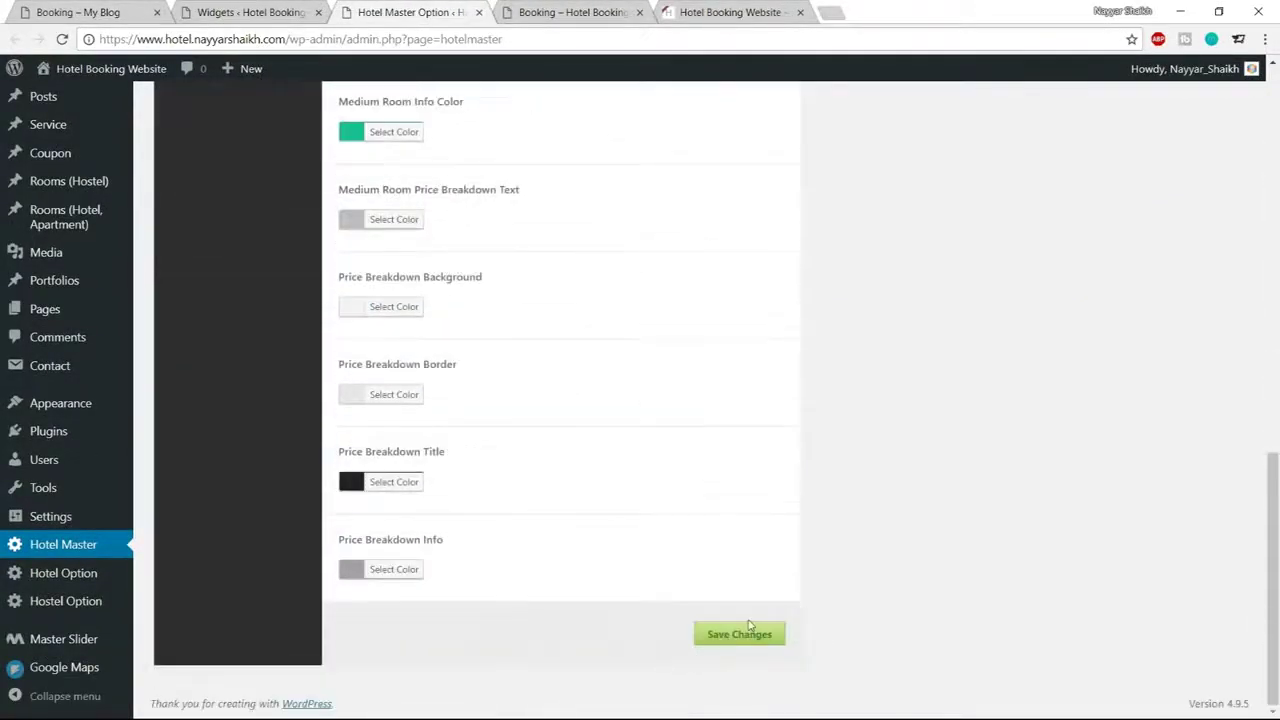
click(741, 635)
click(570, 12)
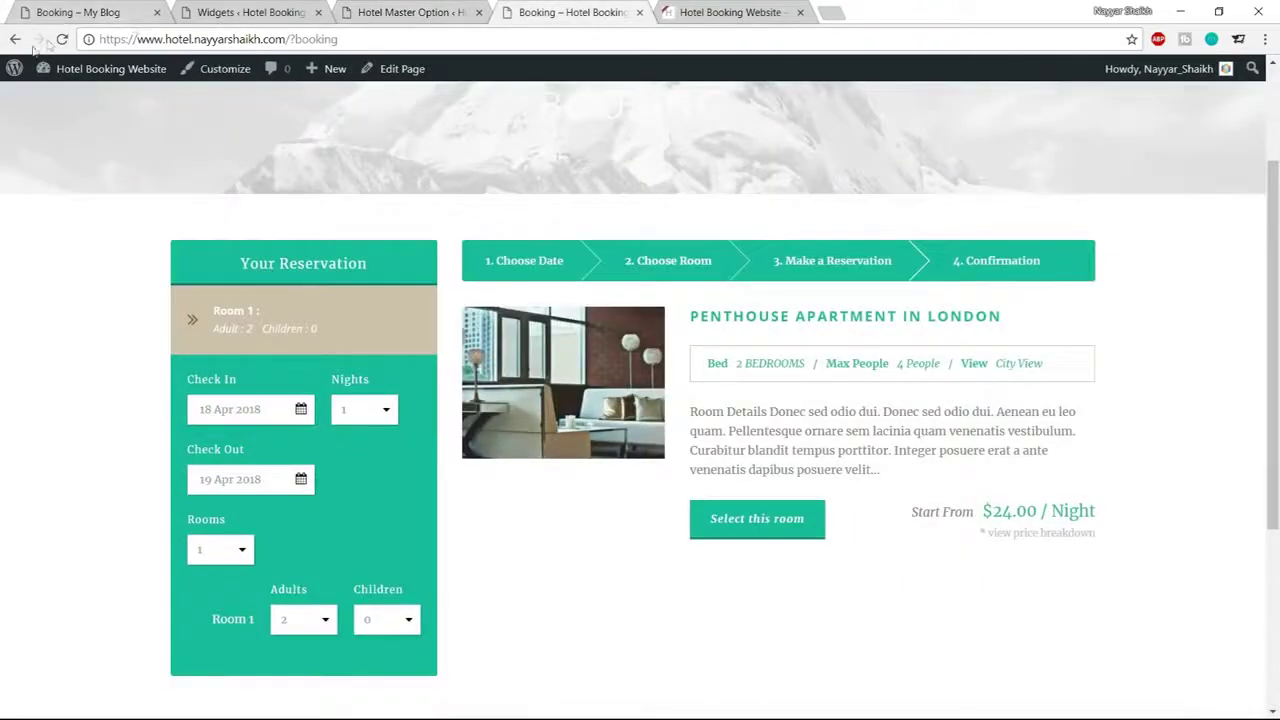
click(61, 40)
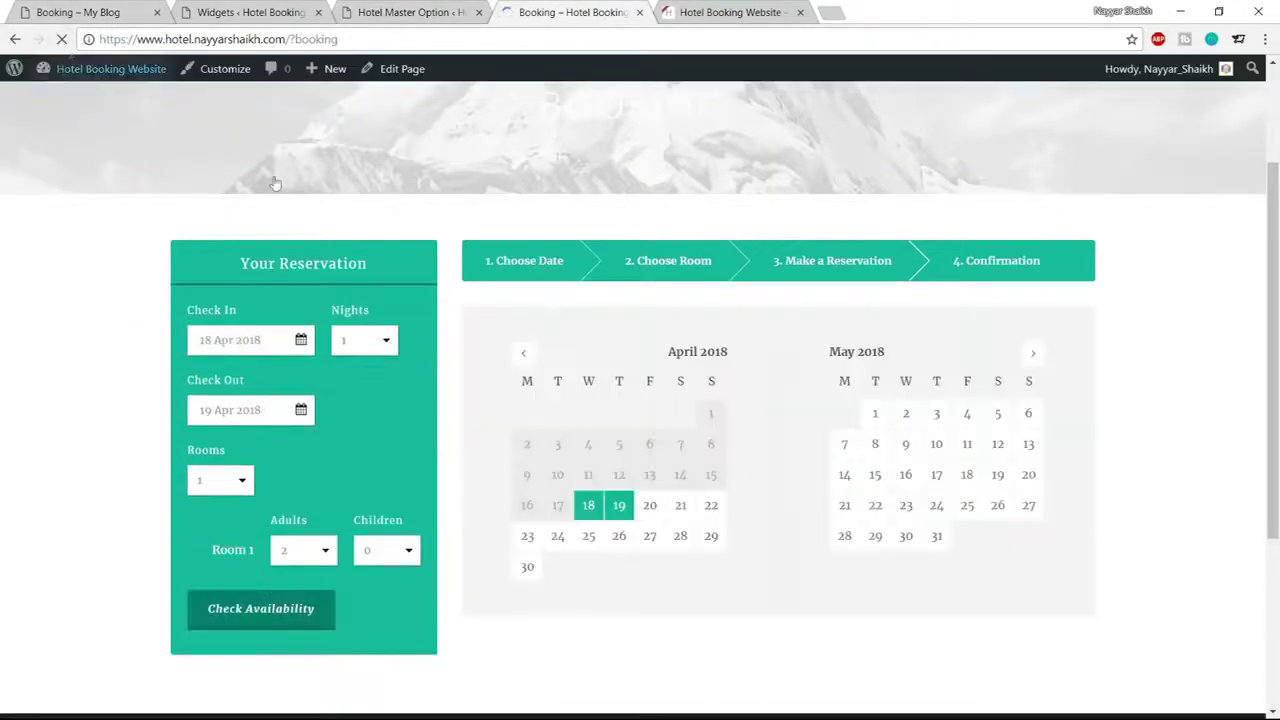
click(262, 612)
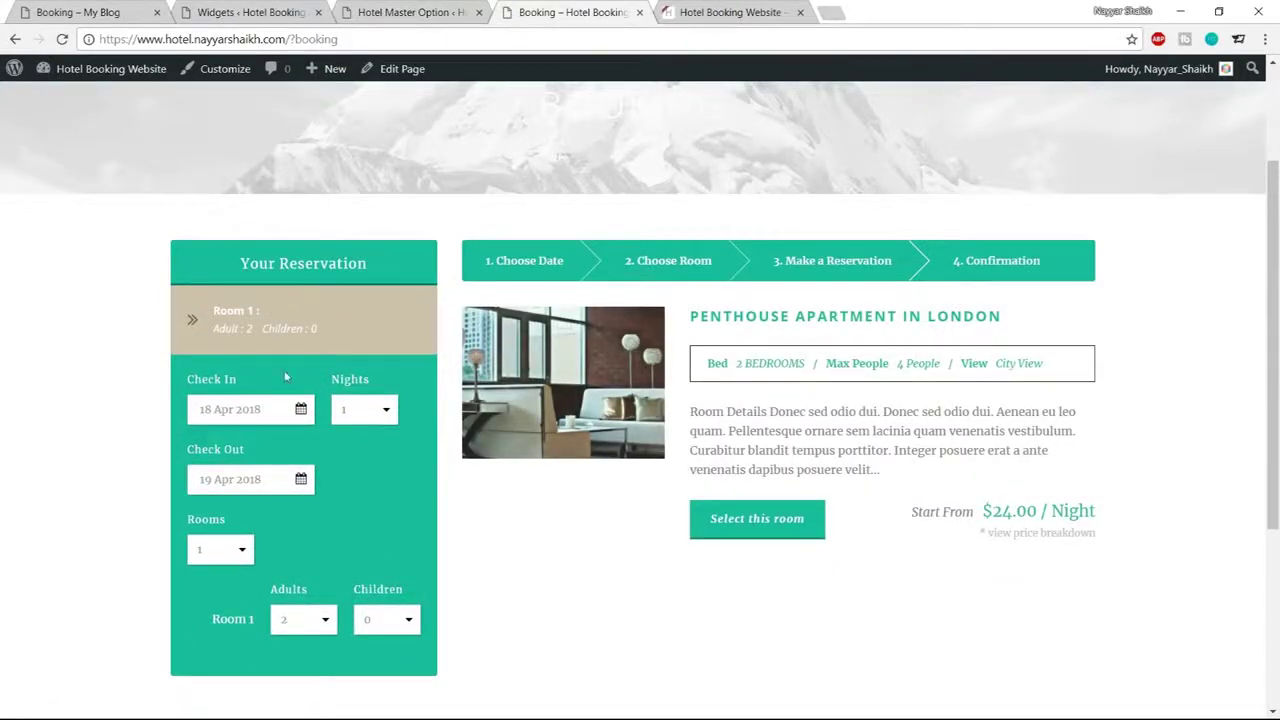
click(405, 12)
click(235, 571)
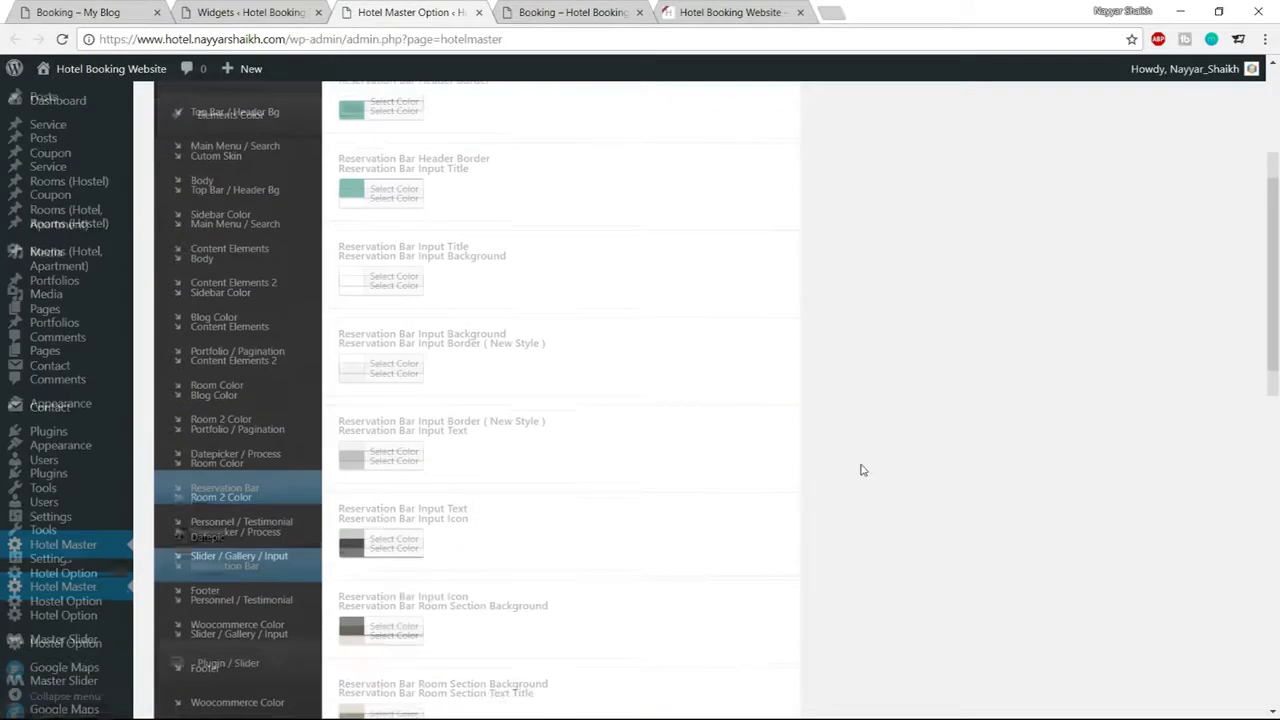
Replace the room section background #d0c1af with a pasted teal hex value and save
scroll(862, 468, down, 4)
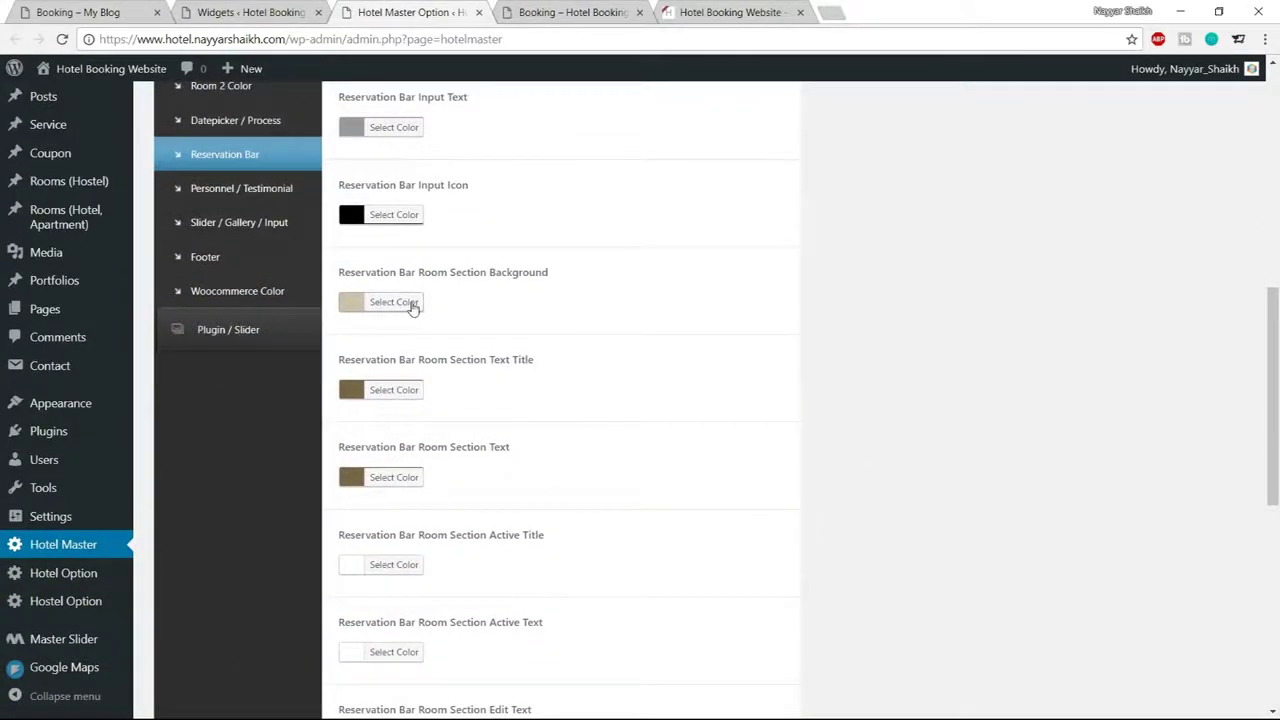
click(414, 310)
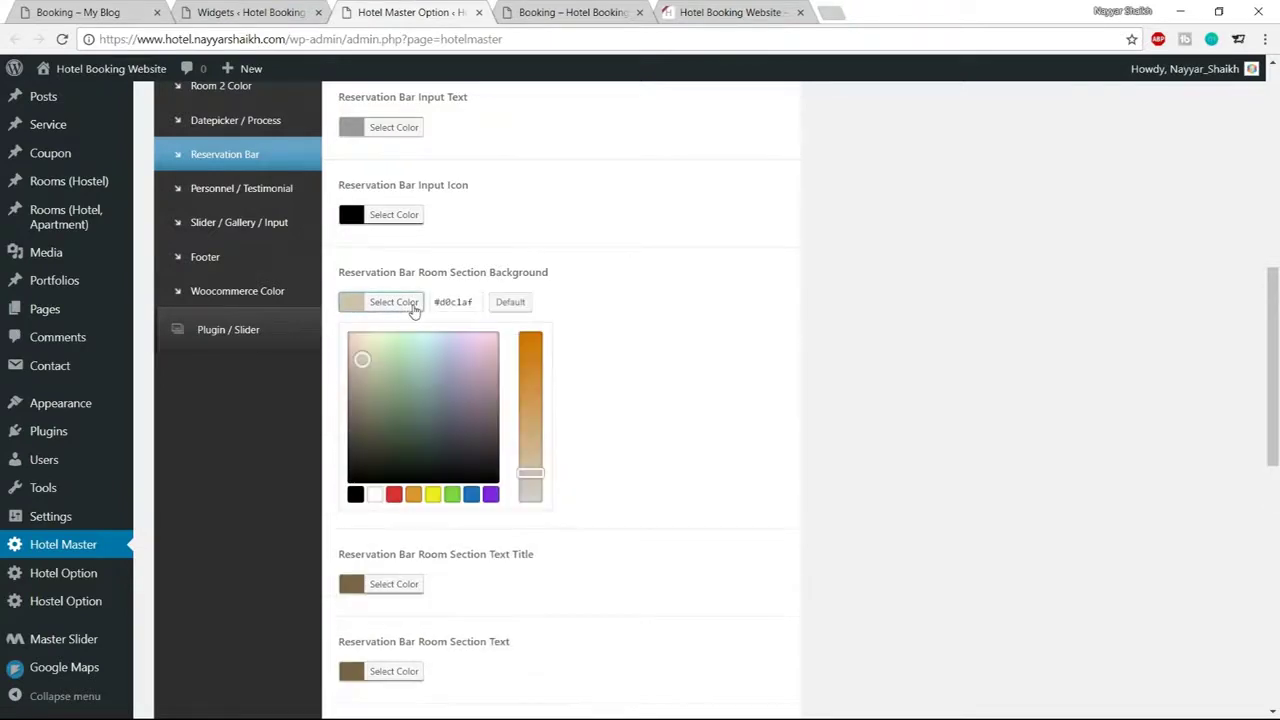
drag(472, 304, 408, 310)
key(ctrl+v)
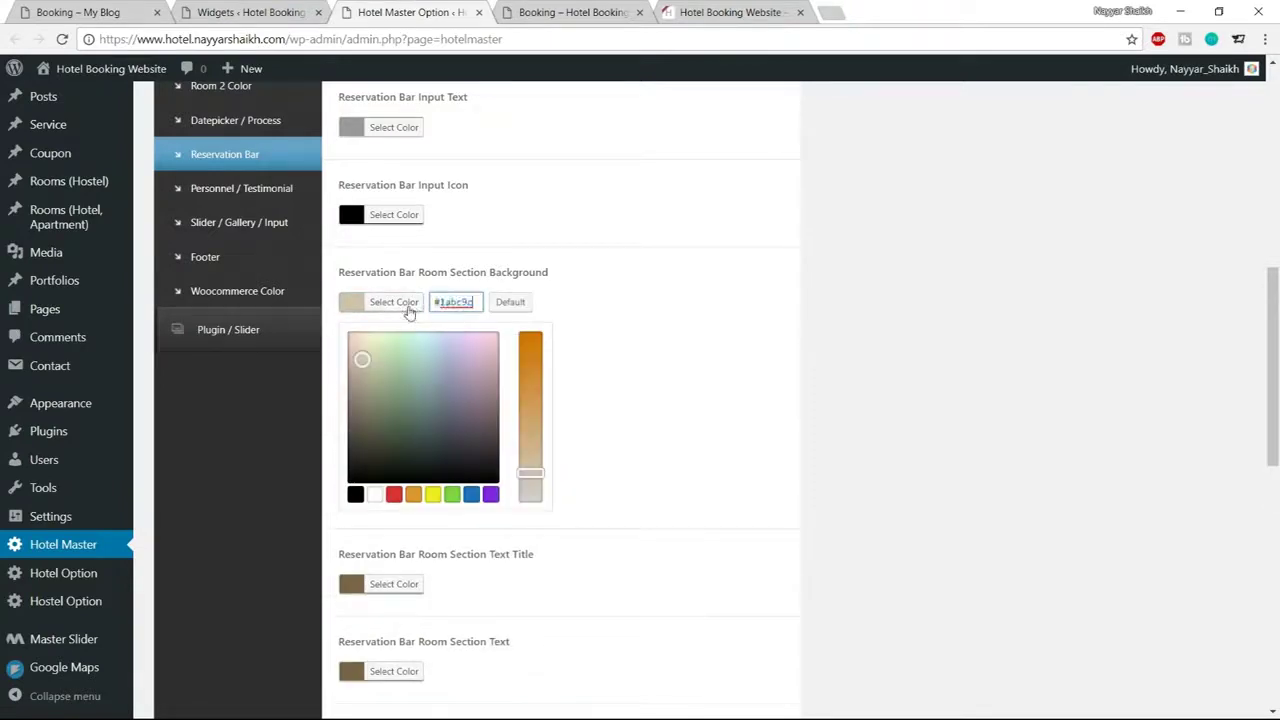
click(408, 310)
scroll(780, 520, down, 4)
scroll(940, 667, down, 2)
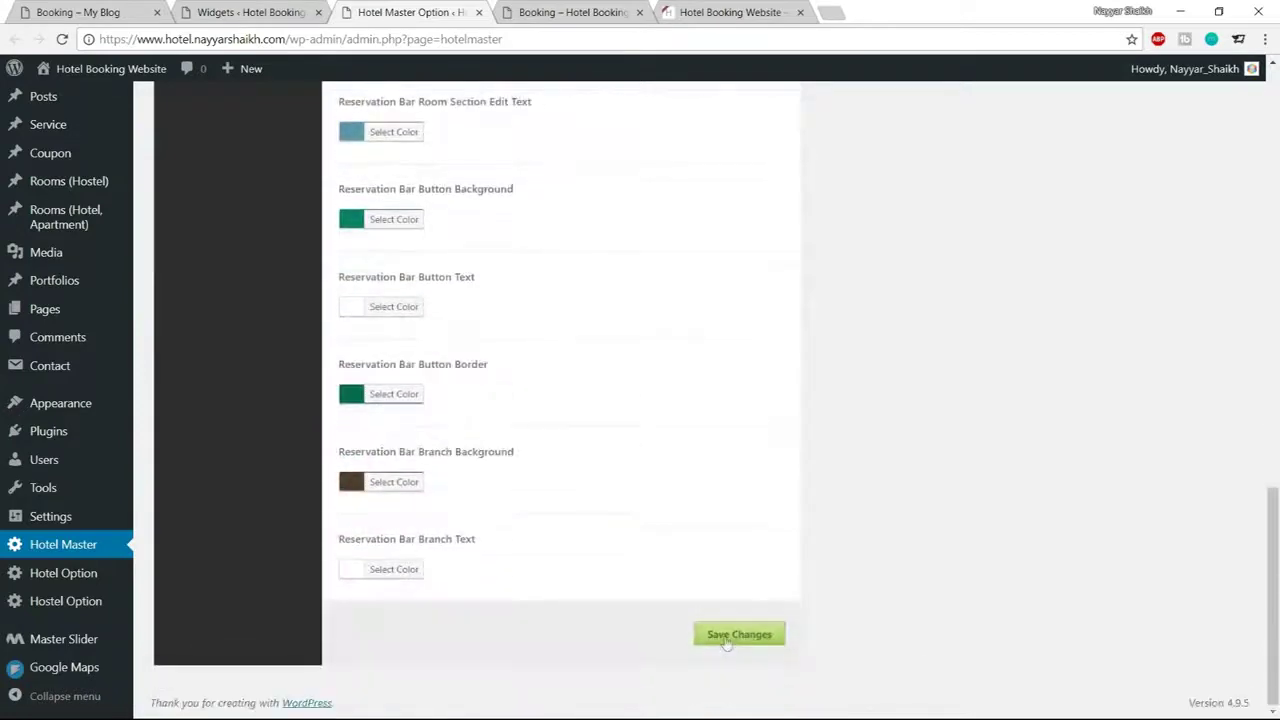
click(723, 638)
Reload the front-end booking page, check availability and choose the Penthouse Apartment
click(550, 12)
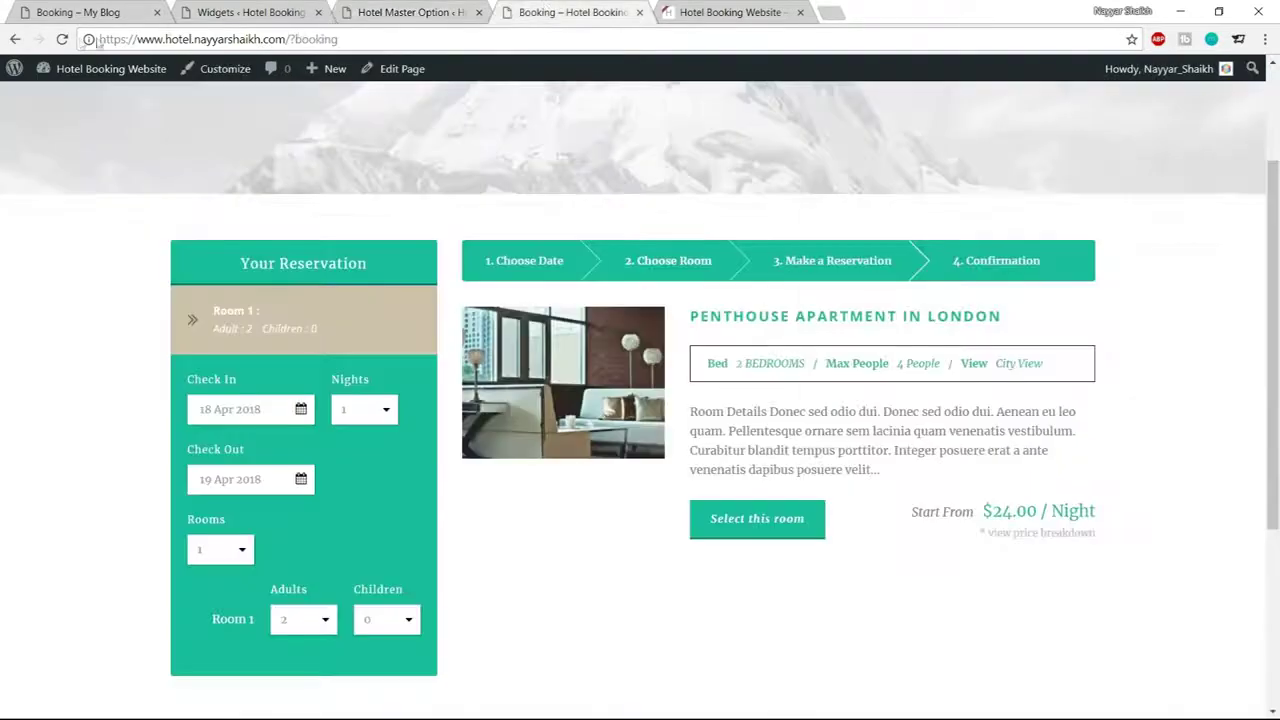
click(61, 39)
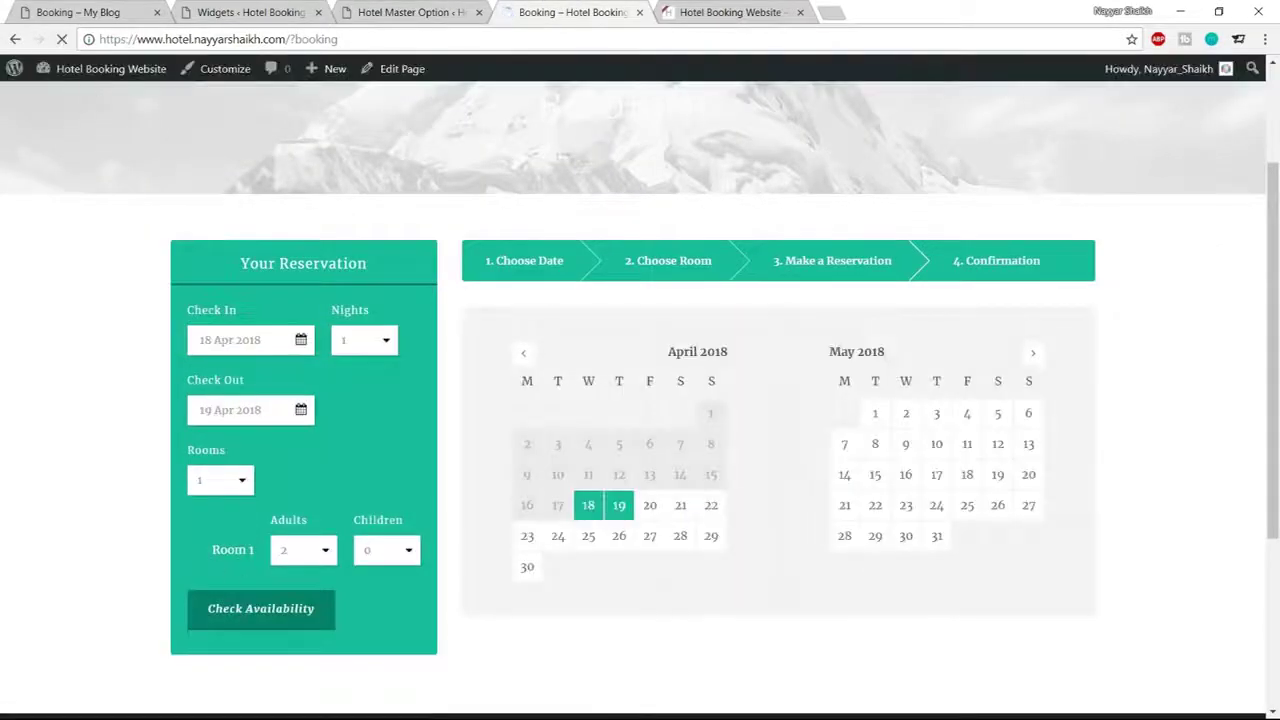
click(212, 619)
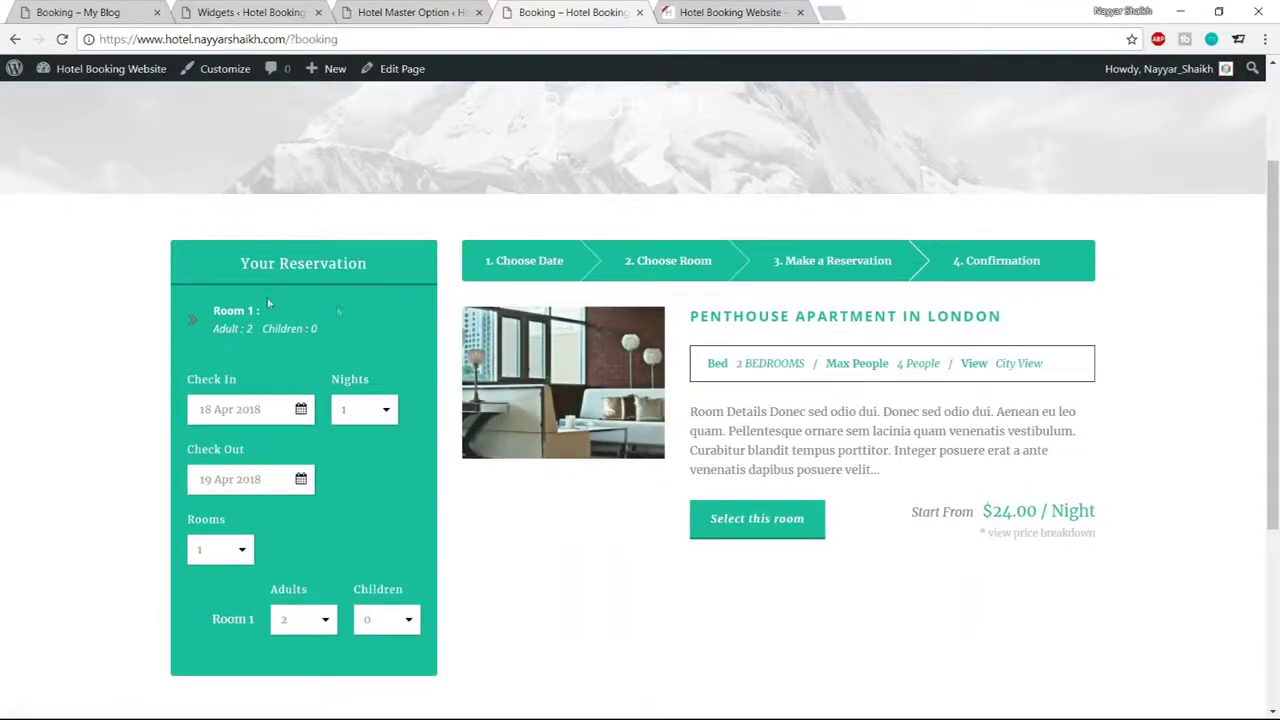
scroll(735, 437, down, 1)
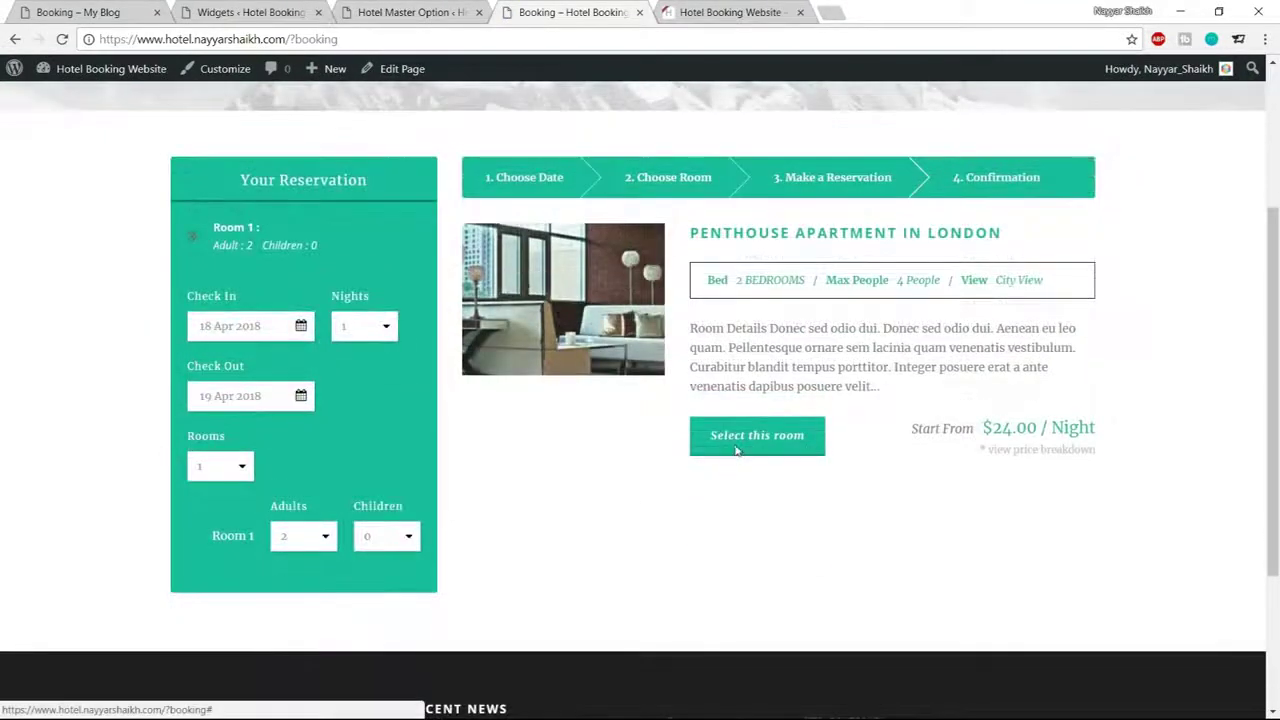
click(735, 448)
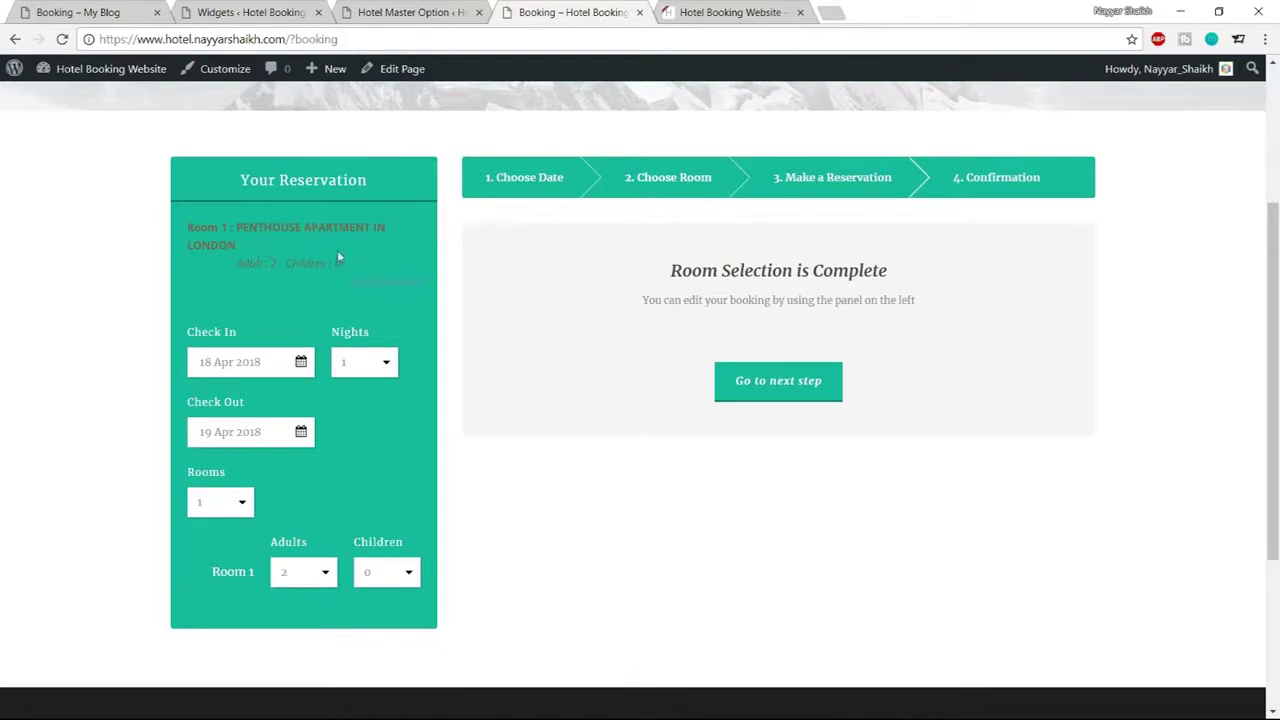
Set the room section title and text colours to white
click(388, 12)
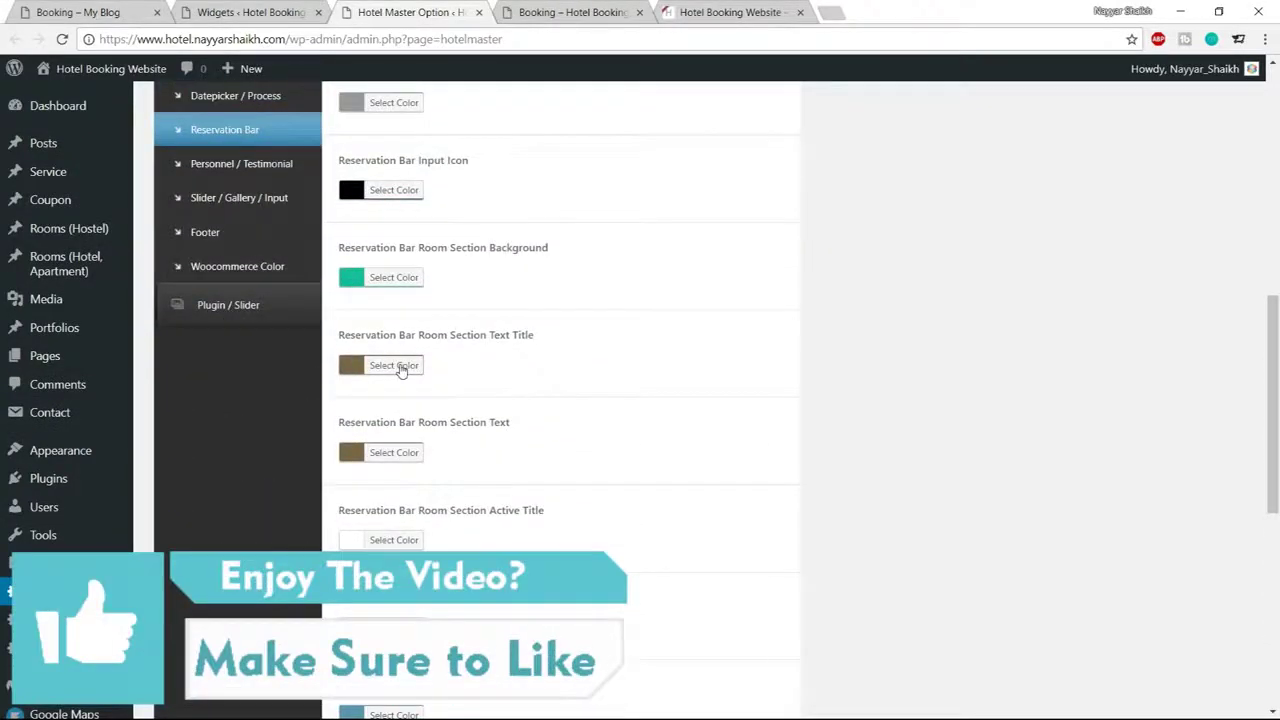
click(400, 366)
click(397, 449)
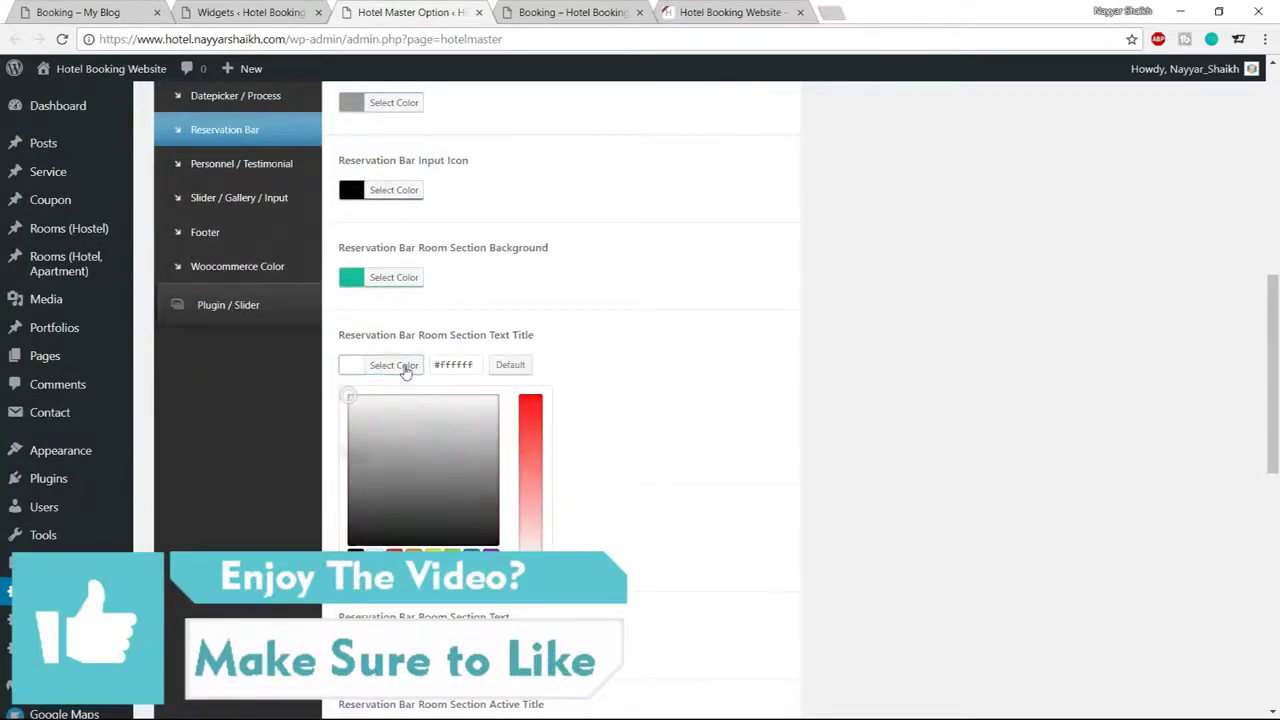
click(403, 366)
click(390, 452)
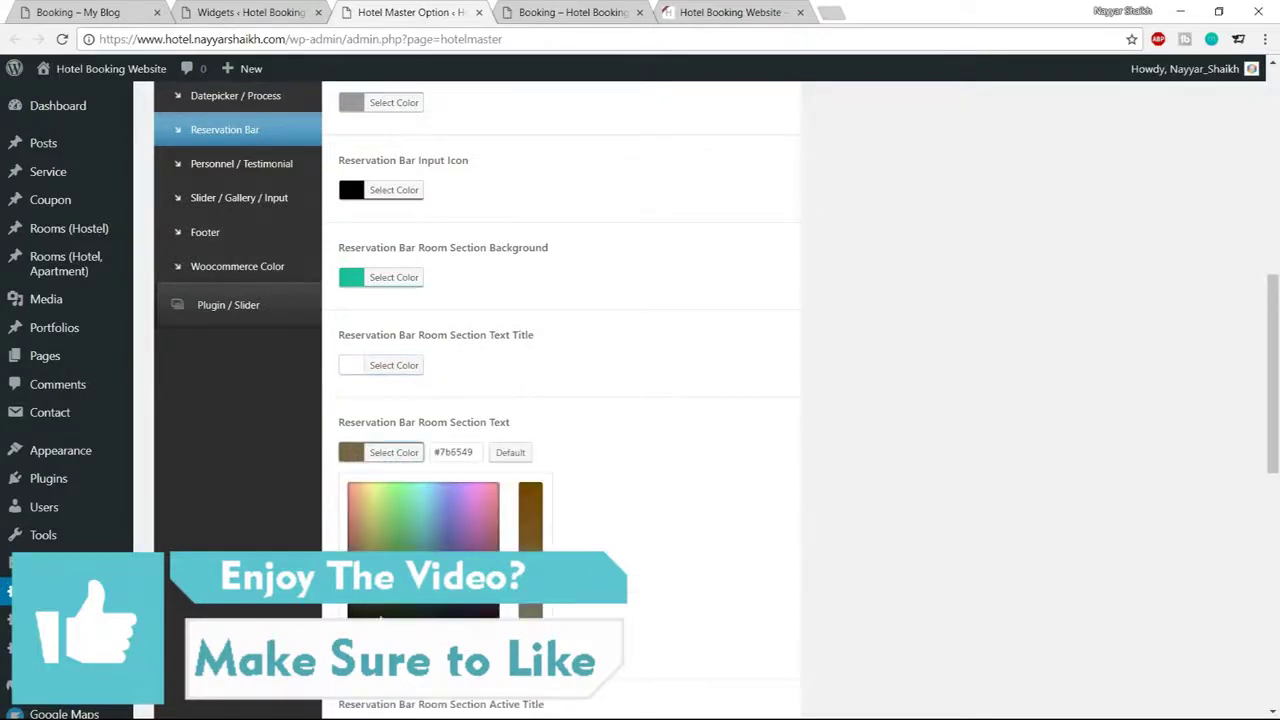
click(349, 484)
click(418, 466)
Set the room section edit text colour to white and save the reservation bar colours
scroll(694, 434, down, 3)
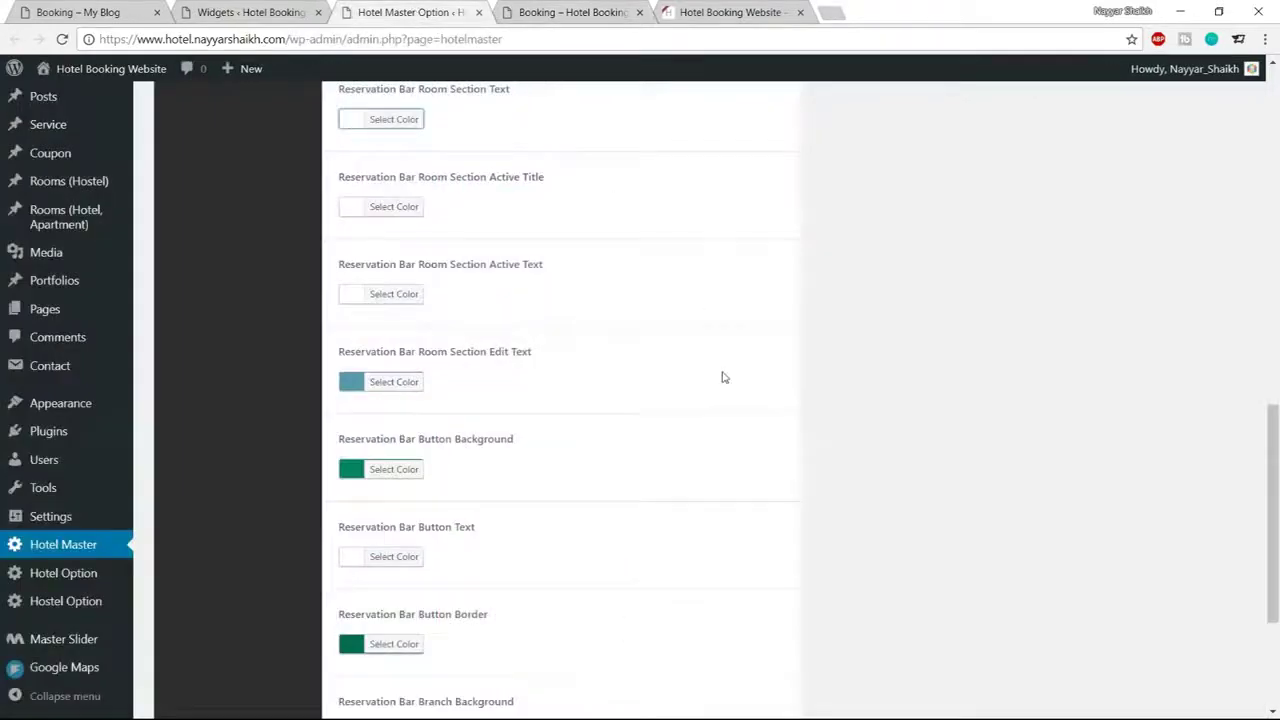
scroll(724, 377, down, 3)
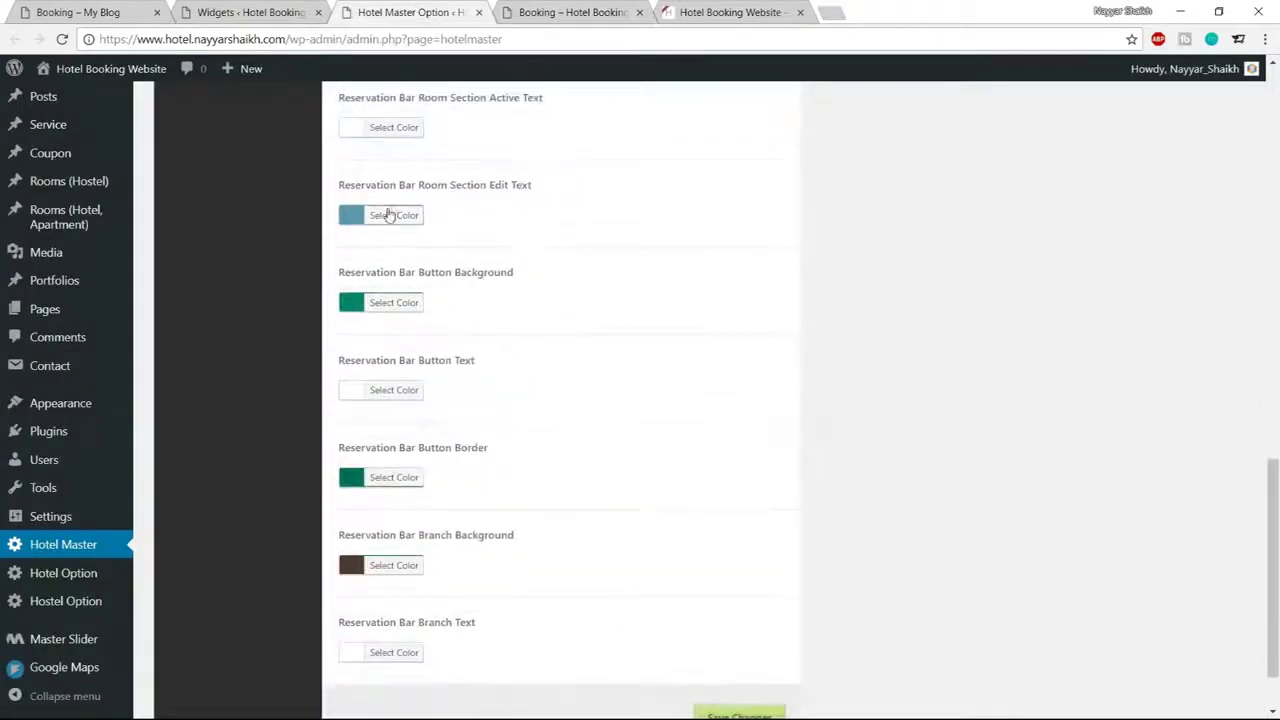
click(398, 220)
click(356, 407)
click(375, 407)
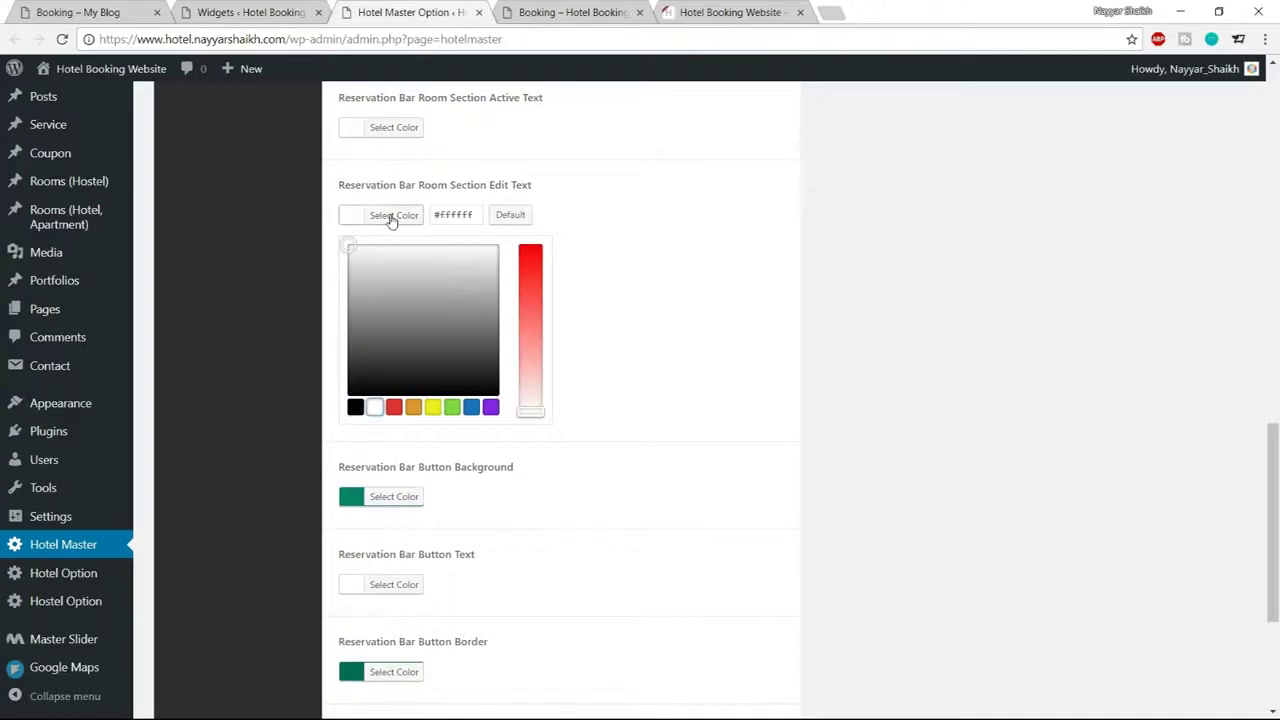
click(392, 217)
scroll(543, 337, down, 2)
click(740, 634)
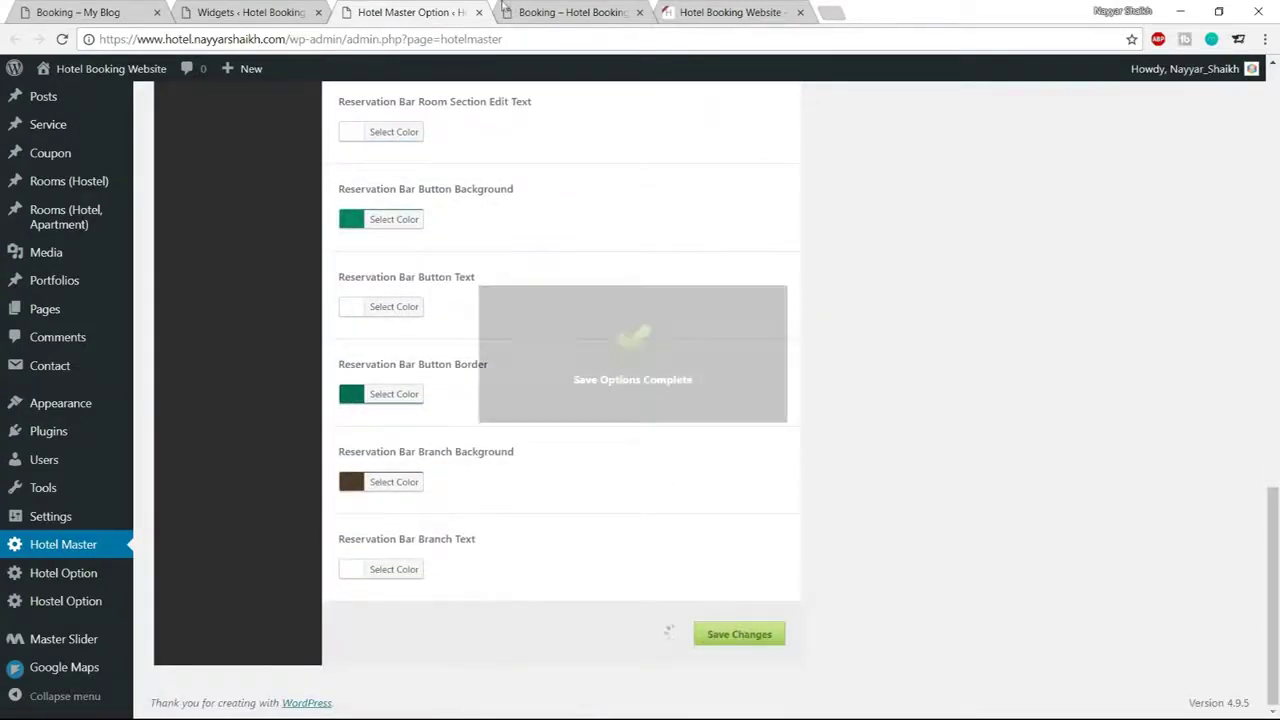
Reload the booking page, select the Penthouse Apartment and continue to the reservation details step
click(570, 12)
click(61, 40)
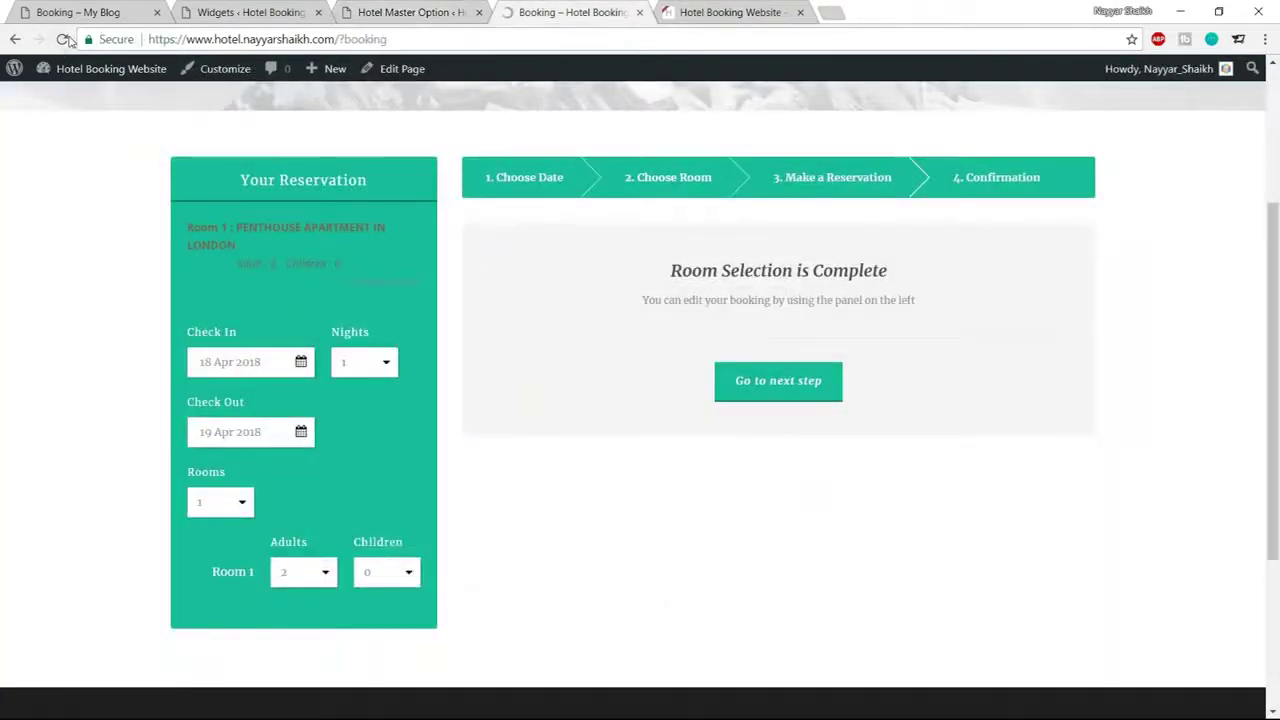
click(294, 531)
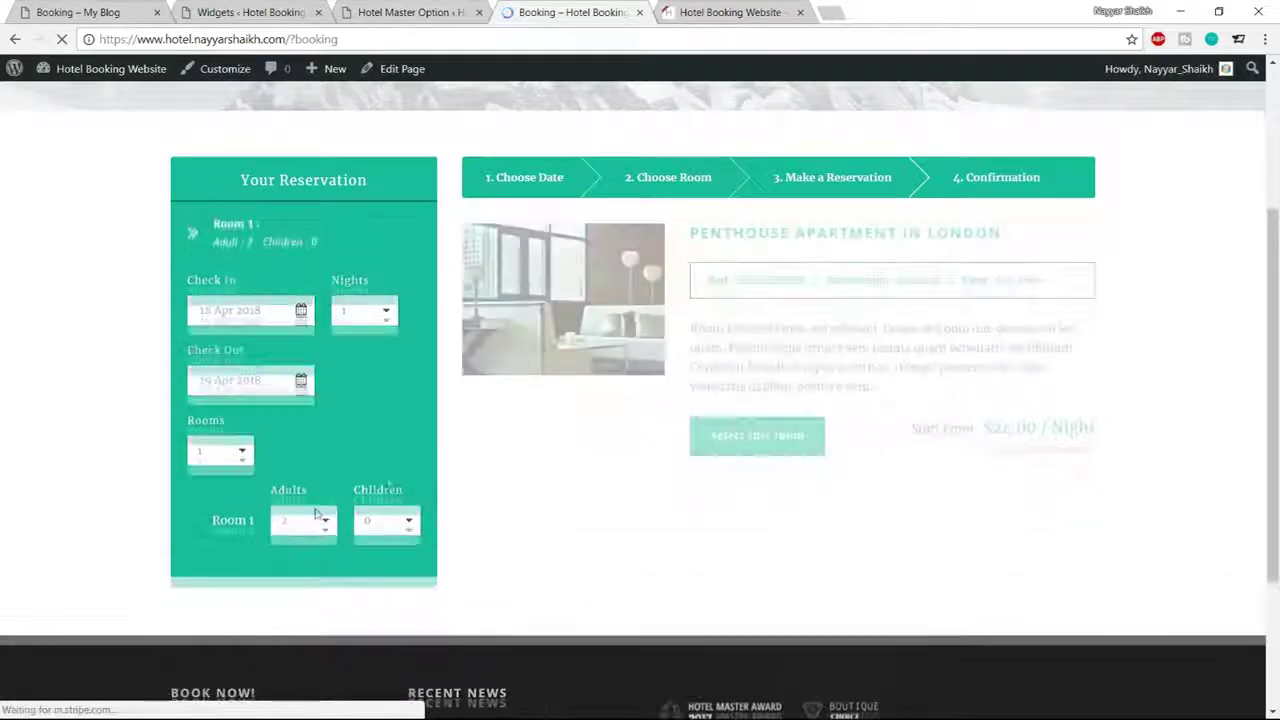
click(771, 455)
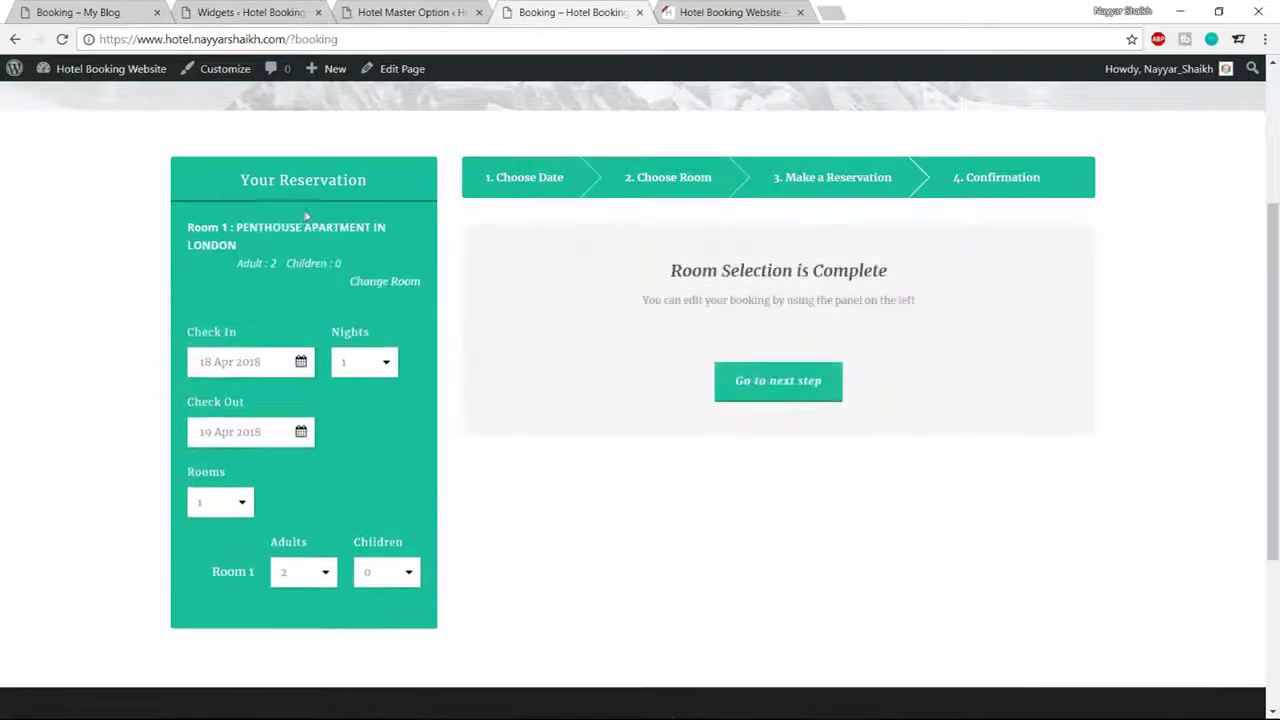
drag(185, 231, 320, 264)
click(320, 241)
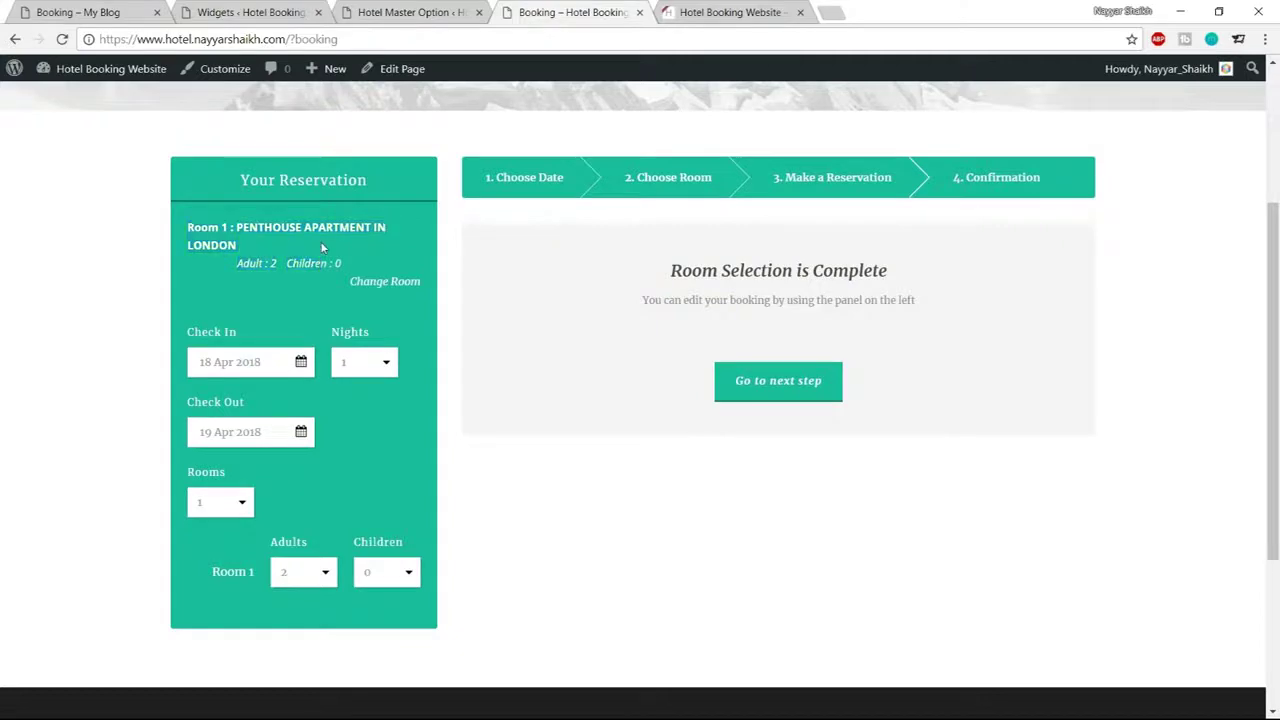
click(778, 381)
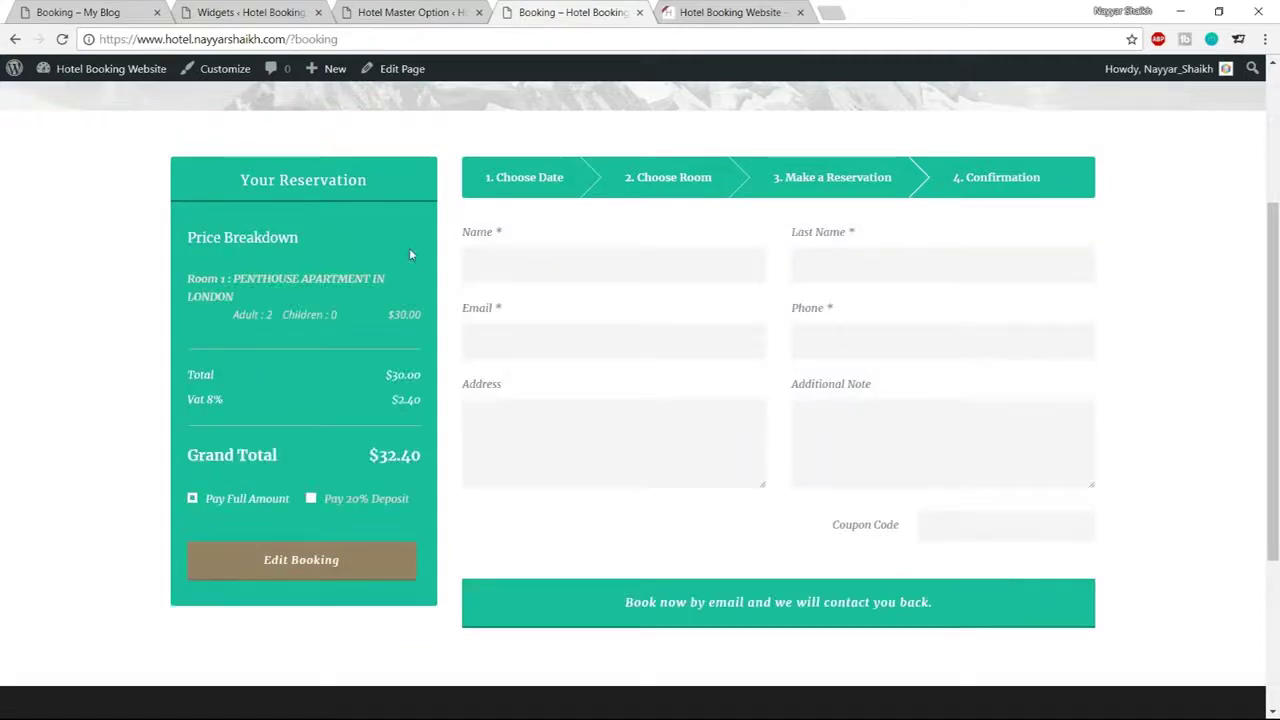
scroll(1140, 320, down, 3)
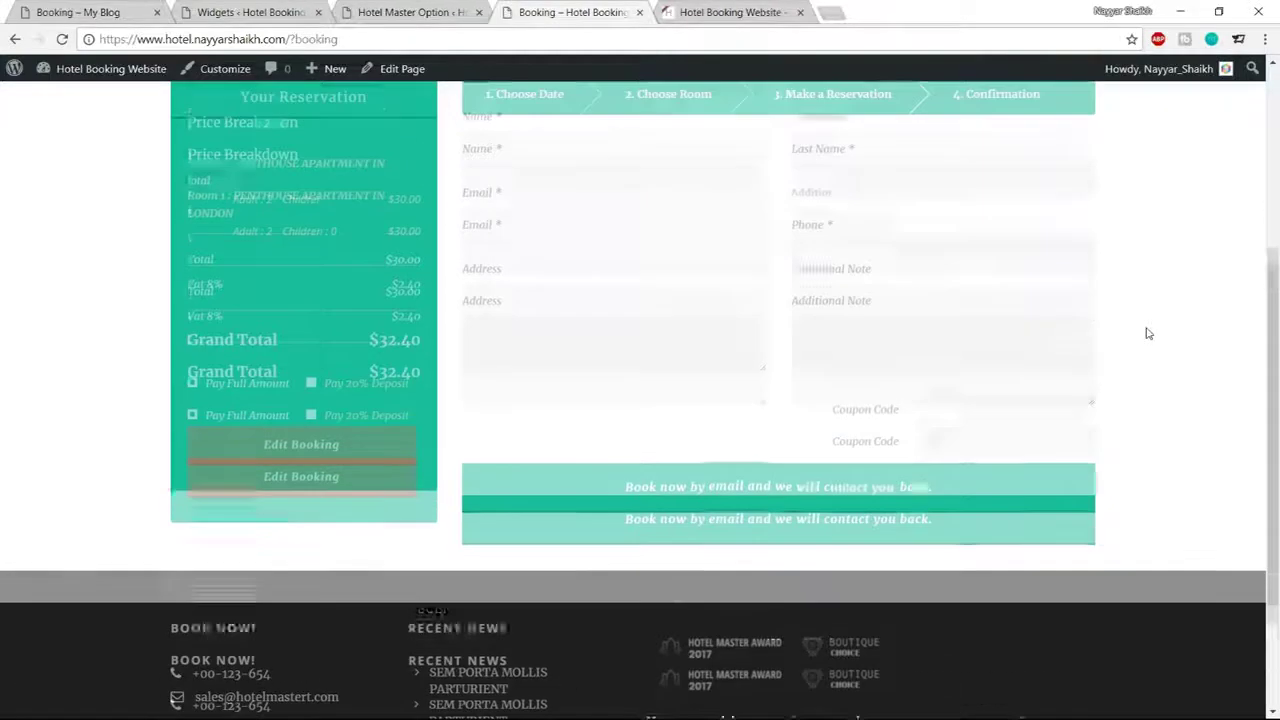
scroll(1148, 333, up, 1)
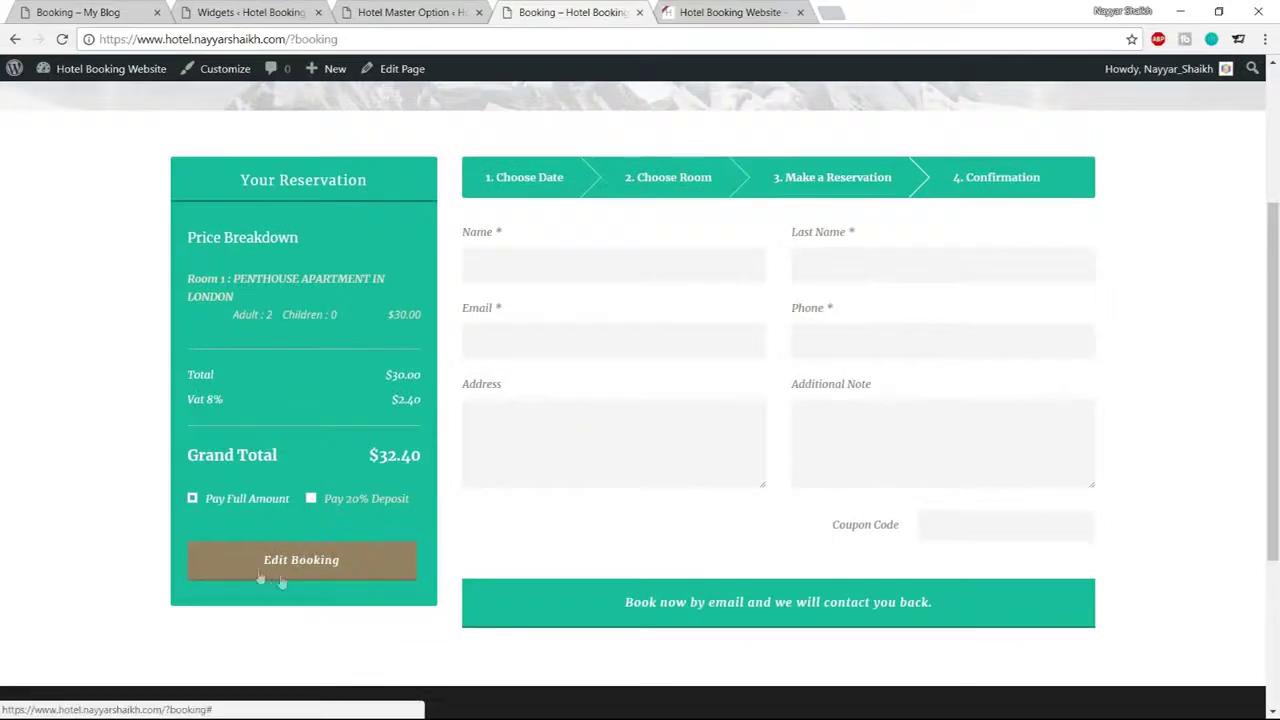
Set the booking summary edit button background to a darkened teal based on #1abc9c
click(420, 8)
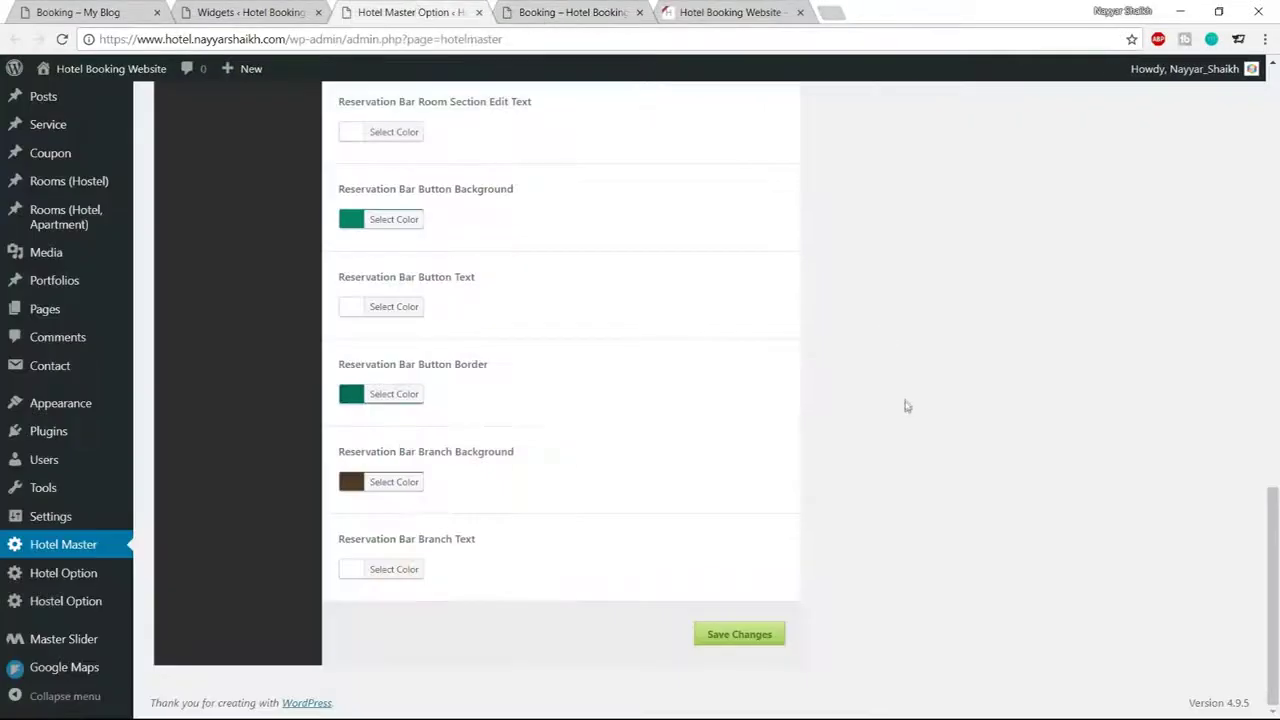
scroll(903, 403, up, 10)
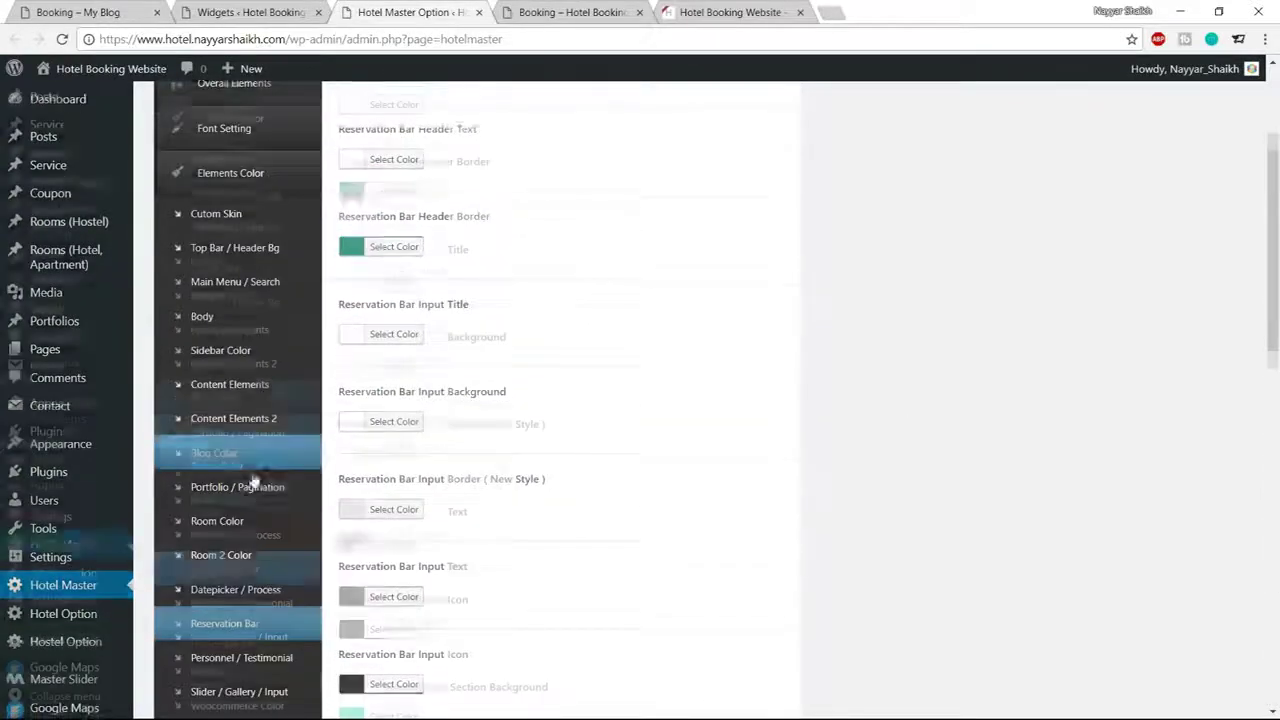
click(236, 394)
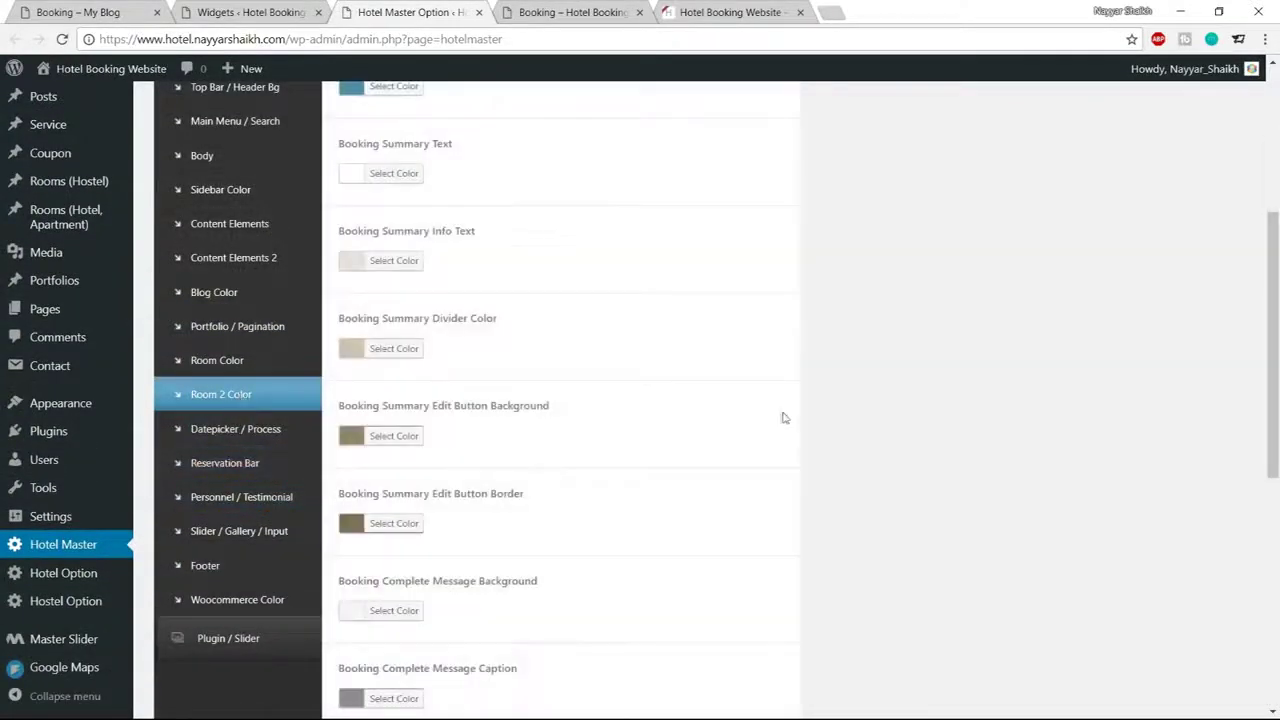
scroll(857, 385, down, 1)
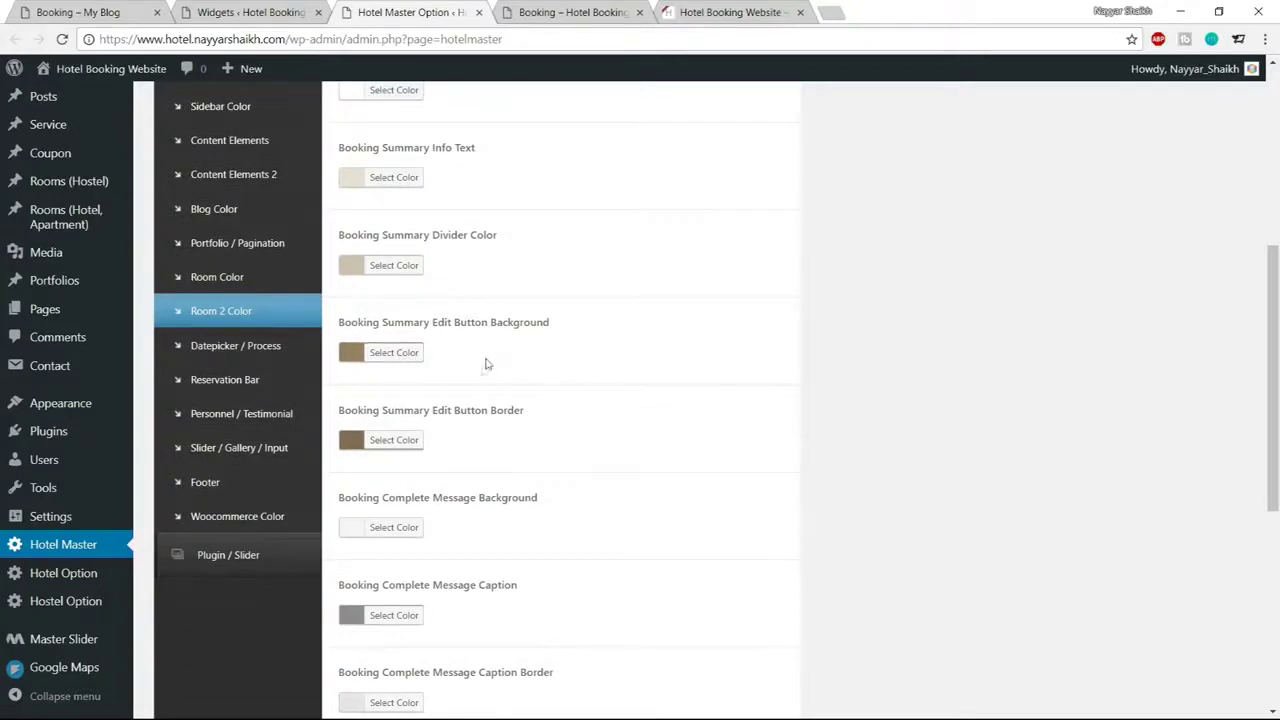
click(393, 353)
drag(434, 352, 462, 356)
text(#1abc9c)
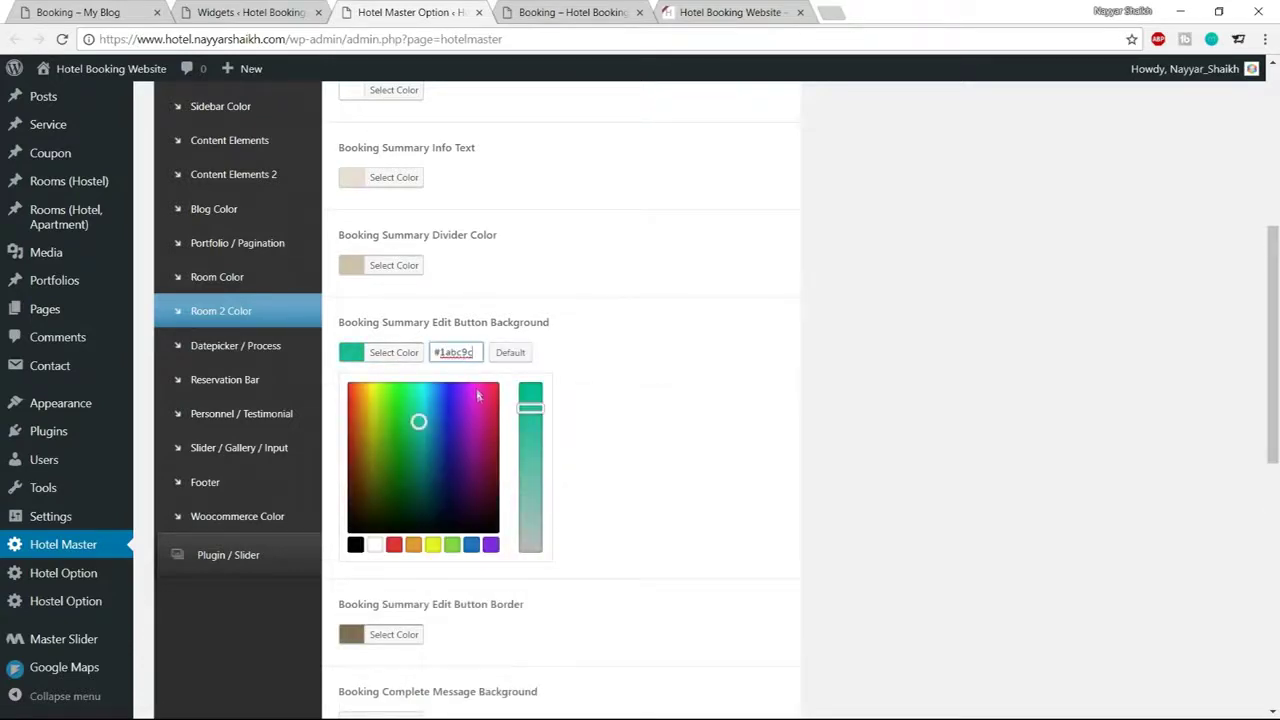
drag(418, 421, 419, 447)
click(401, 353)
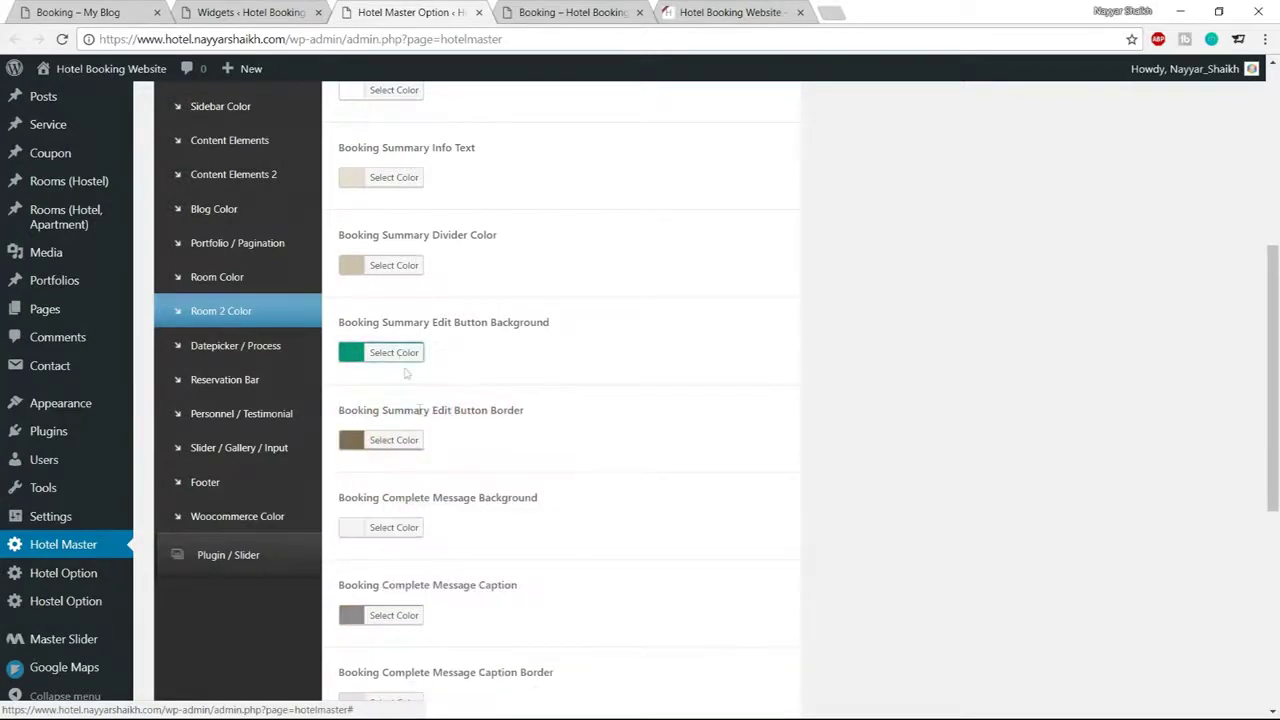
Set the edit button border to a matching darkened teal based on #1abc9c
click(408, 440)
click(453, 440)
key(ctrl+a)
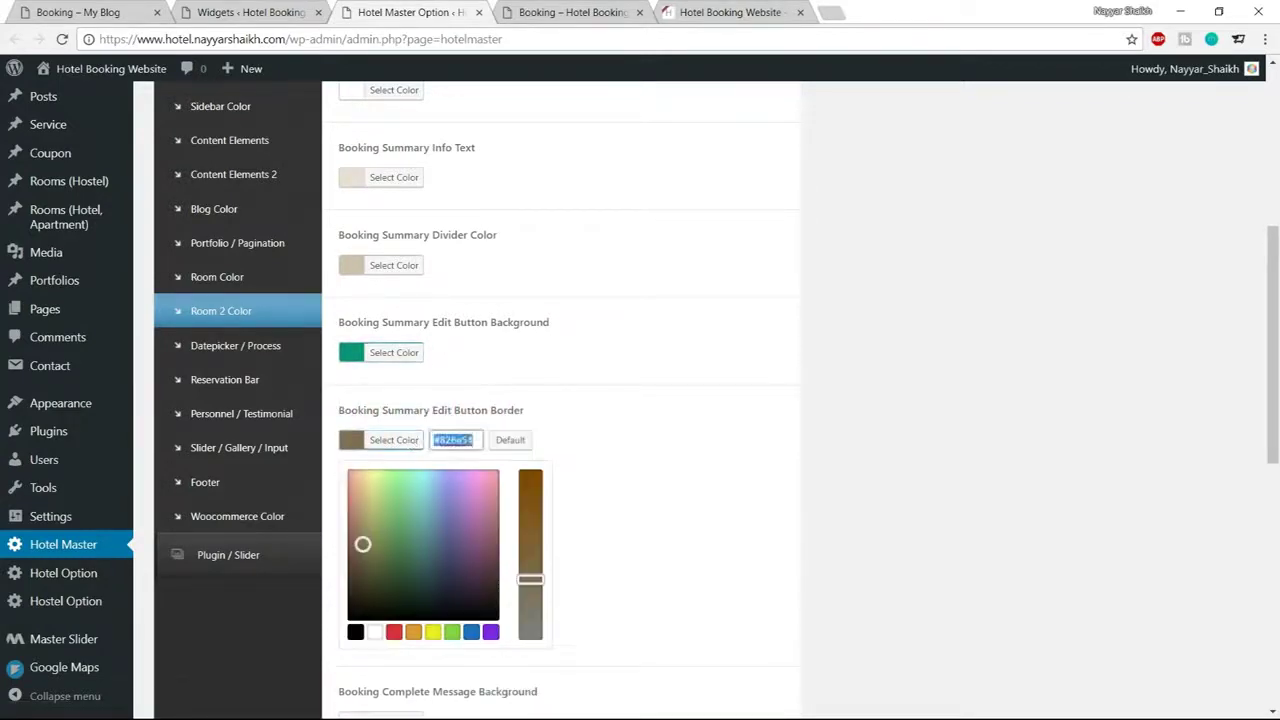
text(#1abc9c)
drag(418, 510, 421, 558)
click(396, 441)
scroll(560, 450, down, 5)
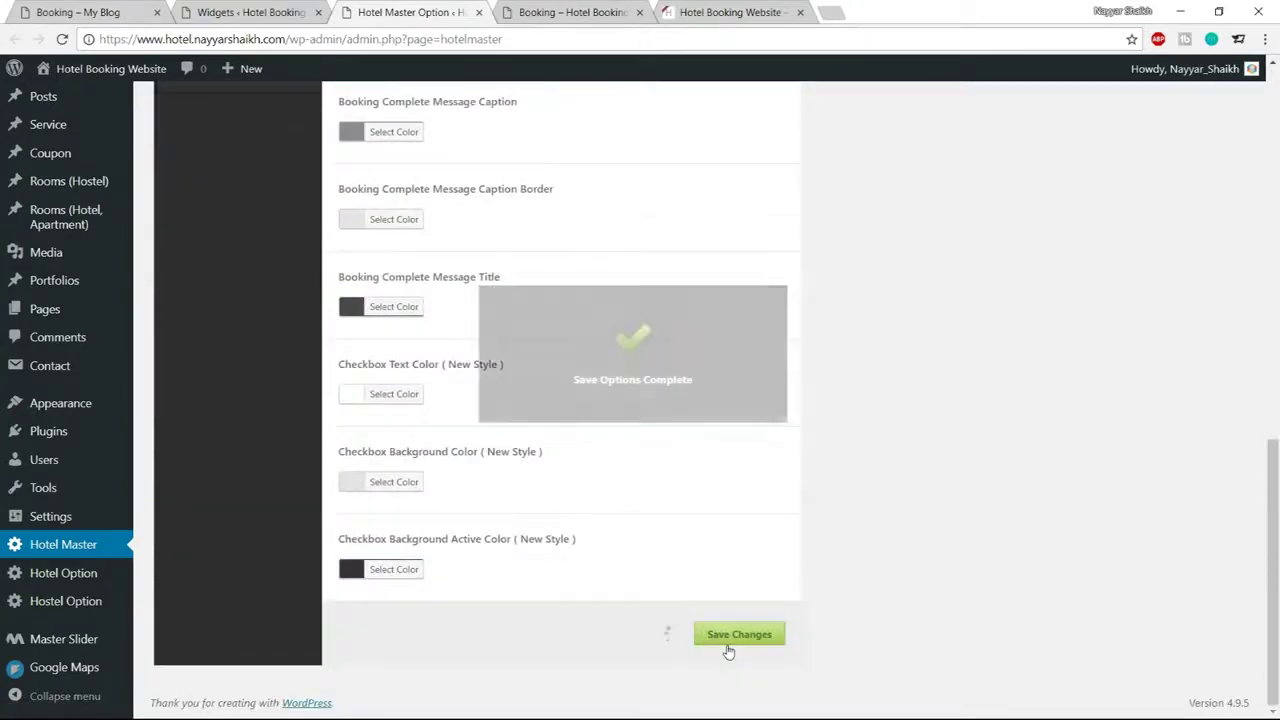
Check the colours on the live booking page, then move to the reference demo page
click(578, 12)
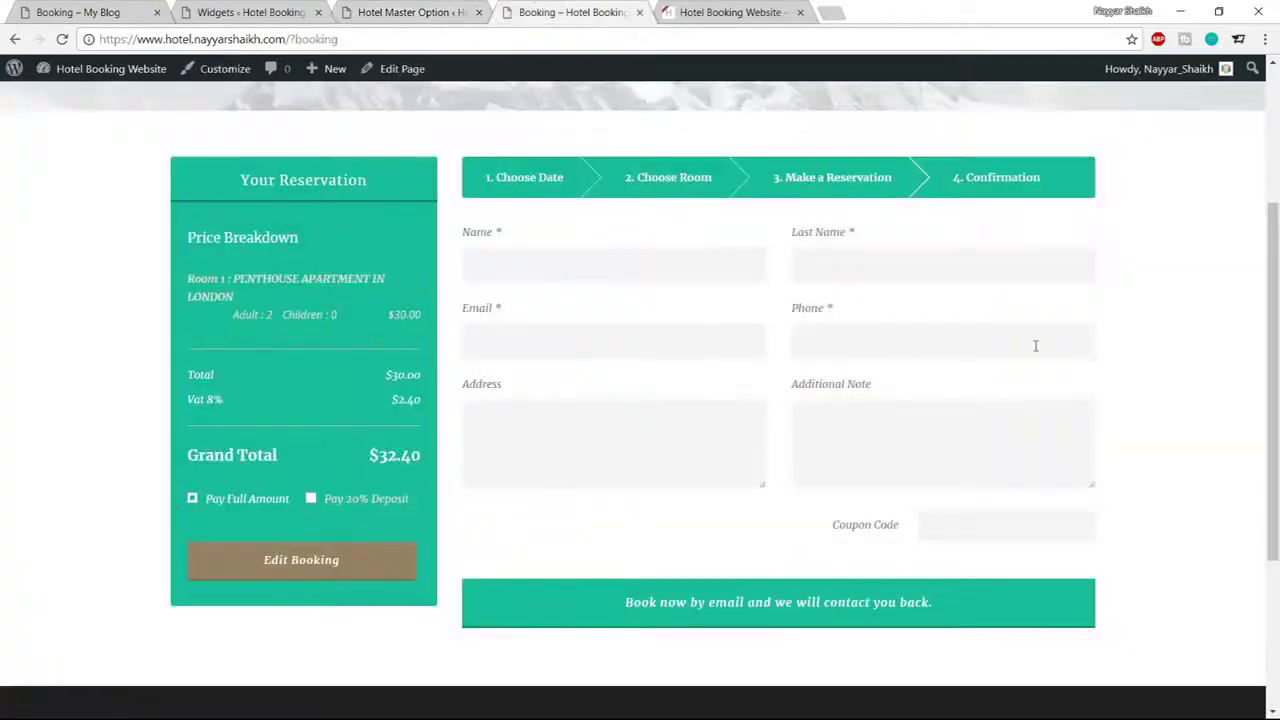
scroll(631, 260, down, 3)
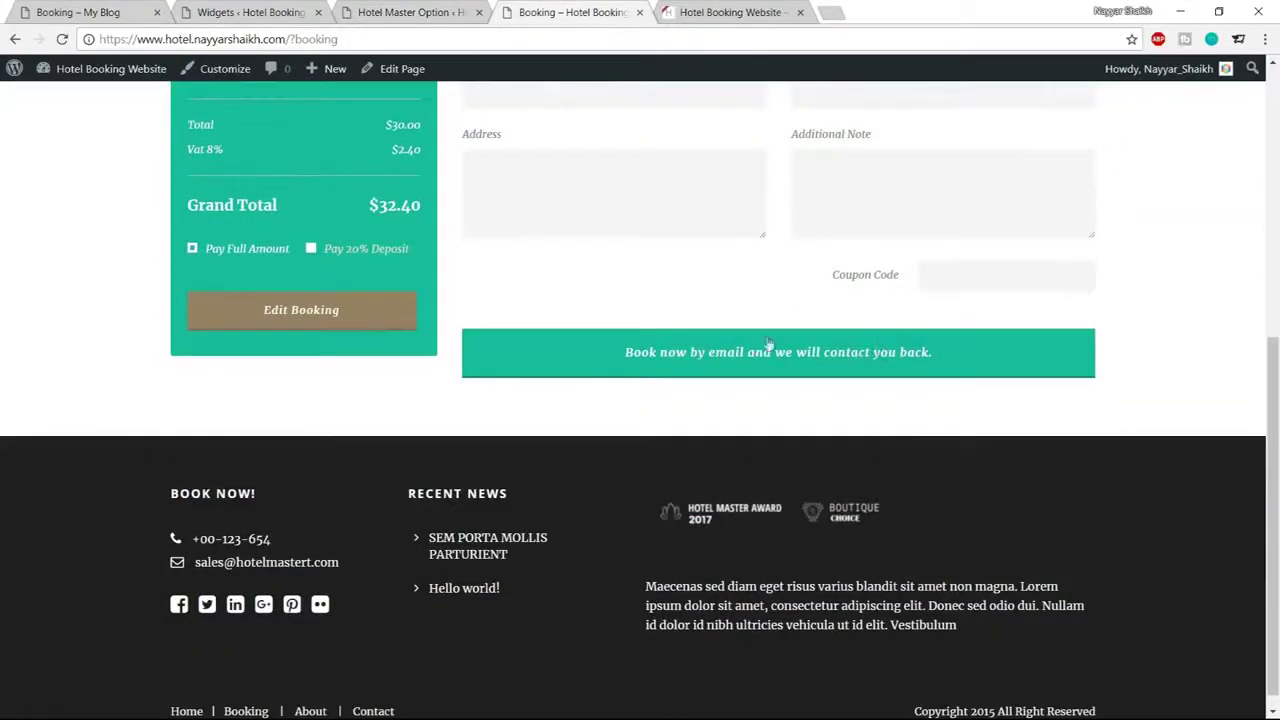
click(168, 10)
Select the Grand Superior Room on the demo booking page and review the result
scroll(823, 665, down, 3)
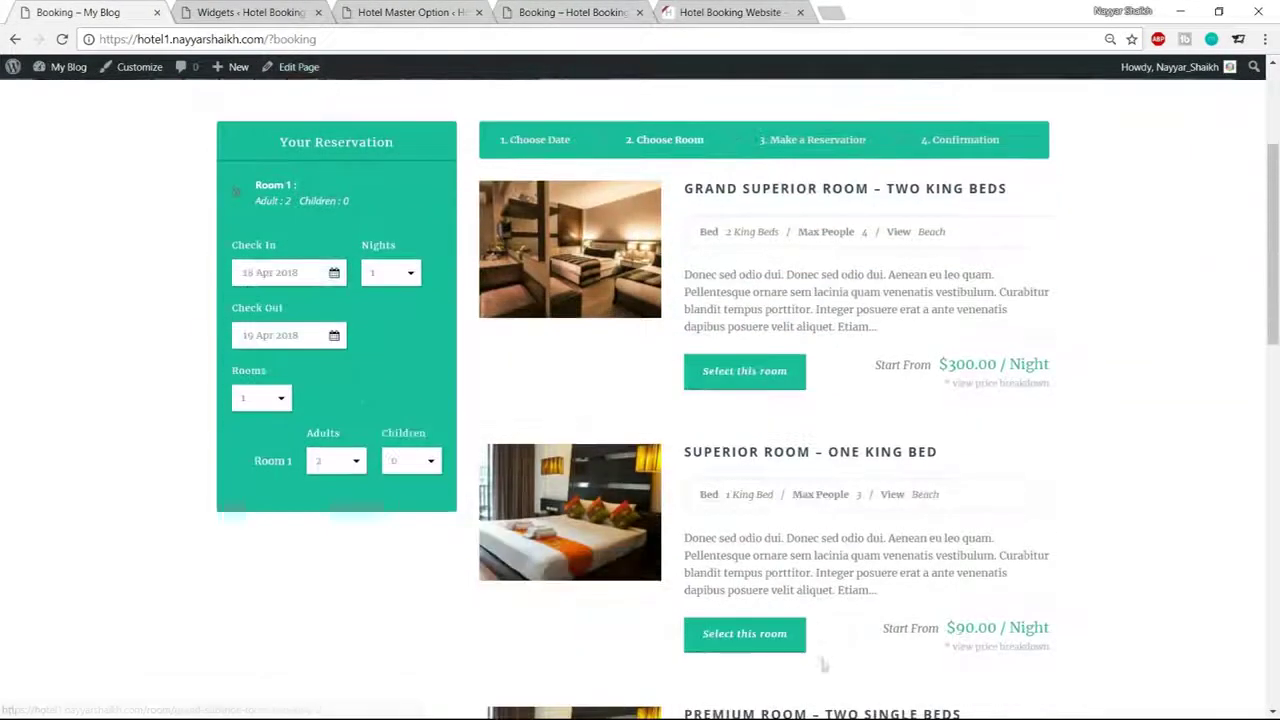
click(742, 371)
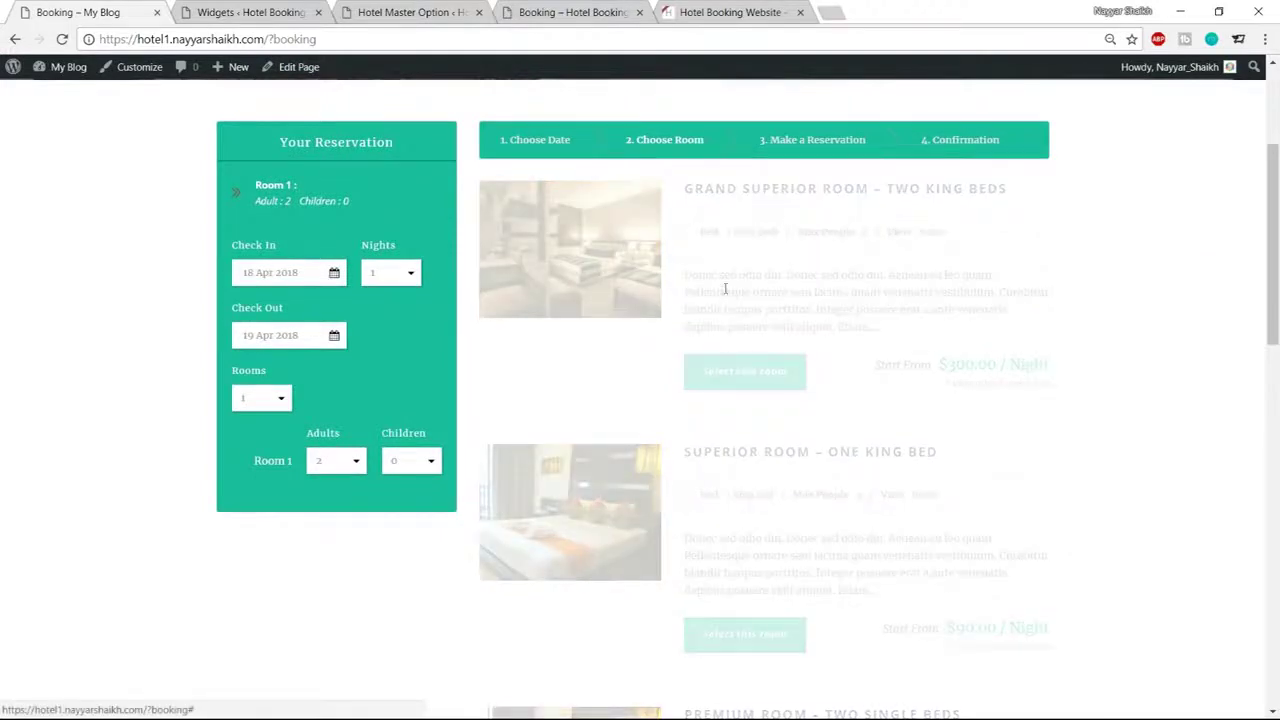
scroll(1173, 339, down, 1)
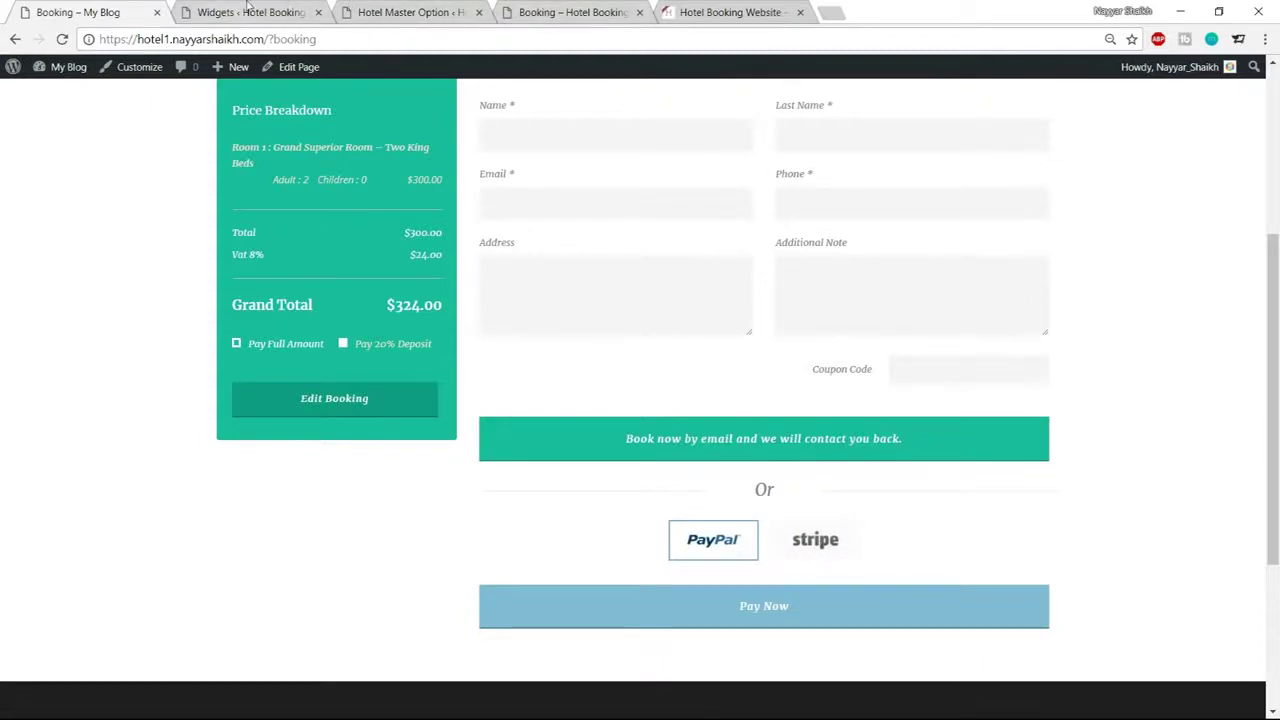
Go to the admin pages and bring up the Hotel Option booking settings
click(248, 10)
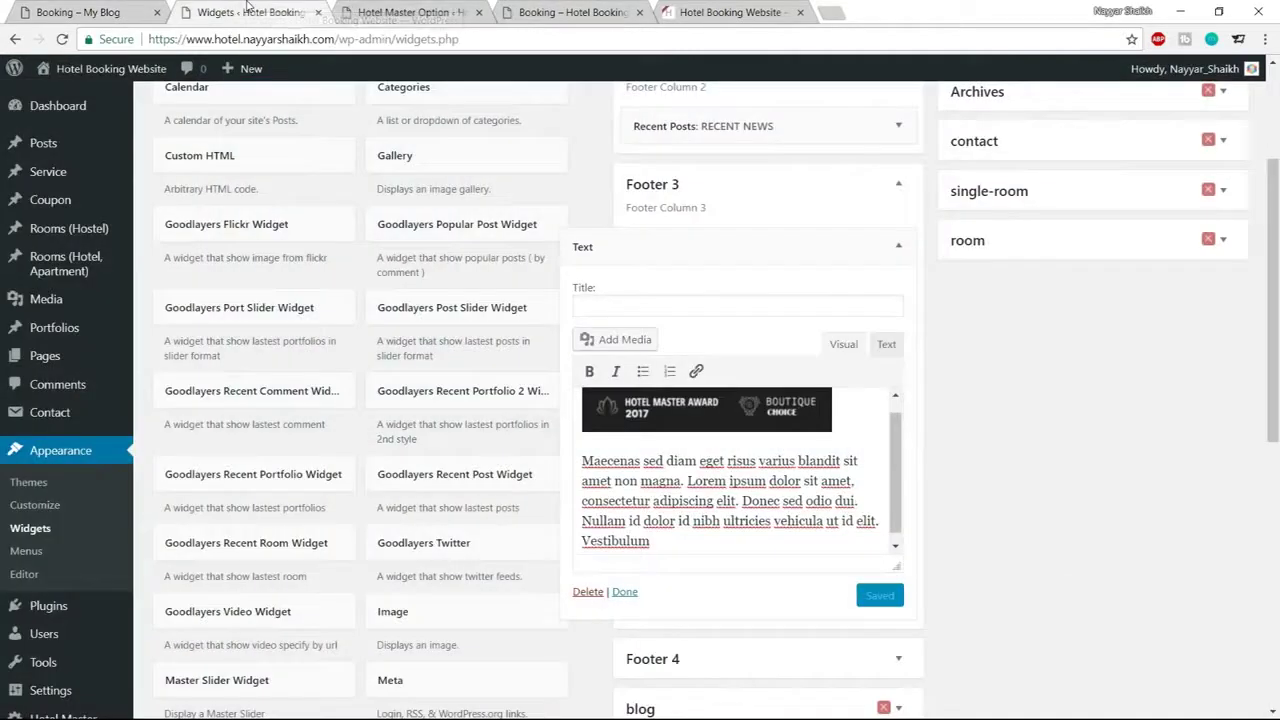
scroll(206, 470, down, 2)
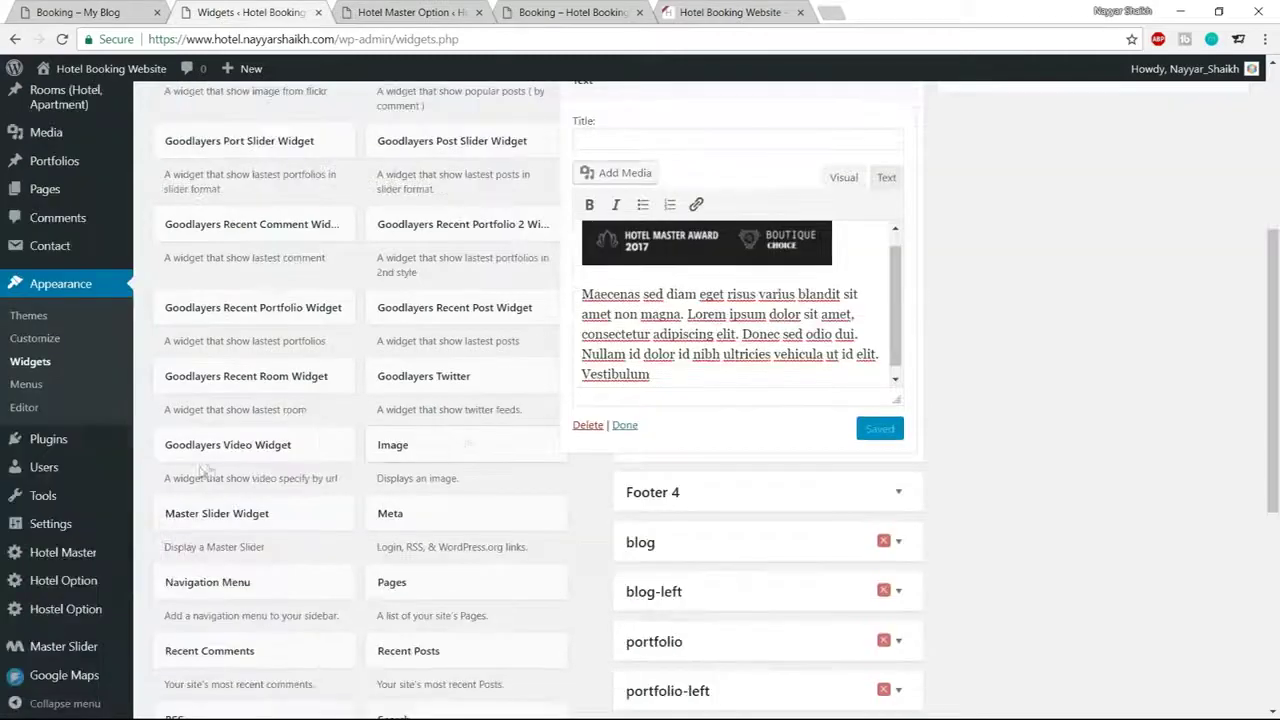
click(72, 591)
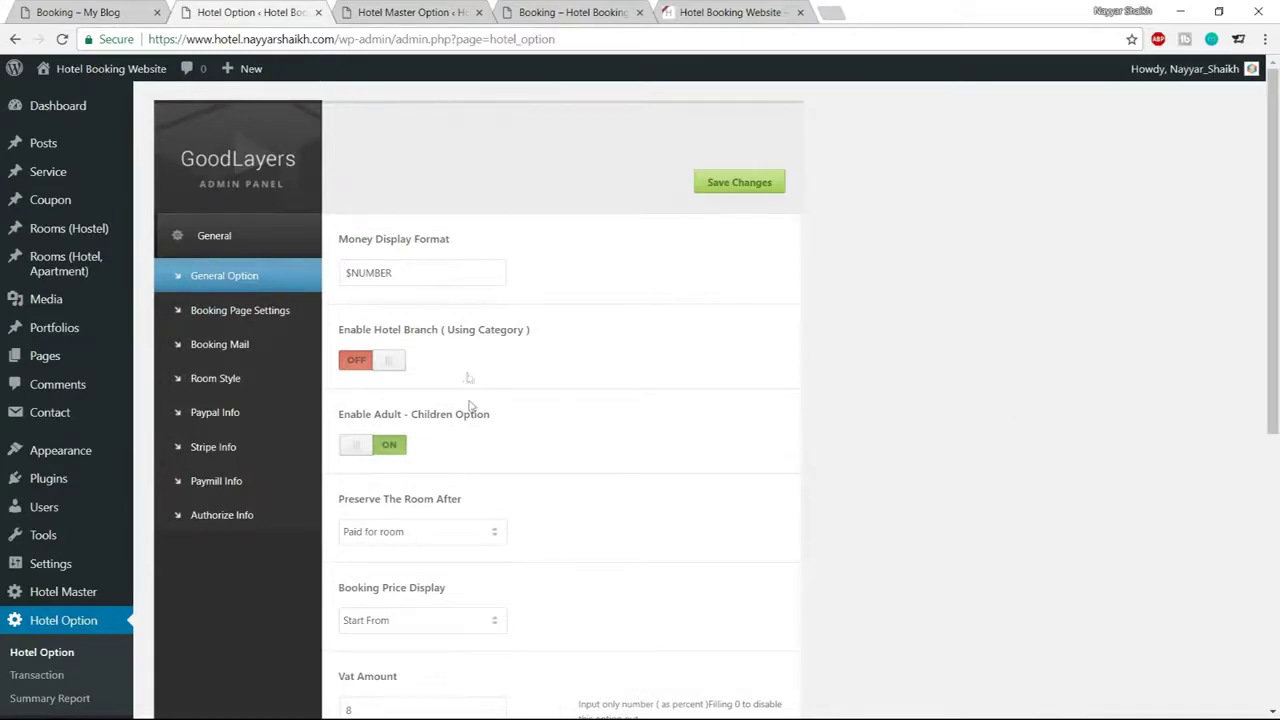
scroll(475, 440, down, 3)
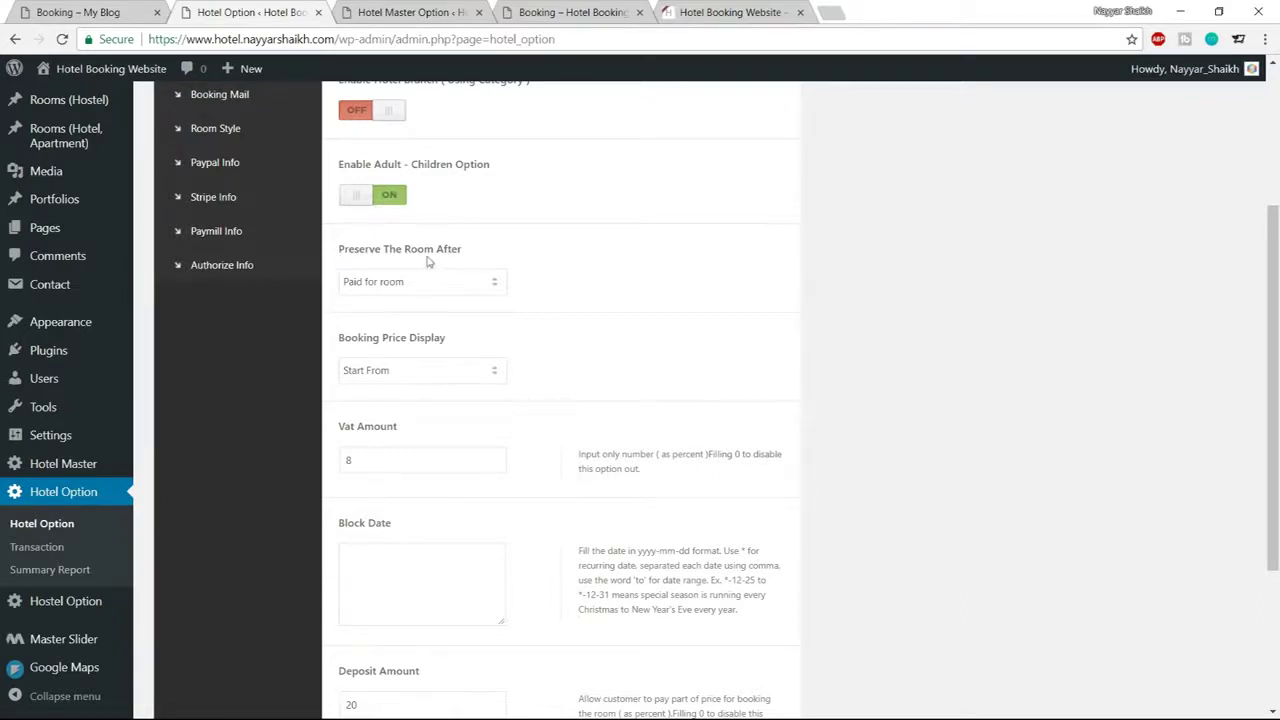
click(404, 293)
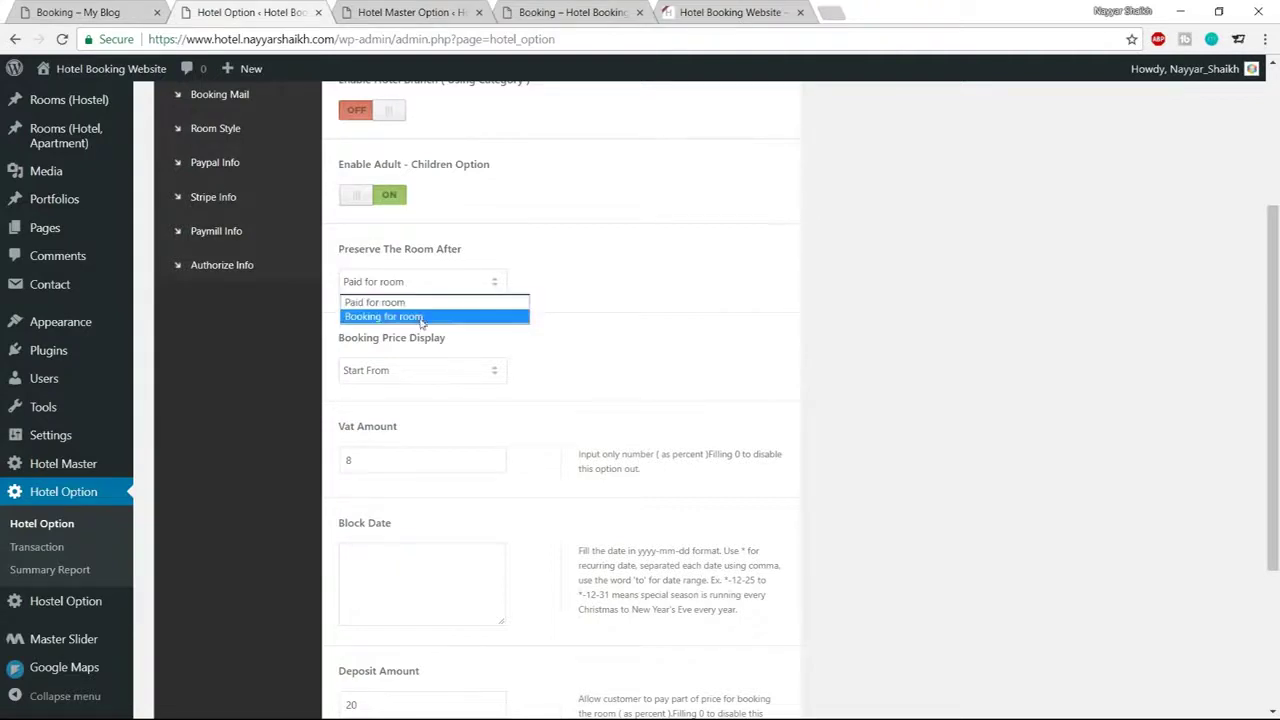
click(401, 317)
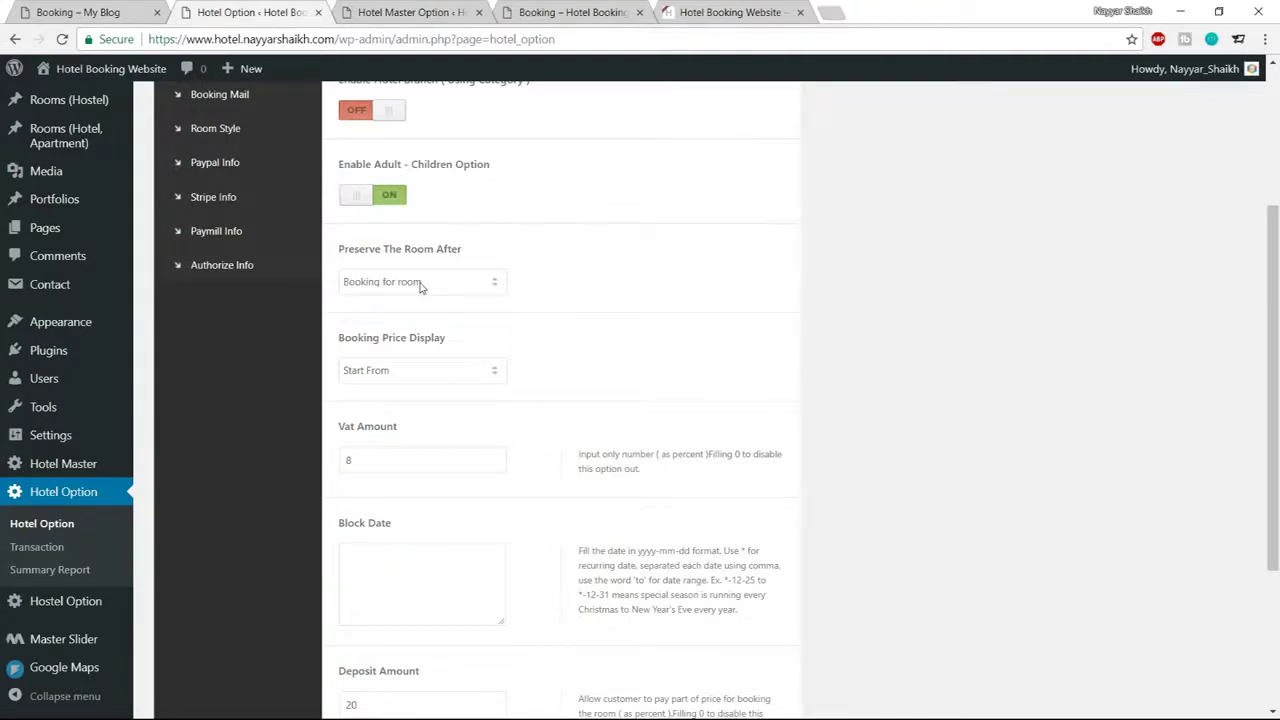
click(612, 10)
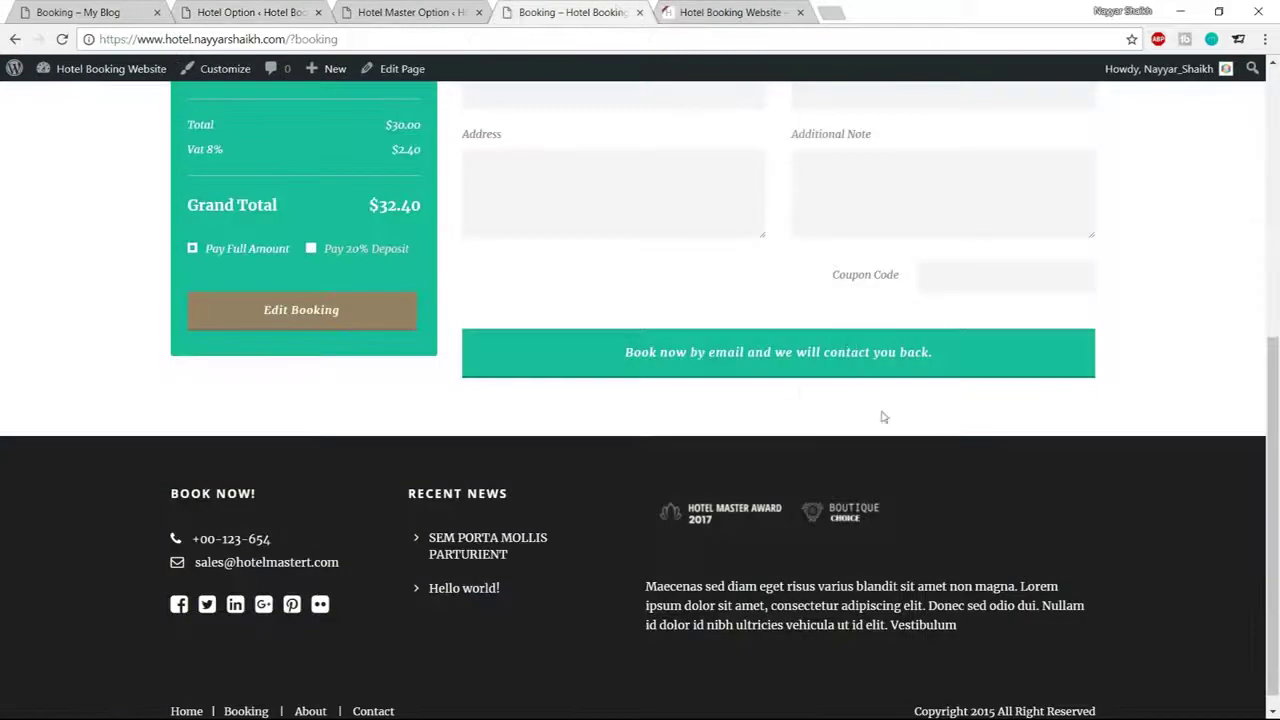
scroll(883, 417, up, 1)
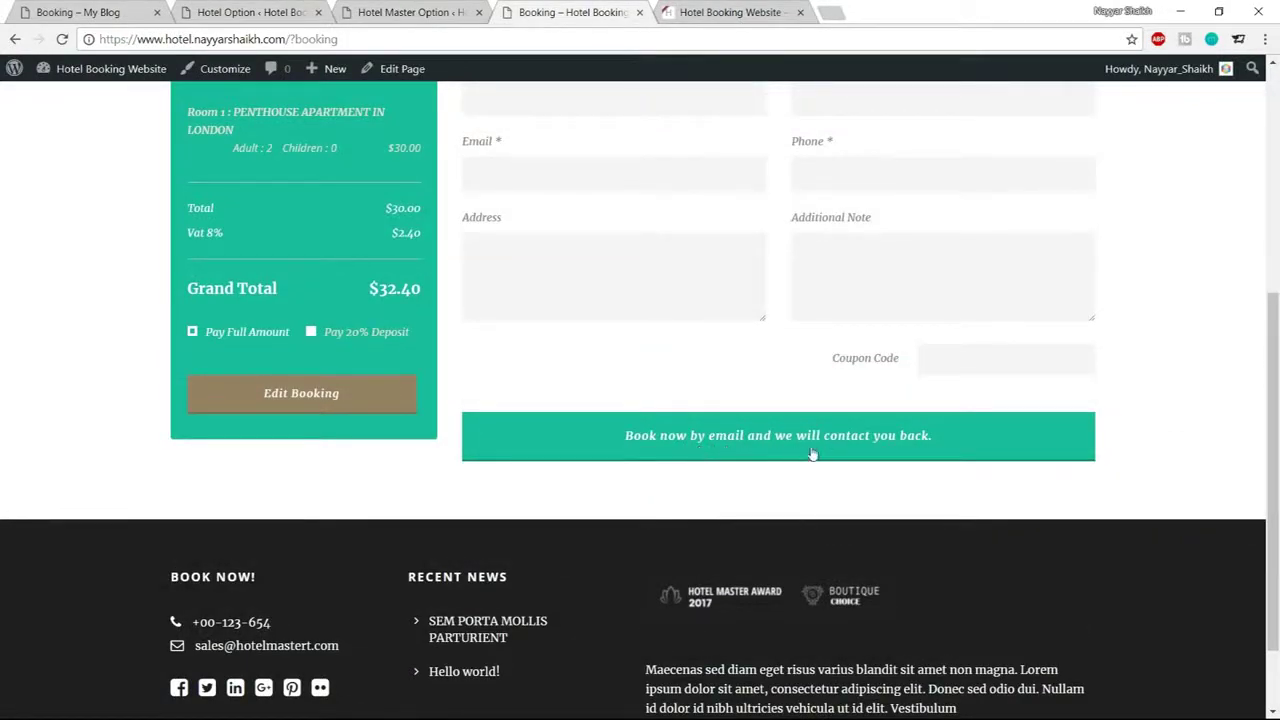
click(285, 10)
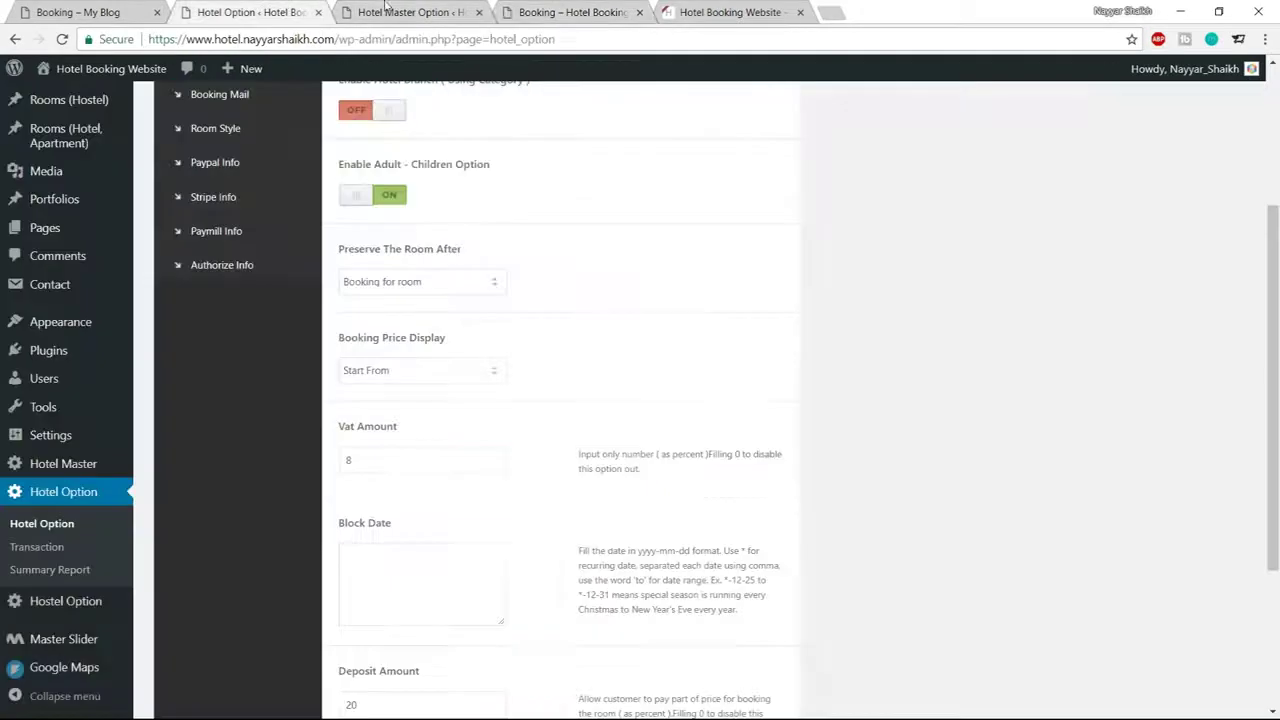
click(426, 282)
click(416, 301)
scroll(480, 349, down, 1)
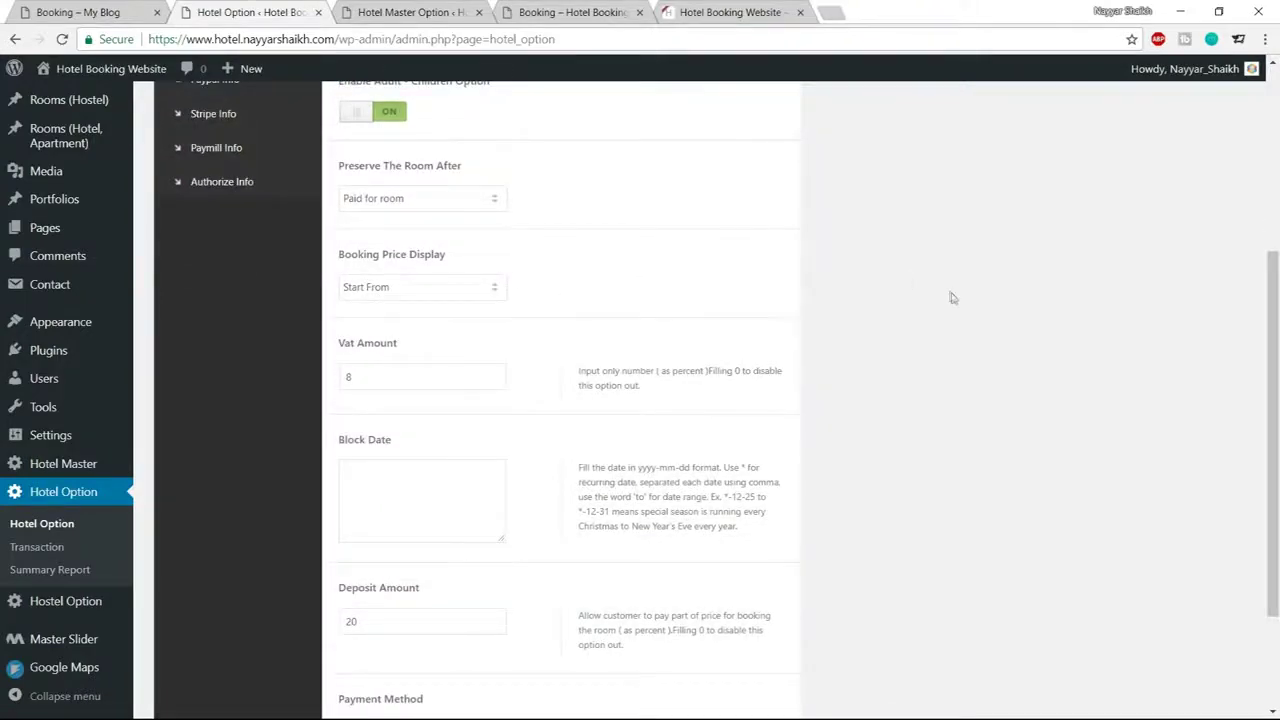
scroll(548, 330, down, 2)
drag(392, 214, 312, 218)
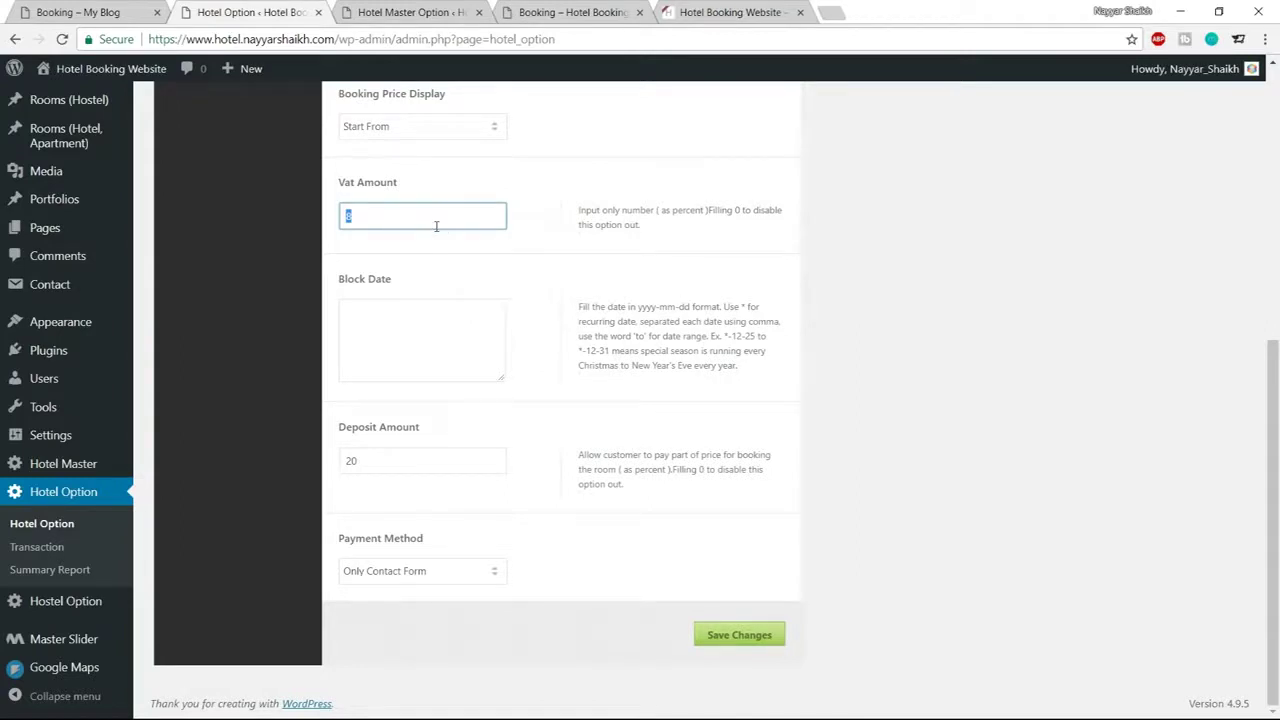
click(453, 337)
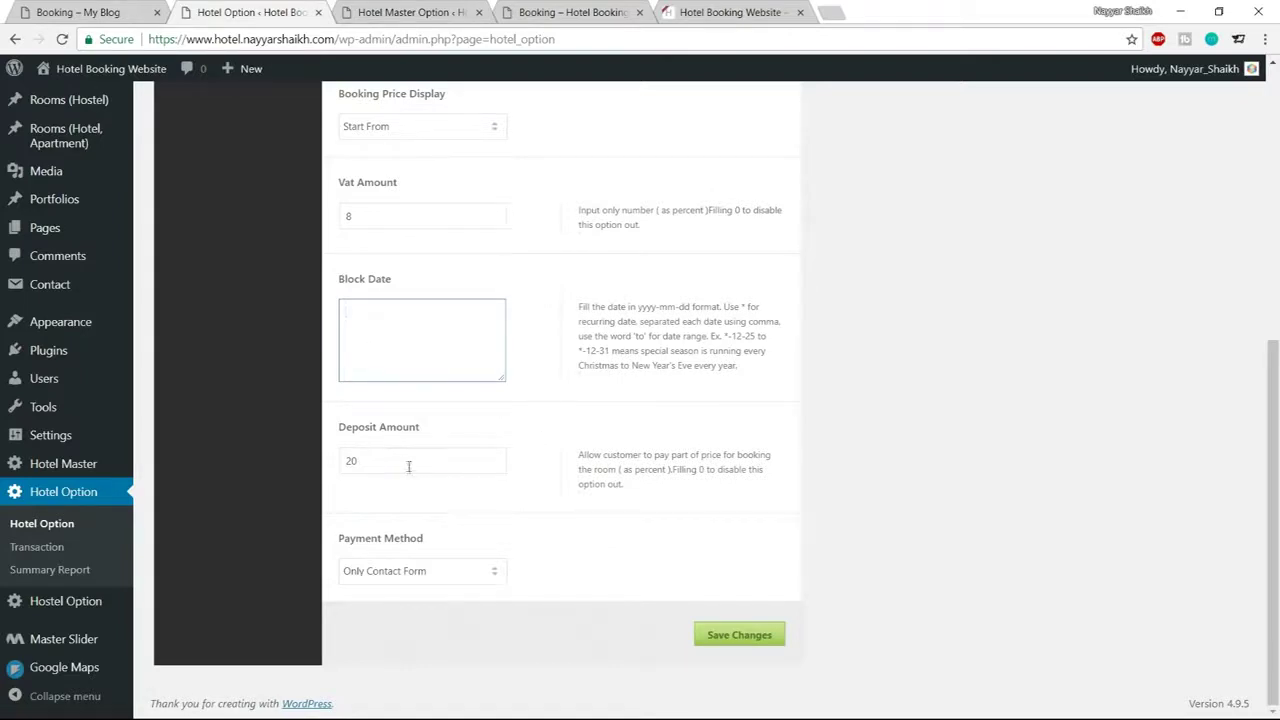
drag(408, 466, 340, 461)
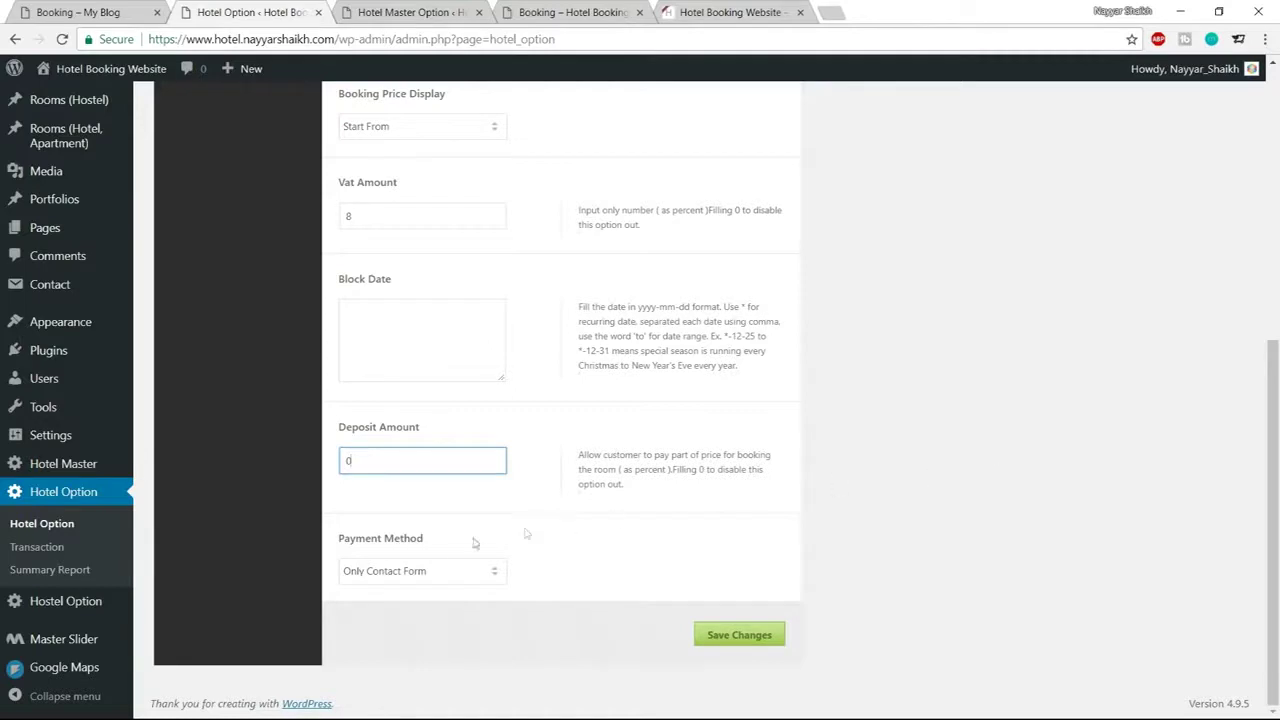
Set Payment Method to Include Instant Payment with Paypal and Stripe, then save the options
click(424, 574)
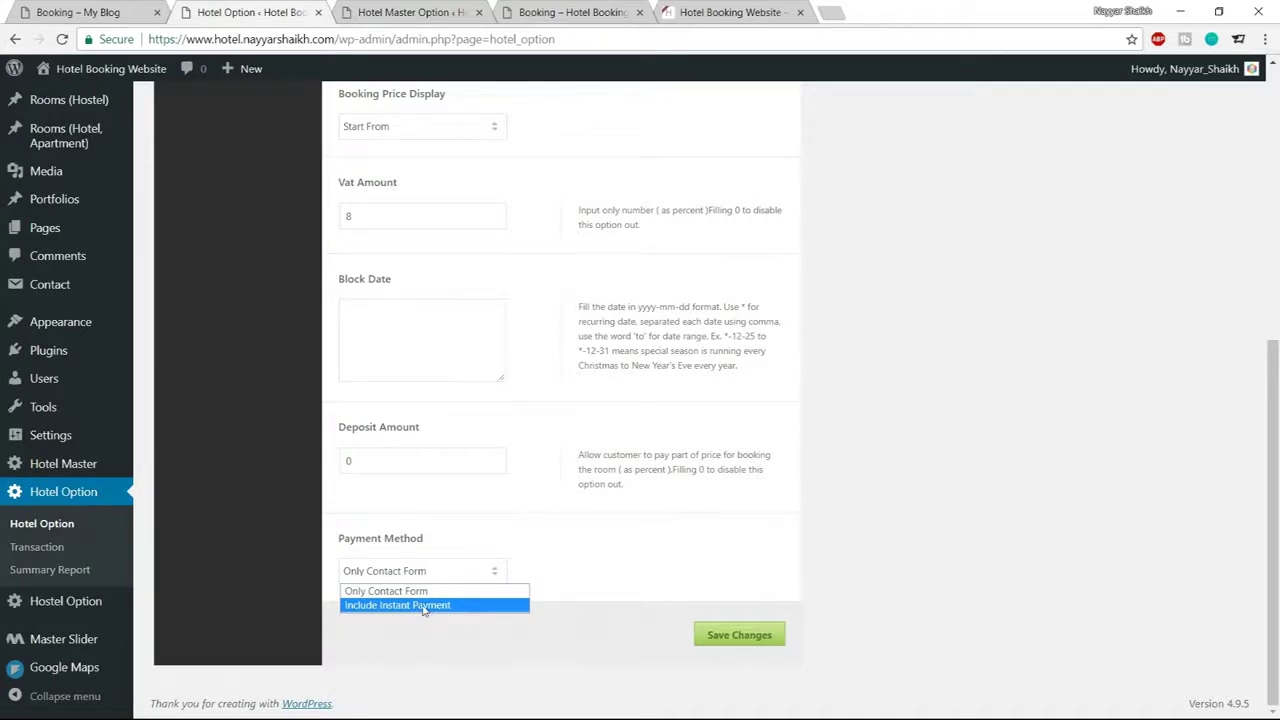
click(424, 607)
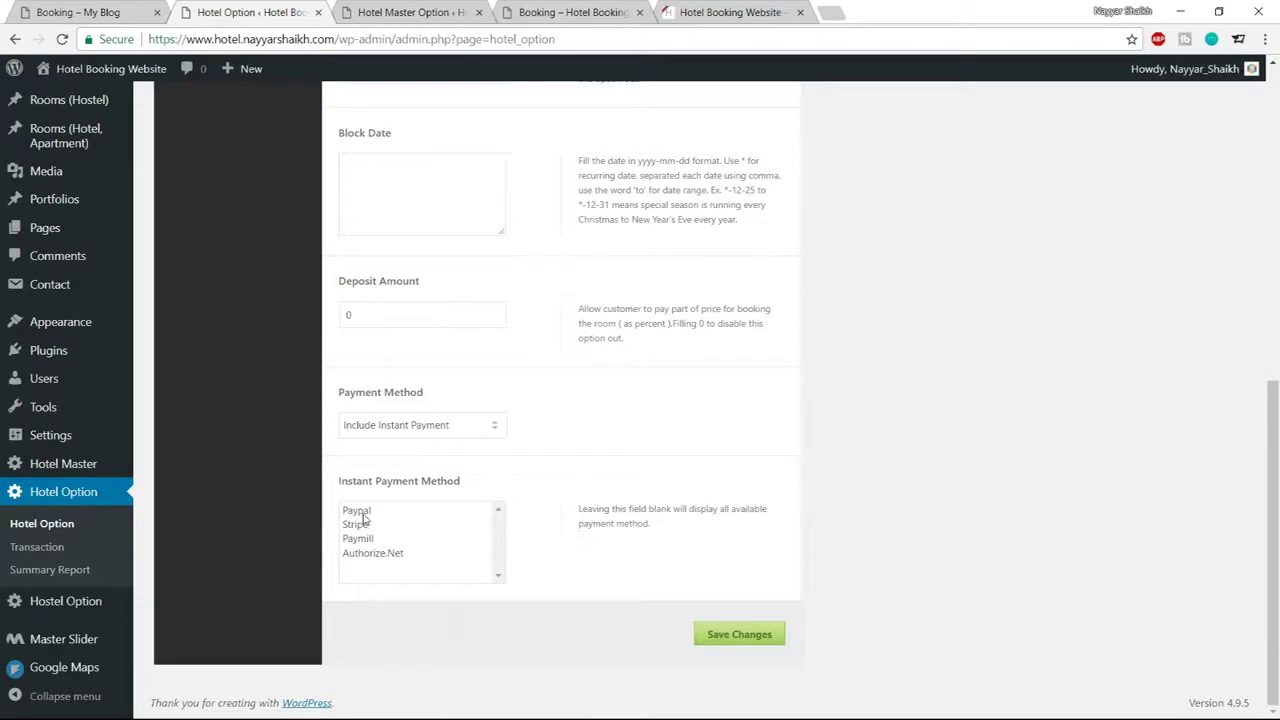
click(363, 513)
ctrl+click(368, 528)
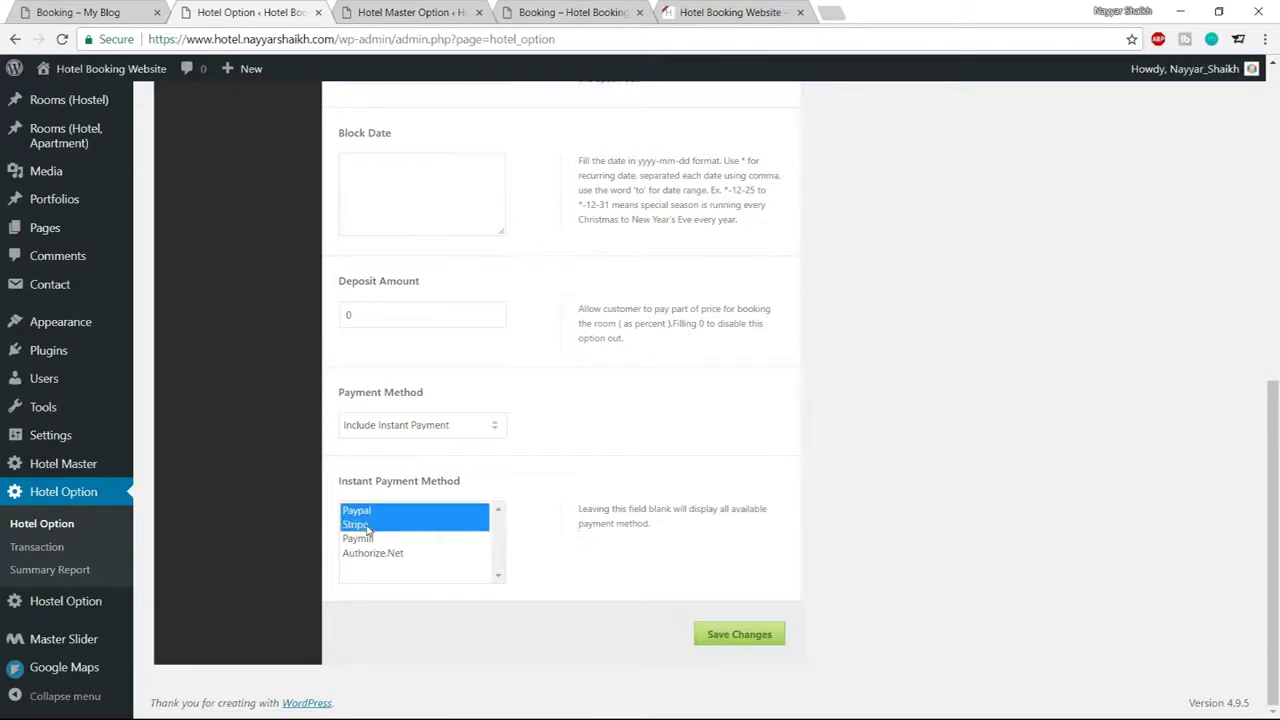
click(736, 634)
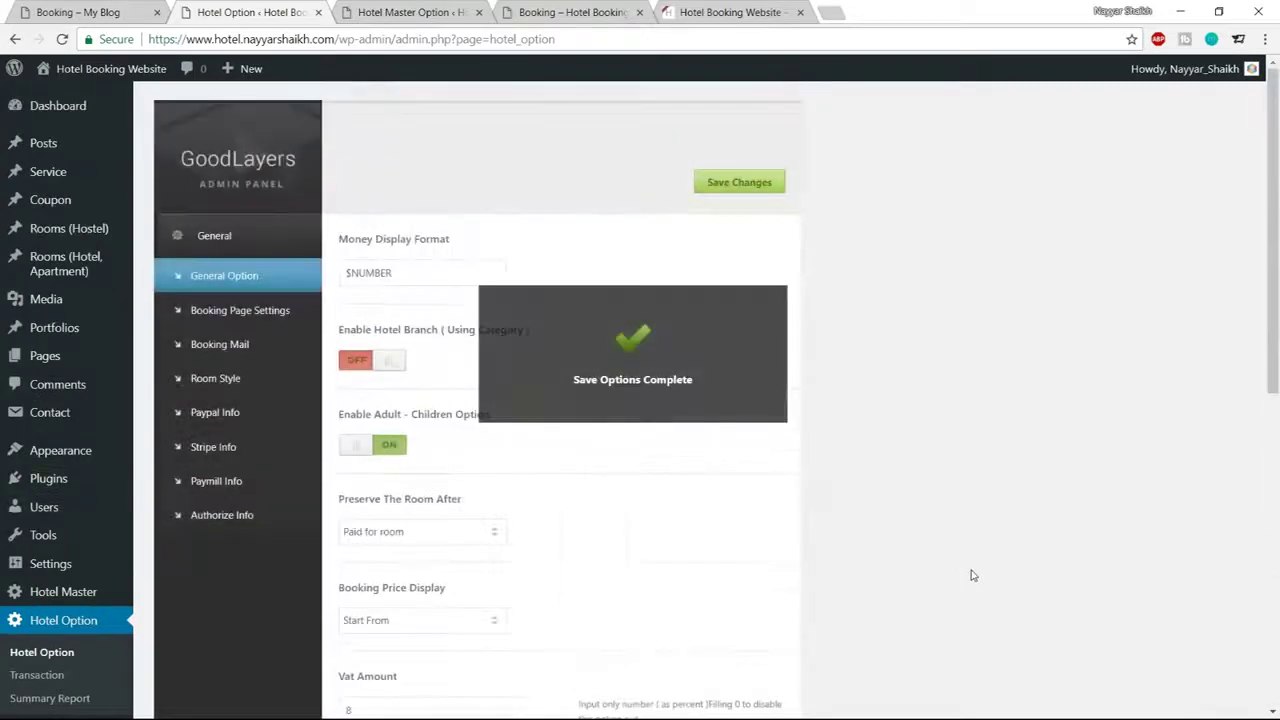
scroll(1015, 519, down, 5)
scroll(1015, 519, down, 3)
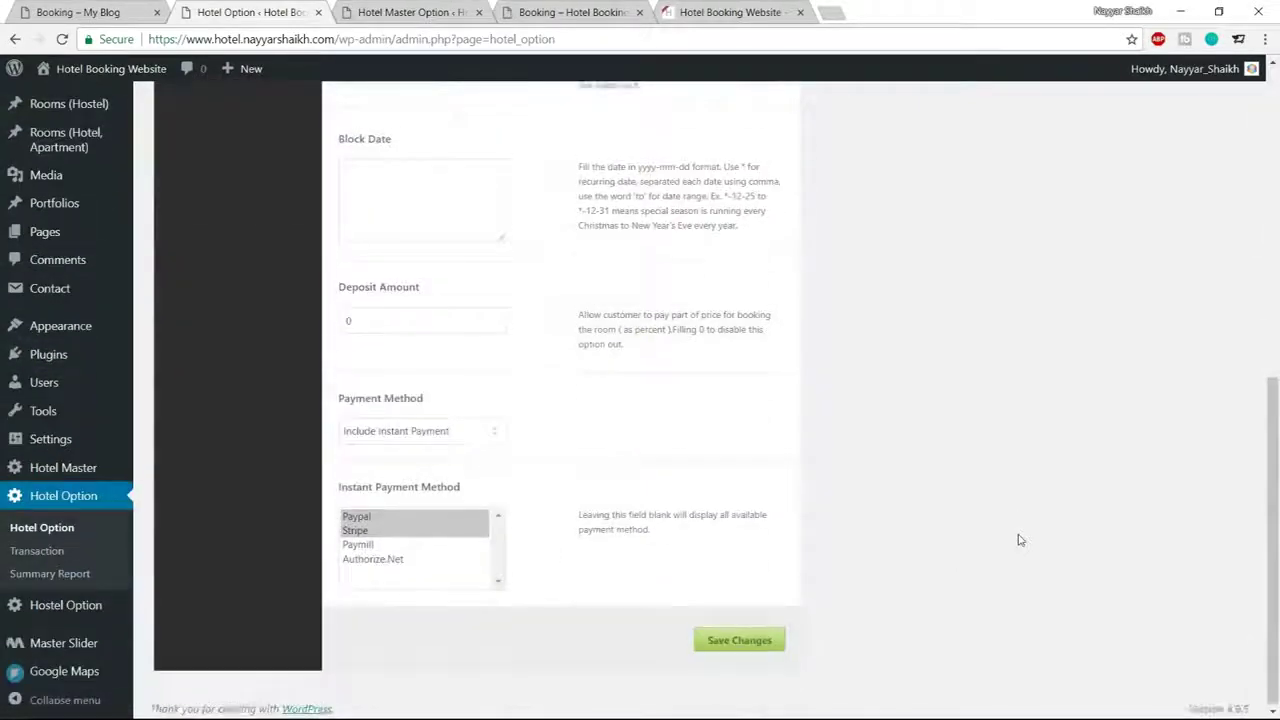
scroll(1017, 537, up, 7)
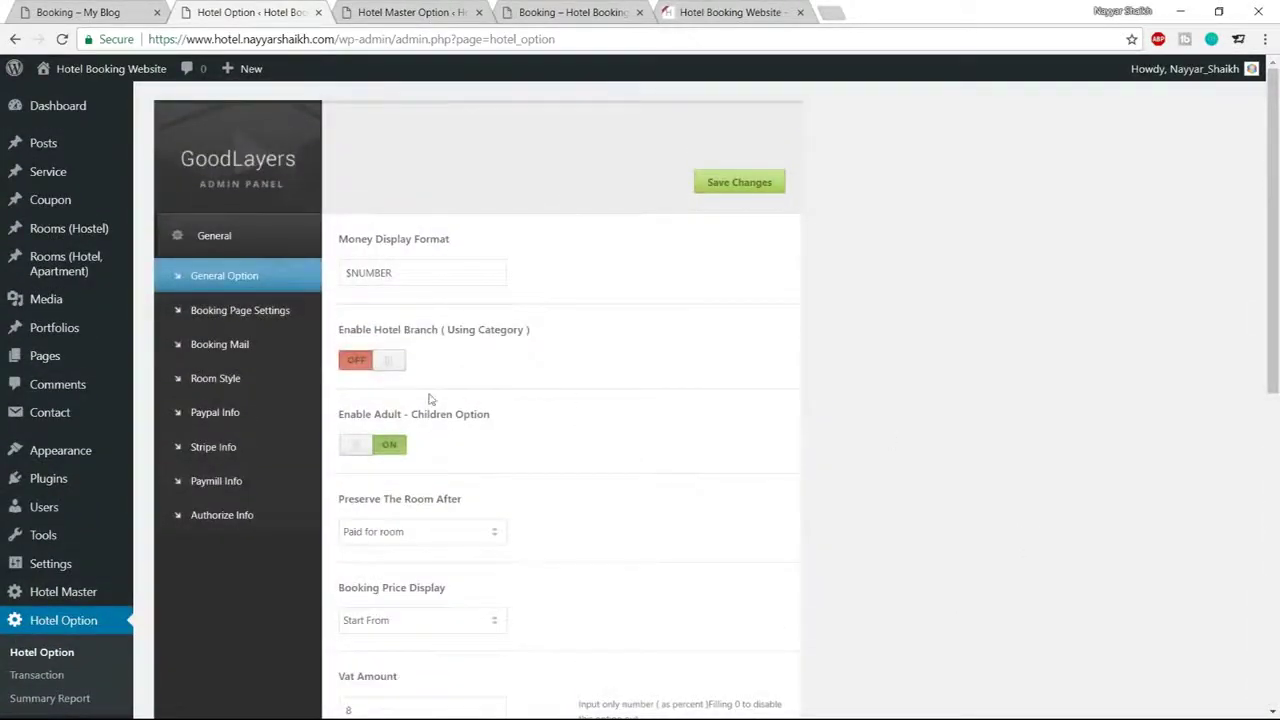
In Booking Page Settings' Paypal Info, replace the recipient email with the owner's address, then save
click(248, 325)
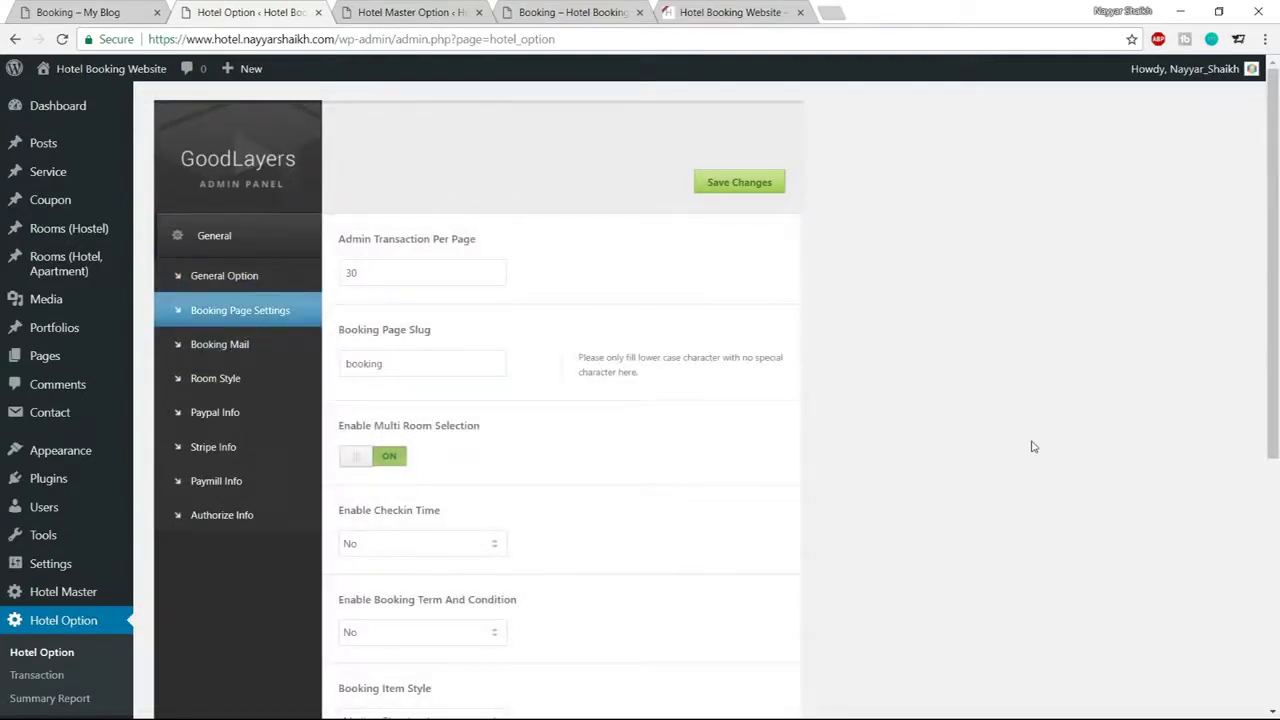
scroll(1033, 445, down, 5)
scroll(1031, 495, up, 3)
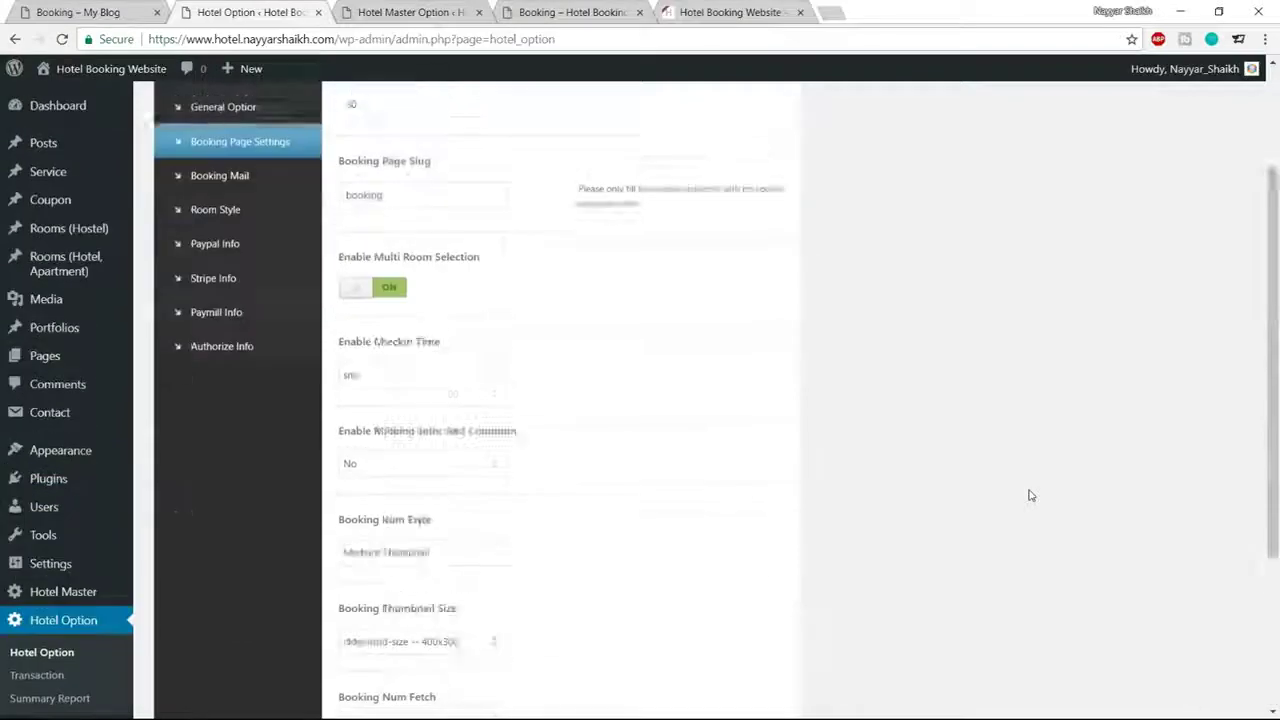
scroll(1031, 495, up, 2)
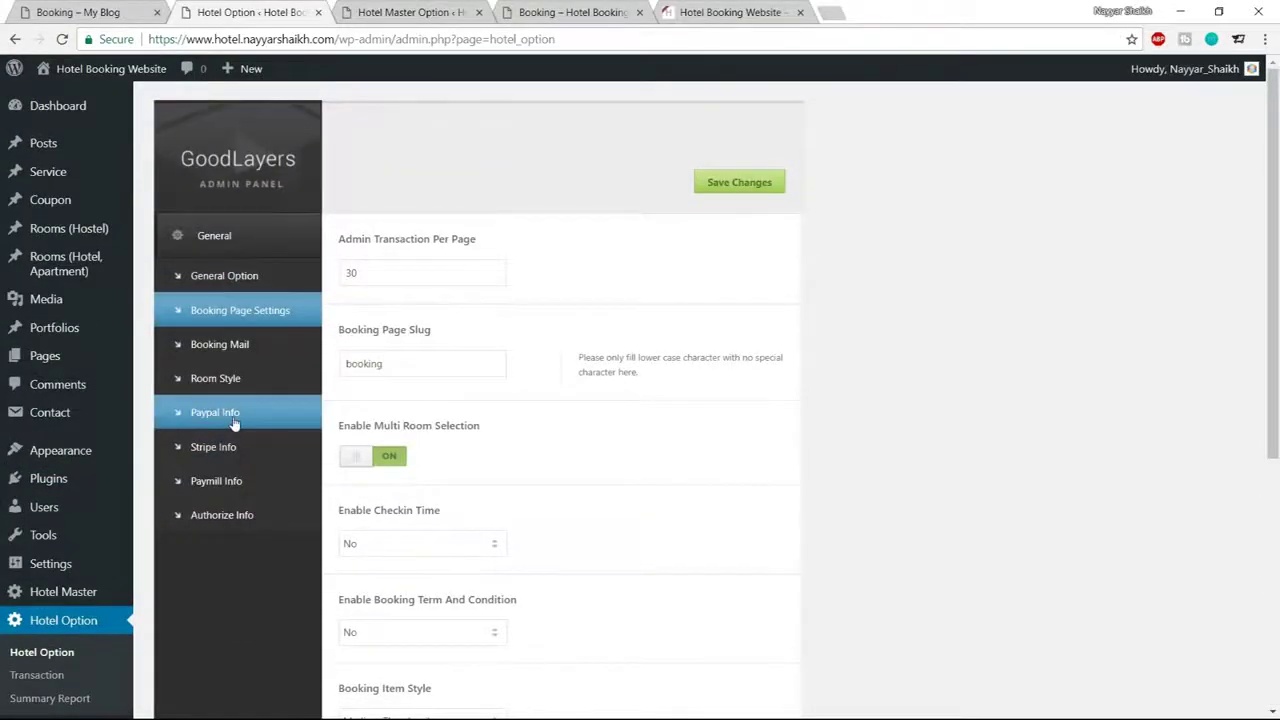
click(233, 425)
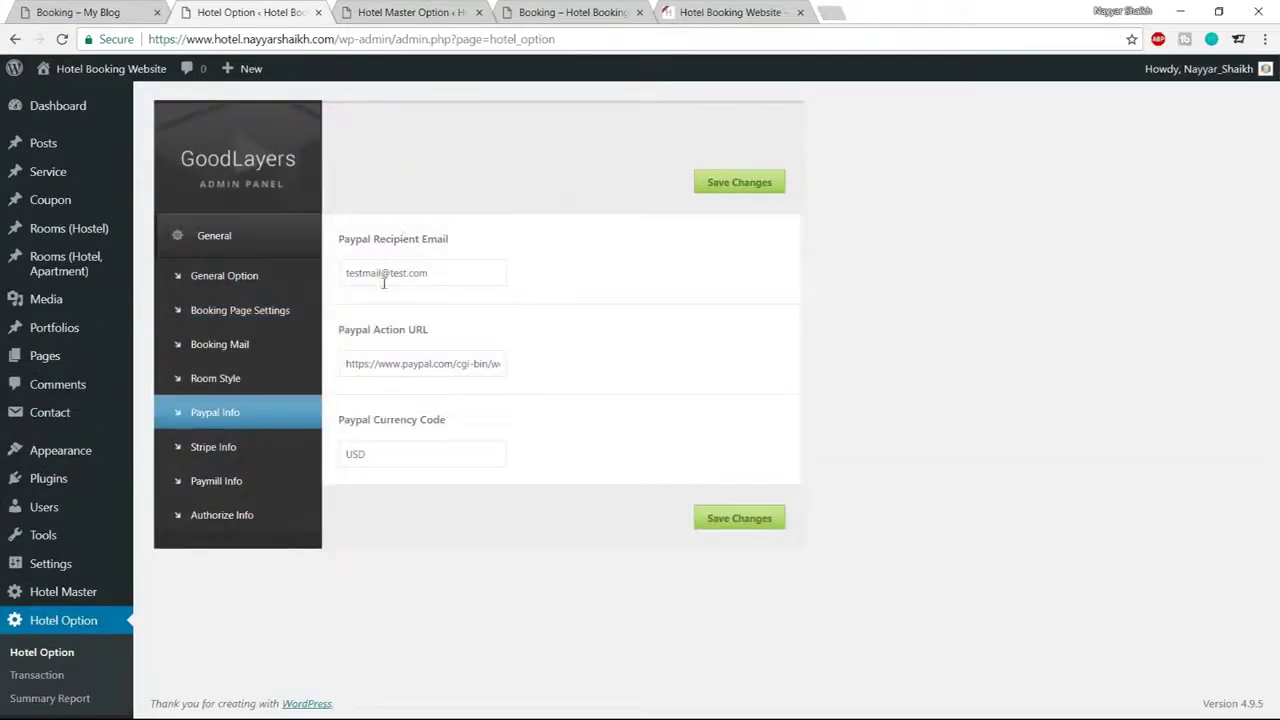
drag(445, 273, 324, 280)
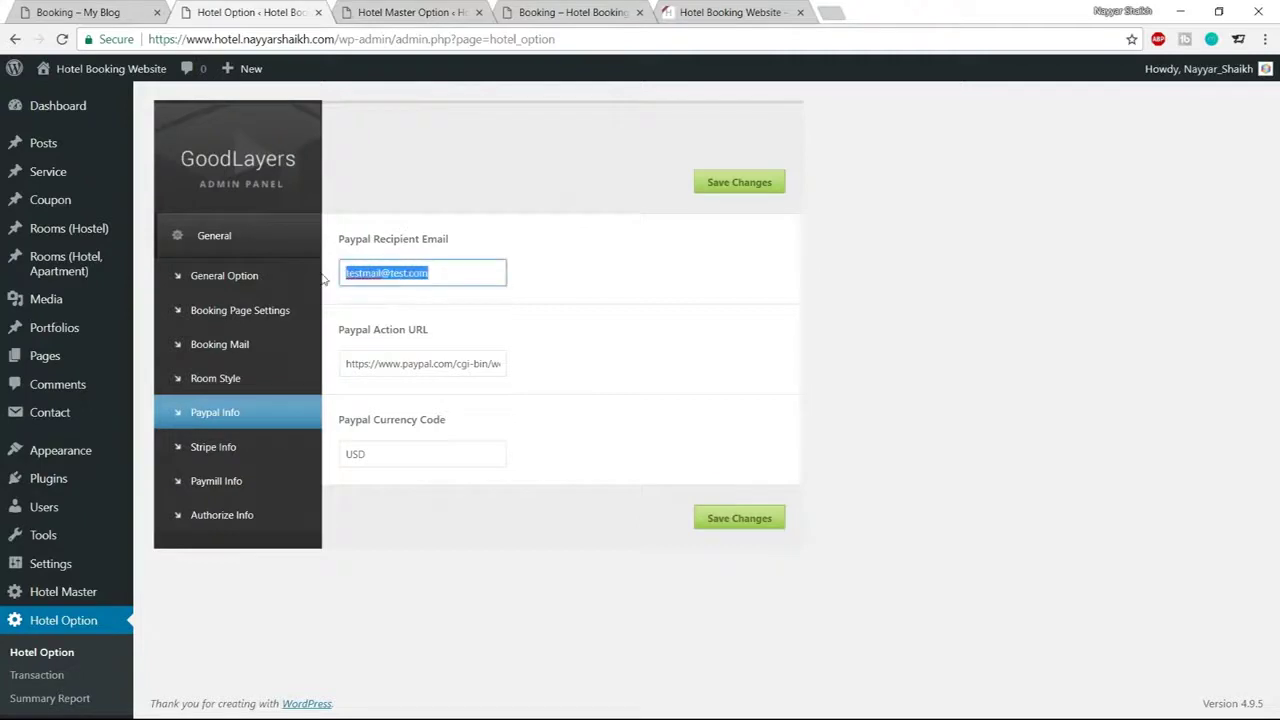
click(420, 291)
drag(414, 452, 344, 451)
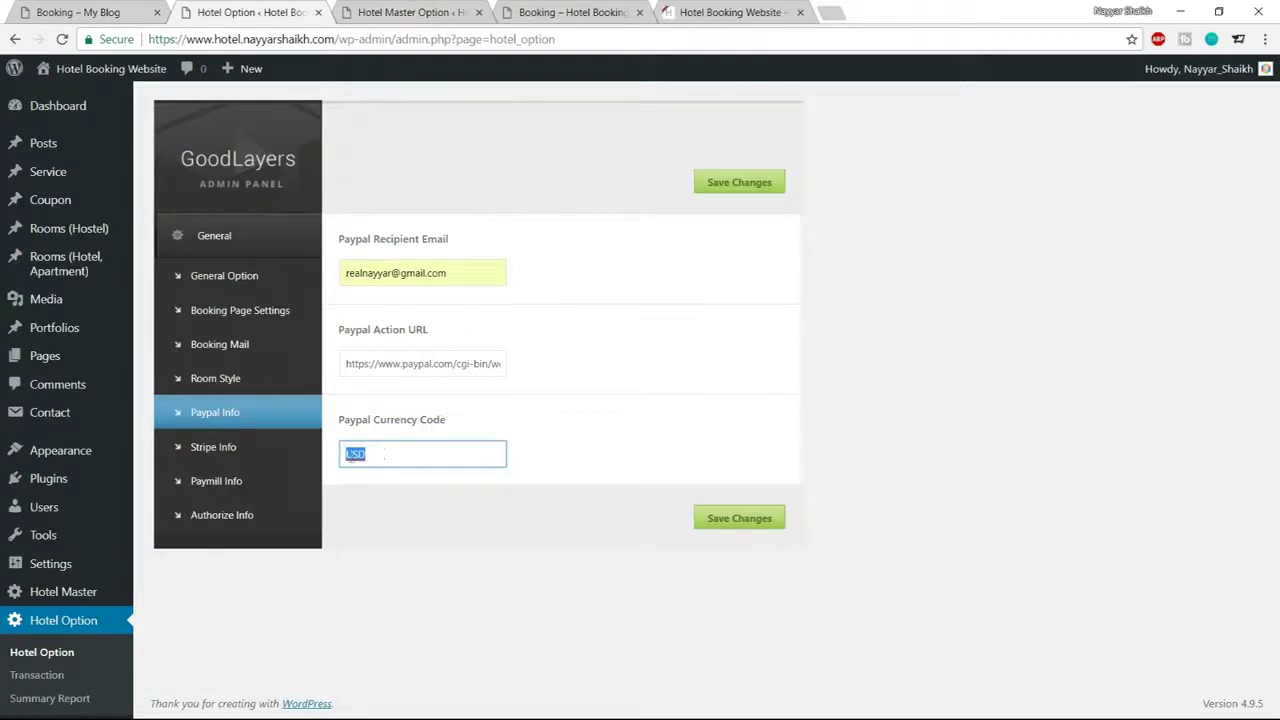
click(748, 518)
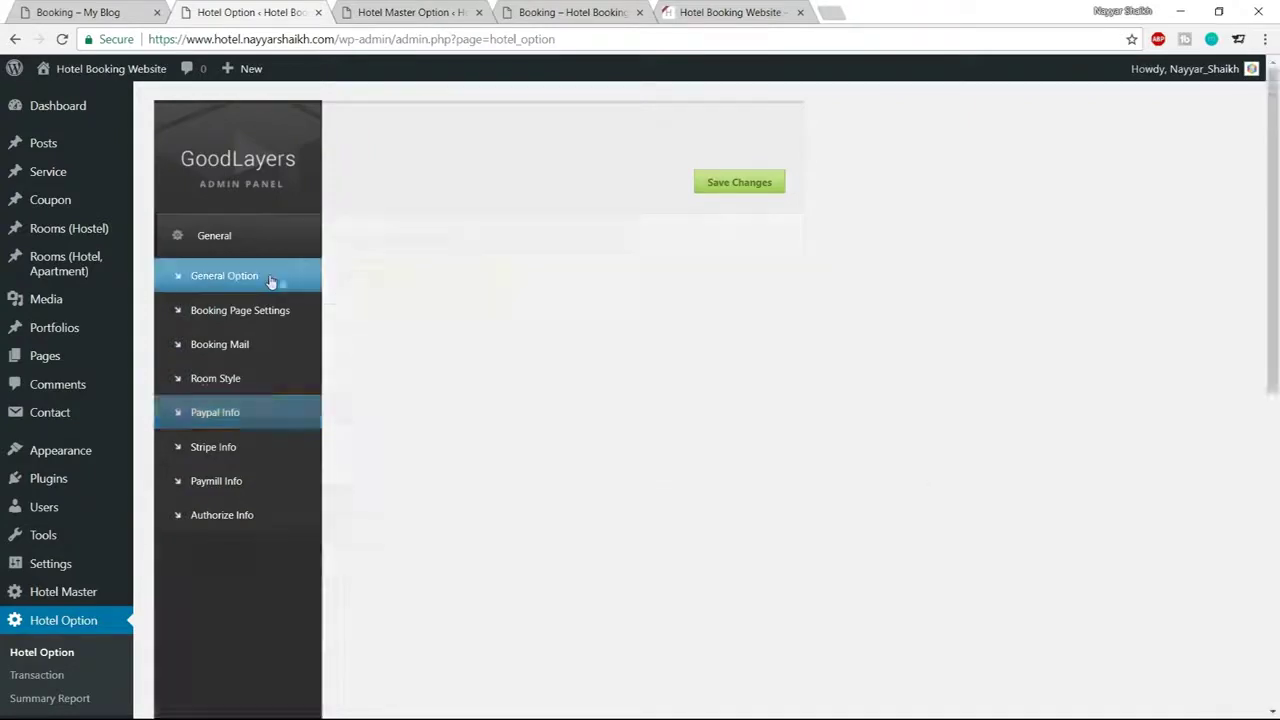
Open WordPress's Stripe Info settings and load the Stripe dashboard API keys page in a new tab
scroll(229, 420, down, 1)
click(229, 418)
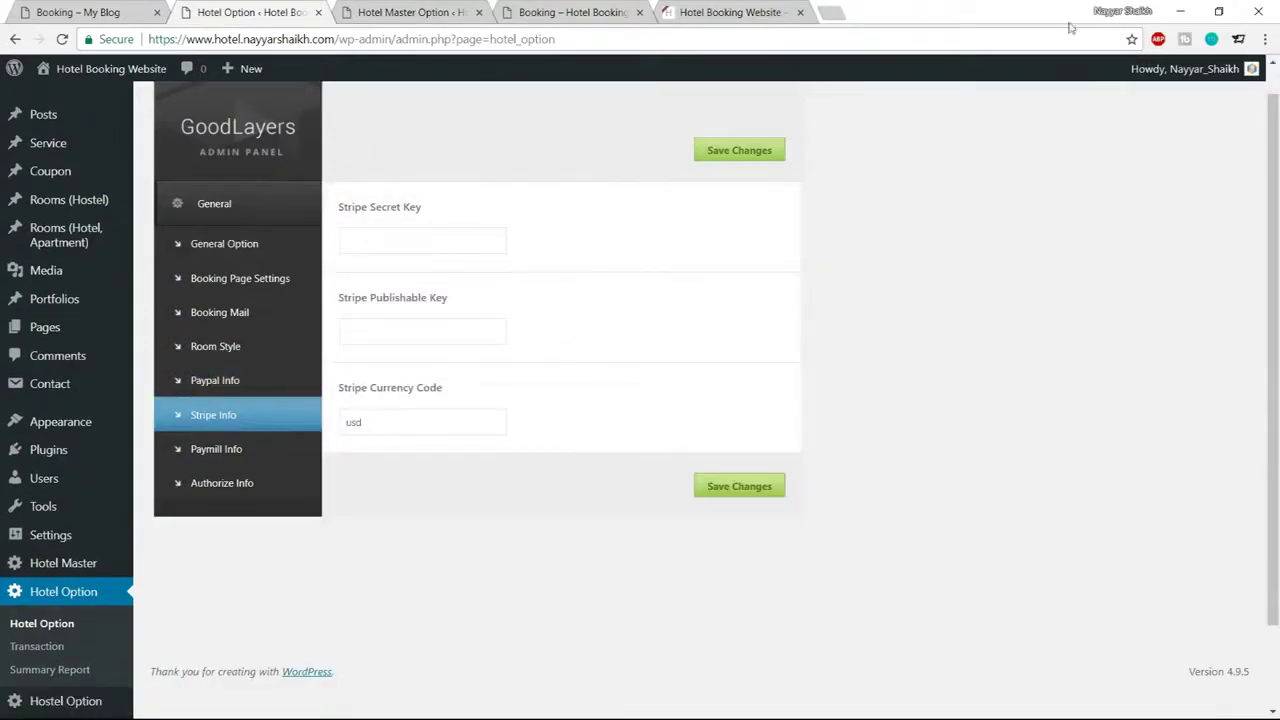
click(836, 13)
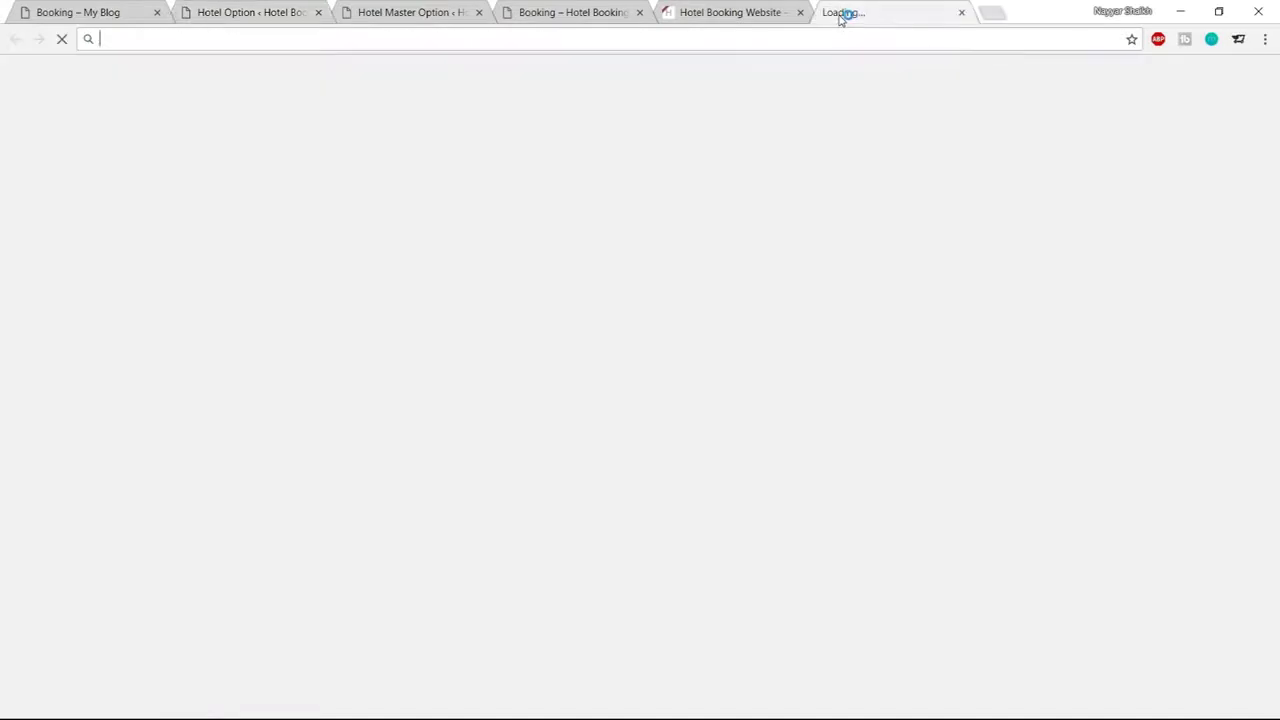
text(strip)
key(Down)
key(Return)
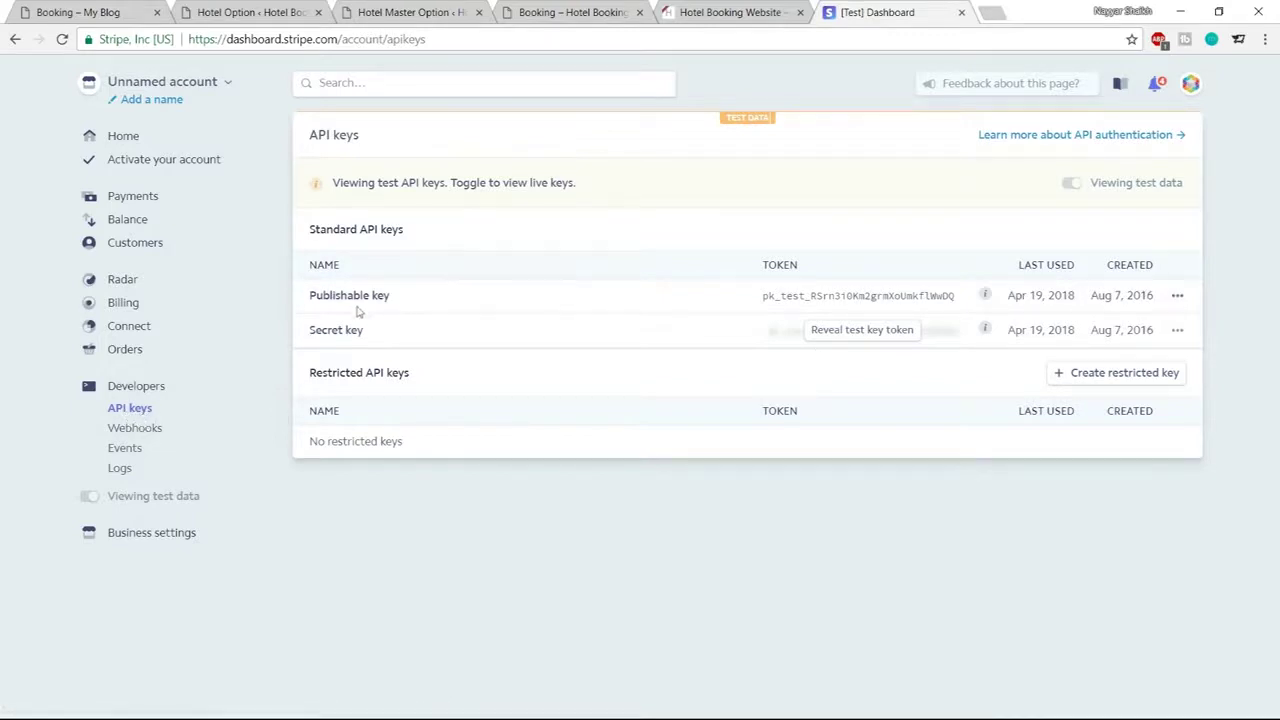
Reveal the Stripe secret test key after re-entering the account password, and select the publishable key
drag(312, 298, 417, 297)
click(340, 334)
click(869, 332)
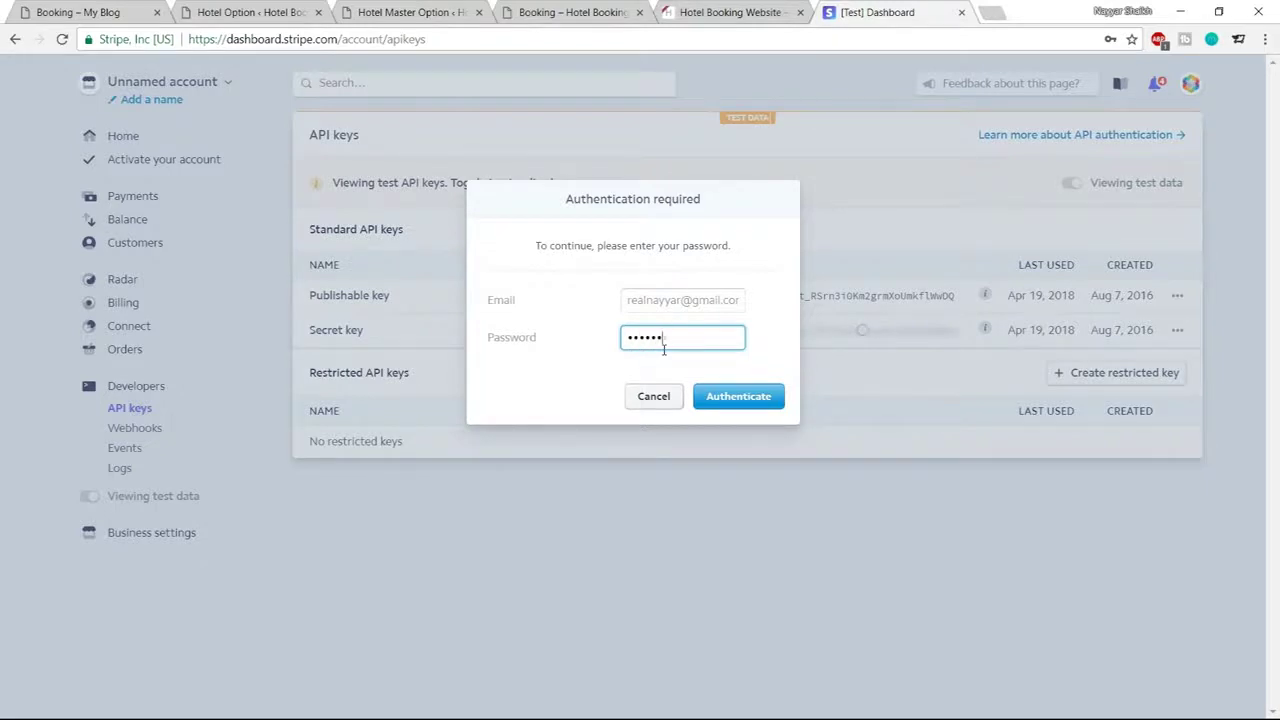
key(Return)
drag(768, 300, 978, 310)
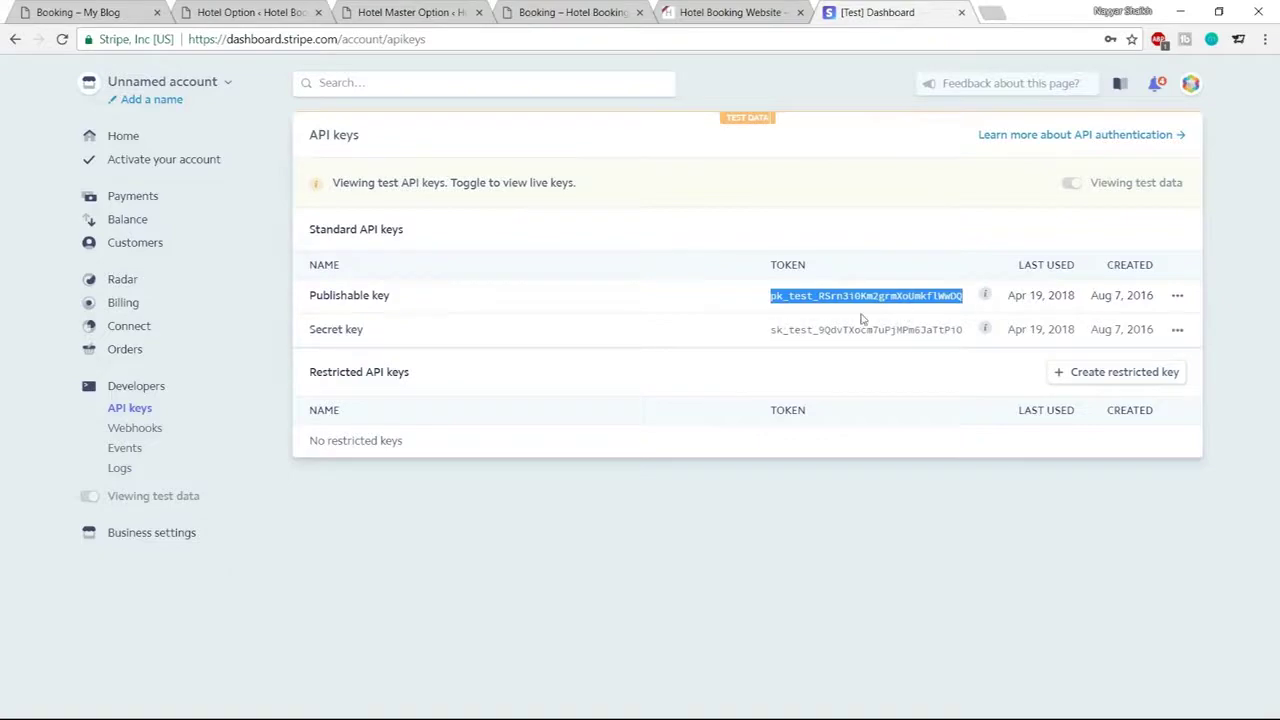
click(450, 12)
click(570, 12)
Paste the Stripe test publishable and secret keys into their WordPress fields and save
click(250, 12)
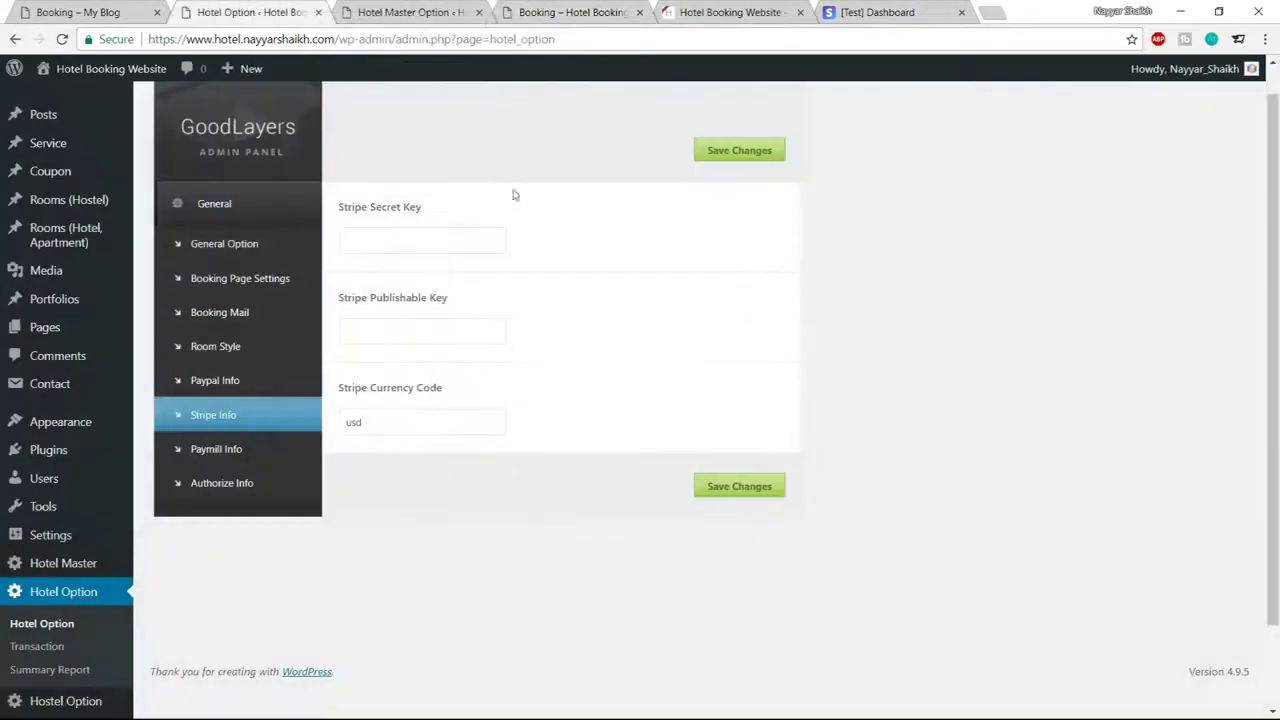
click(400, 339)
key(ctrl+v)
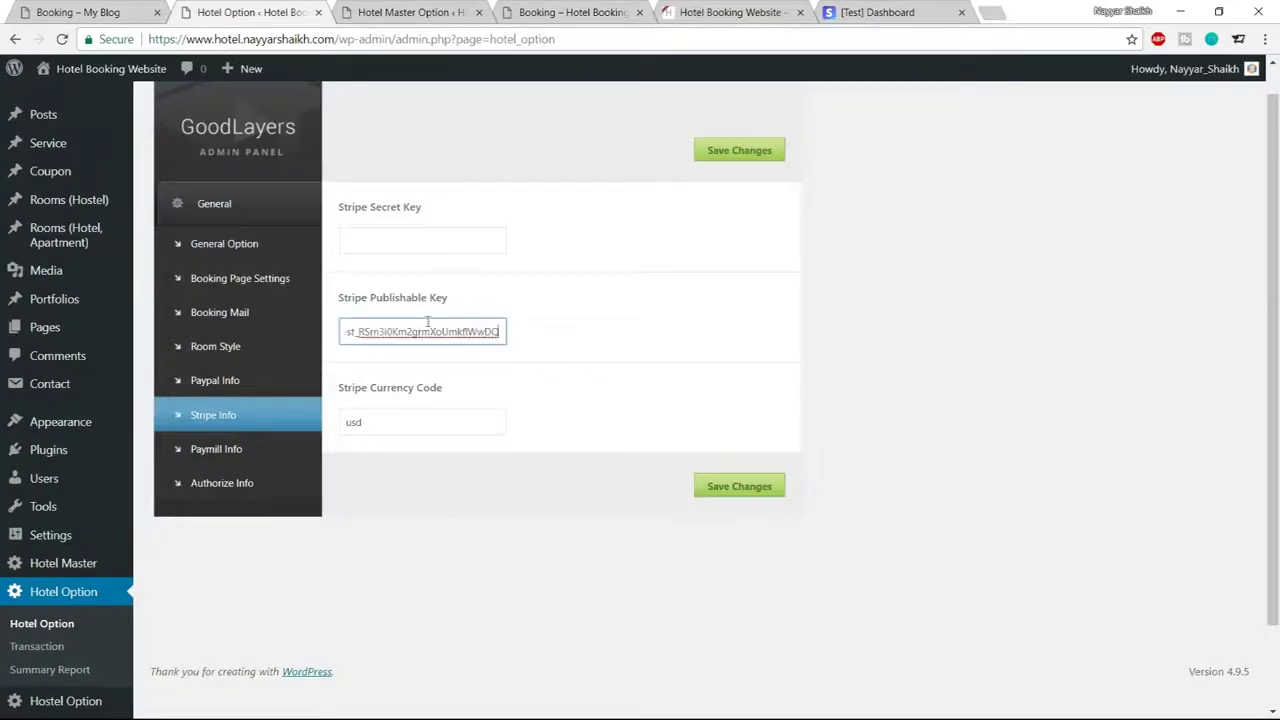
click(877, 12)
drag(771, 335, 975, 332)
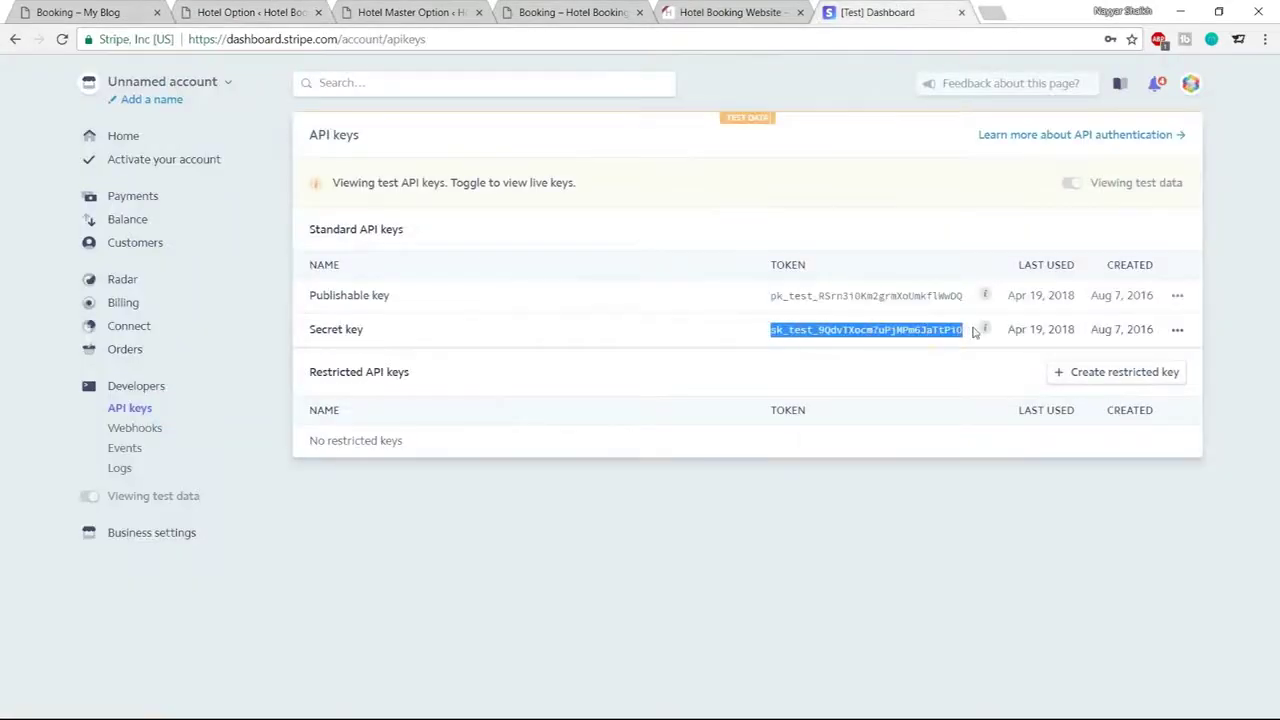
click(250, 12)
click(425, 241)
key(ctrl+v)
click(738, 150)
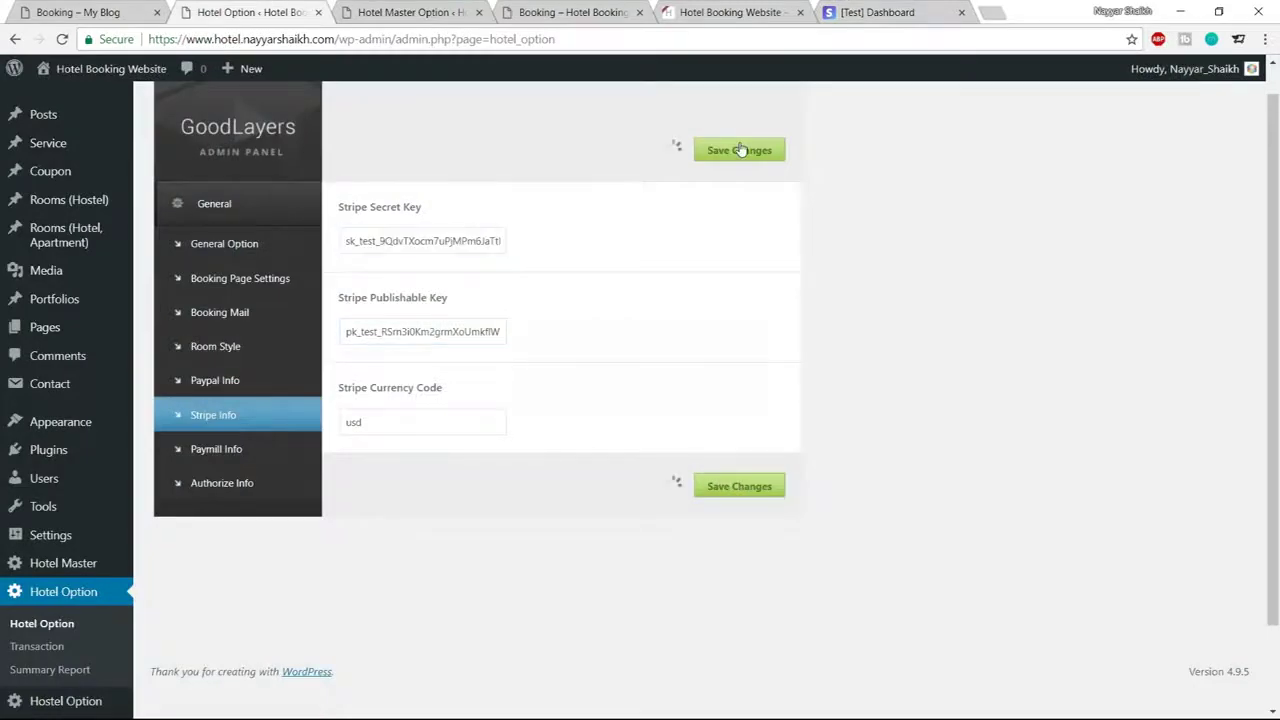
click(403, 8)
On the booking site, check availability and select the Penthouse Apartment room
click(556, 8)
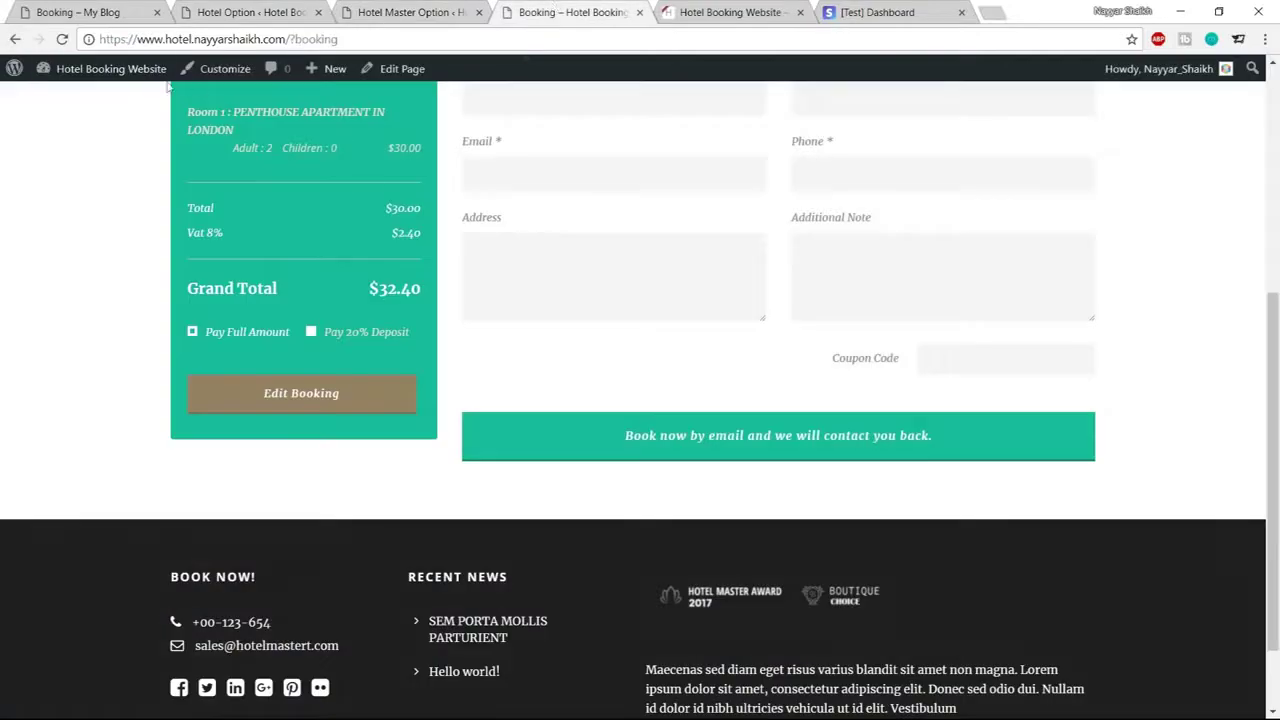
click(62, 39)
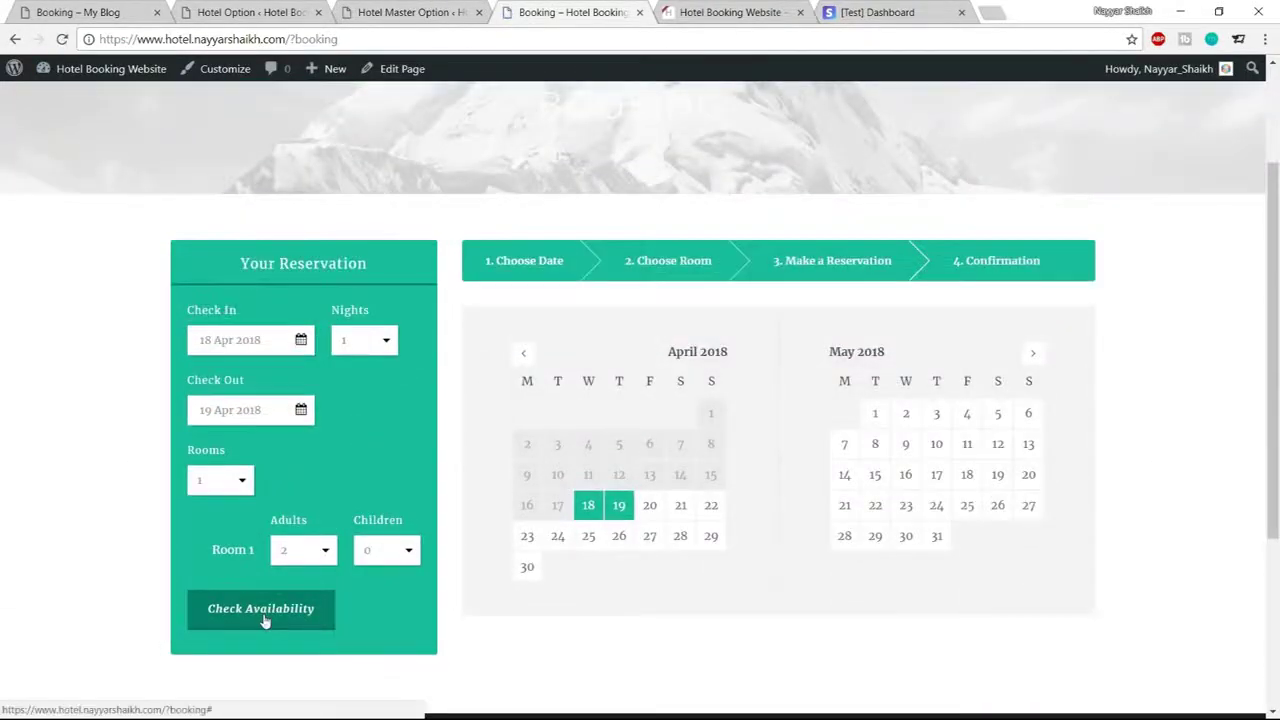
click(263, 614)
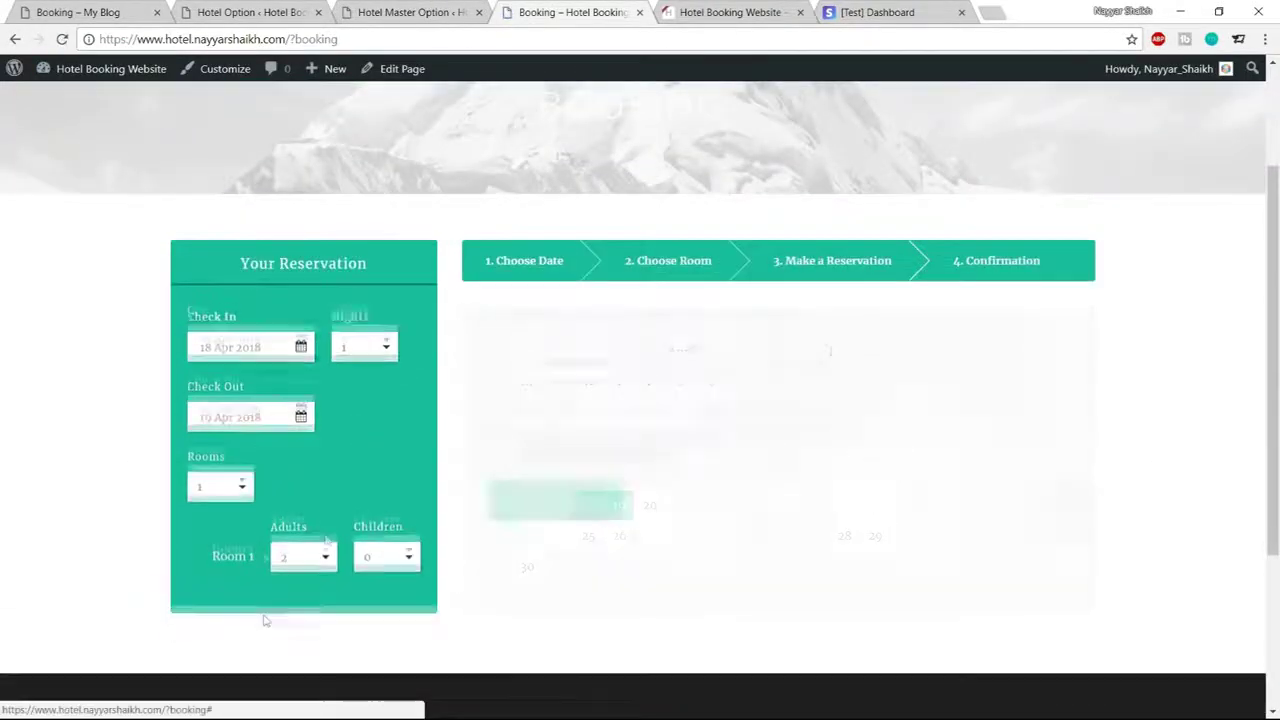
click(766, 529)
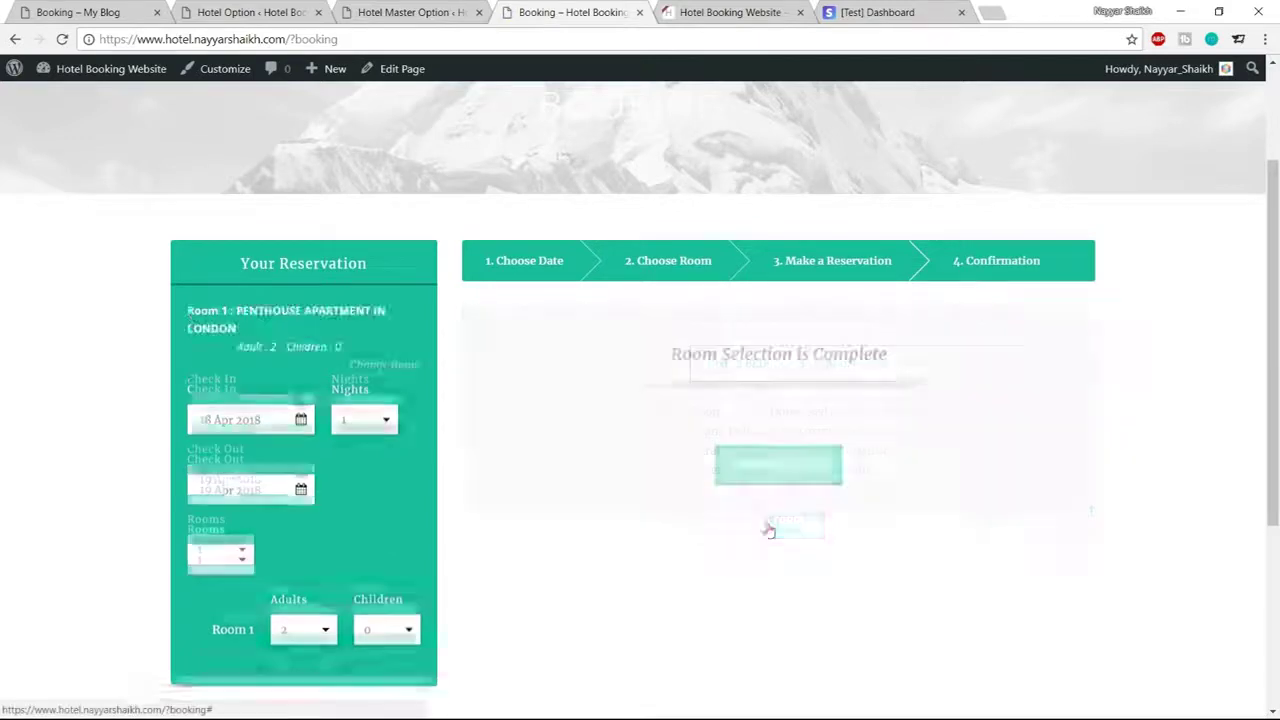
click(764, 464)
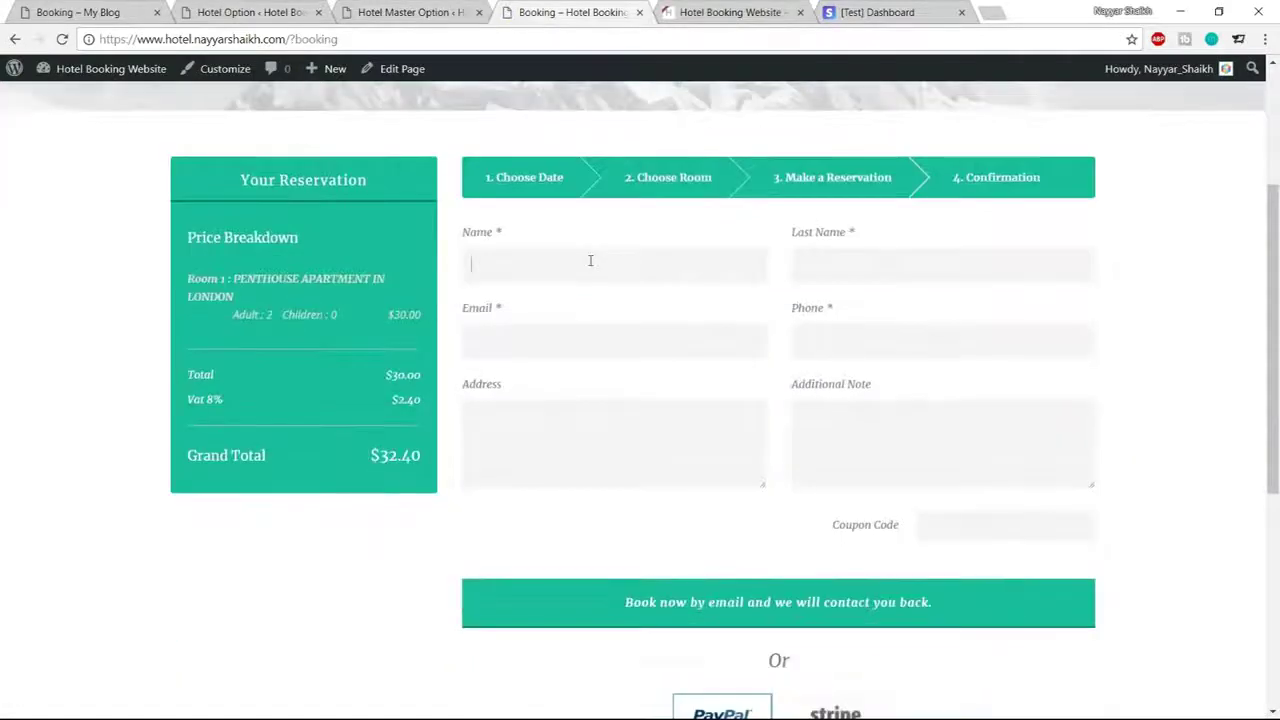
Fill in the guest's name, email and phone number, and the saved Mumbai address
click(589, 260)
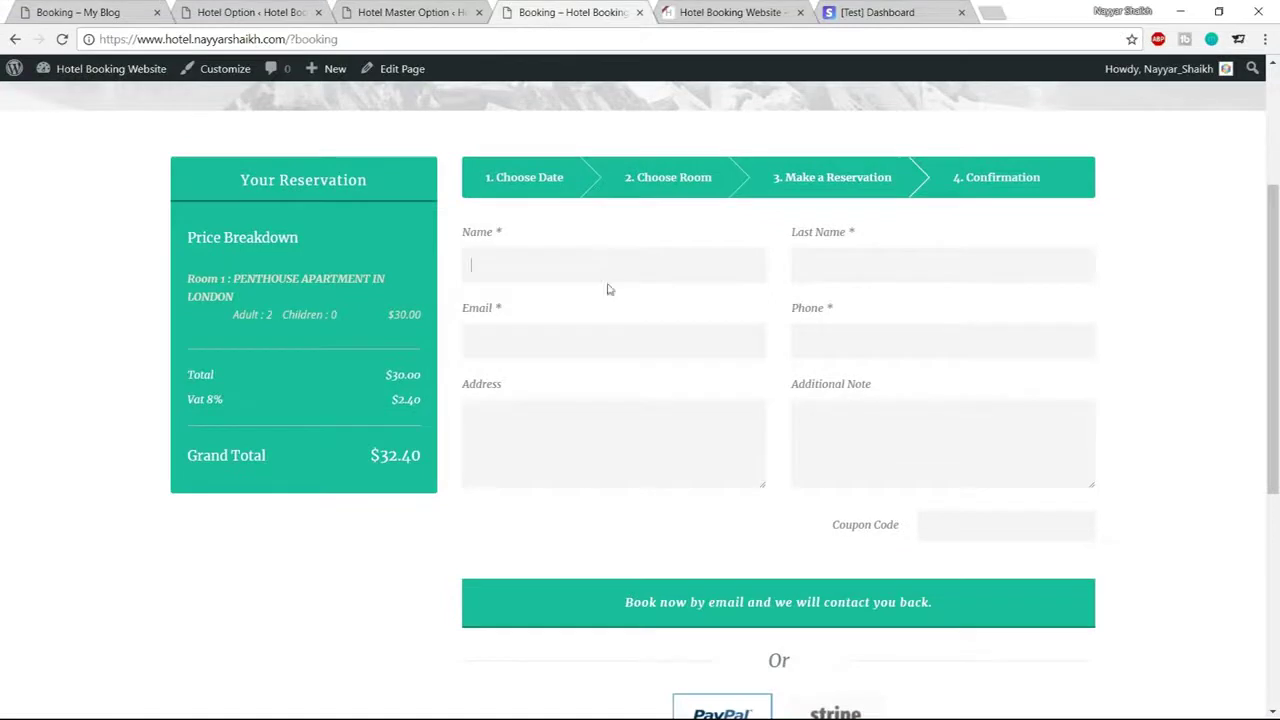
text(Nayyar)
click(629, 291)
click(891, 268)
click(880, 292)
click(637, 340)
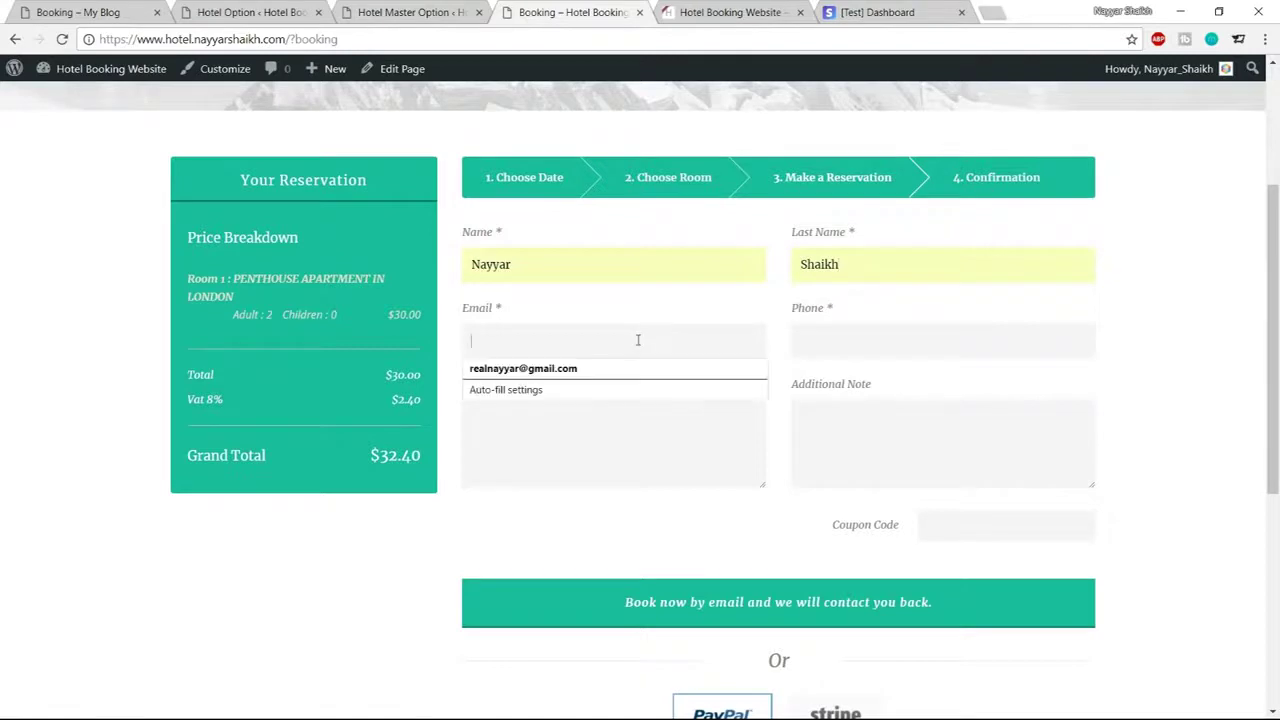
click(619, 368)
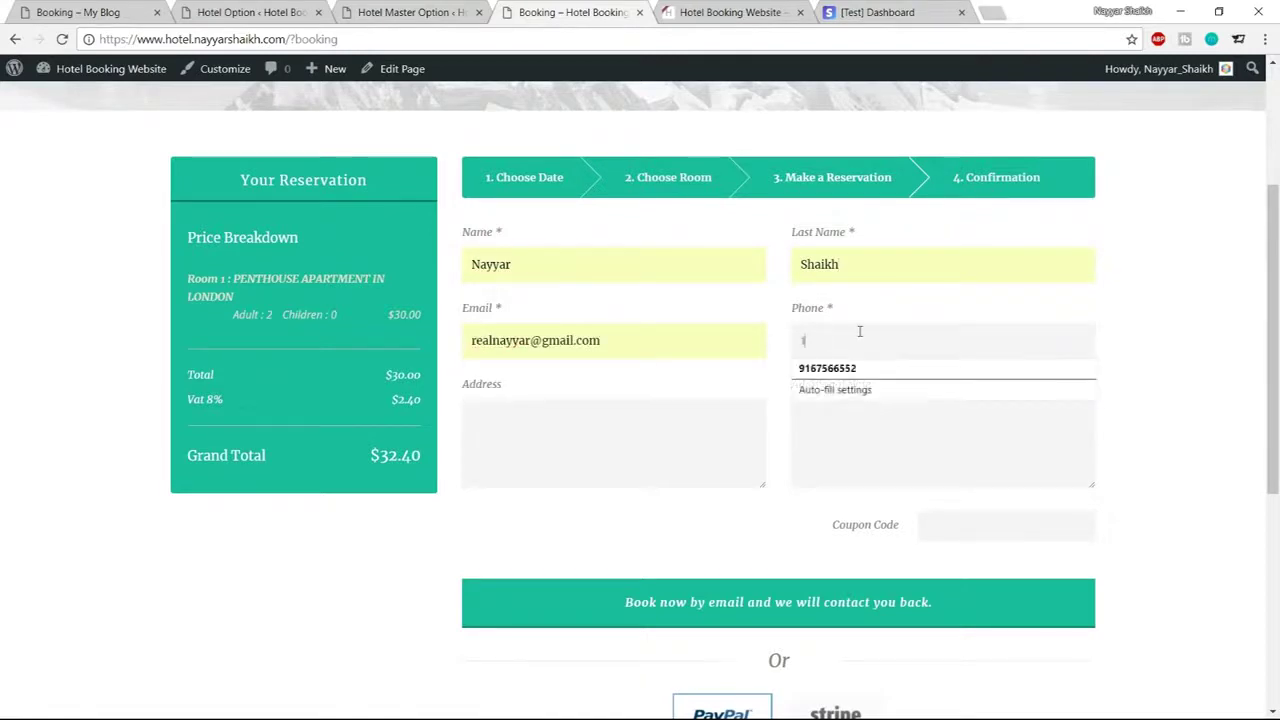
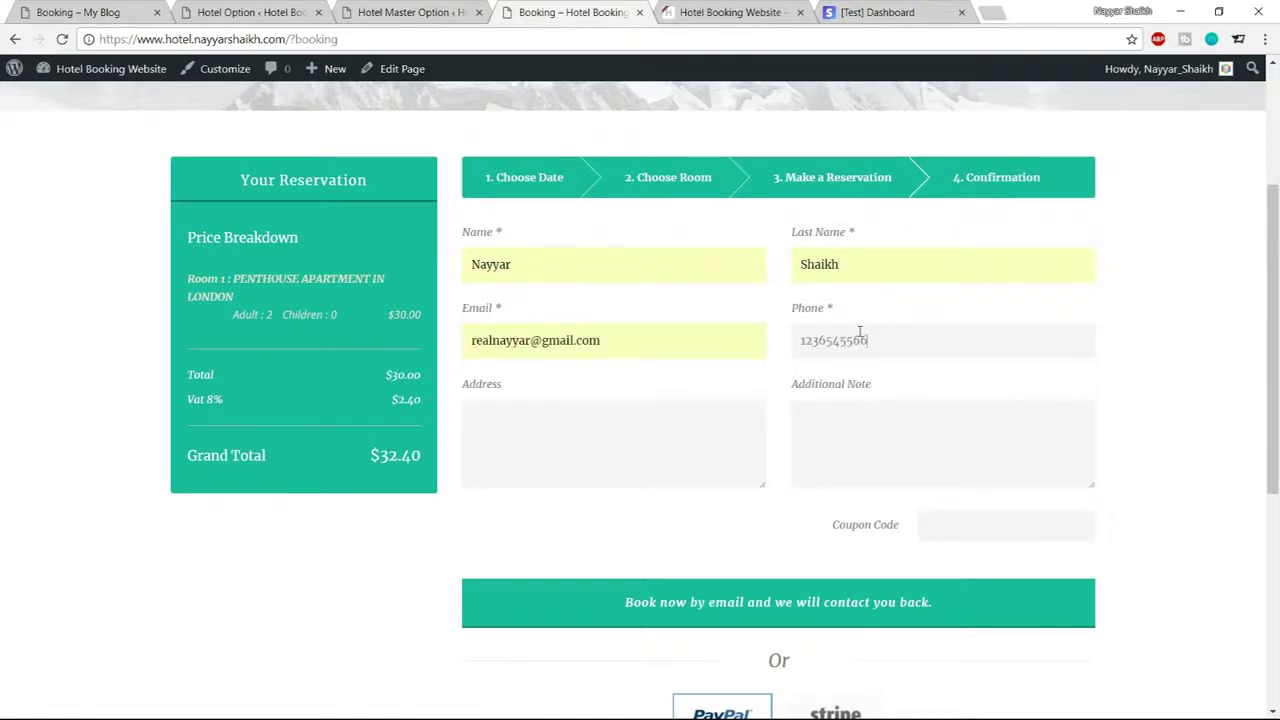
click(751, 426)
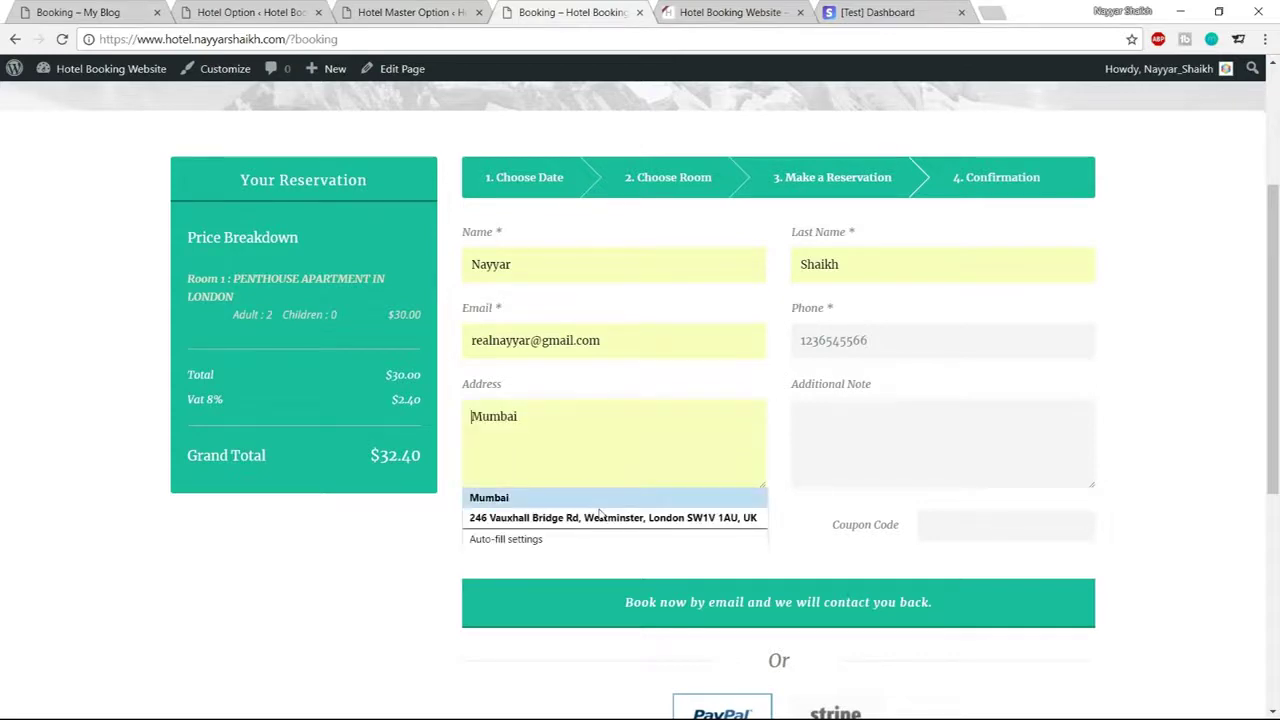
click(520, 505)
Choose Stripe as the payment method and proceed to the card form
scroll(1234, 414, down, 3)
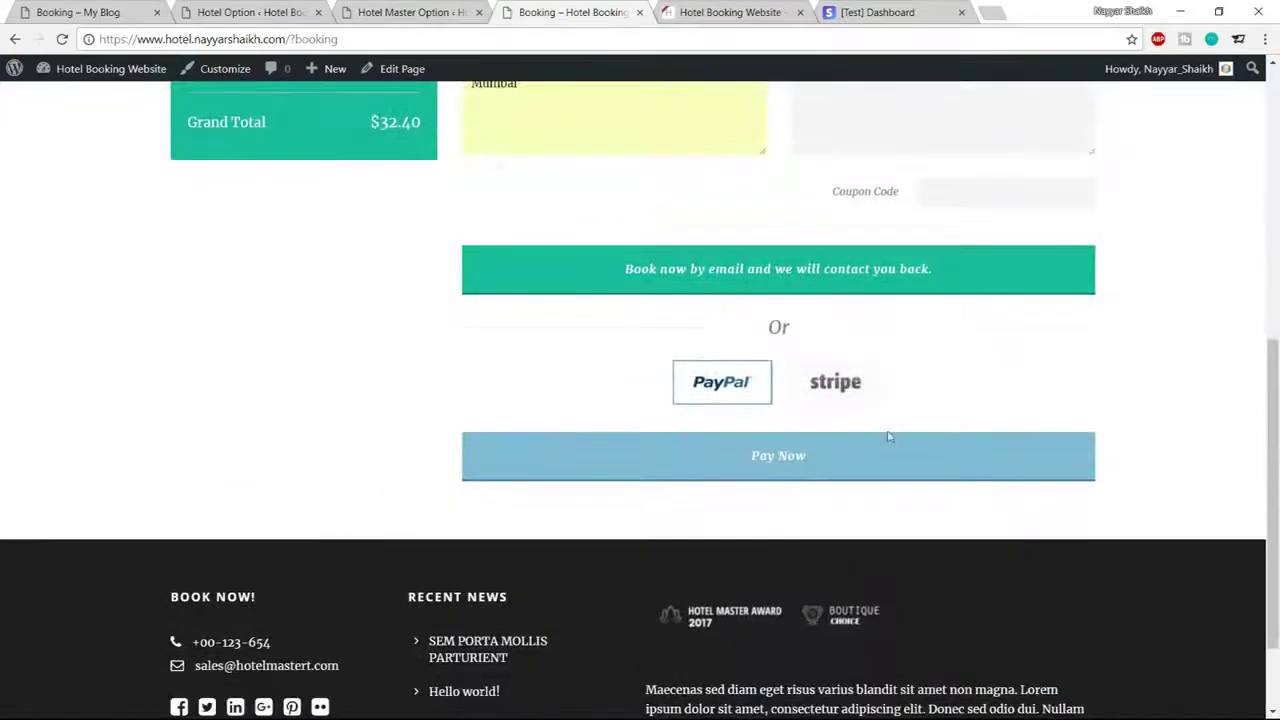
click(848, 398)
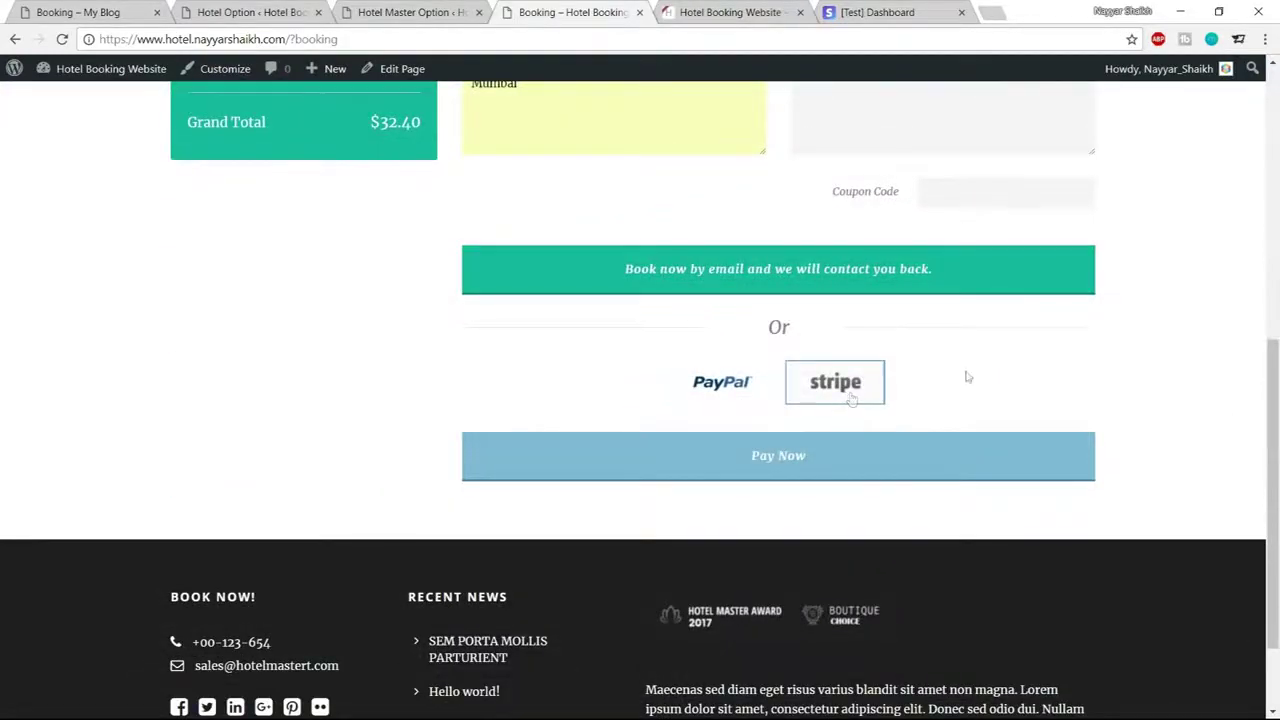
click(816, 474)
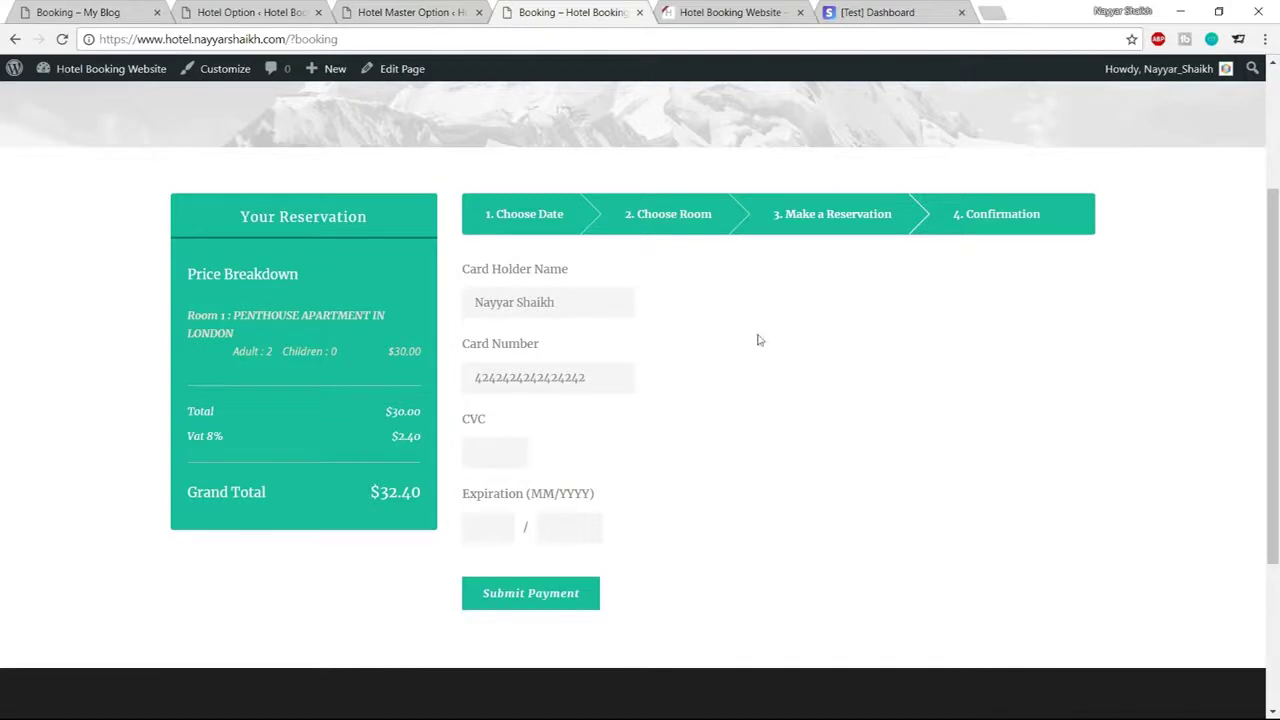
Enter the test card's CVC and expiry, submit payment, and decline saving the card
click(493, 455)
click(530, 594)
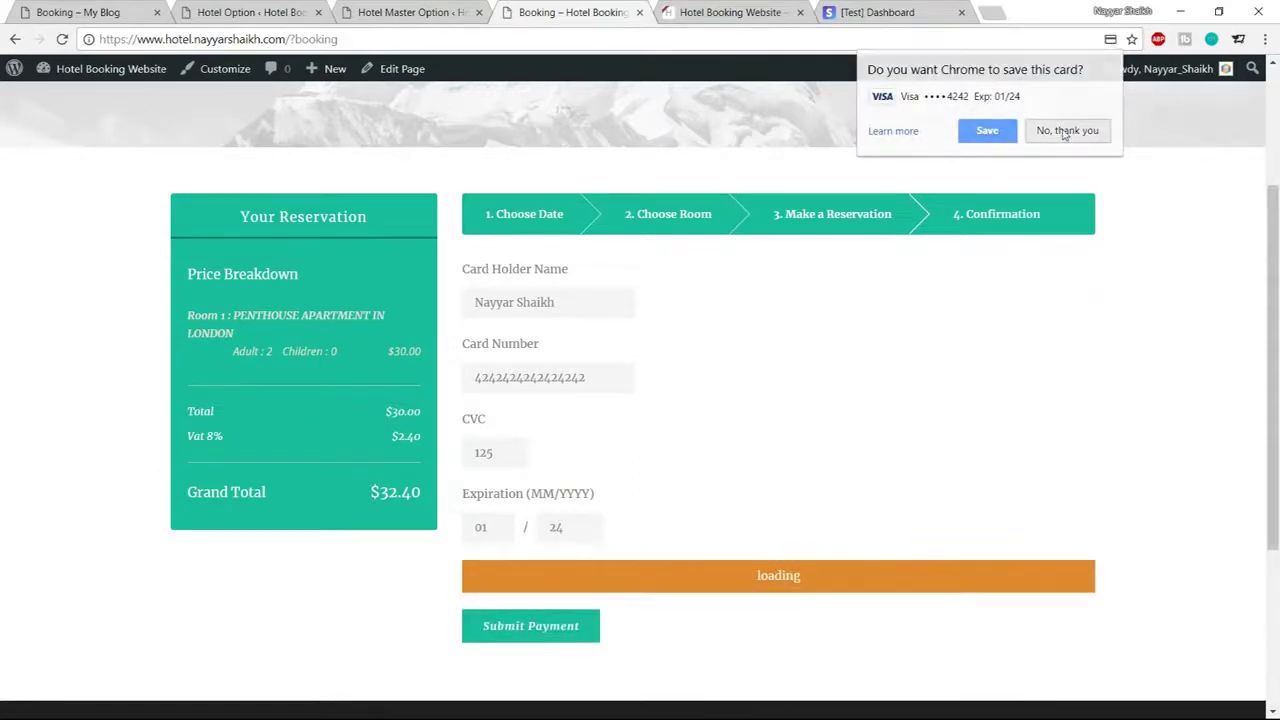
click(1067, 132)
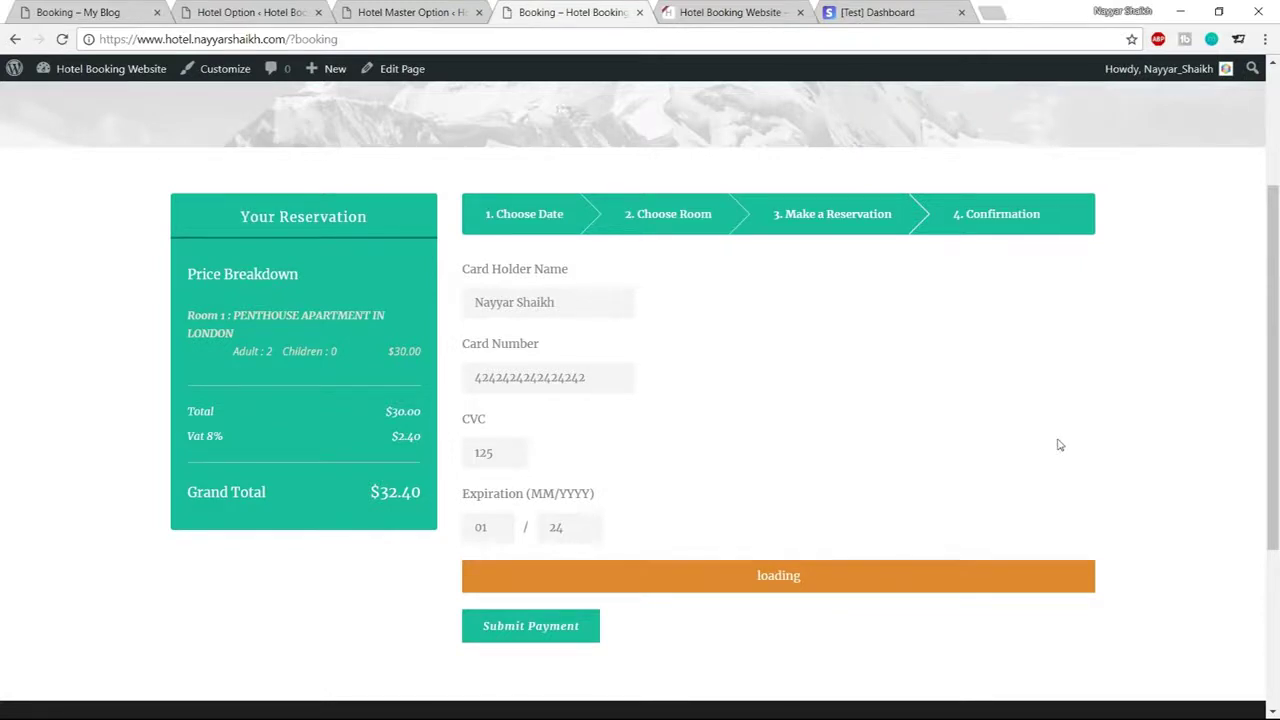
Review the Reservation Completed confirmation's heading, contact email and phone number
drag(501, 311, 703, 306)
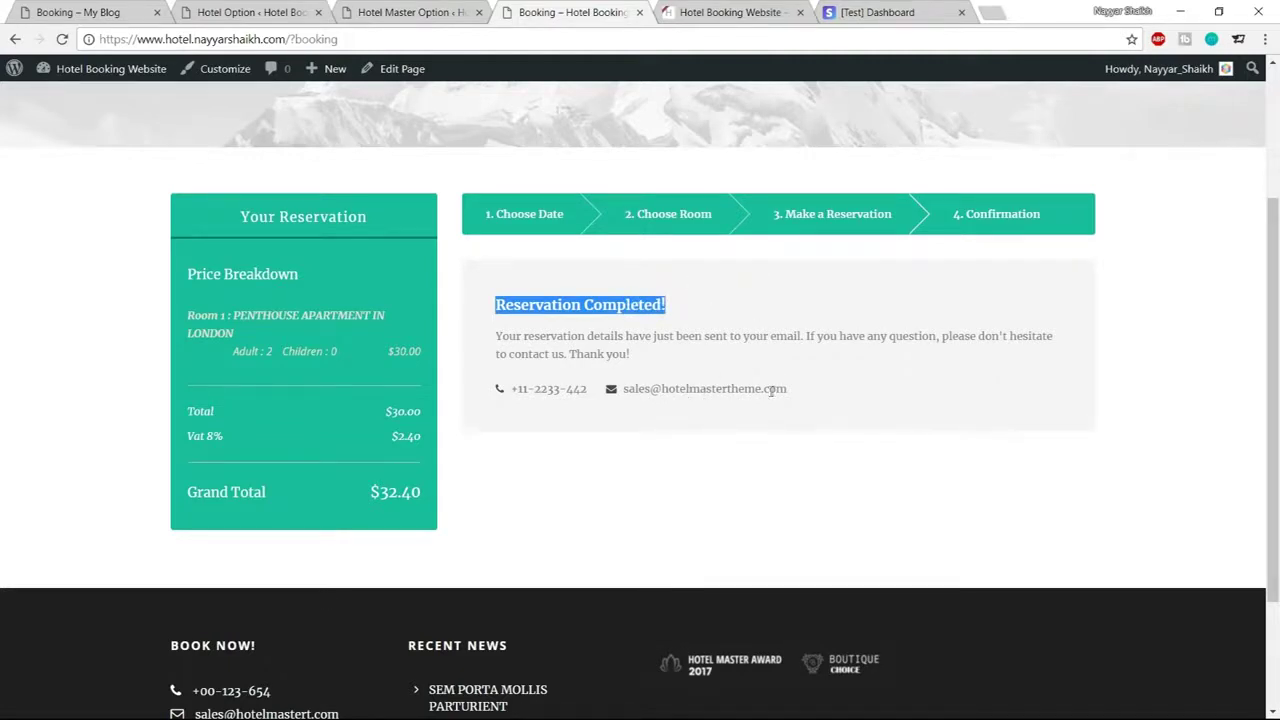
drag(796, 395, 636, 390)
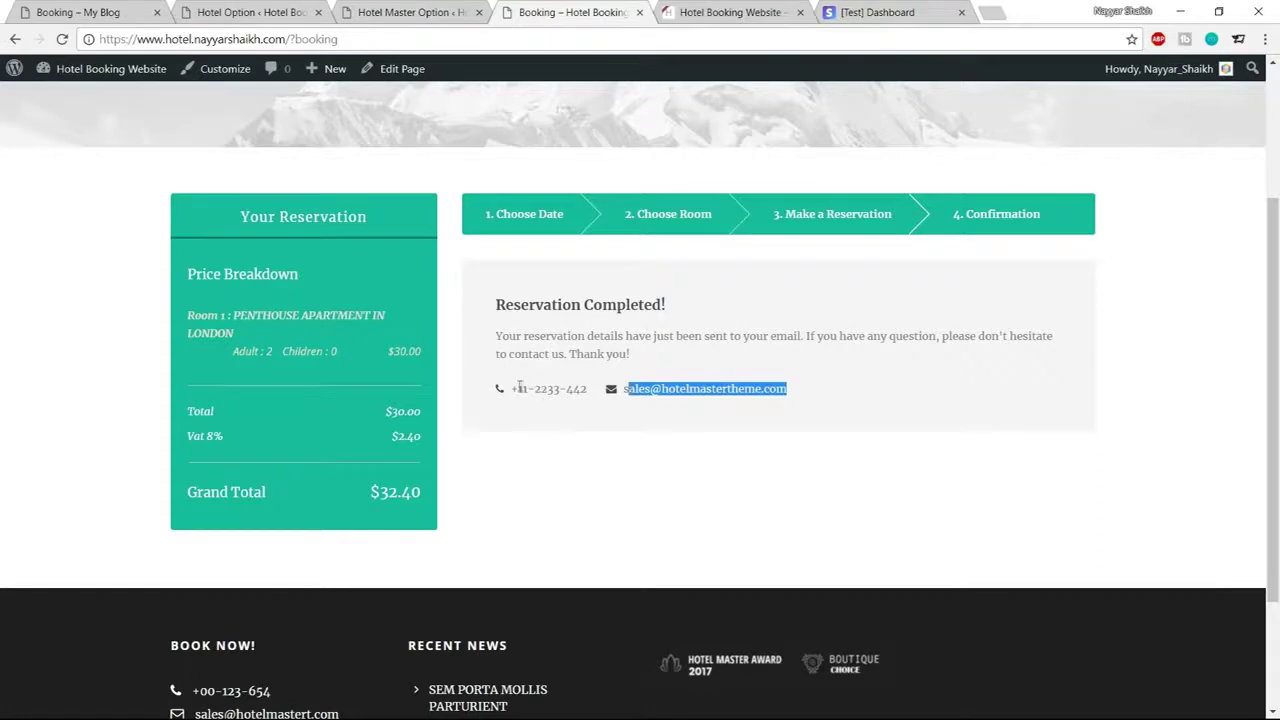
drag(517, 388, 590, 390)
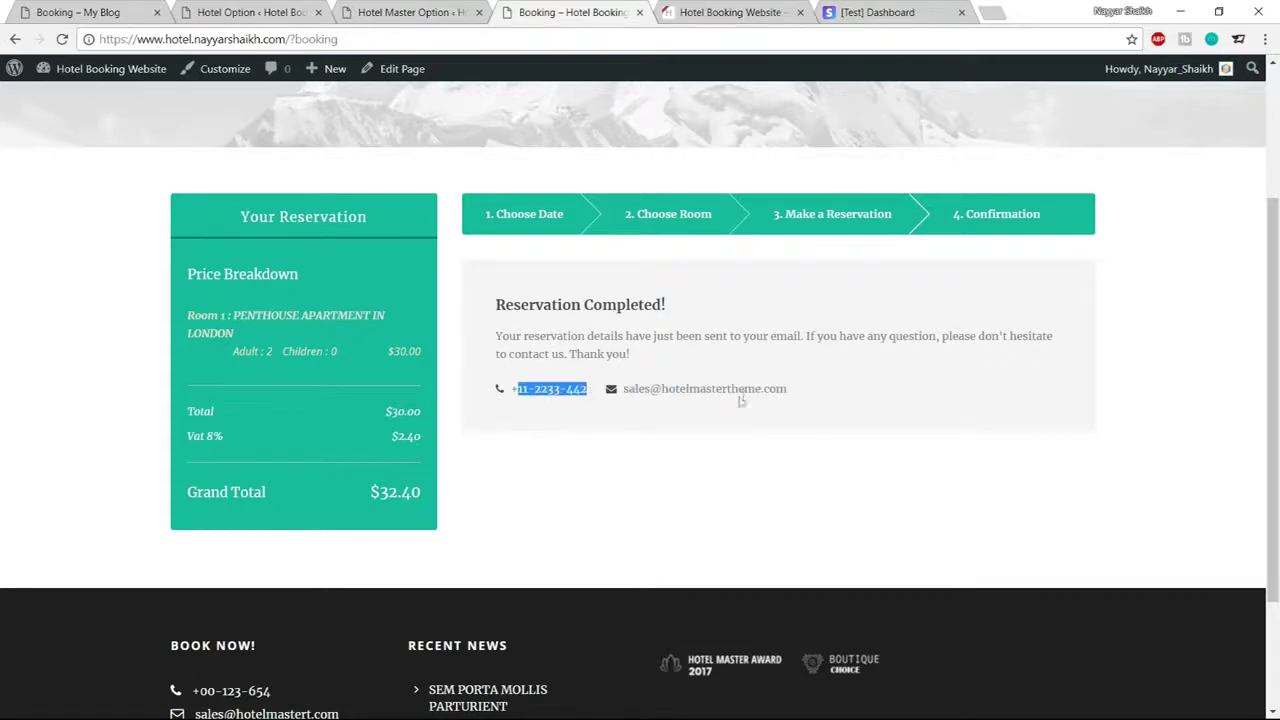
click(250, 12)
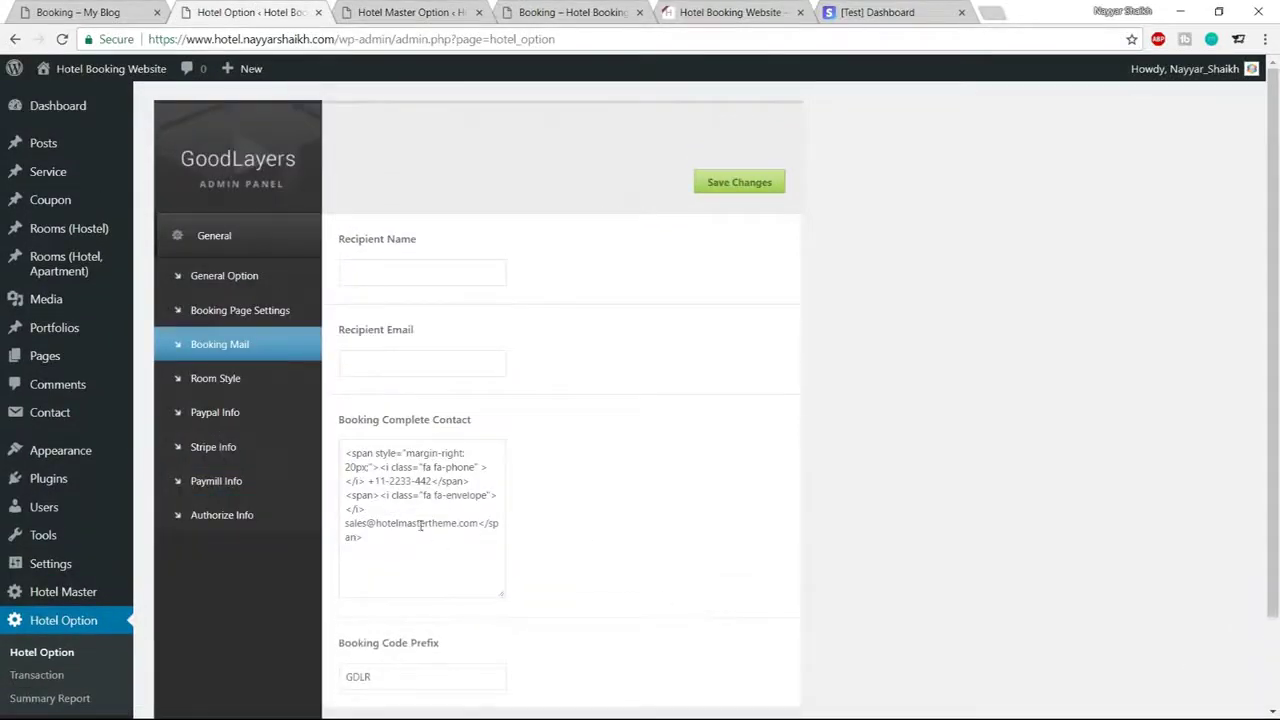
Inspect the phone and email in Booking Complete Contact text and the Recipient fields without changing them
drag(345, 526, 474, 523)
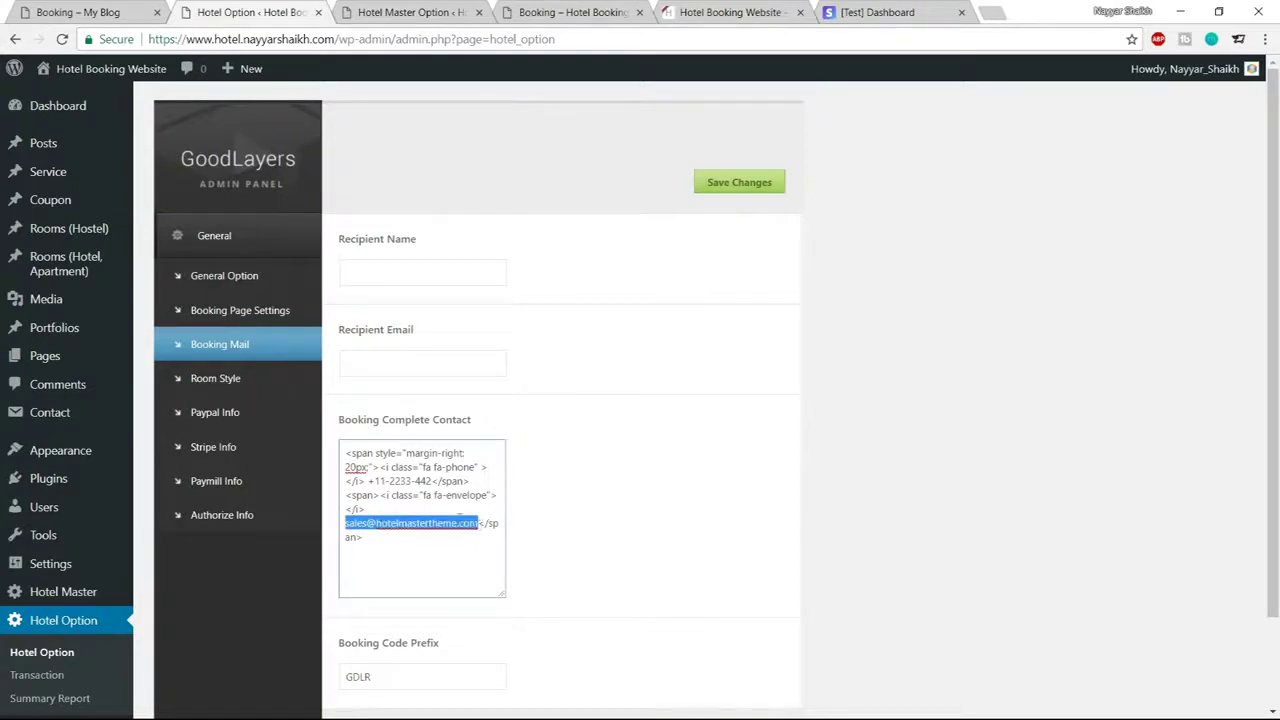
drag(368, 481, 432, 484)
drag(348, 524, 452, 523)
click(449, 363)
text(re)
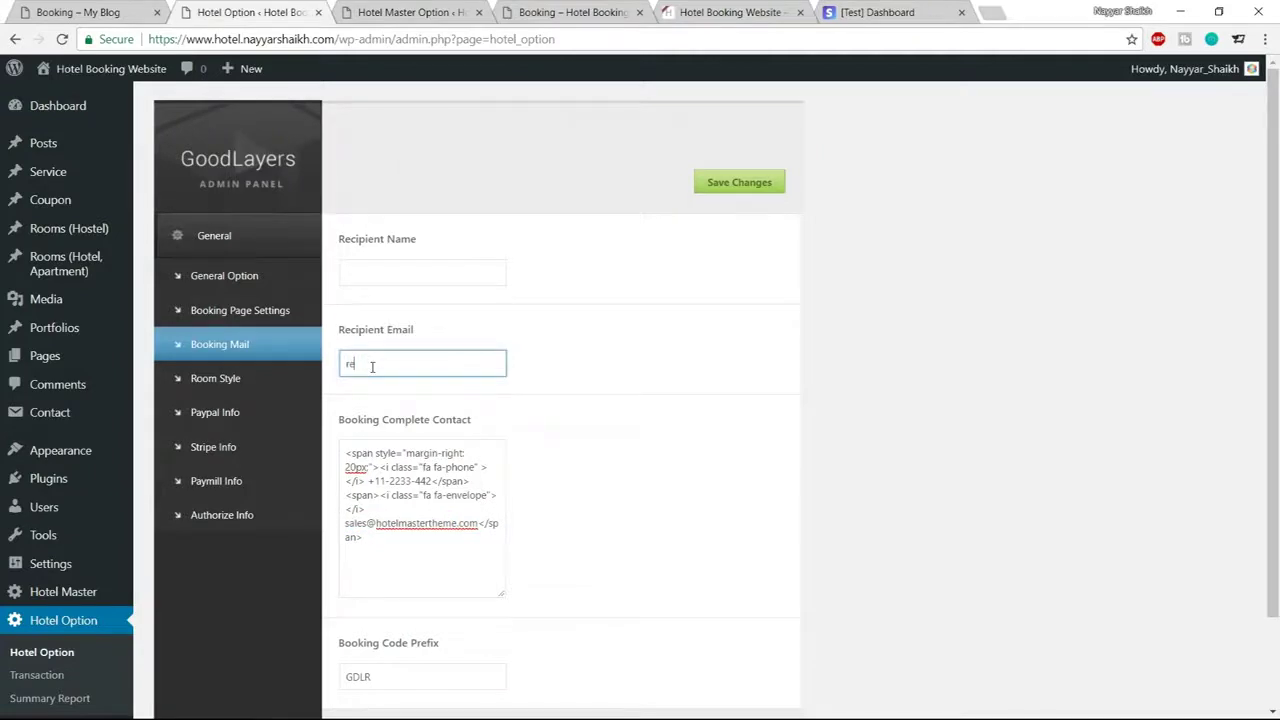
click(391, 281)
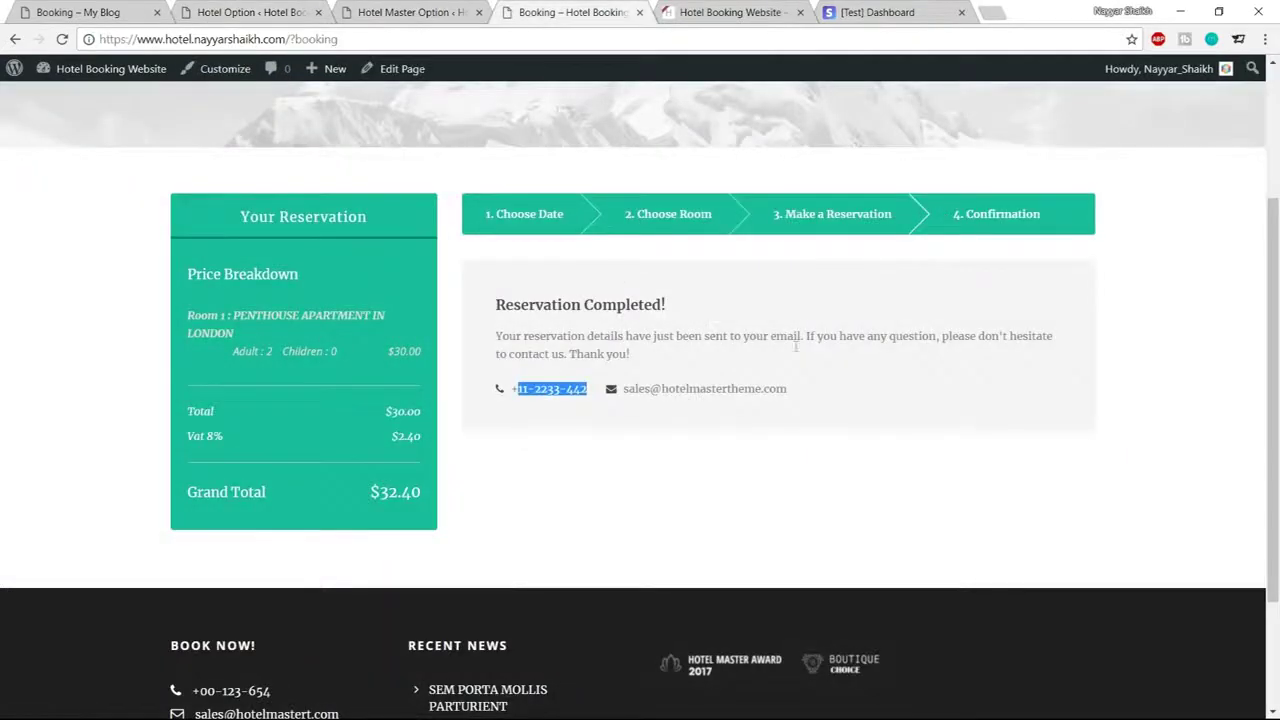
Go from the Hotel Master colour options to Hotel Option's Transaction page
click(410, 12)
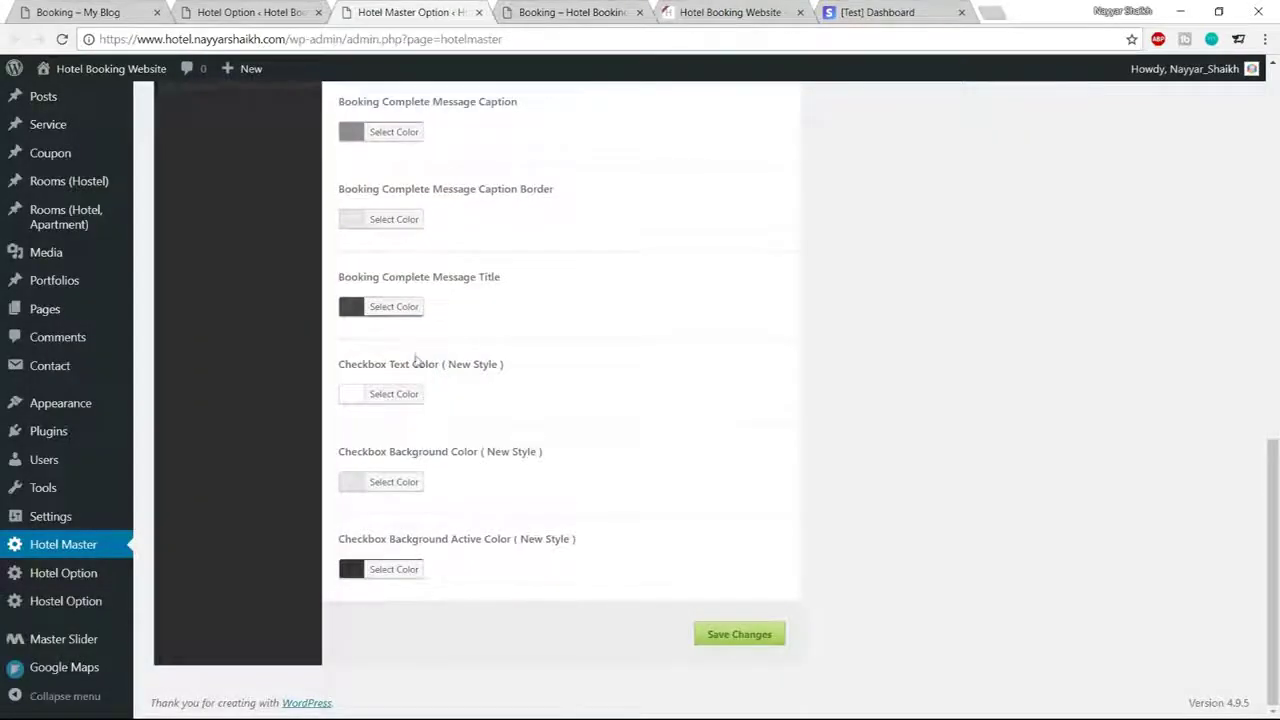
scroll(415, 355, up, 6)
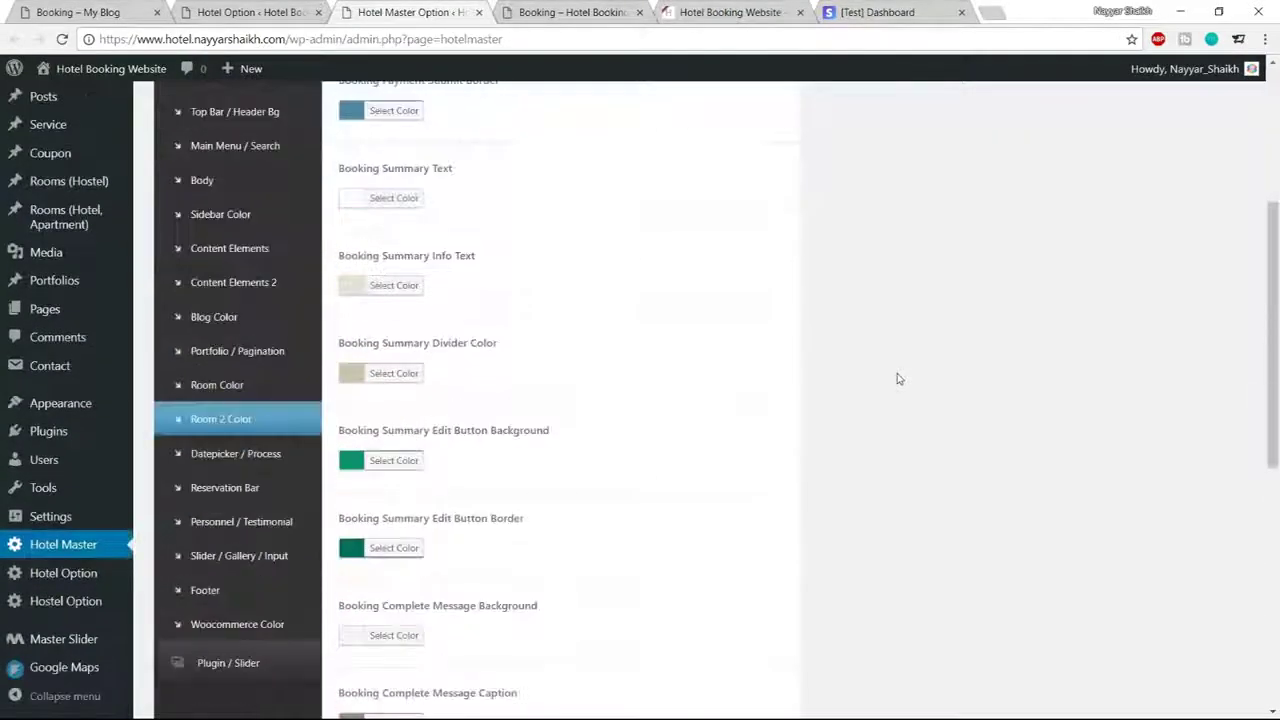
scroll(897, 378, down, 3)
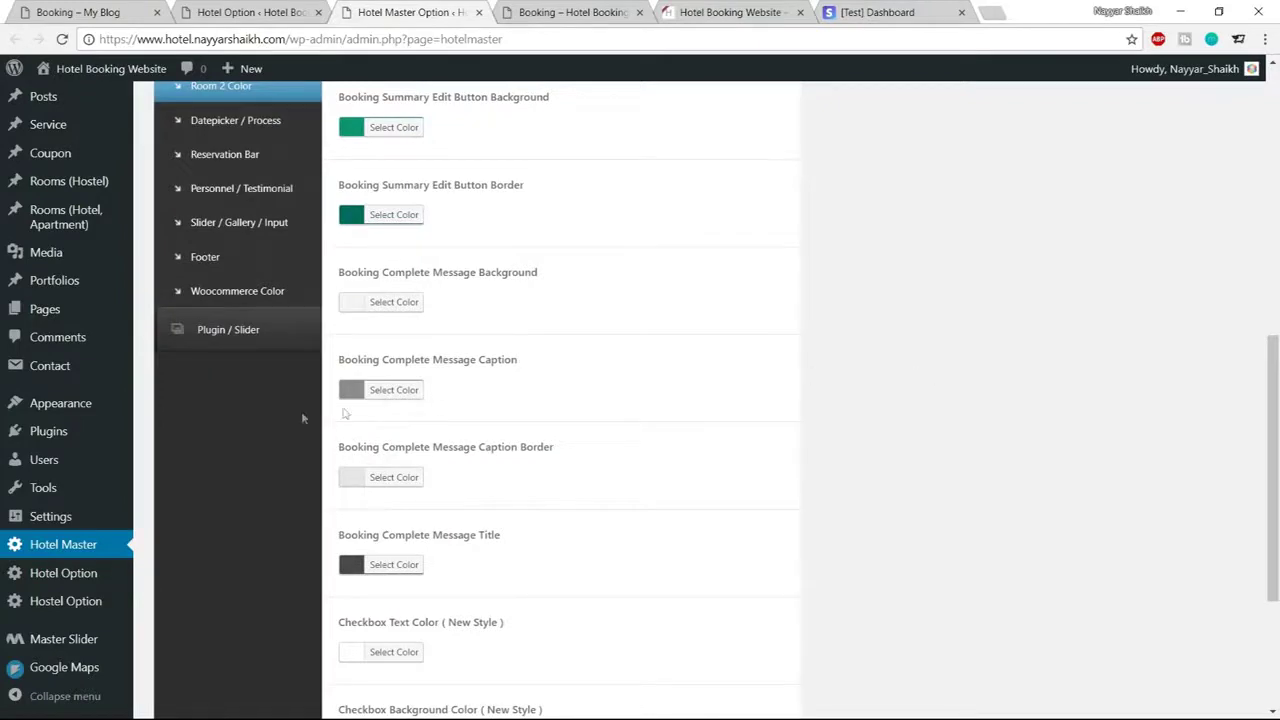
mouse_move(94, 572)
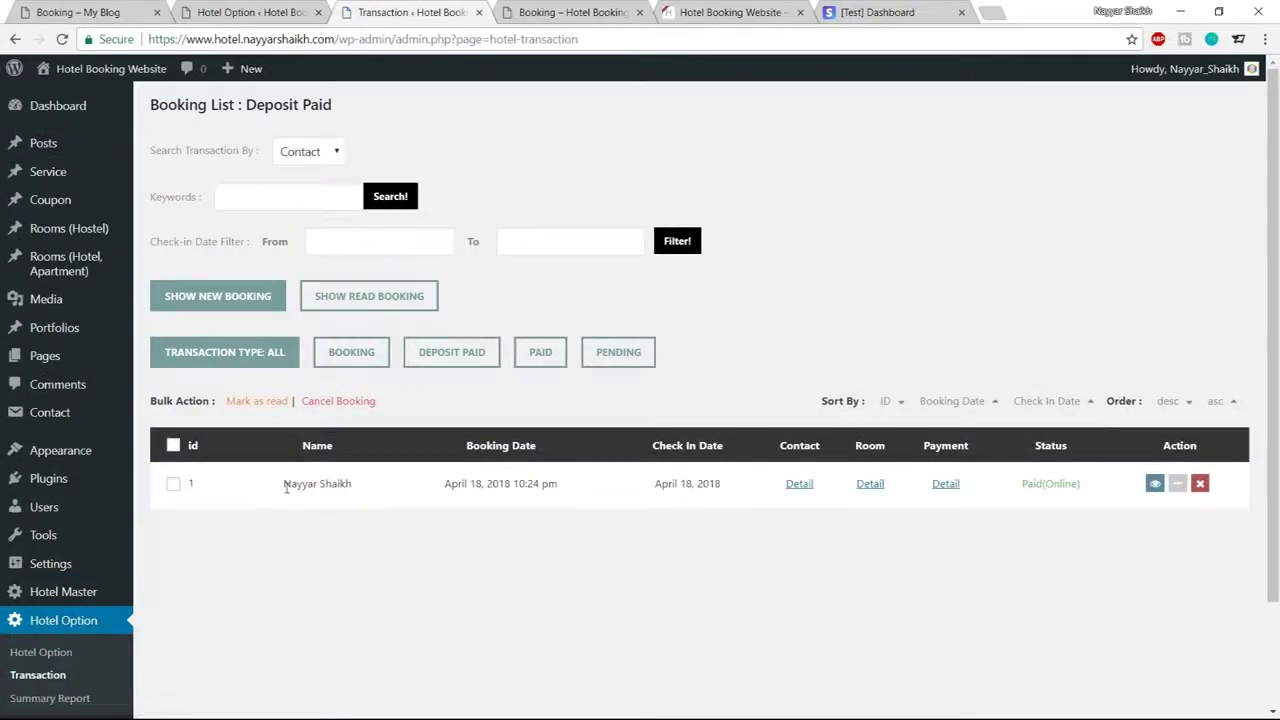
Review the new booking's guest name, booking date and contact details in the Booking List
drag(283, 488, 362, 492)
click(380, 497)
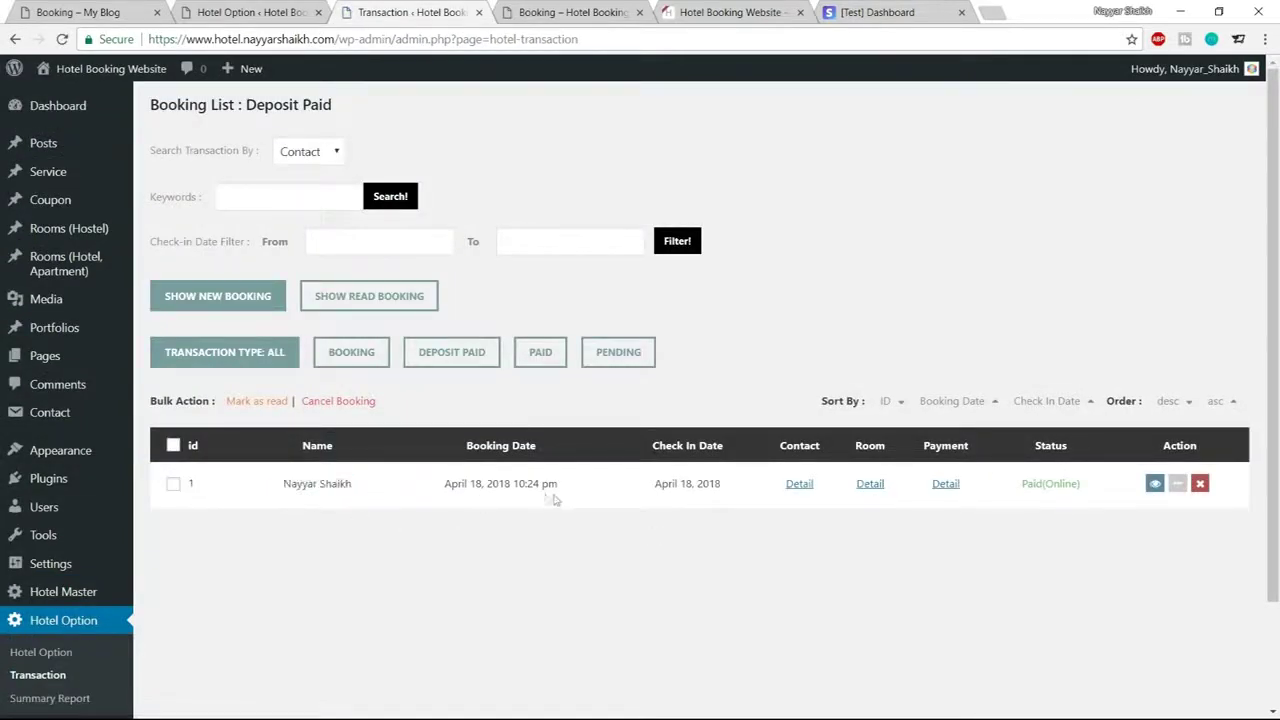
drag(443, 492, 482, 489)
click(799, 484)
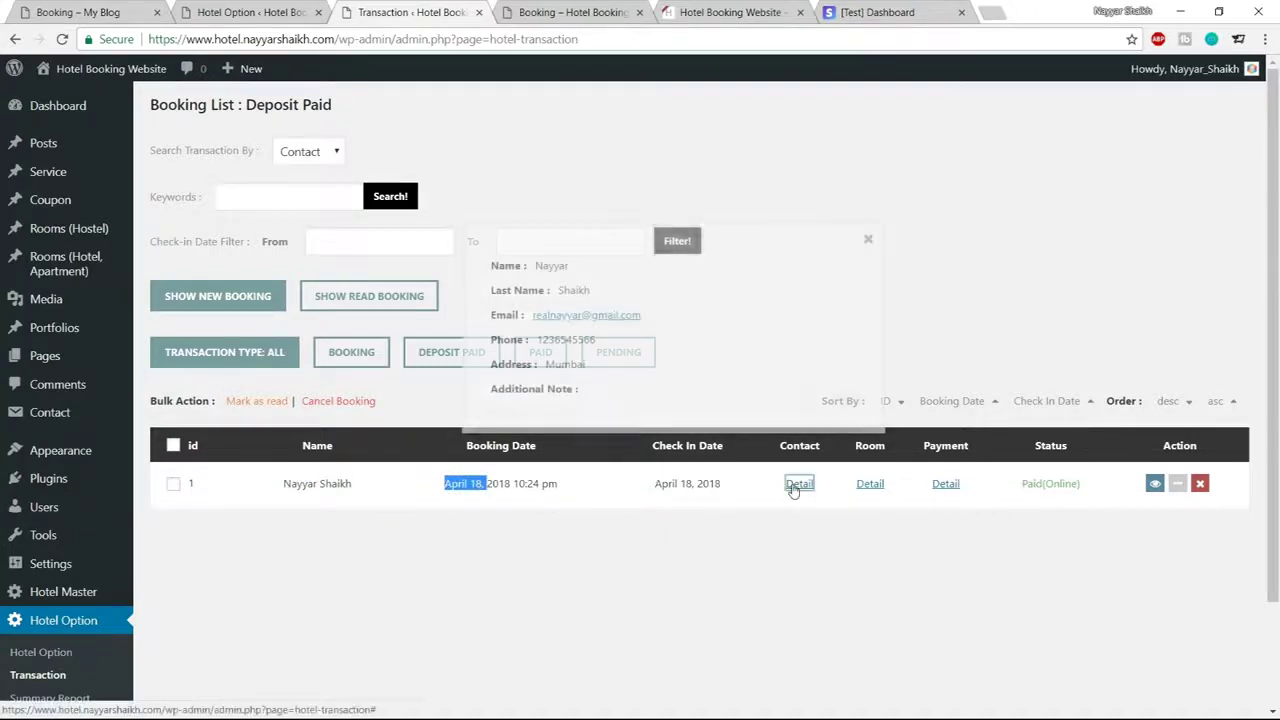
click(869, 241)
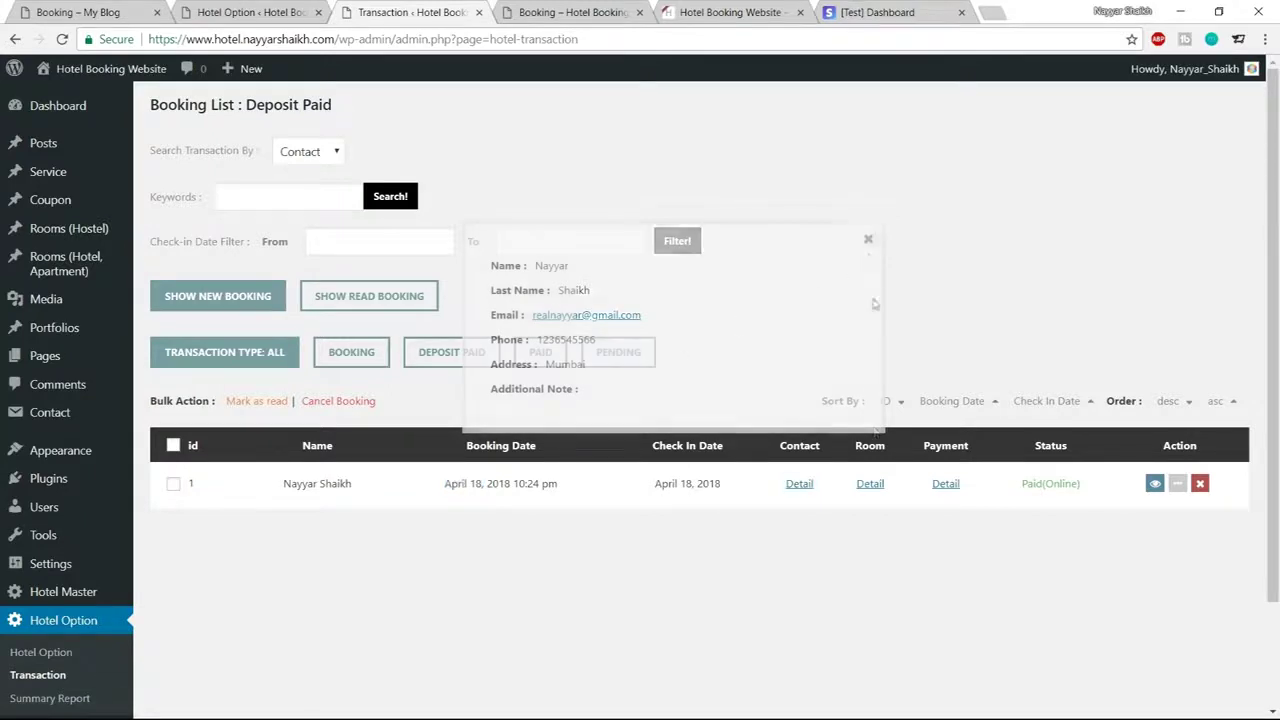
Check the booking's room and stay dates, and its paid amount of 32.40
click(870, 484)
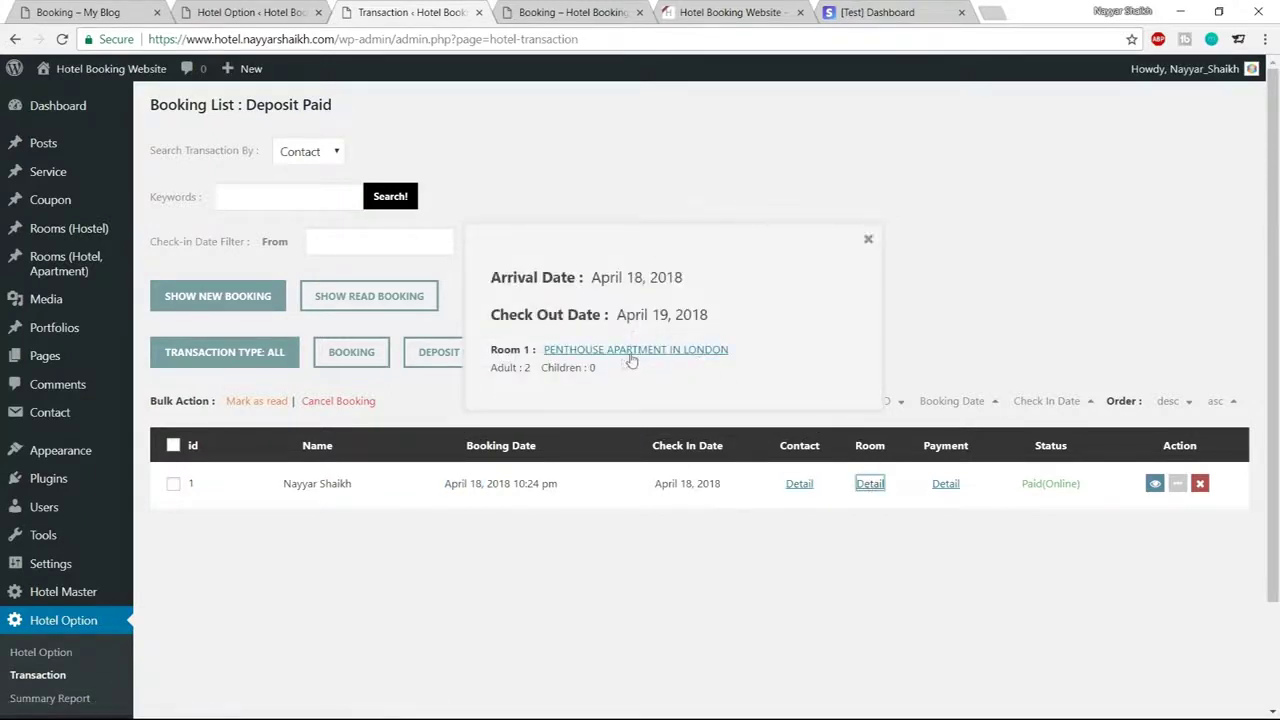
drag(592, 274, 727, 340)
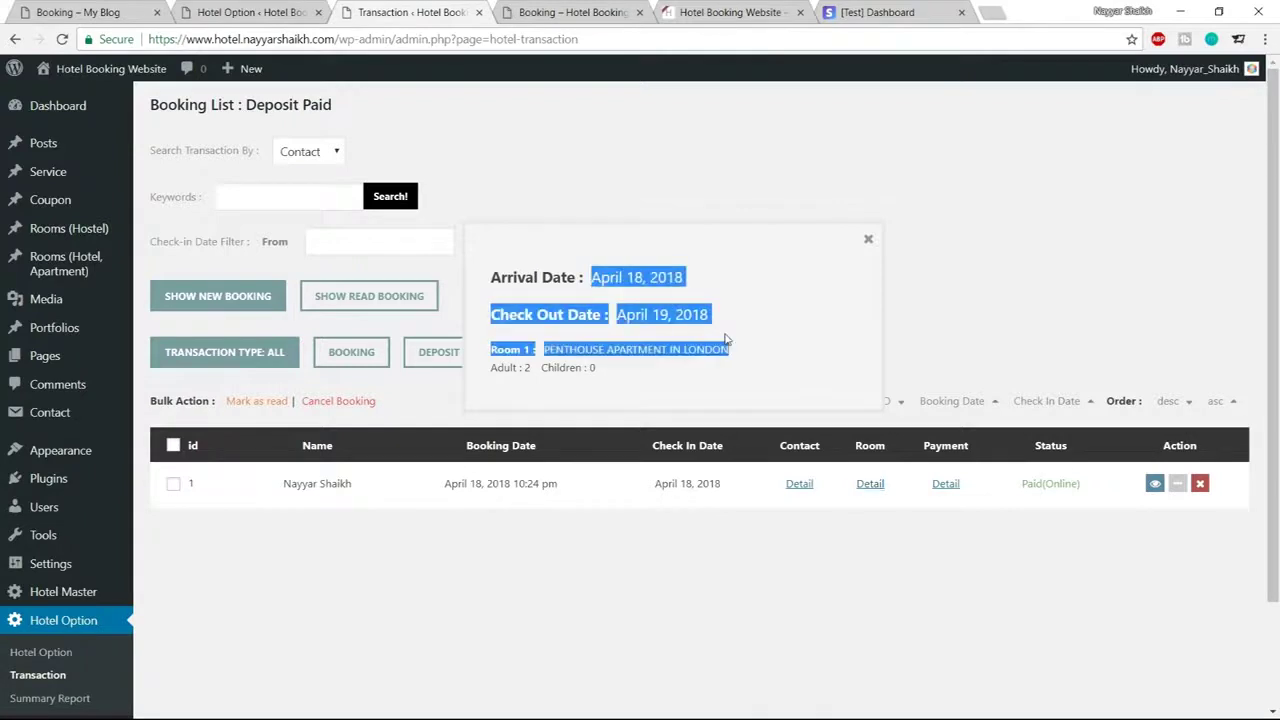
click(518, 391)
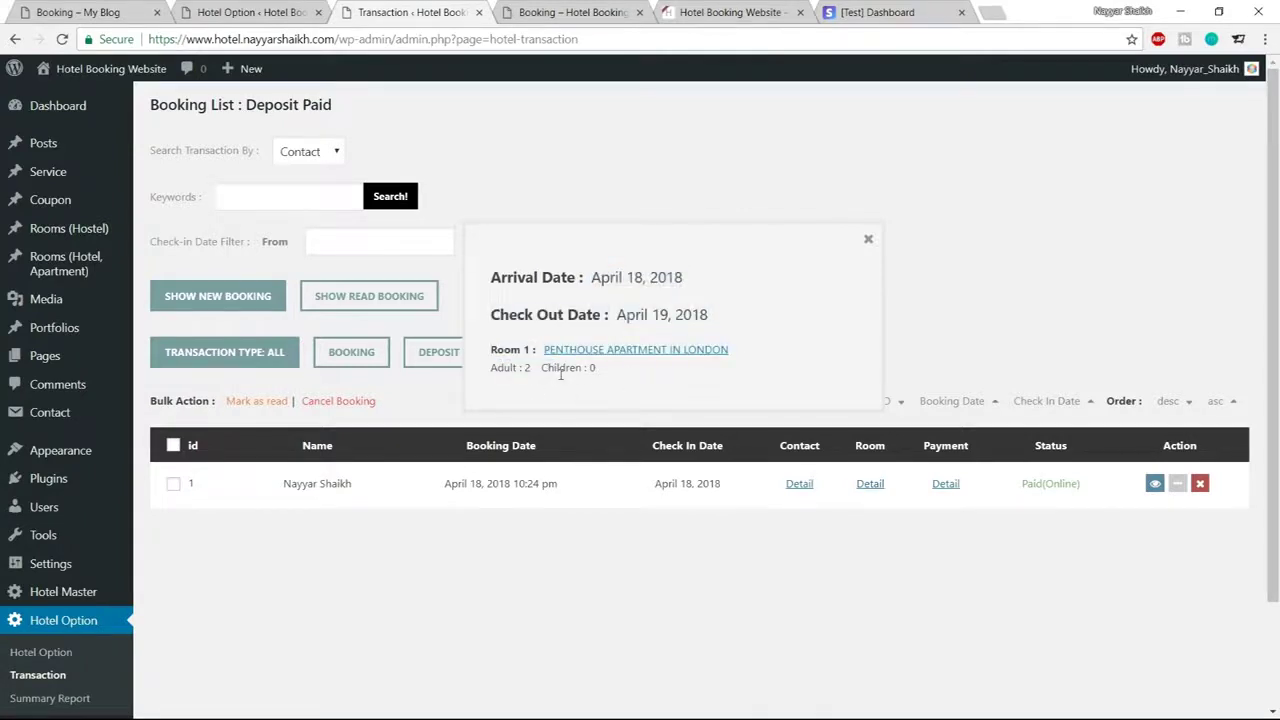
click(946, 483)
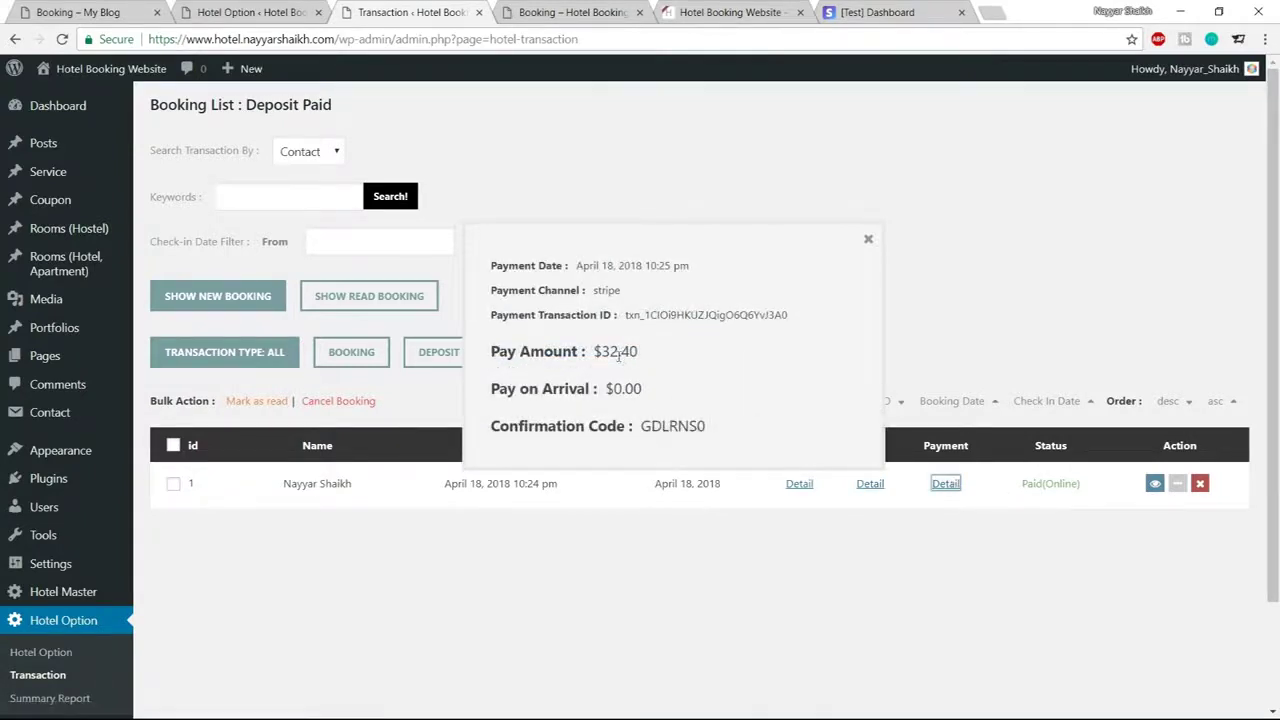
drag(598, 351, 642, 364)
click(646, 374)
click(866, 241)
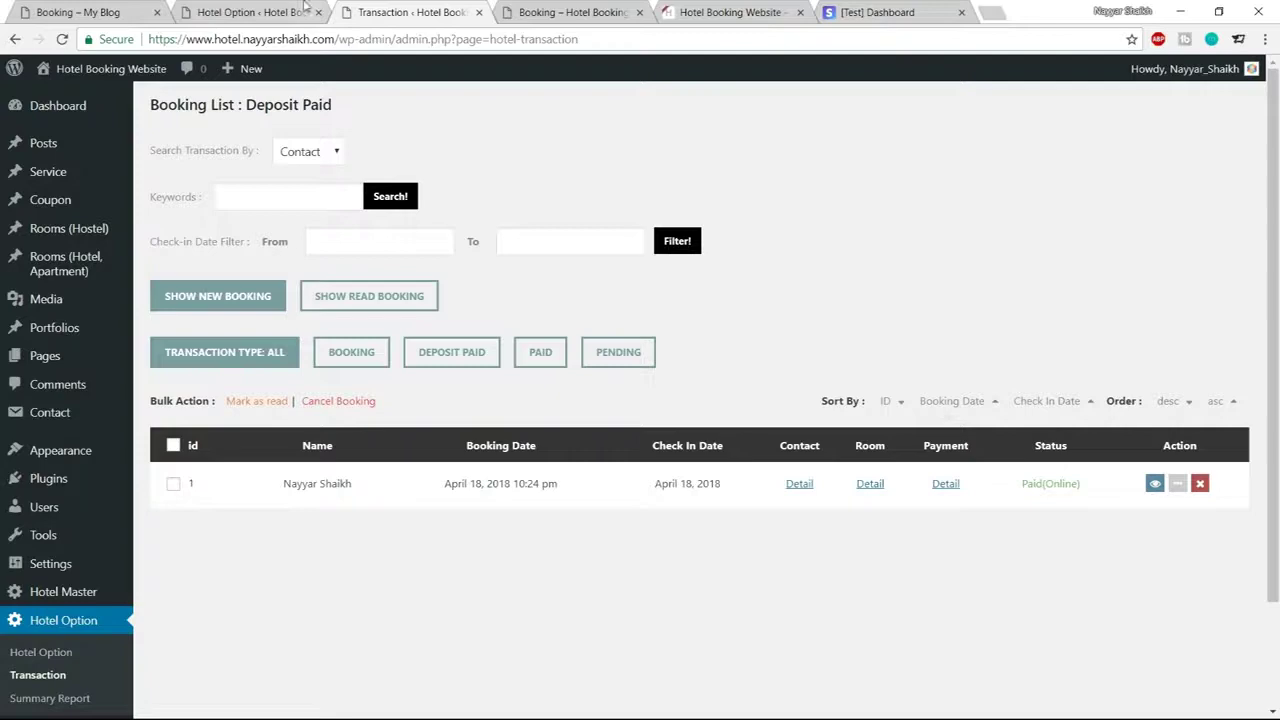
Switch to the booking site and back to the admin booking transactions list
click(556, 12)
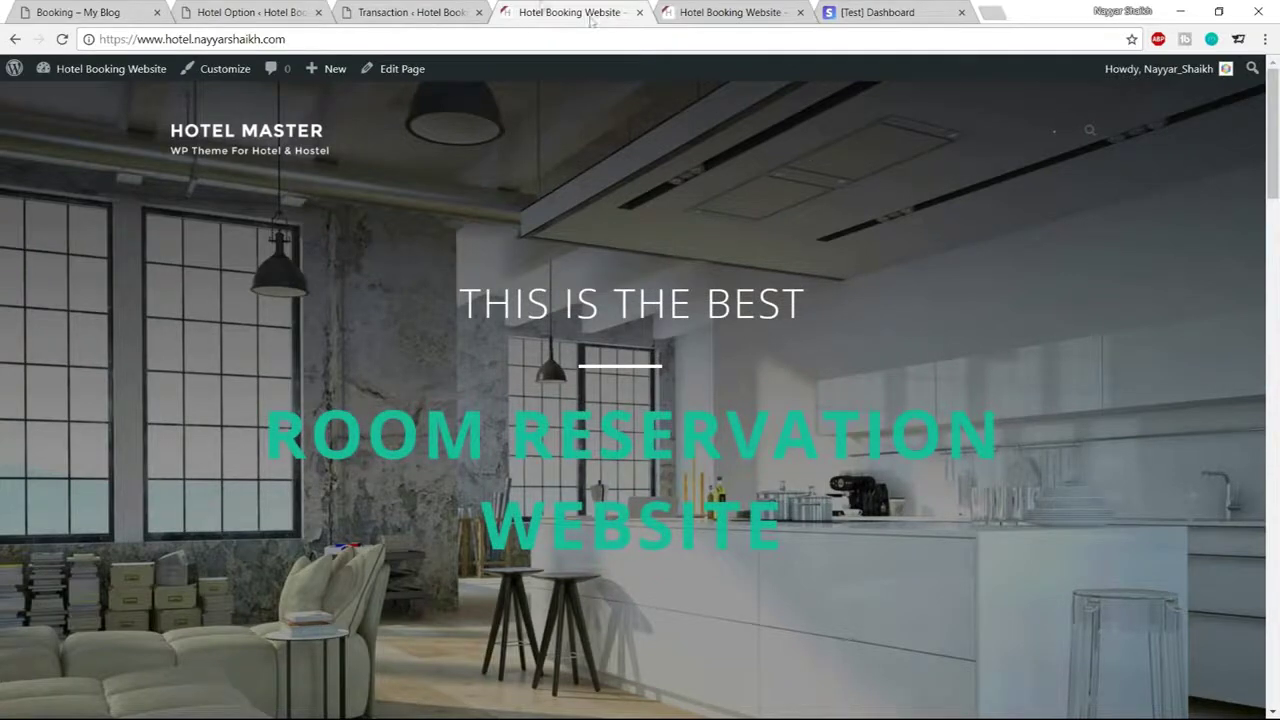
click(380, 10)
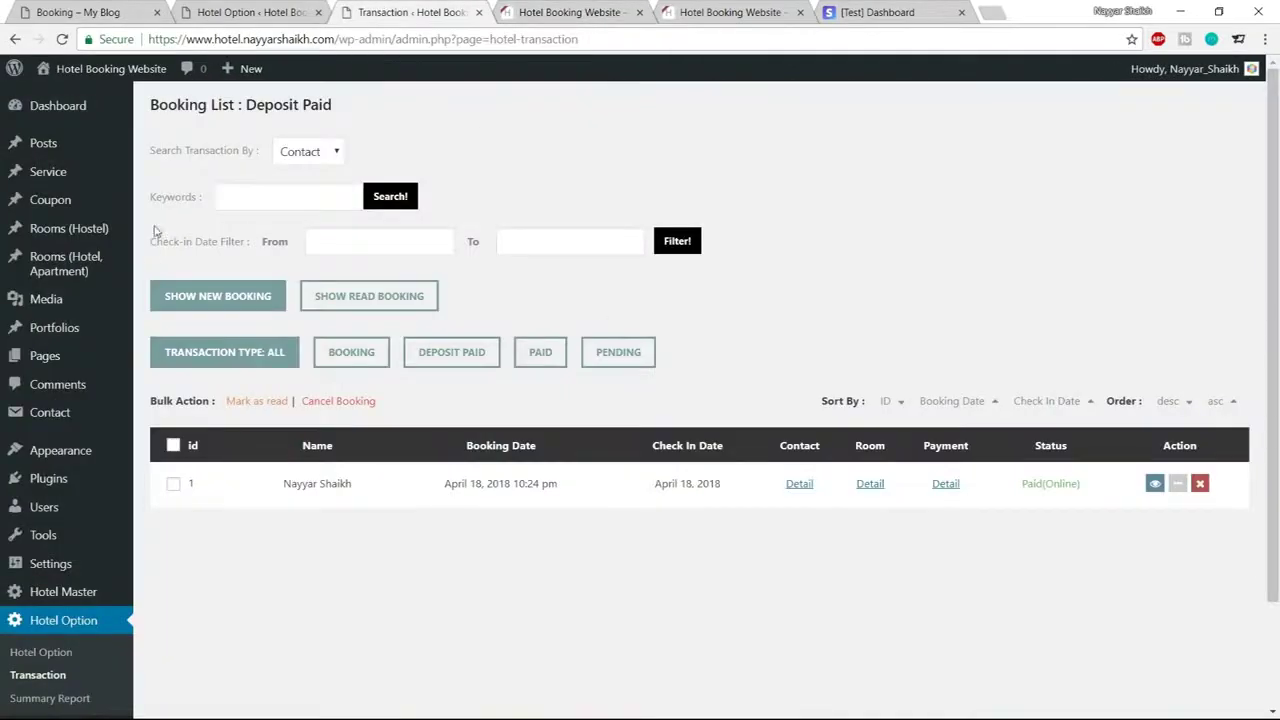
mouse_move(60, 357)
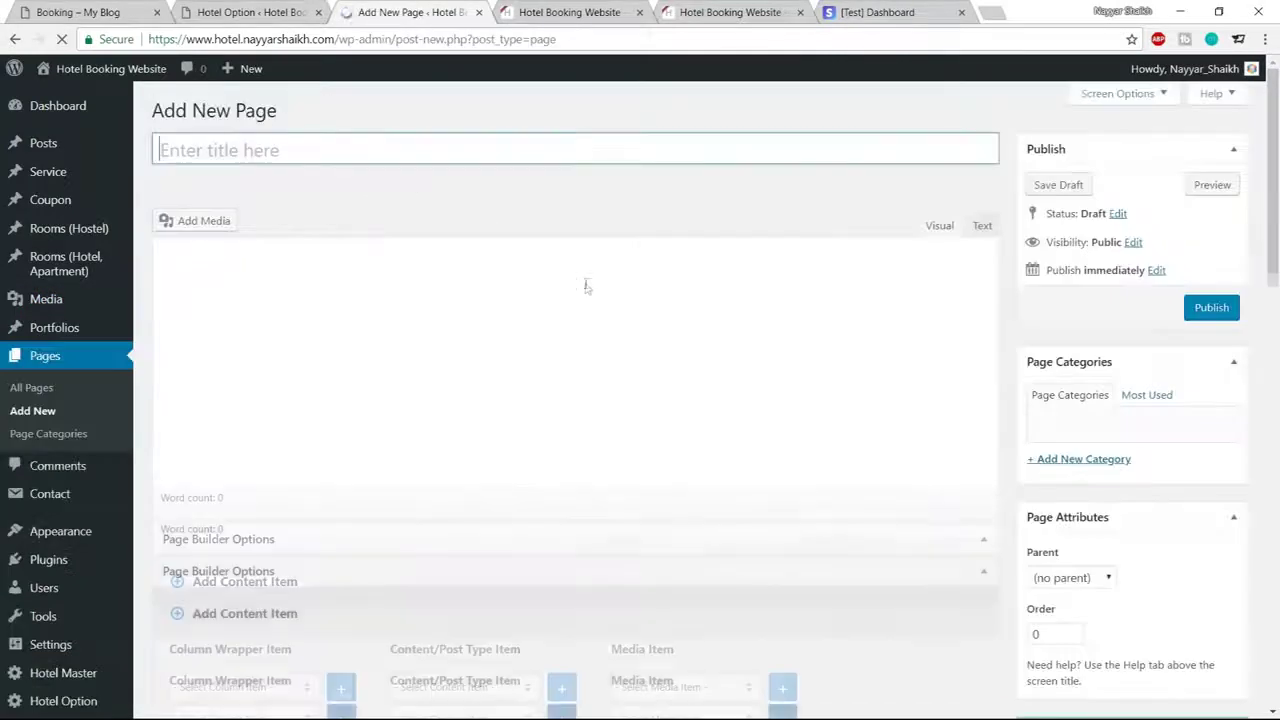
Title the new page 'Contact Us' and publish it with no content
text(Contact Us)
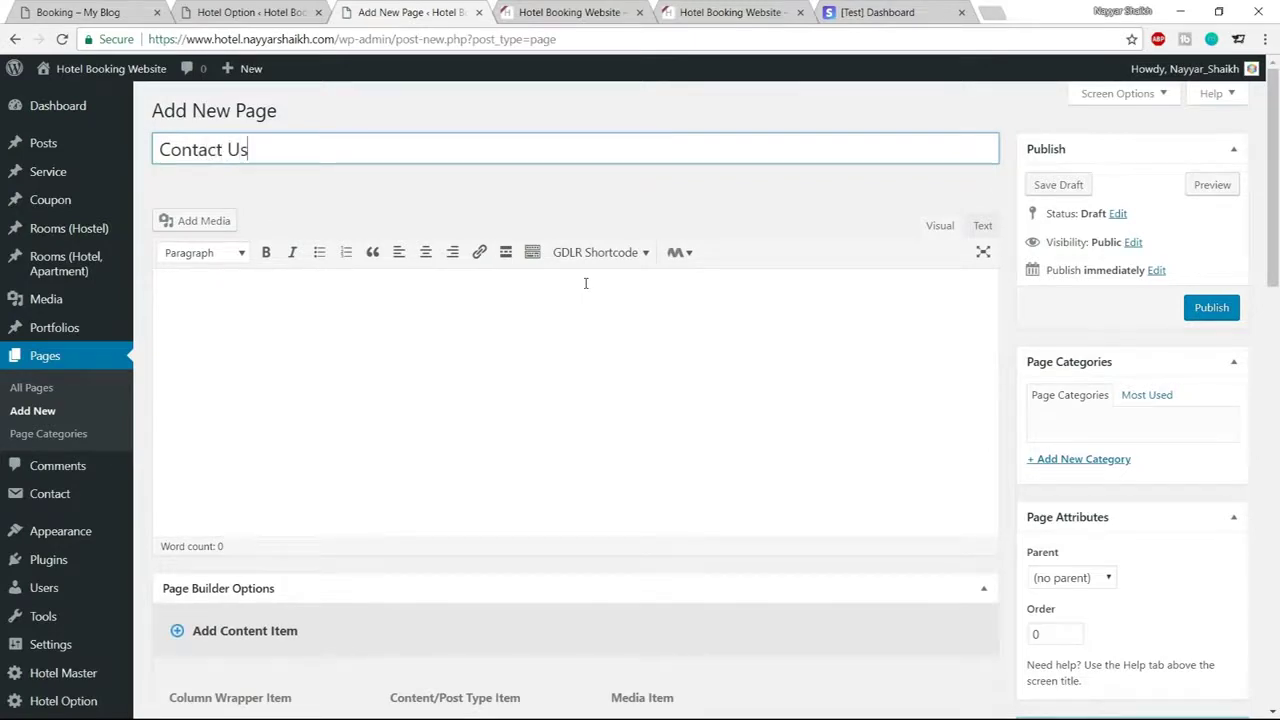
click(1209, 309)
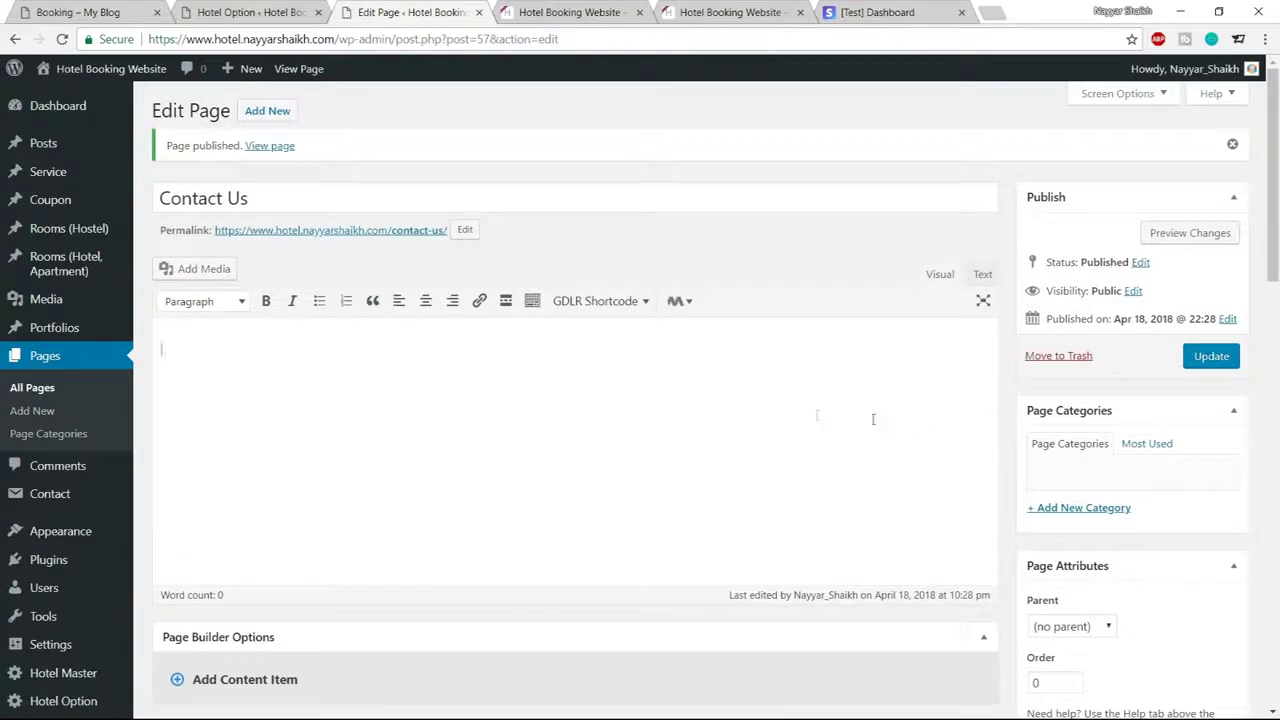
scroll(35, 545, down, 2)
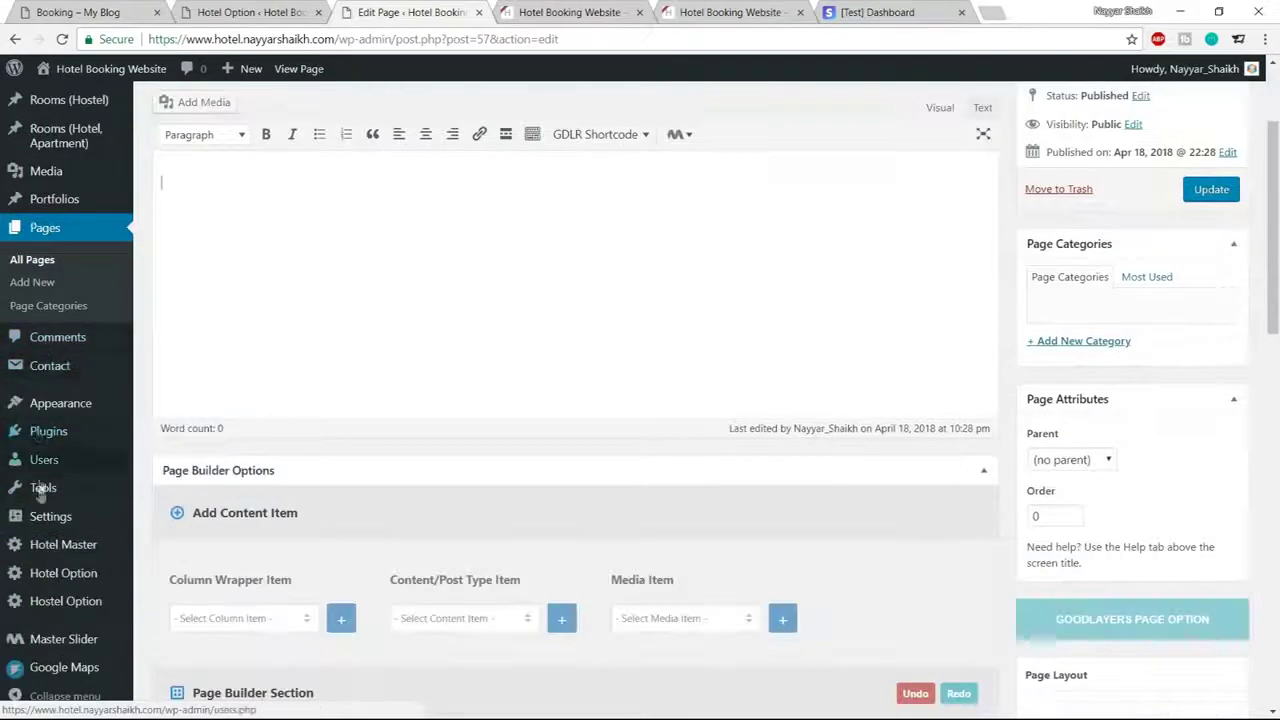
mouse_move(42, 497)
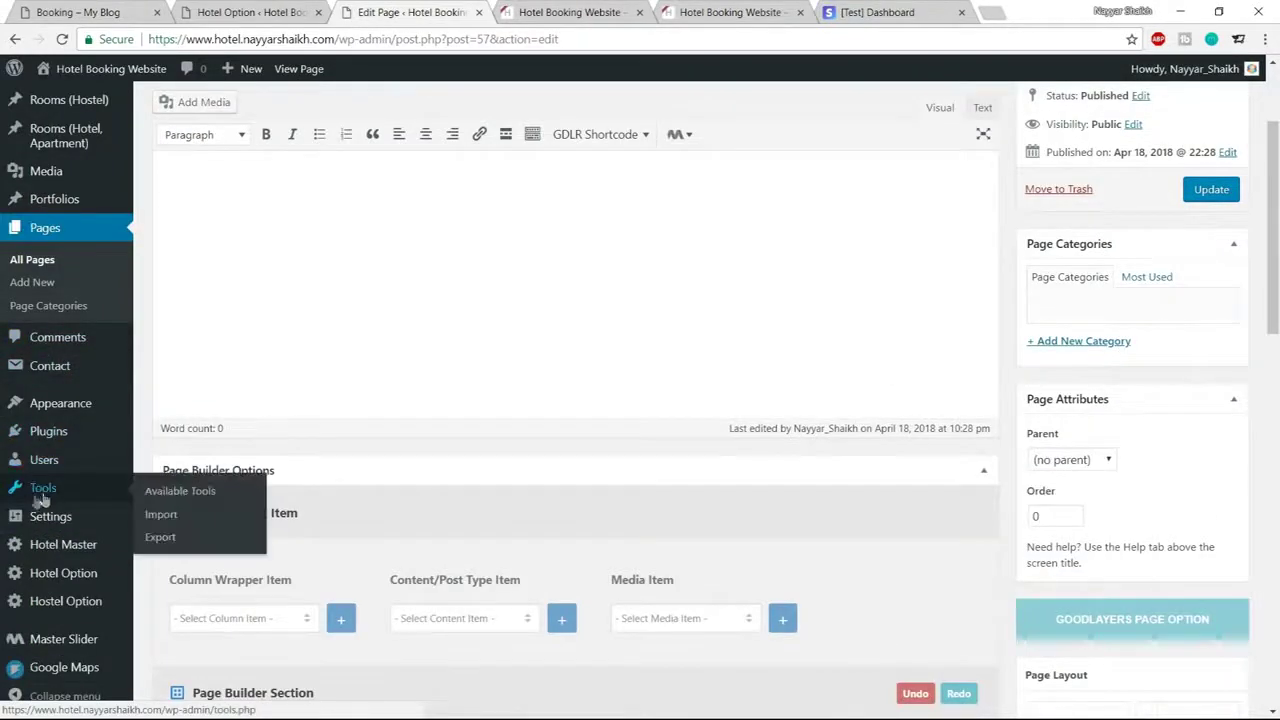
Install and run the WordPress importer, choosing the myblog.wordpress.2018-04-18 export file
click(162, 516)
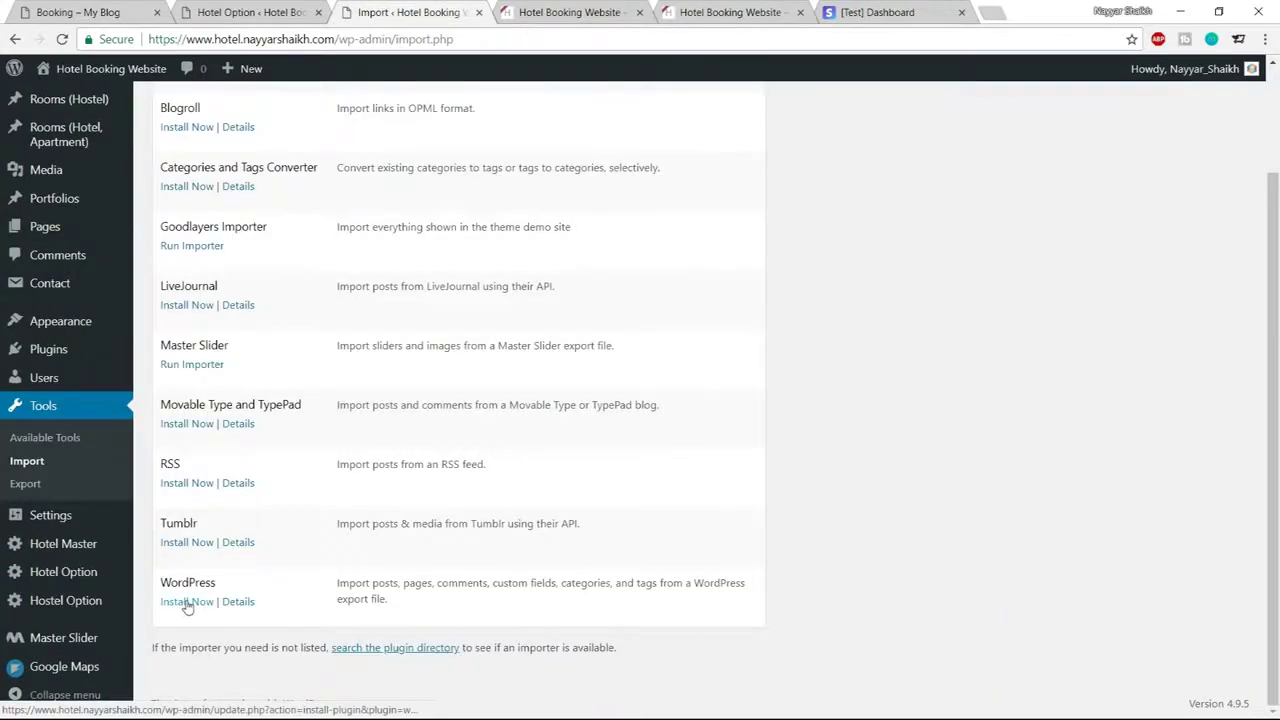
click(187, 603)
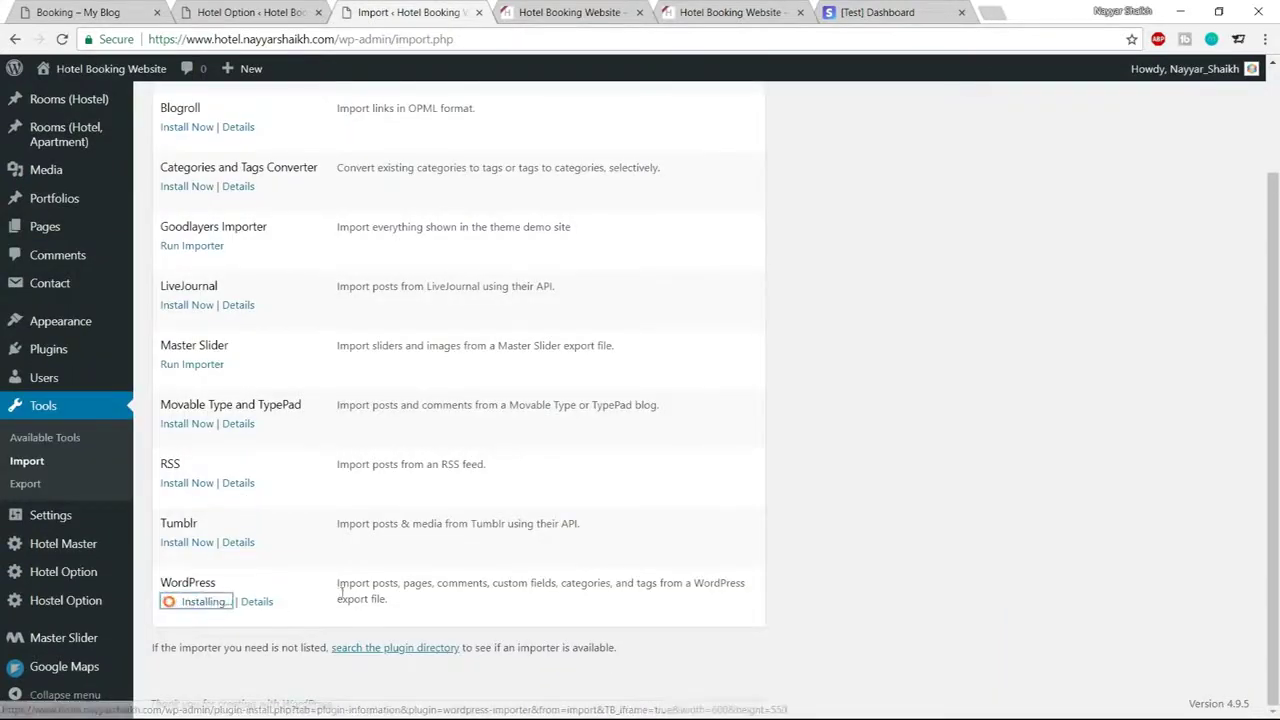
click(205, 641)
click(461, 200)
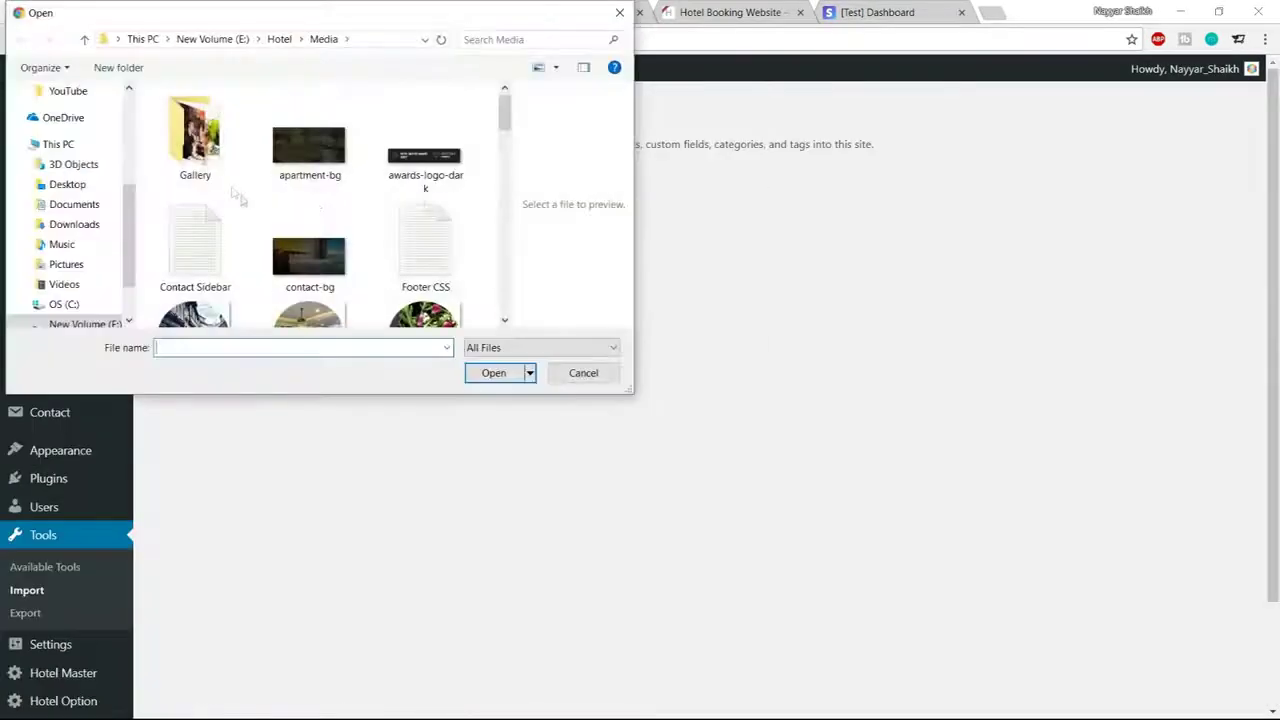
scroll(430, 245, down, 1)
scroll(432, 245, down, 3)
click(434, 240)
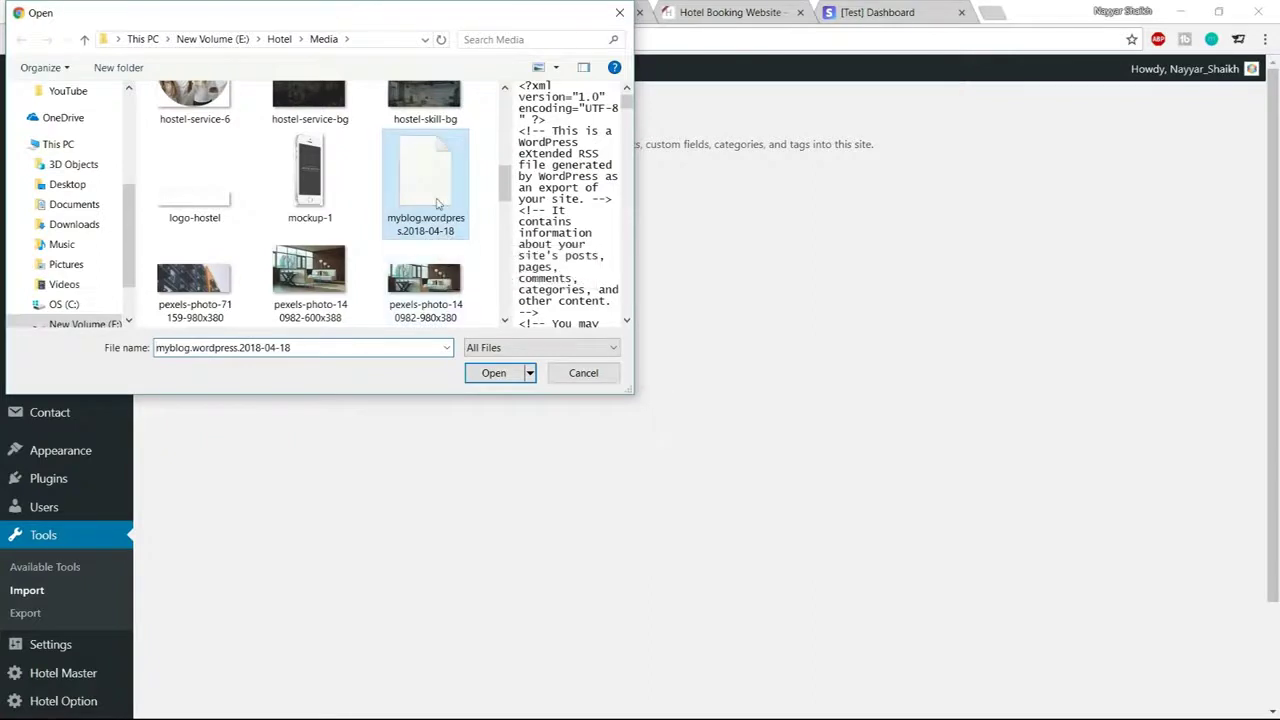
click(493, 378)
Upload and import the file, assigning its content to the existing user
click(250, 257)
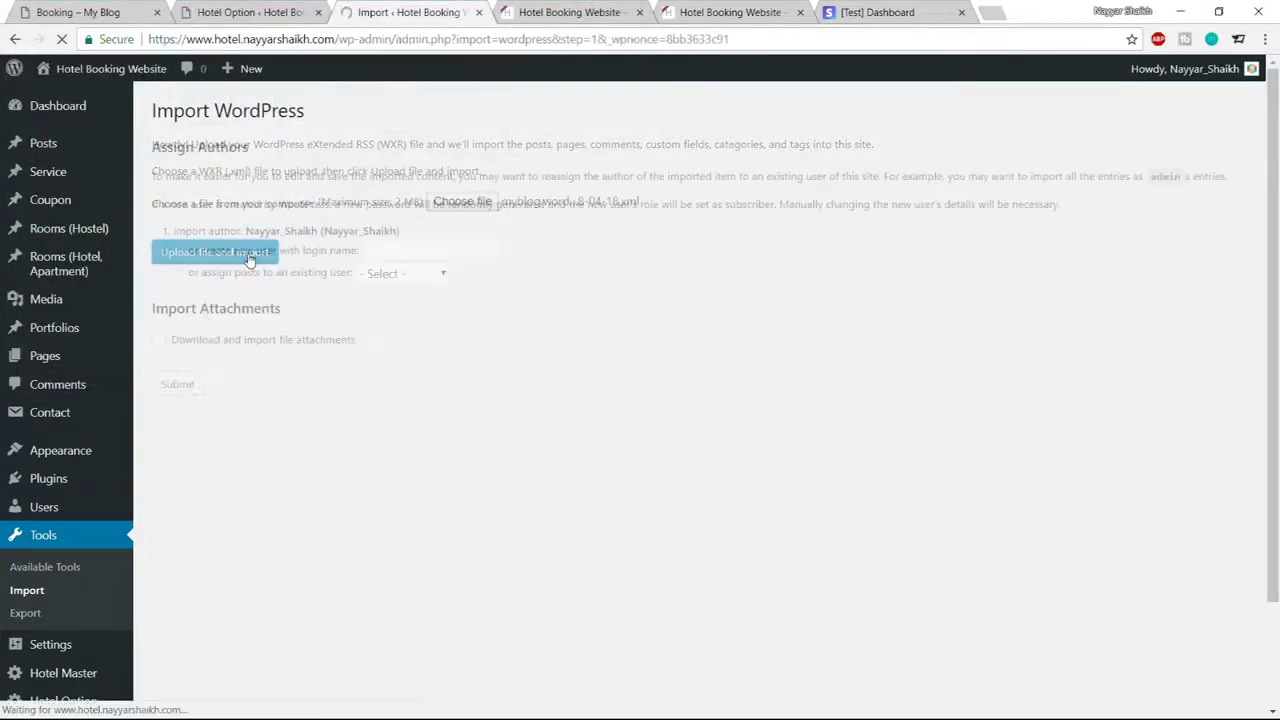
click(408, 274)
click(408, 308)
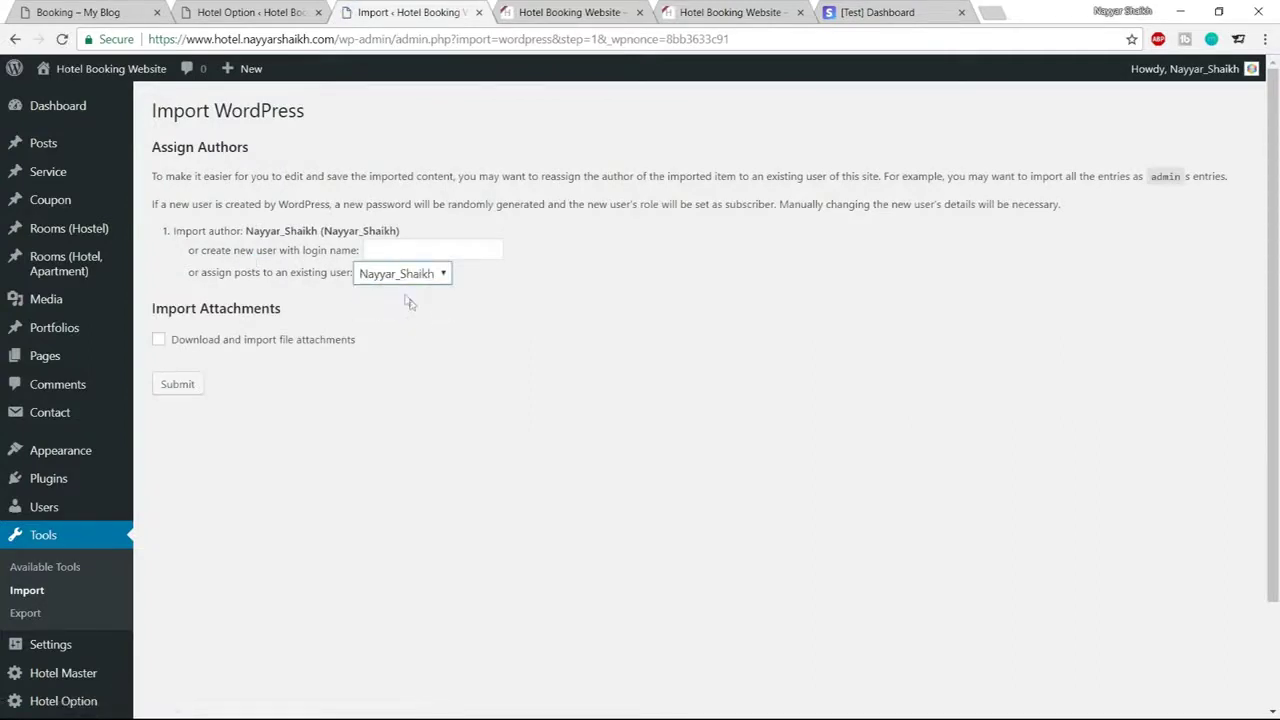
click(190, 388)
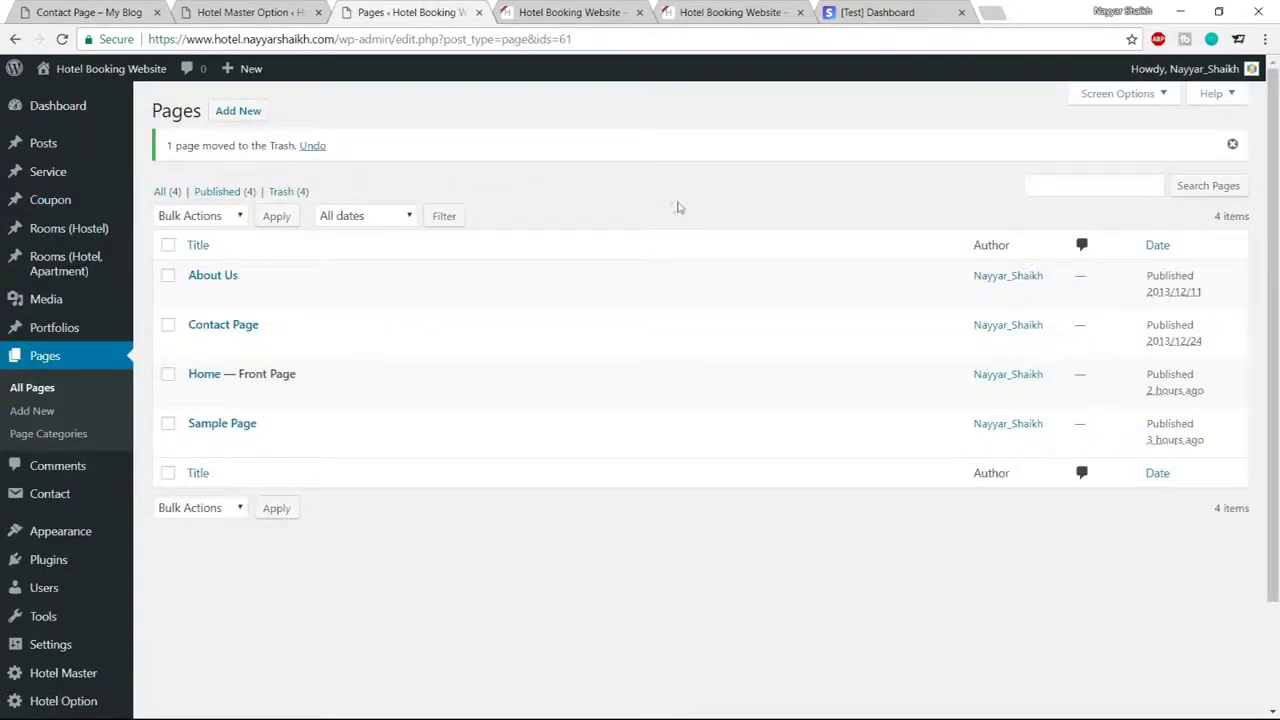
Open the imported Contact Page's live view in a new browser tab
mouse_move(258, 300)
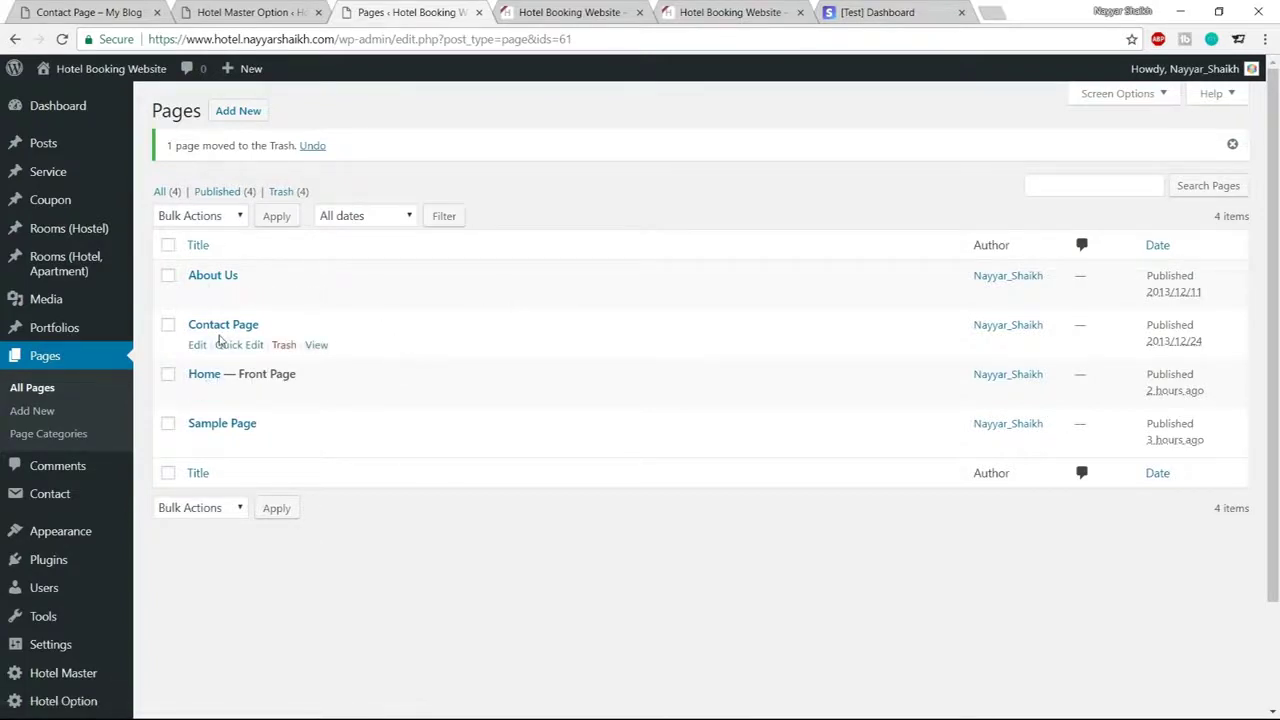
right_click(325, 347)
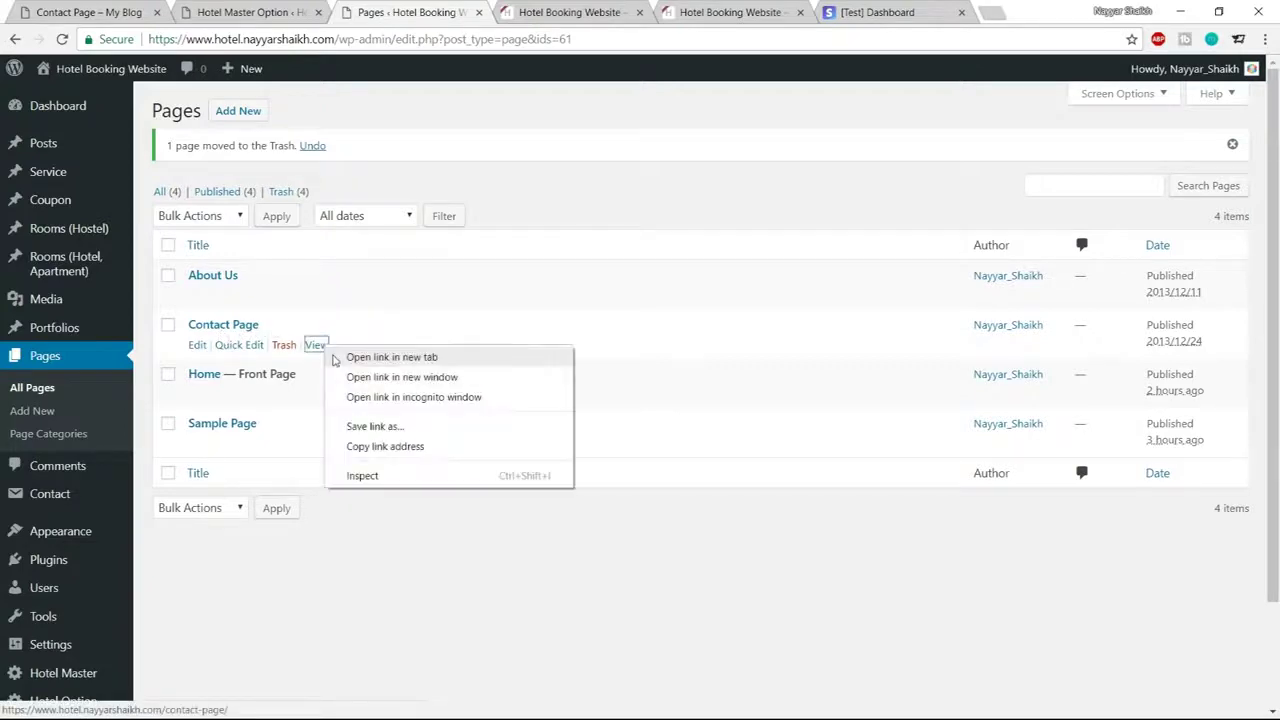
click(340, 358)
click(540, 10)
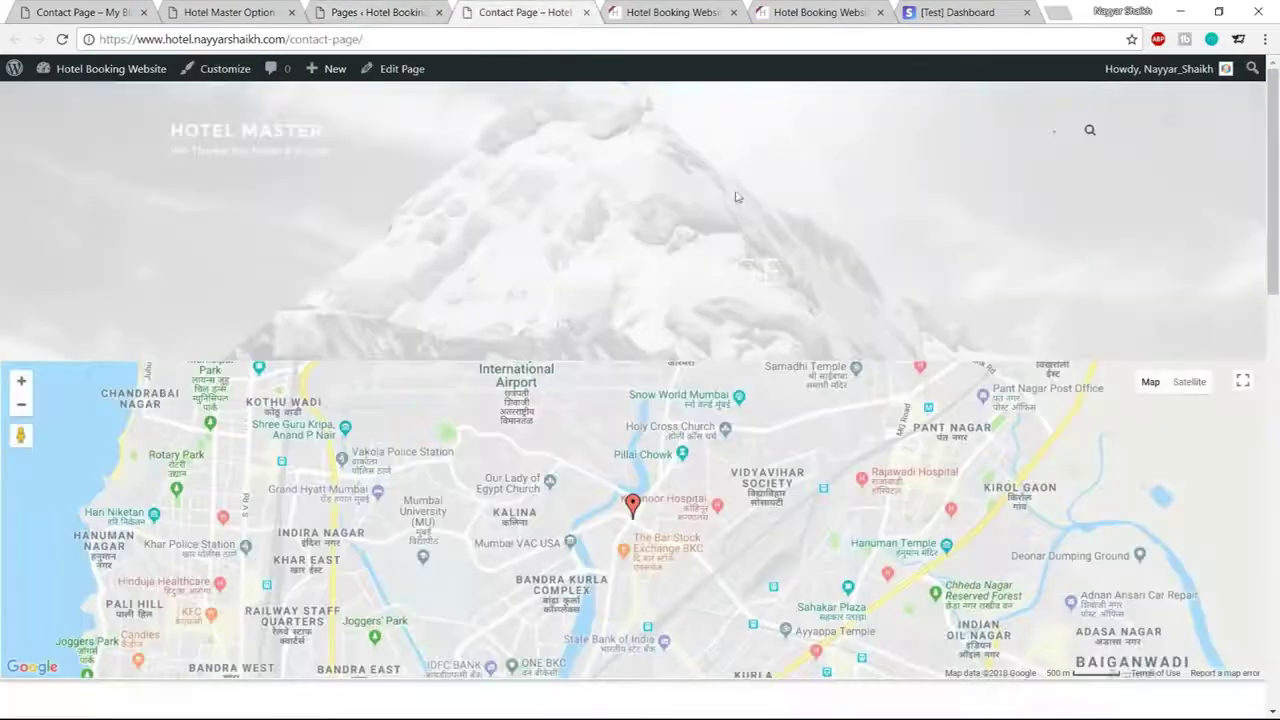
mouse_move(1275, 275)
mouse_down()
mouse_move(1275, 452)
mouse_move(1275, 280)
mouse_up()
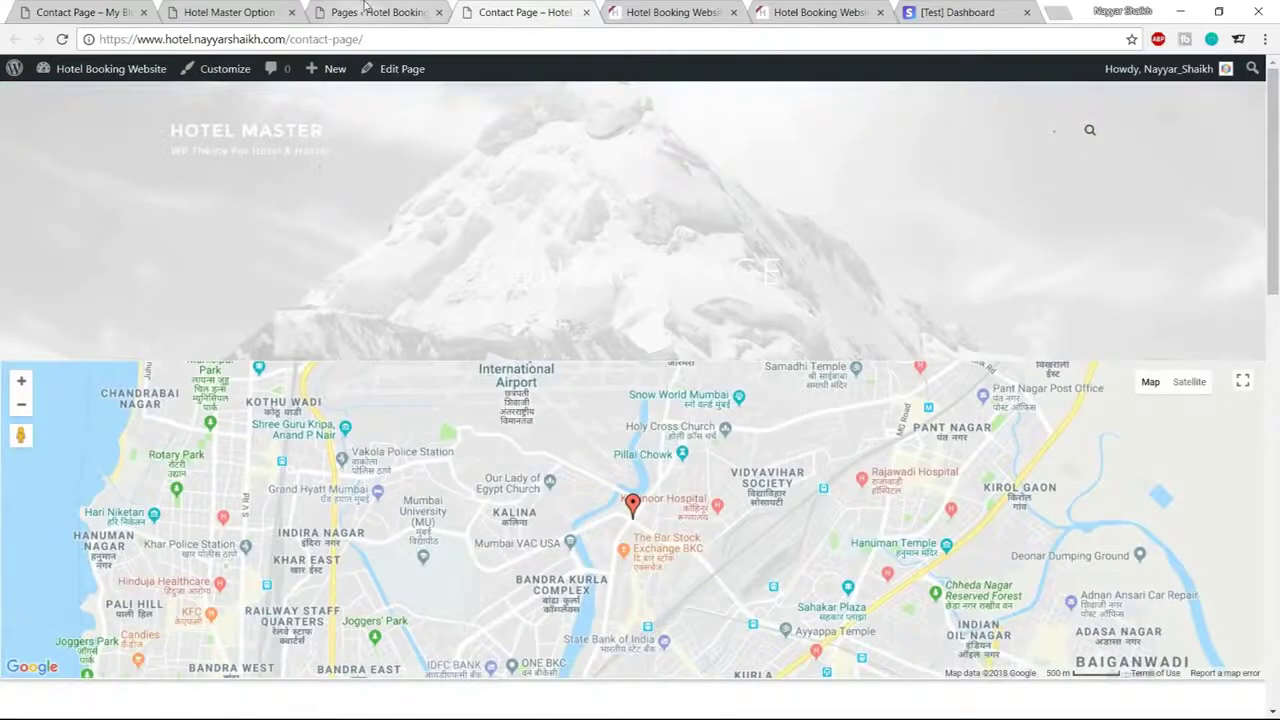
click(366, 11)
click(486, 8)
Check the Contact Page's Mumbai map and form, then open its editor in a background tab
scroll(1277, 533, down, 3)
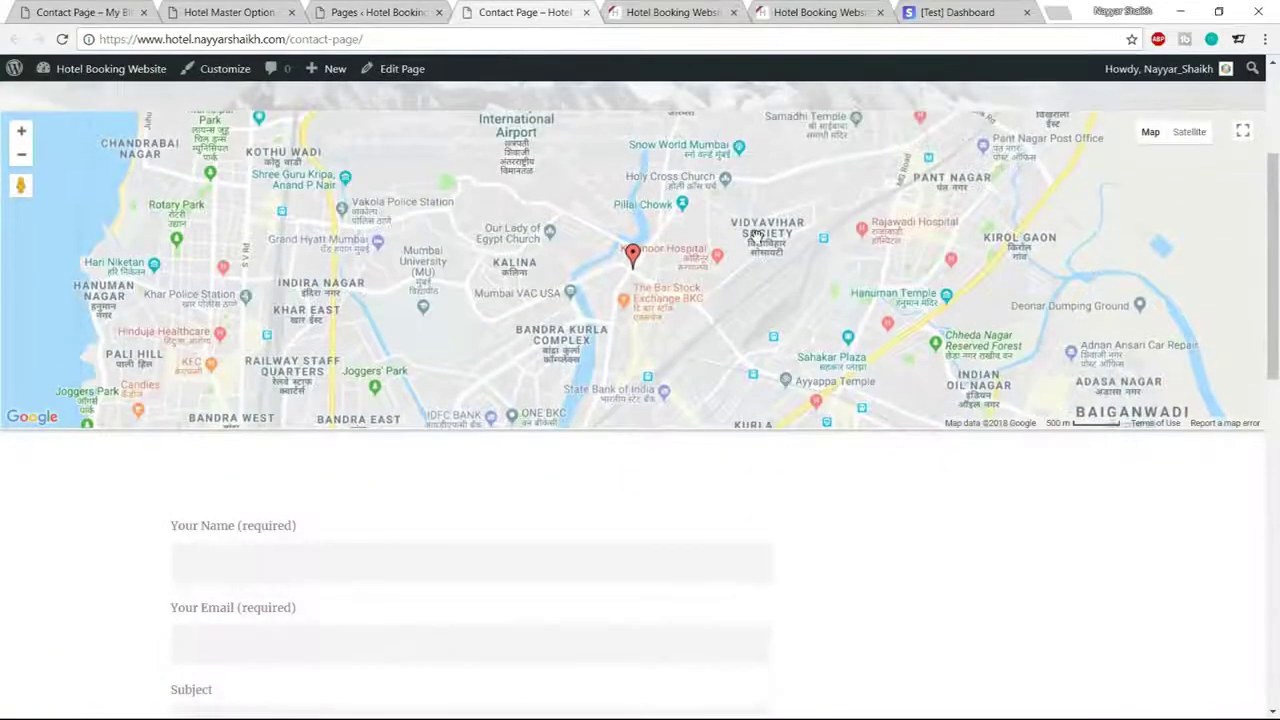
scroll(757, 236, up, 3)
scroll(757, 236, down, 5)
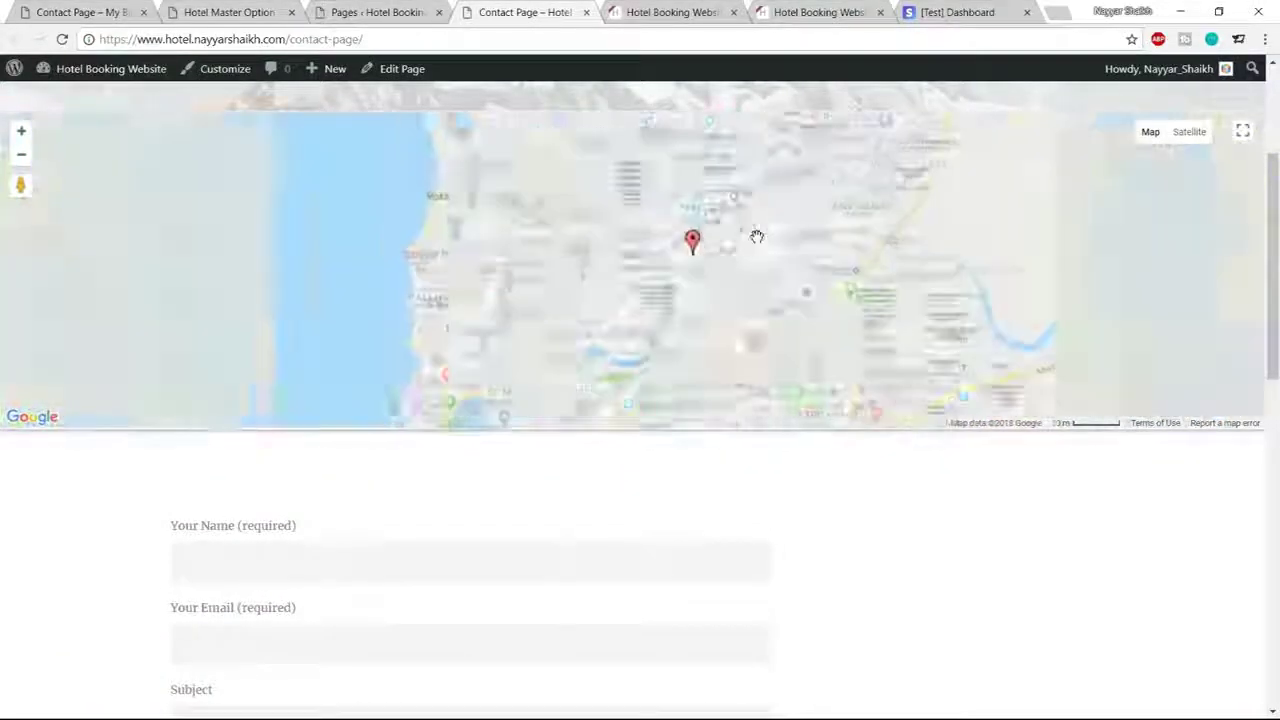
scroll(578, 296, up, 2)
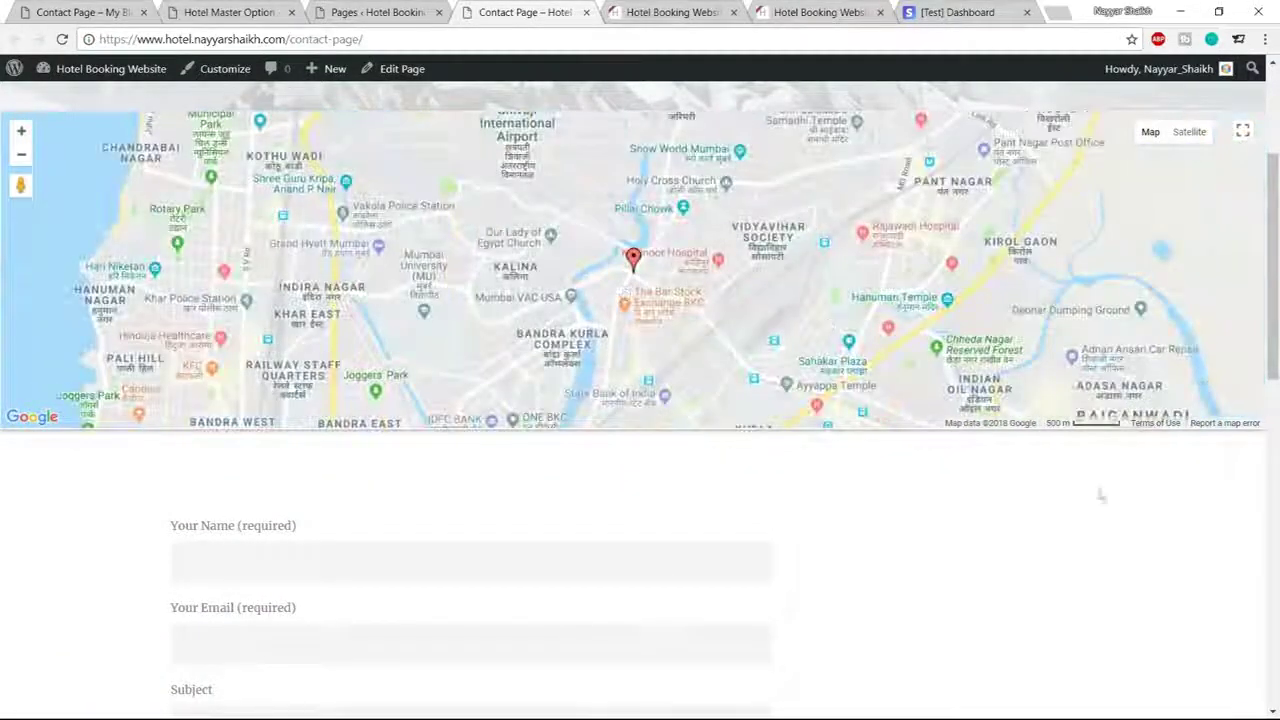
scroll(1275, 507, up, 2)
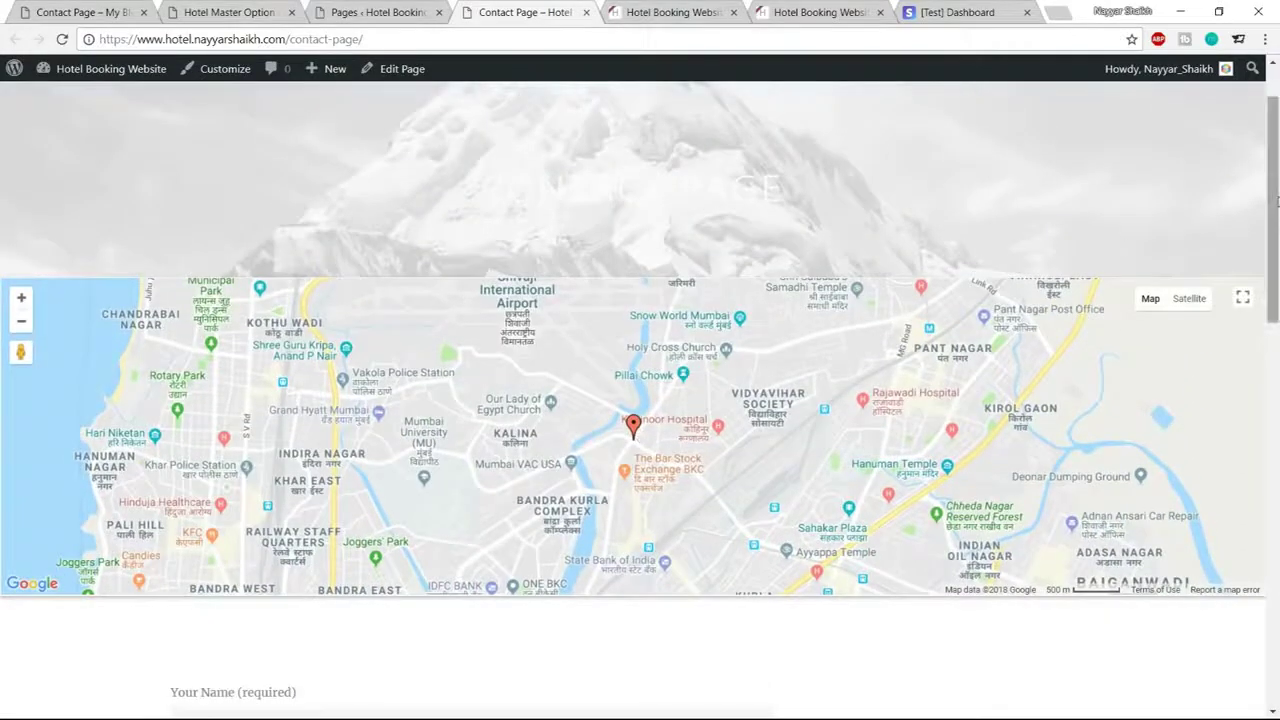
scroll(1015, 147, up, 1)
middle_click(400, 68)
drag(573, 14, 470, 13)
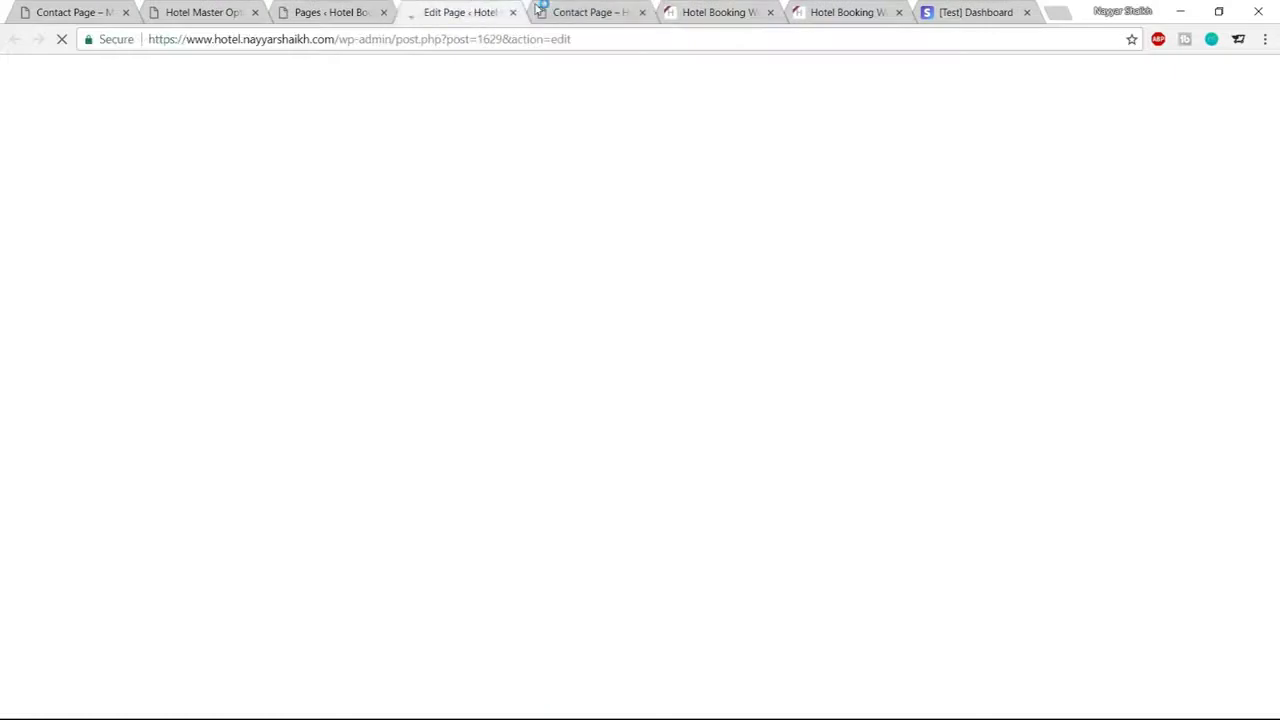
Compare the live Contact Page with the demo site's contact page and its sidebar introduction
click(590, 12)
scroll(987, 107, down, 2)
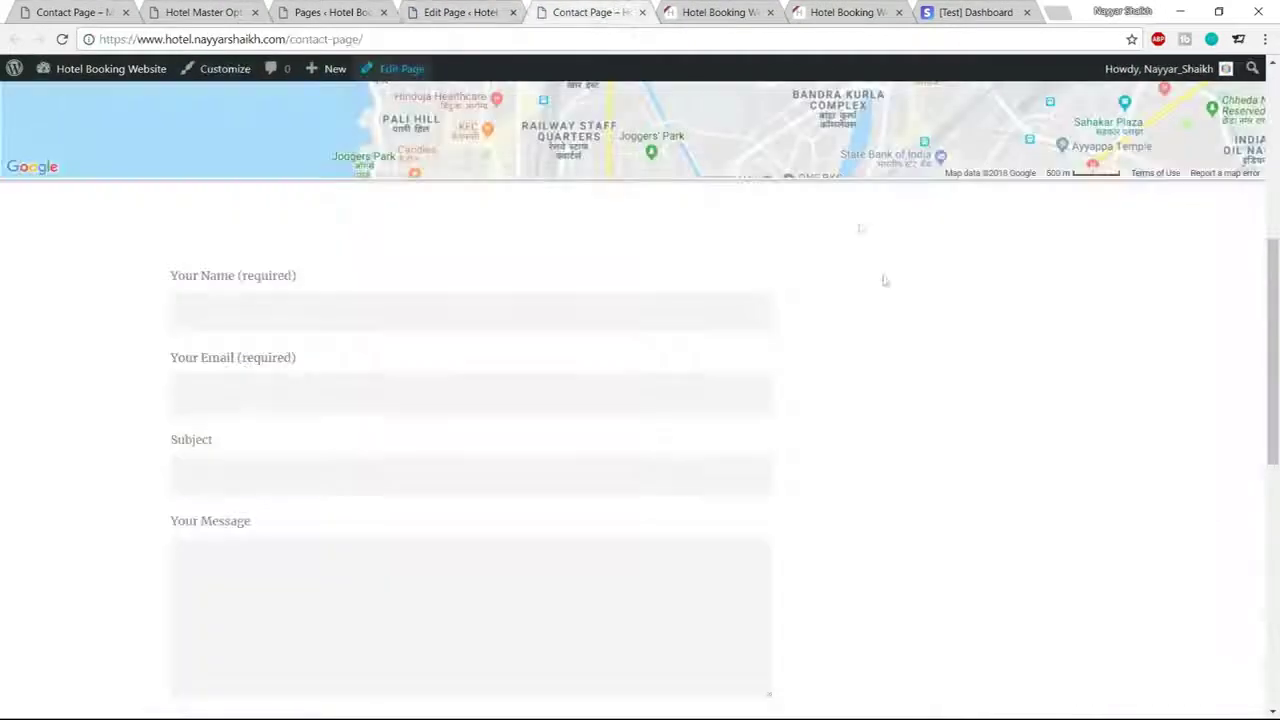
click(80, 12)
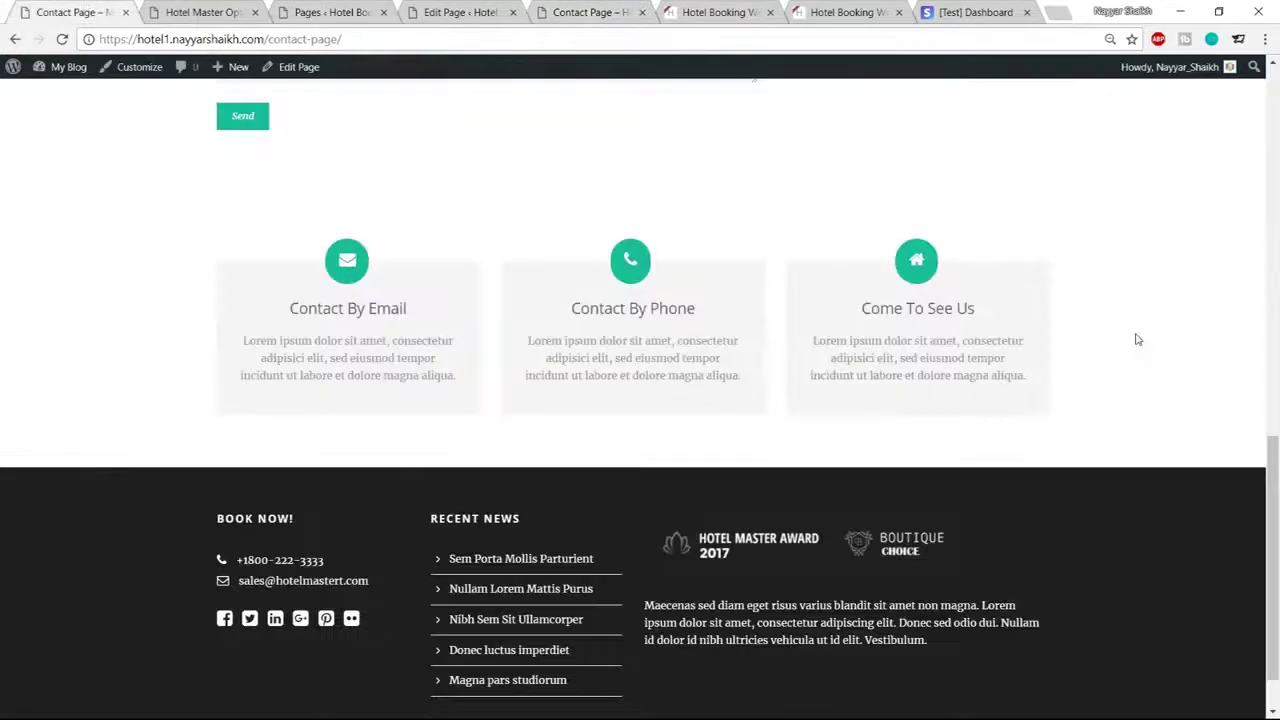
scroll(1136, 339, up, 8)
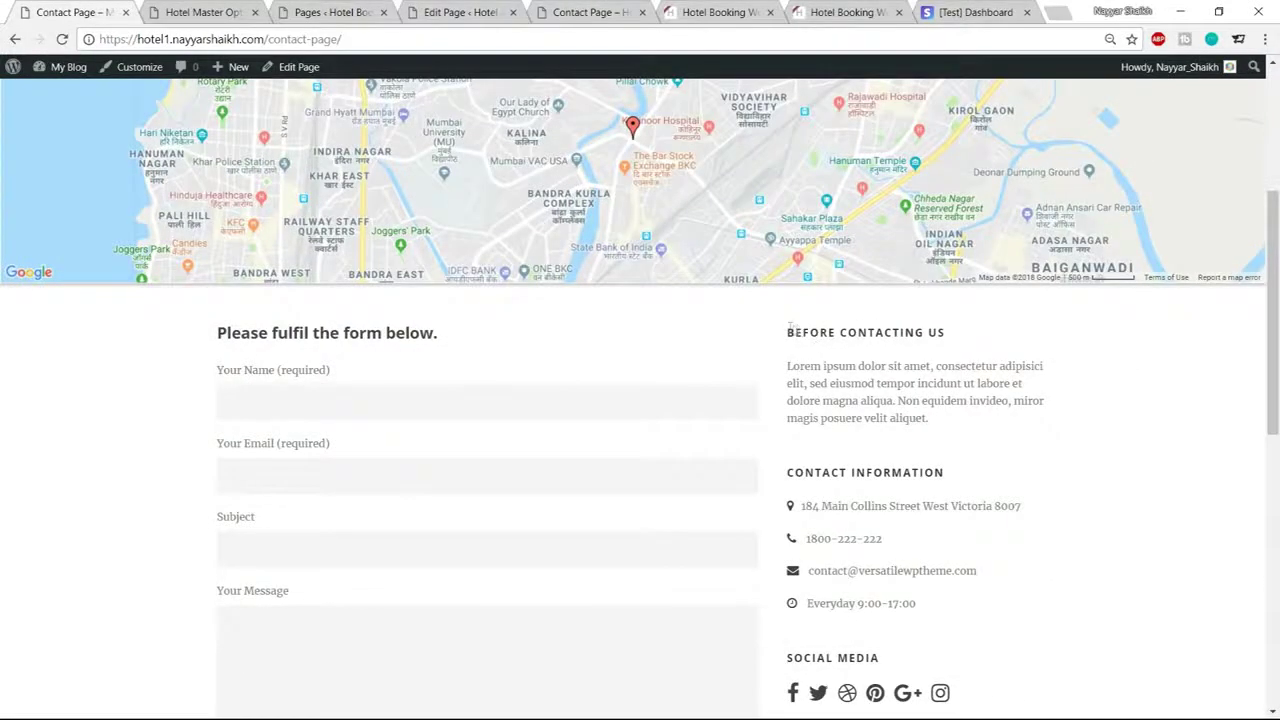
drag(790, 332, 951, 457)
click(953, 457)
scroll(890, 363, down, 2)
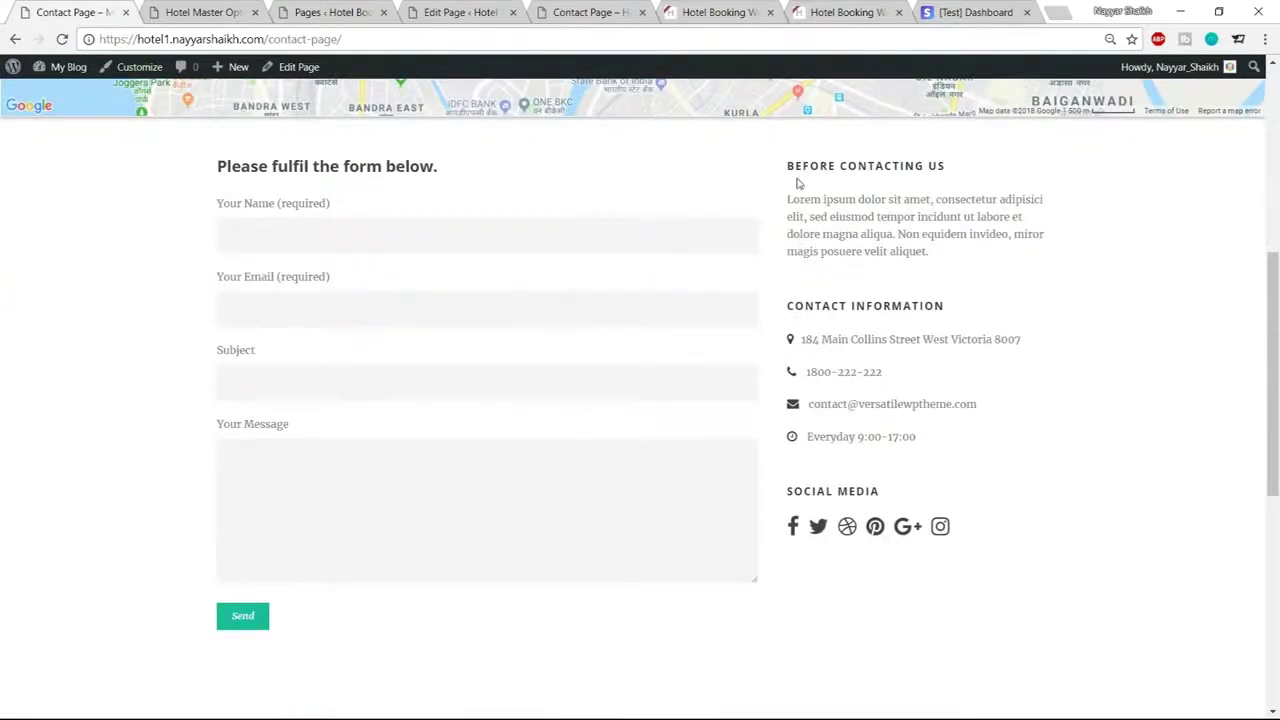
drag(795, 200, 910, 250)
click(912, 284)
click(490, 10)
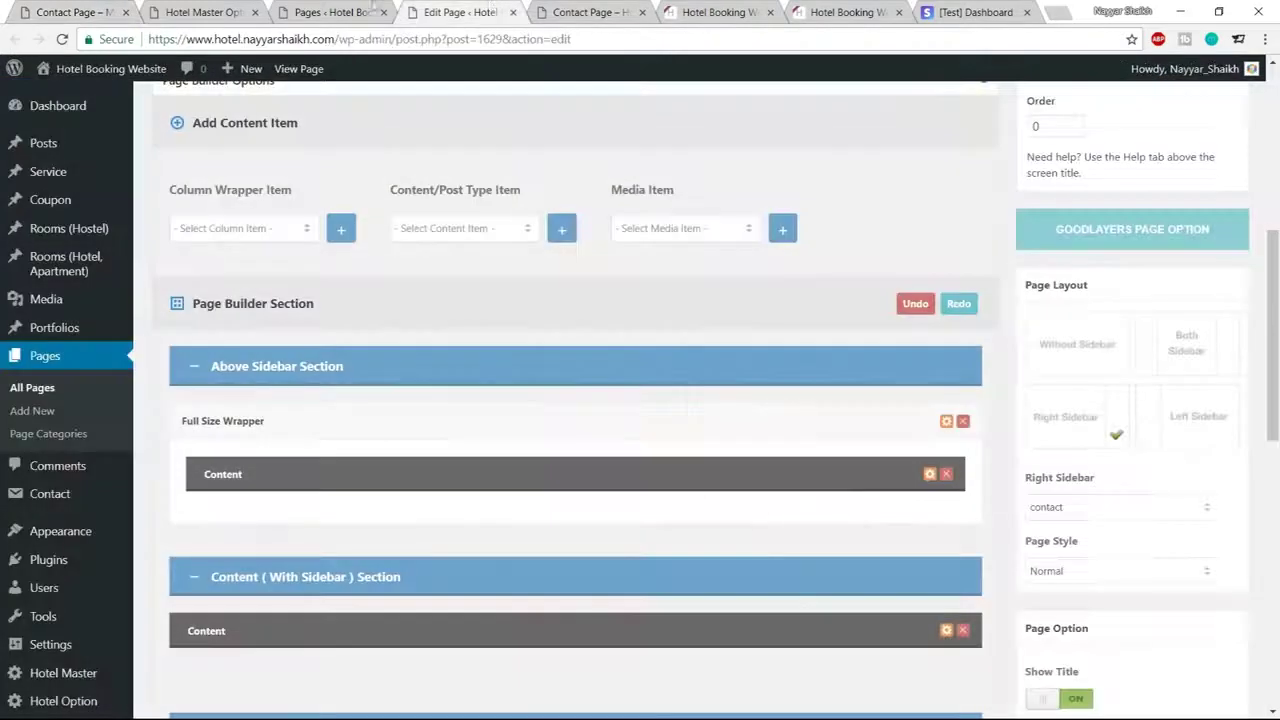
click(590, 12)
scroll(1006, 426, down, 3)
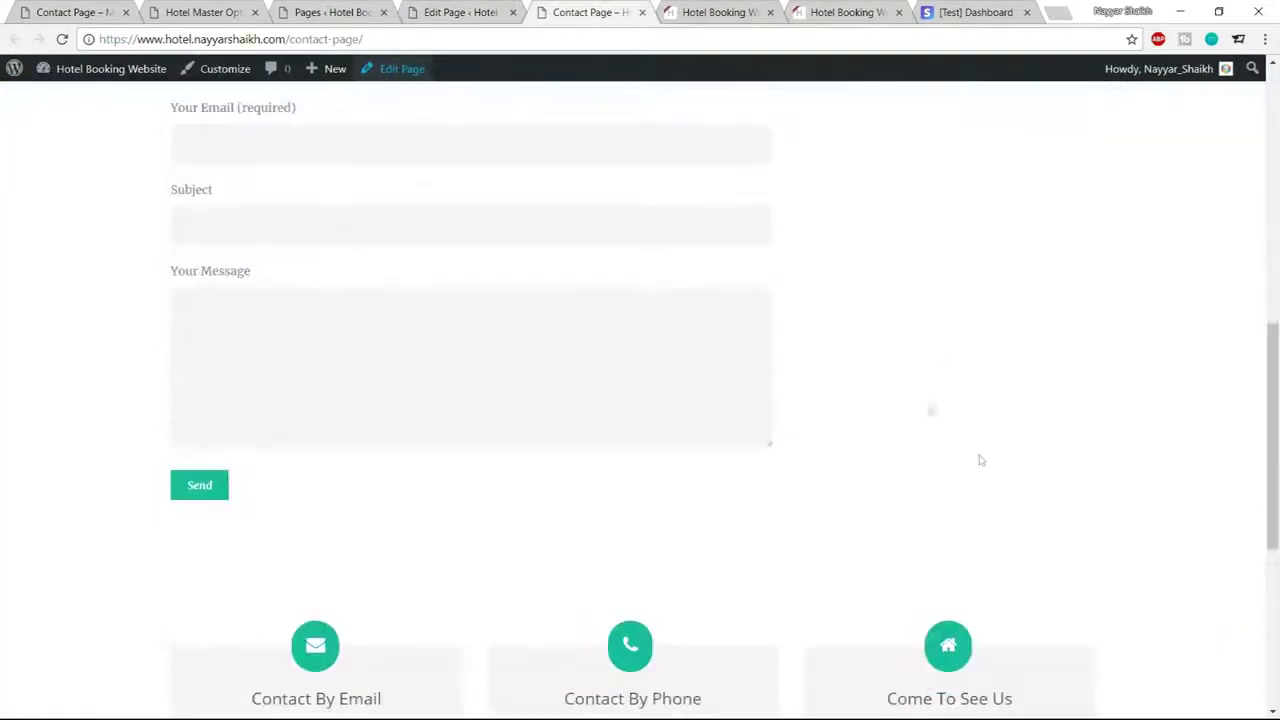
Verify the Contact Page's Page Layout is Right Sidebar using the contact sidebar
click(415, 8)
scroll(555, 315, up, 3)
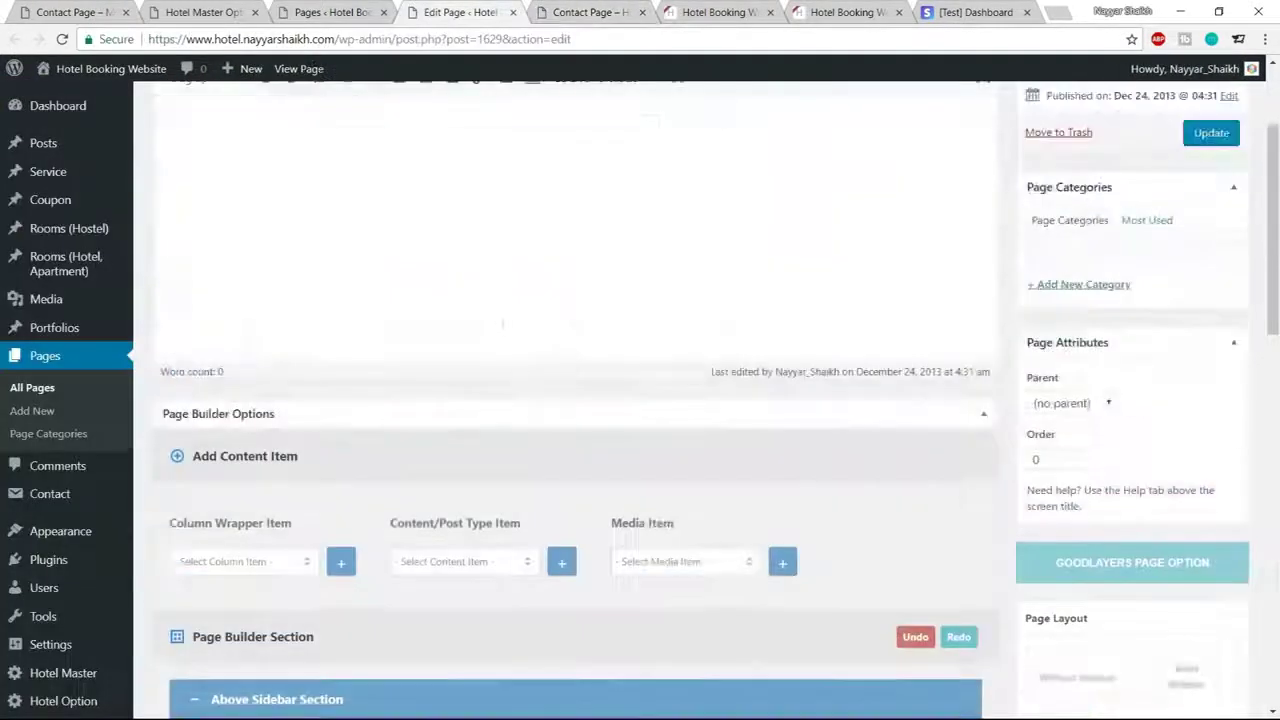
scroll(569, 358, down, 5)
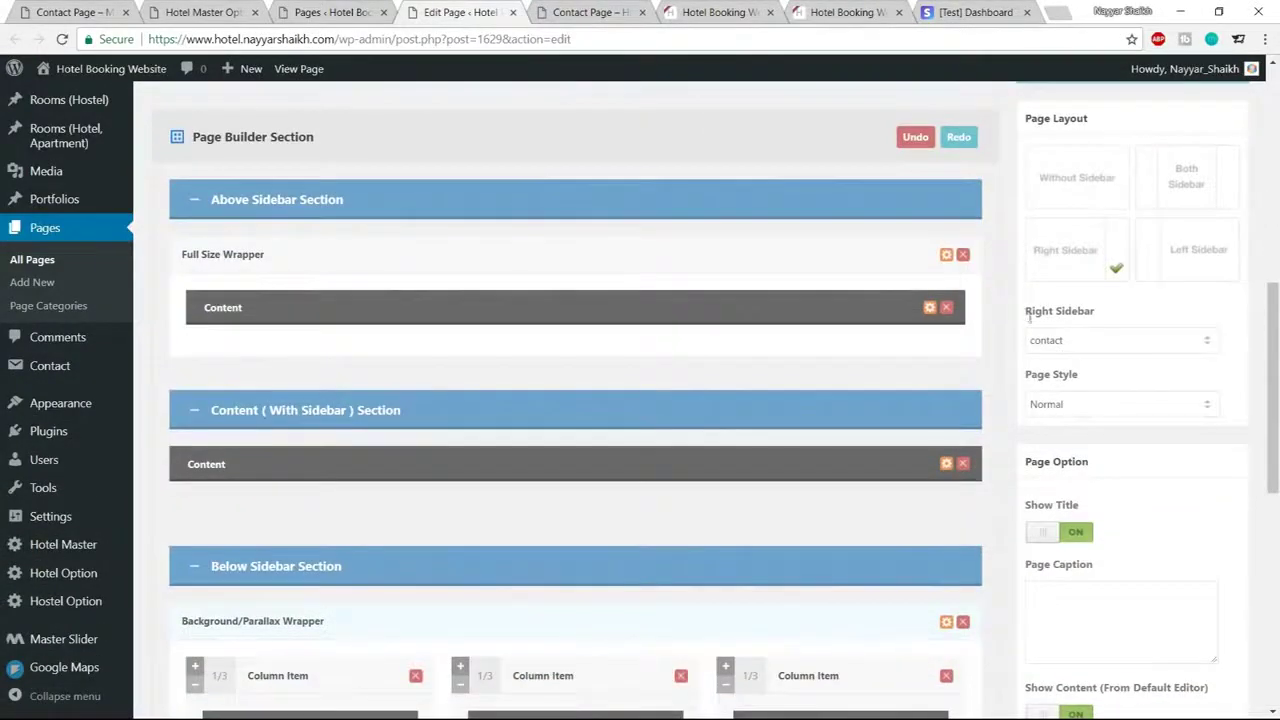
drag(1029, 317, 1108, 316)
click(1104, 340)
key(Escape)
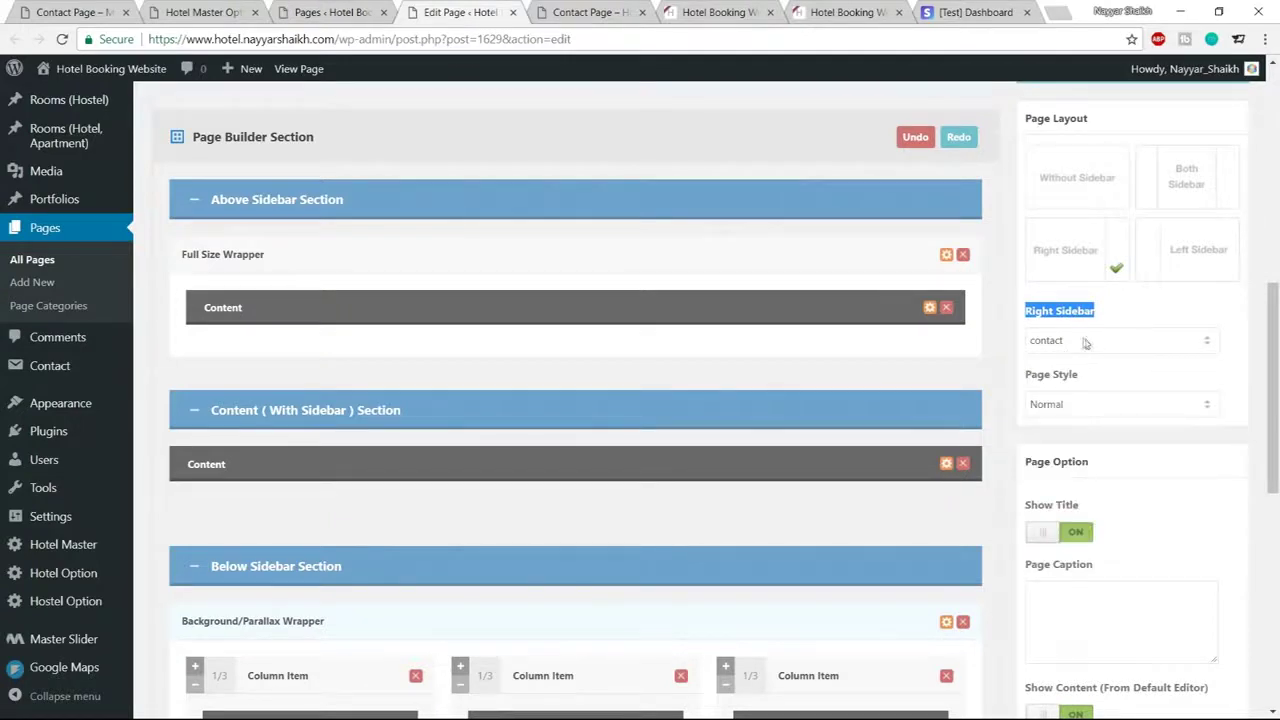
click(1130, 312)
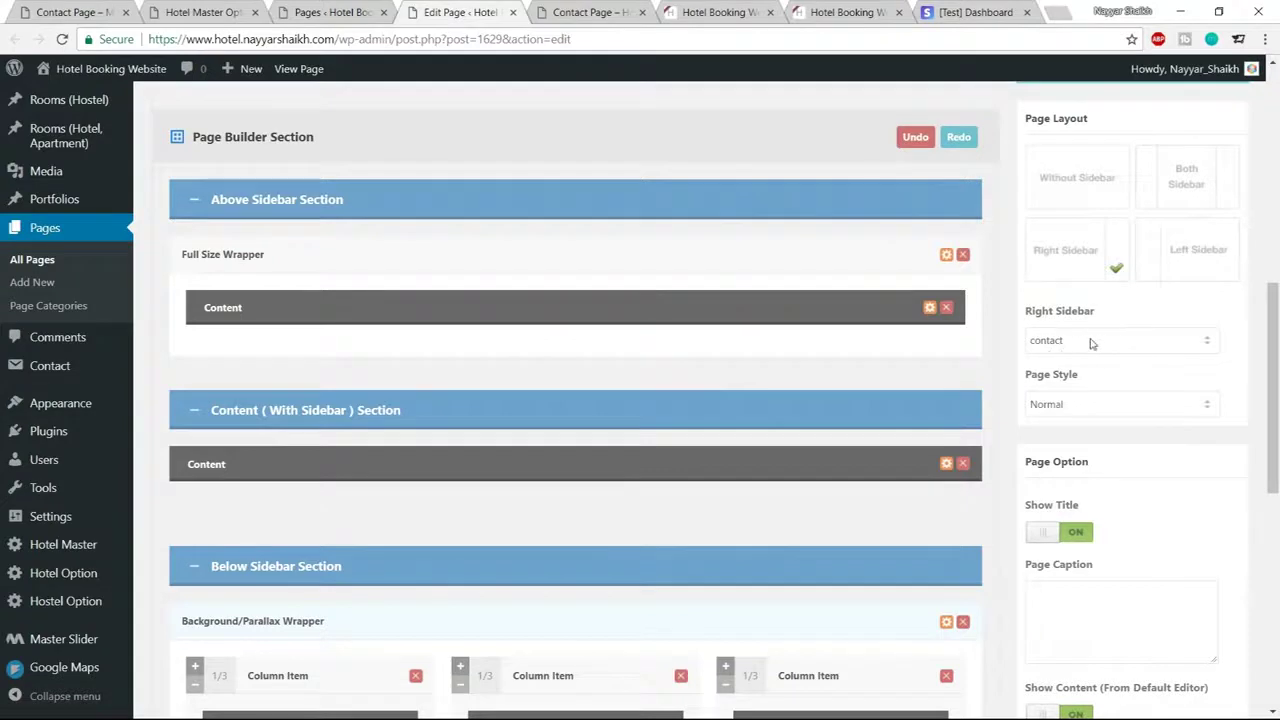
mouse_move(60, 403)
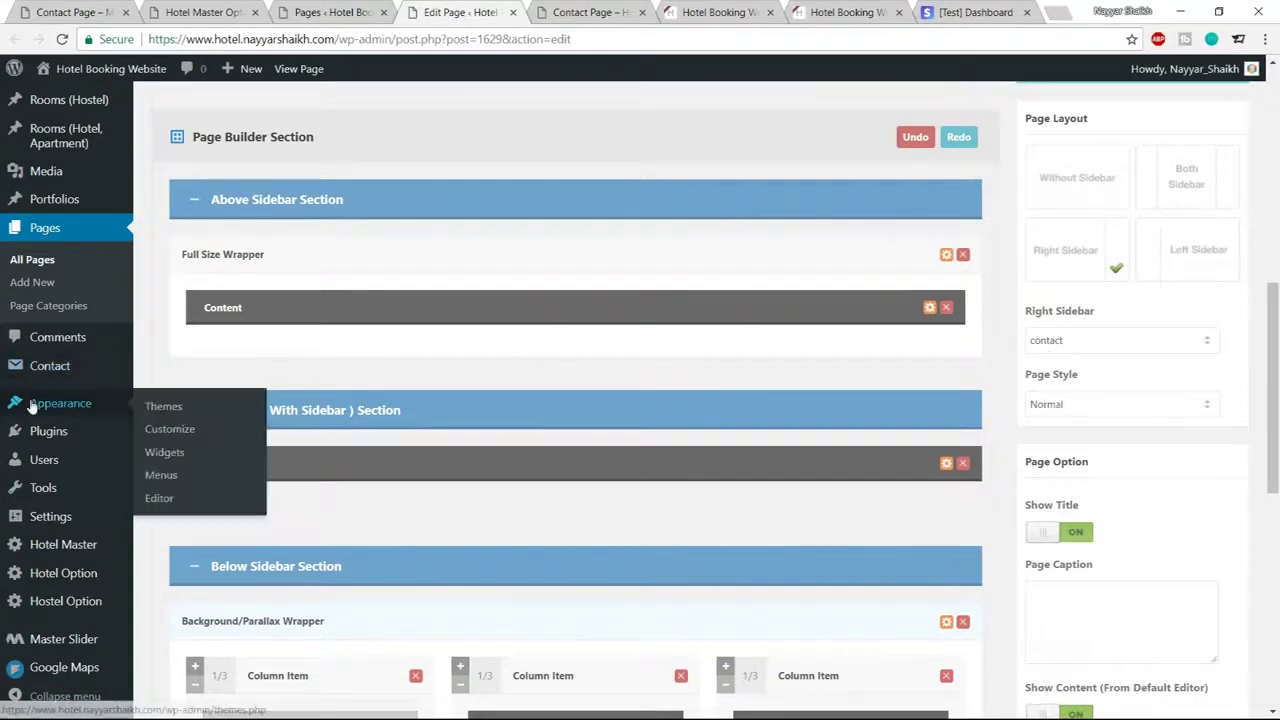
On the Widgets page, add a Text widget to the contact sidebar
click(180, 451)
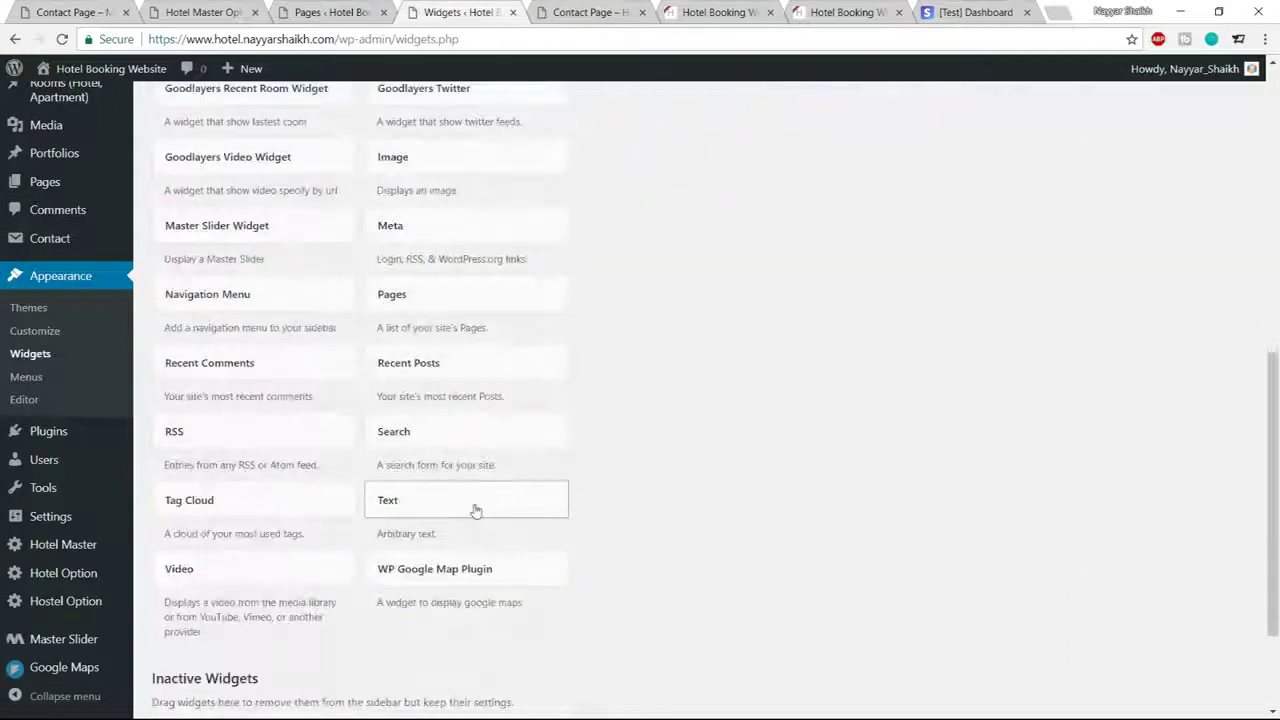
click(474, 511)
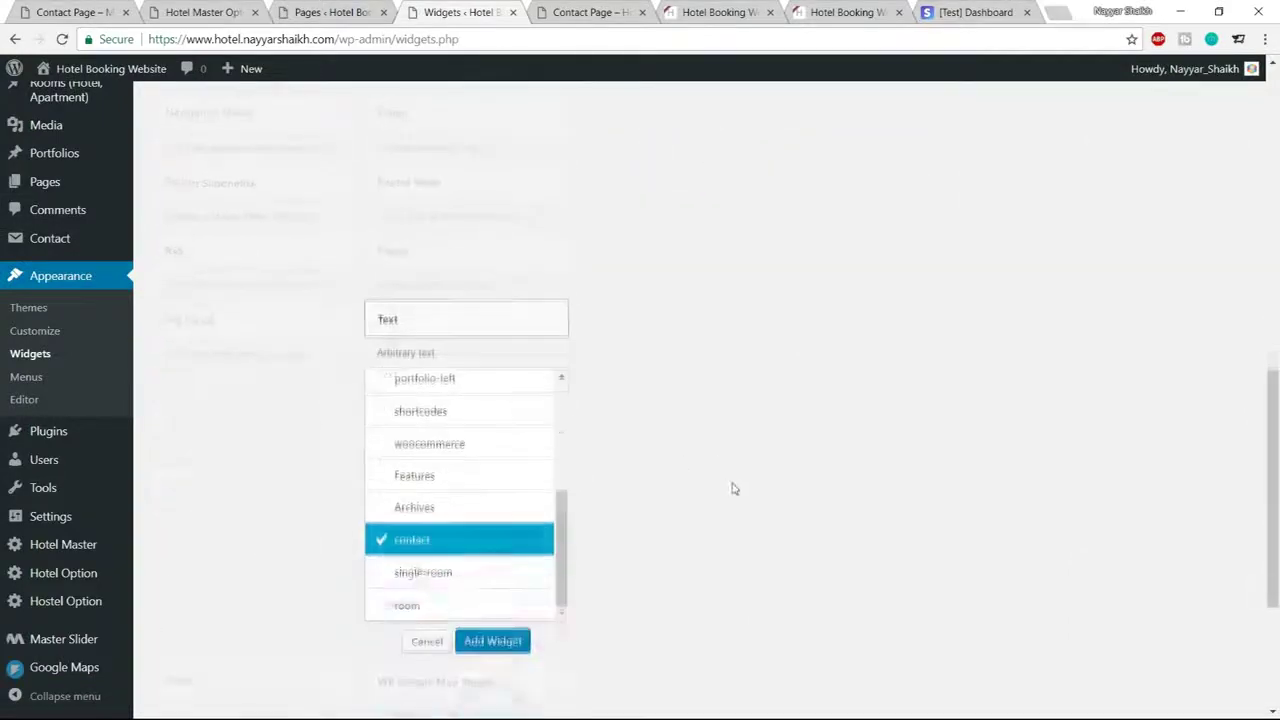
click(492, 640)
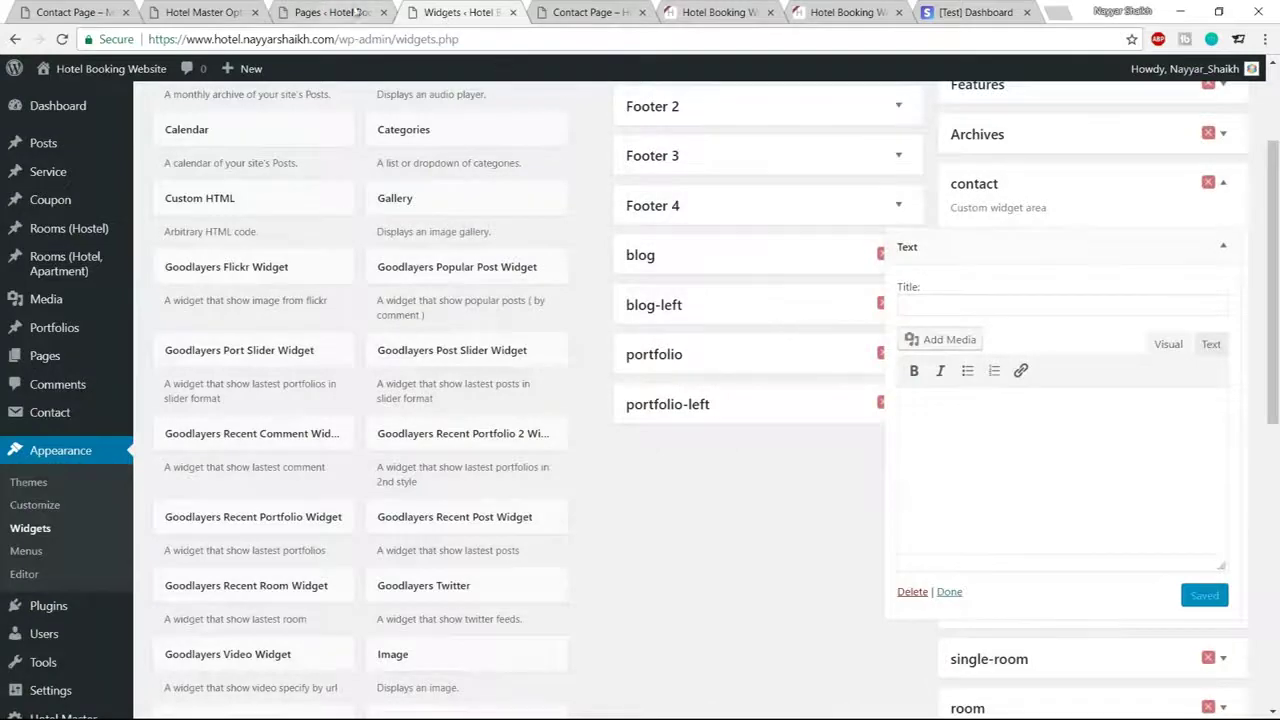
Copy the Lorem ipsum paragraph from the live contact page into the widget's Text mode
click(84, 12)
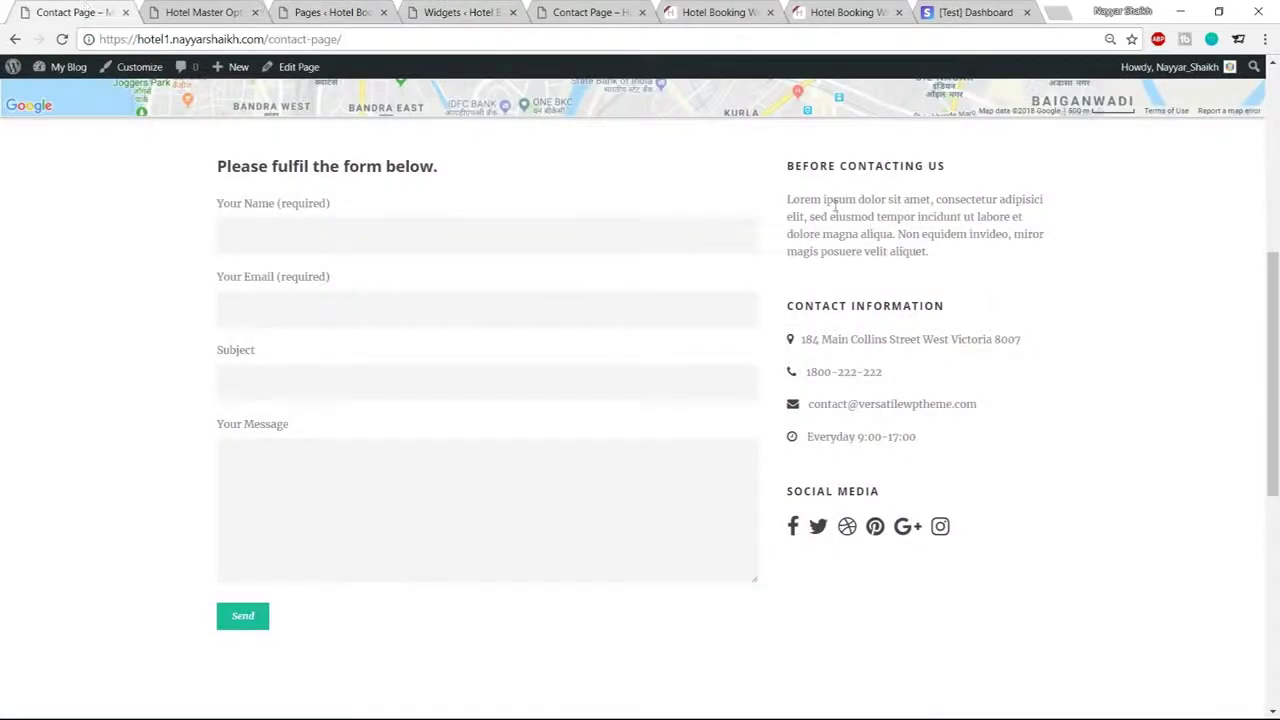
drag(938, 255, 778, 174)
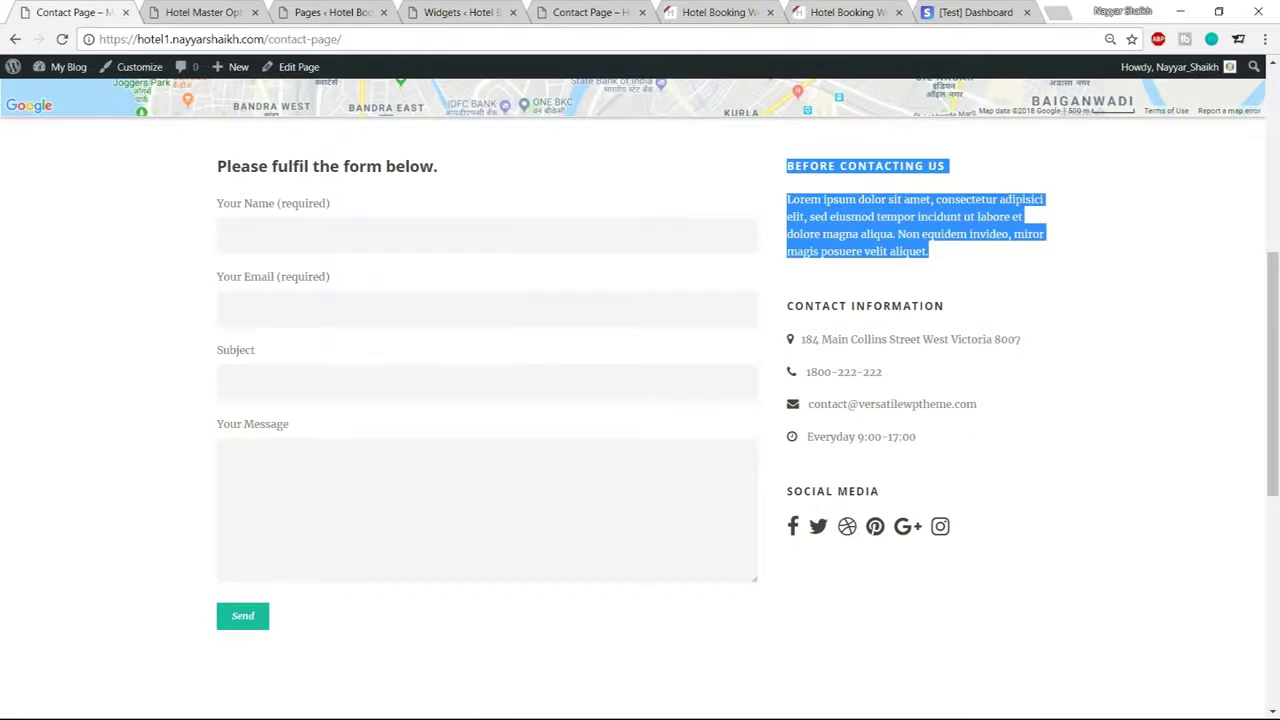
click(960, 257)
drag(960, 257, 789, 197)
click(789, 195)
triple_click(789, 197)
key(ctrl+c)
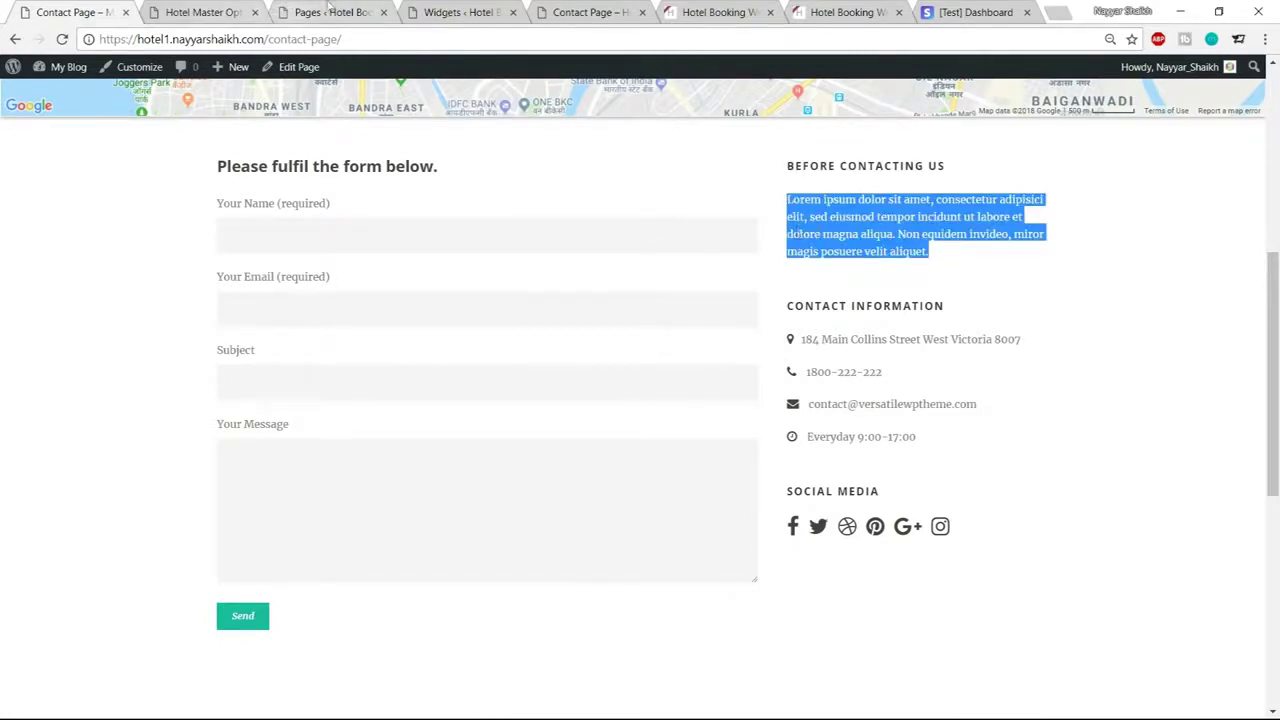
click(455, 12)
click(1207, 355)
click(1110, 445)
key(ctrl+v)
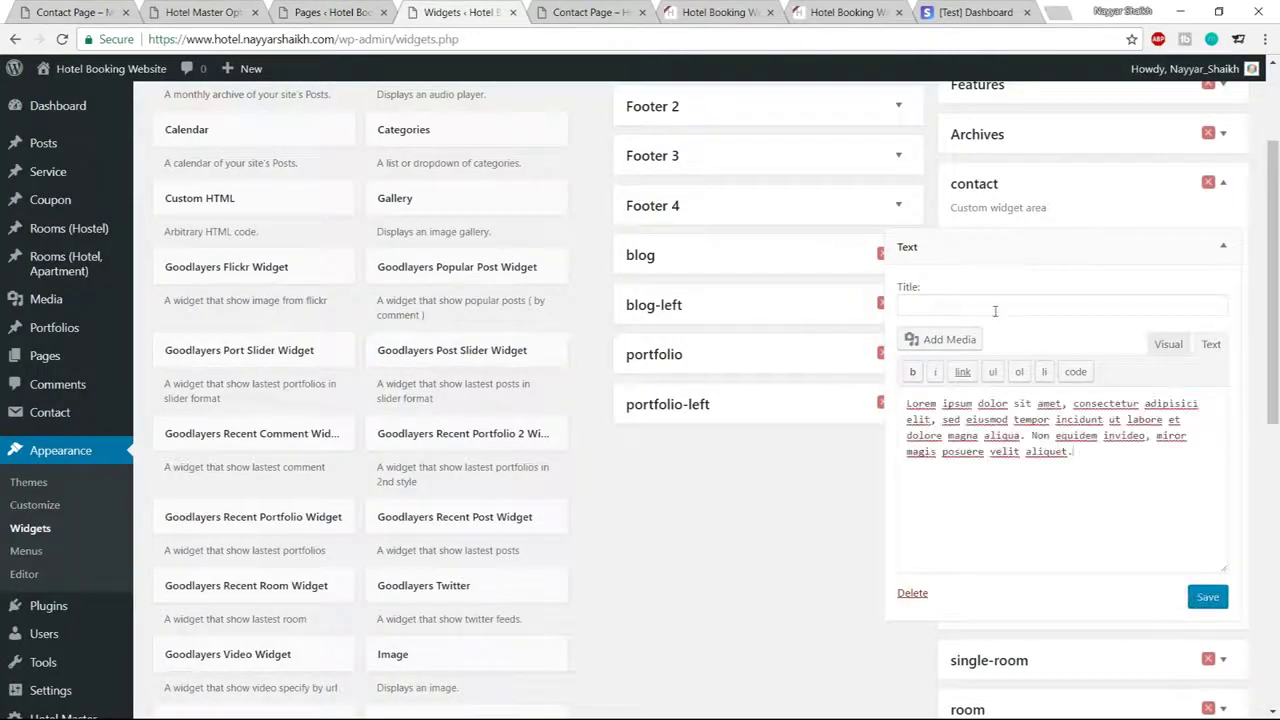
Title the widget BEFORE CONTACTING US, save it and collapse it
click(995, 311)
click(62, 11)
drag(785, 168, 950, 168)
key(ctrl+c)
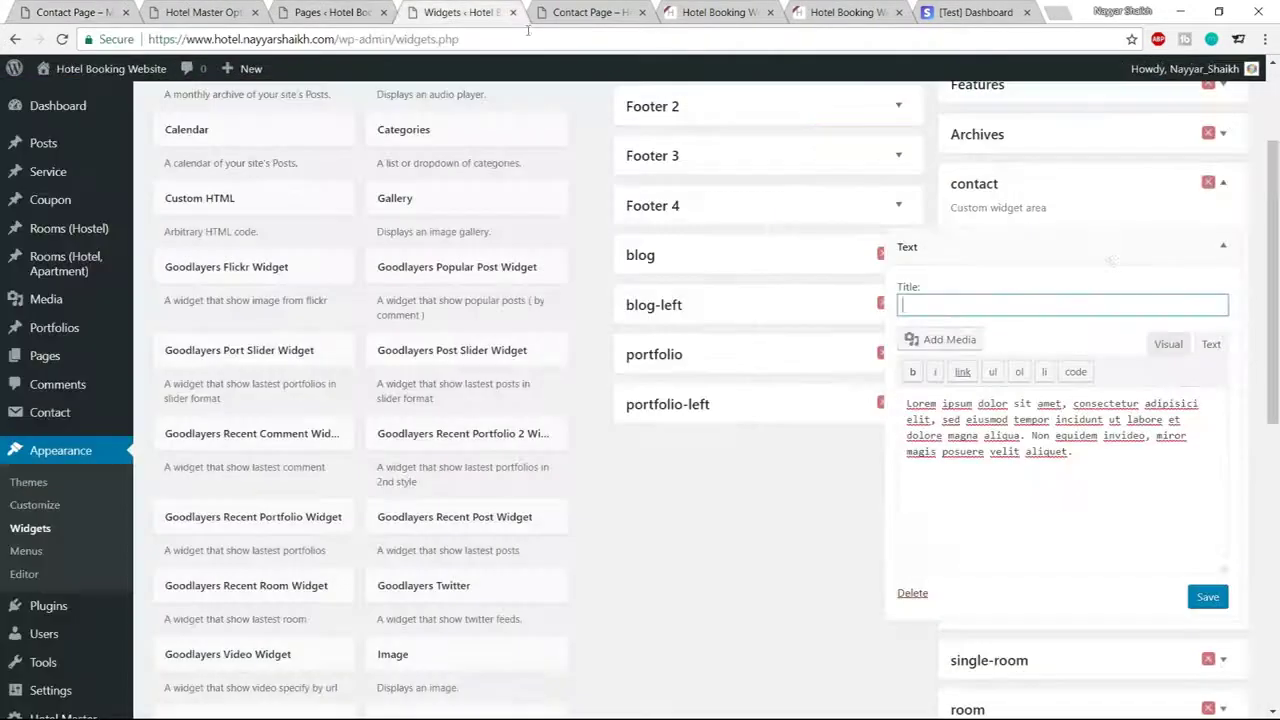
click(455, 12)
key(ctrl+v)
click(1207, 598)
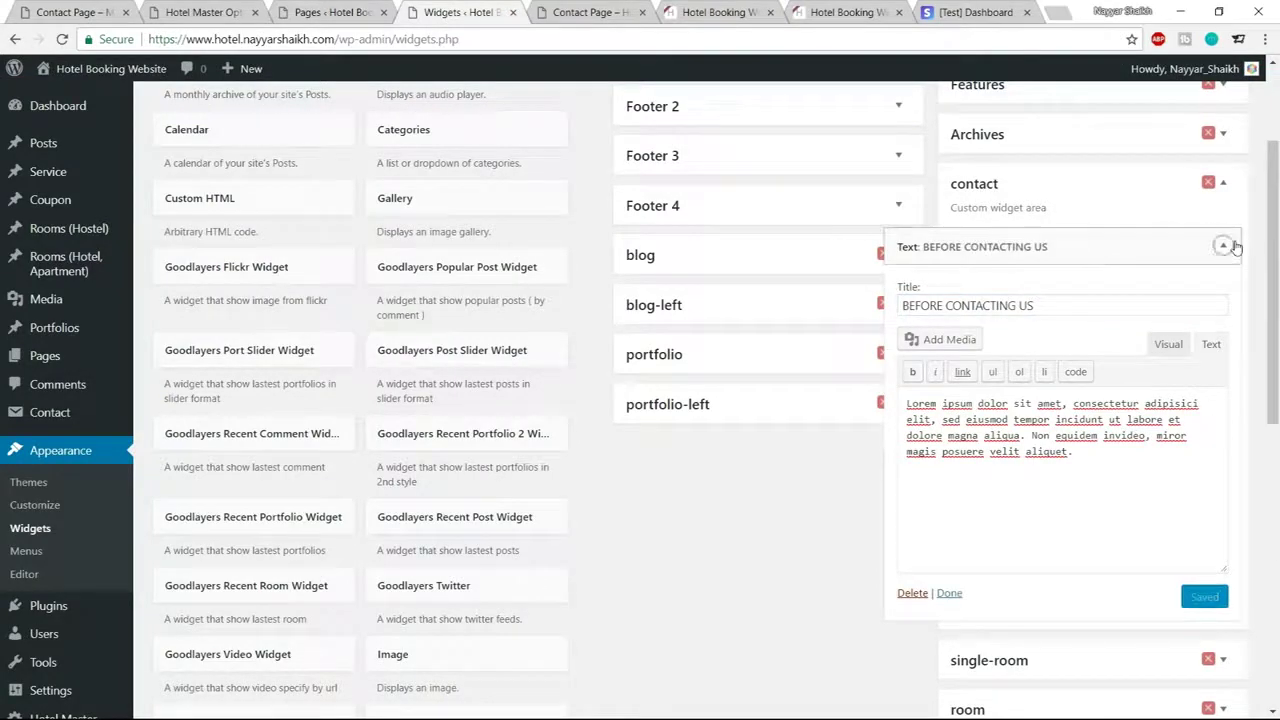
click(1223, 246)
scroll(490, 460, down, 6)
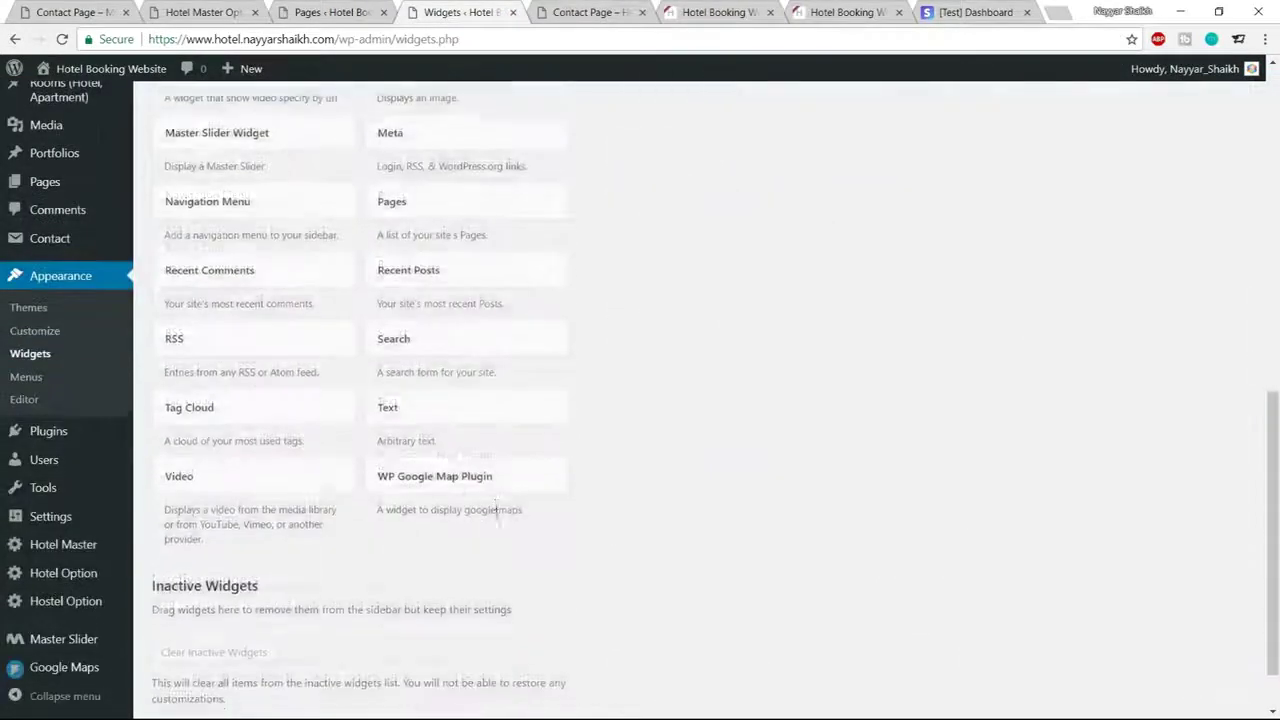
Add another empty Text widget to the contact sidebar, then switch to the Media folder in File Explorer
scroll(480, 450, down, 1)
click(455, 341)
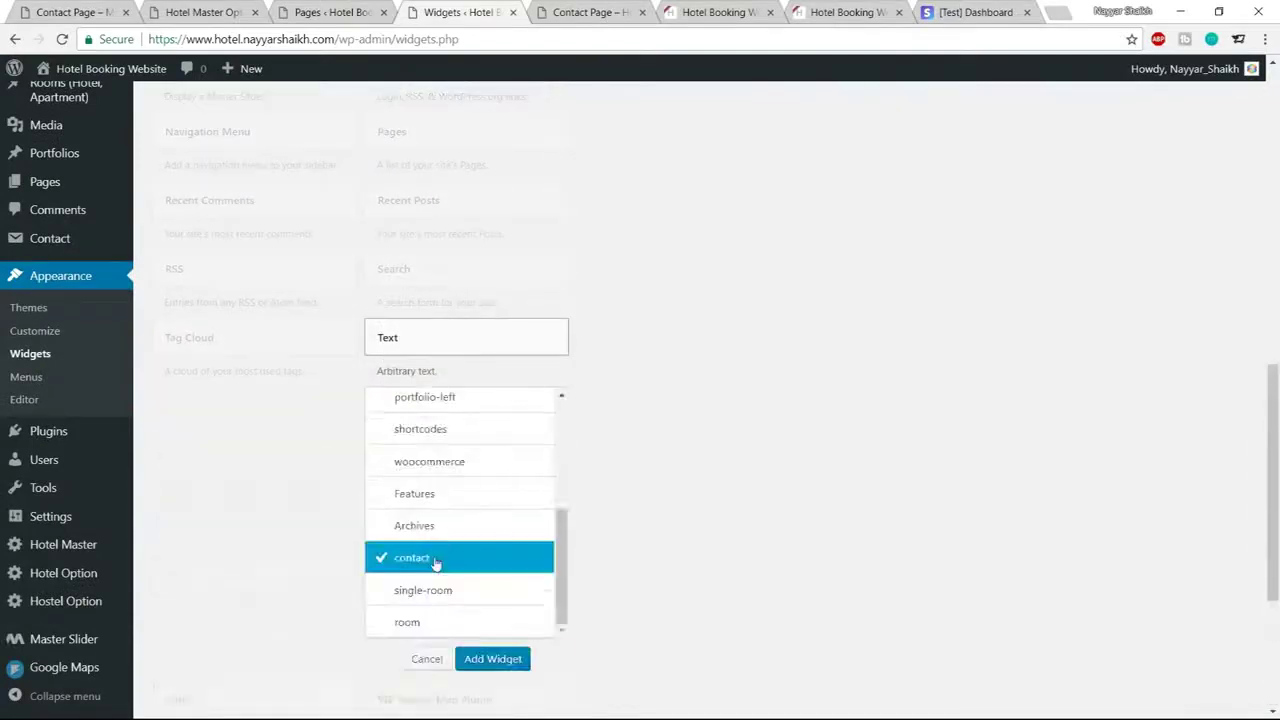
click(516, 660)
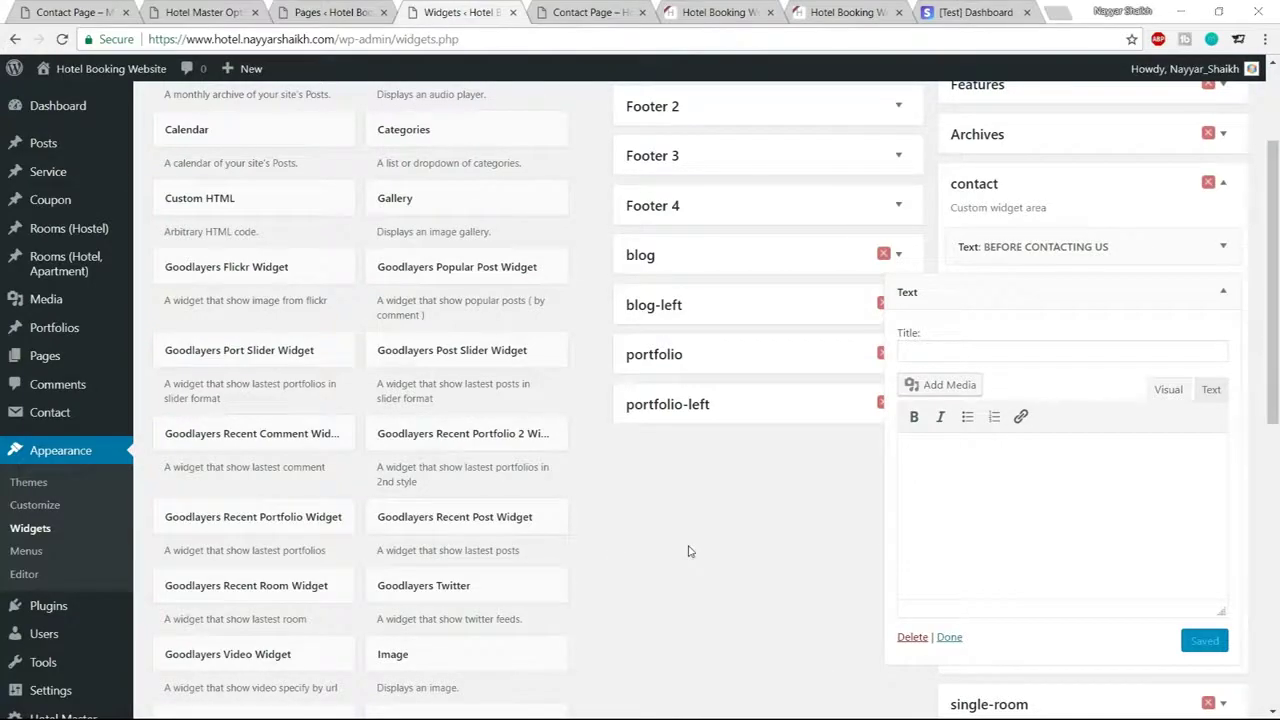
key(super)
key(alt+Tab)
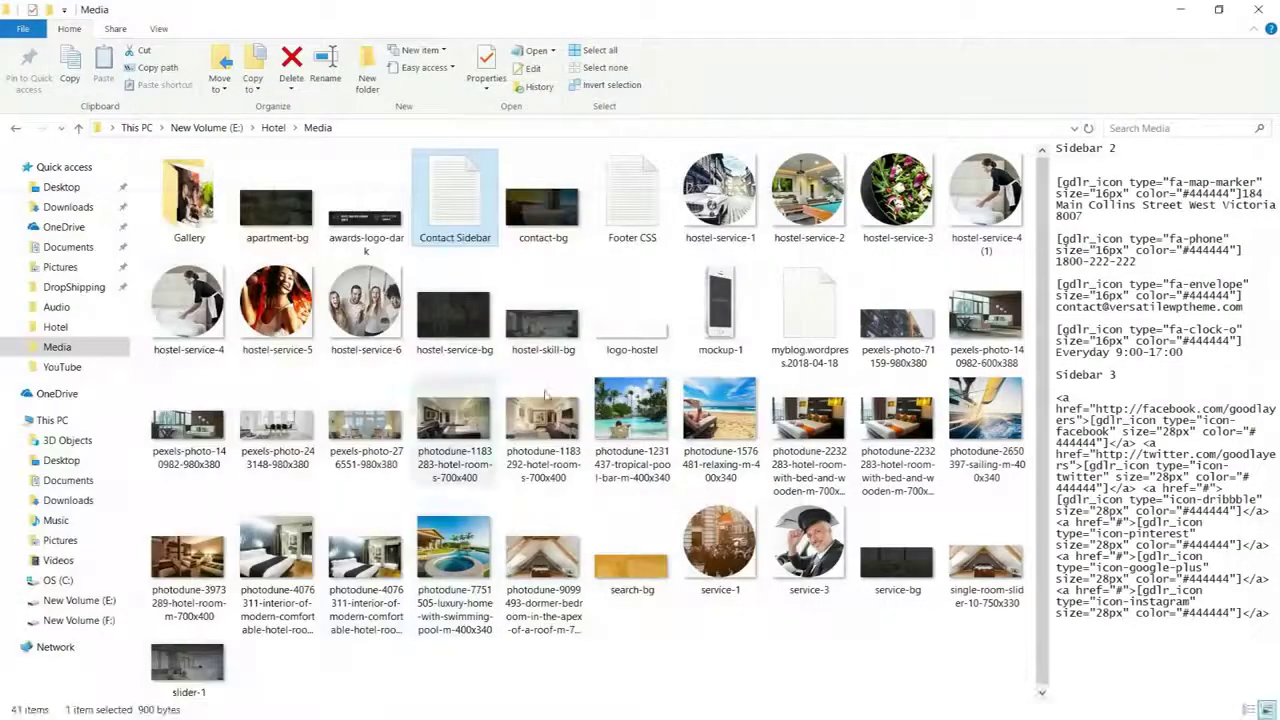
Copy the four gdlr_icon contact lines under Sidebar 2 from the Contact Sidebar notes into the clipboard
double_click(474, 216)
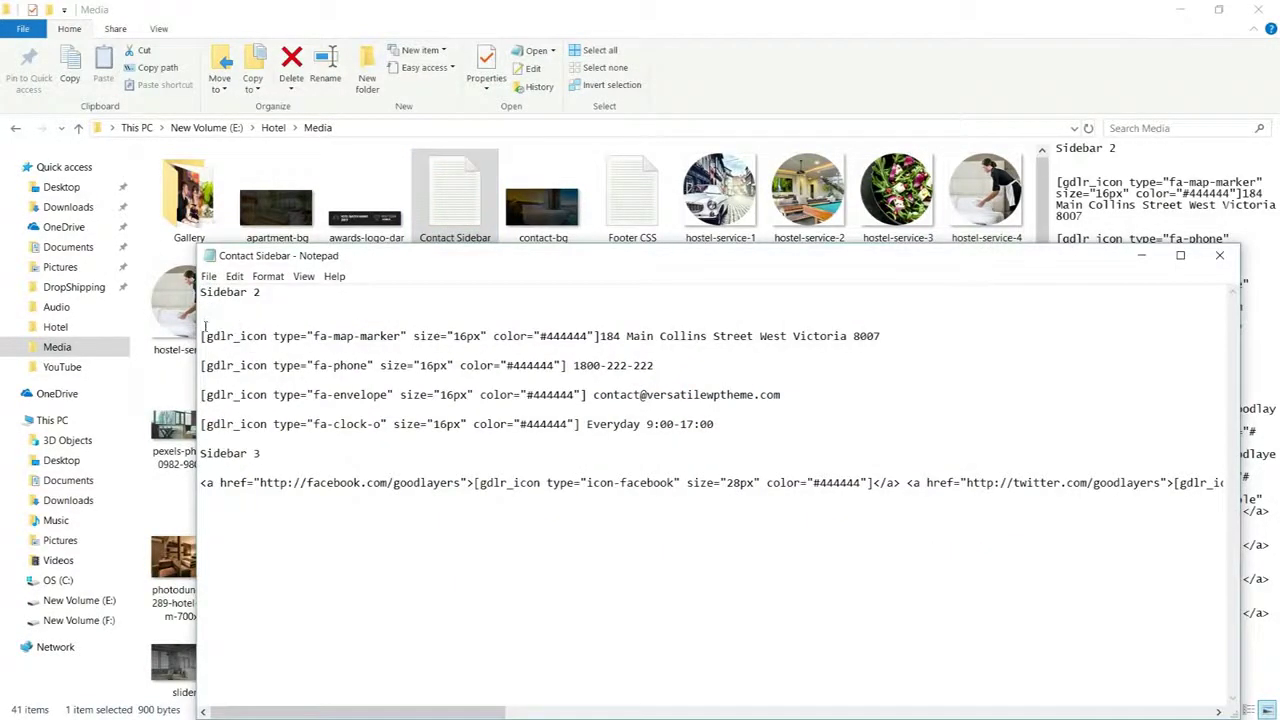
drag(261, 289, 213, 290)
drag(714, 424, 228, 322)
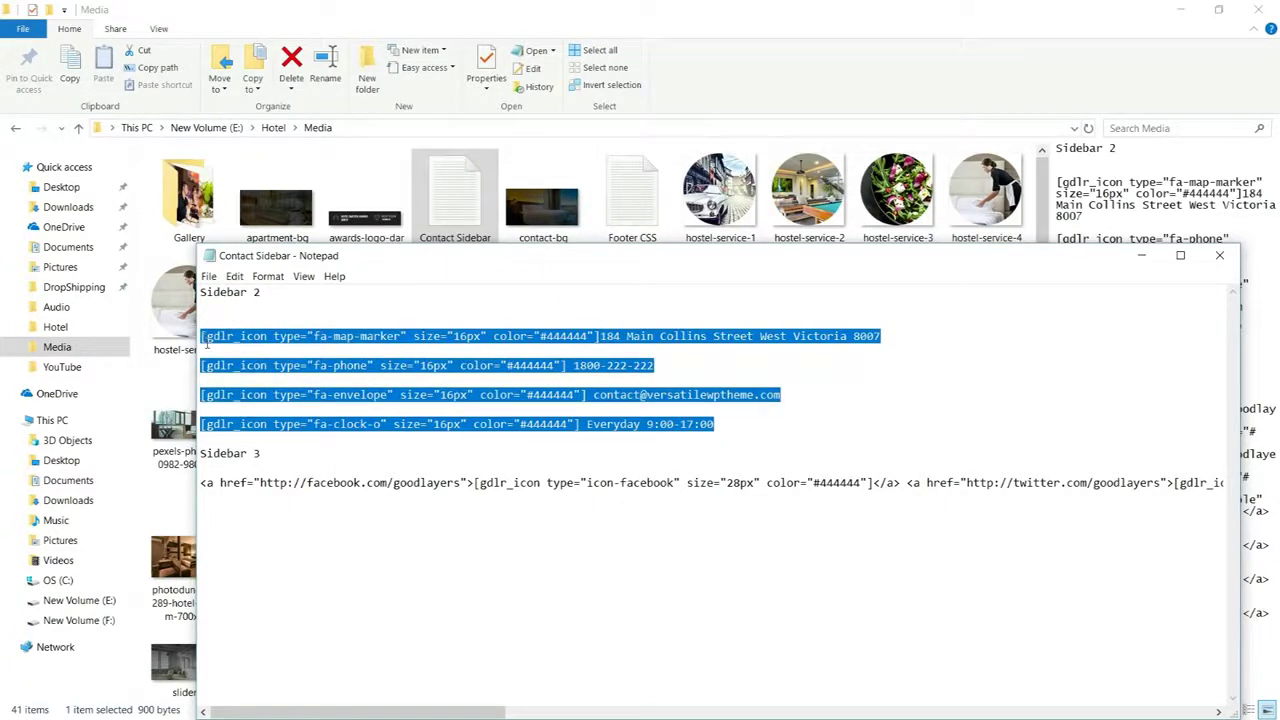
key(super)
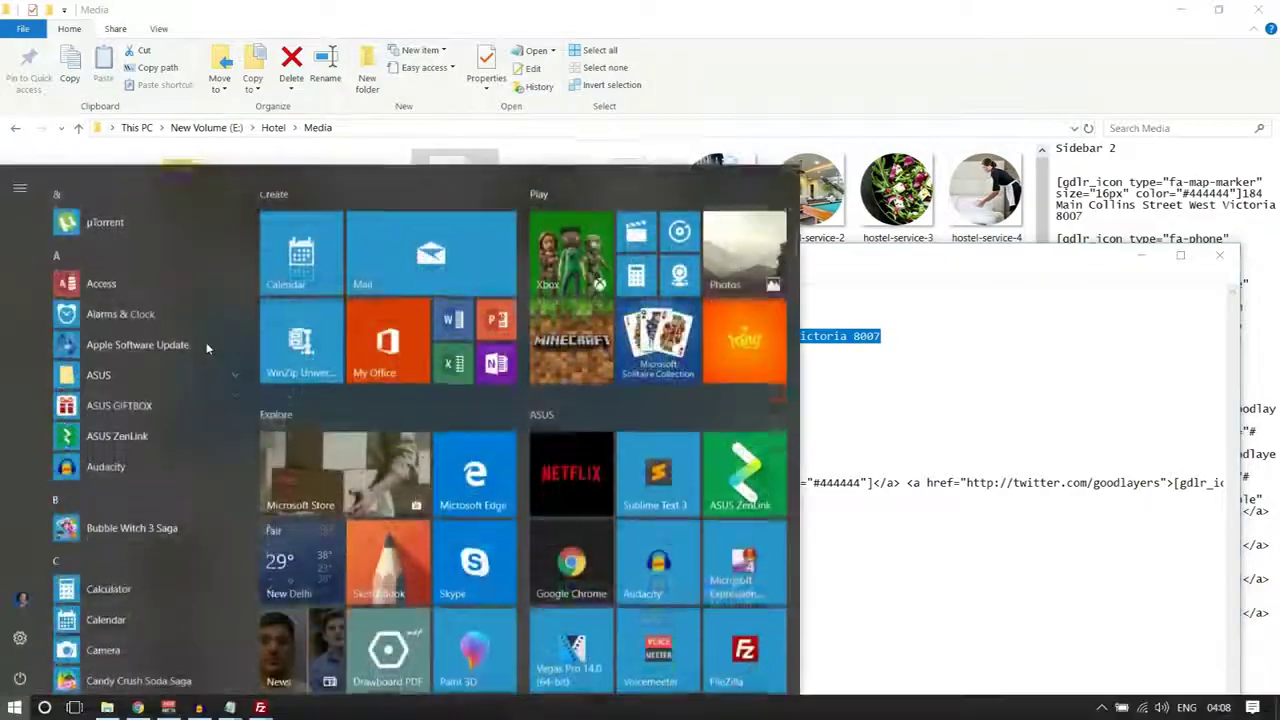
key(alt+Tab)
click(972, 467)
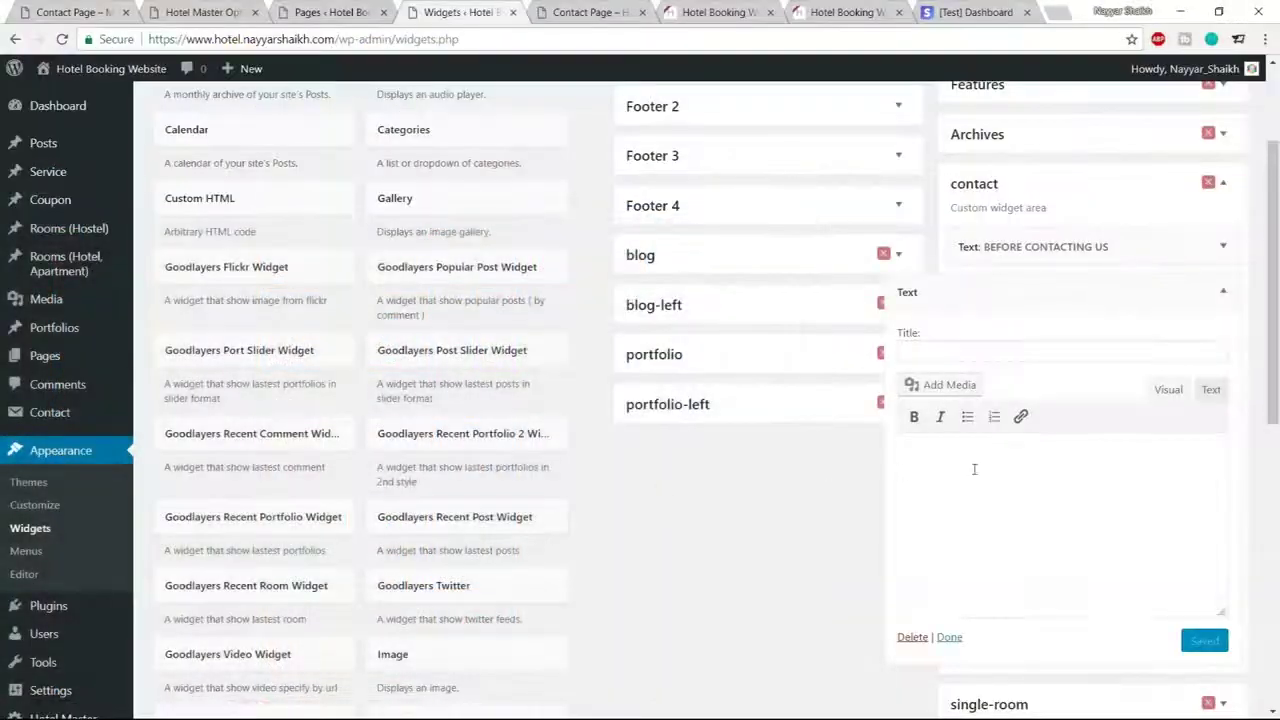
Paste the four contact shortcodes into the widget and title it CONTACT INFORMATION
key(ctrl+v)
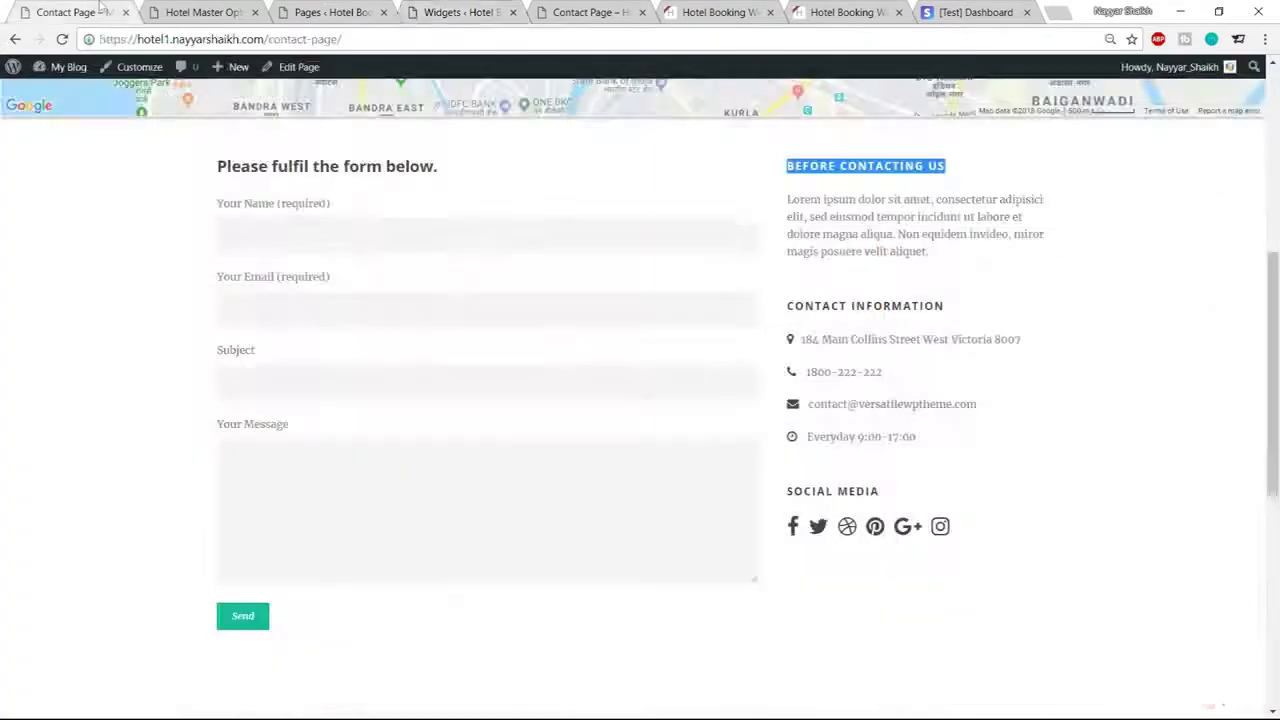
drag(788, 305, 1048, 305)
key(ctrl+c)
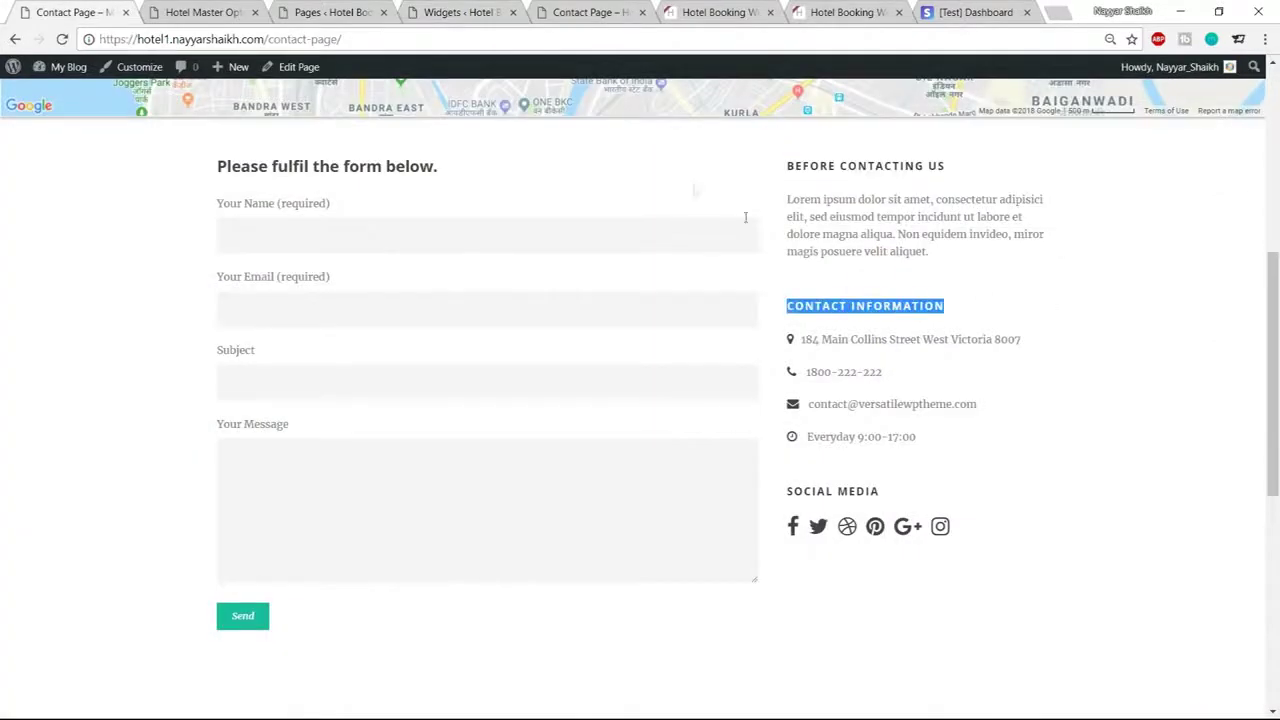
click(422, 8)
click(1000, 351)
key(ctrl+v)
Review the phone and e-mail entries, then save and collapse the CONTACT INFORMATION widget
scroll(1058, 450, up, 2)
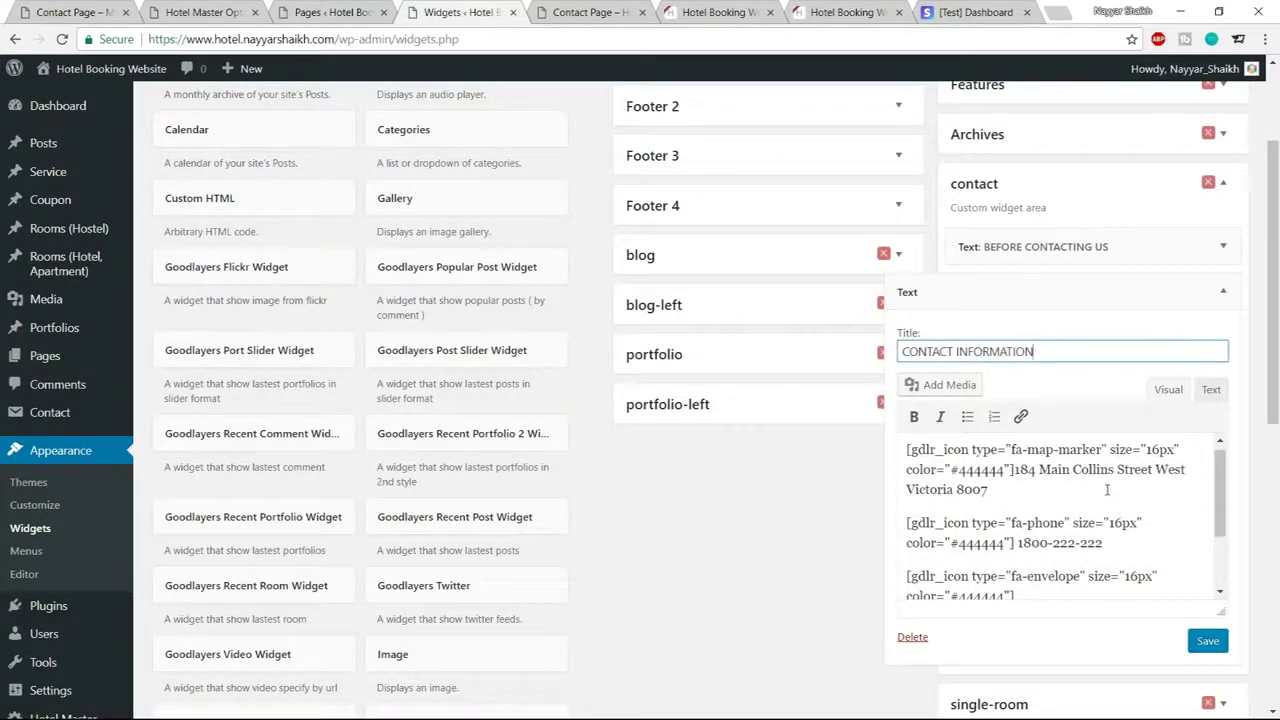
scroll(1100, 460, down, 2)
drag(1108, 460, 1015, 460)
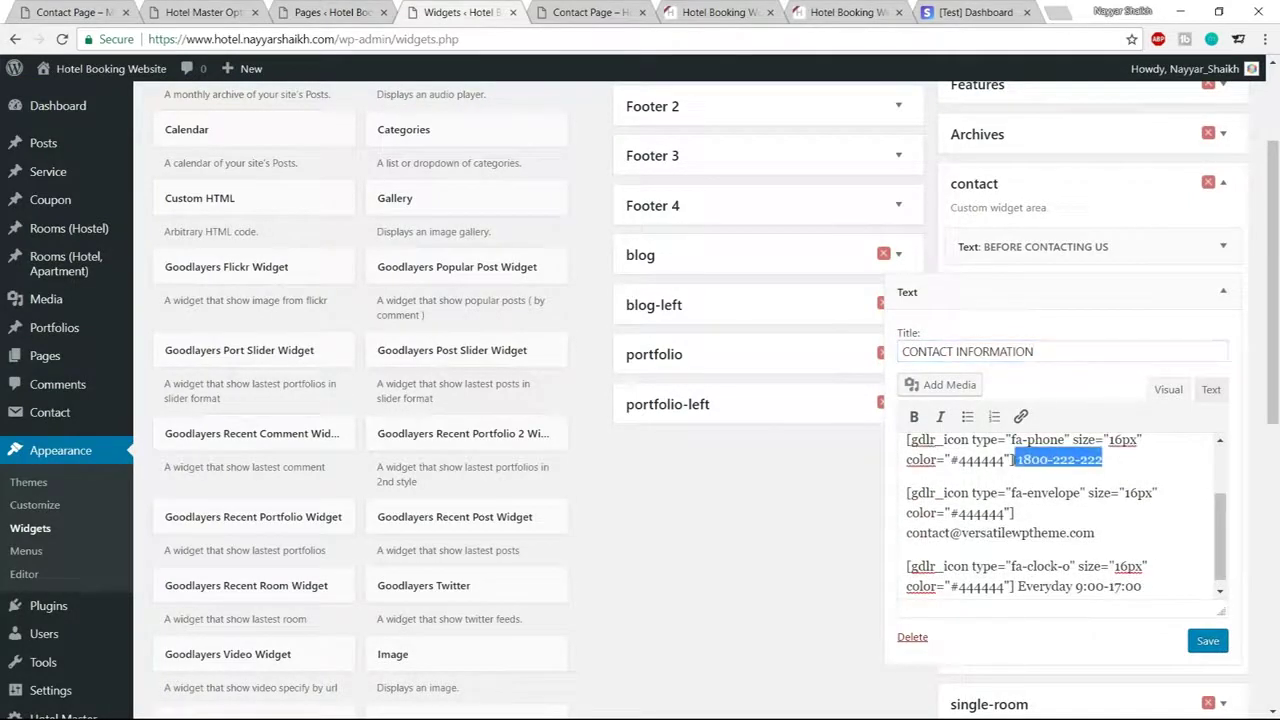
drag(1104, 532, 890, 540)
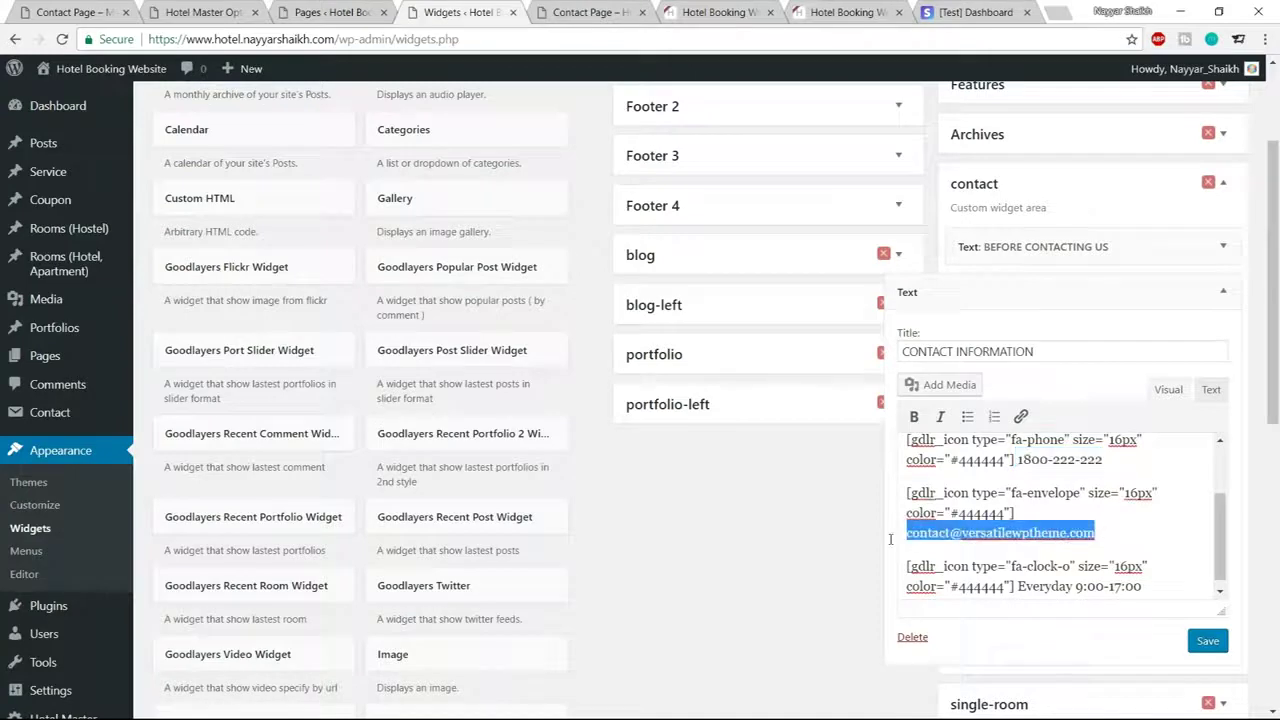
scroll(1115, 556, down, 1)
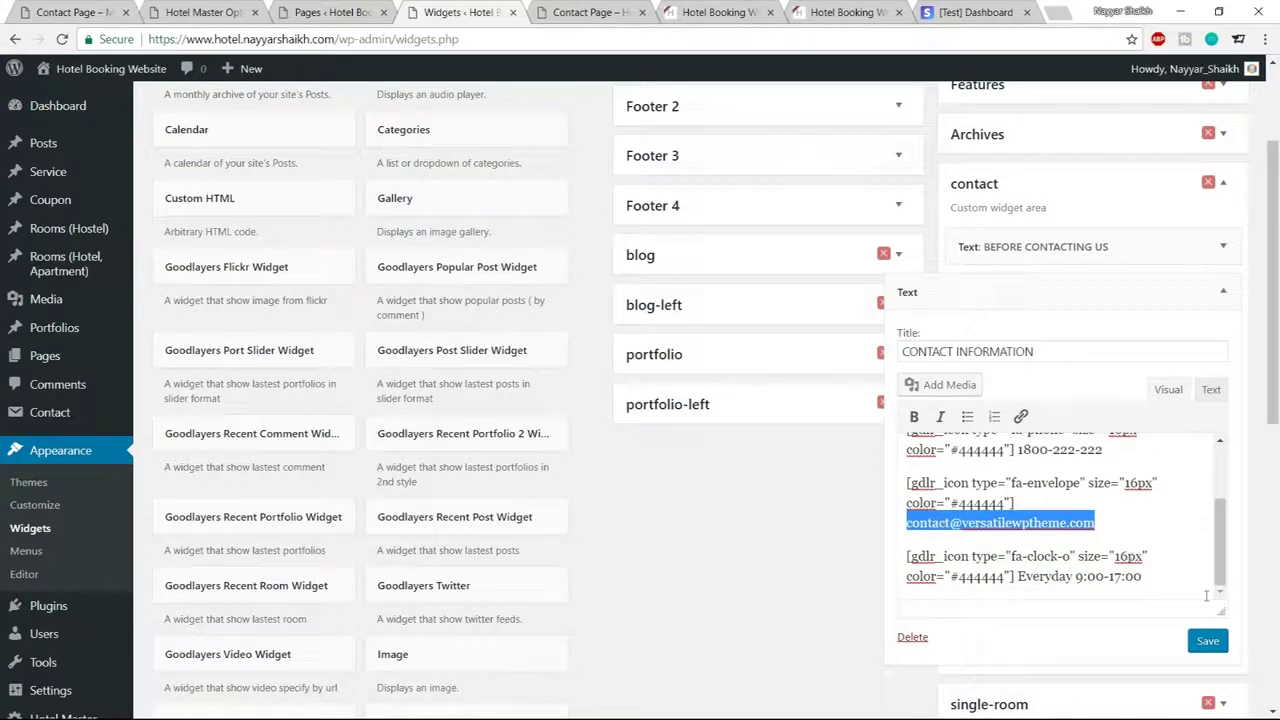
click(1208, 641)
click(1223, 290)
scroll(710, 505, down, 5)
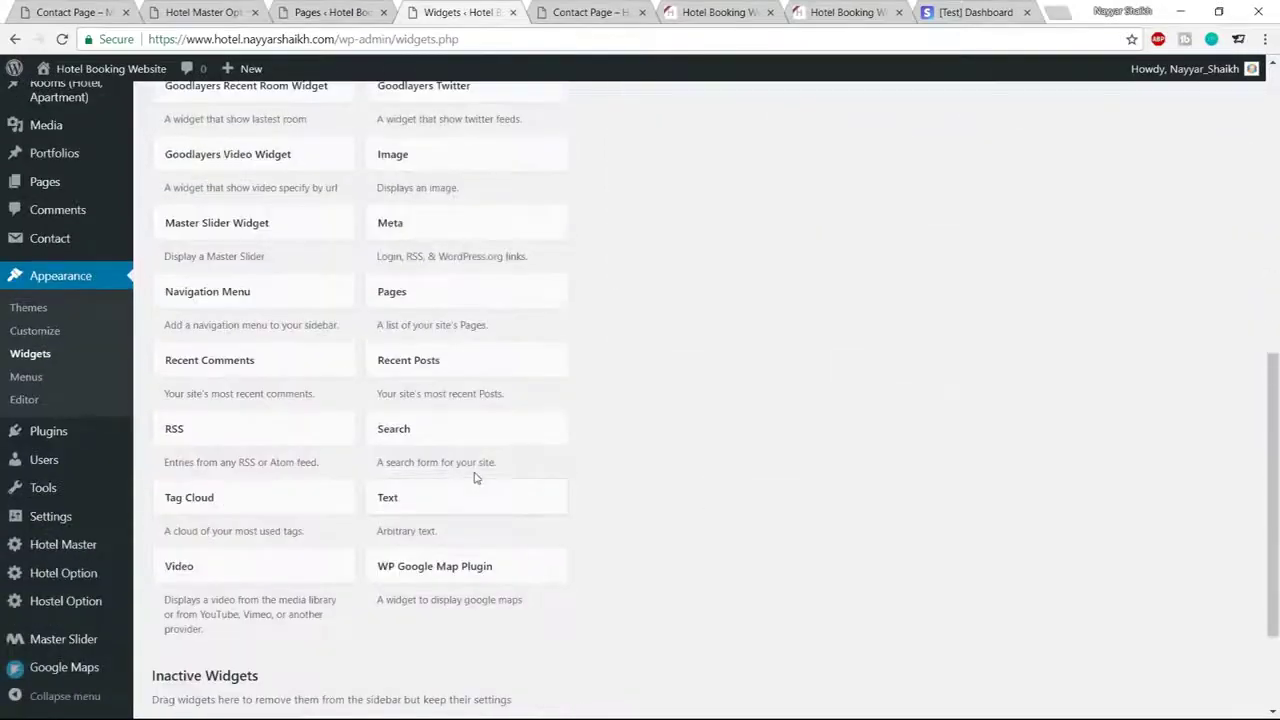
Add a third Text widget to the contact sidebar titled SOCIAL MEDIA
click(460, 506)
scroll(460, 560, down, 3)
click(400, 463)
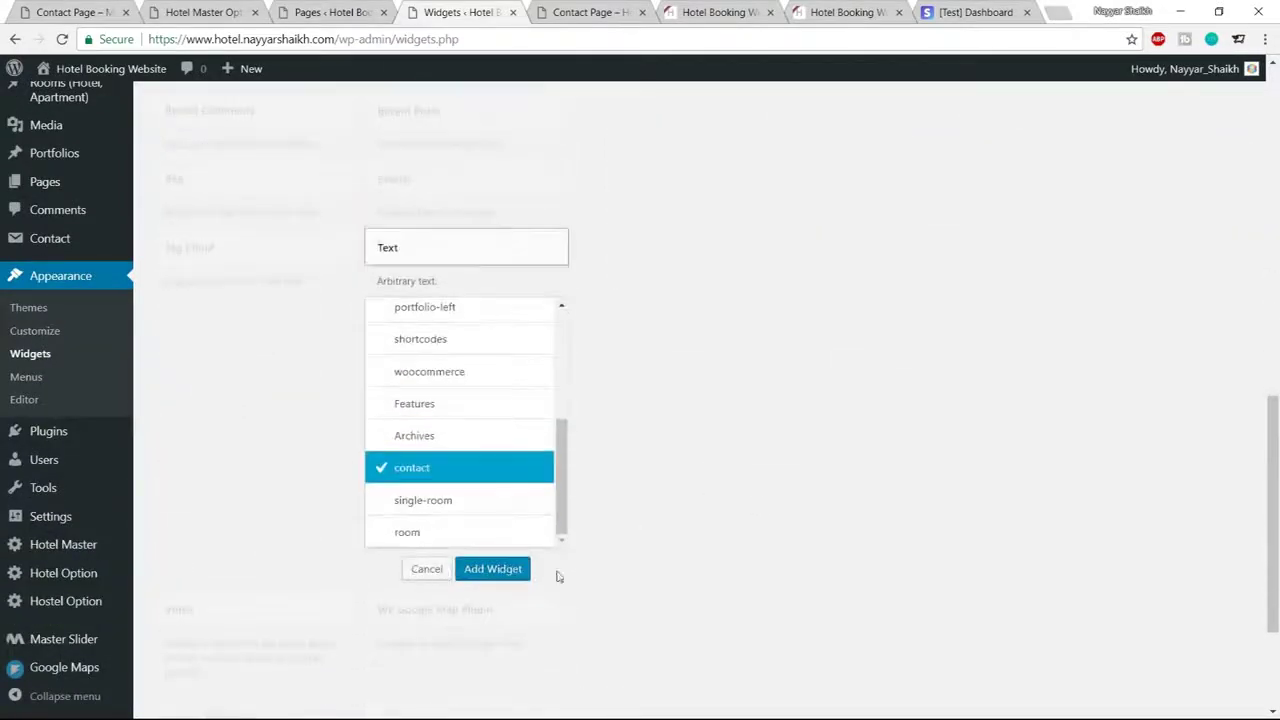
click(497, 572)
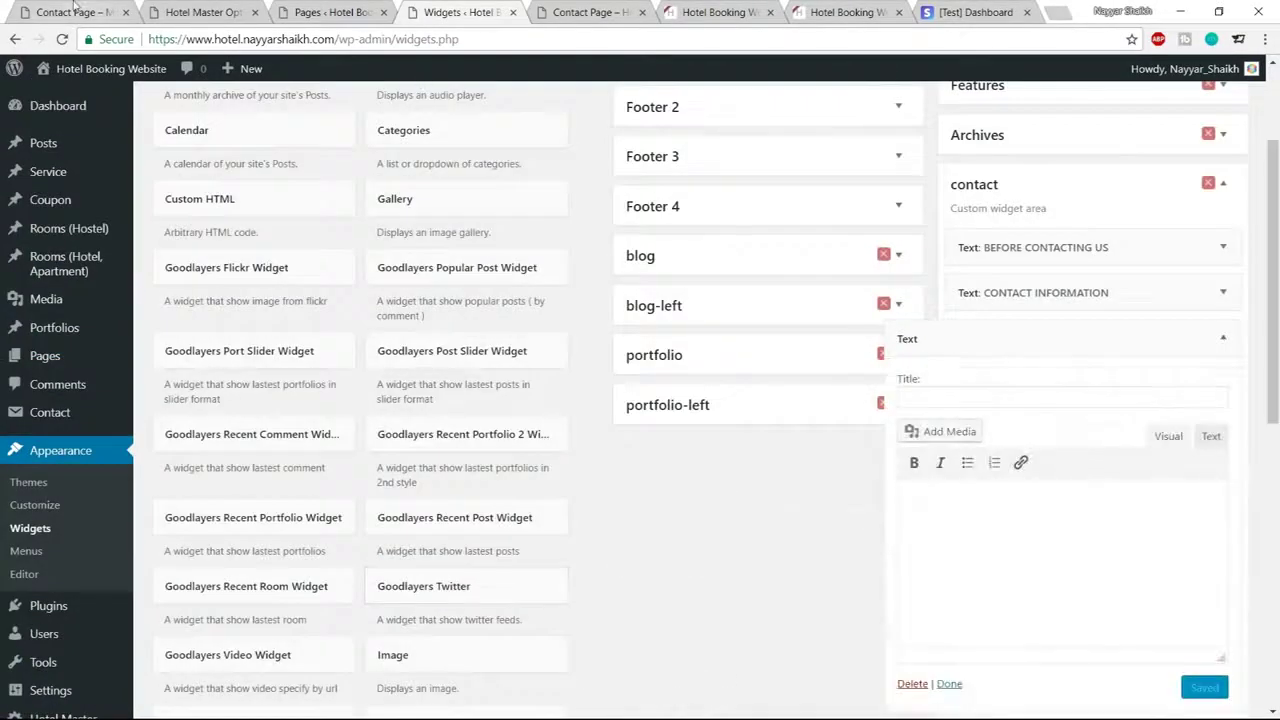
key(ctrl+1)
drag(882, 490, 793, 491)
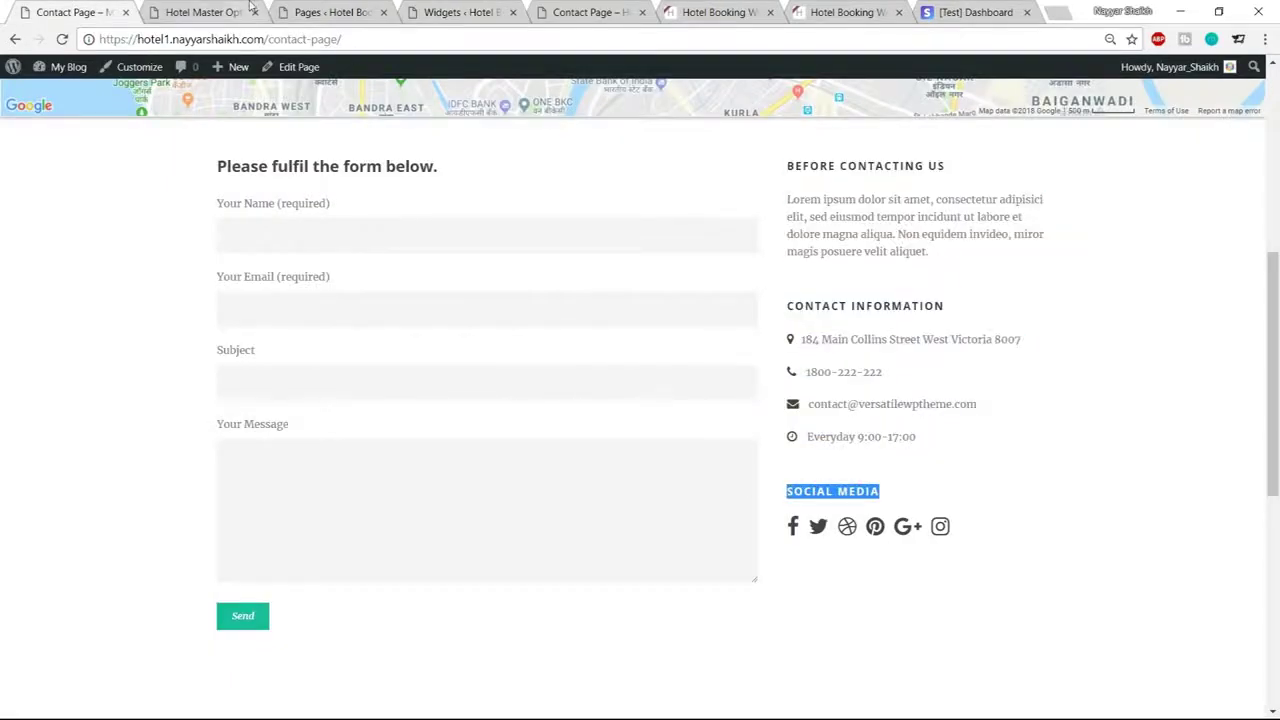
click(205, 12)
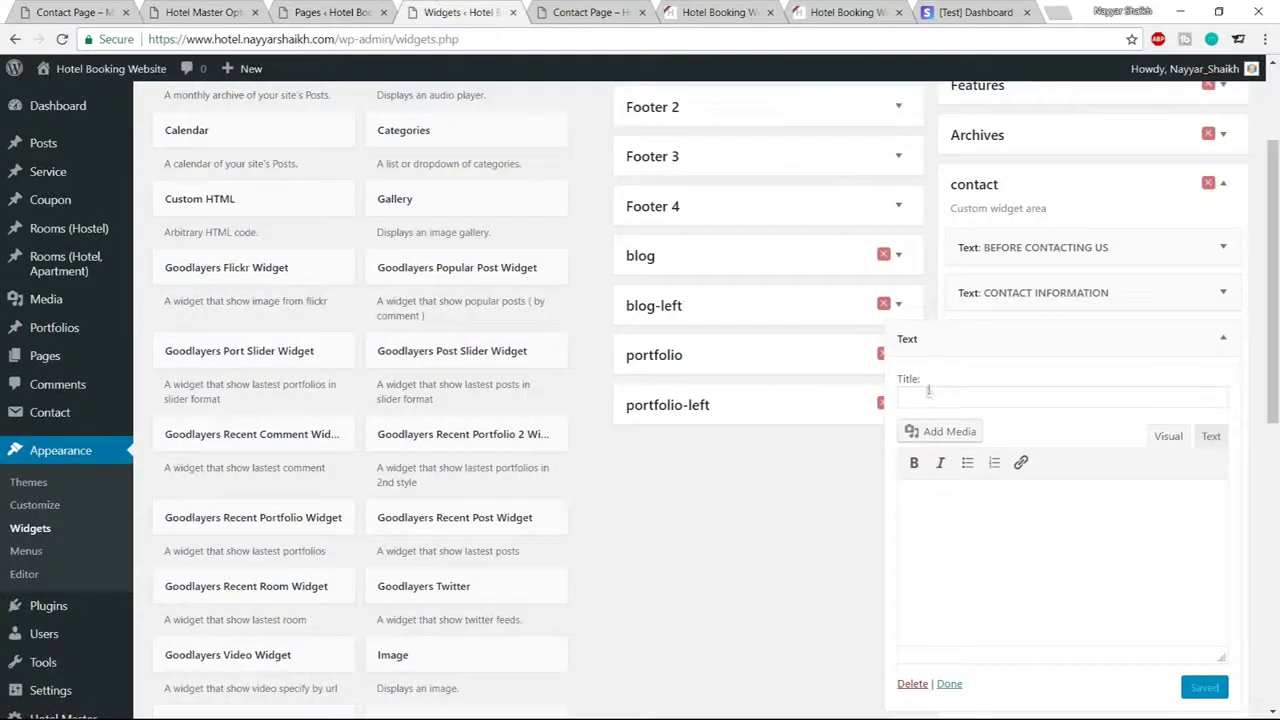
text(SOCIAL MEDIA)
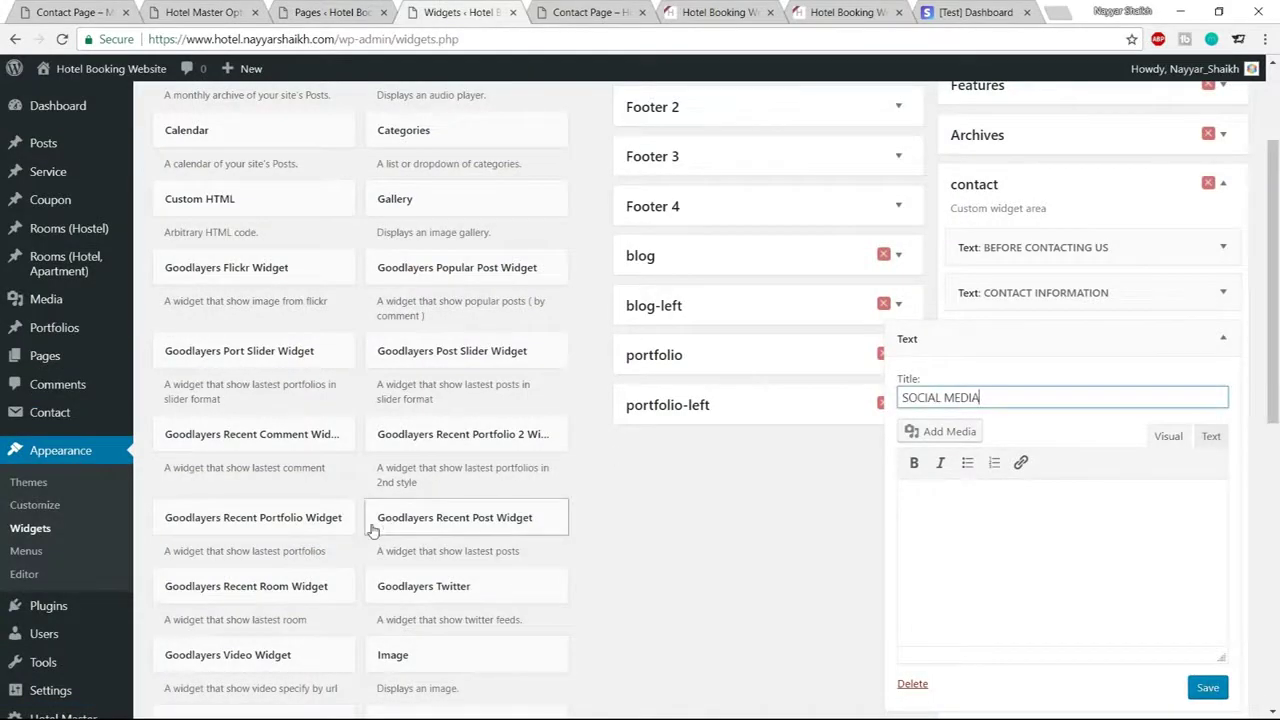
Paste the social-icon links from the notes into the widget's Text tab, then save and collapse it
key(alt+Tab)
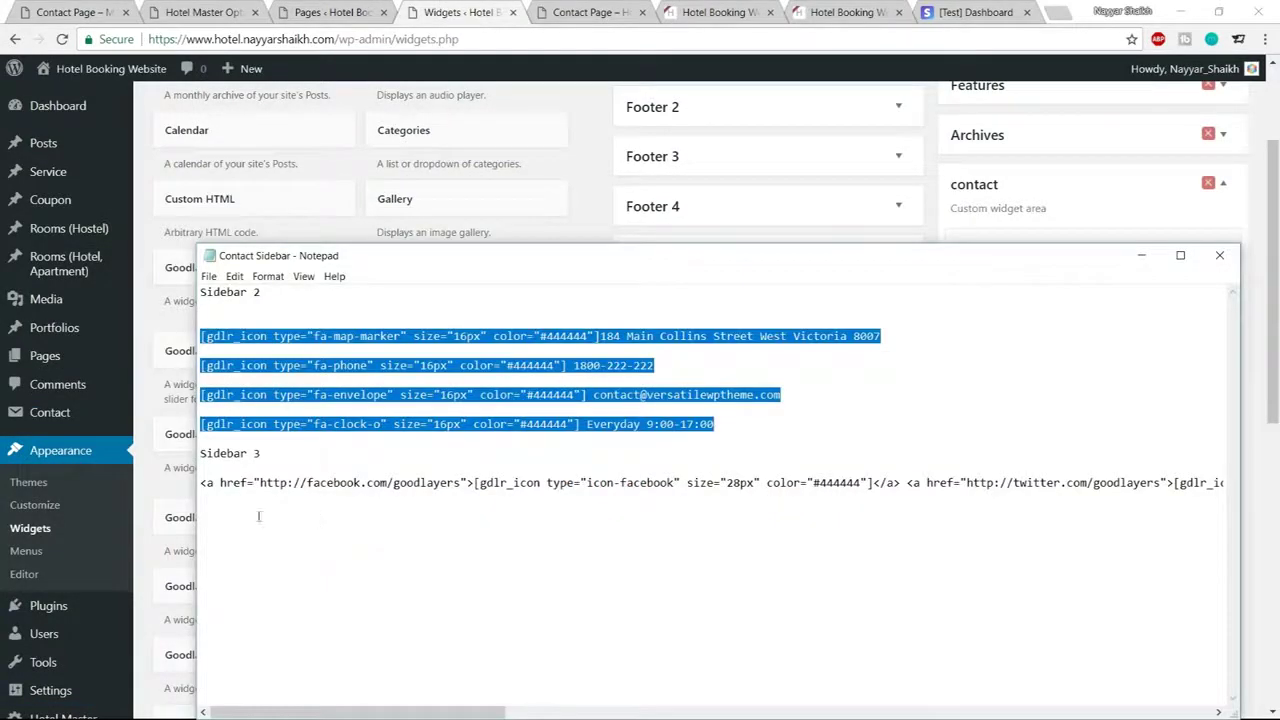
drag(202, 482, 1246, 493)
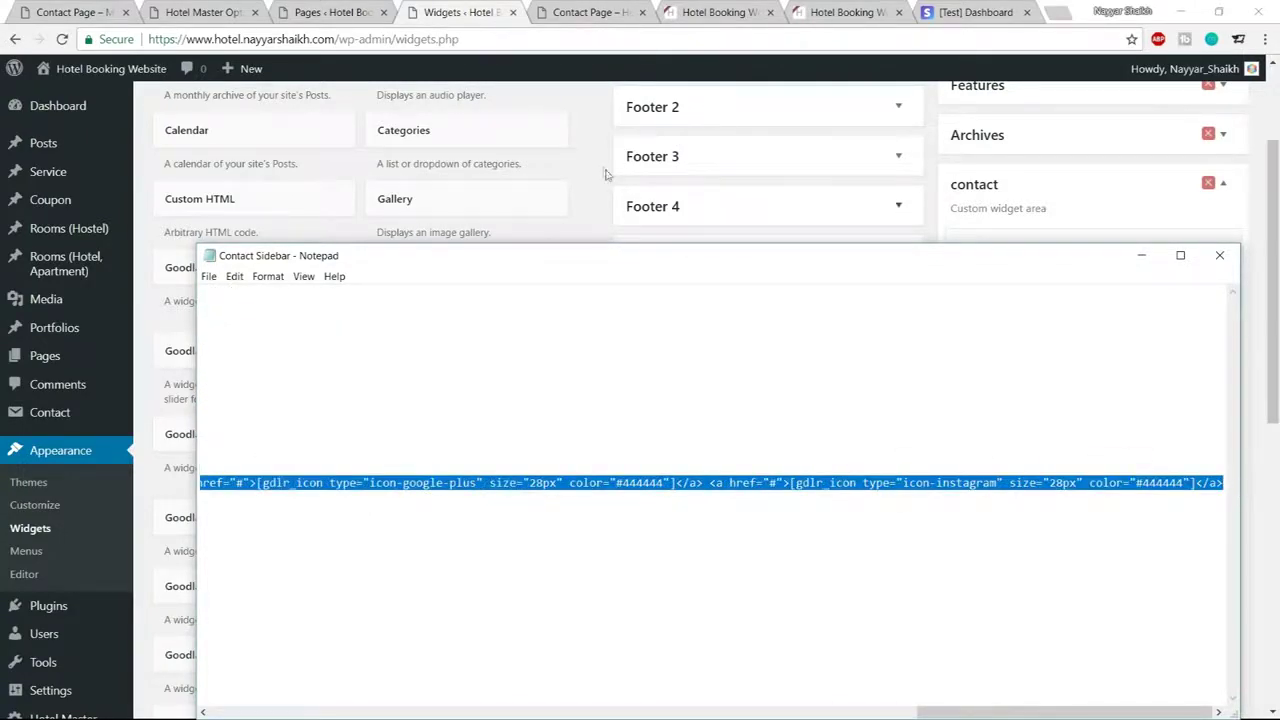
key(alt+Tab)
click(1211, 436)
click(1137, 514)
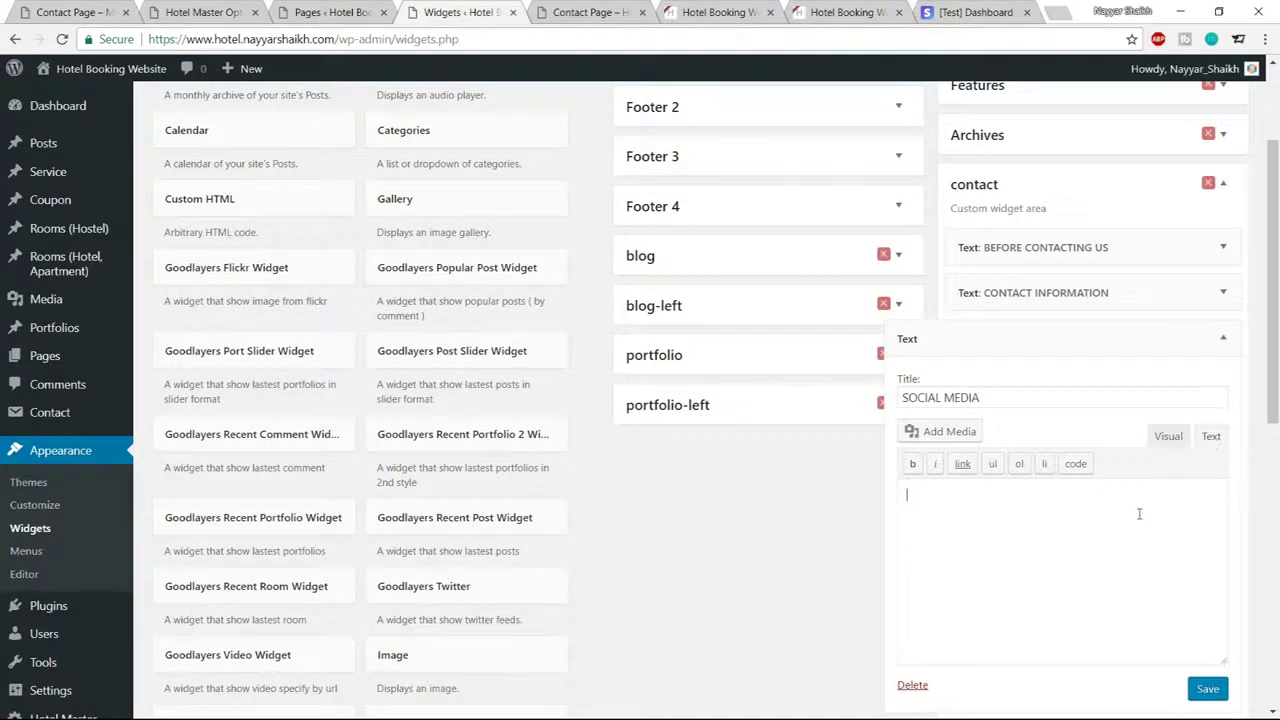
key(ctrl+v)
click(1208, 687)
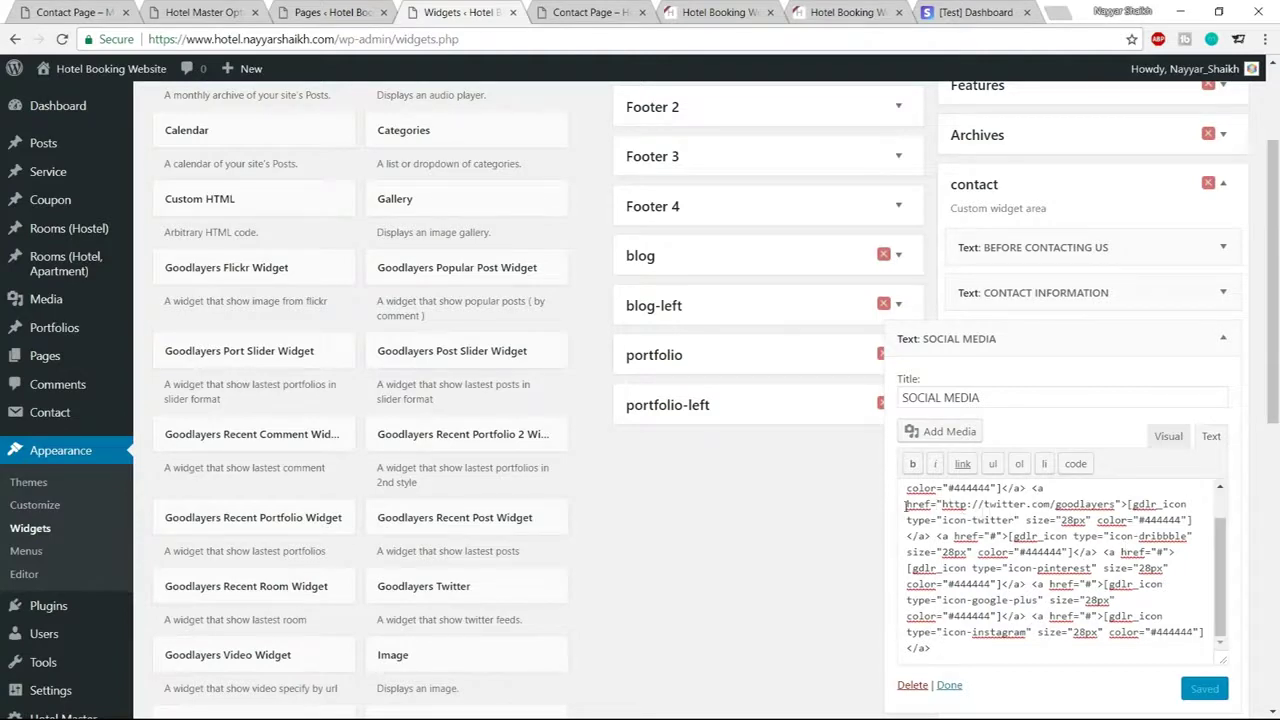
click(941, 503)
drag(941, 503, 1117, 505)
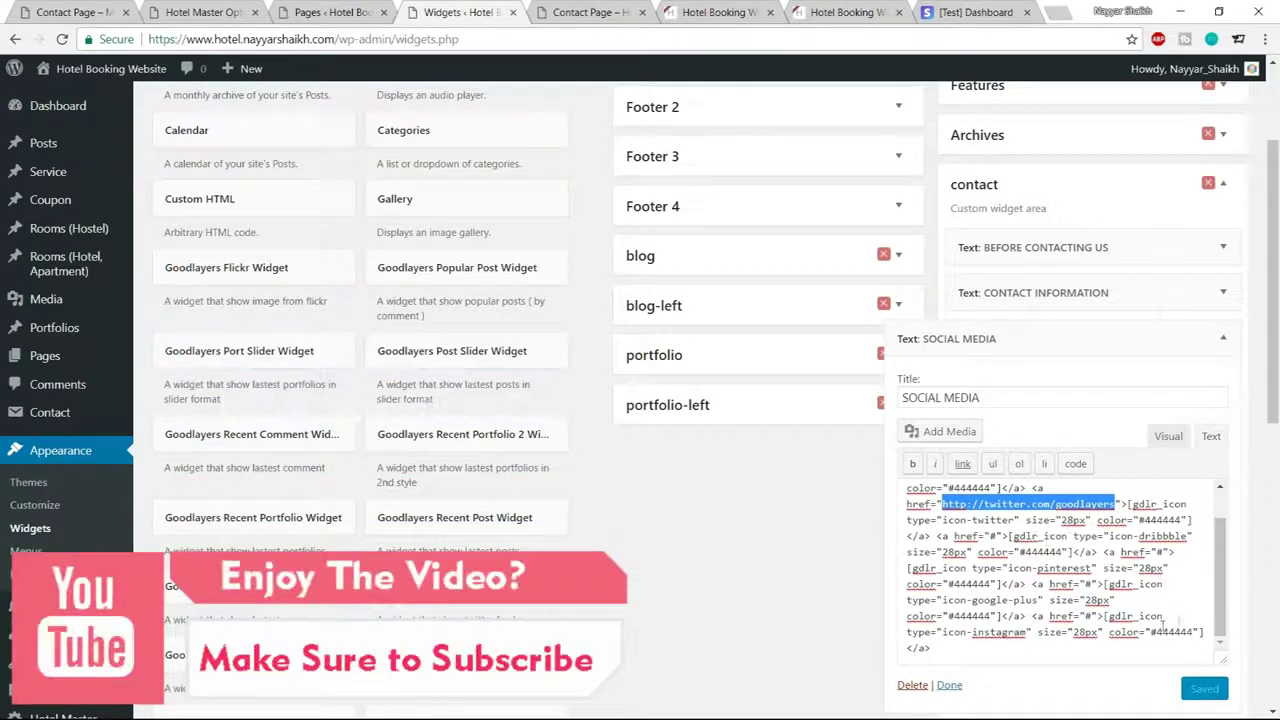
click(1223, 338)
Reload the live contact page and check the new widgets in its sidebar
click(576, 10)
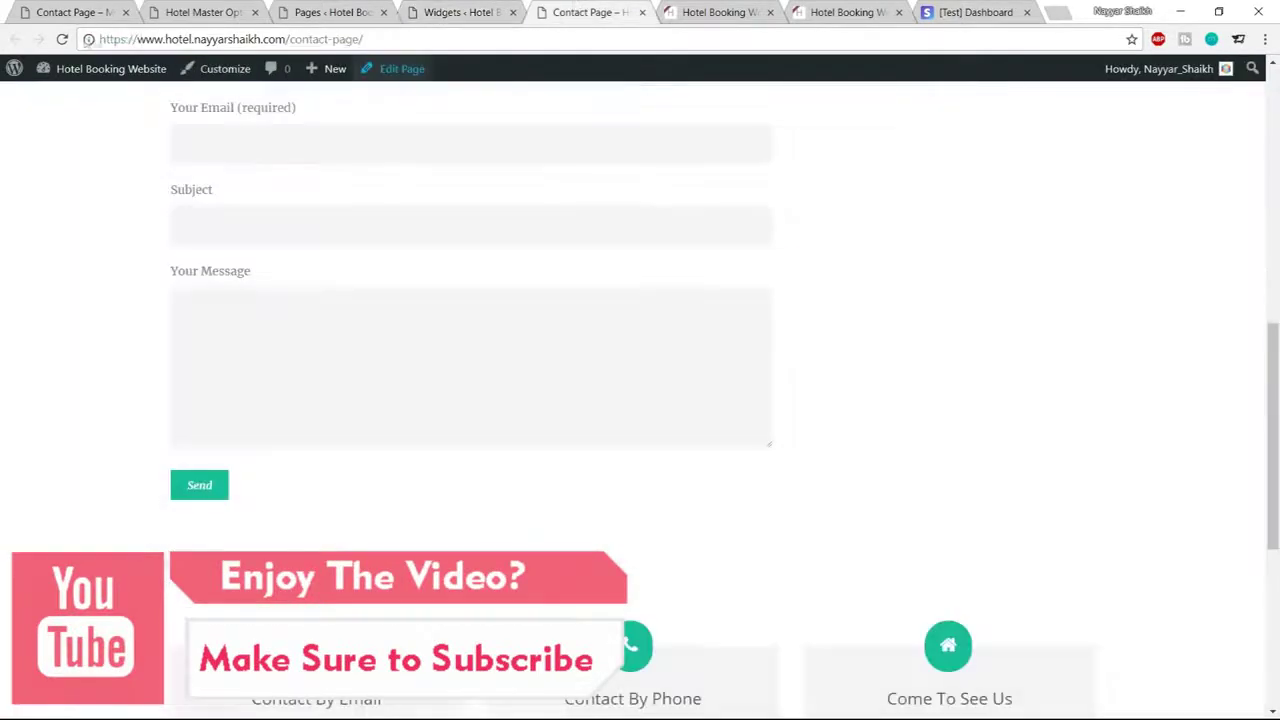
click(62, 39)
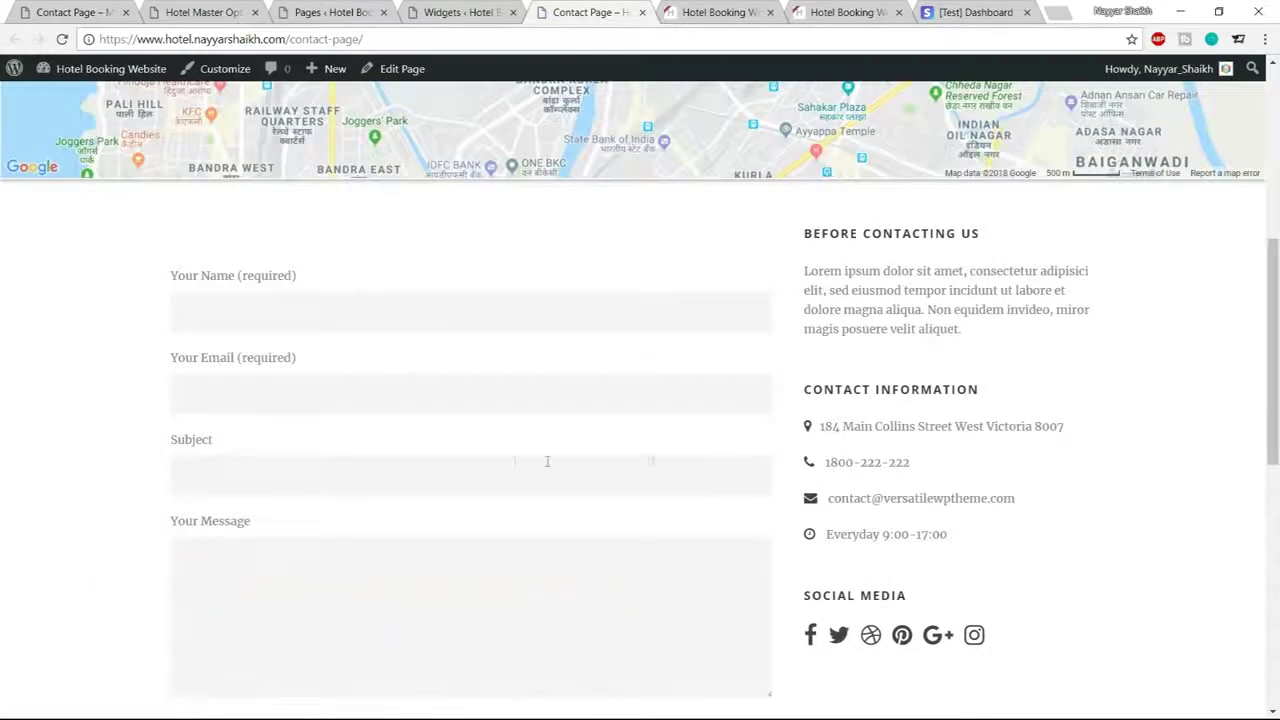
scroll(530, 462, down, 3)
scroll(515, 467, down, 3)
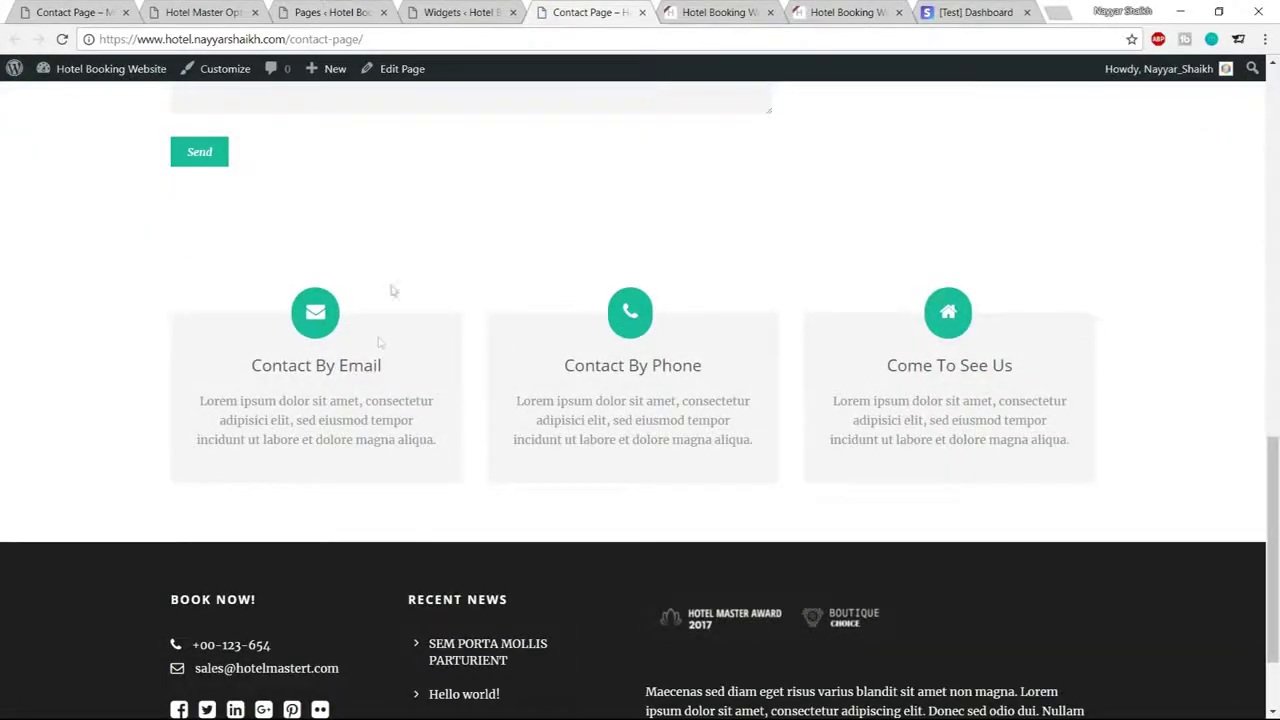
drag(196, 404, 437, 457)
click(323, 386)
Close the widgets admin tab and return to the live Contact Page
click(455, 12)
click(513, 12)
click(340, 12)
click(249, 10)
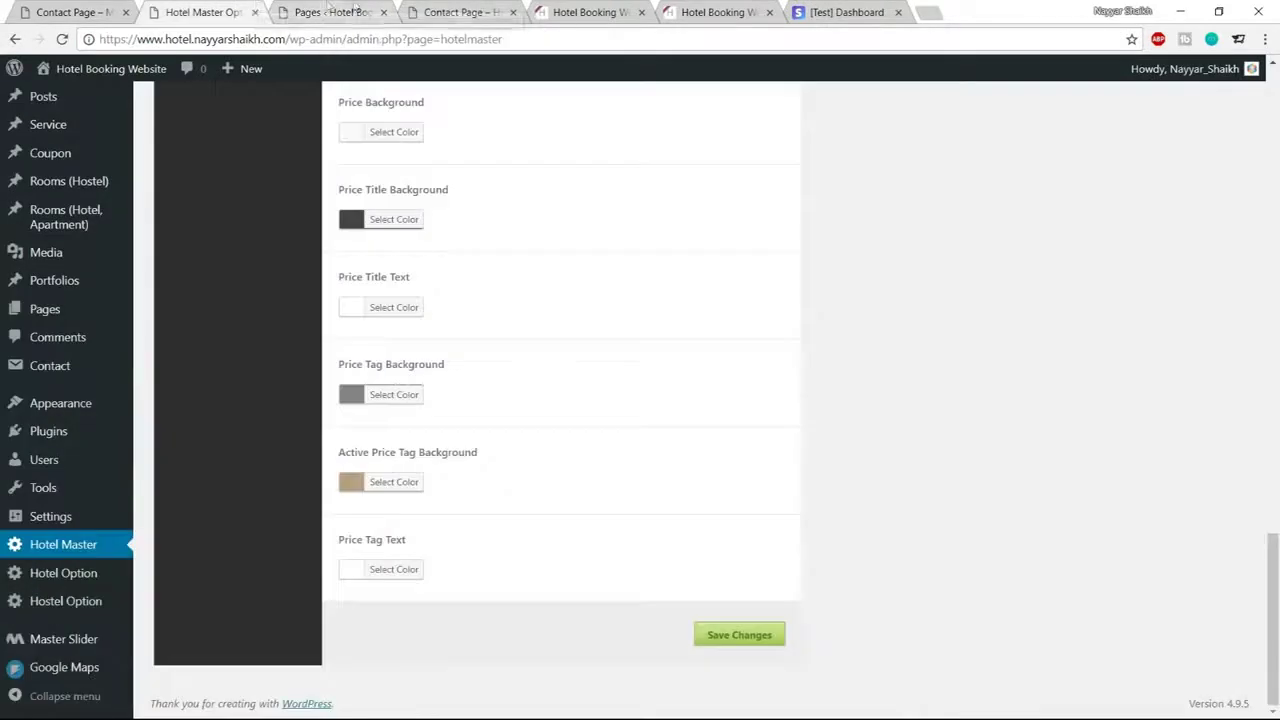
click(452, 14)
right_click(392, 77)
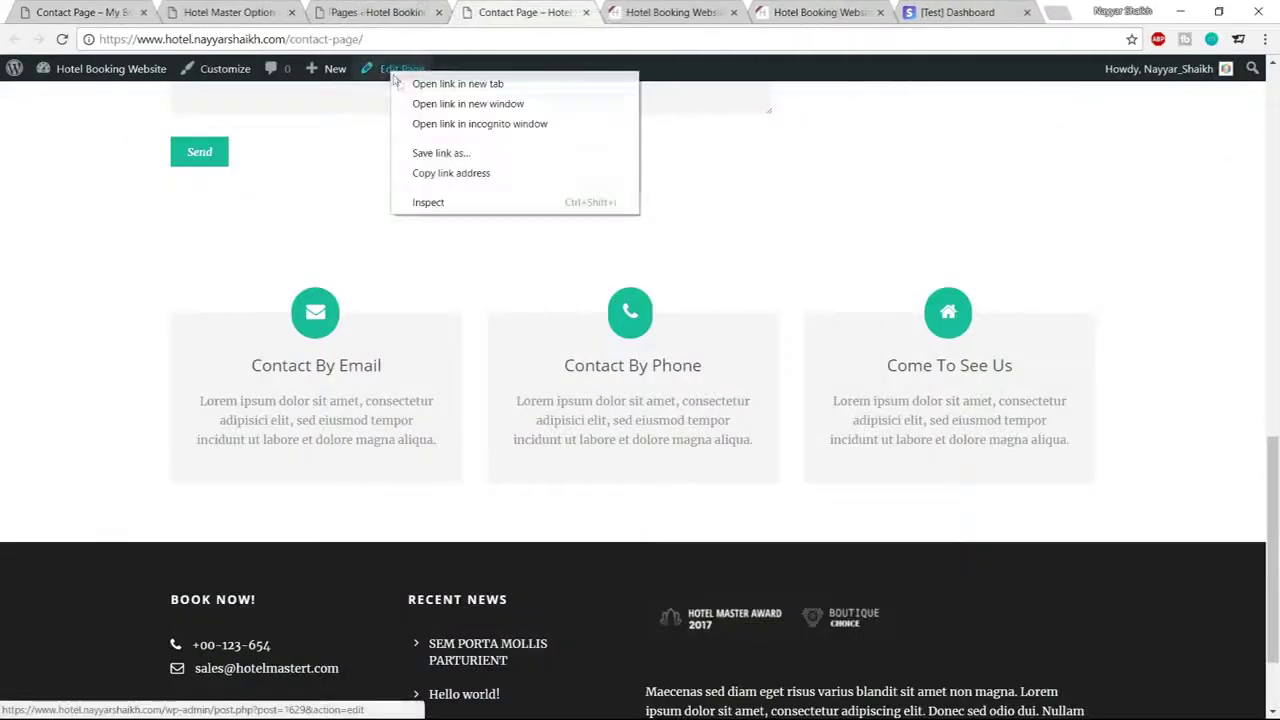
click(414, 83)
drag(585, 12, 470, 5)
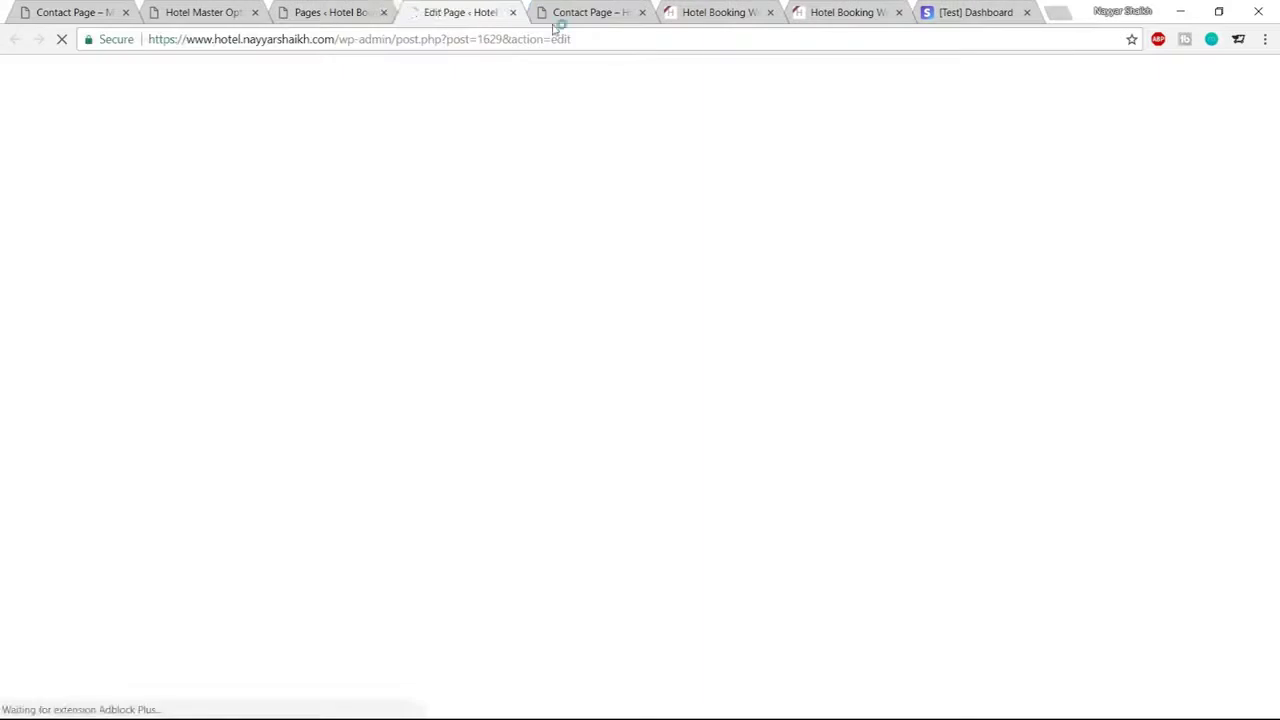
scroll(621, 248, down, 2)
scroll(621, 248, down, 7)
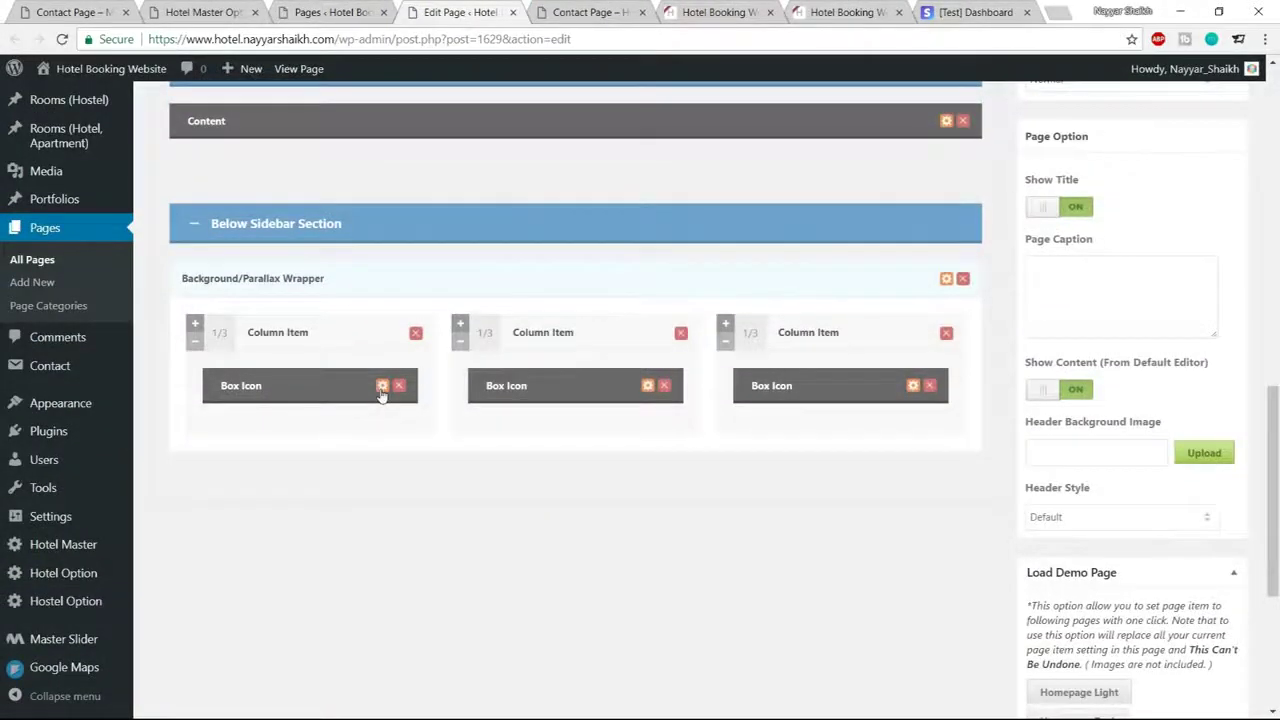
click(382, 386)
scroll(734, 425, down, 2)
scroll(734, 425, down, 3)
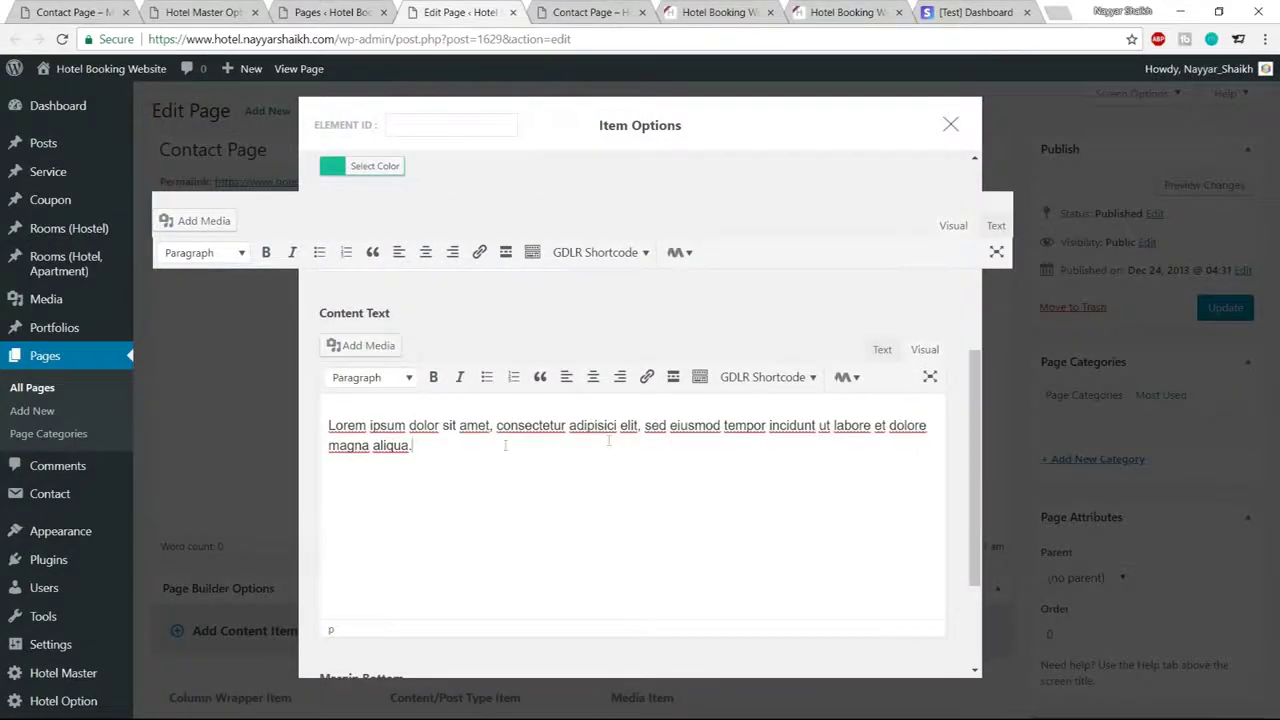
drag(448, 447, 315, 431)
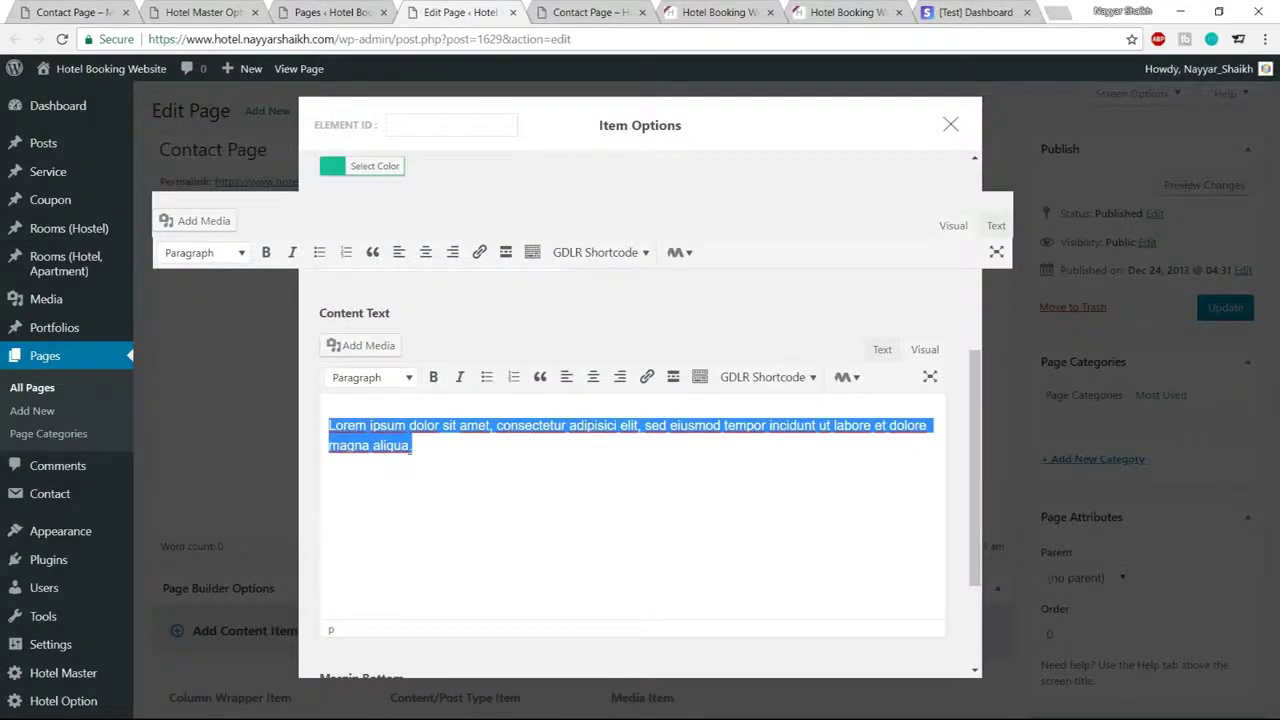
click(616, 8)
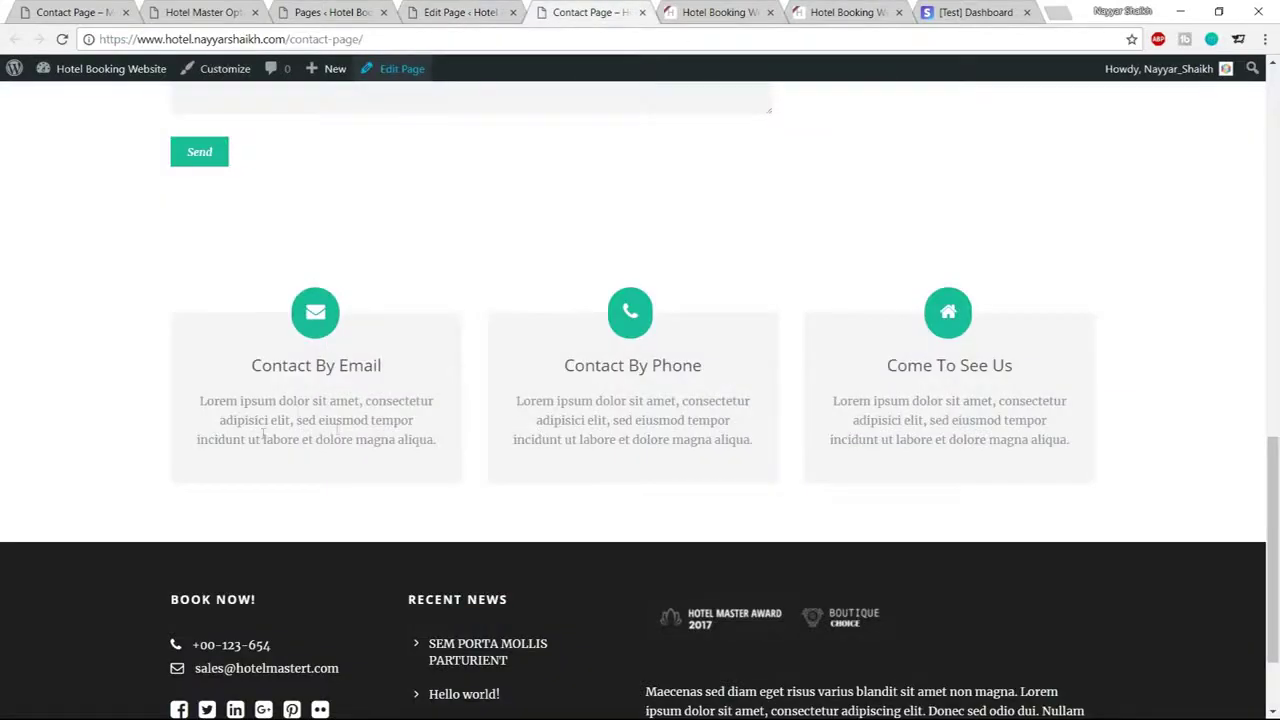
scroll(378, 456, up, 4)
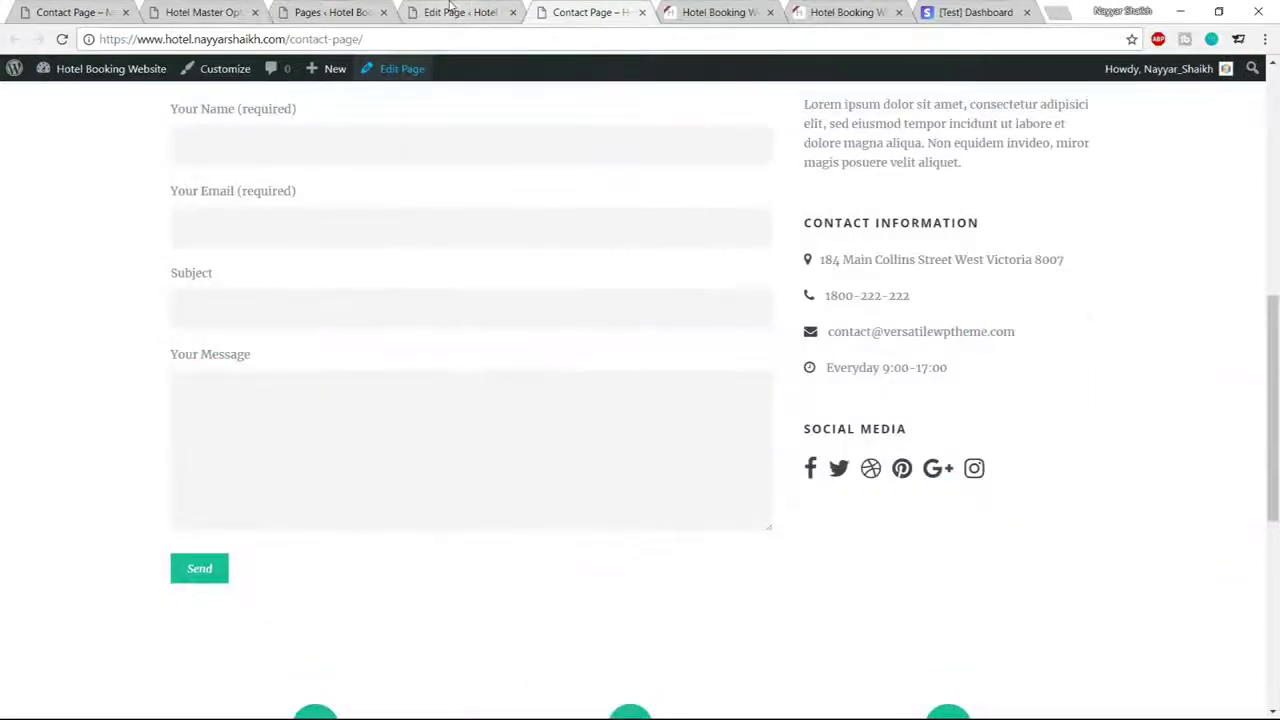
click(495, 12)
click(513, 12)
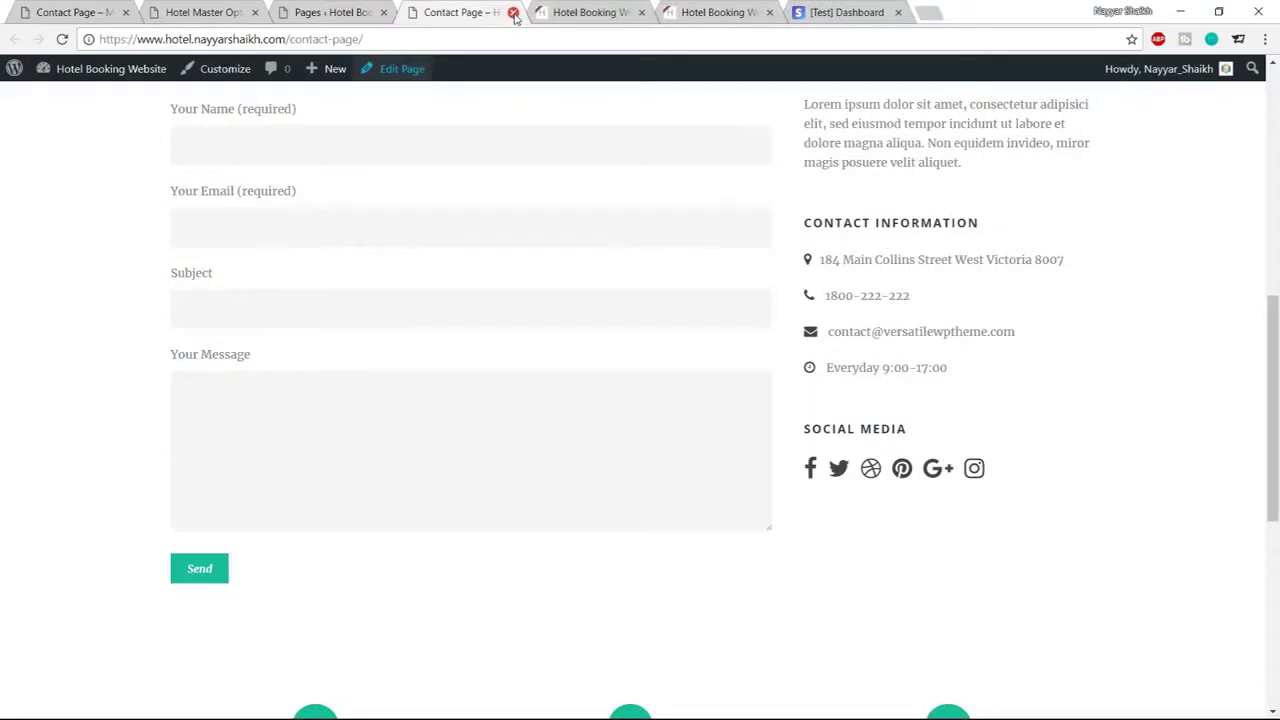
scroll(1040, 430, up, 6)
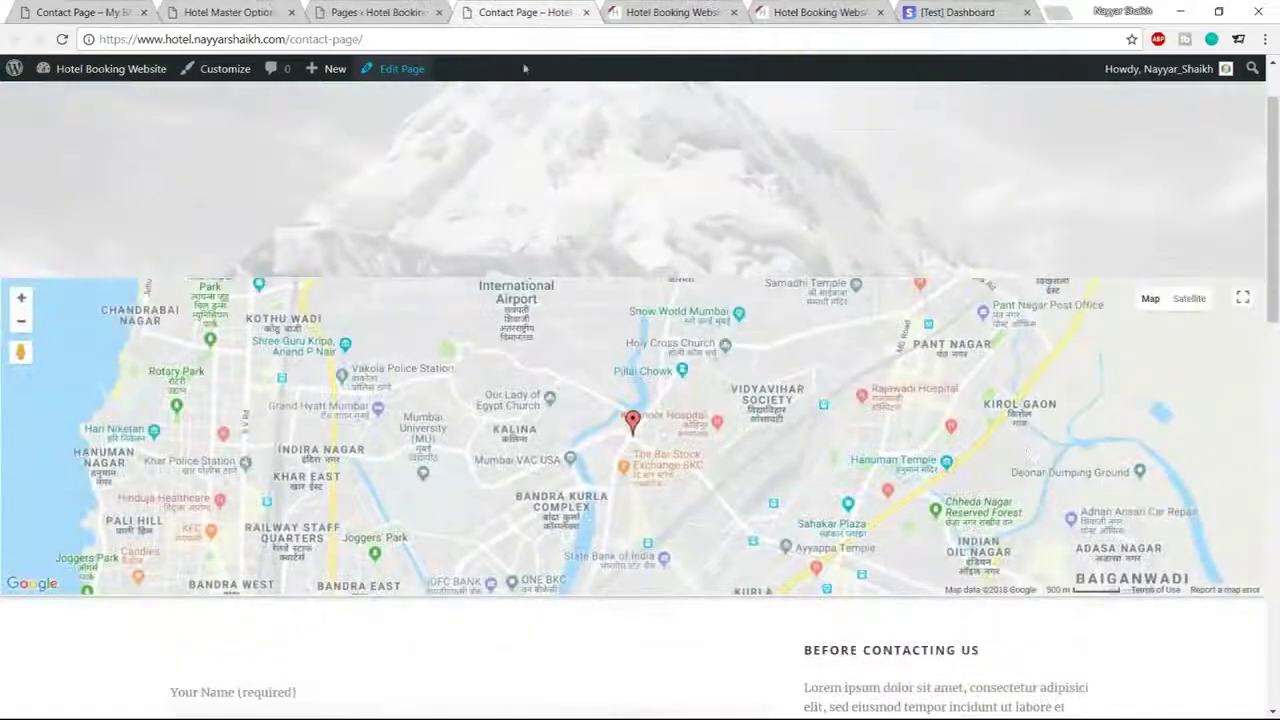
Sort the Pages list by title and open the live Contact Page in a new tab
click(586, 12)
click(390, 12)
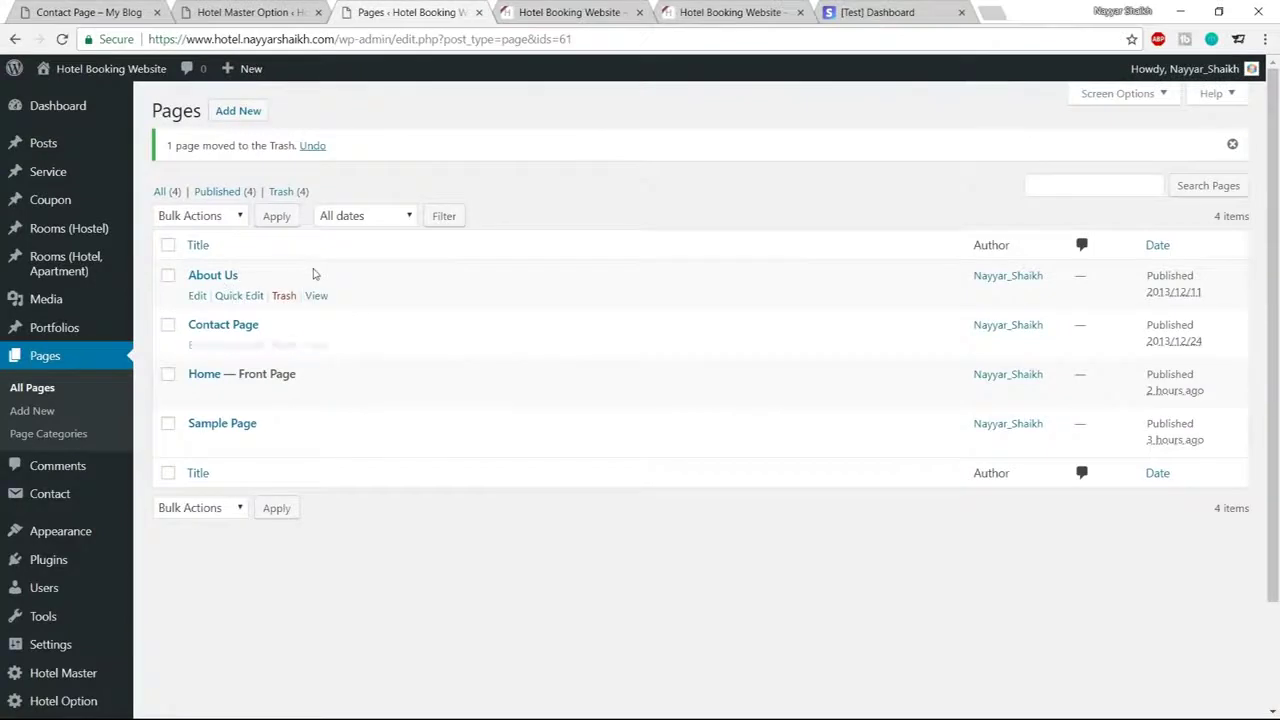
right_click(195, 298)
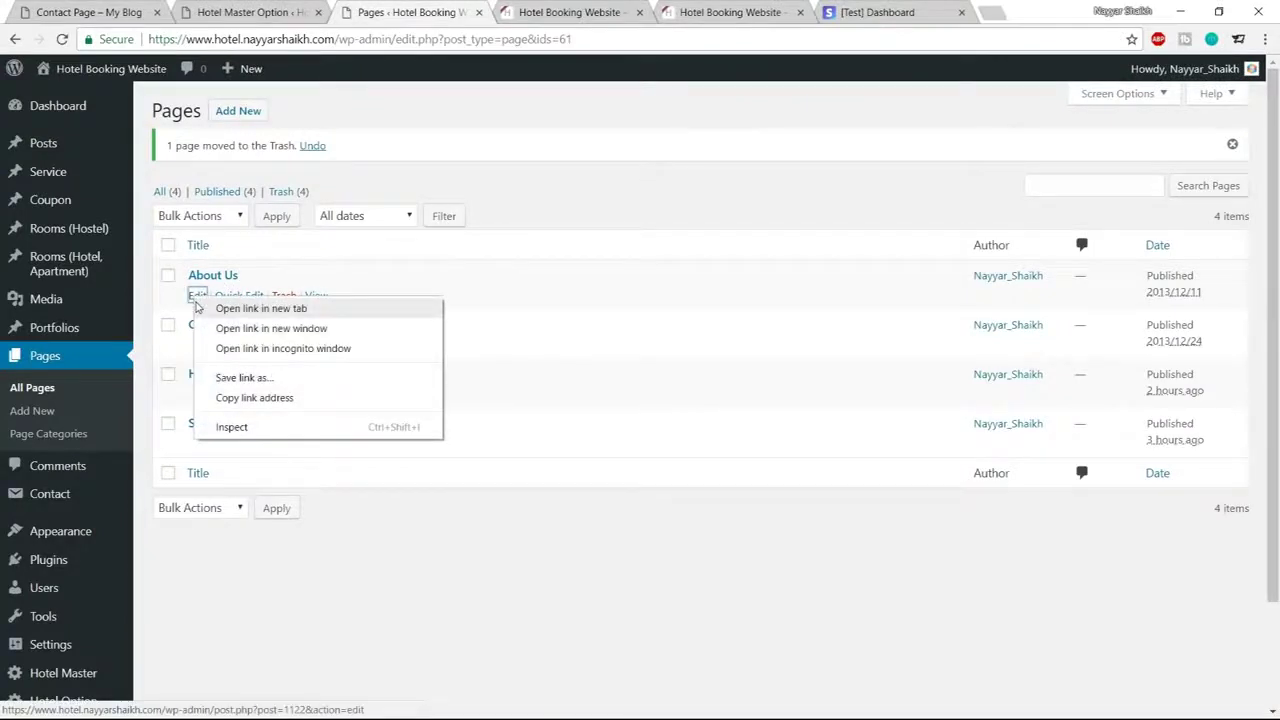
click(506, 263)
click(284, 297)
right_click(316, 297)
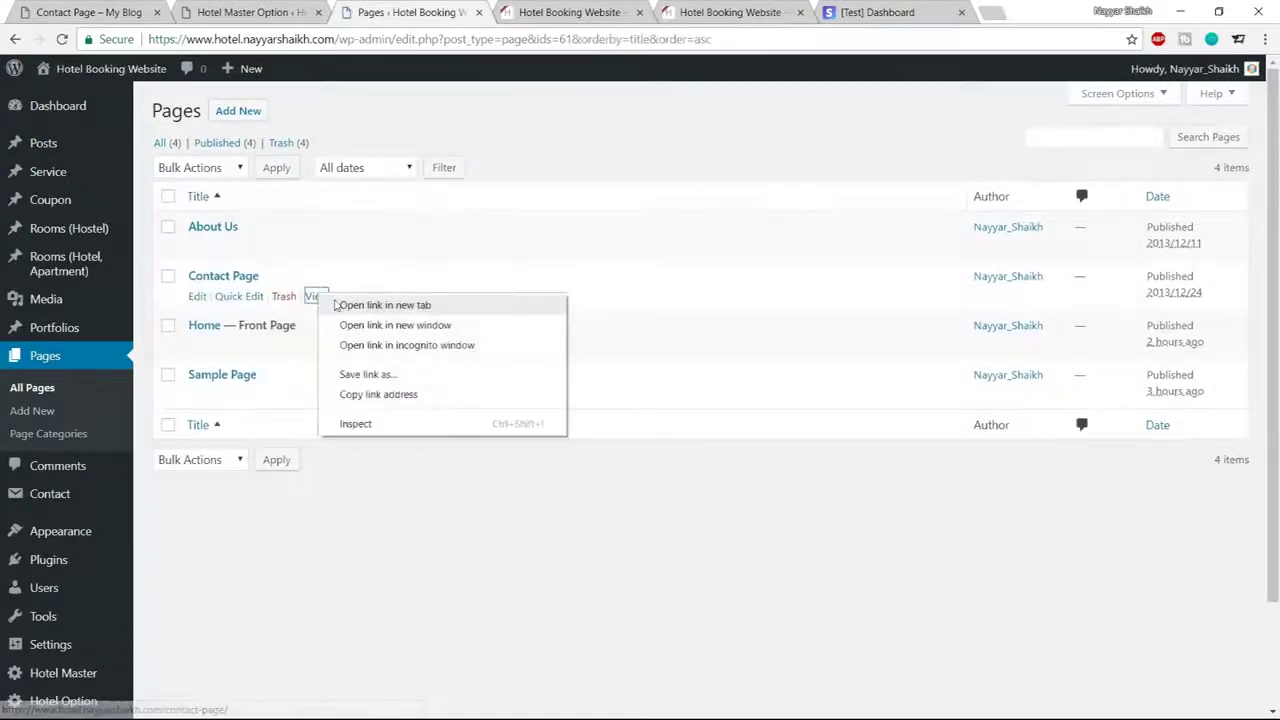
click(365, 302)
click(516, 14)
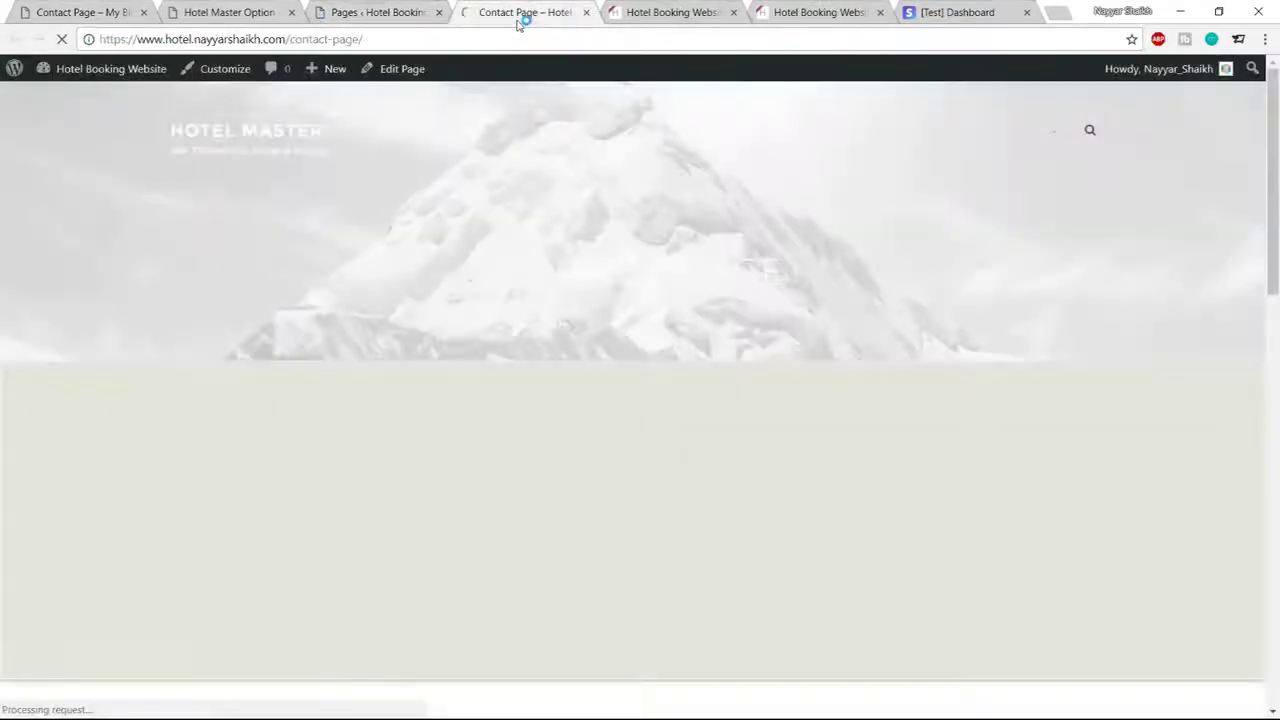
Compare the demo About Us page with the site's own About Us, then view Hotel Master Options
scroll(1180, 427, down, 2)
scroll(1160, 420, down, 3)
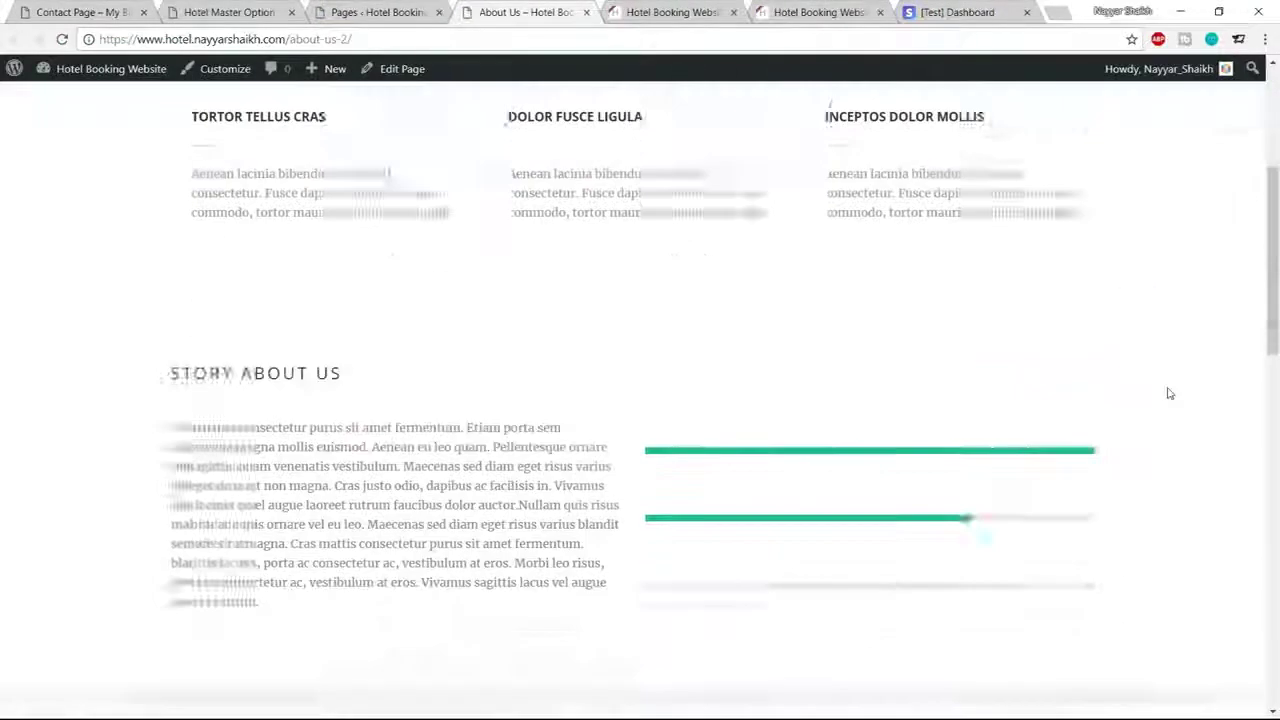
click(85, 12)
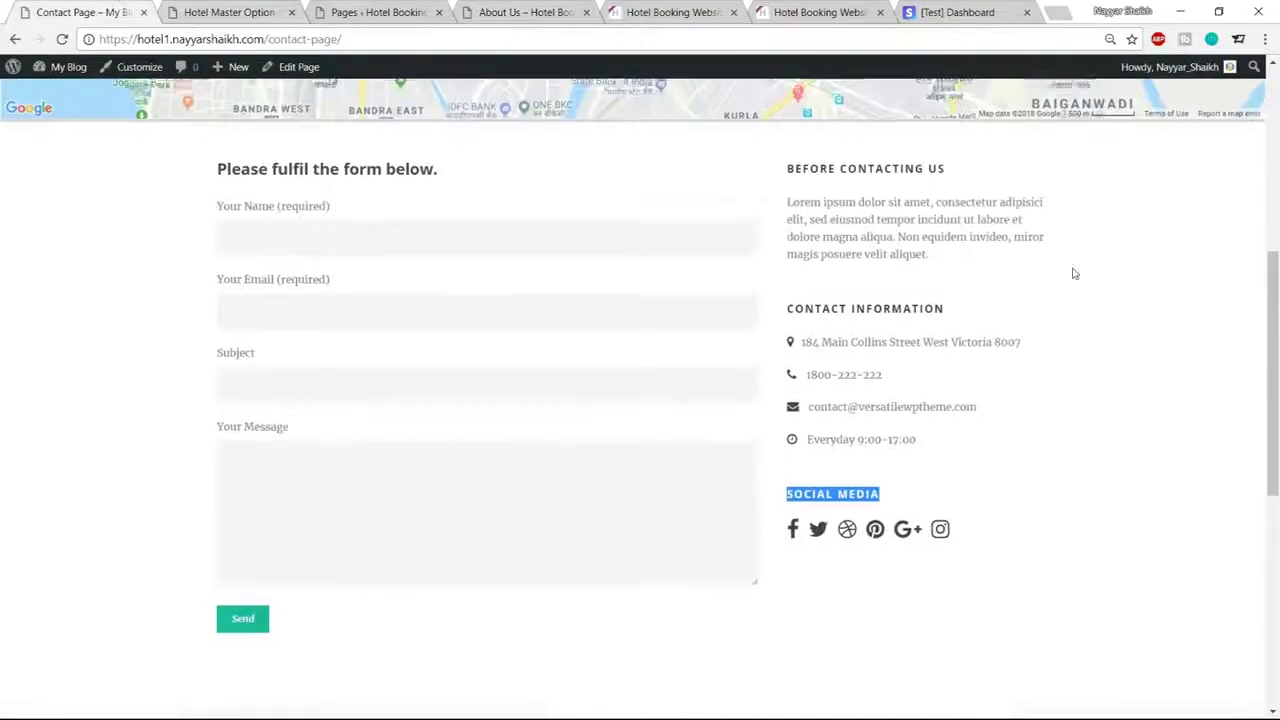
scroll(1071, 339, up, 5)
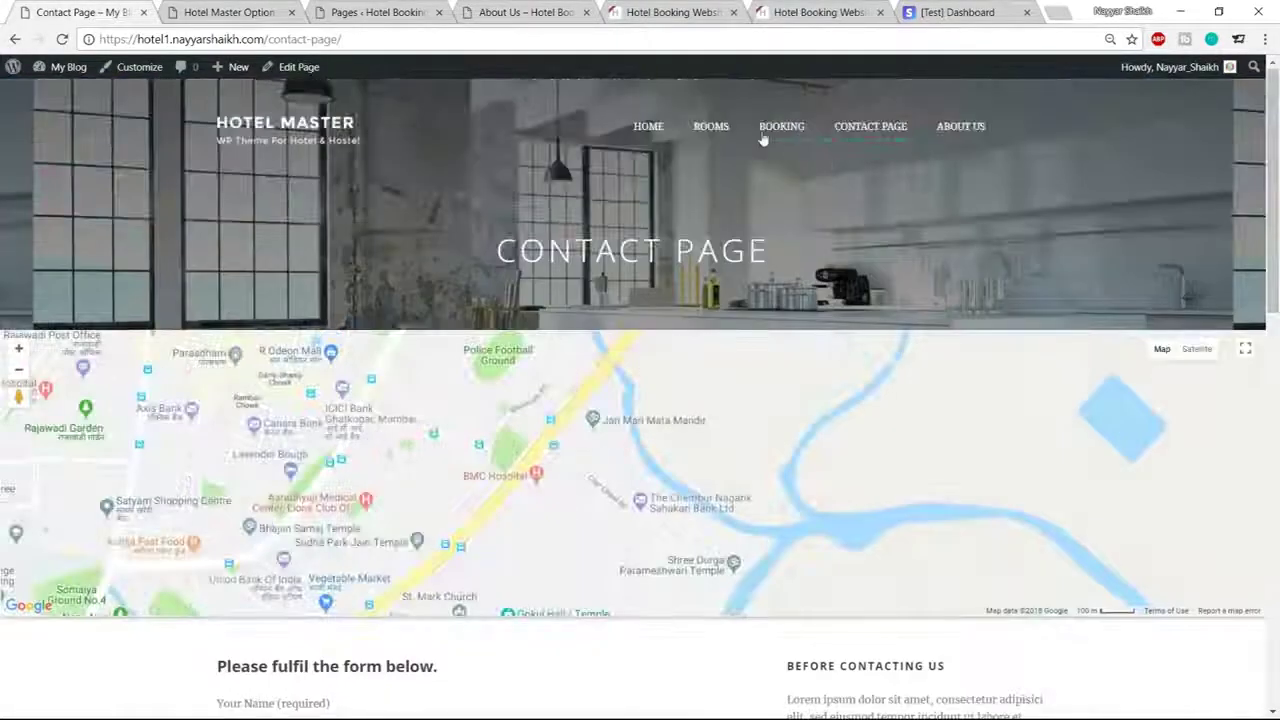
click(968, 130)
key(ctrl+4)
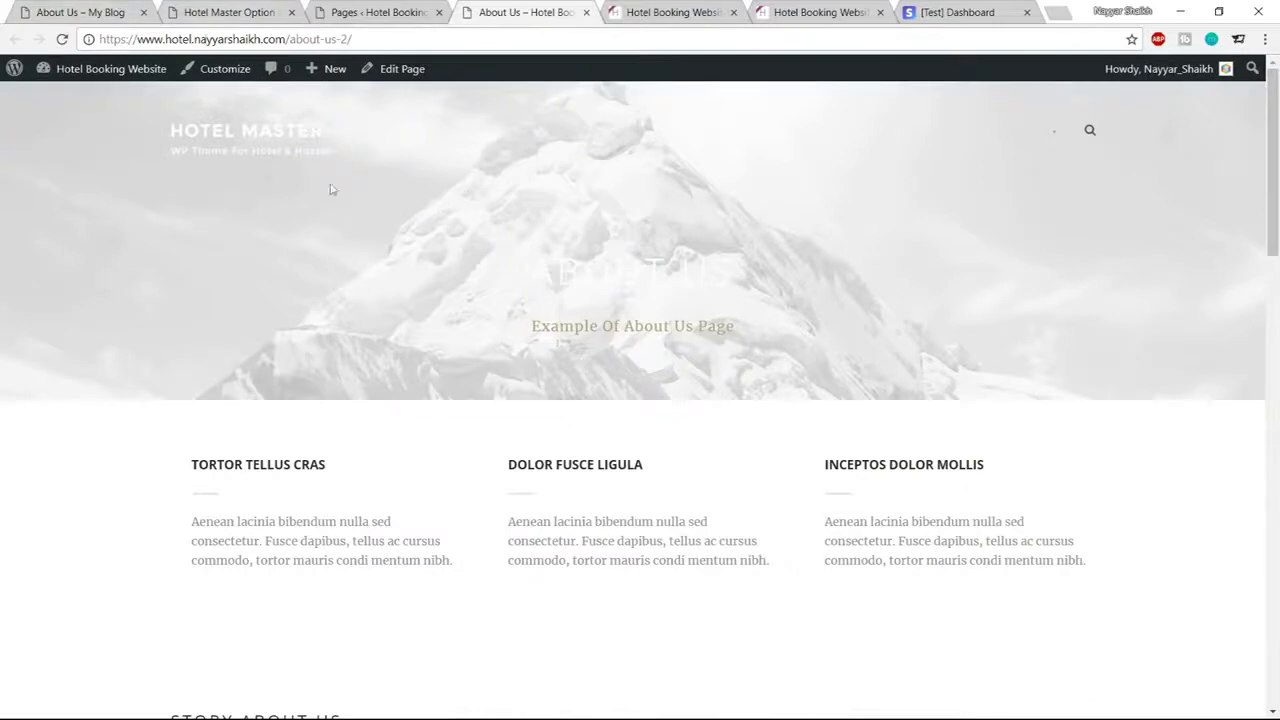
key(ctrl+1)
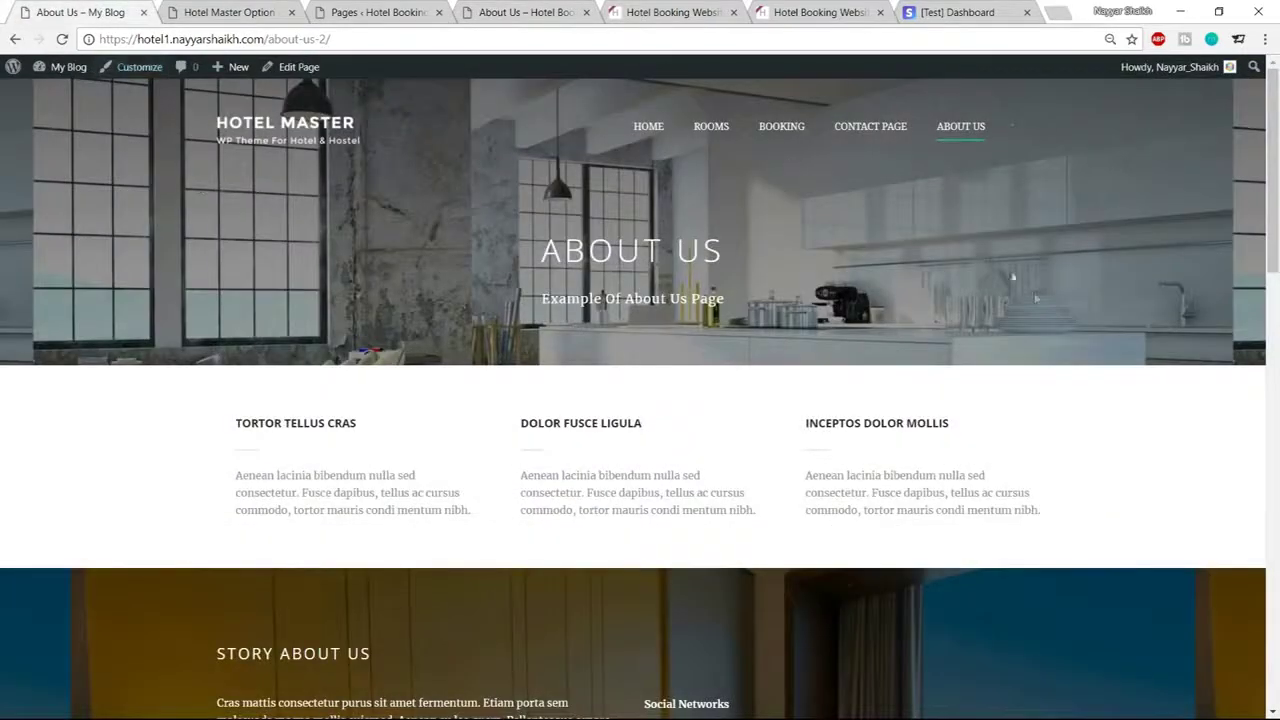
click(245, 12)
Navigate the Hotel Master options to the Page Title Background settings
scroll(1037, 355, up, 8)
scroll(1037, 355, up, 10)
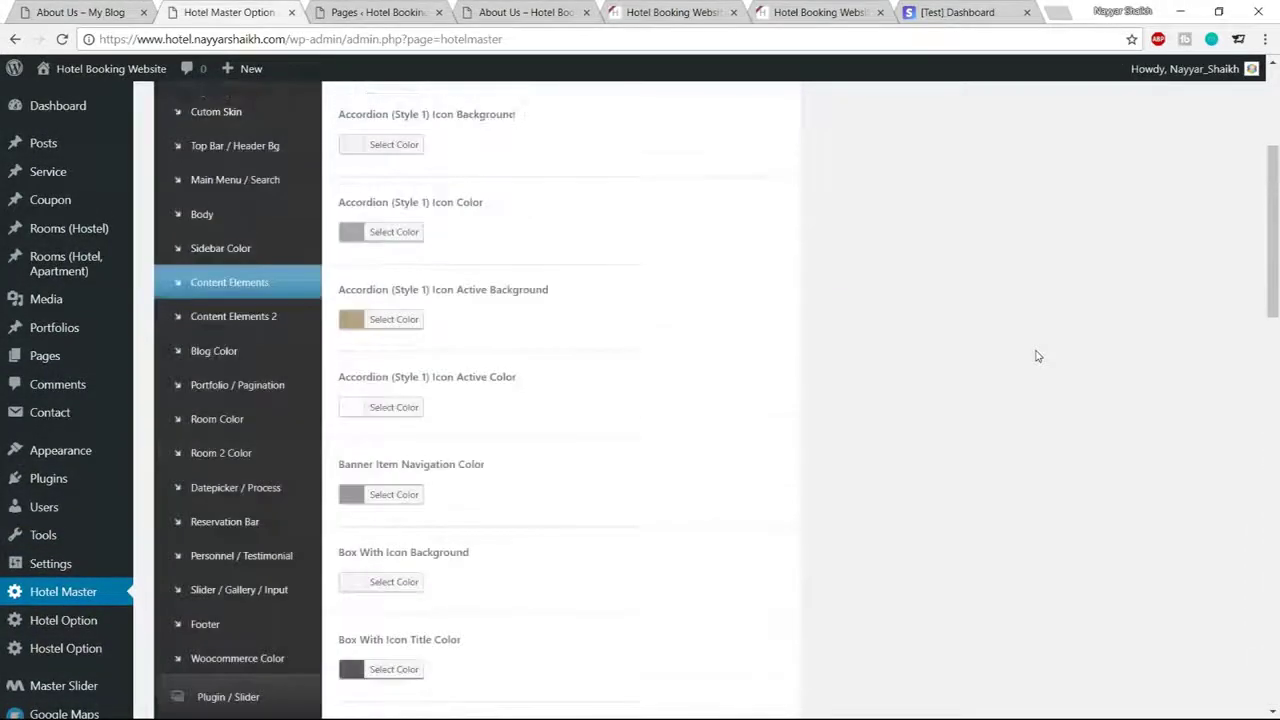
click(229, 237)
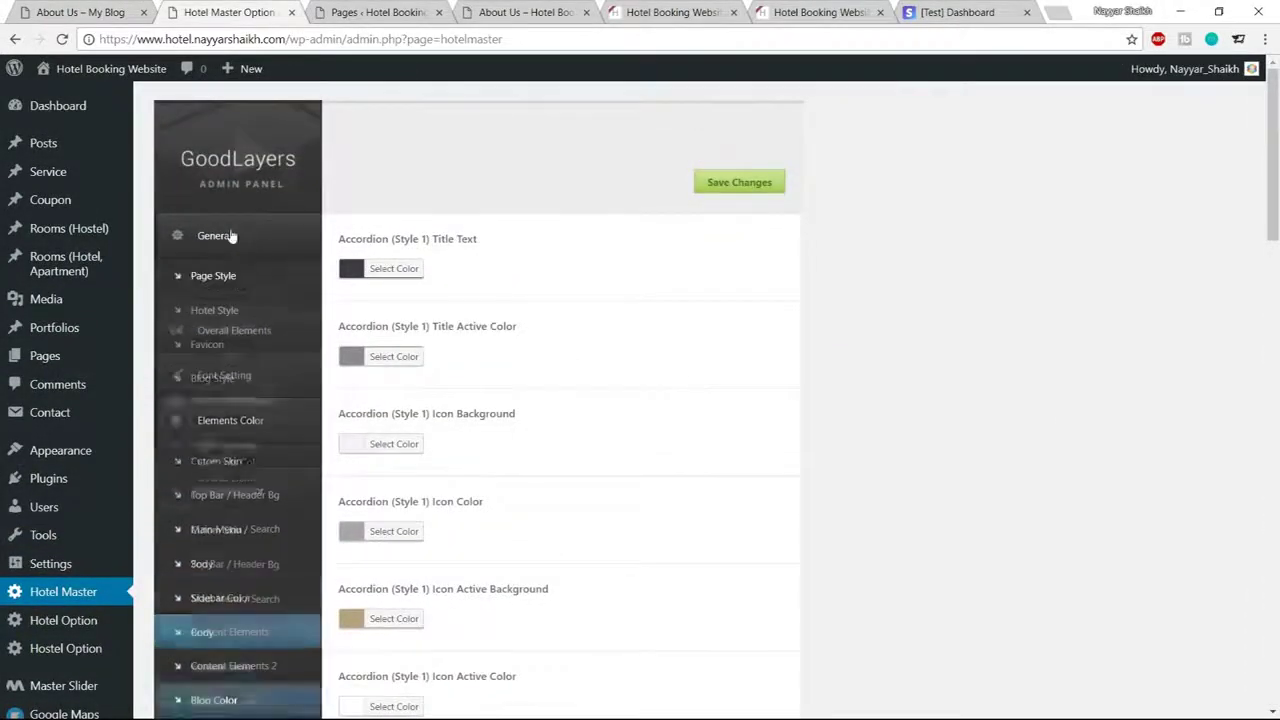
click(228, 312)
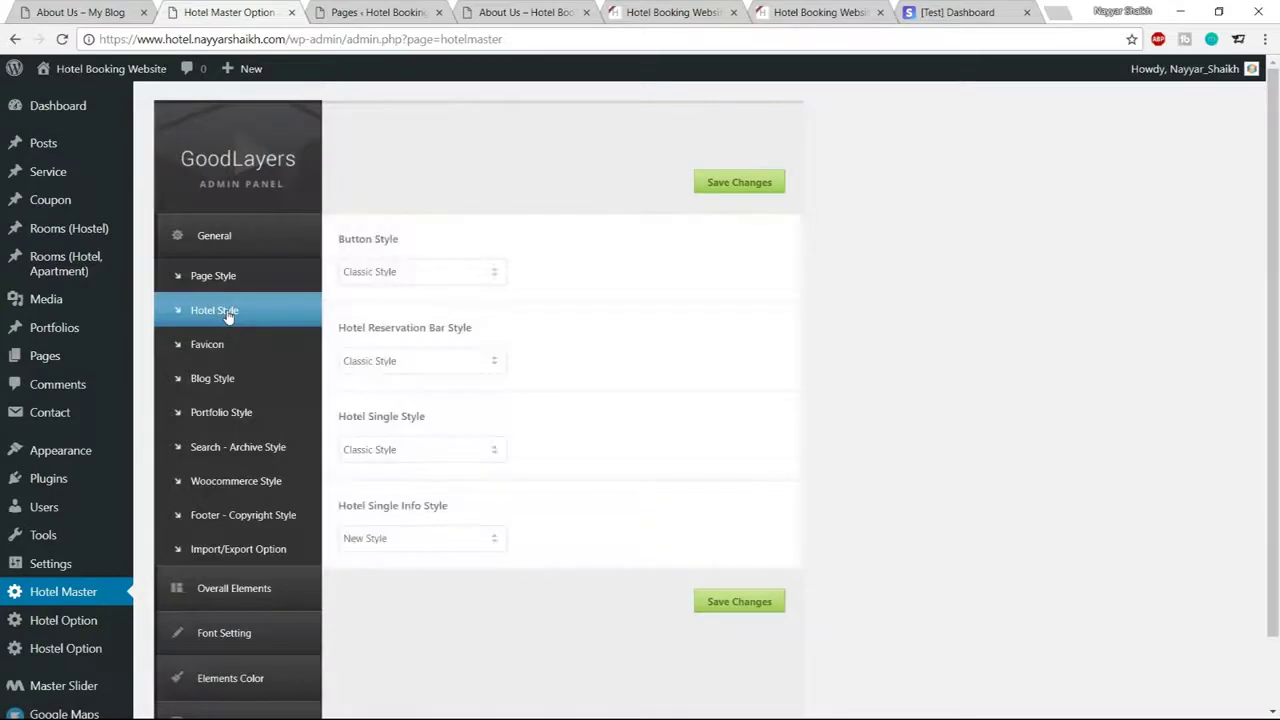
click(222, 280)
scroll(225, 378, down, 7)
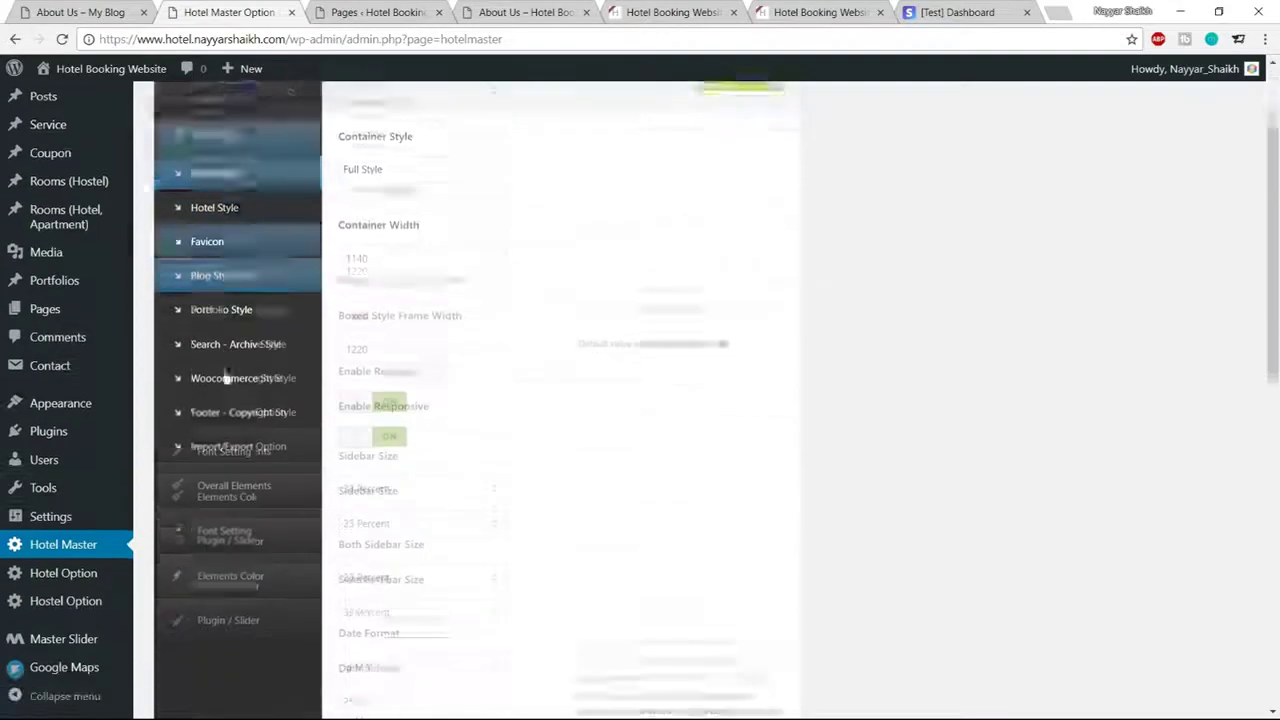
mouse_move(70, 583)
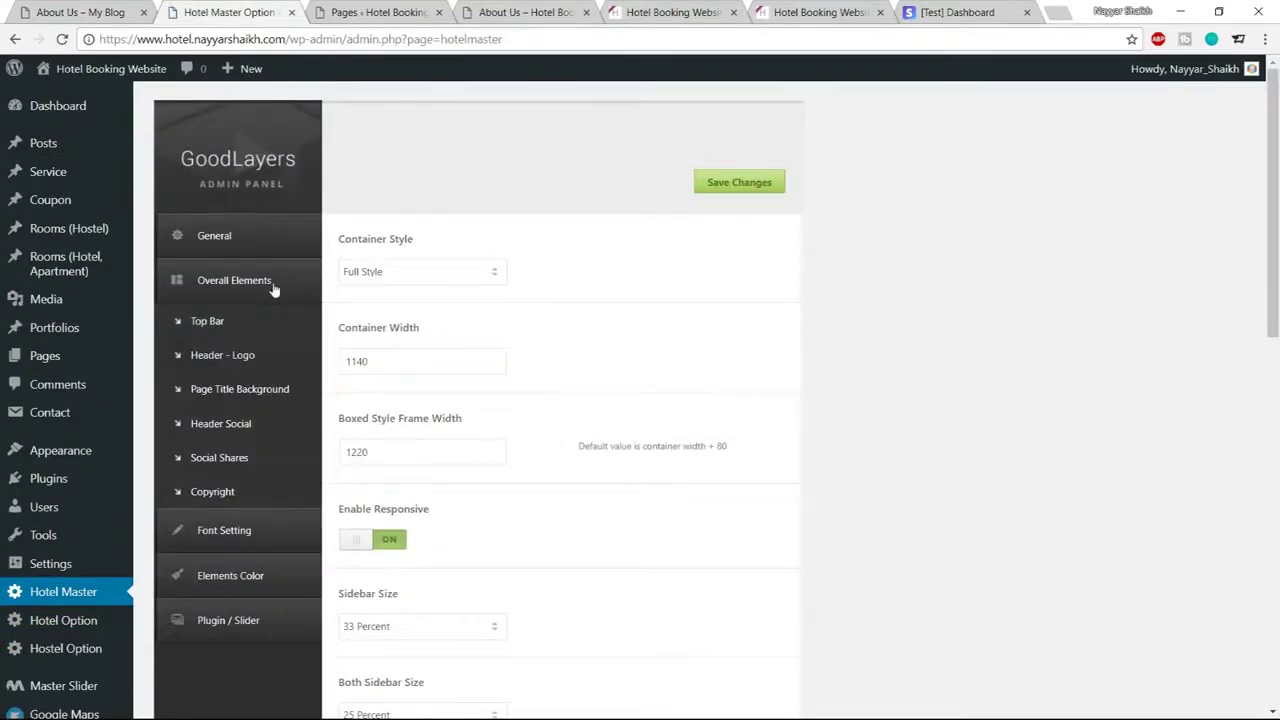
click(280, 399)
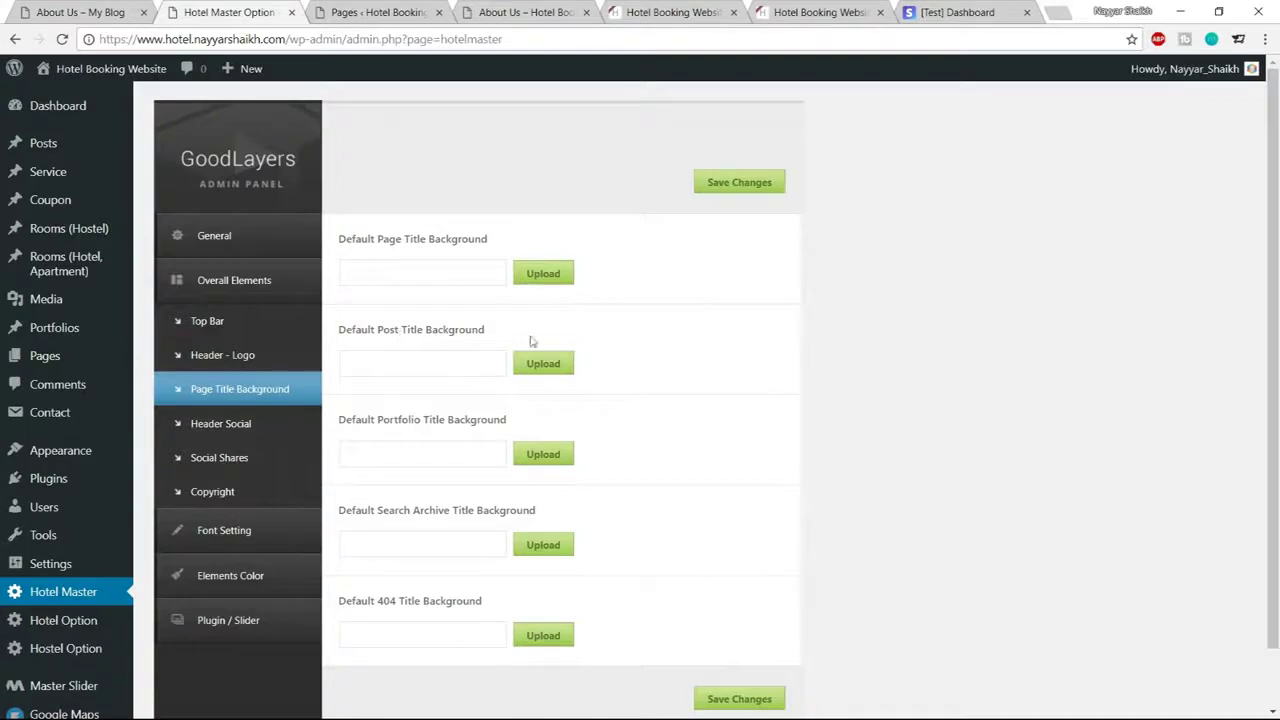
Choose slider-1.jpg as the default page title background and save the theme options
click(540, 273)
click(110, 12)
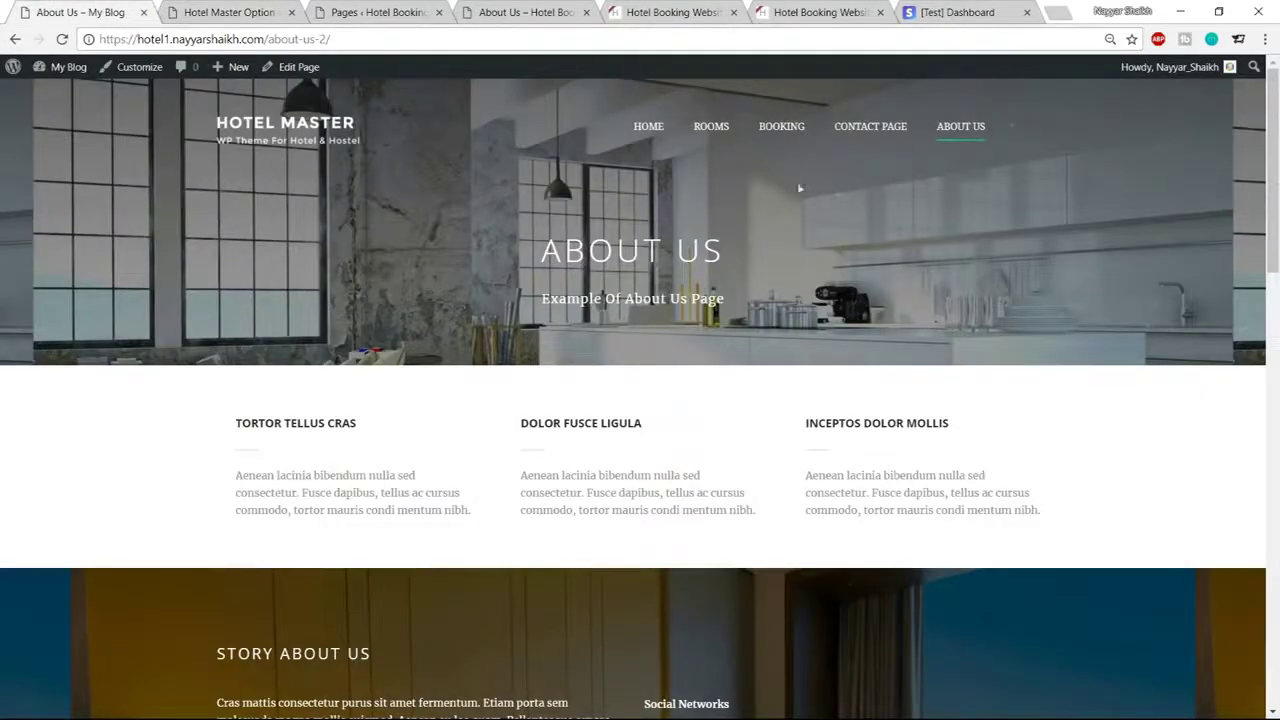
click(196, 8)
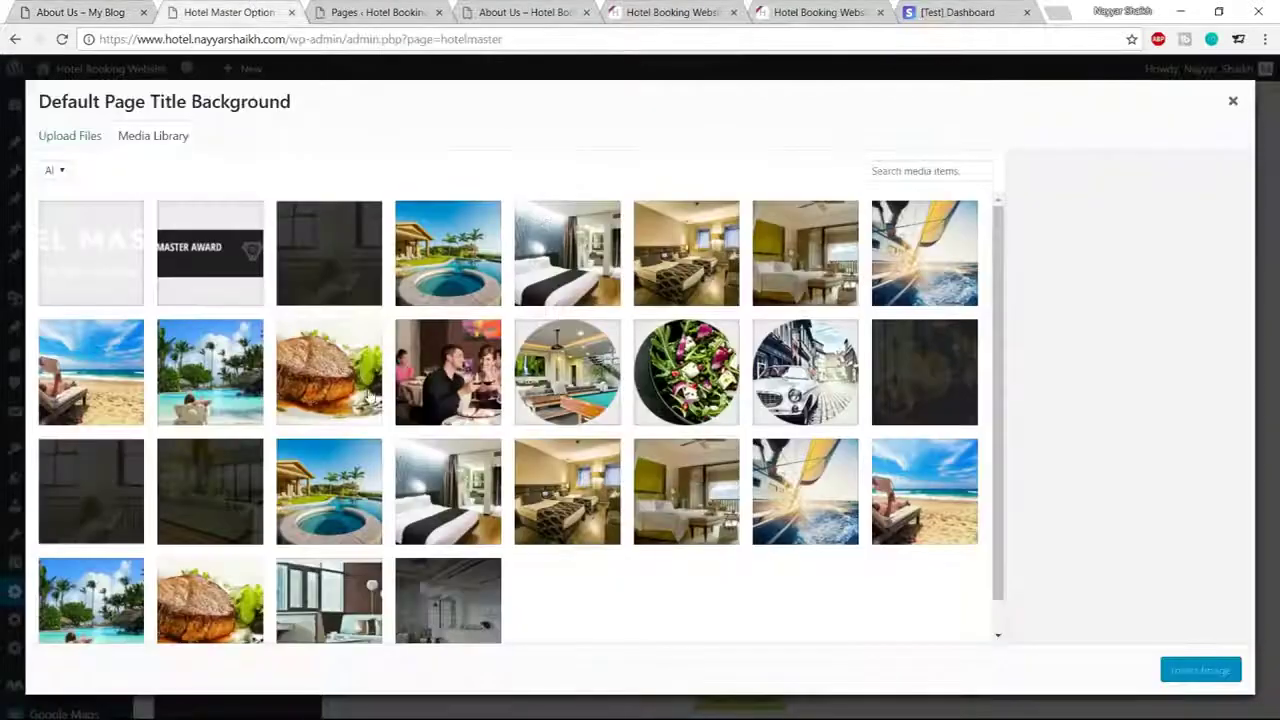
scroll(480, 600, down, 1)
click(480, 612)
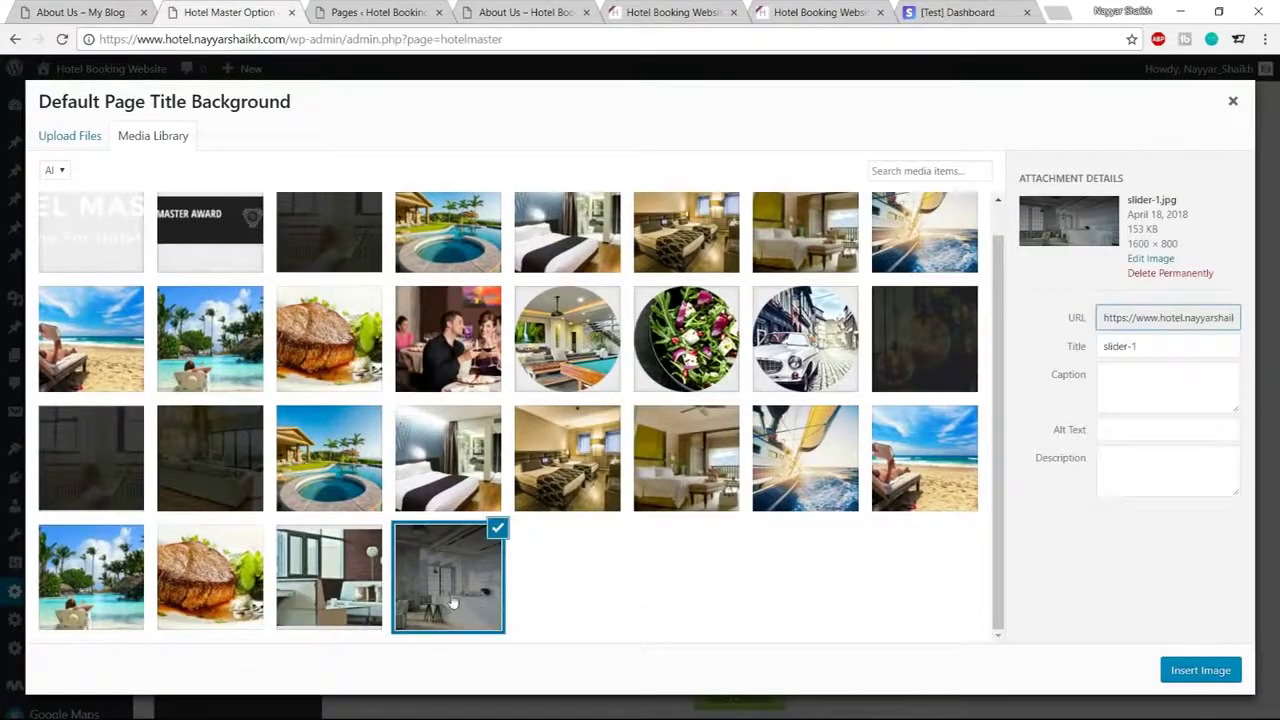
click(1203, 679)
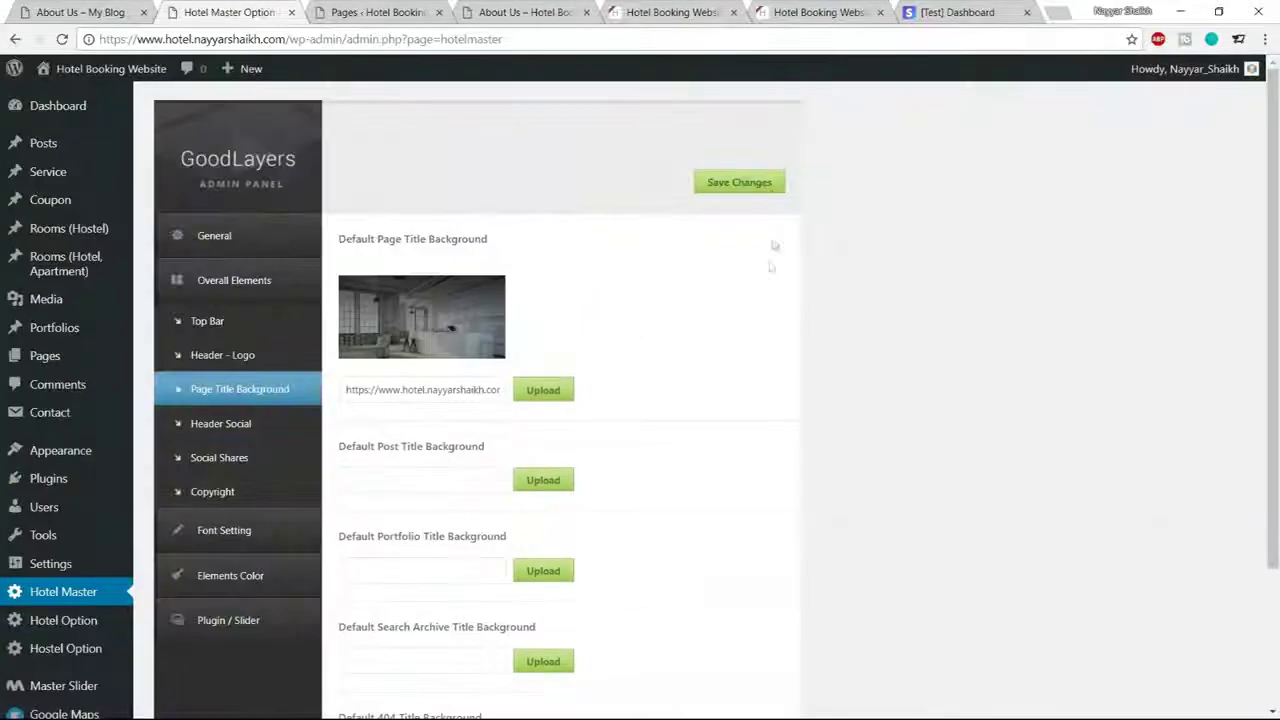
click(705, 180)
key(ctrl+Tab)
key(ctrl+Tab)
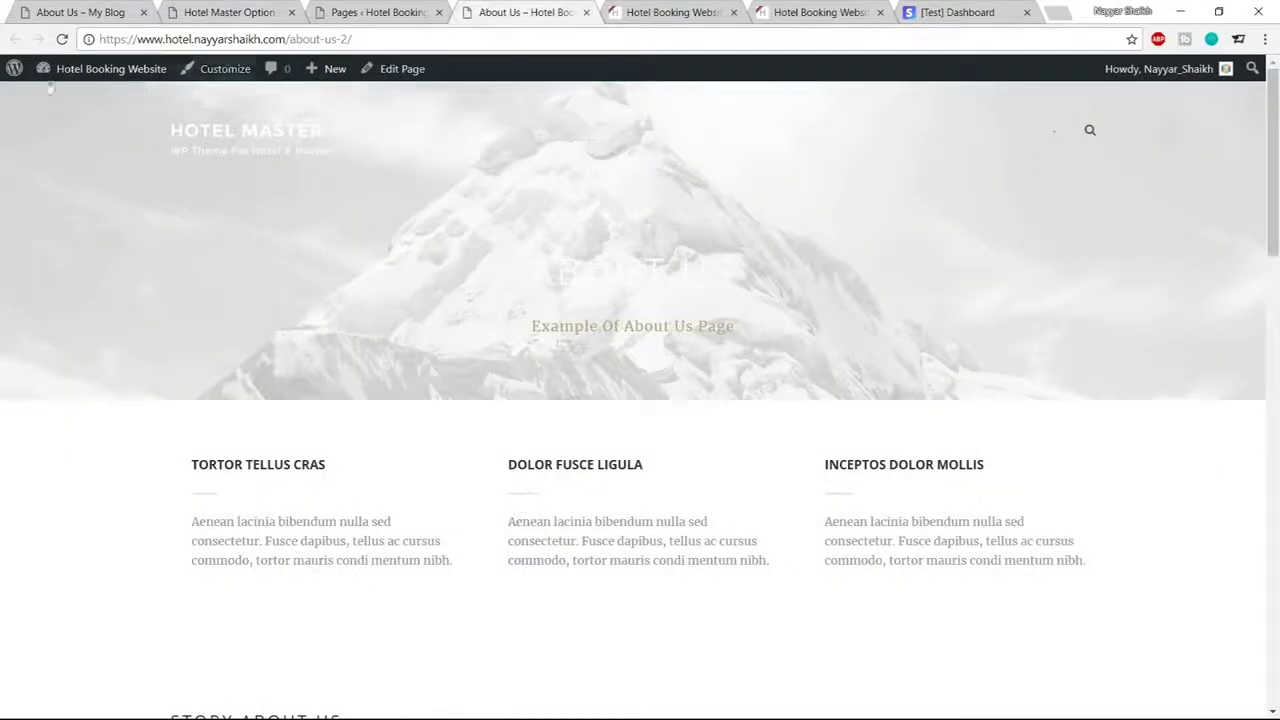
Reload the site's About Us page to show the kitchen title background, then scroll through the demo page
click(61, 39)
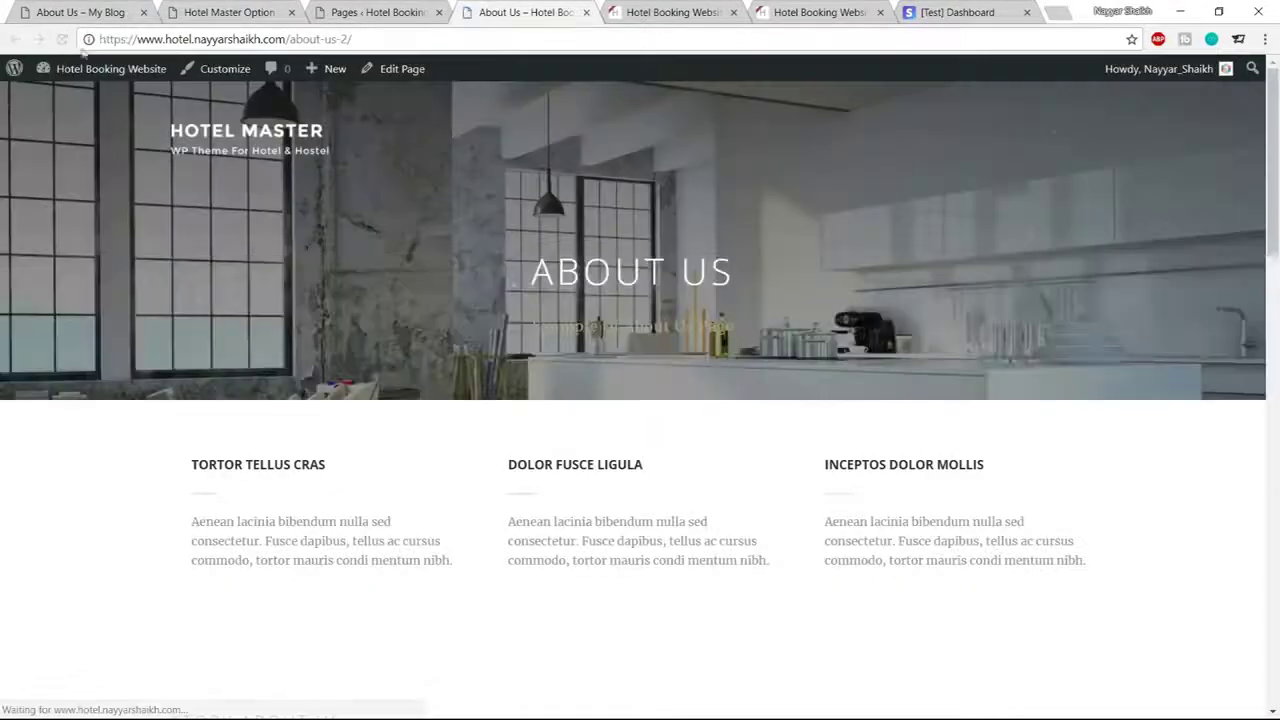
click(75, 12)
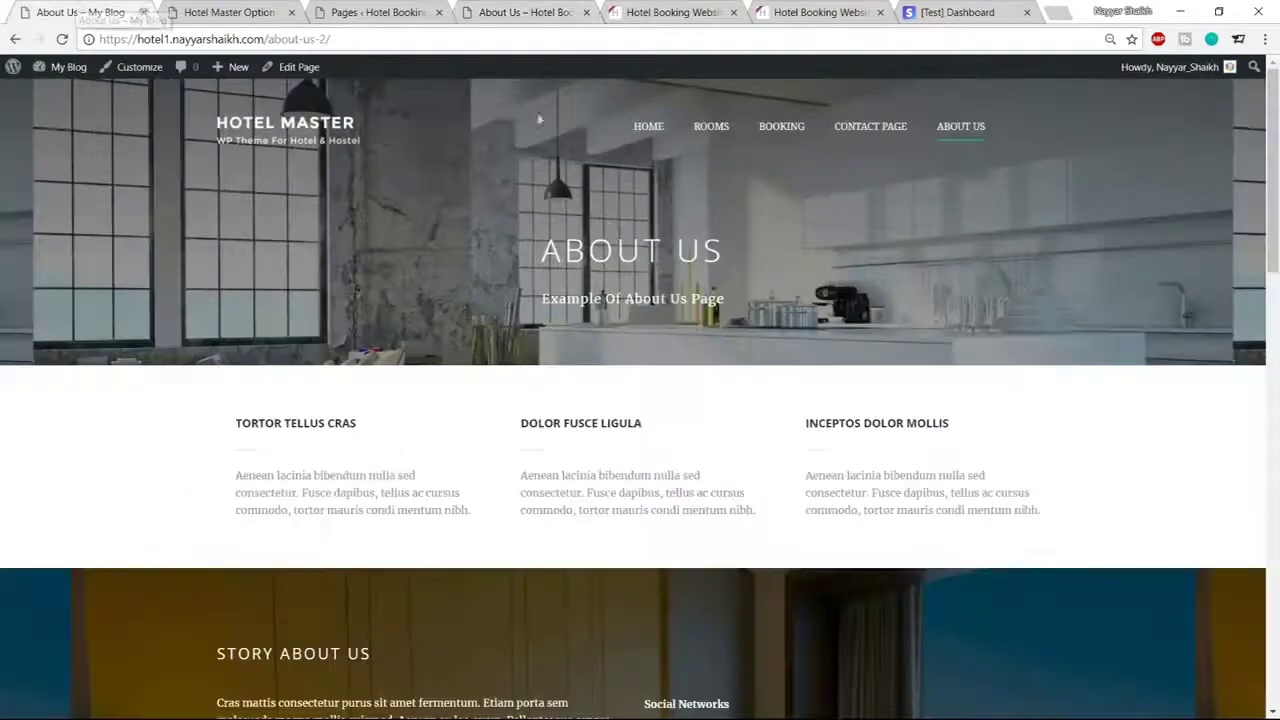
scroll(353, 304, down, 2)
scroll(353, 304, down, 2)
scroll(354, 277, up, 2)
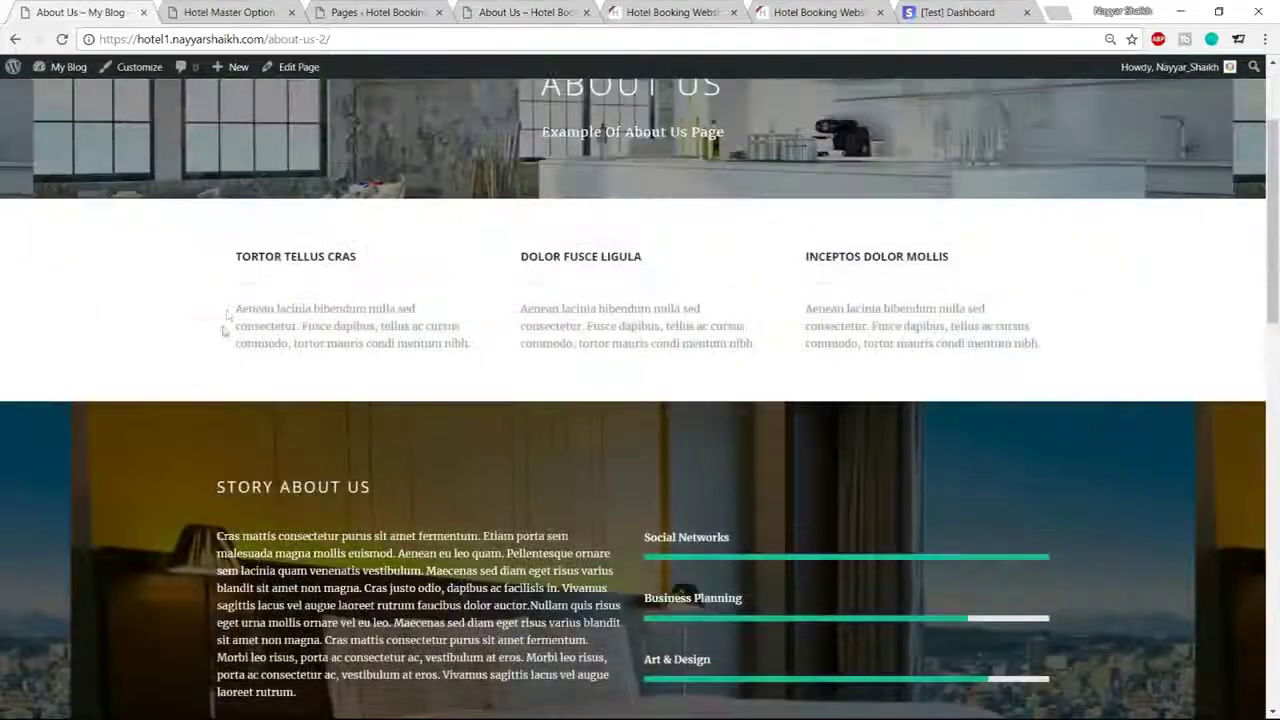
drag(255, 310, 505, 335)
click(505, 335)
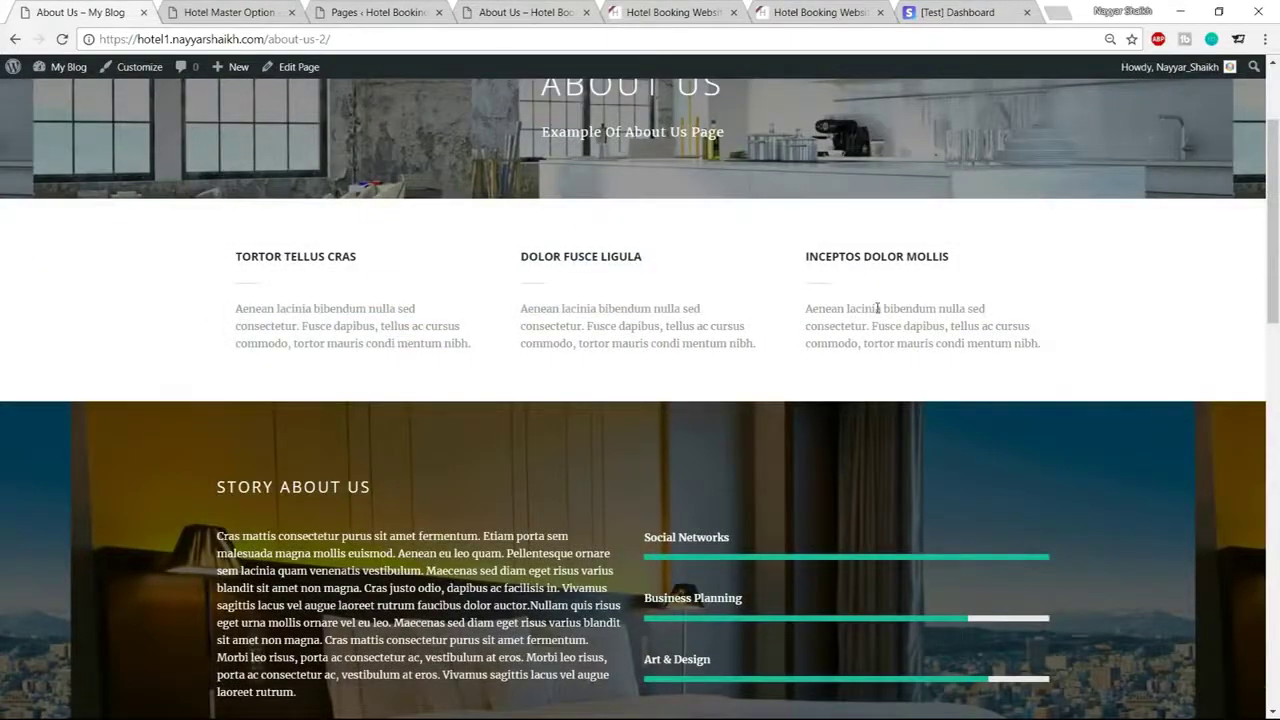
scroll(877, 308, down, 2)
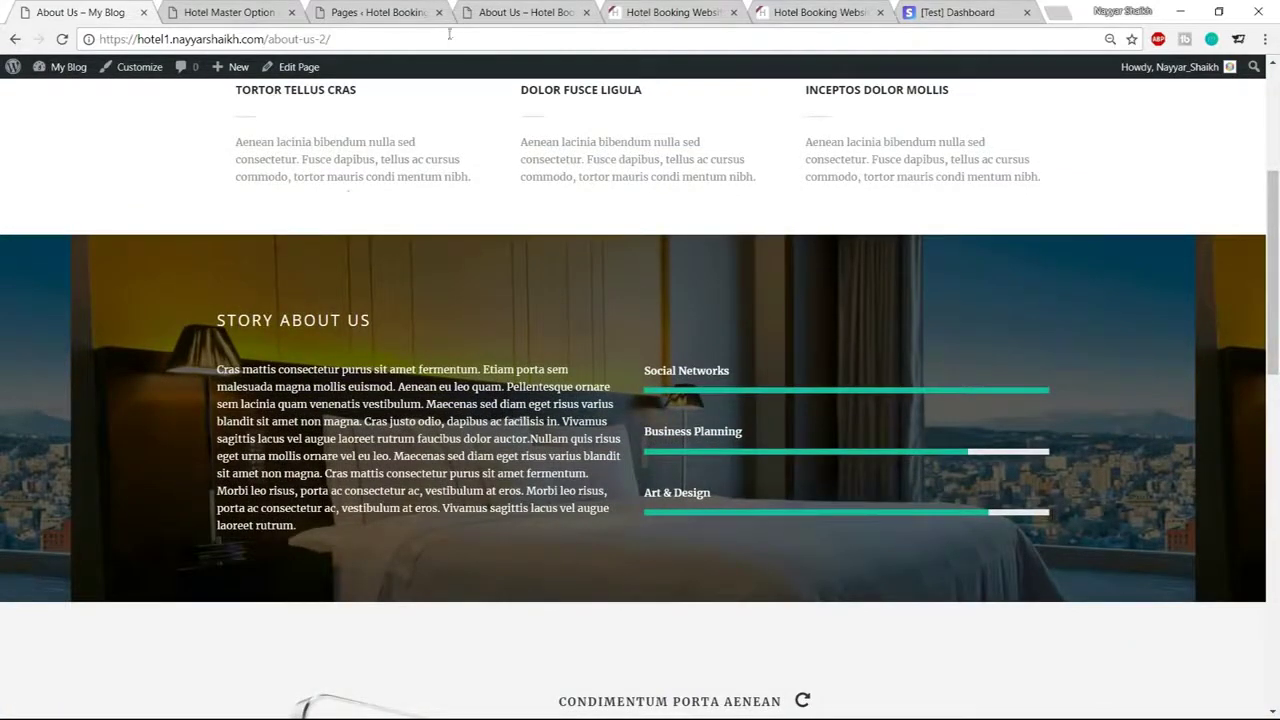
Compare the site's About Us page against the demo, then go to the admin pages list
click(520, 12)
scroll(562, 252, down, 2)
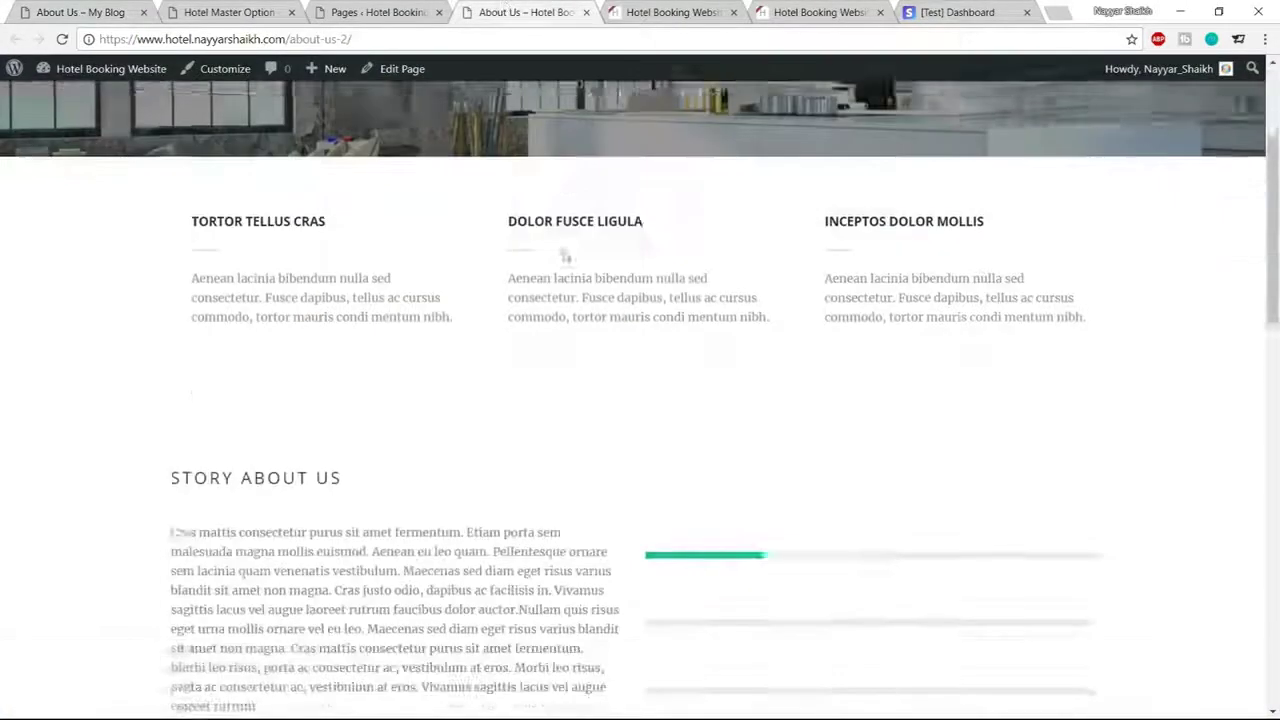
scroll(565, 257, down, 3)
scroll(240, 403, up, 3)
scroll(263, 409, down, 2)
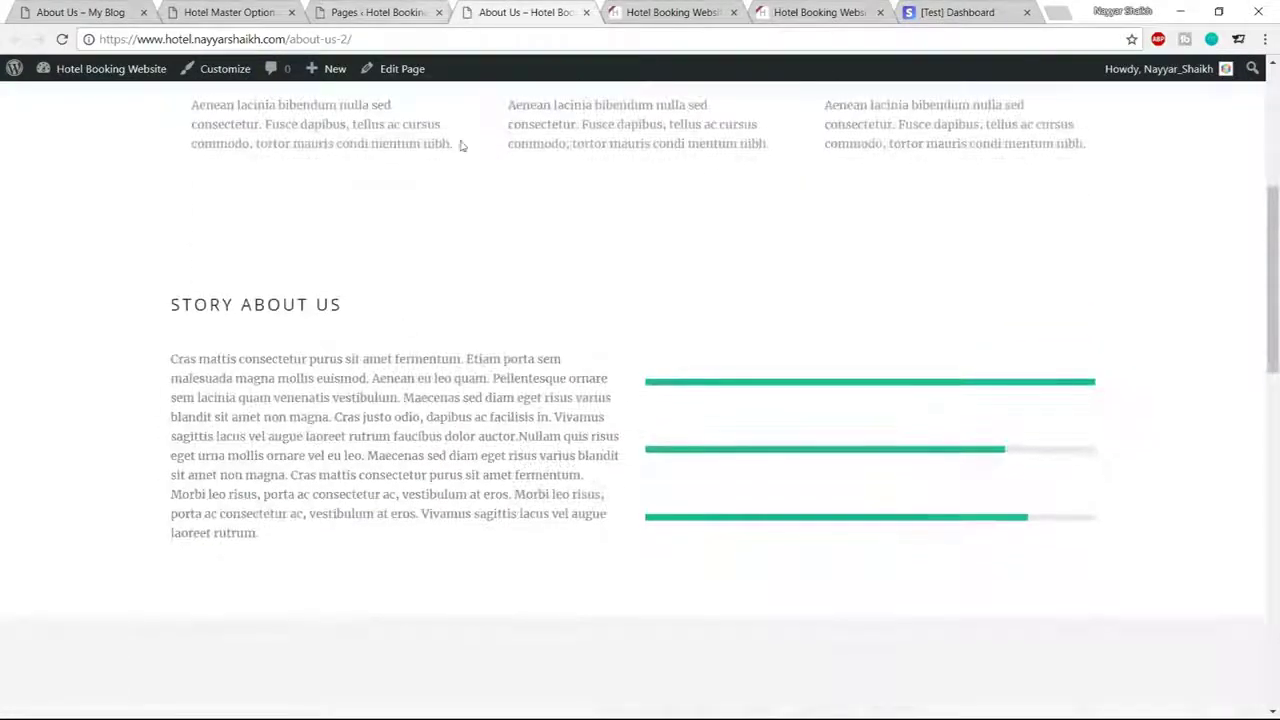
scroll(608, 289, down, 3)
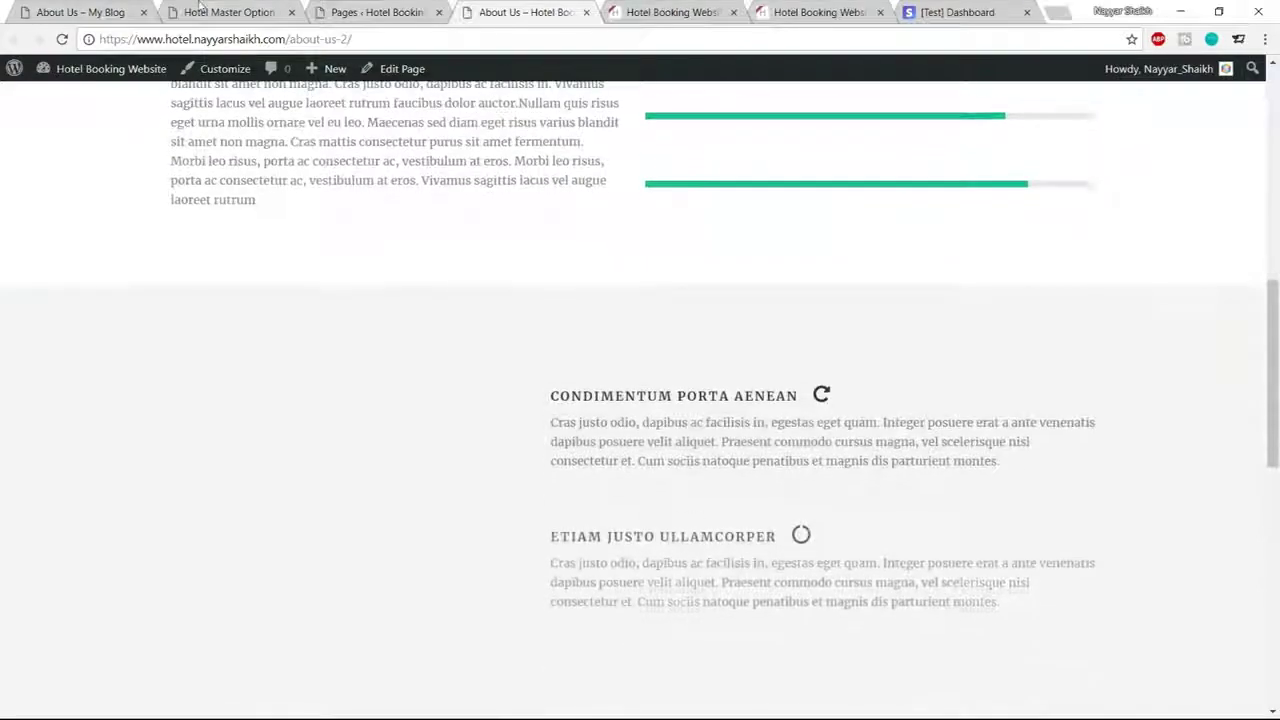
key(ctrl+1)
scroll(640, 400, down, 4)
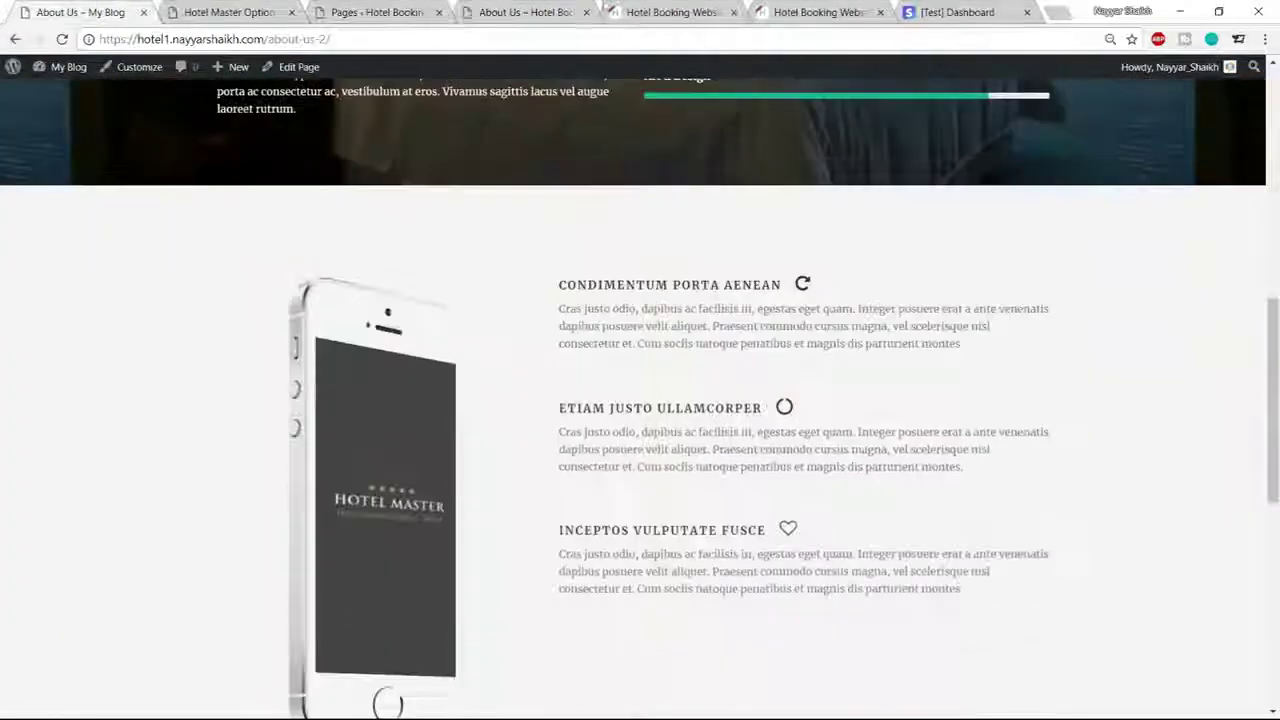
key(ctrl+4)
click(400, 12)
Edit the About Us page and start replacing the Image / Frame item's picture
click(197, 247)
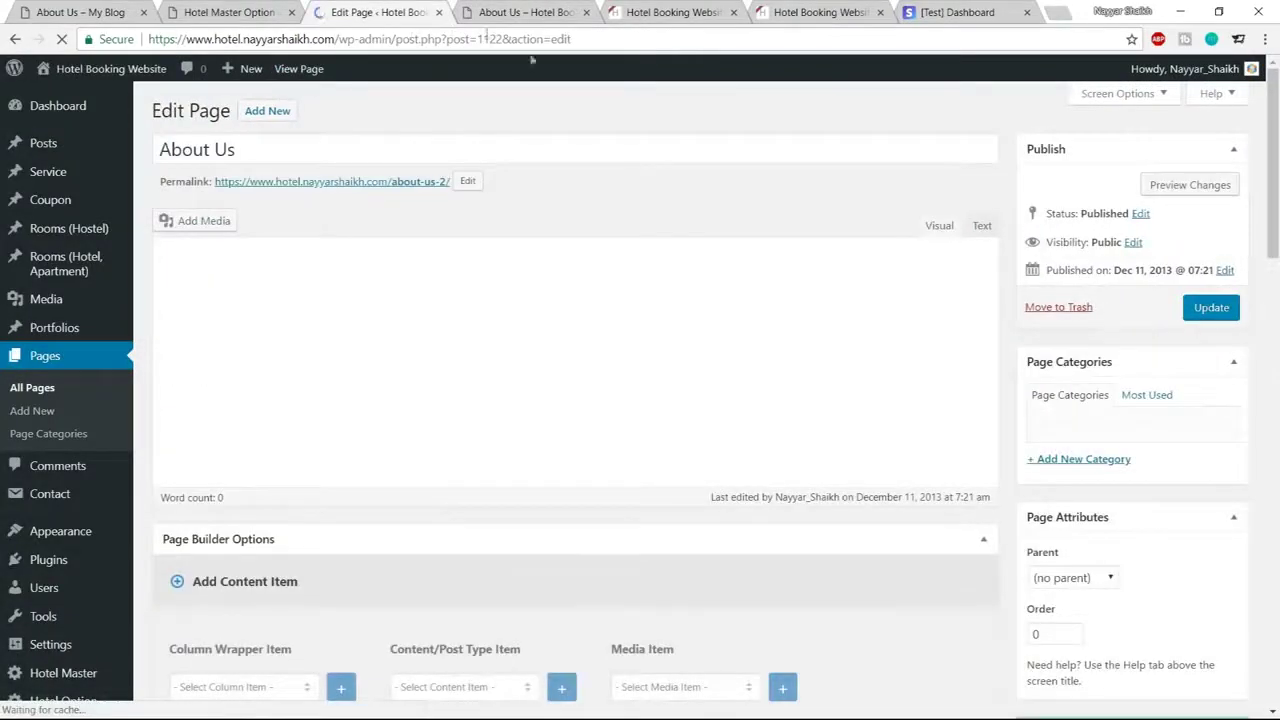
scroll(645, 262, down, 10)
scroll(645, 262, down, 3)
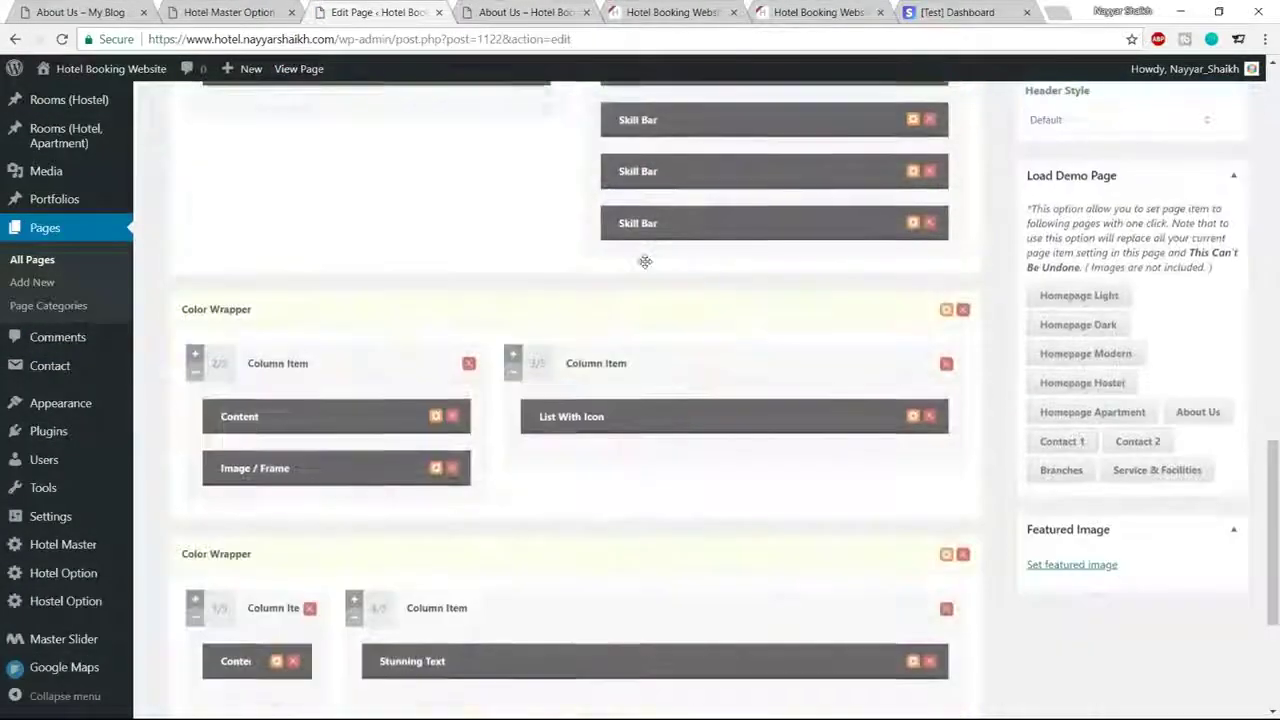
scroll(350, 490, down, 1)
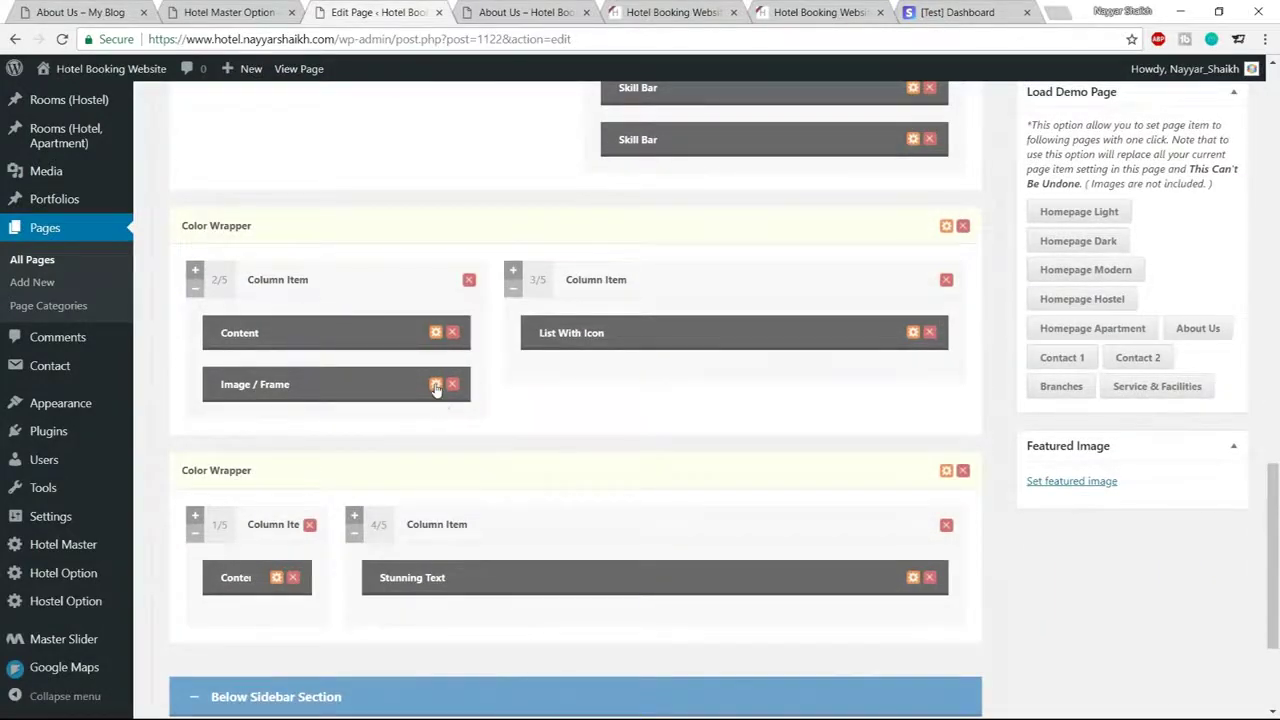
click(435, 385)
click(555, 228)
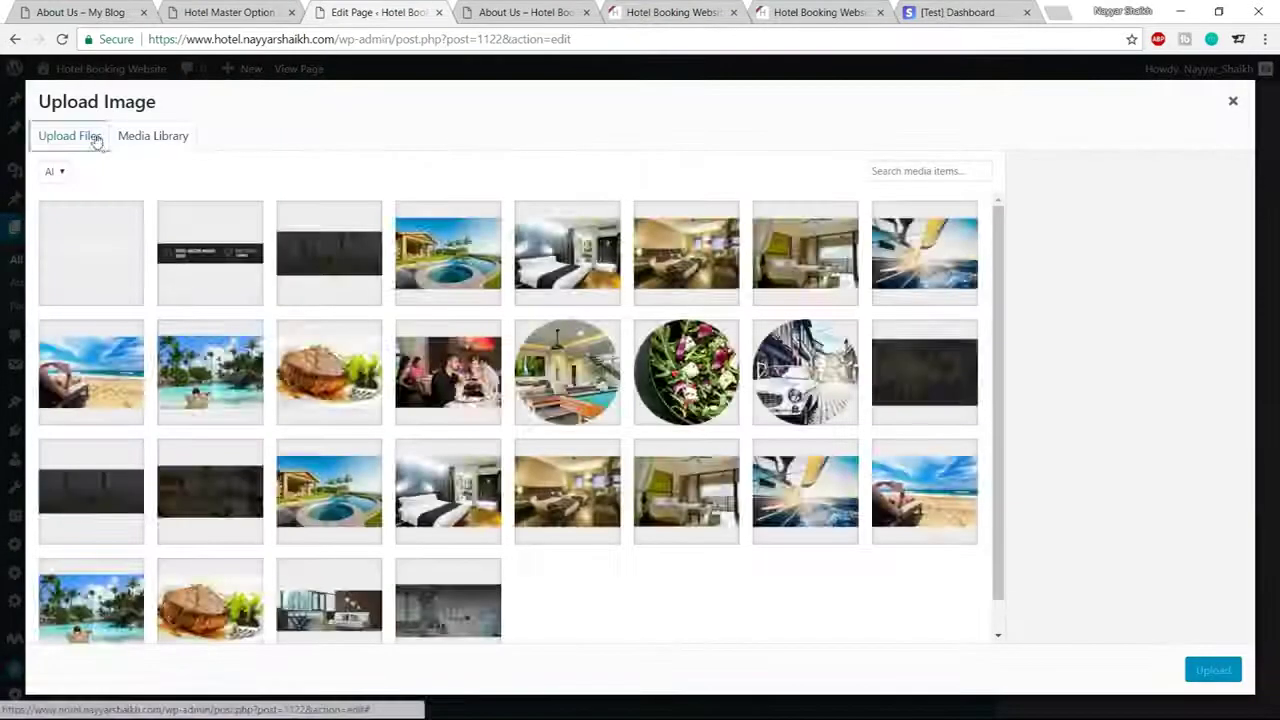
Upload mockup-1.png from the computer, insert it into the image item, and save the item
click(94, 137)
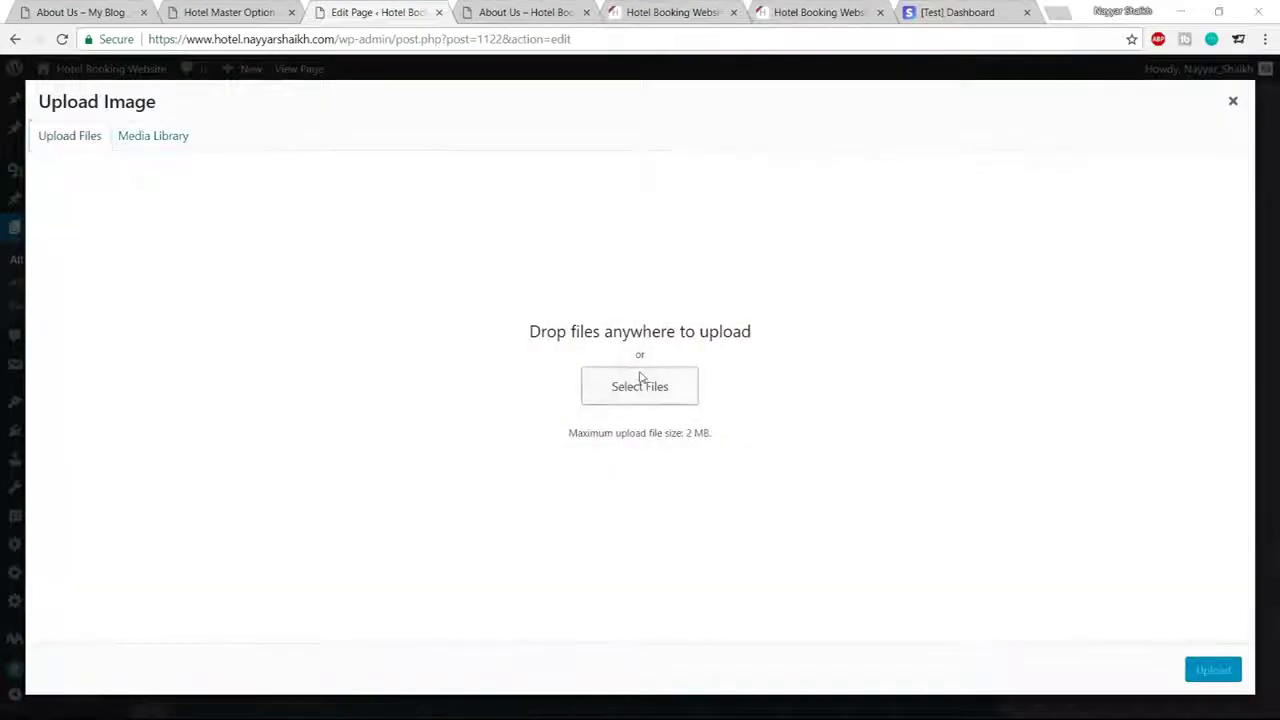
click(640, 386)
scroll(449, 271, down, 5)
scroll(449, 271, down, 3)
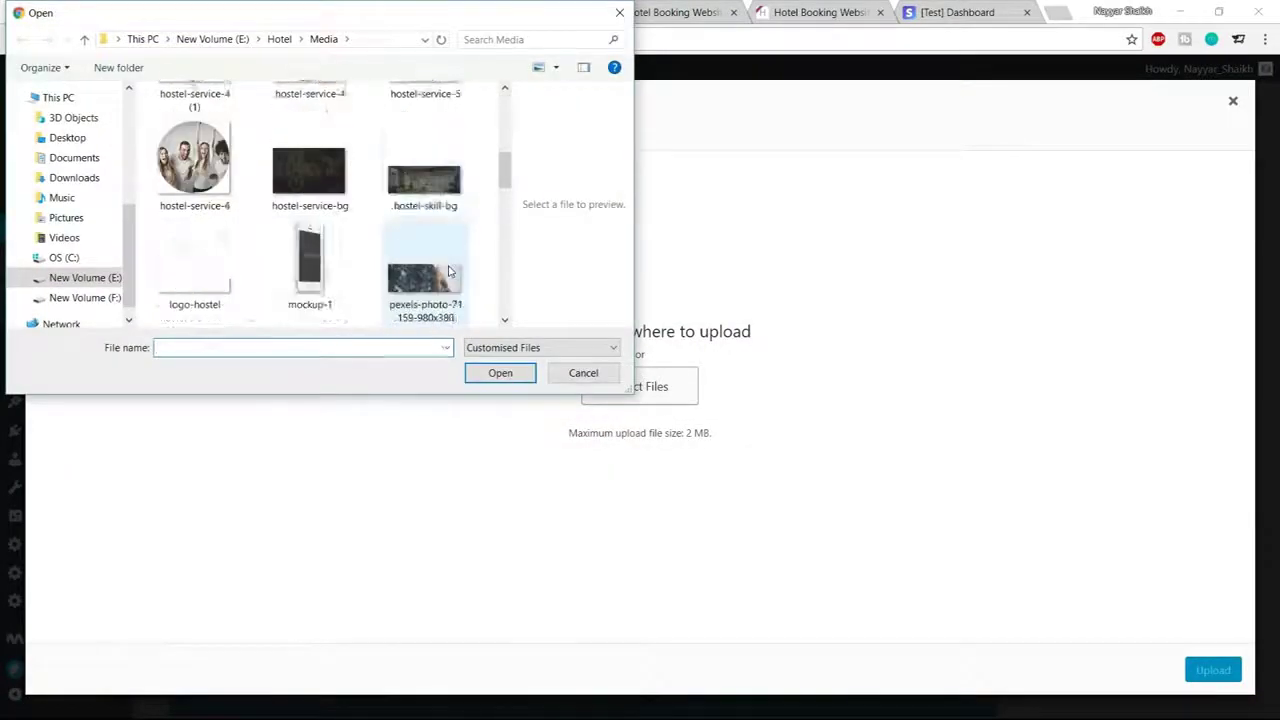
click(310, 175)
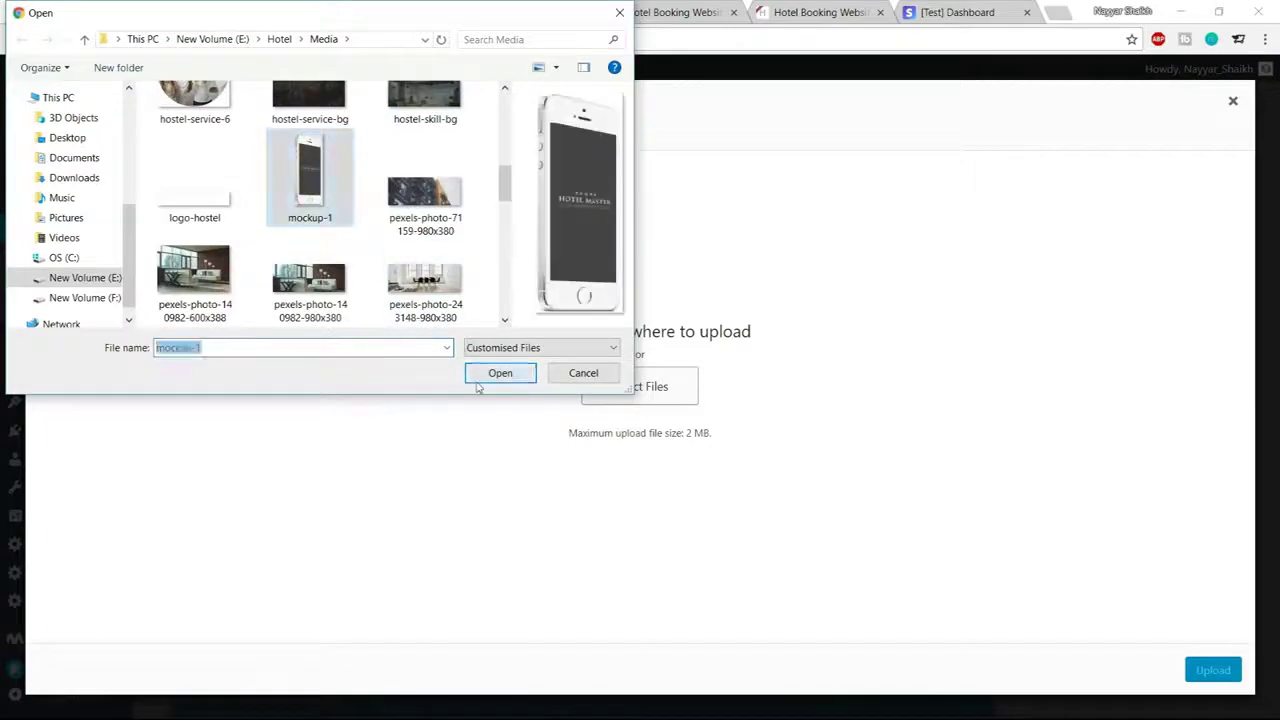
click(497, 370)
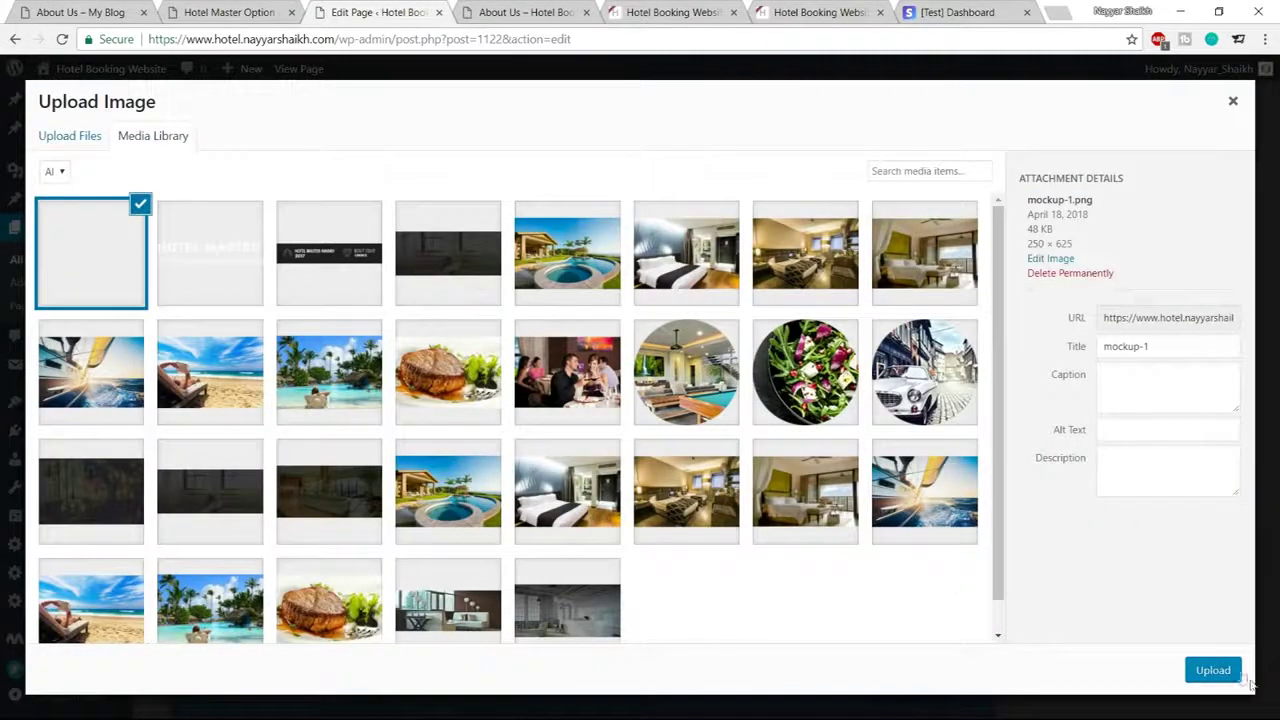
click(1213, 670)
scroll(810, 495, down, 2)
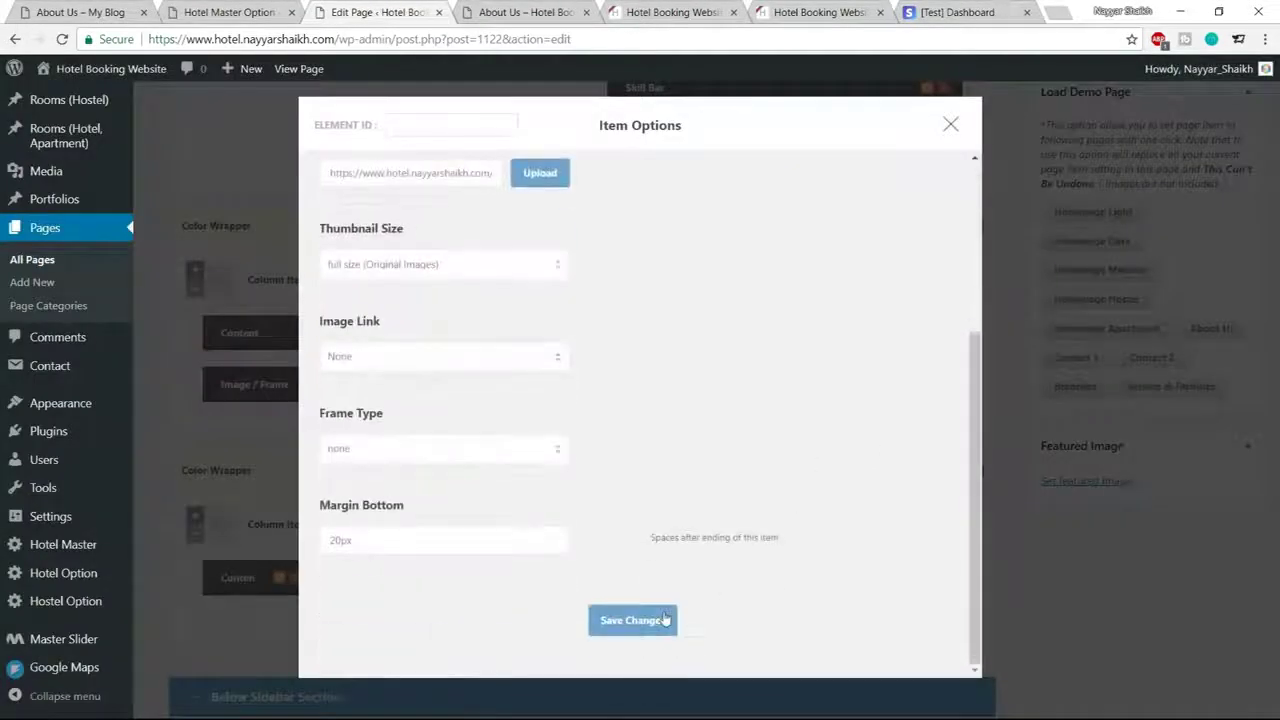
click(655, 632)
click(528, 12)
scroll(650, 320, down, 5)
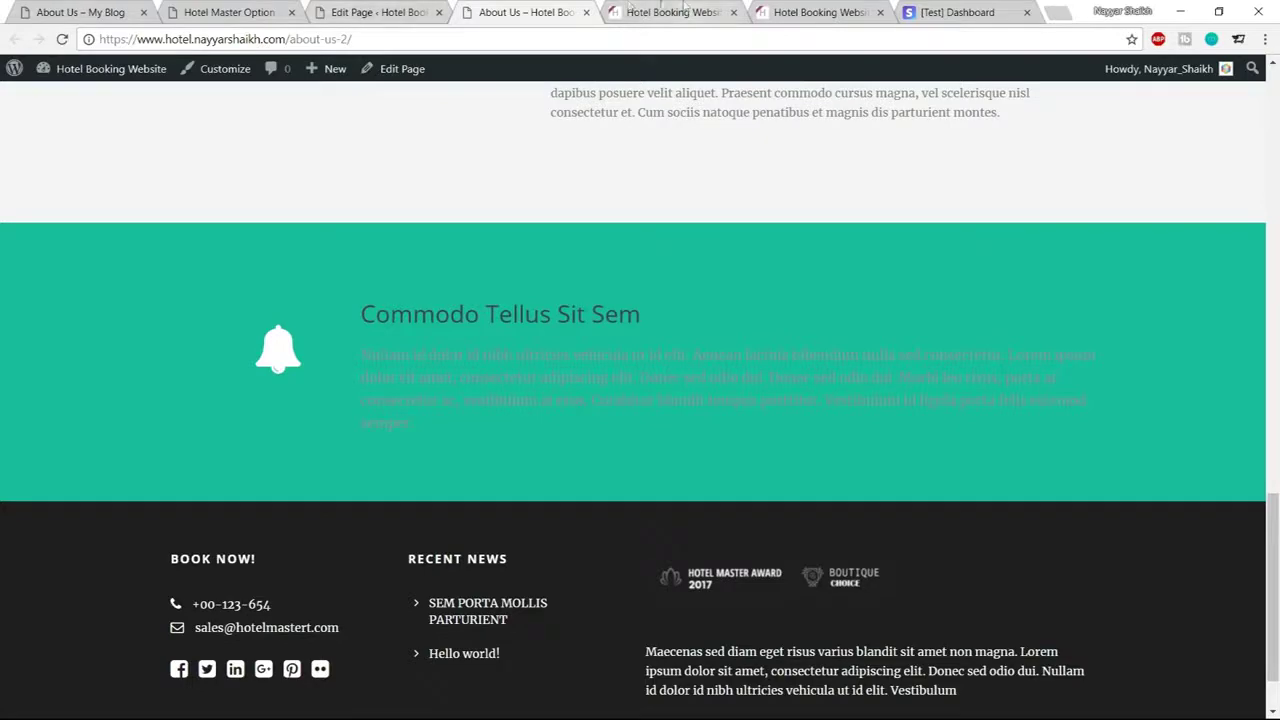
Compare the live teal section with the demo About Us page, then scroll the editor to the Color Wrapper
drag(358, 314, 470, 414)
click(260, 140)
click(80, 12)
scroll(632, 470, down, 3)
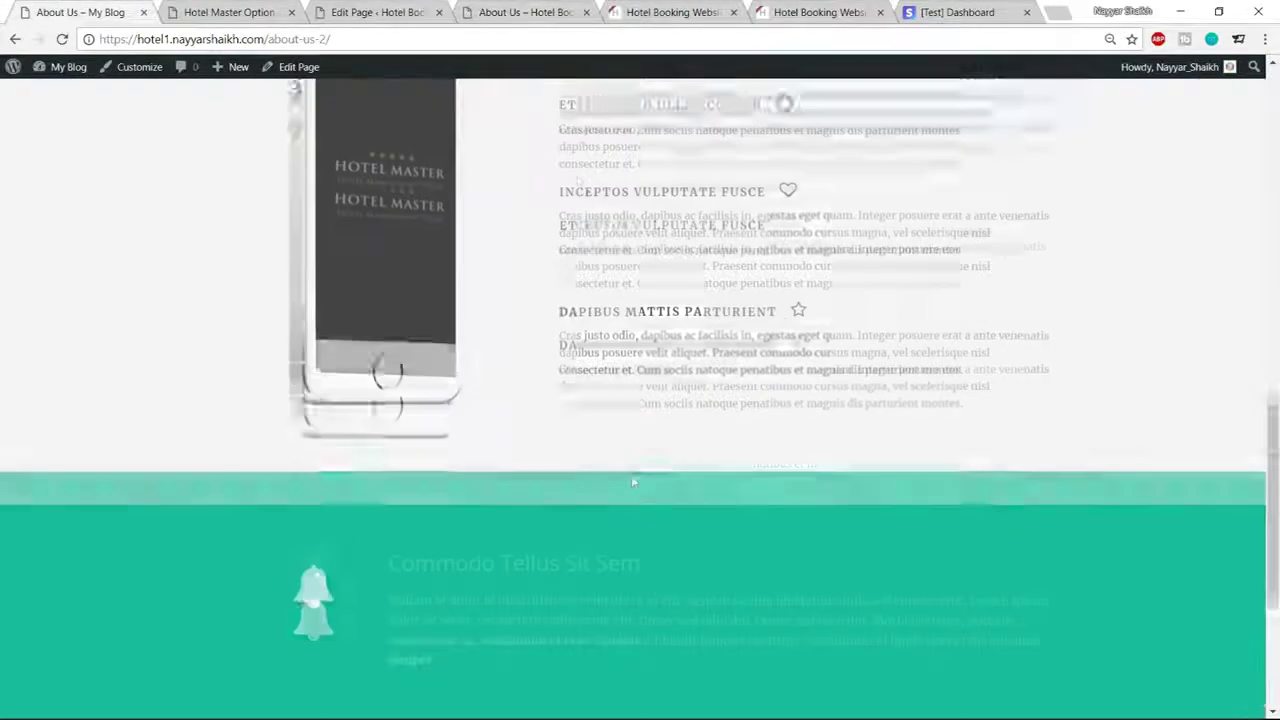
scroll(632, 470, down, 5)
drag(509, 329, 428, 246)
click(501, 247)
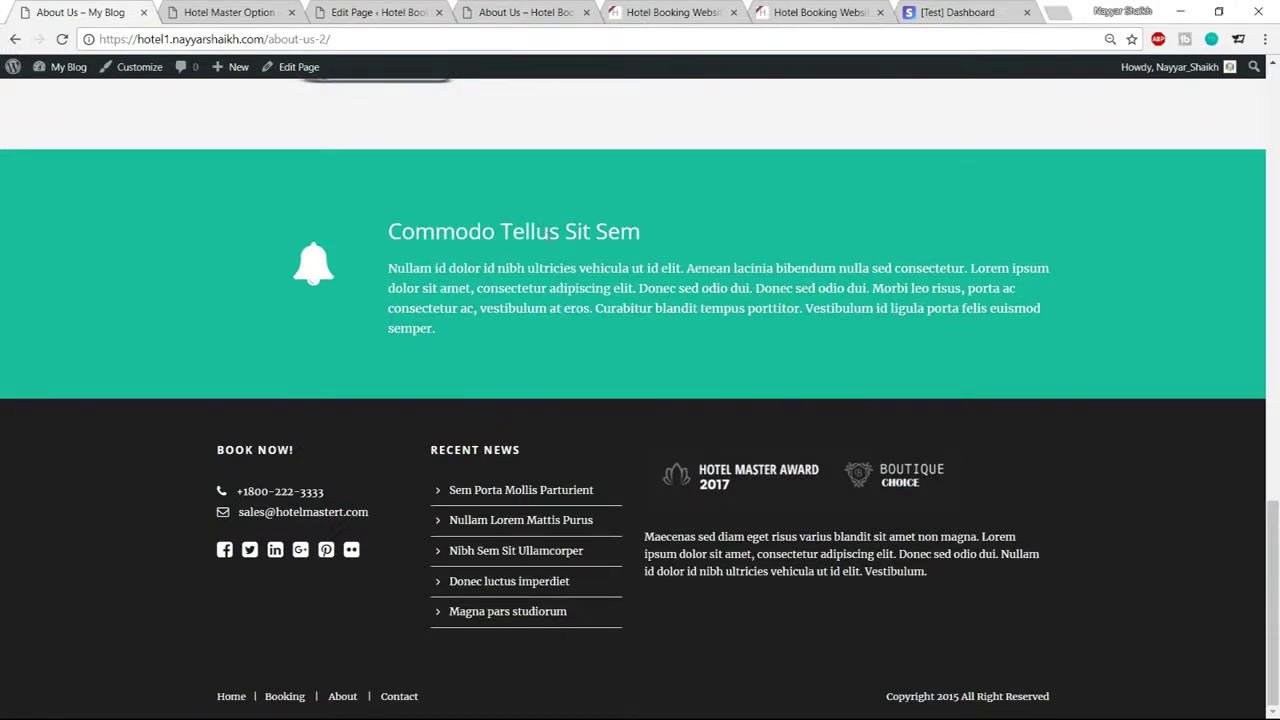
click(380, 12)
scroll(763, 286, down, 3)
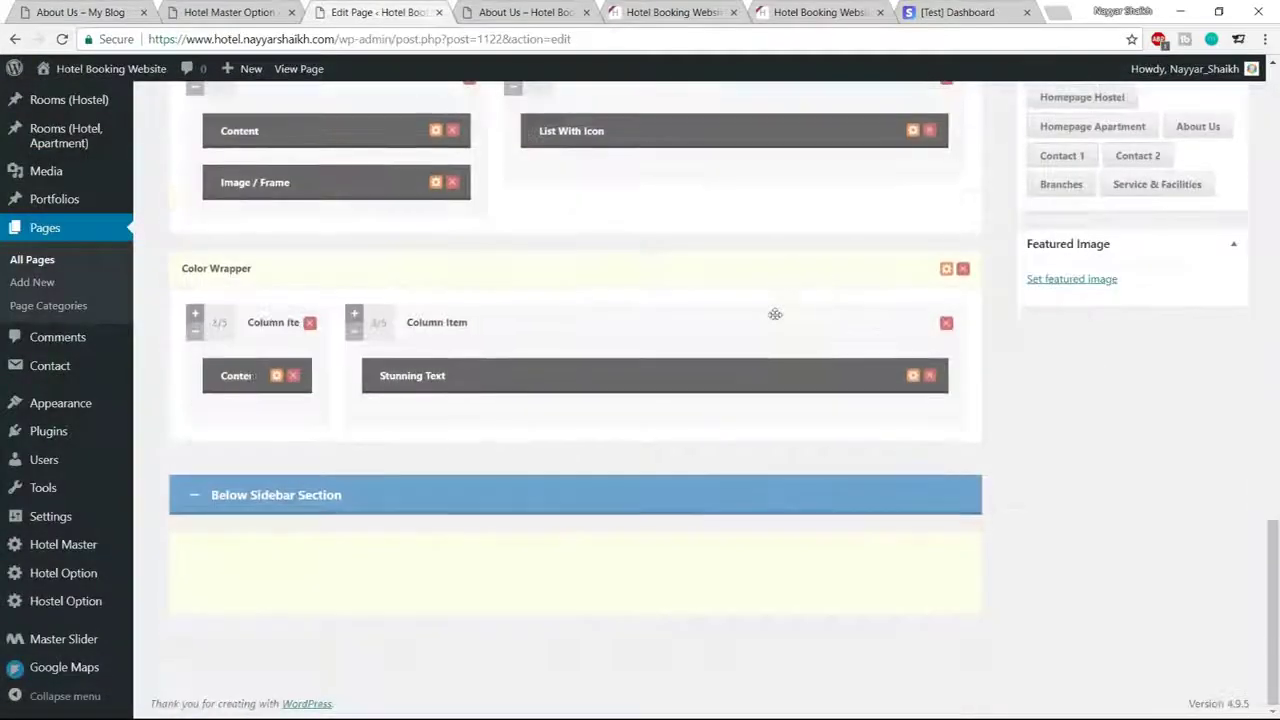
Set the Color Wrapper section's skin to Testimonial, save it, and update the About Us page
click(946, 269)
scroll(446, 287, down, 2)
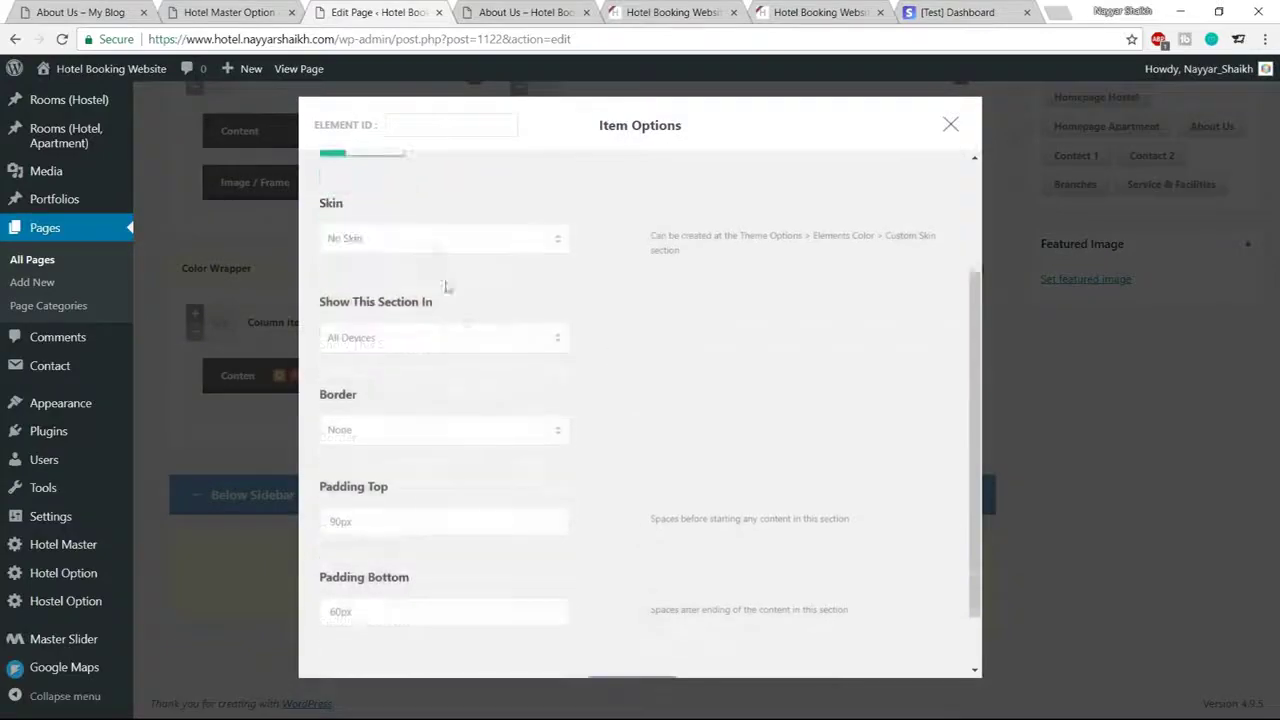
click(436, 240)
click(491, 354)
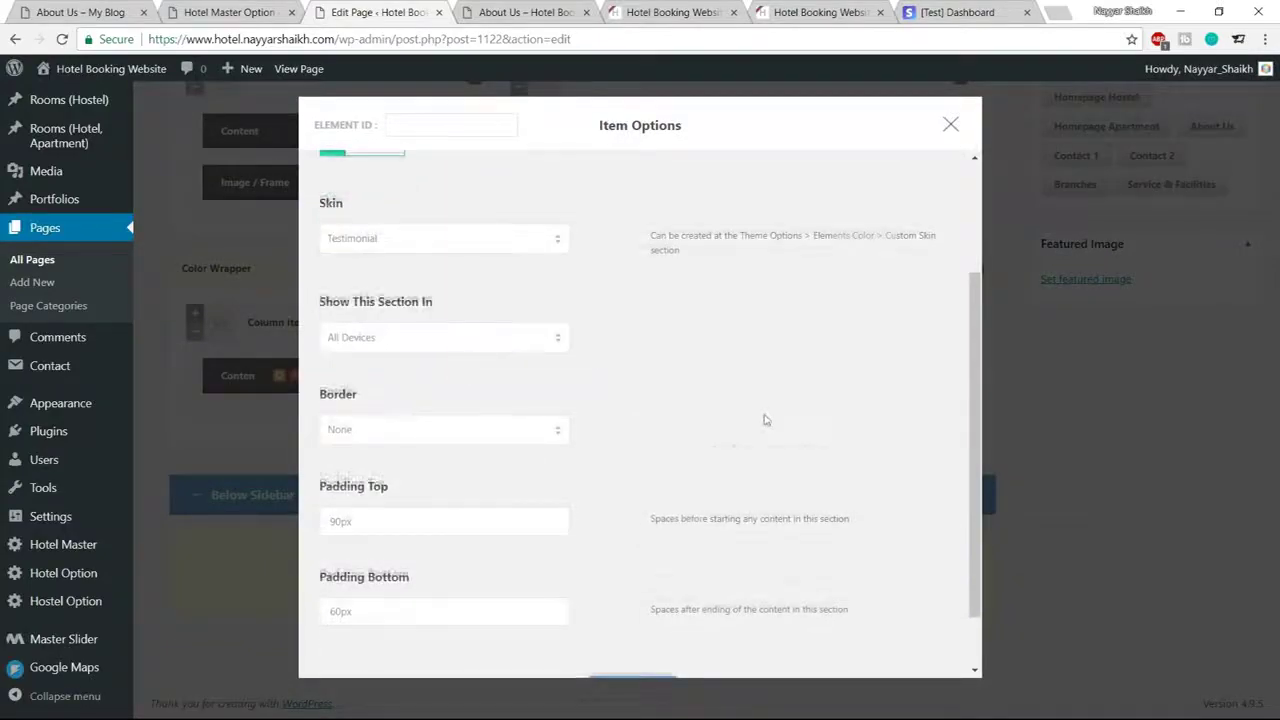
scroll(763, 420, down, 1)
click(640, 632)
scroll(755, 601, up, 5)
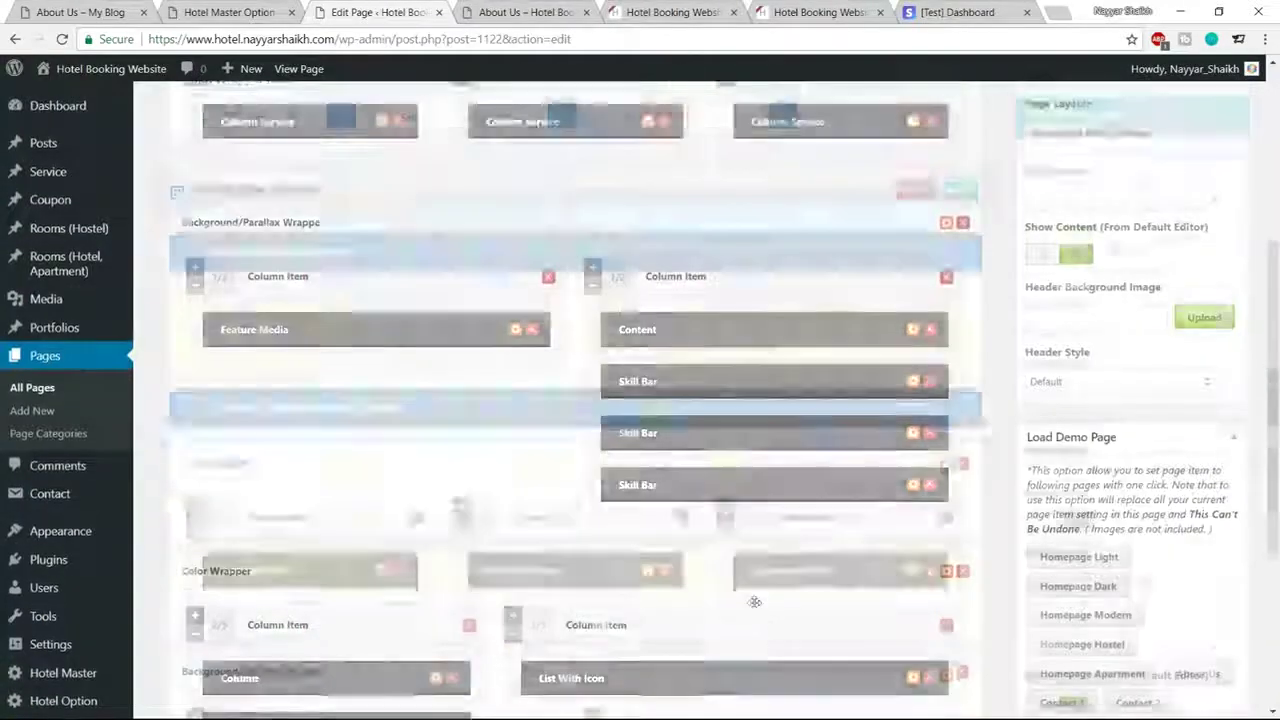
scroll(755, 601, up, 15)
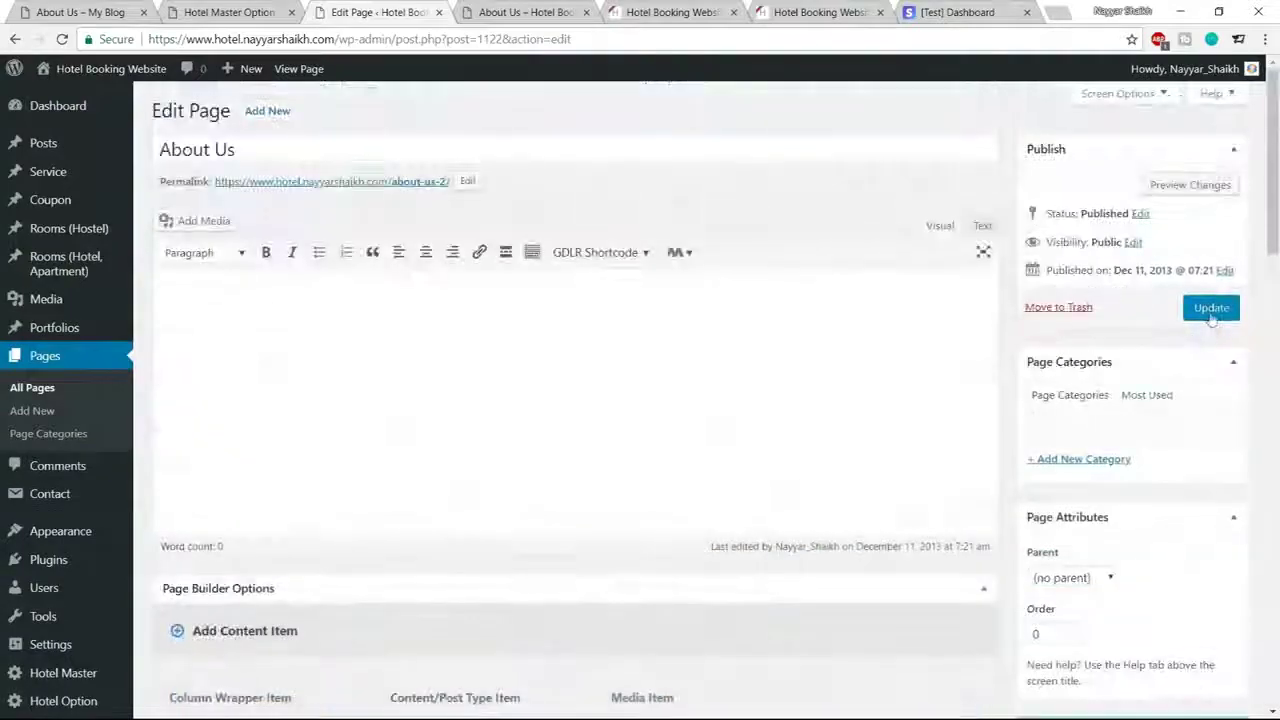
click(1210, 312)
click(525, 12)
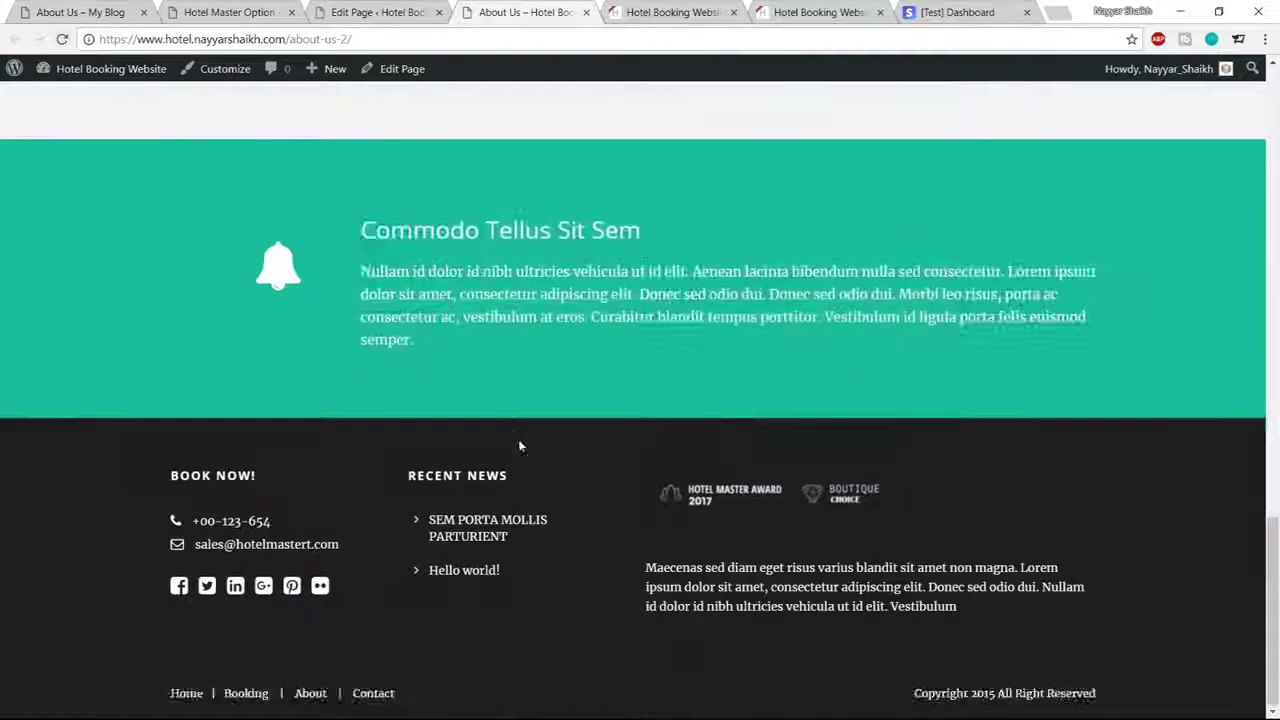
scroll(518, 446, up, 5)
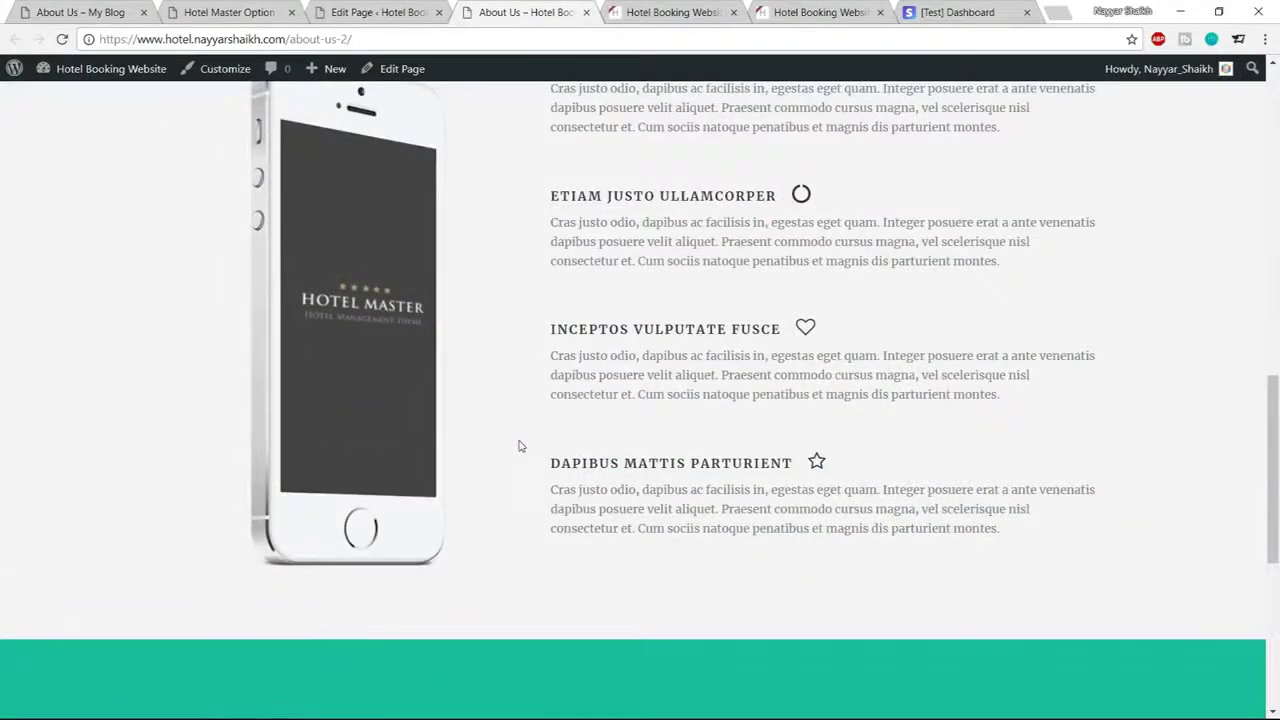
click(80, 12)
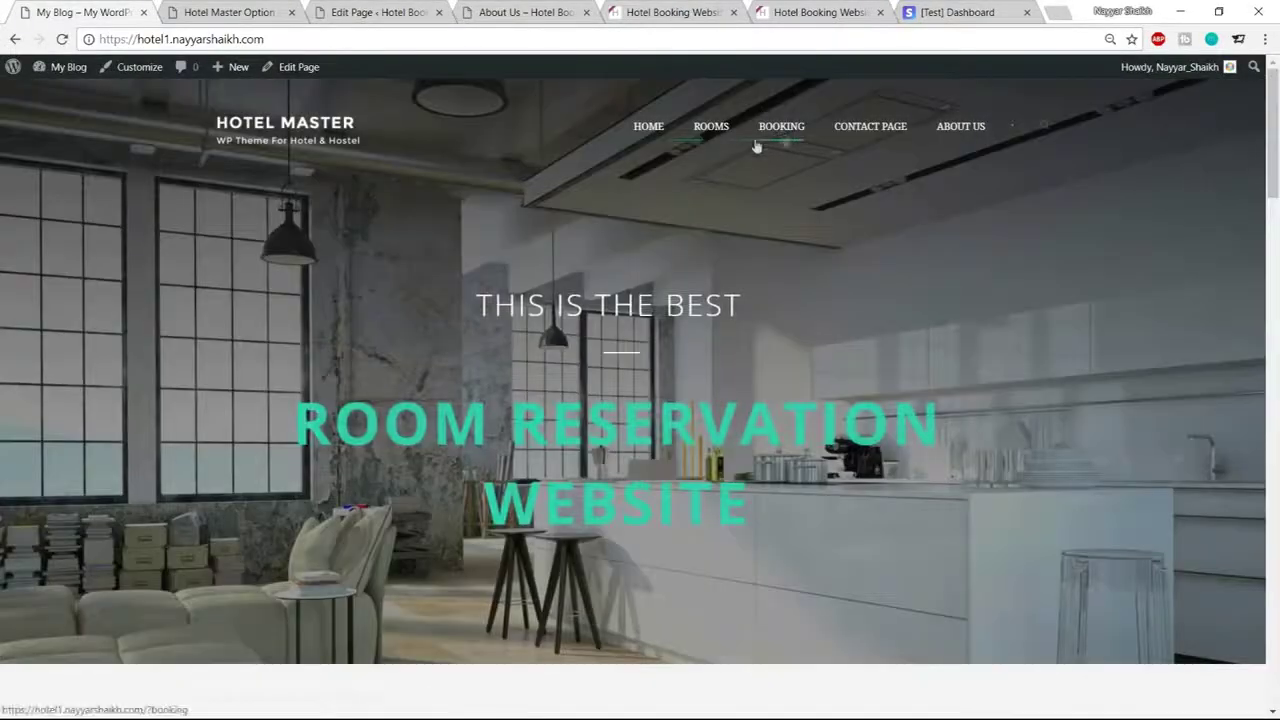
click(530, 13)
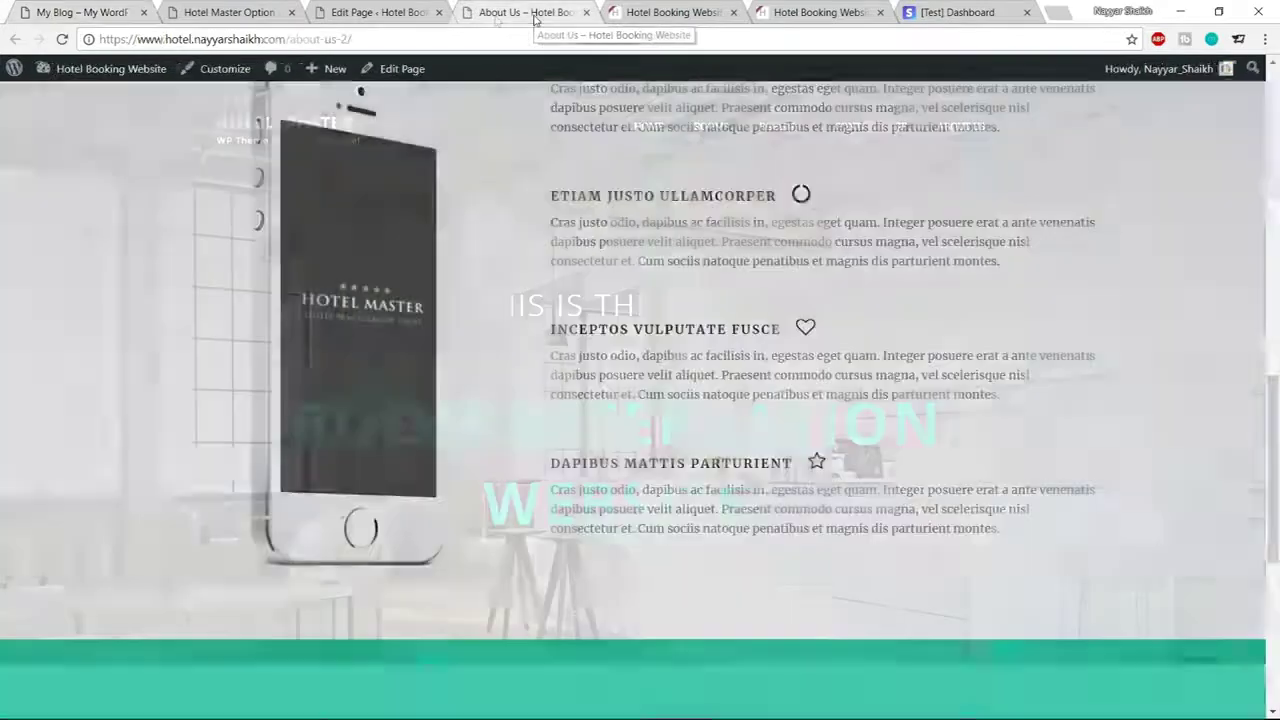
drag(289, 40, 617, 22)
Create Menu 1 in Appearance > Menus and assign it as the Main Navigation Menu
key(BackSpace)
key(Return)
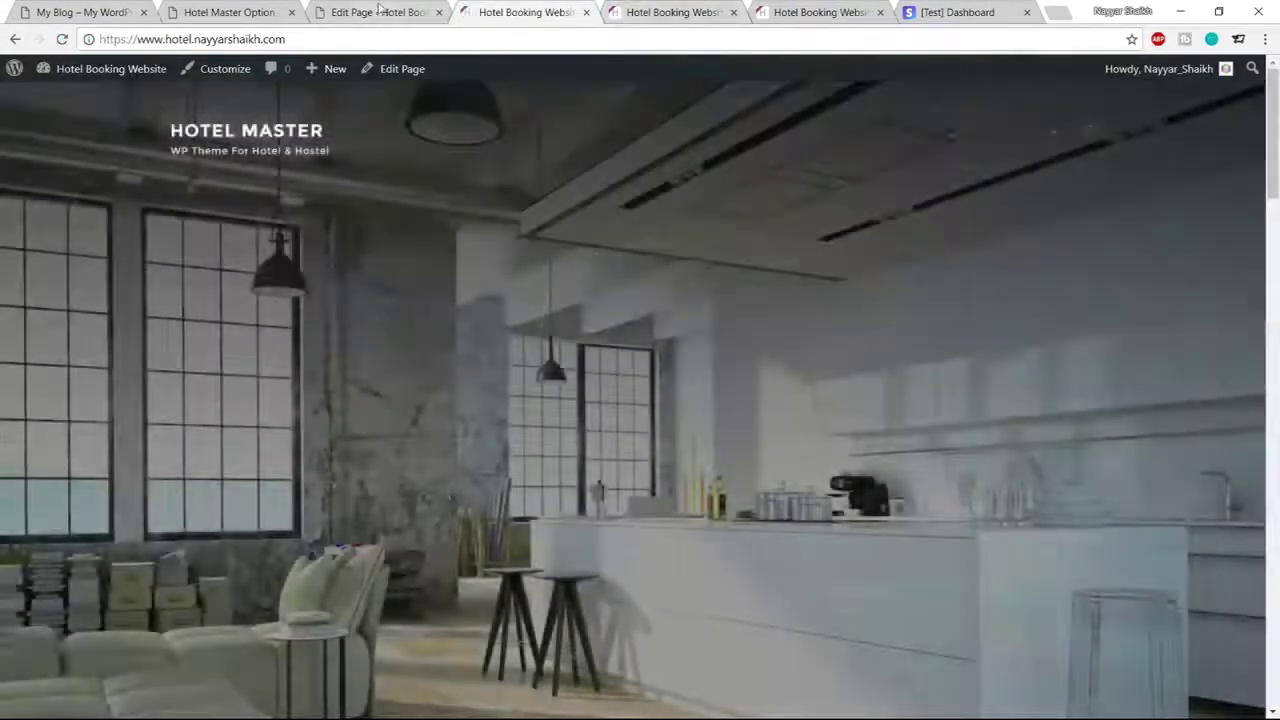
click(378, 12)
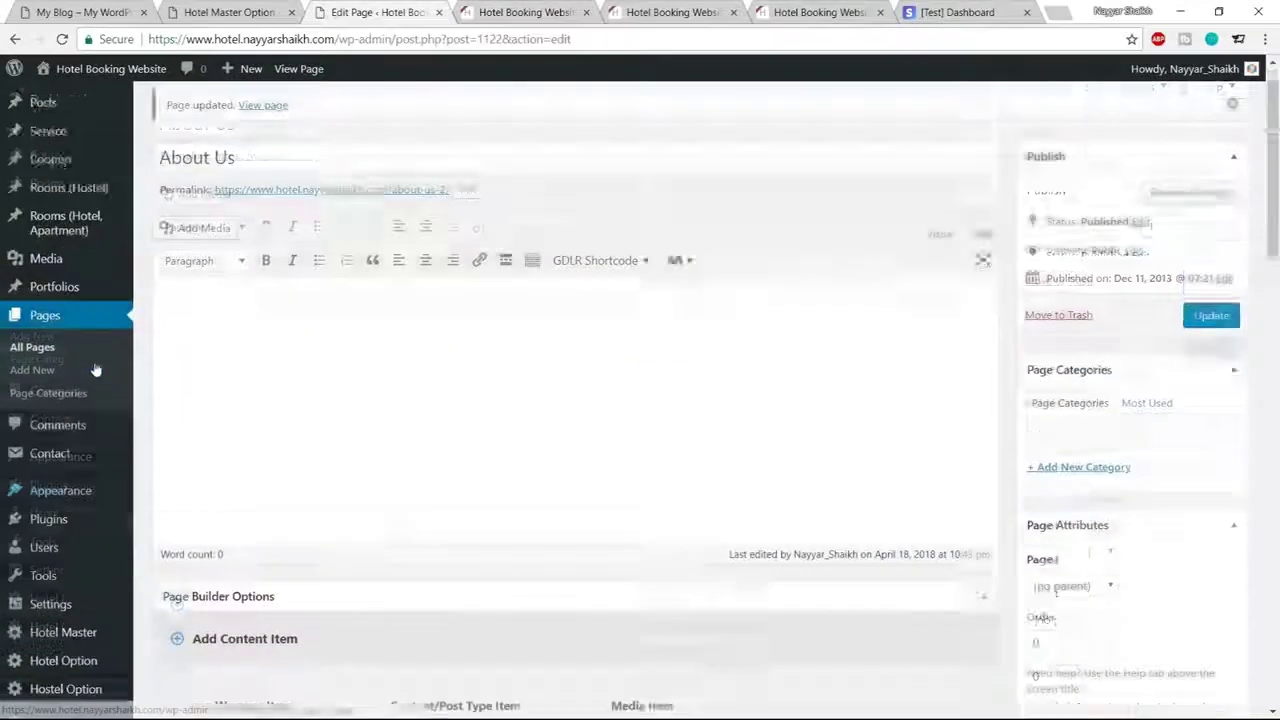
scroll(90, 380, down, 3)
mouse_move(72, 413)
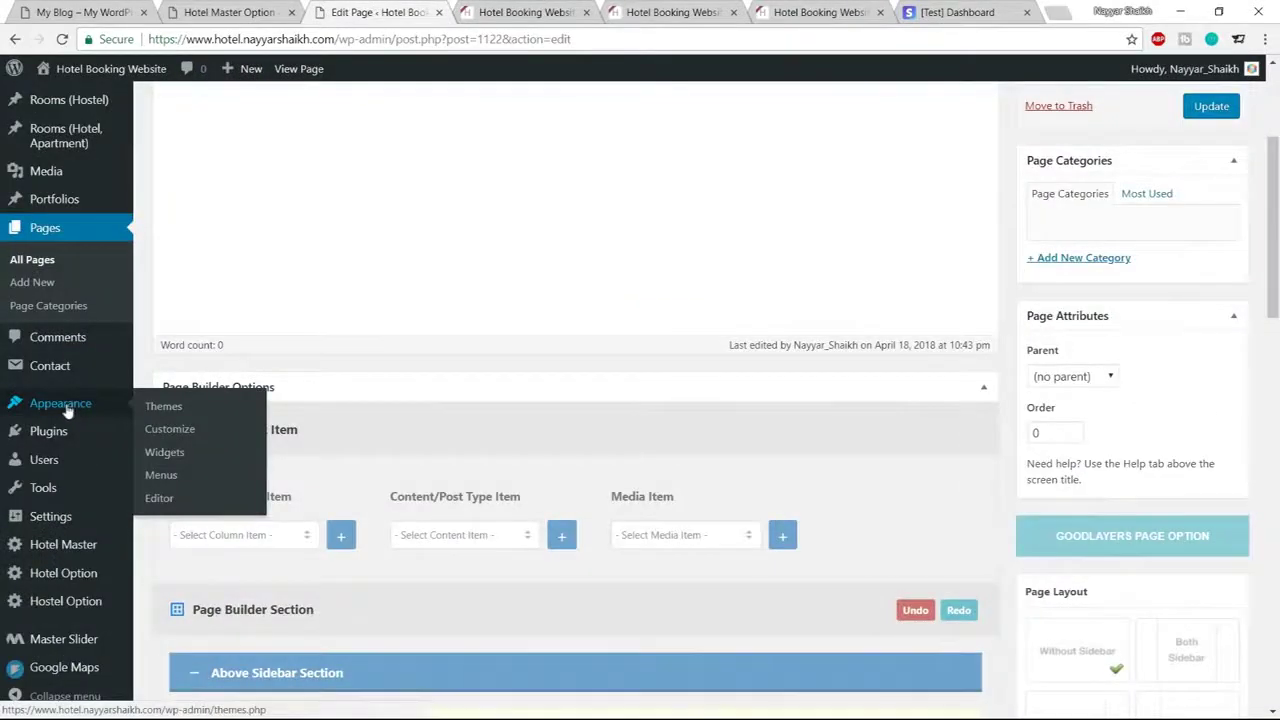
click(168, 480)
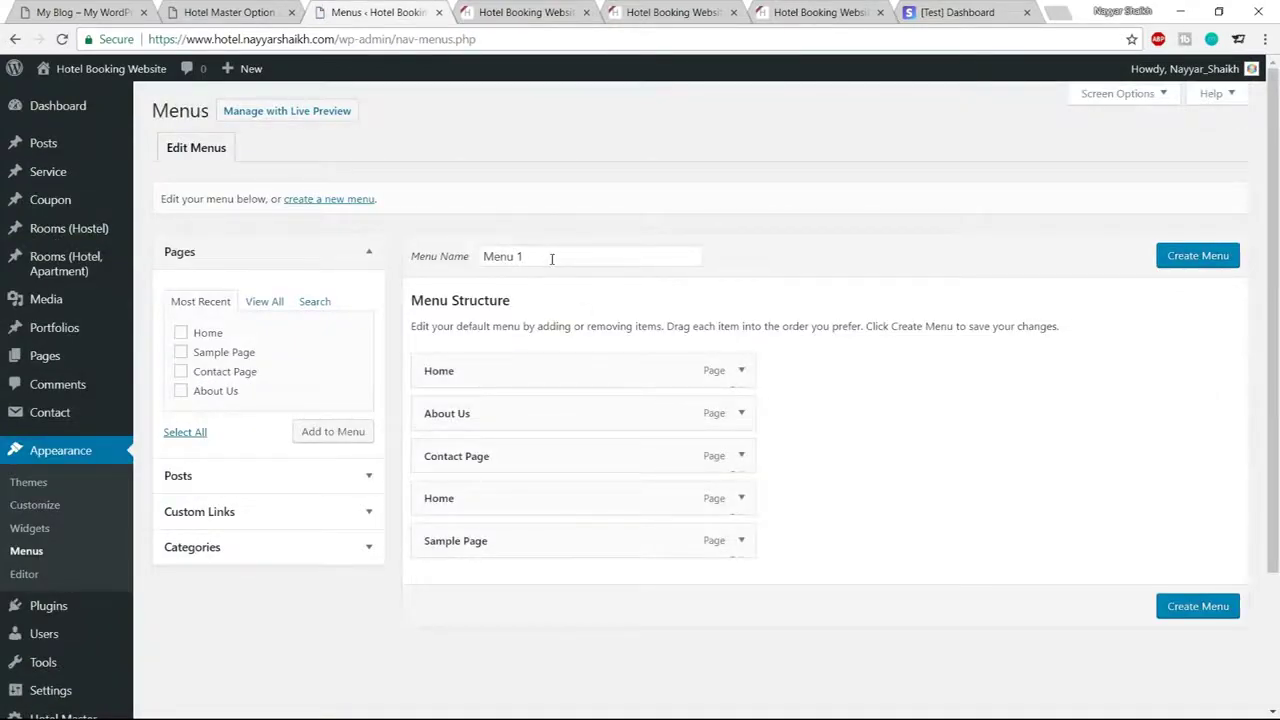
drag(551, 259, 446, 263)
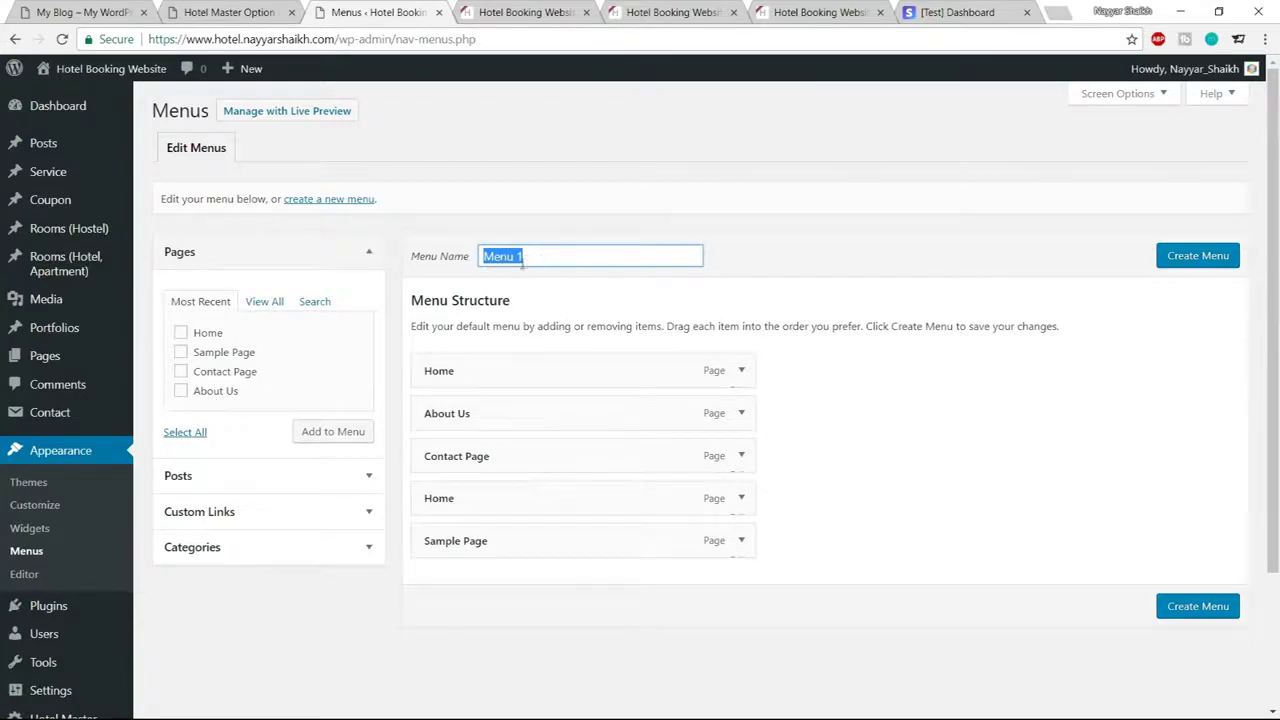
click(1198, 258)
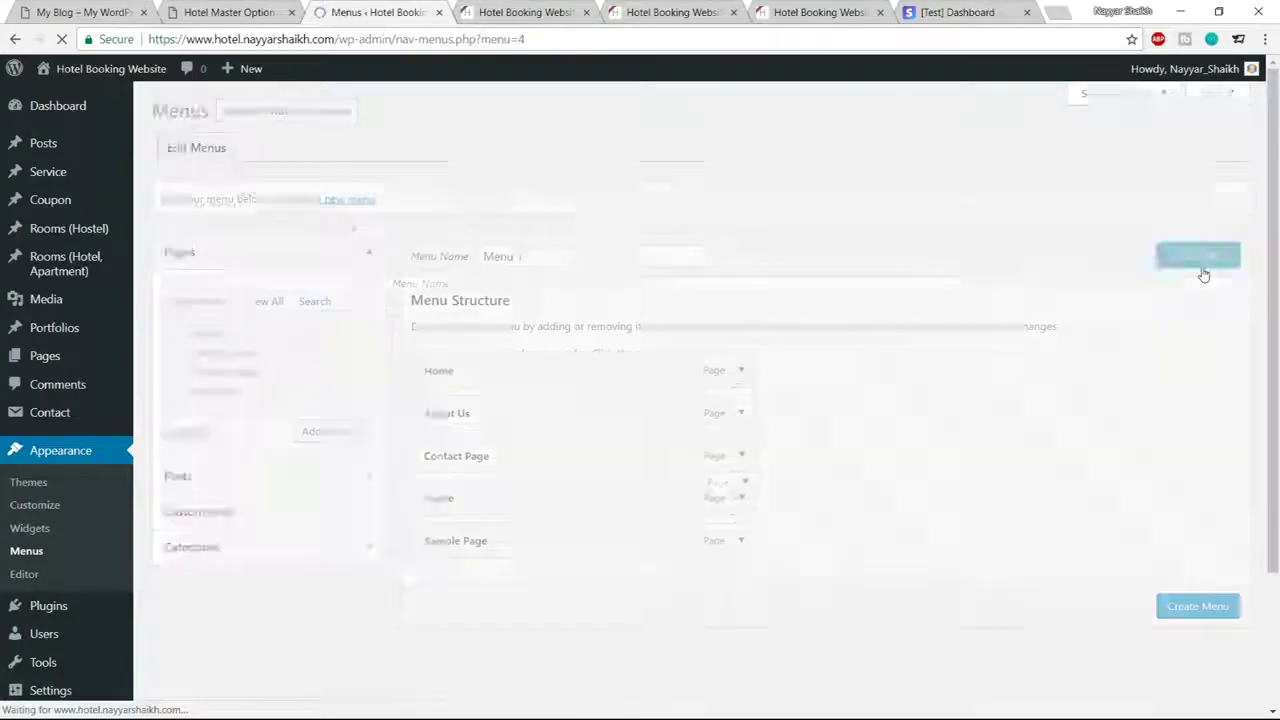
scroll(1049, 349, down, 2)
click(607, 494)
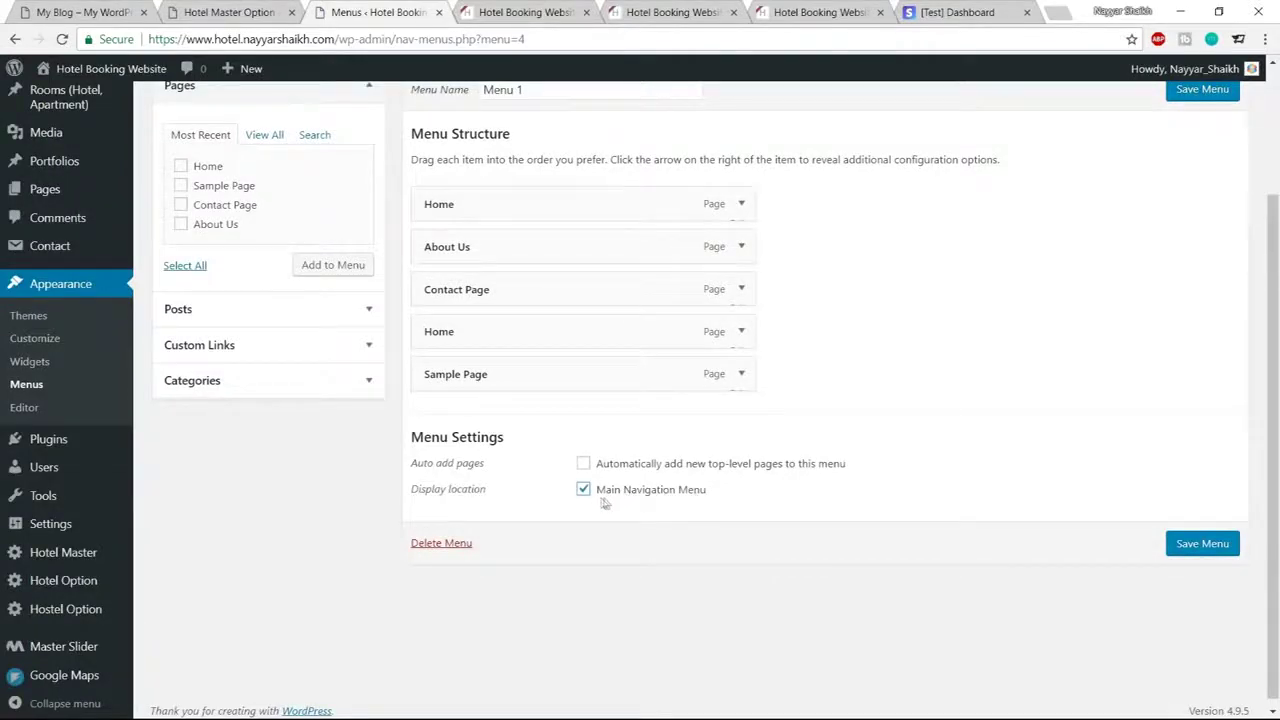
Remove Sample Page and the duplicate Home item, leaving Home, About Us and Contact Page
scroll(871, 496, up, 1)
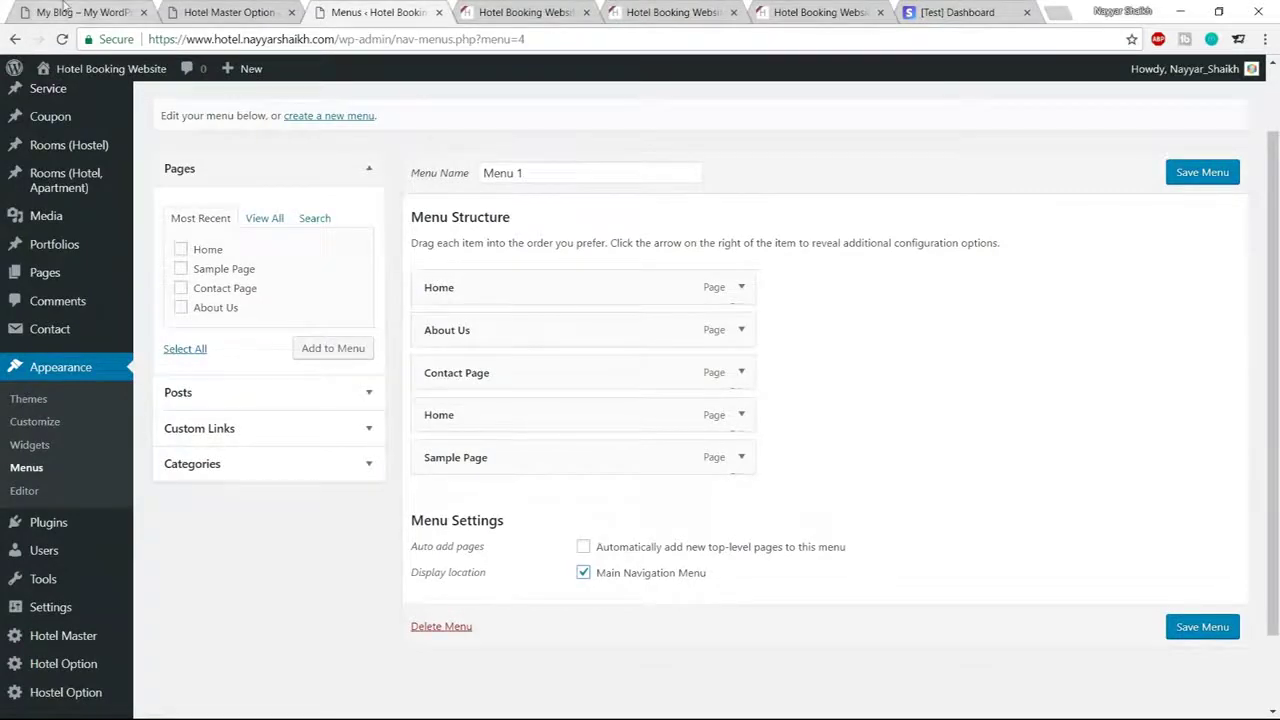
key(ctrl+1)
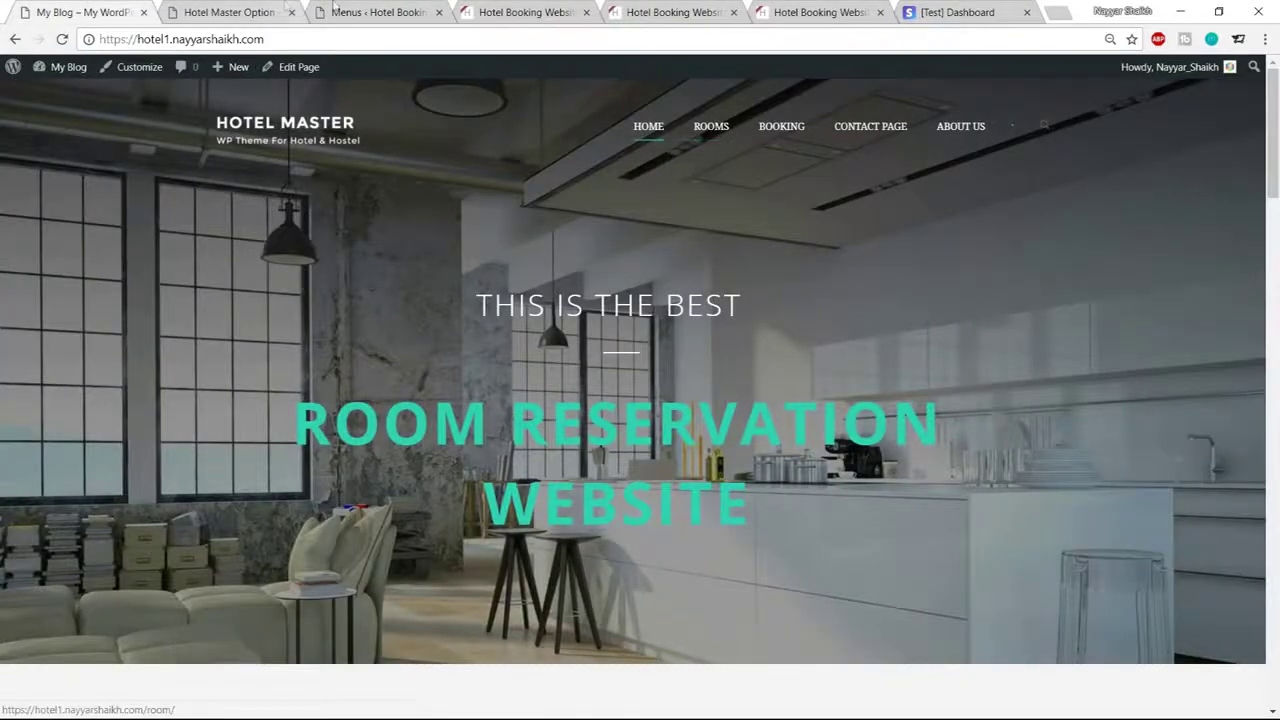
click(382, 12)
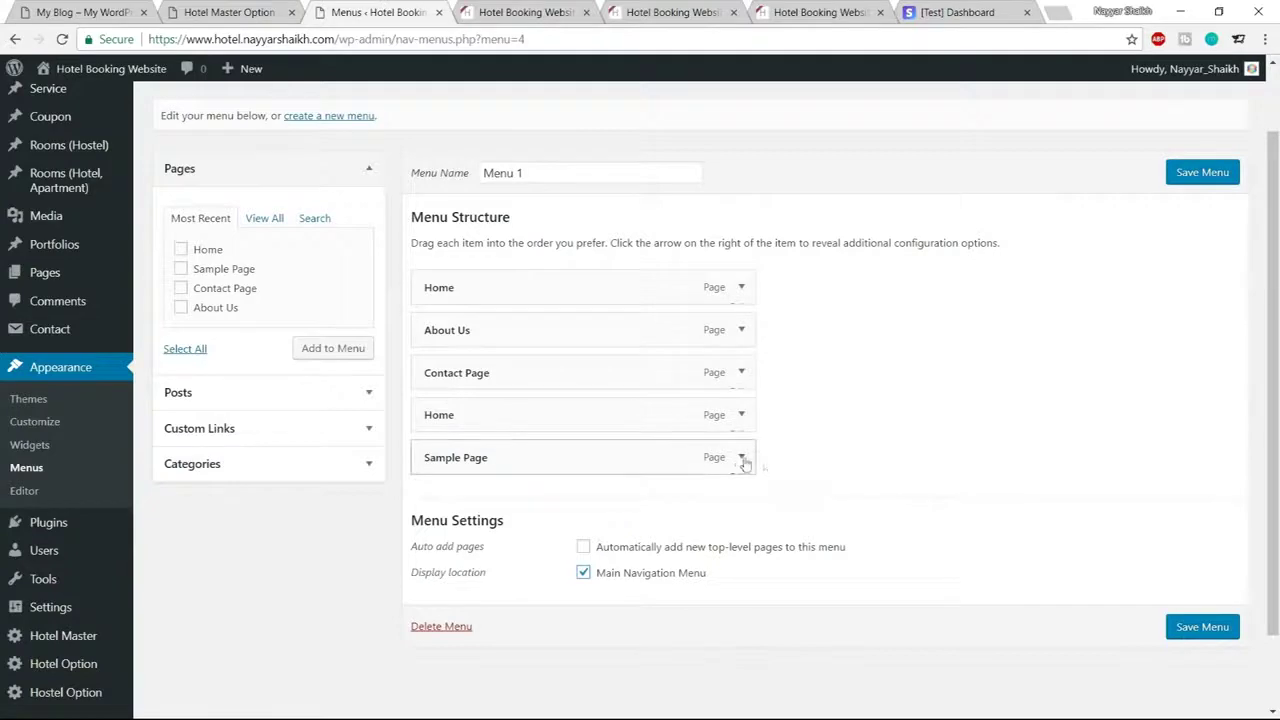
click(741, 457)
scroll(892, 447, down, 3)
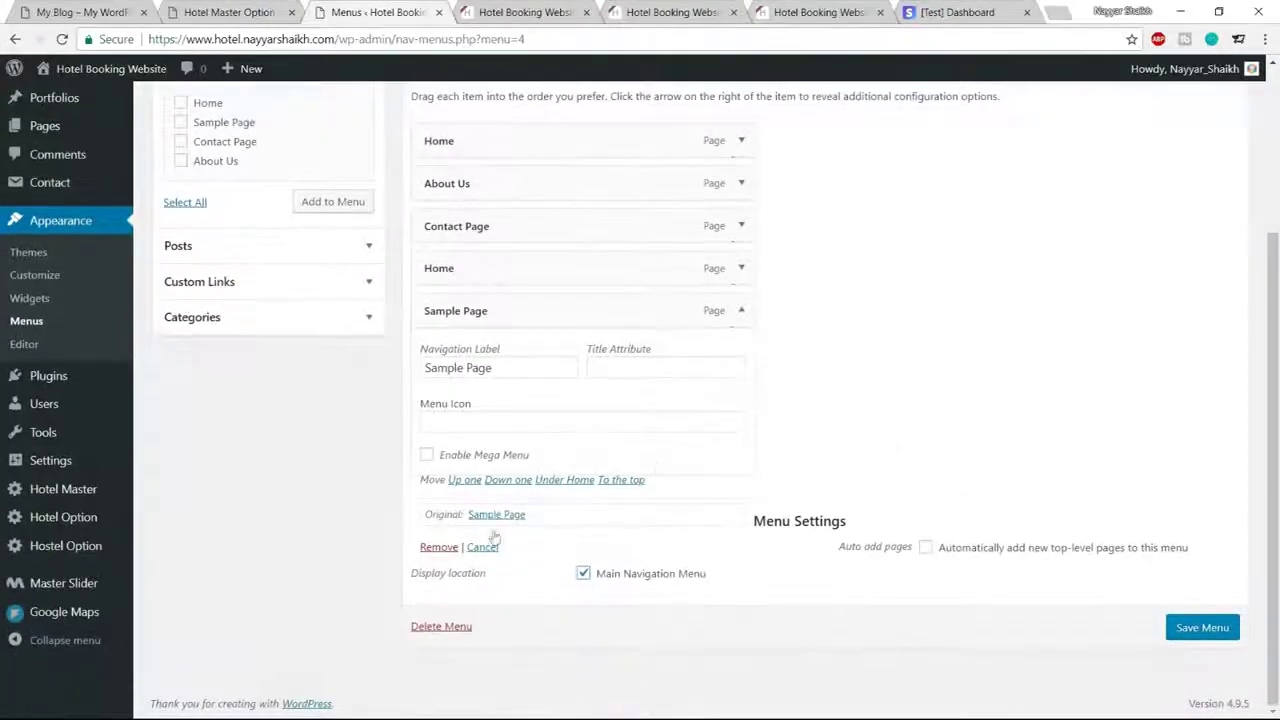
click(438, 546)
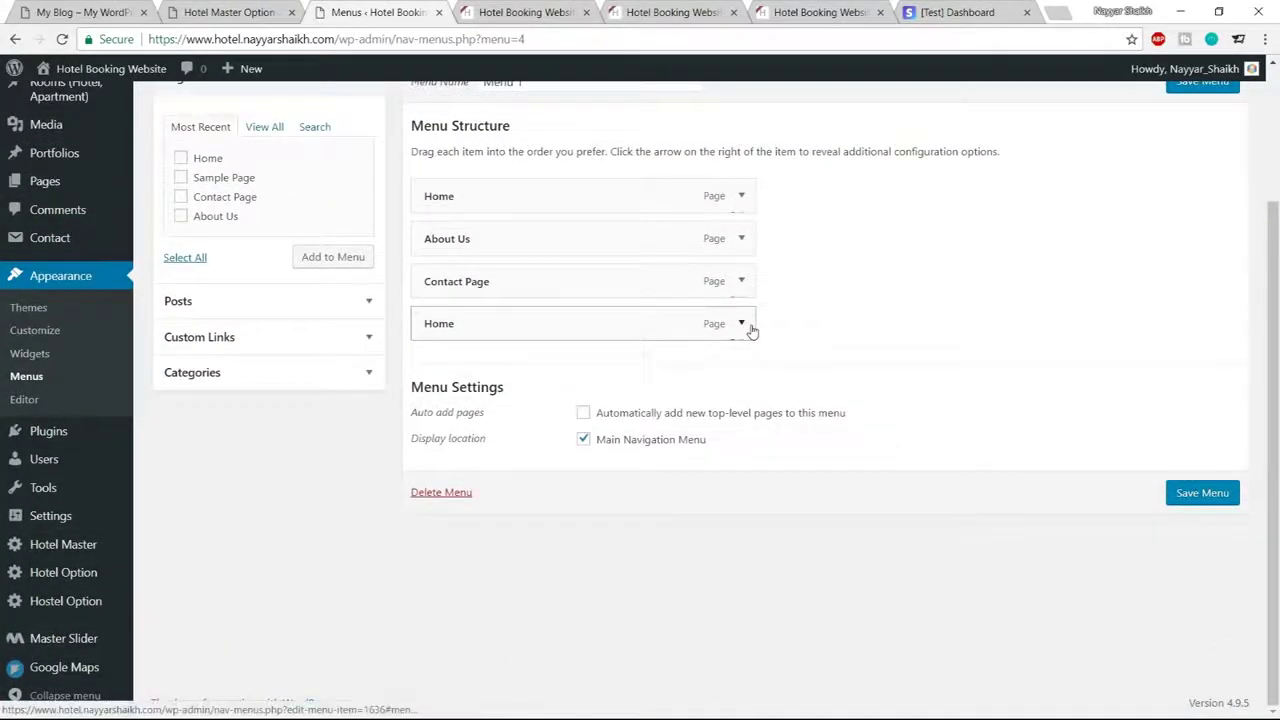
click(742, 325)
click(432, 547)
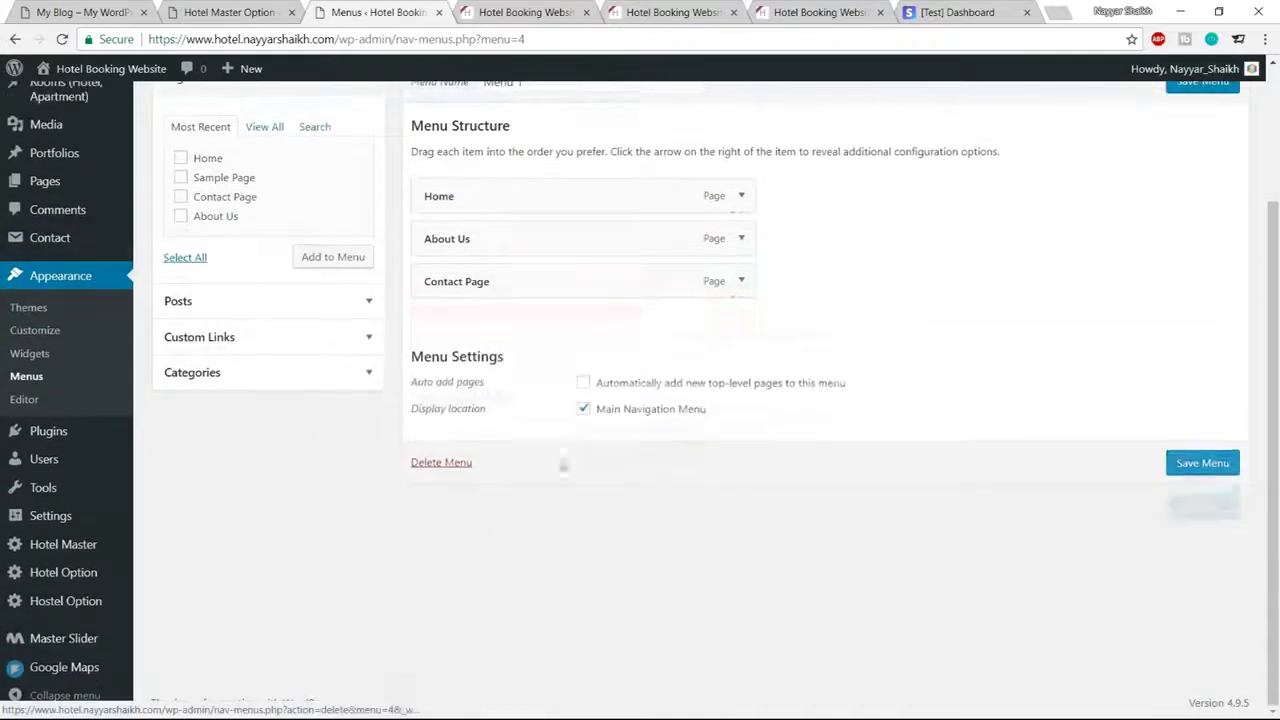
click(112, 12)
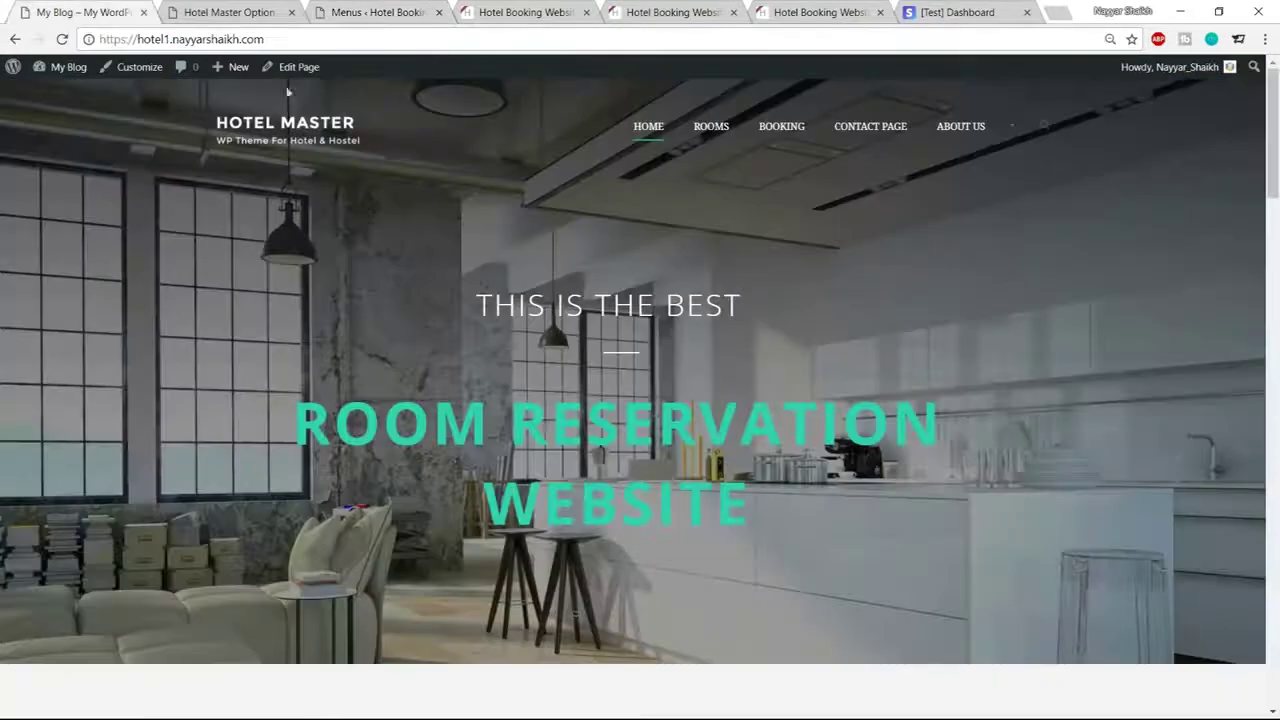
Check the demo site's Rooms page address and copy the live site's base address
click(718, 132)
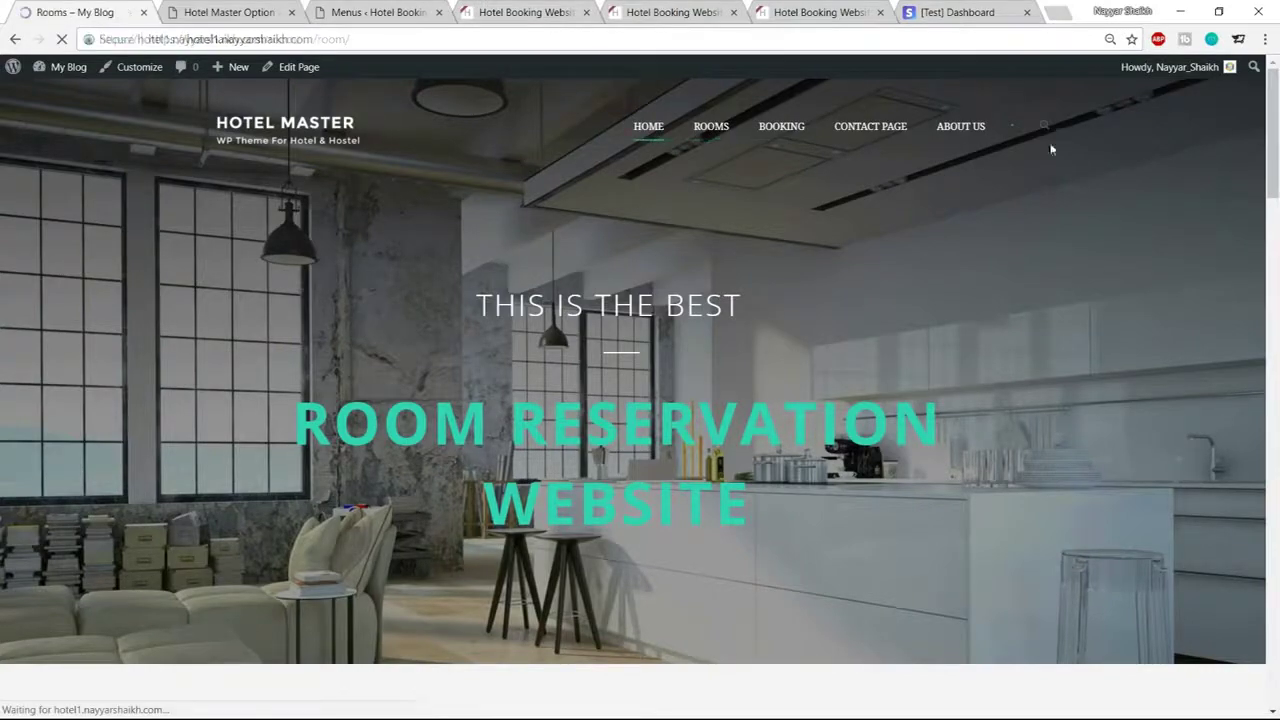
scroll(677, 363, down, 3)
scroll(677, 363, down, 6)
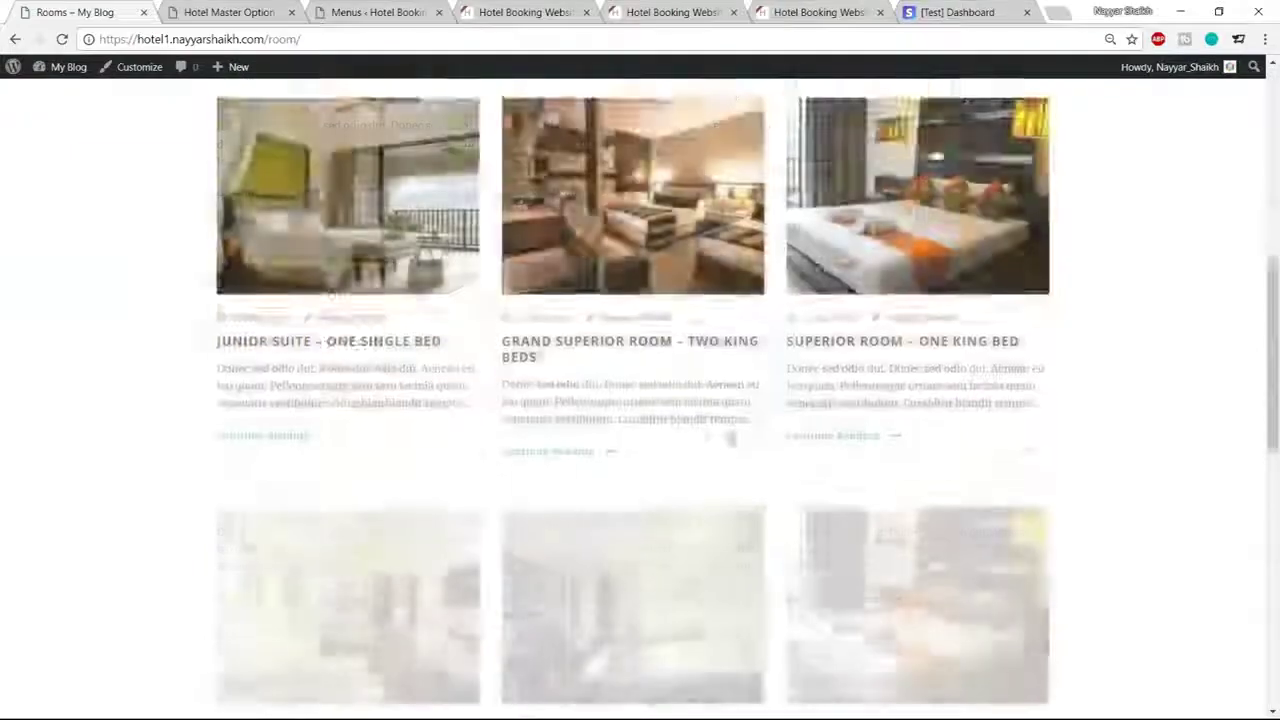
scroll(700, 430, up, 10)
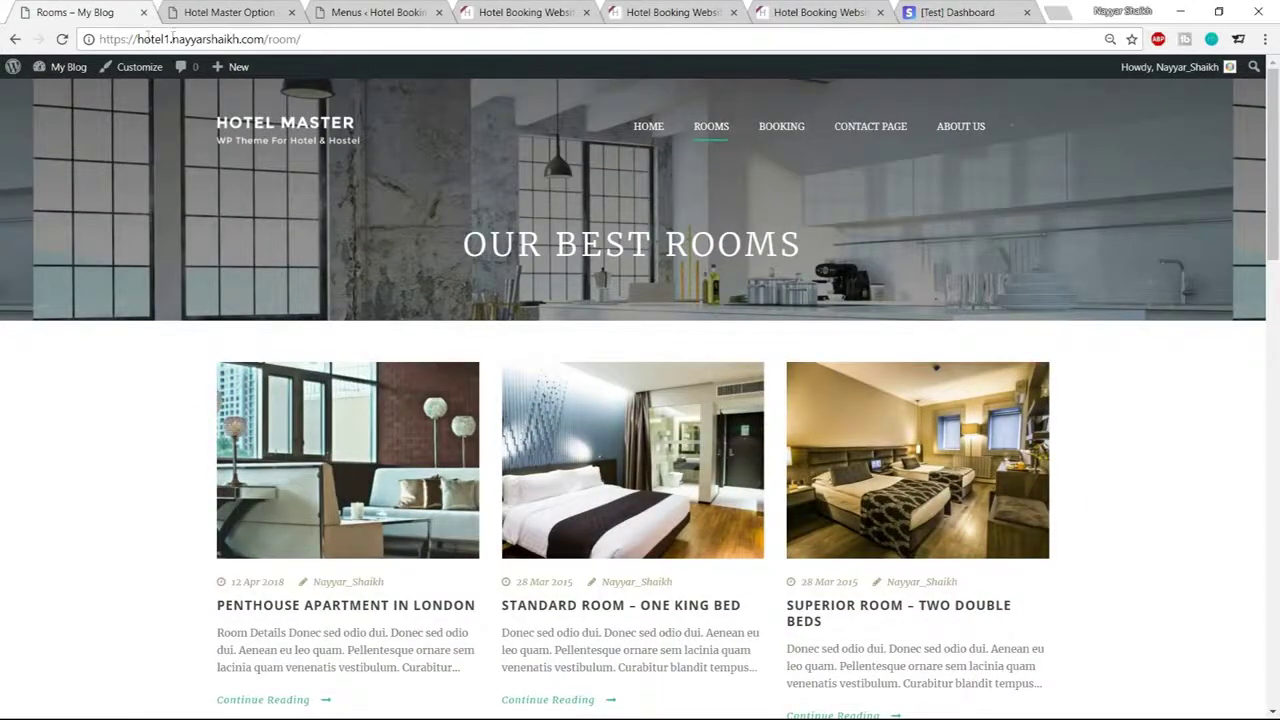
drag(100, 38, 264, 39)
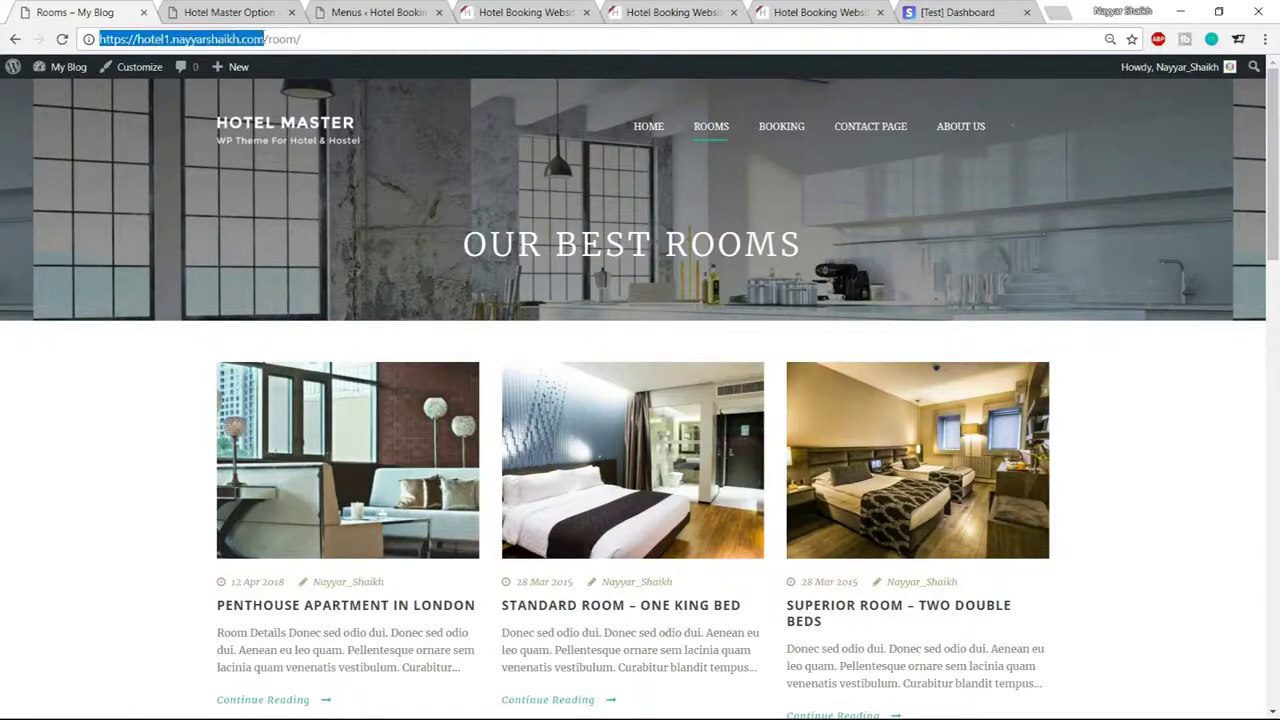
click(520, 12)
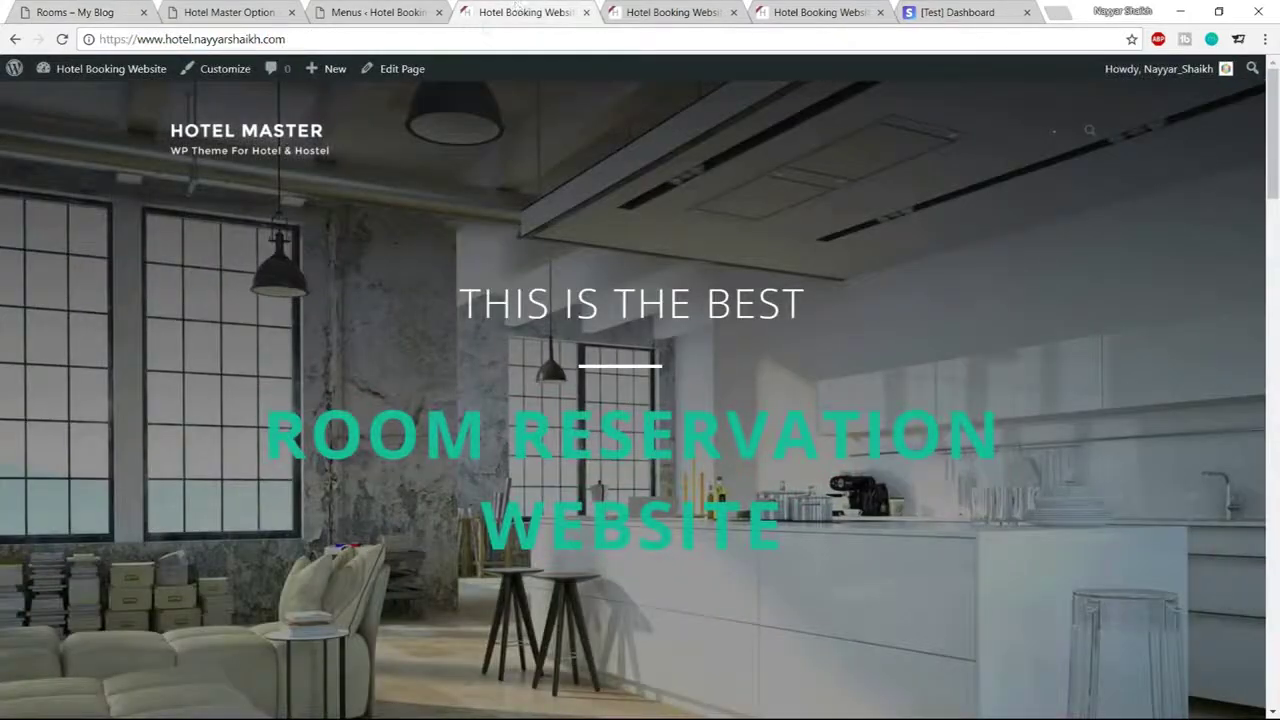
click(330, 43)
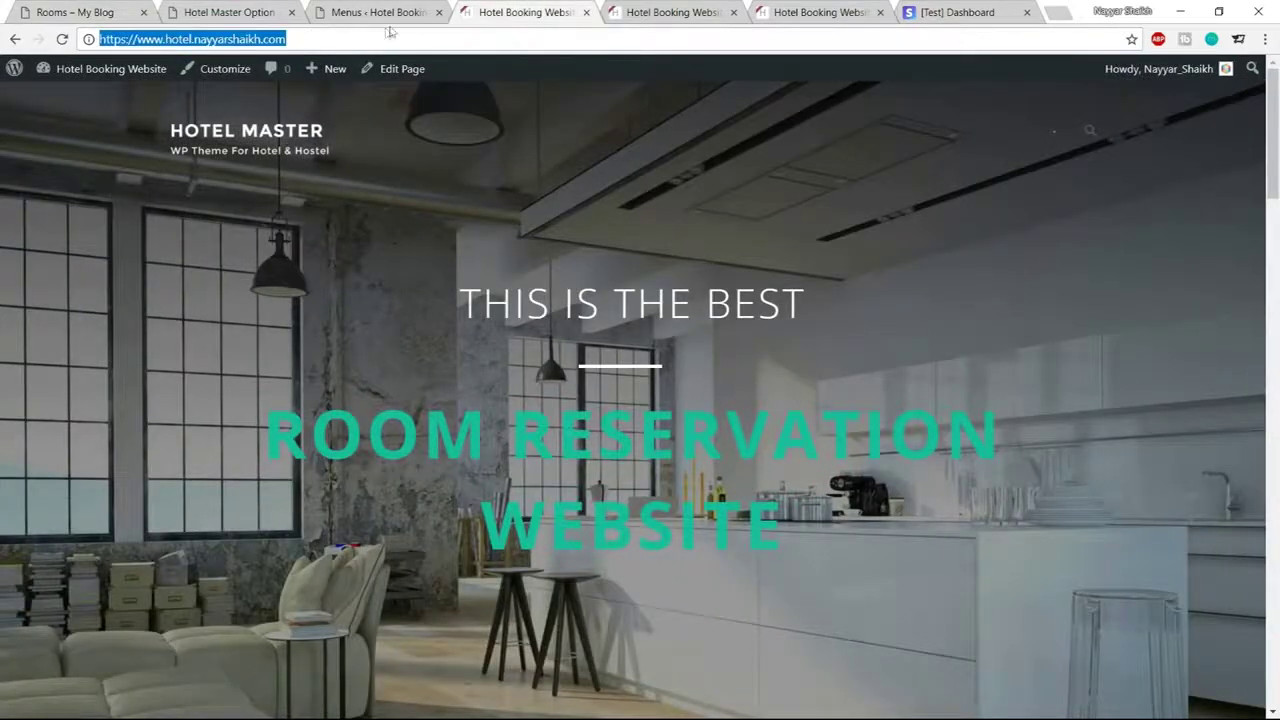
click(398, 12)
Add a Rooms custom link to the site address plus /room, placed right below Home
click(244, 338)
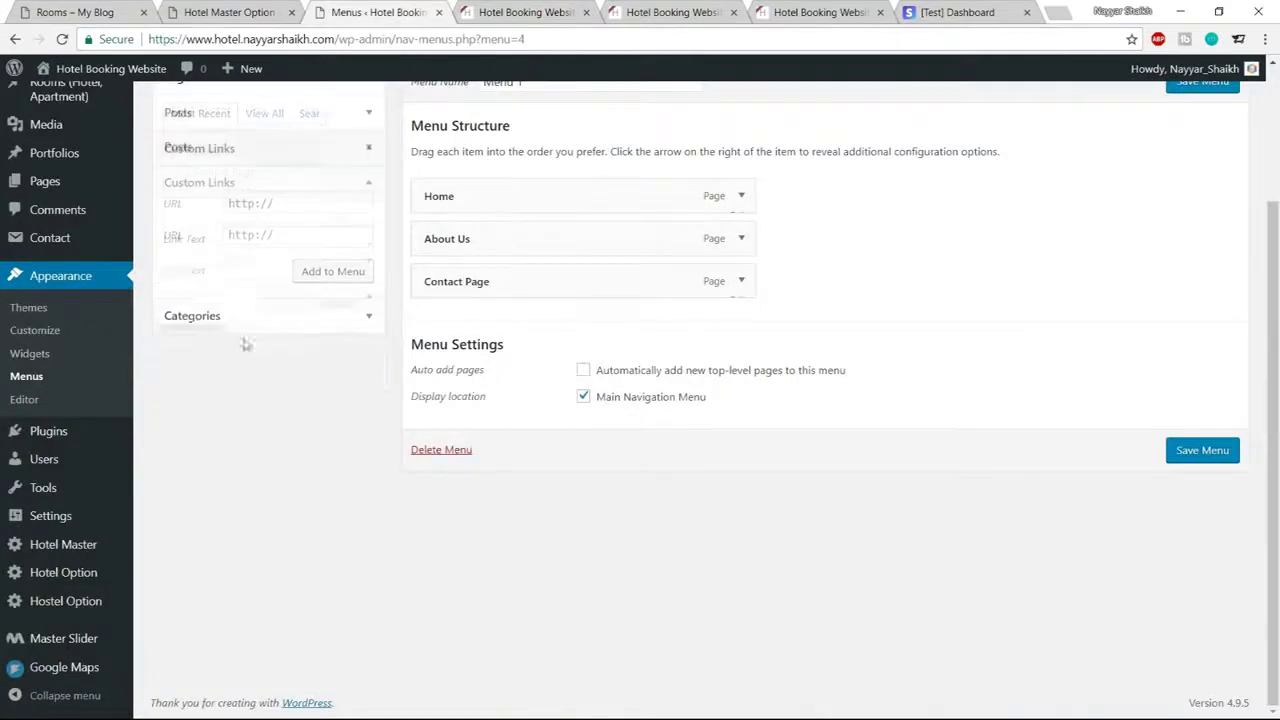
click(292, 206)
key(ctrl+v)
key(ctrl+a)
key(ctrl+v)
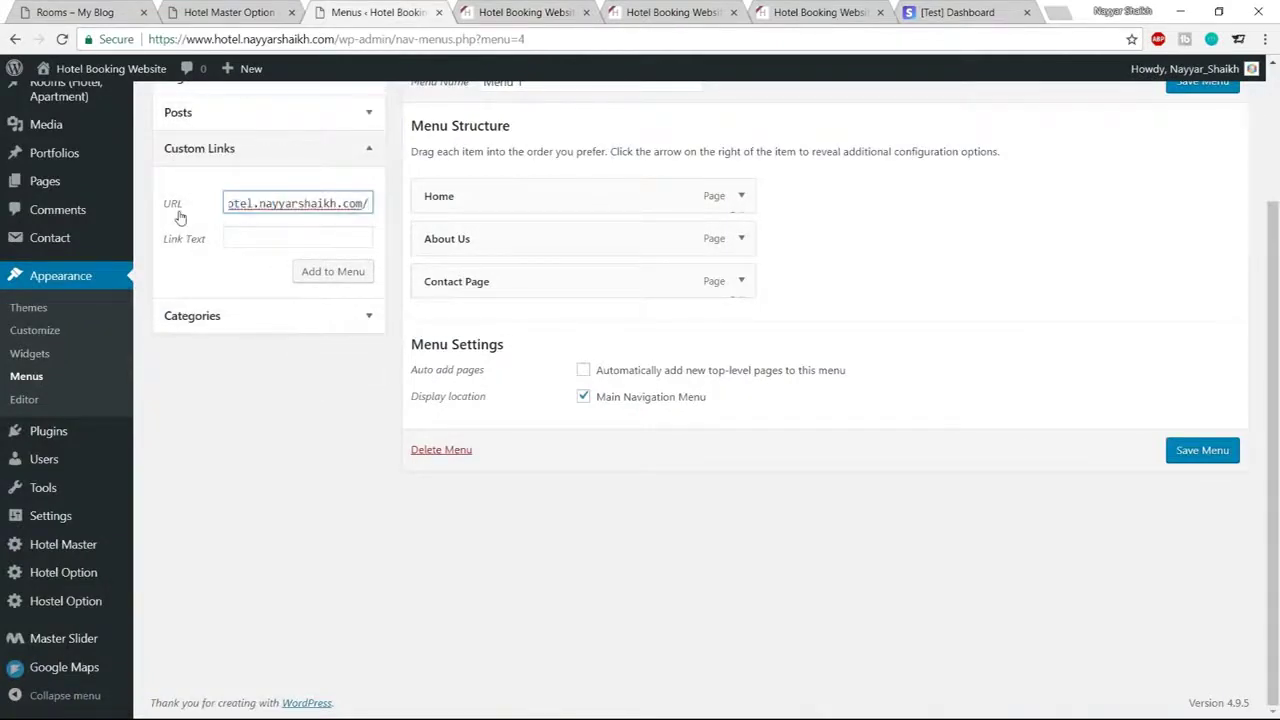
text(ro)
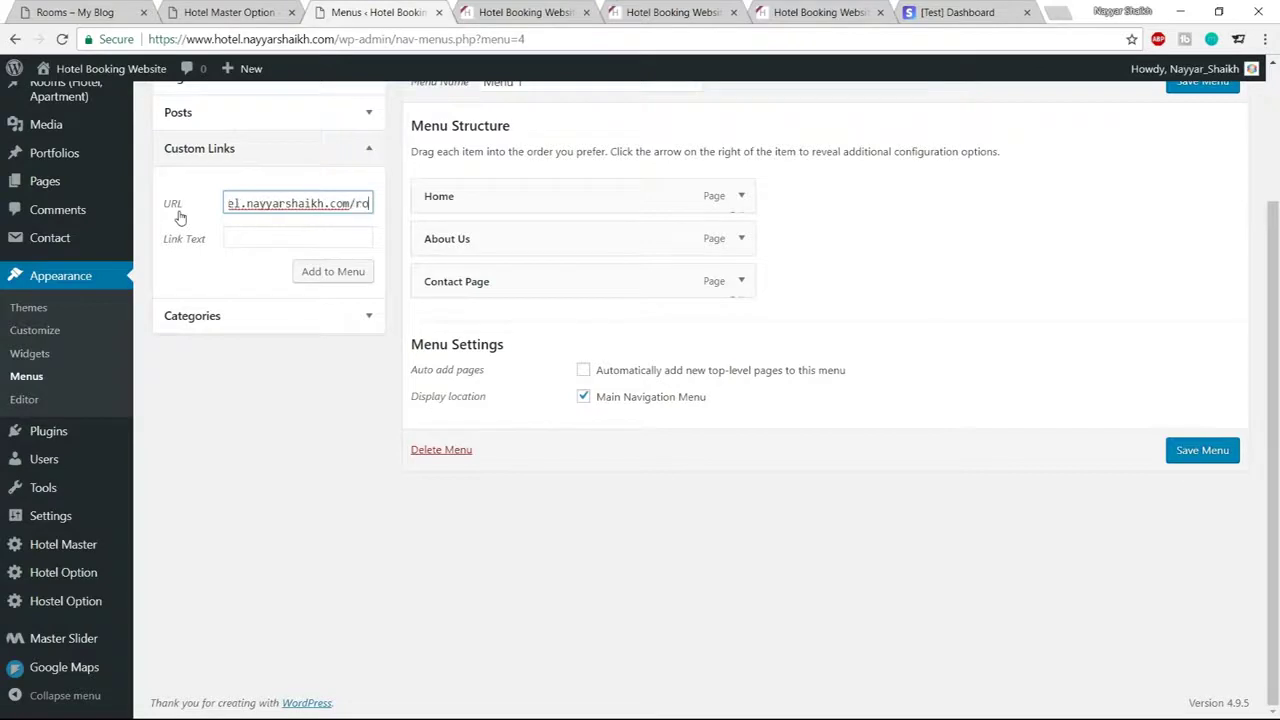
text(om)
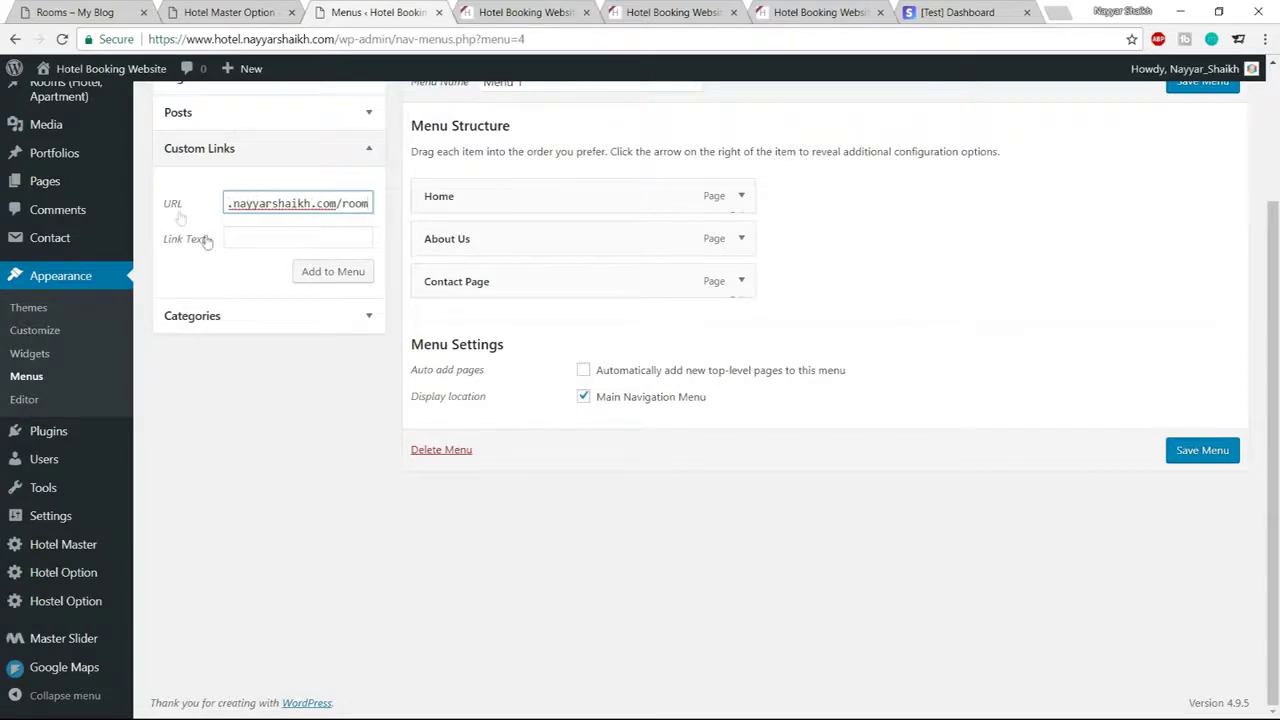
click(245, 237)
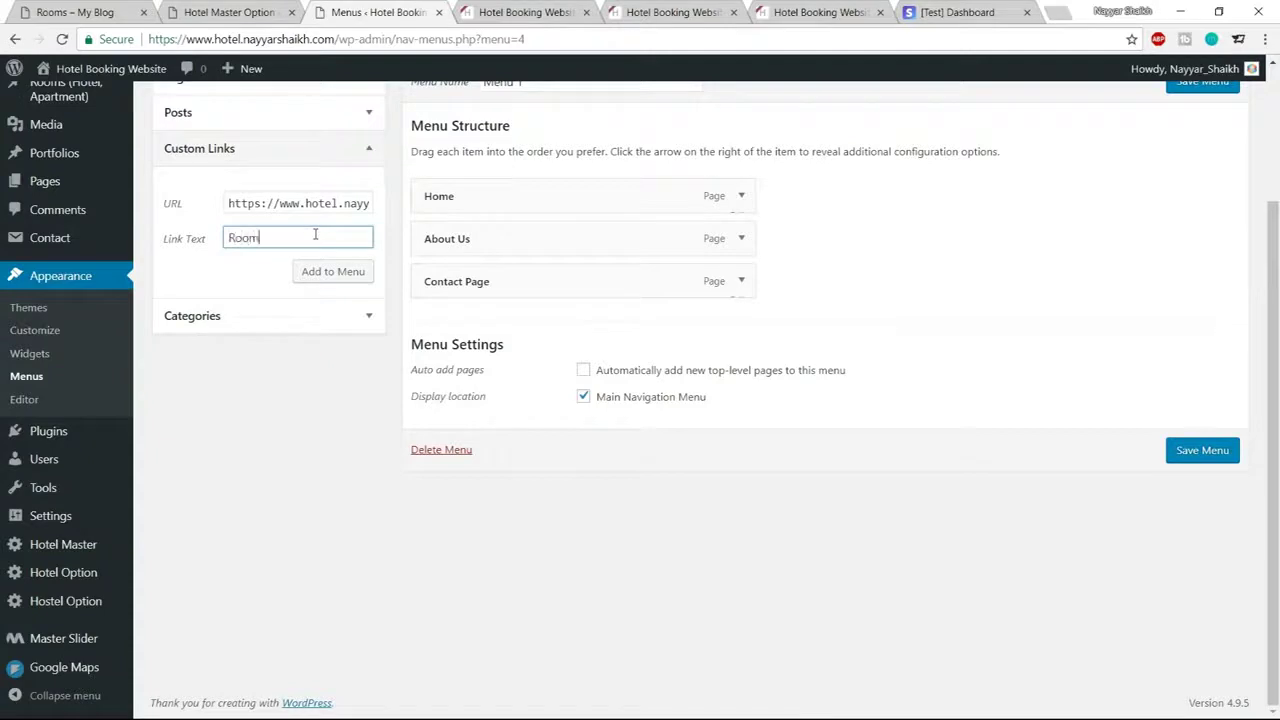
click(330, 272)
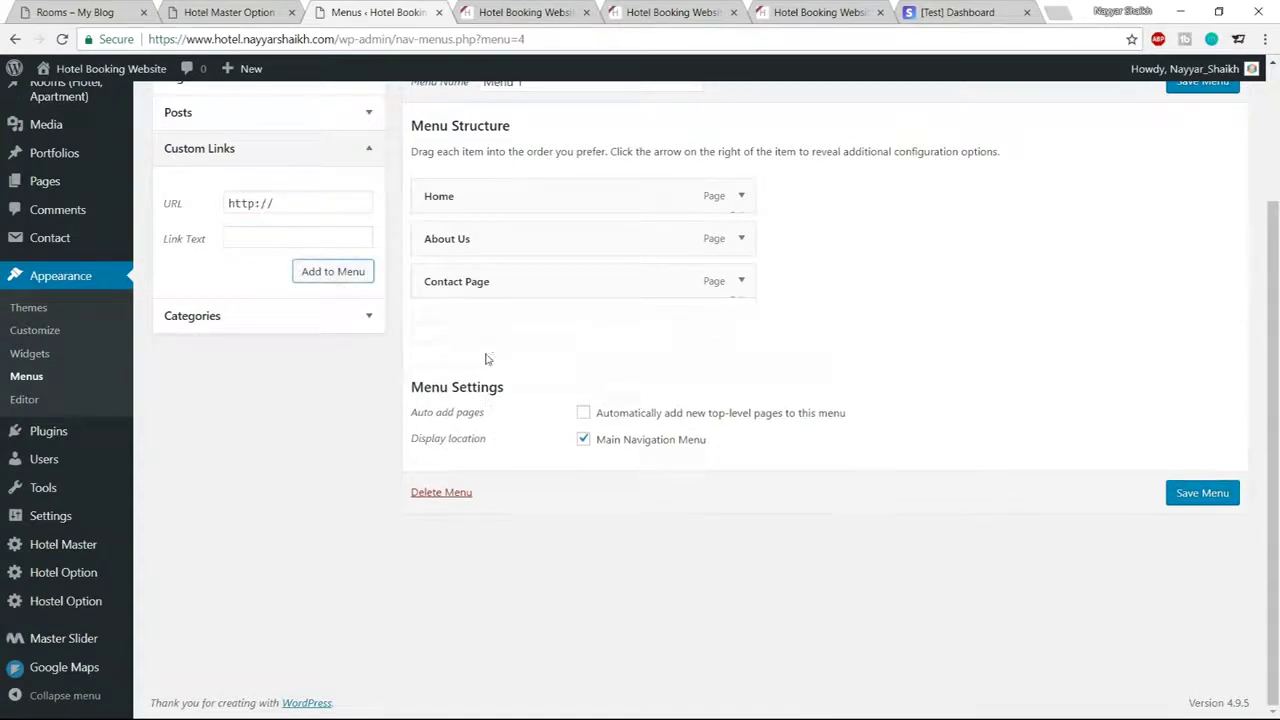
drag(474, 339, 467, 248)
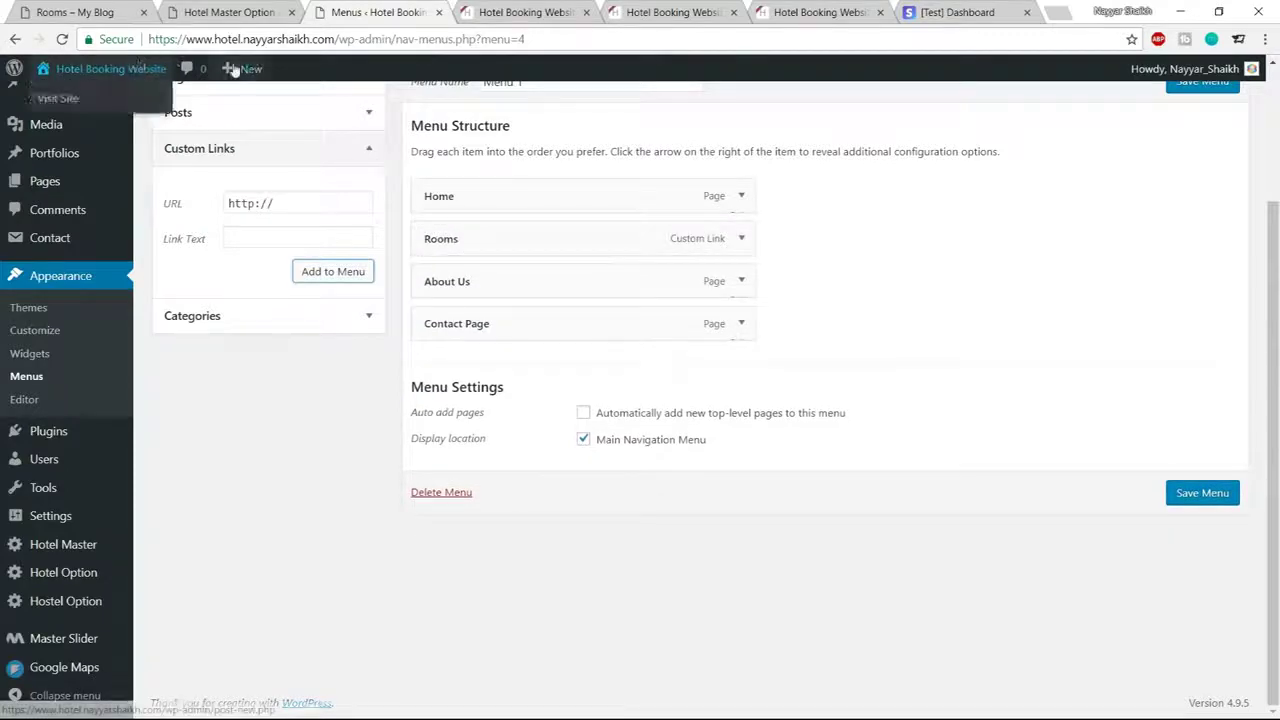
Add a Bookings custom link to the site address plus ?booking, between Rooms and About Us
click(100, 16)
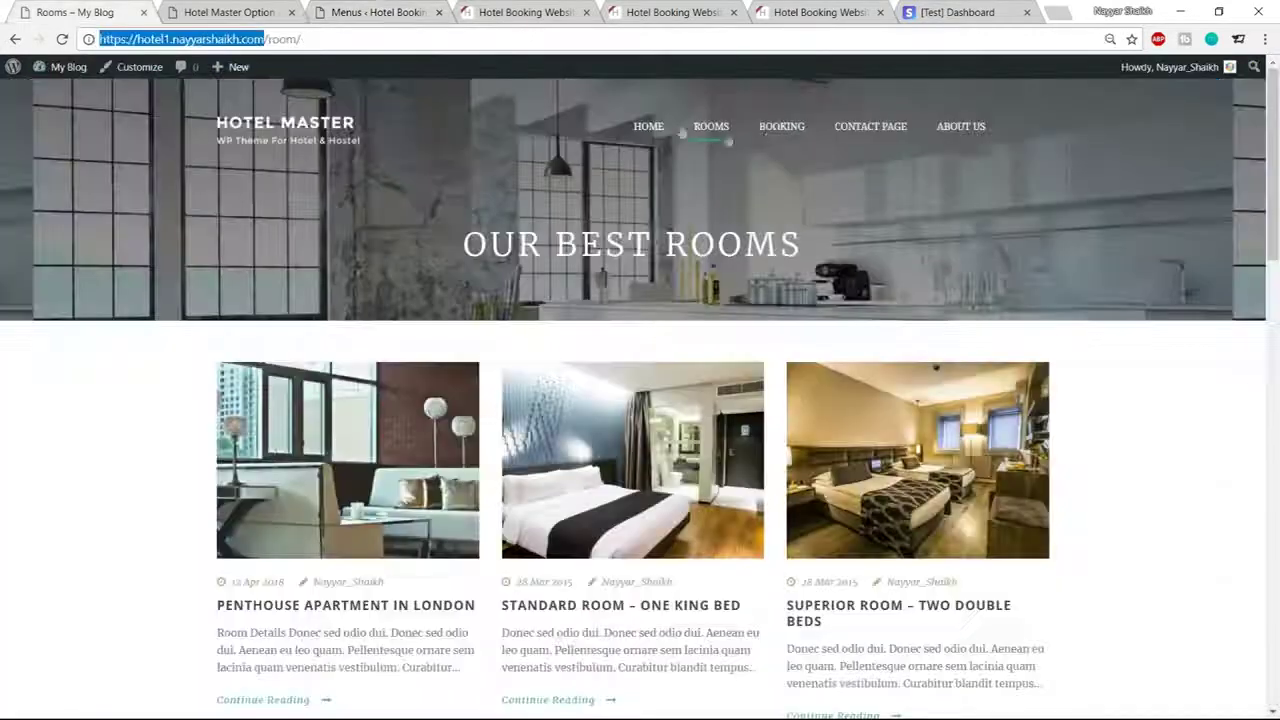
click(785, 137)
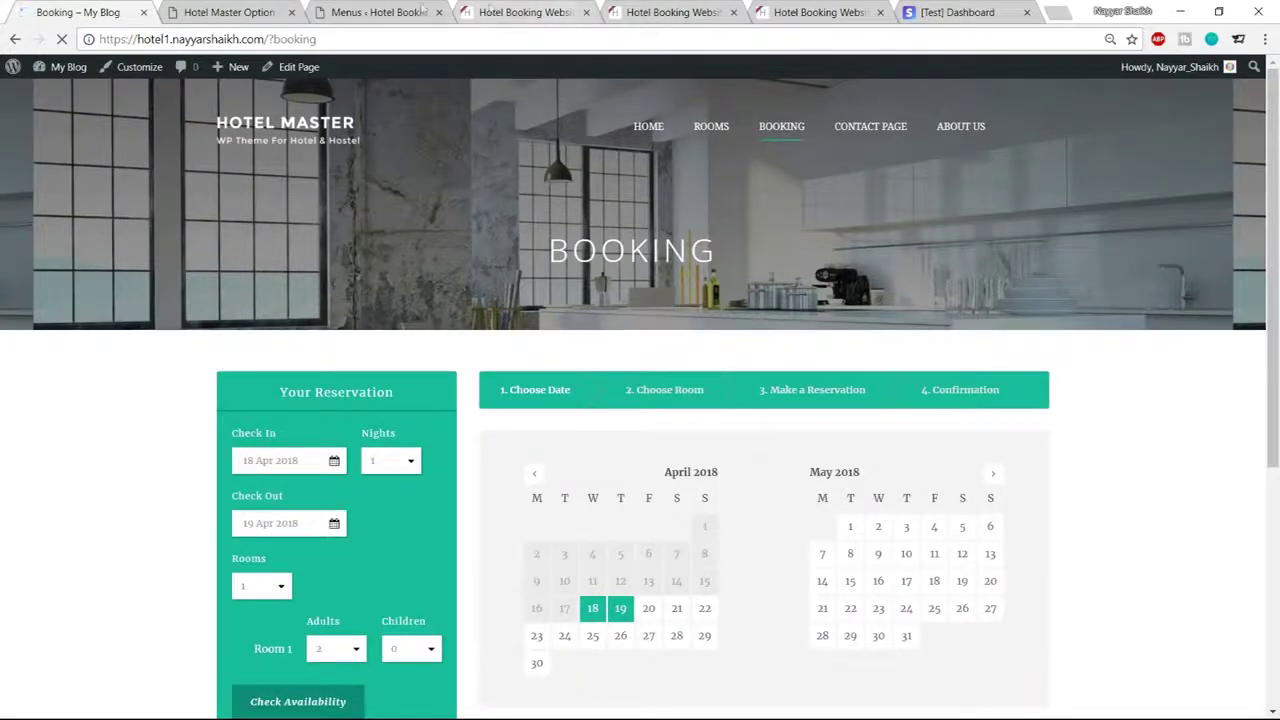
click(370, 12)
click(301, 205)
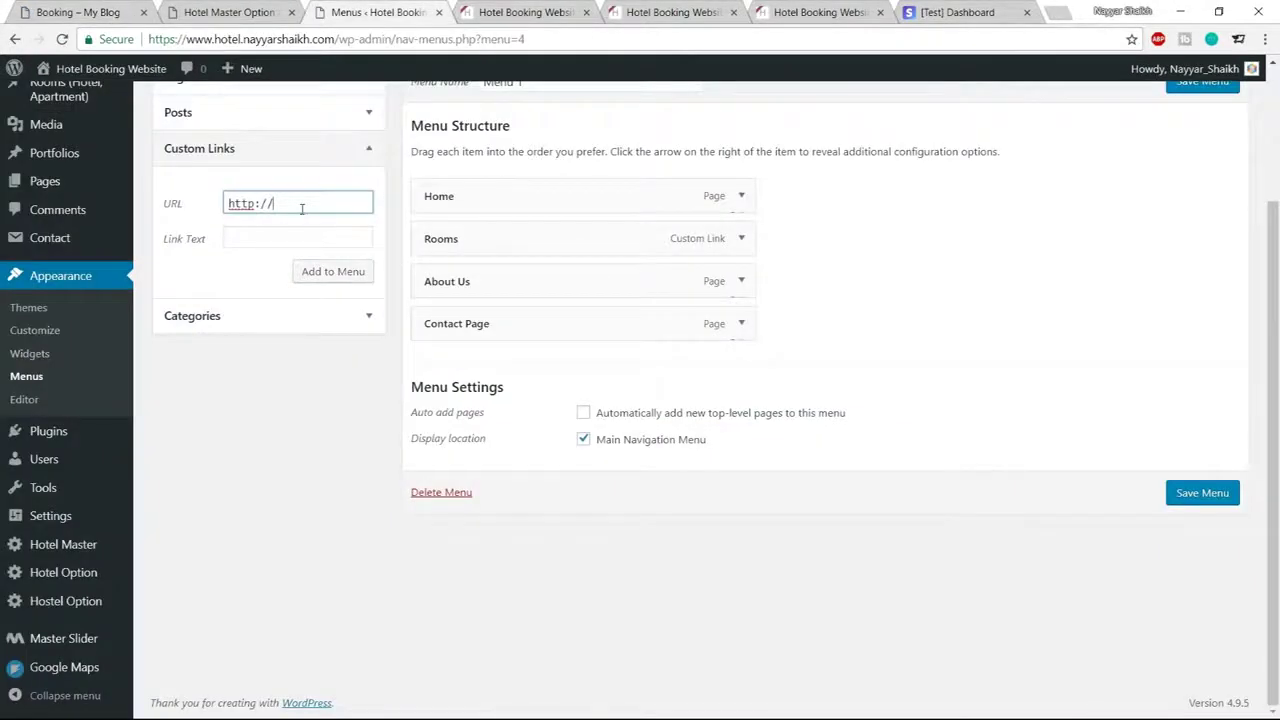
key(ctrl+a)
key(ctrl+v)
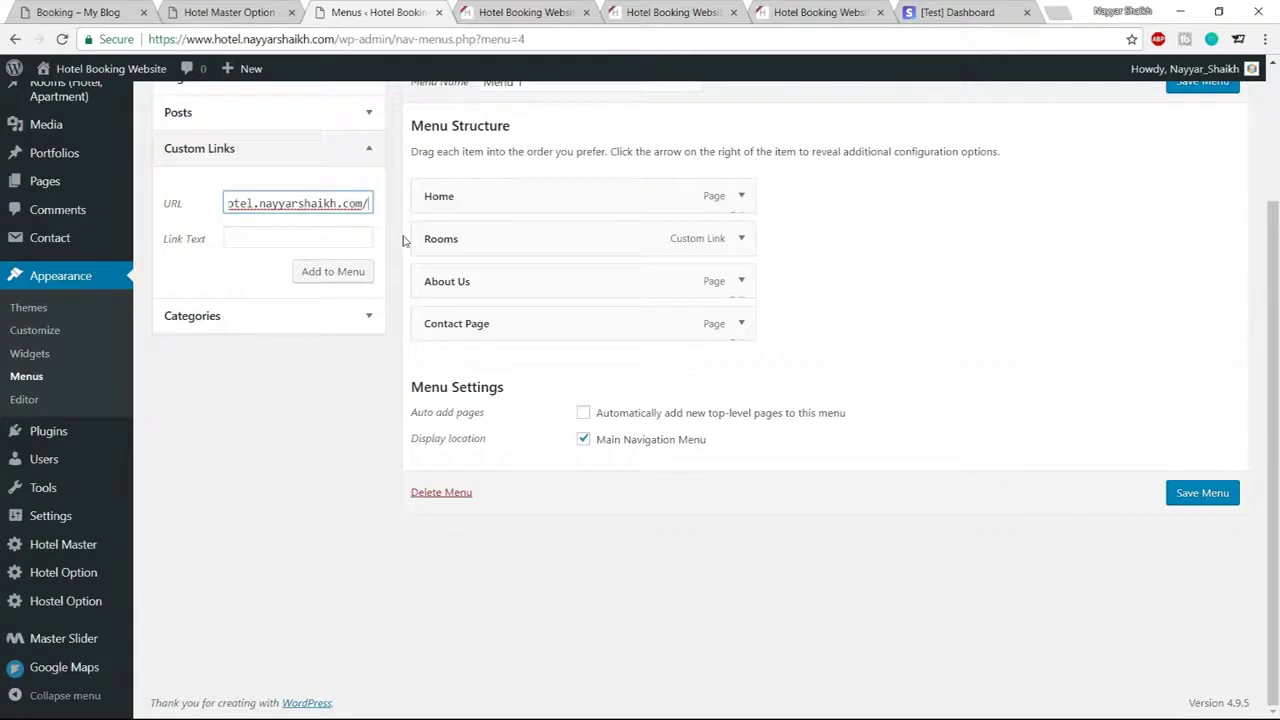
text(?booking)
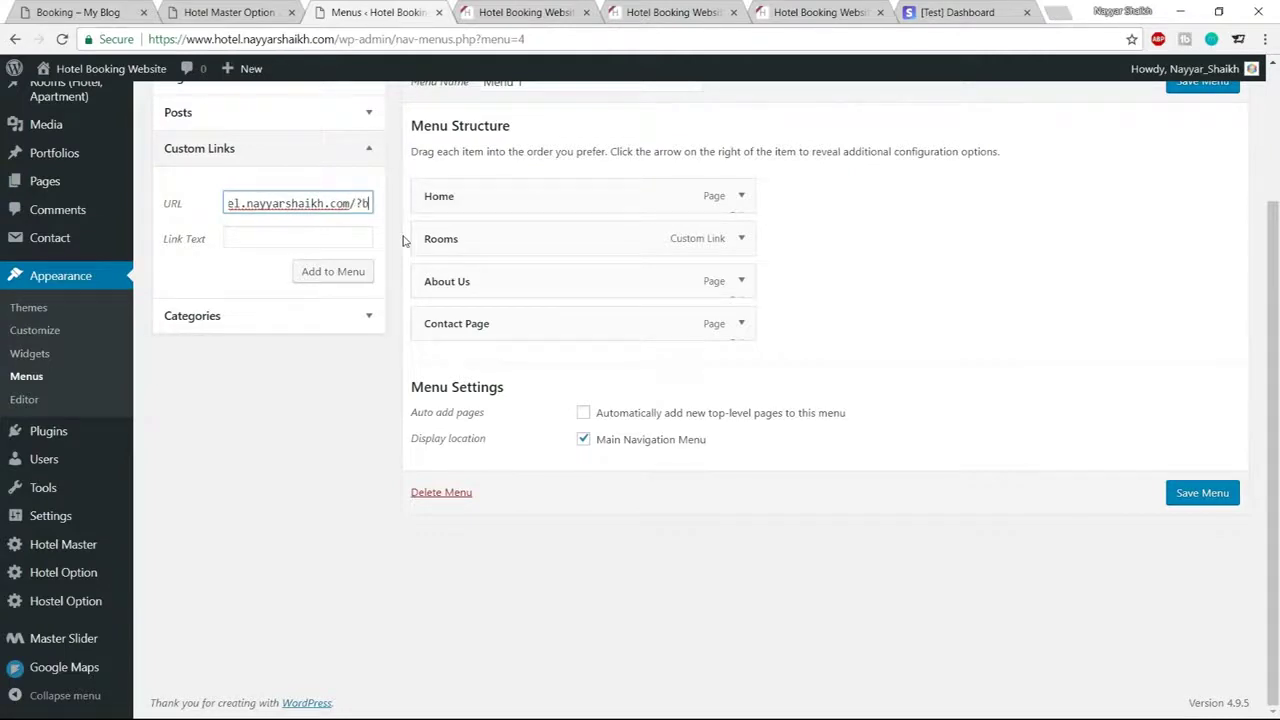
click(289, 241)
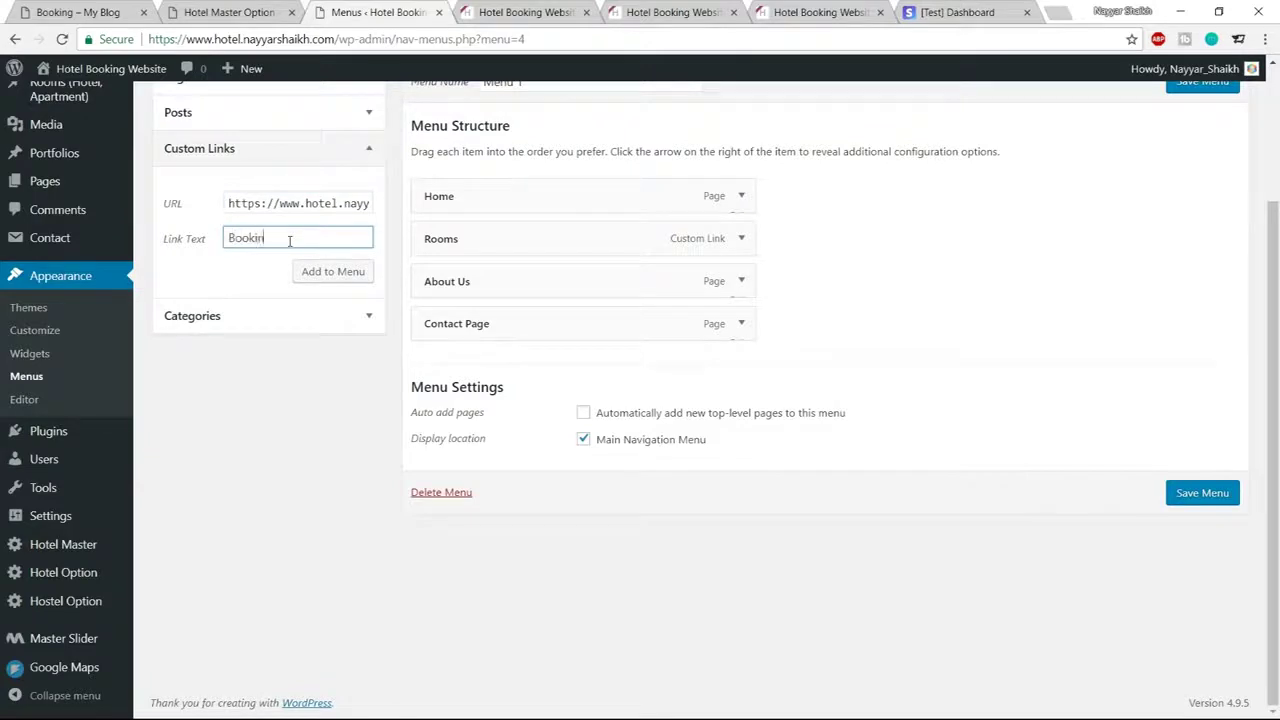
text(Bookings)
click(343, 273)
drag(466, 368, 472, 287)
Save Menu 1 with the new Rooms and Bookings links
click(78, 12)
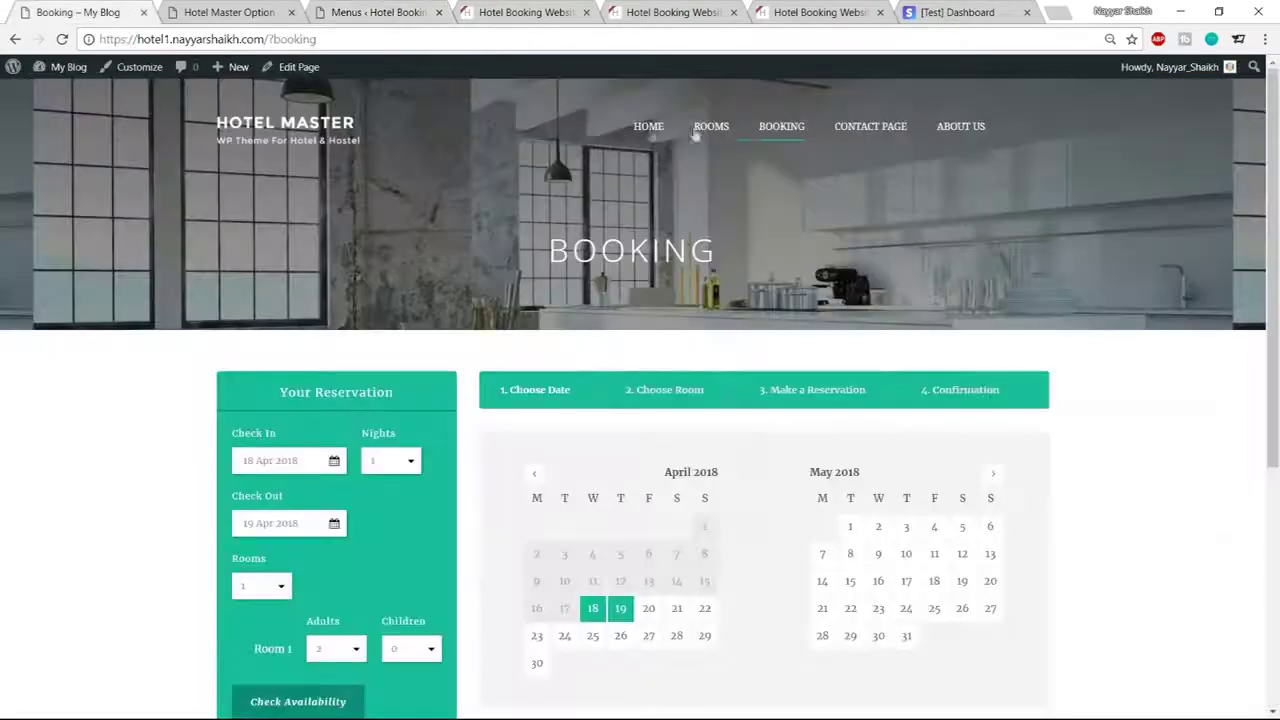
click(240, 12)
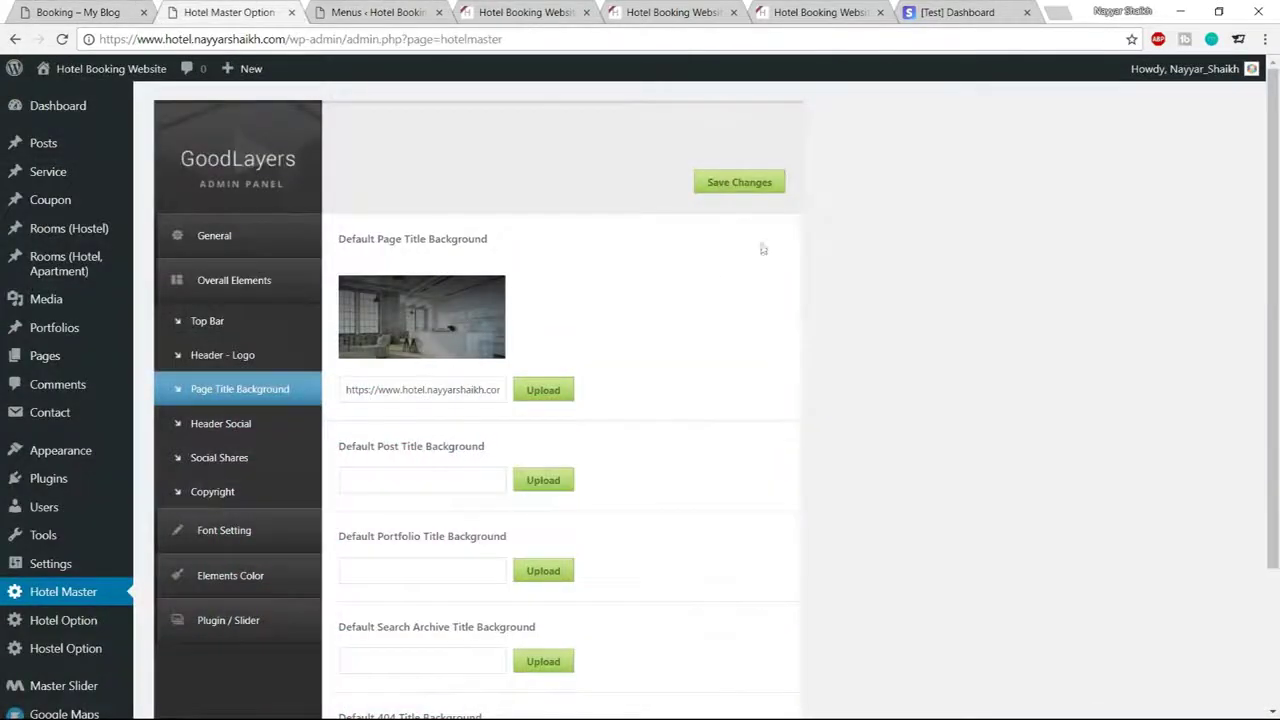
click(381, 8)
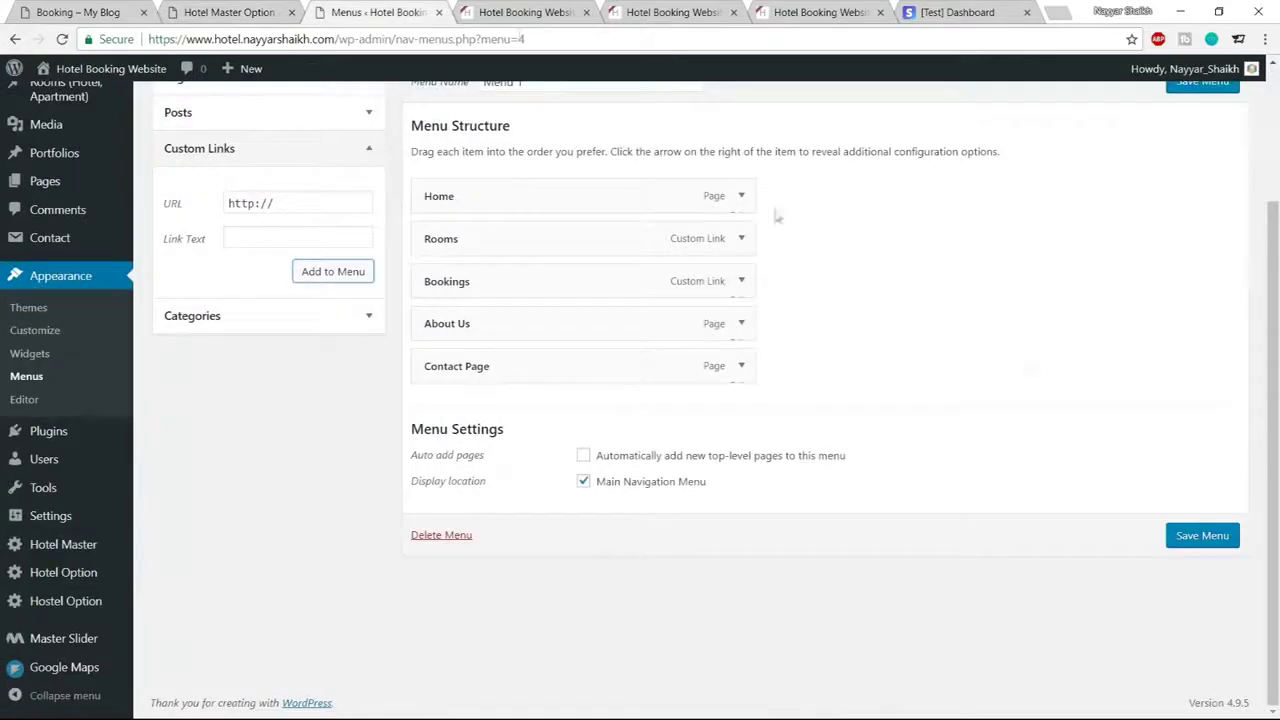
click(1203, 535)
Reload the live front page and follow the new ROOMS and BOOKINGS menu links to their pages
key(ctrl+Tab)
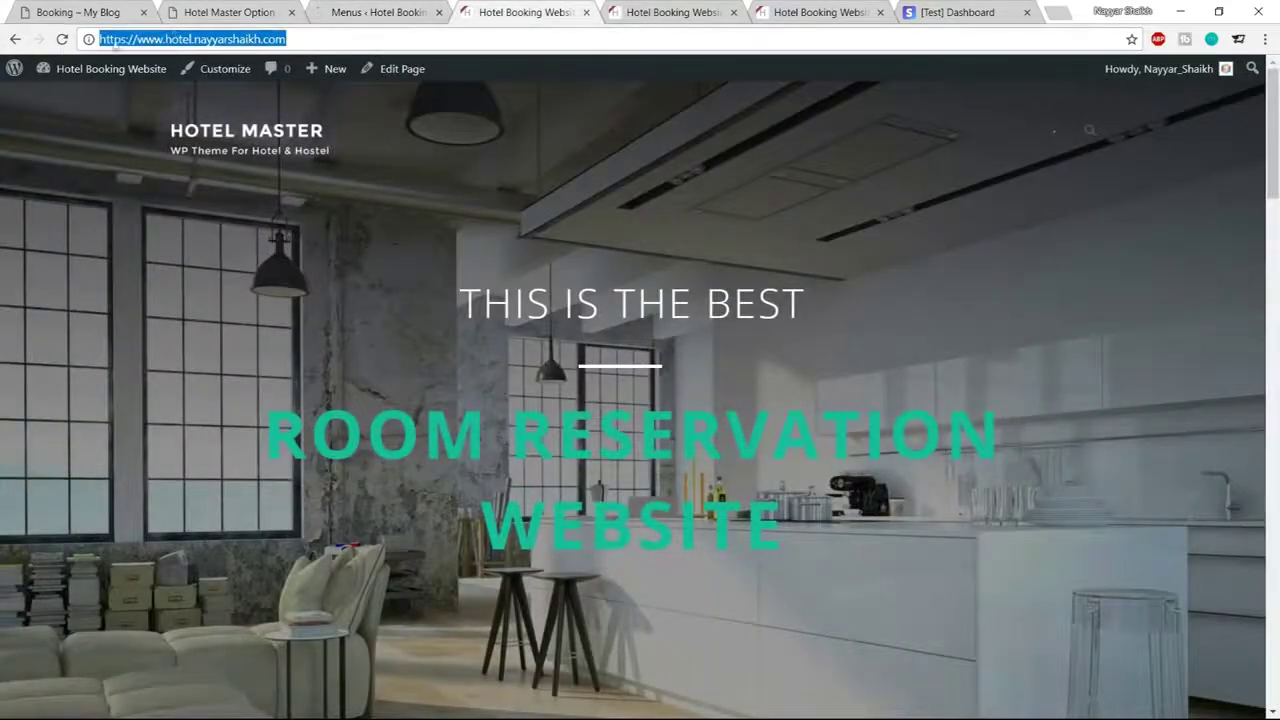
click(62, 40)
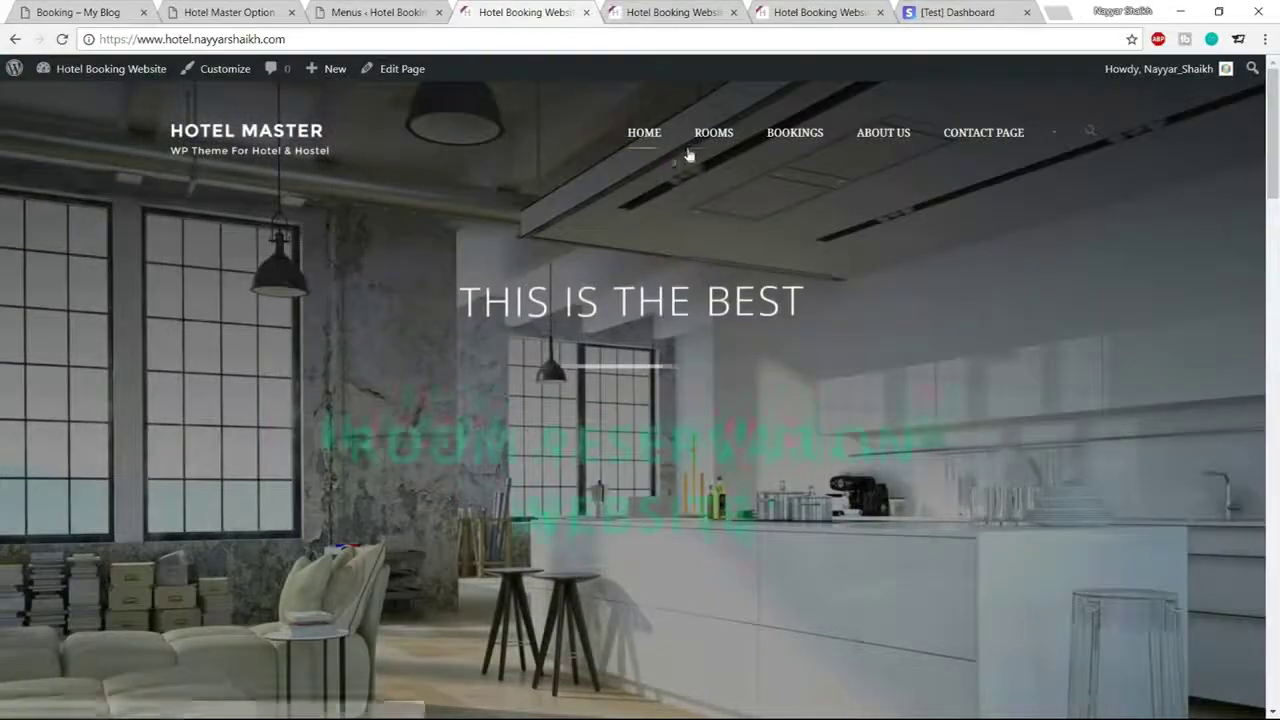
click(707, 148)
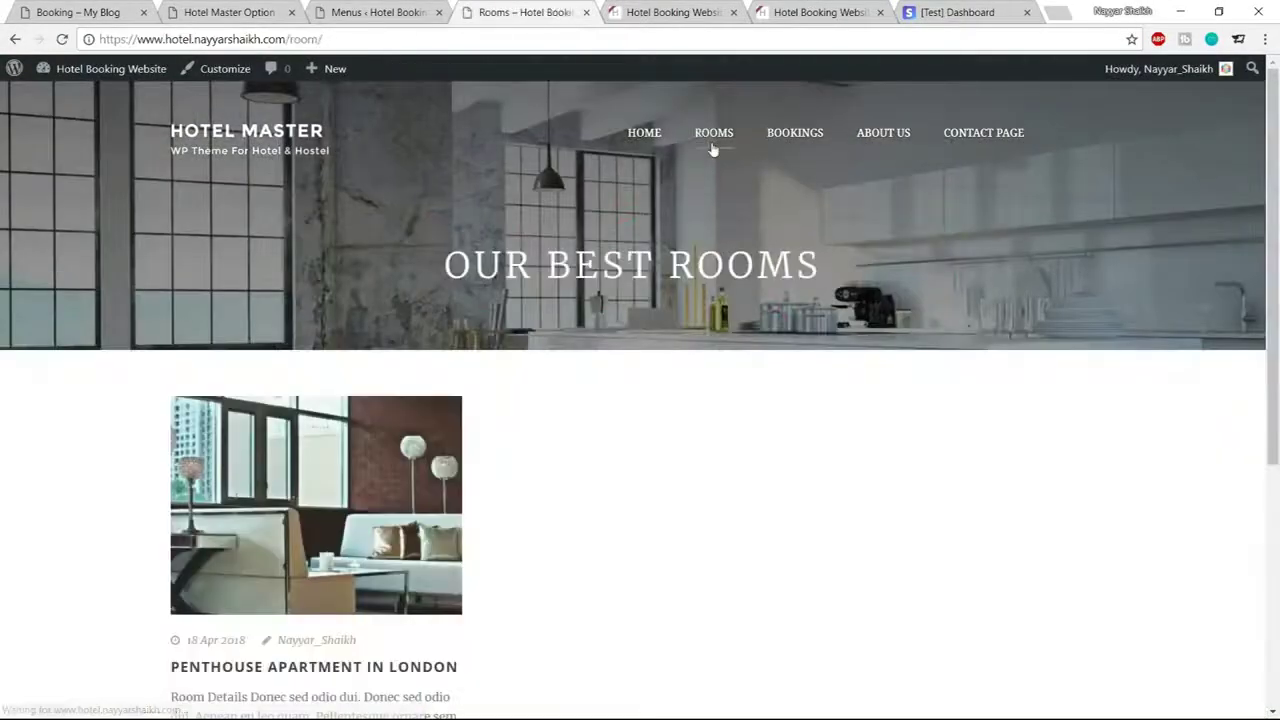
scroll(465, 556, down, 3)
scroll(484, 485, up, 3)
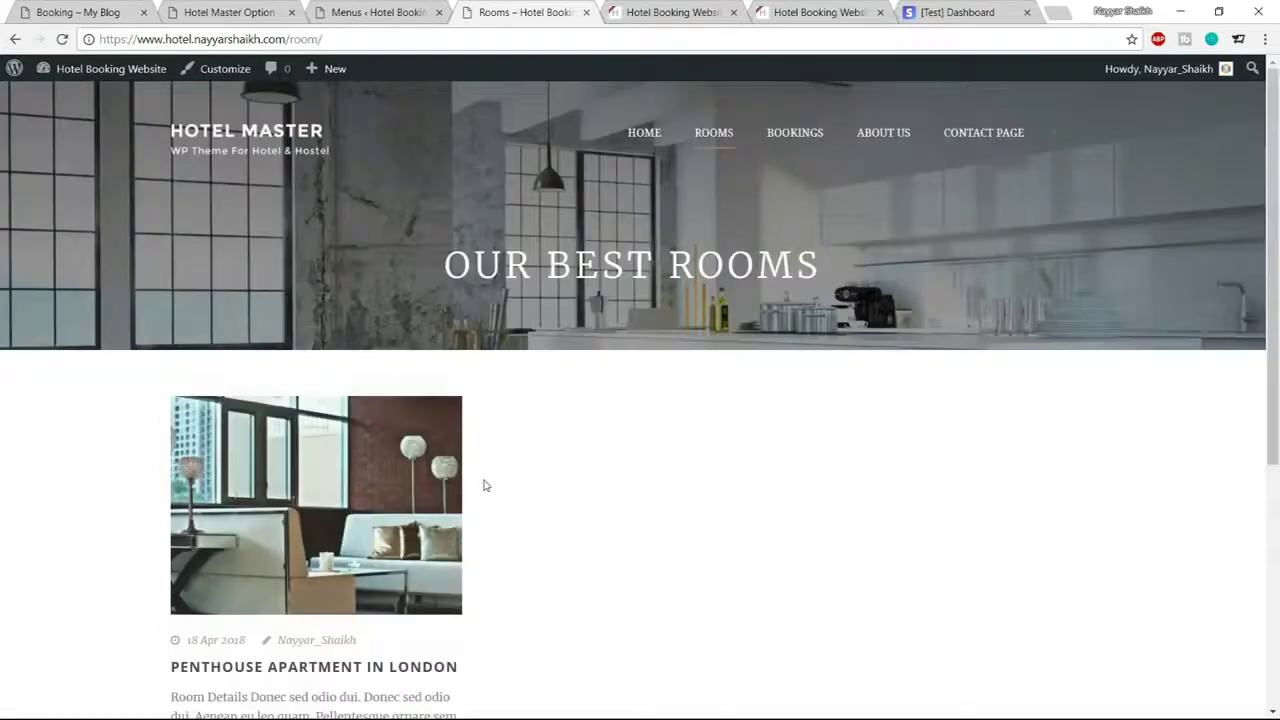
click(795, 136)
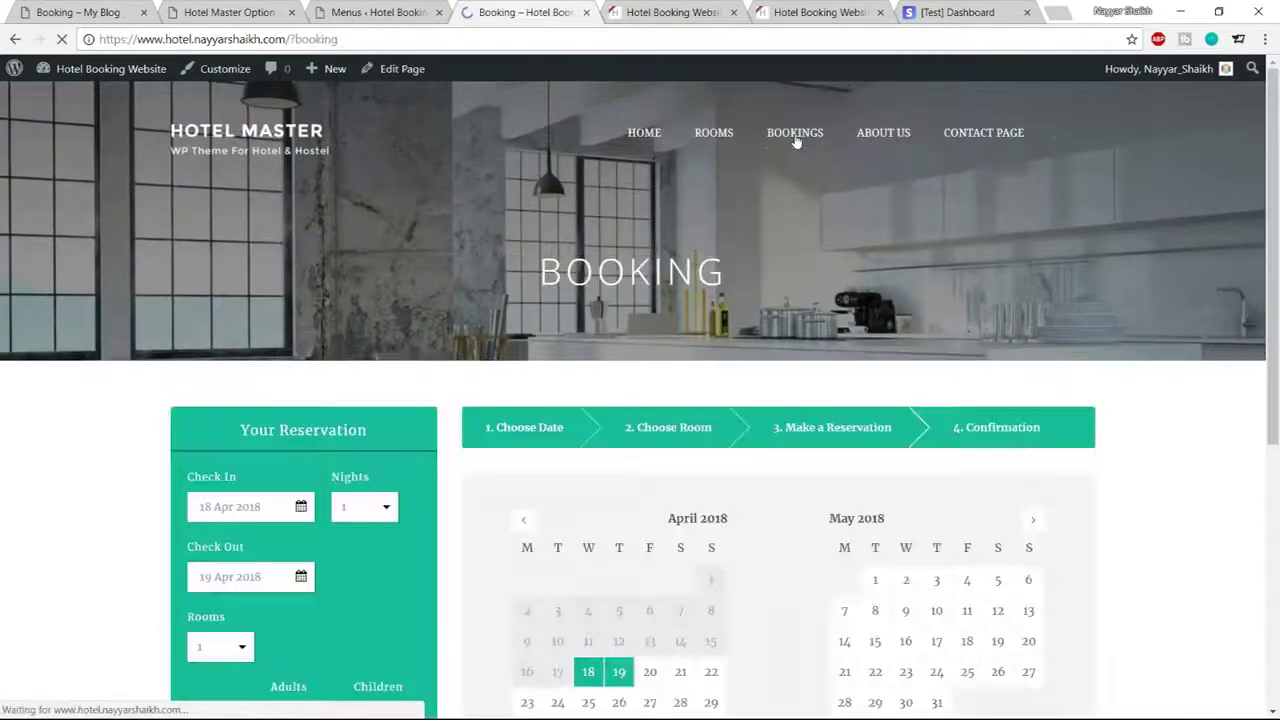
scroll(710, 410, down, 5)
scroll(1060, 340, up, 5)
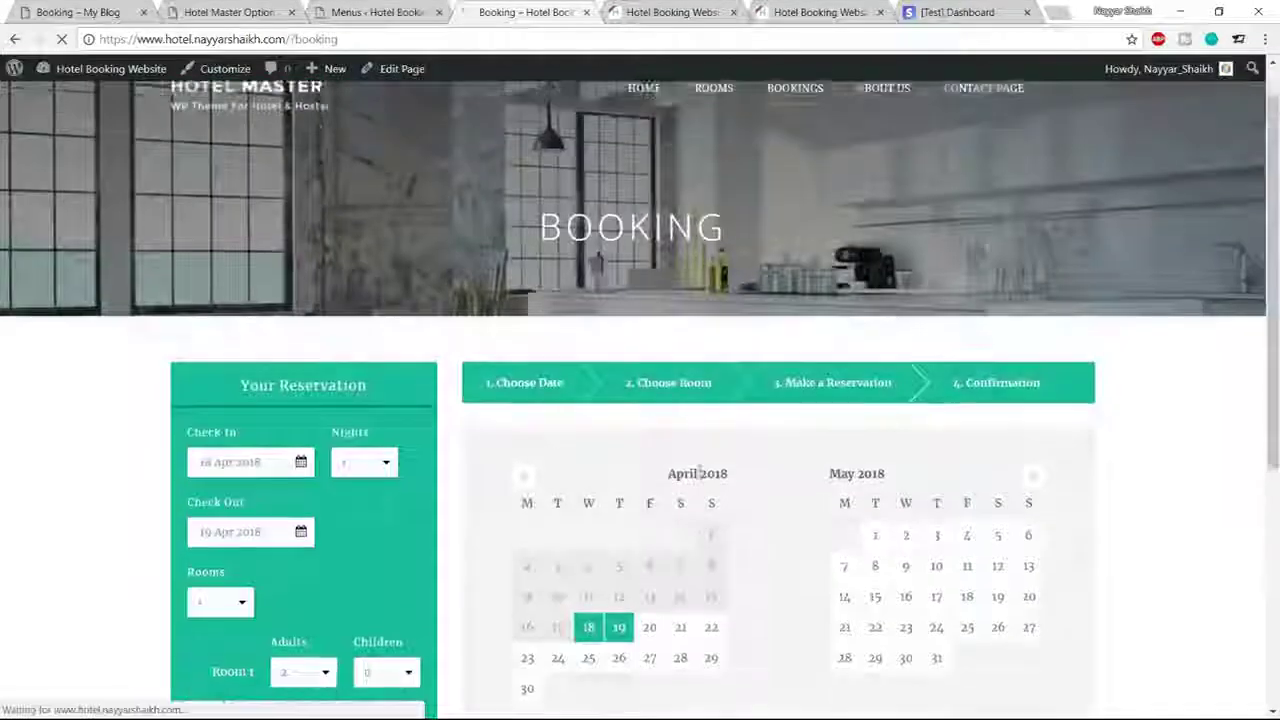
scroll(1096, 309, down, 5)
scroll(1166, 398, up, 5)
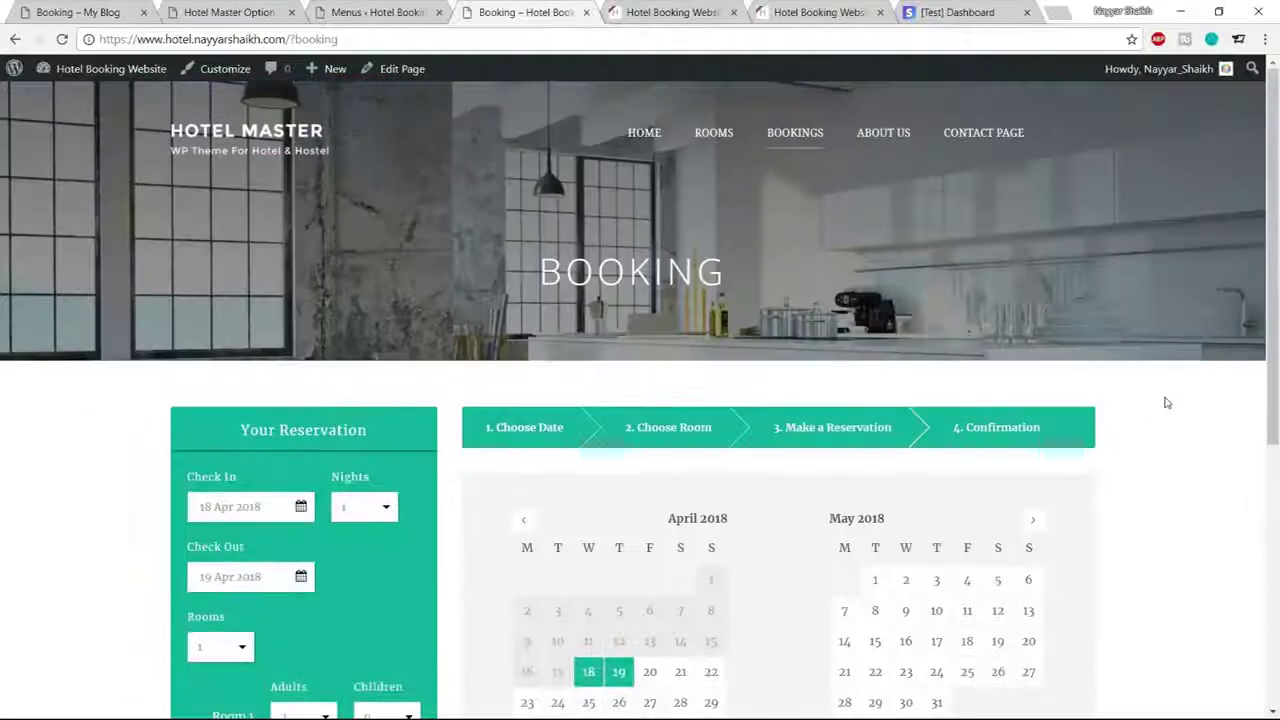